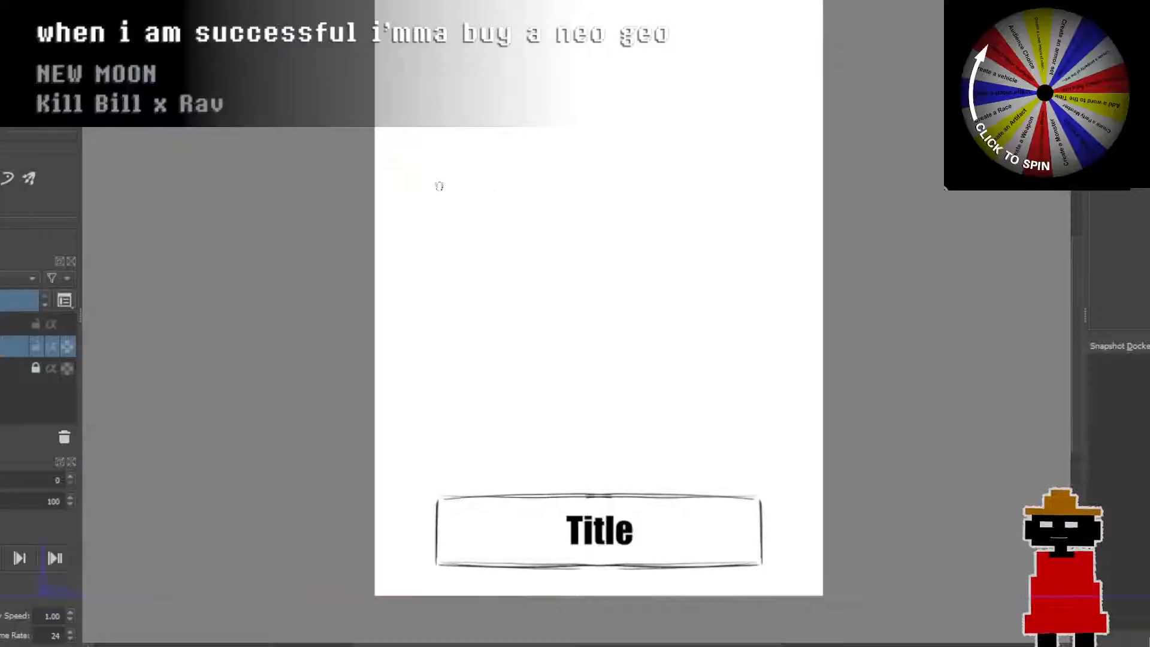
pyautogui.moveTo(450, 233); pyautogui.dragTo(331, 277)
pyautogui.scroll(-2, 308, 311)
pyautogui.scroll(1, 331, 300)
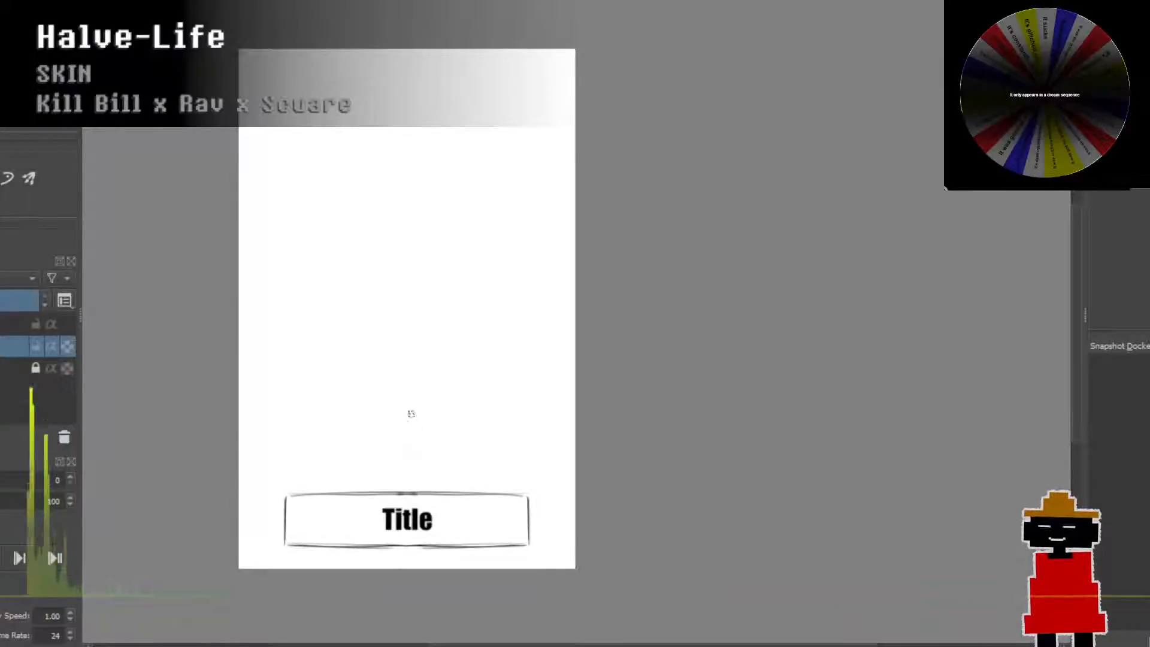
pyautogui.moveTo(410, 414); pyautogui.dragTo(354, 436)
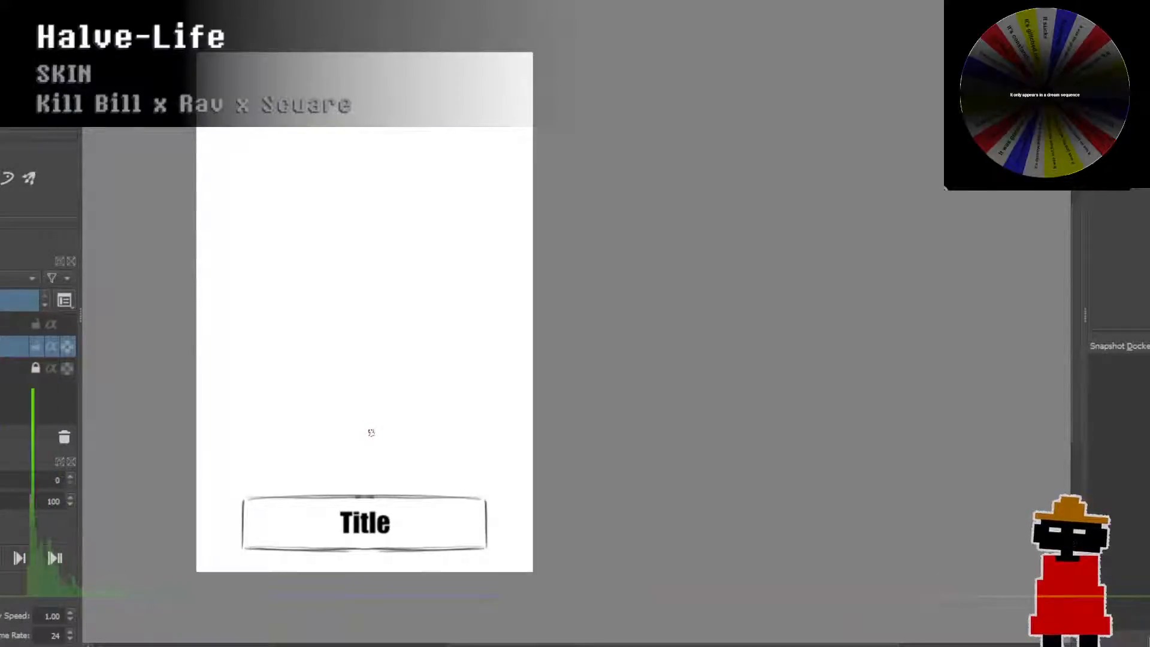
pyautogui.moveTo(370, 401); pyautogui.dragTo(484, 430)
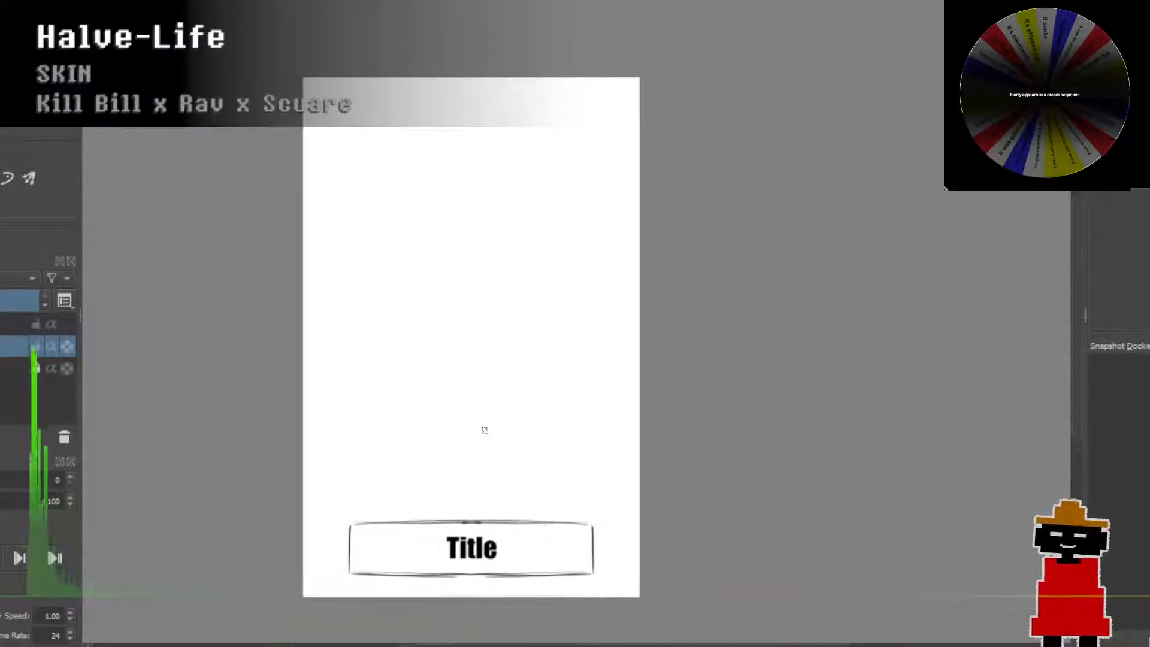
pyautogui.scroll(2, 503, 480)
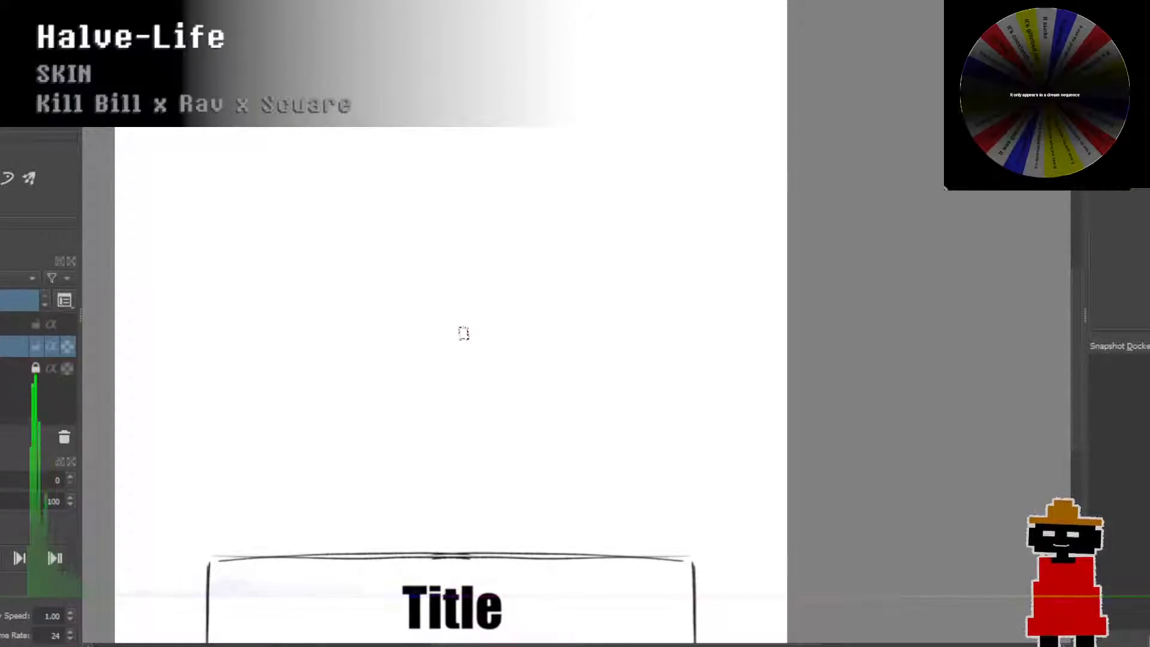
pyautogui.scroll(-1, 544, 335)
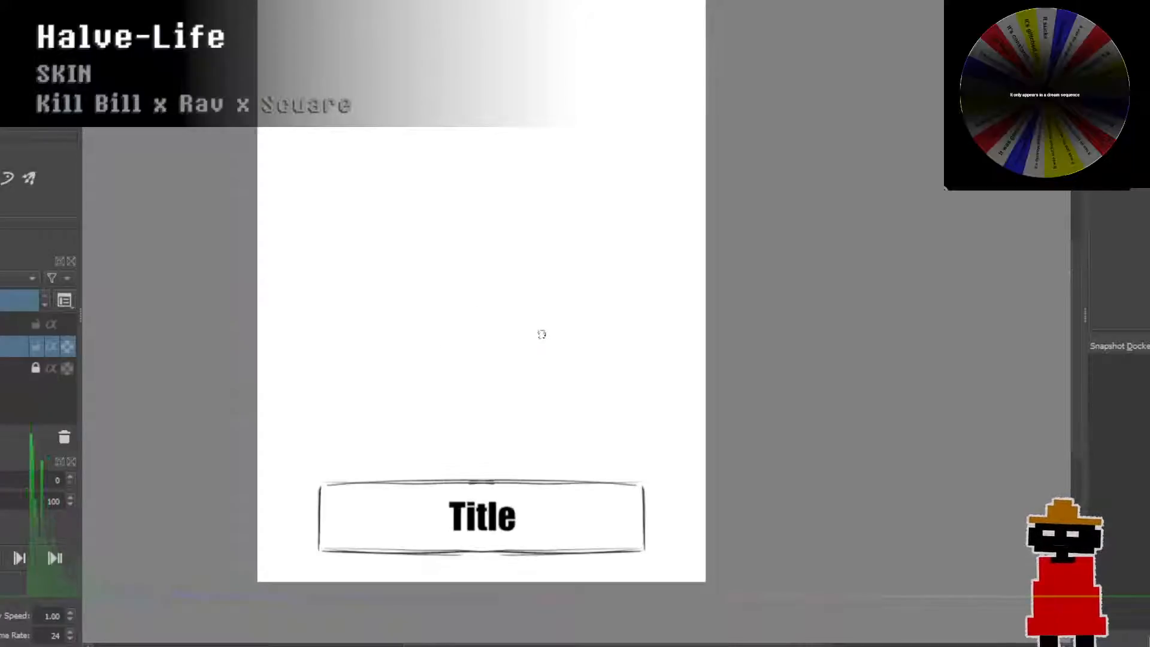
pyautogui.scroll(1, 543, 334)
pyautogui.moveTo(527, 381); pyautogui.dragTo(502, 359)
pyautogui.scroll(-1, 503, 362)
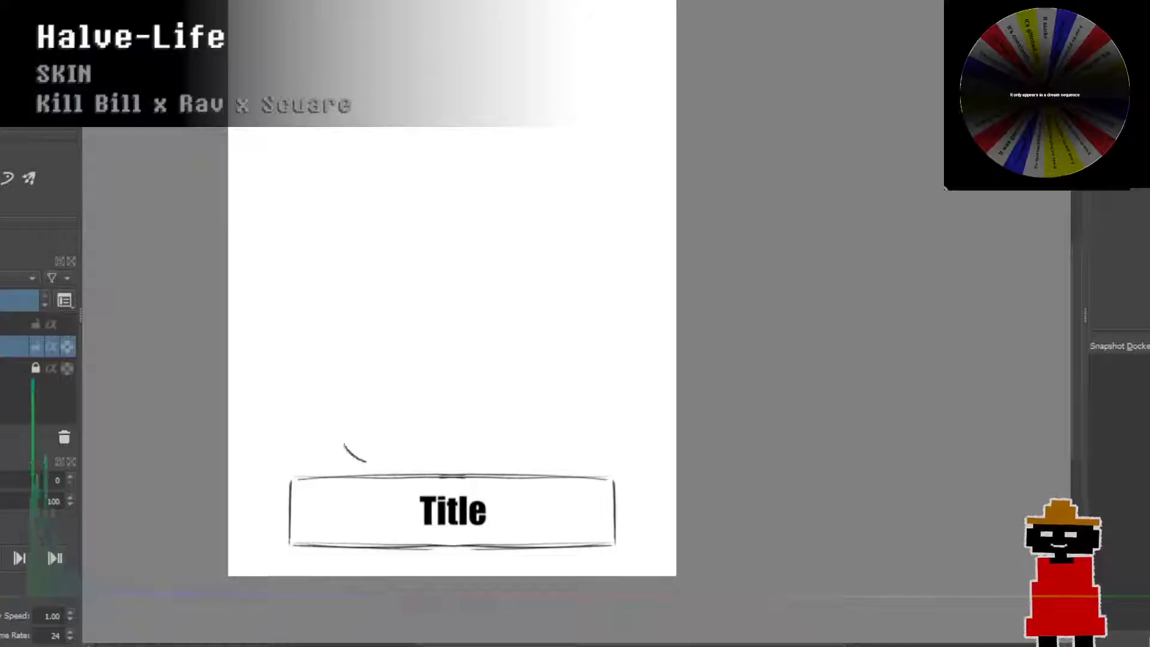
# Step: Try a scalloped, cloud-shaped outline above the title box and undo it
pyautogui.moveTo(346, 436); pyautogui.dragTo(359, 392)
pyautogui.hotkey('ctrl', 'z')
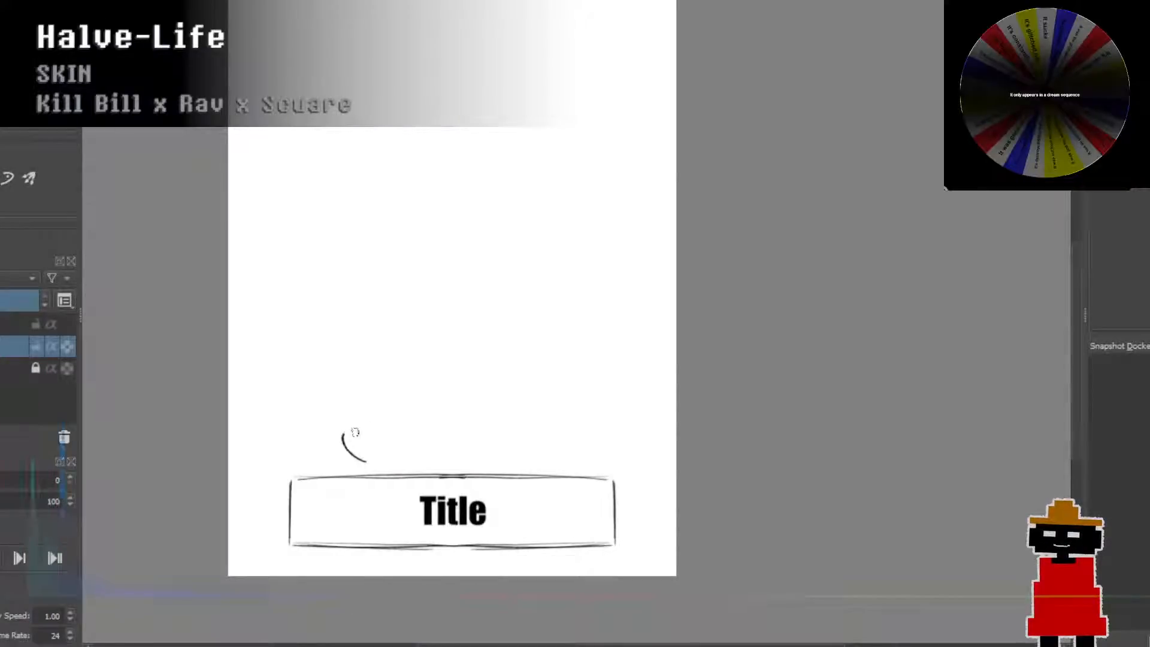
pyautogui.hotkey('ctrl', 'z')
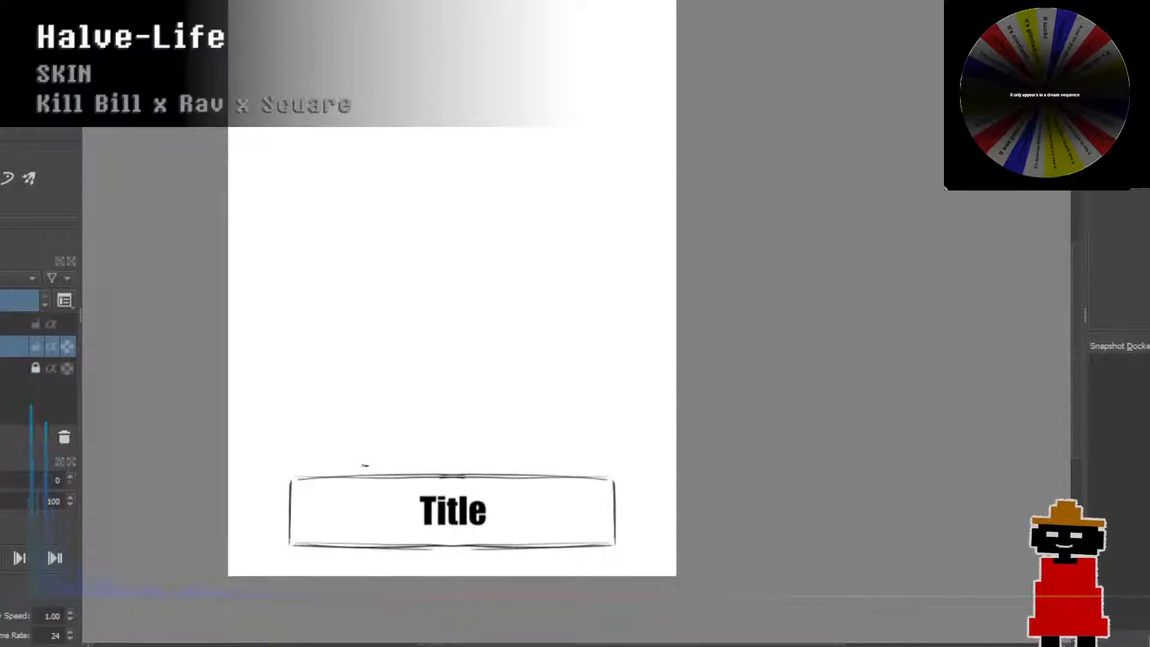
pyautogui.moveTo(364, 465)
pyautogui.mouseDown()
pyautogui.moveTo(335, 435)
pyautogui.moveTo(347, 429)
pyautogui.moveTo(337, 401)
pyautogui.moveTo(361, 396)
pyautogui.moveTo(370, 360)
pyautogui.moveTo(392, 354)
pyautogui.moveTo(396, 368)
pyautogui.moveTo(420, 347)
pyautogui.moveTo(434, 366)
pyautogui.moveTo(464, 351)
pyautogui.moveTo(476, 371)
pyautogui.moveTo(491, 351)
pyautogui.moveTo(508, 353)
pyautogui.moveTo(518, 379)
pyautogui.moveTo(531, 367)
pyautogui.moveTo(548, 377)
pyautogui.moveTo(541, 406)
pyautogui.moveTo(554, 403)
pyautogui.moveTo(566, 451)
pyautogui.moveTo(547, 465)
pyautogui.moveTo(703, 378)
pyautogui.mouseUp()
pyautogui.scroll(2, 533, 454)
pyautogui.scroll(1, 659, 379)
pyautogui.moveTo(639, 363); pyautogui.dragTo(612, 400)
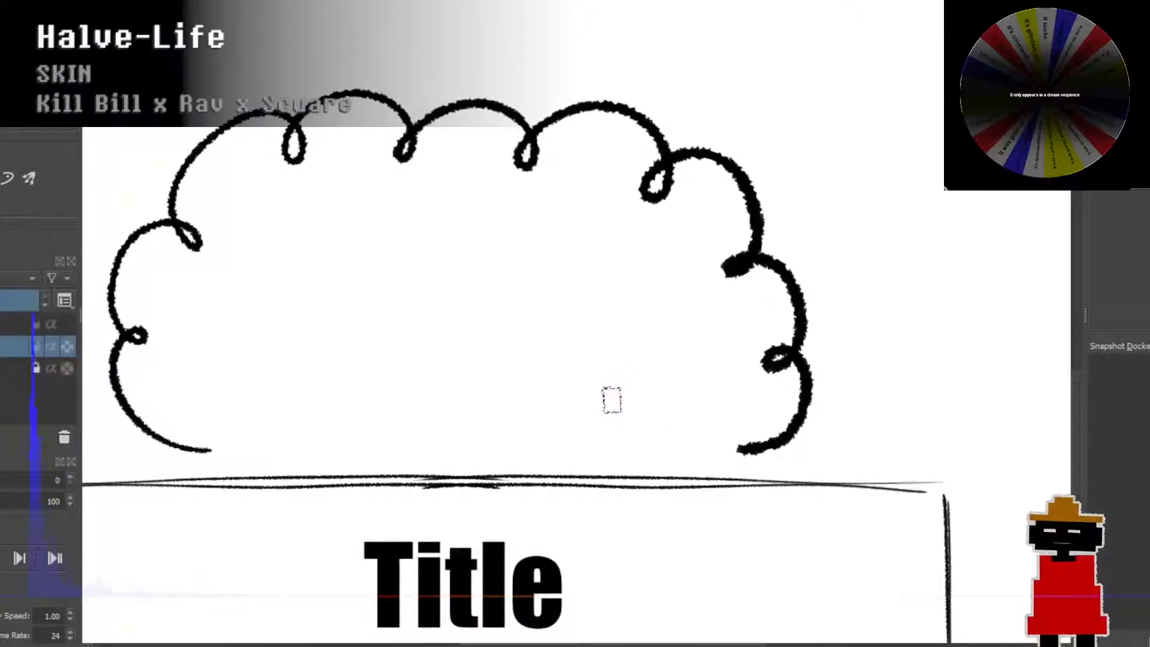
pyautogui.scroll(-4, 612, 399)
pyautogui.scroll(-2, 605, 401)
pyautogui.scroll(2, 599, 419)
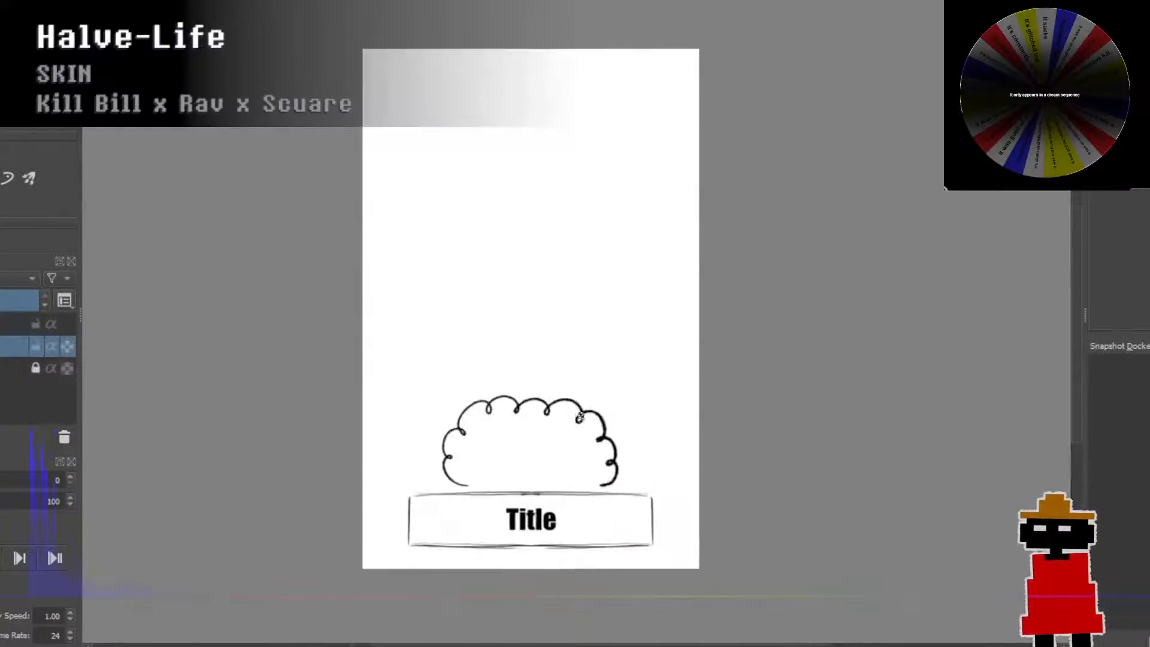
pyautogui.scroll(1, 623, 448)
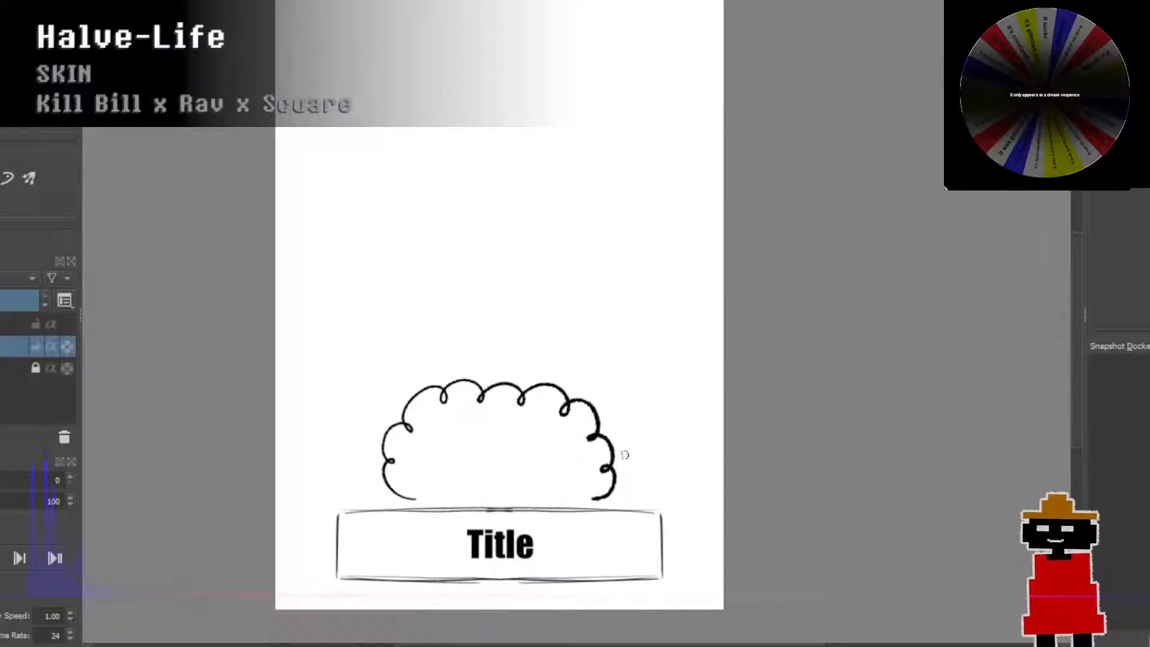
pyautogui.scroll(-1, 624, 454)
pyautogui.moveTo(606, 395); pyautogui.dragTo(544, 413)
pyautogui.scroll(1, 569, 443)
pyautogui.scroll(1, 546, 460)
pyautogui.scroll(-1, 546, 460)
pyautogui.scroll(1, 550, 462)
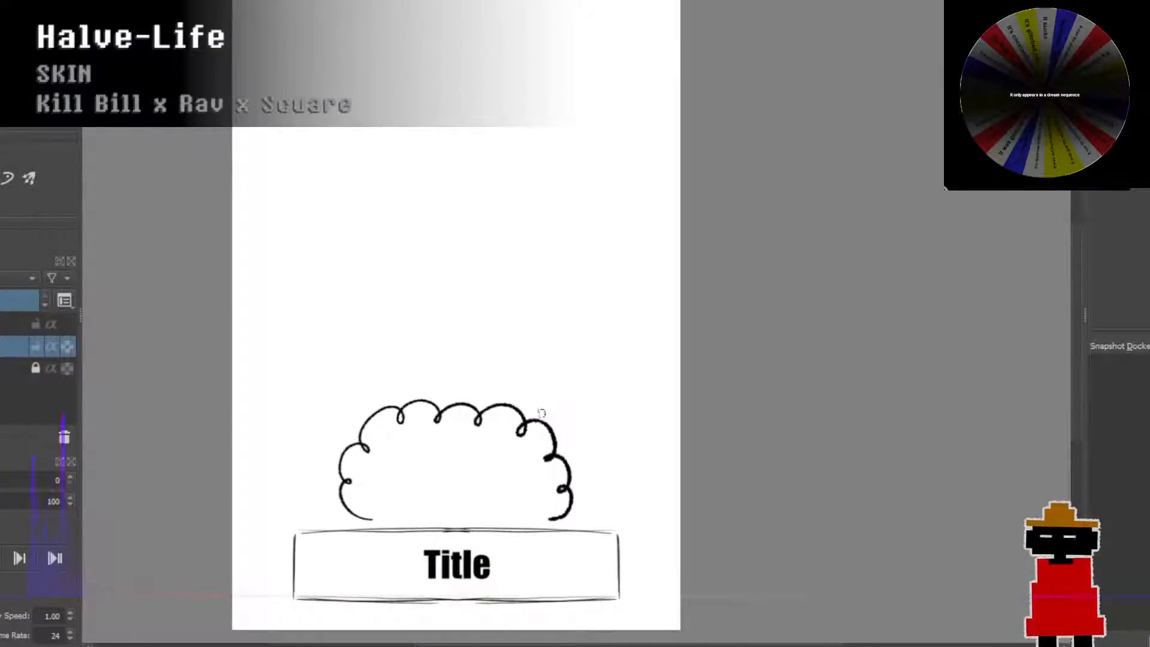
pyautogui.hotkey('ctrl', 'z')
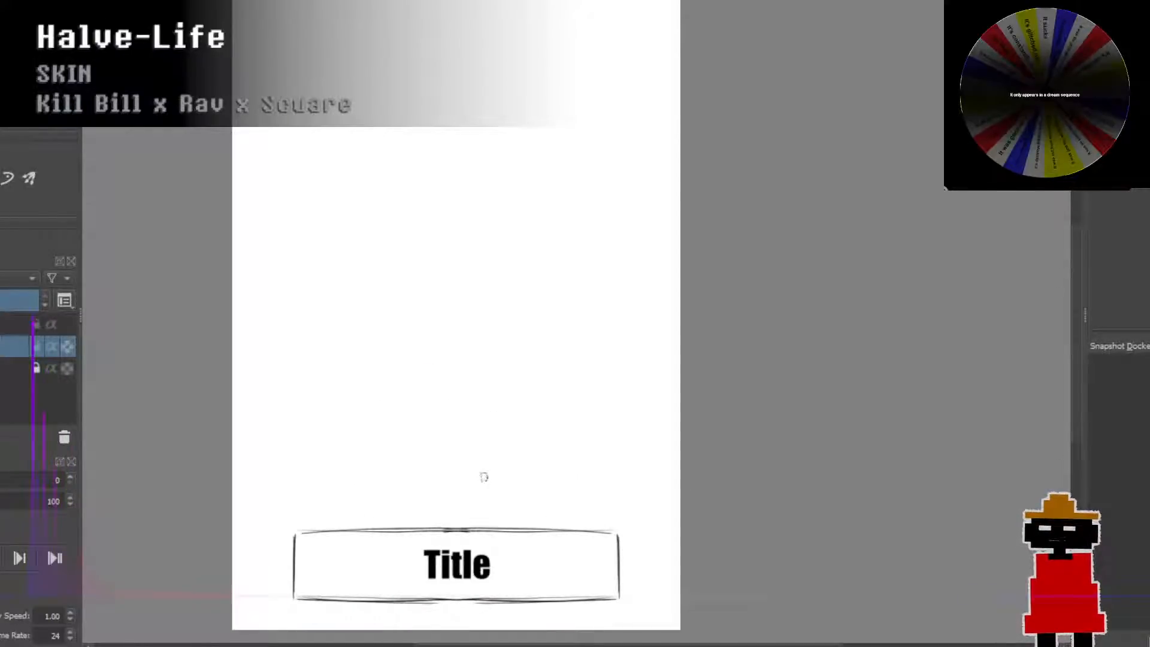
# Step: Sketch a flat, pointed ellipse above the title box and fill it with dense black horizontal strokes
pyautogui.scroll(1, 471, 466)
pyautogui.moveTo(470, 465); pyautogui.dragTo(459, 439)
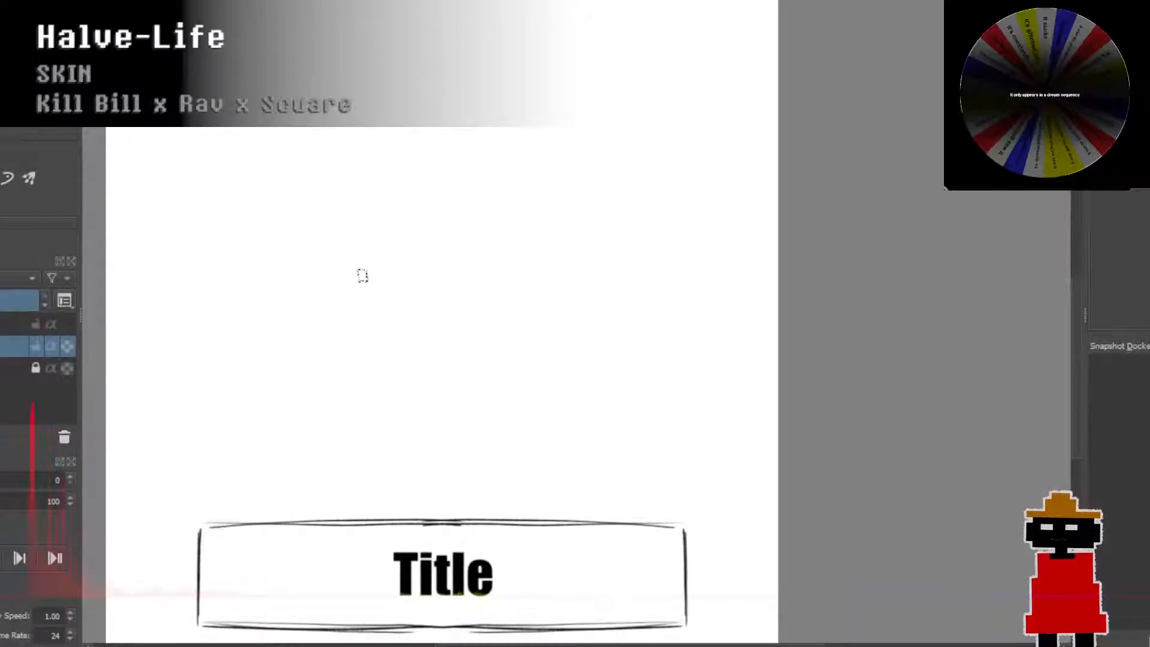
pyautogui.moveTo(464, 335)
pyautogui.mouseDown()
pyautogui.moveTo(370, 338)
pyautogui.moveTo(490, 336)
pyautogui.moveTo(364, 325)
pyautogui.mouseUp()
pyautogui.hotkey('ctrl', 'z')
pyautogui.moveTo(433, 389)
pyautogui.mouseDown()
pyautogui.moveTo(366, 391)
pyautogui.moveTo(466, 392)
pyautogui.moveTo(369, 384)
pyautogui.mouseUp()
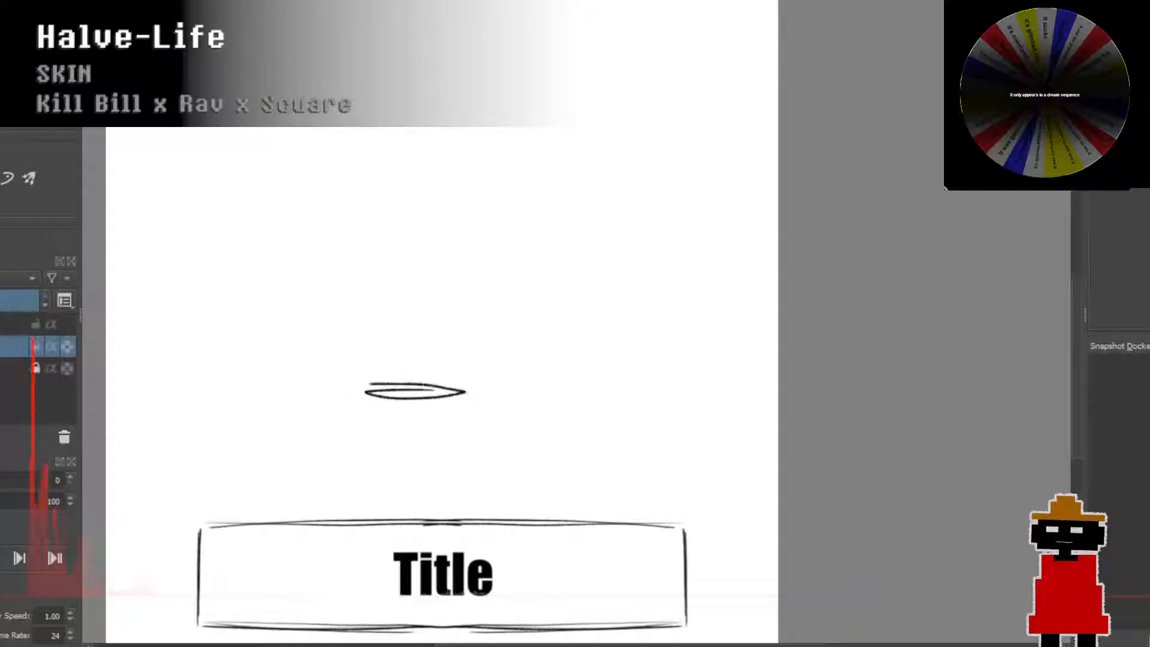
pyautogui.moveTo(462, 391)
pyautogui.mouseDown()
pyautogui.moveTo(352, 387)
pyautogui.moveTo(458, 392)
pyautogui.moveTo(363, 388)
pyautogui.moveTo(445, 393)
pyautogui.moveTo(382, 385)
pyautogui.mouseUp()
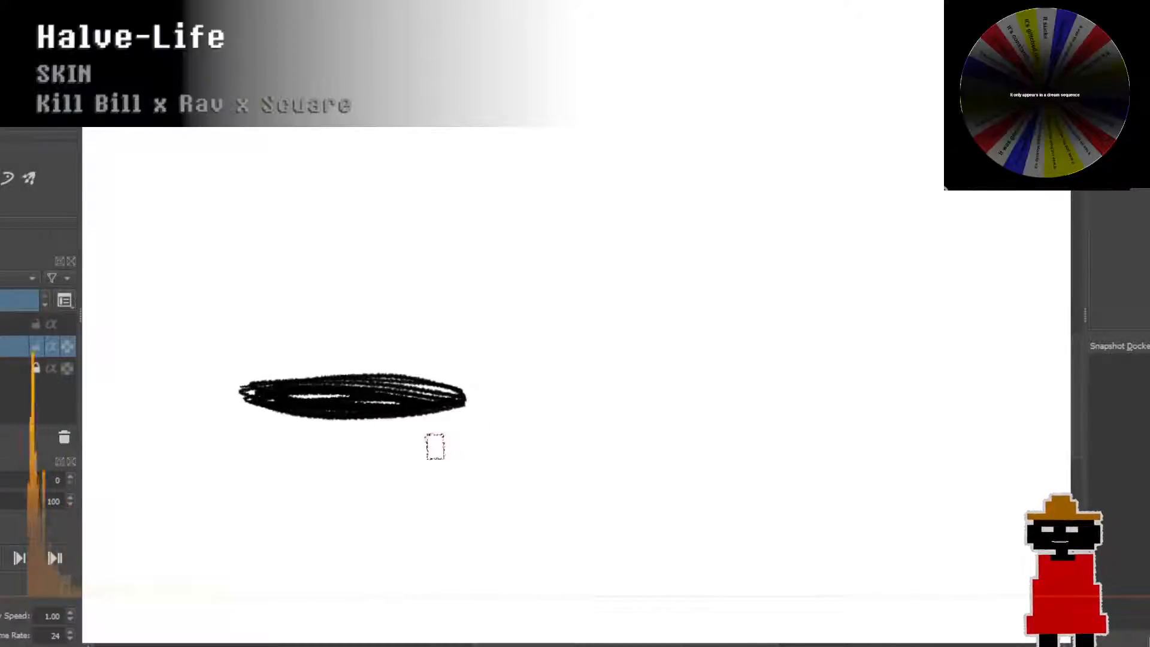
pyautogui.moveTo(250, 388)
pyautogui.mouseDown()
pyautogui.moveTo(316, 370)
pyautogui.moveTo(398, 373)
pyautogui.mouseUp()
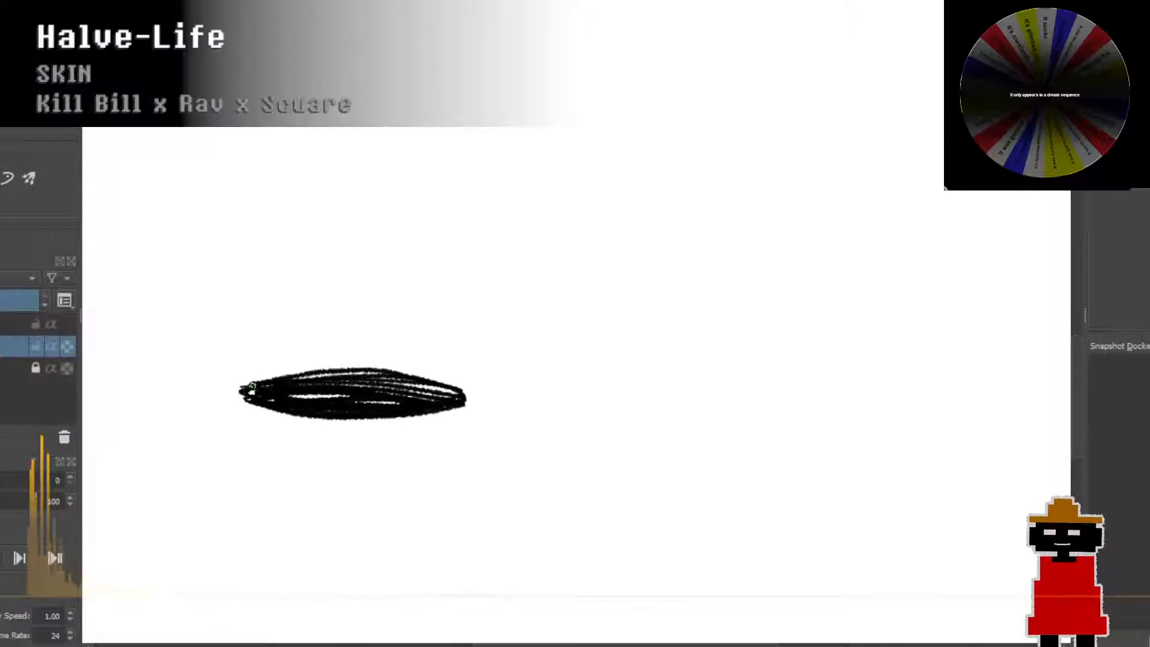
pyautogui.moveTo(251, 387)
pyautogui.mouseDown()
pyautogui.moveTo(362, 368)
pyautogui.moveTo(430, 375)
pyautogui.moveTo(421, 415)
pyautogui.mouseUp()
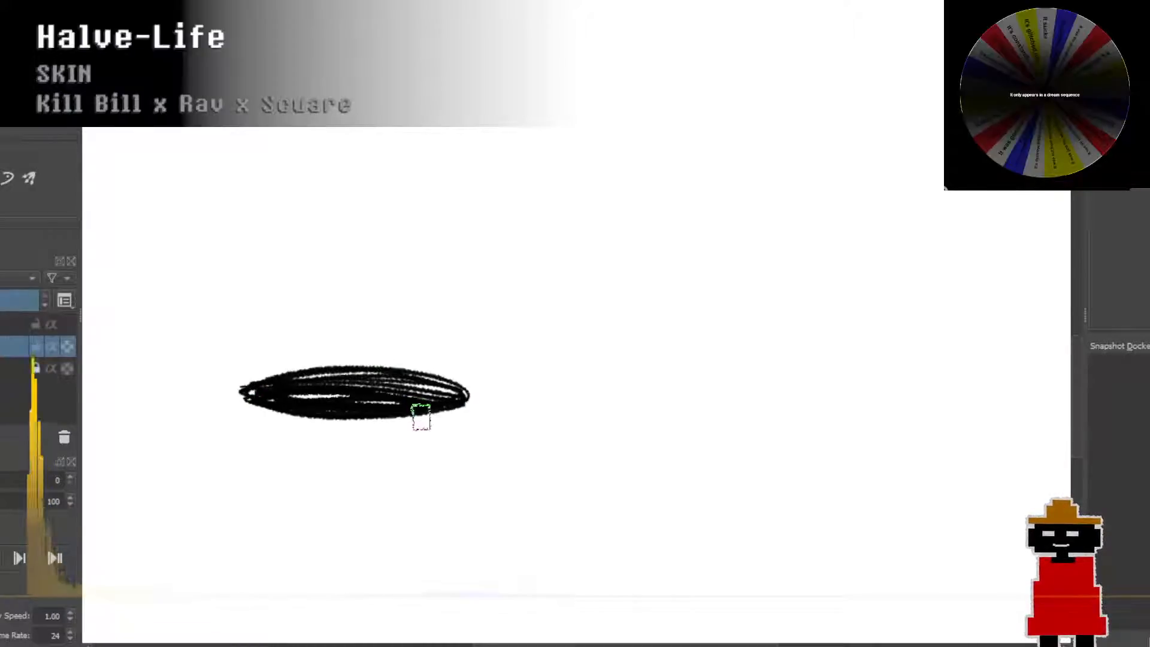
pyautogui.scroll(-4, 421, 418)
pyautogui.scroll(4, 423, 392)
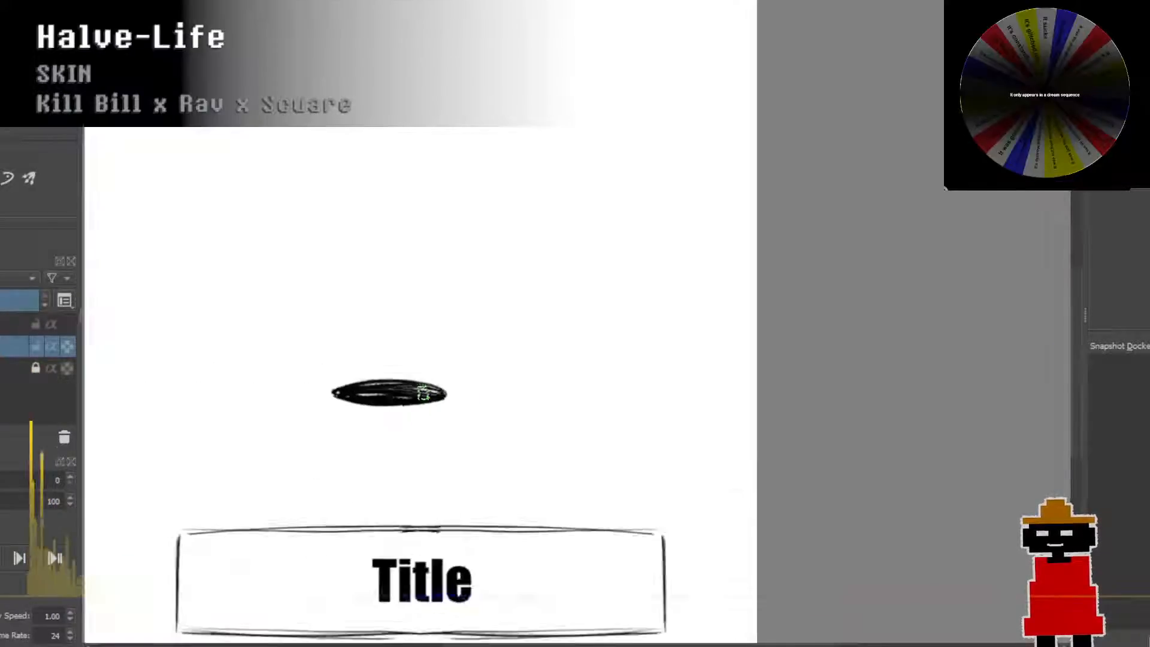
pyautogui.moveTo(423, 392); pyautogui.dragTo(534, 473)
pyautogui.scroll(2, 422, 408)
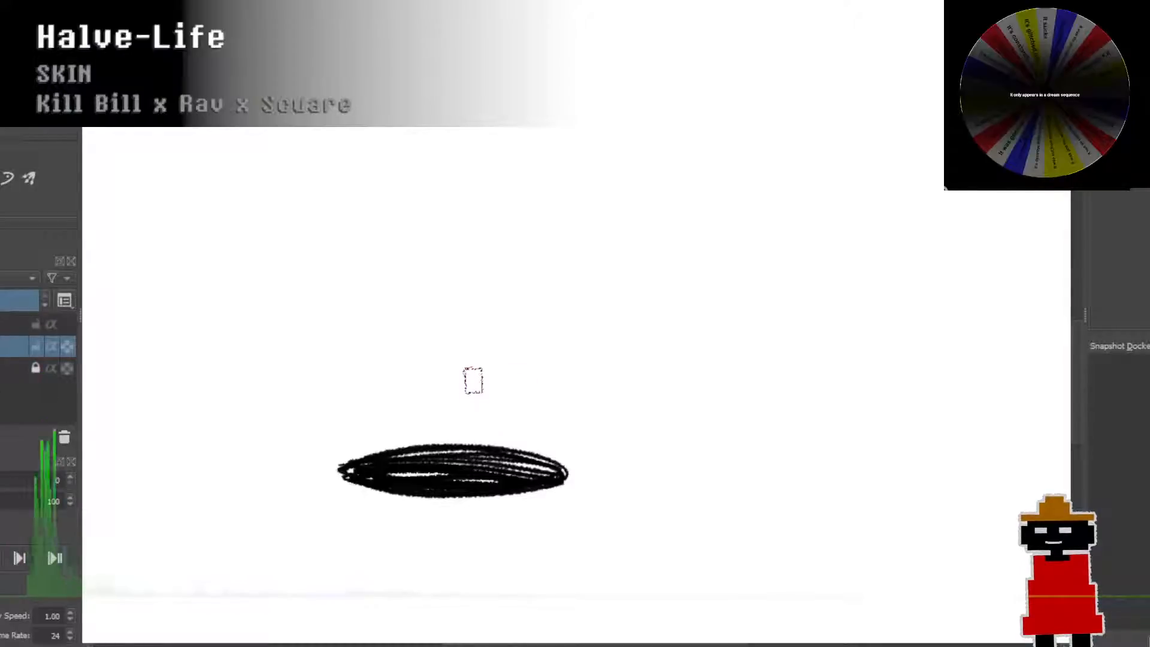
pyautogui.moveTo(474, 343); pyautogui.dragTo(475, 381)
pyautogui.moveTo(552, 347); pyautogui.dragTo(521, 413)
pyautogui.hotkey('ctrl', 'z')
pyautogui.hotkey('ctrl', 'z')
# Step: Draw three curved lines rising from the black ellipse, one each at its left, middle and right
pyautogui.moveTo(463, 454)
pyautogui.mouseDown()
pyautogui.moveTo(471, 416)
pyautogui.moveTo(534, 436)
pyautogui.moveTo(527, 469)
pyautogui.mouseUp()
pyautogui.hotkey('ctrl', 'z')
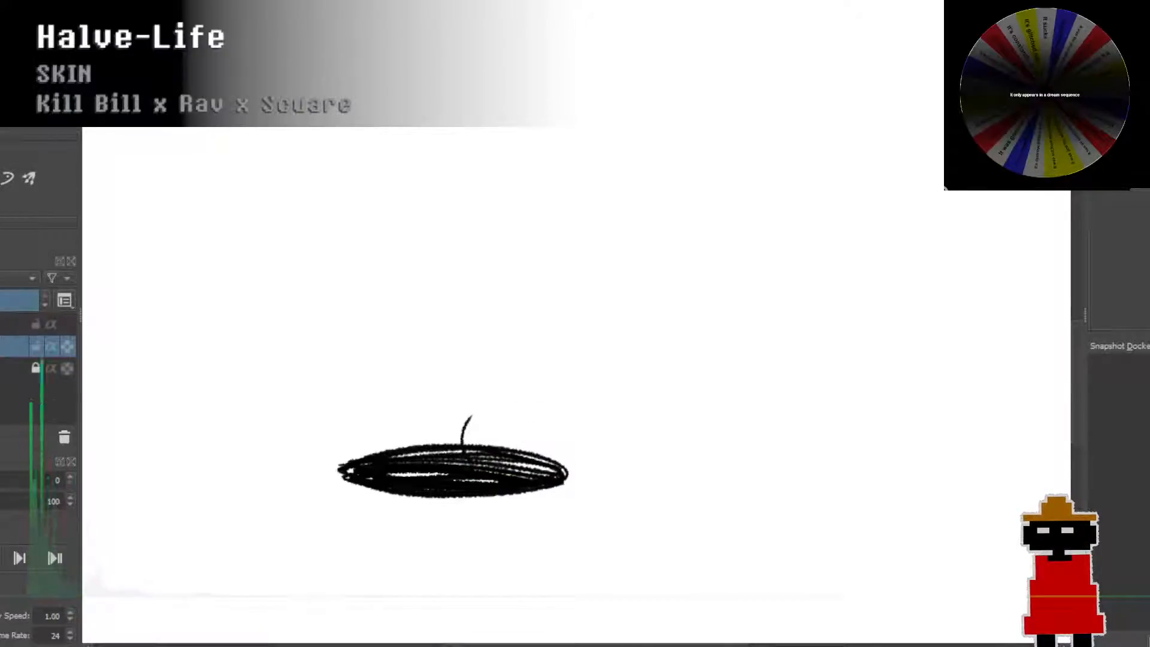
pyautogui.moveTo(532, 419); pyautogui.dragTo(547, 460)
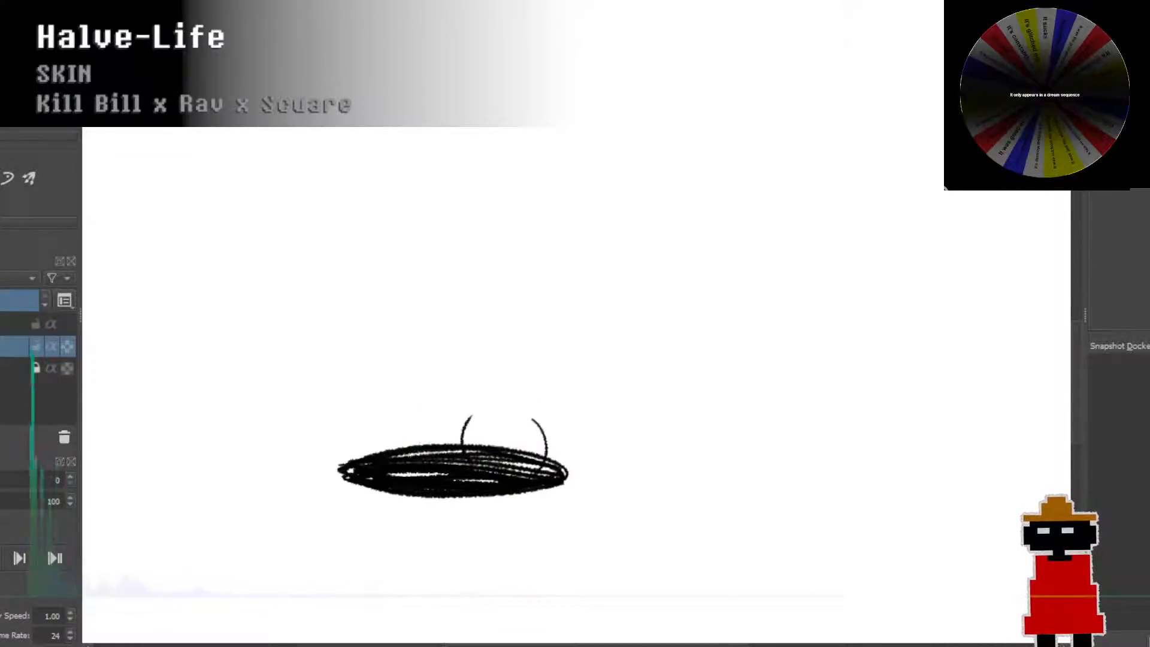
pyautogui.moveTo(410, 402); pyautogui.dragTo(400, 447)
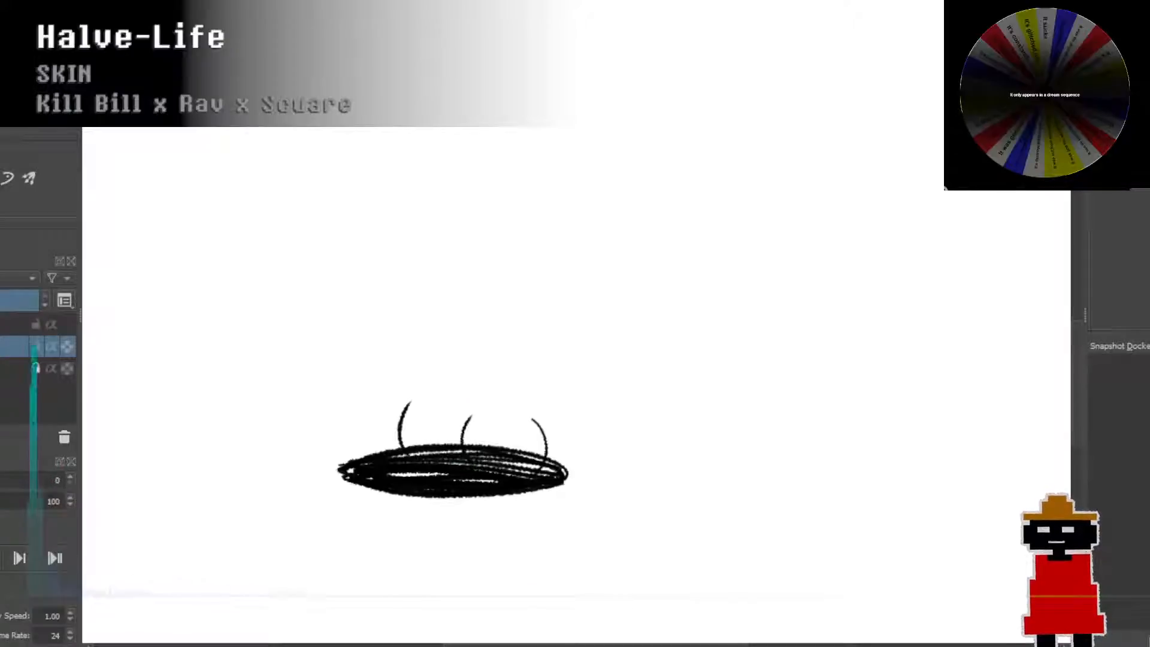
# Step: Erase the black shading between the curved lines to carve two white, leg-like shapes out of the ellipse
pyautogui.moveTo(417, 446)
pyautogui.mouseDown()
pyautogui.moveTo(445, 459)
pyautogui.moveTo(443, 444)
pyautogui.moveTo(418, 448)
pyautogui.moveTo(448, 457)
pyautogui.moveTo(439, 439)
pyautogui.moveTo(459, 466)
pyautogui.moveTo(452, 445)
pyautogui.moveTo(490, 468)
pyautogui.moveTo(475, 443)
pyautogui.moveTo(507, 466)
pyautogui.moveTo(491, 451)
pyautogui.moveTo(517, 452)
pyautogui.moveTo(518, 466)
pyautogui.moveTo(530, 453)
pyautogui.moveTo(523, 467)
pyautogui.moveTo(534, 453)
pyautogui.moveTo(525, 473)
pyautogui.moveTo(488, 488)
pyautogui.moveTo(519, 485)
pyautogui.moveTo(483, 466)
pyautogui.moveTo(525, 471)
pyautogui.mouseUp()
pyautogui.moveTo(496, 472); pyautogui.dragTo(516, 477)
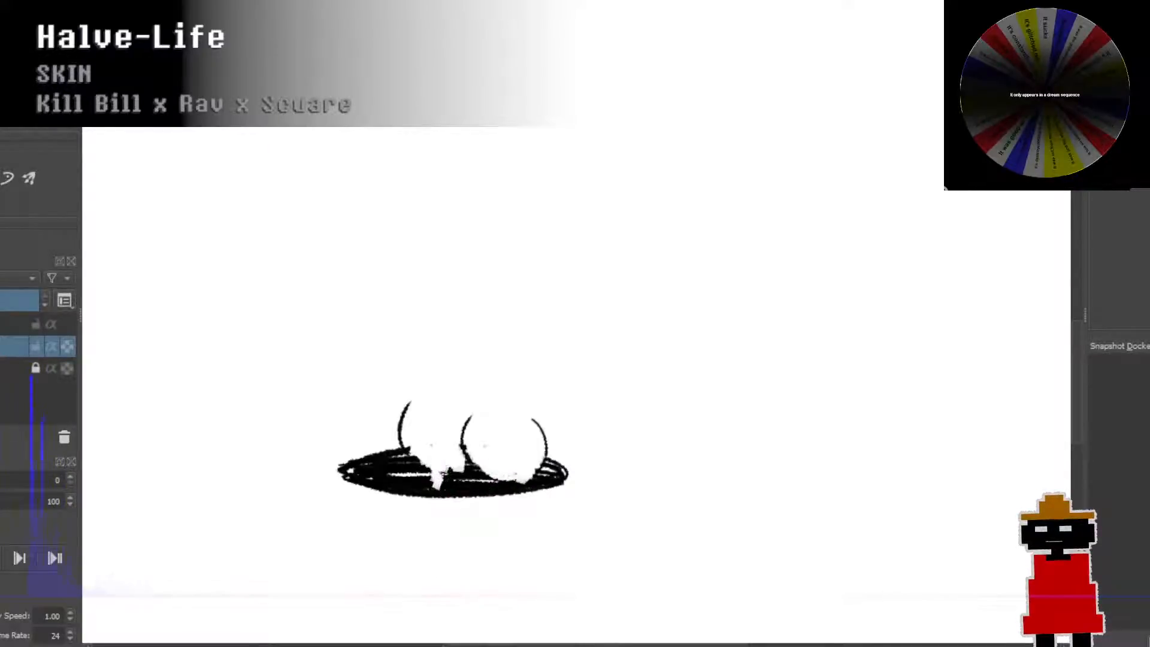
pyautogui.moveTo(439, 477); pyautogui.dragTo(437, 490)
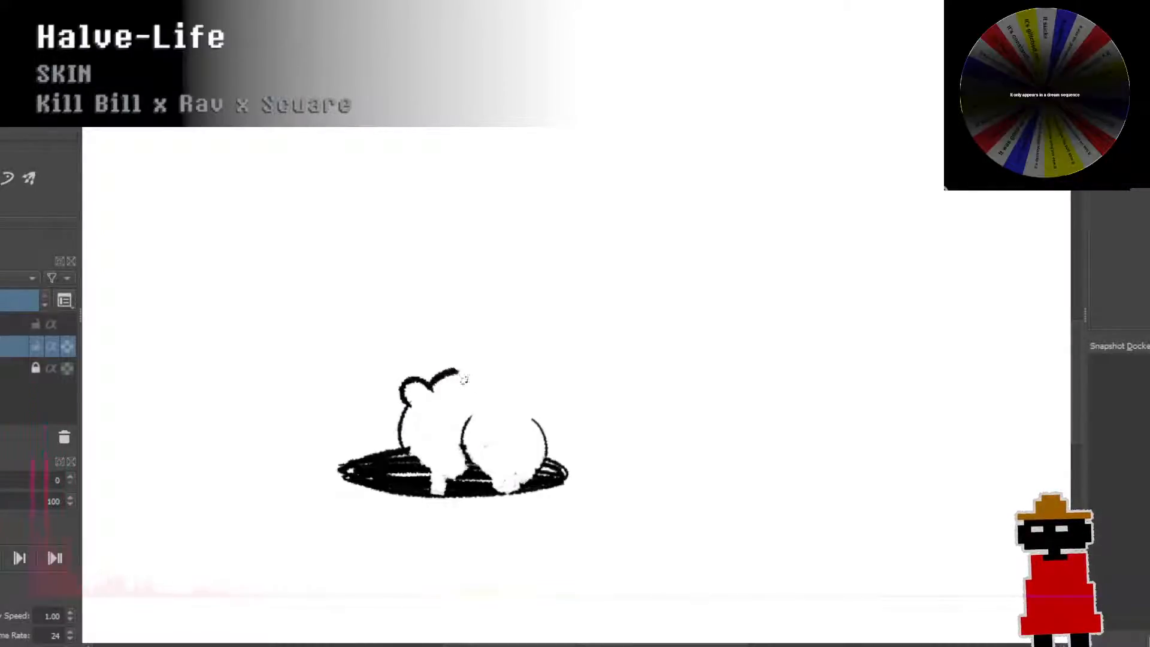
# Step: Thicken the left curve, add a short crossbar on the middle one, and draw a bolder outer curve on the right
pyautogui.moveTo(489, 405); pyautogui.dragTo(421, 403)
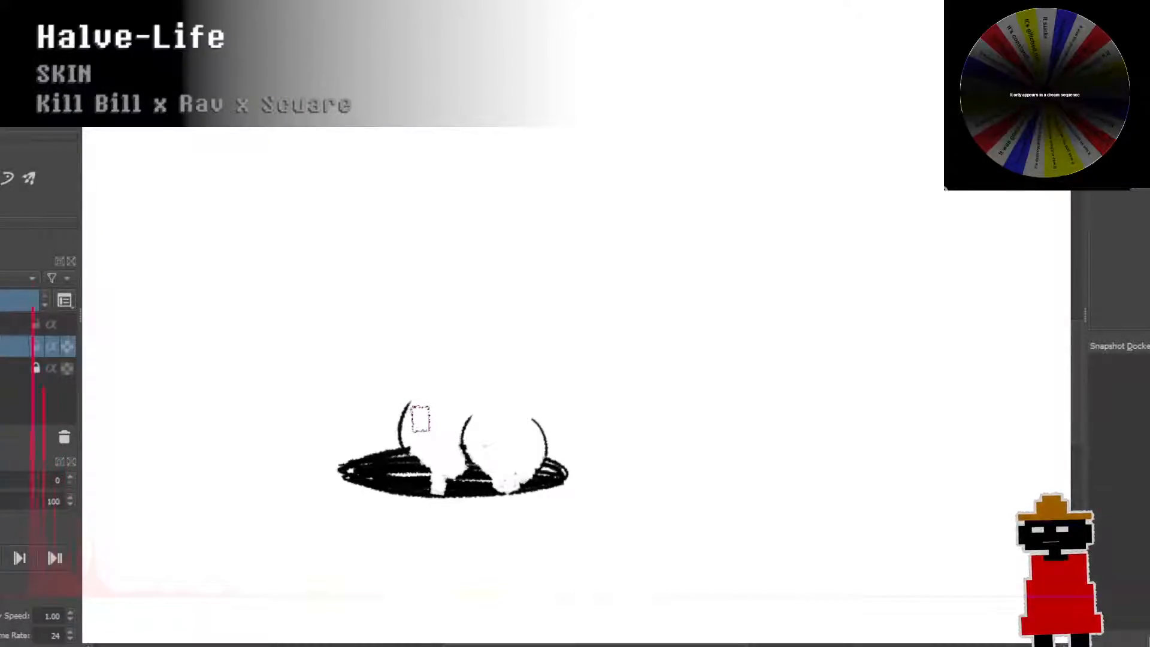
pyautogui.moveTo(401, 425); pyautogui.dragTo(416, 396)
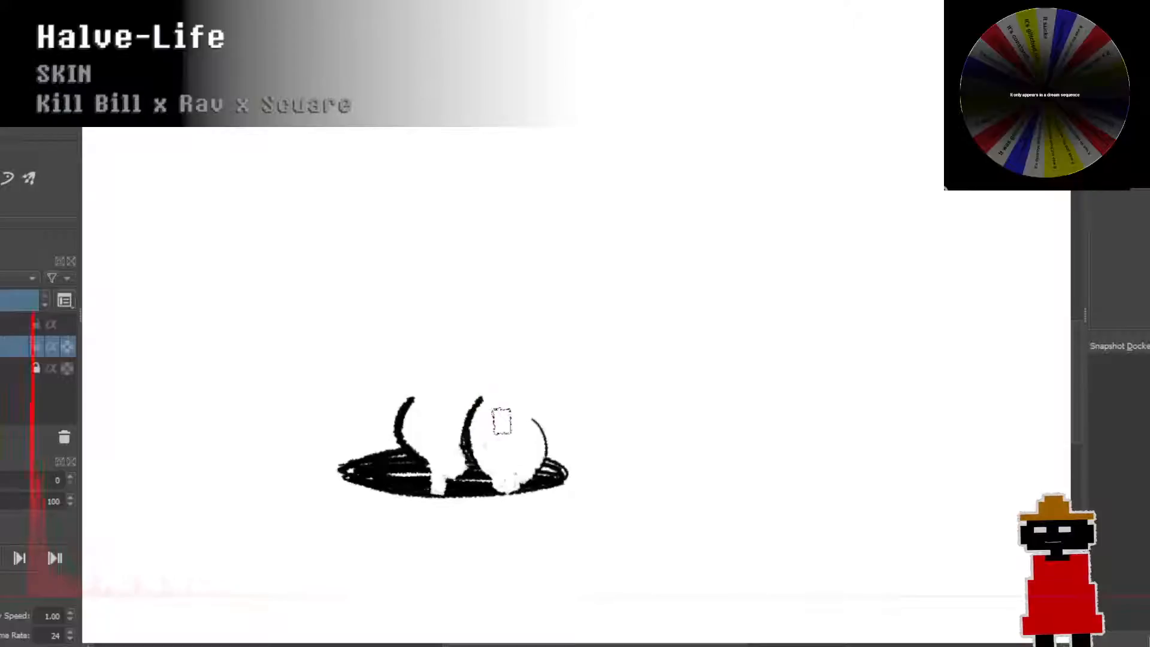
pyautogui.moveTo(502, 421); pyautogui.dragTo(473, 437)
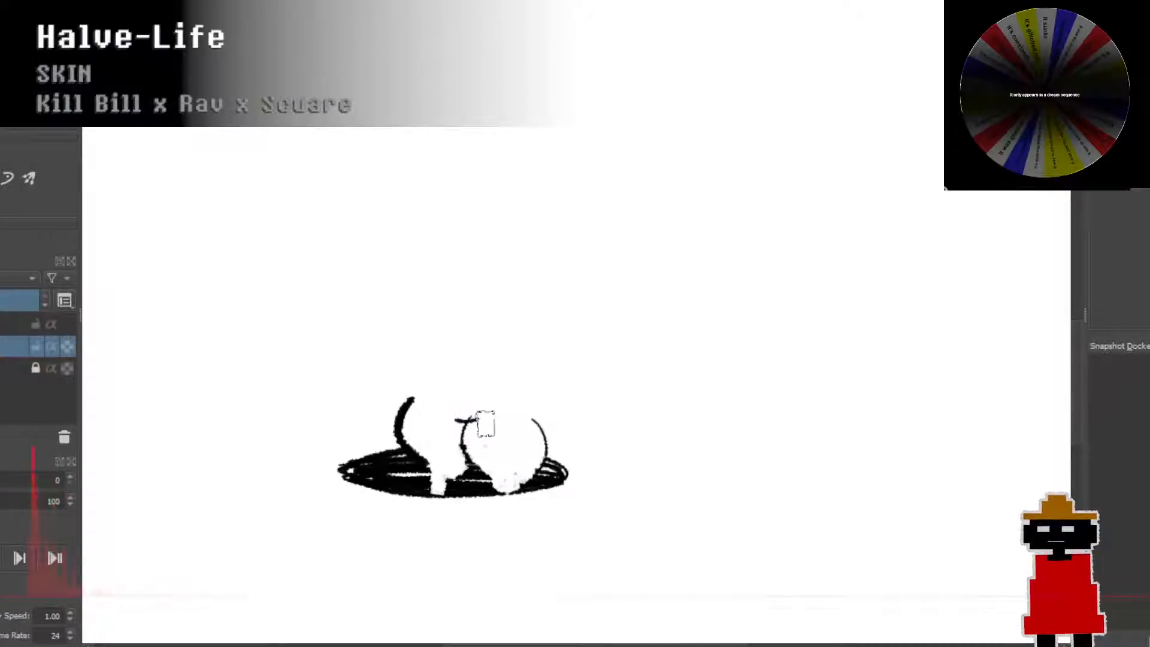
pyautogui.moveTo(540, 415); pyautogui.dragTo(542, 472)
pyautogui.hotkey('ctrl', 'z')
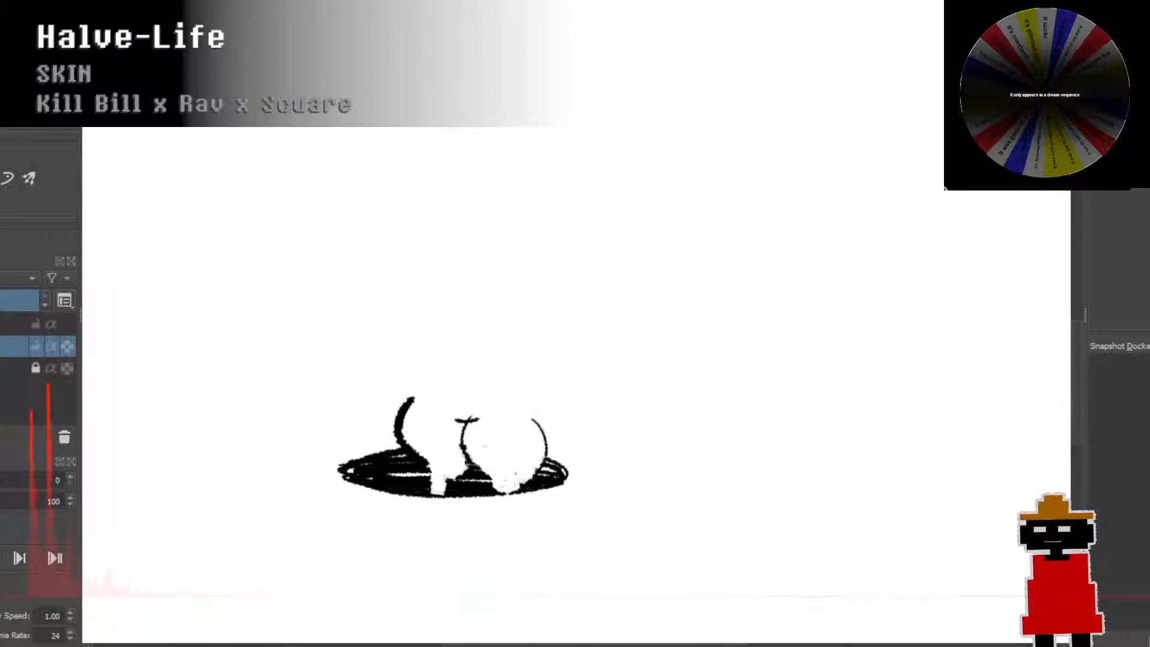
pyautogui.moveTo(547, 418); pyautogui.dragTo(529, 406)
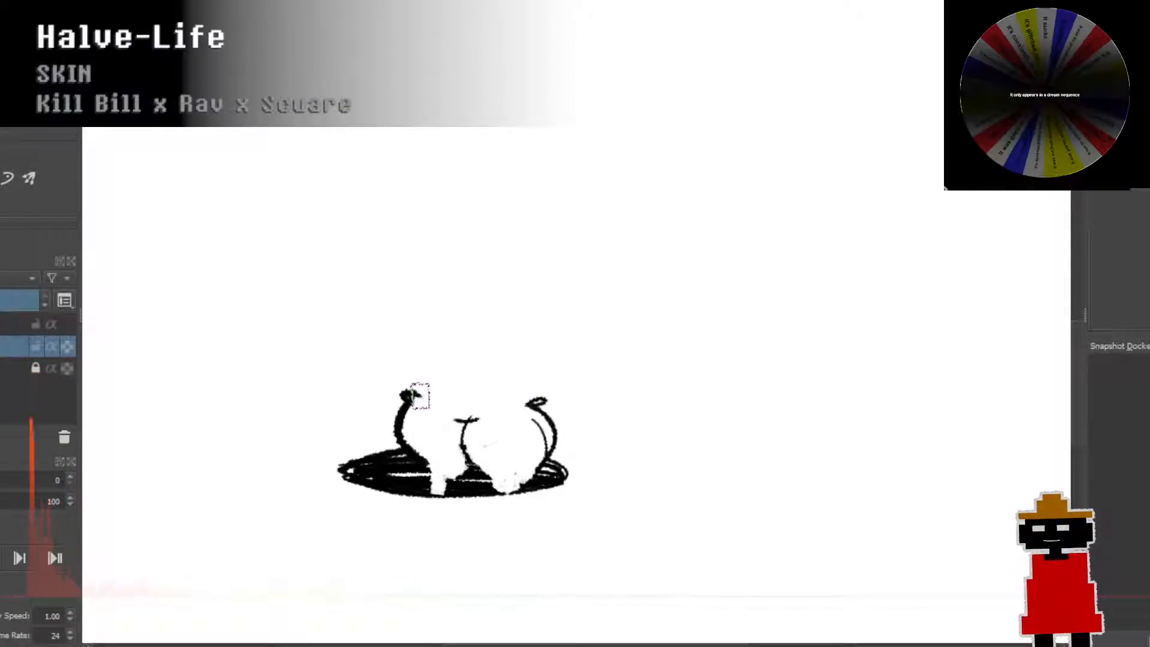
pyautogui.hotkey('ctrl', 'z')
pyautogui.hotkey('ctrl', 'z')
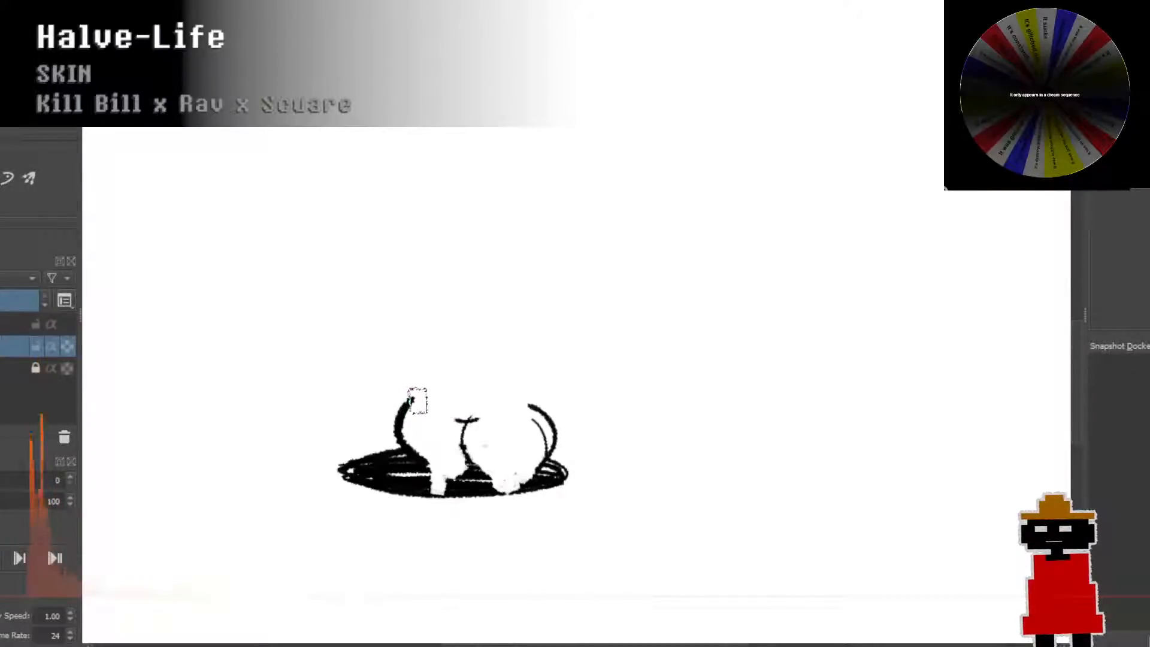
# Step: Draw a three-lobed scalloped edge across the top of the legs, with two lines rising from it for the torso
pyautogui.moveTo(418, 400)
pyautogui.mouseDown()
pyautogui.moveTo(405, 375)
pyautogui.moveTo(429, 370)
pyautogui.moveTo(447, 386)
pyautogui.mouseUp()
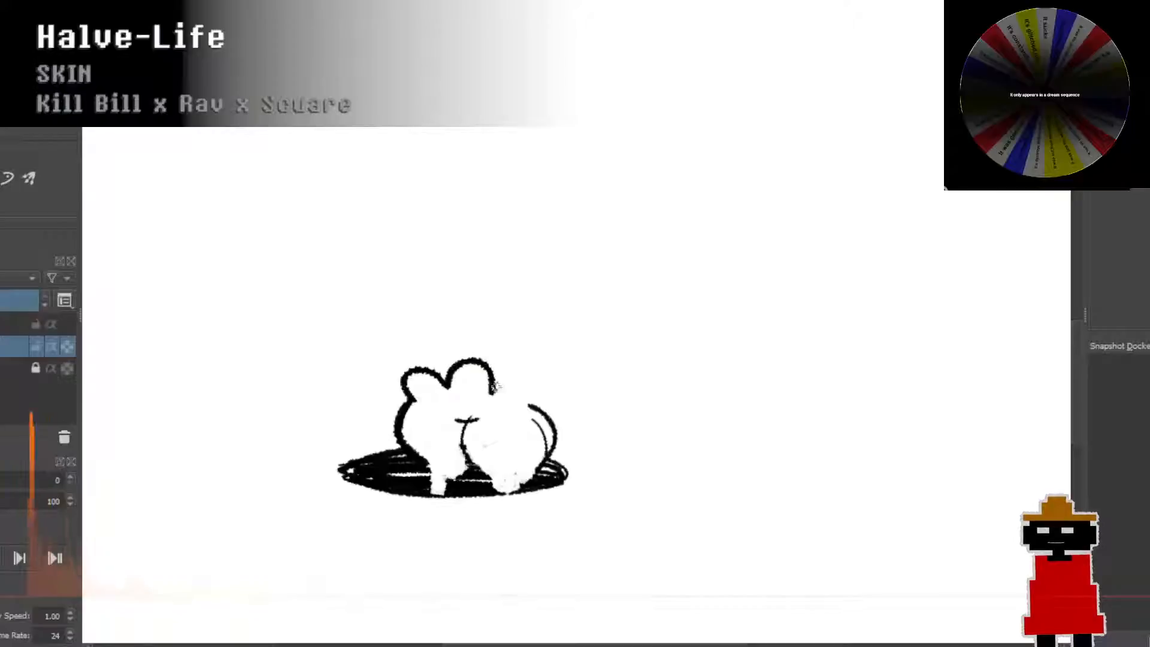
pyautogui.moveTo(442, 384); pyautogui.dragTo(450, 314)
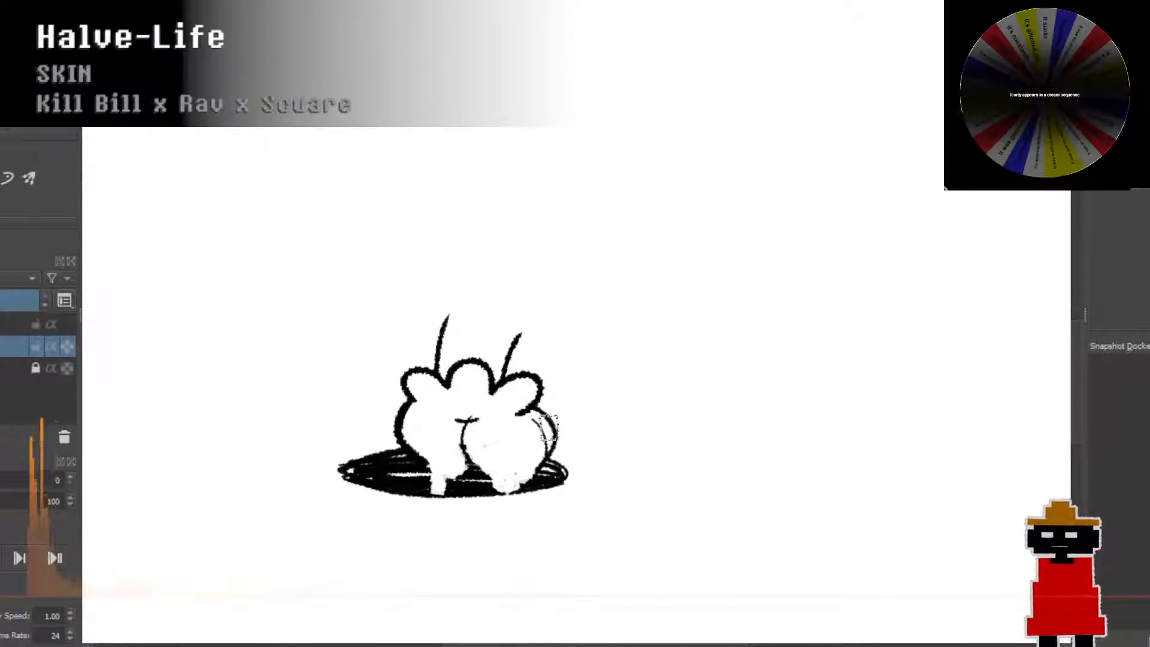
pyautogui.scroll(-2, 552, 431)
pyautogui.scroll(3, 527, 377)
# Step: Redraw the two torso side lines above the scalloped edge and join them with a wide arc extending past both sides
pyautogui.moveTo(448, 390)
pyautogui.mouseDown()
pyautogui.moveTo(505, 375)
pyautogui.moveTo(512, 328)
pyautogui.mouseUp()
pyautogui.hotkey('ctrl', 'z')
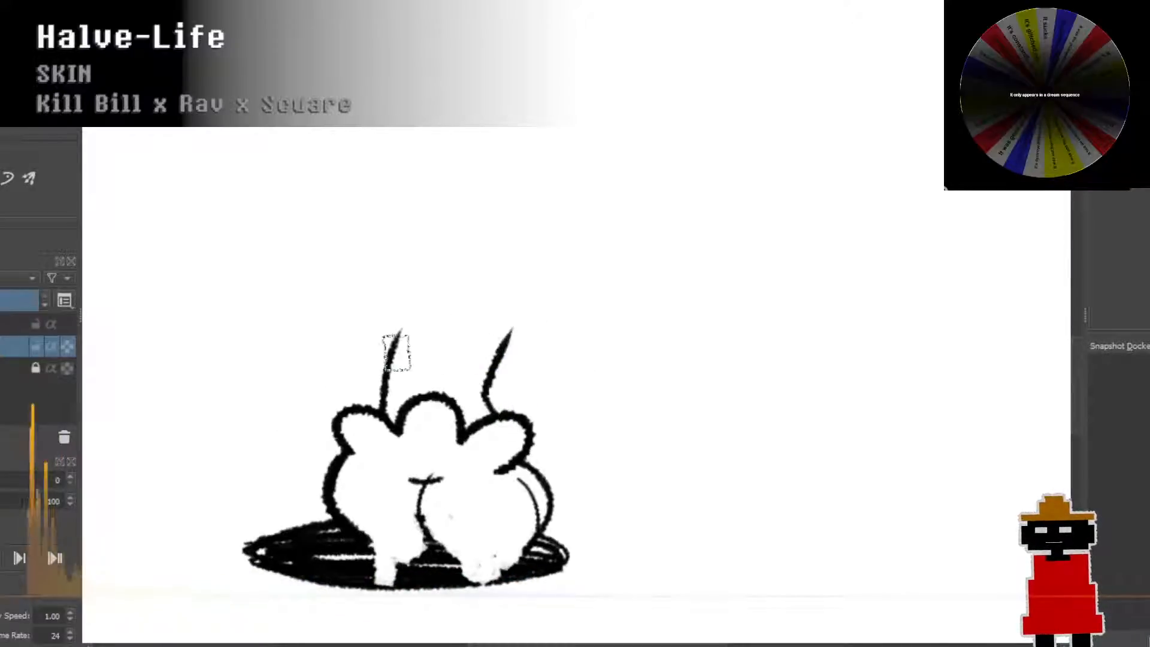
pyautogui.moveTo(386, 391)
pyautogui.mouseDown()
pyautogui.moveTo(398, 337)
pyautogui.moveTo(396, 353)
pyautogui.moveTo(485, 378)
pyautogui.mouseUp()
pyautogui.hotkey('ctrl', 'z')
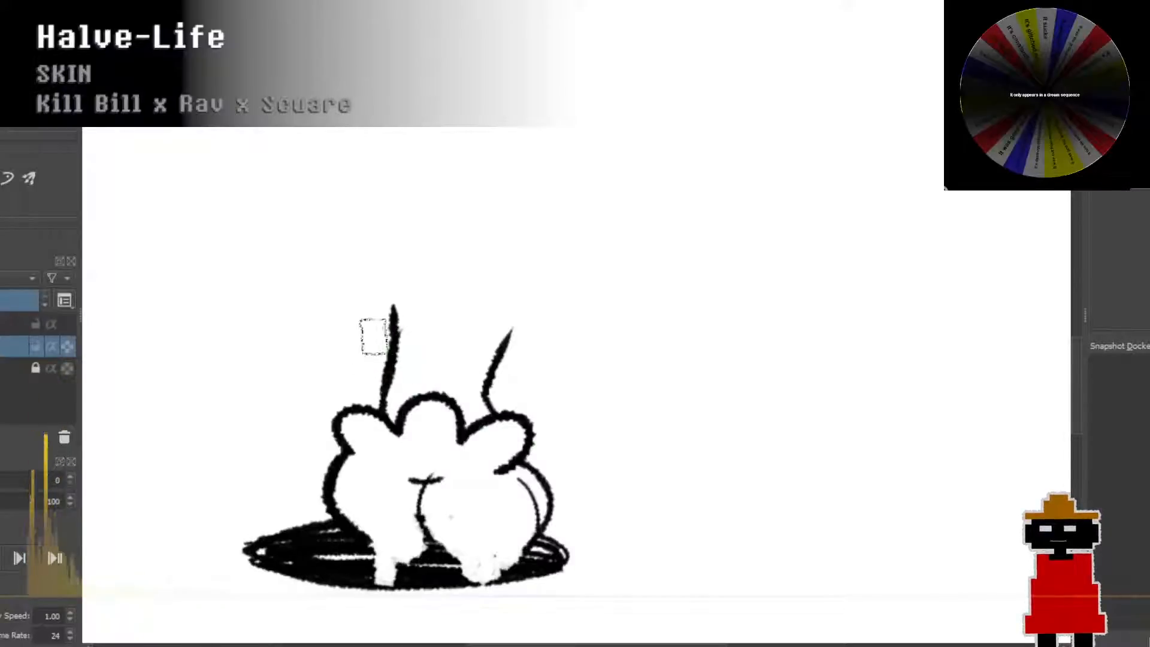
pyautogui.moveTo(365, 332); pyautogui.dragTo(539, 360)
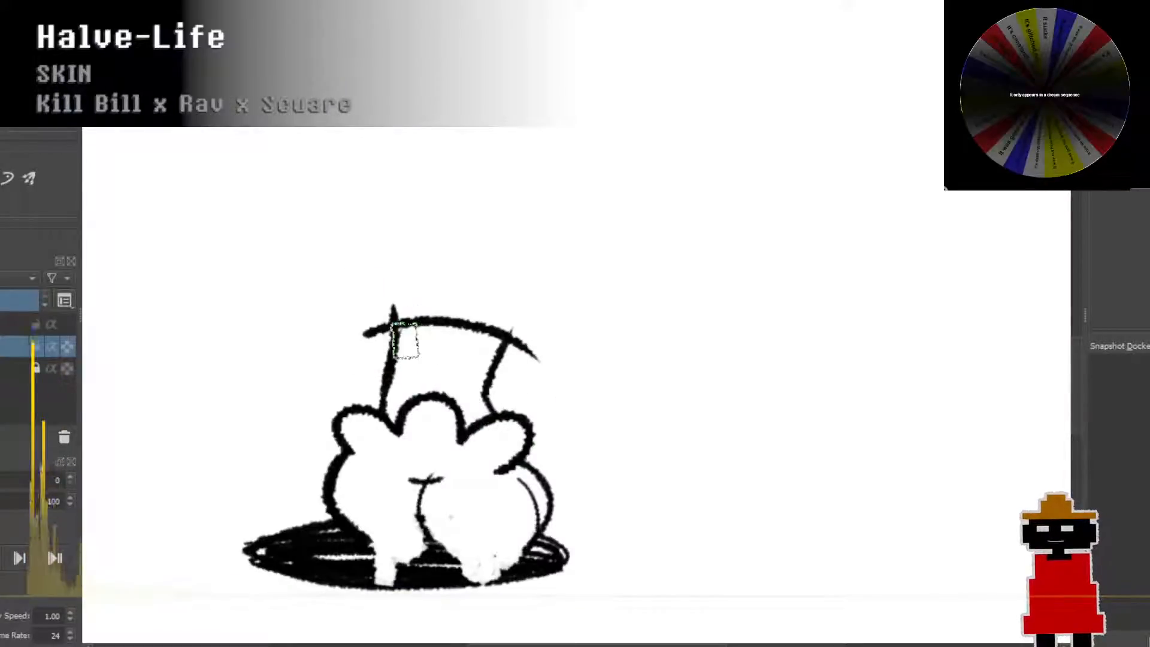
# Step: Draw two long lines tapering upward from the middle of the arc and cap them with a small circle
pyautogui.moveTo(431, 315); pyautogui.dragTo(462, 193)
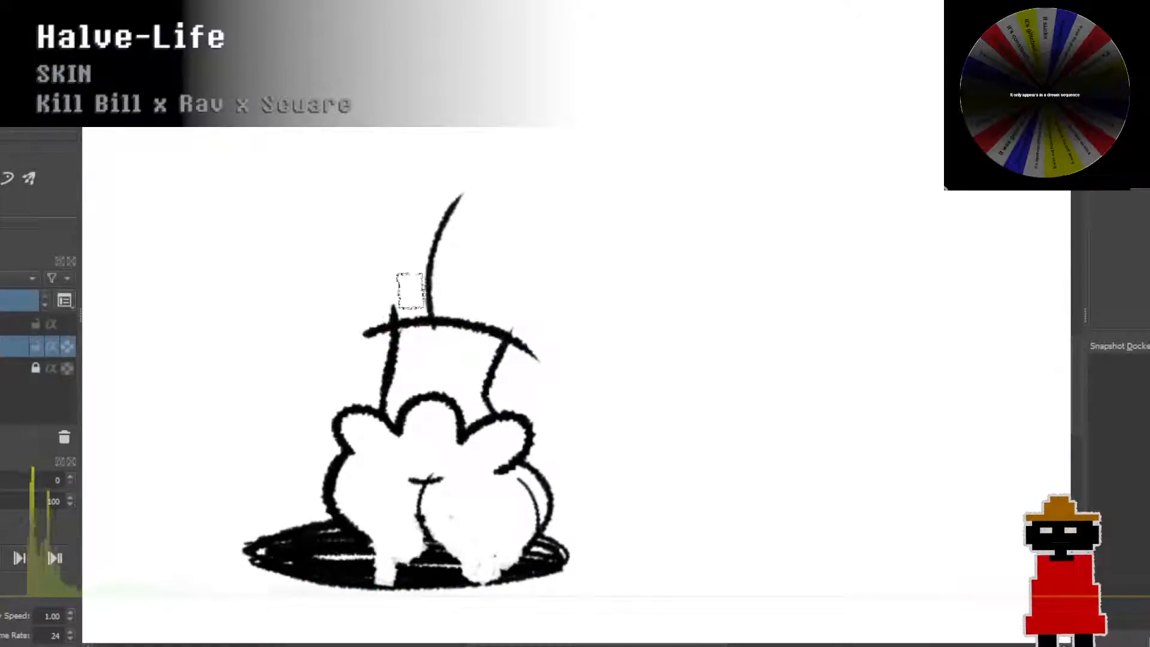
pyautogui.hotkey('ctrl', 'z')
pyautogui.moveTo(406, 345); pyautogui.dragTo(440, 245)
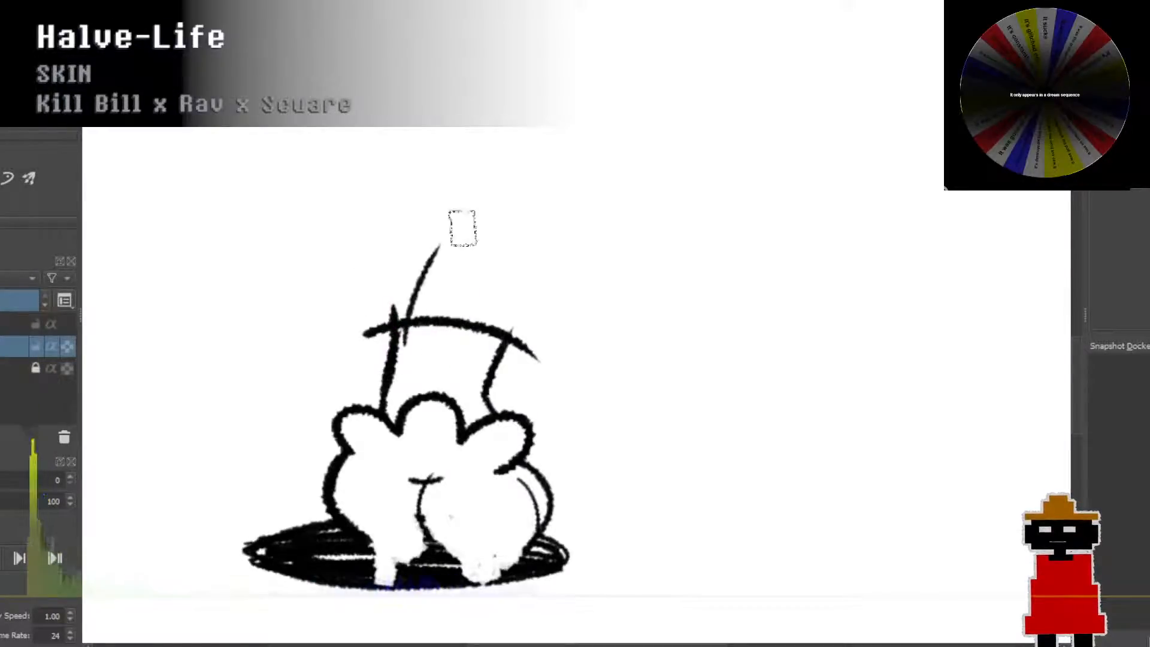
pyautogui.moveTo(460, 354)
pyautogui.mouseDown()
pyautogui.moveTo(460, 213)
pyautogui.moveTo(437, 250)
pyautogui.mouseUp()
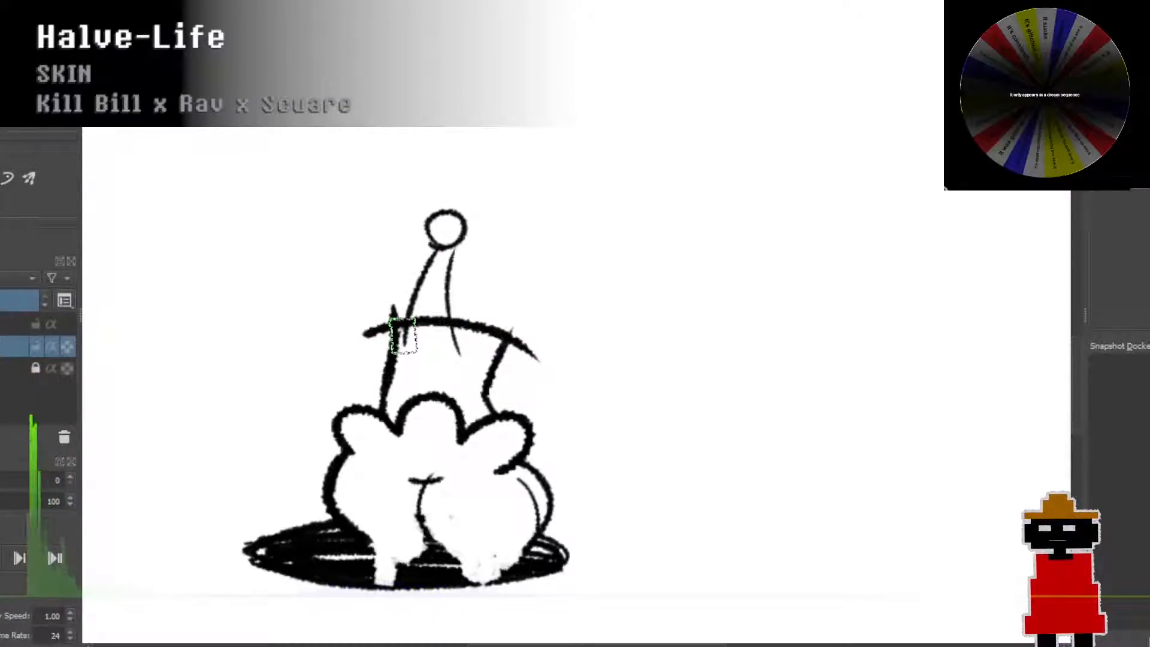
# Step: Add a thin curved hem beneath each end of the arc and a long side line rising from each hem
pyautogui.moveTo(390, 337)
pyautogui.mouseDown()
pyautogui.moveTo(351, 342)
pyautogui.moveTo(383, 354)
pyautogui.mouseUp()
pyautogui.moveTo(459, 349)
pyautogui.mouseDown()
pyautogui.moveTo(517, 372)
pyautogui.moveTo(482, 363)
pyautogui.moveTo(539, 351)
pyautogui.moveTo(550, 277)
pyautogui.mouseUp()
pyautogui.hotkey('ctrl', 'z')
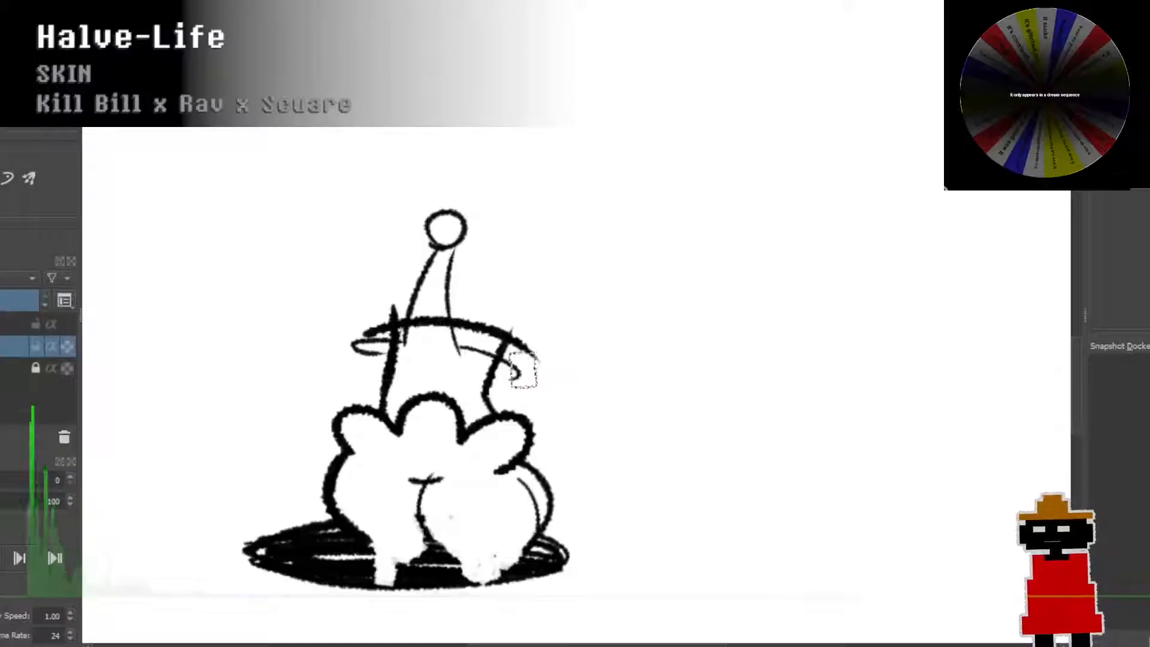
pyautogui.moveTo(517, 354); pyautogui.dragTo(534, 296)
pyautogui.hotkey('ctrl', 'z')
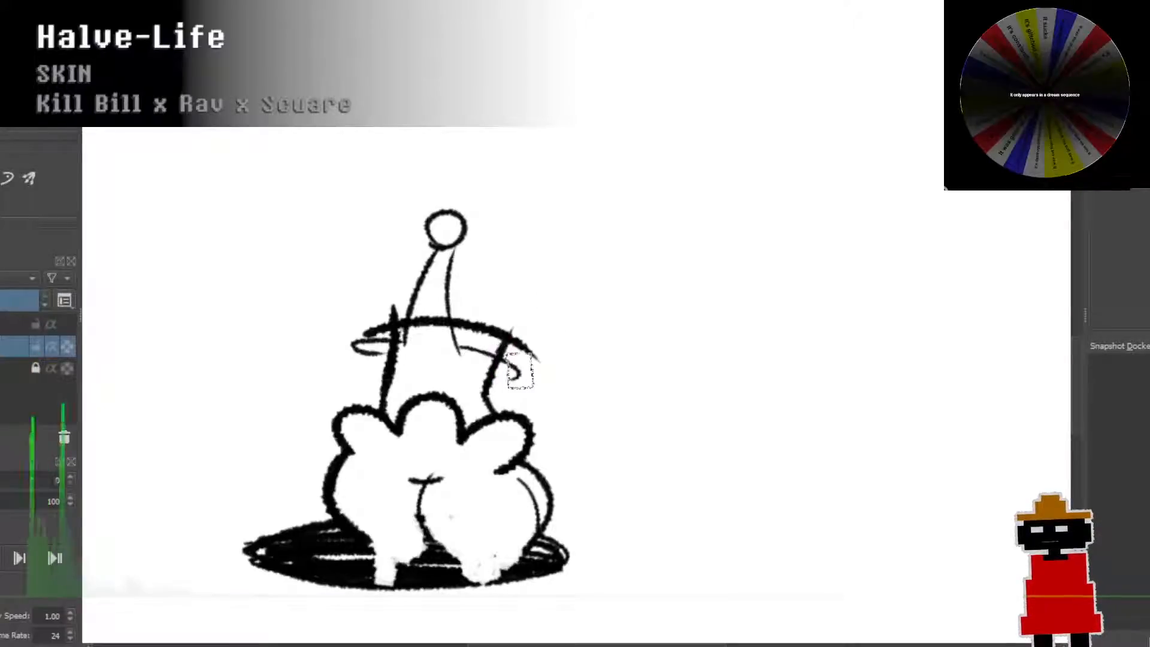
pyautogui.moveTo(518, 363); pyautogui.dragTo(543, 251)
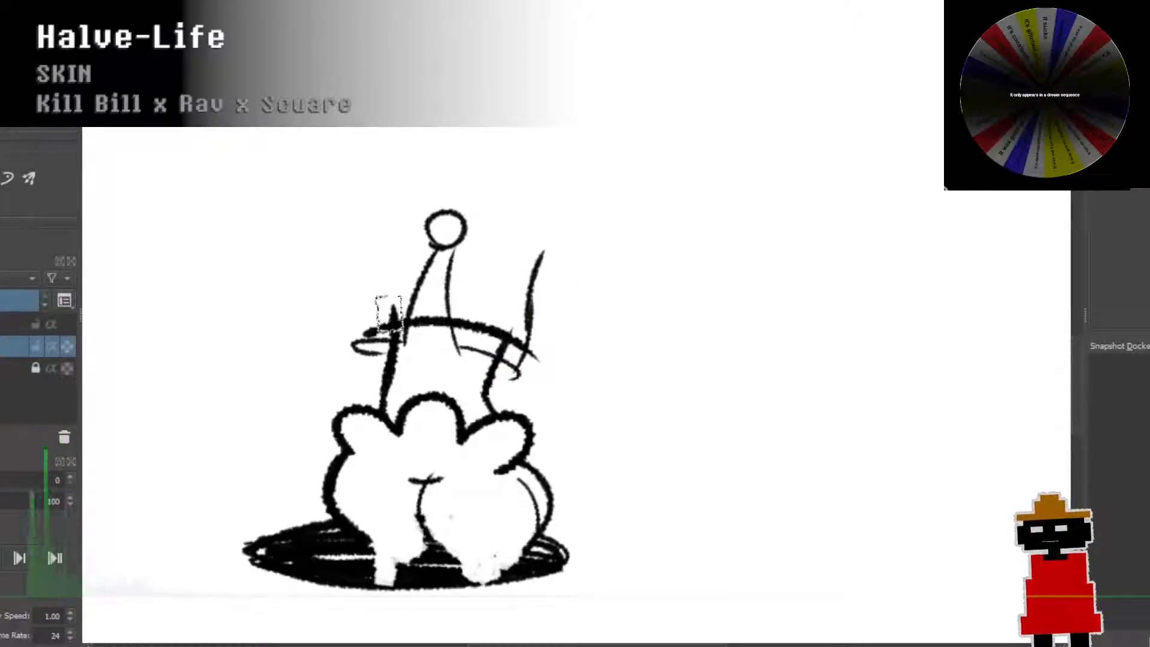
pyautogui.moveTo(365, 338); pyautogui.dragTo(380, 252)
pyautogui.hotkey('ctrl', 'z')
pyautogui.moveTo(352, 349); pyautogui.dragTo(377, 232)
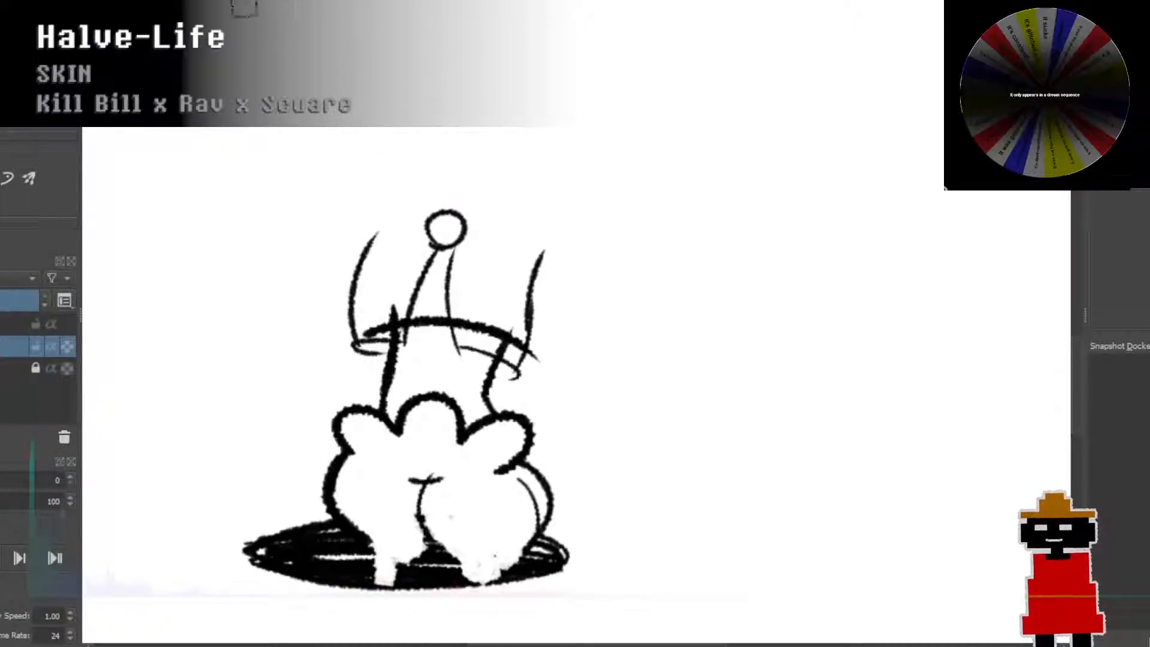
# Step: Erase the arc's outer parts and the torso line tips overlapping the hems, and check the drawing mirrored
pyautogui.moveTo(375, 319)
pyautogui.mouseDown()
pyautogui.moveTo(366, 332)
pyautogui.moveTo(395, 333)
pyautogui.moveTo(404, 316)
pyautogui.moveTo(495, 327)
pyautogui.moveTo(462, 318)
pyautogui.moveTo(466, 332)
pyautogui.moveTo(460, 319)
pyautogui.moveTo(509, 362)
pyautogui.mouseUp()
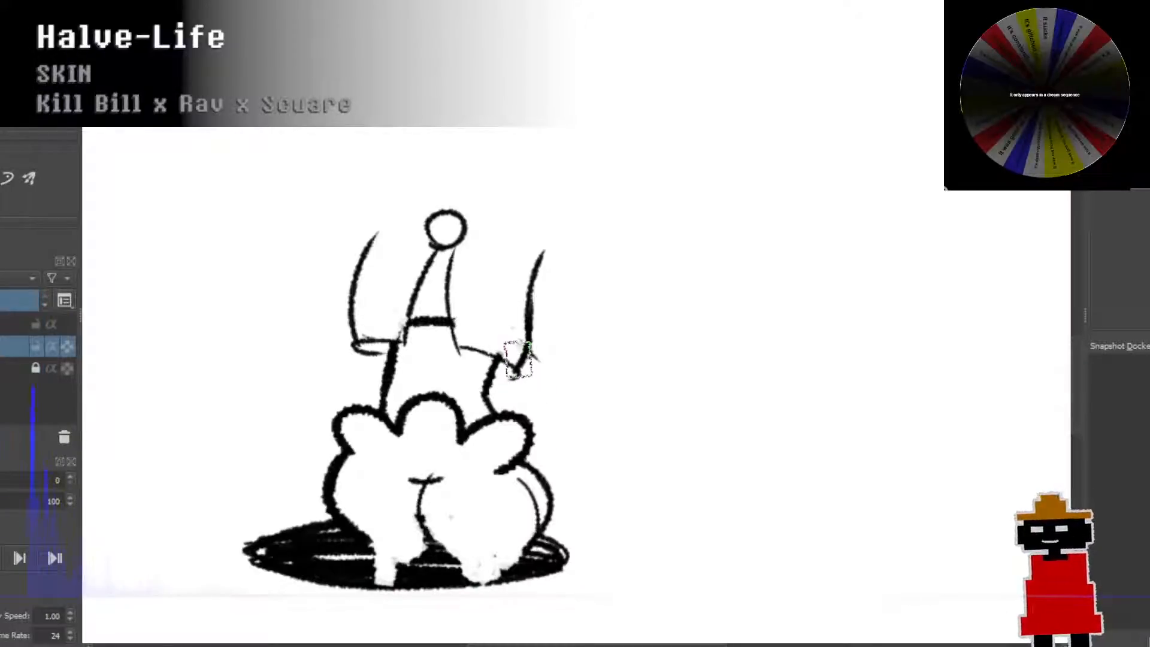
pyautogui.press('m')
pyautogui.press('m')
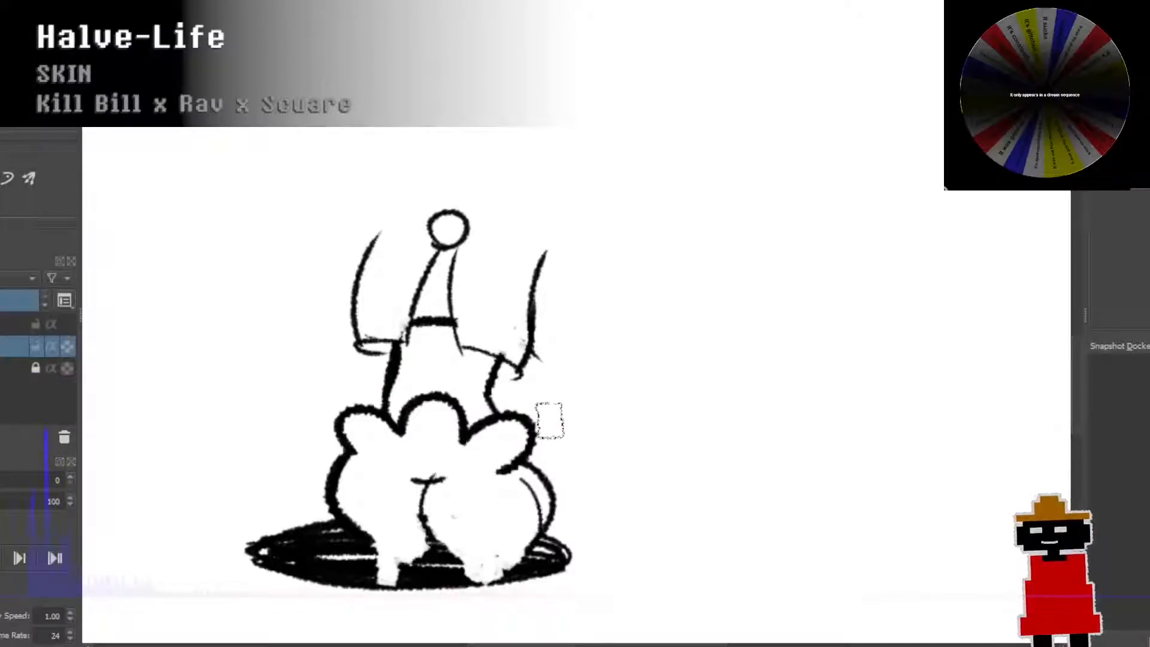
pyautogui.scroll(-3, 554, 418)
pyautogui.scroll(3, 555, 418)
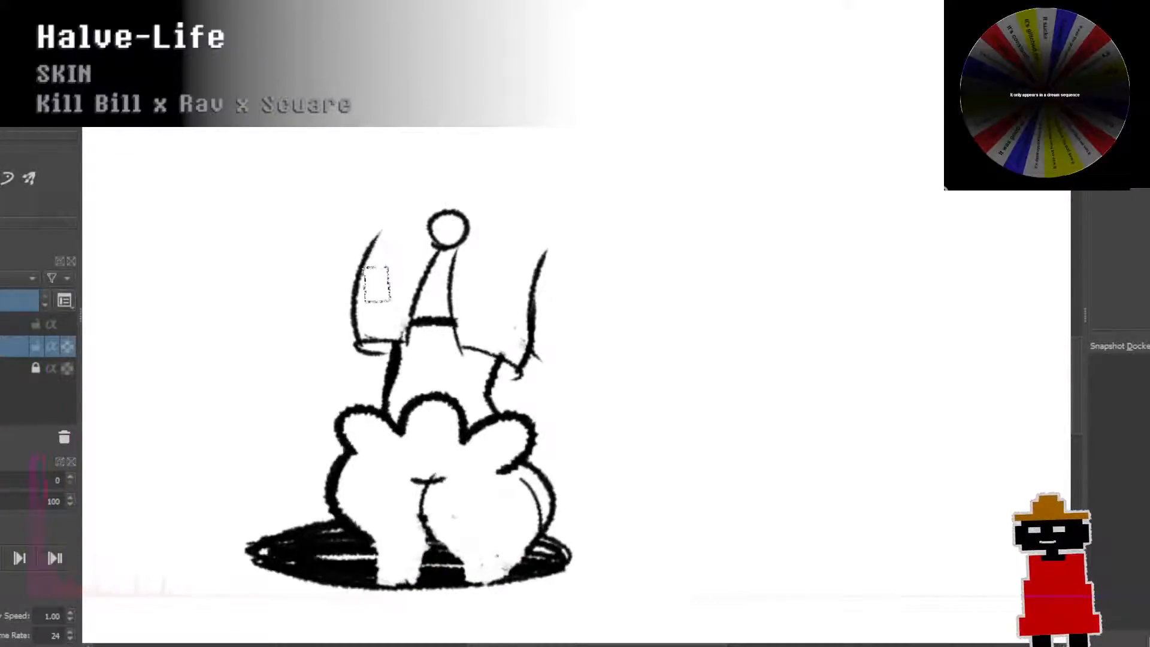
# Step: Curve the left side line up to the small circle, and draw an inward-curving right side line topped by a large round shape
pyautogui.moveTo(362, 277); pyautogui.dragTo(432, 225)
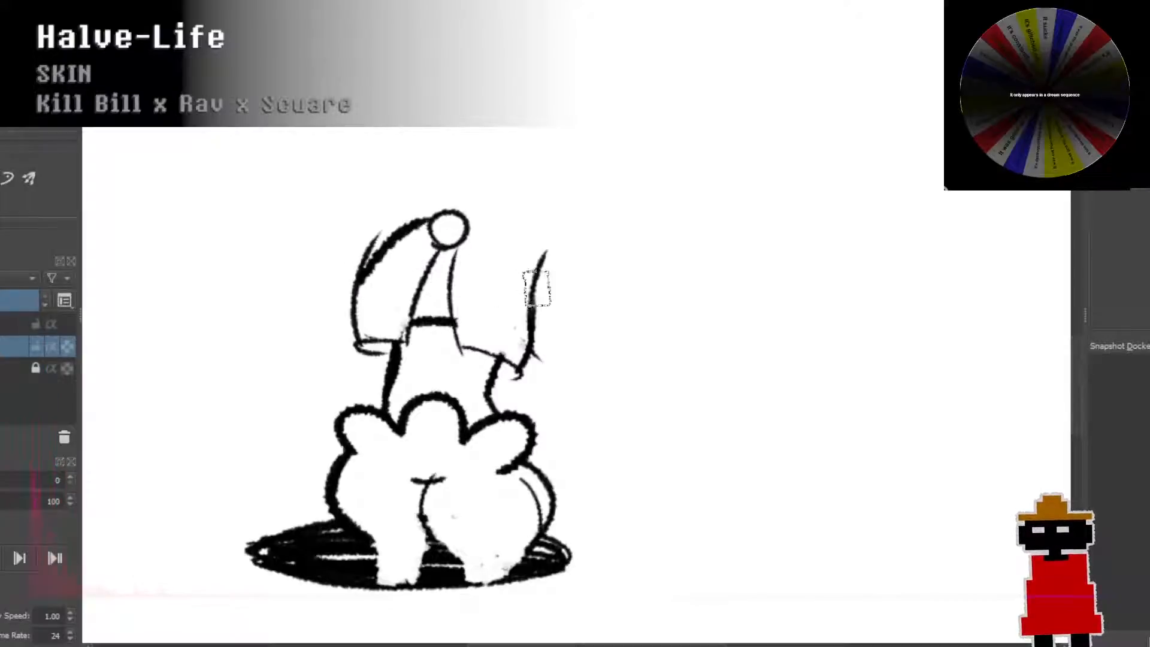
pyautogui.moveTo(508, 228)
pyautogui.mouseDown()
pyautogui.moveTo(529, 258)
pyautogui.moveTo(533, 323)
pyautogui.mouseUp()
pyautogui.hotkey('ctrl', 'z')
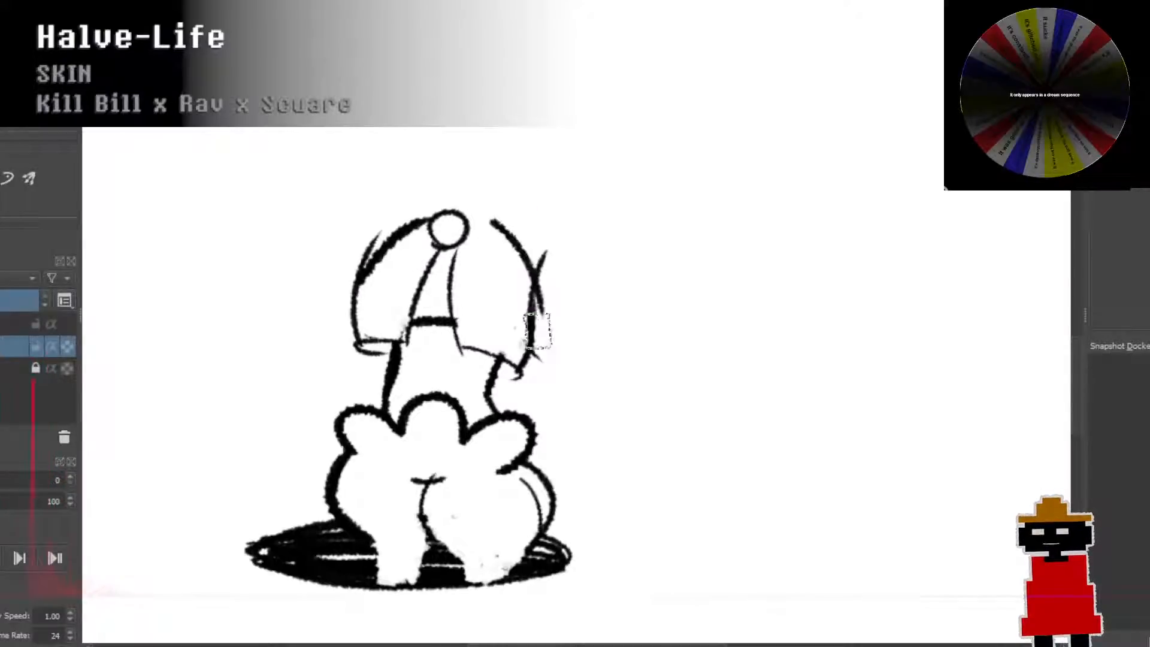
pyautogui.hotkey('ctrl', 'z')
pyautogui.moveTo(497, 225); pyautogui.dragTo(530, 305)
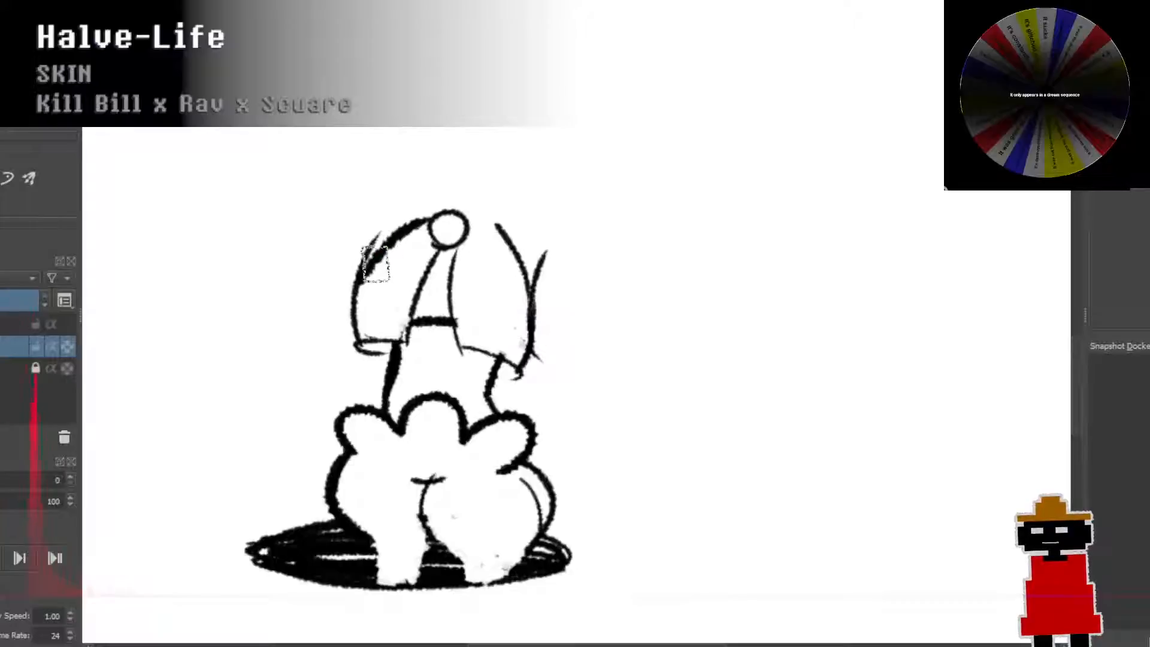
pyautogui.moveTo(497, 225)
pyautogui.mouseDown()
pyautogui.moveTo(578, 197)
pyautogui.moveTo(548, 274)
pyautogui.mouseUp()
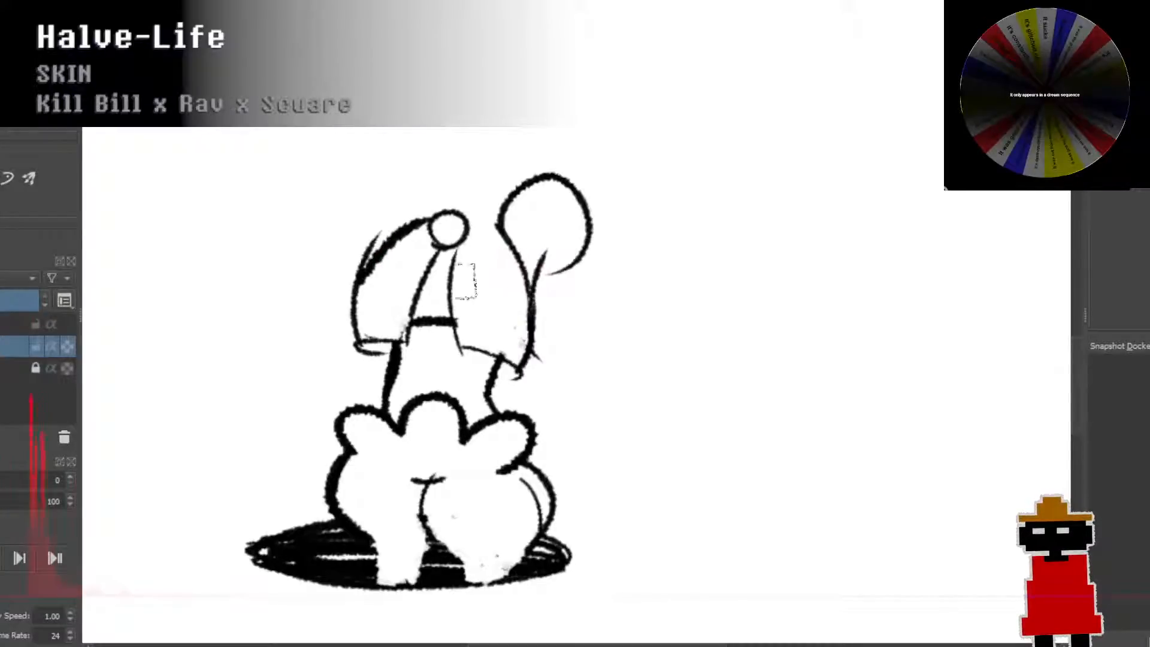
# Step: Draw a large round shape at the figure's upper left and replace the outline beneath it with a diagonal curve
pyautogui.moveTo(361, 265); pyautogui.dragTo(418, 220)
pyautogui.hotkey('ctrl', 'z')
pyautogui.moveTo(361, 265)
pyautogui.mouseDown()
pyautogui.moveTo(336, 191)
pyautogui.moveTo(417, 220)
pyautogui.mouseUp()
pyautogui.hotkey('ctrl', 'z')
pyautogui.moveTo(361, 264)
pyautogui.mouseDown()
pyautogui.moveTo(366, 184)
pyautogui.moveTo(399, 198)
pyautogui.moveTo(347, 195)
pyautogui.moveTo(371, 173)
pyautogui.moveTo(405, 180)
pyautogui.moveTo(418, 197)
pyautogui.moveTo(365, 253)
pyautogui.moveTo(337, 198)
pyautogui.moveTo(368, 158)
pyautogui.moveTo(404, 163)
pyautogui.moveTo(423, 196)
pyautogui.mouseUp()
pyautogui.hotkey('ctrl', 'z')
pyautogui.hotkey('ctrl', 'z')
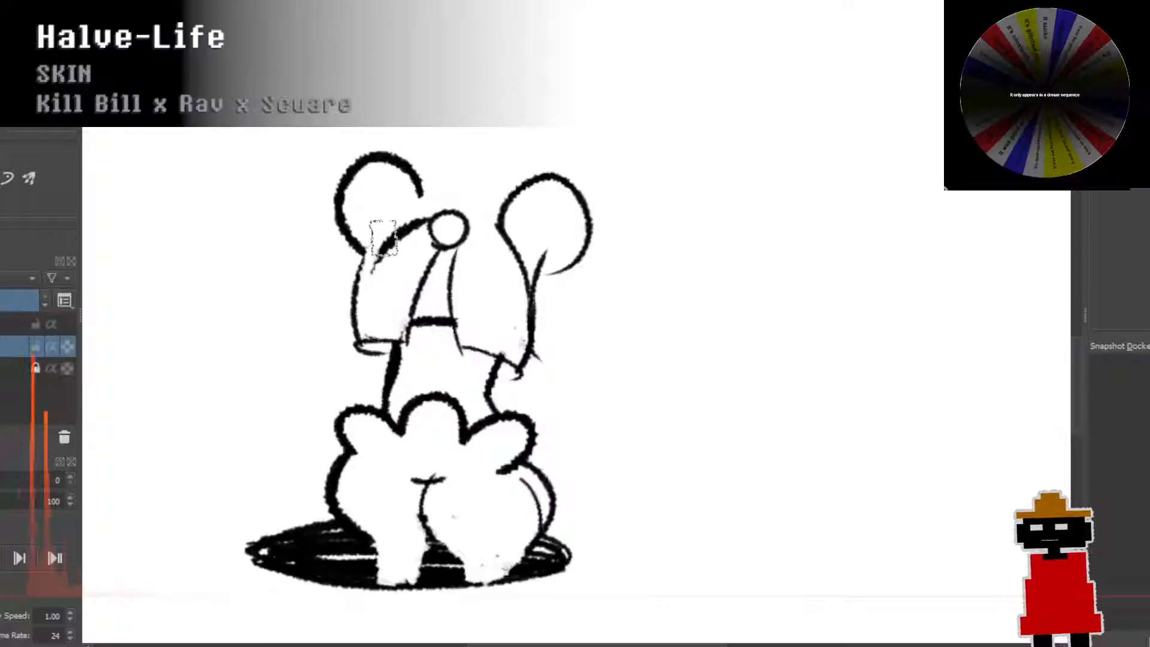
pyautogui.moveTo(383, 238)
pyautogui.mouseDown()
pyautogui.moveTo(380, 281)
pyautogui.moveTo(412, 216)
pyautogui.moveTo(396, 265)
pyautogui.moveTo(423, 216)
pyautogui.moveTo(371, 294)
pyautogui.moveTo(378, 269)
pyautogui.mouseUp()
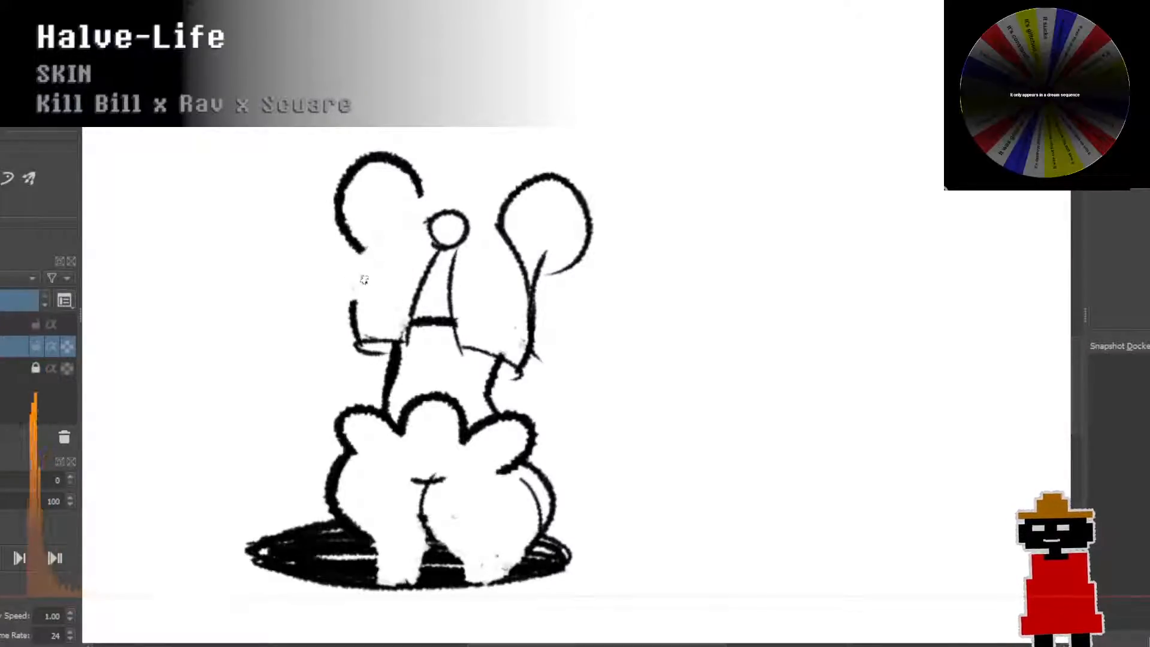
pyautogui.moveTo(353, 305)
pyautogui.mouseDown()
pyautogui.moveTo(401, 242)
pyautogui.moveTo(388, 277)
pyautogui.moveTo(421, 221)
pyautogui.mouseUp()
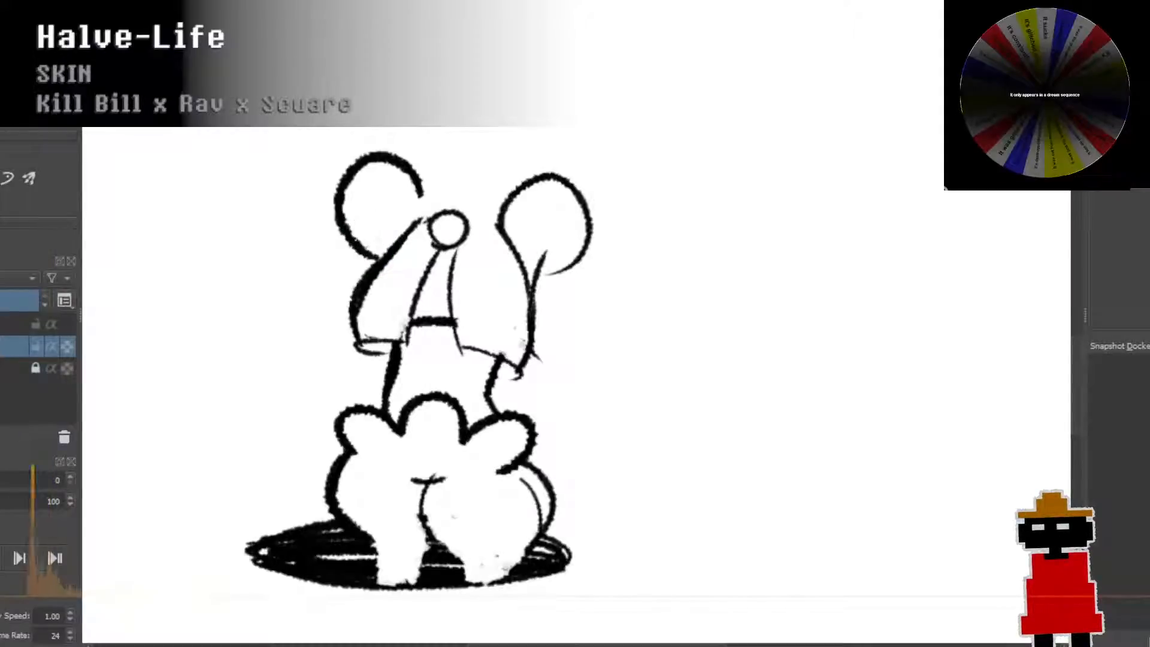
# Step: Close the bottoms of both large round shapes and add short crease strokes inside them
pyautogui.moveTo(384, 255); pyautogui.dragTo(359, 226)
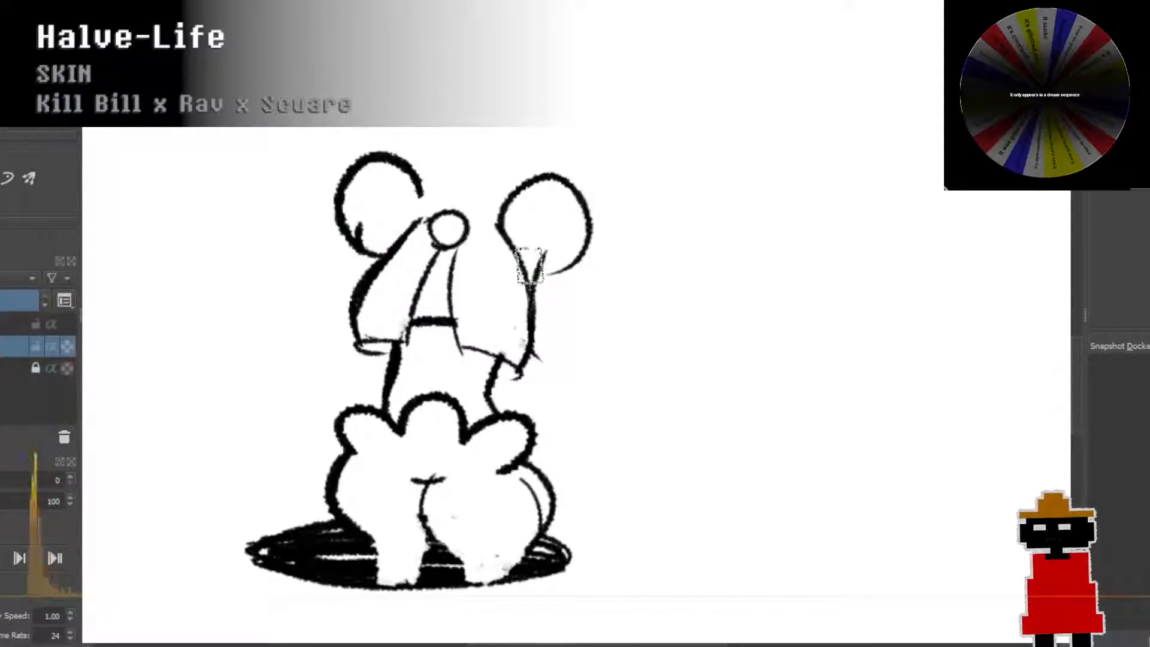
pyautogui.moveTo(536, 279)
pyautogui.mouseDown()
pyautogui.moveTo(562, 243)
pyautogui.moveTo(542, 231)
pyautogui.mouseUp()
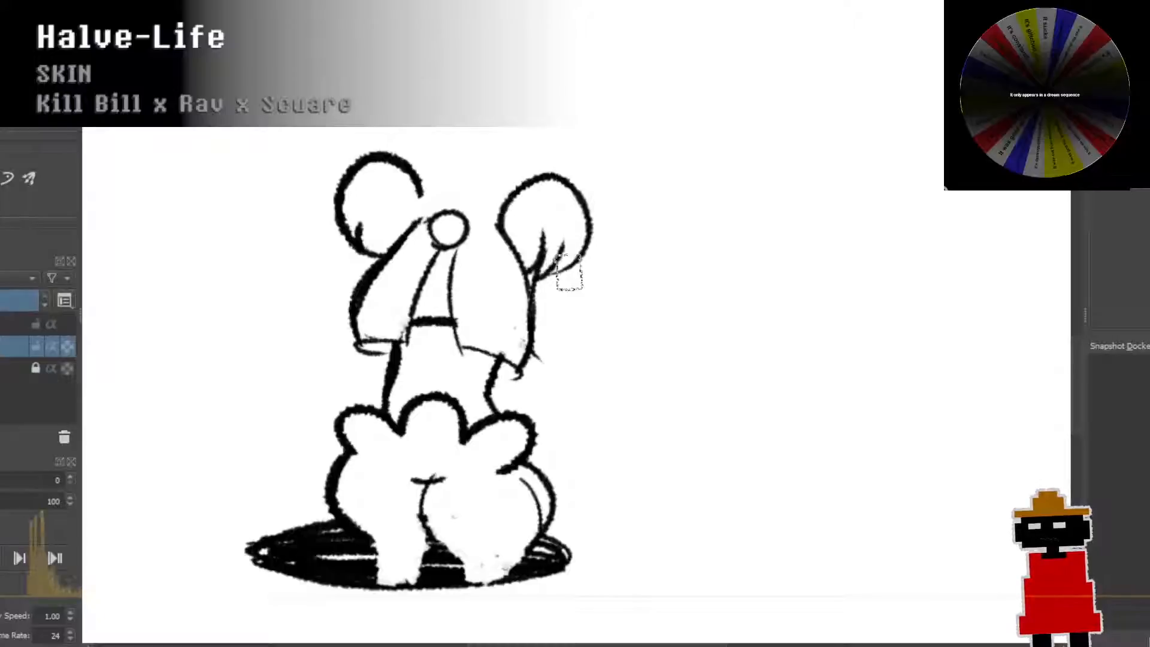
pyautogui.moveTo(572, 277); pyautogui.dragTo(586, 228)
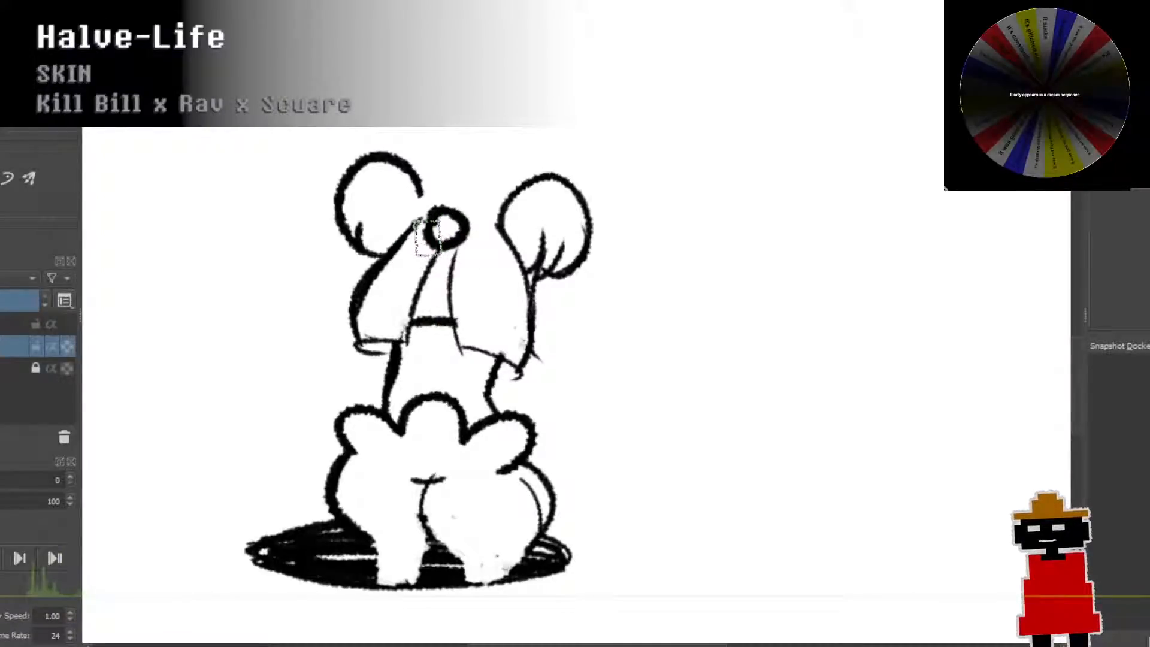
pyautogui.moveTo(464, 212); pyautogui.dragTo(507, 171)
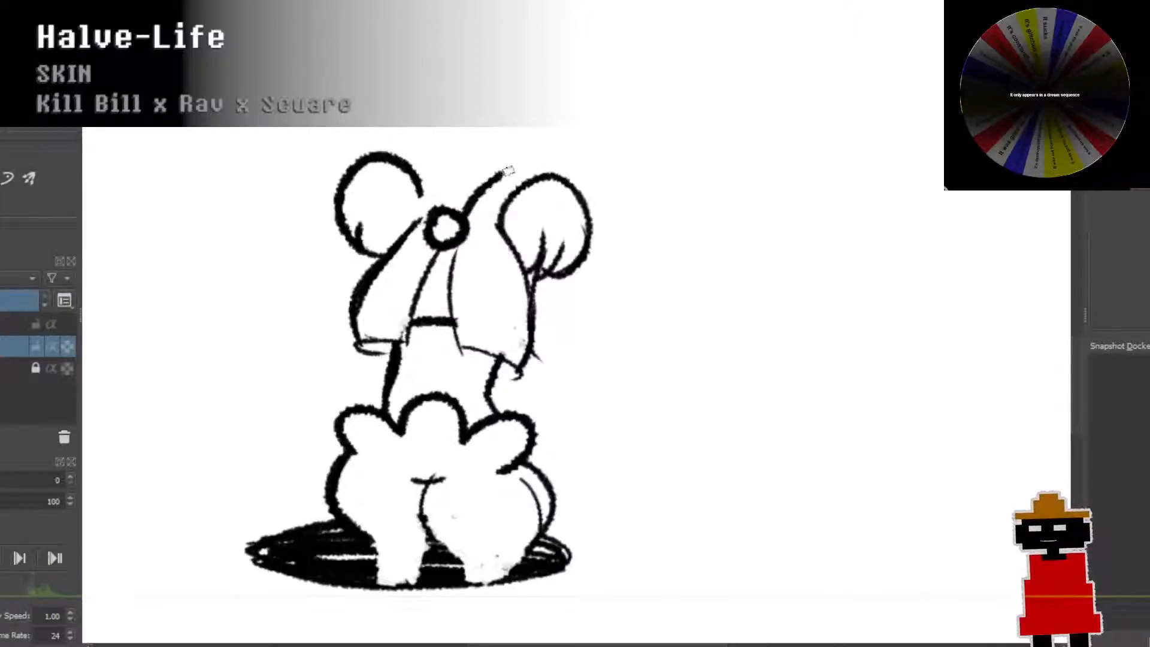
pyautogui.moveTo(562, 198); pyautogui.dragTo(464, 242)
pyautogui.hotkey('ctrl', 'z')
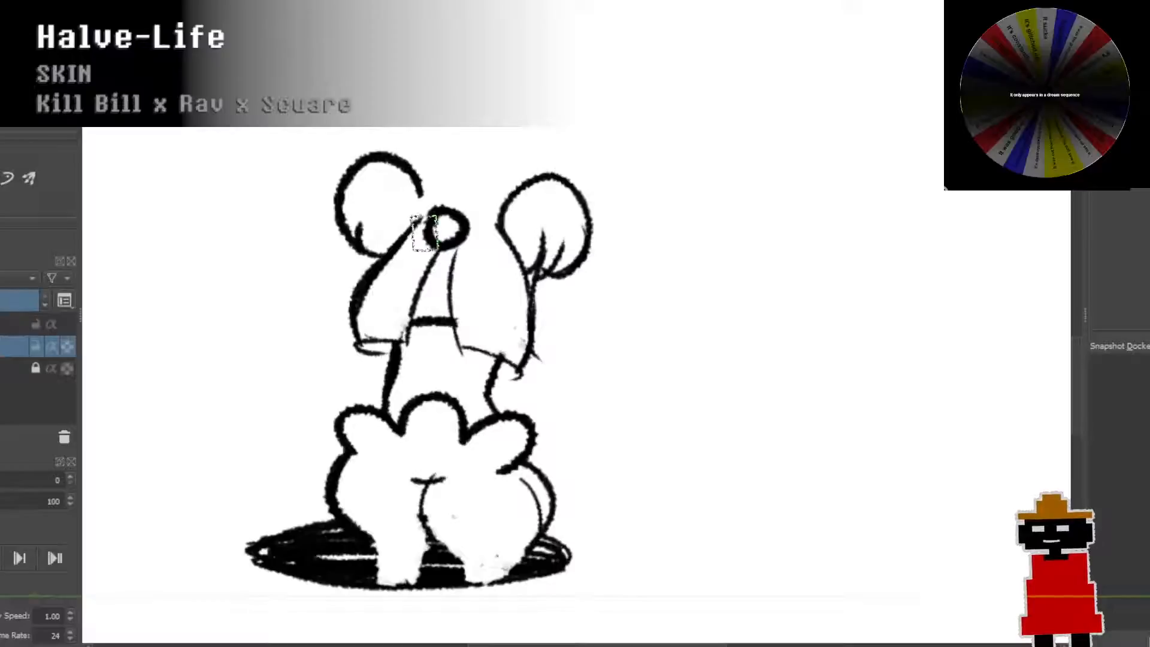
# Step: Draw a two-lobed, snout-like shape hanging from the small circle and erase the tapering lines inside it
pyautogui.moveTo(425, 223); pyautogui.dragTo(389, 263)
pyautogui.hotkey('ctrl', 'z')
pyautogui.hotkey('ctrl', 'z')
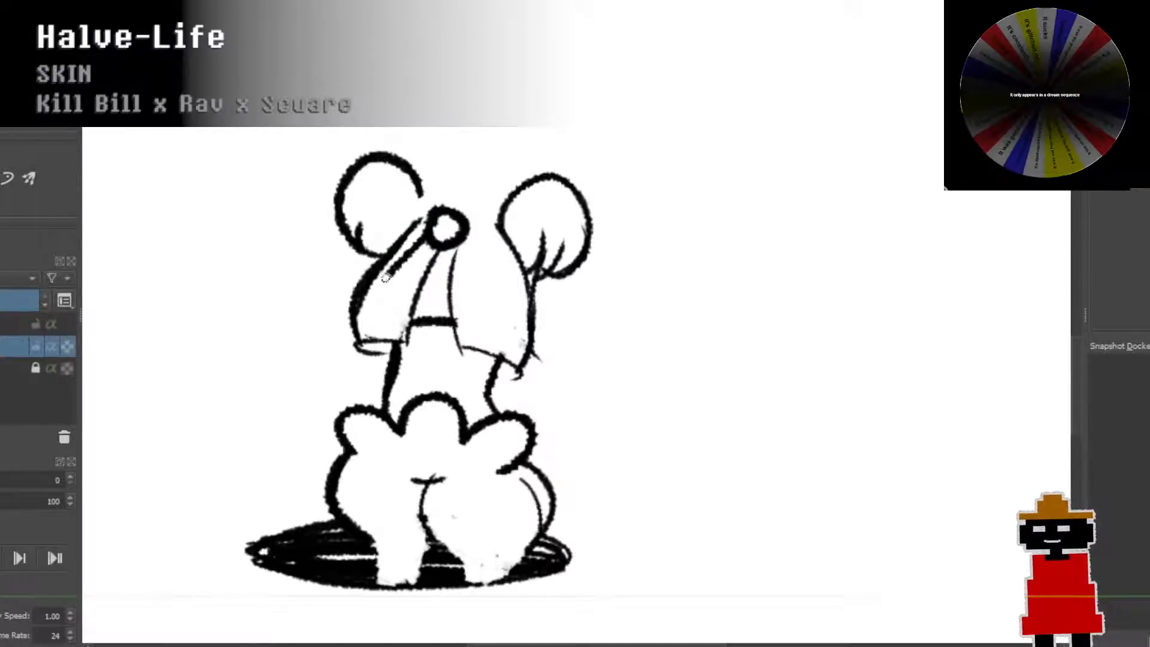
pyautogui.moveTo(384, 277)
pyautogui.mouseDown()
pyautogui.moveTo(378, 303)
pyautogui.moveTo(404, 295)
pyautogui.mouseUp()
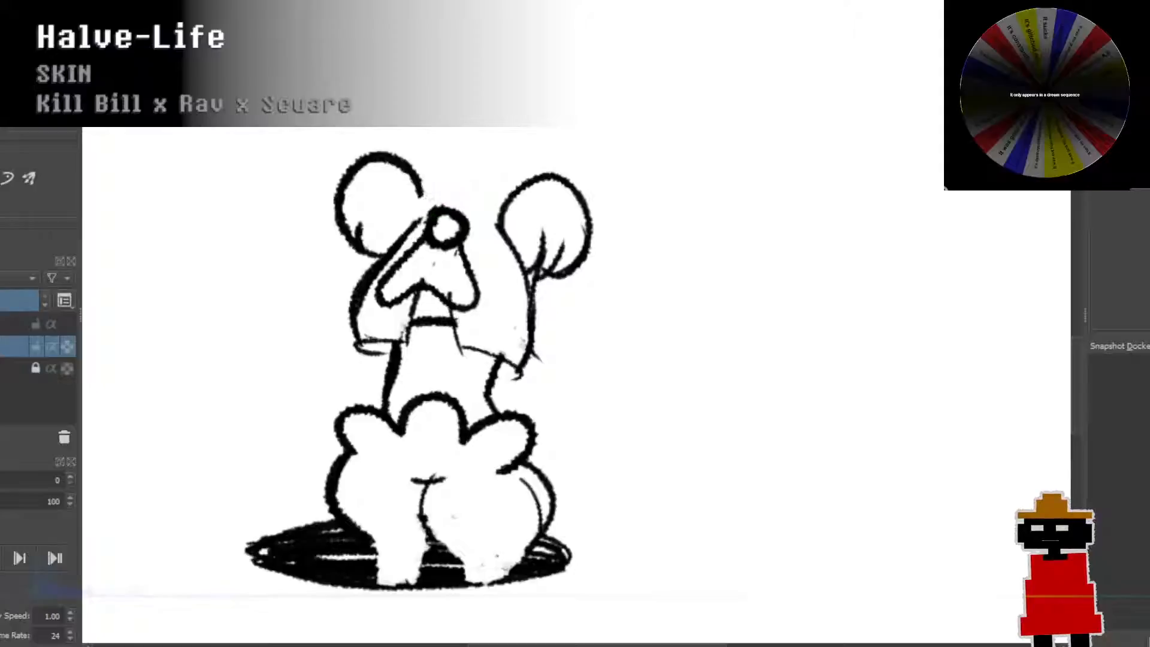
# Step: Draw a three-lobed tuft across the top of the head between the two large round shapes
pyautogui.moveTo(433, 156)
pyautogui.mouseDown()
pyautogui.moveTo(453, 190)
pyautogui.moveTo(475, 157)
pyautogui.moveTo(489, 193)
pyautogui.mouseUp()
pyautogui.hotkey('ctrl', 'z')
pyautogui.hotkey('ctrl', 'z')
pyautogui.hotkey('ctrl', 'z')
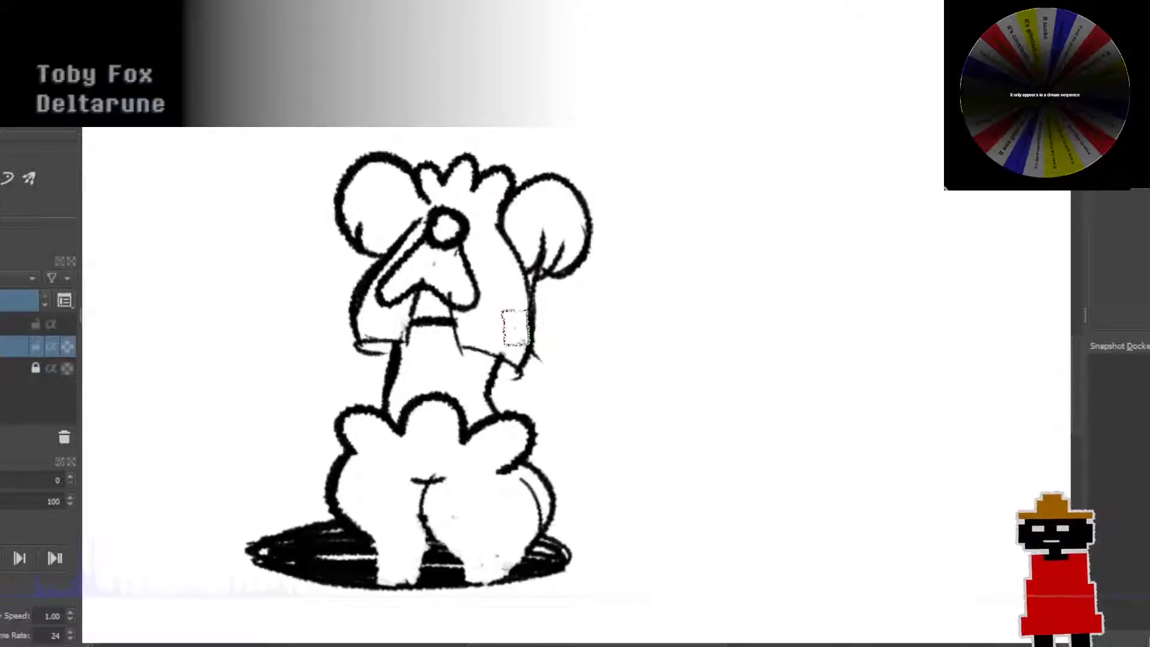
# Step: Erase the stray line ends around the torso's right edge and the crease inside the left round shape
pyautogui.scroll(-5, 515, 327)
pyautogui.scroll(5, 531, 342)
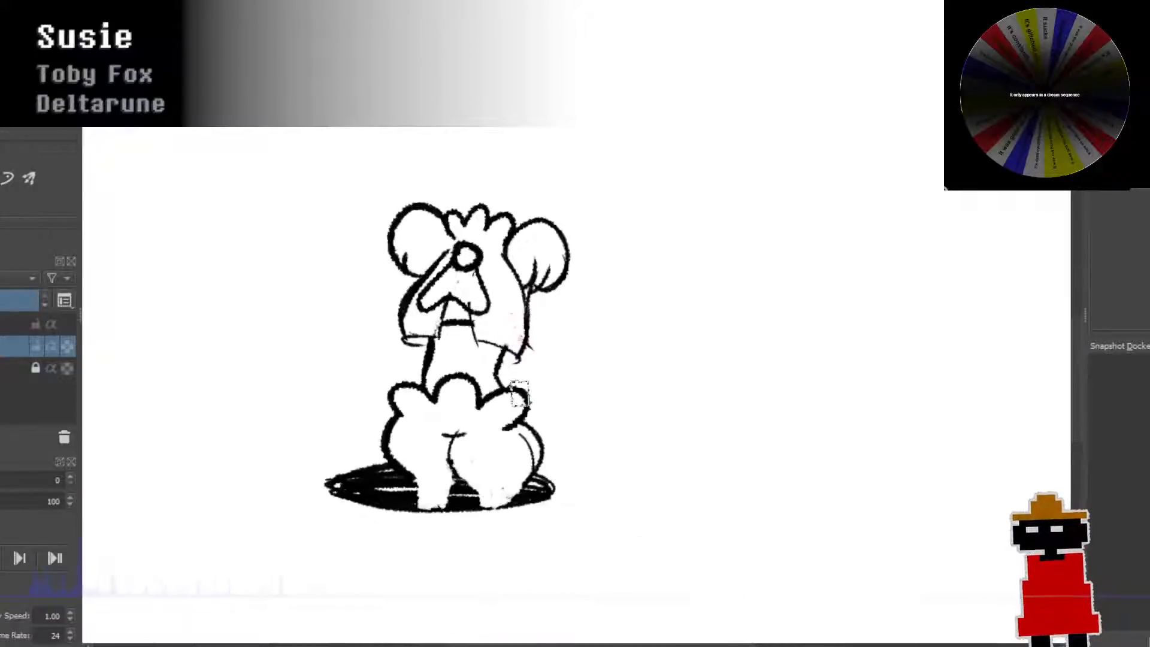
pyautogui.moveTo(469, 196); pyautogui.dragTo(468, 281)
pyautogui.scroll(1, 468, 281)
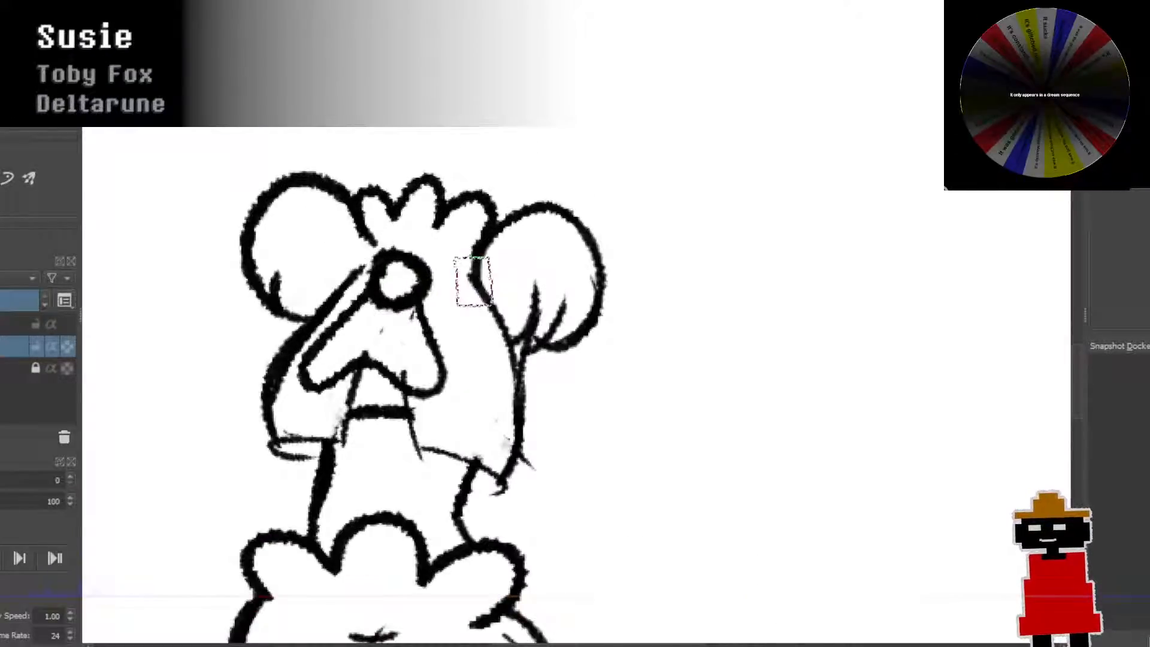
pyautogui.moveTo(254, 287); pyautogui.dragTo(230, 293)
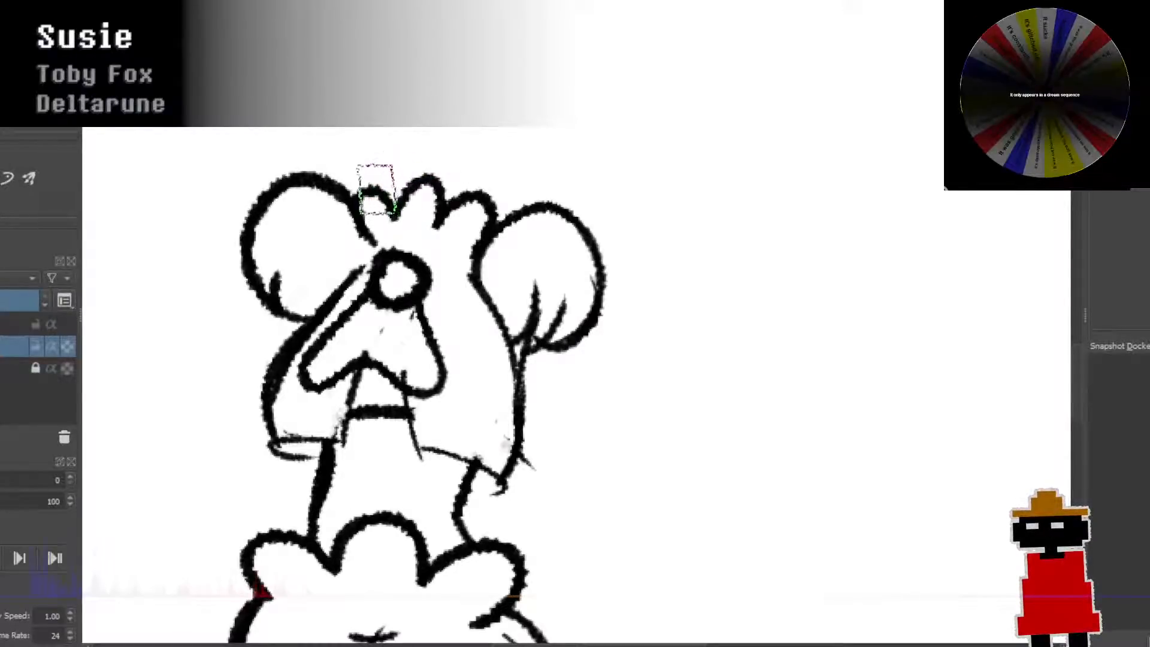
pyautogui.scroll(-4, 400, 187)
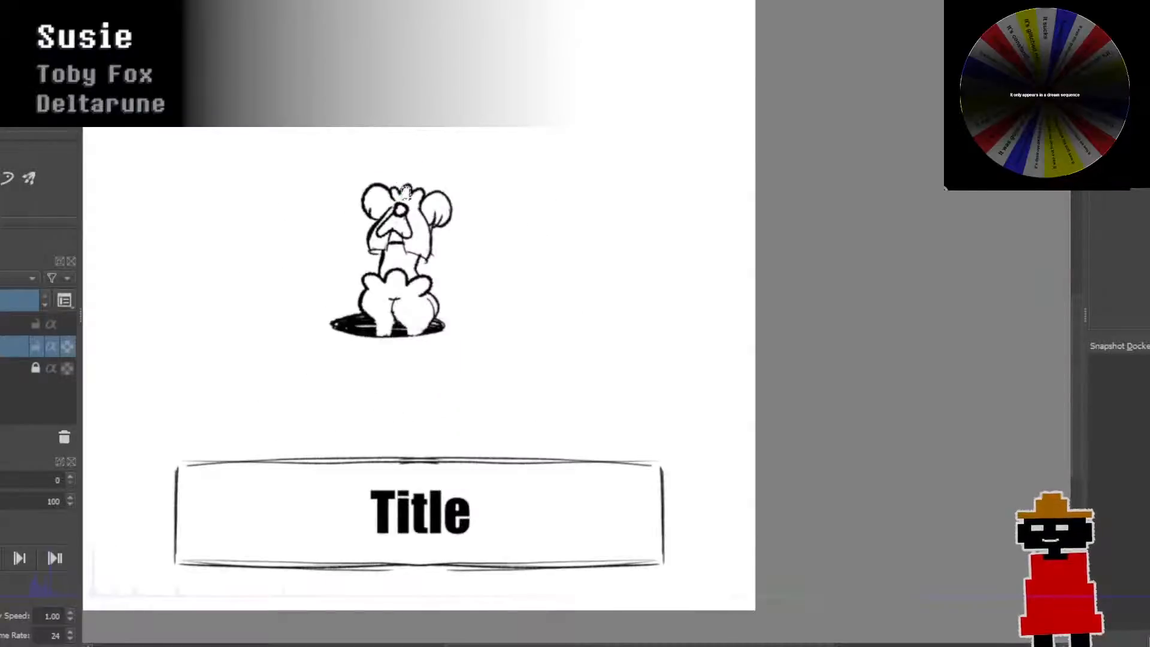
pyautogui.scroll(4, 406, 204)
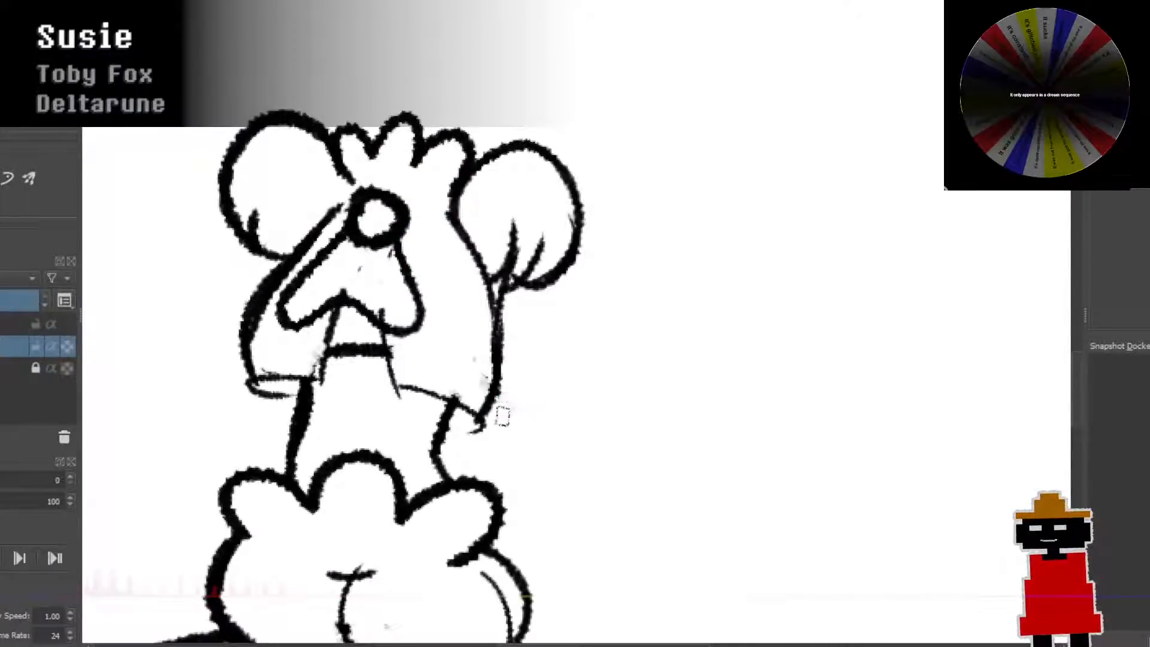
pyautogui.moveTo(493, 293); pyautogui.dragTo(485, 309)
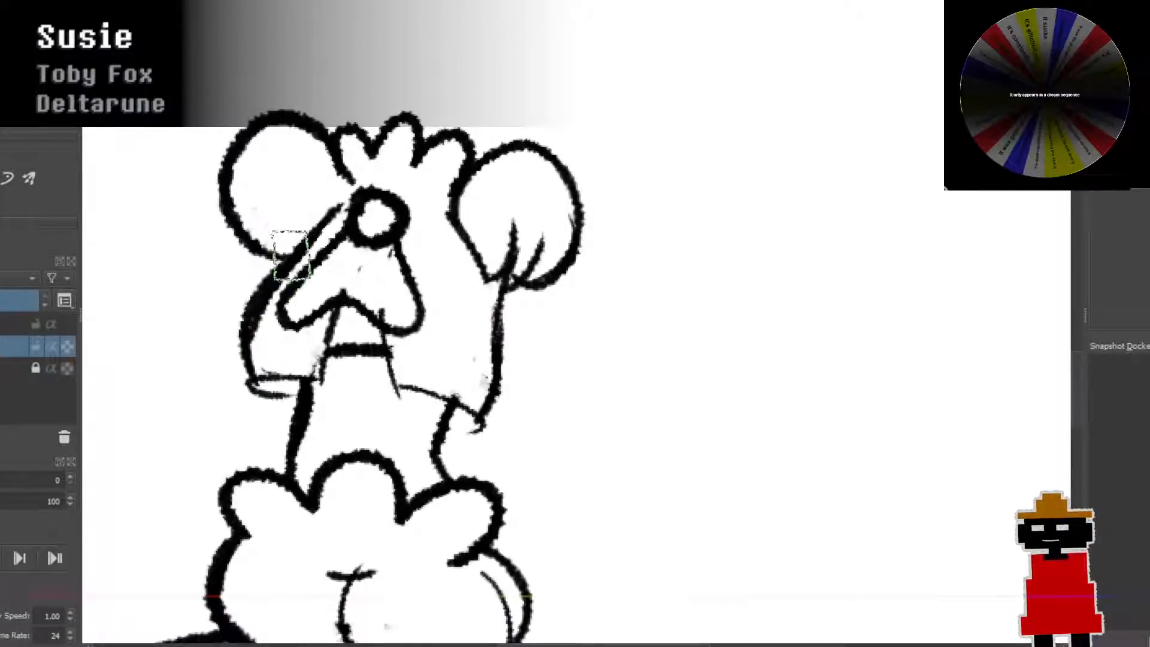
pyautogui.scroll(-2, 381, 198)
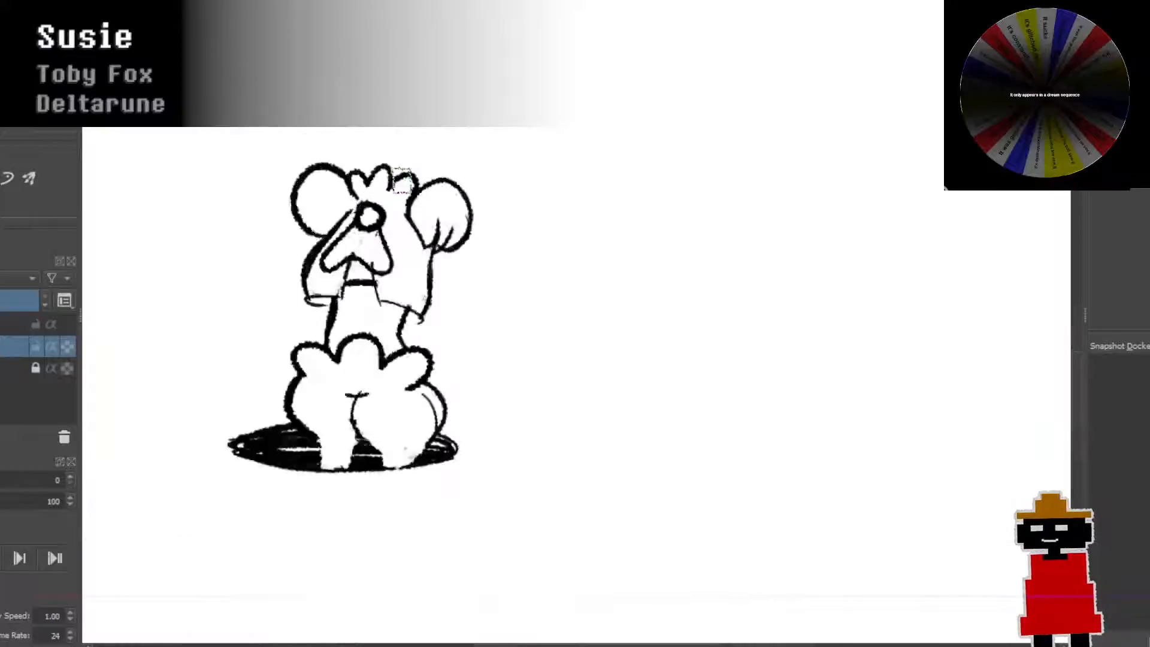
pyautogui.scroll(3, 401, 183)
pyautogui.scroll(-1, 516, 329)
pyautogui.moveTo(401, 179)
pyautogui.mouseDown()
pyautogui.moveTo(516, 329)
pyautogui.moveTo(466, 336)
pyautogui.mouseUp()
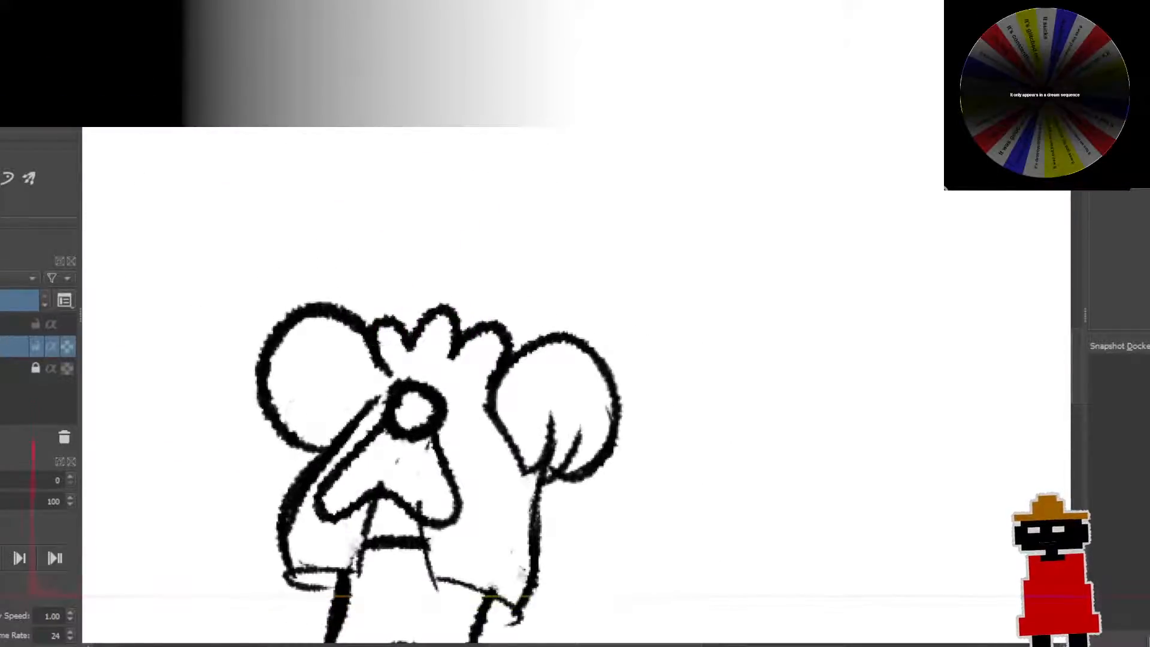
pyautogui.moveTo(359, 318)
pyautogui.mouseDown()
pyautogui.moveTo(431, 154)
pyautogui.moveTo(524, 315)
pyautogui.mouseUp()
pyautogui.hotkey('ctrl', 'z')
pyautogui.moveTo(381, 316)
pyautogui.mouseDown()
pyautogui.moveTo(406, 250)
pyautogui.moveTo(518, 342)
pyautogui.moveTo(508, 386)
pyautogui.mouseUp()
pyautogui.hotkey('ctrl', 'z')
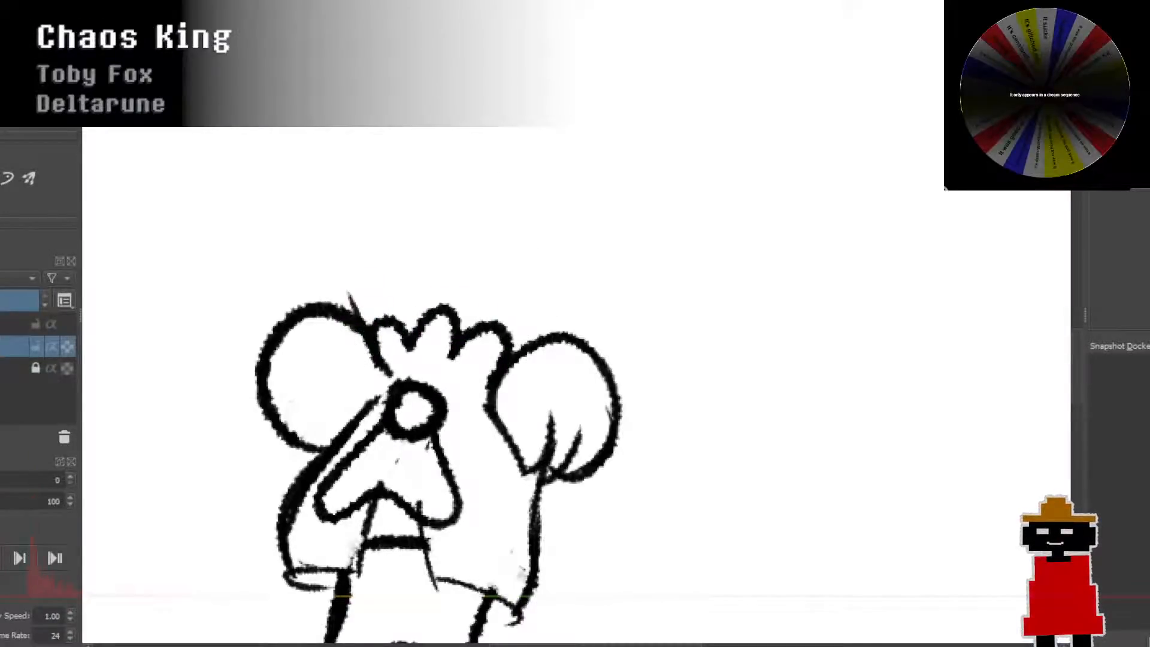
pyautogui.moveTo(359, 311); pyautogui.dragTo(407, 206)
pyautogui.hotkey('ctrl', 'z')
pyautogui.hotkey('ctrl', 'z')
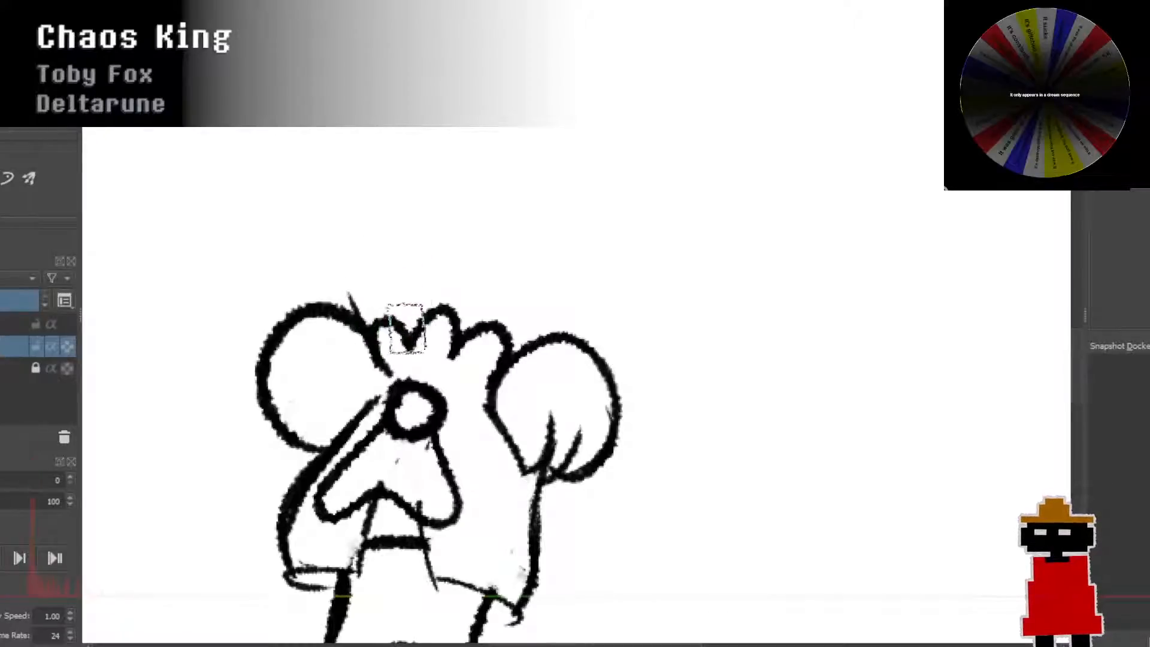
pyautogui.hotkey('ctrl', 'z')
pyautogui.hotkey('ctrl', 'z')
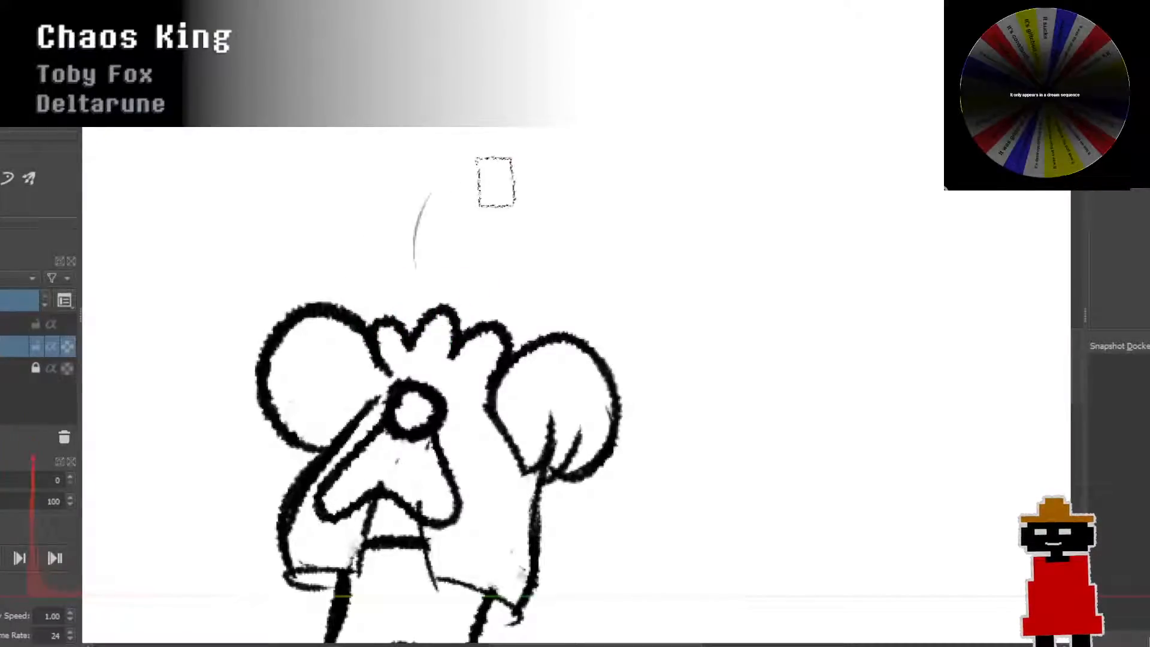
pyautogui.hotkey('ctrl', 'z')
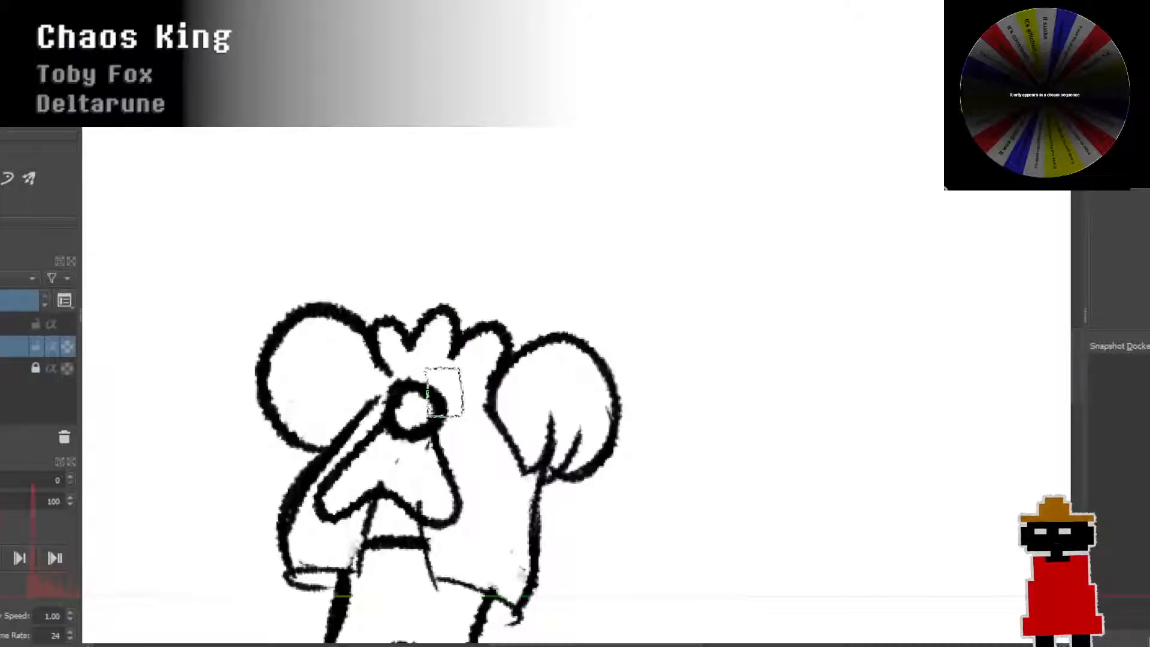
# Step: Sketch a curved vertical guide line above the tuft and cross it with an arched horizontal guide
pyautogui.moveTo(424, 376); pyautogui.dragTo(422, 269)
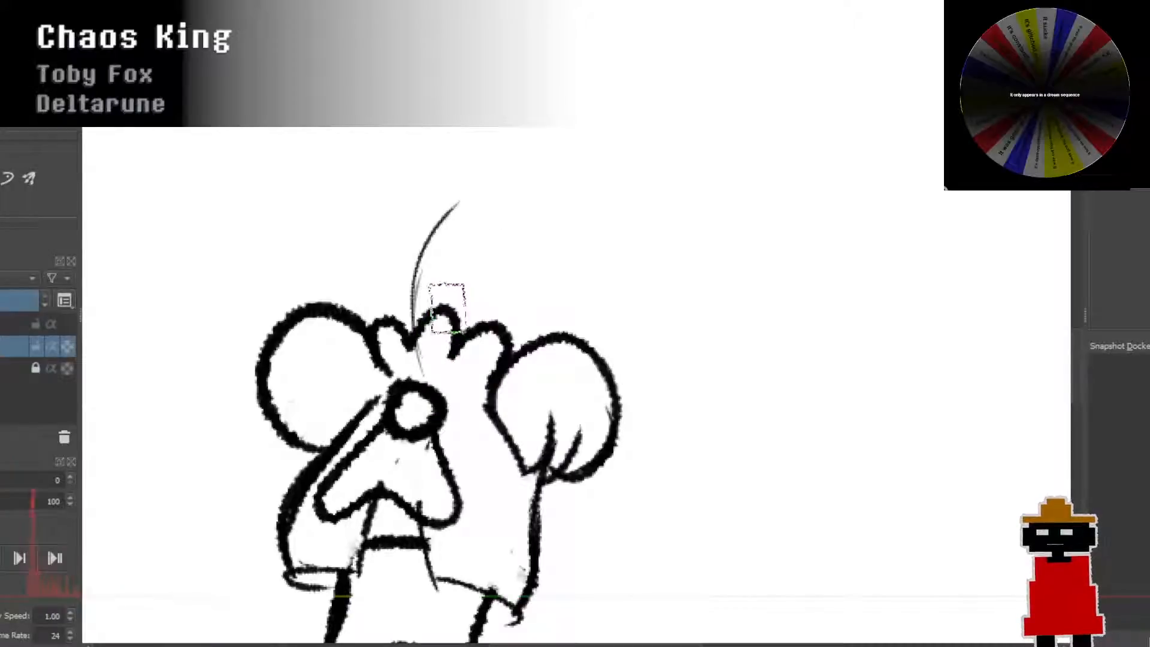
pyautogui.moveTo(378, 291); pyautogui.dragTo(520, 312)
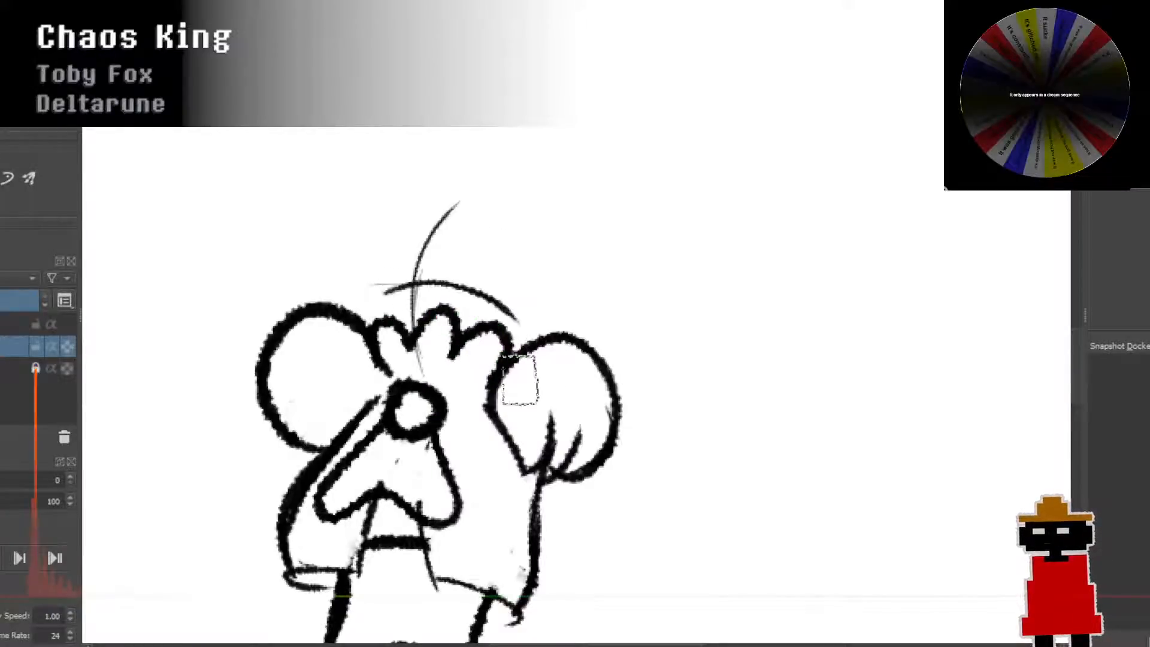
pyautogui.hotkey('ctrl', 'z')
pyautogui.moveTo(377, 290)
pyautogui.mouseDown()
pyautogui.moveTo(470, 279)
pyautogui.moveTo(519, 312)
pyautogui.mouseUp()
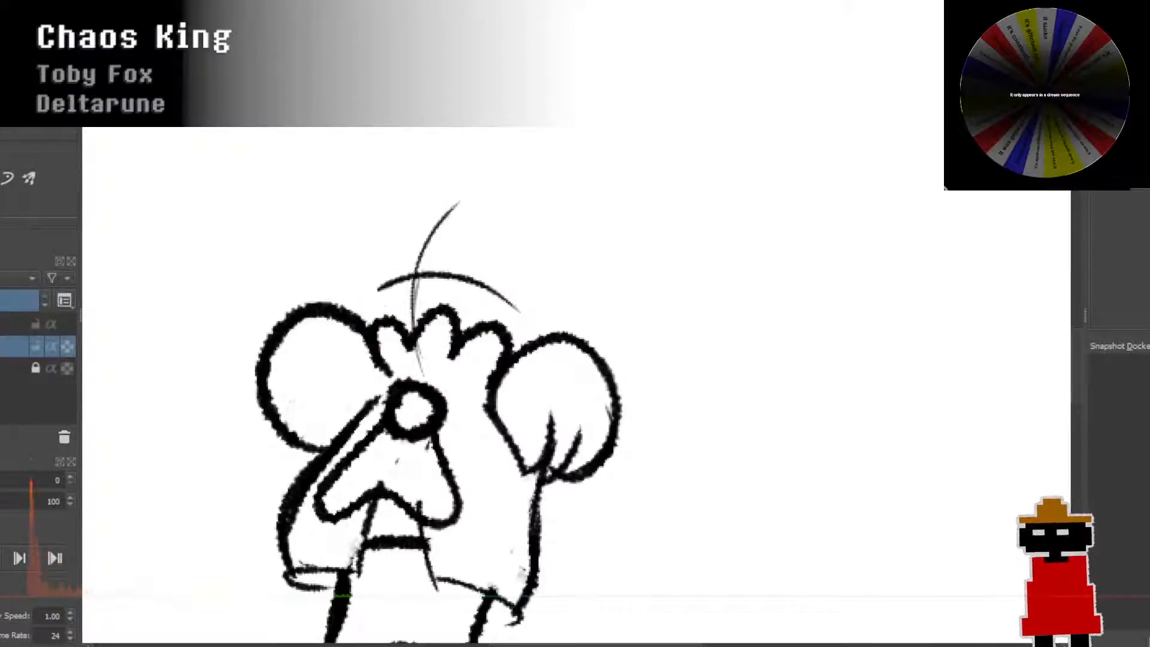
pyautogui.hotkey('ctrl', 'z')
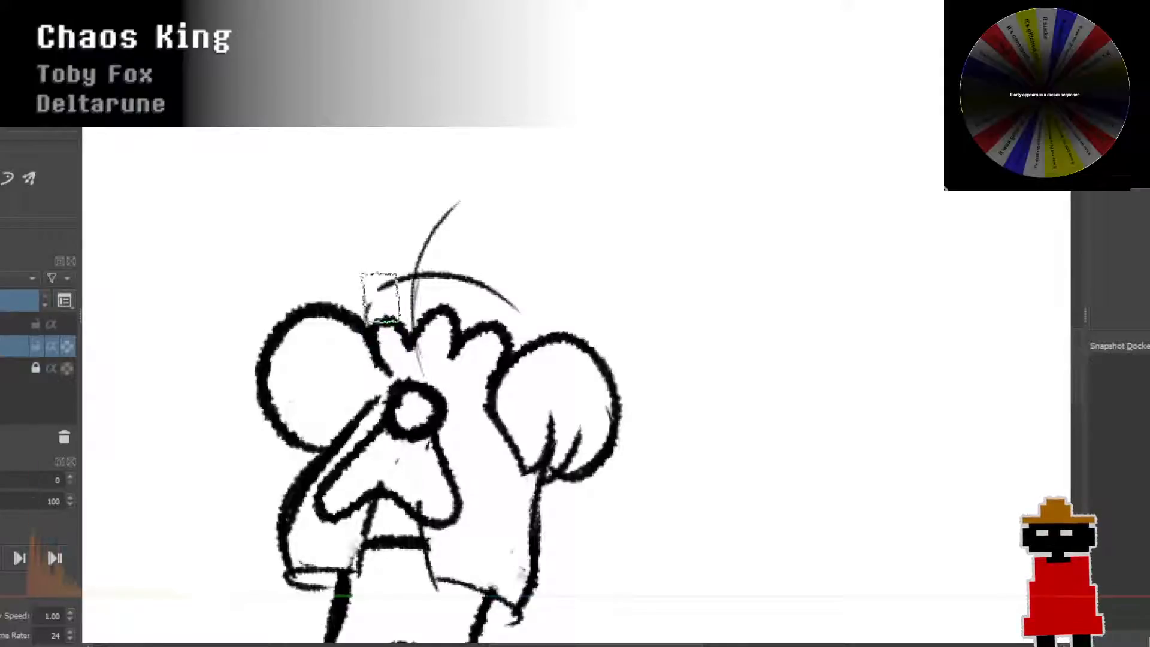
# Step: Draw a large round head outline around the guide curves, joining both ends to the tuft
pyautogui.moveTo(367, 321)
pyautogui.mouseDown()
pyautogui.moveTo(370, 267)
pyautogui.moveTo(447, 170)
pyautogui.moveTo(483, 172)
pyautogui.mouseUp()
pyautogui.hotkey('ctrl', 'z')
pyautogui.hotkey('ctrl', 'z')
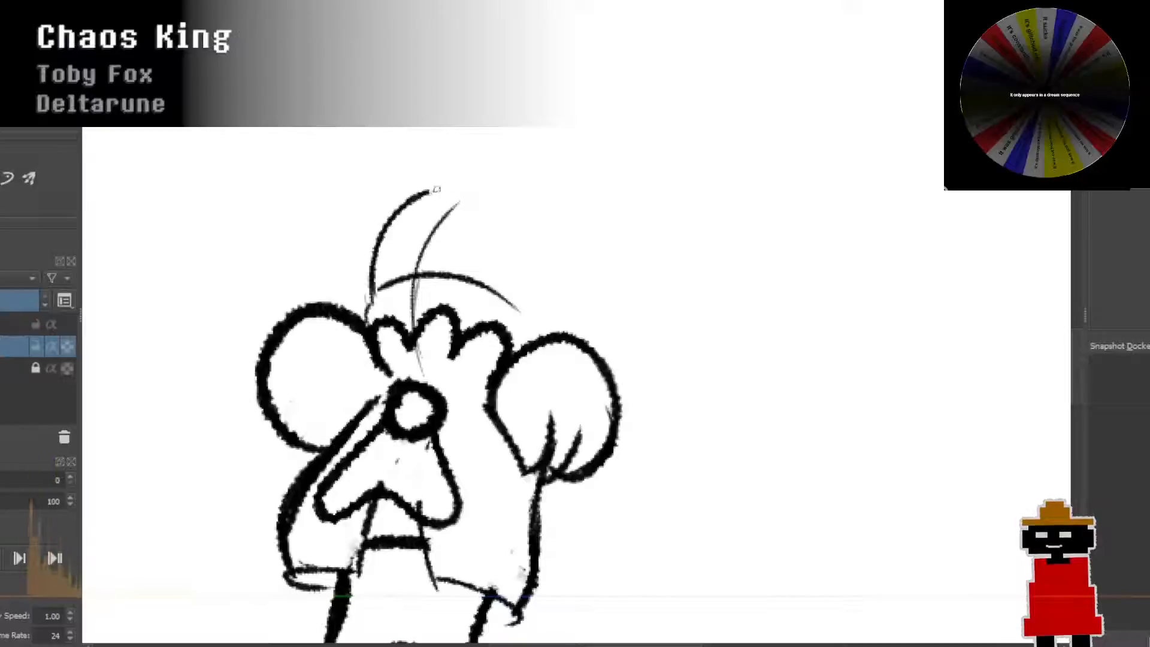
pyautogui.moveTo(501, 193); pyautogui.dragTo(520, 306)
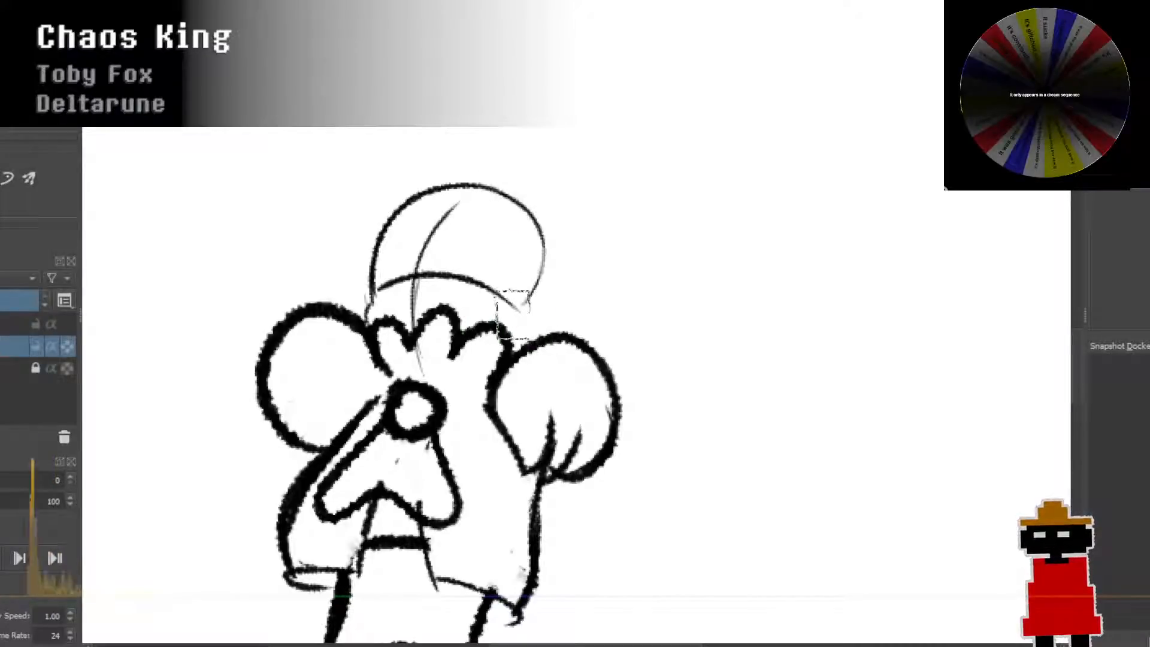
pyautogui.hotkey('ctrl', 'z')
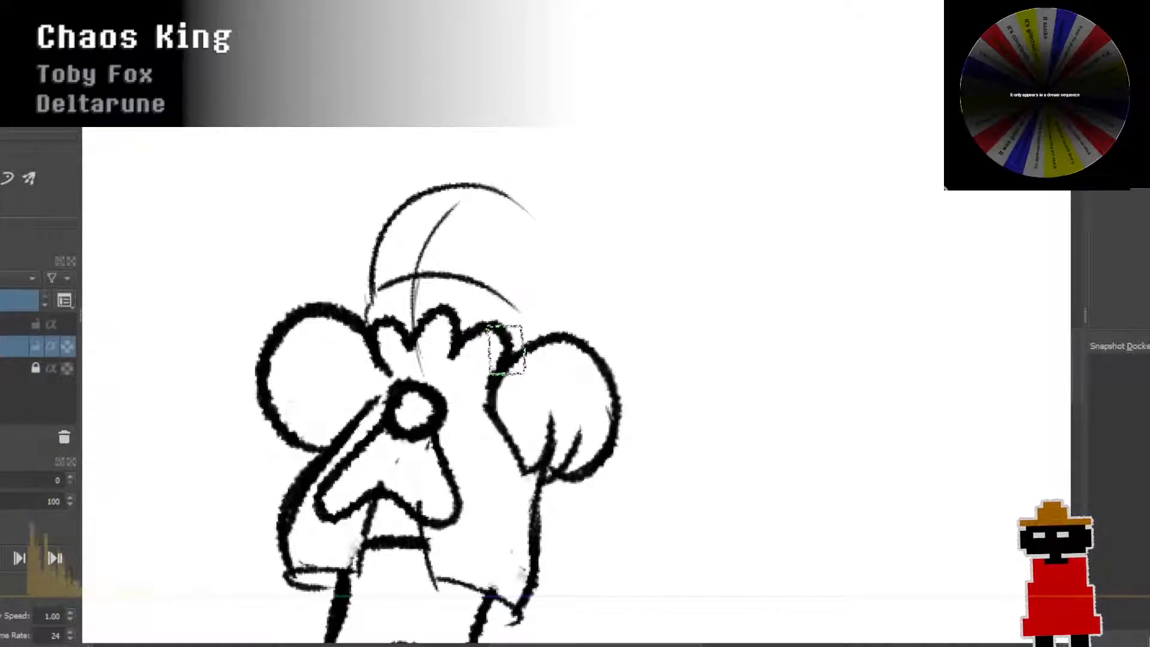
pyautogui.moveTo(529, 210); pyautogui.dragTo(520, 326)
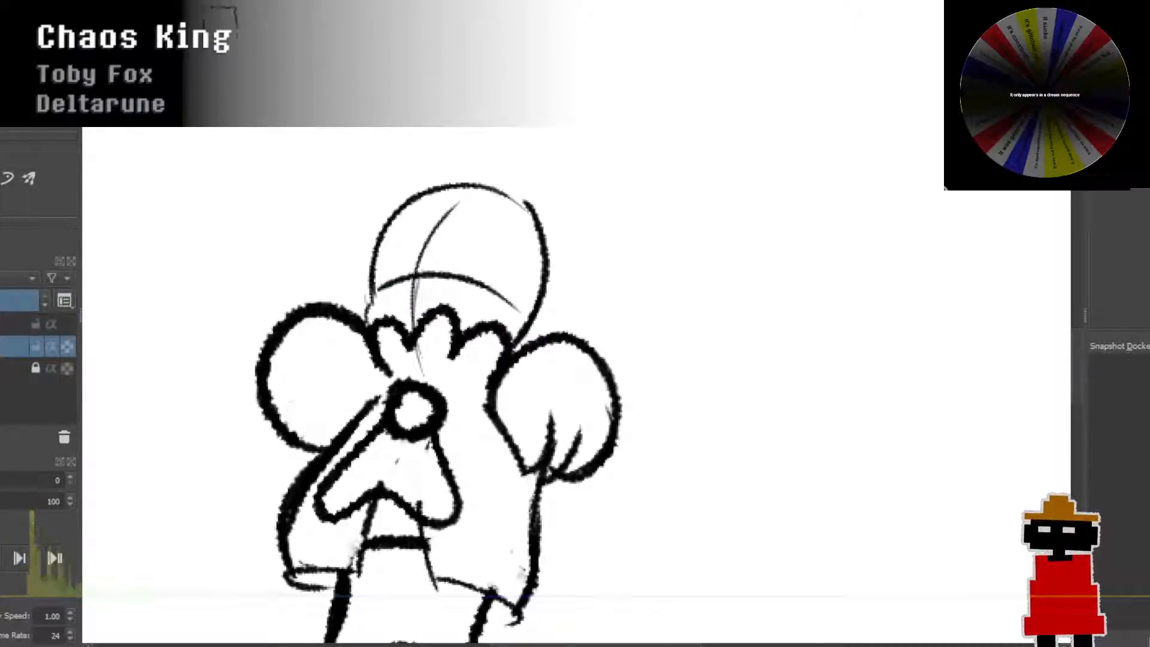
# Step: Erase the guide curves inside the round head and try small curled lobes along its left edge
pyautogui.moveTo(437, 281)
pyautogui.mouseDown()
pyautogui.moveTo(414, 272)
pyautogui.moveTo(451, 226)
pyautogui.moveTo(416, 287)
pyautogui.mouseUp()
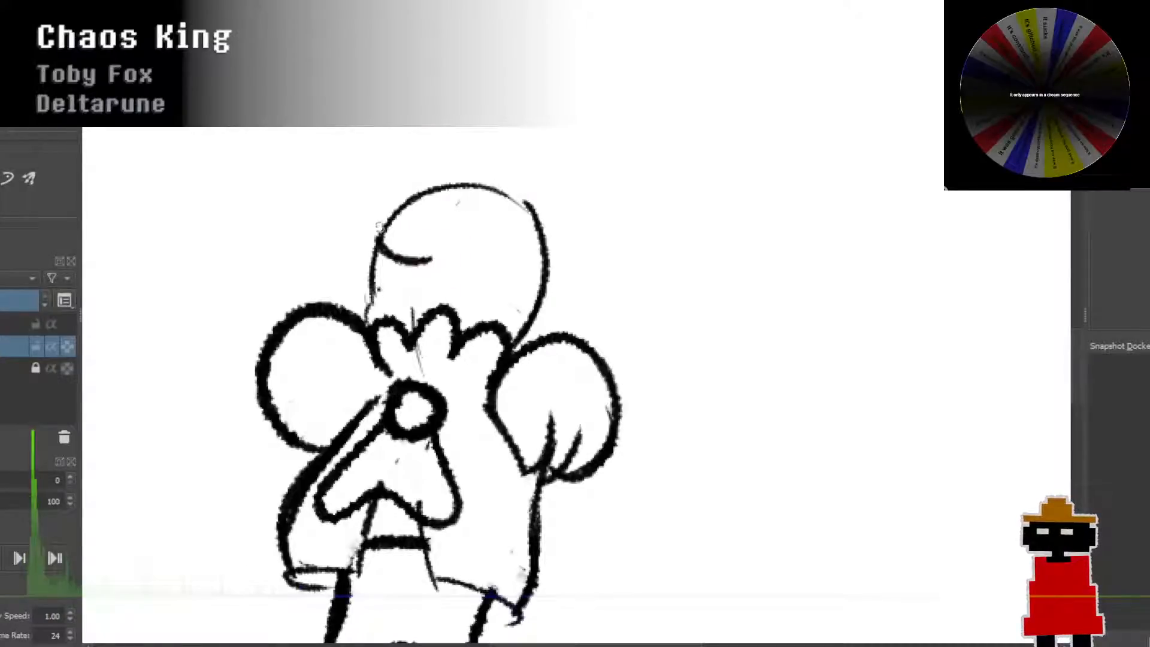
pyautogui.moveTo(387, 243)
pyautogui.mouseDown()
pyautogui.moveTo(439, 232)
pyautogui.moveTo(407, 191)
pyautogui.moveTo(428, 159)
pyautogui.mouseUp()
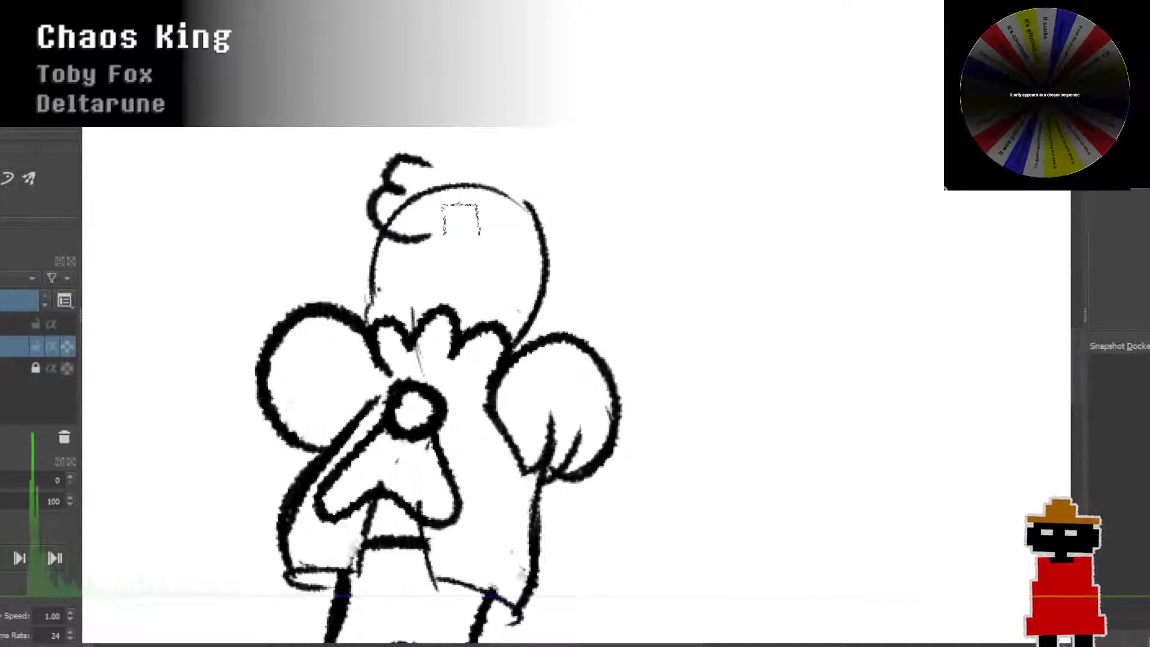
pyautogui.hotkey('ctrl', 'z')
pyautogui.hotkey('ctrl', 'z')
pyautogui.hotkey('ctrl', 'shift', 'z')
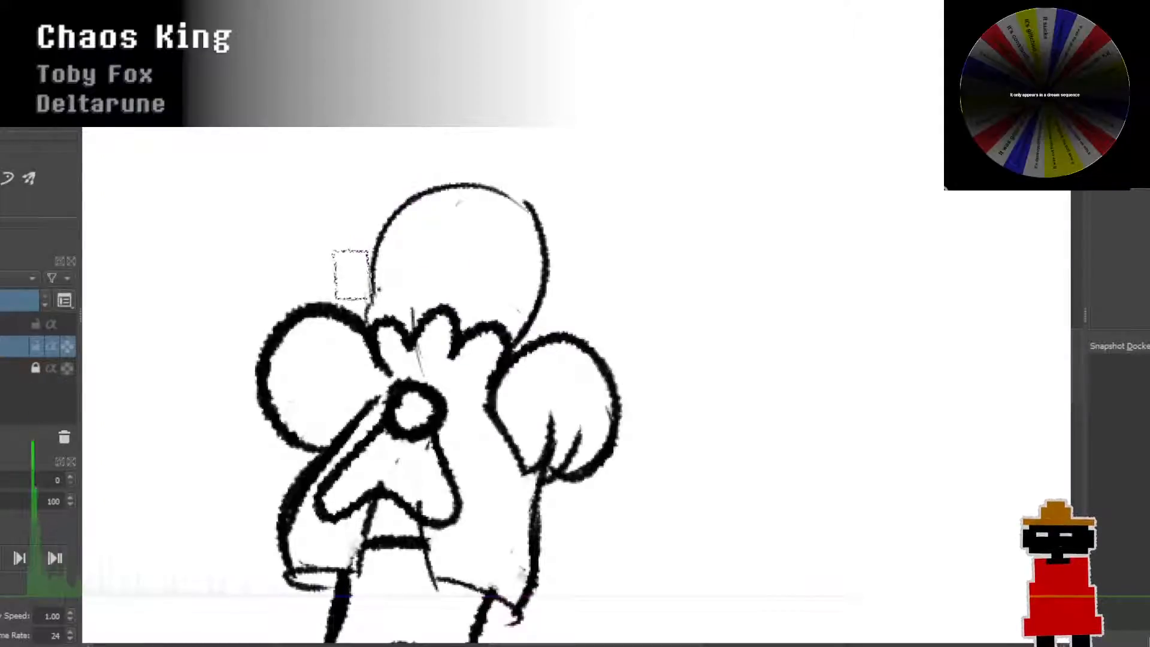
pyautogui.hotkey('ctrl', 'z')
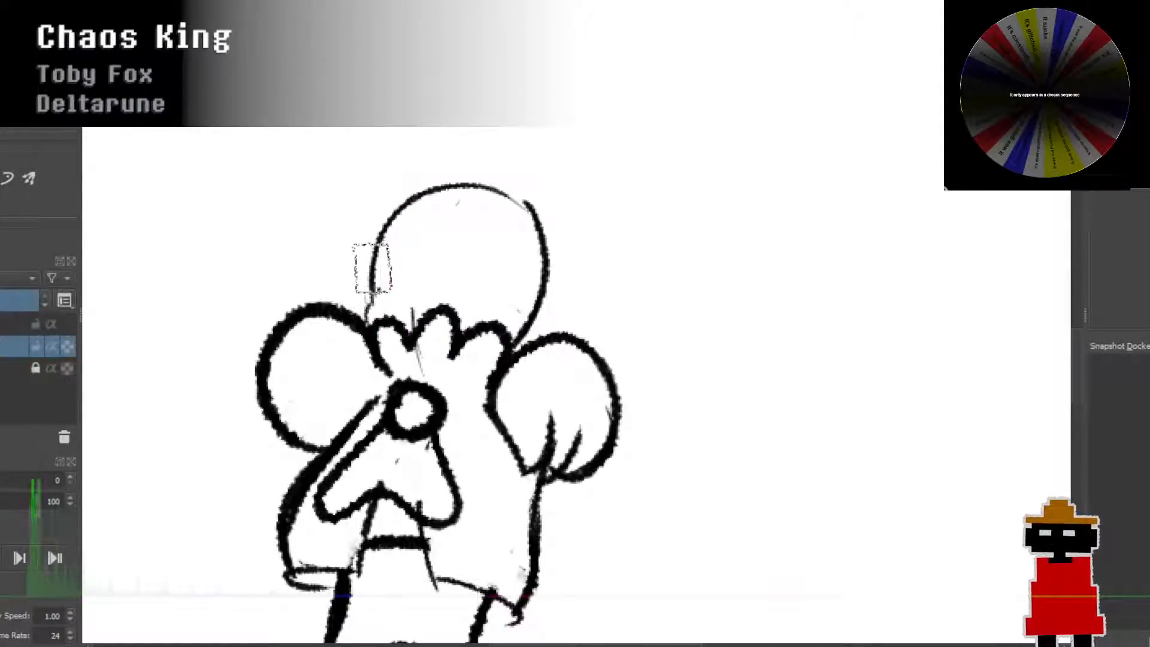
pyautogui.hotkey('ctrl', 'z')
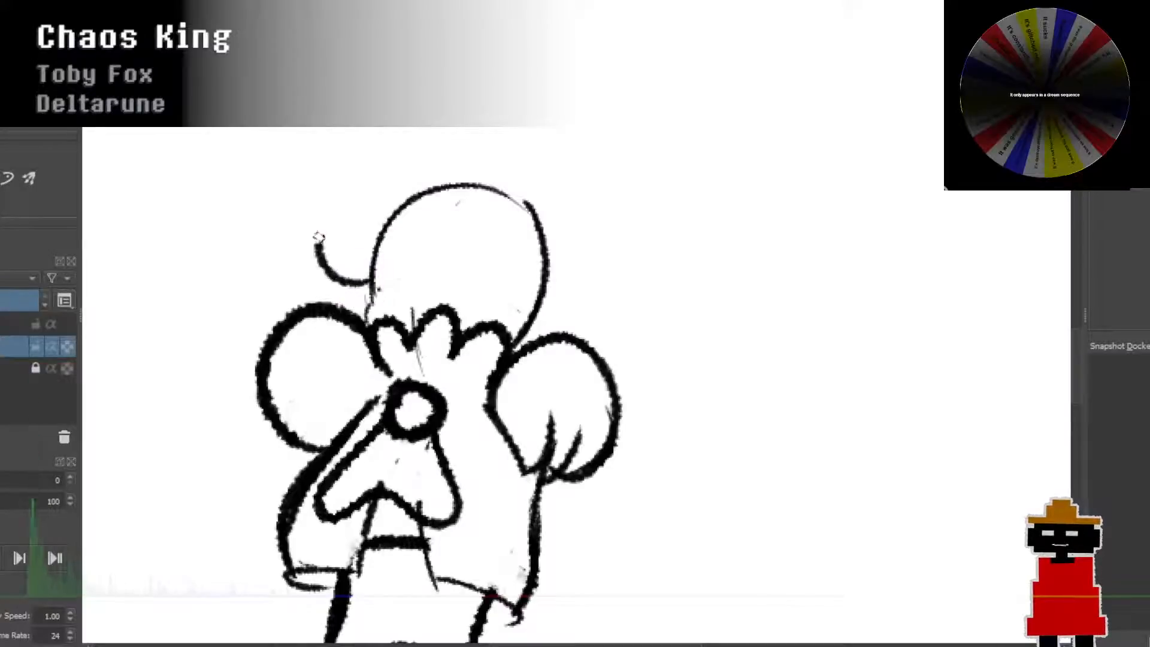
# Step: Try a large cloud-like, lobed hair outline around the round head
pyautogui.moveTo(360, 208)
pyautogui.mouseDown()
pyautogui.moveTo(341, 140)
pyautogui.moveTo(441, 100)
pyautogui.moveTo(486, 97)
pyautogui.moveTo(598, 147)
pyautogui.moveTo(565, 183)
pyautogui.moveTo(548, 276)
pyautogui.mouseUp()
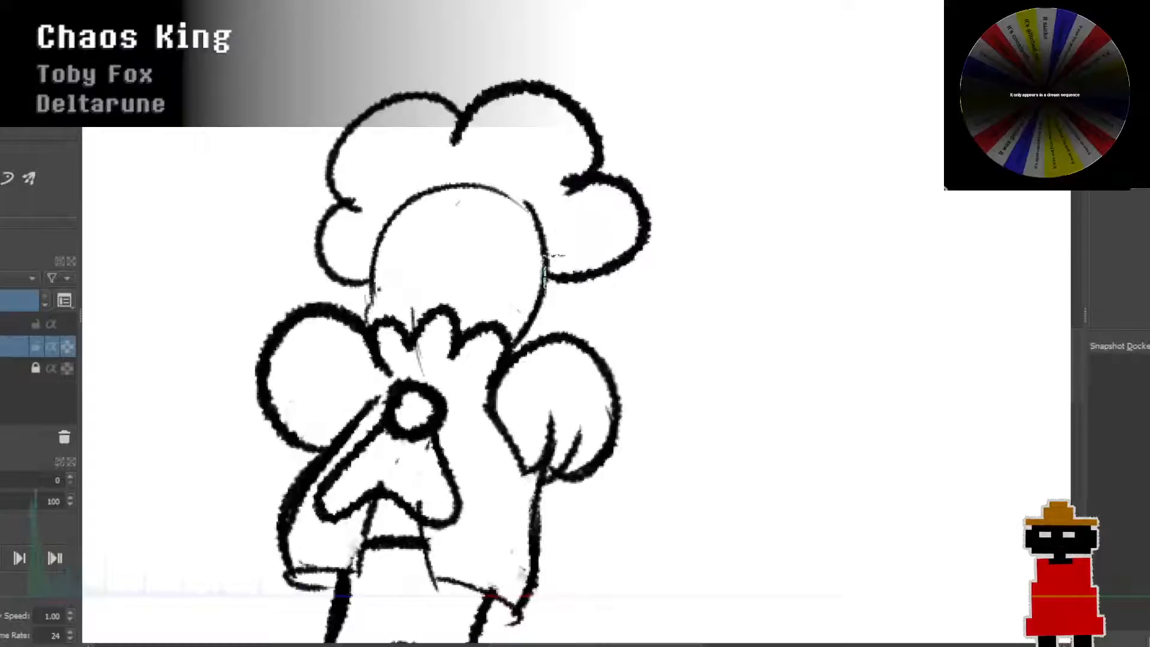
pyautogui.hotkey('ctrl', 'z')
pyautogui.hotkey('ctrl', 'z')
pyautogui.hotkey('ctrl', 'z')
pyautogui.hotkey('ctrl', 'z')
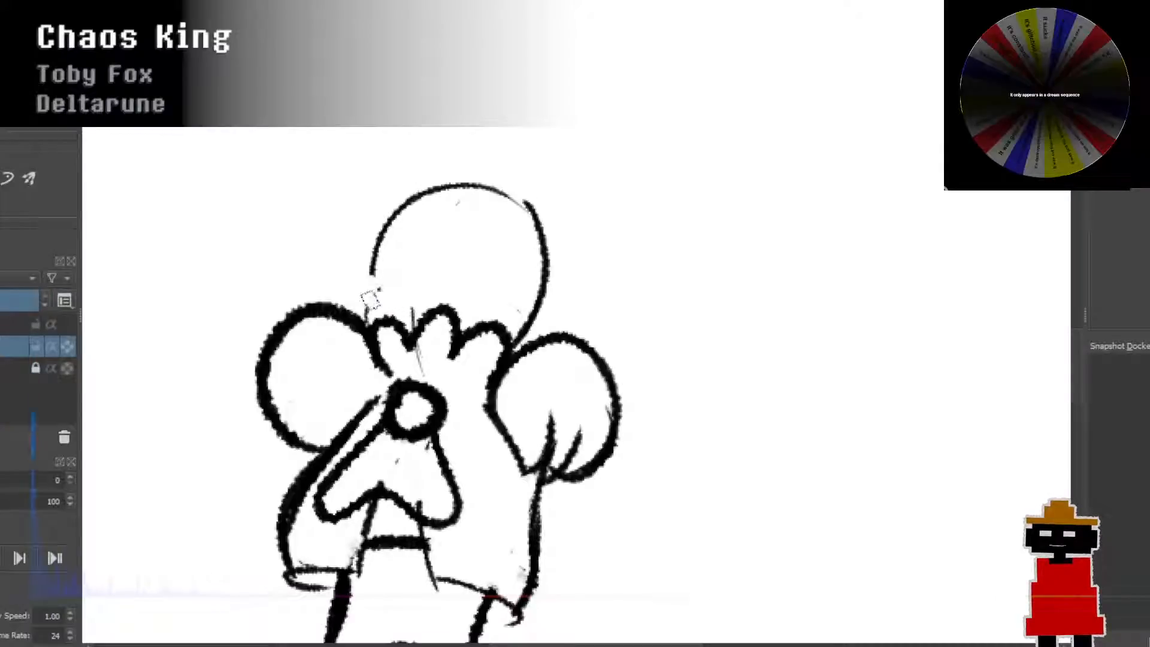
# Step: Erase the round head outline and draw two short upright strokes rising from the notches of the tuft
pyautogui.hotkey('ctrl', 'z')
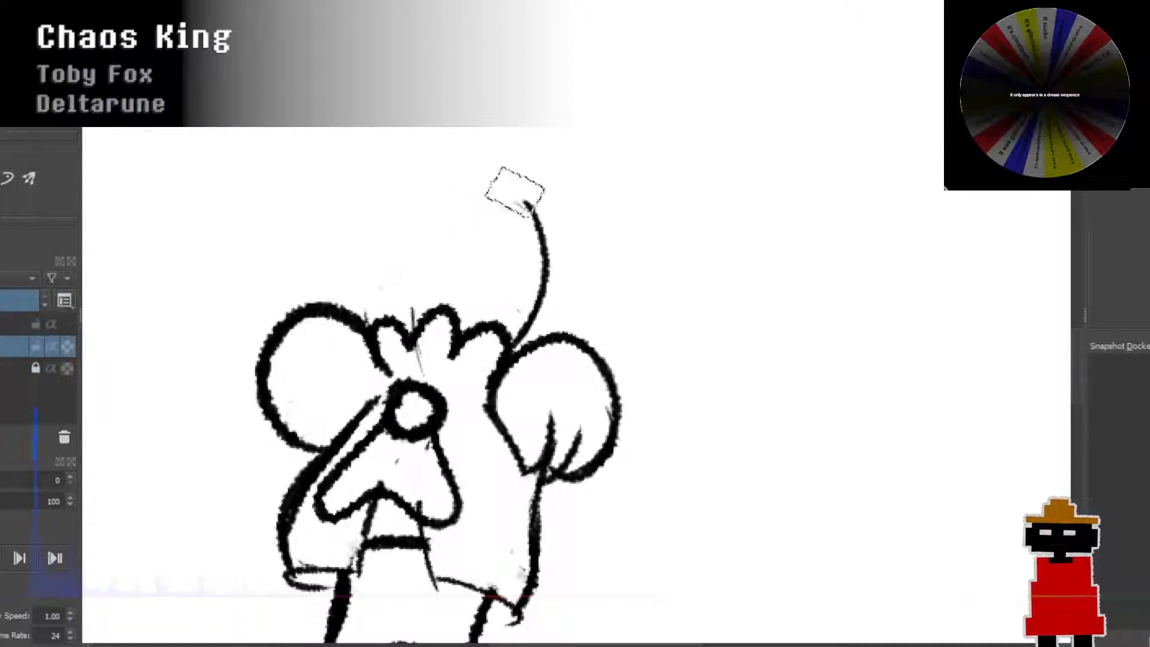
pyautogui.moveTo(515, 192)
pyautogui.mouseDown()
pyautogui.moveTo(539, 271)
pyautogui.moveTo(524, 330)
pyautogui.mouseUp()
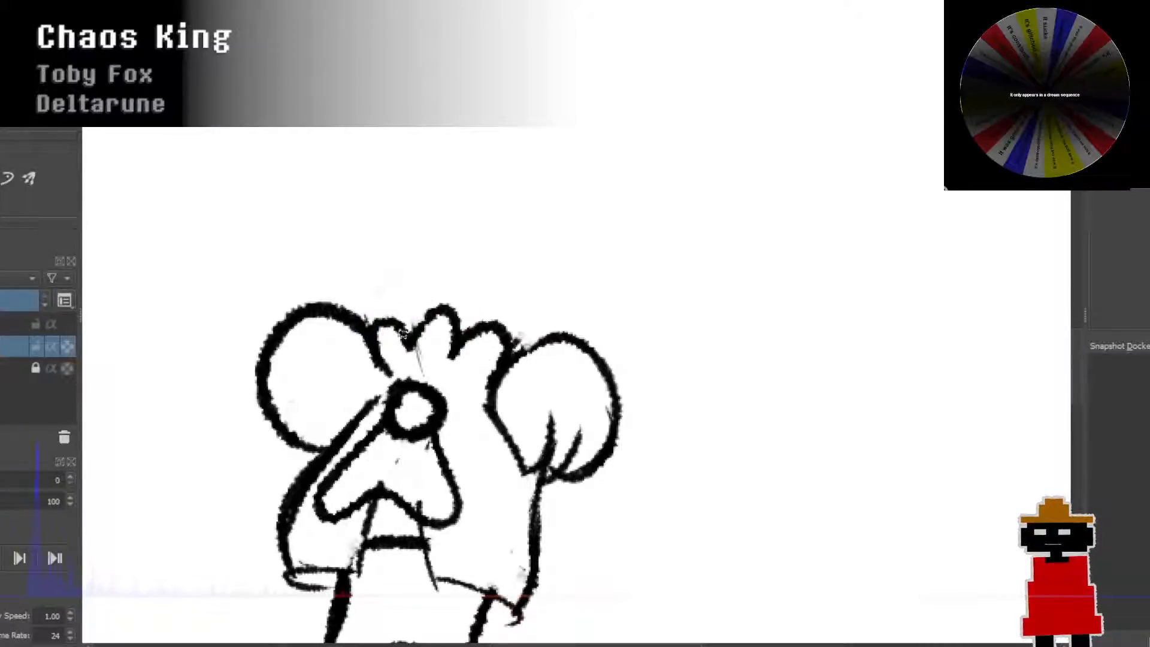
pyautogui.moveTo(405, 329); pyautogui.dragTo(421, 276)
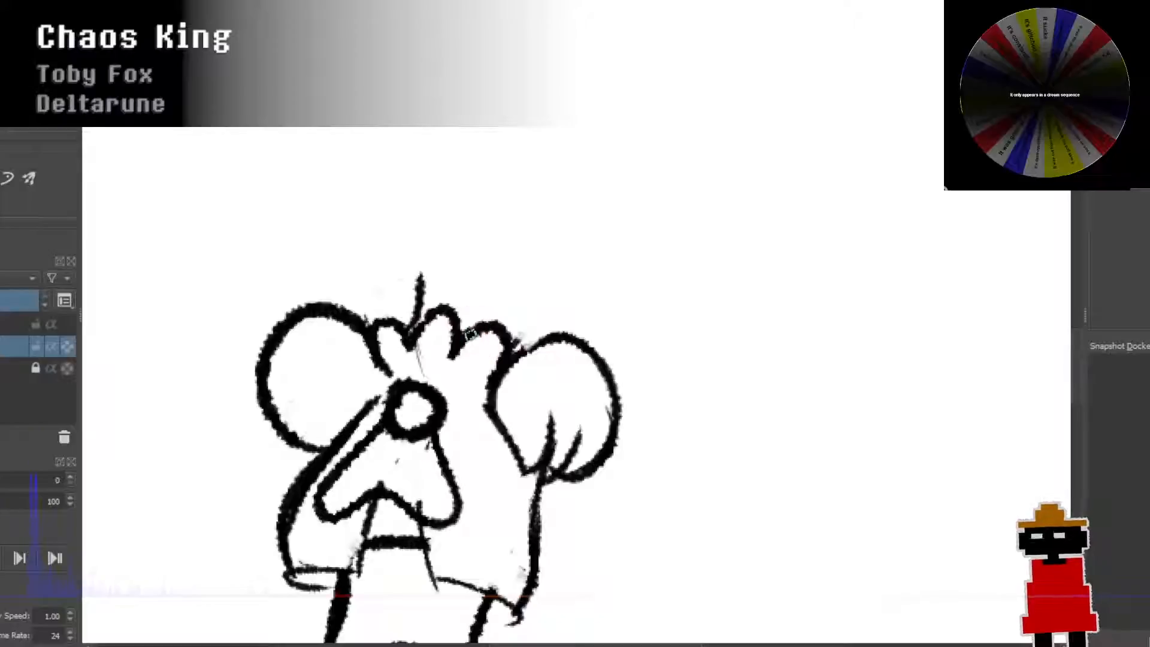
pyautogui.moveTo(470, 333)
pyautogui.mouseDown()
pyautogui.moveTo(480, 271)
pyautogui.moveTo(475, 351)
pyautogui.moveTo(471, 327)
pyautogui.mouseUp()
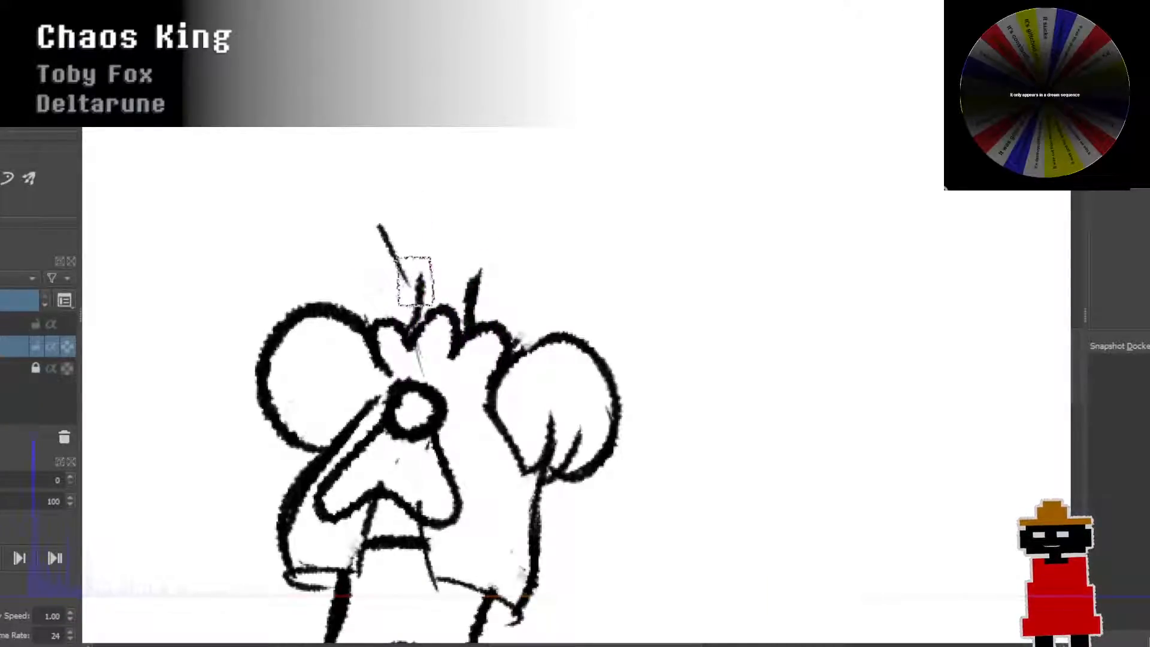
# Step: Try angled jaw strokes starting beside the shorter upright stroke above the tuft
pyautogui.hotkey('ctrl', 'z')
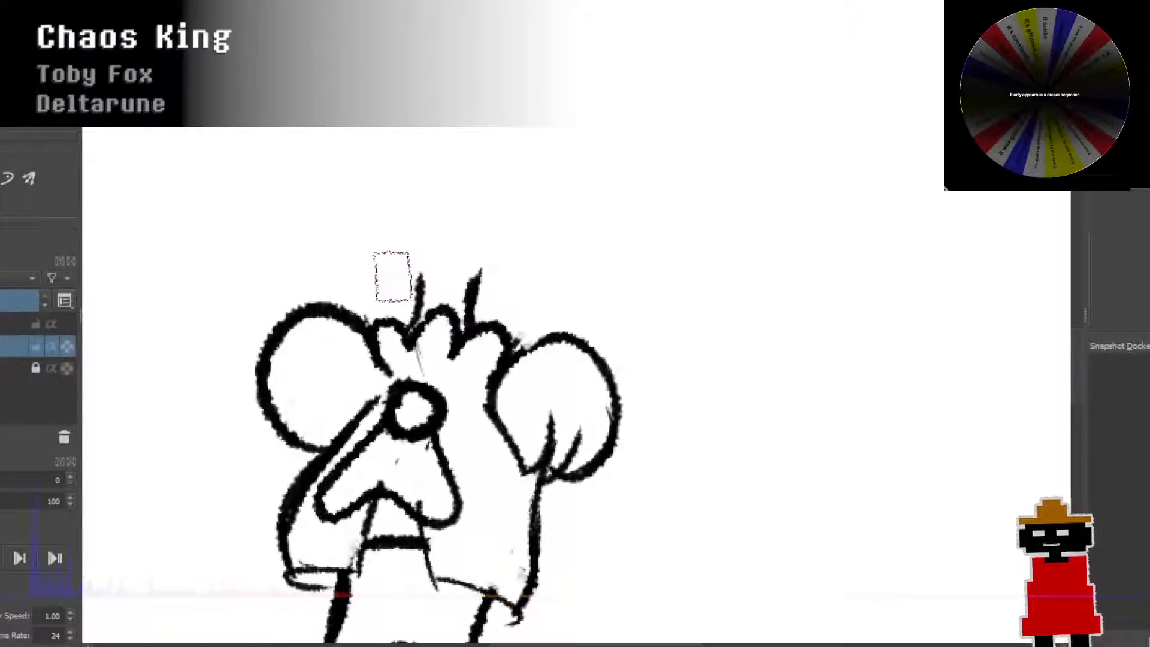
pyautogui.moveTo(397, 277); pyautogui.dragTo(550, 217)
pyautogui.hotkey('ctrl', 'z')
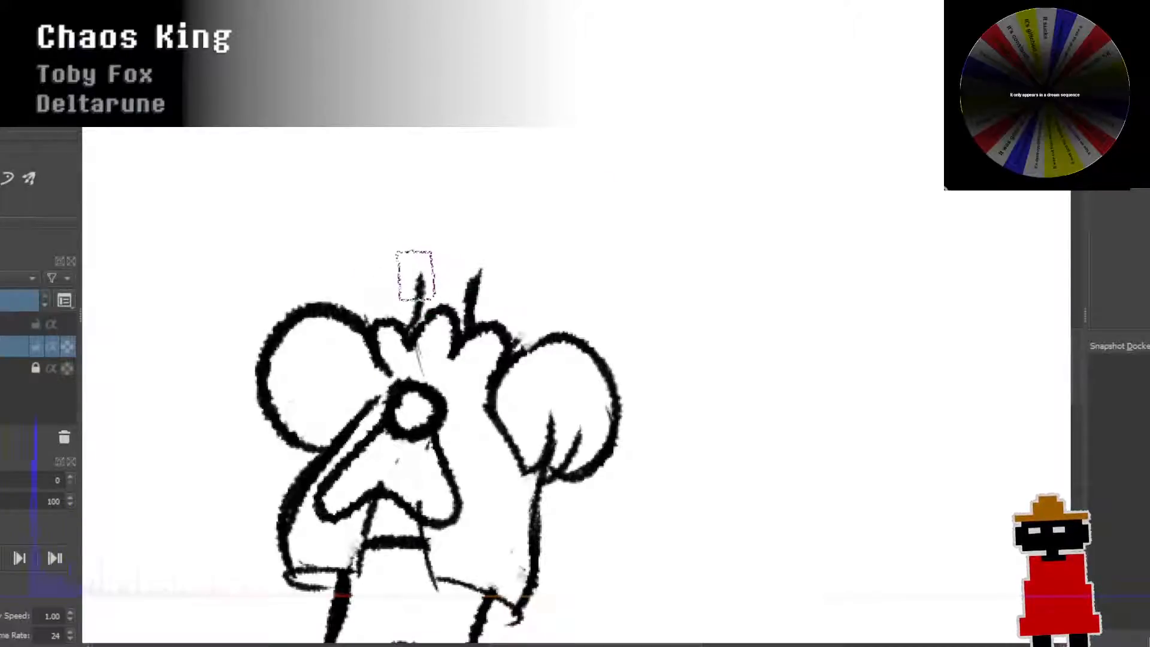
pyautogui.moveTo(482, 275); pyautogui.dragTo(436, 275)
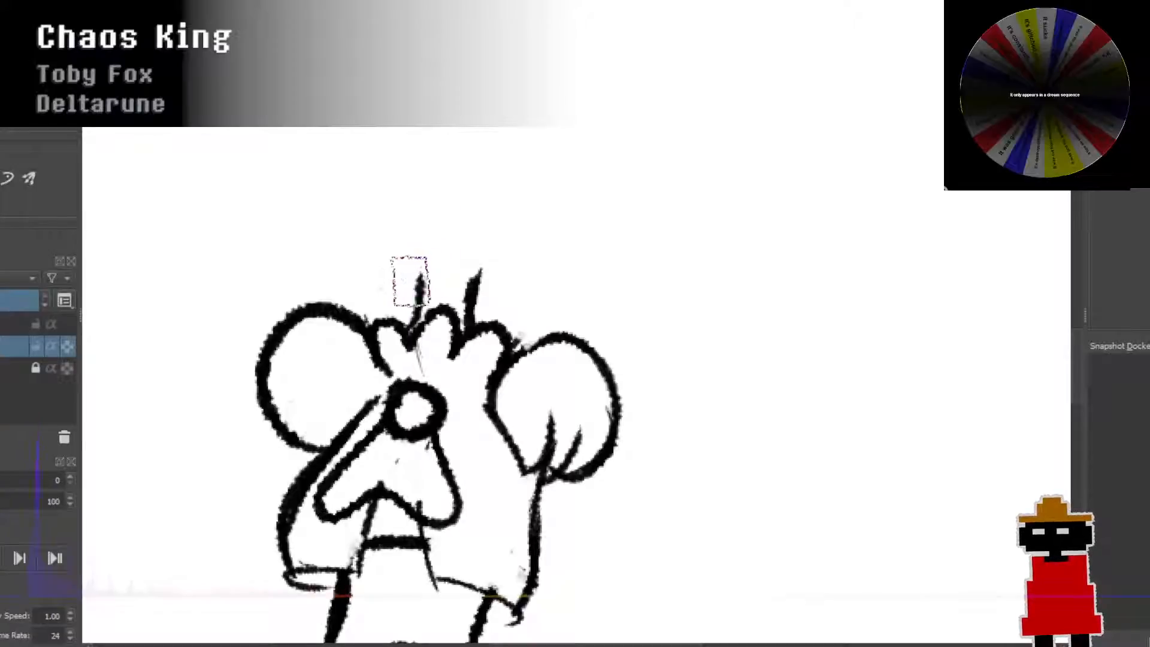
pyautogui.hotkey('ctrl', 'z')
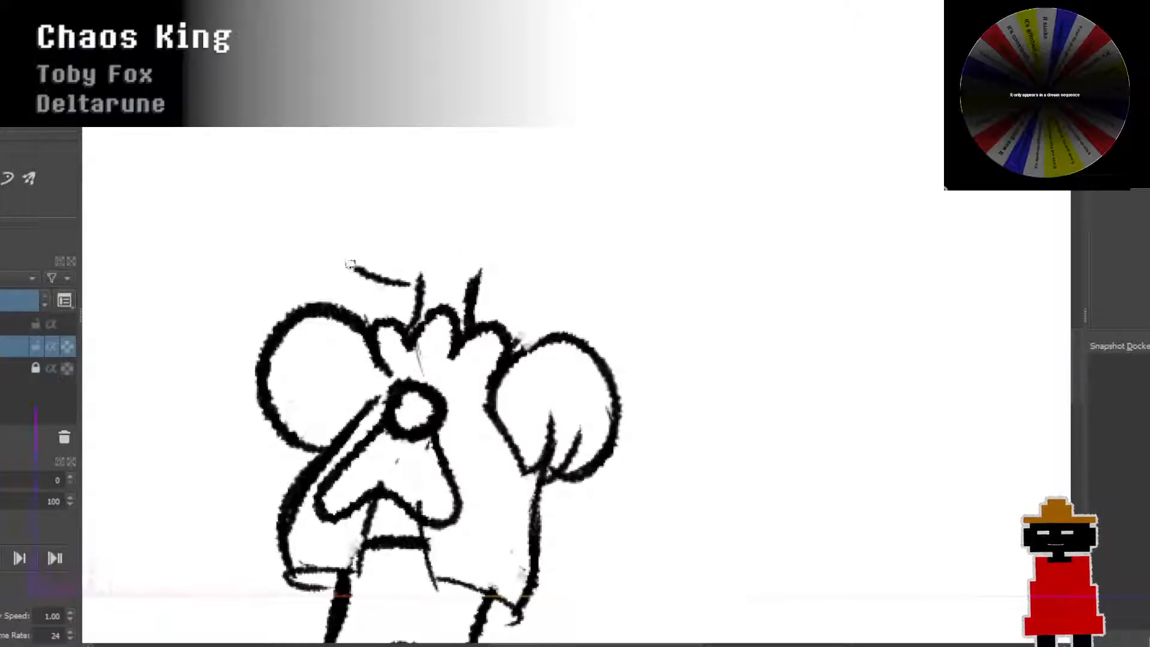
pyautogui.moveTo(350, 264)
pyautogui.mouseDown()
pyautogui.moveTo(373, 212)
pyautogui.moveTo(414, 227)
pyautogui.mouseUp()
pyautogui.hotkey('ctrl', 'z')
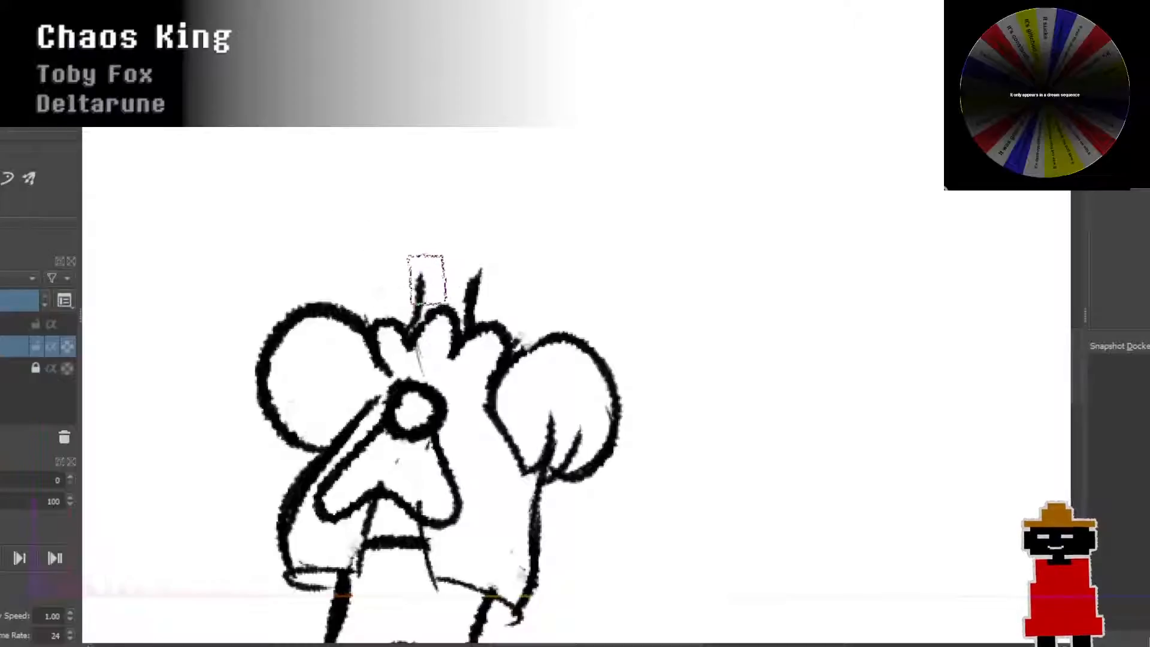
pyautogui.moveTo(370, 262); pyautogui.dragTo(375, 197)
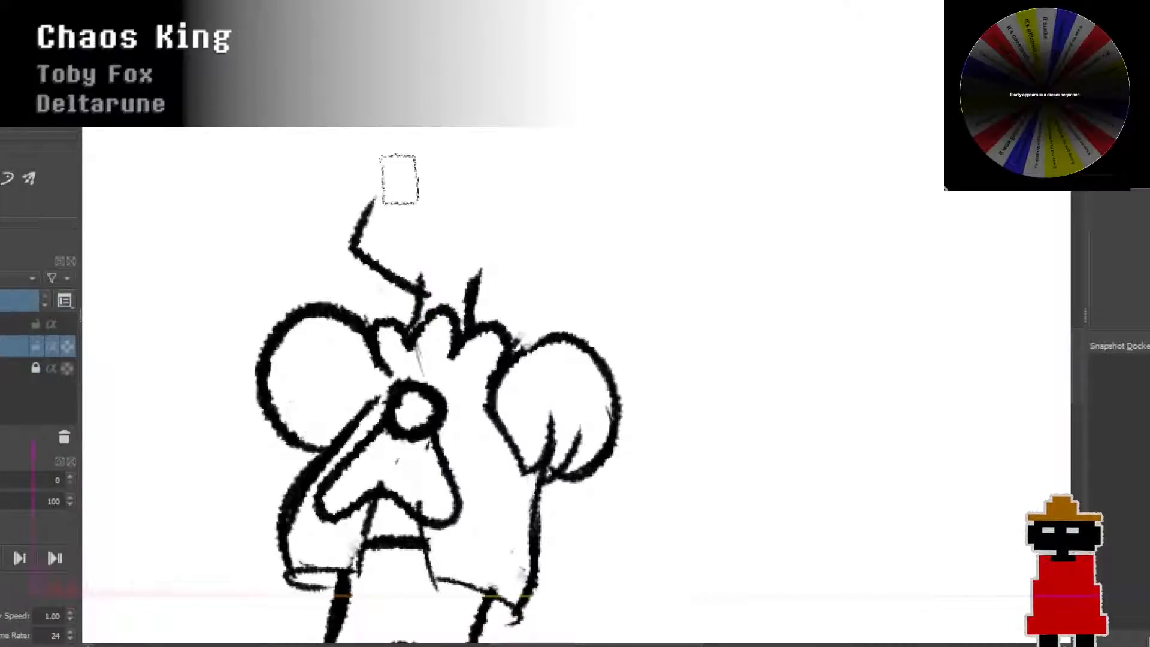
pyautogui.hotkey('ctrl', 'z')
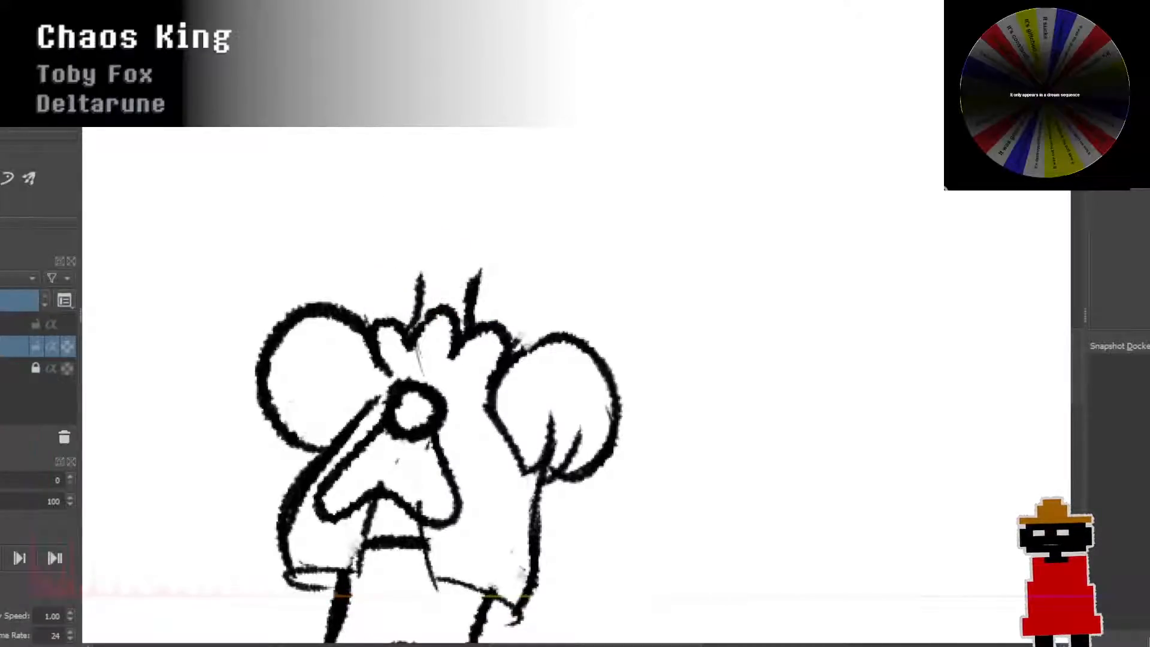
pyautogui.hotkey('ctrl', 'z')
# Step: Draw a pointed jaw corner and a wide curved chin line crossing the two upright neck strokes
pyautogui.moveTo(388, 297)
pyautogui.mouseDown()
pyautogui.moveTo(293, 235)
pyautogui.moveTo(355, 183)
pyautogui.mouseUp()
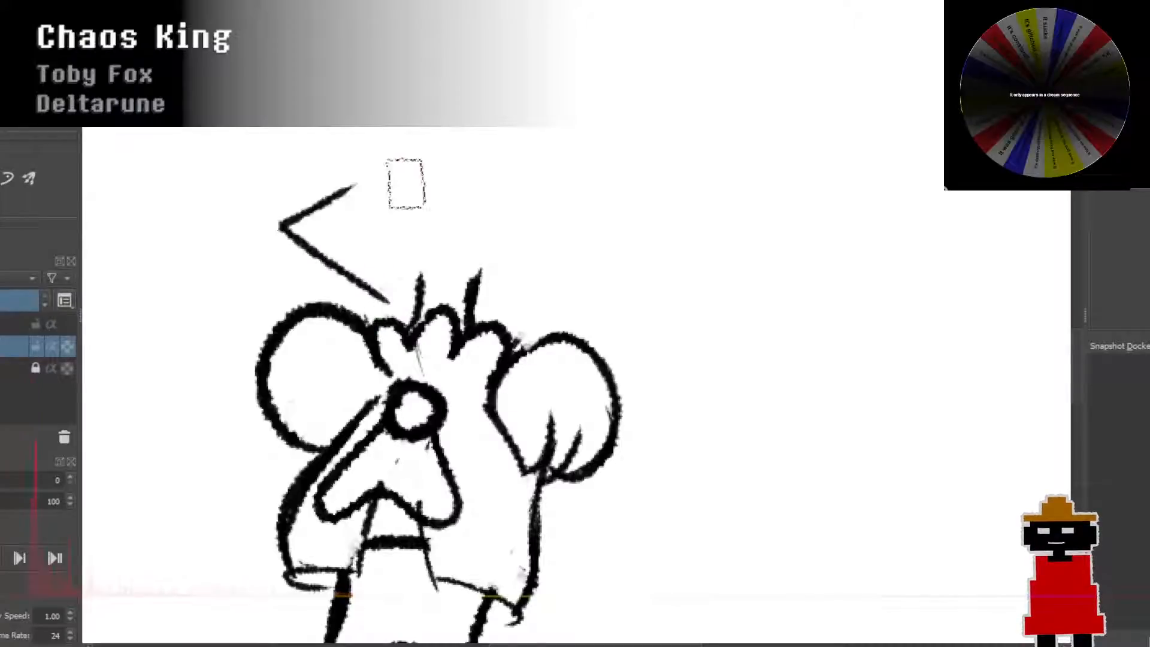
pyautogui.moveTo(385, 289); pyautogui.dragTo(629, 243)
pyautogui.hotkey('ctrl', 'z')
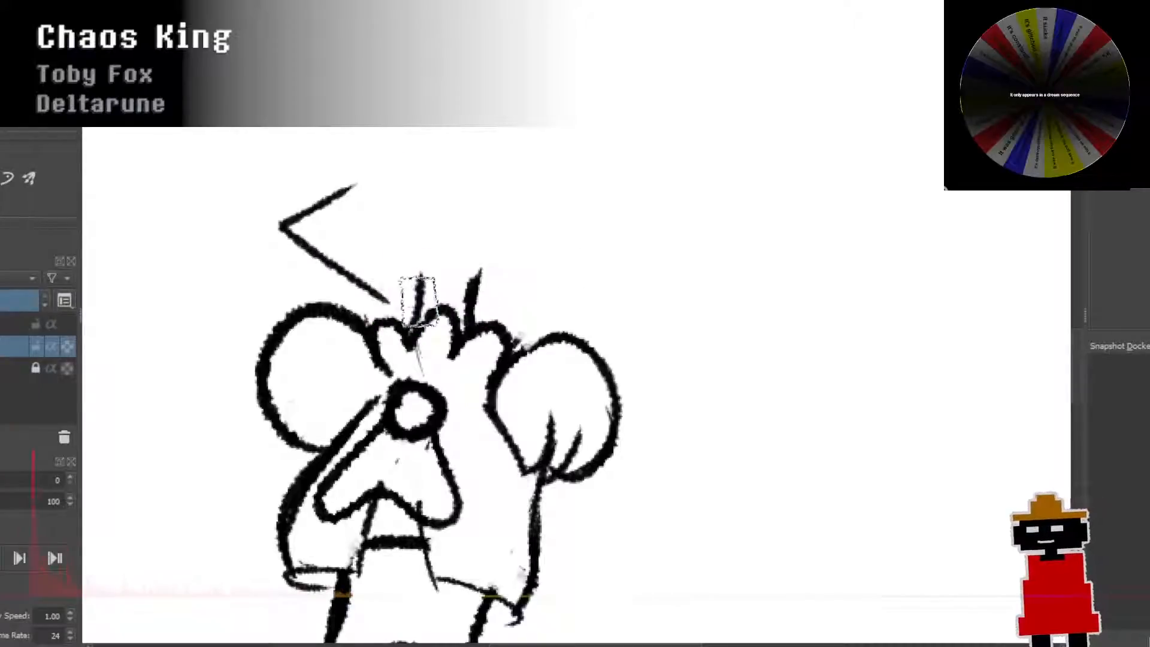
pyautogui.moveTo(389, 293)
pyautogui.mouseDown()
pyautogui.moveTo(419, 297)
pyautogui.moveTo(563, 239)
pyautogui.mouseUp()
pyautogui.hotkey('ctrl', 'z')
pyautogui.moveTo(378, 293); pyautogui.dragTo(573, 235)
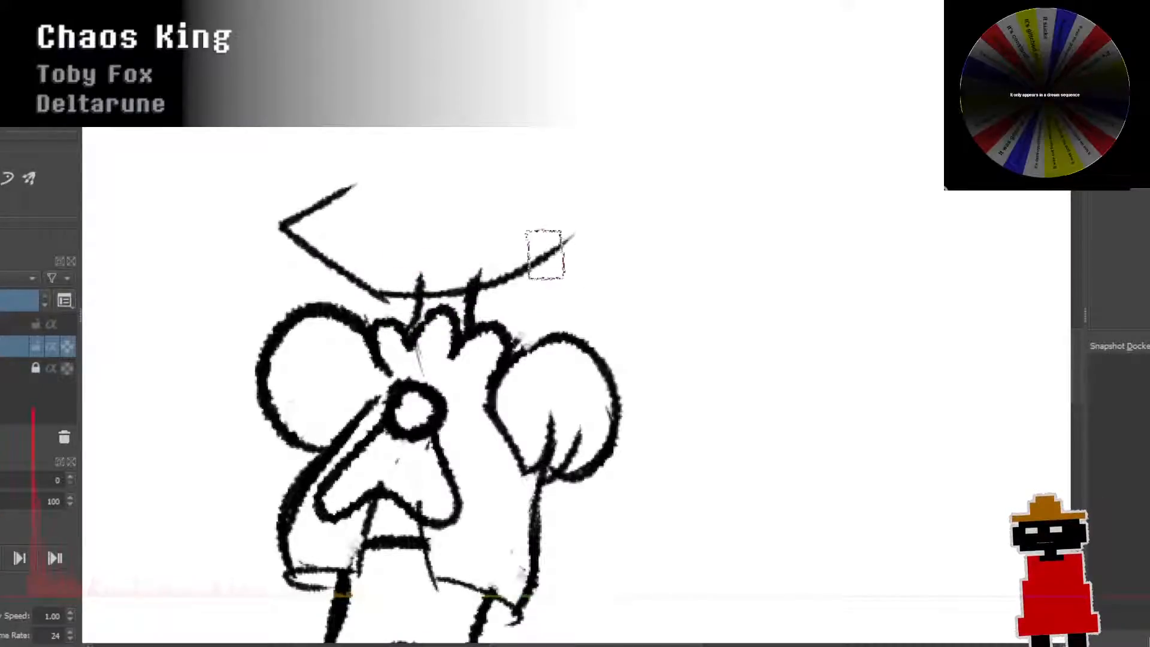
# Step: Try a curved face side rising from the jaw corner and different head outlines above it
pyautogui.moveTo(337, 191)
pyautogui.mouseDown()
pyautogui.moveTo(591, 162)
pyautogui.moveTo(602, 210)
pyautogui.mouseUp()
pyautogui.hotkey('ctrl', 'z')
pyautogui.moveTo(343, 98); pyautogui.dragTo(345, 71)
pyautogui.hotkey('ctrl', 'z')
pyautogui.moveTo(442, 235); pyautogui.dragTo(392, 389)
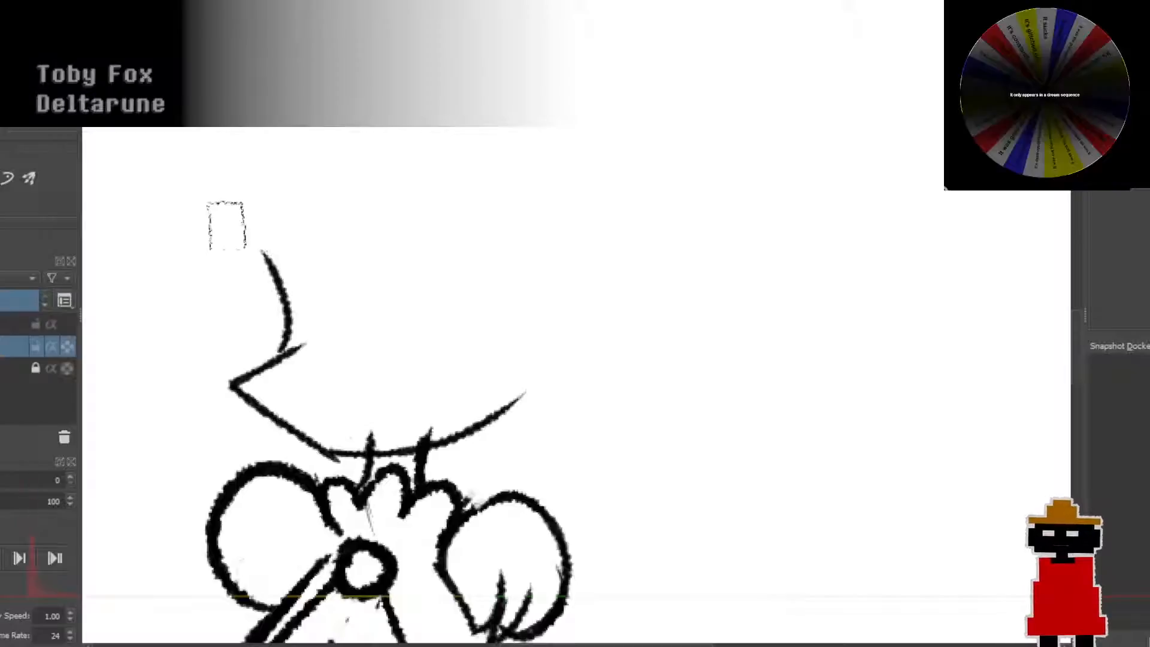
pyautogui.moveTo(302, 346)
pyautogui.mouseDown()
pyautogui.moveTo(269, 226)
pyautogui.moveTo(529, 164)
pyautogui.moveTo(542, 354)
pyautogui.mouseUp()
pyautogui.hotkey('ctrl', 'z')
pyautogui.moveTo(276, 264)
pyautogui.mouseDown()
pyautogui.moveTo(542, 234)
pyautogui.moveTo(530, 389)
pyautogui.mouseUp()
pyautogui.hotkey('ctrl', 'z')
pyautogui.moveTo(280, 252)
pyautogui.mouseDown()
pyautogui.moveTo(354, 195)
pyautogui.moveTo(408, 179)
pyautogui.mouseUp()
pyautogui.hotkey('ctrl', 'z')
pyautogui.hotkey('ctrl', 'z')
pyautogui.moveTo(289, 243)
pyautogui.mouseDown()
pyautogui.moveTo(326, 154)
pyautogui.moveTo(578, 244)
pyautogui.moveTo(475, 418)
pyautogui.mouseUp()
pyautogui.hotkey('ctrl', 'z')
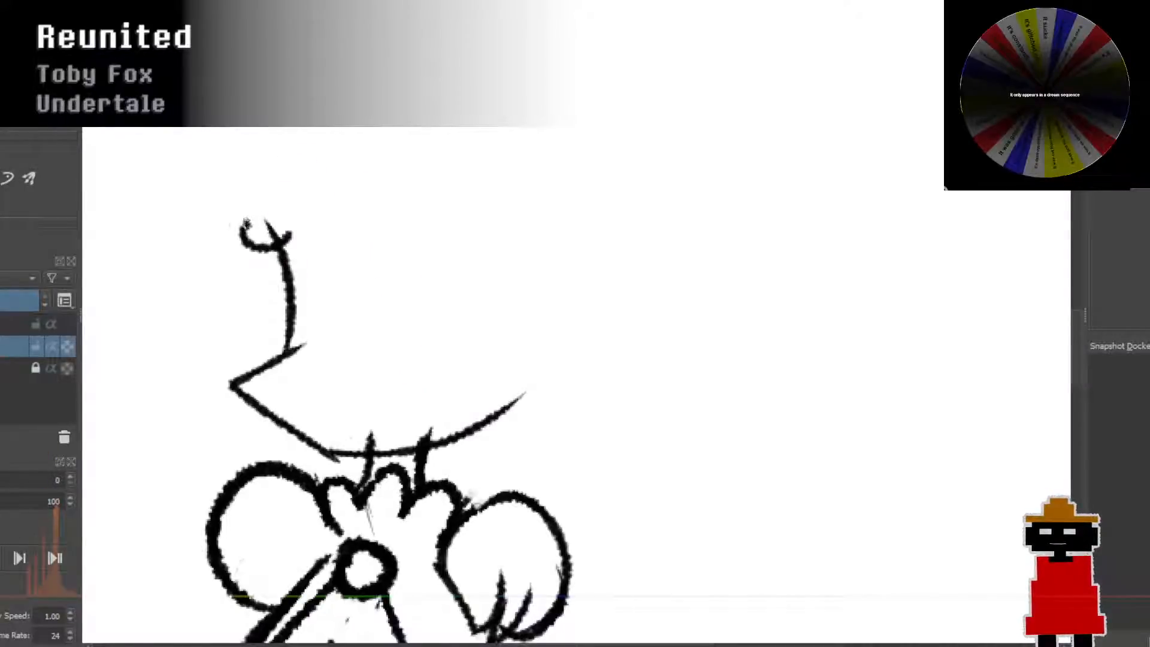
# Step: Try a cloud-like hair outline with rounded lobes at the upper end of the face side line
pyautogui.moveTo(262, 152)
pyautogui.mouseDown()
pyautogui.moveTo(337, 158)
pyautogui.moveTo(323, 195)
pyautogui.moveTo(416, 170)
pyautogui.moveTo(378, 264)
pyautogui.mouseUp()
pyautogui.moveTo(230, 167); pyautogui.dragTo(443, 168)
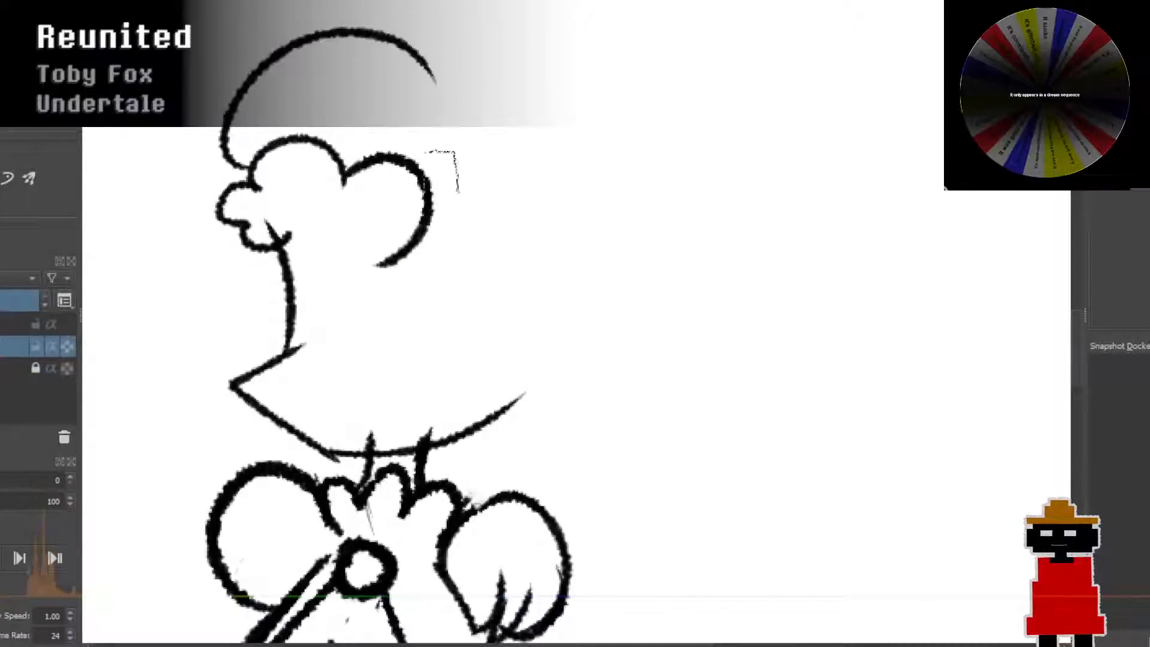
pyautogui.hotkey('ctrl', 'z')
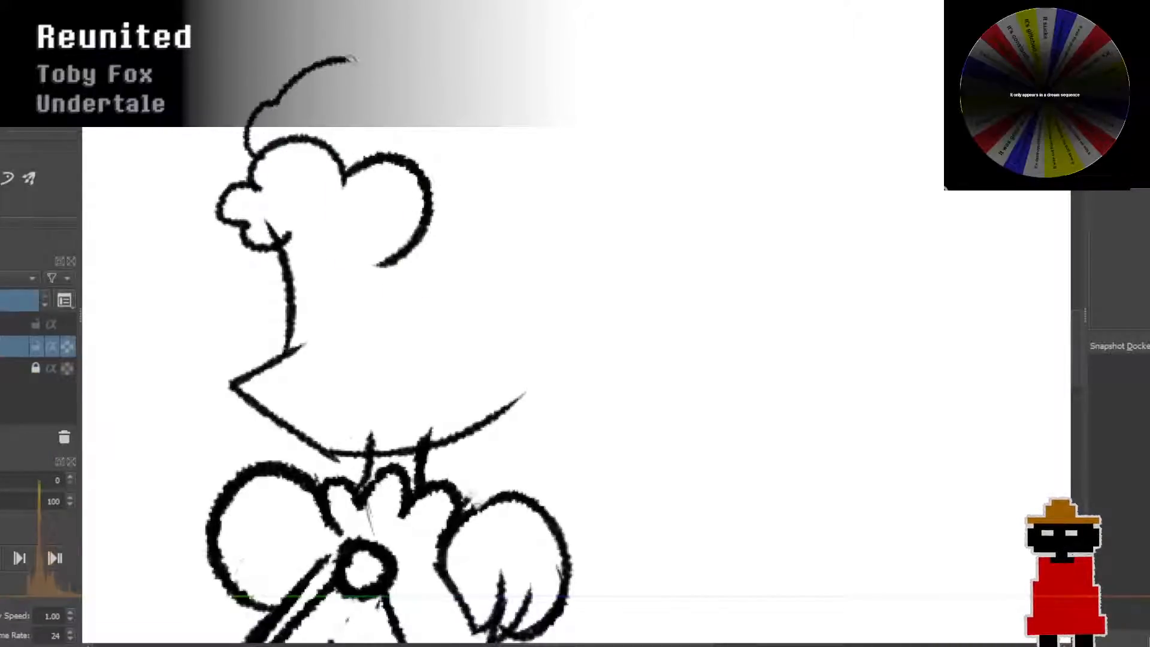
pyautogui.moveTo(353, 58); pyautogui.dragTo(475, 41)
pyautogui.hotkey('ctrl', 'z')
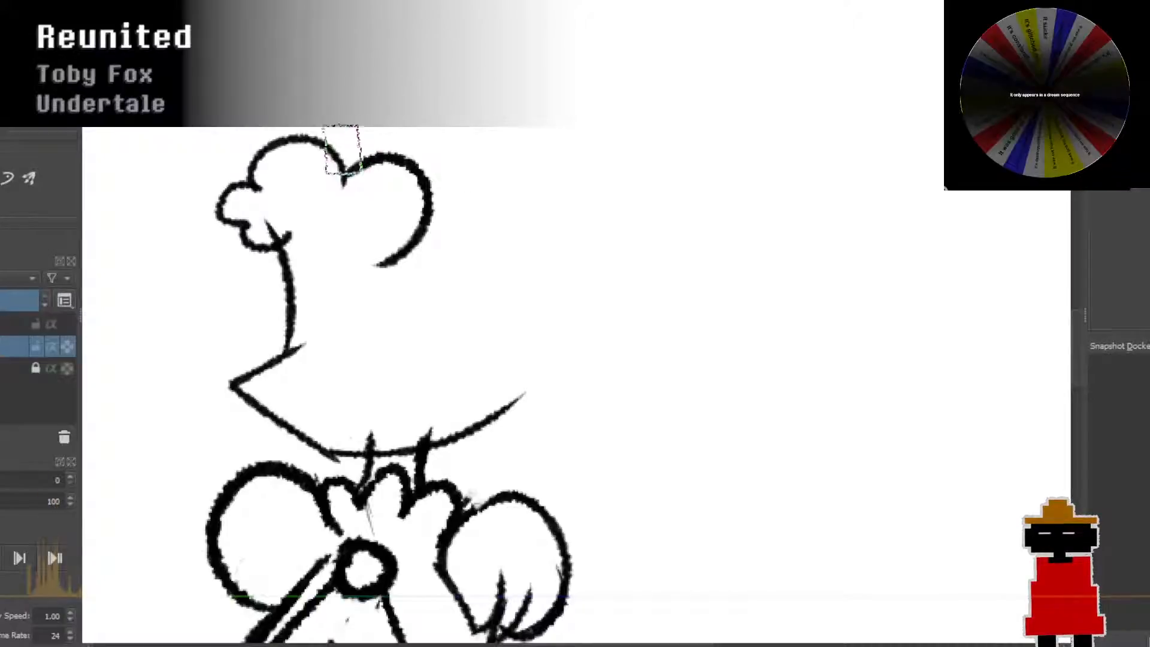
pyautogui.hotkey('ctrl', 'z')
pyautogui.hotkey('ctrl', 'z')
pyautogui.hotkey('ctrl', 'z')
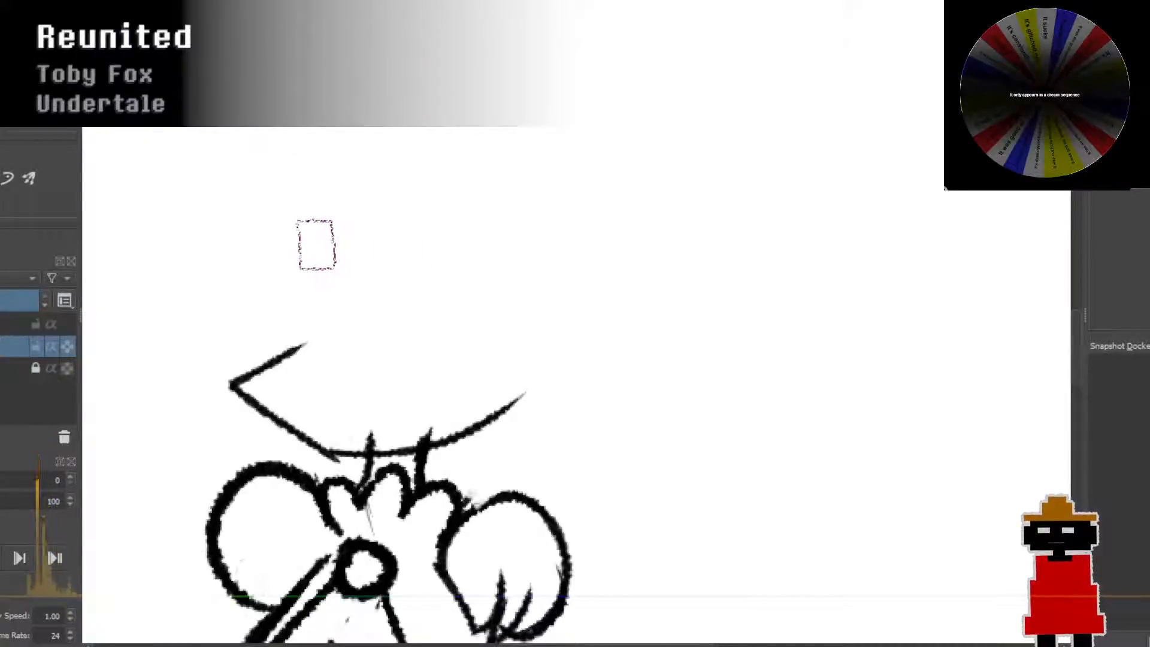
# Step: Restore the face side line and draw one large open round hair lobe at its upper end
pyautogui.hotkey('ctrl', 'shift', 'z')
pyautogui.hotkey('ctrl', 'shift', 'z')
pyautogui.hotkey('ctrl', 'shift', 'z')
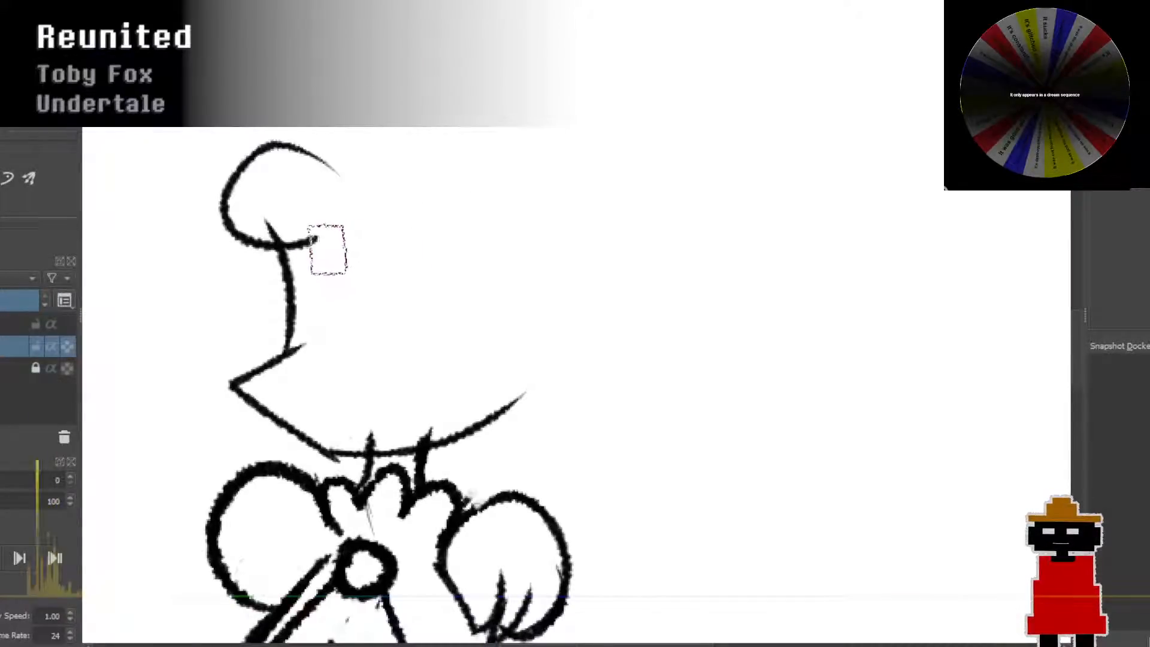
pyautogui.hotkey('ctrl', 'z')
pyautogui.hotkey('ctrl', 'z')
pyautogui.moveTo(319, 230); pyautogui.dragTo(336, 146)
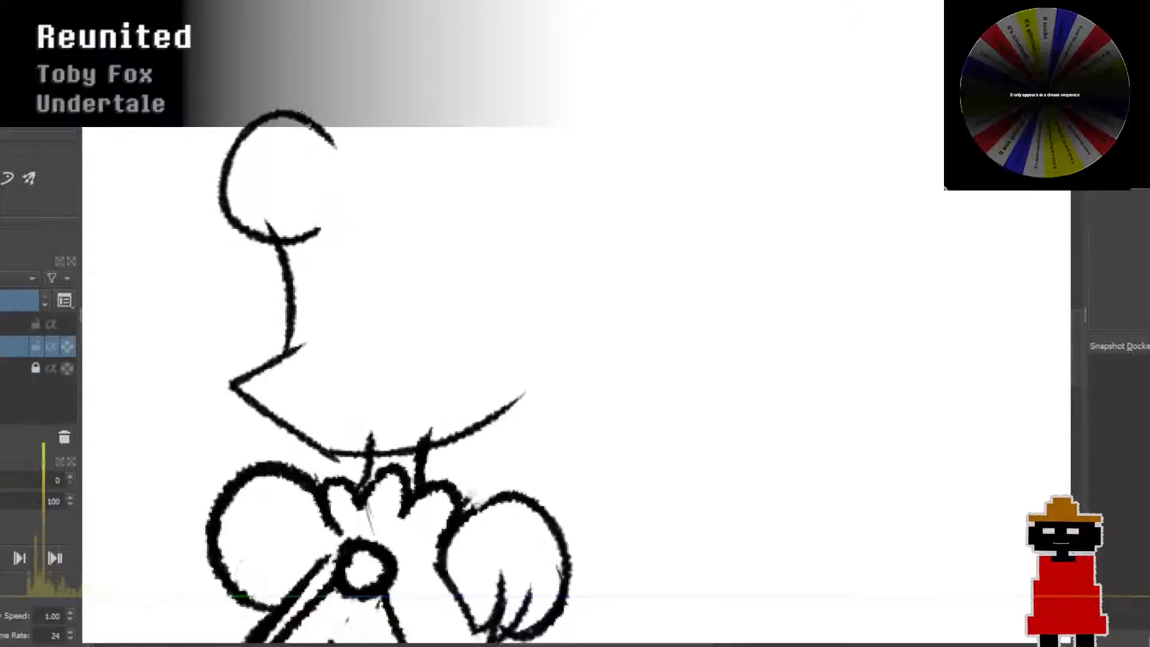
# Step: Draw a big sweeping hair arc from the round lobe and two curved lobes inside it
pyautogui.moveTo(287, 111)
pyautogui.mouseDown()
pyautogui.moveTo(668, 175)
pyautogui.moveTo(593, 326)
pyautogui.mouseUp()
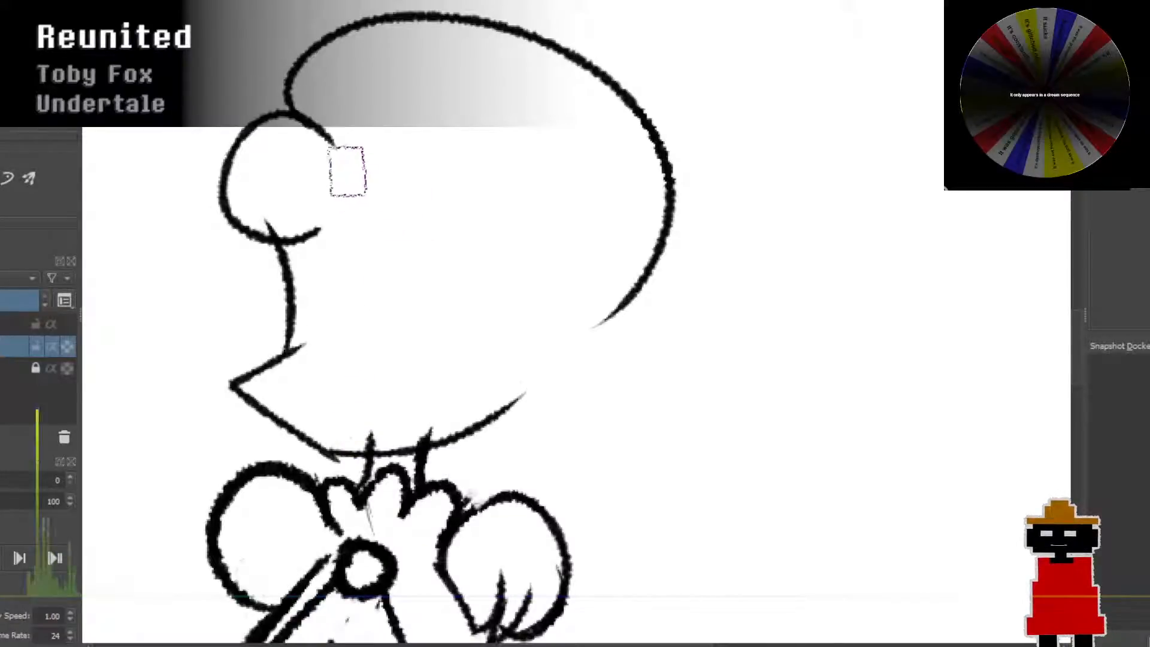
pyautogui.moveTo(336, 159)
pyautogui.mouseDown()
pyautogui.moveTo(410, 144)
pyautogui.moveTo(405, 183)
pyautogui.mouseUp()
pyautogui.hotkey('ctrl', 'z')
pyautogui.moveTo(321, 135)
pyautogui.mouseDown()
pyautogui.moveTo(339, 94)
pyautogui.moveTo(441, 144)
pyautogui.moveTo(416, 190)
pyautogui.moveTo(477, 163)
pyautogui.moveTo(452, 285)
pyautogui.mouseUp()
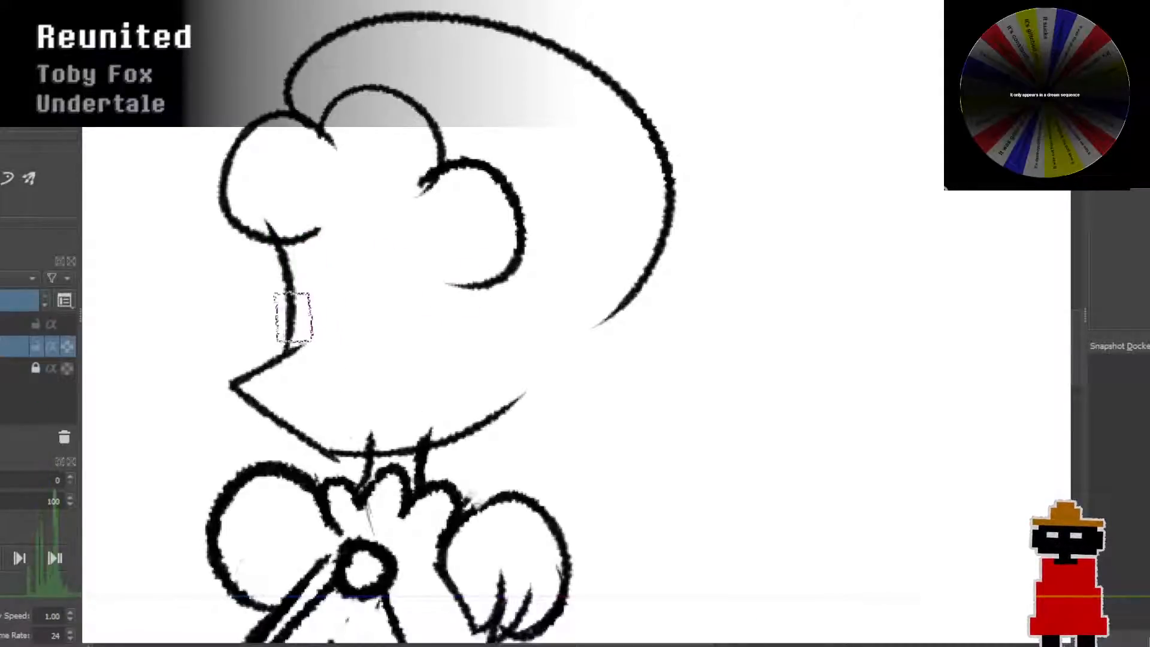
# Step: Undo all hair, face, jaw and neck strokes above the tuft
pyautogui.hotkey('ctrl', 'z')
pyautogui.hotkey('ctrl', 'z')
pyautogui.hotkey('ctrl', 'z')
pyautogui.hotkey('ctrl', 'z')
pyautogui.hotkey('ctrl', 'z')
pyautogui.hotkey('ctrl', 'z')
pyautogui.hotkey('ctrl', 'z')
pyautogui.hotkey('ctrl', 'z')
pyautogui.hotkey('ctrl', 'z')
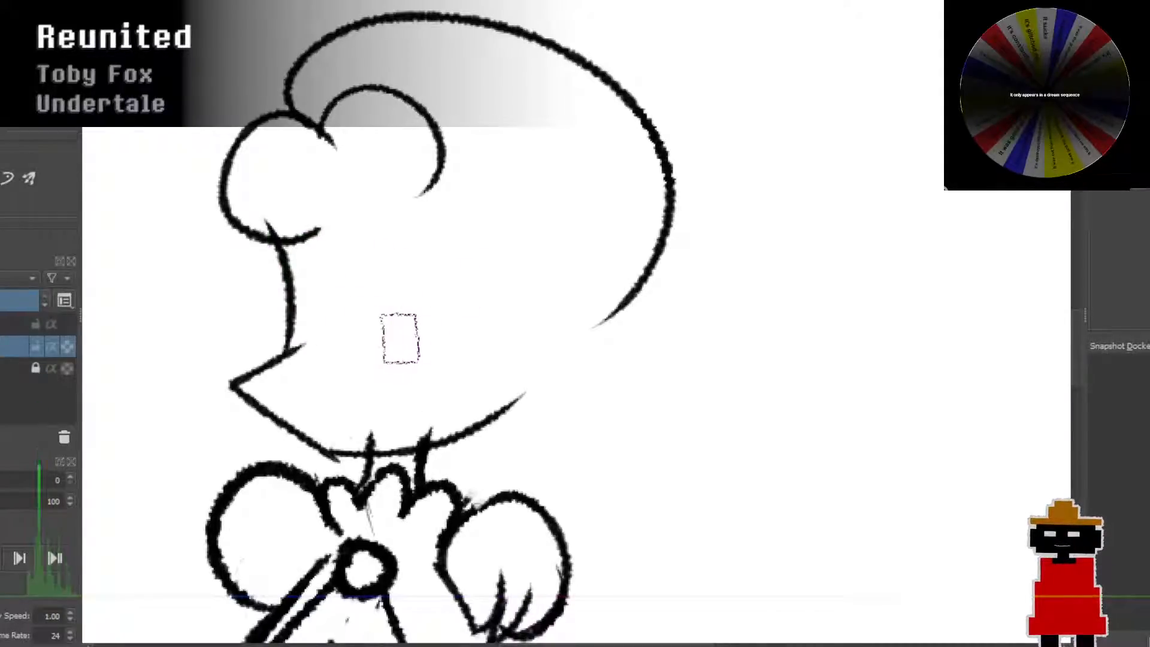
pyautogui.hotkey('ctrl', 'z')
pyautogui.hotkey('ctrl', 'z')
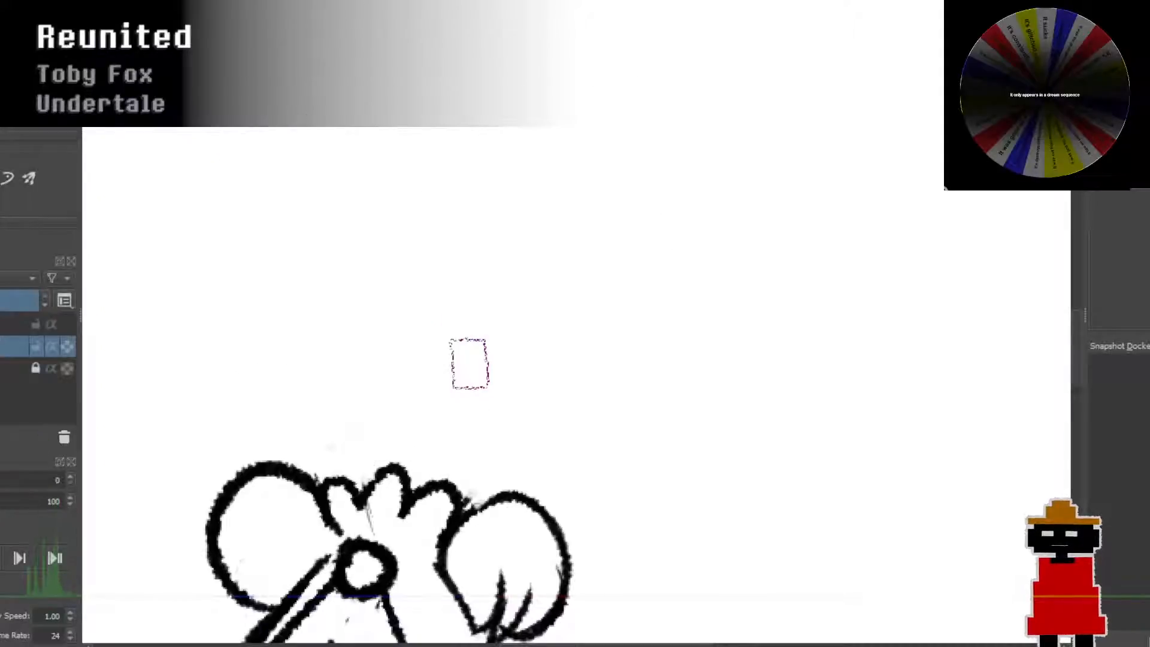
# Step: Draw a round head outline rising from the tuft's outer lobes, with a thin curved eye guide line across its lower part
pyautogui.scroll(-6, 470, 359)
pyautogui.scroll(4, 472, 383)
pyautogui.scroll(5, 418, 378)
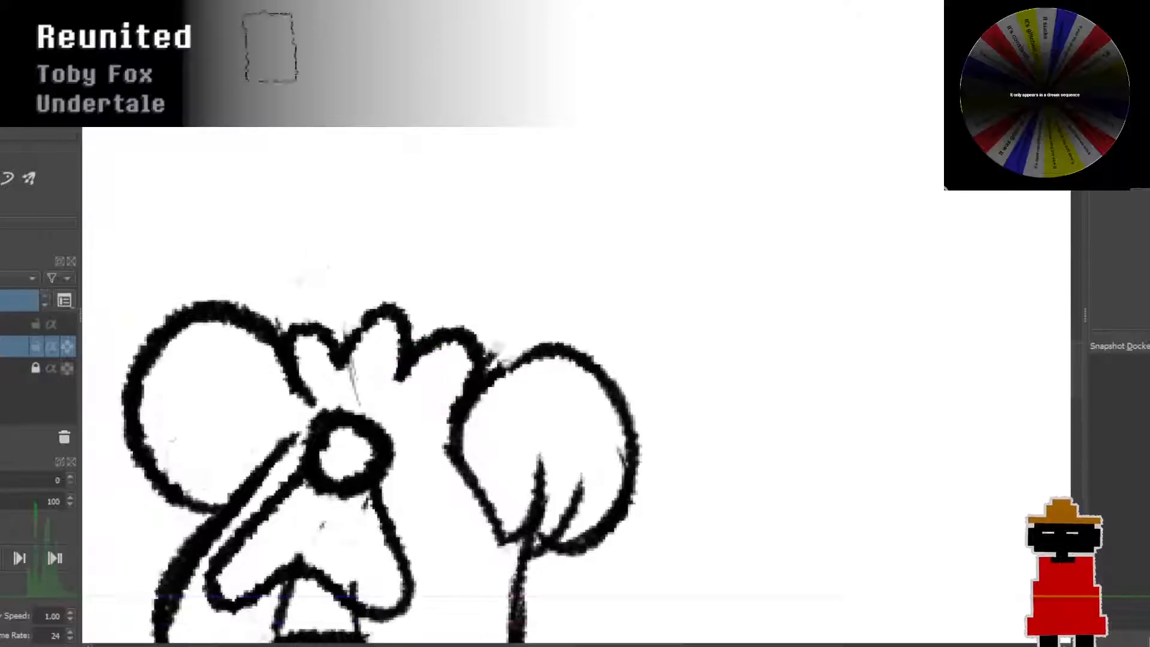
pyautogui.moveTo(311, 327)
pyautogui.mouseDown()
pyautogui.moveTo(325, 226)
pyautogui.moveTo(539, 128)
pyautogui.moveTo(584, 177)
pyautogui.mouseUp()
pyautogui.hotkey('ctrl', 'z')
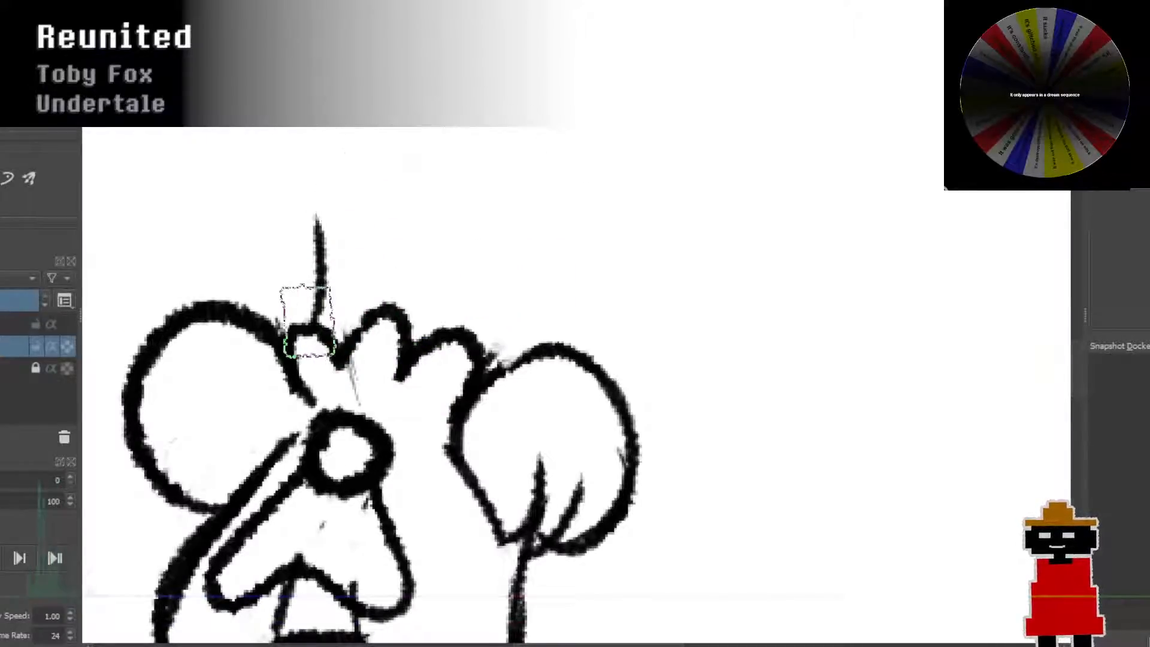
pyautogui.hotkey('ctrl', 'z')
pyautogui.moveTo(293, 326)
pyautogui.mouseDown()
pyautogui.moveTo(290, 250)
pyautogui.moveTo(295, 275)
pyautogui.moveTo(341, 172)
pyautogui.moveTo(446, 147)
pyautogui.mouseUp()
pyautogui.hotkey('ctrl', 'z')
pyautogui.moveTo(288, 231)
pyautogui.mouseDown()
pyautogui.moveTo(426, 109)
pyautogui.moveTo(554, 210)
pyautogui.mouseUp()
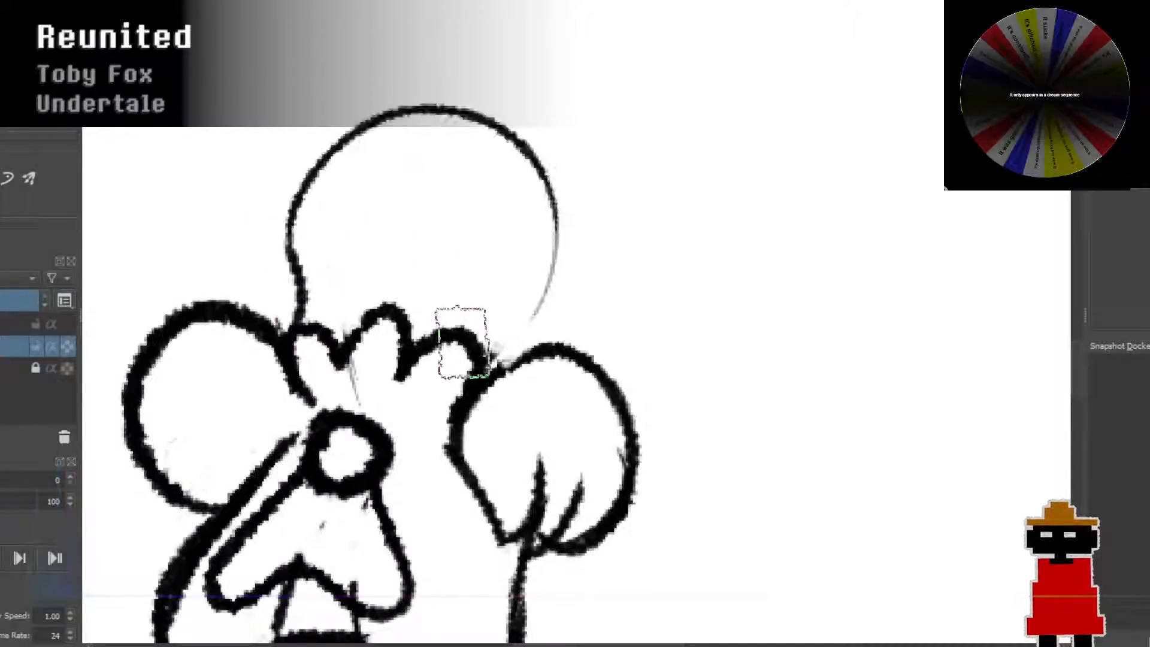
pyautogui.hotkey('ctrl', 'z')
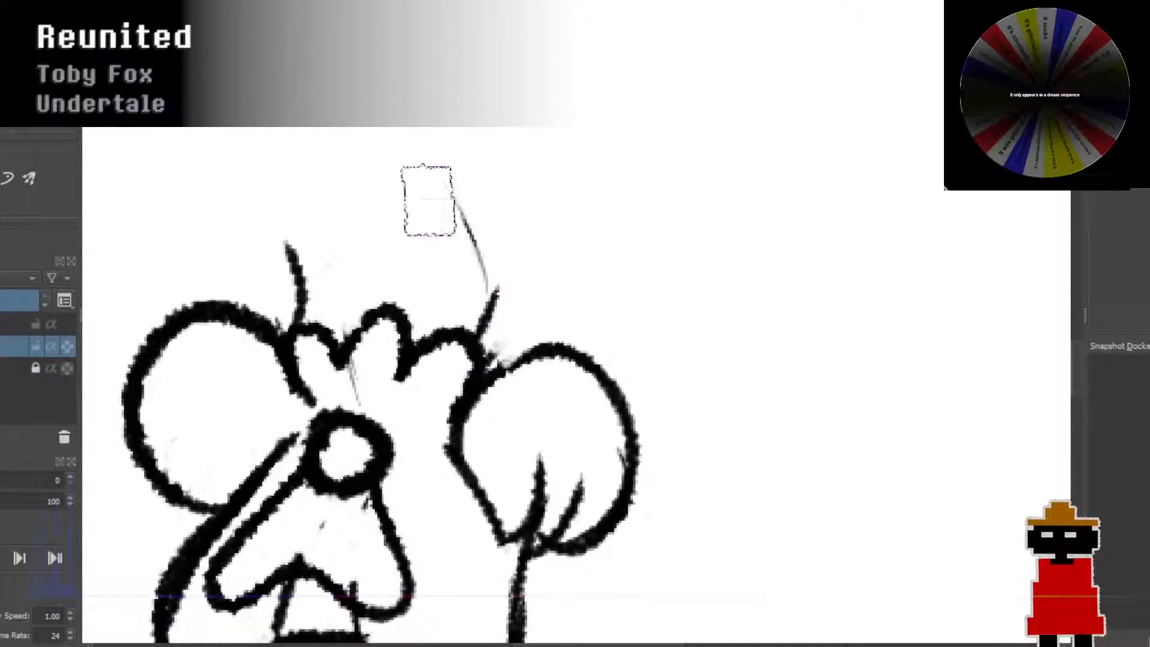
pyautogui.moveTo(290, 232)
pyautogui.mouseDown()
pyautogui.moveTo(336, 160)
pyautogui.moveTo(463, 135)
pyautogui.moveTo(524, 234)
pyautogui.moveTo(321, 153)
pyautogui.moveTo(411, 113)
pyautogui.moveTo(481, 139)
pyautogui.moveTo(525, 211)
pyautogui.moveTo(480, 333)
pyautogui.mouseUp()
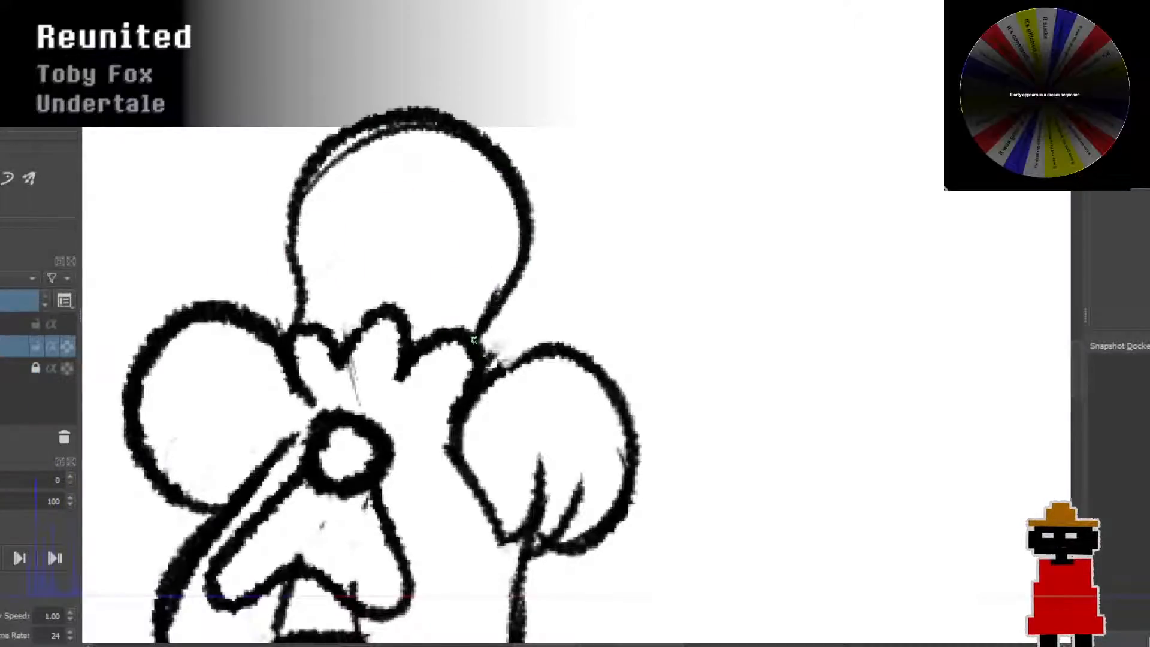
pyautogui.moveTo(334, 275); pyautogui.dragTo(487, 334)
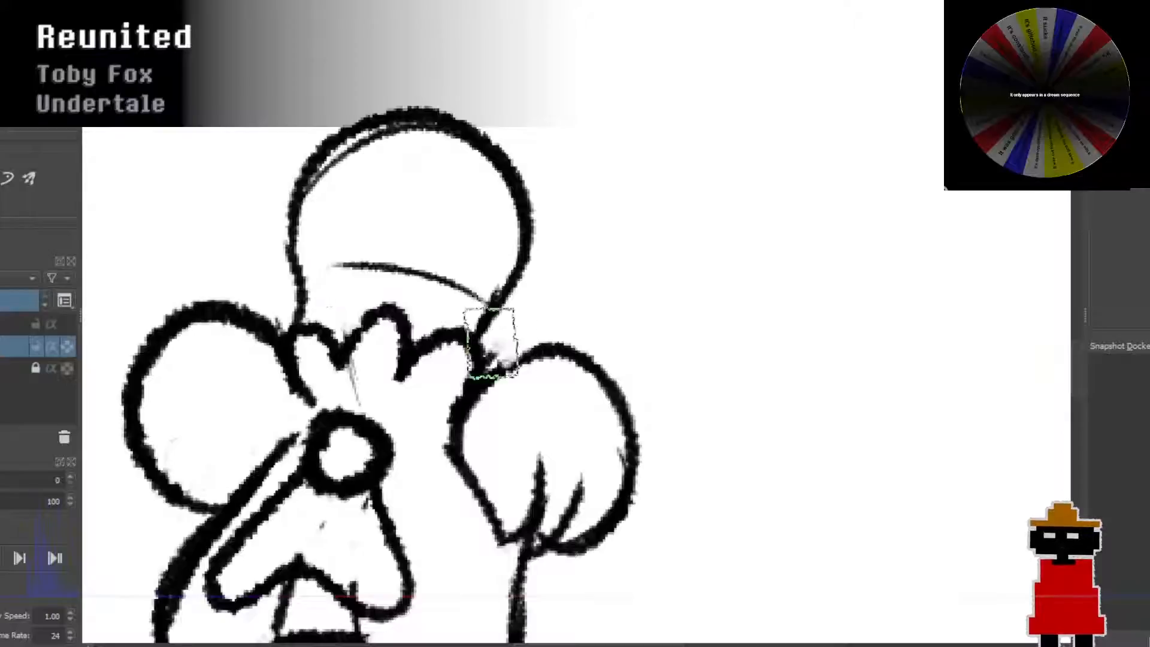
pyautogui.hotkey('ctrl', 'z')
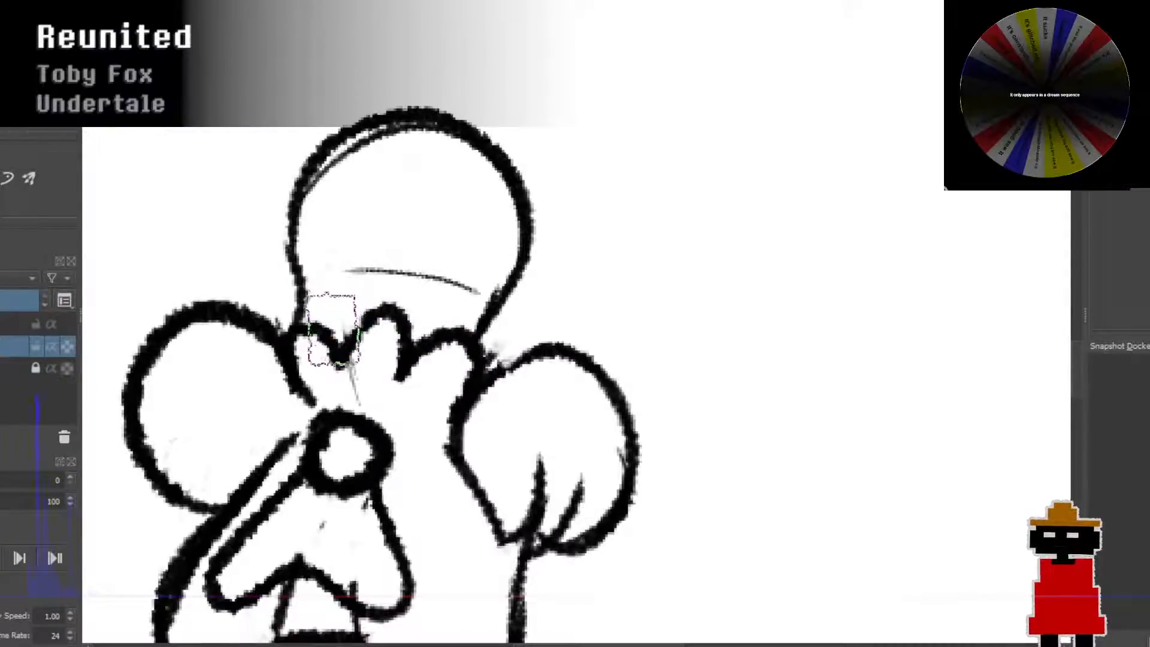
# Step: Try two arched eyes with small curved pupils along the head's guide line
pyautogui.moveTo(332, 251); pyautogui.dragTo(362, 321)
pyautogui.hotkey('ctrl', 'z')
pyautogui.hotkey('ctrl', 'z')
pyautogui.moveTo(318, 325)
pyautogui.mouseDown()
pyautogui.moveTo(338, 252)
pyautogui.moveTo(366, 285)
pyautogui.moveTo(350, 322)
pyautogui.moveTo(313, 300)
pyautogui.moveTo(332, 257)
pyautogui.moveTo(463, 263)
pyautogui.moveTo(472, 331)
pyautogui.mouseUp()
pyautogui.hotkey('ctrl', 'z')
pyautogui.hotkey('ctrl', 'z')
pyautogui.moveTo(406, 311)
pyautogui.mouseDown()
pyautogui.moveTo(445, 259)
pyautogui.moveTo(466, 333)
pyautogui.mouseUp()
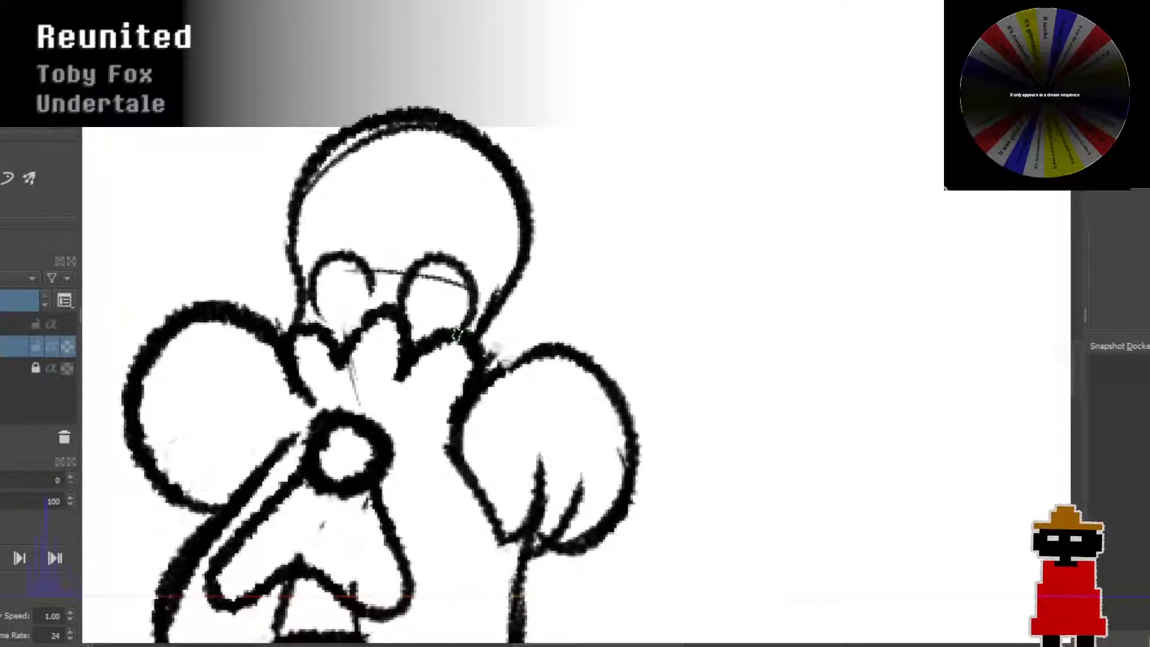
pyautogui.moveTo(347, 274); pyautogui.dragTo(348, 308)
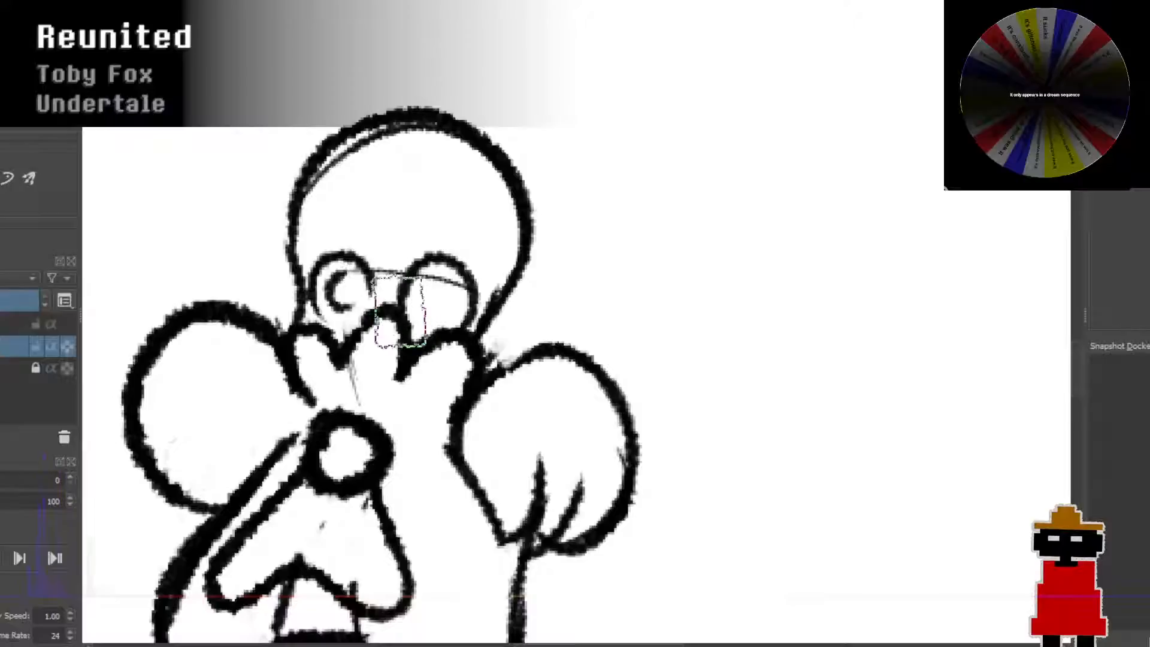
pyautogui.moveTo(450, 280); pyautogui.dragTo(449, 314)
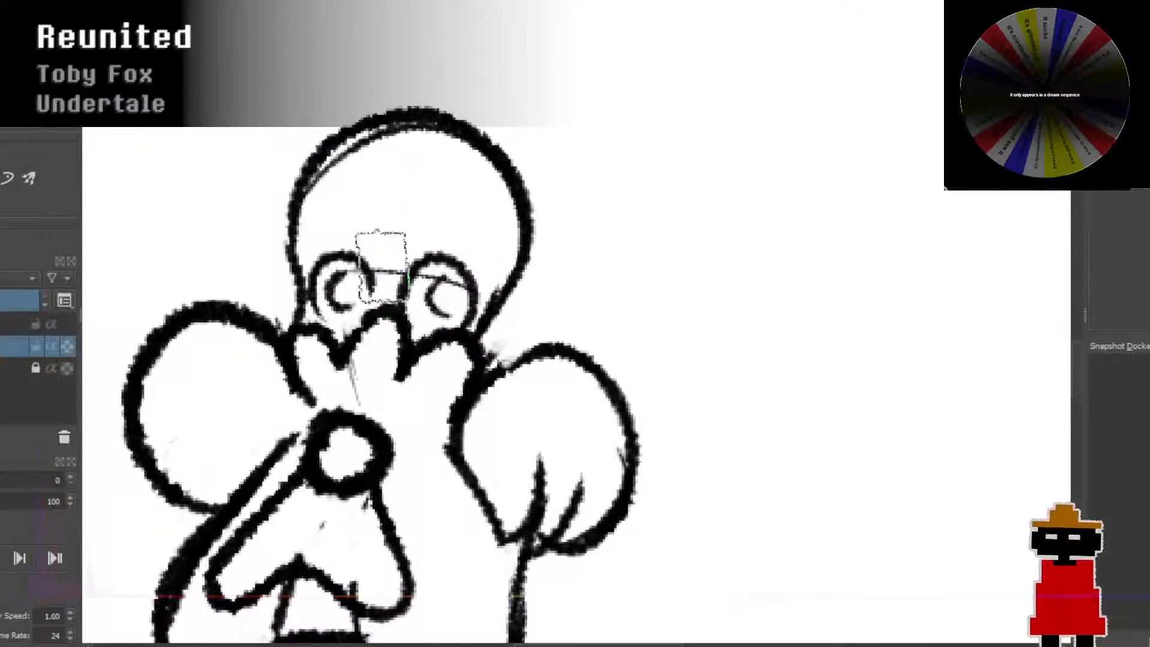
pyautogui.hotkey('ctrl', 'z')
pyautogui.hotkey('ctrl', 'z')
pyautogui.hotkey('ctrl', 'z')
pyautogui.hotkey('ctrl', 'z')
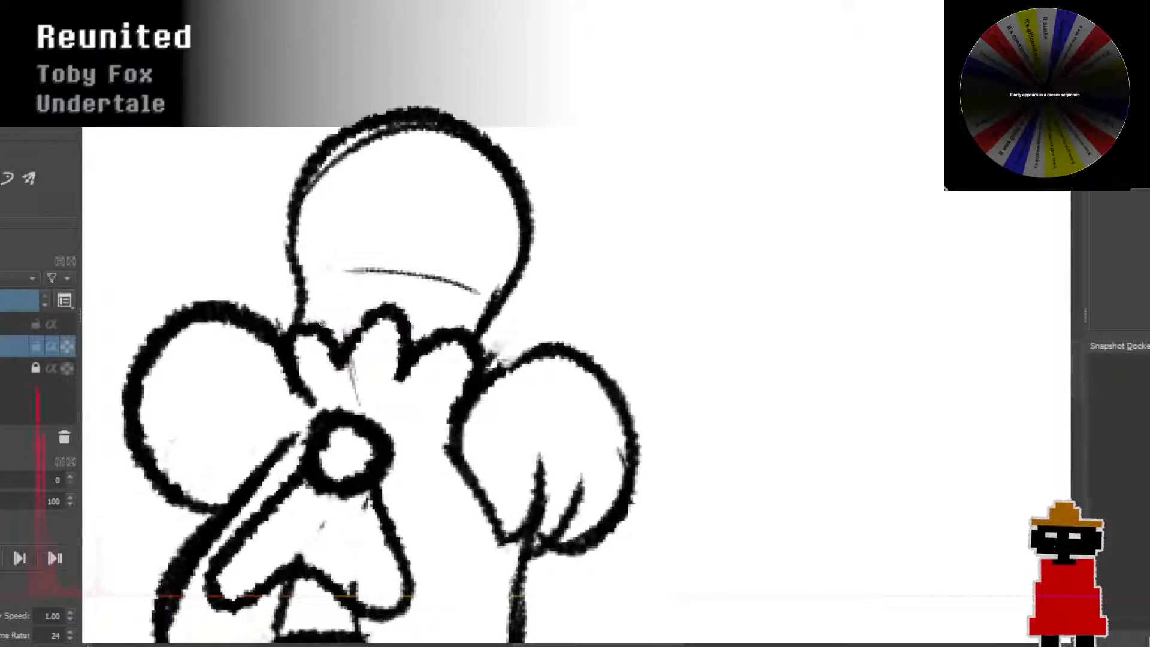
pyautogui.hotkey('ctrl', 'z')
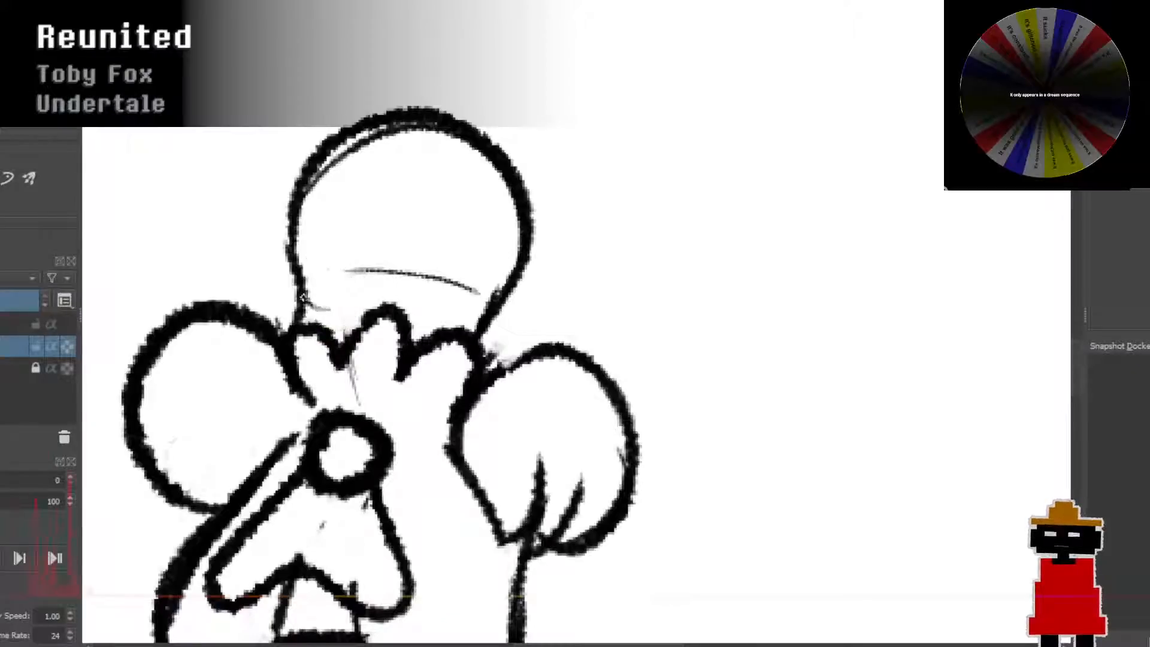
# Step: Draw two round eye outlines along the guide line, just above the tuft
pyautogui.moveTo(300, 277); pyautogui.dragTo(351, 248)
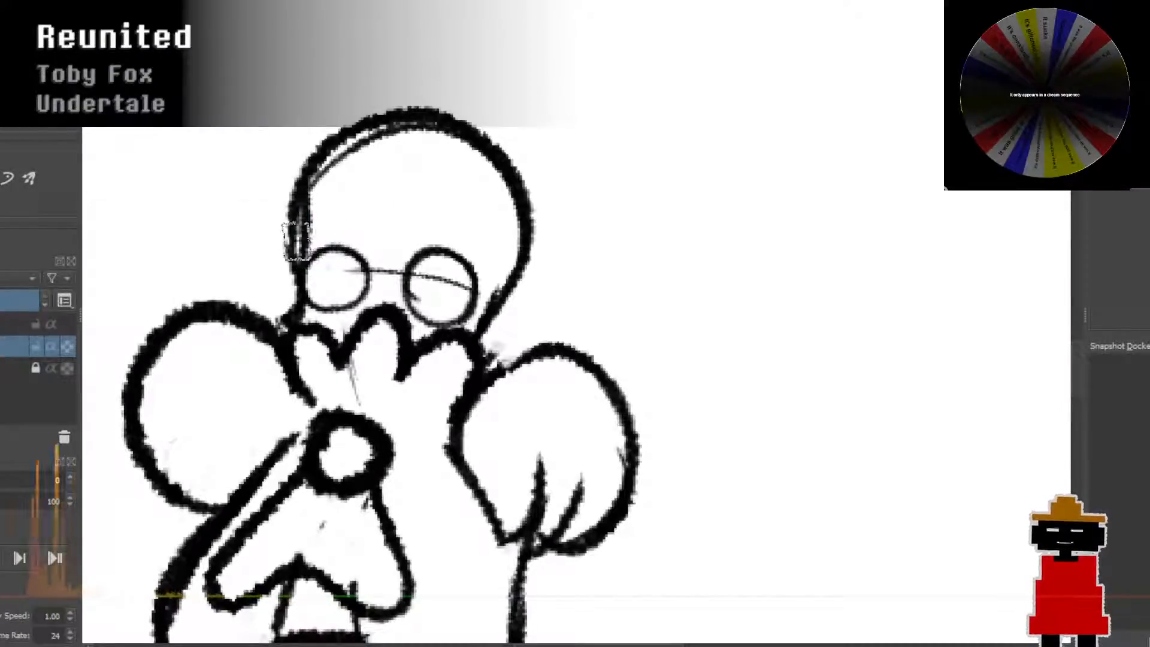
# Step: Thin the left side of the head outline and try filled and ringed pupils in the left eye
pyautogui.moveTo(303, 231)
pyautogui.mouseDown()
pyautogui.moveTo(283, 254)
pyautogui.moveTo(287, 177)
pyautogui.moveTo(293, 190)
pyautogui.moveTo(384, 117)
pyautogui.mouseUp()
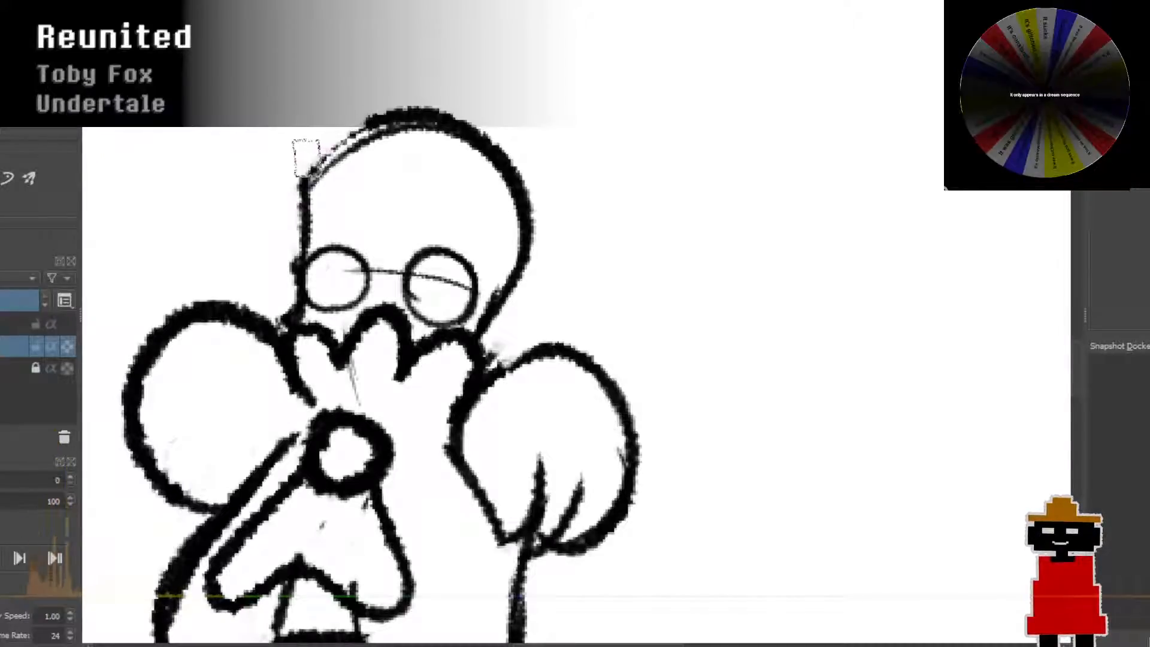
pyautogui.hotkey('ctrl', 'z')
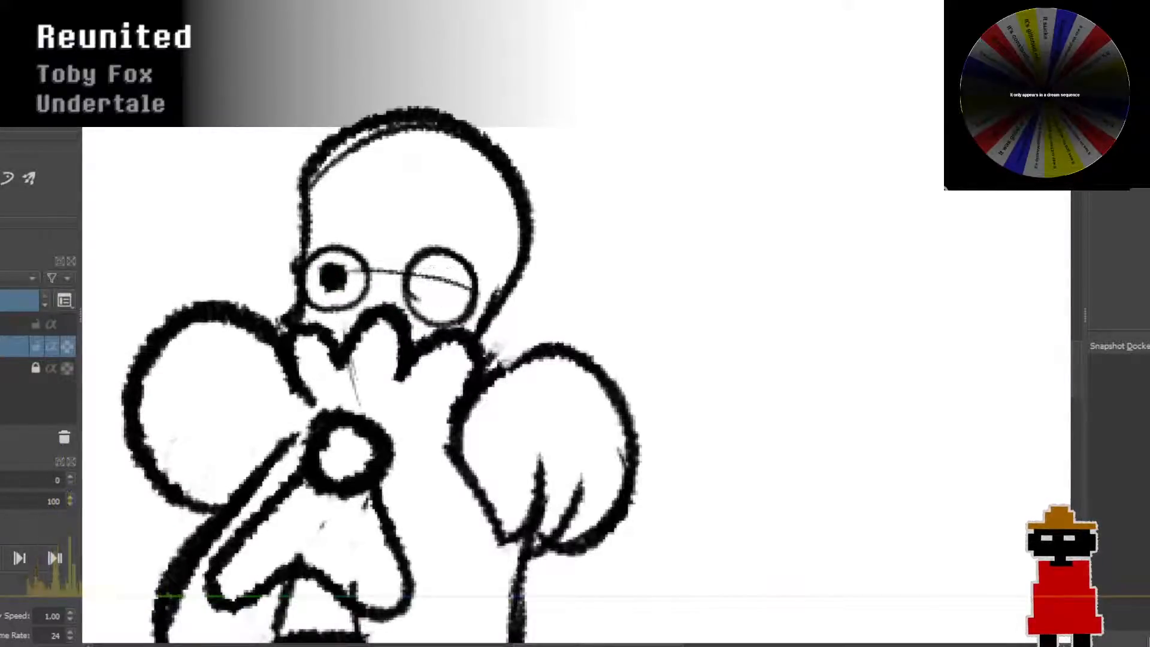
pyautogui.moveTo(340, 273)
pyautogui.mouseDown()
pyautogui.moveTo(328, 271)
pyautogui.moveTo(339, 292)
pyautogui.mouseUp()
pyautogui.hotkey('ctrl', 'z')
pyautogui.hotkey('ctrl', 'z')
pyautogui.hotkey('ctrl', 'z')
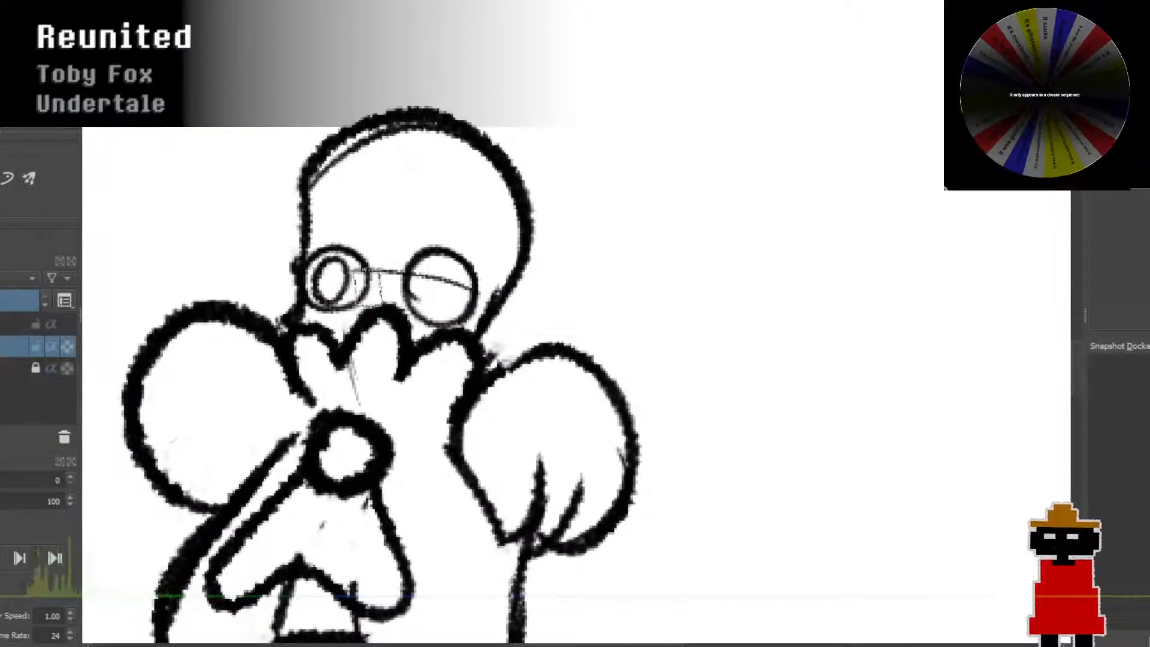
pyautogui.hotkey('ctrl', 'z')
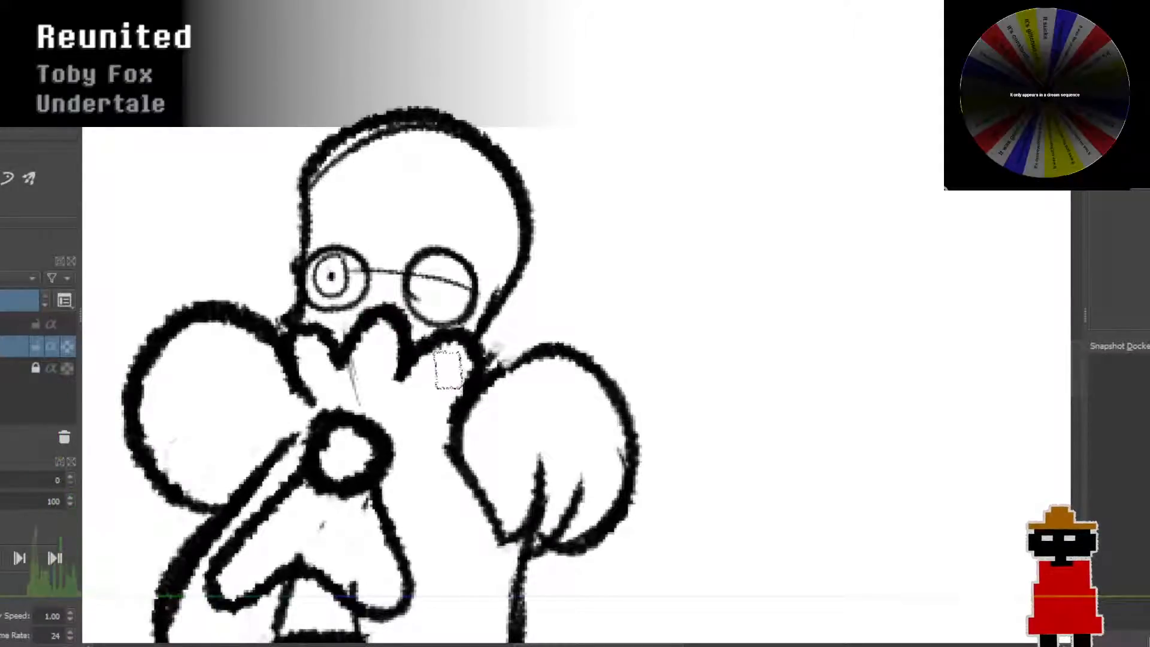
pyautogui.hotkey('ctrl', 'z')
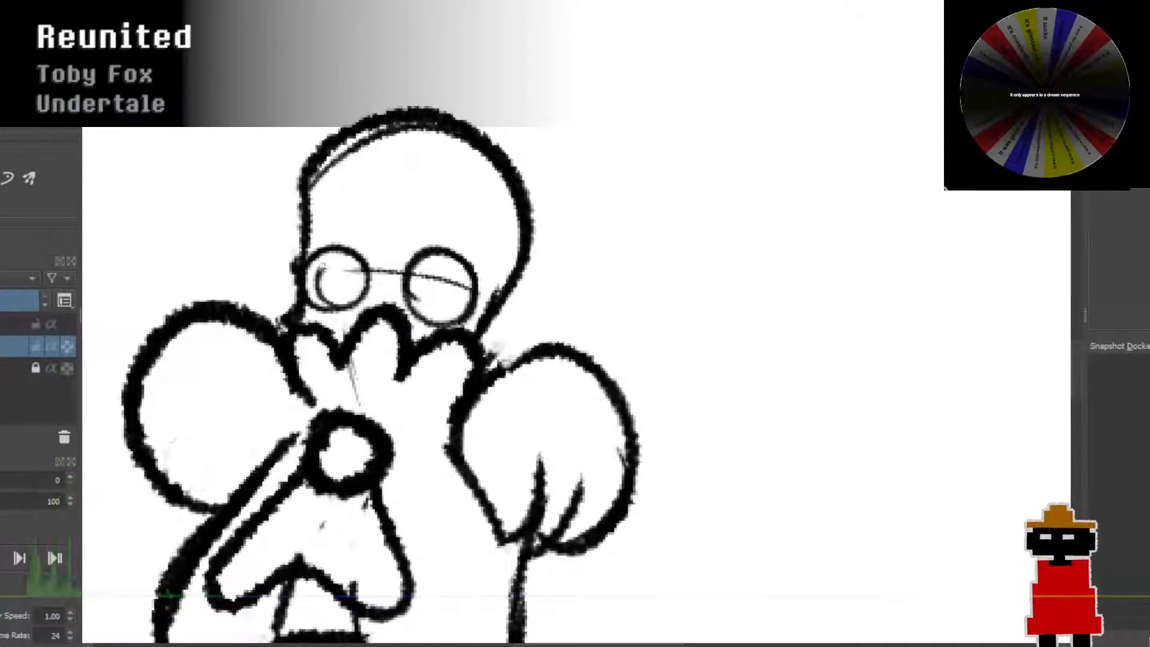
# Step: Draw curved inner iris lines and solid black, inward-facing pupils in both round eyes
pyautogui.moveTo(324, 268); pyautogui.dragTo(344, 258)
pyautogui.moveTo(442, 322); pyautogui.dragTo(459, 261)
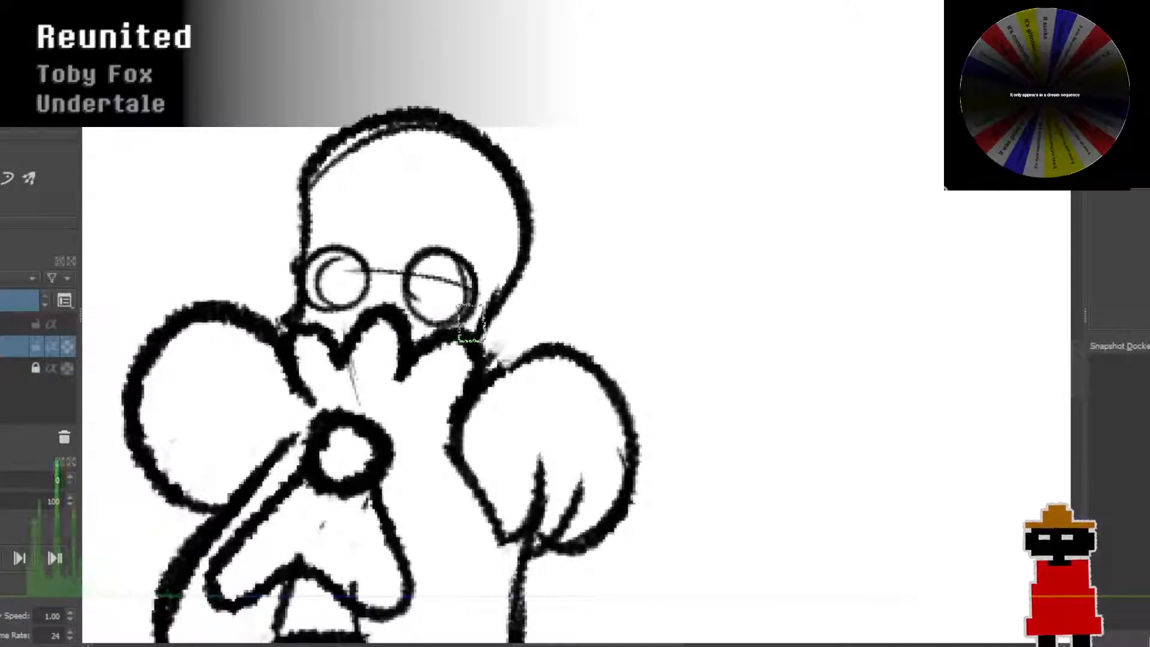
pyautogui.hotkey('ctrl', 'z')
pyautogui.moveTo(431, 320); pyautogui.dragTo(443, 260)
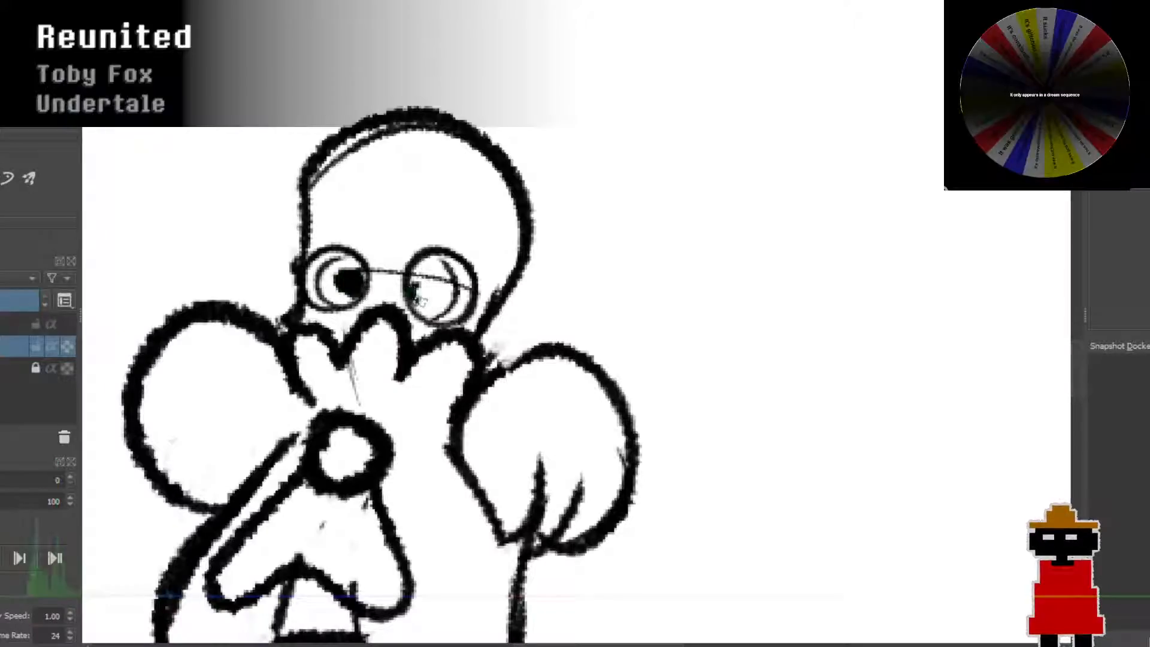
pyautogui.moveTo(419, 299); pyautogui.dragTo(413, 285)
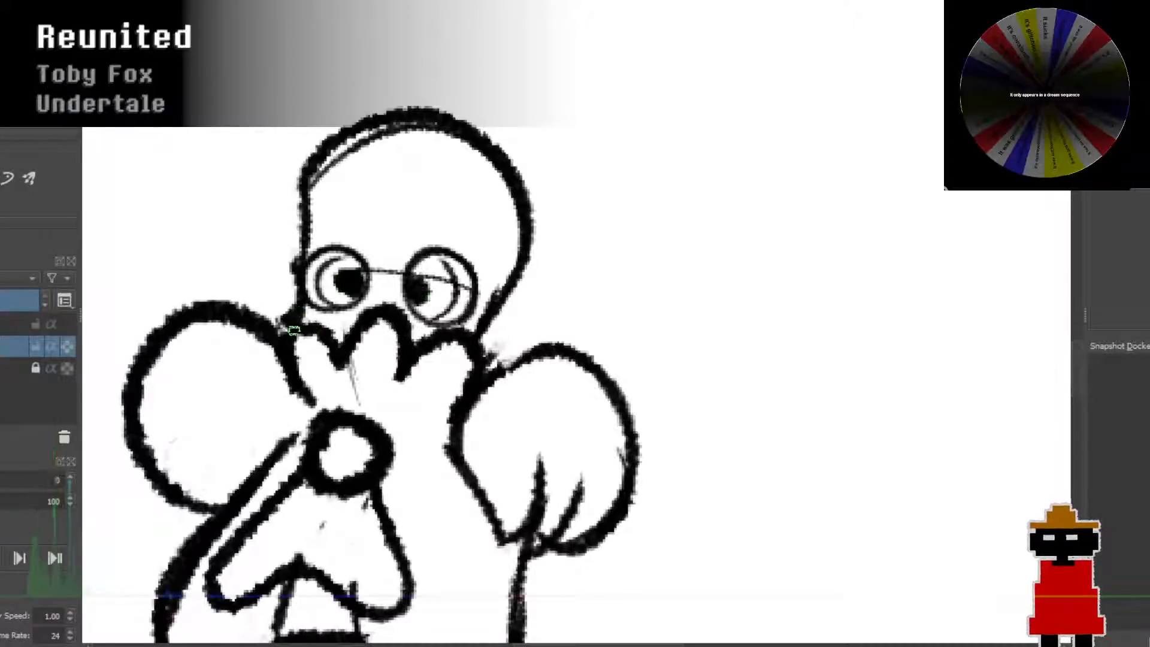
pyautogui.moveTo(301, 329)
pyautogui.mouseDown()
pyautogui.moveTo(291, 305)
pyautogui.moveTo(274, 317)
pyautogui.moveTo(296, 303)
pyautogui.mouseUp()
pyautogui.hotkey('ctrl', 'z')
pyautogui.hotkey('ctrl', 'z')
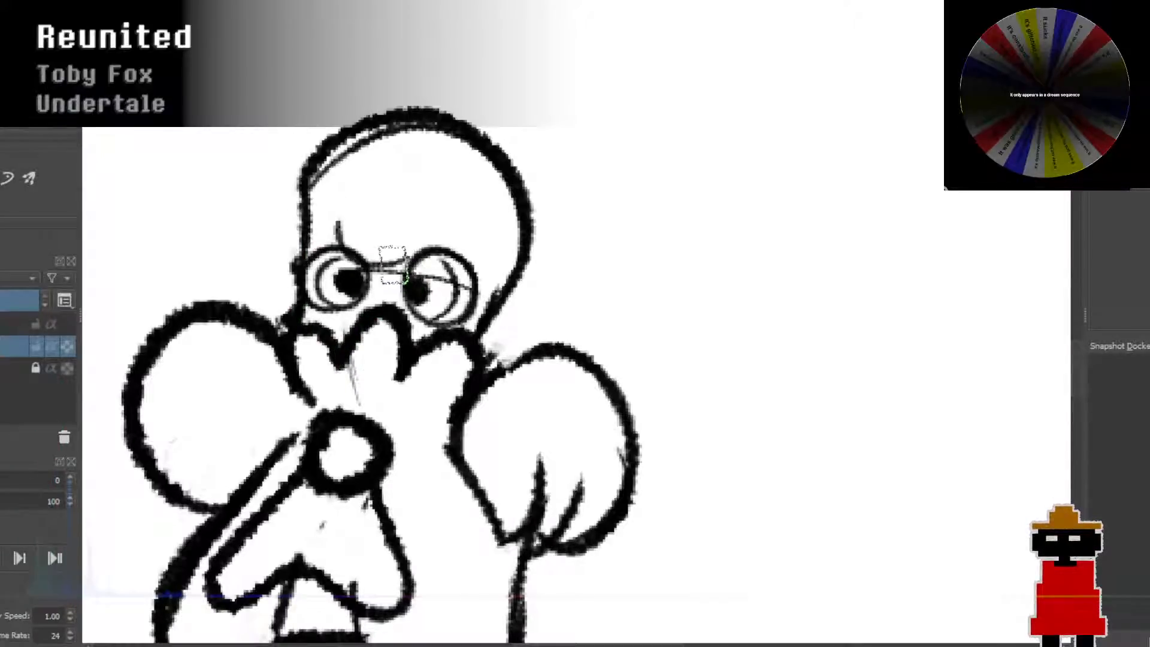
# Step: Draw a small lobed forelock on the forehead just above and between the eyes
pyautogui.moveTo(329, 238)
pyautogui.mouseDown()
pyautogui.moveTo(386, 216)
pyautogui.moveTo(359, 198)
pyautogui.moveTo(431, 246)
pyautogui.mouseUp()
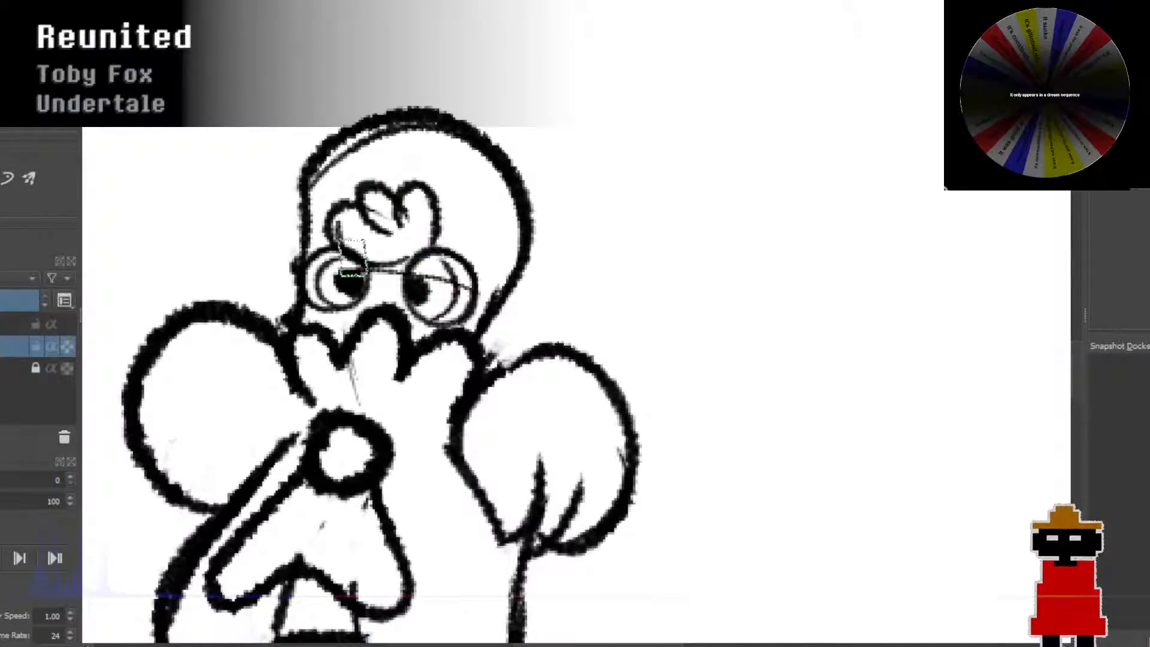
pyautogui.moveTo(303, 259)
pyautogui.mouseDown()
pyautogui.moveTo(292, 159)
pyautogui.moveTo(254, 129)
pyautogui.moveTo(355, 96)
pyautogui.moveTo(446, 91)
pyautogui.moveTo(575, 137)
pyautogui.moveTo(563, 143)
pyautogui.mouseUp()
pyautogui.hotkey('ctrl', 'z')
pyautogui.hotkey('ctrl', 'z')
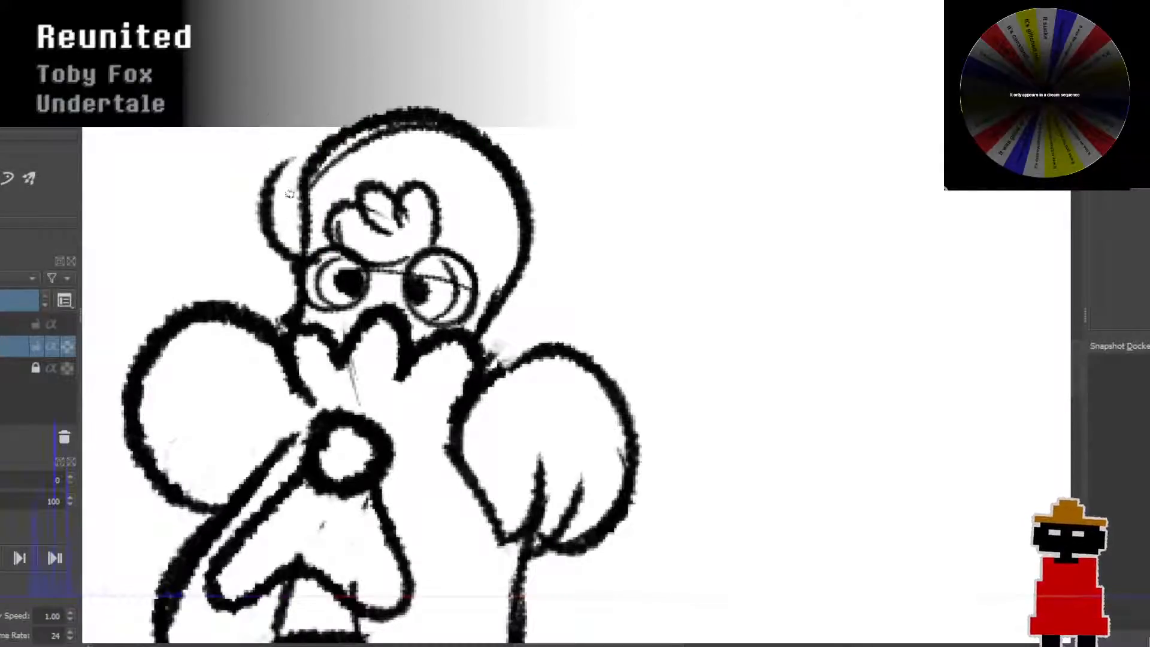
# Step: Draw a large cloud-like hair outline of rounded lobes around the head, from the left temple over to the right cheek
pyautogui.moveTo(297, 197); pyautogui.dragTo(374, 39)
pyautogui.scroll(-1, 256, 97)
pyautogui.moveTo(256, 97); pyautogui.dragTo(256, 237)
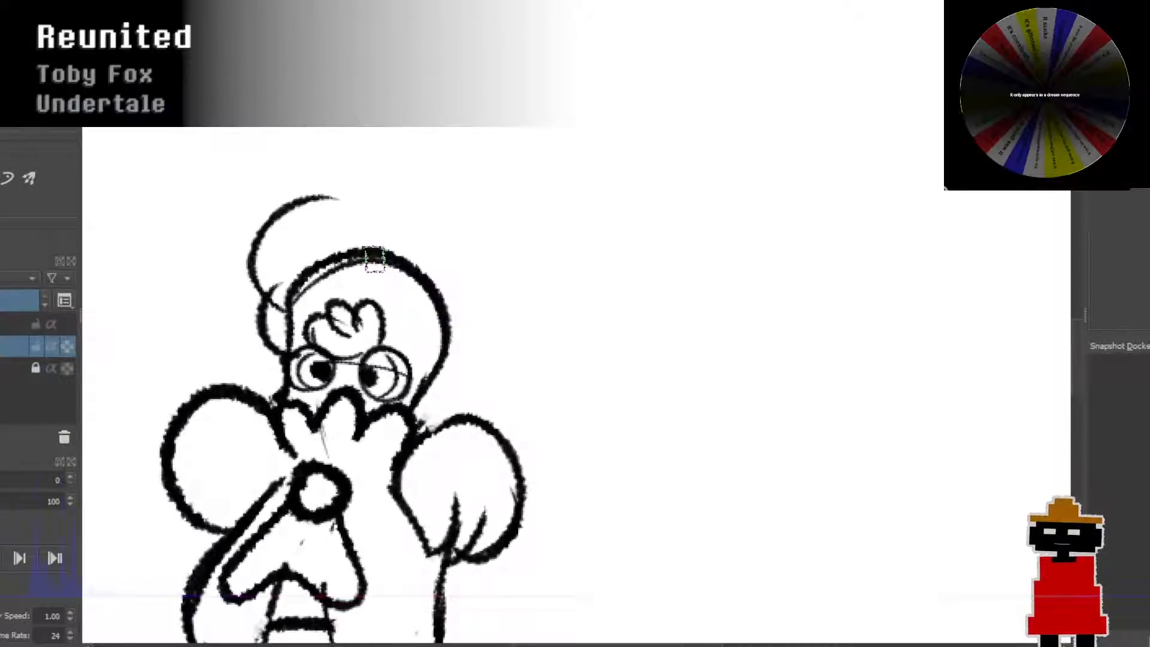
pyautogui.hotkey('ctrl', 'z')
pyautogui.moveTo(280, 285)
pyautogui.mouseDown()
pyautogui.moveTo(239, 186)
pyautogui.moveTo(360, 218)
pyautogui.mouseUp()
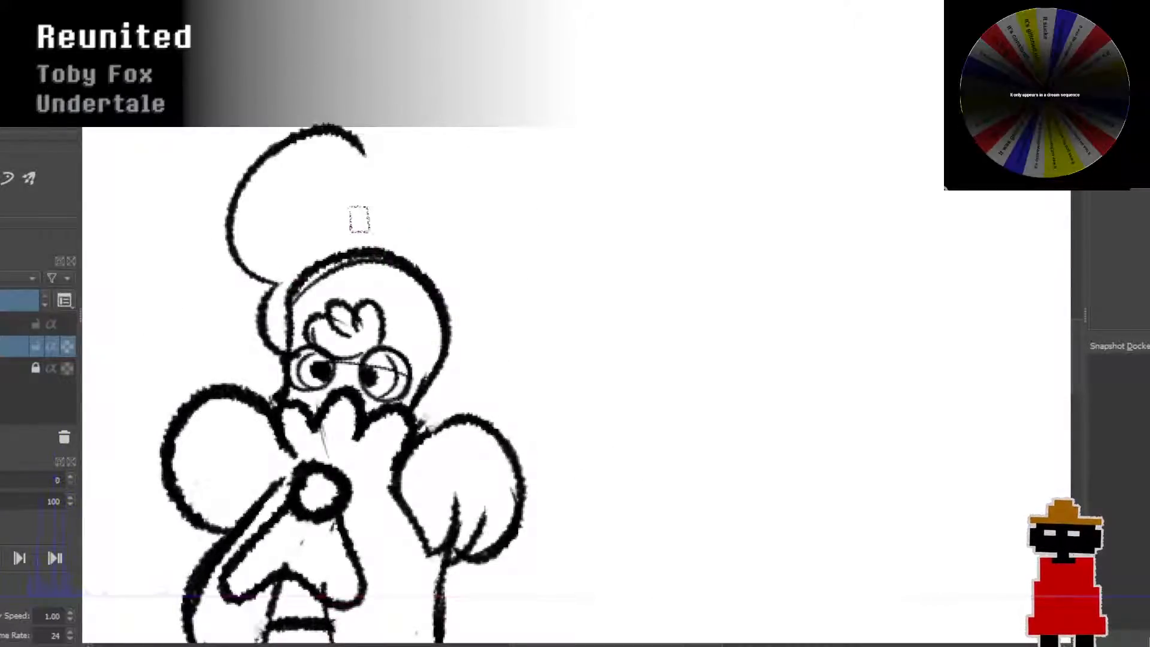
pyautogui.hotkey('ctrl', 'z')
pyautogui.moveTo(288, 285)
pyautogui.mouseDown()
pyautogui.moveTo(266, 181)
pyautogui.moveTo(372, 200)
pyautogui.moveTo(478, 120)
pyautogui.moveTo(519, 257)
pyautogui.moveTo(560, 252)
pyautogui.moveTo(507, 354)
pyautogui.moveTo(425, 404)
pyautogui.mouseUp()
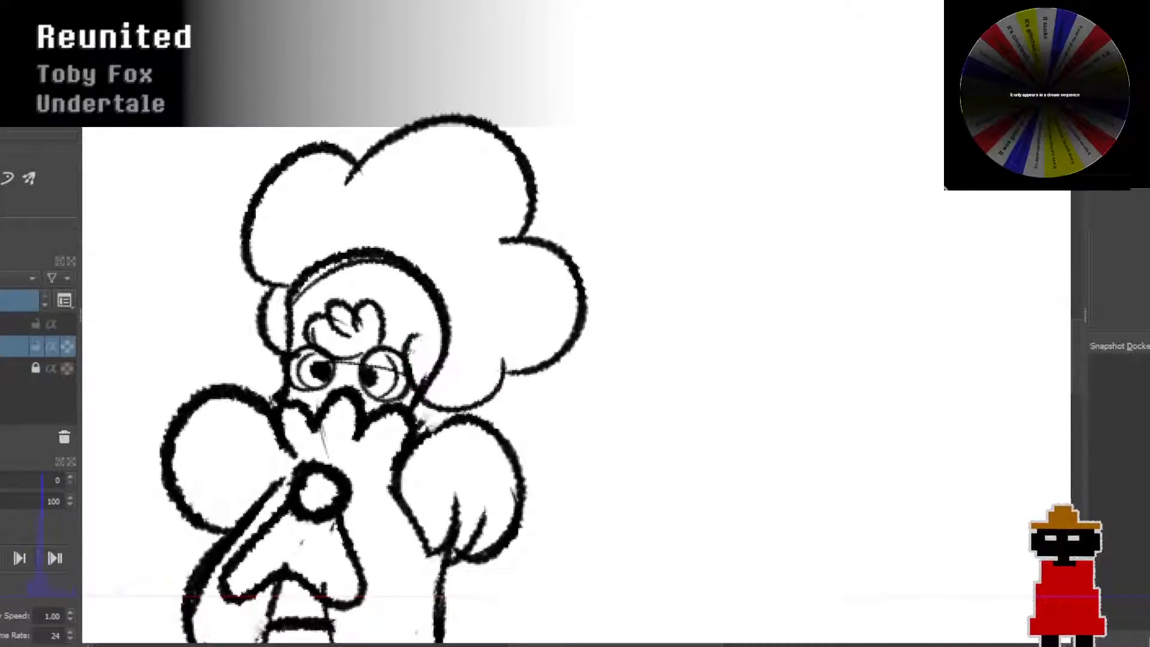
# Step: Erase the head outline inside the cloud-like hair and fill the face around the eyes with black
pyautogui.moveTo(316, 356); pyautogui.dragTo(307, 333)
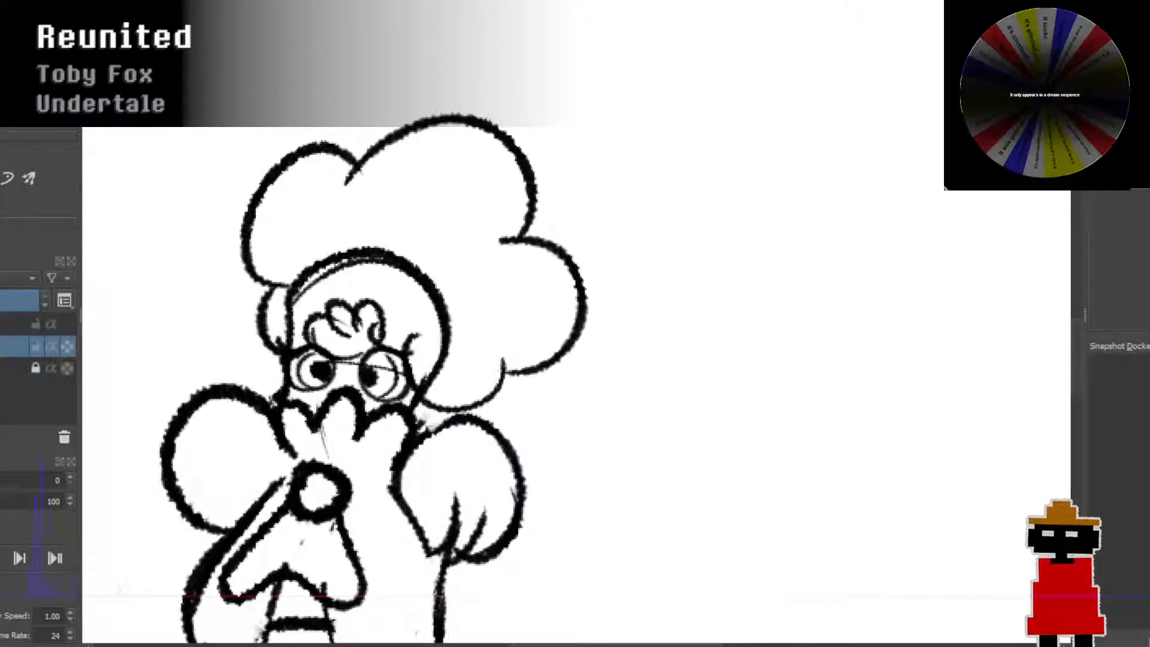
pyautogui.moveTo(288, 328)
pyautogui.mouseDown()
pyautogui.moveTo(327, 260)
pyautogui.moveTo(318, 286)
pyautogui.moveTo(368, 257)
pyautogui.moveTo(383, 267)
pyautogui.moveTo(353, 250)
pyautogui.moveTo(442, 327)
pyautogui.moveTo(437, 390)
pyautogui.moveTo(437, 365)
pyautogui.mouseUp()
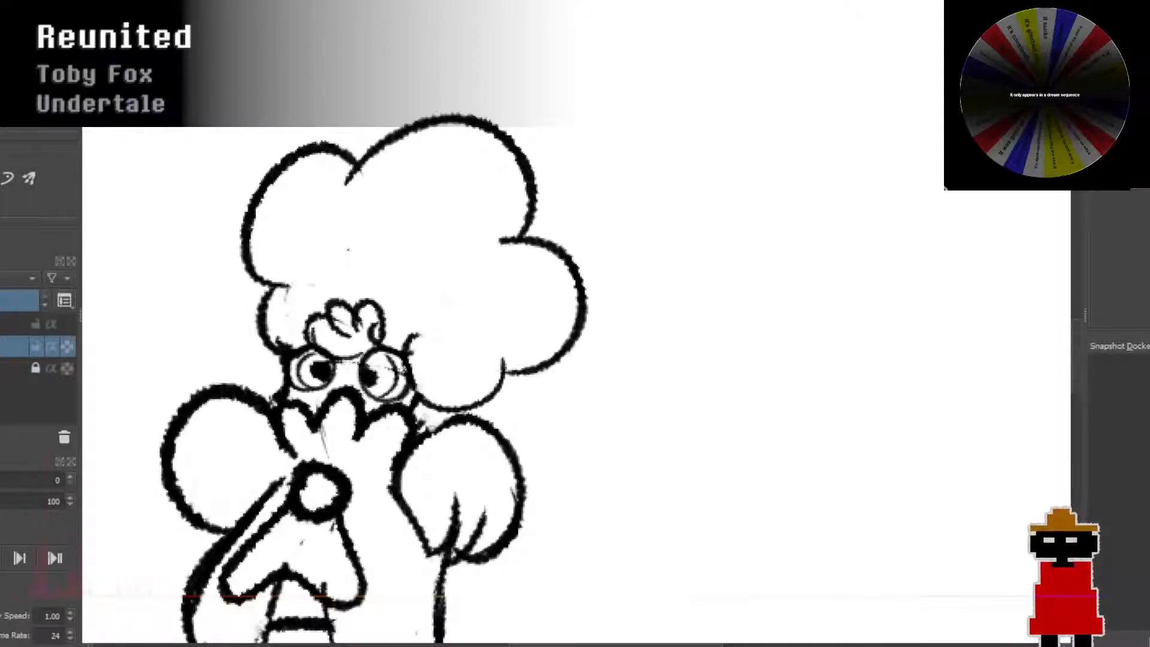
pyautogui.scroll(-5, 390, 247)
pyautogui.scroll(7, 393, 334)
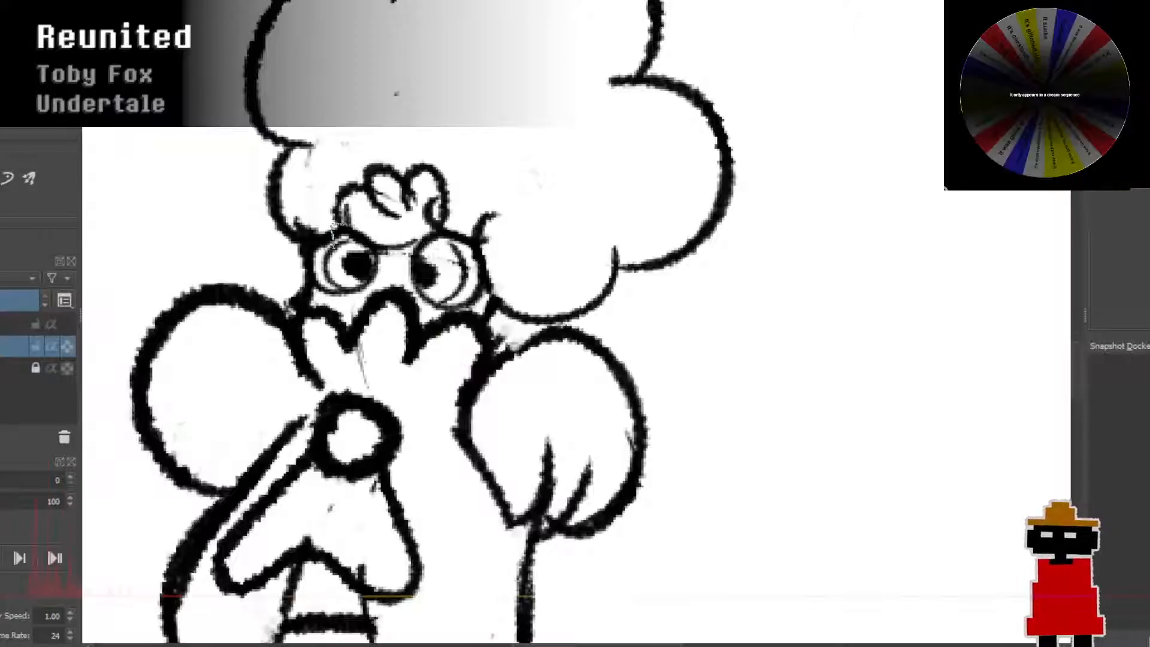
pyautogui.moveTo(317, 299)
pyautogui.mouseDown()
pyautogui.moveTo(351, 319)
pyautogui.moveTo(328, 301)
pyautogui.moveTo(370, 293)
pyautogui.moveTo(353, 308)
pyautogui.moveTo(384, 260)
pyautogui.moveTo(377, 286)
pyautogui.moveTo(409, 272)
pyautogui.moveTo(396, 279)
pyautogui.moveTo(401, 251)
pyautogui.moveTo(423, 324)
pyautogui.moveTo(431, 313)
pyautogui.moveTo(492, 323)
pyautogui.moveTo(427, 313)
pyautogui.moveTo(484, 301)
pyautogui.moveTo(463, 316)
pyautogui.moveTo(417, 294)
pyautogui.moveTo(450, 321)
pyautogui.moveTo(355, 309)
pyautogui.moveTo(326, 291)
pyautogui.moveTo(347, 295)
pyautogui.moveTo(377, 279)
pyautogui.moveTo(382, 254)
pyautogui.moveTo(416, 280)
pyautogui.moveTo(383, 239)
pyautogui.moveTo(341, 229)
pyautogui.moveTo(342, 187)
pyautogui.moveTo(387, 210)
pyautogui.moveTo(376, 222)
pyautogui.moveTo(387, 255)
pyautogui.moveTo(335, 204)
pyautogui.moveTo(363, 195)
pyautogui.moveTo(402, 222)
pyautogui.moveTo(364, 185)
pyautogui.moveTo(386, 169)
pyautogui.moveTo(417, 208)
pyautogui.moveTo(429, 170)
pyautogui.moveTo(446, 231)
pyautogui.mouseUp()
pyautogui.hotkey('ctrl', 'z')
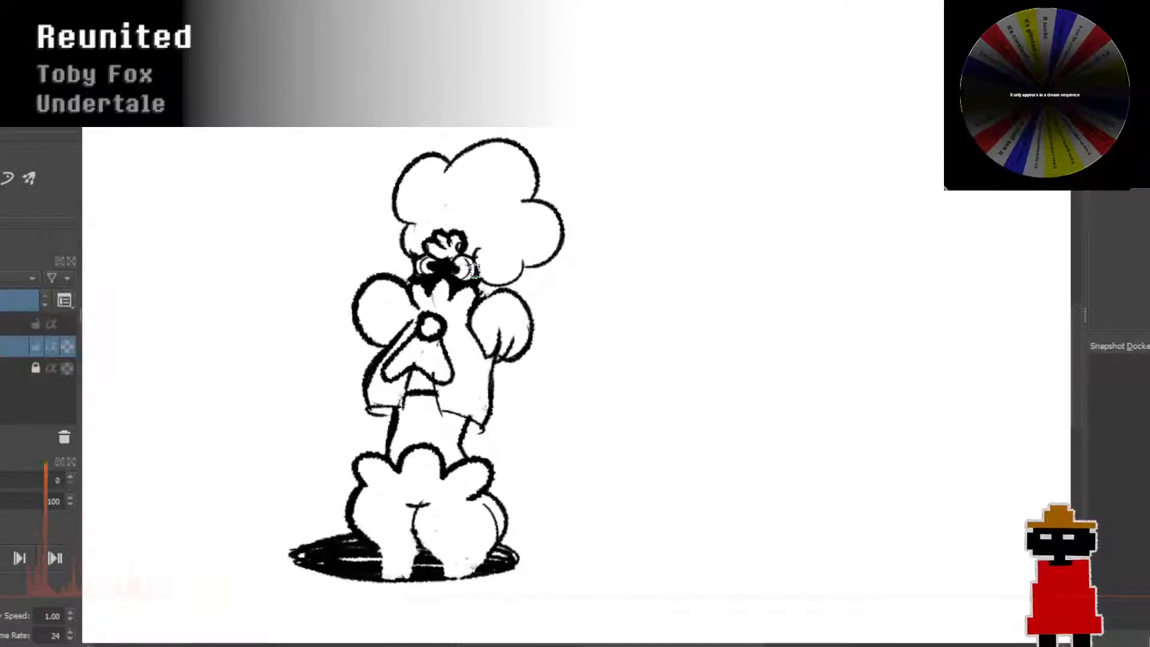
# Step: Undo the black face fill, the cloud-like hair and the lobed forelock
pyautogui.scroll(2, 475, 267)
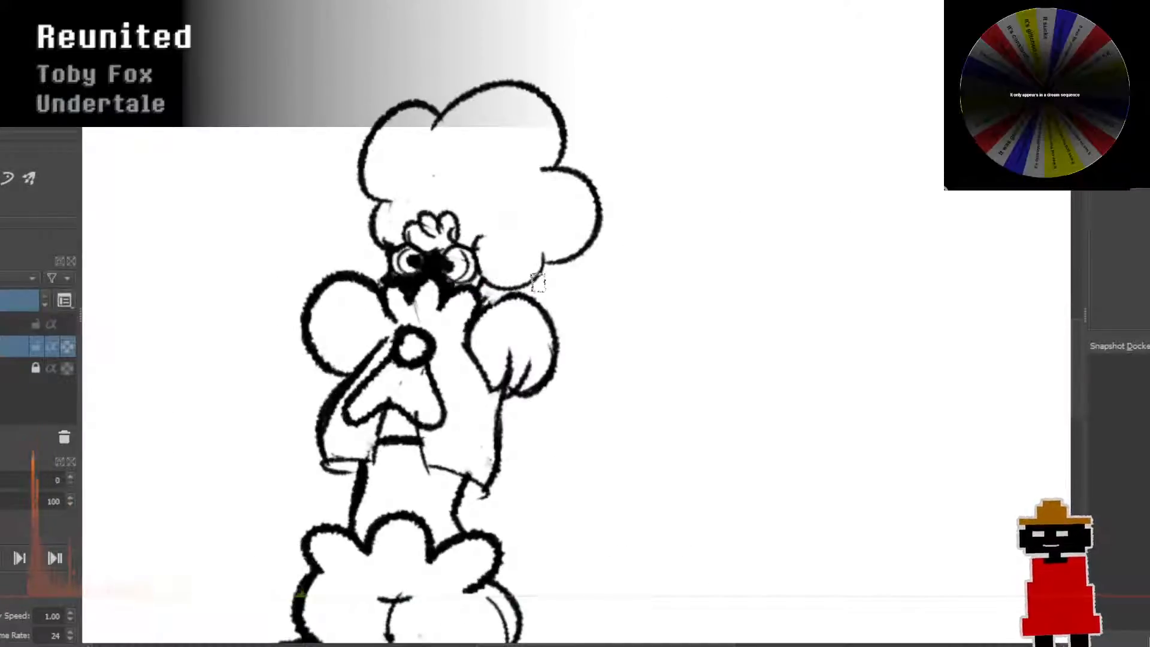
pyautogui.hotkey('ctrl', 'z')
pyautogui.hotkey('ctrl', 'z')
pyautogui.hotkey('ctrl', 'z')
pyautogui.hotkey('ctrl', 'z')
pyautogui.hotkey('ctrl', 'z')
pyautogui.hotkey('ctrl', 'z')
pyautogui.hotkey('ctrl', 'z')
pyautogui.hotkey('ctrl', 'z')
# Step: Erase the head, eyes and tuft between the two large round side shapes, including leftover specks
pyautogui.moveTo(509, 212); pyautogui.dragTo(487, 288)
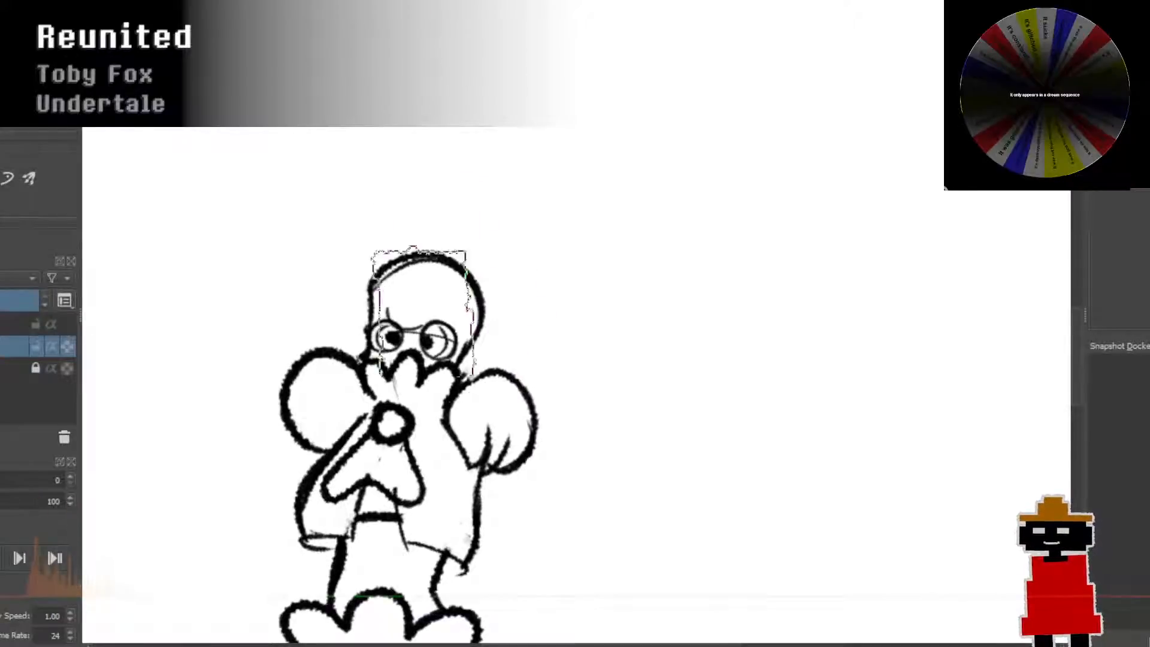
pyautogui.moveTo(442, 286)
pyautogui.mouseDown()
pyautogui.moveTo(376, 296)
pyautogui.moveTo(401, 265)
pyautogui.moveTo(460, 275)
pyautogui.moveTo(481, 322)
pyautogui.moveTo(465, 303)
pyautogui.moveTo(365, 323)
pyautogui.moveTo(375, 291)
pyautogui.moveTo(379, 331)
pyautogui.moveTo(366, 350)
pyautogui.moveTo(409, 346)
pyautogui.moveTo(388, 333)
pyautogui.moveTo(473, 342)
pyautogui.moveTo(371, 367)
pyautogui.moveTo(456, 363)
pyautogui.moveTo(441, 377)
pyautogui.moveTo(367, 384)
pyautogui.moveTo(464, 367)
pyautogui.mouseUp()
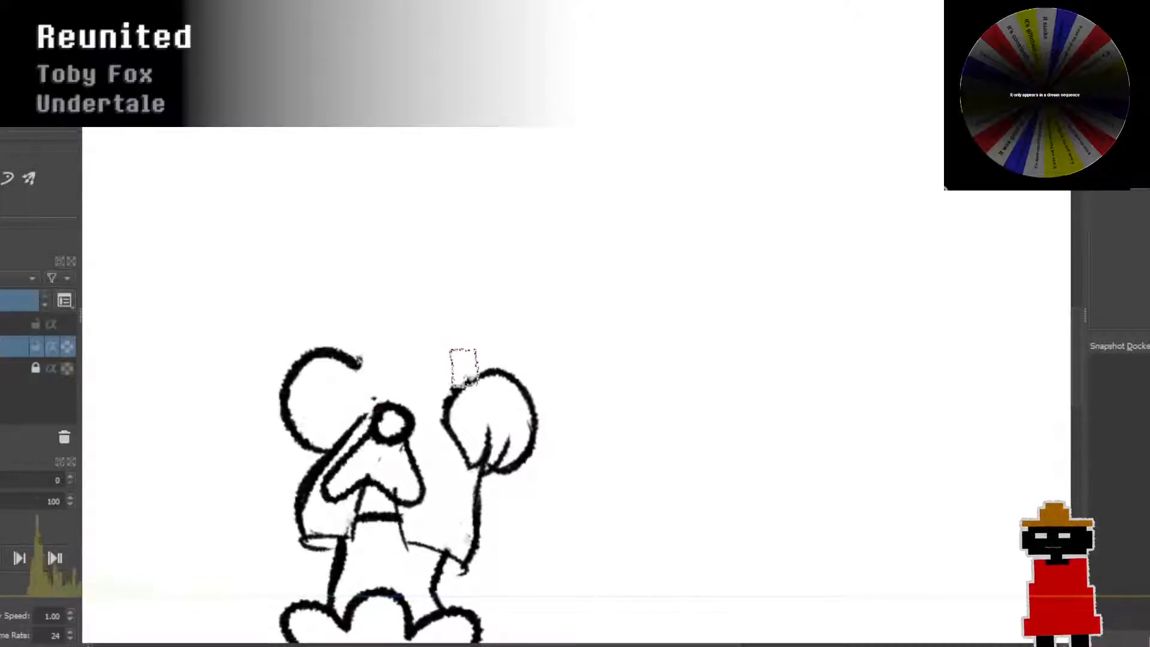
pyautogui.click(374, 398)
pyautogui.click(361, 360)
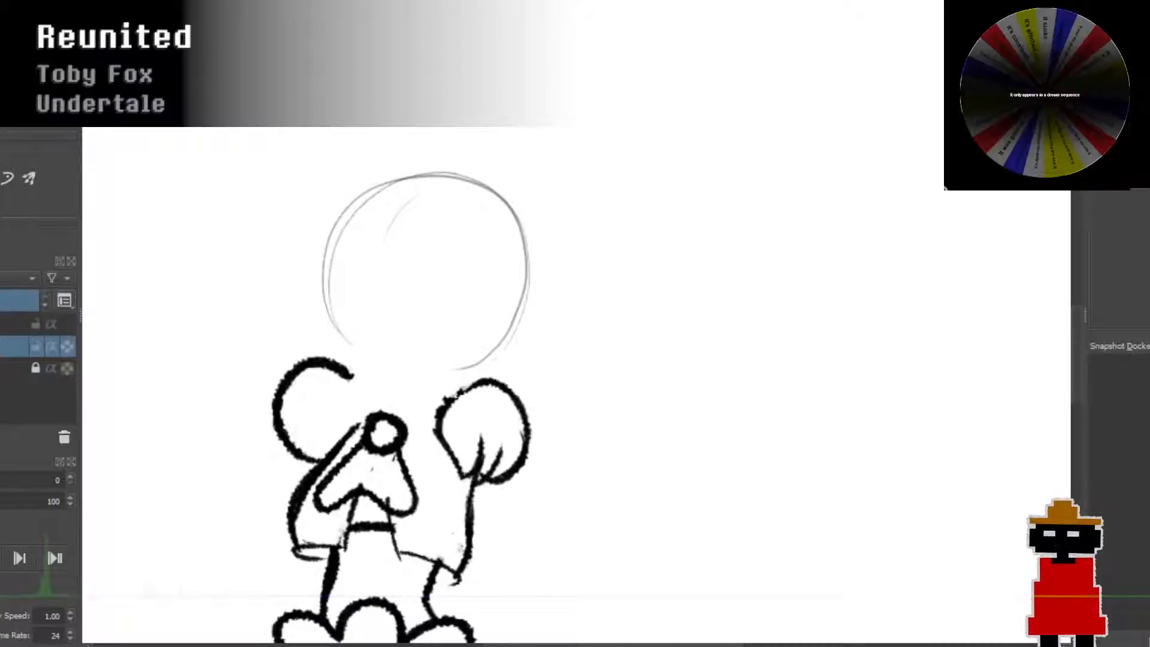
# Step: Sketch a curved vertical and a curved horizontal guide line across the large round head circle
pyautogui.moveTo(416, 175); pyautogui.dragTo(386, 325)
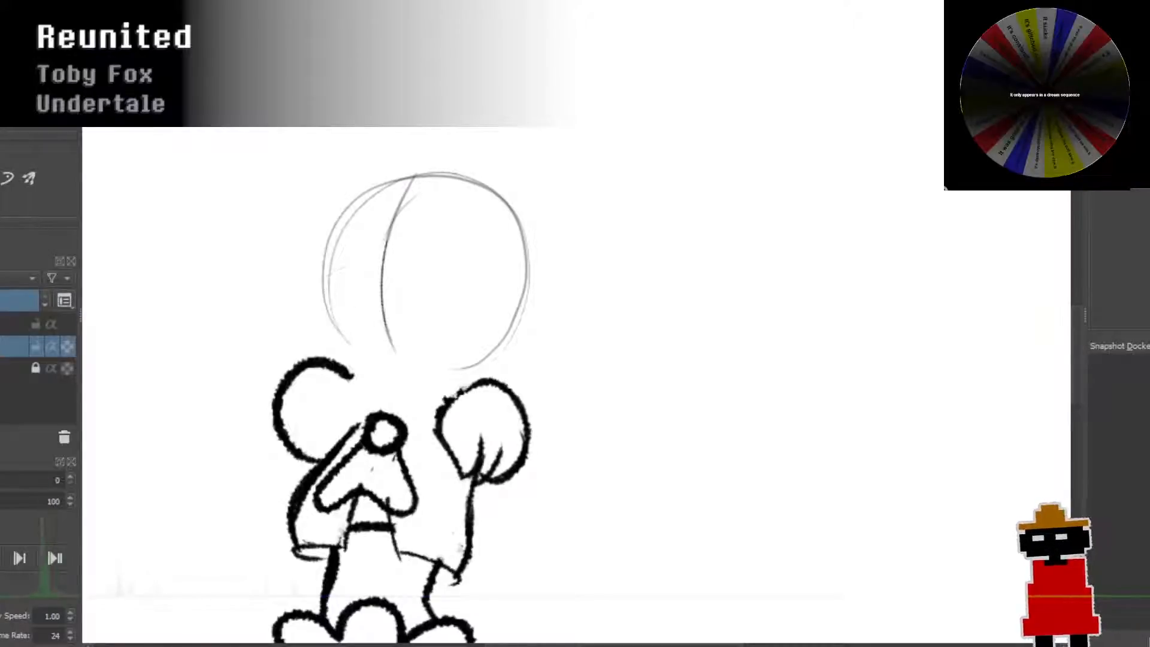
pyautogui.moveTo(329, 274); pyautogui.dragTo(509, 304)
pyautogui.scroll(-3, 488, 329)
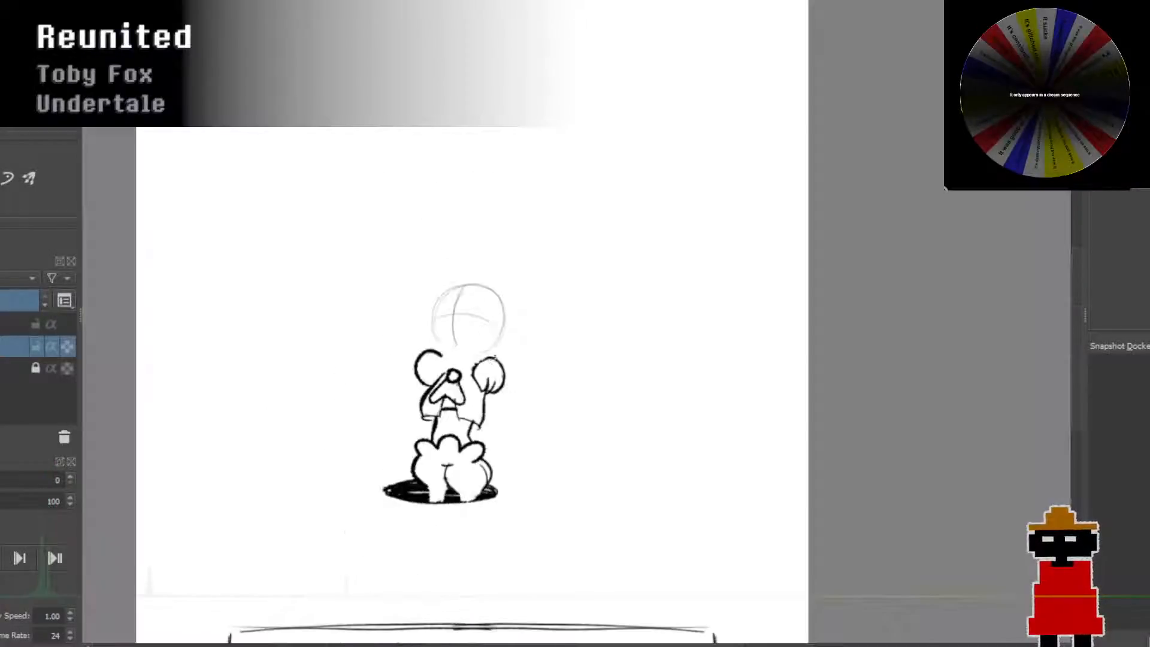
pyautogui.scroll(6, 488, 359)
pyautogui.scroll(-2, 476, 331)
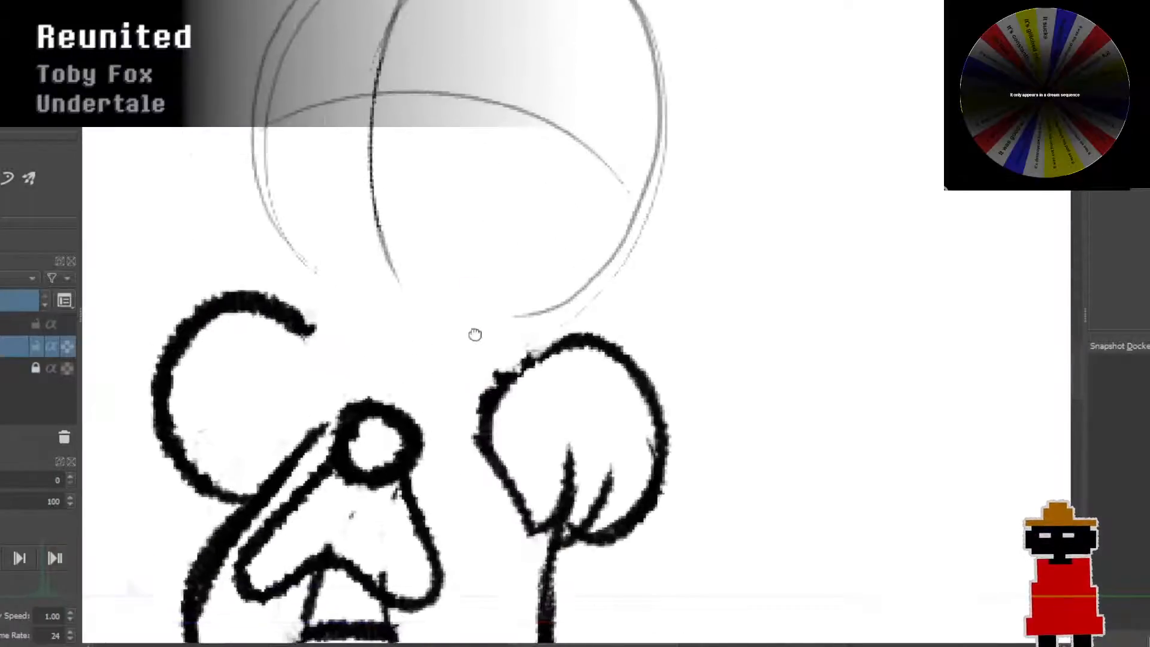
# Step: Draw a short left side edge and an arched upper edge for a band across the head circle's lower part
pyautogui.moveTo(277, 310); pyautogui.dragTo(248, 228)
pyautogui.moveTo(257, 270)
pyautogui.mouseDown()
pyautogui.moveTo(244, 205)
pyautogui.moveTo(503, 219)
pyautogui.moveTo(581, 278)
pyautogui.mouseUp()
pyautogui.moveTo(247, 211)
pyautogui.mouseDown()
pyautogui.moveTo(424, 200)
pyautogui.moveTo(544, 226)
pyautogui.moveTo(589, 269)
pyautogui.mouseUp()
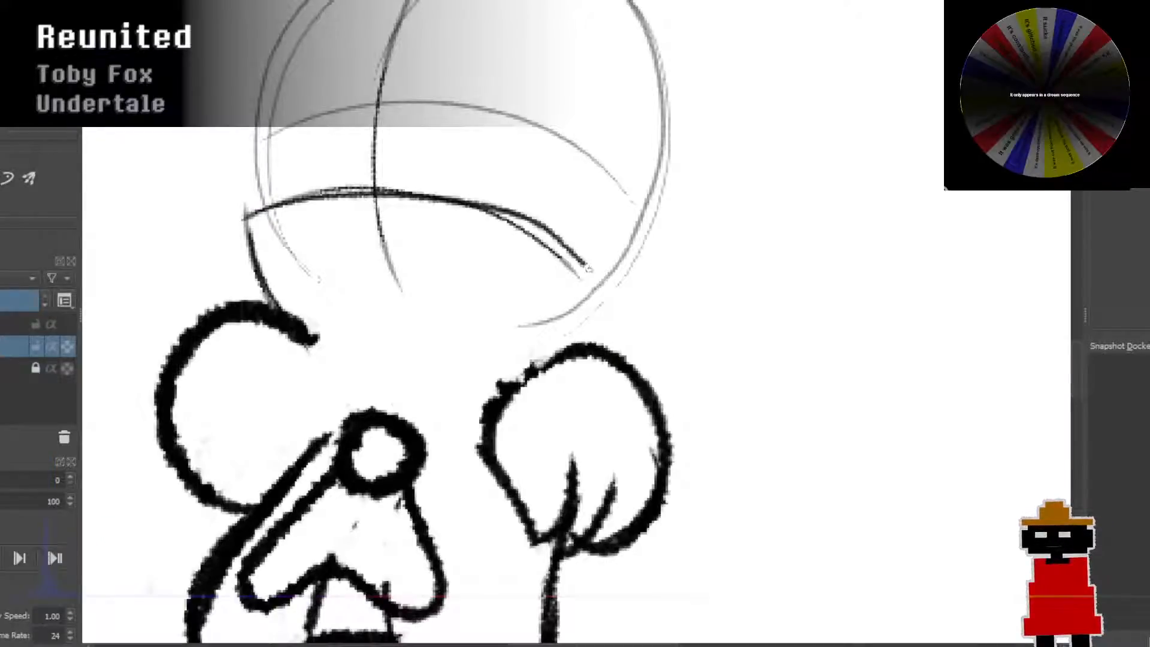
# Step: Close the band with a pointed right corner and a curved lower edge running between the two round side shapes
pyautogui.moveTo(535, 232); pyautogui.dragTo(614, 291)
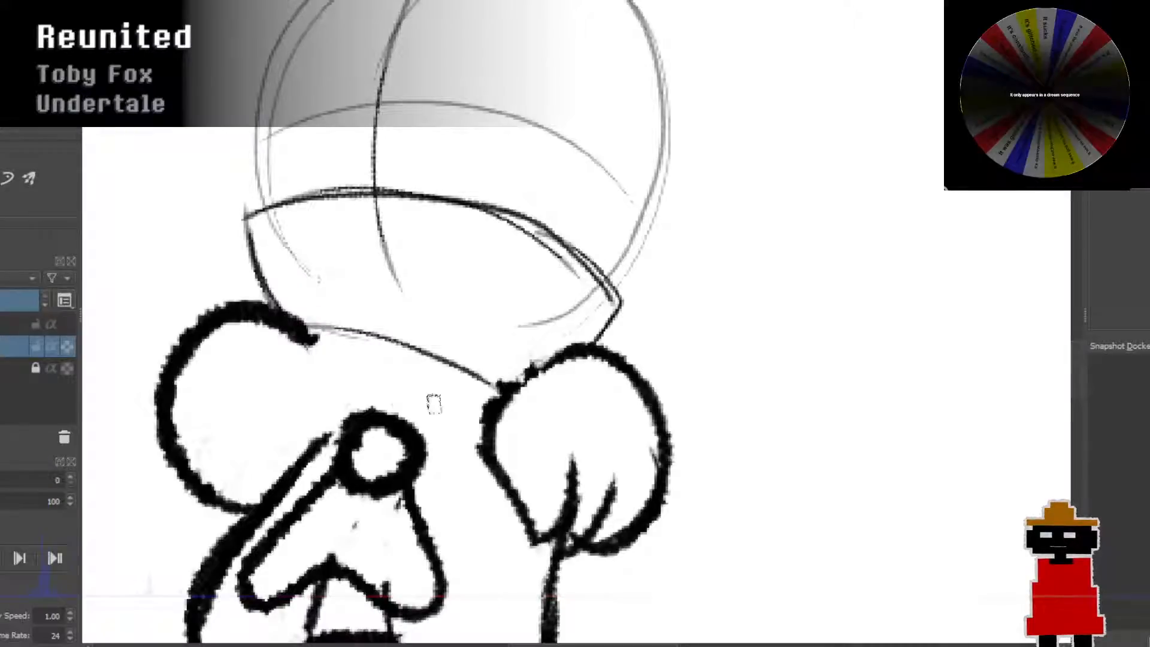
pyautogui.moveTo(316, 340); pyautogui.dragTo(524, 366)
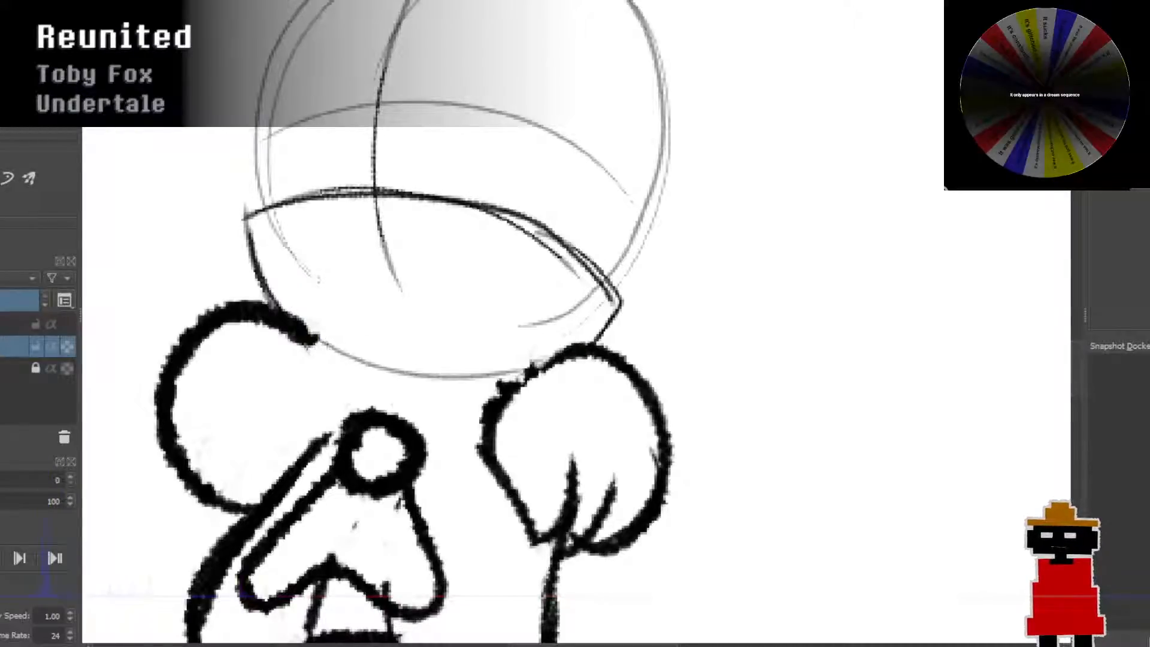
pyautogui.moveTo(321, 341); pyautogui.dragTo(545, 374)
# Step: Fill the band below the head circle with a row of looping vertical lines from end to end
pyautogui.moveTo(307, 335); pyautogui.dragTo(261, 233)
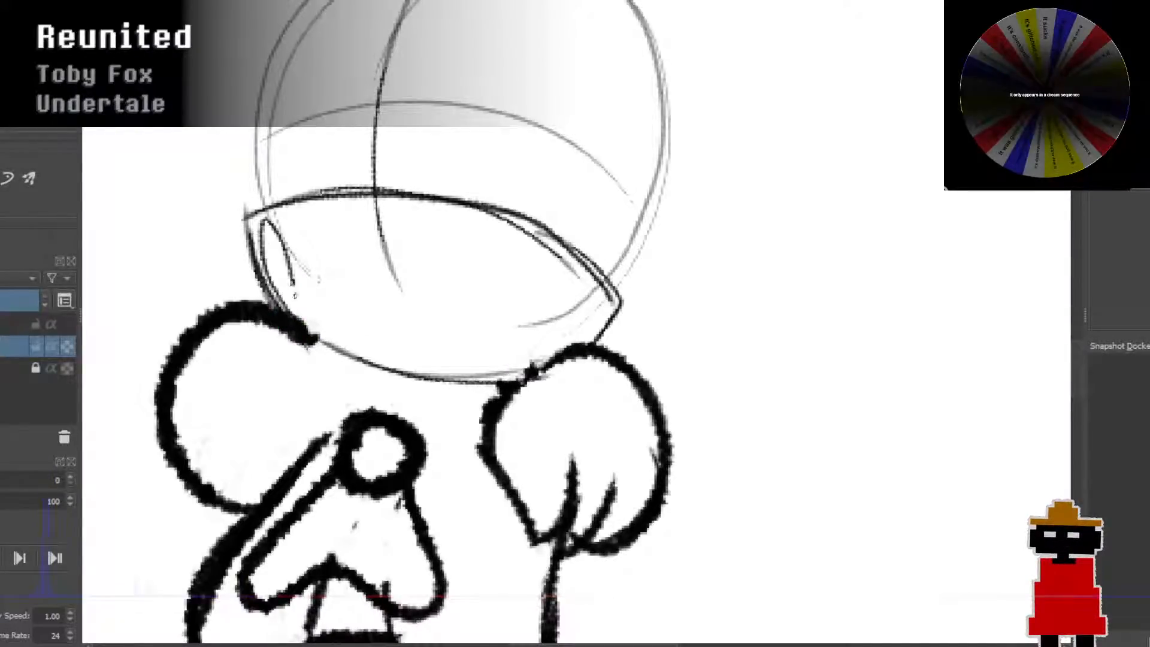
pyautogui.moveTo(338, 303)
pyautogui.mouseDown()
pyautogui.moveTo(362, 344)
pyautogui.moveTo(348, 209)
pyautogui.moveTo(403, 355)
pyautogui.moveTo(388, 285)
pyautogui.moveTo(397, 222)
pyautogui.moveTo(442, 356)
pyautogui.moveTo(430, 219)
pyautogui.moveTo(472, 251)
pyautogui.moveTo(470, 351)
pyautogui.moveTo(490, 344)
pyautogui.moveTo(463, 256)
pyautogui.moveTo(503, 237)
pyautogui.mouseUp()
pyautogui.moveTo(524, 364)
pyautogui.mouseDown()
pyautogui.moveTo(536, 274)
pyautogui.moveTo(527, 359)
pyautogui.moveTo(553, 332)
pyautogui.moveTo(562, 260)
pyautogui.moveTo(564, 354)
pyautogui.mouseUp()
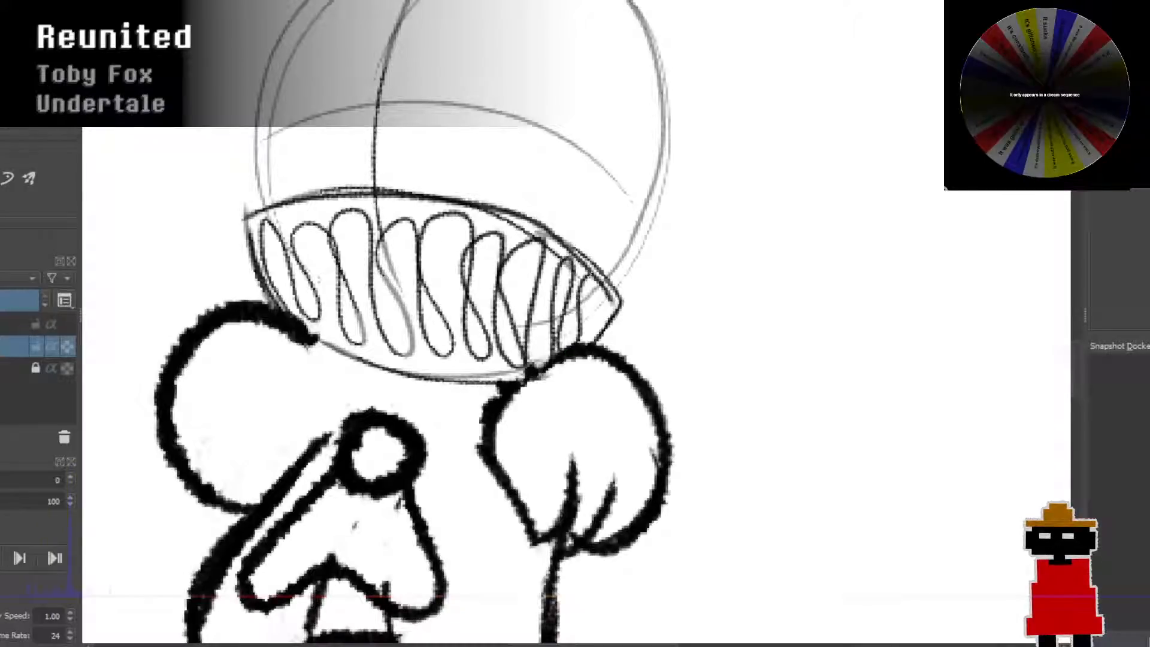
pyautogui.moveTo(596, 273); pyautogui.dragTo(584, 344)
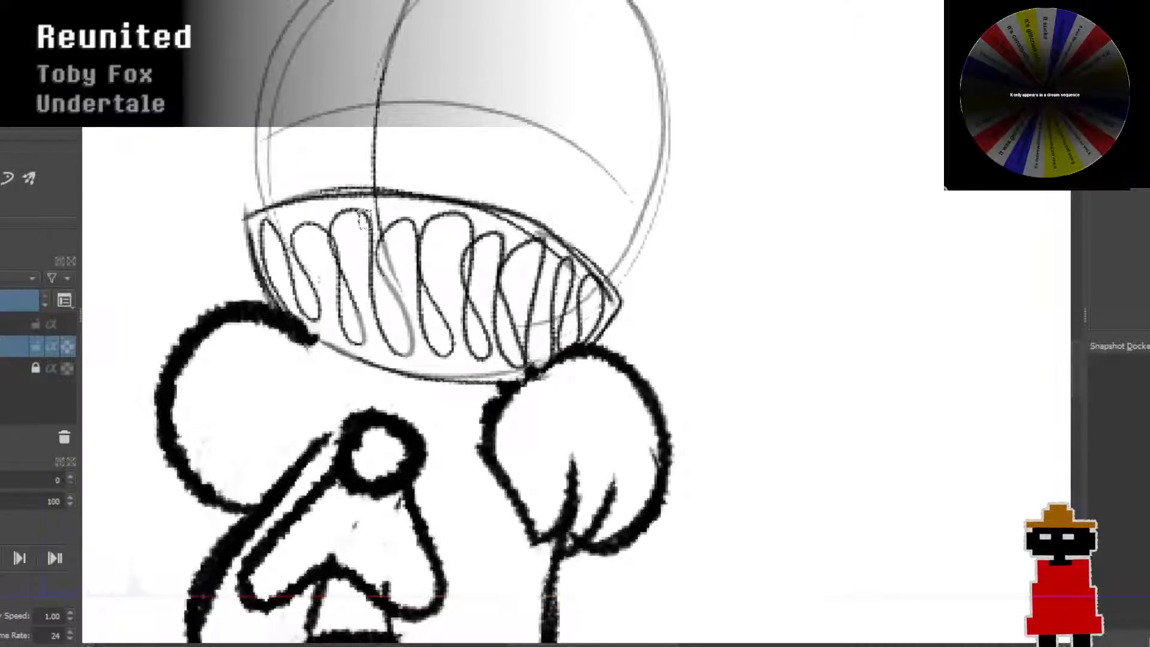
# Step: Undo the looping lines, the lower edge and the pointed corner of the band
pyautogui.scroll(-4, 347, 201)
pyautogui.scroll(3, 375, 190)
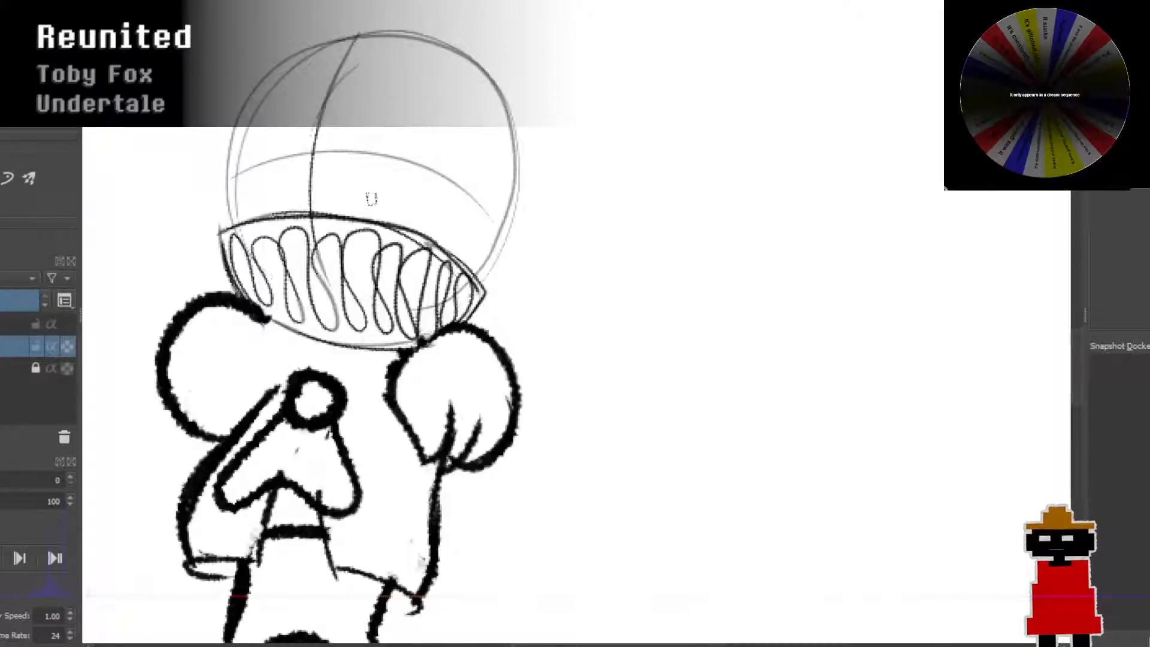
pyautogui.scroll(-3, 373, 204)
pyautogui.scroll(3, 370, 222)
pyautogui.scroll(-1, 370, 227)
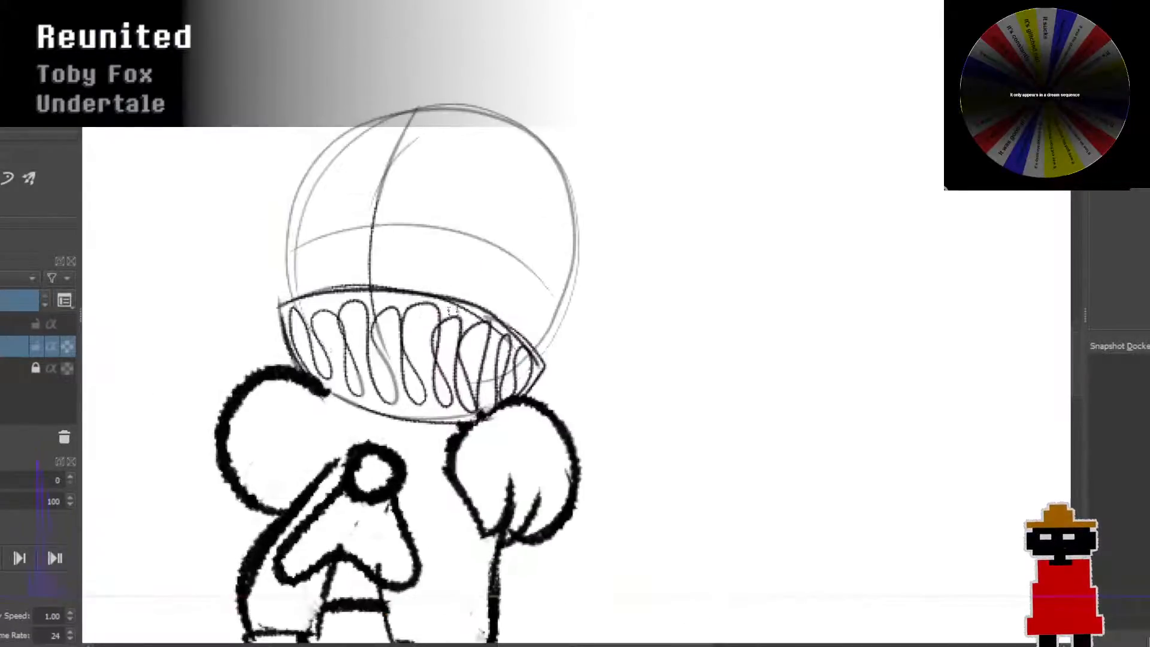
pyautogui.scroll(3, 446, 321)
pyautogui.scroll(-3, 445, 321)
pyautogui.scroll(2, 446, 327)
pyautogui.scroll(1, 457, 363)
pyautogui.hotkey('ctrl', 'z')
pyautogui.hotkey('ctrl', 'z')
pyautogui.hotkey('ctrl', 'z')
pyautogui.hotkey('ctrl', 'z')
pyautogui.hotkey('ctrl', 'z')
pyautogui.hotkey('ctrl', 'z')
pyautogui.hotkey('ctrl', 'z')
pyautogui.hotkey('ctrl', 'z')
pyautogui.hotkey('ctrl', 'z')
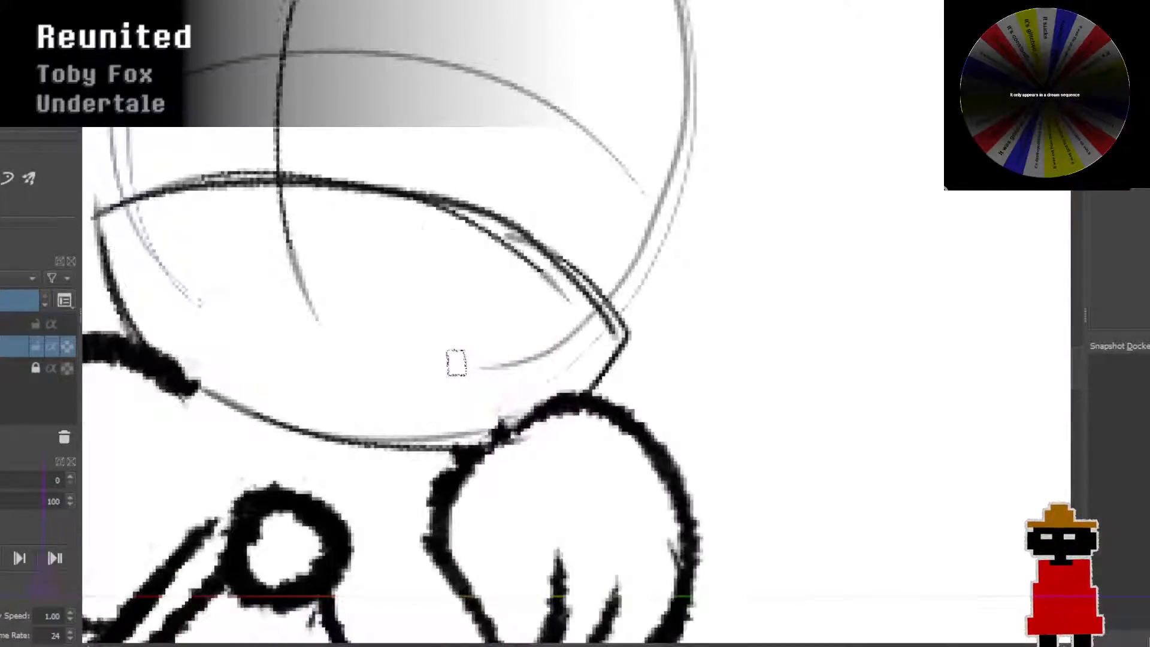
pyautogui.scroll(-2, 459, 354)
pyautogui.hotkey('ctrl', 'z')
pyautogui.hotkey('ctrl', 'z')
pyautogui.hotkey('ctrl', 'z')
pyautogui.hotkey('ctrl', 'z')
pyautogui.hotkey('ctrl', 'z')
pyautogui.hotkey('ctrl', 'z')
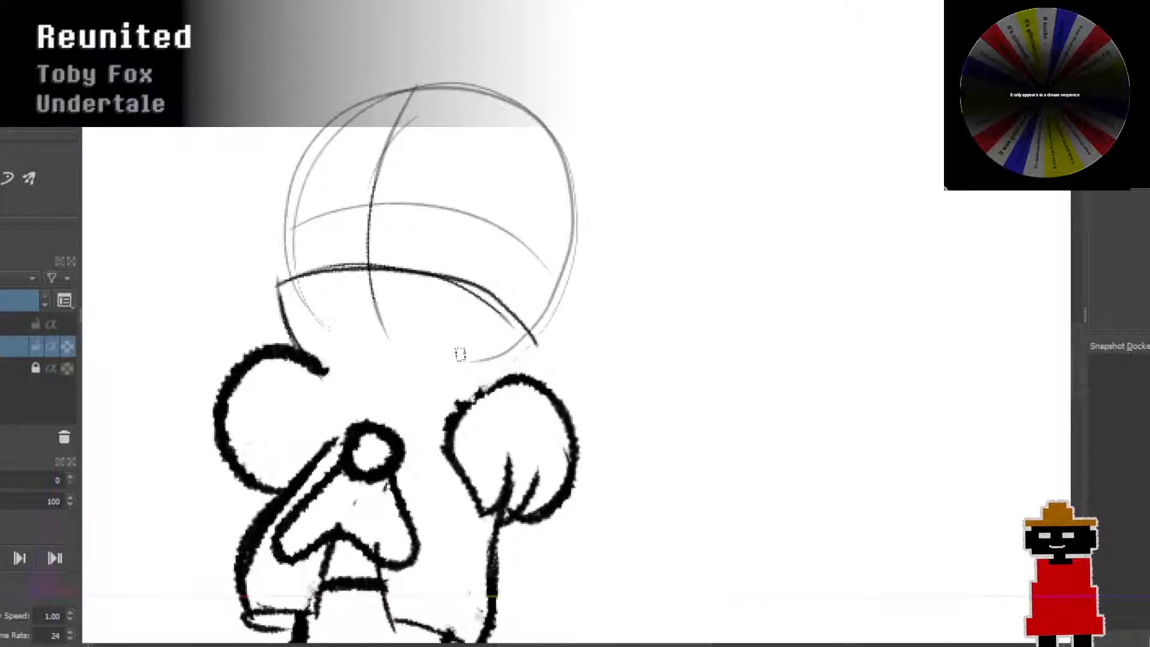
# Step: Undo the remaining band edges, guide lines and head circle above the two round side shapes
pyautogui.moveTo(454, 394)
pyautogui.mouseDown()
pyautogui.moveTo(477, 103)
pyautogui.moveTo(482, 291)
pyautogui.mouseUp()
pyautogui.hotkey('ctrl', 'z')
pyautogui.hotkey('ctrl', 'z')
pyautogui.hotkey('ctrl', 'z')
pyautogui.hotkey('ctrl', 'z')
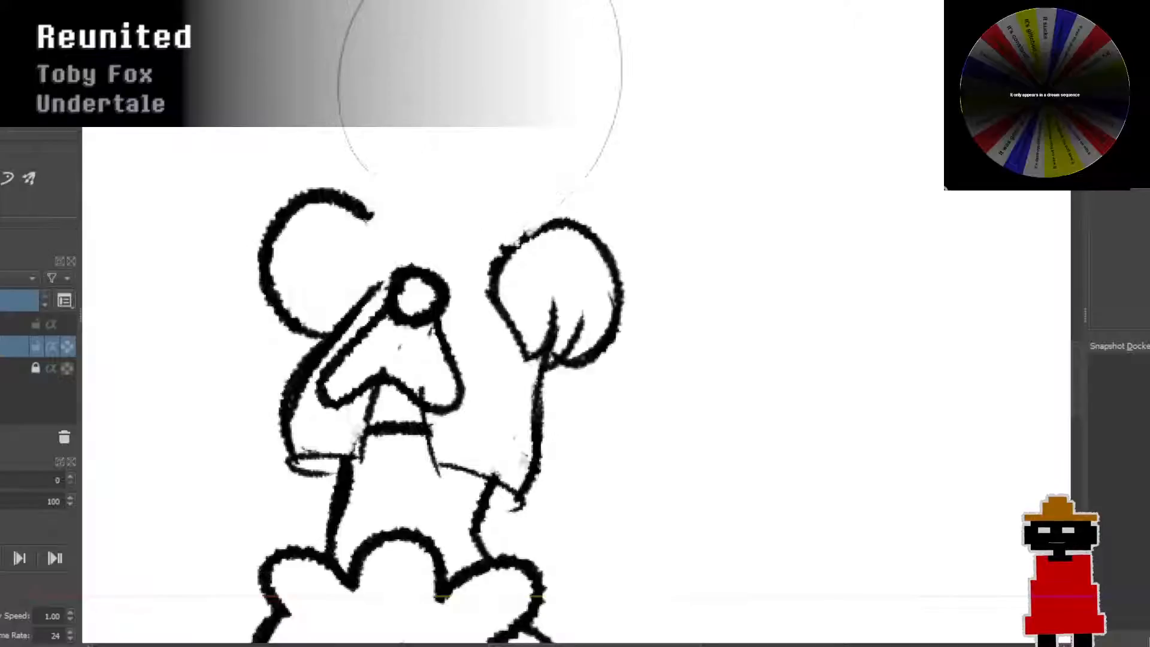
pyautogui.hotkey('ctrl', 'z')
# Step: Close the left round side shape with an inner edge and thicken the right one's upper-left edge
pyautogui.moveTo(483, 251); pyautogui.dragTo(433, 183)
pyautogui.scroll(1, 469, 312)
pyautogui.scroll(-1, 465, 331)
pyautogui.scroll(-3, 431, 186)
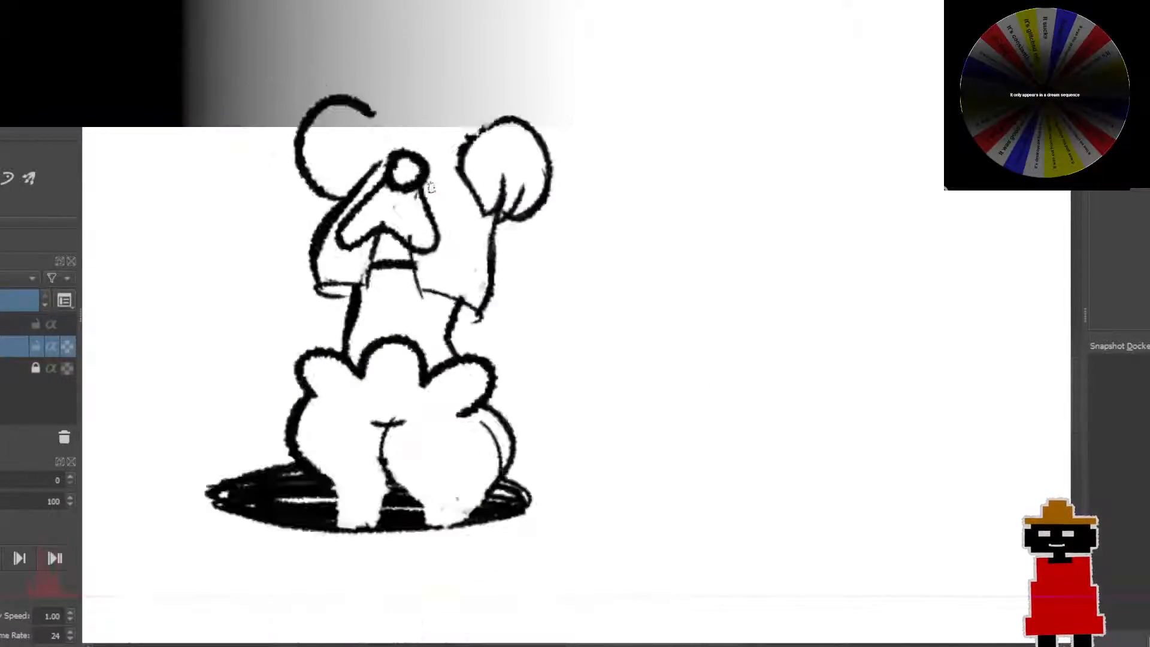
pyautogui.scroll(4, 427, 187)
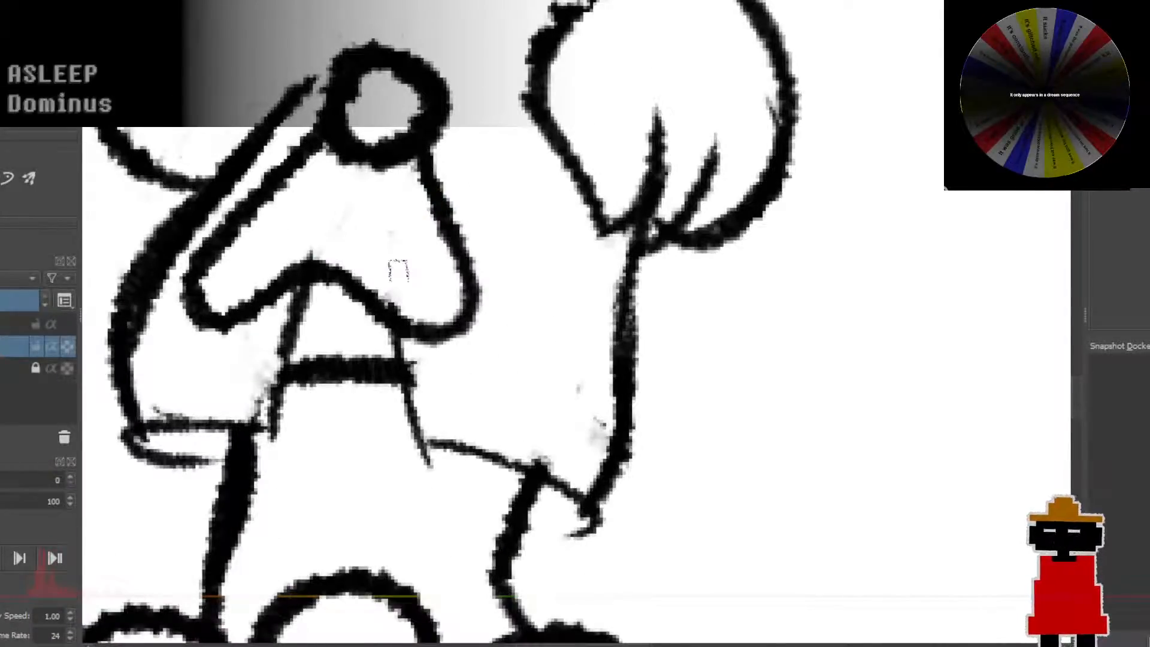
pyautogui.scroll(-3, 398, 267)
pyautogui.scroll(2, 450, 279)
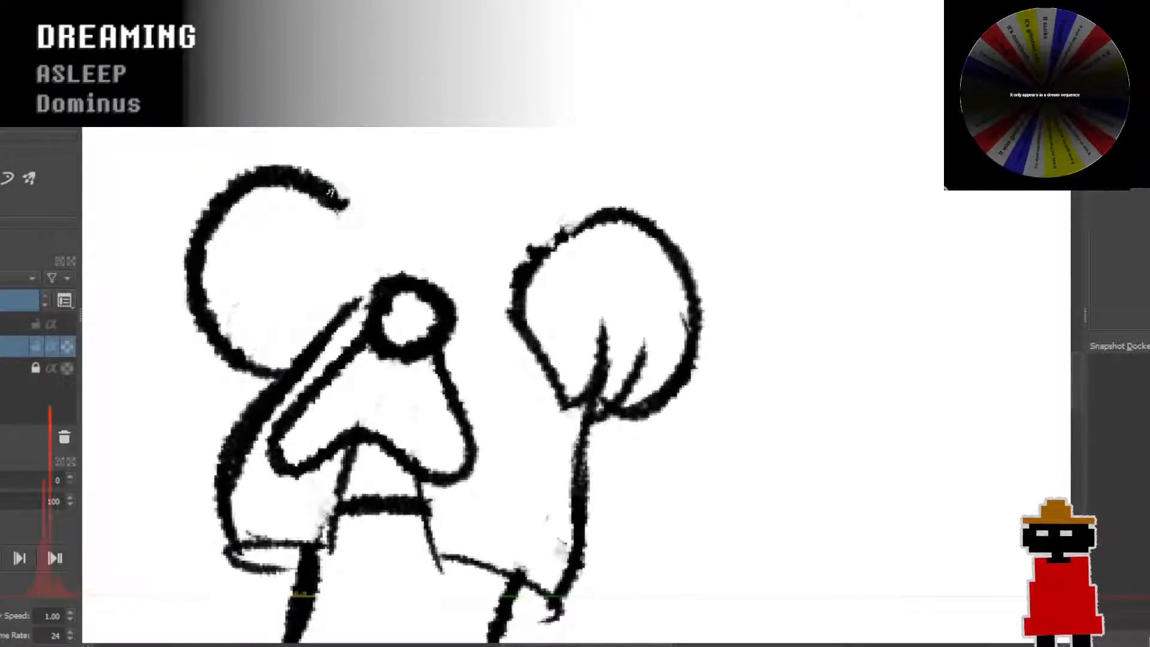
pyautogui.moveTo(330, 191); pyautogui.dragTo(367, 302)
pyautogui.moveTo(516, 314)
pyautogui.mouseDown()
pyautogui.moveTo(547, 231)
pyautogui.moveTo(638, 210)
pyautogui.mouseUp()
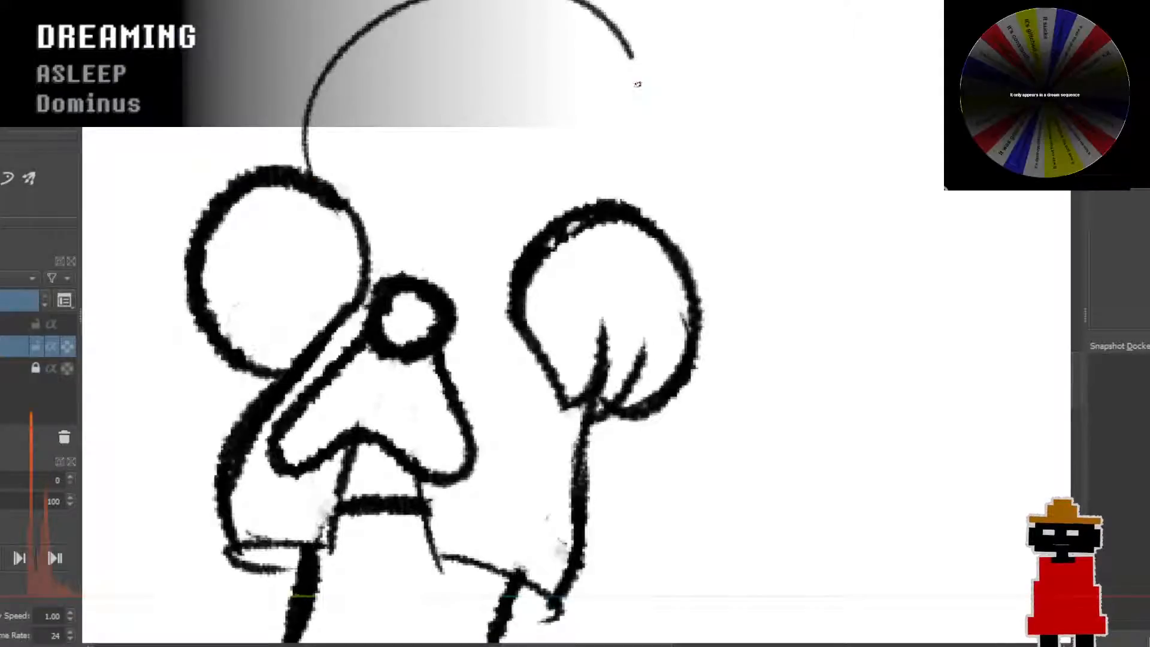
pyautogui.moveTo(637, 84); pyautogui.dragTo(610, 197)
pyautogui.moveTo(398, 134); pyautogui.dragTo(368, 308)
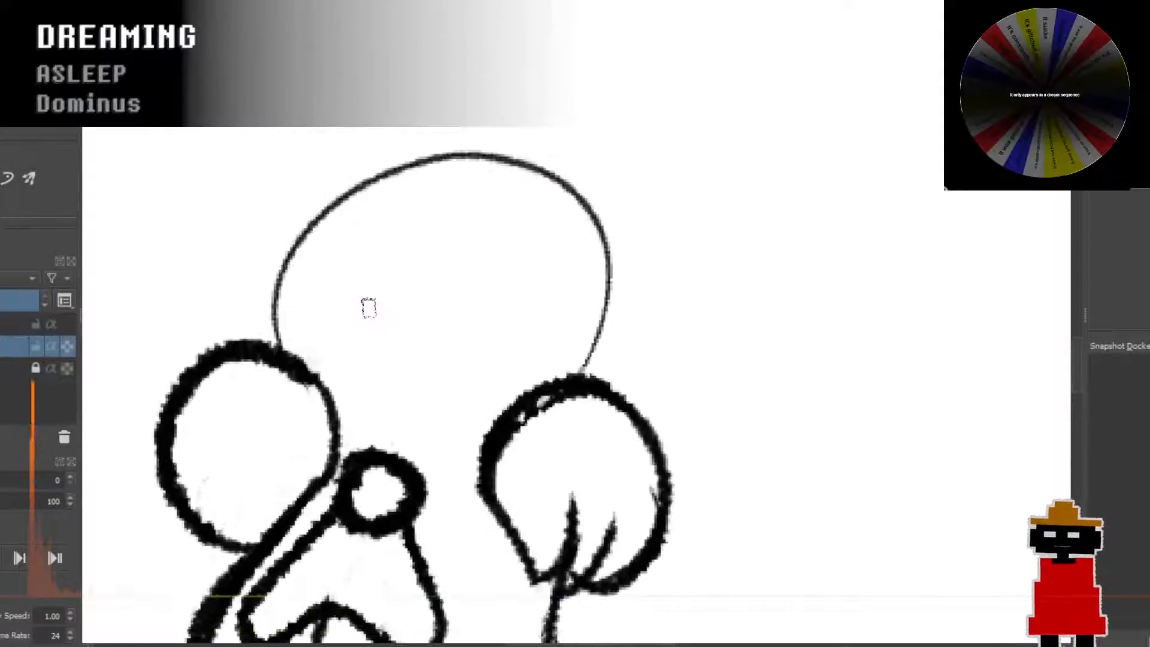
pyautogui.hotkey('ctrl', 'z')
pyautogui.moveTo(293, 353)
pyautogui.mouseDown()
pyautogui.moveTo(260, 270)
pyautogui.moveTo(554, 27)
pyautogui.moveTo(566, 371)
pyautogui.mouseUp()
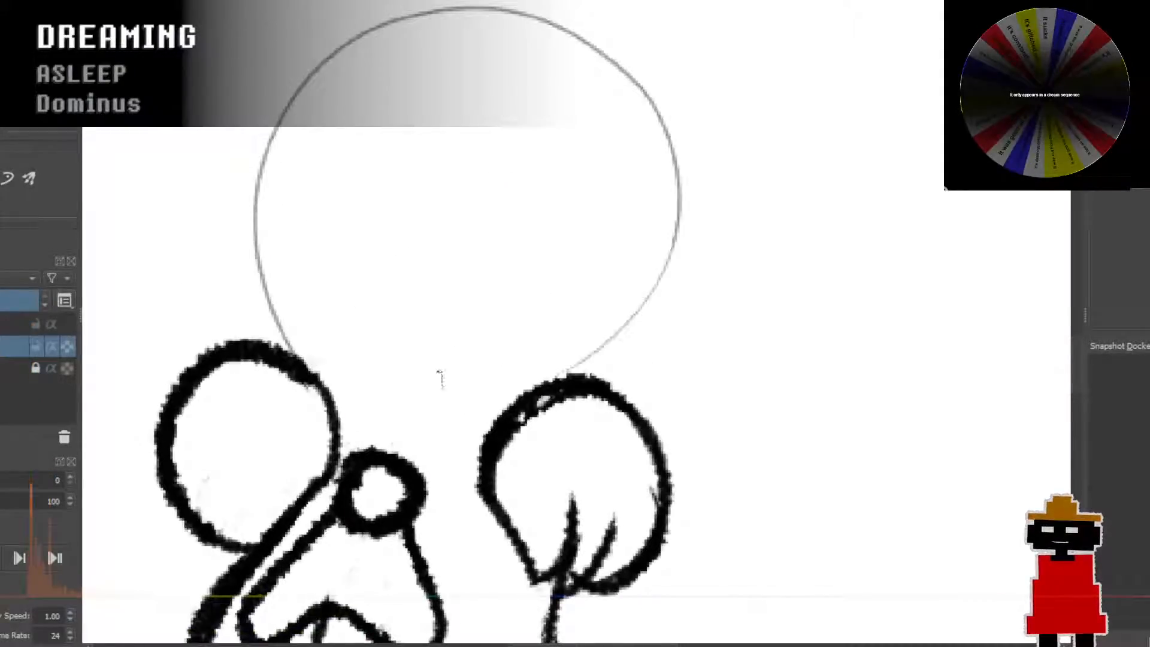
pyautogui.hotkey('ctrl', 'z')
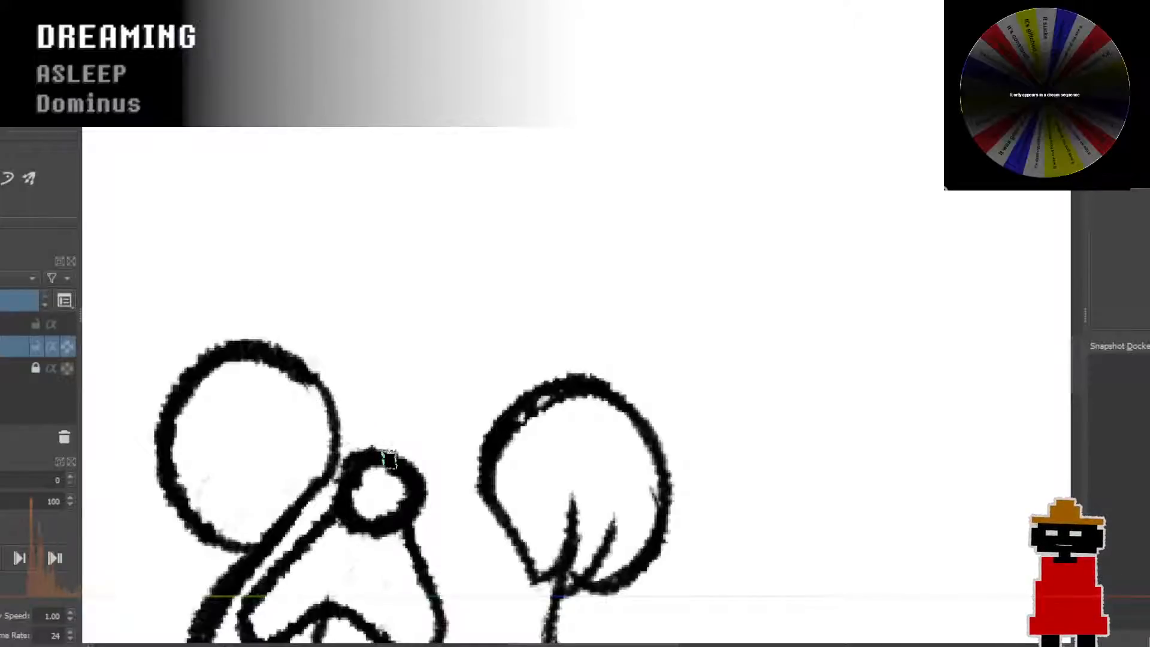
pyautogui.moveTo(275, 403)
pyautogui.mouseDown()
pyautogui.moveTo(495, 154)
pyautogui.moveTo(636, 378)
pyautogui.mouseUp()
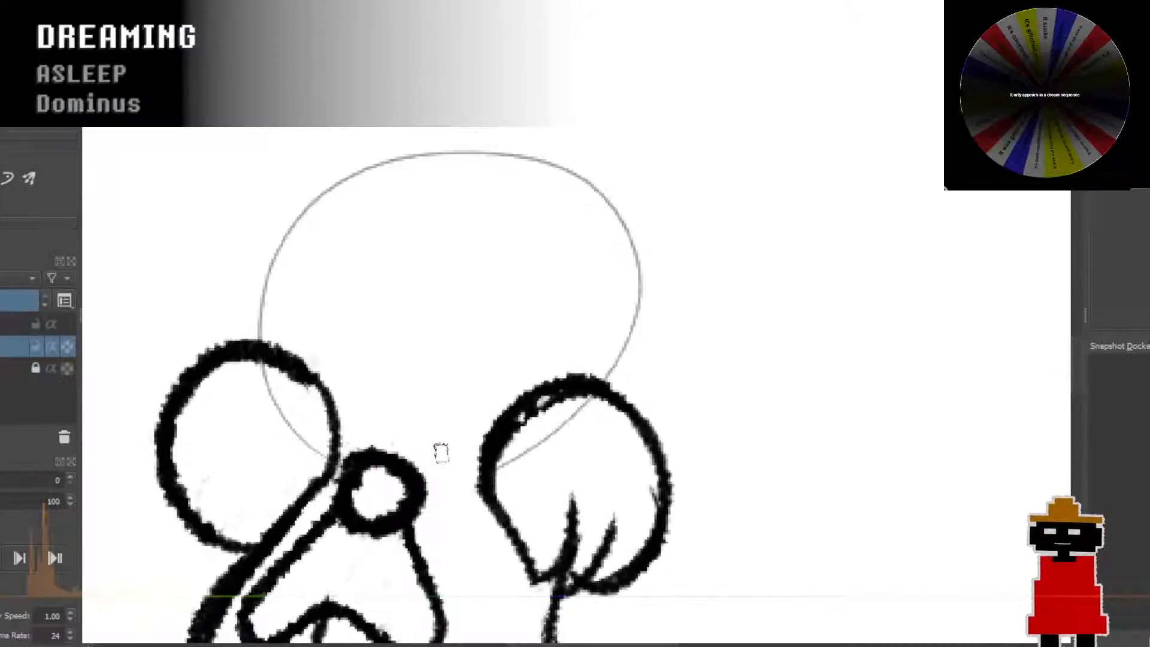
pyautogui.hotkey('ctrl', 'z')
# Step: Sketch a new head circle overlapping both round side shapes and a shallow arched line between the shapes
pyautogui.moveTo(343, 461)
pyautogui.mouseDown()
pyautogui.moveTo(343, 128)
pyautogui.moveTo(582, 178)
pyautogui.moveTo(606, 369)
pyautogui.moveTo(462, 498)
pyautogui.moveTo(344, 479)
pyautogui.moveTo(255, 363)
pyautogui.moveTo(303, 139)
pyautogui.moveTo(438, 101)
pyautogui.moveTo(594, 276)
pyautogui.mouseUp()
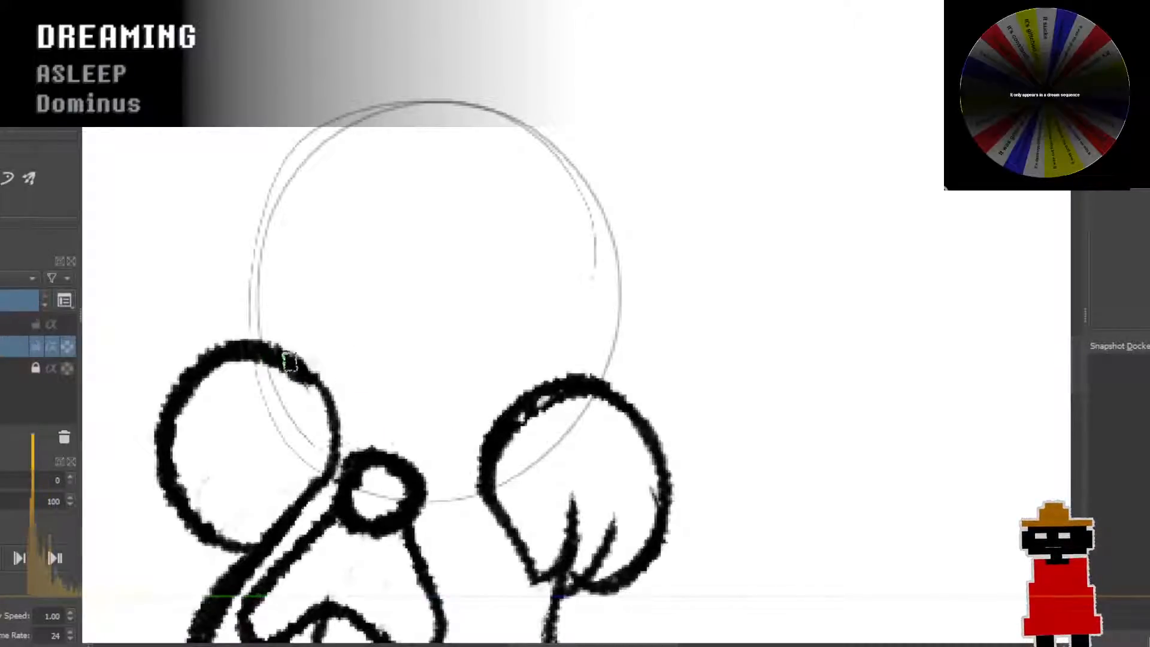
pyautogui.moveTo(303, 360); pyautogui.dragTo(461, 379)
pyautogui.moveTo(308, 362); pyautogui.dragTo(515, 388)
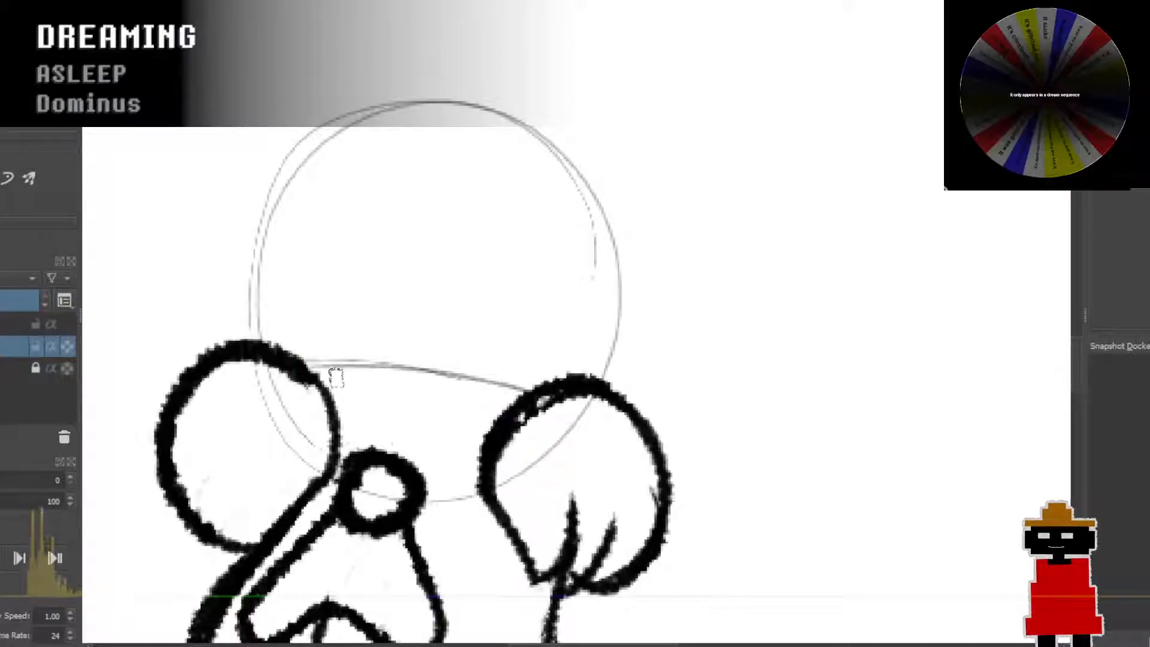
pyautogui.moveTo(373, 362); pyautogui.dragTo(526, 393)
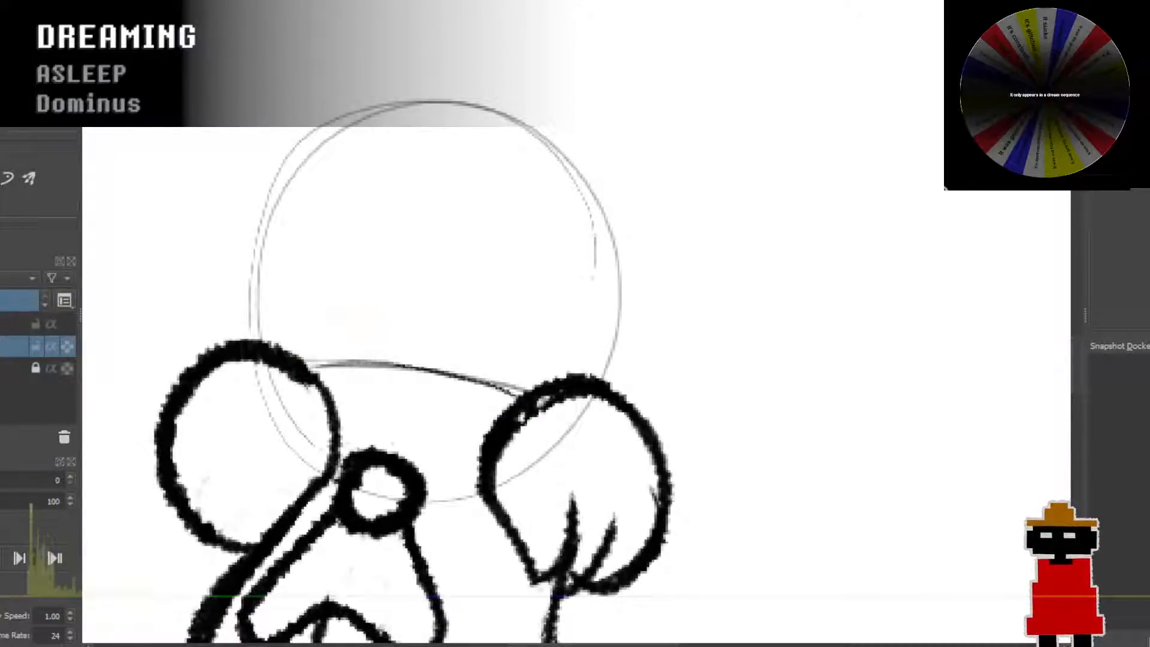
# Step: Sketch an inner left side for the head, rising from the left round shape and curving toward the circle's top
pyautogui.moveTo(270, 266)
pyautogui.mouseDown()
pyautogui.moveTo(416, 260)
pyautogui.moveTo(314, 314)
pyautogui.mouseUp()
pyautogui.hotkey('ctrl', 'z')
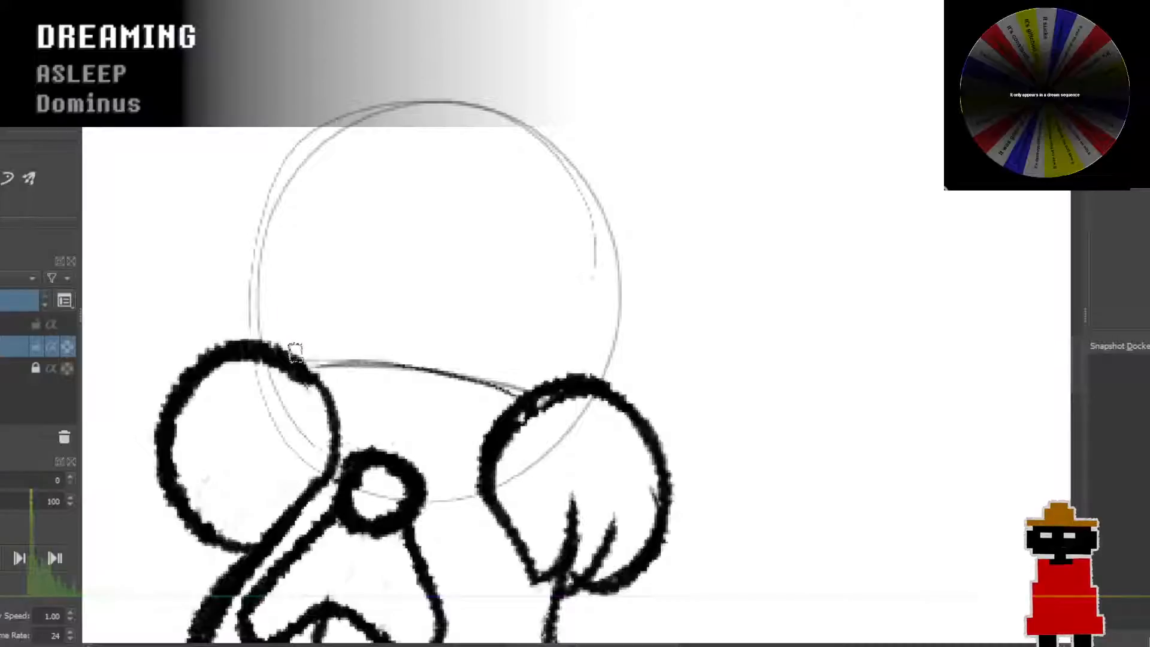
pyautogui.hotkey('ctrl', 'z')
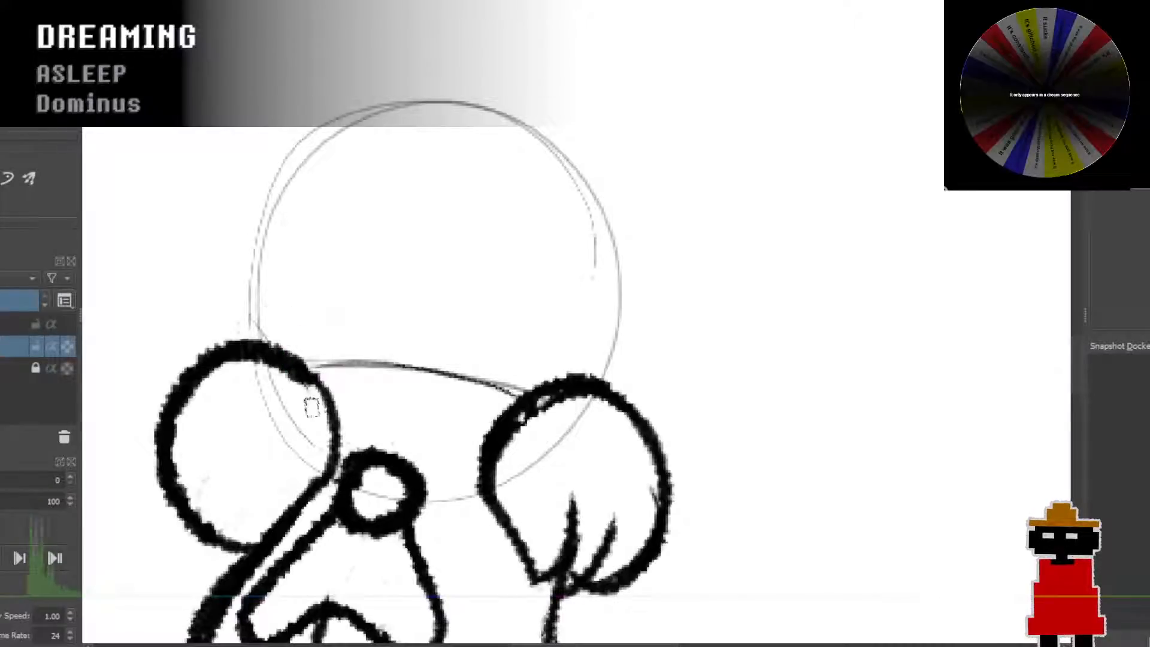
pyautogui.moveTo(278, 345)
pyautogui.mouseDown()
pyautogui.moveTo(279, 258)
pyautogui.moveTo(272, 343)
pyautogui.moveTo(288, 216)
pyautogui.mouseUp()
pyautogui.hotkey('ctrl', 'z')
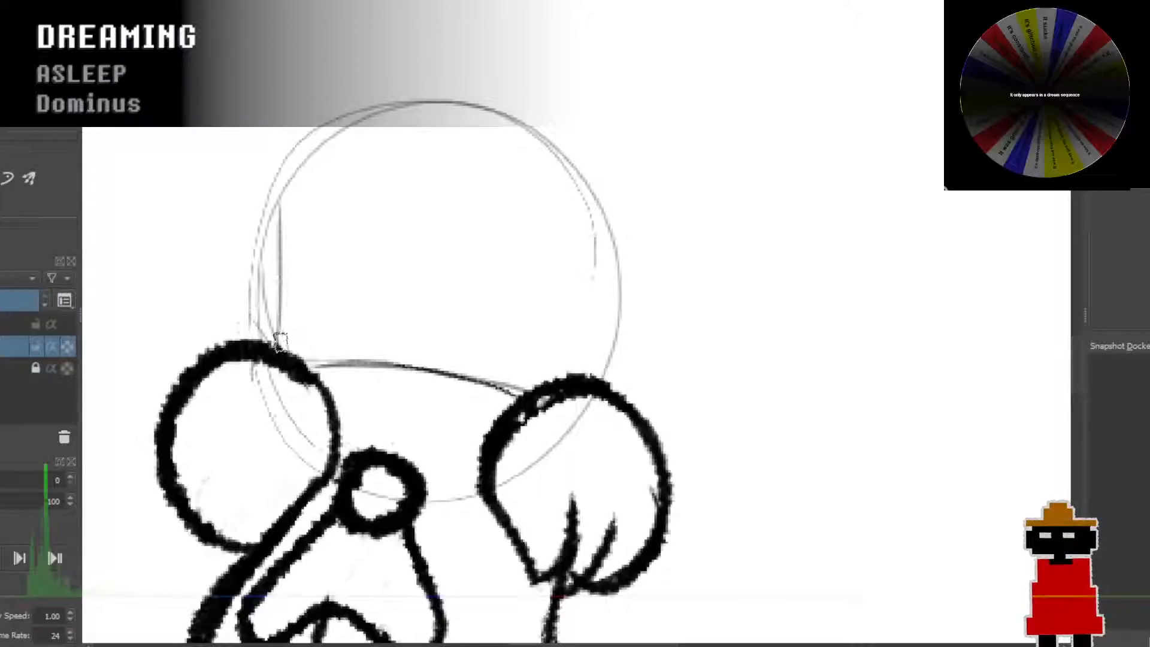
pyautogui.hotkey('ctrl', 'z')
pyautogui.moveTo(278, 334); pyautogui.dragTo(280, 213)
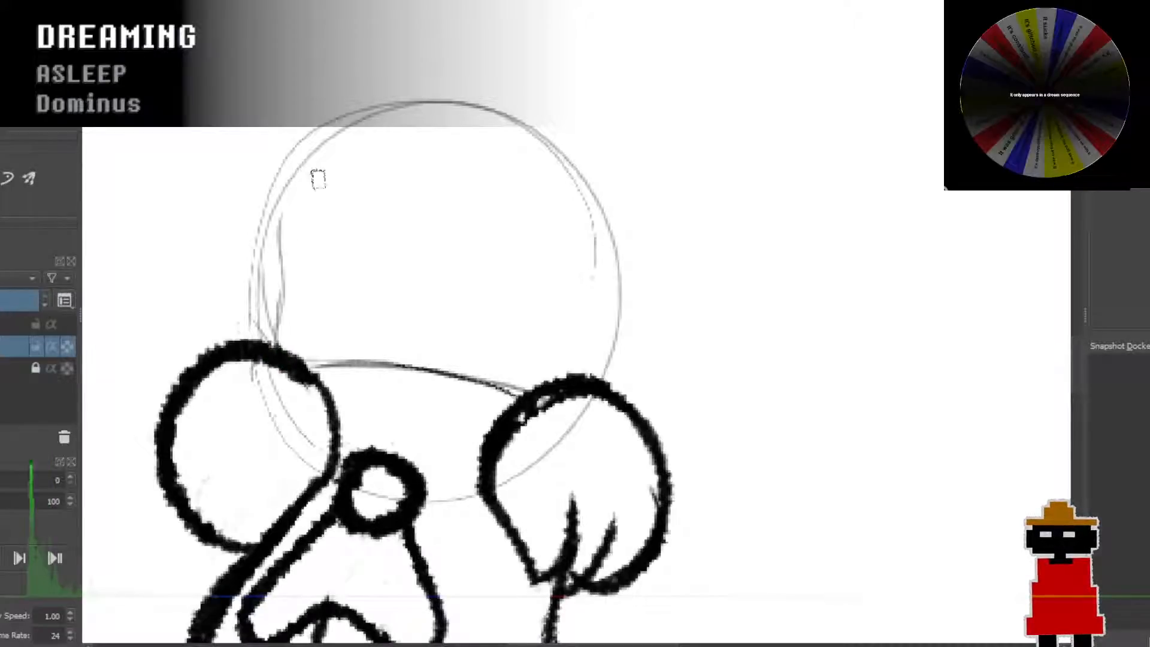
pyautogui.moveTo(283, 290)
pyautogui.mouseDown()
pyautogui.moveTo(279, 228)
pyautogui.moveTo(327, 137)
pyautogui.mouseUp()
pyautogui.moveTo(290, 234); pyautogui.dragTo(379, 100)
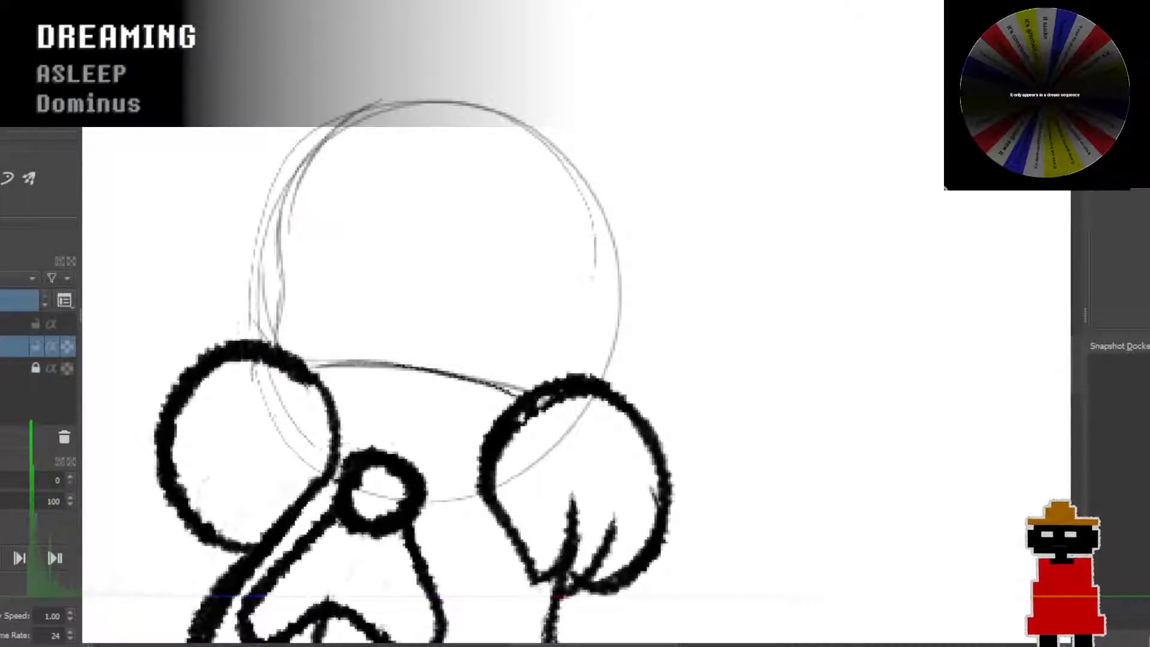
# Step: Sketch the head's inner right side down to the right round shape and retrace the arched line between the shapes
pyautogui.moveTo(297, 177)
pyautogui.mouseDown()
pyautogui.moveTo(423, 91)
pyautogui.moveTo(542, 150)
pyautogui.moveTo(586, 338)
pyautogui.mouseUp()
pyautogui.hotkey('ctrl', 'z')
pyautogui.moveTo(520, 120)
pyautogui.mouseDown()
pyautogui.moveTo(604, 282)
pyautogui.moveTo(569, 376)
pyautogui.mouseUp()
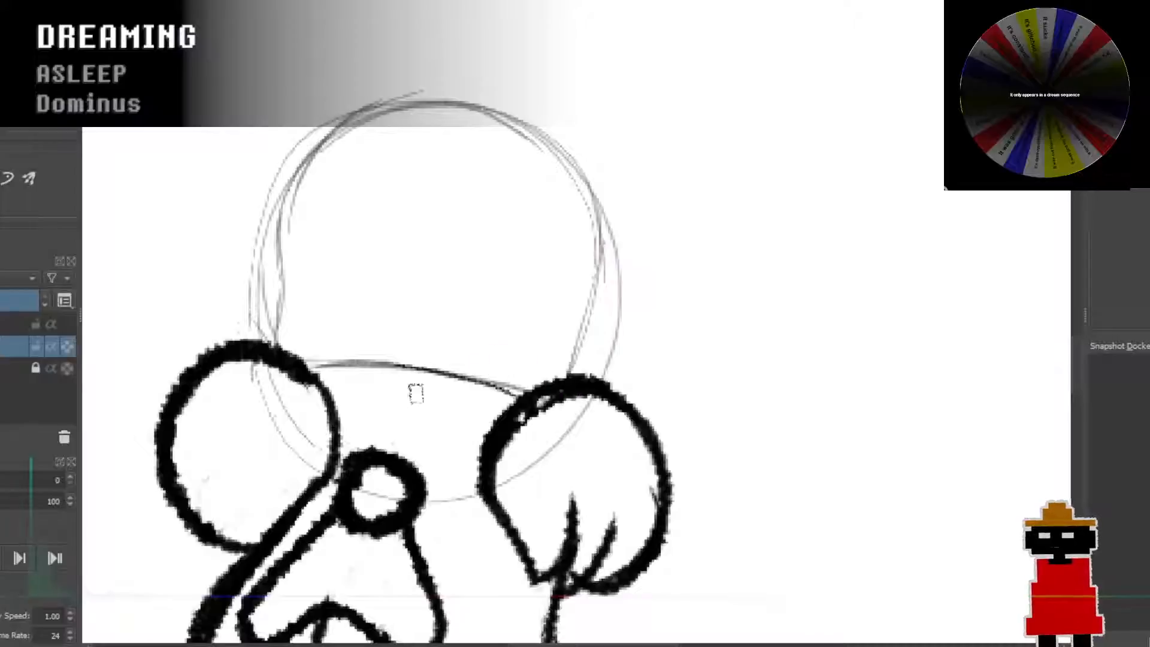
pyautogui.moveTo(303, 363); pyautogui.dragTo(431, 372)
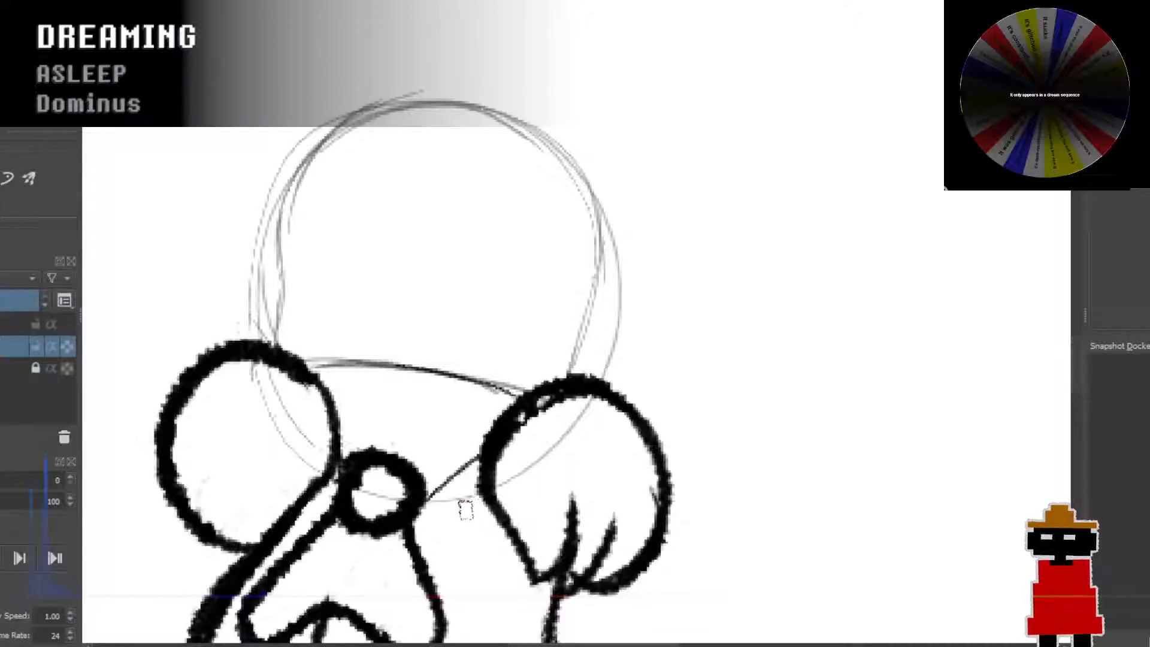
# Step: Erase the small ring and the forked shape below it, and thicken the left round shape's inner edge
pyautogui.scroll(-5, 472, 236)
pyautogui.scroll(6, 474, 258)
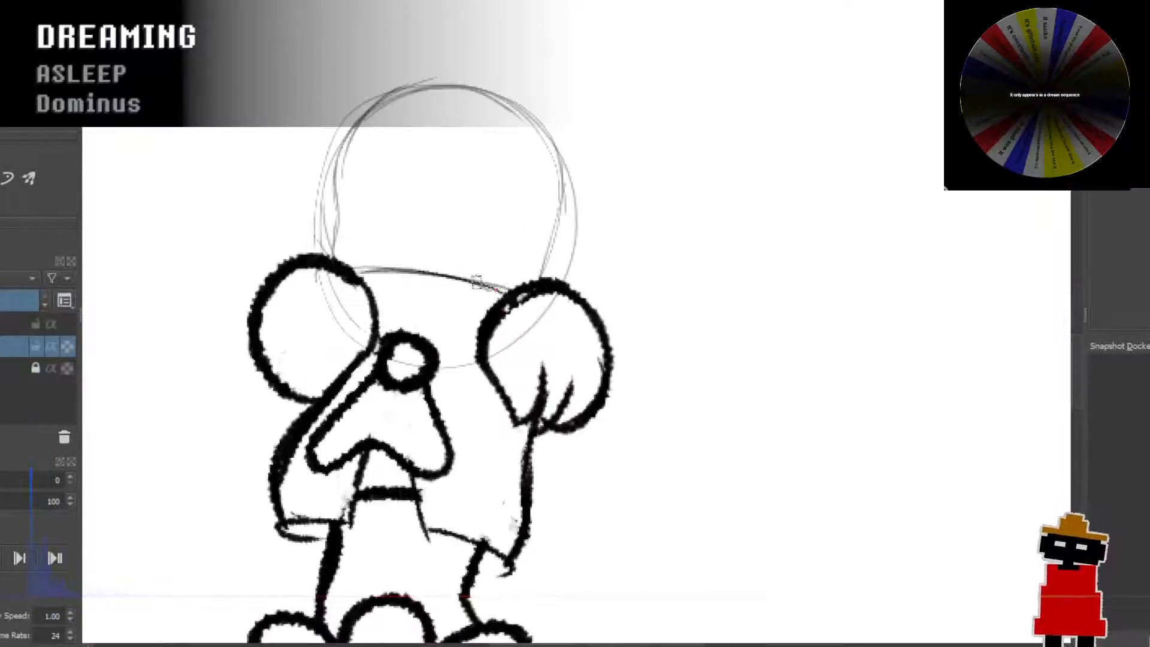
pyautogui.scroll(-5, 475, 308)
pyautogui.scroll(6, 452, 326)
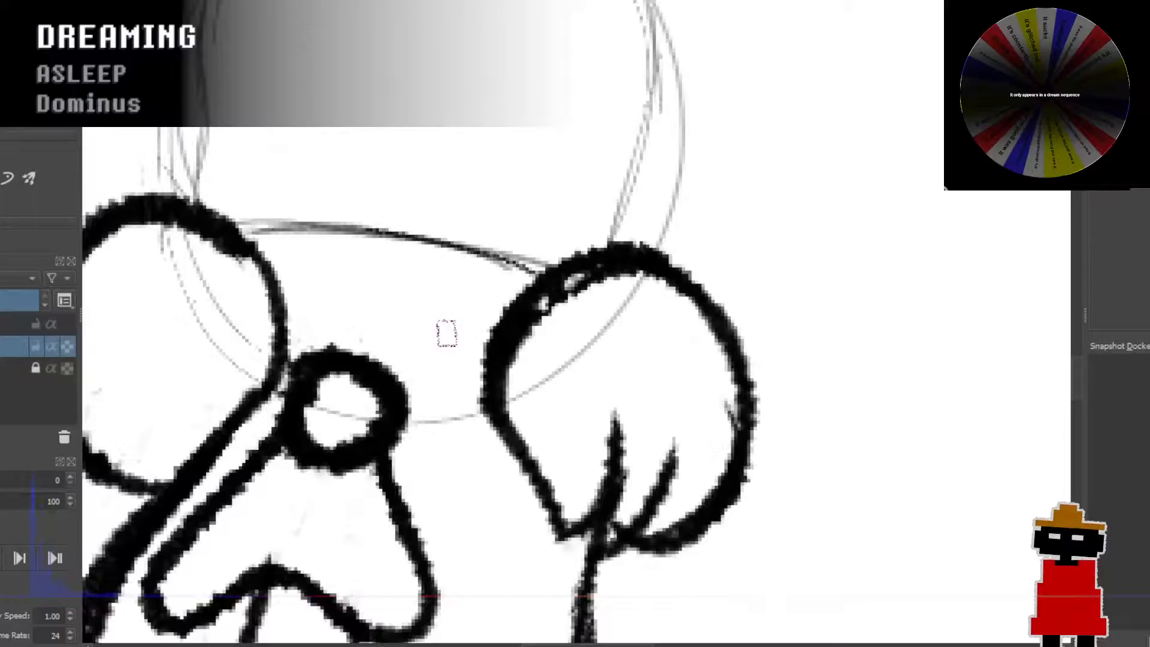
pyautogui.scroll(-1, 447, 333)
pyautogui.moveTo(446, 335); pyautogui.dragTo(449, 269)
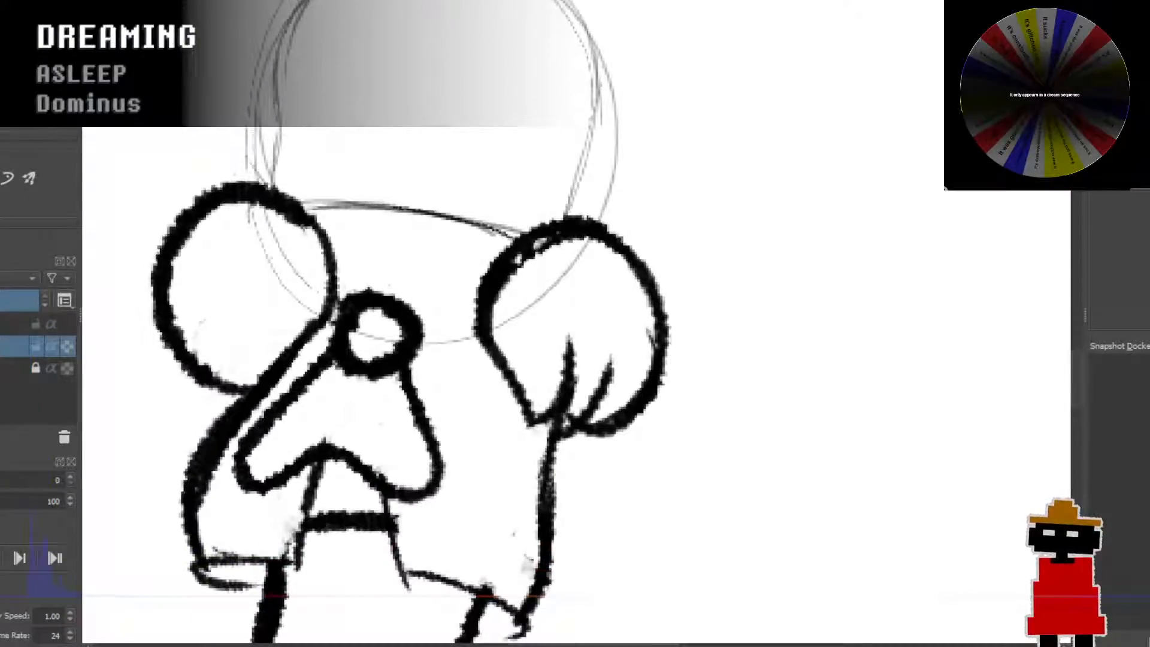
pyautogui.moveTo(279, 430)
pyautogui.mouseDown()
pyautogui.moveTo(259, 469)
pyautogui.moveTo(247, 464)
pyautogui.moveTo(259, 432)
pyautogui.moveTo(255, 493)
pyautogui.moveTo(291, 447)
pyautogui.moveTo(283, 472)
pyautogui.moveTo(300, 398)
pyautogui.moveTo(367, 299)
pyautogui.moveTo(386, 333)
pyautogui.moveTo(411, 318)
pyautogui.moveTo(412, 342)
pyautogui.moveTo(364, 365)
pyautogui.moveTo(384, 398)
pyautogui.moveTo(424, 403)
pyautogui.moveTo(428, 480)
pyautogui.moveTo(359, 390)
pyautogui.mouseUp()
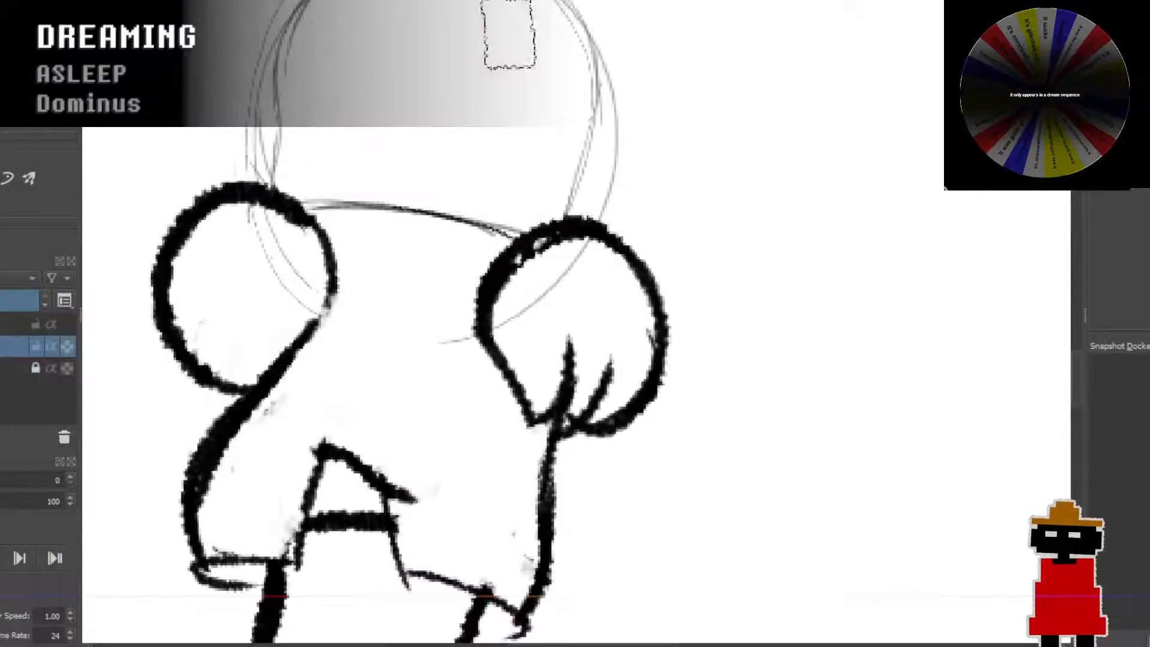
pyautogui.moveTo(326, 311)
pyautogui.mouseDown()
pyautogui.moveTo(332, 242)
pyautogui.moveTo(308, 207)
pyautogui.mouseUp()
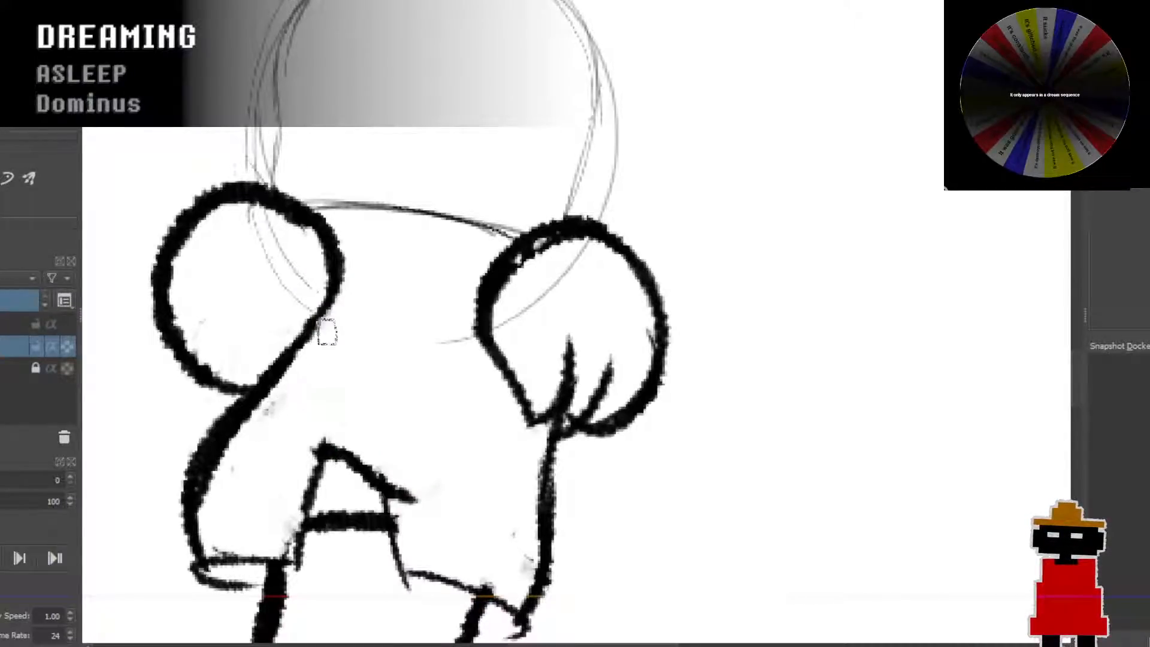
pyautogui.moveTo(299, 343)
pyautogui.mouseDown()
pyautogui.moveTo(303, 447)
pyautogui.moveTo(461, 358)
pyautogui.mouseUp()
pyautogui.hotkey('ctrl', 'z')
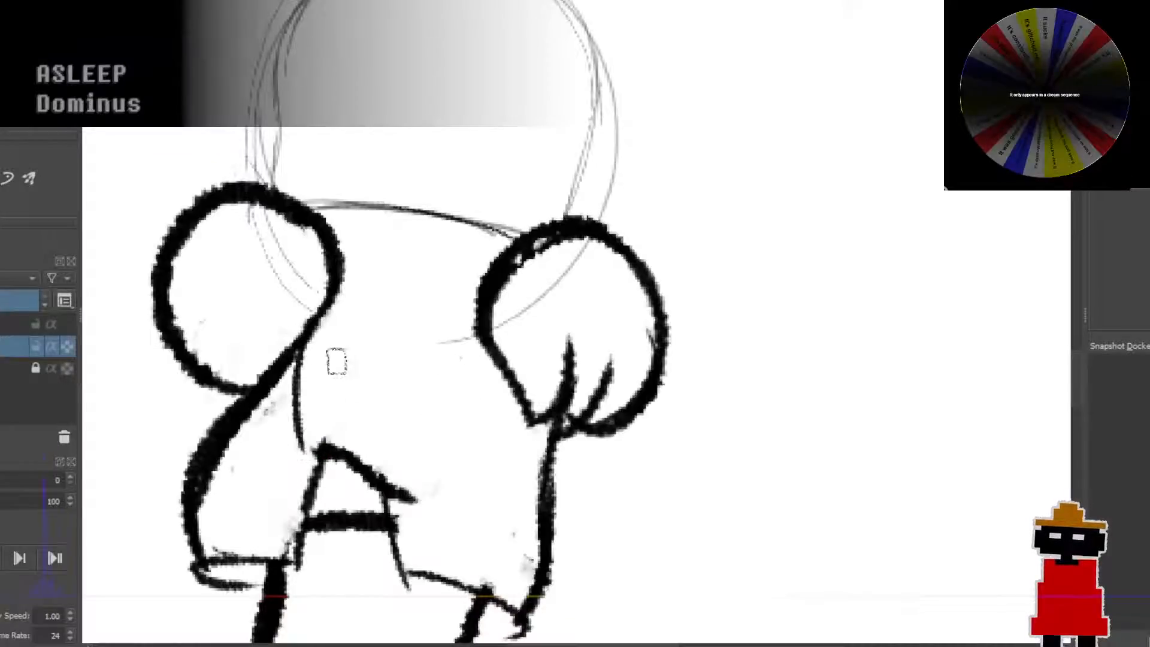
pyautogui.hotkey('ctrl', 'z')
# Step: Draw a pointed flap with a curved lower edge between the round side shapes and thicken its arched upper edge
pyautogui.moveTo(316, 320)
pyautogui.mouseDown()
pyautogui.moveTo(333, 428)
pyautogui.moveTo(450, 374)
pyautogui.moveTo(478, 341)
pyautogui.mouseUp()
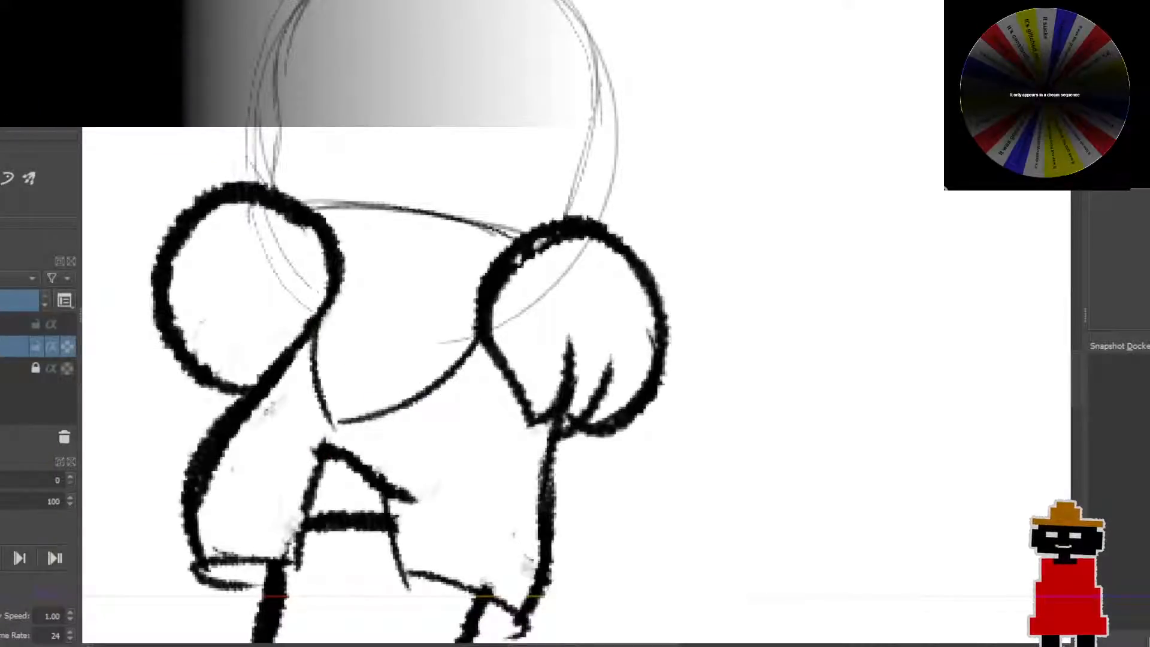
pyautogui.moveTo(338, 423)
pyautogui.mouseDown()
pyautogui.moveTo(389, 410)
pyautogui.moveTo(476, 338)
pyautogui.mouseUp()
pyautogui.moveTo(318, 217)
pyautogui.mouseDown()
pyautogui.moveTo(397, 204)
pyautogui.moveTo(515, 235)
pyautogui.mouseUp()
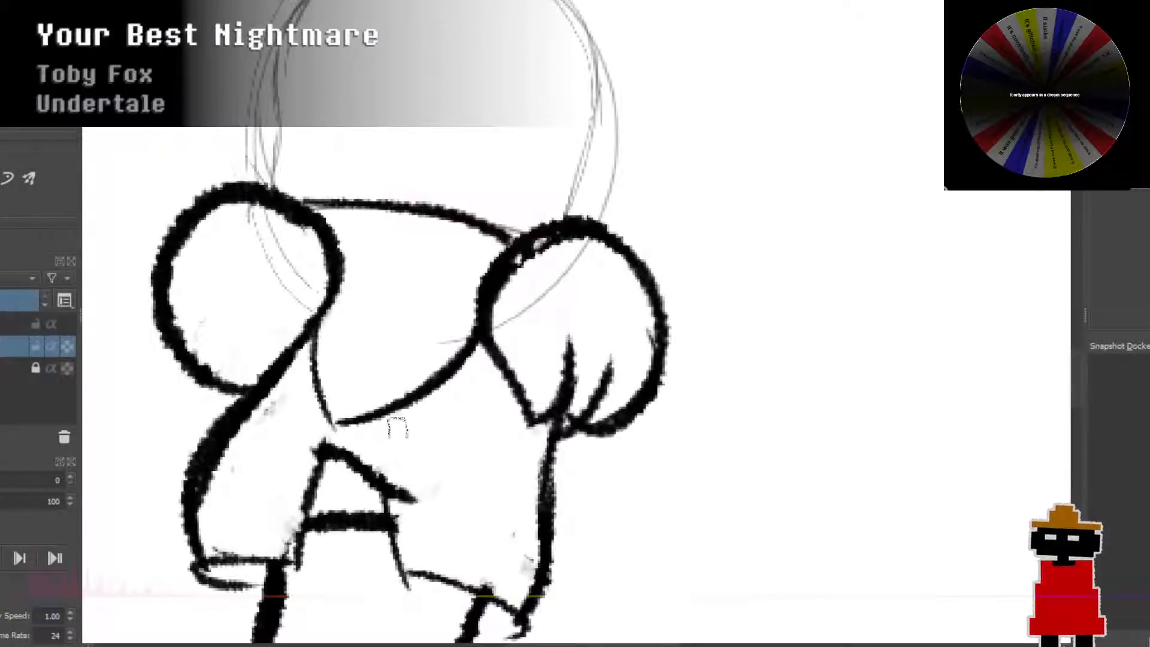
# Step: Extend the two upright chest lines up to the flap's lower edge and erase the leftover slanted stroke between them
pyautogui.moveTo(303, 525); pyautogui.dragTo(334, 424)
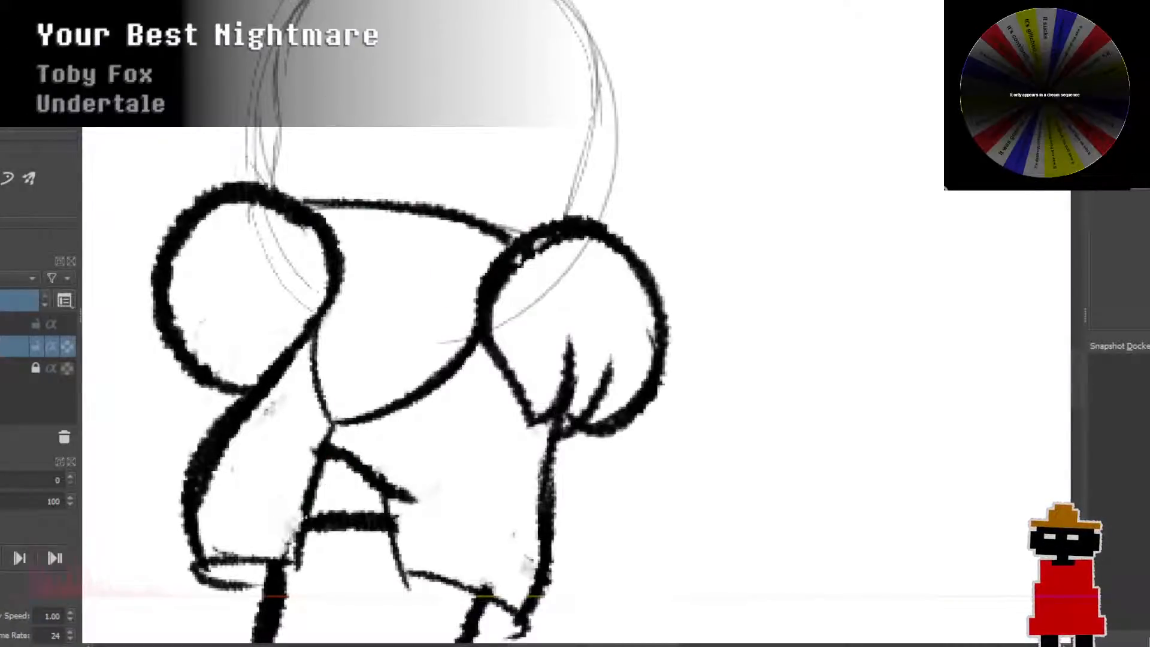
pyautogui.moveTo(389, 514)
pyautogui.mouseDown()
pyautogui.moveTo(382, 416)
pyautogui.moveTo(406, 573)
pyautogui.mouseUp()
pyautogui.hotkey('ctrl', 'z')
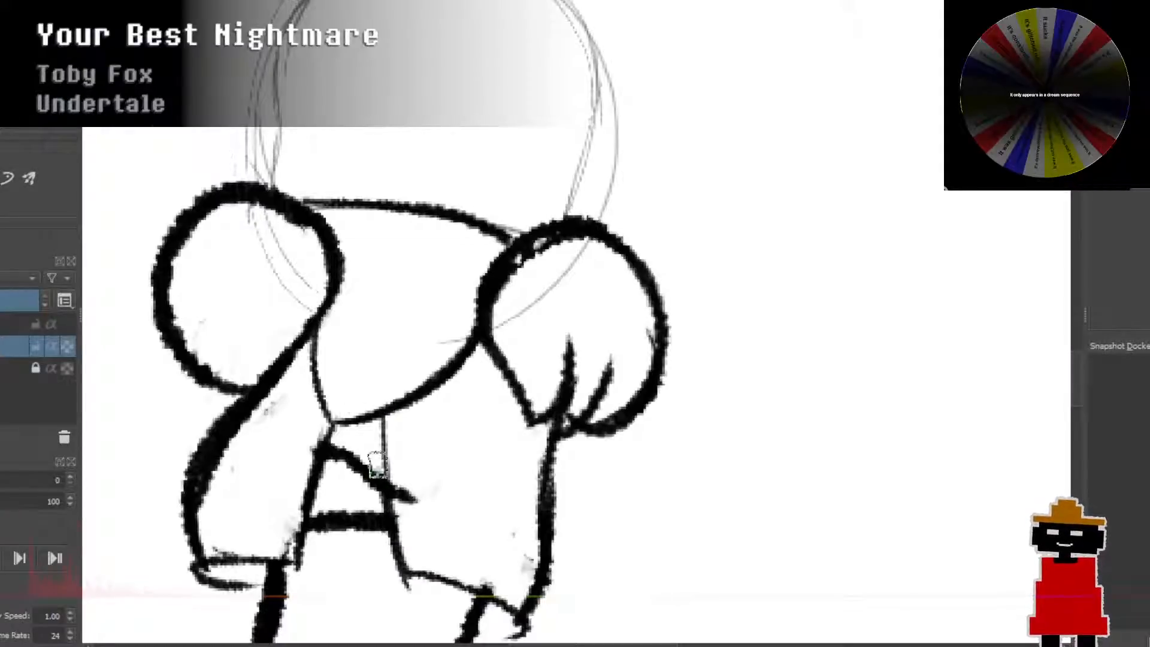
pyautogui.moveTo(341, 446)
pyautogui.mouseDown()
pyautogui.moveTo(328, 476)
pyautogui.moveTo(338, 454)
pyautogui.moveTo(332, 478)
pyautogui.moveTo(340, 462)
pyautogui.moveTo(368, 465)
pyautogui.moveTo(375, 480)
pyautogui.moveTo(352, 448)
pyautogui.moveTo(346, 466)
pyautogui.moveTo(337, 444)
pyautogui.mouseUp()
pyautogui.hotkey('ctrl', 'z')
pyautogui.moveTo(403, 487); pyautogui.dragTo(408, 484)
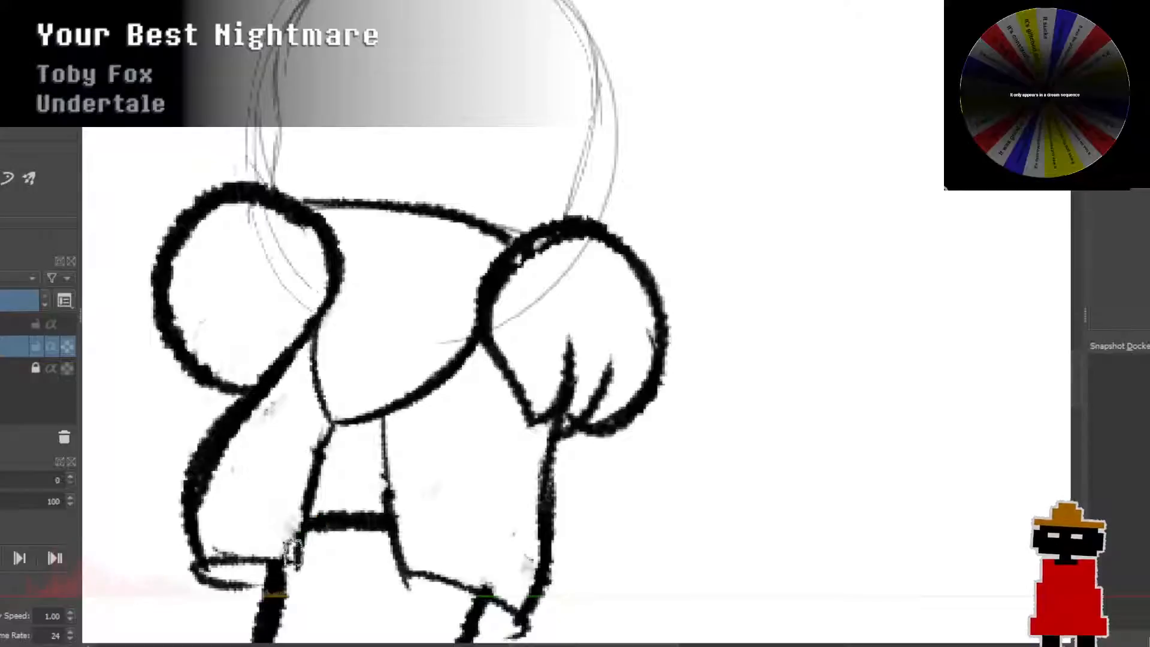
# Step: Thicken the two upright chest lines and the outer left and right edges of the torso
pyautogui.moveTo(299, 526)
pyautogui.mouseDown()
pyautogui.moveTo(292, 568)
pyautogui.moveTo(318, 427)
pyautogui.mouseUp()
pyautogui.hotkey('ctrl', 'z')
pyautogui.moveTo(293, 560); pyautogui.dragTo(329, 427)
pyautogui.moveTo(403, 575); pyautogui.dragTo(384, 414)
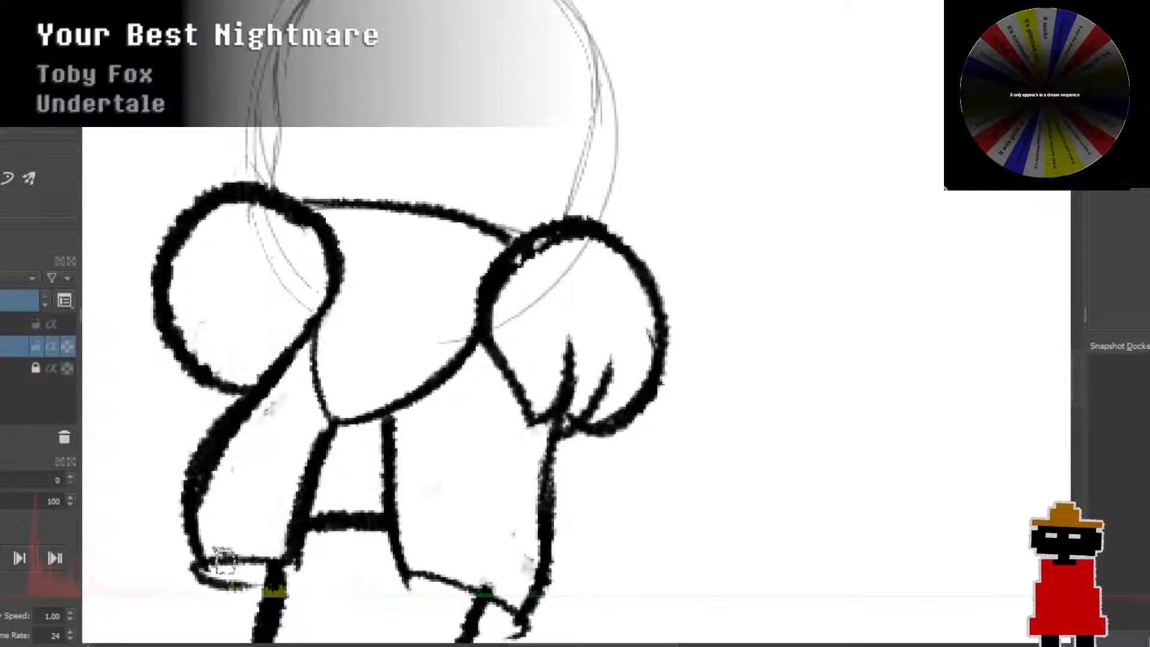
pyautogui.moveTo(204, 572)
pyautogui.mouseDown()
pyautogui.moveTo(187, 480)
pyautogui.moveTo(240, 390)
pyautogui.moveTo(329, 334)
pyautogui.mouseUp()
pyautogui.moveTo(523, 619)
pyautogui.mouseDown()
pyautogui.moveTo(549, 523)
pyautogui.moveTo(554, 415)
pyautogui.mouseUp()
# Step: Sketch a slimmer head outline inside the rough circle, with a notched left side, a rounded crown and a curved right side
pyautogui.scroll(-4, 390, 324)
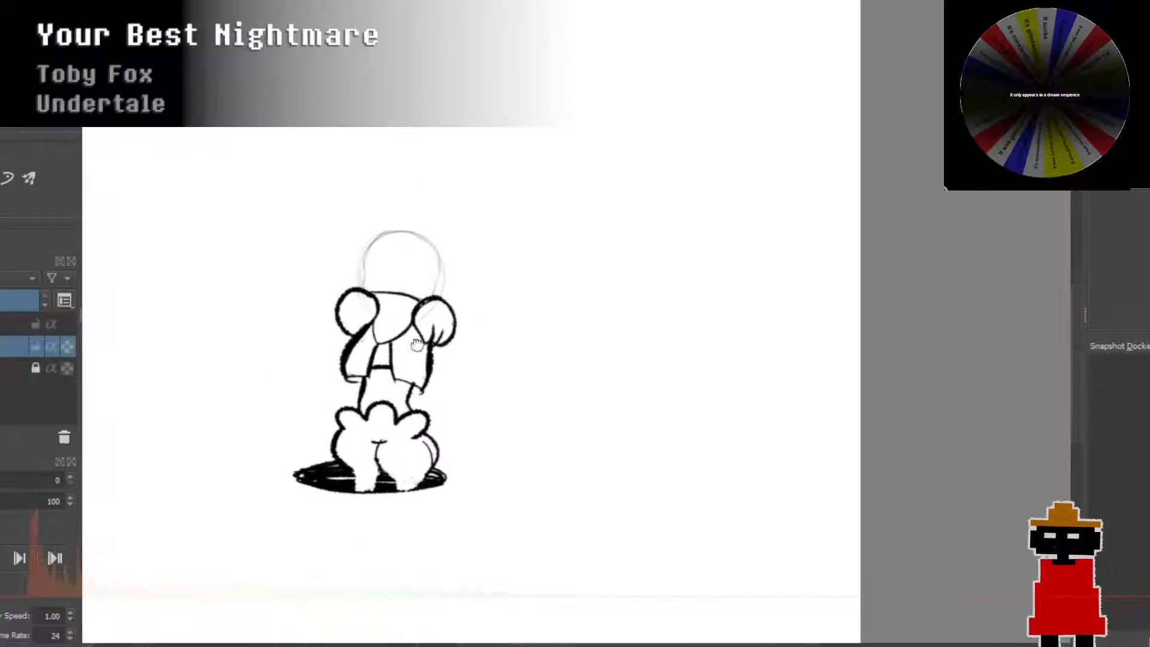
pyautogui.scroll(4, 416, 344)
pyautogui.moveTo(613, 422); pyautogui.dragTo(590, 418)
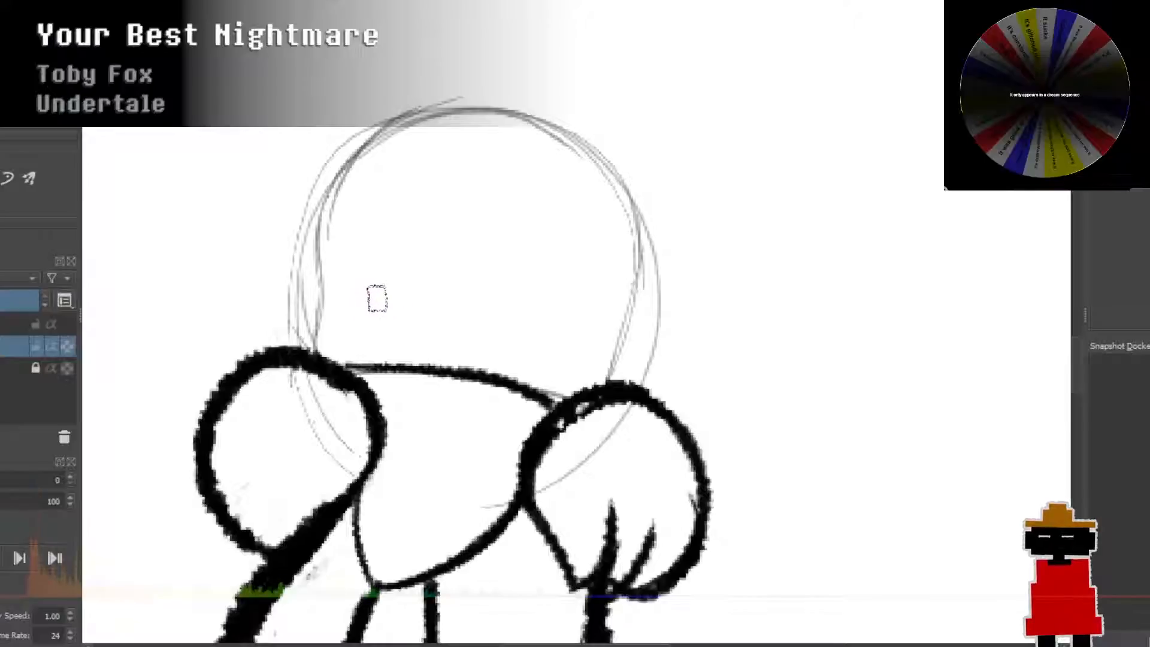
pyautogui.moveTo(345, 206); pyautogui.dragTo(363, 296)
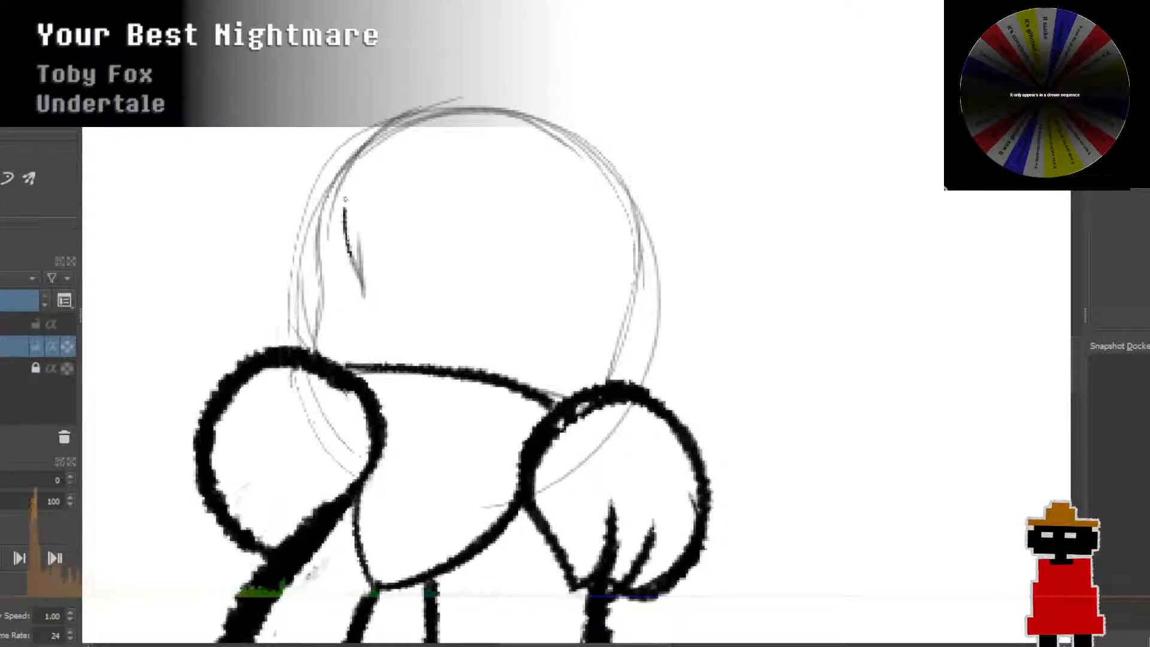
pyautogui.hotkey('ctrl', 'z')
pyautogui.moveTo(324, 226)
pyautogui.mouseDown()
pyautogui.moveTo(340, 304)
pyautogui.moveTo(399, 146)
pyautogui.moveTo(512, 136)
pyautogui.mouseUp()
pyautogui.moveTo(340, 244); pyautogui.dragTo(339, 311)
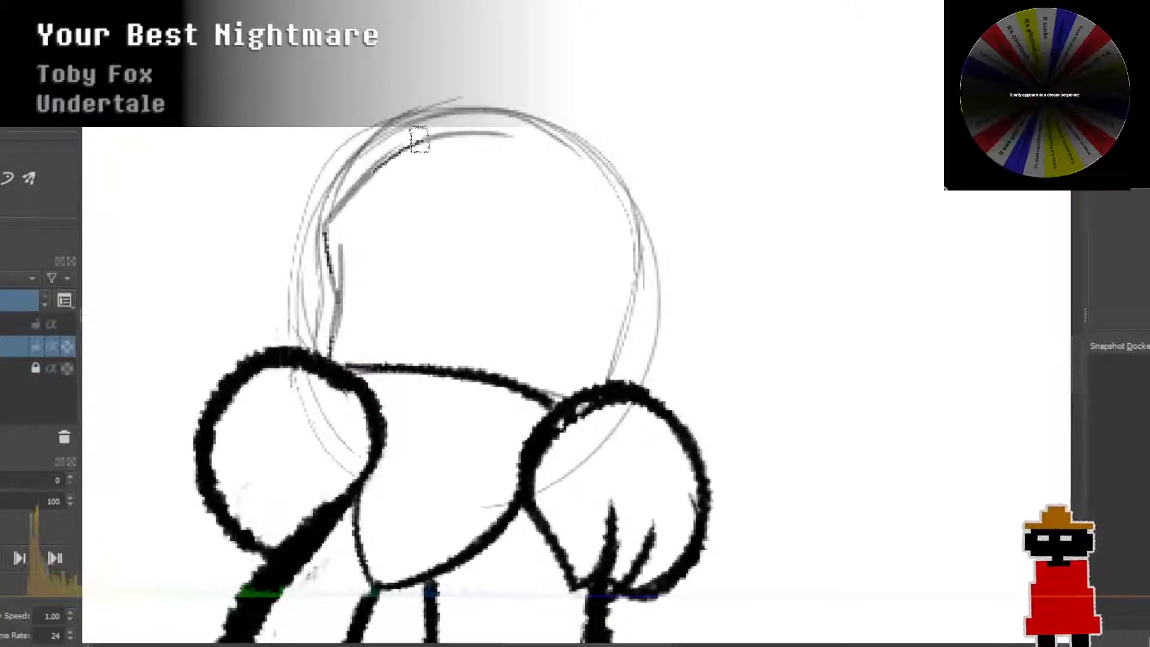
pyautogui.moveTo(416, 136)
pyautogui.mouseDown()
pyautogui.moveTo(604, 203)
pyautogui.moveTo(596, 358)
pyautogui.mouseUp()
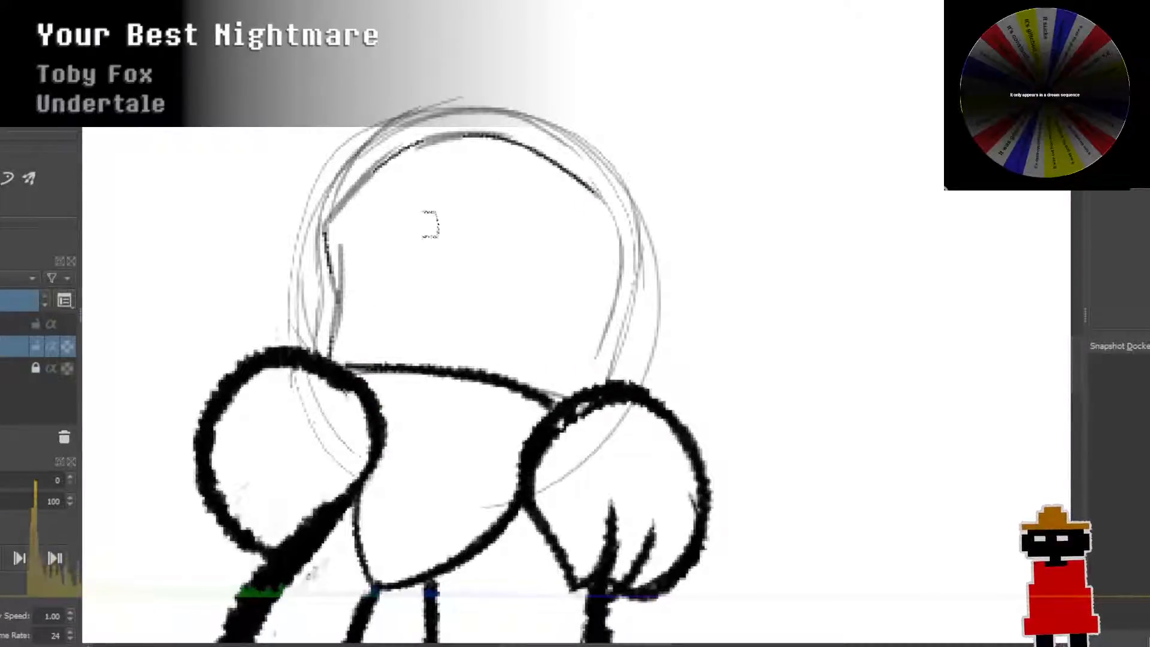
# Step: Draw a large open loop overlapping the left edge of the head
pyautogui.moveTo(429, 300)
pyautogui.mouseDown()
pyautogui.moveTo(367, 313)
pyautogui.moveTo(412, 238)
pyautogui.mouseUp()
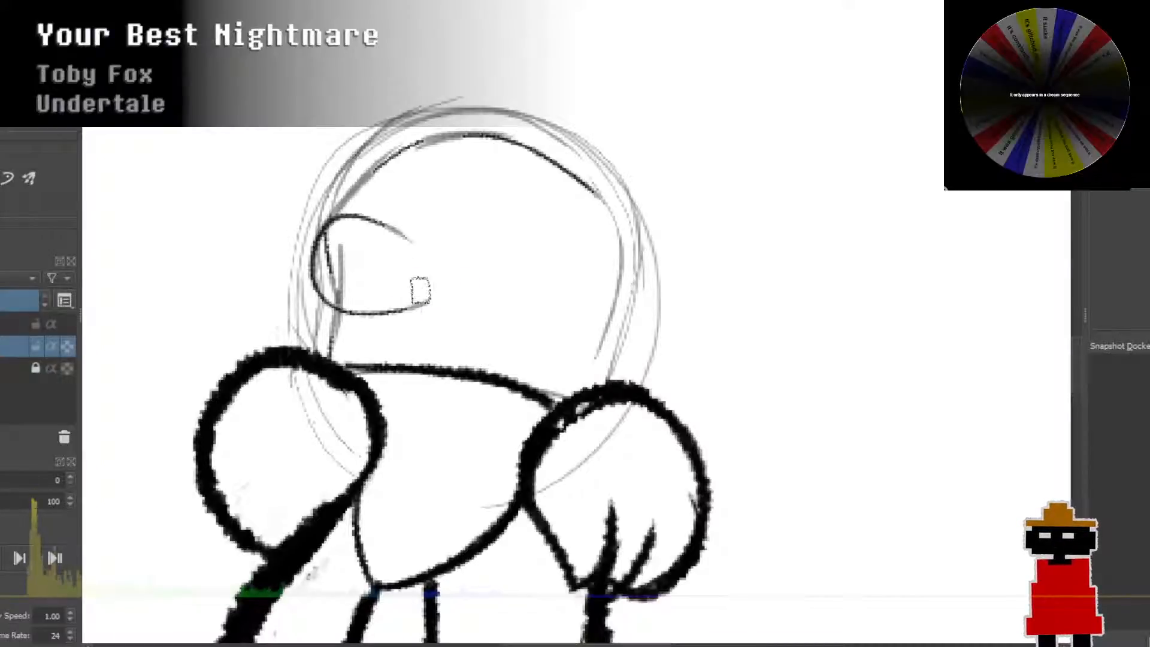
pyautogui.hotkey('ctrl', 'z')
pyautogui.moveTo(419, 283)
pyautogui.mouseDown()
pyautogui.moveTo(321, 213)
pyautogui.moveTo(436, 209)
pyautogui.mouseUp()
pyautogui.hotkey('ctrl', 'z')
pyautogui.moveTo(405, 310)
pyautogui.mouseDown()
pyautogui.moveTo(292, 257)
pyautogui.moveTo(406, 225)
pyautogui.mouseUp()
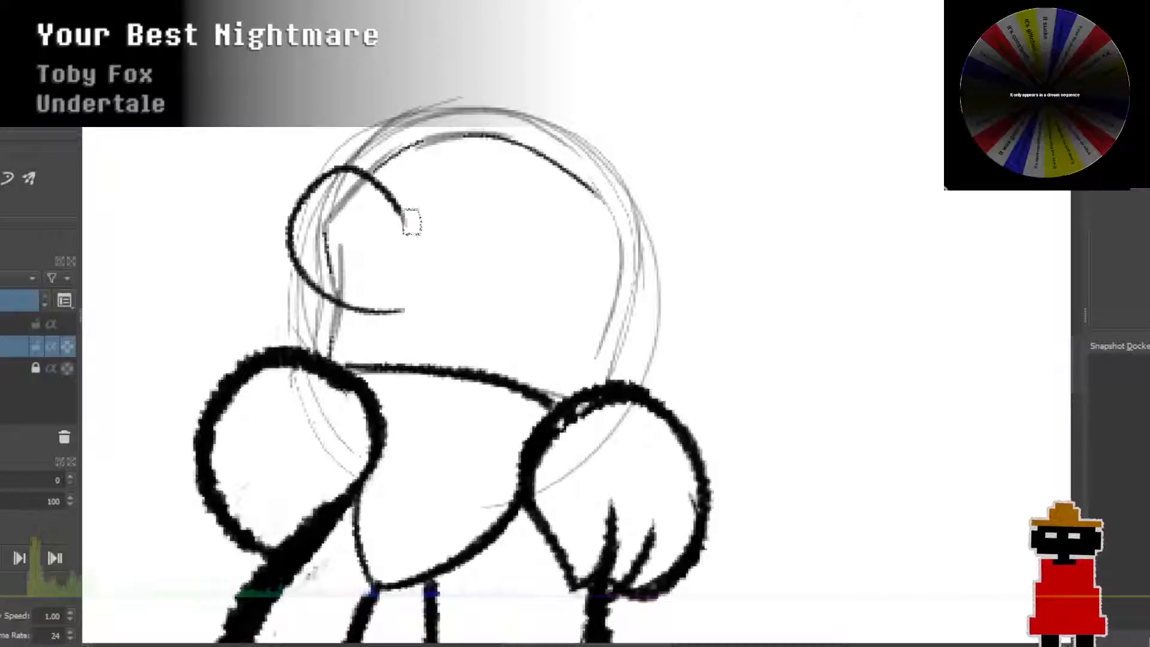
pyautogui.moveTo(378, 175); pyautogui.dragTo(519, 193)
pyautogui.hotkey('ctrl', 'z')
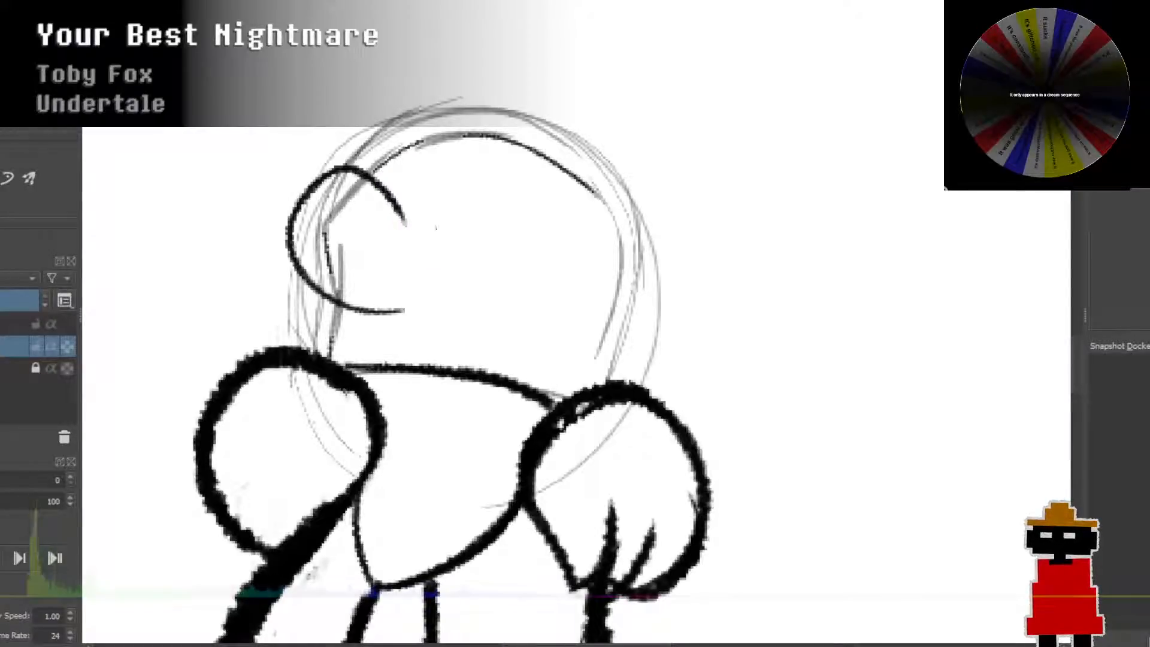
# Step: Draw a curved line sloping down across the head from the loop's inner end to the right side of the head
pyautogui.moveTo(437, 228); pyautogui.dragTo(645, 278)
pyautogui.hotkey('ctrl', 'z')
pyautogui.moveTo(411, 223); pyautogui.dragTo(623, 289)
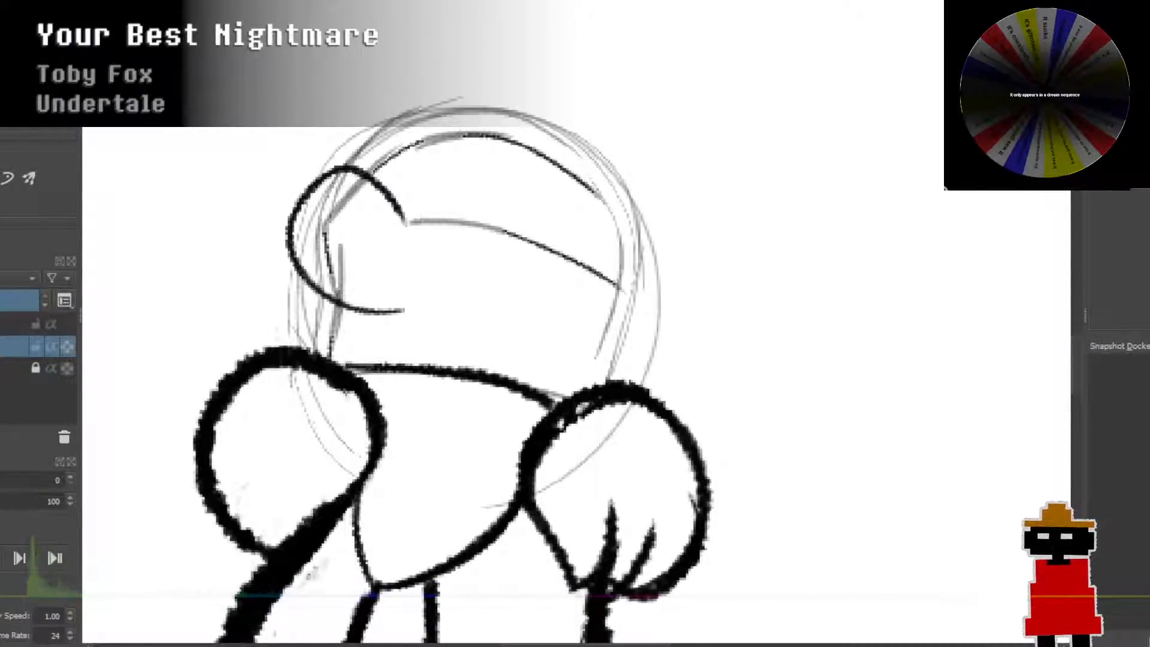
pyautogui.moveTo(416, 223); pyautogui.dragTo(622, 299)
pyautogui.hotkey('ctrl', 'z')
pyautogui.hotkey('ctrl', 'z')
pyautogui.moveTo(411, 221); pyautogui.dragTo(626, 321)
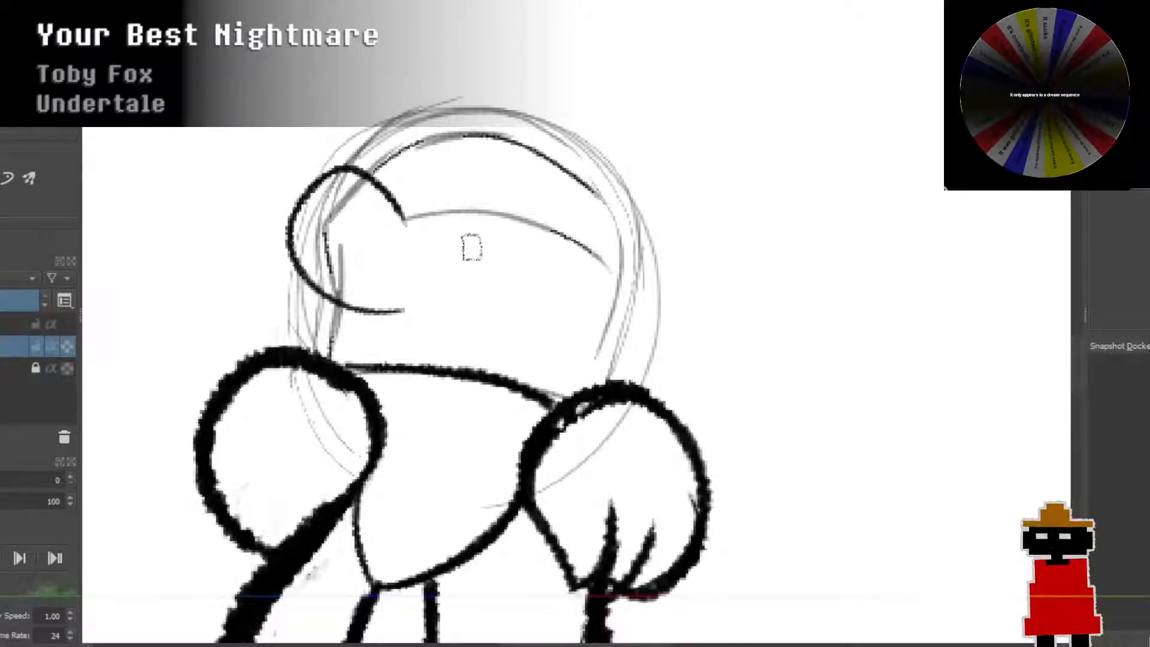
pyautogui.hotkey('ctrl', 'z')
pyautogui.moveTo(406, 221); pyautogui.dragTo(626, 359)
pyautogui.moveTo(414, 220); pyautogui.dragTo(551, 268)
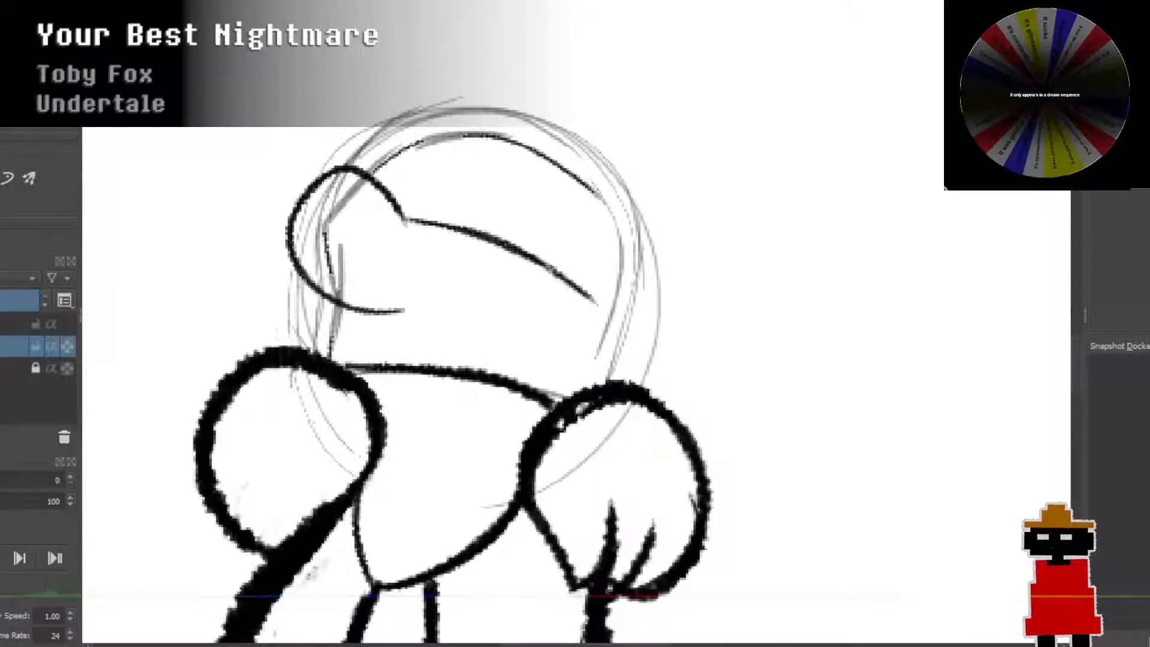
pyautogui.moveTo(344, 292)
pyautogui.mouseDown()
pyautogui.moveTo(385, 321)
pyautogui.moveTo(406, 300)
pyautogui.moveTo(452, 295)
pyautogui.moveTo(440, 254)
pyautogui.mouseUp()
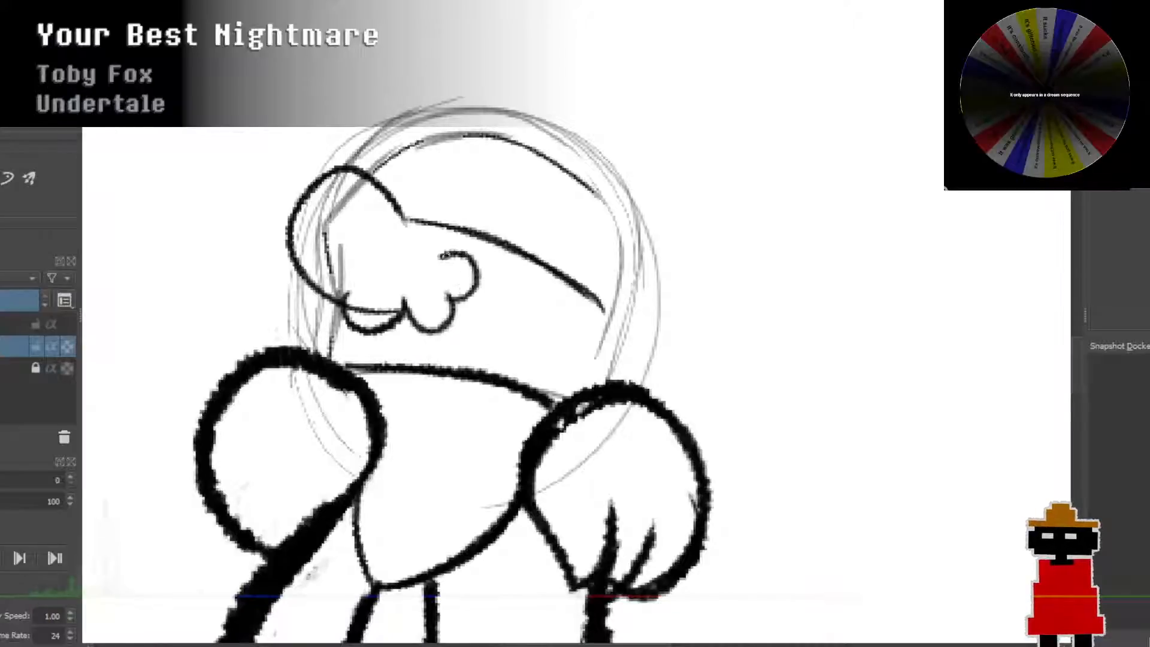
pyautogui.hotkey('ctrl', 'z')
pyautogui.hotkey('ctrl', 'z')
pyautogui.hotkey('ctrl', 'z')
pyautogui.hotkey('ctrl', 'z')
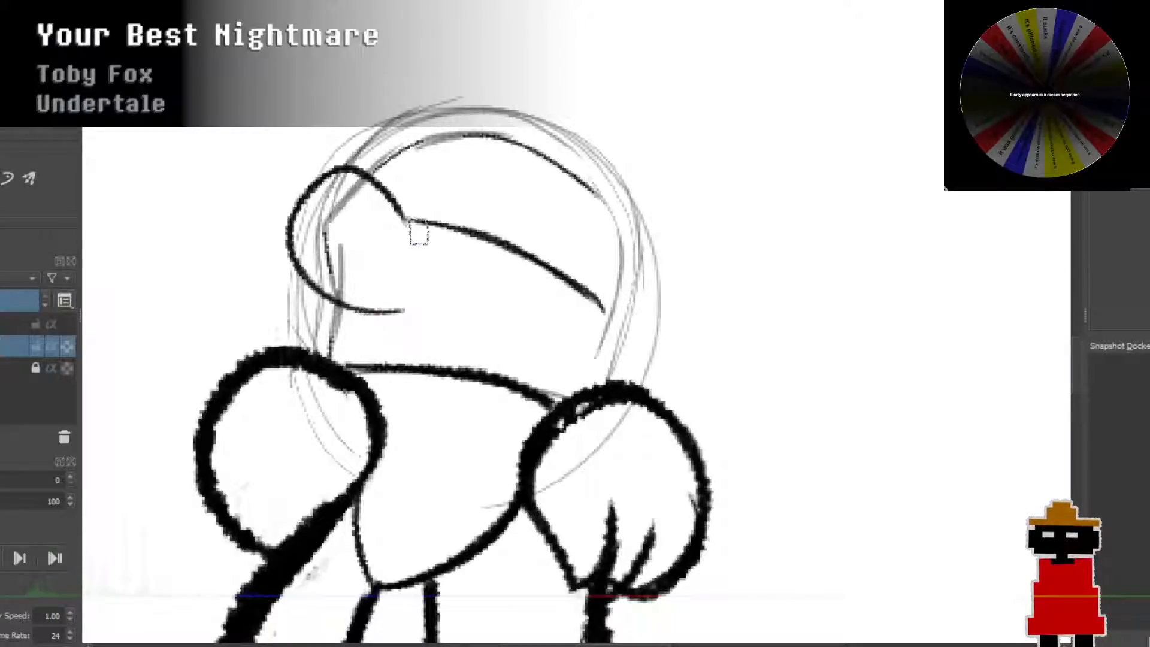
pyautogui.moveTo(404, 227)
pyautogui.mouseDown()
pyautogui.moveTo(432, 206)
pyautogui.moveTo(459, 242)
pyautogui.mouseUp()
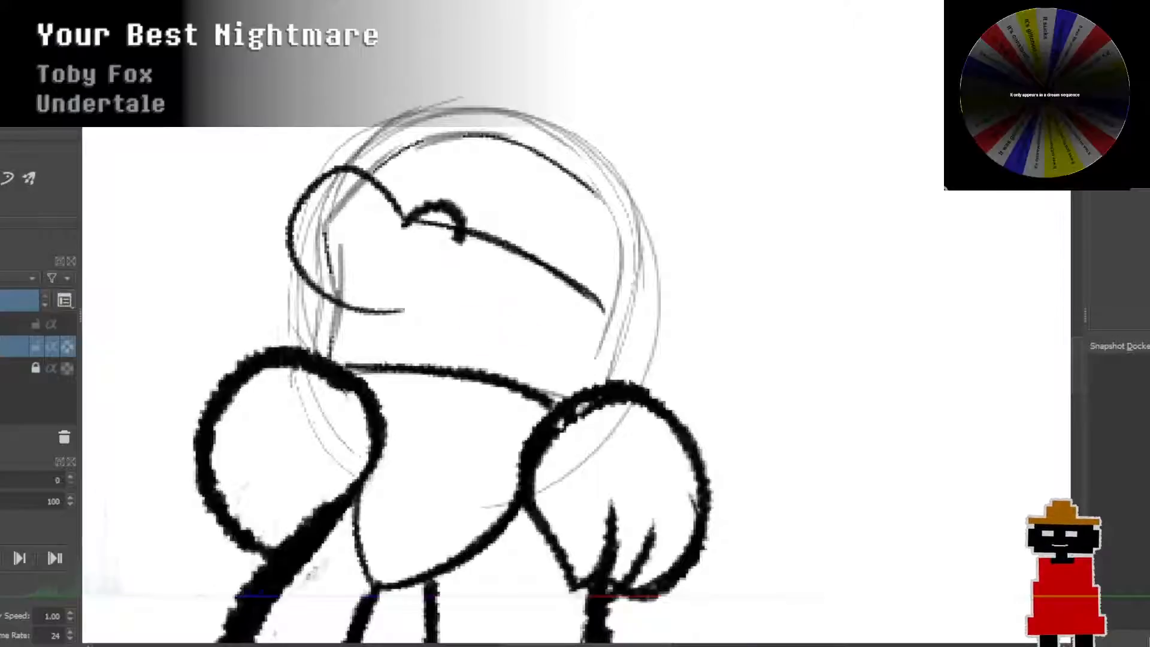
pyautogui.hotkey('ctrl', 'z')
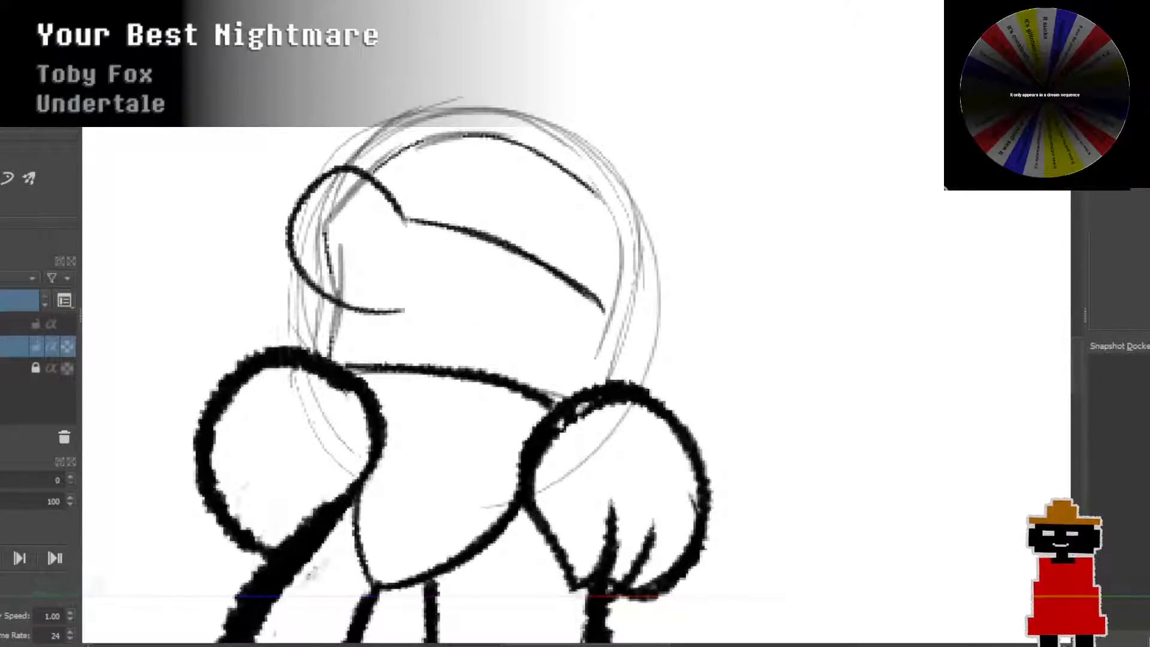
# Step: Erase the loop at the head's left edge and draw a thick flower shape with rounded petals in its place
pyautogui.moveTo(300, 205)
pyautogui.mouseDown()
pyautogui.moveTo(287, 251)
pyautogui.moveTo(329, 170)
pyautogui.moveTo(351, 168)
pyautogui.moveTo(398, 216)
pyautogui.mouseUp()
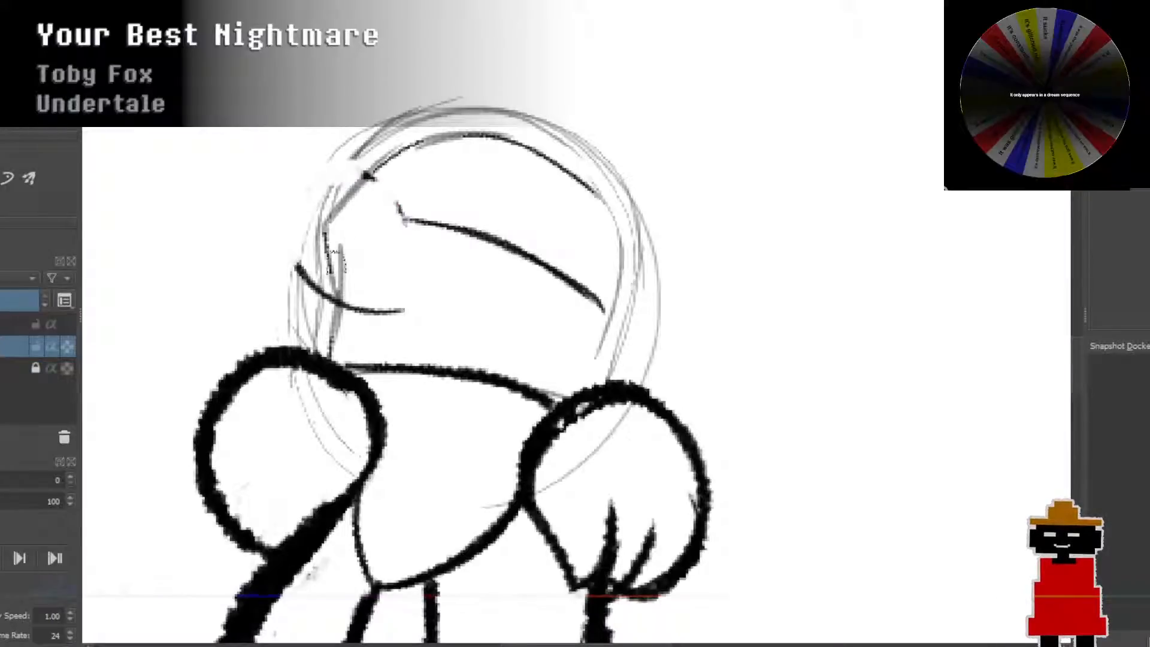
pyautogui.moveTo(333, 263)
pyautogui.mouseDown()
pyautogui.moveTo(303, 281)
pyautogui.moveTo(321, 305)
pyautogui.moveTo(410, 322)
pyautogui.mouseUp()
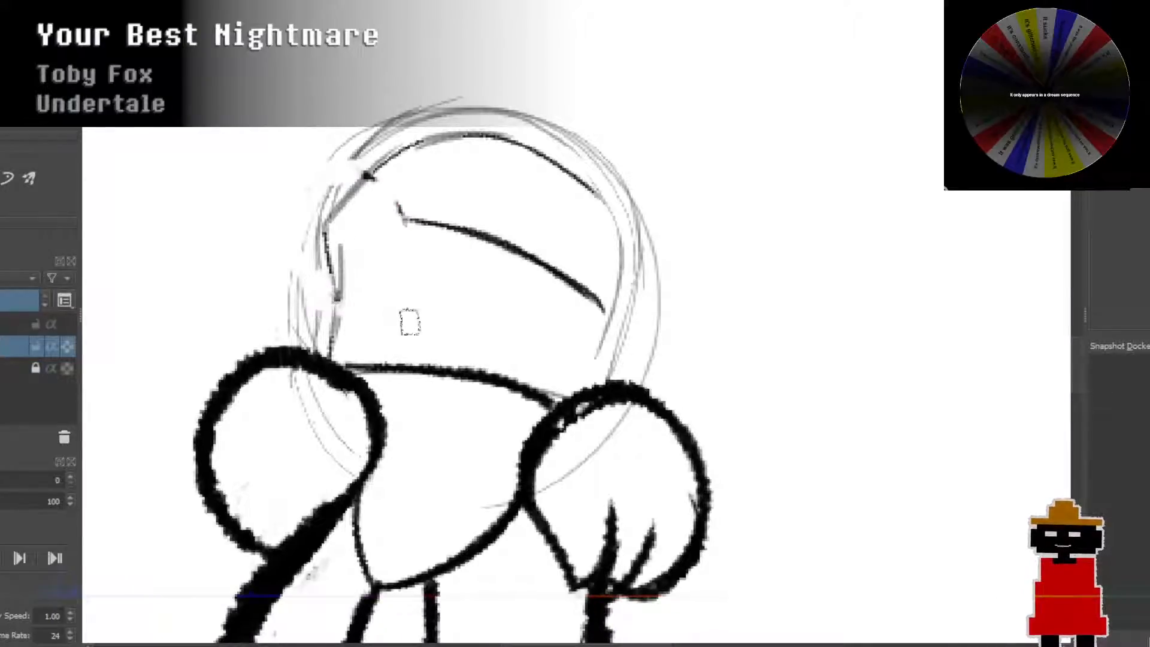
pyautogui.moveTo(411, 221)
pyautogui.mouseDown()
pyautogui.moveTo(326, 171)
pyautogui.moveTo(312, 225)
pyautogui.moveTo(347, 279)
pyautogui.moveTo(389, 311)
pyautogui.moveTo(407, 264)
pyautogui.moveTo(378, 235)
pyautogui.mouseUp()
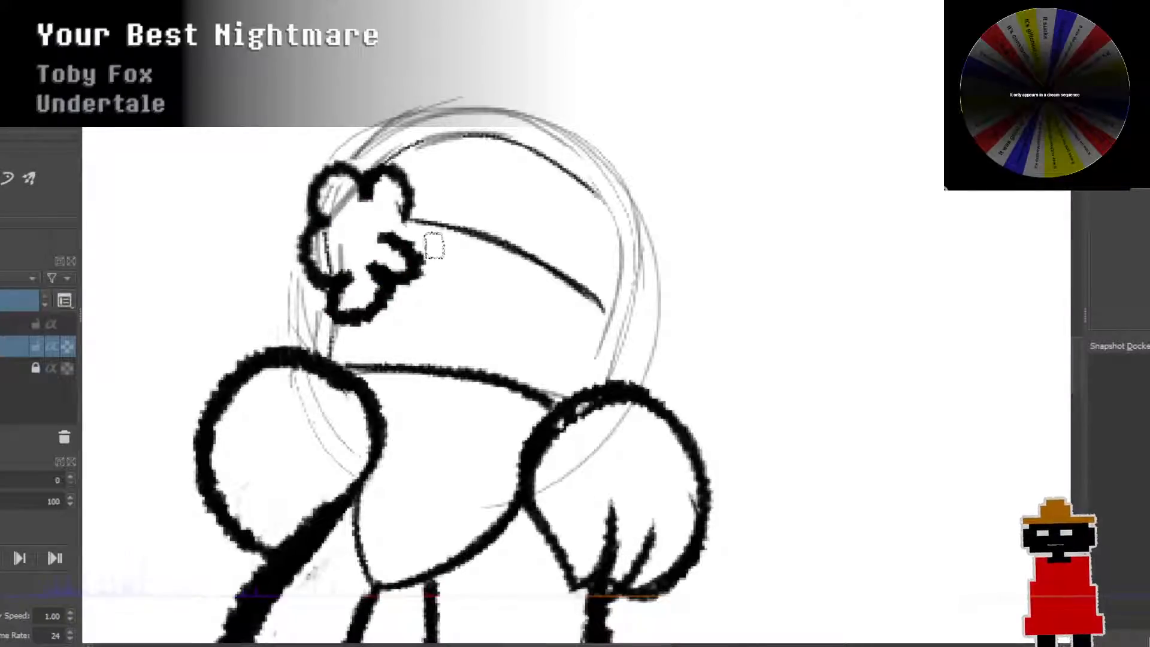
# Step: Draw a curved fringe strand beside the flower and a thick rounded lobe from the sloping line's end to the right round shape
pyautogui.moveTo(419, 259); pyautogui.dragTo(487, 281)
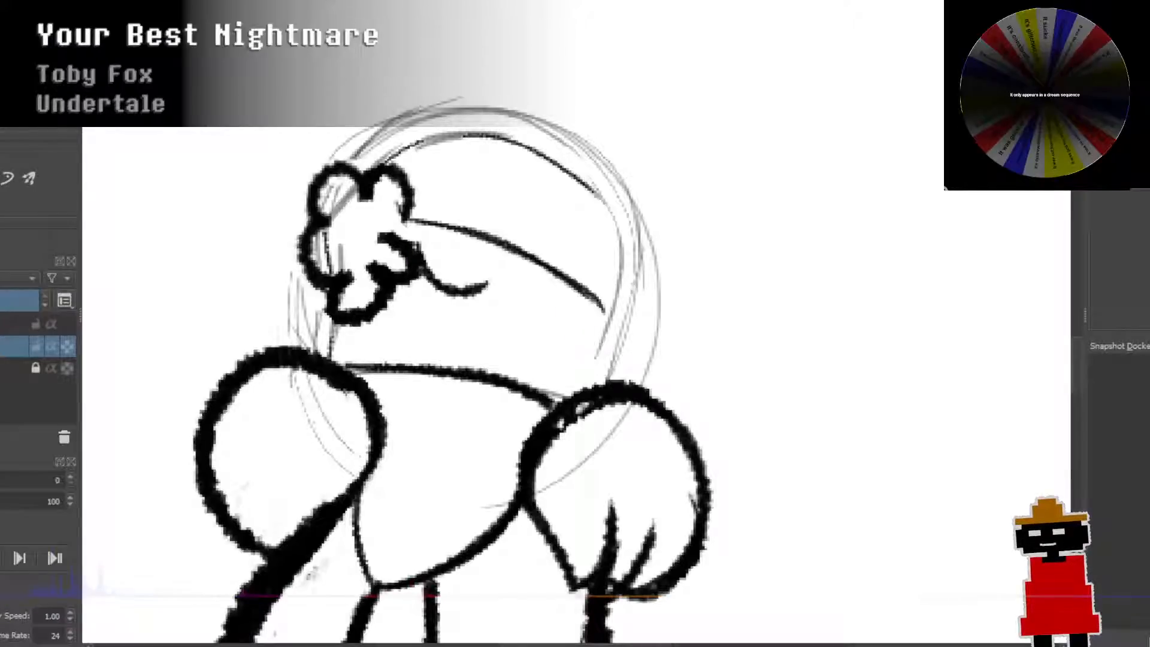
pyautogui.moveTo(598, 299); pyautogui.dragTo(636, 389)
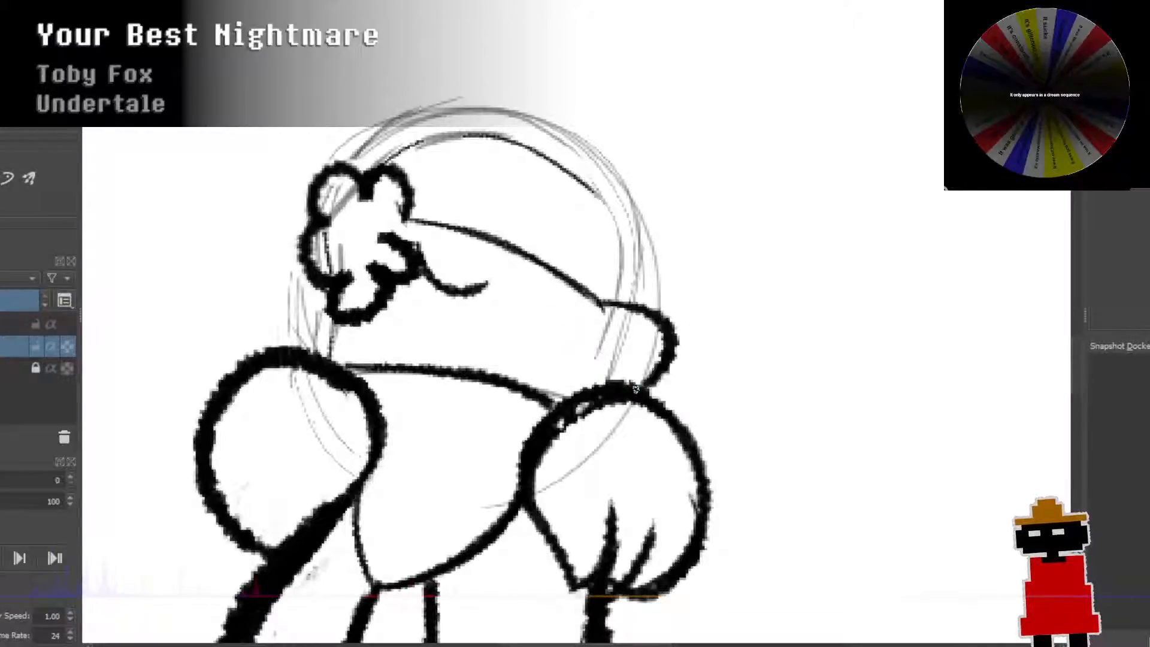
pyautogui.moveTo(599, 301)
pyautogui.mouseDown()
pyautogui.moveTo(662, 318)
pyautogui.moveTo(638, 398)
pyautogui.mouseUp()
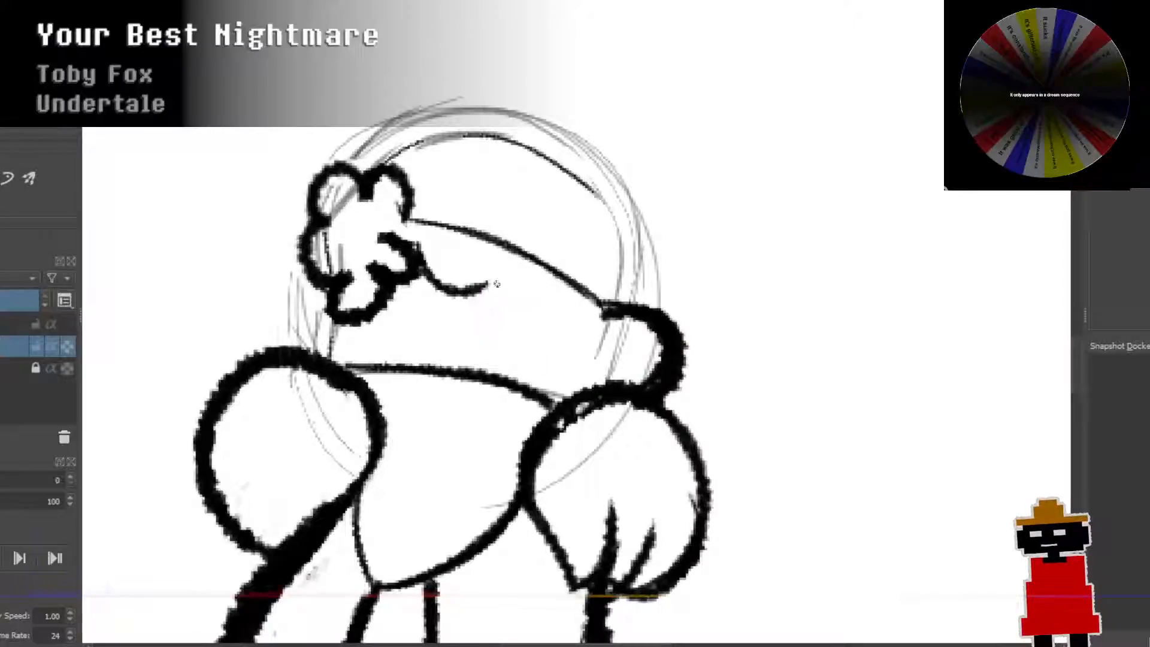
# Step: Complete the scalloped fringe below the sloping line and join its right end to the right round shape with a thick curve
pyautogui.moveTo(495, 286)
pyautogui.mouseDown()
pyautogui.moveTo(518, 339)
pyautogui.moveTo(560, 364)
pyautogui.mouseUp()
pyautogui.hotkey('ctrl', 'z')
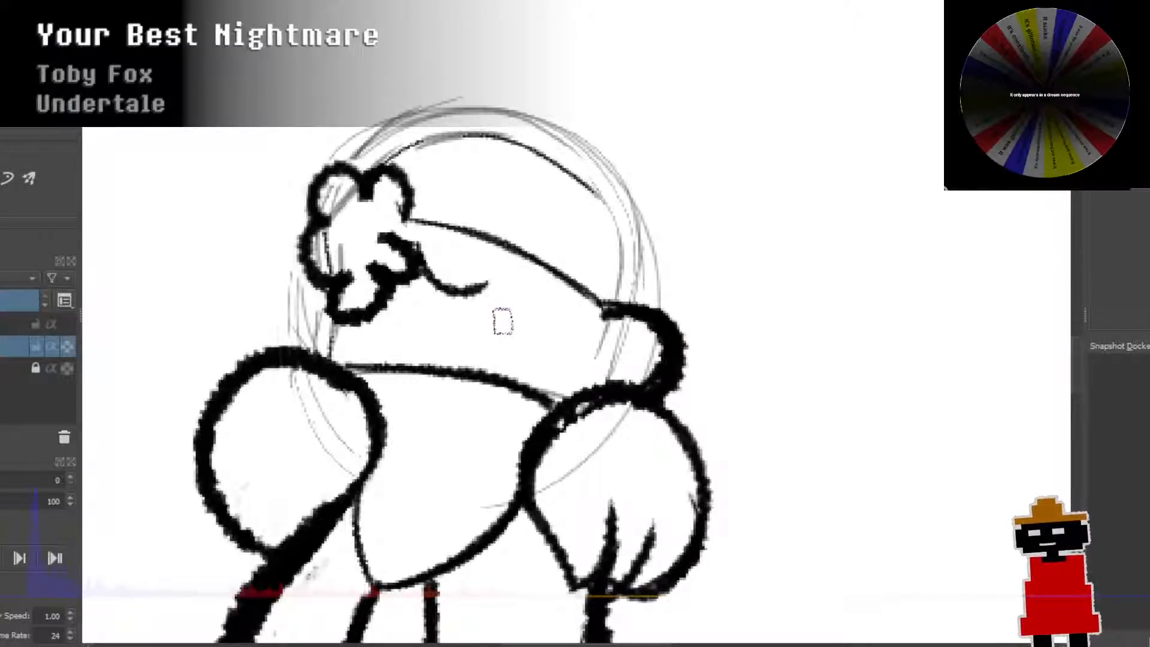
pyautogui.moveTo(517, 298)
pyautogui.mouseDown()
pyautogui.moveTo(569, 349)
pyautogui.moveTo(604, 339)
pyautogui.mouseUp()
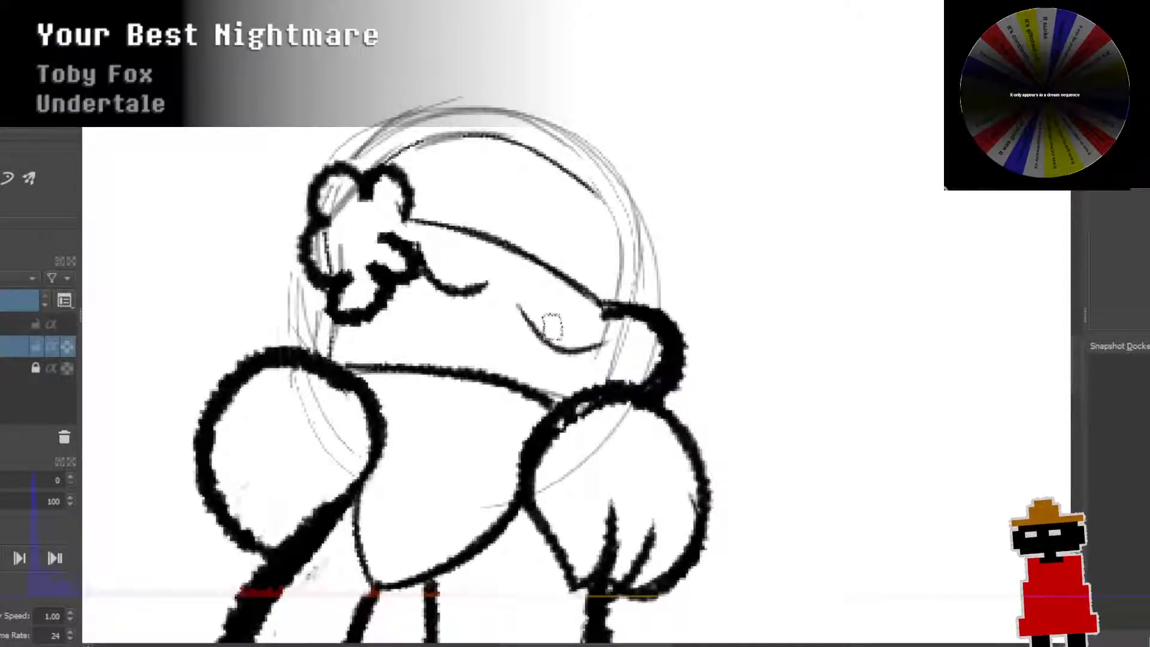
pyautogui.moveTo(520, 304)
pyautogui.mouseDown()
pyautogui.moveTo(613, 314)
pyautogui.moveTo(580, 343)
pyautogui.moveTo(592, 339)
pyautogui.moveTo(572, 399)
pyautogui.mouseUp()
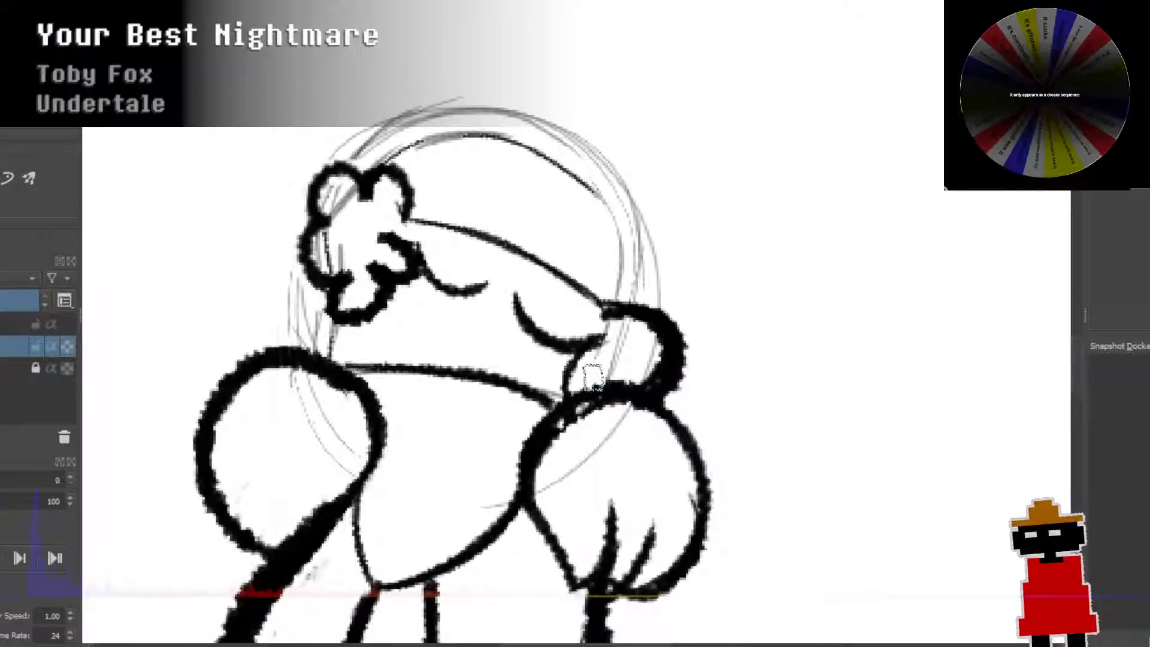
pyautogui.moveTo(581, 349)
pyautogui.mouseDown()
pyautogui.moveTo(561, 393)
pyautogui.moveTo(597, 398)
pyautogui.mouseUp()
pyautogui.moveTo(473, 305); pyautogui.dragTo(520, 300)
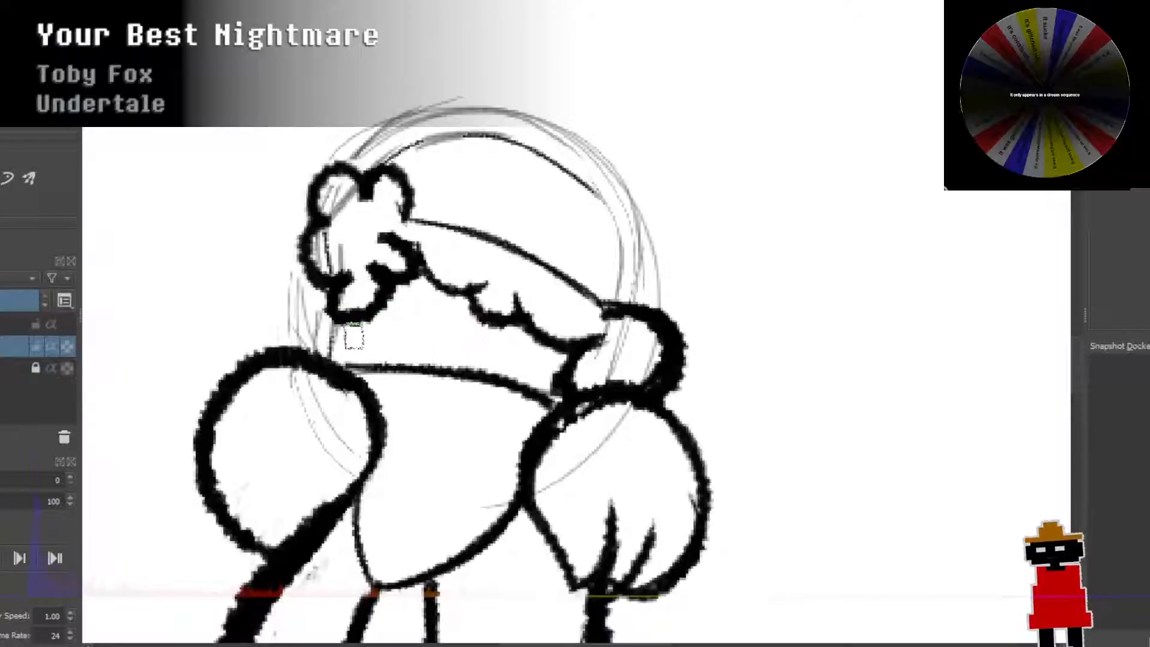
pyautogui.moveTo(401, 297); pyautogui.dragTo(388, 358)
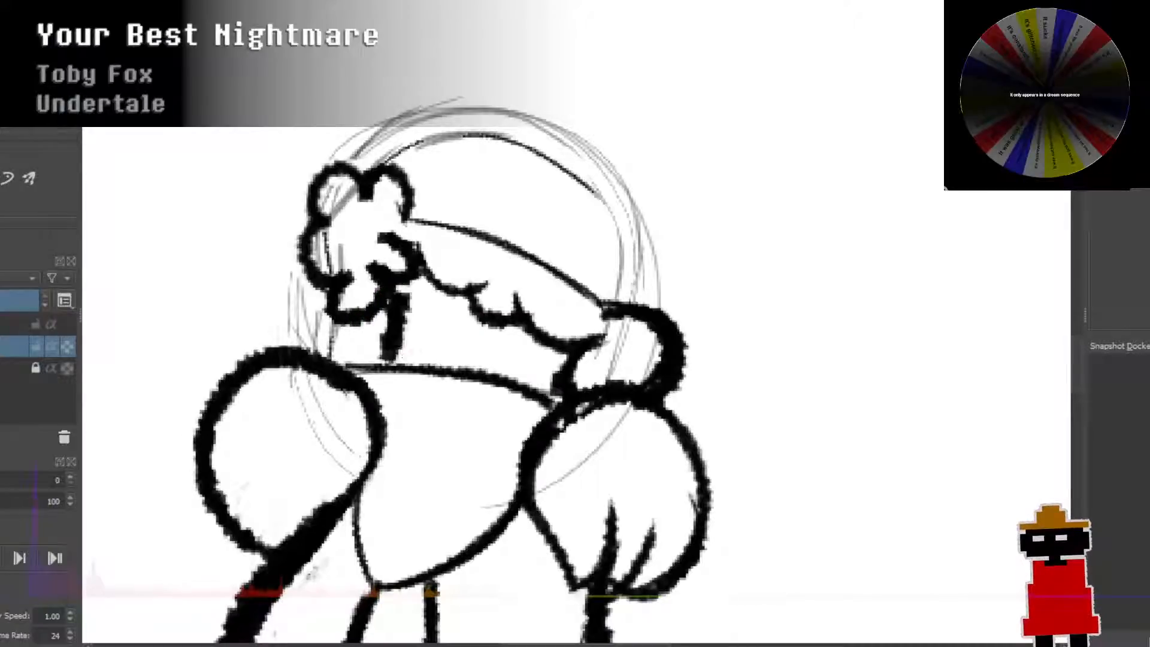
pyautogui.hotkey('ctrl', 'z')
pyautogui.moveTo(405, 293); pyautogui.dragTo(395, 363)
pyautogui.hotkey('ctrl', 'z')
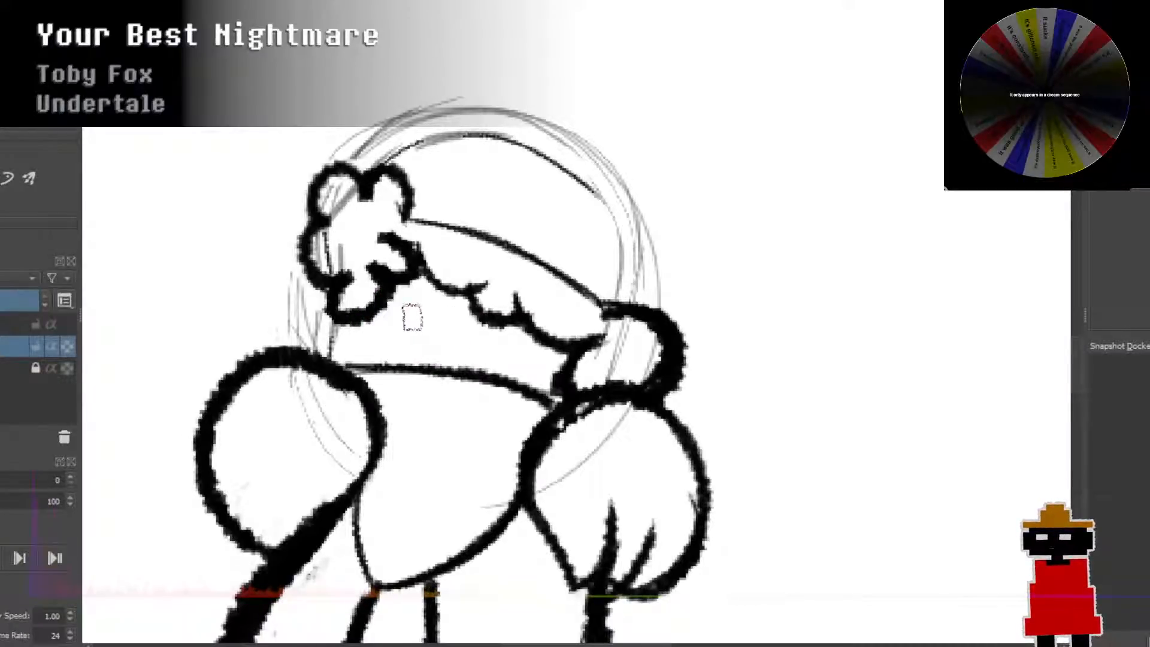
pyautogui.moveTo(408, 295); pyautogui.dragTo(403, 354)
pyautogui.moveTo(470, 323); pyautogui.dragTo(467, 356)
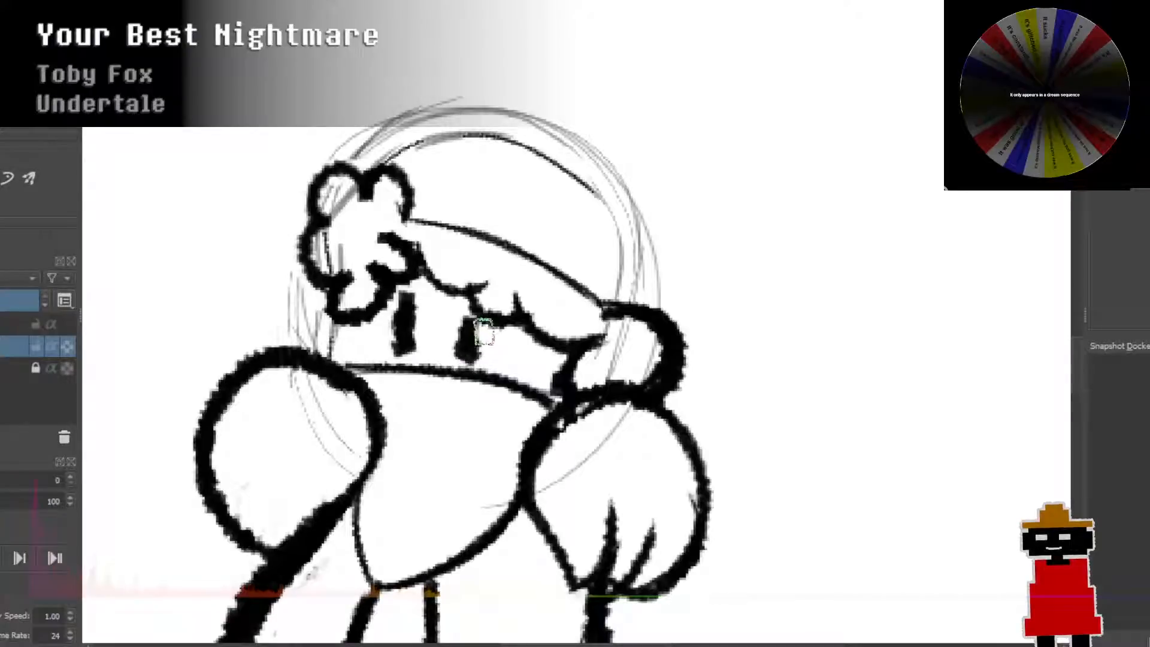
pyautogui.hotkey('ctrl', 'z')
pyautogui.hotkey('ctrl', 'z')
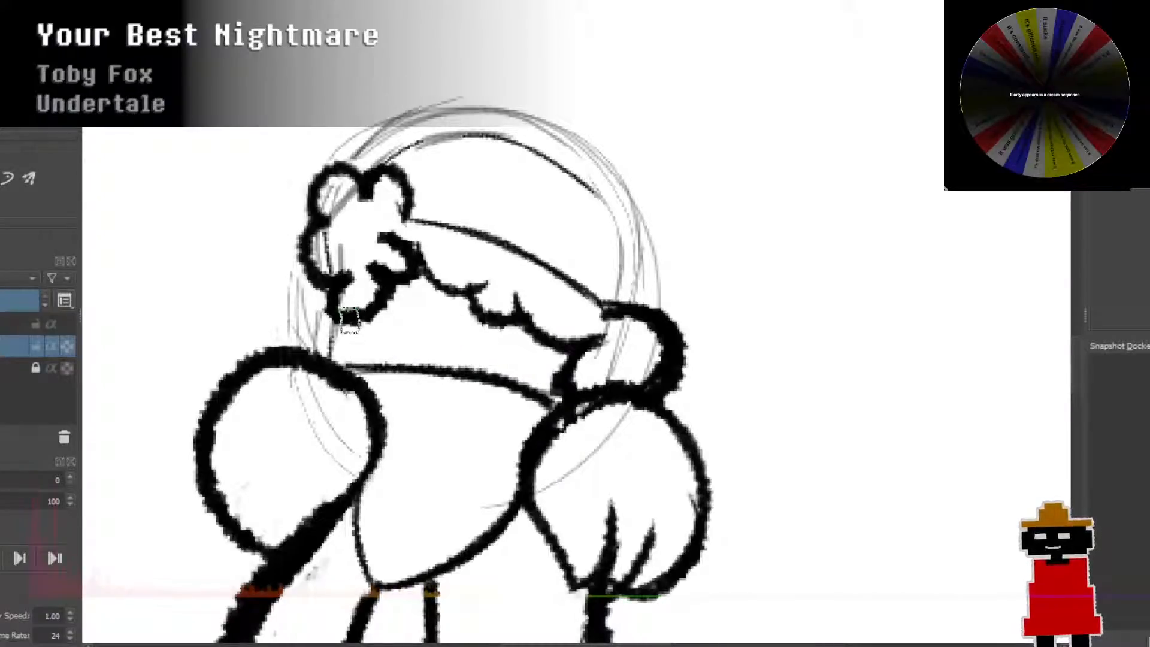
# Step: Draw a short upright face edge from the bottom of the flower to the torso's upper edge
pyautogui.moveTo(351, 321); pyautogui.dragTo(354, 365)
pyautogui.moveTo(362, 324)
pyautogui.mouseDown()
pyautogui.moveTo(351, 363)
pyautogui.moveTo(436, 339)
pyautogui.moveTo(379, 360)
pyautogui.moveTo(363, 317)
pyautogui.moveTo(410, 360)
pyautogui.moveTo(383, 362)
pyautogui.mouseUp()
pyautogui.hotkey('ctrl', 'z')
pyautogui.hotkey('ctrl', 'z')
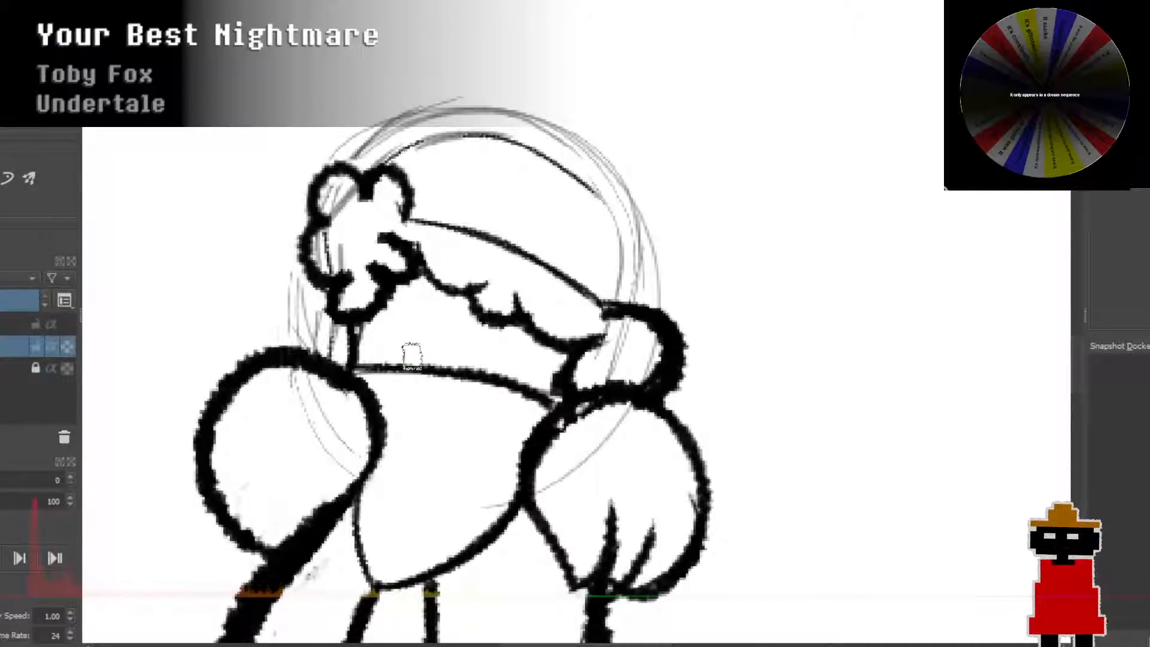
# Step: Draw an upright oval left eye beneath the fringe and outline the left and lower curve of a matching right eye
pyautogui.moveTo(389, 305)
pyautogui.mouseDown()
pyautogui.moveTo(429, 311)
pyautogui.moveTo(421, 352)
pyautogui.moveTo(383, 326)
pyautogui.moveTo(419, 293)
pyautogui.moveTo(437, 320)
pyautogui.moveTo(424, 348)
pyautogui.moveTo(427, 292)
pyautogui.moveTo(443, 330)
pyautogui.moveTo(412, 356)
pyautogui.moveTo(432, 322)
pyautogui.moveTo(411, 360)
pyautogui.mouseUp()
pyautogui.hotkey('ctrl', 'z')
pyautogui.hotkey('ctrl', 'z')
pyautogui.hotkey('ctrl', 'z')
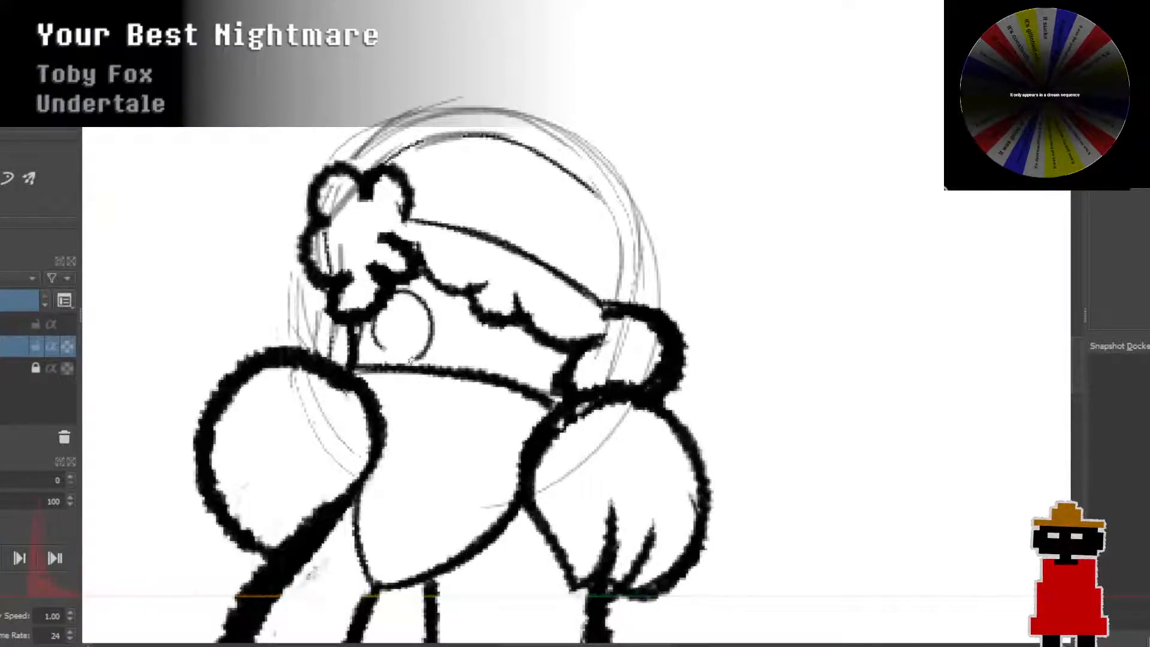
pyautogui.moveTo(397, 289)
pyautogui.mouseDown()
pyautogui.moveTo(438, 330)
pyautogui.moveTo(536, 319)
pyautogui.moveTo(477, 358)
pyautogui.moveTo(500, 367)
pyautogui.moveTo(527, 318)
pyautogui.moveTo(530, 329)
pyautogui.mouseUp()
pyautogui.hotkey('ctrl', 'z')
pyautogui.hotkey('ctrl', 'z')
pyautogui.hotkey('ctrl', 'z')
pyautogui.hotkey('ctrl', 'z')
pyautogui.hotkey('ctrl', 'z')
pyautogui.hotkey('ctrl', 'z')
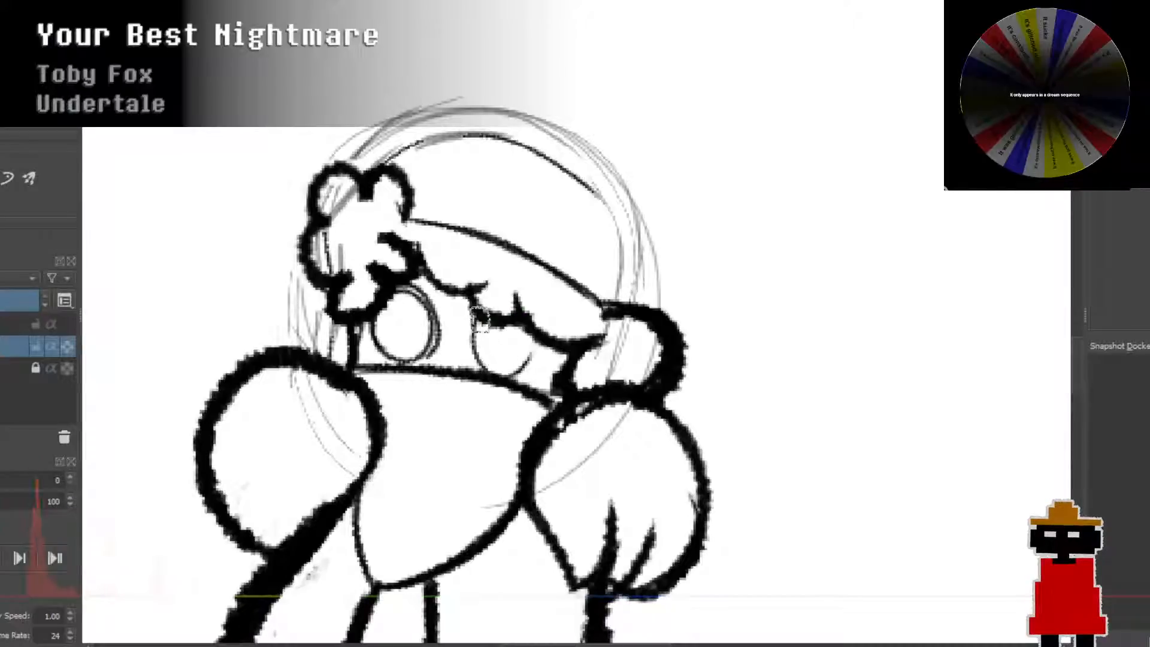
# Step: Complete the right eye's outline and try short lash strokes beside the left eye
pyautogui.moveTo(373, 337); pyautogui.dragTo(399, 362)
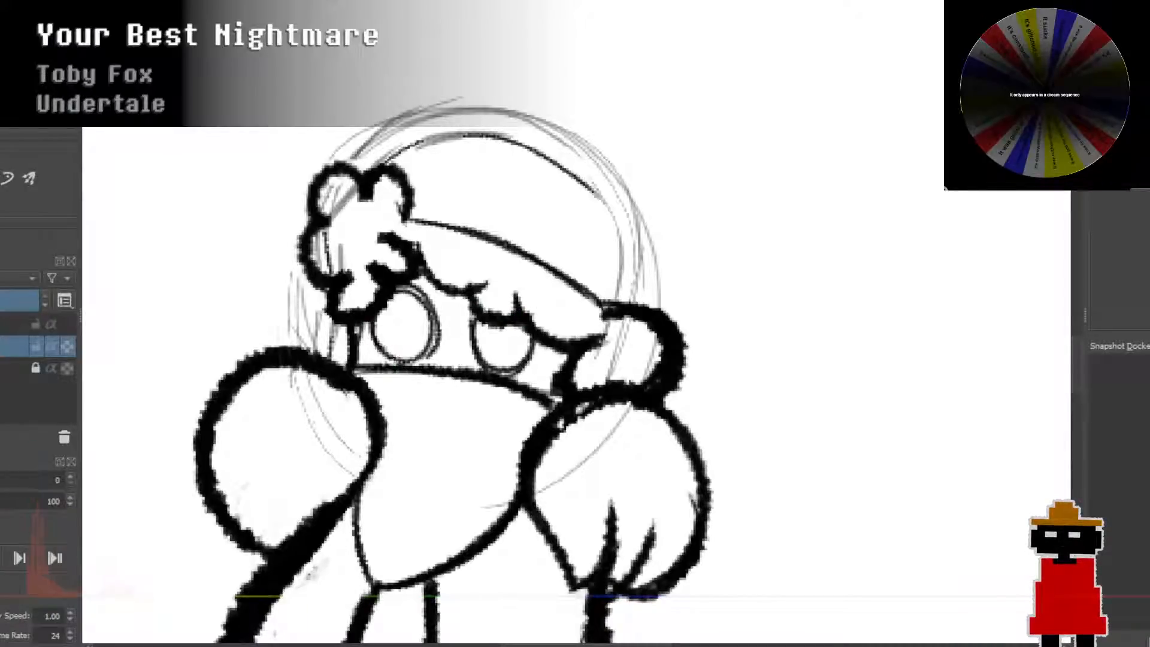
pyautogui.hotkey('ctrl', 'z')
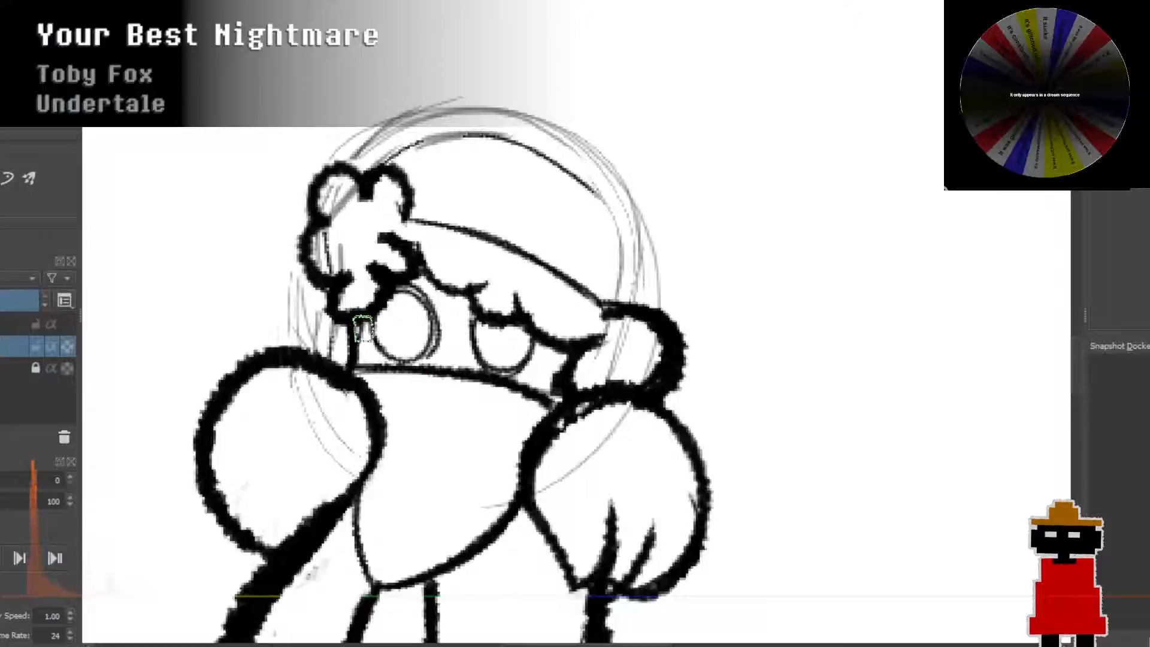
pyautogui.moveTo(371, 330)
pyautogui.mouseDown()
pyautogui.moveTo(333, 330)
pyautogui.moveTo(354, 320)
pyautogui.mouseUp()
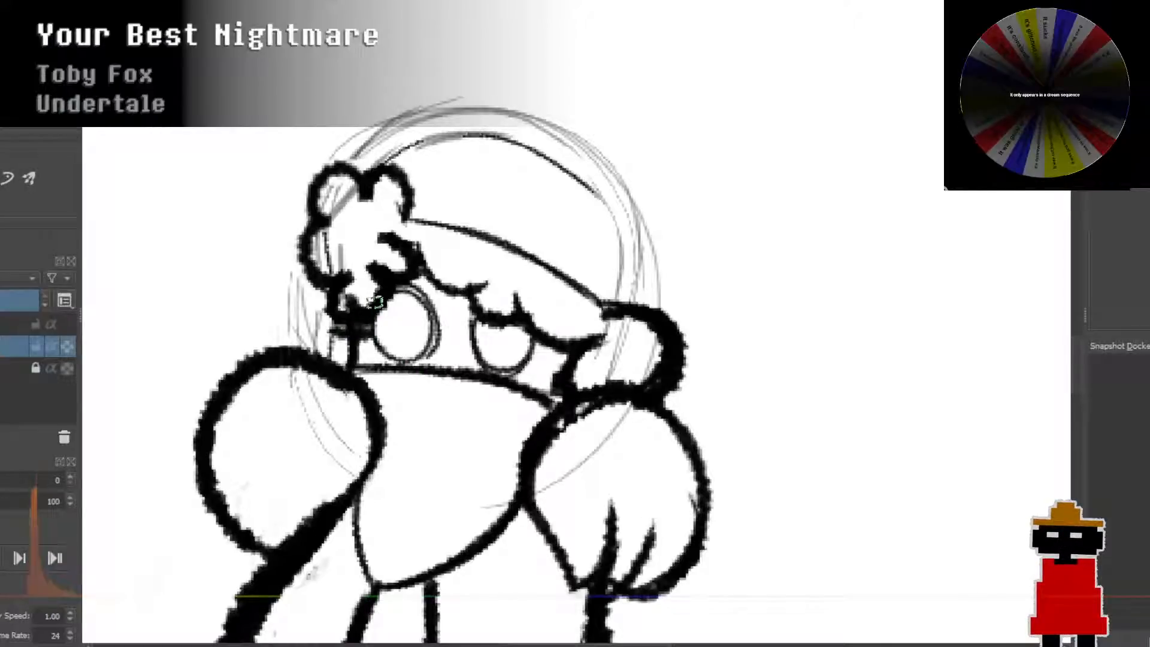
pyautogui.moveTo(369, 279); pyautogui.dragTo(380, 298)
# Step: Undo the lashes and eye outlines, and redraw a thicker oval left eye and a wider right eye, each with an inner curve
pyautogui.hotkey('ctrl', 'z')
pyautogui.hotkey('ctrl', 'z')
pyautogui.hotkey('ctrl', 'z')
pyautogui.hotkey('ctrl', 'z')
pyautogui.hotkey('ctrl', 'z')
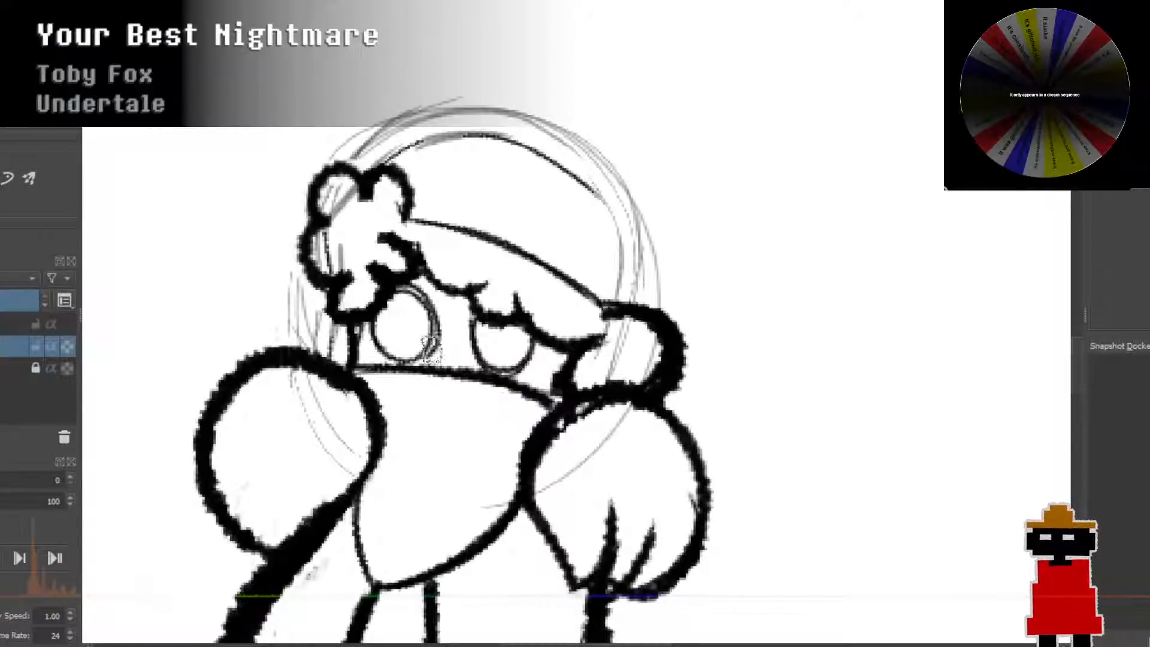
pyautogui.hotkey('ctrl', 'z')
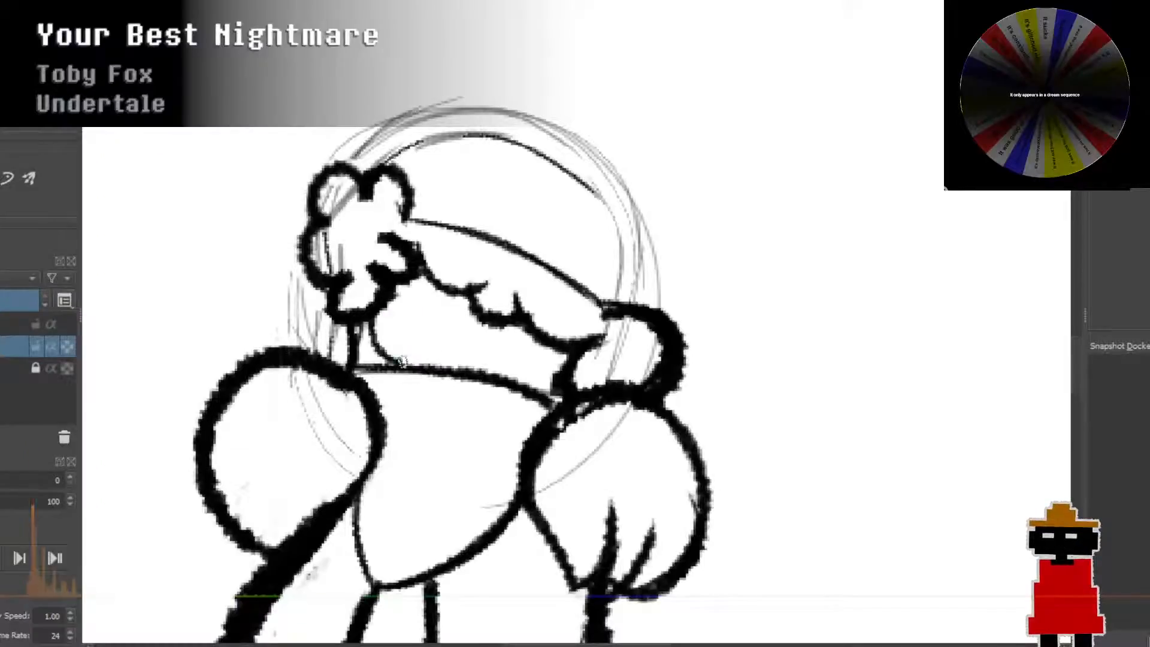
pyautogui.moveTo(402, 362)
pyautogui.mouseDown()
pyautogui.moveTo(433, 326)
pyautogui.moveTo(415, 295)
pyautogui.mouseUp()
pyautogui.moveTo(479, 314)
pyautogui.mouseDown()
pyautogui.moveTo(493, 371)
pyautogui.moveTo(461, 311)
pyautogui.moveTo(493, 365)
pyautogui.mouseUp()
pyautogui.hotkey('ctrl', 'z')
pyautogui.hotkey('ctrl', 'z')
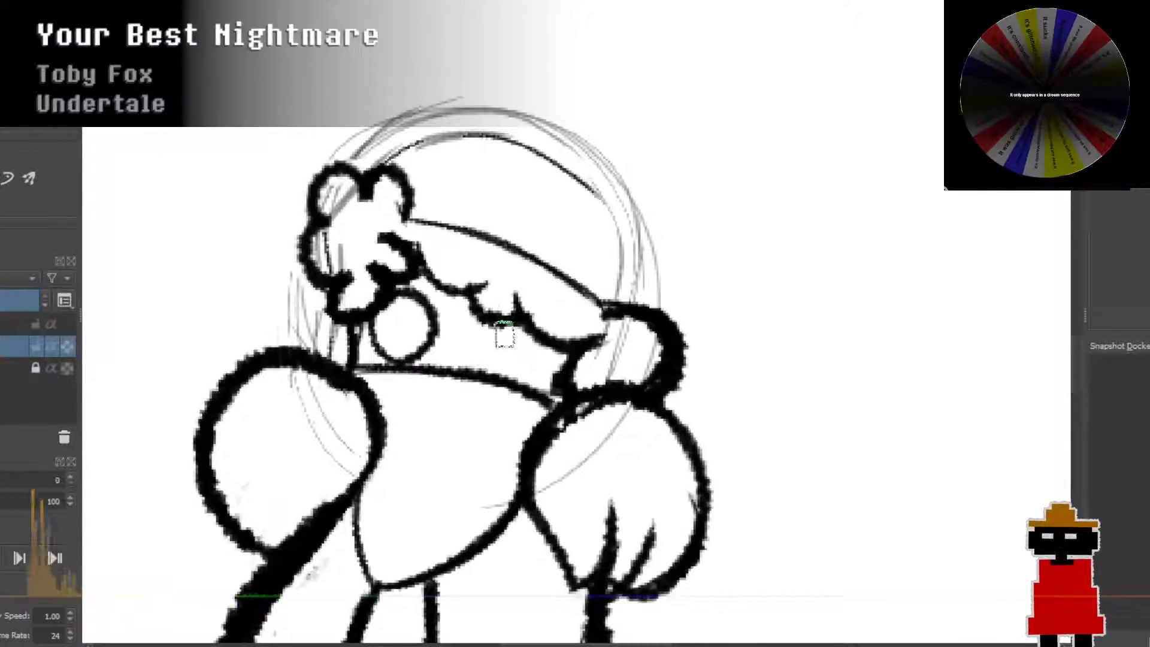
pyautogui.moveTo(457, 322)
pyautogui.mouseDown()
pyautogui.moveTo(527, 368)
pyautogui.moveTo(476, 310)
pyautogui.mouseUp()
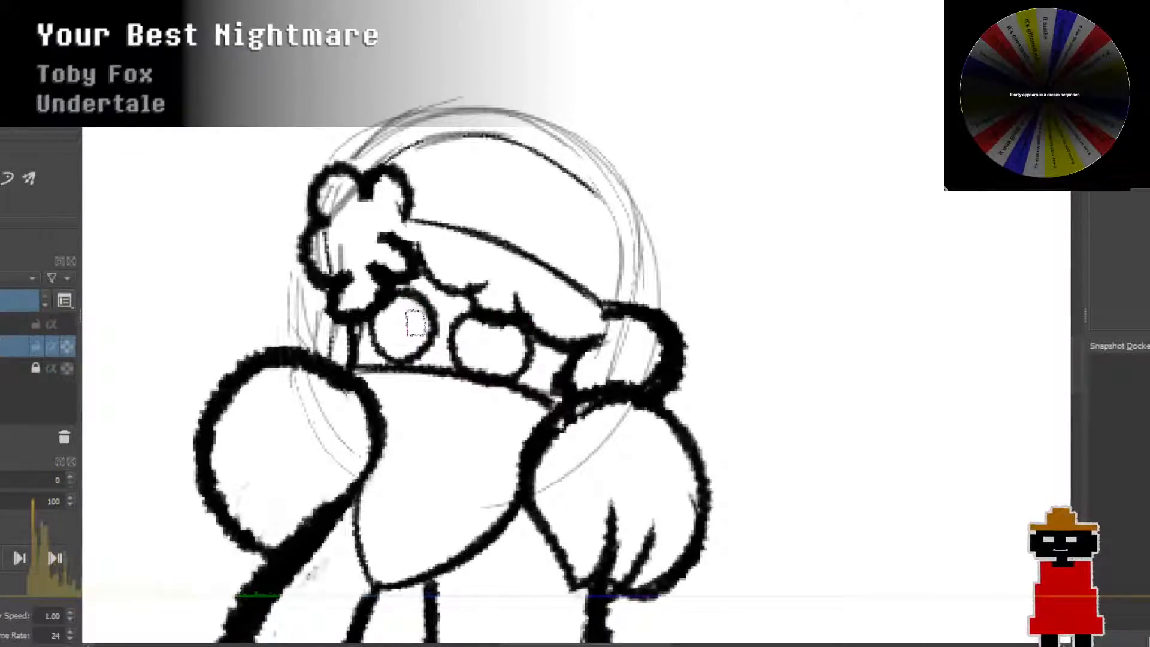
pyautogui.moveTo(387, 340); pyautogui.dragTo(413, 298)
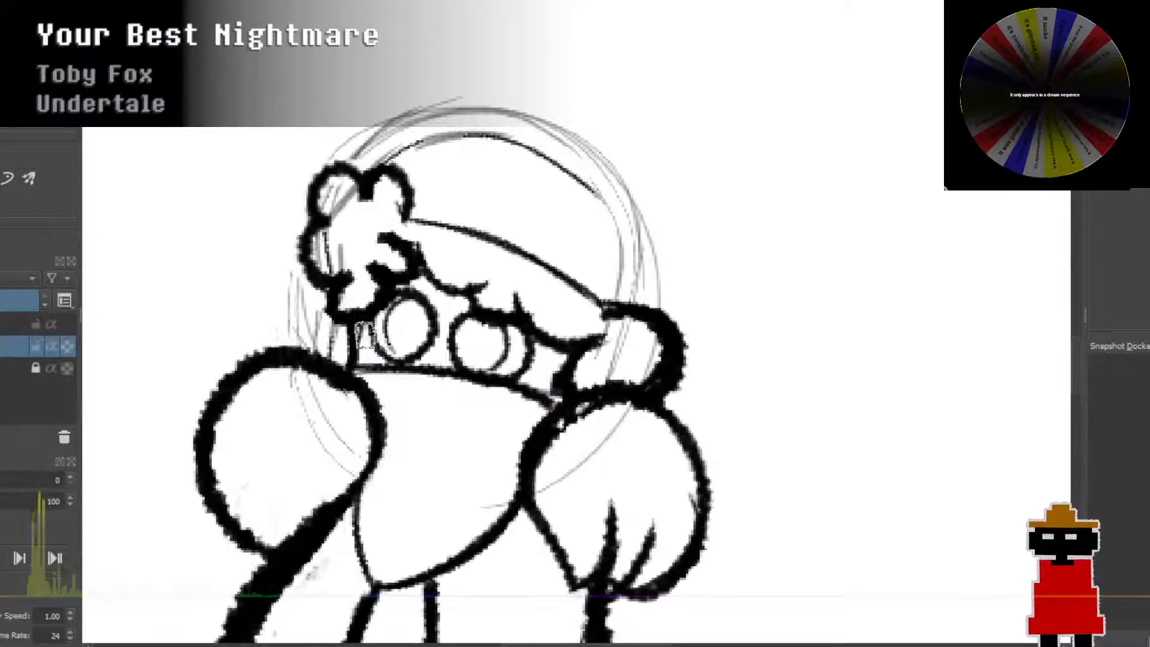
# Step: Draw short pointed lashes sweeping outward from the outer side of each eye
pyautogui.moveTo(360, 340)
pyautogui.mouseDown()
pyautogui.moveTo(337, 353)
pyautogui.moveTo(325, 341)
pyautogui.mouseUp()
pyautogui.hotkey('ctrl', 'z')
pyautogui.moveTo(528, 363); pyautogui.dragTo(576, 346)
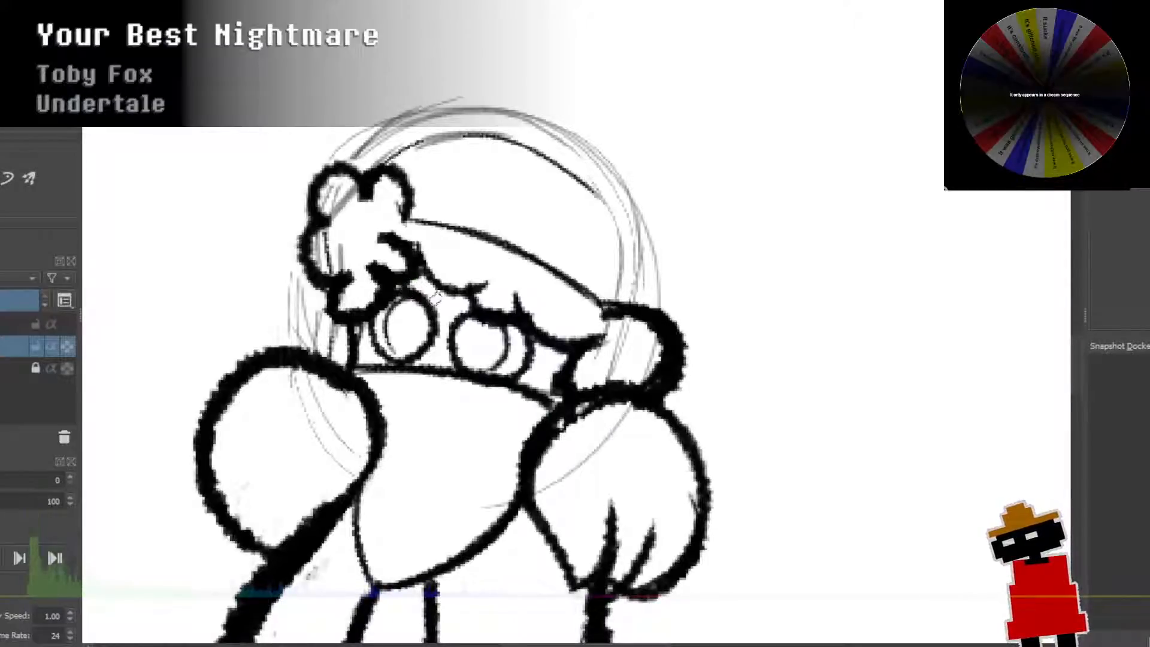
pyautogui.moveTo(363, 318); pyautogui.dragTo(296, 292)
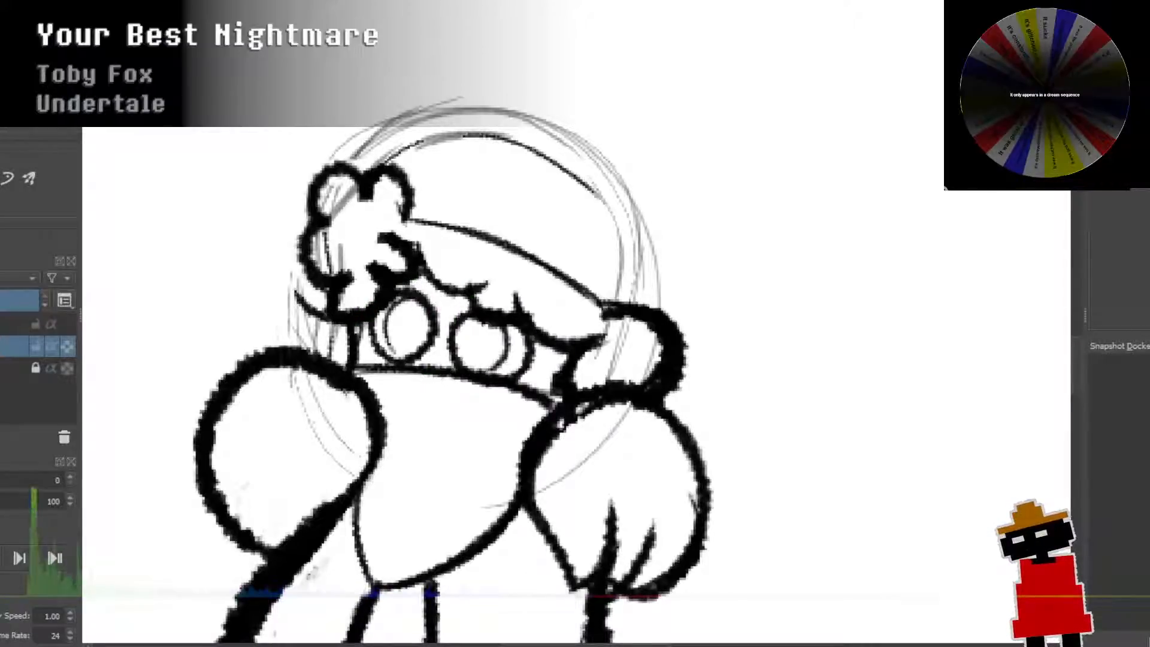
pyautogui.hotkey('ctrl', 'z')
pyautogui.moveTo(384, 359); pyautogui.dragTo(316, 328)
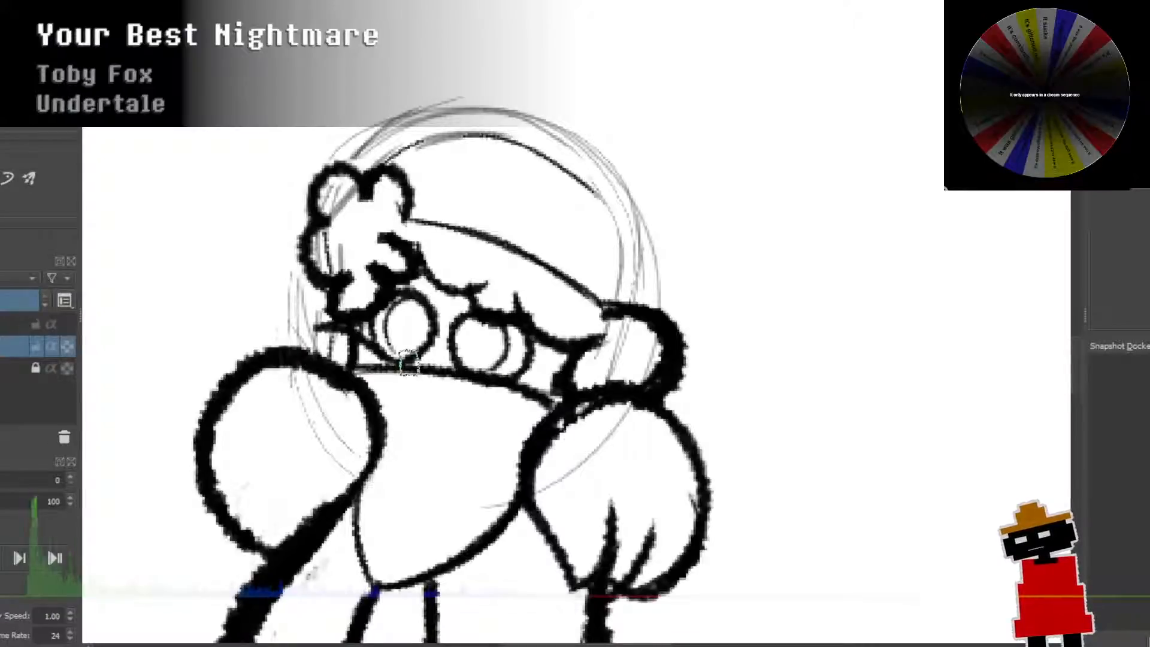
pyautogui.moveTo(522, 377)
pyautogui.mouseDown()
pyautogui.moveTo(565, 358)
pyautogui.moveTo(605, 380)
pyautogui.mouseUp()
pyautogui.hotkey('ctrl', 'z')
pyautogui.hotkey('ctrl', 'z')
pyautogui.moveTo(519, 376); pyautogui.dragTo(598, 362)
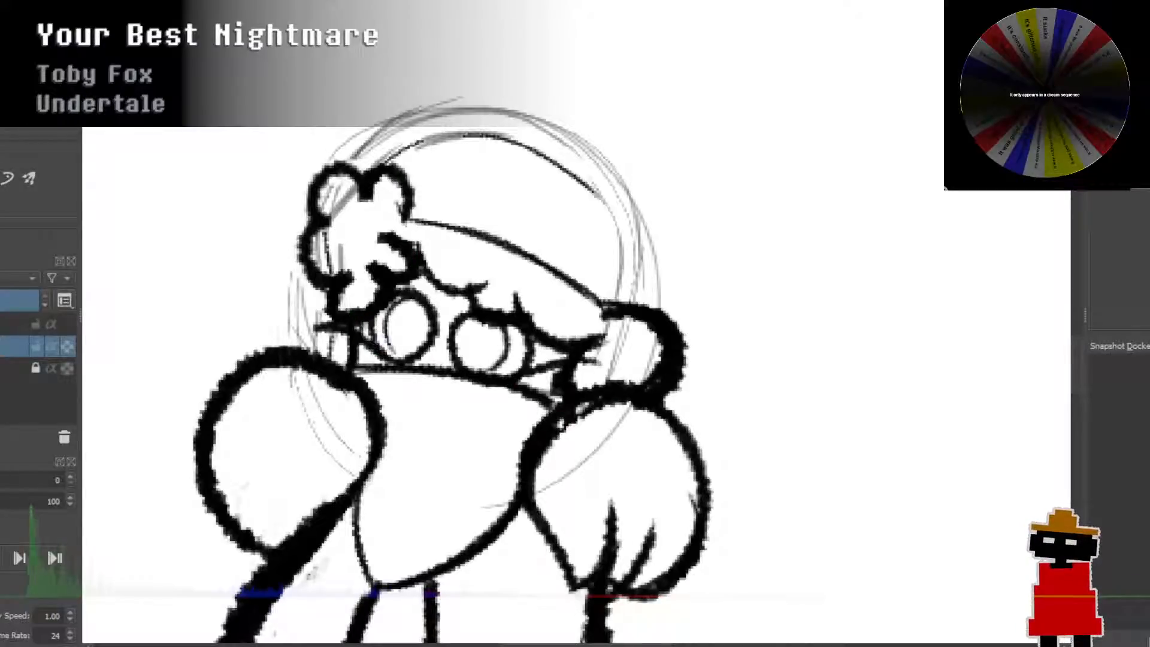
# Step: Fill the face around both eyes solid black below the fringe and reinforce the flower's right petal edge
pyautogui.moveTo(384, 301)
pyautogui.mouseDown()
pyautogui.moveTo(433, 307)
pyautogui.moveTo(439, 332)
pyautogui.moveTo(390, 354)
pyautogui.mouseUp()
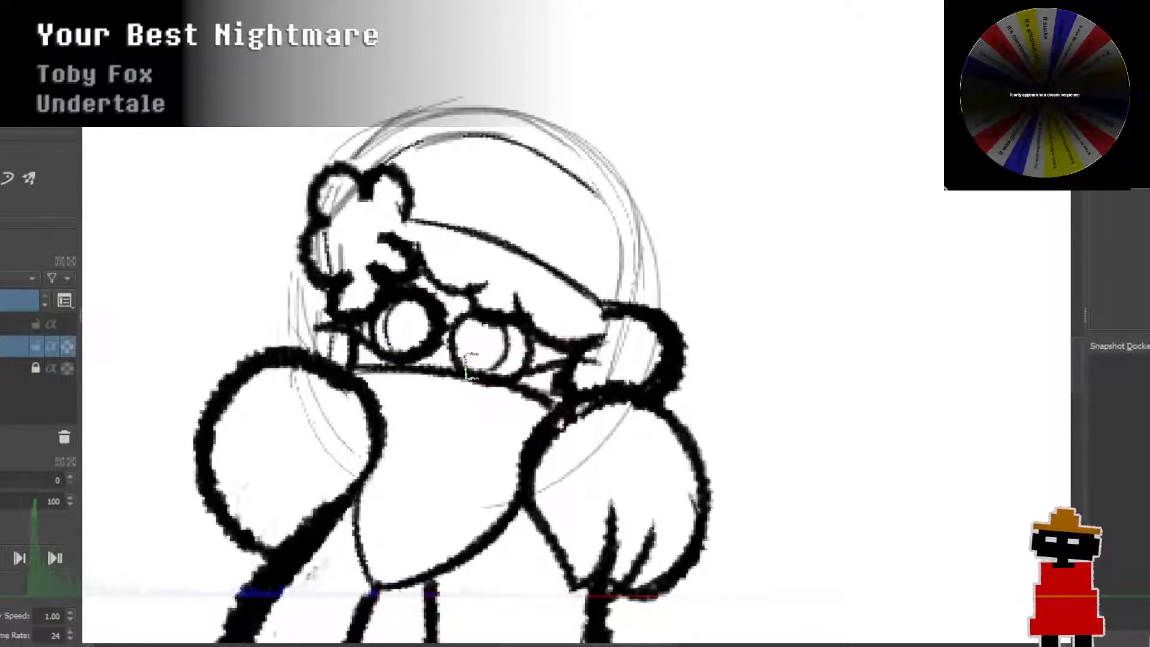
pyautogui.hotkey('ctrl', 'z')
pyautogui.moveTo(366, 310)
pyautogui.mouseDown()
pyautogui.moveTo(414, 295)
pyautogui.moveTo(430, 342)
pyautogui.moveTo(357, 362)
pyautogui.moveTo(446, 361)
pyautogui.moveTo(440, 310)
pyautogui.moveTo(417, 285)
pyautogui.mouseUp()
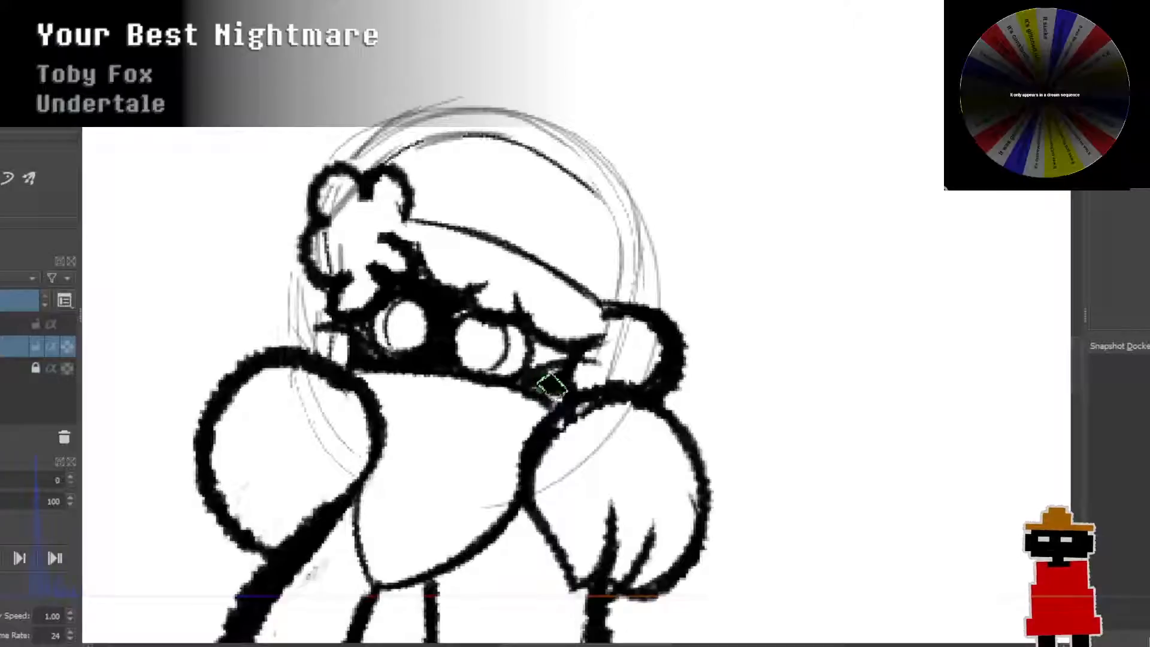
pyautogui.moveTo(551, 386)
pyautogui.mouseDown()
pyautogui.moveTo(539, 372)
pyautogui.moveTo(547, 341)
pyautogui.moveTo(561, 356)
pyautogui.mouseUp()
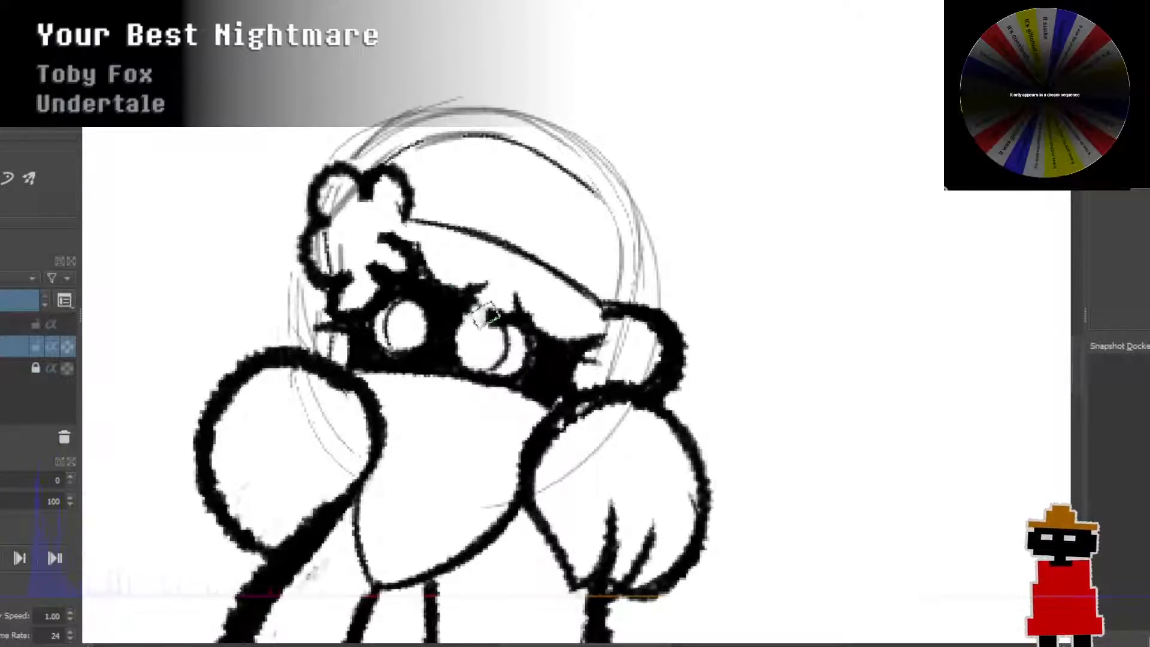
pyautogui.hotkey('ctrl', 'z')
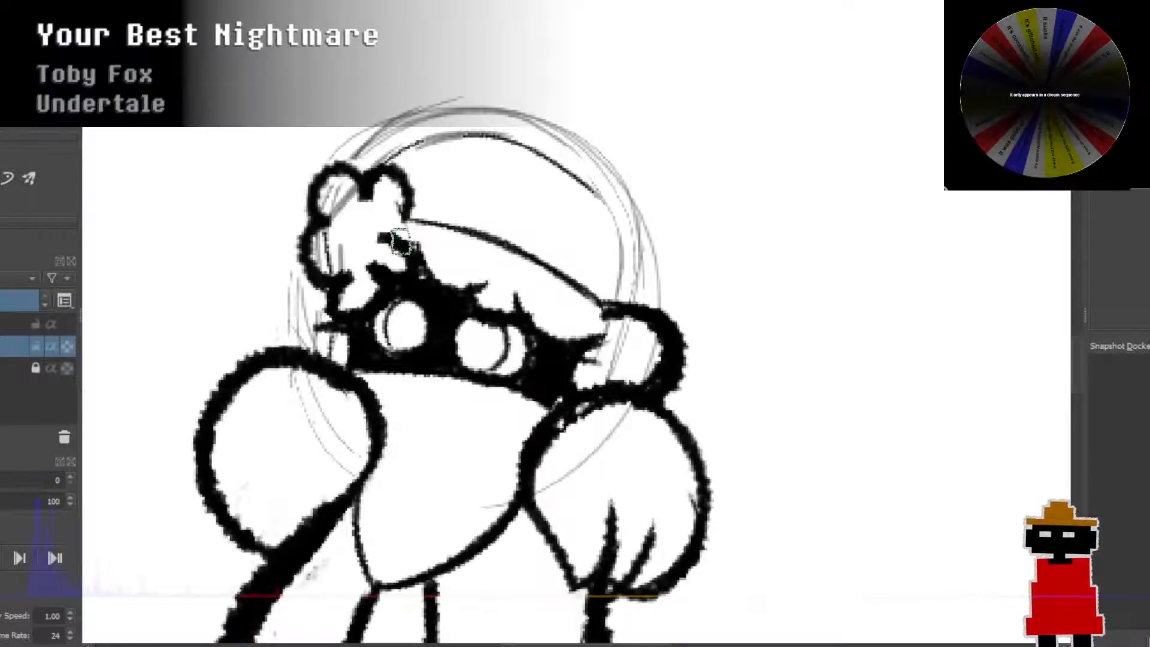
pyautogui.moveTo(402, 242); pyautogui.dragTo(402, 200)
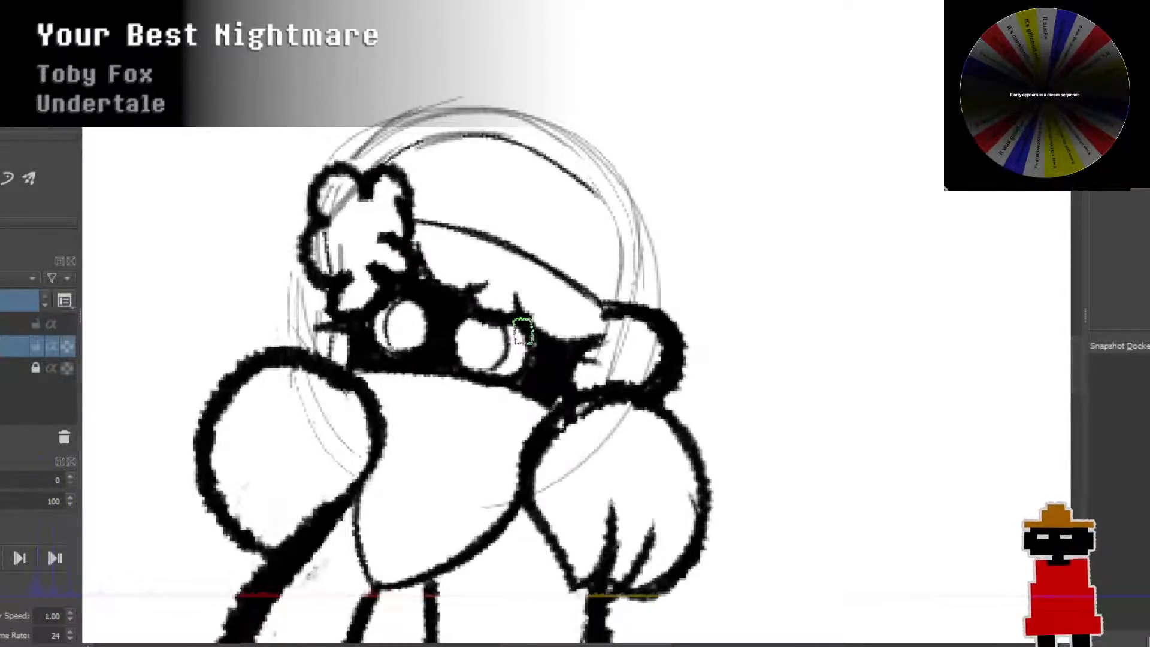
# Step: Try a thick arched outline over the head from the flower to the rounded lobe on the right
pyautogui.scroll(-4, 530, 245)
pyautogui.scroll(5, 530, 246)
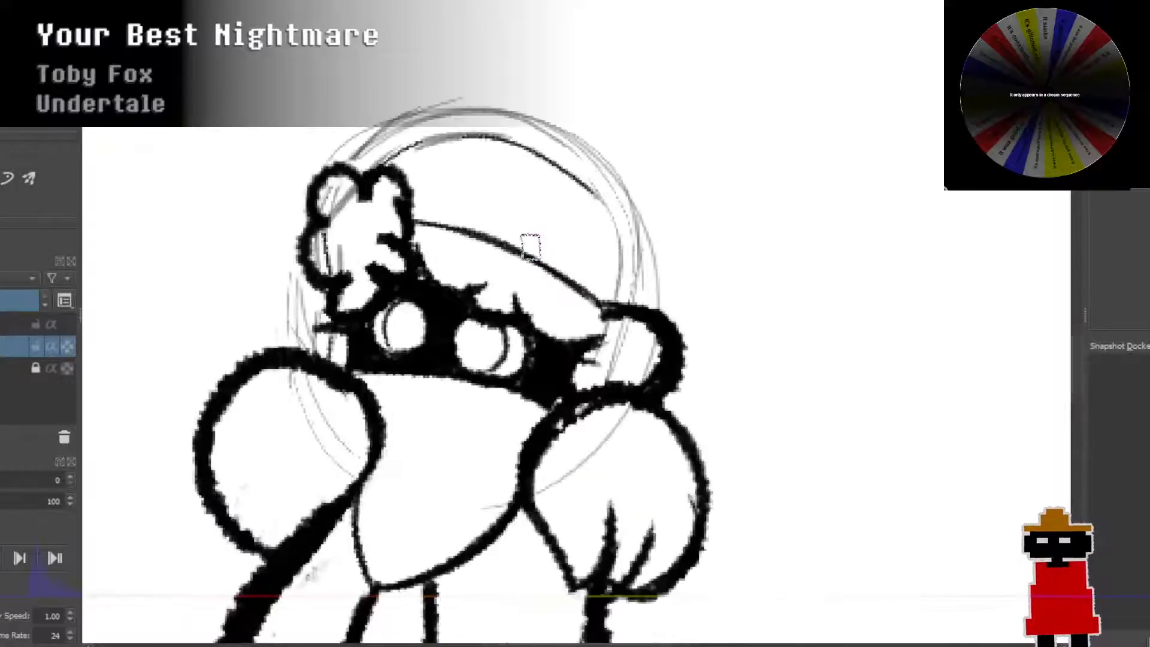
pyautogui.moveTo(362, 163)
pyautogui.mouseDown()
pyautogui.moveTo(578, 117)
pyautogui.moveTo(632, 303)
pyautogui.mouseUp()
pyautogui.hotkey('ctrl', 'z')
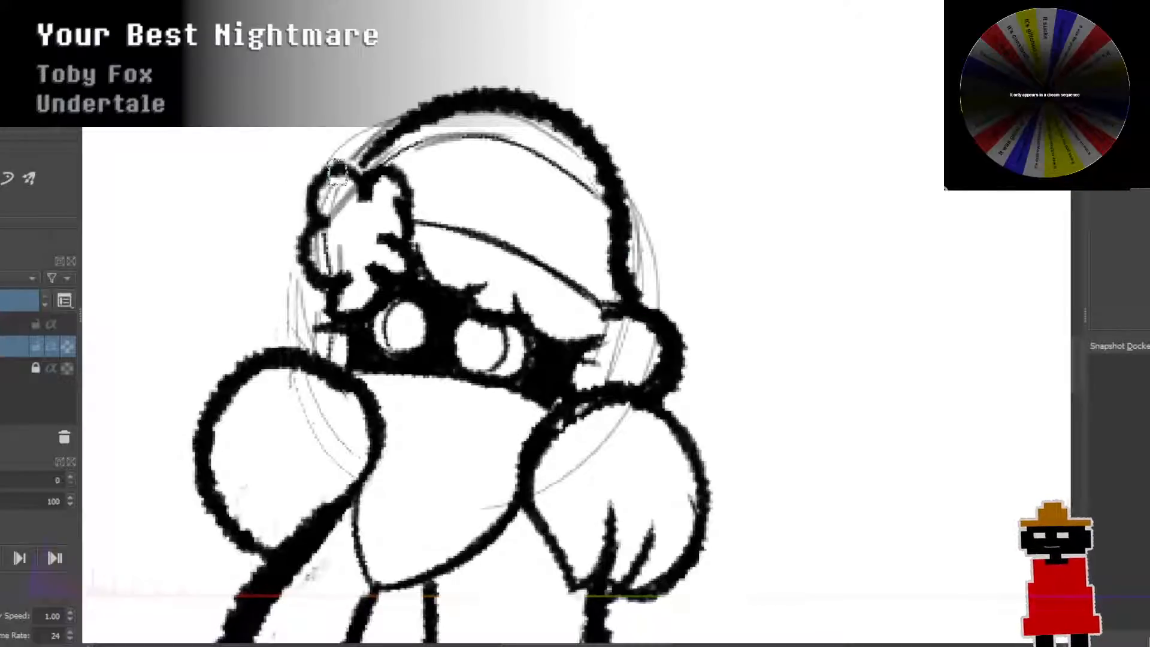
pyautogui.moveTo(357, 168)
pyautogui.mouseDown()
pyautogui.moveTo(441, 100)
pyautogui.moveTo(579, 125)
pyautogui.moveTo(626, 302)
pyautogui.mouseUp()
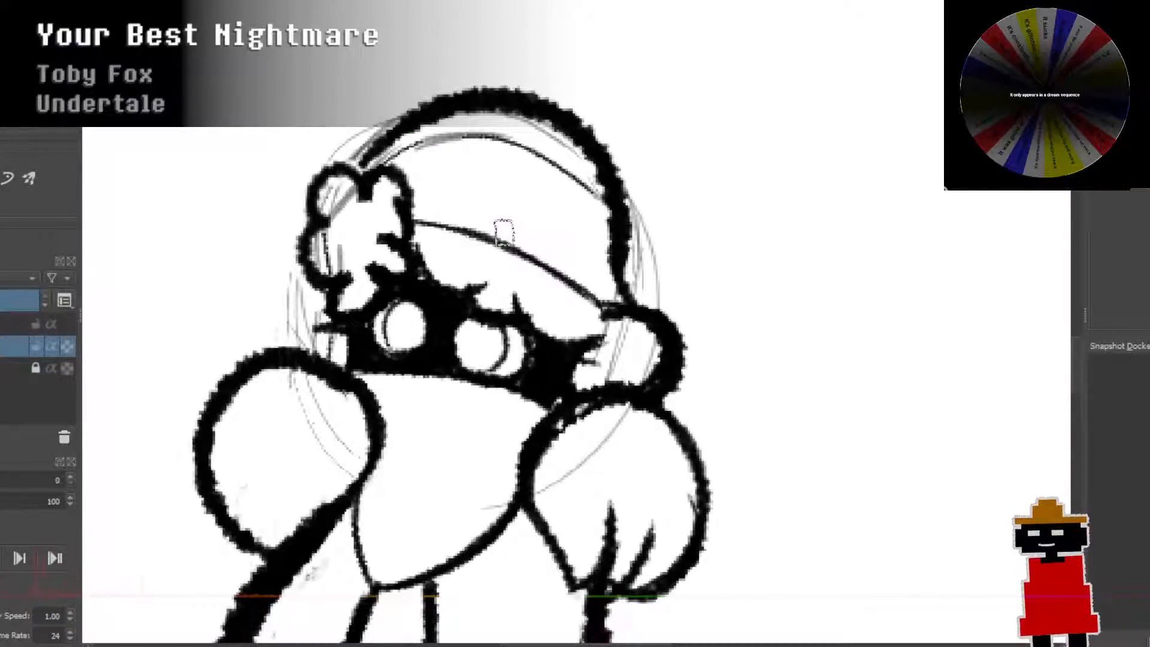
pyautogui.hotkey('ctrl', 'z')
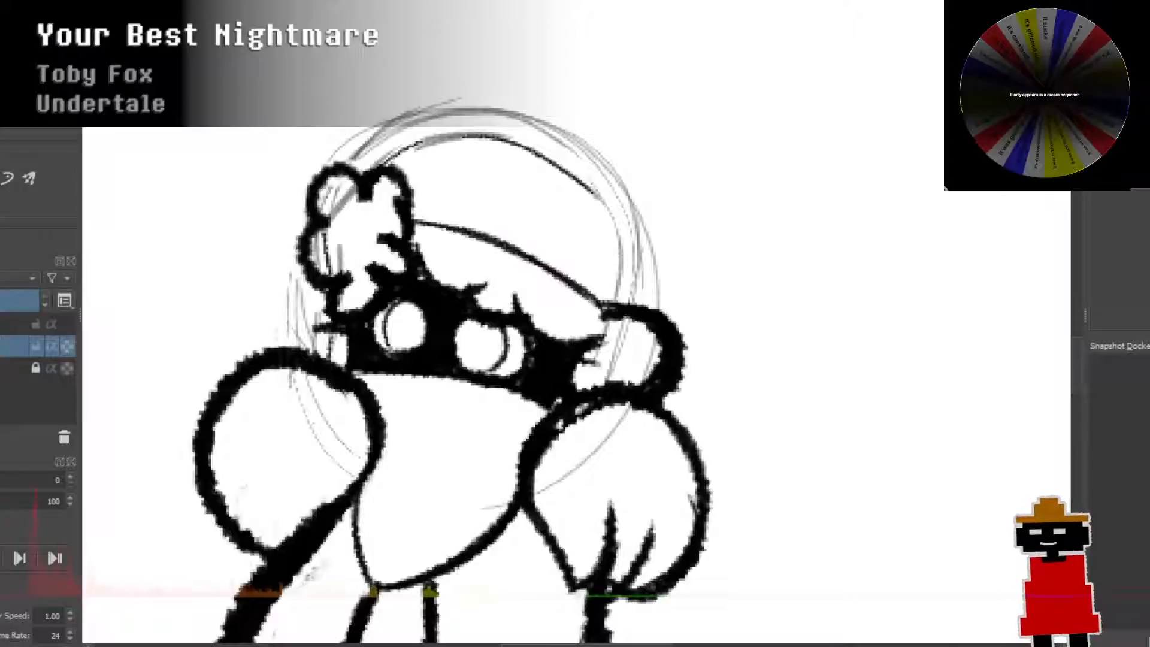
# Step: Erase the thin crown arc and the sloping line above the fringe, and thicken the flower's upper right petal
pyautogui.moveTo(393, 152)
pyautogui.mouseDown()
pyautogui.moveTo(428, 139)
pyautogui.moveTo(446, 157)
pyautogui.moveTo(479, 147)
pyautogui.moveTo(580, 198)
pyautogui.mouseUp()
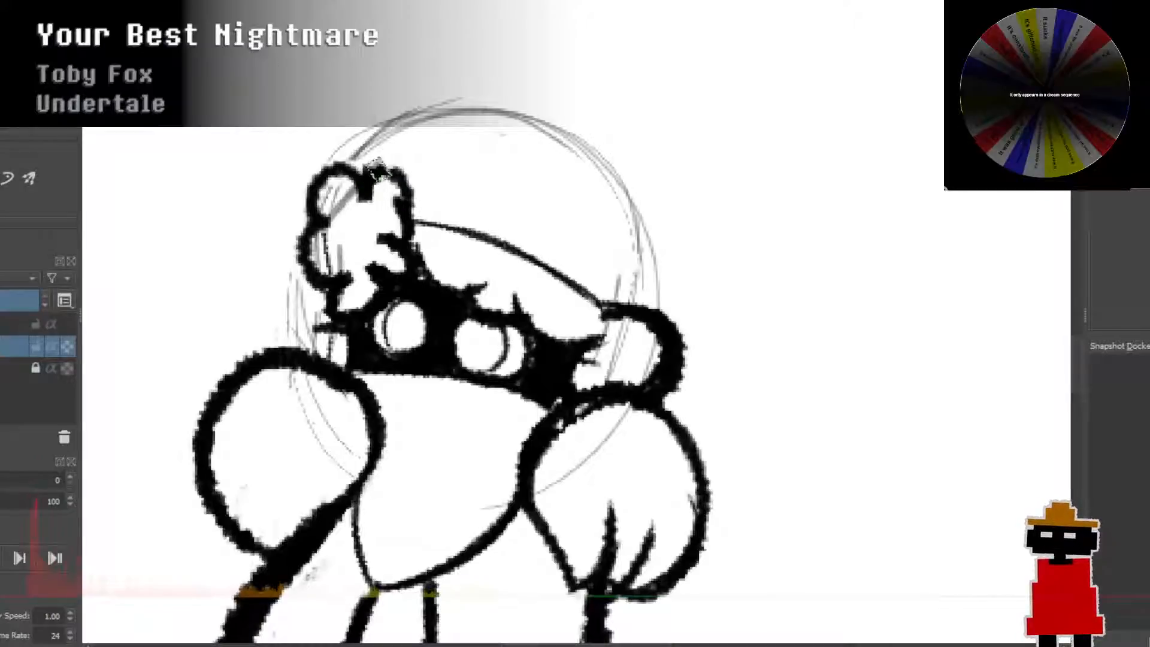
pyautogui.moveTo(377, 169)
pyautogui.mouseDown()
pyautogui.moveTo(405, 174)
pyautogui.moveTo(396, 204)
pyautogui.mouseUp()
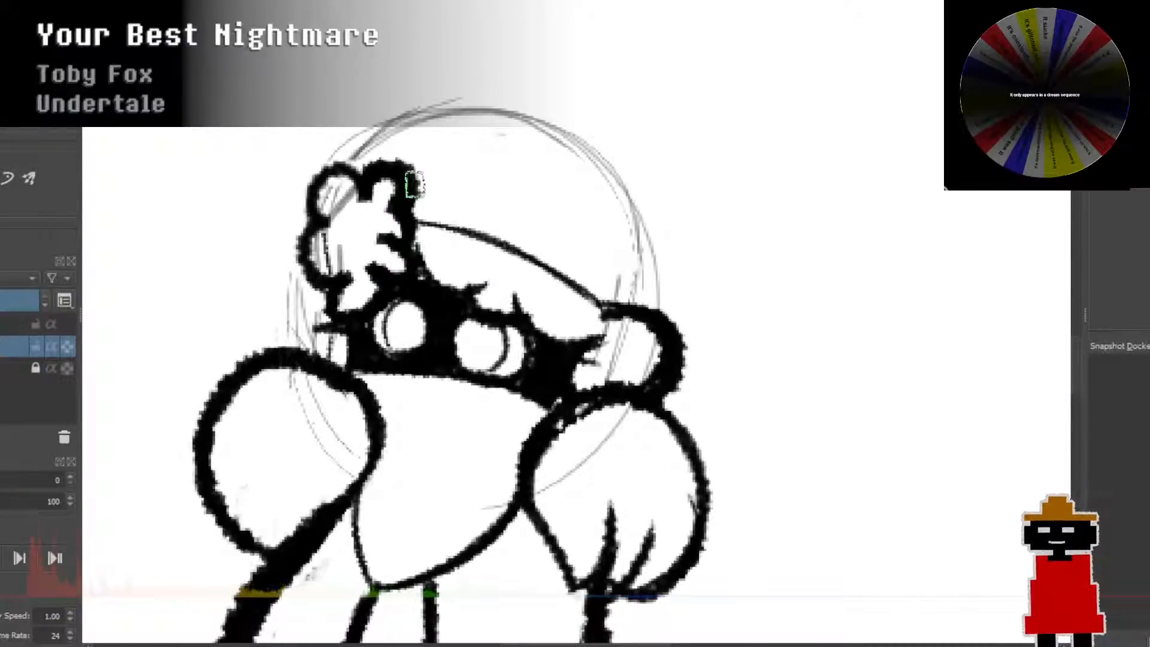
pyautogui.moveTo(420, 220); pyautogui.dragTo(593, 302)
pyautogui.moveTo(512, 247); pyautogui.dragTo(590, 304)
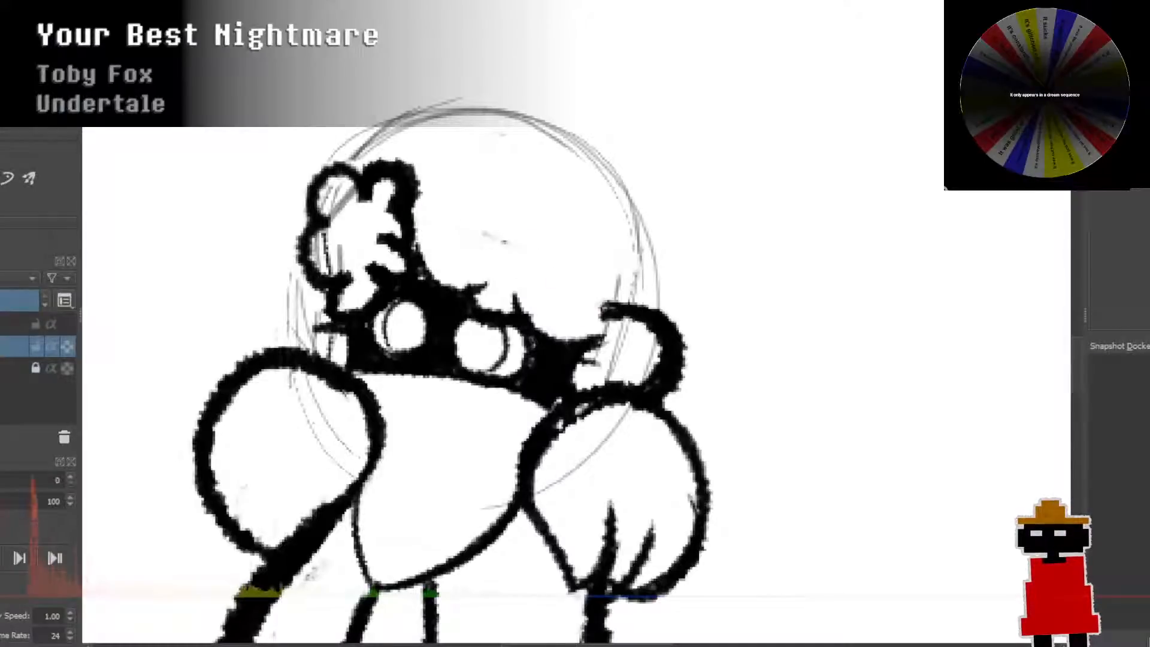
# Step: Draw a thick scalloped outline of four lobes around the head, from the flower over the crown to the right side lobe
pyautogui.moveTo(367, 155)
pyautogui.mouseDown()
pyautogui.moveTo(291, 103)
pyautogui.moveTo(414, 60)
pyautogui.mouseUp()
pyautogui.hotkey('ctrl', 'z')
pyautogui.moveTo(357, 168); pyautogui.dragTo(438, 76)
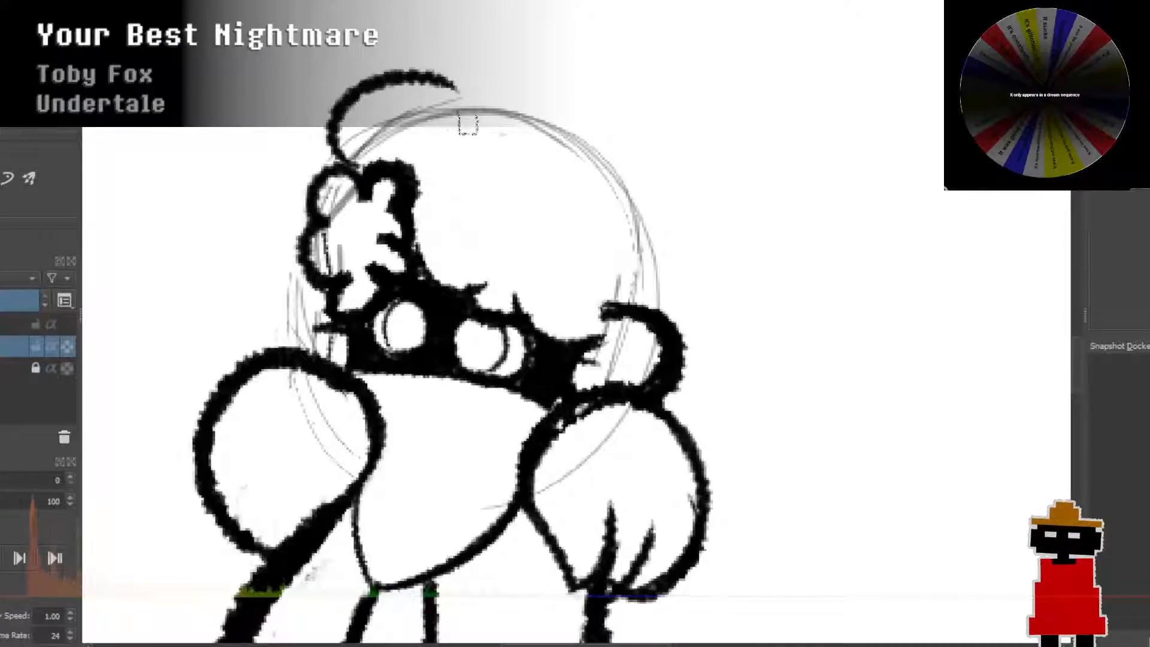
pyautogui.hotkey('ctrl', 'z')
pyautogui.moveTo(366, 183)
pyautogui.mouseDown()
pyautogui.moveTo(424, 79)
pyautogui.moveTo(578, 144)
pyautogui.moveTo(799, 149)
pyautogui.moveTo(722, 251)
pyautogui.moveTo(683, 366)
pyautogui.mouseUp()
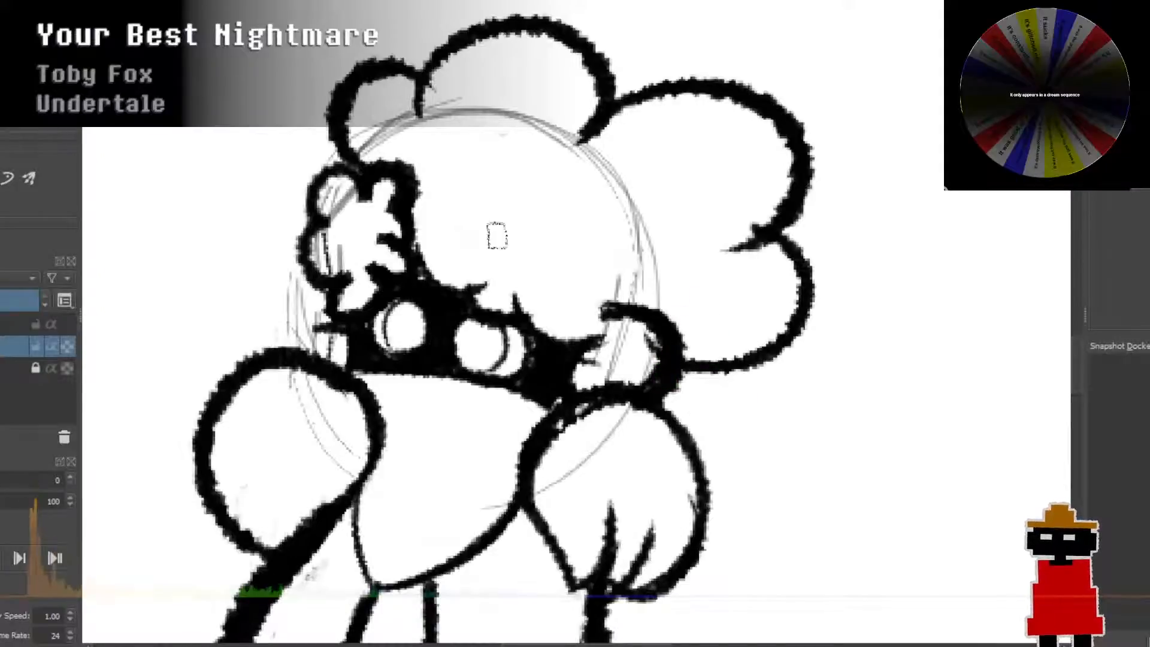
# Step: Erase the flower's right petals and inner strokes, keeping its left outline
pyautogui.scroll(-5, 495, 236)
pyautogui.scroll(3, 495, 236)
pyautogui.scroll(3, 513, 238)
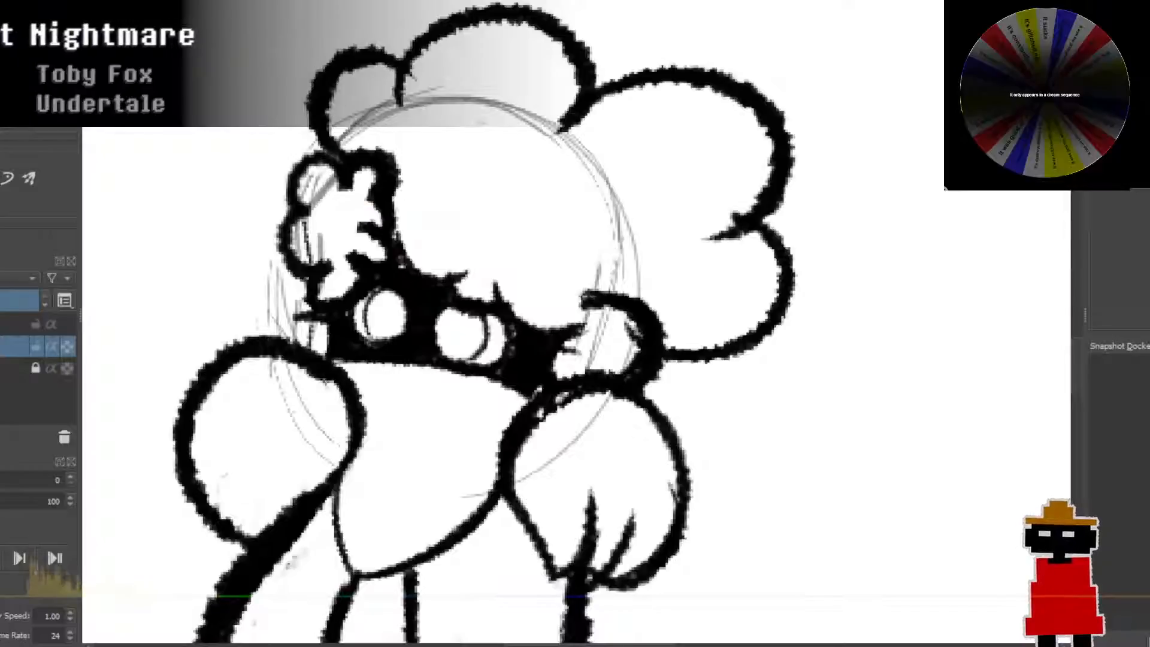
pyautogui.moveTo(370, 179)
pyautogui.mouseDown()
pyautogui.moveTo(349, 202)
pyautogui.moveTo(379, 181)
pyautogui.moveTo(389, 203)
pyautogui.moveTo(372, 245)
pyautogui.moveTo(363, 210)
pyautogui.moveTo(405, 147)
pyautogui.moveTo(401, 174)
pyautogui.moveTo(350, 210)
pyautogui.mouseUp()
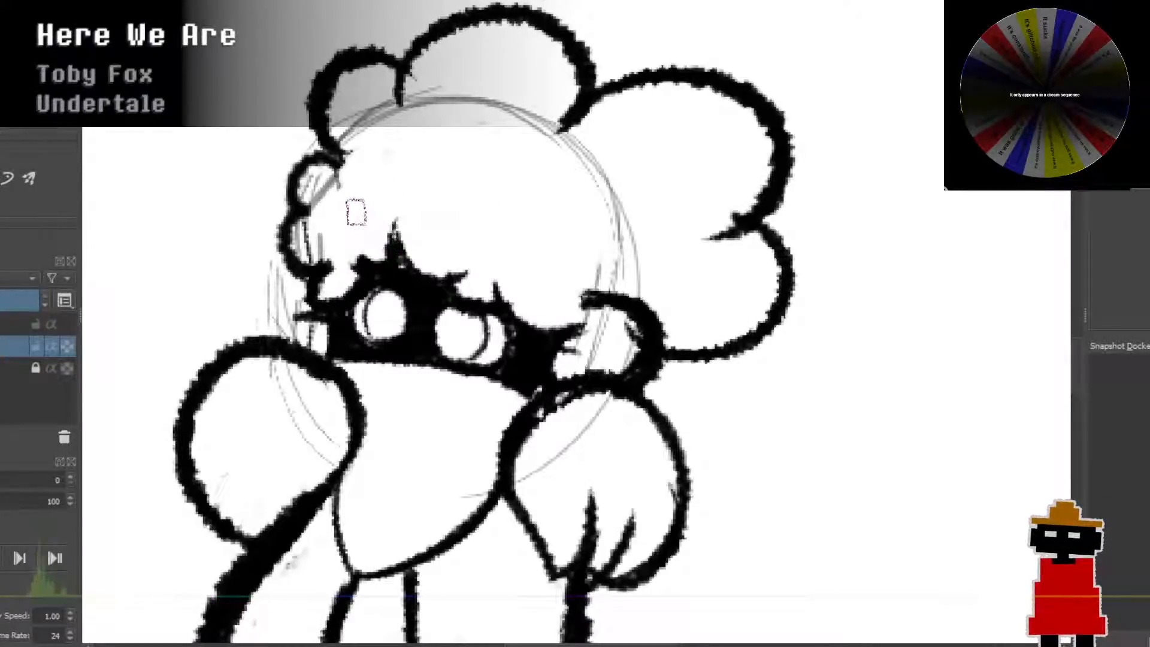
# Step: Draw a large thick round lobe over the flower's place and erase the old outlines inside it
pyautogui.moveTo(365, 232)
pyautogui.mouseDown()
pyautogui.moveTo(324, 186)
pyautogui.moveTo(336, 155)
pyautogui.moveTo(453, 157)
pyautogui.moveTo(429, 225)
pyautogui.moveTo(341, 239)
pyautogui.moveTo(329, 217)
pyautogui.moveTo(319, 110)
pyautogui.moveTo(416, 117)
pyautogui.moveTo(433, 157)
pyautogui.mouseUp()
pyautogui.hotkey('ctrl', 'z')
pyautogui.hotkey('ctrl', 'z')
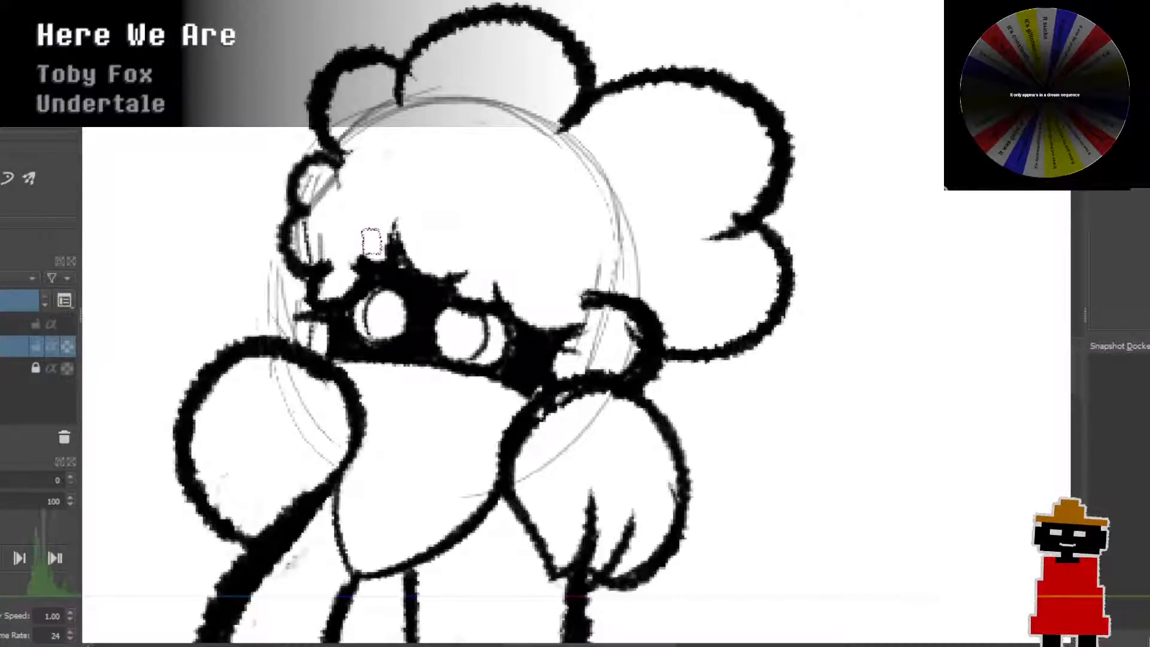
pyautogui.moveTo(369, 243)
pyautogui.mouseDown()
pyautogui.moveTo(235, 136)
pyautogui.moveTo(432, 140)
pyautogui.mouseUp()
pyautogui.hotkey('ctrl', 'z')
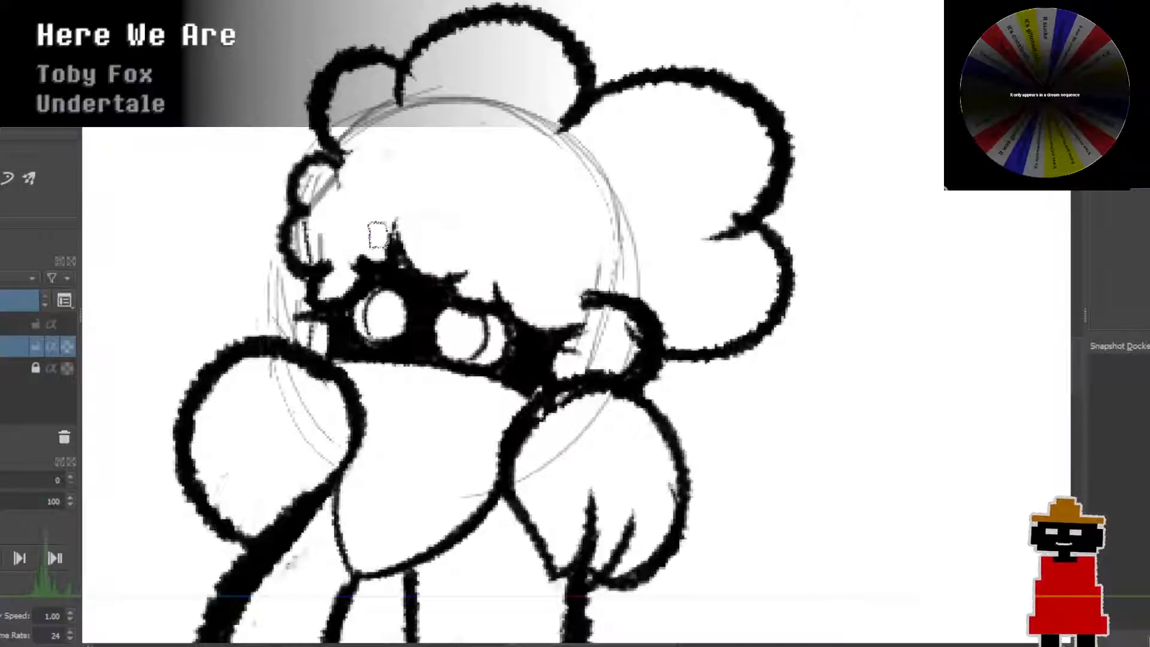
pyautogui.moveTo(384, 235)
pyautogui.mouseDown()
pyautogui.moveTo(282, 215)
pyautogui.moveTo(423, 83)
pyautogui.moveTo(327, 235)
pyautogui.moveTo(418, 71)
pyautogui.moveTo(422, 143)
pyautogui.mouseUp()
pyautogui.hotkey('ctrl', 'z')
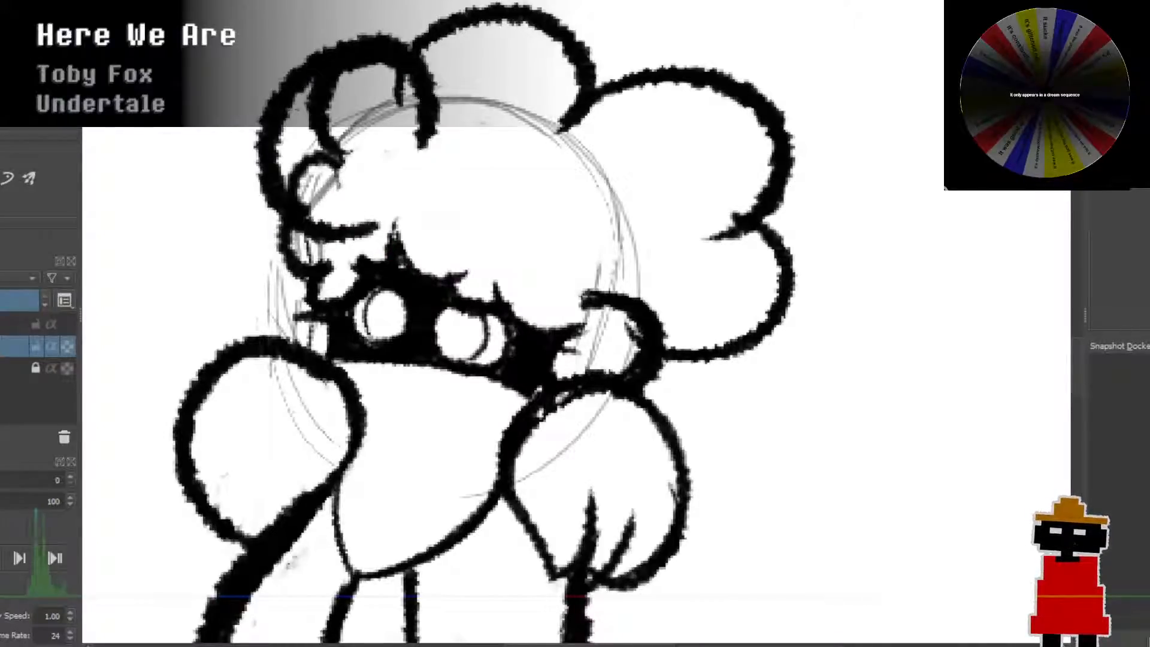
pyautogui.moveTo(311, 175)
pyautogui.mouseDown()
pyautogui.moveTo(346, 172)
pyautogui.moveTo(319, 104)
pyautogui.moveTo(386, 85)
pyautogui.moveTo(377, 135)
pyautogui.moveTo(352, 118)
pyautogui.moveTo(372, 96)
pyautogui.mouseUp()
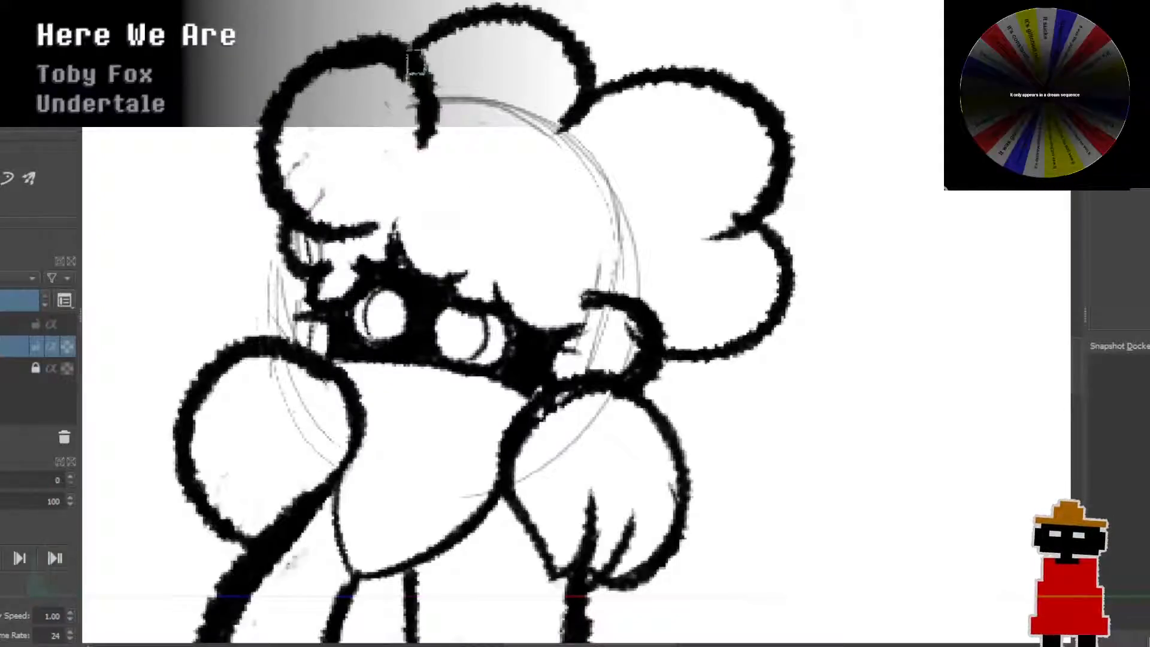
# Step: Close the large front lobe into a full thick circle resting on the fringe above the left eye
pyautogui.moveTo(414, 48); pyautogui.dragTo(470, 111)
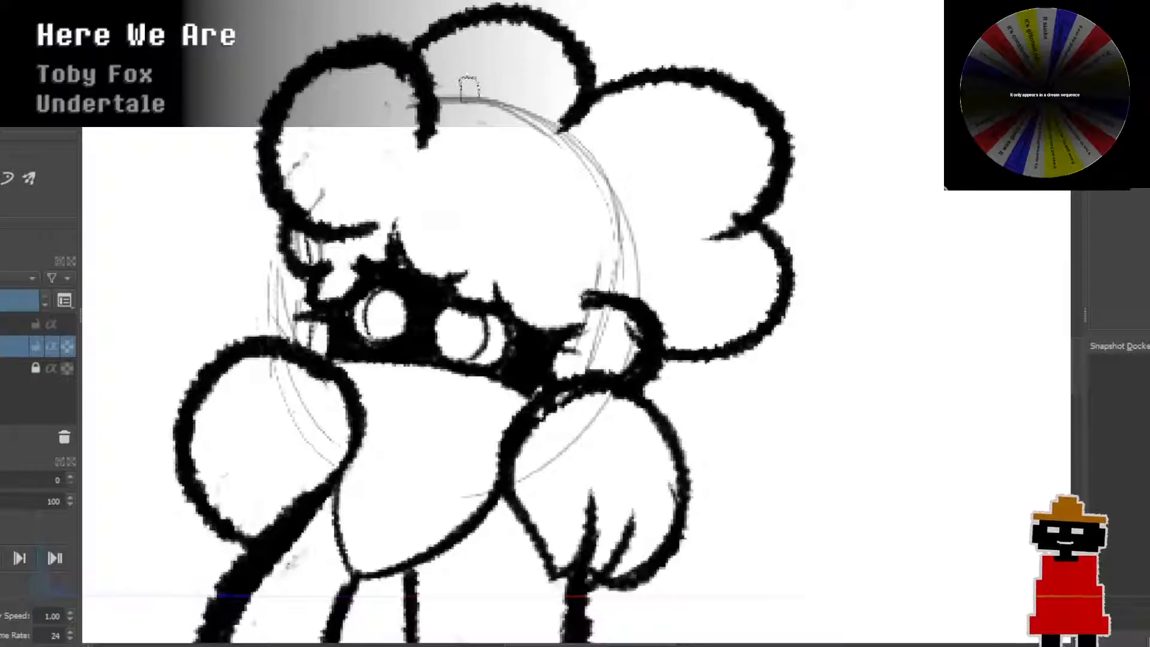
pyautogui.moveTo(421, 57); pyautogui.dragTo(474, 123)
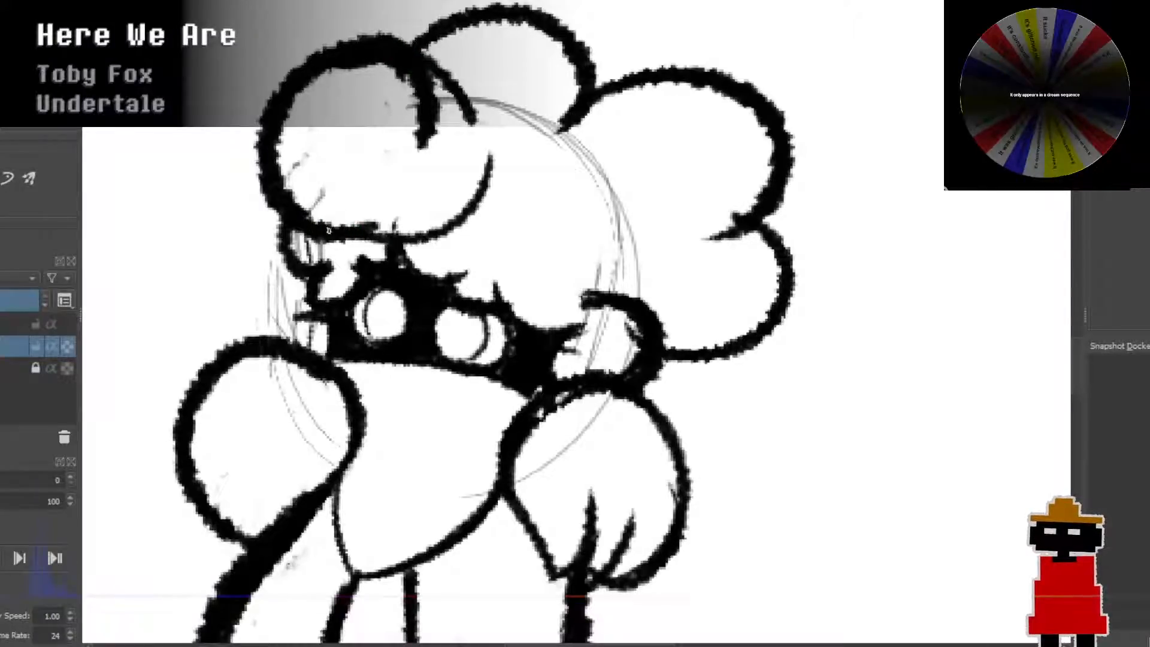
pyautogui.moveTo(351, 240)
pyautogui.mouseDown()
pyautogui.moveTo(490, 162)
pyautogui.moveTo(450, 87)
pyautogui.moveTo(413, 55)
pyautogui.mouseUp()
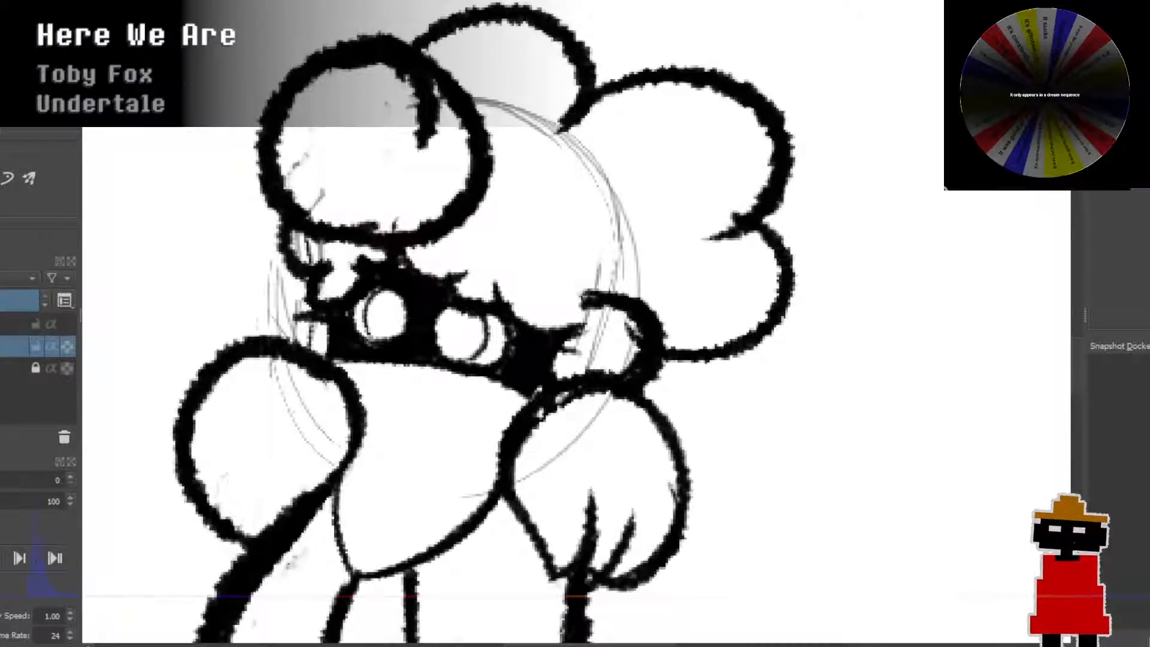
# Step: Erase the leftover flower strokes inside the large front circle
pyautogui.moveTo(292, 157)
pyautogui.mouseDown()
pyautogui.moveTo(314, 203)
pyautogui.moveTo(355, 210)
pyautogui.mouseUp()
pyautogui.hotkey('ctrl', 'z')
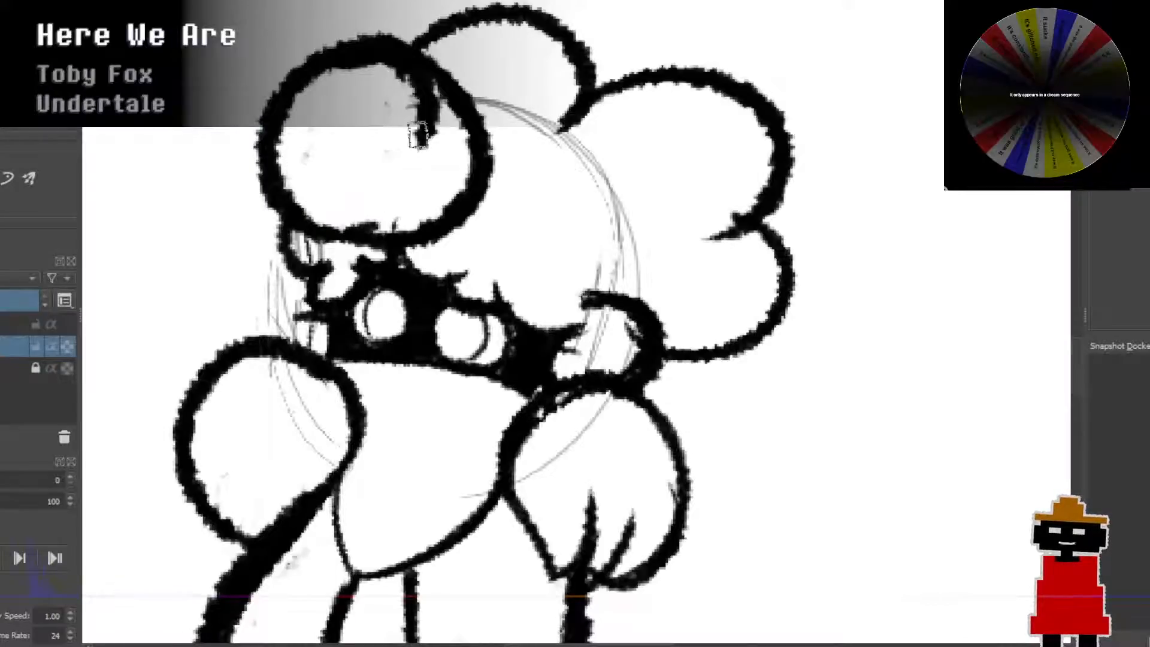
pyautogui.hotkey('ctrl', 'z')
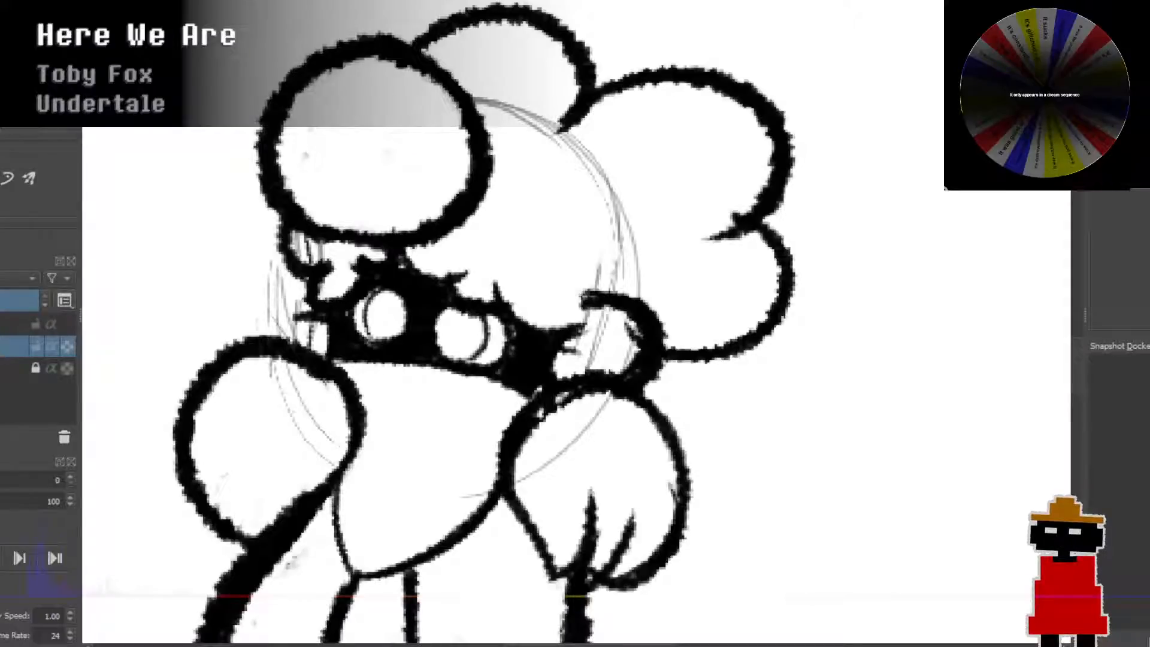
# Step: Draw a thick upright oval inside the front circle, with a short curved stroke along its outer left side
pyautogui.moveTo(359, 180); pyautogui.dragTo(398, 87)
pyautogui.hotkey('ctrl', 'z')
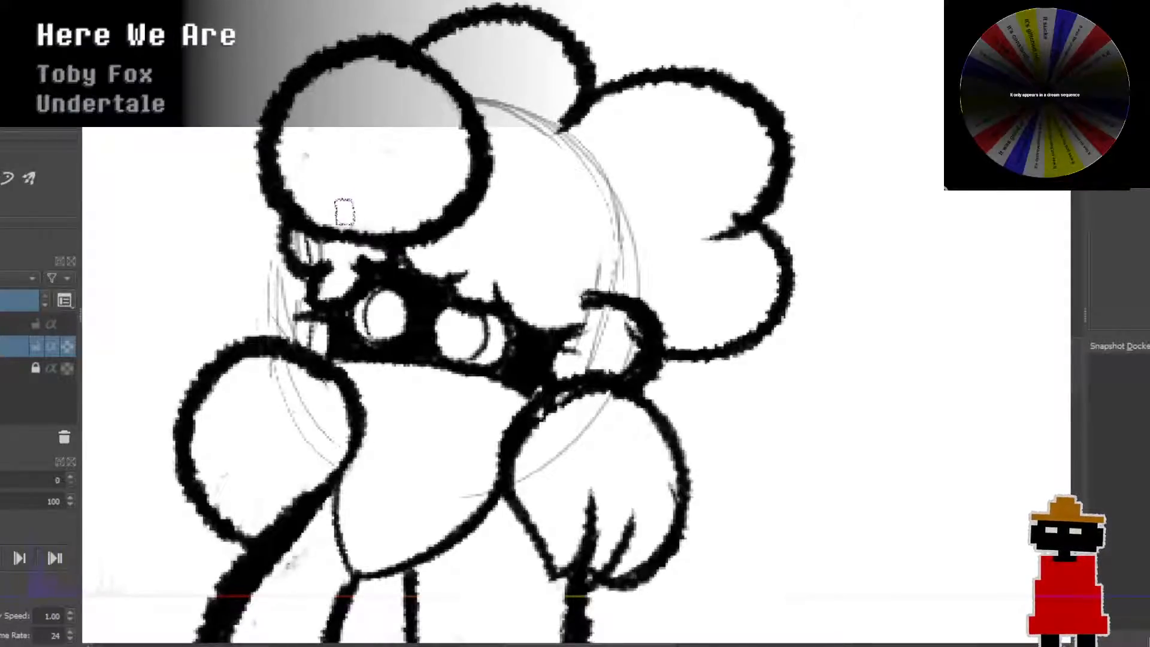
pyautogui.moveTo(349, 211)
pyautogui.mouseDown()
pyautogui.moveTo(390, 201)
pyautogui.moveTo(417, 153)
pyautogui.moveTo(391, 107)
pyautogui.moveTo(353, 96)
pyautogui.mouseUp()
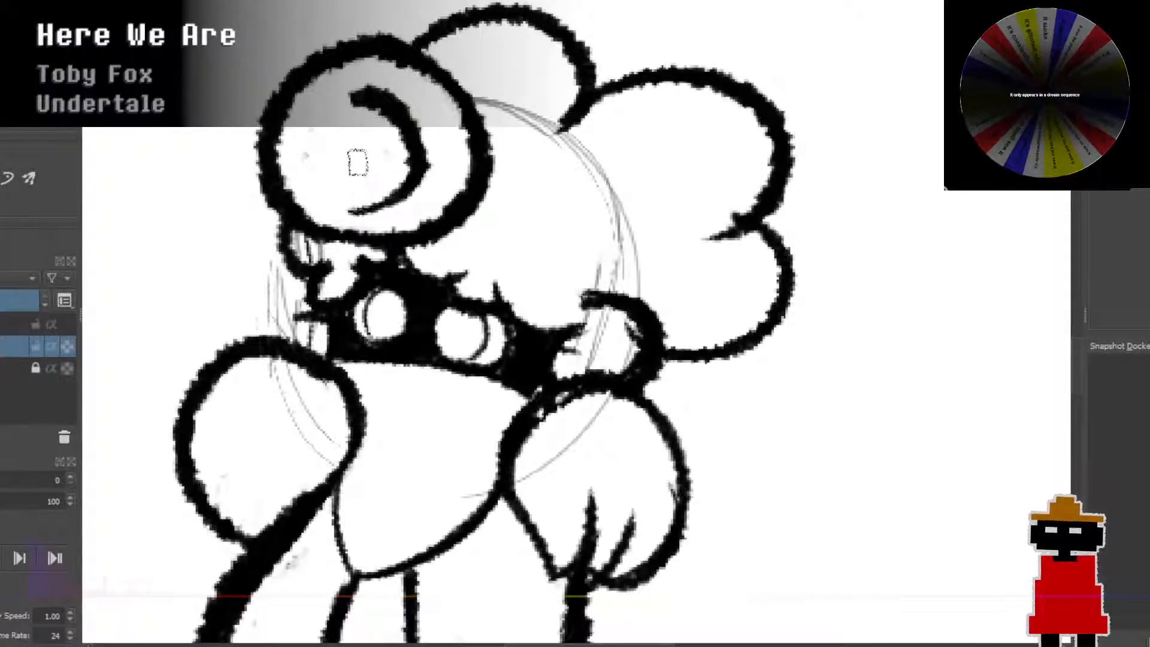
pyautogui.hotkey('ctrl', 'z')
pyautogui.moveTo(311, 147)
pyautogui.mouseDown()
pyautogui.moveTo(432, 158)
pyautogui.moveTo(343, 214)
pyautogui.mouseUp()
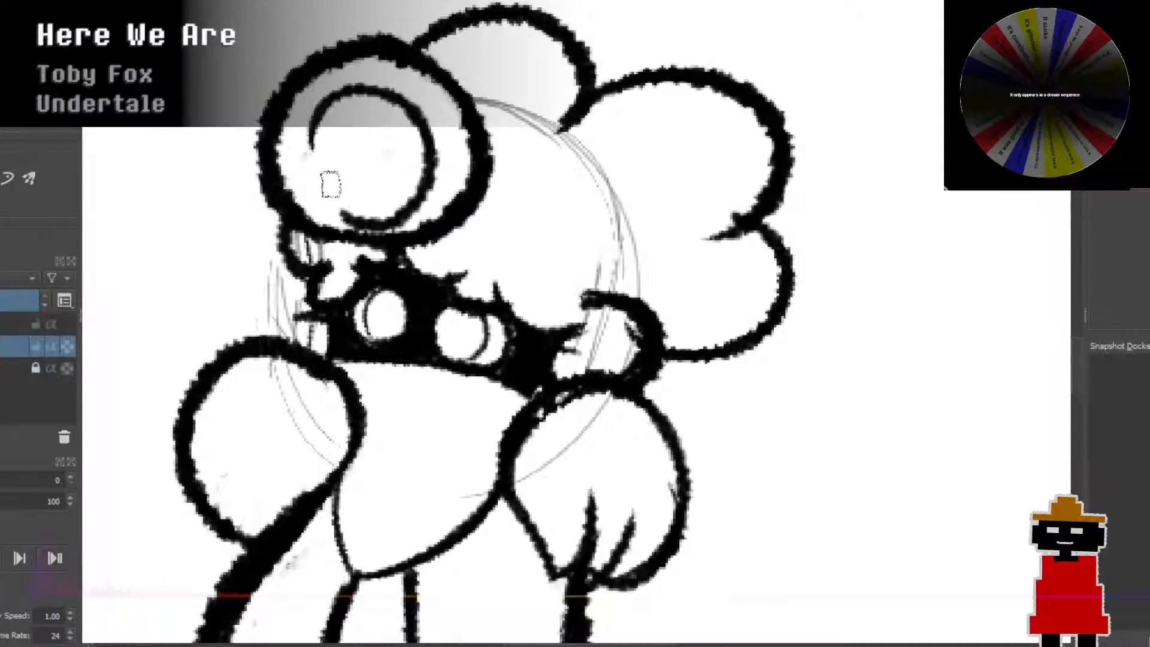
pyautogui.hotkey('ctrl', 'z')
pyautogui.moveTo(296, 147)
pyautogui.mouseDown()
pyautogui.moveTo(366, 82)
pyautogui.moveTo(407, 181)
pyautogui.moveTo(359, 210)
pyautogui.moveTo(331, 206)
pyautogui.moveTo(338, 107)
pyautogui.moveTo(348, 202)
pyautogui.moveTo(321, 159)
pyautogui.mouseUp()
pyautogui.hotkey('ctrl', 'z')
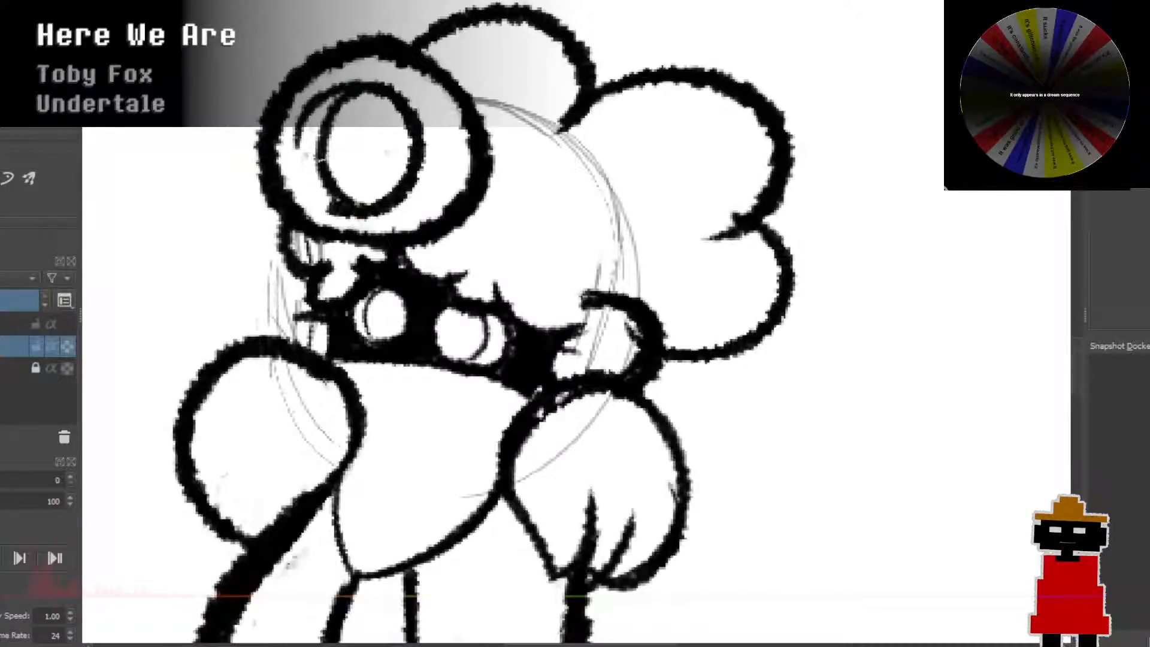
# Step: Hatch the inside of the small oval with several thin vertical curved lines
pyautogui.moveTo(355, 97); pyautogui.dragTo(360, 189)
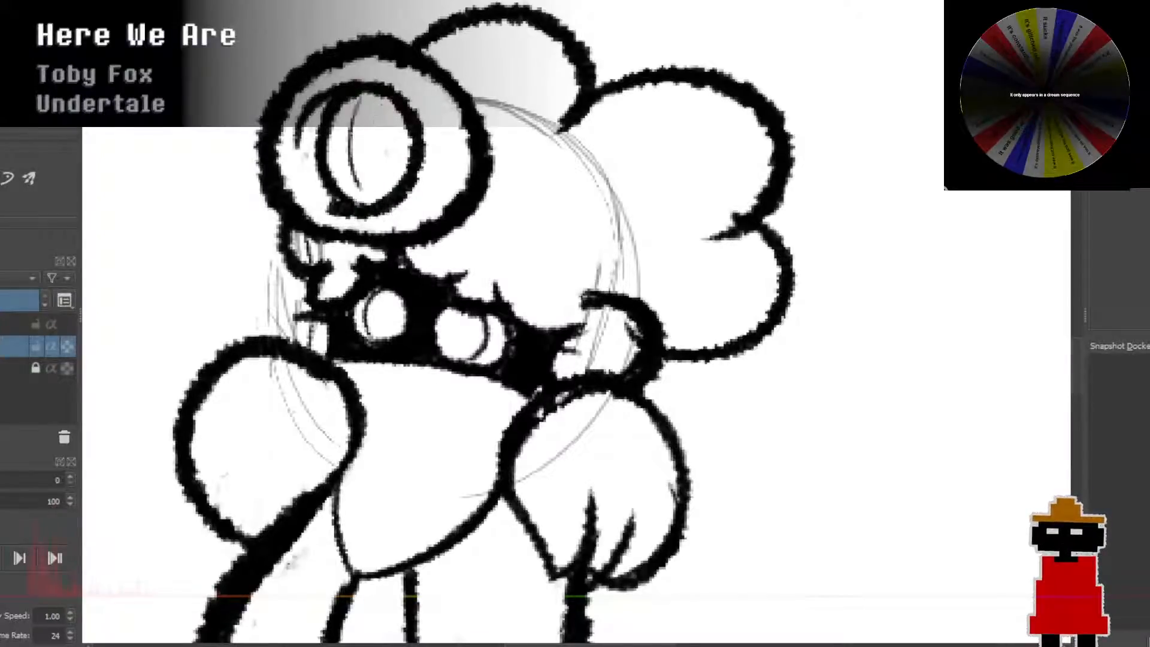
pyautogui.moveTo(382, 107)
pyautogui.mouseDown()
pyautogui.moveTo(373, 195)
pyautogui.moveTo(386, 190)
pyautogui.mouseUp()
pyautogui.moveTo(345, 110); pyautogui.dragTo(336, 193)
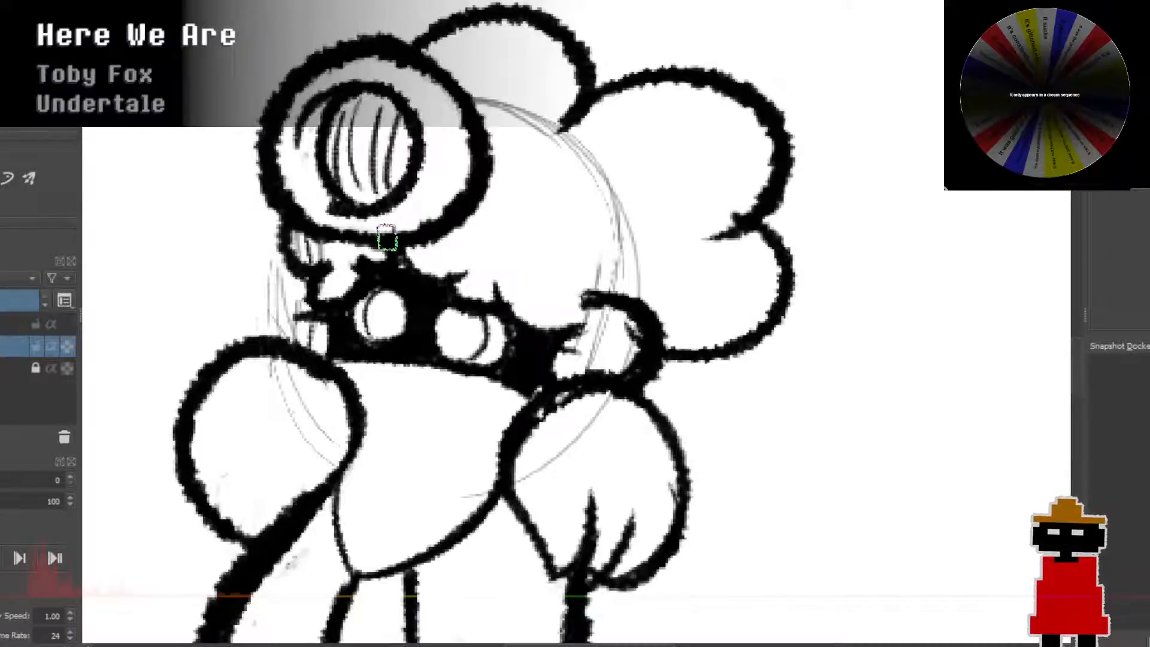
# Step: Draw a headband as two curved lines running from the front circle across the head to the ear
pyautogui.scroll(-4, 365, 183)
pyautogui.scroll(2, 367, 195)
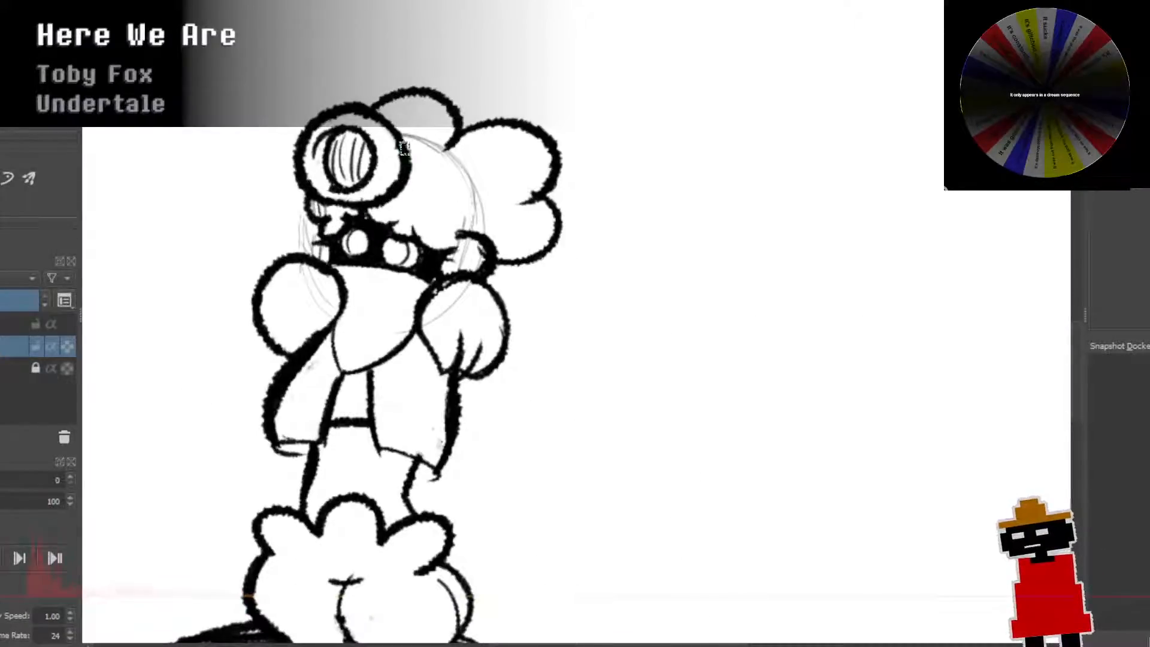
pyautogui.moveTo(400, 144); pyautogui.dragTo(495, 242)
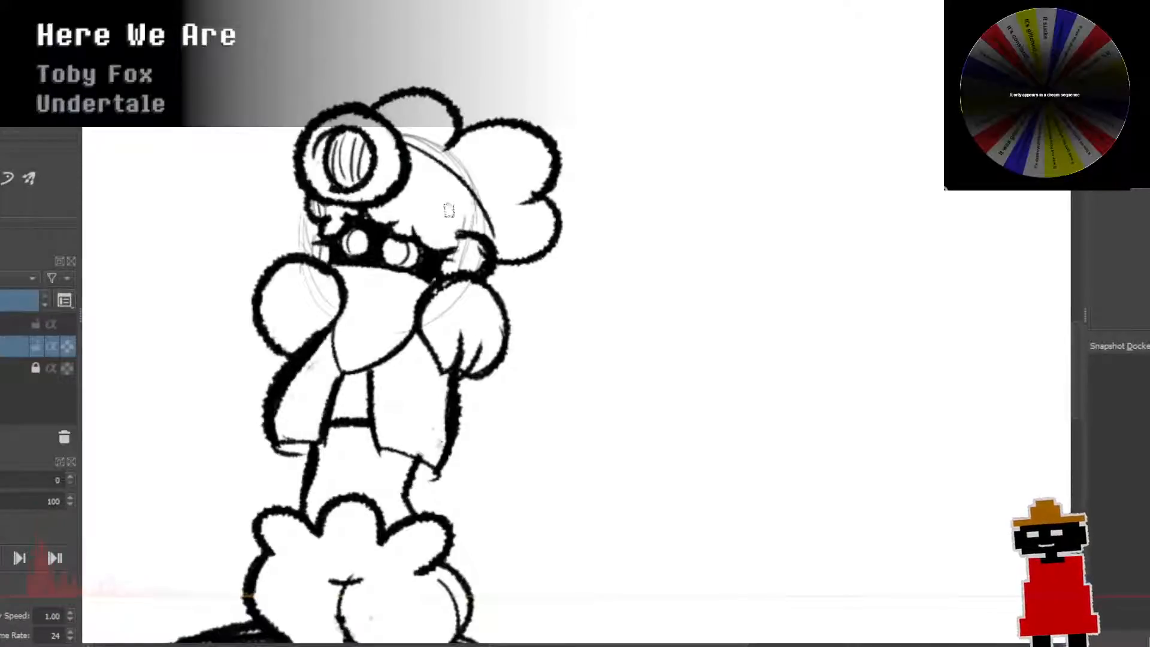
pyautogui.hotkey('ctrl', 'z')
pyautogui.moveTo(400, 135); pyautogui.dragTo(481, 237)
pyautogui.hotkey('ctrl', 'z')
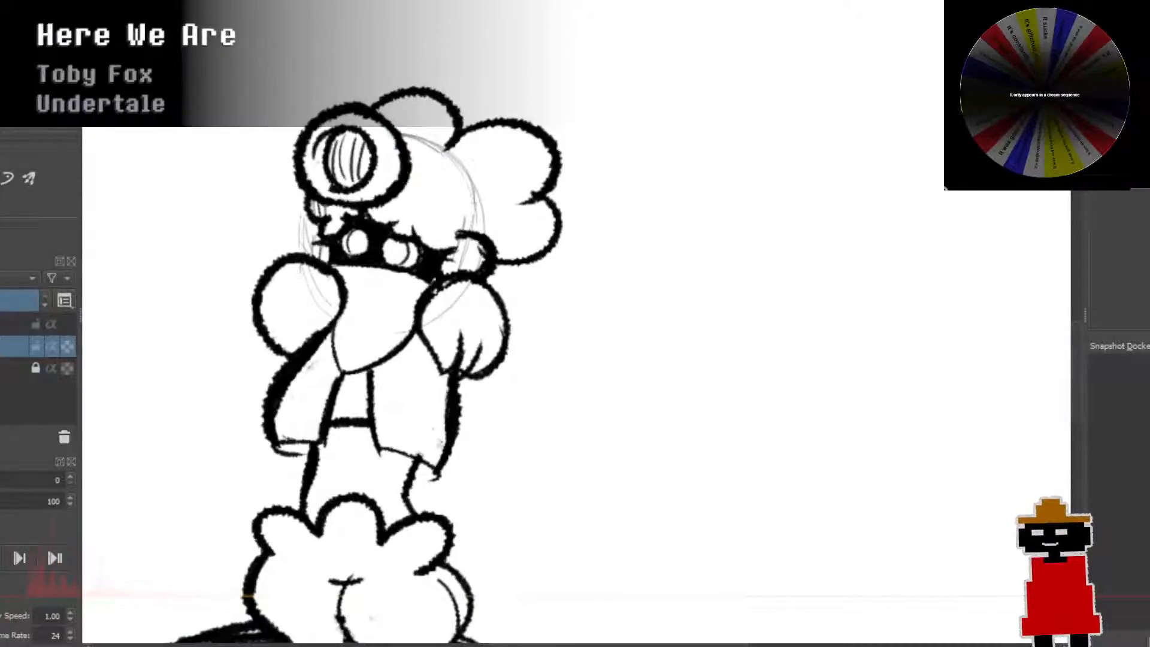
pyautogui.moveTo(400, 150); pyautogui.dragTo(501, 256)
pyautogui.moveTo(397, 197); pyautogui.dragTo(476, 250)
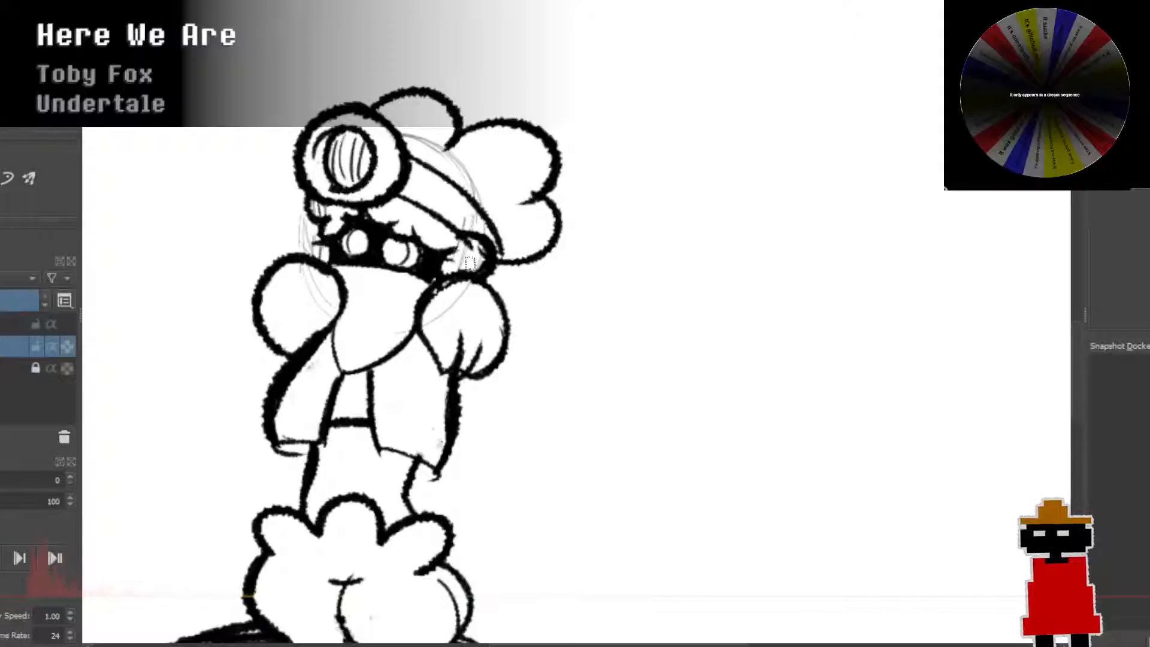
pyautogui.hotkey('ctrl', 'z')
pyautogui.moveTo(395, 197); pyautogui.dragTo(456, 231)
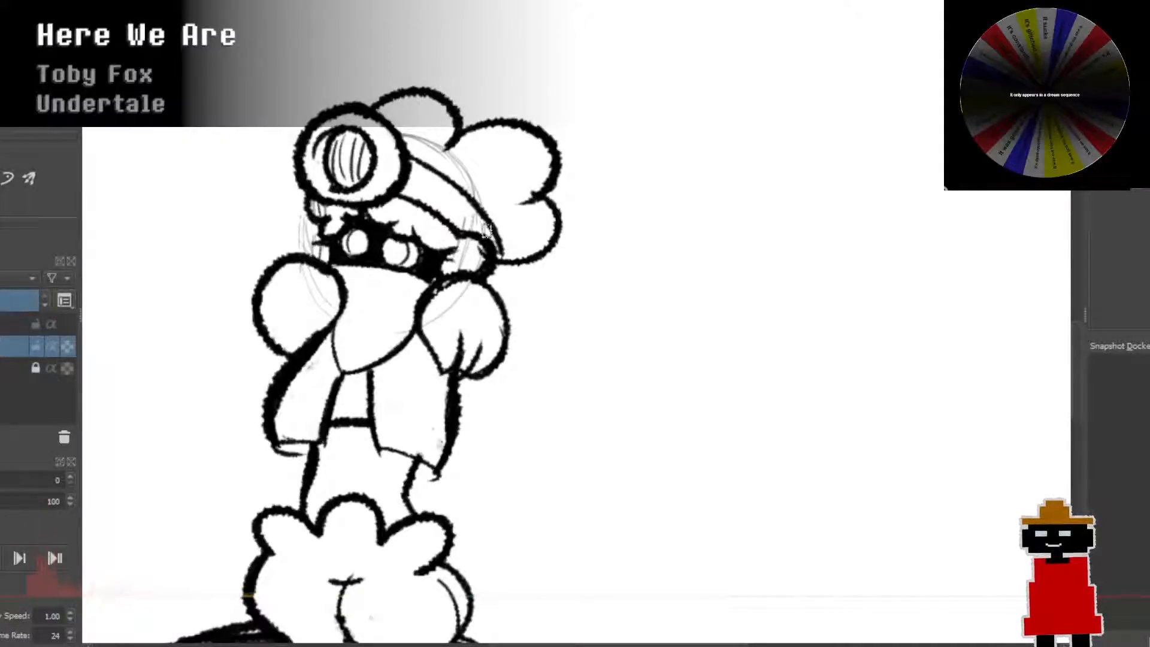
# Step: Draw a small thick angular block, open at one corner, beside the figure's left-hand sleeve
pyautogui.scroll(-3, 453, 205)
pyautogui.scroll(5, 421, 239)
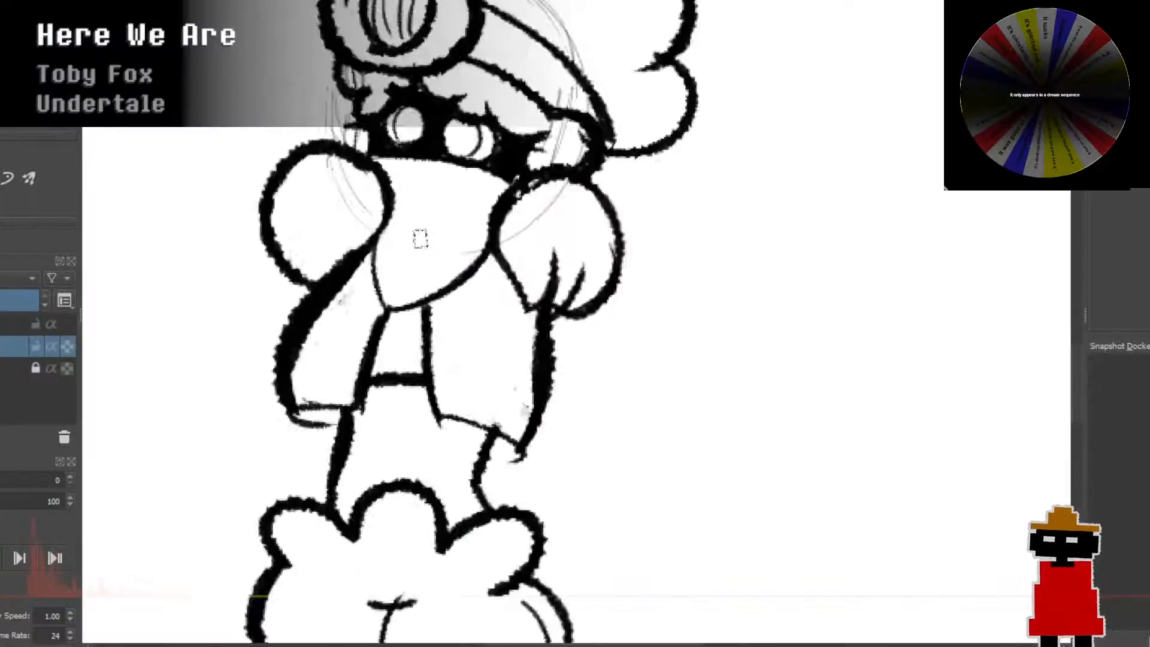
pyautogui.scroll(-1, 475, 257)
pyautogui.moveTo(486, 264); pyautogui.dragTo(518, 312)
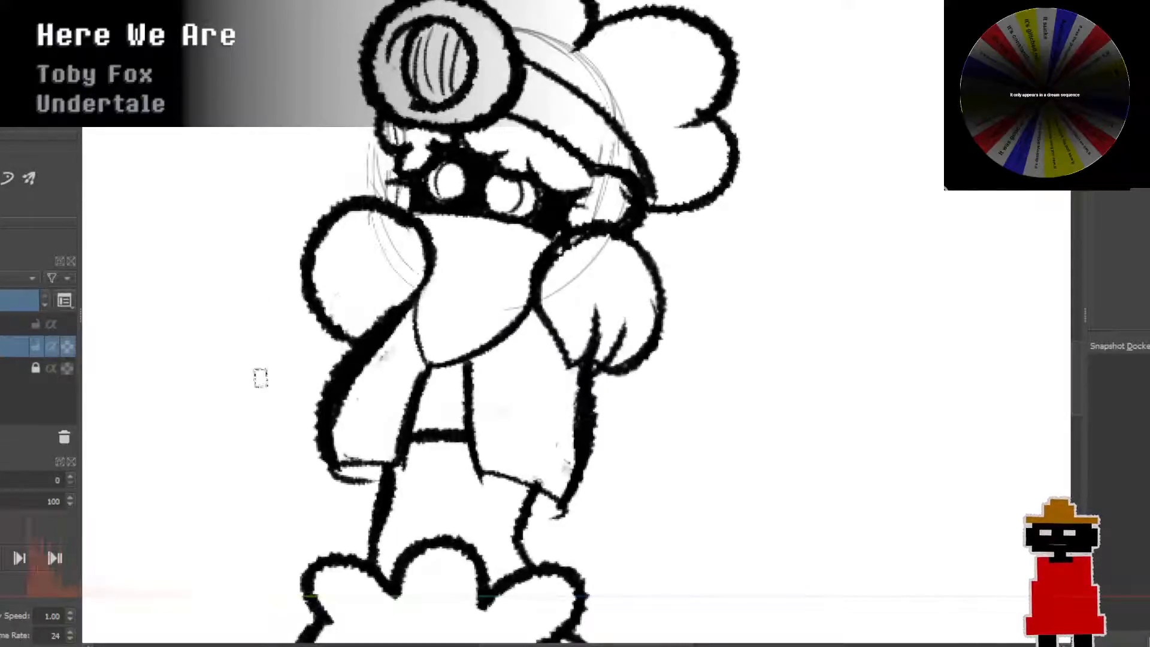
pyautogui.moveTo(297, 371)
pyautogui.mouseDown()
pyautogui.moveTo(281, 326)
pyautogui.moveTo(231, 352)
pyautogui.moveTo(281, 394)
pyautogui.mouseUp()
pyautogui.hotkey('ctrl', 'z')
pyautogui.moveTo(305, 342)
pyautogui.mouseDown()
pyautogui.moveTo(246, 315)
pyautogui.moveTo(228, 374)
pyautogui.moveTo(284, 379)
pyautogui.mouseUp()
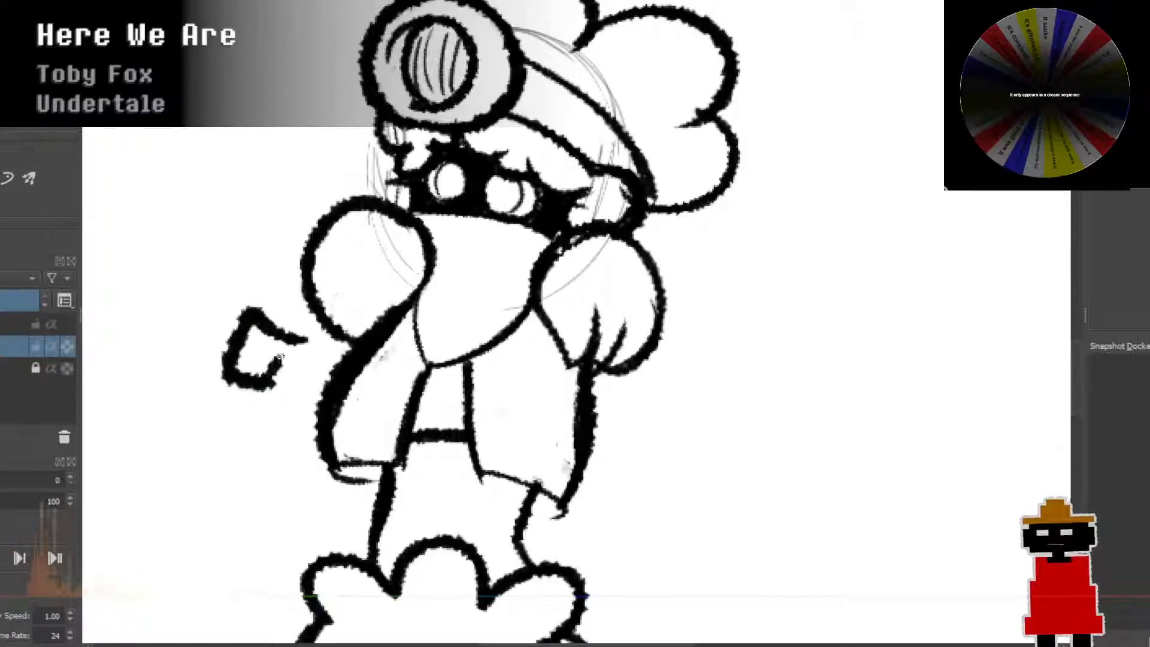
# Step: Paint jagged black cuffs along the bottoms of both puffy legs and outline the left foot with thin white scallops
pyautogui.scroll(-5, 380, 299)
pyautogui.scroll(5, 403, 319)
pyautogui.scroll(2, 403, 320)
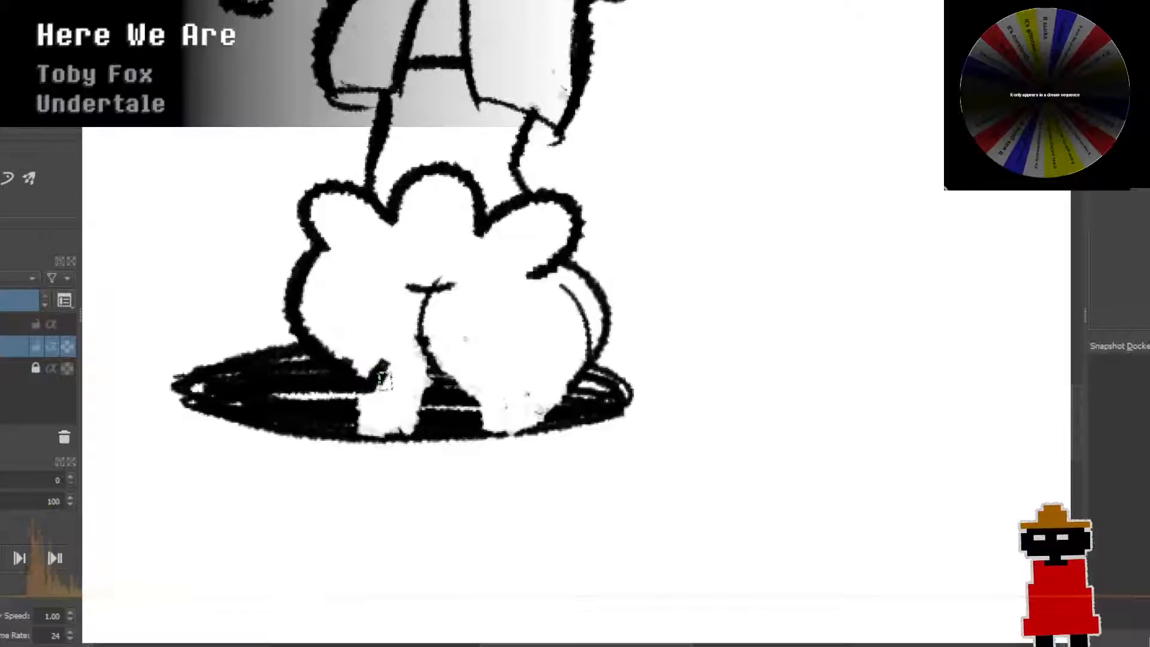
pyautogui.moveTo(338, 379)
pyautogui.mouseDown()
pyautogui.moveTo(345, 407)
pyautogui.moveTo(375, 383)
pyautogui.moveTo(391, 405)
pyautogui.moveTo(408, 381)
pyautogui.moveTo(433, 408)
pyautogui.moveTo(500, 397)
pyautogui.moveTo(463, 409)
pyautogui.moveTo(499, 403)
pyautogui.moveTo(521, 416)
pyautogui.moveTo(547, 394)
pyautogui.mouseUp()
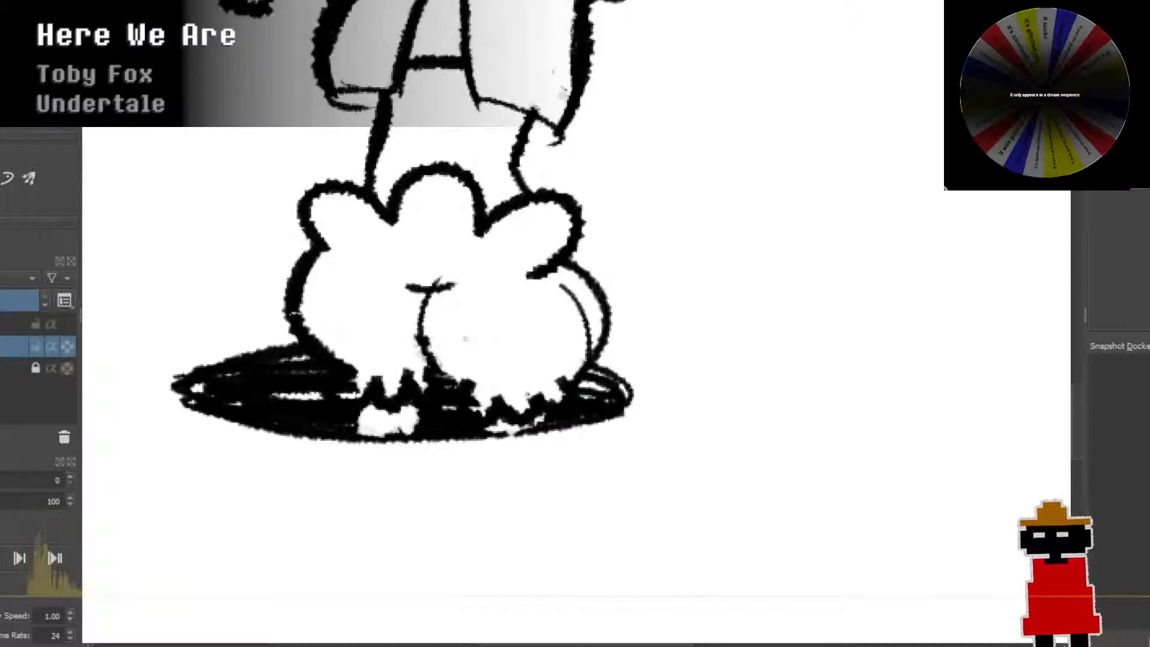
pyautogui.moveTo(358, 436)
pyautogui.mouseDown()
pyautogui.moveTo(368, 405)
pyautogui.moveTo(346, 391)
pyautogui.moveTo(350, 373)
pyautogui.moveTo(391, 403)
pyautogui.moveTo(380, 418)
pyautogui.moveTo(357, 410)
pyautogui.moveTo(368, 432)
pyautogui.moveTo(408, 413)
pyautogui.mouseUp()
pyautogui.moveTo(496, 428)
pyautogui.mouseDown()
pyautogui.moveTo(547, 427)
pyautogui.moveTo(470, 416)
pyautogui.moveTo(473, 391)
pyautogui.moveTo(498, 414)
pyautogui.mouseUp()
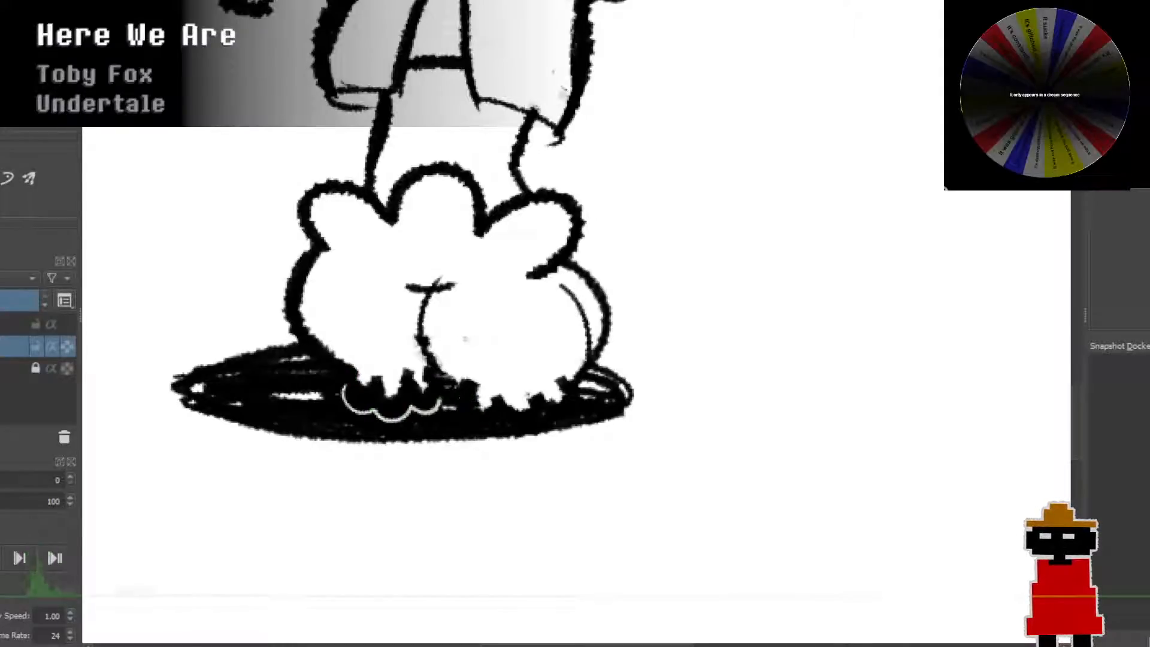
# Step: Outline the right foot with thin white scallops and add two short vertical white lines below the left foot
pyautogui.moveTo(460, 401); pyautogui.dragTo(489, 430)
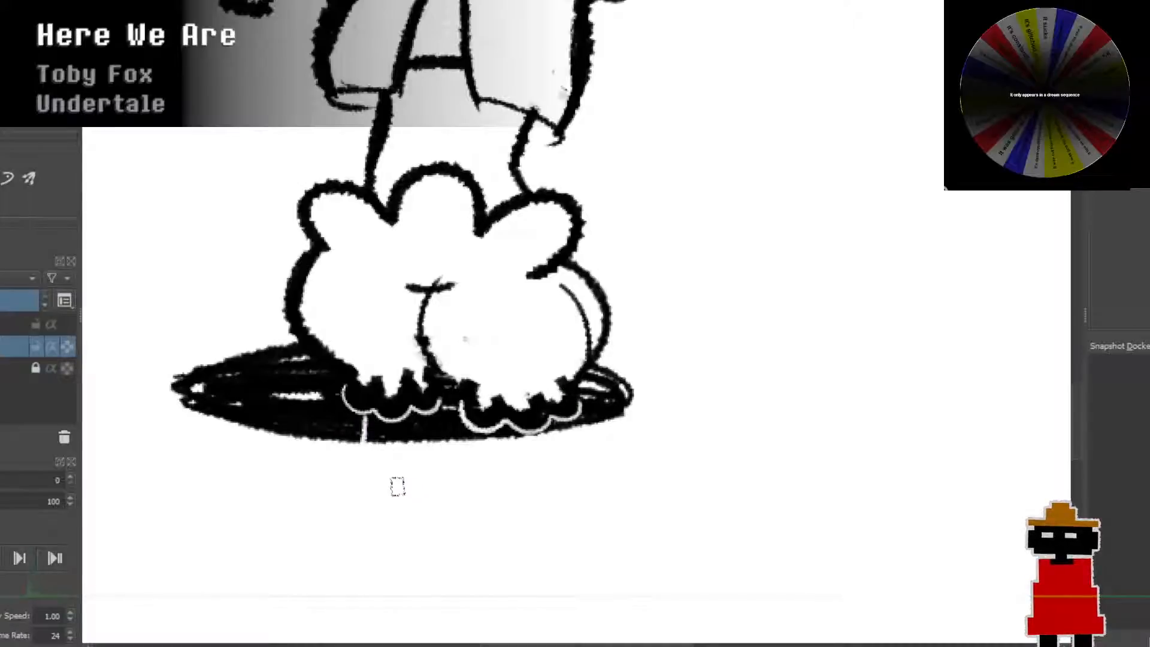
pyautogui.scroll(-2, 426, 399)
pyautogui.moveTo(425, 407); pyautogui.dragTo(425, 427)
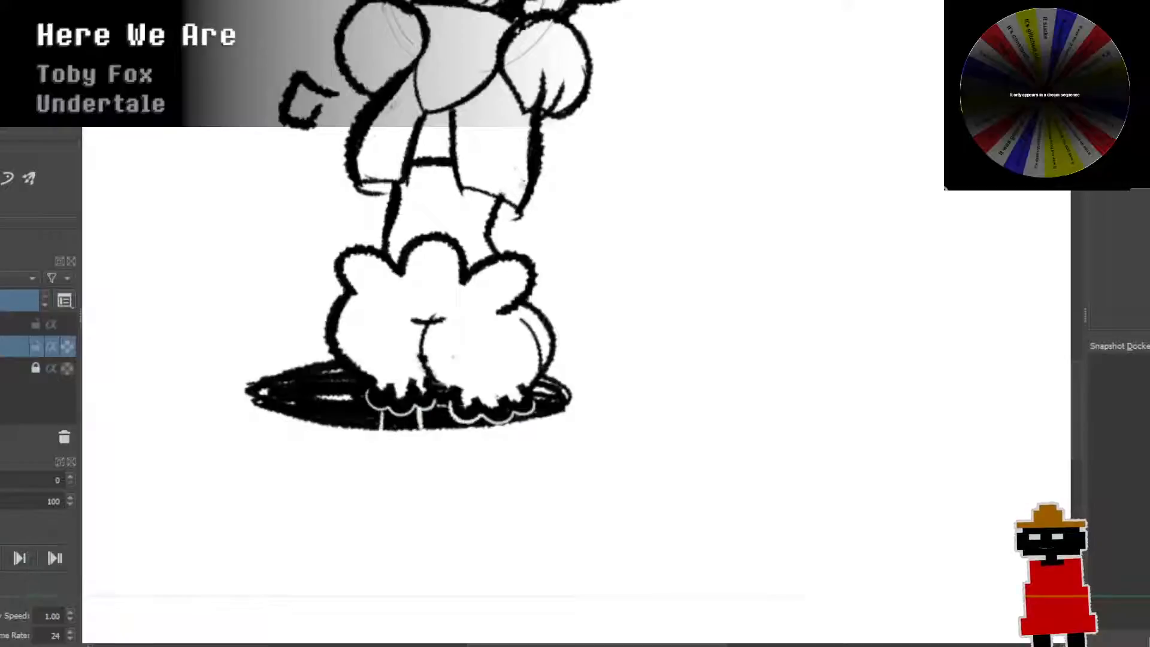
# Step: Redraw the left side line below the jacket so it slants outward to the puffy leg's top
pyautogui.scroll(-3, 462, 190)
pyautogui.scroll(5, 449, 166)
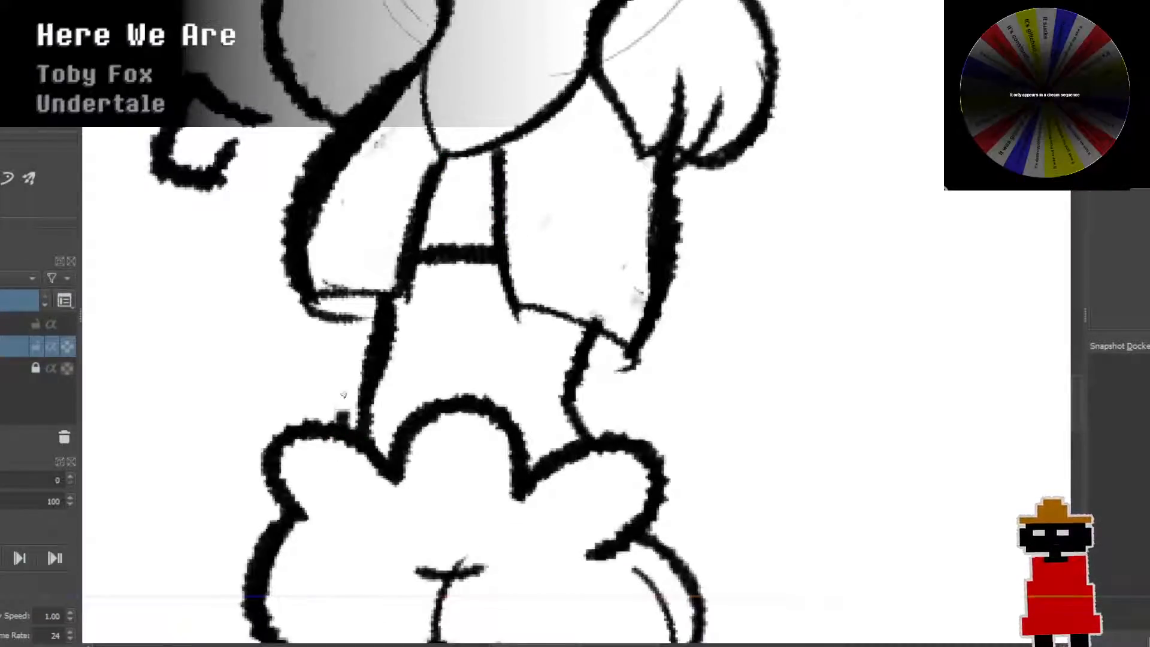
pyautogui.moveTo(340, 413); pyautogui.dragTo(363, 374)
pyautogui.hotkey('ctrl', 'z')
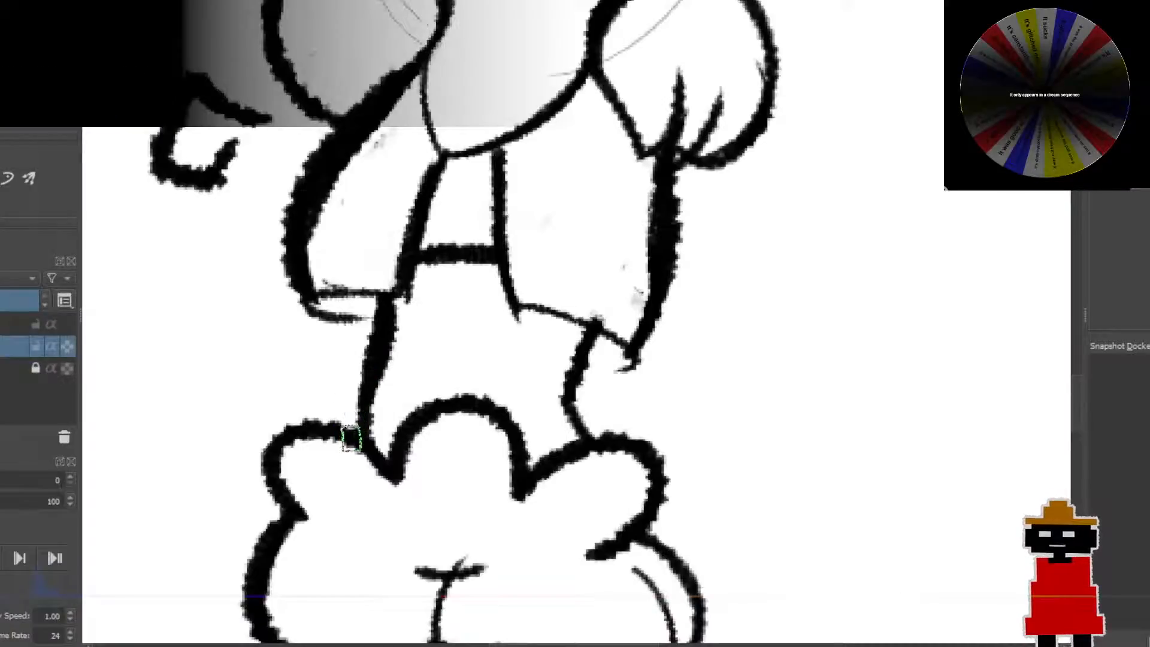
pyautogui.moveTo(349, 434)
pyautogui.mouseDown()
pyautogui.moveTo(350, 407)
pyautogui.moveTo(381, 363)
pyautogui.mouseUp()
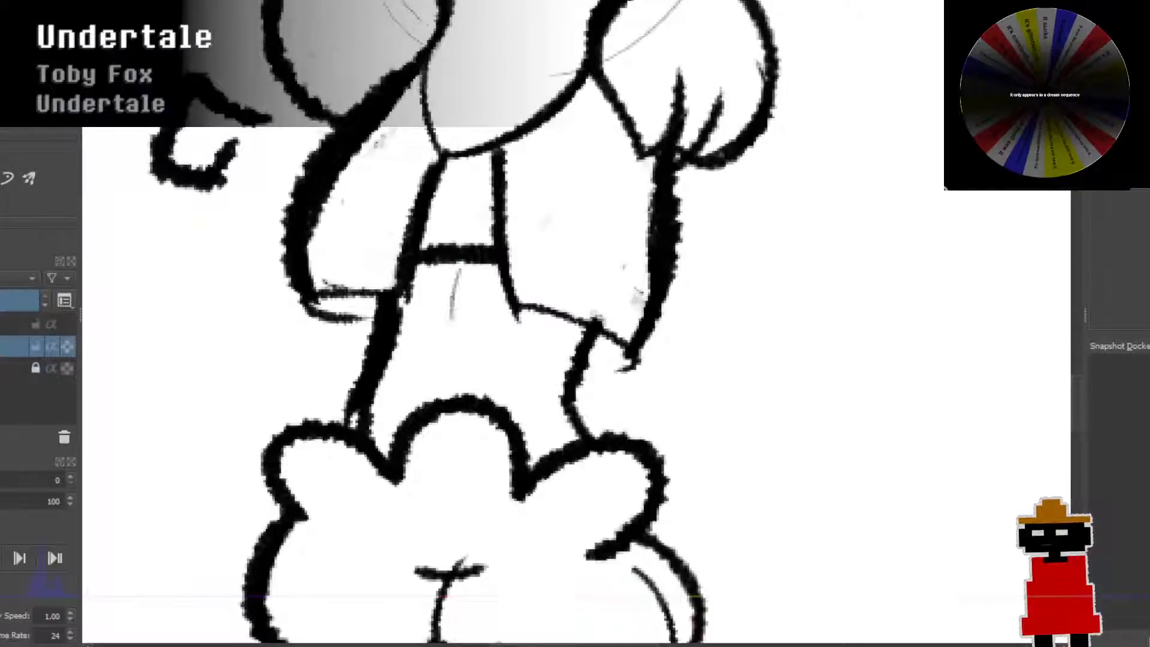
# Step: Draw a thin vertical fold line below the belt, thickening toward its lower end
pyautogui.moveTo(453, 298)
pyautogui.mouseDown()
pyautogui.moveTo(444, 391)
pyautogui.moveTo(453, 335)
pyautogui.moveTo(449, 381)
pyautogui.mouseUp()
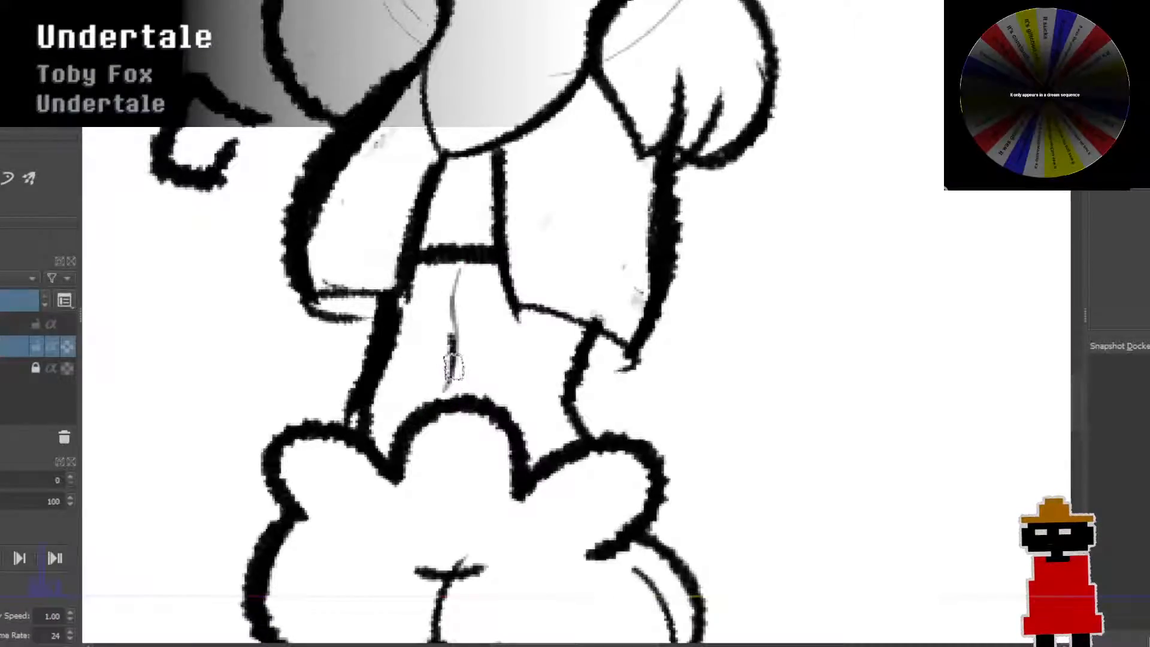
pyautogui.hotkey('ctrl', 'z')
pyautogui.moveTo(450, 324)
pyautogui.mouseDown()
pyautogui.moveTo(460, 350)
pyautogui.moveTo(450, 326)
pyautogui.moveTo(445, 393)
pyautogui.mouseUp()
pyautogui.hotkey('ctrl', 'z')
pyautogui.hotkey('ctrl', 'z')
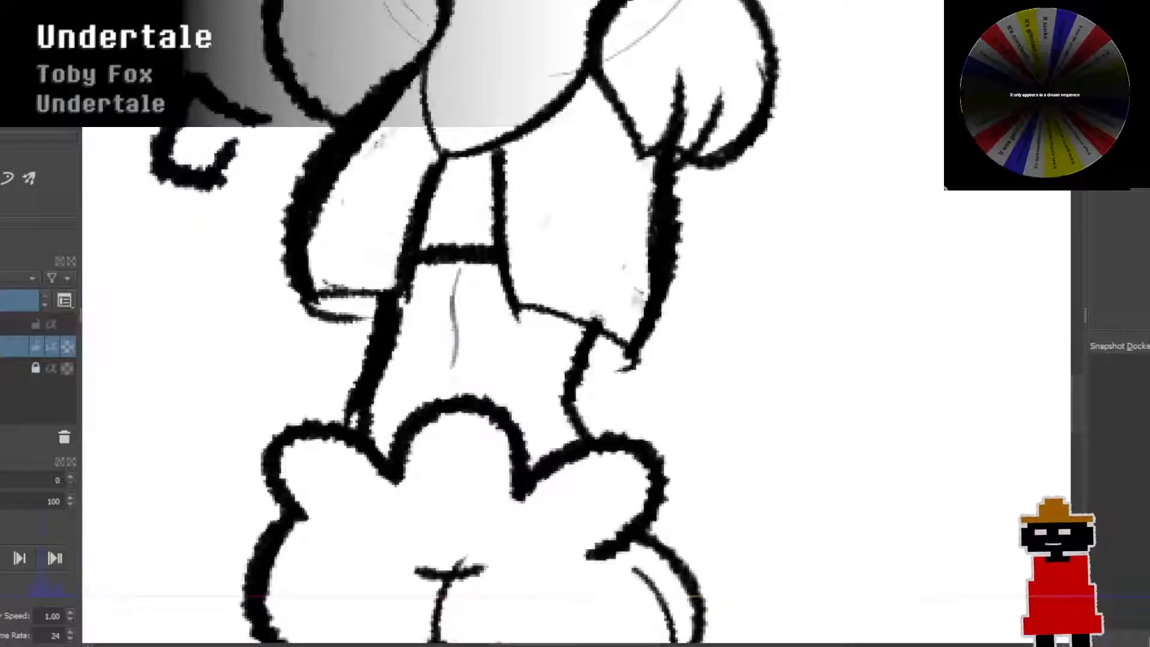
pyautogui.moveTo(453, 326); pyautogui.dragTo(437, 385)
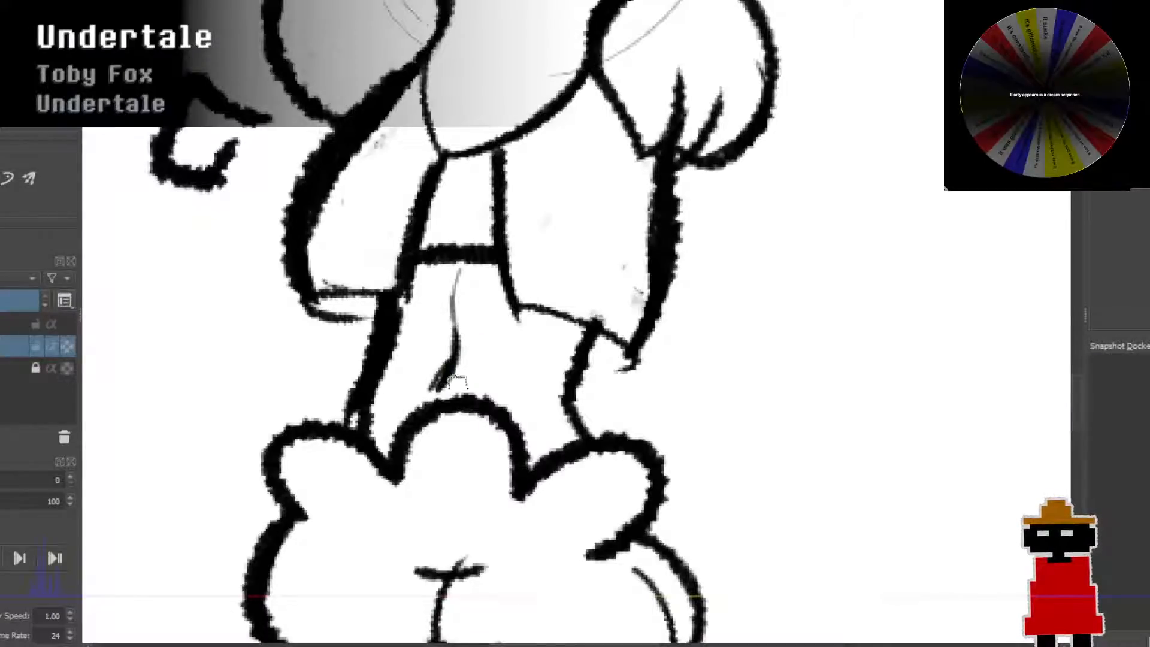
pyautogui.hotkey('ctrl', 'z')
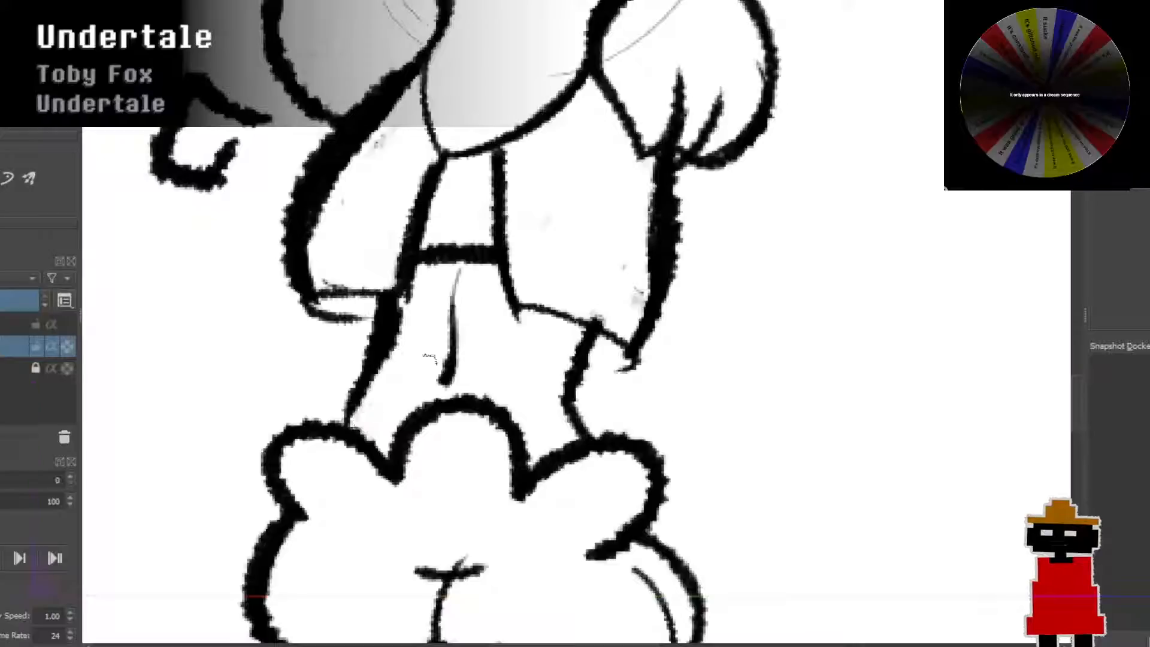
# Step: Extend the black face mask with a pointed stroke reaching toward the ear on the right side
pyautogui.scroll(-5, 406, 385)
pyautogui.scroll(-2, 413, 384)
pyautogui.scroll(8, 410, 392)
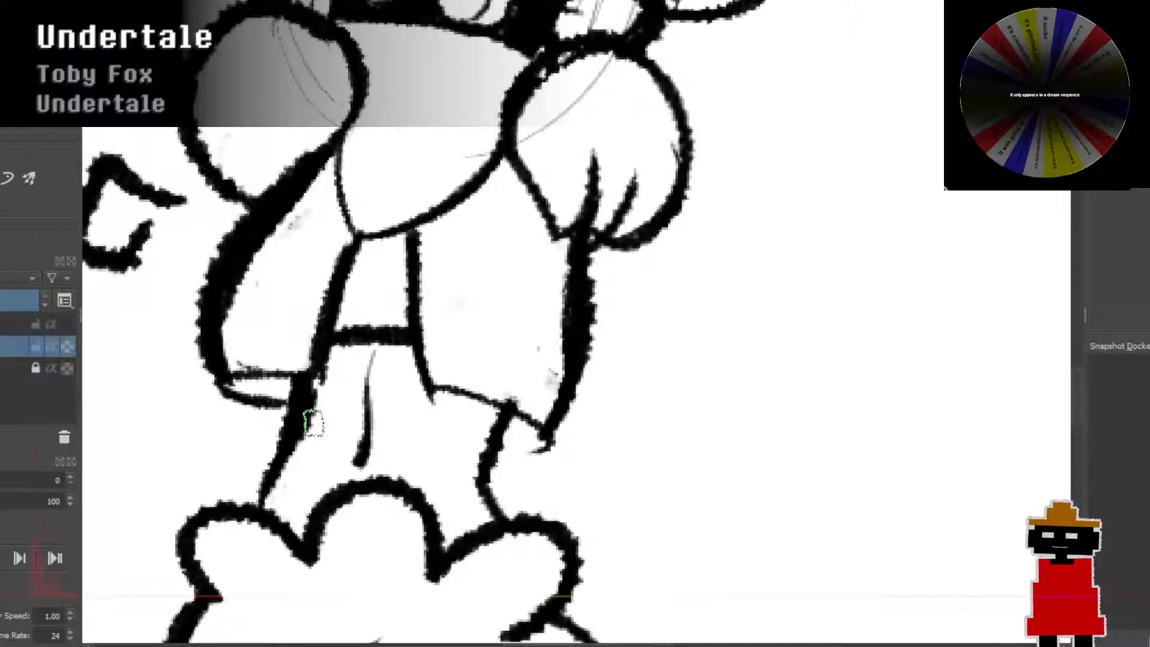
pyautogui.scroll(-4, 663, 264)
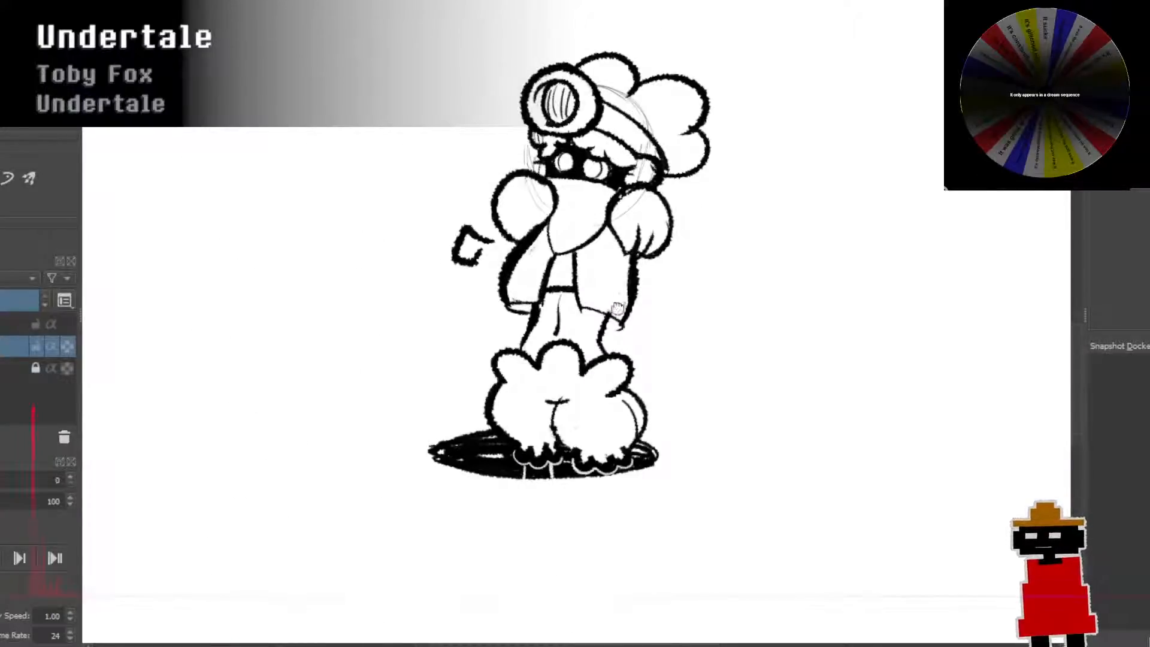
pyautogui.scroll(4, 617, 308)
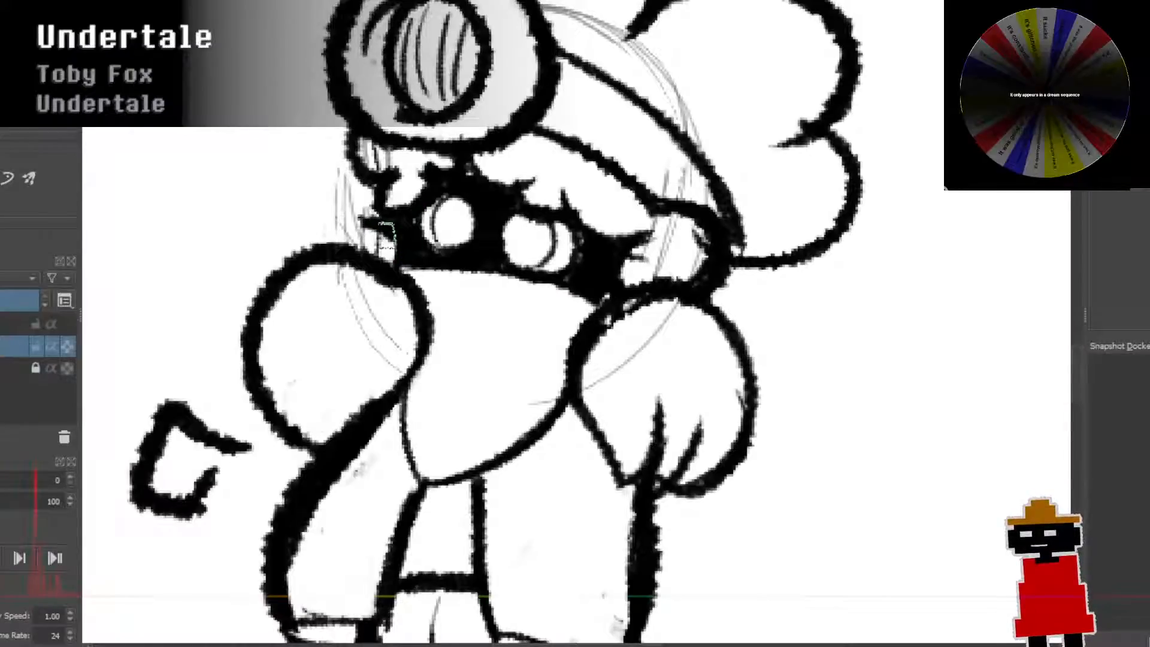
pyautogui.moveTo(615, 270); pyautogui.dragTo(694, 243)
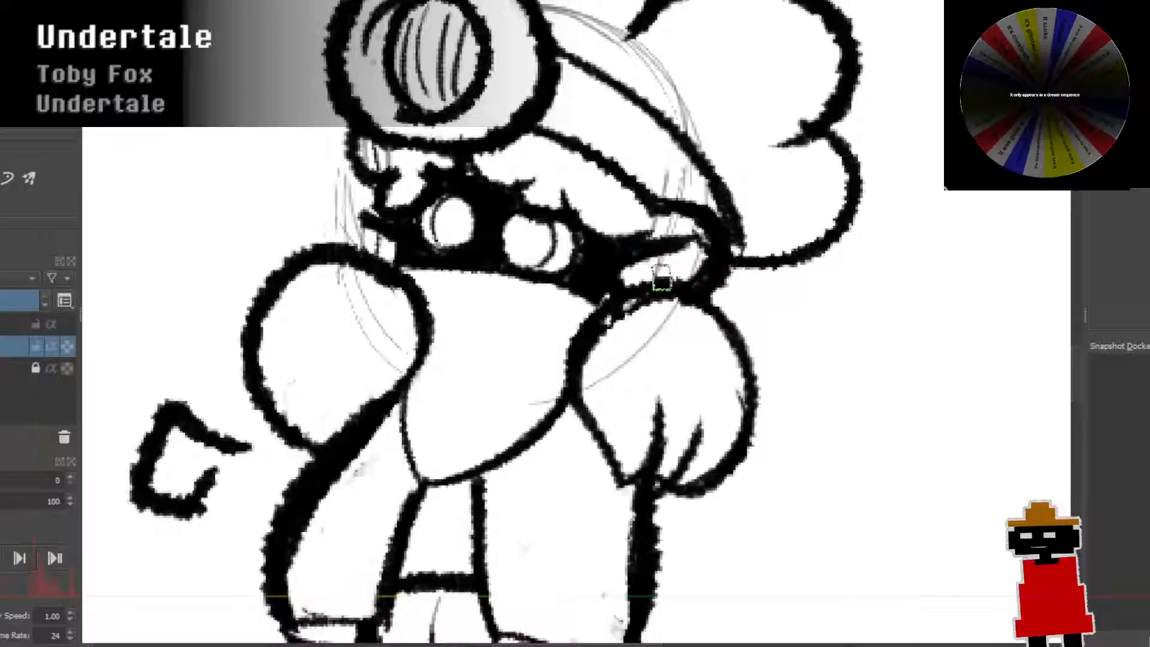
pyautogui.hotkey('ctrl', 'z')
pyautogui.hotkey('ctrl', 'z')
pyautogui.hotkey('ctrl', 'z')
pyautogui.moveTo(621, 261); pyautogui.dragTo(689, 244)
# Step: Draw three more thick angular blocks fanned around the small block beside the left sleeve
pyautogui.scroll(-4, 659, 269)
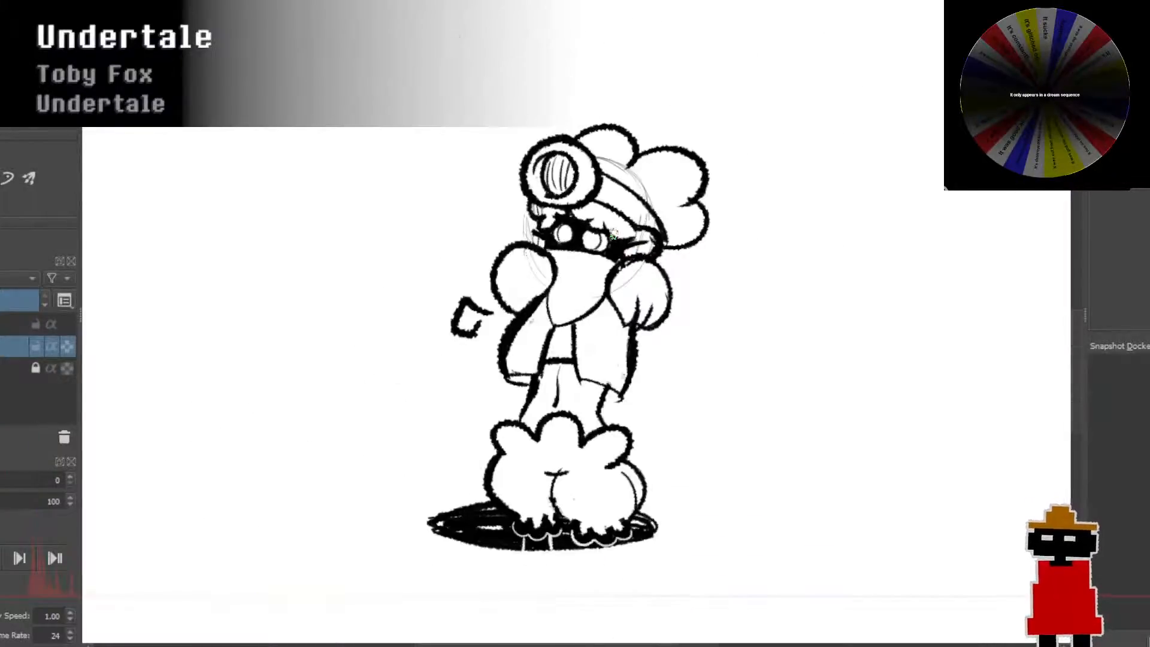
pyautogui.scroll(2, 612, 234)
pyautogui.scroll(-1, 613, 235)
pyautogui.scroll(1, 770, 159)
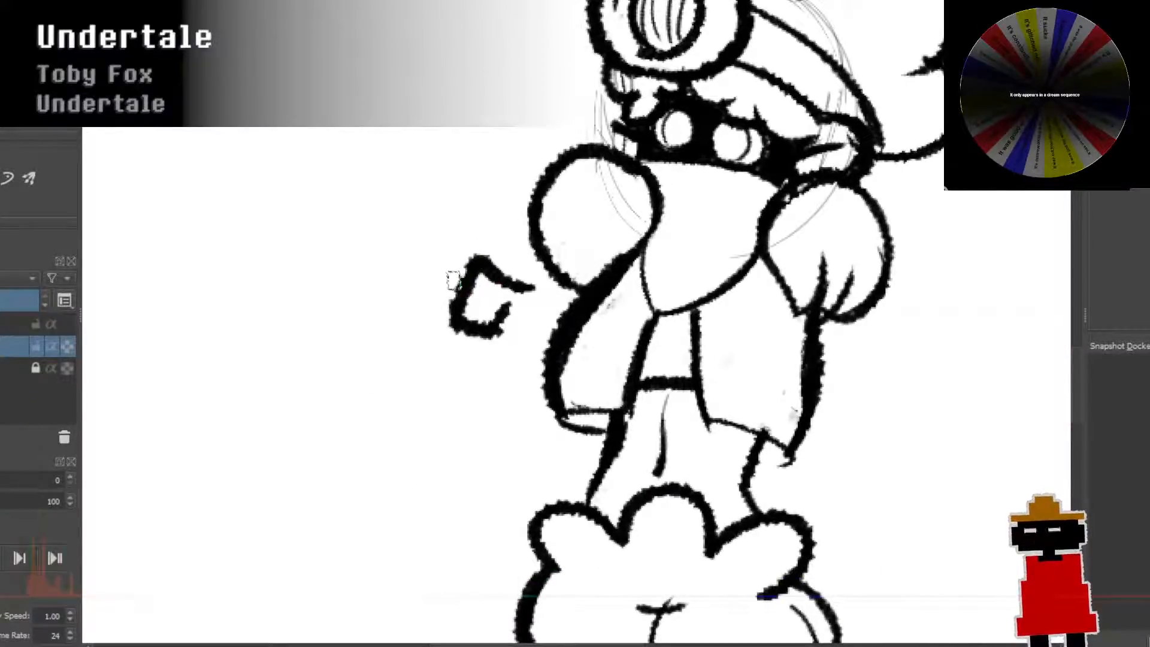
pyautogui.moveTo(454, 279)
pyautogui.mouseDown()
pyautogui.moveTo(415, 254)
pyautogui.moveTo(392, 317)
pyautogui.moveTo(372, 322)
pyautogui.moveTo(380, 376)
pyautogui.moveTo(432, 381)
pyautogui.moveTo(410, 380)
pyautogui.moveTo(396, 417)
pyautogui.moveTo(465, 419)
pyautogui.mouseUp()
pyautogui.hotkey('ctrl', 'z')
pyautogui.moveTo(398, 389)
pyautogui.mouseDown()
pyautogui.moveTo(419, 429)
pyautogui.moveTo(493, 422)
pyautogui.moveTo(472, 363)
pyautogui.mouseUp()
pyautogui.moveTo(399, 326)
pyautogui.mouseDown()
pyautogui.moveTo(471, 326)
pyautogui.moveTo(500, 351)
pyautogui.moveTo(504, 312)
pyautogui.mouseUp()
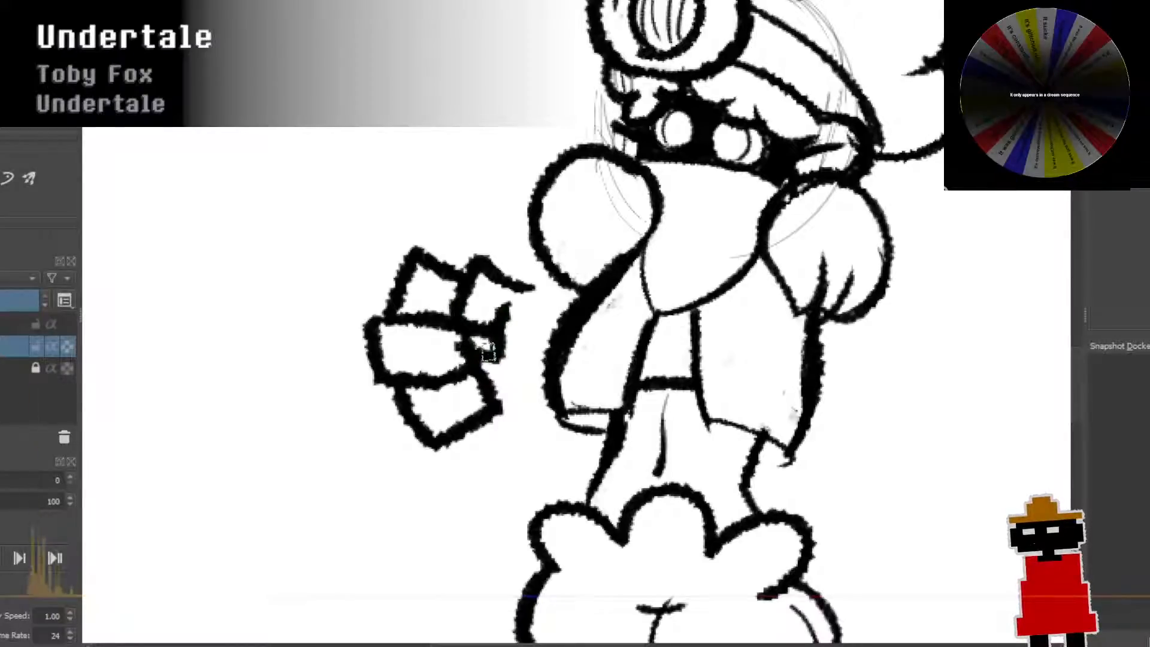
# Step: Draw the thumb and palm outline that join the angular finger blocks to the left sleeve as a fist
pyautogui.hotkey('ctrl', 'z')
pyautogui.moveTo(474, 363)
pyautogui.mouseDown()
pyautogui.moveTo(507, 363)
pyautogui.moveTo(514, 313)
pyautogui.mouseUp()
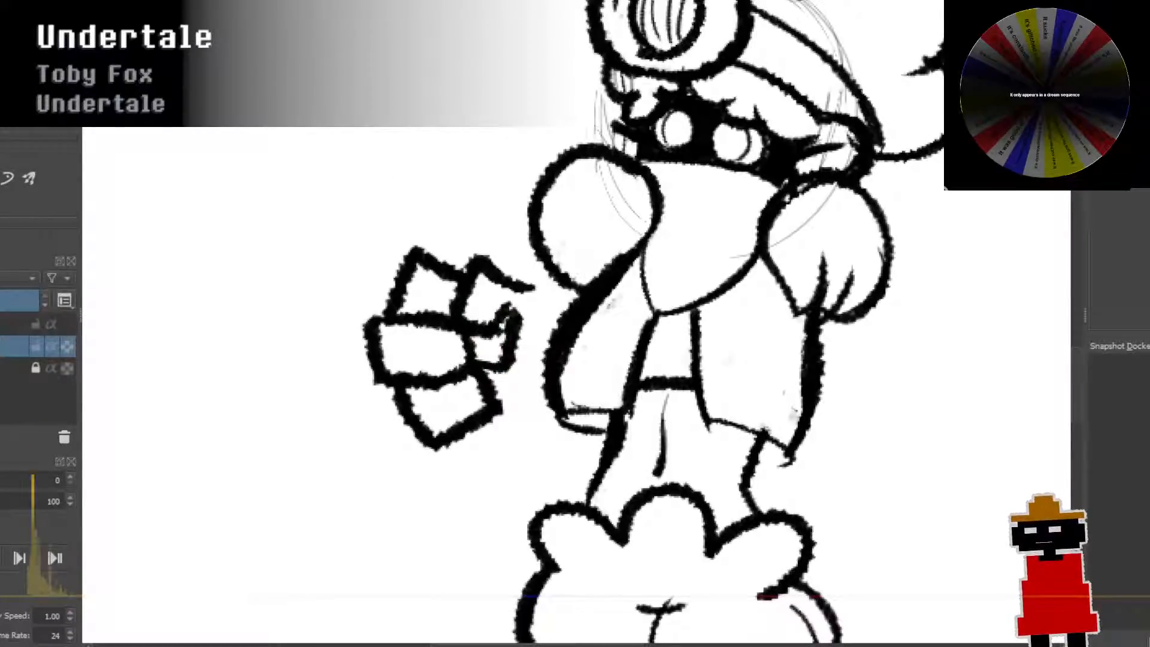
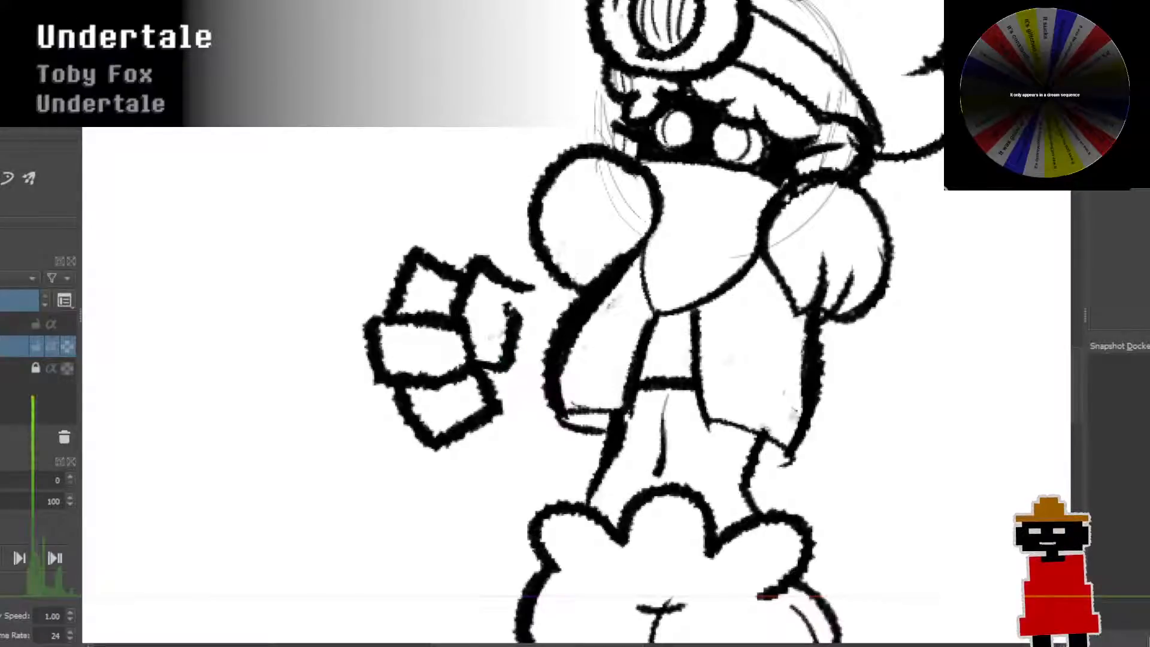
pyautogui.moveTo(490, 372); pyautogui.dragTo(545, 418)
pyautogui.hotkey('ctrl', 'z')
pyautogui.moveTo(508, 367)
pyautogui.mouseDown()
pyautogui.moveTo(561, 413)
pyautogui.moveTo(472, 463)
pyautogui.moveTo(474, 422)
pyautogui.moveTo(525, 446)
pyautogui.moveTo(518, 406)
pyautogui.moveTo(468, 421)
pyautogui.moveTo(552, 445)
pyautogui.moveTo(477, 421)
pyautogui.moveTo(533, 435)
pyautogui.moveTo(565, 421)
pyautogui.mouseUp()
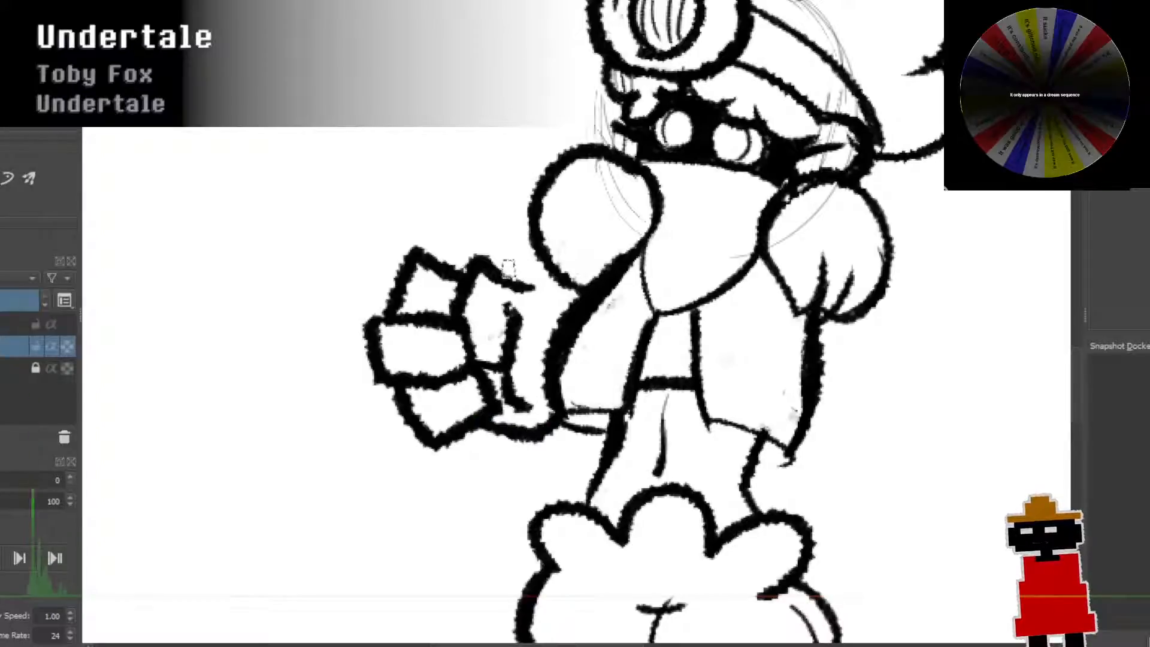
pyautogui.moveTo(527, 281); pyautogui.dragTo(564, 297)
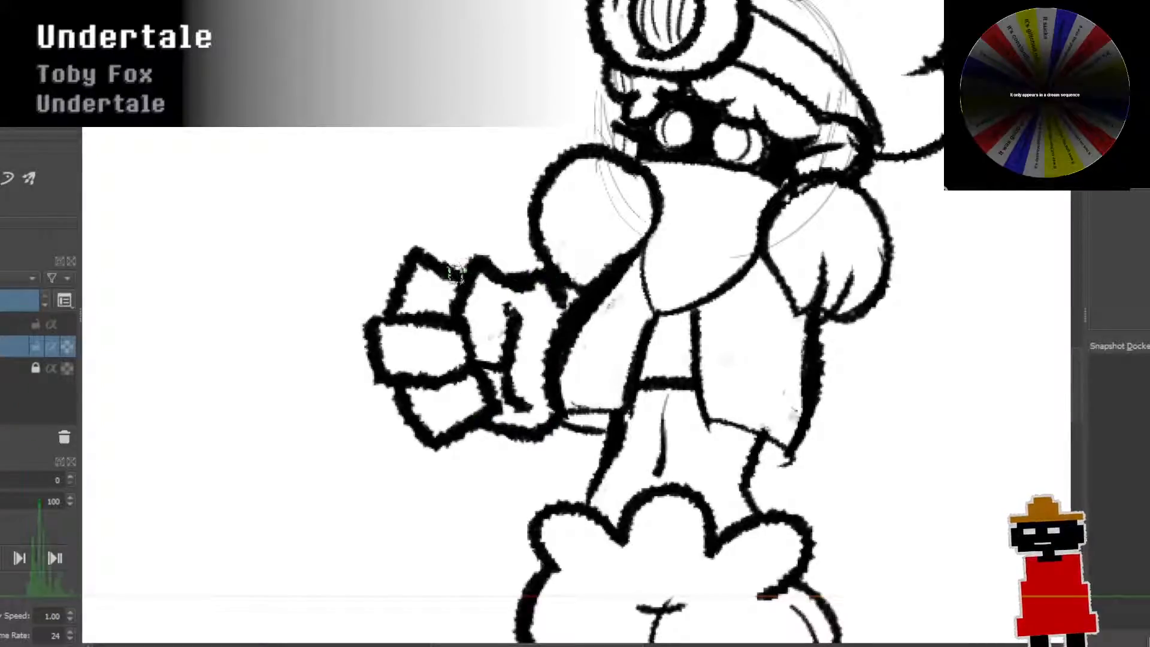
pyautogui.moveTo(455, 269); pyautogui.dragTo(521, 75)
pyautogui.hotkey('ctrl', 'z')
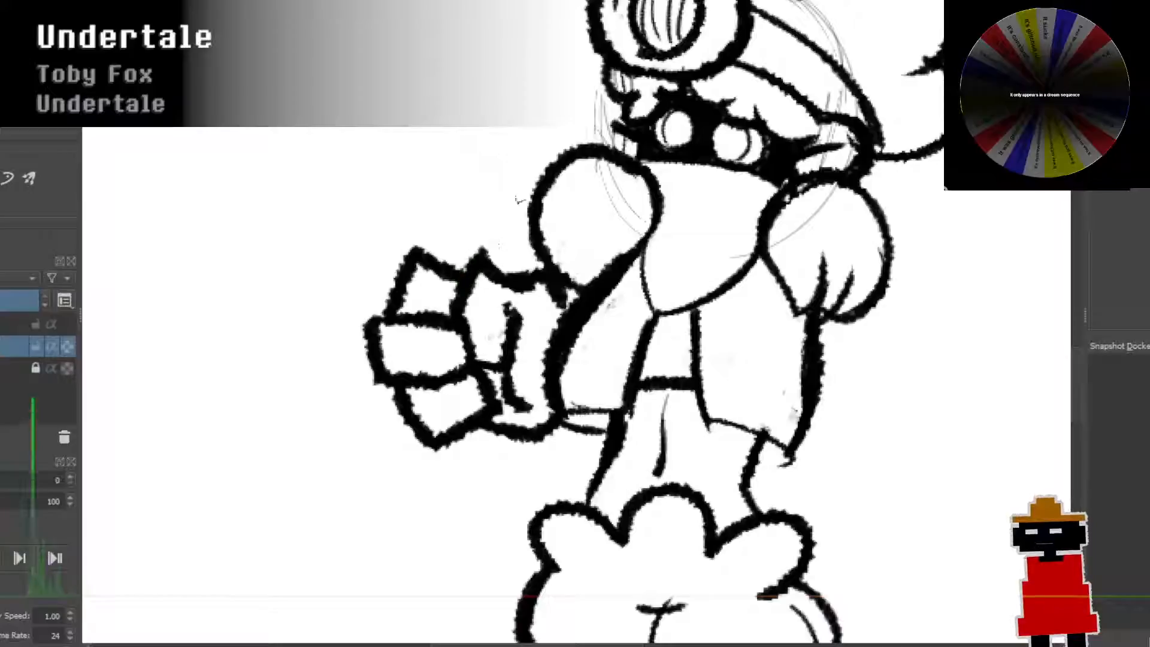
pyautogui.moveTo(479, 253); pyautogui.dragTo(576, 114)
pyautogui.hotkey('ctrl', 'z')
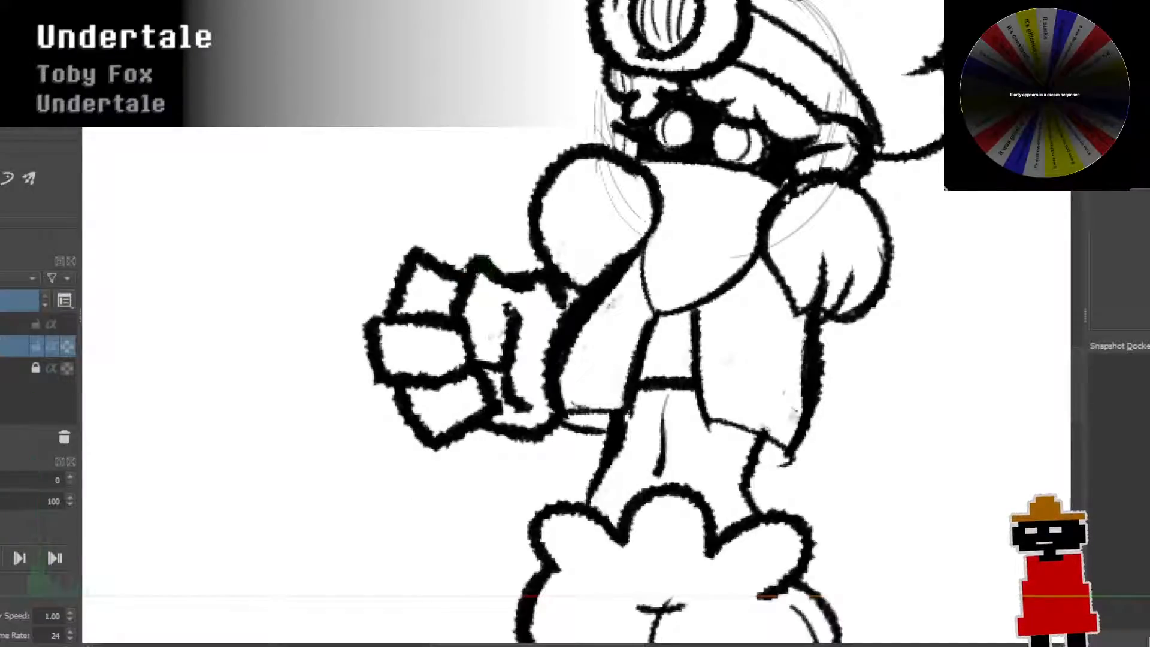
pyautogui.moveTo(477, 263); pyautogui.dragTo(550, 135)
pyautogui.hotkey('ctrl', 'z')
pyautogui.moveTo(468, 270); pyautogui.dragTo(569, 108)
pyautogui.hotkey('ctrl', 'z')
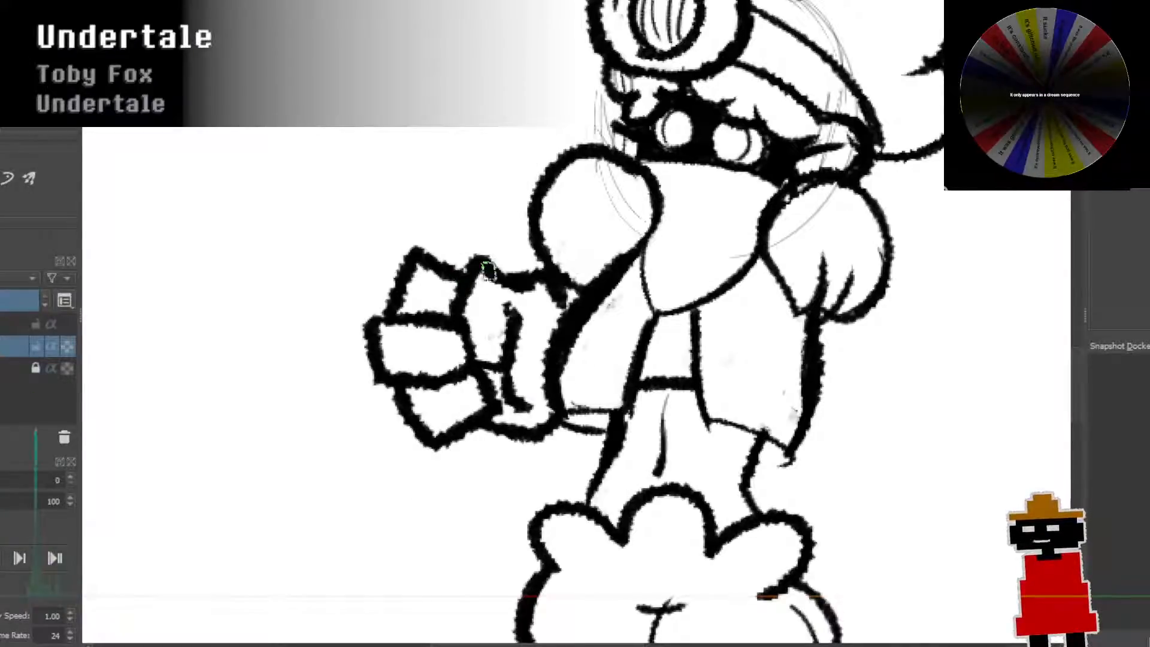
# Step: Draw a thin upright pole rising from the fist to above the headband, with two parallel edges and a closed end
pyautogui.scroll(-6, 471, 419)
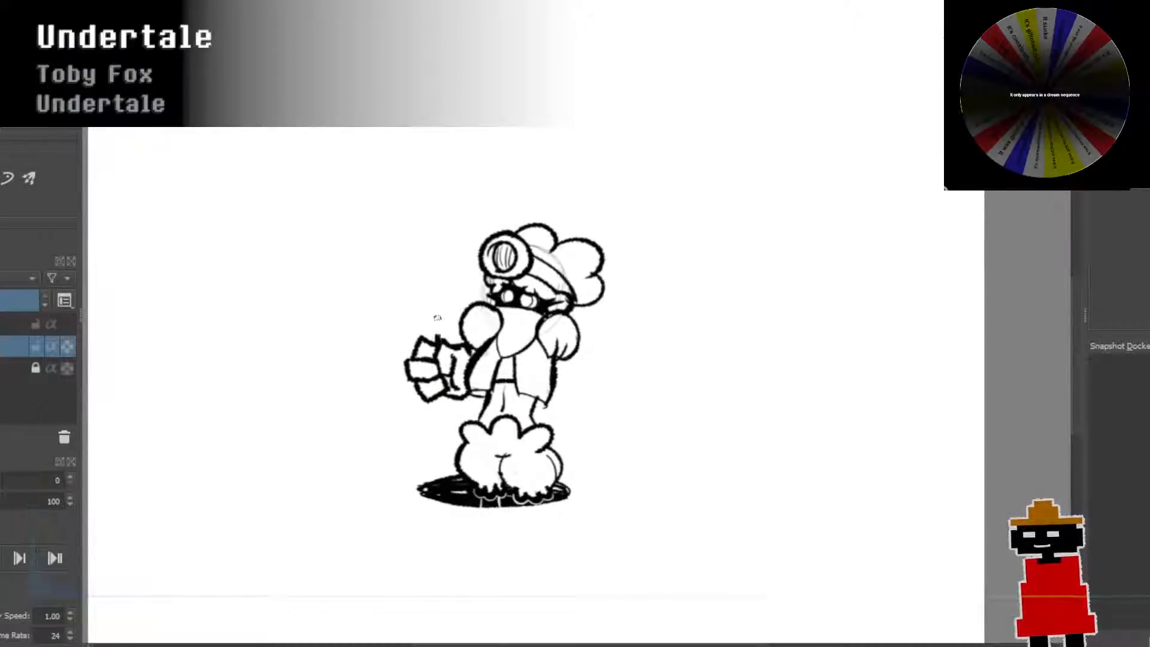
pyautogui.moveTo(438, 336); pyautogui.dragTo(440, 222)
pyautogui.moveTo(448, 342); pyautogui.dragTo(450, 244)
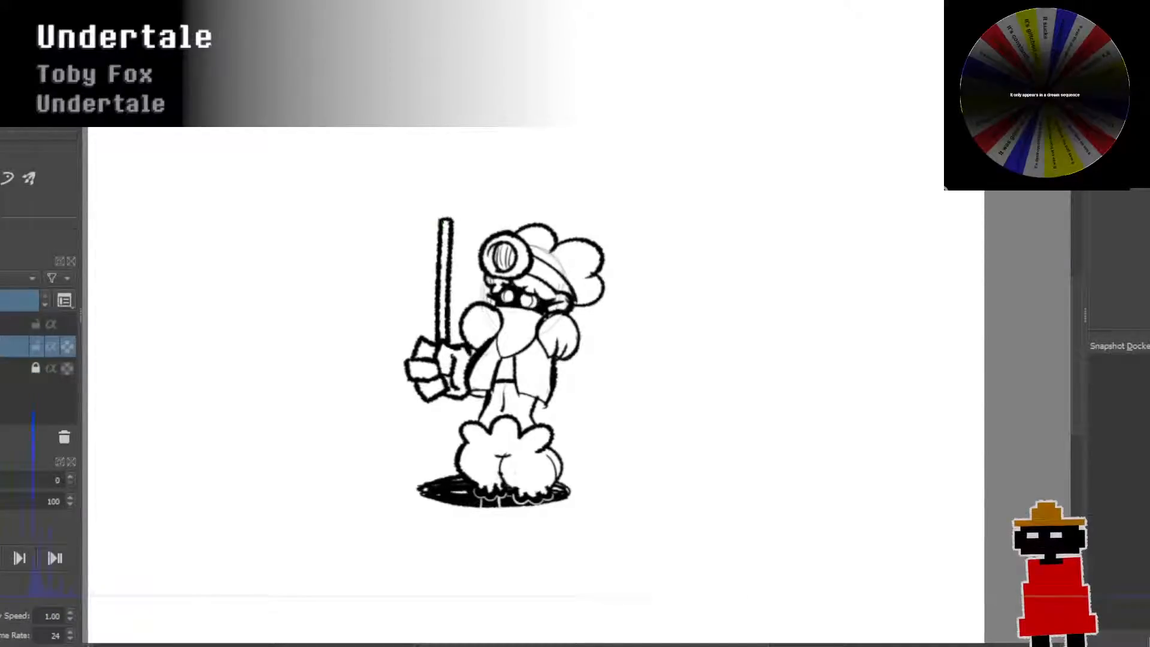
pyautogui.moveTo(414, 221)
pyautogui.mouseDown()
pyautogui.moveTo(442, 142)
pyautogui.moveTo(481, 192)
pyautogui.mouseUp()
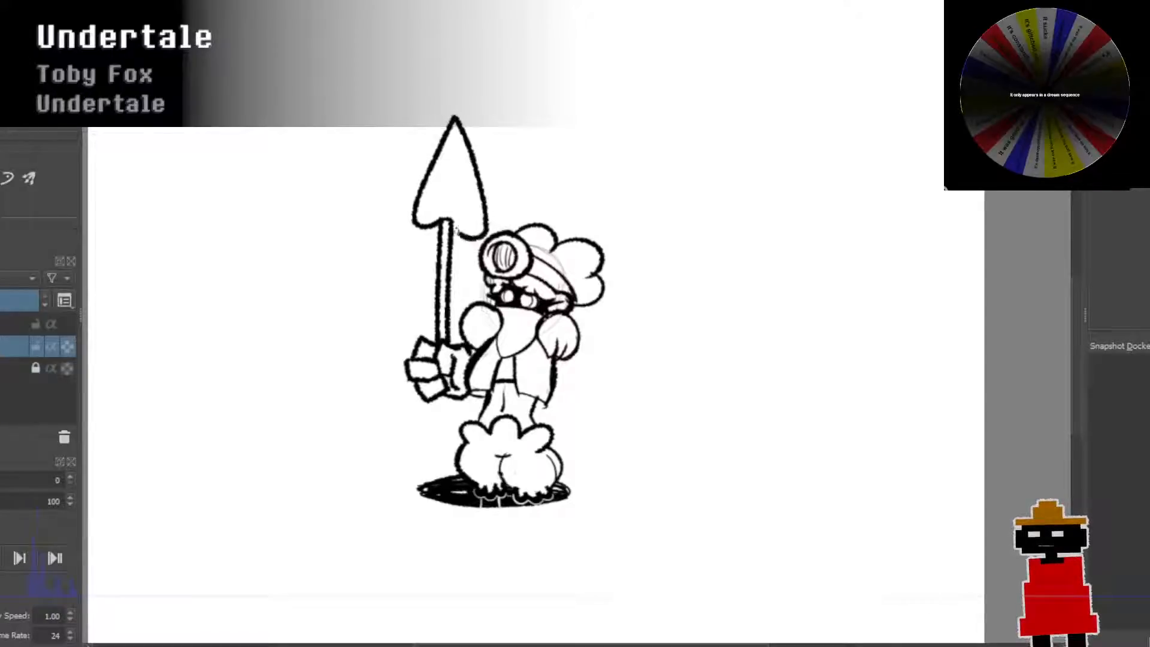
pyautogui.hotkey('ctrl', 'z')
pyautogui.hotkey('ctrl', 'z')
pyautogui.hotkey('ctrl', 'z')
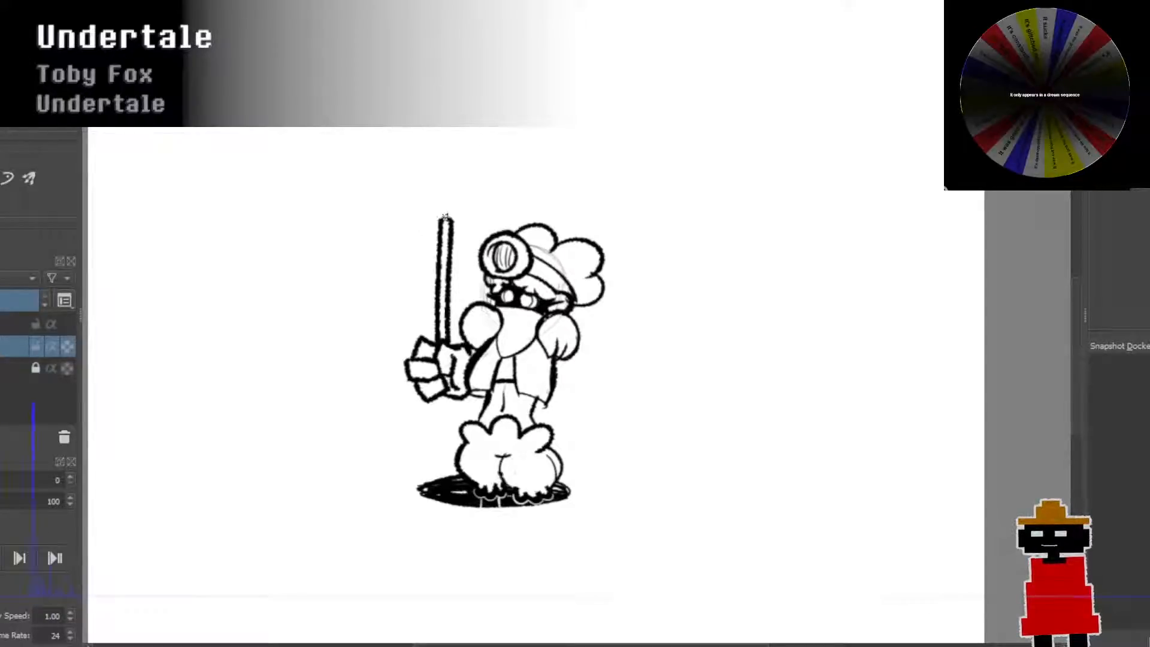
pyautogui.moveTo(401, 222); pyautogui.dragTo(411, 181)
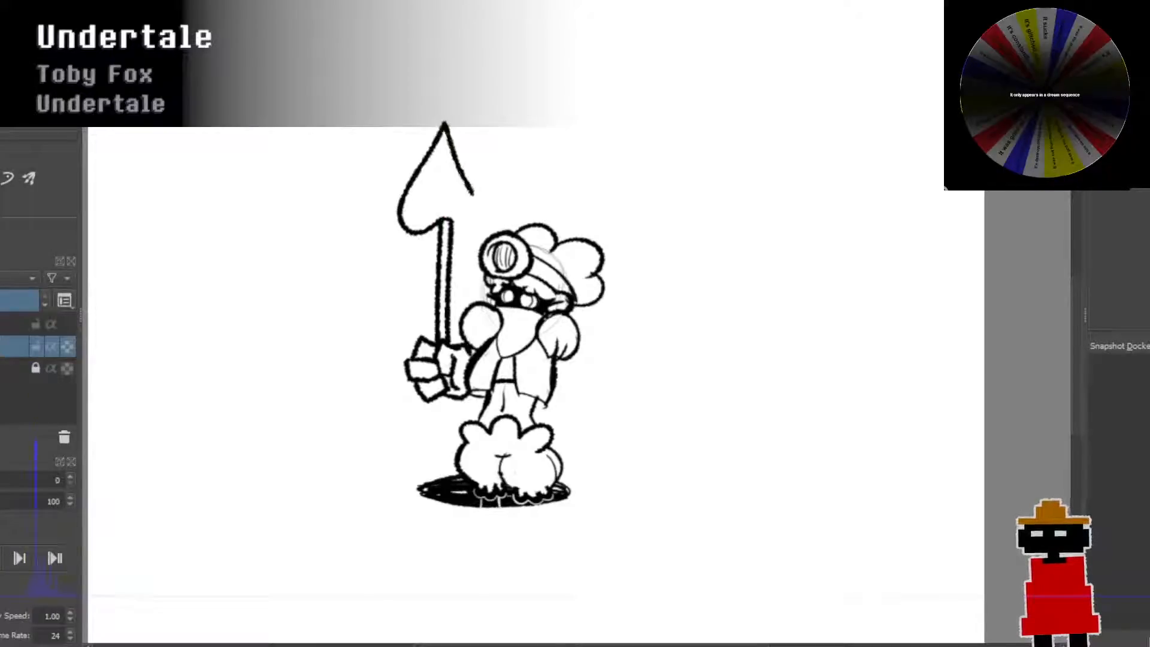
pyautogui.hotkey('ctrl', 'z')
pyautogui.moveTo(444, 219); pyautogui.dragTo(444, 124)
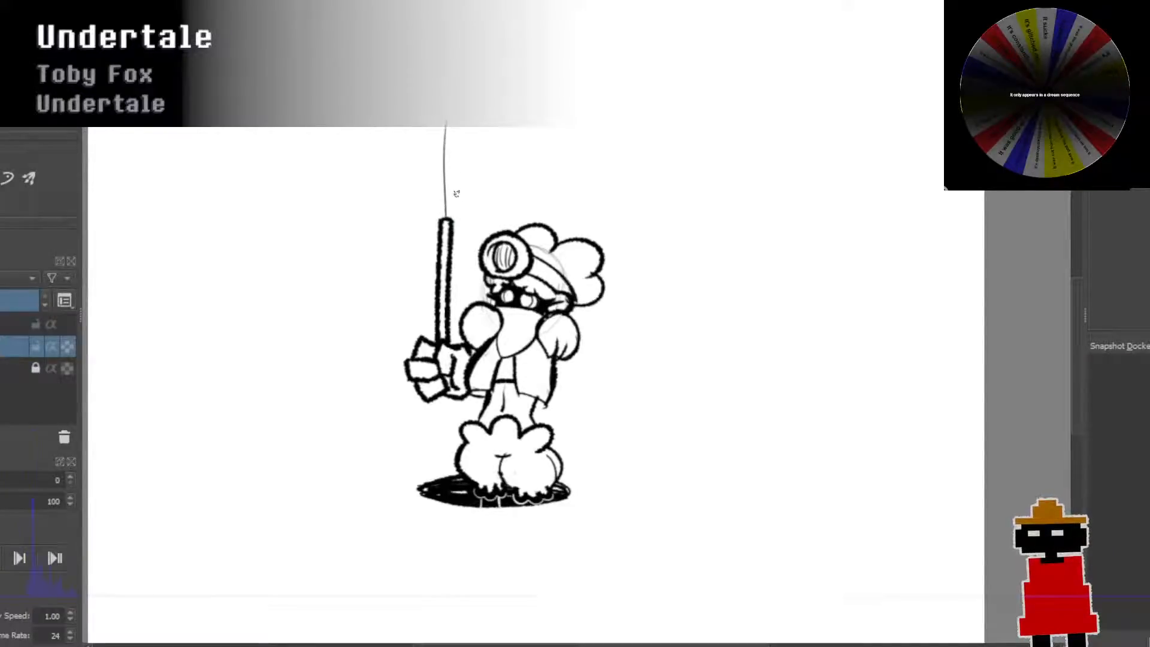
pyautogui.hotkey('ctrl', 'z')
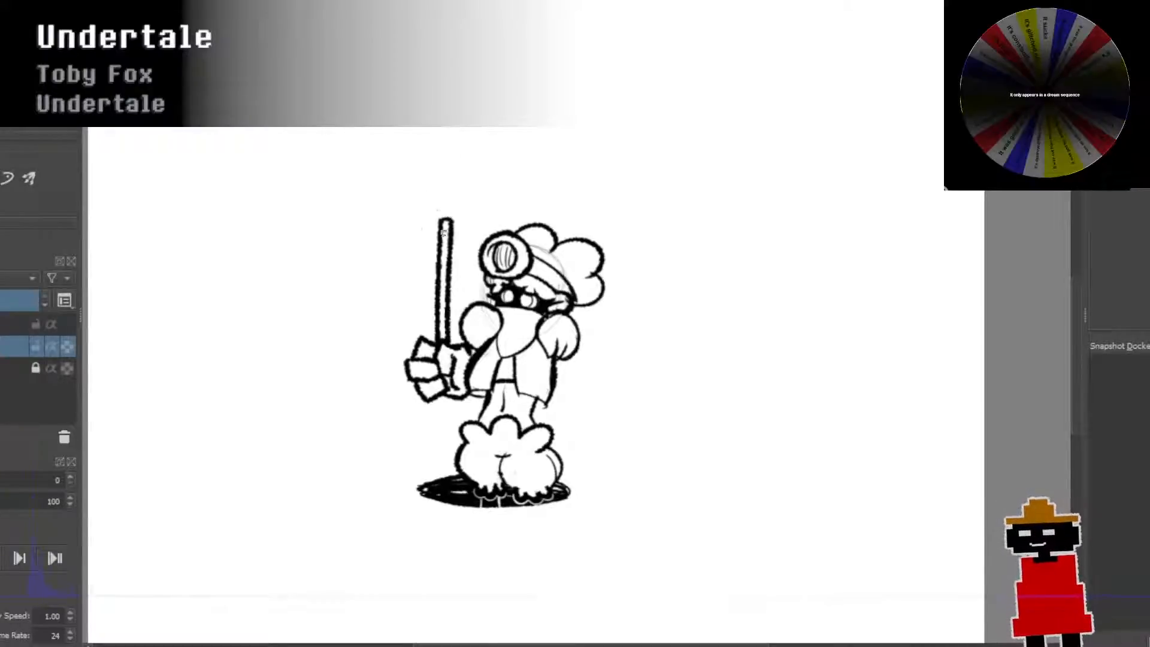
# Step: Examine the whole figure with its pole and its placement on the page above the title box
pyautogui.scroll(3, 469, 216)
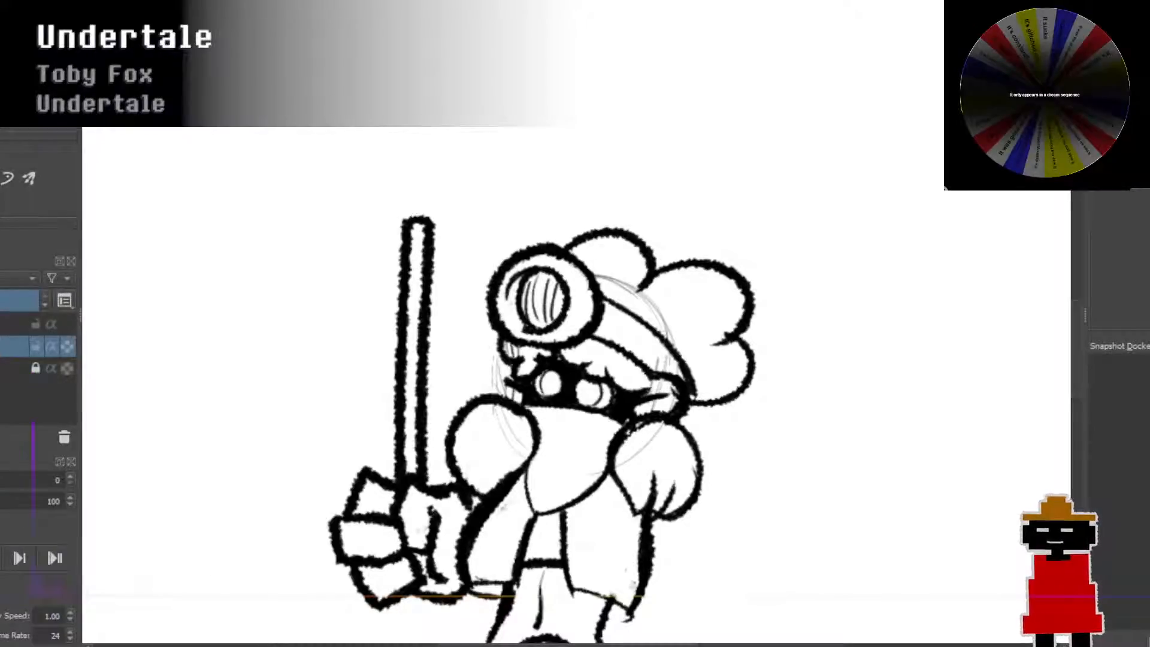
pyautogui.scroll(-4, 548, 185)
pyautogui.scroll(2, 488, 298)
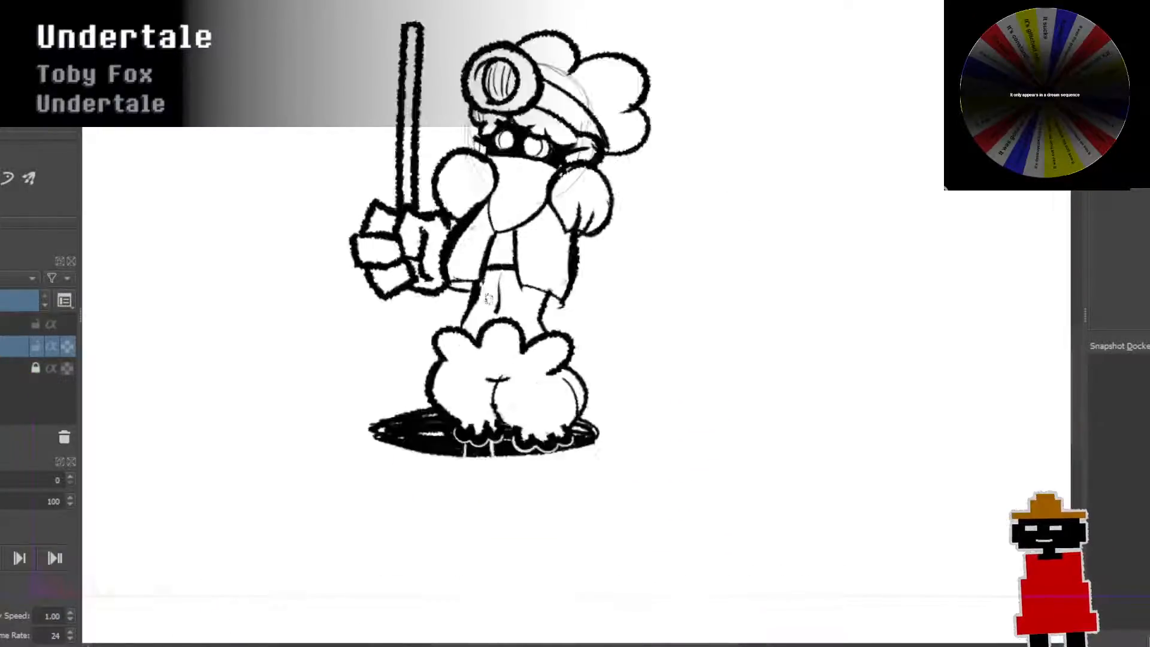
pyautogui.scroll(1, 488, 327)
pyautogui.scroll(-1, 488, 329)
pyautogui.moveTo(522, 254); pyautogui.dragTo(516, 334)
pyautogui.moveTo(521, 207); pyautogui.dragTo(515, 256)
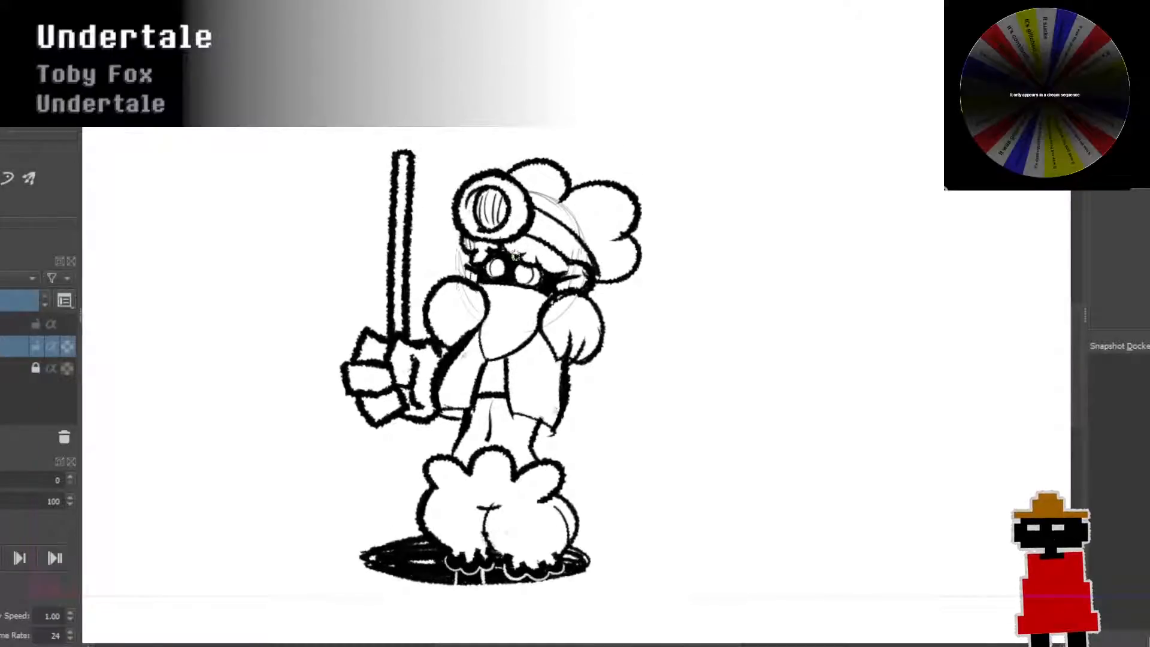
pyautogui.scroll(-3, 514, 255)
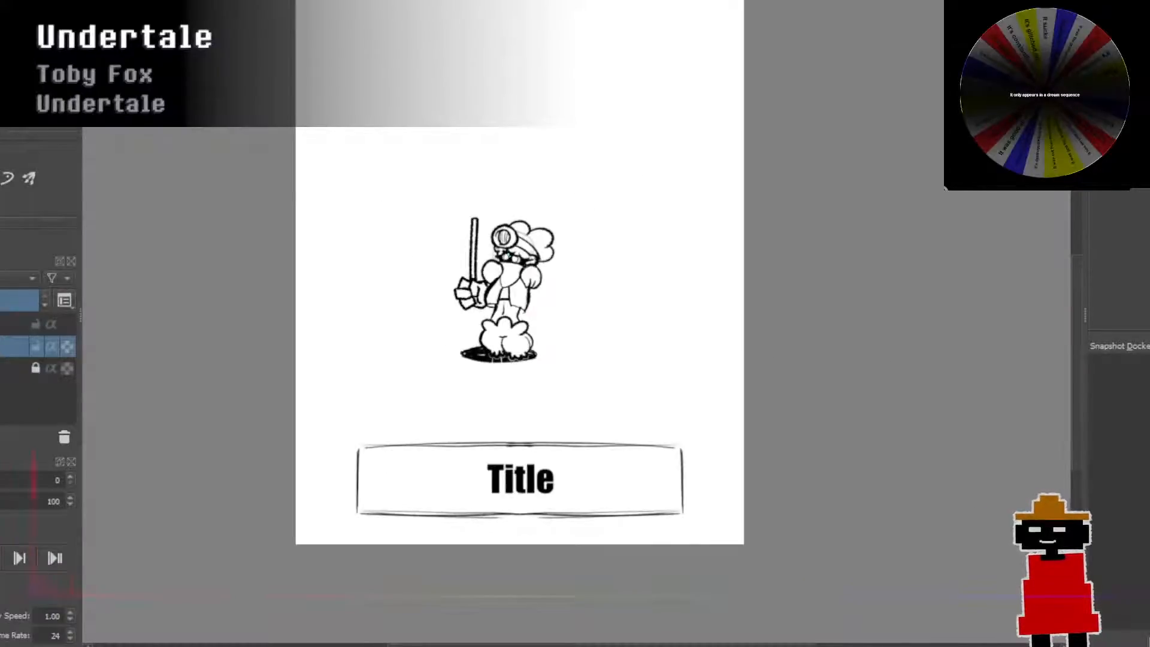
# Step: Add a short rounded cap segment to the upper end of the pole
pyautogui.scroll(5, 508, 253)
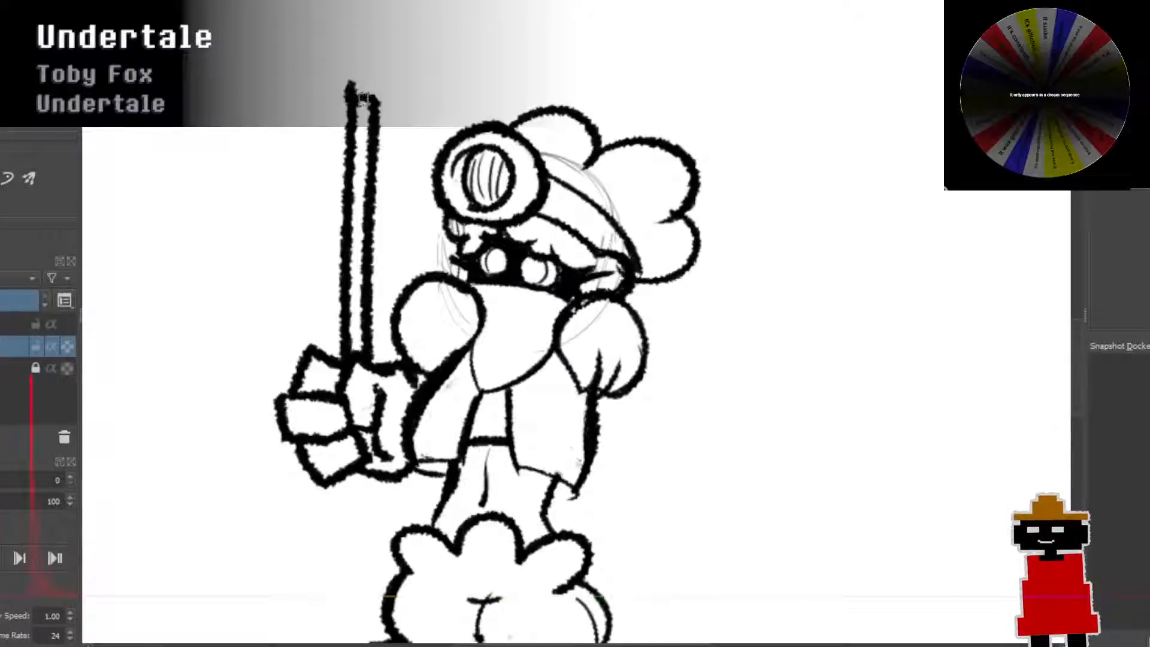
pyautogui.hotkey('ctrl', 'z')
pyautogui.moveTo(352, 102)
pyautogui.mouseDown()
pyautogui.moveTo(352, 74)
pyautogui.moveTo(370, 74)
pyautogui.moveTo(383, 123)
pyautogui.mouseUp()
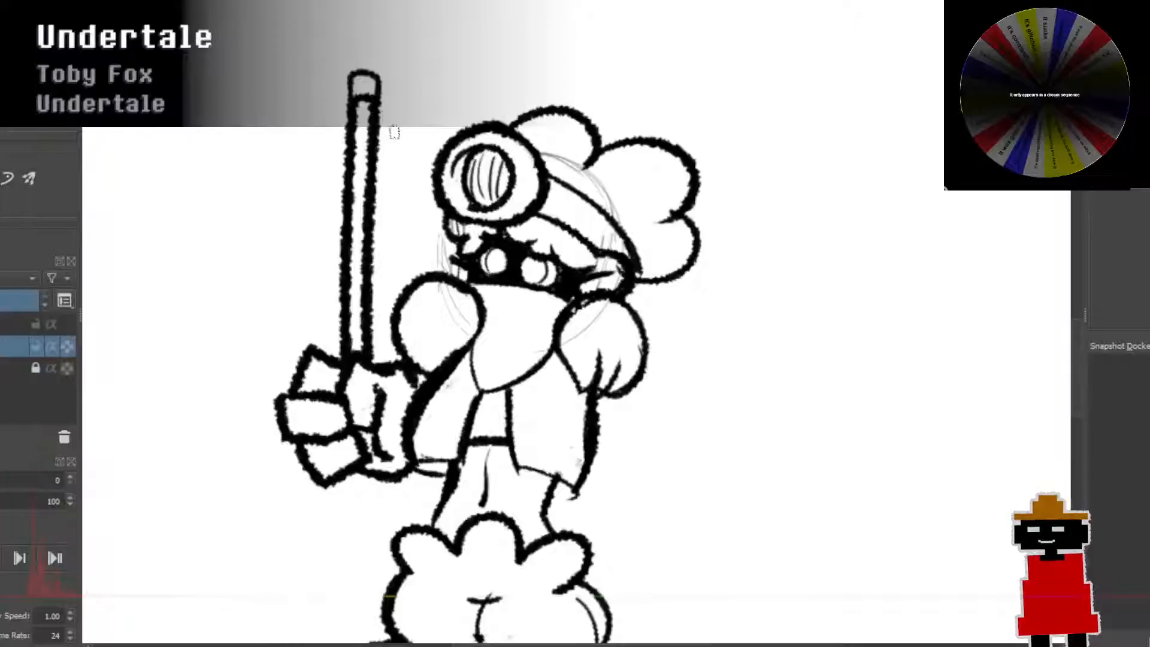
pyautogui.scroll(-2, 379, 131)
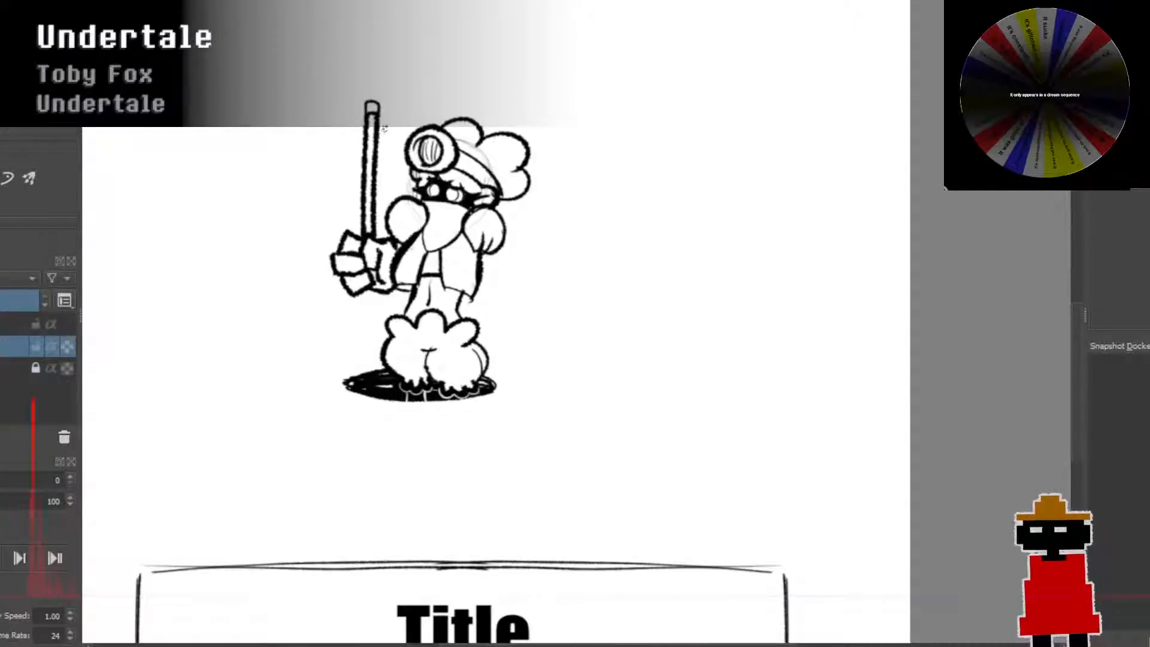
pyautogui.scroll(3, 394, 185)
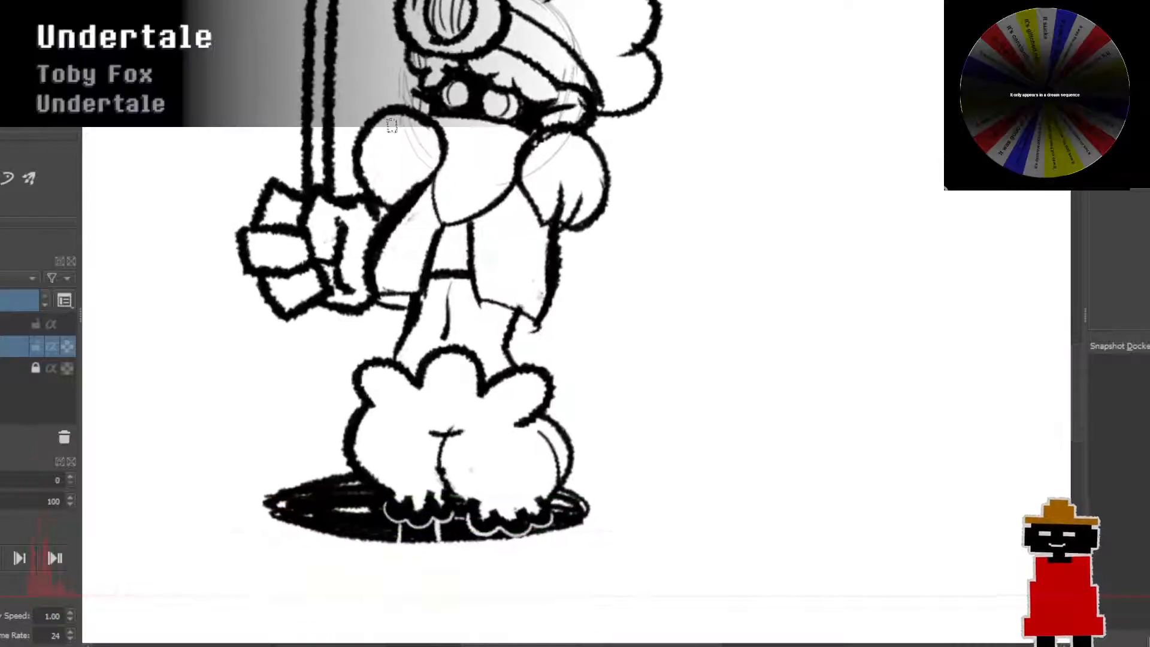
pyautogui.moveTo(339, 289); pyautogui.dragTo(340, 360)
pyautogui.hotkey('ctrl', 'z')
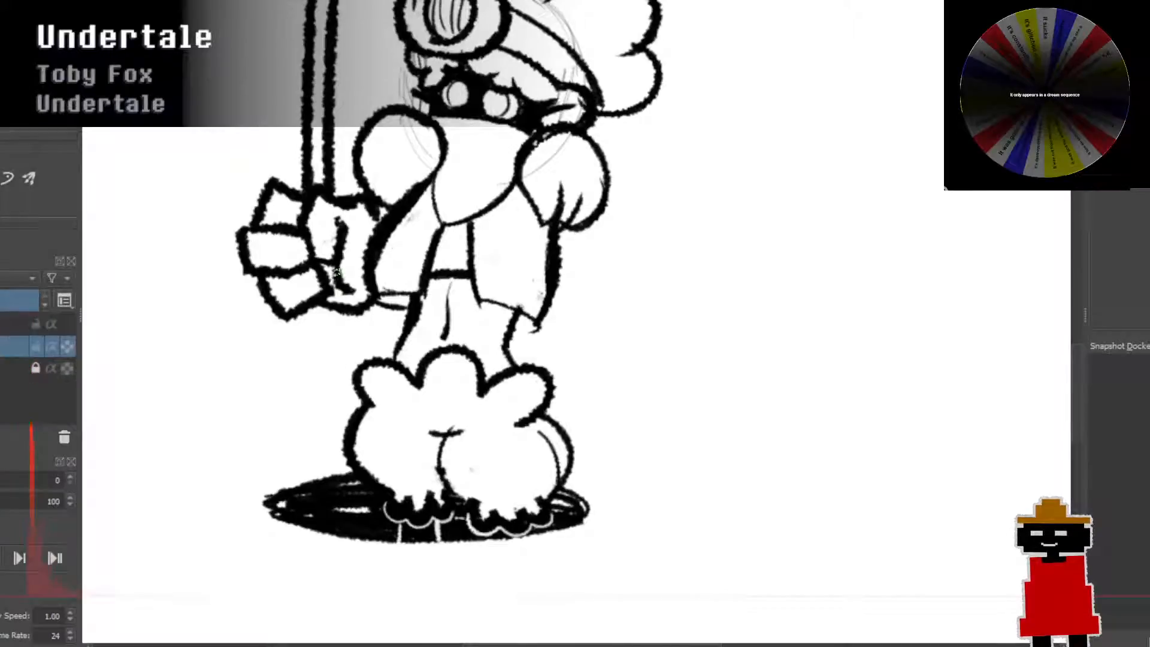
pyautogui.moveTo(336, 273); pyautogui.dragTo(343, 432)
pyautogui.hotkey('ctrl', 'z')
pyautogui.hotkey('ctrl', 'z')
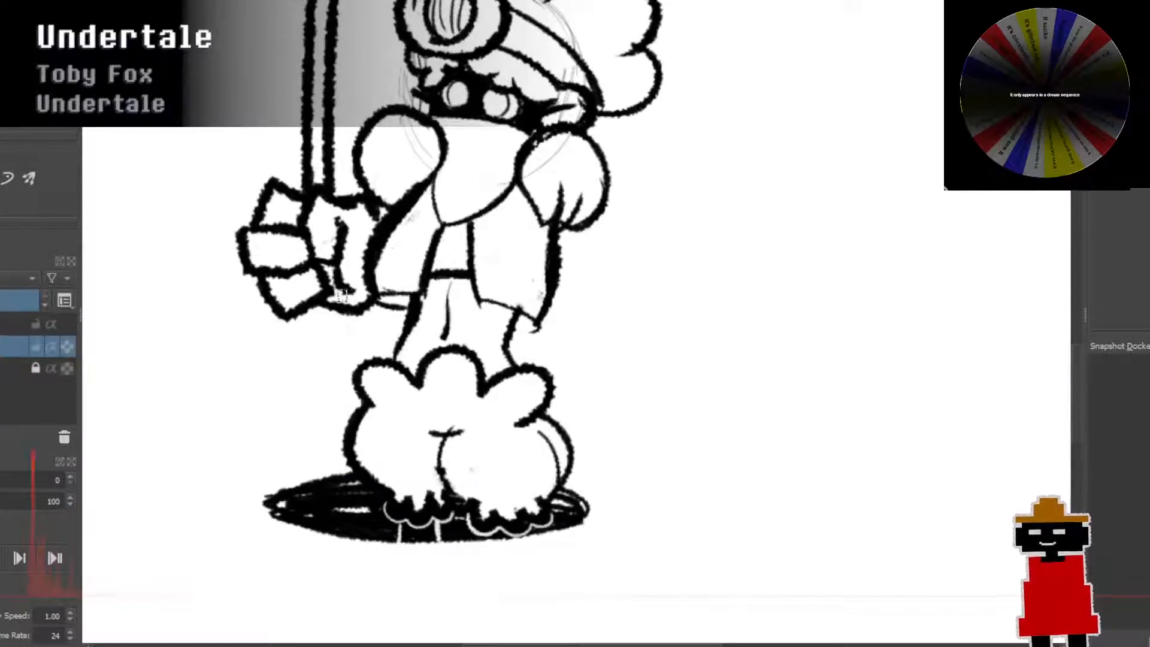
# Step: Extend the pole below the fist with two thick parallel lines reaching down to the black ground shadow
pyautogui.moveTo(338, 270); pyautogui.dragTo(338, 399)
pyautogui.moveTo(339, 303); pyautogui.dragTo(342, 473)
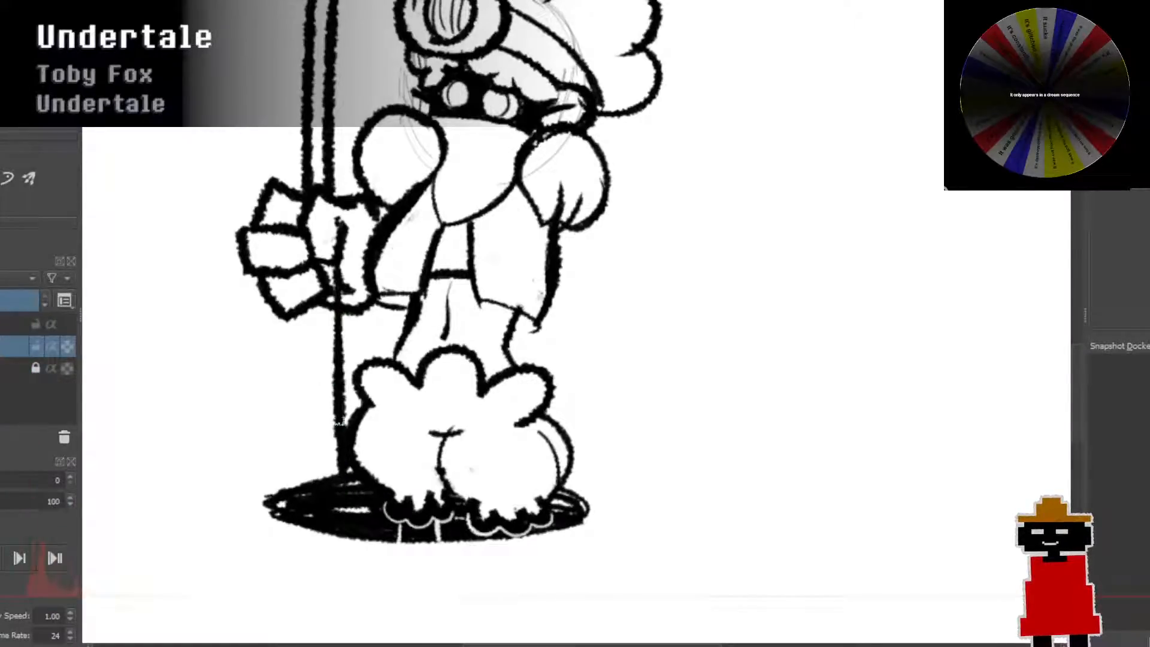
pyautogui.moveTo(314, 297); pyautogui.dragTo(311, 430)
pyautogui.hotkey('ctrl', 'z')
pyautogui.moveTo(317, 299); pyautogui.dragTo(323, 450)
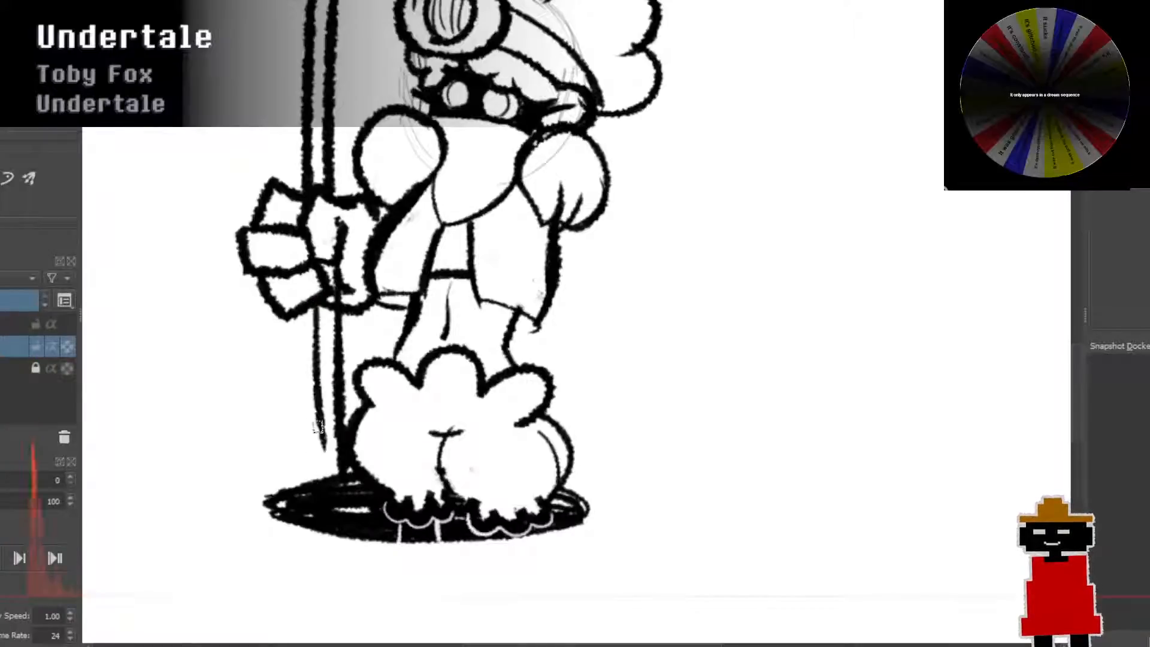
pyautogui.moveTo(321, 305); pyautogui.dragTo(327, 498)
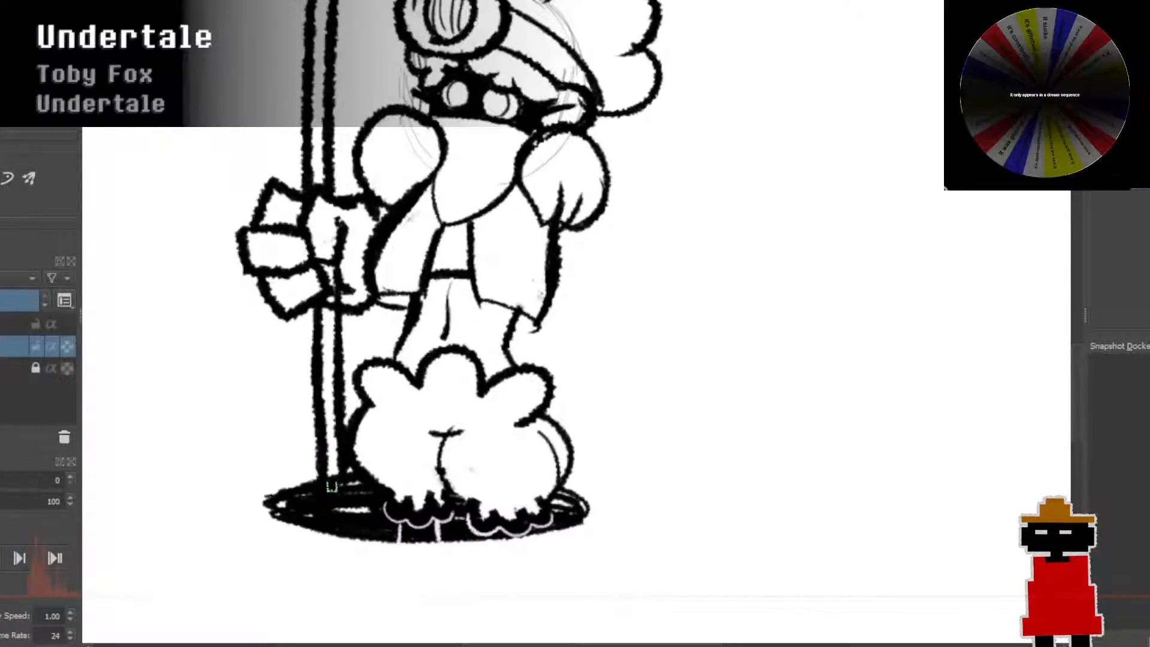
# Step: Look over the whole inked character, its pole and the ground shadow, both close up and from a distance
pyautogui.scroll(-2, 364, 435)
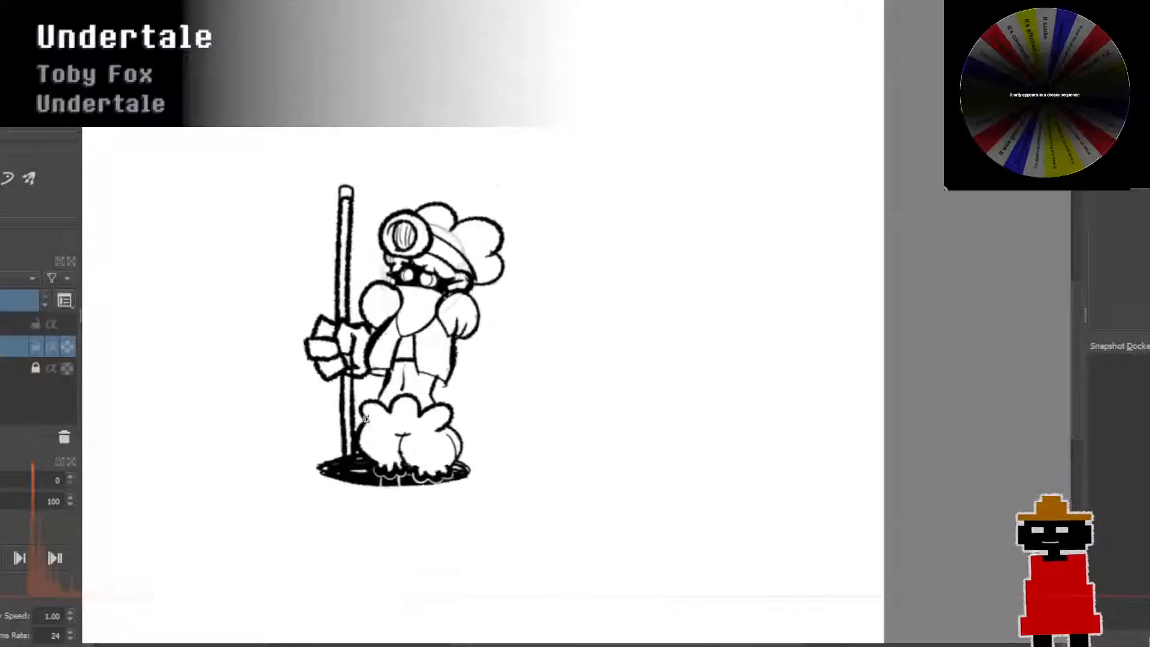
pyautogui.scroll(-1, 390, 306)
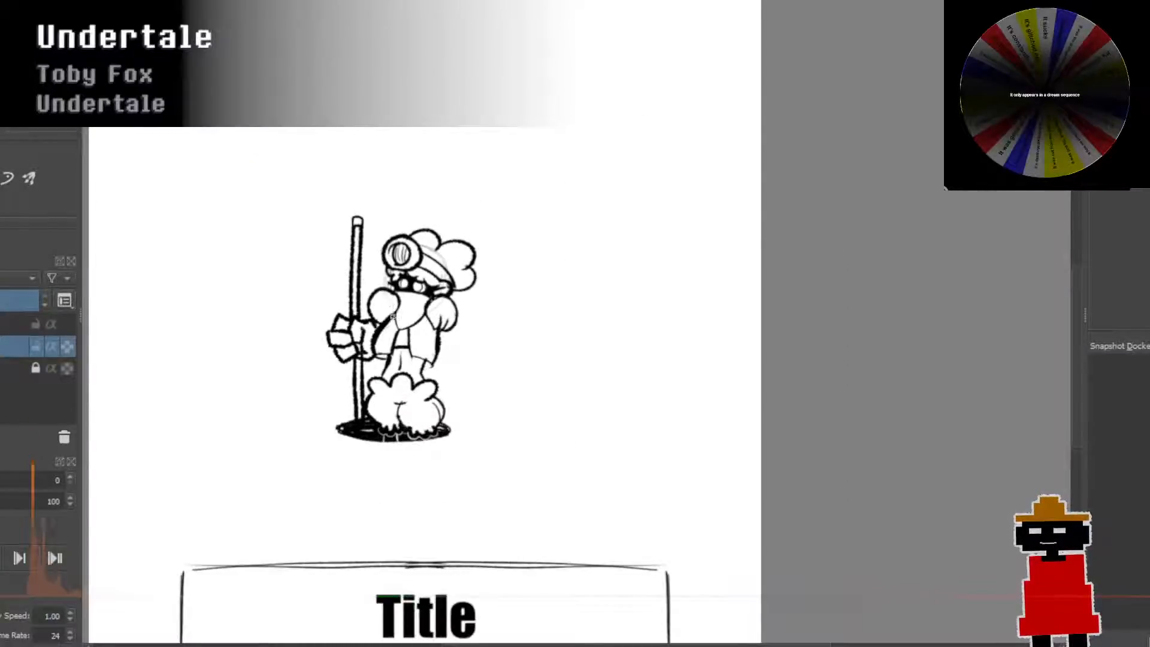
pyautogui.scroll(2, 426, 314)
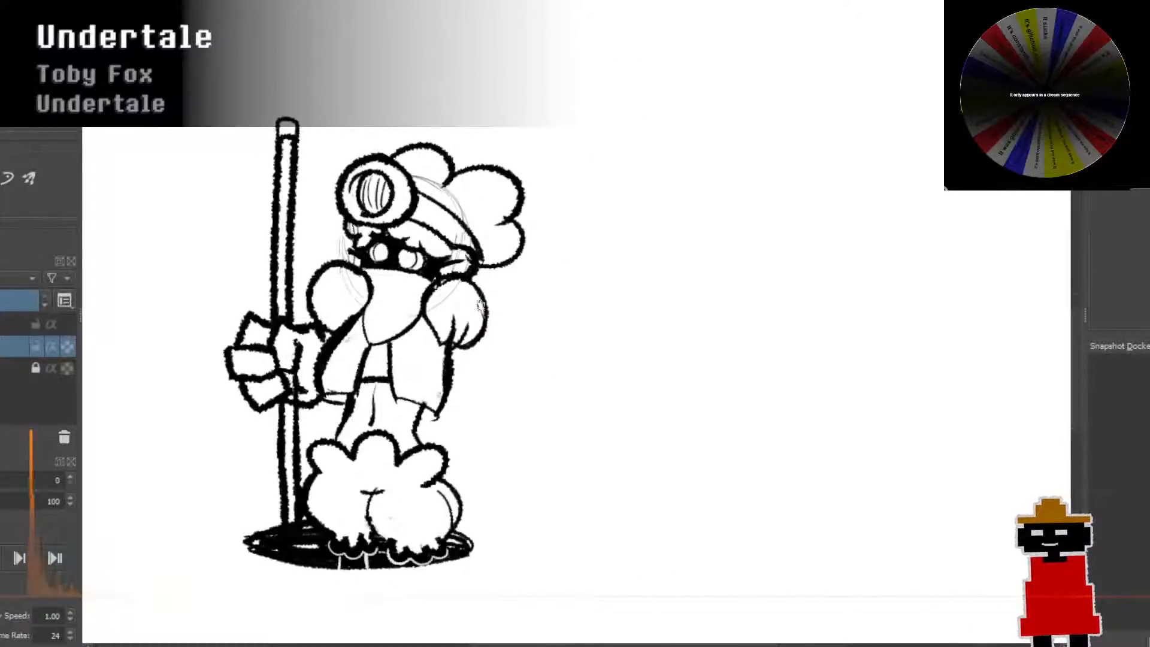
pyautogui.moveTo(482, 306); pyautogui.dragTo(647, 314)
pyautogui.scroll(1, 597, 213)
pyautogui.scroll(-2, 588, 216)
pyautogui.moveTo(591, 284); pyautogui.dragTo(473, 198)
pyautogui.scroll(-2, 525, 277)
pyautogui.scroll(2, 520, 249)
pyautogui.scroll(2, 477, 333)
pyautogui.scroll(-1, 478, 333)
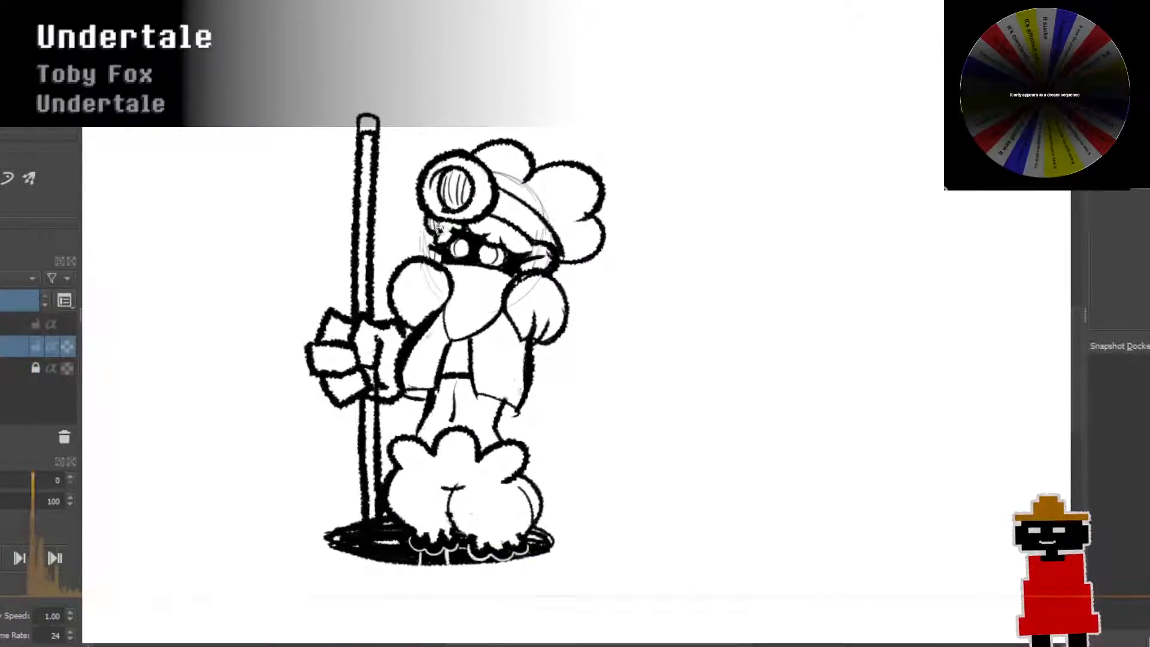
pyautogui.moveTo(486, 281); pyautogui.dragTo(497, 168)
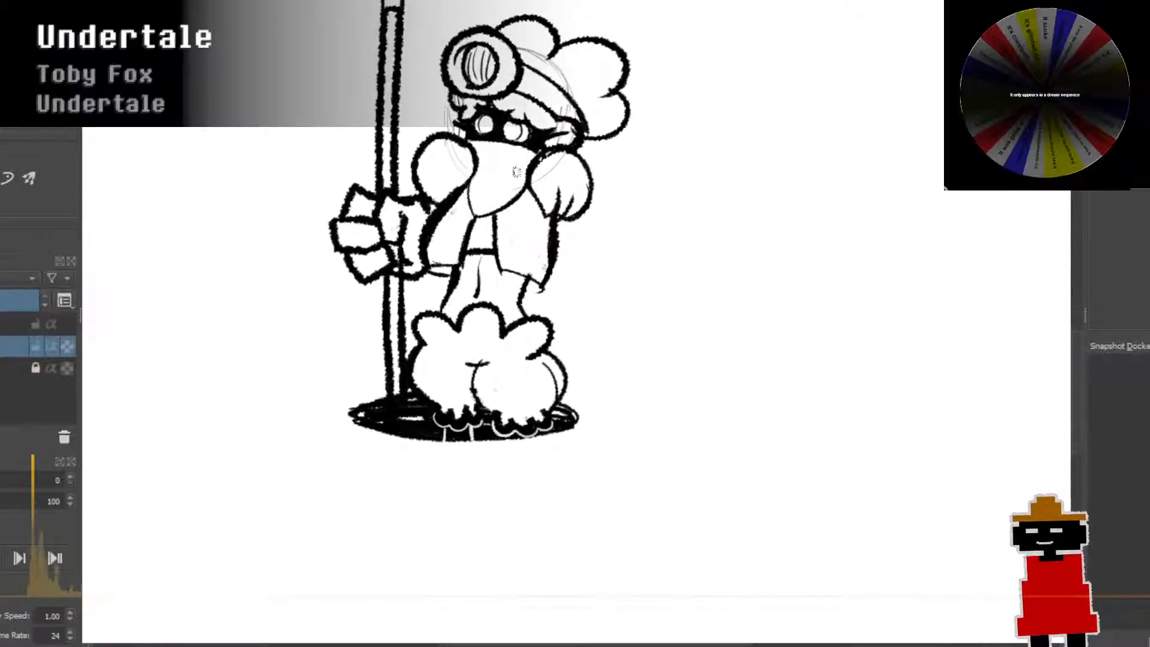
pyautogui.scroll(-2, 514, 230)
pyautogui.scroll(4, 515, 231)
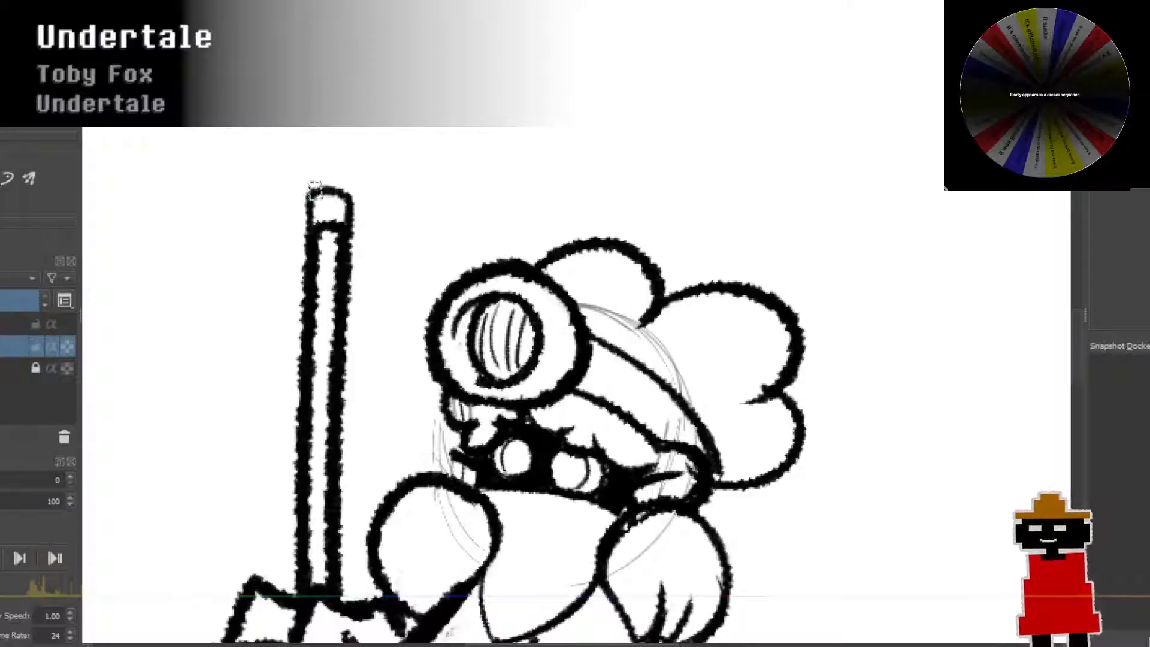
pyautogui.moveTo(324, 190); pyautogui.dragTo(222, 223)
pyautogui.hotkey('ctrl', 'z')
pyautogui.scroll(-2, 437, 210)
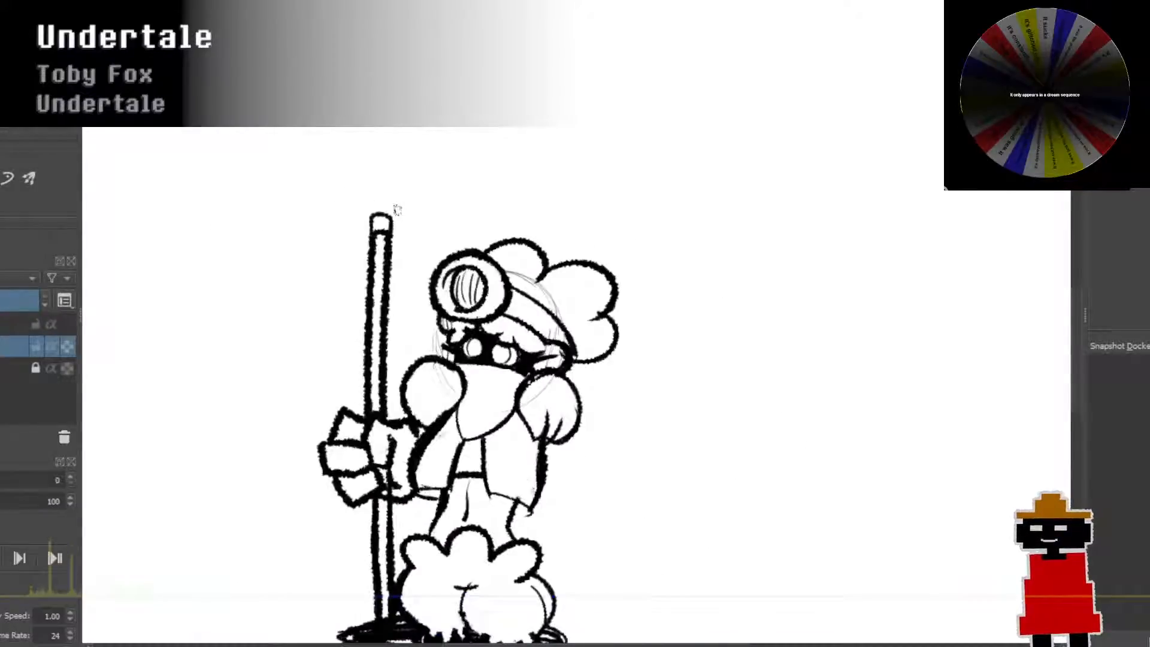
pyautogui.moveTo(400, 213)
pyautogui.mouseDown()
pyautogui.moveTo(430, 280)
pyautogui.moveTo(424, 310)
pyautogui.moveTo(348, 311)
pyautogui.moveTo(336, 277)
pyautogui.moveTo(350, 251)
pyautogui.mouseUp()
pyautogui.hotkey('ctrl', 'z')
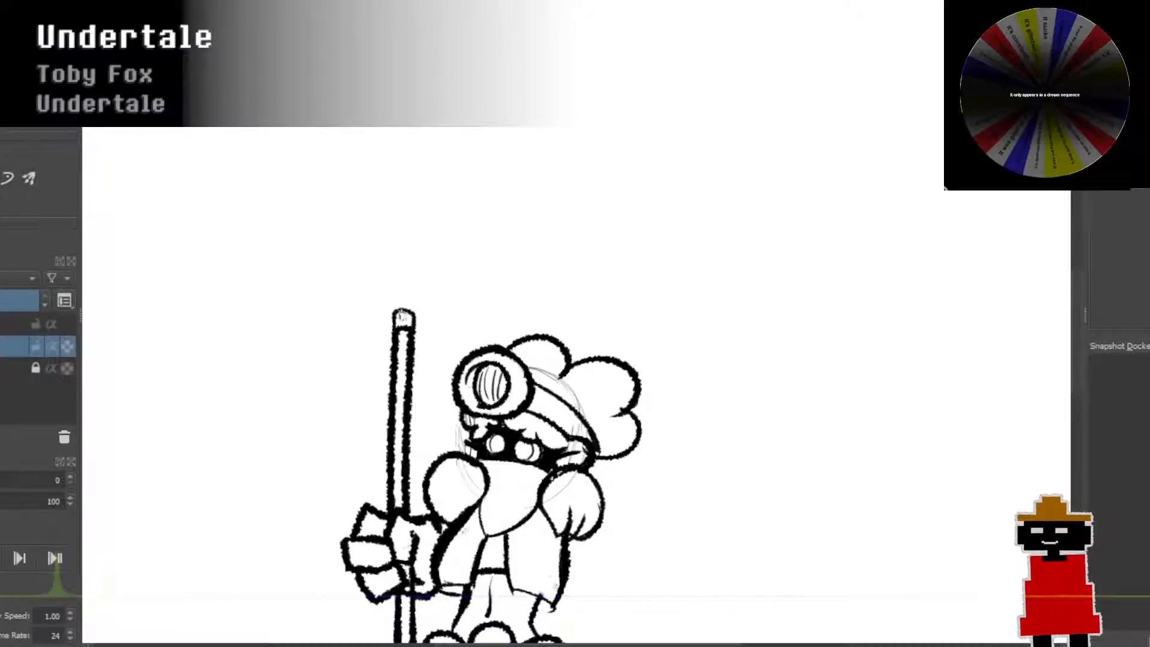
pyautogui.moveTo(402, 317)
pyautogui.mouseDown()
pyautogui.moveTo(363, 328)
pyautogui.moveTo(357, 312)
pyautogui.moveTo(384, 235)
pyautogui.moveTo(428, 179)
pyautogui.mouseUp()
pyautogui.hotkey('ctrl', 'z')
pyautogui.hotkey('ctrl', 'z')
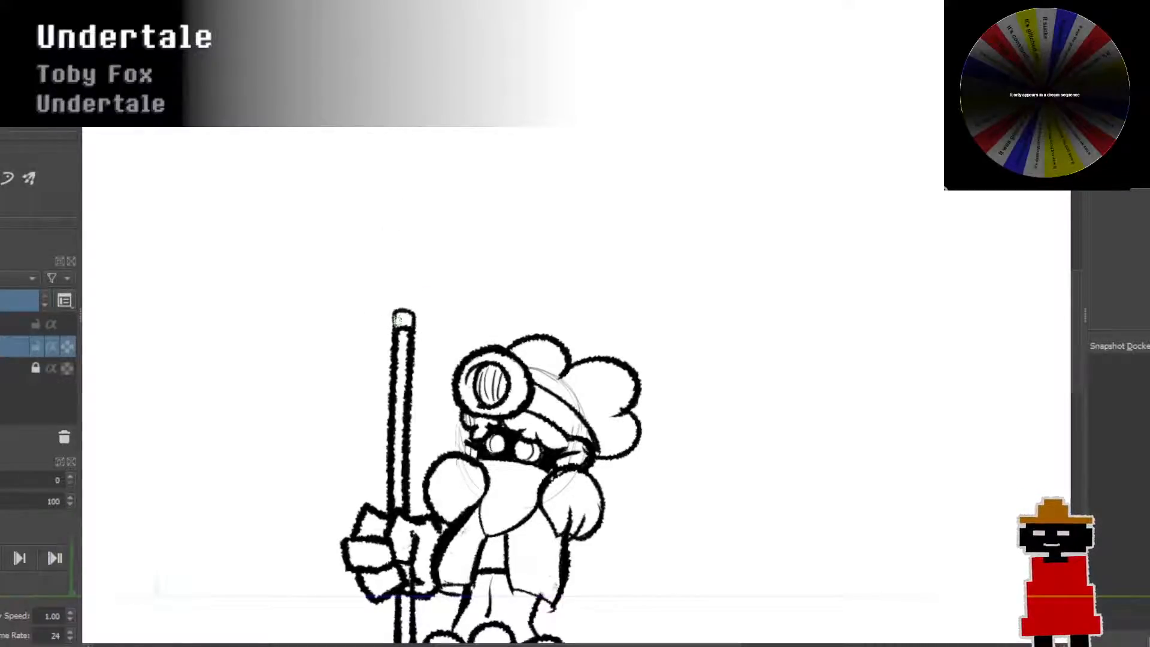
pyautogui.moveTo(368, 323); pyautogui.dragTo(418, 206)
pyautogui.hotkey('ctrl', 'z')
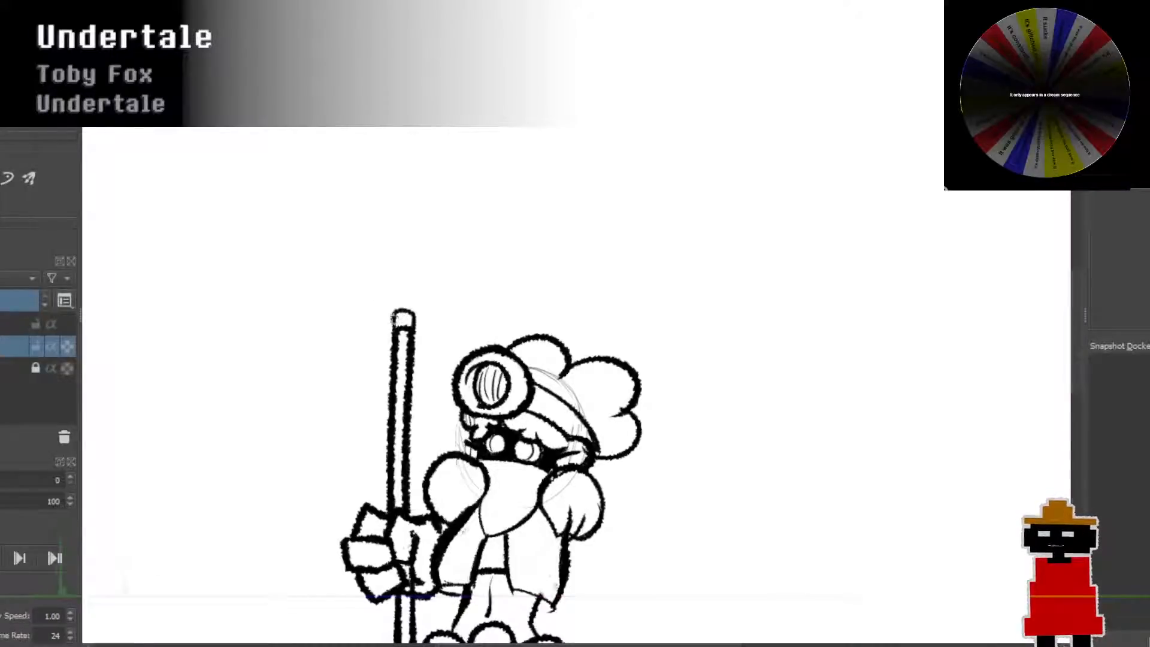
pyautogui.hotkey('ctrl', 'z')
# Step: Draw the curved left edge of a spade blade, from the top of the pole up to a pointed tip
pyautogui.moveTo(372, 342)
pyautogui.mouseDown()
pyautogui.moveTo(354, 334)
pyautogui.moveTo(381, 334)
pyautogui.moveTo(367, 251)
pyautogui.mouseUp()
pyautogui.moveTo(349, 309); pyautogui.dragTo(392, 217)
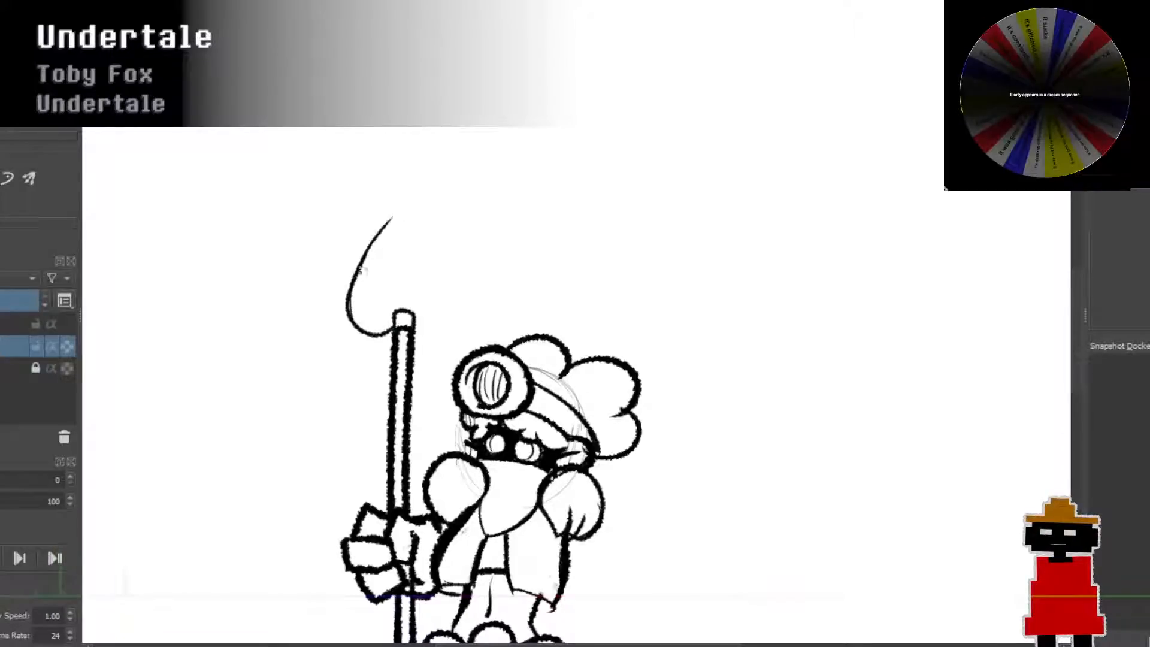
pyautogui.moveTo(350, 295); pyautogui.dragTo(408, 203)
pyautogui.hotkey('ctrl', 'z')
pyautogui.hotkey('ctrl', 'z')
pyautogui.moveTo(354, 282); pyautogui.dragTo(403, 215)
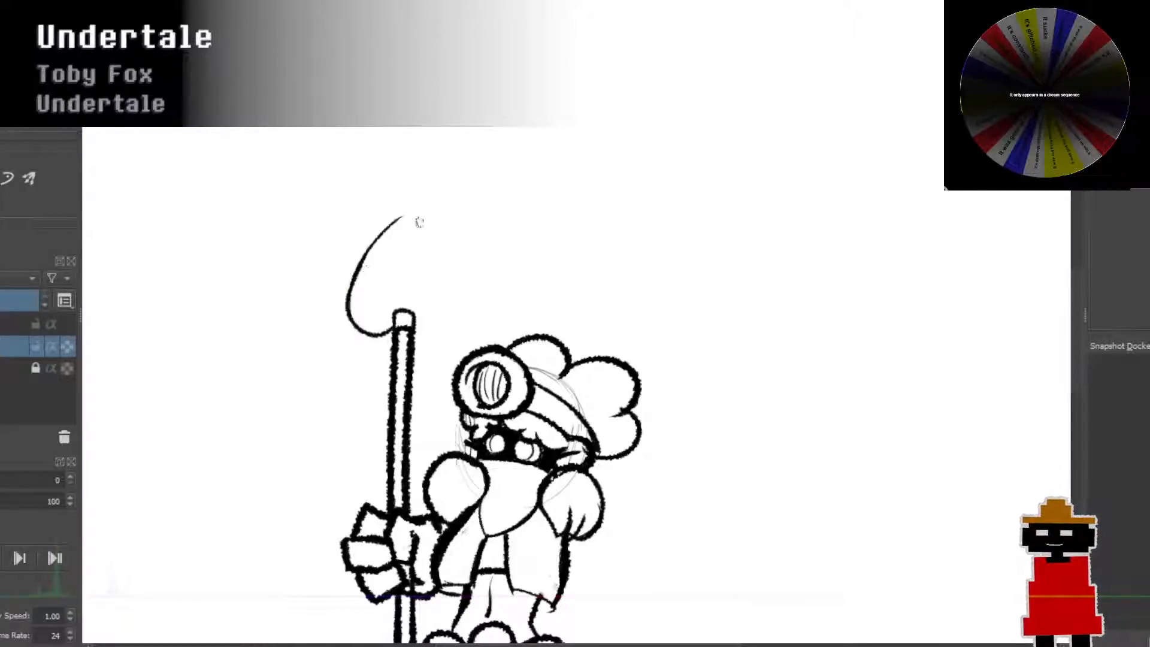
pyautogui.moveTo(355, 276); pyautogui.dragTo(408, 206)
pyautogui.hotkey('ctrl', 'z')
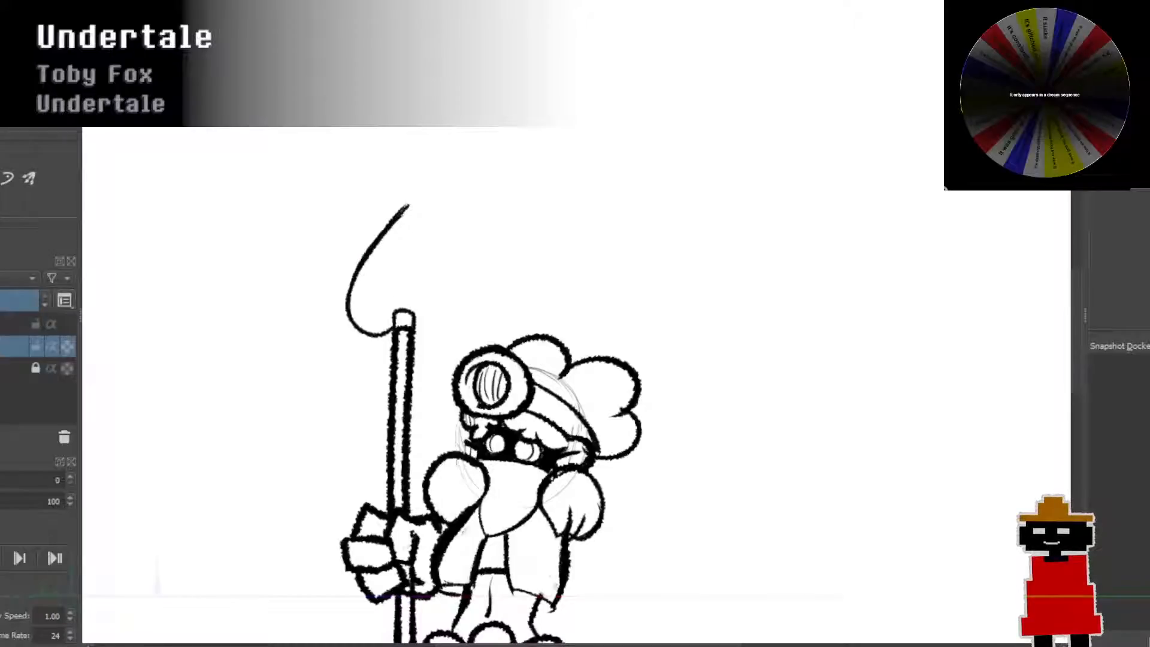
# Step: Draw the spade blade's curved right edge from the pole up to the tip, closing the blade outline
pyautogui.moveTo(419, 336)
pyautogui.mouseDown()
pyautogui.moveTo(444, 335)
pyautogui.moveTo(457, 313)
pyautogui.moveTo(421, 249)
pyautogui.mouseUp()
pyautogui.hotkey('ctrl', 'z')
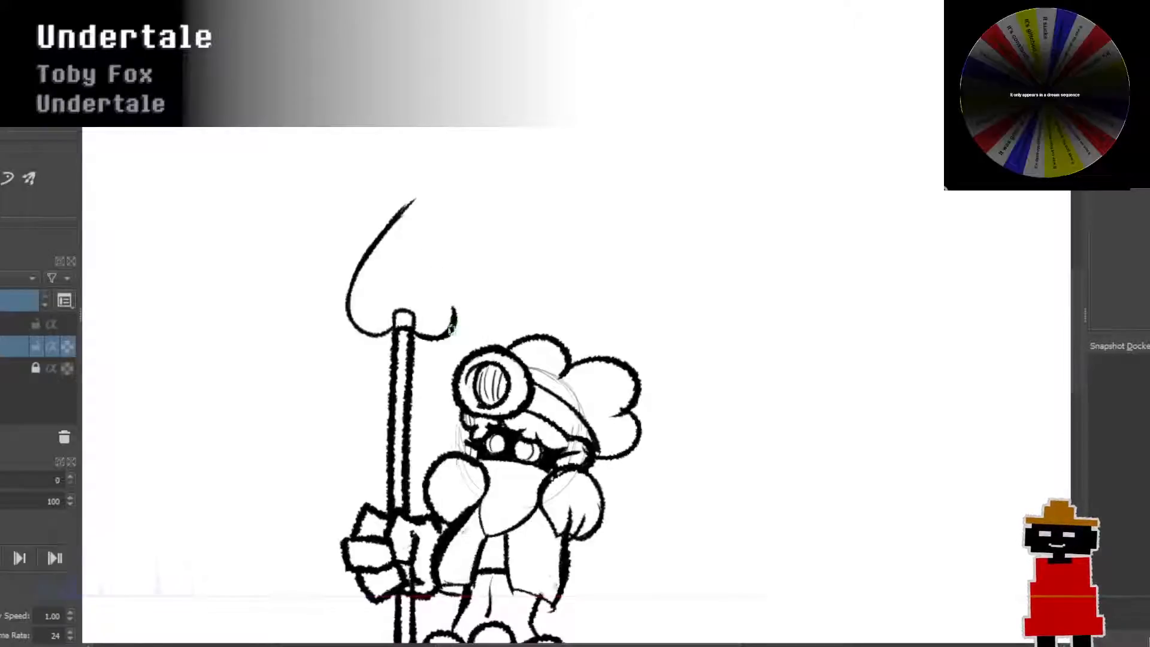
pyautogui.moveTo(452, 329)
pyautogui.mouseDown()
pyautogui.moveTo(418, 223)
pyautogui.moveTo(444, 277)
pyautogui.mouseUp()
pyautogui.hotkey('ctrl', 'z')
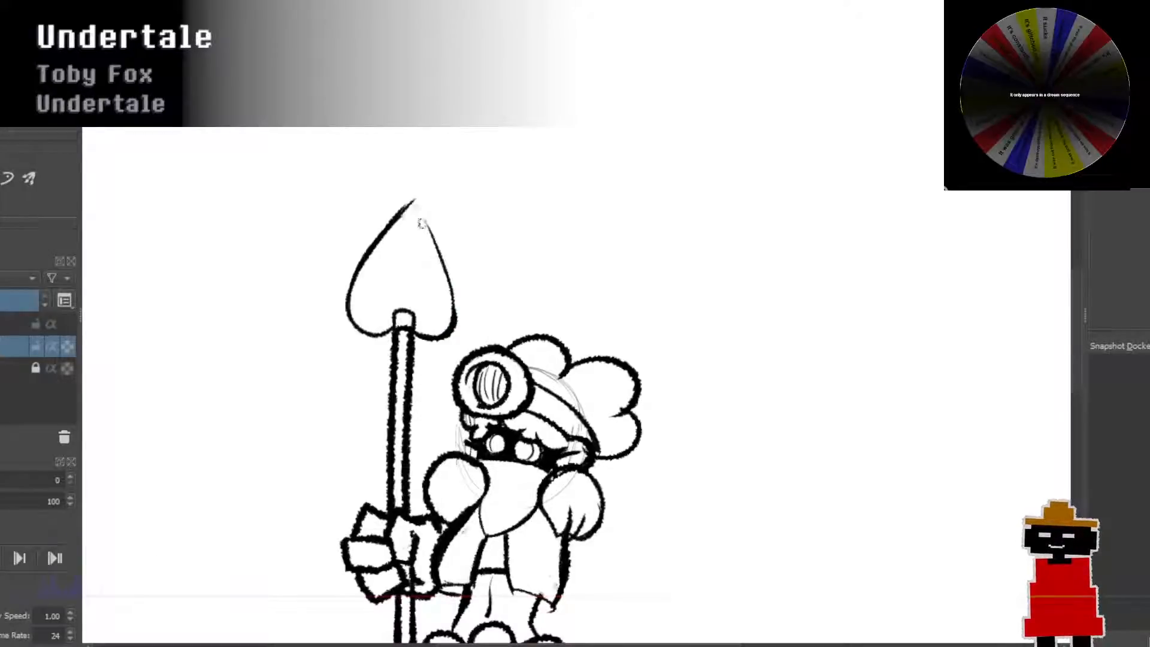
pyautogui.moveTo(412, 202); pyautogui.dragTo(452, 300)
pyautogui.moveTo(428, 235); pyautogui.dragTo(454, 319)
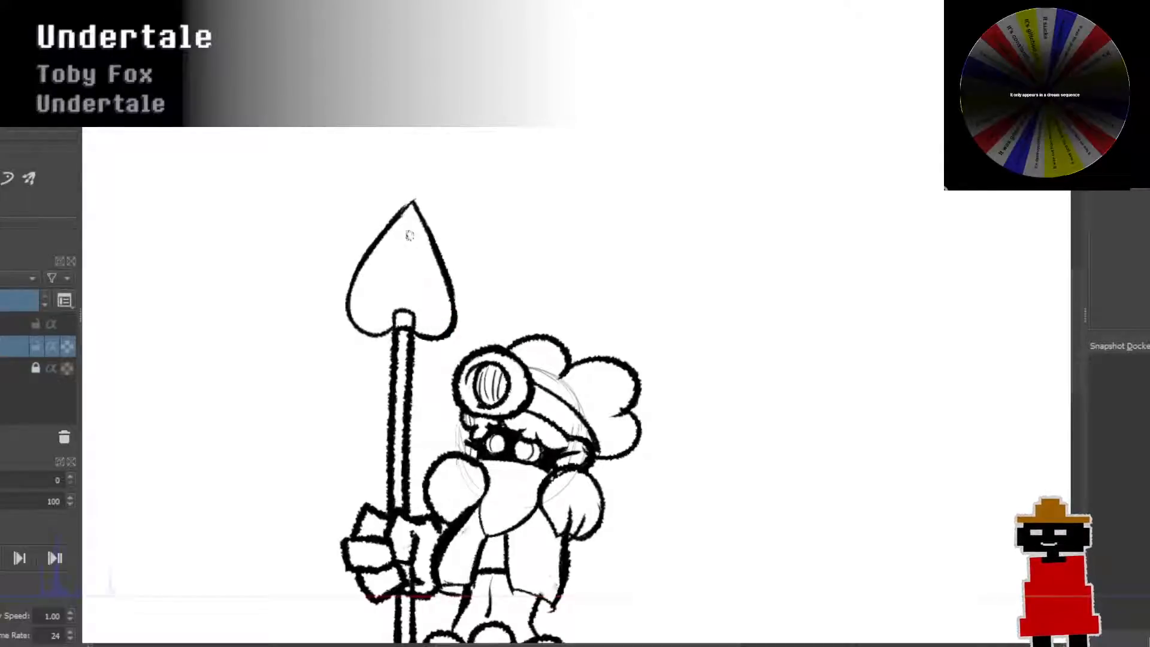
pyautogui.moveTo(409, 232); pyautogui.dragTo(408, 287)
pyautogui.hotkey('ctrl', 'z')
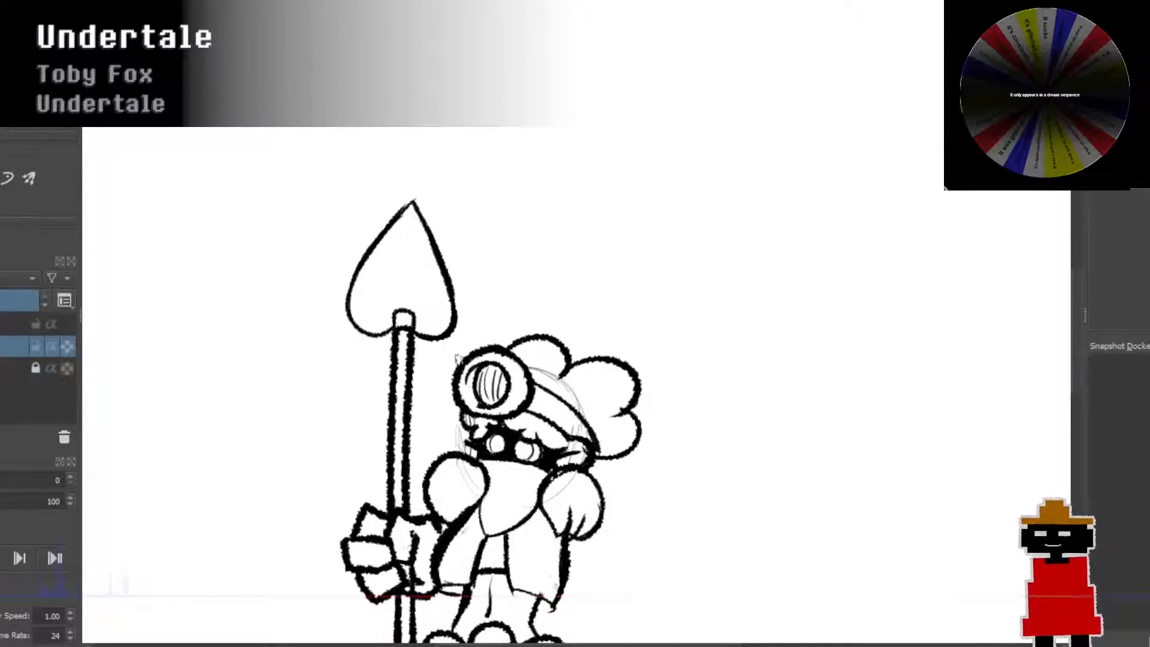
# Step: Erase the finger lines inside the rounded arm shape on the right side of the character
pyautogui.scroll(-2, 459, 363)
pyautogui.scroll(2, 454, 359)
pyautogui.moveTo(501, 451)
pyautogui.mouseDown()
pyautogui.moveTo(456, 360)
pyautogui.moveTo(477, 268)
pyautogui.mouseUp()
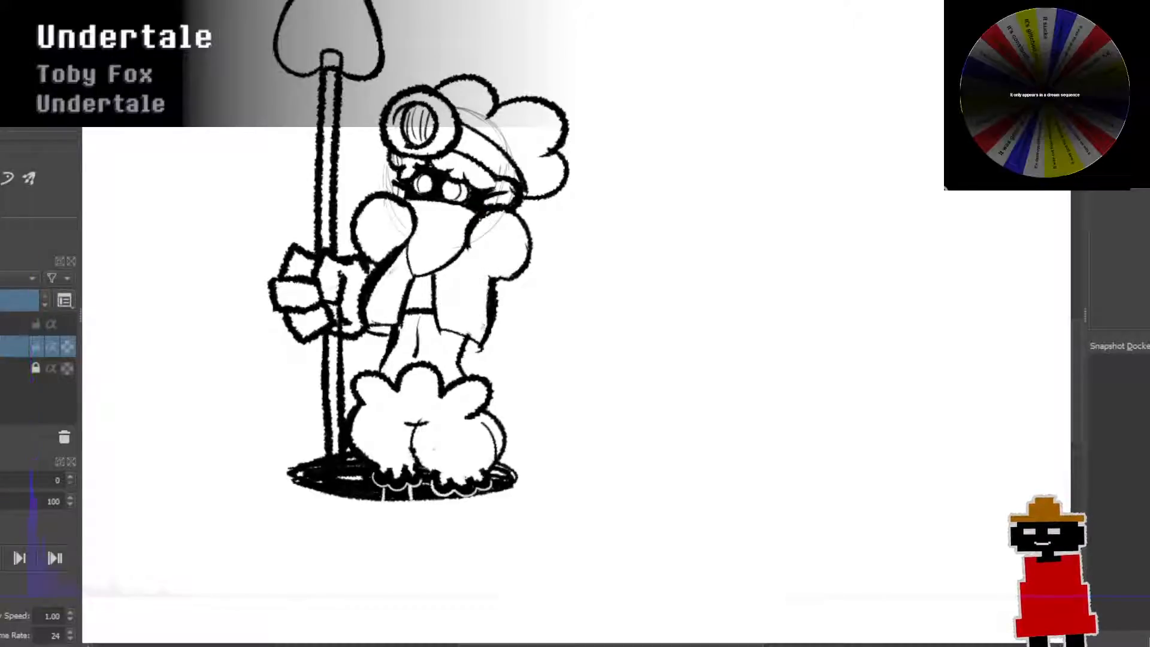
# Step: Clear the black shadow between the pole's two lines so the pole extends down through the ground ellipse
pyautogui.scroll(-2, 492, 245)
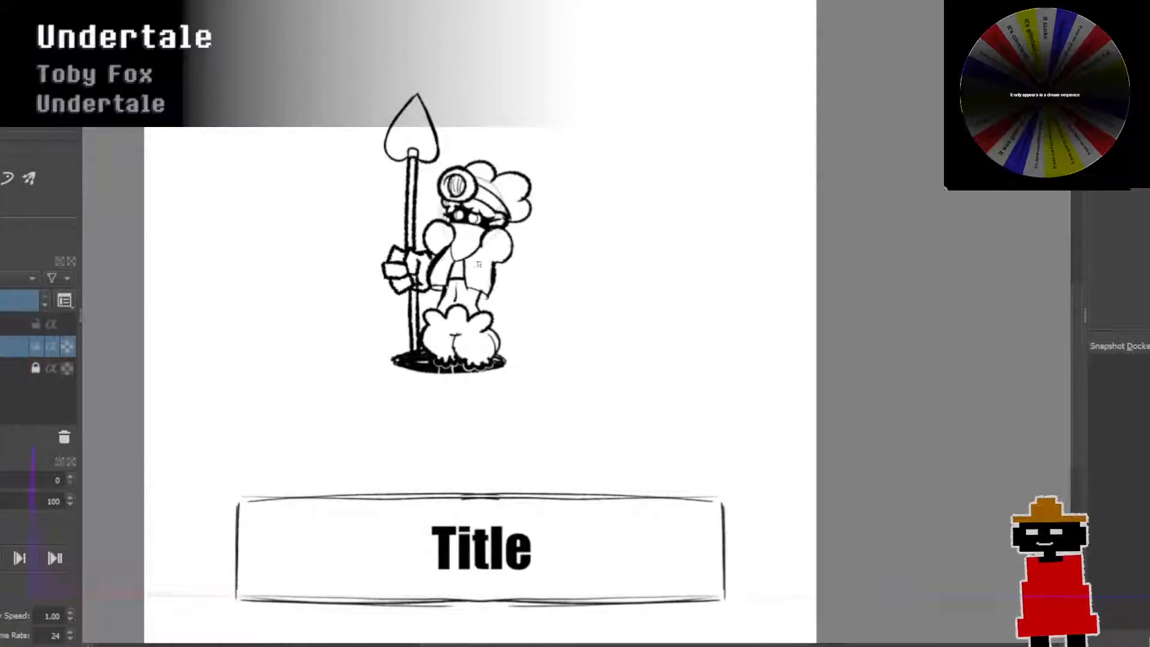
pyautogui.scroll(2, 469, 273)
pyautogui.moveTo(472, 311); pyautogui.dragTo(475, 279)
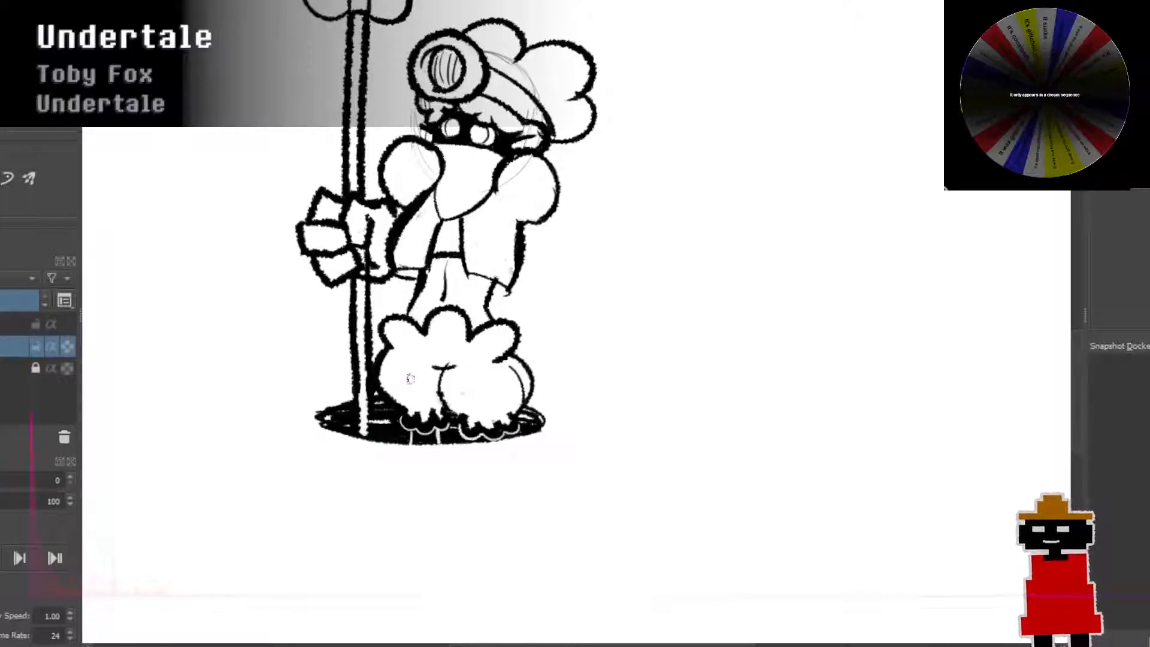
pyautogui.scroll(-2, 411, 378)
pyautogui.scroll(1, 448, 350)
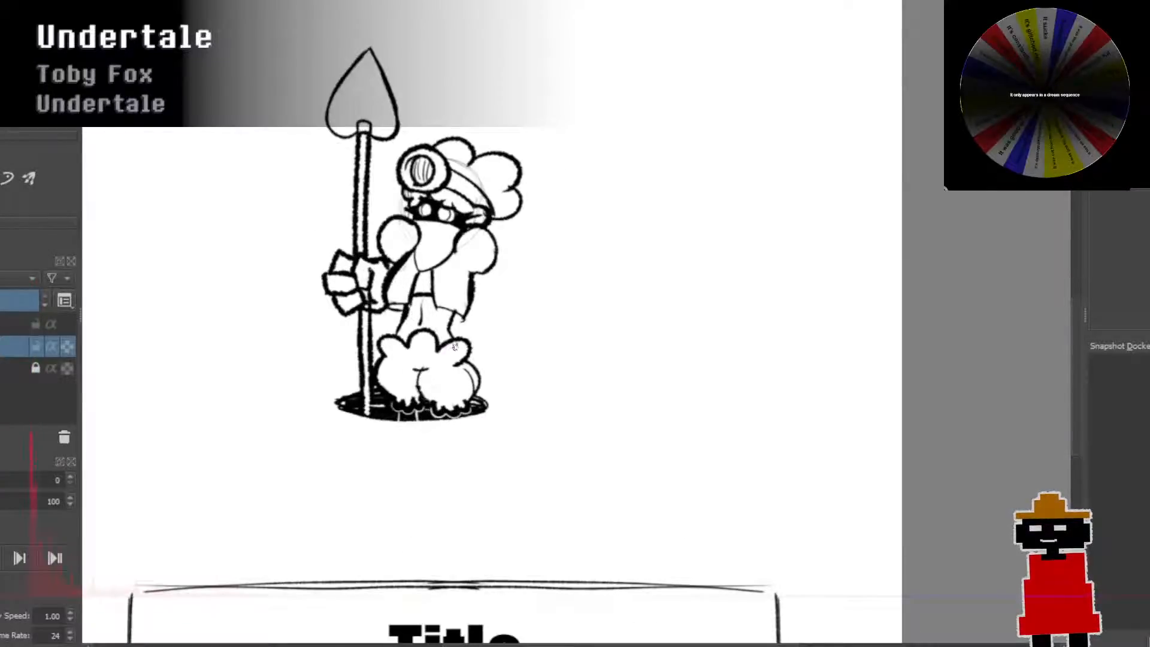
pyautogui.scroll(3, 439, 348)
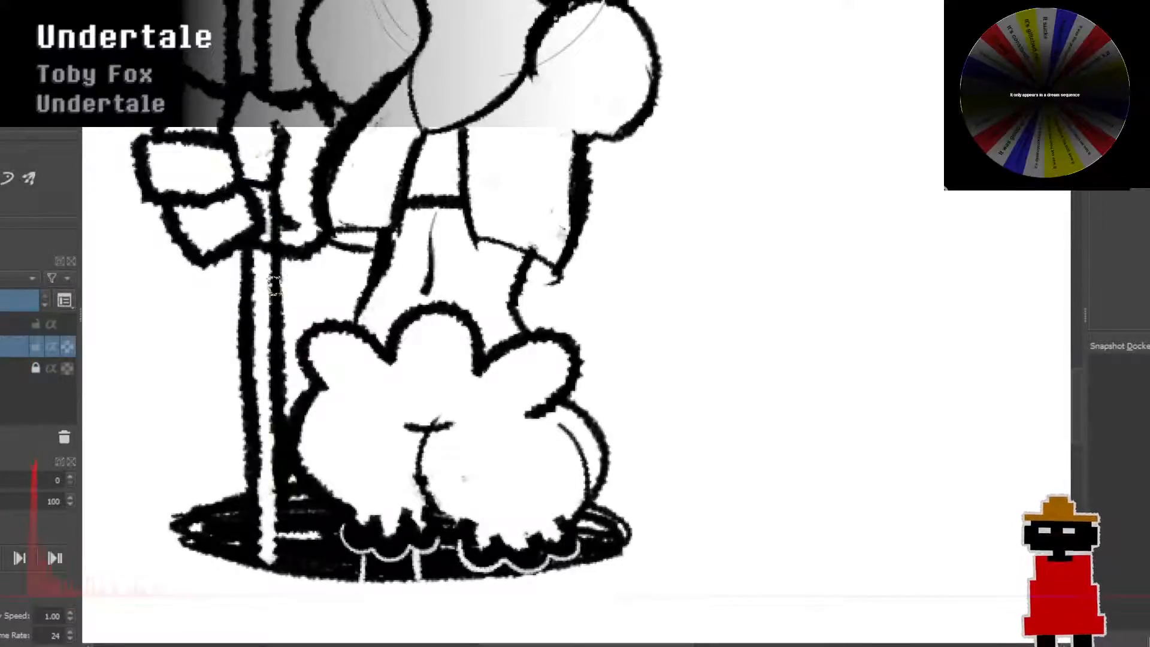
# Step: Draw the missing inner edge of the rounded right sleeve to close its outline beside the bandana
pyautogui.scroll(-2, 290, 283)
pyautogui.scroll(-2, 291, 283)
pyautogui.scroll(2, 338, 287)
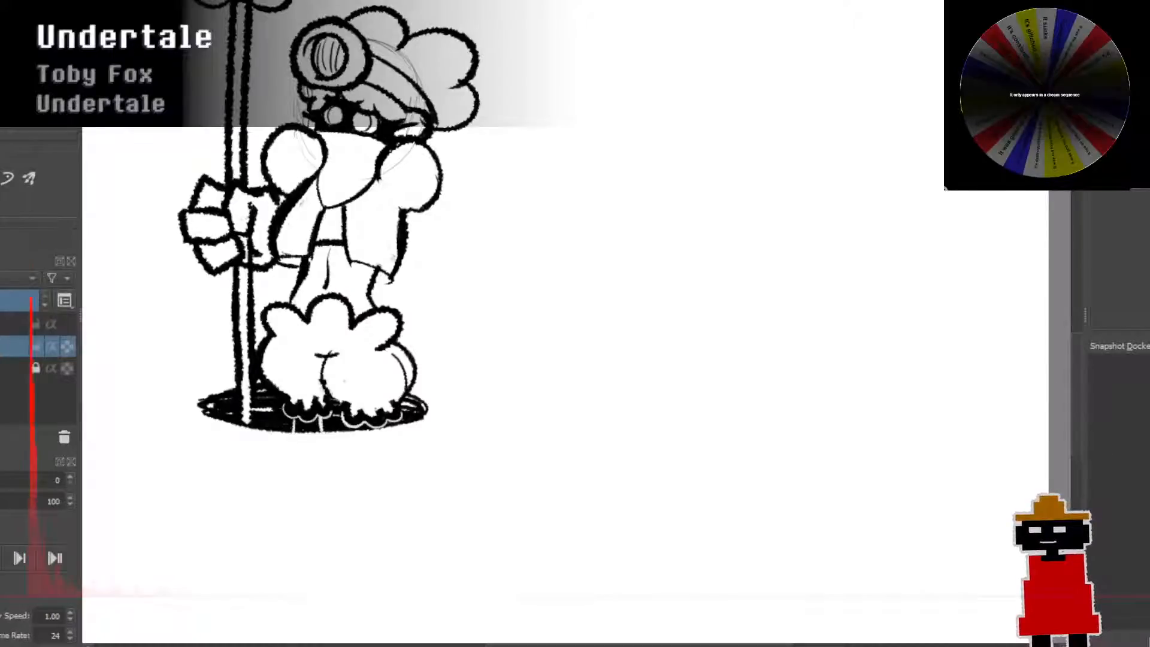
pyautogui.moveTo(378, 163)
pyautogui.mouseDown()
pyautogui.moveTo(381, 190)
pyautogui.moveTo(414, 207)
pyautogui.moveTo(379, 189)
pyautogui.moveTo(402, 206)
pyautogui.mouseUp()
pyautogui.hotkey('ctrl', 'z')
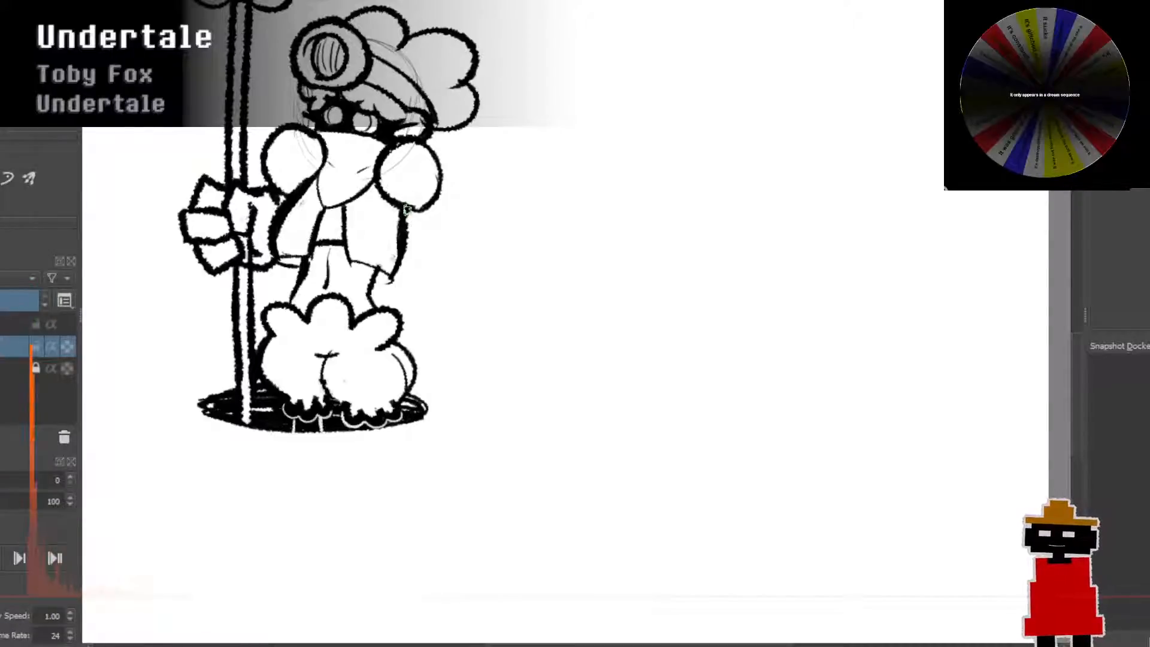
# Step: Redraw the bandana's left edge so it overlaps the rounded left sleeve
pyautogui.scroll(-2, 400, 188)
pyautogui.scroll(2, 400, 190)
pyautogui.scroll(1, 400, 220)
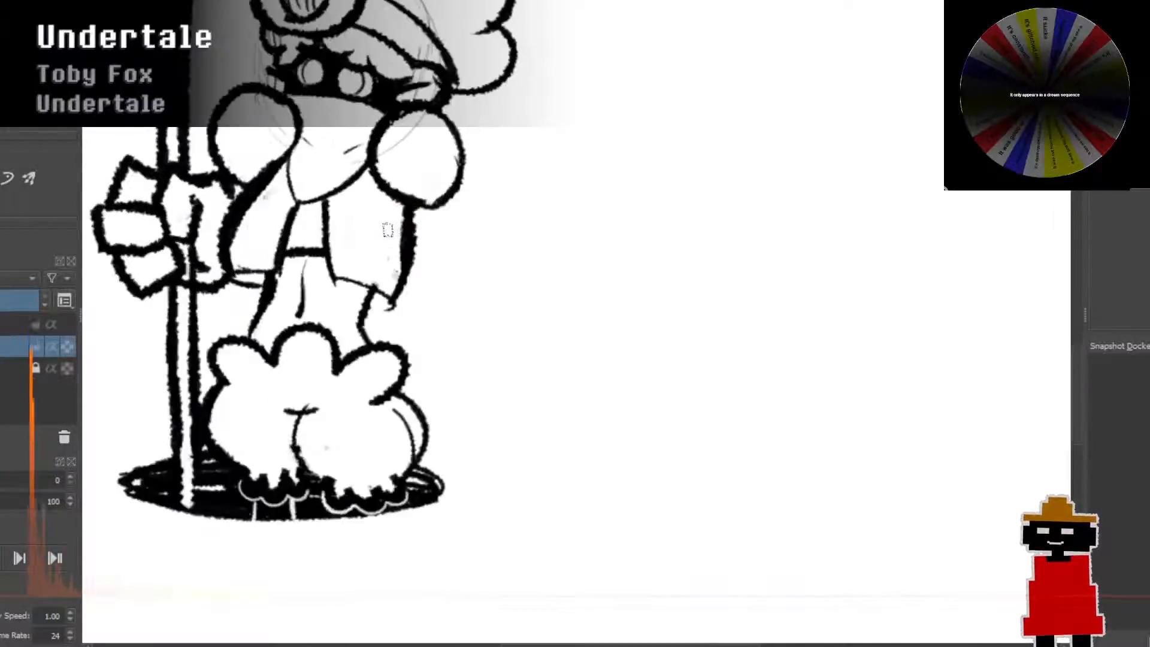
pyautogui.moveTo(338, 159); pyautogui.dragTo(367, 280)
pyautogui.scroll(1, 367, 280)
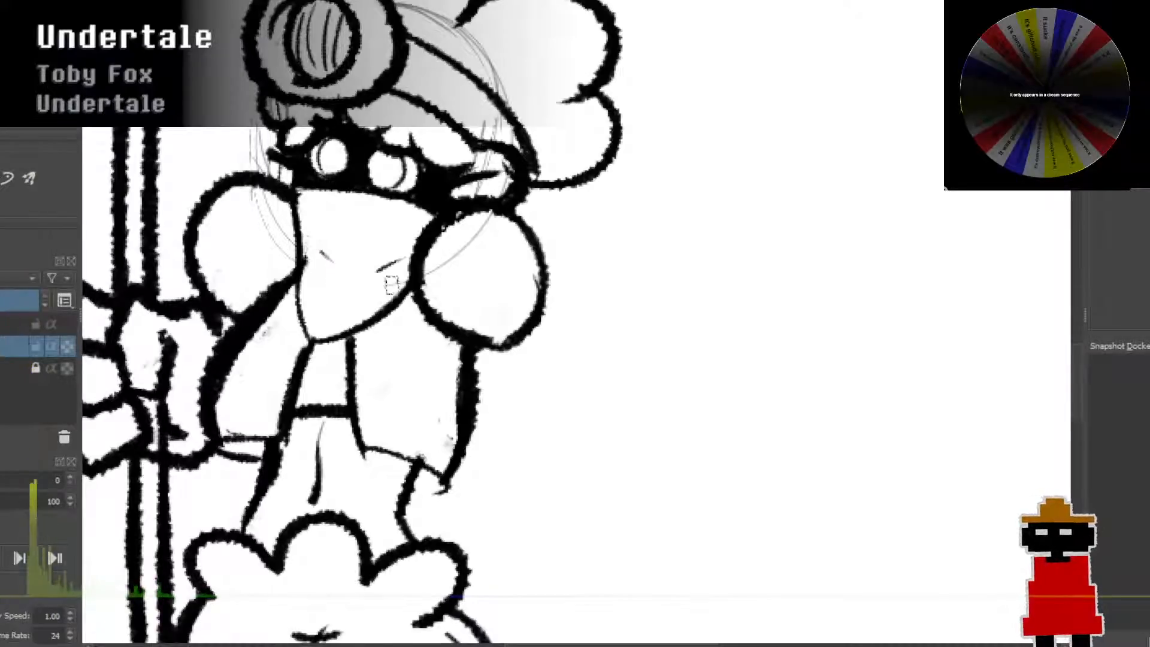
# Step: Draw a small hand sticking out below the rounded right sleeve
pyautogui.scroll(-3, 392, 284)
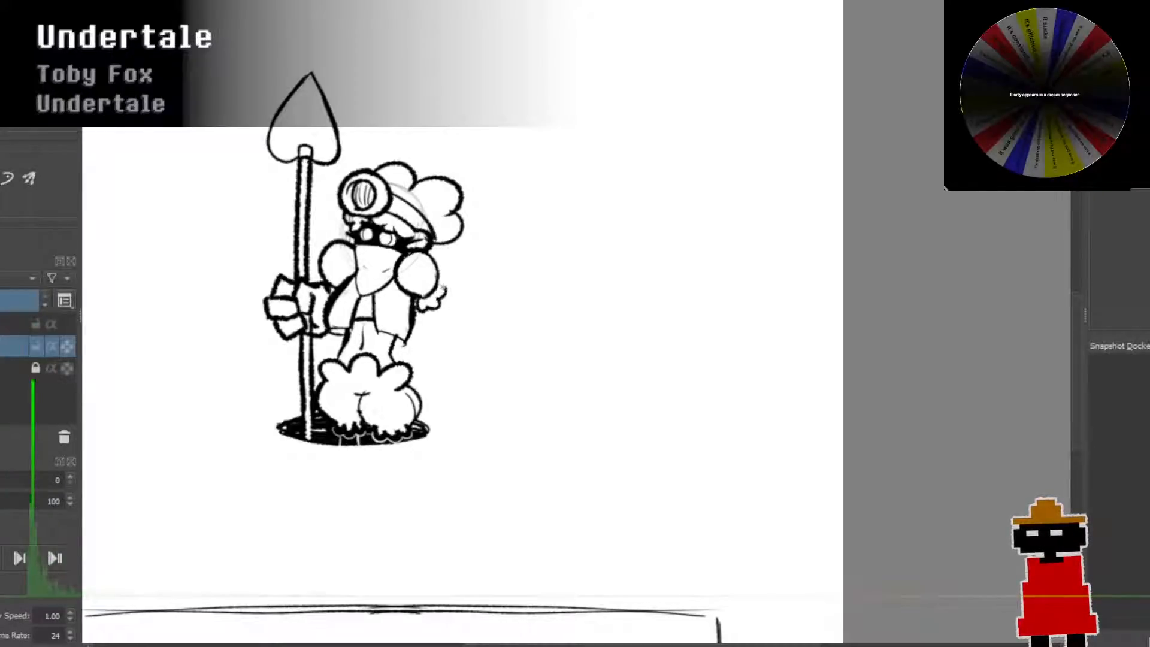
pyautogui.moveTo(442, 302)
pyautogui.mouseDown()
pyautogui.moveTo(452, 336)
pyautogui.moveTo(504, 329)
pyautogui.mouseUp()
pyautogui.scroll(2, 444, 347)
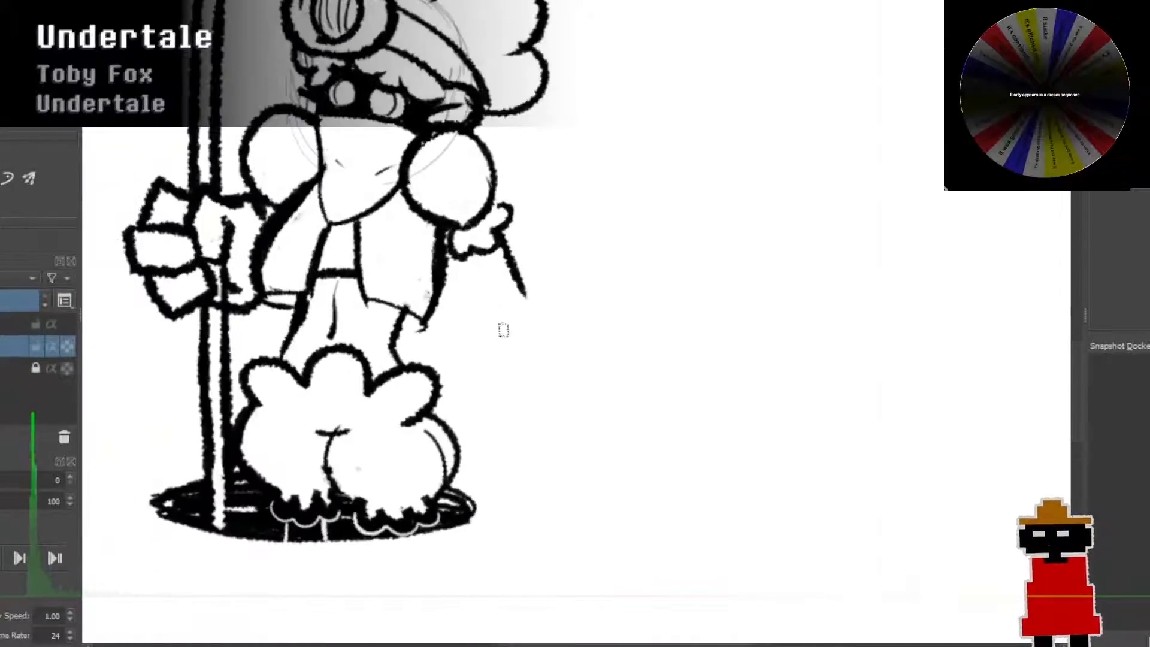
pyautogui.hotkey('ctrl', 'z')
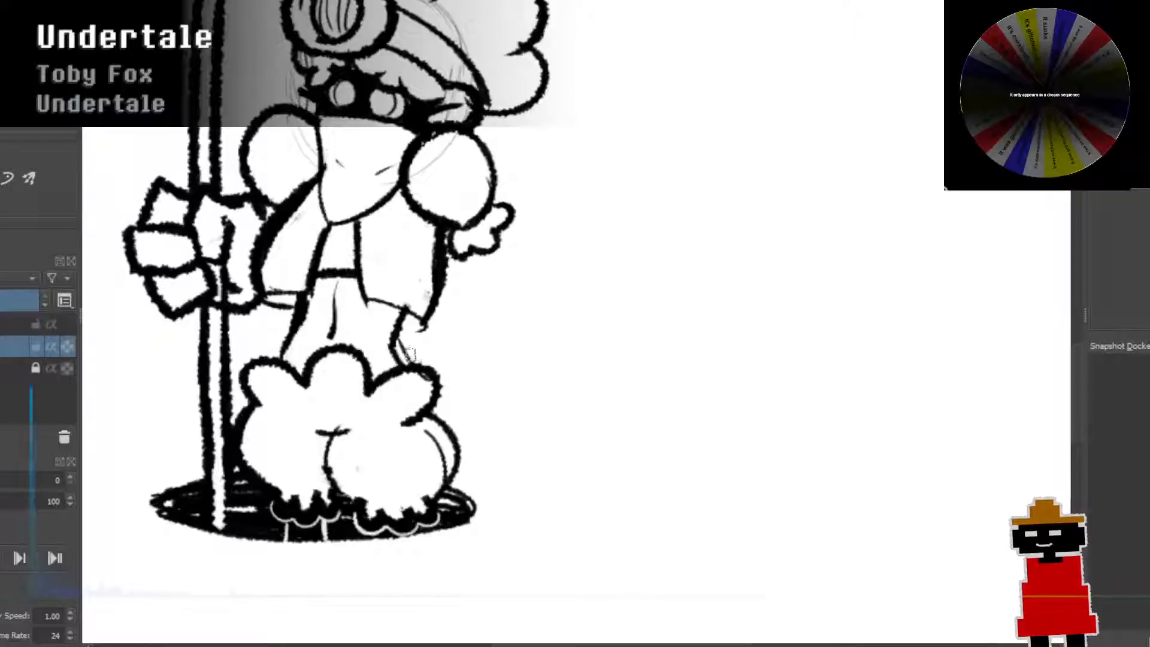
# Step: Draw the upper edge of a tail shape, running outward from the right side of the waist to a peak
pyautogui.moveTo(410, 339); pyautogui.dragTo(446, 321)
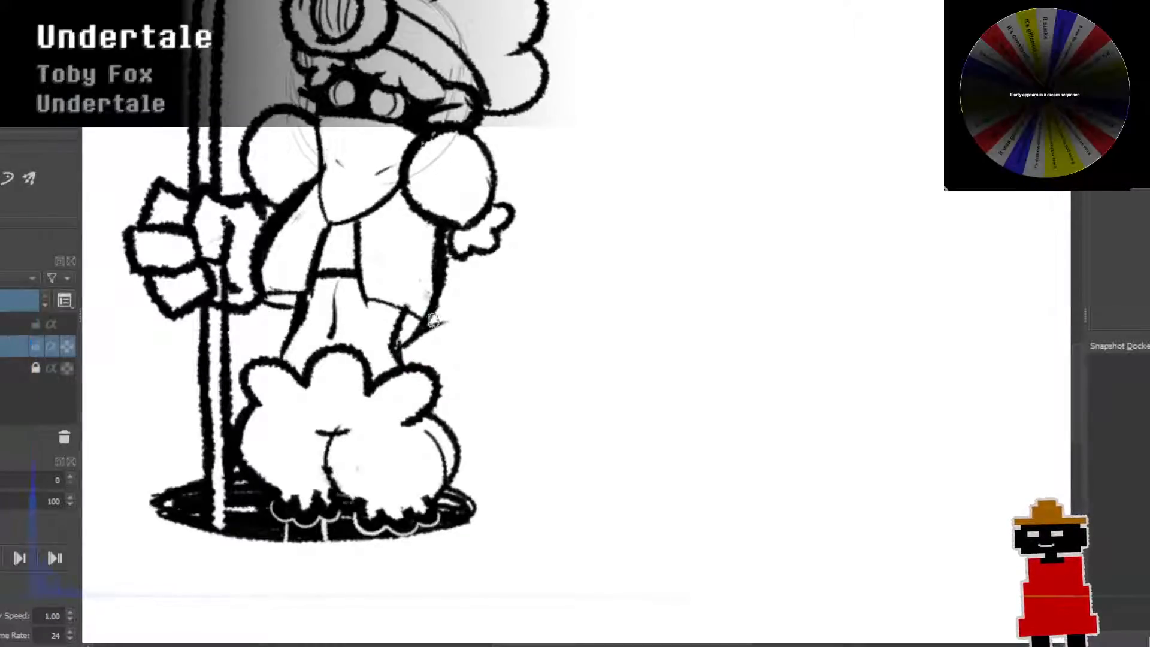
pyautogui.moveTo(440, 306); pyautogui.dragTo(477, 301)
pyautogui.moveTo(408, 344)
pyautogui.mouseDown()
pyautogui.moveTo(473, 320)
pyautogui.moveTo(492, 296)
pyautogui.moveTo(519, 320)
pyautogui.mouseUp()
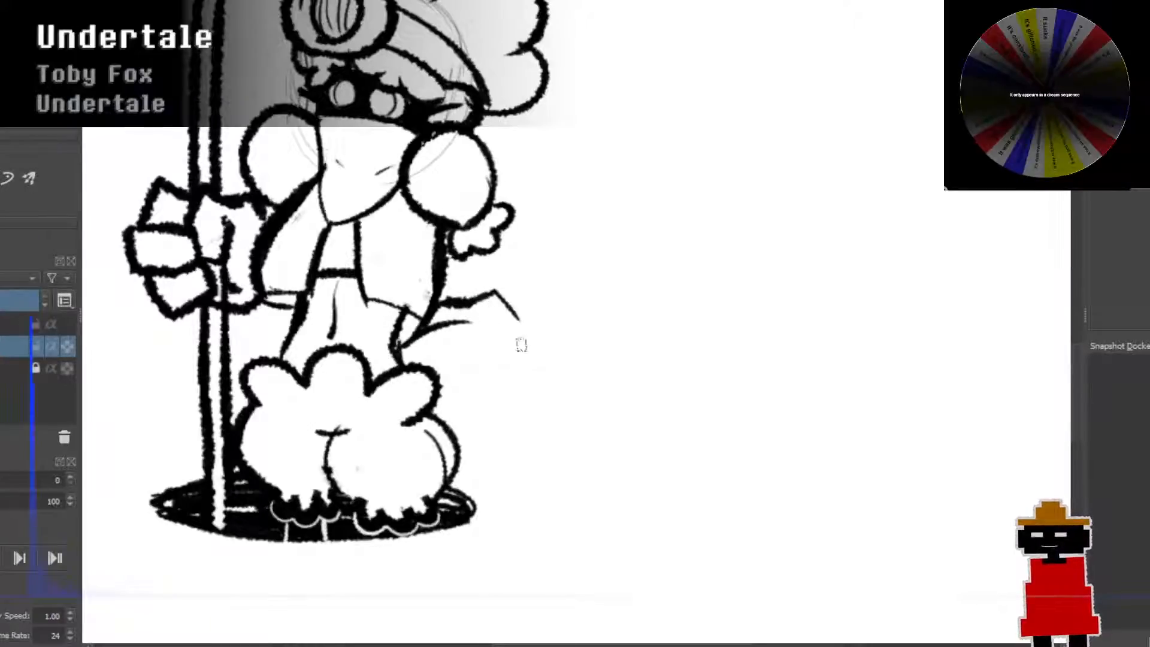
# Step: Draw the tail's lower edge as a curve sweeping outward and up from the right side of the puffy trousers
pyautogui.moveTo(461, 444); pyautogui.dragTo(513, 409)
pyautogui.hotkey('ctrl', 'z')
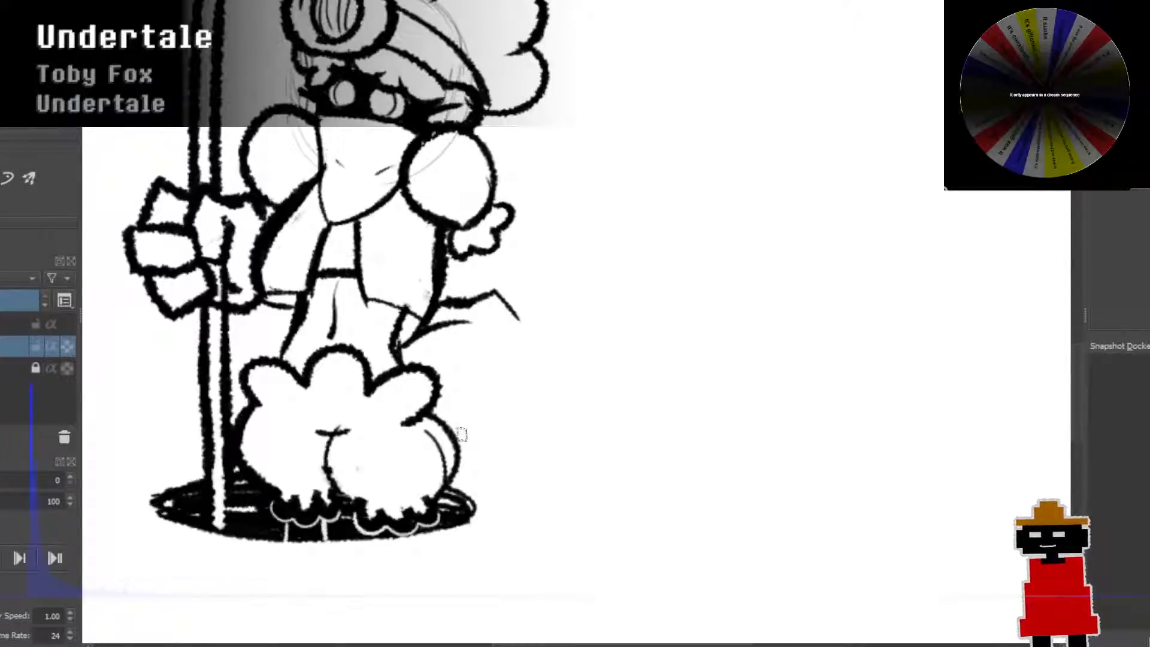
pyautogui.moveTo(456, 434); pyautogui.dragTo(513, 404)
pyautogui.moveTo(456, 435)
pyautogui.mouseDown()
pyautogui.moveTo(509, 408)
pyautogui.moveTo(543, 355)
pyautogui.mouseUp()
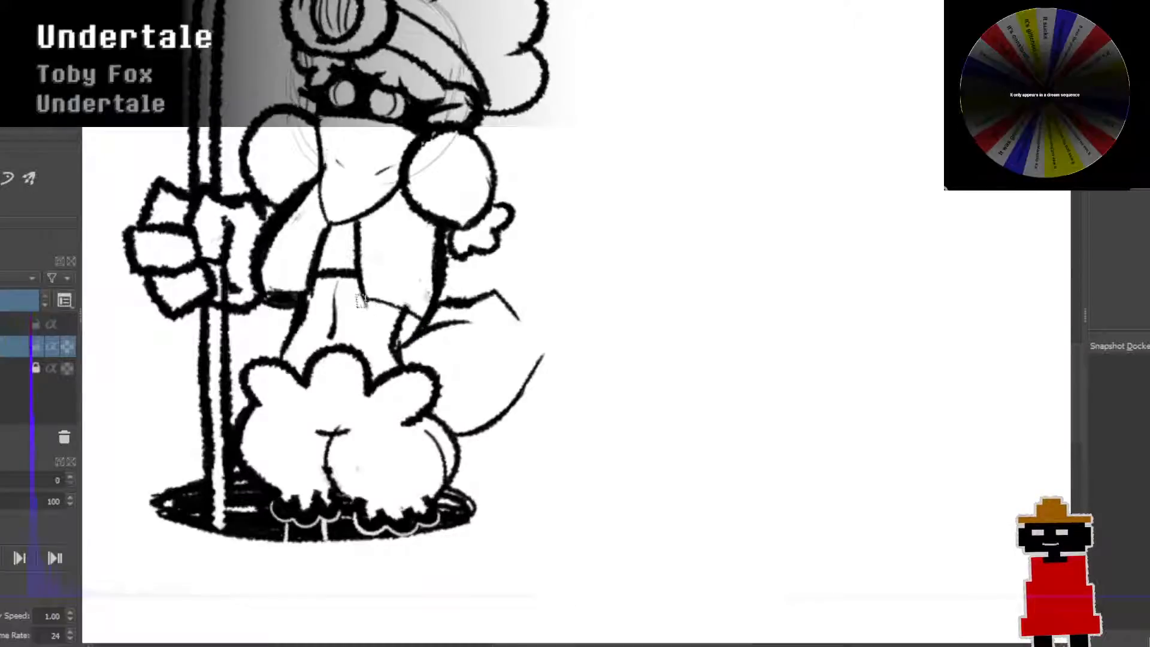
# Step: Add short inner lines at the tail's base, beside the puffy trousers
pyautogui.moveTo(363, 300); pyautogui.dragTo(411, 306)
pyautogui.hotkey('ctrl', 'z')
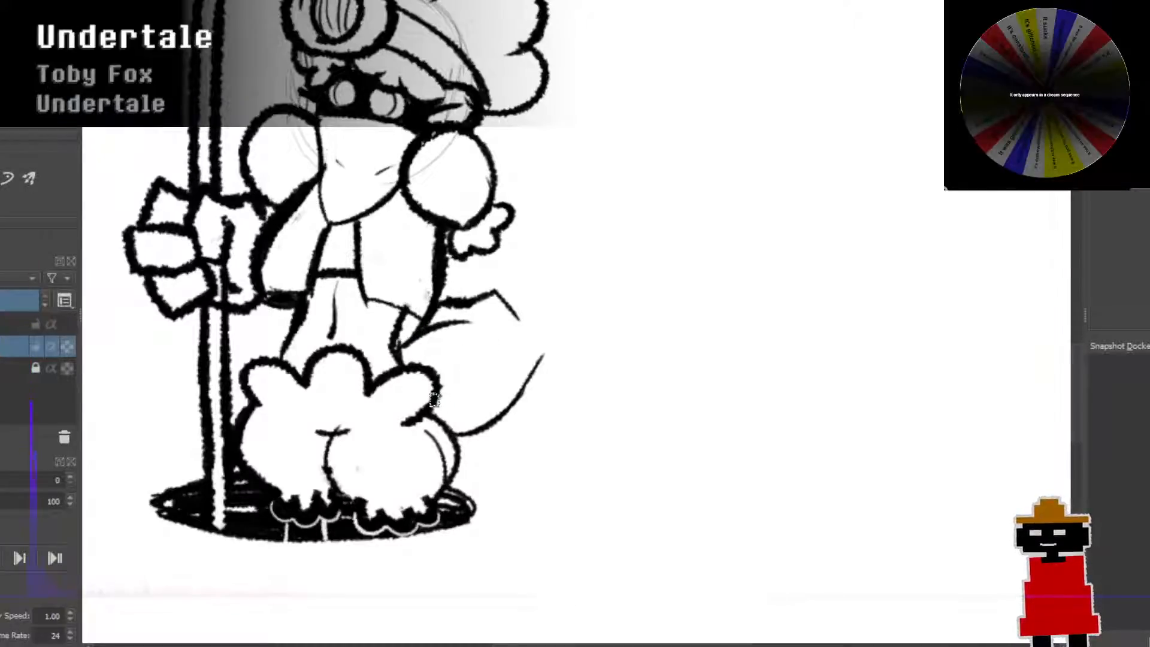
pyautogui.moveTo(434, 411)
pyautogui.mouseDown()
pyautogui.moveTo(466, 391)
pyautogui.moveTo(468, 355)
pyautogui.moveTo(457, 358)
pyautogui.mouseUp()
pyautogui.hotkey('ctrl', 'z')
pyautogui.moveTo(433, 408); pyautogui.dragTo(476, 388)
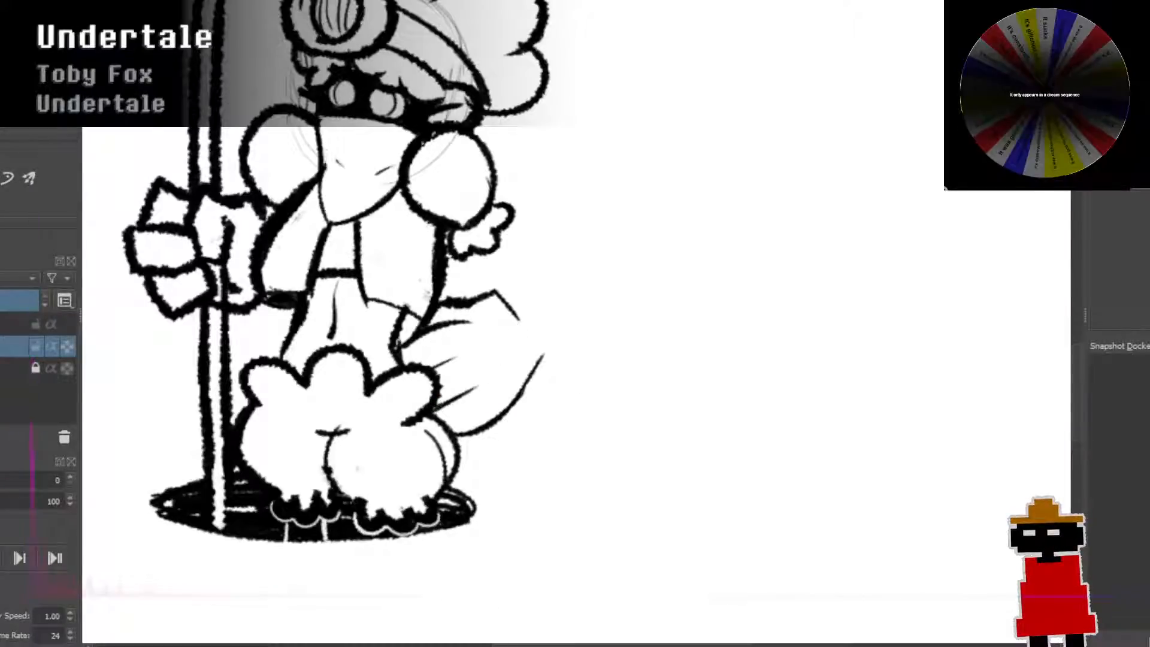
# Step: Try to draw a rounded cuff over the open end of the tail shape and arm lines linking it to the small hand
pyautogui.moveTo(509, 298)
pyautogui.mouseDown()
pyautogui.moveTo(559, 309)
pyautogui.moveTo(565, 328)
pyautogui.moveTo(505, 293)
pyautogui.moveTo(552, 329)
pyautogui.moveTo(554, 357)
pyautogui.mouseUp()
pyautogui.hotkey('ctrl', 'z')
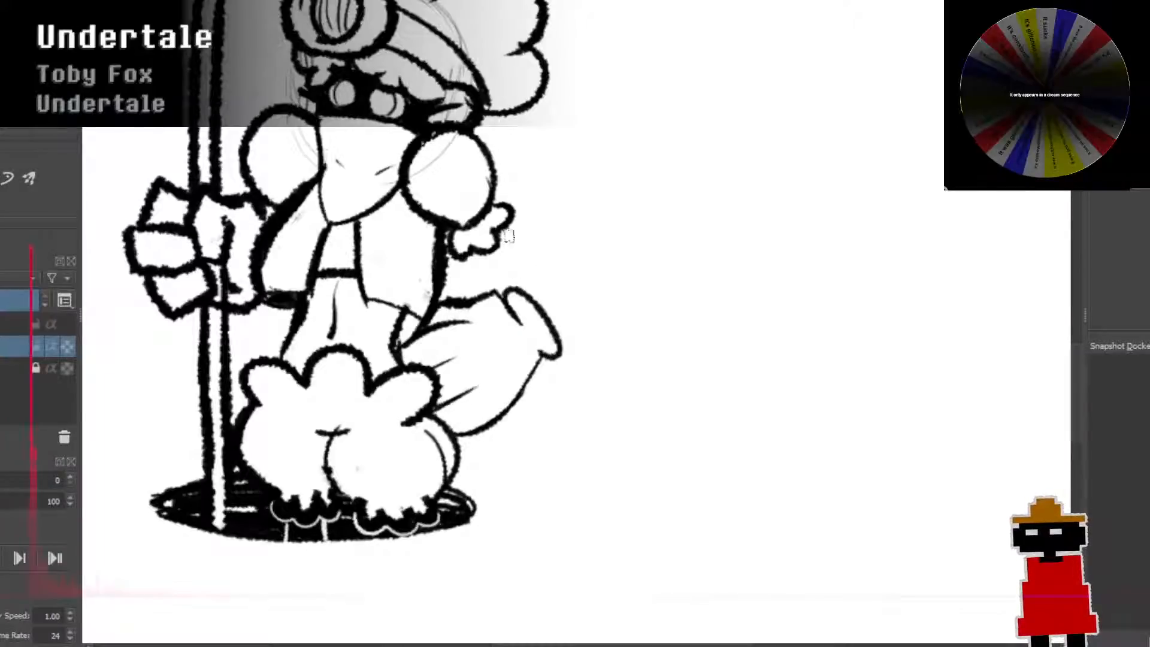
pyautogui.moveTo(507, 230); pyautogui.dragTo(576, 294)
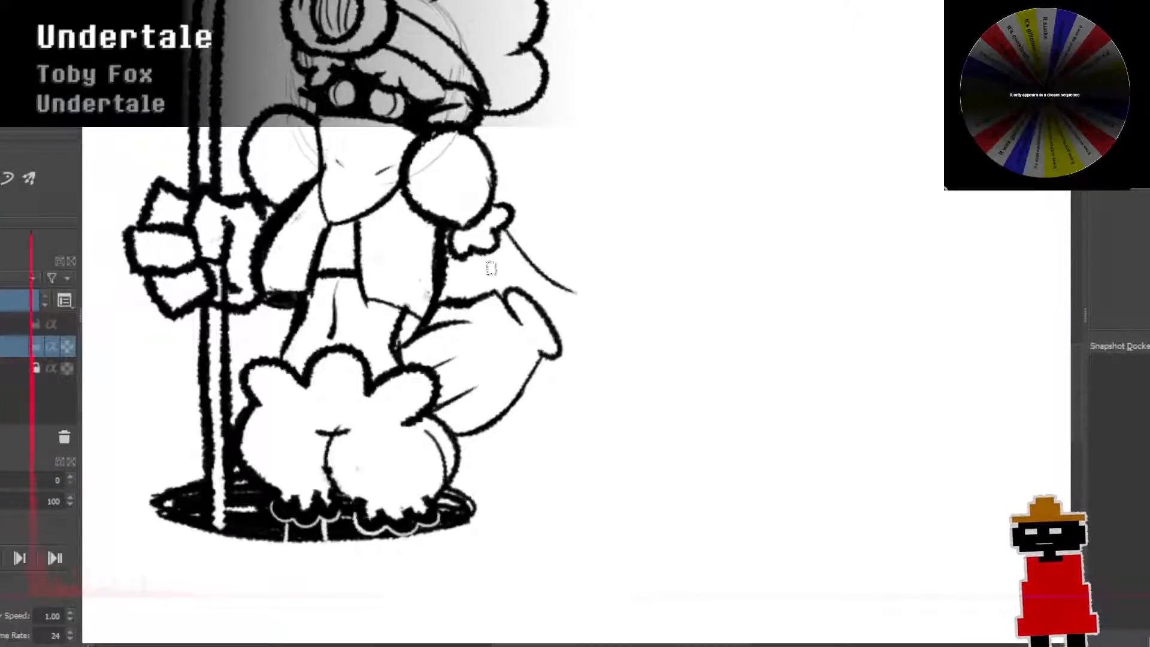
pyautogui.hotkey('ctrl', 'z')
pyautogui.moveTo(481, 254); pyautogui.dragTo(519, 289)
pyautogui.hotkey('ctrl', 'z')
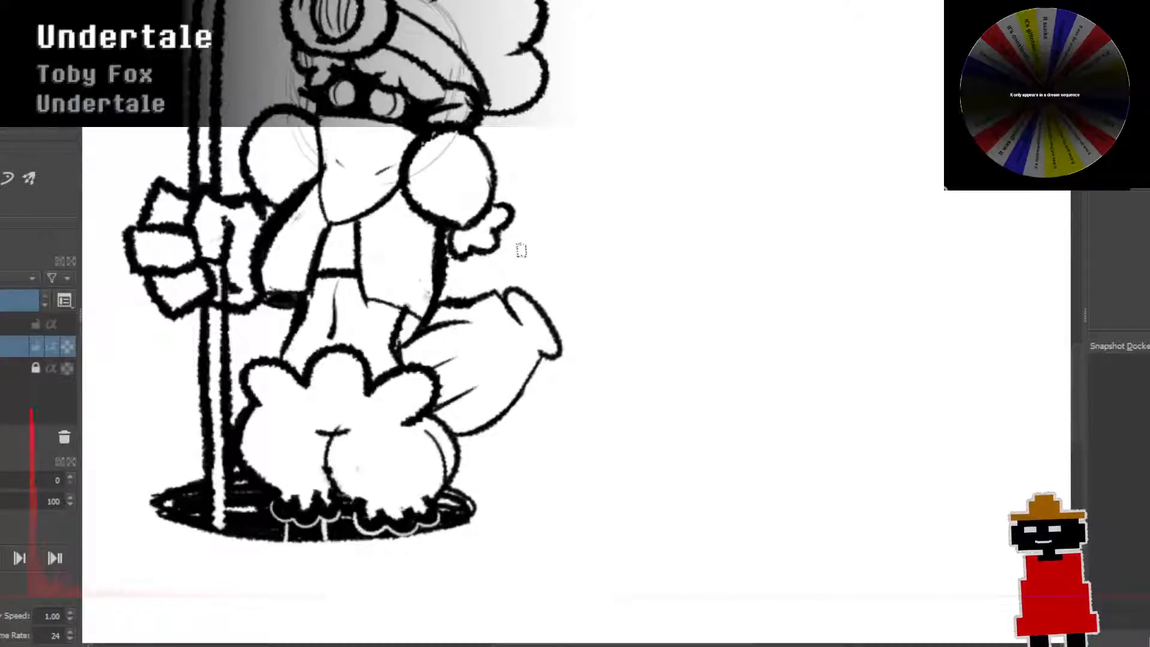
pyautogui.moveTo(507, 231); pyautogui.dragTo(552, 289)
pyautogui.hotkey('ctrl', 'z')
pyautogui.moveTo(503, 231)
pyautogui.mouseDown()
pyautogui.moveTo(527, 253)
pyautogui.moveTo(502, 228)
pyautogui.moveTo(566, 294)
pyautogui.mouseUp()
pyautogui.hotkey('ctrl', 'z')
pyautogui.moveTo(488, 253)
pyautogui.mouseDown()
pyautogui.moveTo(540, 298)
pyautogui.moveTo(540, 276)
pyautogui.moveTo(561, 304)
pyautogui.moveTo(561, 328)
pyautogui.mouseUp()
pyautogui.hotkey('ctrl', 'z')
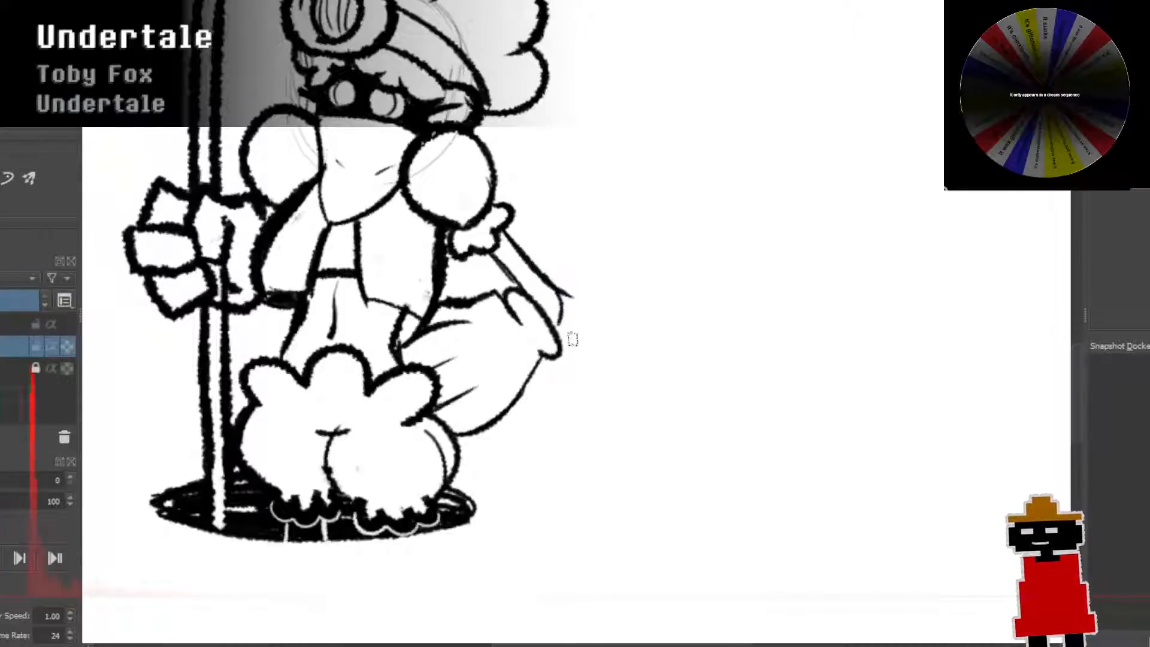
# Step: Undo the cuff and arm strokes beyond the open end of the tail shape
pyautogui.hotkey('ctrl', 'z')
pyautogui.hotkey('ctrl', 'z')
pyautogui.hotkey('ctrl', 'z')
pyautogui.hotkey('ctrl', 'z')
pyautogui.hotkey('ctrl', 'z')
pyautogui.hotkey('ctrl', 'z')
pyautogui.hotkey('ctrl', 'z')
pyautogui.hotkey('ctrl', 'z')
pyautogui.hotkey('ctrl', 'z')
pyautogui.hotkey('ctrl', 'z')
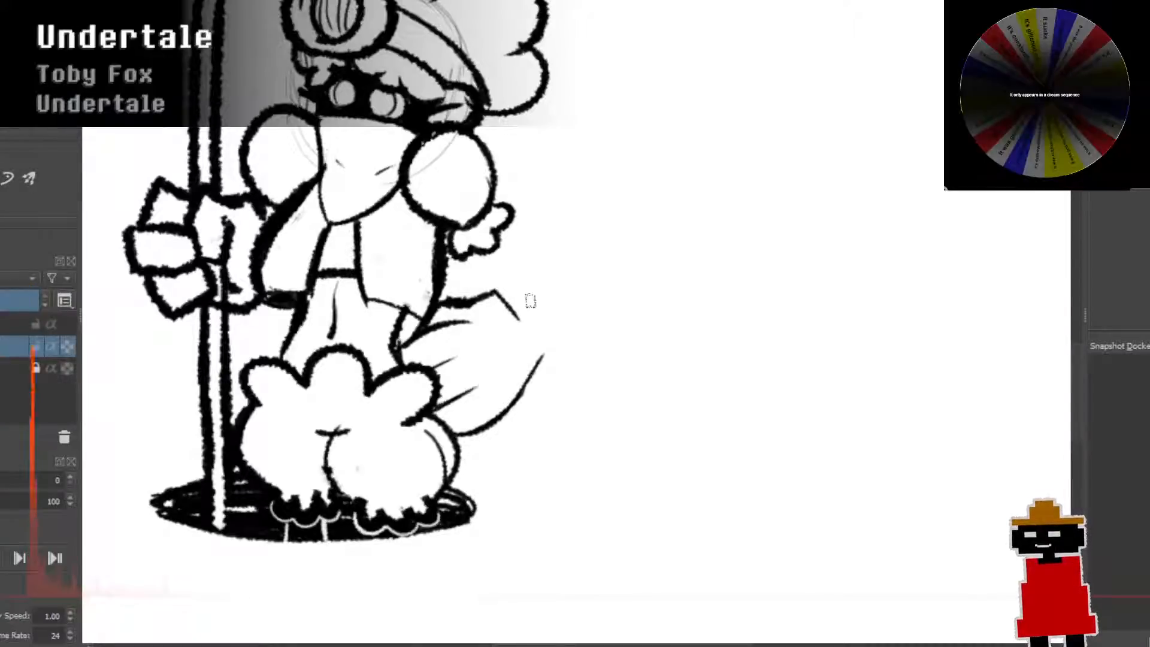
# Step: Erase the small hand beside the right rounded sleeve
pyautogui.scroll(-2, 527, 299)
pyautogui.scroll(4, 510, 299)
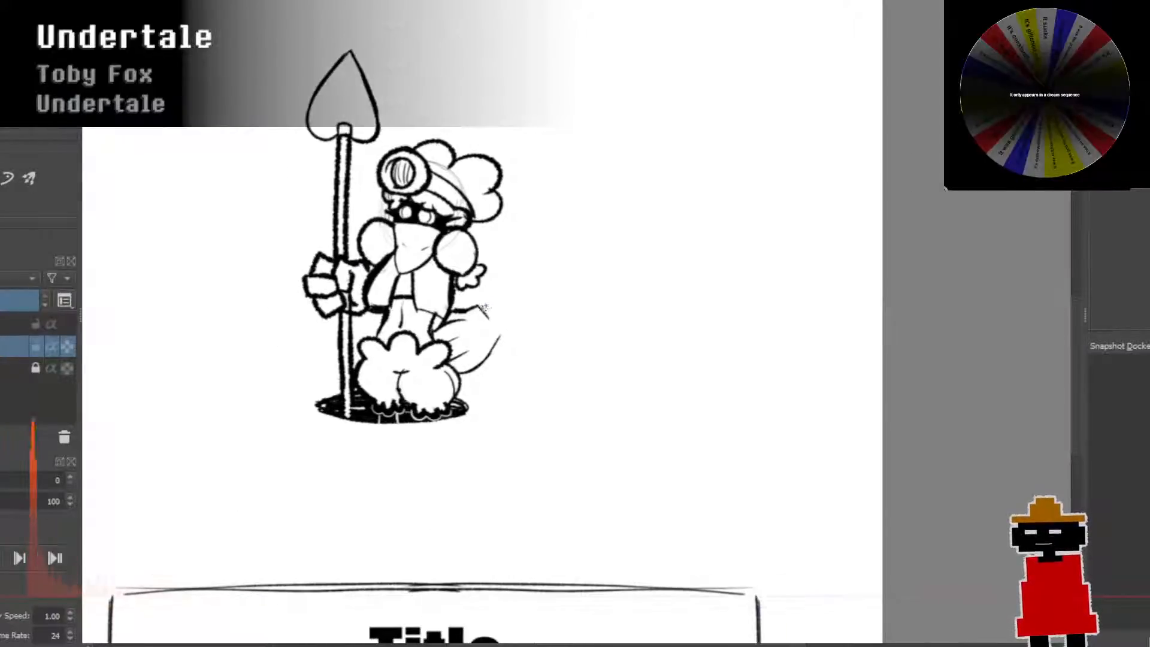
pyautogui.moveTo(479, 312); pyautogui.dragTo(455, 311)
pyautogui.moveTo(346, 231)
pyautogui.mouseDown()
pyautogui.moveTo(382, 260)
pyautogui.moveTo(371, 238)
pyautogui.moveTo(406, 246)
pyautogui.moveTo(429, 197)
pyautogui.moveTo(425, 185)
pyautogui.moveTo(409, 195)
pyautogui.moveTo(413, 177)
pyautogui.moveTo(390, 234)
pyautogui.mouseUp()
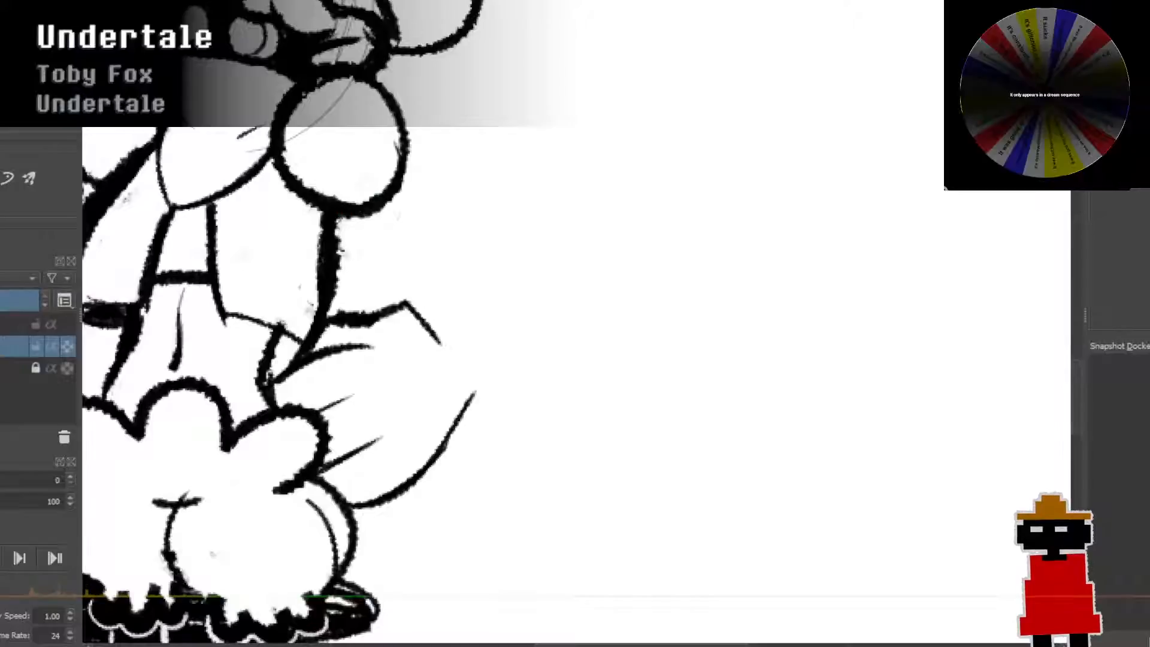
# Step: Redraw rounded lobes closely along the outer and lower edge of the right sleeve, closing them beneath it
pyautogui.press('e')
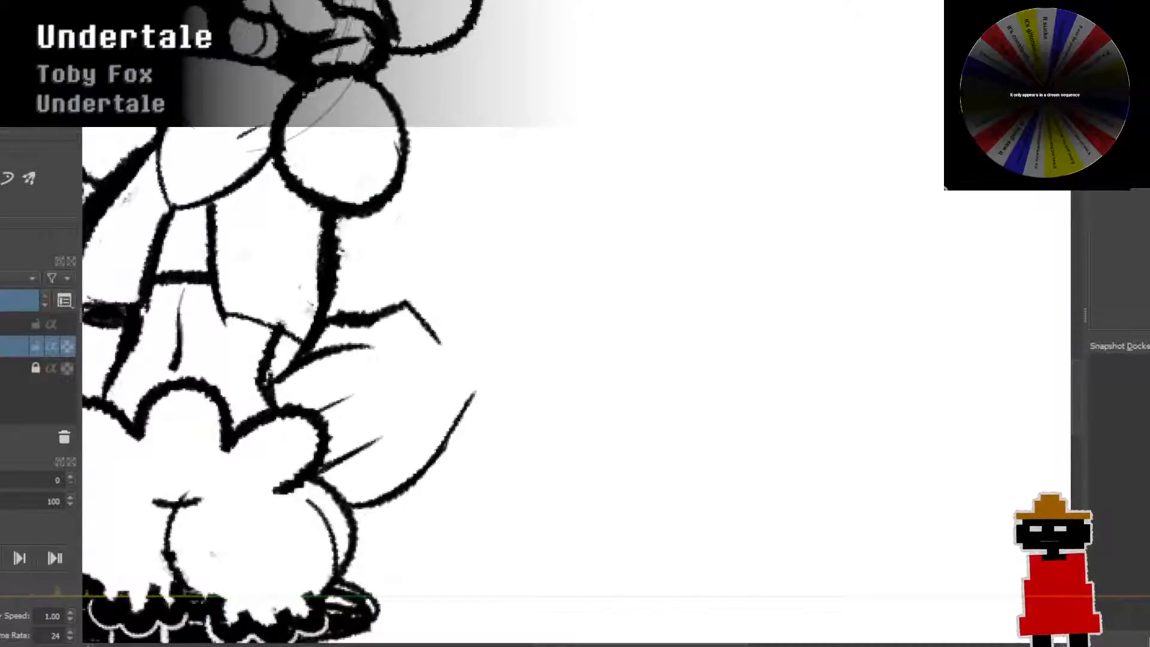
pyautogui.moveTo(409, 124)
pyautogui.mouseDown()
pyautogui.moveTo(433, 142)
pyautogui.moveTo(426, 169)
pyautogui.moveTo(437, 154)
pyautogui.moveTo(419, 218)
pyautogui.mouseUp()
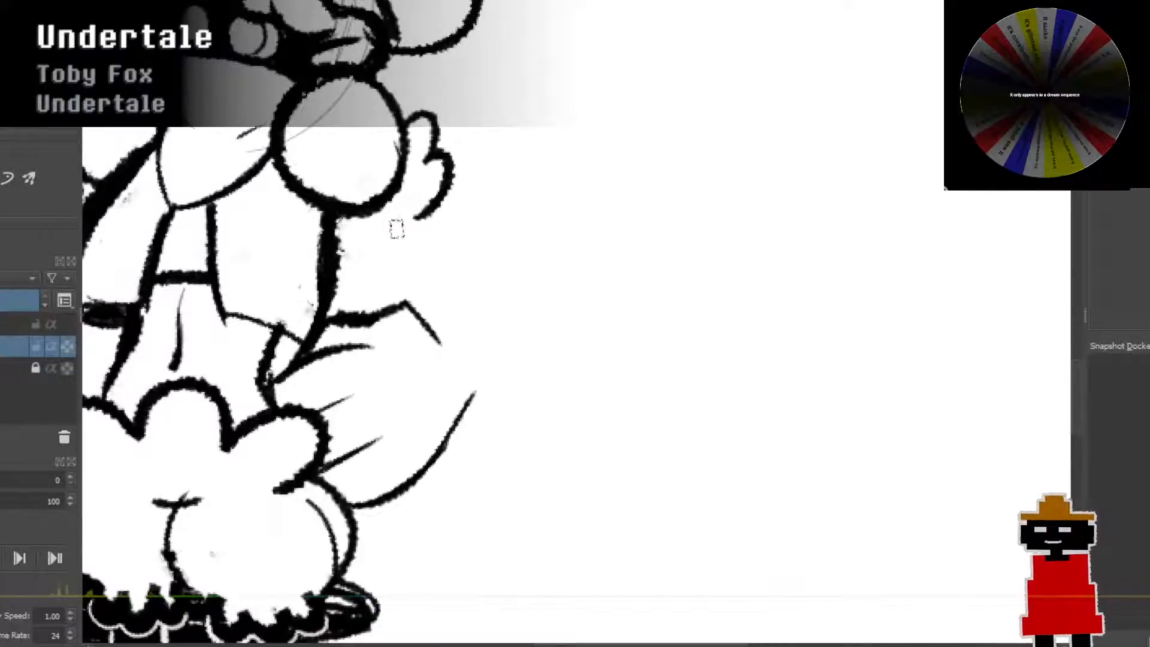
pyautogui.scroll(-3, 397, 229)
pyautogui.scroll(1, 395, 235)
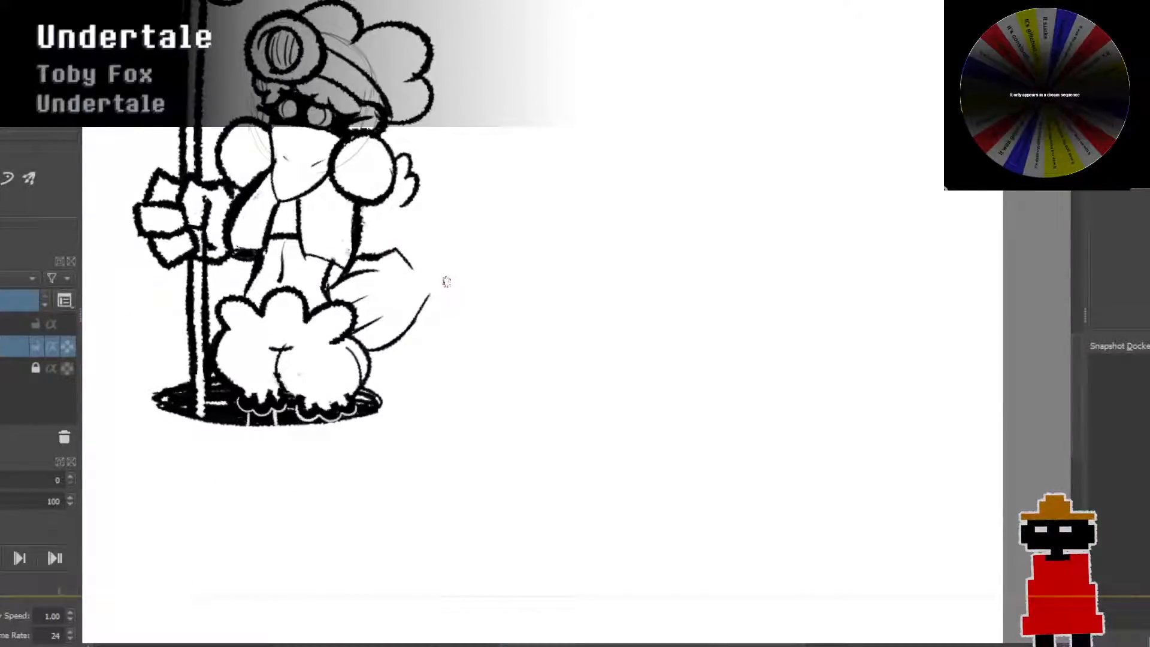
pyautogui.scroll(3, 444, 282)
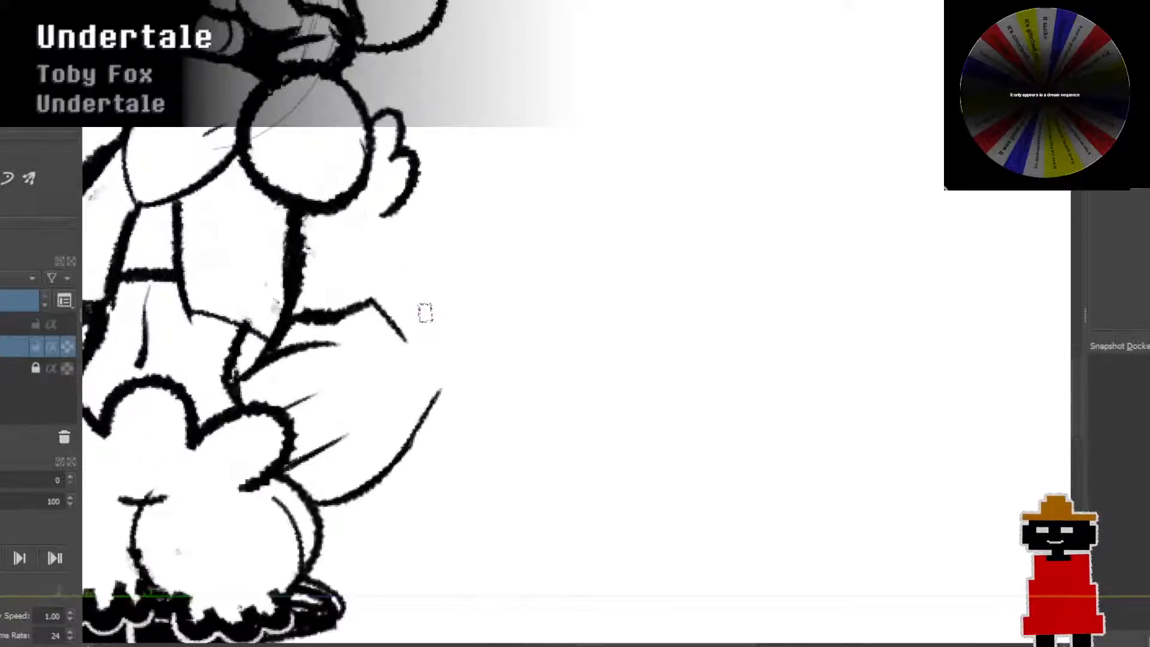
pyautogui.moveTo(339, 217)
pyautogui.mouseDown()
pyautogui.moveTo(397, 179)
pyautogui.moveTo(392, 226)
pyautogui.moveTo(387, 199)
pyautogui.mouseUp()
pyautogui.hotkey('ctrl', 'z')
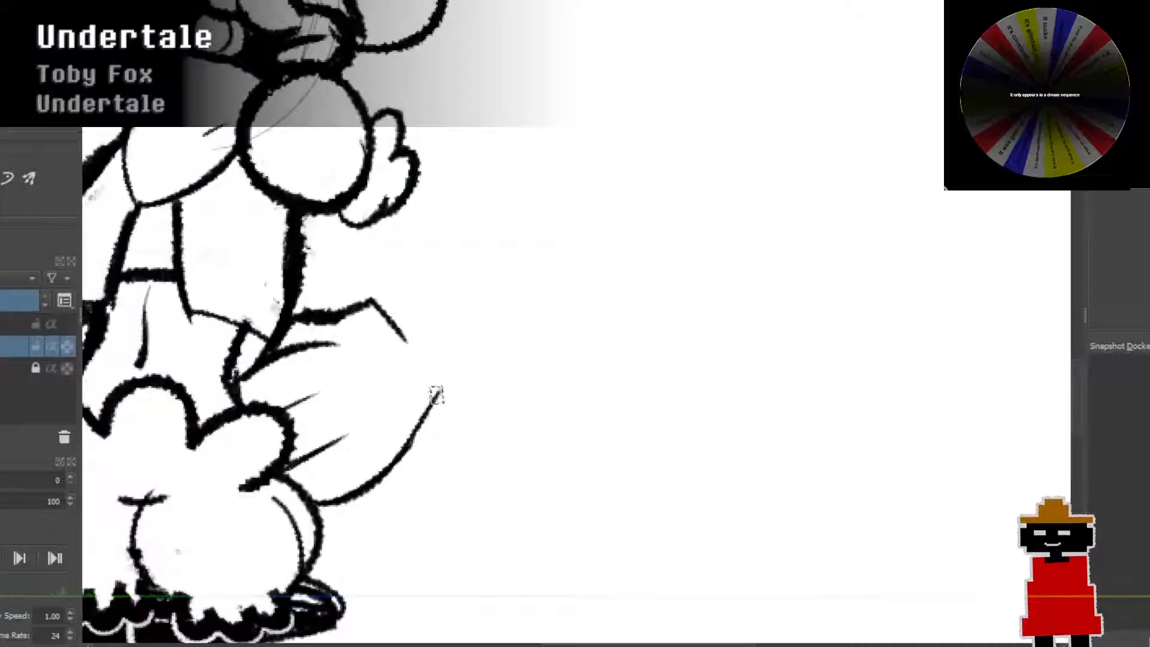
# Step: Draw a rounded cuff closing the open end of the shape beside the waist, joining its upper and lower edges
pyautogui.moveTo(449, 394)
pyautogui.mouseDown()
pyautogui.moveTo(422, 330)
pyautogui.moveTo(395, 319)
pyautogui.moveTo(412, 301)
pyautogui.moveTo(460, 357)
pyautogui.moveTo(443, 390)
pyautogui.mouseUp()
pyautogui.hotkey('ctrl', 'z')
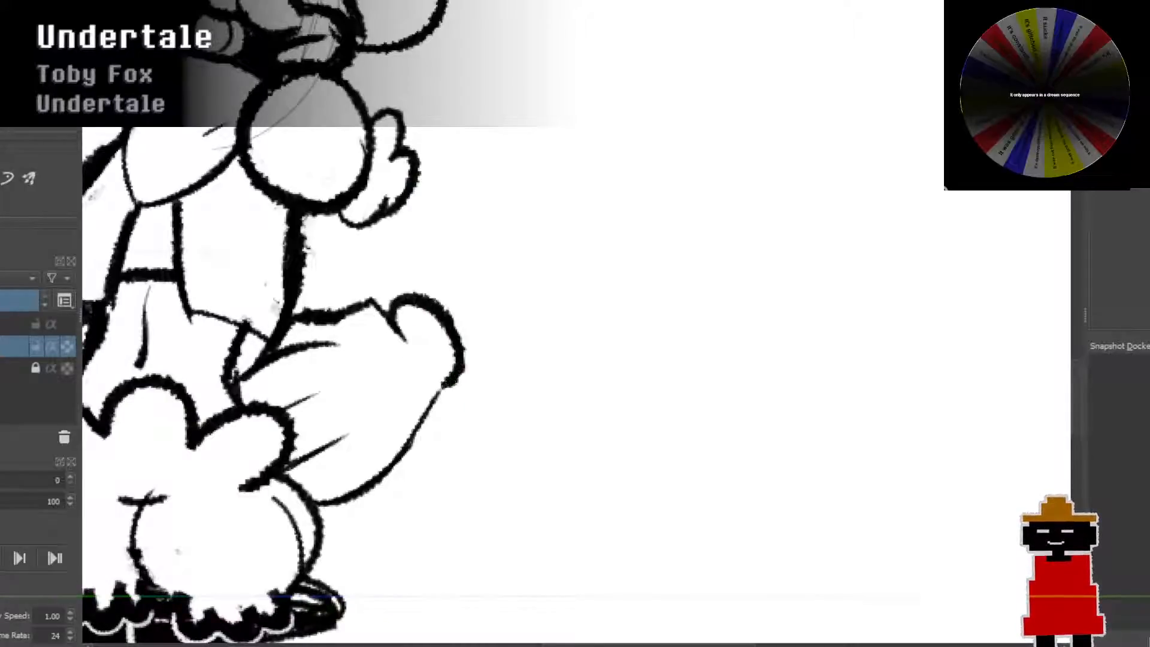
pyautogui.hotkey('ctrl', 'z')
pyautogui.moveTo(392, 323)
pyautogui.mouseDown()
pyautogui.moveTo(447, 327)
pyautogui.moveTo(469, 363)
pyautogui.moveTo(465, 392)
pyautogui.moveTo(442, 397)
pyautogui.mouseUp()
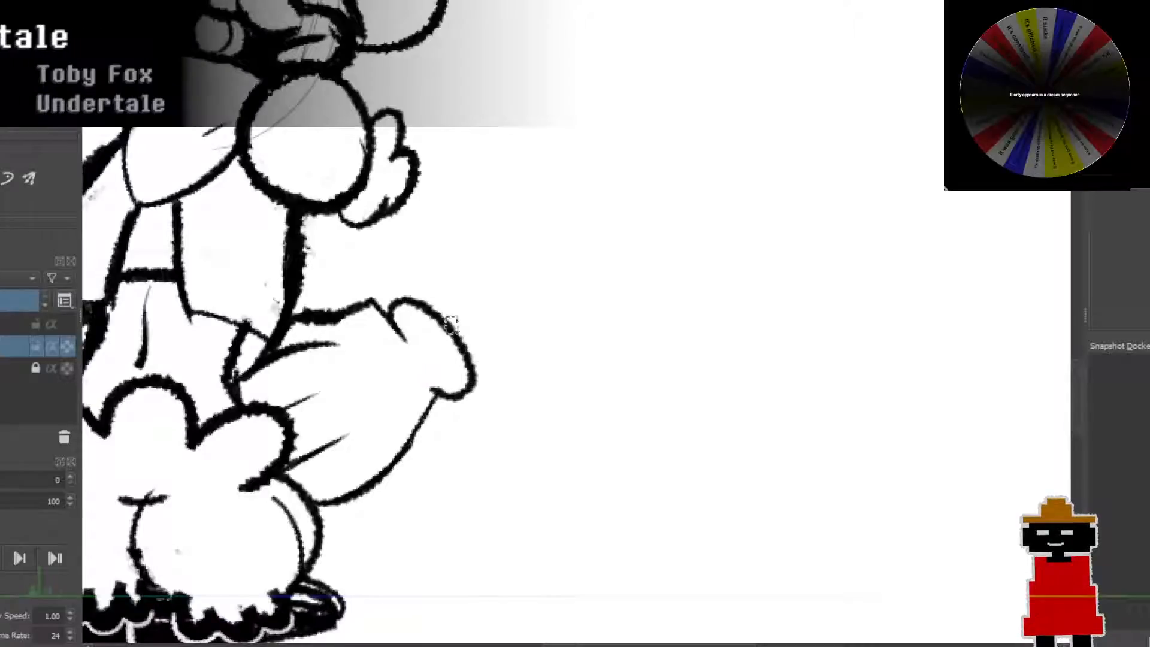
# Step: Outline a thin bent arm running from the lobes at the right sleeve out to an elbow and back to the cuff
pyautogui.moveTo(419, 171); pyautogui.dragTo(486, 229)
pyautogui.hotkey('ctrl', 'z')
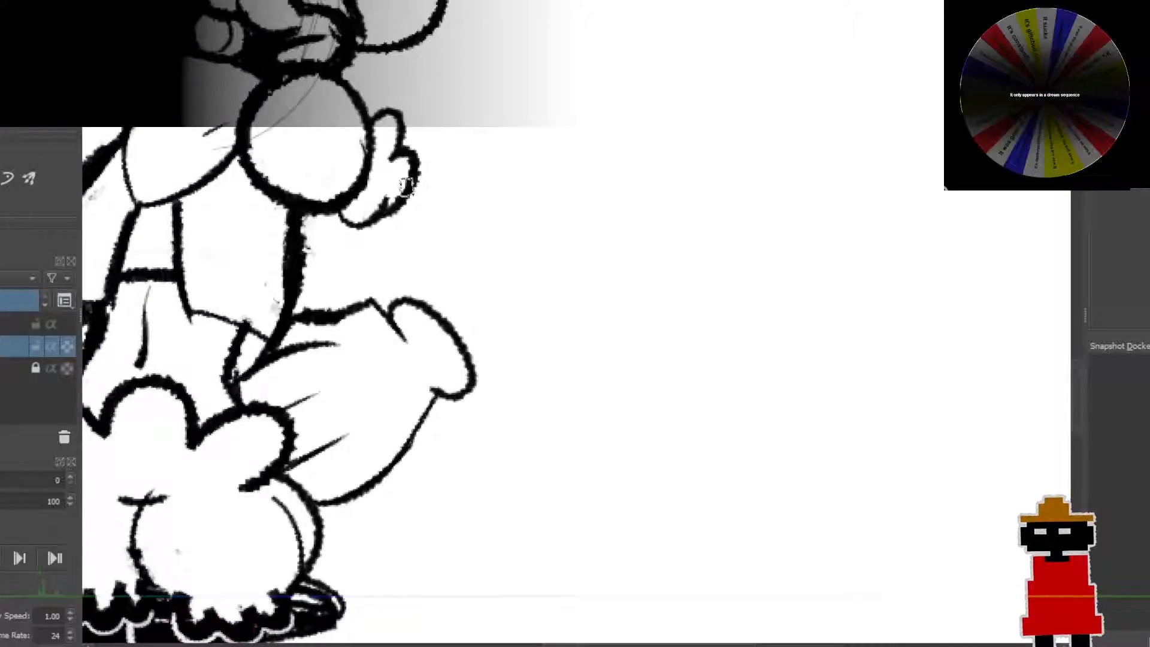
pyautogui.moveTo(392, 212)
pyautogui.mouseDown()
pyautogui.moveTo(454, 259)
pyautogui.moveTo(436, 309)
pyautogui.mouseUp()
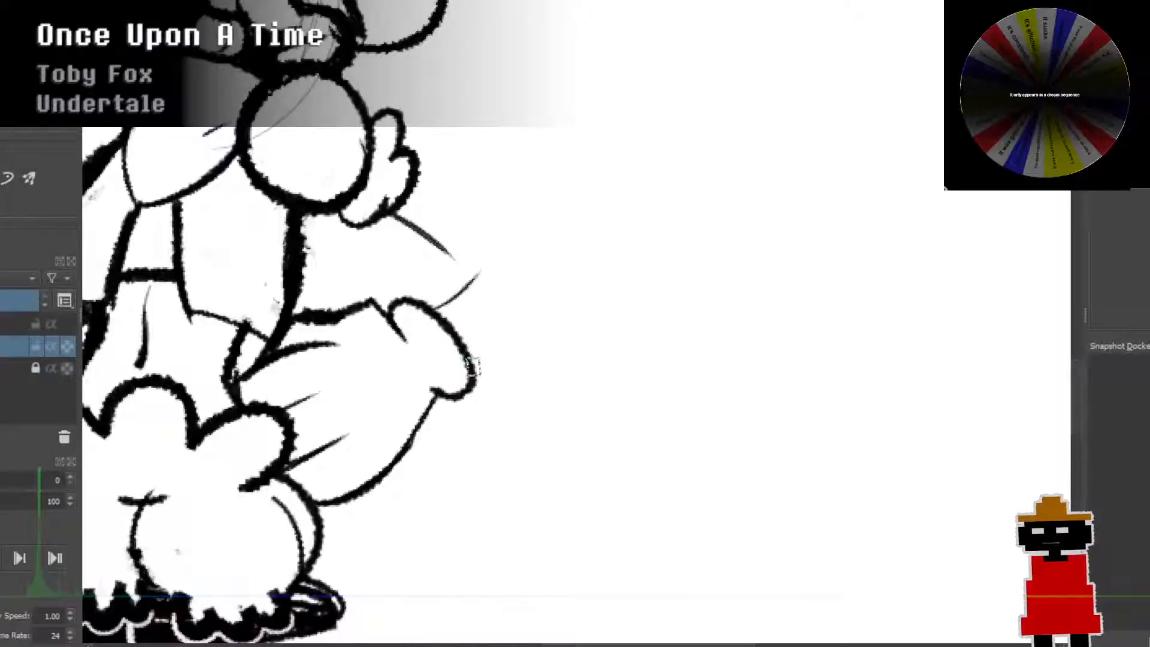
pyautogui.moveTo(464, 344)
pyautogui.mouseDown()
pyautogui.moveTo(511, 274)
pyautogui.moveTo(503, 298)
pyautogui.moveTo(524, 283)
pyautogui.moveTo(455, 223)
pyautogui.mouseUp()
pyautogui.hotkey('ctrl', 'z')
pyautogui.moveTo(422, 183); pyautogui.dragTo(480, 237)
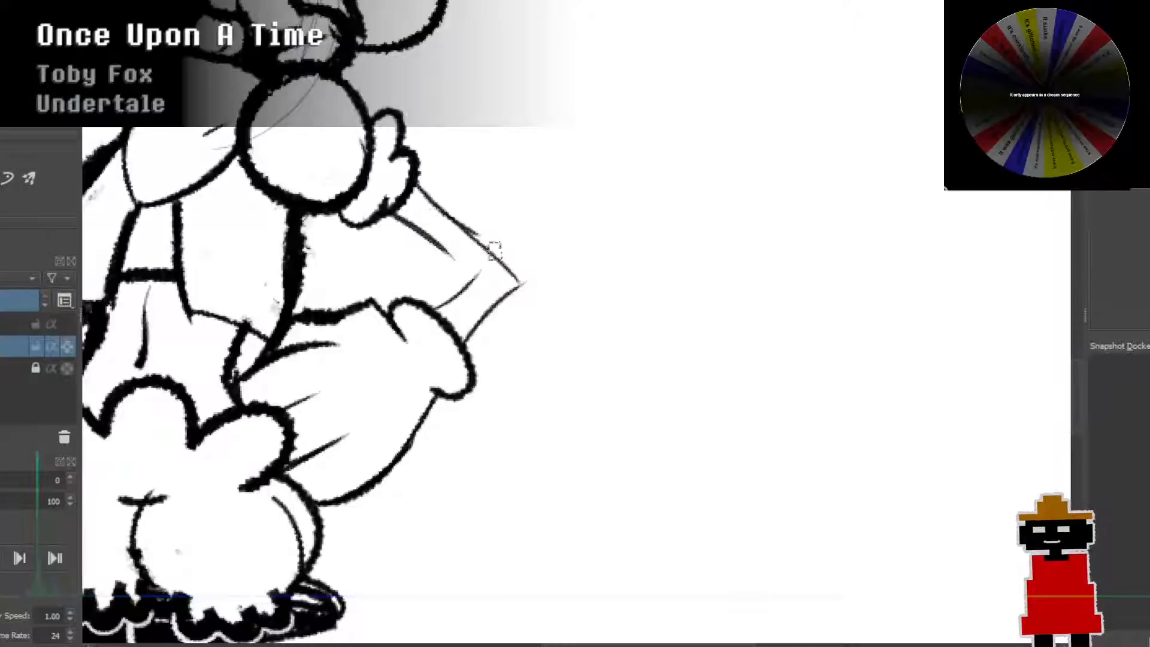
pyautogui.hotkey('ctrl', 'z')
pyautogui.moveTo(411, 191); pyautogui.dragTo(476, 245)
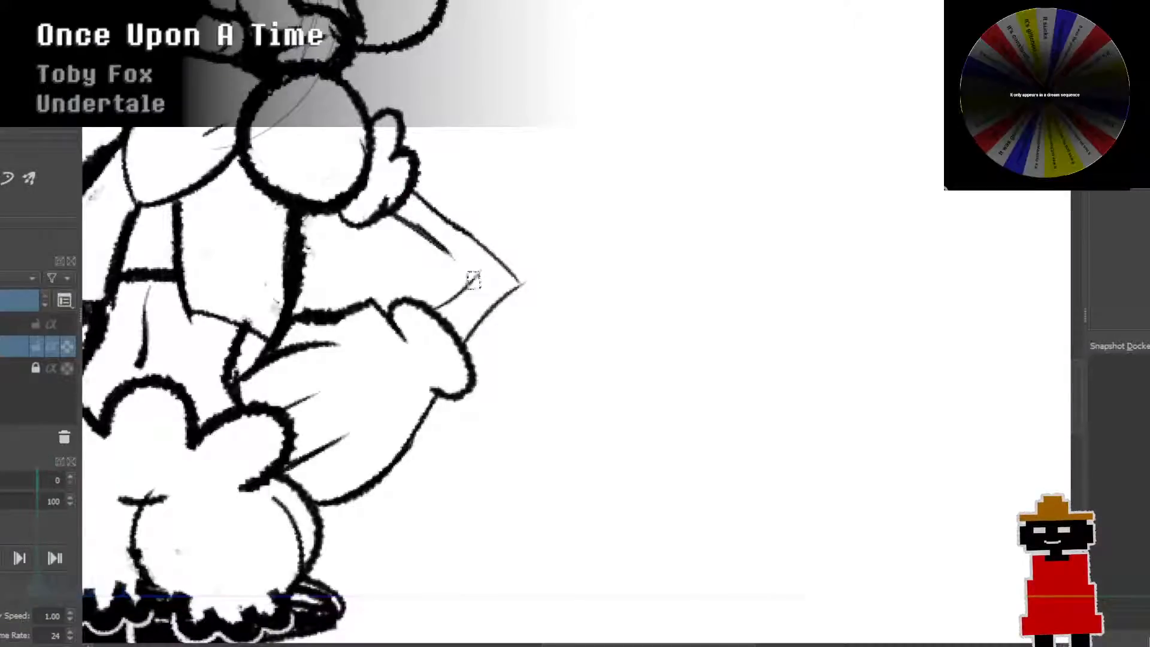
# Step: Thicken the arm's inner lines and extend them until they meet at the inside of the elbow
pyautogui.moveTo(437, 307); pyautogui.dragTo(476, 274)
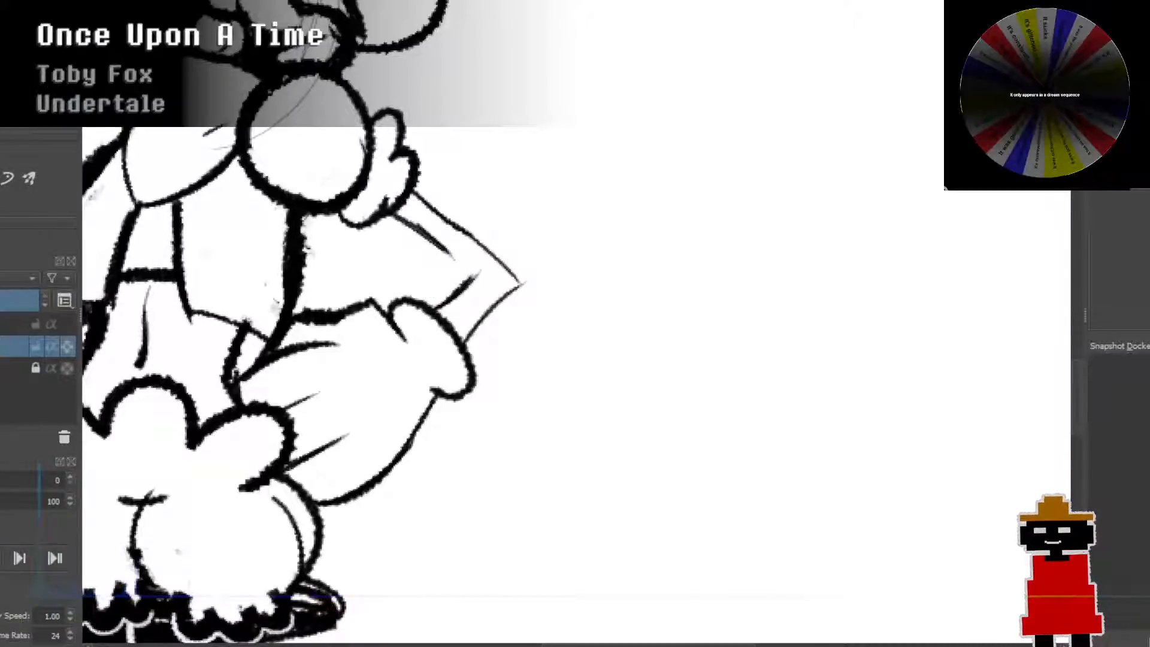
pyautogui.moveTo(425, 234); pyautogui.dragTo(472, 283)
pyautogui.hotkey('ctrl', 'z')
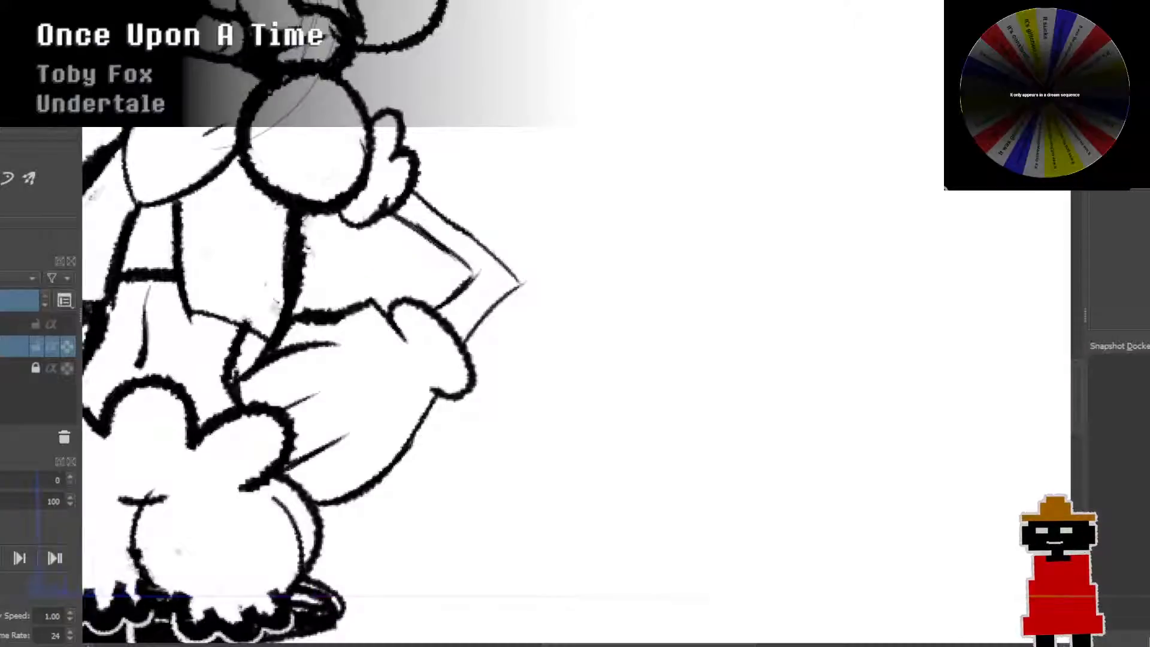
pyautogui.moveTo(410, 227); pyautogui.dragTo(476, 275)
# Step: Examine how the bent arm and cuff sit against the whole figure
pyautogui.scroll(-2, 444, 254)
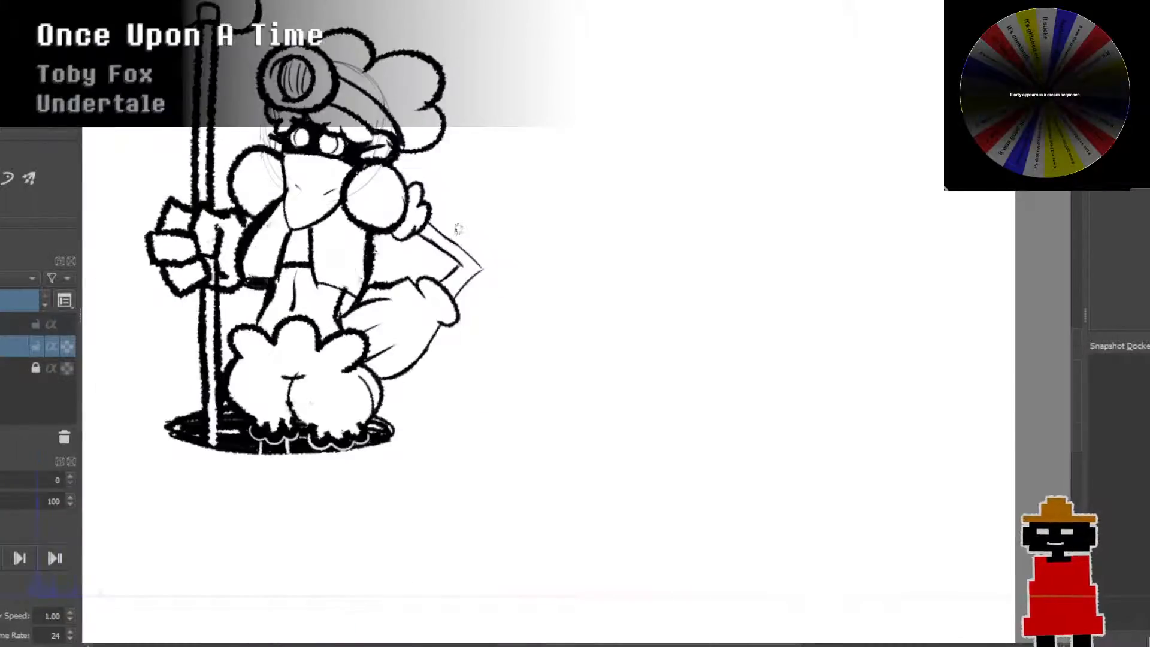
pyautogui.scroll(2, 437, 236)
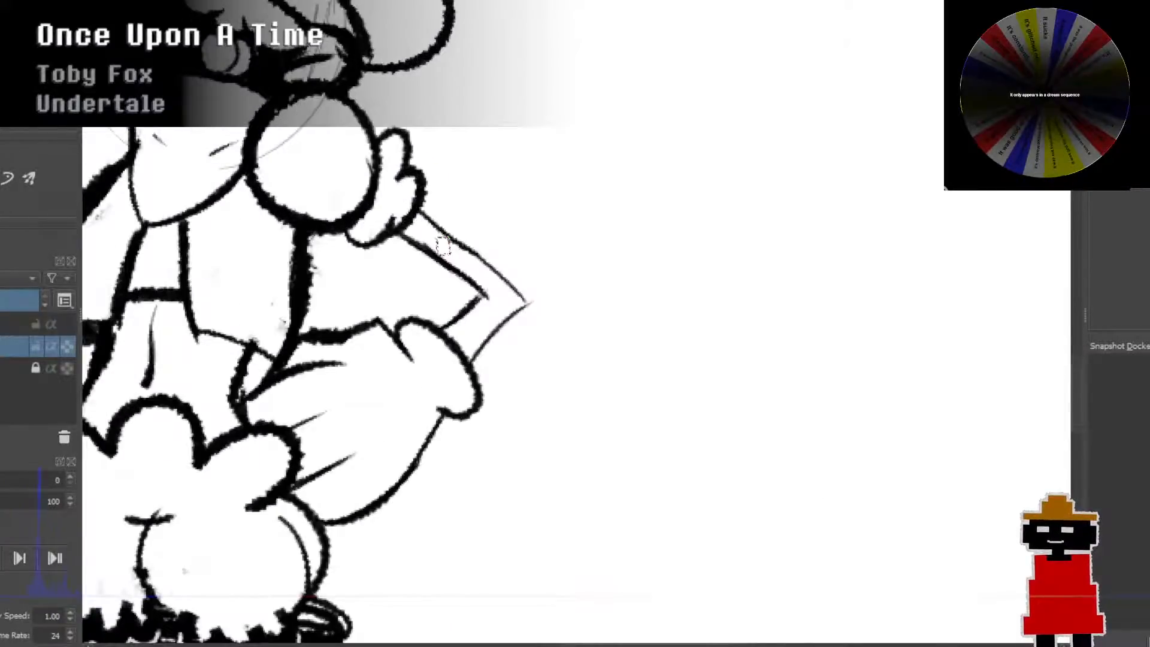
pyautogui.scroll(-2, 444, 245)
pyautogui.scroll(1, 444, 246)
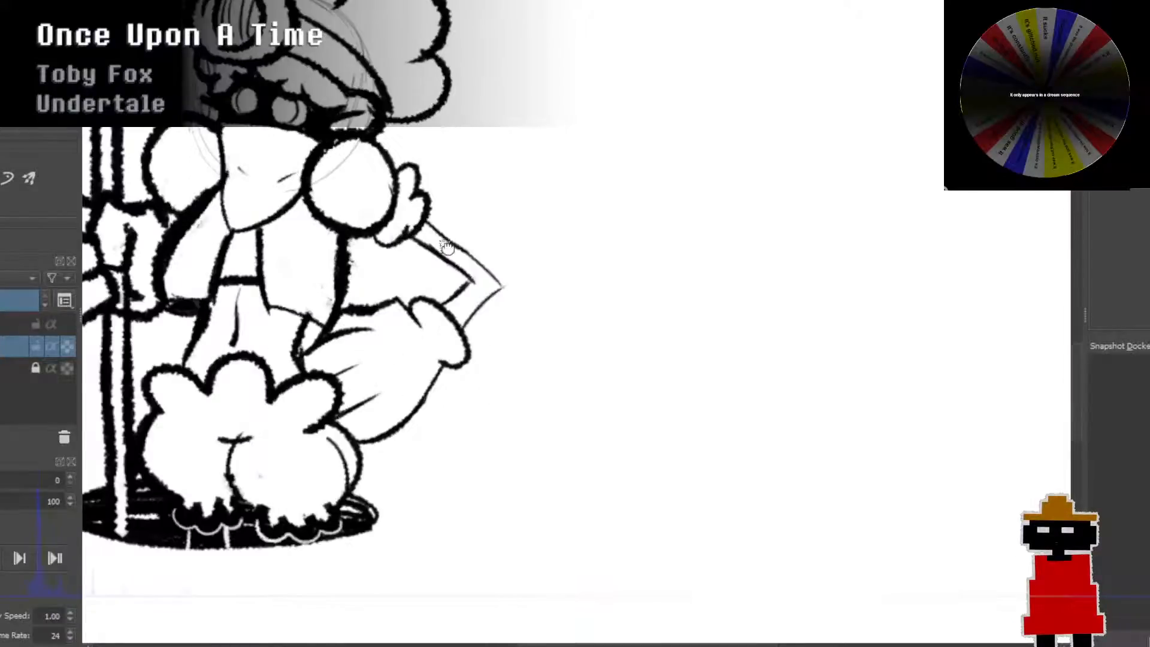
pyautogui.moveTo(447, 245)
pyautogui.mouseDown()
pyautogui.moveTo(563, 242)
pyautogui.moveTo(505, 299)
pyautogui.mouseUp()
pyautogui.scroll(-1, 541, 256)
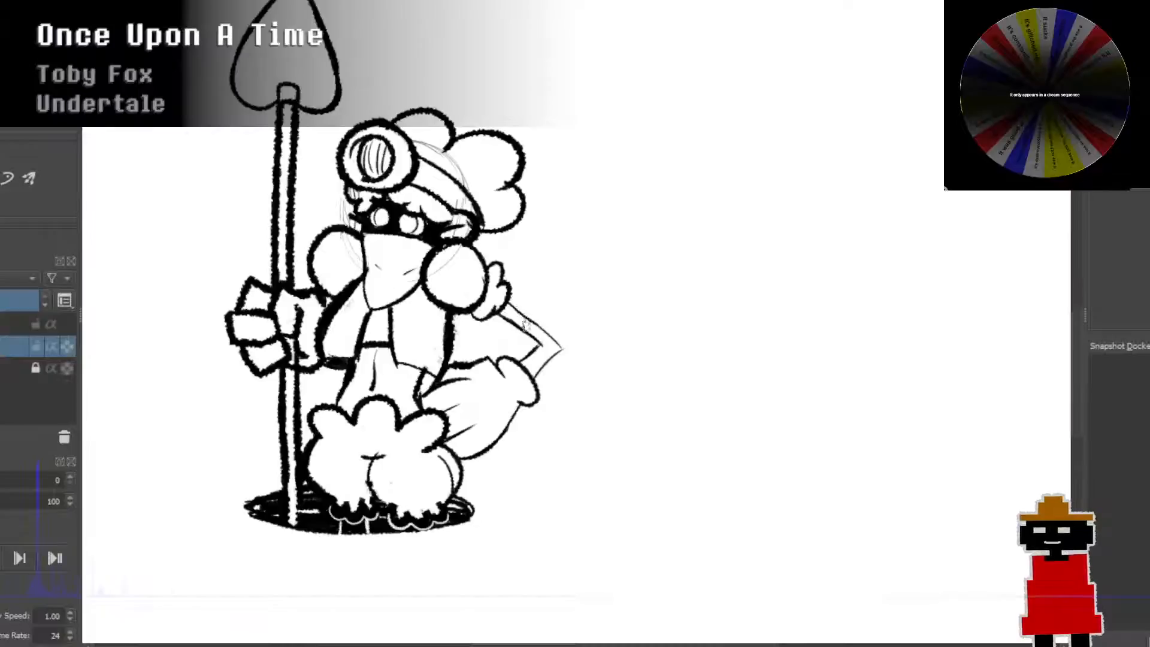
pyautogui.scroll(3, 525, 325)
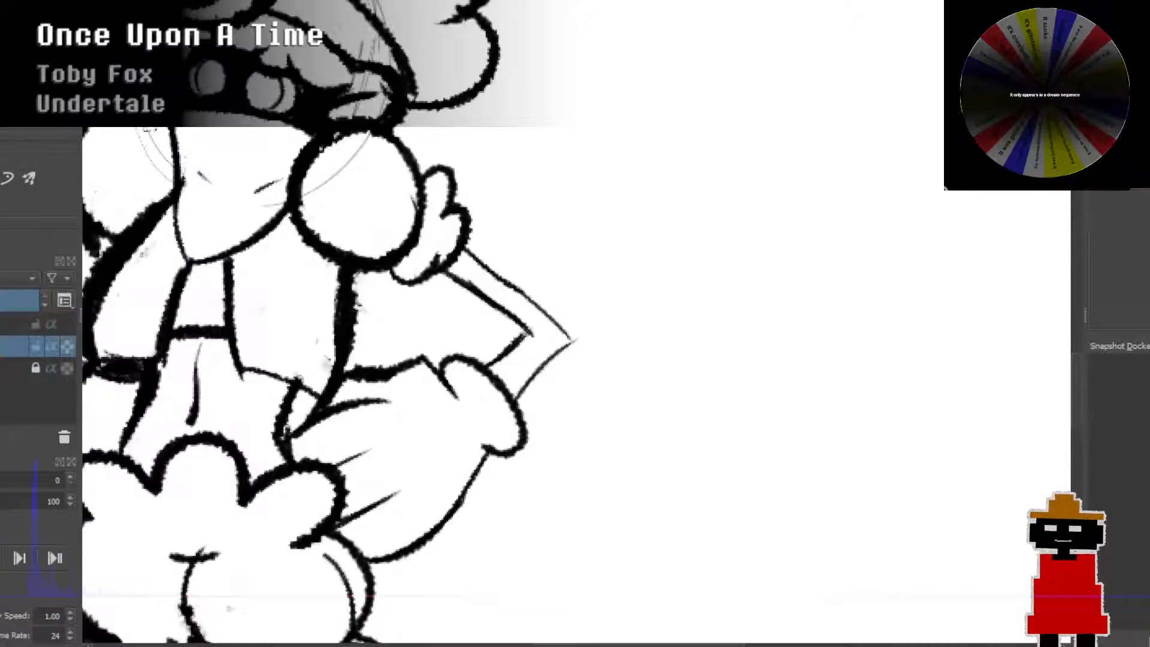
pyautogui.scroll(-2, 161, 108)
# Step: Erase the stray sketch lines inside the left sleeve and lighten the black band at the jacket's left hem
pyautogui.moveTo(167, 105); pyautogui.dragTo(312, 197)
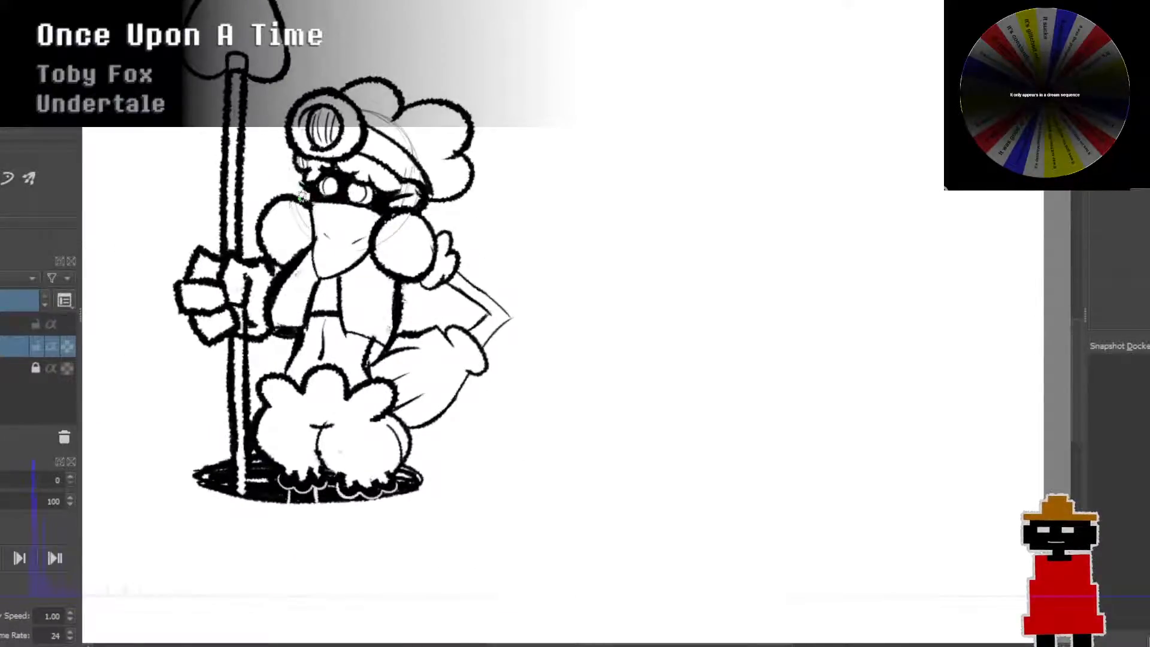
pyautogui.scroll(2, 331, 226)
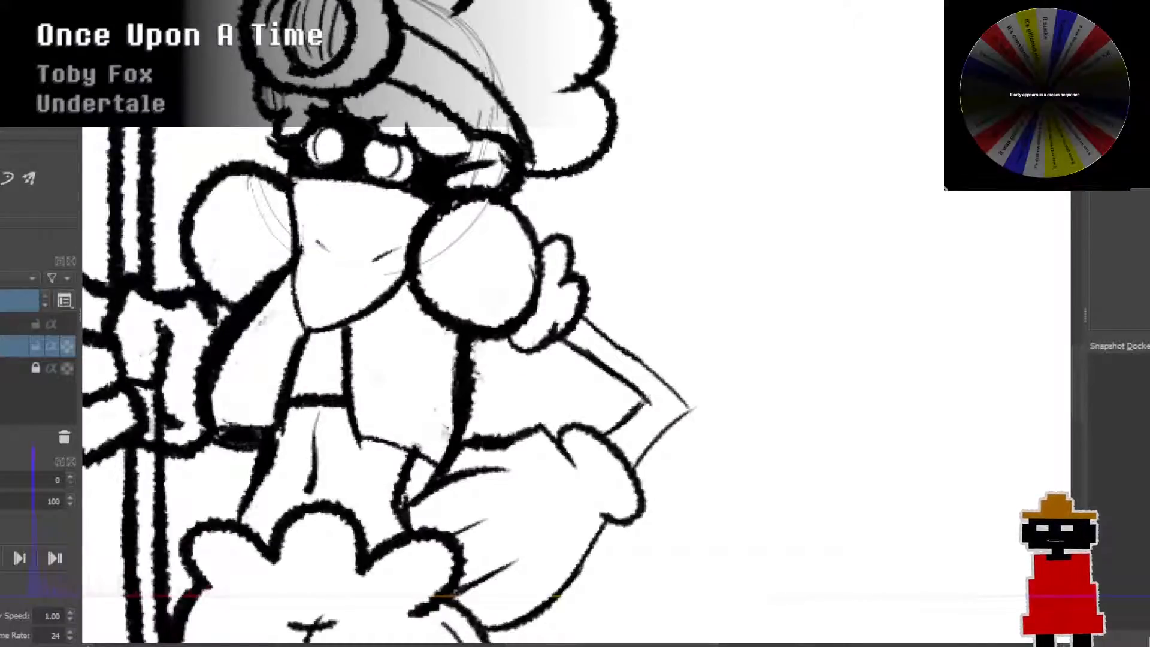
pyautogui.moveTo(259, 205); pyautogui.dragTo(269, 236)
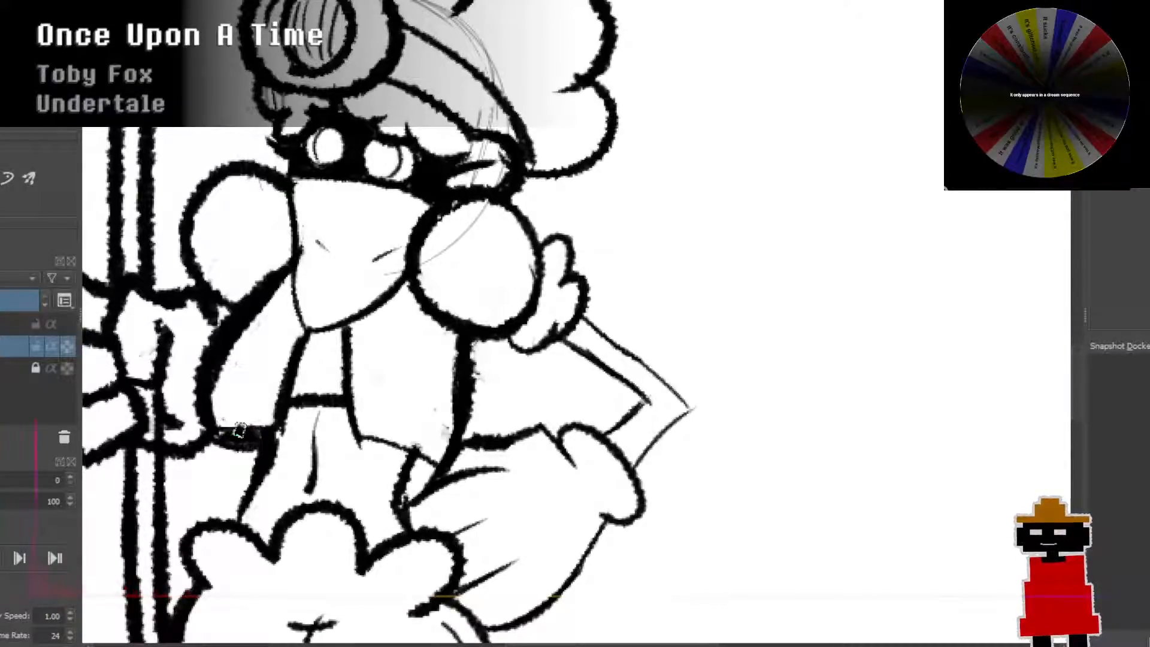
pyautogui.moveTo(240, 430)
pyautogui.mouseDown()
pyautogui.moveTo(249, 418)
pyautogui.moveTo(249, 440)
pyautogui.moveTo(218, 431)
pyautogui.moveTo(252, 430)
pyautogui.mouseUp()
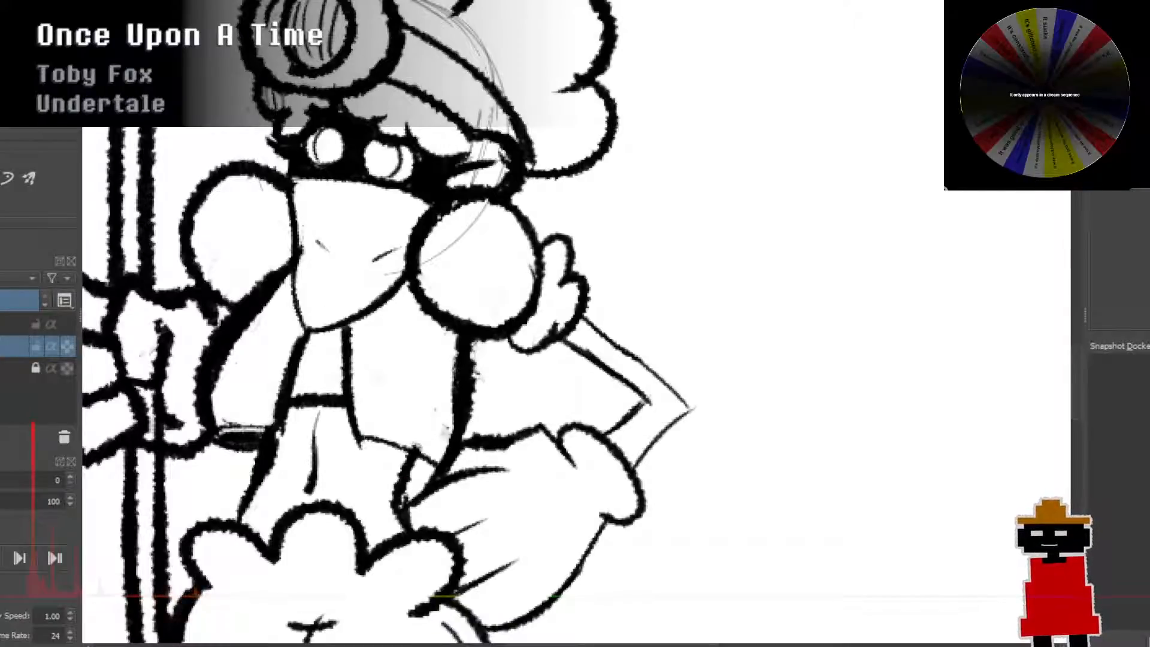
# Step: Thicken the jacket's right hem line and fill the small gap beneath it with black
pyautogui.moveTo(363, 438); pyautogui.dragTo(411, 451)
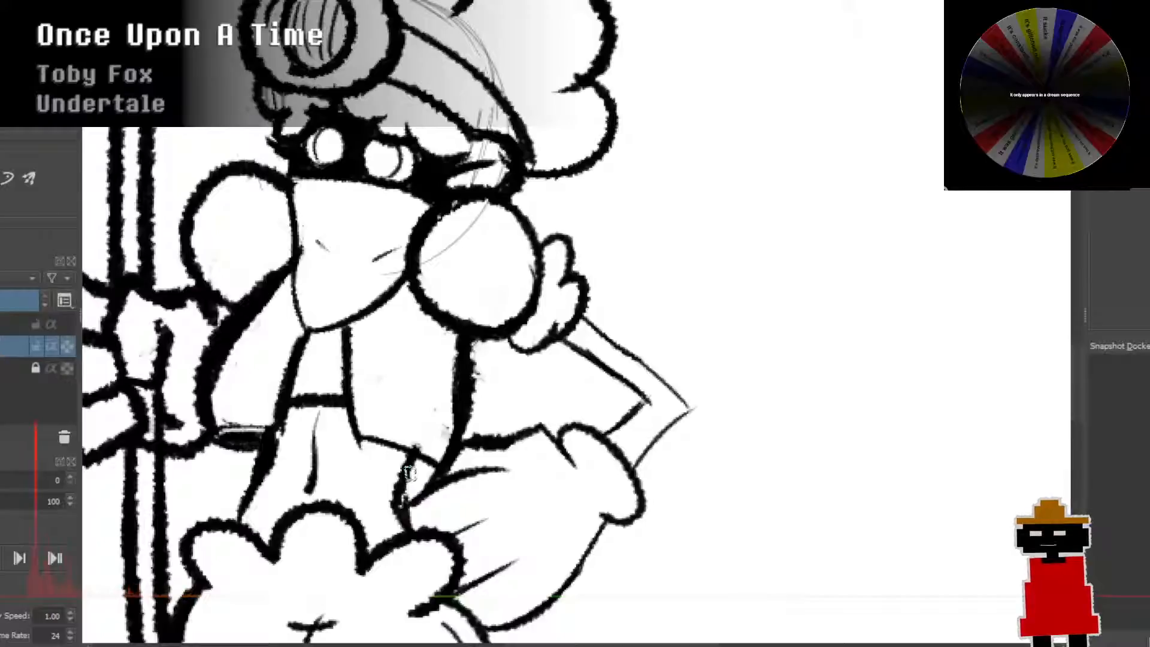
pyautogui.moveTo(411, 472)
pyautogui.mouseDown()
pyautogui.moveTo(435, 469)
pyautogui.moveTo(444, 485)
pyautogui.mouseUp()
pyautogui.scroll(-4, 430, 396)
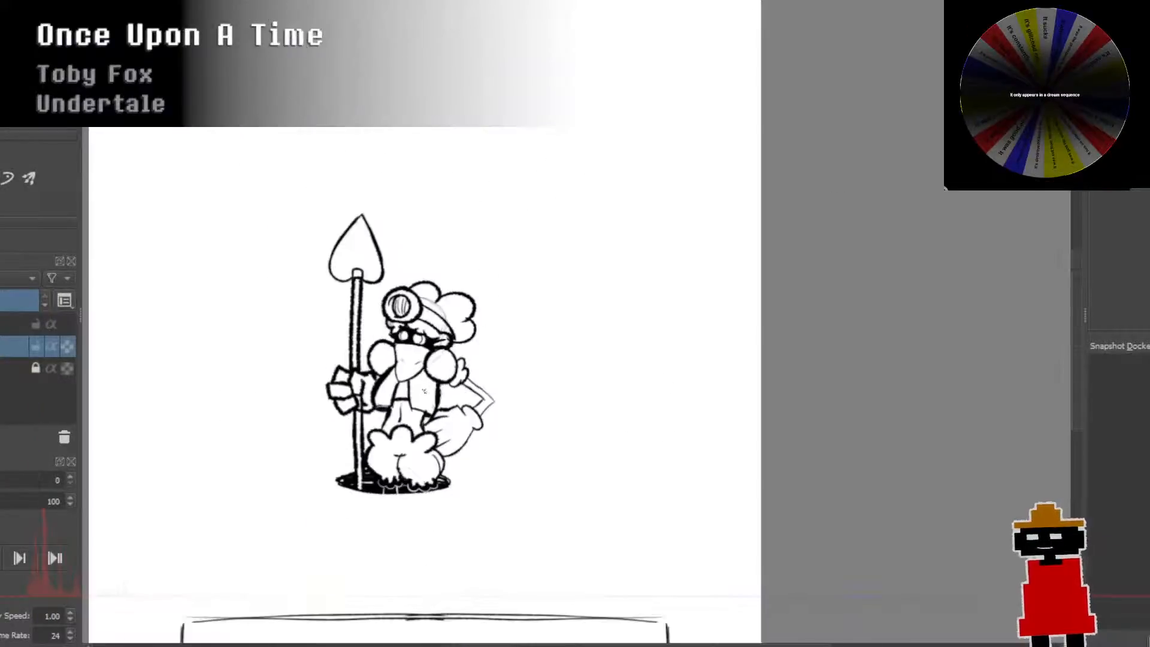
pyautogui.scroll(3, 424, 389)
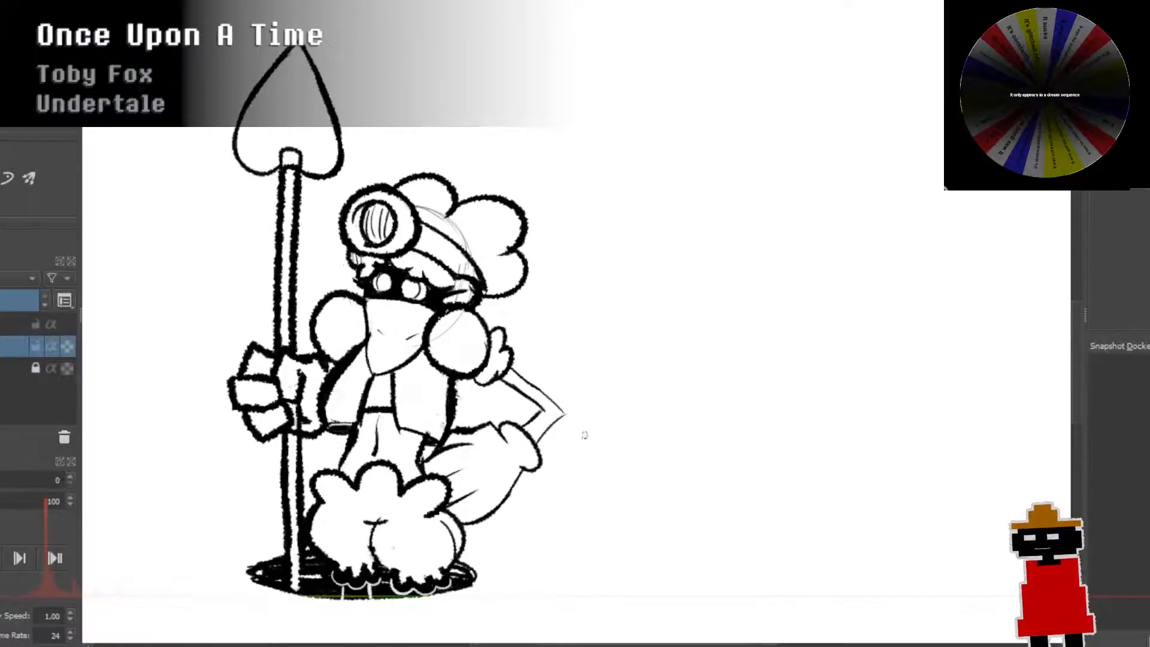
# Step: Thicken the bent arm's outer line from the lobes at the right sleeve to the elbow
pyautogui.scroll(3, 584, 435)
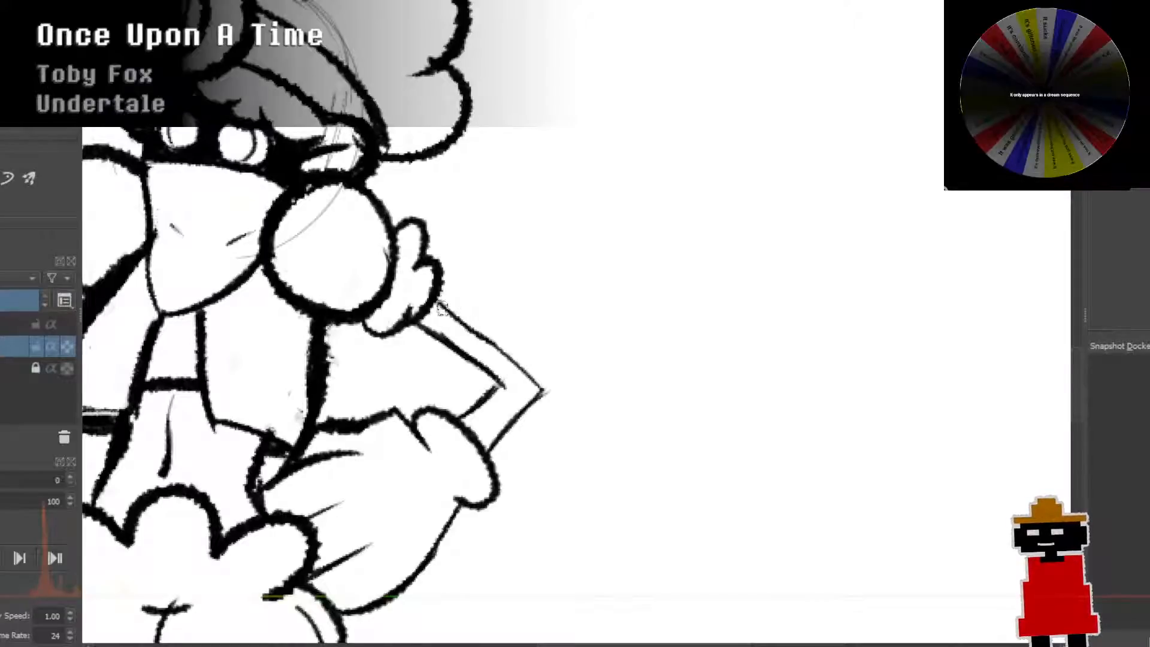
pyautogui.moveTo(435, 301); pyautogui.dragTo(529, 372)
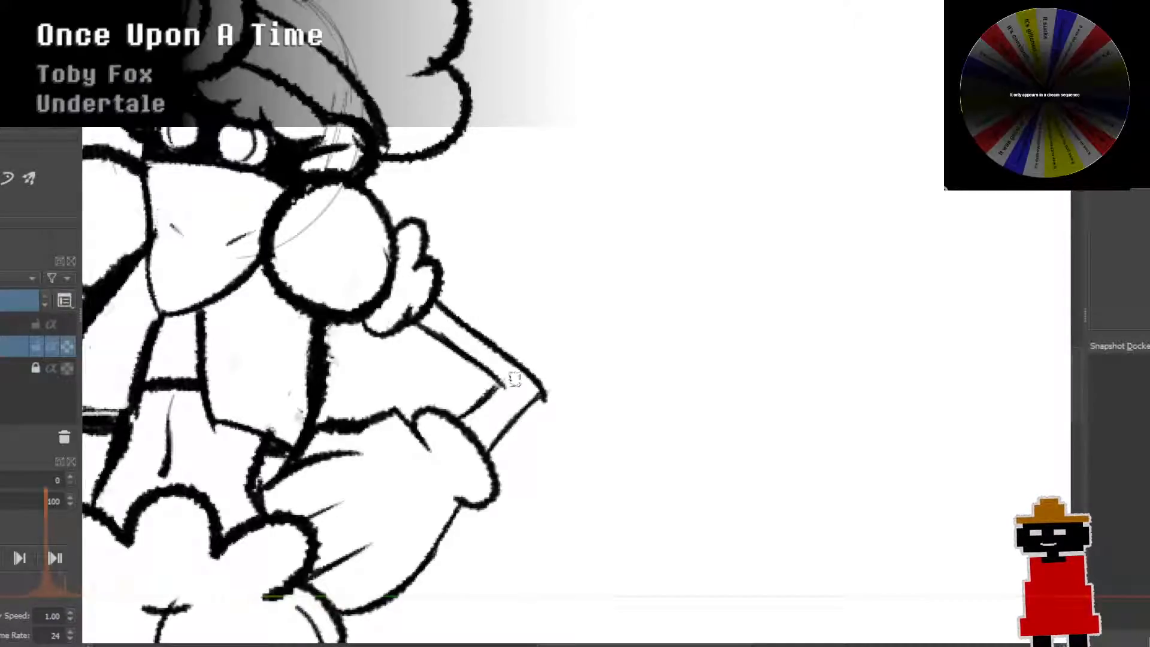
pyautogui.hotkey('ctrl', 'z')
pyautogui.moveTo(436, 302)
pyautogui.mouseDown()
pyautogui.moveTo(528, 374)
pyautogui.moveTo(541, 410)
pyautogui.mouseUp()
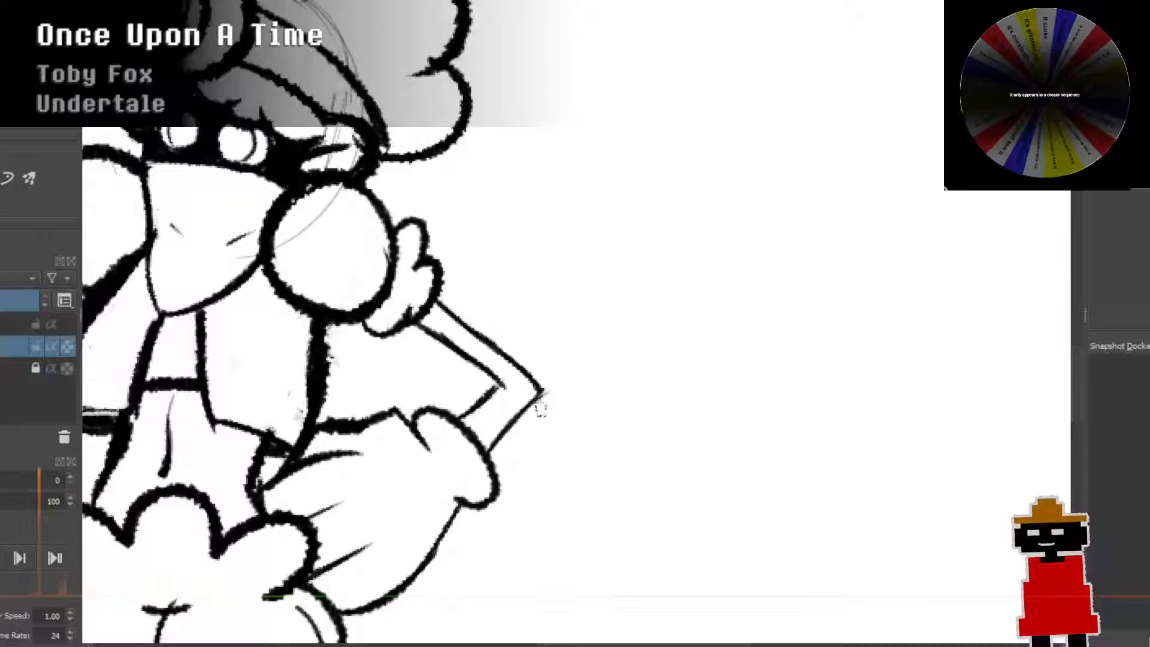
pyautogui.moveTo(470, 412); pyautogui.dragTo(504, 386)
pyautogui.hotkey('ctrl', 'z')
pyautogui.scroll(-4, 422, 204)
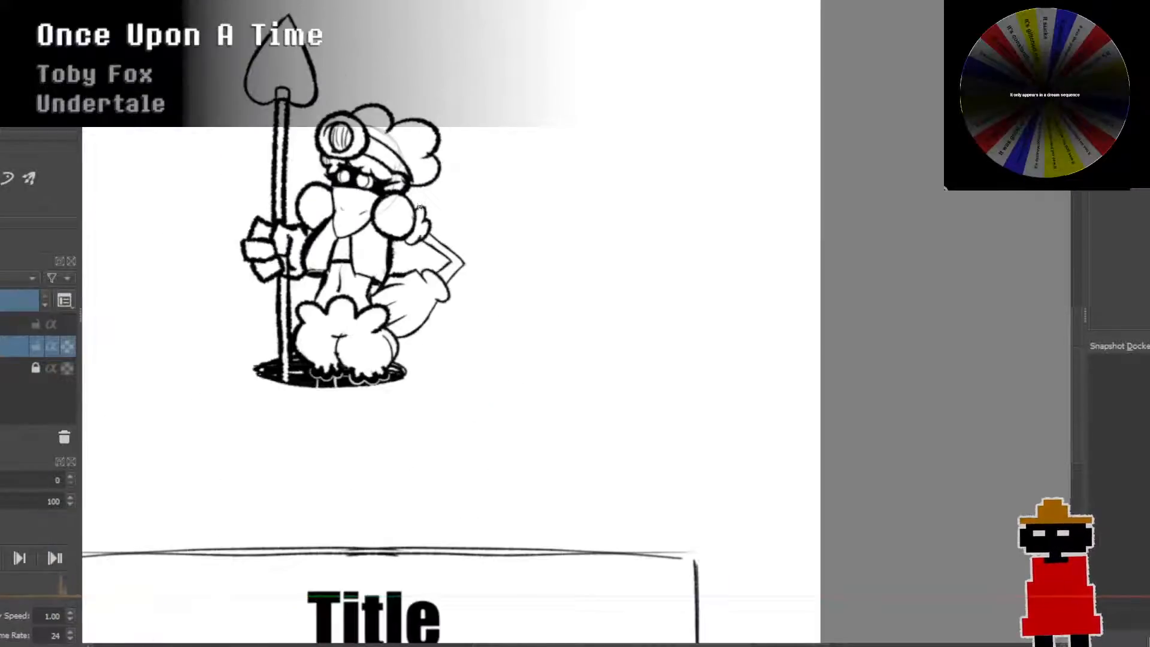
# Step: Examine the inked character up close and its placement on the page above the title box
pyautogui.moveTo(388, 191); pyautogui.dragTo(448, 242)
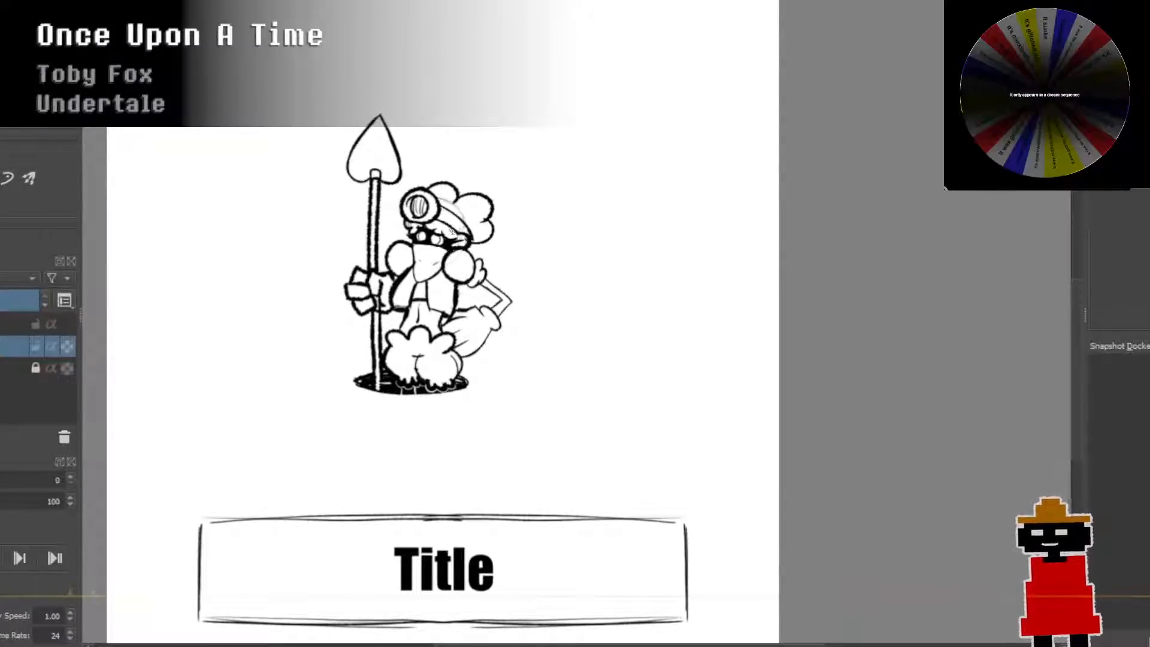
pyautogui.moveTo(450, 180); pyautogui.dragTo(390, 145)
pyautogui.scroll(-2, 403, 200)
pyautogui.scroll(2, 423, 198)
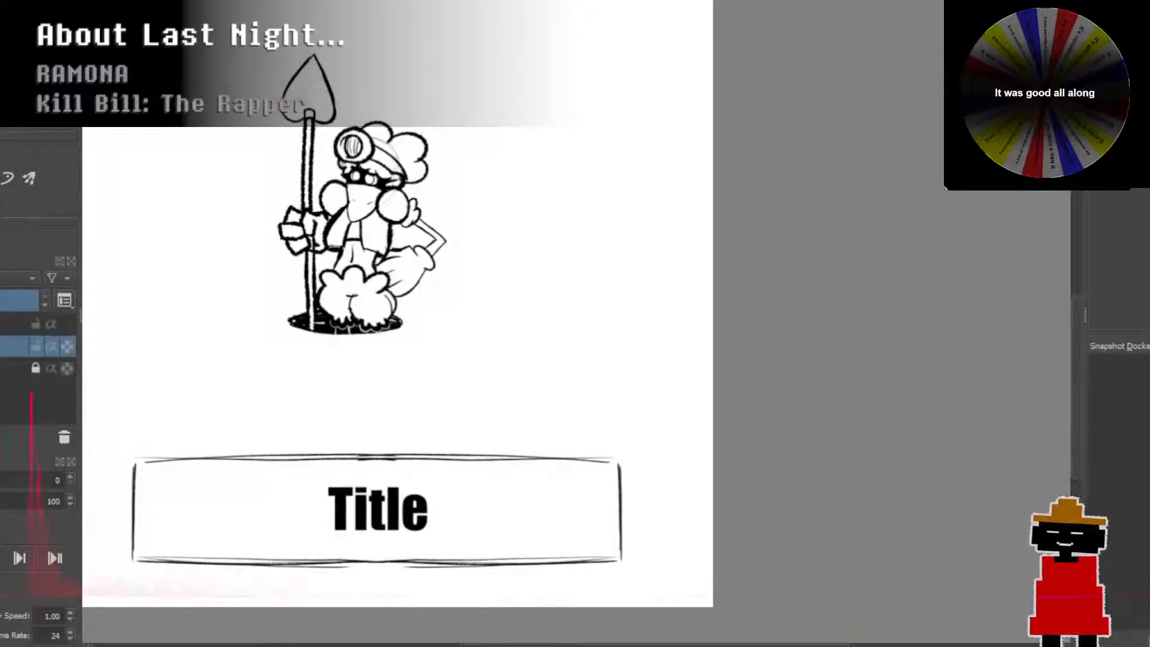
pyautogui.moveTo(444, 275); pyautogui.dragTo(498, 405)
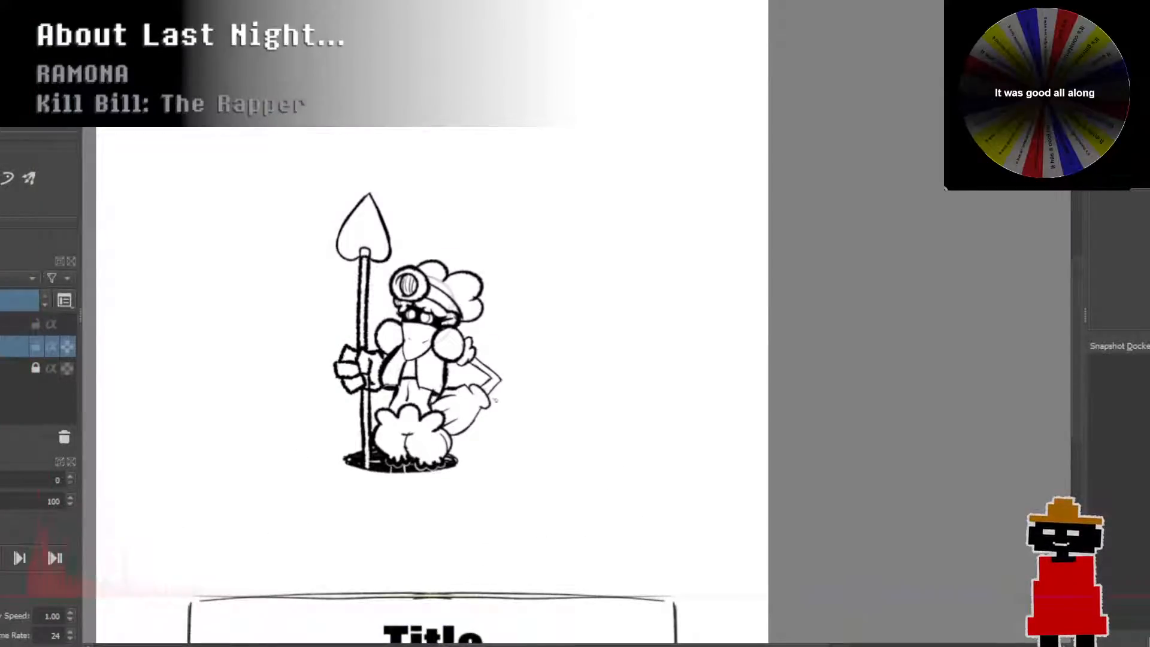
pyautogui.scroll(2, 492, 392)
pyautogui.moveTo(578, 375); pyautogui.dragTo(592, 375)
pyautogui.moveTo(457, 400); pyautogui.dragTo(547, 399)
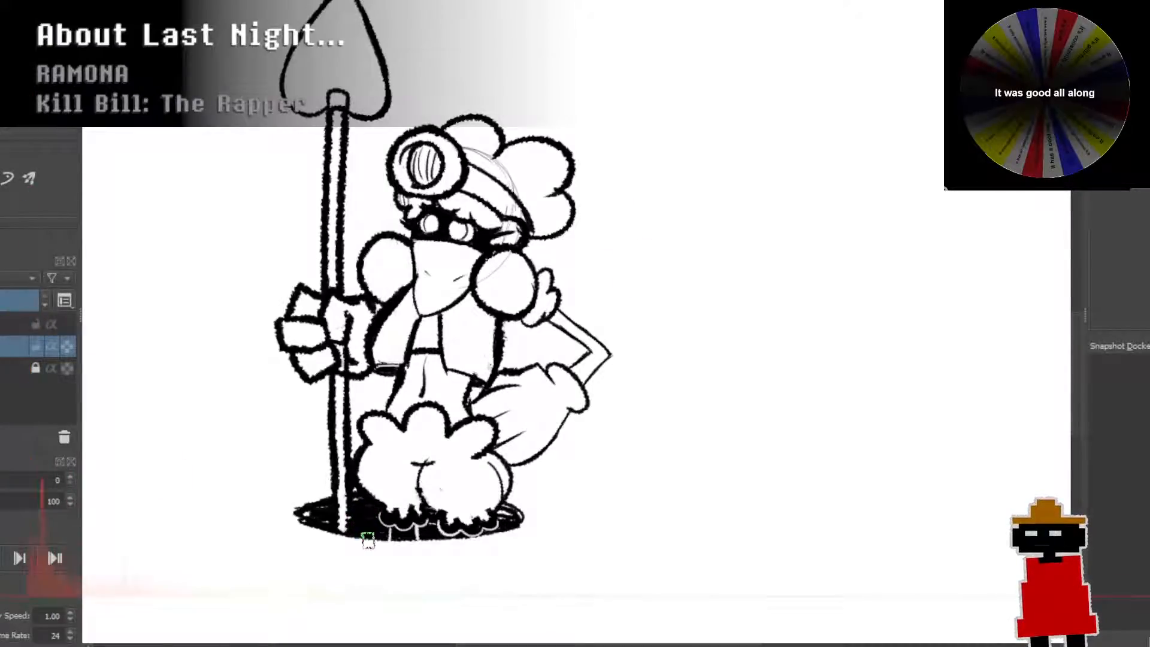
pyautogui.moveTo(477, 395); pyautogui.dragTo(368, 504)
pyautogui.moveTo(534, 370); pyautogui.dragTo(491, 396)
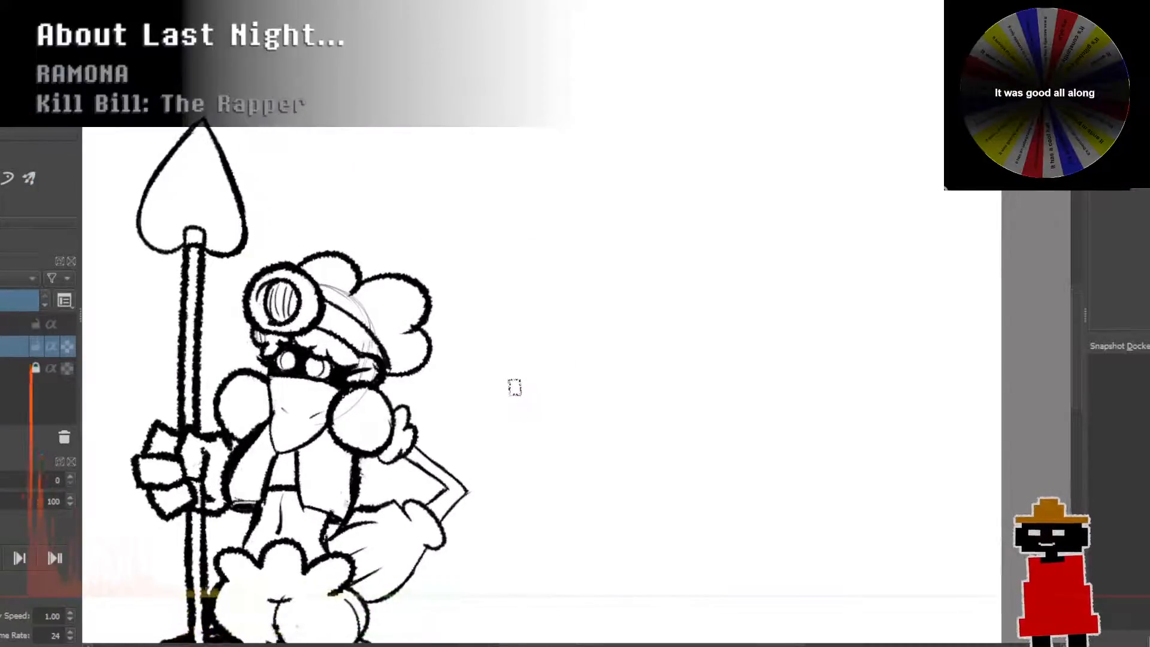
pyautogui.scroll(-1, 505, 338)
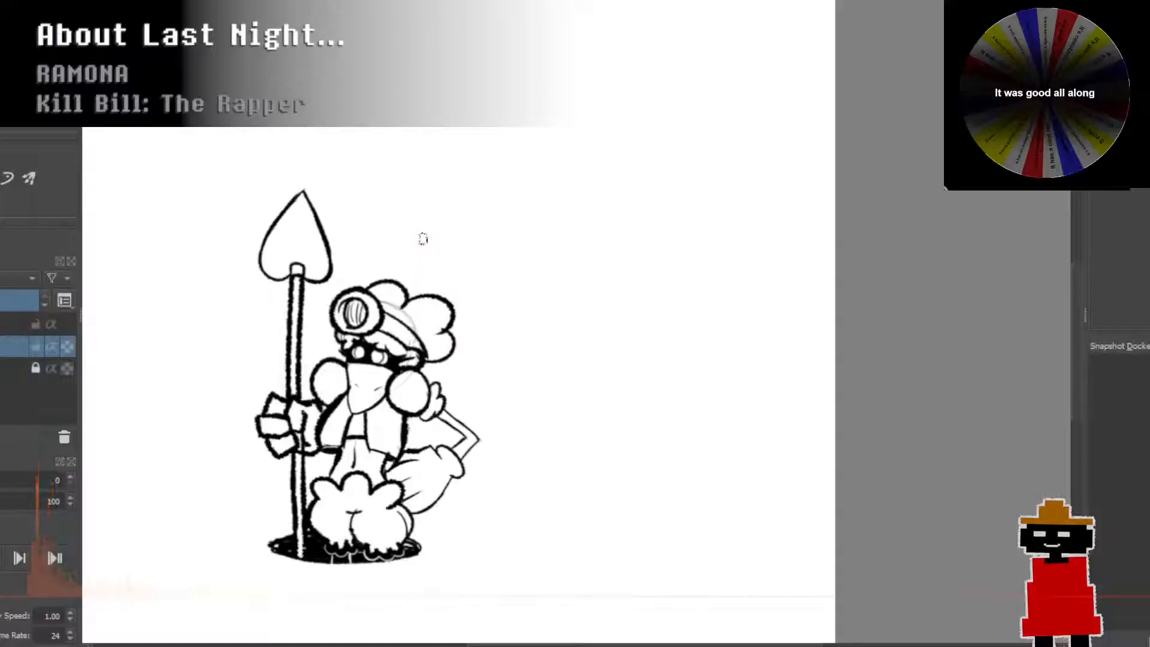
# Step: Try a large cloud-shaped outline around the whole character above the title box, and undo it
pyautogui.scroll(-2, 421, 237)
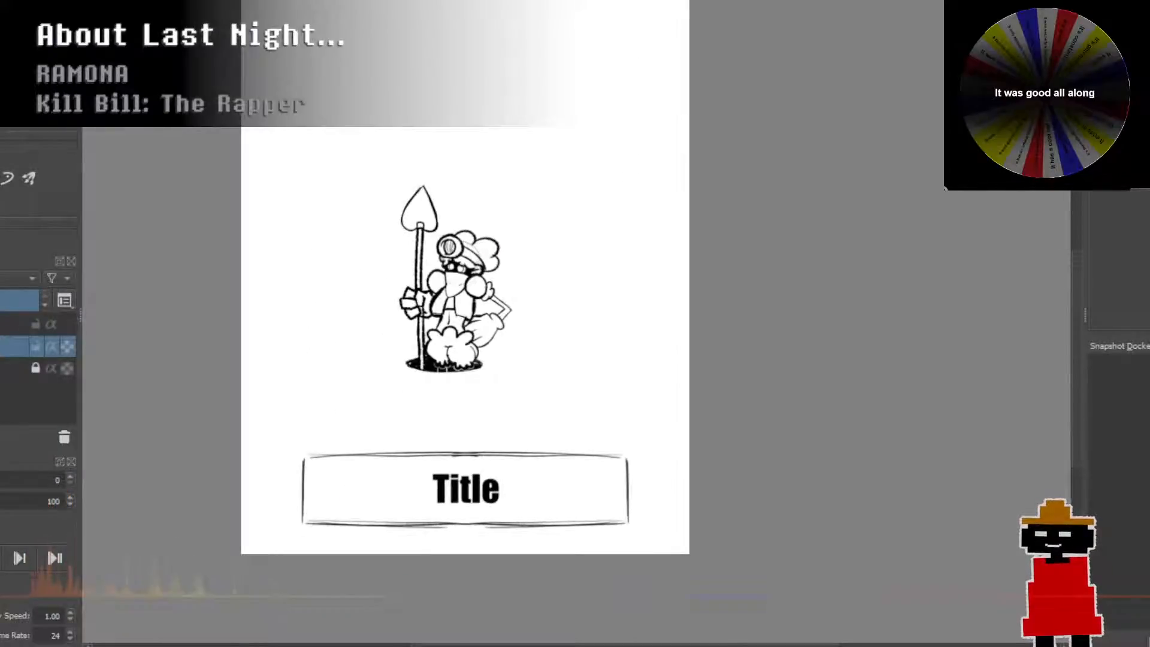
pyautogui.moveTo(389, 388)
pyautogui.mouseDown()
pyautogui.moveTo(338, 335)
pyautogui.moveTo(351, 261)
pyautogui.moveTo(341, 178)
pyautogui.moveTo(390, 141)
pyautogui.moveTo(478, 132)
pyautogui.moveTo(572, 153)
pyautogui.moveTo(561, 300)
pyautogui.moveTo(502, 396)
pyautogui.mouseUp()
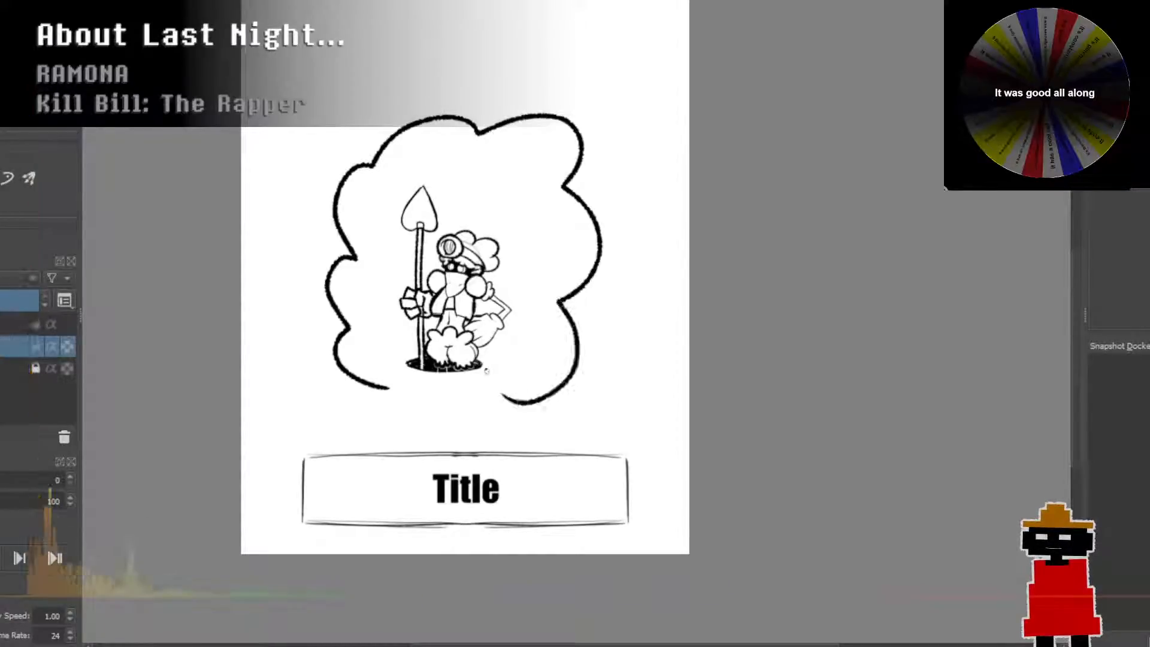
pyautogui.hotkey('ctrl', 'z')
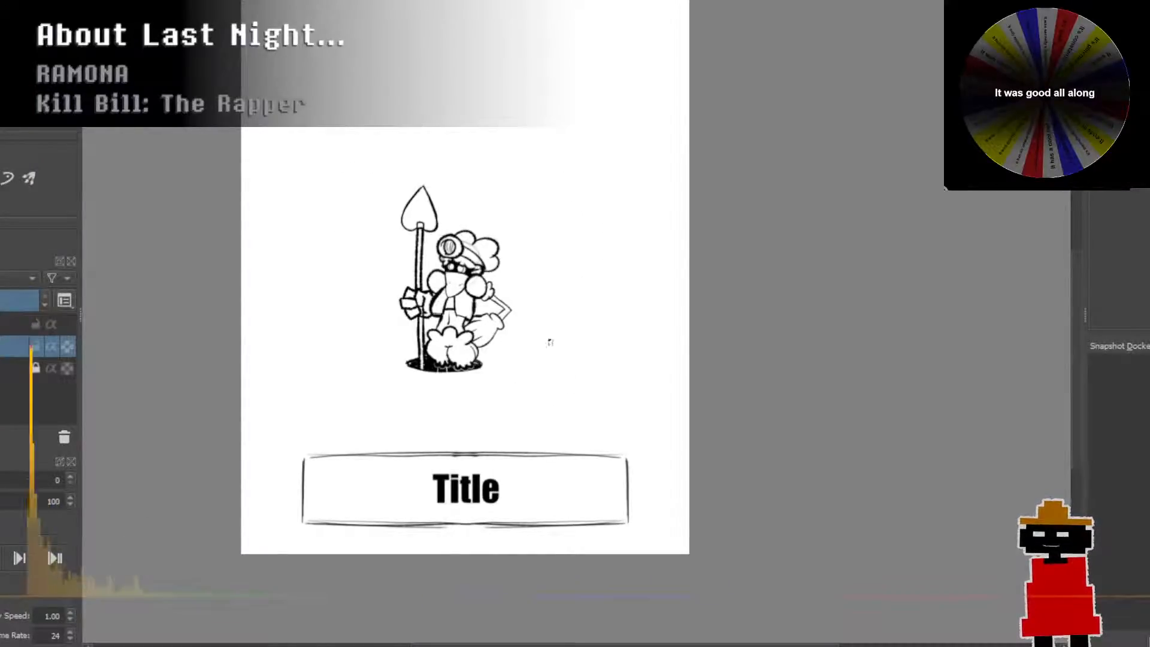
# Step: Examine the whole figure and the empty space above the cap at several zoom levels
pyautogui.scroll(4, 550, 342)
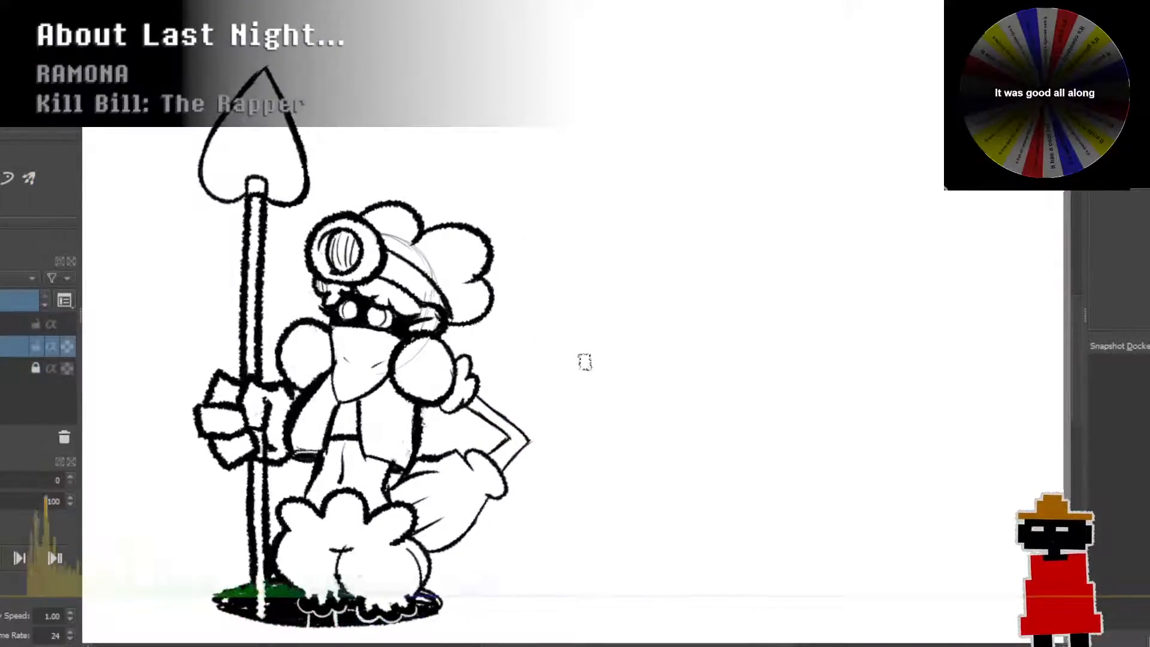
pyautogui.scroll(-2, 585, 362)
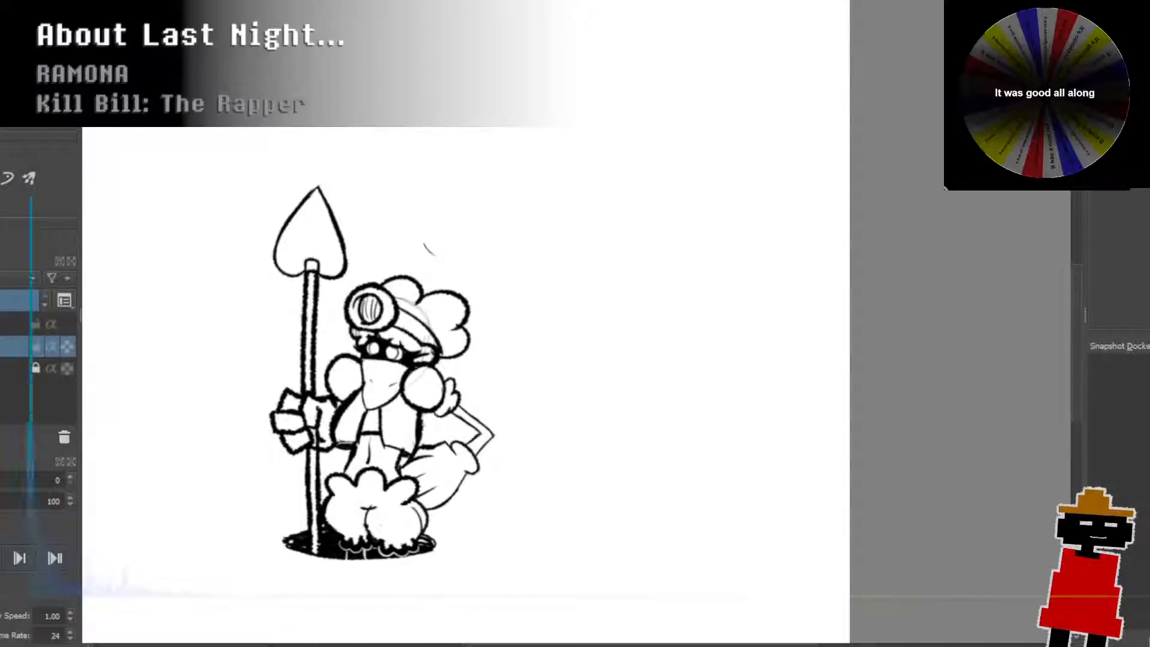
pyautogui.moveTo(471, 270)
pyautogui.mouseDown()
pyautogui.moveTo(411, 269)
pyautogui.moveTo(473, 266)
pyautogui.mouseUp()
pyautogui.scroll(2, 411, 297)
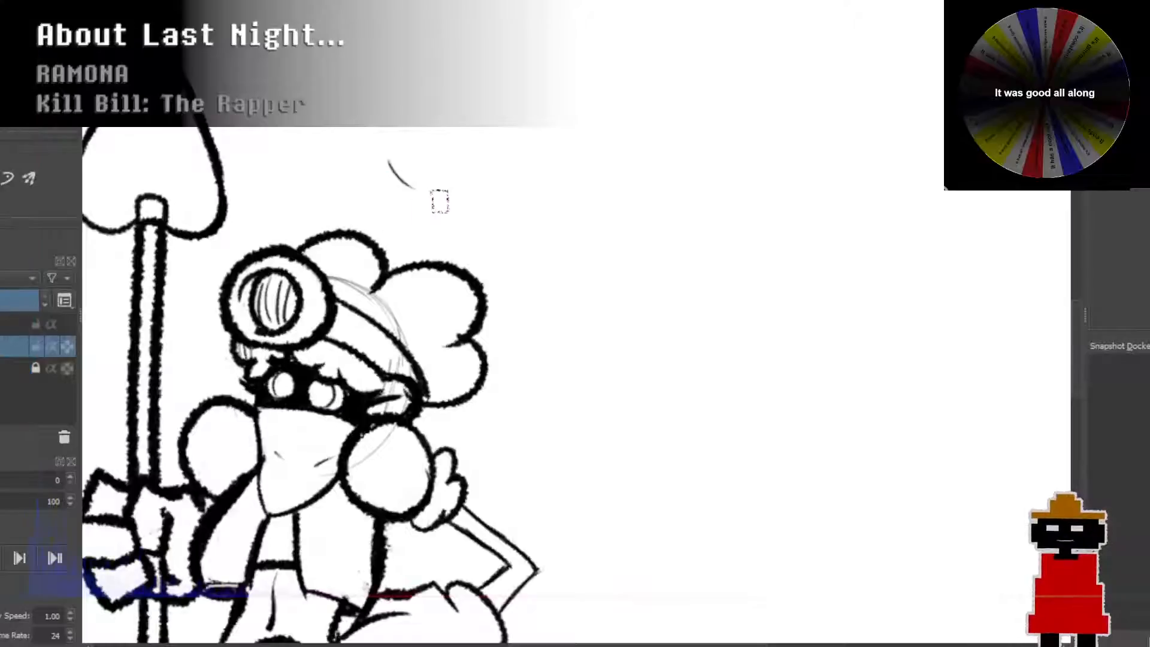
pyautogui.scroll(-1, 493, 187)
pyautogui.moveTo(493, 189); pyautogui.dragTo(445, 235)
pyautogui.scroll(1, 462, 220)
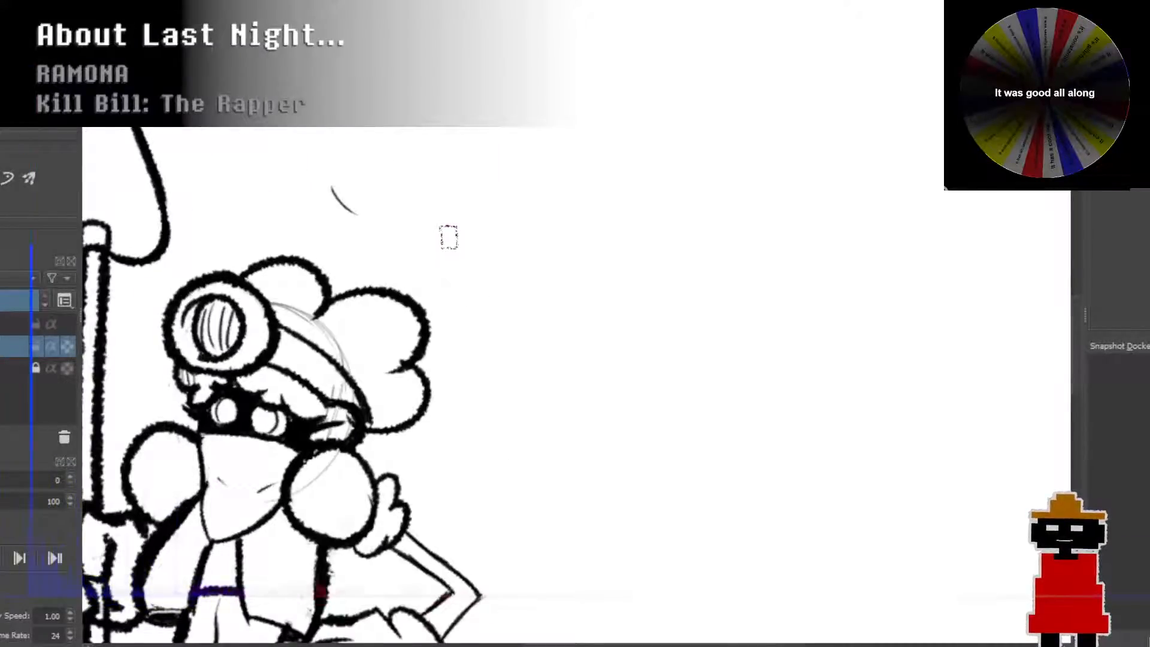
pyautogui.scroll(-3, 448, 237)
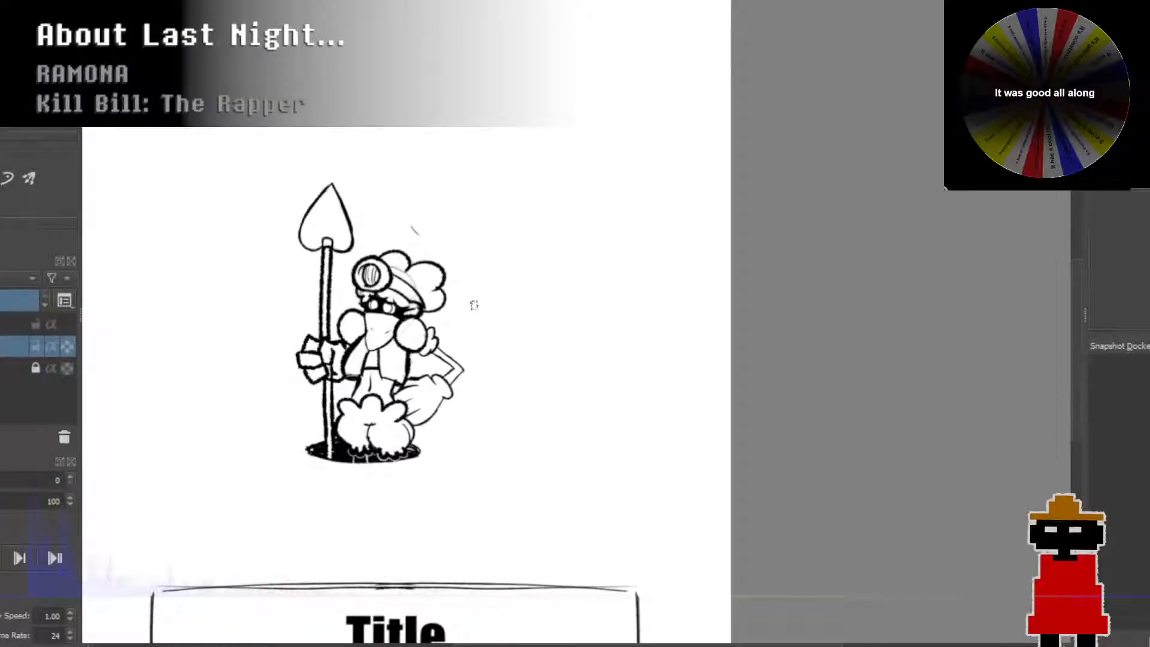
pyautogui.scroll(3, 461, 293)
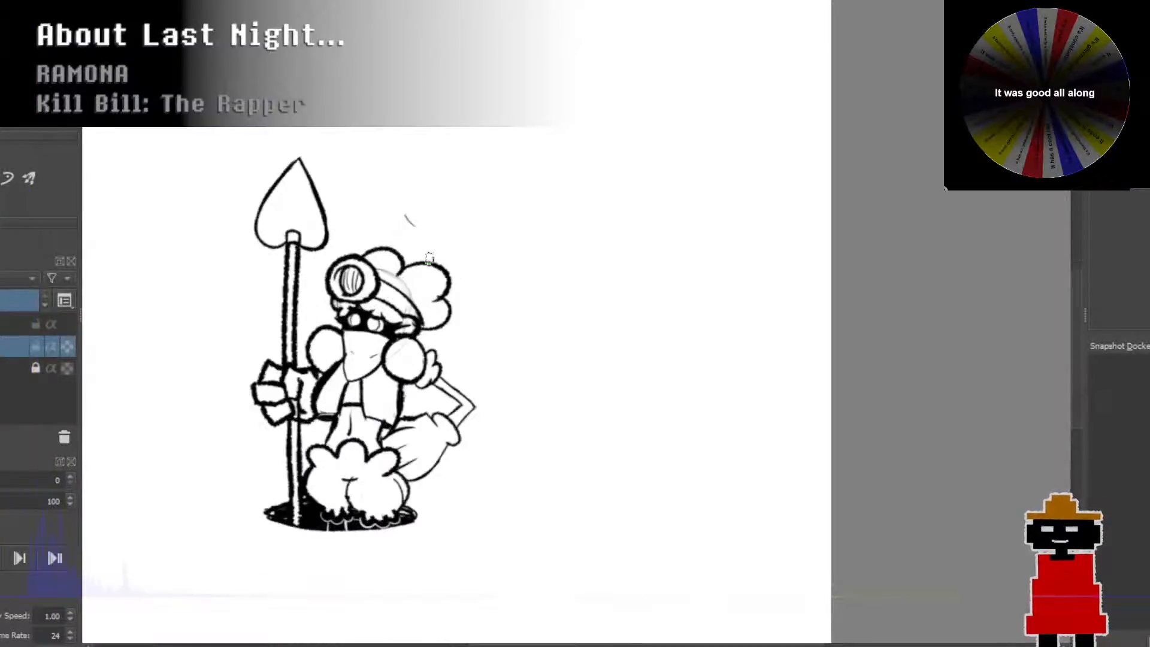
pyautogui.scroll(-2, 489, 306)
pyautogui.scroll(4, 534, 336)
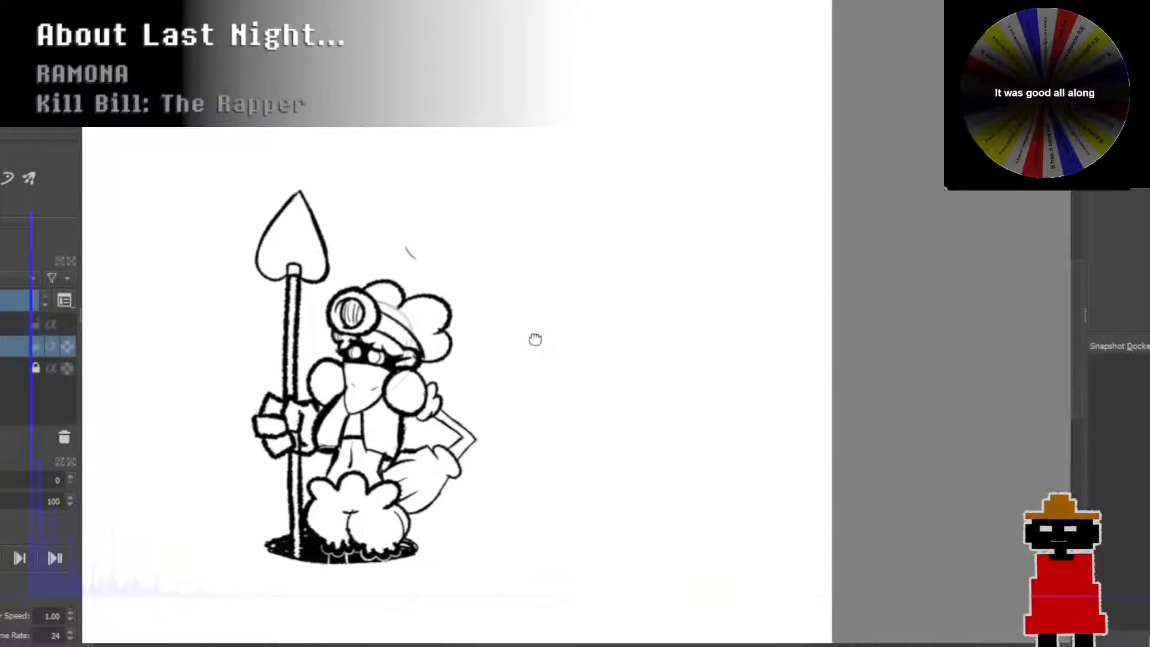
pyautogui.scroll(-2, 478, 293)
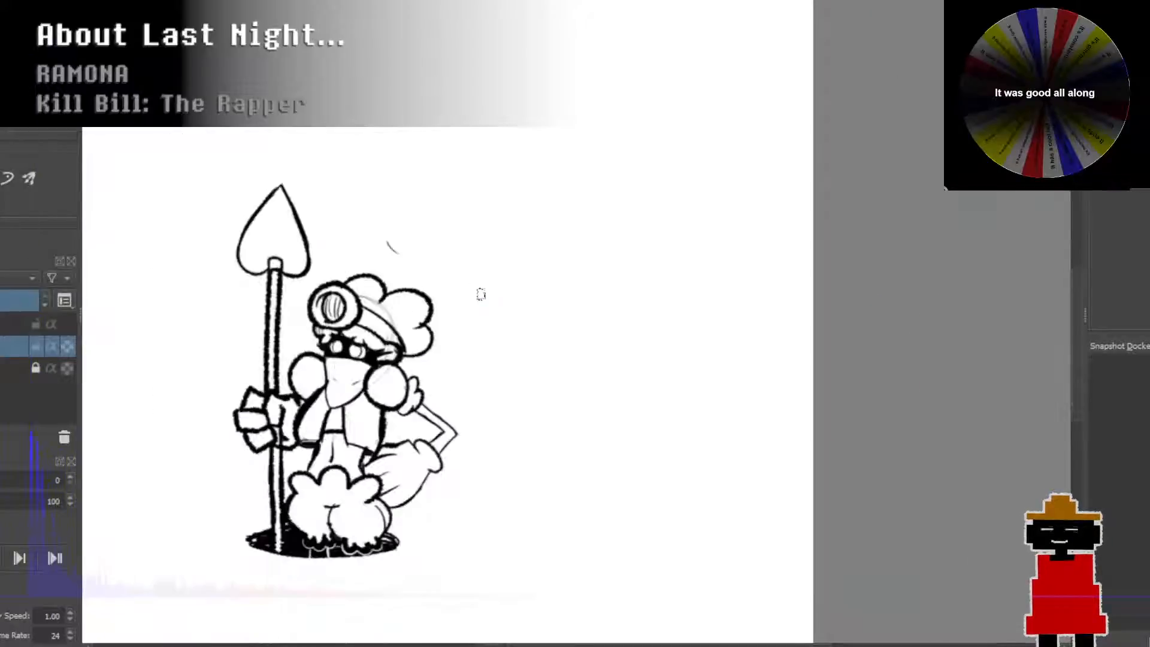
pyautogui.scroll(2, 480, 295)
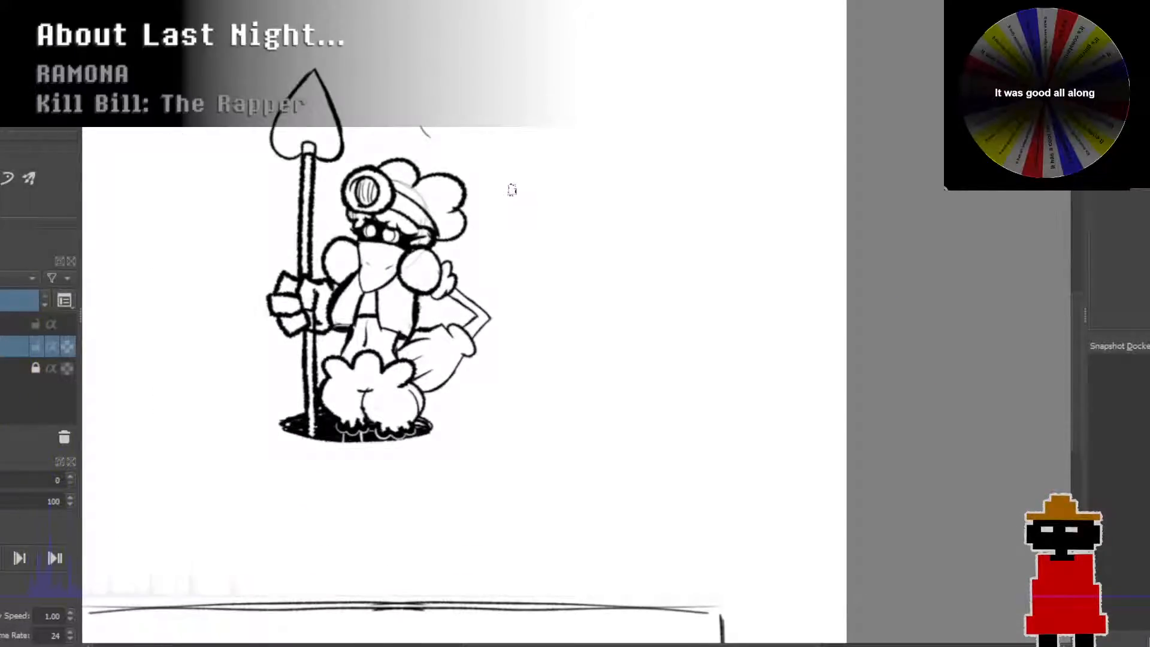
pyautogui.scroll(3, 448, 327)
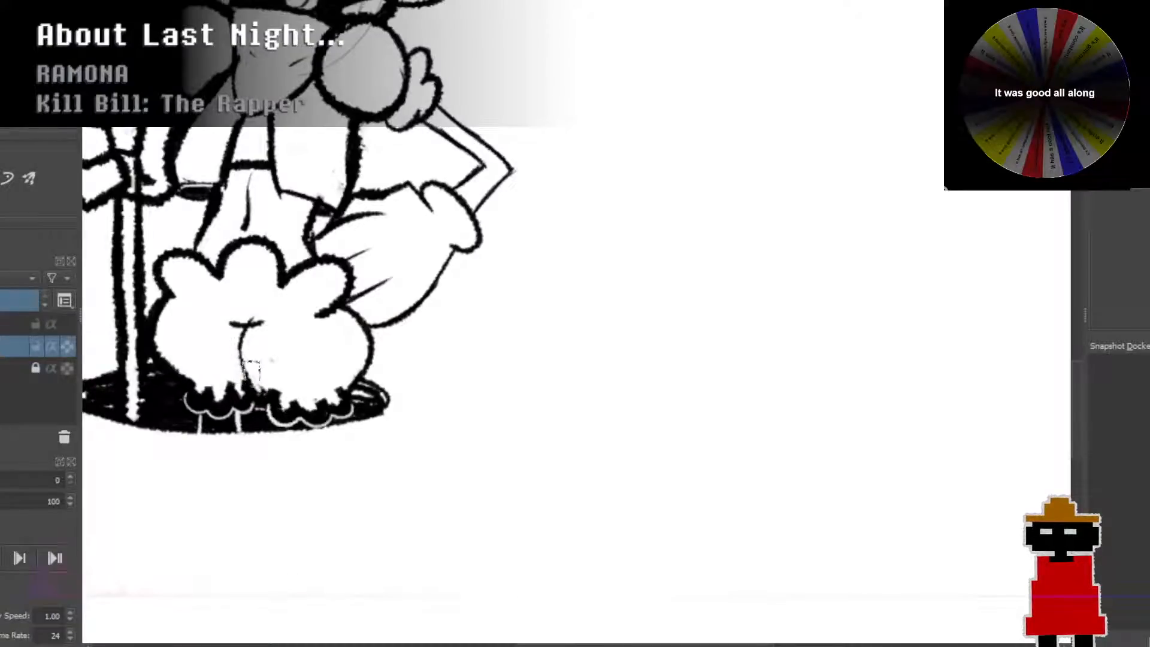
pyautogui.scroll(-4, 390, 216)
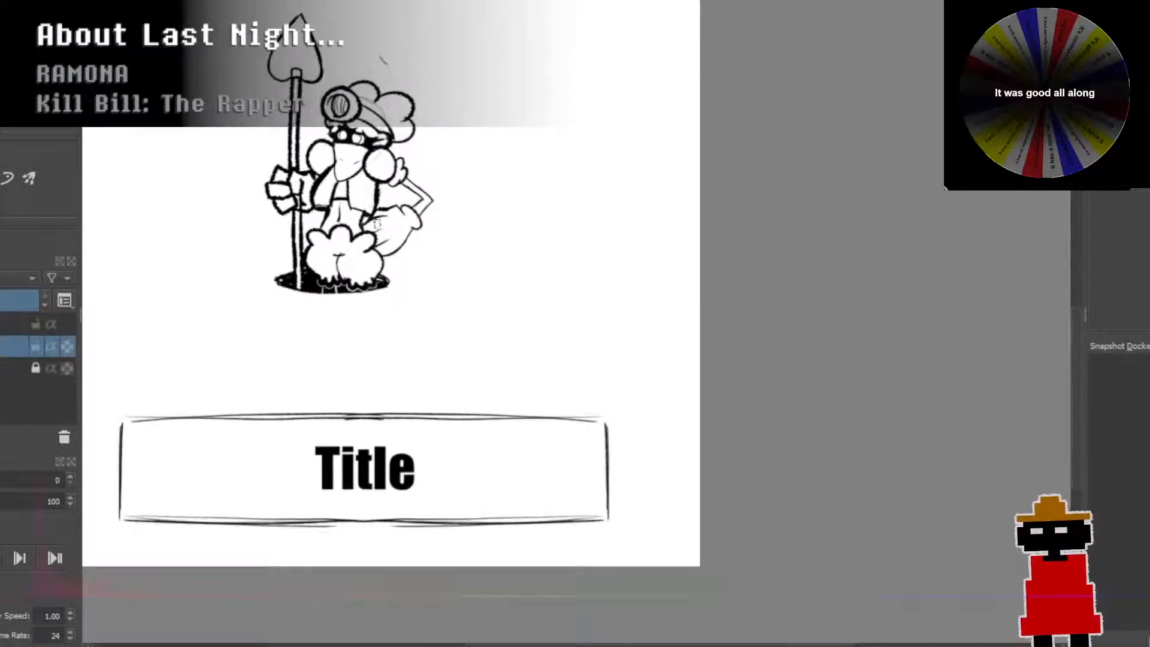
pyautogui.scroll(5, 377, 223)
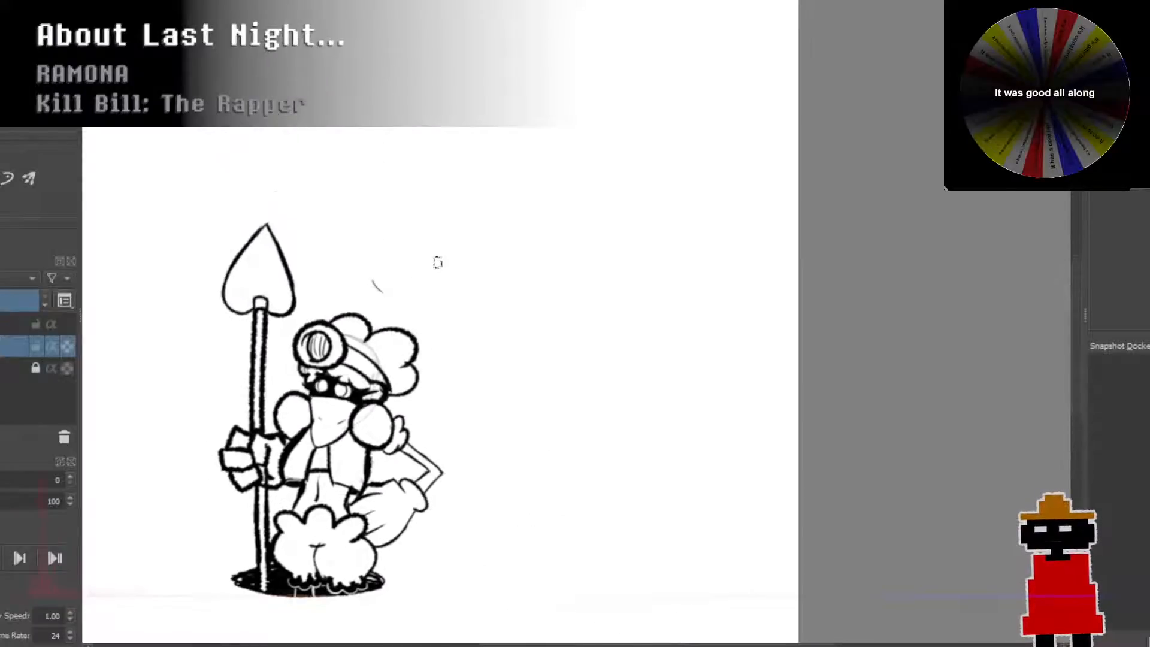
pyautogui.scroll(3, 436, 264)
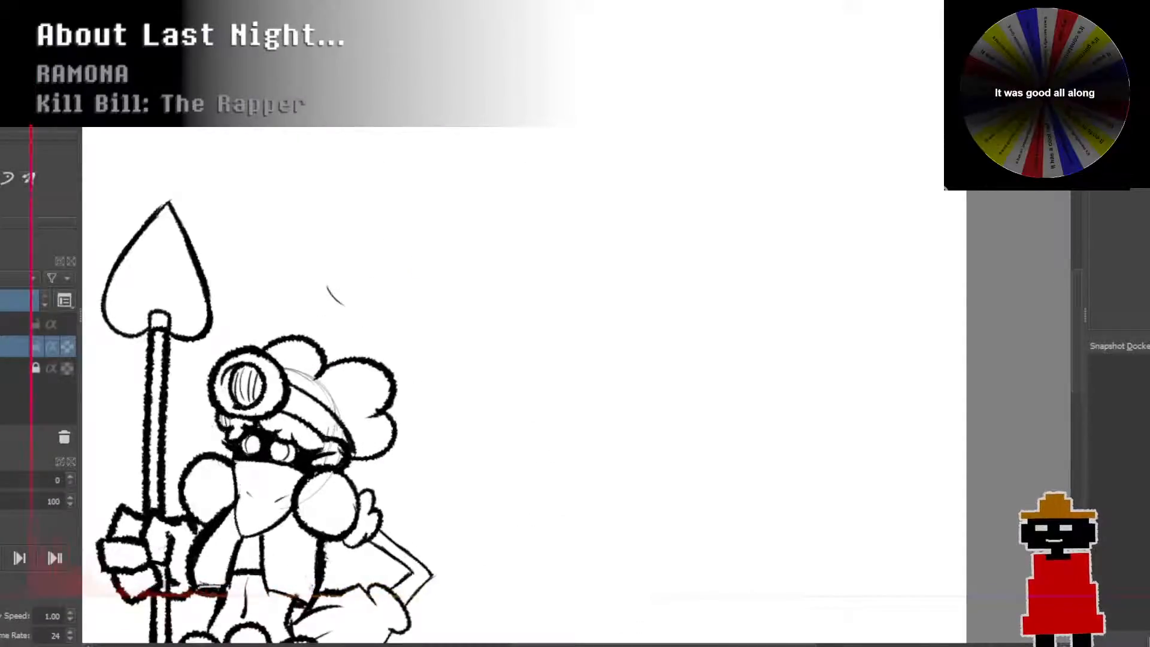
# Step: Sketch the rounded bottom and slanting left side of a new shape in the empty space above the cap
pyautogui.moveTo(327, 288)
pyautogui.mouseDown()
pyautogui.moveTo(370, 311)
pyautogui.moveTo(408, 295)
pyautogui.mouseUp()
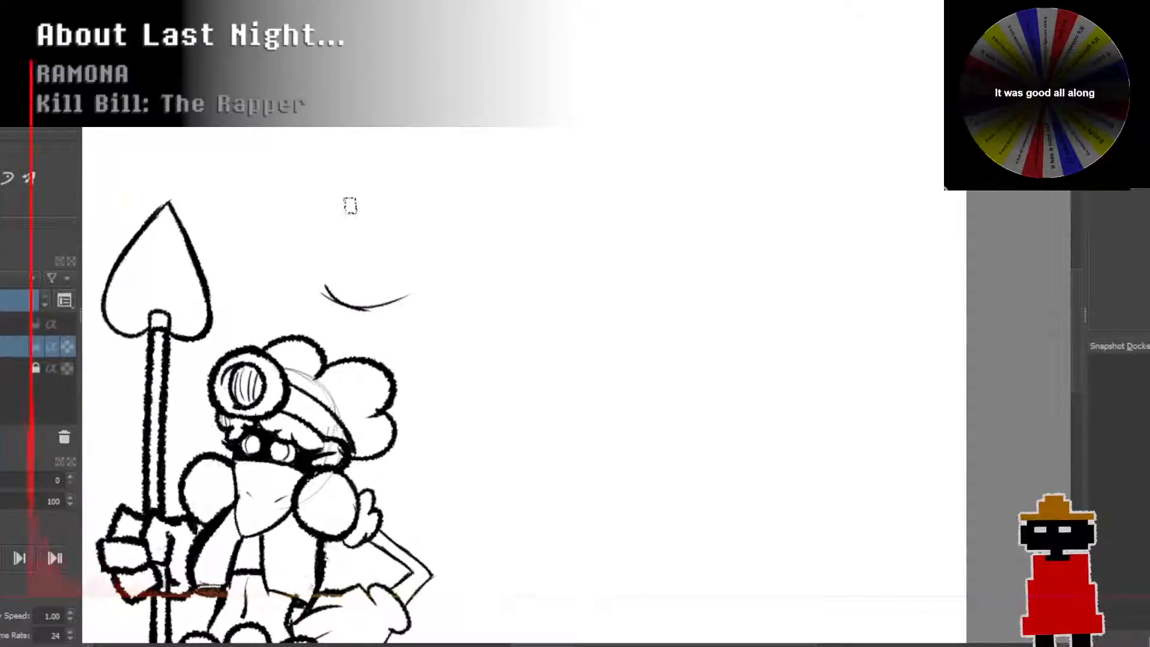
pyautogui.moveTo(327, 292); pyautogui.dragTo(369, 191)
pyautogui.moveTo(332, 257); pyautogui.dragTo(375, 160)
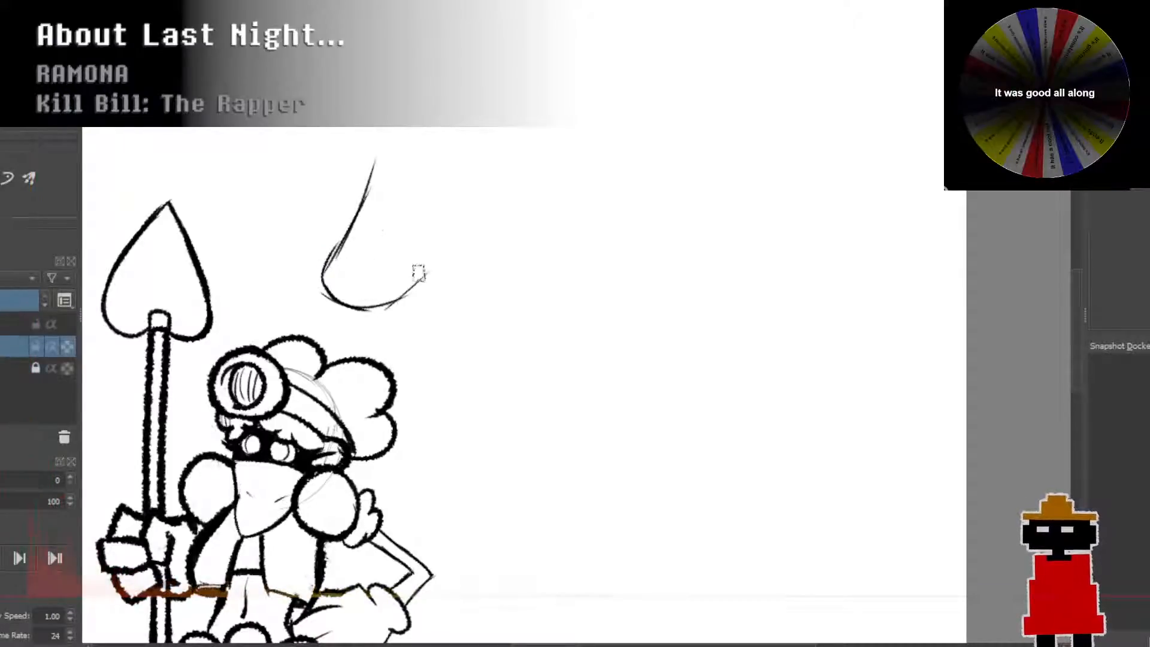
pyautogui.moveTo(389, 304); pyautogui.dragTo(447, 222)
pyautogui.hotkey('ctrl', 'z')
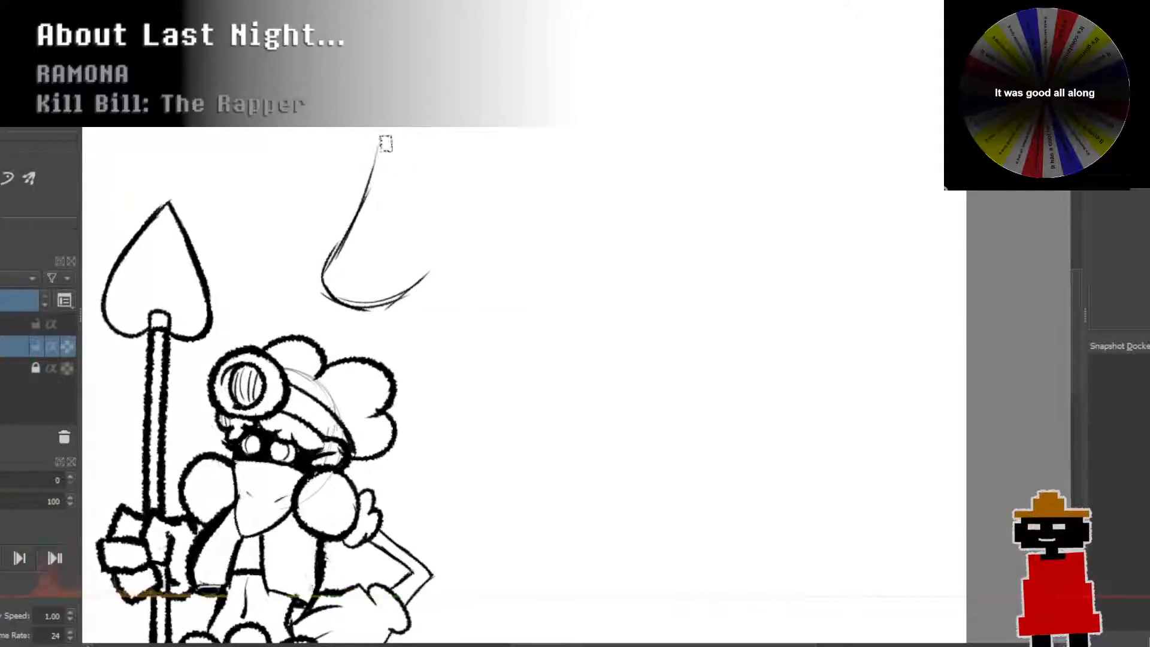
pyautogui.hotkey('ctrl', 'z')
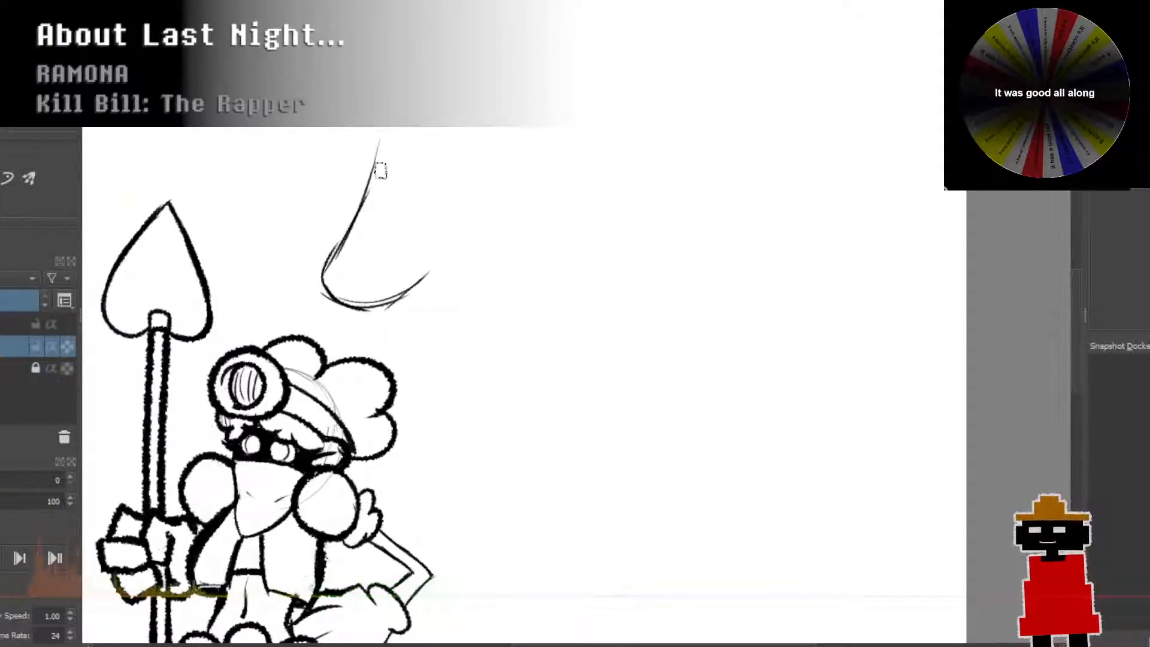
# Step: Sketch the new shape's rounded top and a curved arc where the top's right end meets it
pyautogui.moveTo(375, 174); pyautogui.dragTo(426, 113)
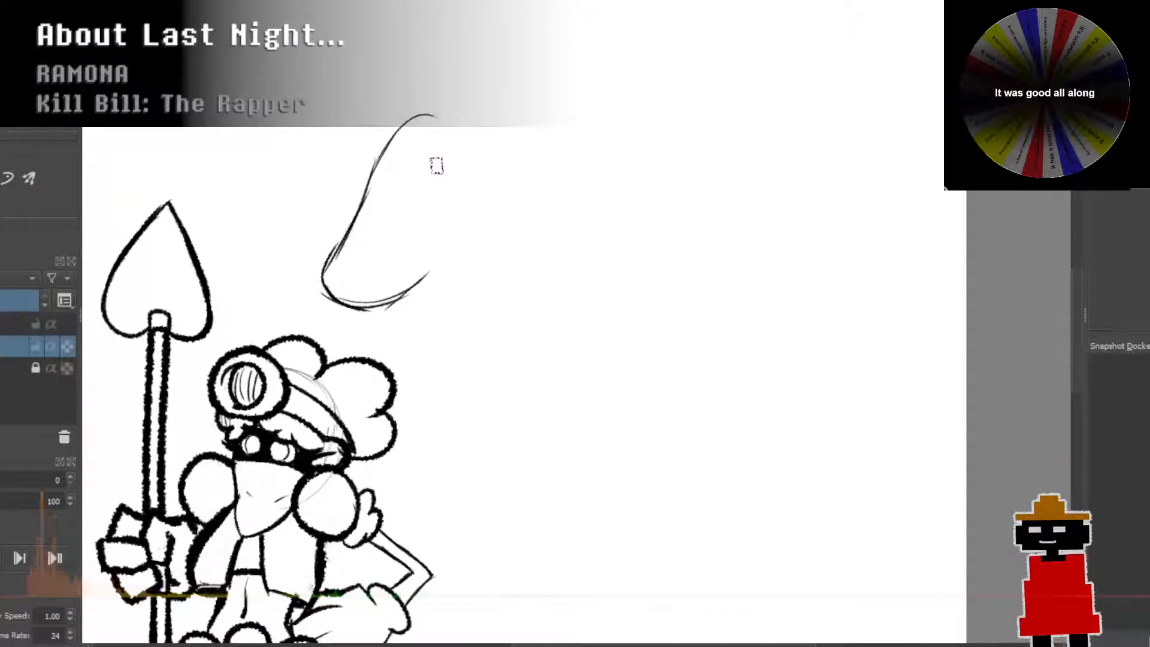
pyautogui.hotkey('ctrl', 'z')
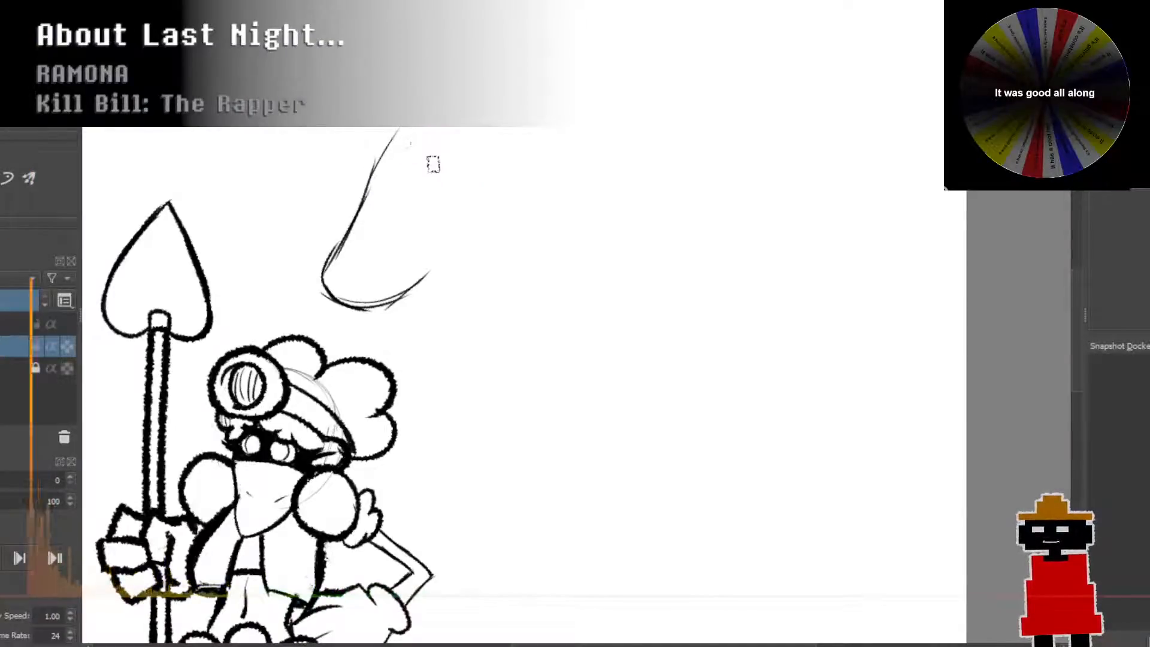
pyautogui.moveTo(431, 124); pyautogui.dragTo(478, 91)
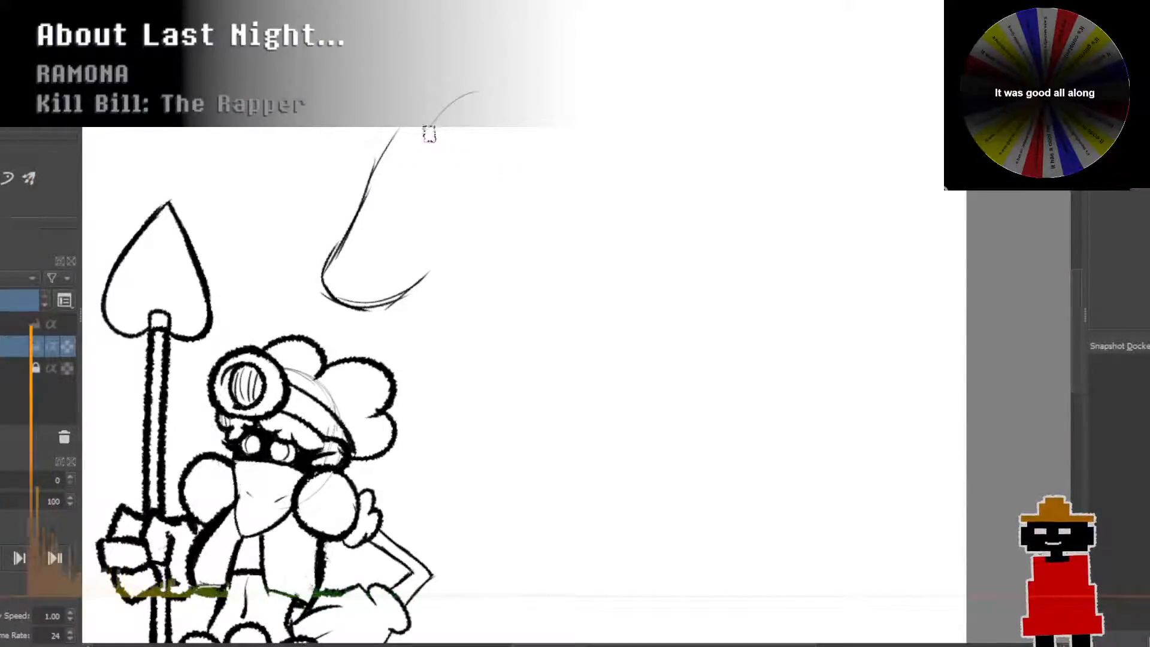
pyautogui.moveTo(429, 134); pyautogui.dragTo(443, 185)
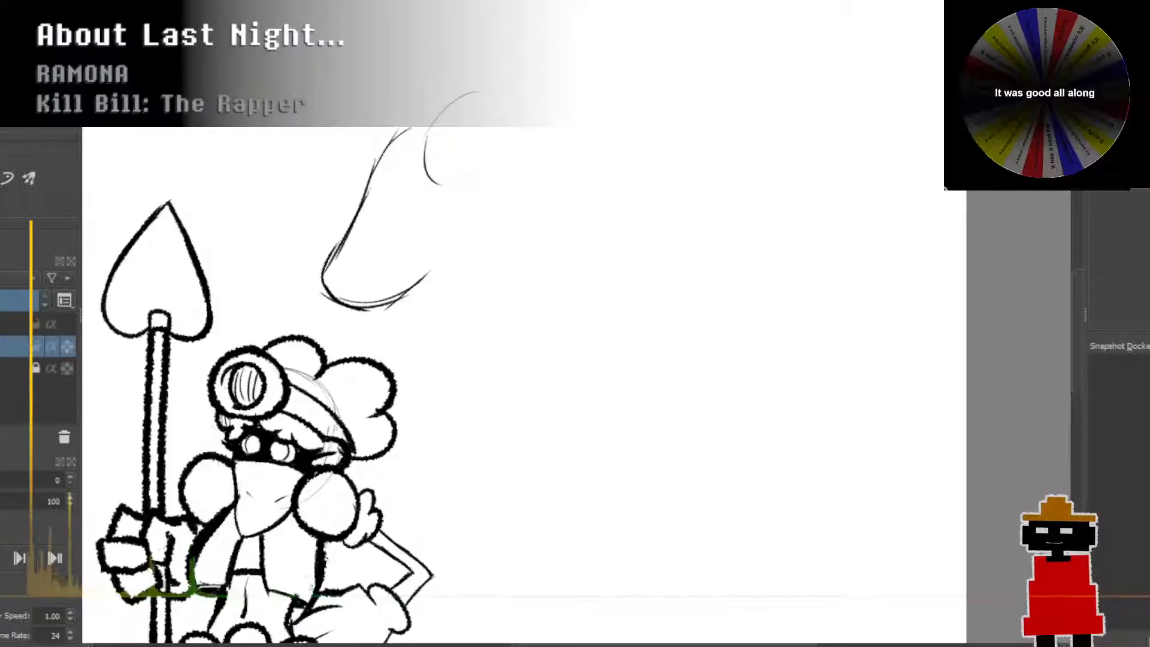
pyautogui.moveTo(388, 140); pyautogui.dragTo(428, 130)
pyautogui.hotkey('ctrl', 'z')
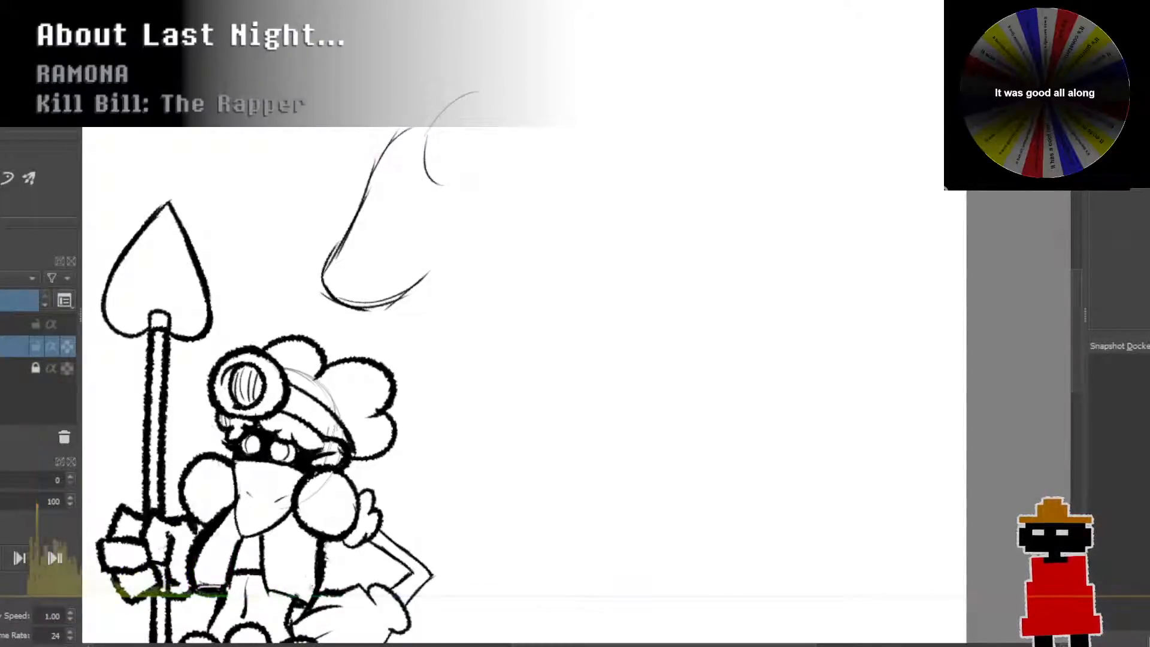
pyautogui.moveTo(375, 169)
pyautogui.mouseDown()
pyautogui.moveTo(392, 141)
pyautogui.moveTo(425, 136)
pyautogui.mouseUp()
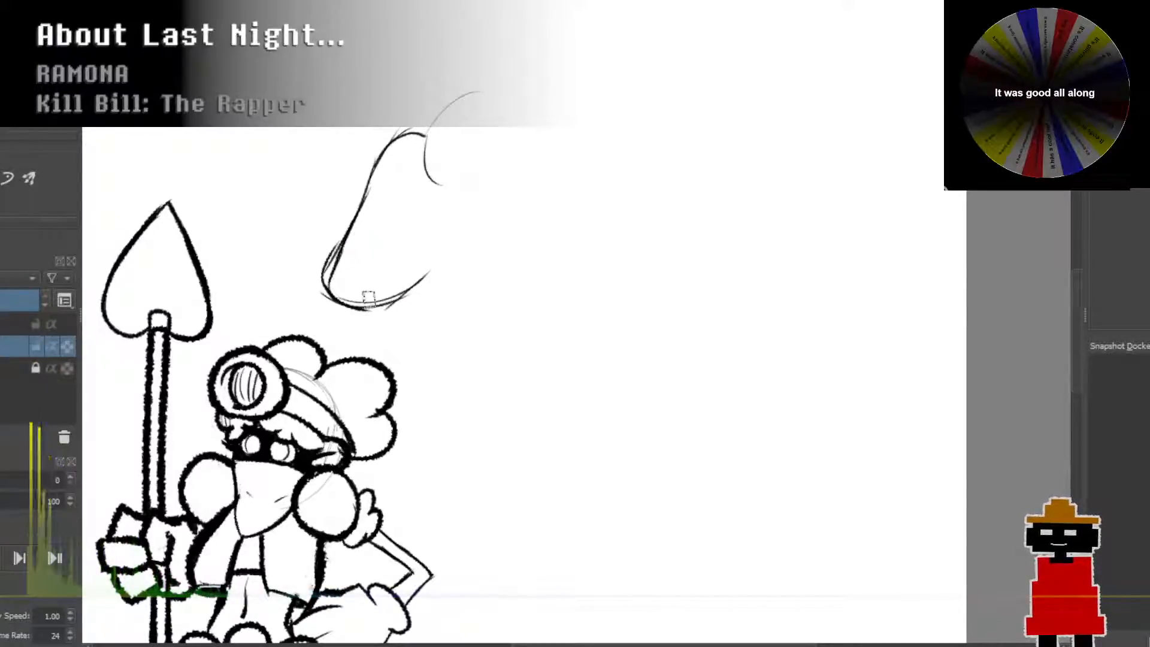
# Step: Clean up the rough bottom and side lines of the new head shape and extend its arc into a large rounded horn
pyautogui.moveTo(331, 290)
pyautogui.mouseDown()
pyautogui.moveTo(370, 303)
pyautogui.moveTo(340, 299)
pyautogui.moveTo(392, 288)
pyautogui.moveTo(421, 256)
pyautogui.moveTo(382, 300)
pyautogui.moveTo(428, 273)
pyautogui.mouseUp()
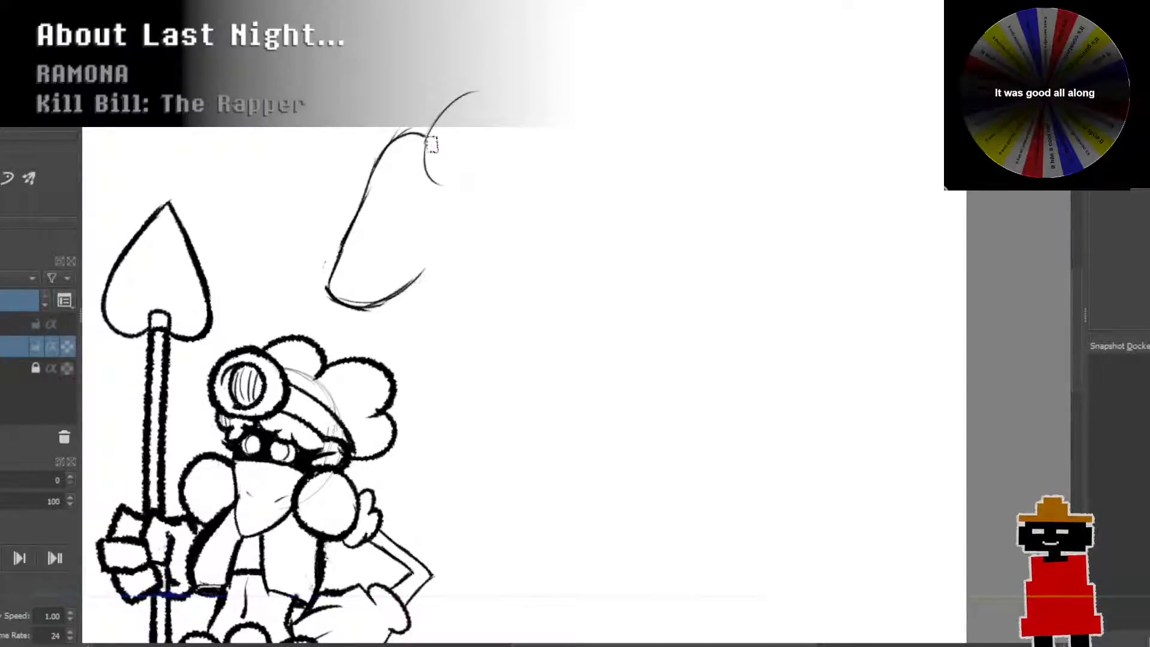
pyautogui.moveTo(526, 80); pyautogui.dragTo(541, 82)
pyautogui.hotkey('ctrl', 'z')
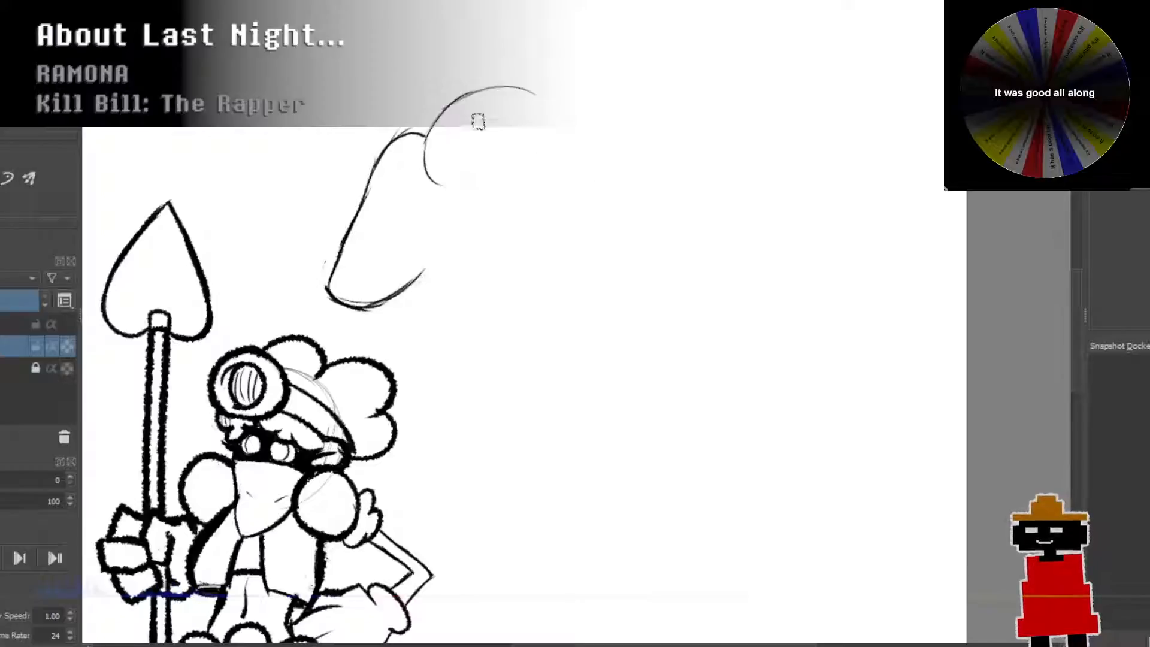
pyautogui.hotkey('ctrl', 'z')
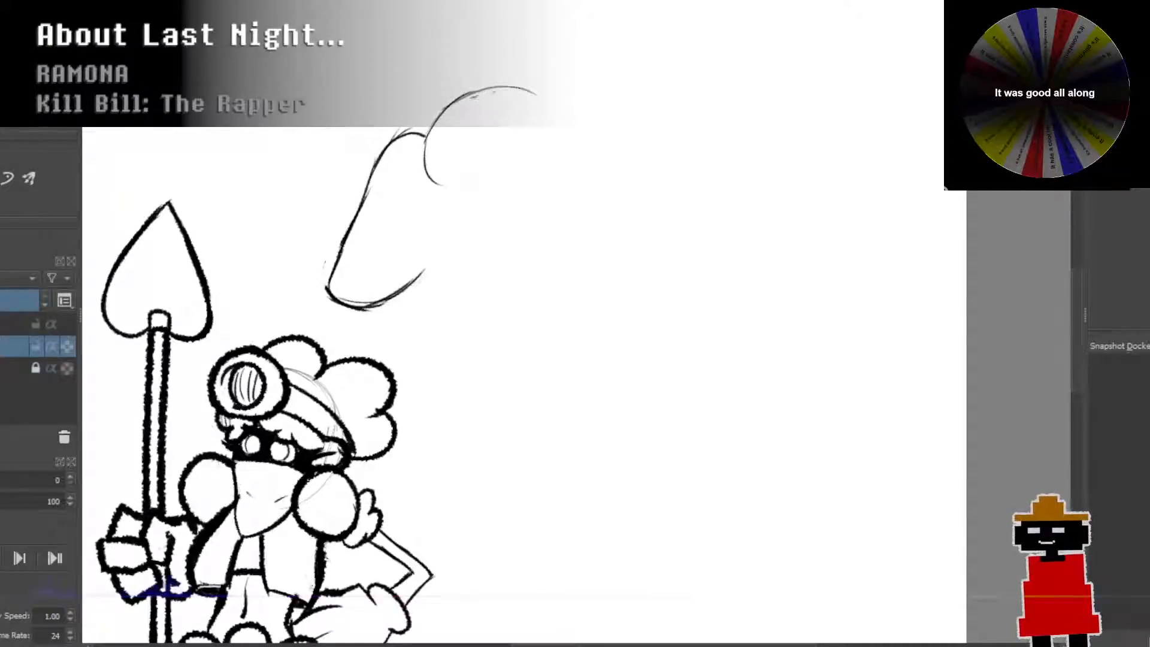
pyautogui.hotkey('ctrl', 'z')
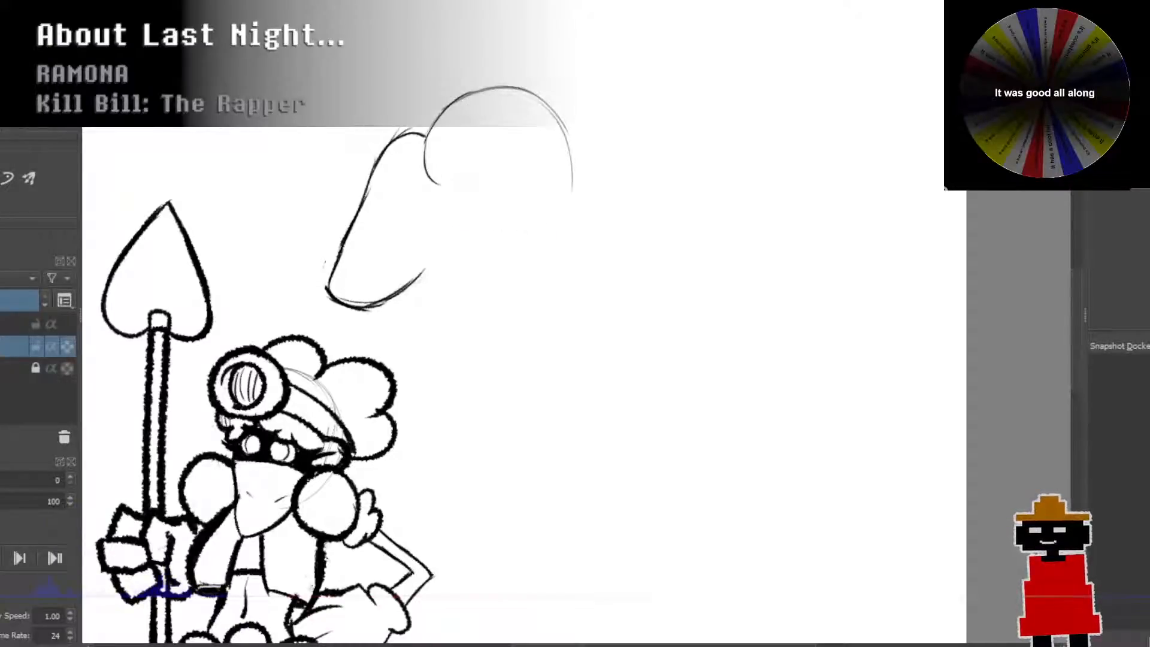
pyautogui.hotkey('ctrl', 'z')
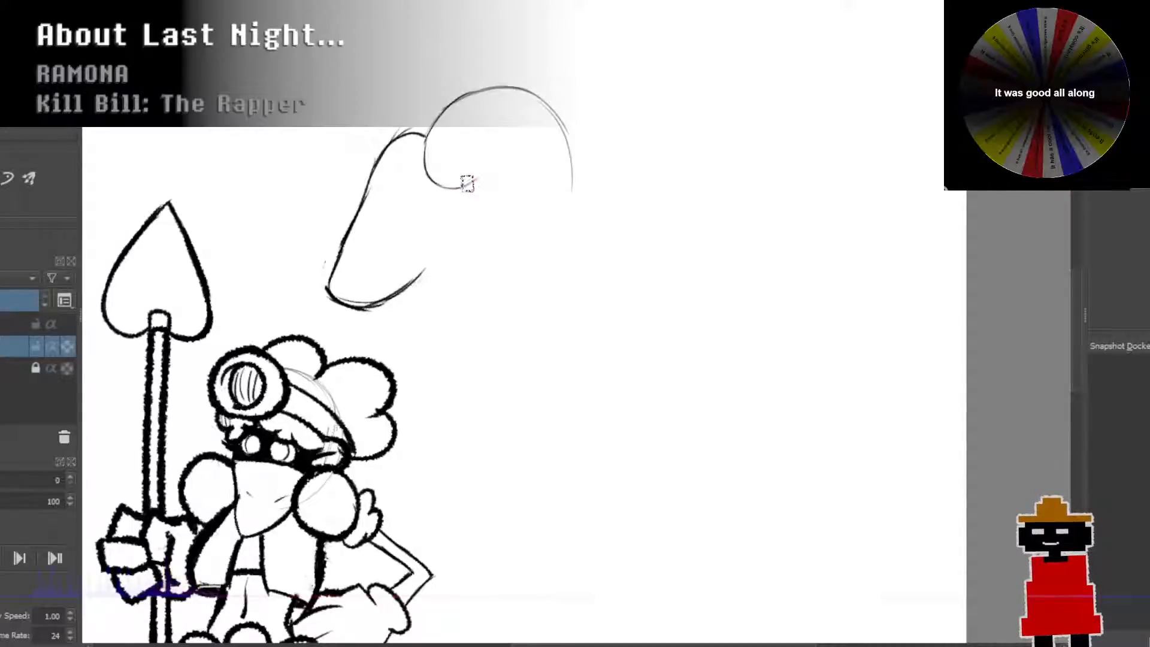
# Step: Lengthen both ends of the horn curve and sketch two small round eyes on the head
pyautogui.moveTo(467, 184); pyautogui.dragTo(481, 172)
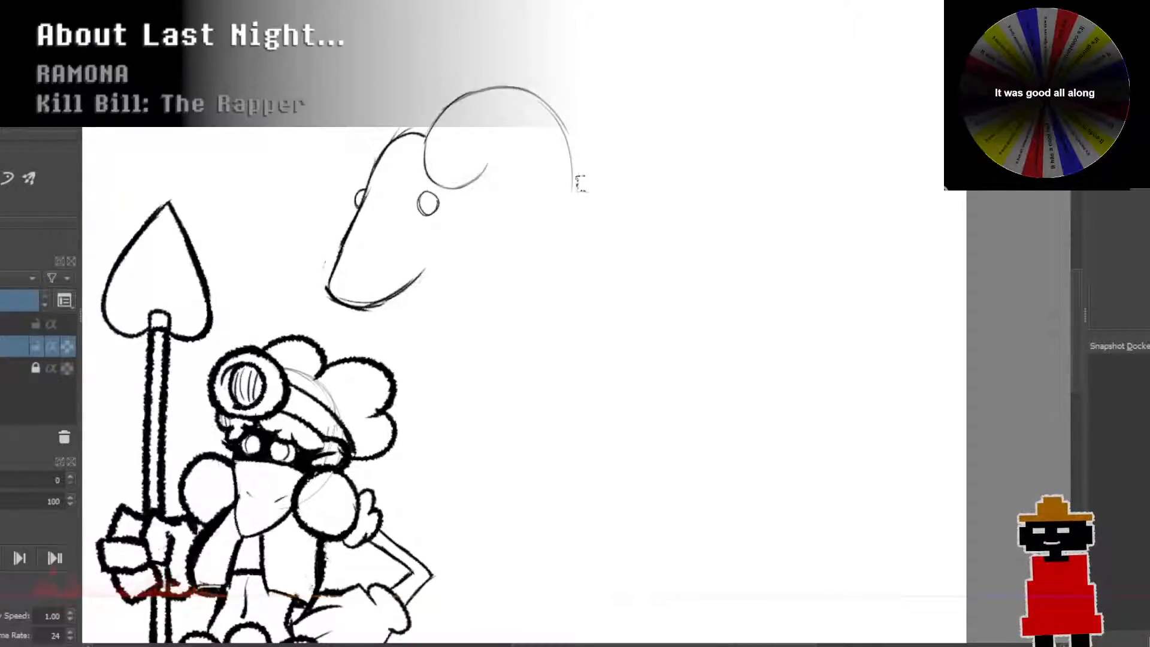
pyautogui.hotkey('ctrl', 'z')
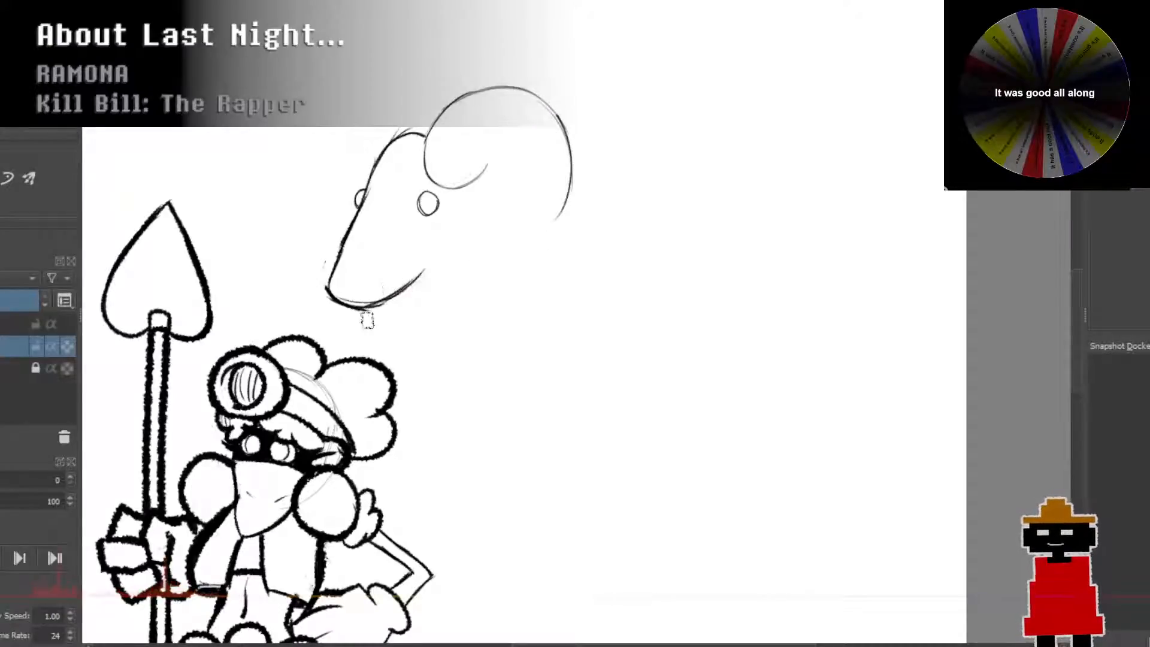
pyautogui.hotkey('ctrl', 'z')
# Step: Sketch a chin curve just below the snout and erase the snout's old rounded bottom lines
pyautogui.moveTo(348, 309); pyautogui.dragTo(378, 318)
pyautogui.hotkey('ctrl', 'z')
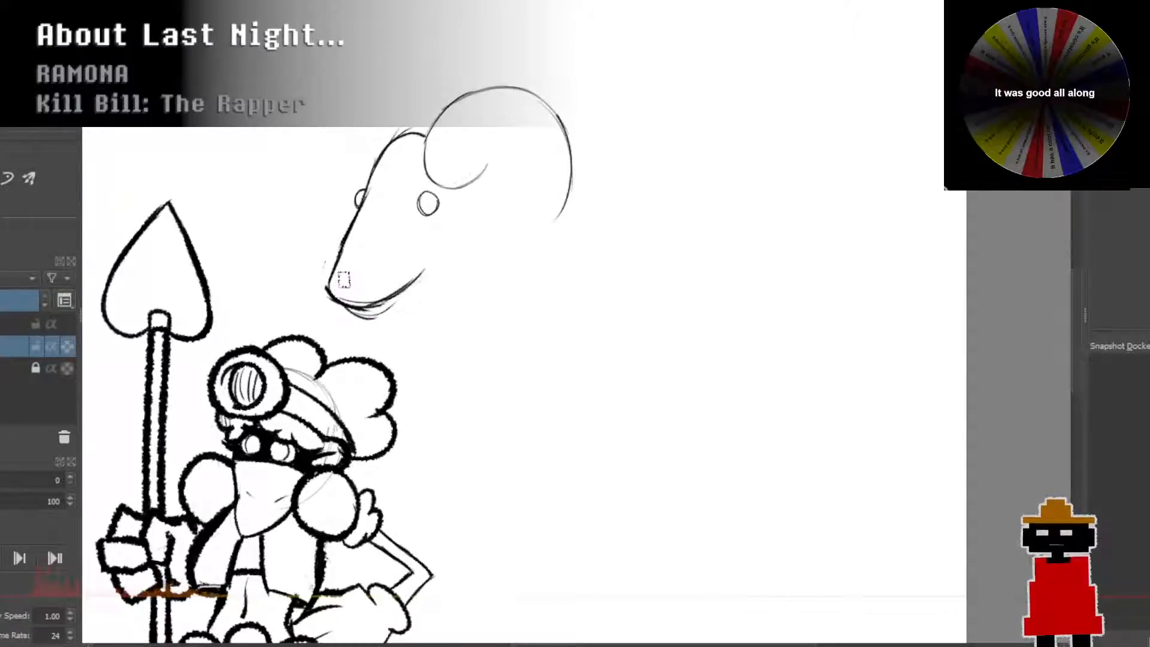
pyautogui.scroll(2, 360, 333)
pyautogui.scroll(-1, 372, 303)
pyautogui.moveTo(393, 267)
pyautogui.mouseDown()
pyautogui.moveTo(372, 303)
pyautogui.moveTo(288, 357)
pyautogui.mouseUp()
pyautogui.scroll(1, 372, 304)
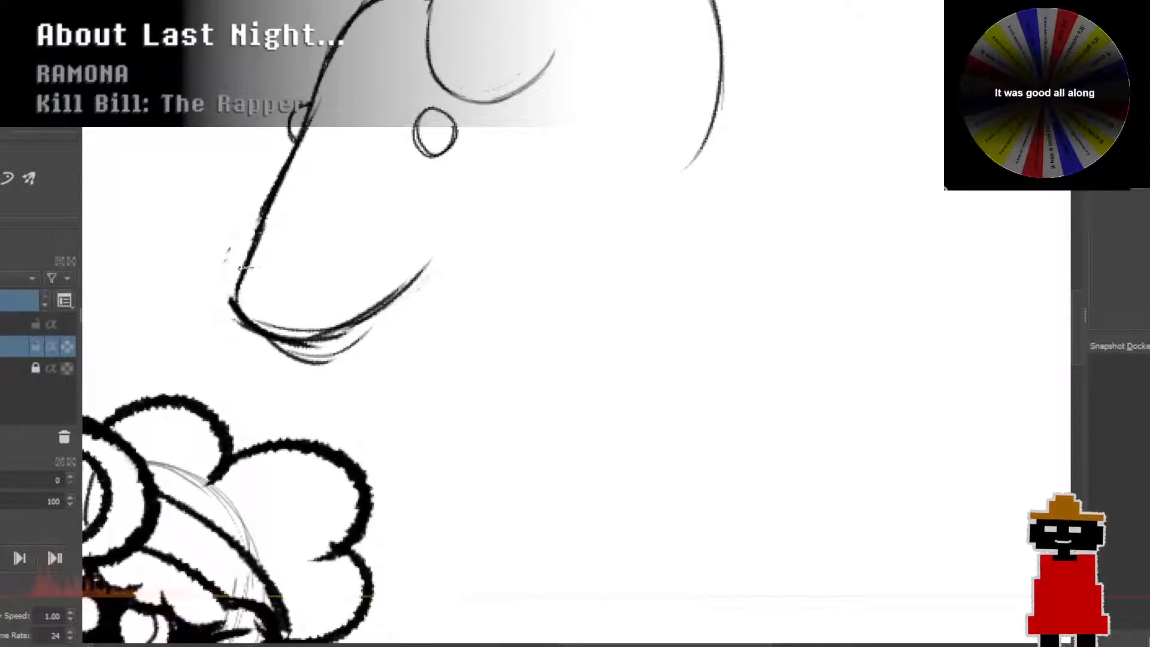
pyautogui.moveTo(226, 306)
pyautogui.mouseDown()
pyautogui.moveTo(244, 332)
pyautogui.moveTo(235, 308)
pyautogui.moveTo(279, 341)
pyautogui.moveTo(334, 328)
pyautogui.moveTo(273, 332)
pyautogui.moveTo(298, 344)
pyautogui.moveTo(343, 335)
pyautogui.mouseUp()
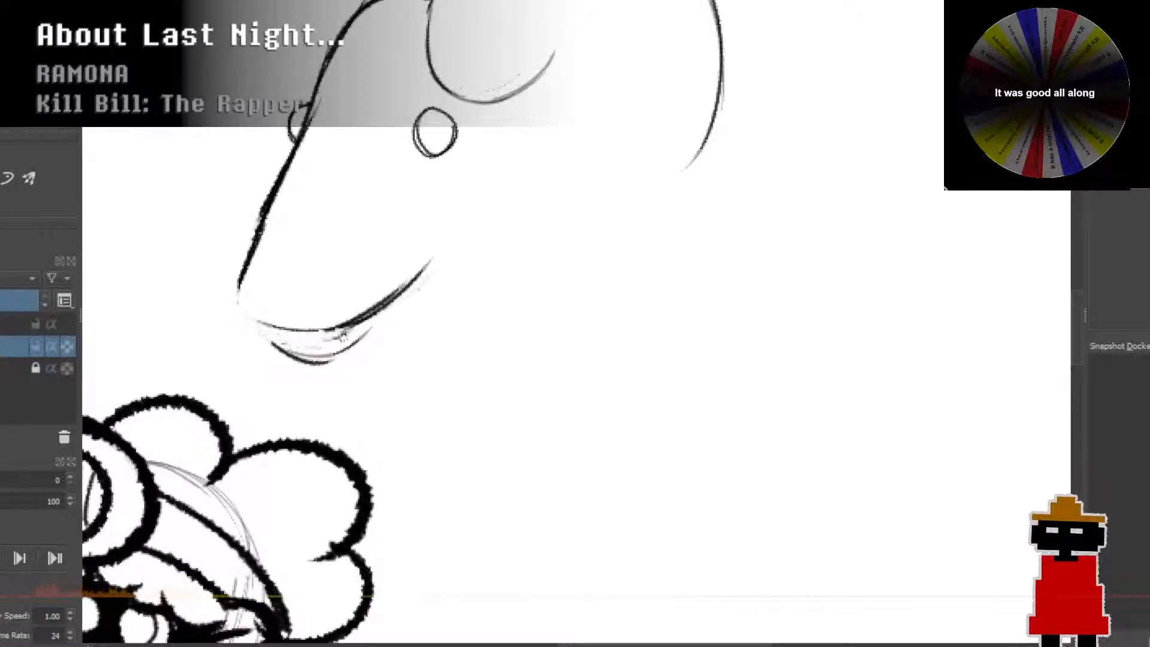
pyautogui.moveTo(258, 321); pyautogui.dragTo(359, 320)
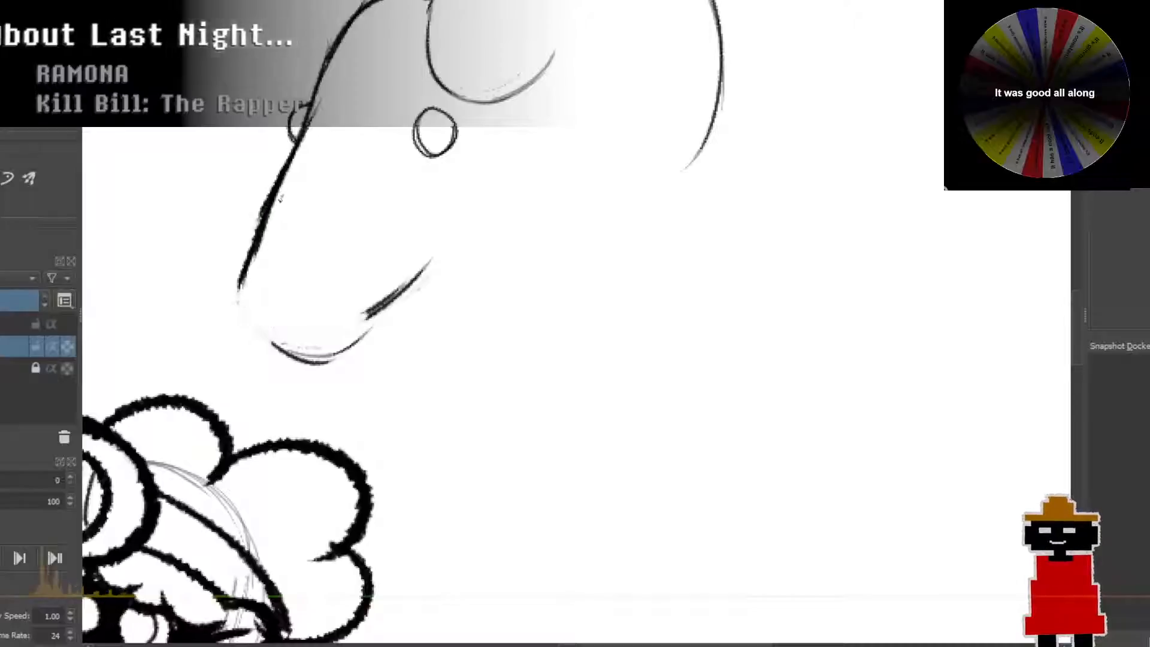
# Step: Try a wider line along the lower front of the snout, and undo it
pyautogui.moveTo(227, 285); pyautogui.dragTo(259, 237)
pyautogui.hotkey('ctrl', 'z')
pyautogui.hotkey('ctrl', 'z')
pyautogui.moveTo(236, 281); pyautogui.dragTo(240, 318)
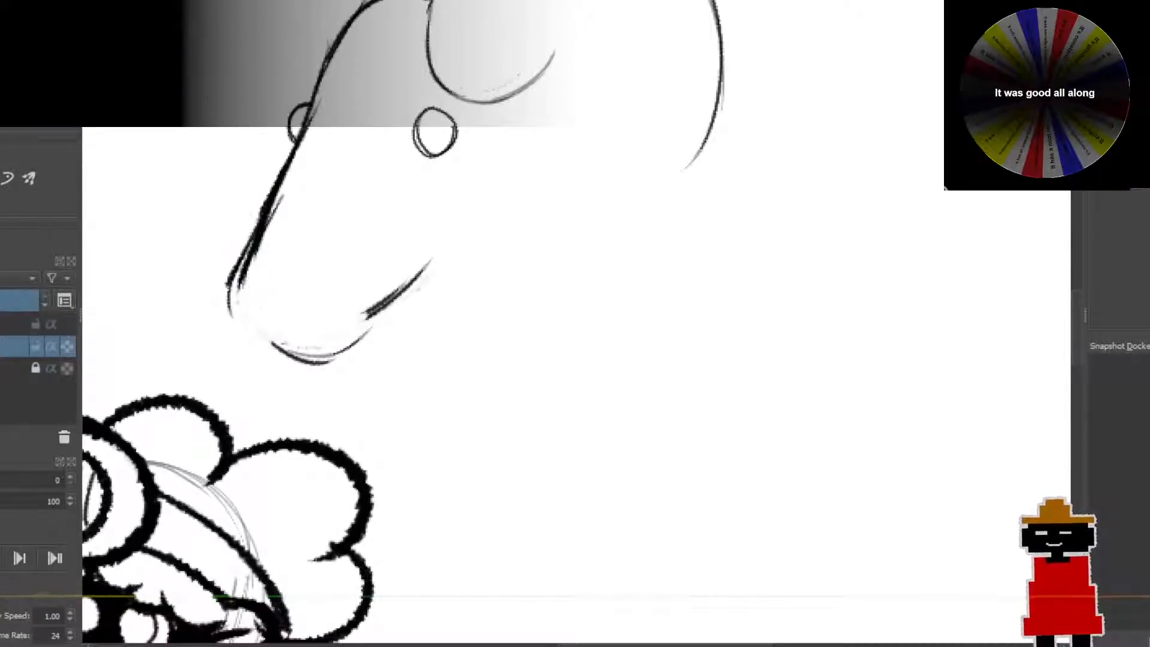
pyautogui.hotkey('ctrl', 'z')
pyautogui.hotkey('ctrl', 'z')
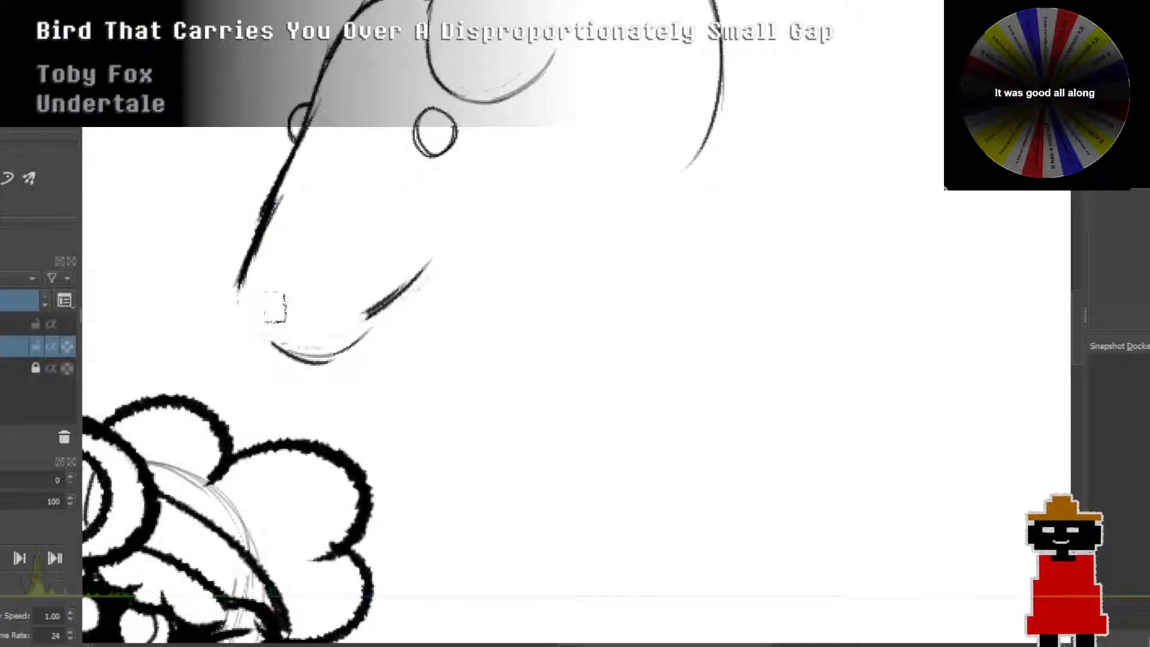
# Step: Draw the nose tip, hooked nostril and curved mouth line on the snout, and erase the old jaw line behind the mouth
pyautogui.moveTo(238, 295)
pyautogui.mouseDown()
pyautogui.moveTo(332, 312)
pyautogui.moveTo(324, 354)
pyautogui.mouseUp()
pyautogui.hotkey('ctrl', 'z')
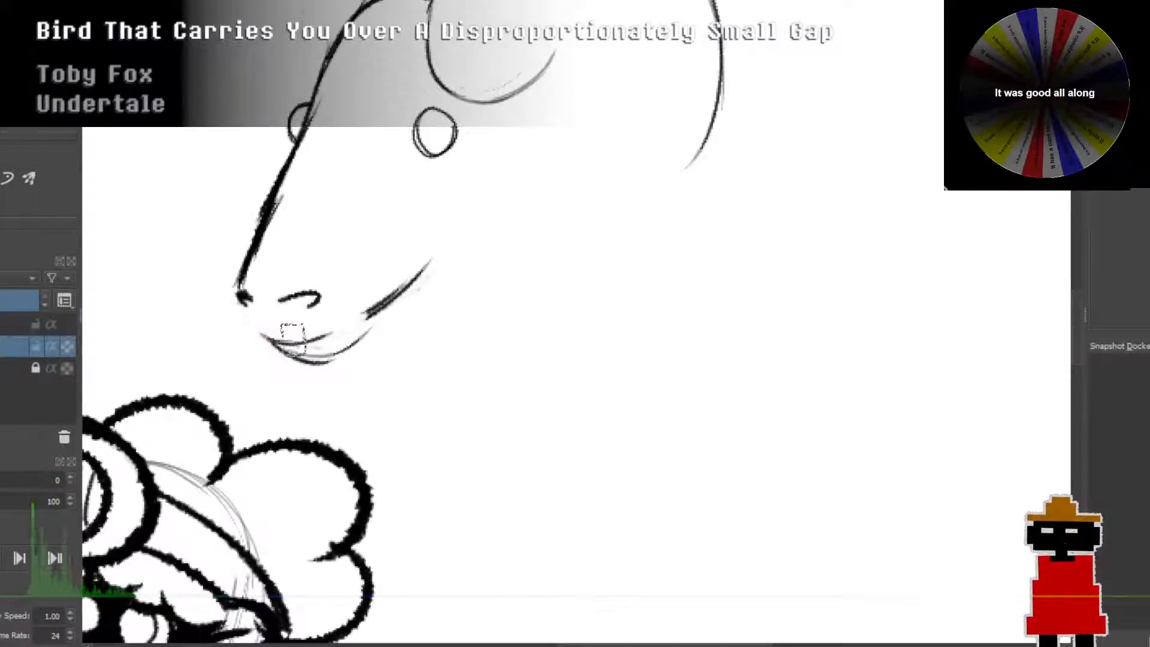
pyautogui.moveTo(290, 330)
pyautogui.mouseDown()
pyautogui.moveTo(260, 332)
pyautogui.moveTo(335, 329)
pyautogui.mouseUp()
pyautogui.hotkey('ctrl', 'z')
pyautogui.moveTo(262, 334)
pyautogui.mouseDown()
pyautogui.moveTo(320, 338)
pyautogui.moveTo(355, 316)
pyautogui.mouseUp()
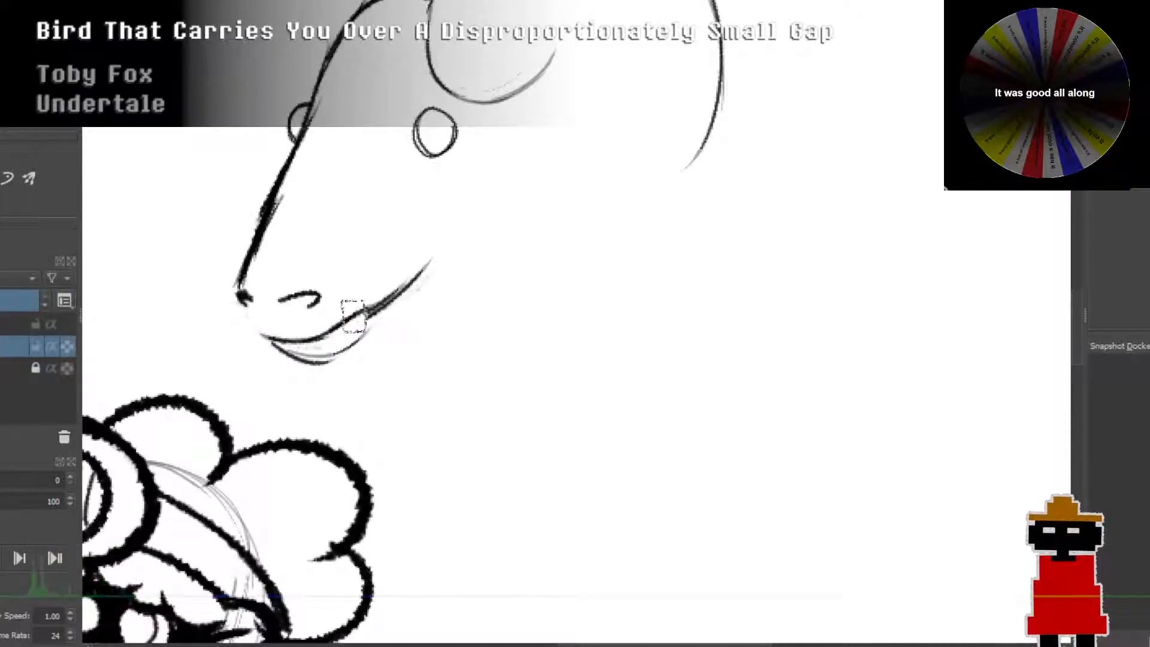
pyautogui.moveTo(377, 326)
pyautogui.mouseDown()
pyautogui.moveTo(430, 303)
pyautogui.moveTo(373, 316)
pyautogui.moveTo(415, 284)
pyautogui.moveTo(388, 317)
pyautogui.moveTo(379, 311)
pyautogui.moveTo(422, 264)
pyautogui.mouseUp()
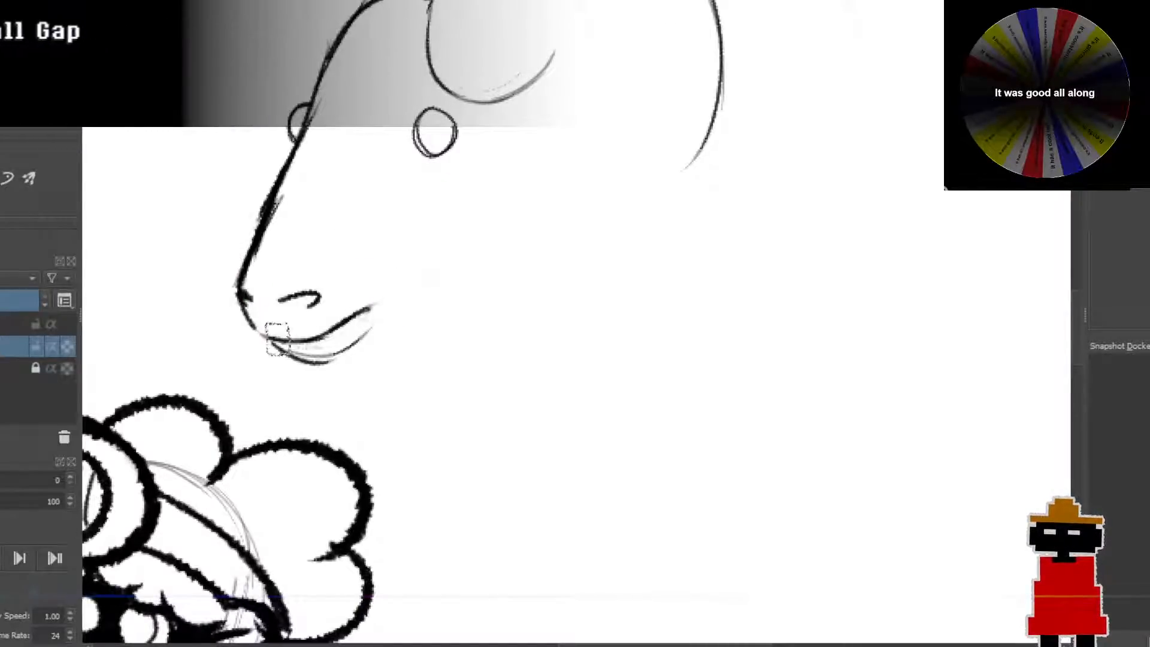
# Step: Join the nose tip to the mouth with an upper lip line and darken the lower lip
pyautogui.moveTo(244, 303)
pyautogui.mouseDown()
pyautogui.moveTo(316, 352)
pyautogui.moveTo(279, 340)
pyautogui.moveTo(343, 347)
pyautogui.moveTo(302, 356)
pyautogui.moveTo(363, 351)
pyautogui.moveTo(322, 368)
pyautogui.moveTo(309, 363)
pyautogui.moveTo(393, 318)
pyautogui.moveTo(344, 353)
pyautogui.moveTo(385, 295)
pyautogui.moveTo(375, 301)
pyautogui.moveTo(424, 293)
pyautogui.moveTo(335, 324)
pyautogui.moveTo(402, 281)
pyautogui.mouseUp()
pyautogui.hotkey('ctrl', 'z')
pyautogui.hotkey('ctrl', 'z')
pyautogui.hotkey('ctrl', 'z')
pyautogui.hotkey('ctrl', 'z')
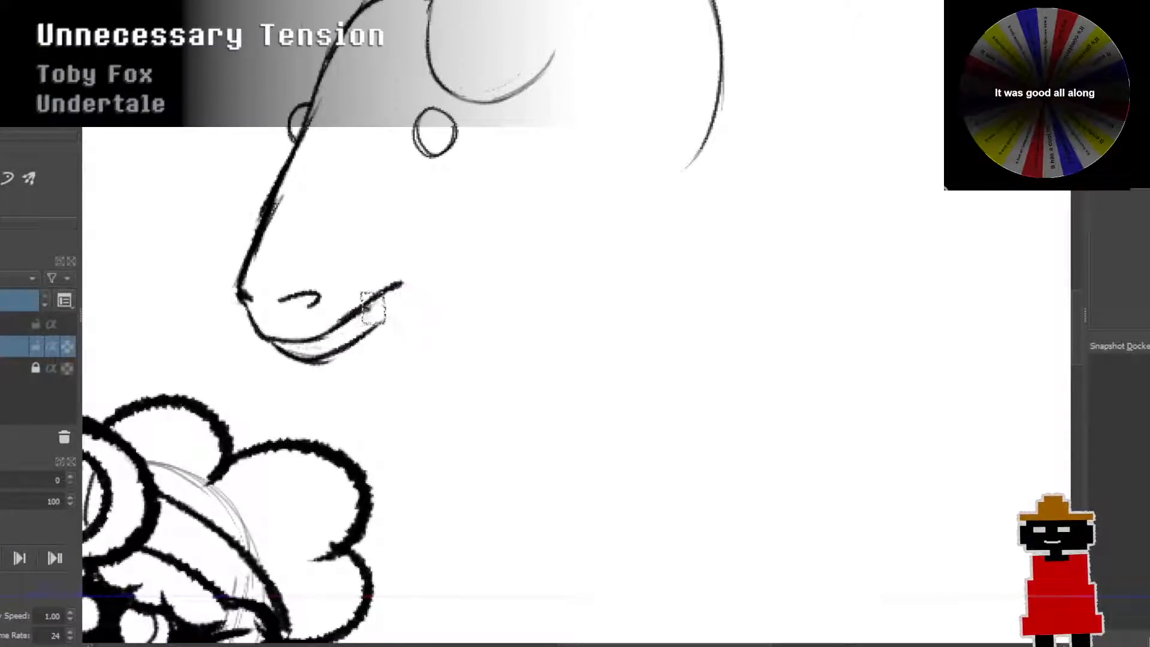
pyautogui.hotkey('ctrl', 'z')
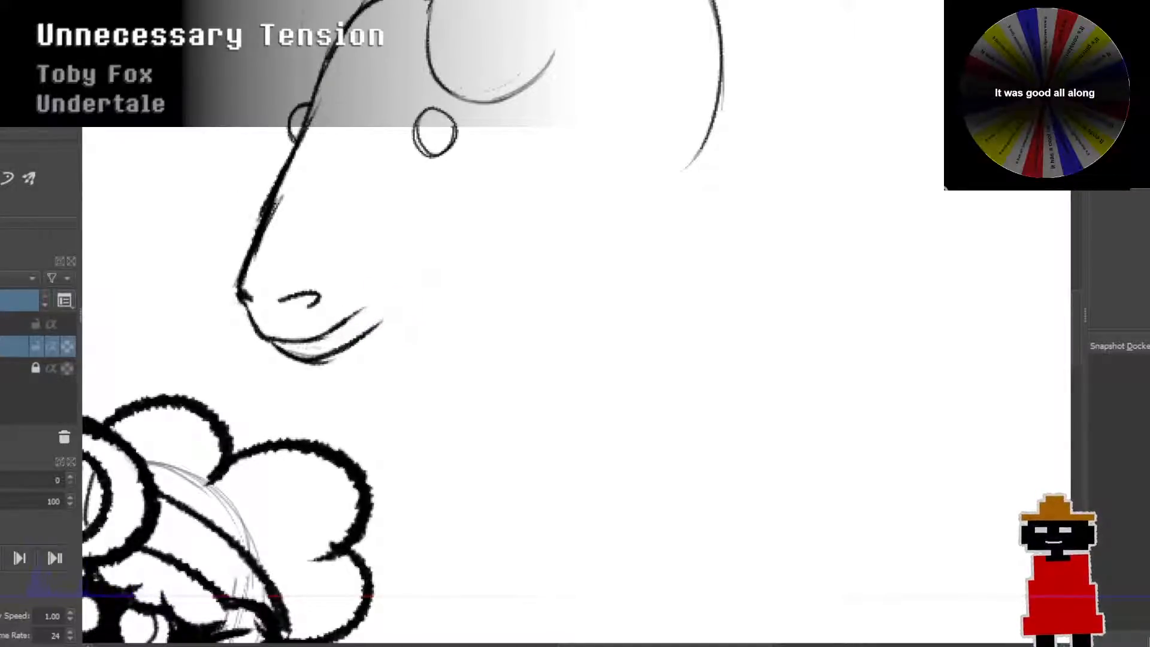
# Step: Add a short thick stroke for the corner of the mouth, retrying until it continues the mouth line upward
pyautogui.moveTo(406, 273); pyautogui.dragTo(412, 265)
pyautogui.hotkey('ctrl', 'z')
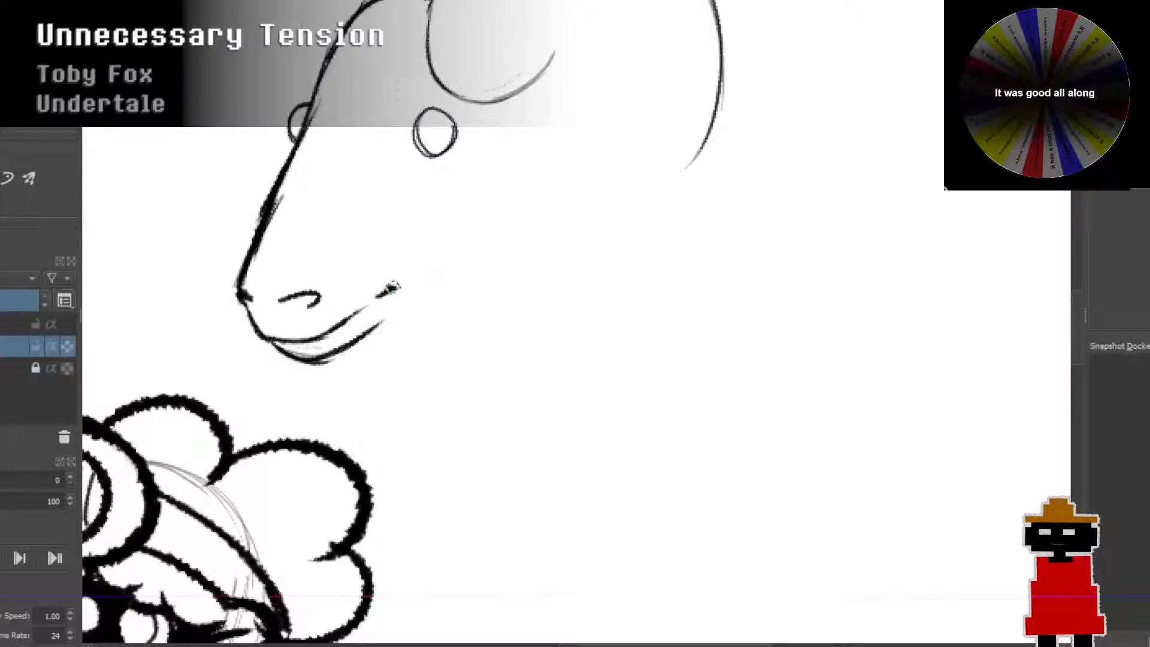
pyautogui.hotkey('ctrl', 'z')
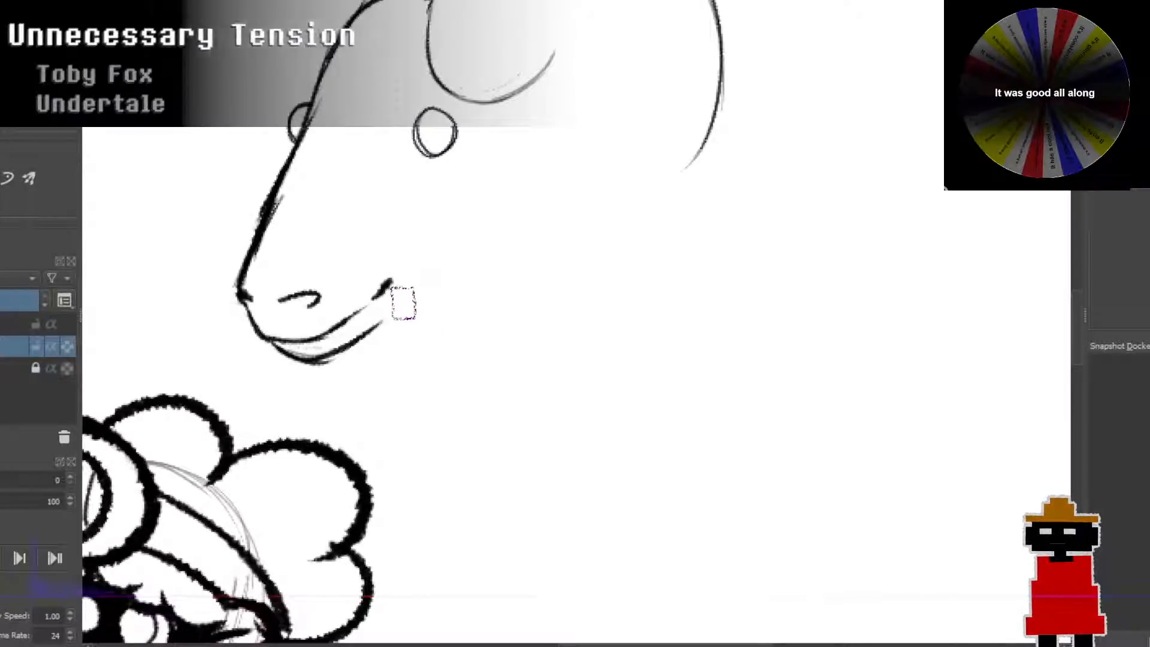
pyautogui.hotkey('ctrl', 'z')
pyautogui.moveTo(381, 298)
pyautogui.mouseDown()
pyautogui.moveTo(419, 270)
pyautogui.moveTo(410, 275)
pyautogui.mouseUp()
pyautogui.hotkey('ctrl', 'z')
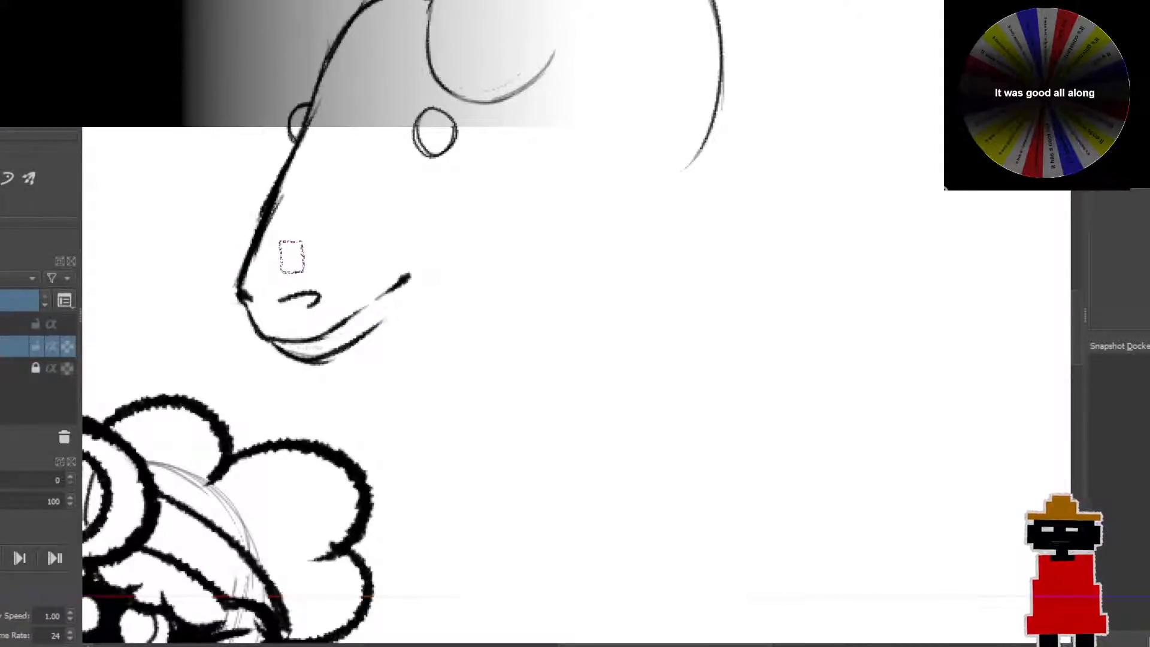
# Step: Draw a dark upright pupil in the near eye and a smaller one in the far eye
pyautogui.scroll(-4, 287, 252)
pyautogui.moveTo(357, 341); pyautogui.dragTo(397, 353)
pyautogui.scroll(1, 378, 231)
pyautogui.scroll(1, 372, 252)
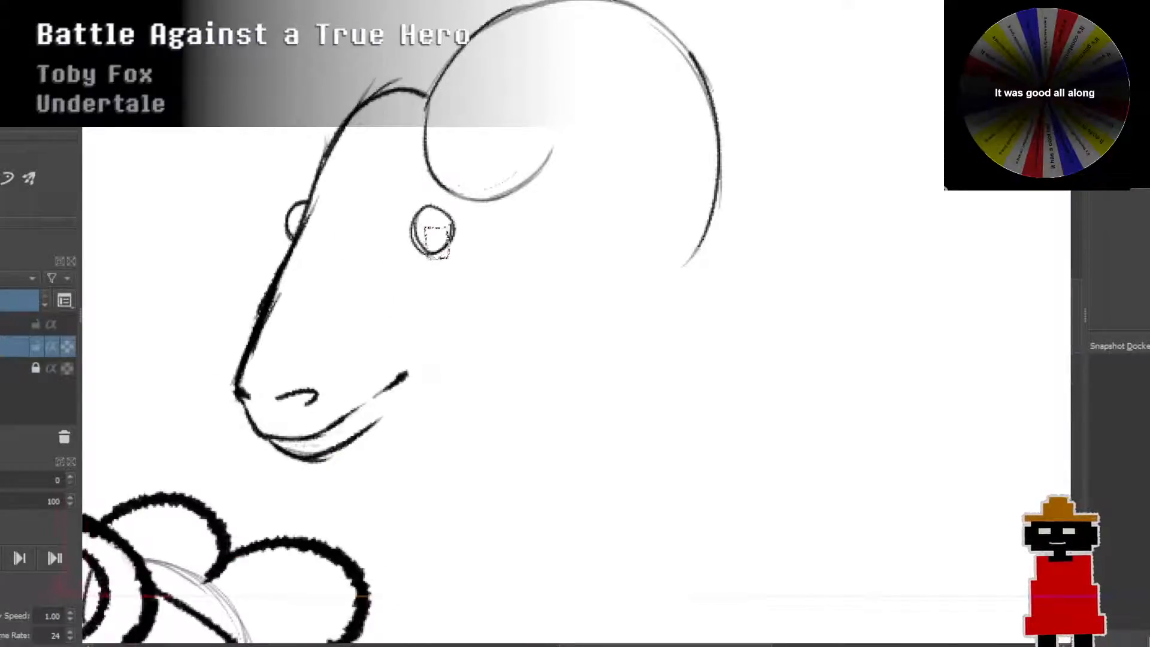
pyautogui.moveTo(435, 225); pyautogui.dragTo(437, 240)
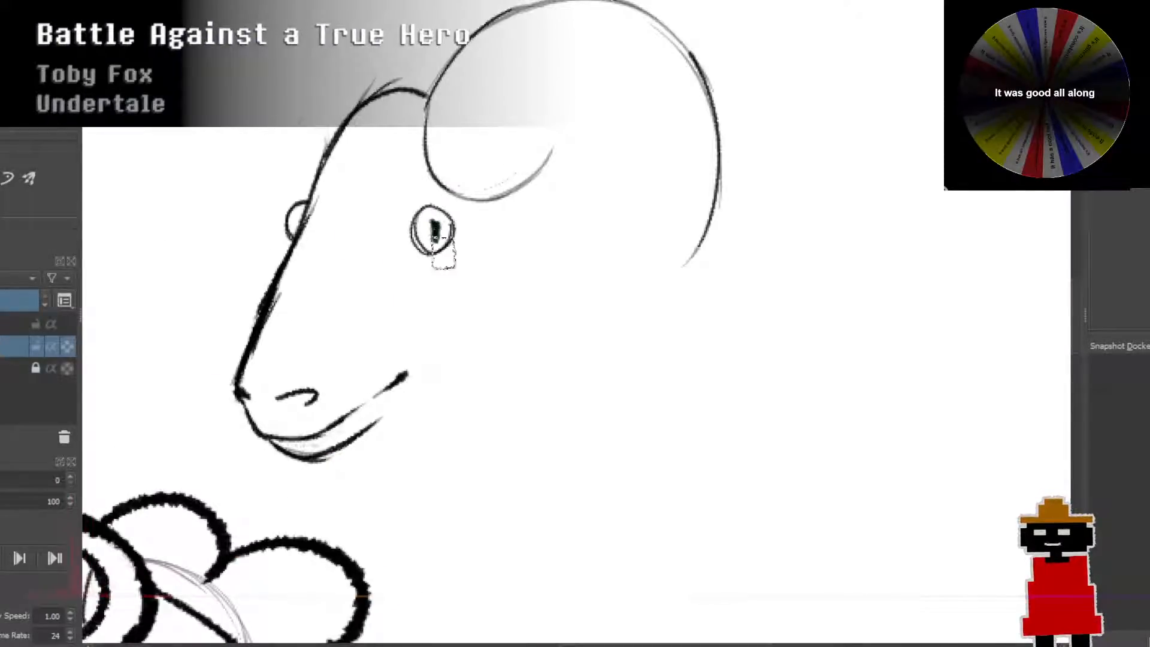
pyautogui.hotkey('ctrl', 'z')
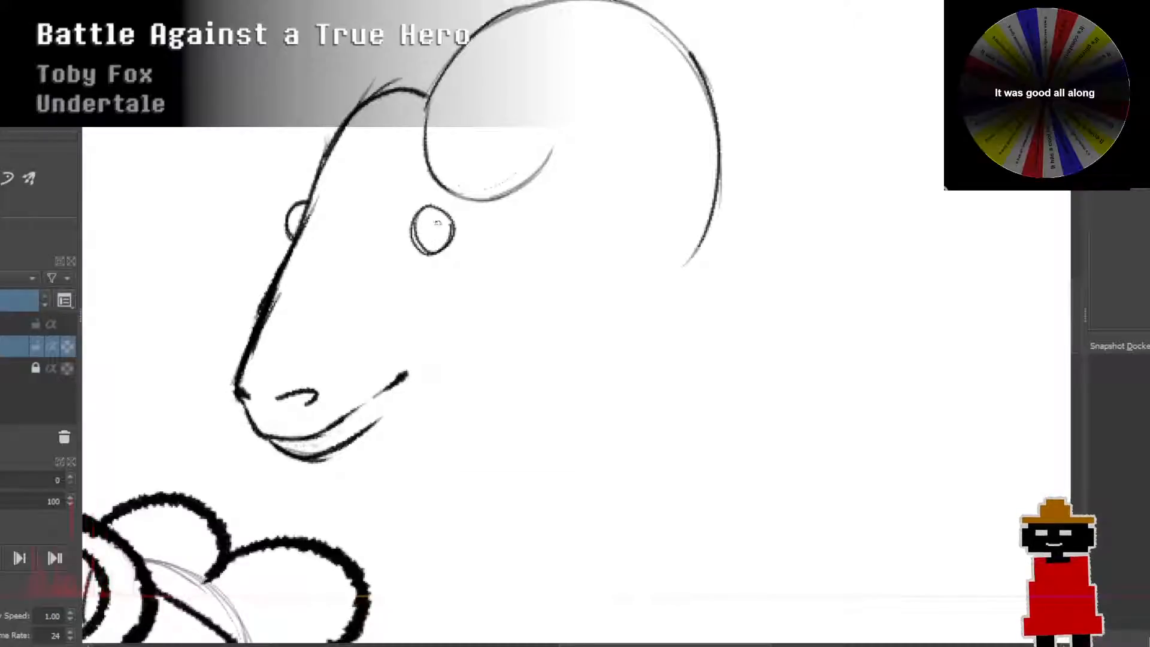
pyautogui.click(436, 224)
pyautogui.hotkey('ctrl', 'z')
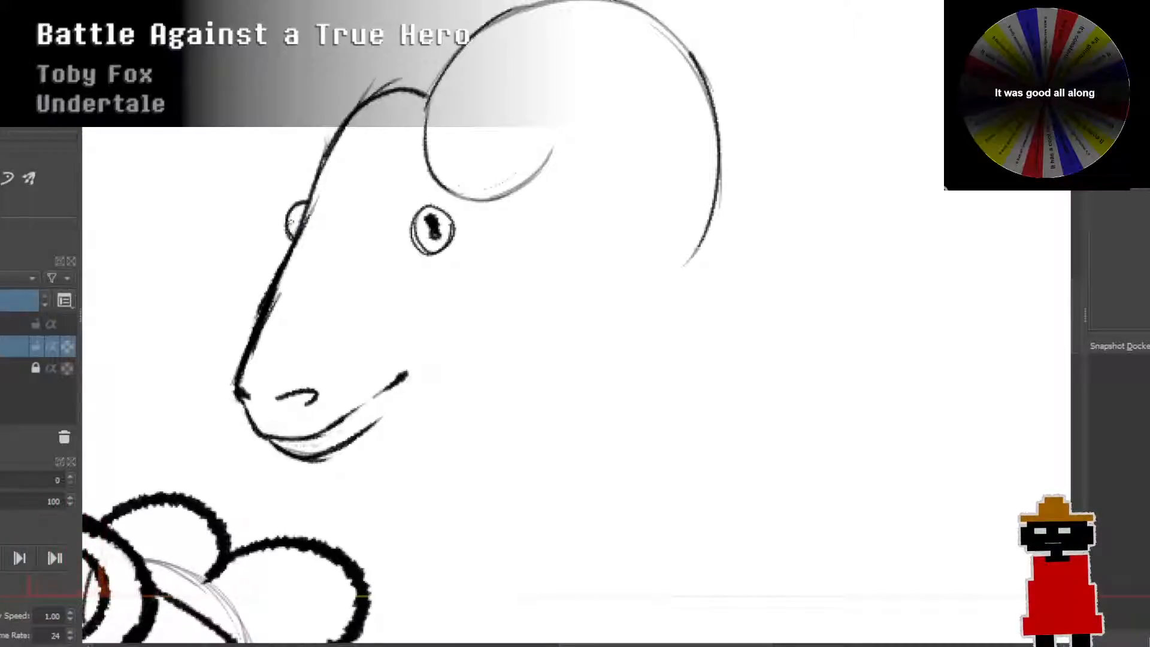
pyautogui.moveTo(298, 209); pyautogui.dragTo(296, 223)
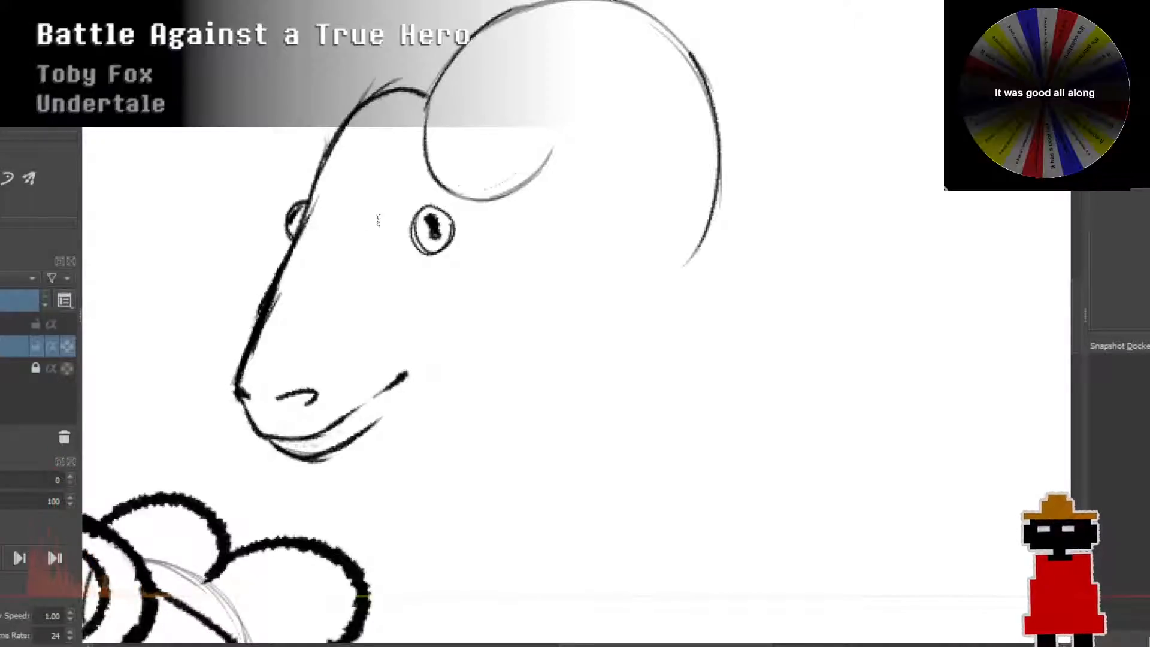
# Step: Erase the rounded forehead and redraw it as a thick slope from the far eye up to the horn's base
pyautogui.scroll(-1, 393, 215)
pyautogui.moveTo(438, 150); pyautogui.dragTo(374, 191)
pyautogui.scroll(1, 372, 190)
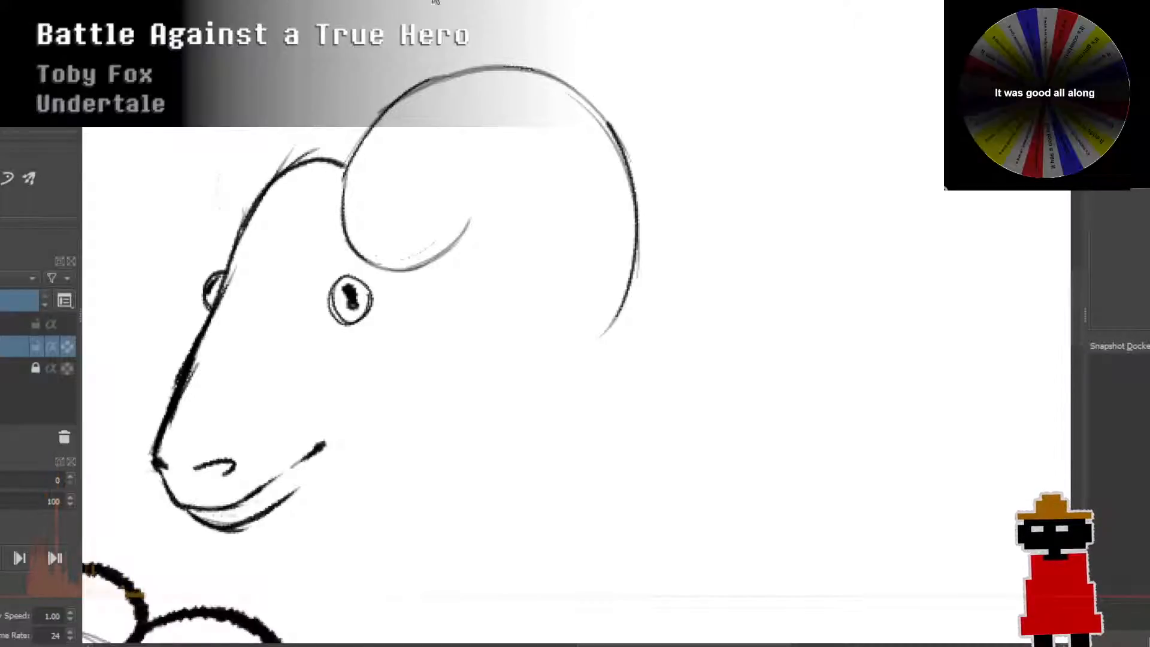
pyautogui.moveTo(251, 249)
pyautogui.mouseDown()
pyautogui.moveTo(277, 182)
pyautogui.moveTo(295, 177)
pyautogui.mouseUp()
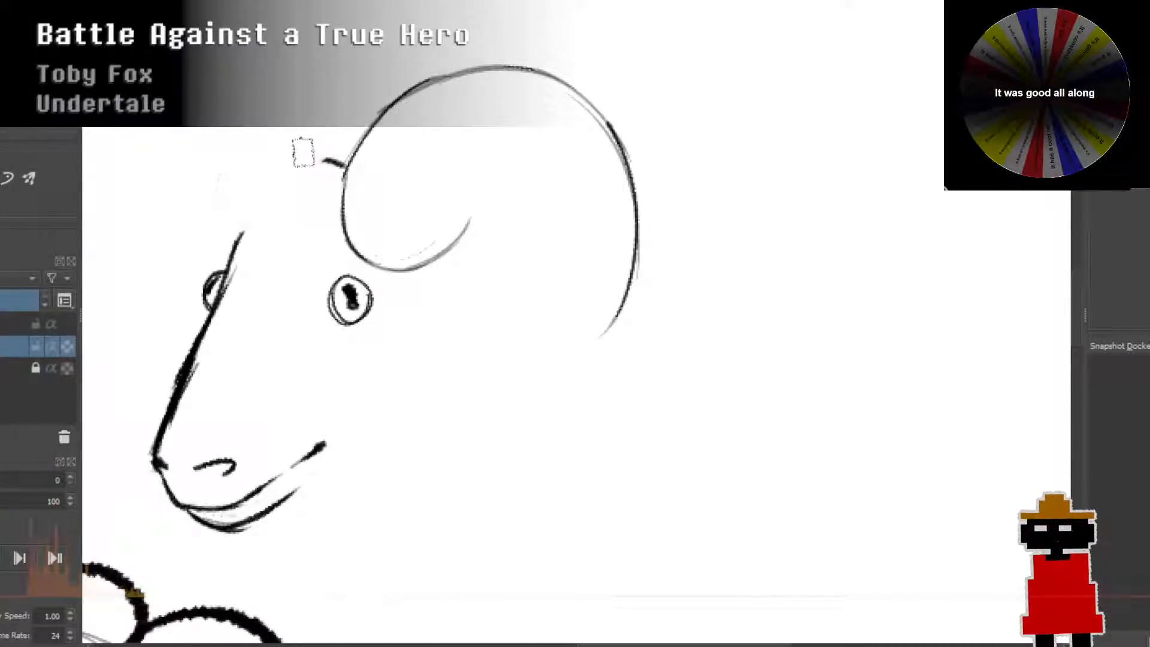
pyautogui.moveTo(339, 145); pyautogui.dragTo(318, 177)
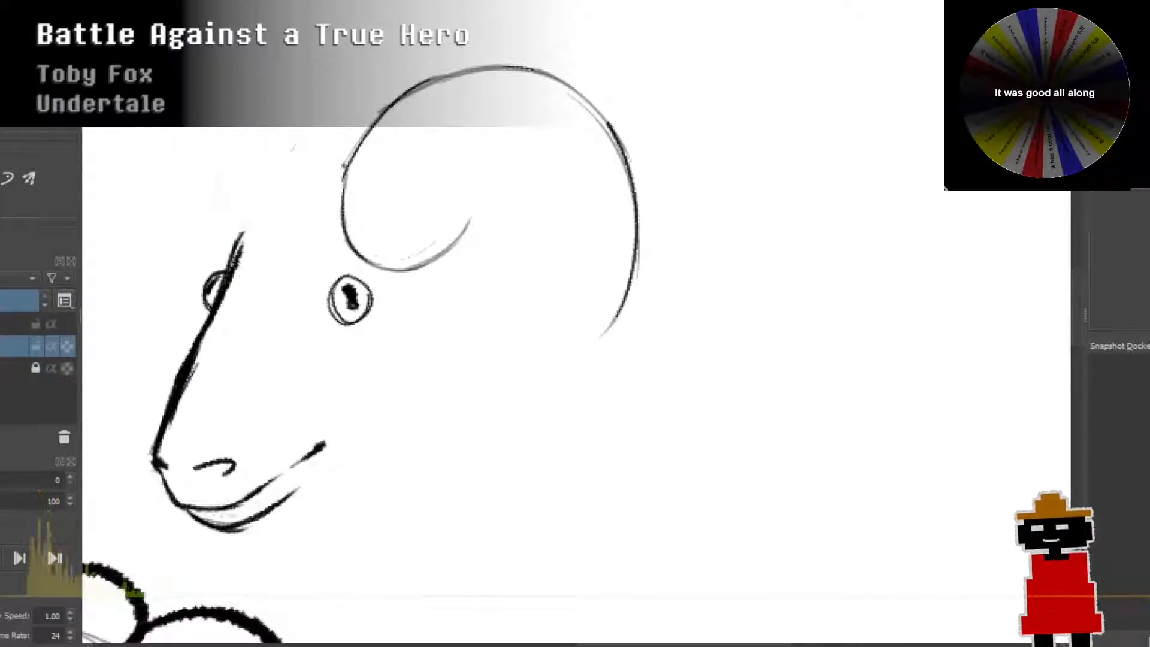
pyautogui.moveTo(230, 277)
pyautogui.mouseDown()
pyautogui.moveTo(250, 216)
pyautogui.moveTo(286, 186)
pyautogui.mouseUp()
pyautogui.moveTo(252, 222)
pyautogui.mouseDown()
pyautogui.moveTo(323, 176)
pyautogui.moveTo(329, 187)
pyautogui.moveTo(344, 168)
pyautogui.mouseUp()
pyautogui.hotkey('ctrl', 'z')
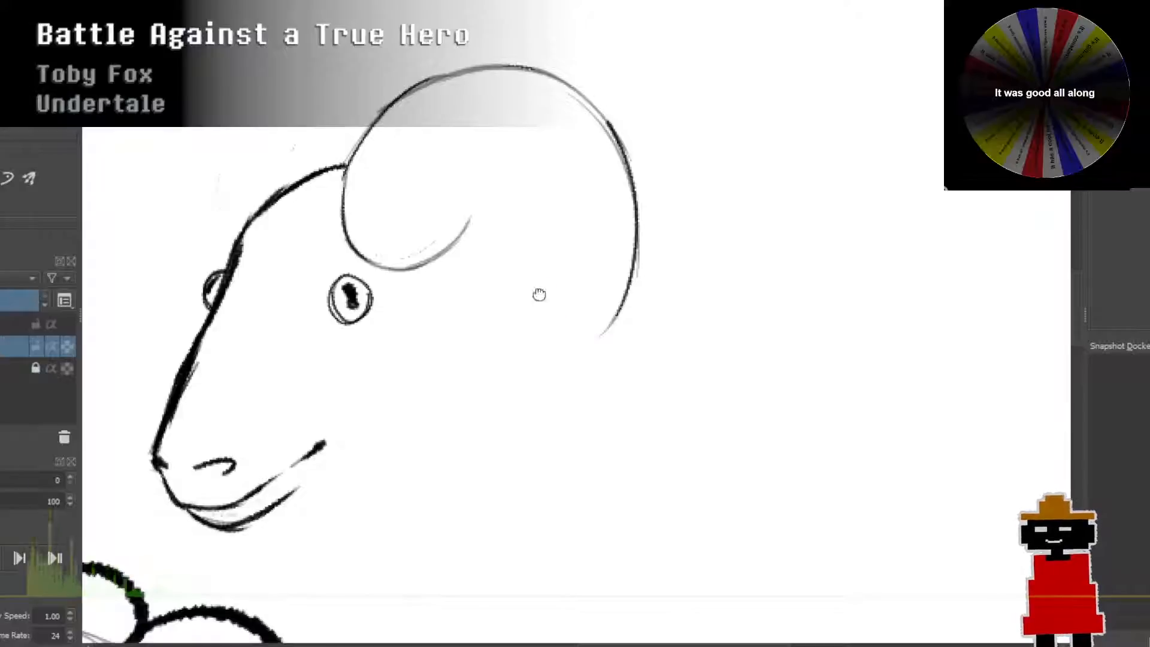
# Step: Draw the far horn as an arched curve from the top of the forehead over the front of the face
pyautogui.moveTo(539, 295); pyautogui.dragTo(607, 276)
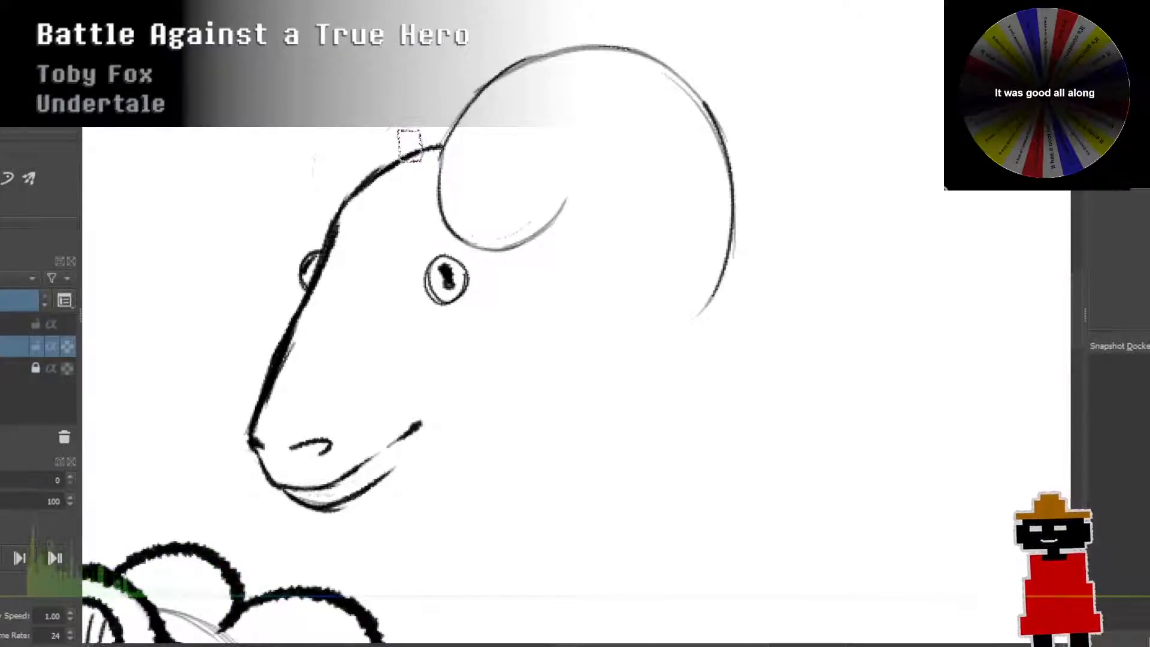
pyautogui.hotkey('ctrl', 'z')
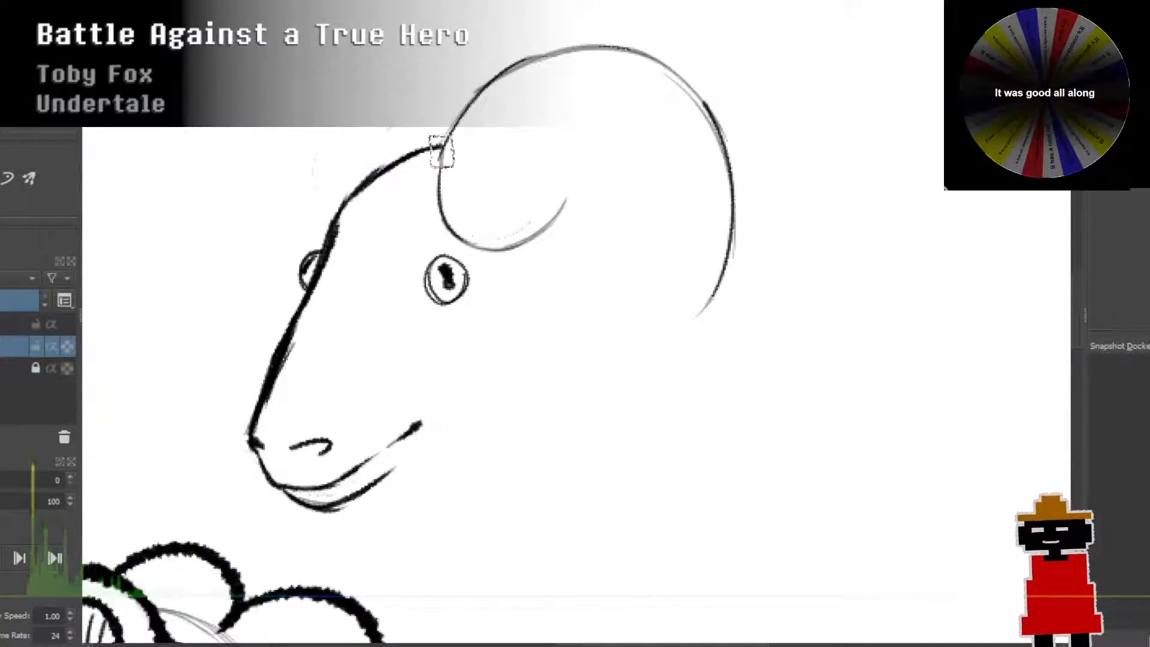
pyautogui.moveTo(446, 143)
pyautogui.mouseDown()
pyautogui.moveTo(422, 101)
pyautogui.moveTo(367, 90)
pyautogui.mouseUp()
pyautogui.hotkey('ctrl', 'z')
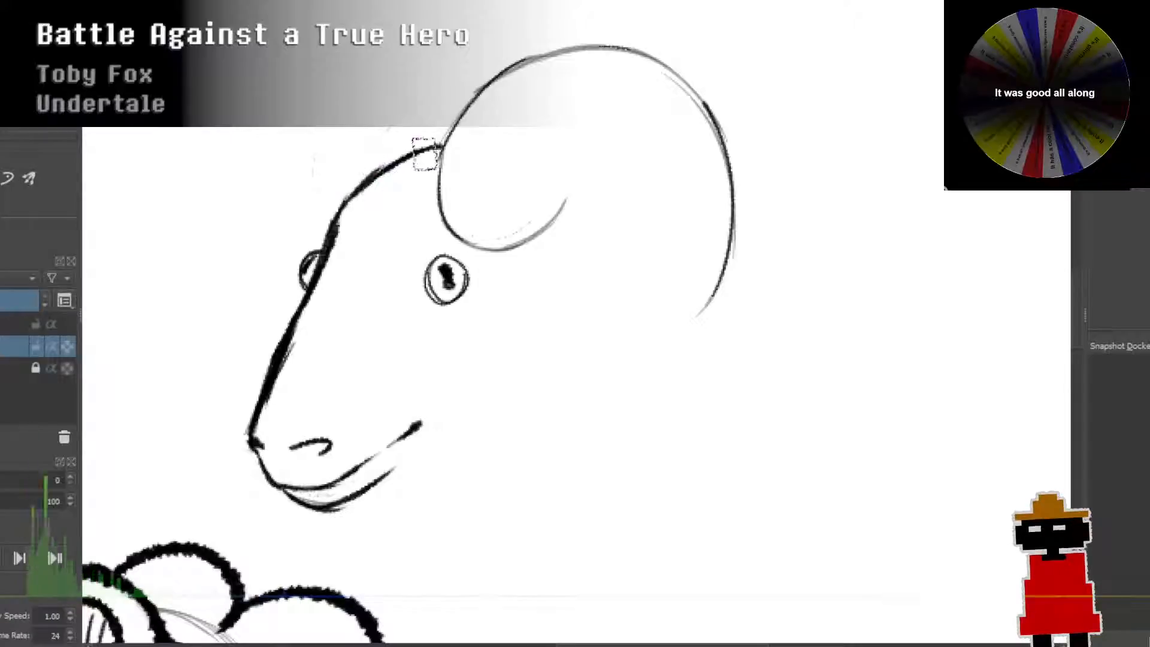
pyautogui.moveTo(433, 132); pyautogui.dragTo(253, 142)
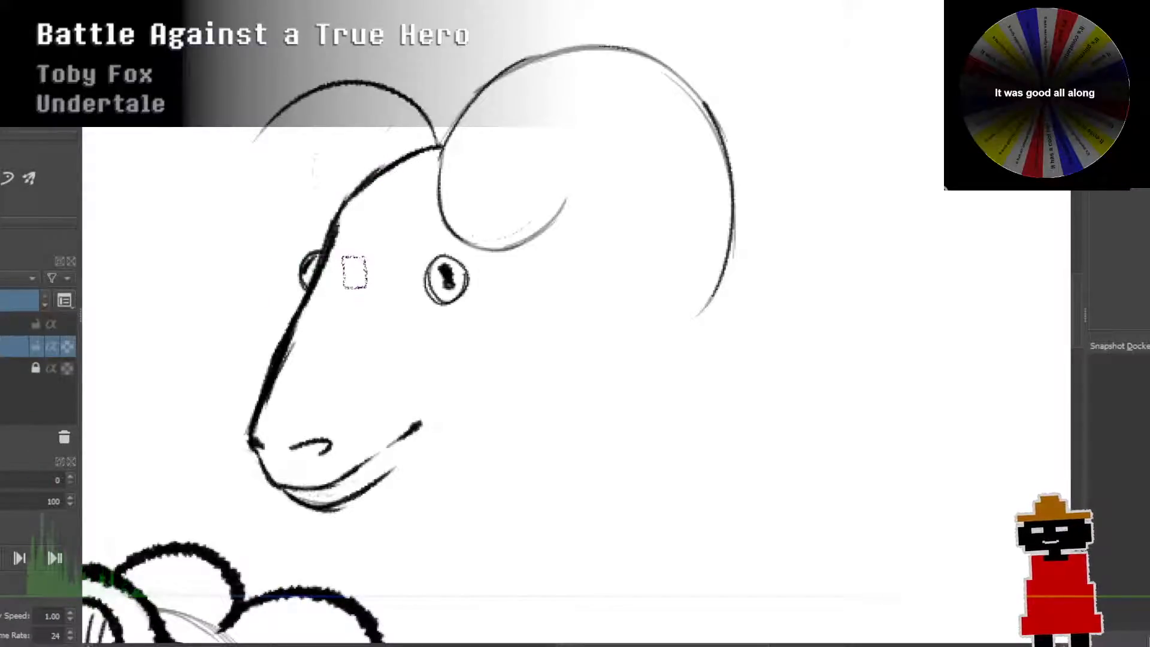
pyautogui.scroll(-1, 472, 167)
pyautogui.moveTo(545, 201); pyautogui.dragTo(527, 184)
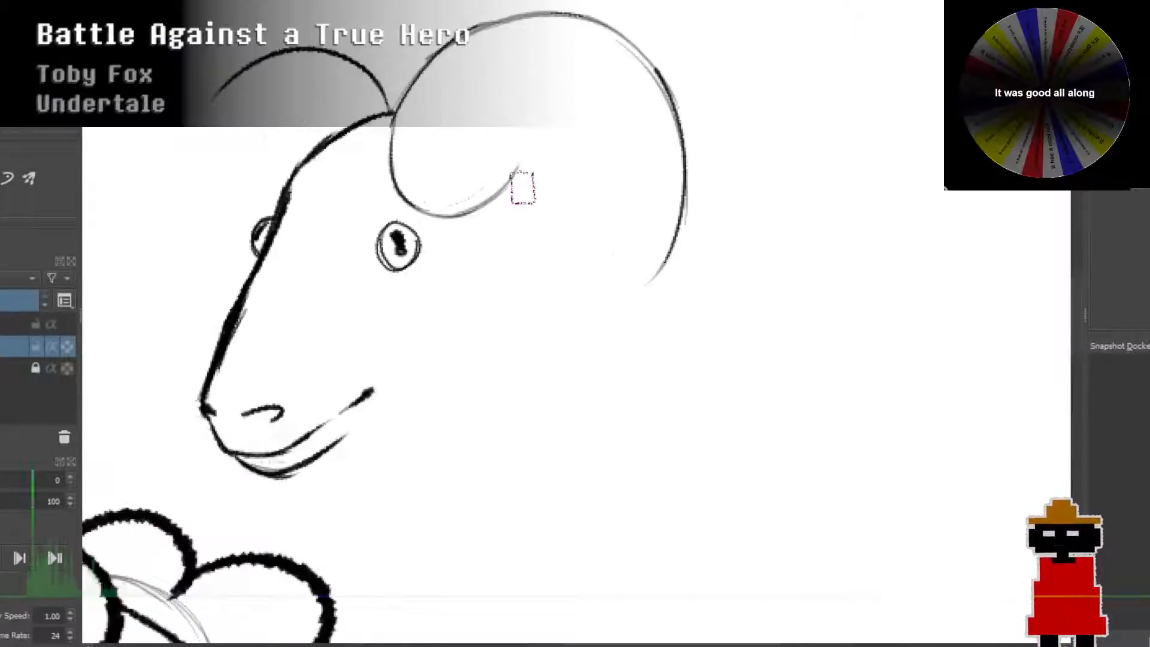
# Step: Extend the far horn's outer curve downward to a tip in front of the ram's face
pyautogui.scroll(1, 524, 193)
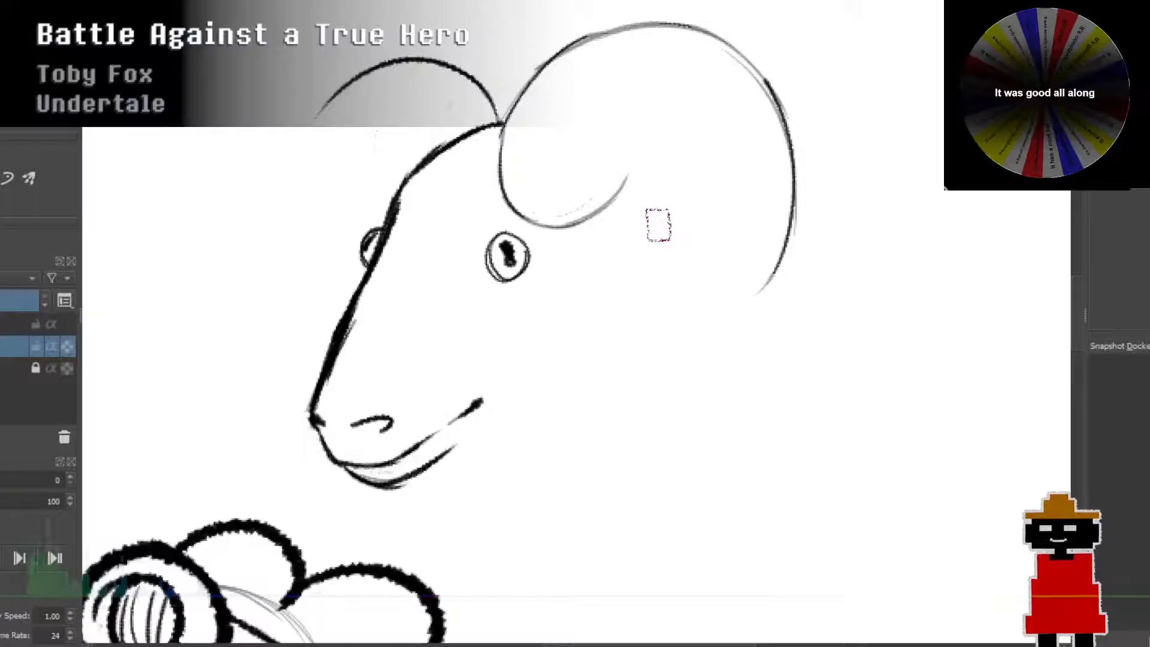
pyautogui.moveTo(658, 225); pyautogui.dragTo(651, 226)
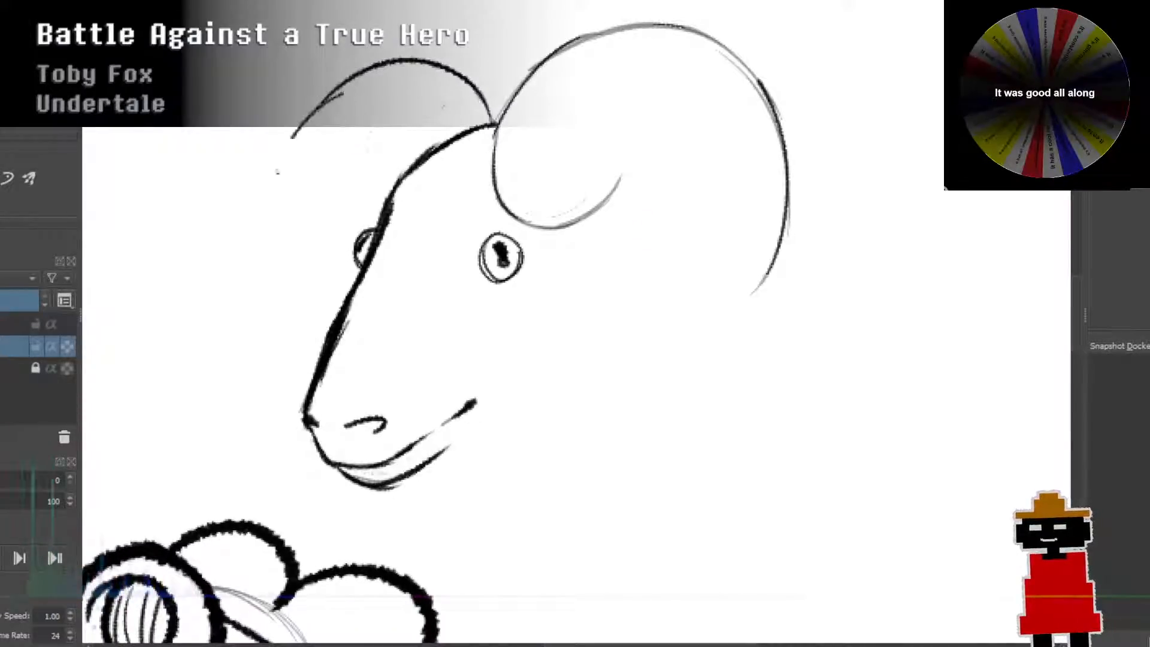
pyautogui.moveTo(354, 79)
pyautogui.mouseDown()
pyautogui.moveTo(288, 192)
pyautogui.moveTo(301, 225)
pyautogui.mouseUp()
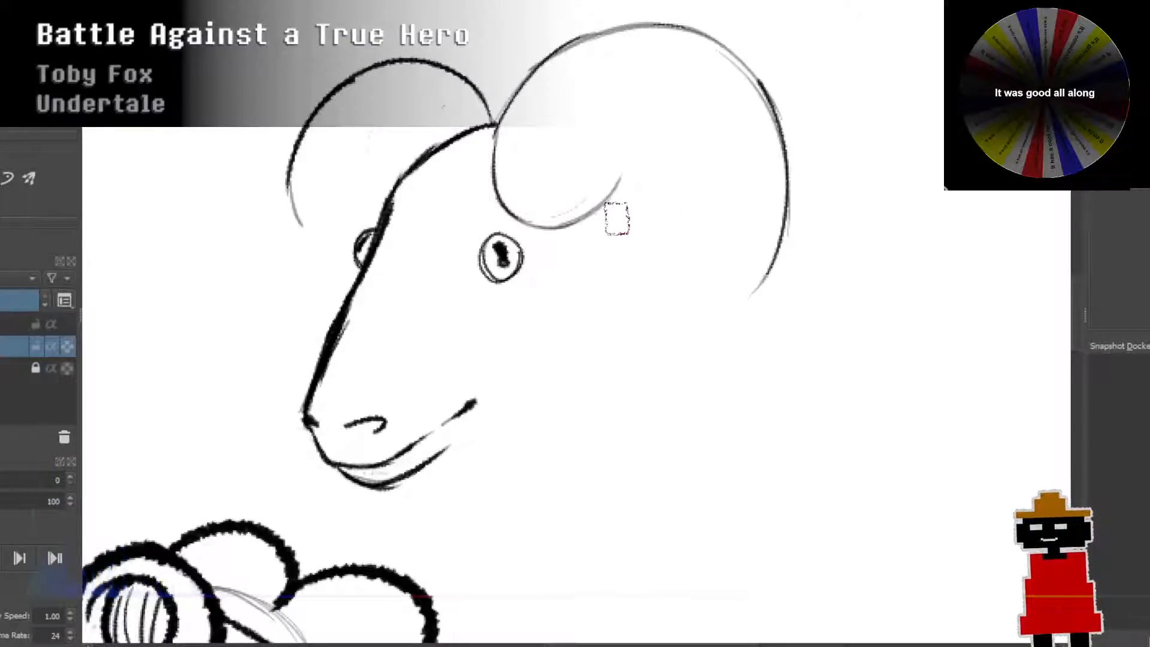
# Step: Thicken the underside of the near horn's lower curl above the eye, retrying the stroke until it follows the sketched curve
pyautogui.moveTo(584, 217); pyautogui.dragTo(621, 175)
pyautogui.hotkey('ctrl', 'z')
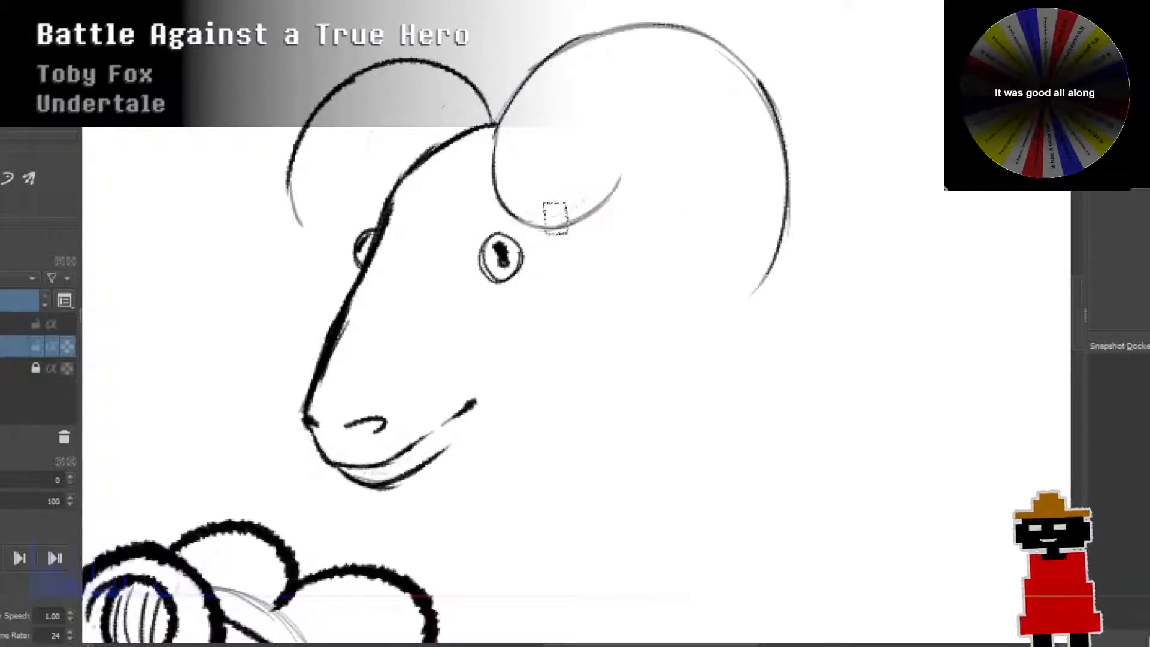
pyautogui.moveTo(524, 218)
pyautogui.mouseDown()
pyautogui.moveTo(600, 200)
pyautogui.moveTo(544, 229)
pyautogui.moveTo(518, 213)
pyautogui.moveTo(610, 188)
pyautogui.mouseUp()
pyautogui.hotkey('ctrl', 'z')
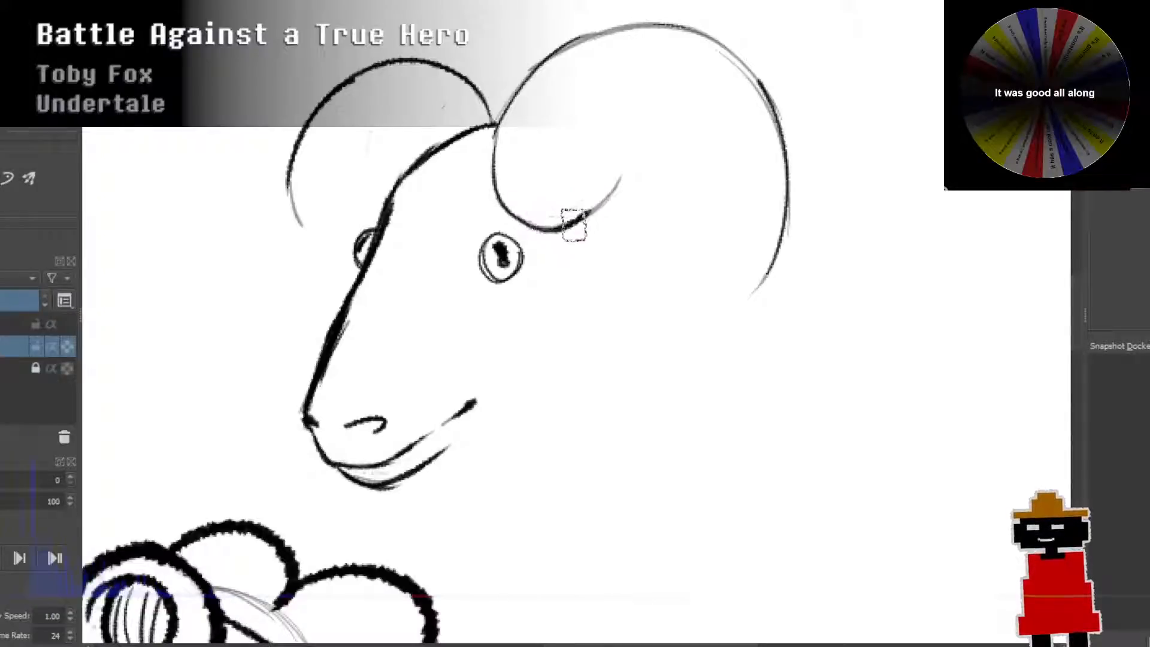
pyautogui.hotkey('ctrl', 'z')
pyautogui.moveTo(525, 220)
pyautogui.mouseDown()
pyautogui.moveTo(595, 223)
pyautogui.moveTo(560, 230)
pyautogui.moveTo(619, 190)
pyautogui.mouseUp()
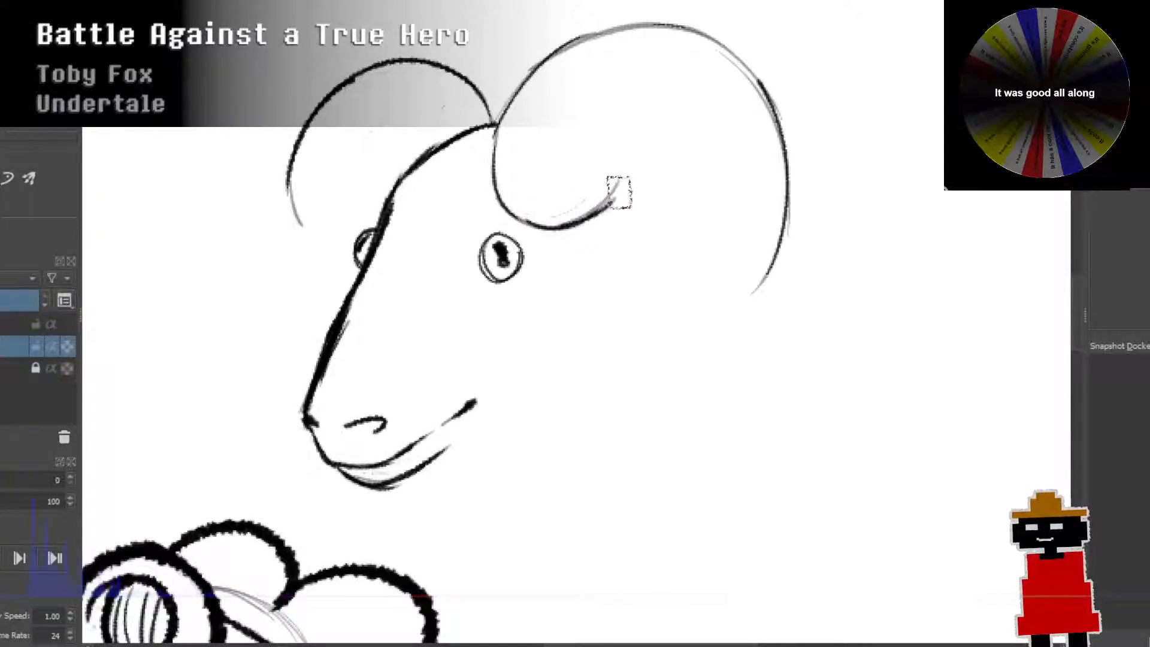
pyautogui.hotkey('ctrl', 'z')
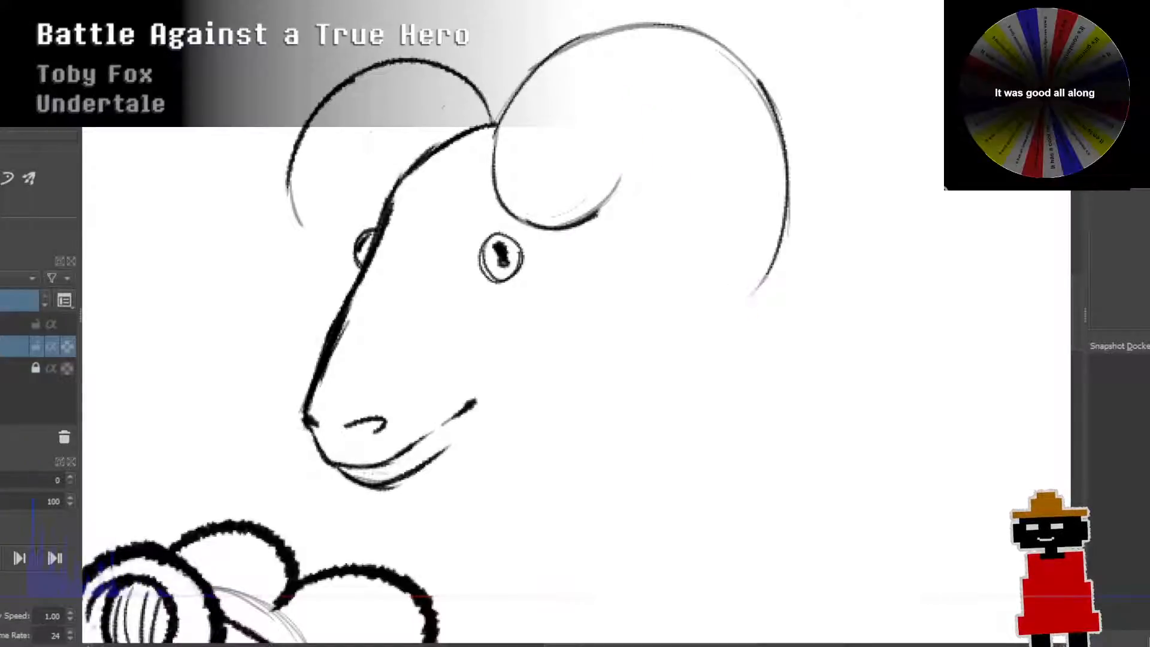
# Step: Draw the near horn's inner edge from its pointed tip, arching forward and down into the lower curl
pyautogui.moveTo(746, 293); pyautogui.dragTo(721, 135)
pyautogui.hotkey('ctrl', 'z')
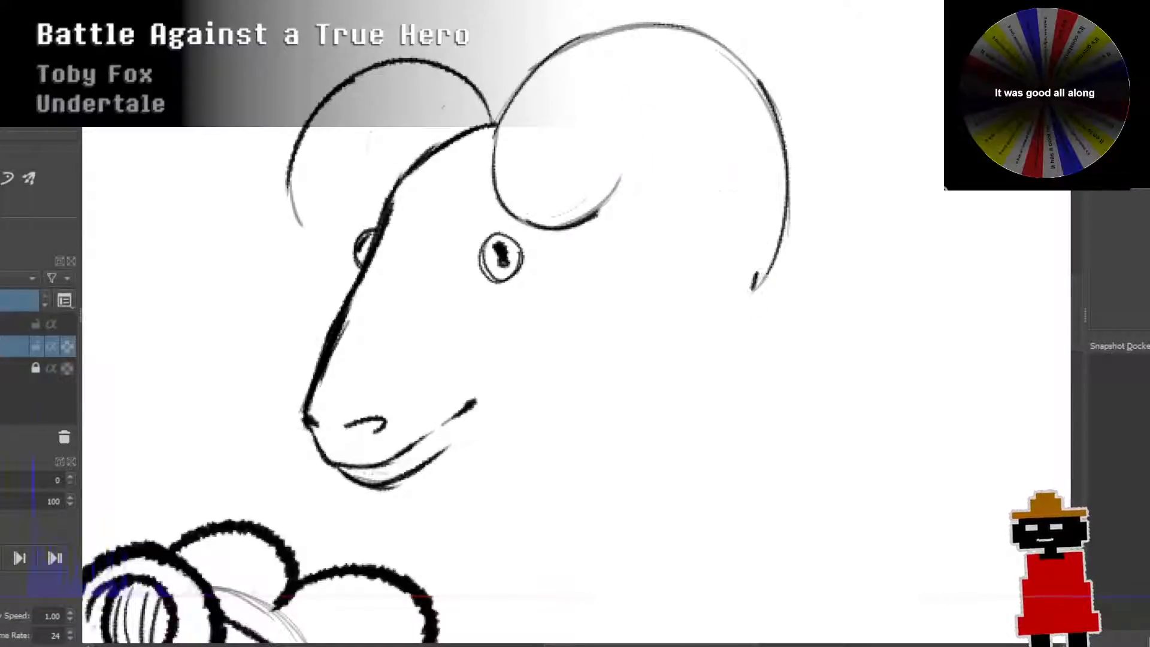
pyautogui.moveTo(754, 281)
pyautogui.mouseDown()
pyautogui.moveTo(758, 190)
pyautogui.moveTo(717, 131)
pyautogui.moveTo(676, 113)
pyautogui.moveTo(629, 137)
pyautogui.mouseUp()
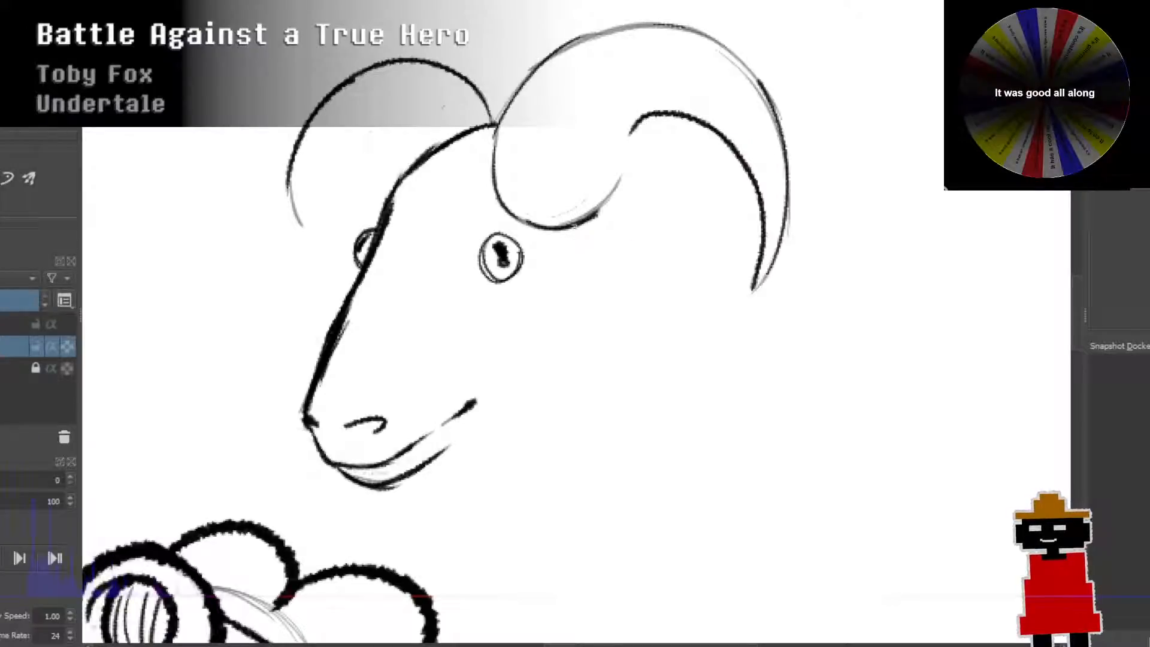
pyautogui.hotkey('ctrl', 'z')
pyautogui.moveTo(623, 174); pyautogui.dragTo(632, 138)
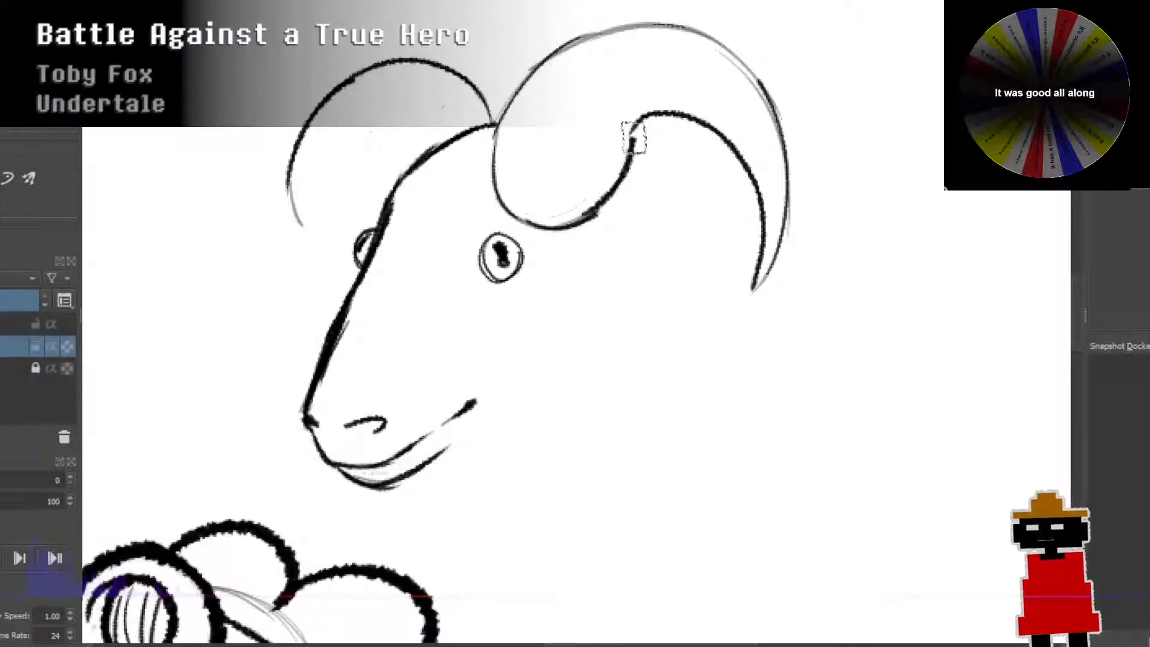
pyautogui.hotkey('ctrl', 'z')
pyautogui.moveTo(623, 180); pyautogui.dragTo(629, 120)
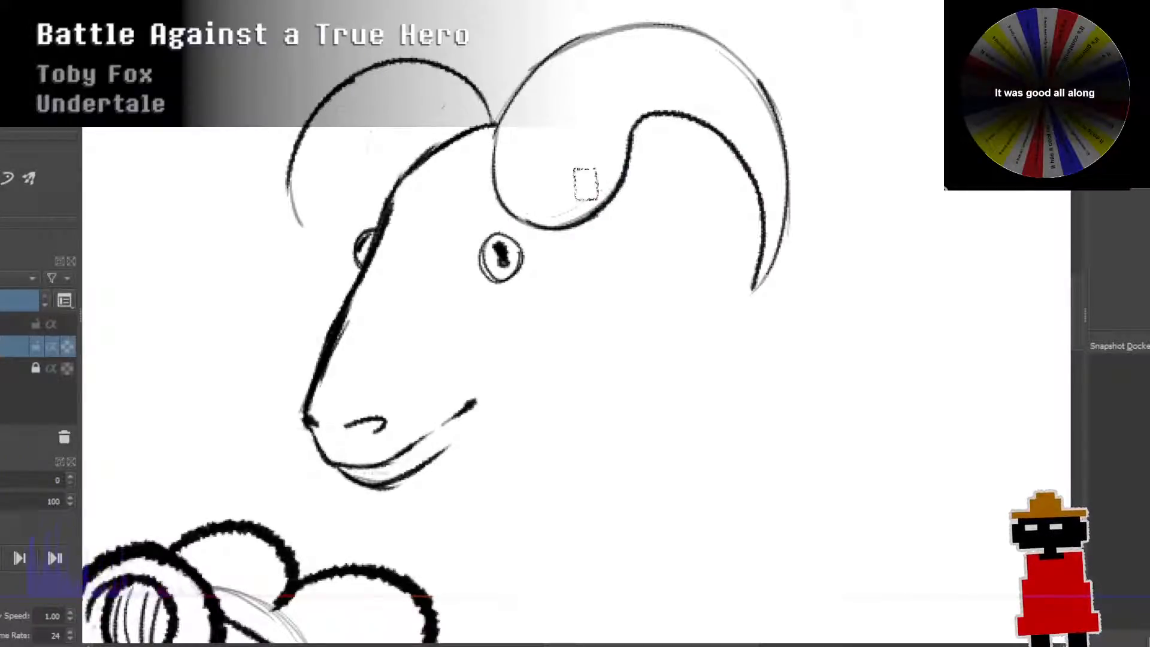
# Step: Thicken the near horn's front edge from the lower curl up past the forehead, retrying until it is smooth
pyautogui.moveTo(514, 205); pyautogui.dragTo(508, 126)
pyautogui.hotkey('ctrl', 'z')
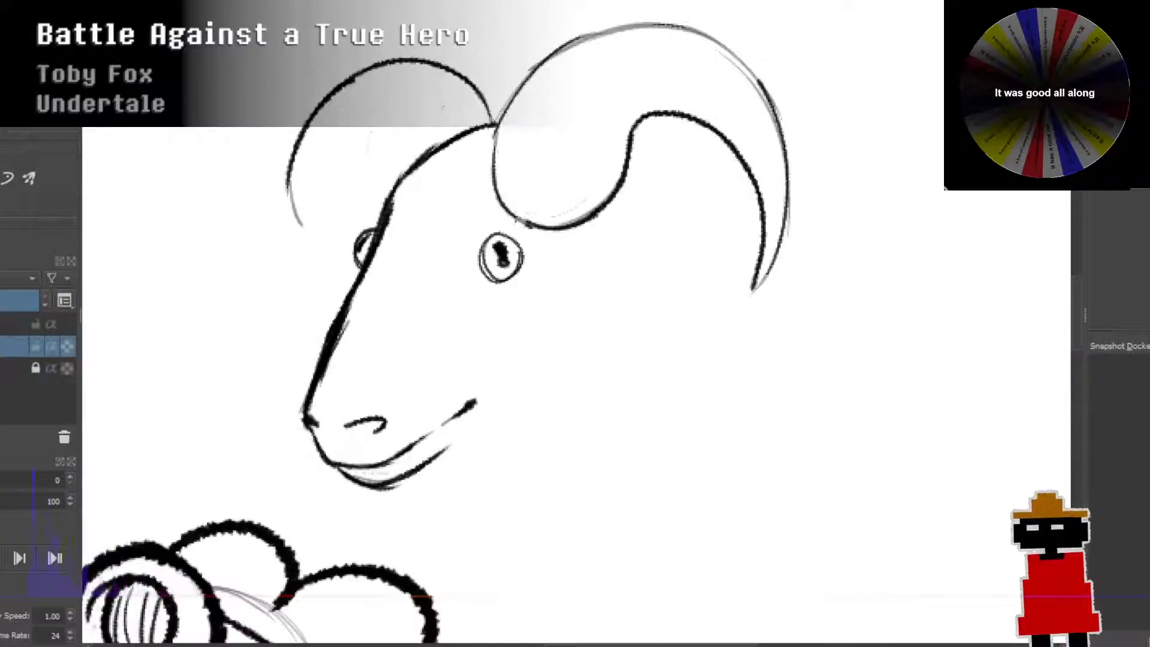
pyautogui.moveTo(516, 219); pyautogui.dragTo(489, 142)
pyautogui.hotkey('ctrl', 'z')
pyautogui.moveTo(514, 213)
pyautogui.mouseDown()
pyautogui.moveTo(493, 168)
pyautogui.moveTo(499, 127)
pyautogui.moveTo(542, 65)
pyautogui.moveTo(586, 45)
pyautogui.mouseUp()
pyautogui.hotkey('ctrl', 'z')
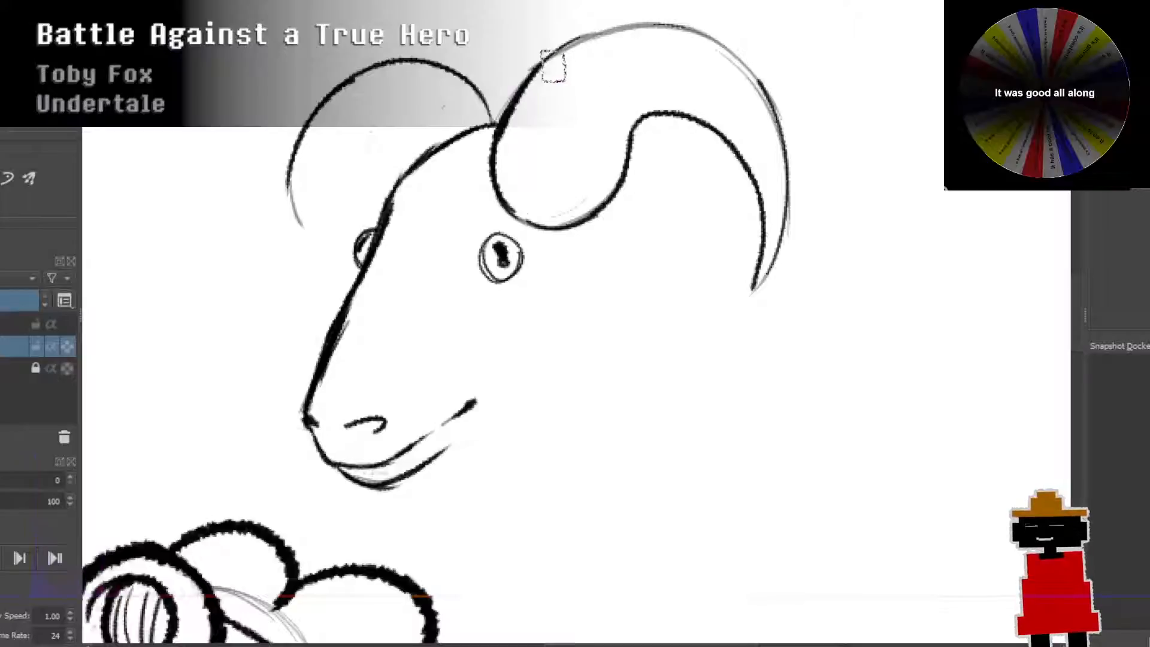
# Step: Continue the thick outline over the top of the near horn and onto the start of its back curve
pyautogui.moveTo(522, 91)
pyautogui.mouseDown()
pyautogui.moveTo(627, 50)
pyautogui.moveTo(688, 67)
pyautogui.moveTo(598, 85)
pyautogui.moveTo(579, 68)
pyautogui.moveTo(545, 71)
pyautogui.moveTo(616, 40)
pyautogui.mouseUp()
pyautogui.hotkey('ctrl', 'z')
pyautogui.hotkey('ctrl', 'z')
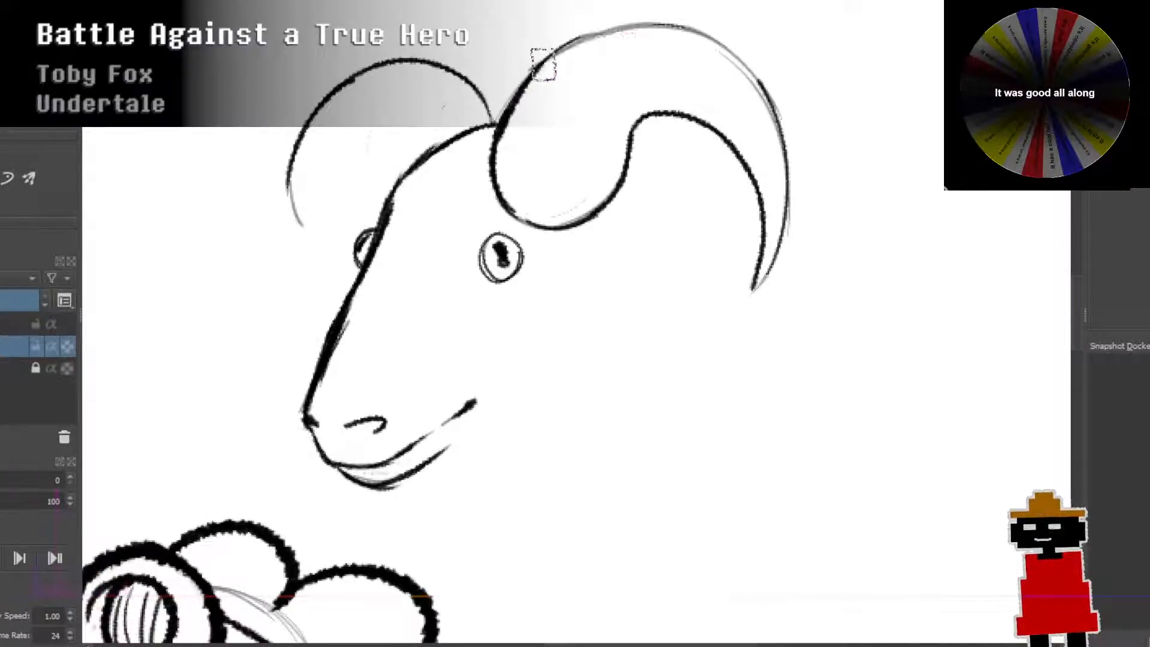
pyautogui.moveTo(542, 63)
pyautogui.mouseDown()
pyautogui.moveTo(641, 26)
pyautogui.moveTo(688, 28)
pyautogui.moveTo(745, 66)
pyautogui.mouseUp()
pyautogui.hotkey('ctrl', 'z')
pyautogui.hotkey('ctrl', 'z')
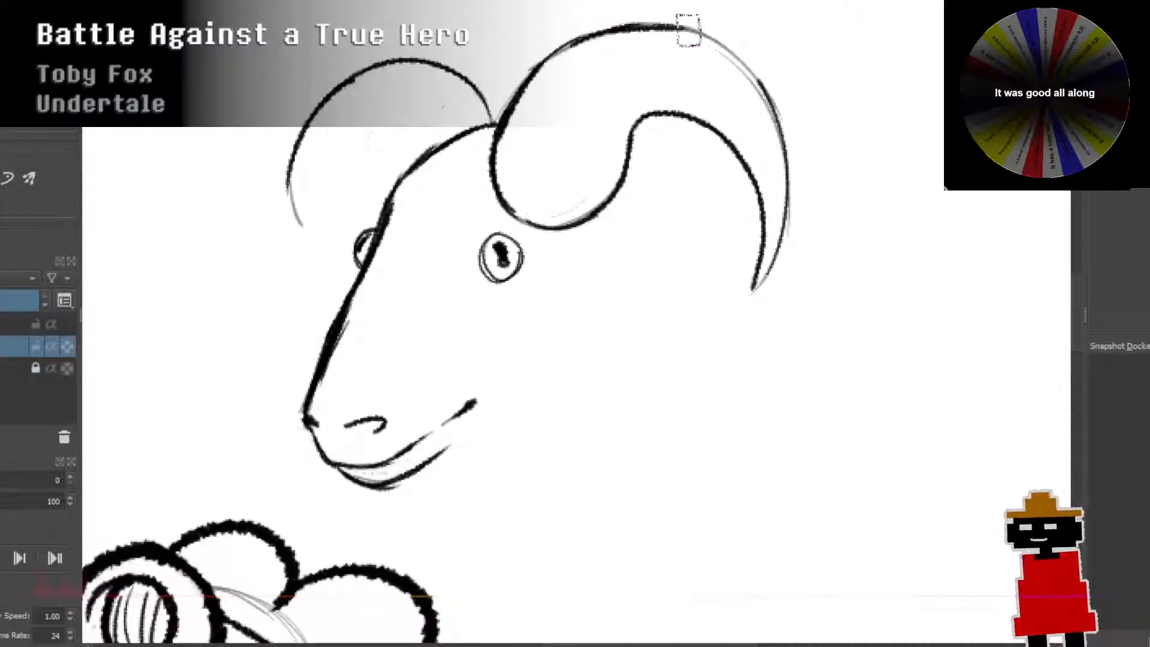
pyautogui.moveTo(683, 28); pyautogui.dragTo(735, 56)
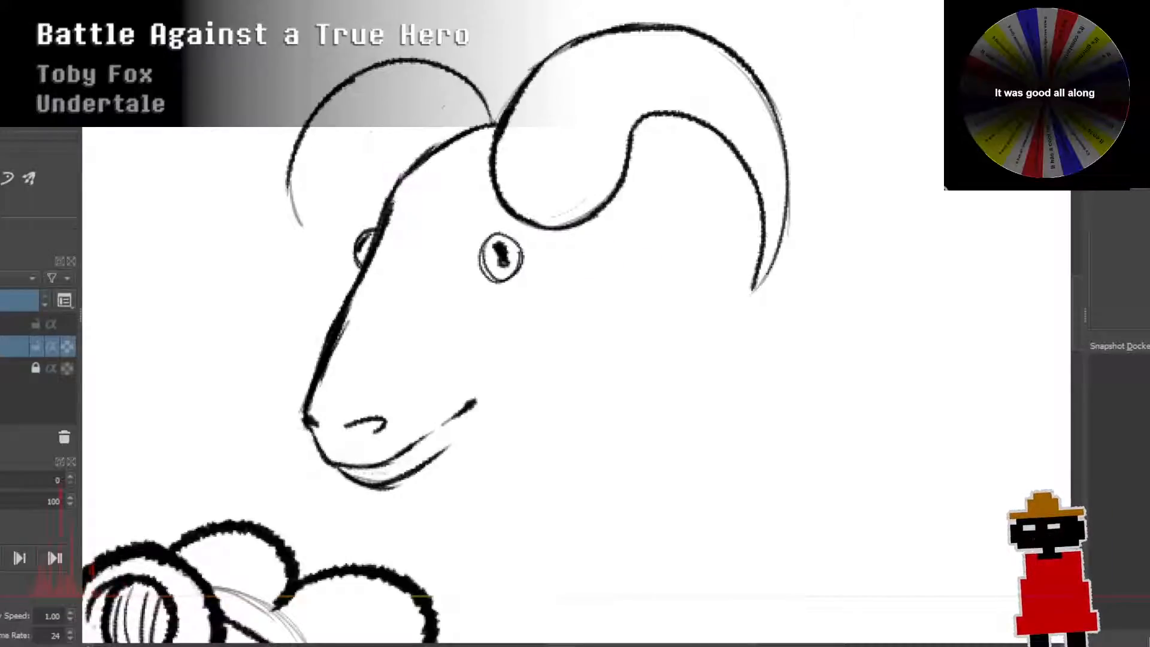
# Step: Draw the far horn's base edge rising from the forehead and thicken the bend in the near horn's inner edge
pyautogui.moveTo(400, 179)
pyautogui.mouseDown()
pyautogui.moveTo(403, 154)
pyautogui.moveTo(398, 185)
pyautogui.moveTo(370, 137)
pyautogui.mouseUp()
pyautogui.hotkey('ctrl', 'z')
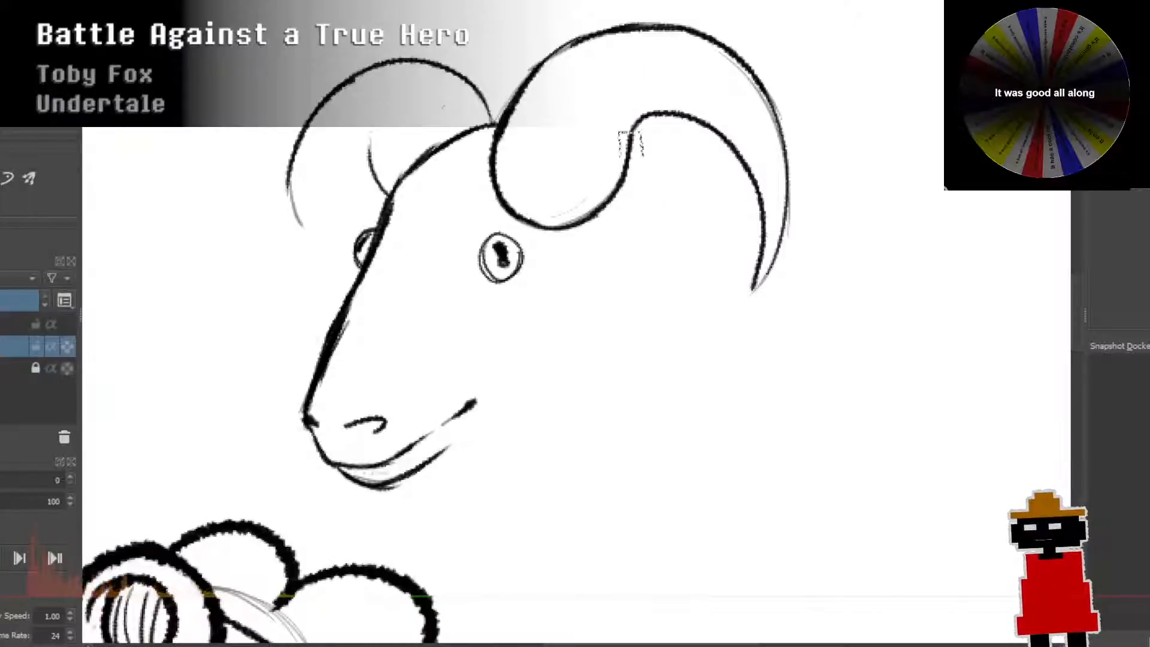
pyautogui.moveTo(636, 107); pyautogui.dragTo(628, 163)
pyautogui.moveTo(633, 99); pyautogui.dragTo(622, 179)
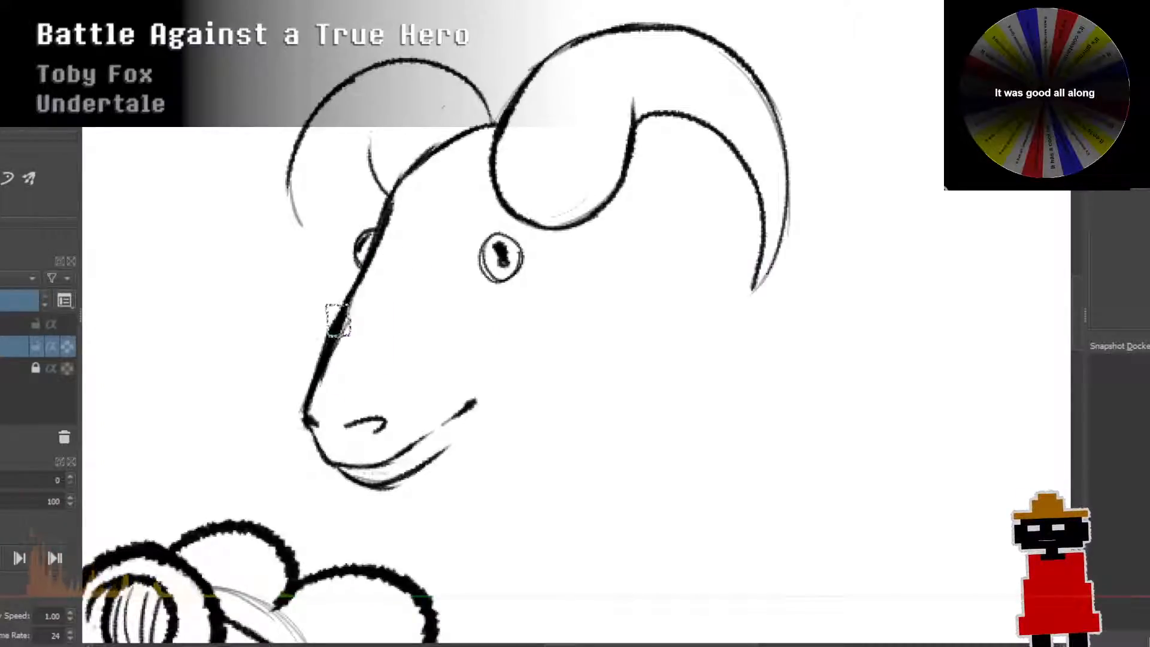
# Step: Sketch a rounded bridge plane along the ram's muzzle and a jawline curving from the mouth up toward the near horn
pyautogui.moveTo(359, 264)
pyautogui.mouseDown()
pyautogui.moveTo(405, 228)
pyautogui.moveTo(430, 293)
pyautogui.mouseUp()
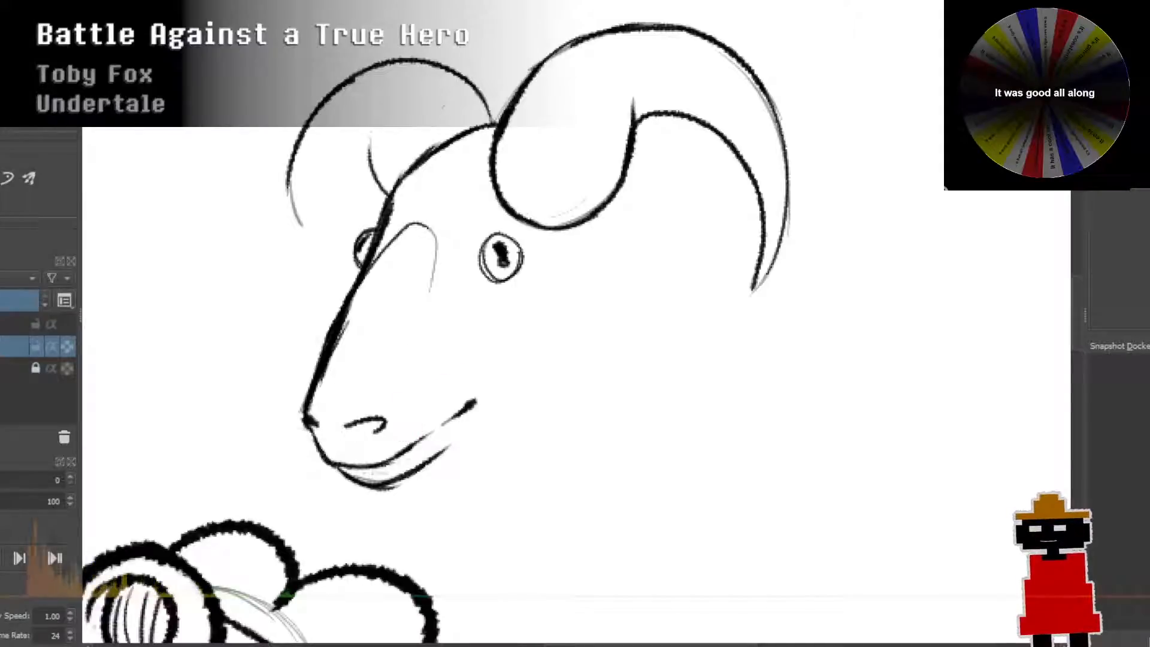
pyautogui.moveTo(409, 413); pyautogui.dragTo(432, 256)
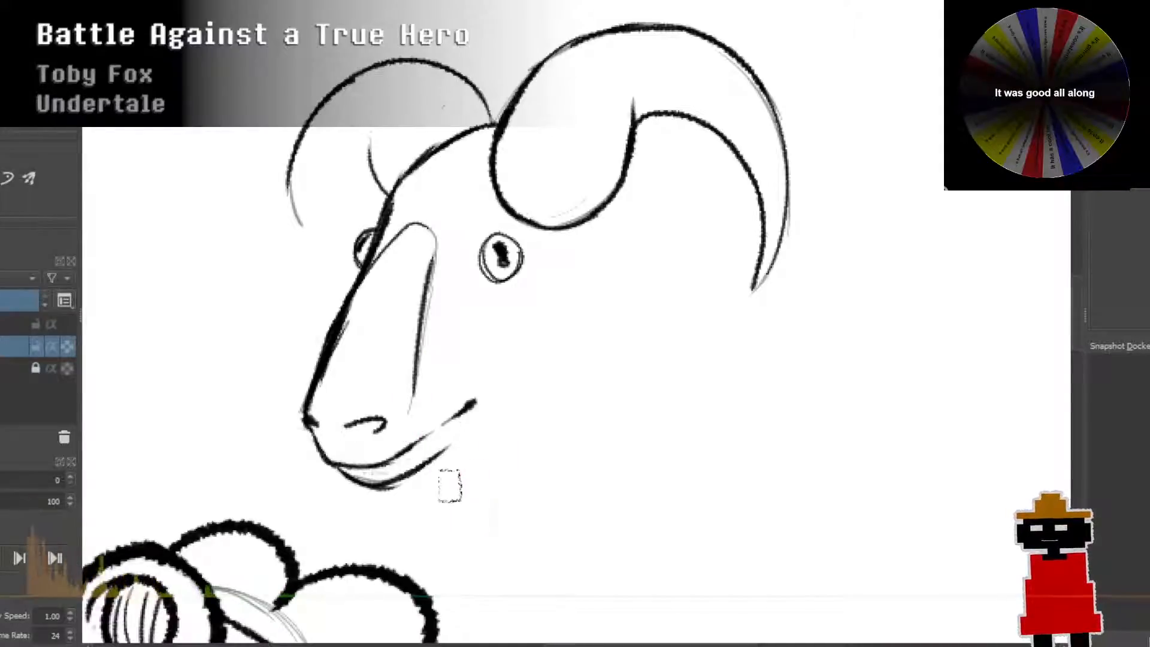
pyautogui.moveTo(395, 479); pyautogui.dragTo(566, 366)
pyautogui.hotkey('ctrl', 'z')
pyautogui.moveTo(460, 438)
pyautogui.mouseDown()
pyautogui.moveTo(566, 351)
pyautogui.moveTo(559, 359)
pyautogui.moveTo(608, 246)
pyautogui.mouseUp()
pyautogui.scroll(-3, 644, 379)
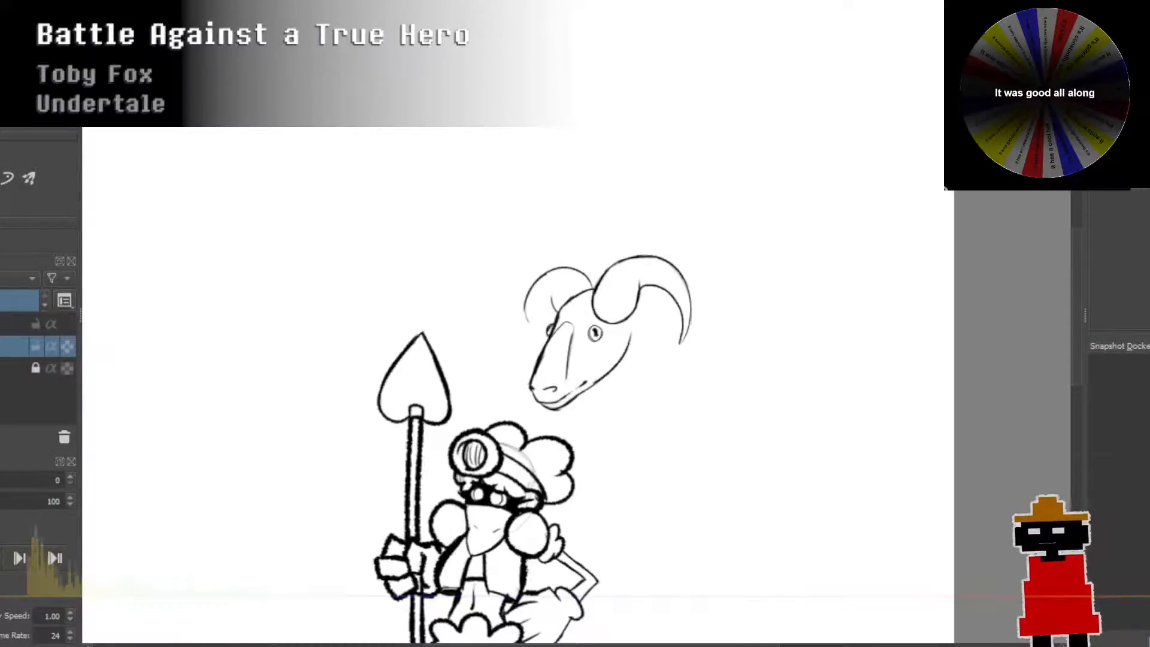
# Step: Try to draw the far horn's inner curve from its base on the forehead to its tip
pyautogui.scroll(1, 591, 281)
pyautogui.moveTo(626, 343); pyautogui.dragTo(551, 218)
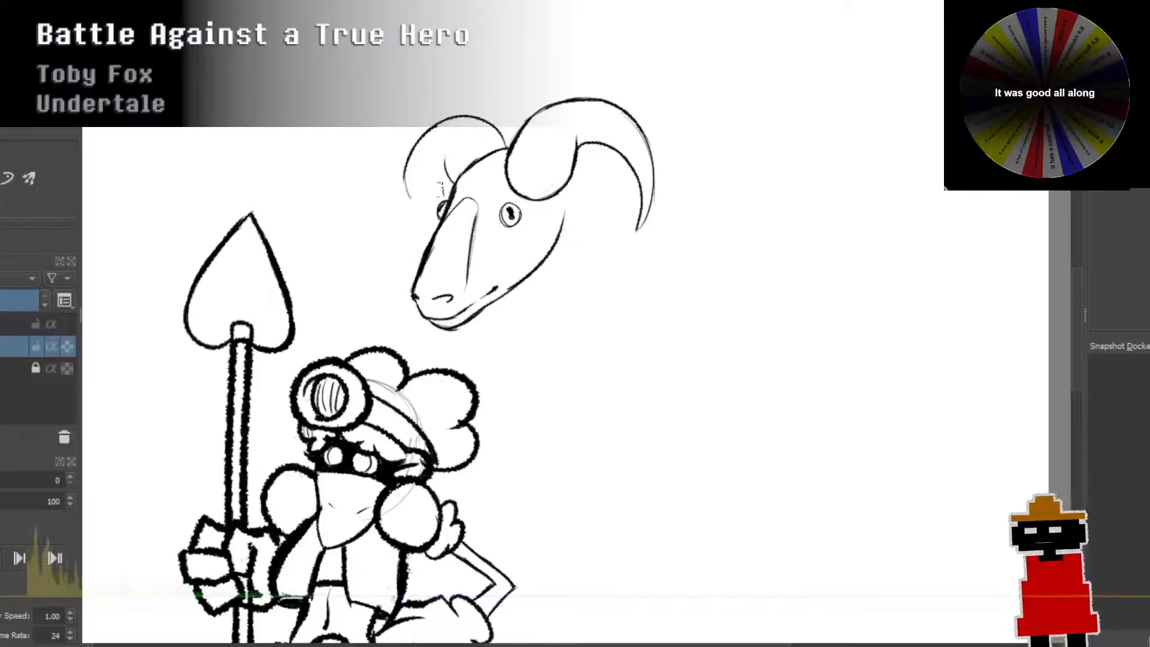
pyautogui.moveTo(437, 182); pyautogui.dragTo(422, 198)
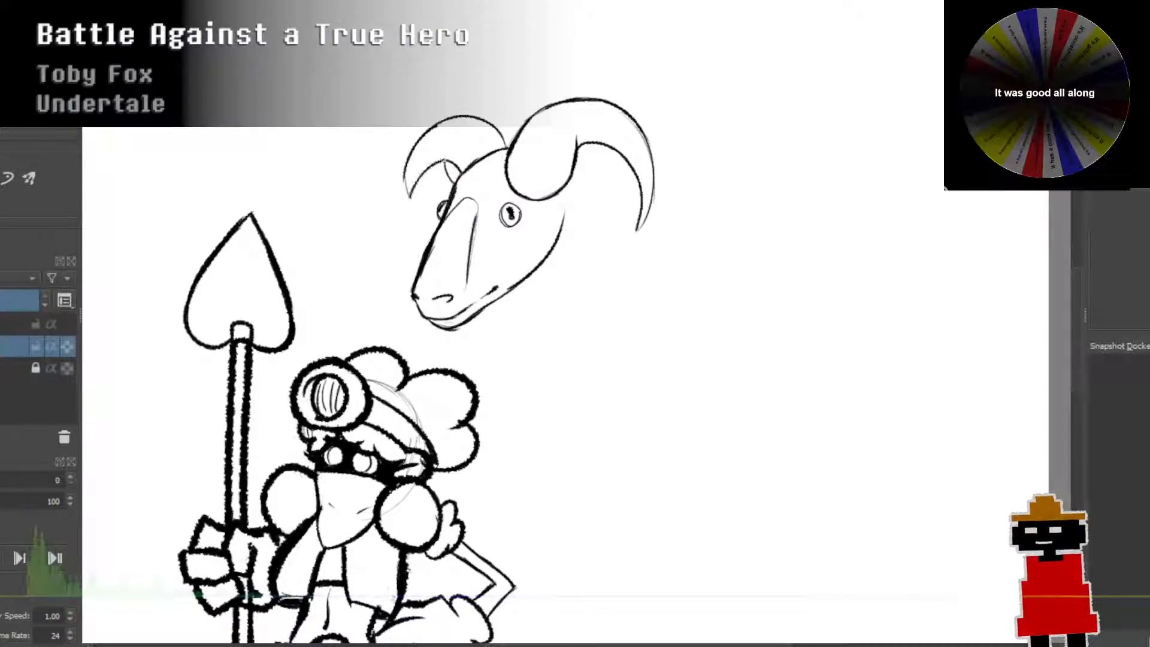
pyautogui.moveTo(447, 163); pyautogui.dragTo(413, 194)
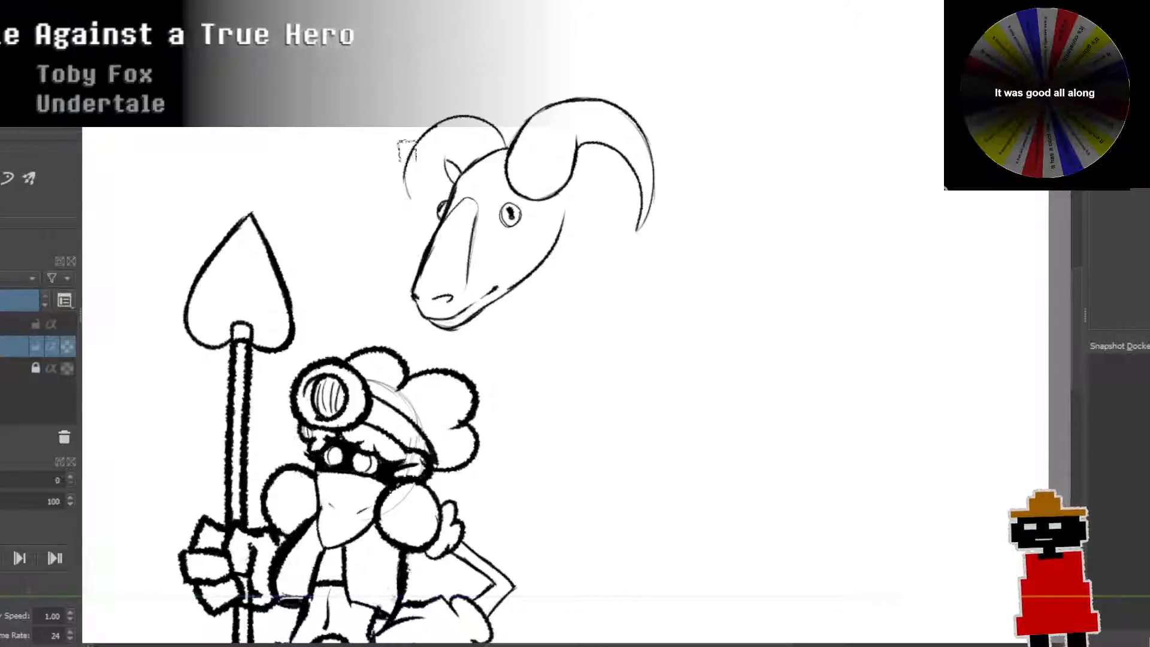
# Step: Erase the far horn's outline and try redrawing it as a smaller curl rising from the forehead
pyautogui.moveTo(410, 193); pyautogui.dragTo(440, 127)
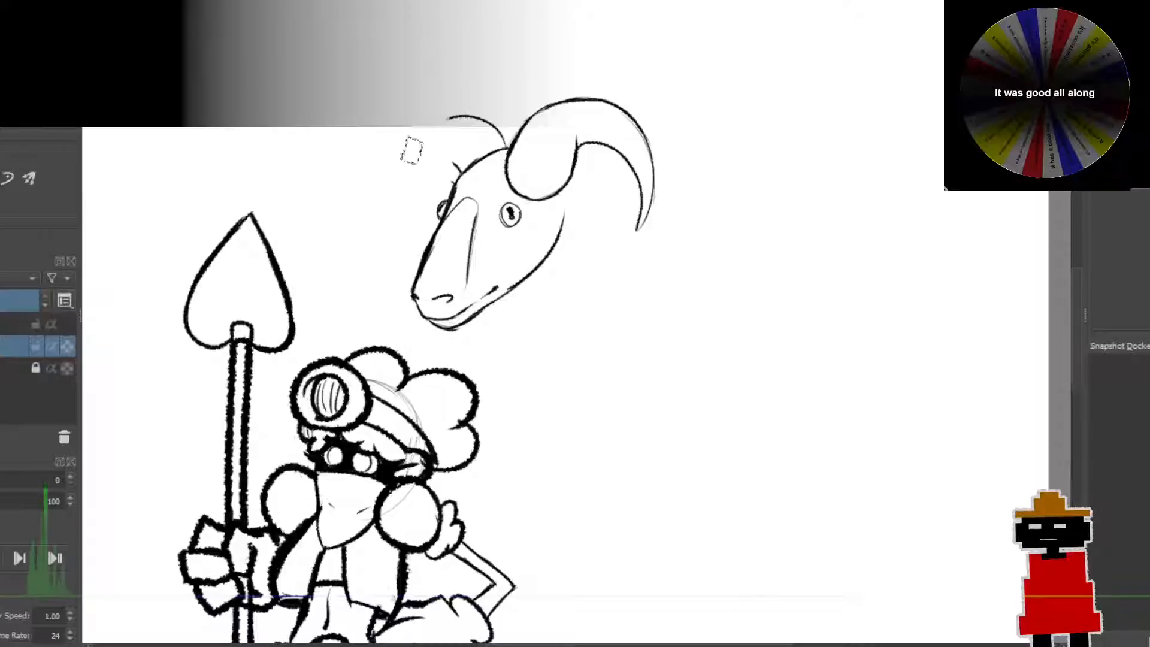
pyautogui.moveTo(449, 119); pyautogui.dragTo(482, 123)
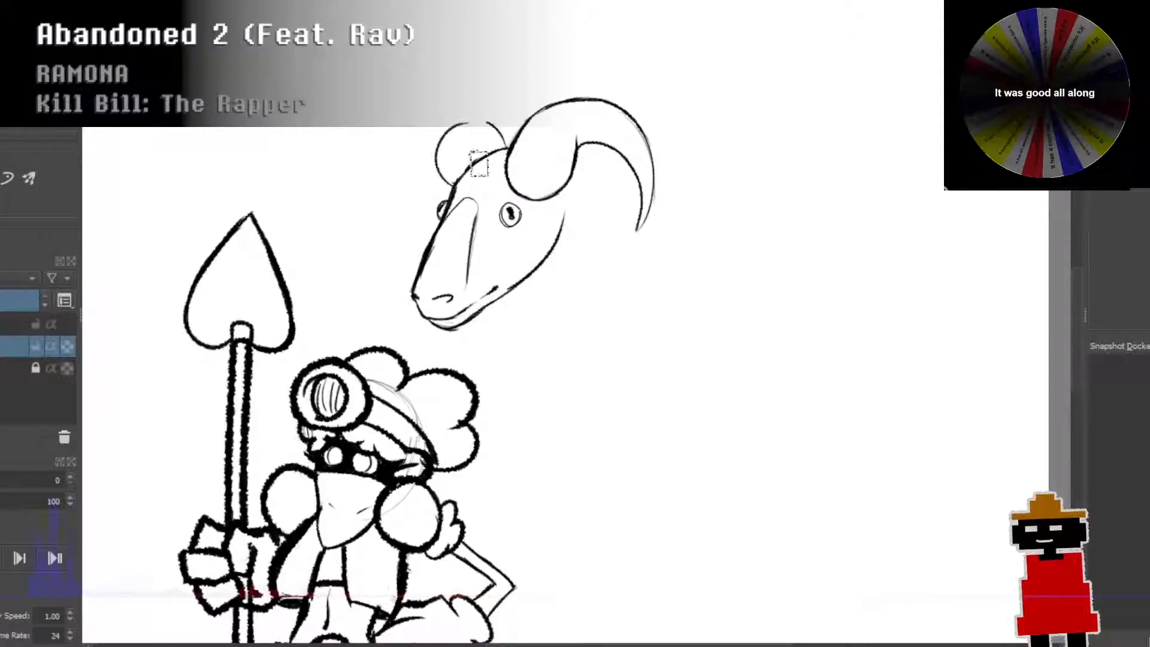
pyautogui.hotkey('ctrl', 'z')
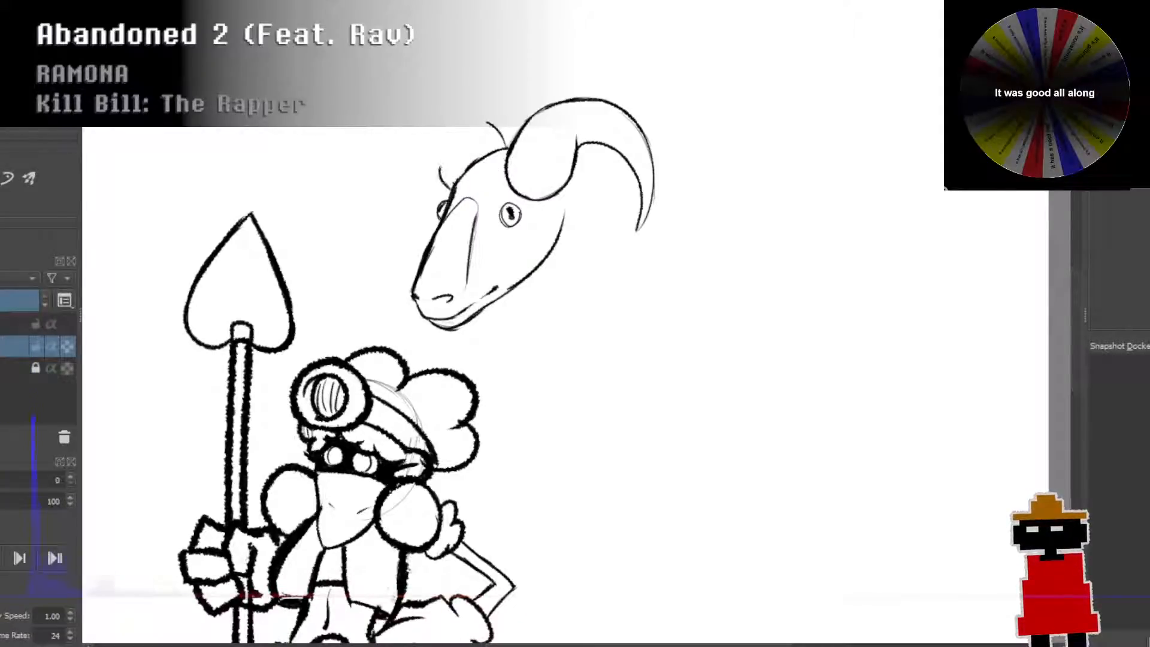
pyautogui.moveTo(449, 180); pyautogui.dragTo(437, 126)
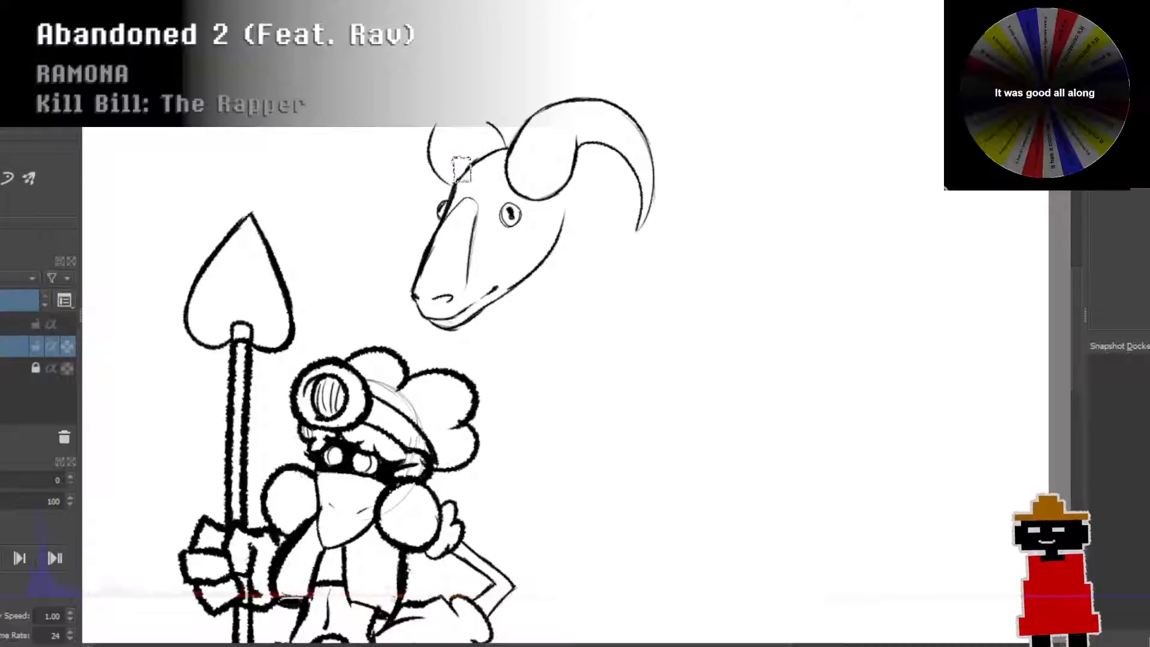
pyautogui.hotkey('ctrl', 'z')
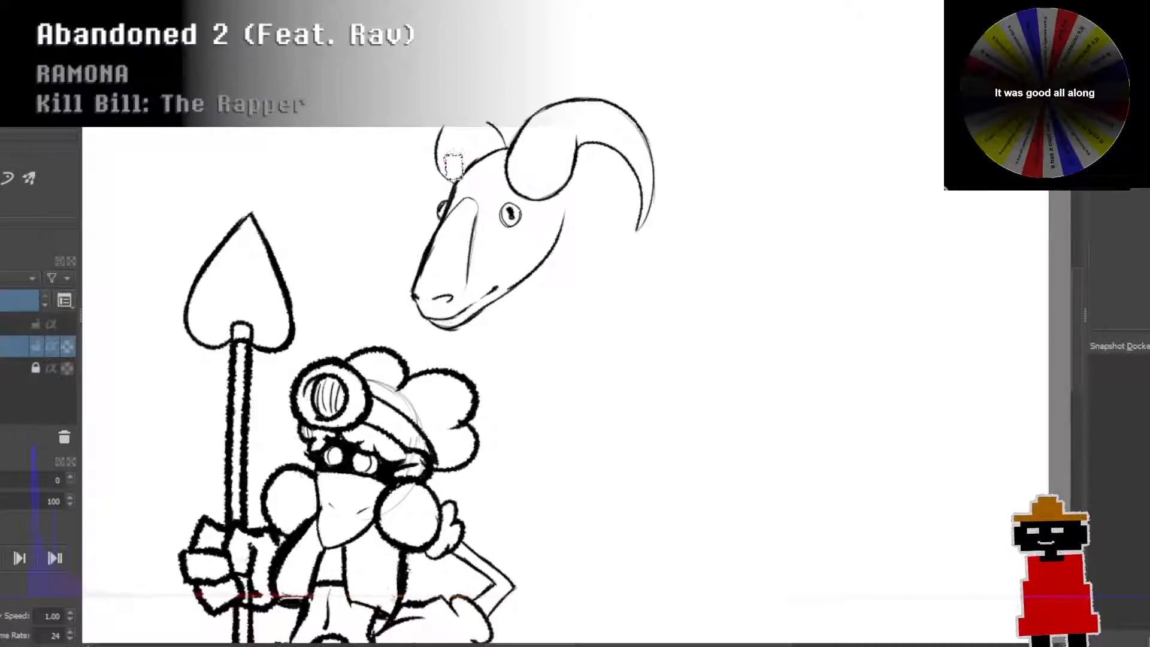
pyautogui.hotkey('ctrl', 'z')
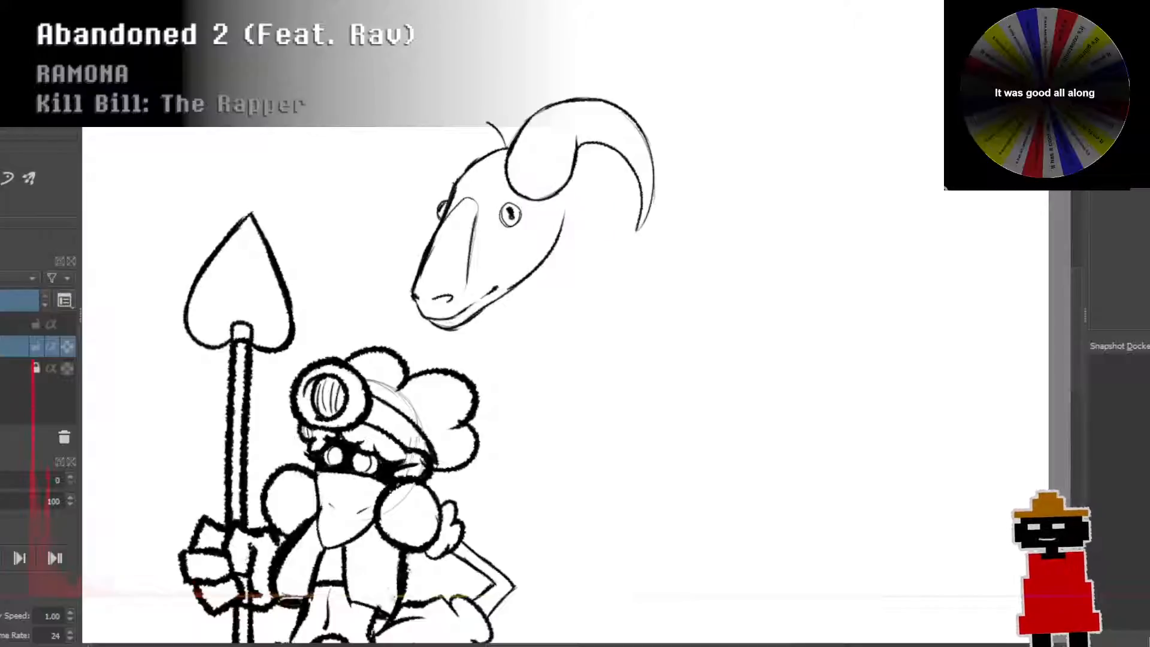
# Step: Draw a neck line descending behind the jaw and redraw the far horn as a rounded curl reaching behind the near horn
pyautogui.moveTo(569, 179); pyautogui.dragTo(599, 242)
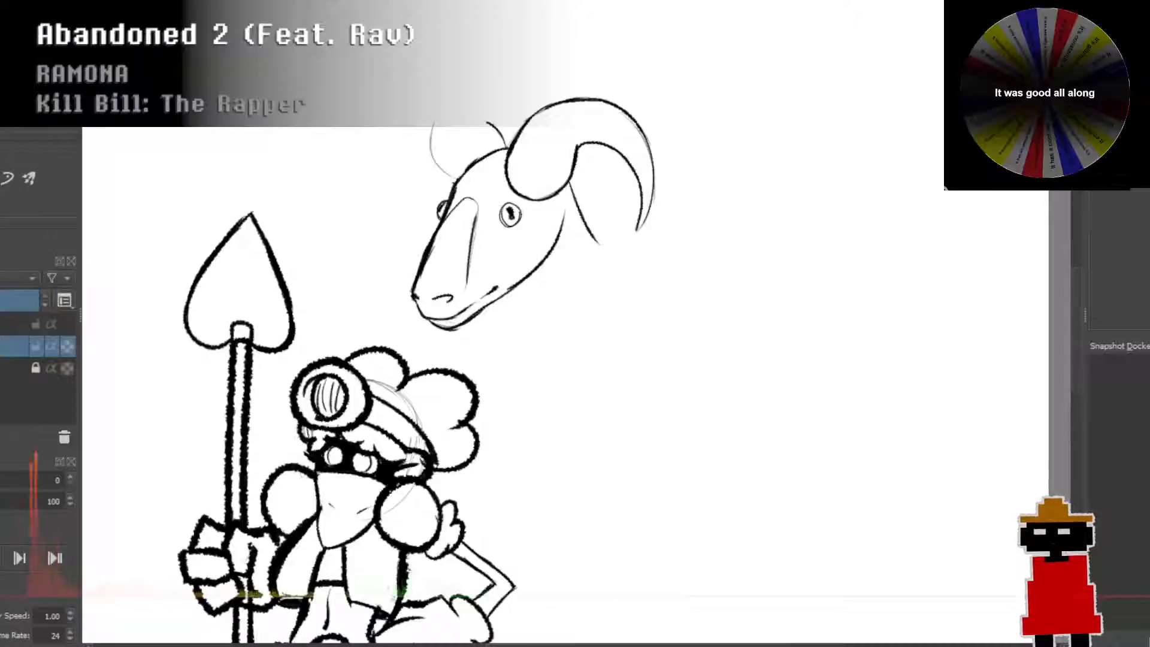
pyautogui.moveTo(449, 174)
pyautogui.mouseDown()
pyautogui.moveTo(442, 117)
pyautogui.moveTo(514, 105)
pyautogui.mouseUp()
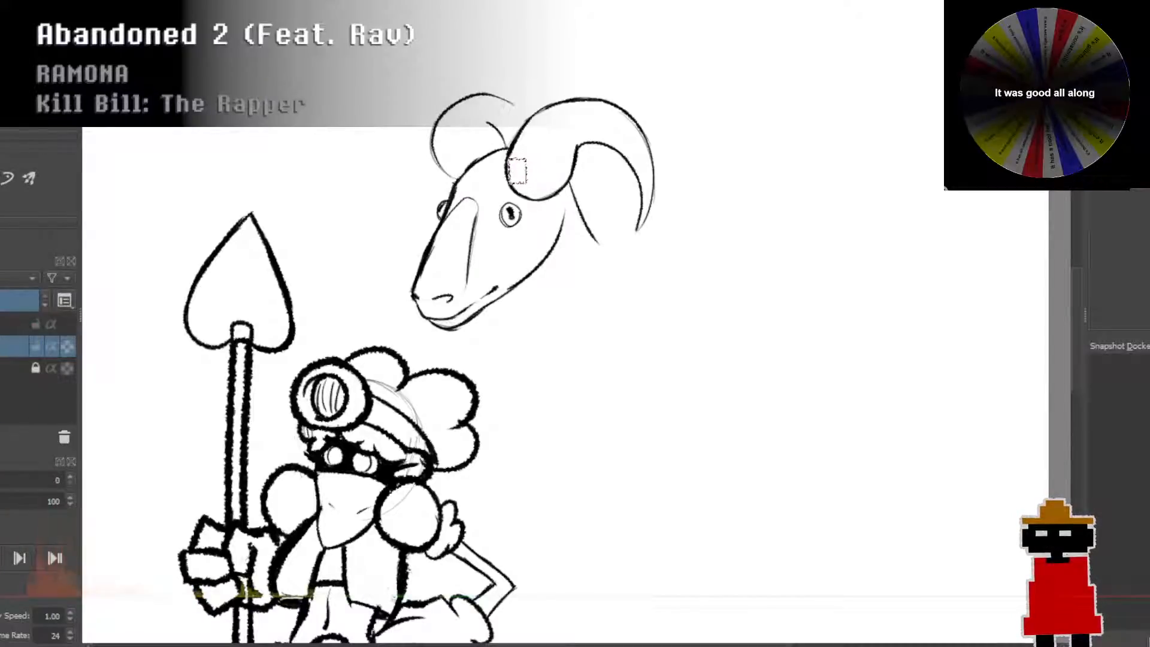
# Step: Sketch wavy flame tongues beside the ram's muzzle and rising past the far horn to above the head
pyautogui.scroll(-2, 625, 329)
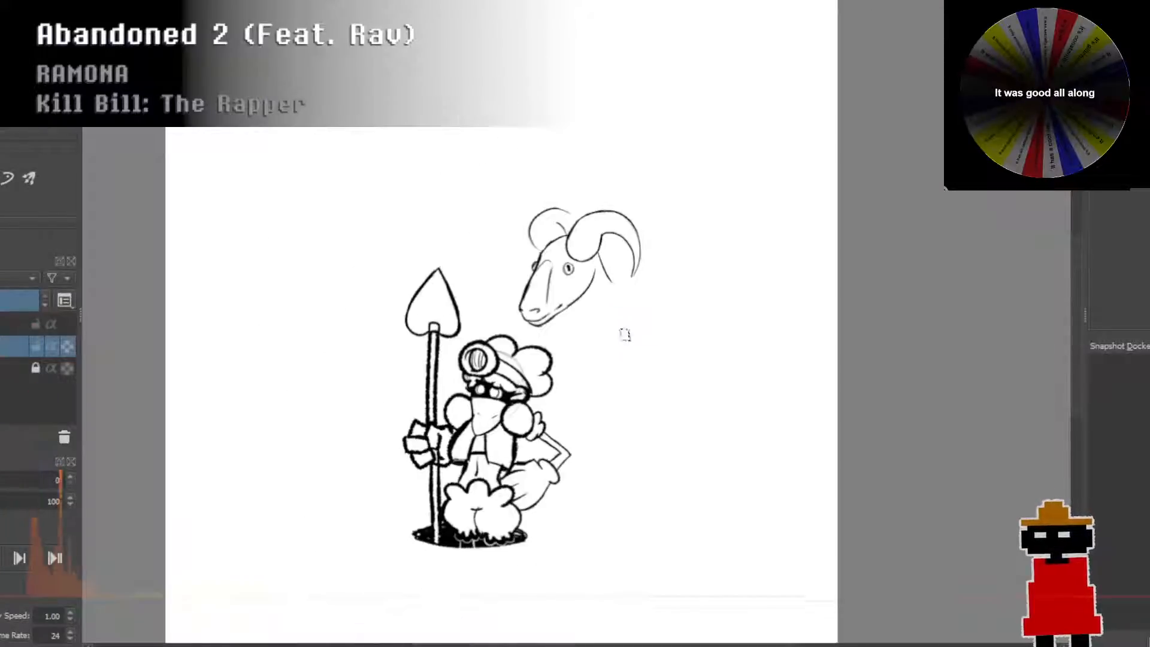
pyautogui.scroll(2, 556, 267)
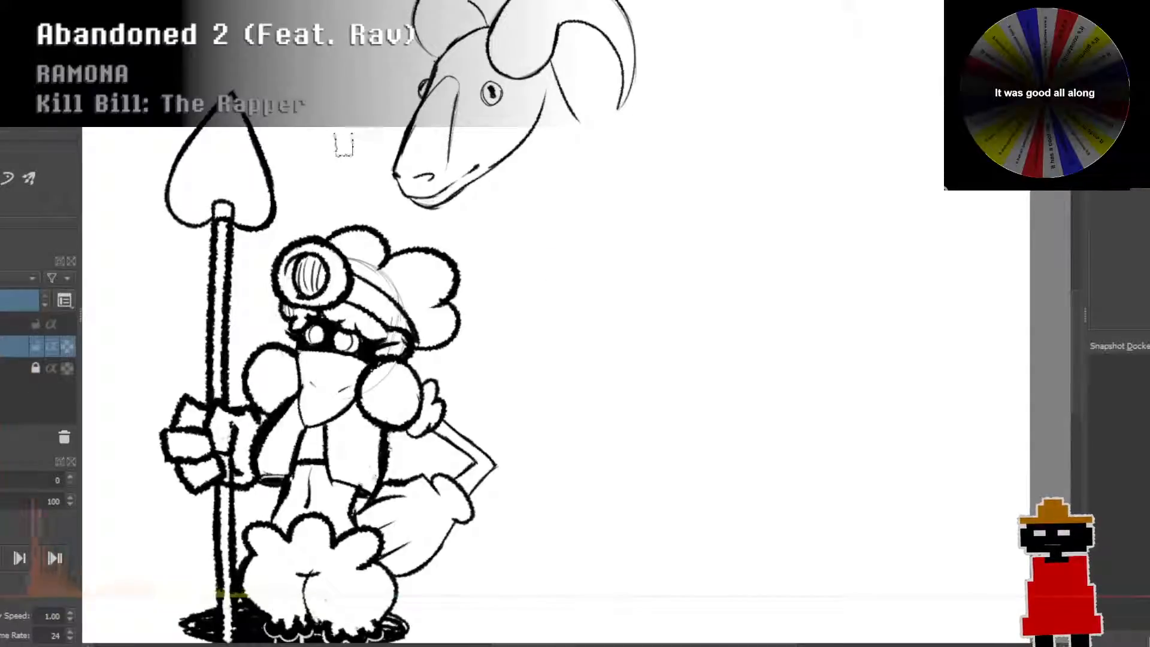
pyautogui.moveTo(328, 151)
pyautogui.mouseDown()
pyautogui.moveTo(336, 95)
pyautogui.moveTo(357, 104)
pyautogui.moveTo(354, 118)
pyautogui.moveTo(400, 176)
pyautogui.moveTo(372, 144)
pyautogui.moveTo(282, 377)
pyautogui.mouseUp()
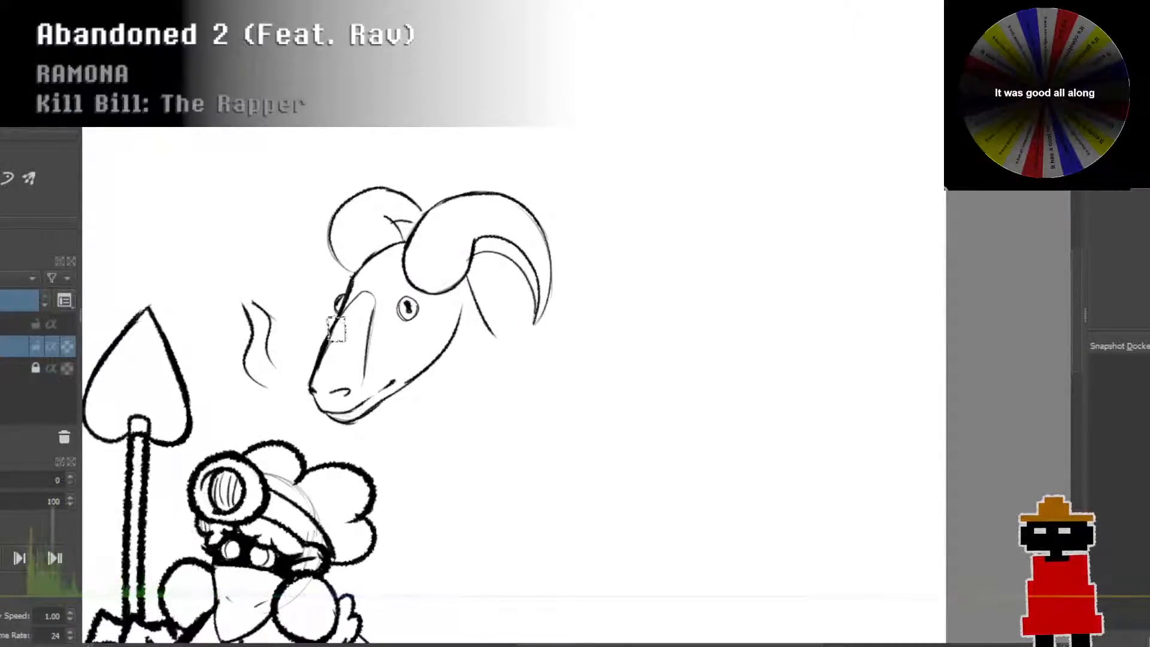
pyautogui.moveTo(238, 279)
pyautogui.mouseDown()
pyautogui.moveTo(263, 295)
pyautogui.moveTo(252, 177)
pyautogui.mouseUp()
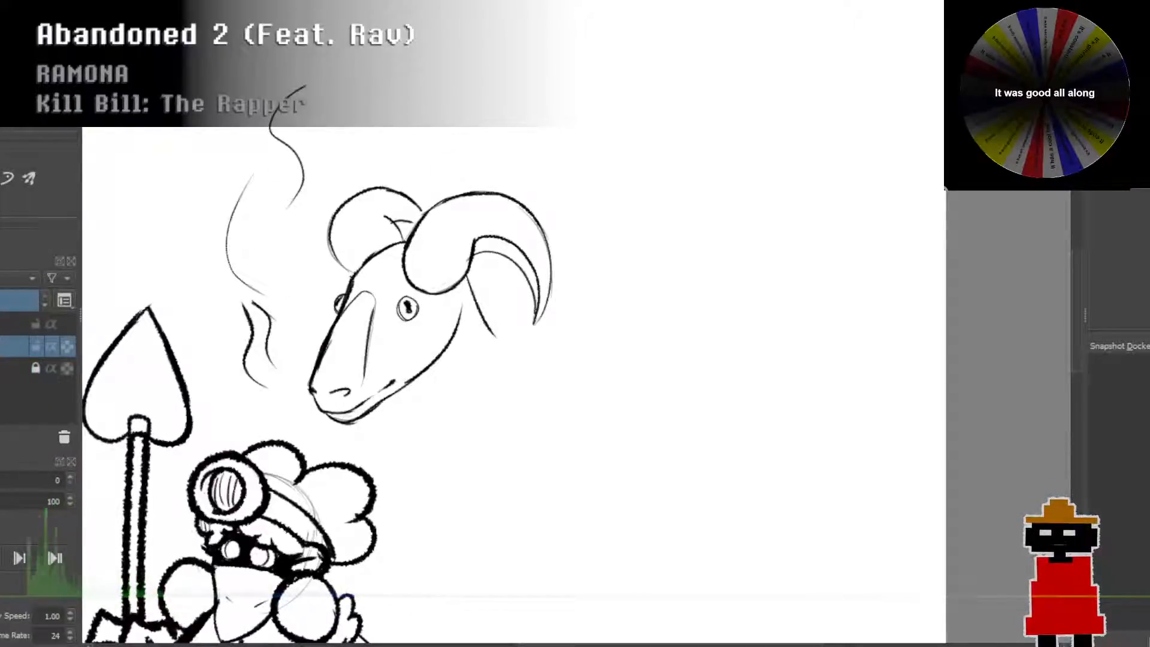
pyautogui.hotkey('ctrl', 'z')
pyautogui.moveTo(283, 155)
pyautogui.mouseDown()
pyautogui.moveTo(301, 130)
pyautogui.moveTo(306, 102)
pyautogui.mouseUp()
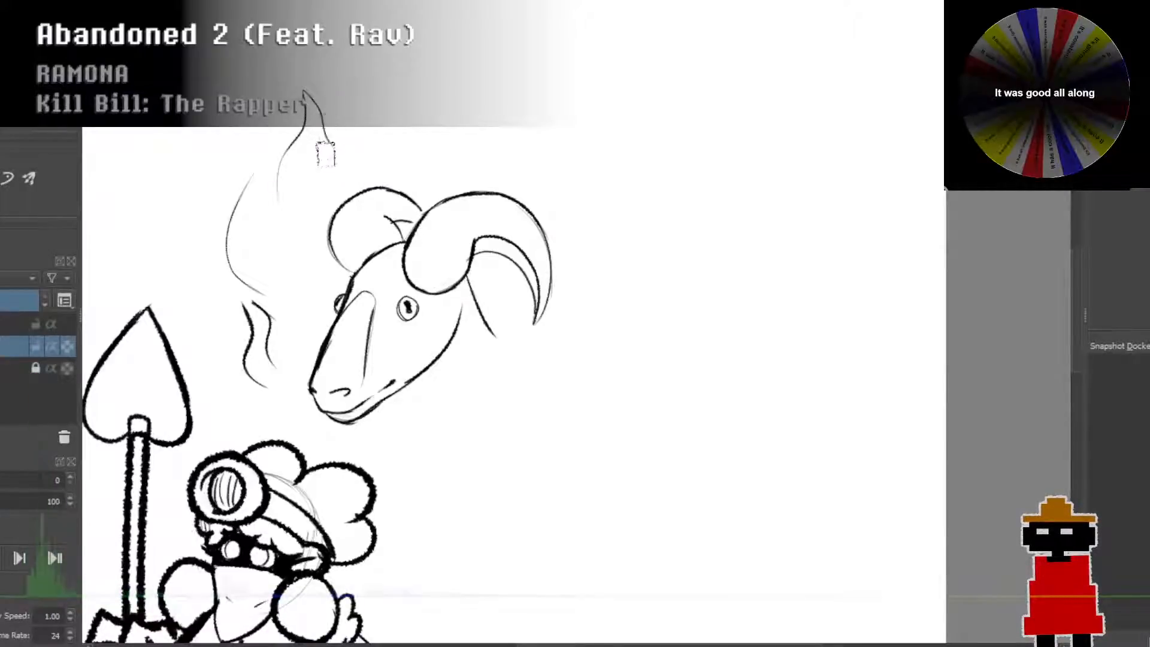
pyautogui.moveTo(326, 118)
pyautogui.mouseDown()
pyautogui.moveTo(364, 139)
pyautogui.moveTo(359, 43)
pyautogui.mouseUp()
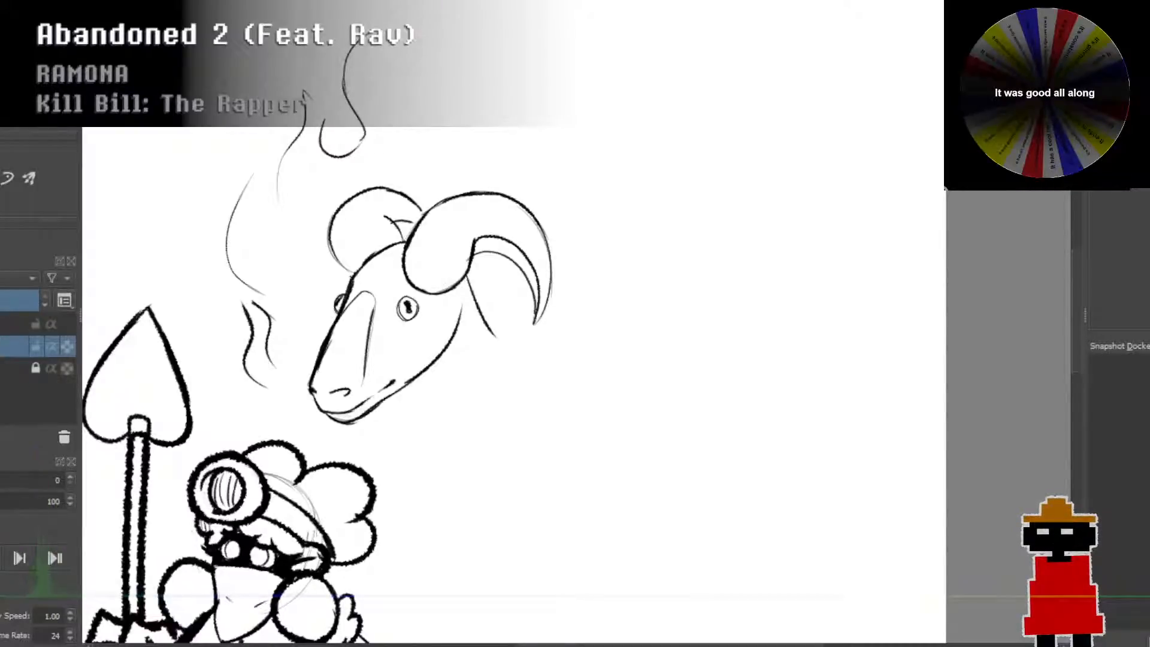
# Step: Add more flame tongues above both horns and inner flame curves beside the far horn
pyautogui.moveTo(407, 103); pyautogui.dragTo(414, 112)
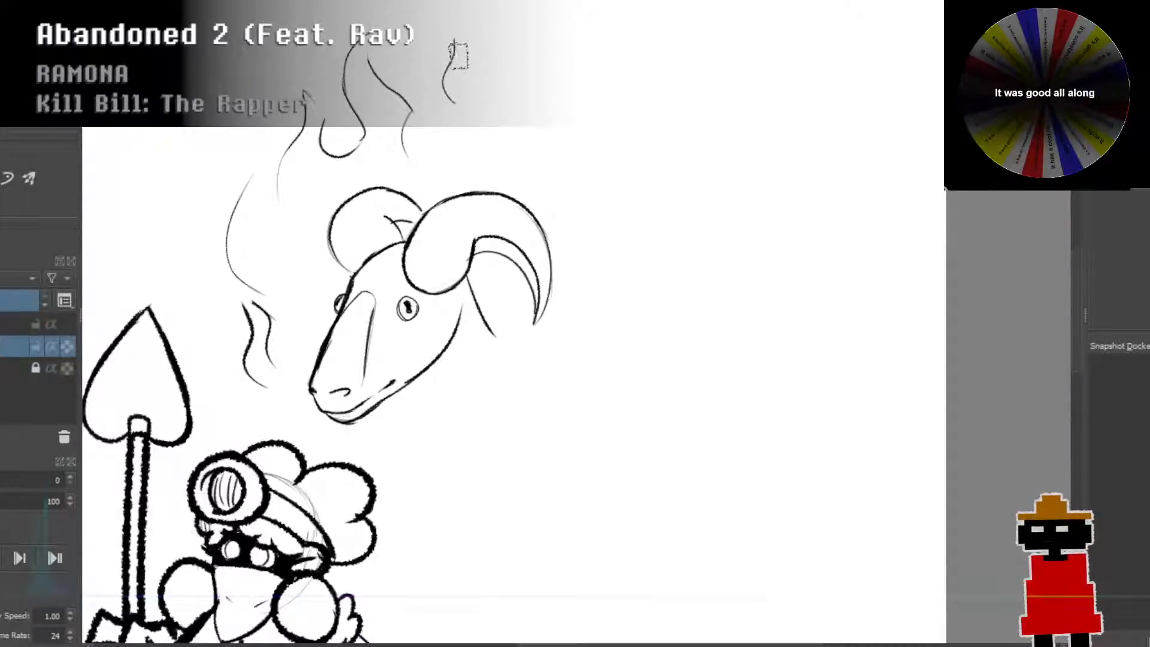
pyautogui.hotkey('ctrl', 'z')
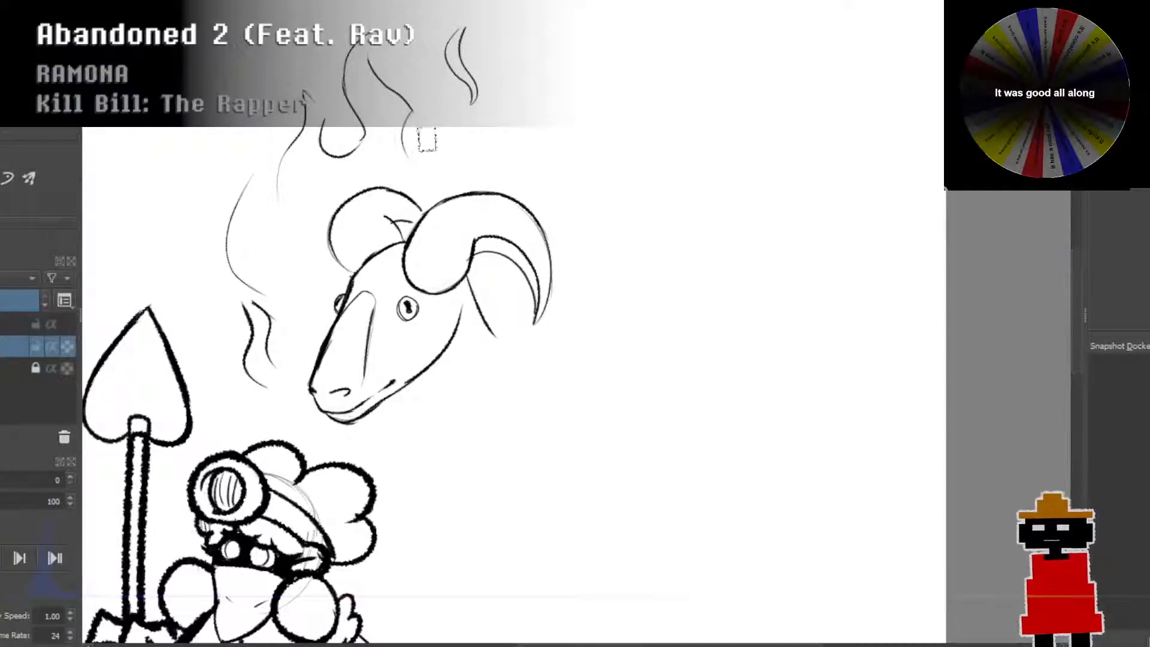
pyautogui.hotkey('ctrl', 'z')
pyautogui.moveTo(404, 139)
pyautogui.mouseDown()
pyautogui.moveTo(419, 169)
pyautogui.moveTo(455, 166)
pyautogui.mouseUp()
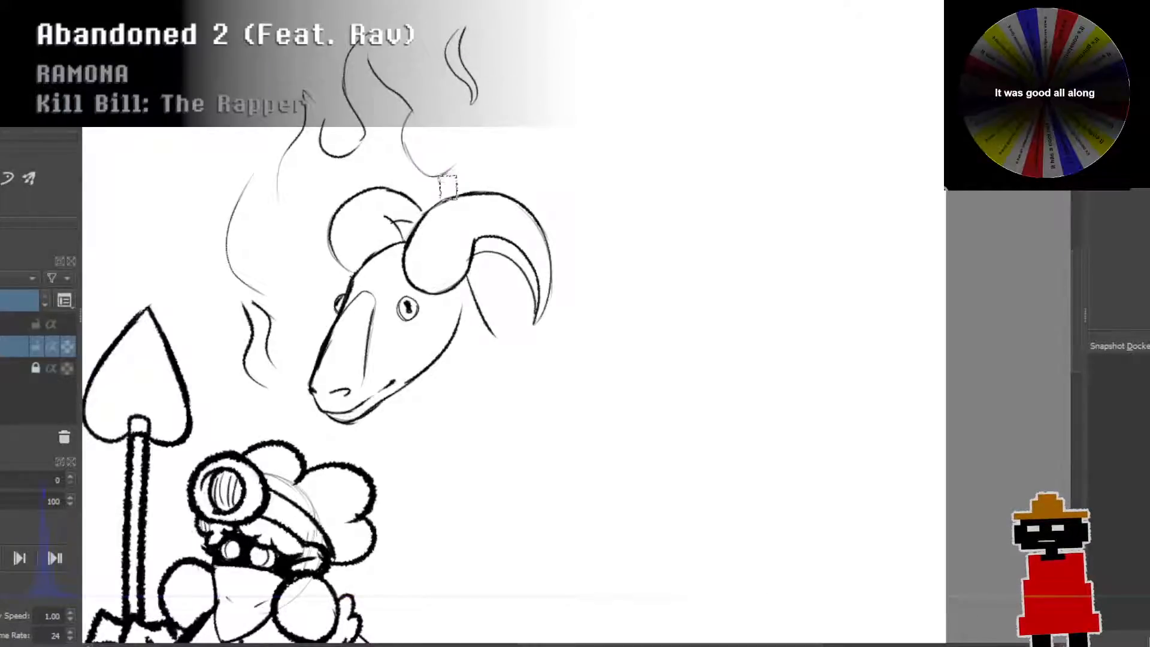
pyautogui.hotkey('ctrl', 'z')
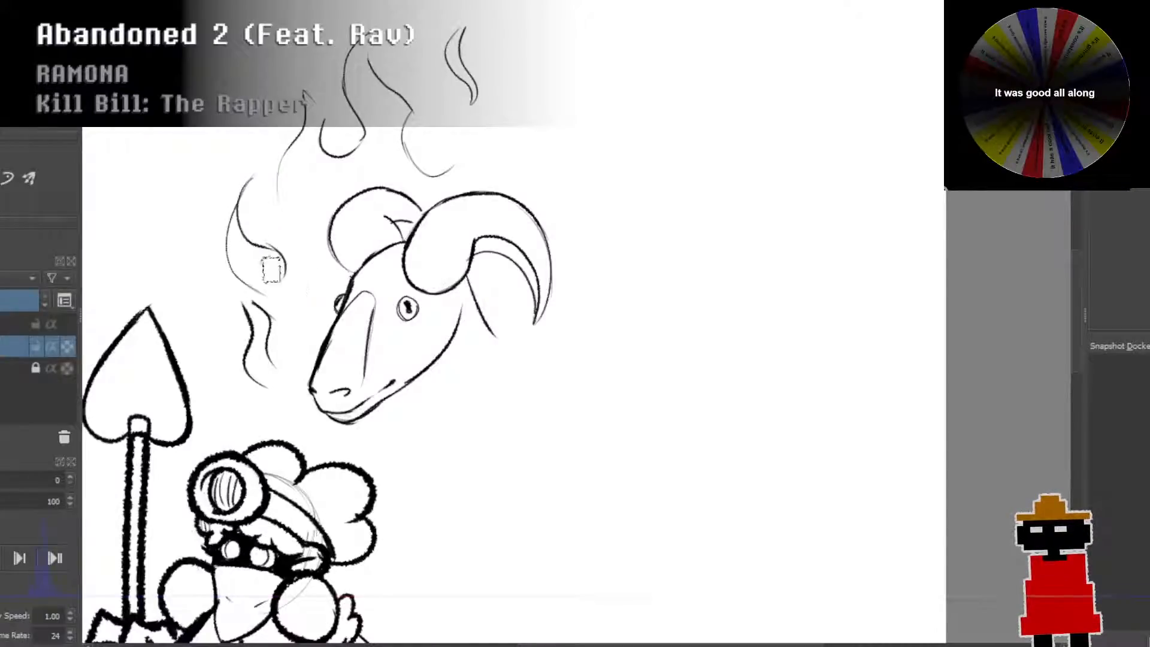
pyautogui.moveTo(280, 251); pyautogui.dragTo(278, 185)
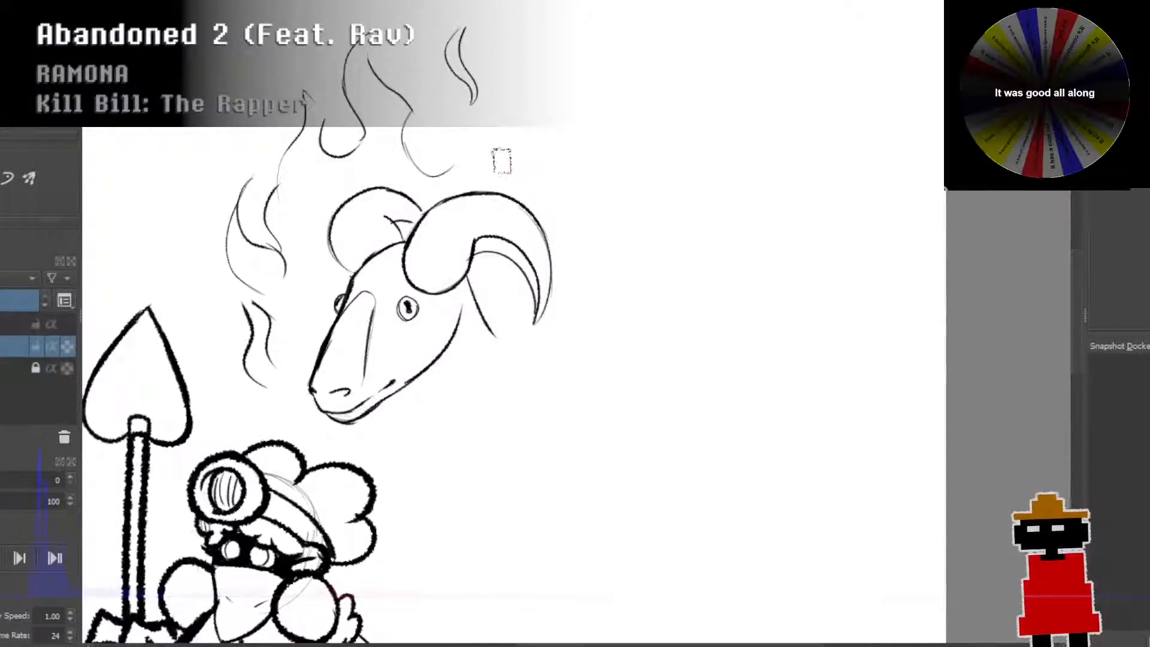
pyautogui.moveTo(542, 80); pyautogui.dragTo(557, 77)
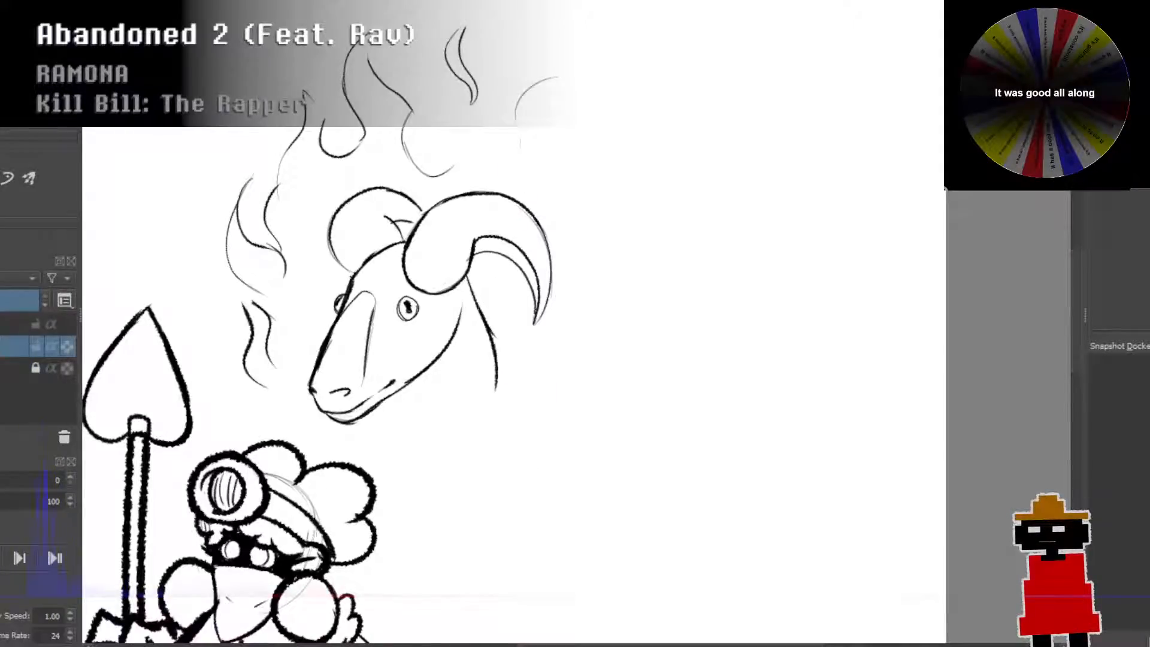
# Step: Extend the ram's back neck line downward and draw a curved throat line descending from below the jaw
pyautogui.moveTo(505, 404); pyautogui.dragTo(486, 324)
pyautogui.moveTo(495, 344); pyautogui.dragTo(498, 463)
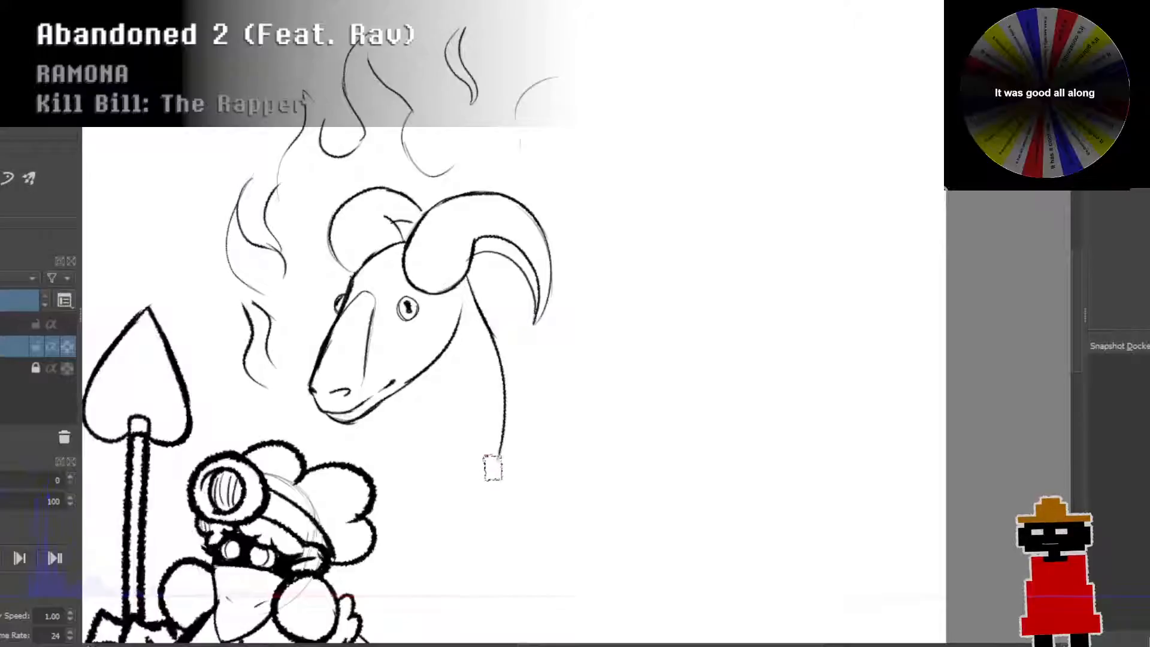
pyautogui.moveTo(389, 389); pyautogui.dragTo(378, 442)
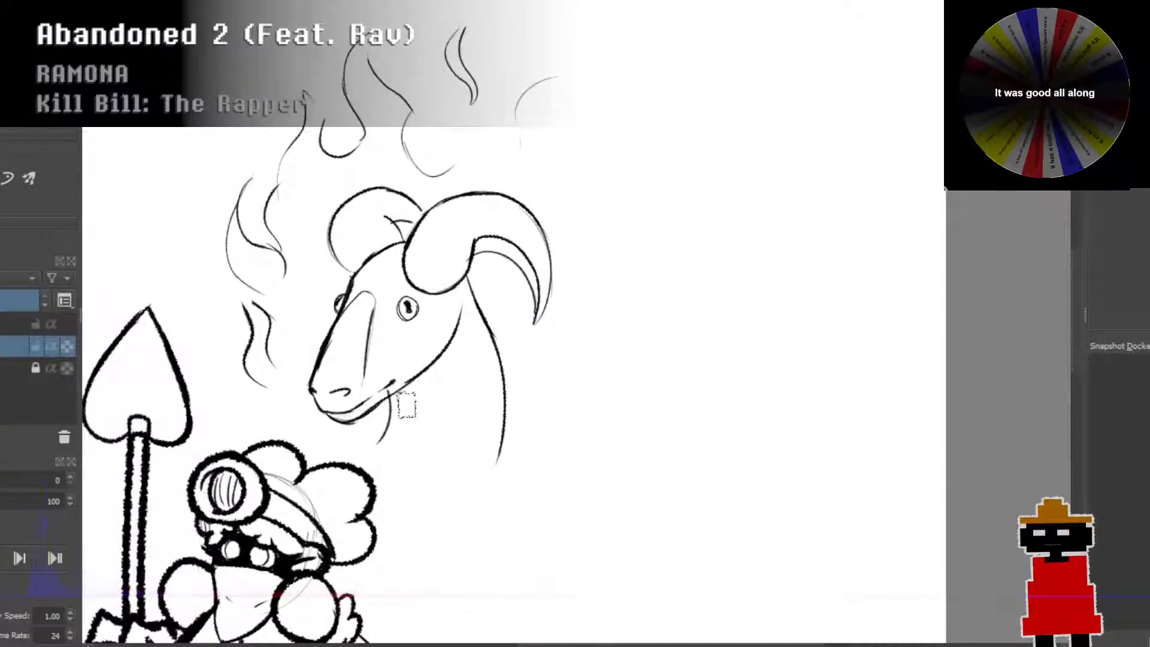
pyautogui.hotkey('ctrl', 'z')
pyautogui.moveTo(395, 391); pyautogui.dragTo(361, 450)
pyautogui.scroll(-2, 385, 391)
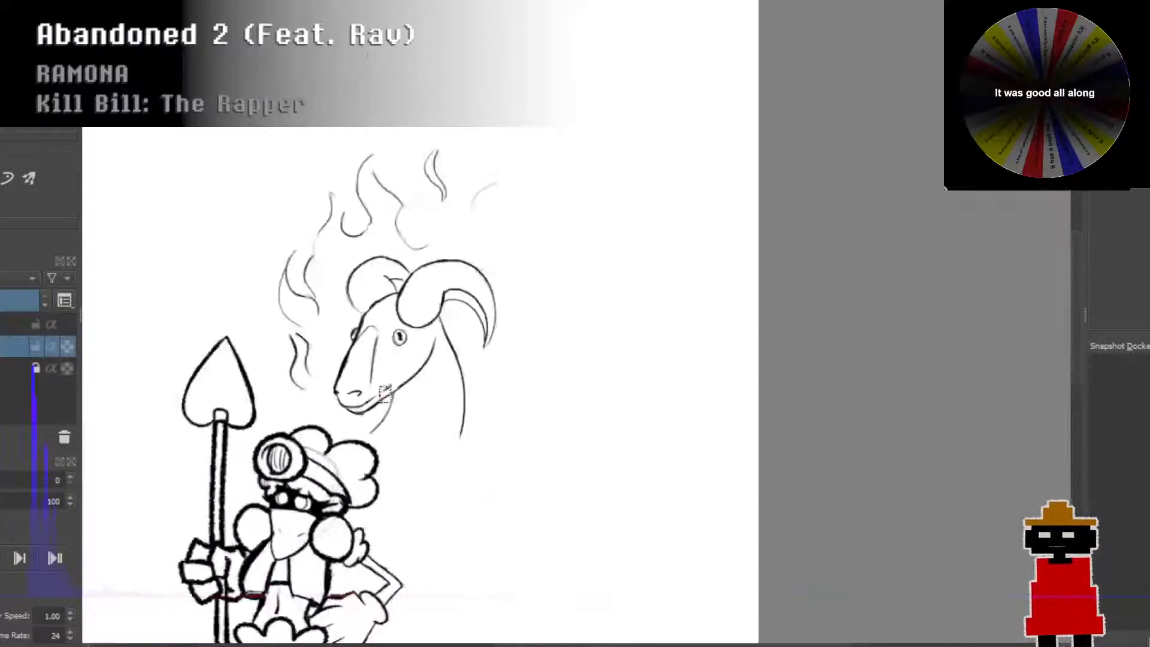
# Step: Sketch single flame strokes beside the character's spade-holding hand and behind the ram's neck
pyautogui.scroll(2, 405, 282)
pyautogui.moveTo(385, 393); pyautogui.dragTo(487, 293)
pyautogui.scroll(-1, 512, 299)
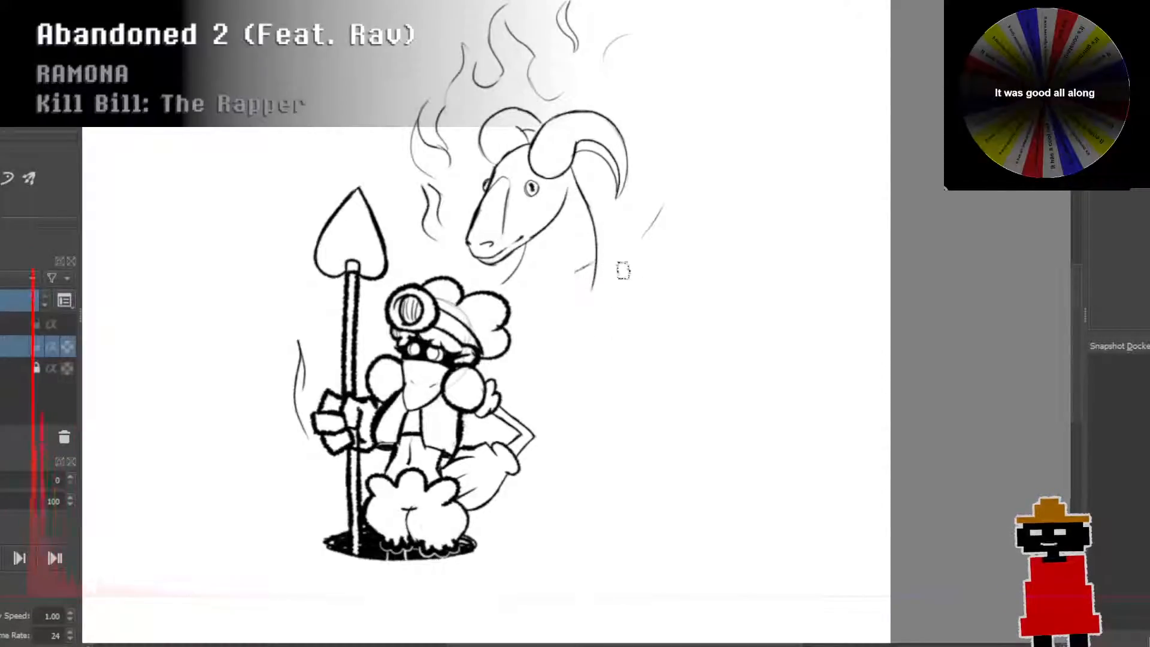
# Step: Try to sketch the ram's rounded shoulder and a lower neck line leading out to it
pyautogui.moveTo(611, 259); pyautogui.dragTo(654, 344)
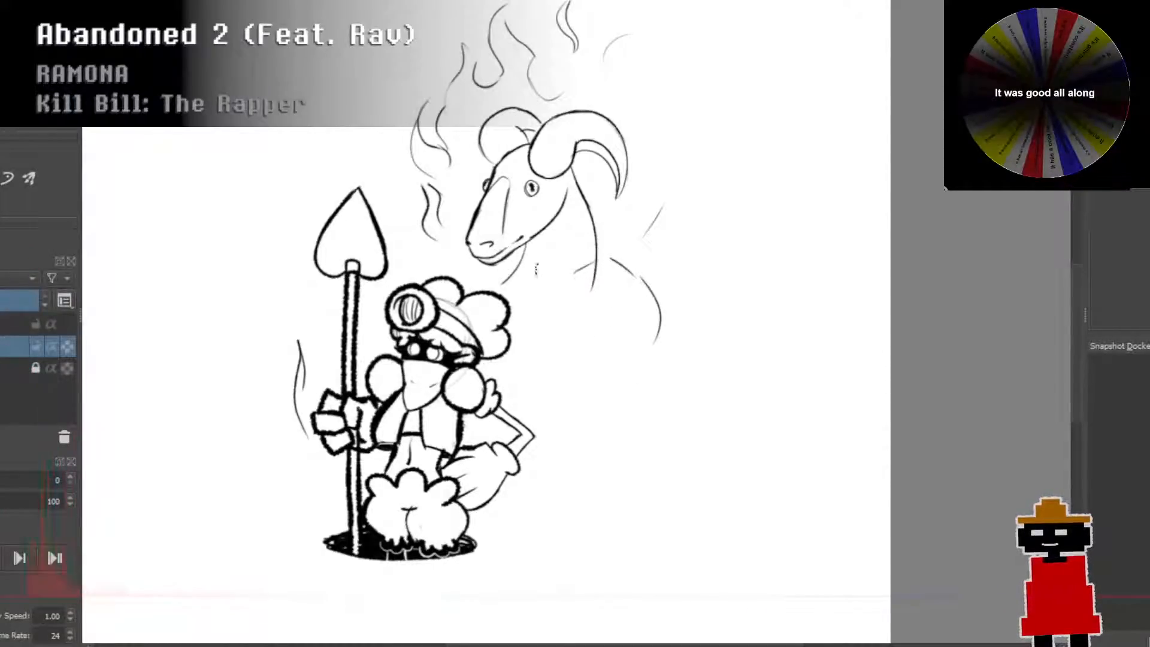
pyautogui.hotkey('ctrl', 'z')
pyautogui.moveTo(593, 234); pyautogui.dragTo(611, 281)
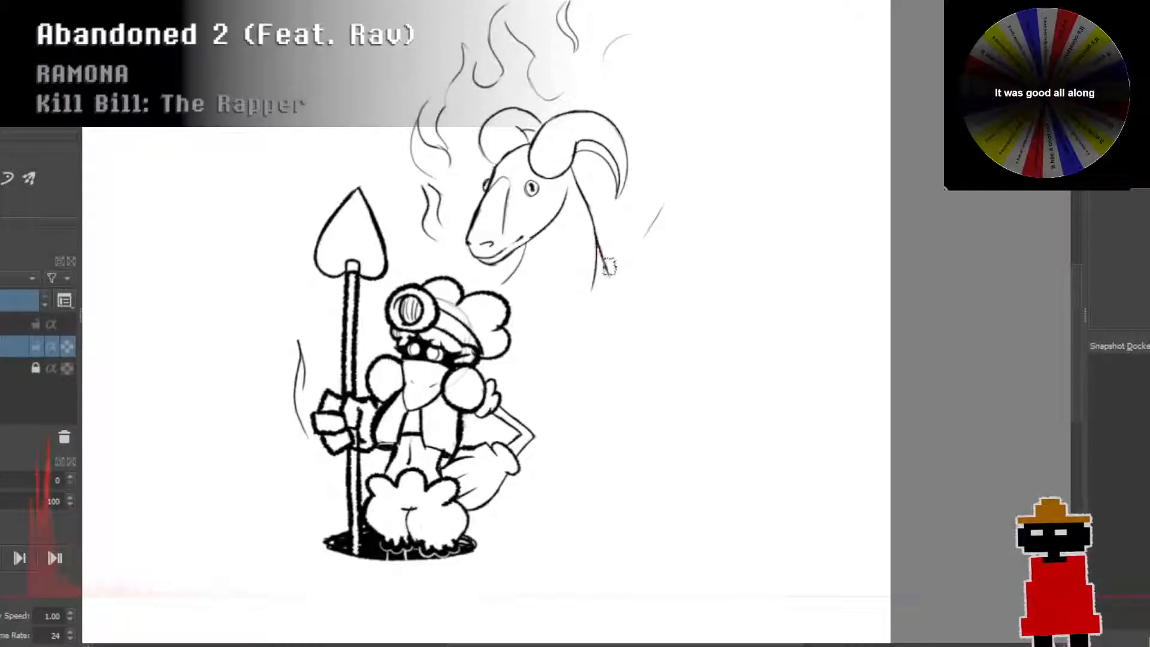
pyautogui.hotkey('ctrl', 'z')
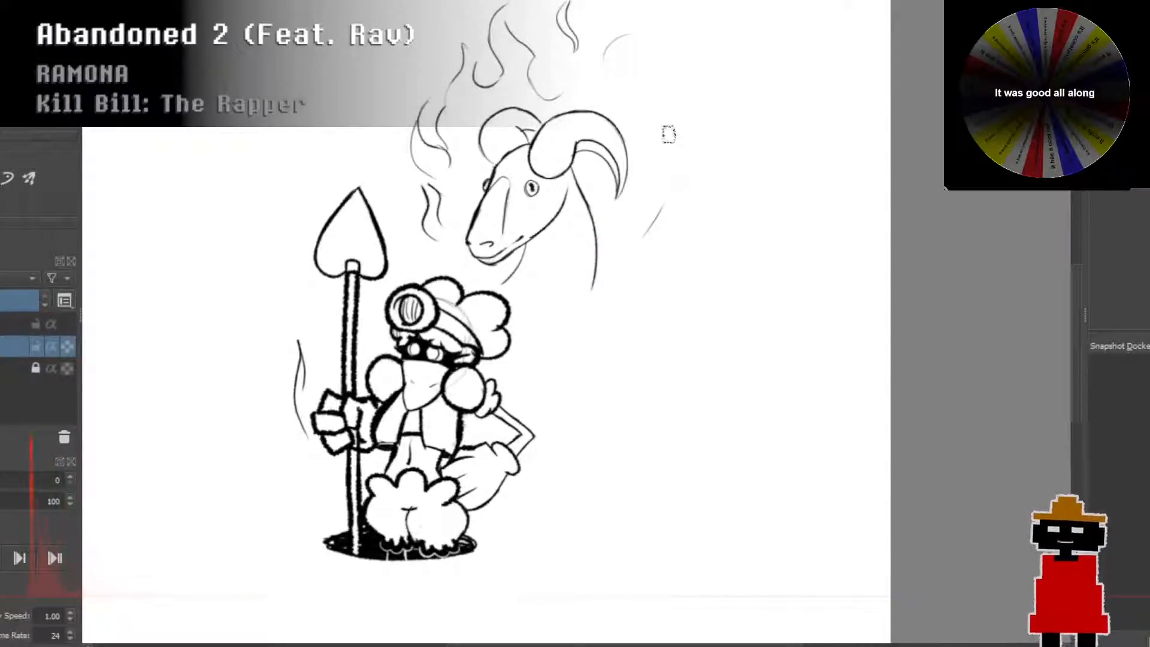
# Step: Add tall flames behind the ram's neck and redraw the lower neck line sloping outward into a rounded shoulder
pyautogui.moveTo(651, 179)
pyautogui.mouseDown()
pyautogui.moveTo(646, 117)
pyautogui.moveTo(672, 197)
pyautogui.mouseUp()
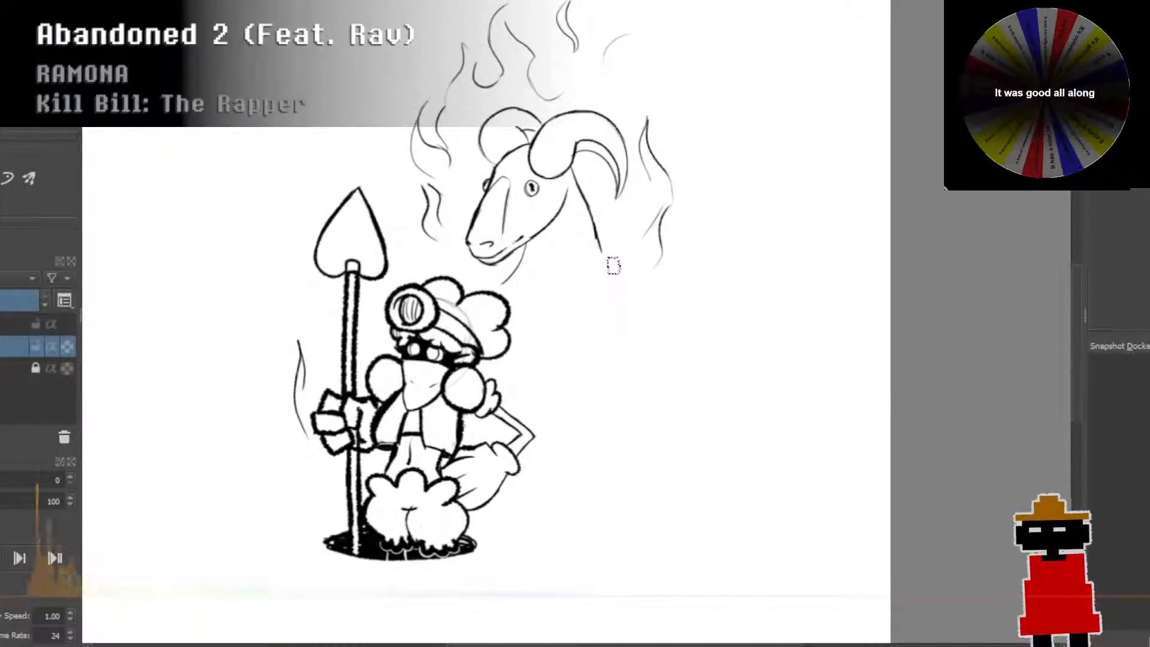
pyautogui.hotkey('ctrl', 'z')
pyautogui.moveTo(592, 221); pyautogui.dragTo(600, 258)
pyautogui.hotkey('ctrl', 'z')
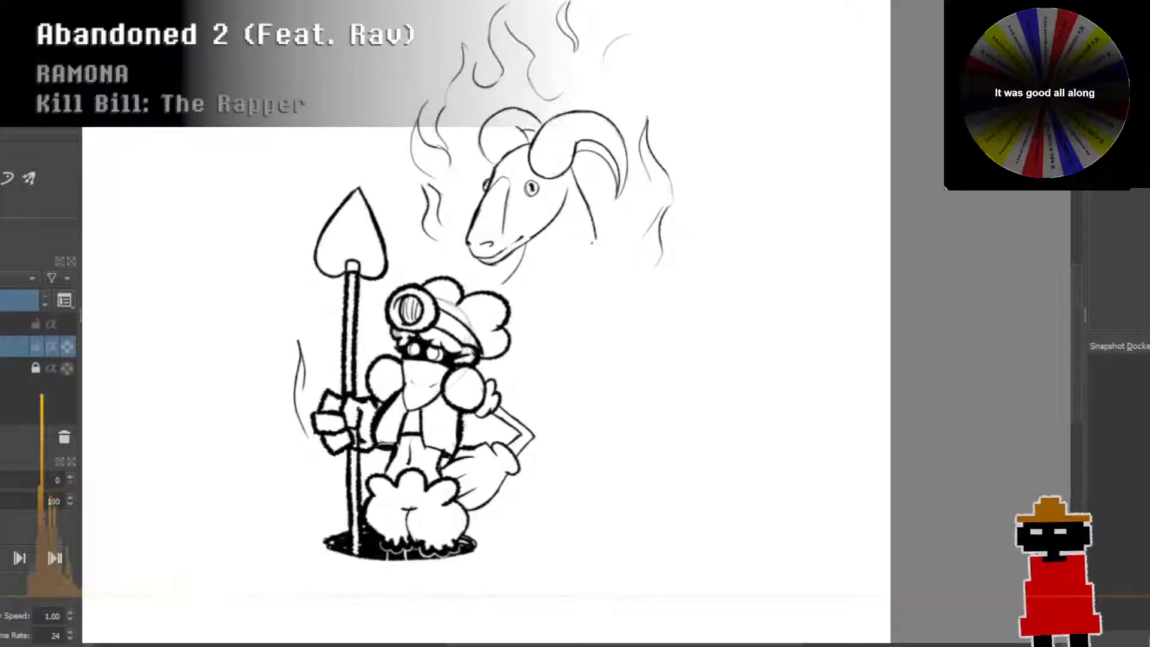
pyautogui.hotkey('ctrl', 'z')
pyautogui.moveTo(598, 237); pyautogui.dragTo(615, 266)
pyautogui.hotkey('ctrl', 'z')
pyautogui.hotkey('ctrl', 'z')
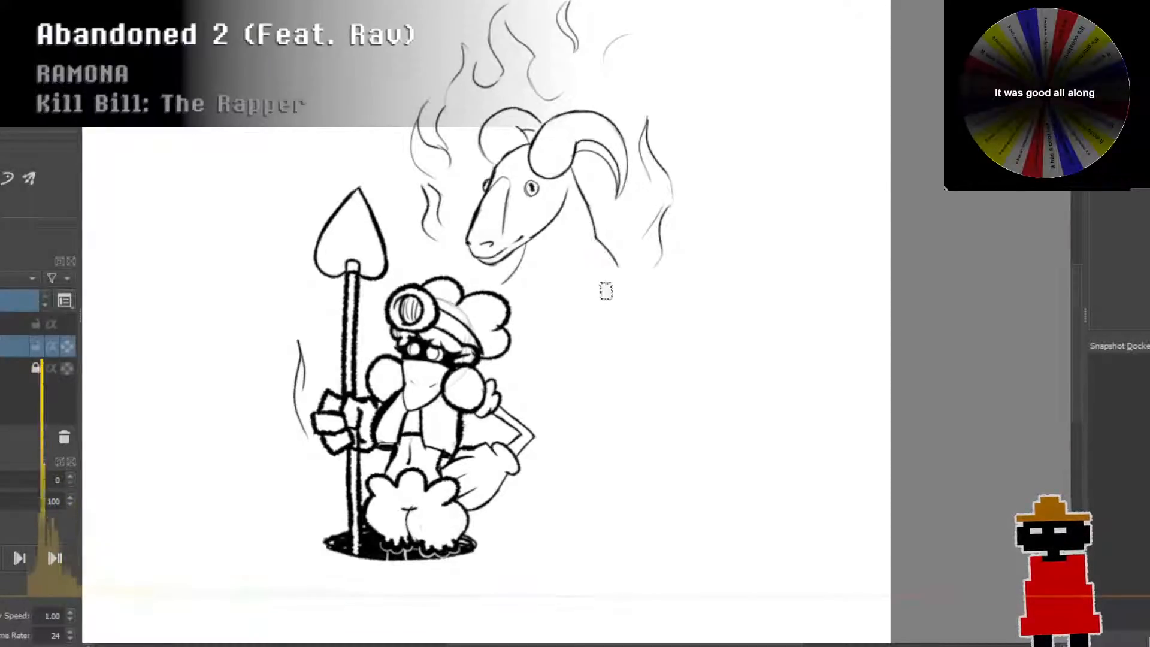
pyautogui.hotkey('ctrl', 'z')
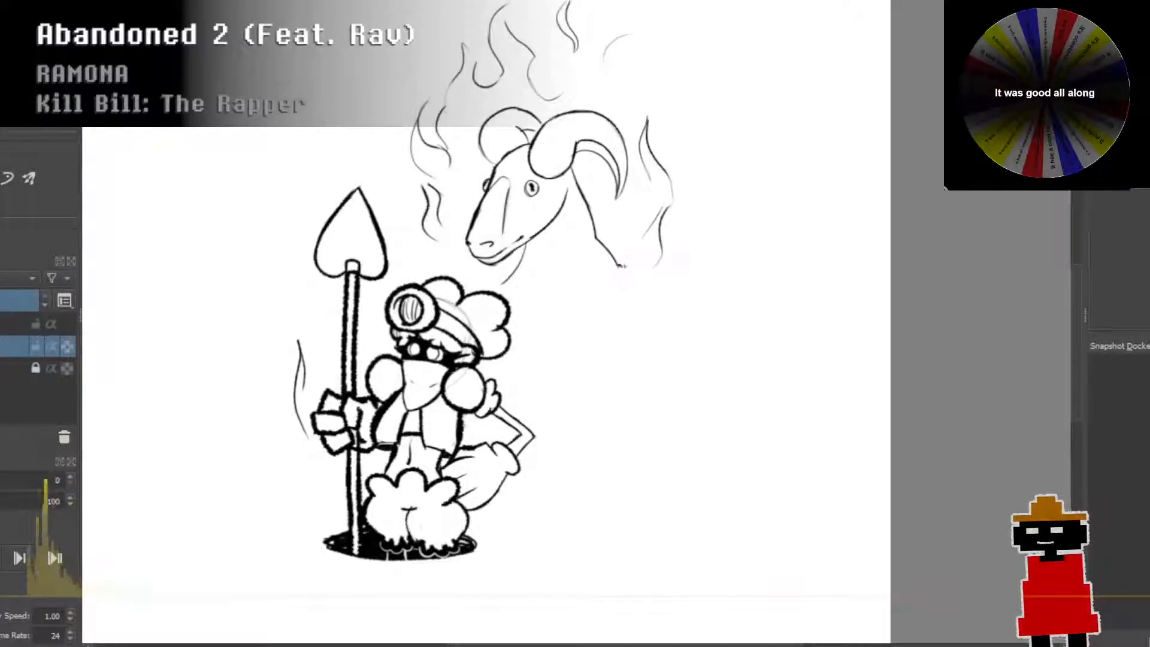
pyautogui.moveTo(617, 263); pyautogui.dragTo(663, 329)
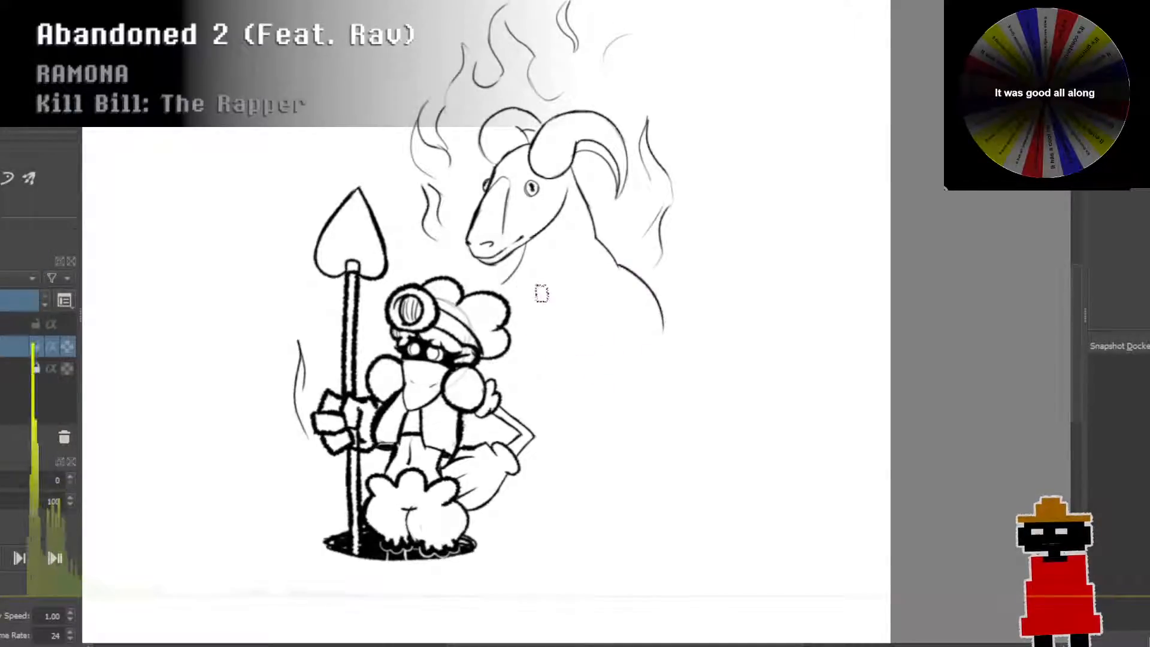
# Step: Sketch the ram's chest line, inner shoulder curve and short collarbone and far shoulder strokes behind the character's cap
pyautogui.moveTo(533, 313); pyautogui.dragTo(534, 363)
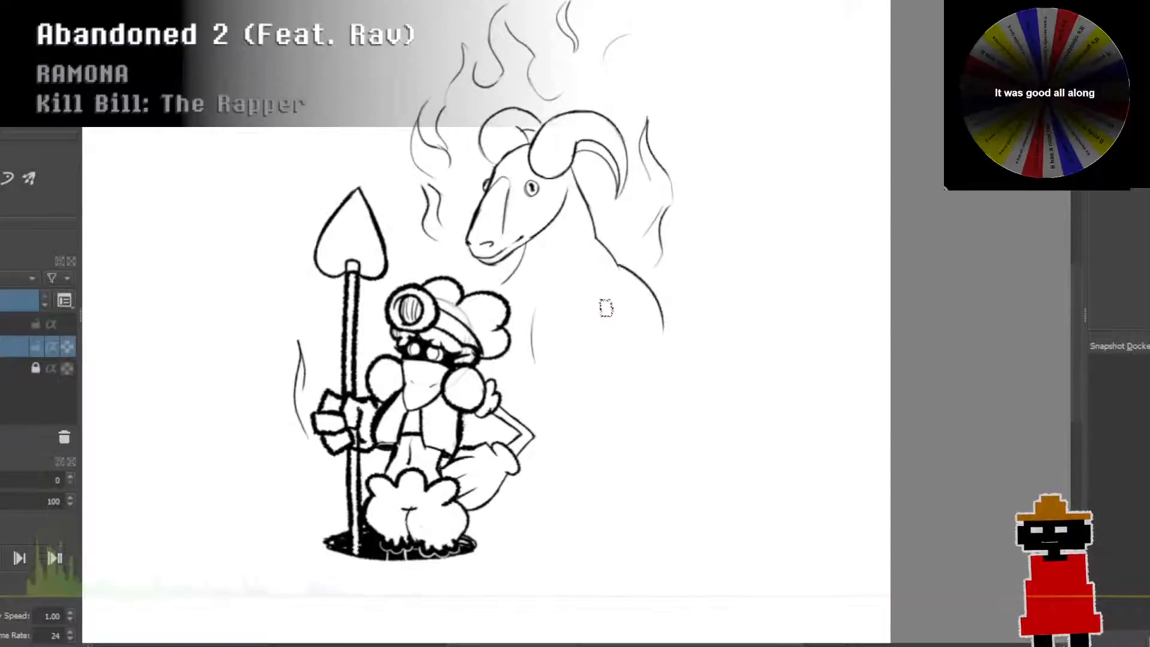
pyautogui.moveTo(589, 285); pyautogui.dragTo(563, 328)
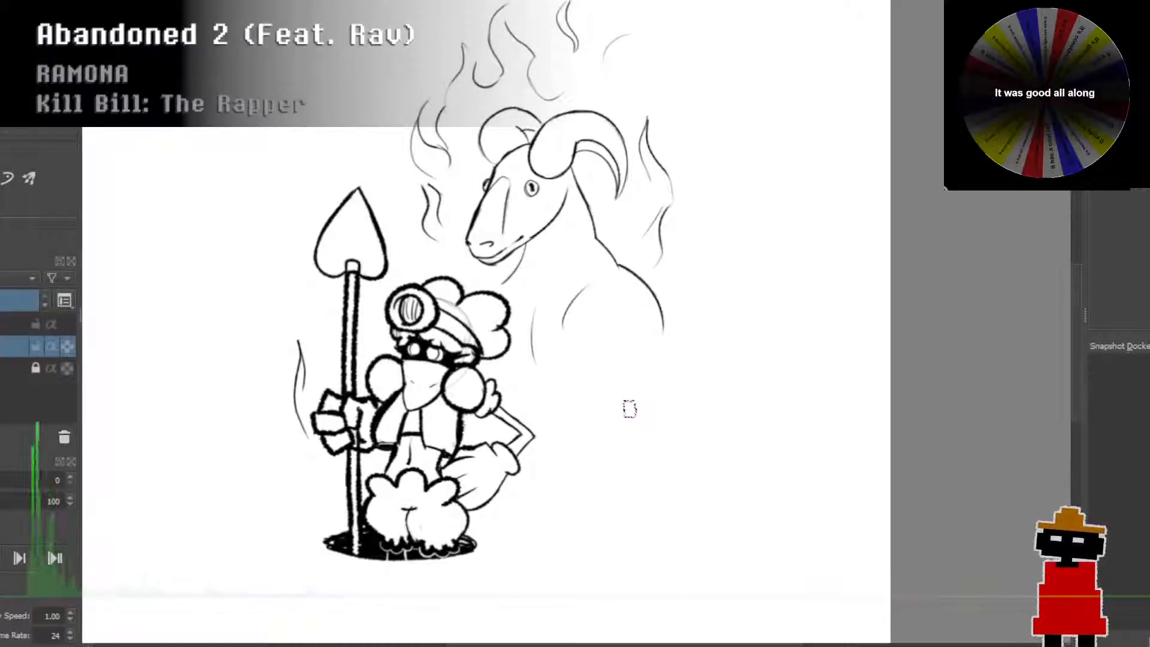
pyautogui.moveTo(537, 300); pyautogui.dragTo(565, 293)
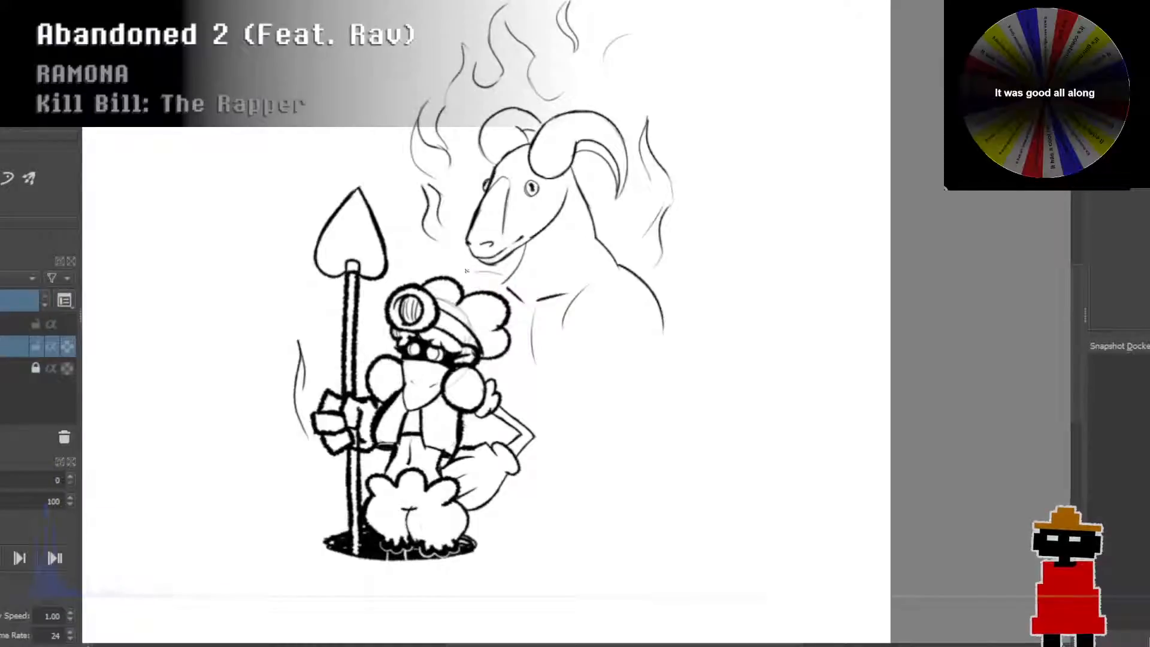
pyautogui.moveTo(466, 271); pyautogui.dragTo(510, 280)
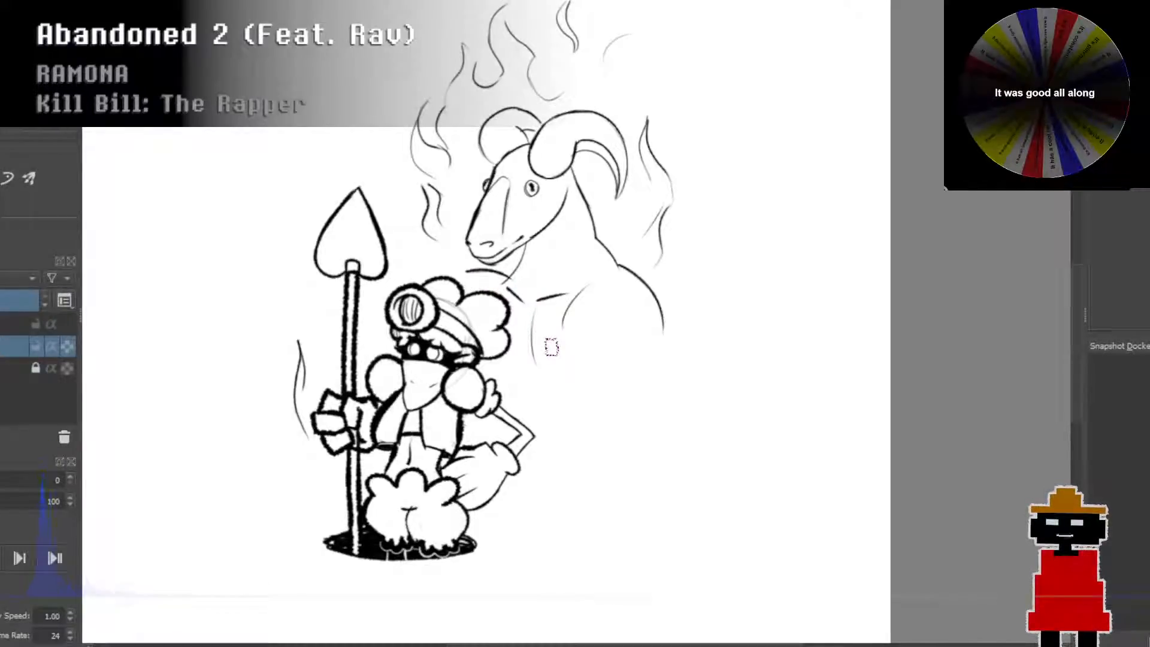
pyautogui.scroll(3, 551, 346)
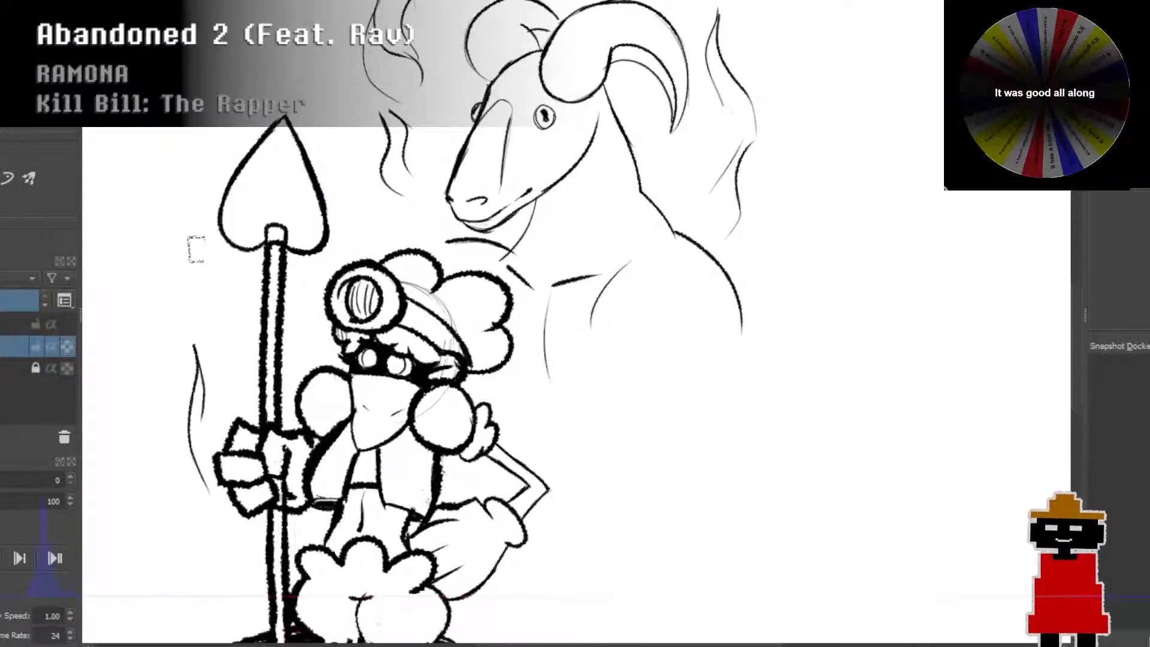
pyautogui.scroll(-3, 413, 252)
pyautogui.moveTo(409, 253); pyautogui.dragTo(382, 284)
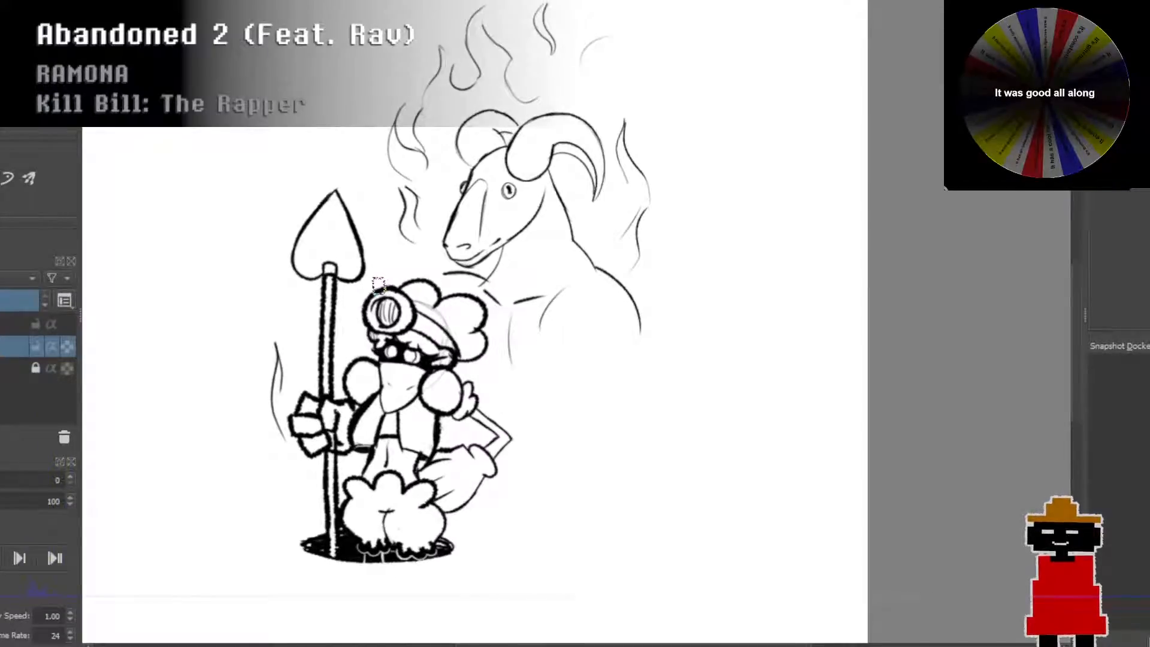
pyautogui.scroll(-1, 378, 285)
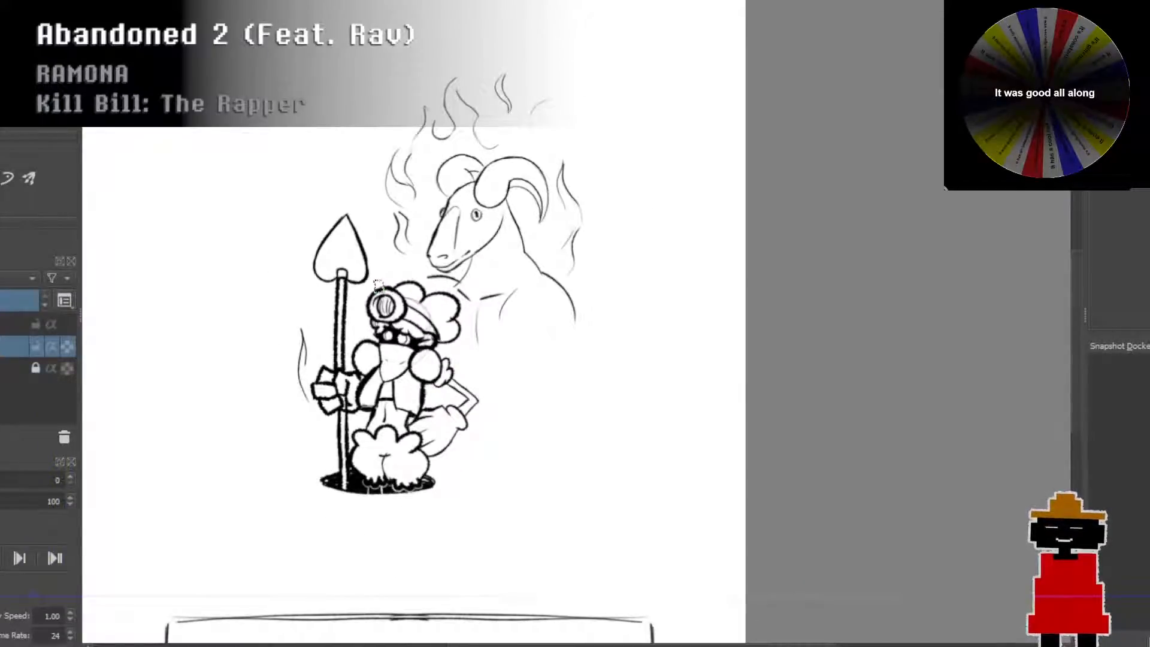
pyautogui.scroll(2, 378, 284)
pyautogui.scroll(-1, 438, 310)
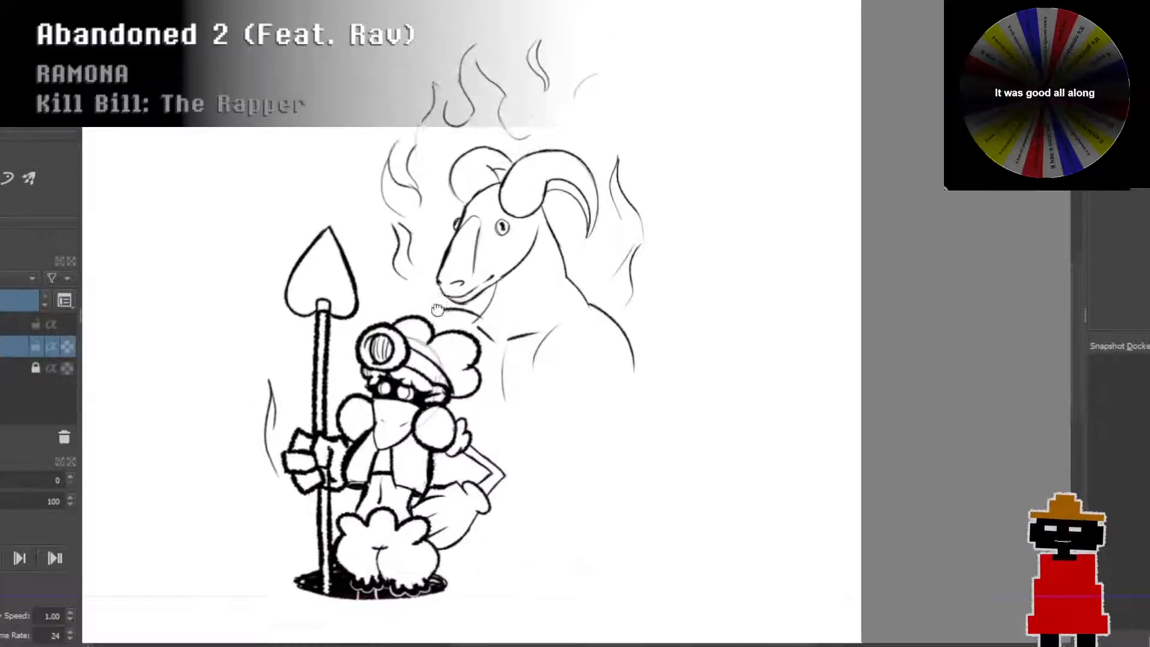
# Step: Draw a small rounded tuft on the ram's forehead between the bases of the two horns
pyautogui.scroll(3, 437, 309)
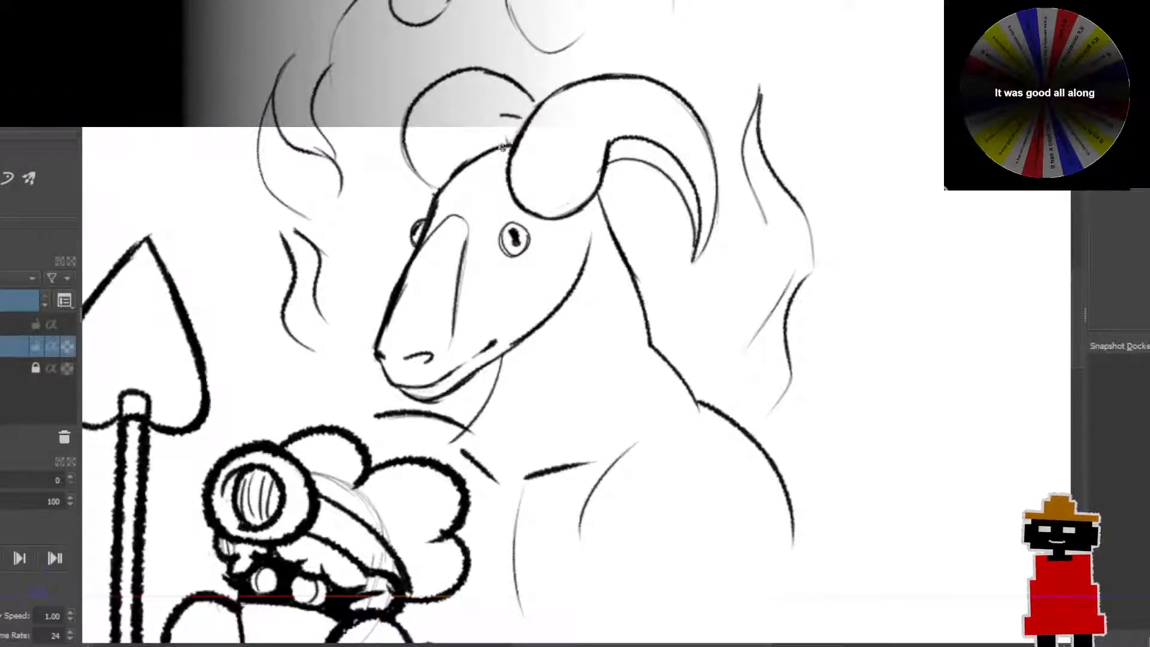
pyautogui.scroll(-3, 569, 213)
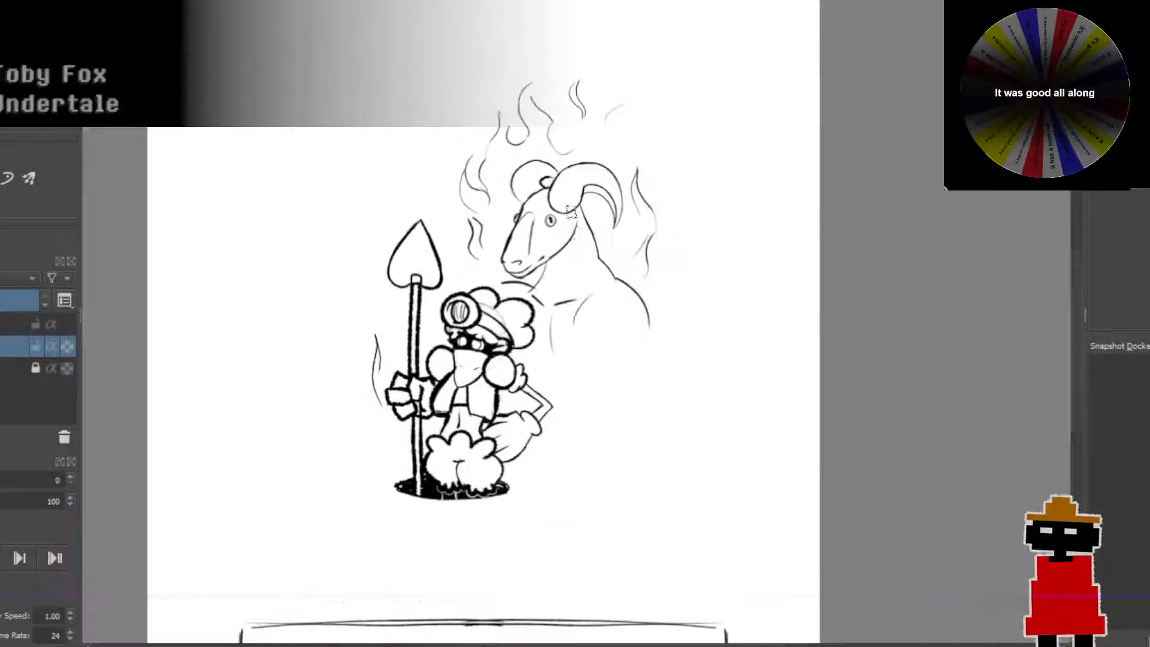
pyautogui.moveTo(576, 238); pyautogui.dragTo(585, 158)
pyautogui.scroll(1, 579, 181)
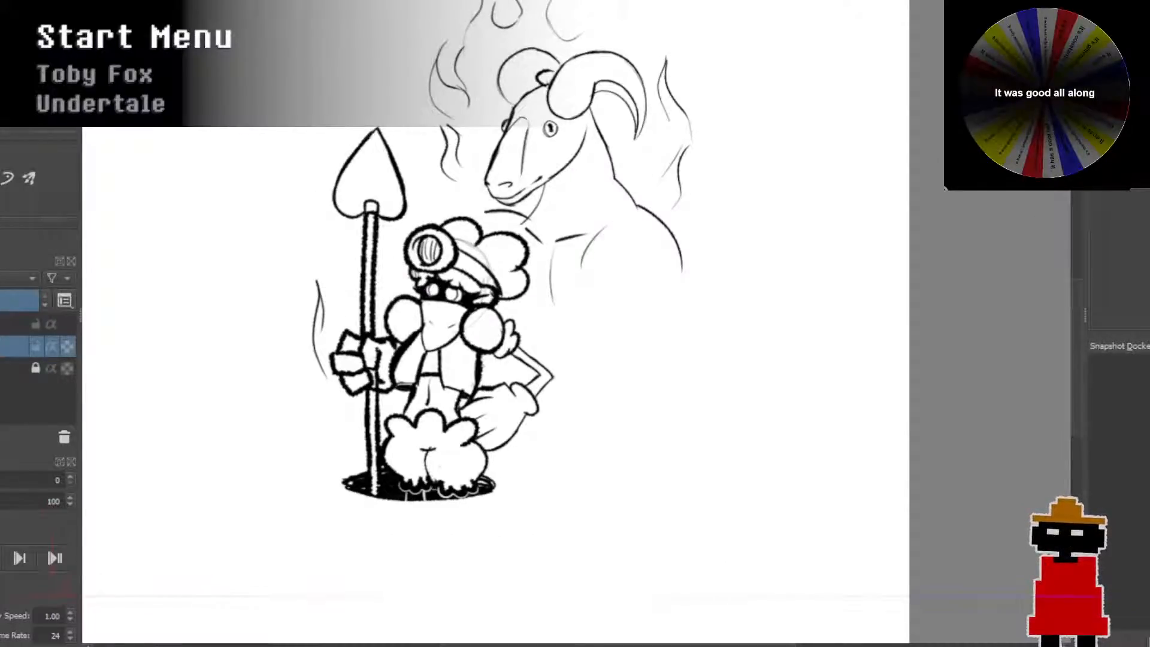
# Step: Erase the stray curved stroke beside the spade's shaft
pyautogui.moveTo(318, 286); pyautogui.dragTo(314, 378)
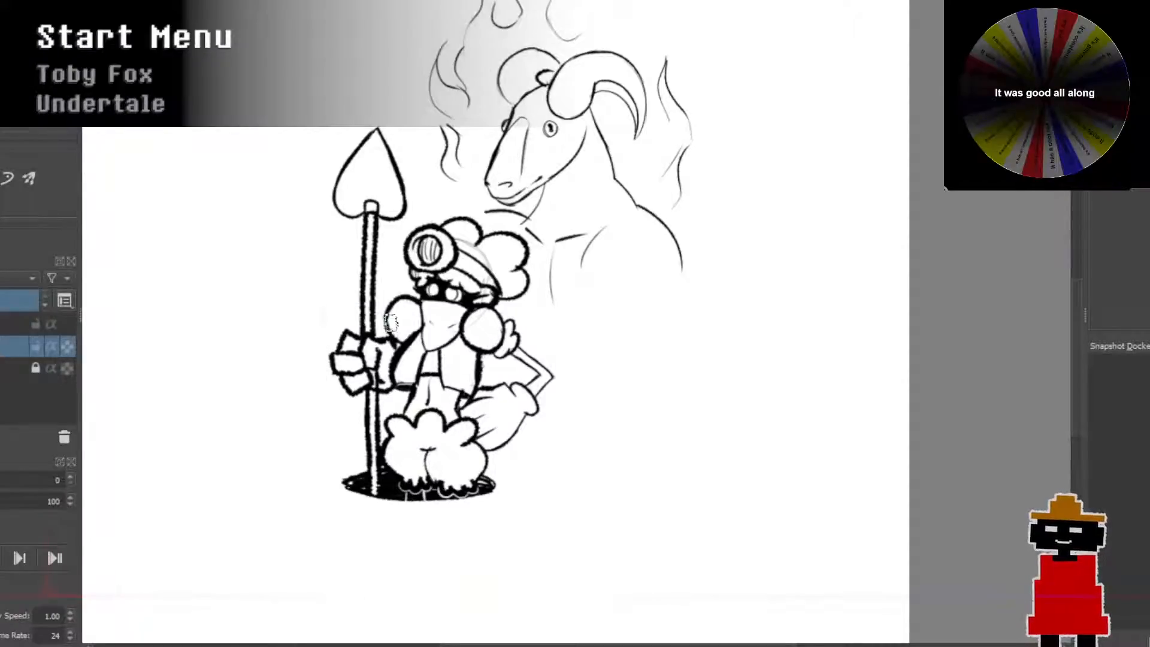
pyautogui.scroll(1, 401, 315)
pyautogui.moveTo(453, 319); pyautogui.dragTo(408, 331)
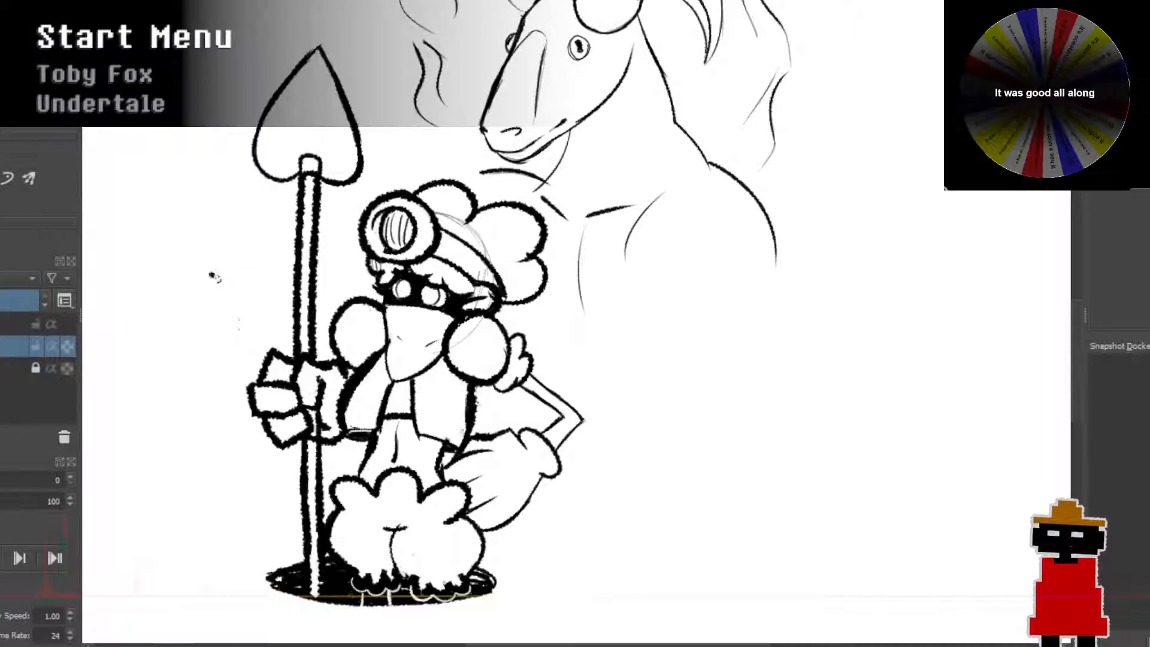
# Step: Draw a second large hand with an angular back and three blocky curled fingers just outside the spade's shaft
pyautogui.moveTo(212, 276)
pyautogui.mouseDown()
pyautogui.moveTo(244, 283)
pyautogui.moveTo(216, 274)
pyautogui.moveTo(230, 243)
pyautogui.moveTo(286, 267)
pyautogui.moveTo(251, 249)
pyautogui.moveTo(263, 245)
pyautogui.moveTo(278, 288)
pyautogui.mouseUp()
pyautogui.moveTo(294, 239); pyautogui.dragTo(393, 309)
pyautogui.scroll(-2, 421, 293)
pyautogui.scroll(1, 421, 293)
pyautogui.scroll(1, 407, 305)
pyautogui.scroll(-1, 393, 309)
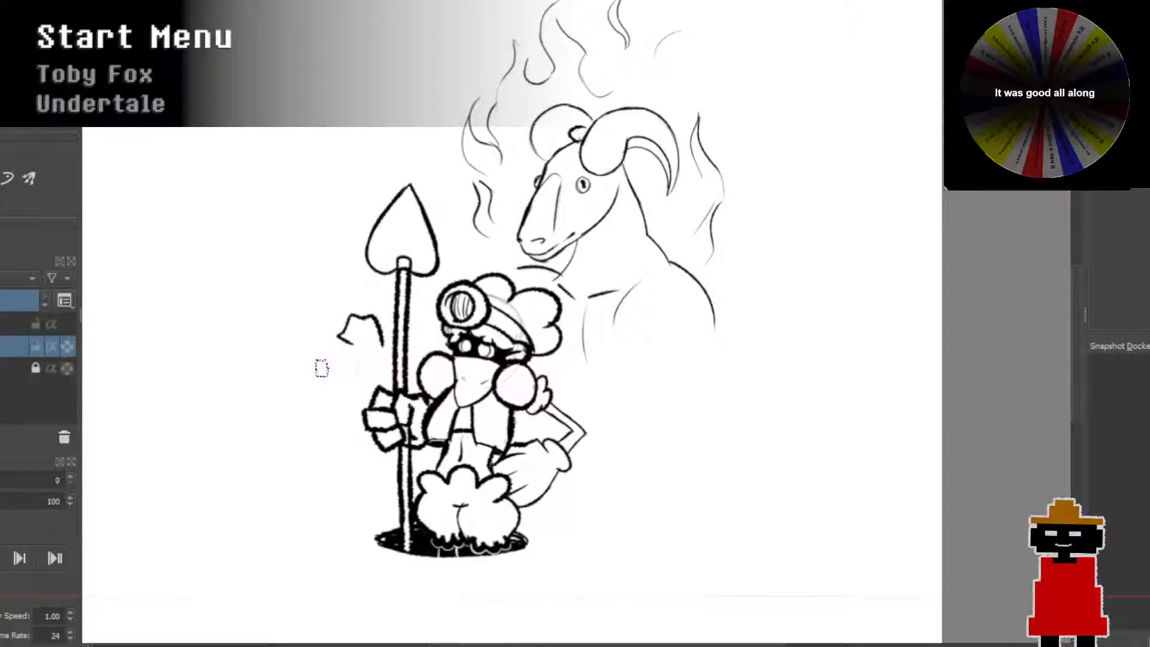
pyautogui.moveTo(339, 339); pyautogui.dragTo(356, 354)
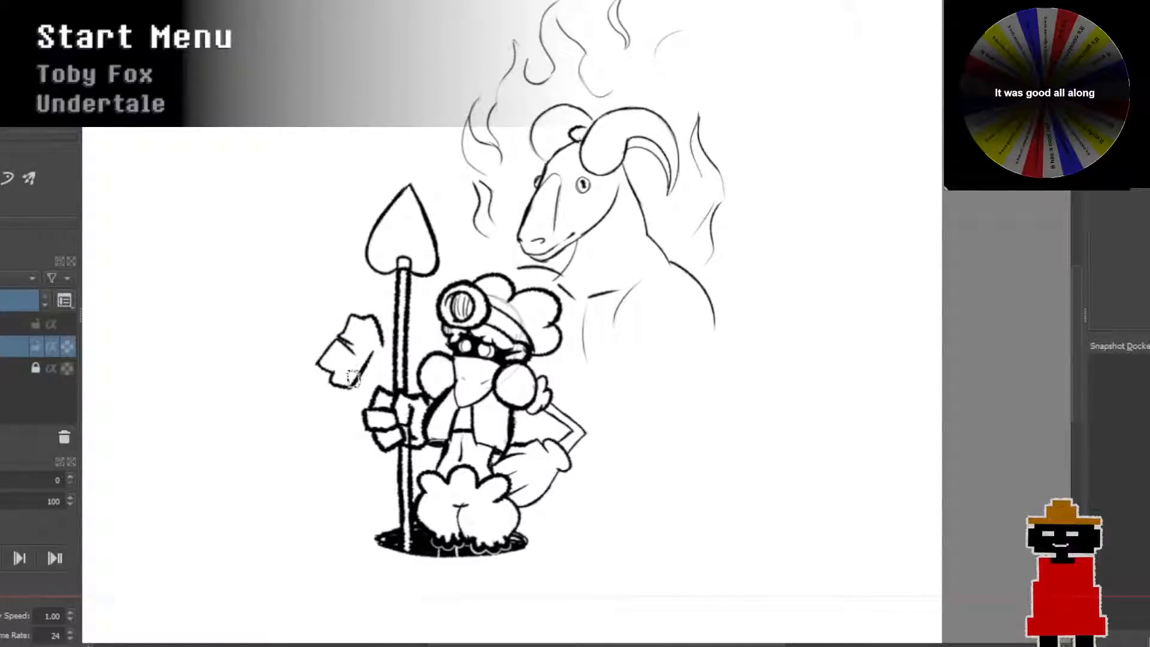
pyautogui.moveTo(355, 346); pyautogui.dragTo(356, 383)
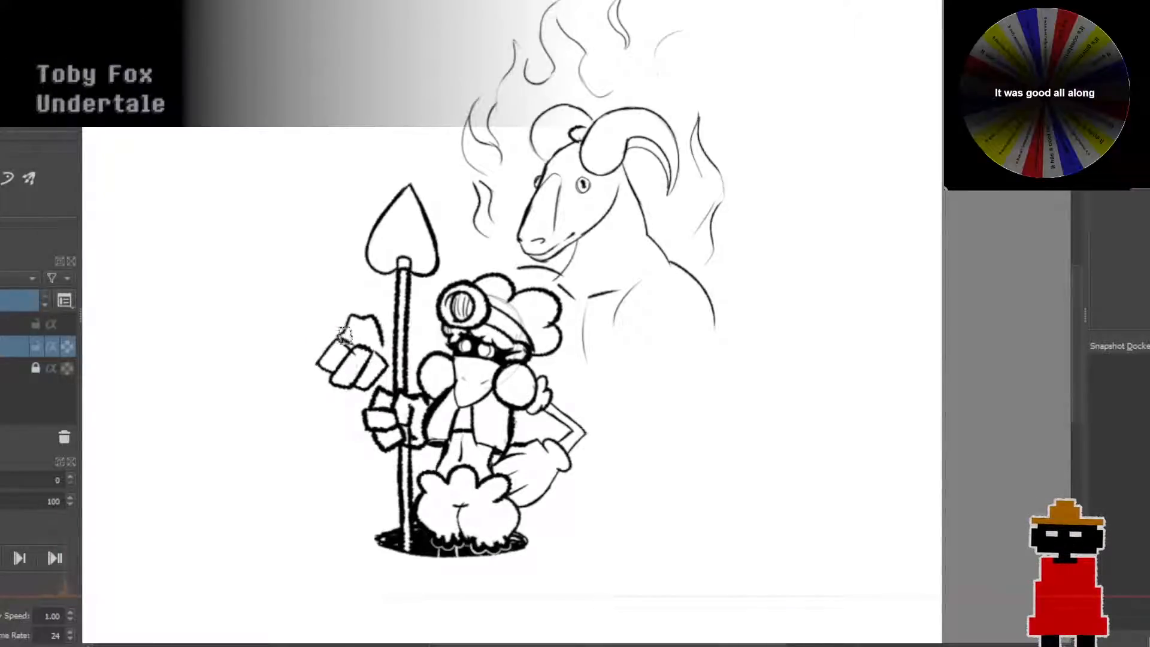
# Step: Try to sketch a thin diagonal shaft line passing through the new hand
pyautogui.scroll(-2, 379, 341)
pyautogui.scroll(3, 371, 336)
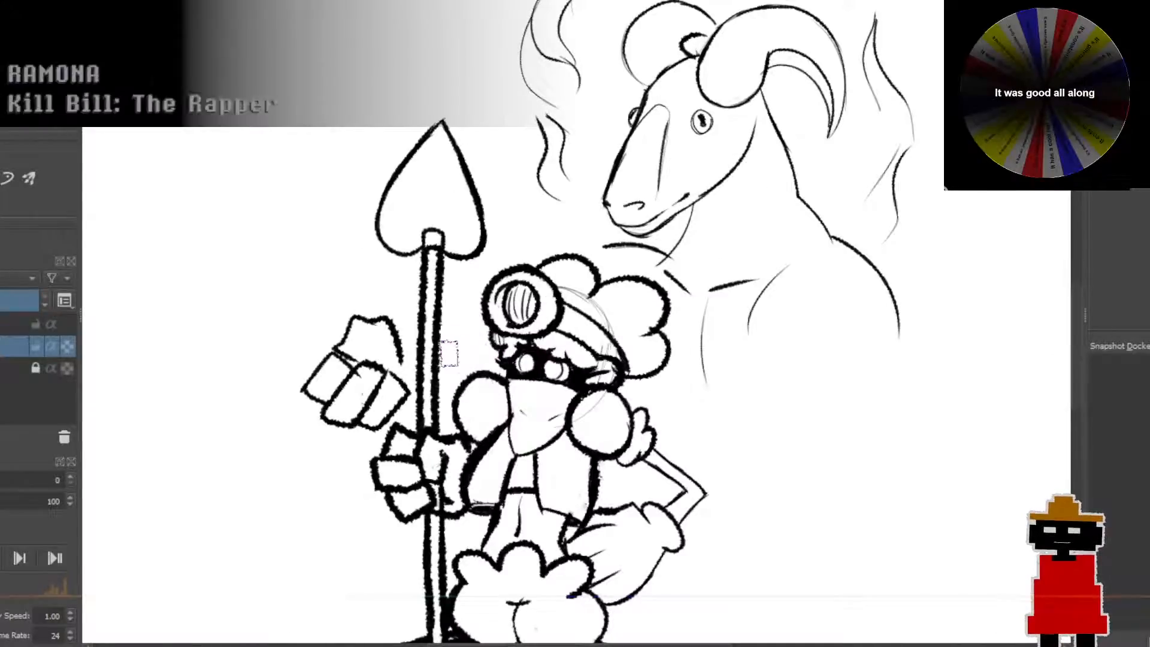
pyautogui.scroll(-3, 457, 344)
pyautogui.scroll(3, 575, 359)
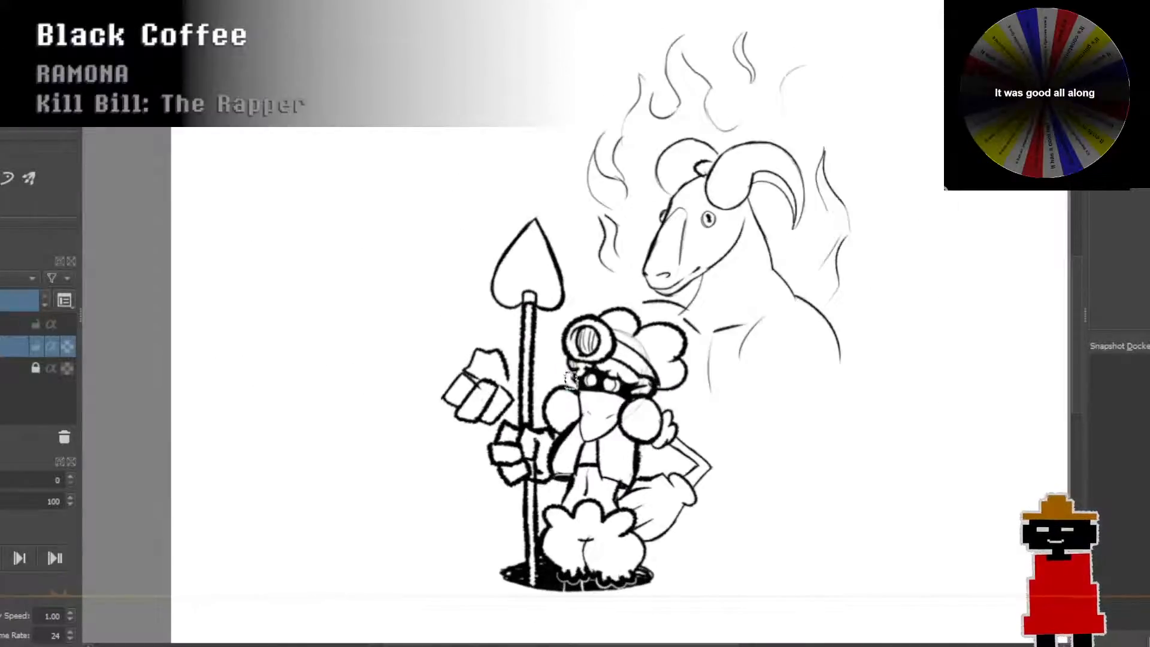
pyautogui.scroll(-1, 563, 378)
pyautogui.moveTo(564, 380); pyautogui.dragTo(541, 380)
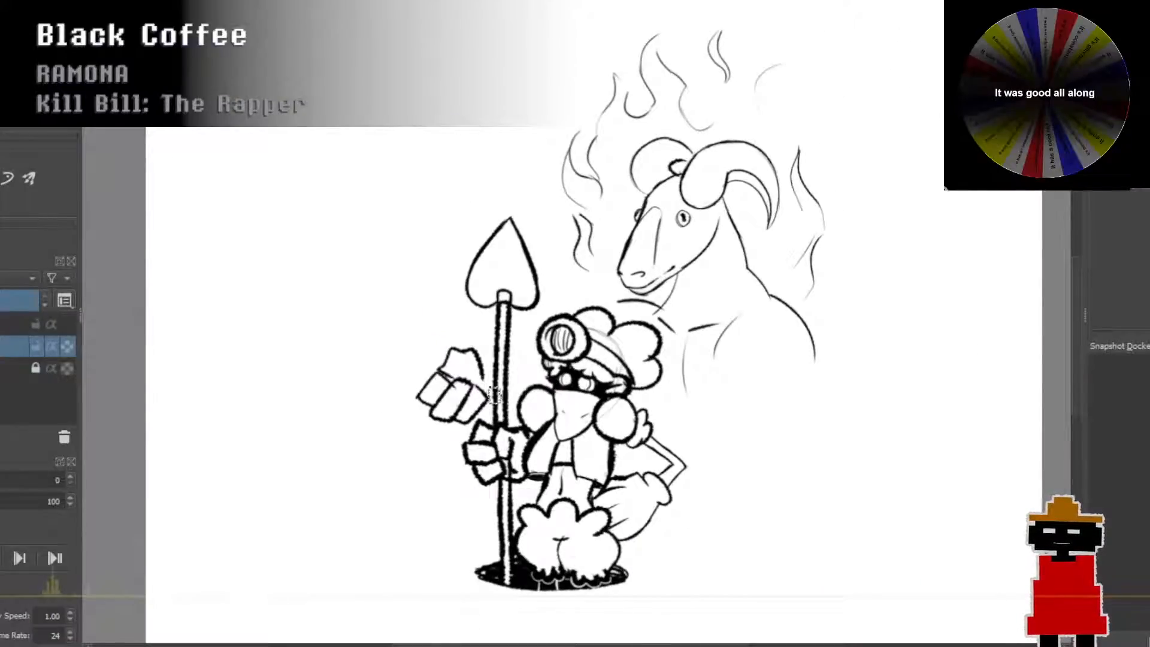
pyautogui.moveTo(486, 399); pyautogui.dragTo(213, 242)
pyautogui.hotkey('ctrl', 'z')
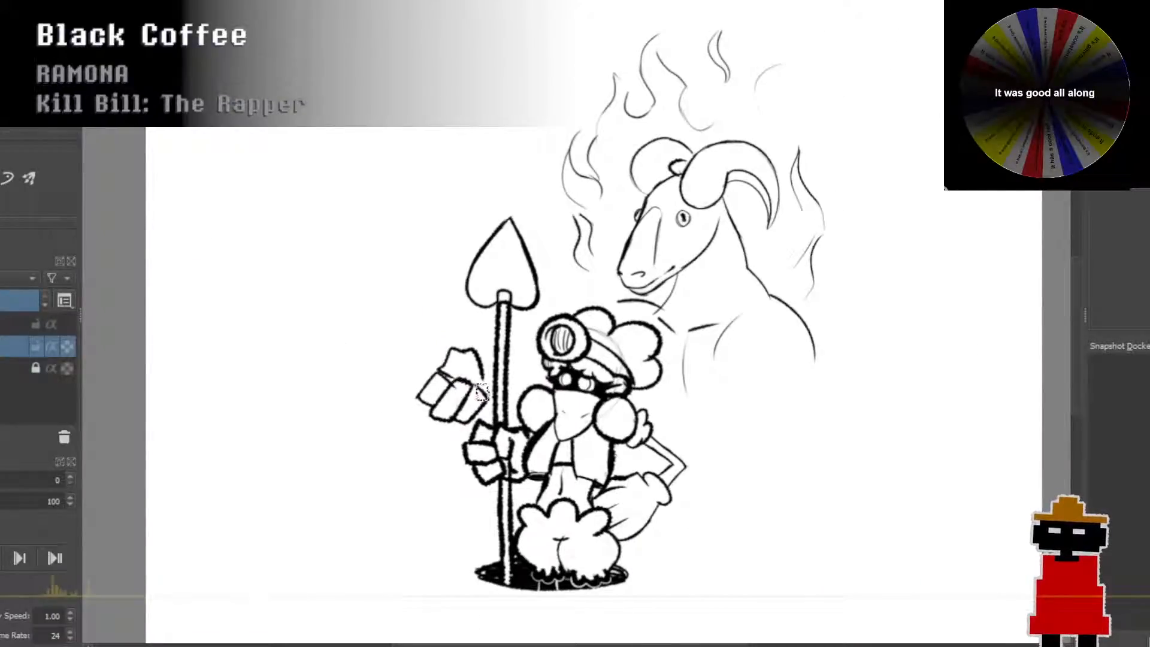
pyautogui.moveTo(456, 382)
pyautogui.mouseDown()
pyautogui.moveTo(287, 288)
pyautogui.moveTo(484, 395)
pyautogui.mouseUp()
pyautogui.hotkey('ctrl', 'z')
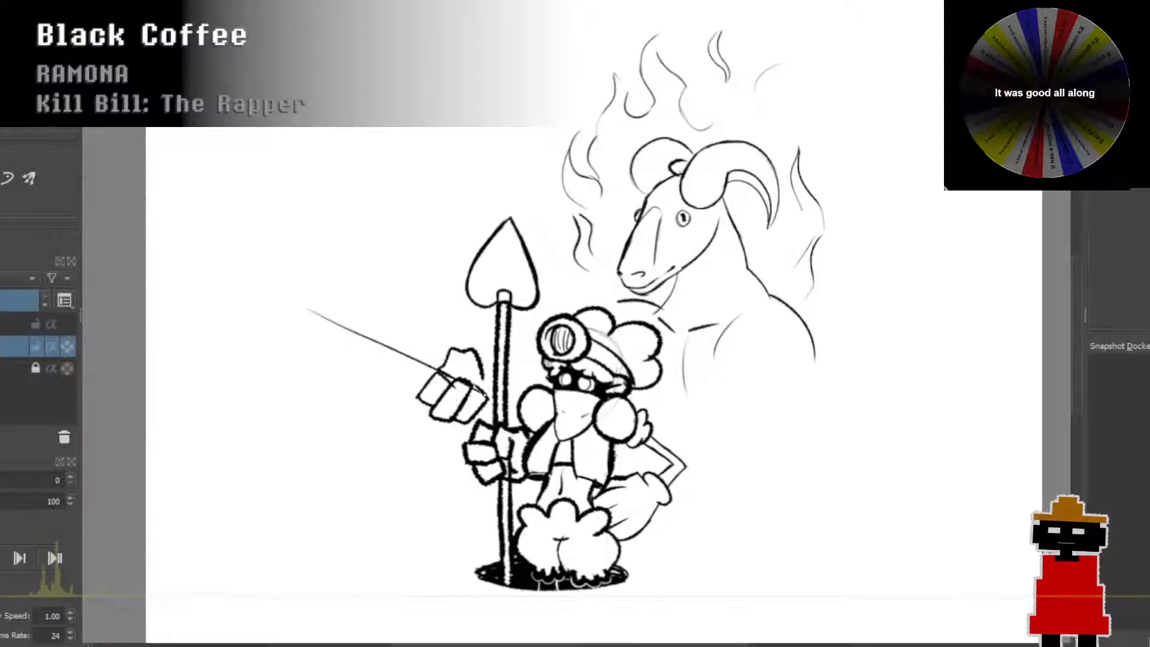
pyautogui.moveTo(309, 310)
pyautogui.mouseDown()
pyautogui.moveTo(286, 300)
pyautogui.moveTo(444, 371)
pyautogui.mouseUp()
pyautogui.hotkey('ctrl', 'z')
pyautogui.hotkey('ctrl', 'z')
# Step: Draw a thick diagonal shaft rising outward from the new hand and outline a long pointed spearhead at its far end
pyautogui.moveTo(266, 282); pyautogui.dragTo(457, 381)
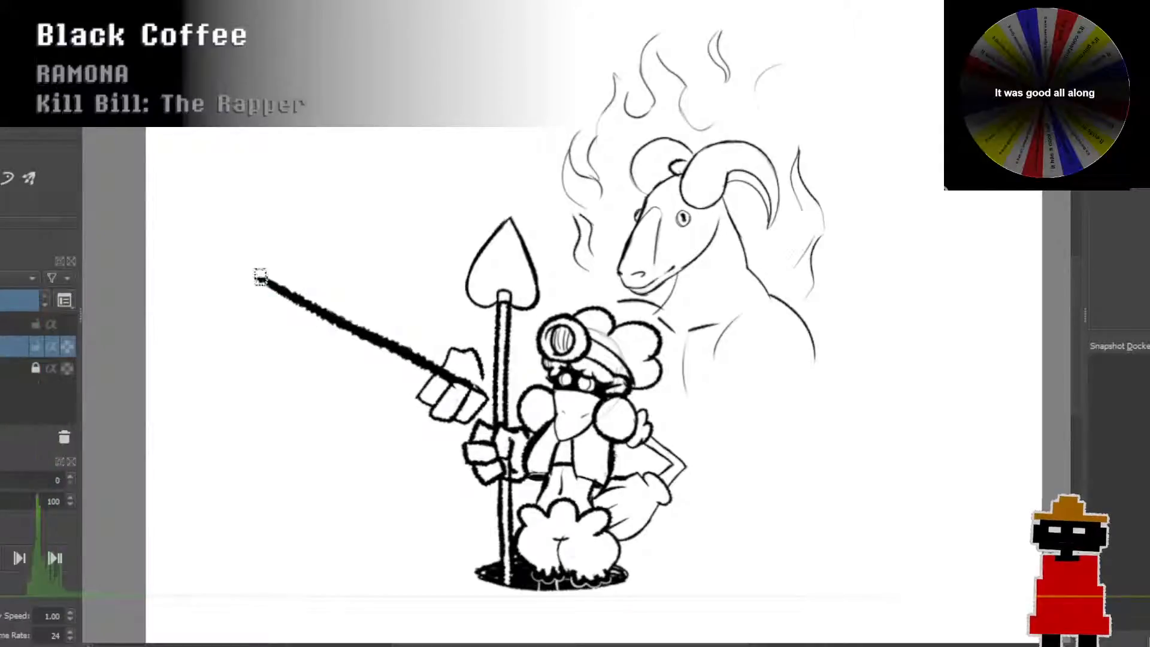
pyautogui.hotkey('ctrl', 'z')
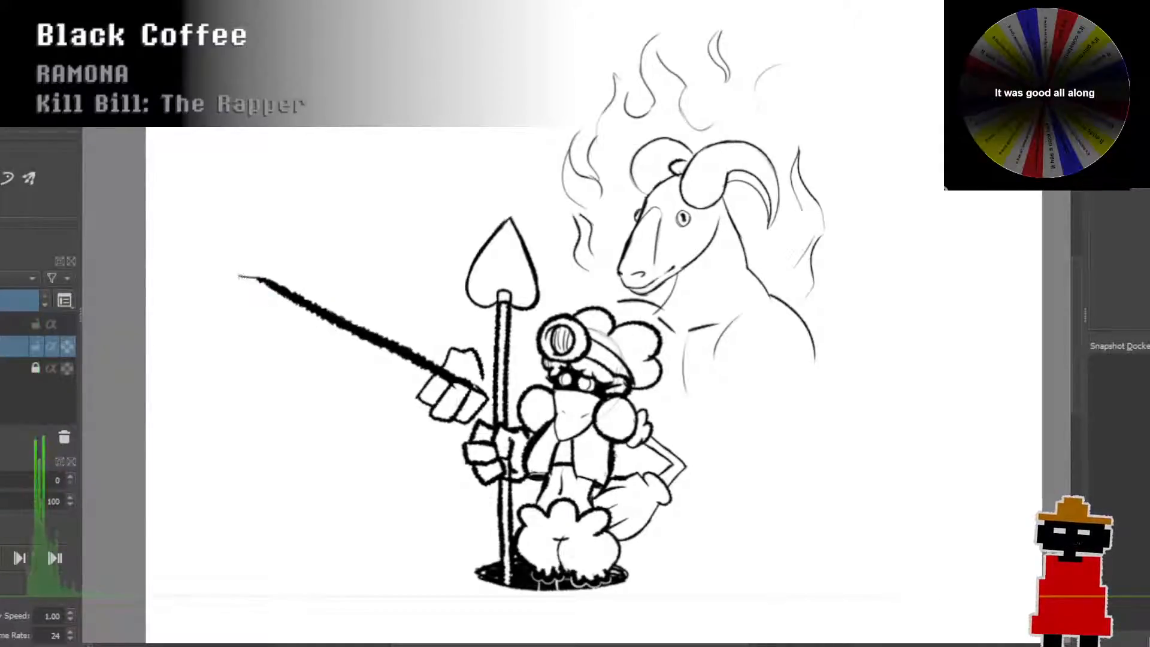
pyautogui.moveTo(238, 276); pyautogui.dragTo(158, 215)
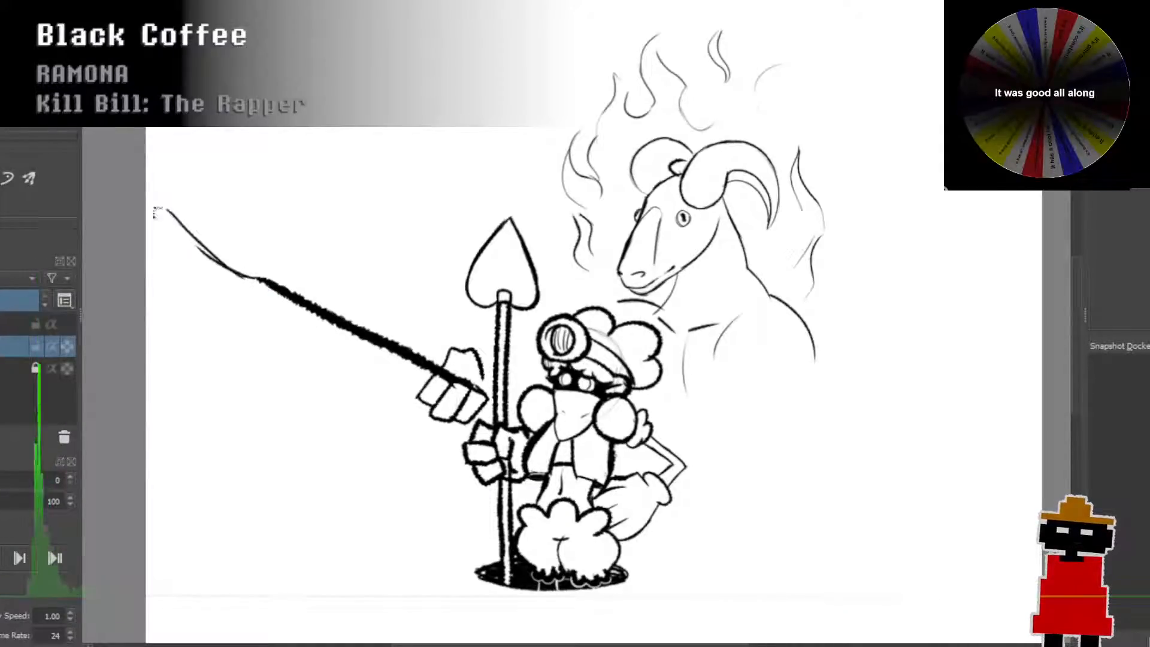
pyautogui.hotkey('ctrl', 'z')
pyautogui.moveTo(240, 274)
pyautogui.mouseDown()
pyautogui.moveTo(159, 220)
pyautogui.moveTo(262, 275)
pyautogui.moveTo(172, 230)
pyautogui.moveTo(228, 249)
pyautogui.mouseUp()
pyautogui.hotkey('ctrl', 'z')
pyautogui.hotkey('ctrl', 'z')
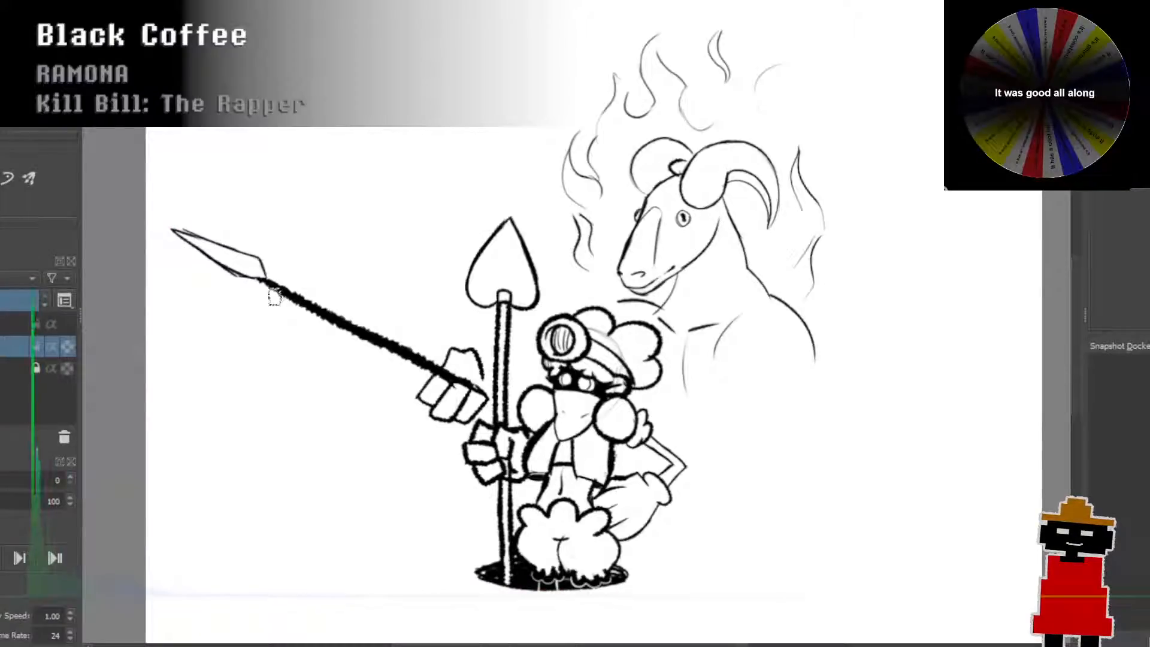
pyautogui.hotkey('ctrl', 'z')
pyautogui.moveTo(201, 239)
pyautogui.mouseDown()
pyautogui.moveTo(245, 252)
pyautogui.moveTo(256, 277)
pyautogui.mouseUp()
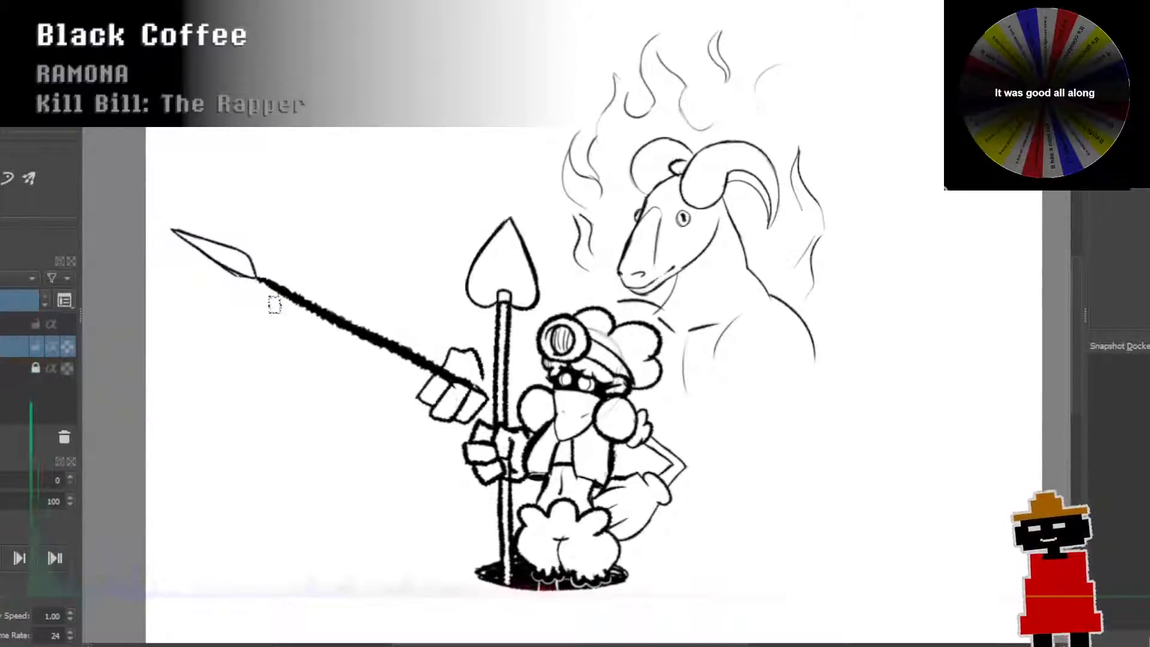
pyautogui.hotkey('ctrl', 'z')
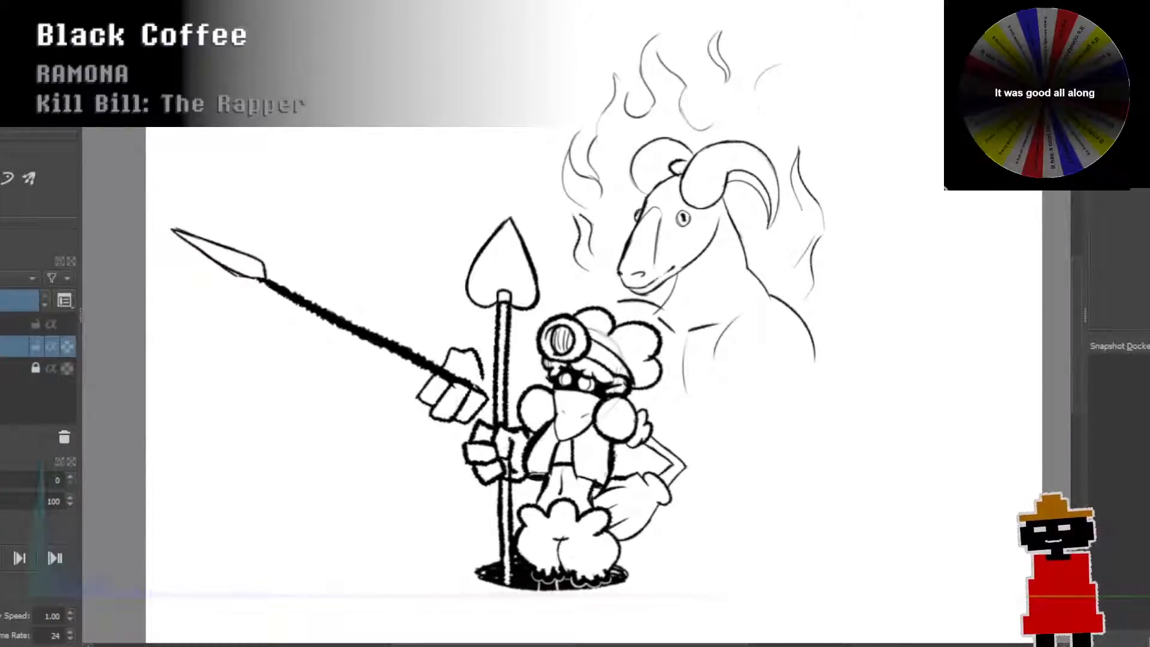
# Step: Add the thumb around the spear and extend the spear's shaft through the grip to the spade's pole
pyautogui.moveTo(453, 356)
pyautogui.mouseDown()
pyautogui.moveTo(391, 346)
pyautogui.moveTo(433, 392)
pyautogui.mouseUp()
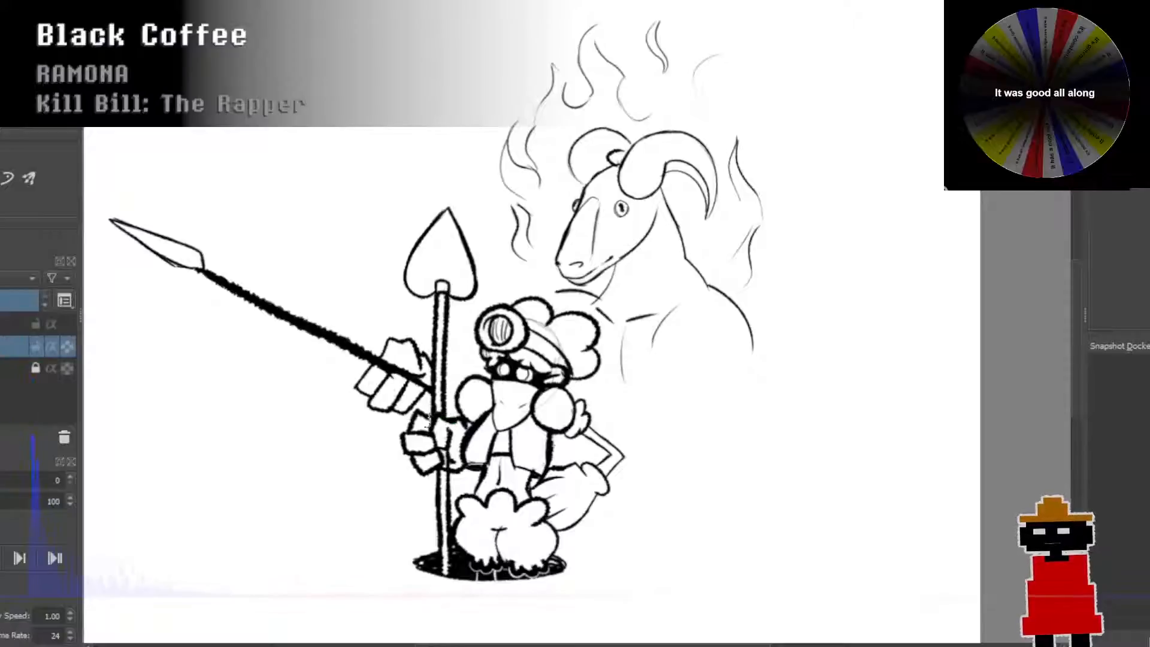
pyautogui.scroll(2, 402, 339)
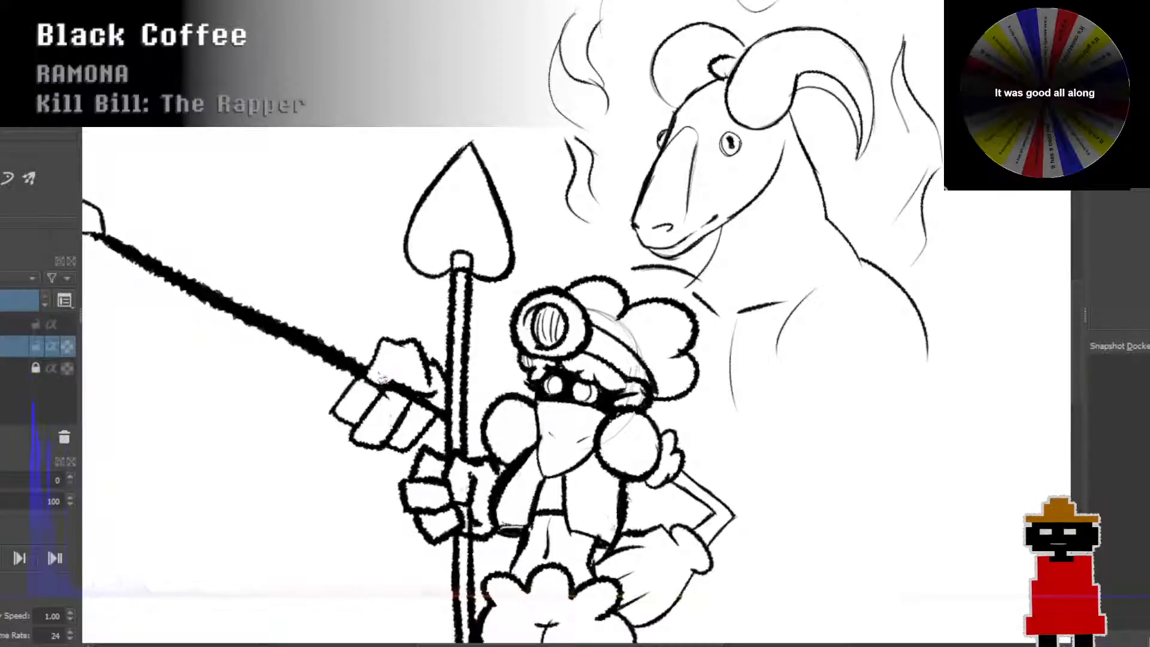
pyautogui.moveTo(469, 418); pyautogui.dragTo(418, 401)
pyautogui.moveTo(523, 429); pyautogui.dragTo(473, 411)
pyautogui.scroll(3, 474, 411)
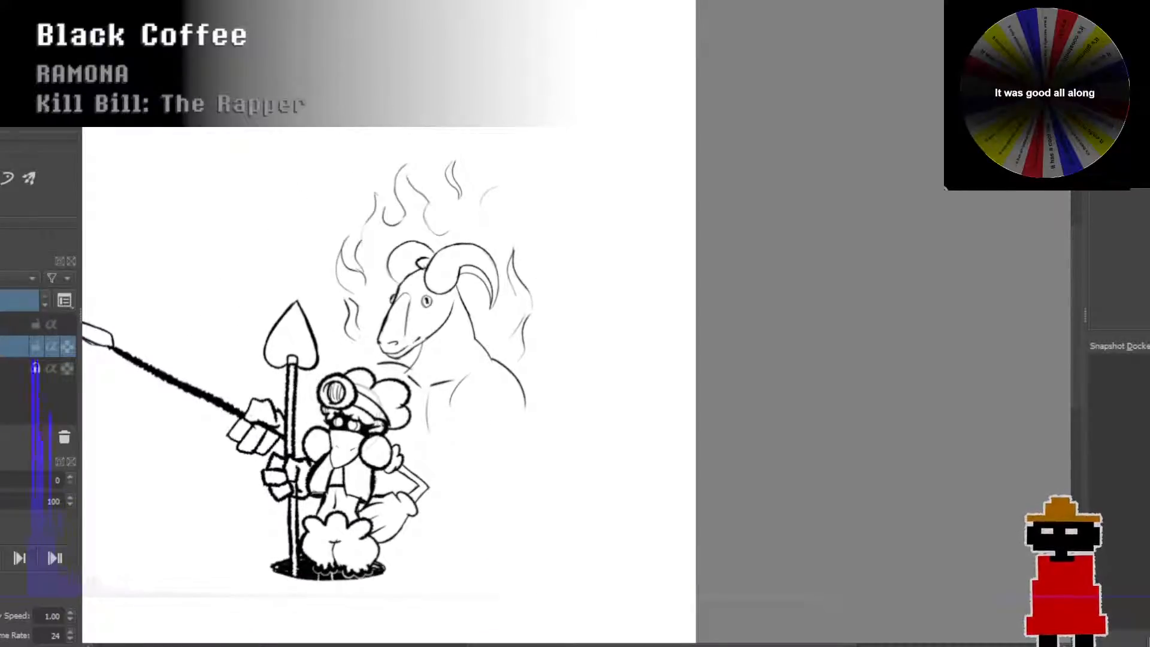
# Step: Try to sketch a long curved arm line down from the ram's shoulder
pyautogui.moveTo(496, 384); pyautogui.dragTo(482, 487)
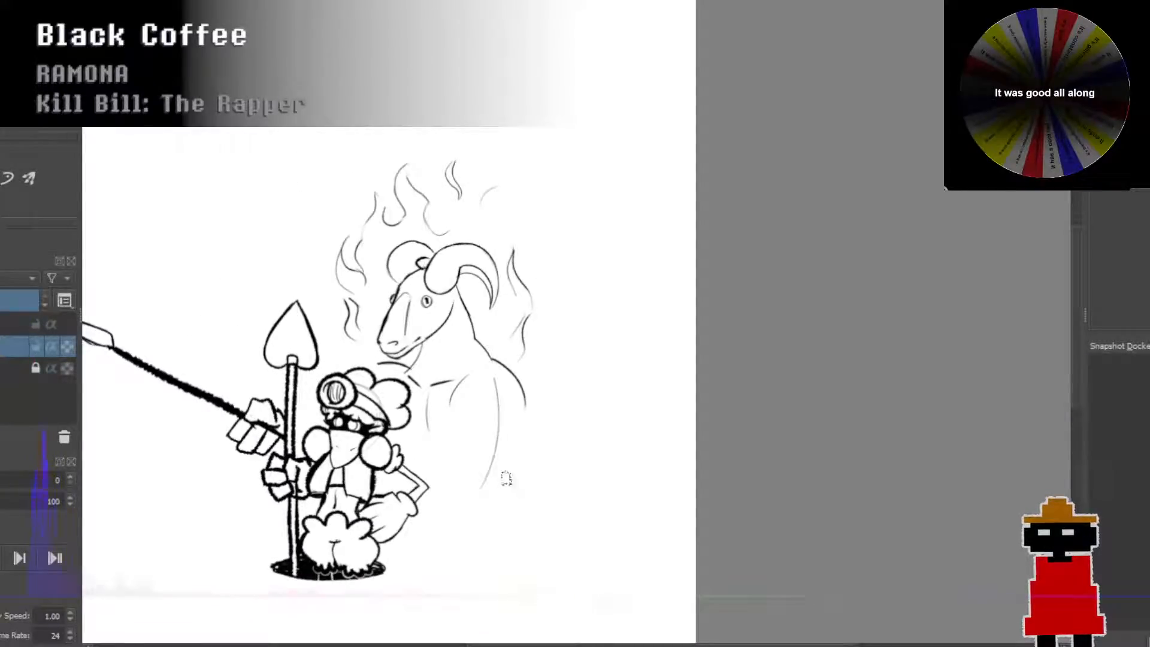
pyautogui.hotkey('ctrl', 'z')
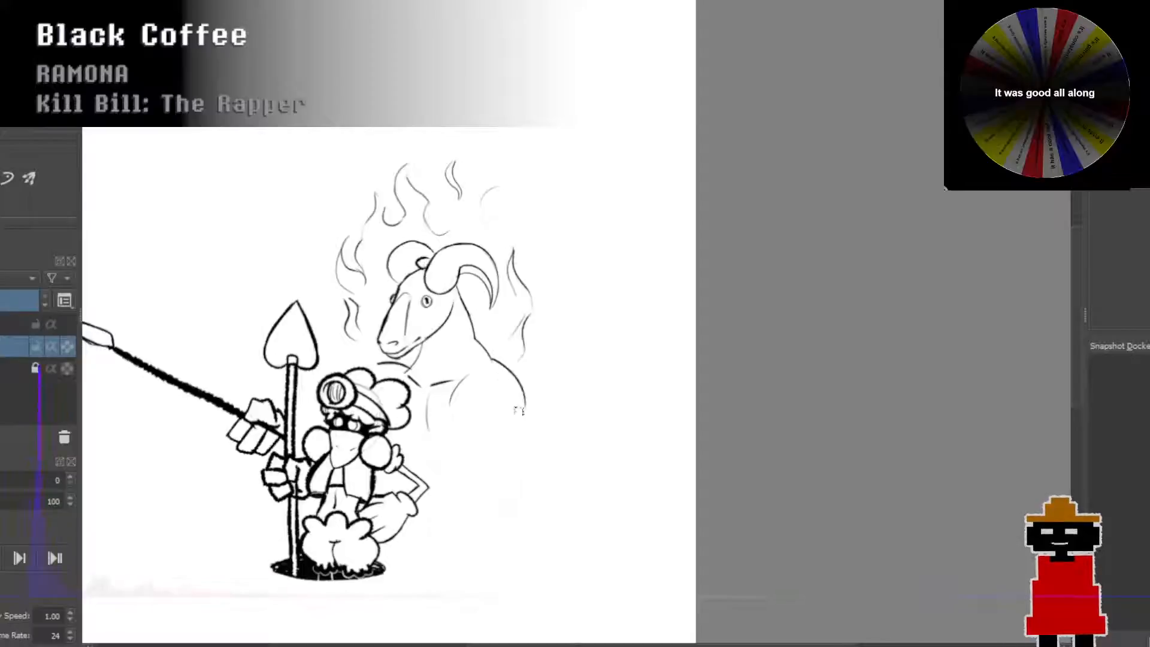
pyautogui.scroll(-1, 502, 418)
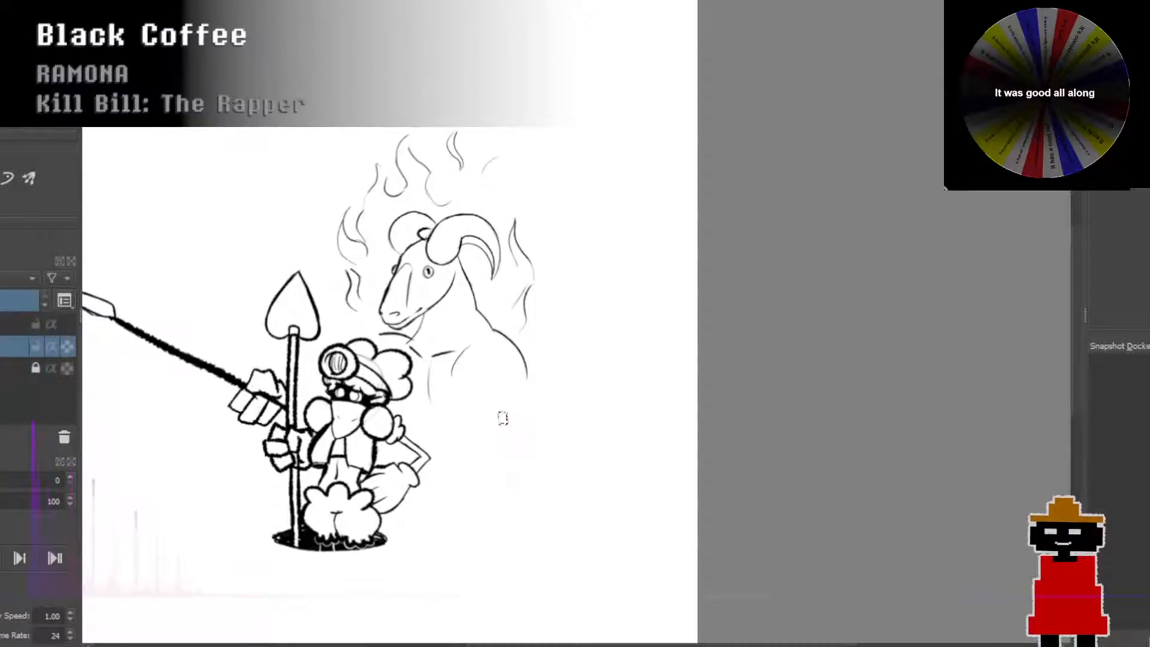
pyautogui.moveTo(503, 418); pyautogui.dragTo(514, 384)
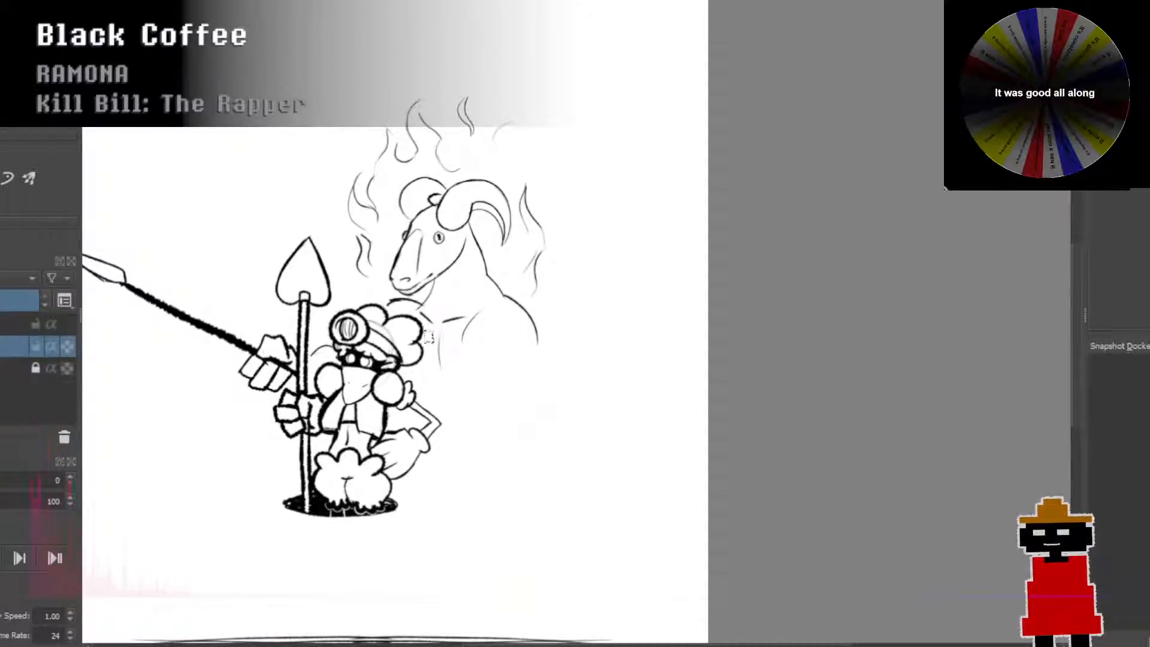
pyautogui.scroll(-1, 465, 405)
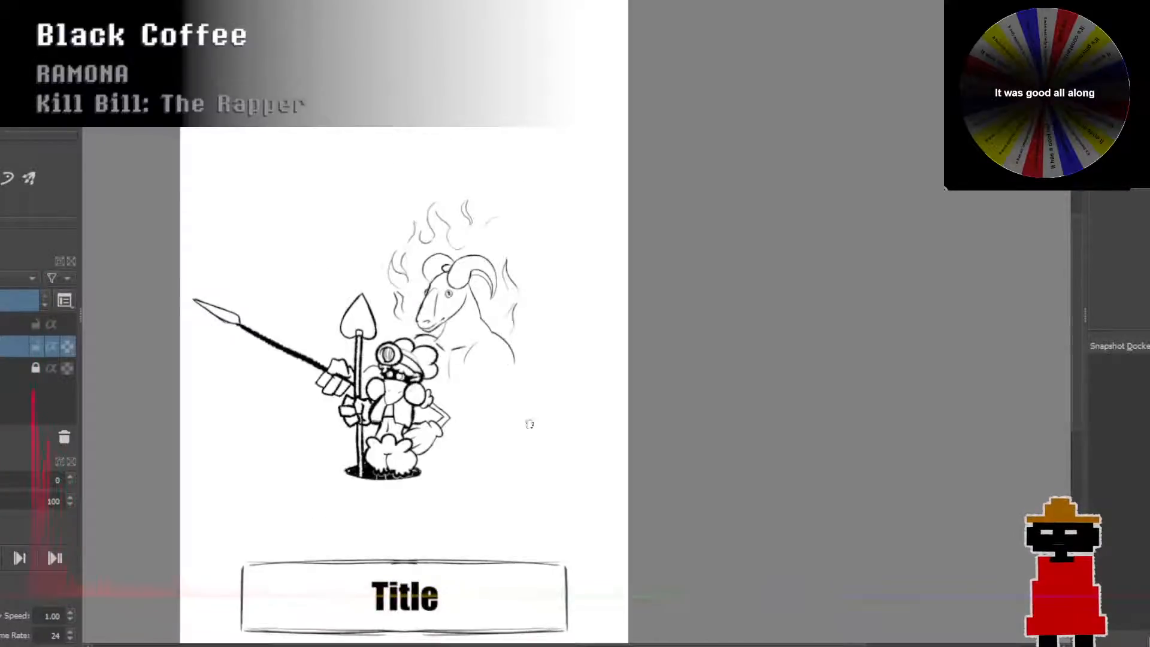
pyautogui.scroll(1, 512, 424)
pyautogui.moveTo(528, 424); pyautogui.dragTo(503, 435)
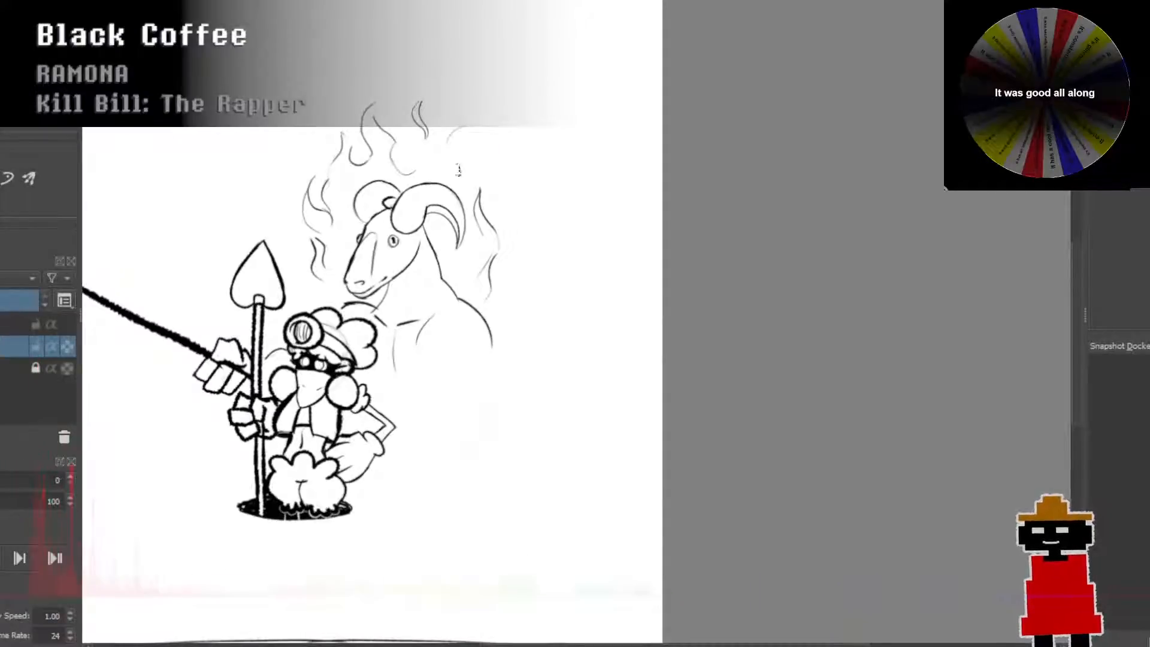
# Step: Draw a pointed wavy flame above the ram's near horn, between the top flames and those behind the neck
pyautogui.moveTo(451, 157); pyautogui.dragTo(463, 129)
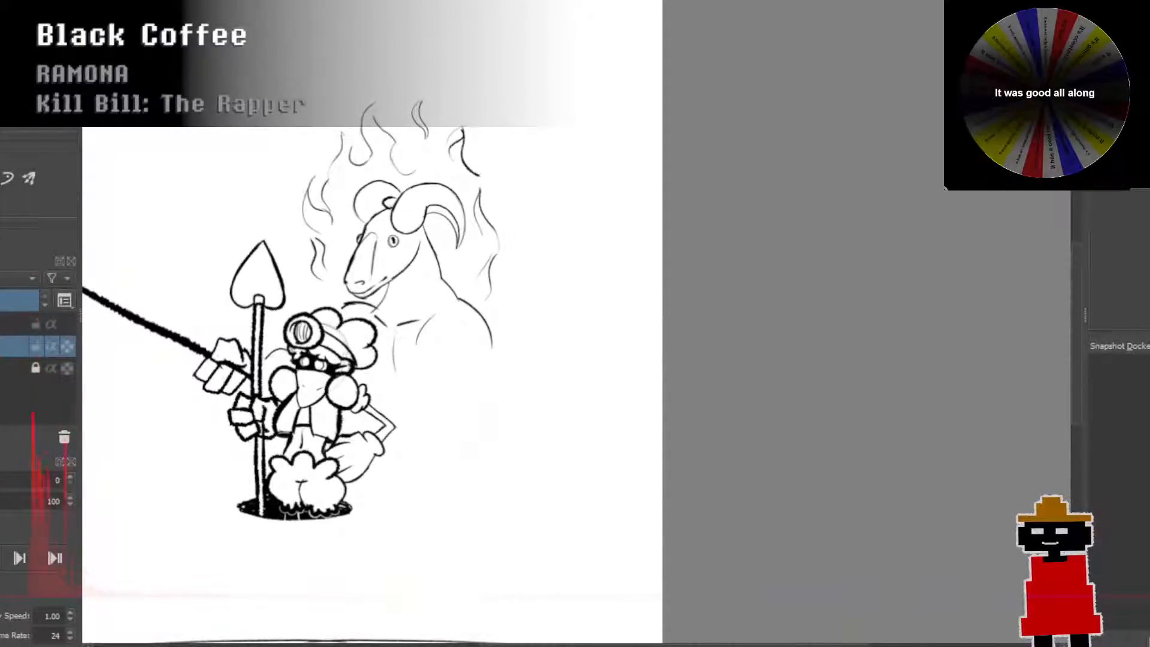
pyautogui.hotkey('ctrl', 'z')
pyautogui.hotkey('ctrl', 'z')
pyautogui.moveTo(447, 169); pyautogui.dragTo(448, 154)
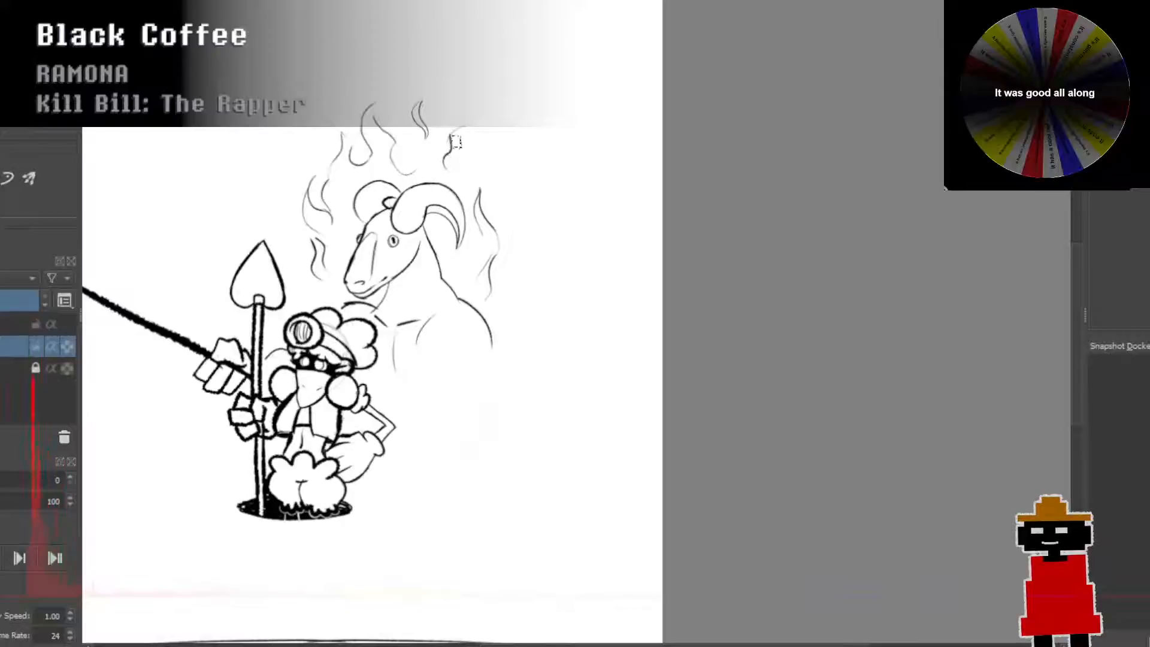
pyautogui.hotkey('ctrl', 'z')
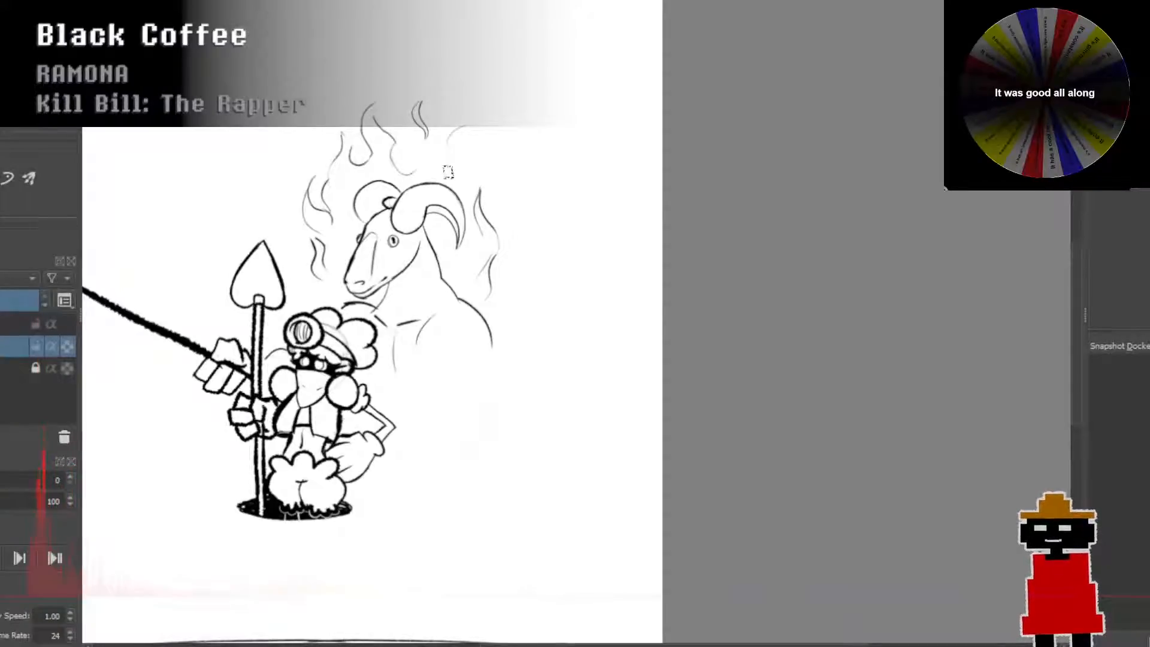
pyautogui.hotkey('ctrl', 'z')
pyautogui.moveTo(445, 162)
pyautogui.mouseDown()
pyautogui.moveTo(452, 136)
pyautogui.moveTo(462, 165)
pyautogui.moveTo(464, 128)
pyautogui.moveTo(478, 183)
pyautogui.mouseUp()
pyautogui.hotkey('ctrl', 'z')
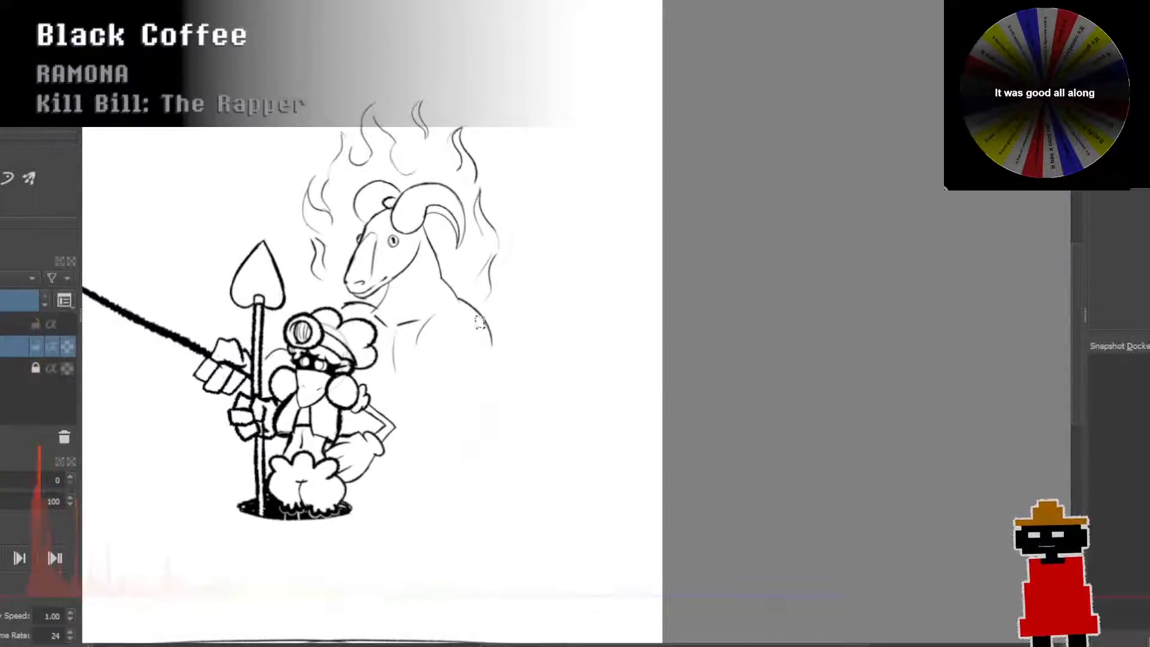
# Step: Try to sketch the ram's upper arm with a wide outer curve and a slanted inner line
pyautogui.moveTo(483, 317); pyautogui.dragTo(513, 381)
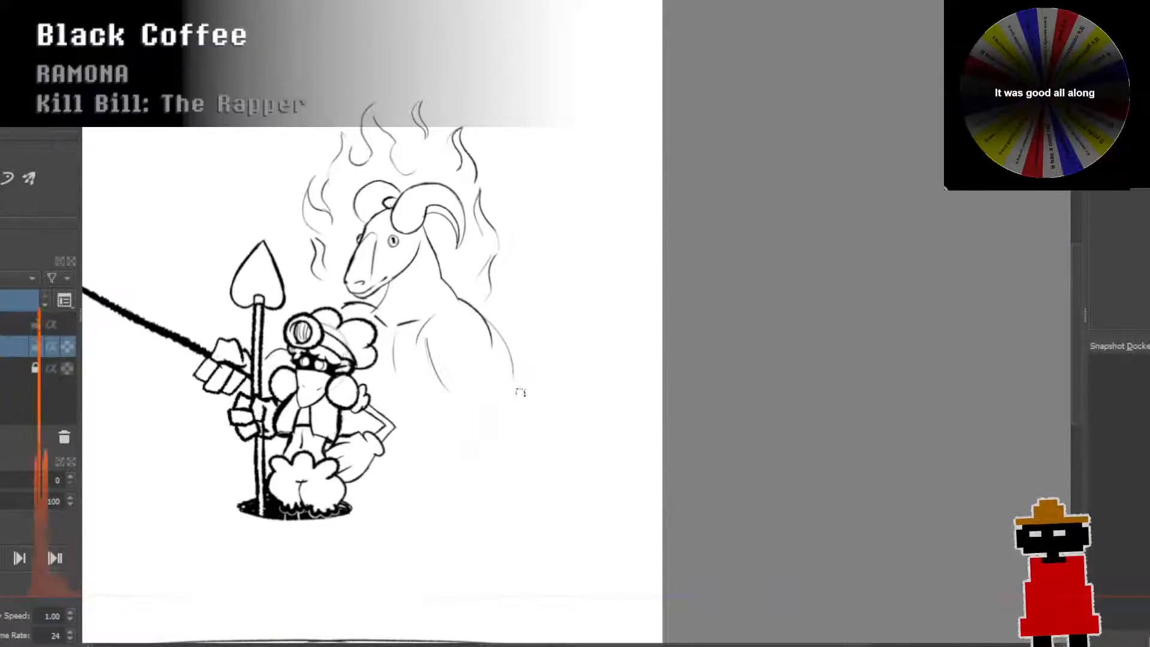
pyautogui.moveTo(481, 310); pyautogui.dragTo(509, 400)
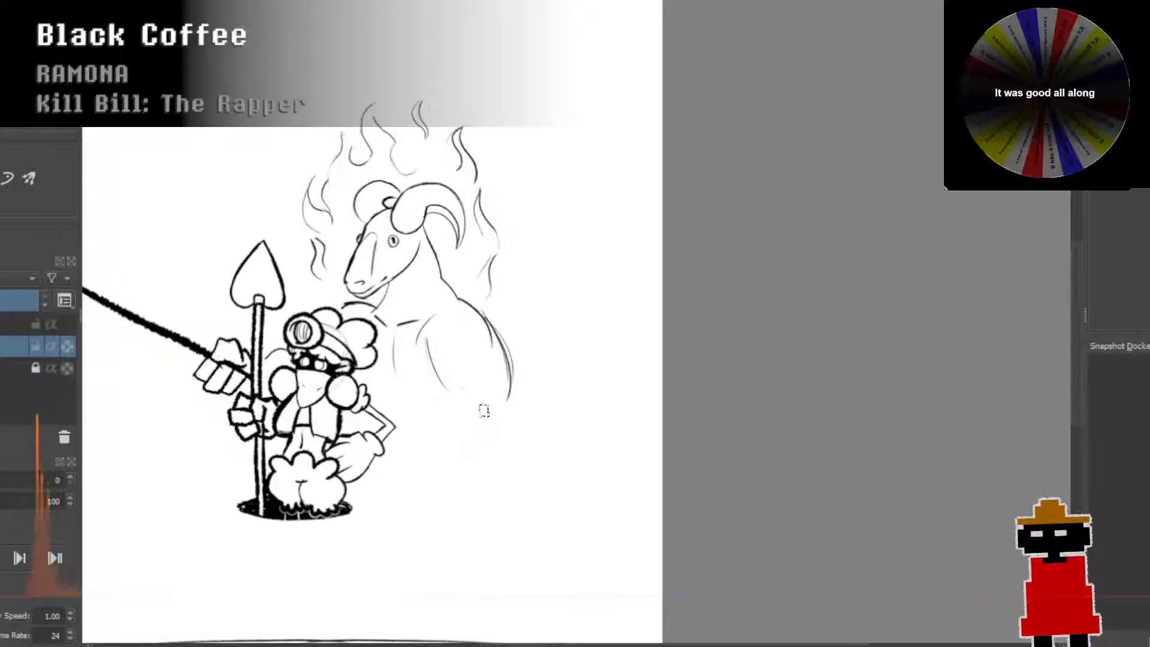
pyautogui.hotkey('ctrl', 'z')
pyautogui.hotkey('ctrl', 'z')
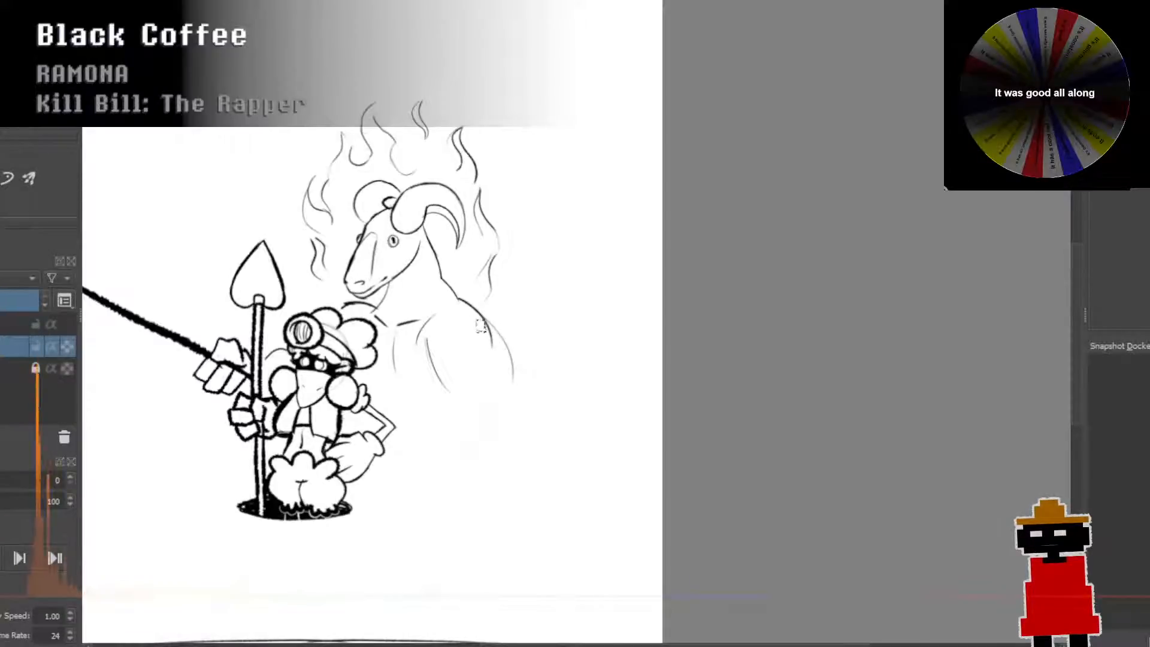
pyautogui.hotkey('ctrl', 'z')
pyautogui.hotkey('ctrl', 'z')
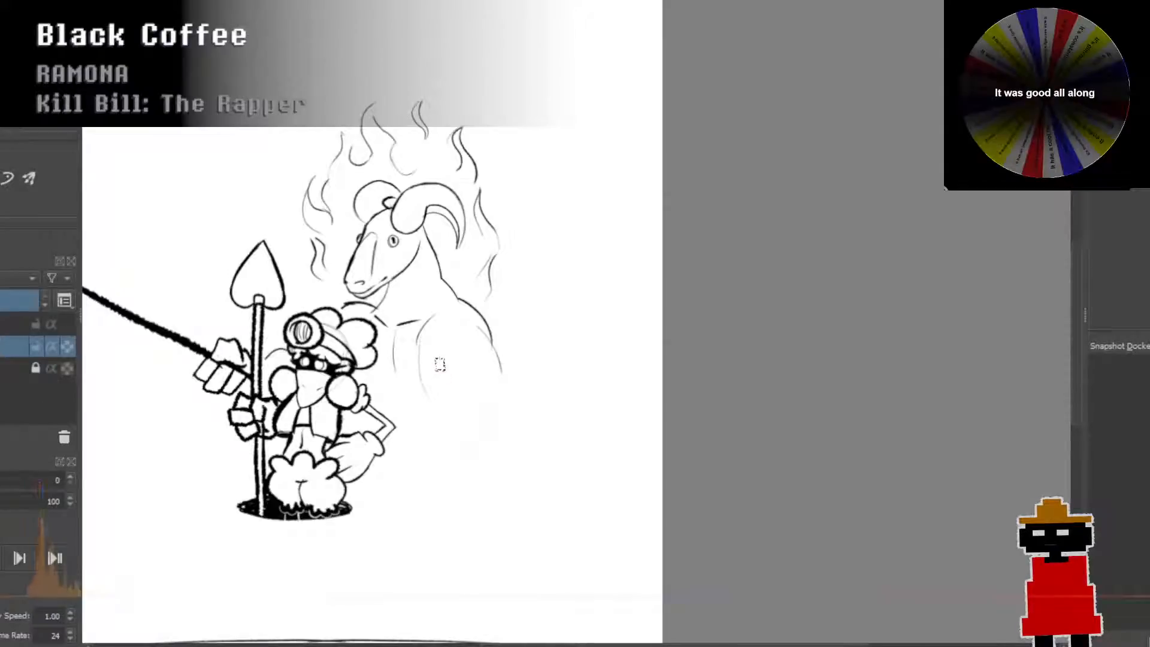
# Step: Draw the ram's upper arm with a bowed inner line and a longer outer curve continuing down from the shoulder
pyautogui.hotkey('ctrl', 'z')
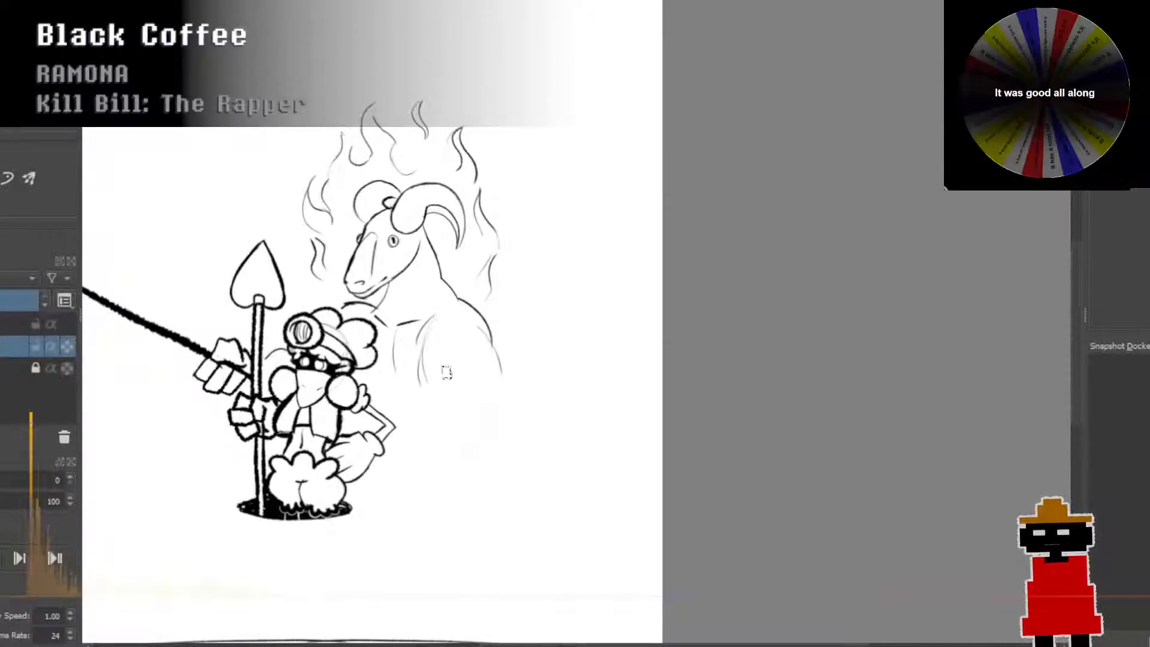
pyautogui.moveTo(429, 337); pyautogui.dragTo(435, 399)
pyautogui.moveTo(490, 340); pyautogui.dragTo(497, 426)
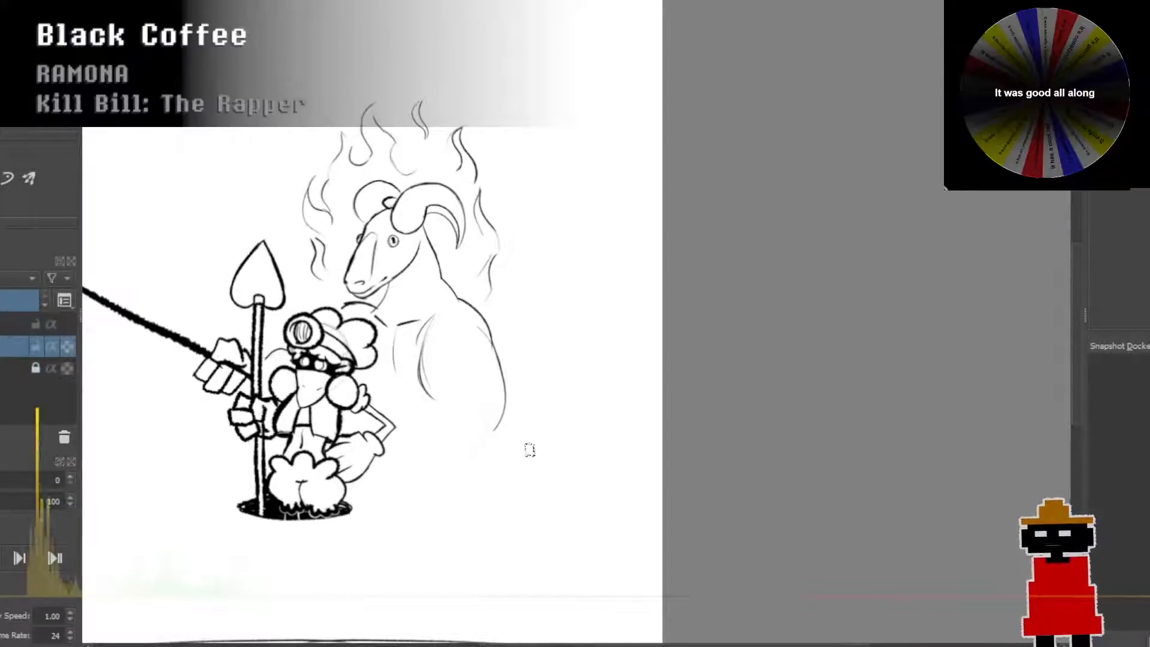
# Step: Draw a small dark beard tuft under the ram's chin and a spiky black hair tuft between its horns
pyautogui.scroll(-1, 503, 451)
pyautogui.moveTo(502, 452); pyautogui.dragTo(510, 373)
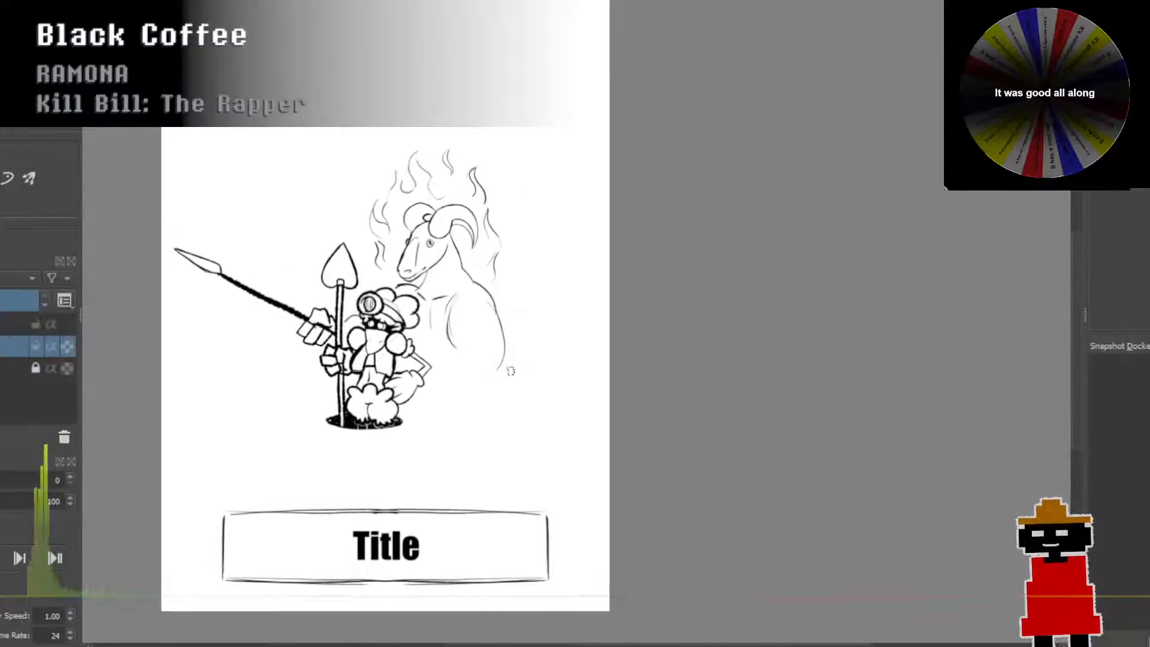
pyautogui.scroll(3, 424, 278)
pyautogui.moveTo(444, 300); pyautogui.dragTo(430, 352)
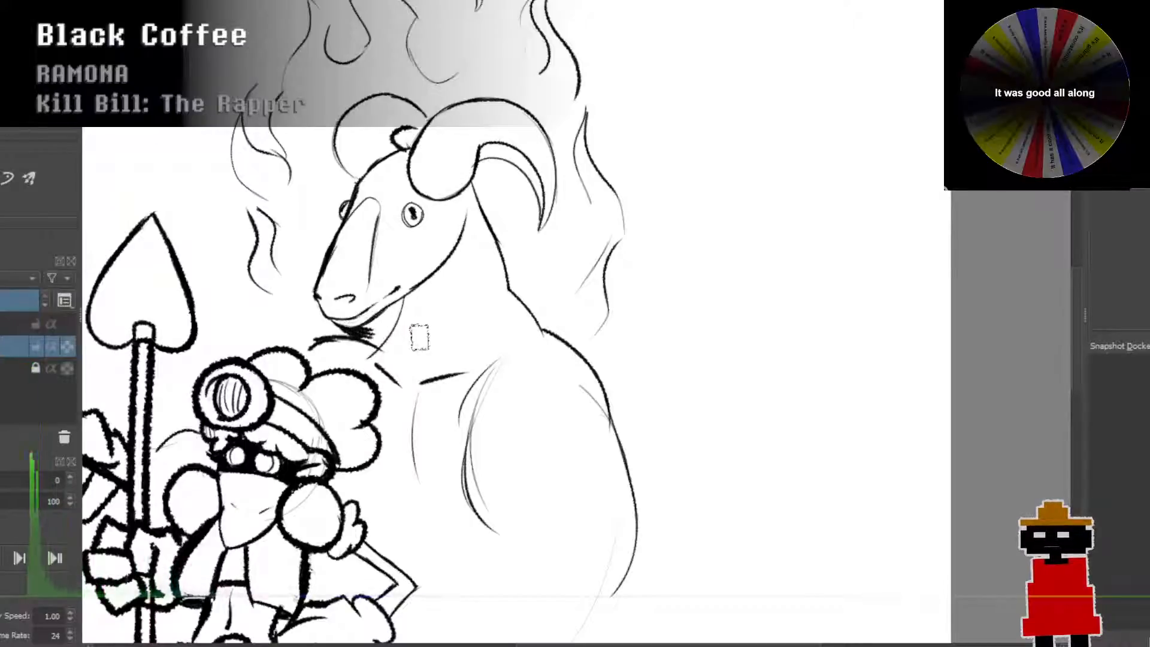
pyautogui.scroll(1, 414, 317)
pyautogui.moveTo(424, 277); pyautogui.dragTo(418, 380)
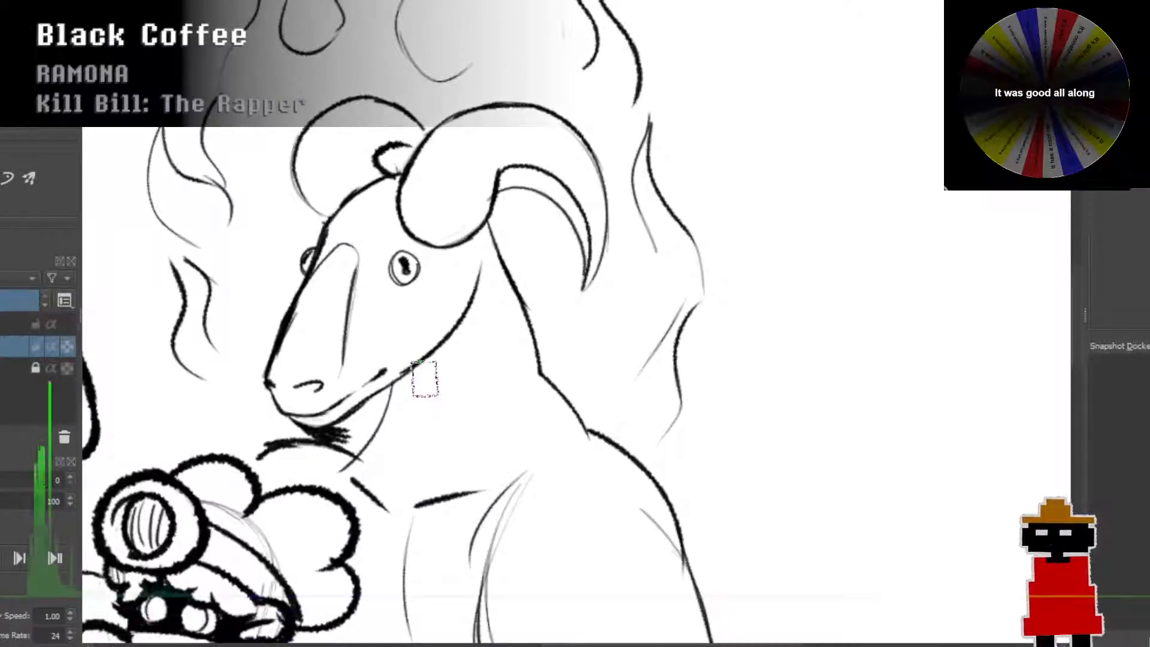
pyautogui.moveTo(374, 172)
pyautogui.mouseDown()
pyautogui.moveTo(427, 150)
pyautogui.moveTo(383, 156)
pyautogui.moveTo(422, 156)
pyautogui.moveTo(360, 173)
pyautogui.moveTo(372, 179)
pyautogui.moveTo(402, 153)
pyautogui.moveTo(363, 184)
pyautogui.moveTo(369, 193)
pyautogui.moveTo(391, 169)
pyautogui.moveTo(360, 176)
pyautogui.moveTo(389, 176)
pyautogui.mouseUp()
pyautogui.scroll(-5, 416, 186)
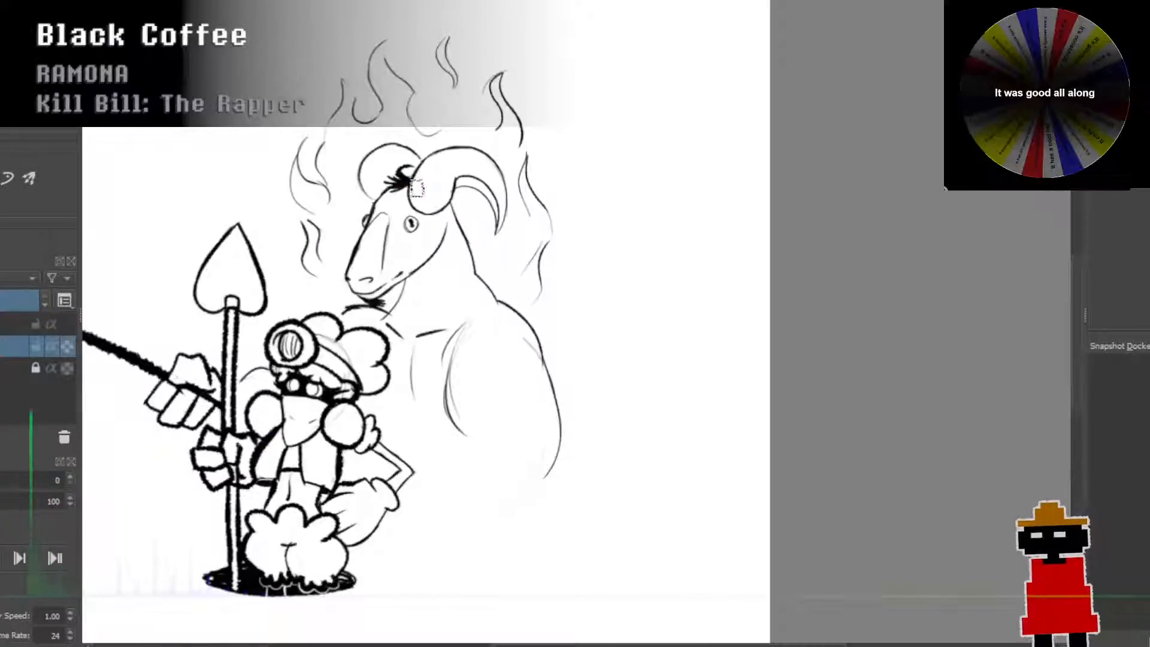
# Step: Examine the ram's head, the spear hand and the whole cover composition, both close up and from farther away
pyautogui.scroll(4, 434, 223)
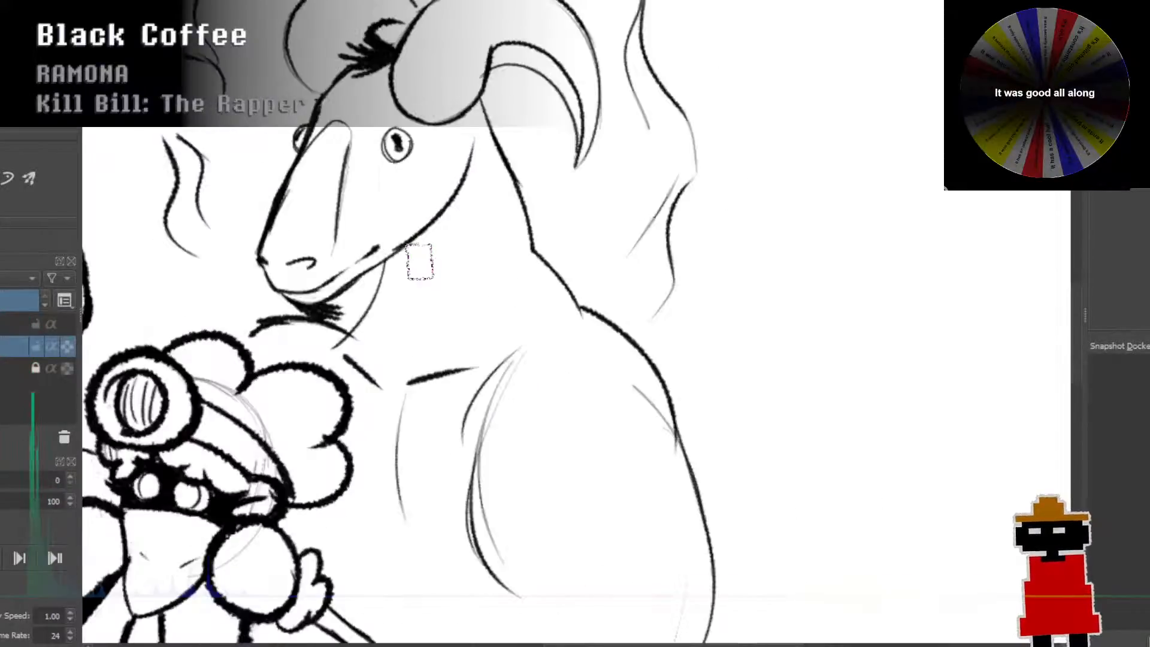
pyautogui.scroll(-3, 413, 267)
pyautogui.scroll(2, 417, 269)
pyautogui.scroll(-3, 420, 266)
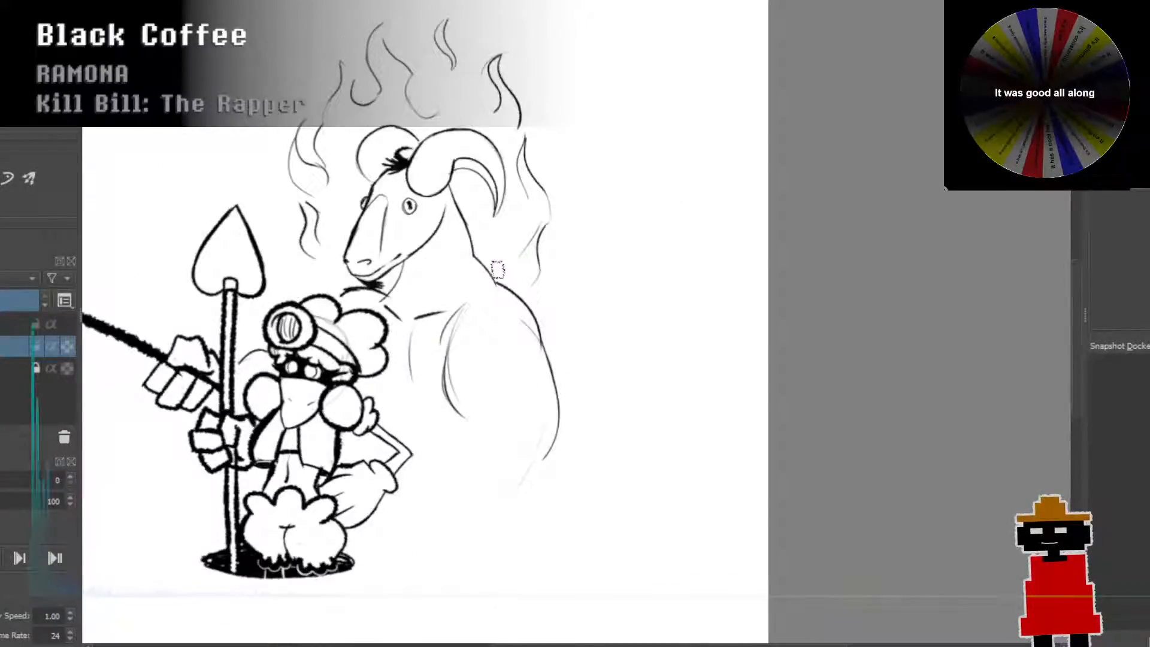
pyautogui.scroll(1, 473, 275)
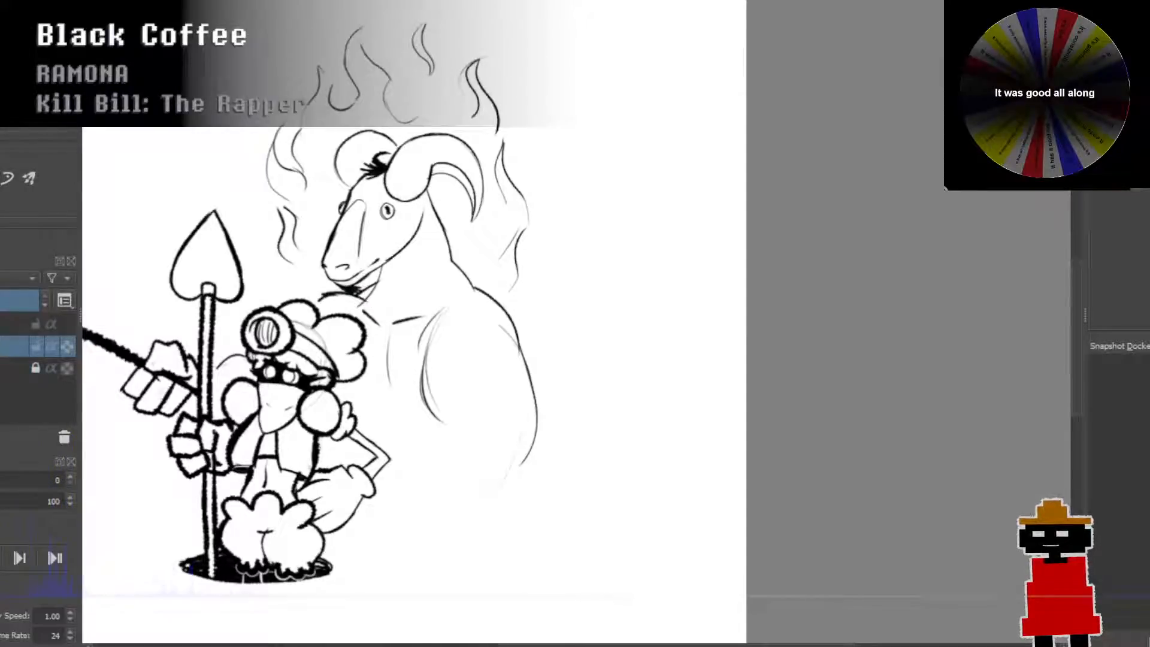
pyautogui.scroll(-2, 493, 267)
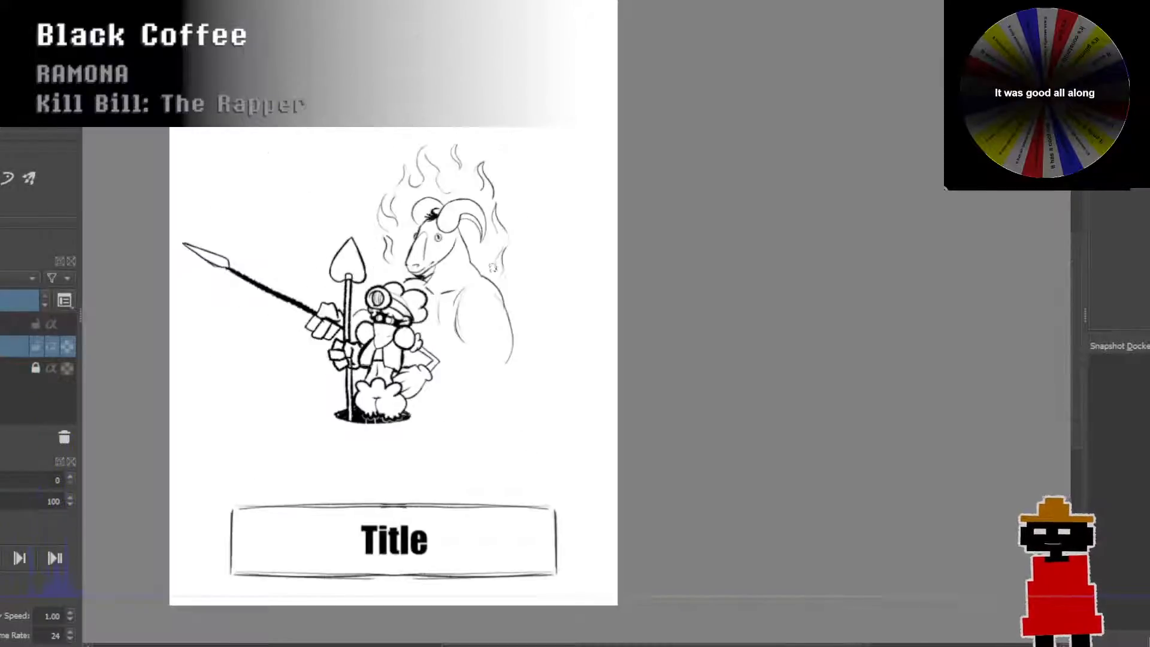
pyautogui.moveTo(487, 279); pyautogui.dragTo(450, 265)
pyautogui.scroll(1, 450, 264)
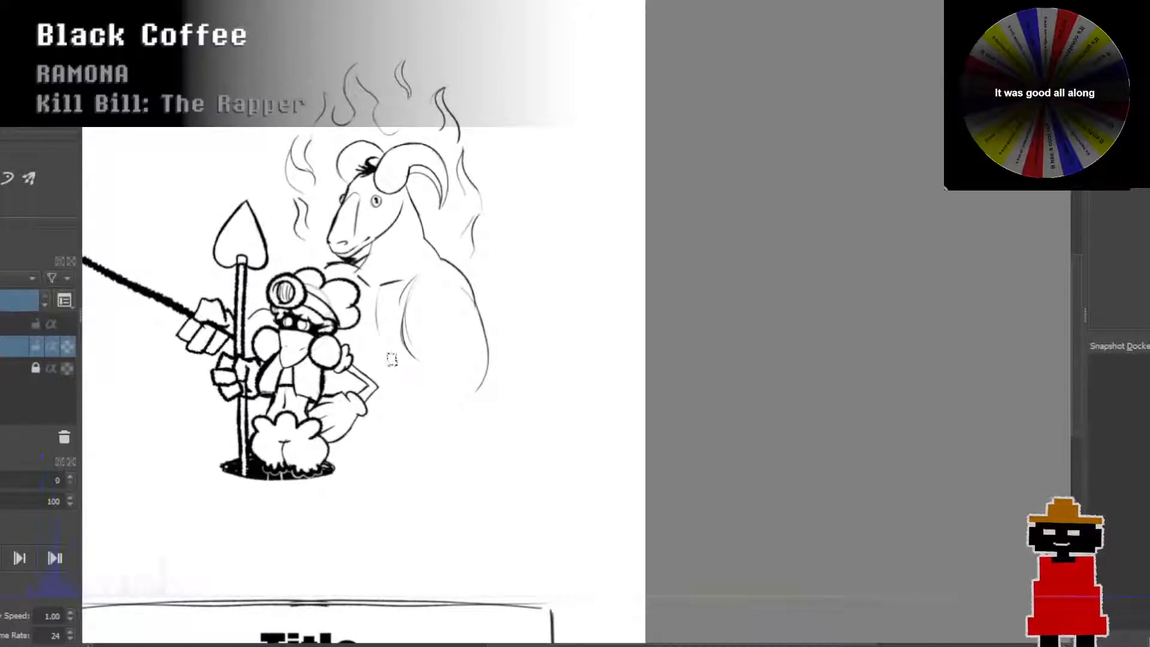
pyautogui.scroll(3, 402, 346)
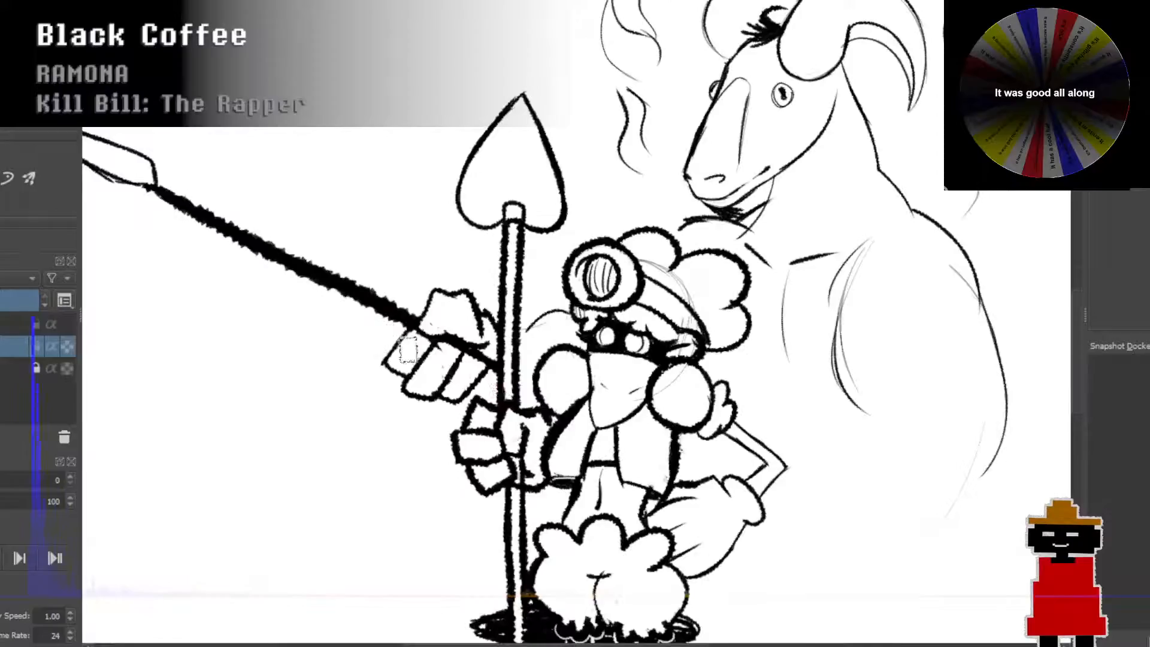
pyautogui.moveTo(407, 349); pyautogui.dragTo(366, 365)
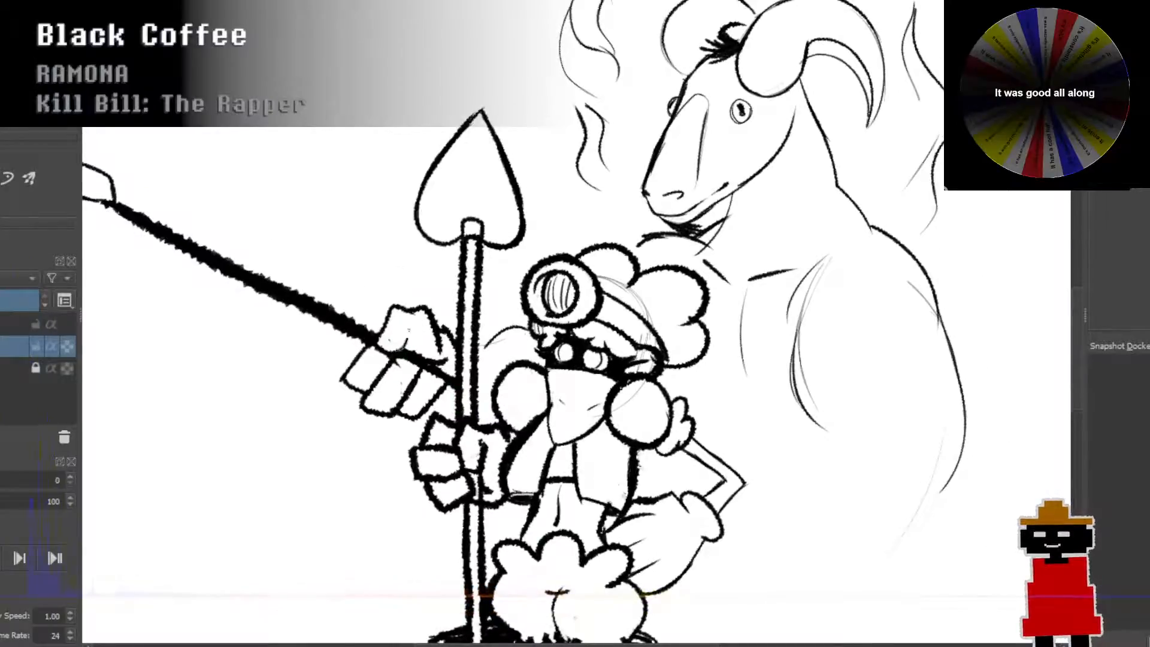
pyautogui.scroll(-3, 452, 374)
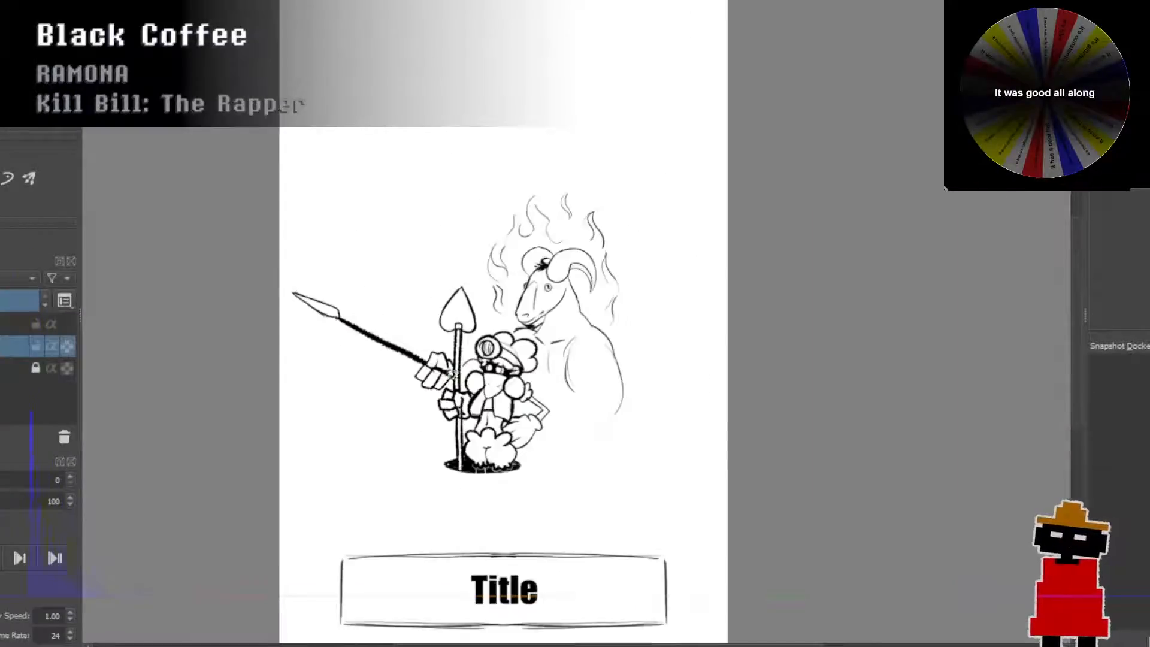
pyautogui.scroll(2, 554, 358)
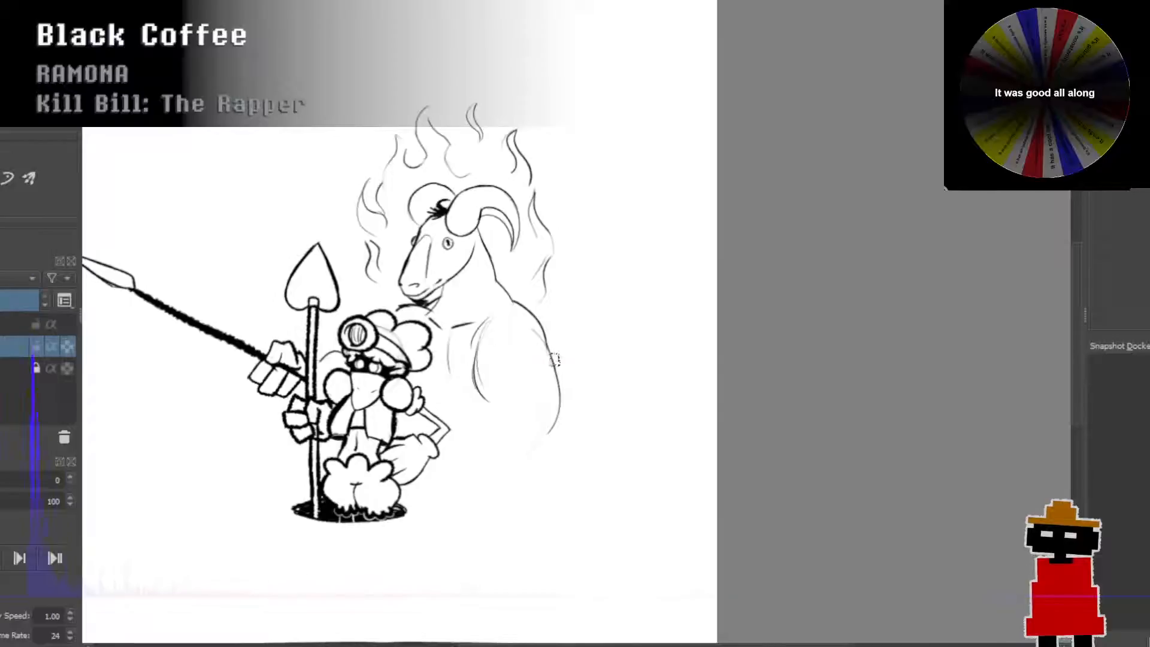
# Step: Thicken the ram's inner arm curve and add a short curved stroke at the lower end of the outer arm line
pyautogui.scroll(2, 555, 358)
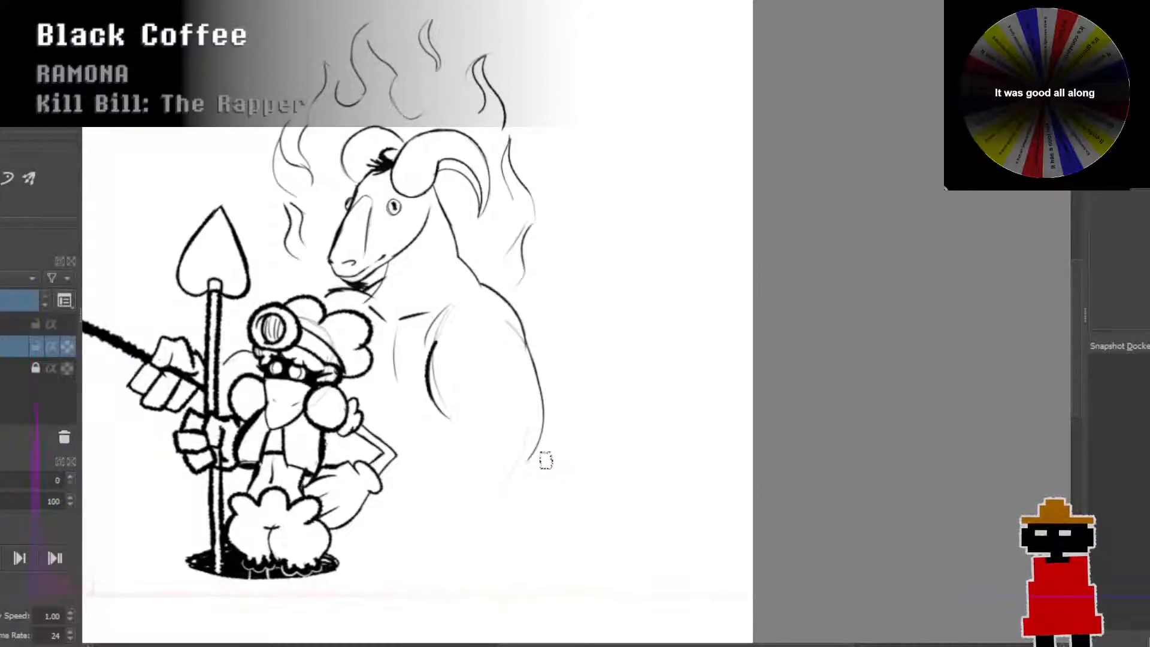
pyautogui.moveTo(538, 458); pyautogui.dragTo(544, 430)
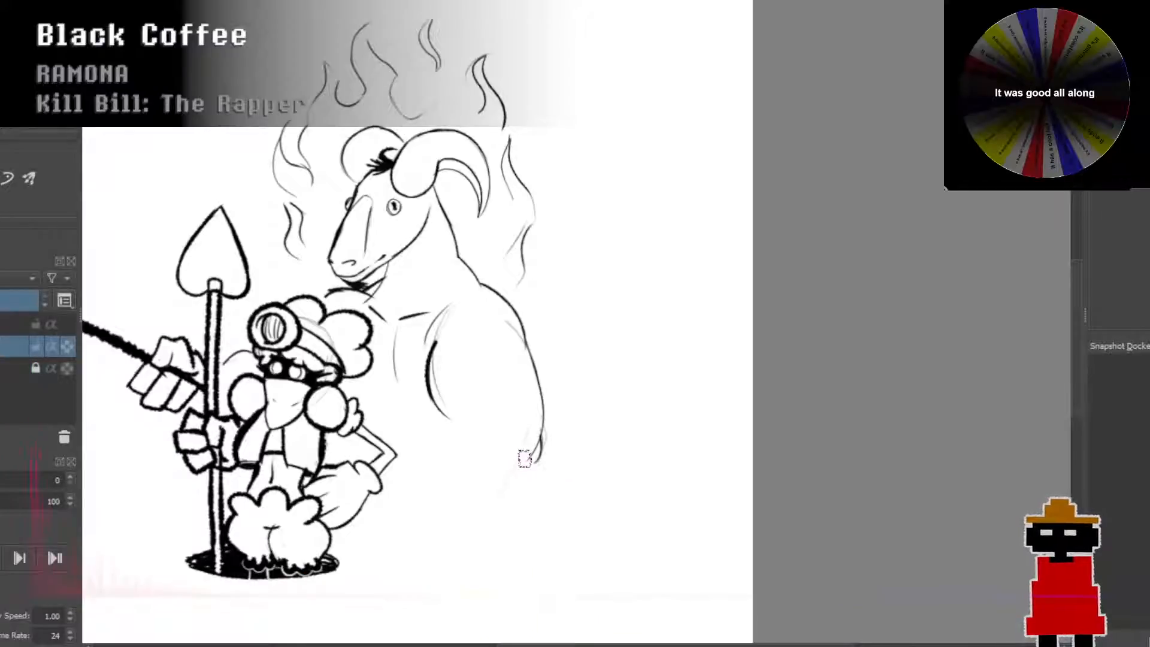
pyautogui.scroll(-2, 439, 367)
pyautogui.scroll(1, 415, 371)
pyautogui.moveTo(400, 378); pyautogui.dragTo(449, 351)
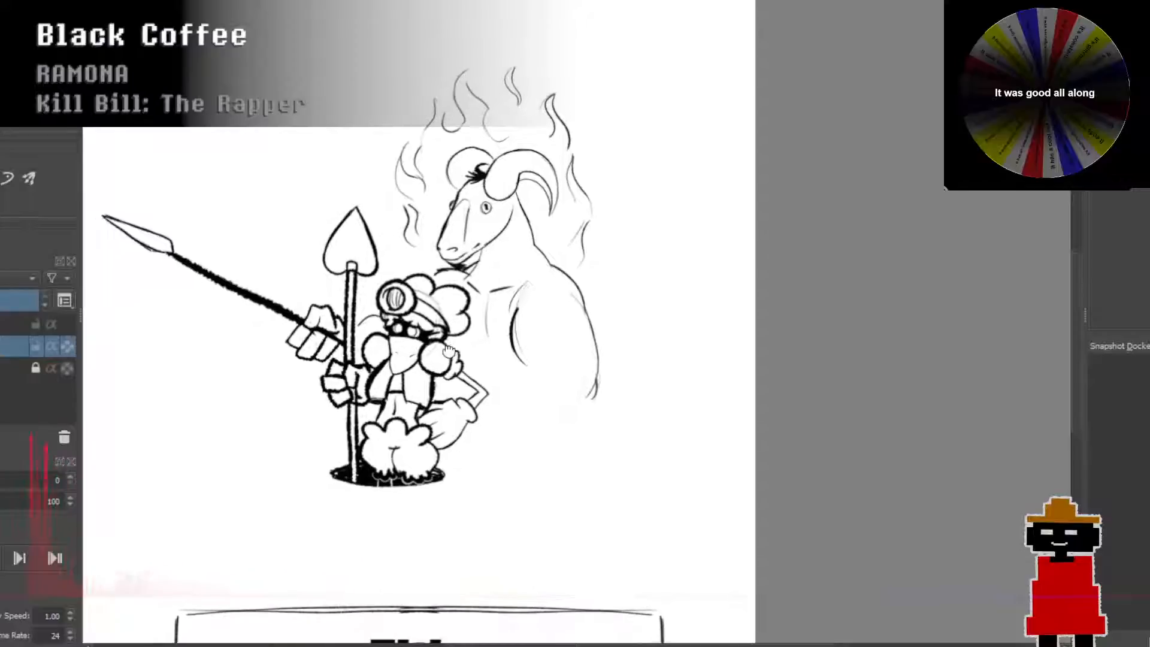
# Step: Try to sketch an arched forearm line below the ram's inner arm curve
pyautogui.scroll(-1, 448, 350)
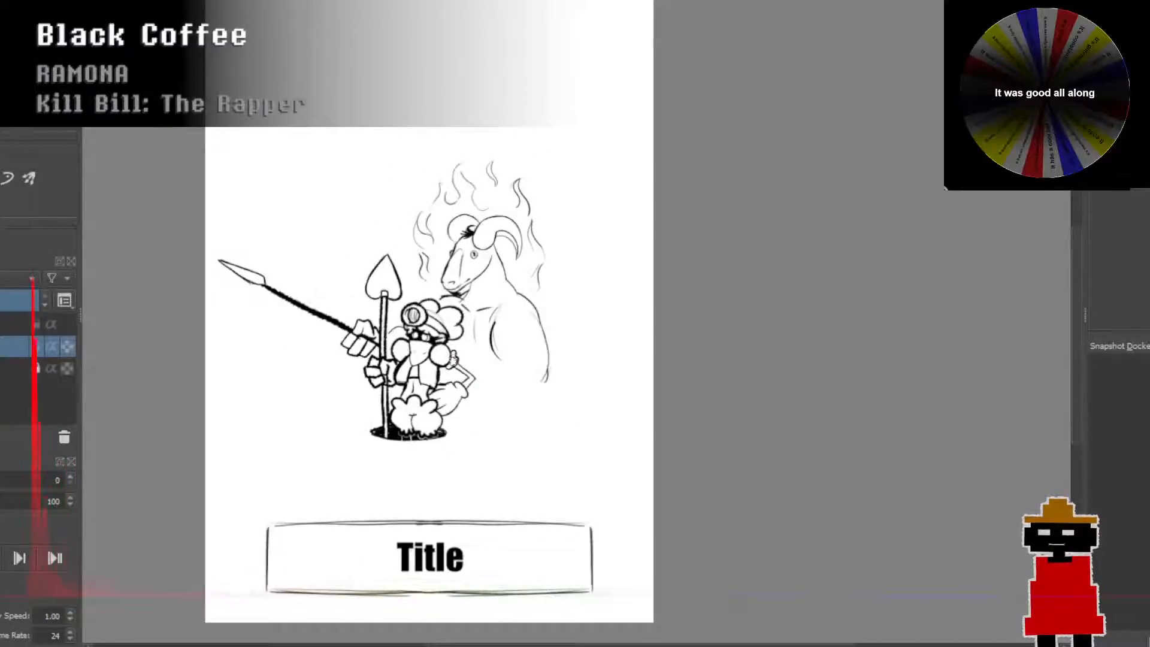
pyautogui.scroll(1, 452, 361)
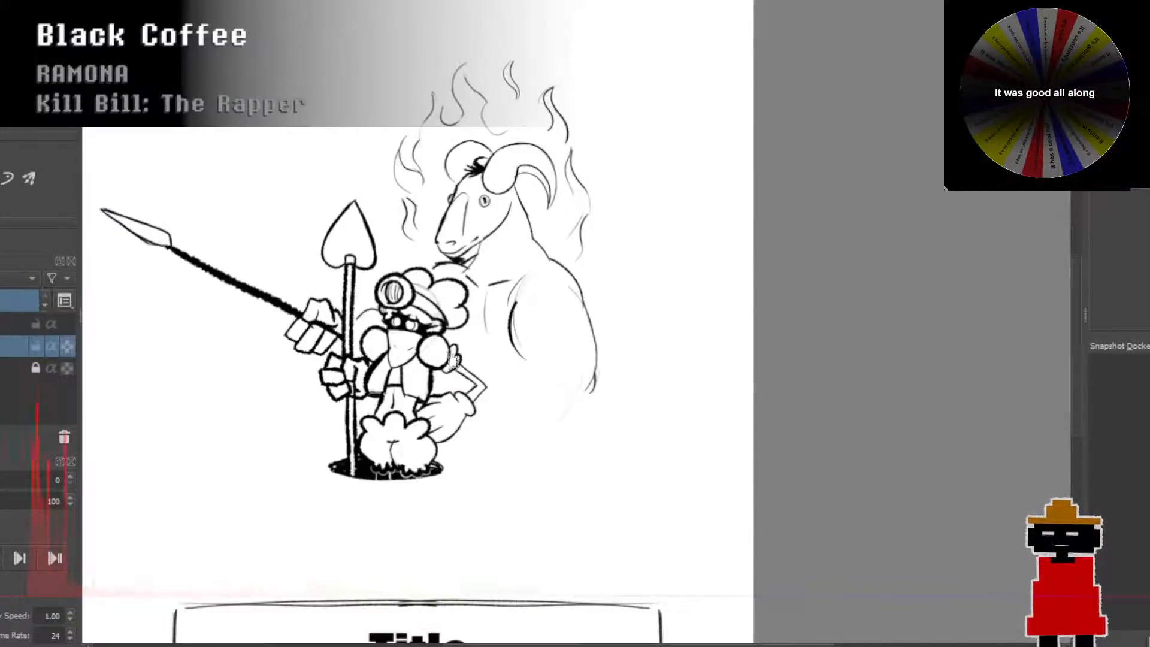
pyautogui.scroll(-1, 454, 356)
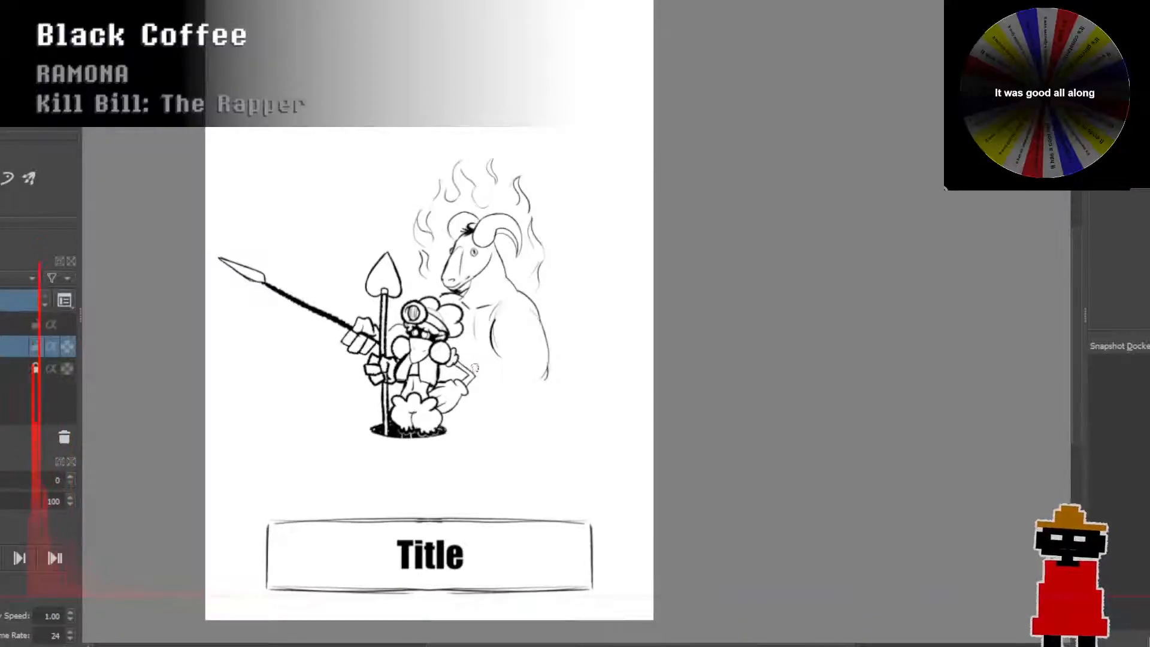
pyautogui.scroll(2, 519, 373)
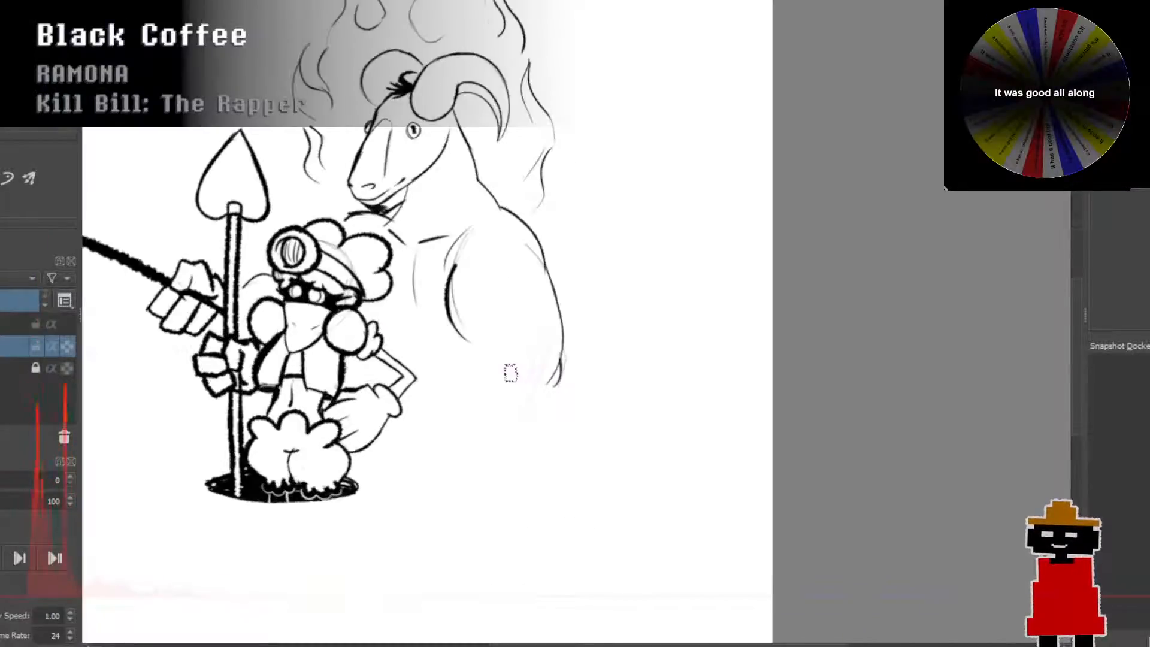
pyautogui.moveTo(471, 380); pyautogui.dragTo(523, 351)
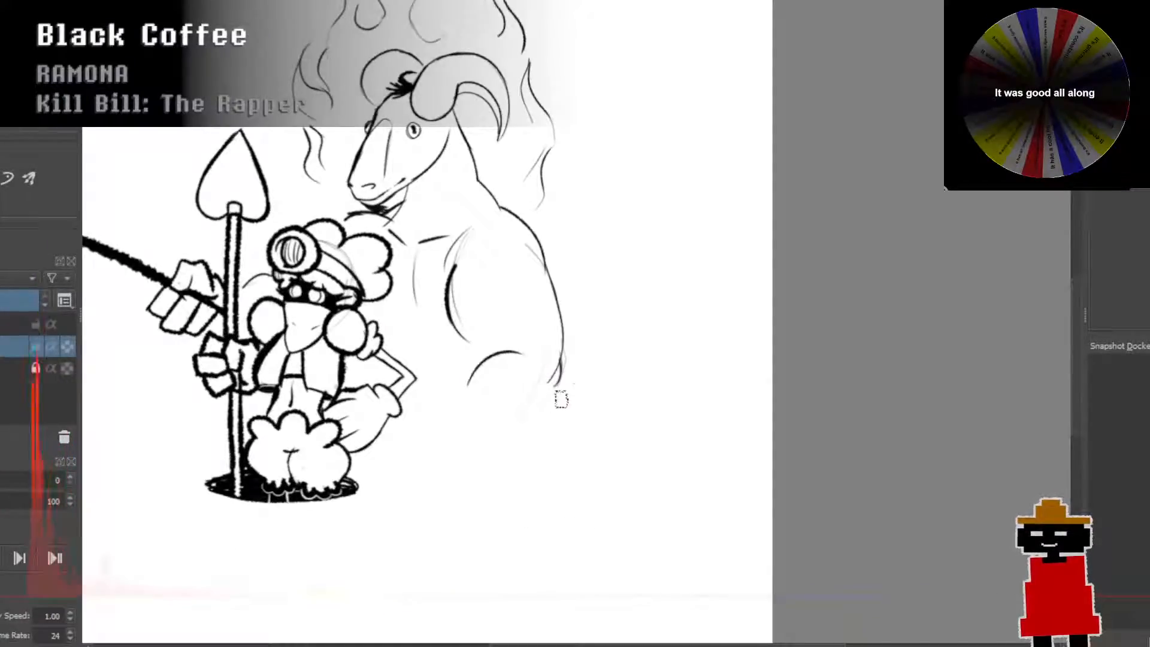
pyautogui.hotkey('ctrl', 'z')
pyautogui.moveTo(472, 382); pyautogui.dragTo(517, 348)
pyautogui.hotkey('ctrl', 'z')
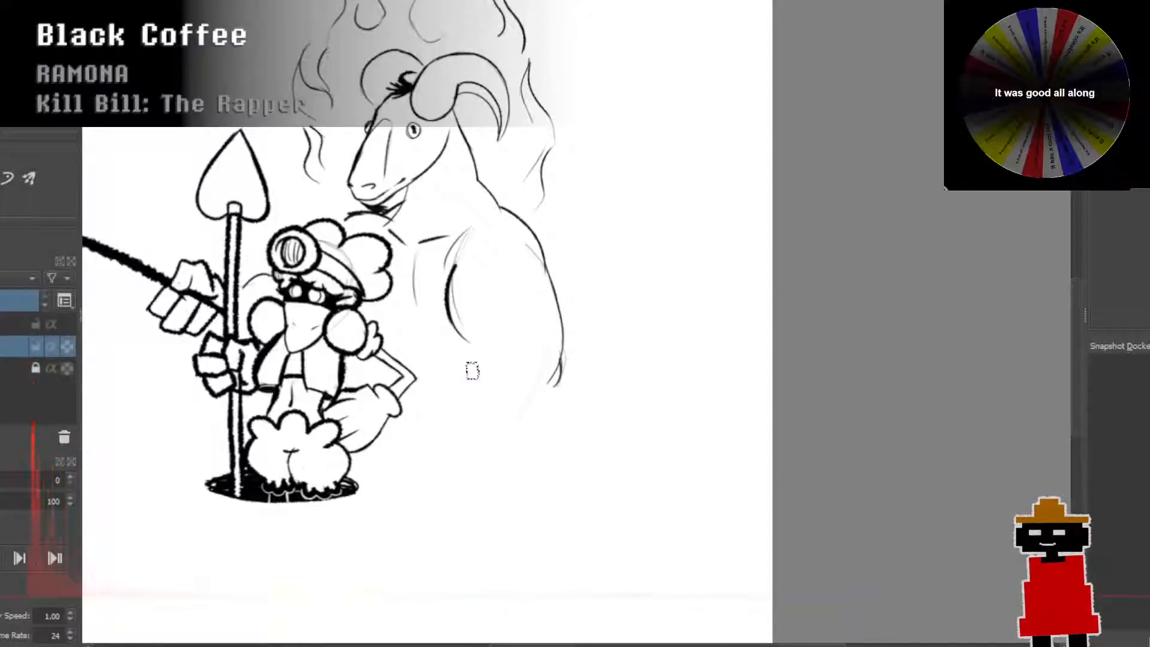
pyautogui.moveTo(463, 382); pyautogui.dragTo(514, 349)
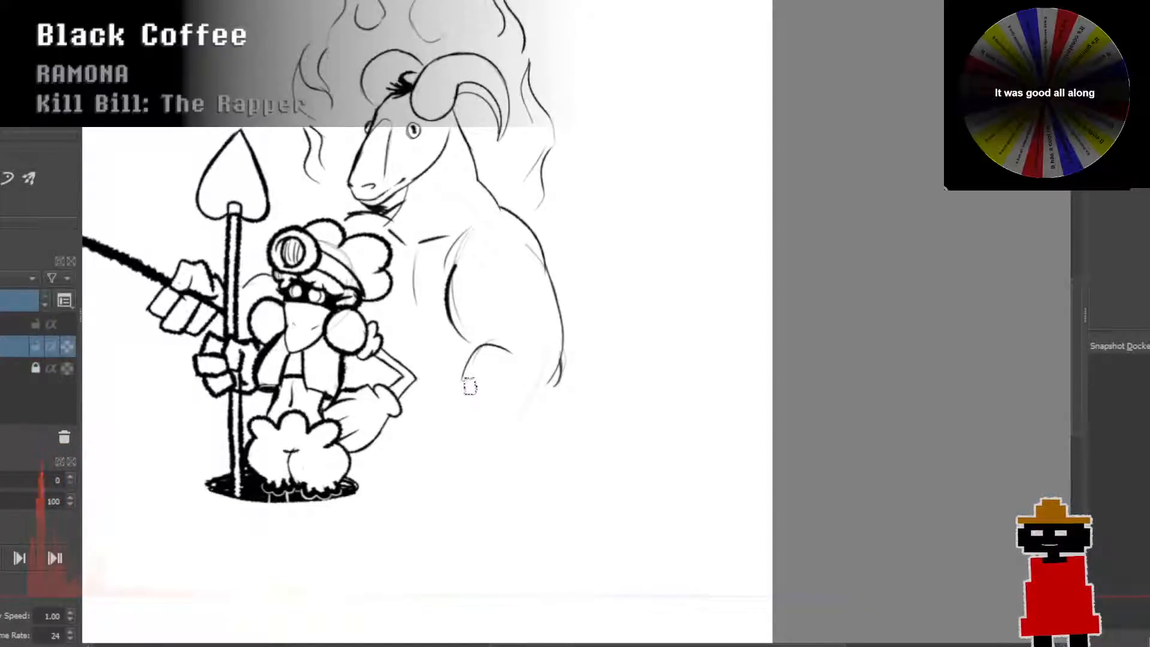
pyautogui.hotkey('ctrl', 'z')
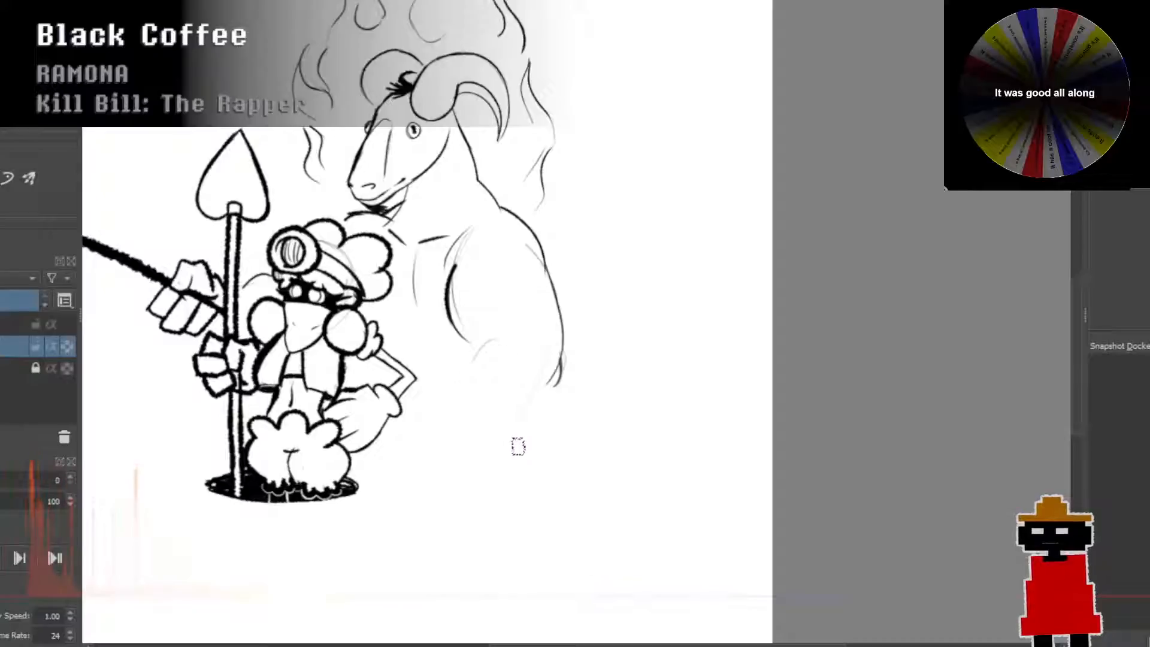
# Step: Draw a lengthwise ridge and facet lines near the base inside the spearhead
pyautogui.scroll(-2, 515, 407)
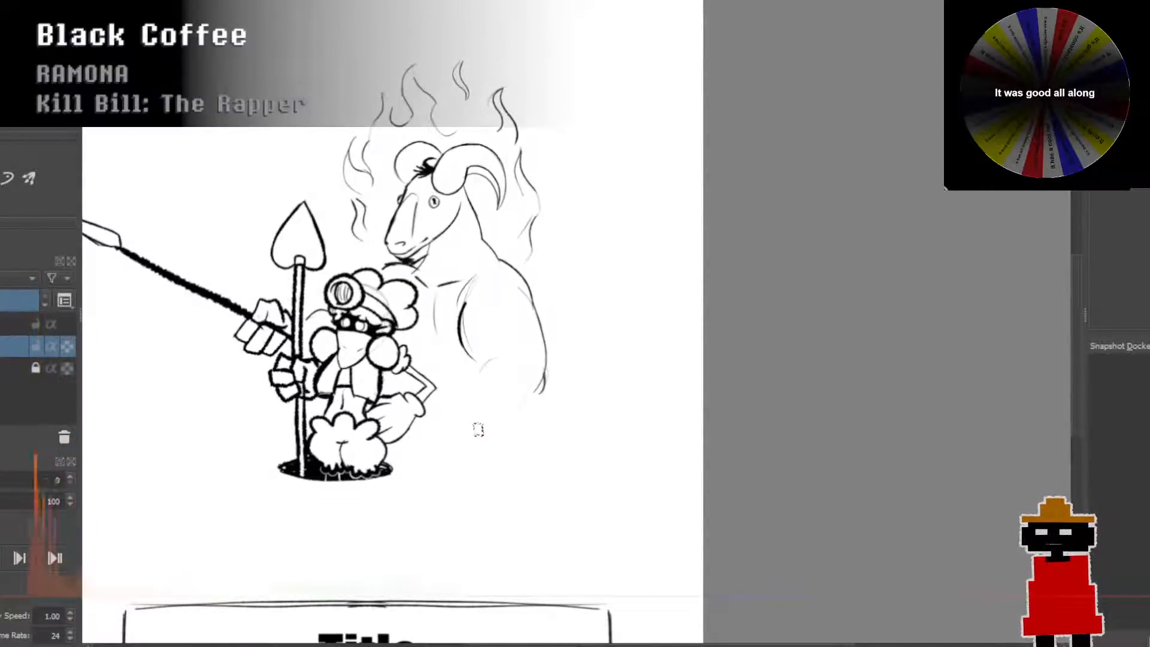
pyautogui.scroll(-2, 481, 431)
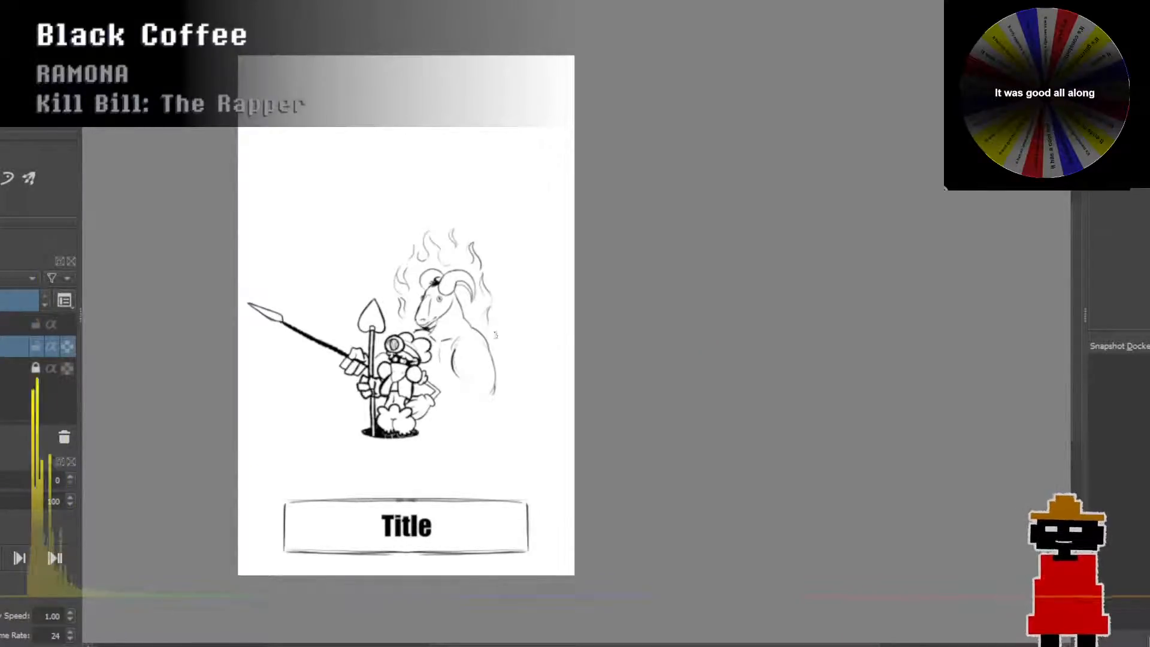
pyautogui.scroll(3, 392, 320)
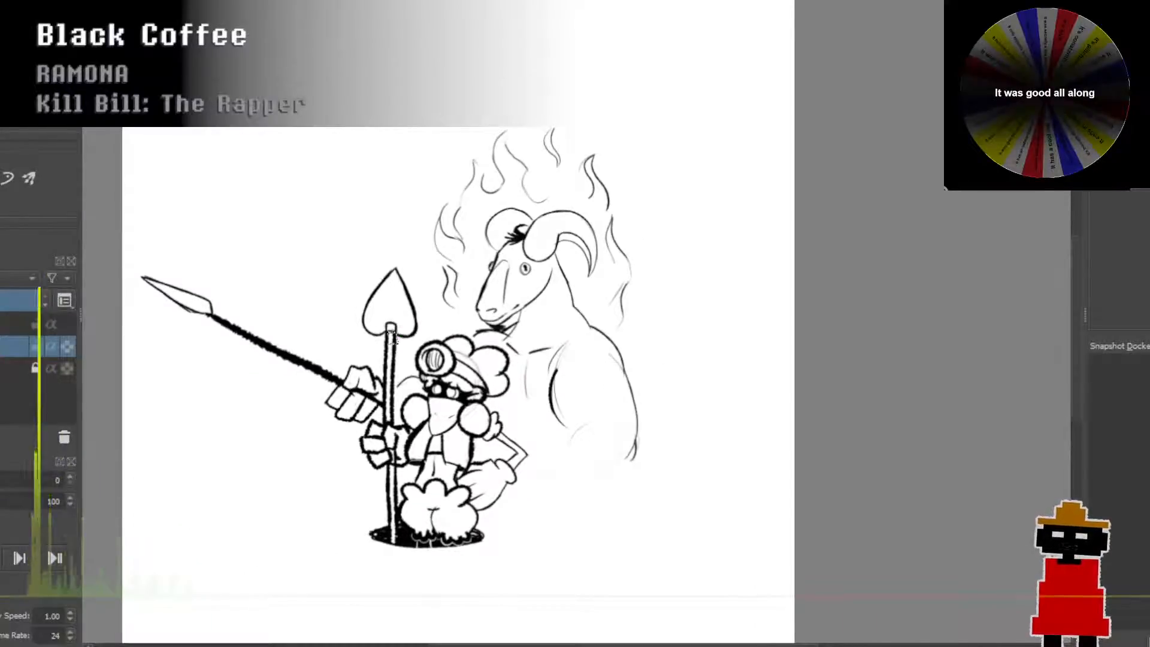
pyautogui.scroll(2, 360, 353)
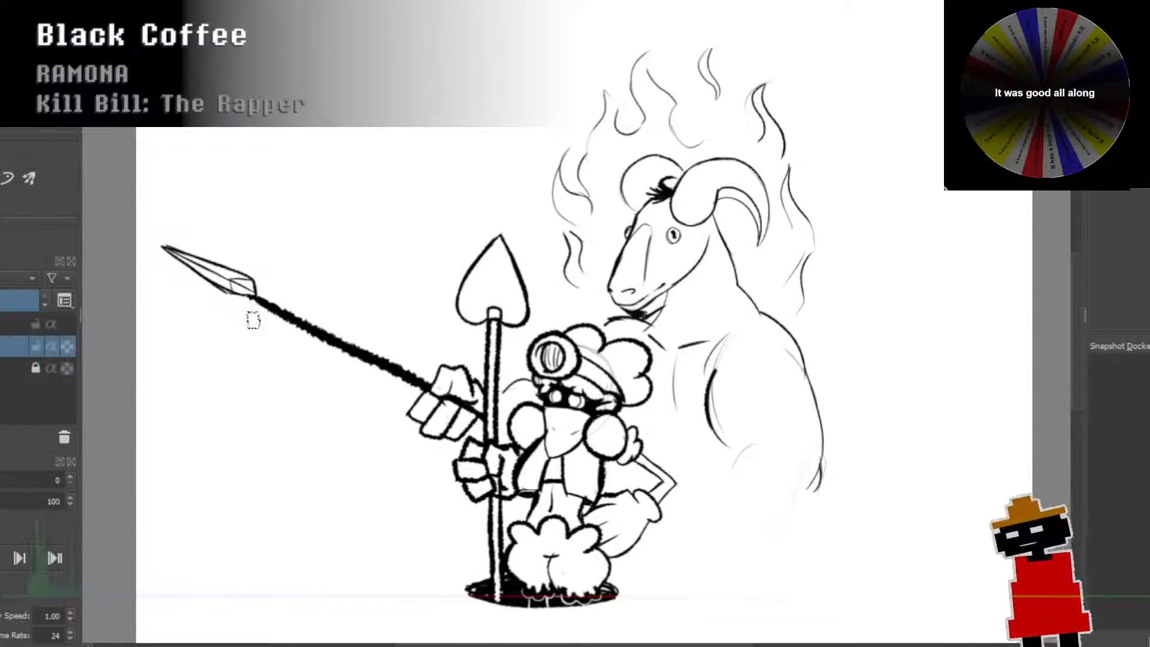
pyautogui.scroll(-2, 258, 318)
pyautogui.moveTo(283, 325); pyautogui.dragTo(336, 344)
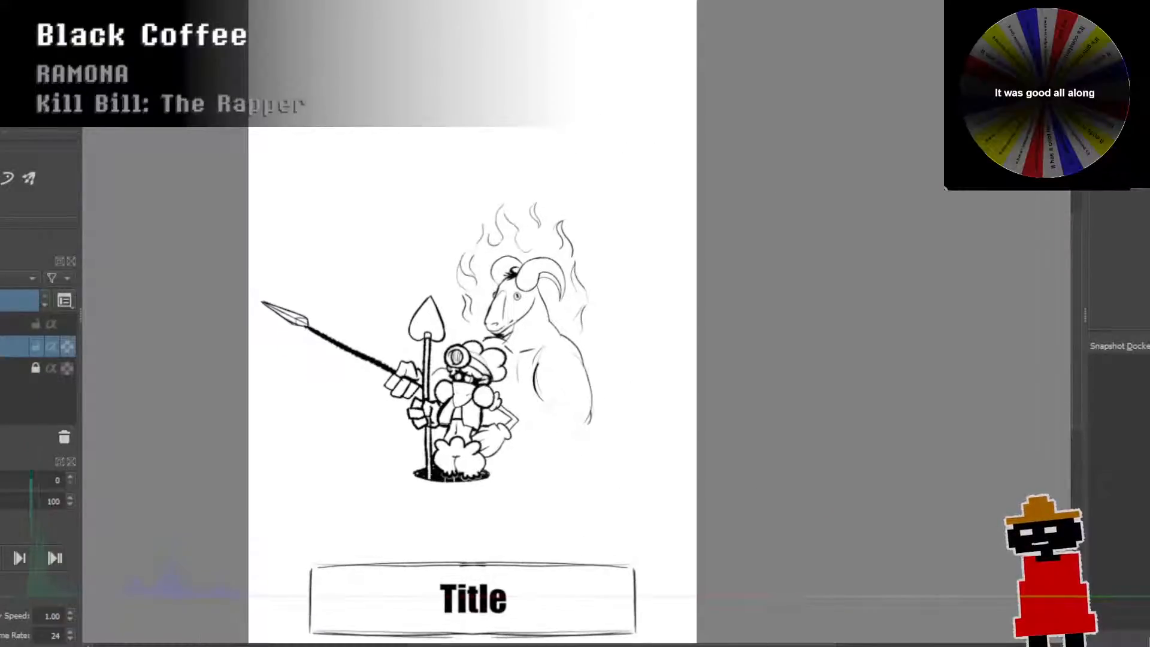
# Step: Try to draw a straight slanted line below the ram's elbow, running down and away from the figure
pyautogui.scroll(2, 419, 395)
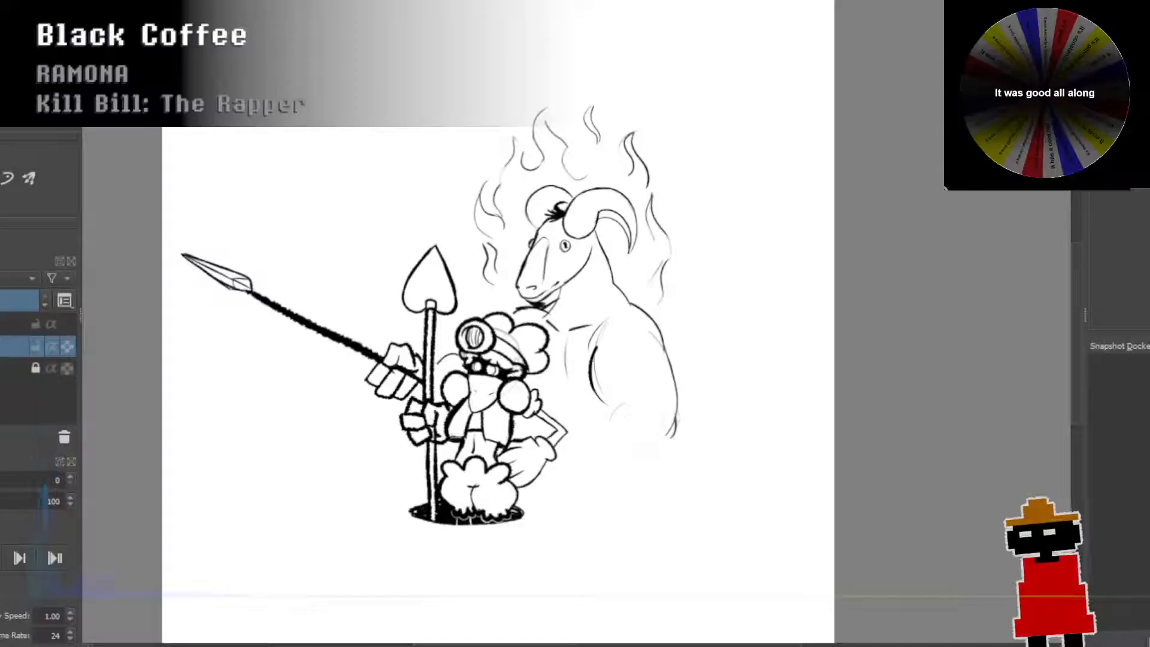
pyautogui.moveTo(667, 452); pyautogui.dragTo(753, 503)
pyautogui.hotkey('ctrl', 'z')
pyautogui.moveTo(655, 474); pyautogui.dragTo(758, 515)
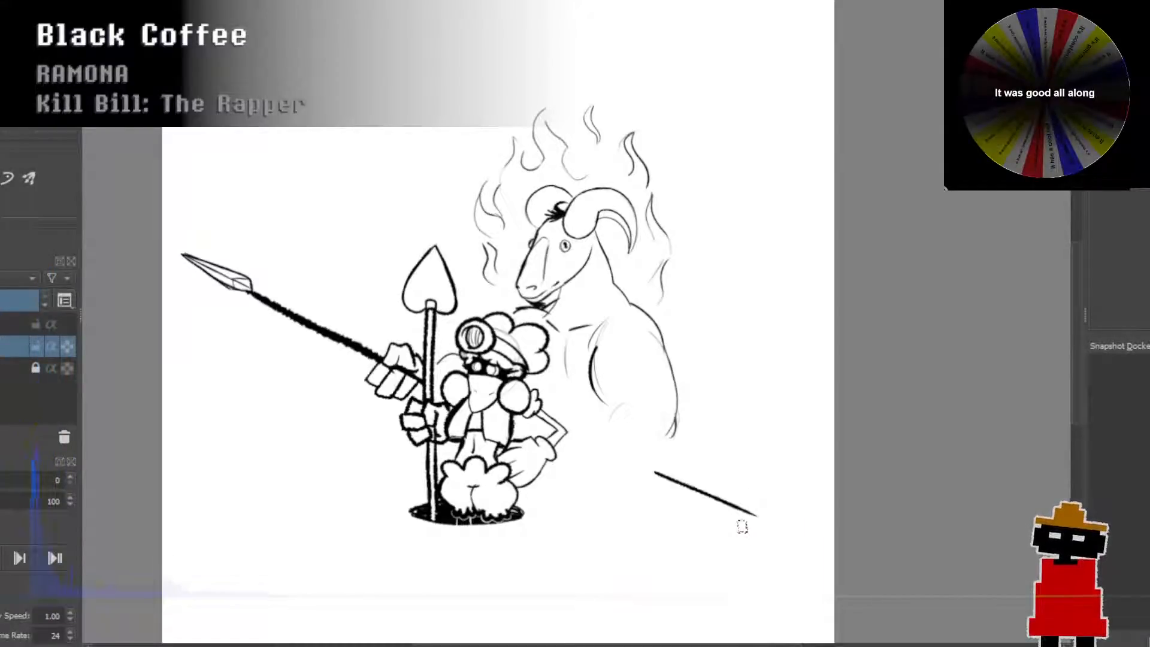
pyautogui.hotkey('ctrl', 'z')
pyautogui.press('-')
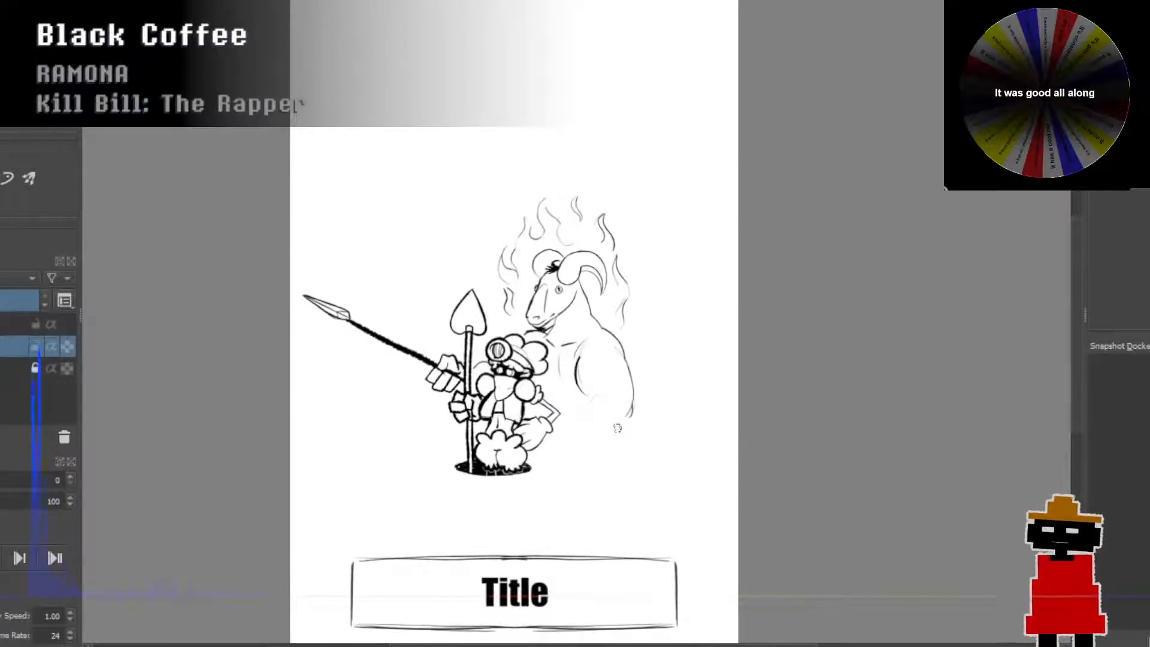
pyautogui.moveTo(618, 428)
pyautogui.mouseDown()
pyautogui.moveTo(595, 432)
pyautogui.moveTo(582, 412)
pyautogui.mouseUp()
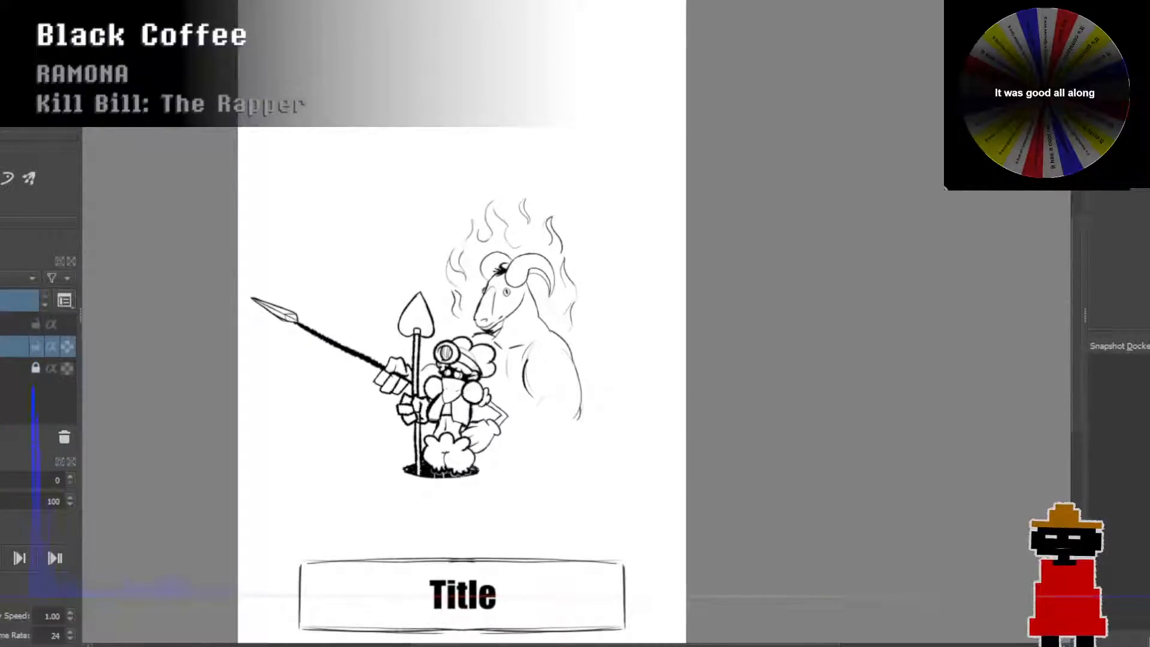
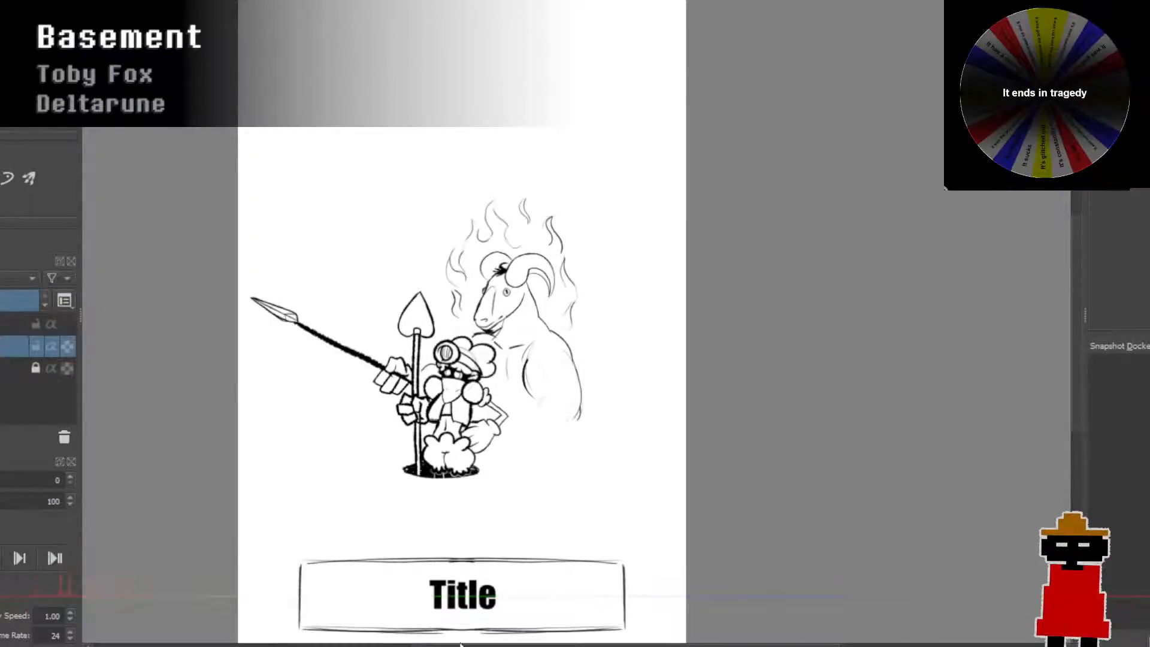
pyautogui.moveTo(540, 431); pyautogui.dragTo(499, 454)
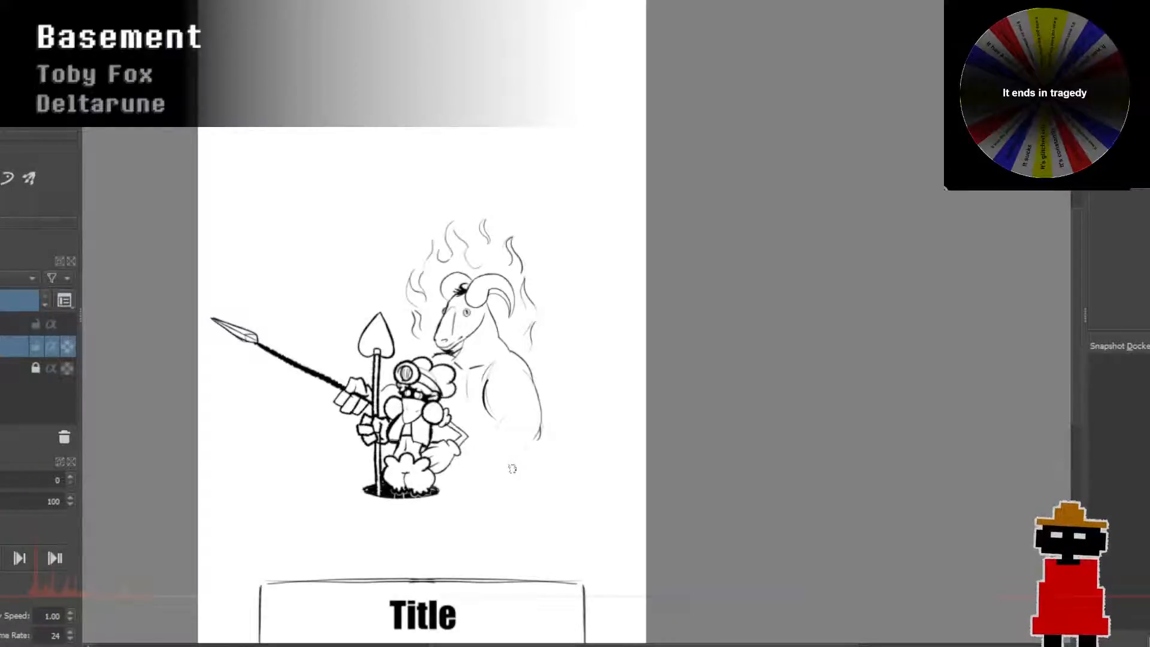
# Step: Draw a scalloped, downward-bowing ground edge of short curved strokes below the figures, spanning nearly the full canvas width above the title box
pyautogui.moveTo(508, 468)
pyautogui.mouseDown()
pyautogui.moveTo(489, 406)
pyautogui.moveTo(480, 430)
pyautogui.moveTo(617, 454)
pyautogui.moveTo(539, 469)
pyautogui.mouseUp()
pyautogui.scroll(2, 441, 457)
pyautogui.scroll(-2, 617, 454)
pyautogui.scroll(2, 516, 467)
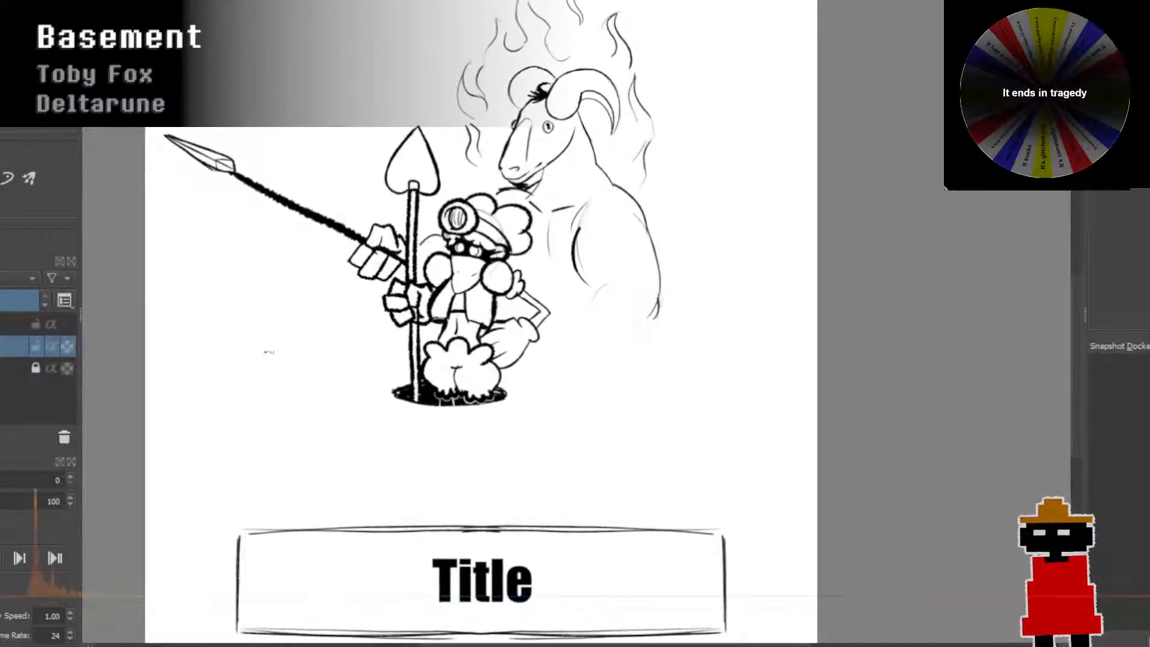
pyautogui.moveTo(284, 400); pyautogui.dragTo(372, 438)
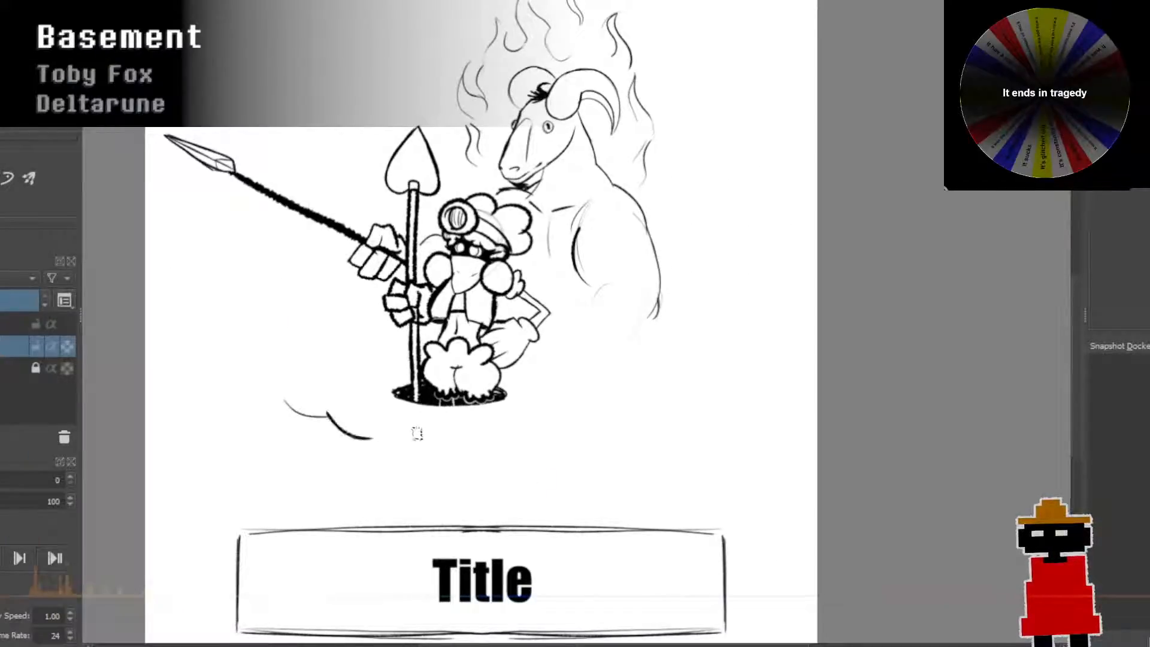
pyautogui.moveTo(493, 457)
pyautogui.mouseDown()
pyautogui.moveTo(605, 472)
pyautogui.moveTo(674, 437)
pyautogui.moveTo(743, 390)
pyautogui.mouseUp()
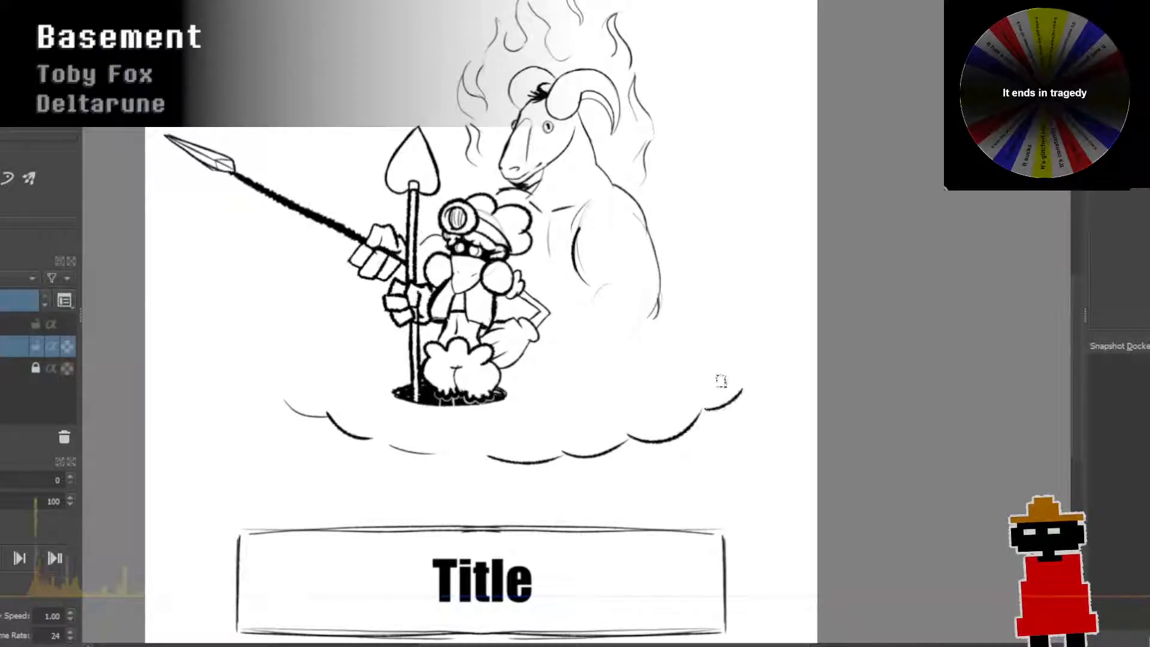
pyautogui.moveTo(280, 394)
pyautogui.mouseDown()
pyautogui.moveTo(216, 384)
pyautogui.moveTo(148, 355)
pyautogui.mouseUp()
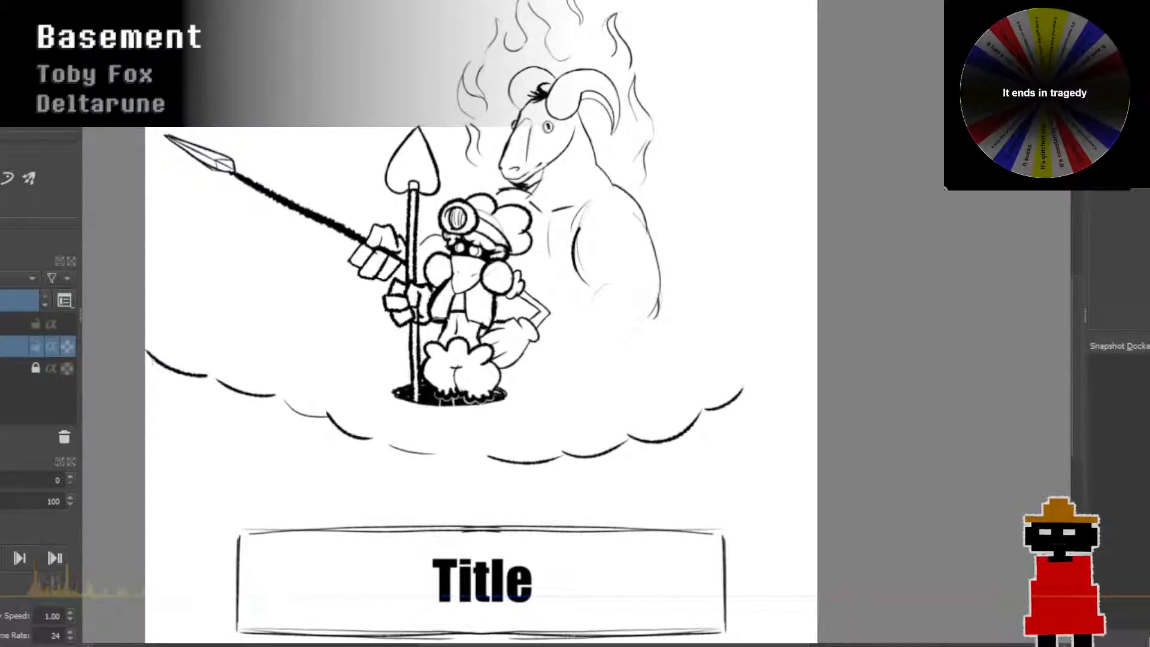
pyautogui.moveTo(739, 383); pyautogui.dragTo(792, 364)
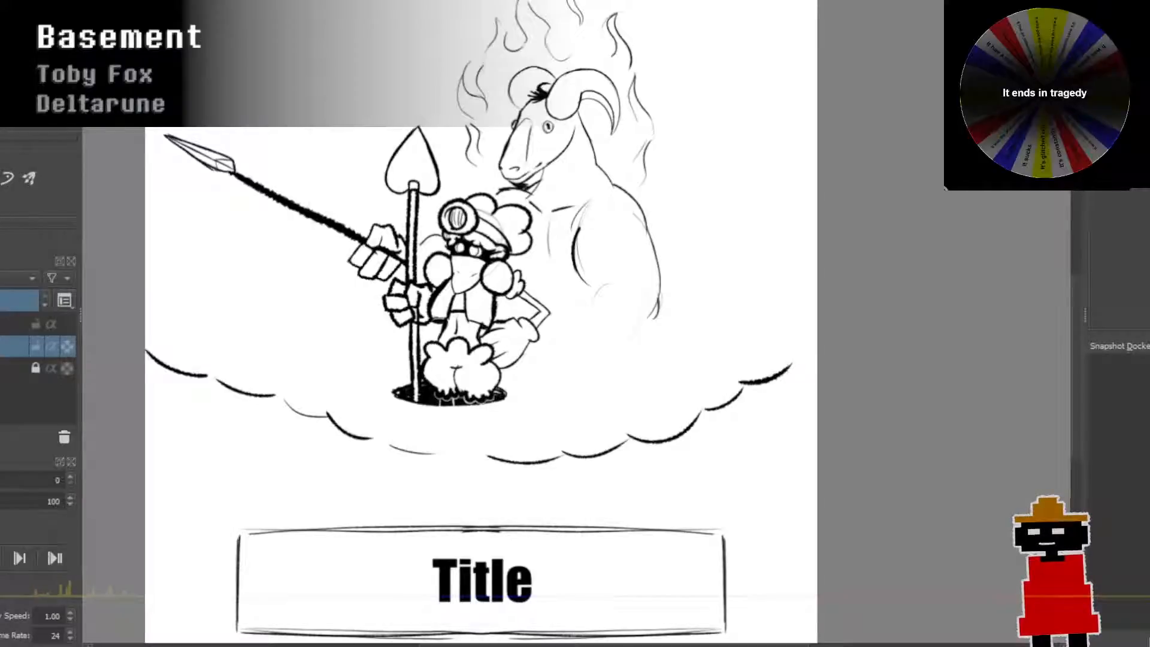
# Step: Draw a long straight slanted line beside the ram's arm as the inner side of a pillar above the scalloped edge
pyautogui.scroll(-2, 603, 293)
pyautogui.moveTo(604, 293); pyautogui.dragTo(533, 452)
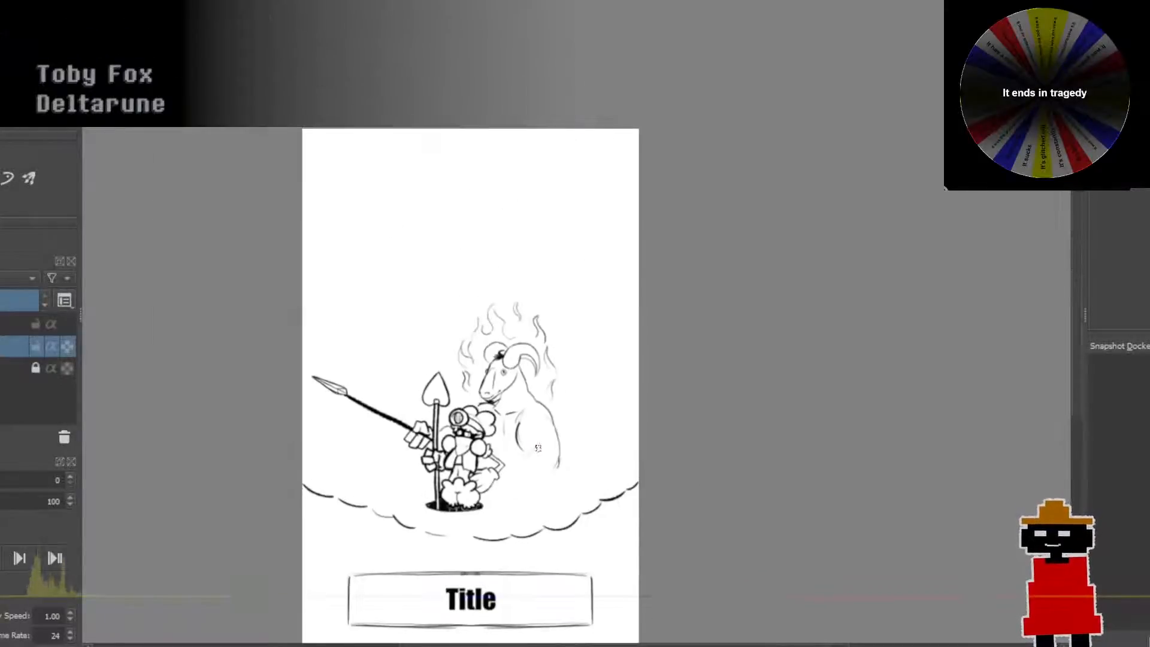
pyautogui.scroll(1, 539, 447)
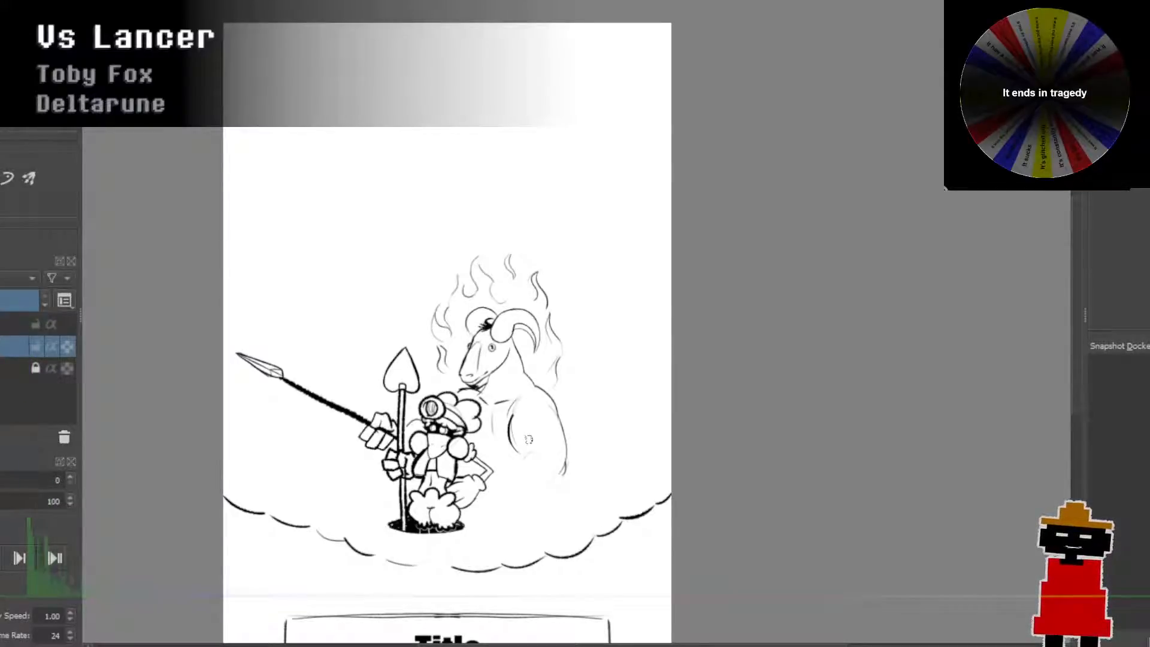
pyautogui.moveTo(533, 446); pyautogui.dragTo(526, 561)
pyautogui.scroll(2, 530, 410)
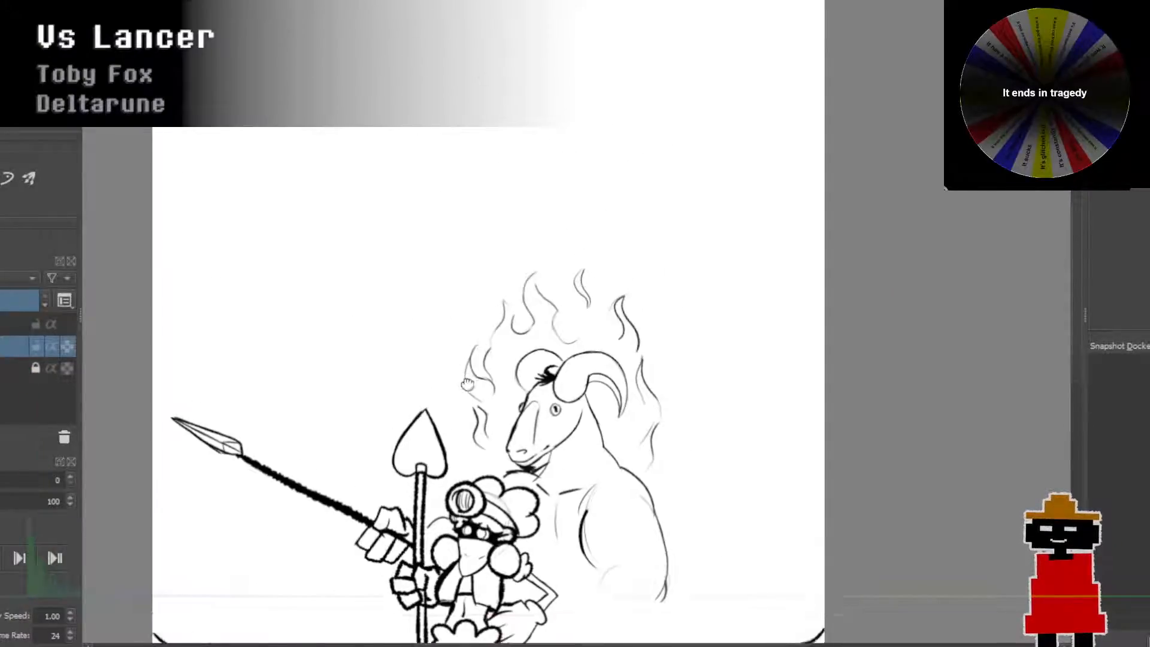
pyautogui.moveTo(468, 385); pyautogui.dragTo(367, 265)
pyautogui.moveTo(497, 370); pyautogui.dragTo(381, 334)
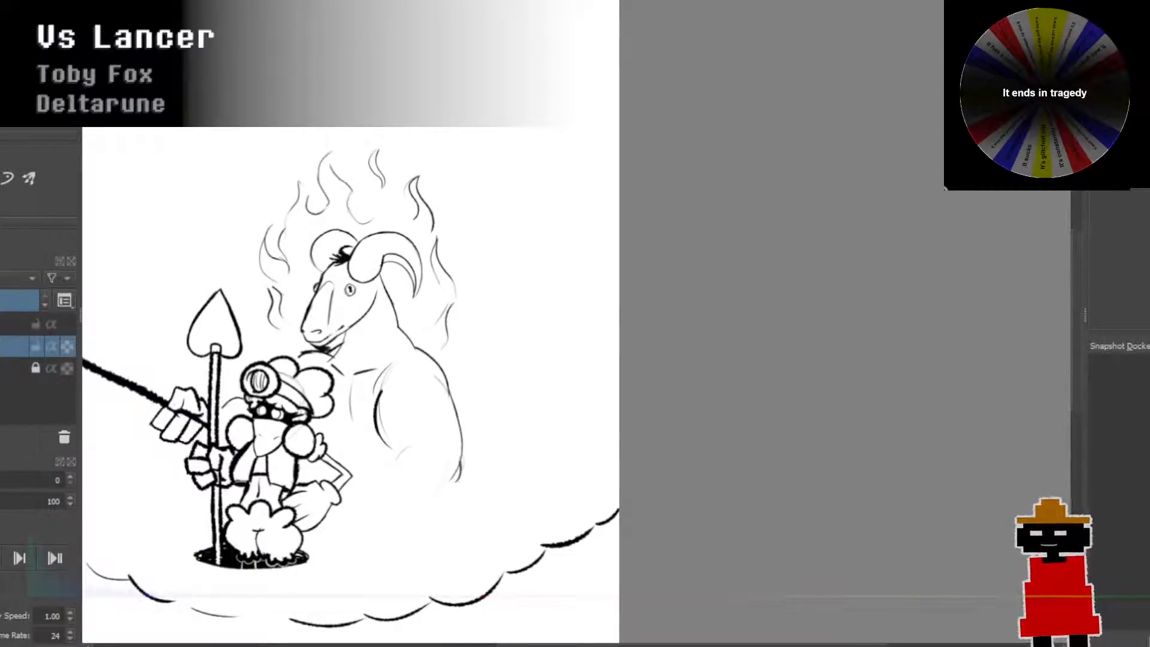
pyautogui.moveTo(507, 439)
pyautogui.mouseDown()
pyautogui.moveTo(495, 511)
pyautogui.moveTo(528, 340)
pyautogui.mouseUp()
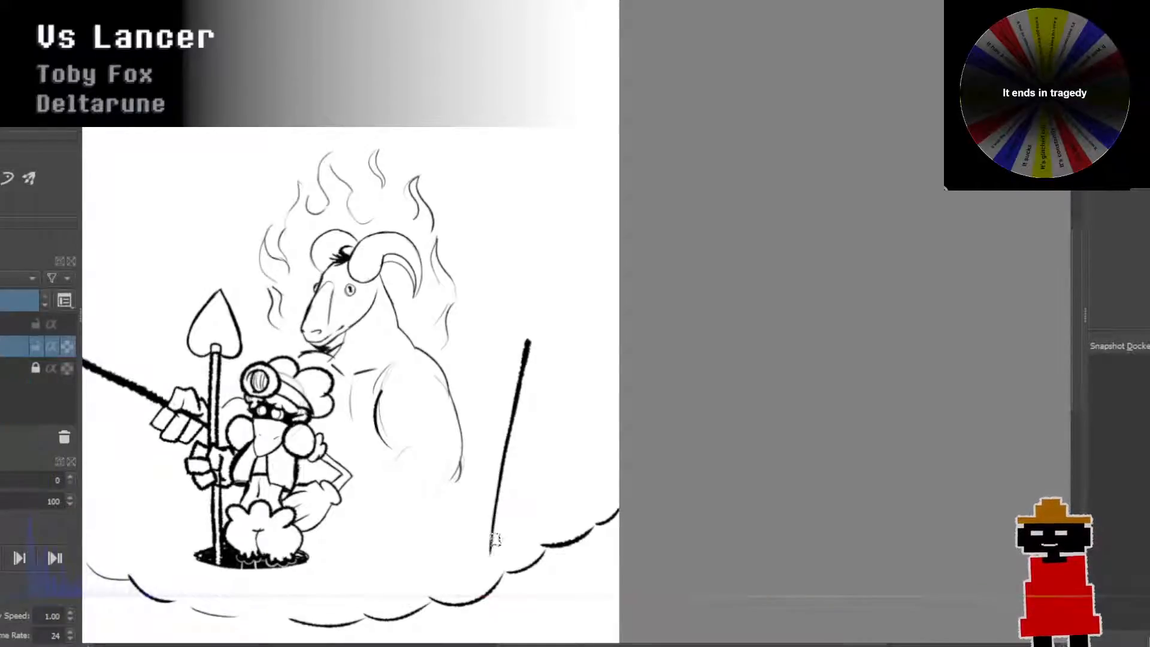
# Step: Try to draw a short base line from the pillar line's lower end toward the scalloped edge
pyautogui.moveTo(497, 557); pyautogui.dragTo(585, 526)
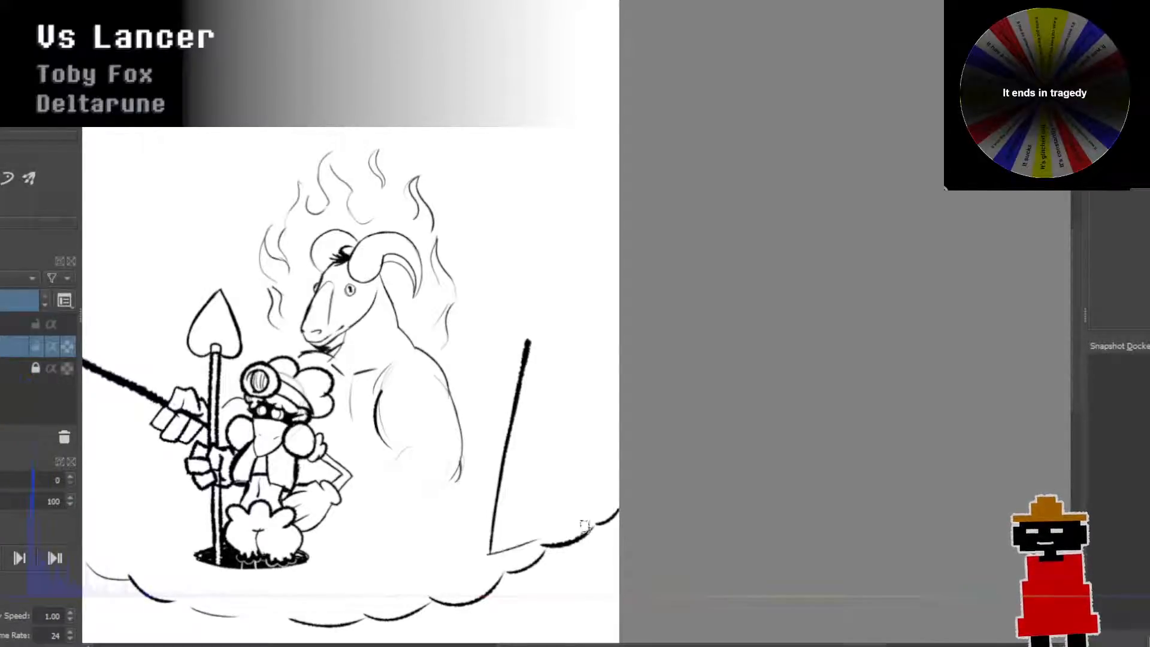
pyautogui.moveTo(498, 553); pyautogui.dragTo(573, 525)
pyautogui.hotkey('ctrl', 'z')
pyautogui.moveTo(495, 555); pyautogui.dragTo(562, 529)
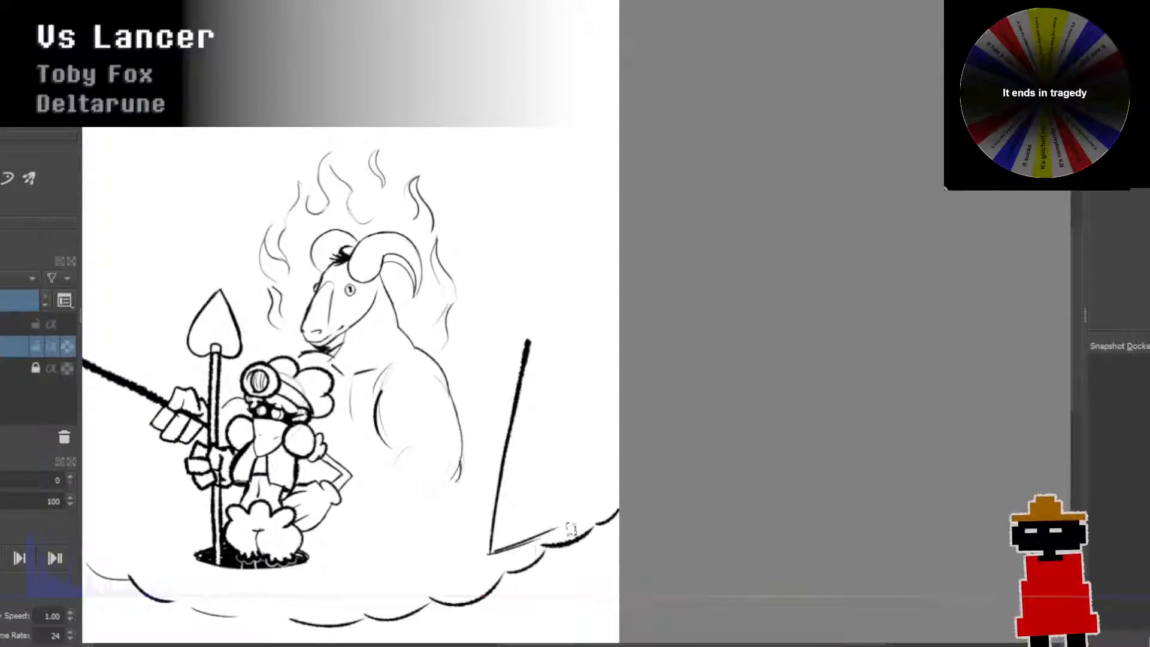
pyautogui.hotkey('ctrl', 'z')
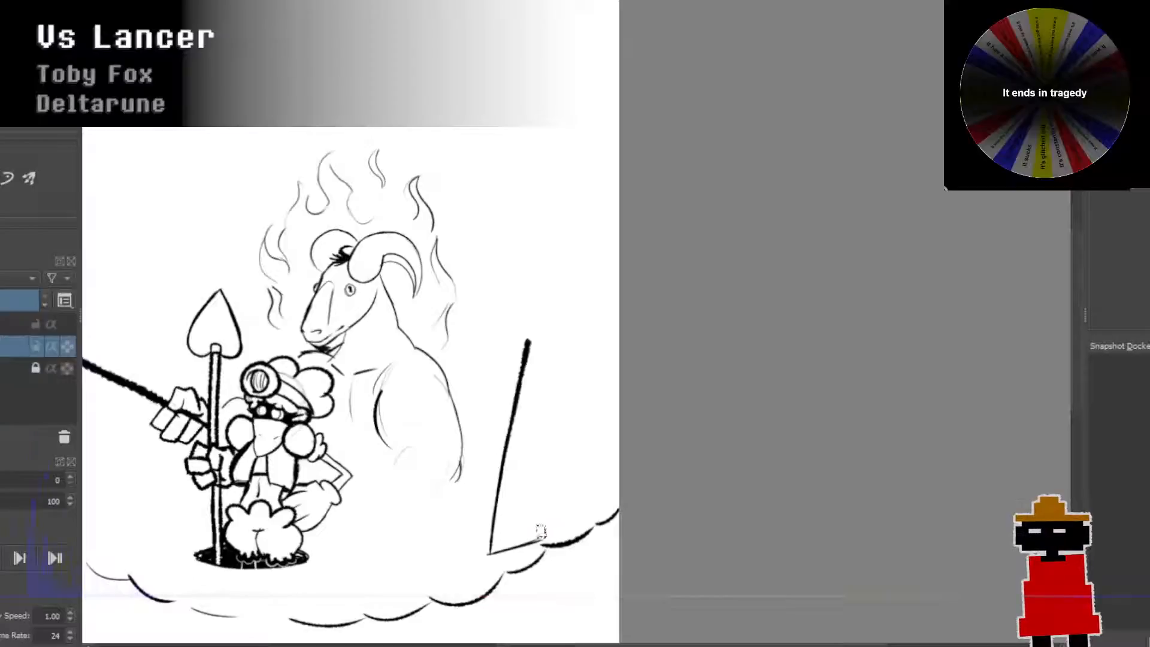
# Step: Try to draw the pillar's outer side as a straight slanted line rising from the outer end of the base line
pyautogui.moveTo(539, 538); pyautogui.dragTo(569, 450)
pyautogui.hotkey('ctrl', 'z')
pyautogui.moveTo(540, 538); pyautogui.dragTo(586, 393)
pyautogui.hotkey('ctrl', 'z')
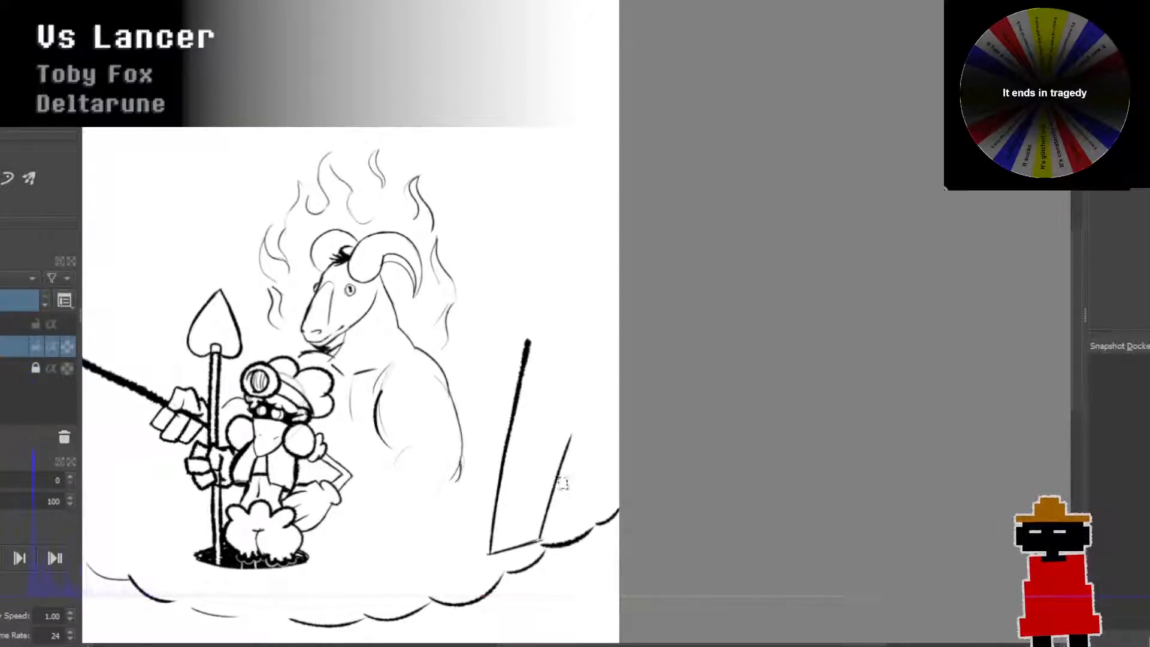
pyautogui.moveTo(541, 534); pyautogui.dragTo(576, 404)
pyautogui.hotkey('ctrl', 'z')
pyautogui.hotkey('ctrl', 'z')
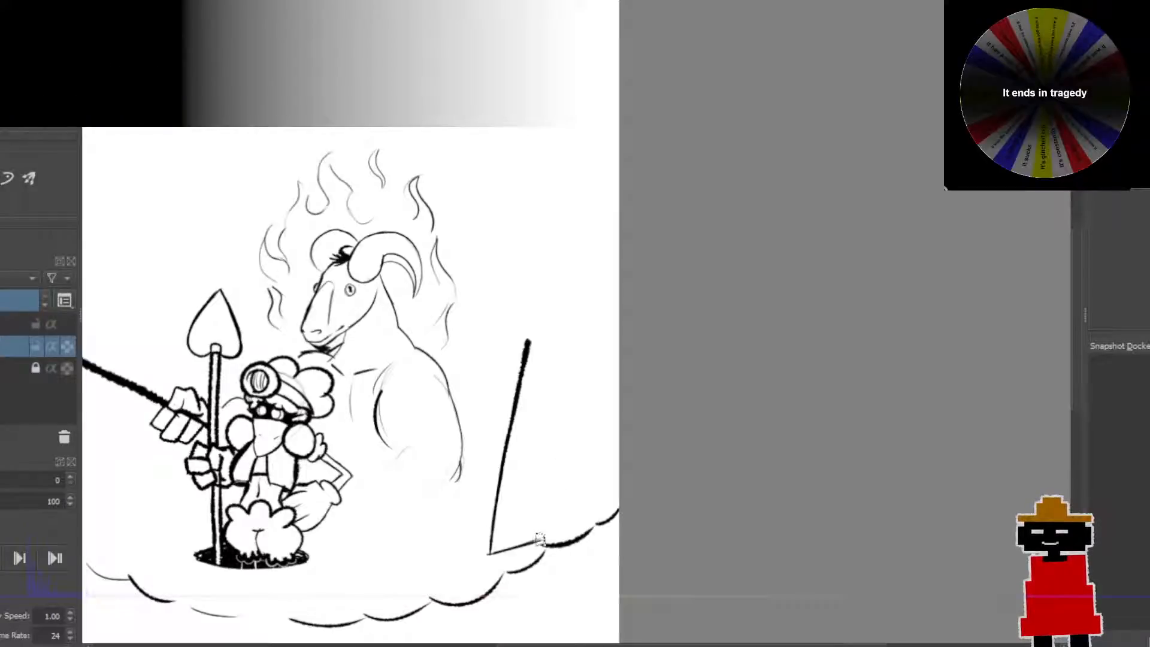
pyautogui.moveTo(540, 538)
pyautogui.mouseDown()
pyautogui.moveTo(578, 375)
pyautogui.moveTo(572, 406)
pyautogui.mouseUp()
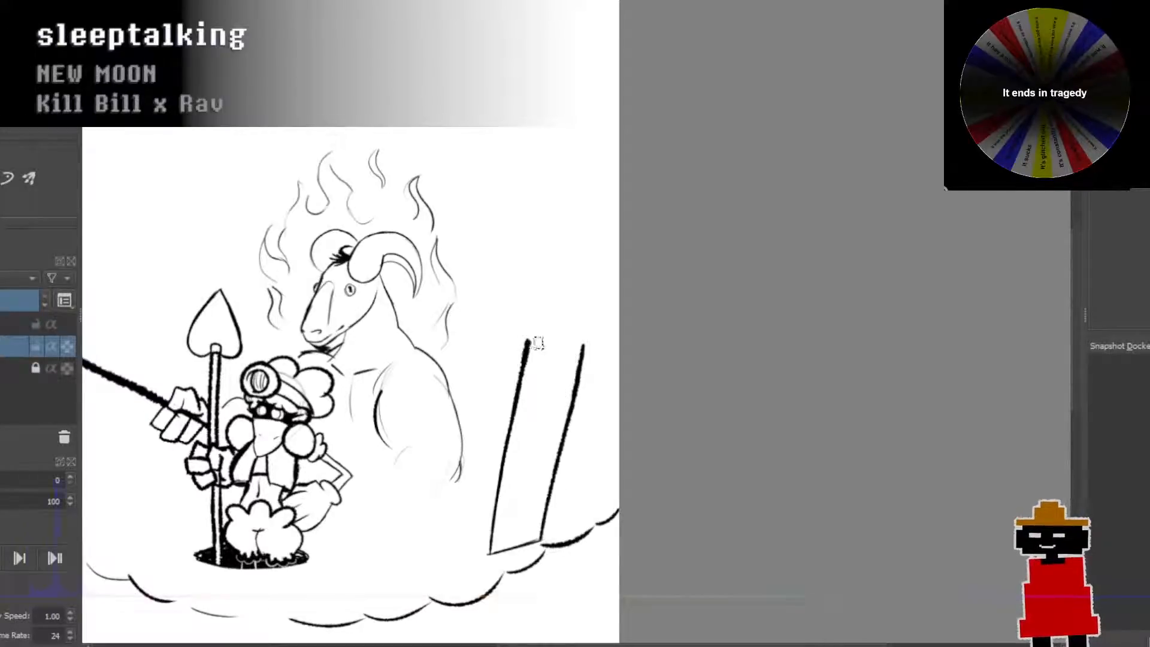
# Step: Try a cap line across the pillar's top, and undo the cap, the outer side and the base line
pyautogui.moveTo(521, 339)
pyautogui.mouseDown()
pyautogui.moveTo(568, 355)
pyautogui.moveTo(590, 348)
pyautogui.mouseUp()
pyautogui.hotkey('ctrl', 'z')
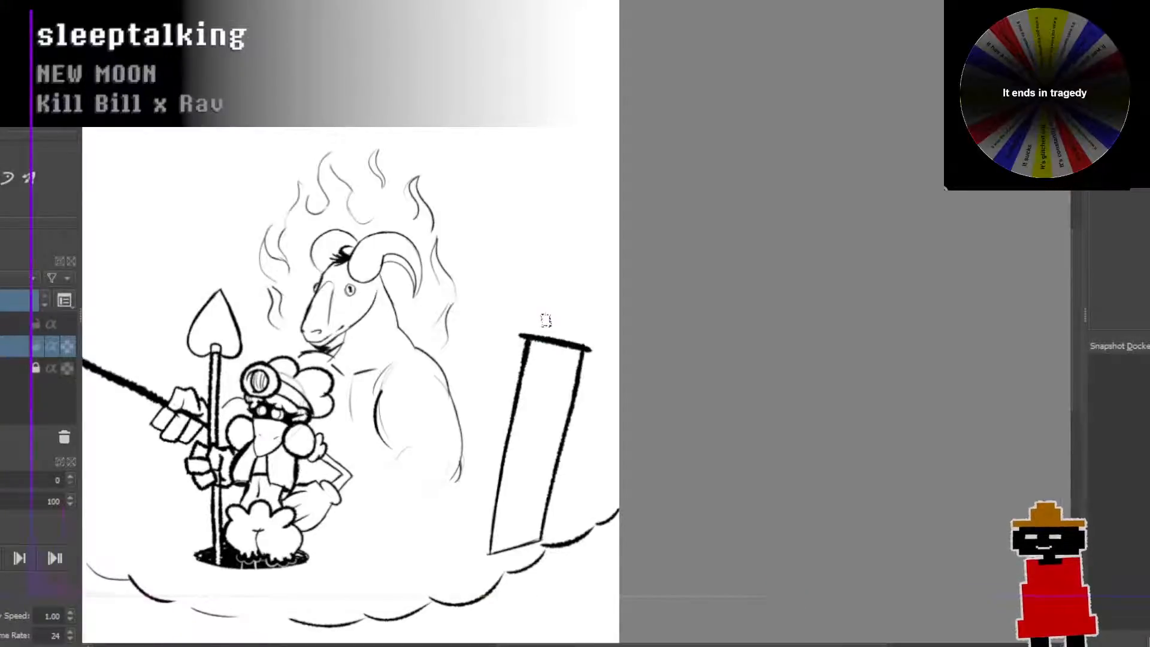
pyautogui.scroll(-1, 569, 412)
pyautogui.moveTo(569, 431)
pyautogui.mouseDown()
pyautogui.moveTo(549, 423)
pyautogui.moveTo(562, 402)
pyautogui.mouseUp()
pyautogui.scroll(1, 551, 416)
pyautogui.hotkey('ctrl', 'z')
pyautogui.hotkey('ctrl', 'z')
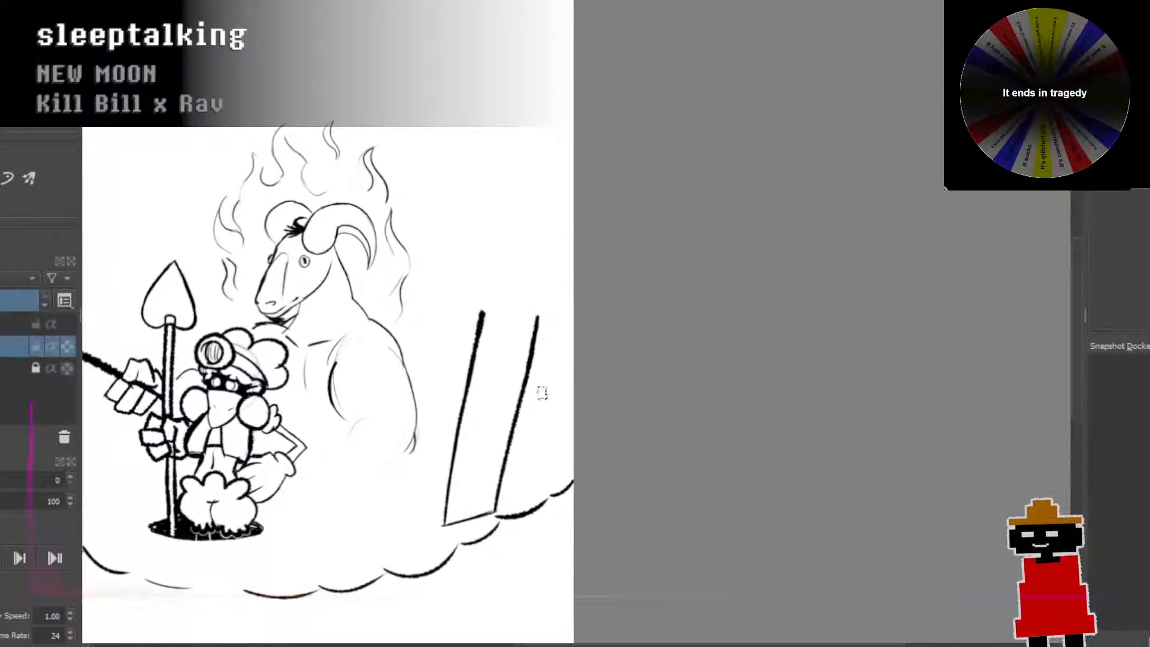
pyautogui.hotkey('ctrl', 'z')
pyautogui.hotkey('ctrl', 'z')
pyautogui.hotkey('ctrl', 'z')
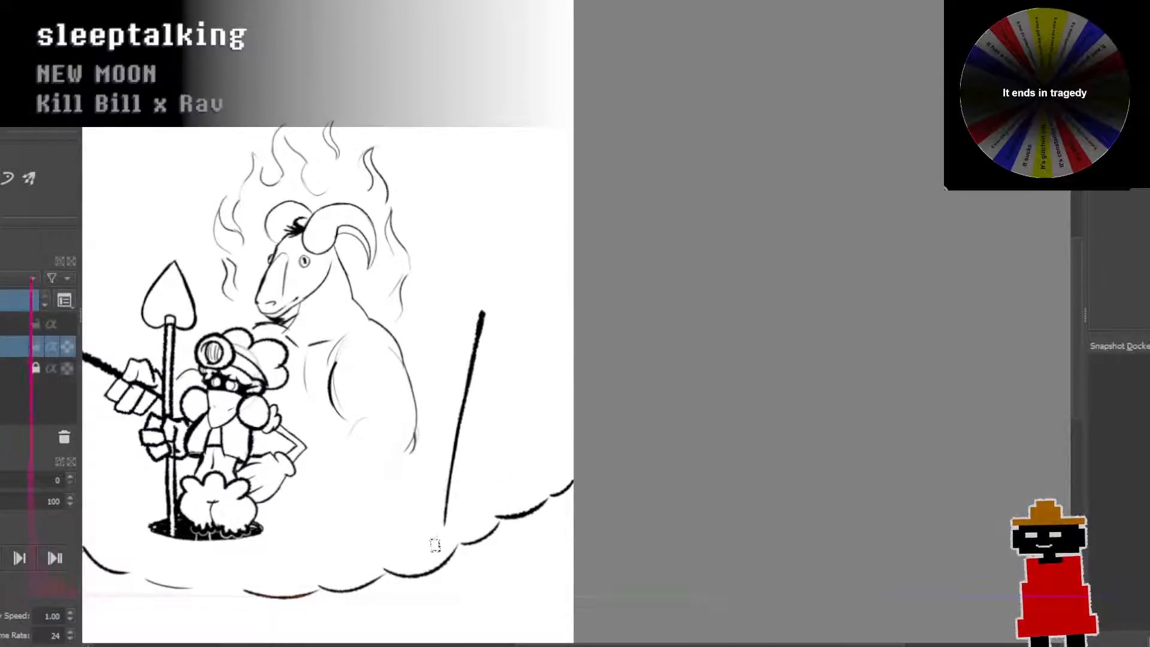
# Step: Lengthen the pillar's inner side line down toward the scalloped ground edge
pyautogui.moveTo(440, 536); pyautogui.dragTo(457, 443)
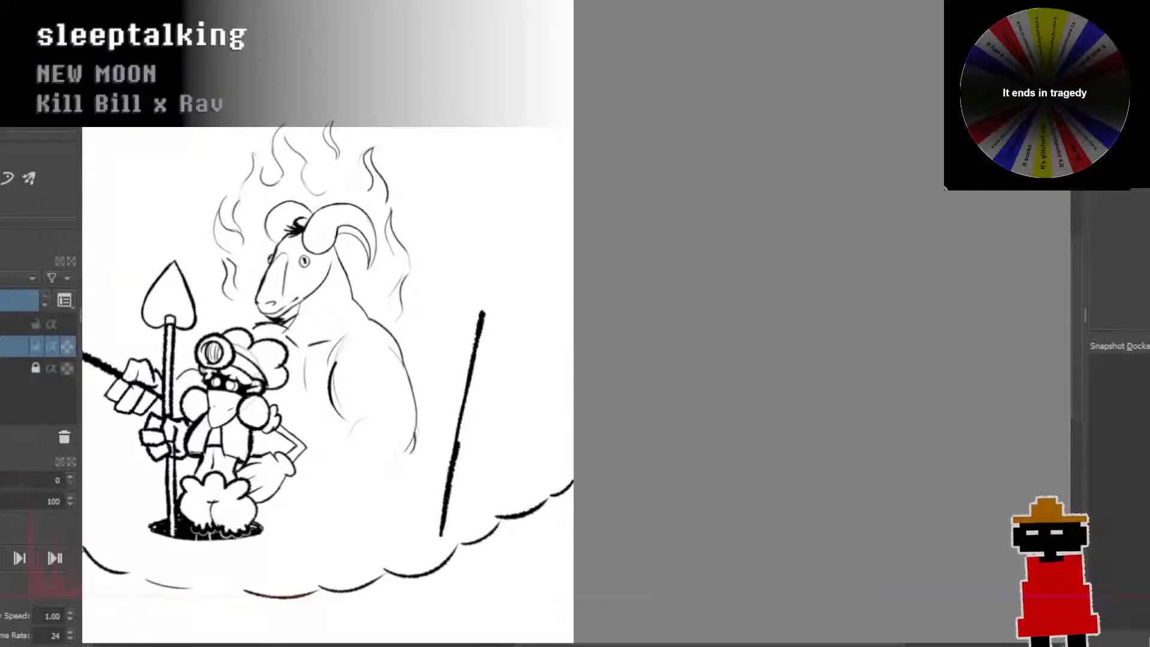
pyautogui.hotkey('ctrl', 'z')
pyautogui.moveTo(468, 394)
pyautogui.mouseDown()
pyautogui.moveTo(441, 542)
pyautogui.moveTo(455, 470)
pyautogui.mouseUp()
pyautogui.hotkey('ctrl', 'z')
pyautogui.hotkey('ctrl', 'z')
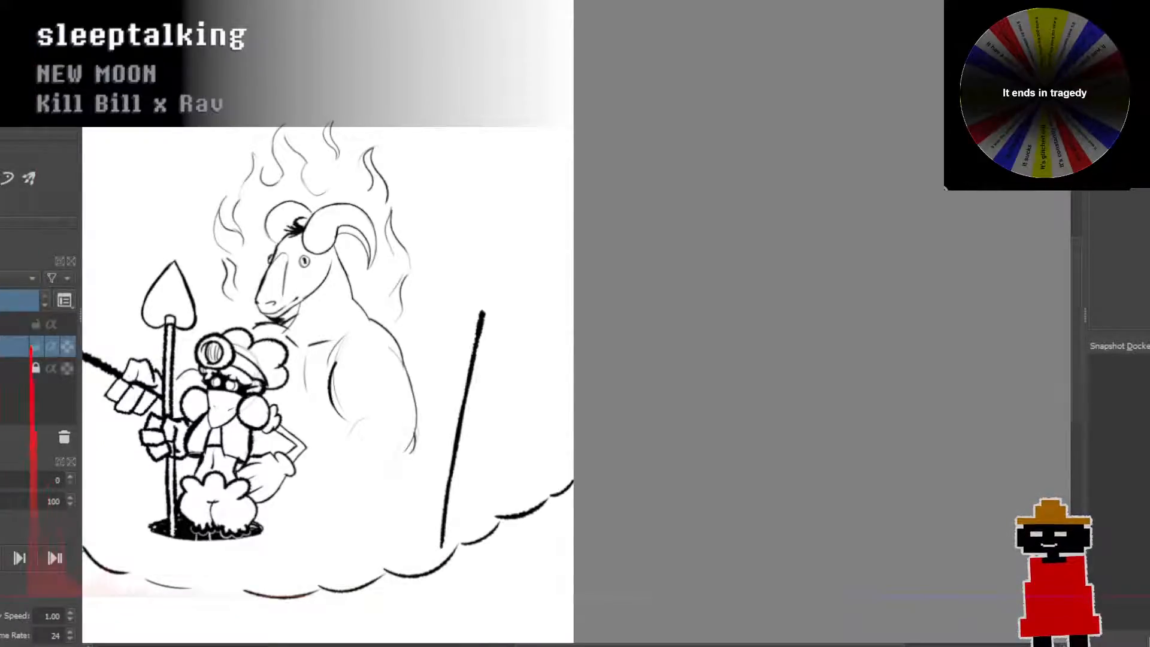
# Step: Draw a short, steeper base line from the inner side's lower end up to the scalloped edge, redoing it until it fits
pyautogui.moveTo(444, 545); pyautogui.dragTo(507, 498)
pyautogui.hotkey('ctrl', 'z')
pyautogui.moveTo(444, 545); pyautogui.dragTo(493, 503)
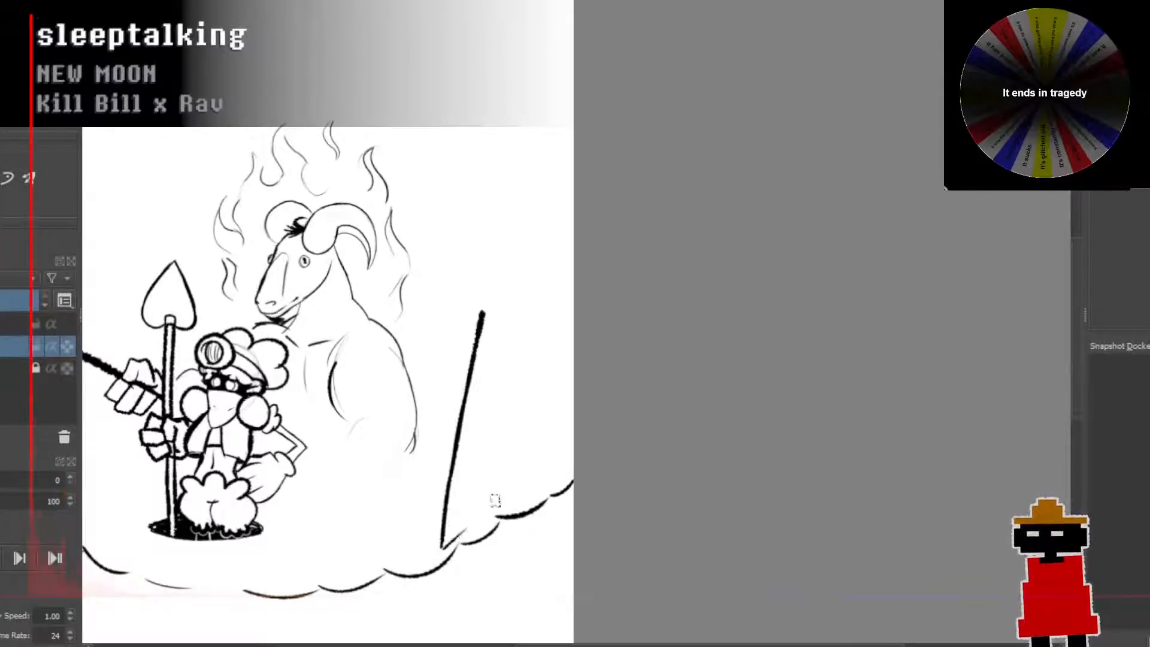
pyautogui.hotkey('ctrl', 'z')
pyautogui.moveTo(442, 547); pyautogui.dragTo(498, 506)
pyautogui.hotkey('ctrl', 'z')
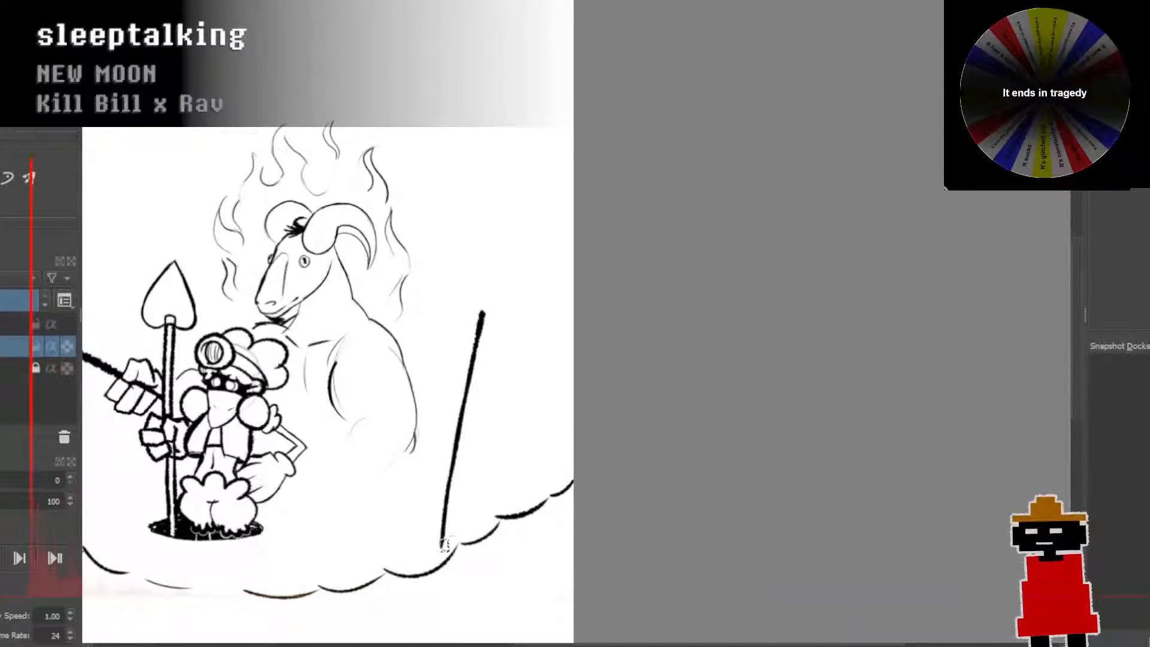
pyautogui.moveTo(443, 545)
pyautogui.mouseDown()
pyautogui.moveTo(492, 514)
pyautogui.moveTo(460, 541)
pyautogui.moveTo(488, 523)
pyautogui.moveTo(497, 467)
pyautogui.mouseUp()
pyautogui.hotkey('ctrl', 'z')
pyautogui.hotkey('ctrl', 'z')
# Step: Draw the pillar's outer side parallel to the inner one, making a narrower pillar, and touch up its upper end
pyautogui.moveTo(476, 521); pyautogui.dragTo(513, 378)
pyautogui.hotkey('ctrl', 'z')
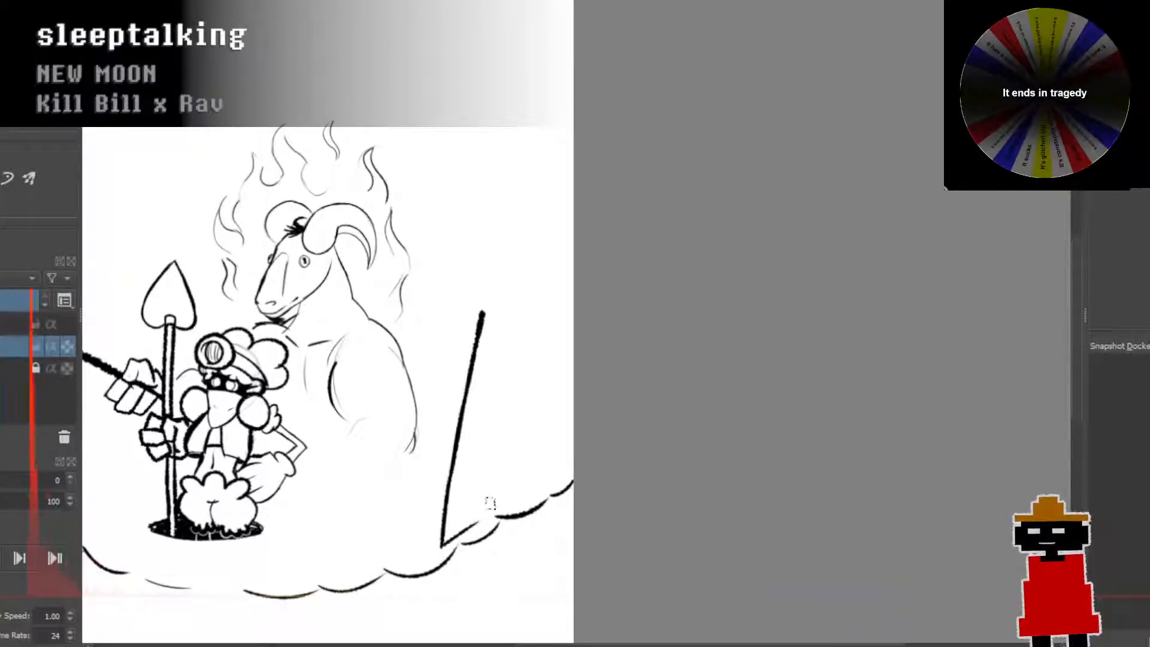
pyautogui.moveTo(478, 523); pyautogui.dragTo(514, 347)
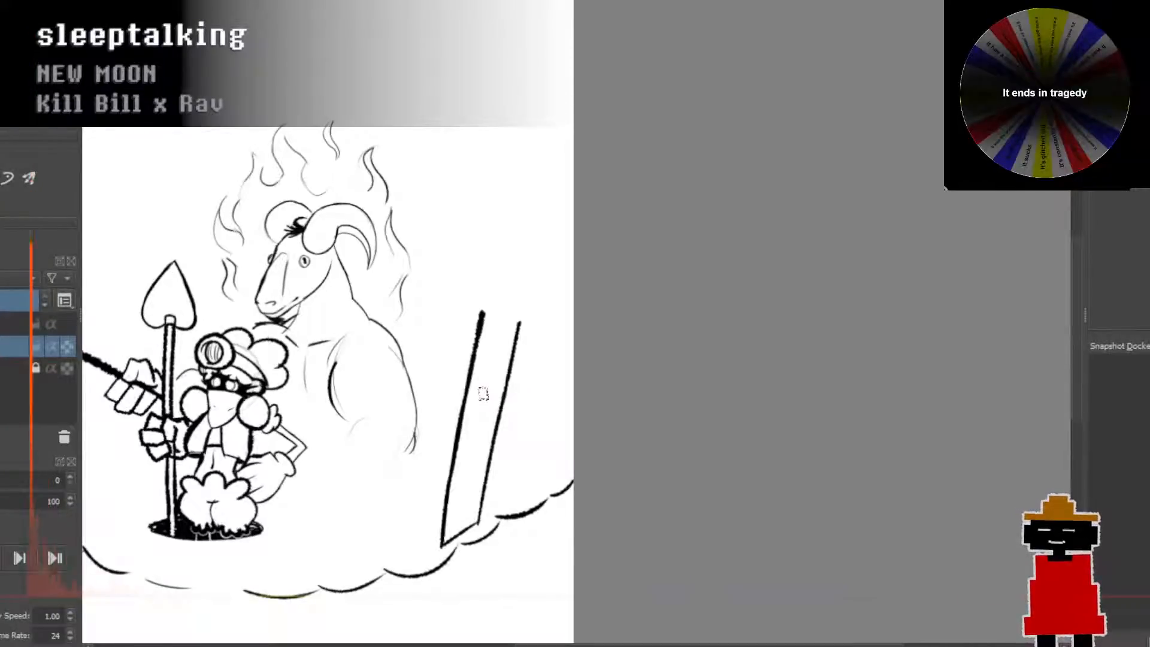
pyautogui.scroll(-1, 481, 392)
pyautogui.scroll(1, 510, 384)
pyautogui.scroll(2, 509, 380)
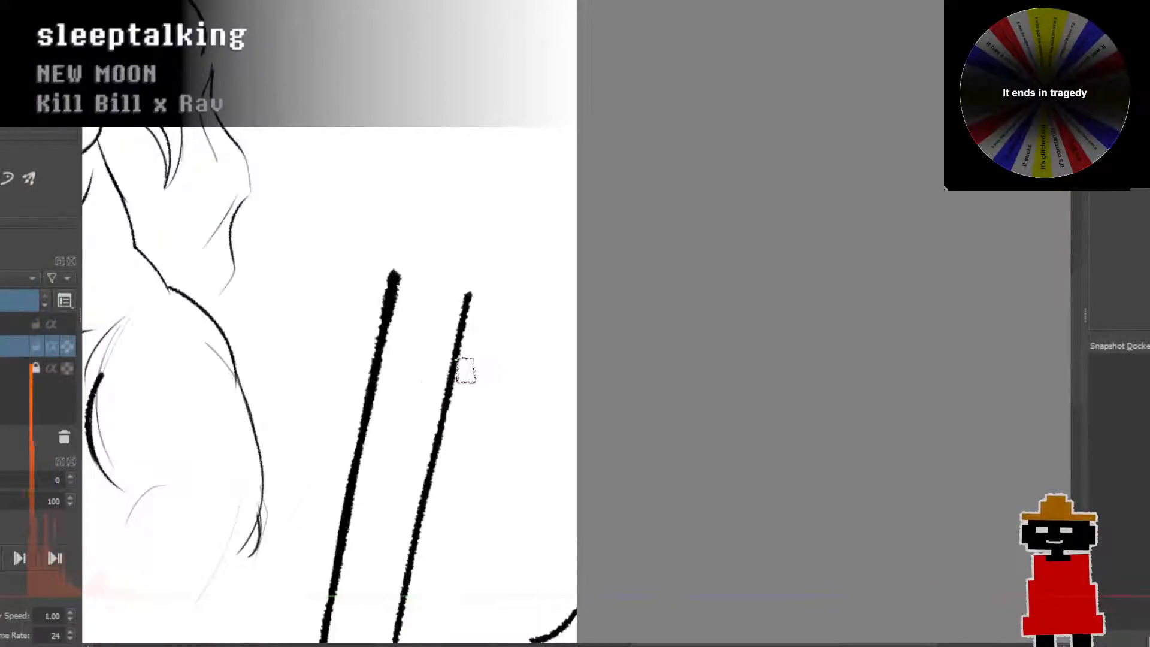
pyautogui.moveTo(467, 303); pyautogui.dragTo(471, 284)
pyautogui.hotkey('ctrl', 'z')
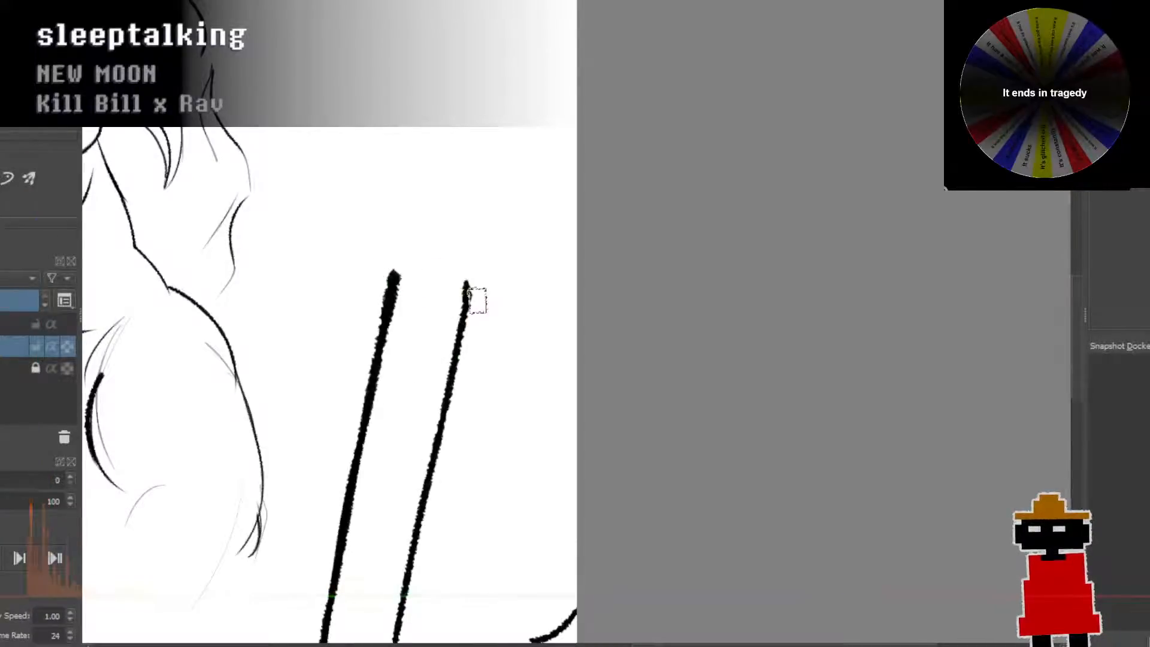
# Step: Draw a thick slanted cap line across the tops of both pillar sides, overhanging them at each end
pyautogui.moveTo(386, 265); pyautogui.dragTo(498, 298)
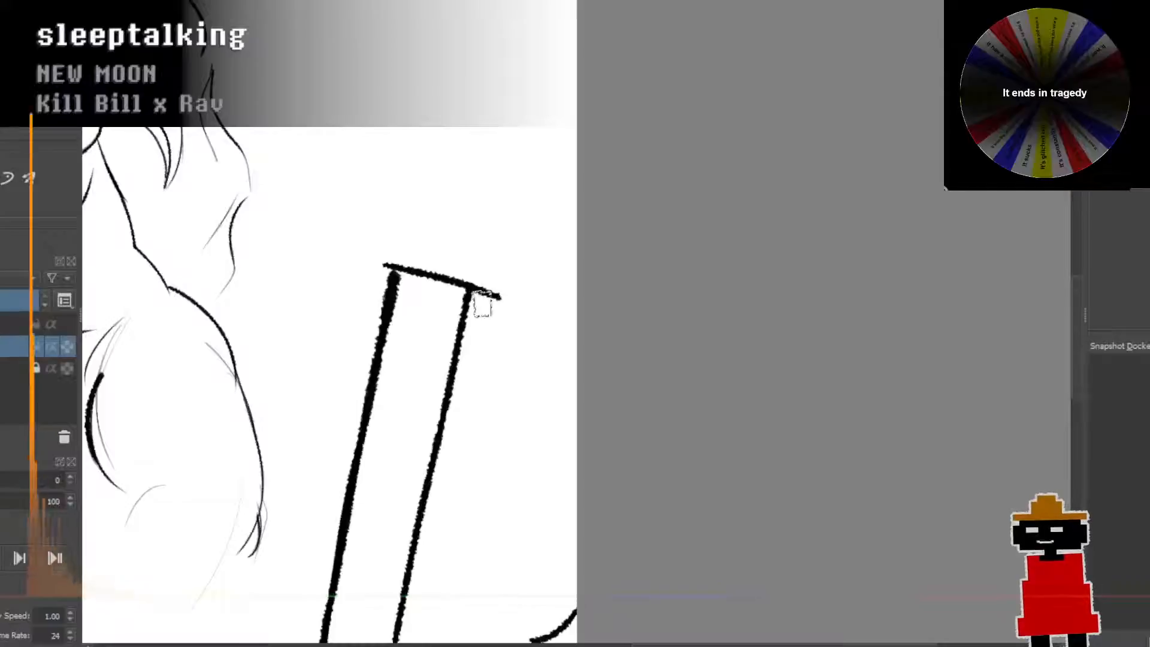
pyautogui.hotkey('ctrl', 'z')
pyautogui.moveTo(378, 264); pyautogui.dragTo(500, 303)
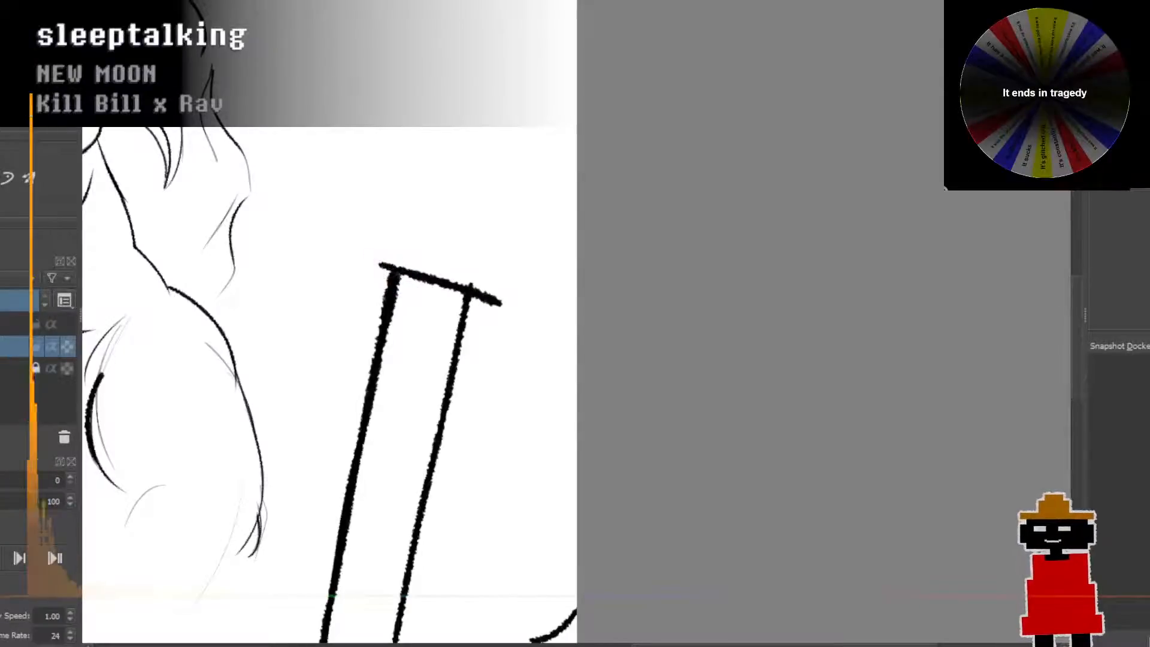
pyautogui.moveTo(378, 263); pyautogui.dragTo(496, 301)
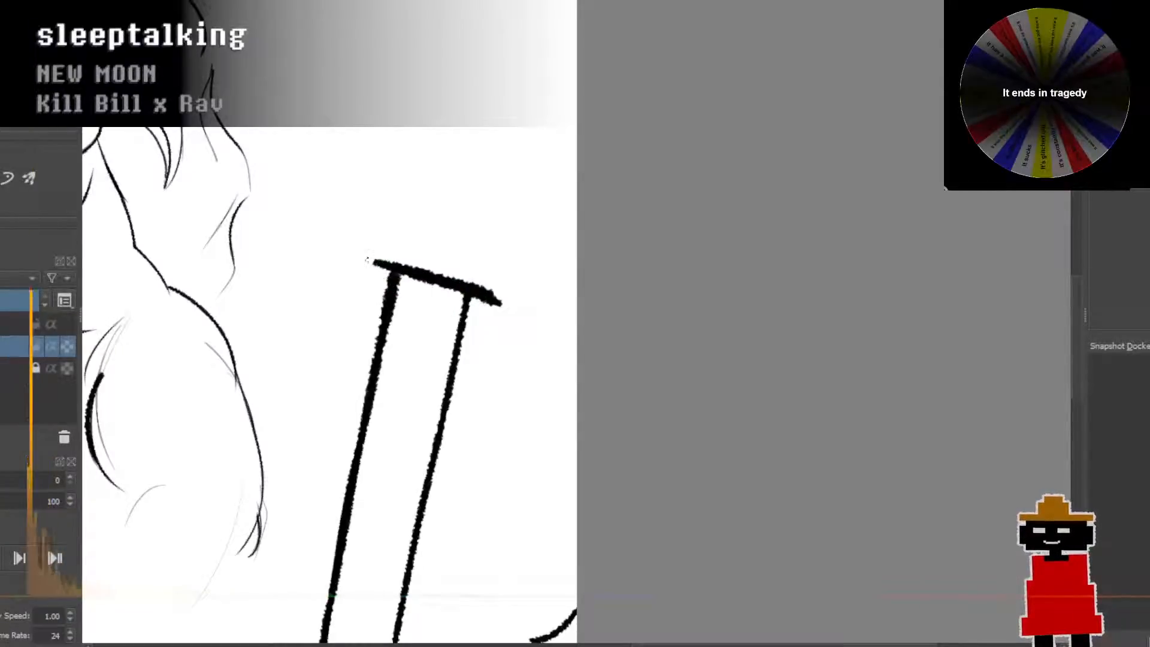
# Step: Try to taper the cap line further toward the ram and raise a short upright stroke from that end
pyautogui.moveTo(368, 260); pyautogui.dragTo(413, 273)
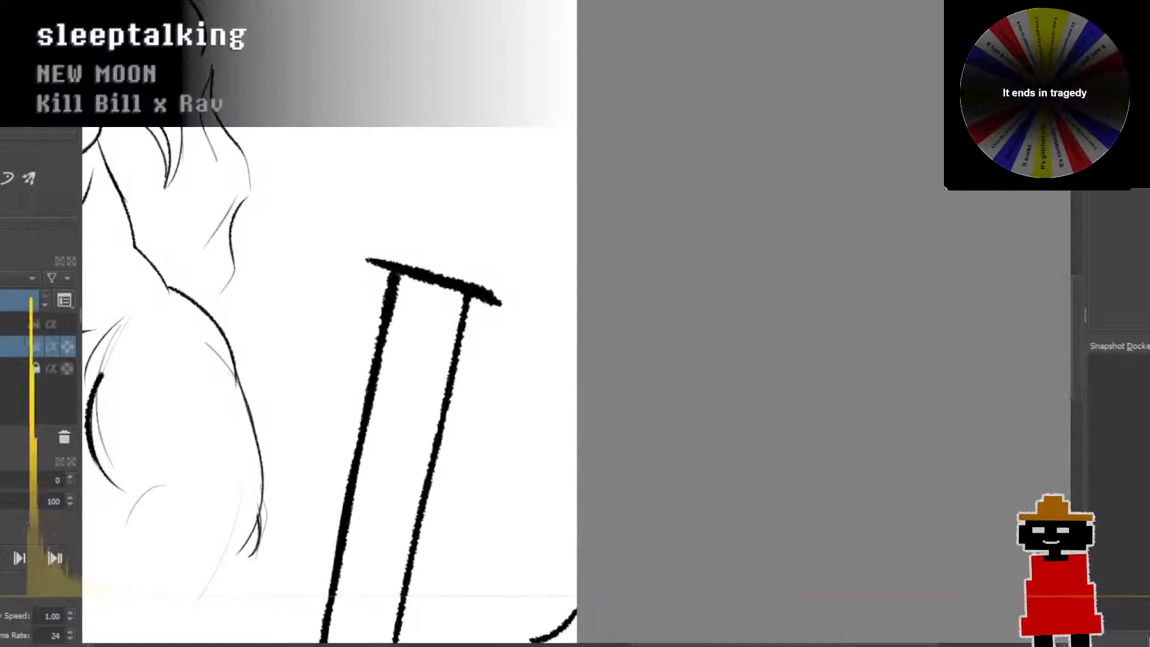
pyautogui.moveTo(370, 259); pyautogui.dragTo(383, 217)
pyautogui.hotkey('ctrl', 'z')
pyautogui.moveTo(369, 258); pyautogui.dragTo(377, 216)
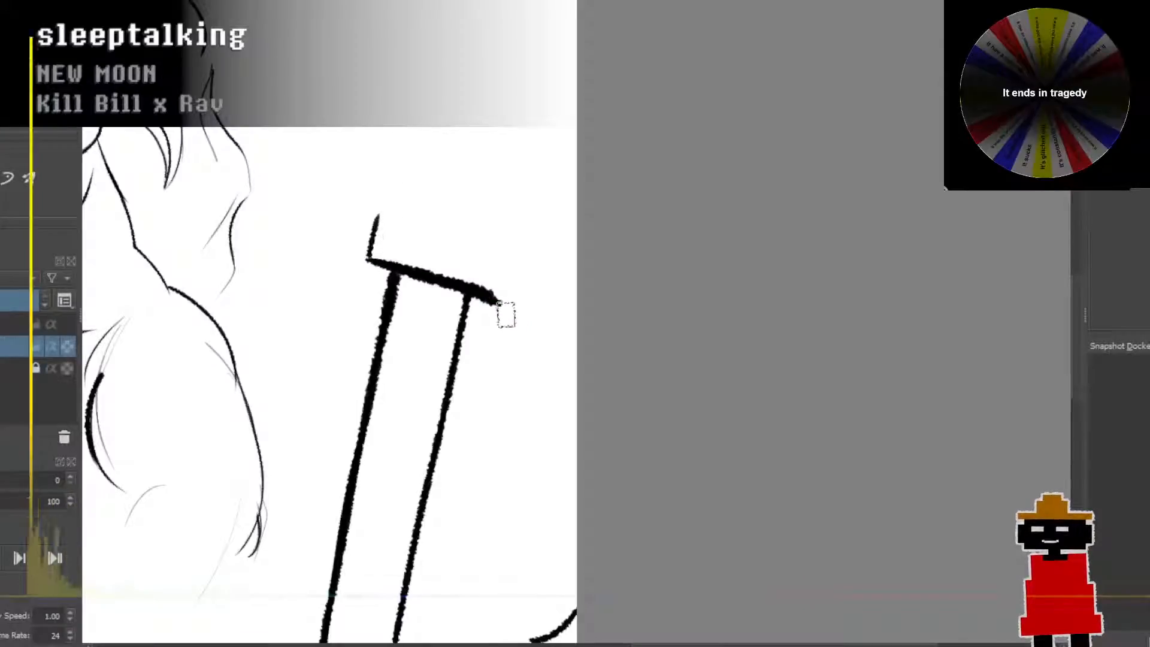
# Step: Try a short upright stroke at the cap's outer end, and undo both upright strokes and the cap line's extension
pyautogui.moveTo(501, 303); pyautogui.dragTo(514, 242)
pyautogui.hotkey('ctrl', 'z')
pyautogui.moveTo(499, 303); pyautogui.dragTo(513, 241)
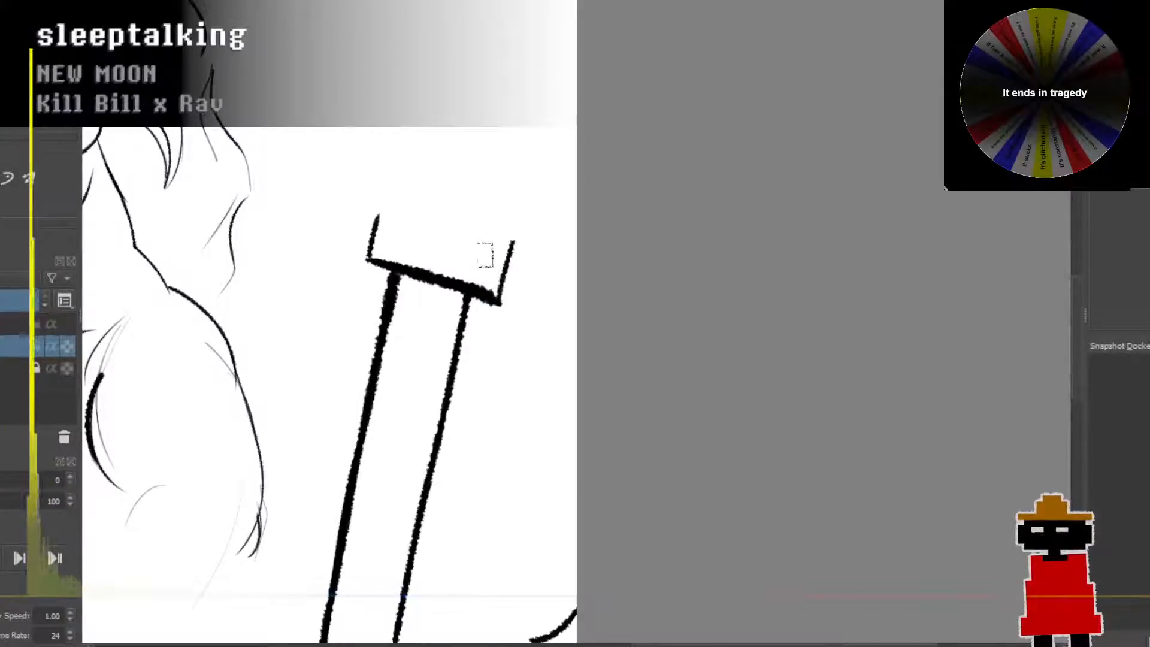
pyautogui.hotkey('ctrl', 'z')
pyautogui.moveTo(501, 302)
pyautogui.mouseDown()
pyautogui.moveTo(509, 252)
pyautogui.moveTo(498, 304)
pyautogui.mouseUp()
pyautogui.hotkey('ctrl', 'z')
pyautogui.moveTo(509, 251); pyautogui.dragTo(497, 305)
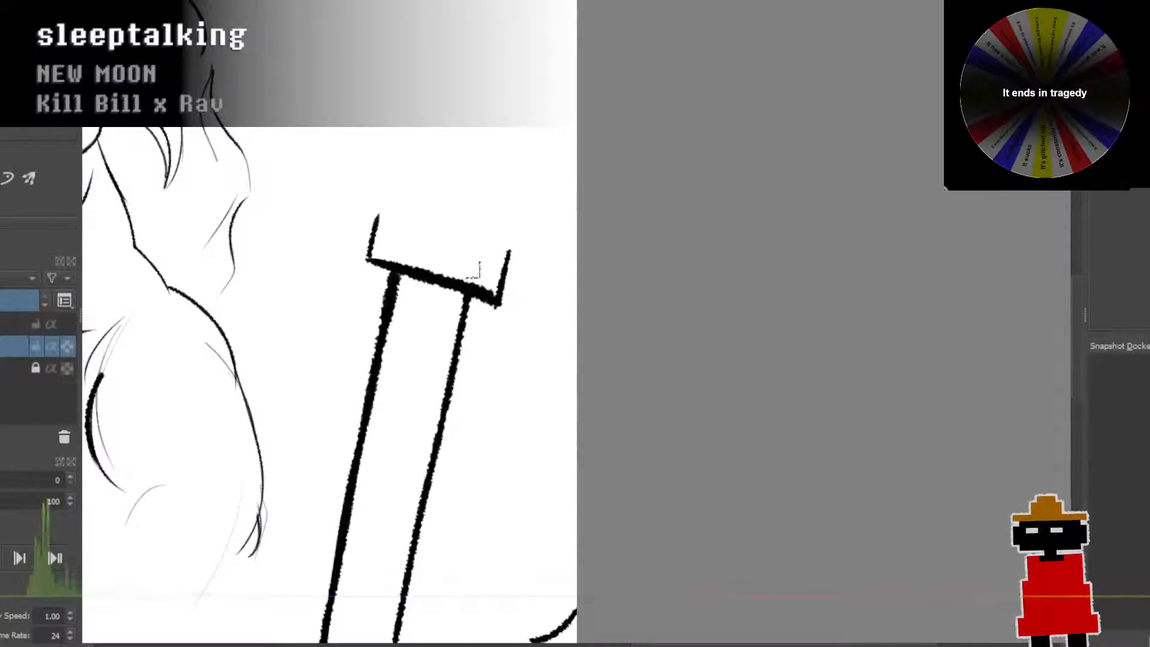
pyautogui.hotkey('ctrl', 'z')
pyautogui.hotkey('ctrl', 'z')
pyautogui.hotkey('ctrl', 'z')
pyautogui.hotkey('ctrl', 'z')
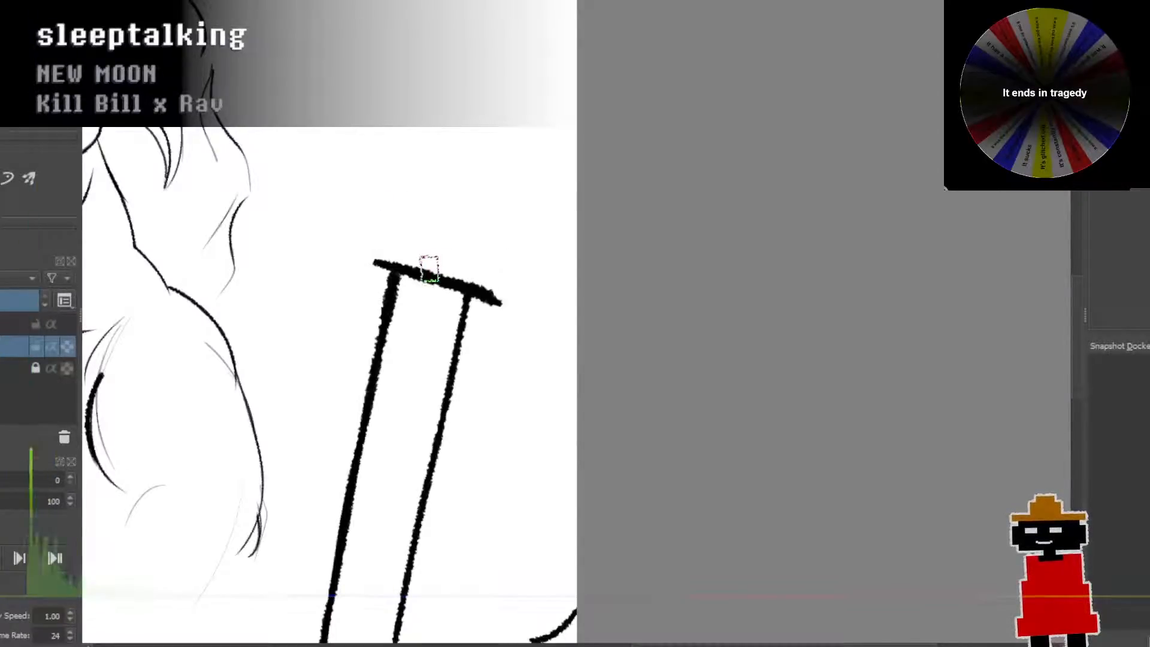
# Step: Undo the overhanging cap line and close the pillar's top with a slanted line ending flush with both sides
pyautogui.hotkey('ctrl', 'z')
pyautogui.hotkey('ctrl', 'z')
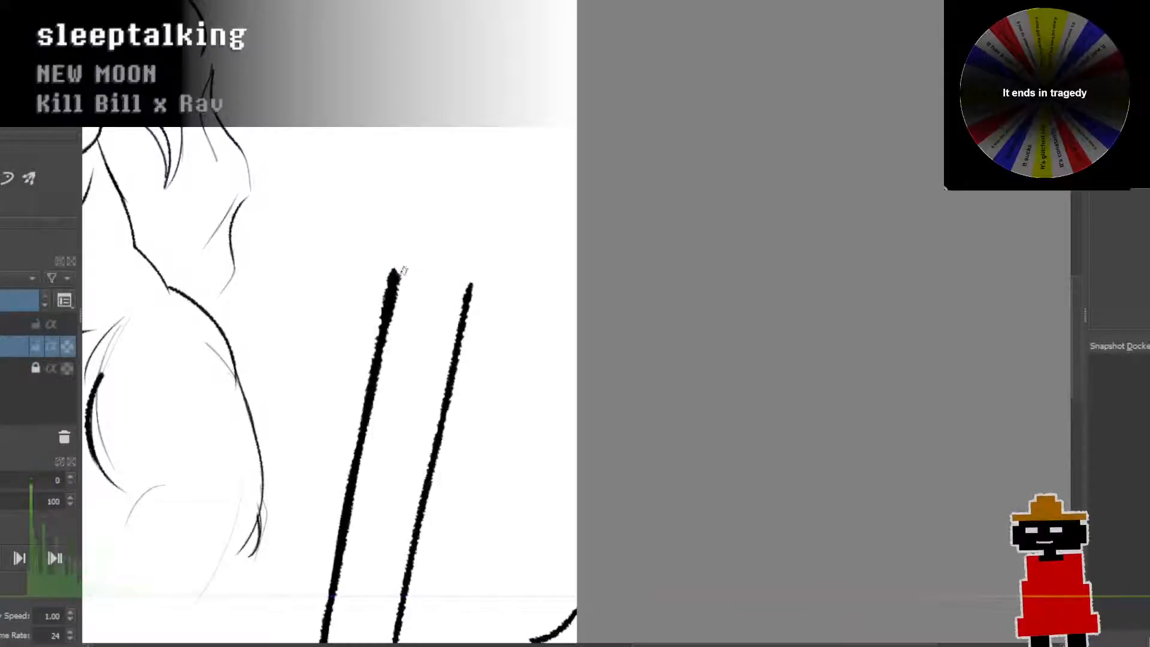
pyautogui.moveTo(395, 271); pyautogui.dragTo(471, 286)
pyautogui.hotkey('ctrl', 'z')
pyautogui.moveTo(394, 269); pyautogui.dragTo(471, 286)
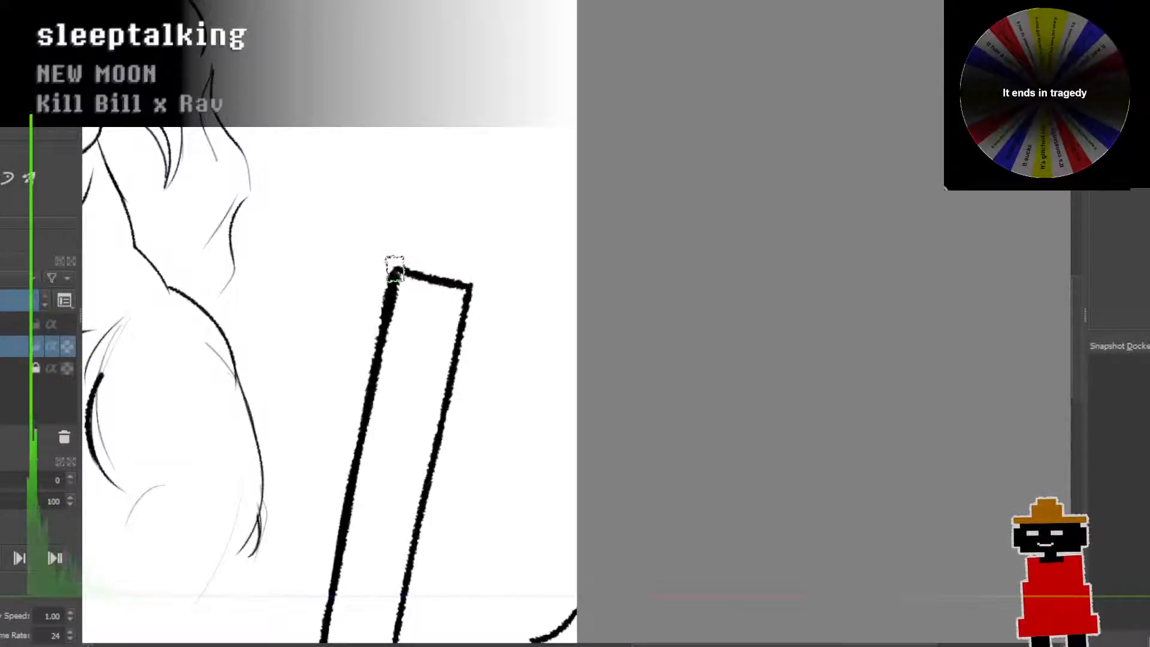
pyautogui.moveTo(394, 269); pyautogui.dragTo(431, 278)
pyautogui.scroll(-1, 474, 316)
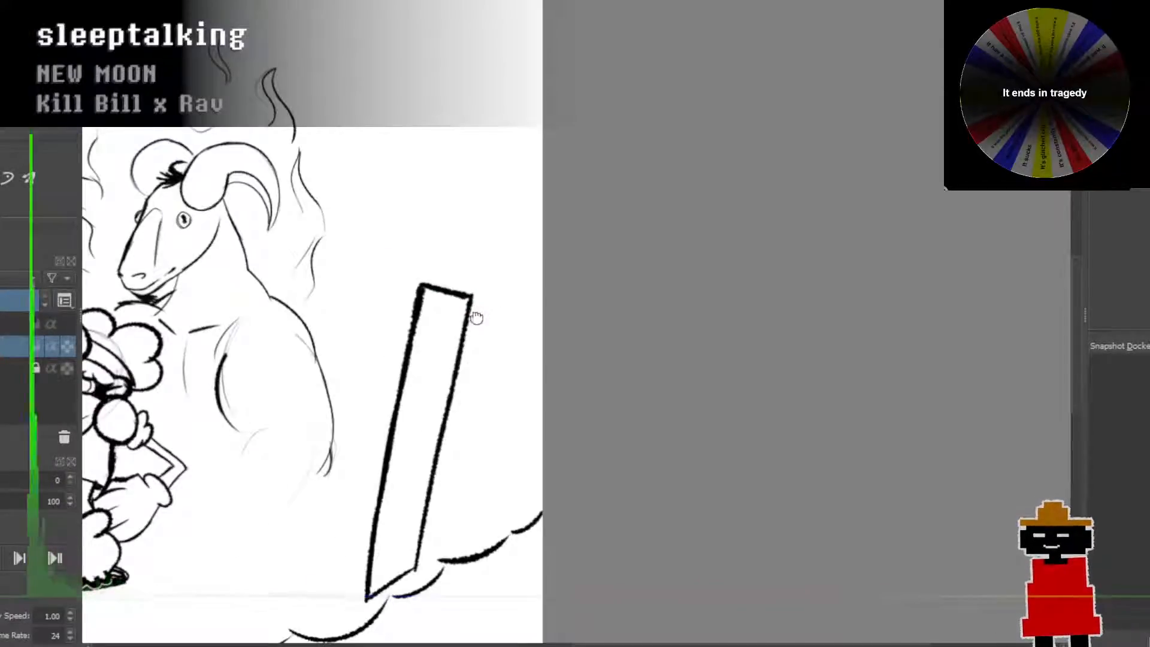
# Step: Try several straight strokes of different lengths rising from the pillar's upper corner nearest the ram, undoing each one
pyautogui.moveTo(475, 318)
pyautogui.mouseDown()
pyautogui.moveTo(475, 293)
pyautogui.moveTo(507, 294)
pyautogui.moveTo(572, 327)
pyautogui.mouseUp()
pyautogui.scroll(-1, 505, 302)
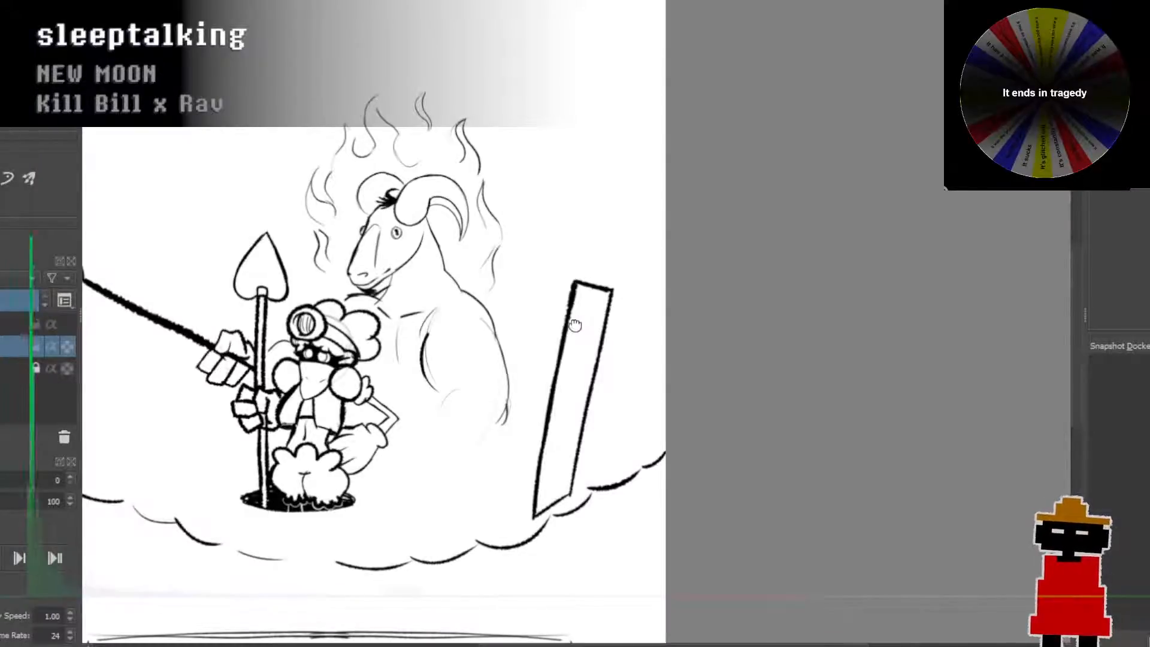
pyautogui.moveTo(575, 324)
pyautogui.mouseDown()
pyautogui.moveTo(556, 314)
pyautogui.moveTo(516, 332)
pyautogui.mouseUp()
pyautogui.scroll(-1, 556, 314)
pyautogui.scroll(4, 586, 290)
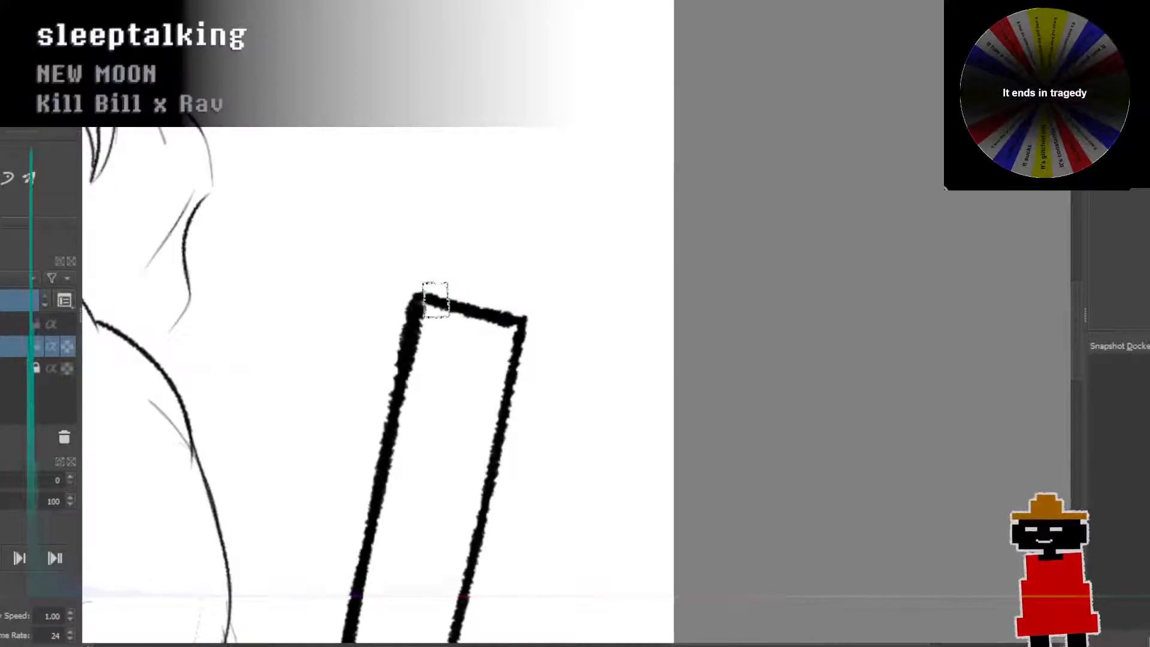
pyautogui.hotkey('ctrl', 'z')
pyautogui.moveTo(418, 299); pyautogui.dragTo(444, 219)
pyautogui.hotkey('ctrl', 'z')
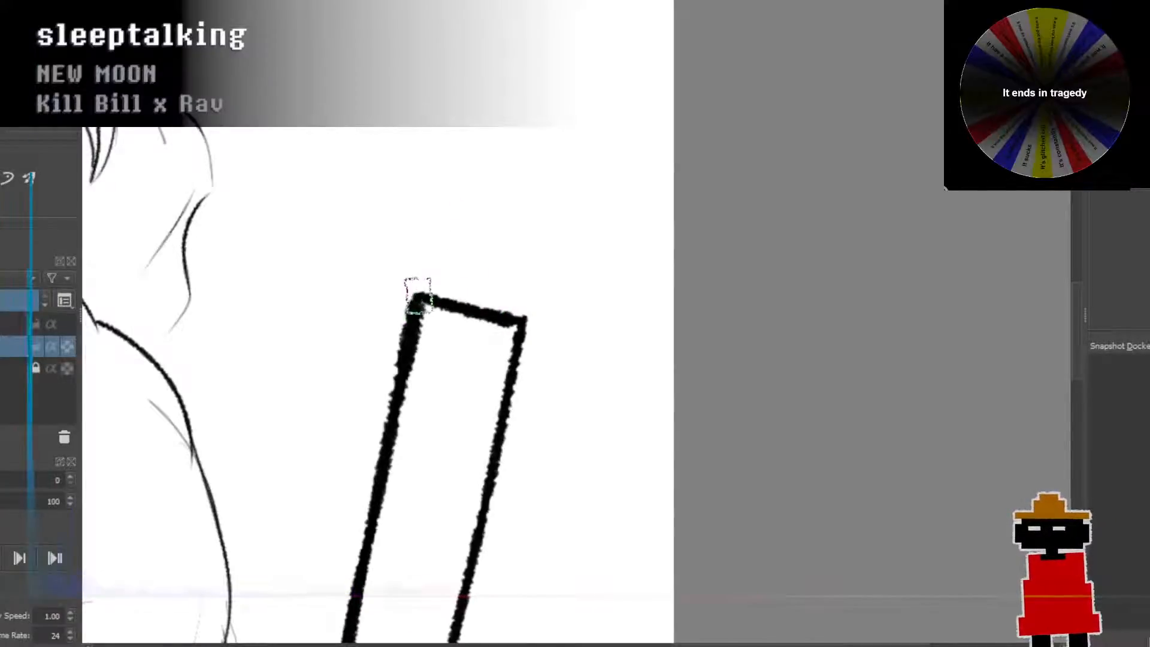
pyautogui.moveTo(418, 299); pyautogui.dragTo(436, 238)
pyautogui.hotkey('ctrl', 'z')
pyautogui.moveTo(418, 297); pyautogui.dragTo(436, 255)
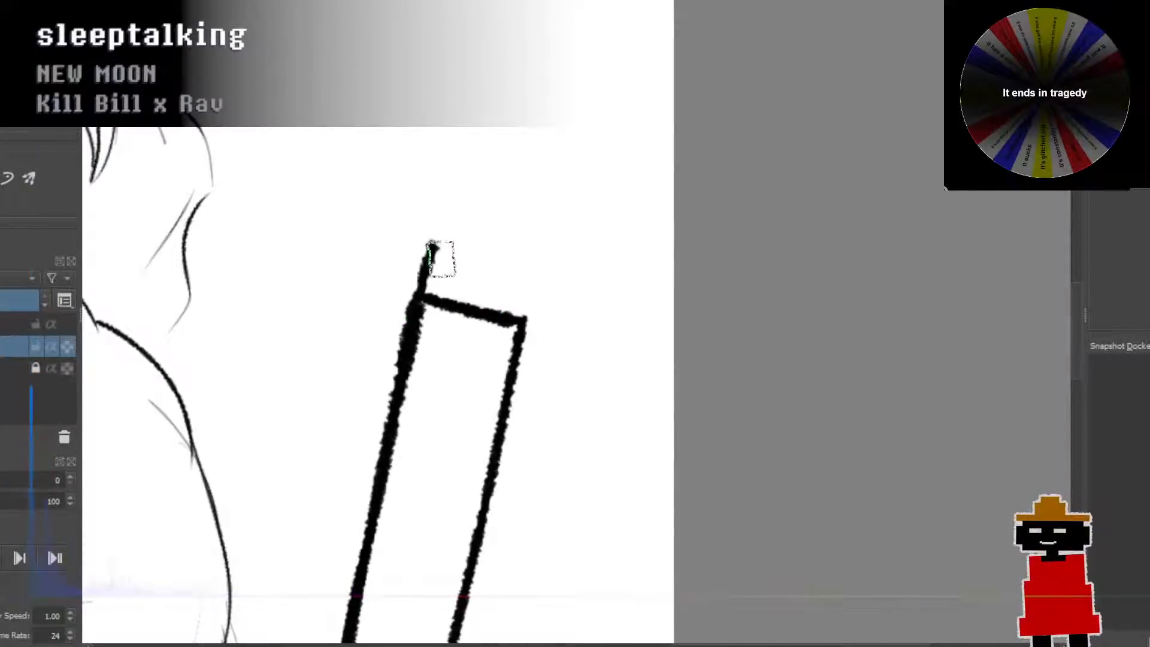
pyautogui.hotkey('ctrl', 'z')
pyautogui.moveTo(418, 297); pyautogui.dragTo(437, 216)
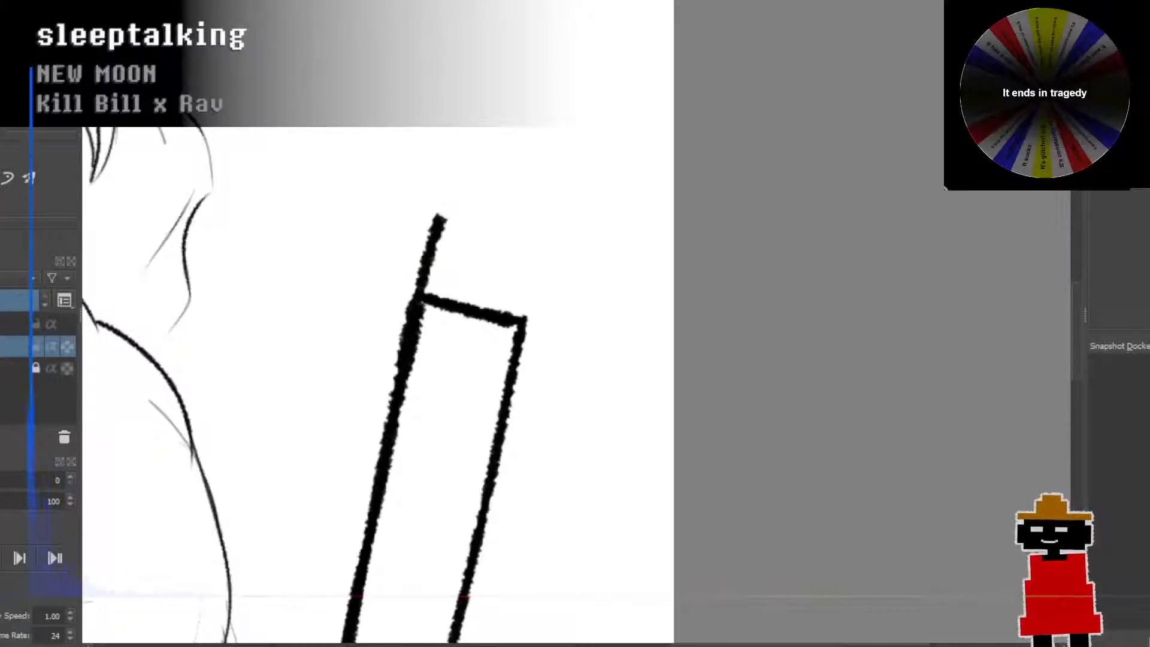
pyautogui.hotkey('ctrl', 'z')
# Step: Draw a short rectangular block on top of the pillar, with sides continuing the pillar's edges and a parallel slanted top
pyautogui.moveTo(416, 296); pyautogui.dragTo(431, 250)
pyautogui.moveTo(418, 299)
pyautogui.mouseDown()
pyautogui.moveTo(432, 240)
pyautogui.moveTo(517, 266)
pyautogui.mouseUp()
pyautogui.hotkey('ctrl', 'z')
pyautogui.moveTo(430, 240)
pyautogui.mouseDown()
pyautogui.moveTo(527, 266)
pyautogui.moveTo(519, 323)
pyautogui.mouseUp()
pyautogui.hotkey('ctrl', 'z')
pyautogui.moveTo(530, 271); pyautogui.dragTo(520, 321)
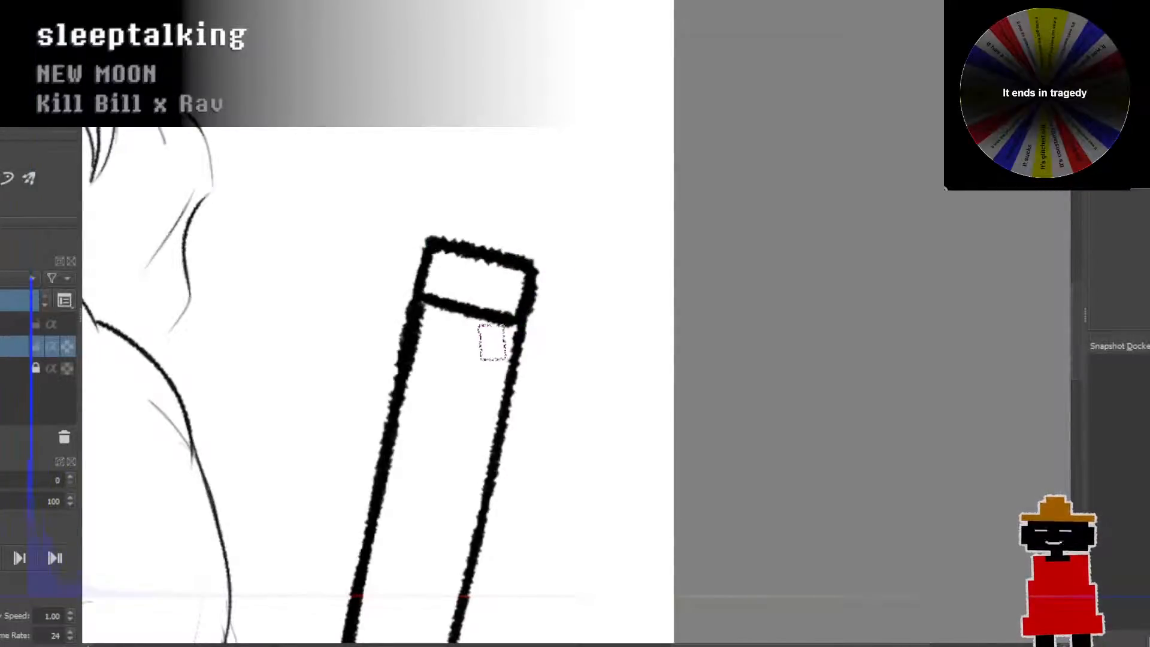
pyautogui.scroll(-2, 490, 345)
pyautogui.scroll(-1, 494, 347)
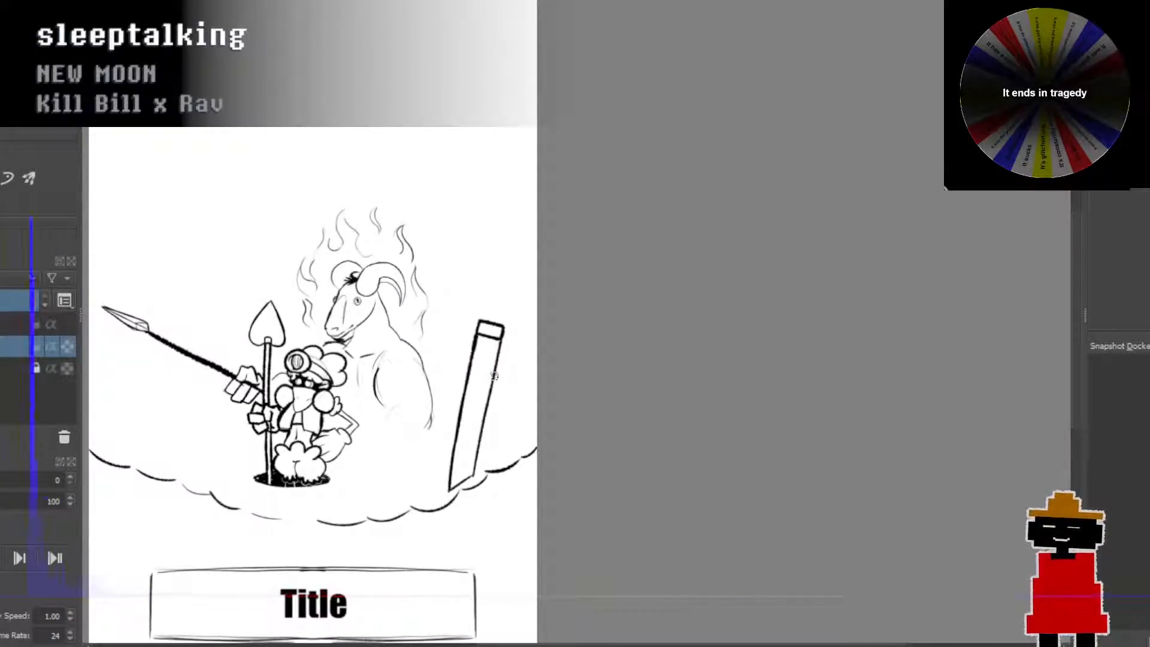
pyautogui.scroll(2, 497, 379)
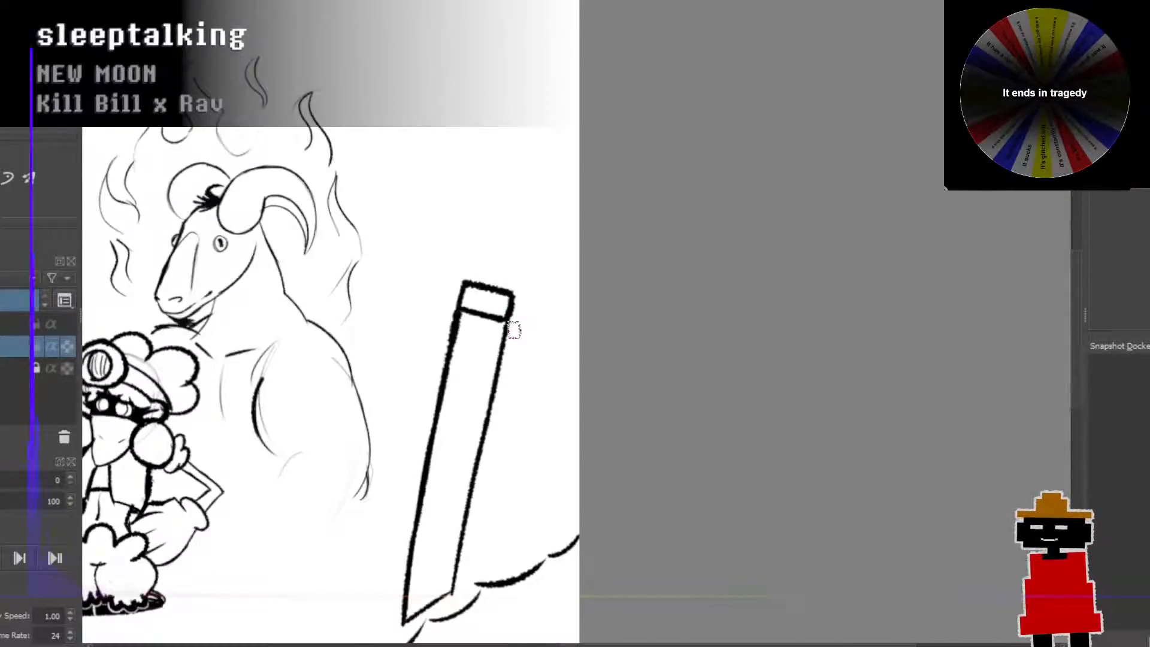
pyautogui.moveTo(513, 329); pyautogui.dragTo(571, 254)
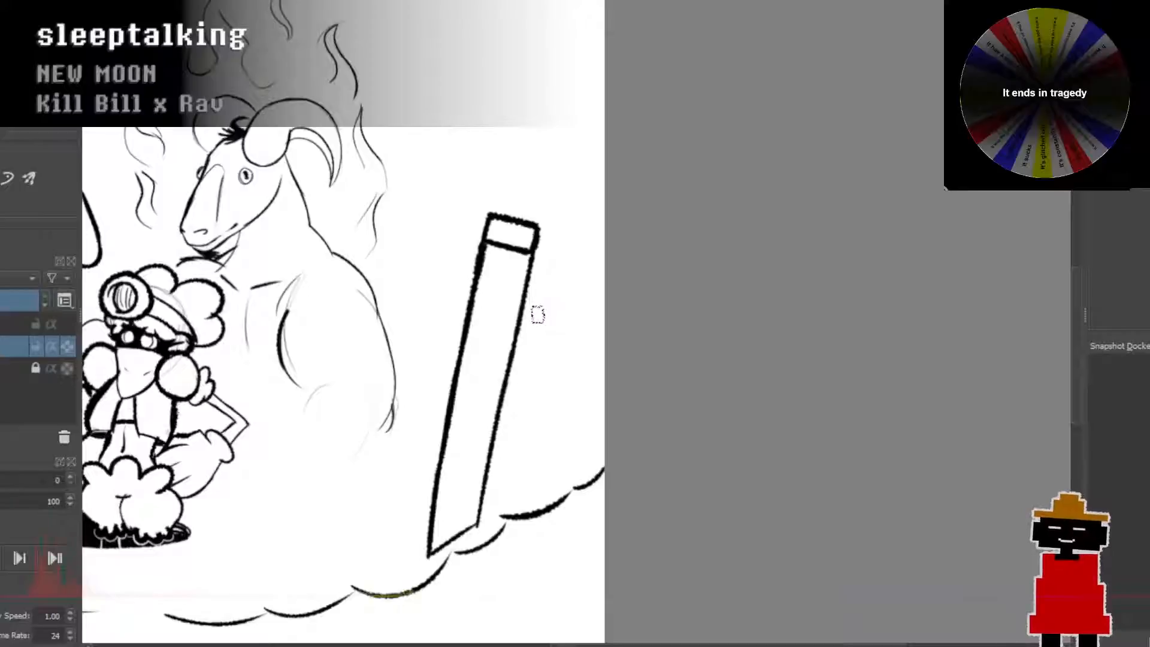
pyautogui.moveTo(537, 314); pyautogui.dragTo(577, 313)
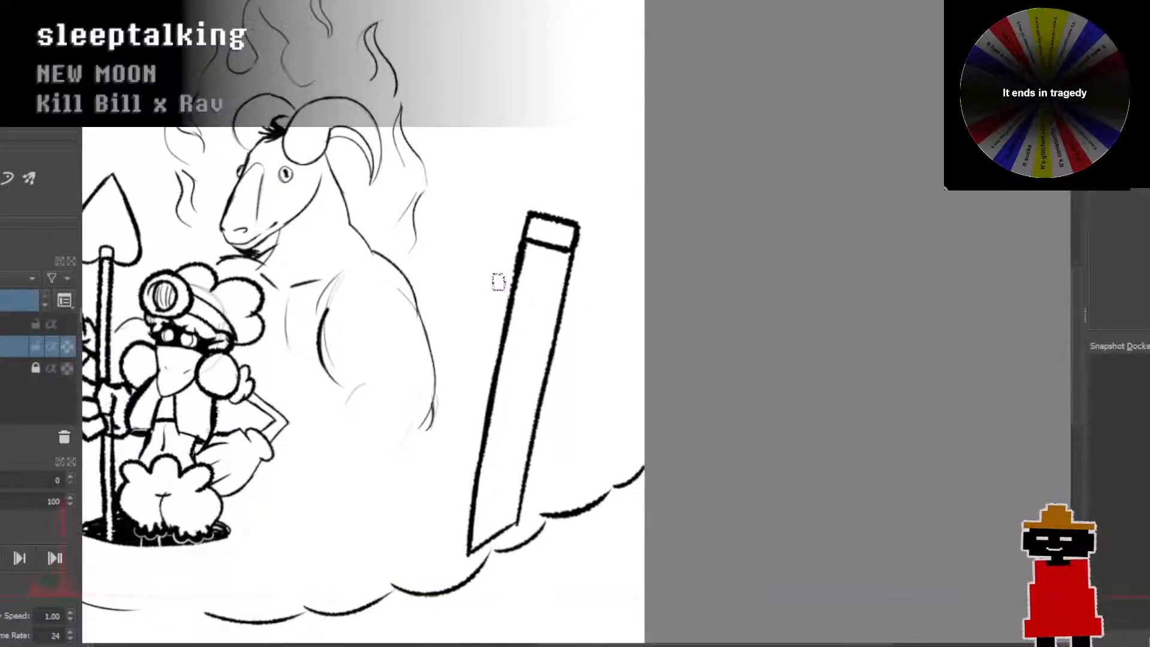
pyautogui.moveTo(498, 282); pyautogui.dragTo(471, 348)
pyautogui.scroll(1, 563, 283)
pyautogui.moveTo(564, 282); pyautogui.dragTo(485, 325)
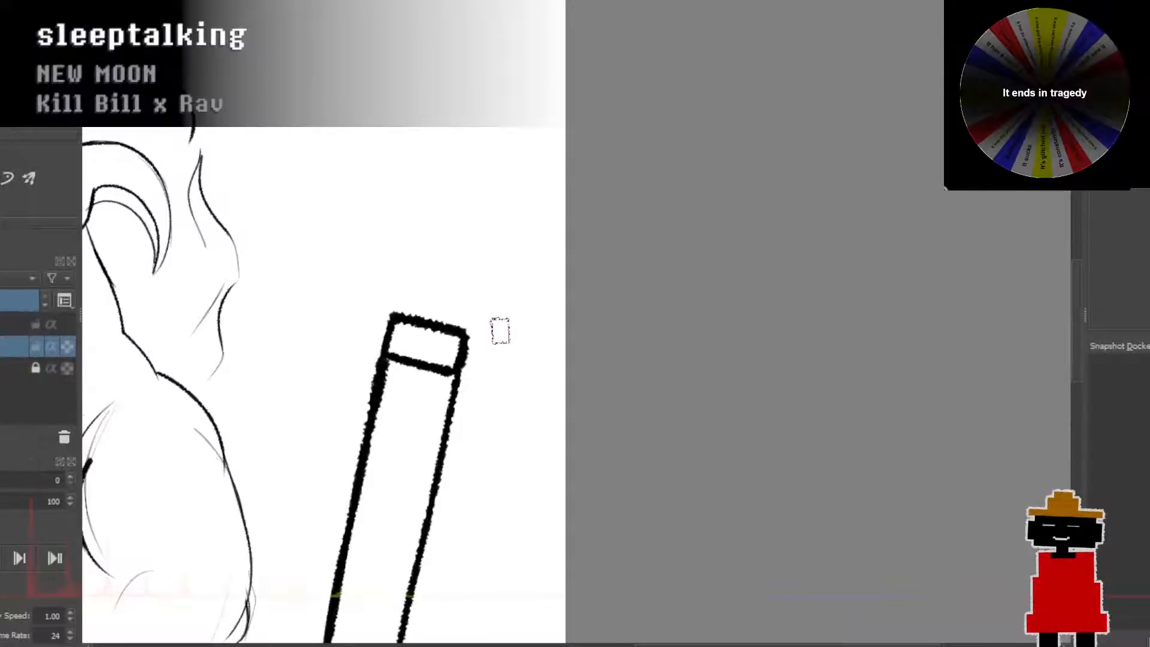
pyautogui.scroll(1, 497, 327)
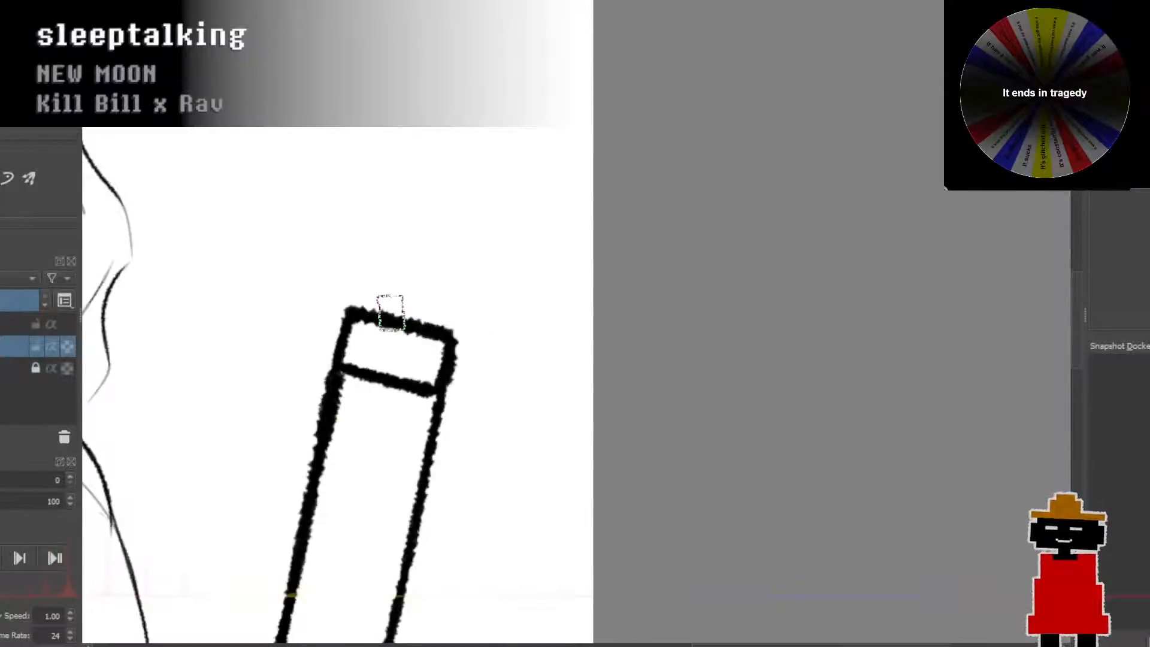
pyautogui.moveTo(388, 314); pyautogui.dragTo(406, 243)
pyautogui.hotkey('ctrl', 'z')
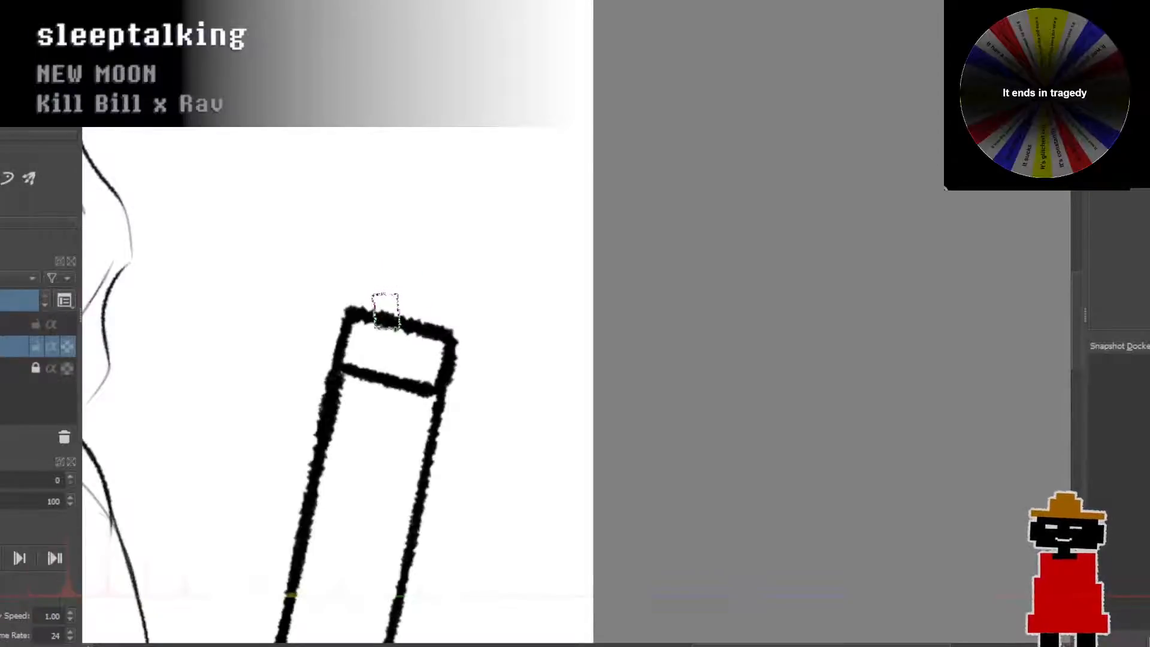
pyautogui.moveTo(388, 312); pyautogui.dragTo(410, 234)
pyautogui.hotkey('ctrl', 'z')
pyautogui.moveTo(388, 313); pyautogui.dragTo(414, 213)
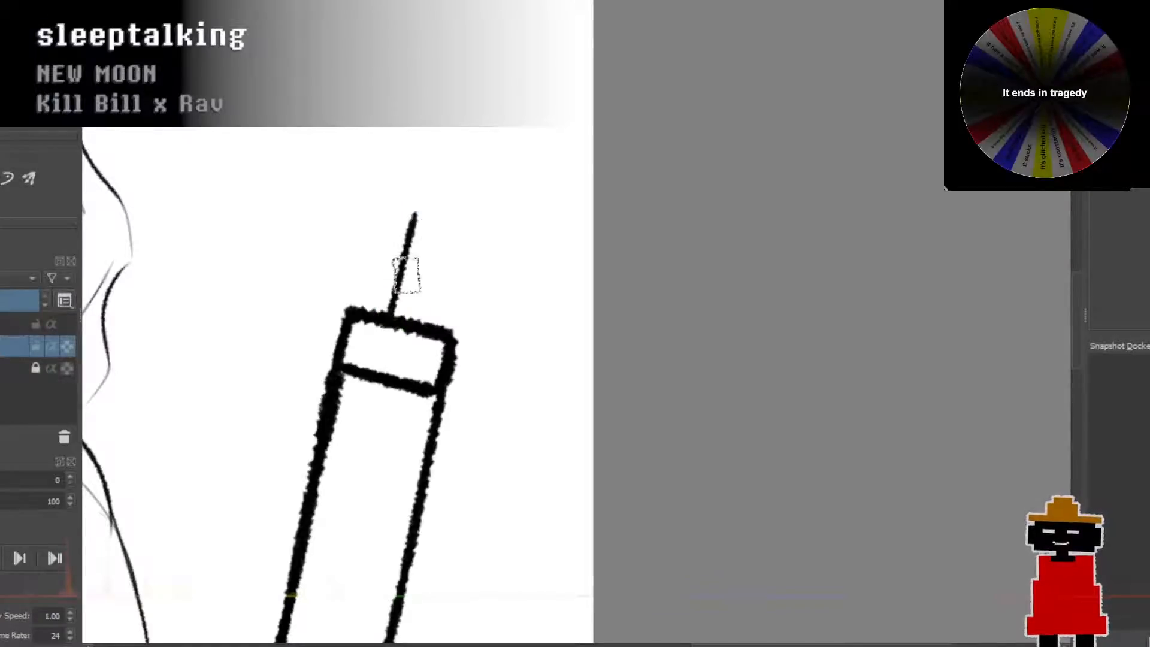
pyautogui.moveTo(421, 322); pyautogui.dragTo(435, 265)
pyautogui.hotkey('ctrl', 'z')
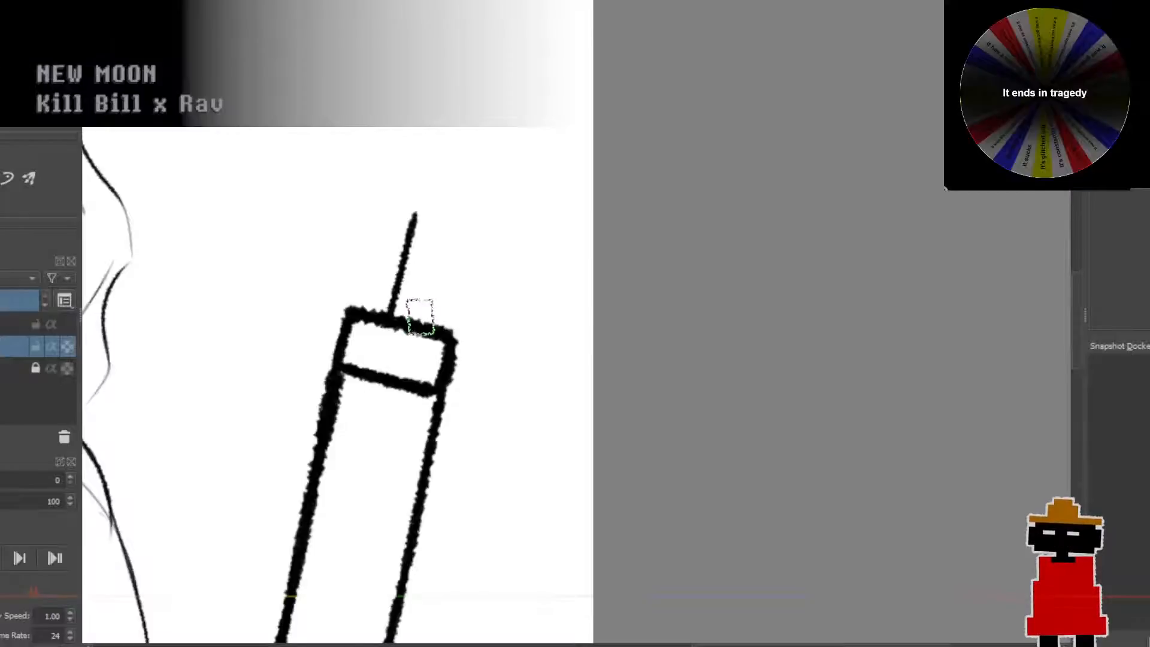
pyautogui.hotkey('ctrl', 'z')
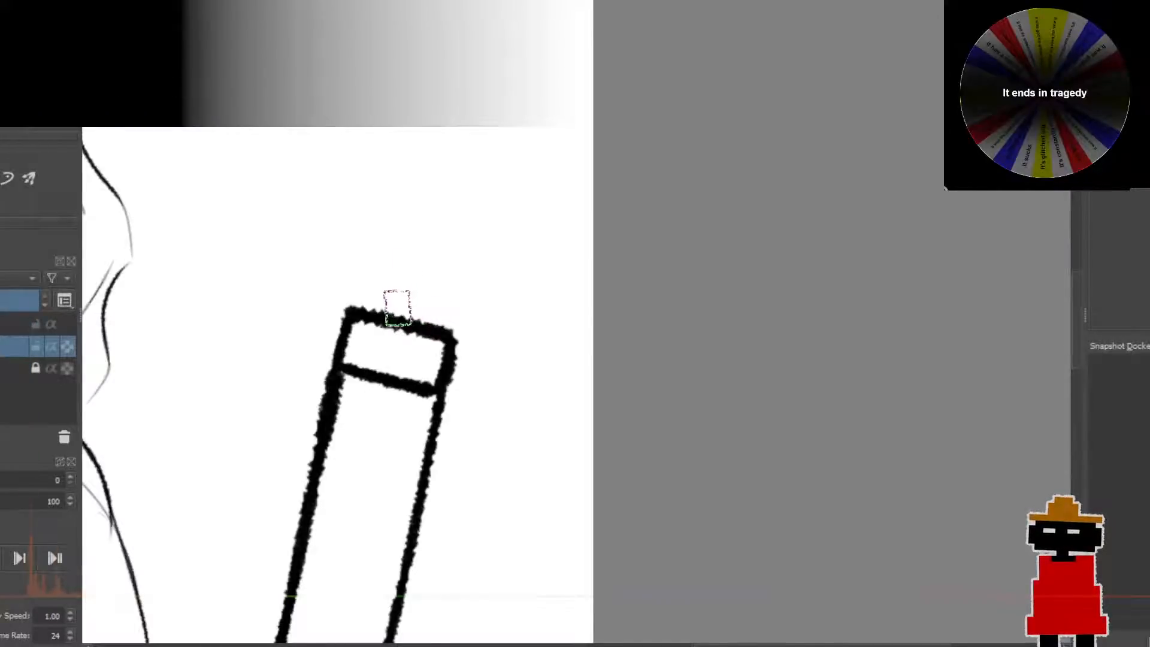
pyautogui.hotkey('ctrl', 'z')
# Step: Draw two short parallel lines rising from the middle of the sword's guard as the start of the handle
pyautogui.moveTo(393, 310); pyautogui.dragTo(412, 243)
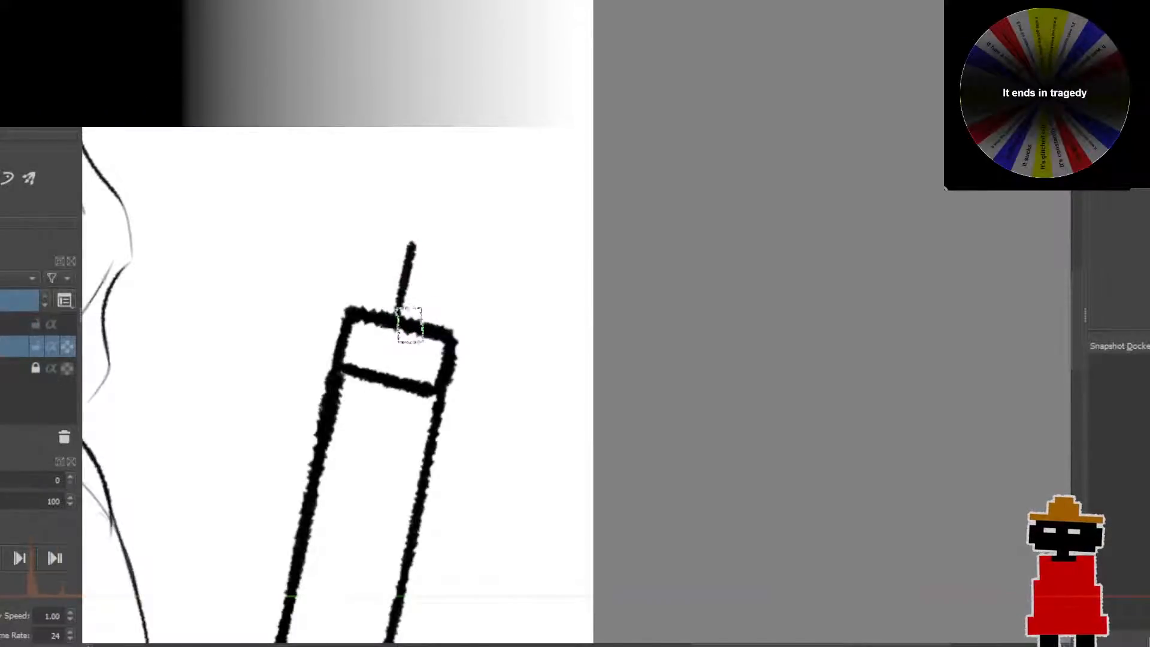
pyautogui.hotkey('ctrl', 'z')
pyautogui.moveTo(419, 321); pyautogui.dragTo(436, 251)
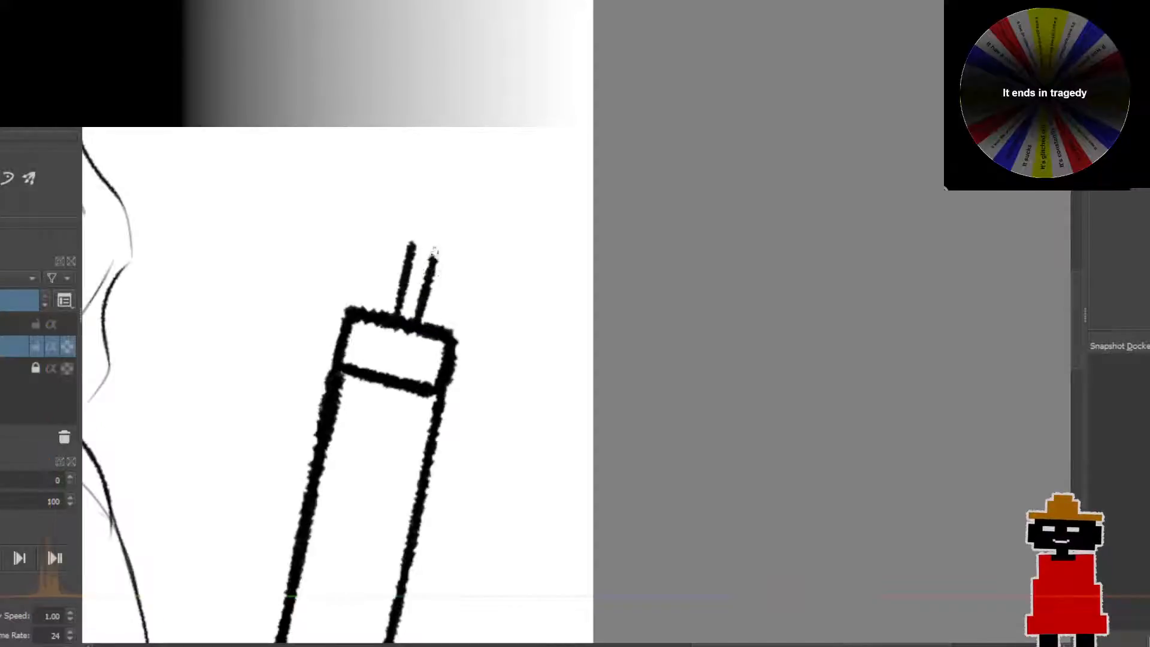
# Step: Extend both handle lines farther upward so that their ends reach about the same height
pyautogui.scroll(-6, 430, 277)
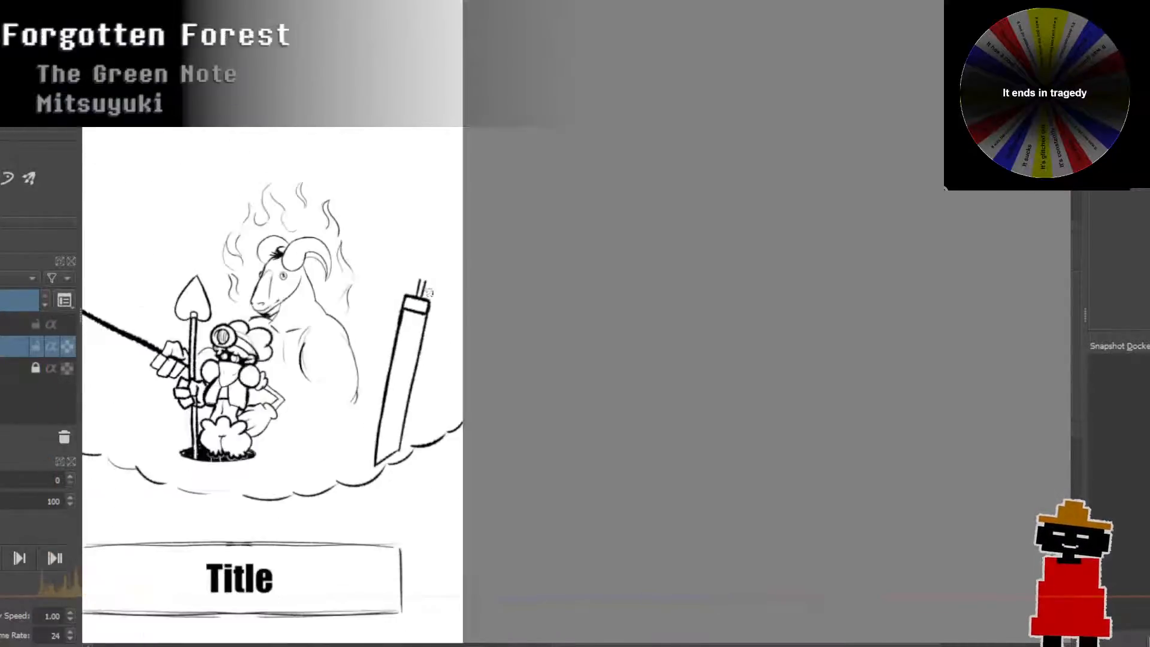
pyautogui.scroll(-2, 443, 267)
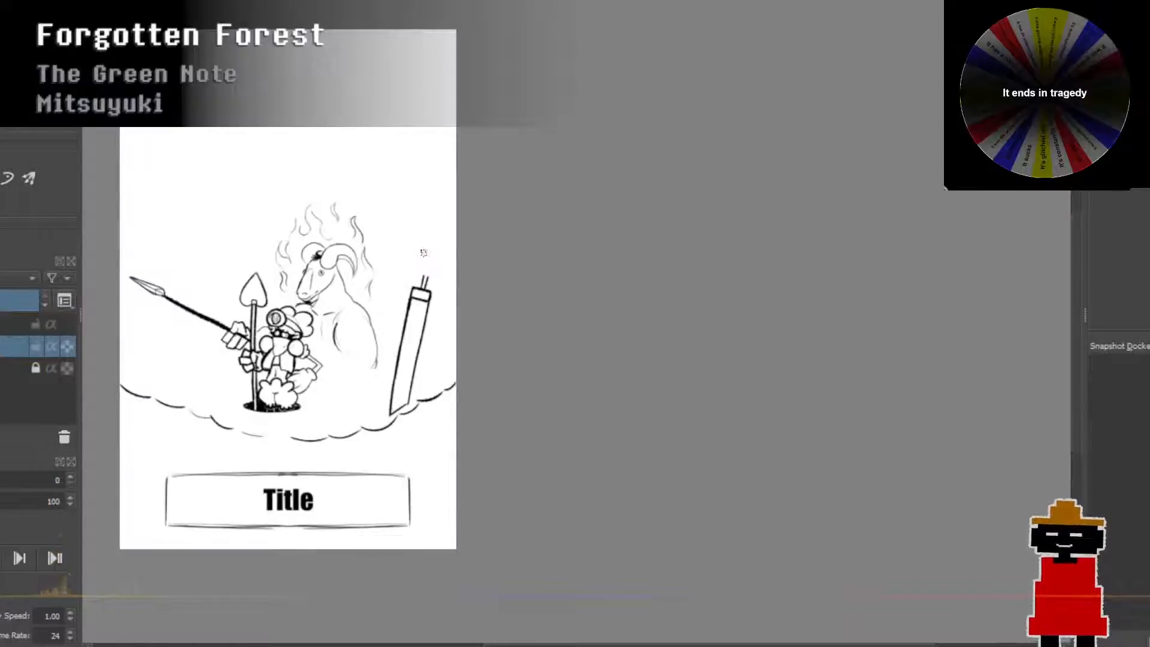
pyautogui.scroll(6, 423, 253)
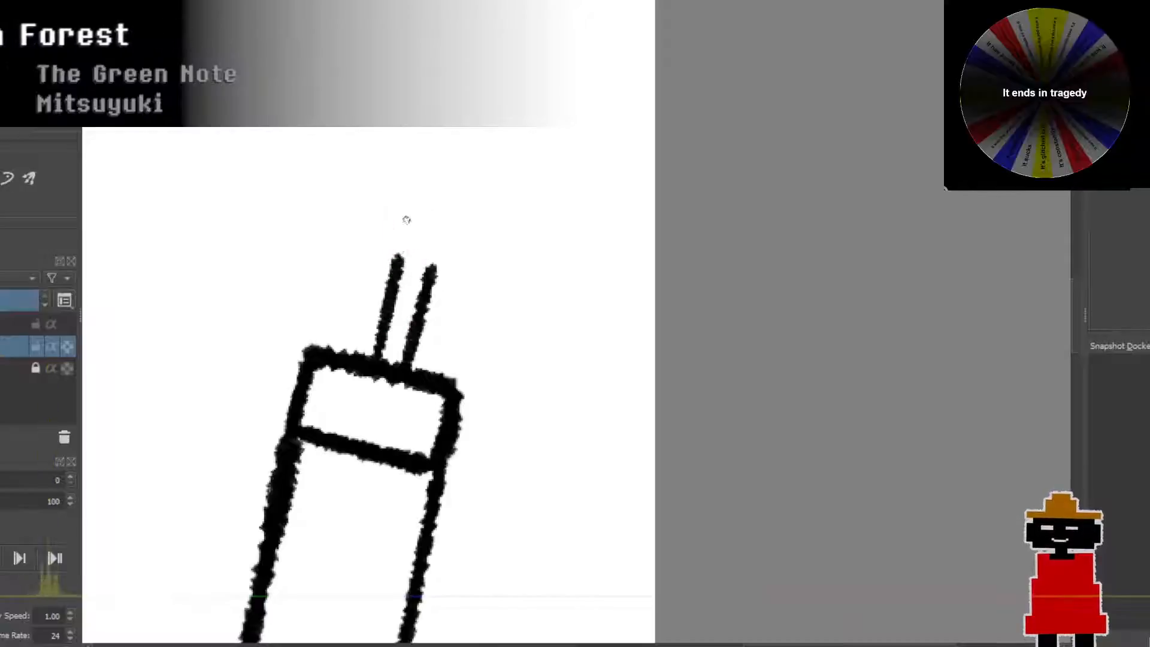
pyautogui.moveTo(407, 220); pyautogui.dragTo(403, 276)
pyautogui.moveTo(442, 226); pyautogui.dragTo(411, 330)
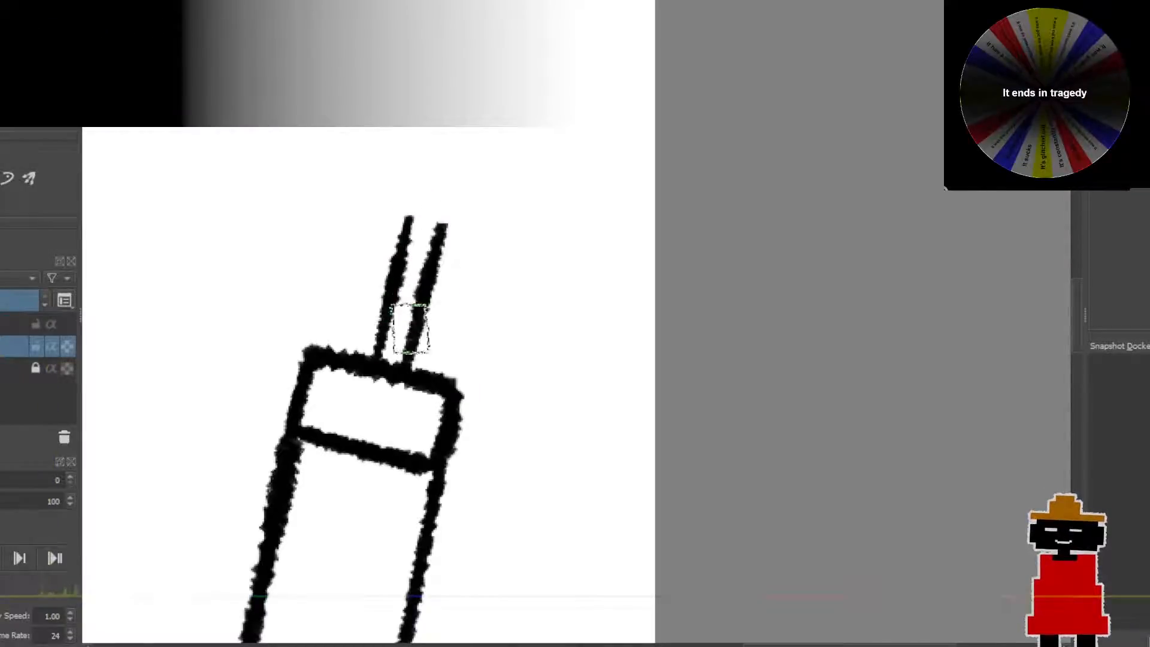
pyautogui.hotkey('ctrl', 'z')
pyautogui.moveTo(440, 234); pyautogui.dragTo(420, 311)
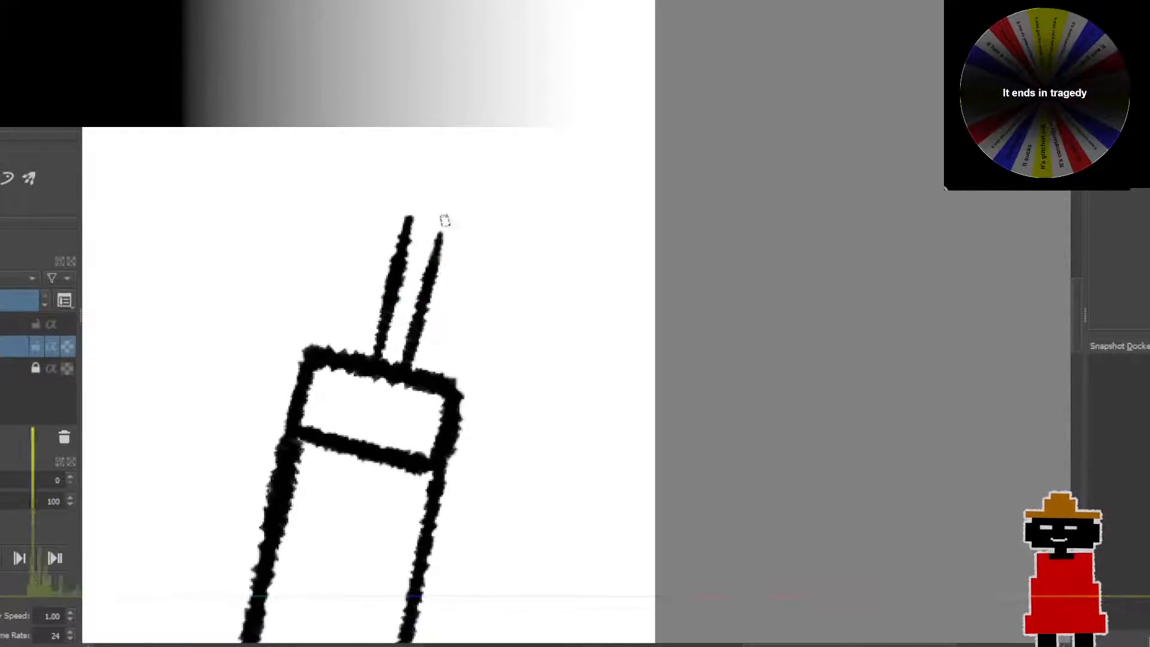
pyautogui.moveTo(444, 220); pyautogui.dragTo(424, 293)
pyautogui.hotkey('ctrl', 'z')
pyautogui.moveTo(444, 224); pyautogui.dragTo(425, 287)
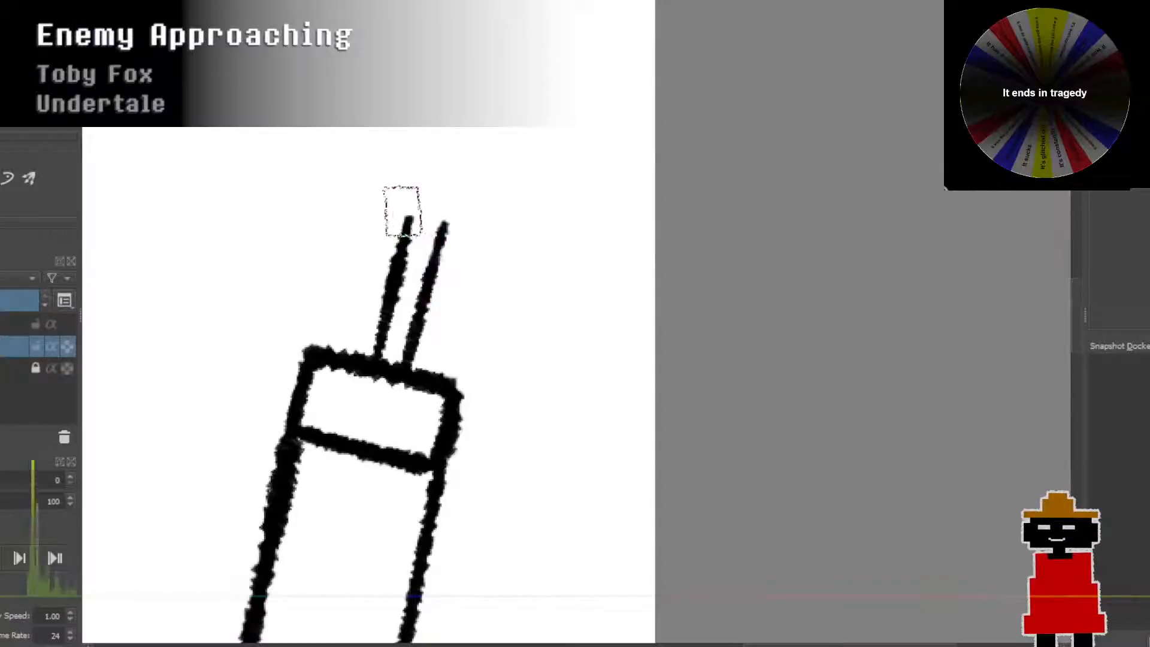
# Step: Close the upper end of the sword's handle with a rounded cap and a thin inner curve beneath it
pyautogui.moveTo(410, 211); pyautogui.dragTo(445, 230)
pyautogui.hotkey('ctrl', 'z')
pyautogui.hotkey('ctrl', 'z')
pyautogui.hotkey('ctrl', 'z')
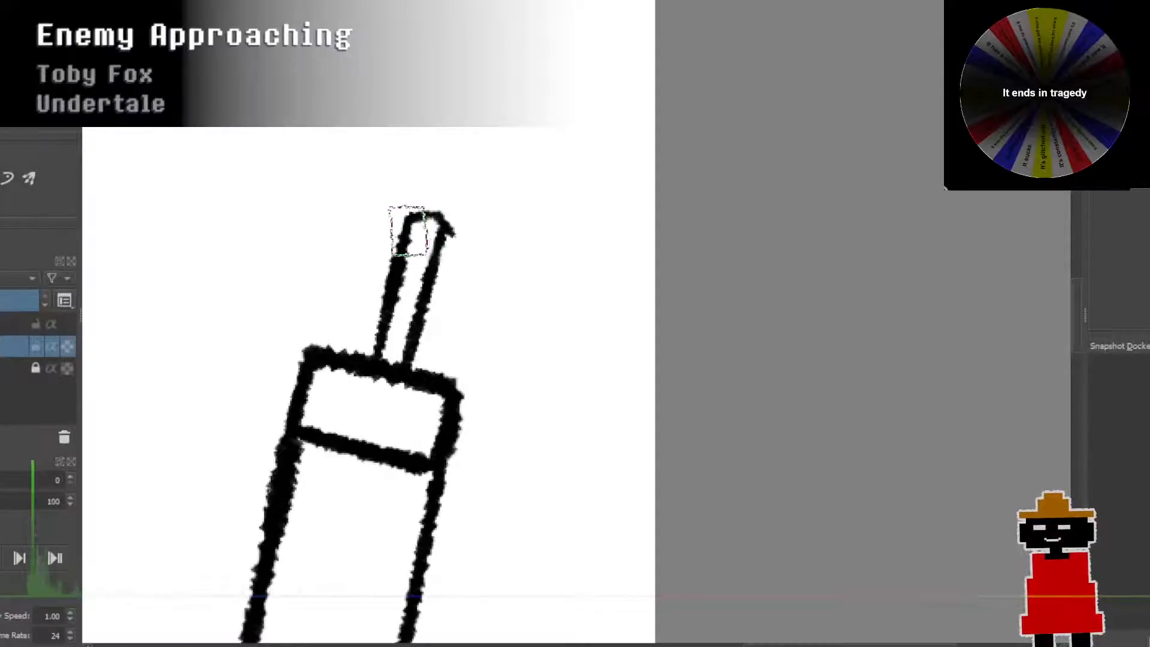
pyautogui.hotkey('ctrl', 'z')
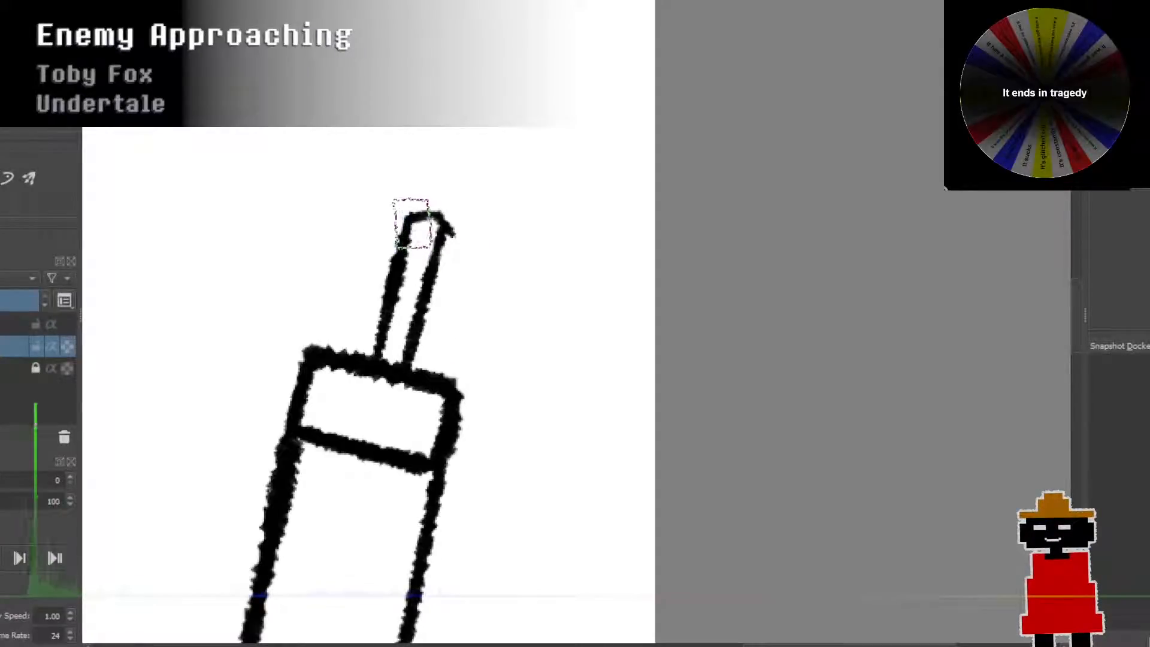
pyautogui.hotkey('ctrl', 'z')
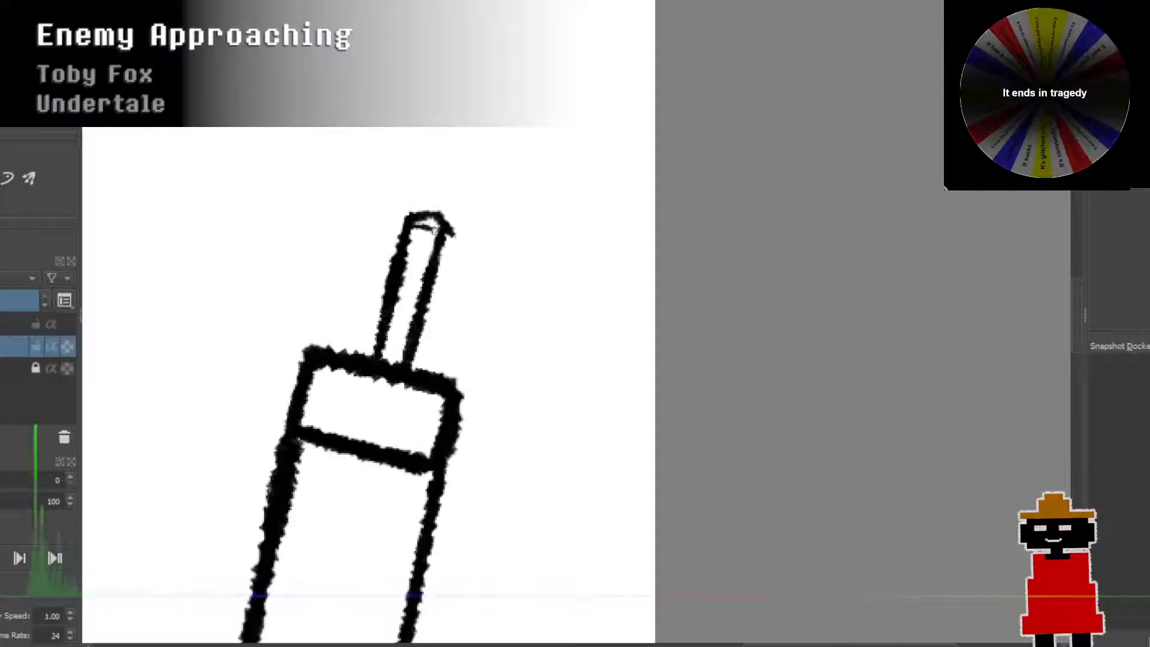
# Step: Draw a small box-shaped pommel on the end of the handle, with a front face and an angled side face
pyautogui.moveTo(412, 225)
pyautogui.mouseDown()
pyautogui.moveTo(430, 208)
pyautogui.moveTo(412, 217)
pyautogui.moveTo(433, 218)
pyautogui.moveTo(401, 227)
pyautogui.moveTo(399, 202)
pyautogui.mouseUp()
pyautogui.hotkey('ctrl', 'z')
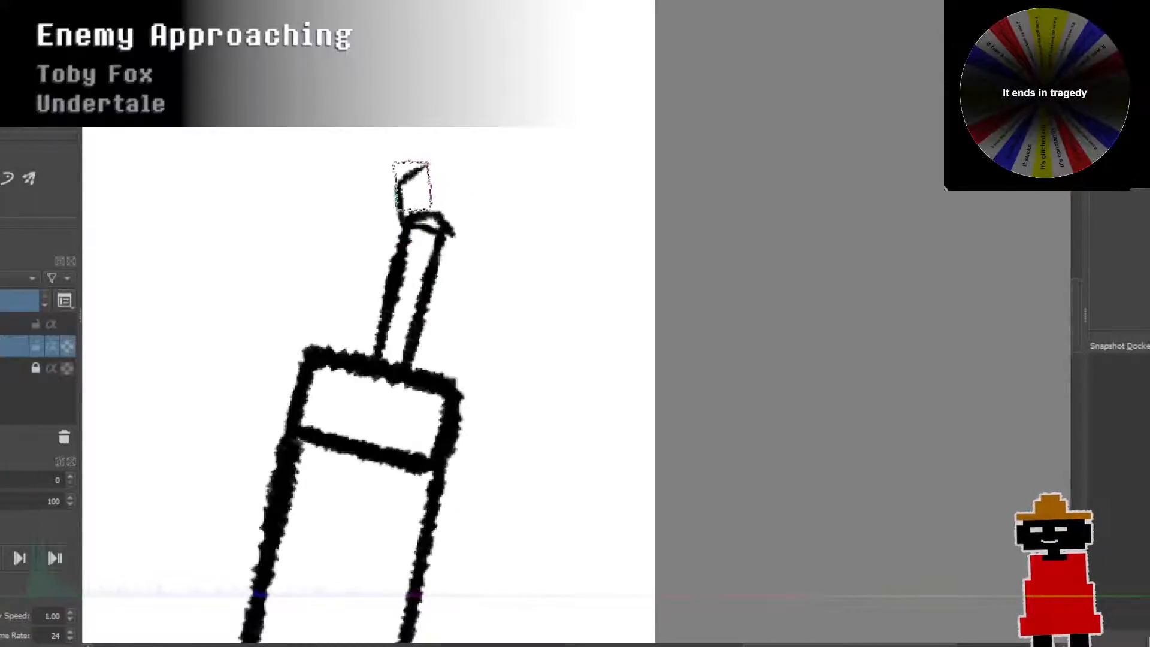
pyautogui.hotkey('ctrl', 'z')
pyautogui.moveTo(407, 189); pyautogui.dragTo(433, 182)
pyautogui.hotkey('ctrl', 'z')
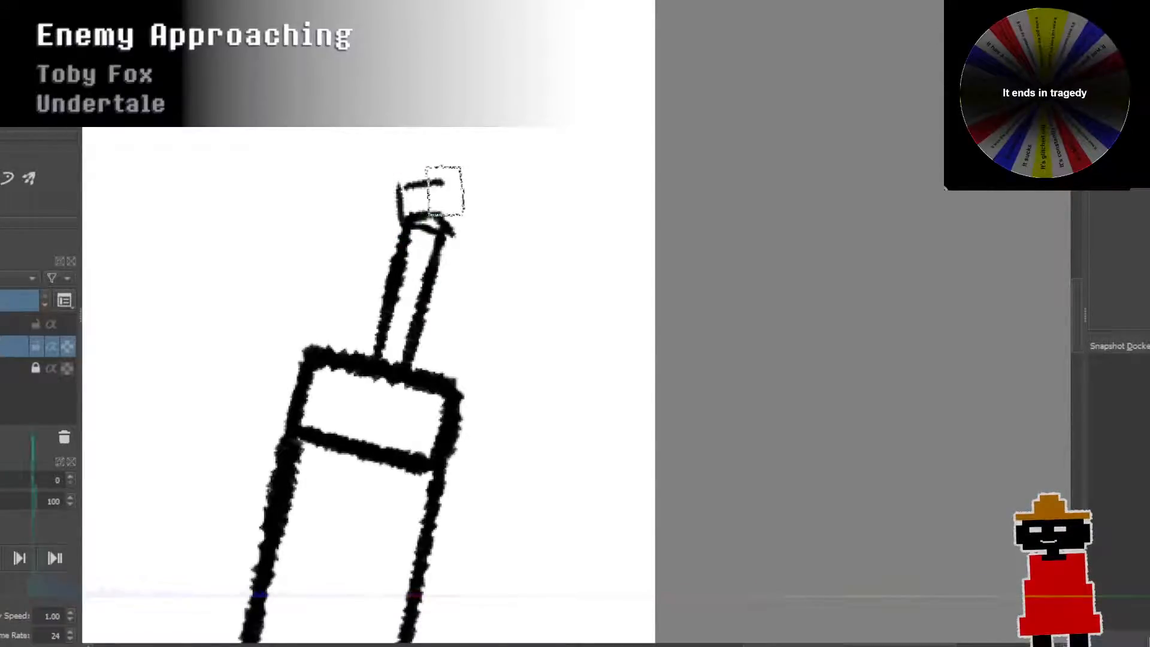
pyautogui.hotkey('ctrl', 'z')
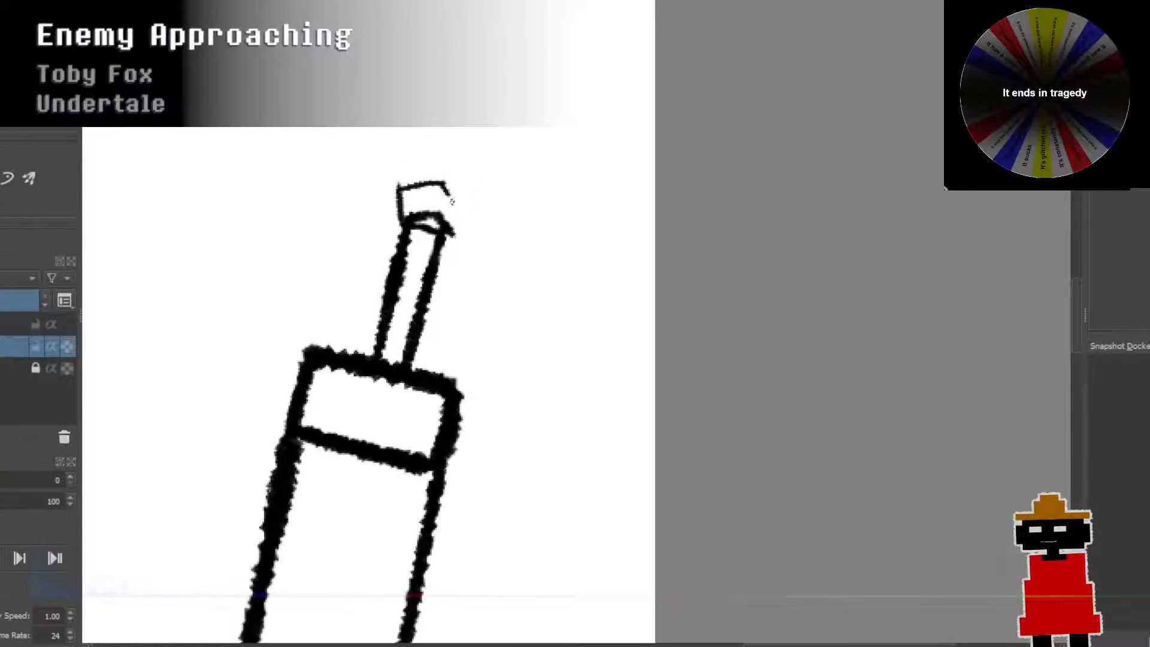
pyautogui.hotkey('ctrl', 'z')
pyautogui.moveTo(400, 191); pyautogui.dragTo(442, 180)
pyautogui.hotkey('ctrl', 'z')
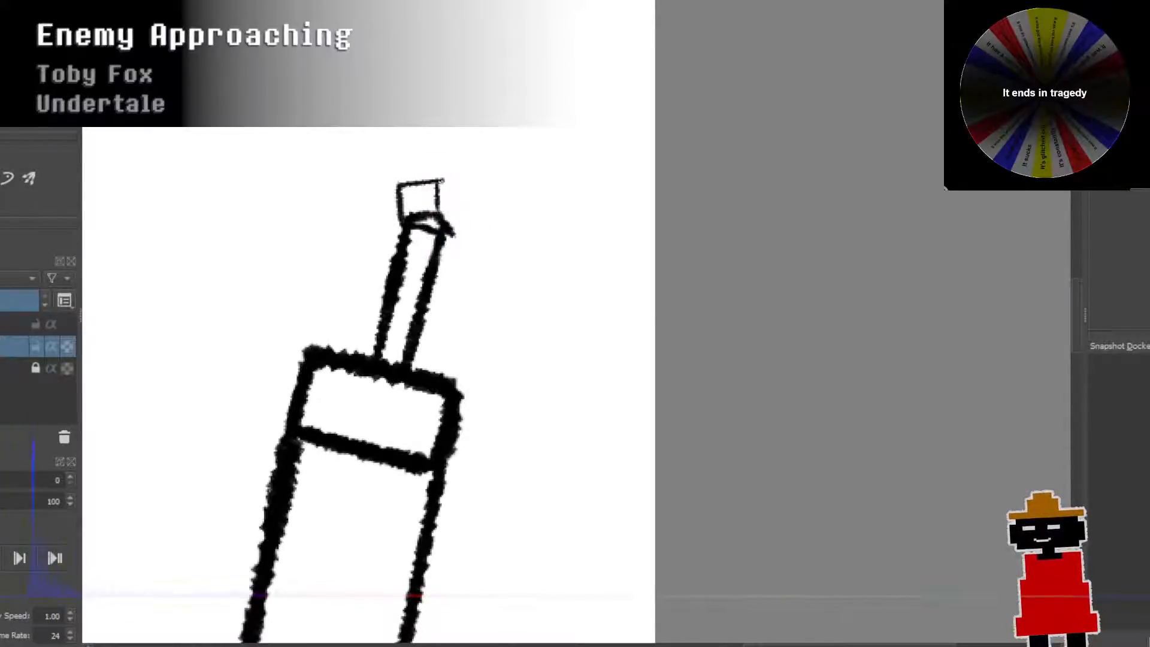
pyautogui.moveTo(452, 197); pyautogui.dragTo(454, 208)
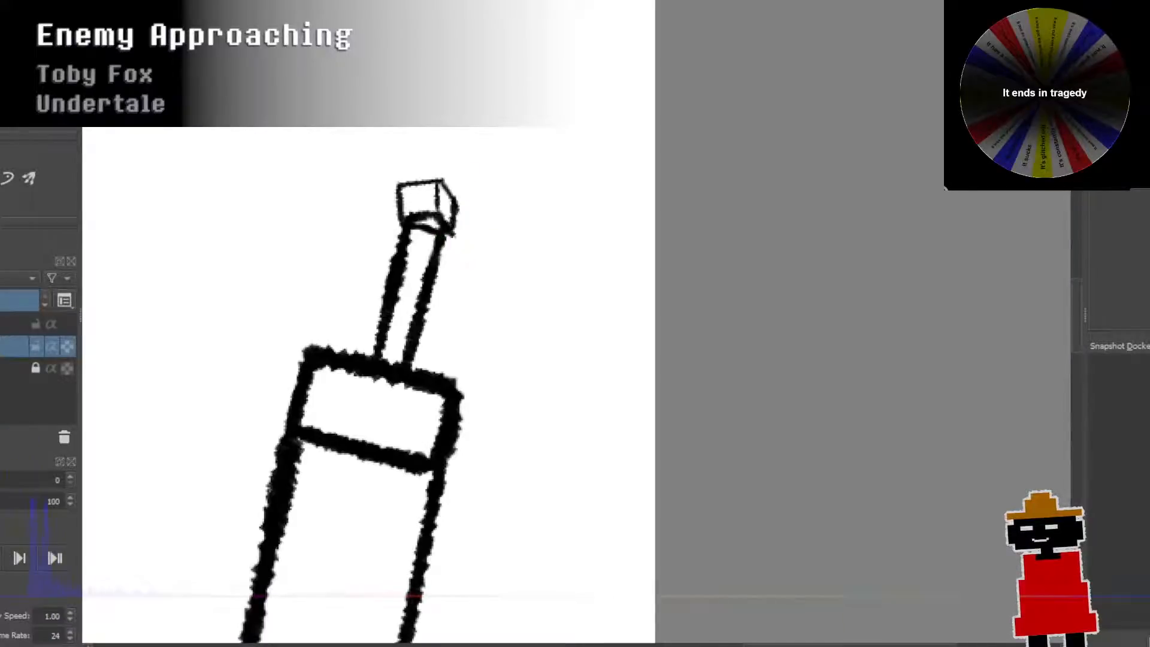
# Step: Select the entire sword with a lasso outline around its blade, guard and handle
pyautogui.scroll(-3, 481, 257)
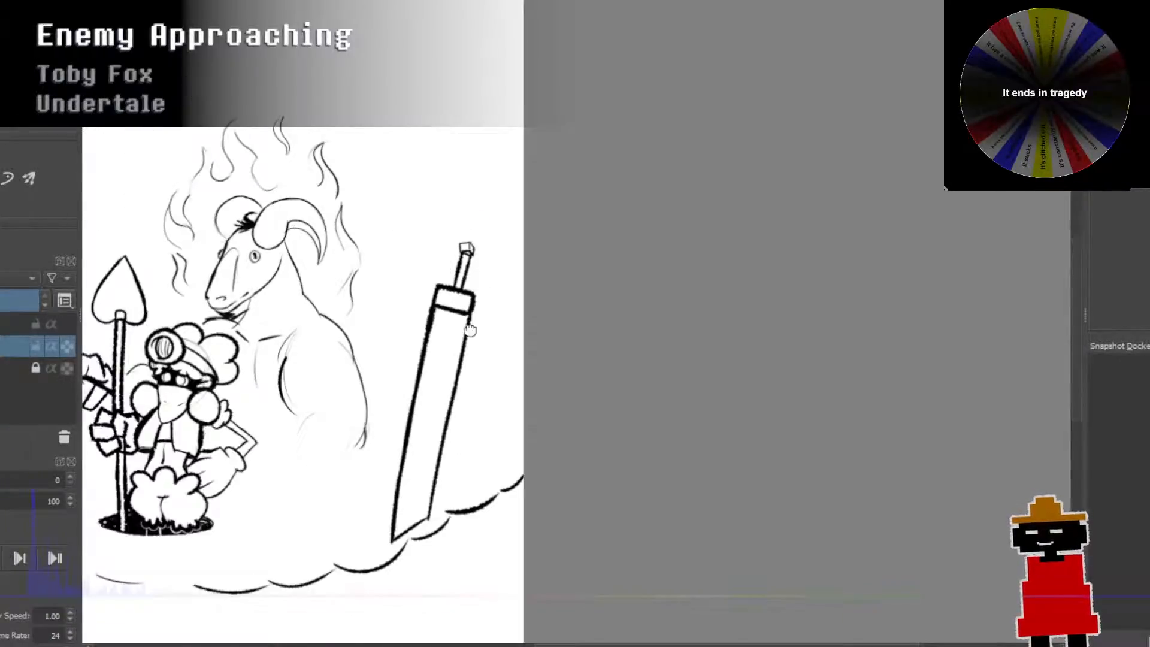
pyautogui.scroll(-3, 469, 330)
pyautogui.scroll(4, 469, 328)
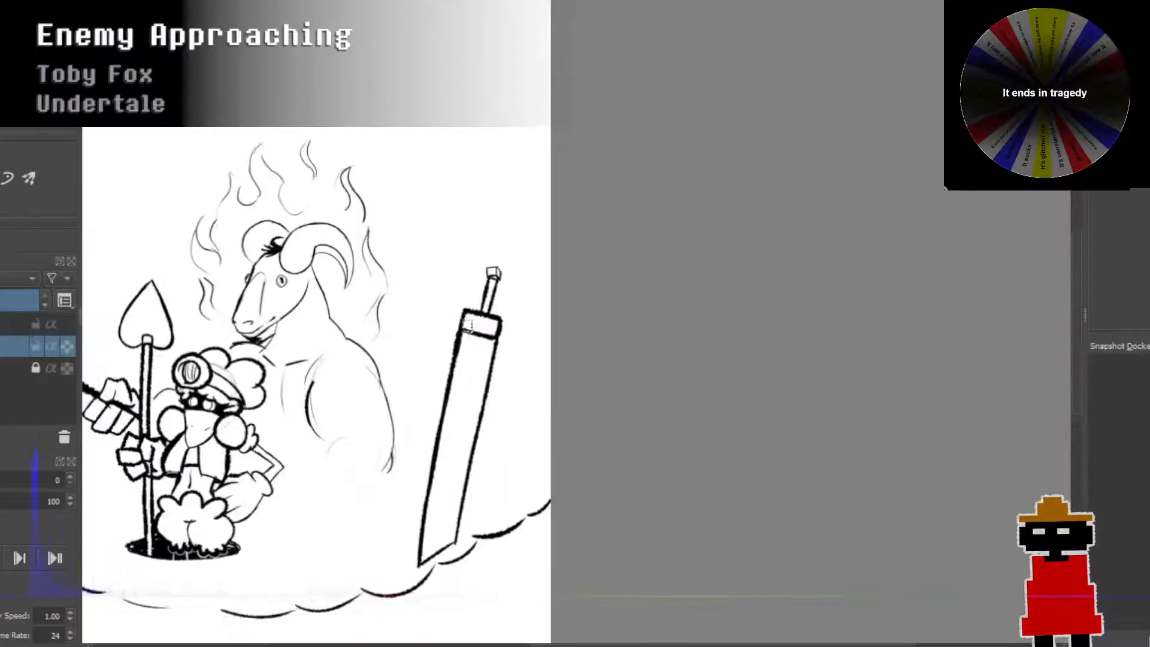
pyautogui.moveTo(469, 325); pyautogui.dragTo(448, 313)
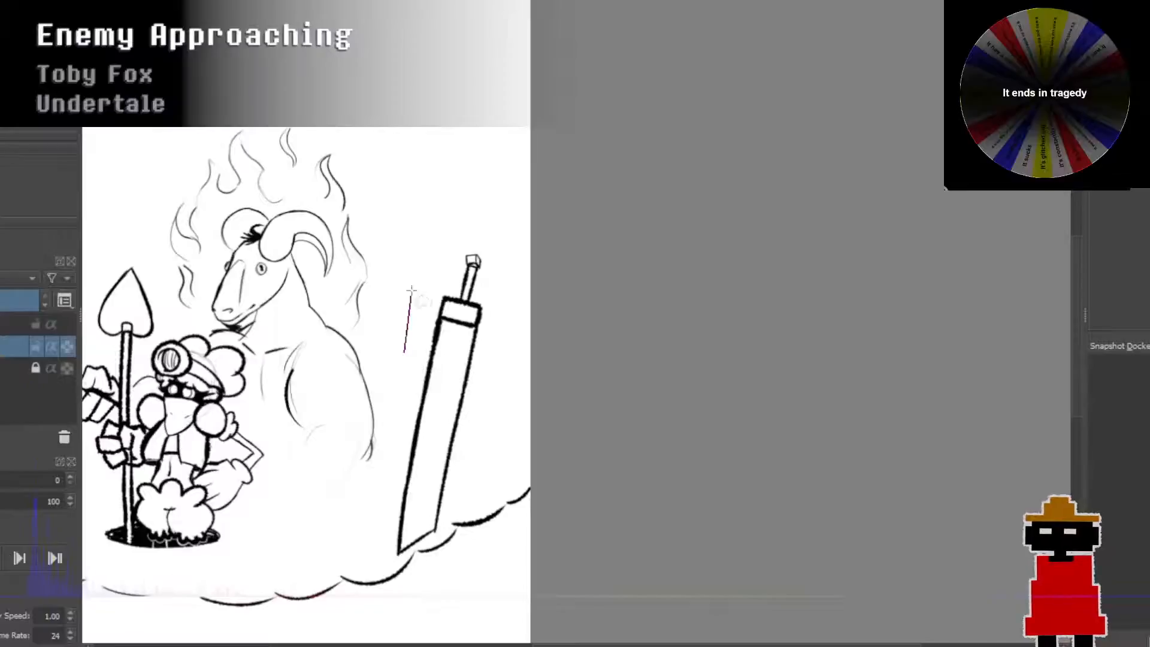
pyautogui.moveTo(412, 291)
pyautogui.mouseDown()
pyautogui.moveTo(503, 226)
pyautogui.moveTo(494, 433)
pyautogui.moveTo(451, 512)
pyautogui.mouseUp()
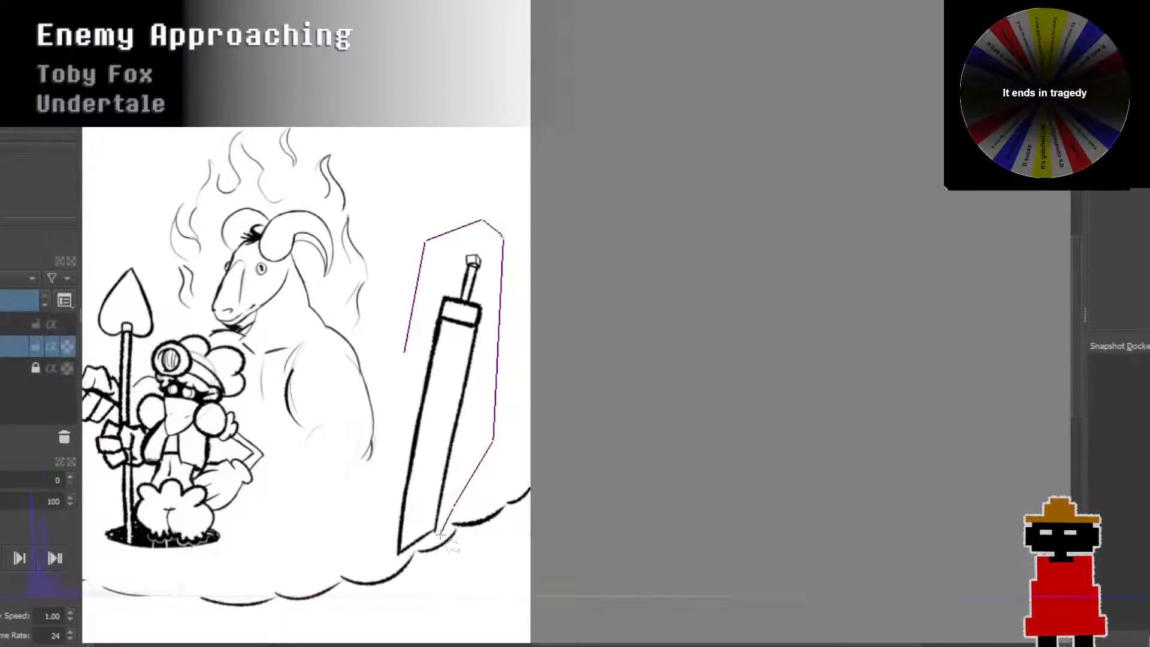
pyautogui.moveTo(377, 561)
pyautogui.mouseDown()
pyautogui.moveTo(393, 390)
pyautogui.moveTo(413, 365)
pyautogui.mouseUp()
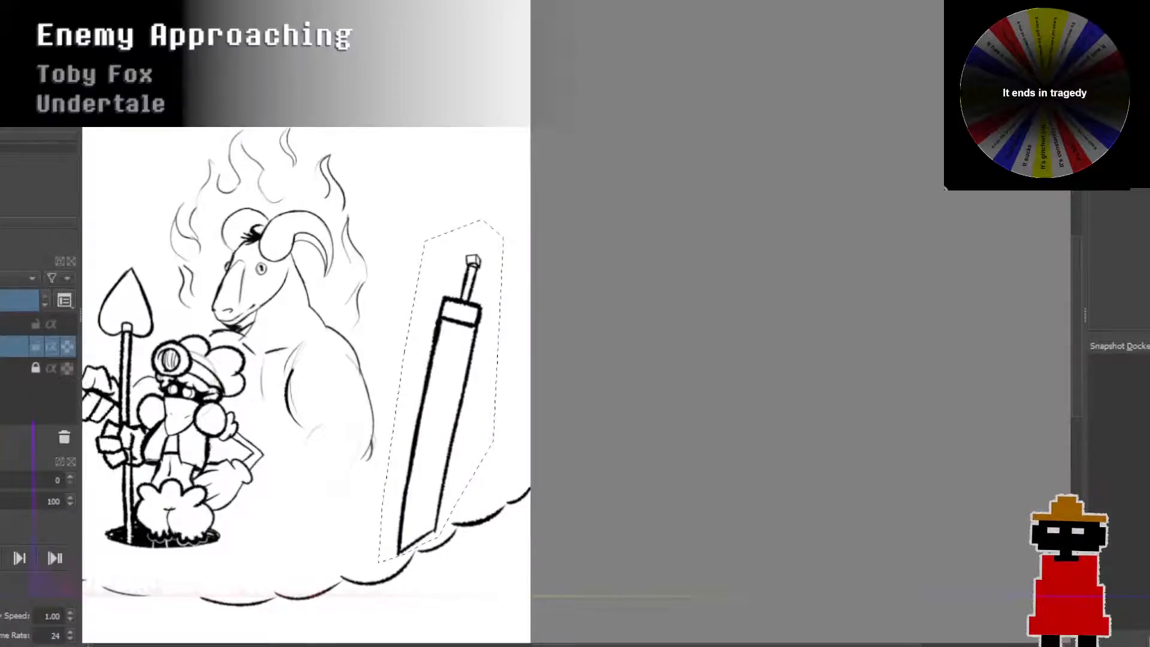
# Step: Try to rotate the selected sword to a nearly horizontal angle and place it above the goat figure, and clear the selection
pyautogui.hotkey('ctrl', 't')
pyautogui.moveTo(458, 448); pyautogui.dragTo(650, 505)
pyautogui.scroll(-1, 822, 556)
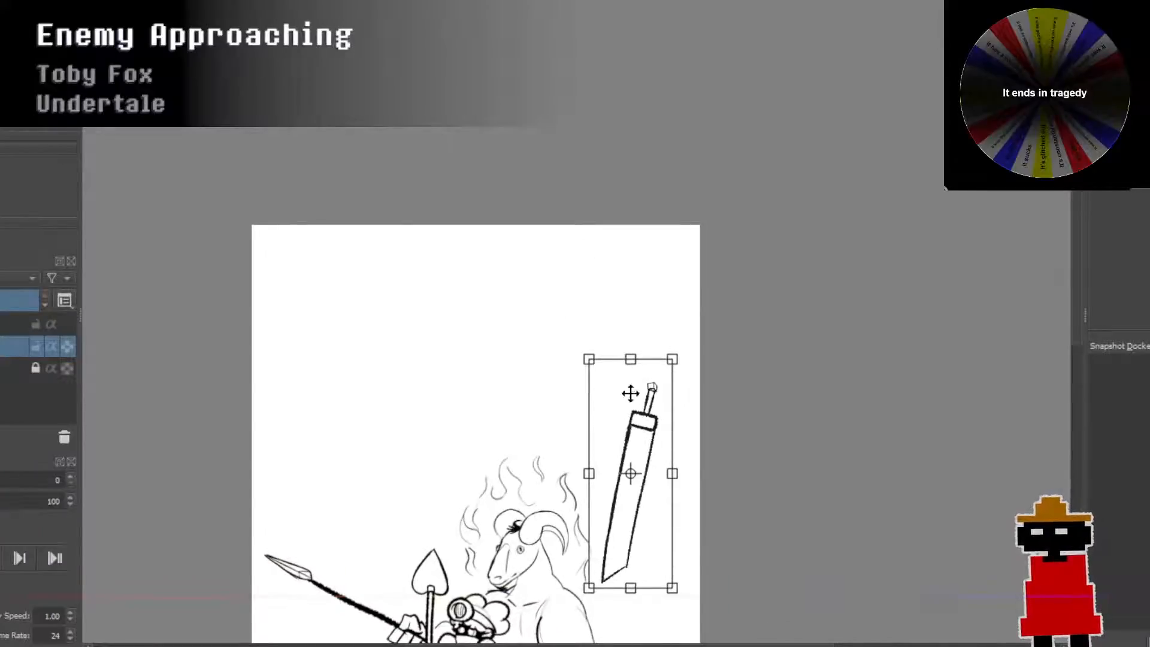
pyautogui.moveTo(641, 413); pyautogui.dragTo(335, 295)
pyautogui.moveTo(412, 227); pyautogui.dragTo(519, 405)
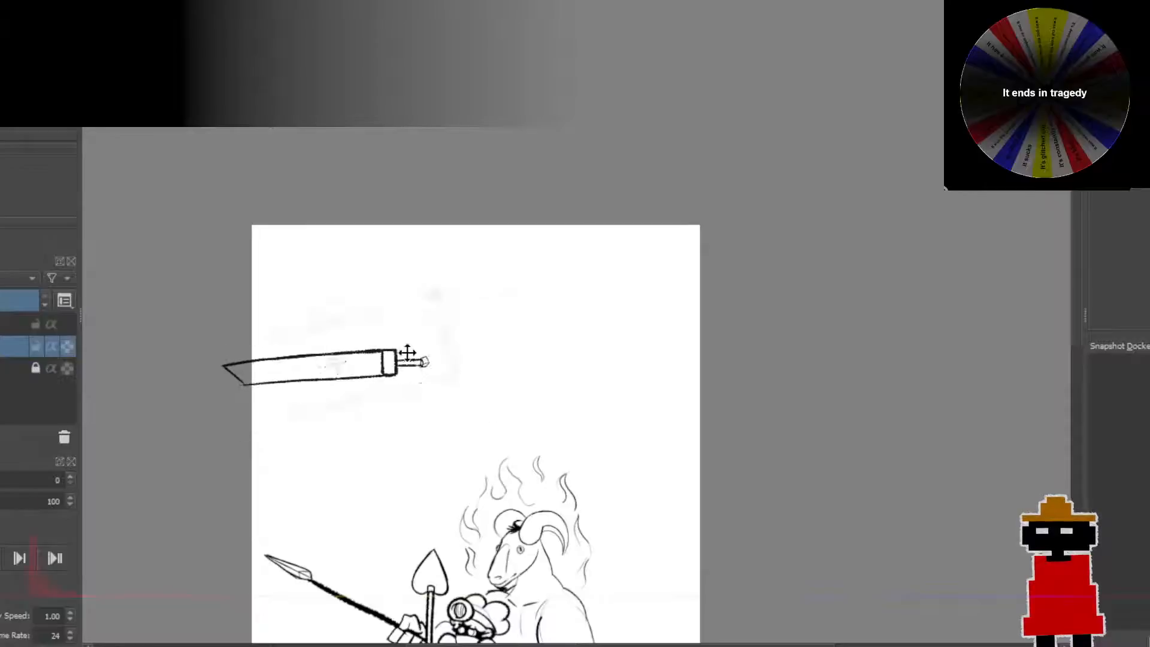
pyautogui.moveTo(408, 353); pyautogui.dragTo(559, 350)
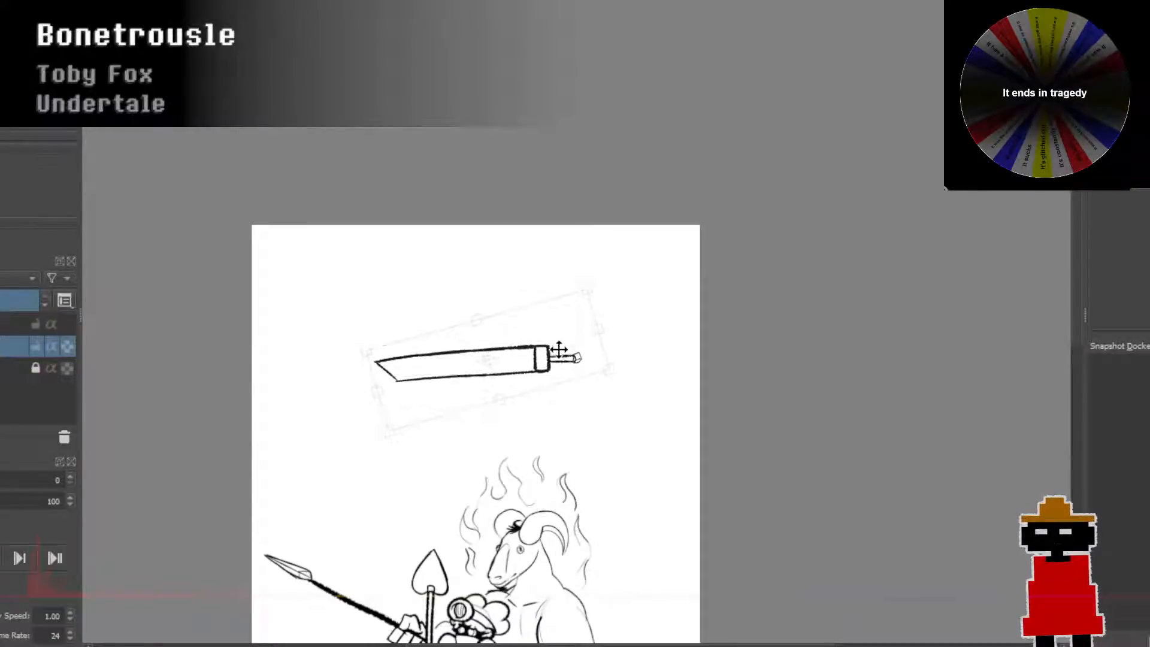
pyautogui.scroll(-1, 601, 390)
pyautogui.moveTo(601, 398); pyautogui.dragTo(554, 285)
pyautogui.scroll(1, 555, 285)
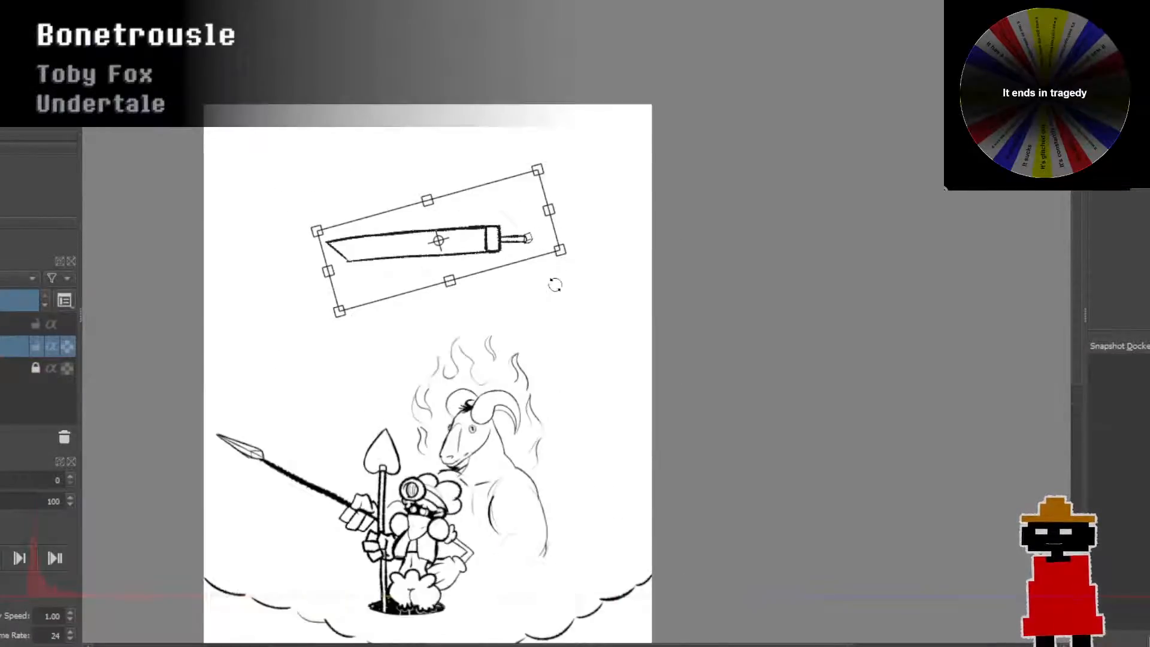
pyautogui.moveTo(364, 326); pyautogui.dragTo(502, 353)
pyautogui.moveTo(466, 305); pyautogui.dragTo(606, 558)
pyautogui.scroll(6, 602, 566)
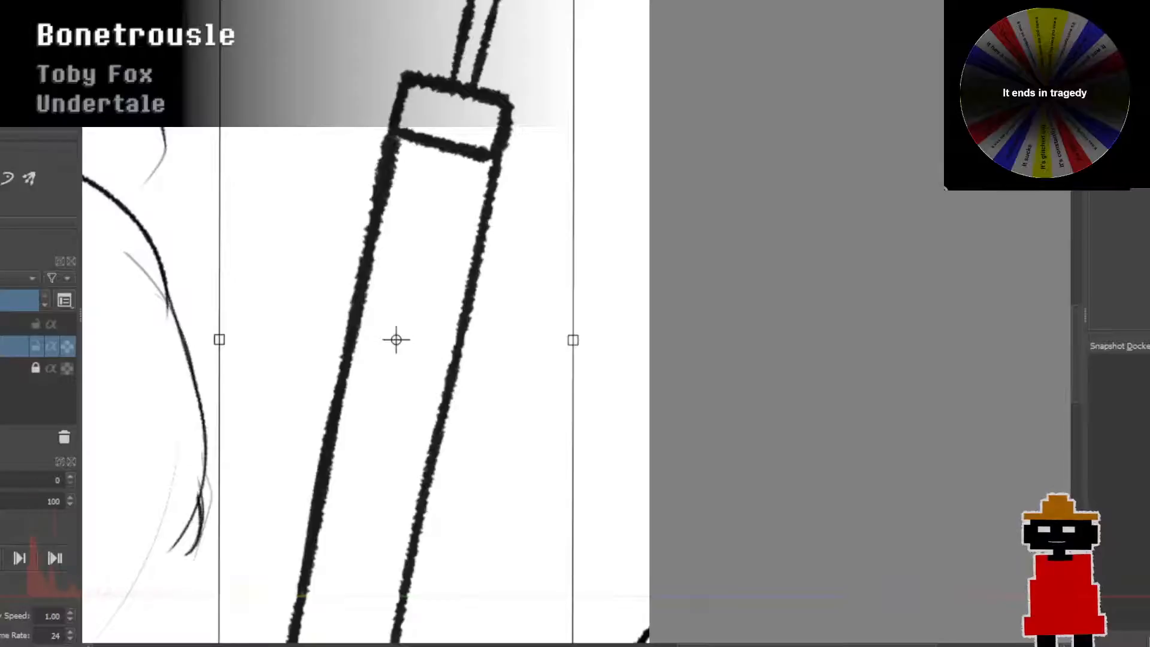
pyautogui.scroll(-5, 321, 313)
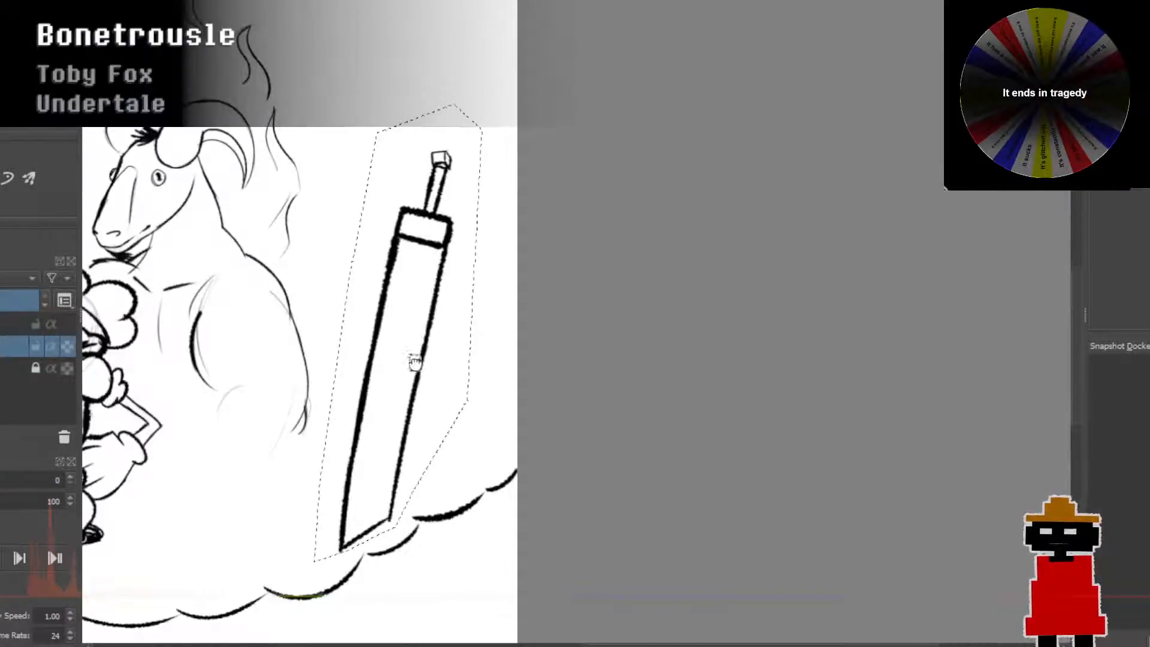
pyautogui.hotkey('ctrl', 'shift', 'a')
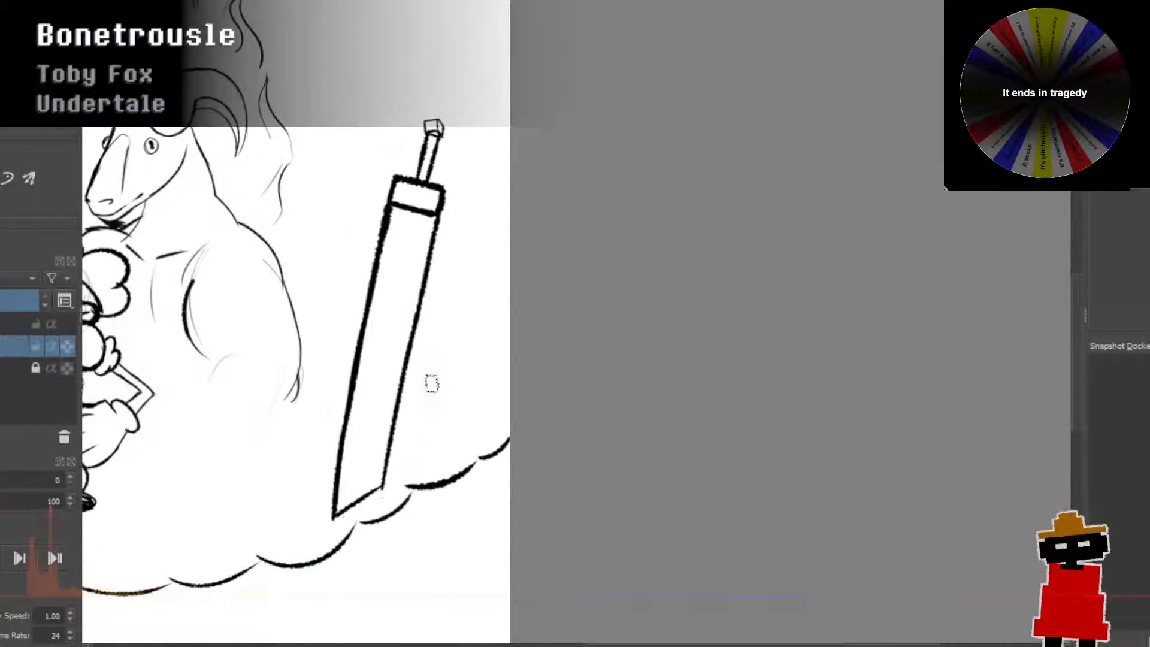
pyautogui.hotkey('ctrl', 'z')
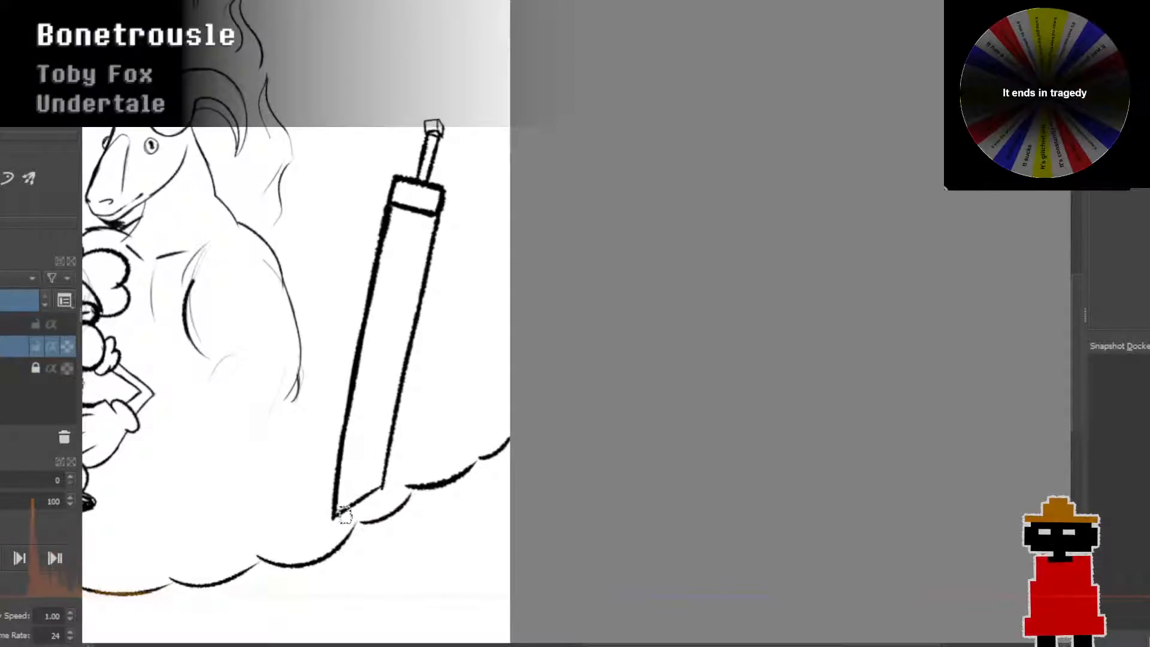
# Step: Draw a thin line inside the blade, parallel to its right edge, running from the slanted tip up to the guard
pyautogui.moveTo(348, 478); pyautogui.dragTo(394, 307)
pyautogui.hotkey('ctrl', 'z')
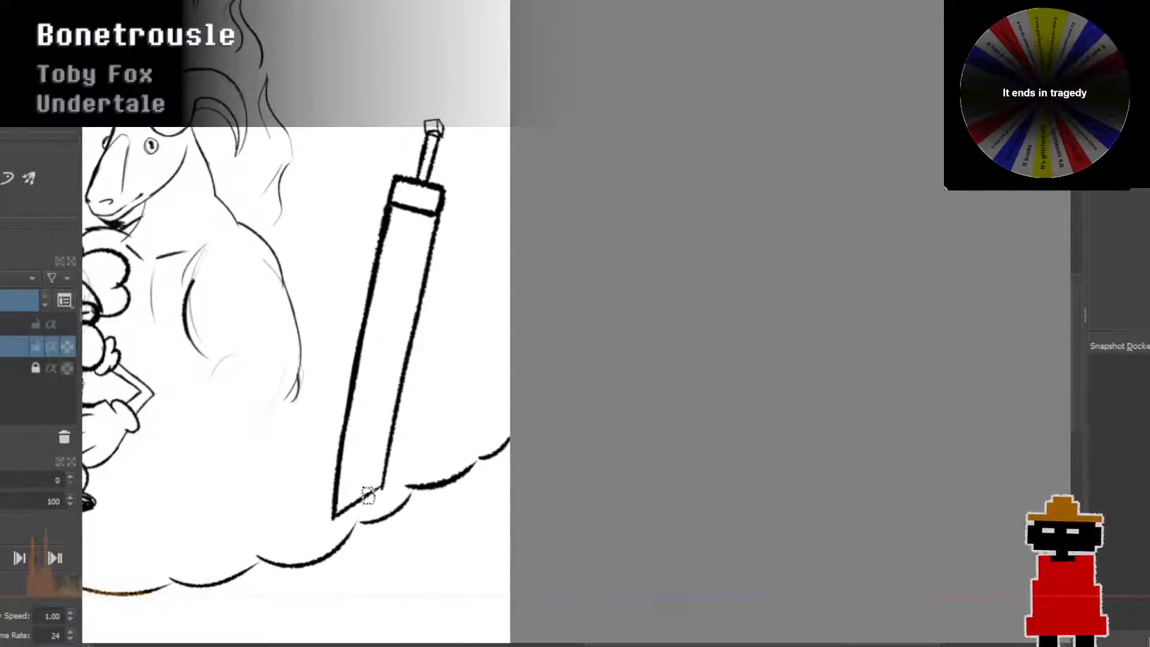
pyautogui.moveTo(371, 490); pyautogui.dragTo(388, 380)
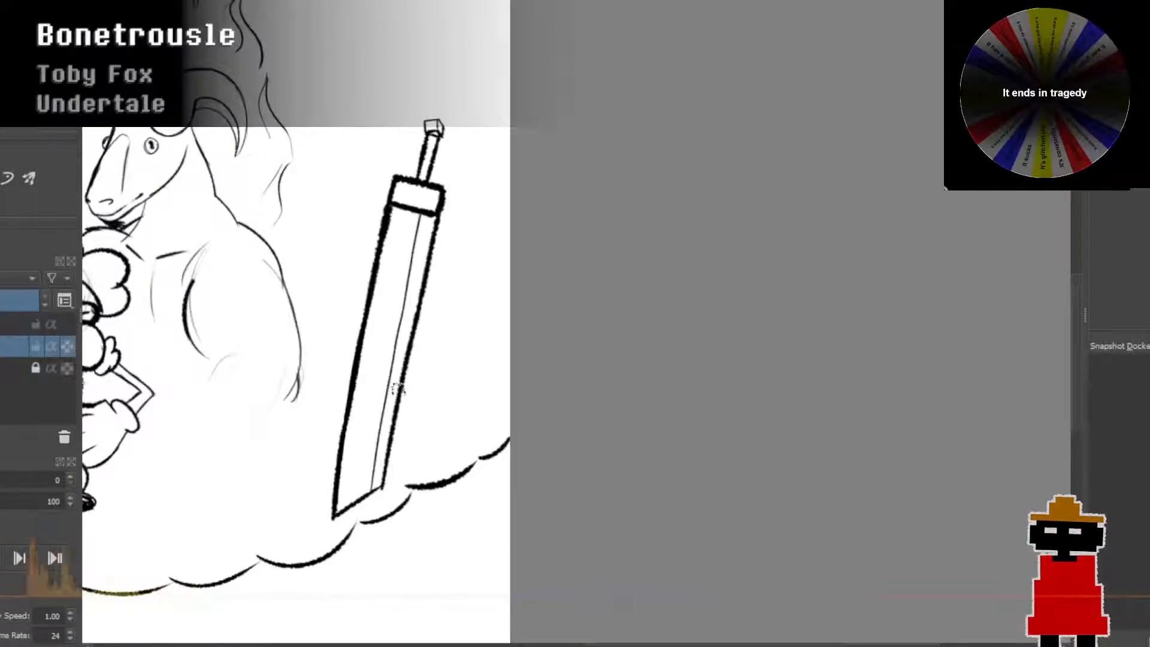
pyautogui.hotkey('ctrl', 'z')
pyautogui.hotkey('ctrl', 'z')
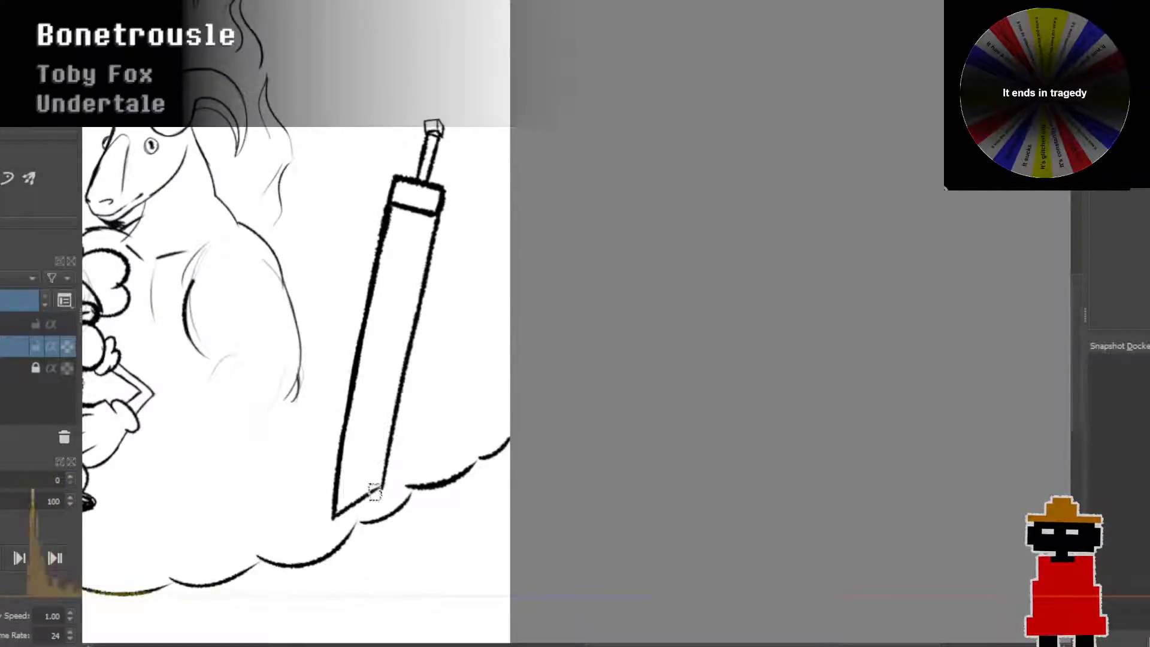
pyautogui.hotkey('ctrl', 'z')
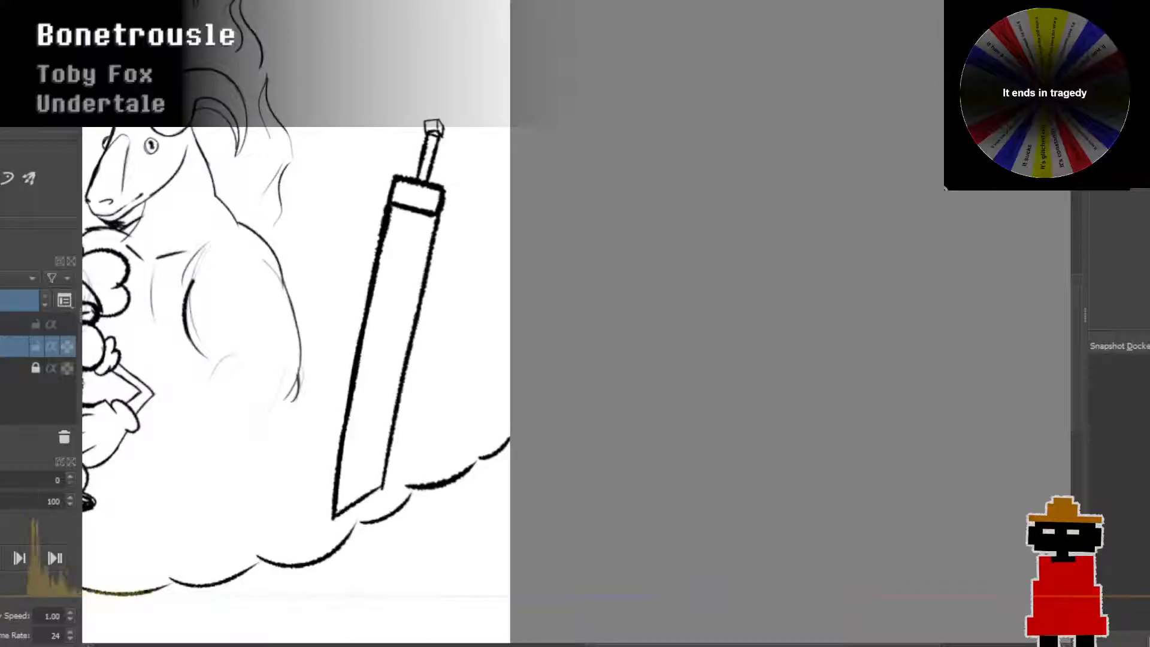
pyautogui.hotkey('ctrl', 'z')
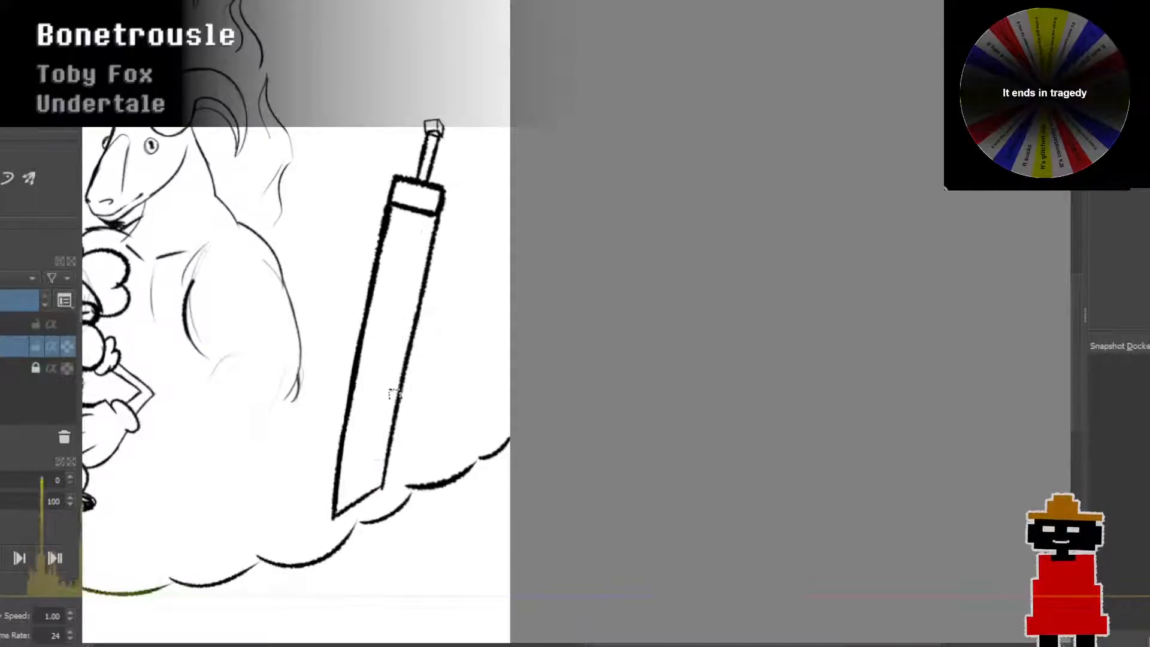
pyautogui.moveTo(382, 419); pyautogui.dragTo(404, 313)
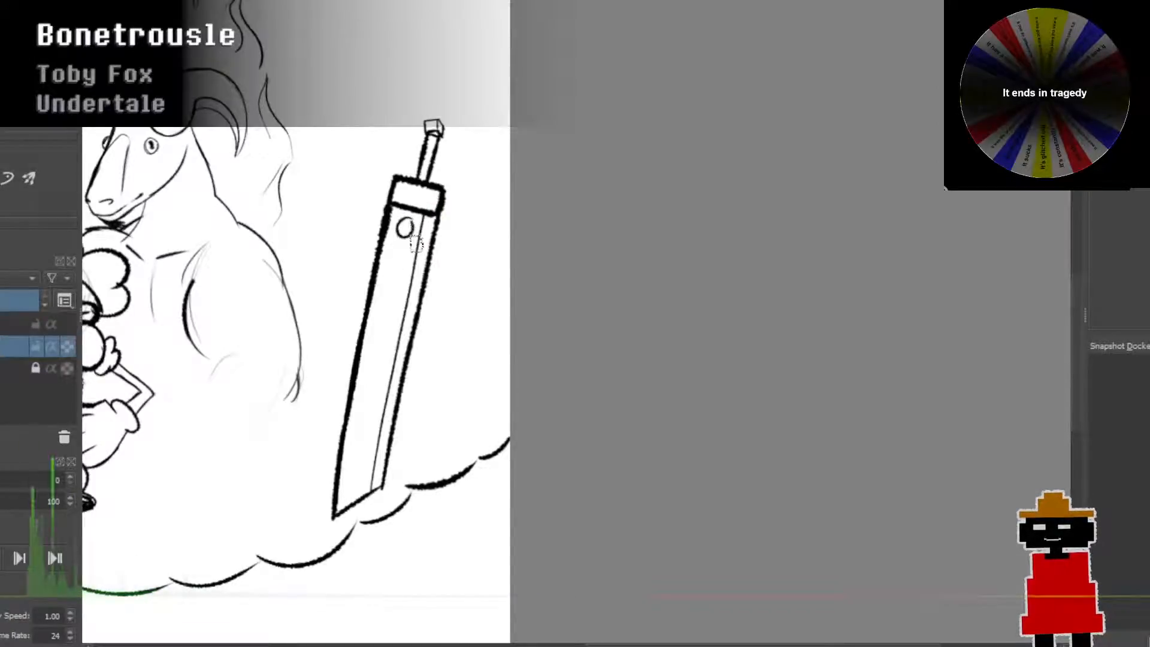
# Step: Try to draw a small circle on the blade just below the guard, and undo it
pyautogui.moveTo(417, 242)
pyautogui.mouseDown()
pyautogui.moveTo(413, 216)
pyautogui.moveTo(403, 235)
pyautogui.moveTo(418, 225)
pyautogui.moveTo(419, 242)
pyautogui.moveTo(413, 215)
pyautogui.moveTo(398, 235)
pyautogui.mouseUp()
pyautogui.hotkey('ctrl', 'z')
pyautogui.hotkey('ctrl', 'z')
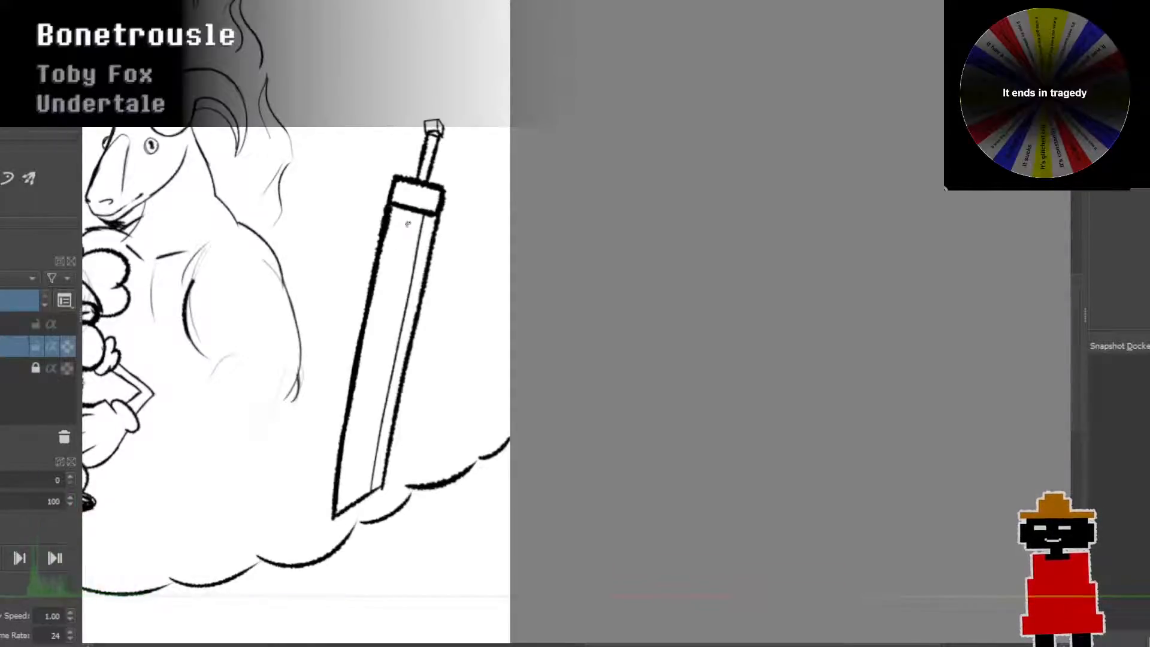
pyautogui.hotkey('ctrl', 'z')
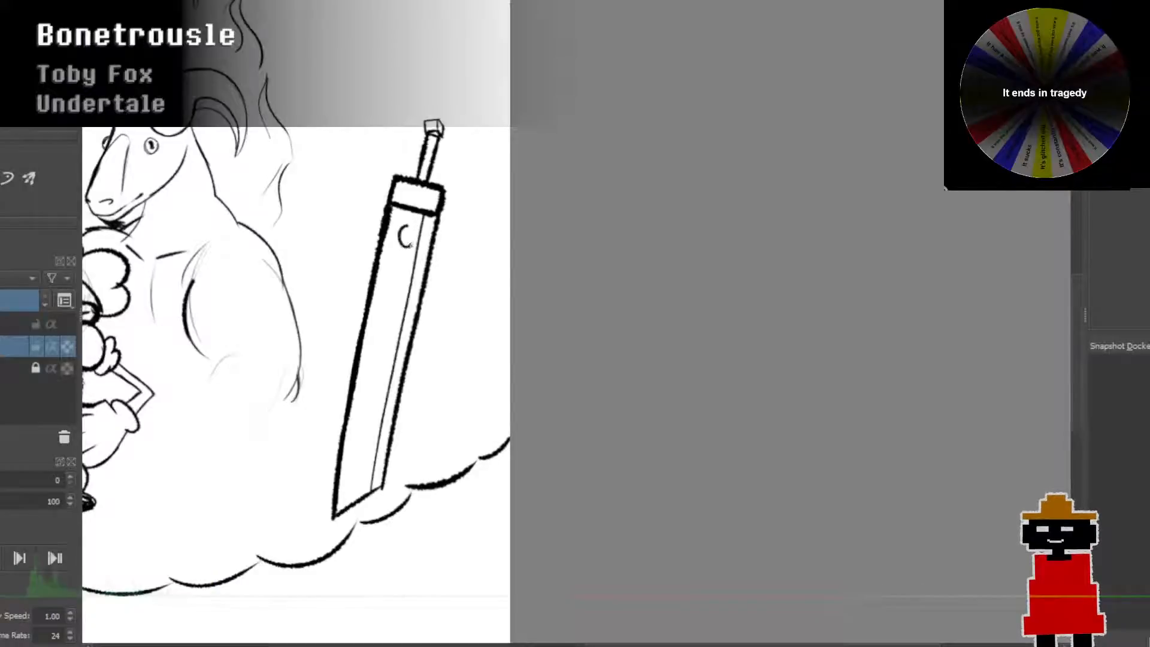
pyautogui.moveTo(414, 230); pyautogui.dragTo(411, 228)
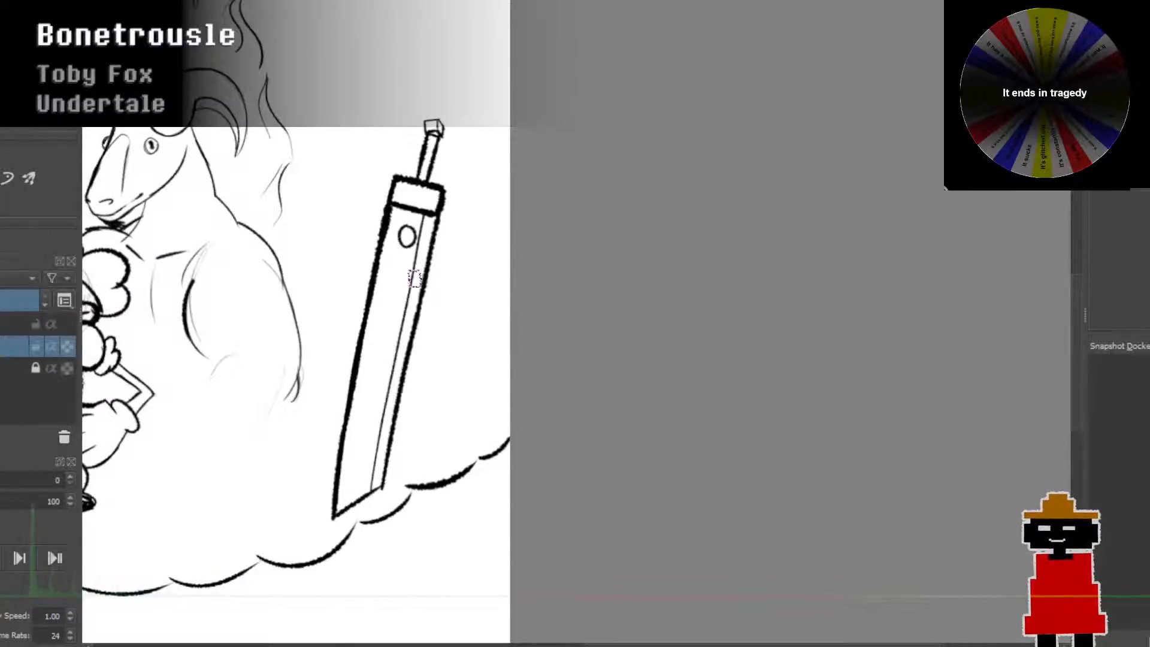
pyautogui.scroll(3, 414, 279)
pyautogui.hotkey('ctrl', 'z')
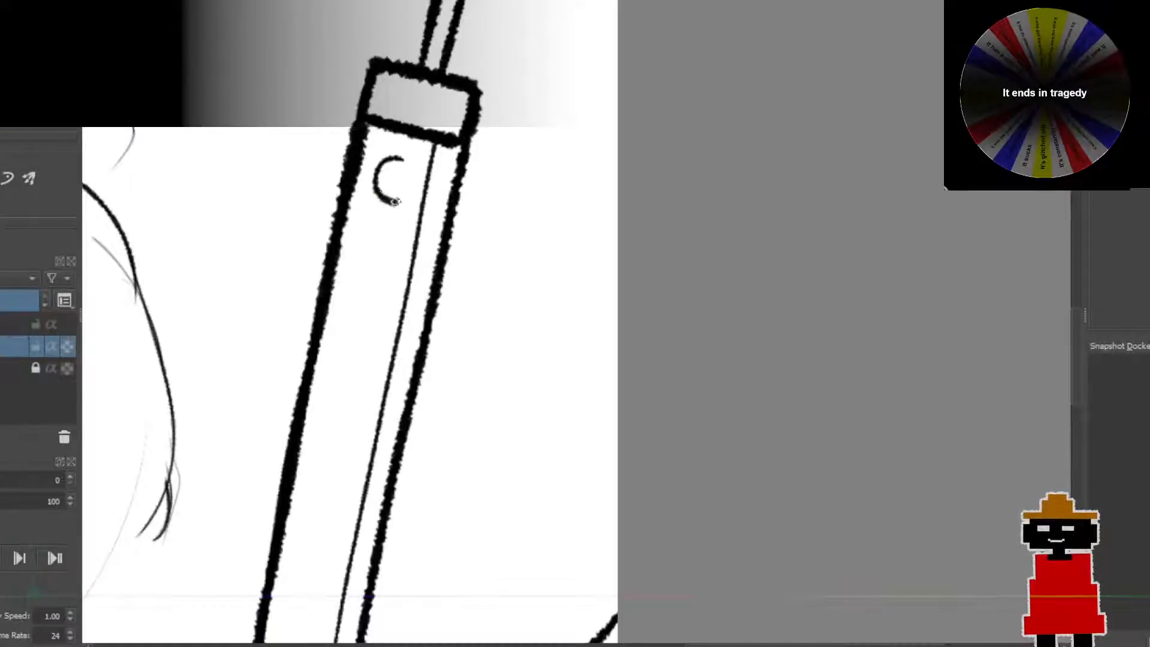
pyautogui.hotkey('ctrl', 'z')
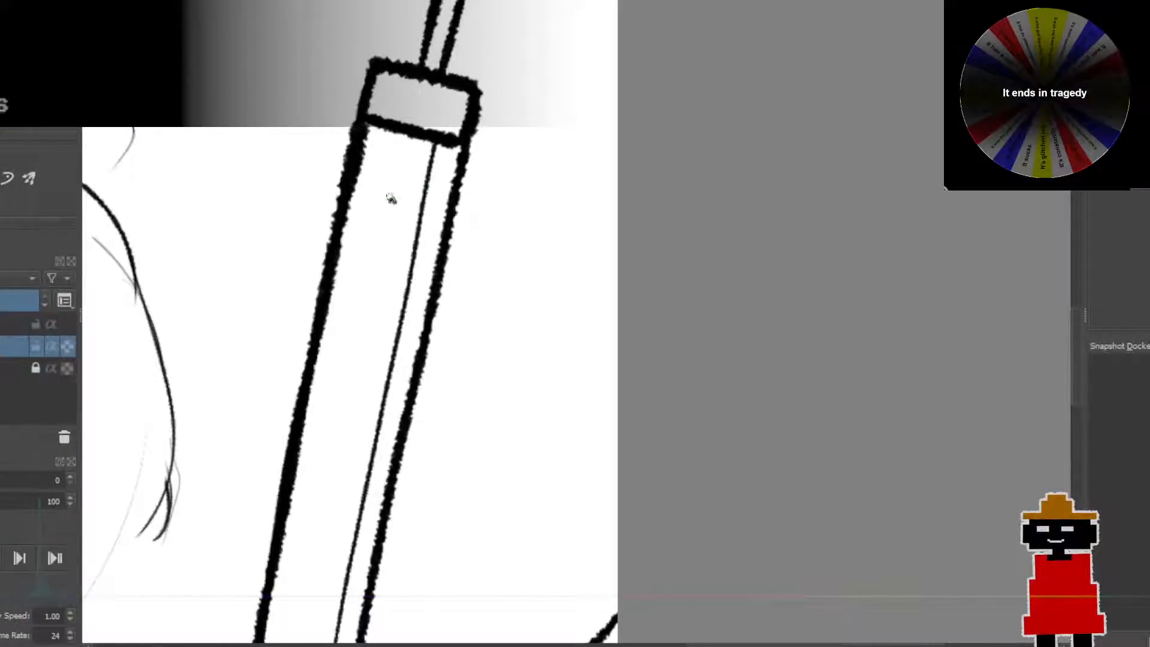
# Step: Draw two small round holes, one above the other, on the blade below the guard, each with a thick left edge
pyautogui.moveTo(392, 199)
pyautogui.mouseDown()
pyautogui.moveTo(390, 164)
pyautogui.moveTo(405, 159)
pyautogui.mouseUp()
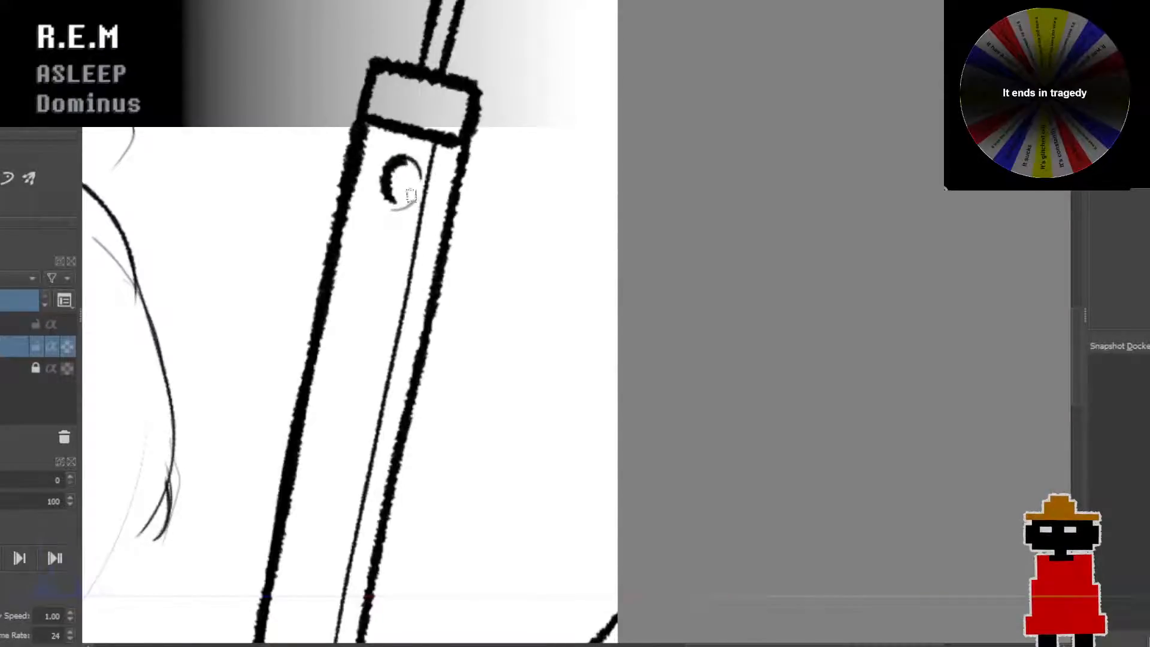
pyautogui.hotkey('ctrl', 'z')
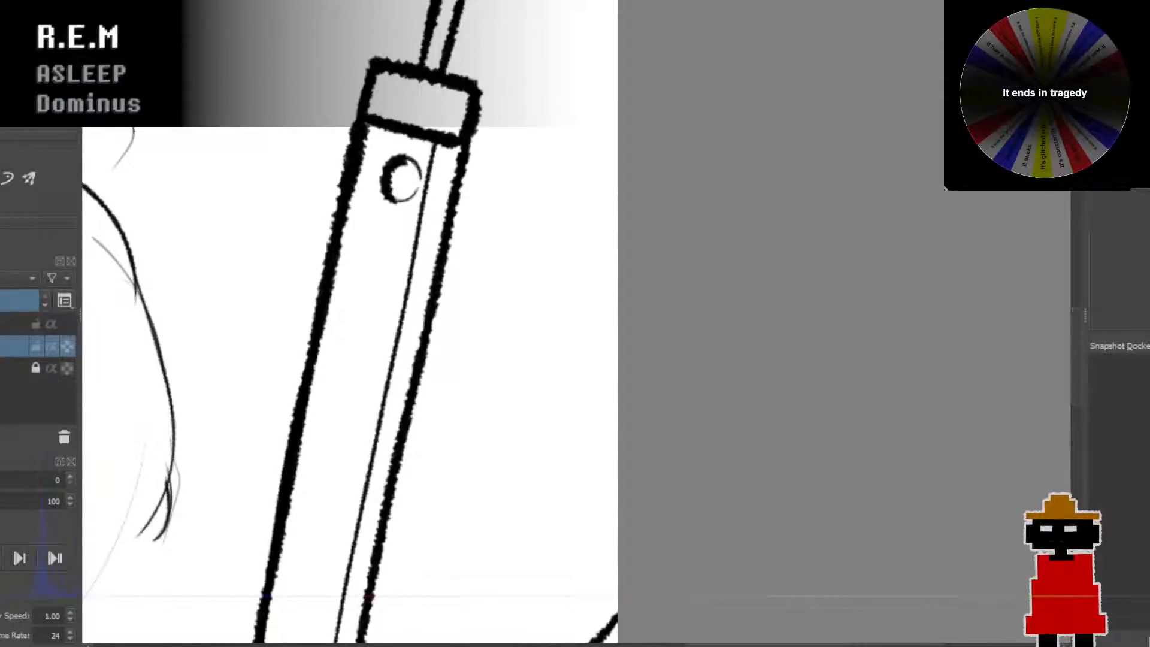
pyautogui.moveTo(380, 241)
pyautogui.mouseDown()
pyautogui.moveTo(361, 264)
pyautogui.moveTo(376, 272)
pyautogui.mouseUp()
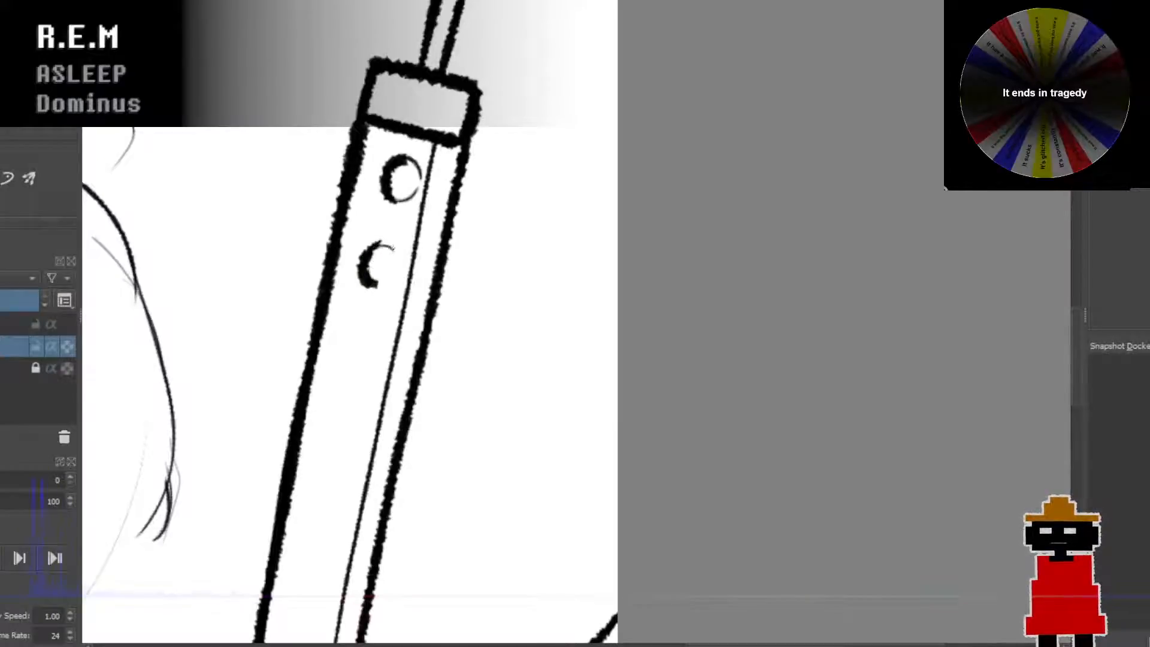
pyautogui.hotkey('ctrl', 'z')
pyautogui.moveTo(373, 287); pyautogui.dragTo(388, 282)
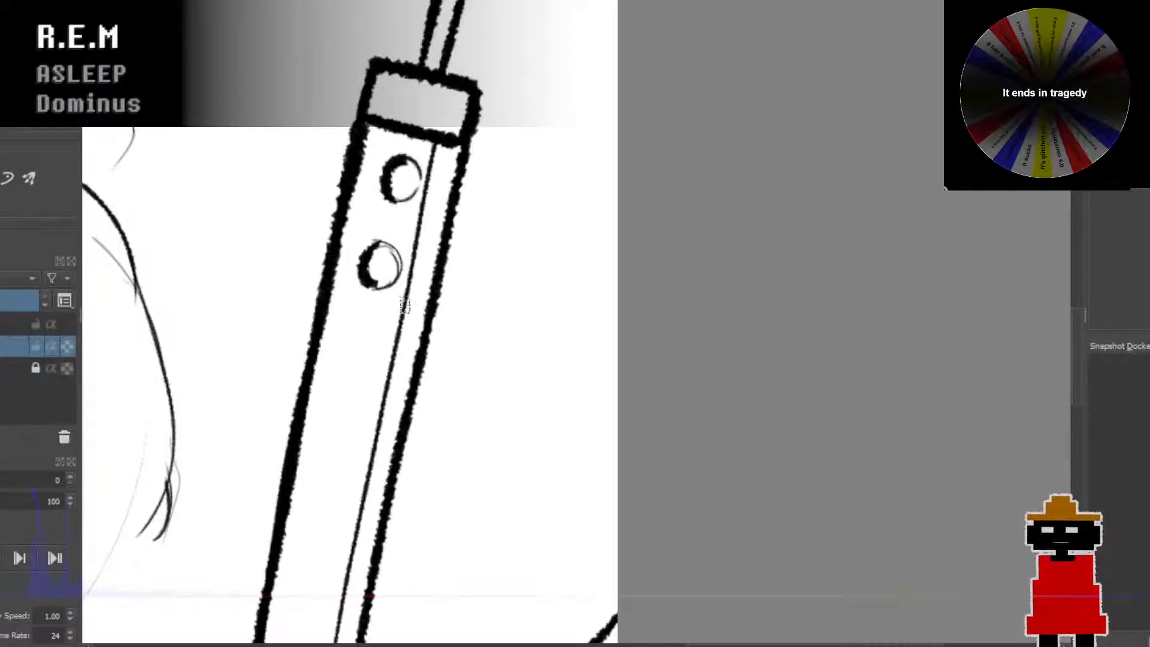
# Step: Inspect the sword's pommel, guard and blade up close and within the whole composition
pyautogui.scroll(-2, 410, 307)
pyautogui.moveTo(418, 315); pyautogui.dragTo(426, 236)
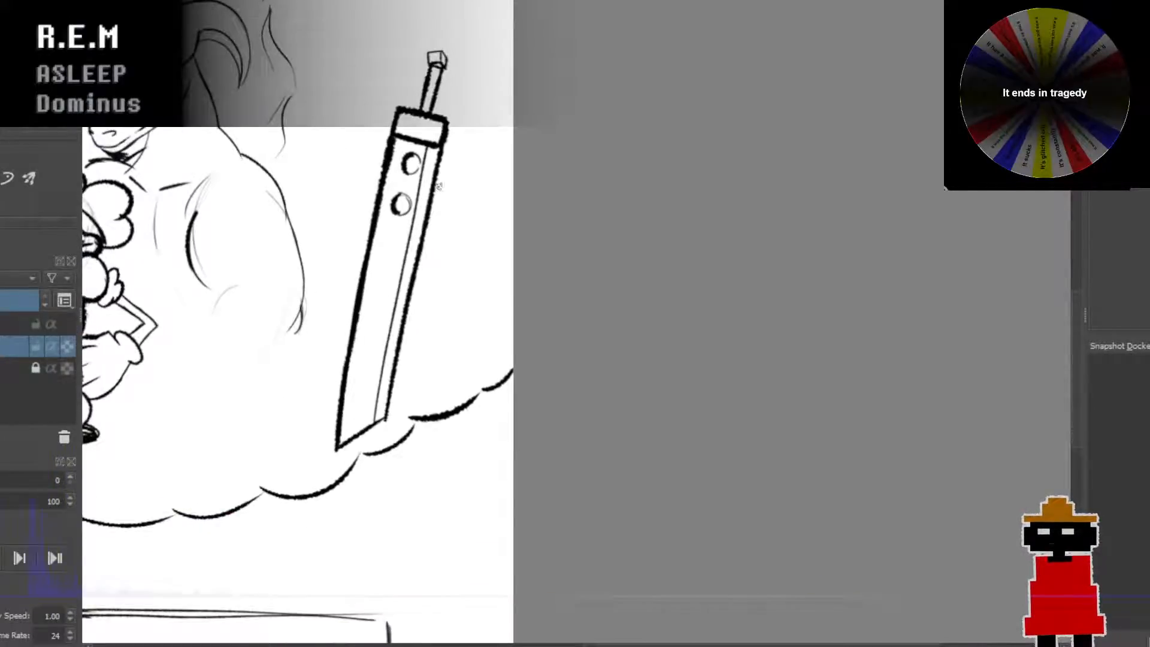
pyautogui.moveTo(437, 188); pyautogui.dragTo(420, 221)
pyautogui.scroll(2, 426, 163)
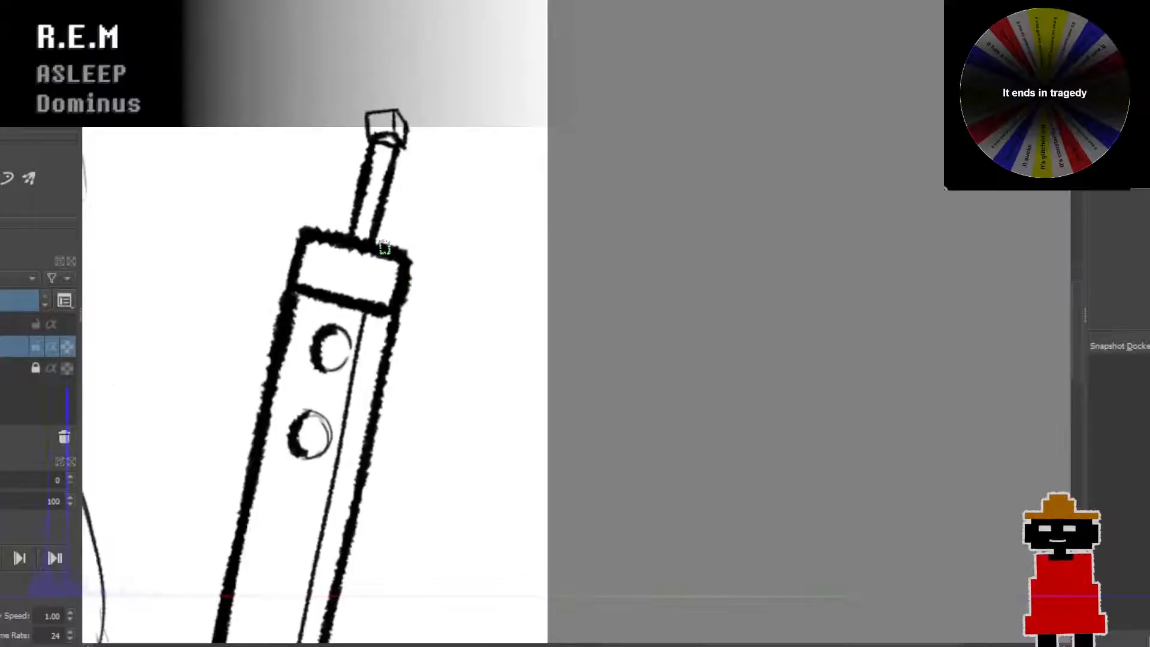
pyautogui.scroll(-2, 385, 246)
pyautogui.scroll(3, 385, 247)
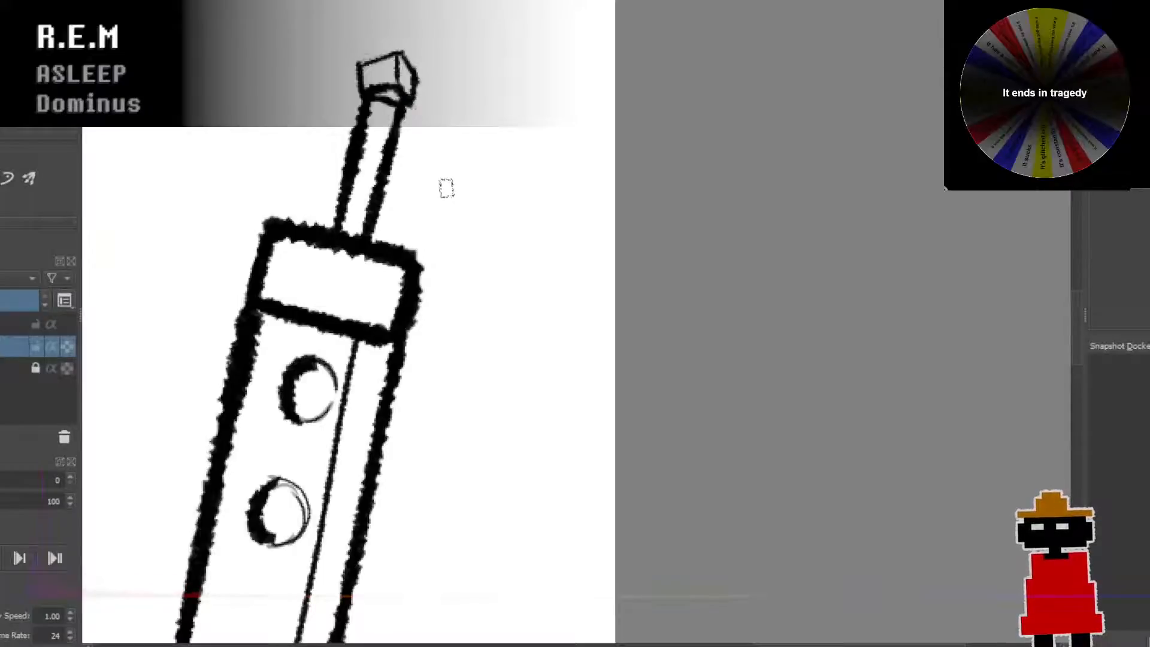
pyautogui.scroll(-6, 447, 188)
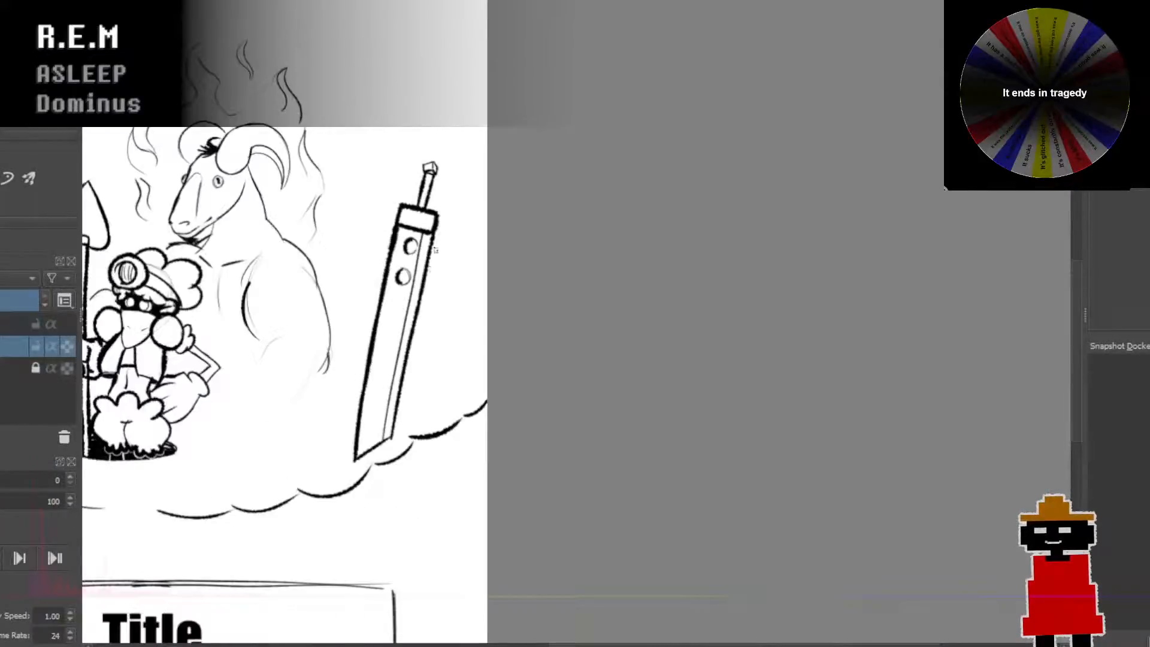
pyautogui.scroll(5, 418, 214)
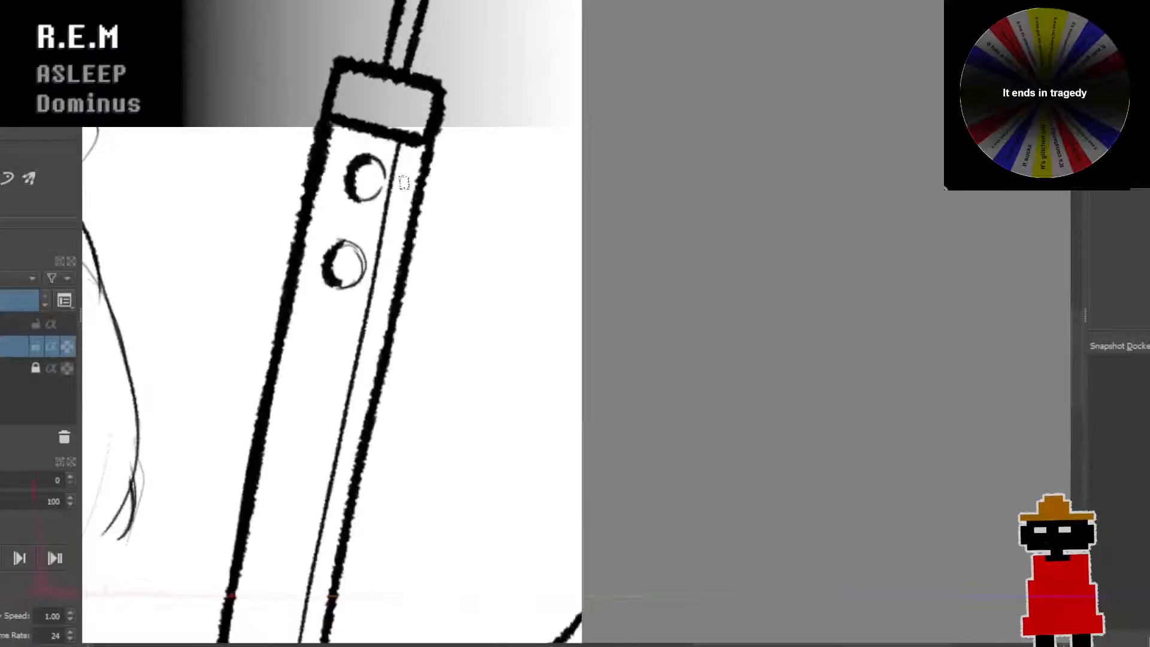
pyautogui.scroll(-3, 407, 103)
pyautogui.scroll(5, 415, 212)
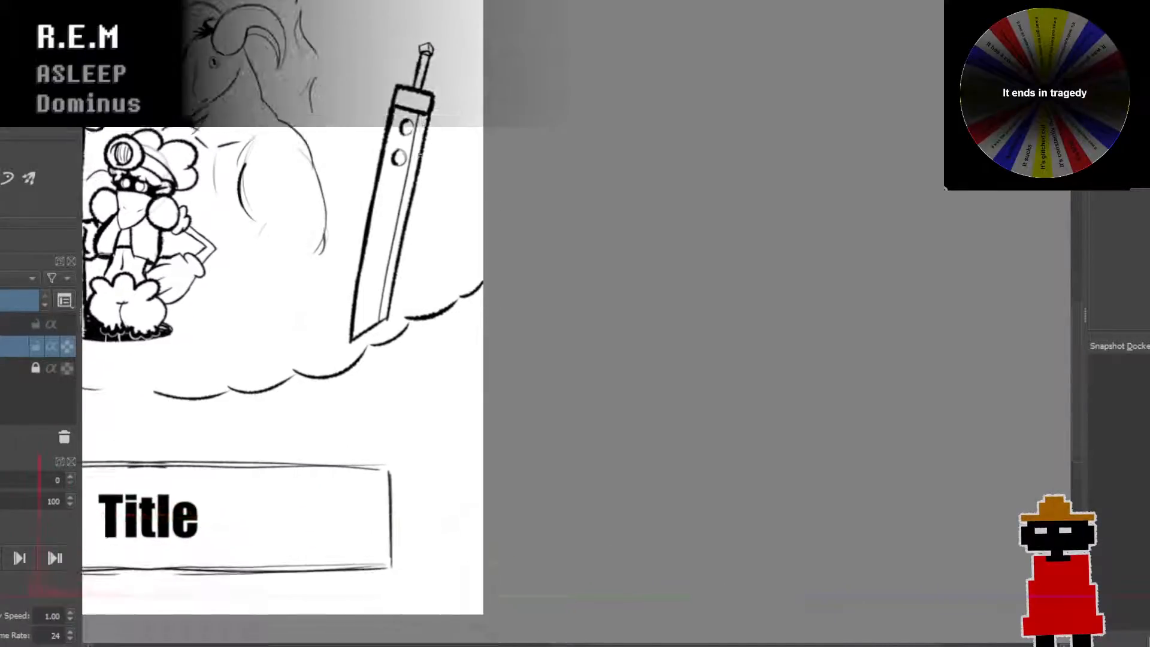
# Step: Thicken the slanted bottom edge of the blade into a solid black shadow band
pyautogui.moveTo(415, 212); pyautogui.dragTo(405, 144)
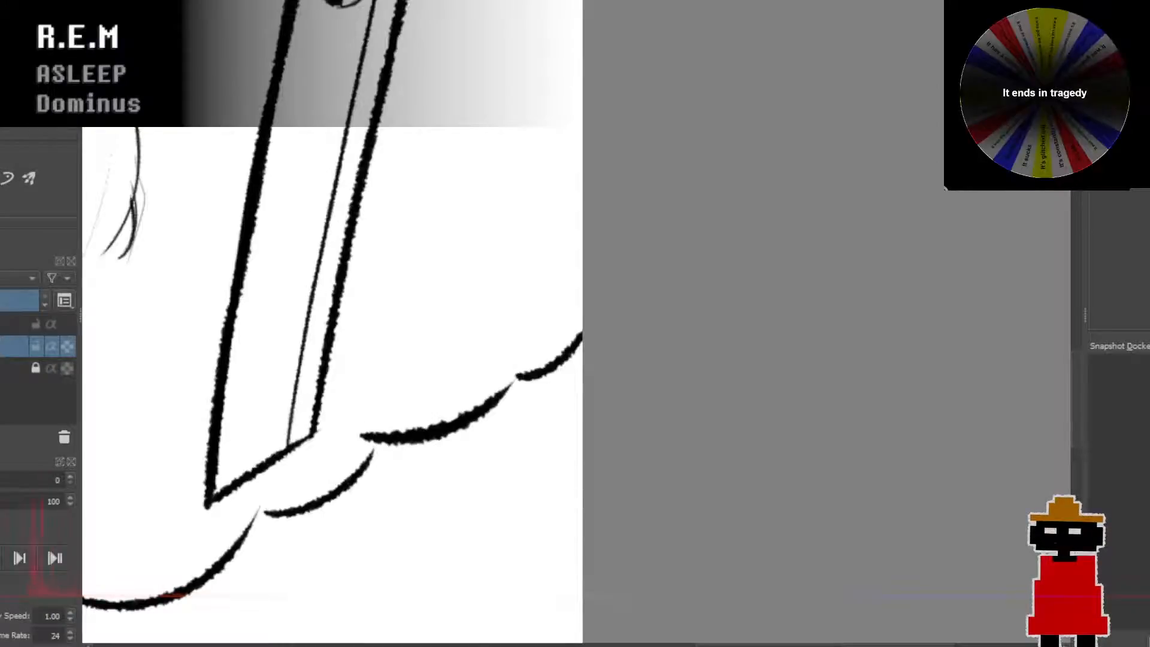
pyautogui.moveTo(208, 500); pyautogui.dragTo(293, 449)
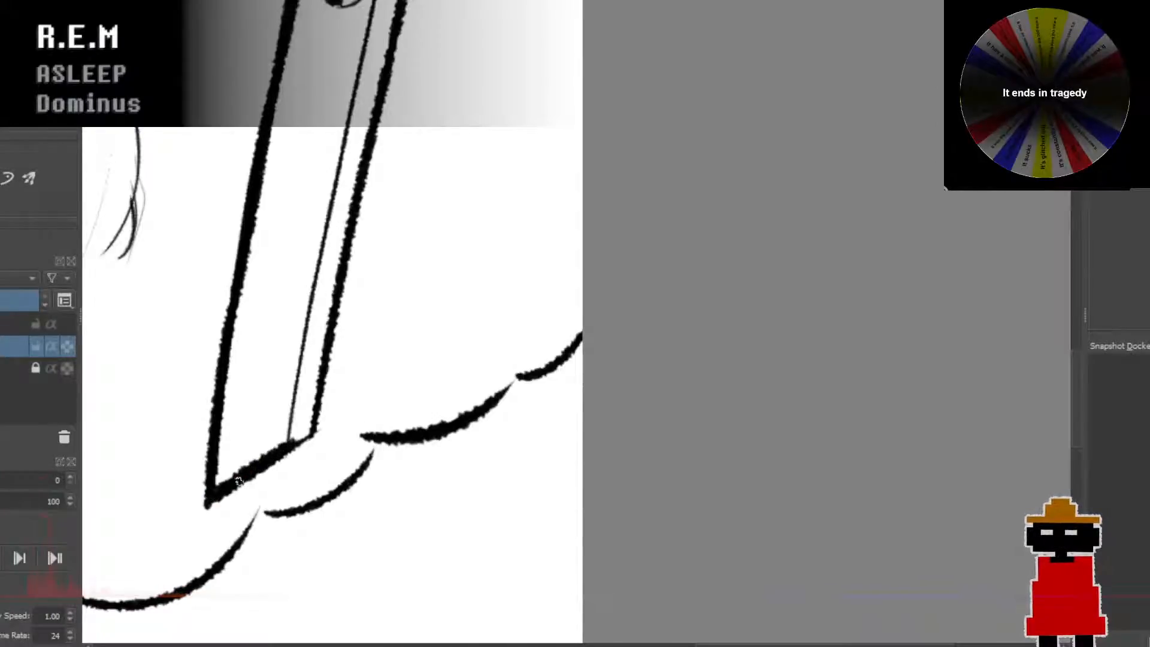
pyautogui.moveTo(239, 481); pyautogui.dragTo(315, 432)
pyautogui.moveTo(215, 486)
pyautogui.mouseDown()
pyautogui.moveTo(295, 432)
pyautogui.moveTo(216, 483)
pyautogui.moveTo(307, 436)
pyautogui.mouseUp()
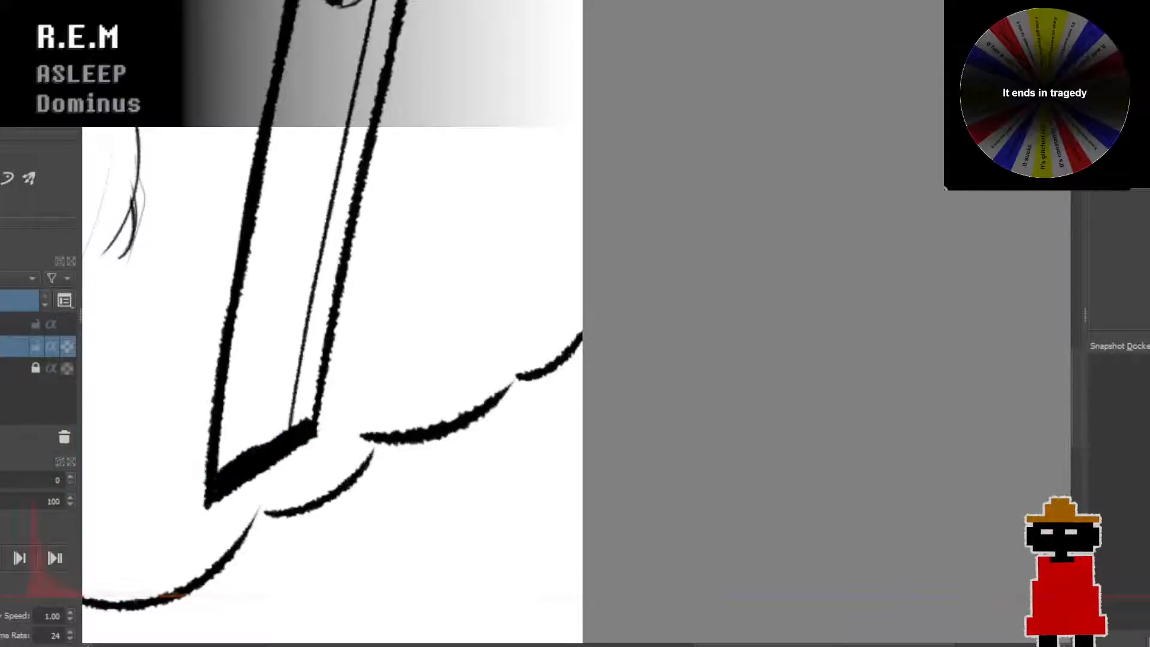
# Step: Deepen the black shading at the blade's tip and carry it up inside the lower part of the right edge
pyautogui.moveTo(223, 471)
pyautogui.mouseDown()
pyautogui.moveTo(245, 440)
pyautogui.moveTo(226, 466)
pyautogui.moveTo(256, 441)
pyautogui.moveTo(237, 455)
pyautogui.moveTo(304, 436)
pyautogui.moveTo(321, 338)
pyautogui.mouseUp()
pyautogui.moveTo(308, 399); pyautogui.dragTo(331, 292)
pyautogui.moveTo(324, 339); pyautogui.dragTo(338, 257)
pyautogui.moveTo(331, 318); pyautogui.dragTo(341, 234)
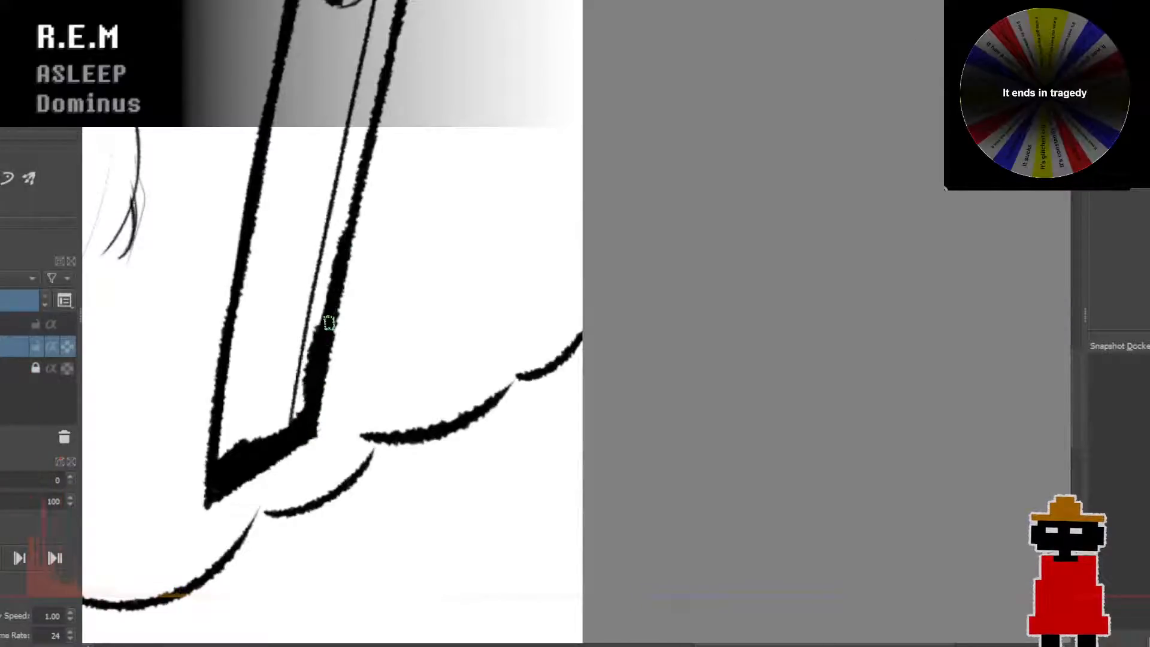
pyautogui.moveTo(317, 354); pyautogui.dragTo(351, 177)
pyautogui.moveTo(347, 255); pyautogui.dragTo(358, 171)
pyautogui.moveTo(339, 219)
pyautogui.mouseDown()
pyautogui.moveTo(360, 161)
pyautogui.moveTo(353, 192)
pyautogui.moveTo(359, 161)
pyautogui.mouseUp()
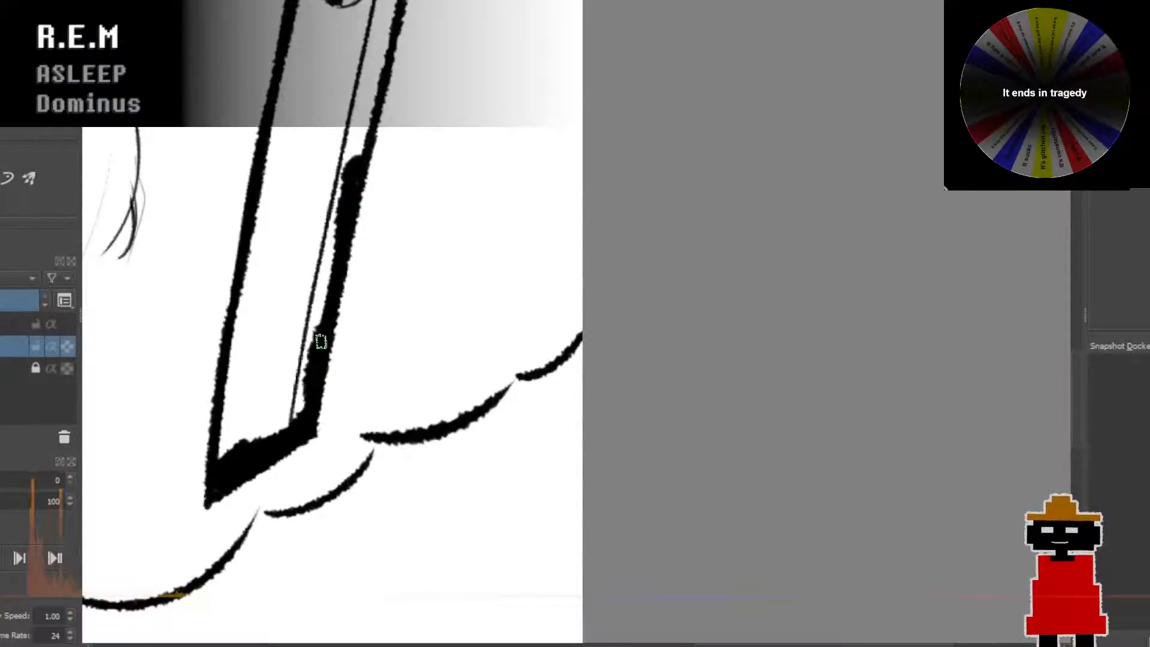
pyautogui.moveTo(315, 346); pyautogui.dragTo(320, 322)
pyautogui.moveTo(304, 388); pyautogui.dragTo(309, 344)
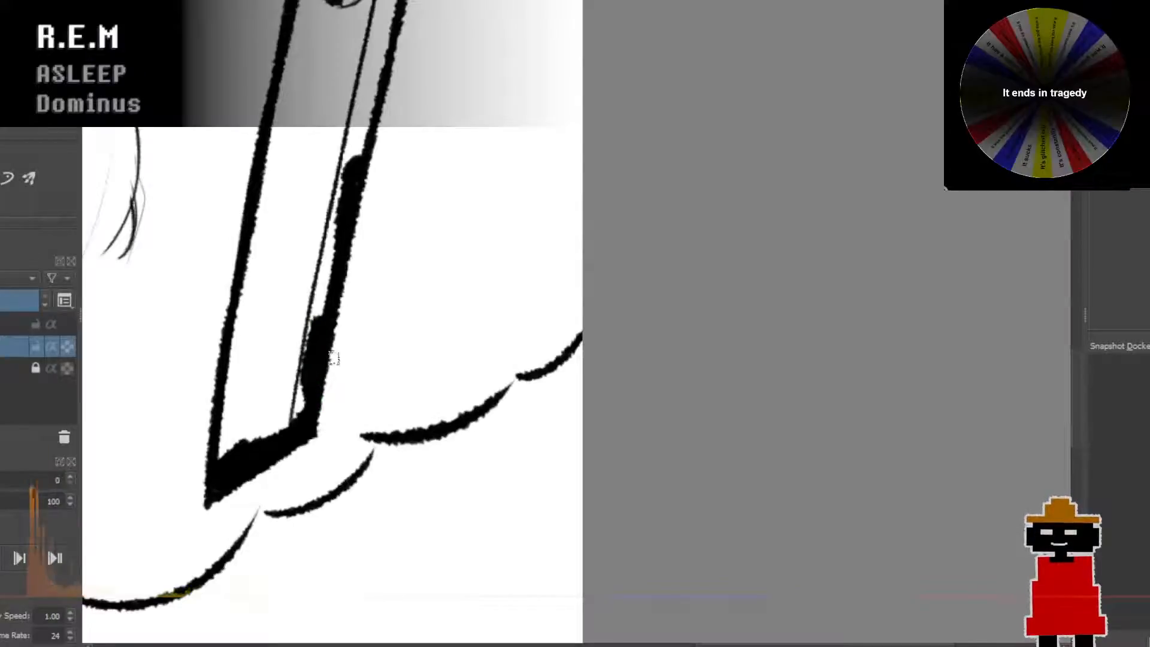
# Step: Extend the black shading further up the blade's right edge toward the guard, tapering it into the outline
pyautogui.scroll(-2, 320, 328)
pyautogui.scroll(1, 346, 312)
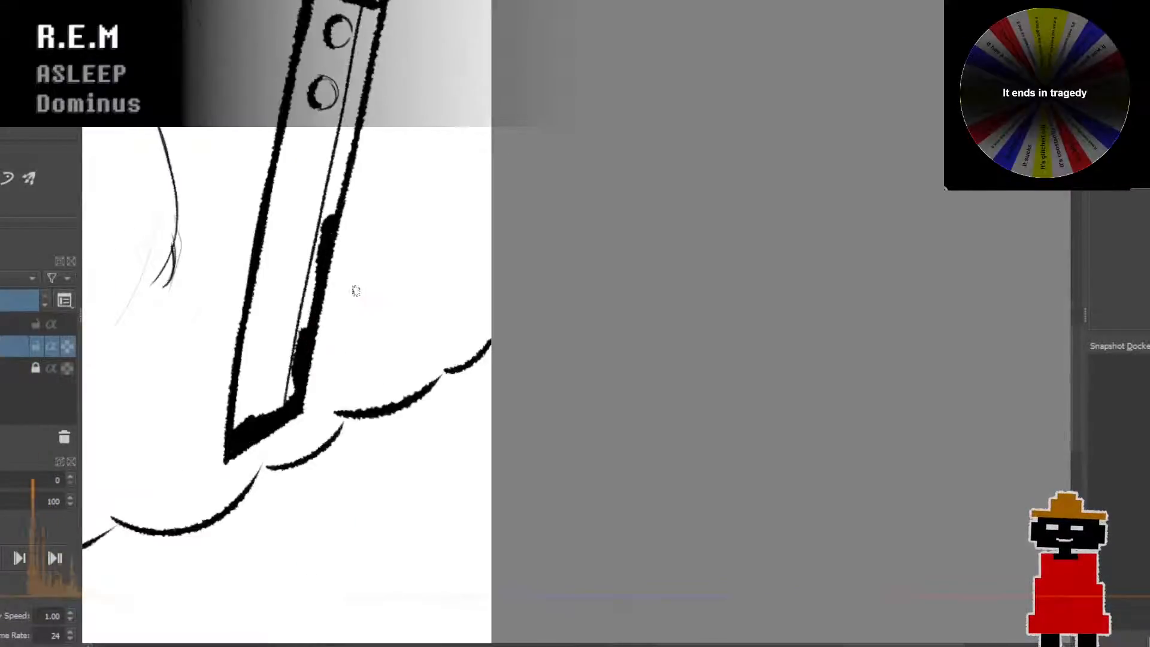
pyautogui.moveTo(351, 290); pyautogui.dragTo(336, 323)
pyautogui.scroll(1, 336, 323)
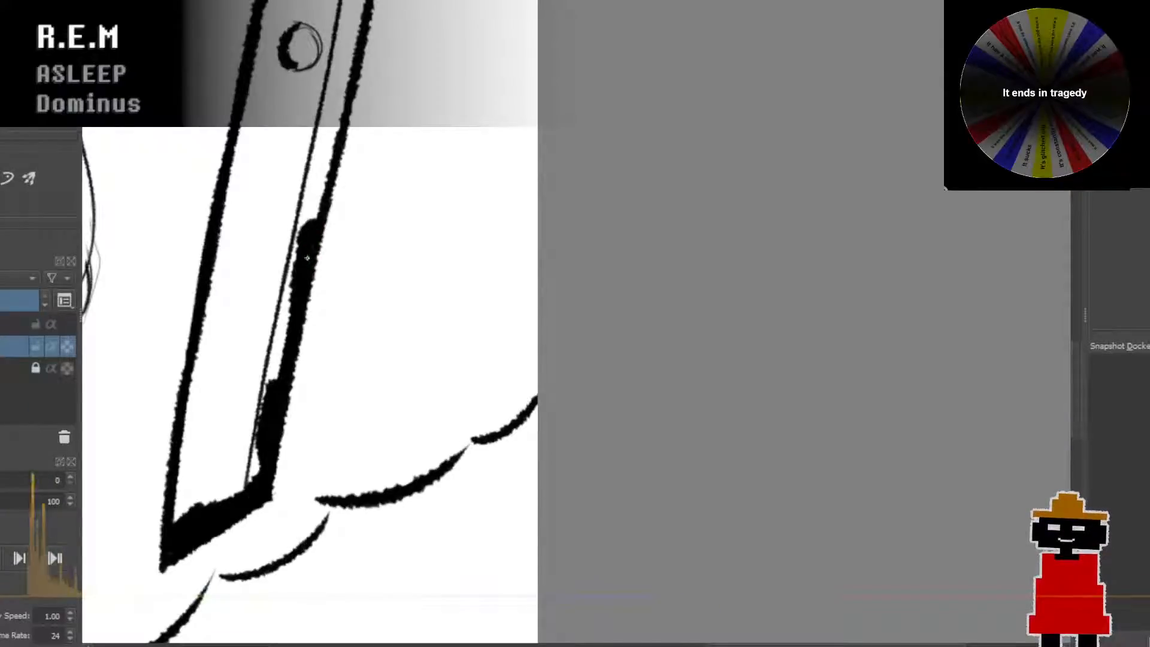
pyautogui.moveTo(306, 258); pyautogui.dragTo(331, 147)
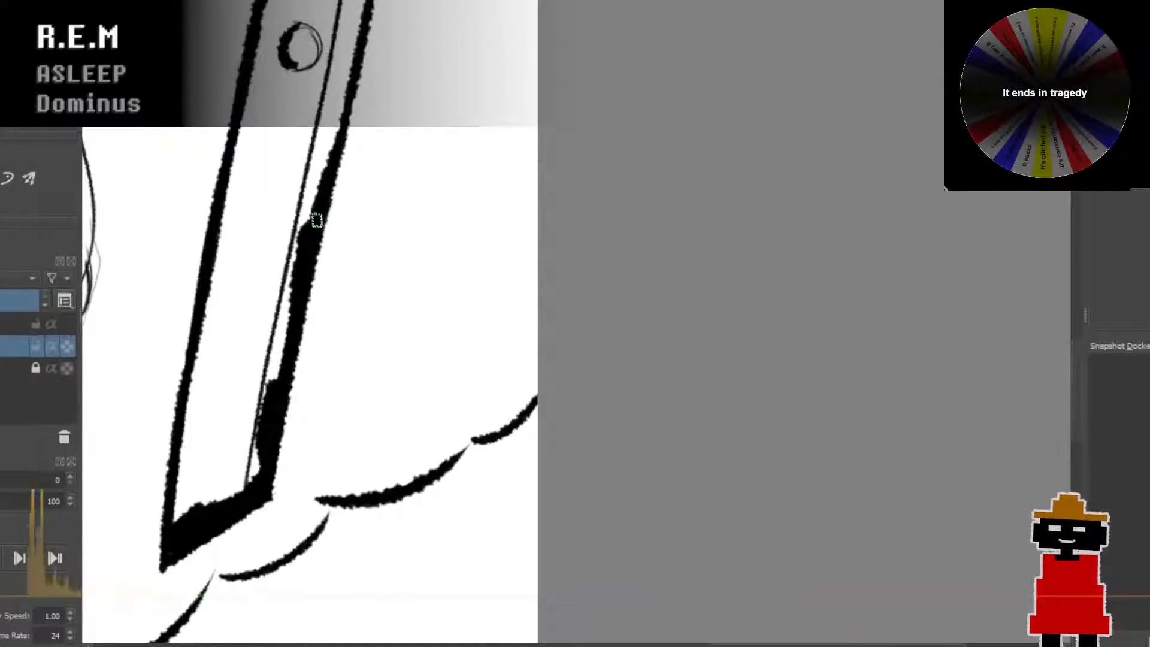
pyautogui.moveTo(316, 220); pyautogui.dragTo(341, 103)
pyautogui.moveTo(342, 103); pyautogui.dragTo(329, 160)
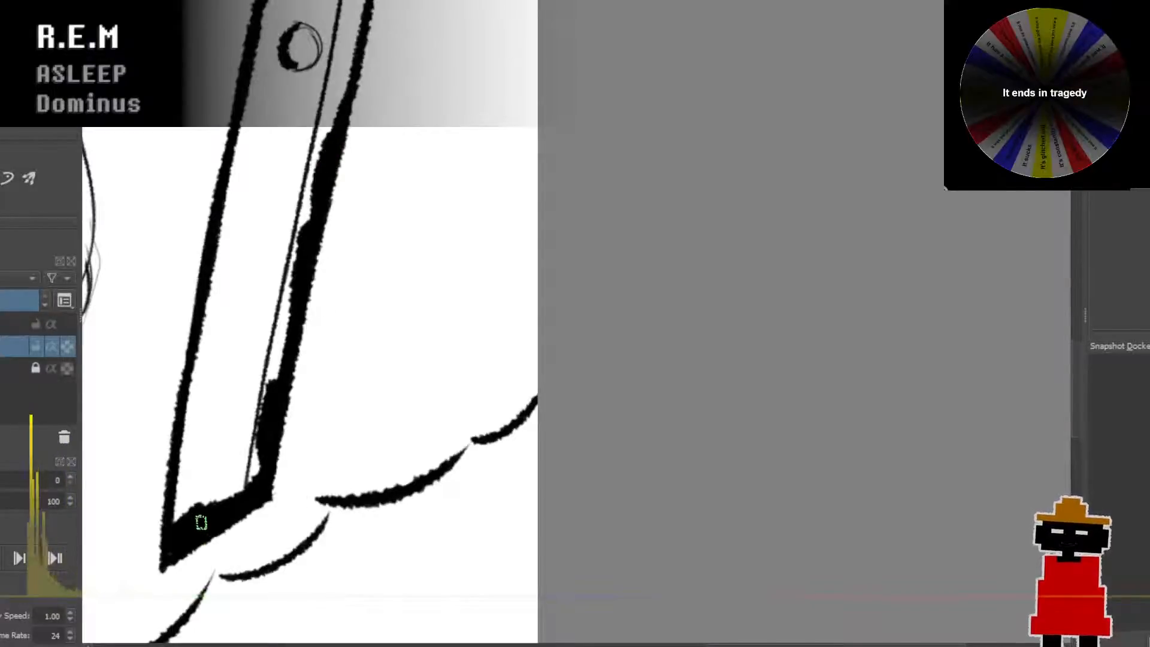
# Step: Fill the corner where the tip shadow meets the blade's right edge, and extend the black shading up to the inner bevel line
pyautogui.moveTo(228, 500)
pyautogui.mouseDown()
pyautogui.moveTo(267, 483)
pyautogui.moveTo(254, 475)
pyautogui.moveTo(272, 454)
pyautogui.moveTo(213, 513)
pyautogui.moveTo(215, 492)
pyautogui.moveTo(245, 493)
pyautogui.moveTo(220, 502)
pyautogui.moveTo(240, 505)
pyautogui.moveTo(235, 488)
pyautogui.moveTo(256, 475)
pyautogui.moveTo(250, 486)
pyautogui.moveTo(246, 465)
pyautogui.moveTo(264, 439)
pyautogui.moveTo(213, 511)
pyautogui.moveTo(221, 494)
pyautogui.moveTo(224, 509)
pyautogui.moveTo(173, 530)
pyautogui.moveTo(245, 467)
pyautogui.mouseUp()
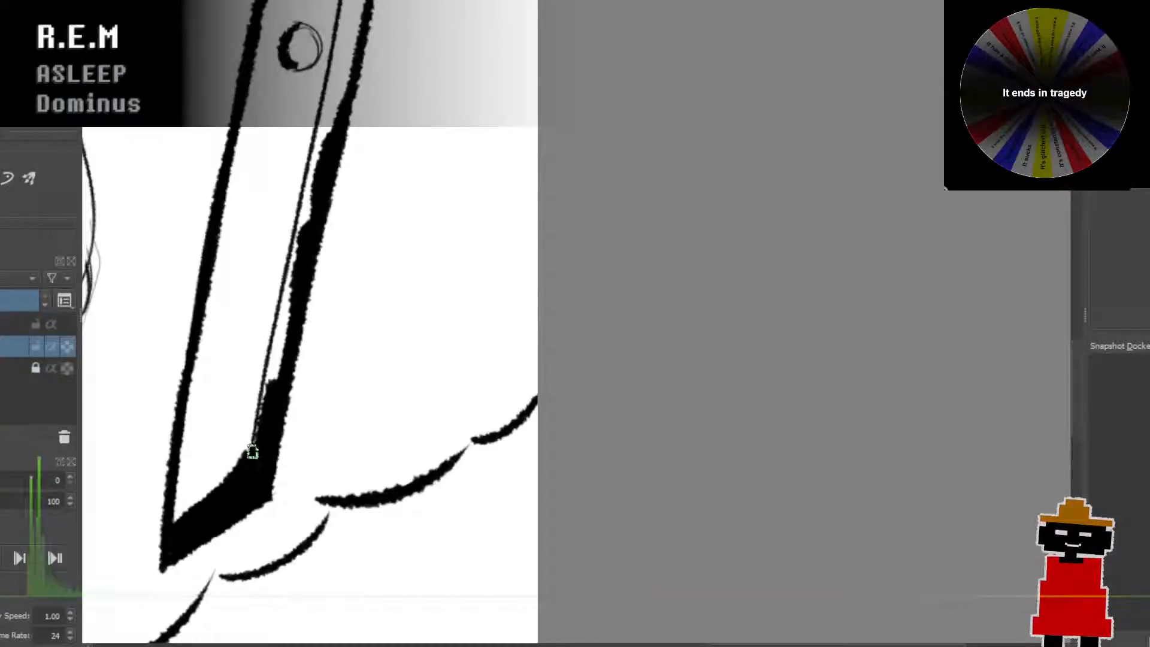
pyautogui.hotkey('ctrl', 'z')
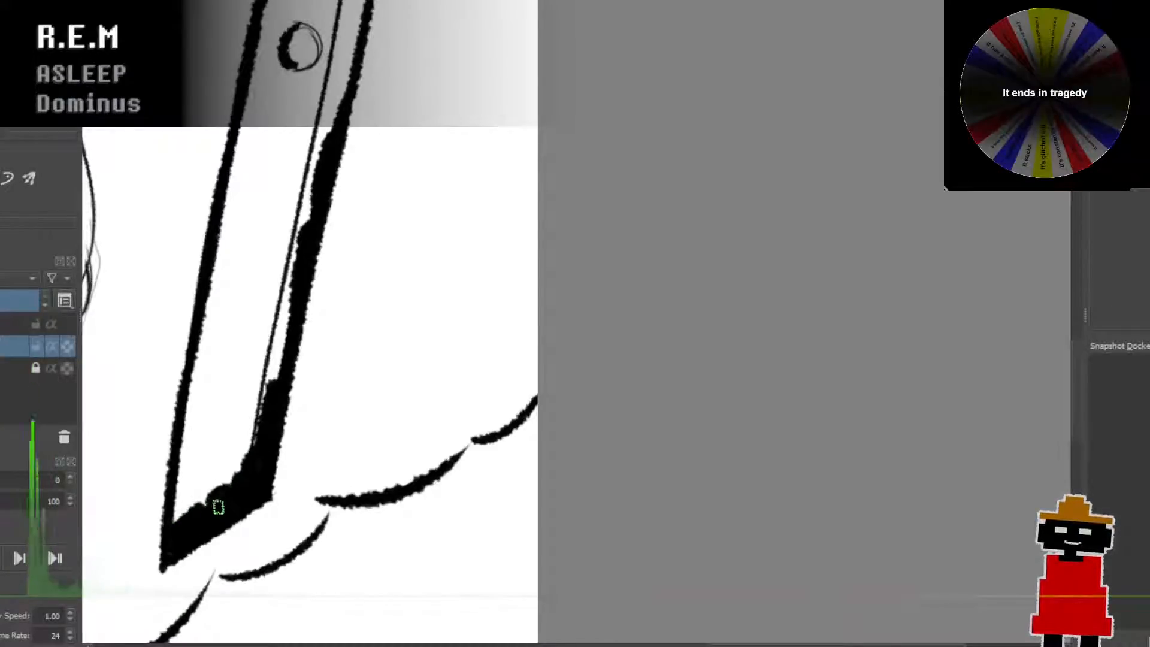
pyautogui.moveTo(263, 454)
pyautogui.mouseDown()
pyautogui.moveTo(279, 379)
pyautogui.moveTo(285, 410)
pyautogui.moveTo(270, 419)
pyautogui.moveTo(263, 362)
pyautogui.moveTo(280, 413)
pyautogui.moveTo(269, 380)
pyautogui.mouseUp()
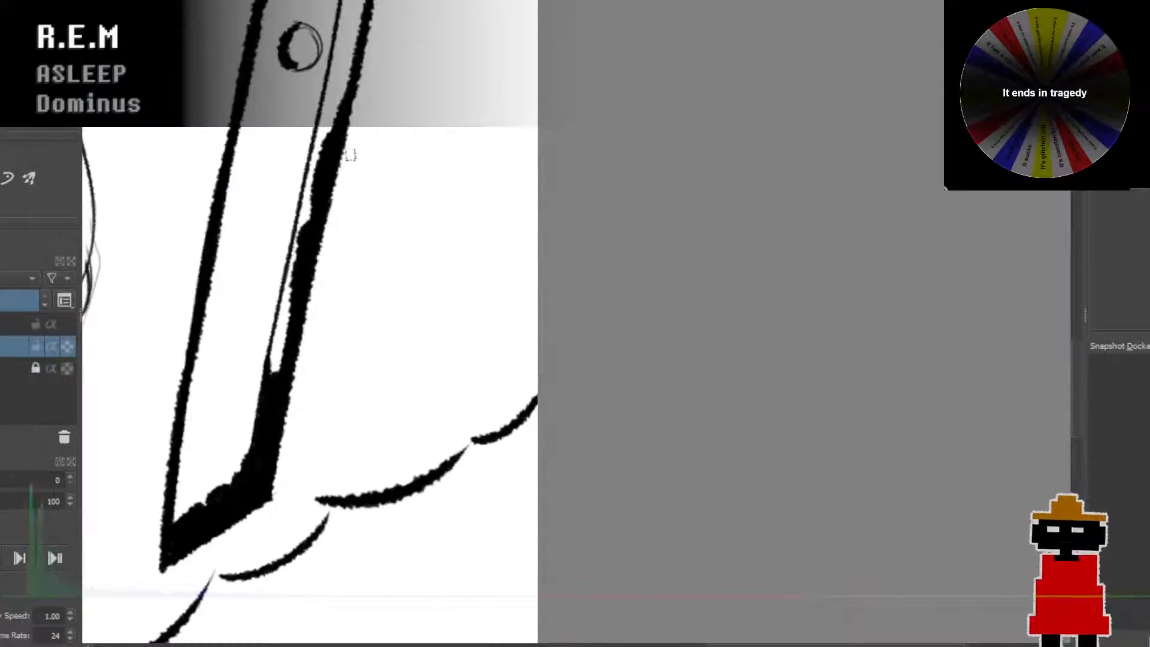
pyautogui.moveTo(313, 206)
pyautogui.mouseDown()
pyautogui.moveTo(311, 180)
pyautogui.moveTo(330, 185)
pyautogui.mouseUp()
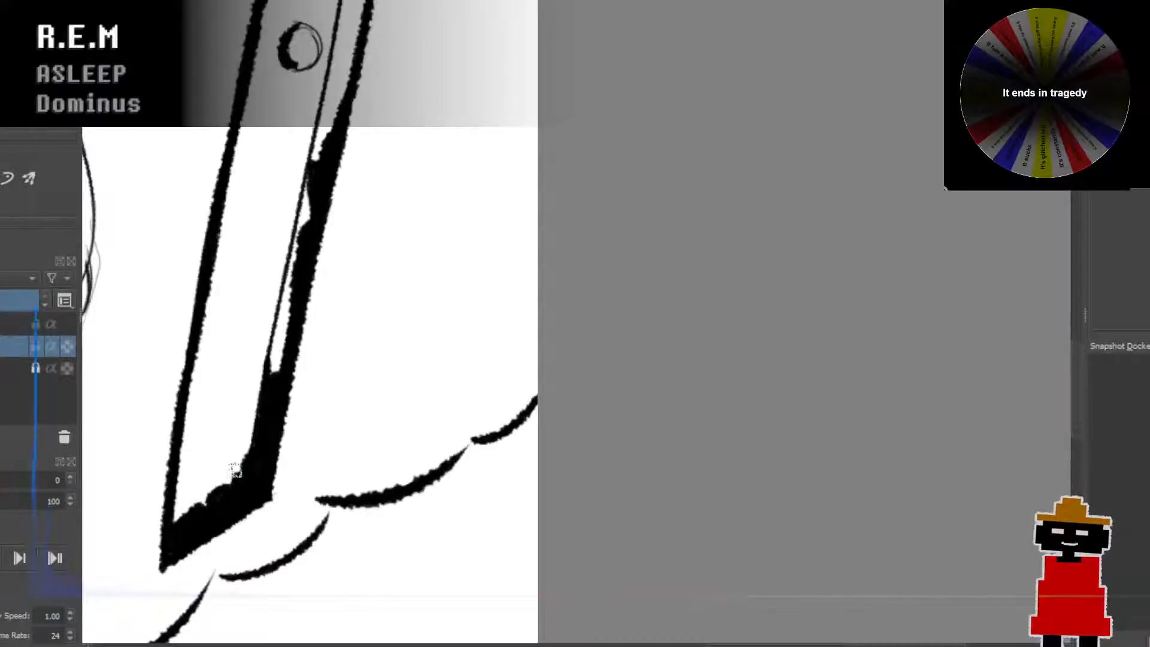
# Step: Add a short vertical dash and a small speck just above the shadow near the blade's lower right corner
pyautogui.hotkey('ctrl', 'z')
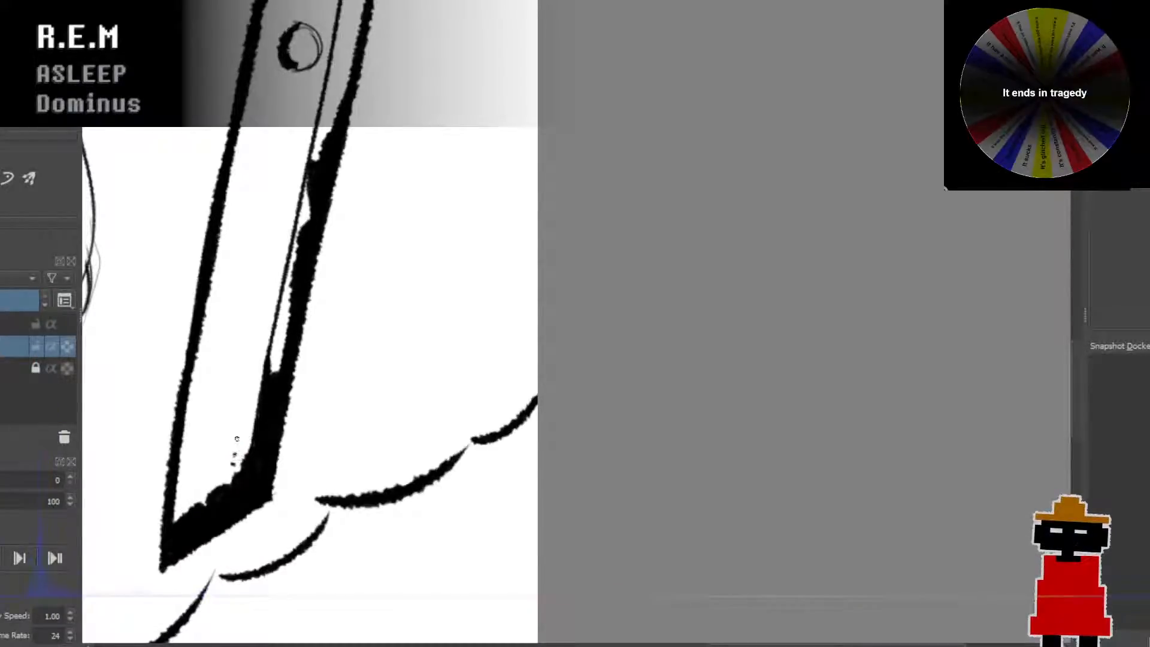
pyautogui.hotkey('ctrl', 'z')
pyautogui.moveTo(242, 459); pyautogui.dragTo(247, 408)
pyautogui.hotkey('ctrl', 'z')
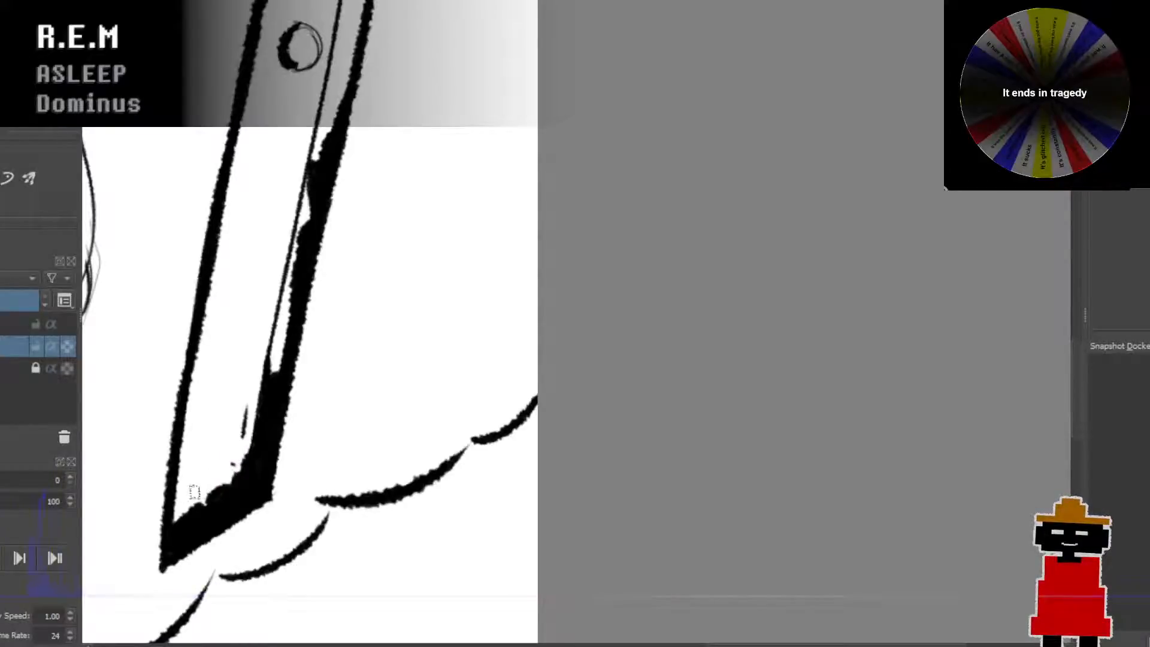
pyautogui.moveTo(179, 507); pyautogui.dragTo(188, 463)
pyautogui.hotkey('ctrl', 'z')
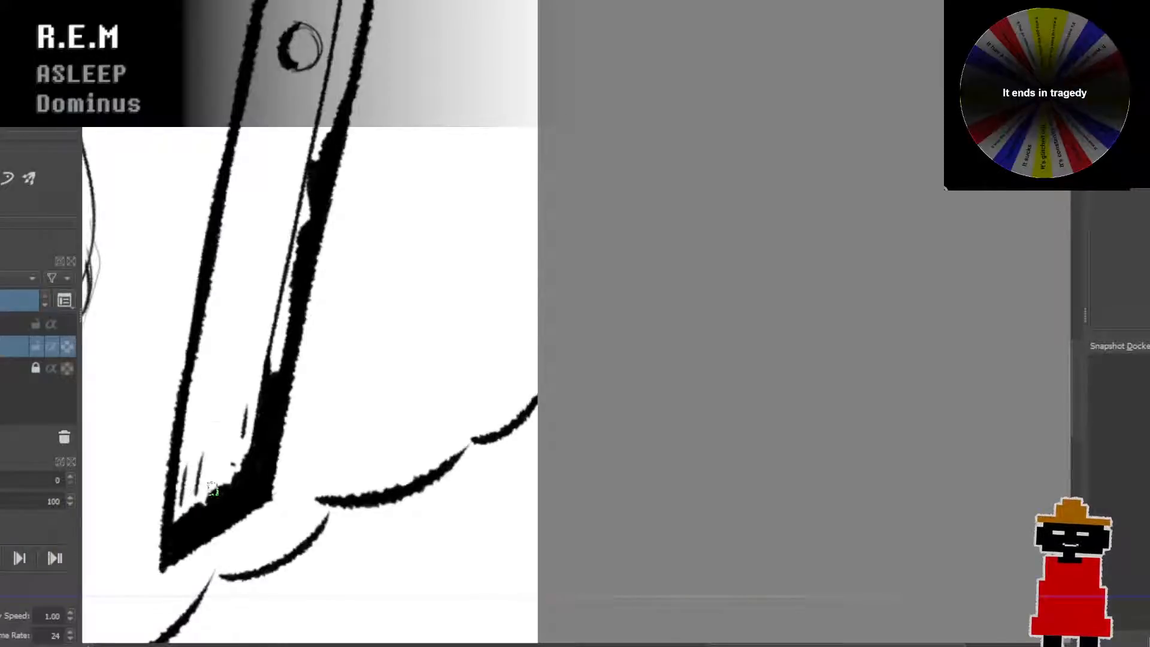
pyautogui.hotkey('ctrl', 'z')
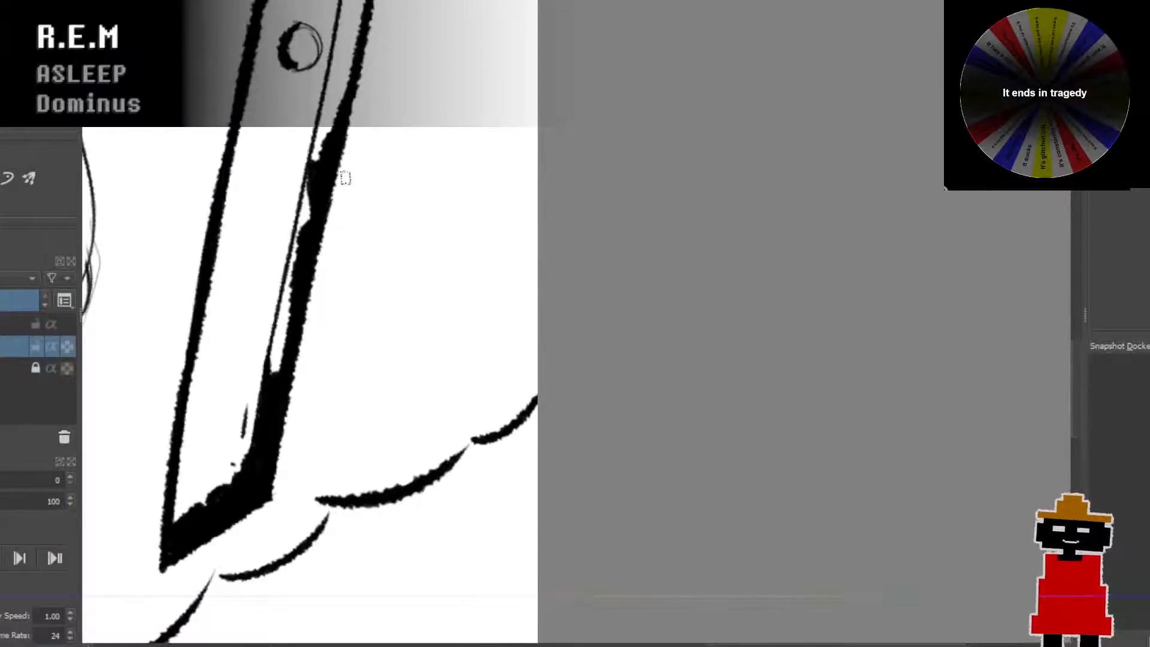
# Step: Scatter small specks and one short slanted scratch beside the bevel line at the middle of the blade
pyautogui.scroll(-2, 345, 178)
pyautogui.scroll(2, 329, 236)
pyautogui.moveTo(341, 170); pyautogui.dragTo(323, 278)
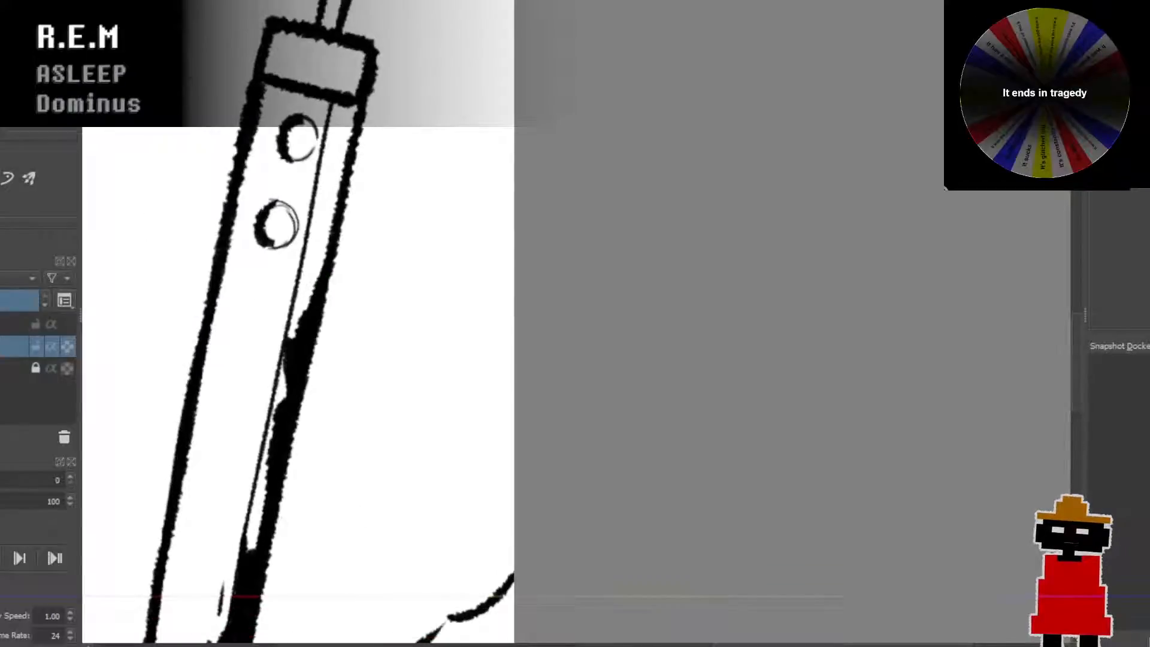
pyautogui.click(273, 316)
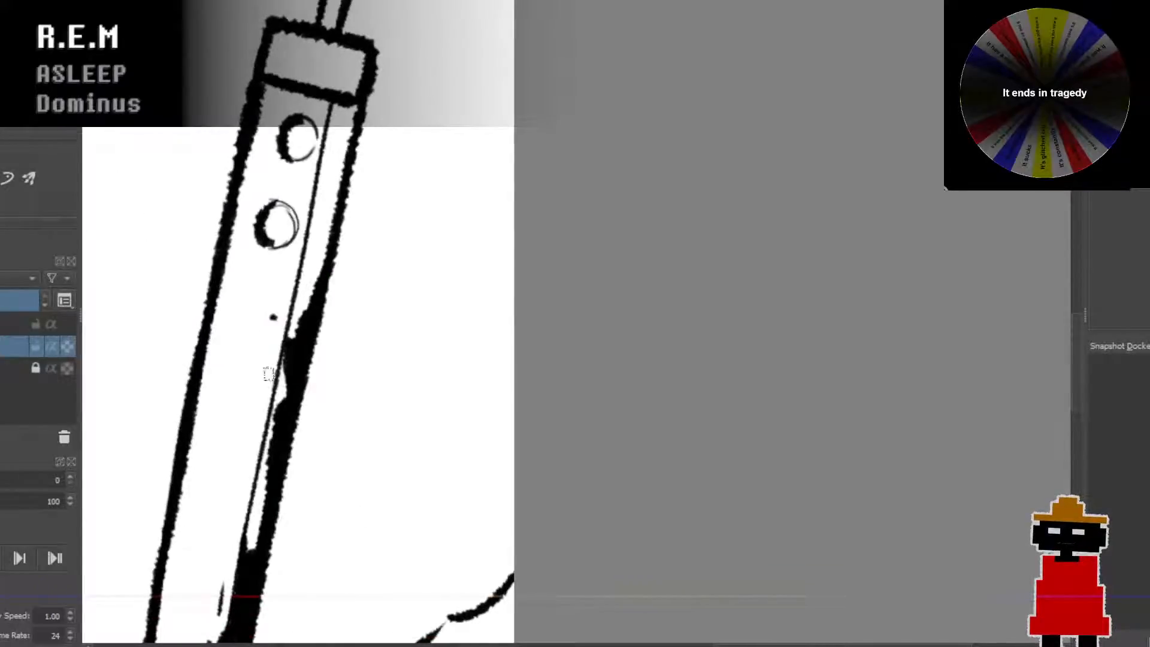
pyautogui.click(265, 348)
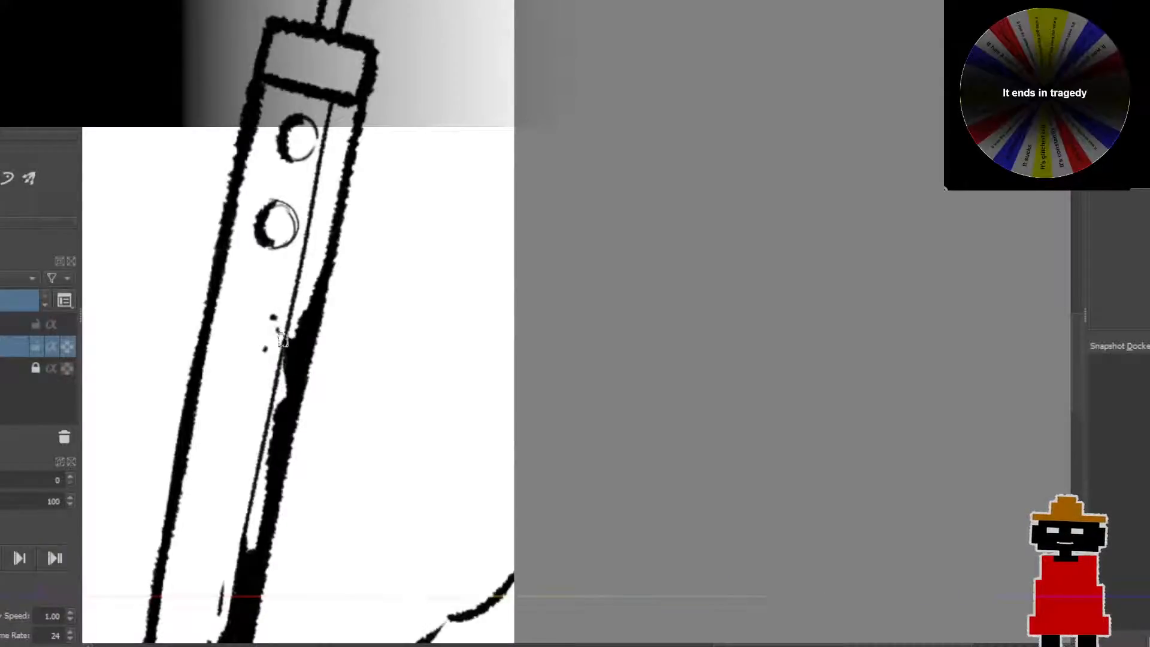
pyautogui.hotkey('ctrl', 'z')
pyautogui.moveTo(254, 376)
pyautogui.mouseDown()
pyautogui.moveTo(243, 371)
pyautogui.moveTo(270, 412)
pyautogui.moveTo(263, 396)
pyautogui.mouseUp()
pyautogui.hotkey('ctrl', 'z')
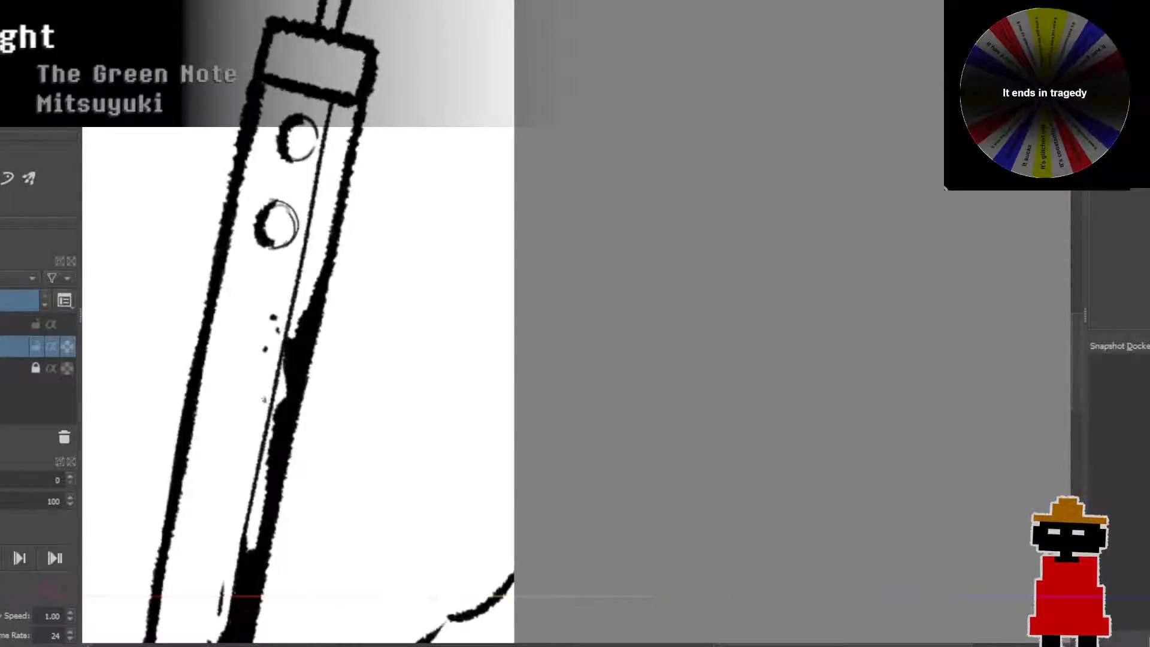
pyautogui.hotkey('ctrl', 'z')
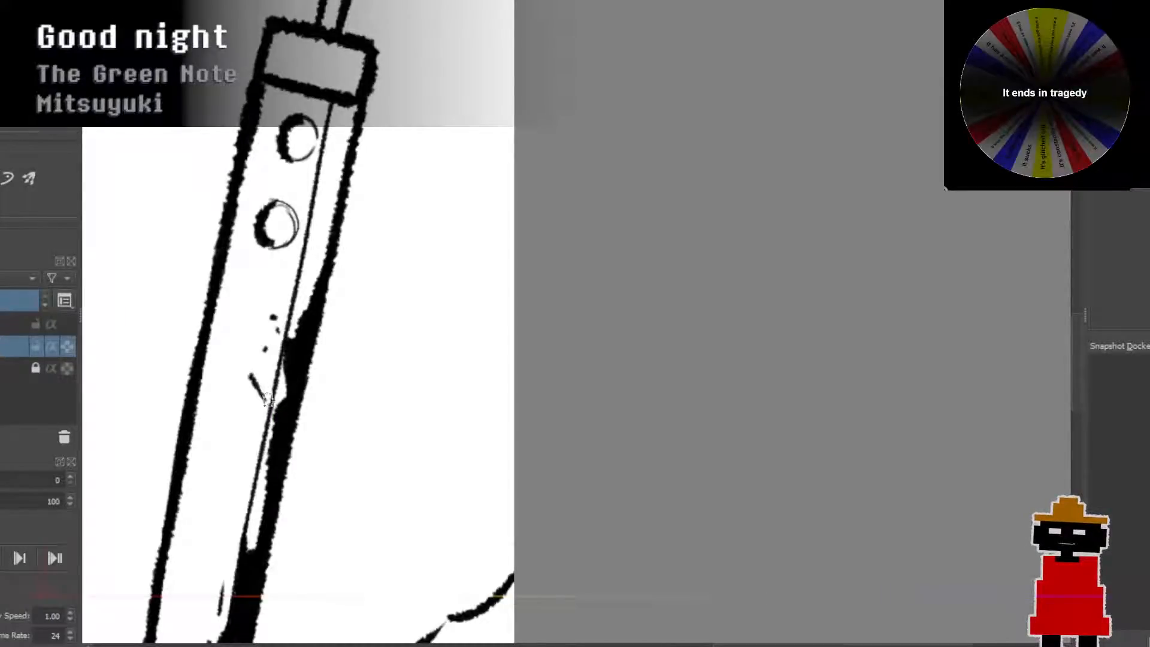
# Step: Smooth the bumpy upper edge of the black shadow at the blade's tip into a cleaner slanted band
pyautogui.scroll(-3, 256, 417)
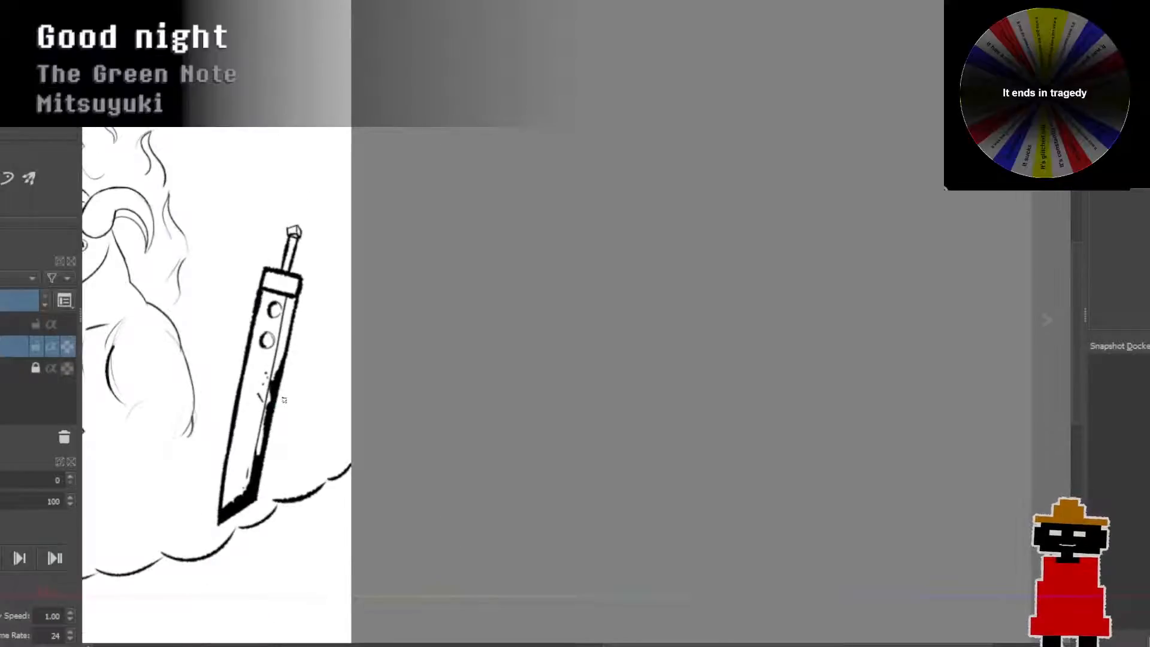
pyautogui.moveTo(283, 400); pyautogui.dragTo(311, 308)
pyautogui.scroll(2, 311, 311)
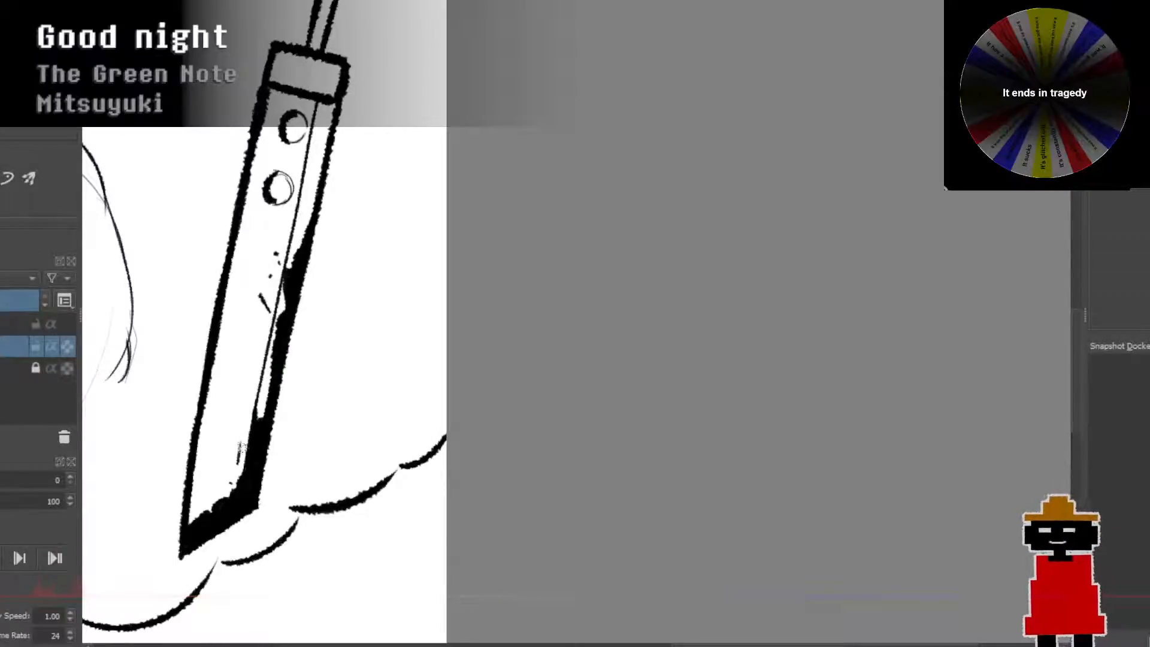
pyautogui.moveTo(189, 531)
pyautogui.mouseDown()
pyautogui.moveTo(209, 536)
pyautogui.moveTo(209, 517)
pyautogui.moveTo(202, 523)
pyautogui.mouseUp()
pyautogui.hotkey('ctrl', 'z')
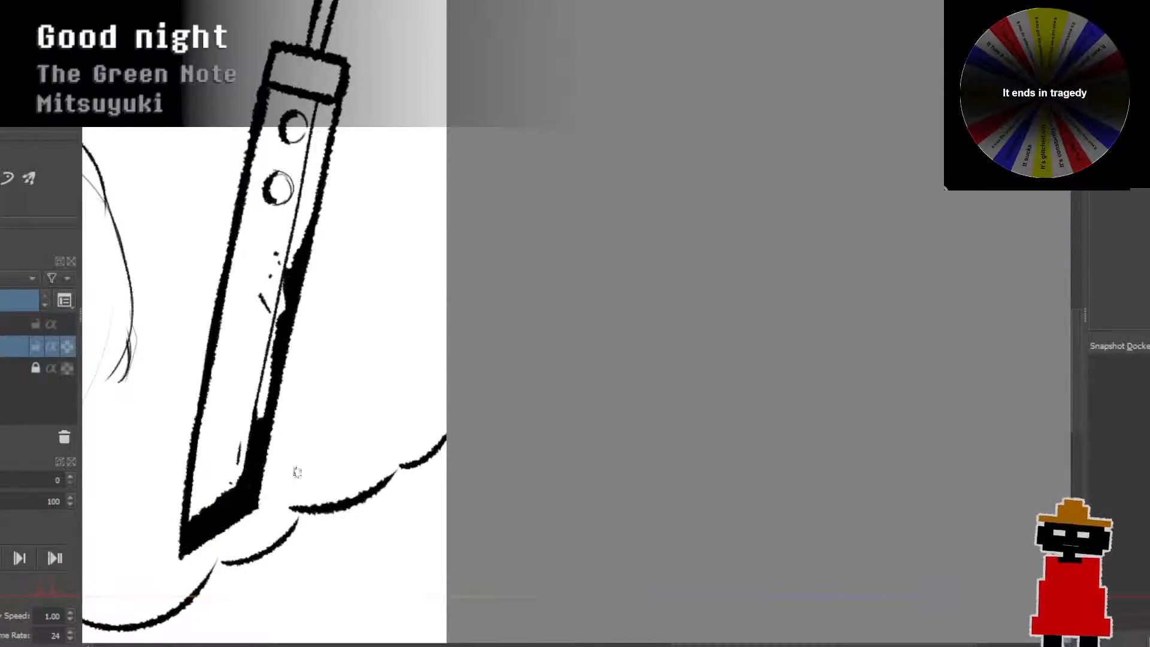
# Step: Draw the first thin diagonal wrap lines across the lower end of the sword's grip, just above the guard
pyautogui.scroll(-4, 313, 328)
pyautogui.moveTo(309, 284); pyautogui.dragTo(430, 259)
pyautogui.moveTo(407, 220); pyautogui.dragTo(405, 308)
pyautogui.scroll(6, 405, 308)
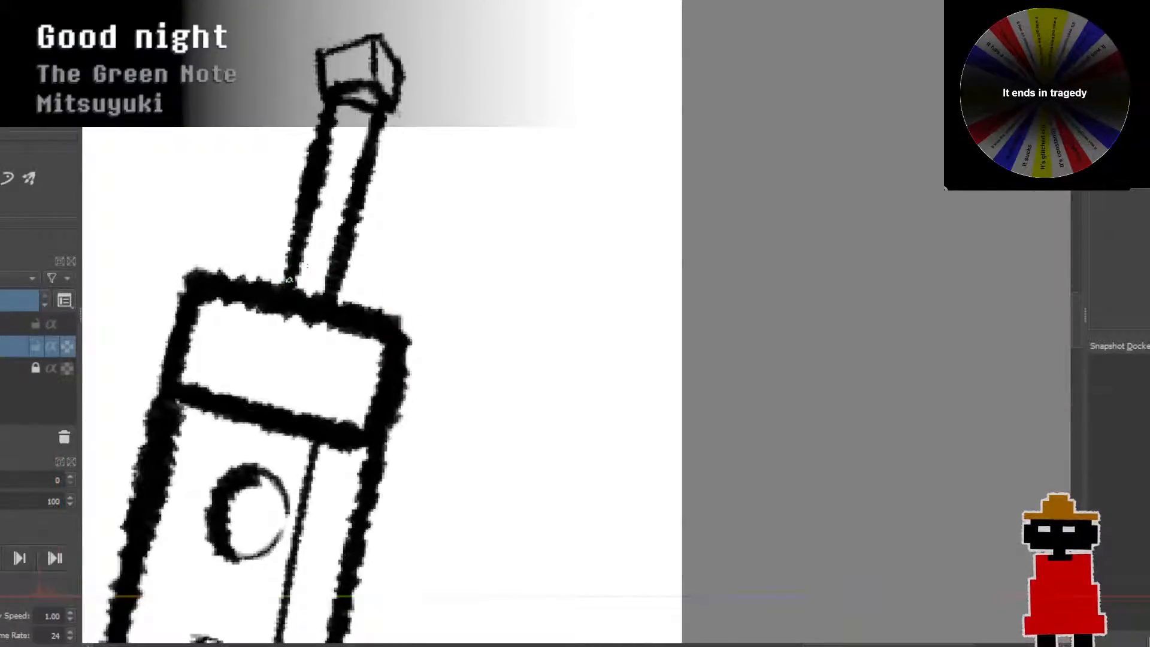
pyautogui.moveTo(298, 277)
pyautogui.mouseDown()
pyautogui.moveTo(330, 260)
pyautogui.moveTo(327, 281)
pyautogui.moveTo(350, 235)
pyautogui.moveTo(347, 196)
pyautogui.mouseUp()
pyautogui.hotkey('ctrl', 'z')
pyautogui.hotkey('ctrl', 'z')
pyautogui.hotkey('ctrl', 'z')
pyautogui.hotkey('ctrl', 'z')
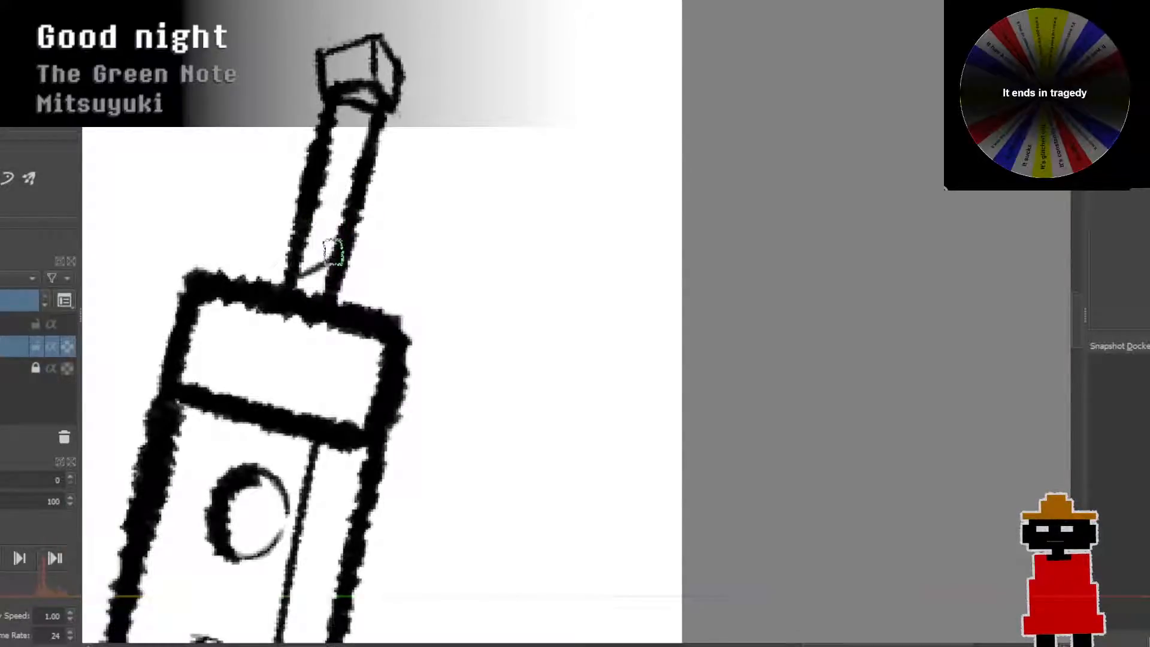
pyautogui.moveTo(301, 262); pyautogui.dragTo(334, 244)
pyautogui.moveTo(298, 284); pyautogui.dragTo(328, 273)
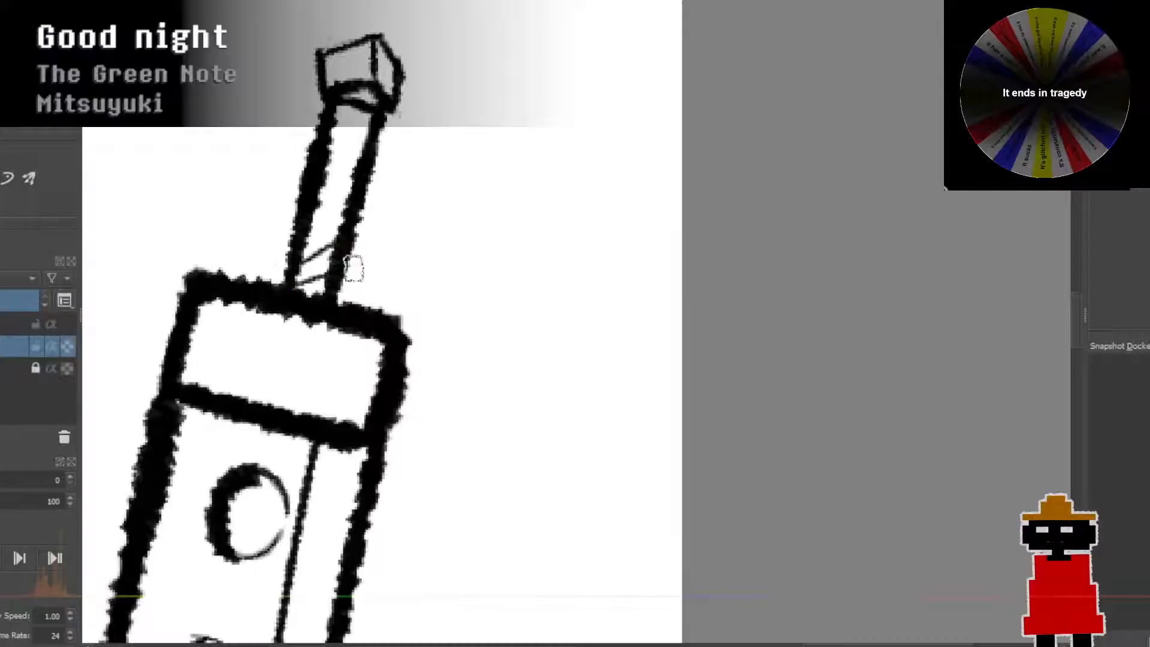
# Step: Continue the evenly spaced diagonal wrap lines up the grip to the pommel
pyautogui.moveTo(310, 227)
pyautogui.mouseDown()
pyautogui.moveTo(338, 208)
pyautogui.moveTo(320, 199)
pyautogui.moveTo(359, 181)
pyautogui.moveTo(337, 163)
pyautogui.moveTo(375, 151)
pyautogui.moveTo(344, 135)
pyautogui.moveTo(386, 142)
pyautogui.moveTo(339, 122)
pyautogui.moveTo(383, 133)
pyautogui.moveTo(365, 154)
pyautogui.moveTo(330, 141)
pyautogui.moveTo(369, 127)
pyautogui.mouseUp()
pyautogui.hotkey('ctrl', 'z')
pyautogui.hotkey('ctrl', 'z')
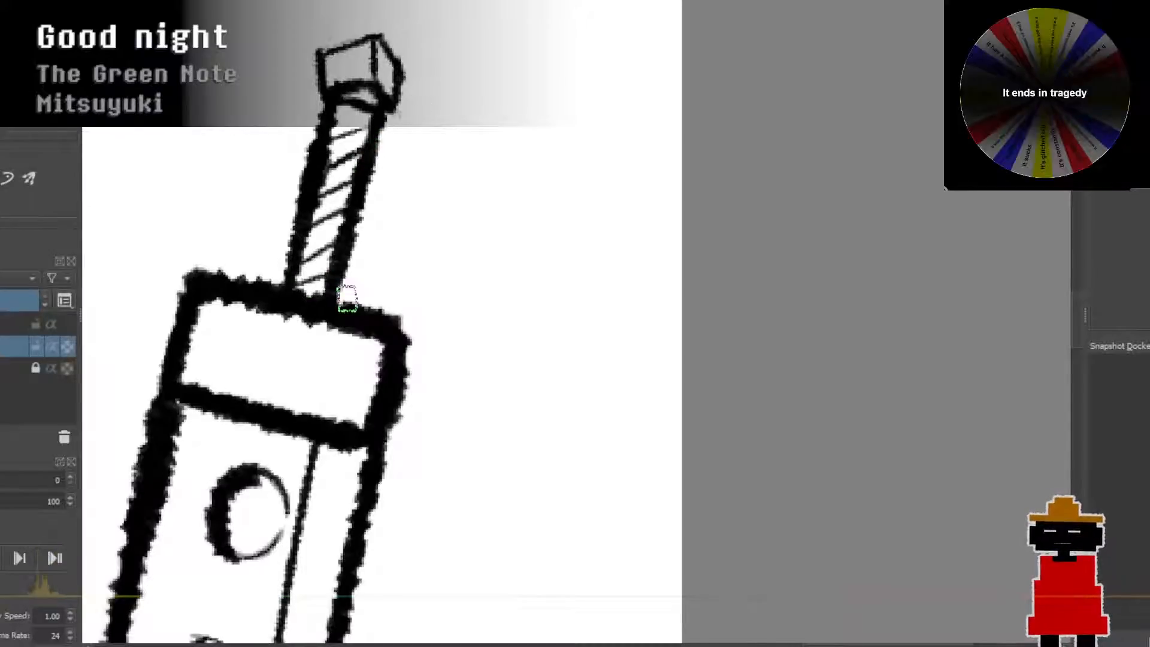
pyautogui.moveTo(337, 114); pyautogui.dragTo(358, 109)
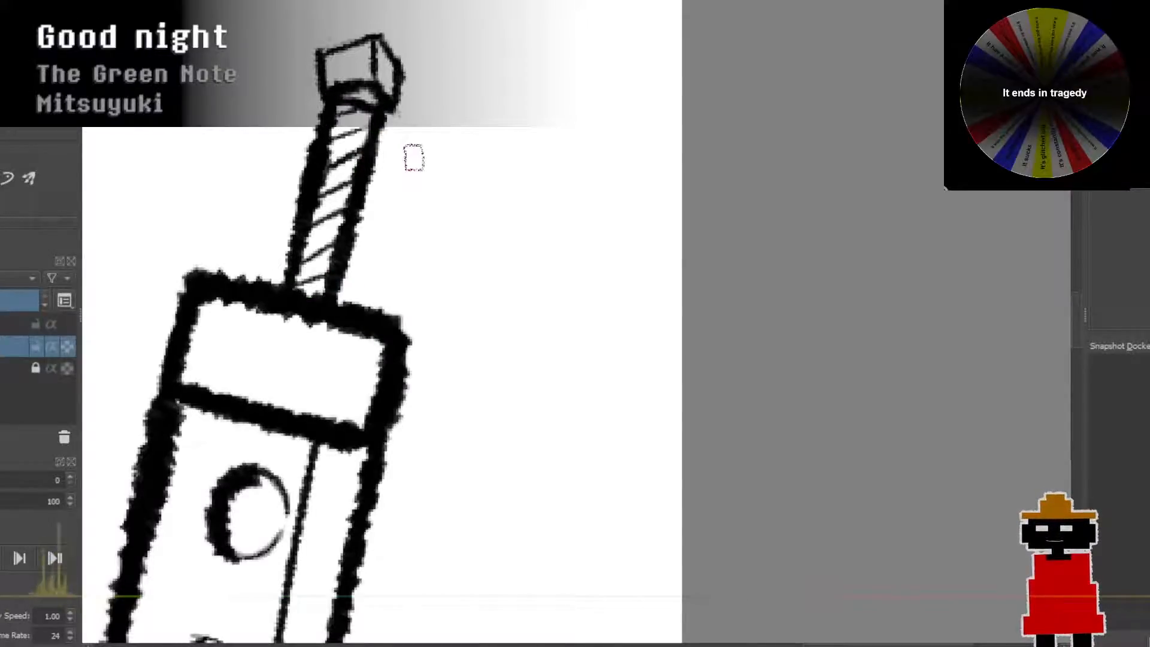
# Step: Add more small specks and dashes along the bevel line below the slanted scratch on the blade
pyautogui.scroll(-6, 413, 158)
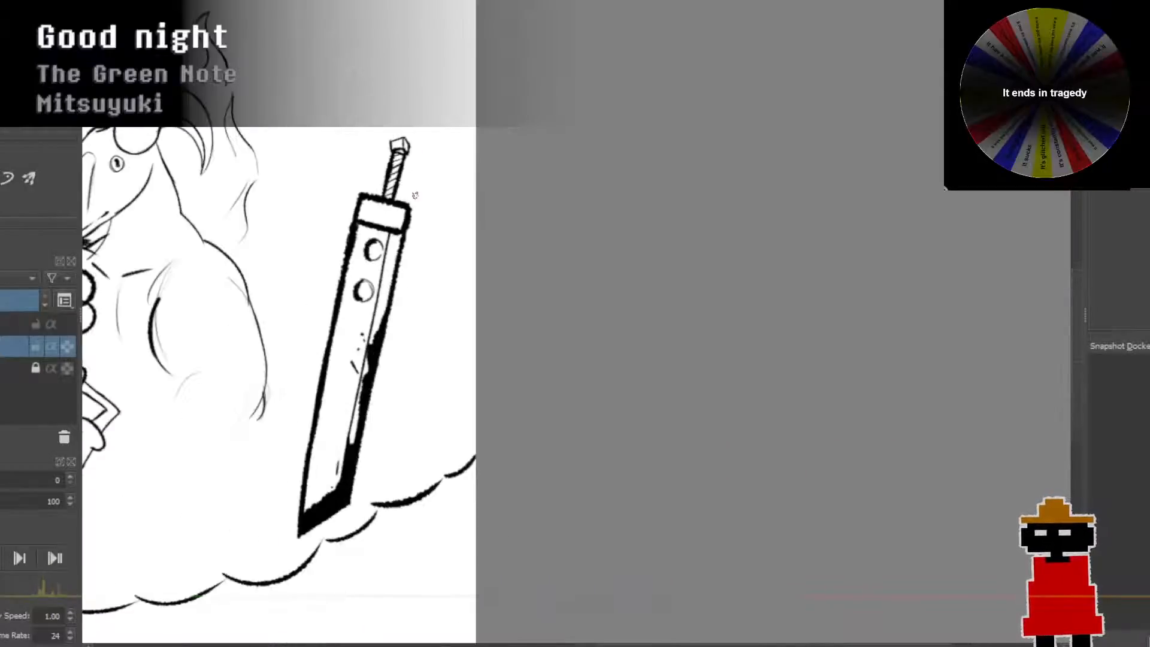
pyautogui.scroll(5, 421, 203)
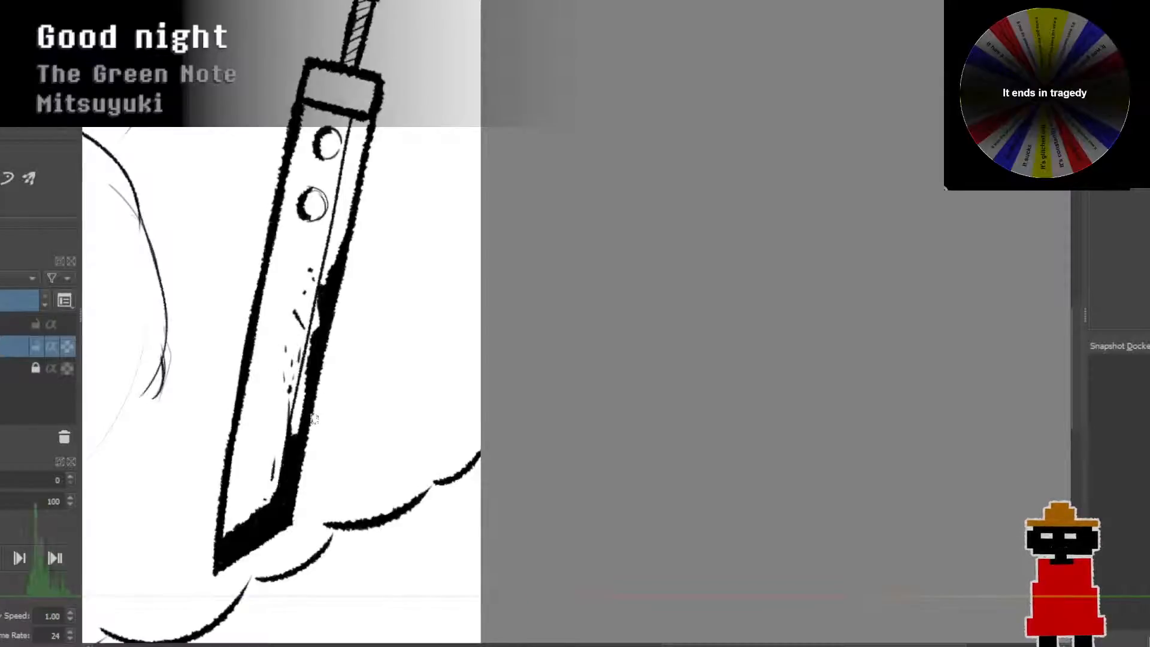
pyautogui.scroll(-2, 376, 352)
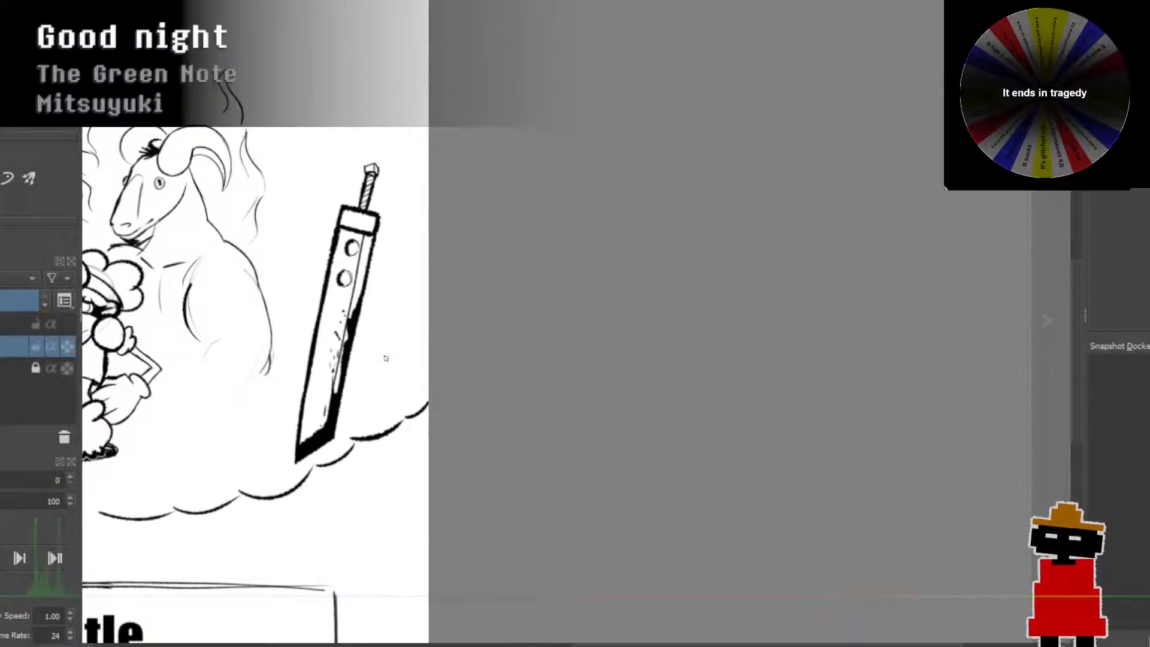
# Step: Erase the blade's thick right outline between the guard and the black shading, tapering the shading's upper end to a point
pyautogui.scroll(3, 383, 357)
pyautogui.moveTo(375, 310)
pyautogui.mouseDown()
pyautogui.moveTo(373, 365)
pyautogui.moveTo(348, 430)
pyautogui.mouseUp()
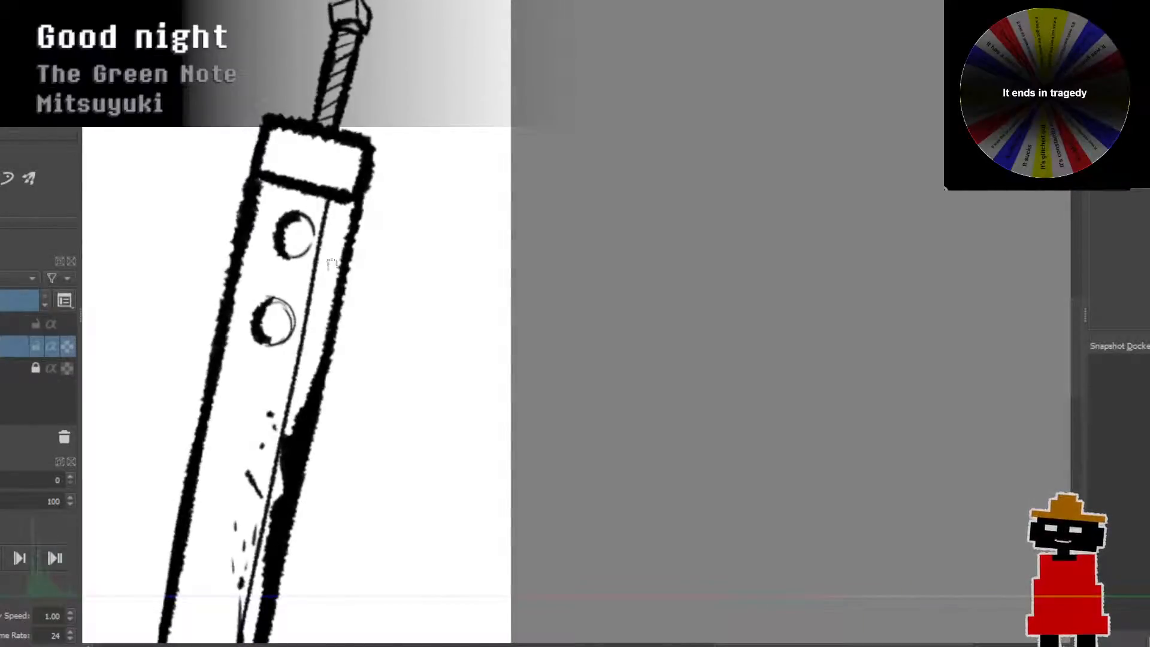
pyautogui.moveTo(319, 356)
pyautogui.mouseDown()
pyautogui.moveTo(349, 212)
pyautogui.moveTo(329, 362)
pyautogui.mouseUp()
pyautogui.hotkey('ctrl', 'z')
pyautogui.hotkey('ctrl', 'z')
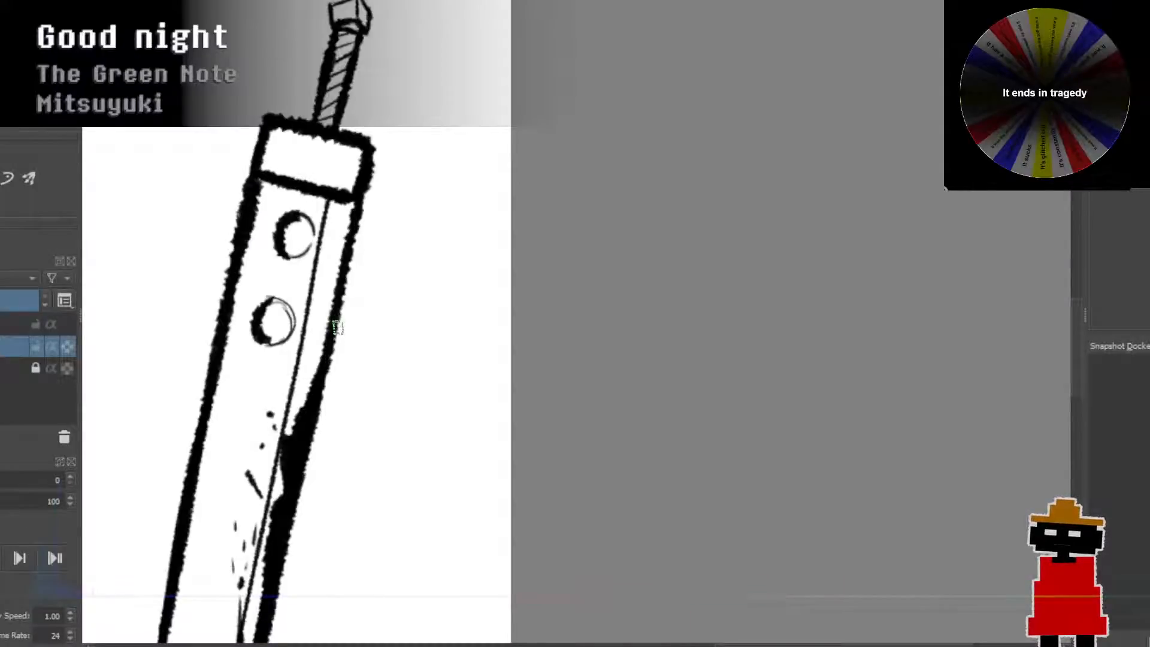
pyautogui.scroll(-2, 380, 345)
pyautogui.scroll(2, 373, 354)
pyautogui.scroll(1, 373, 353)
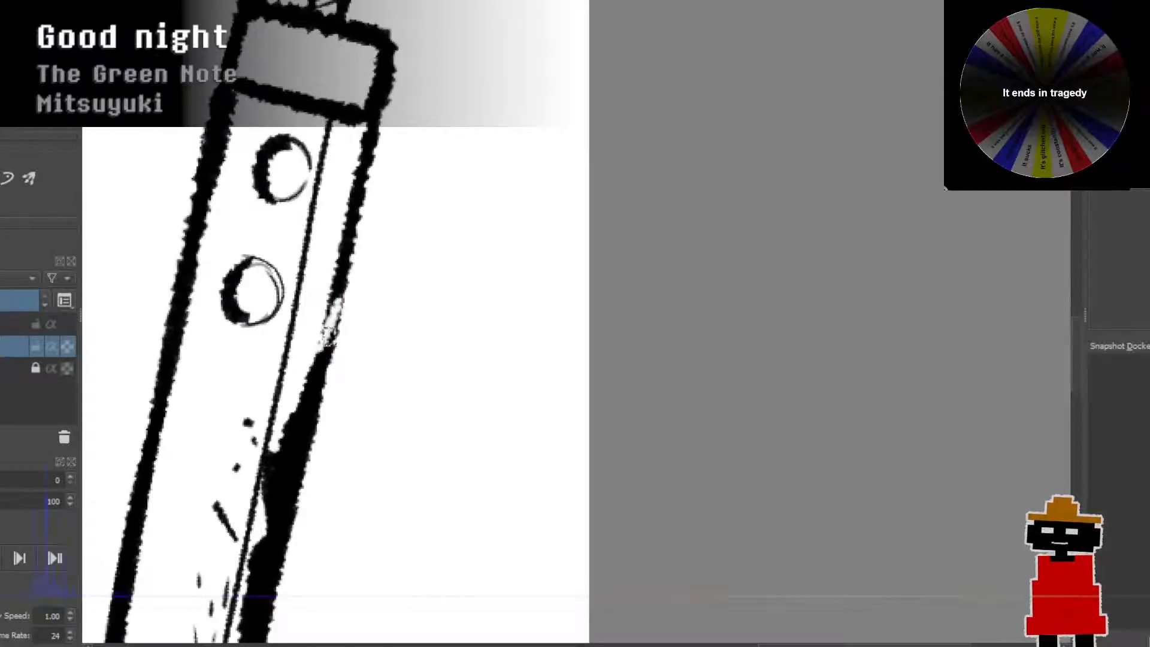
pyautogui.moveTo(340, 286)
pyautogui.mouseDown()
pyautogui.moveTo(327, 326)
pyautogui.moveTo(347, 238)
pyautogui.moveTo(370, 208)
pyautogui.moveTo(349, 226)
pyautogui.moveTo(365, 187)
pyautogui.moveTo(339, 271)
pyautogui.moveTo(357, 220)
pyautogui.moveTo(354, 173)
pyautogui.moveTo(384, 151)
pyautogui.moveTo(371, 155)
pyautogui.moveTo(389, 123)
pyautogui.moveTo(362, 142)
pyautogui.moveTo(354, 183)
pyautogui.moveTo(365, 149)
pyautogui.mouseUp()
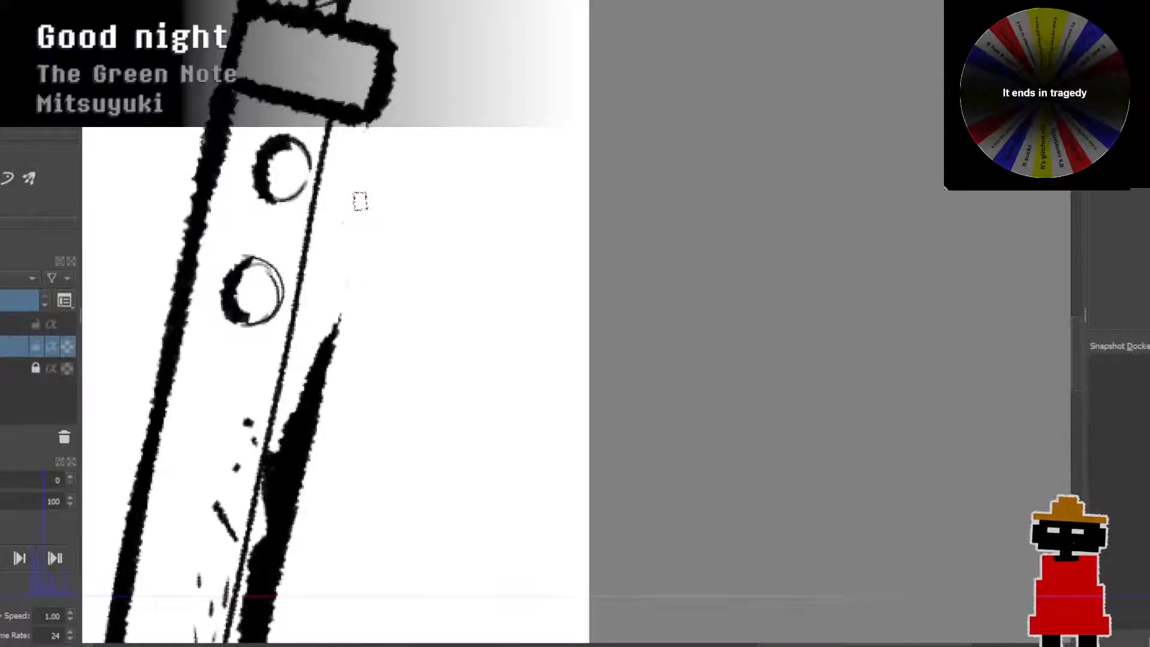
pyautogui.scroll(-5, 360, 202)
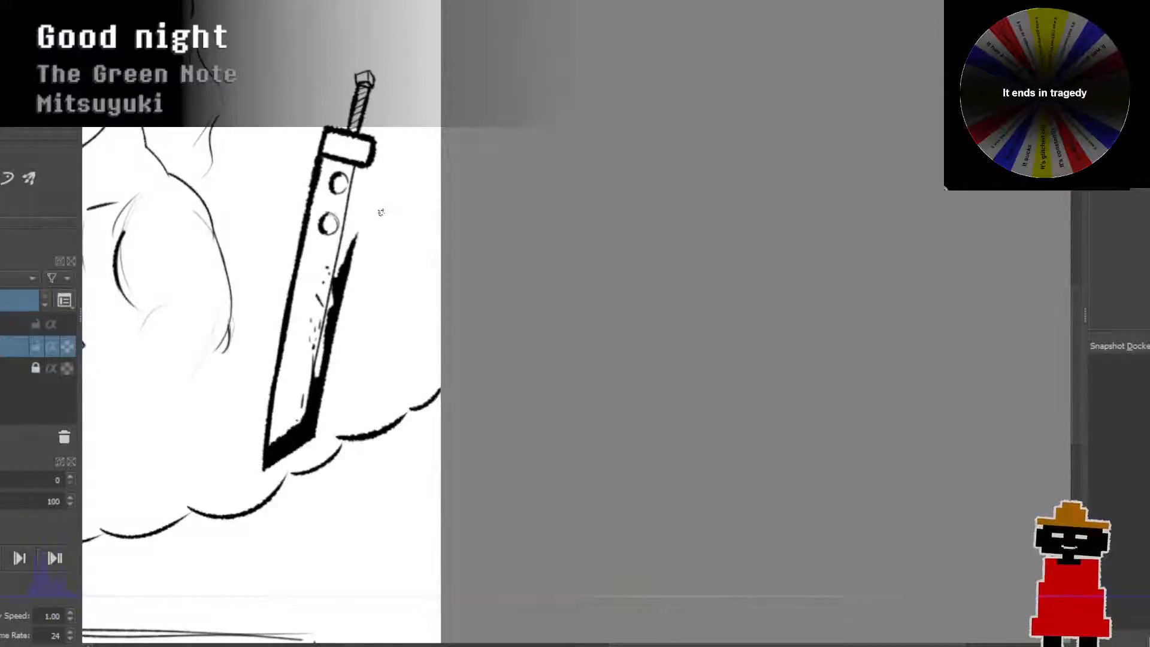
# Step: Sketch a thin line from the pointed top of the right-edge shading up toward the guard
pyautogui.moveTo(381, 215); pyautogui.dragTo(408, 219)
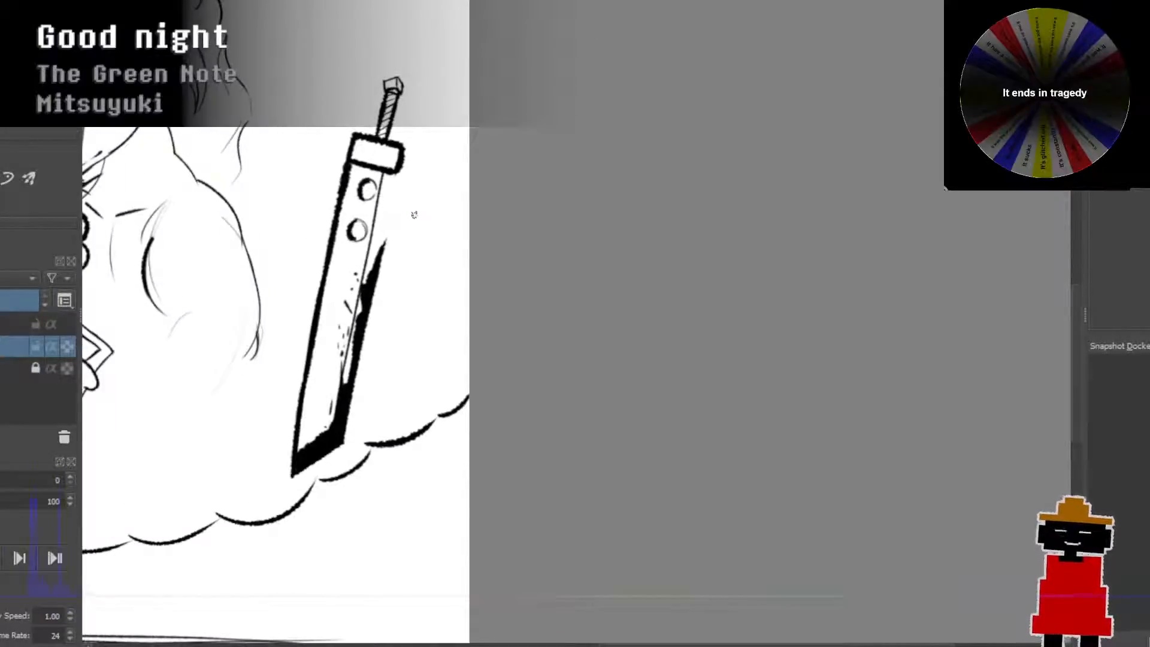
pyautogui.scroll(3, 395, 199)
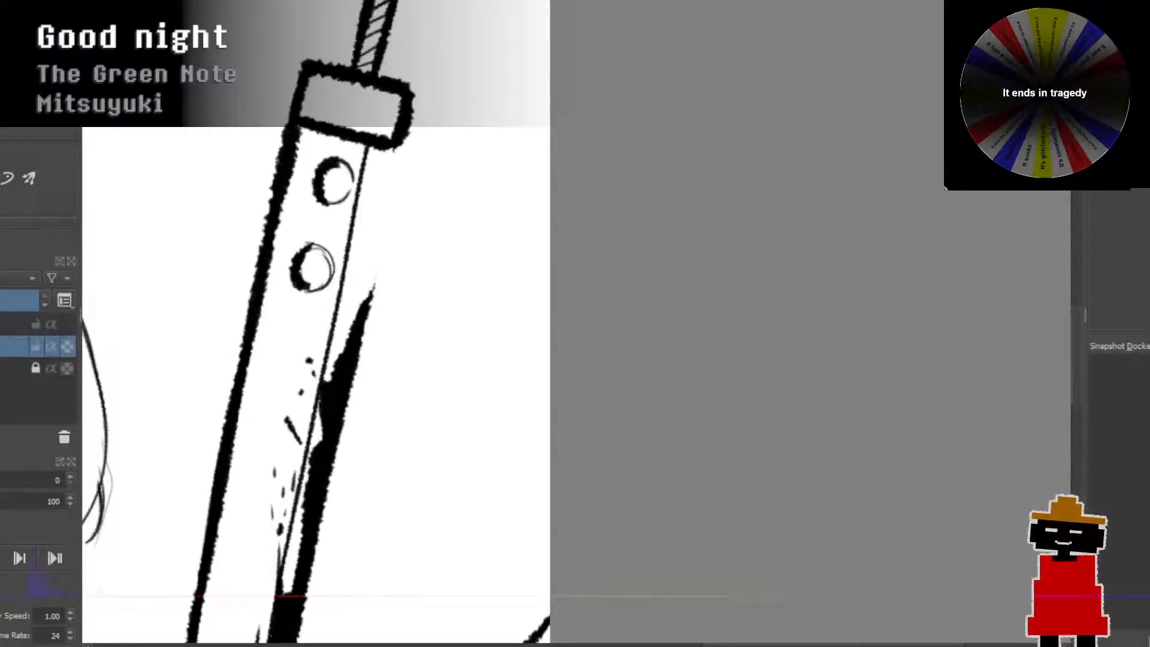
pyautogui.moveTo(372, 292); pyautogui.dragTo(398, 181)
pyautogui.hotkey('ctrl', 'z')
pyautogui.moveTo(372, 293); pyautogui.dragTo(389, 206)
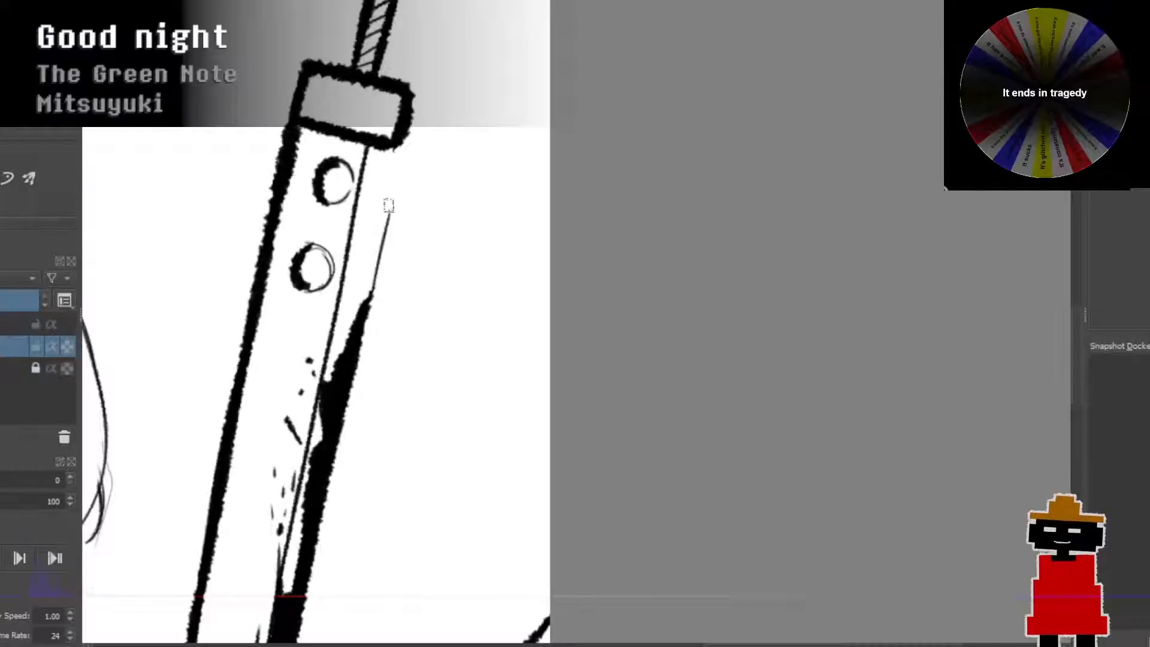
pyautogui.moveTo(376, 267); pyautogui.dragTo(402, 154)
pyautogui.hotkey('ctrl', 'z')
pyautogui.hotkey('ctrl', 'z')
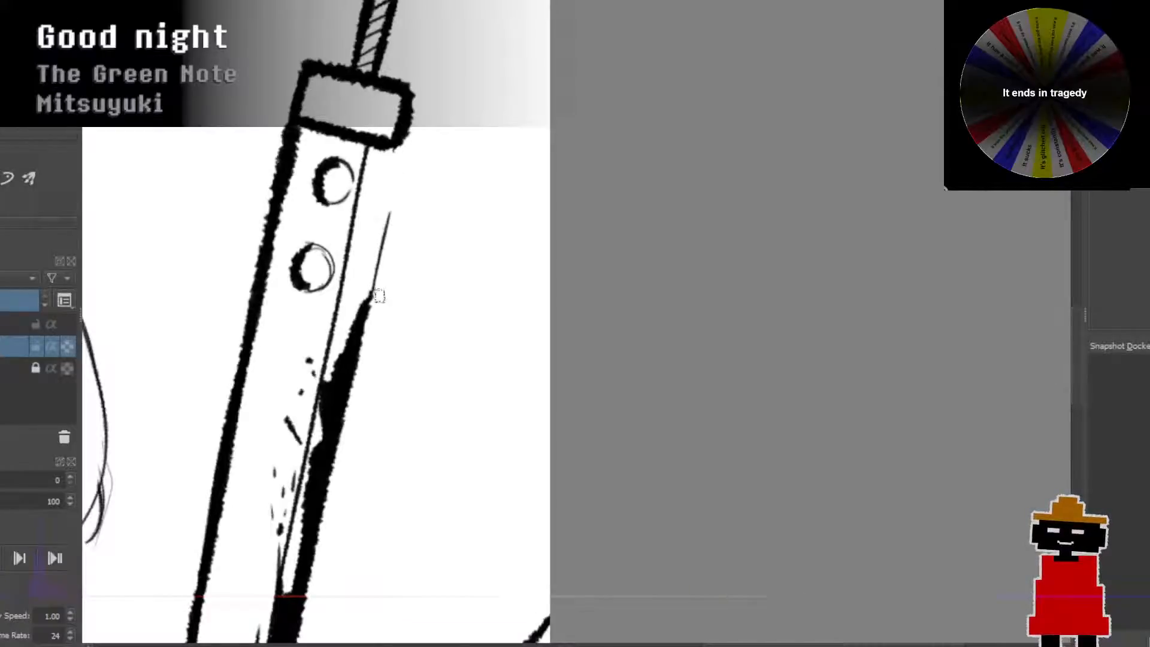
pyautogui.moveTo(372, 293); pyautogui.dragTo(401, 167)
pyautogui.hotkey('ctrl', 'z')
pyautogui.moveTo(373, 292)
pyautogui.mouseDown()
pyautogui.moveTo(398, 156)
pyautogui.moveTo(377, 242)
pyautogui.mouseUp()
pyautogui.hotkey('ctrl', 'z')
pyautogui.hotkey('ctrl', 'z')
pyautogui.hotkey('ctrl', 'z')
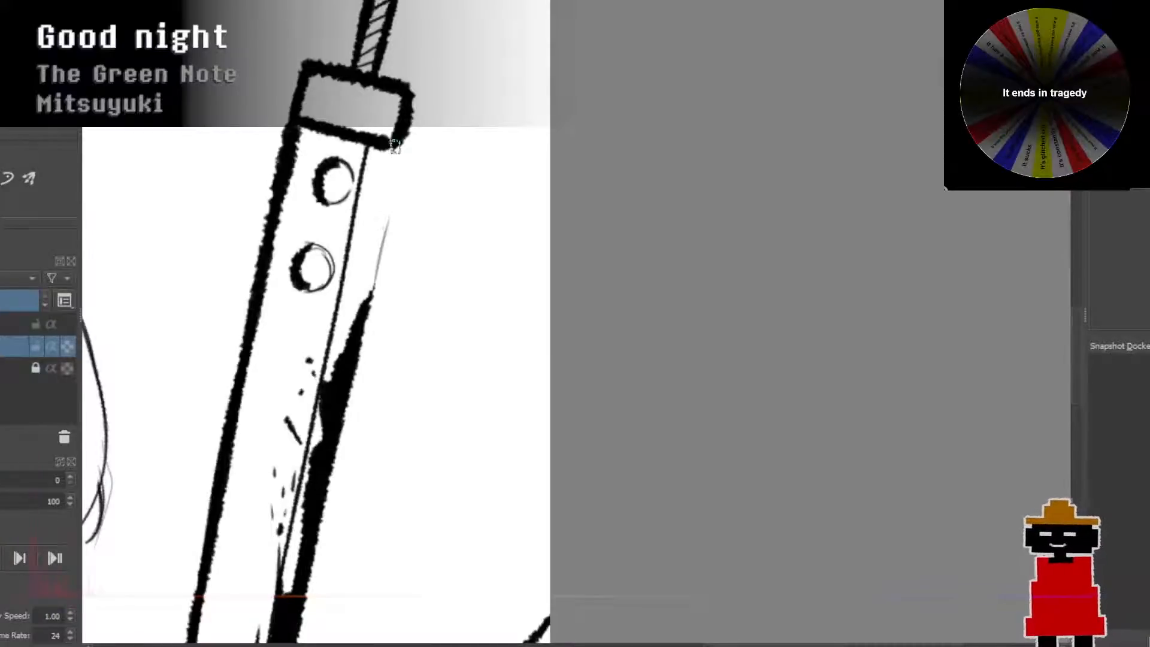
# Step: Redraw the blade's upper right edge as a thin line joining the guard's lower corner to the black shading
pyautogui.moveTo(396, 144); pyautogui.dragTo(370, 267)
pyautogui.hotkey('ctrl', 'z')
pyautogui.hotkey('ctrl', 'z')
pyautogui.moveTo(397, 148)
pyautogui.mouseDown()
pyautogui.moveTo(360, 310)
pyautogui.moveTo(400, 148)
pyautogui.mouseUp()
pyautogui.hotkey('ctrl', 'z')
pyautogui.moveTo(371, 293)
pyautogui.mouseDown()
pyautogui.moveTo(401, 141)
pyautogui.moveTo(366, 300)
pyautogui.moveTo(553, 287)
pyautogui.moveTo(515, 310)
pyautogui.mouseUp()
pyautogui.scroll(-3, 353, 302)
pyautogui.scroll(-1, 546, 297)
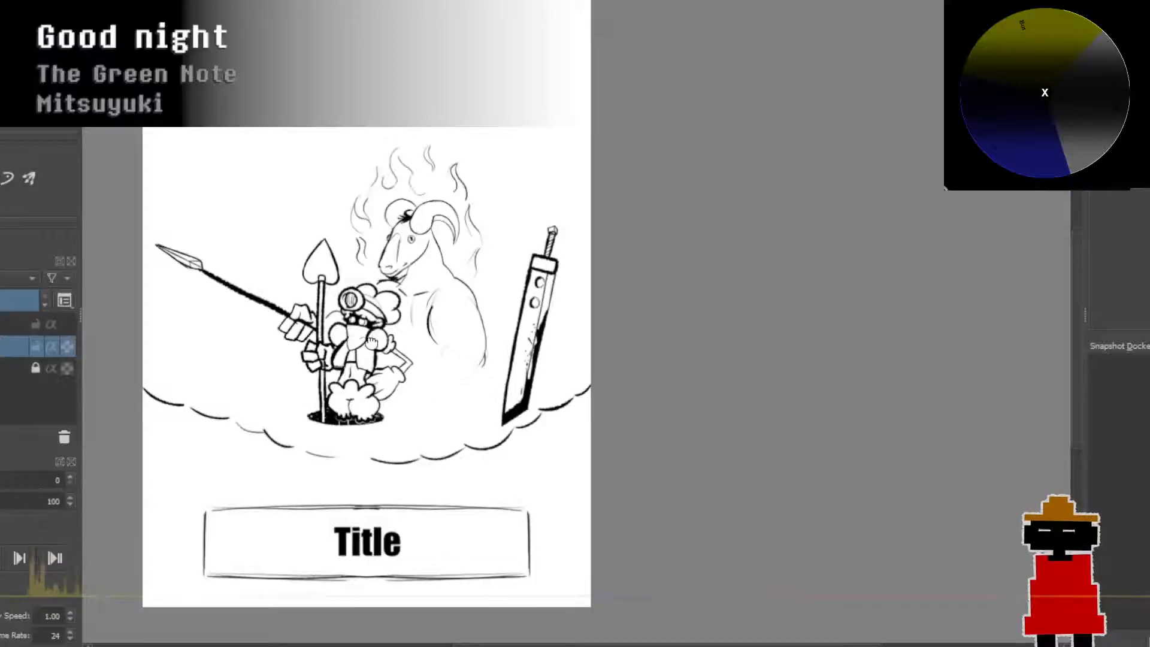
# Step: Sketch thin, wavy flame wisps in the space between the goat's shoulder and the sword
pyautogui.moveTo(371, 342); pyautogui.dragTo(377, 359)
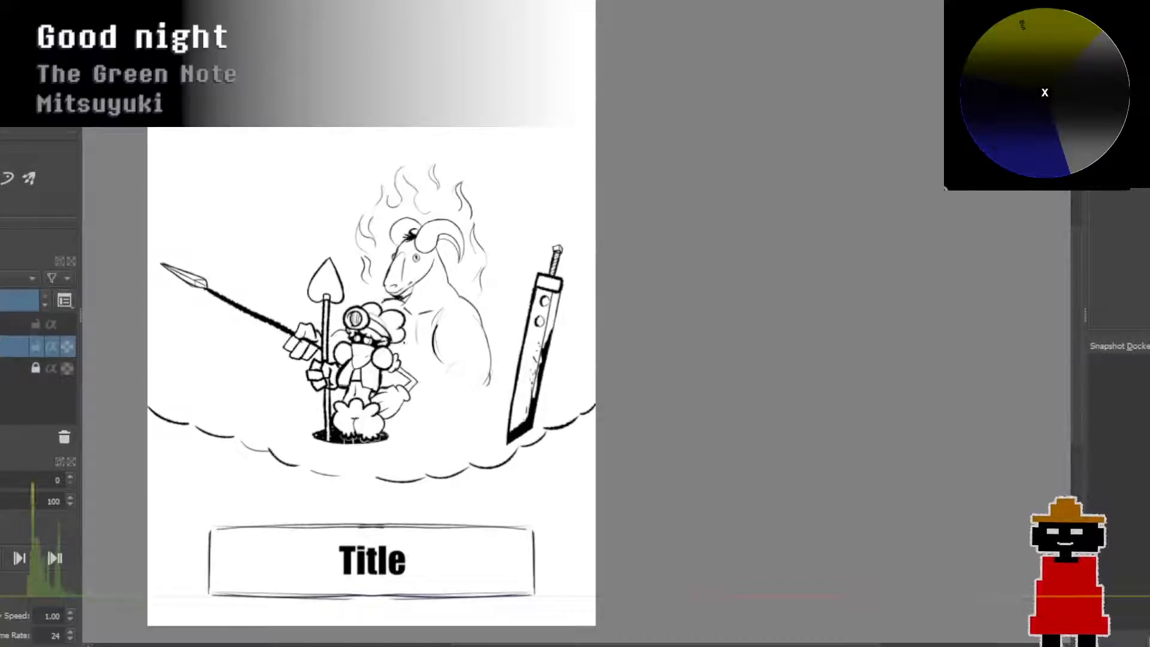
pyautogui.moveTo(410, 318); pyautogui.dragTo(444, 377)
pyautogui.moveTo(392, 272); pyautogui.dragTo(363, 349)
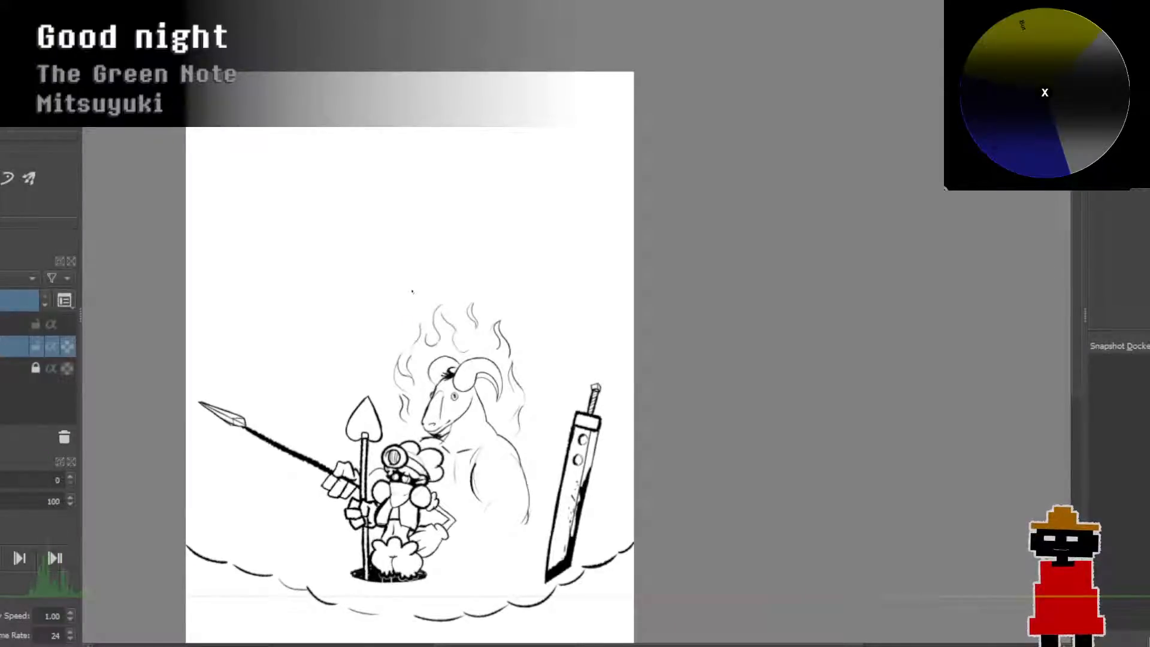
pyautogui.scroll(-1, 412, 291)
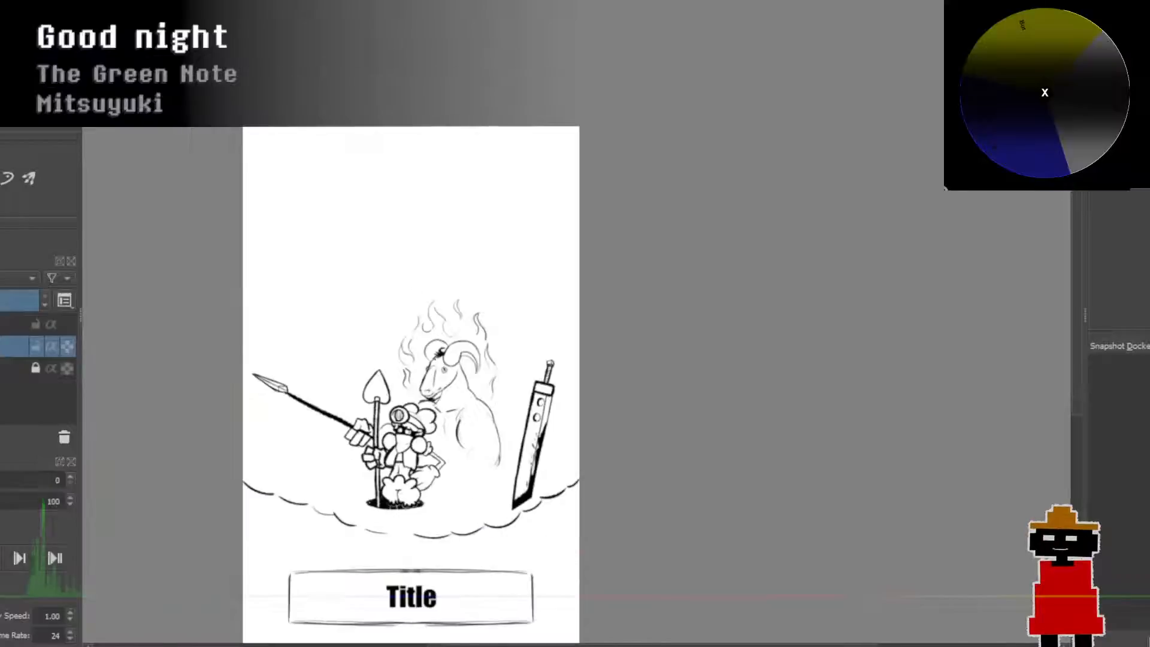
pyautogui.moveTo(438, 338)
pyautogui.mouseDown()
pyautogui.moveTo(431, 297)
pyautogui.moveTo(429, 323)
pyautogui.mouseUp()
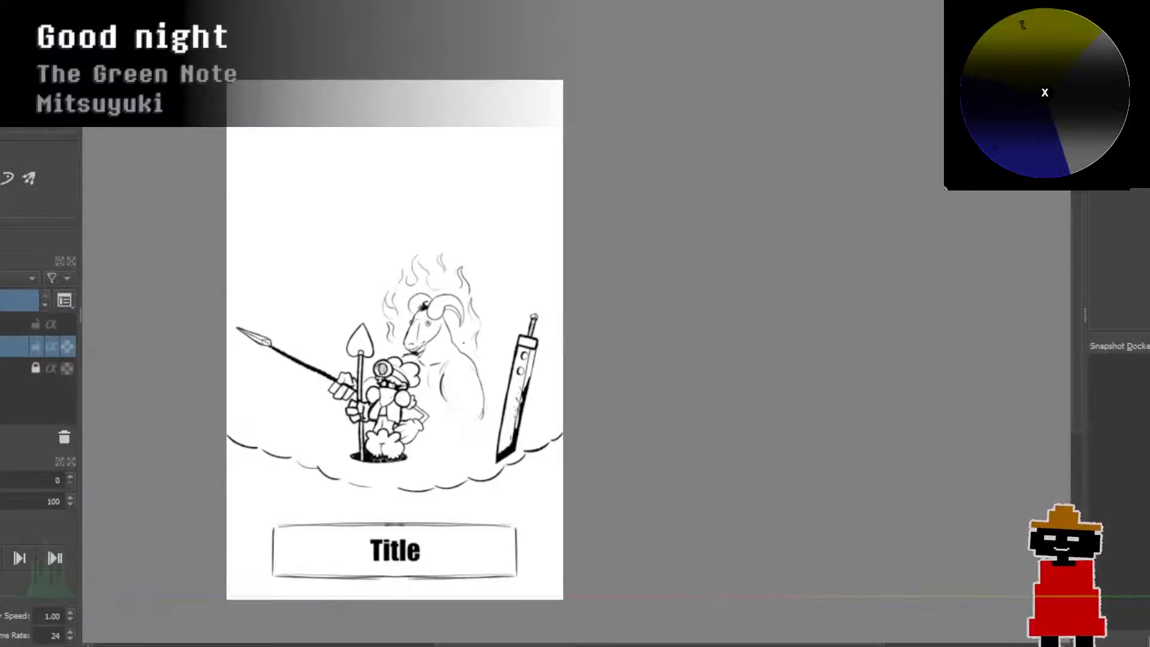
pyautogui.scroll(3, 463, 343)
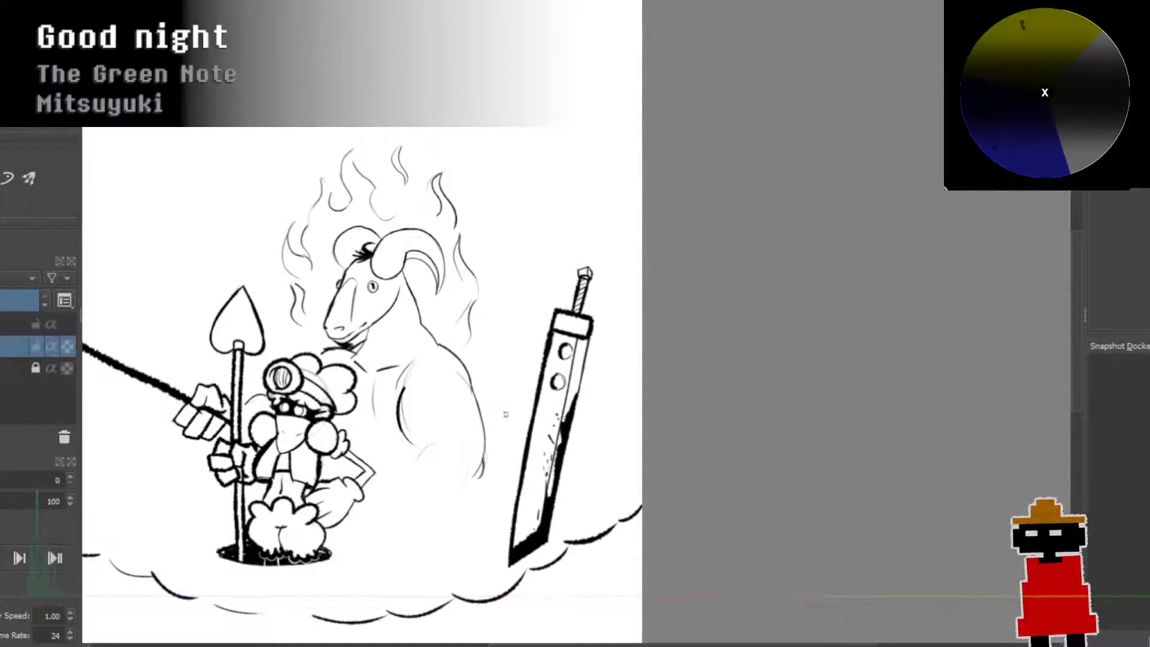
pyautogui.moveTo(499, 467); pyautogui.dragTo(506, 429)
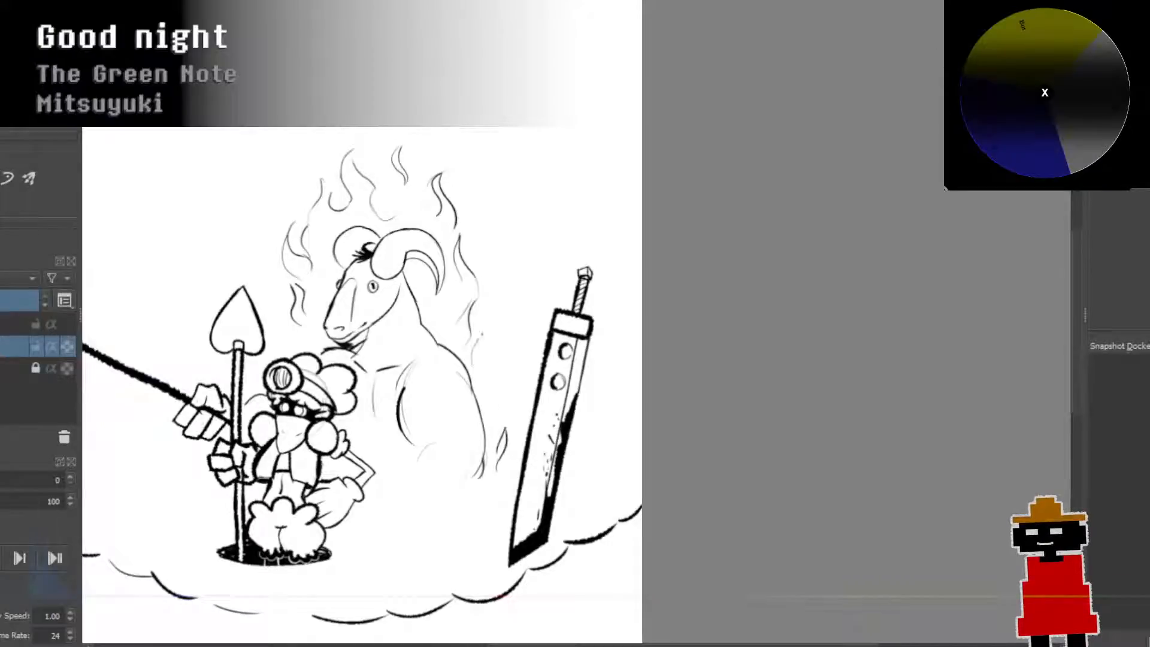
pyautogui.moveTo(497, 323)
pyautogui.mouseDown()
pyautogui.moveTo(501, 300)
pyautogui.moveTo(483, 367)
pyautogui.moveTo(514, 347)
pyautogui.moveTo(516, 308)
pyautogui.moveTo(502, 408)
pyautogui.moveTo(520, 376)
pyautogui.mouseUp()
pyautogui.hotkey('ctrl', 'z')
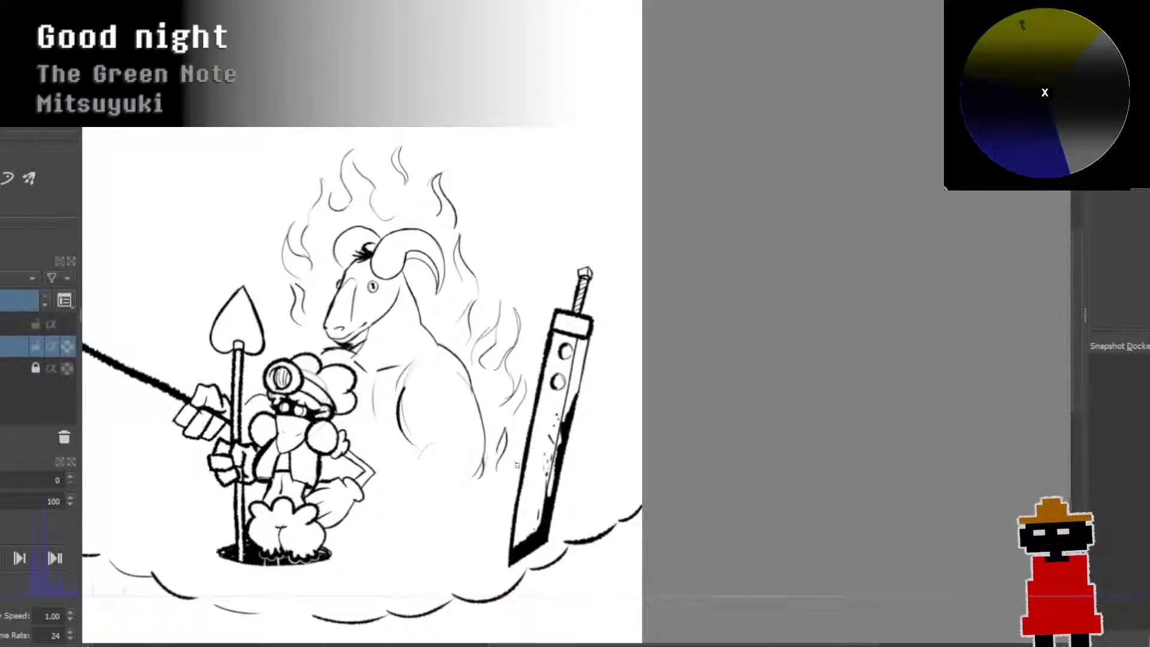
# Step: Draw one steep, slightly curved stroke in the empty upper-left area of the page, above the spear tip
pyautogui.scroll(-2, 409, 363)
pyautogui.moveTo(503, 322)
pyautogui.mouseDown()
pyautogui.moveTo(590, 272)
pyautogui.moveTo(552, 273)
pyautogui.mouseUp()
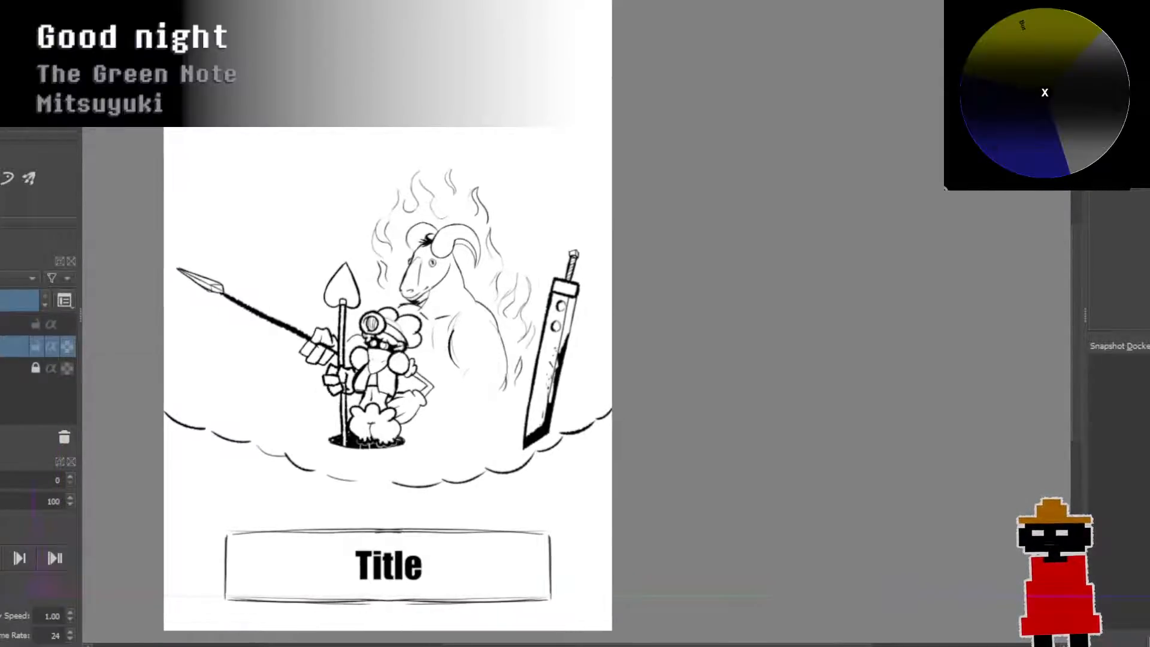
pyautogui.scroll(5, 540, 279)
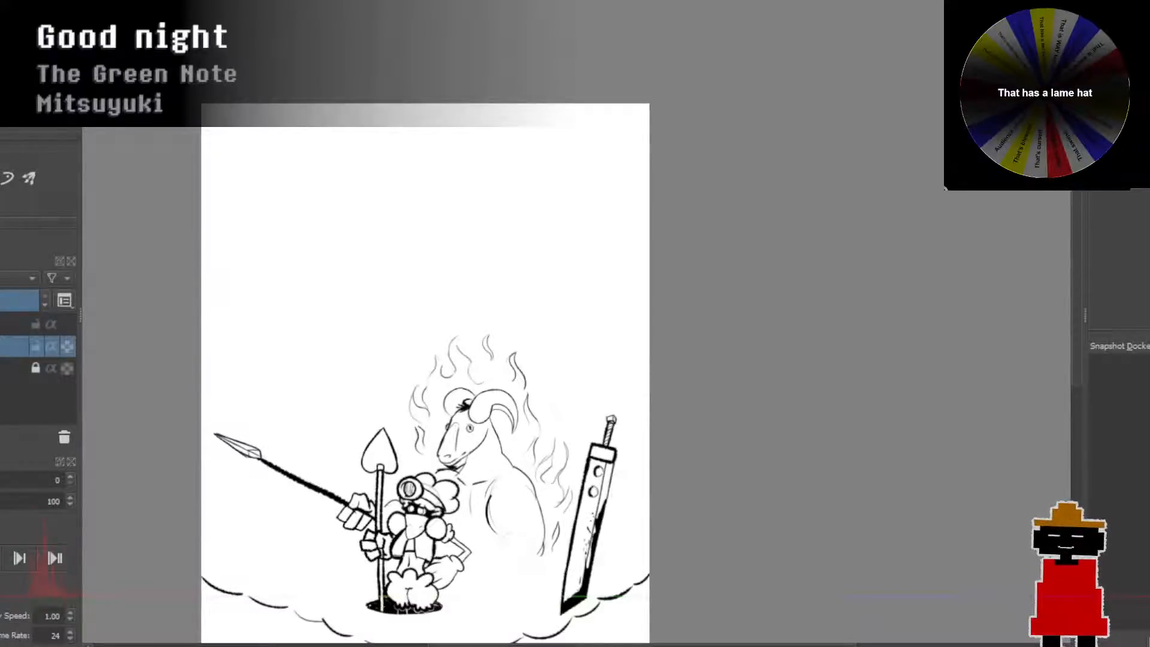
pyautogui.moveTo(475, 427); pyautogui.dragTo(464, 395)
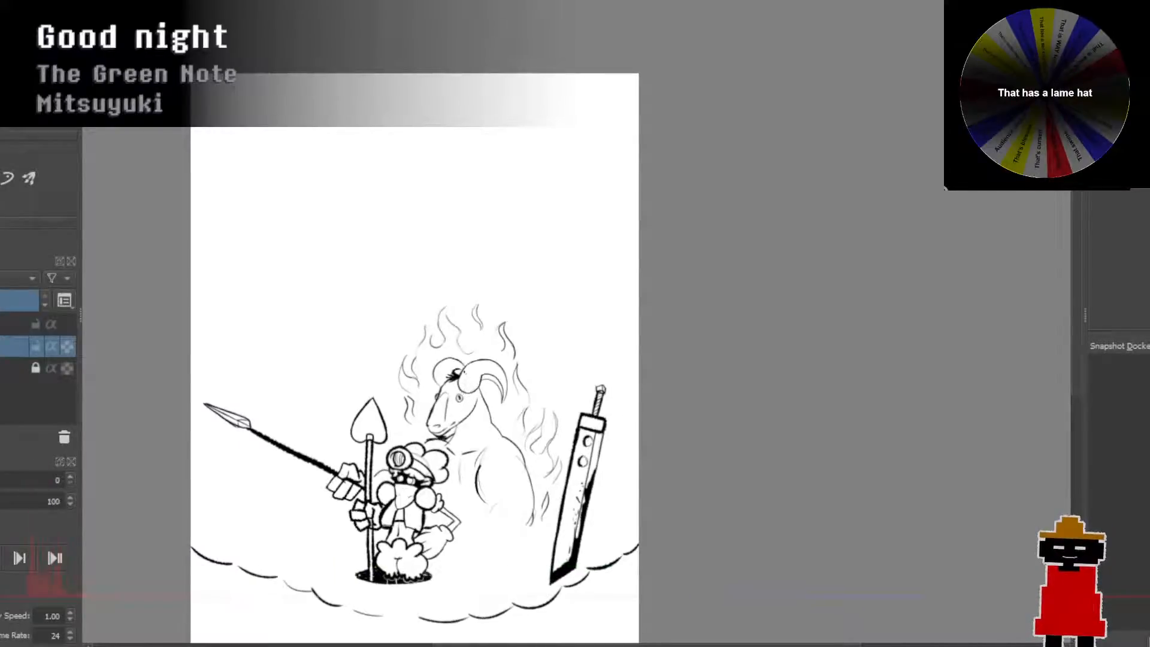
pyautogui.moveTo(347, 327); pyautogui.dragTo(394, 467)
pyautogui.scroll(1, 339, 361)
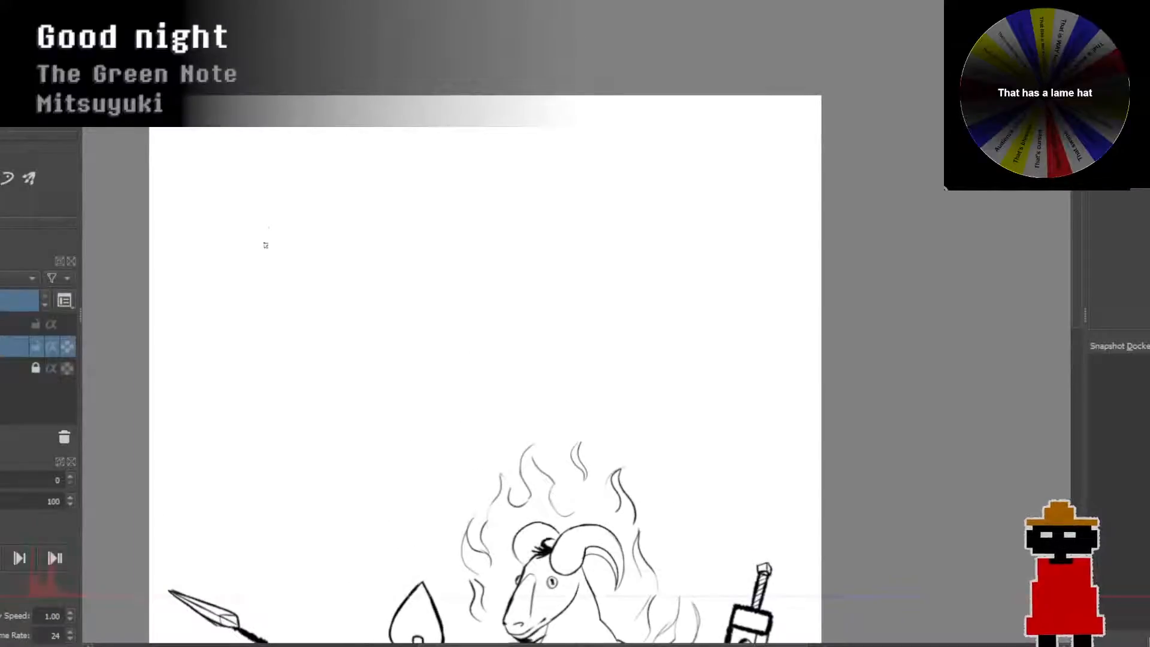
pyautogui.moveTo(269, 229); pyautogui.dragTo(258, 305)
pyautogui.hotkey('ctrl', 'z')
pyautogui.moveTo(272, 206); pyautogui.dragTo(242, 369)
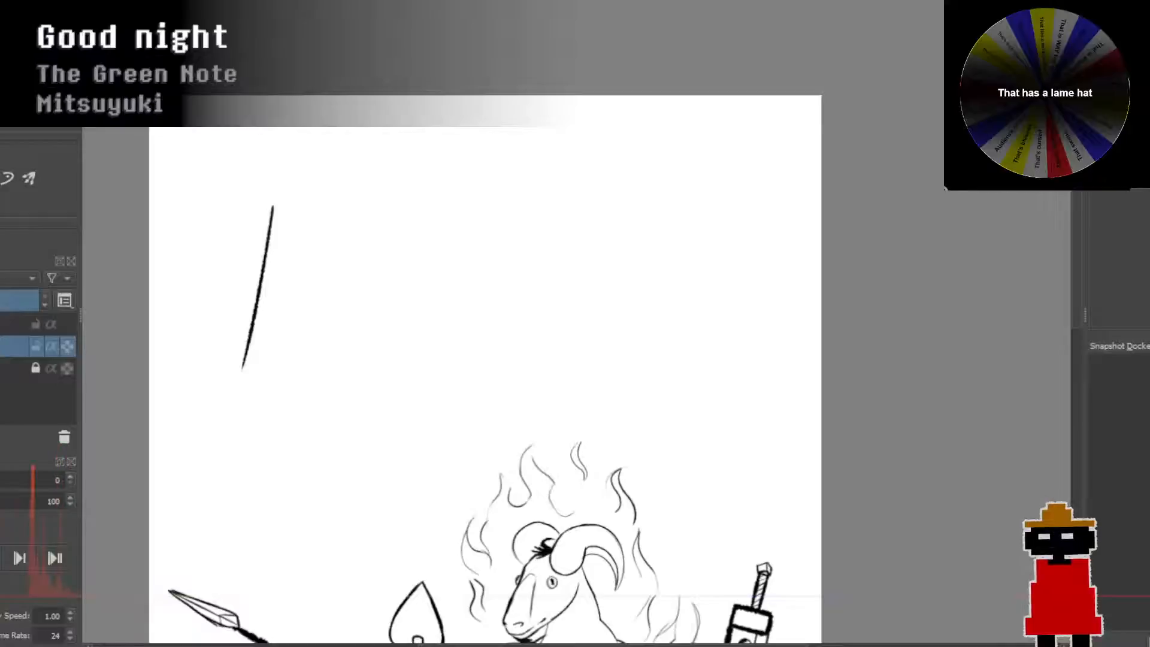
pyautogui.moveTo(429, 235); pyautogui.dragTo(391, 359)
pyautogui.moveTo(429, 234); pyautogui.dragTo(392, 360)
pyautogui.hotkey('ctrl', 'z')
pyautogui.hotkey('ctrl', 'z')
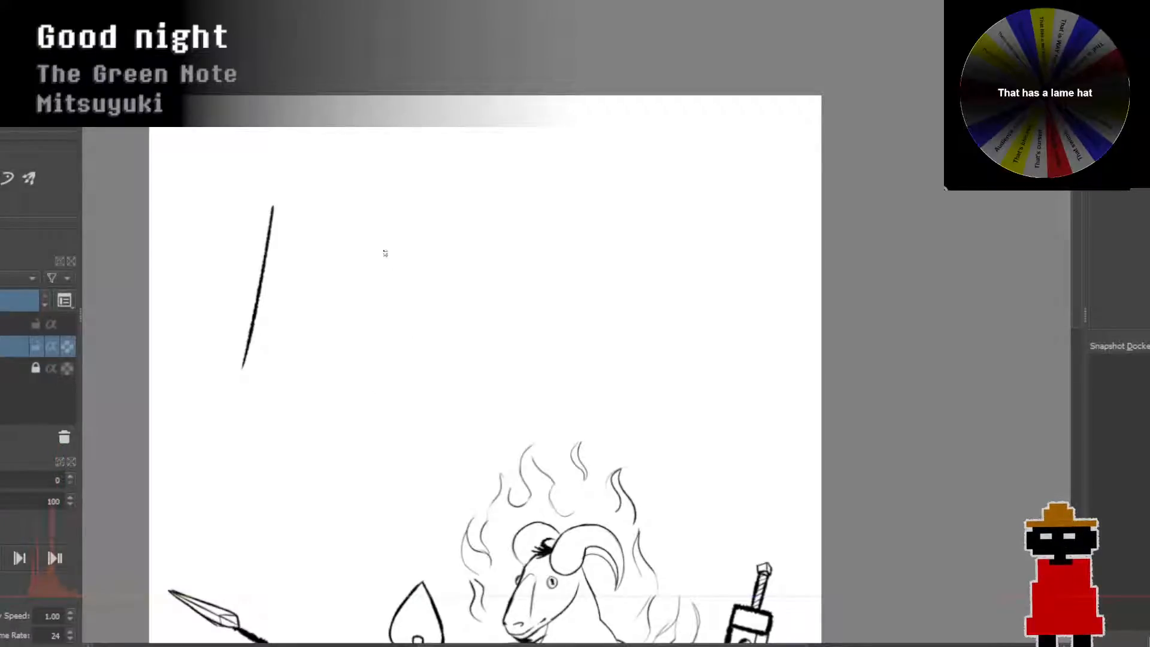
pyautogui.moveTo(310, 246); pyautogui.dragTo(382, 243)
pyautogui.hotkey('ctrl', 'z')
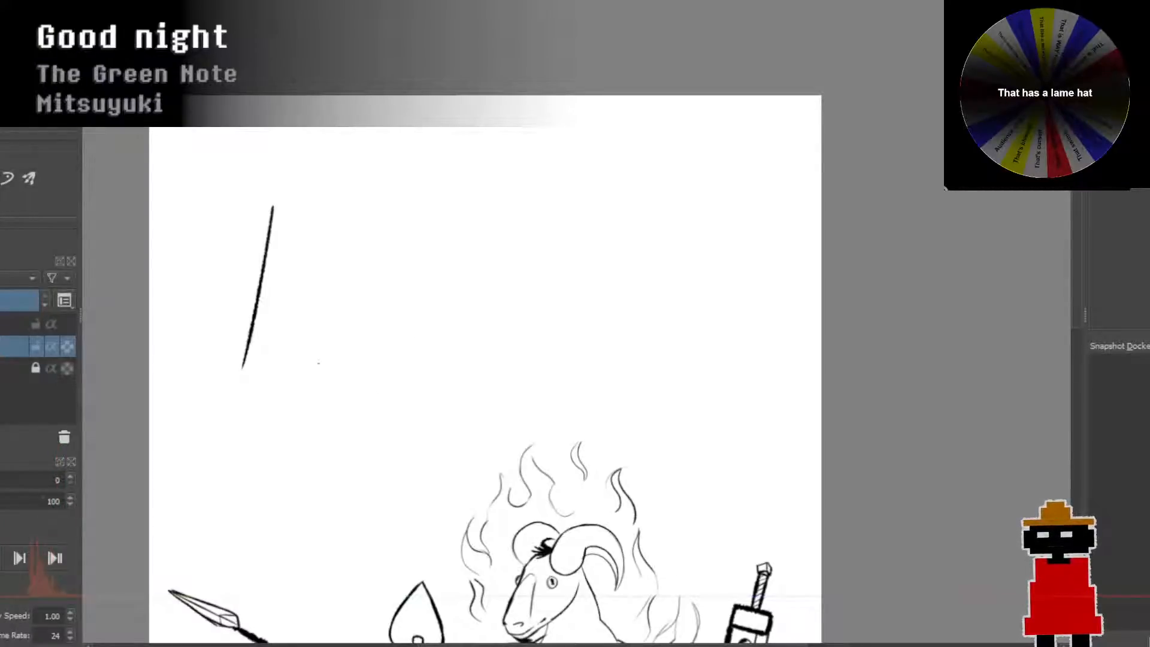
pyautogui.moveTo(319, 362)
pyautogui.mouseDown()
pyautogui.moveTo(303, 334)
pyautogui.moveTo(310, 263)
pyautogui.moveTo(342, 234)
pyautogui.mouseUp()
pyautogui.moveTo(320, 362)
pyautogui.mouseDown()
pyautogui.moveTo(303, 326)
pyautogui.moveTo(303, 291)
pyautogui.moveTo(326, 244)
pyautogui.moveTo(376, 247)
pyautogui.moveTo(452, 322)
pyautogui.mouseUp()
pyautogui.hotkey('ctrl', 'z')
pyautogui.moveTo(347, 235); pyautogui.dragTo(454, 325)
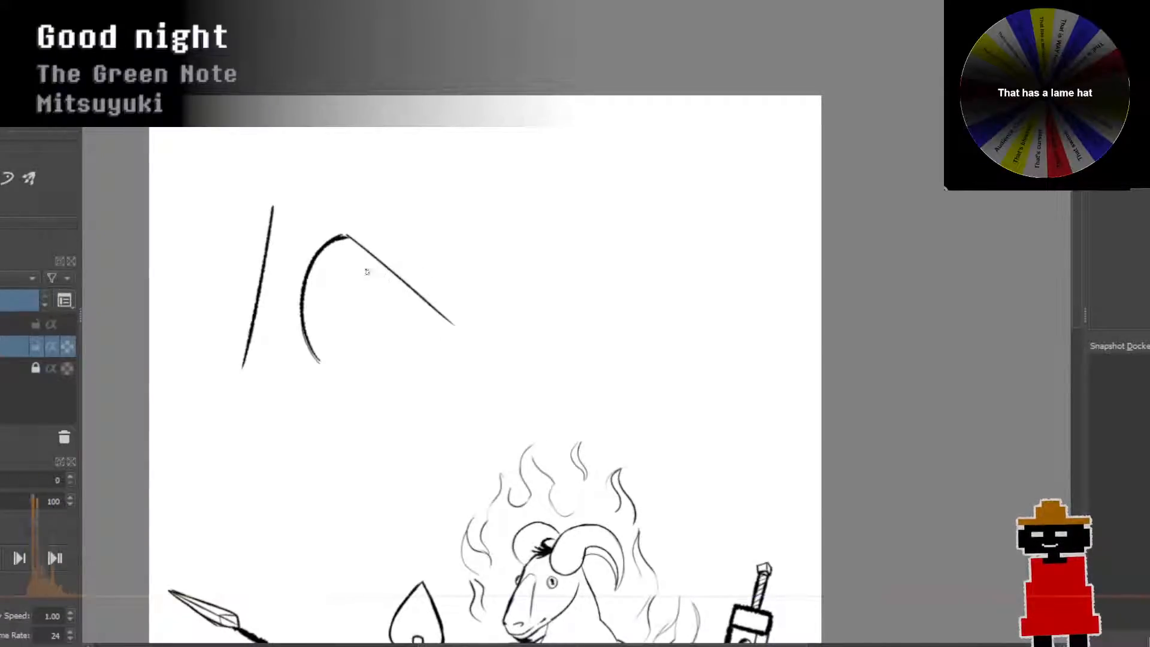
pyautogui.hotkey('ctrl', 'z')
pyautogui.hotkey('ctrl', 'z')
pyautogui.hotkey('ctrl', 'z')
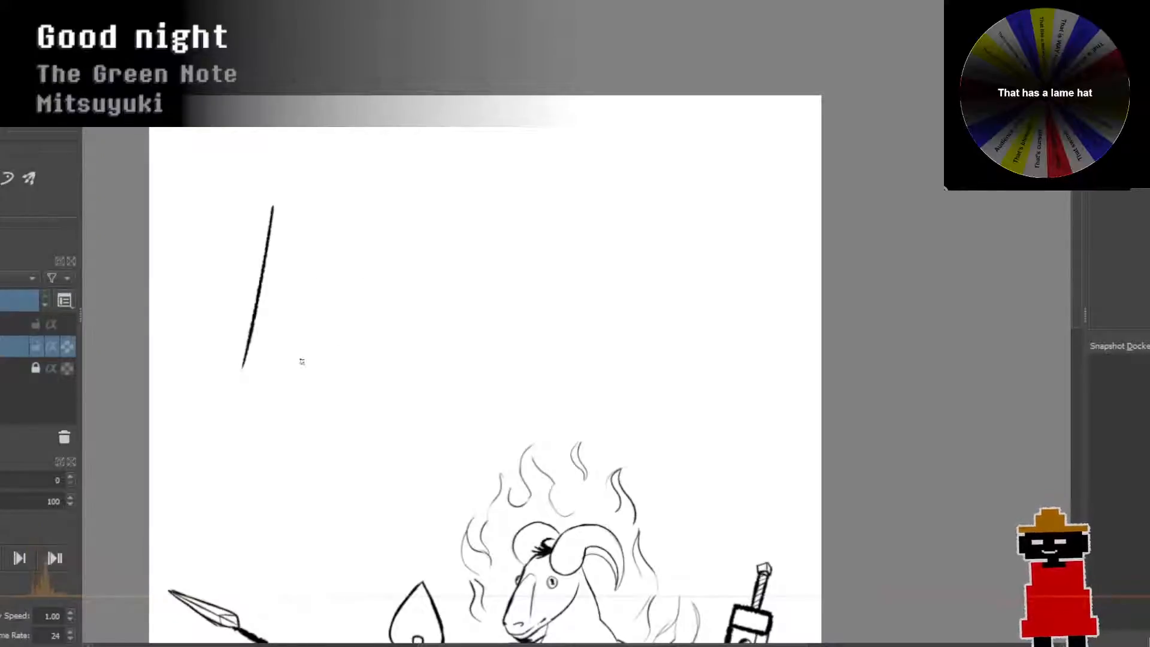
pyautogui.moveTo(302, 361)
pyautogui.mouseDown()
pyautogui.moveTo(290, 341)
pyautogui.moveTo(309, 270)
pyautogui.mouseUp()
pyautogui.hotkey('ctrl', 'z')
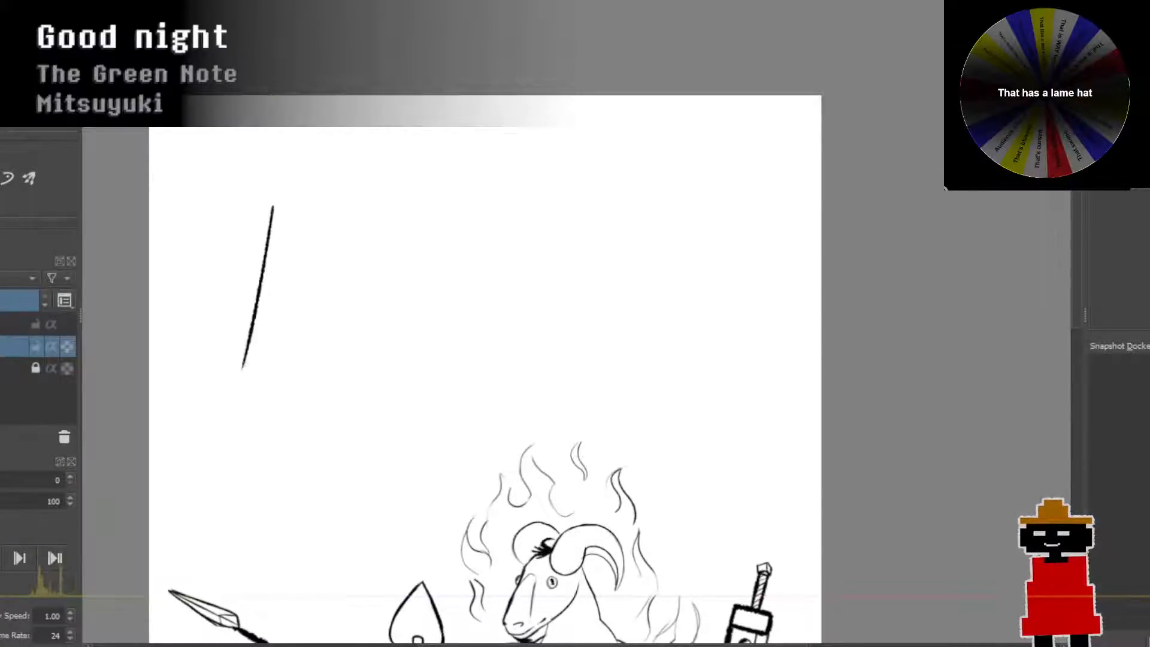
pyautogui.moveTo(242, 367); pyautogui.dragTo(355, 371)
pyautogui.hotkey('ctrl', 'z')
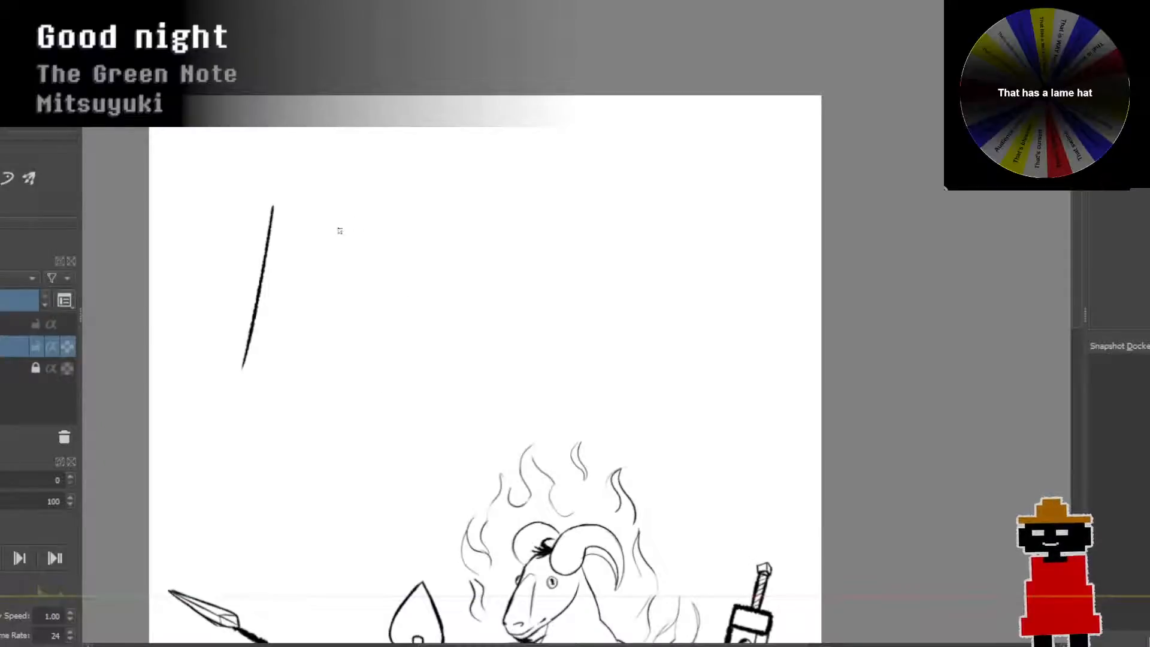
pyautogui.moveTo(326, 372)
pyautogui.mouseDown()
pyautogui.moveTo(303, 301)
pyautogui.moveTo(317, 270)
pyautogui.moveTo(341, 255)
pyautogui.mouseUp()
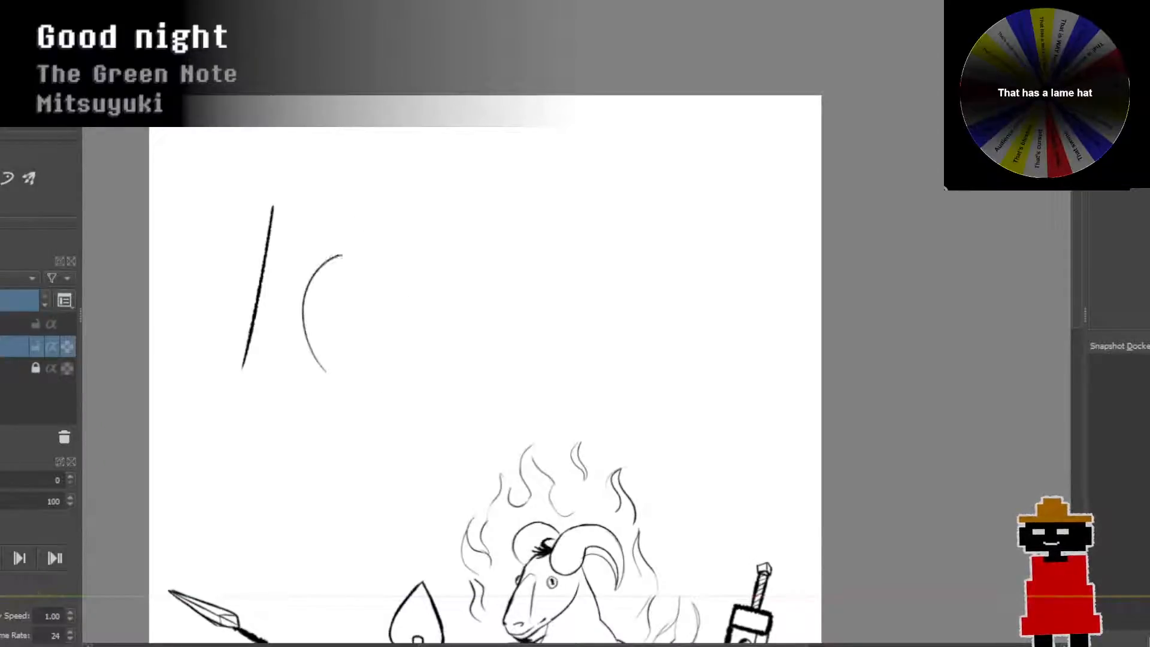
pyautogui.hotkey('ctrl', 'z')
# Step: Draw a large cone shape beside the steep stroke, with a rounded left end, a sloping upper edge and a rising lower edge
pyautogui.moveTo(321, 362)
pyautogui.mouseDown()
pyautogui.moveTo(295, 275)
pyautogui.moveTo(341, 222)
pyautogui.moveTo(356, 220)
pyautogui.moveTo(484, 302)
pyautogui.mouseUp()
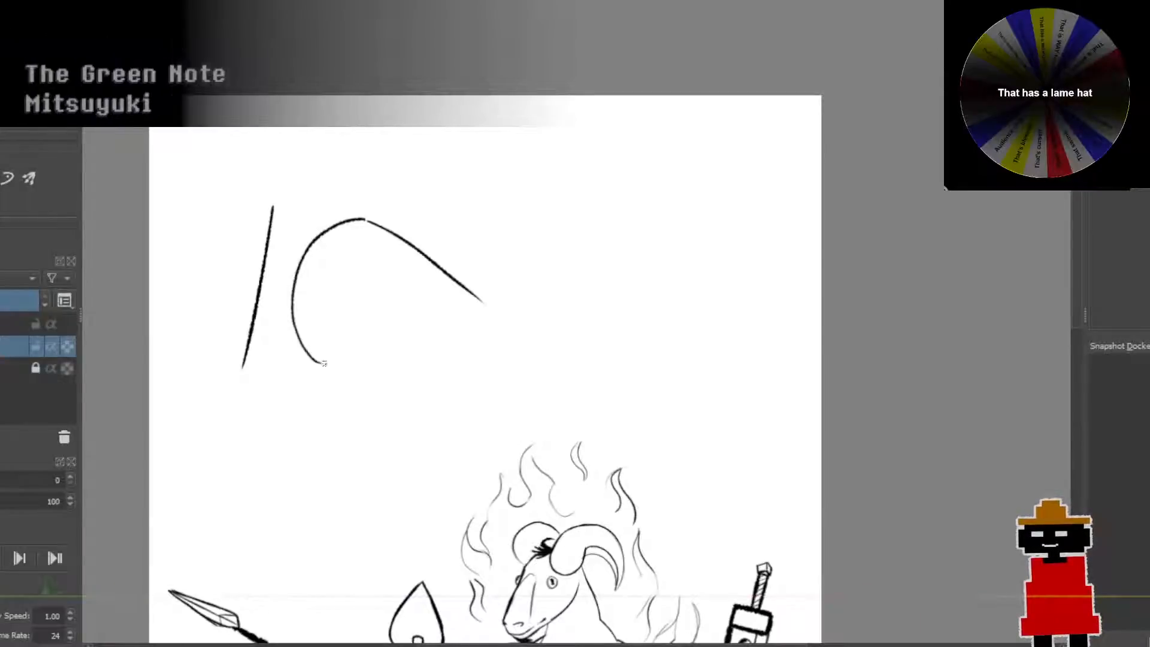
pyautogui.moveTo(320, 362); pyautogui.dragTo(488, 342)
pyautogui.hotkey('ctrl', 'z')
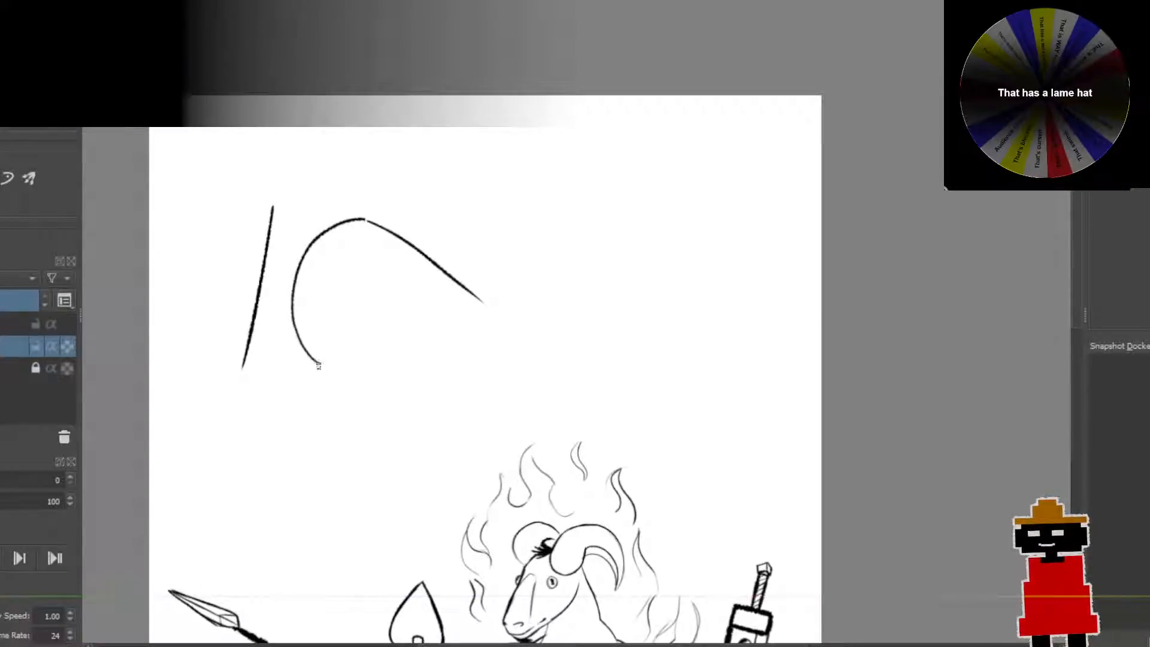
pyautogui.moveTo(319, 362); pyautogui.dragTo(479, 323)
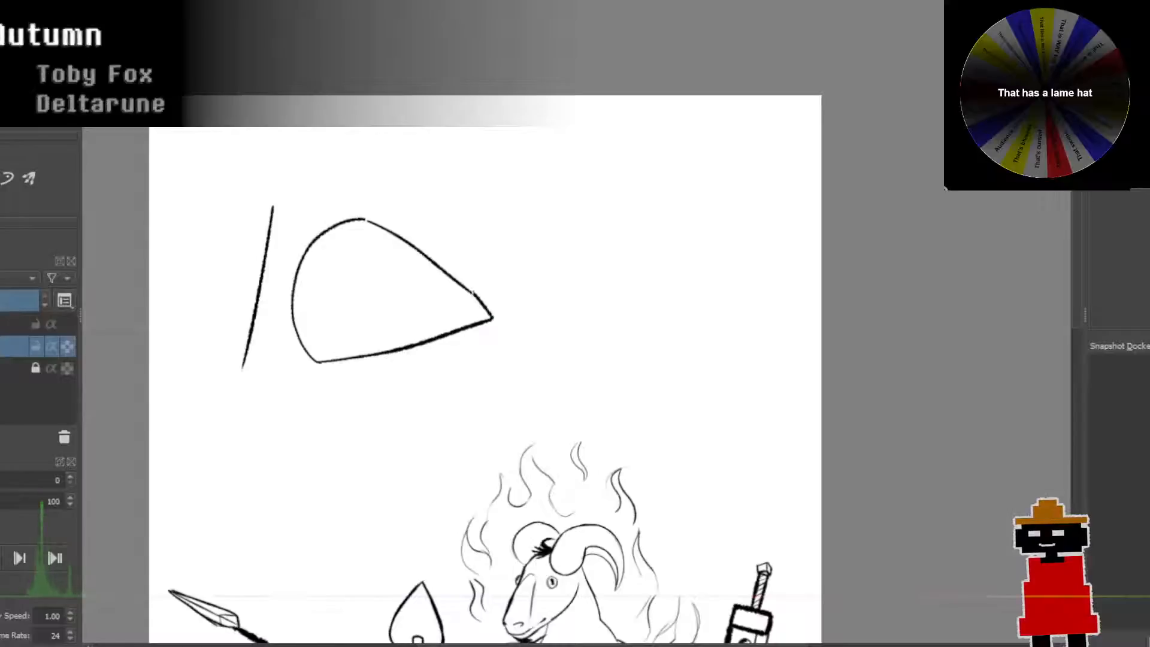
pyautogui.hotkey('ctrl', 'z')
pyautogui.moveTo(319, 362); pyautogui.dragTo(499, 325)
pyautogui.hotkey('ctrl', 'z')
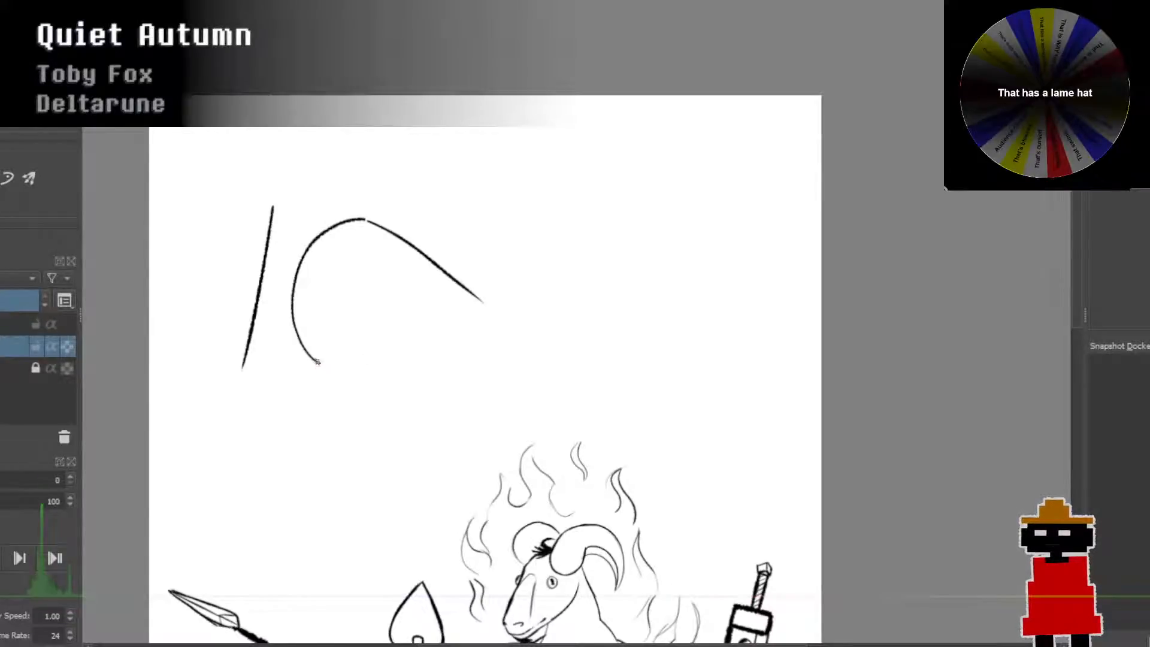
pyautogui.moveTo(316, 362); pyautogui.dragTo(508, 303)
# Step: Thicken the cone's upper and lower edges and extend the upper one so they meet in a point
pyautogui.moveTo(367, 220); pyautogui.dragTo(482, 292)
pyautogui.hotkey('ctrl', 'z')
pyautogui.moveTo(367, 220)
pyautogui.mouseDown()
pyautogui.moveTo(452, 265)
pyautogui.moveTo(486, 292)
pyautogui.moveTo(407, 247)
pyautogui.moveTo(482, 300)
pyautogui.mouseUp()
pyautogui.hotkey('ctrl', 'z')
pyautogui.hotkey('ctrl', 'z')
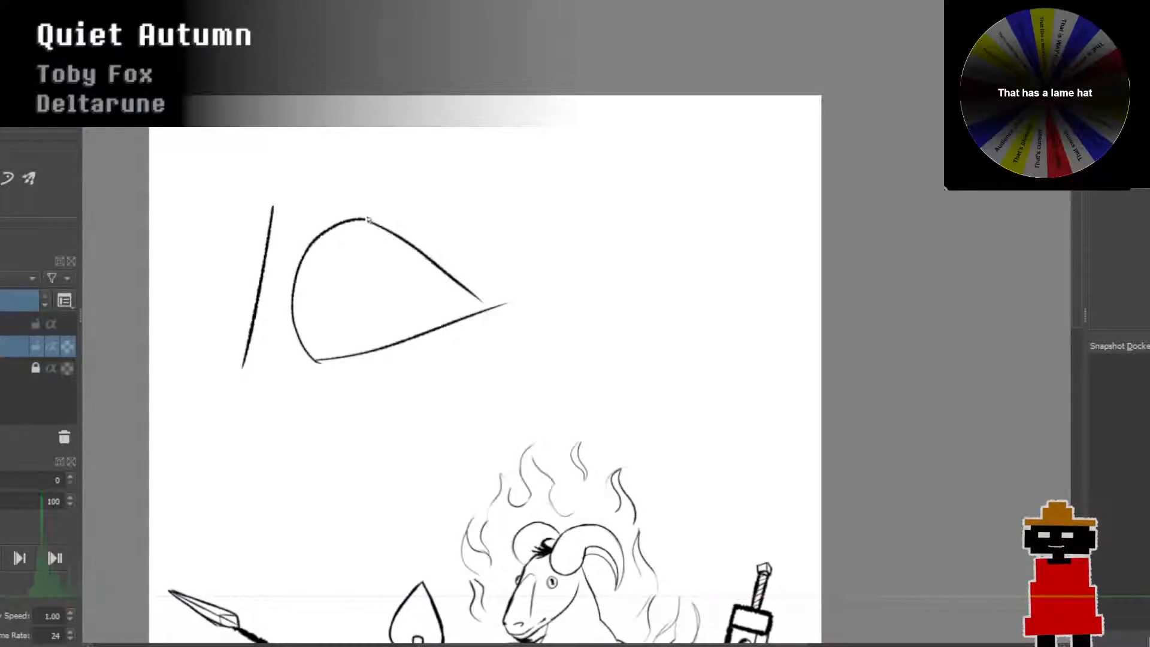
pyautogui.moveTo(366, 220); pyautogui.dragTo(490, 307)
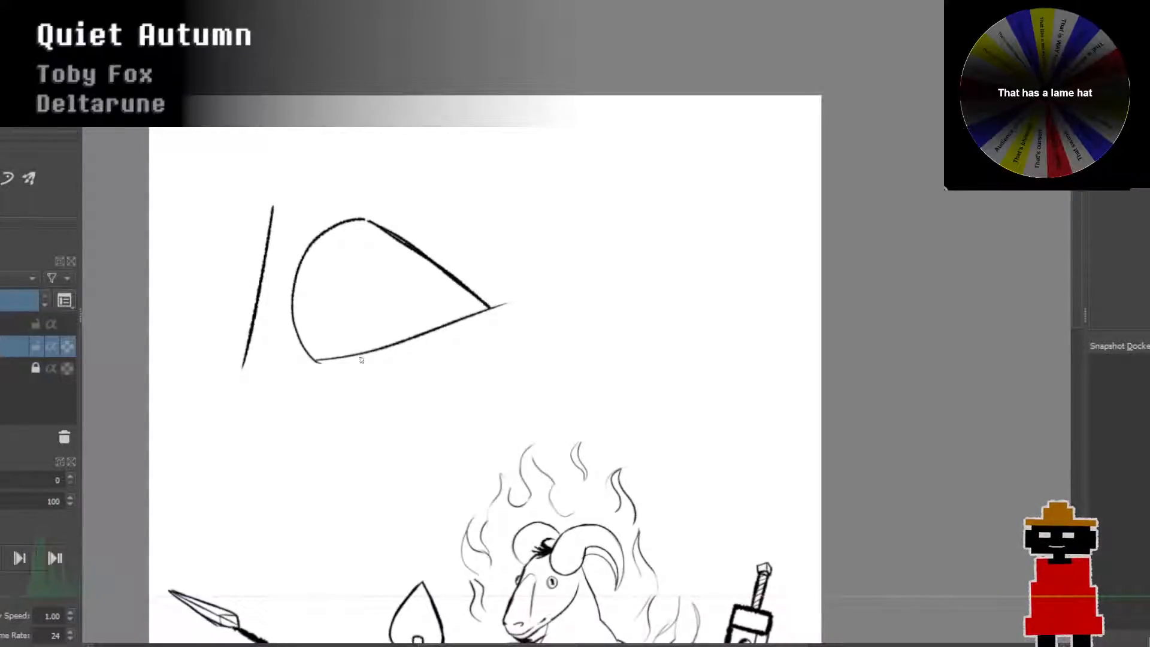
pyautogui.moveTo(314, 360)
pyautogui.mouseDown()
pyautogui.moveTo(375, 353)
pyautogui.moveTo(488, 309)
pyautogui.mouseUp()
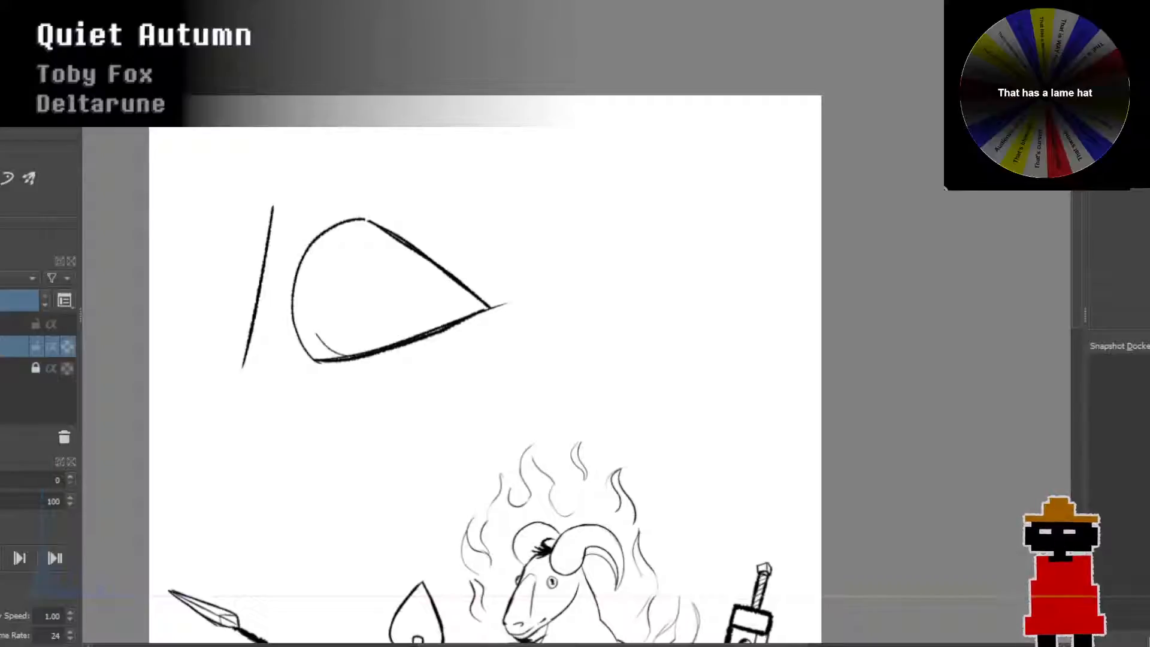
pyautogui.moveTo(303, 282); pyautogui.dragTo(359, 355)
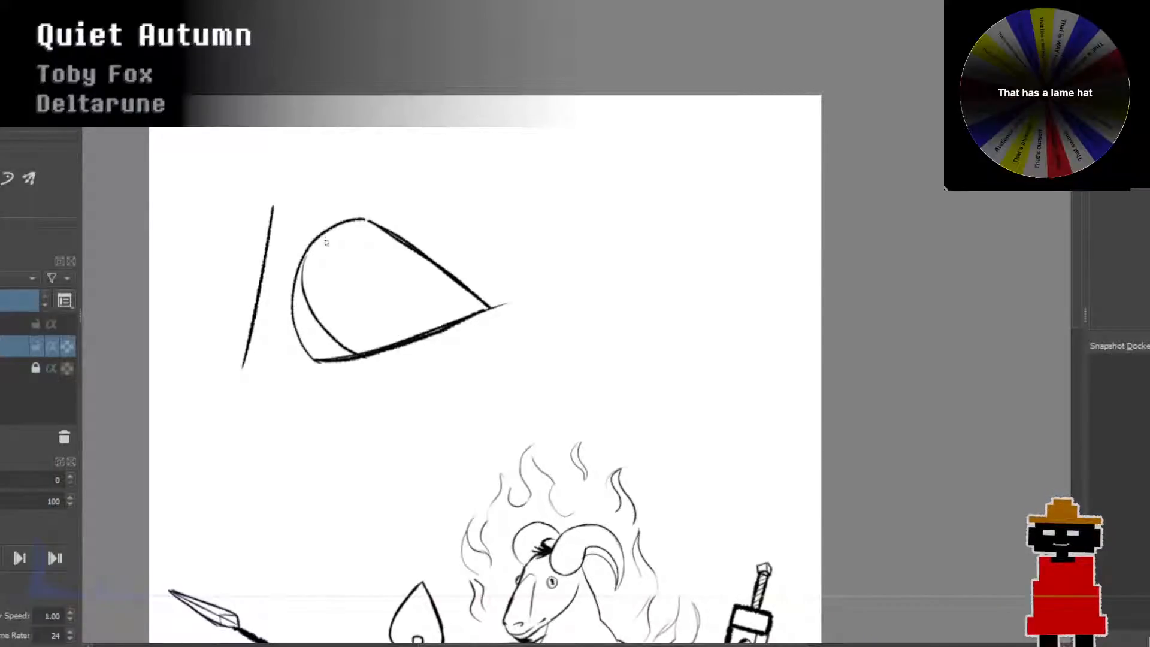
pyautogui.moveTo(327, 242)
pyautogui.mouseDown()
pyautogui.moveTo(391, 324)
pyautogui.moveTo(431, 330)
pyautogui.mouseUp()
pyautogui.moveTo(369, 223)
pyautogui.mouseDown()
pyautogui.moveTo(372, 248)
pyautogui.moveTo(450, 309)
pyautogui.mouseUp()
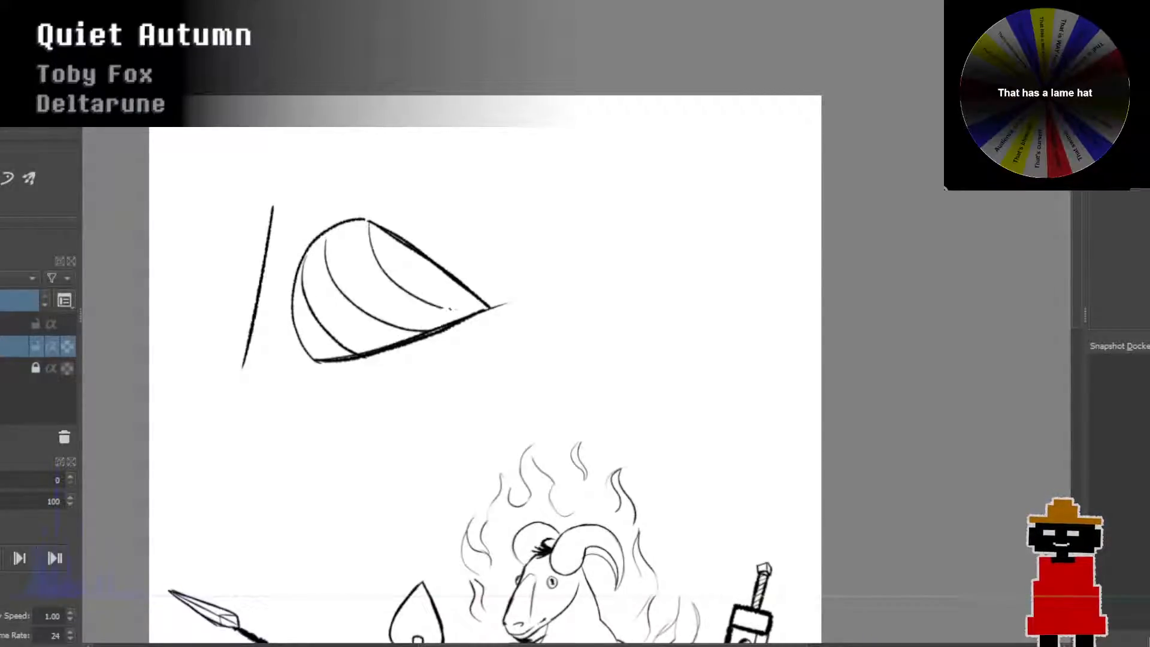
pyautogui.moveTo(419, 253); pyautogui.dragTo(474, 298)
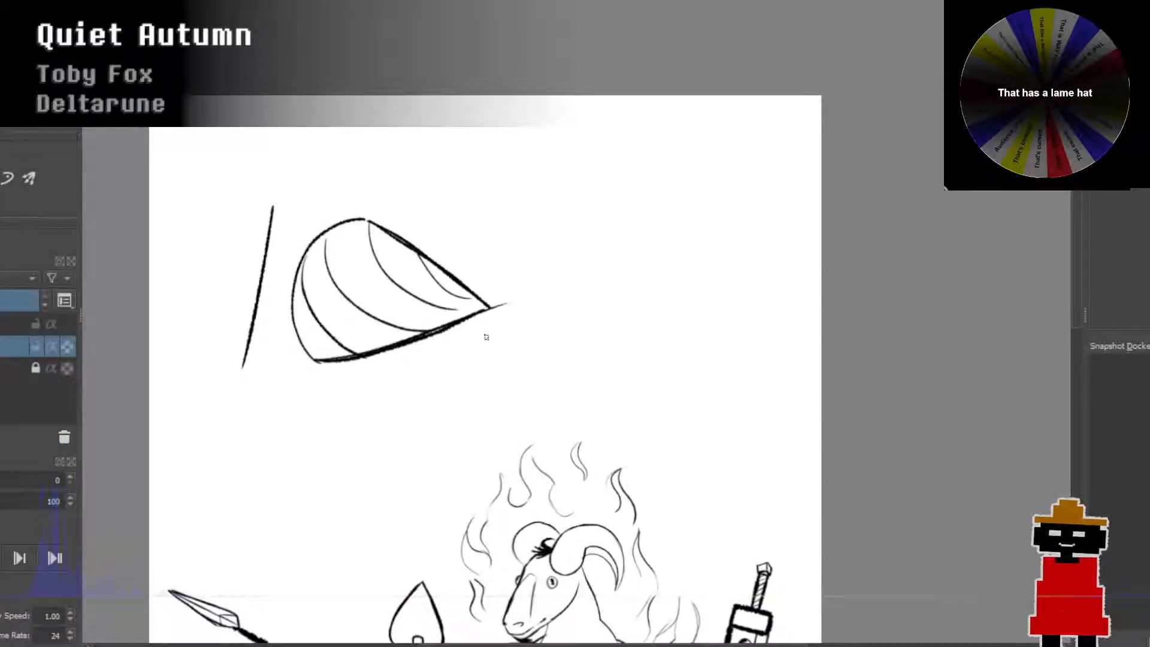
pyautogui.hotkey('ctrl', 'z')
pyautogui.hotkey('ctrl', 'z')
pyautogui.moveTo(460, 316); pyautogui.dragTo(440, 269)
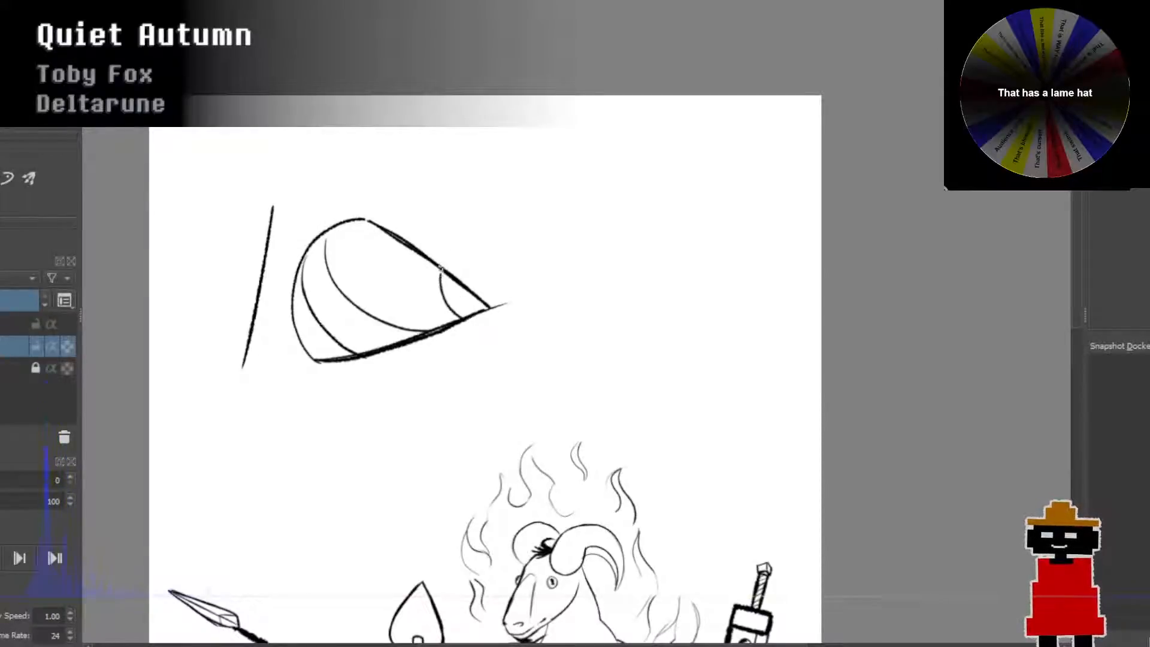
pyautogui.moveTo(441, 328); pyautogui.dragTo(402, 279)
pyautogui.hotkey('ctrl', 'z')
pyautogui.hotkey('ctrl', 'z')
pyautogui.hotkey('ctrl', 'z')
pyautogui.hotkey('ctrl', 'z')
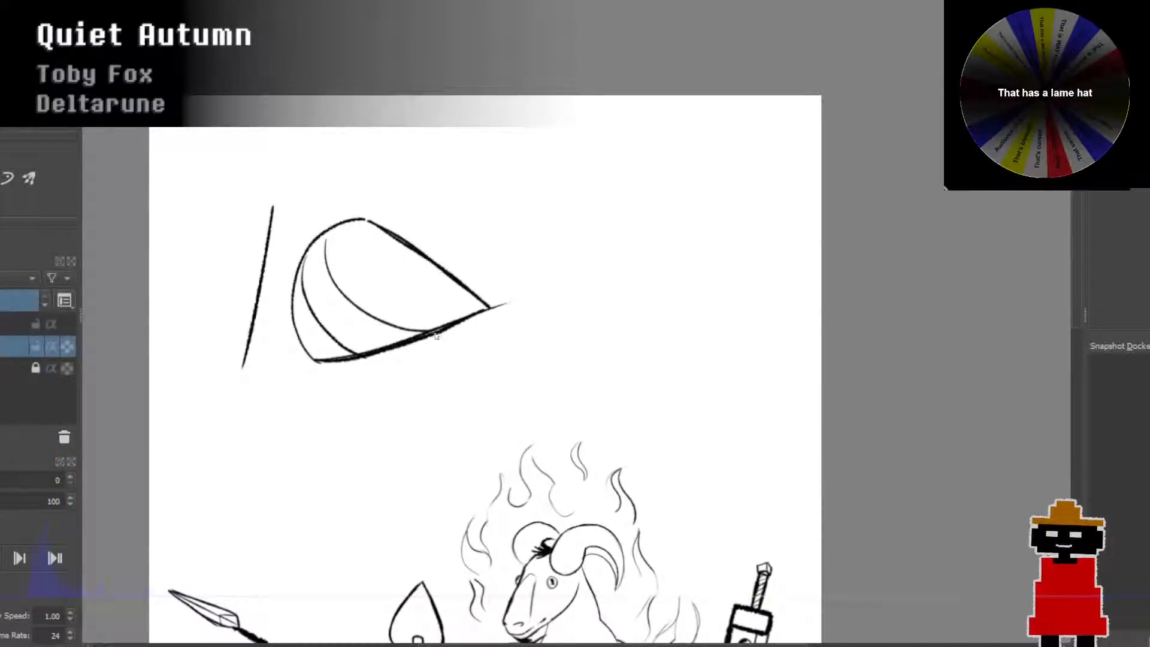
pyautogui.moveTo(460, 322)
pyautogui.mouseDown()
pyautogui.moveTo(433, 305)
pyautogui.moveTo(412, 254)
pyautogui.mouseUp()
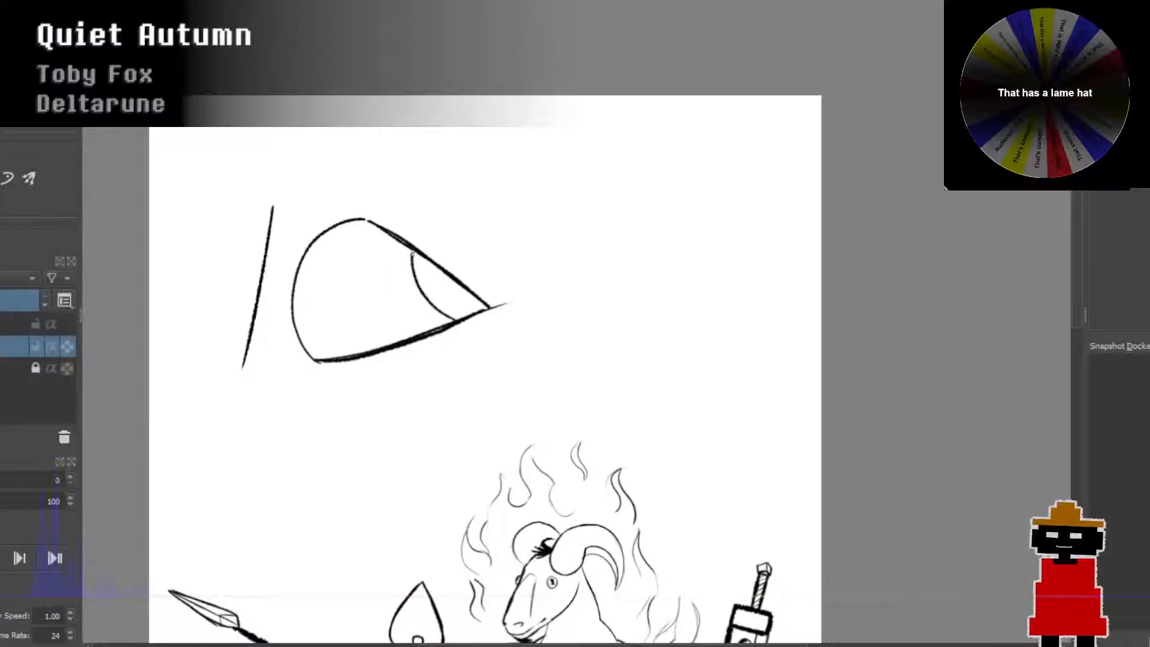
pyautogui.hotkey('ctrl', 'z')
# Step: Draw five curved bands across the cone from its tip to its rounded end to form drill grooves
pyautogui.moveTo(469, 313); pyautogui.dragTo(447, 274)
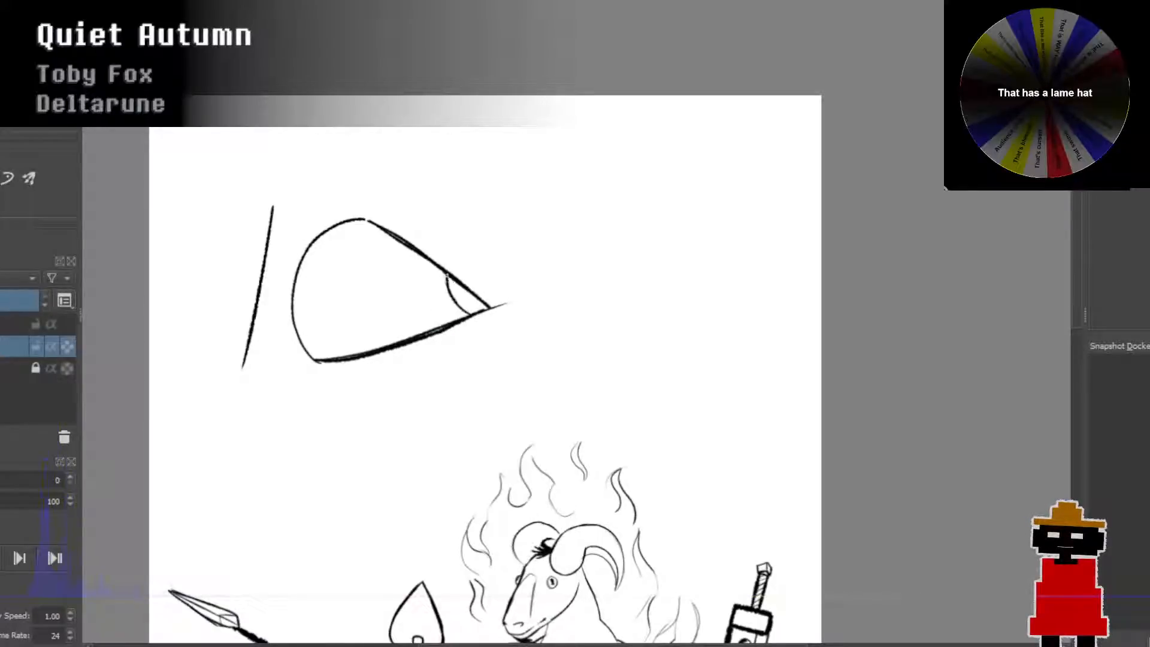
pyautogui.moveTo(407, 274); pyautogui.dragTo(407, 248)
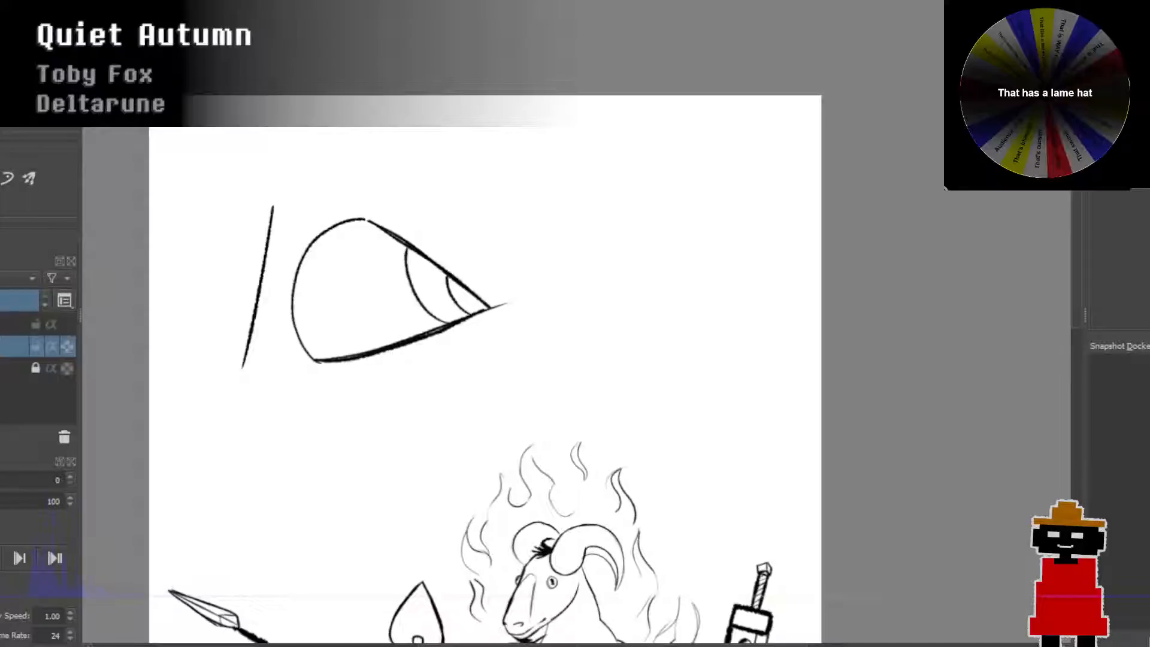
pyautogui.moveTo(425, 333)
pyautogui.mouseDown()
pyautogui.moveTo(390, 311)
pyautogui.moveTo(363, 237)
pyautogui.mouseUp()
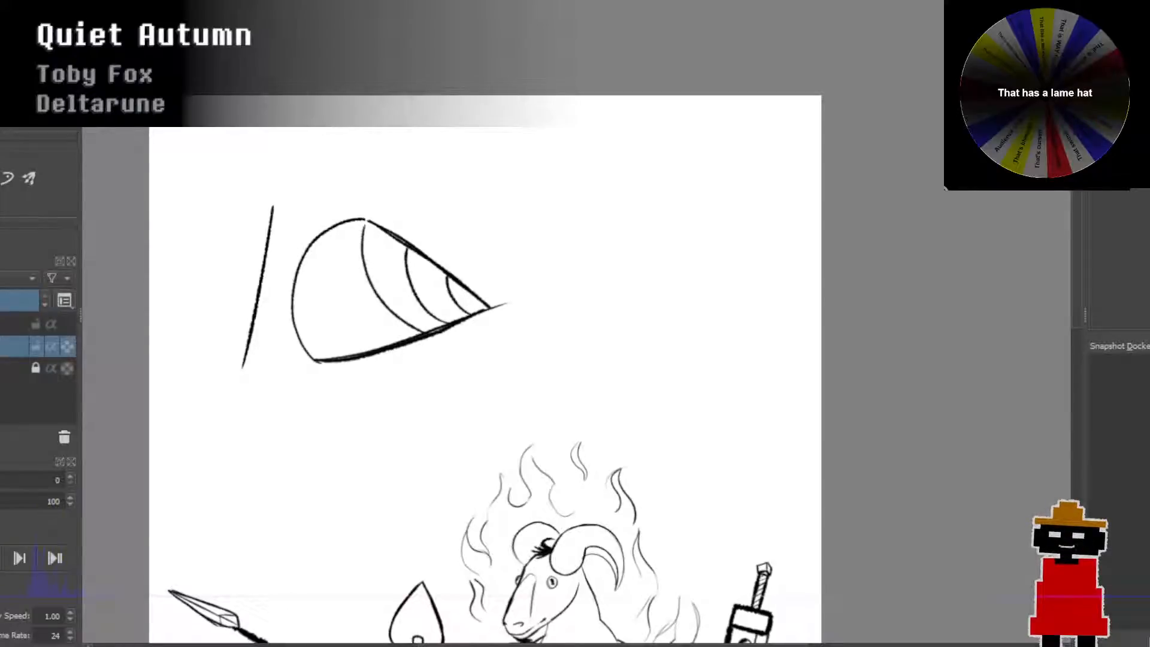
pyautogui.moveTo(365, 337)
pyautogui.mouseDown()
pyautogui.moveTo(330, 297)
pyautogui.moveTo(323, 261)
pyautogui.mouseUp()
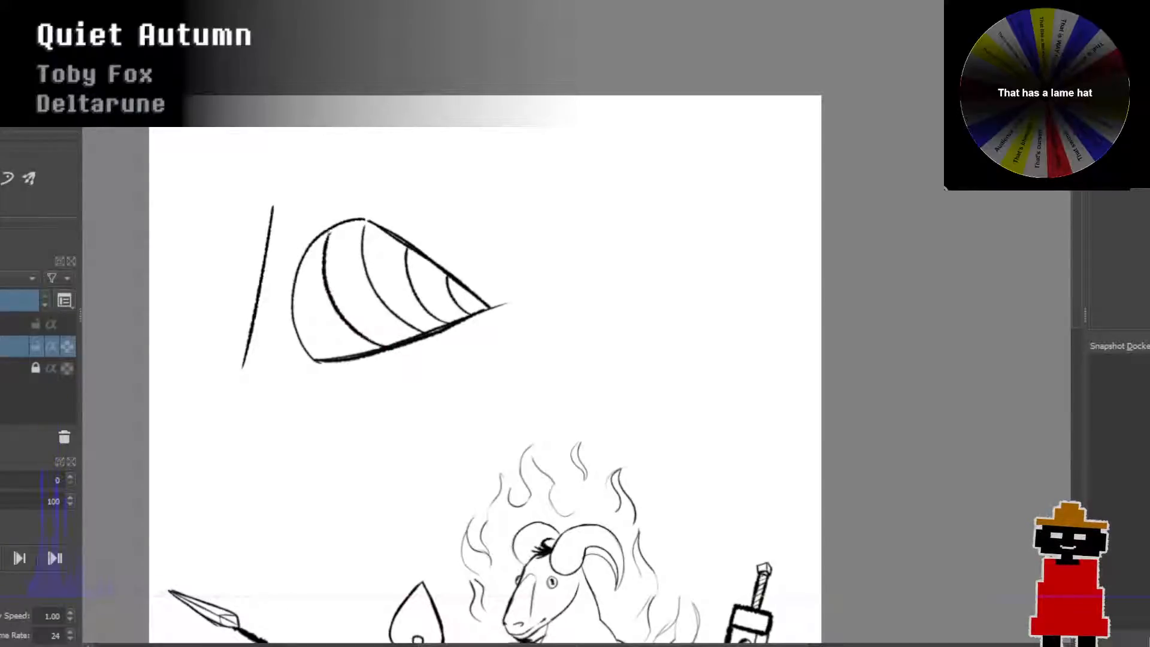
pyautogui.moveTo(354, 357)
pyautogui.mouseDown()
pyautogui.moveTo(307, 328)
pyautogui.moveTo(294, 304)
pyautogui.mouseUp()
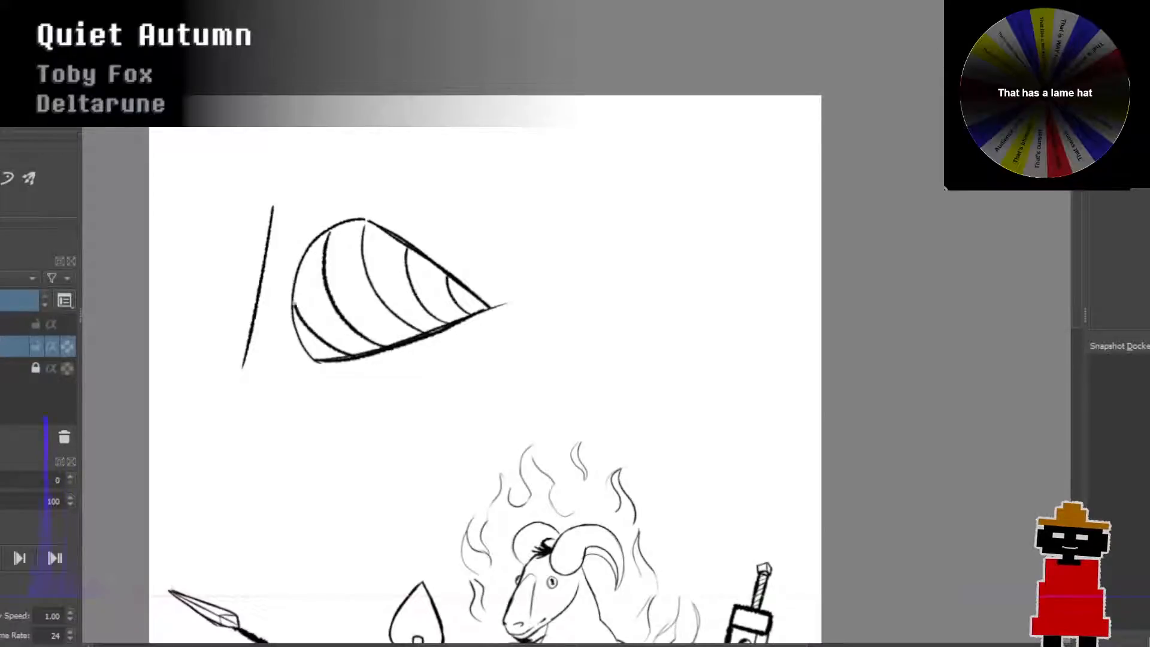
# Step: Thicken the steep stroke beside the striped cone and extend its upper end slightly
pyautogui.scroll(-3, 468, 267)
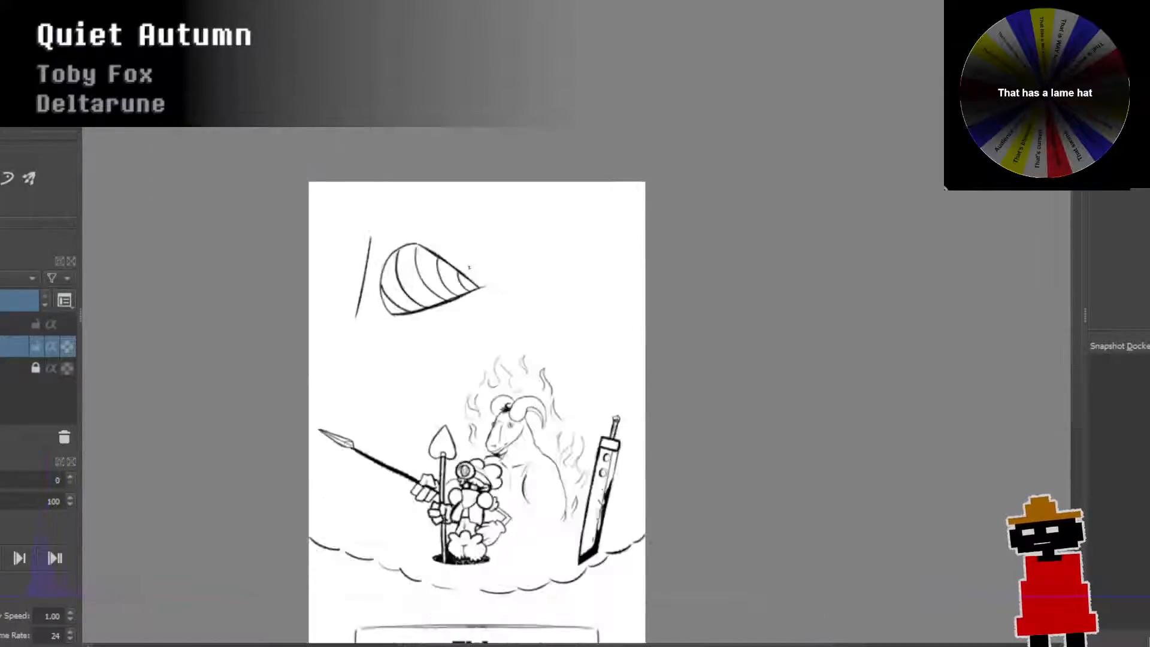
pyautogui.scroll(3, 460, 278)
pyautogui.scroll(2, 466, 298)
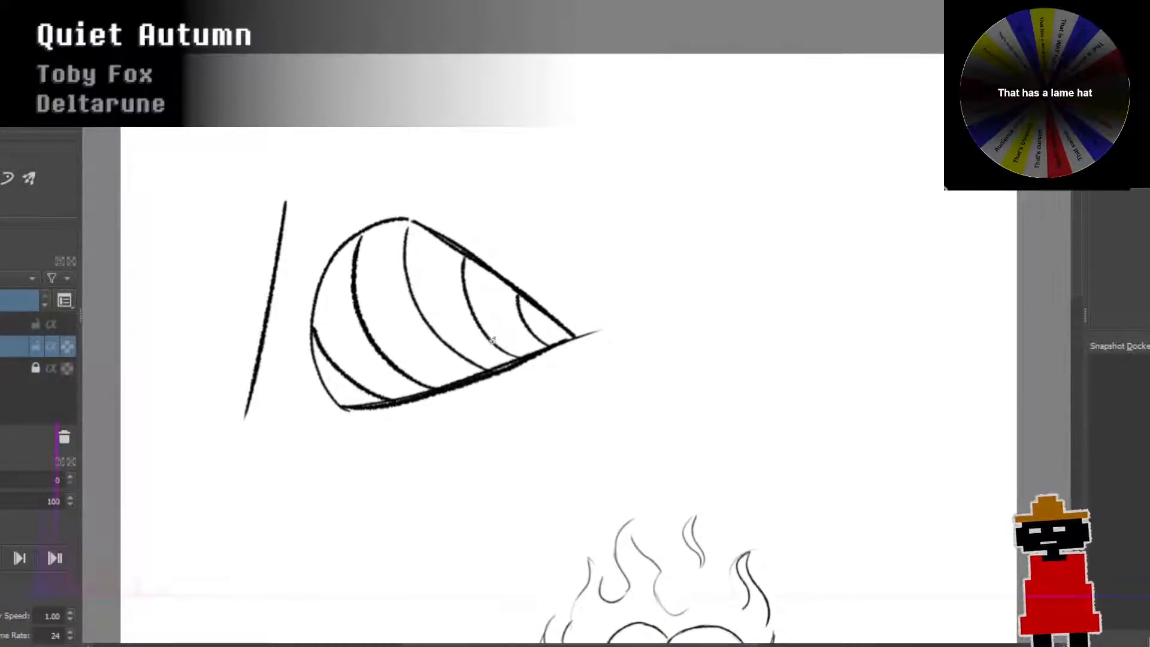
pyautogui.moveTo(260, 352)
pyautogui.mouseDown()
pyautogui.moveTo(284, 207)
pyautogui.moveTo(420, 218)
pyautogui.mouseUp()
pyautogui.hotkey('ctrl', 'z')
pyautogui.moveTo(288, 190); pyautogui.dragTo(451, 213)
pyautogui.hotkey('ctrl', 'z')
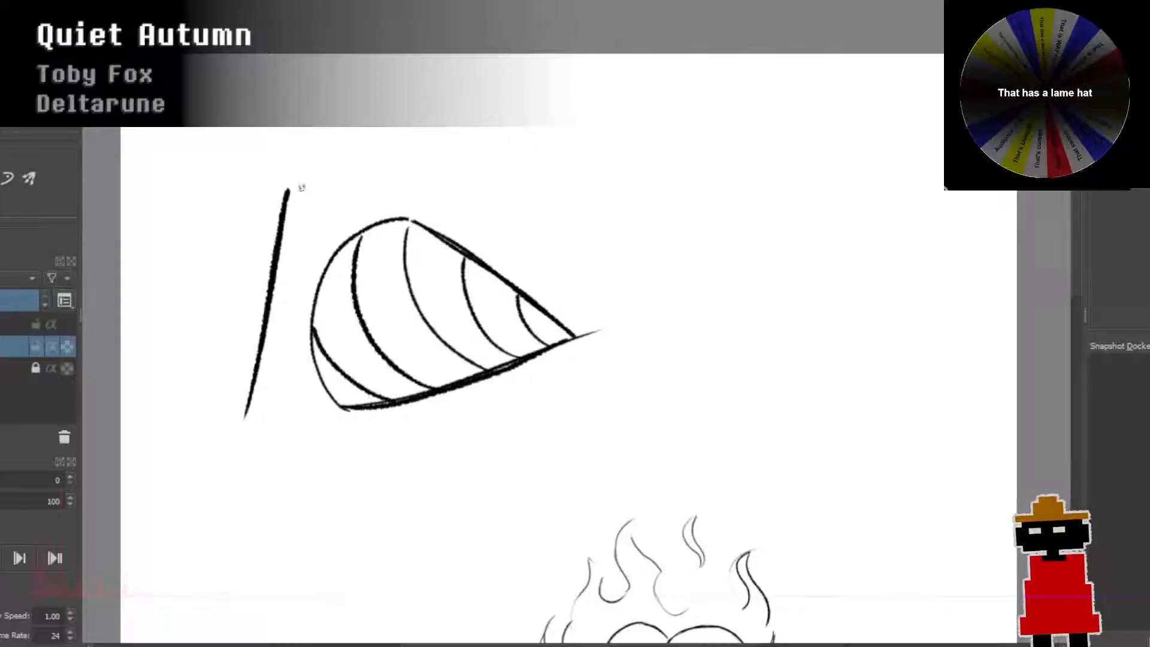
# Step: Draw a gently sloping edge from the steep stroke's upper end over the cone, with a short drop down to the cone
pyautogui.moveTo(289, 187); pyautogui.dragTo(452, 222)
pyautogui.hotkey('ctrl', 'z')
pyautogui.moveTo(289, 188); pyautogui.dragTo(474, 217)
pyautogui.hotkey('ctrl', 'z')
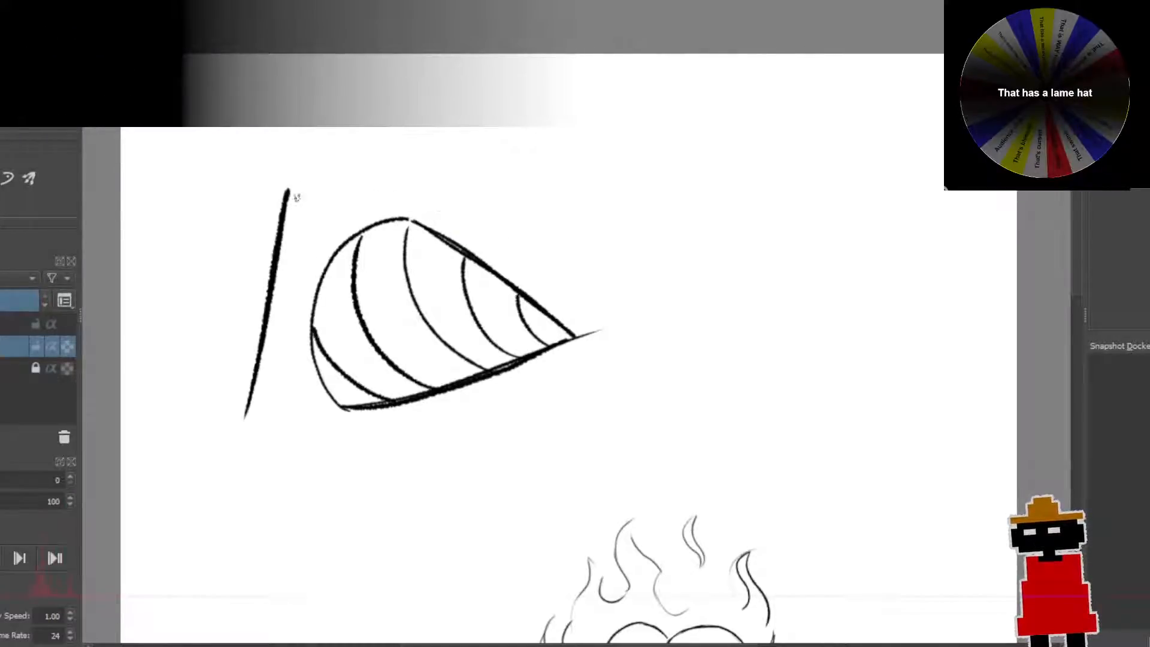
pyautogui.moveTo(289, 188); pyautogui.dragTo(422, 222)
pyautogui.hotkey('ctrl', 'z')
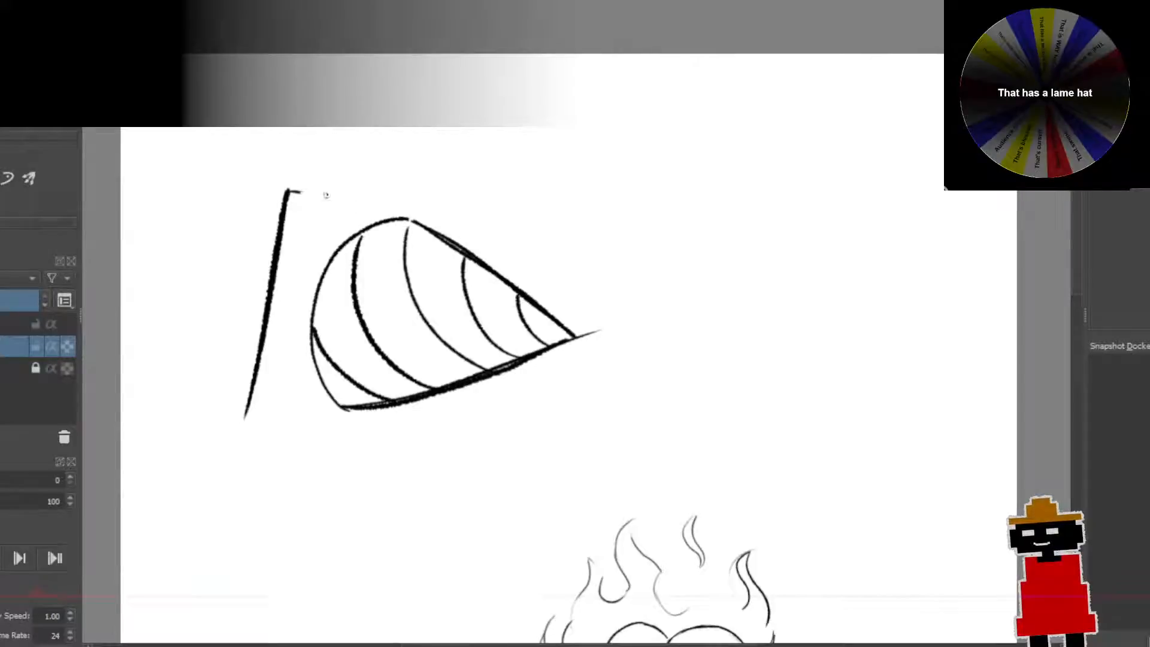
pyautogui.moveTo(326, 195)
pyautogui.mouseDown()
pyautogui.moveTo(472, 227)
pyautogui.moveTo(465, 274)
pyautogui.moveTo(473, 245)
pyautogui.mouseUp()
pyautogui.hotkey('ctrl', 'z')
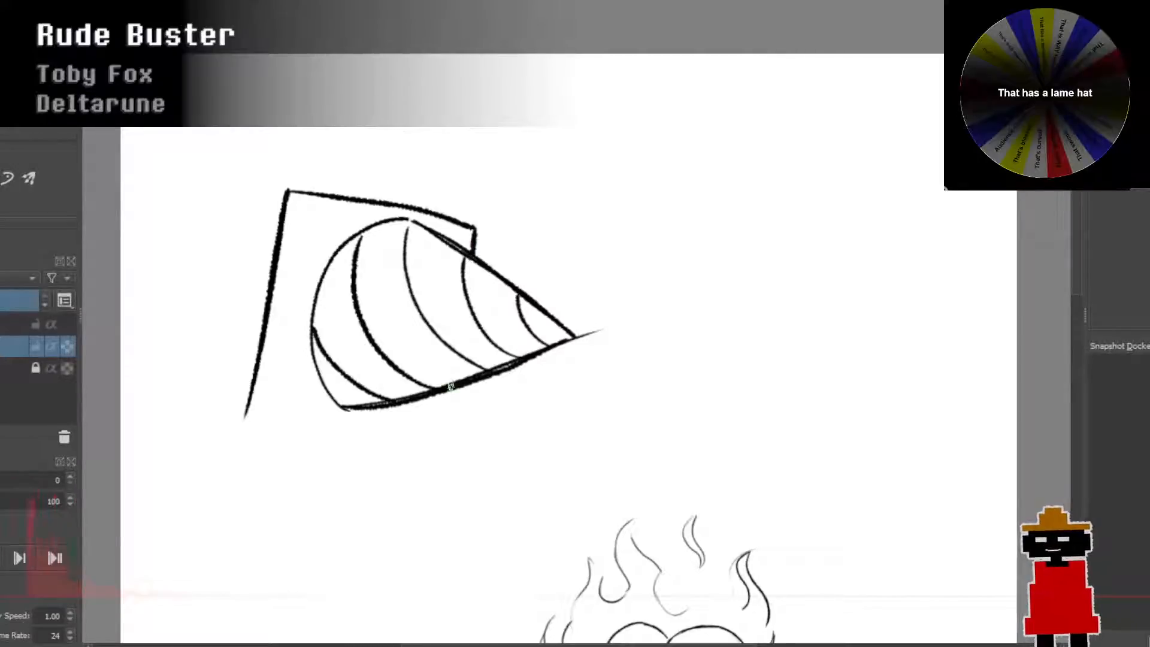
# Step: Complete the box's front face behind the cone with a short slanted edge below the cone and a long lower edge
pyautogui.moveTo(451, 389); pyautogui.dragTo(433, 438)
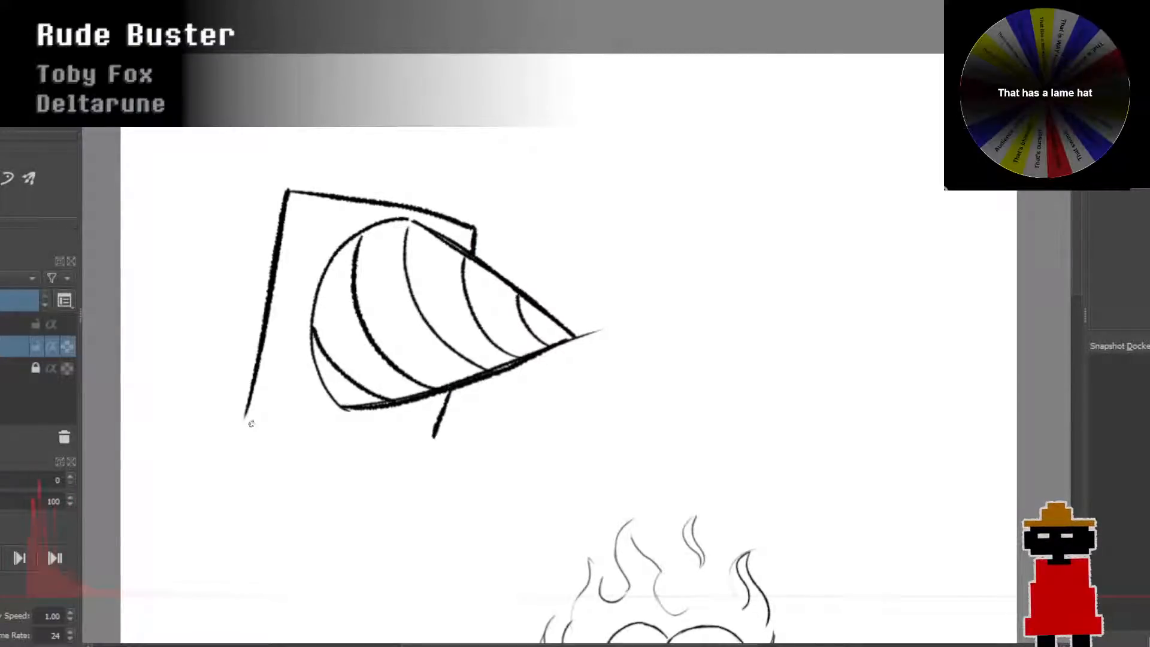
pyautogui.moveTo(255, 420); pyautogui.dragTo(423, 436)
pyautogui.hotkey('ctrl', 'z')
pyautogui.moveTo(245, 419); pyautogui.dragTo(422, 437)
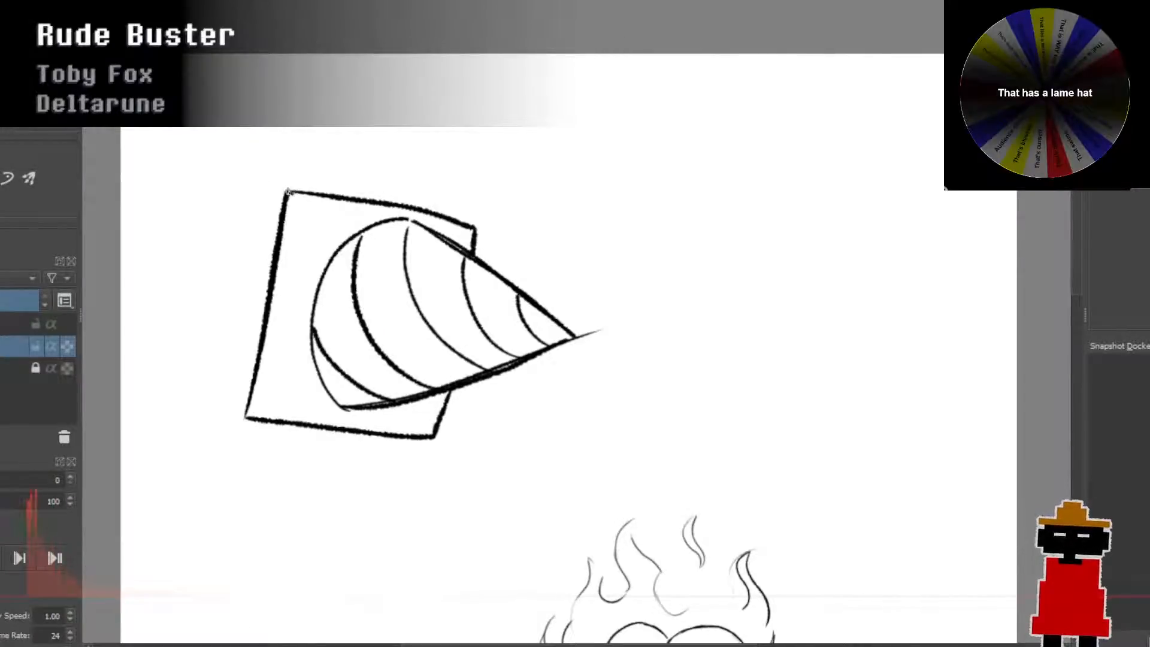
# Step: Draw two short edges running back from the box's front corners and erase the stray line beyond the cone's tip
pyautogui.moveTo(288, 192); pyautogui.dragTo(194, 167)
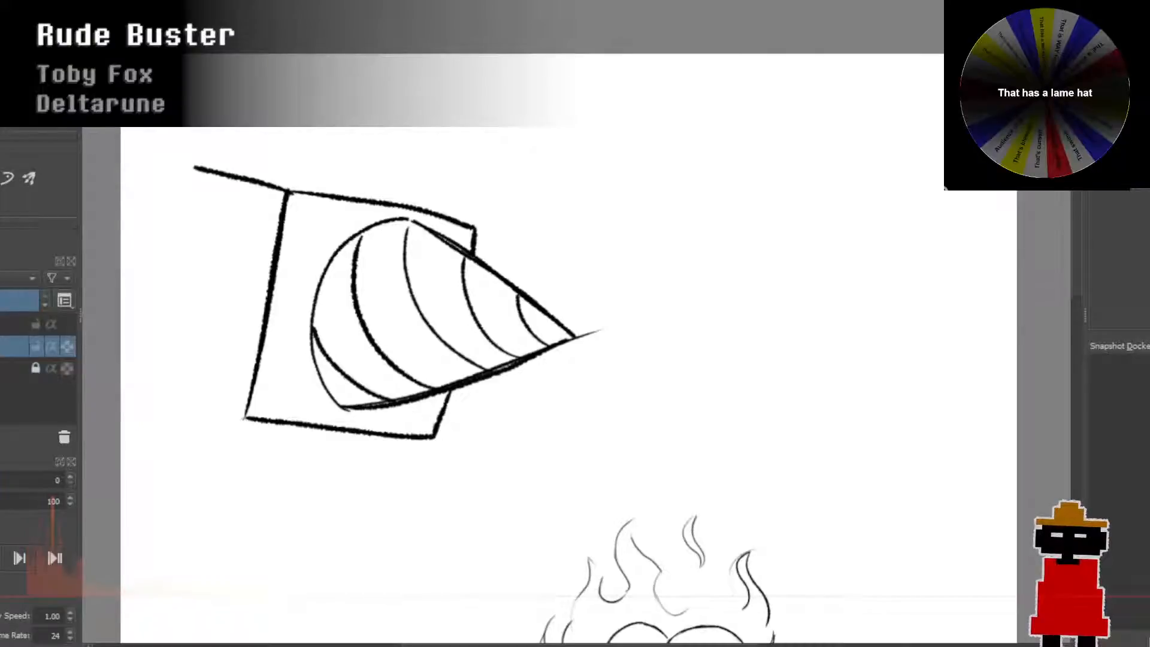
pyautogui.moveTo(245, 418); pyautogui.dragTo(160, 361)
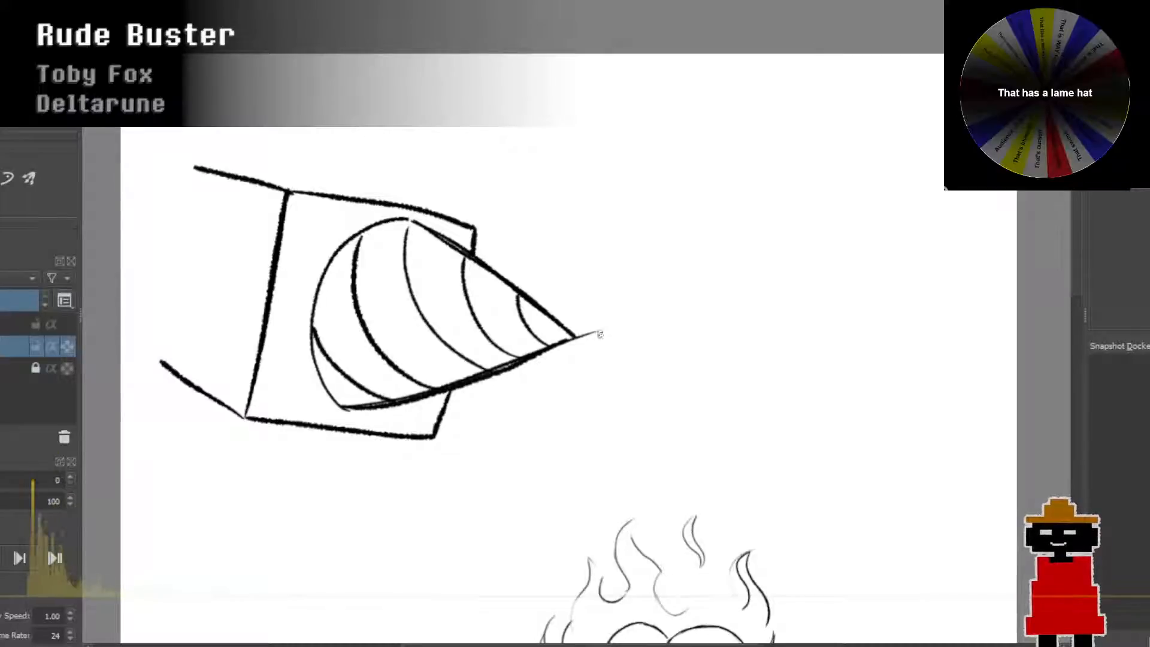
pyautogui.moveTo(580, 337); pyautogui.dragTo(600, 330)
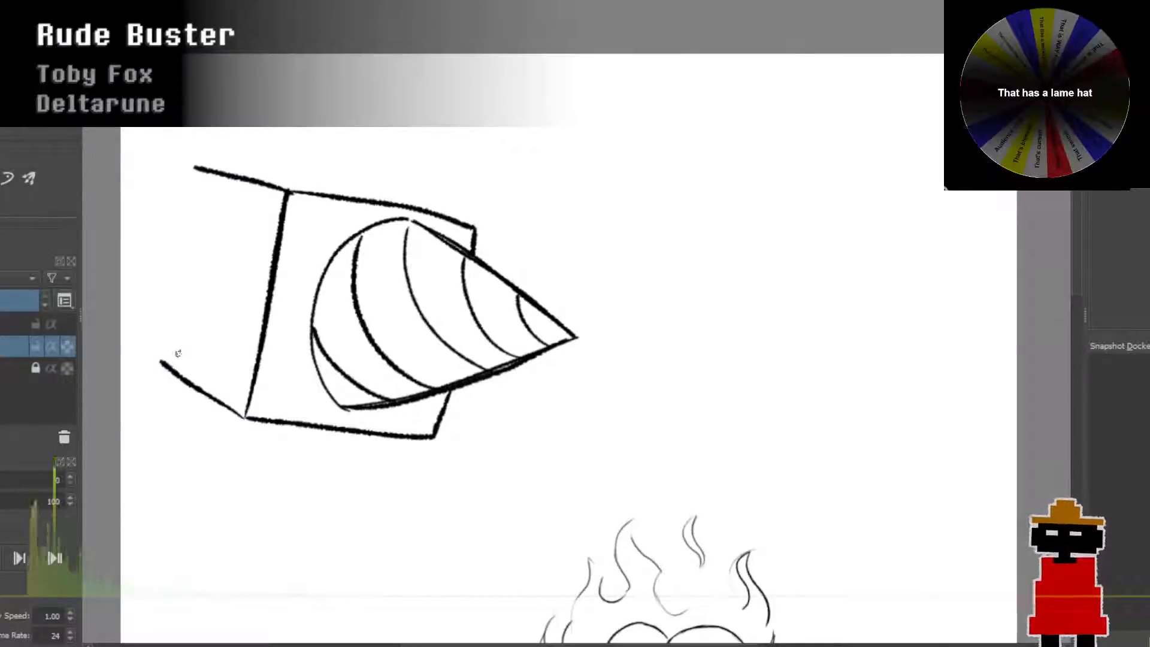
# Step: Close the box's side face with a steep rear edge joining the ends of the two receding edges
pyautogui.moveTo(163, 356); pyautogui.dragTo(193, 202)
pyautogui.hotkey('ctrl', 'z')
pyautogui.moveTo(160, 359); pyautogui.dragTo(188, 175)
pyautogui.hotkey('ctrl', 'z')
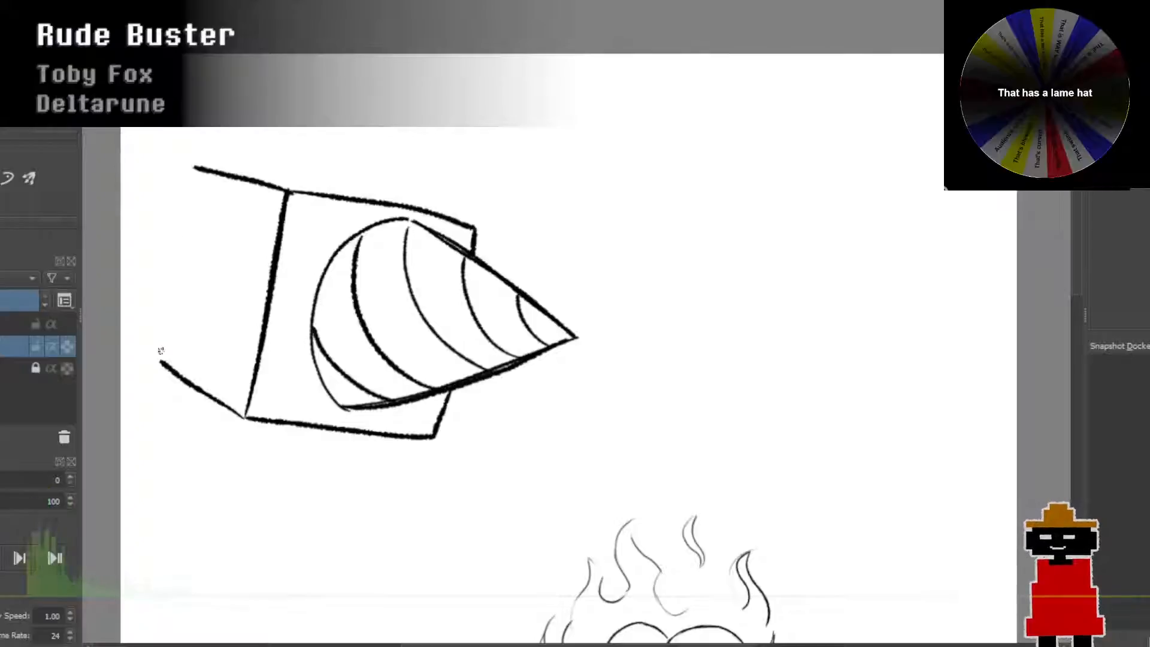
pyautogui.moveTo(150, 355)
pyautogui.mouseDown()
pyautogui.moveTo(182, 376)
pyautogui.moveTo(191, 171)
pyautogui.mouseUp()
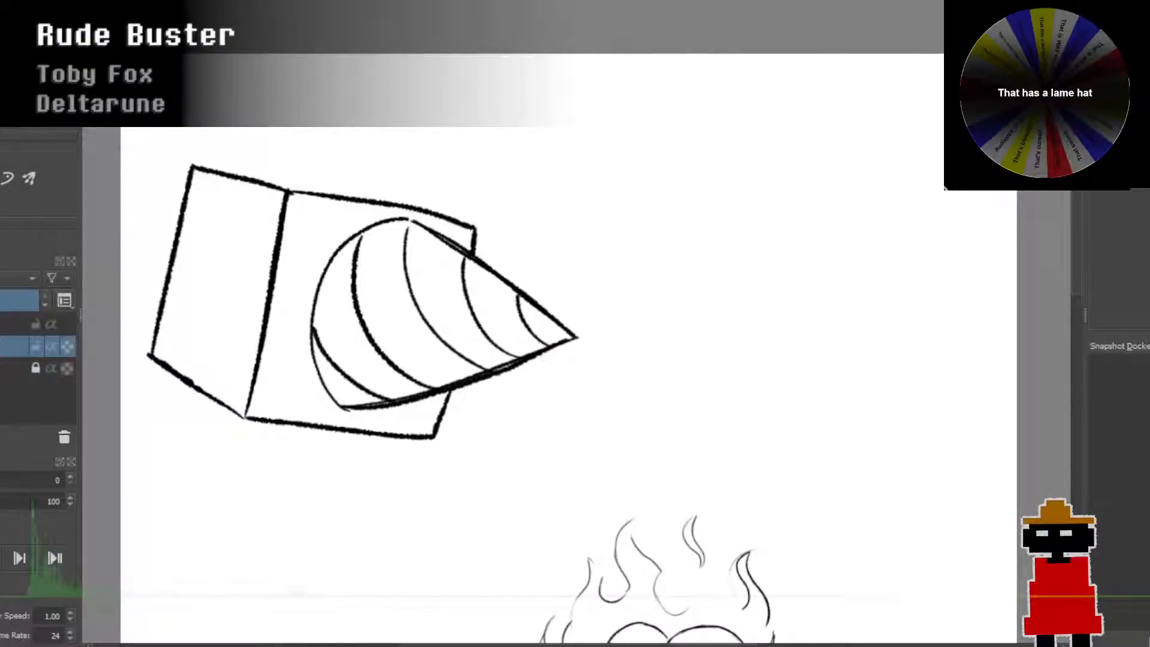
pyautogui.moveTo(262, 162)
pyautogui.mouseDown()
pyautogui.moveTo(328, 127)
pyautogui.moveTo(357, 128)
pyautogui.mouseUp()
pyautogui.hotkey('ctrl', 'z')
pyautogui.moveTo(246, 159)
pyautogui.mouseDown()
pyautogui.moveTo(293, 127)
pyautogui.moveTo(350, 124)
pyautogui.moveTo(401, 189)
pyautogui.mouseUp()
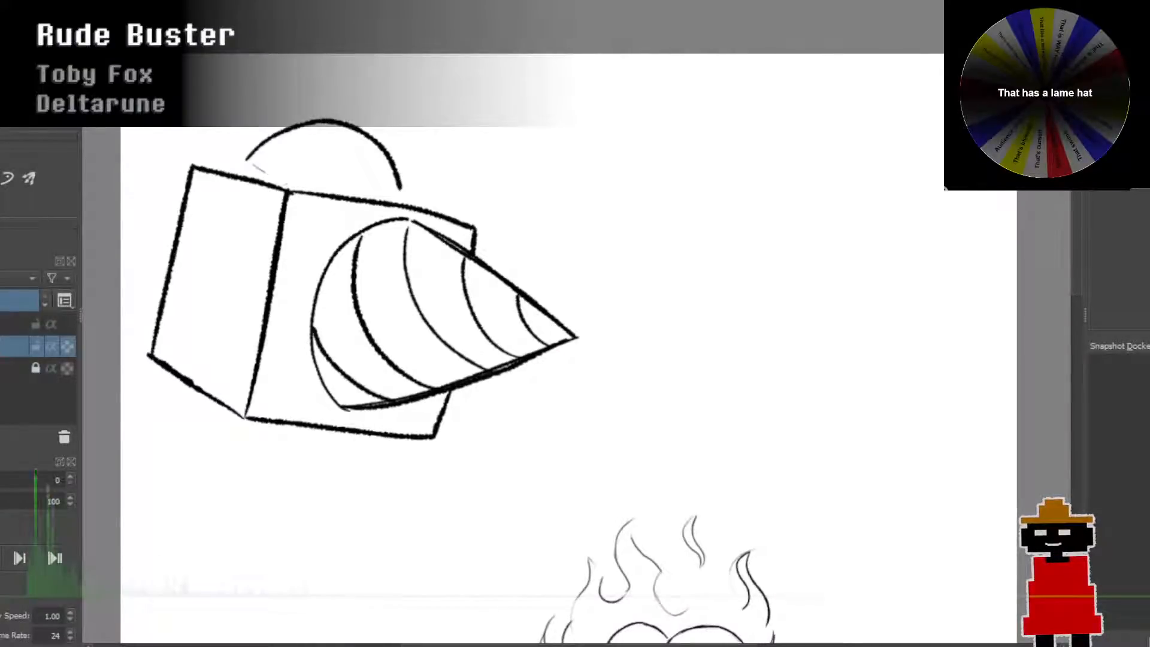
pyautogui.hotkey('ctrl', 'z')
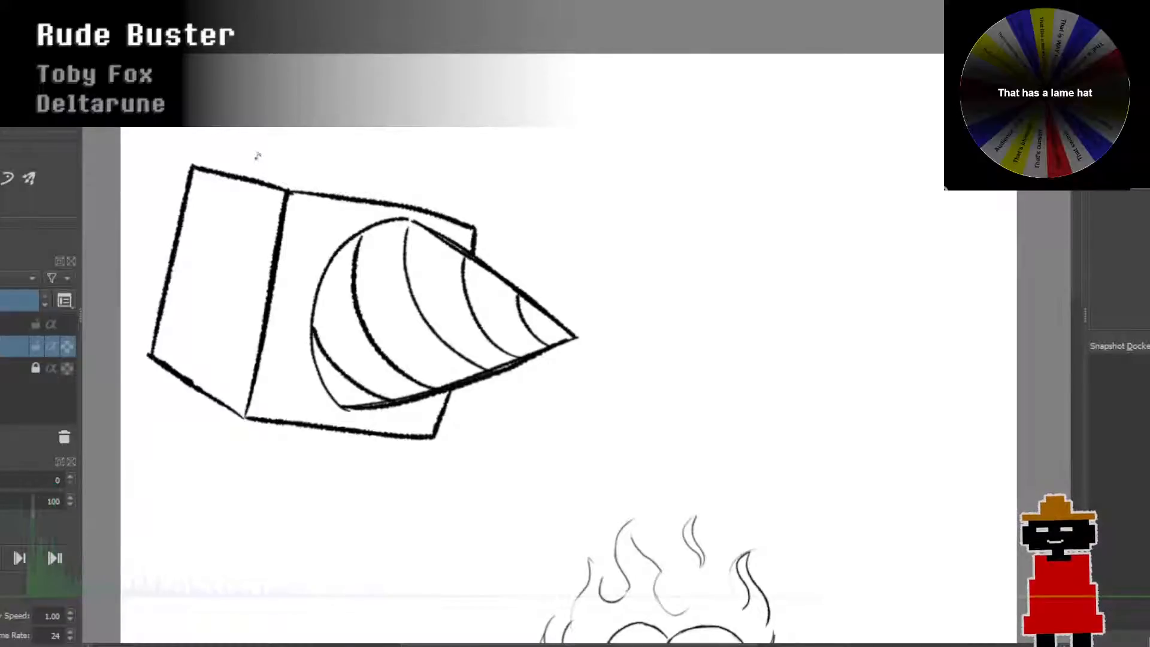
pyautogui.moveTo(258, 156)
pyautogui.mouseDown()
pyautogui.moveTo(336, 132)
pyautogui.moveTo(382, 175)
pyautogui.moveTo(300, 131)
pyautogui.moveTo(362, 138)
pyautogui.moveTo(396, 187)
pyautogui.mouseUp()
pyautogui.hotkey('ctrl', 'z')
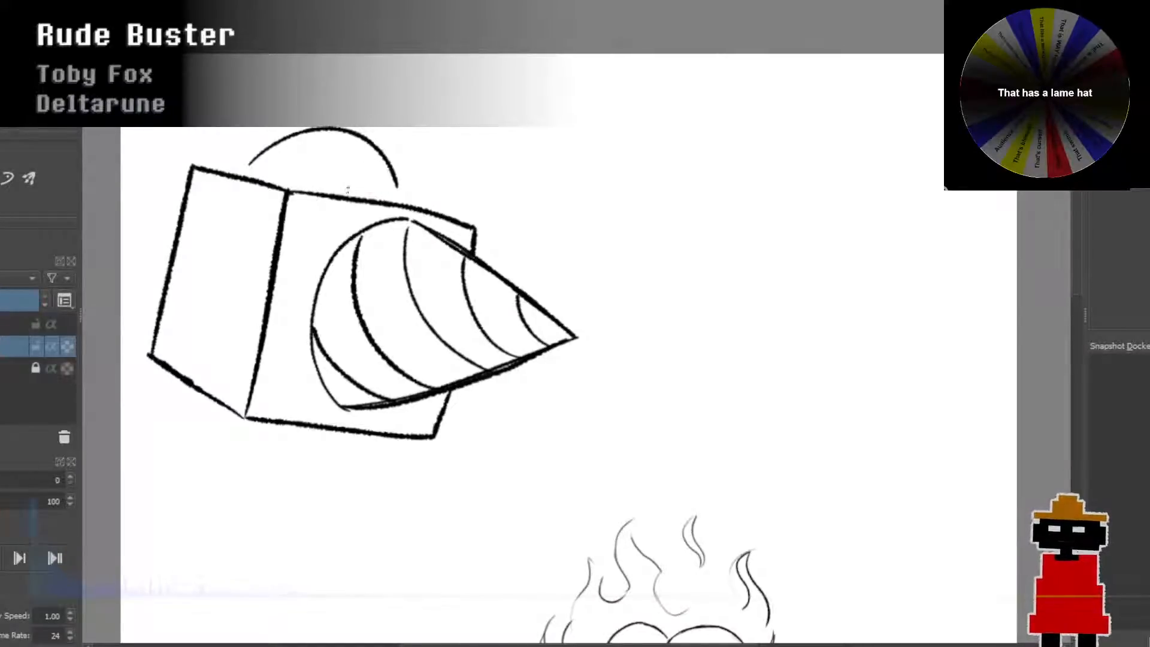
pyautogui.hotkey('ctrl', 'z')
pyautogui.moveTo(251, 168)
pyautogui.mouseDown()
pyautogui.moveTo(316, 140)
pyautogui.moveTo(366, 147)
pyautogui.mouseUp()
pyautogui.hotkey('ctrl', 'z')
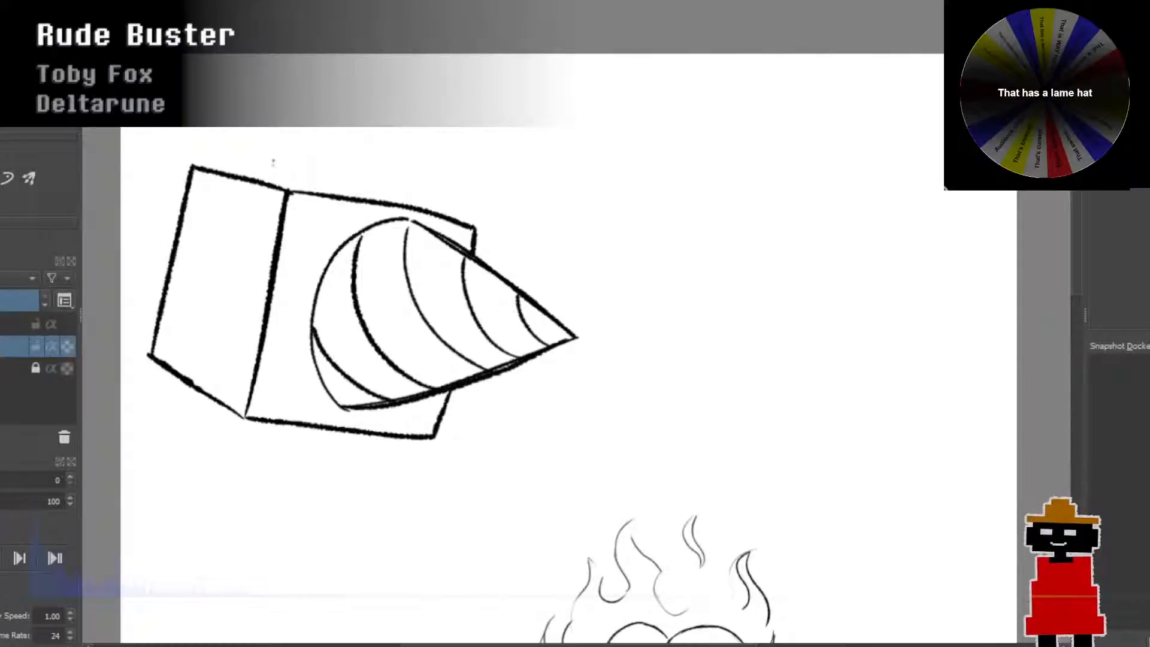
pyautogui.moveTo(255, 160)
pyautogui.mouseDown()
pyautogui.moveTo(357, 136)
pyautogui.moveTo(394, 176)
pyautogui.mouseUp()
pyautogui.hotkey('ctrl', 'z')
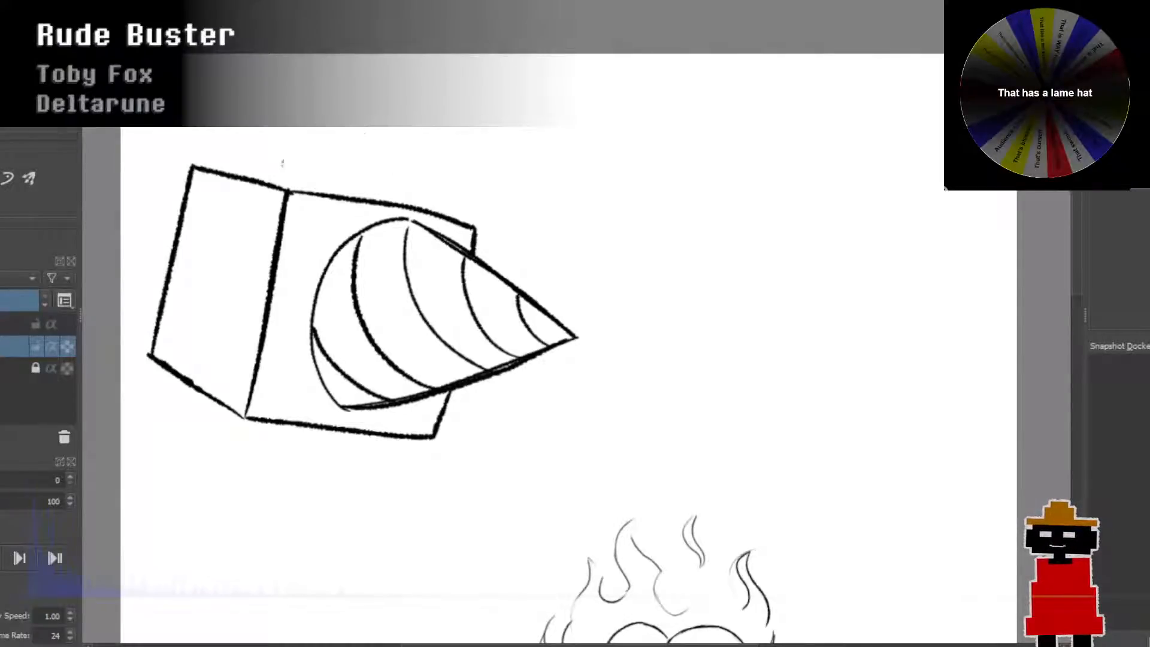
pyautogui.moveTo(261, 163)
pyautogui.mouseDown()
pyautogui.moveTo(291, 141)
pyautogui.moveTo(349, 139)
pyautogui.moveTo(389, 168)
pyautogui.mouseUp()
pyautogui.hotkey('ctrl', 'z')
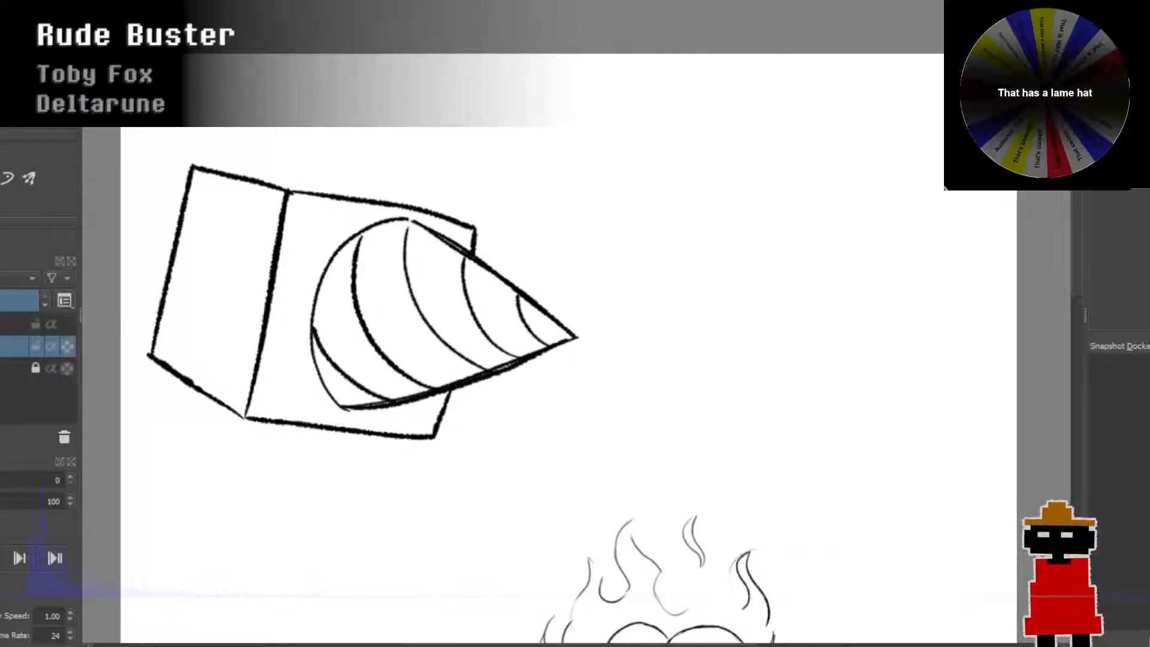
pyautogui.hotkey('ctrl', 'z')
# Step: Sketch a thin hat brim on top of the box, with two small rounded ends and a long shallow curve between them
pyautogui.moveTo(256, 176); pyautogui.dragTo(256, 150)
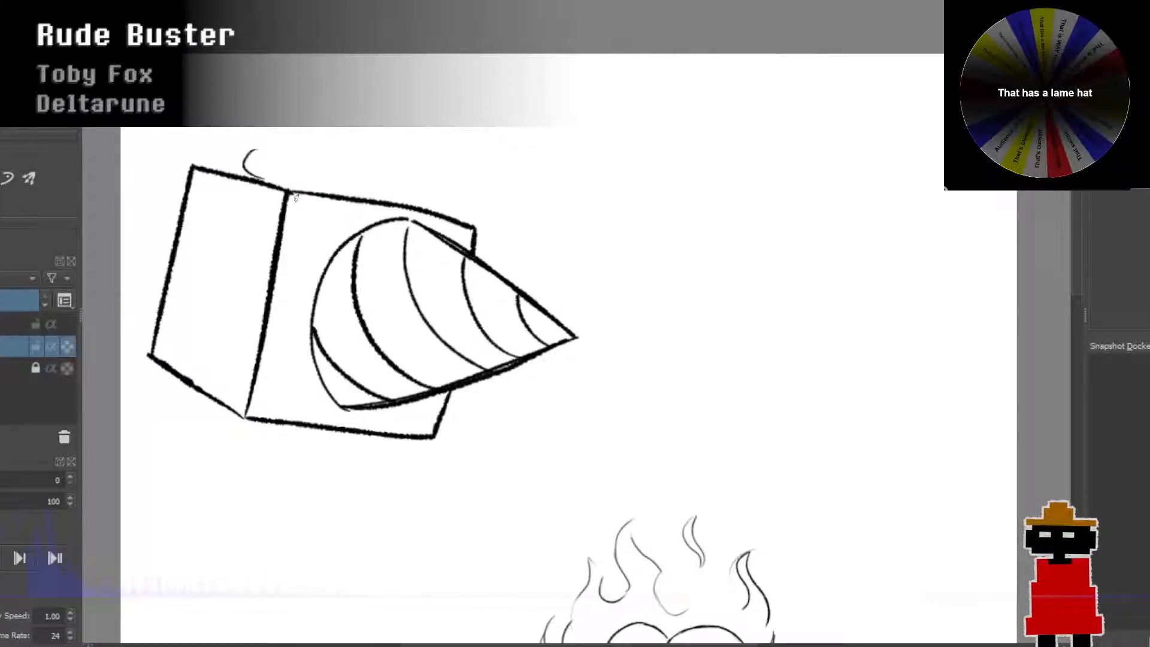
pyautogui.moveTo(419, 206)
pyautogui.mouseDown()
pyautogui.moveTo(448, 180)
pyautogui.moveTo(436, 206)
pyautogui.moveTo(447, 191)
pyautogui.mouseUp()
pyautogui.hotkey('ctrl', 'z')
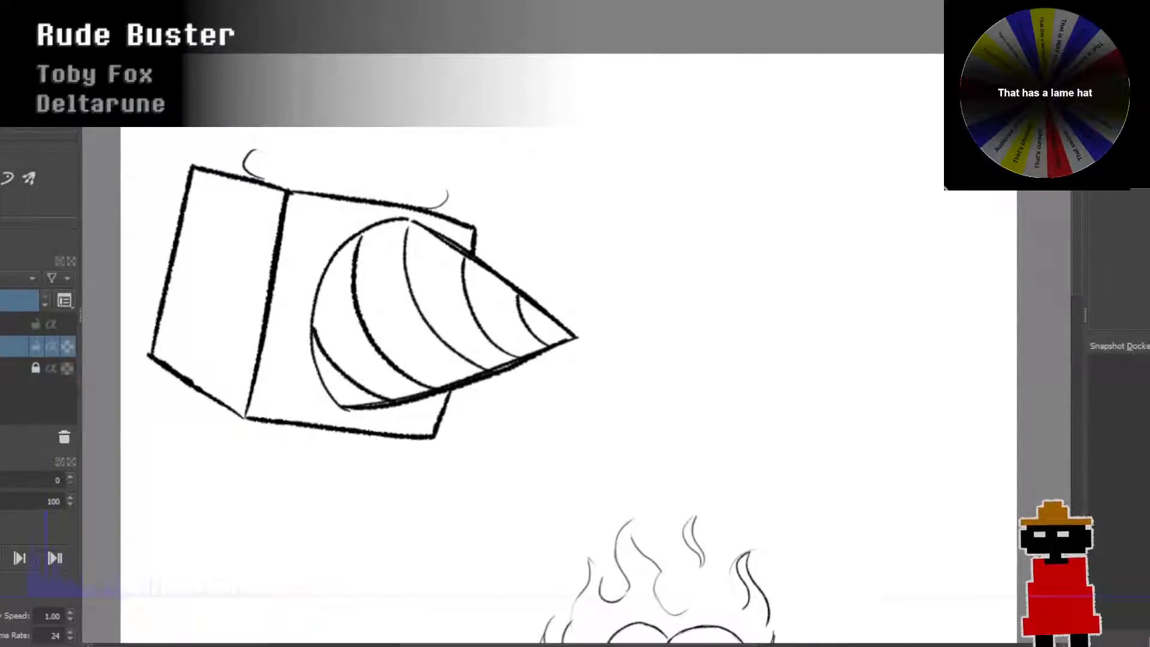
pyautogui.moveTo(255, 150)
pyautogui.mouseDown()
pyautogui.moveTo(341, 178)
pyautogui.moveTo(448, 191)
pyautogui.mouseUp()
pyautogui.hotkey('ctrl', 'z')
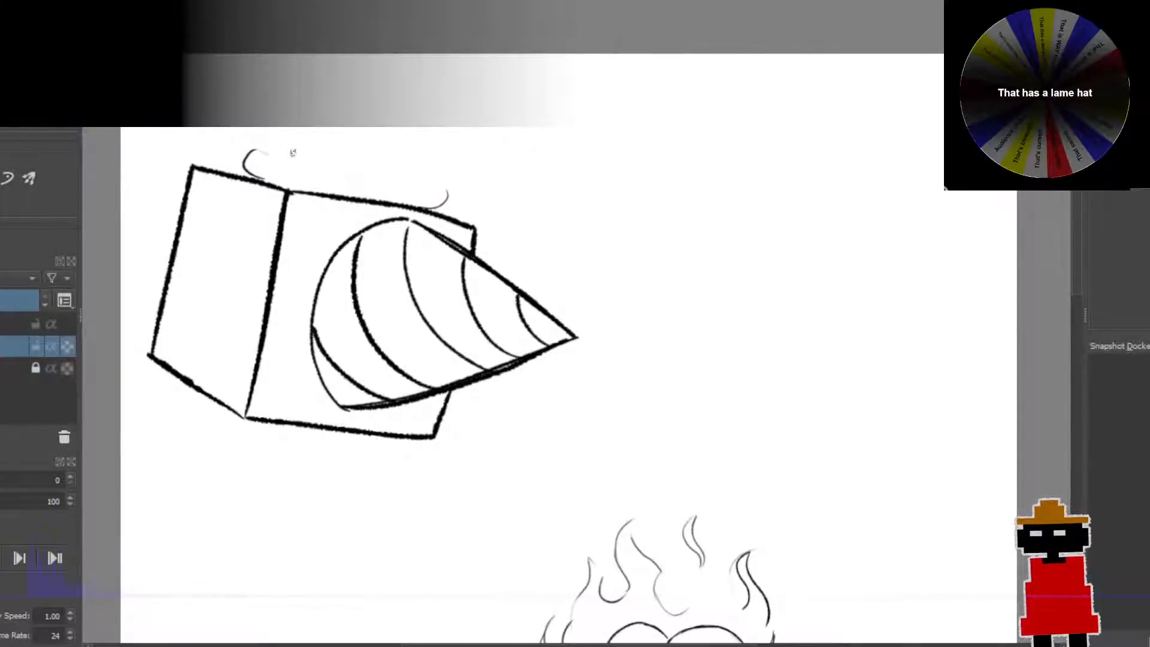
pyautogui.moveTo(260, 148); pyautogui.dragTo(412, 178)
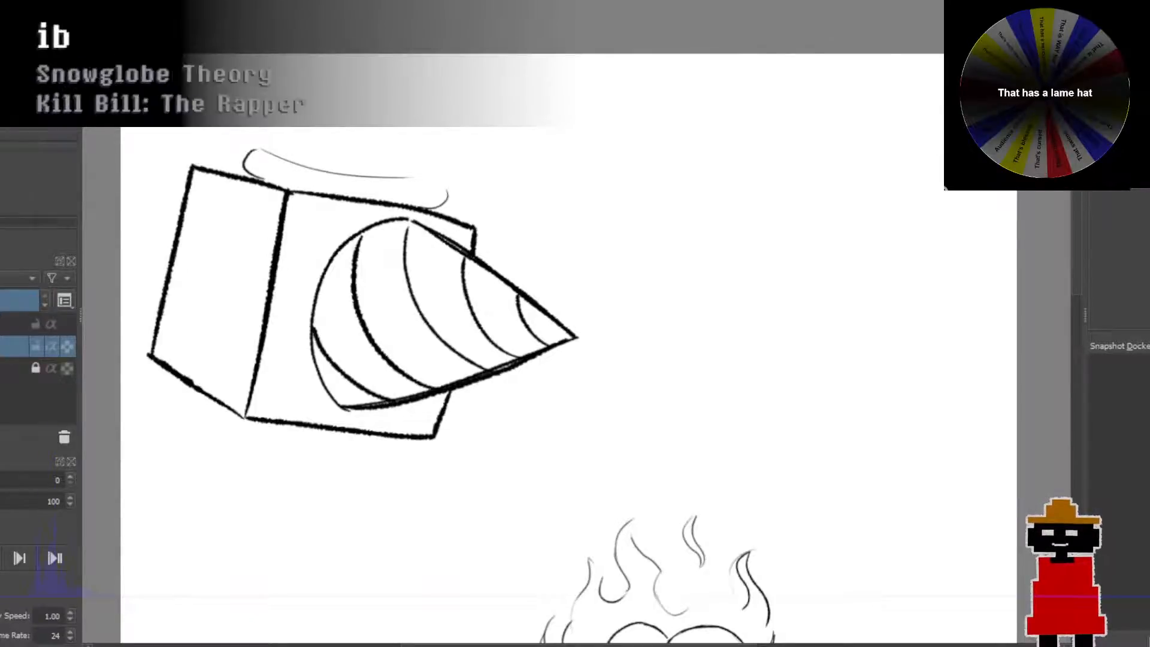
# Step: Select the whole drill machine with a freehand outline, move it slightly lower on the page, and clear the selection
pyautogui.moveTo(145, 218)
pyautogui.mouseDown()
pyautogui.moveTo(228, 116)
pyautogui.moveTo(451, 110)
pyautogui.moveTo(569, 176)
pyautogui.moveTo(635, 267)
pyautogui.moveTo(625, 377)
pyautogui.moveTo(525, 459)
pyautogui.moveTo(384, 499)
pyautogui.moveTo(255, 484)
pyautogui.moveTo(183, 436)
pyautogui.moveTo(151, 393)
pyautogui.moveTo(134, 329)
pyautogui.moveTo(139, 218)
pyautogui.mouseUp()
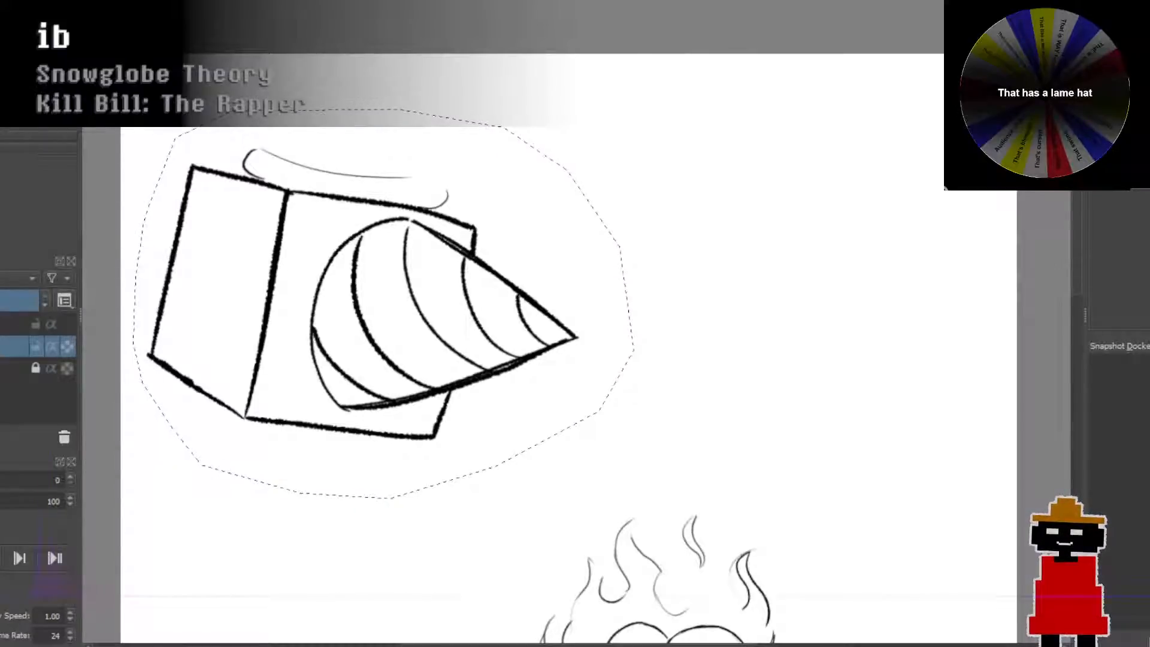
pyautogui.hotkey('ctrl', 't')
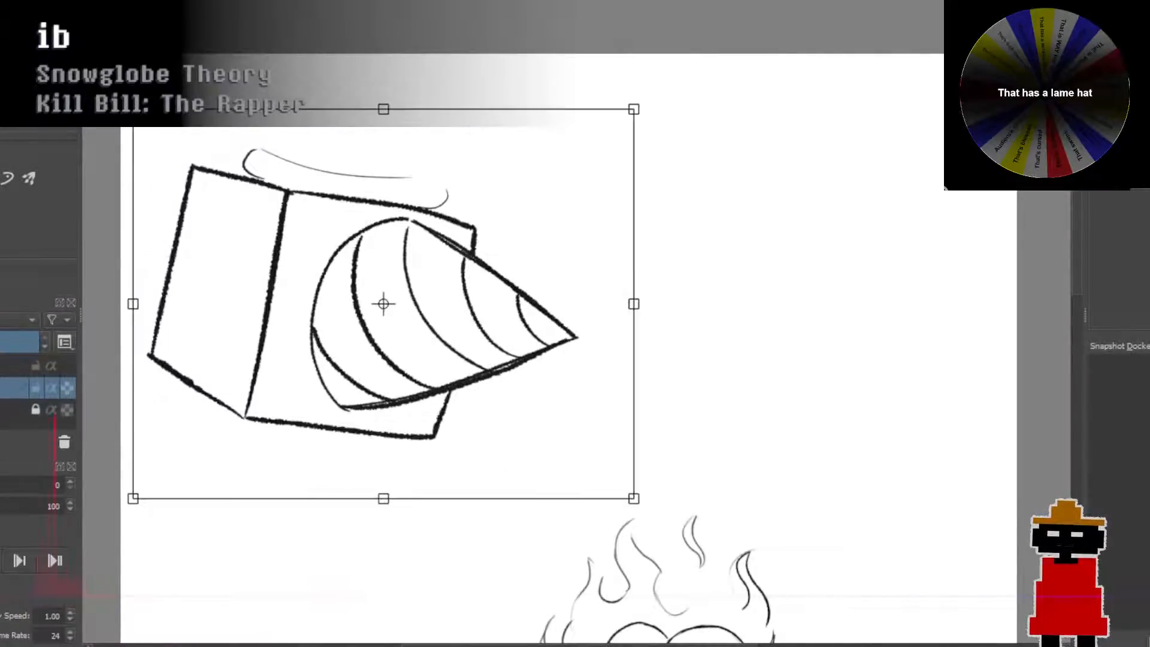
pyautogui.moveTo(319, 339)
pyautogui.mouseDown()
pyautogui.moveTo(331, 401)
pyautogui.moveTo(323, 408)
pyautogui.mouseUp()
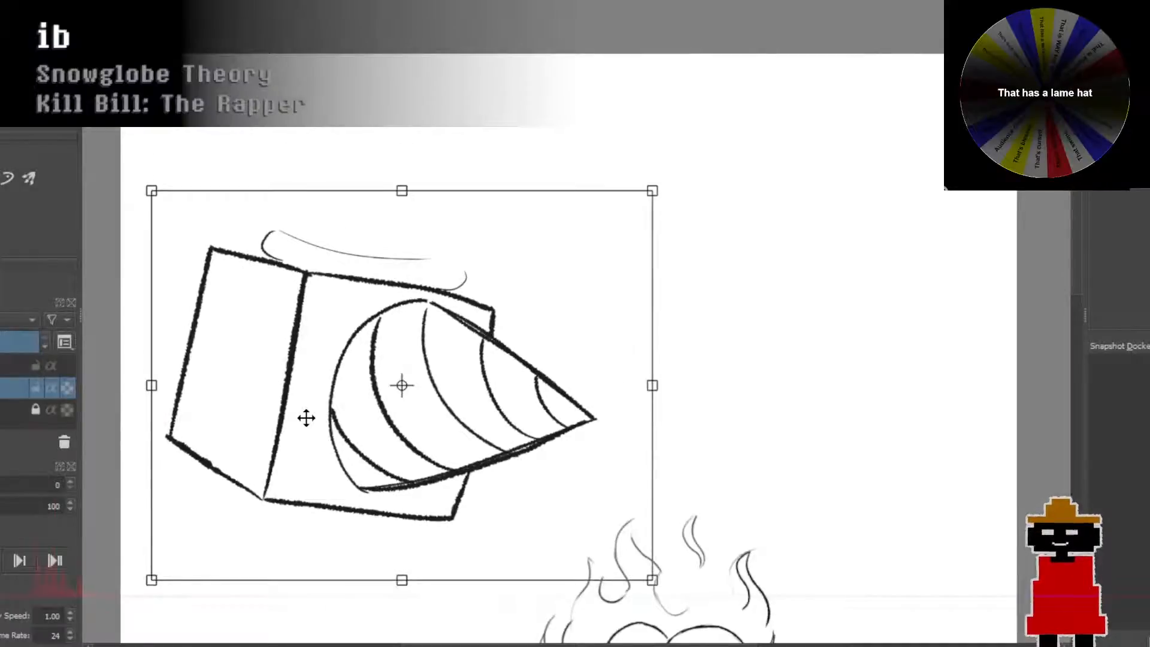
pyautogui.scroll(-3, 306, 363)
pyautogui.scroll(1, 343, 355)
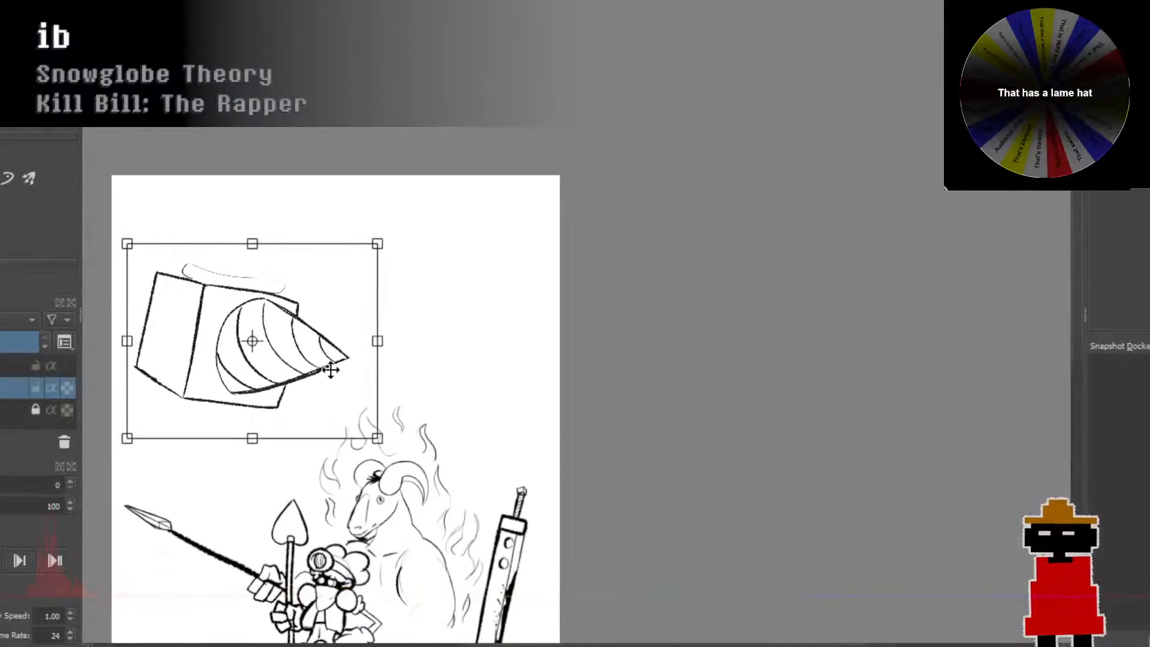
pyautogui.scroll(2, 329, 367)
pyautogui.press('b')
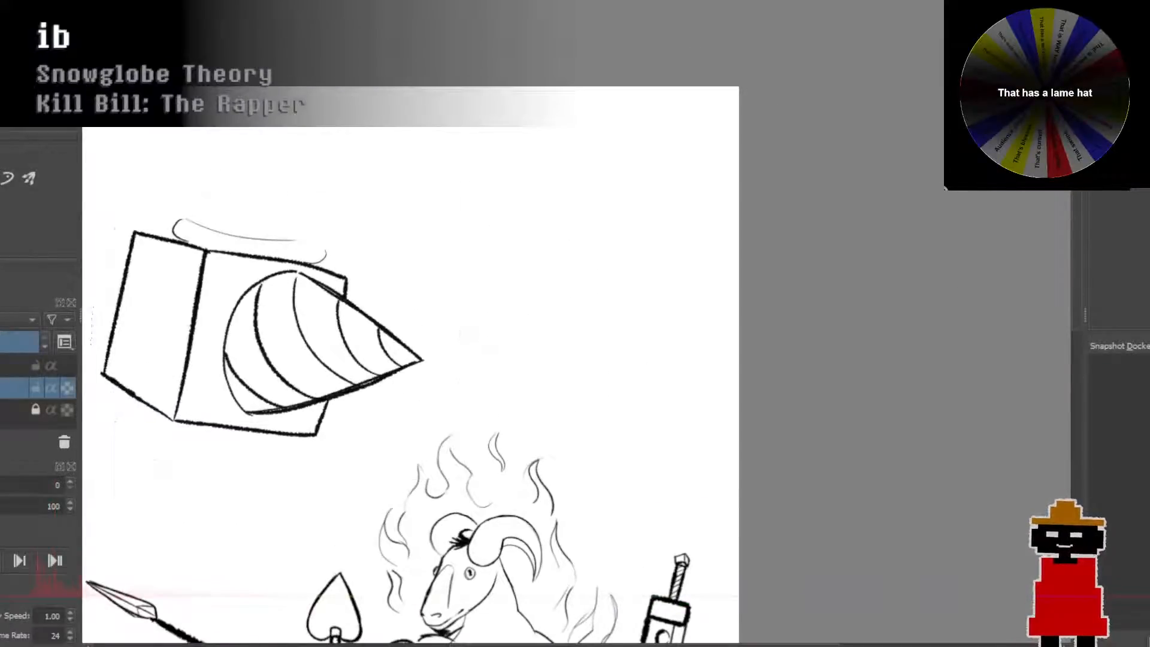
pyautogui.hotkey('ctrl', 'shift', 'a')
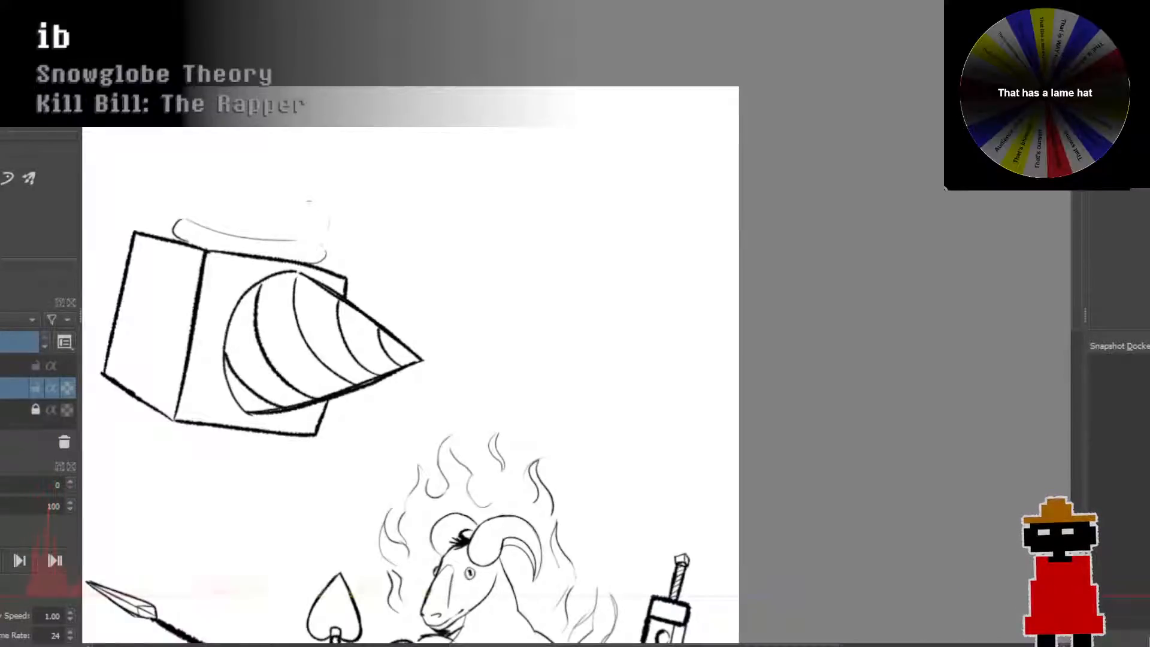
# Step: Draw the hat crown's front as a bold curve from the dome's top down to the brim, and darken the brim's front rounded end
pyautogui.moveTo(321, 246); pyautogui.dragTo(310, 182)
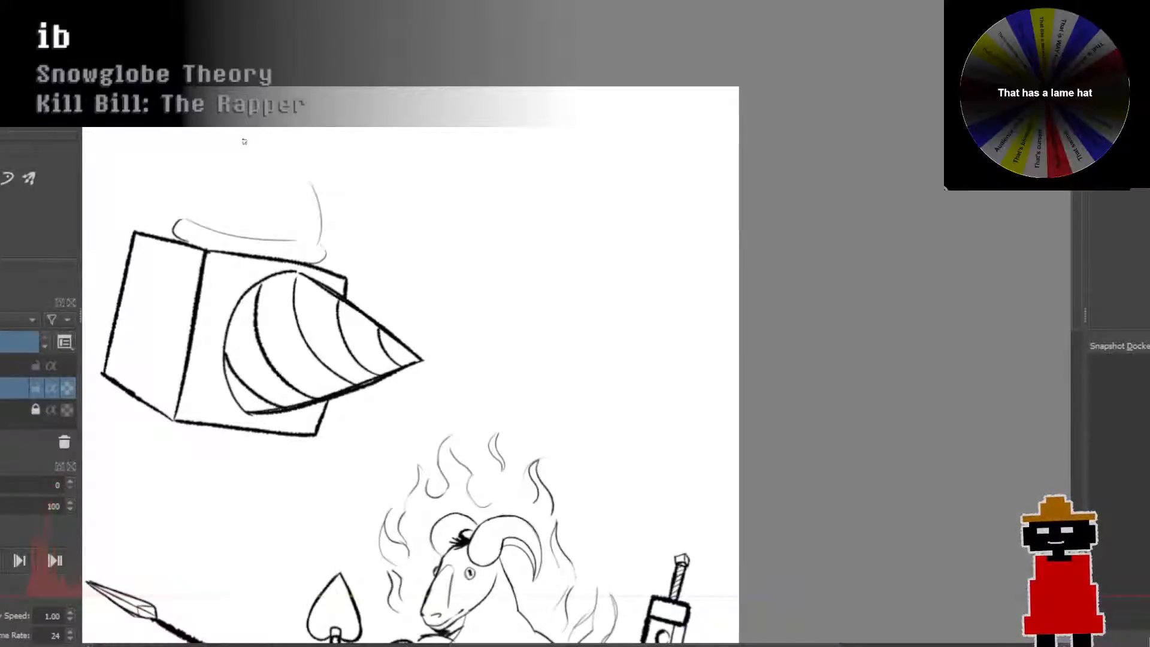
pyautogui.moveTo(244, 141)
pyautogui.mouseDown()
pyautogui.moveTo(272, 149)
pyautogui.moveTo(320, 226)
pyautogui.mouseUp()
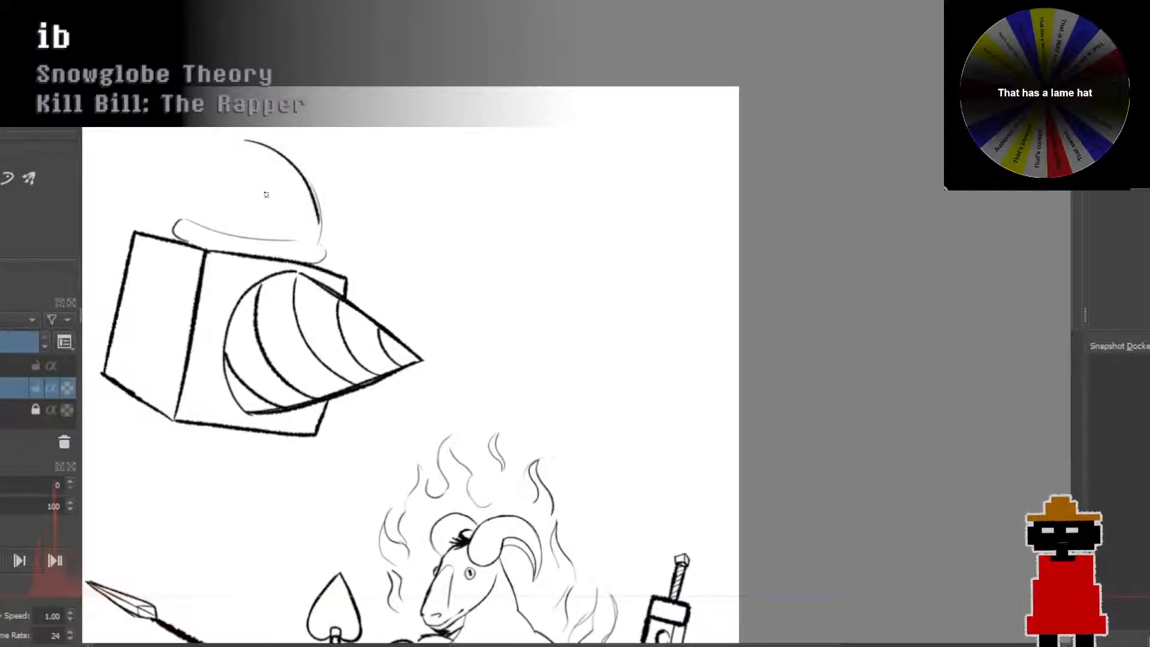
pyautogui.moveTo(248, 187); pyautogui.dragTo(351, 208)
pyautogui.scroll(1, 345, 190)
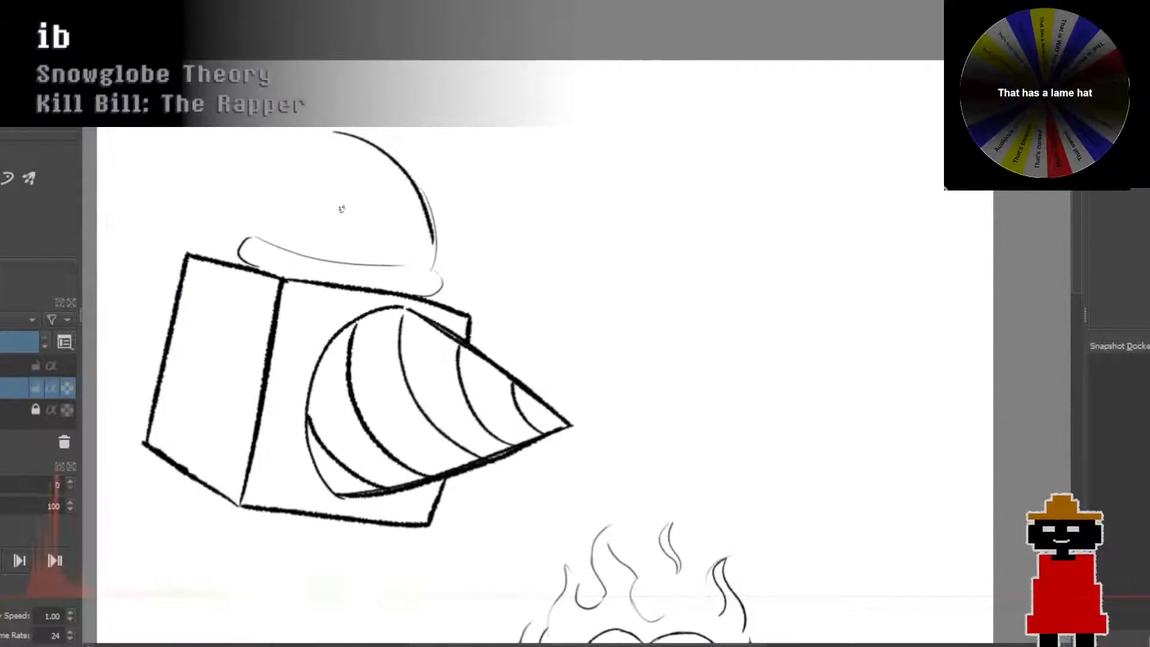
pyautogui.scroll(1, 340, 209)
pyautogui.scroll(1, 437, 236)
pyautogui.moveTo(437, 236); pyautogui.dragTo(413, 244)
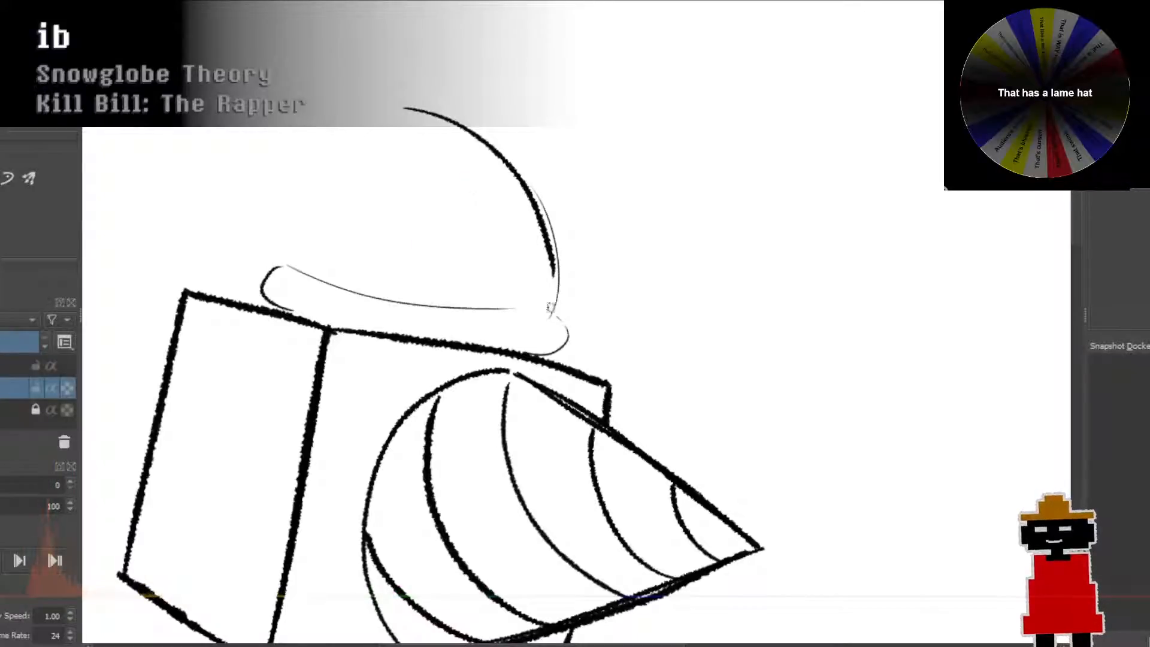
pyautogui.moveTo(554, 314); pyautogui.dragTo(530, 194)
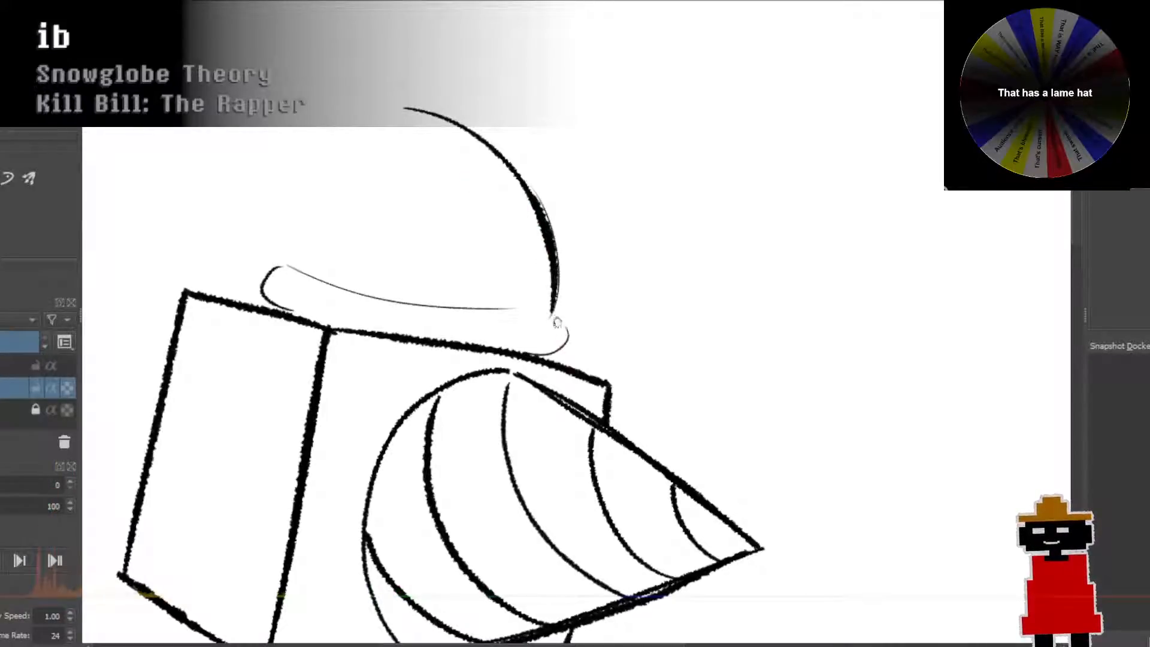
pyautogui.moveTo(553, 316)
pyautogui.mouseDown()
pyautogui.moveTo(573, 339)
pyautogui.moveTo(532, 363)
pyautogui.mouseUp()
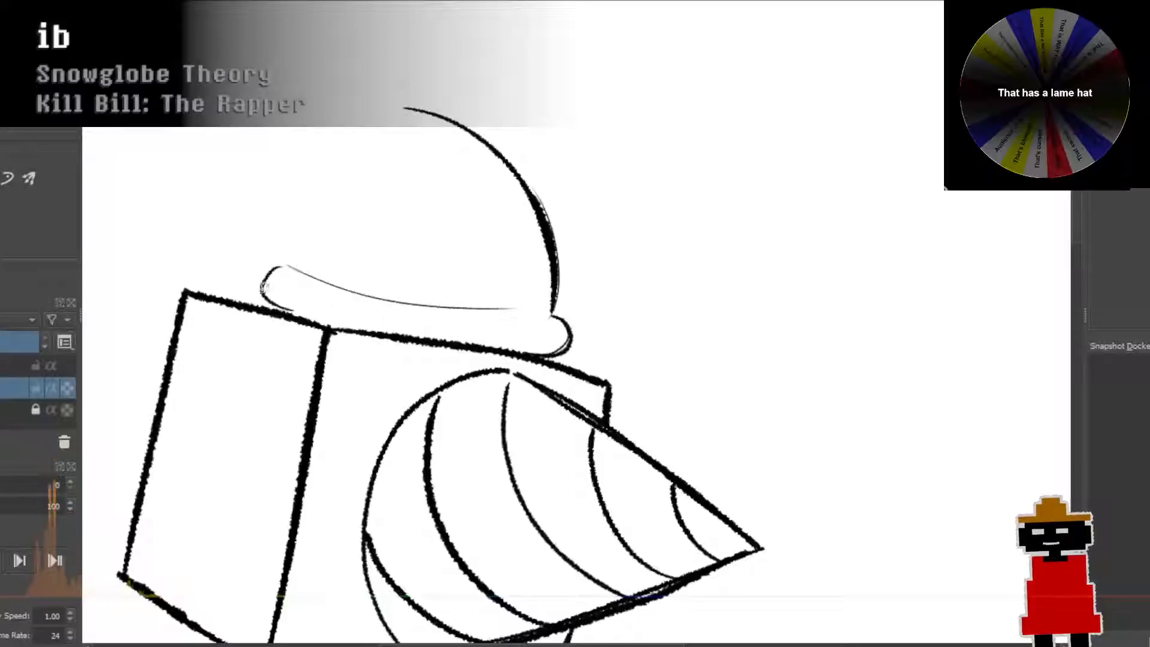
# Step: Draw a thin receding edge from the box's rear top corner to the back end of the hat brim
pyautogui.moveTo(194, 284); pyautogui.dragTo(263, 300)
pyautogui.hotkey('ctrl', 'z')
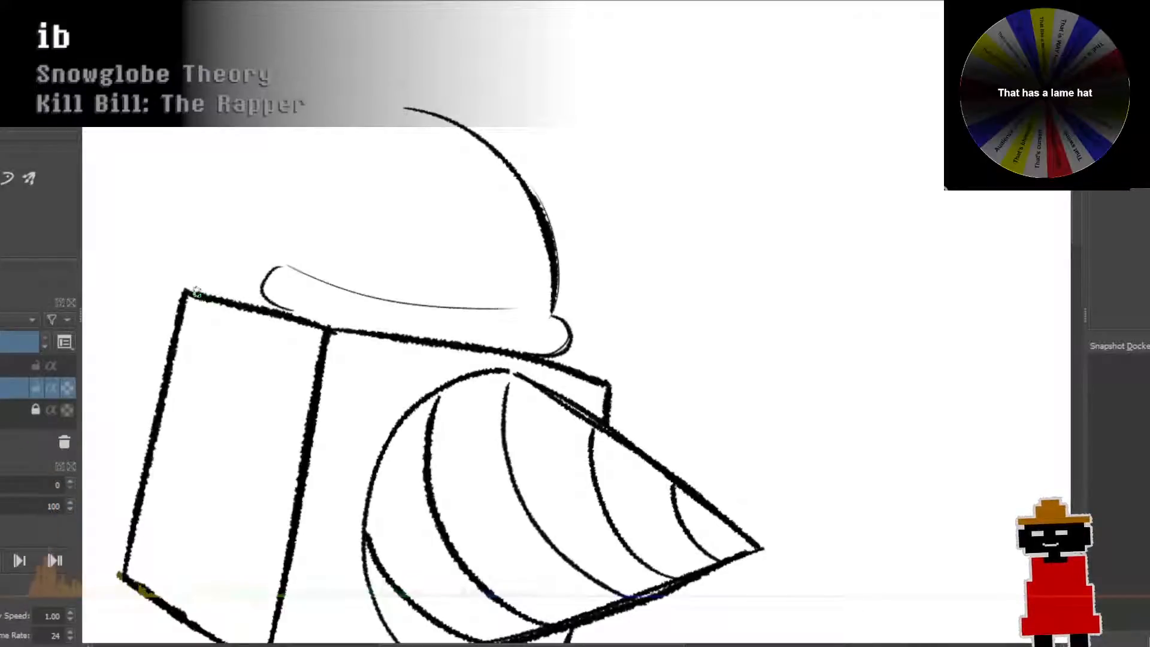
pyautogui.moveTo(195, 290); pyautogui.dragTo(262, 301)
pyautogui.moveTo(189, 287); pyautogui.dragTo(260, 297)
pyautogui.hotkey('ctrl', 'z')
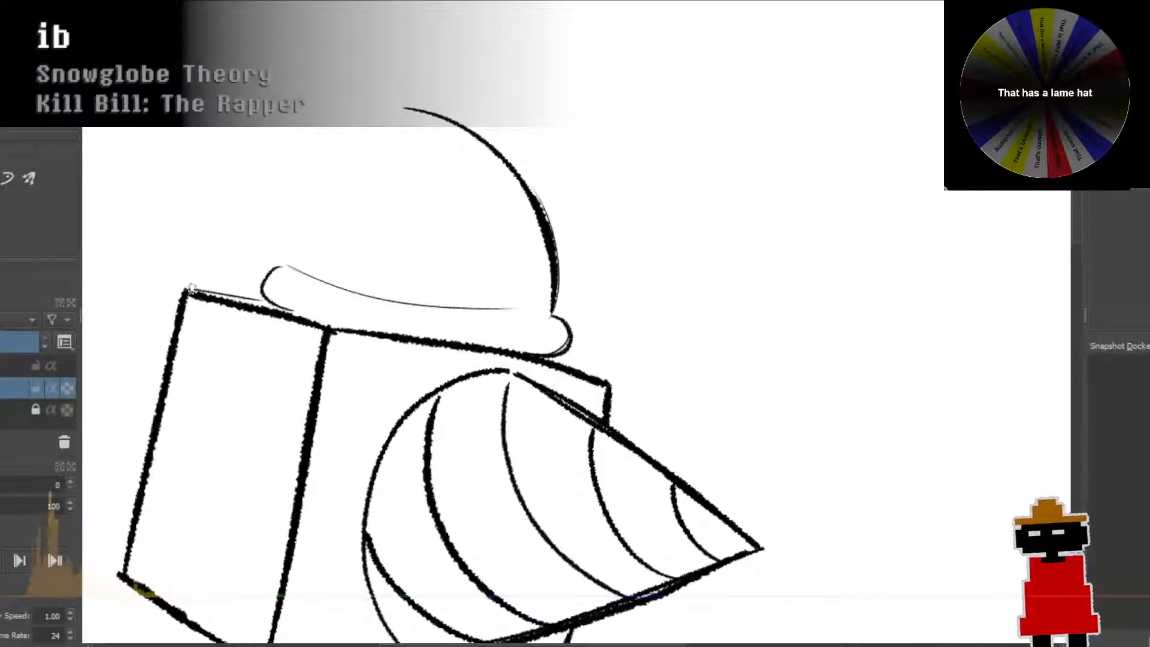
pyautogui.moveTo(193, 288)
pyautogui.mouseDown()
pyautogui.moveTo(256, 296)
pyautogui.moveTo(269, 312)
pyautogui.moveTo(189, 292)
pyautogui.moveTo(267, 303)
pyautogui.mouseUp()
pyautogui.hotkey('ctrl', 'z')
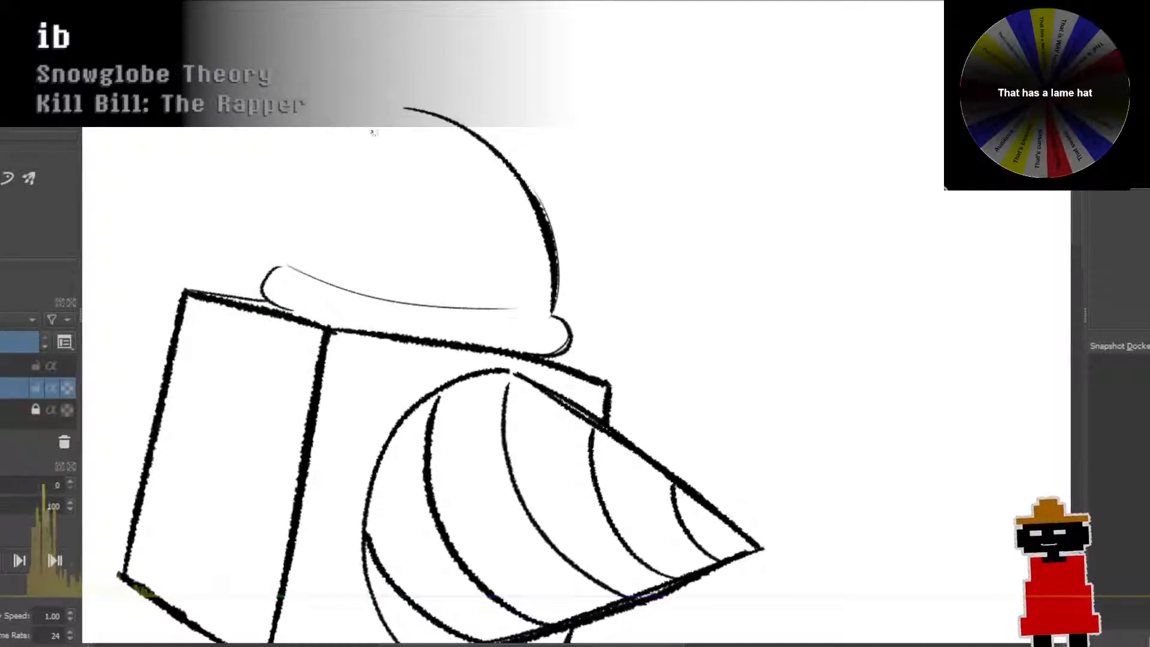
# Step: Extend the crown's outline over the top towards the back and draw a short bold fold curving up from the brim's back end
pyautogui.moveTo(413, 108)
pyautogui.mouseDown()
pyautogui.moveTo(371, 108)
pyautogui.moveTo(296, 161)
pyautogui.mouseUp()
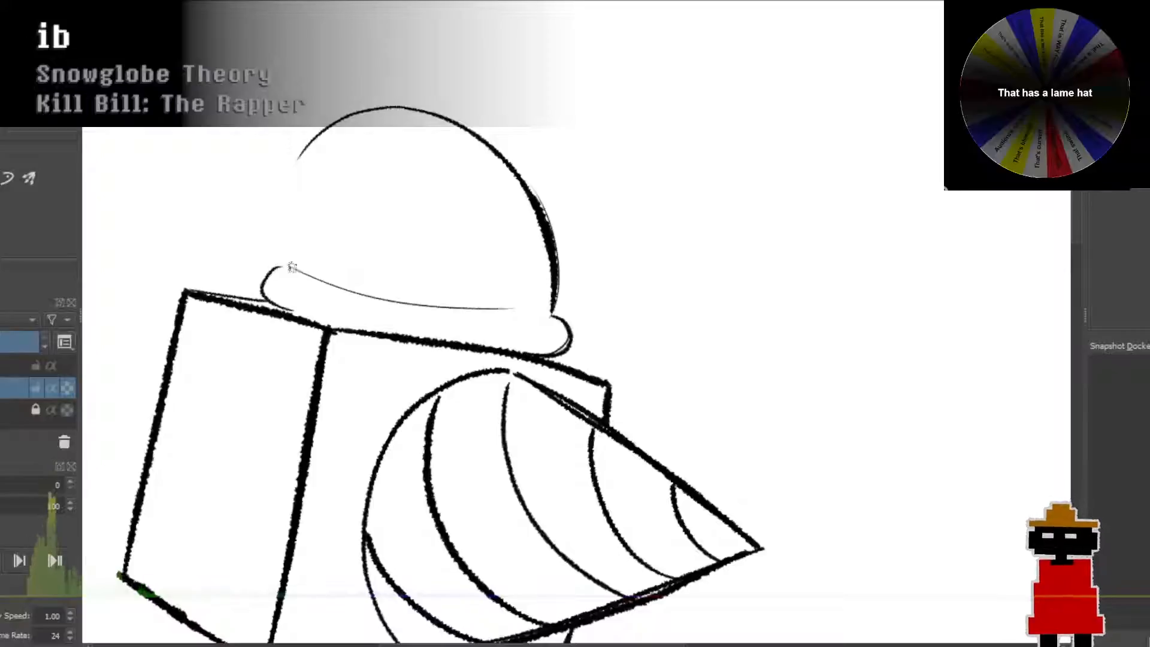
pyautogui.moveTo(286, 268); pyautogui.dragTo(306, 226)
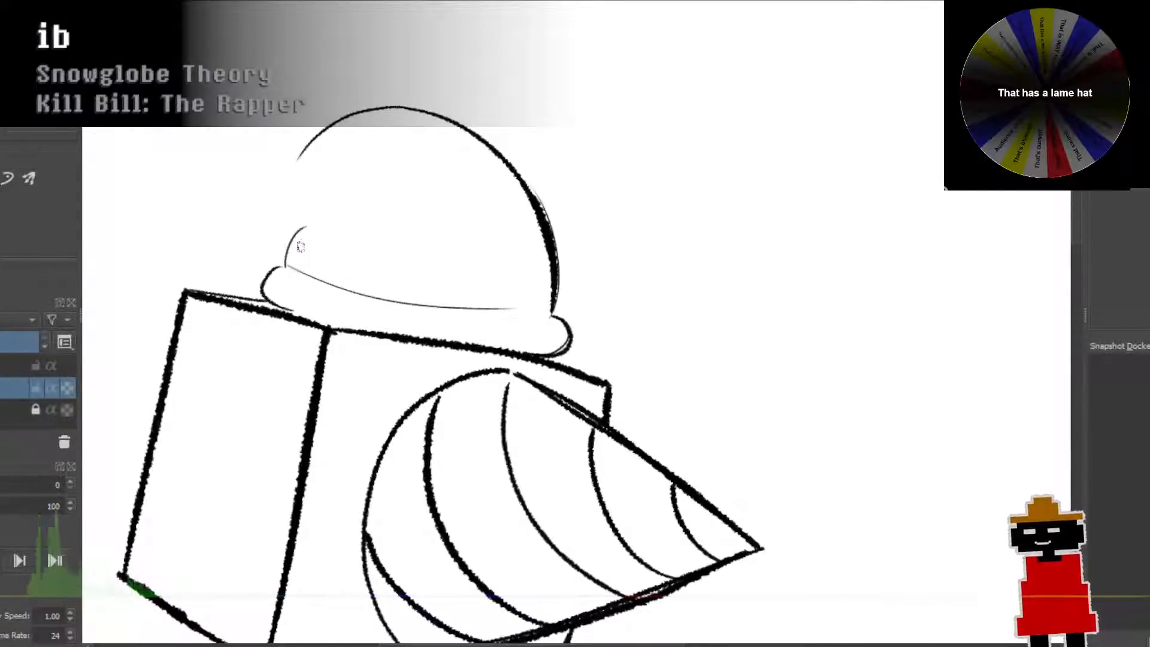
pyautogui.hotkey('ctrl', 'z')
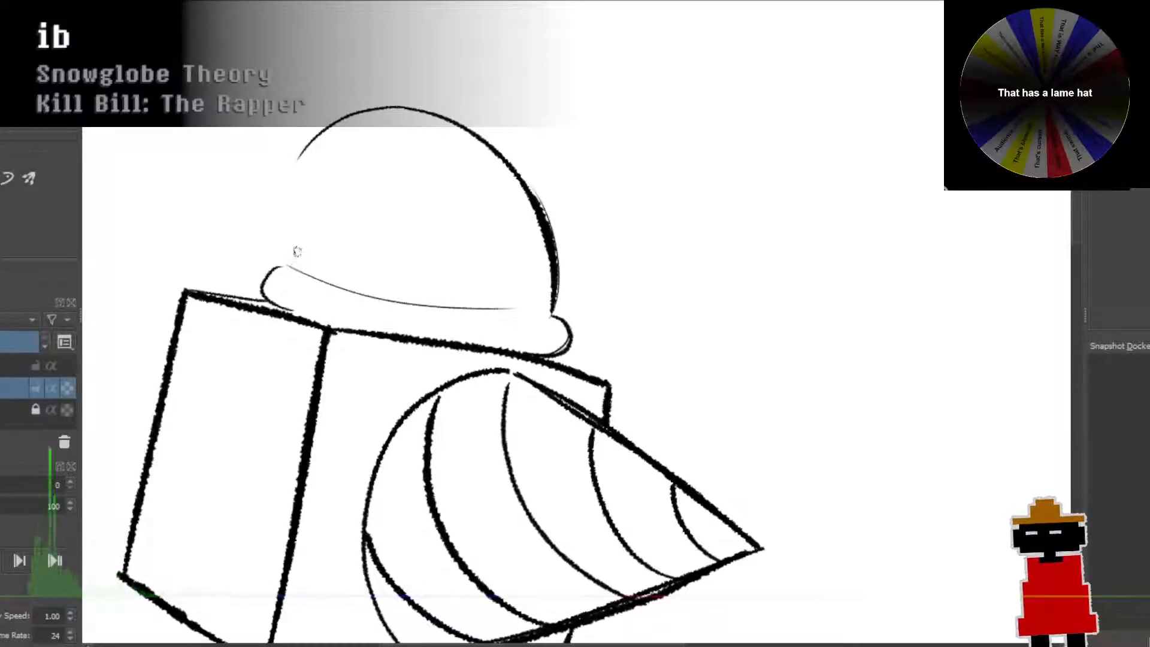
pyautogui.moveTo(288, 264); pyautogui.dragTo(351, 199)
pyautogui.hotkey('ctrl', 'z')
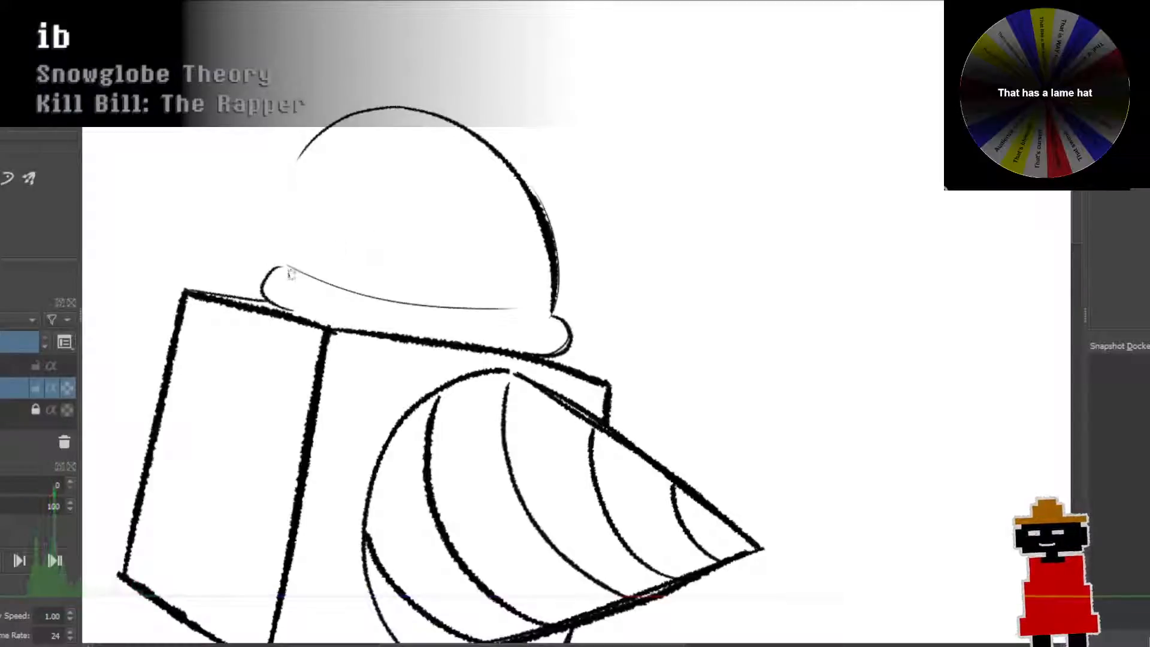
pyautogui.moveTo(287, 270); pyautogui.dragTo(354, 201)
pyautogui.hotkey('ctrl', 'z')
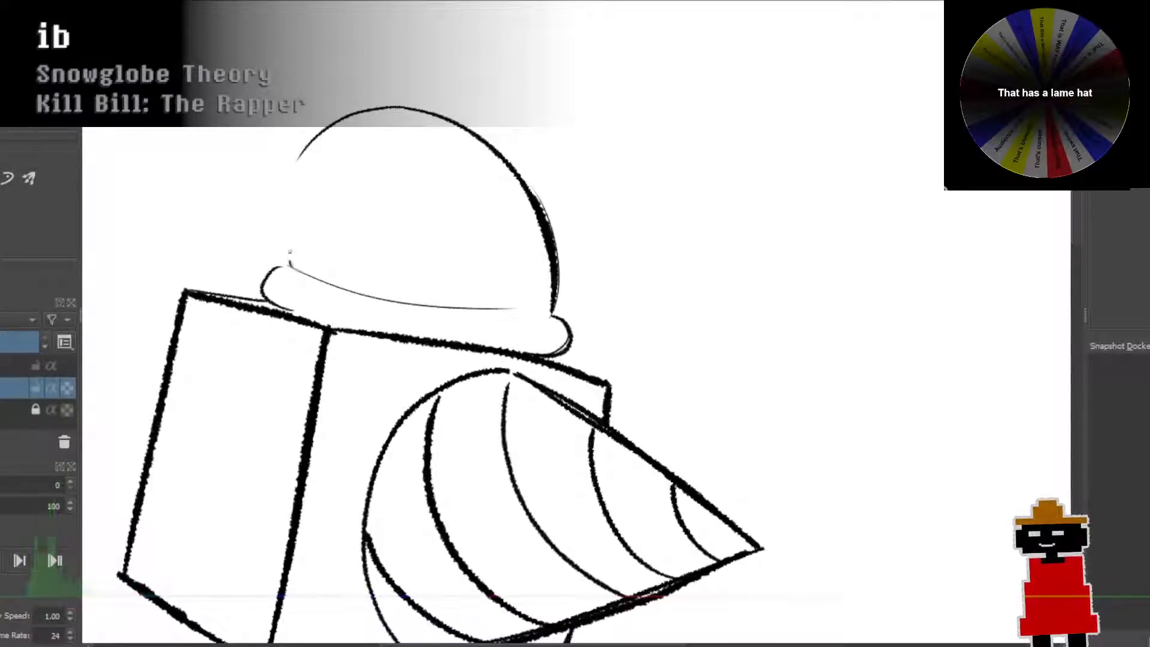
pyautogui.moveTo(289, 266); pyautogui.dragTo(370, 192)
# Step: Draw the hat's back edge sweeping down to a drooping pointed tip and joining the brim
pyautogui.moveTo(297, 154); pyautogui.dragTo(261, 231)
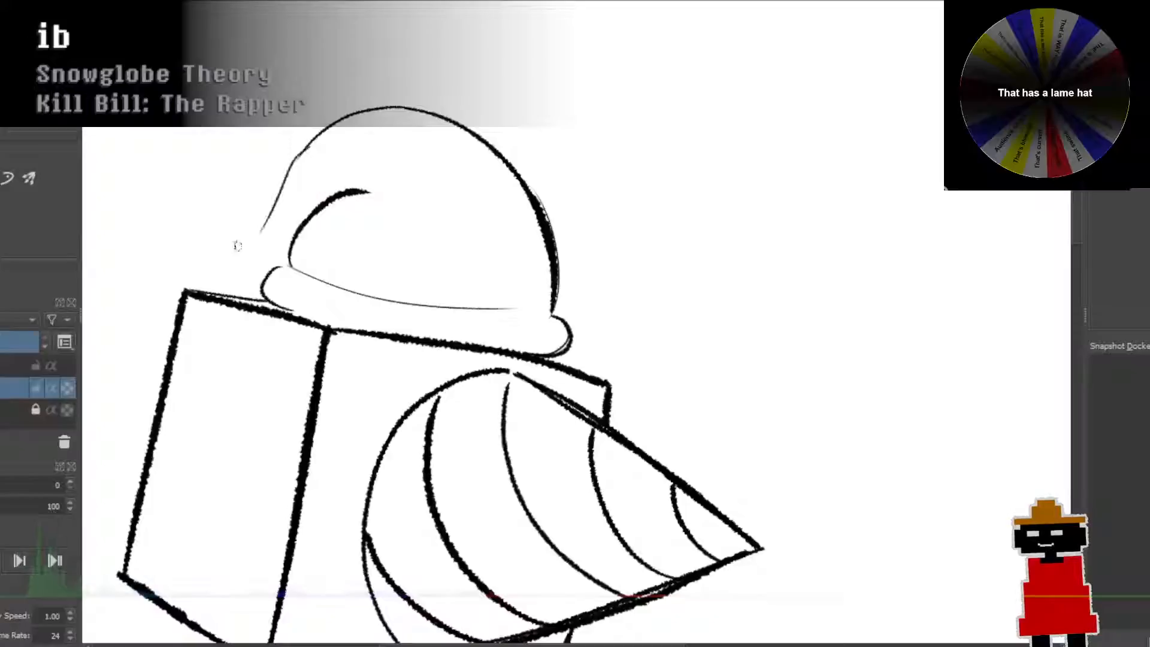
pyautogui.hotkey('ctrl', 'z')
pyautogui.moveTo(308, 145)
pyautogui.mouseDown()
pyautogui.moveTo(234, 256)
pyautogui.moveTo(283, 276)
pyautogui.moveTo(264, 269)
pyautogui.mouseUp()
pyautogui.hotkey('ctrl', 'z')
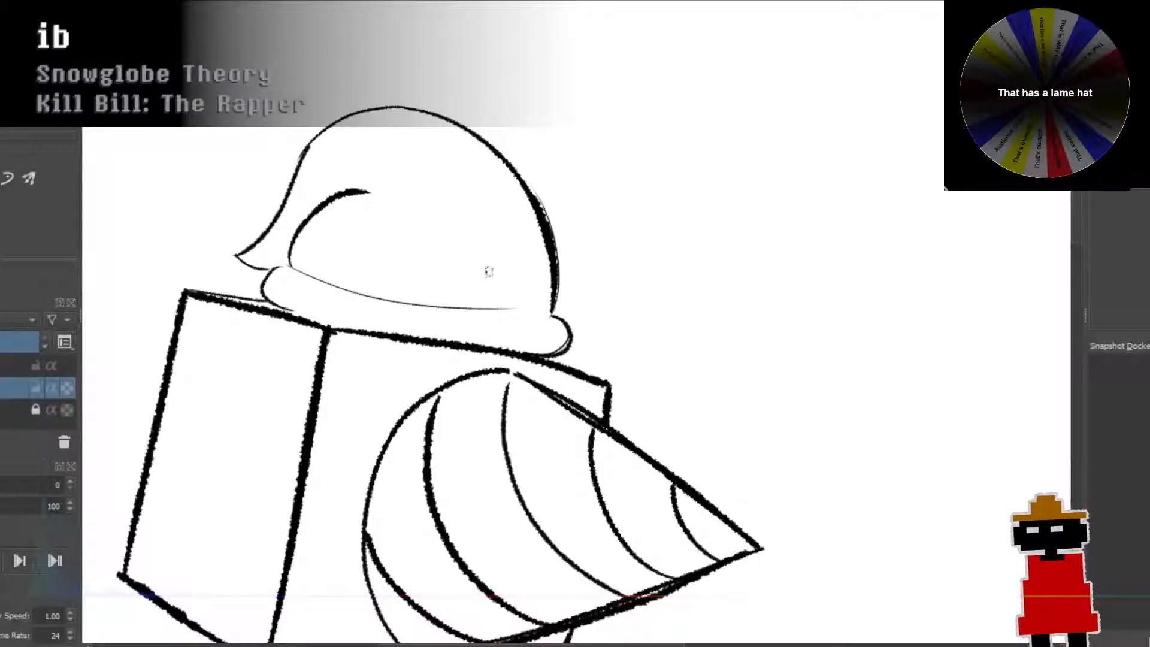
# Step: Add a spiky tassel of short radiating strokes around the hat's drooping tip
pyautogui.moveTo(228, 273); pyautogui.dragTo(247, 213)
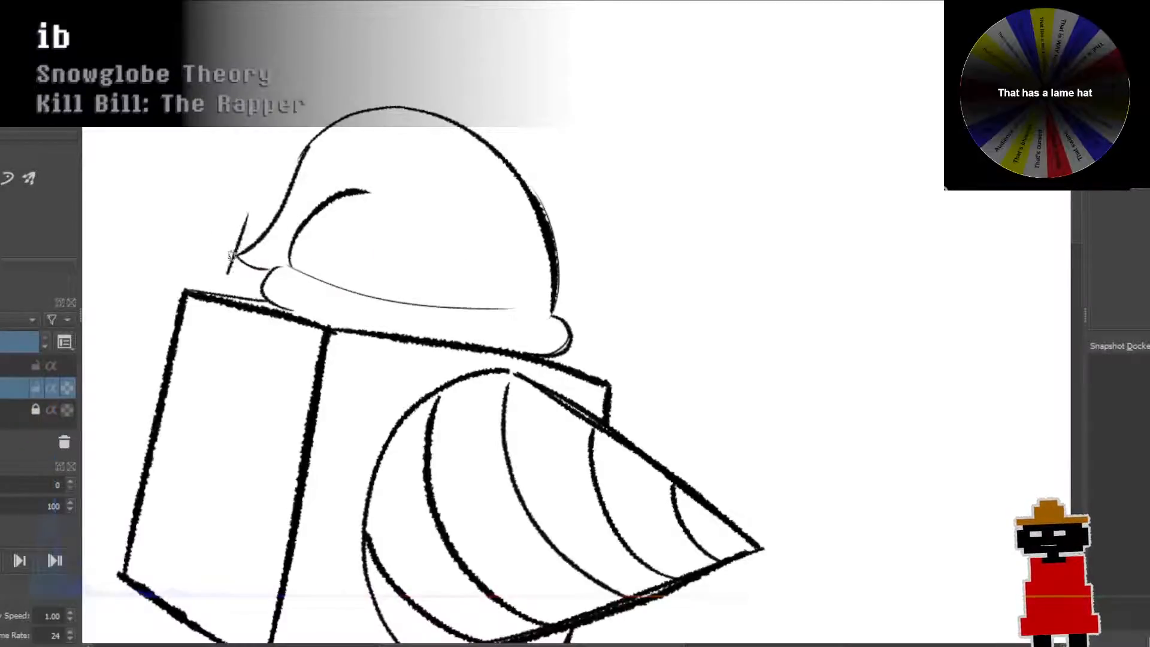
pyautogui.hotkey('ctrl', 'z')
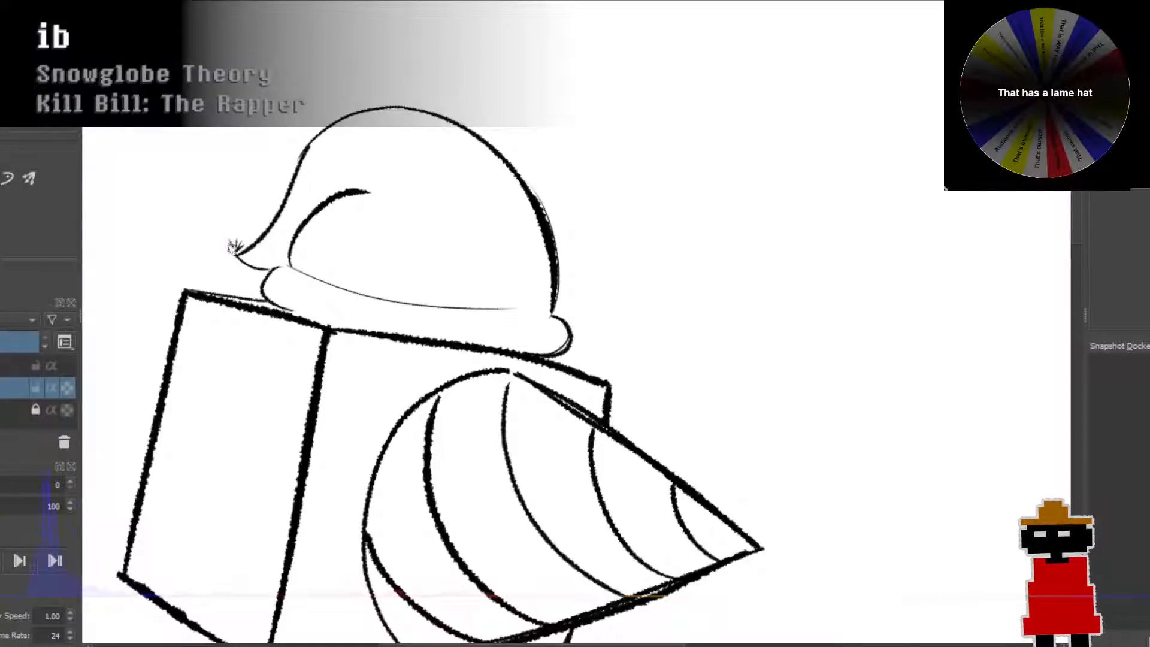
pyautogui.moveTo(215, 243); pyautogui.dragTo(229, 262)
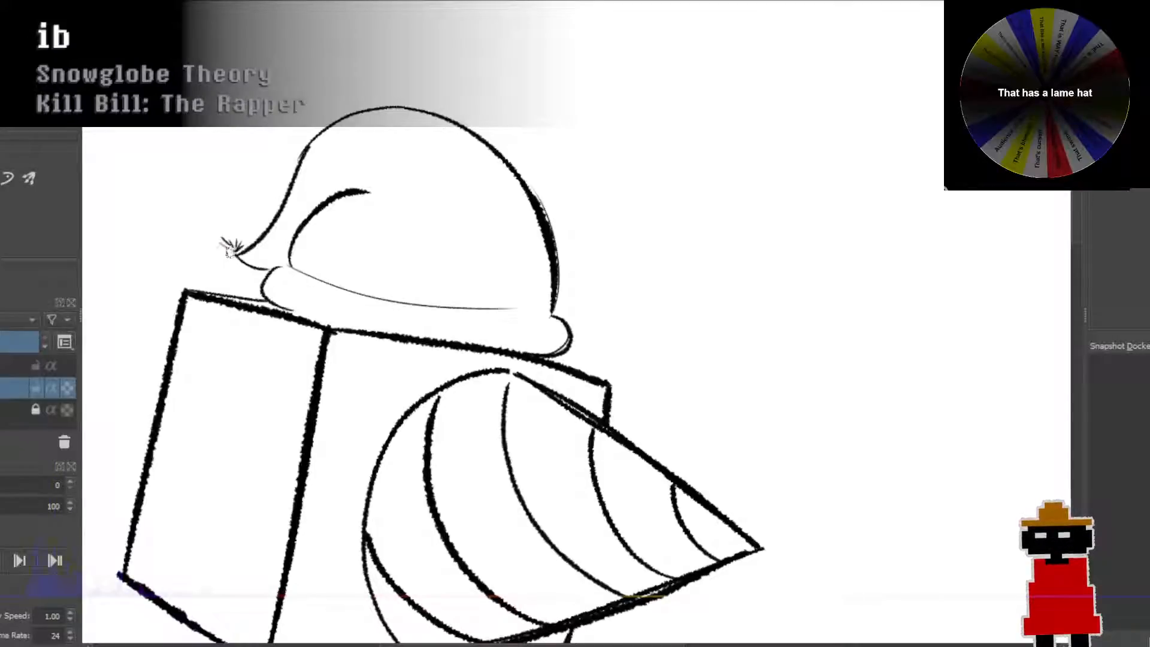
pyautogui.moveTo(229, 252); pyautogui.dragTo(219, 239)
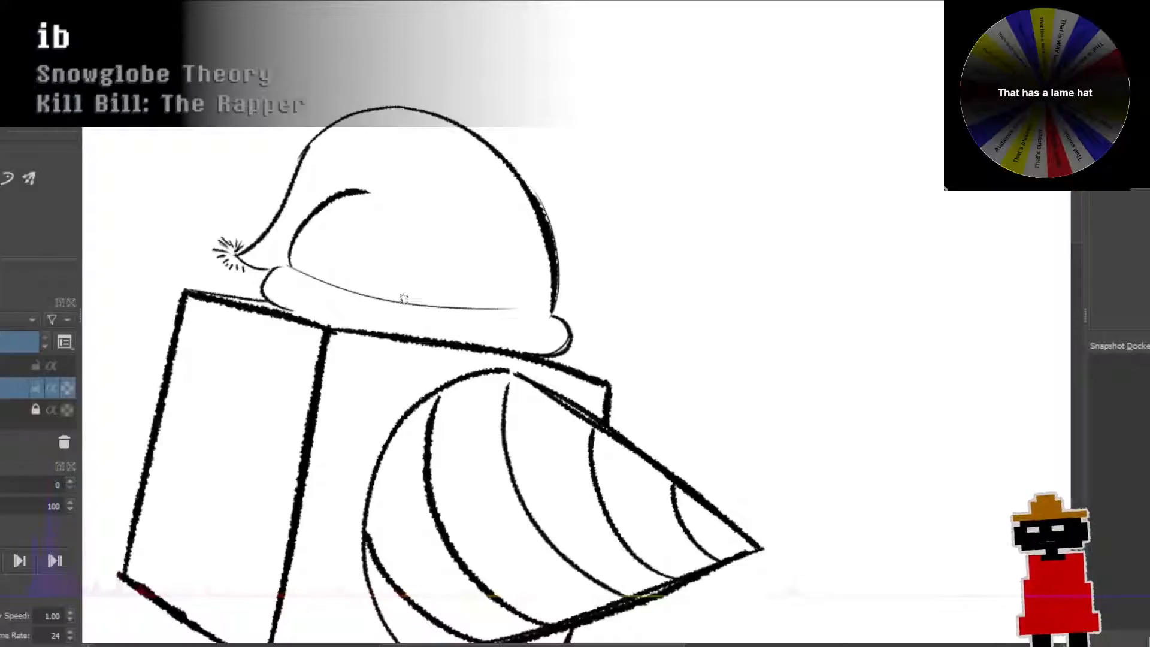
# Step: Thicken the crown's outline over the top of the hat and down its front side
pyautogui.moveTo(300, 160)
pyautogui.mouseDown()
pyautogui.moveTo(367, 111)
pyautogui.moveTo(428, 109)
pyautogui.moveTo(489, 144)
pyautogui.moveTo(546, 231)
pyautogui.mouseUp()
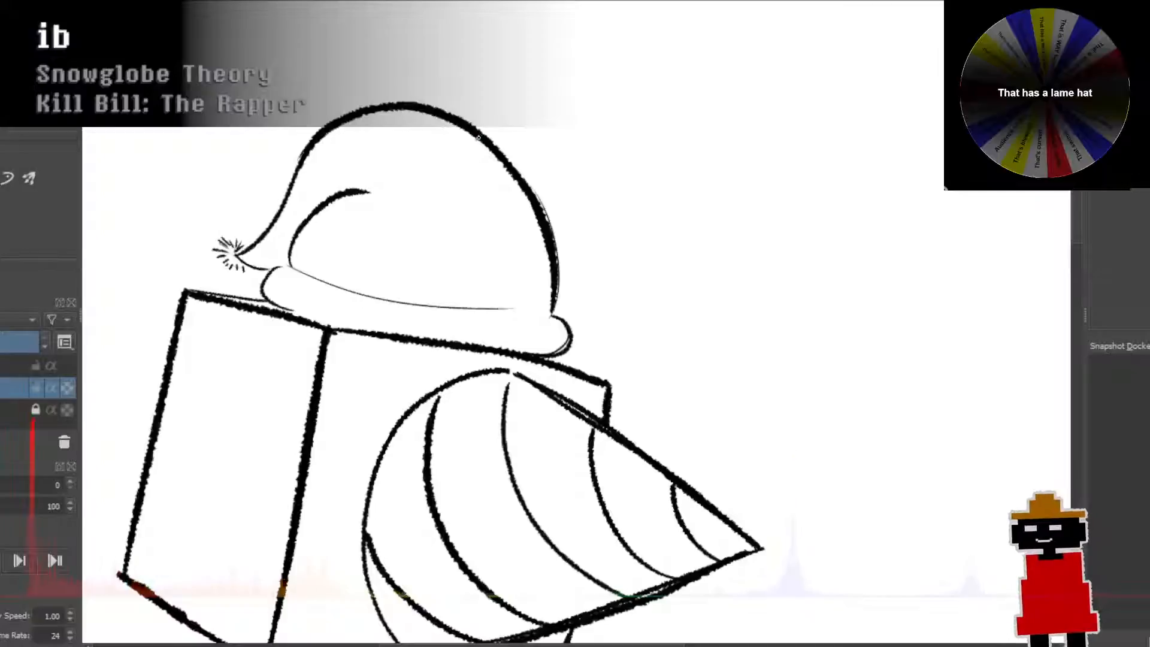
pyautogui.moveTo(477, 138); pyautogui.dragTo(530, 231)
pyautogui.hotkey('ctrl', 'z')
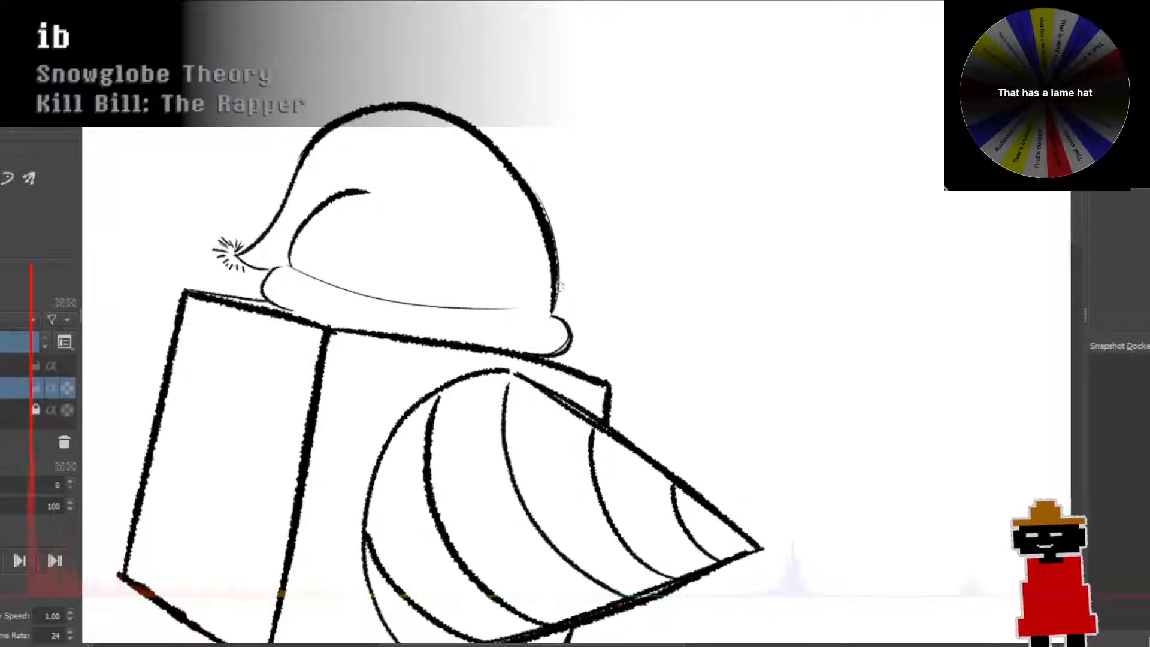
pyautogui.moveTo(559, 286)
pyautogui.mouseDown()
pyautogui.moveTo(519, 254)
pyautogui.moveTo(519, 211)
pyautogui.mouseUp()
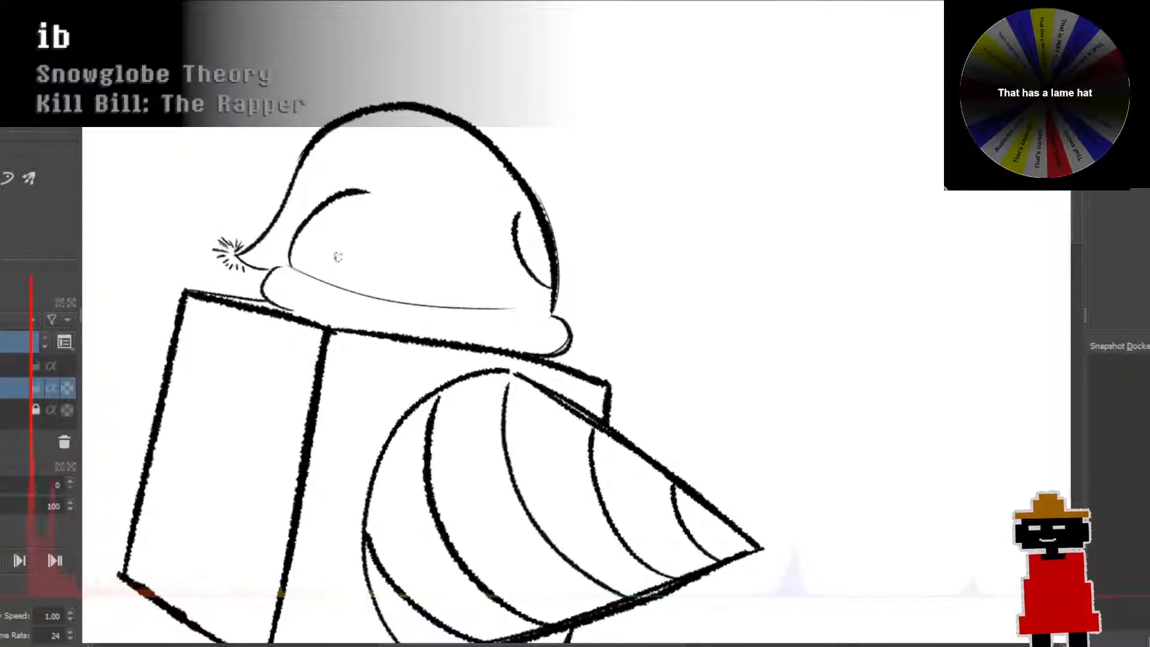
pyautogui.moveTo(301, 254); pyautogui.dragTo(353, 217)
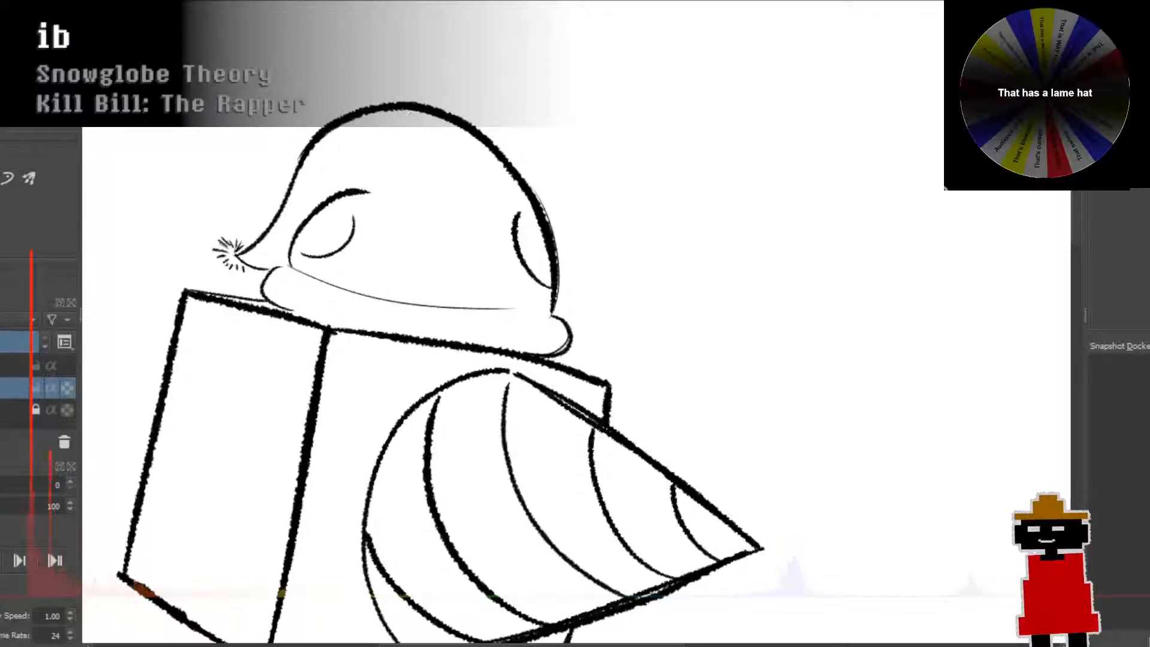
pyautogui.hotkey('ctrl', 'z')
pyautogui.hotkey('ctrl', 'z')
# Step: Draw a round badge on the hat's front and fill it with a dark central spot and small irregular patches
pyautogui.moveTo(499, 219)
pyautogui.mouseDown()
pyautogui.moveTo(417, 251)
pyautogui.moveTo(457, 295)
pyautogui.moveTo(515, 256)
pyautogui.moveTo(500, 202)
pyautogui.moveTo(463, 196)
pyautogui.moveTo(426, 240)
pyautogui.moveTo(437, 280)
pyautogui.moveTo(469, 294)
pyautogui.moveTo(491, 283)
pyautogui.moveTo(503, 246)
pyautogui.moveTo(482, 210)
pyautogui.mouseUp()
pyautogui.hotkey('ctrl', 'z')
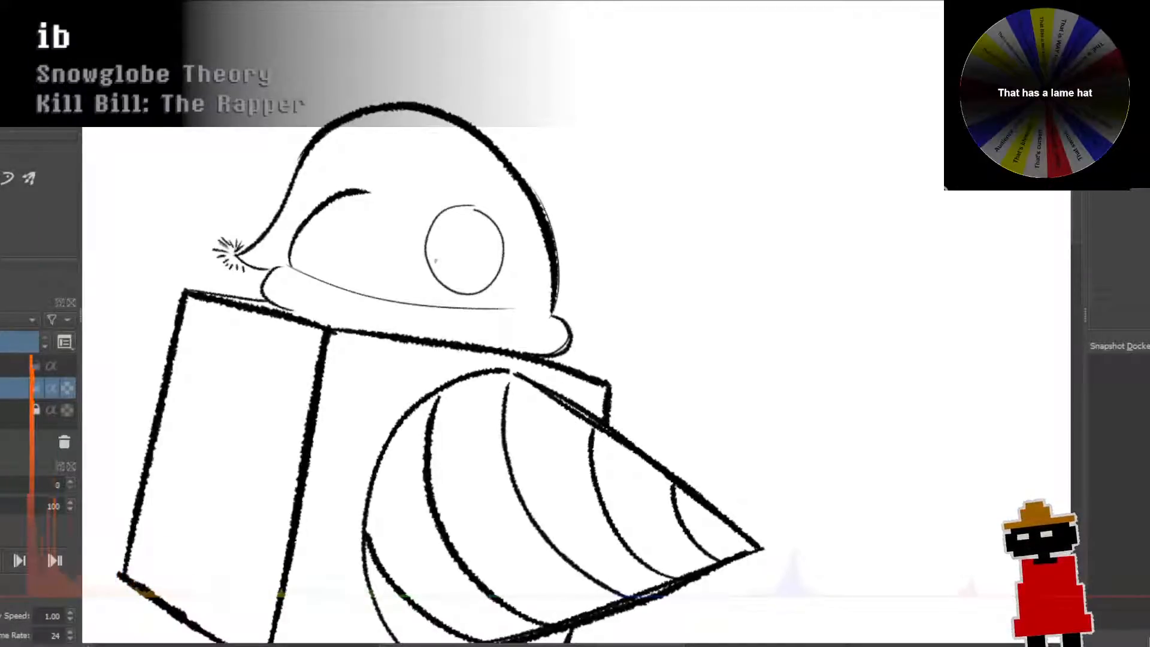
pyautogui.moveTo(441, 262)
pyautogui.mouseDown()
pyautogui.moveTo(449, 273)
pyautogui.moveTo(489, 268)
pyautogui.mouseUp()
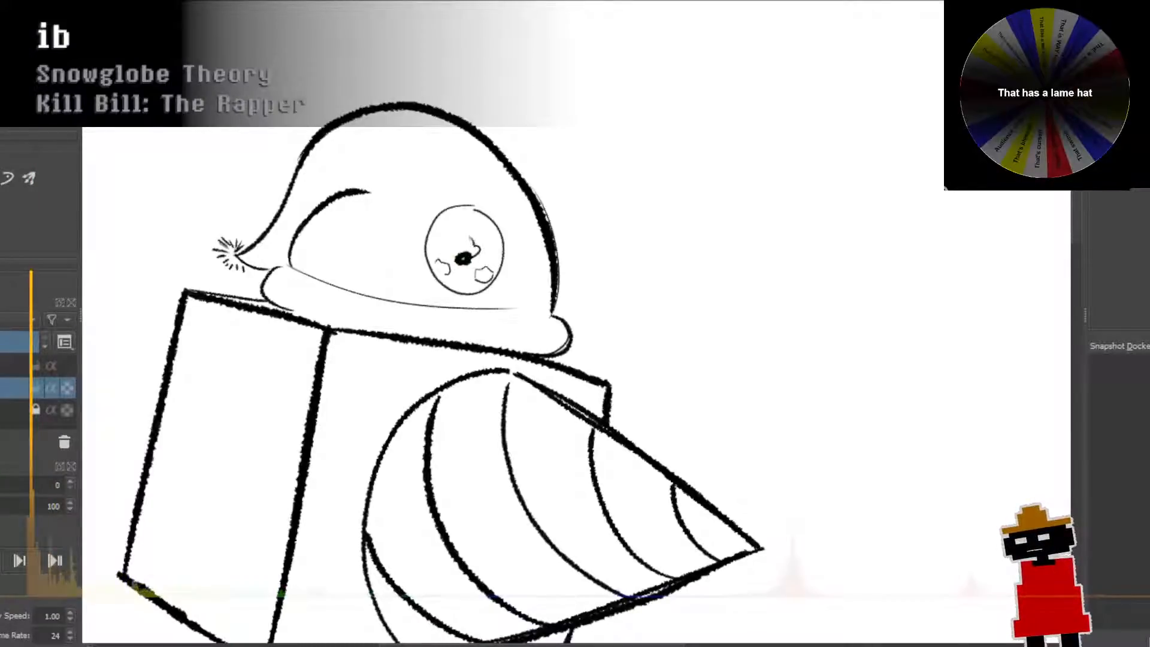
pyautogui.scroll(-4, 464, 246)
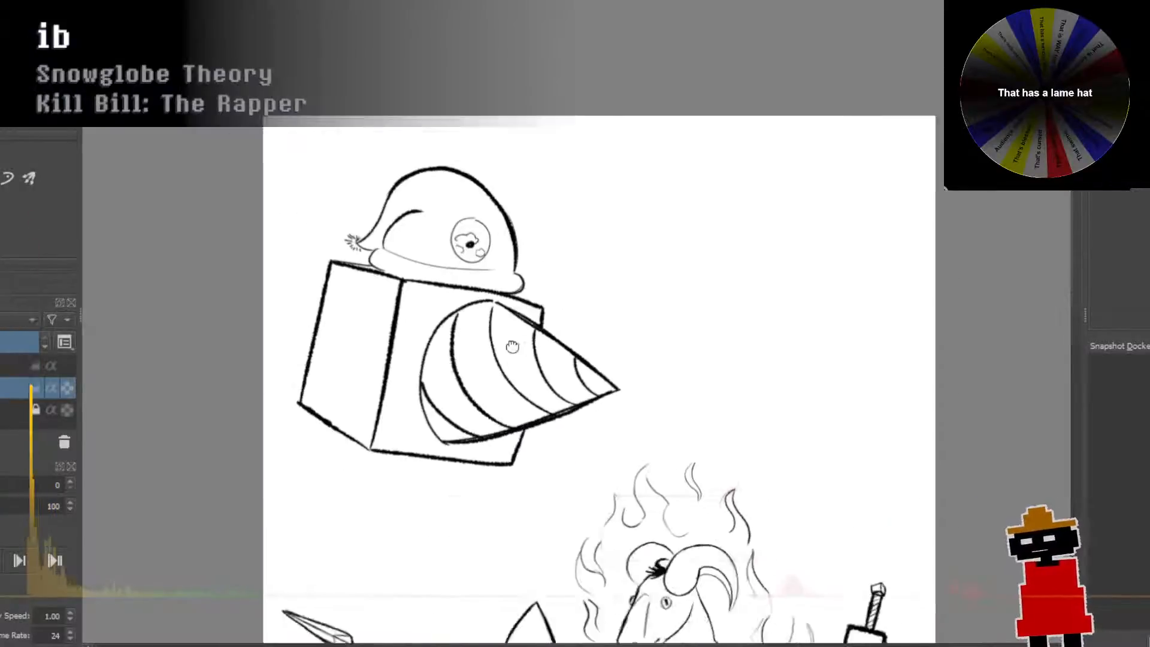
# Step: Add small curved outlines around the badge's dark centre, beneath its cloud-shaped patch
pyautogui.scroll(6, 443, 144)
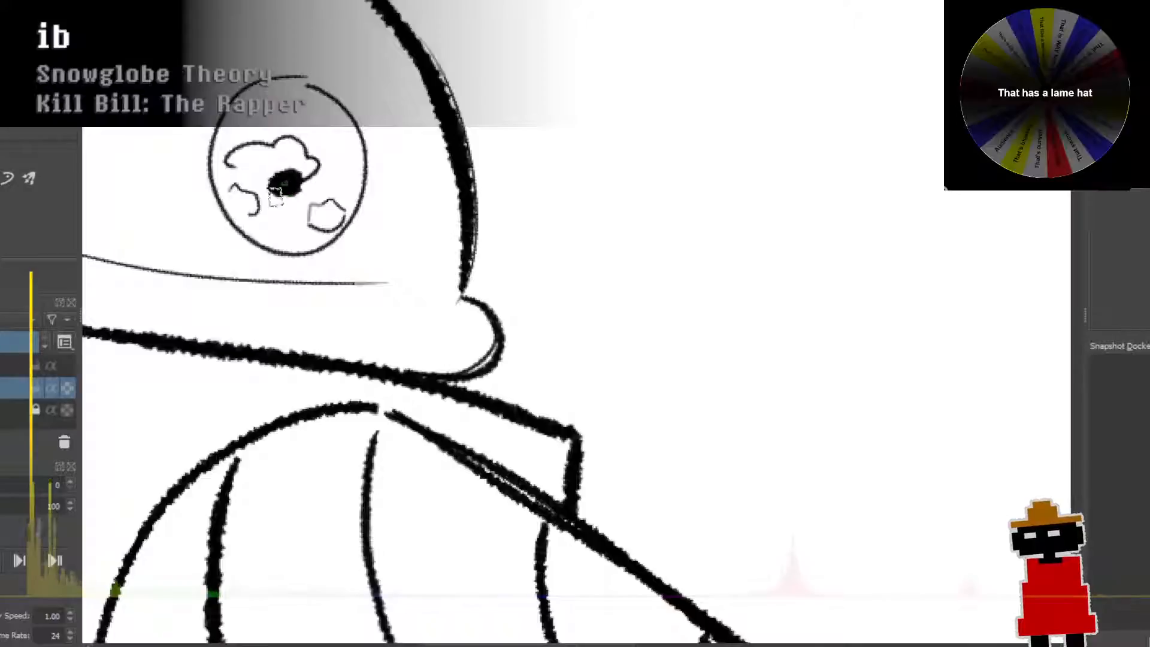
pyautogui.moveTo(303, 169)
pyautogui.mouseDown()
pyautogui.moveTo(299, 157)
pyautogui.moveTo(235, 168)
pyautogui.moveTo(261, 186)
pyautogui.moveTo(240, 171)
pyautogui.moveTo(286, 158)
pyautogui.moveTo(284, 169)
pyautogui.mouseUp()
pyautogui.hotkey('ctrl', 'z')
pyautogui.hotkey('ctrl', 'z')
pyautogui.hotkey('ctrl', 'z')
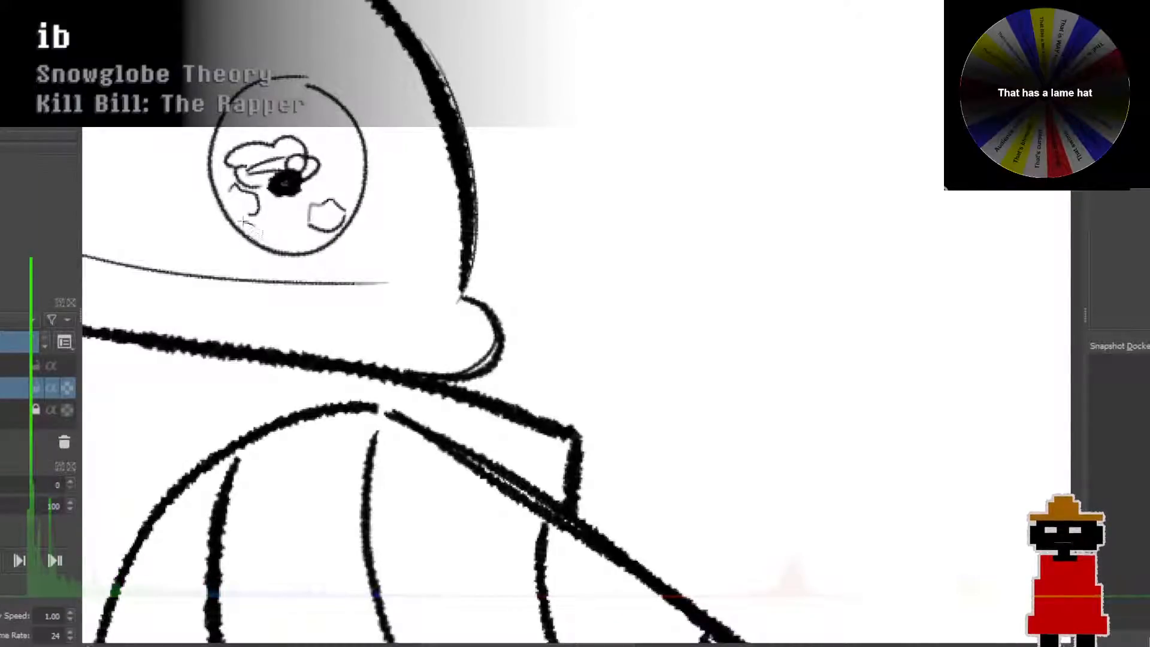
# Step: Select the badge's small lower-left patch, move it beneath the dark centre, clear the selection, and extend the patch's outline
pyautogui.moveTo(243, 221)
pyautogui.mouseDown()
pyautogui.moveTo(223, 184)
pyautogui.moveTo(265, 192)
pyautogui.moveTo(265, 228)
pyautogui.mouseUp()
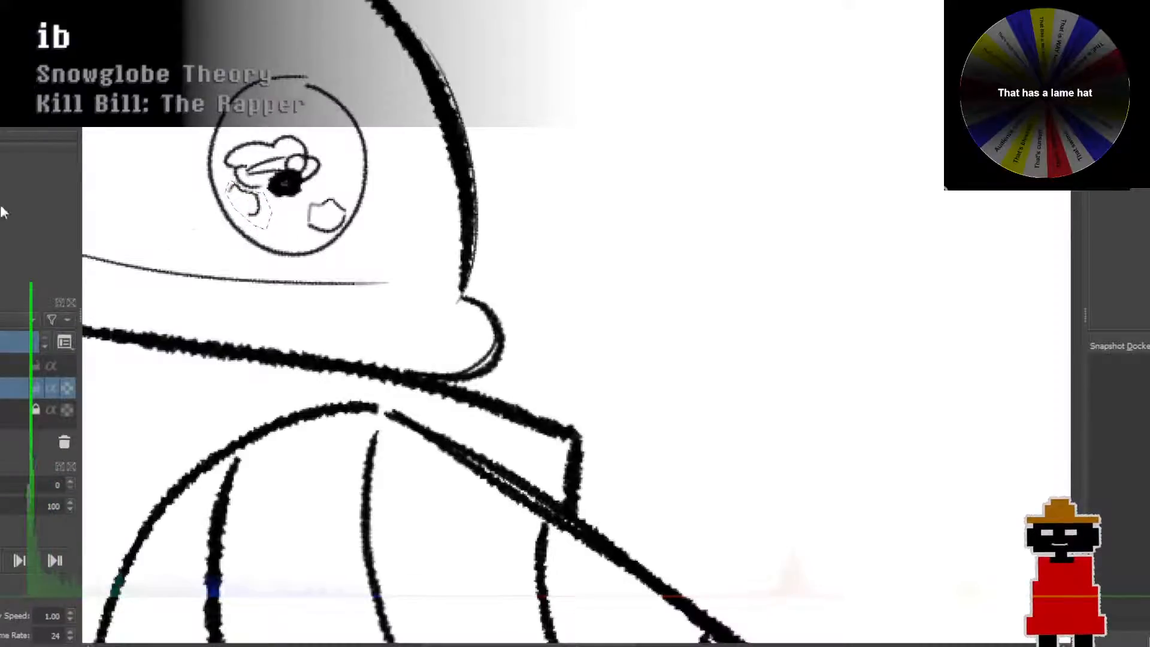
pyautogui.hotkey('ctrl', 't')
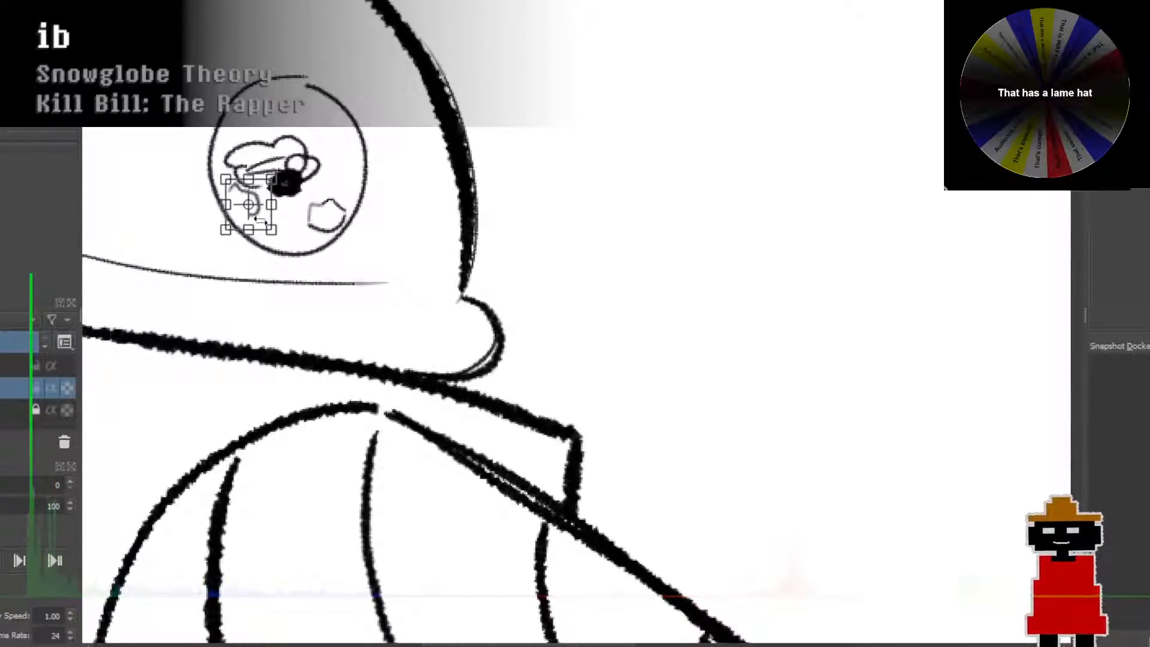
pyautogui.moveTo(237, 195); pyautogui.dragTo(268, 209)
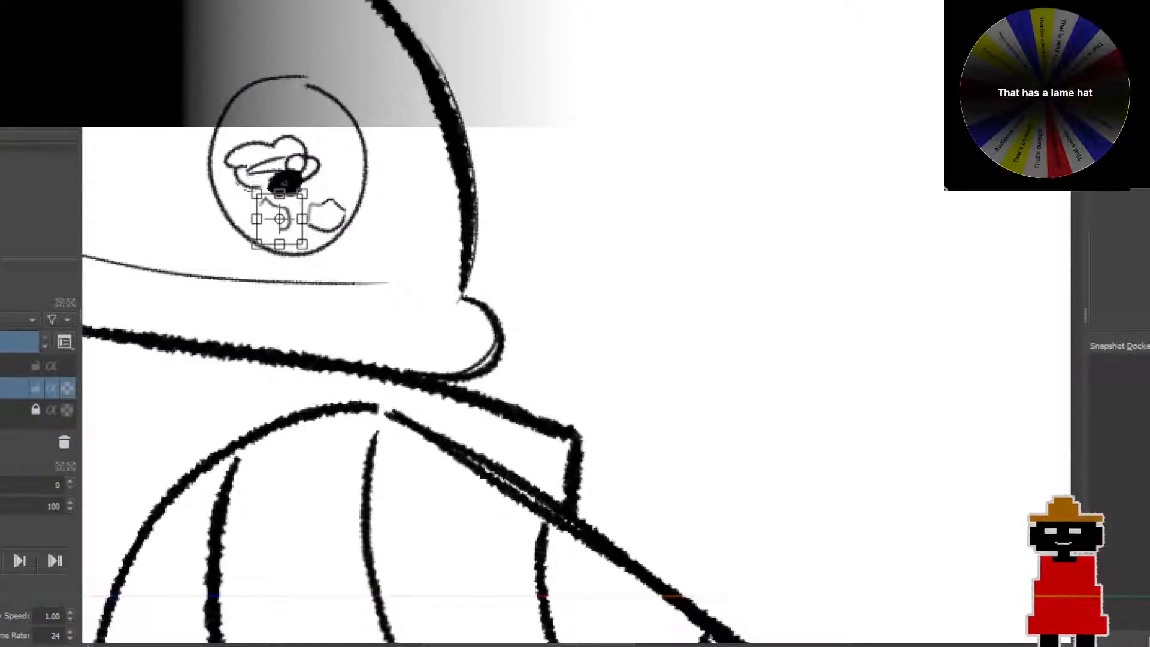
pyautogui.press('b')
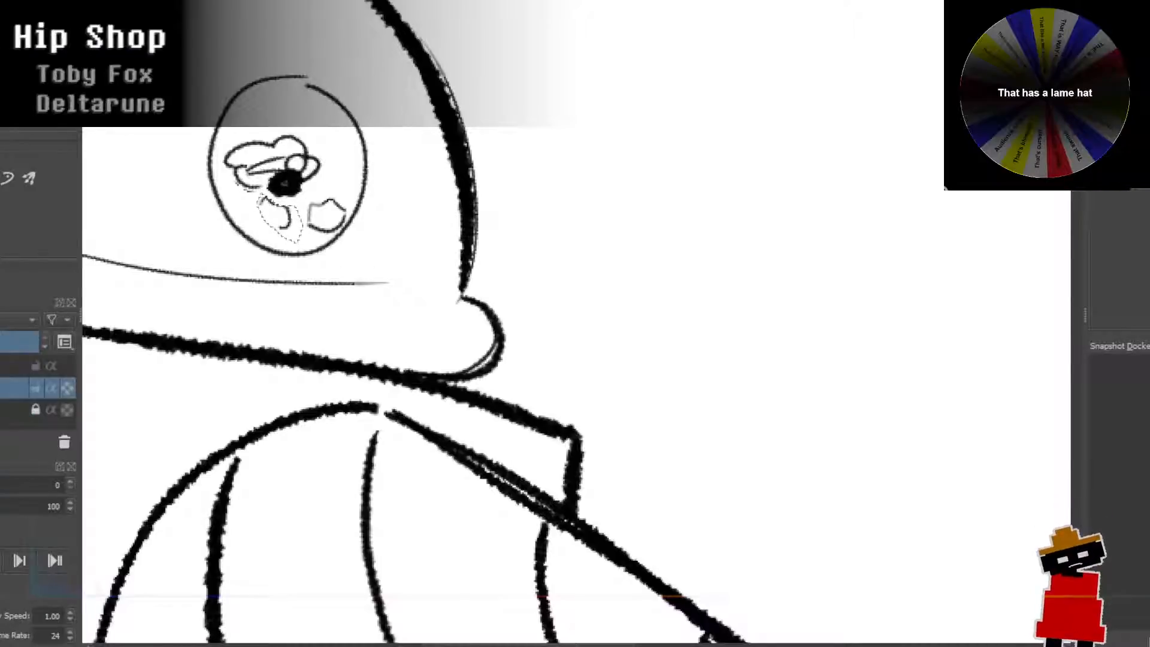
pyautogui.hotkey('ctrl', 'shift', 'a')
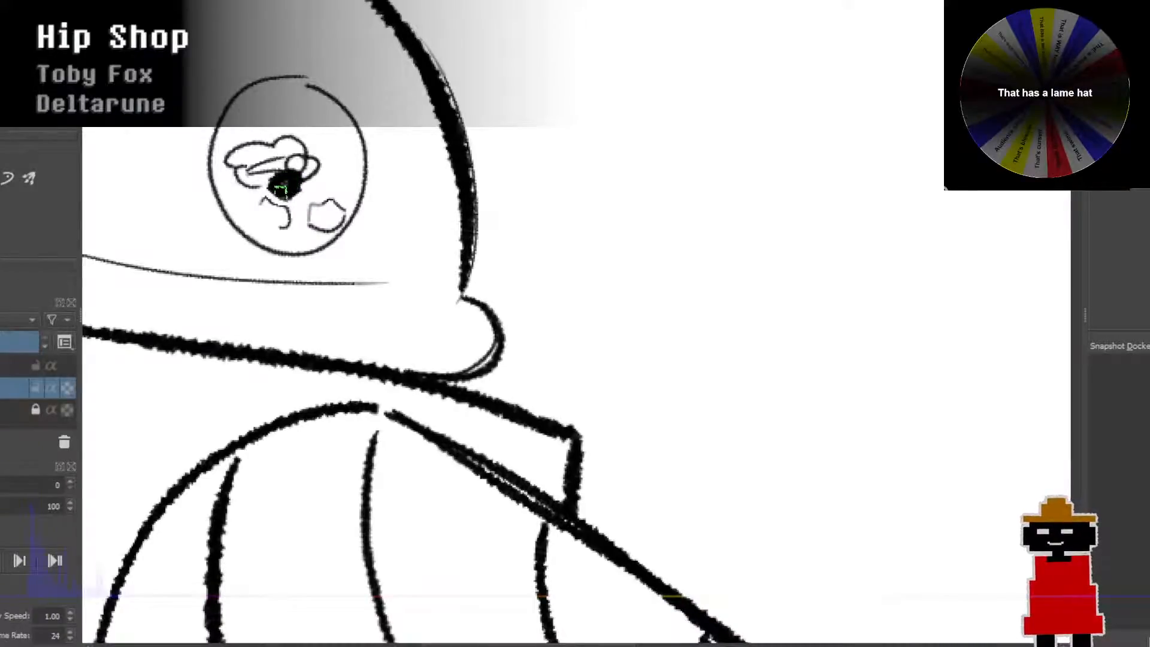
pyautogui.scroll(1, 291, 210)
pyautogui.moveTo(289, 211); pyautogui.dragTo(318, 290)
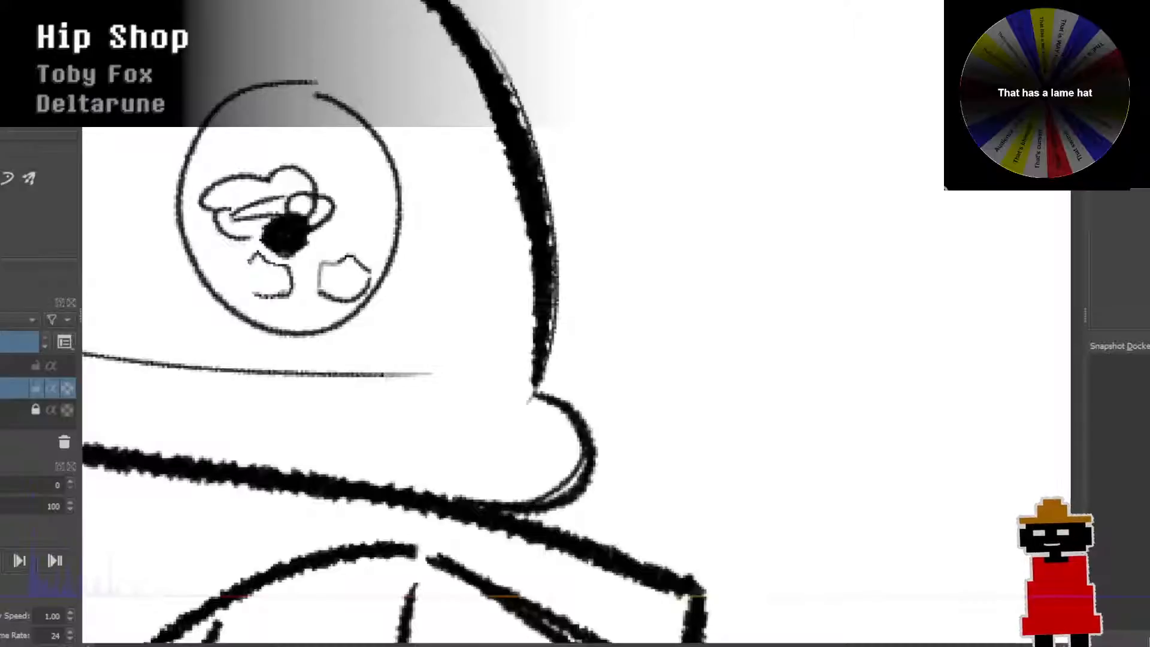
# Step: Close the outline of the badge's lower-left patch and add two small white eyes to the dark centre
pyautogui.moveTo(259, 256)
pyautogui.mouseDown()
pyautogui.moveTo(273, 264)
pyautogui.moveTo(255, 295)
pyautogui.mouseUp()
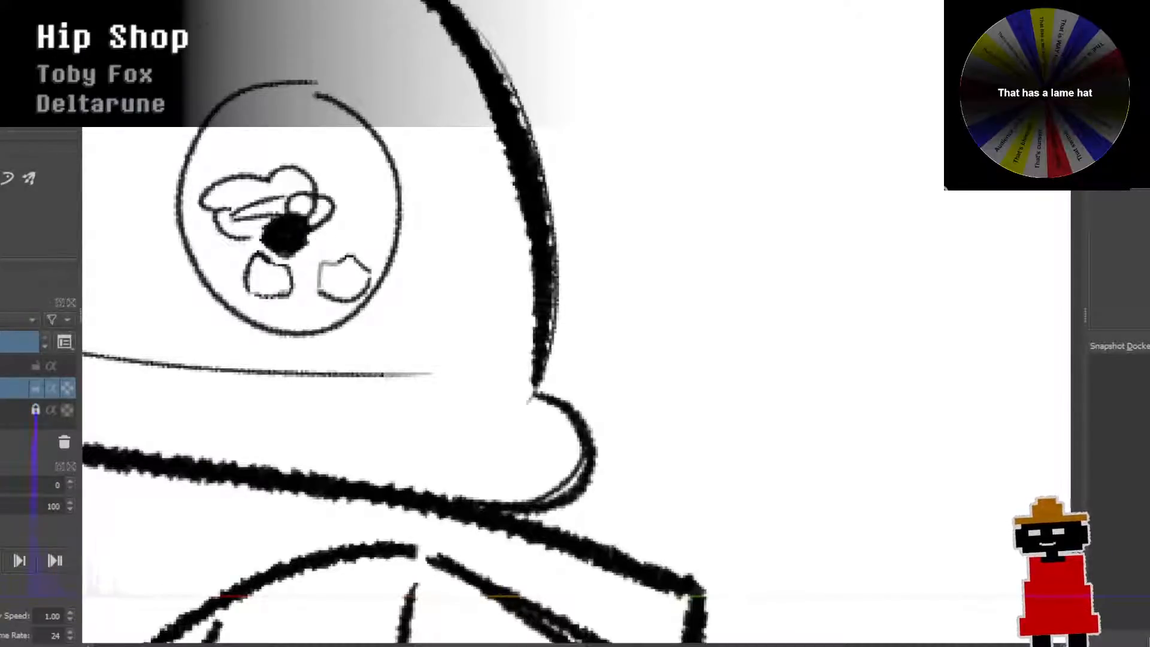
pyautogui.click(284, 229)
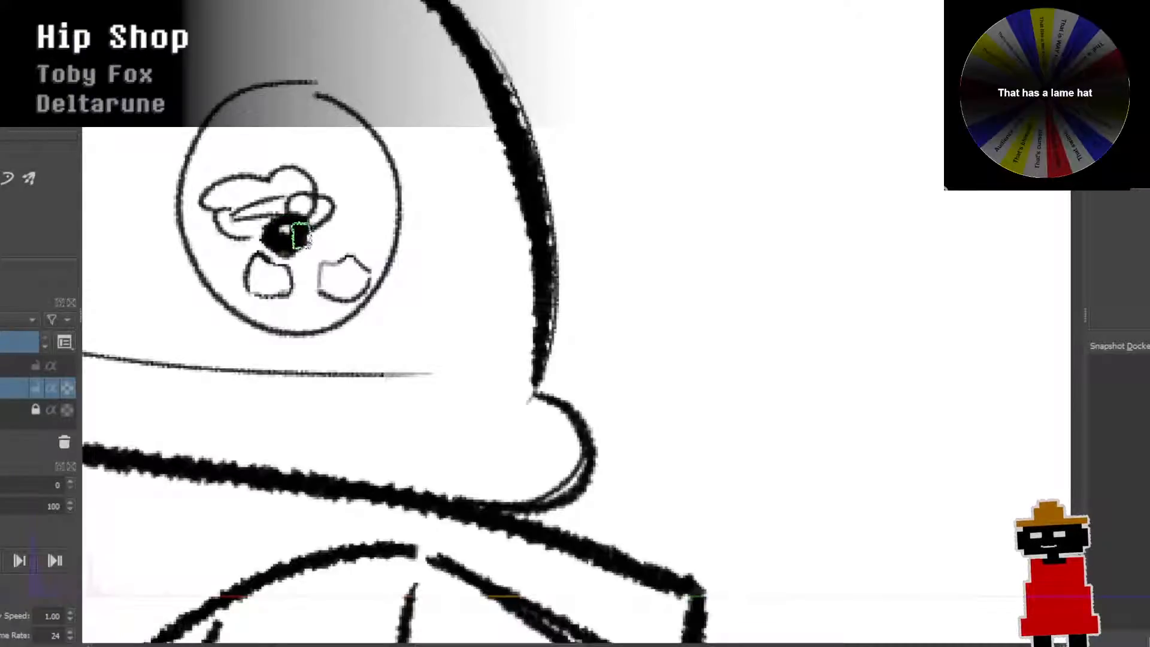
pyautogui.click(299, 235)
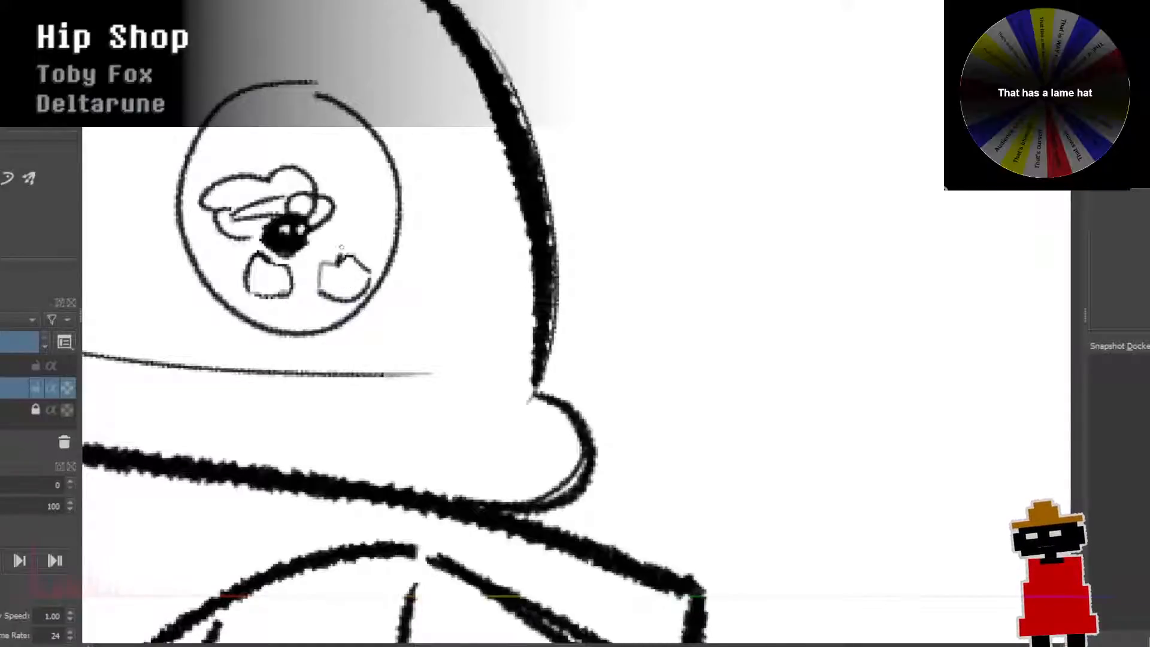
# Step: Add short dark stubs above and below the badge's two lower patches, and draw a thin curved line beneath them
pyautogui.moveTo(340, 260); pyautogui.dragTo(339, 247)
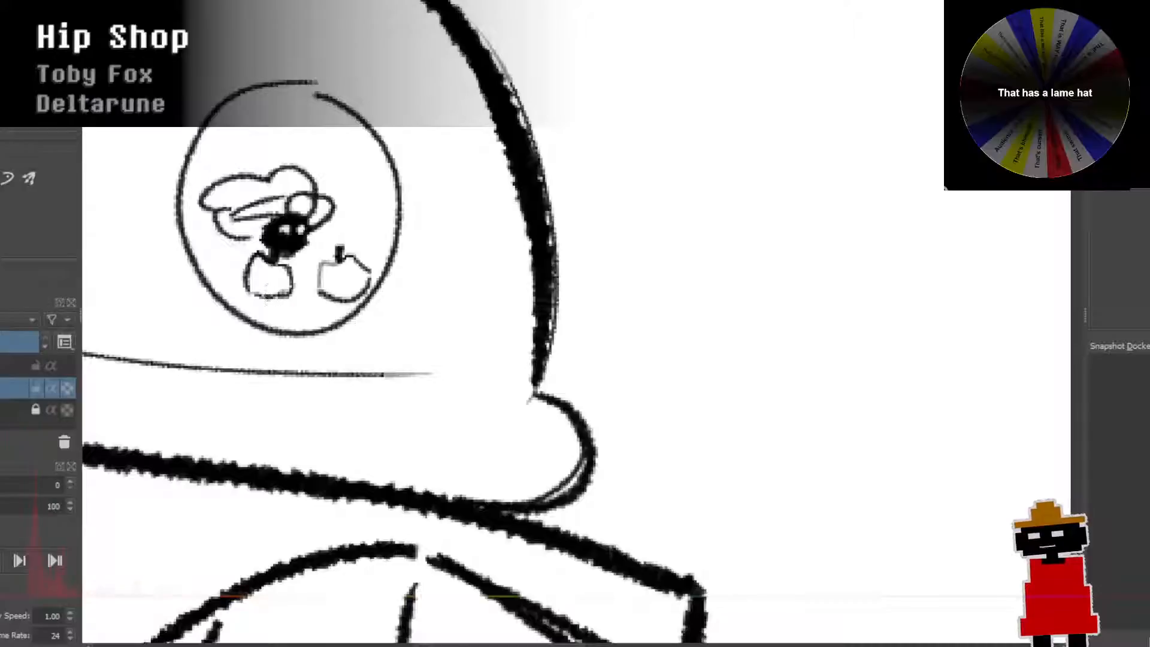
pyautogui.moveTo(270, 293); pyautogui.dragTo(268, 305)
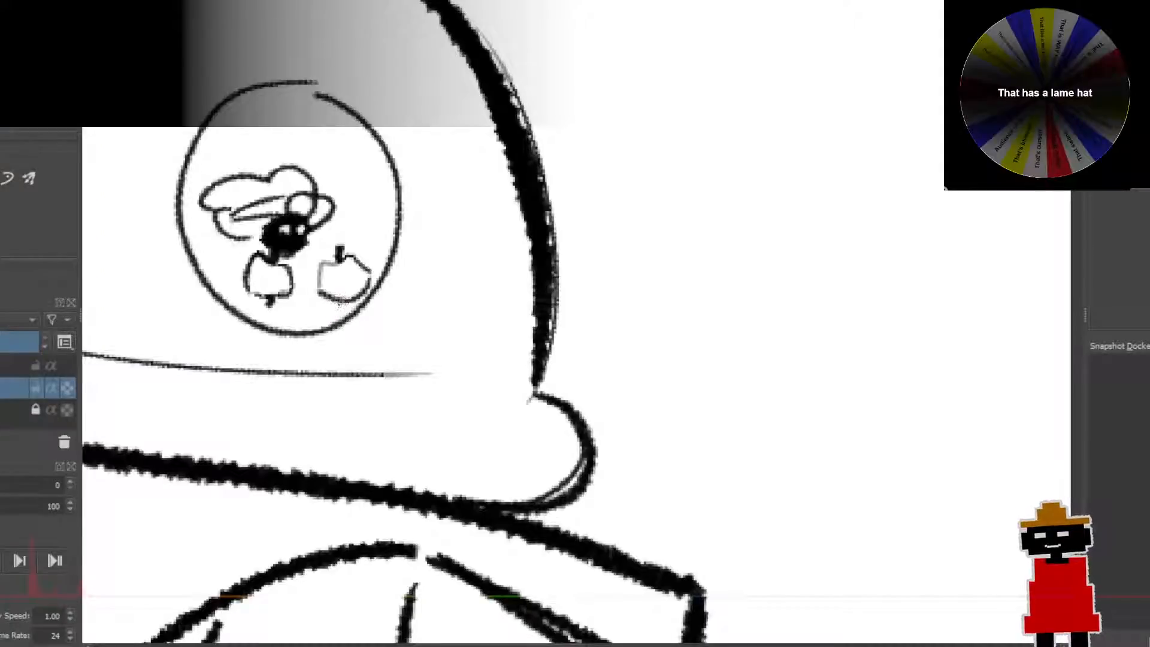
pyautogui.moveTo(341, 299); pyautogui.dragTo(339, 305)
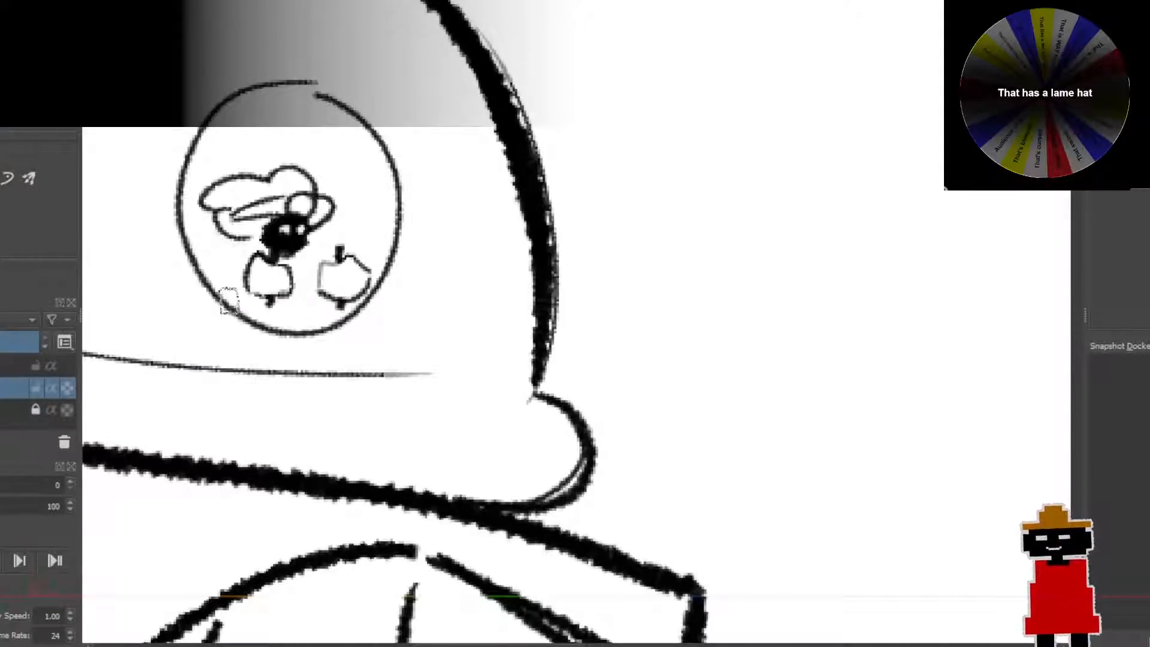
pyautogui.moveTo(227, 298); pyautogui.dragTo(349, 310)
pyautogui.hotkey('ctrl', 'z')
pyautogui.moveTo(232, 301); pyautogui.dragTo(349, 312)
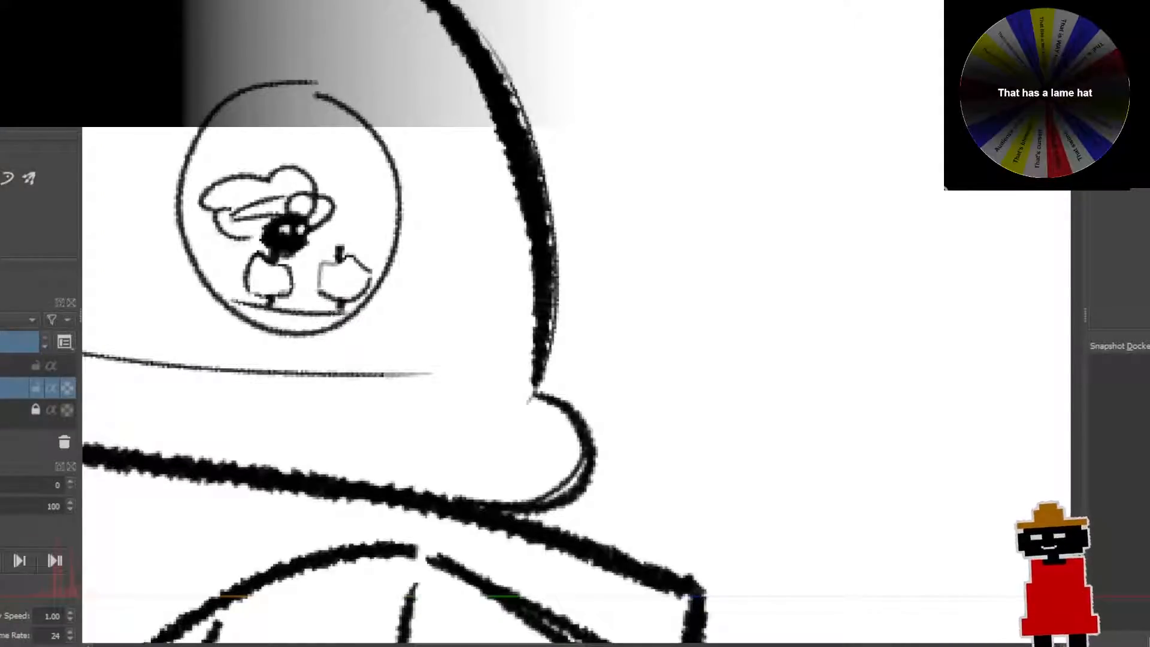
pyautogui.hotkey('ctrl', 'z')
pyautogui.moveTo(237, 298); pyautogui.dragTo(345, 316)
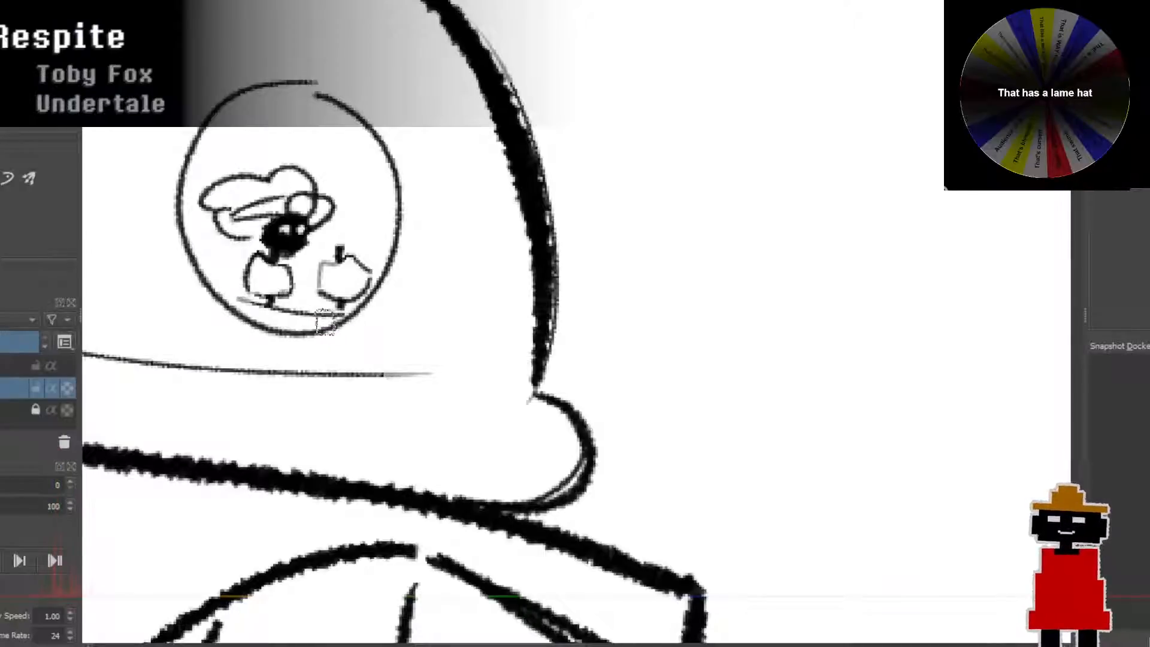
# Step: Erase the right side of the badge's round outline and redraw it as a fuller, closed curve
pyautogui.scroll(-2, 365, 329)
pyautogui.moveTo(366, 332); pyautogui.dragTo(335, 337)
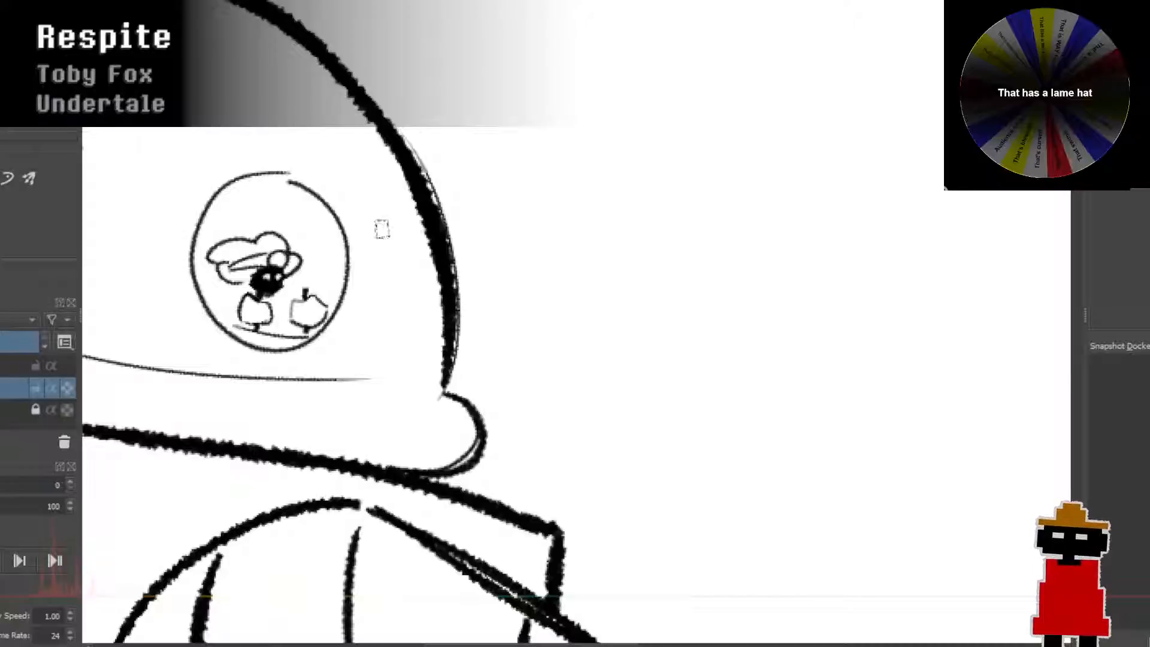
pyautogui.moveTo(288, 185)
pyautogui.mouseDown()
pyautogui.moveTo(345, 230)
pyautogui.moveTo(292, 183)
pyautogui.moveTo(340, 226)
pyautogui.moveTo(351, 266)
pyautogui.moveTo(327, 339)
pyautogui.mouseUp()
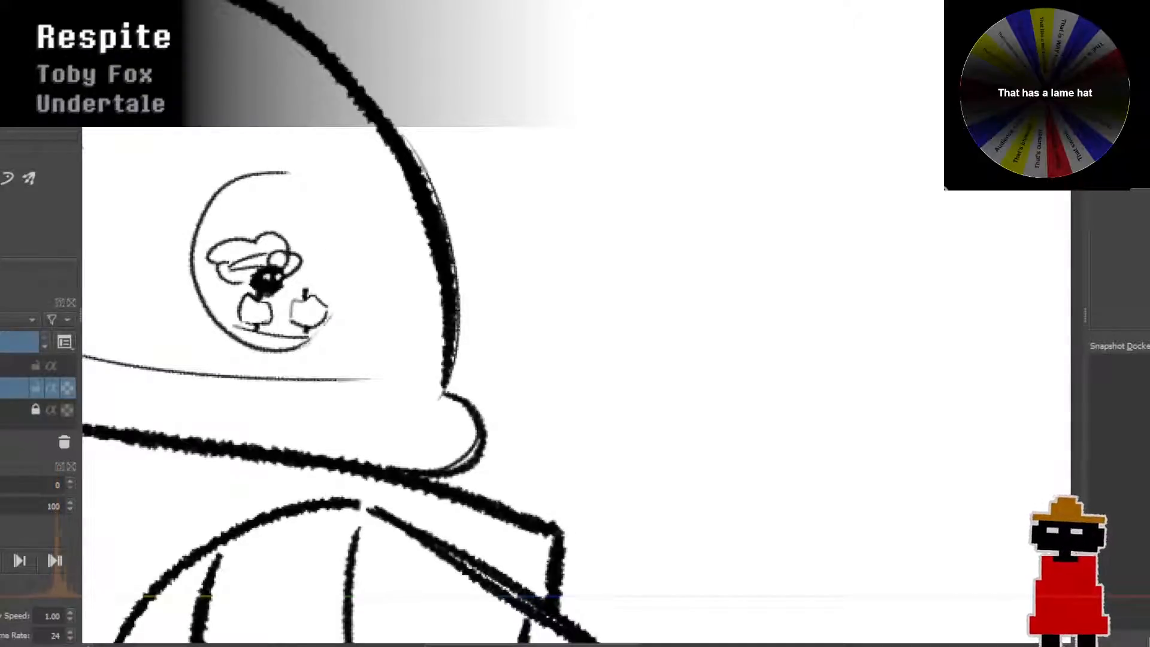
pyautogui.moveTo(267, 172)
pyautogui.mouseDown()
pyautogui.moveTo(333, 202)
pyautogui.moveTo(352, 235)
pyautogui.moveTo(355, 280)
pyautogui.moveTo(329, 335)
pyautogui.mouseUp()
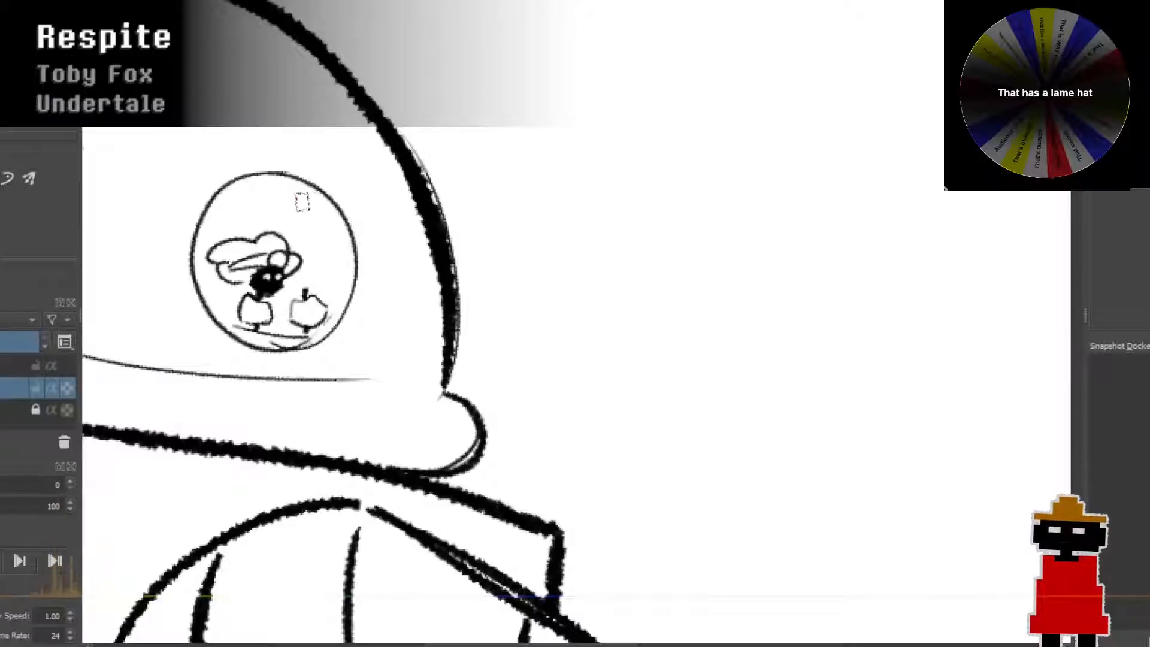
# Step: Draw a thick curved highlight stroke inside the badge's upper-right edge
pyautogui.moveTo(301, 198)
pyautogui.mouseDown()
pyautogui.moveTo(321, 213)
pyautogui.moveTo(332, 262)
pyautogui.mouseUp()
pyautogui.hotkey('ctrl', 'z')
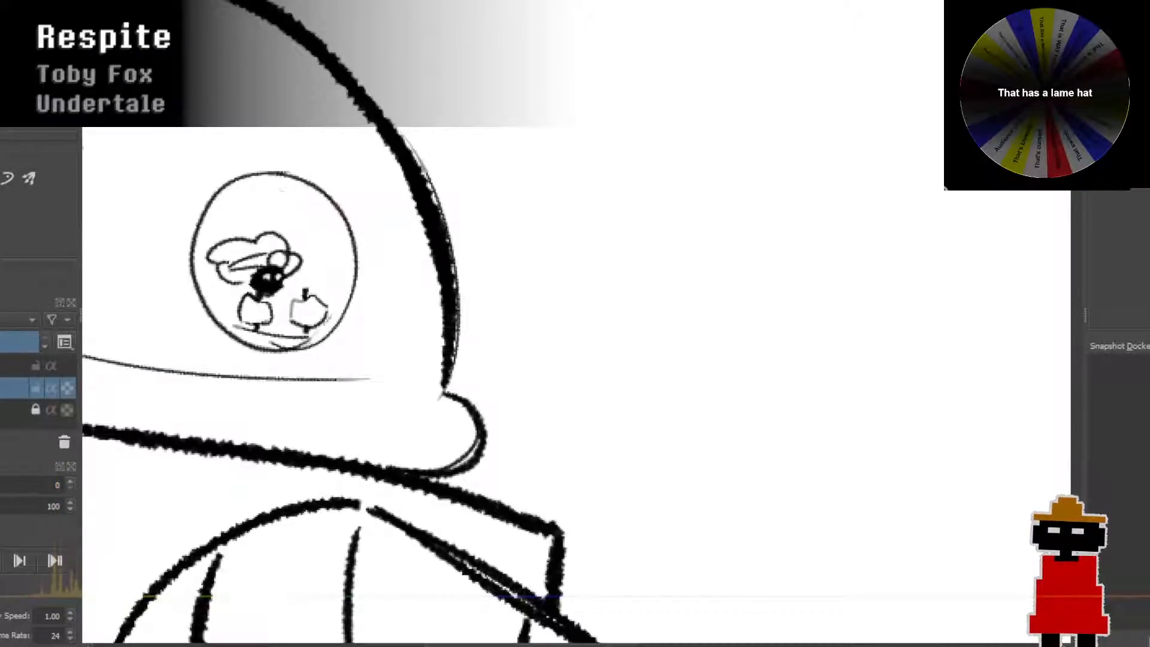
pyautogui.moveTo(287, 194); pyautogui.dragTo(333, 276)
pyautogui.scroll(-1, 368, 318)
pyautogui.scroll(-4, 369, 319)
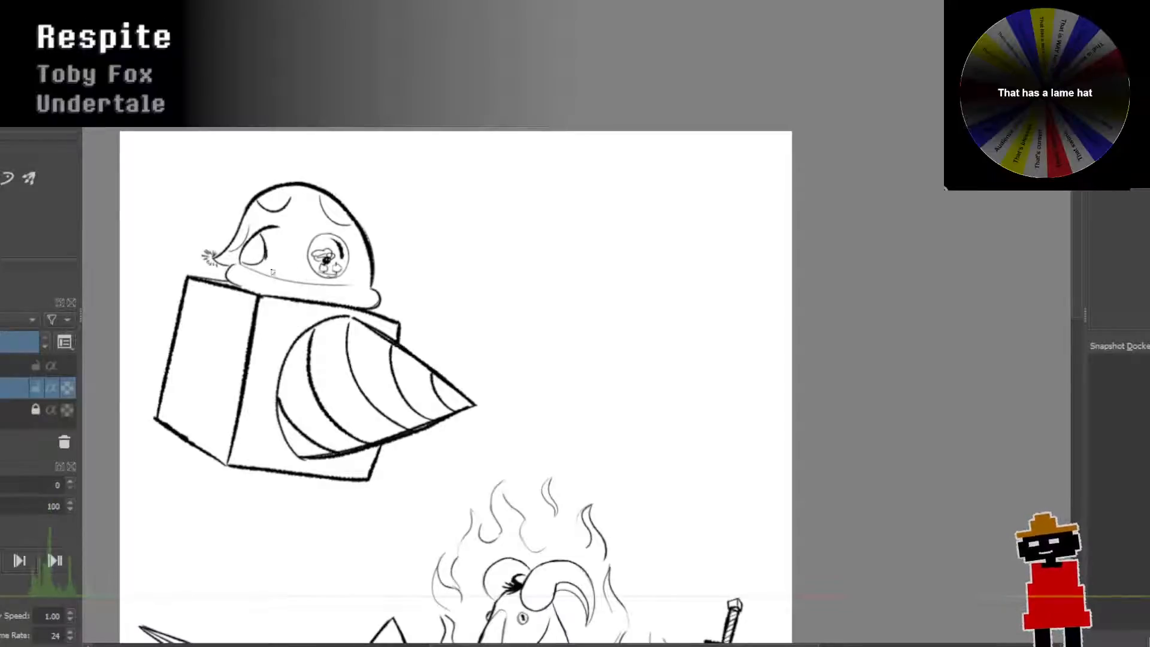
pyautogui.scroll(3, 290, 225)
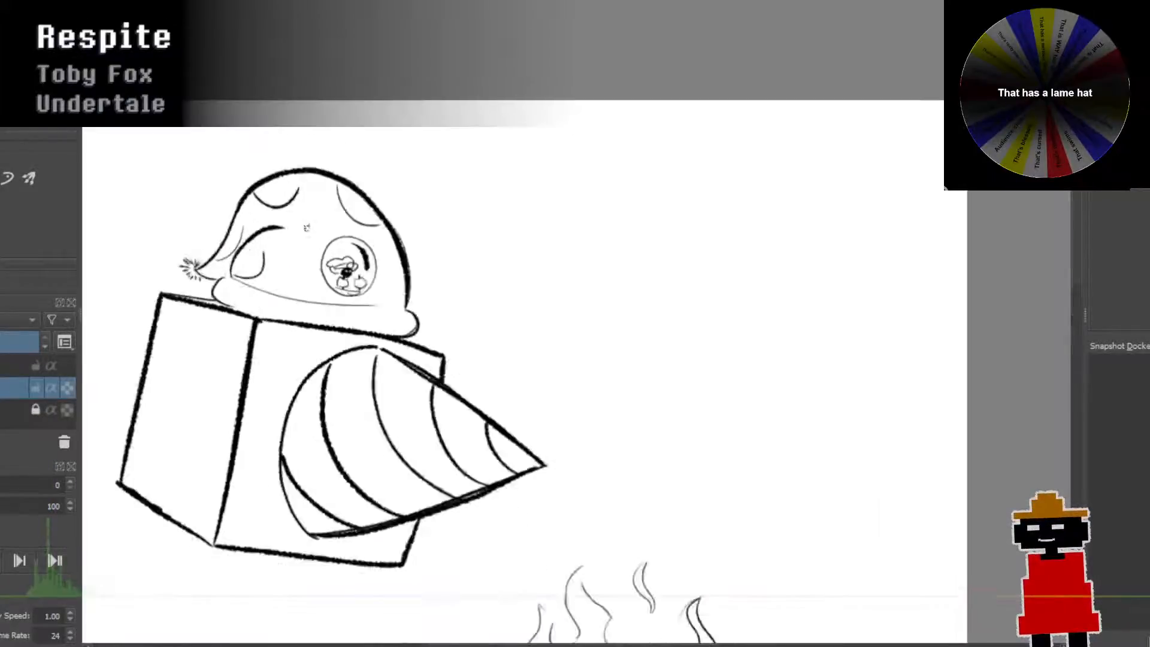
pyautogui.scroll(-1, 402, 267)
pyautogui.moveTo(477, 318); pyautogui.dragTo(481, 296)
pyautogui.scroll(-2, 481, 296)
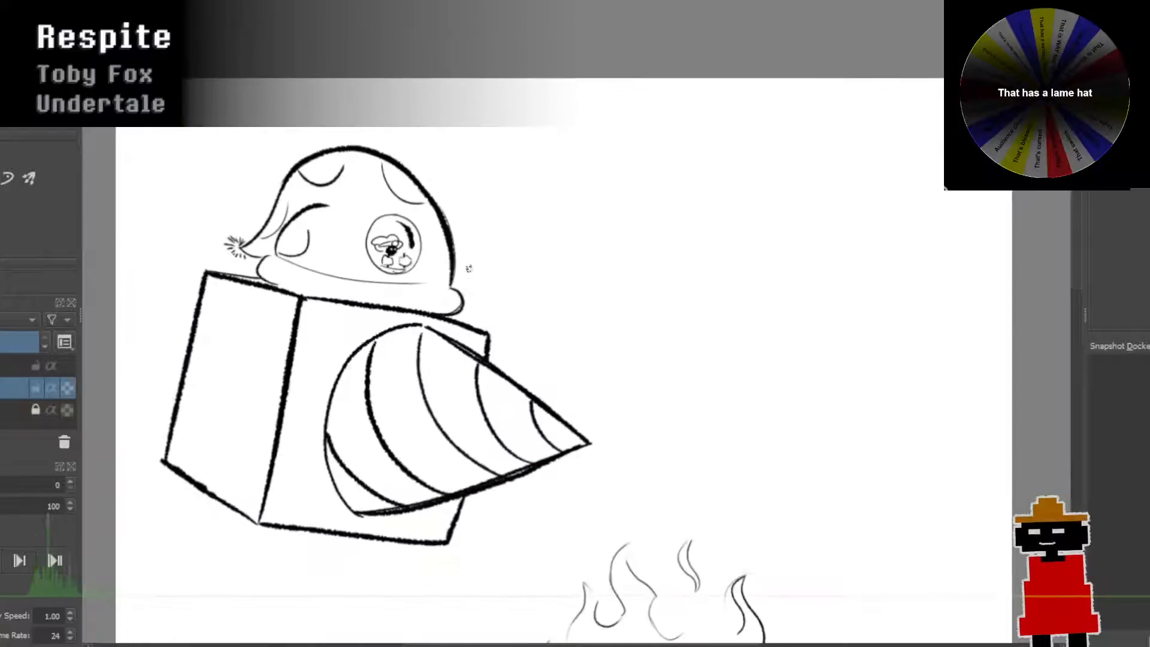
# Step: Draw a thin line from the hat brim's front end to the box's far upper corner
pyautogui.scroll(4, 464, 313)
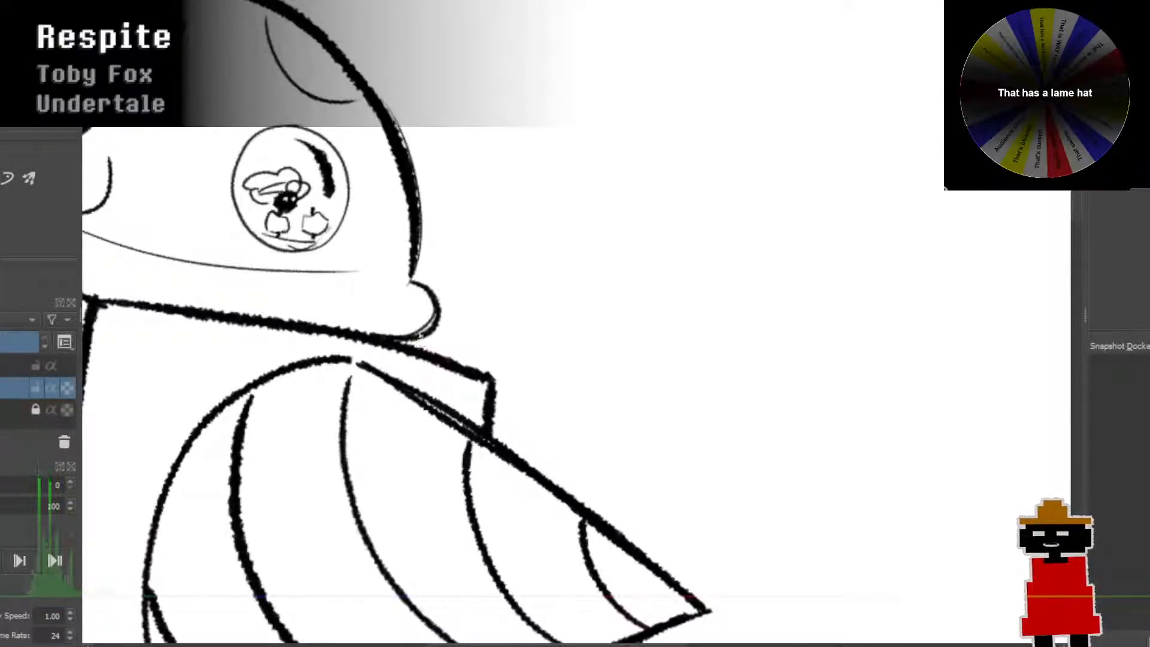
pyautogui.moveTo(418, 337); pyautogui.dragTo(487, 375)
pyautogui.hotkey('ctrl', 'z')
pyautogui.moveTo(414, 338); pyautogui.dragTo(493, 381)
pyautogui.hotkey('ctrl', 'z')
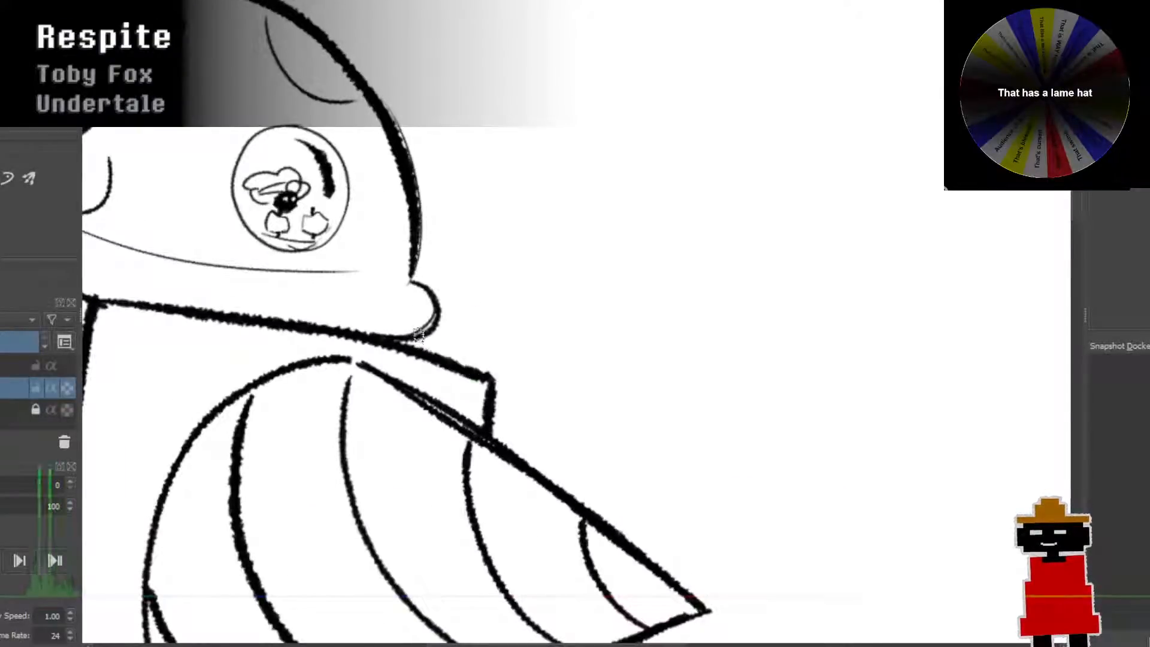
pyautogui.moveTo(416, 337); pyautogui.dragTo(494, 383)
pyautogui.scroll(-2, 504, 347)
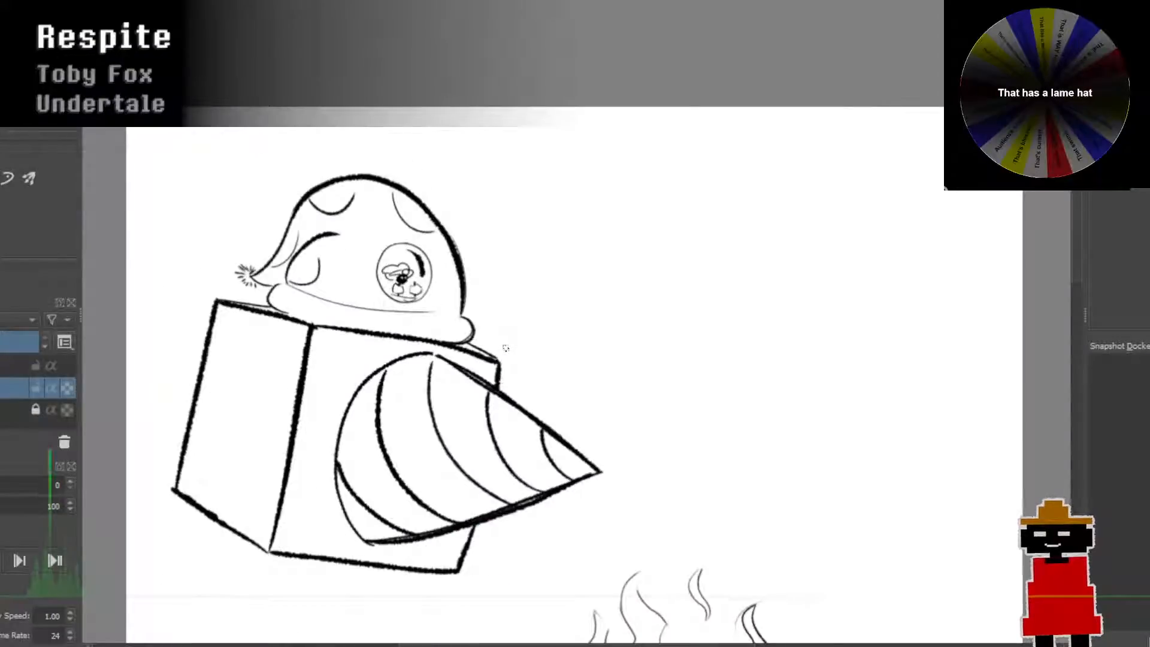
pyautogui.scroll(-3, 507, 347)
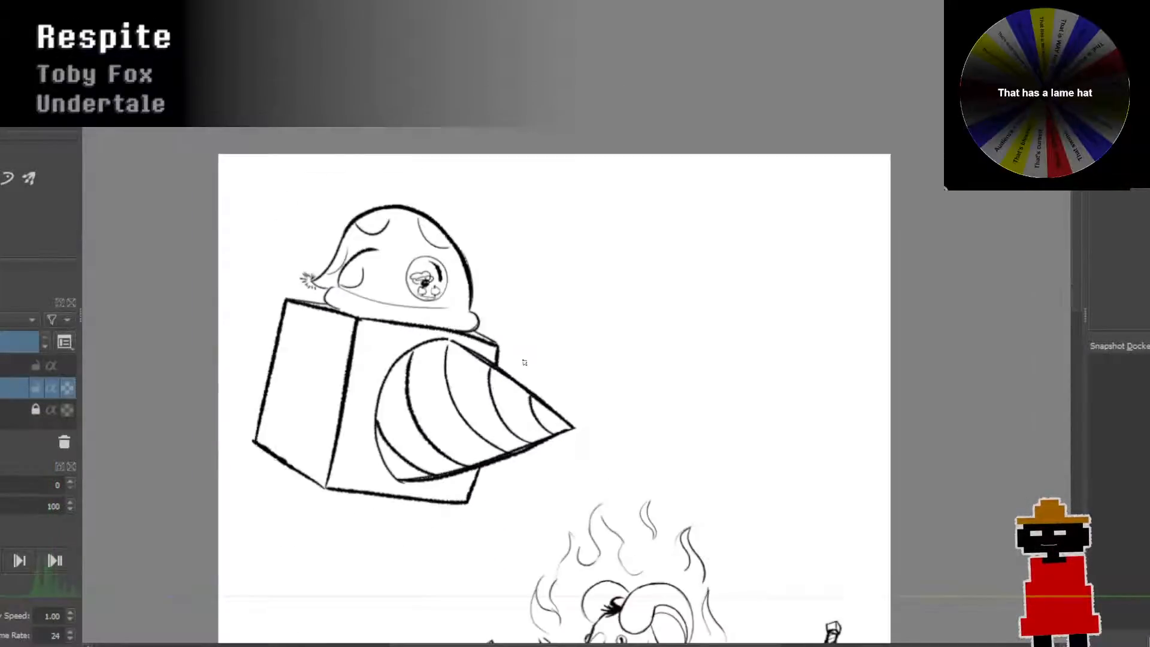
pyautogui.moveTo(525, 363)
pyautogui.mouseDown()
pyautogui.moveTo(498, 330)
pyautogui.moveTo(503, 239)
pyautogui.mouseUp()
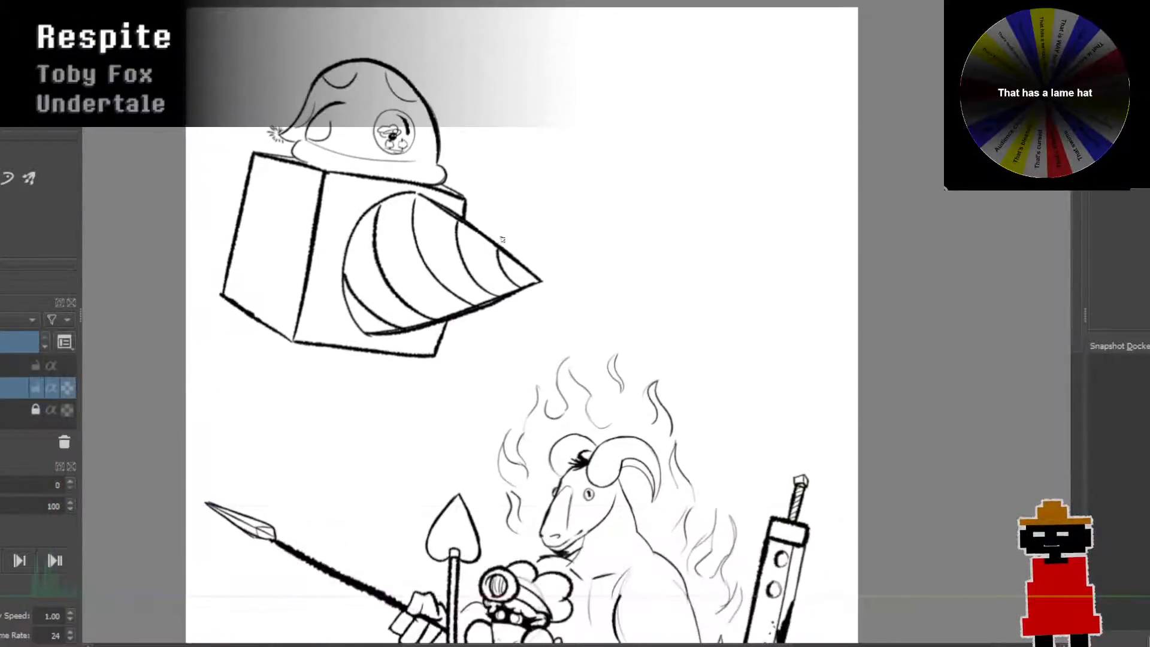
# Step: Draw a rounded foot-like outline around the box's lower front corner, with an inner curve and a bottom line extending left
pyautogui.scroll(3, 438, 347)
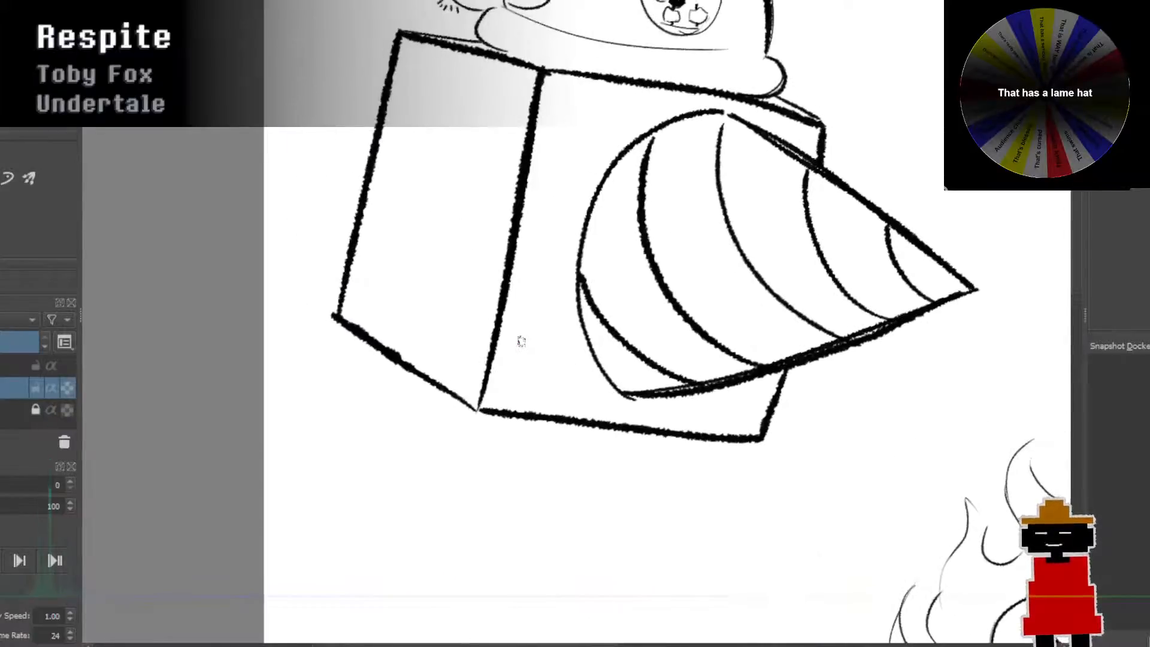
pyautogui.moveTo(397, 428); pyautogui.dragTo(484, 437)
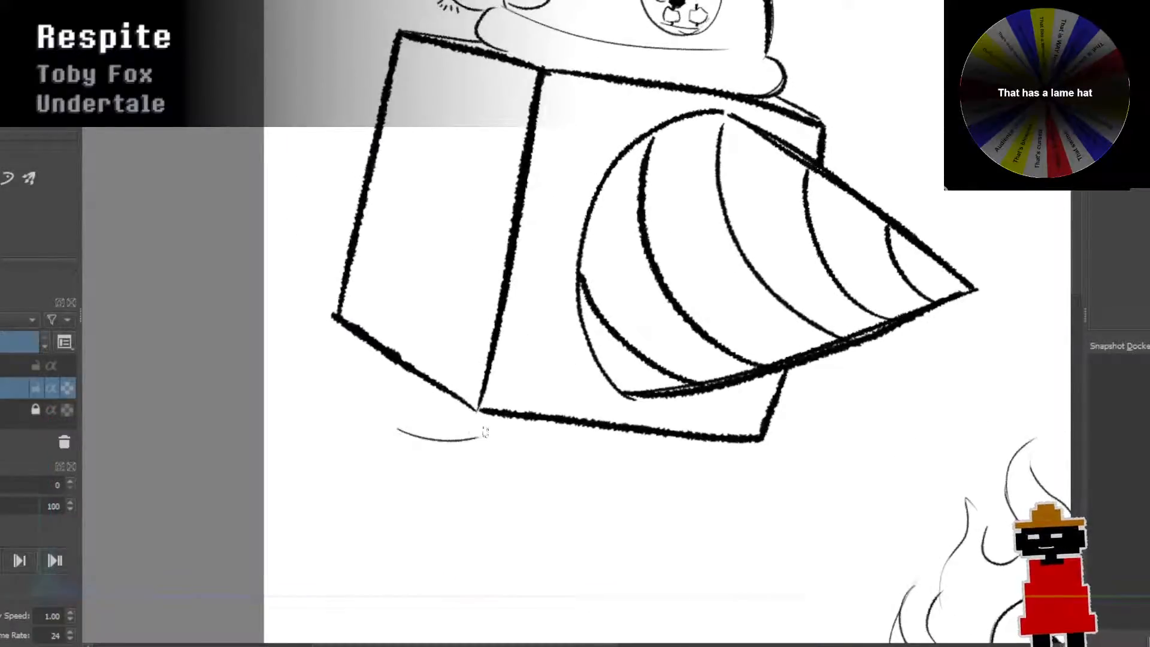
pyautogui.moveTo(400, 429)
pyautogui.mouseDown()
pyautogui.moveTo(474, 439)
pyautogui.moveTo(487, 403)
pyautogui.moveTo(456, 352)
pyautogui.mouseUp()
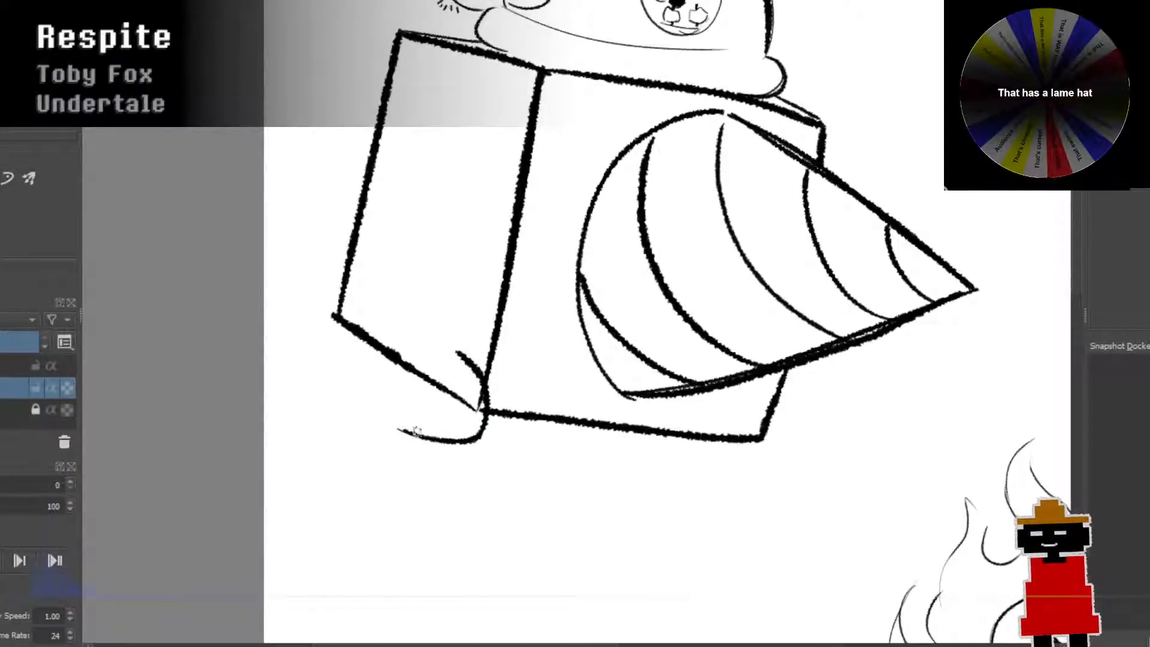
pyautogui.moveTo(422, 436); pyautogui.dragTo(437, 393)
pyautogui.hotkey('ctrl', 'z')
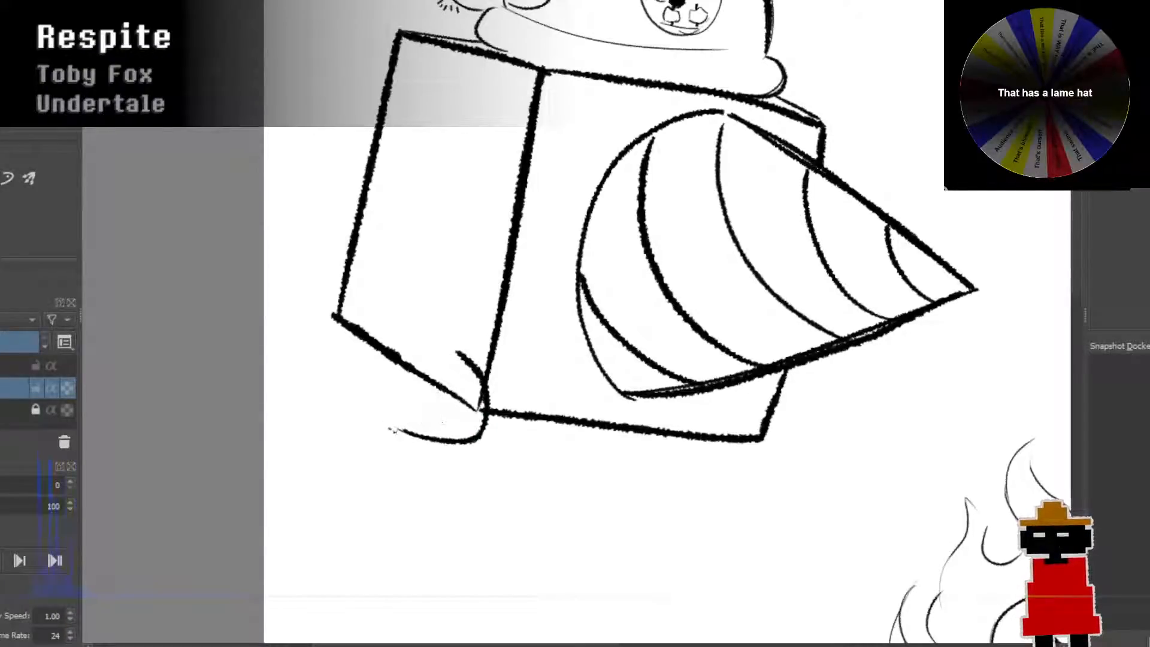
pyautogui.moveTo(390, 428); pyautogui.dragTo(421, 384)
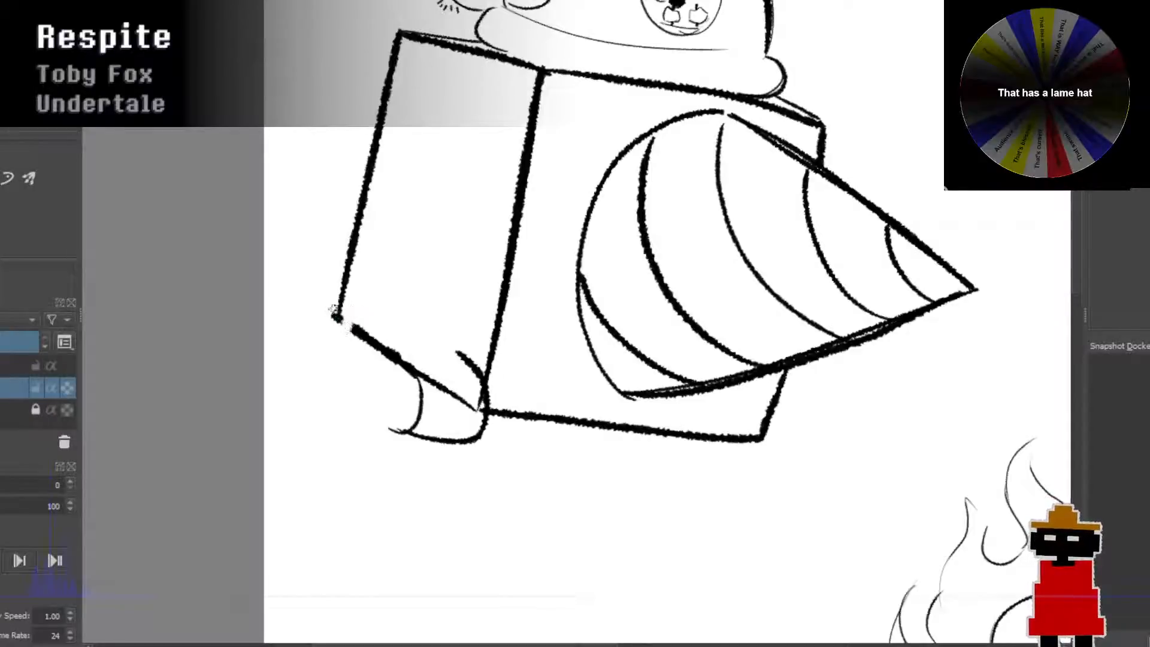
# Step: Erase the straight lower edge of the box's left face, up to the rounded shape at the corner
pyautogui.moveTo(351, 331); pyautogui.dragTo(382, 349)
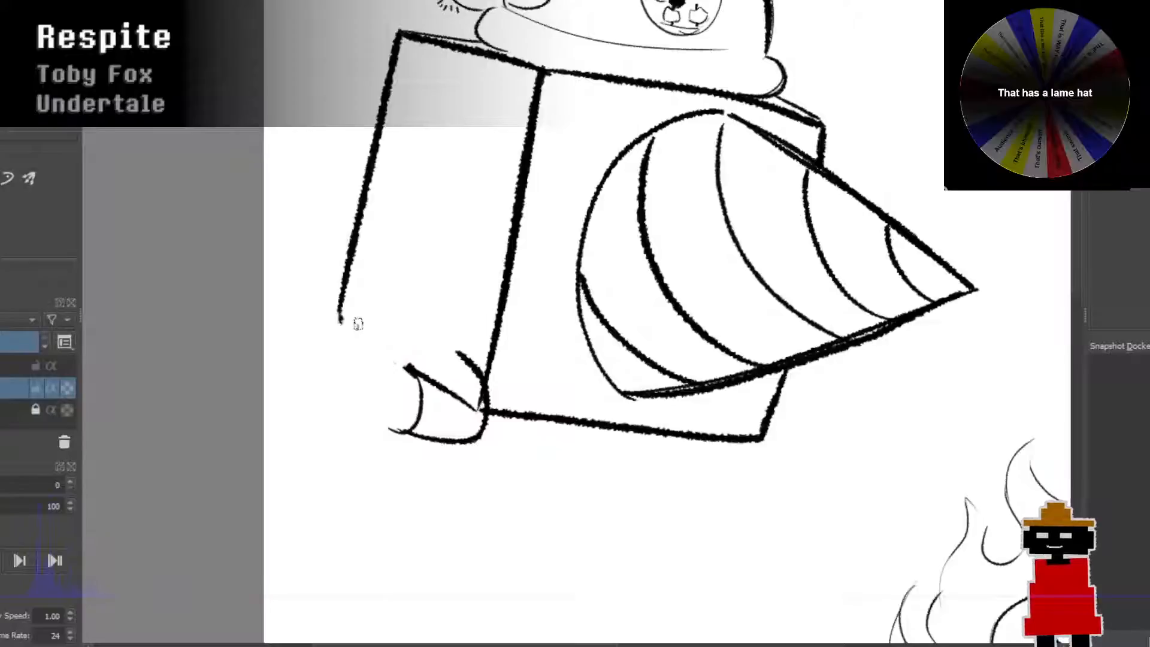
pyautogui.moveTo(407, 370)
pyautogui.mouseDown()
pyautogui.moveTo(421, 396)
pyautogui.moveTo(435, 376)
pyautogui.moveTo(439, 392)
pyautogui.moveTo(418, 370)
pyautogui.moveTo(465, 410)
pyautogui.mouseUp()
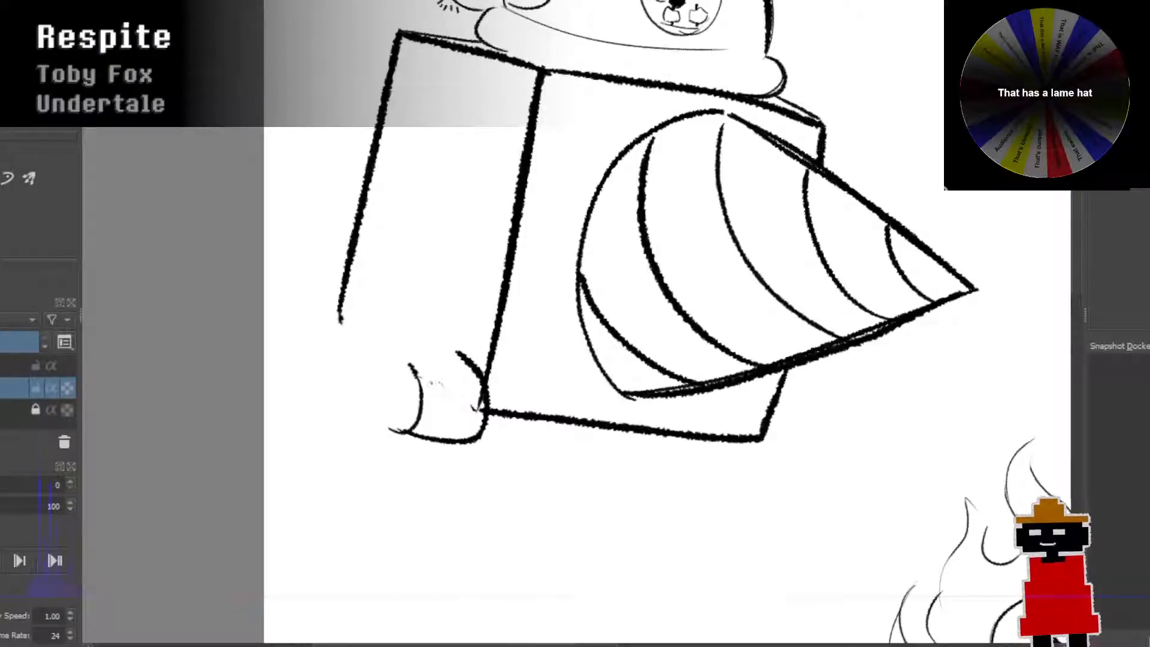
pyautogui.moveTo(476, 403); pyautogui.dragTo(476, 398)
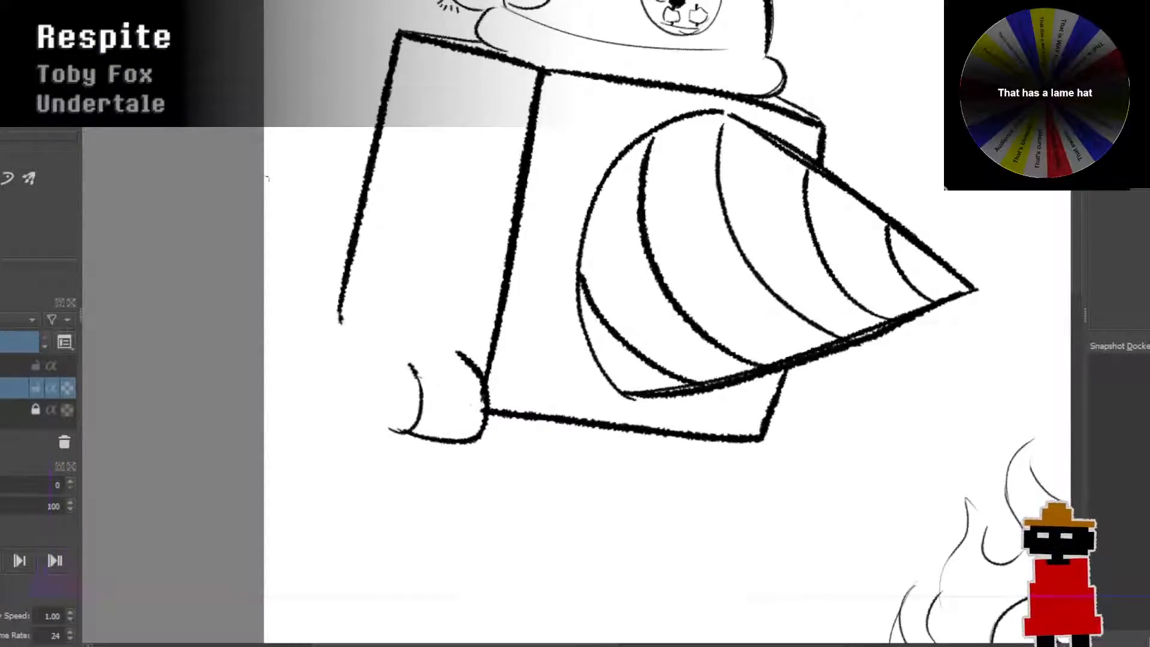
# Step: Trim the lower end of the rounded shape's inner curve and extend its bottom line further up to the left
pyautogui.moveTo(406, 427); pyautogui.dragTo(413, 432)
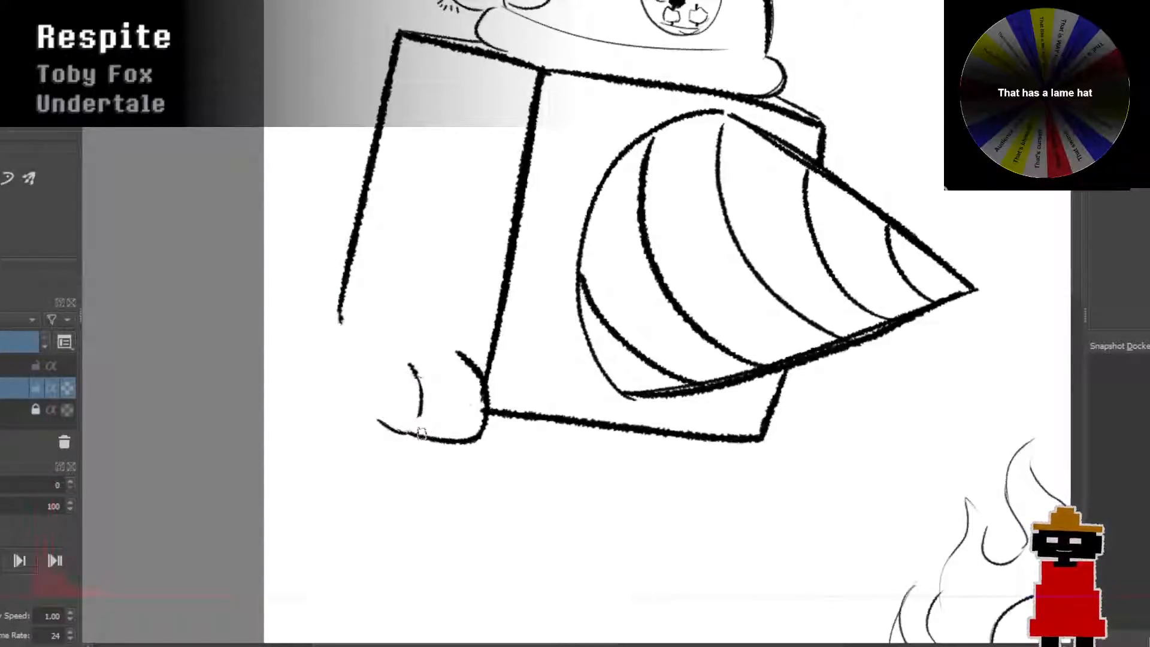
pyautogui.hotkey('ctrl', 'z')
pyautogui.moveTo(411, 433); pyautogui.dragTo(374, 415)
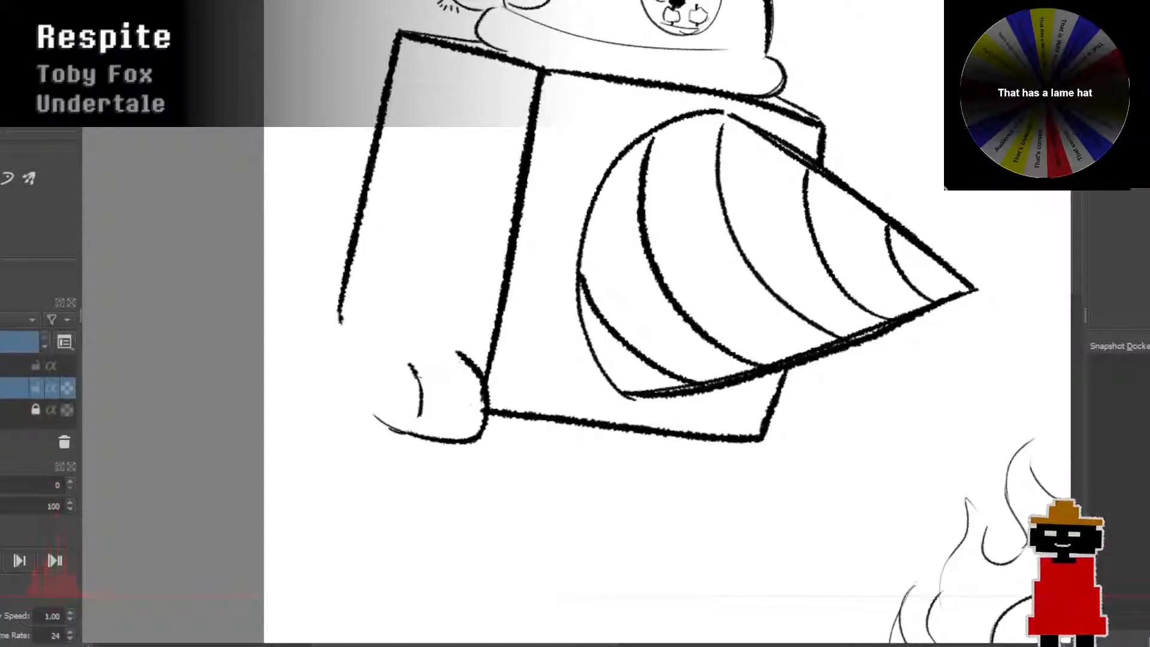
# Step: Draw a thick curved top edge from the rounded shape up to the box's far lower corner, extending slightly beyond the box
pyautogui.moveTo(354, 285); pyautogui.dragTo(462, 359)
pyautogui.hotkey('ctrl', 'z')
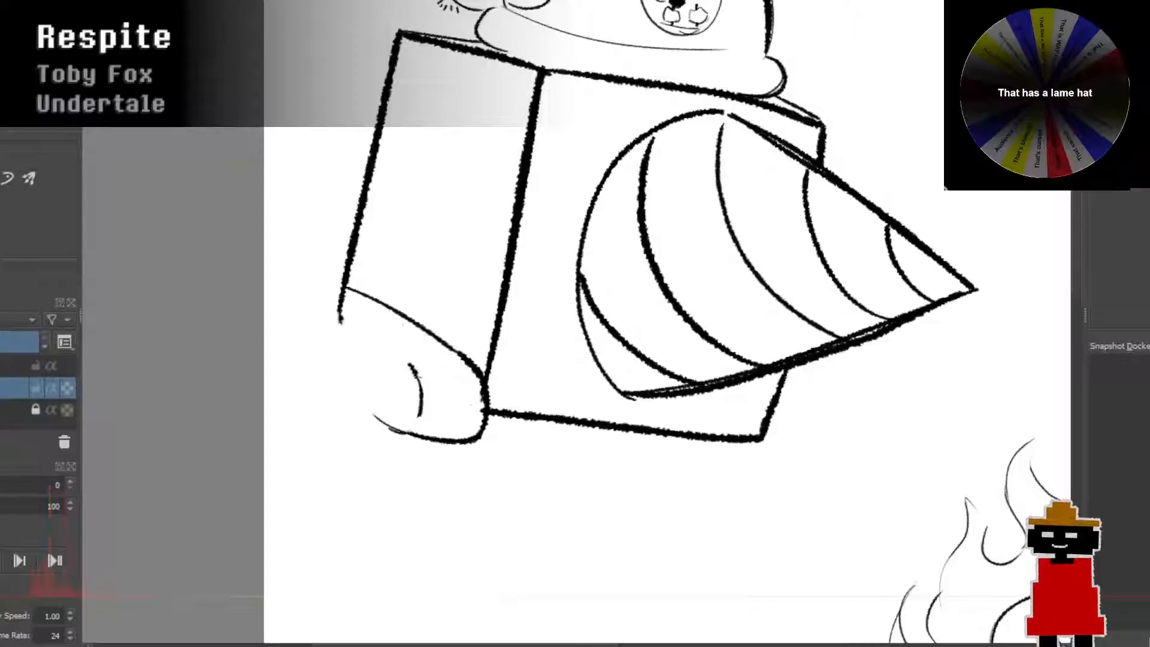
pyautogui.moveTo(349, 288); pyautogui.dragTo(466, 359)
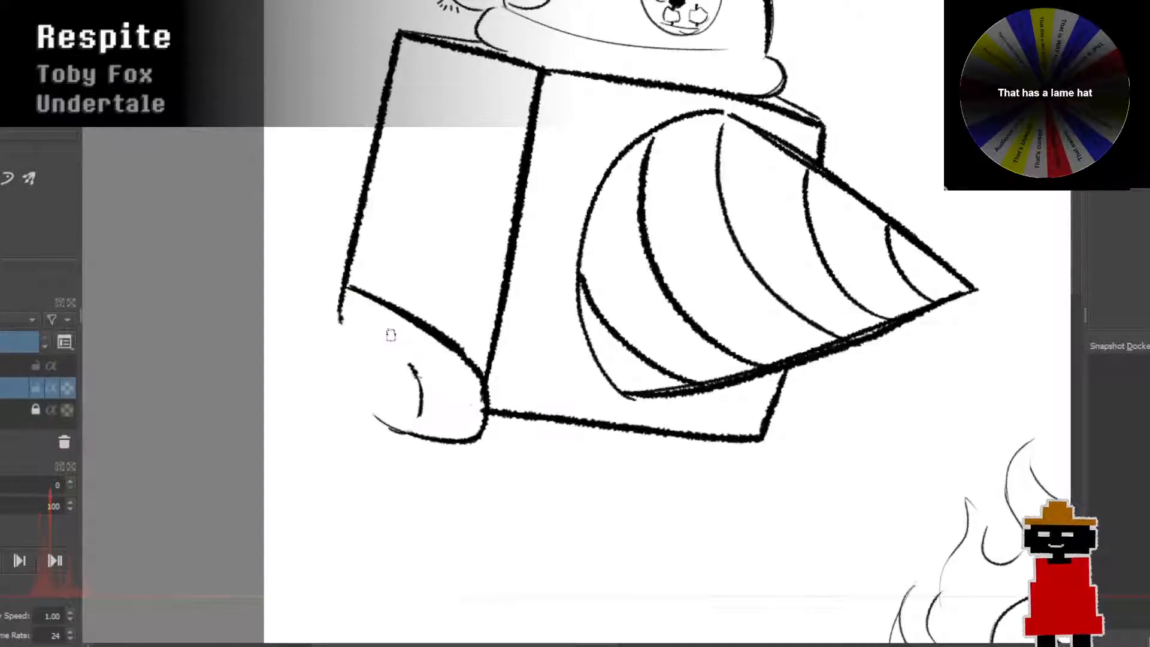
pyautogui.moveTo(350, 289); pyautogui.dragTo(453, 355)
pyautogui.hotkey('ctrl', 'z')
pyautogui.moveTo(349, 289); pyautogui.dragTo(467, 359)
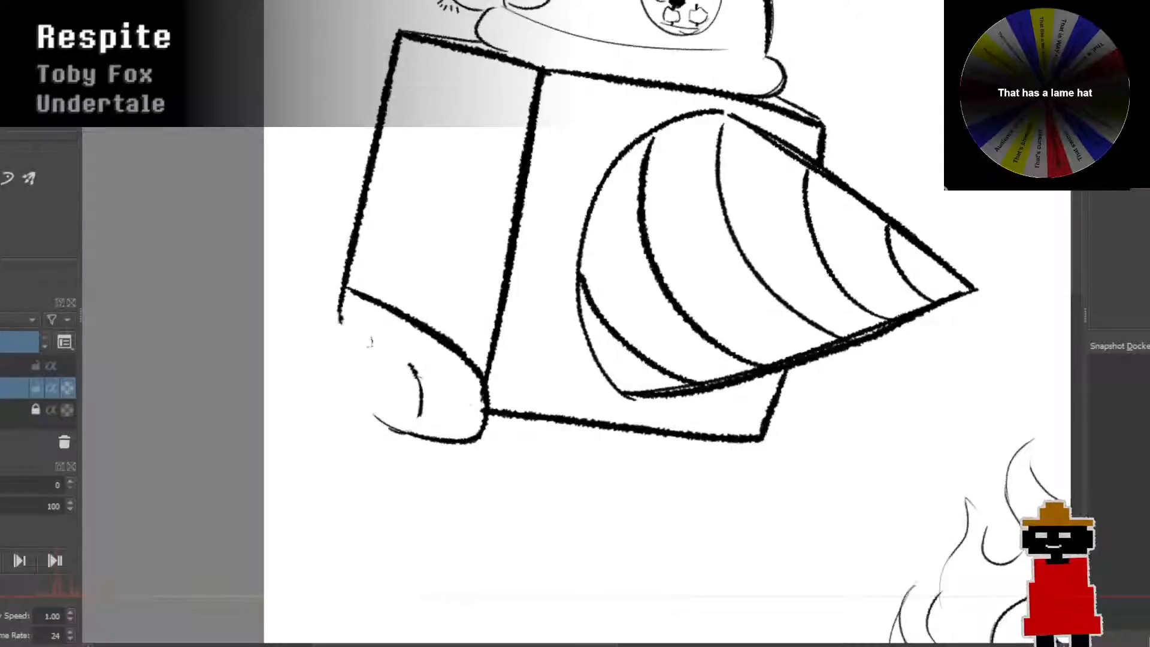
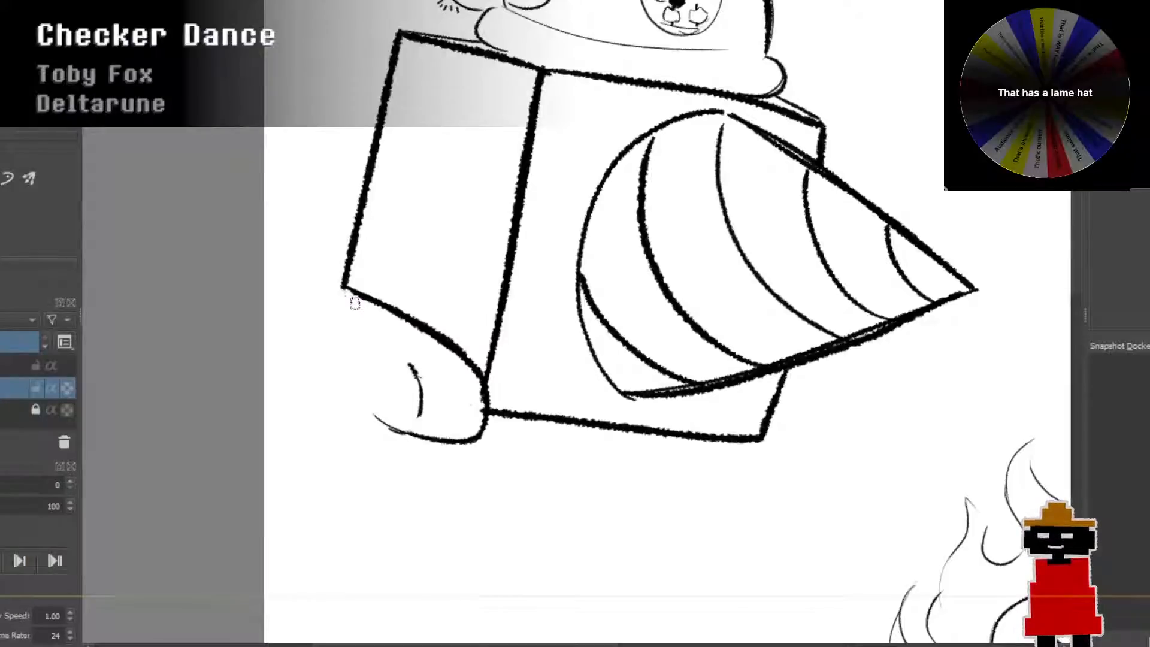
pyautogui.moveTo(346, 289); pyautogui.dragTo(318, 277)
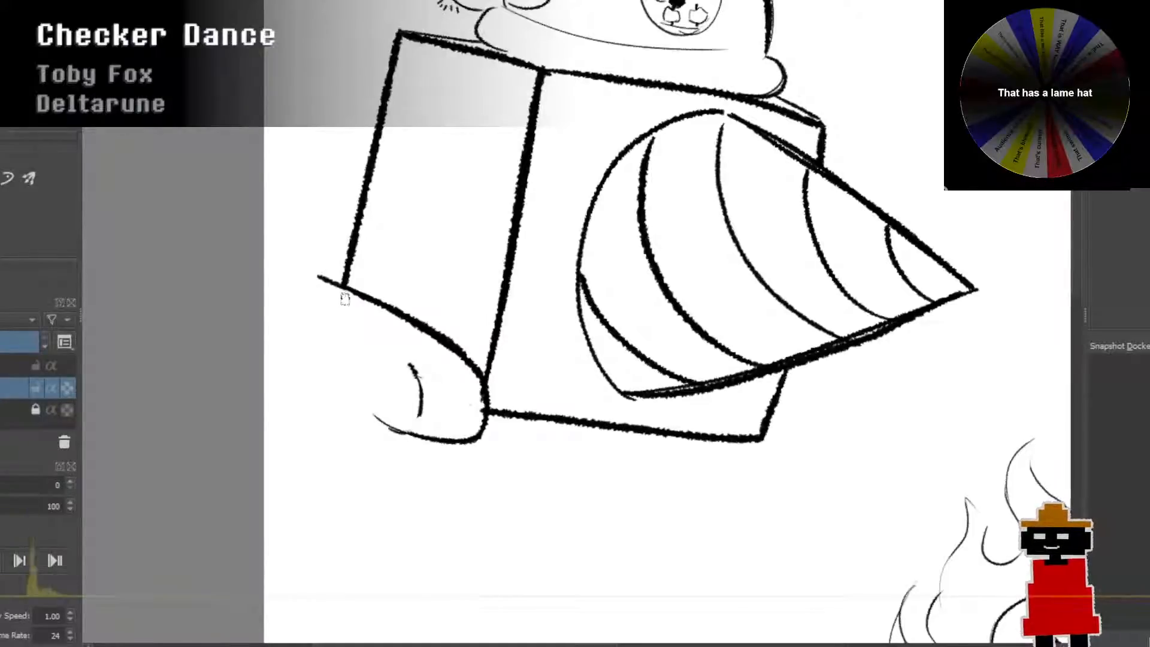
# Step: Darken the rounded shape's bottom line and extend it diagonally up to the left, past the box's left edge
pyautogui.moveTo(360, 408); pyautogui.dragTo(420, 442)
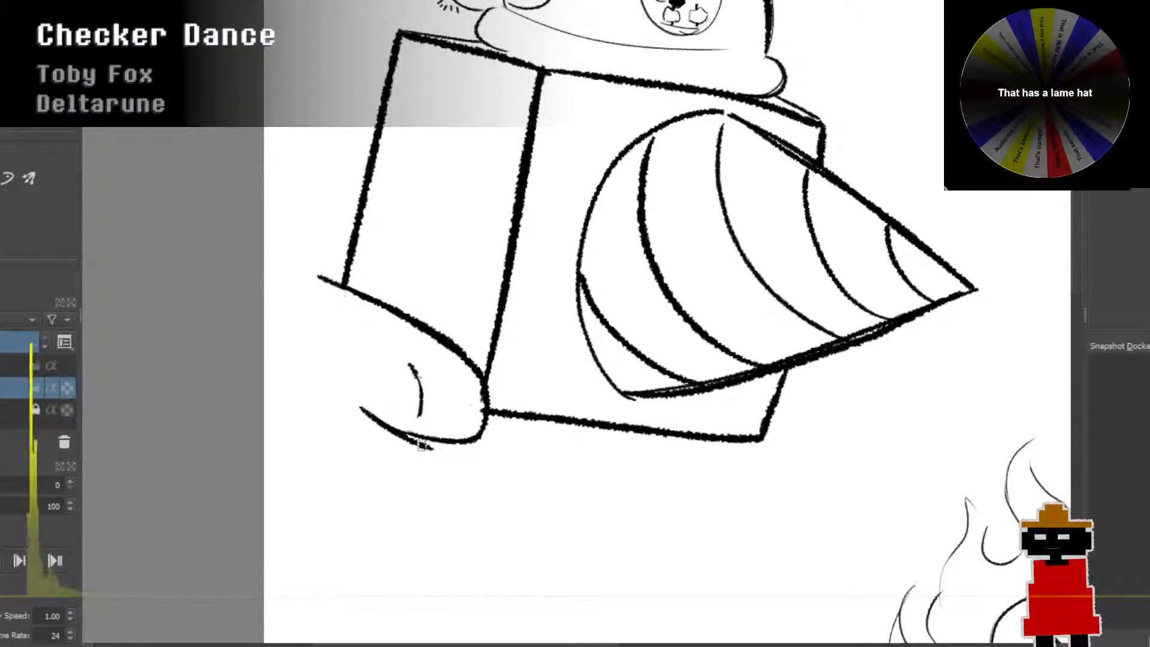
pyautogui.hotkey('ctrl', 'z')
pyautogui.moveTo(370, 411); pyautogui.dragTo(423, 442)
pyautogui.hotkey('ctrl', 'z')
pyautogui.moveTo(371, 416); pyautogui.dragTo(457, 443)
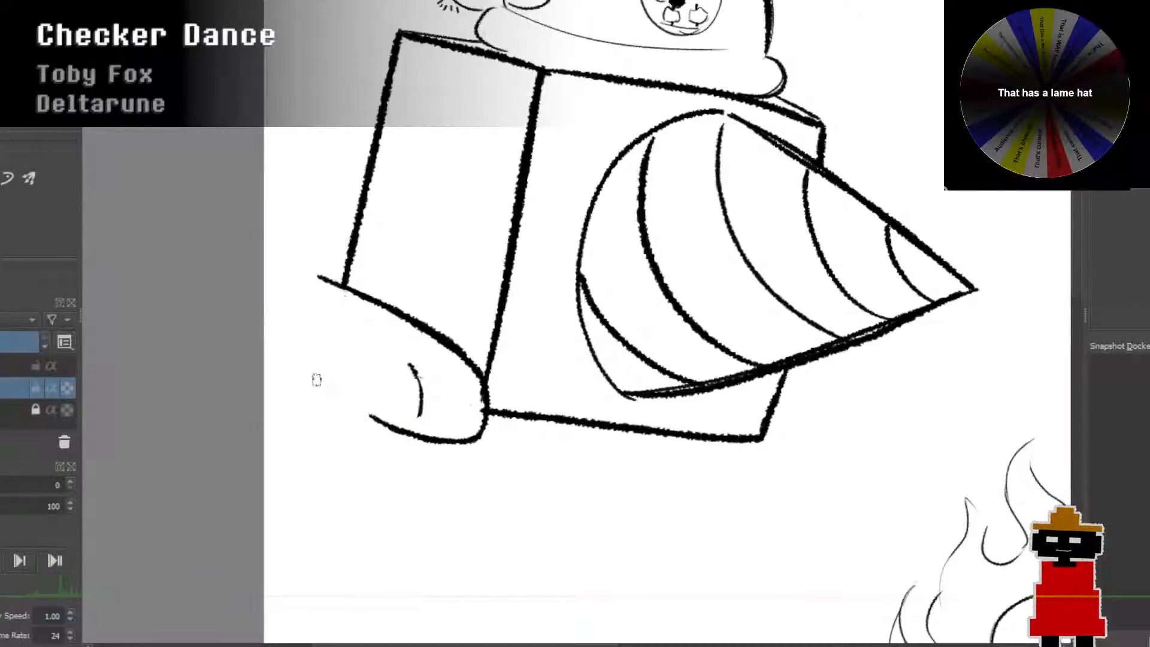
pyautogui.moveTo(388, 429)
pyautogui.mouseDown()
pyautogui.moveTo(307, 369)
pyautogui.moveTo(380, 419)
pyautogui.mouseUp()
pyautogui.hotkey('ctrl', 'z')
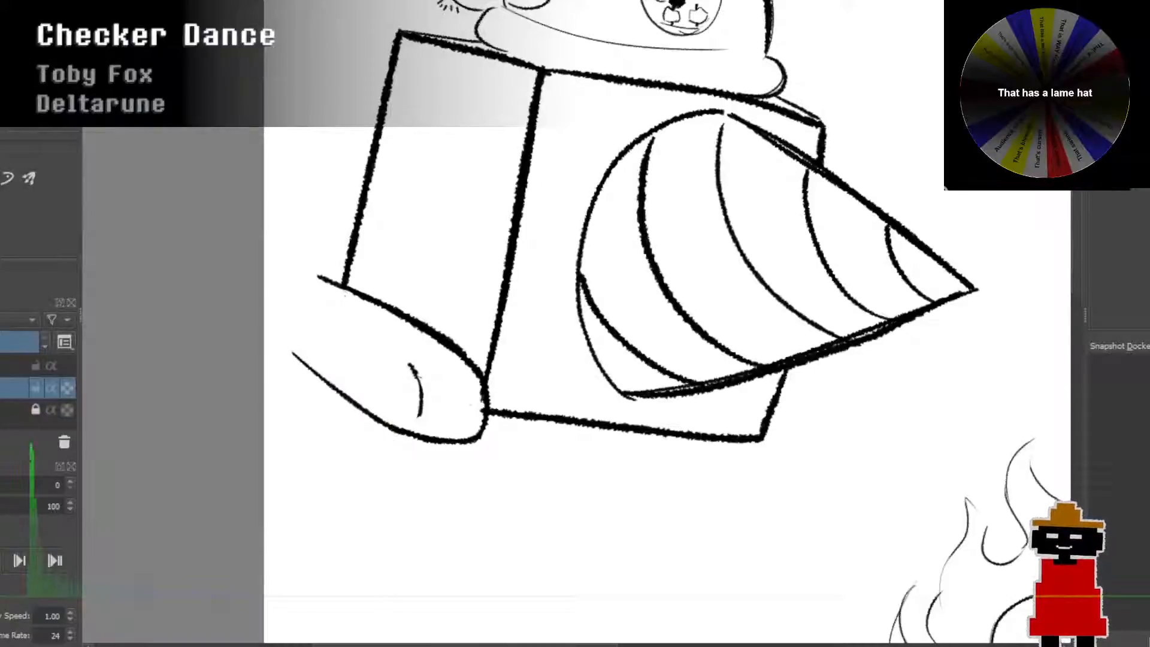
# Step: Close the far end of the tread outline with a rounded curve joining its bottom line to its top edge
pyautogui.moveTo(293, 353)
pyautogui.mouseDown()
pyautogui.moveTo(272, 319)
pyautogui.moveTo(281, 338)
pyautogui.moveTo(269, 266)
pyautogui.mouseUp()
pyautogui.hotkey('ctrl', 'z')
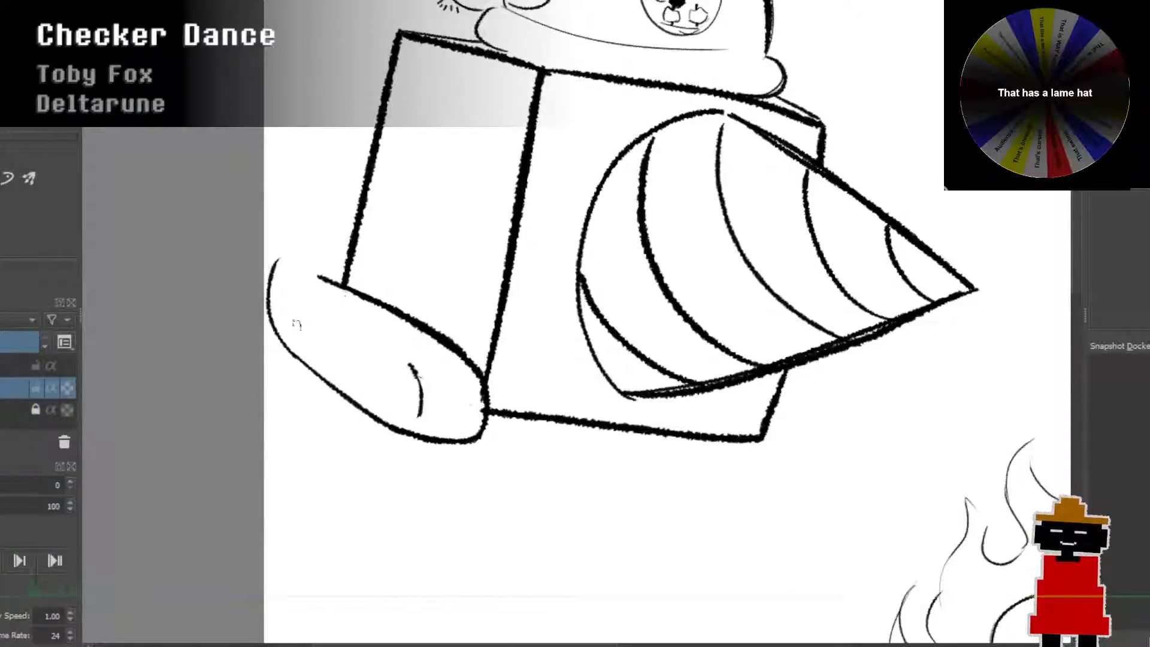
pyautogui.hotkey('ctrl', 'z')
pyautogui.moveTo(301, 358)
pyautogui.mouseDown()
pyautogui.moveTo(276, 300)
pyautogui.moveTo(273, 323)
pyautogui.moveTo(272, 290)
pyautogui.moveTo(319, 278)
pyautogui.mouseUp()
pyautogui.hotkey('ctrl', 'z')
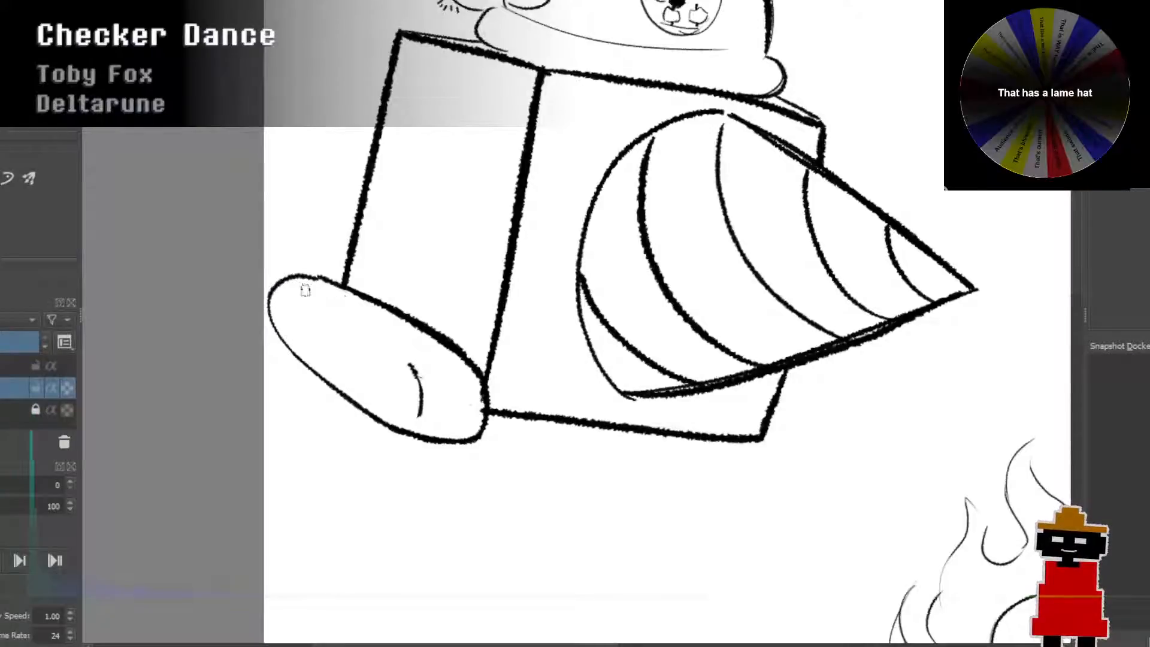
pyautogui.hotkey('ctrl', 'z')
pyautogui.moveTo(300, 358)
pyautogui.mouseDown()
pyautogui.moveTo(279, 295)
pyautogui.moveTo(309, 270)
pyautogui.mouseUp()
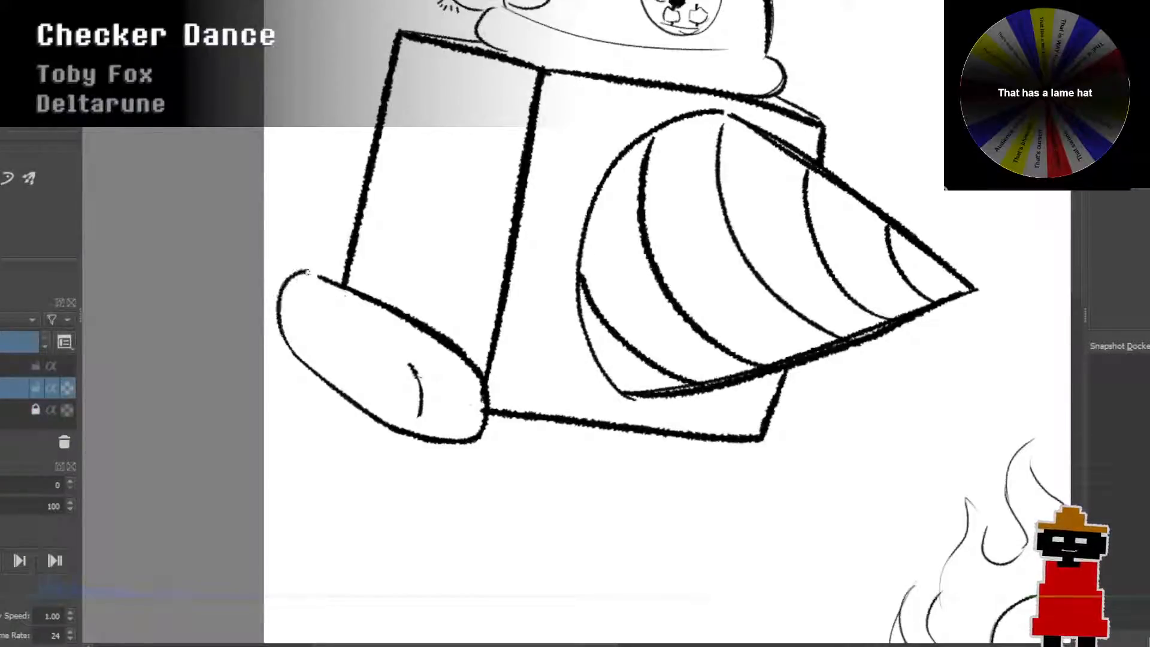
pyautogui.hotkey('ctrl', 'z')
pyautogui.moveTo(286, 346)
pyautogui.mouseDown()
pyautogui.moveTo(270, 318)
pyautogui.moveTo(284, 281)
pyautogui.mouseUp()
pyautogui.hotkey('ctrl', 'z')
pyautogui.hotkey('ctrl', 'z')
pyautogui.moveTo(307, 362)
pyautogui.mouseDown()
pyautogui.moveTo(272, 314)
pyautogui.moveTo(285, 278)
pyautogui.moveTo(307, 271)
pyautogui.moveTo(345, 289)
pyautogui.mouseUp()
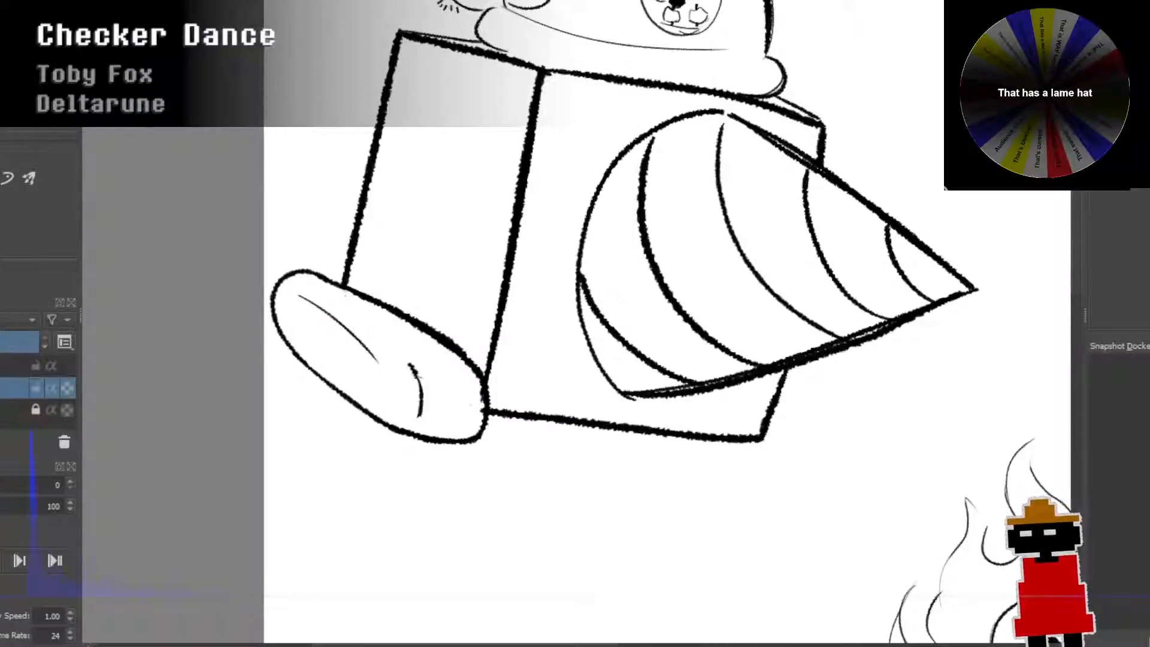
# Step: Reinforce the tread's top edge near the box corner and draw an inner line parallel to it, meeting the inner curve
pyautogui.moveTo(293, 317)
pyautogui.mouseDown()
pyautogui.moveTo(351, 329)
pyautogui.moveTo(353, 344)
pyautogui.mouseUp()
pyautogui.hotkey('ctrl', 'z')
pyautogui.hotkey('ctrl', 'z')
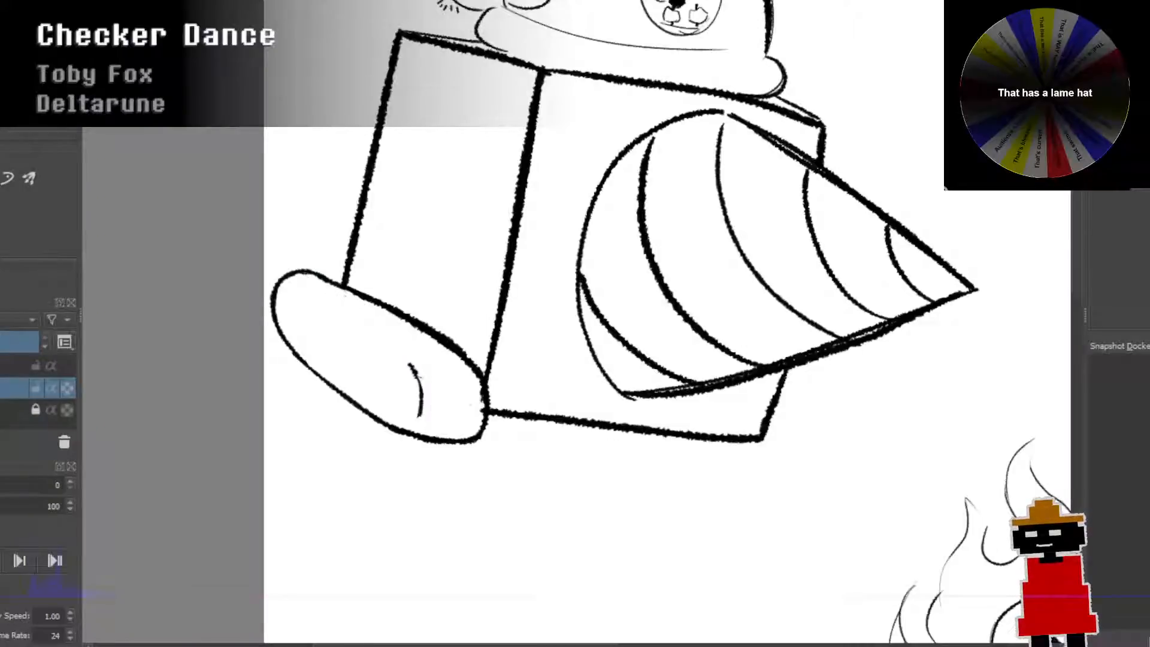
pyautogui.moveTo(320, 276); pyautogui.dragTo(375, 309)
pyautogui.moveTo(304, 298)
pyautogui.mouseDown()
pyautogui.moveTo(360, 330)
pyautogui.moveTo(394, 359)
pyautogui.mouseUp()
pyautogui.hotkey('ctrl', 'z')
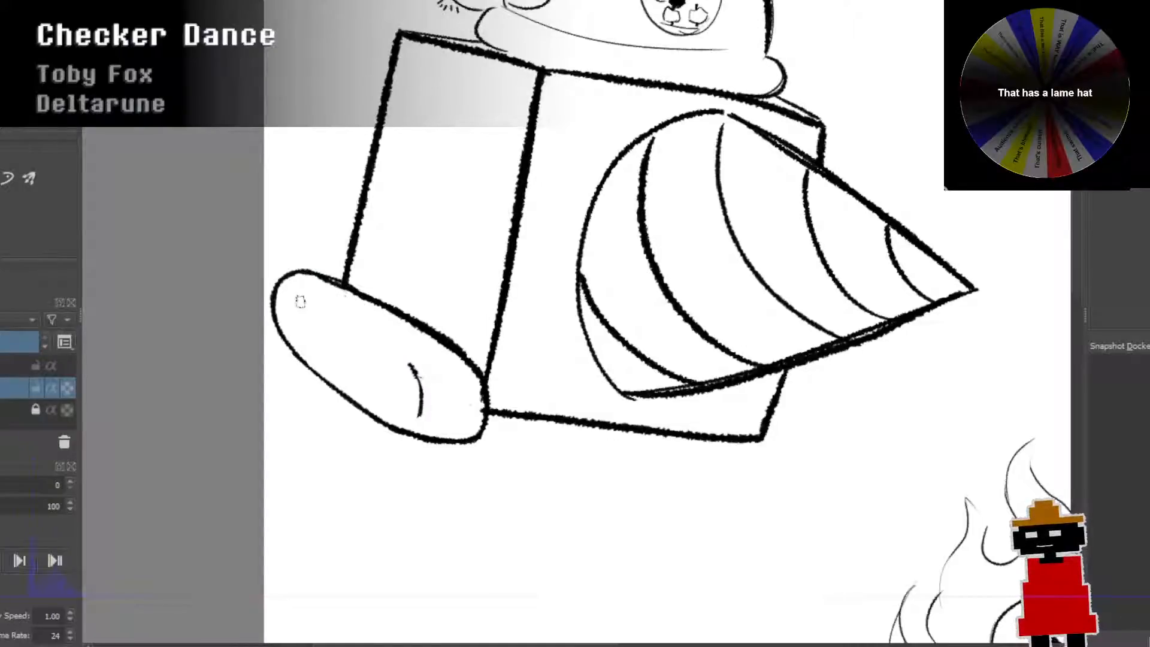
pyautogui.moveTo(301, 299); pyautogui.dragTo(392, 362)
pyautogui.hotkey('ctrl', 'z')
pyautogui.moveTo(322, 306); pyautogui.dragTo(410, 363)
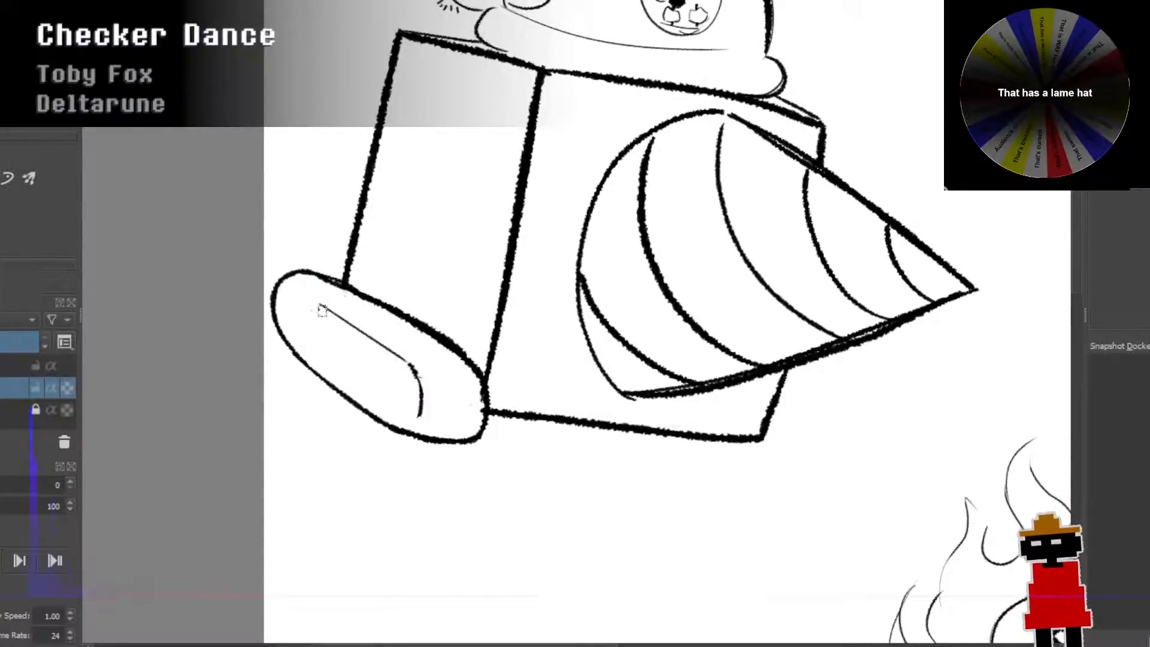
pyautogui.hotkey('ctrl', 'z')
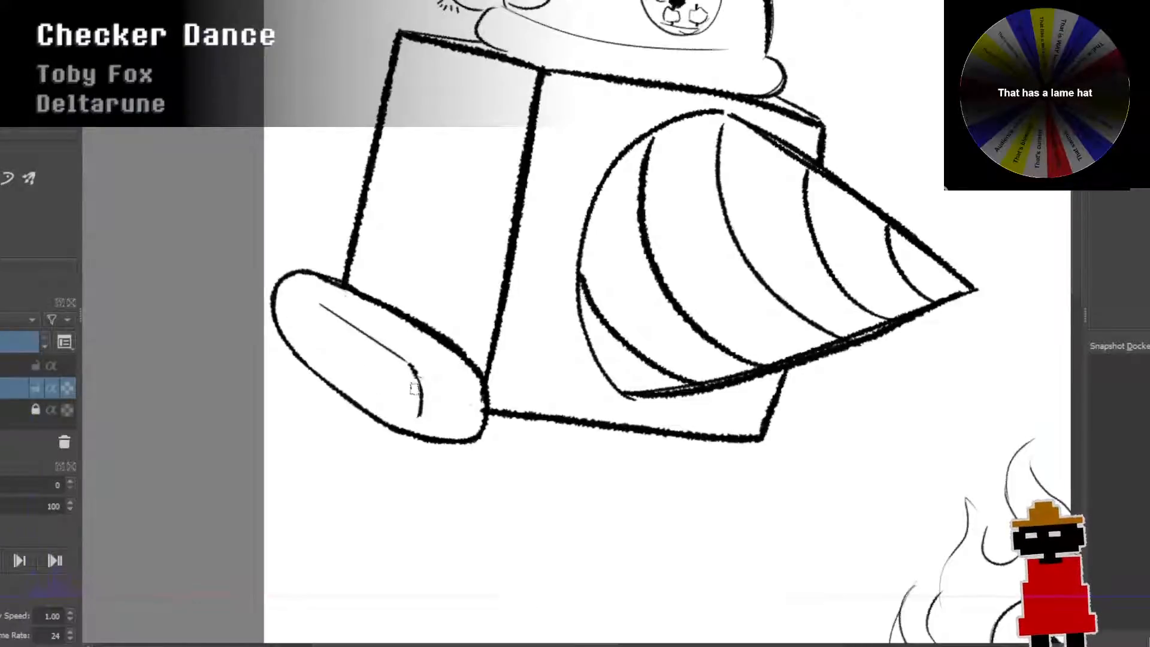
# Step: Draw a row of four wheel circles and a smaller one at the near end inside the tread's inner line
pyautogui.scroll(-2, 862, 418)
pyautogui.moveTo(863, 418); pyautogui.dragTo(635, 352)
pyautogui.scroll(2, 633, 351)
pyautogui.moveTo(601, 392)
pyautogui.mouseDown()
pyautogui.moveTo(594, 476)
pyautogui.moveTo(655, 484)
pyautogui.moveTo(686, 415)
pyautogui.mouseUp()
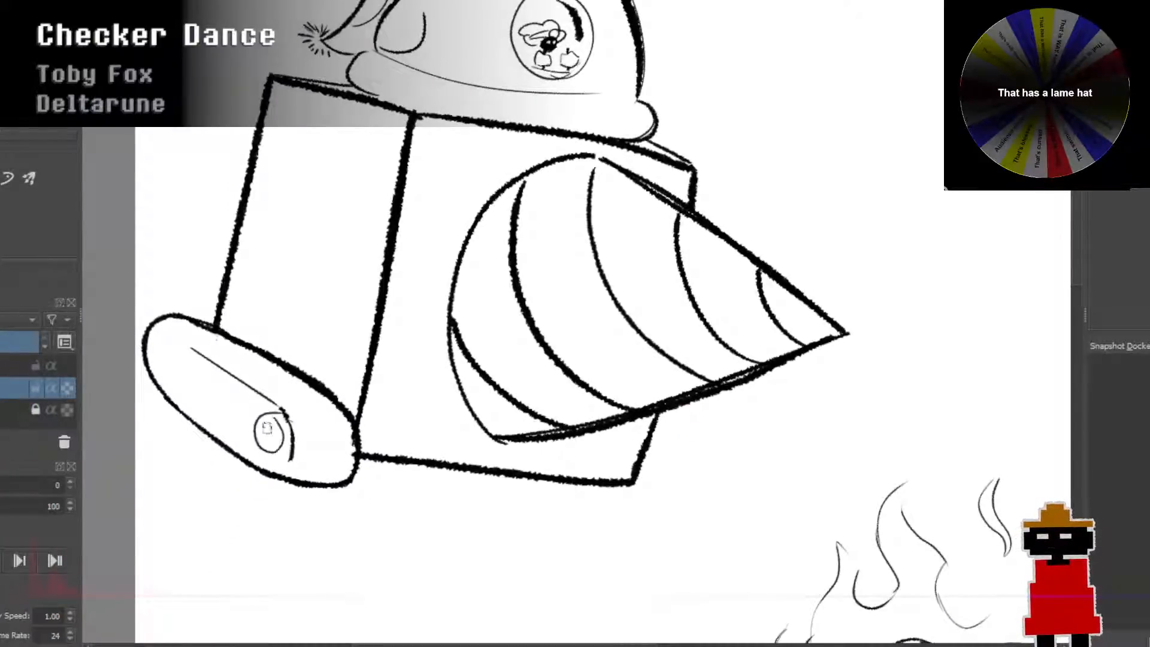
pyautogui.hotkey('ctrl', 'z')
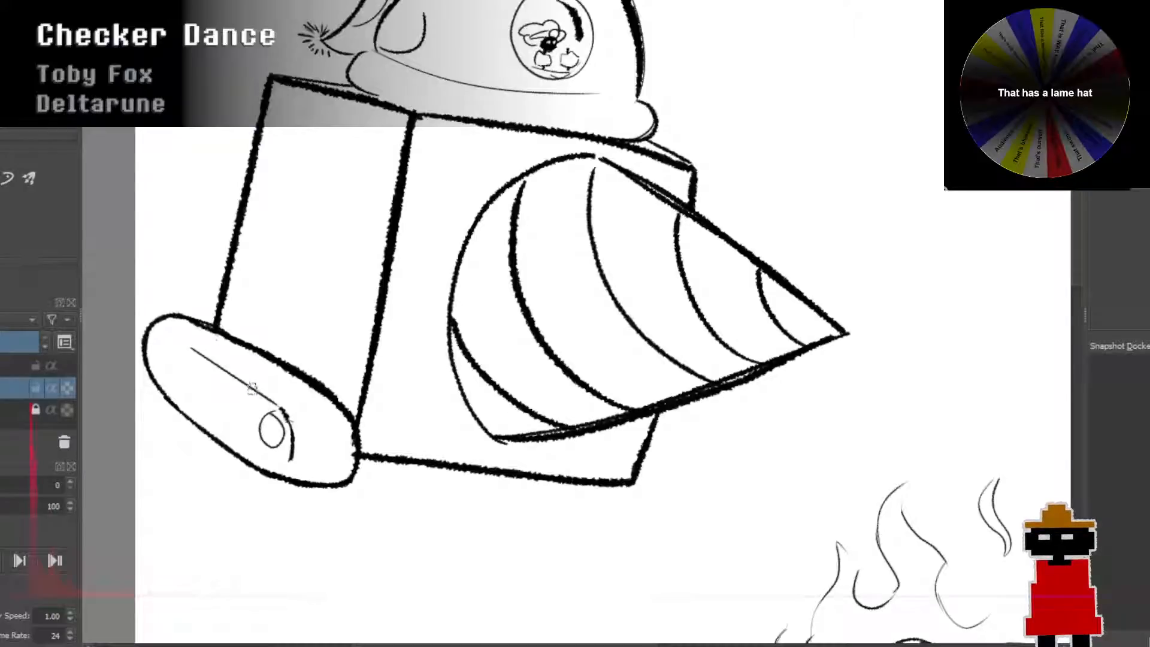
pyautogui.moveTo(235, 424); pyautogui.dragTo(249, 392)
pyautogui.hotkey('ctrl', 'z')
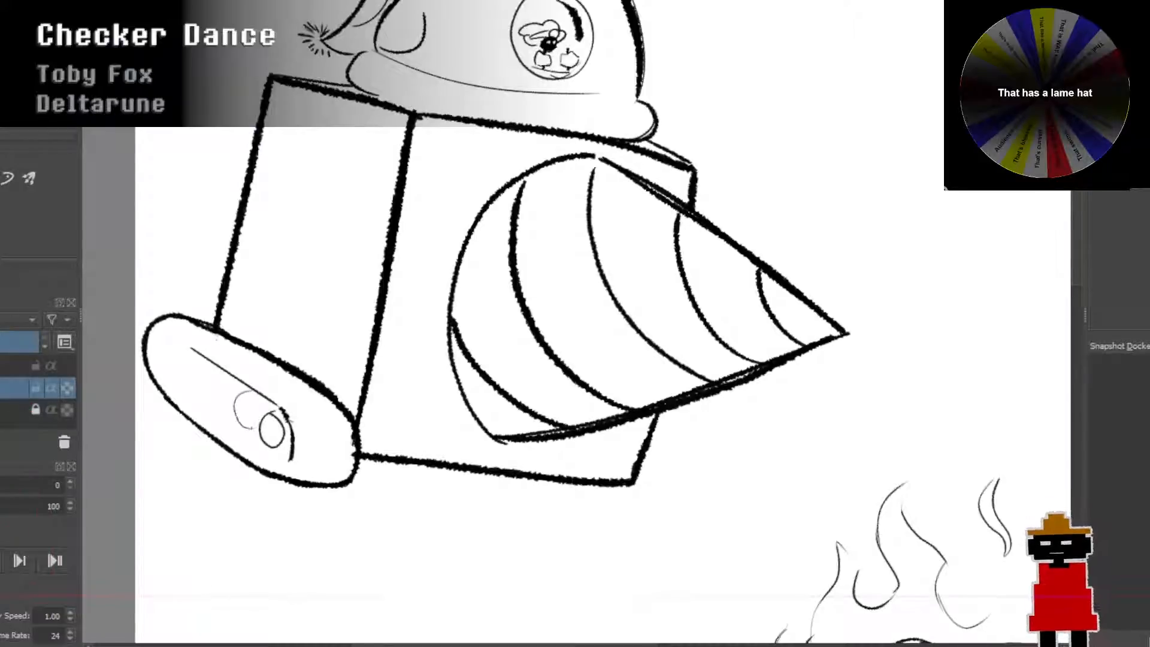
pyautogui.hotkey('ctrl', 'z')
pyautogui.hotkey('ctrl', 'z')
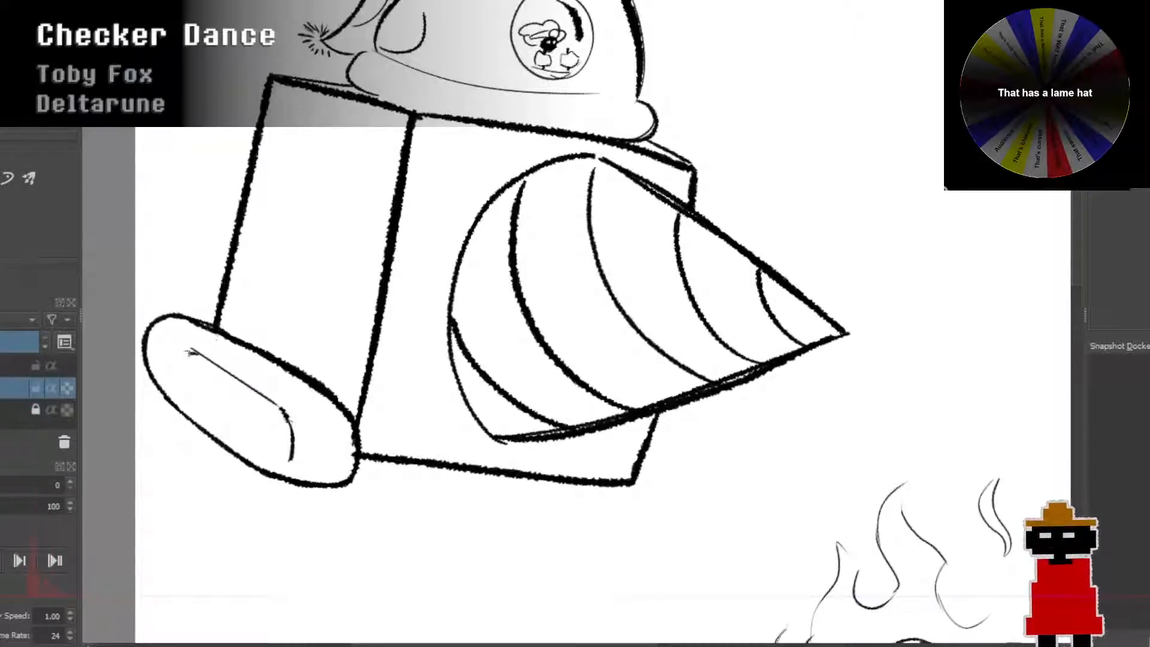
pyautogui.moveTo(210, 373)
pyautogui.mouseDown()
pyautogui.moveTo(211, 398)
pyautogui.moveTo(224, 394)
pyautogui.moveTo(219, 380)
pyautogui.moveTo(237, 388)
pyautogui.moveTo(238, 415)
pyautogui.moveTo(251, 410)
pyautogui.moveTo(275, 434)
pyautogui.moveTo(271, 409)
pyautogui.moveTo(282, 448)
pyautogui.mouseUp()
# Step: Draw a second rounded tread end sticking out from behind the box's lower right corner
pyautogui.scroll(-2, 351, 391)
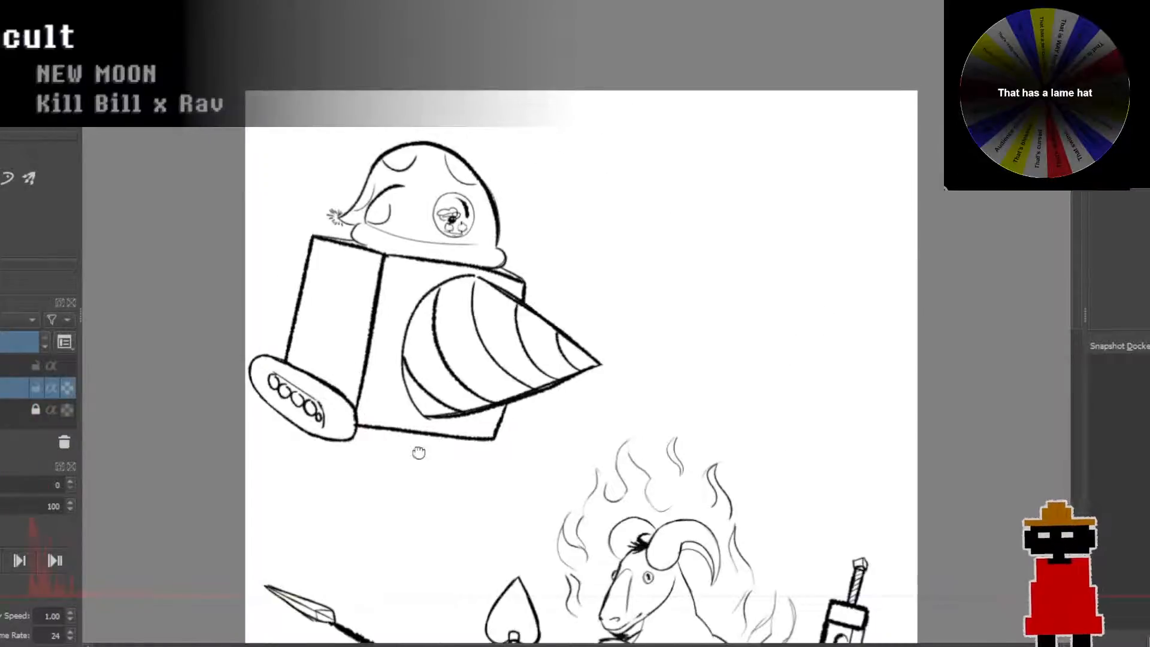
pyautogui.scroll(2, 418, 452)
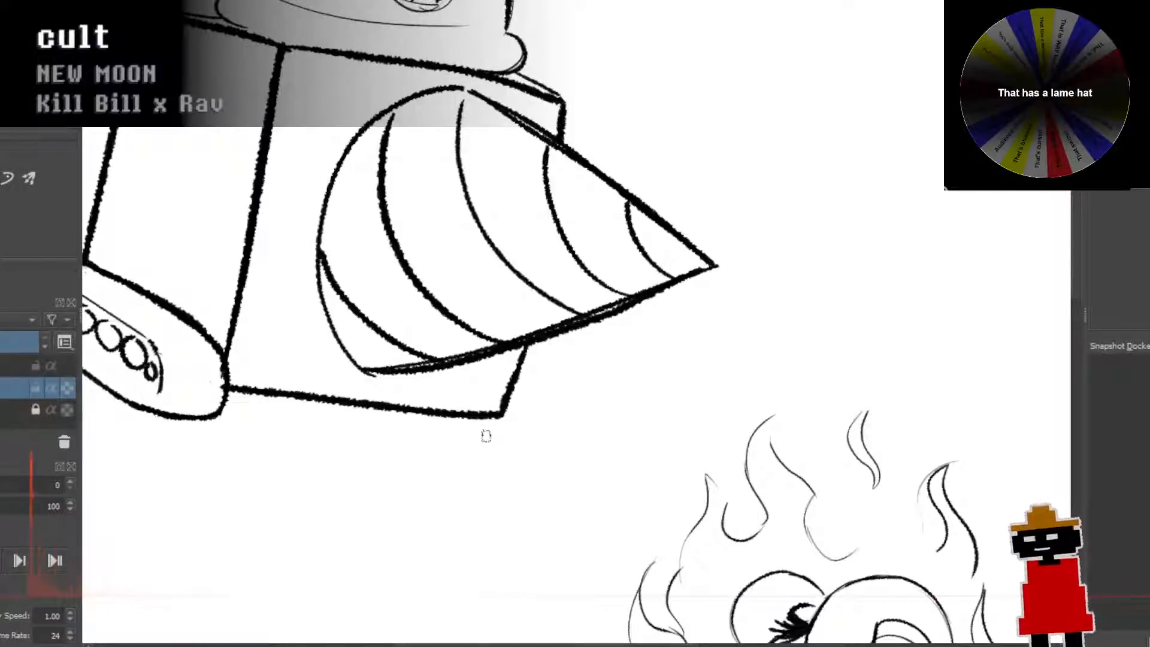
pyautogui.moveTo(464, 423); pyautogui.dragTo(539, 470)
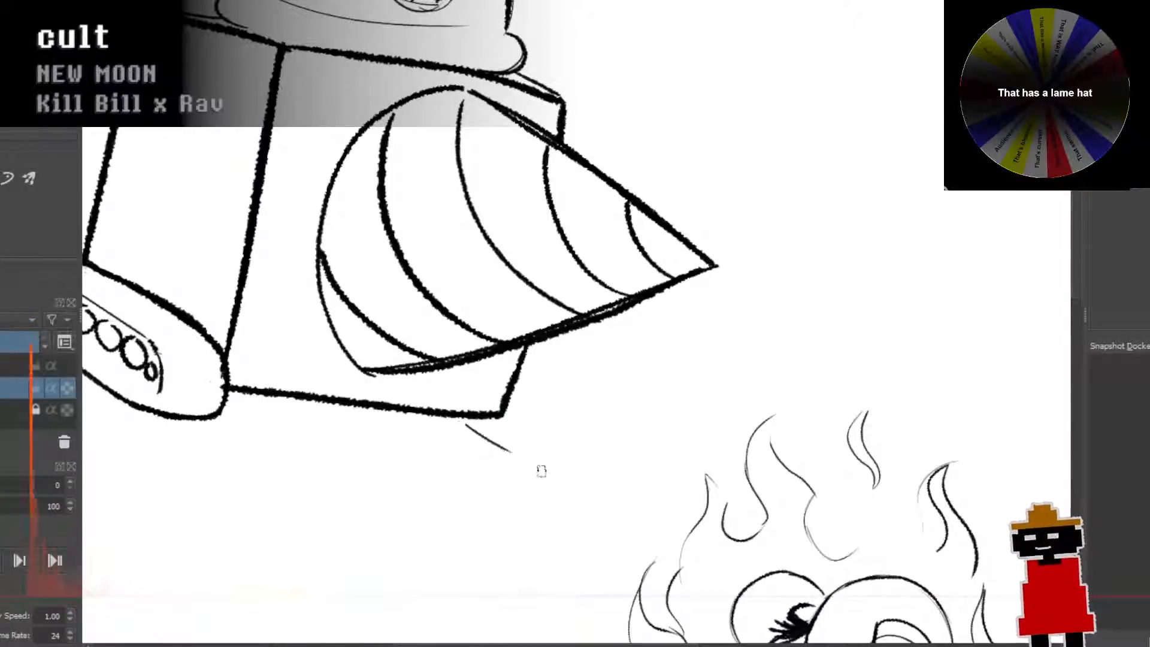
pyautogui.hotkey('ctrl', 'z')
pyautogui.moveTo(461, 418)
pyautogui.mouseDown()
pyautogui.moveTo(541, 451)
pyautogui.moveTo(573, 435)
pyautogui.moveTo(570, 405)
pyautogui.moveTo(566, 413)
pyautogui.moveTo(524, 370)
pyautogui.moveTo(574, 410)
pyautogui.mouseUp()
pyautogui.hotkey('ctrl', 'z')
pyautogui.moveTo(520, 369)
pyautogui.mouseDown()
pyautogui.moveTo(566, 389)
pyautogui.moveTo(576, 408)
pyautogui.moveTo(568, 445)
pyautogui.mouseUp()
pyautogui.hotkey('ctrl', 'z')
pyautogui.hotkey('ctrl', 'z')
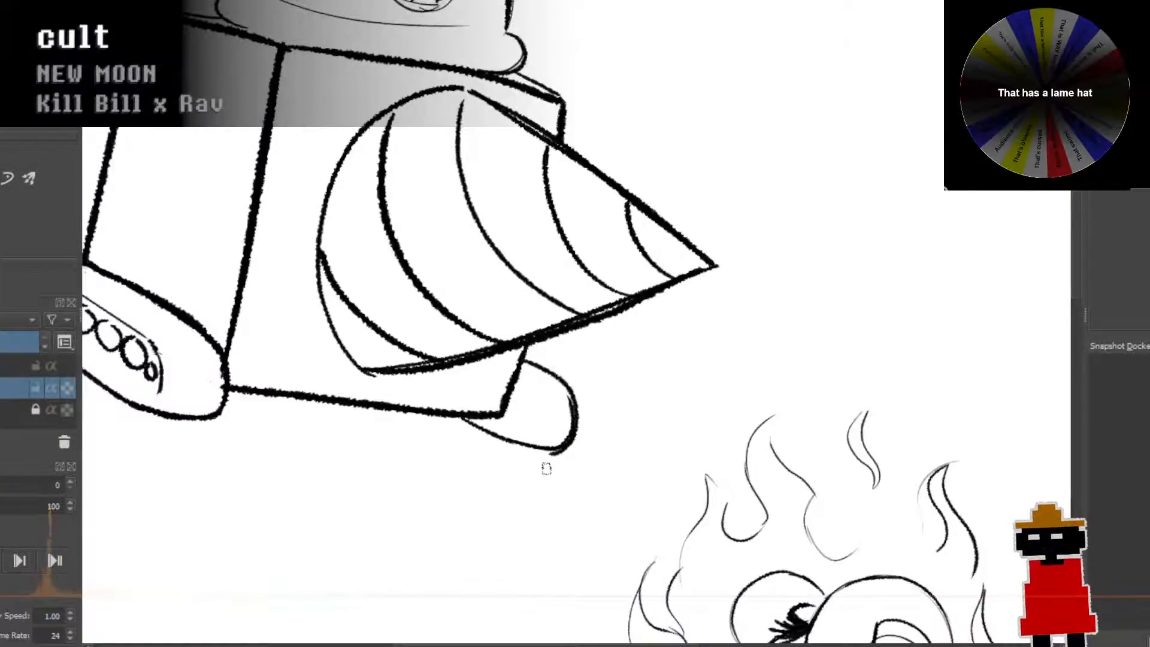
# Step: Thicken the hat's right edge and the rounded brim end, and add a short dash continuing the brim line
pyautogui.scroll(-5, 546, 469)
pyautogui.scroll(4, 545, 461)
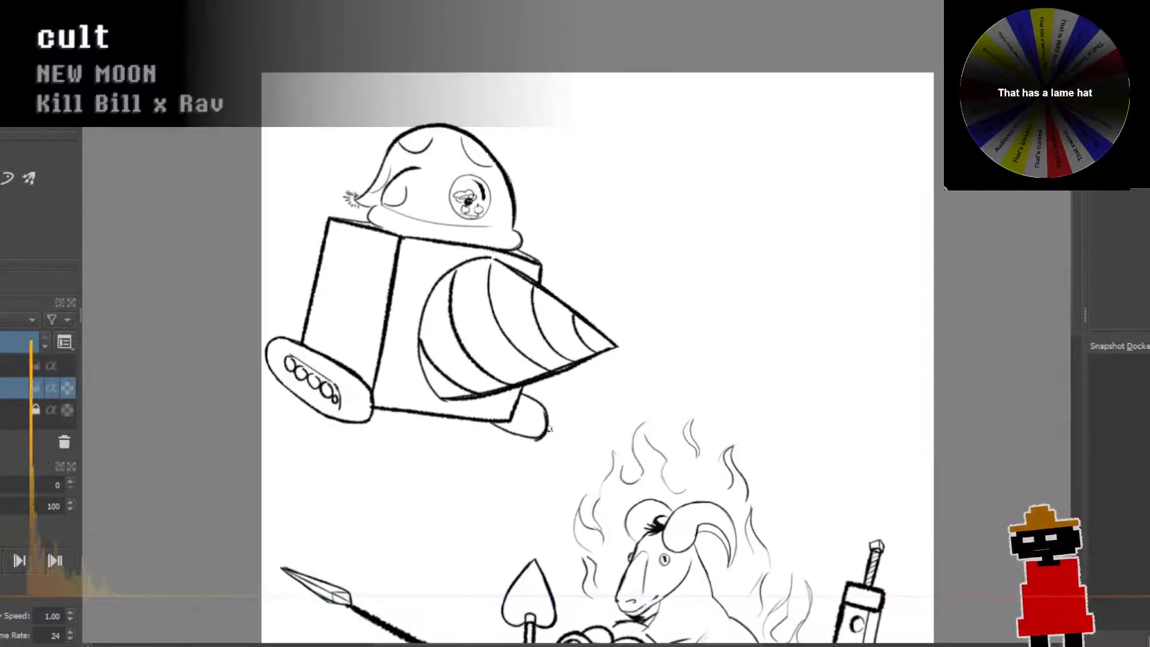
pyautogui.scroll(6, 545, 458)
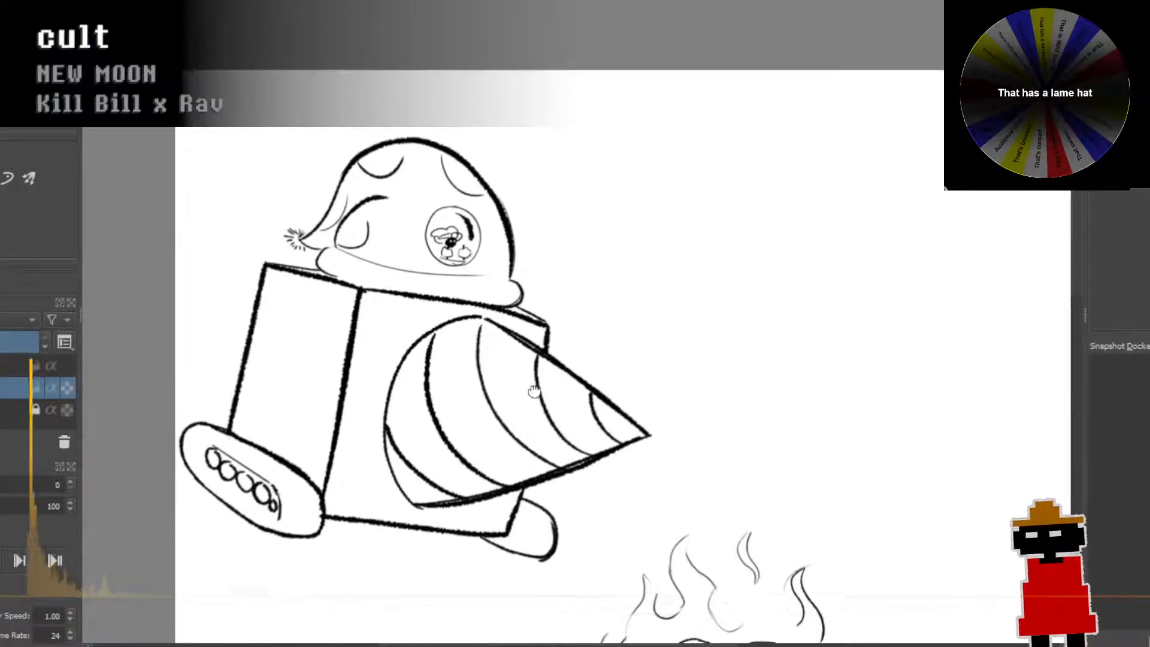
pyautogui.moveTo(504, 314); pyautogui.dragTo(488, 396)
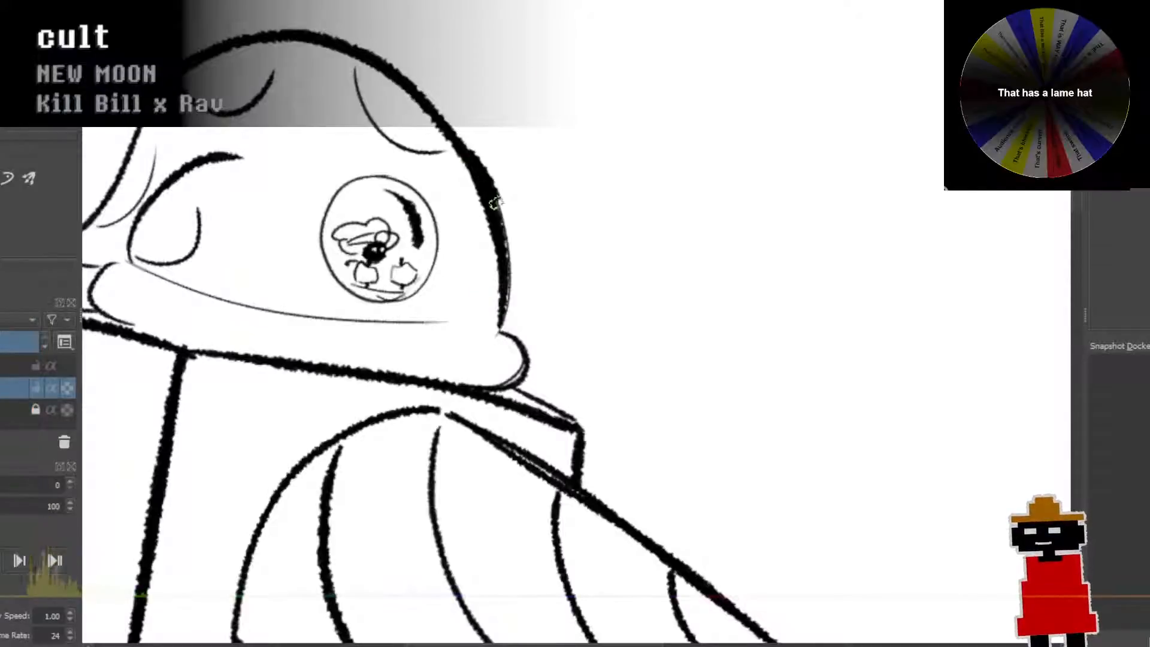
pyautogui.moveTo(495, 202)
pyautogui.mouseDown()
pyautogui.moveTo(507, 335)
pyautogui.moveTo(537, 367)
pyautogui.moveTo(514, 385)
pyautogui.moveTo(492, 383)
pyautogui.mouseUp()
pyautogui.moveTo(460, 323); pyautogui.dragTo(482, 327)
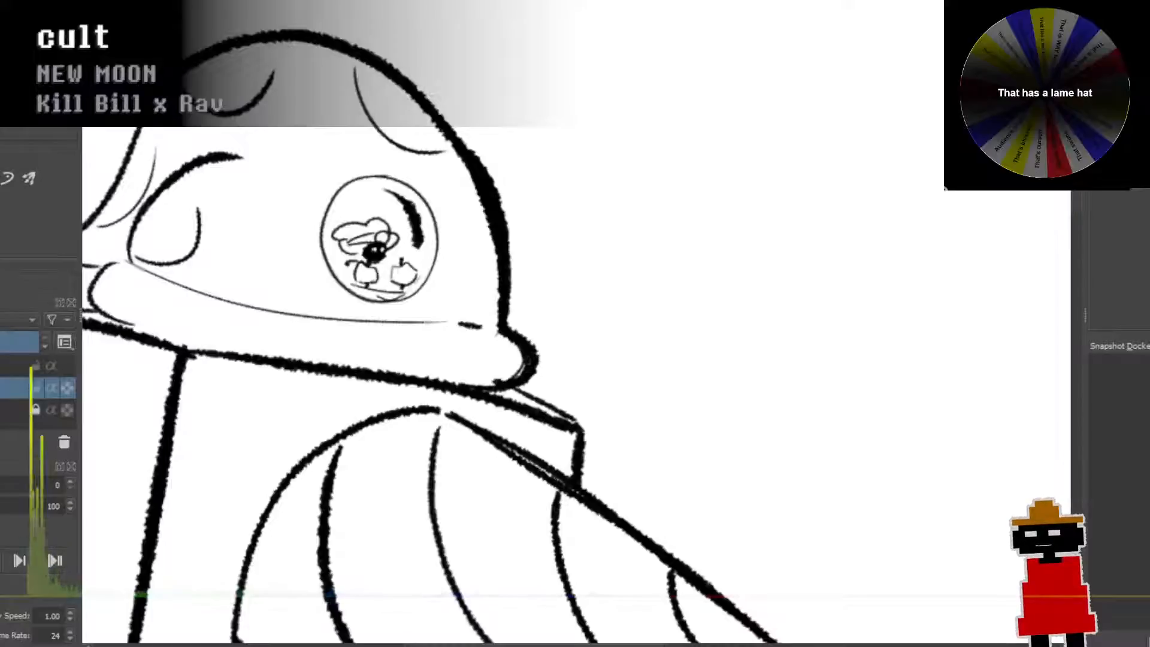
# Step: Thicken the outline of the rounded tread end behind the box's lower right corner
pyautogui.scroll(-5, 534, 345)
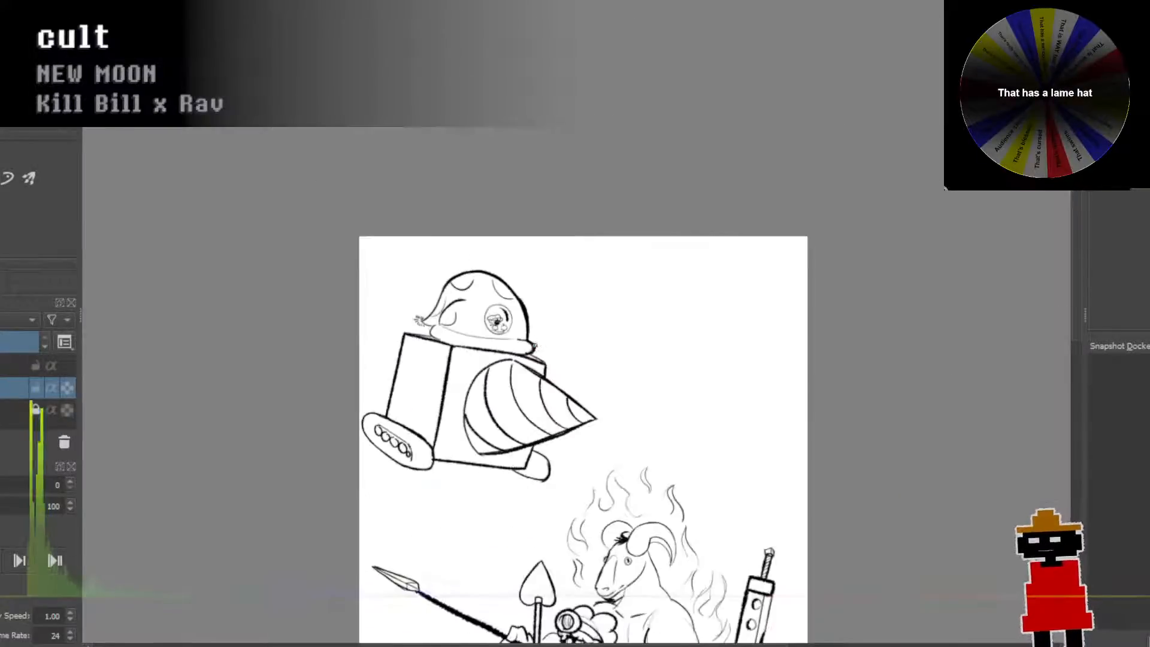
pyautogui.scroll(2, 535, 346)
pyautogui.moveTo(598, 361); pyautogui.dragTo(593, 316)
pyautogui.scroll(-1, 623, 338)
pyautogui.scroll(1, 647, 368)
pyautogui.moveTo(624, 353); pyautogui.dragTo(610, 214)
pyautogui.scroll(1, 593, 413)
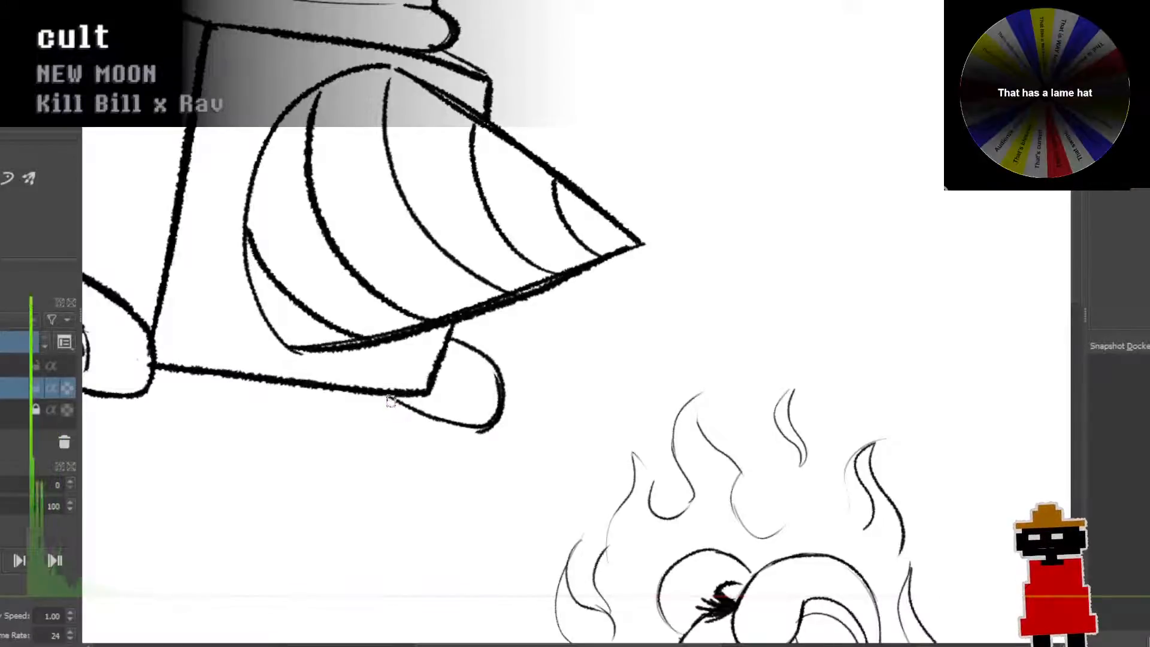
pyautogui.moveTo(391, 401)
pyautogui.mouseDown()
pyautogui.moveTo(436, 427)
pyautogui.moveTo(463, 430)
pyautogui.moveTo(403, 406)
pyautogui.moveTo(443, 427)
pyautogui.moveTo(499, 412)
pyautogui.mouseUp()
pyautogui.hotkey('ctrl', 'z')
pyautogui.moveTo(453, 337)
pyautogui.mouseDown()
pyautogui.moveTo(491, 358)
pyautogui.moveTo(507, 391)
pyautogui.moveTo(497, 427)
pyautogui.mouseUp()
pyautogui.scroll(-2, 490, 401)
pyautogui.moveTo(449, 396); pyautogui.dragTo(520, 406)
# Step: Thicken the lower outline of the tread with the wheels, from its far end to the rounded front
pyautogui.scroll(2, 421, 411)
pyautogui.moveTo(378, 389); pyautogui.dragTo(460, 423)
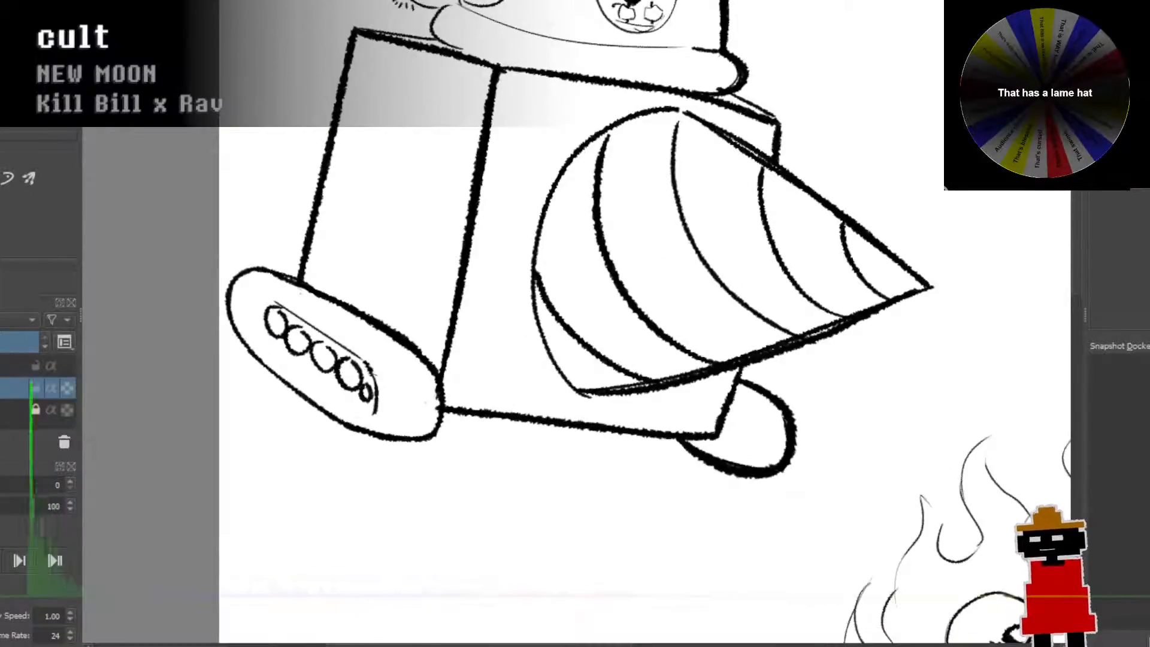
pyautogui.moveTo(293, 390); pyautogui.dragTo(378, 442)
pyautogui.hotkey('ctrl', 'z')
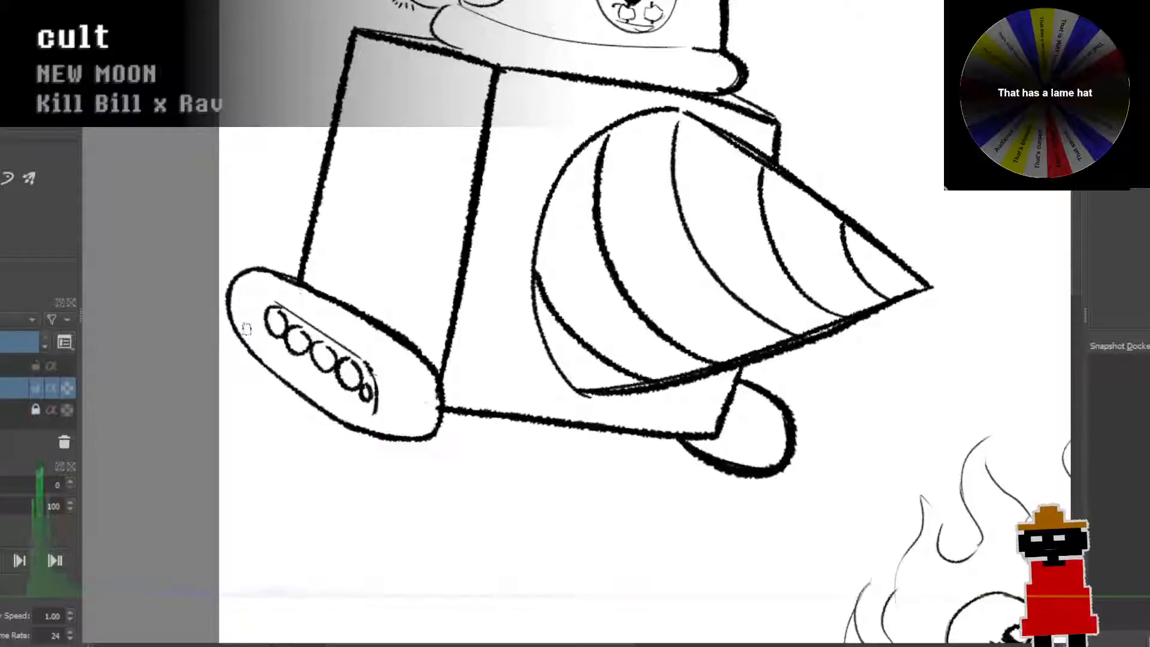
pyautogui.moveTo(240, 328)
pyautogui.mouseDown()
pyautogui.moveTo(281, 385)
pyautogui.moveTo(383, 438)
pyautogui.moveTo(420, 441)
pyautogui.moveTo(445, 392)
pyautogui.moveTo(398, 354)
pyautogui.mouseUp()
# Step: Thicken the rounded back edge of the drill, from its lower corner up to the top of the cone
pyautogui.scroll(-2, 405, 376)
pyautogui.scroll(-2, 483, 373)
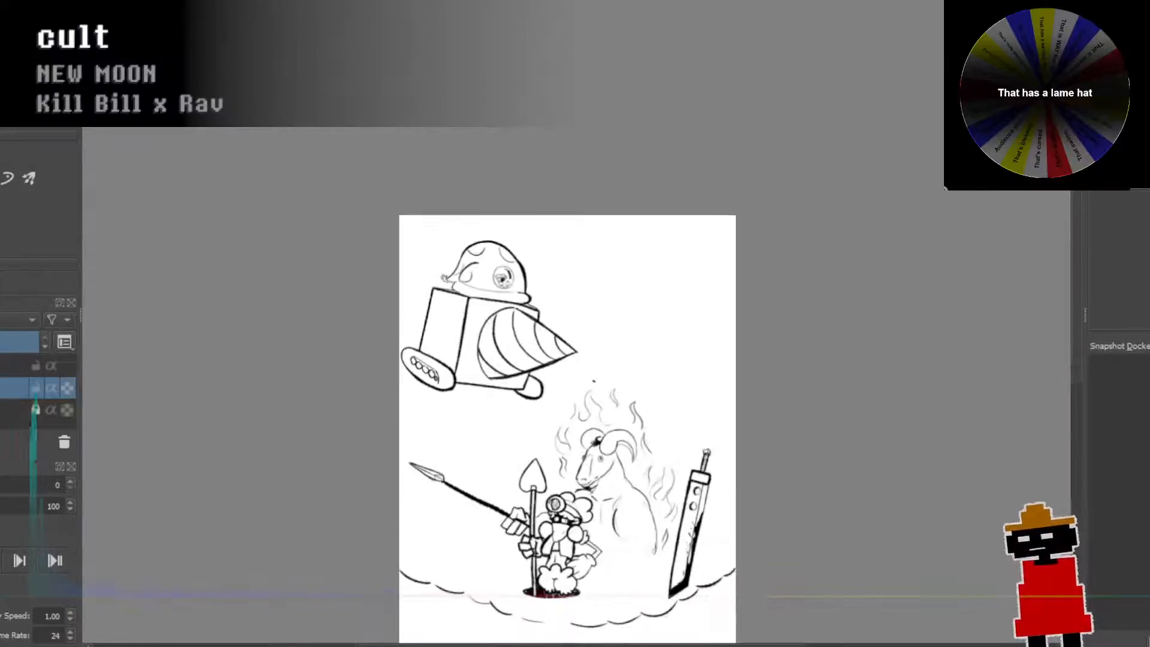
pyautogui.moveTo(484, 365); pyautogui.dragTo(406, 348)
pyautogui.scroll(2, 406, 346)
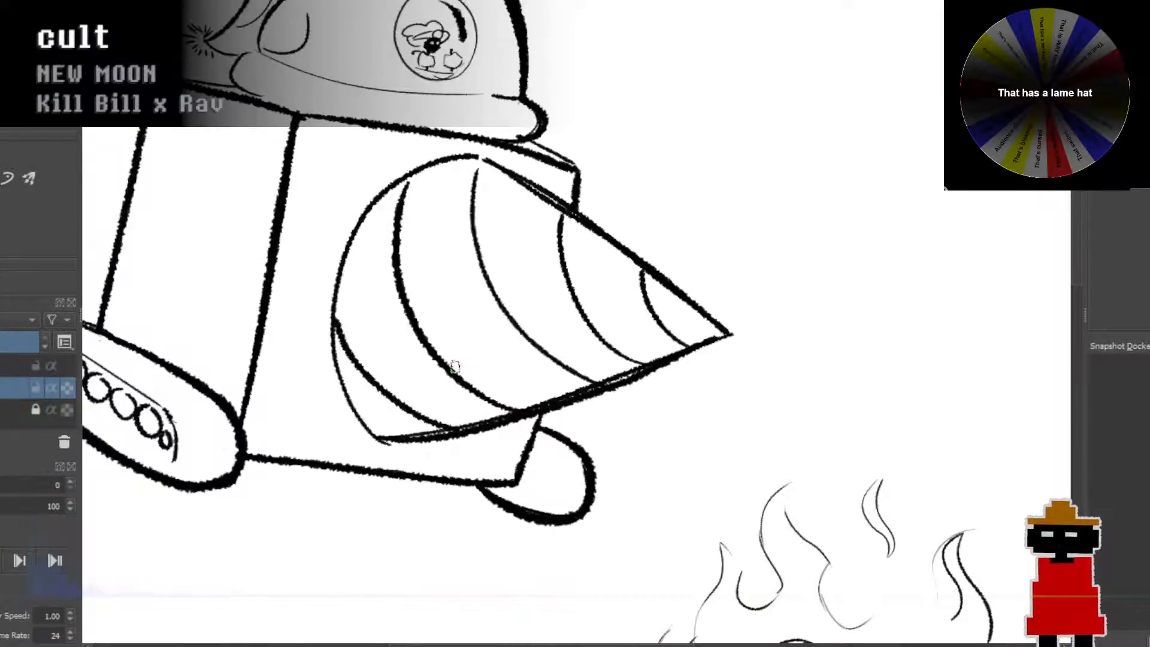
pyautogui.scroll(2, 460, 363)
pyautogui.moveTo(400, 438)
pyautogui.mouseDown()
pyautogui.moveTo(387, 441)
pyautogui.moveTo(348, 400)
pyautogui.moveTo(327, 320)
pyautogui.moveTo(344, 242)
pyautogui.moveTo(396, 179)
pyautogui.moveTo(446, 155)
pyautogui.moveTo(486, 156)
pyautogui.mouseUp()
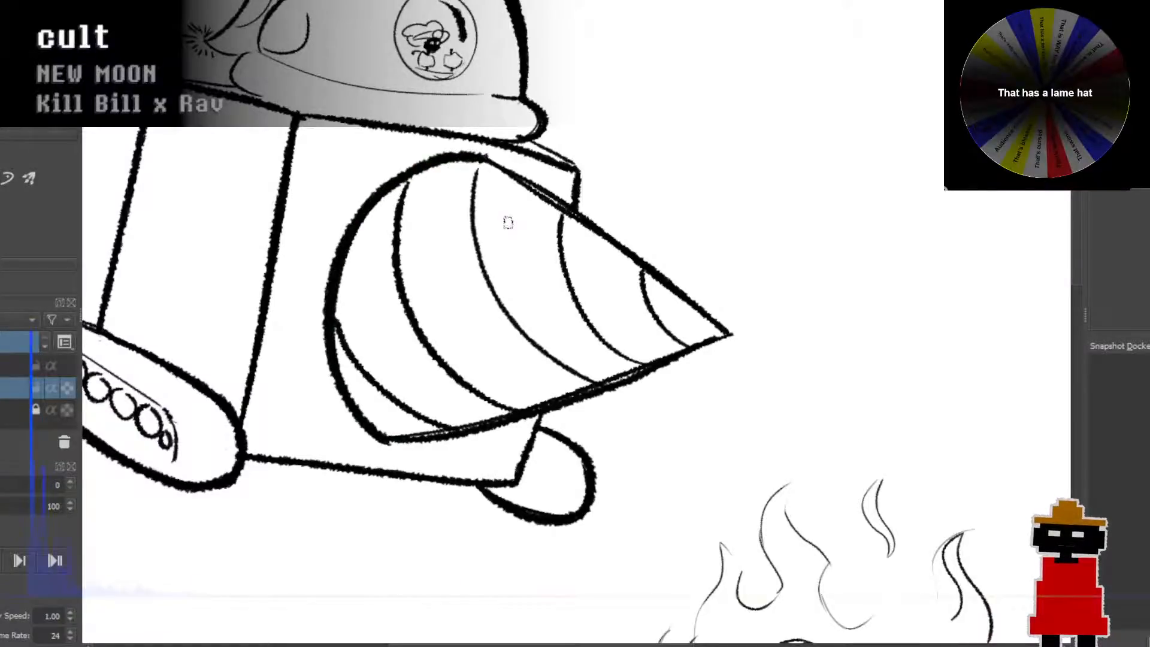
# Step: Draw a thick bent arm coming out of the box's side face and rising past its upper corner
pyautogui.scroll(-5, 508, 223)
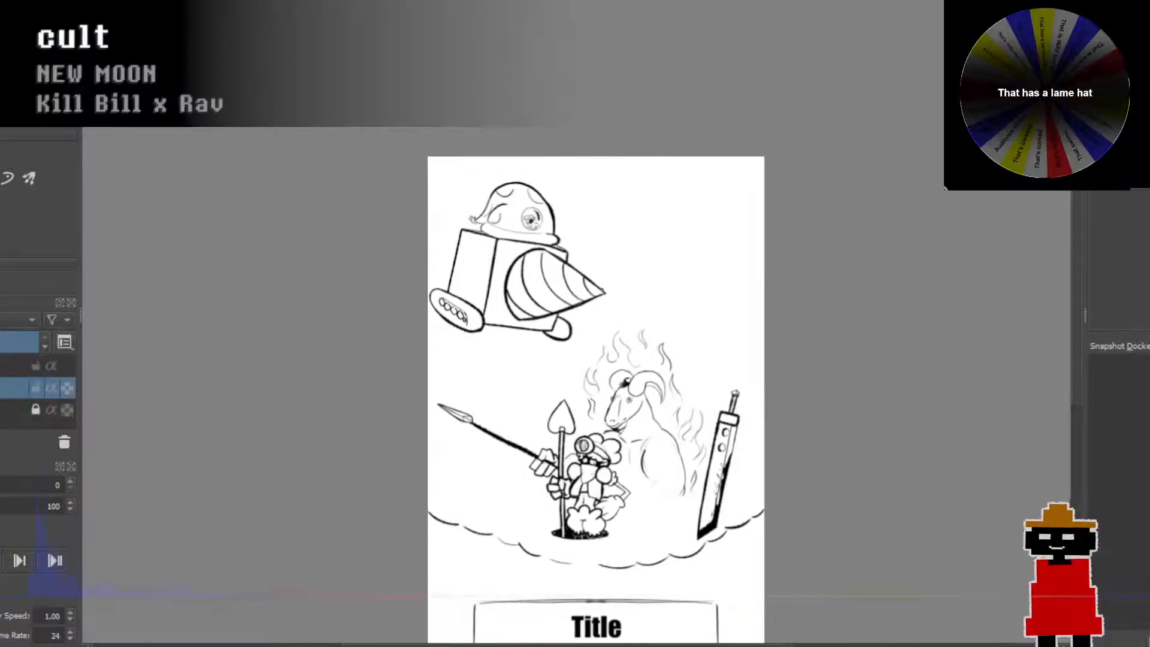
pyautogui.scroll(3, 597, 290)
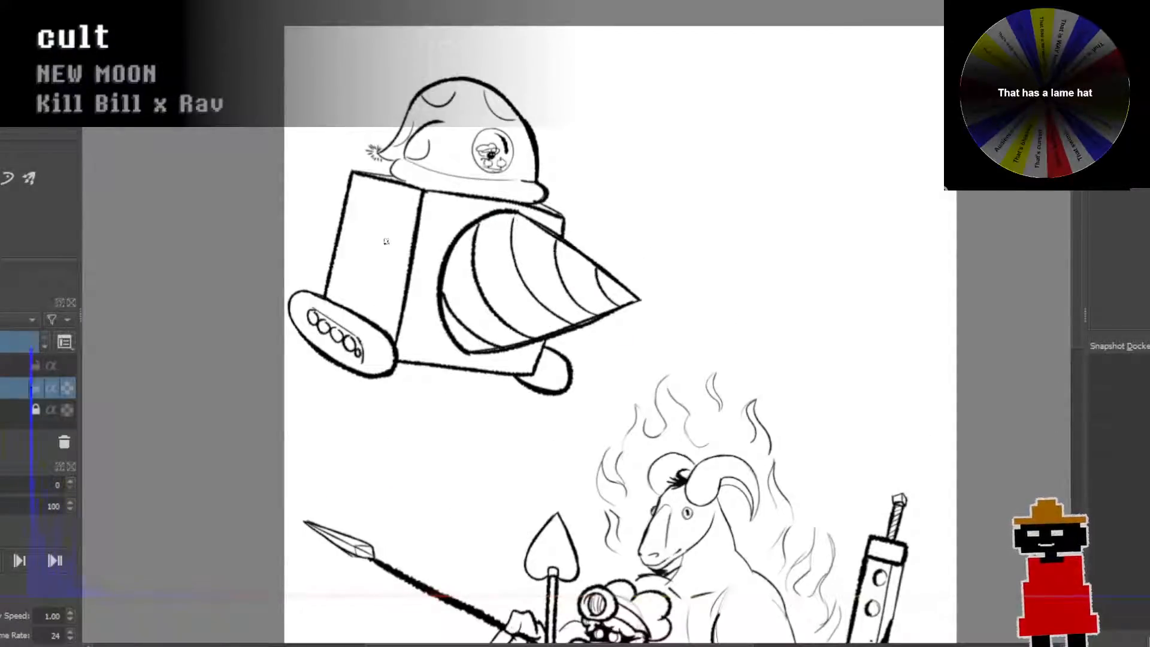
pyautogui.hotkey('ctrl', 'z')
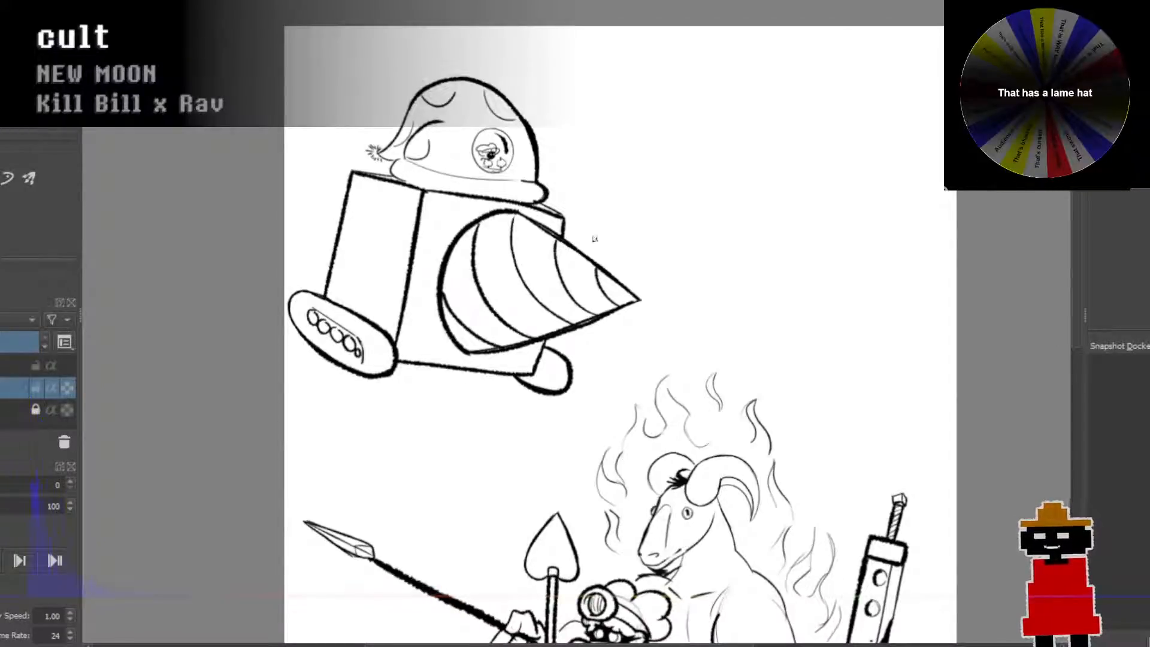
pyautogui.moveTo(366, 250)
pyautogui.mouseDown()
pyautogui.moveTo(347, 250)
pyautogui.moveTo(329, 173)
pyautogui.mouseUp()
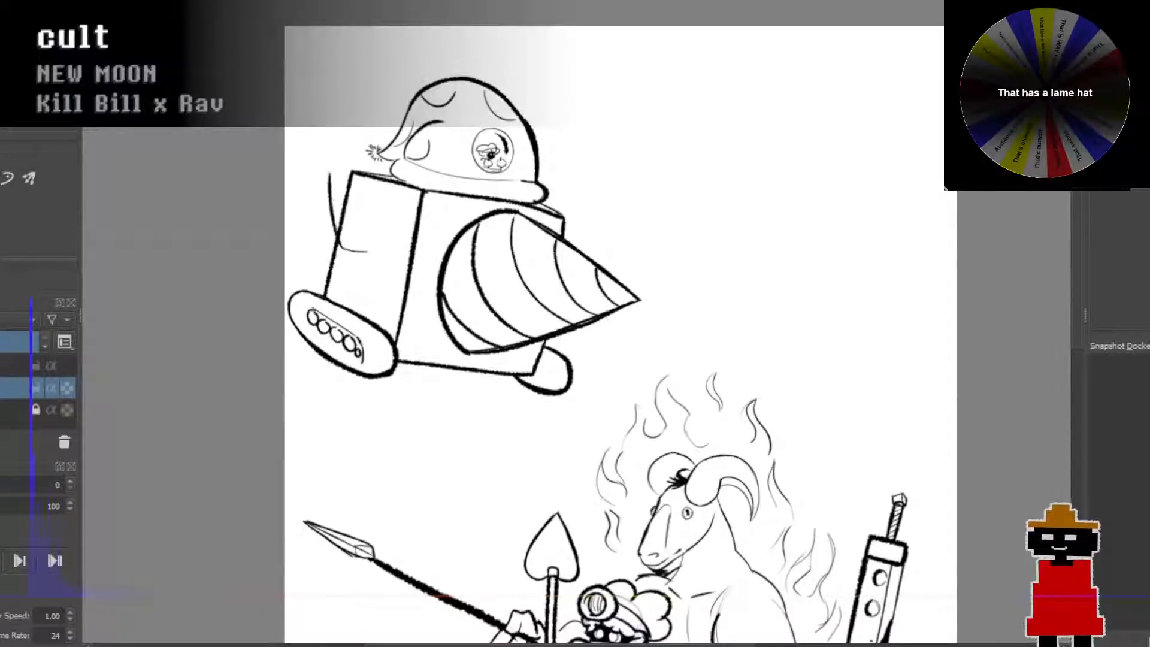
pyautogui.hotkey('ctrl', 'z')
pyautogui.moveTo(367, 244)
pyautogui.mouseDown()
pyautogui.moveTo(327, 232)
pyautogui.moveTo(329, 153)
pyautogui.mouseUp()
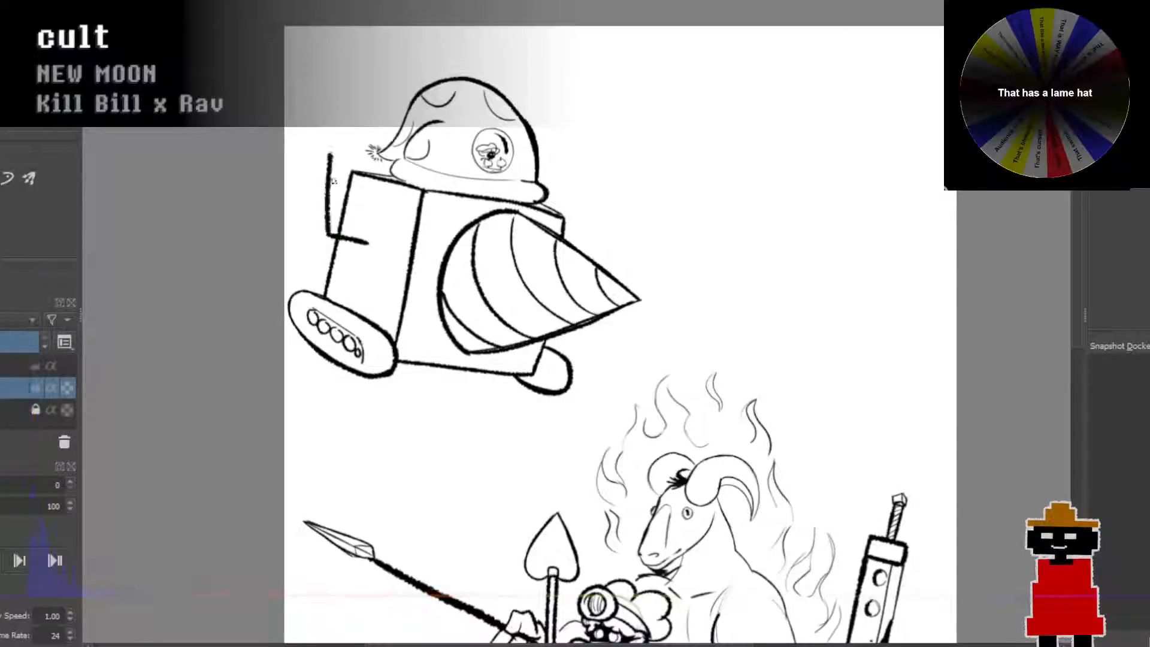
# Step: Add a small striped drill tip to the bent arm and a short second arm behind the large drill's upper edge
pyautogui.moveTo(582, 252); pyautogui.dragTo(598, 226)
pyautogui.moveTo(315, 150)
pyautogui.mouseDown()
pyautogui.moveTo(347, 146)
pyautogui.moveTo(335, 152)
pyautogui.moveTo(343, 166)
pyautogui.moveTo(329, 97)
pyautogui.moveTo(338, 79)
pyautogui.moveTo(326, 117)
pyautogui.moveTo(337, 93)
pyautogui.moveTo(348, 152)
pyautogui.moveTo(330, 129)
pyautogui.moveTo(340, 108)
pyautogui.mouseUp()
pyautogui.hotkey('ctrl', 'z')
pyautogui.hotkey('ctrl', 'z')
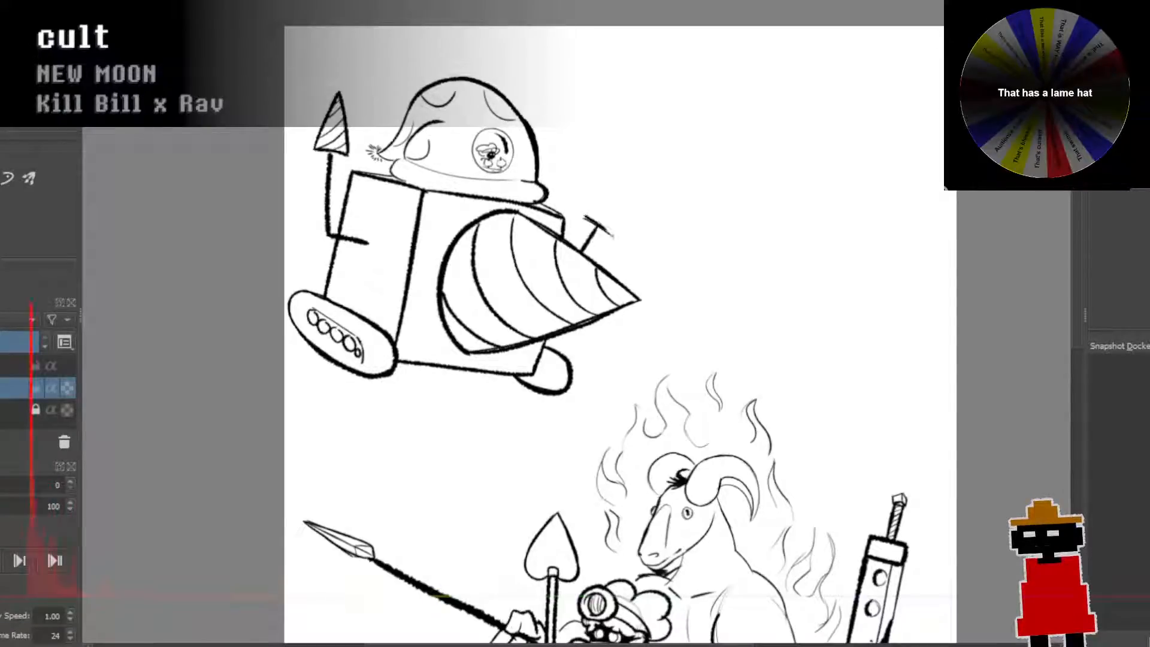
# Step: Draw a small striped drill tip on the short arm behind the large drill, pointing up and away from the machine
pyautogui.moveTo(602, 227); pyautogui.dragTo(616, 237)
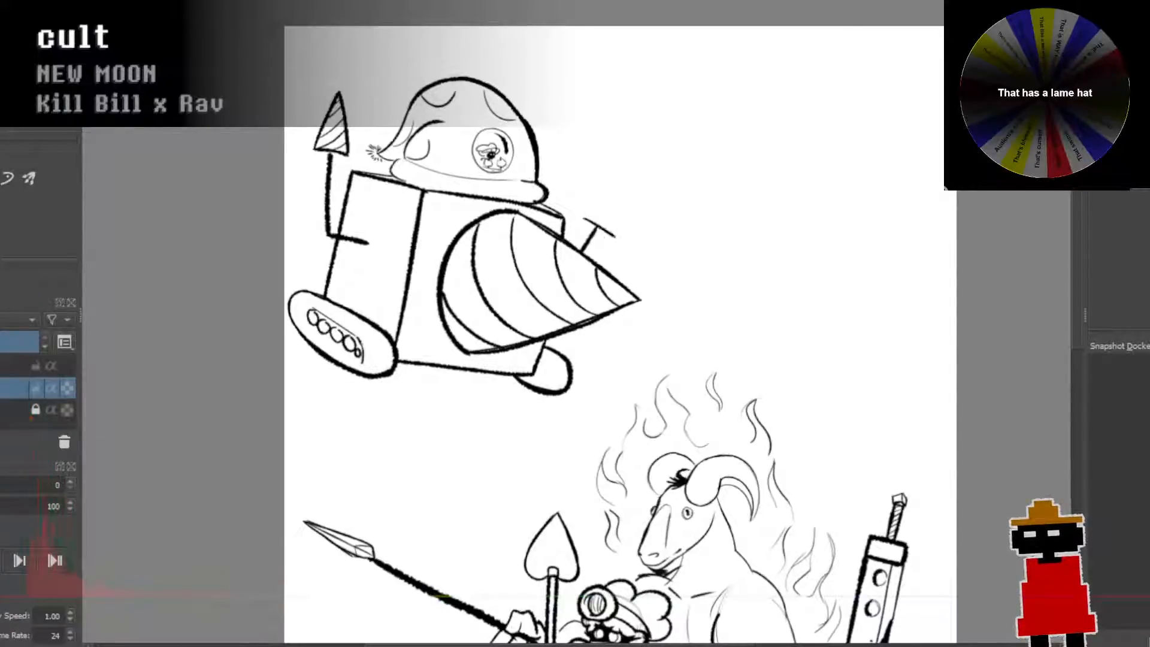
pyautogui.moveTo(607, 193); pyautogui.dragTo(585, 219)
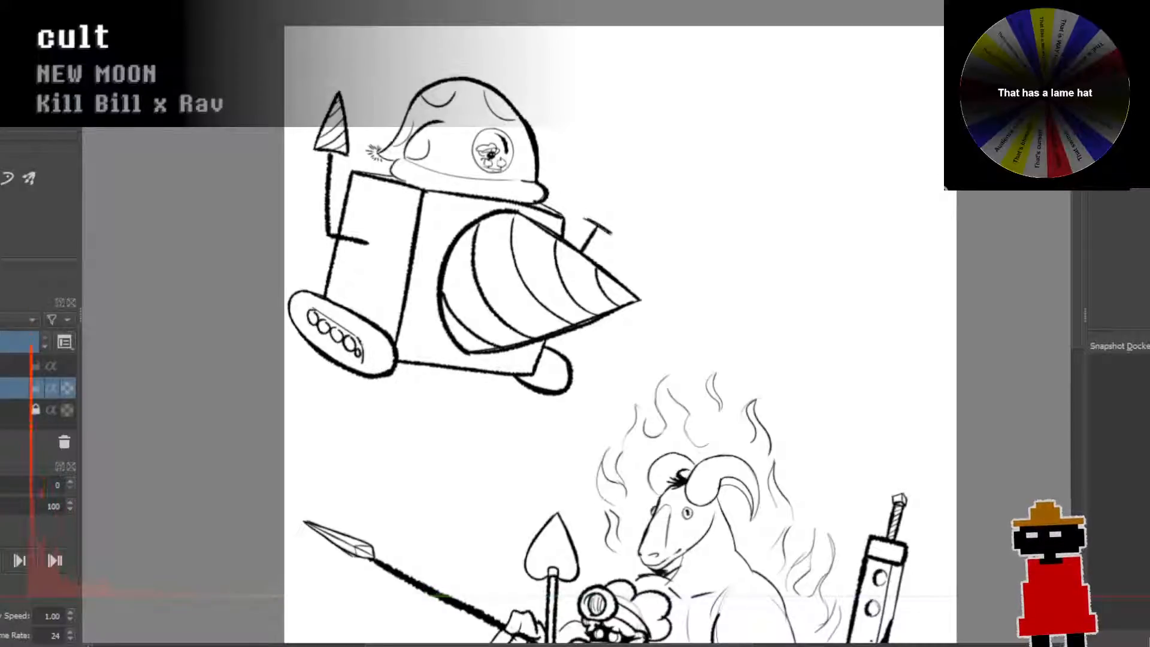
pyautogui.moveTo(585, 219); pyautogui.dragTo(622, 176)
pyautogui.hotkey('ctrl', 'z')
pyautogui.hotkey('ctrl', 'z')
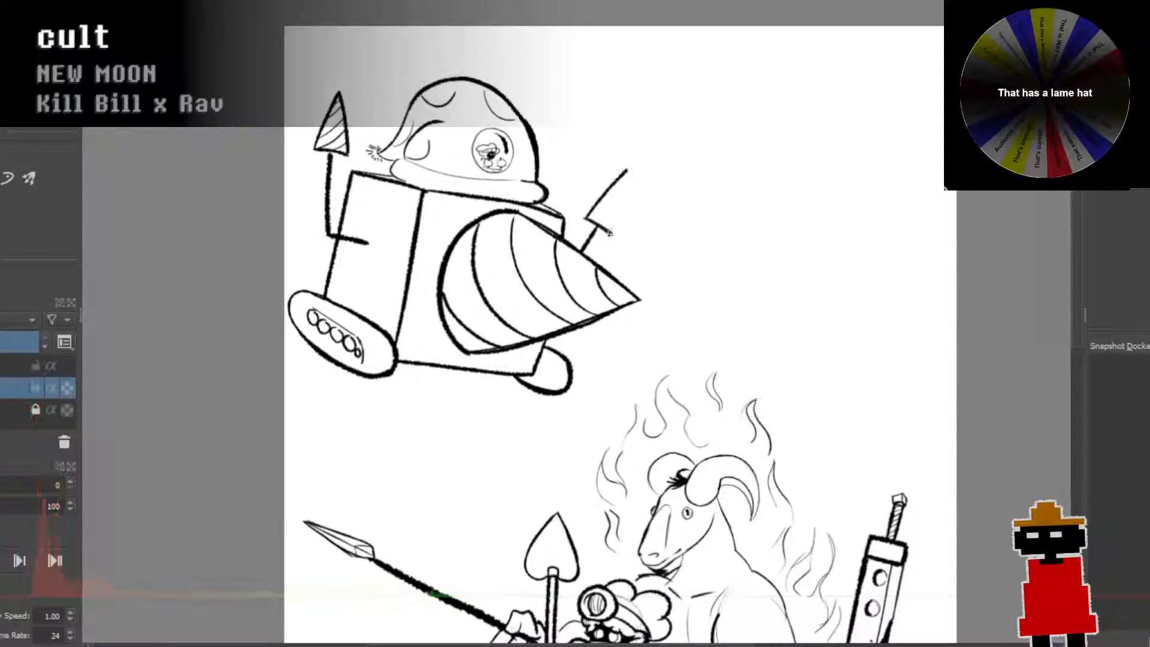
pyautogui.moveTo(610, 233); pyautogui.dragTo(627, 170)
pyautogui.hotkey('ctrl', 'z')
pyautogui.hotkey('ctrl', 'z')
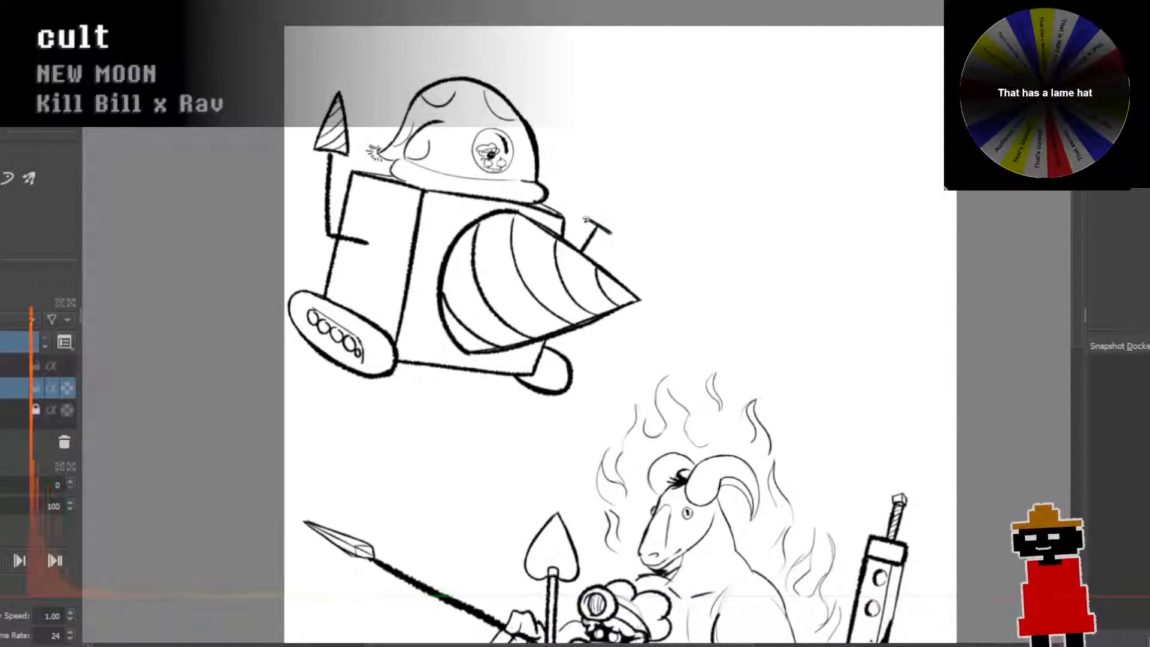
pyautogui.moveTo(587, 219); pyautogui.dragTo(628, 180)
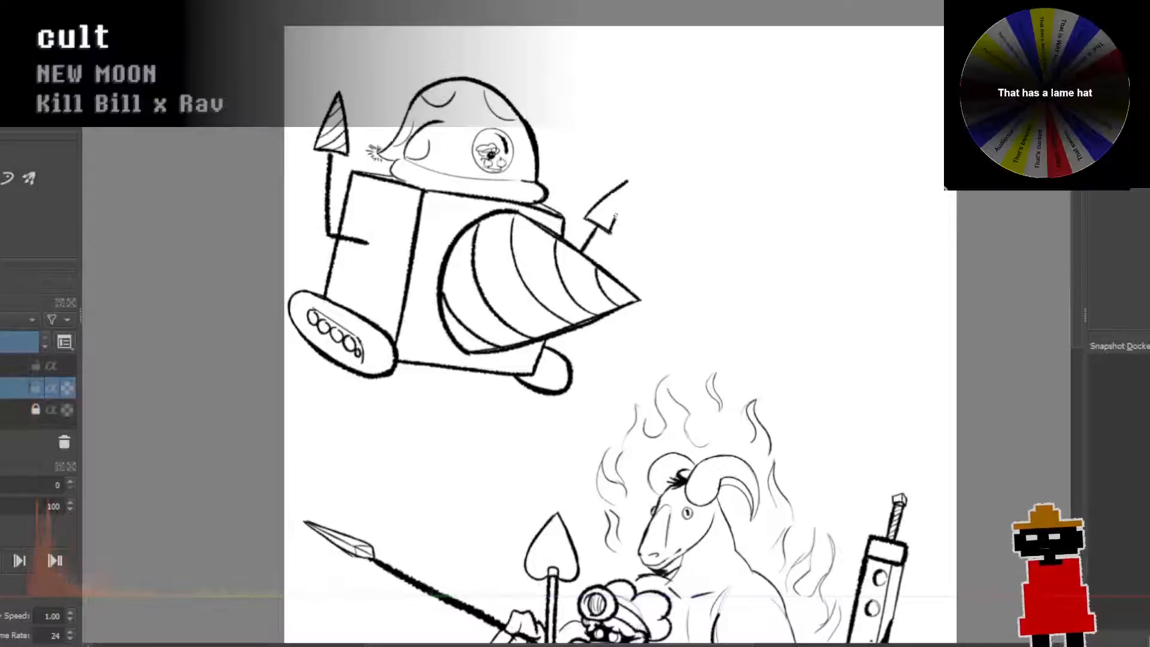
pyautogui.moveTo(611, 231); pyautogui.dragTo(628, 179)
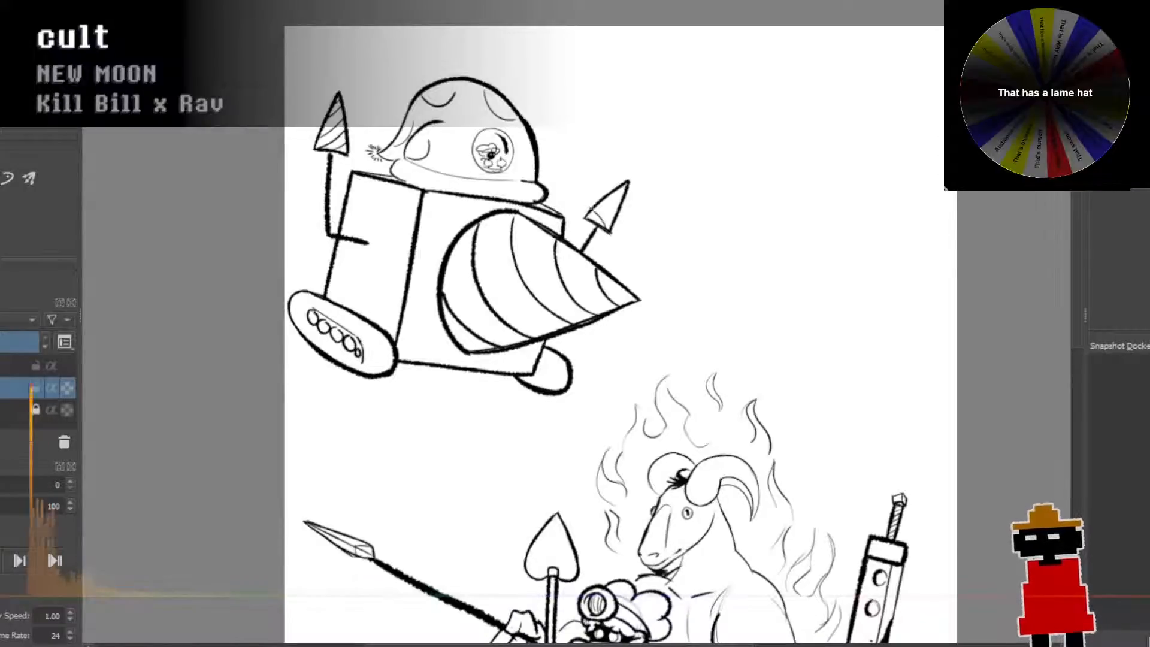
pyautogui.hotkey('ctrl', 'z')
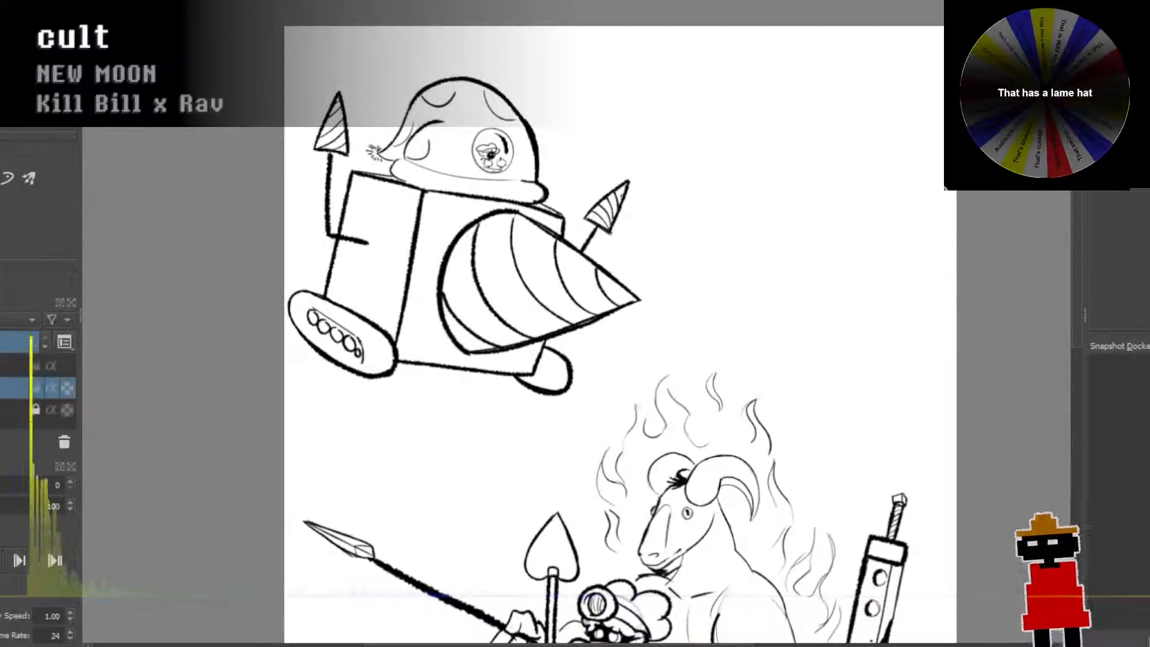
# Step: Examine the overall composition, checking the drill machine's size and placement against the goat, miner, sword and empty space
pyautogui.scroll(-2, 625, 262)
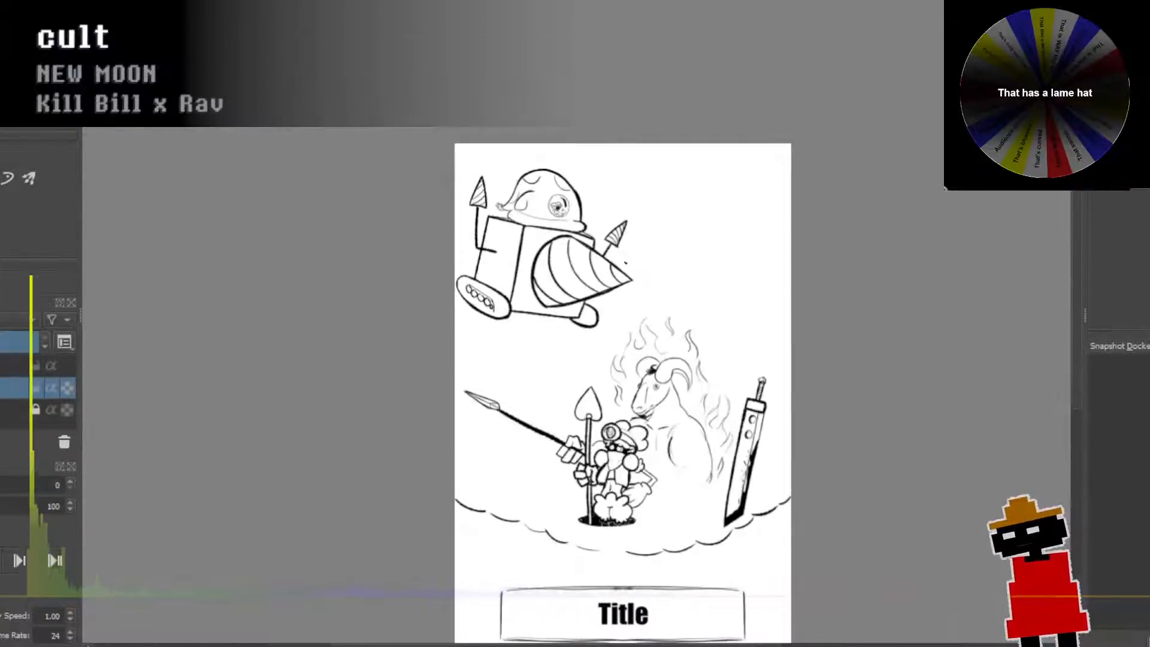
pyautogui.scroll(3, 625, 262)
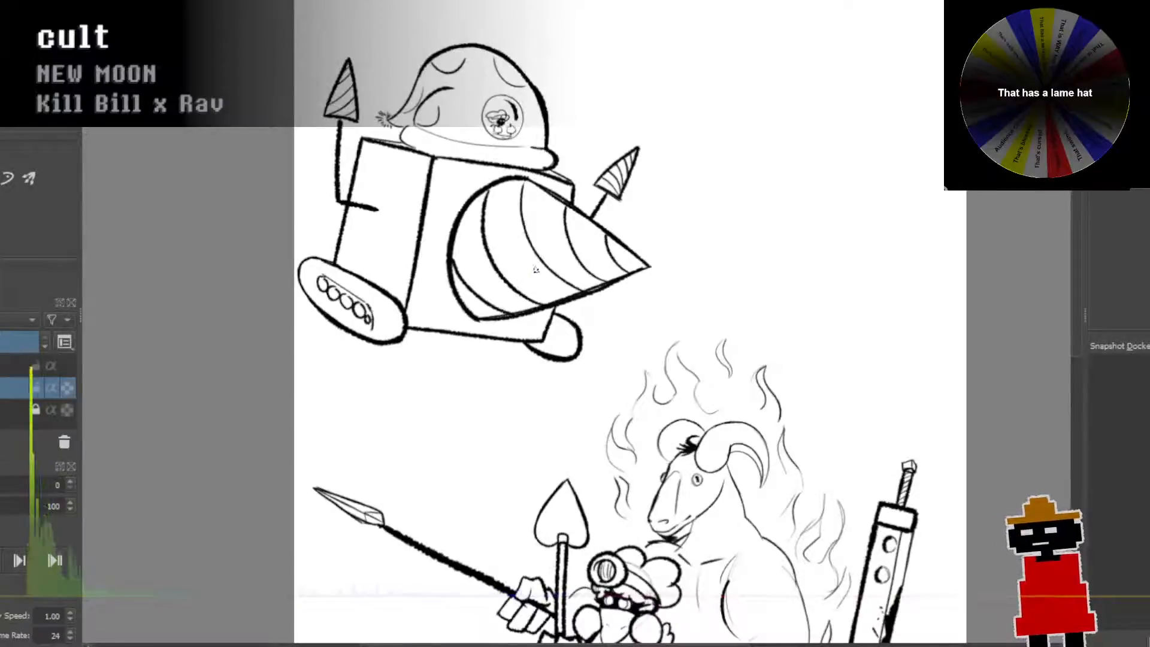
pyautogui.moveTo(536, 269); pyautogui.dragTo(515, 264)
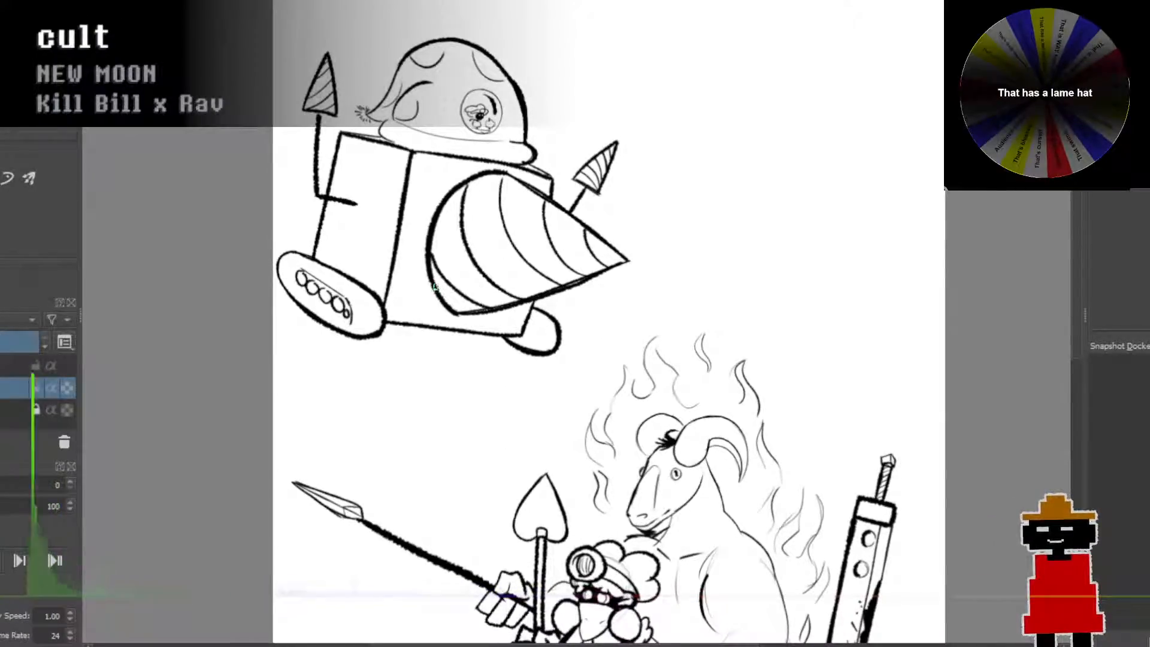
pyautogui.moveTo(379, 274)
pyautogui.mouseDown()
pyautogui.moveTo(464, 295)
pyautogui.moveTo(479, 311)
pyautogui.mouseUp()
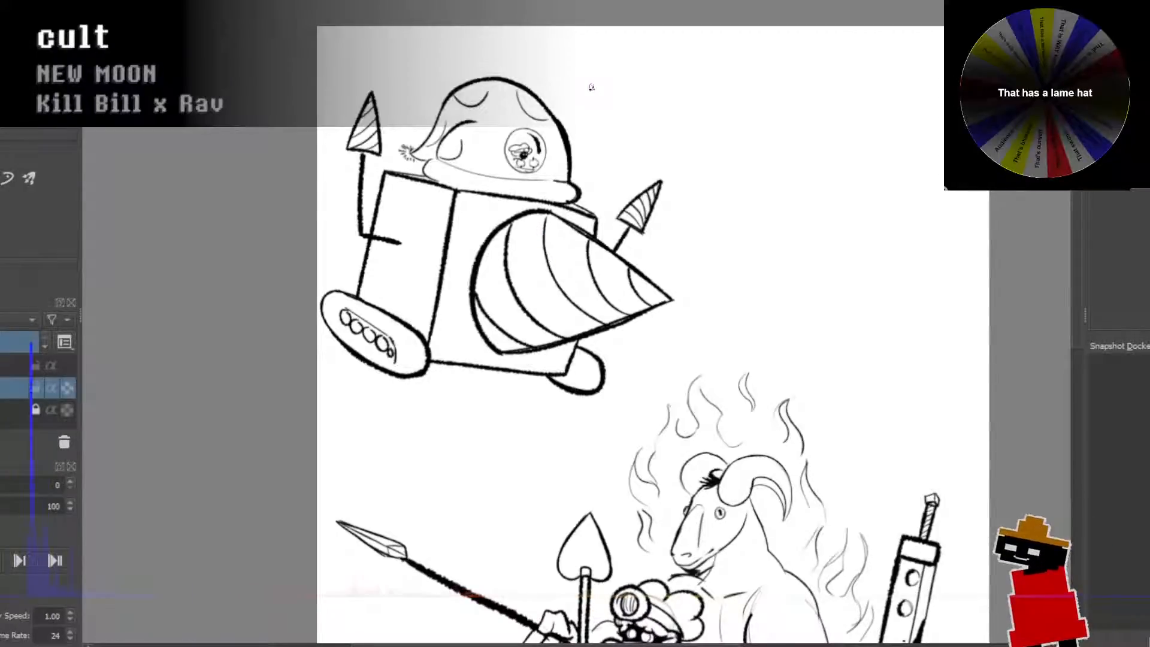
pyautogui.scroll(-1, 612, 154)
pyautogui.moveTo(655, 238); pyautogui.dragTo(600, 240)
pyautogui.scroll(2, 600, 239)
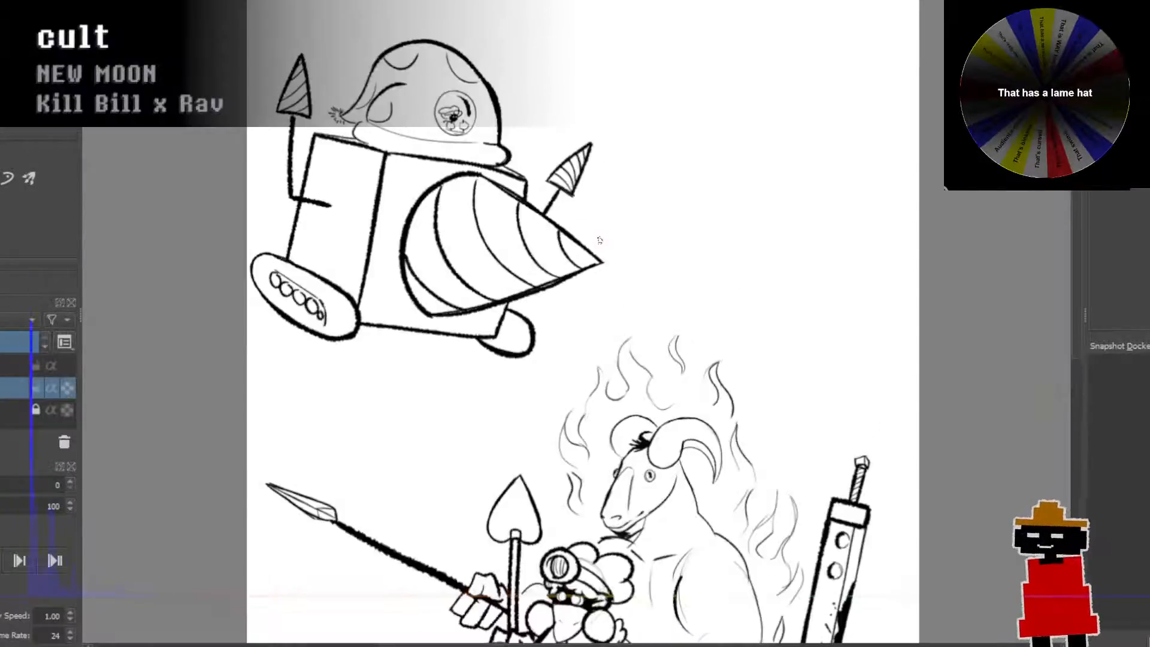
pyautogui.scroll(-2, 599, 240)
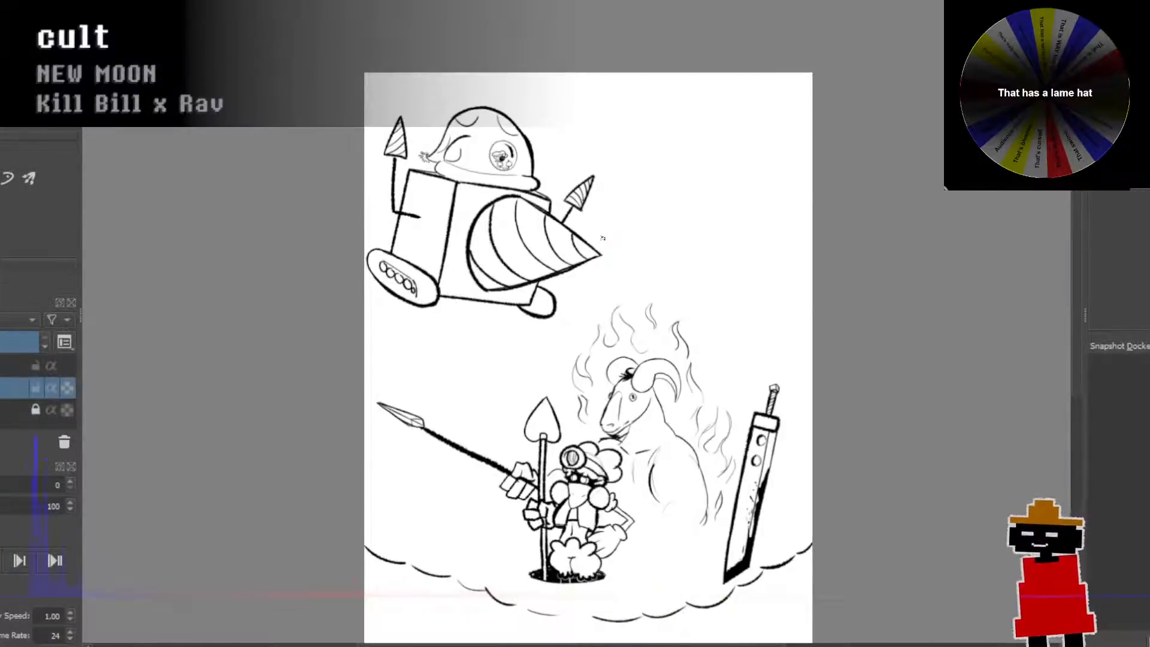
pyautogui.scroll(1, 608, 244)
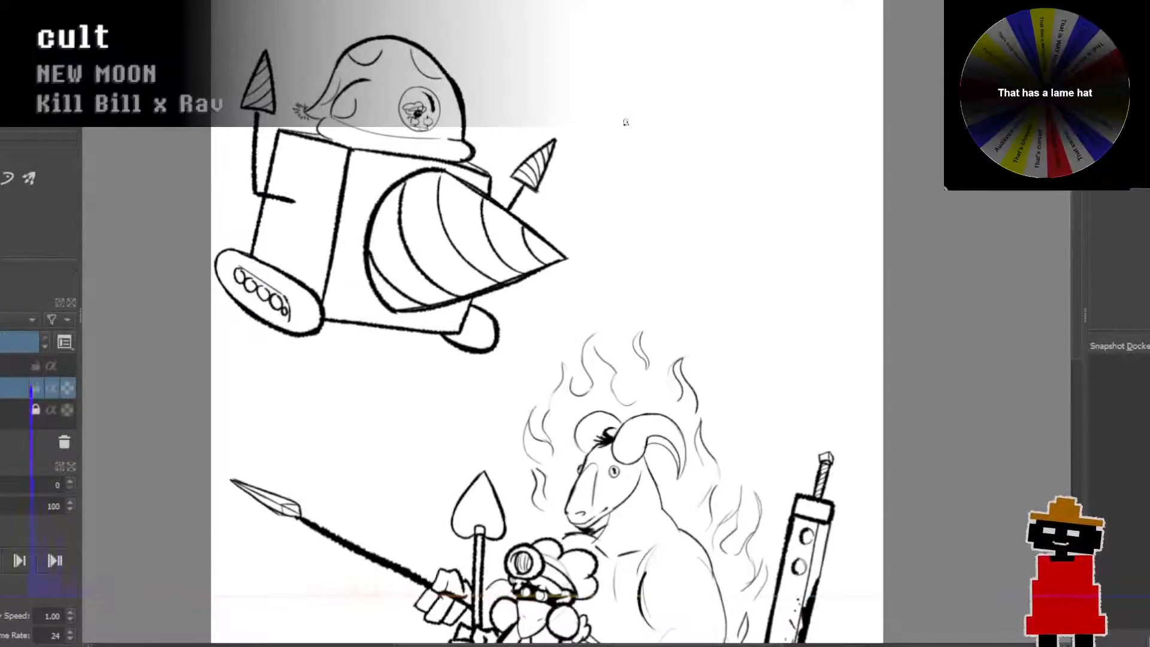
pyautogui.scroll(-2, 612, 128)
pyautogui.moveTo(617, 162); pyautogui.dragTo(585, 161)
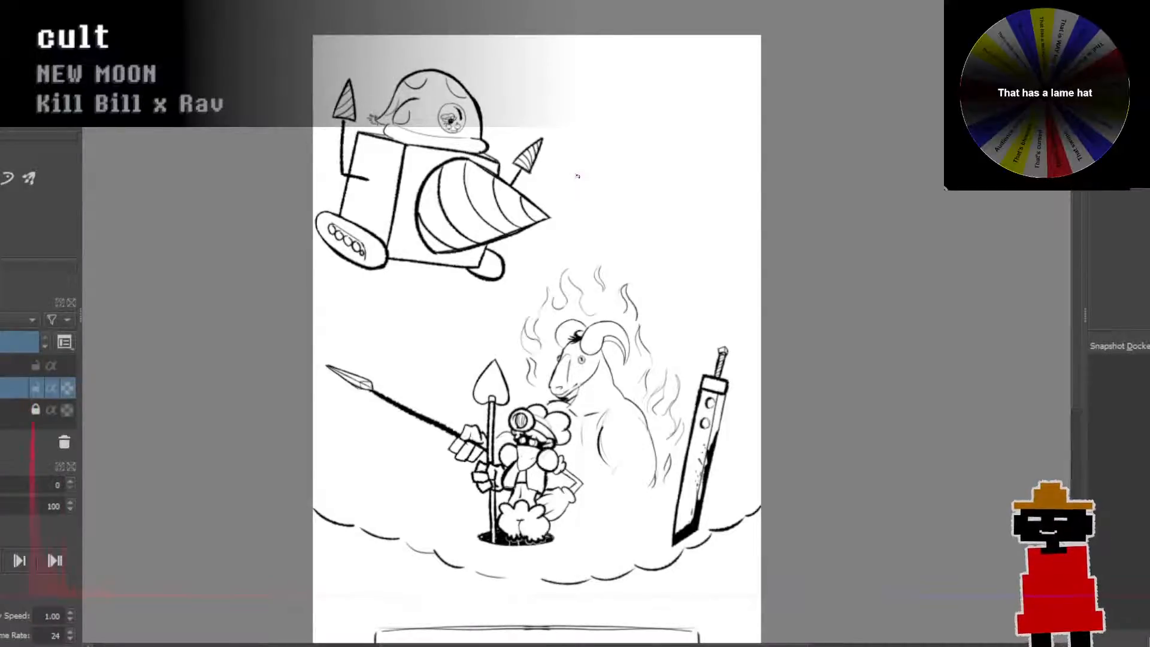
pyautogui.moveTo(577, 162); pyautogui.dragTo(439, 138)
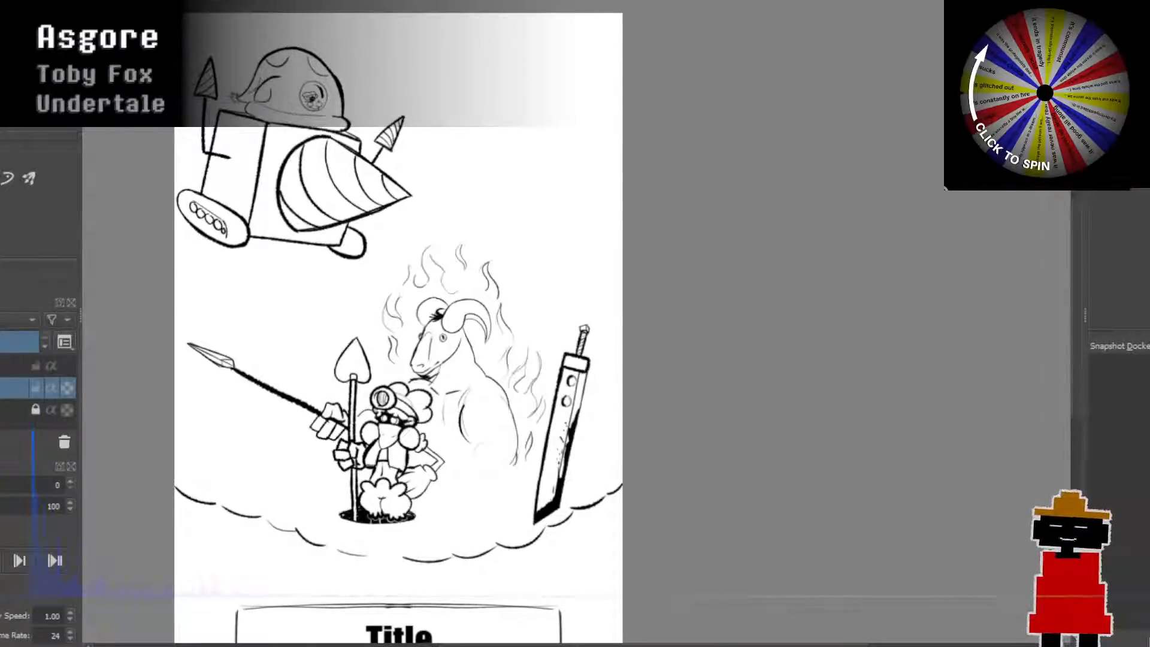
pyautogui.scroll(2, 555, 329)
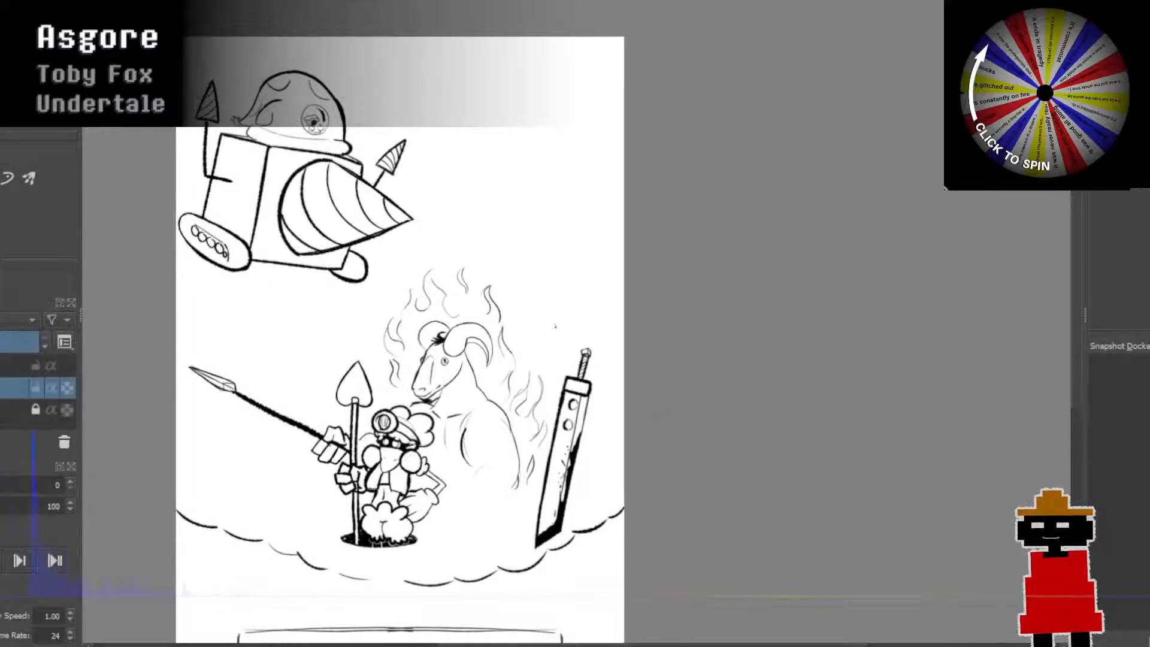
pyautogui.scroll(1, 520, 293)
pyautogui.scroll(-2, 665, 303)
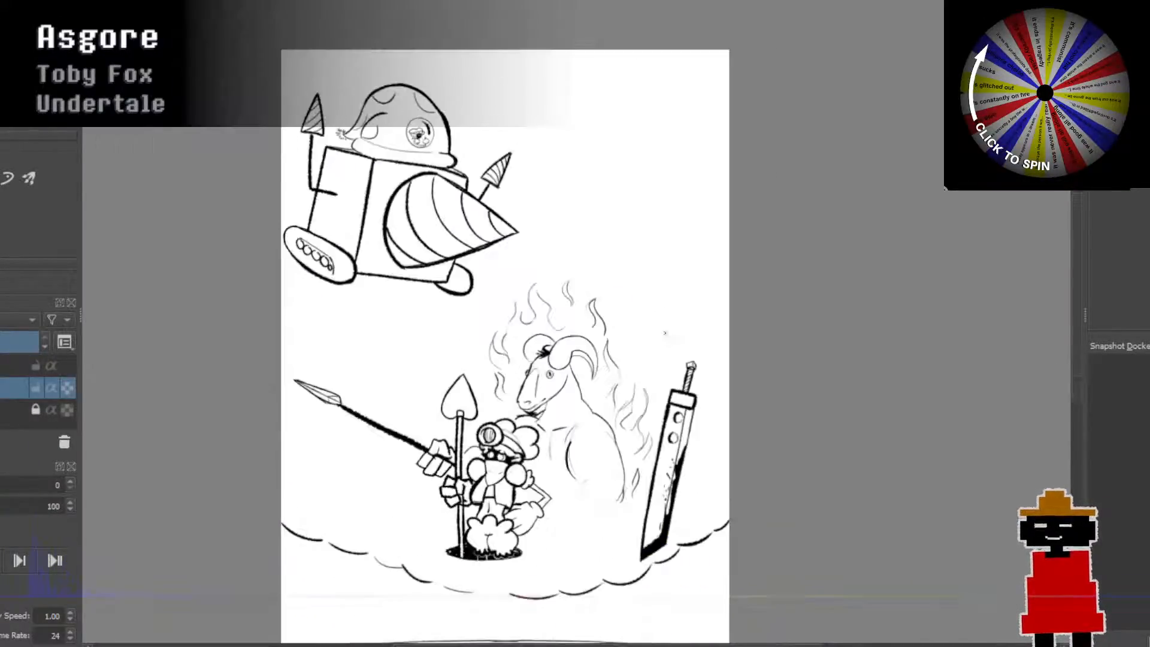
pyautogui.moveTo(665, 333); pyautogui.dragTo(621, 326)
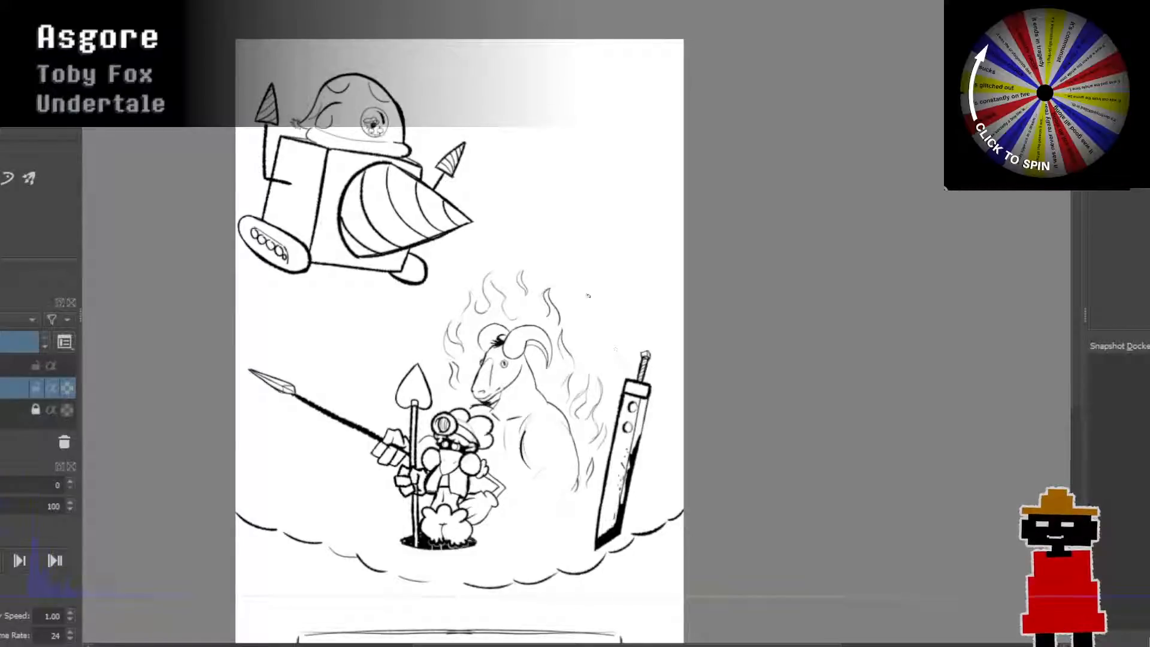
pyautogui.scroll(3, 588, 295)
pyautogui.scroll(-3, 549, 294)
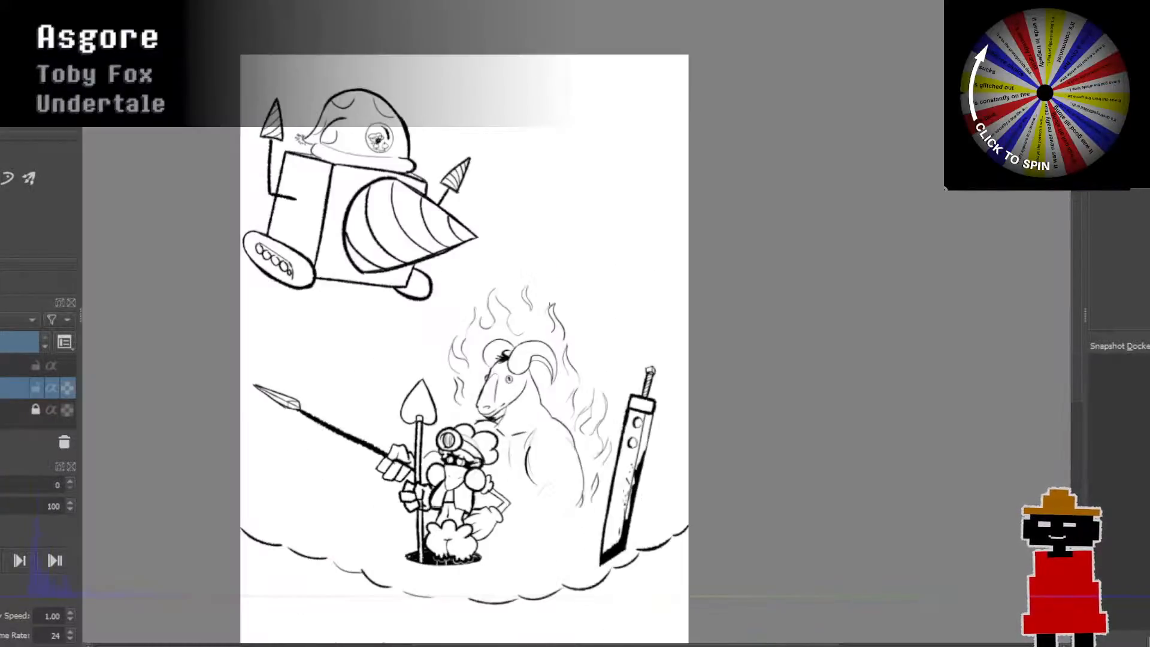
# Step: Outline the whole drill machine with a selection, scale it down slightly and move it closer to the page's upper left corner
pyautogui.scroll(2, 474, 254)
pyautogui.moveTo(475, 256); pyautogui.dragTo(519, 333)
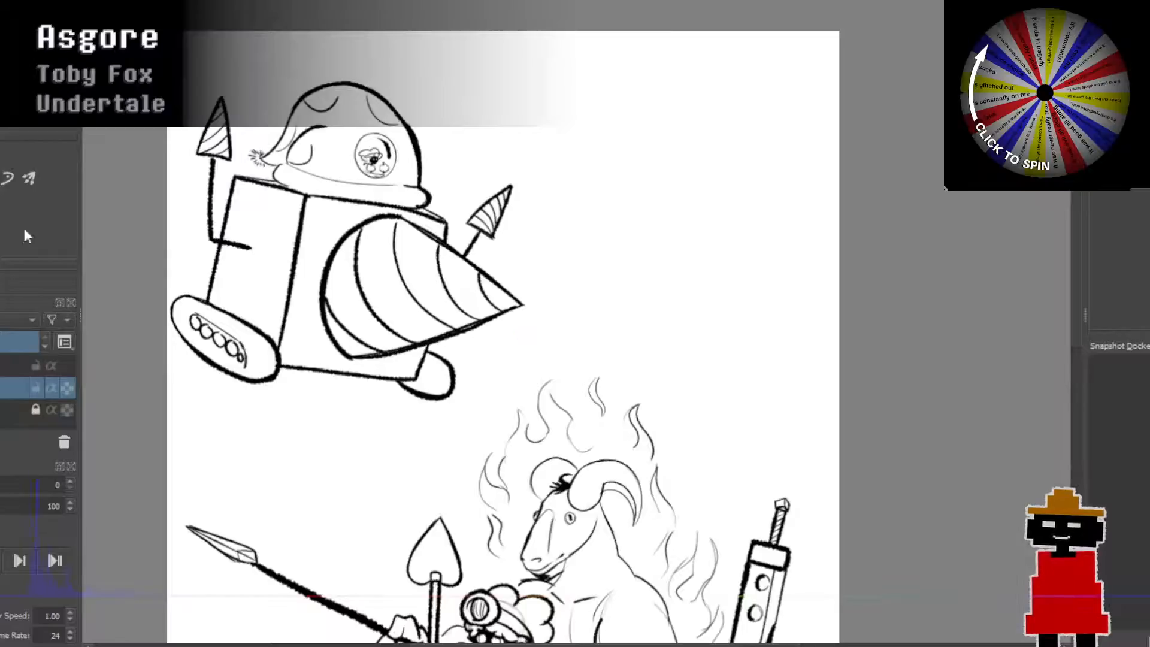
pyautogui.press('t')
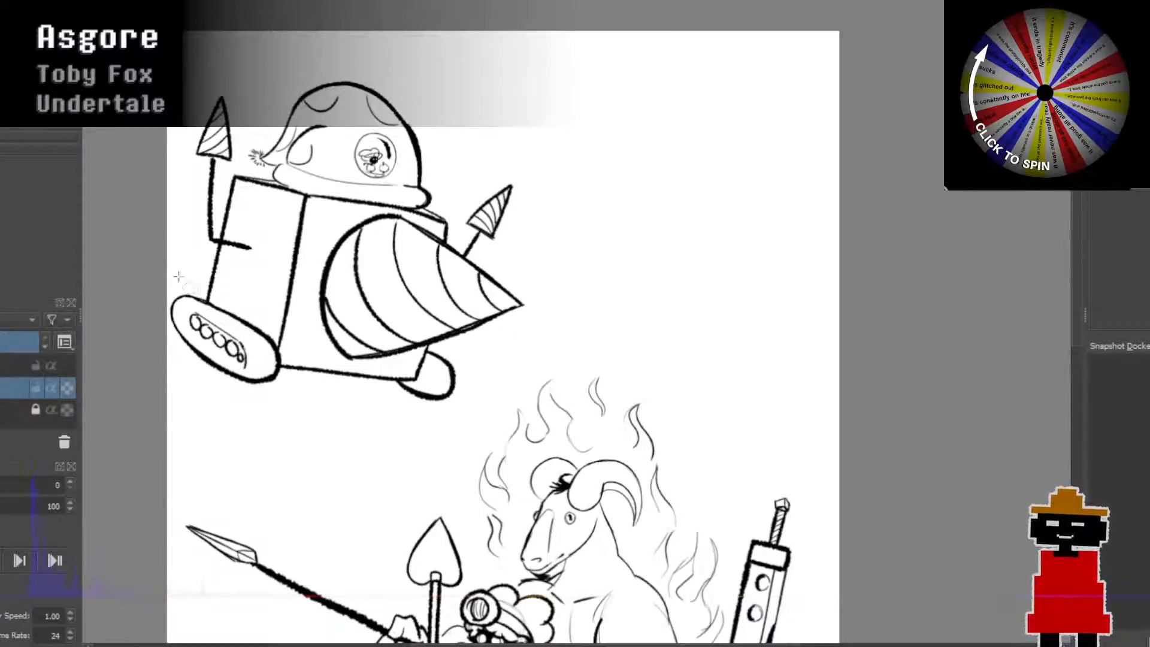
pyautogui.moveTo(187, 385)
pyautogui.mouseDown()
pyautogui.moveTo(140, 240)
pyautogui.moveTo(260, 49)
pyautogui.moveTo(391, 42)
pyautogui.moveTo(573, 76)
pyautogui.moveTo(610, 173)
pyautogui.moveTo(509, 372)
pyautogui.moveTo(440, 421)
pyautogui.moveTo(219, 449)
pyautogui.mouseUp()
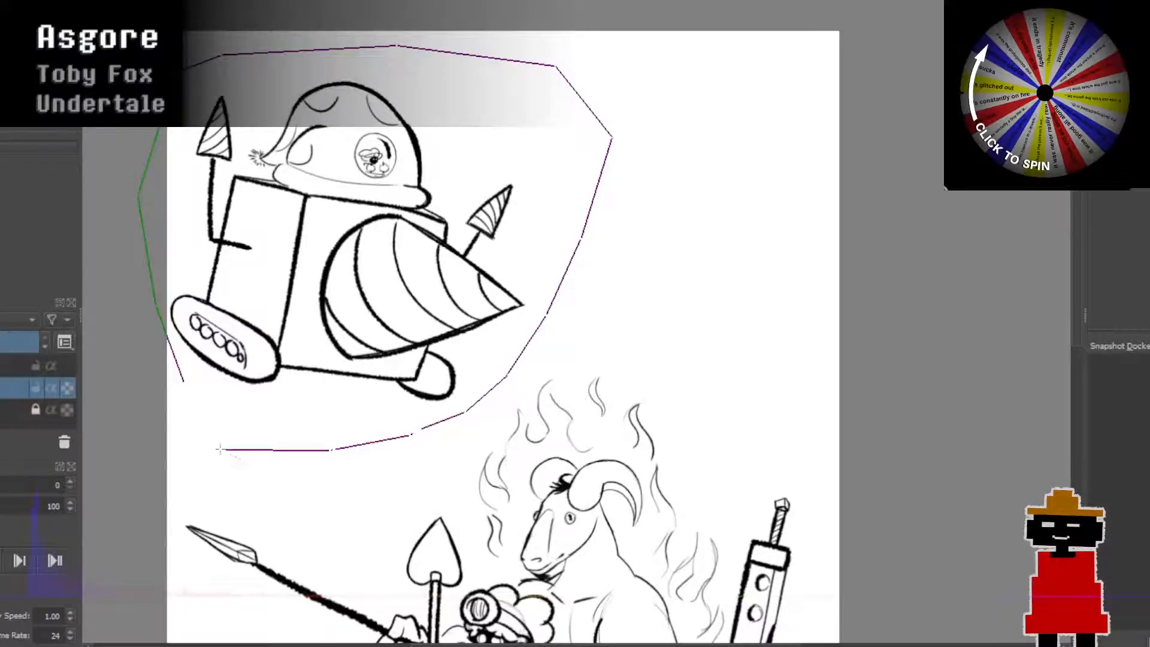
pyautogui.moveTo(187, 389); pyautogui.dragTo(187, 387)
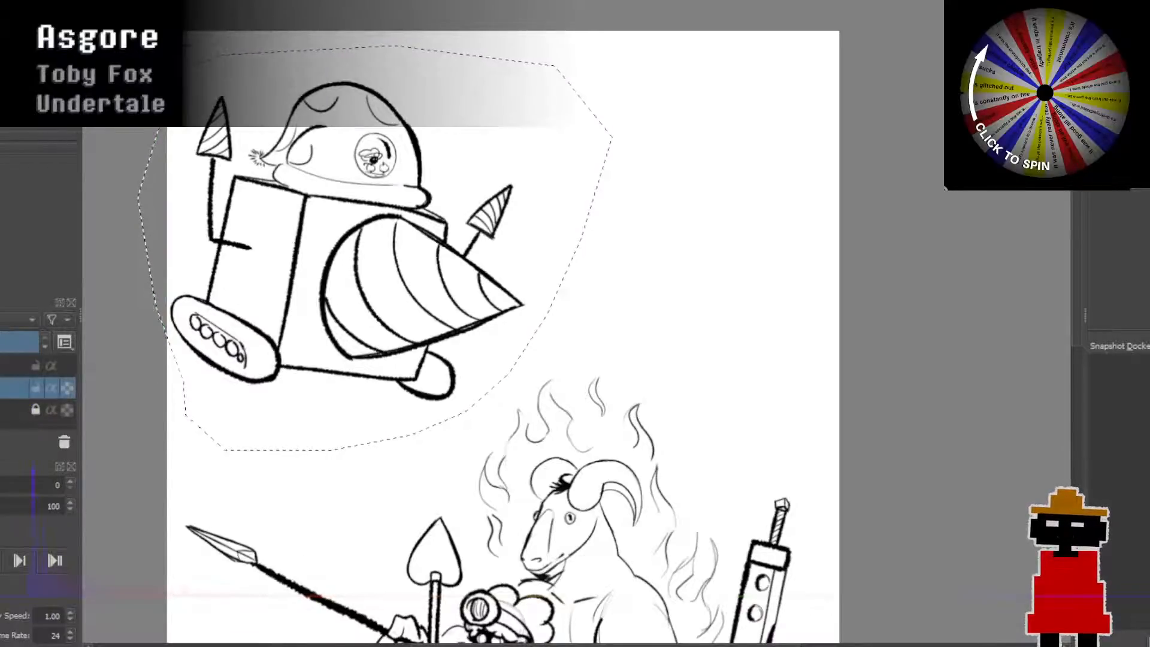
pyautogui.hotkey('ctrl', 't')
pyautogui.moveTo(375, 44); pyautogui.dragTo(375, 134)
pyautogui.moveTo(403, 182)
pyautogui.mouseDown()
pyautogui.moveTo(380, 102)
pyautogui.moveTo(360, 81)
pyautogui.mouseUp()
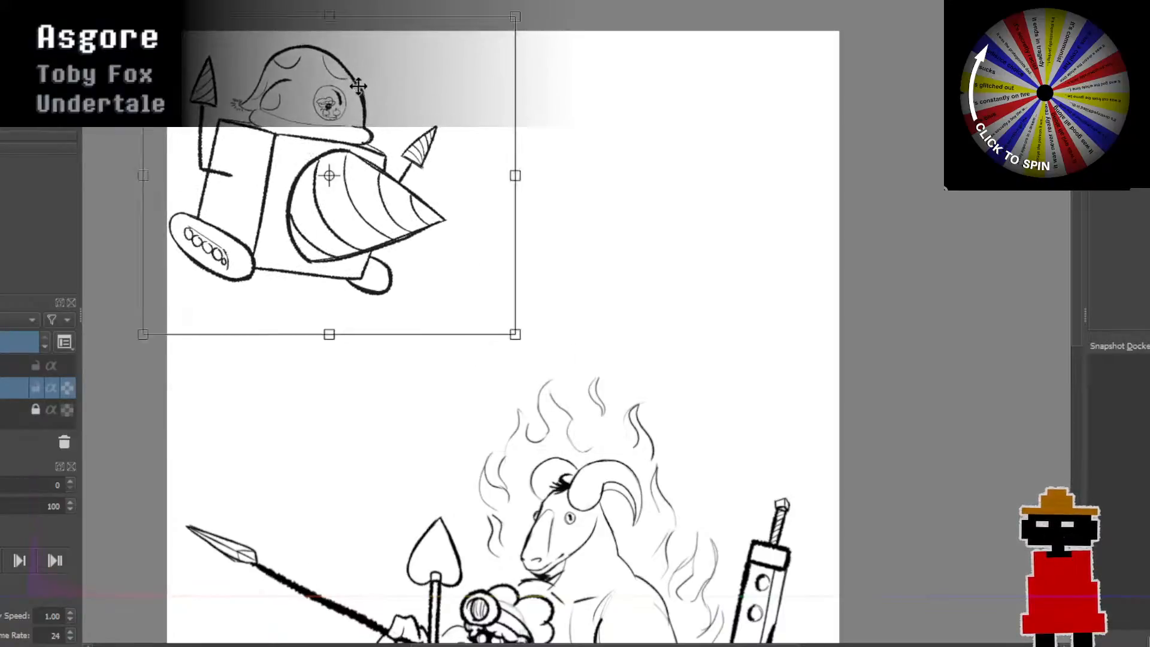
pyautogui.press('b')
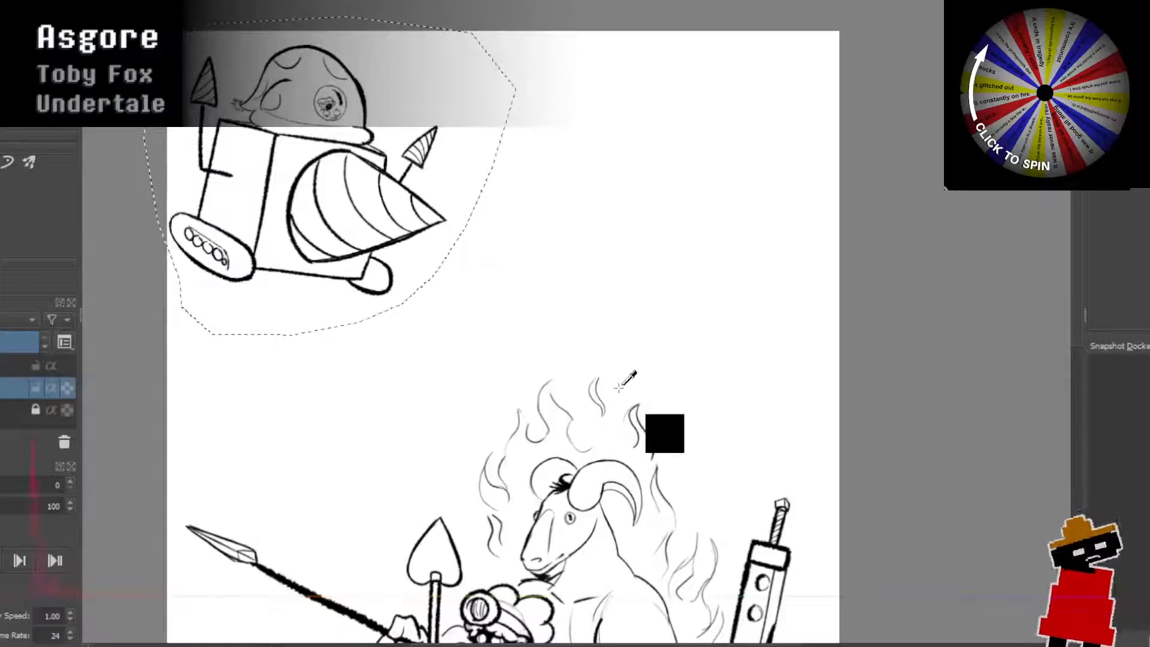
# Step: Replace the selection around the drill machine with one covering the whole canvas
pyautogui.hotkey('ctrl', 'a')
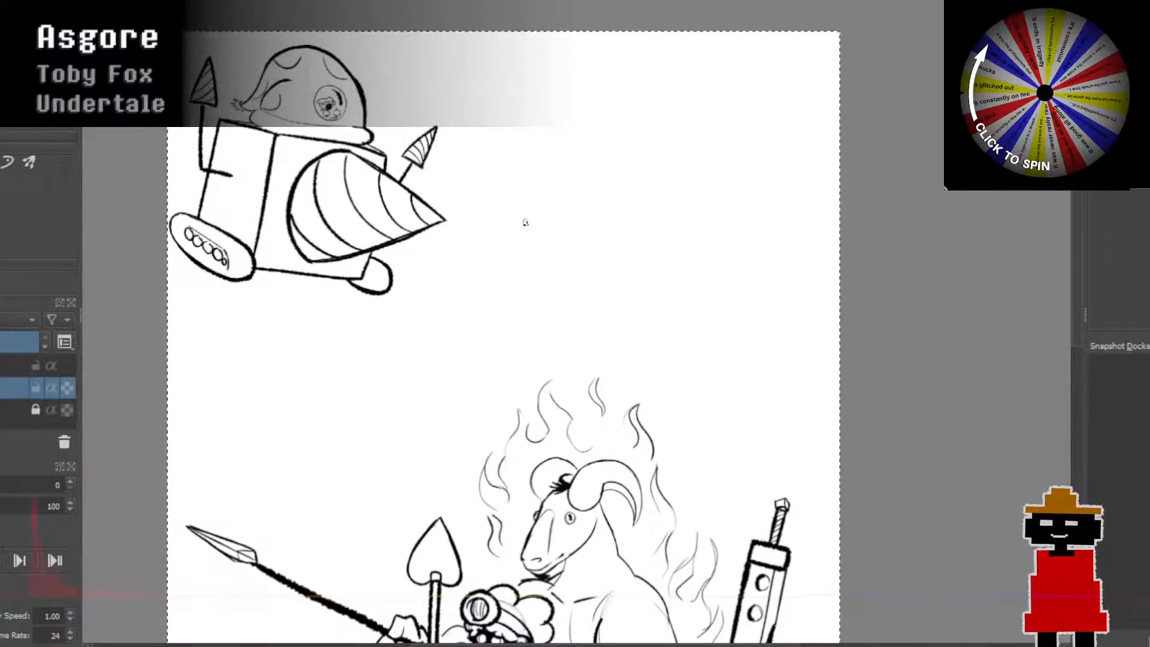
pyautogui.moveTo(529, 222); pyautogui.dragTo(498, 228)
pyautogui.scroll(3, 319, 134)
pyautogui.scroll(-5, 319, 134)
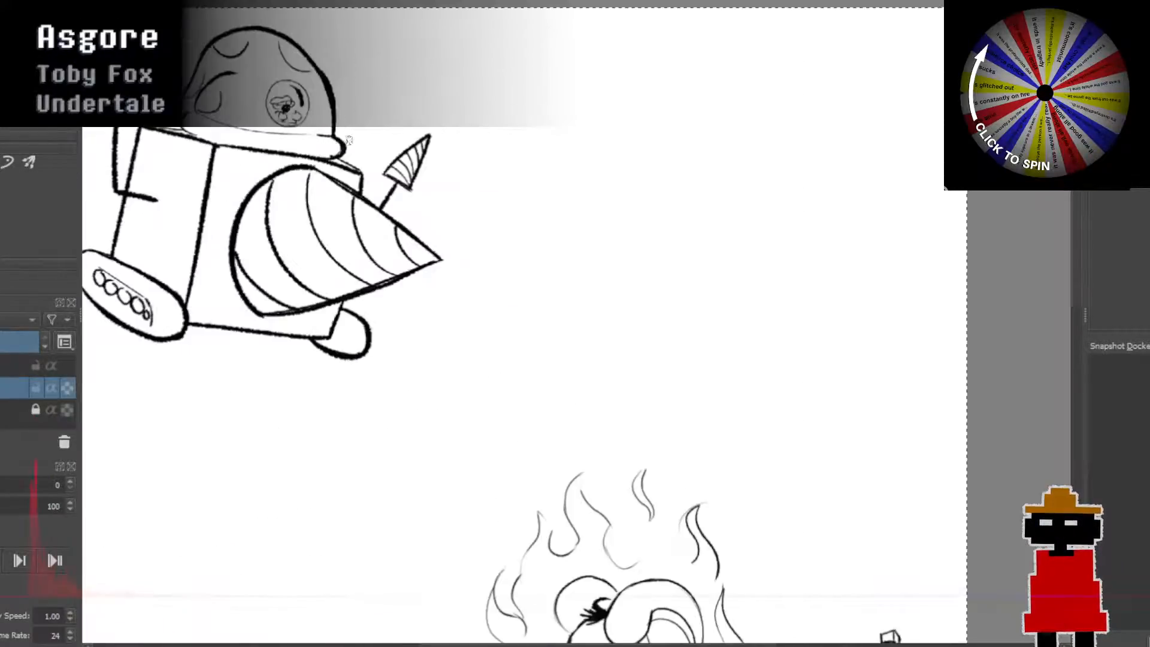
pyautogui.scroll(-2, 726, 241)
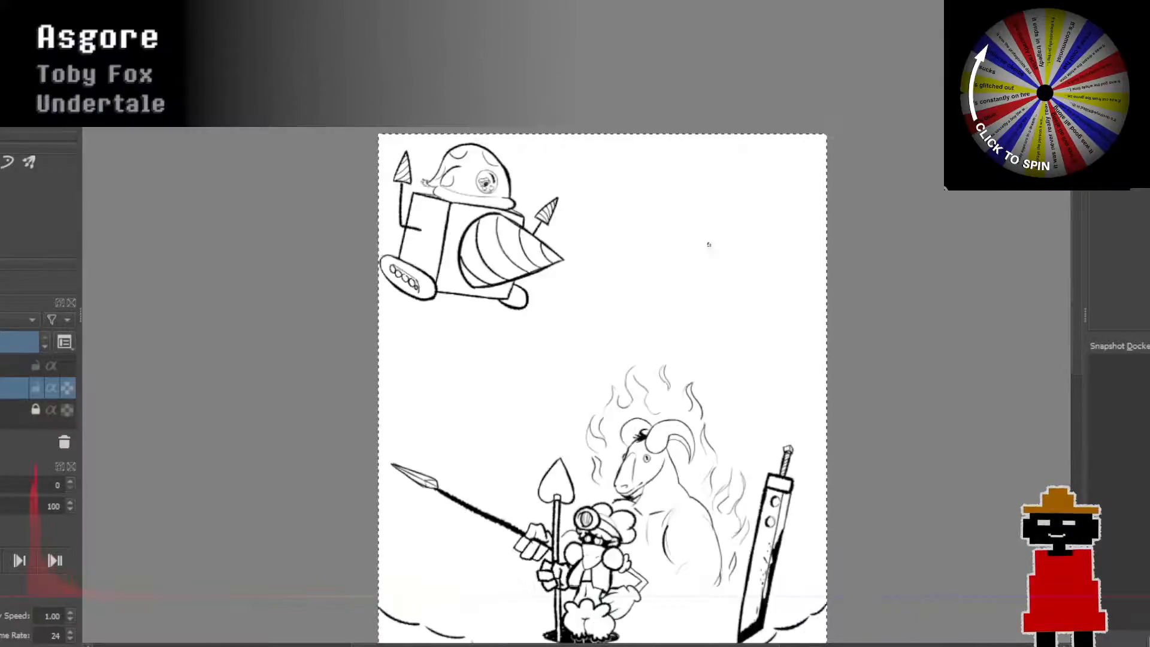
# Step: Examine the empty space between the drill machine and the flaming goat to judge where another character fits
pyautogui.moveTo(708, 244)
pyautogui.mouseDown()
pyautogui.moveTo(706, 254)
pyautogui.moveTo(676, 211)
pyautogui.moveTo(606, 190)
pyautogui.moveTo(536, 221)
pyautogui.mouseUp()
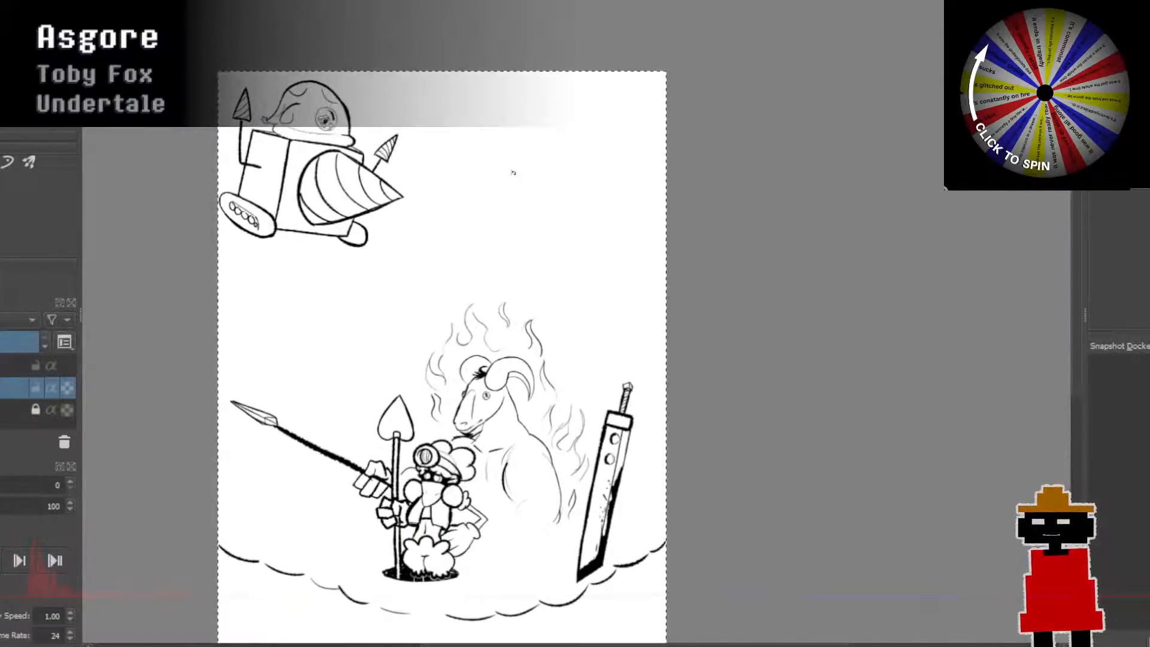
pyautogui.scroll(3, 511, 171)
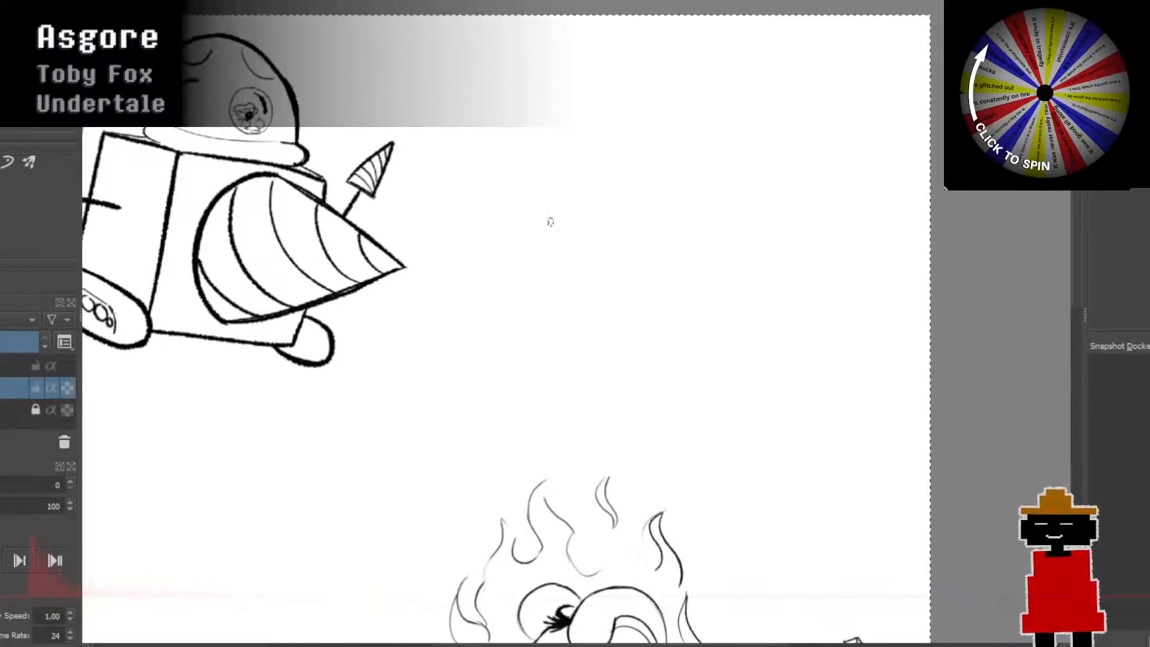
pyautogui.moveTo(593, 252); pyautogui.dragTo(649, 293)
pyautogui.scroll(-1, 649, 290)
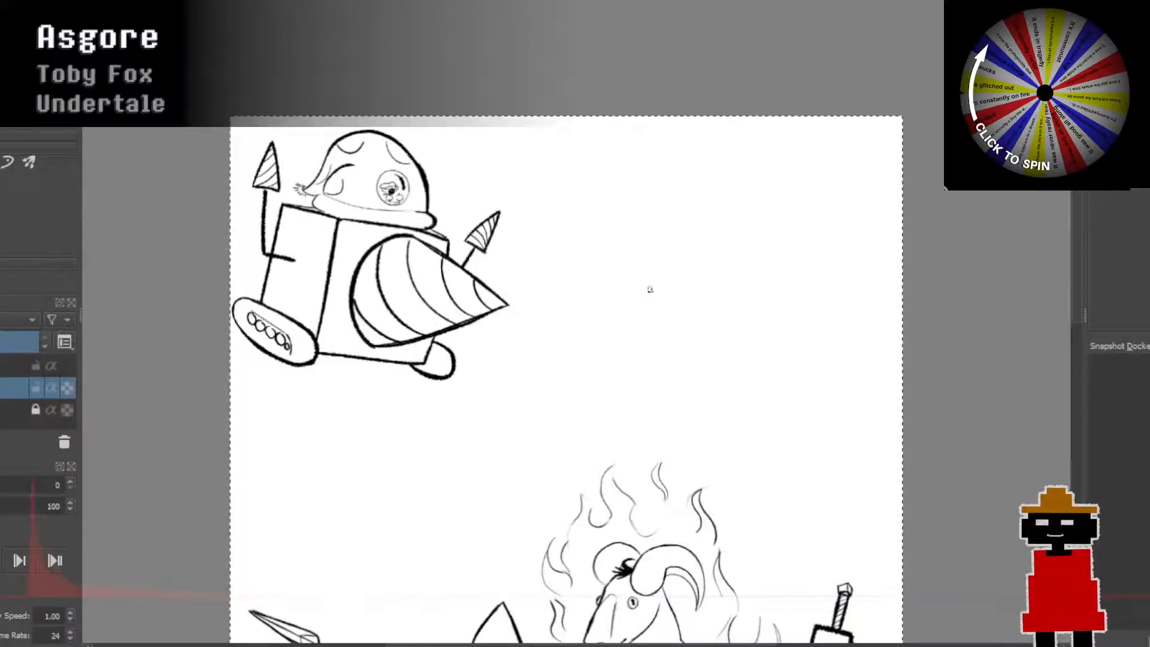
pyautogui.scroll(1, 652, 292)
pyautogui.scroll(1, 641, 283)
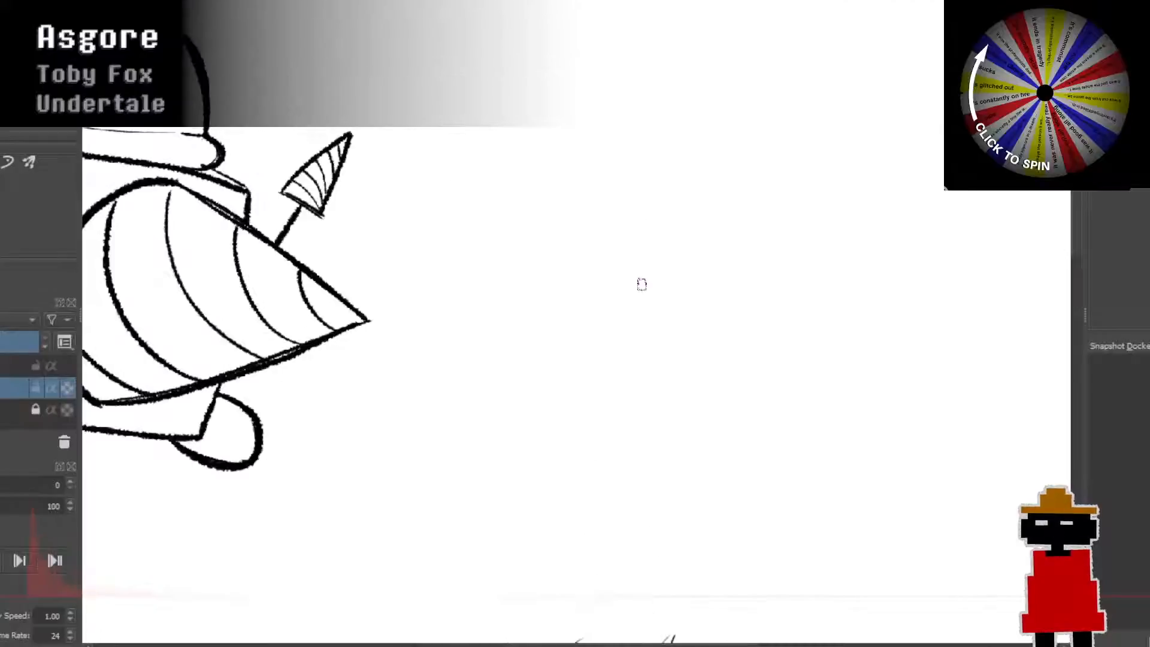
pyautogui.scroll(-1, 642, 285)
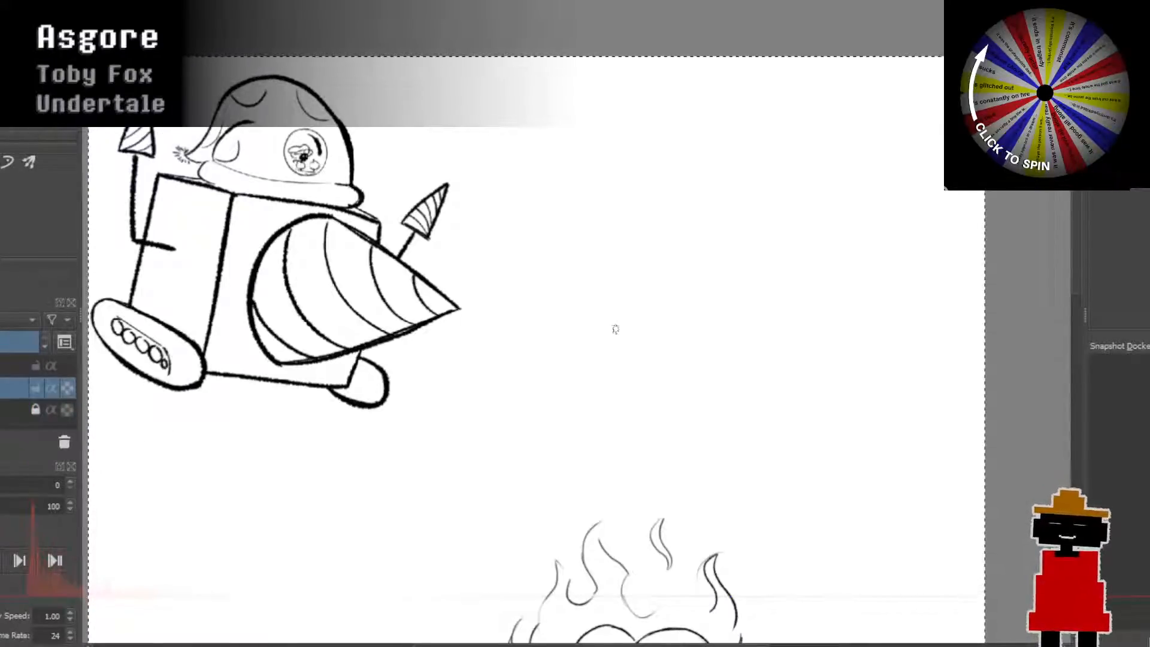
pyautogui.moveTo(579, 431); pyautogui.dragTo(377, 441)
pyautogui.scroll(1, 393, 385)
pyautogui.moveTo(385, 284); pyautogui.dragTo(366, 190)
pyautogui.scroll(-3, 366, 190)
pyautogui.scroll(1, 399, 279)
pyautogui.moveTo(405, 285); pyautogui.dragTo(406, 242)
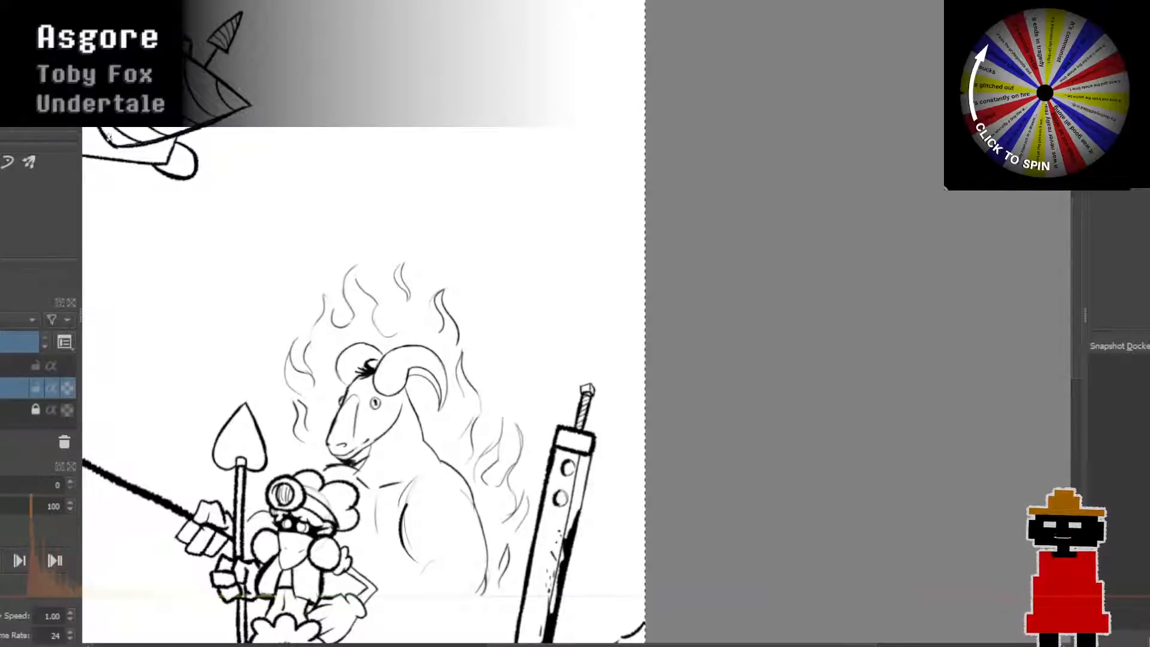
# Step: Draw a fluffy, cloud-shaped tuft of wool with a scalloped lower edge in the empty space above the goat's flames
pyautogui.scroll(2, 344, 328)
pyautogui.scroll(2, 344, 327)
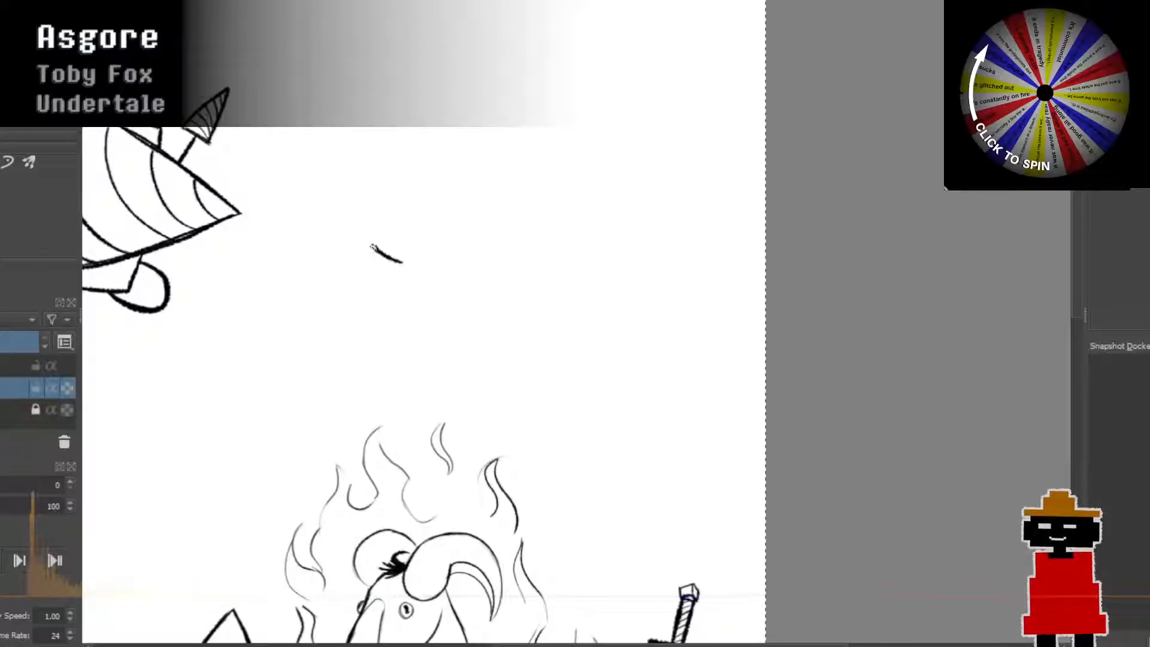
pyautogui.moveTo(371, 247)
pyautogui.mouseDown()
pyautogui.moveTo(440, 225)
pyautogui.moveTo(451, 171)
pyautogui.moveTo(527, 203)
pyautogui.moveTo(536, 289)
pyautogui.mouseUp()
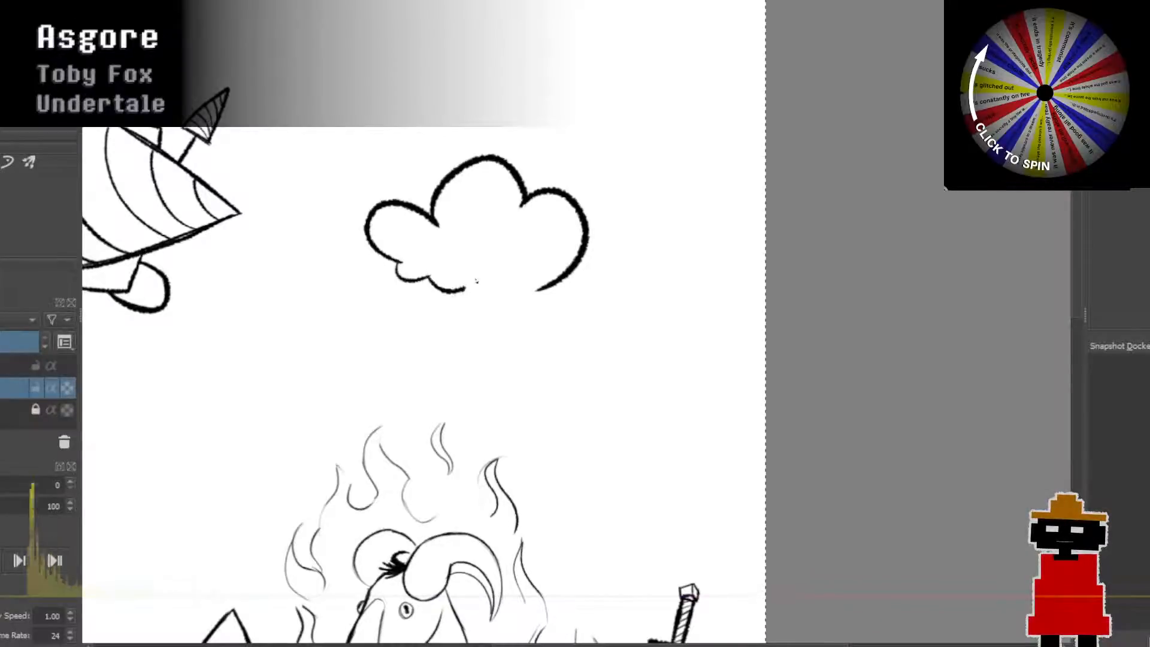
pyautogui.moveTo(478, 280)
pyautogui.mouseDown()
pyautogui.moveTo(516, 297)
pyautogui.moveTo(616, 303)
pyautogui.moveTo(568, 338)
pyautogui.mouseUp()
pyautogui.hotkey('ctrl', 'z')
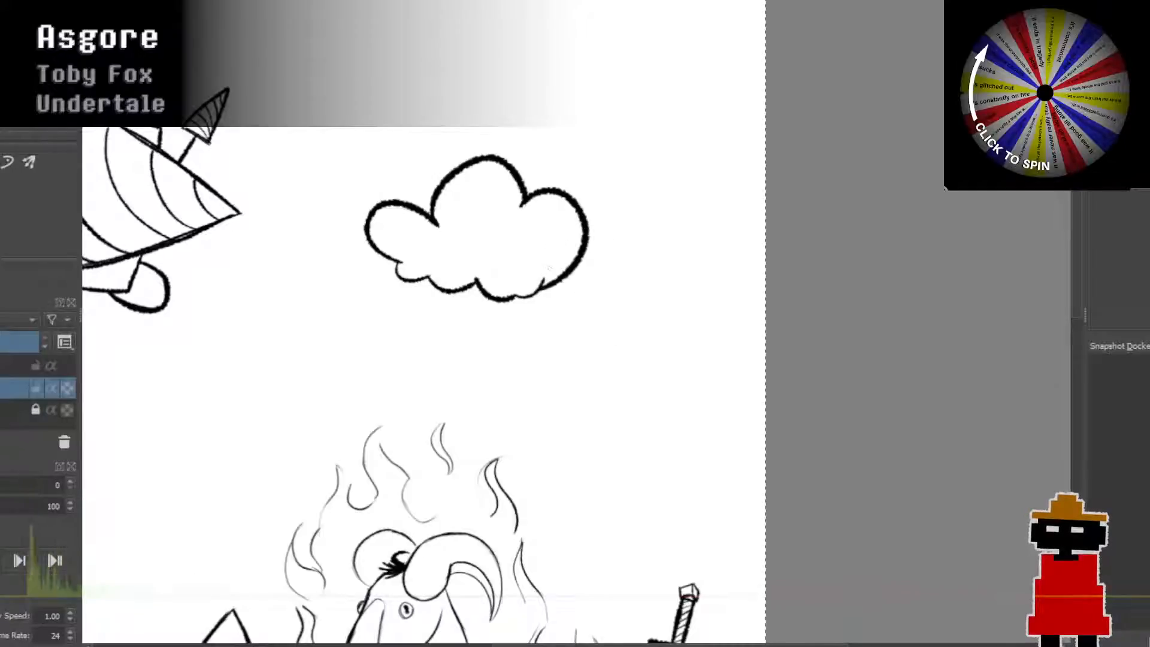
# Step: Draw a curled, pointed horn on each side of the wool and erase the wool outline overlapping the larger horn
pyautogui.moveTo(548, 269)
pyautogui.mouseDown()
pyautogui.moveTo(647, 277)
pyautogui.moveTo(602, 364)
pyautogui.mouseUp()
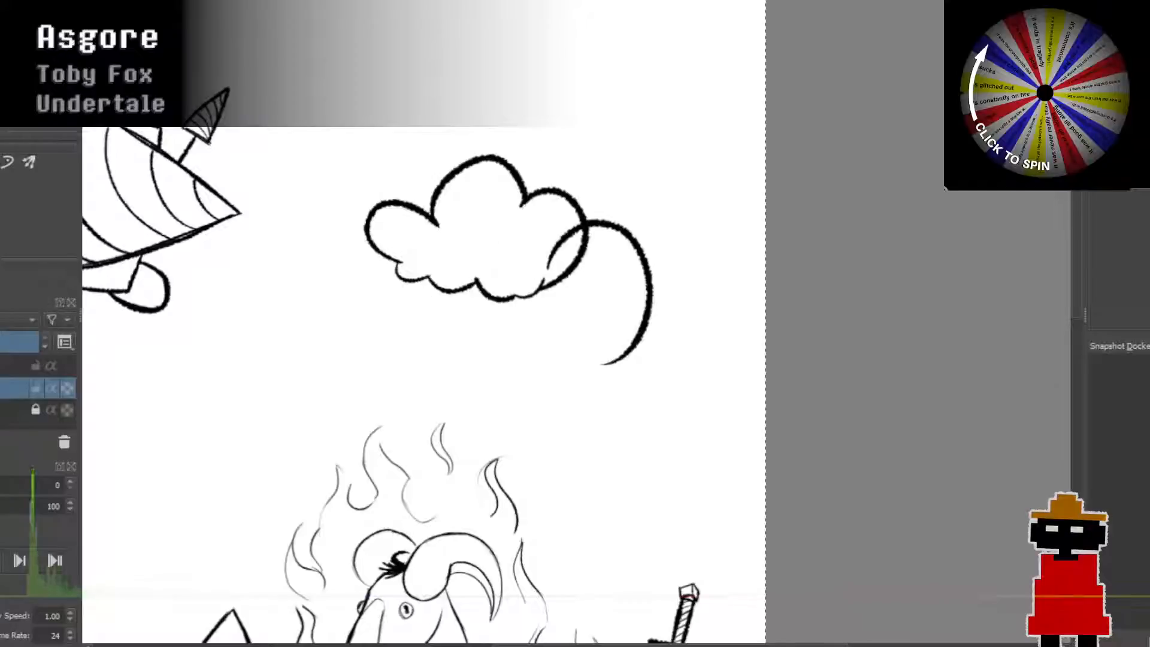
pyautogui.moveTo(390, 197); pyautogui.dragTo(449, 153)
pyautogui.hotkey('ctrl', 'z')
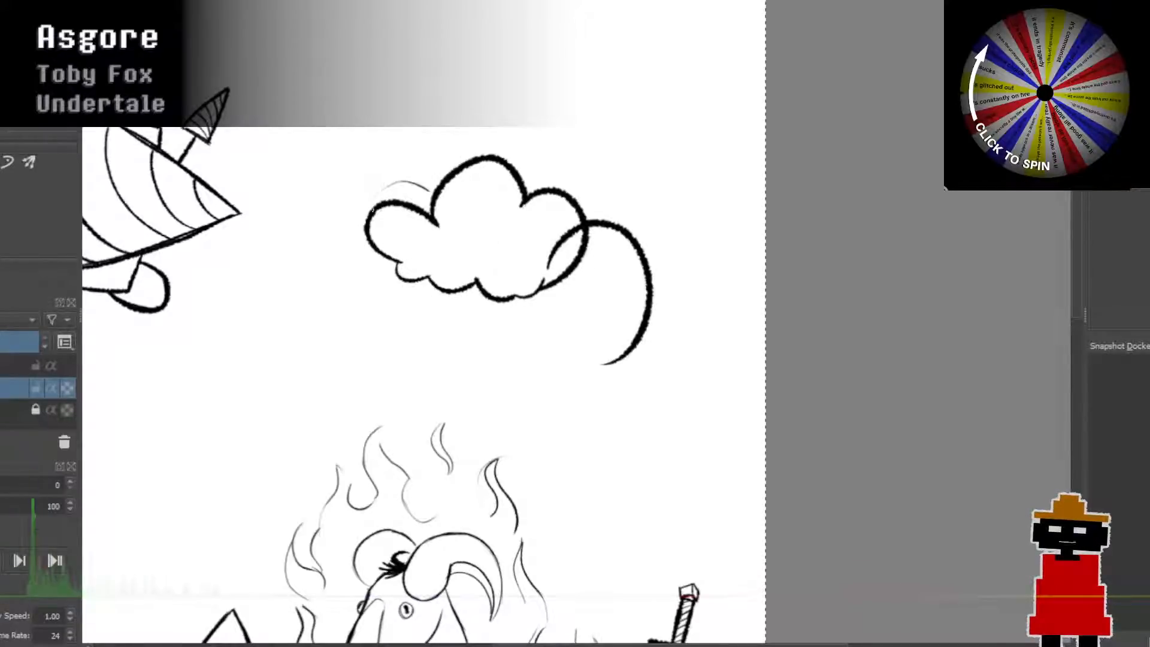
pyautogui.moveTo(373, 210)
pyautogui.mouseDown()
pyautogui.moveTo(419, 178)
pyautogui.moveTo(437, 192)
pyautogui.mouseUp()
pyautogui.moveTo(391, 270)
pyautogui.mouseDown()
pyautogui.moveTo(375, 301)
pyautogui.moveTo(333, 297)
pyautogui.moveTo(396, 332)
pyautogui.mouseUp()
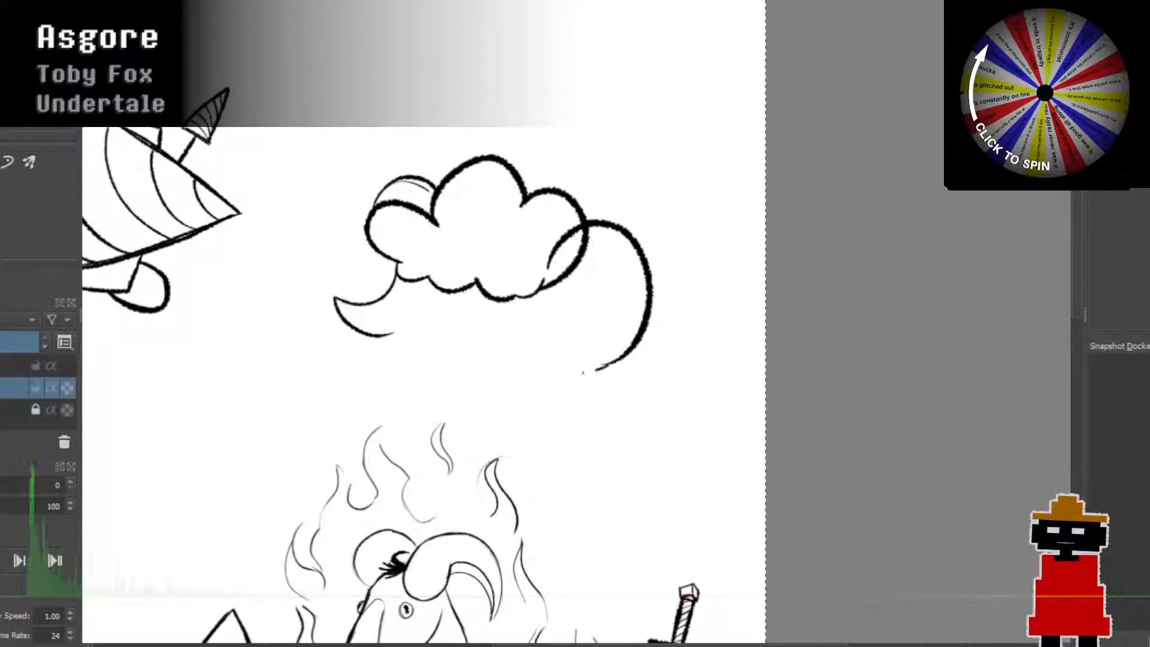
pyautogui.moveTo(596, 368)
pyautogui.mouseDown()
pyautogui.moveTo(535, 367)
pyautogui.moveTo(588, 335)
pyautogui.moveTo(582, 304)
pyautogui.mouseUp()
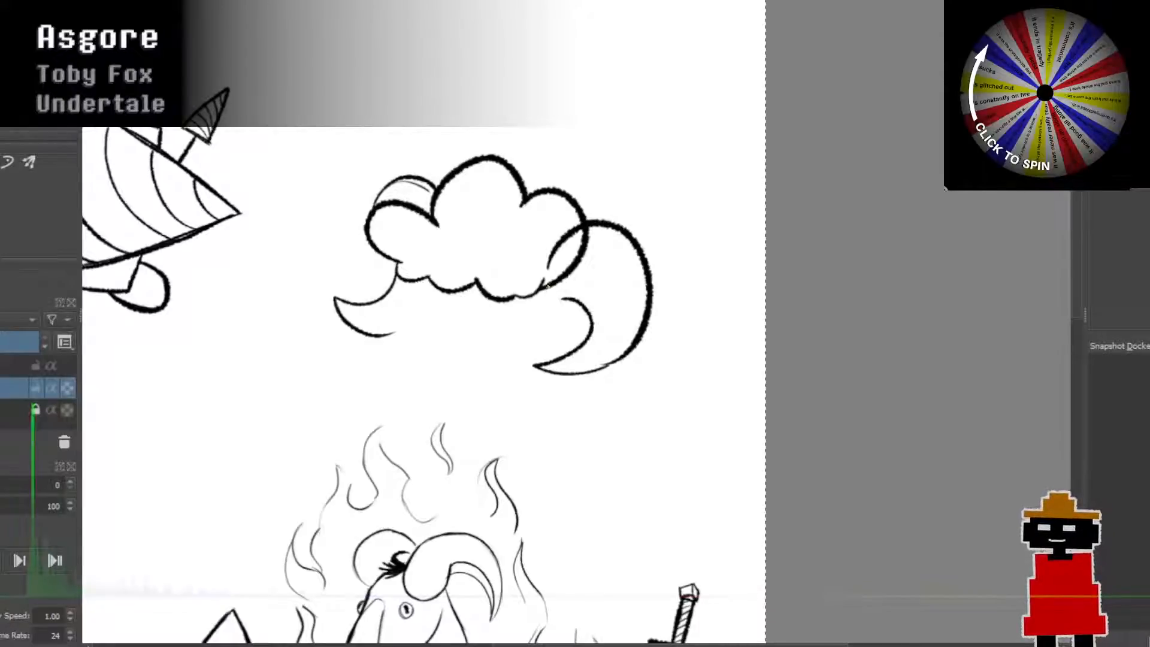
pyautogui.moveTo(548, 286); pyautogui.dragTo(574, 266)
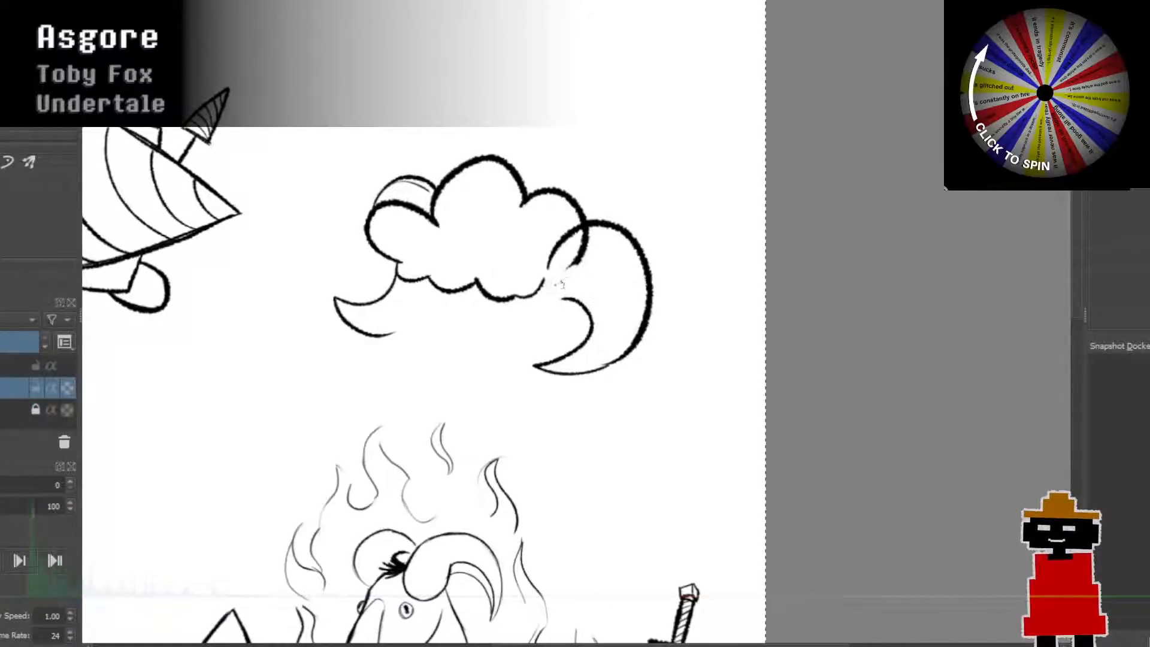
pyautogui.moveTo(581, 271)
pyautogui.mouseDown()
pyautogui.moveTo(579, 254)
pyautogui.moveTo(588, 261)
pyautogui.mouseUp()
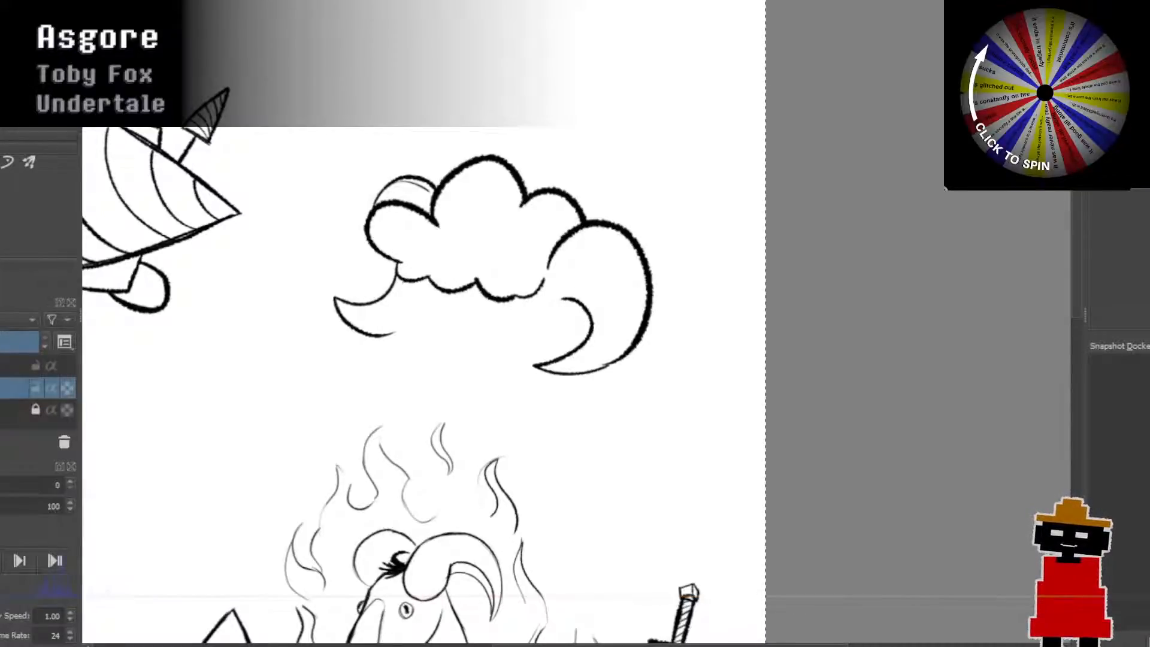
# Step: Draw a rounded curve beneath the wool, between the two horns, for the lower face, and check it against the full page
pyautogui.moveTo(415, 331); pyautogui.dragTo(510, 323)
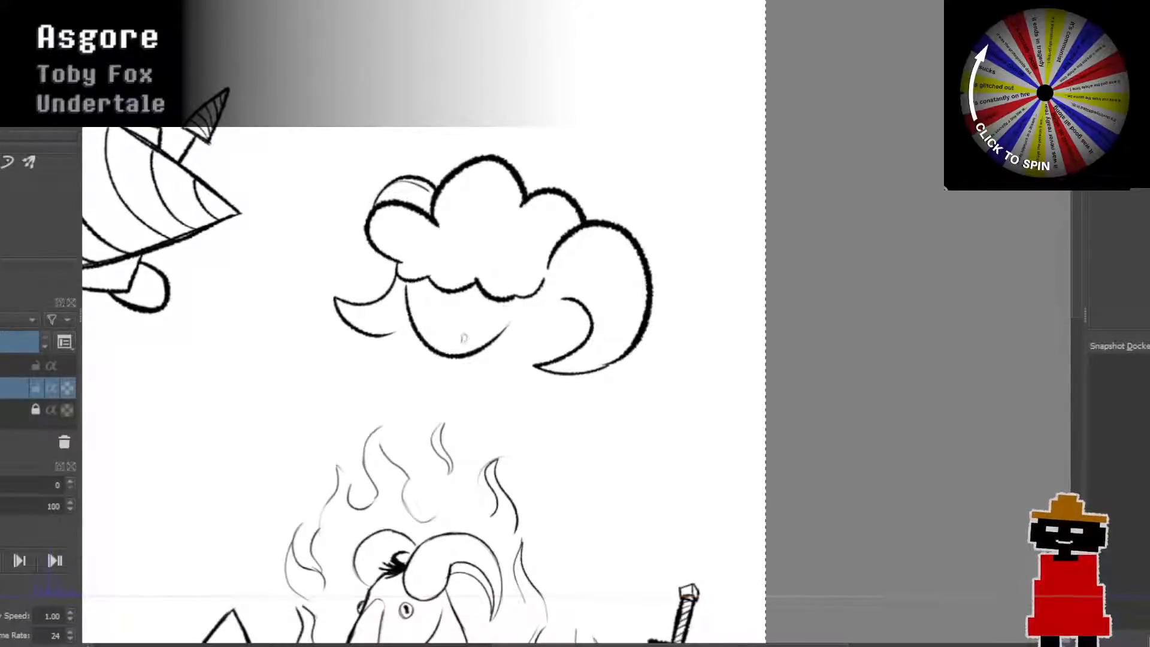
pyautogui.scroll(-4, 481, 321)
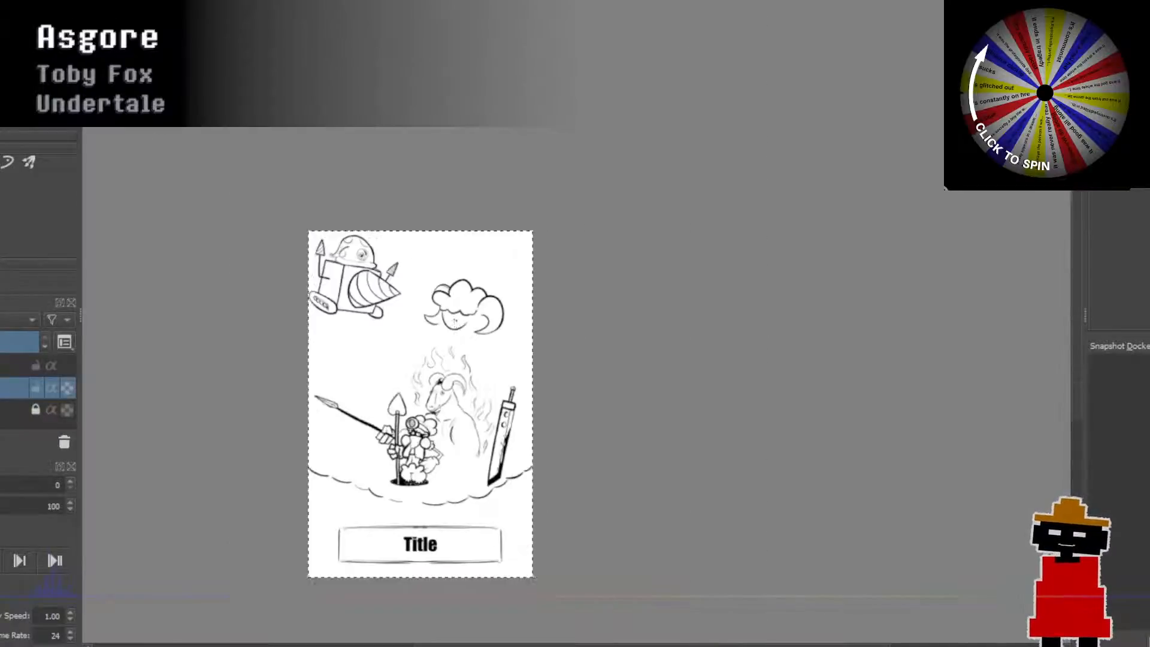
# Step: Add thin curved ridge lines across both horns of the woolly head
pyautogui.scroll(3, 455, 329)
pyautogui.scroll(4, 456, 329)
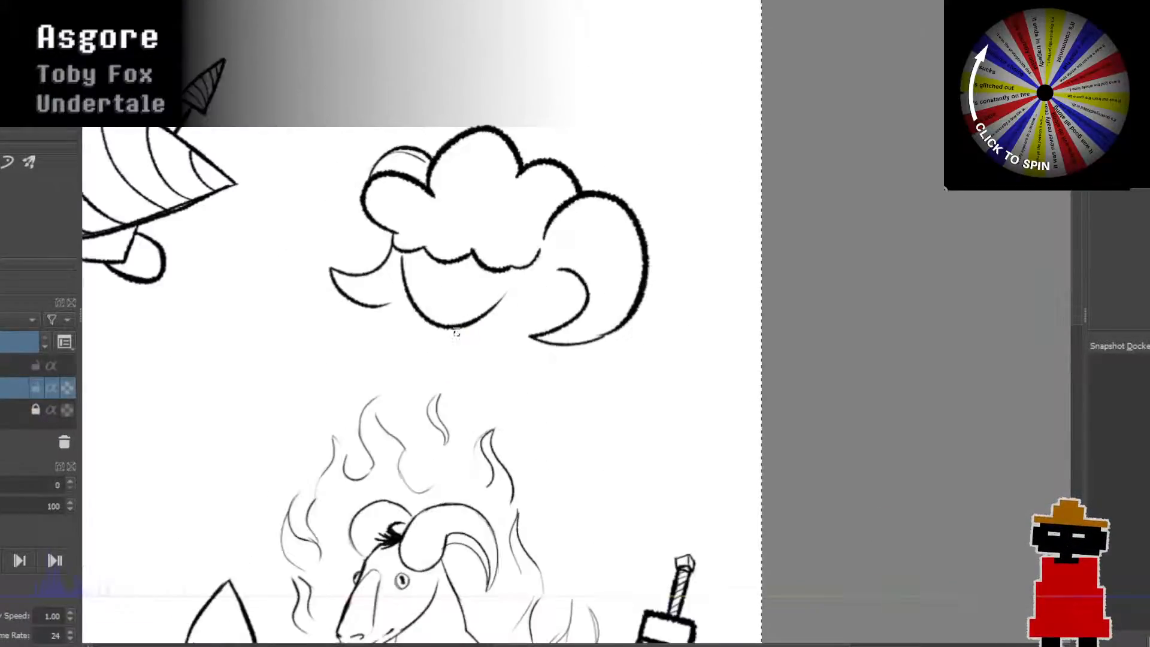
pyautogui.moveTo(451, 327); pyautogui.dragTo(432, 357)
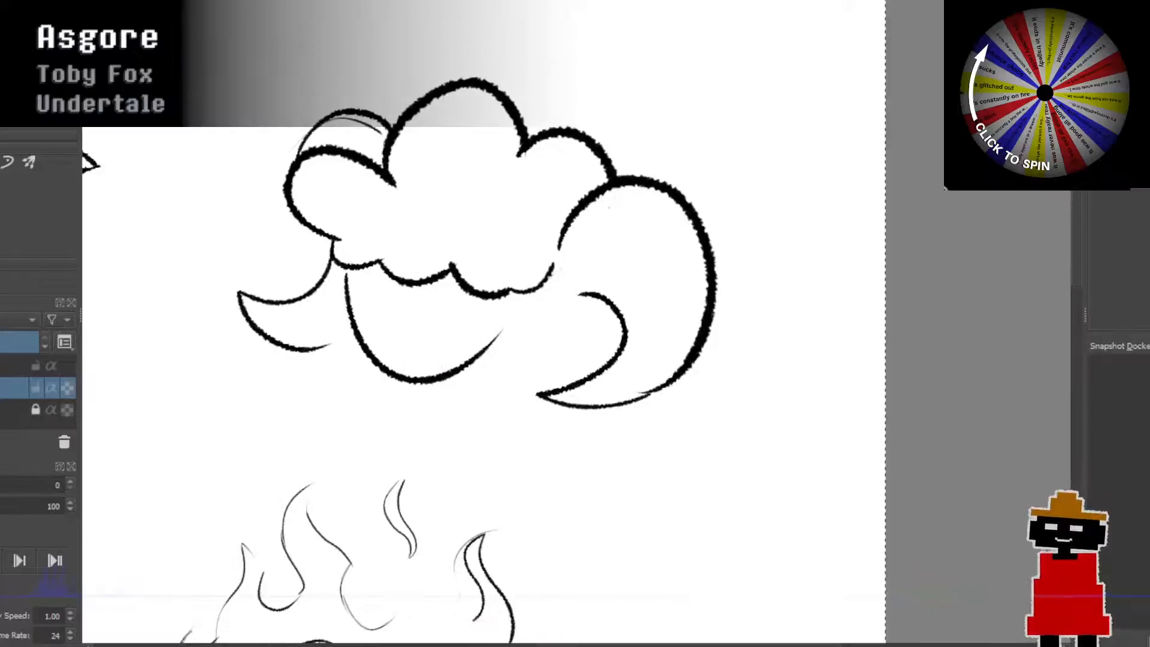
pyautogui.moveTo(377, 129); pyautogui.dragTo(342, 142)
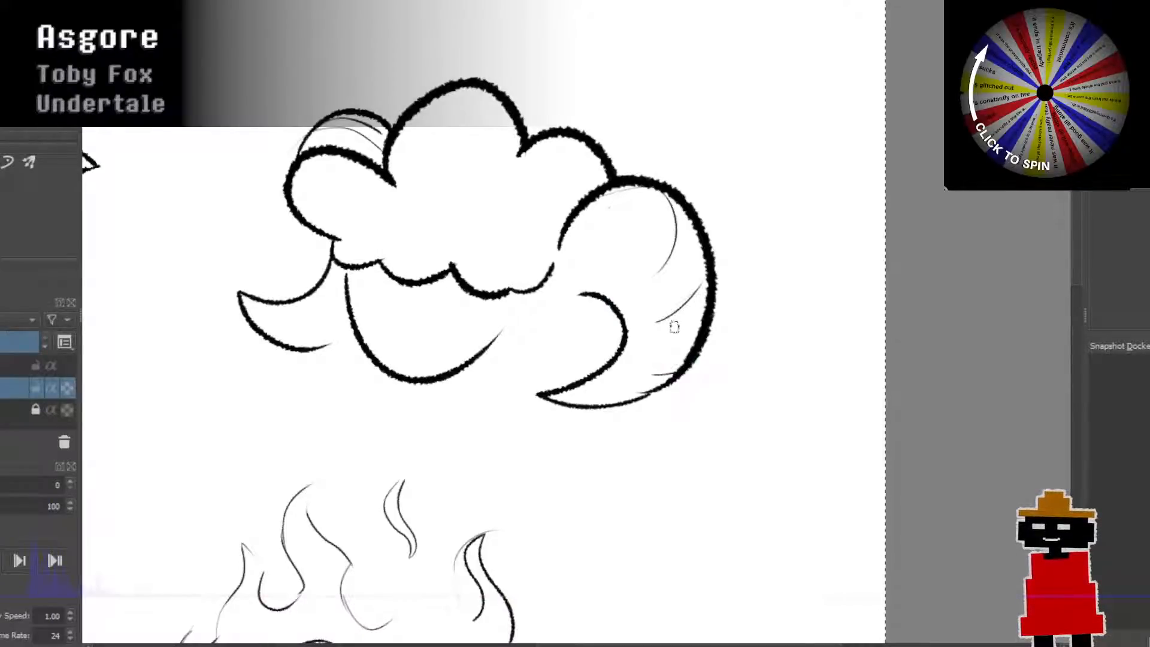
# Step: Add thin curved ridge lines along the large horn's outer edge and draw two half-round eyes below the curly fringe
pyautogui.moveTo(666, 321); pyautogui.dragTo(713, 275)
pyautogui.hotkey('ctrl', 'z')
pyautogui.moveTo(664, 313); pyautogui.dragTo(708, 279)
pyautogui.hotkey('ctrl', 'z')
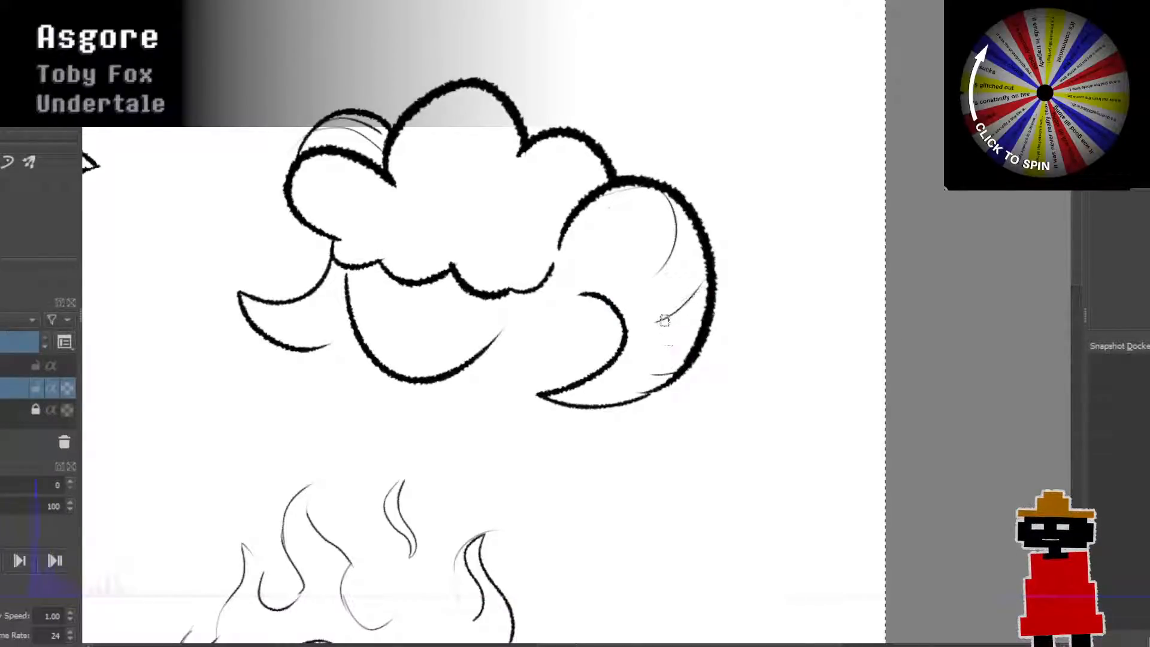
pyautogui.moveTo(663, 321); pyautogui.dragTo(706, 282)
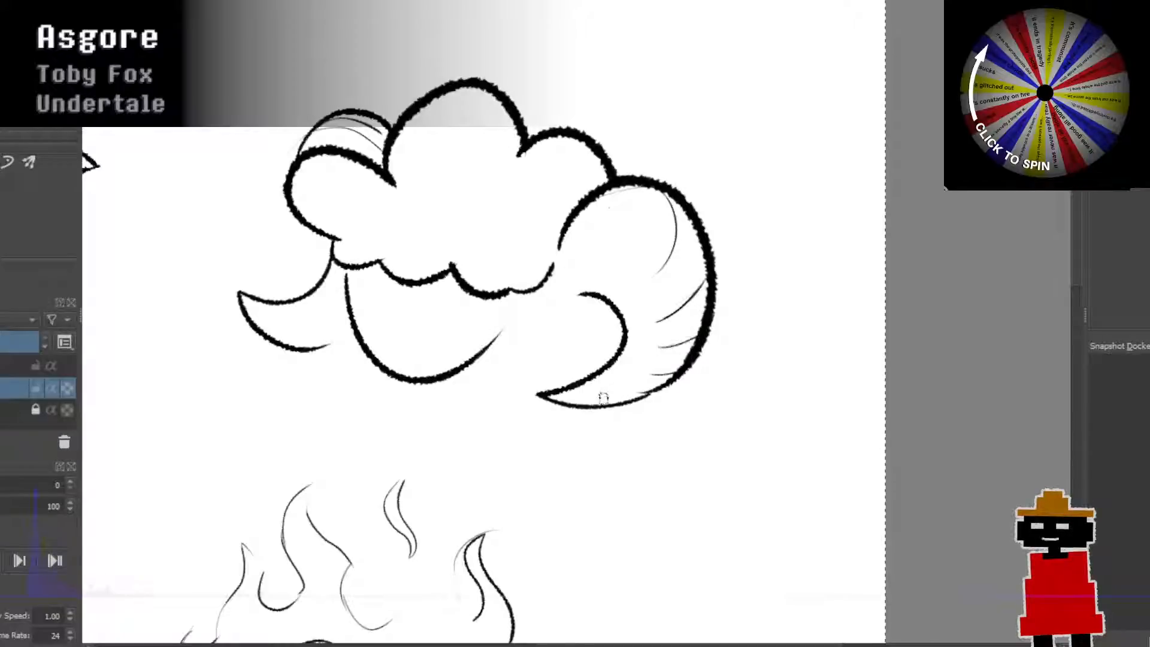
pyautogui.moveTo(565, 400); pyautogui.dragTo(553, 393)
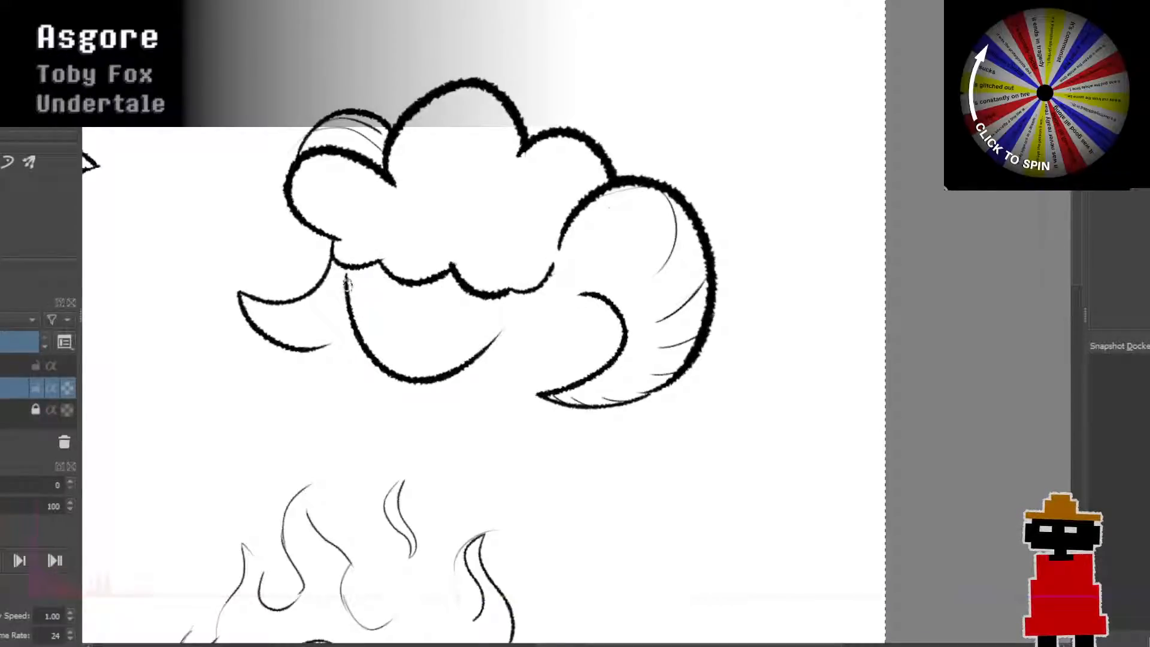
pyautogui.moveTo(349, 296); pyautogui.dragTo(408, 288)
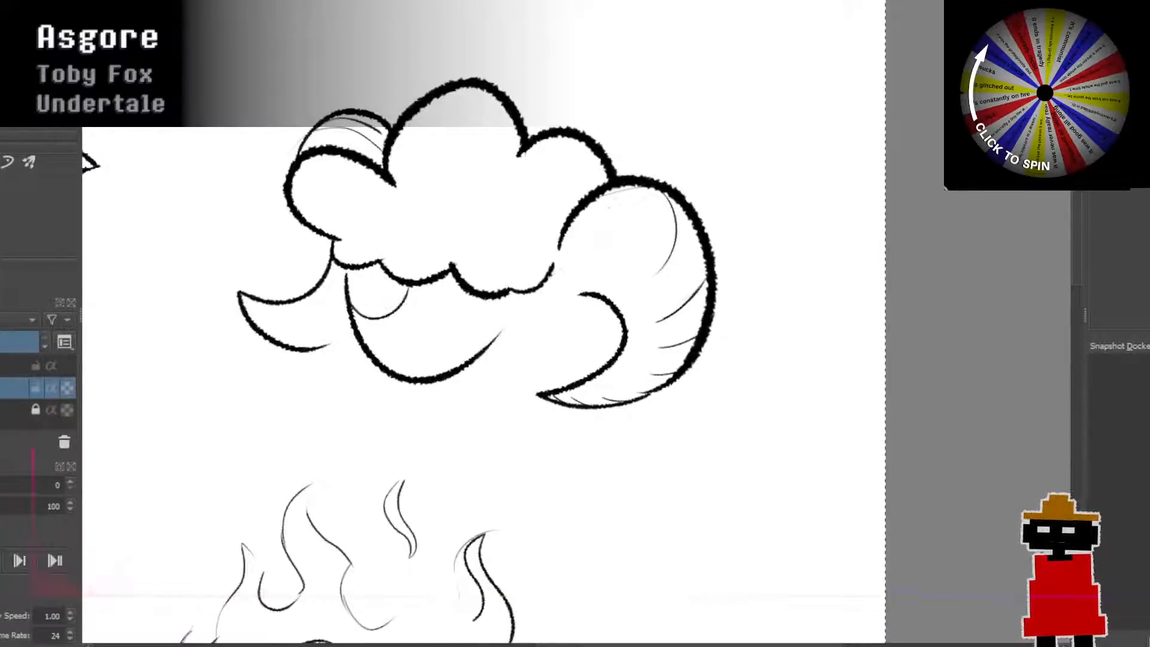
pyautogui.hotkey('ctrl', 'z')
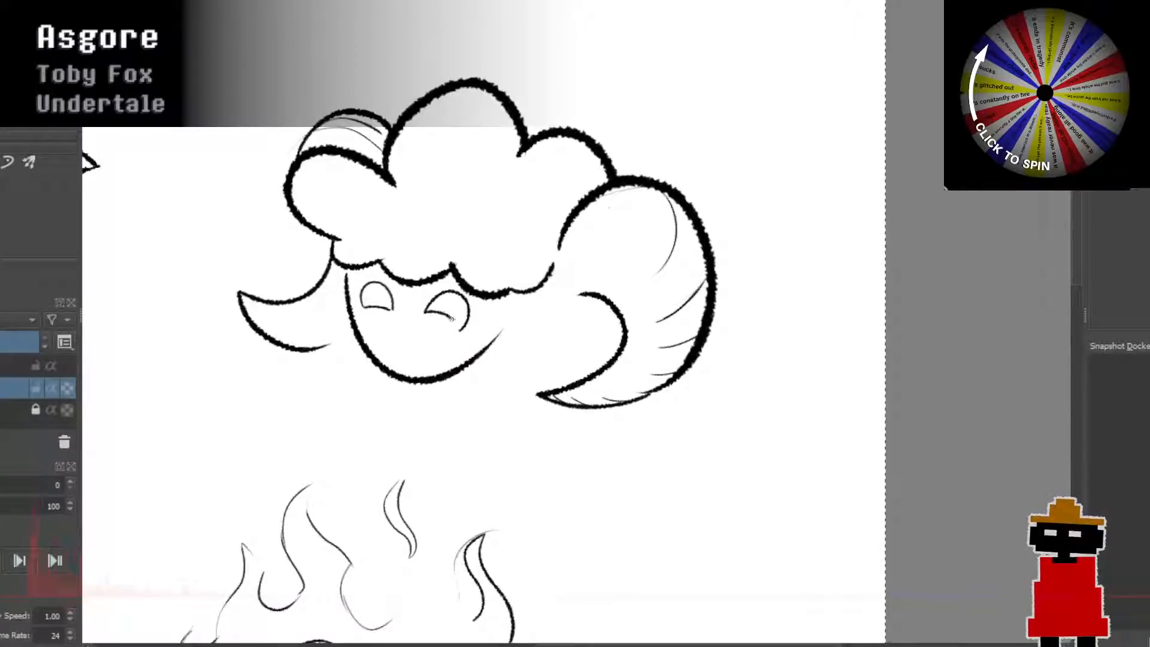
# Step: Examine the new horned head's size and placement against the burning goat, sword and the rest of the page
pyautogui.scroll(-4, 439, 337)
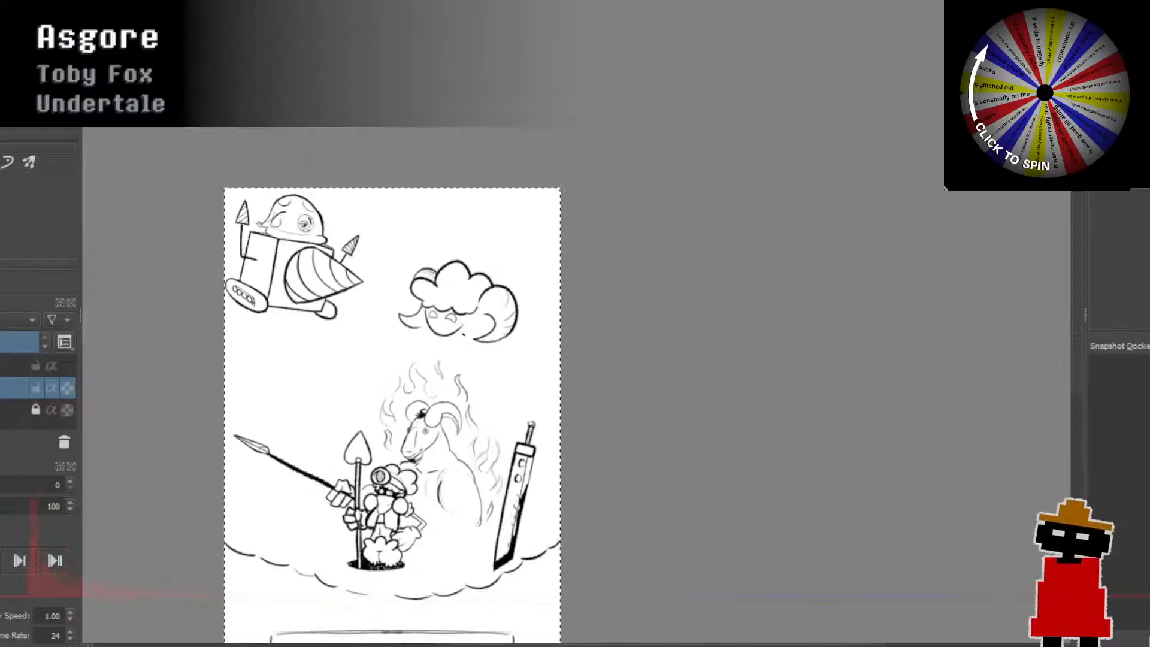
pyautogui.scroll(2, 456, 336)
pyautogui.scroll(-2, 463, 336)
pyautogui.scroll(2, 462, 336)
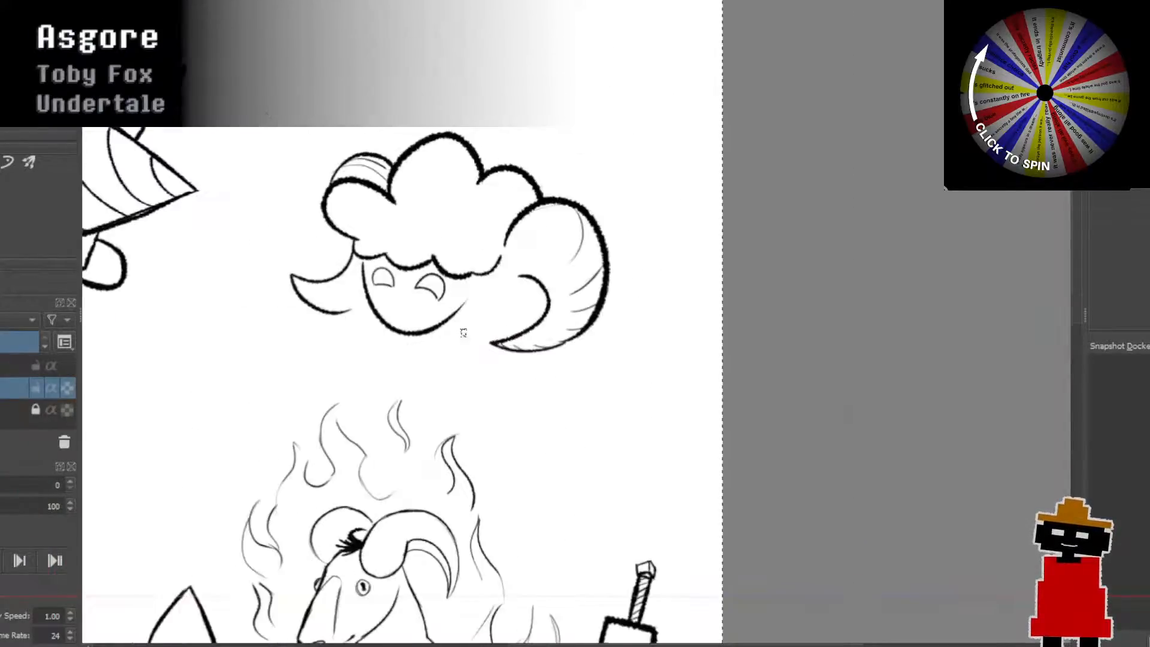
pyautogui.scroll(1, 461, 336)
pyautogui.scroll(-2, 464, 380)
pyautogui.moveTo(464, 380)
pyautogui.mouseDown()
pyautogui.moveTo(441, 360)
pyautogui.moveTo(428, 247)
pyautogui.mouseUp()
pyautogui.scroll(1, 442, 366)
pyautogui.scroll(-1, 444, 366)
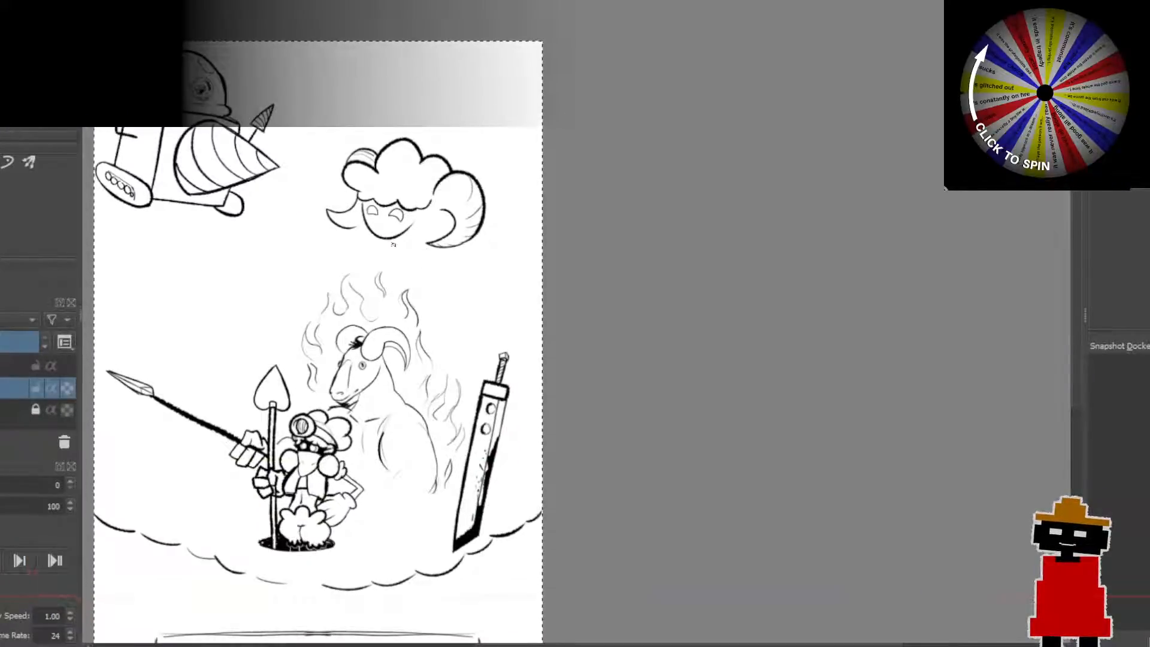
pyautogui.scroll(1, 387, 314)
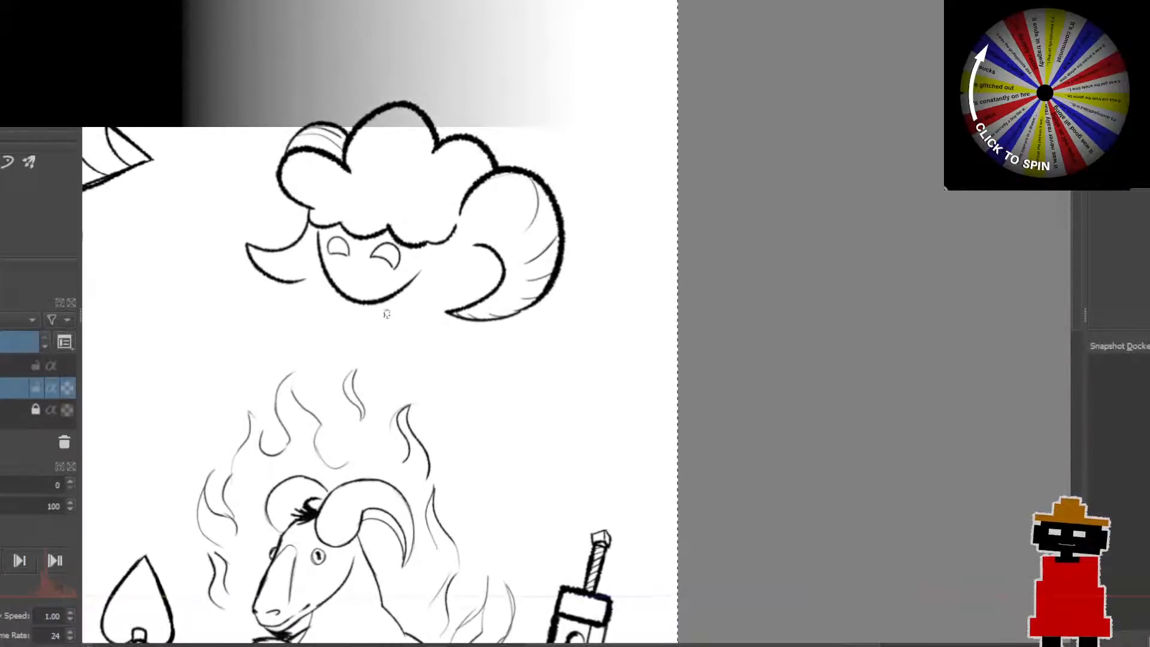
# Step: Thicken the outline of the left hair curls and fill them with solid black down to the fringe
pyautogui.scroll(1, 386, 312)
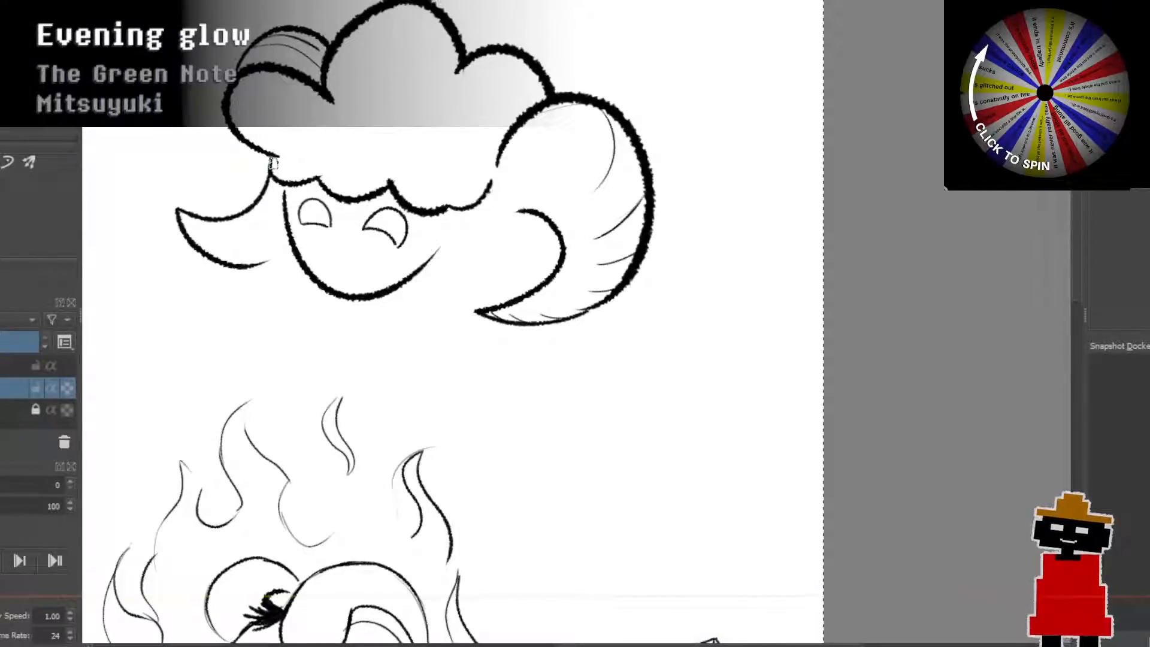
pyautogui.moveTo(272, 163)
pyautogui.mouseDown()
pyautogui.moveTo(322, 180)
pyautogui.moveTo(302, 178)
pyautogui.mouseUp()
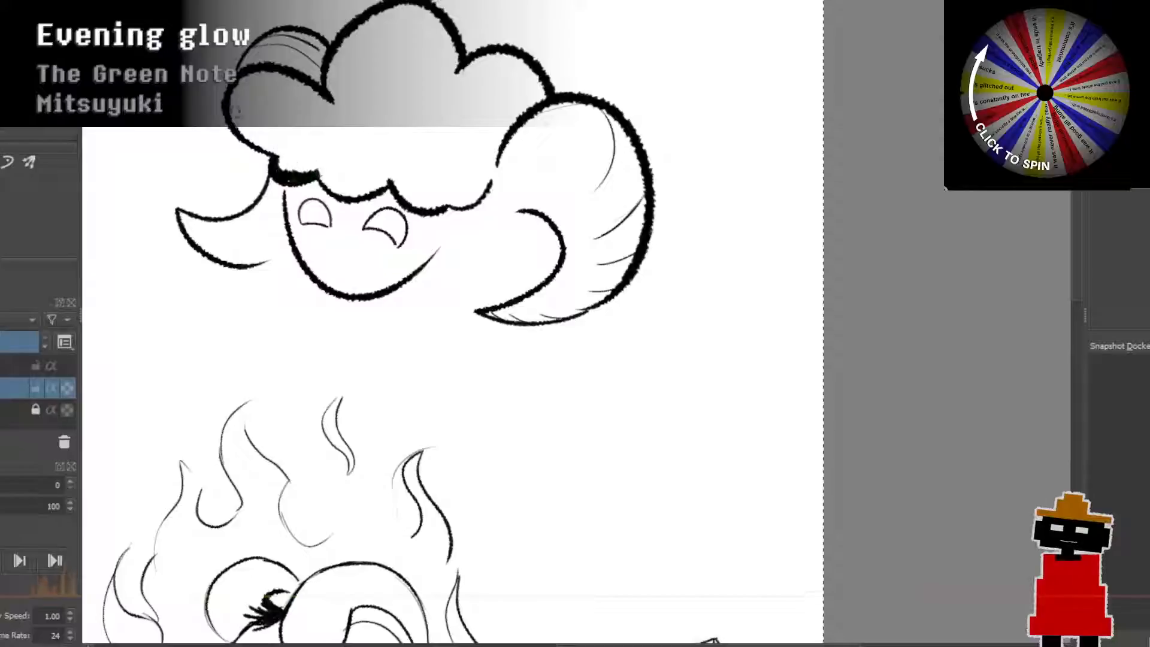
pyautogui.moveTo(234, 110); pyautogui.dragTo(287, 163)
pyautogui.moveTo(237, 120)
pyautogui.mouseDown()
pyautogui.moveTo(314, 172)
pyautogui.moveTo(235, 81)
pyautogui.moveTo(315, 78)
pyautogui.moveTo(330, 110)
pyautogui.mouseUp()
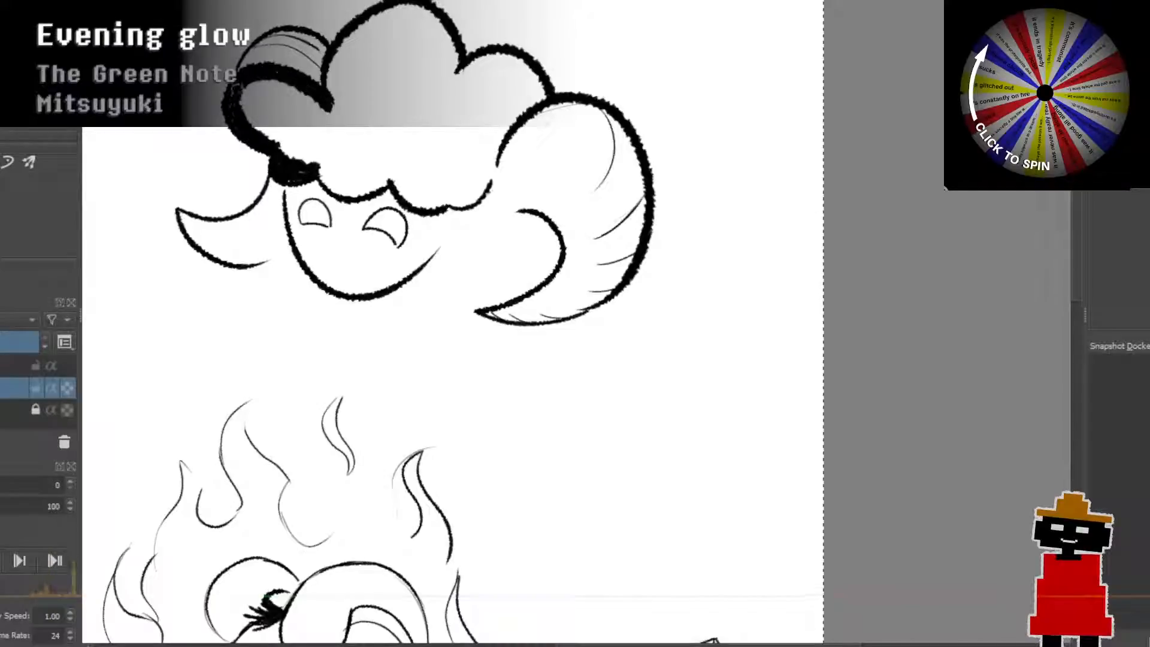
pyautogui.moveTo(237, 89); pyautogui.dragTo(309, 91)
pyautogui.moveTo(250, 126); pyautogui.dragTo(321, 108)
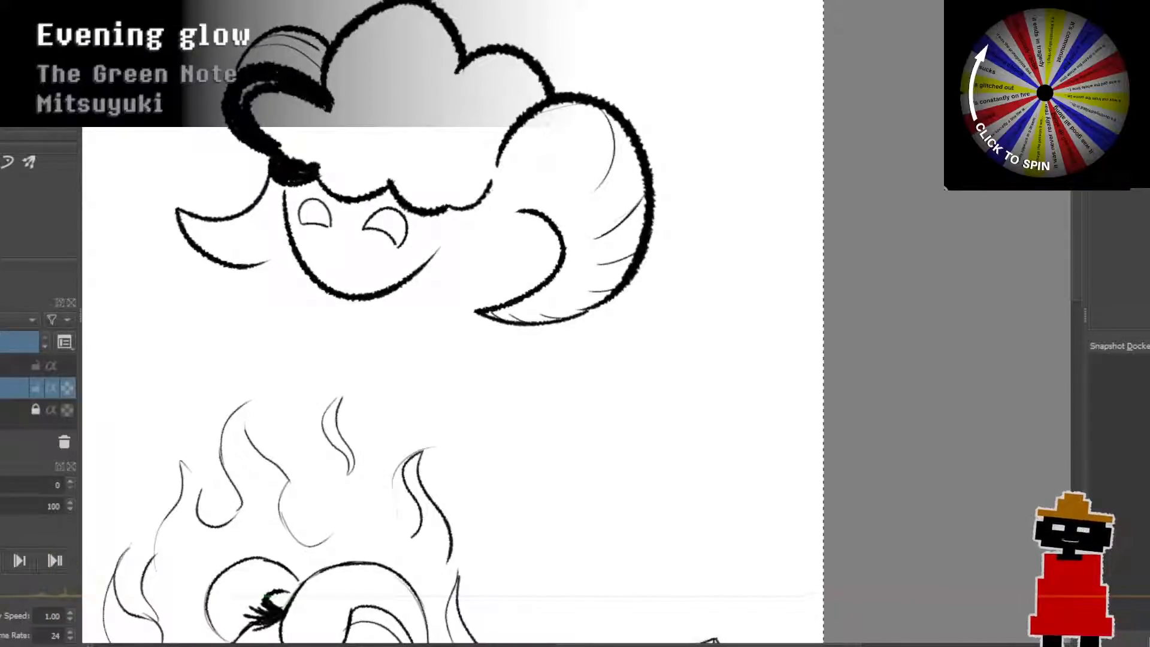
pyautogui.moveTo(241, 104); pyautogui.dragTo(272, 85)
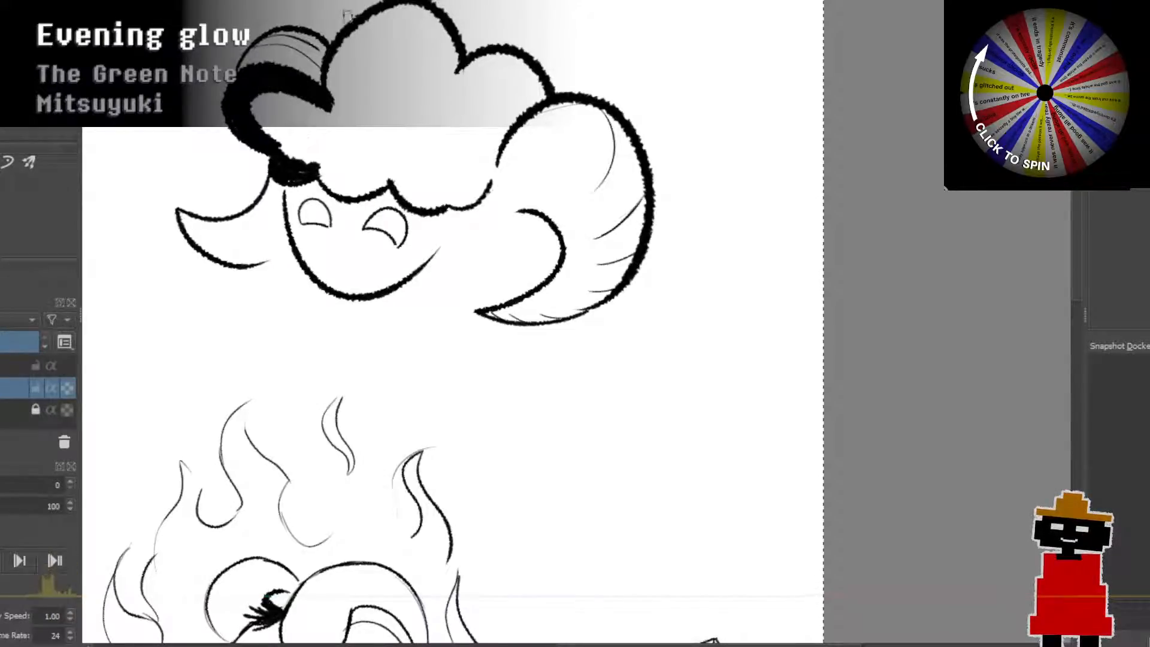
pyautogui.moveTo(303, 160)
pyautogui.mouseDown()
pyautogui.moveTo(253, 99)
pyautogui.moveTo(323, 111)
pyautogui.moveTo(265, 120)
pyautogui.moveTo(248, 103)
pyautogui.moveTo(332, 162)
pyautogui.moveTo(302, 150)
pyautogui.moveTo(371, 169)
pyautogui.moveTo(334, 168)
pyautogui.moveTo(356, 187)
pyautogui.moveTo(379, 168)
pyautogui.moveTo(331, 174)
pyautogui.moveTo(343, 186)
pyautogui.moveTo(382, 158)
pyautogui.moveTo(353, 147)
pyautogui.moveTo(330, 169)
pyautogui.moveTo(357, 191)
pyautogui.moveTo(316, 133)
pyautogui.moveTo(371, 170)
pyautogui.moveTo(380, 114)
pyautogui.mouseUp()
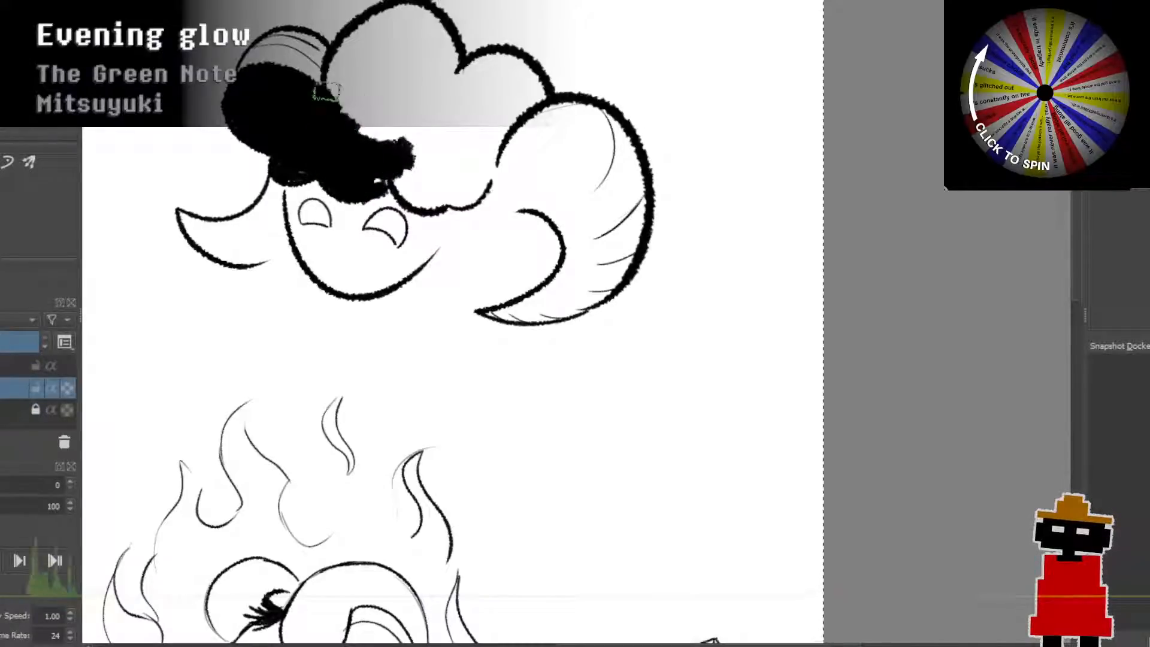
# Step: Fill the top curl and the remaining curls next to the large horn with solid black
pyautogui.moveTo(363, 28)
pyautogui.mouseDown()
pyautogui.moveTo(427, 21)
pyautogui.moveTo(449, 51)
pyautogui.moveTo(451, 79)
pyautogui.mouseUp()
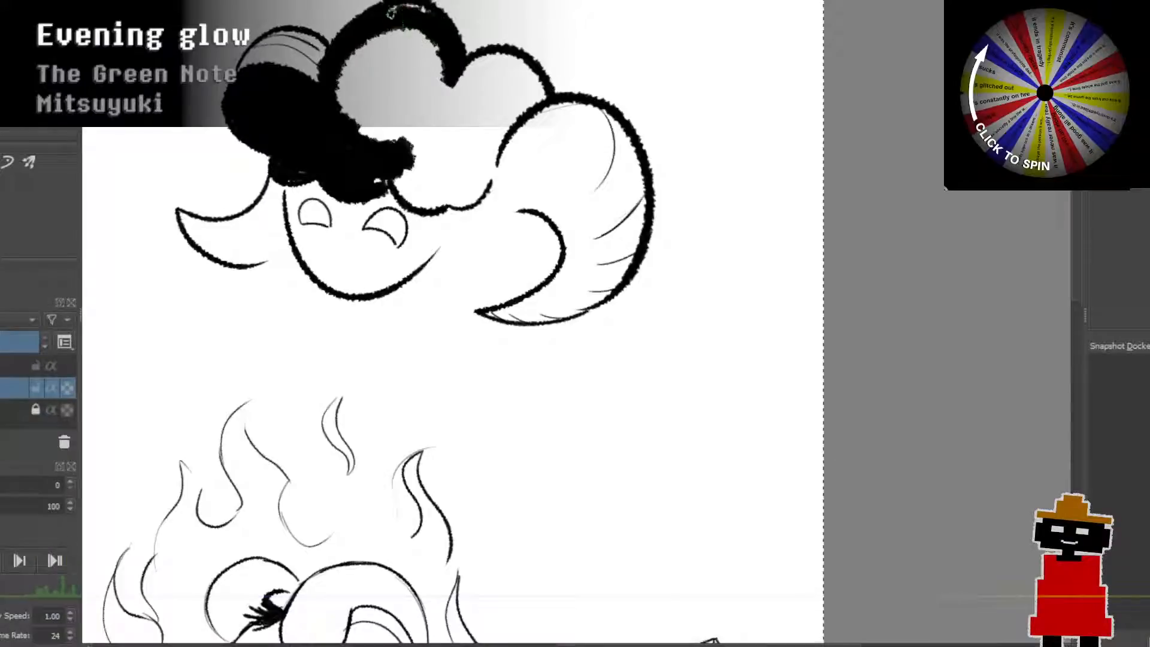
pyautogui.moveTo(428, 17)
pyautogui.mouseDown()
pyautogui.moveTo(378, 21)
pyautogui.moveTo(346, 115)
pyautogui.moveTo(371, 138)
pyautogui.moveTo(347, 66)
pyautogui.moveTo(402, 27)
pyautogui.moveTo(432, 105)
pyautogui.mouseUp()
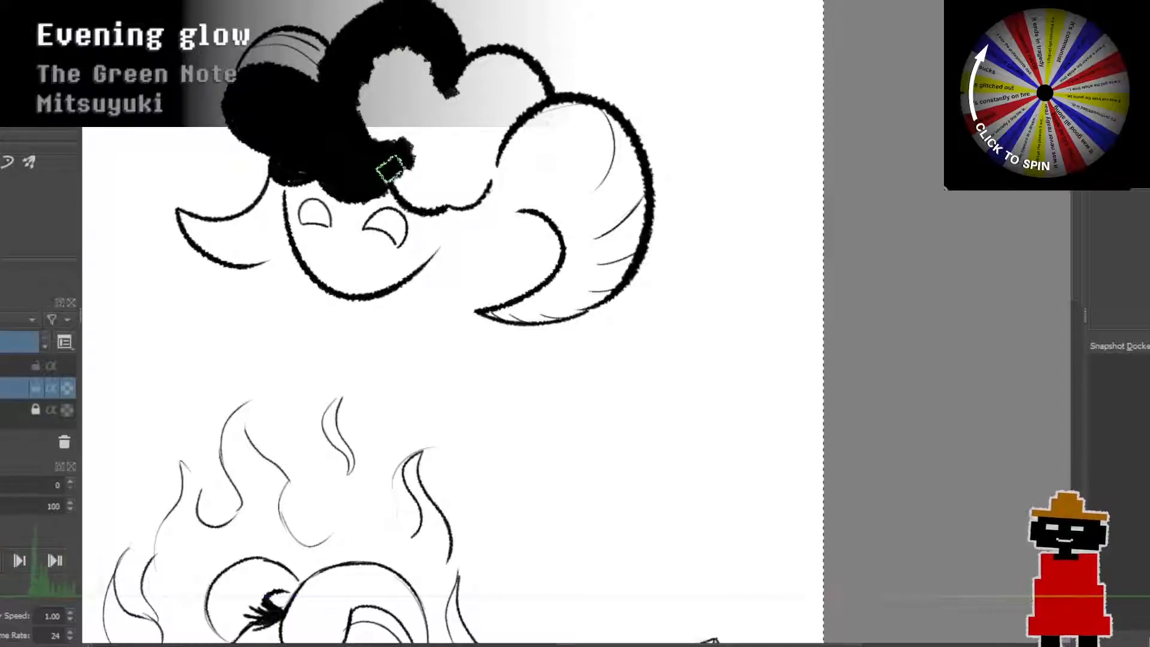
pyautogui.moveTo(374, 152)
pyautogui.mouseDown()
pyautogui.moveTo(357, 81)
pyautogui.moveTo(401, 58)
pyautogui.moveTo(422, 90)
pyautogui.moveTo(401, 37)
pyautogui.moveTo(364, 91)
pyautogui.moveTo(365, 139)
pyautogui.moveTo(393, 78)
pyautogui.mouseUp()
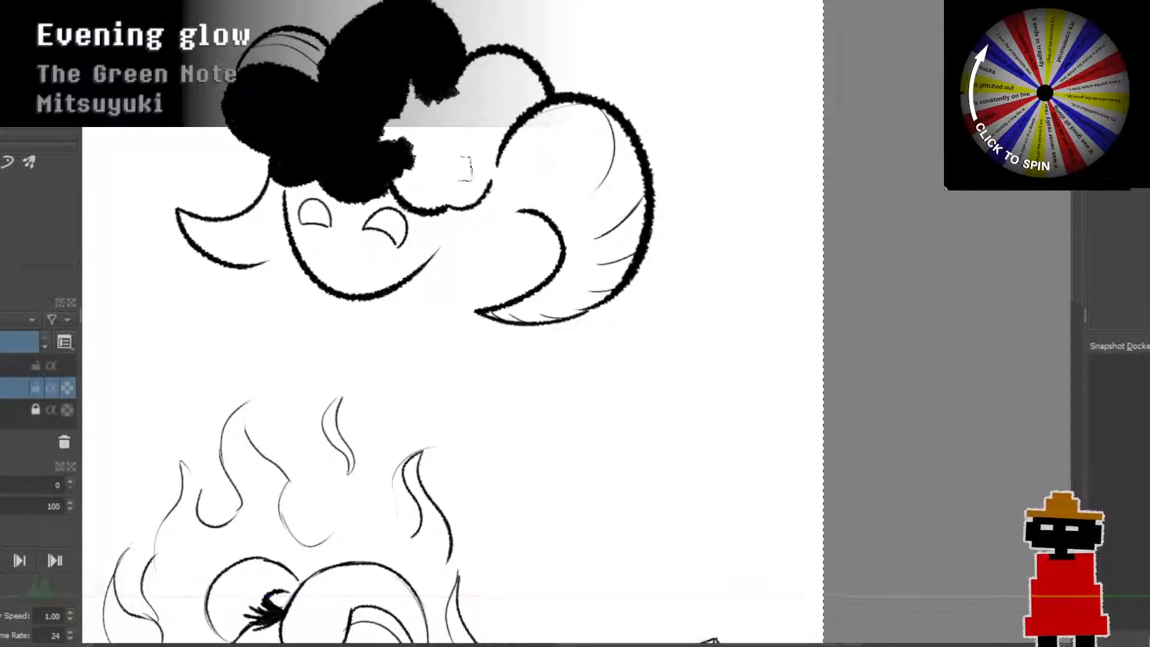
pyautogui.moveTo(390, 152); pyautogui.dragTo(415, 96)
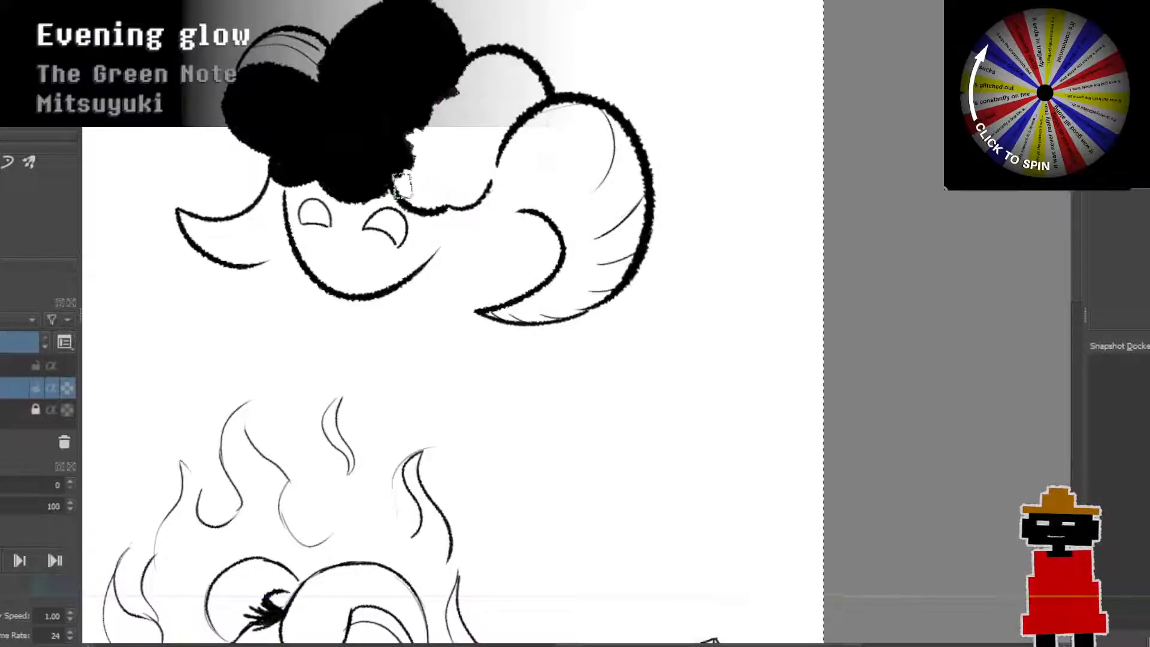
pyautogui.moveTo(402, 186)
pyautogui.mouseDown()
pyautogui.moveTo(440, 201)
pyautogui.moveTo(474, 192)
pyautogui.moveTo(482, 176)
pyautogui.moveTo(462, 185)
pyautogui.moveTo(477, 195)
pyautogui.moveTo(488, 159)
pyautogui.moveTo(545, 98)
pyautogui.moveTo(538, 73)
pyautogui.moveTo(506, 48)
pyautogui.moveTo(468, 60)
pyautogui.moveTo(443, 153)
pyautogui.moveTo(413, 171)
pyautogui.moveTo(485, 143)
pyautogui.moveTo(449, 113)
pyautogui.moveTo(429, 116)
pyautogui.moveTo(480, 77)
pyautogui.moveTo(519, 95)
pyautogui.moveTo(482, 72)
pyautogui.moveTo(447, 163)
pyautogui.moveTo(485, 117)
pyautogui.moveTo(465, 174)
pyautogui.moveTo(519, 95)
pyautogui.moveTo(459, 131)
pyautogui.mouseUp()
# Step: Compare the black-haired head with the whole composition from close up and from a distance
pyautogui.scroll(-2, 446, 152)
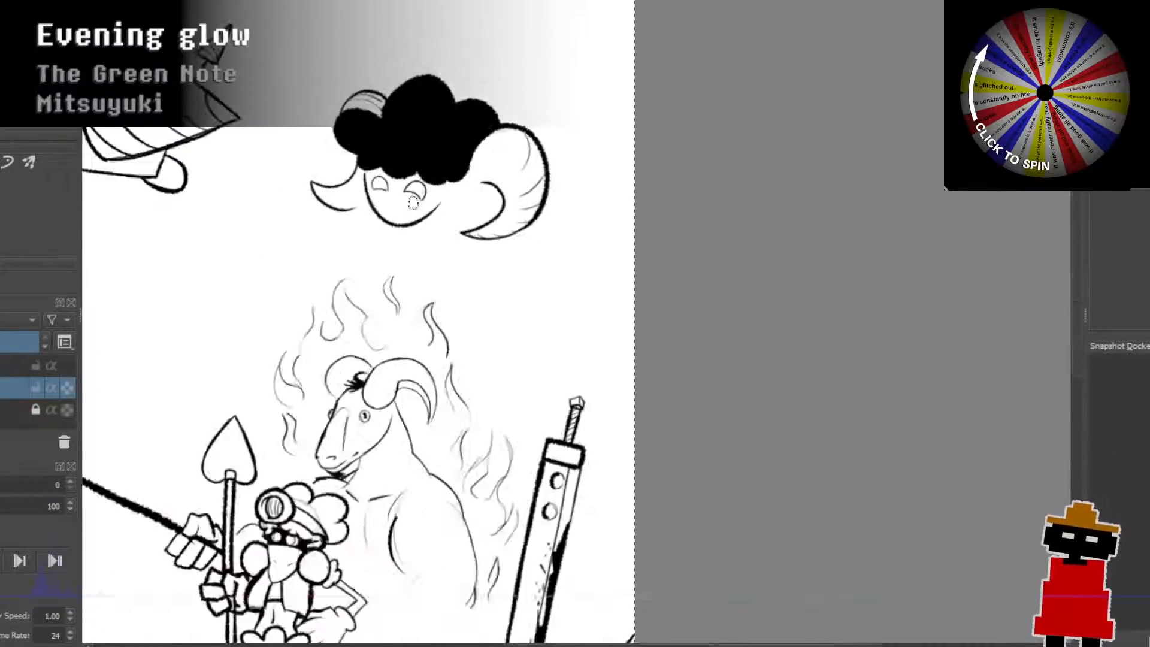
pyautogui.scroll(3, 418, 204)
pyautogui.scroll(-1, 413, 204)
pyautogui.scroll(-3, 457, 234)
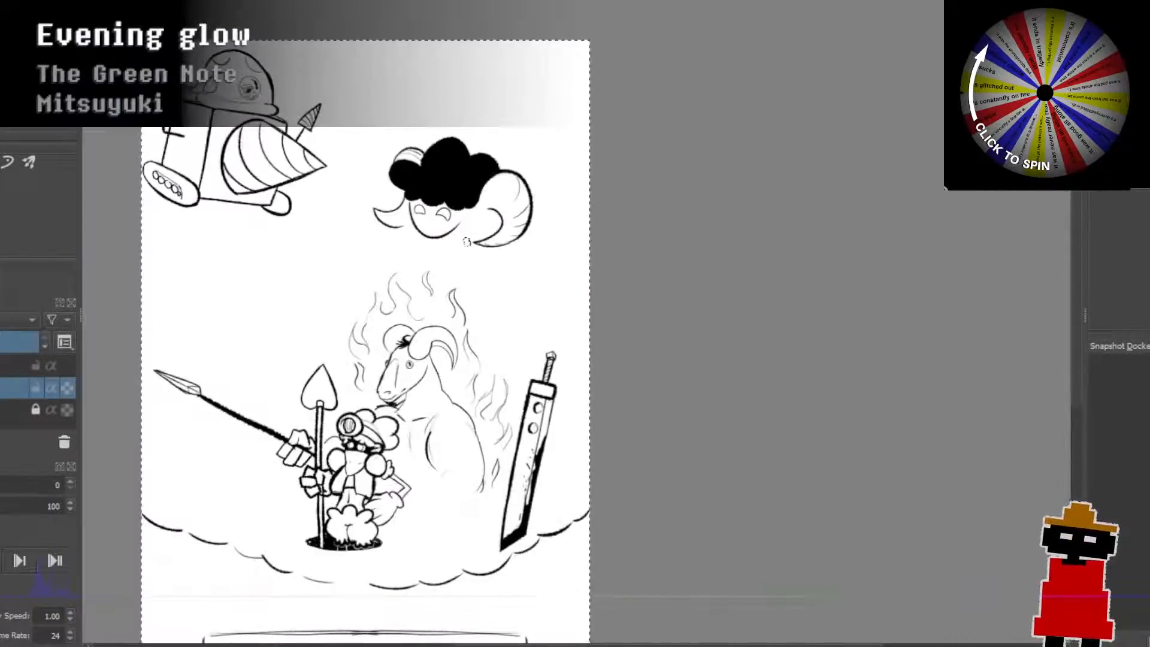
pyautogui.scroll(2, 455, 236)
pyautogui.scroll(1, 439, 246)
pyautogui.scroll(-3, 439, 246)
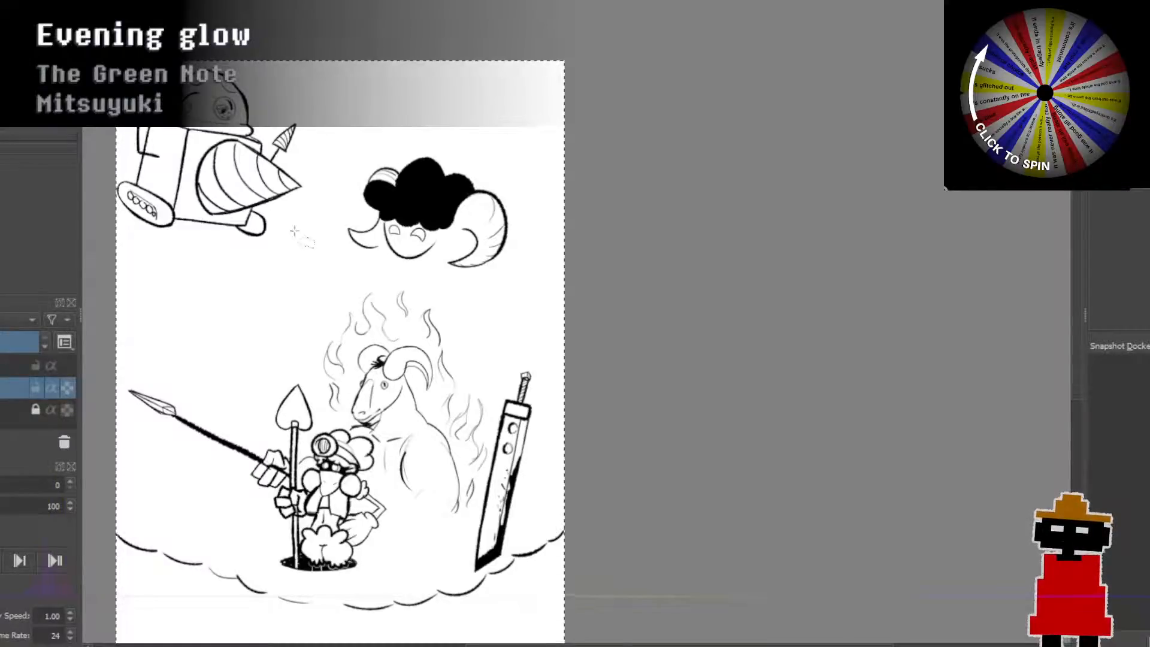
# Step: Outline the horned head with a freeform selection, scale it to about half size, move it slightly upward, and clear the selection
pyautogui.moveTo(322, 237)
pyautogui.mouseDown()
pyautogui.moveTo(380, 153)
pyautogui.moveTo(464, 130)
pyautogui.moveTo(534, 183)
pyautogui.moveTo(530, 254)
pyautogui.moveTo(485, 290)
pyautogui.moveTo(351, 275)
pyautogui.moveTo(321, 237)
pyautogui.mouseUp()
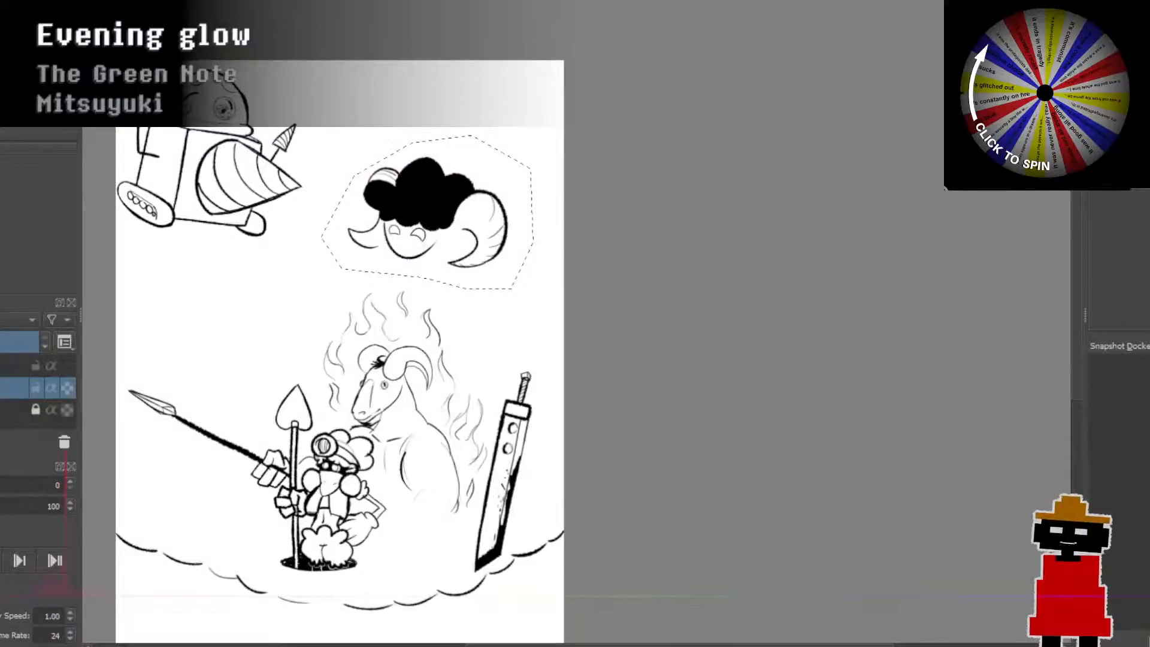
pyautogui.hotkey('ctrl', 't')
pyautogui.moveTo(429, 134); pyautogui.dragTo(452, 168)
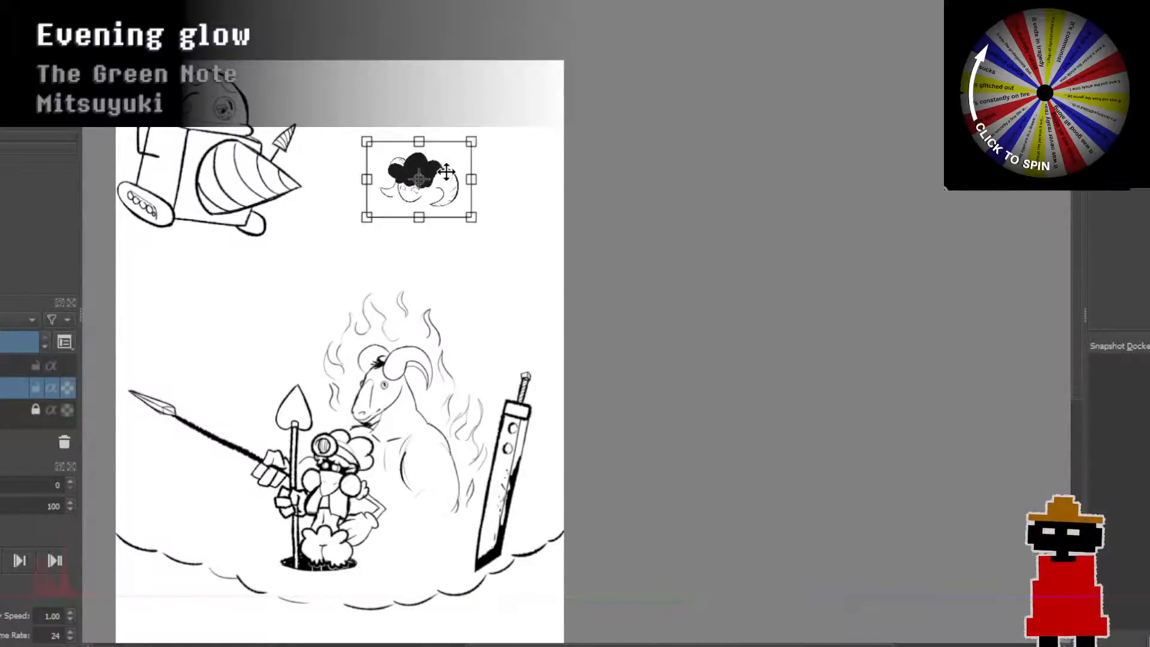
pyautogui.scroll(4, 449, 180)
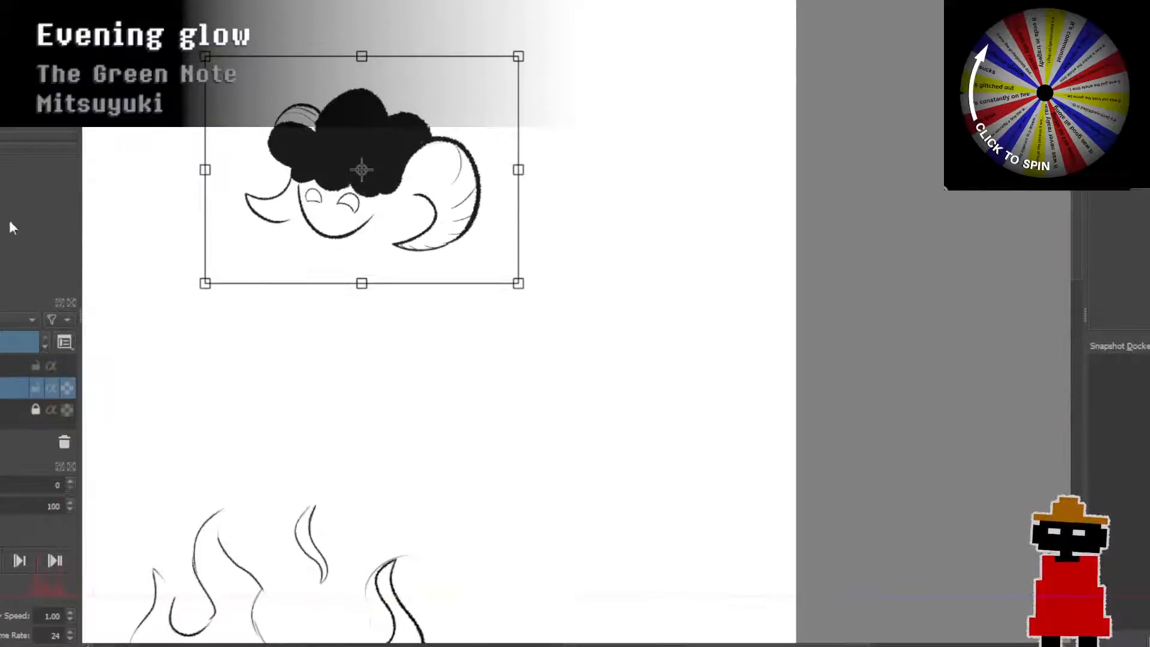
pyautogui.press('b')
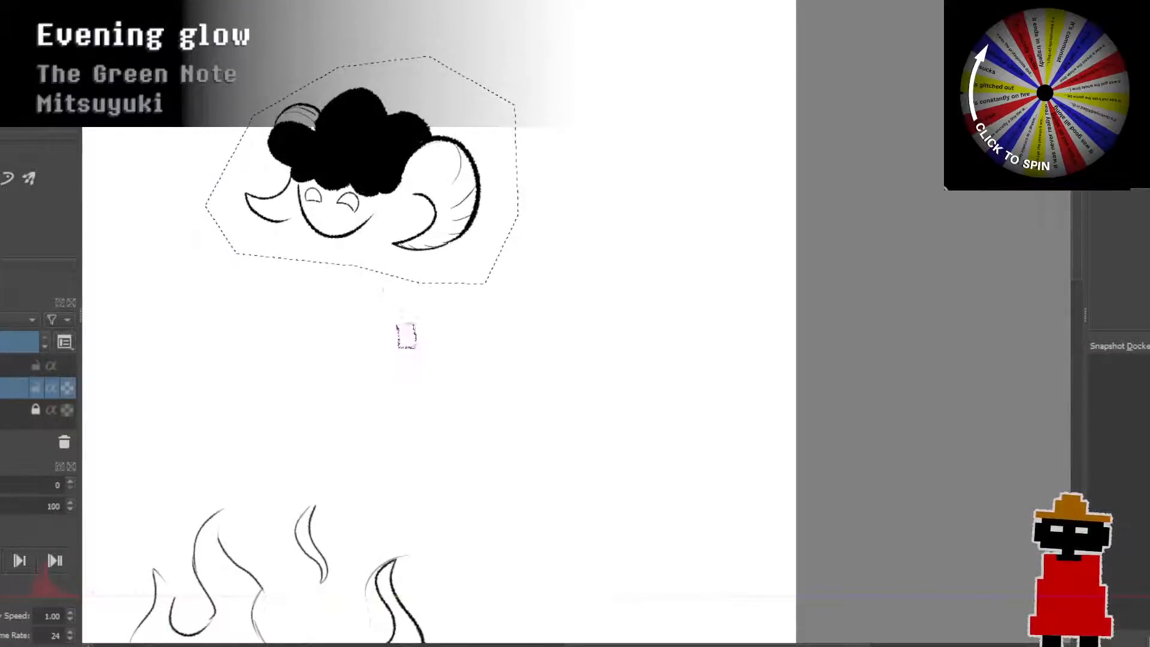
pyautogui.hotkey('ctrl', 'shift', 'a')
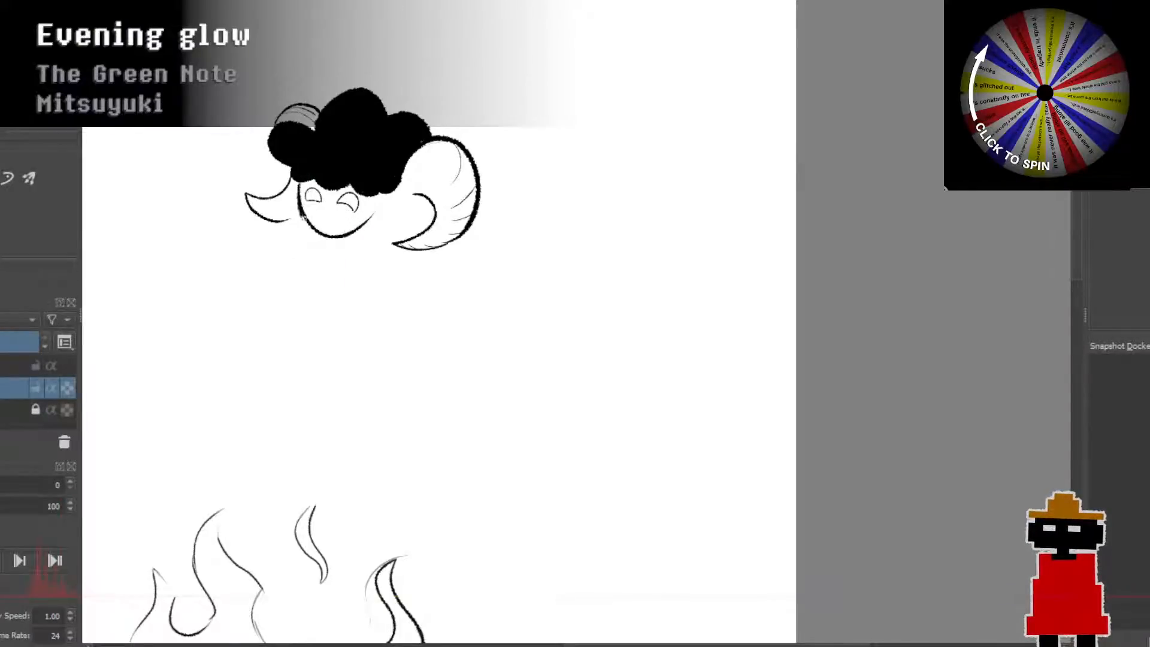
# Step: Redraw the jawline with a thicker stroke reaching up to the hair and rework the left ear's outline to join the head
pyautogui.moveTo(369, 224); pyautogui.dragTo(378, 212)
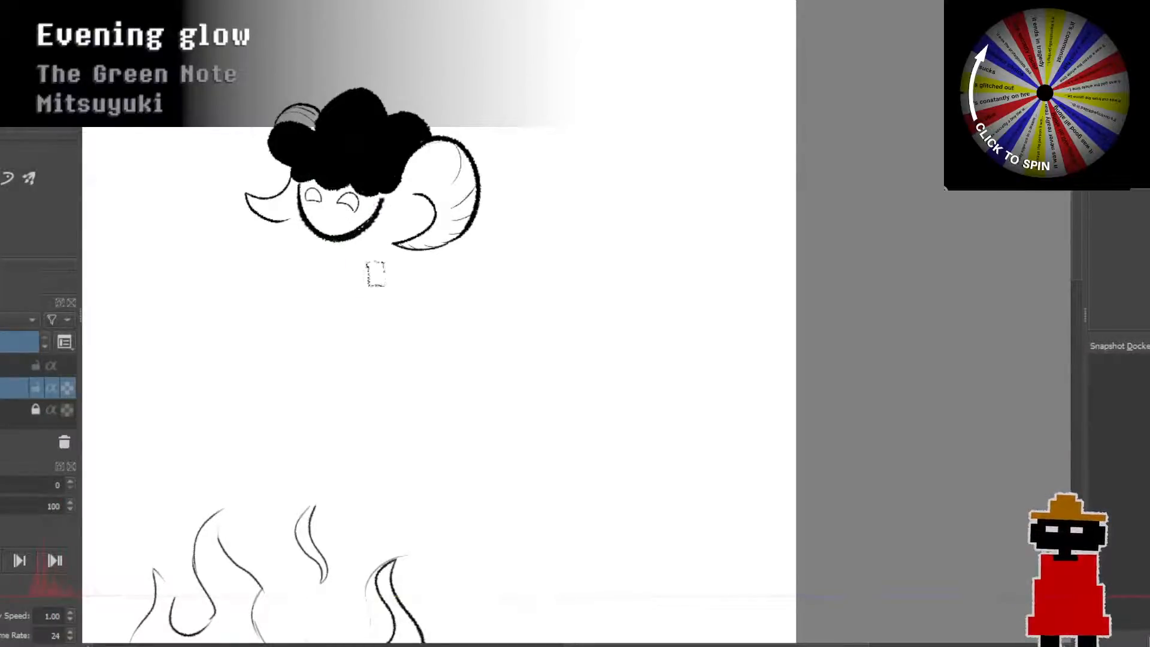
pyautogui.hotkey('ctrl', 'z')
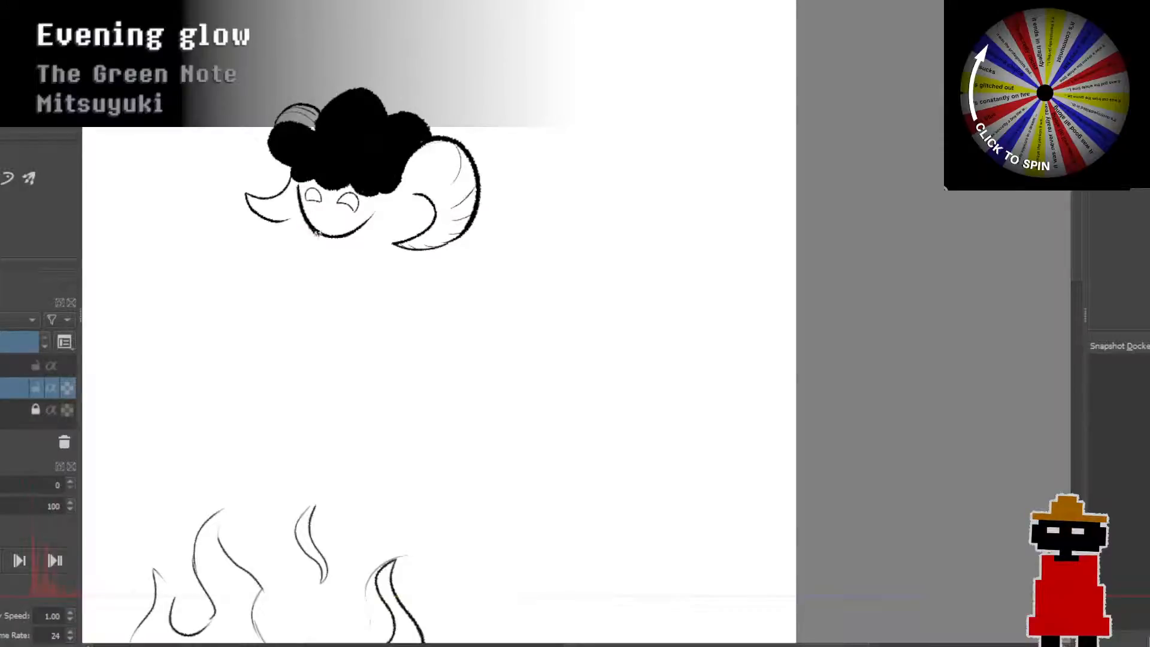
pyautogui.moveTo(348, 236); pyautogui.dragTo(372, 214)
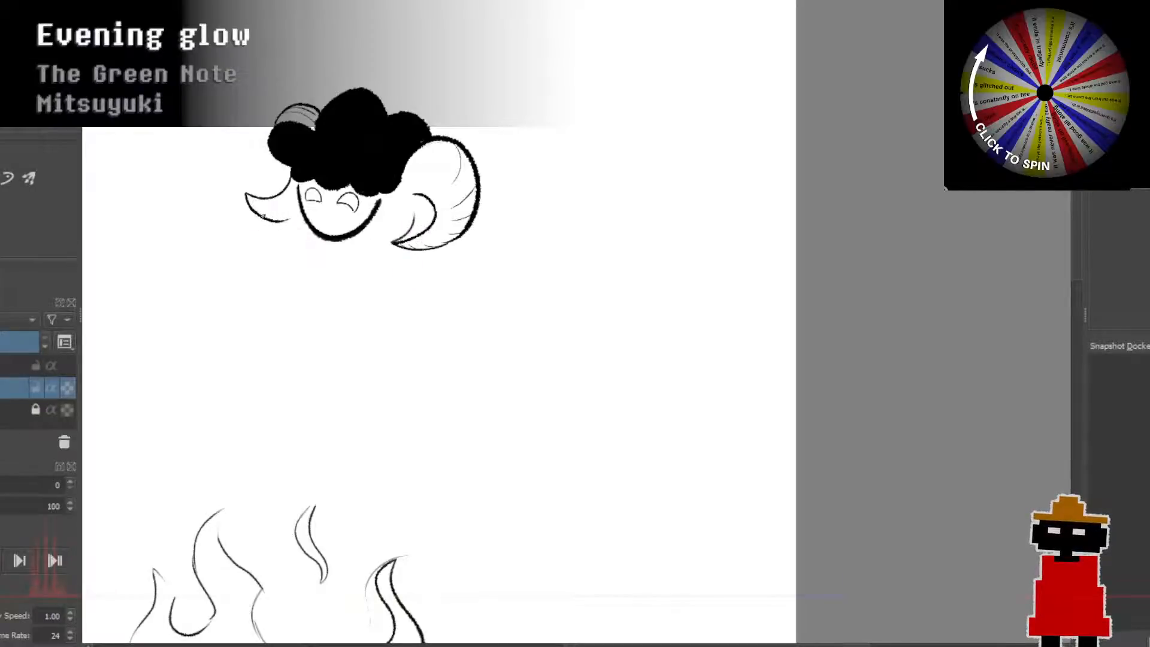
pyautogui.moveTo(260, 210)
pyautogui.mouseDown()
pyautogui.moveTo(300, 212)
pyautogui.moveTo(280, 164)
pyautogui.mouseUp()
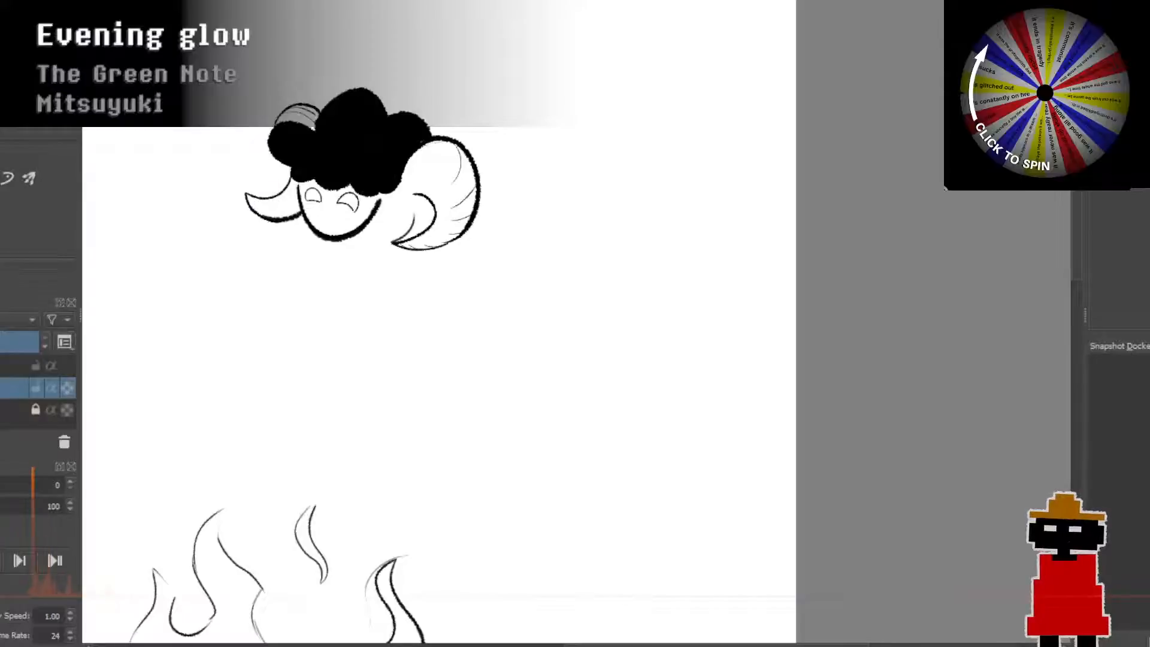
pyautogui.moveTo(276, 193)
pyautogui.mouseDown()
pyautogui.moveTo(291, 161)
pyautogui.moveTo(273, 199)
pyautogui.moveTo(287, 194)
pyautogui.moveTo(282, 219)
pyautogui.mouseUp()
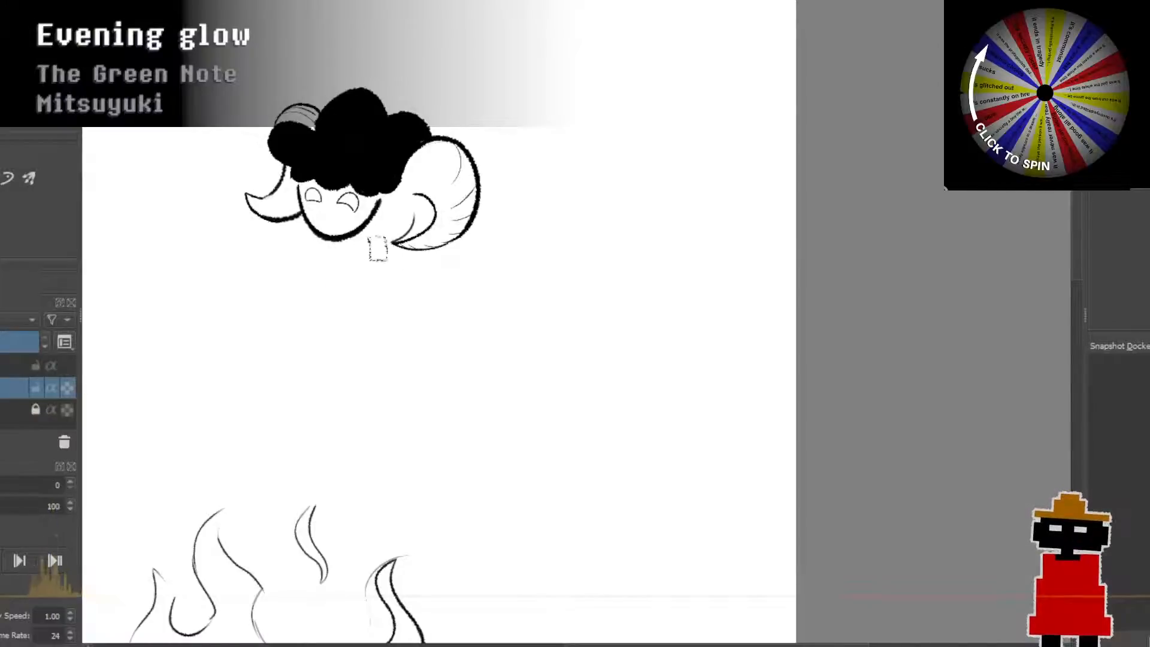
# Step: Draw a small rounded collar shape beneath the chin and undo the star sketched inside it
pyautogui.moveTo(322, 263)
pyautogui.mouseDown()
pyautogui.moveTo(346, 243)
pyautogui.moveTo(320, 242)
pyautogui.moveTo(336, 259)
pyautogui.mouseUp()
pyautogui.hotkey('ctrl', 'z')
pyautogui.hotkey('ctrl', 'z')
pyautogui.hotkey('ctrl', 'z')
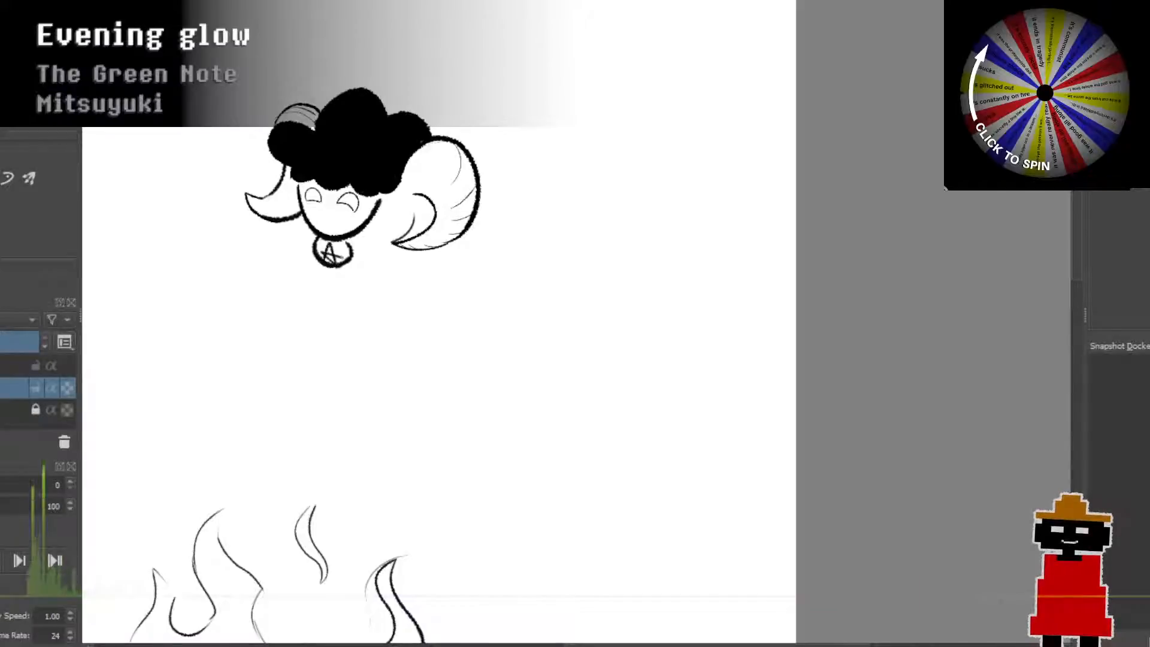
pyautogui.hotkey('ctrl', 'z')
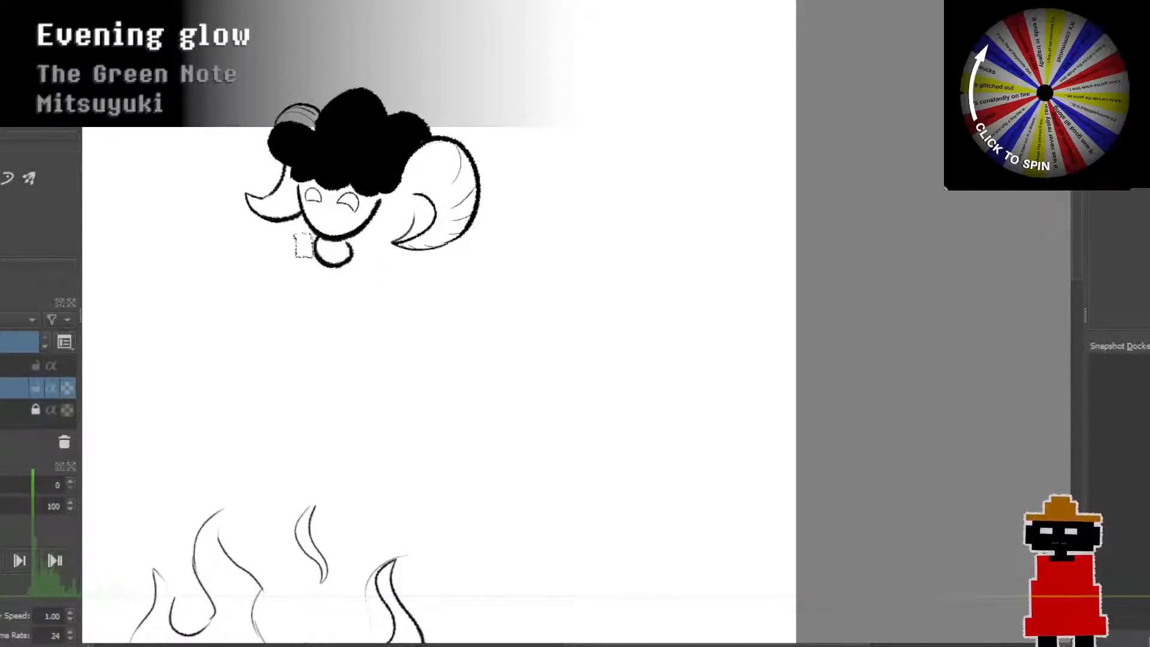
pyautogui.moveTo(327, 267); pyautogui.dragTo(365, 459)
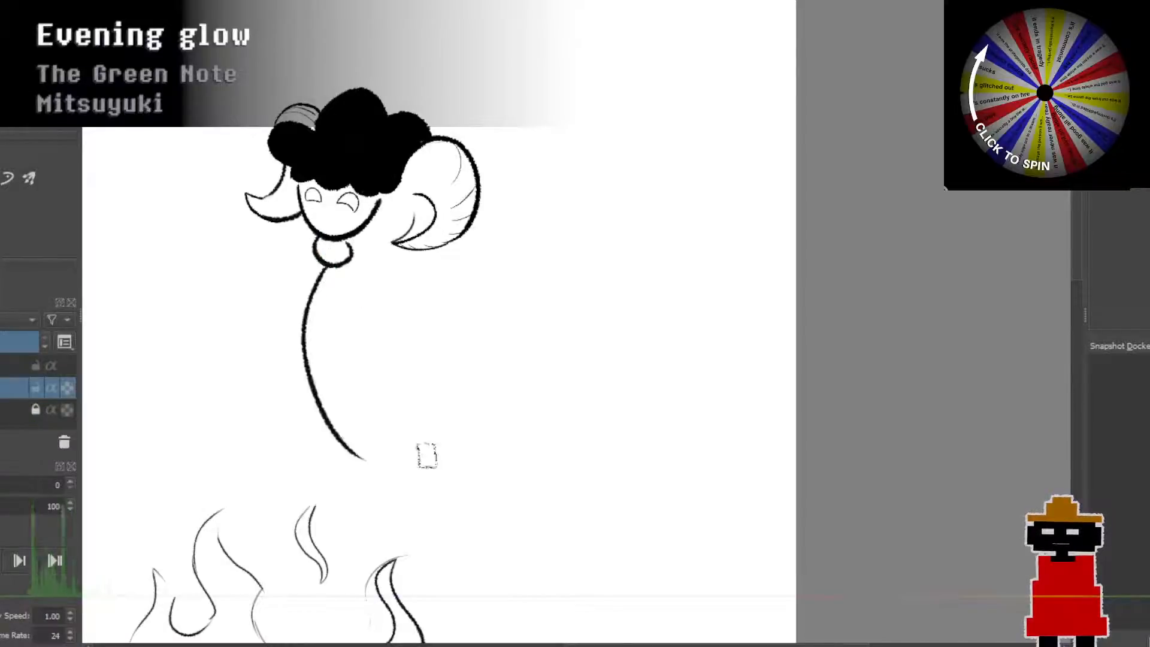
pyautogui.hotkey('ctrl', 'z')
pyautogui.moveTo(312, 235); pyautogui.dragTo(358, 454)
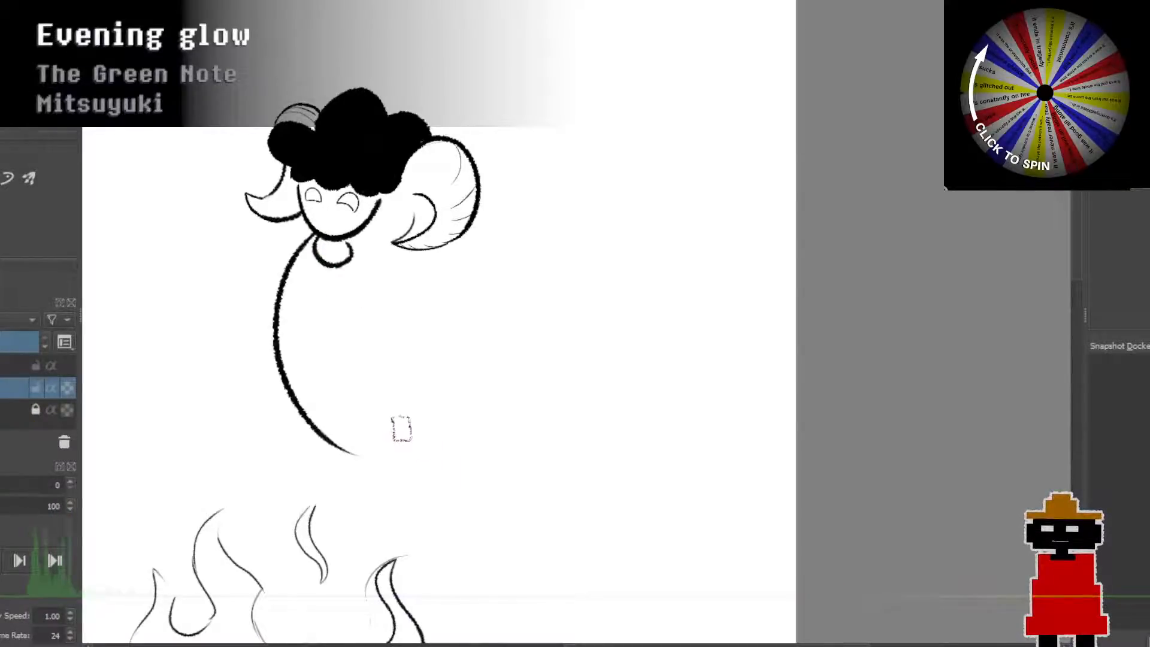
pyautogui.moveTo(364, 228); pyautogui.dragTo(390, 258)
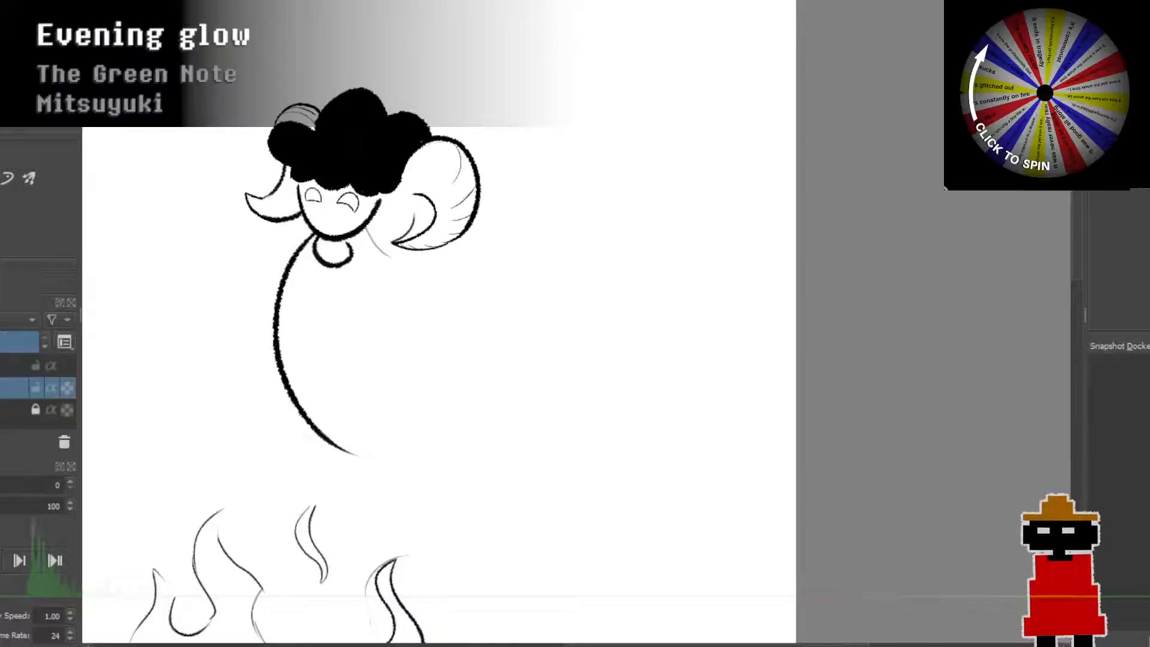
pyautogui.hotkey('ctrl', 'z')
pyautogui.hotkey('ctrl', 'z')
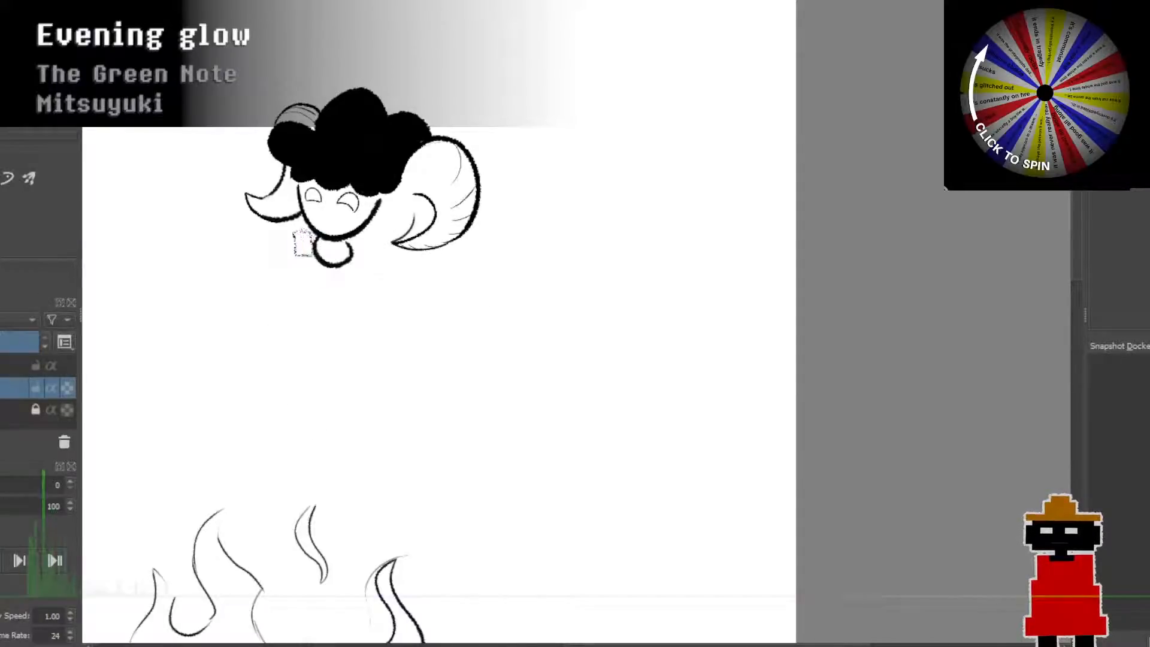
# Step: Draw shoulder lines sloping outward from both sides of the head and extend the left one further out
pyautogui.moveTo(299, 213); pyautogui.dragTo(175, 249)
pyautogui.hotkey('ctrl', 'z')
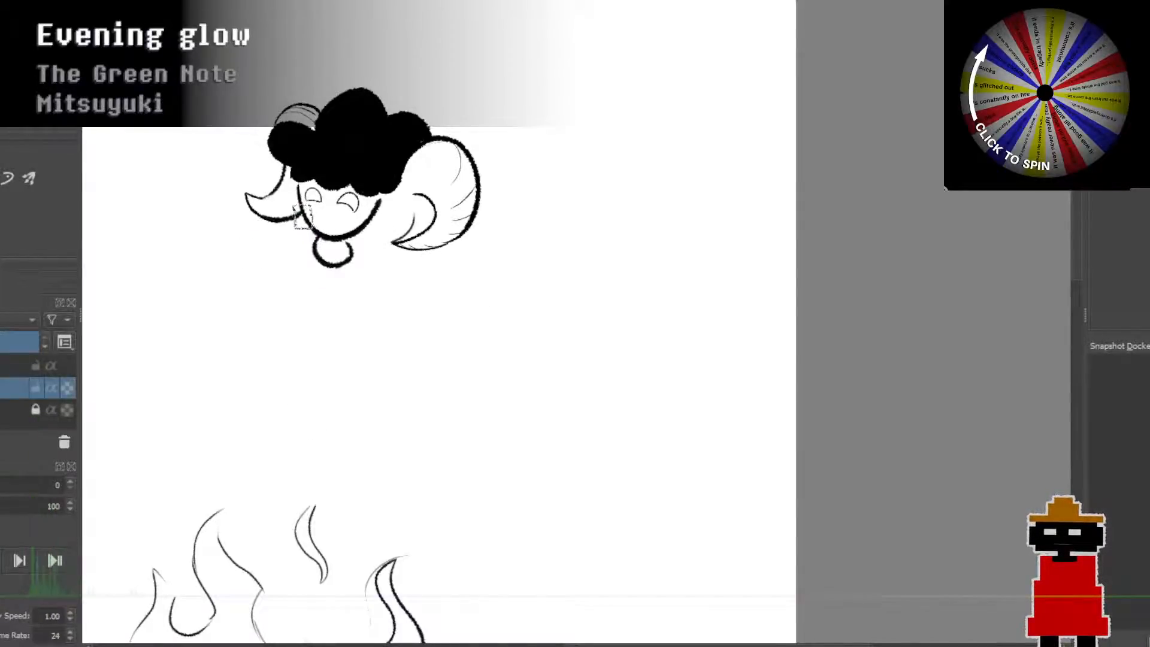
pyautogui.moveTo(303, 216)
pyautogui.mouseDown()
pyautogui.moveTo(162, 249)
pyautogui.moveTo(210, 274)
pyautogui.mouseUp()
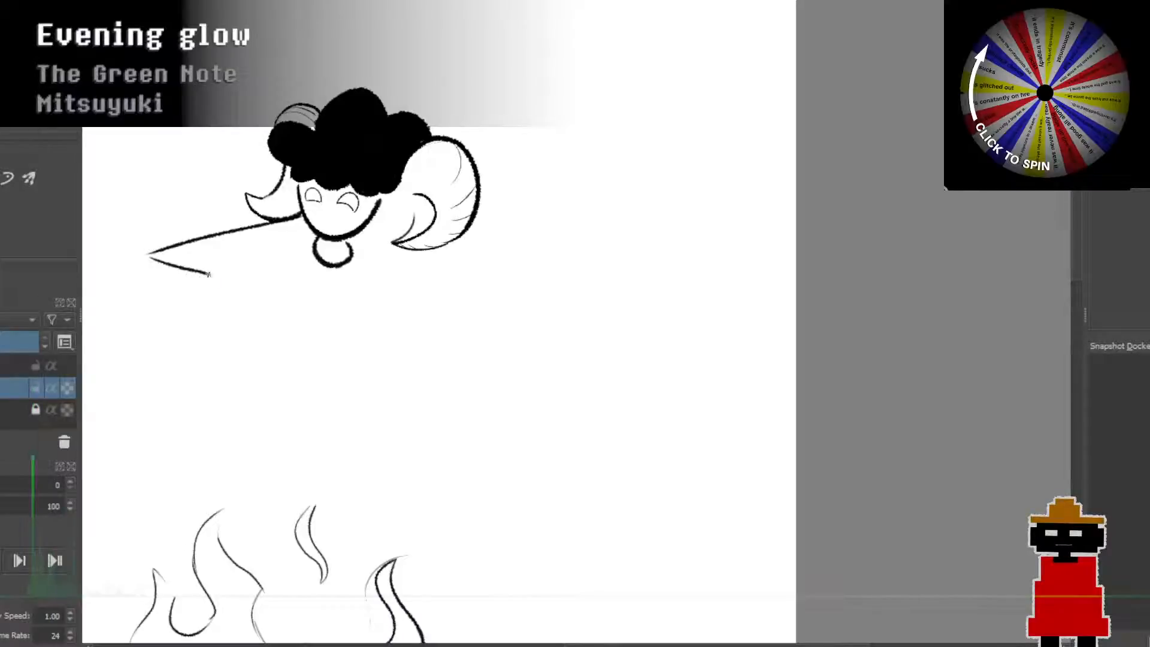
pyautogui.hotkey('ctrl', 'z')
pyautogui.moveTo(377, 218); pyautogui.dragTo(584, 328)
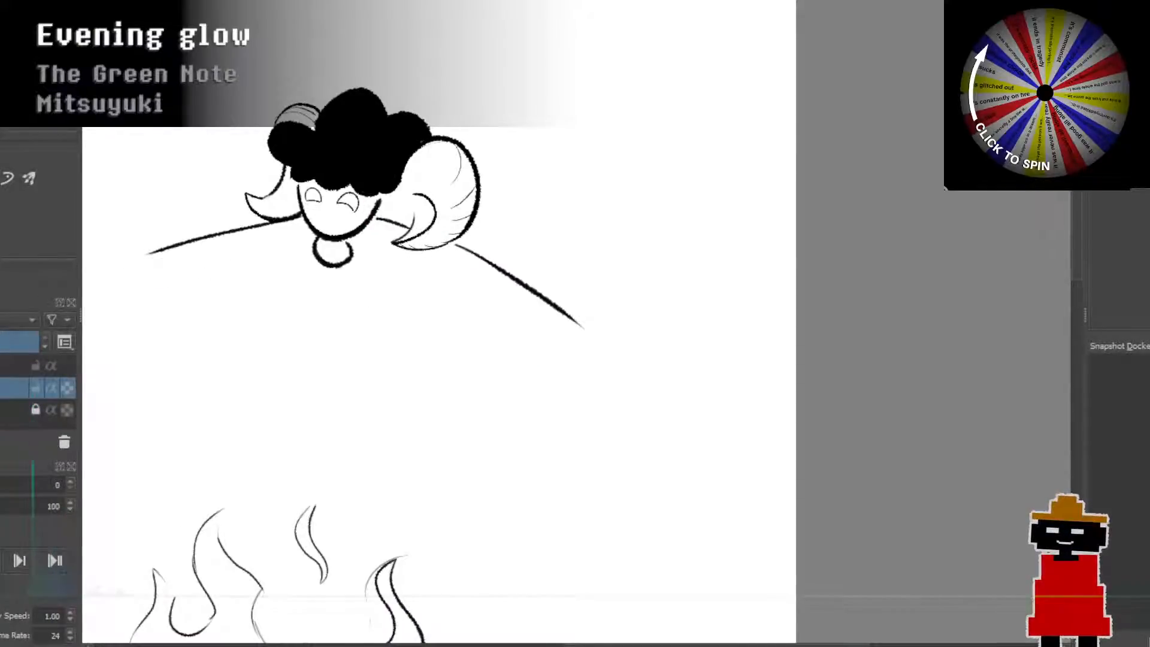
pyautogui.moveTo(113, 271); pyautogui.dragTo(185, 242)
pyautogui.hotkey('ctrl', 'z')
pyautogui.moveTo(111, 271); pyautogui.dragTo(218, 233)
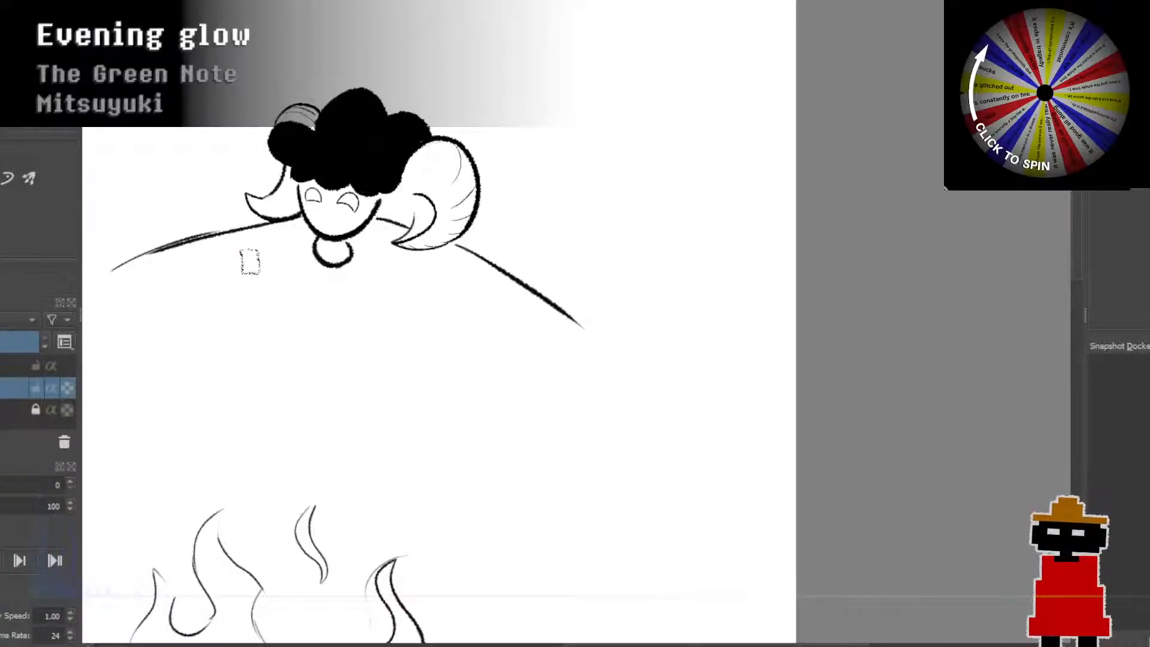
pyautogui.moveTo(114, 270)
pyautogui.mouseDown()
pyautogui.moveTo(229, 284)
pyautogui.moveTo(267, 302)
pyautogui.mouseUp()
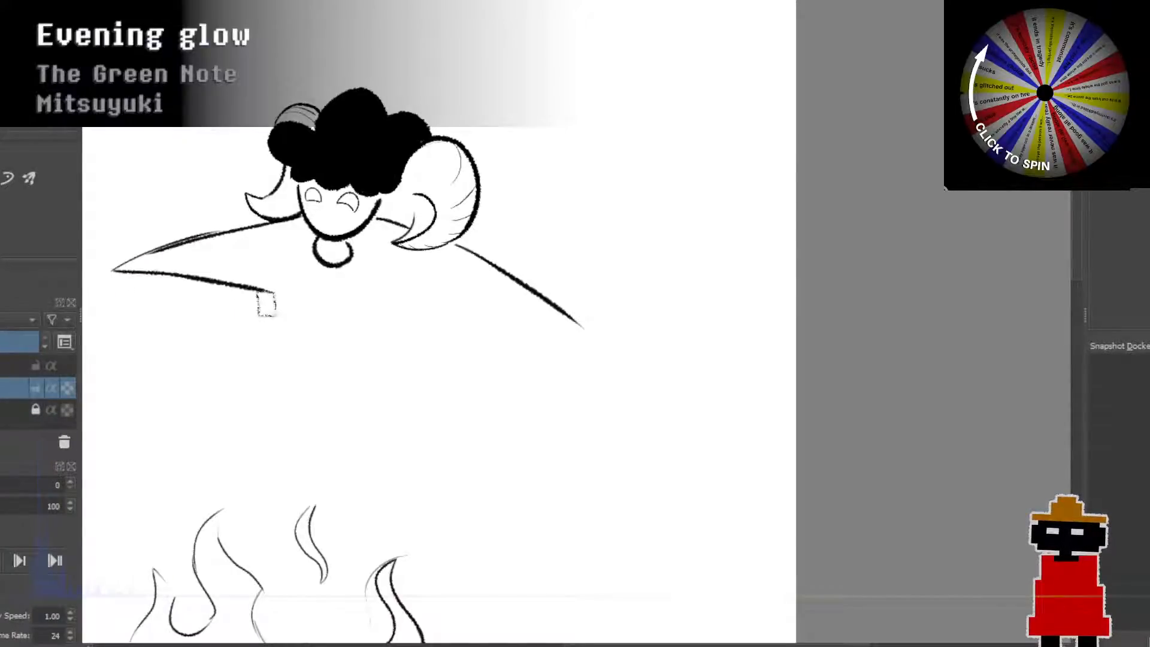
pyautogui.hotkey('ctrl', 'z')
pyautogui.moveTo(115, 270)
pyautogui.mouseDown()
pyautogui.moveTo(240, 308)
pyautogui.moveTo(139, 368)
pyautogui.moveTo(110, 275)
pyautogui.moveTo(146, 298)
pyautogui.moveTo(100, 370)
pyautogui.mouseUp()
pyautogui.hotkey('ctrl', 'z')
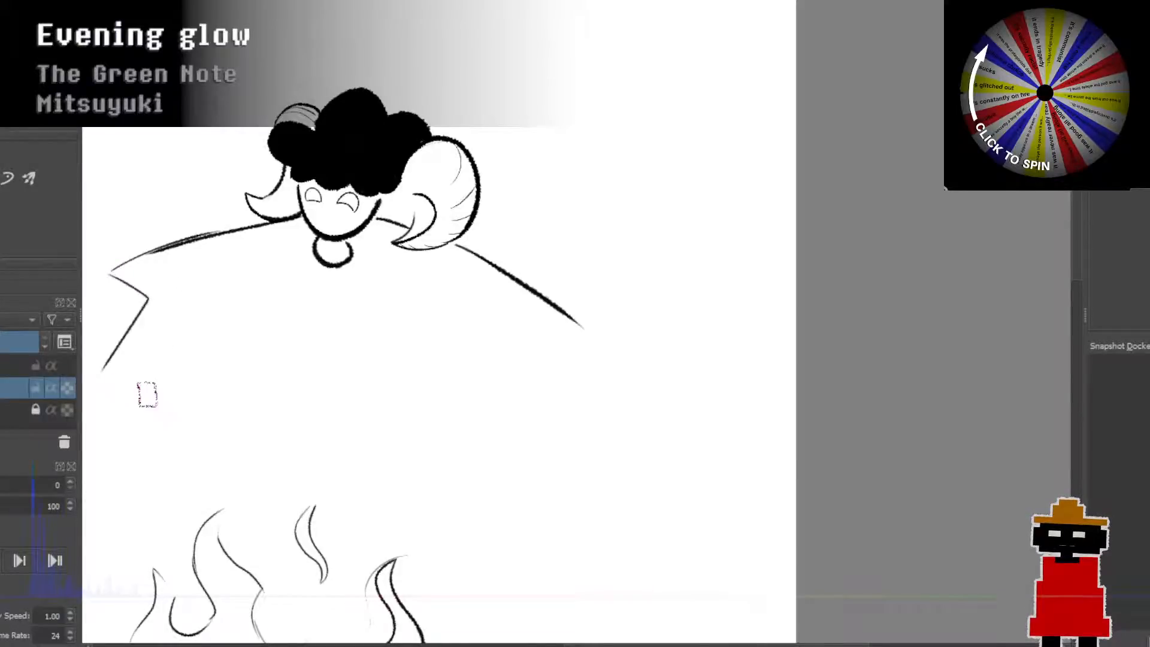
pyautogui.scroll(-3, 273, 252)
pyautogui.moveTo(272, 252); pyautogui.dragTo(362, 193)
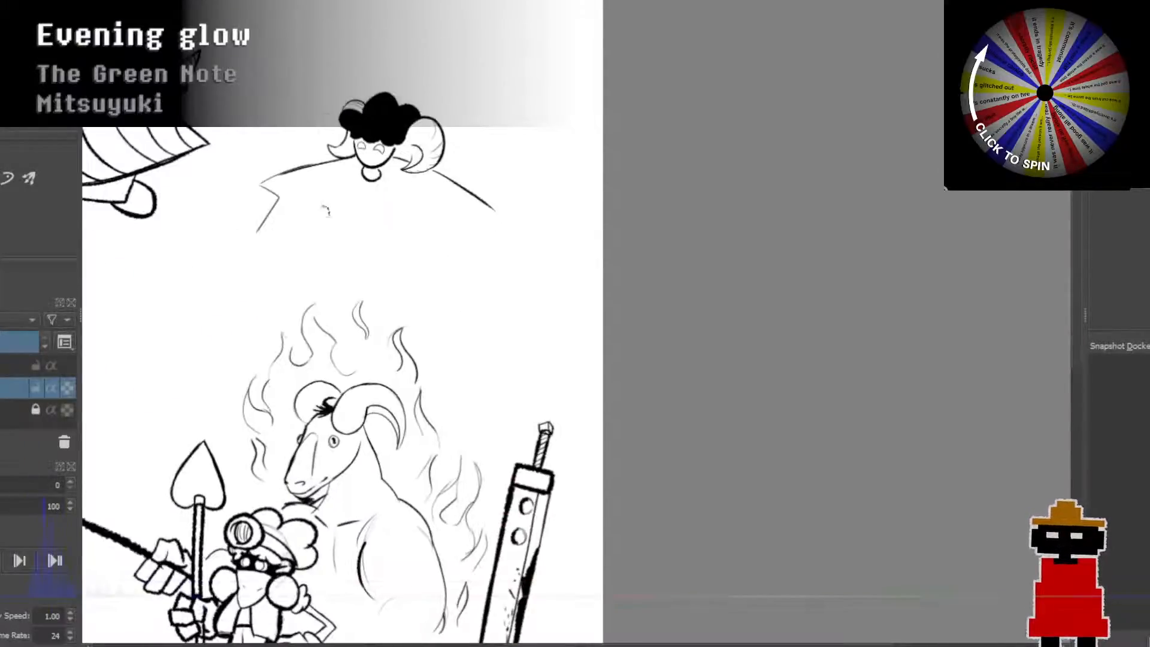
pyautogui.hotkey('ctrl', 'z')
pyautogui.hotkey('ctrl', 'z')
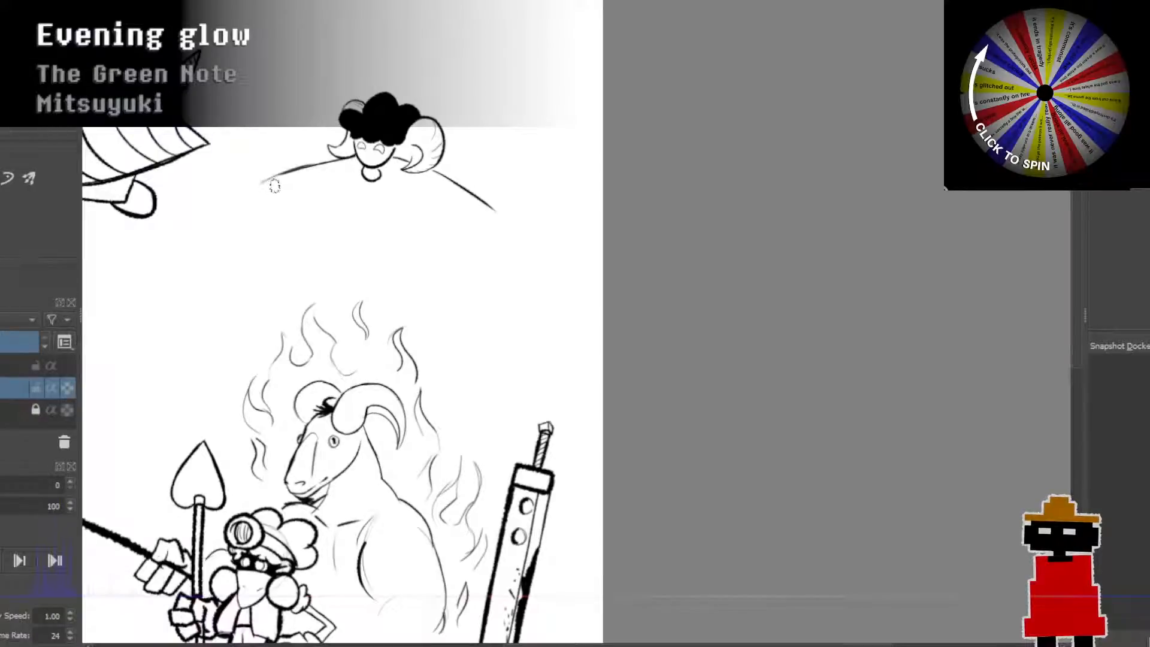
# Step: Close the cloak outline with a jagged, star-like zigzag hem running from the left shoulder tip around to the right one
pyautogui.moveTo(254, 185)
pyautogui.mouseDown()
pyautogui.moveTo(339, 171)
pyautogui.moveTo(253, 185)
pyautogui.moveTo(298, 185)
pyautogui.moveTo(252, 188)
pyautogui.moveTo(278, 198)
pyautogui.moveTo(214, 273)
pyautogui.moveTo(291, 218)
pyautogui.moveTo(261, 253)
pyautogui.moveTo(309, 246)
pyautogui.mouseUp()
pyautogui.hotkey('ctrl', 'z')
pyautogui.hotkey('ctrl', 'z')
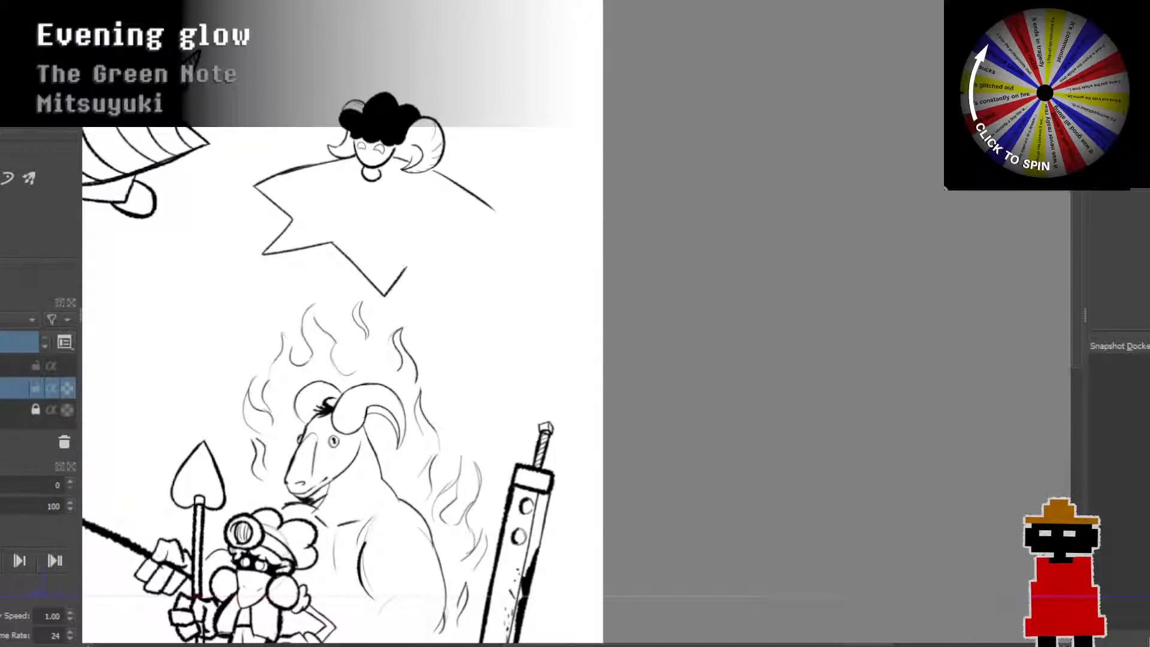
pyautogui.moveTo(456, 282); pyautogui.dragTo(465, 248)
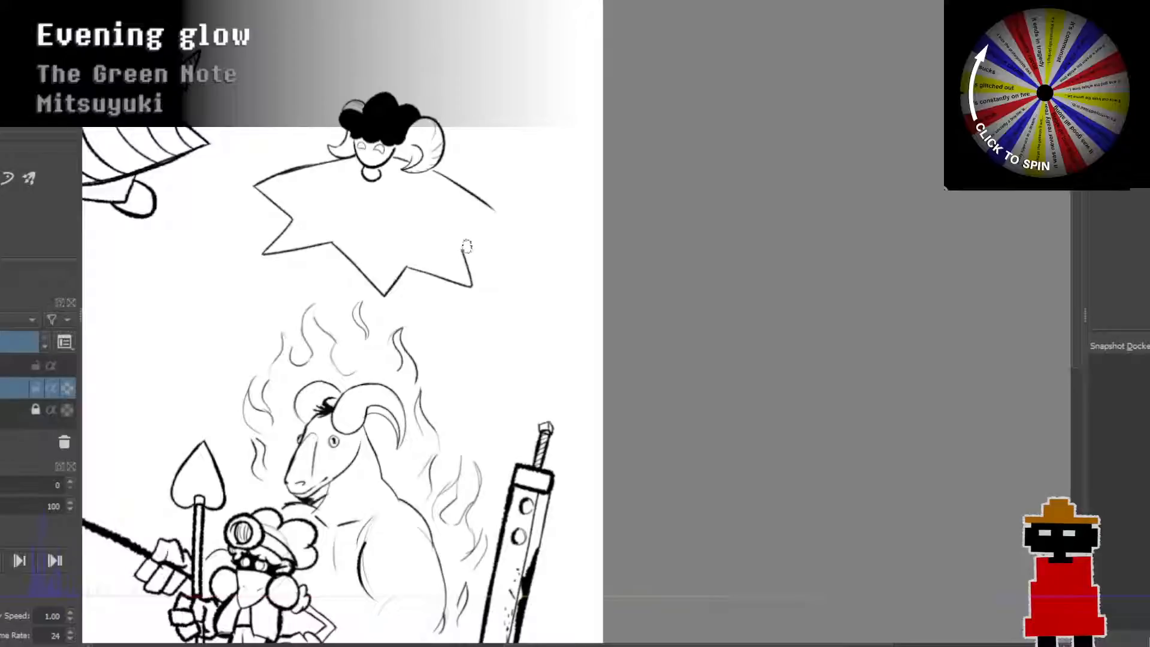
pyautogui.hotkey('ctrl', 'z')
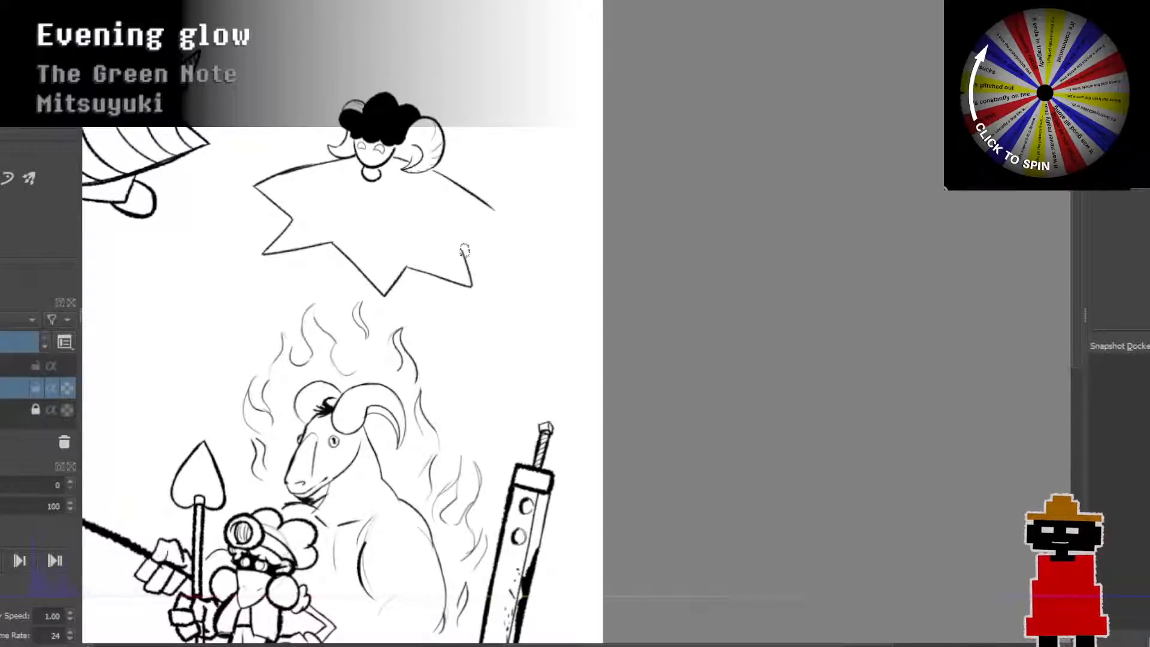
pyautogui.moveTo(464, 246)
pyautogui.mouseDown()
pyautogui.moveTo(528, 233)
pyautogui.moveTo(461, 185)
pyautogui.mouseUp()
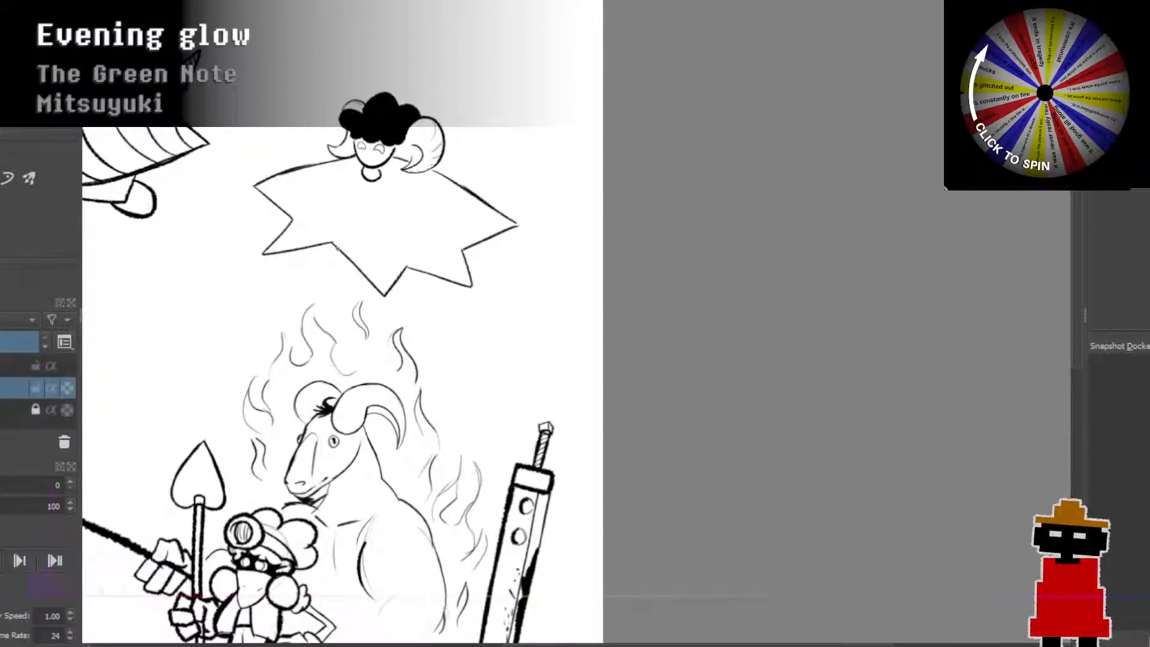
# Step: Draw two solid black tapering legs hanging below the cloak's hem, above the flames
pyautogui.moveTo(343, 259)
pyautogui.mouseDown()
pyautogui.moveTo(350, 289)
pyautogui.moveTo(340, 252)
pyautogui.mouseUp()
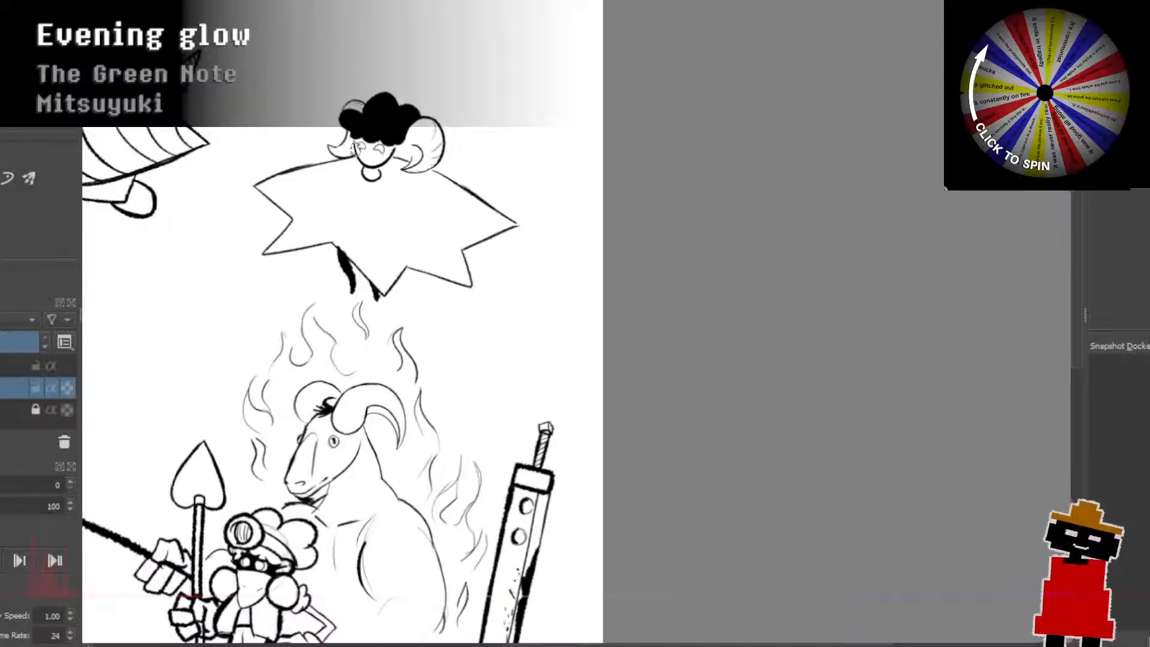
pyautogui.scroll(-3, 396, 151)
pyautogui.moveTo(383, 153); pyautogui.dragTo(360, 160)
pyautogui.scroll(3, 359, 186)
pyautogui.scroll(-2, 359, 160)
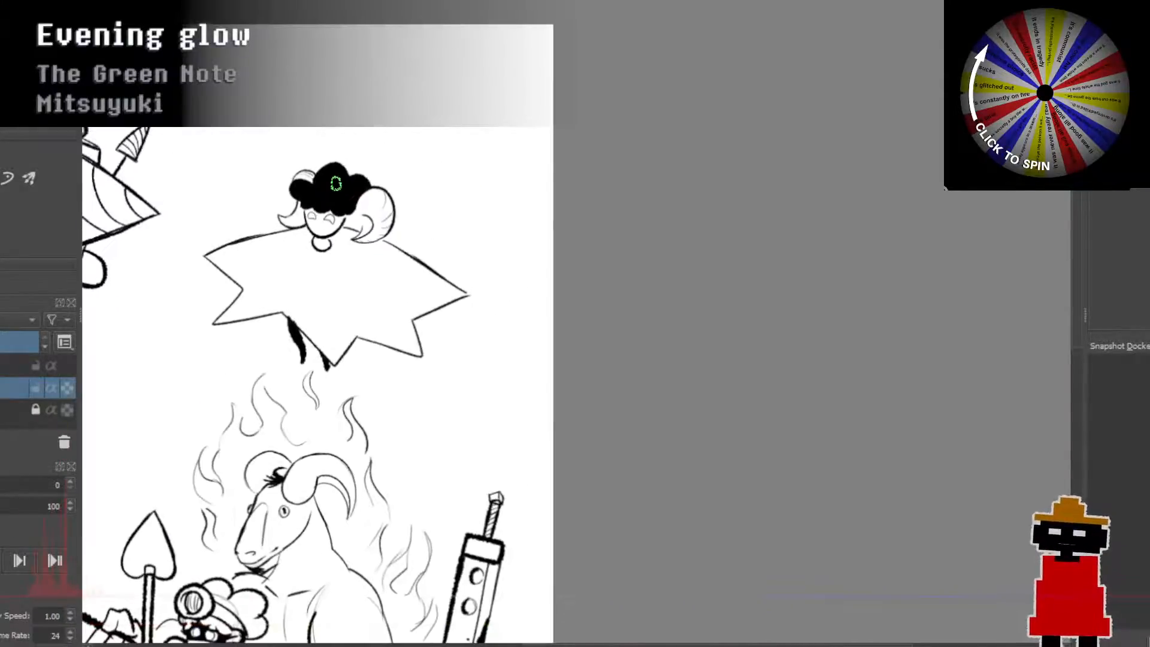
# Step: Draw a solid black five-pointed star inside the small round collar shape beneath the chin
pyautogui.scroll(4, 341, 253)
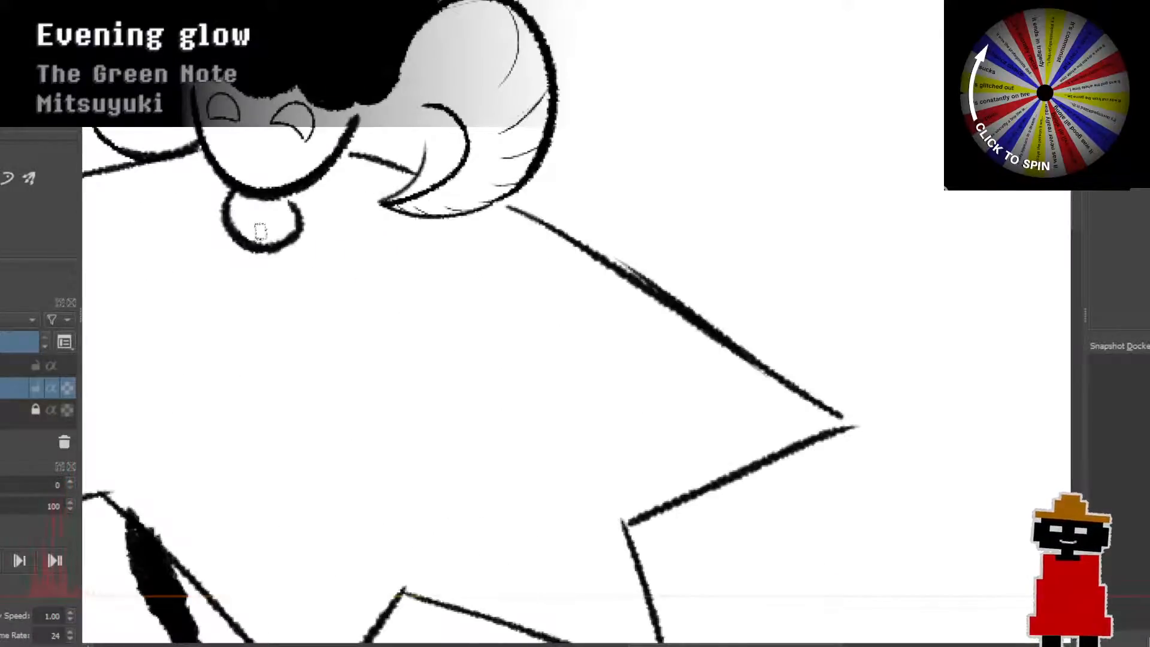
pyautogui.moveTo(247, 237)
pyautogui.mouseDown()
pyautogui.moveTo(255, 209)
pyautogui.moveTo(275, 242)
pyautogui.moveTo(251, 229)
pyautogui.moveTo(266, 212)
pyautogui.moveTo(245, 228)
pyautogui.moveTo(280, 215)
pyautogui.moveTo(253, 240)
pyautogui.moveTo(257, 226)
pyautogui.moveTo(267, 233)
pyautogui.moveTo(254, 224)
pyautogui.mouseUp()
pyautogui.hotkey('ctrl', 'z')
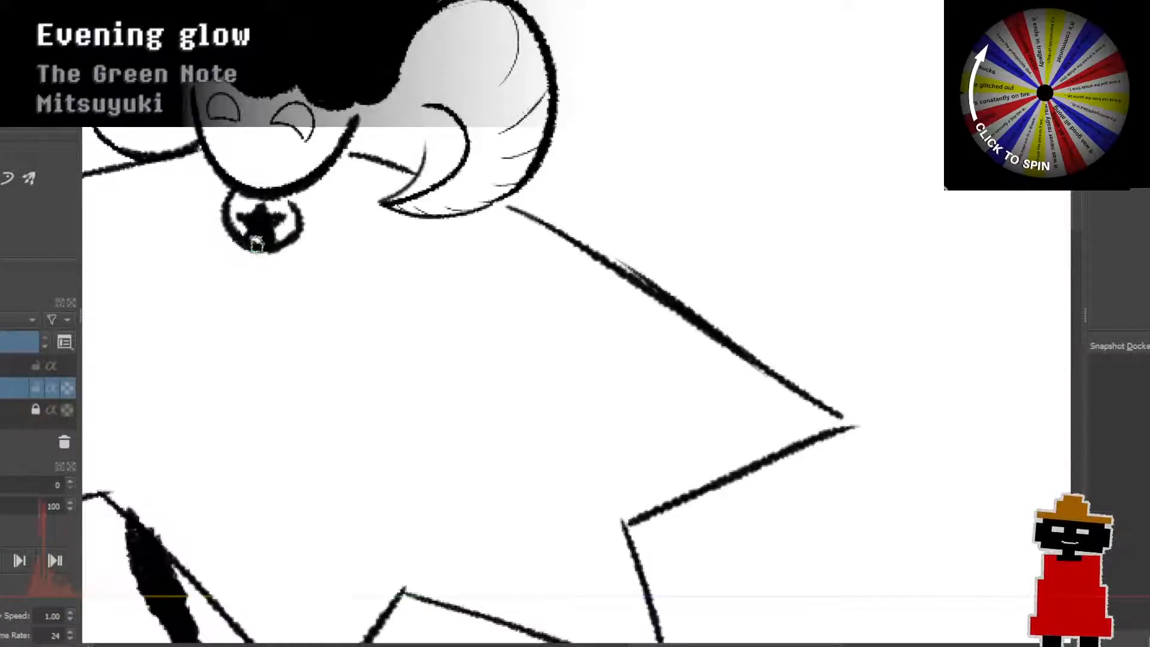
pyautogui.scroll(-4, 333, 234)
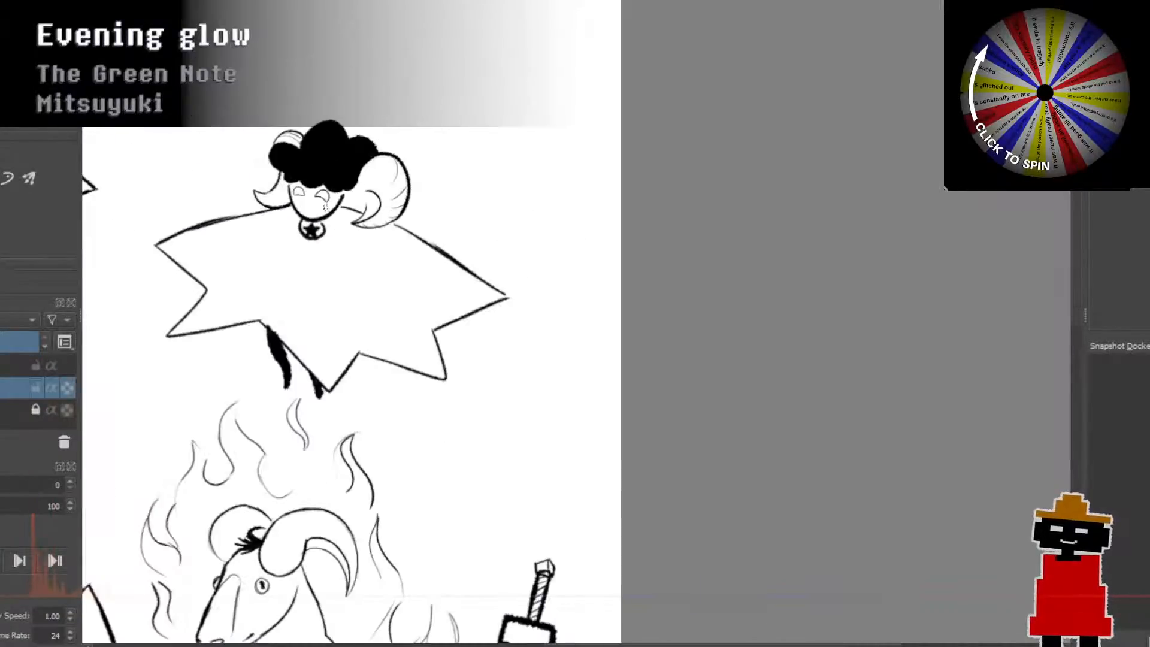
# Step: Draw a small crescent moon outline on the left part of the cloak
pyautogui.scroll(1, 338, 209)
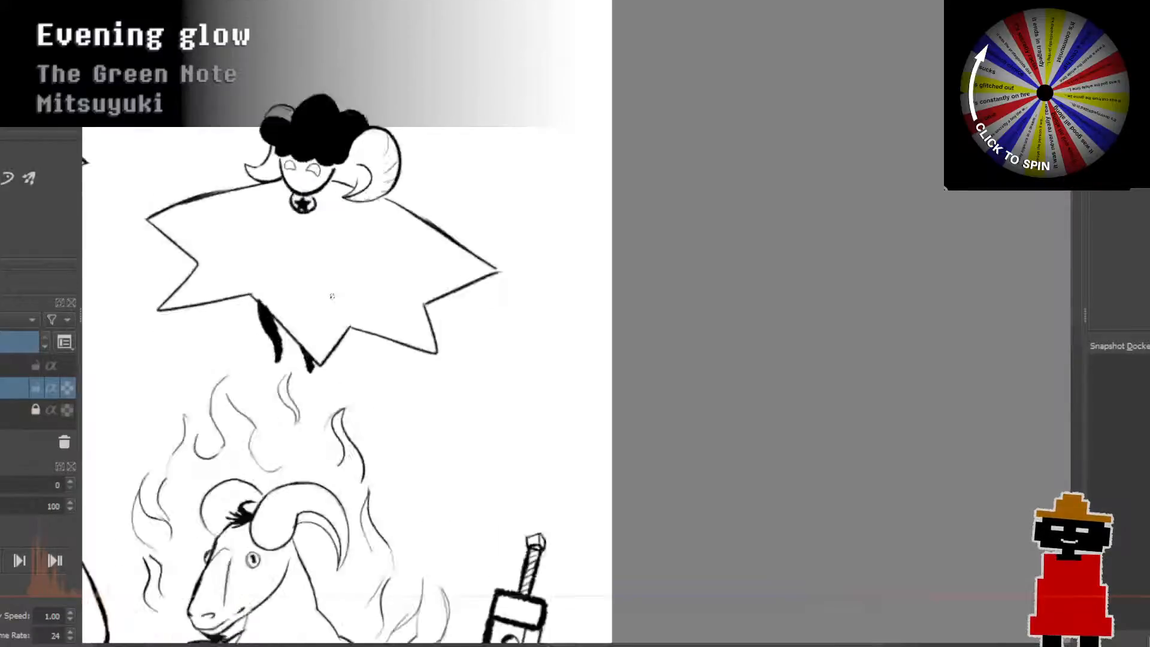
pyautogui.scroll(2, 327, 301)
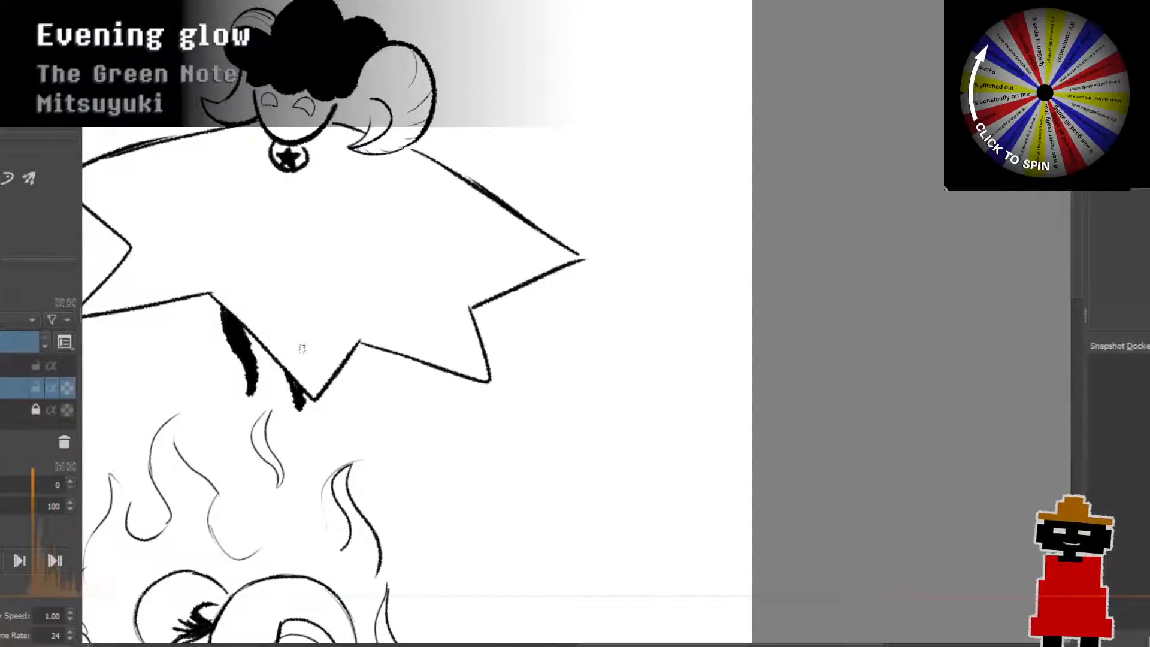
pyautogui.scroll(-5, 336, 345)
pyautogui.scroll(2, 360, 345)
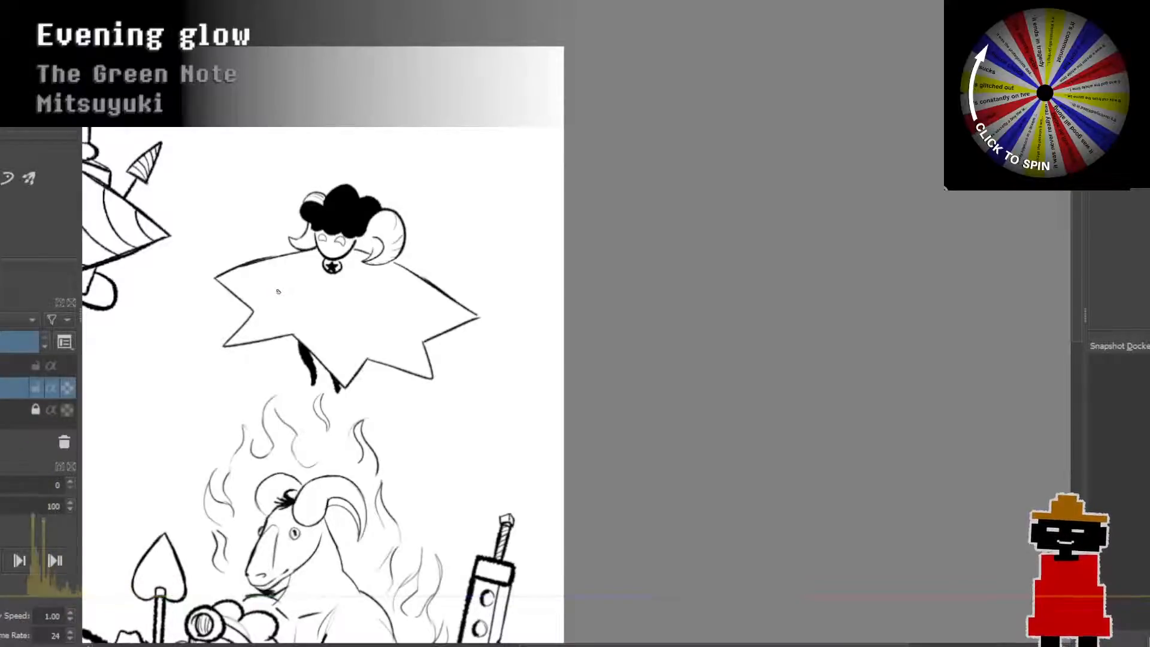
pyautogui.scroll(-2, 247, 282)
pyautogui.scroll(5, 278, 272)
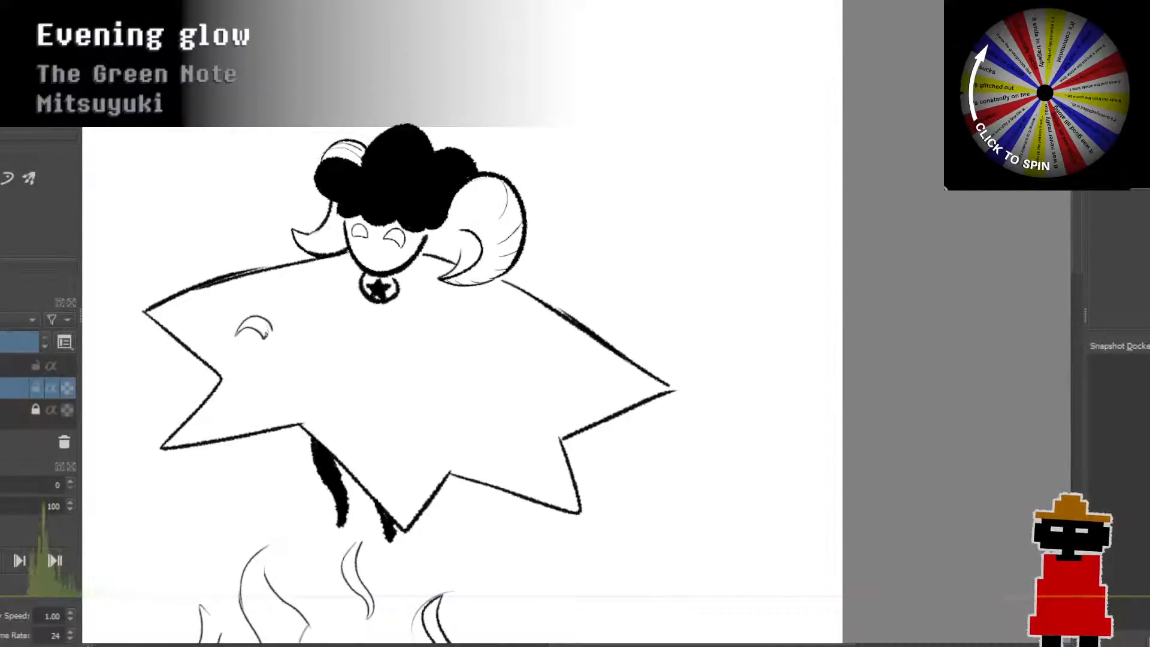
pyautogui.hotkey('ctrl', 'z')
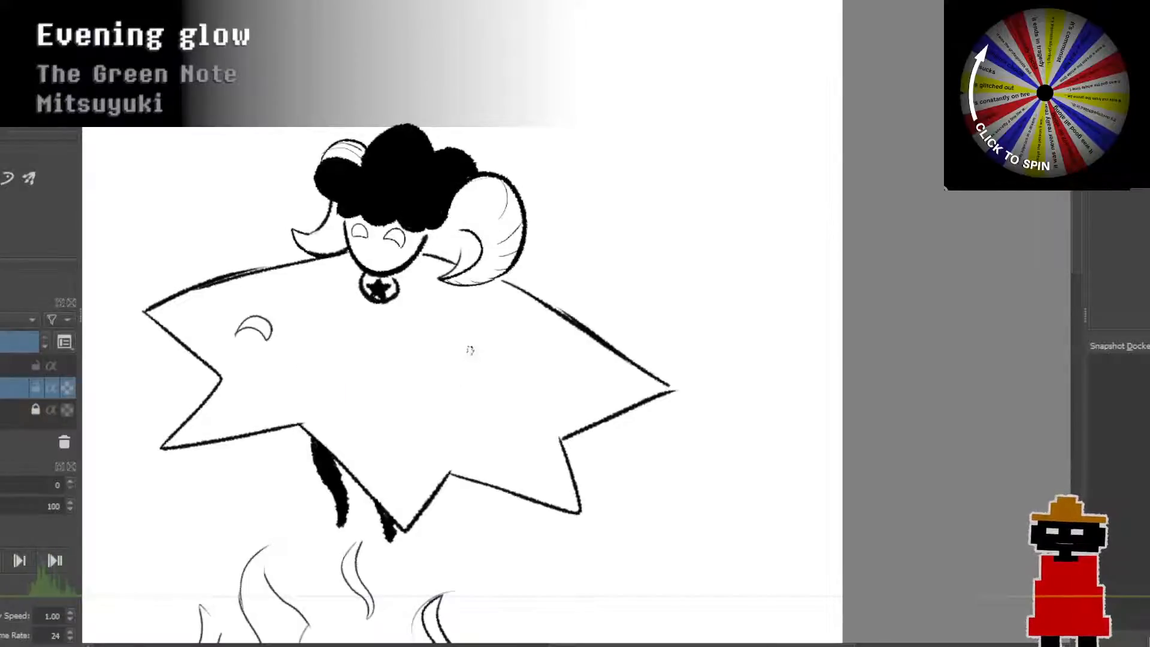
# Step: Draw a narrow five-pointed line star on the right part of the cloak
pyautogui.moveTo(497, 378)
pyautogui.mouseDown()
pyautogui.moveTo(508, 354)
pyautogui.moveTo(547, 384)
pyautogui.moveTo(490, 350)
pyautogui.moveTo(520, 393)
pyautogui.moveTo(497, 398)
pyautogui.moveTo(490, 341)
pyautogui.moveTo(521, 403)
pyautogui.moveTo(500, 396)
pyautogui.moveTo(490, 341)
pyautogui.moveTo(521, 394)
pyautogui.moveTo(510, 359)
pyautogui.moveTo(500, 400)
pyautogui.moveTo(502, 370)
pyautogui.moveTo(515, 393)
pyautogui.moveTo(504, 359)
pyautogui.moveTo(496, 391)
pyautogui.mouseUp()
pyautogui.hotkey('ctrl', 'z')
pyautogui.hotkey('ctrl', 'z')
pyautogui.hotkey('ctrl', 'z')
pyautogui.hotkey('ctrl', 'z')
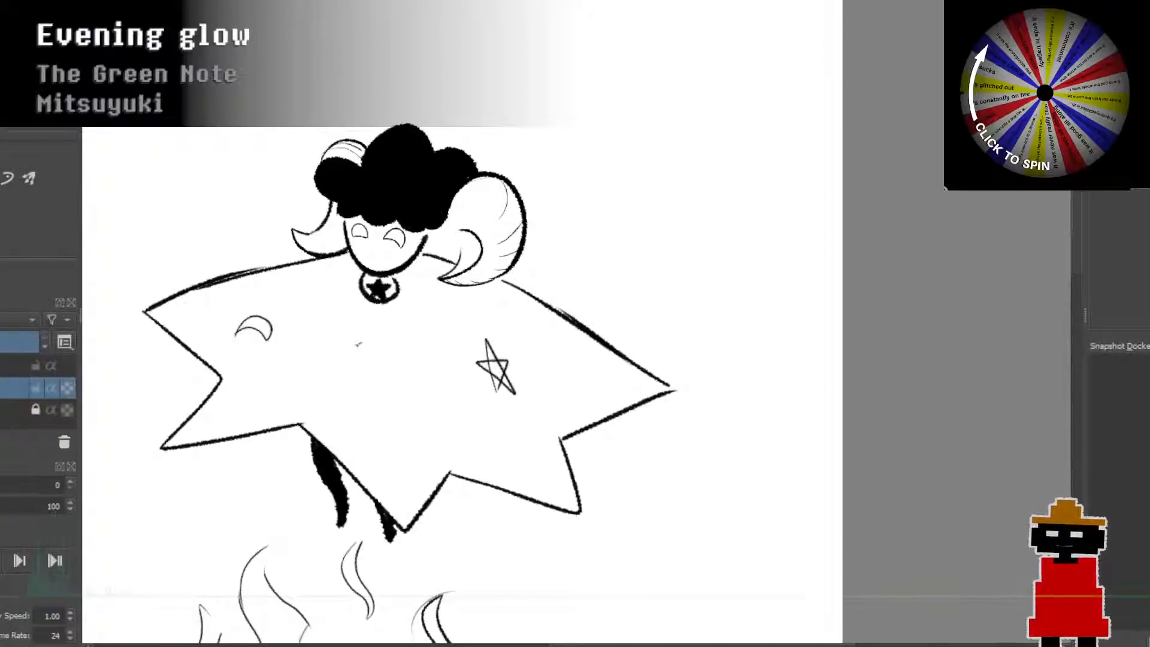
# Step: Draw a circle in the middle of the cloak and thicken the outline of the crescent moon
pyautogui.moveTo(382, 380); pyautogui.dragTo(388, 355)
pyautogui.hotkey('ctrl', 'z')
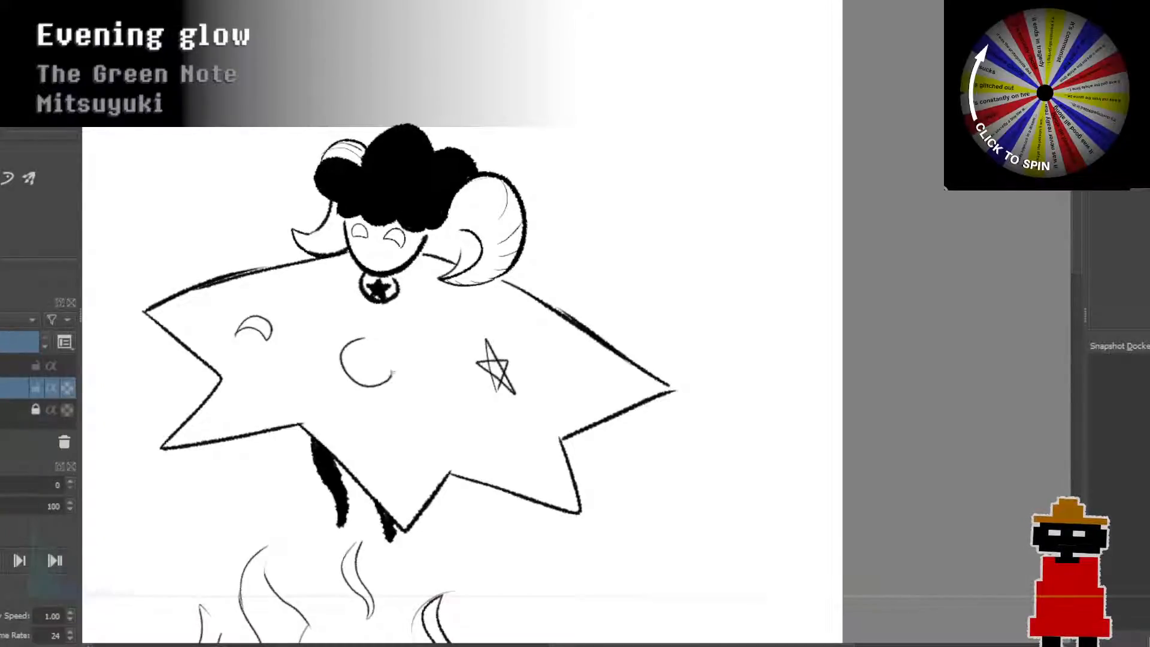
pyautogui.hotkey('ctrl', 'z')
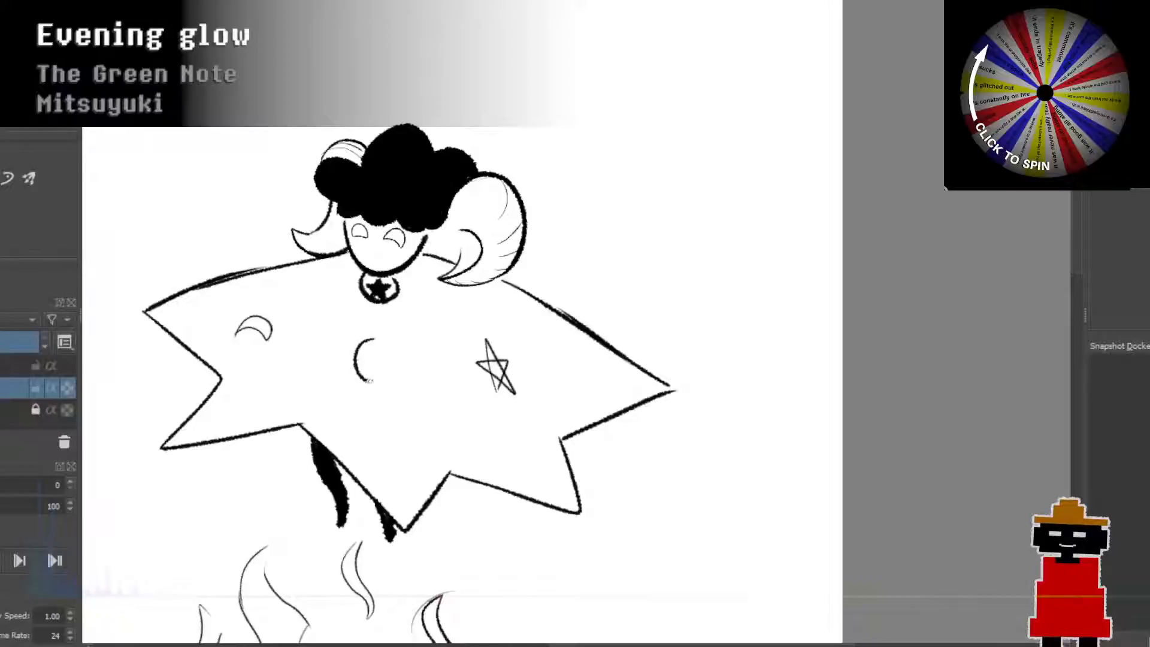
pyautogui.moveTo(395, 364)
pyautogui.mouseDown()
pyautogui.moveTo(353, 345)
pyautogui.moveTo(348, 370)
pyautogui.moveTo(383, 384)
pyautogui.mouseUp()
pyautogui.hotkey('ctrl', 'z')
pyautogui.hotkey('ctrl', 'z')
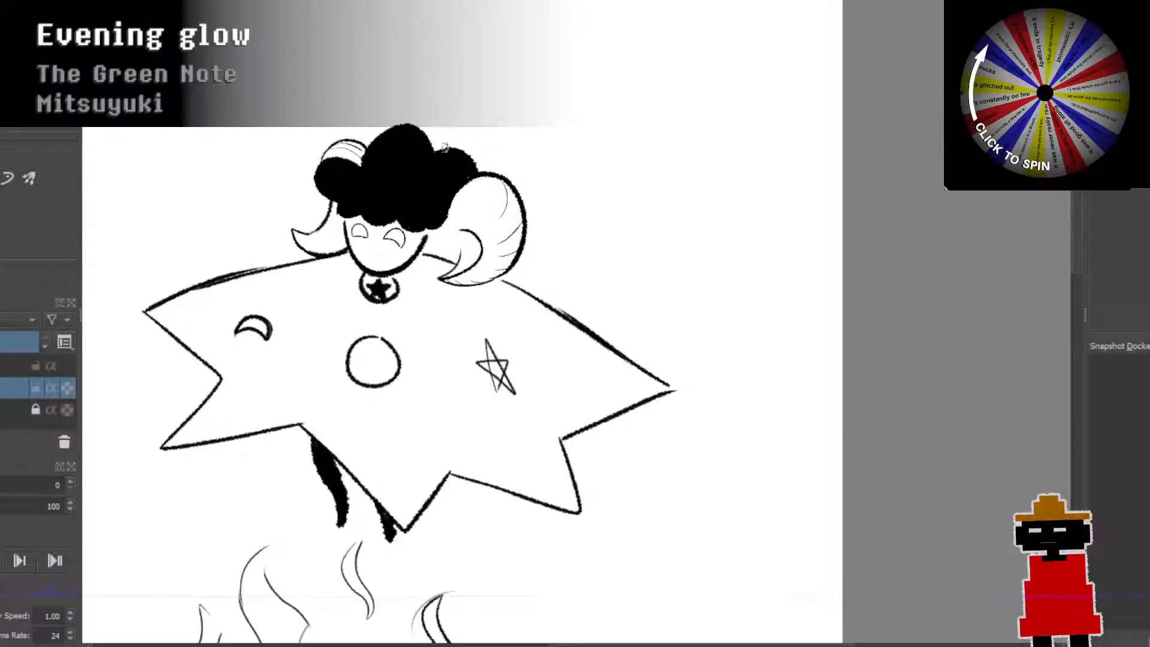
# Step: Sketch a small crown-like shape with a curved base and rounded lobes on top of the black hair
pyautogui.moveTo(426, 131); pyautogui.dragTo(484, 120)
pyautogui.hotkey('ctrl', 'z')
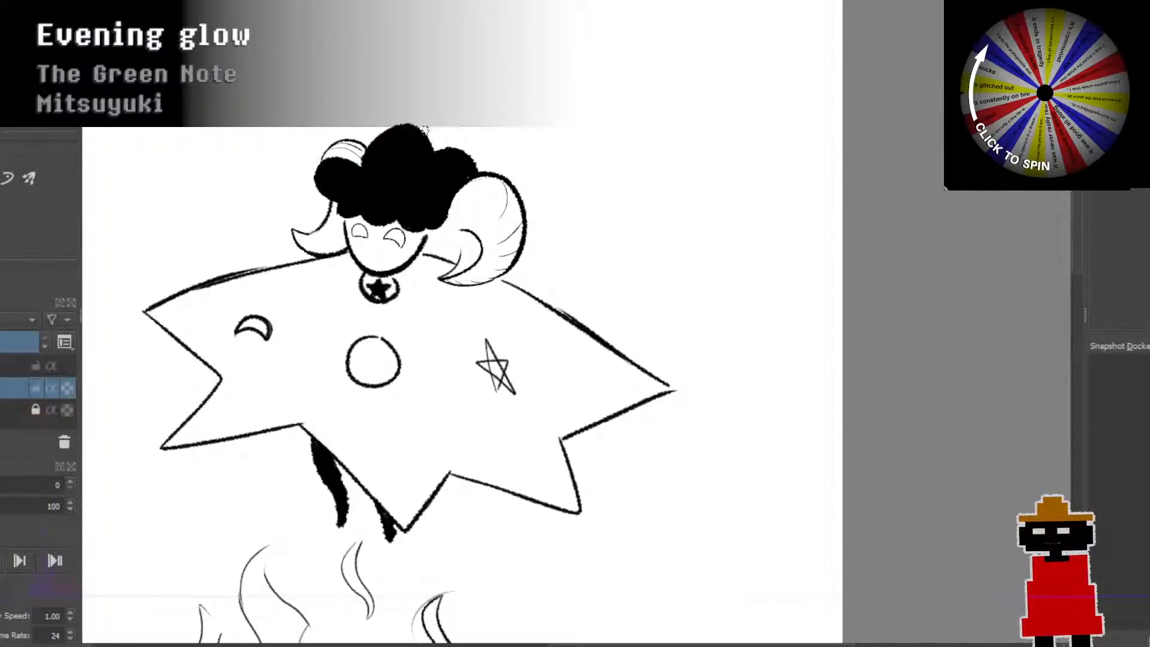
pyautogui.moveTo(419, 135); pyautogui.dragTo(416, 127)
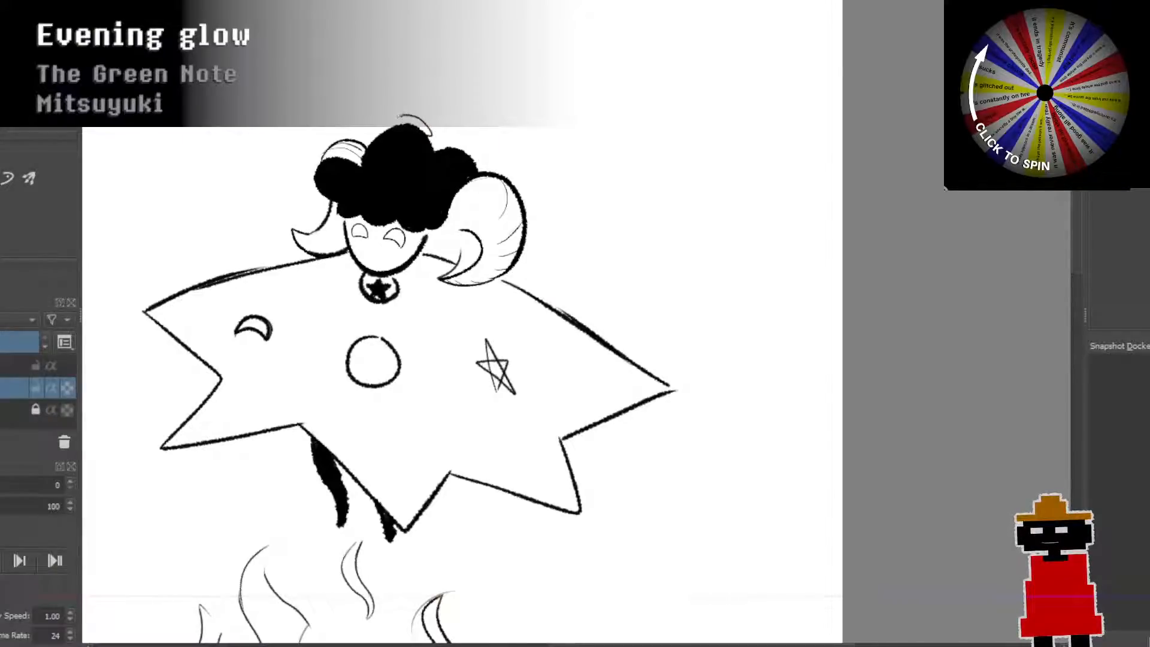
pyautogui.moveTo(398, 121)
pyautogui.mouseDown()
pyautogui.moveTo(373, 105)
pyautogui.moveTo(394, 102)
pyautogui.moveTo(398, 89)
pyautogui.moveTo(409, 108)
pyautogui.mouseUp()
pyautogui.hotkey('ctrl', 'z')
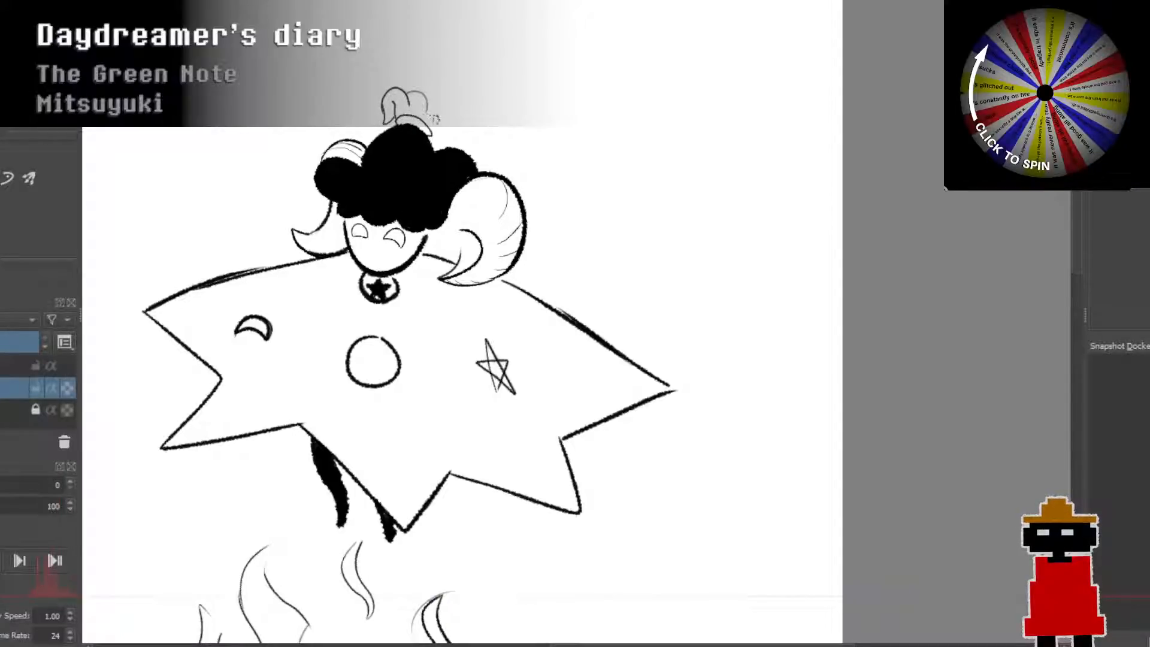
pyautogui.moveTo(425, 110); pyautogui.dragTo(450, 133)
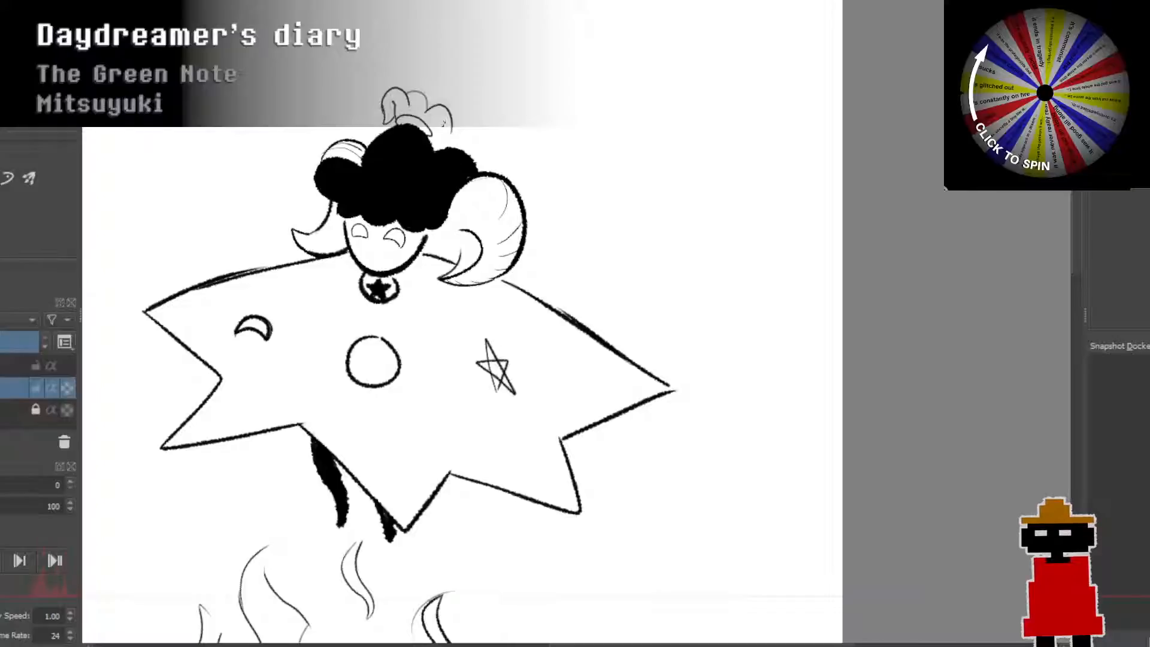
pyautogui.hotkey('ctrl', 'z')
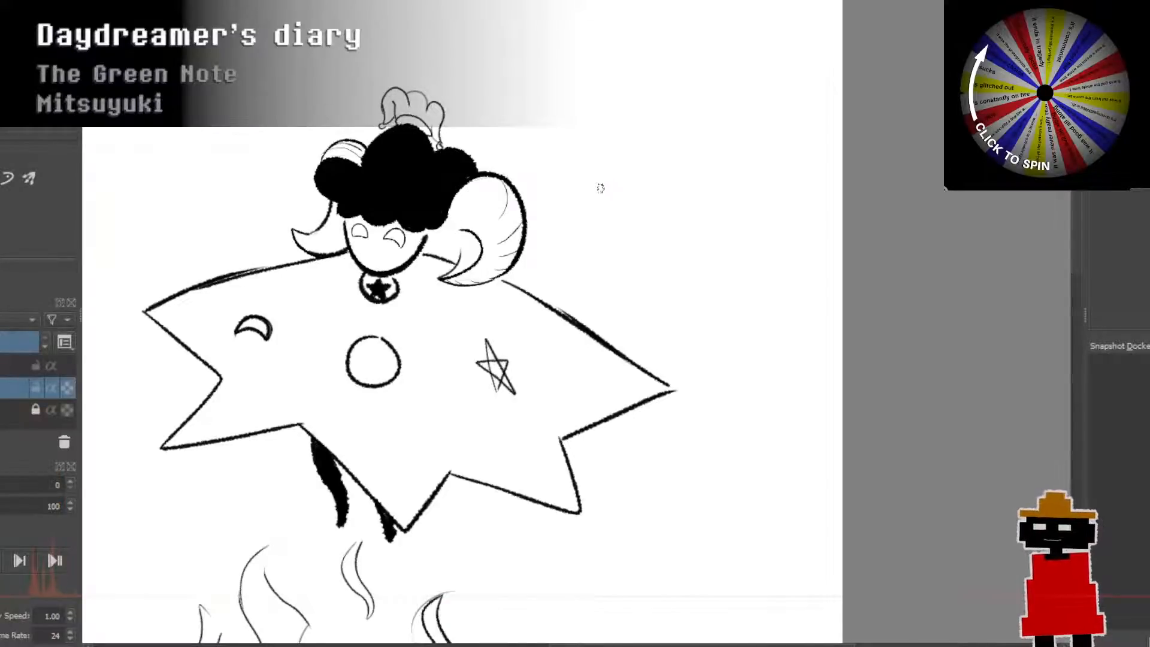
# Step: Try to draw a curved outline rising from the left side of the black hair in place of the crown sketch
pyautogui.moveTo(430, 115)
pyautogui.mouseDown()
pyautogui.moveTo(418, 101)
pyautogui.moveTo(433, 147)
pyautogui.moveTo(338, 80)
pyautogui.mouseUp()
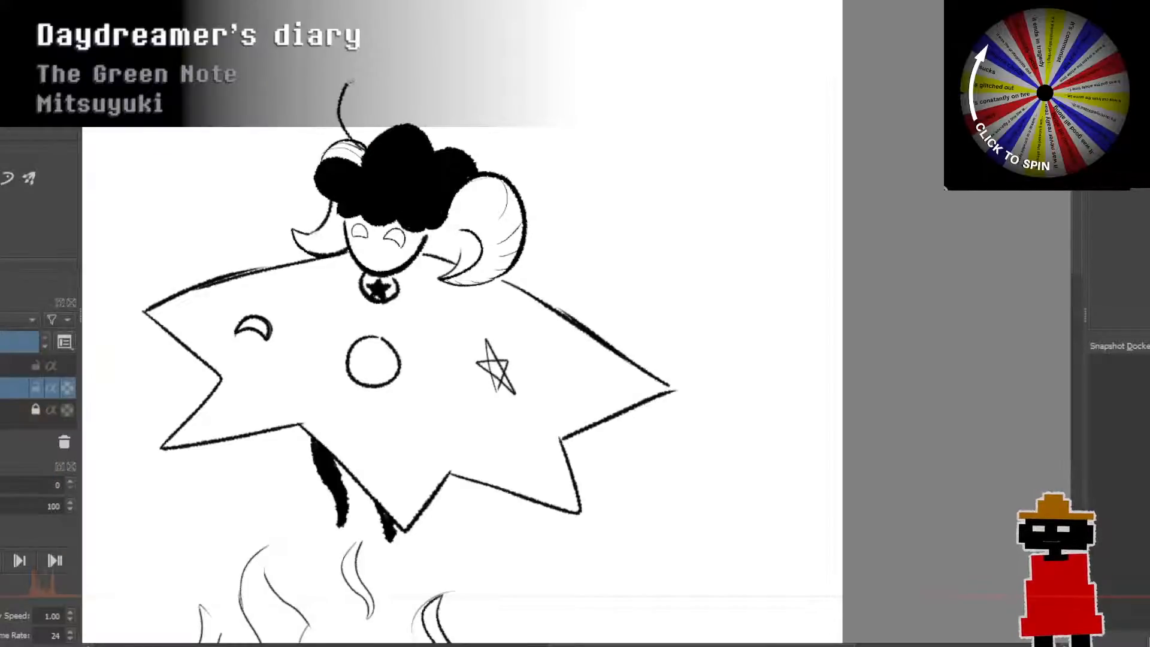
pyautogui.hotkey('ctrl', 'z')
pyautogui.moveTo(363, 145); pyautogui.dragTo(398, 106)
pyautogui.hotkey('ctrl', 'z')
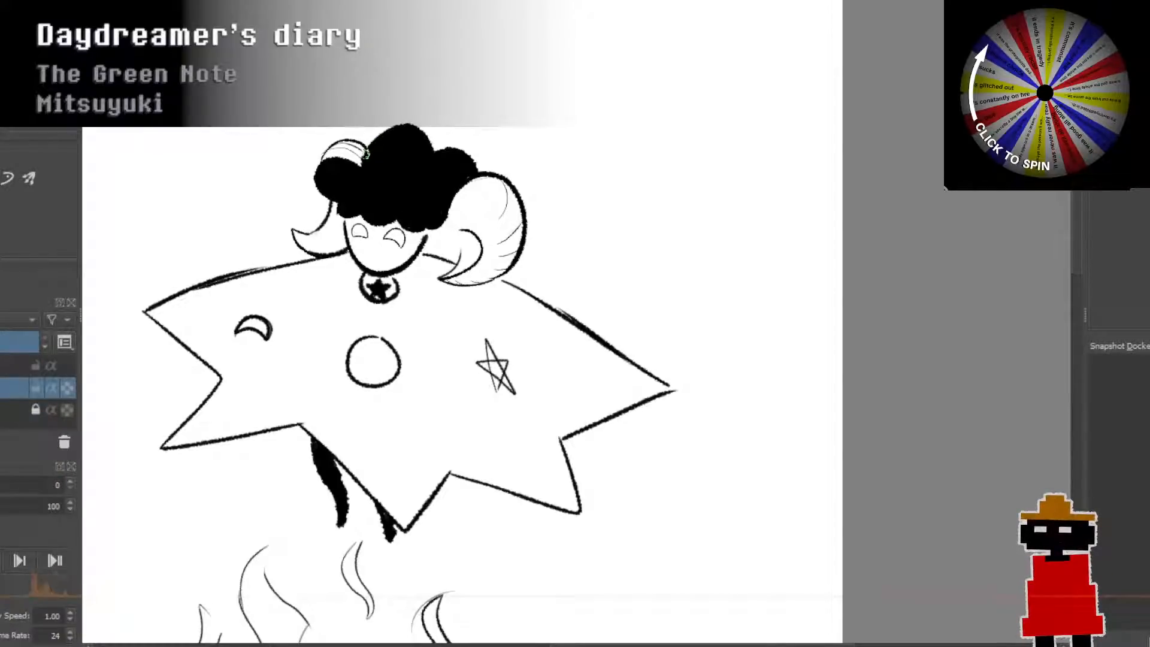
pyautogui.moveTo(360, 143); pyautogui.dragTo(358, 110)
pyautogui.hotkey('ctrl', 'z')
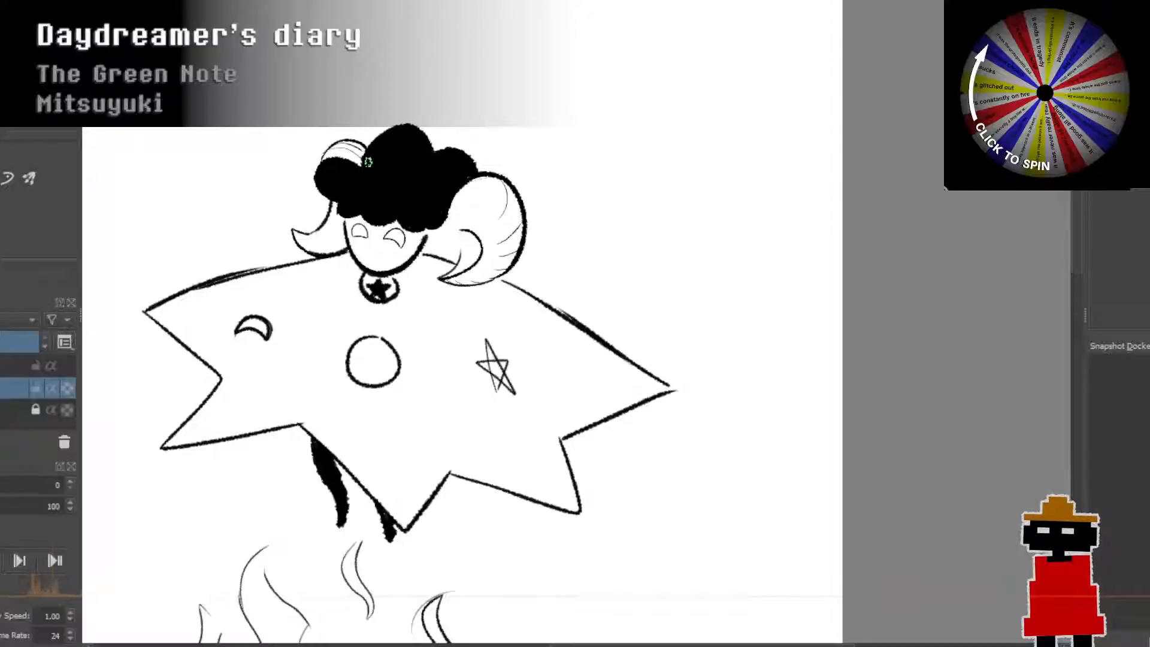
pyautogui.moveTo(361, 167); pyautogui.dragTo(367, 103)
pyautogui.hotkey('ctrl', 'z')
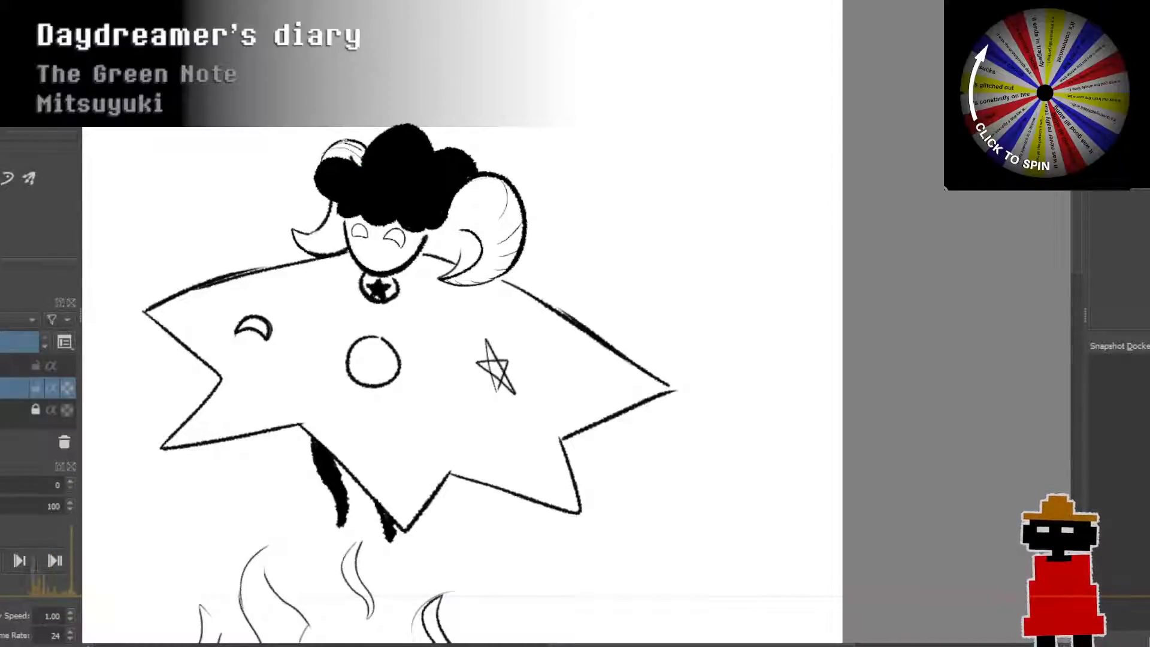
pyautogui.moveTo(363, 157); pyautogui.dragTo(355, 104)
pyautogui.hotkey('ctrl', 'z')
pyautogui.moveTo(361, 162); pyautogui.dragTo(375, 100)
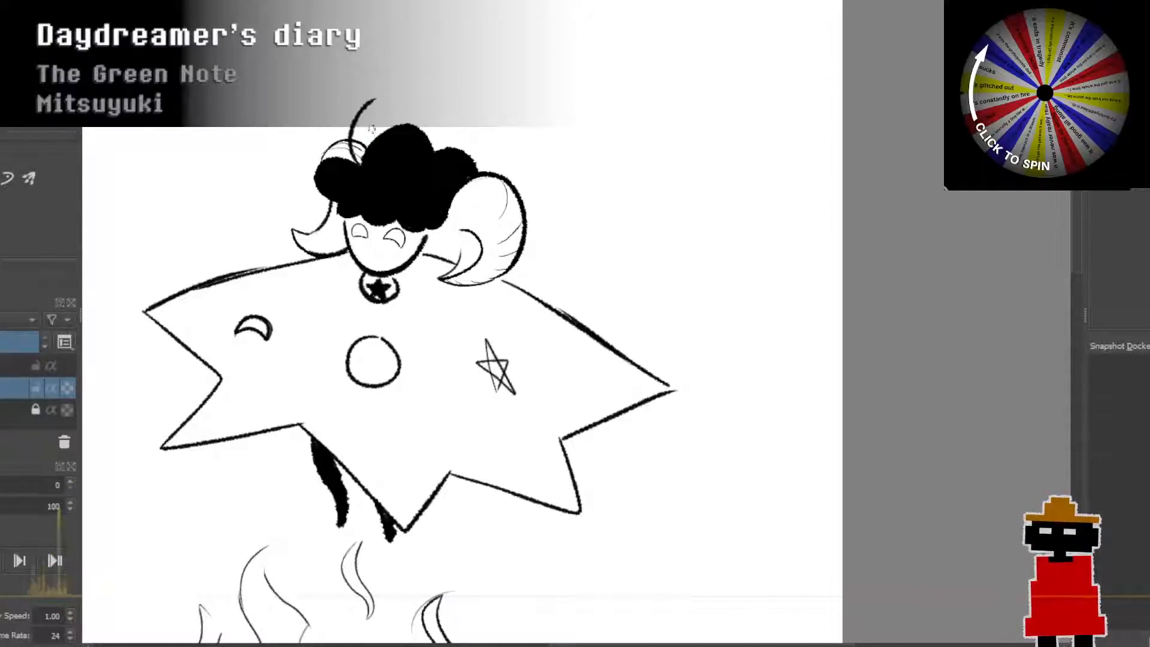
pyautogui.moveTo(331, 141)
pyautogui.mouseDown()
pyautogui.moveTo(352, 87)
pyautogui.moveTo(402, 108)
pyautogui.mouseUp()
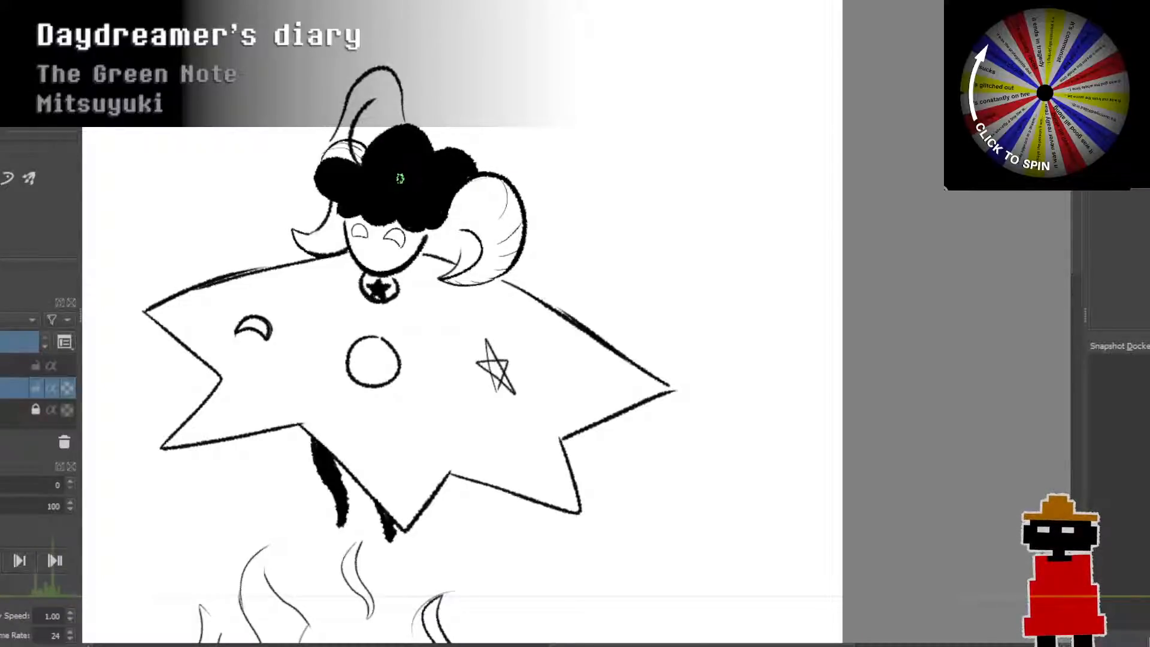
pyautogui.hotkey('ctrl', 'z')
pyautogui.hotkey('ctrl', 'z')
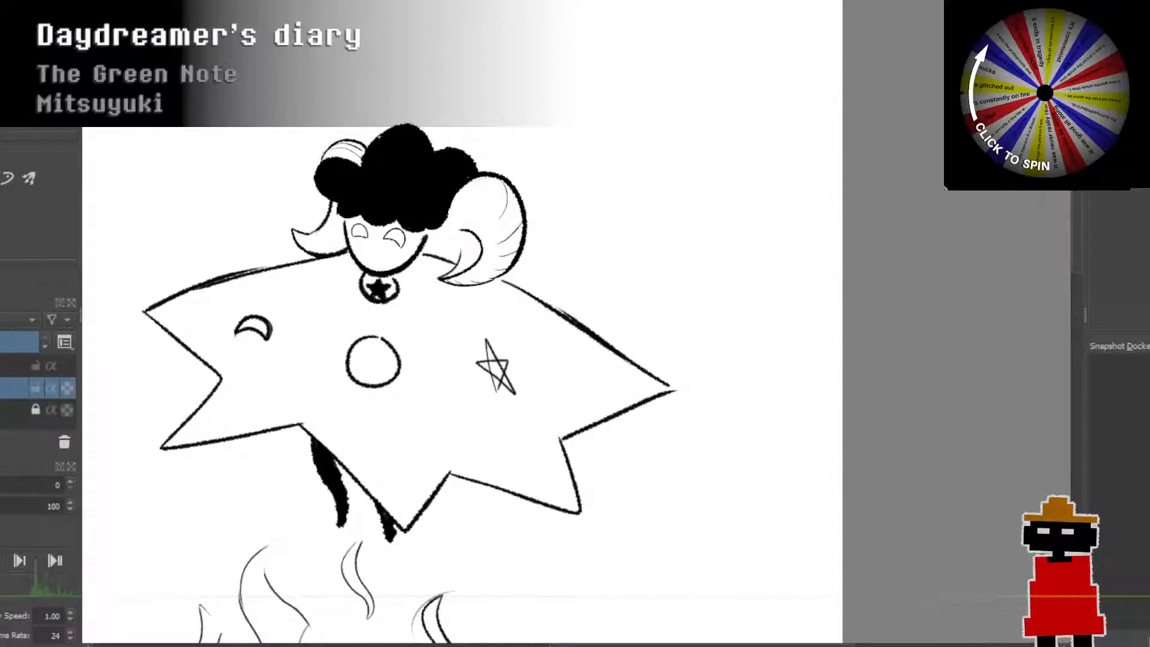
# Step: Try to draw a drooping, pointed hat-like shape arching from the top of the hair over the right horn
pyautogui.moveTo(383, 132); pyautogui.dragTo(472, 71)
pyautogui.hotkey('ctrl', 'z')
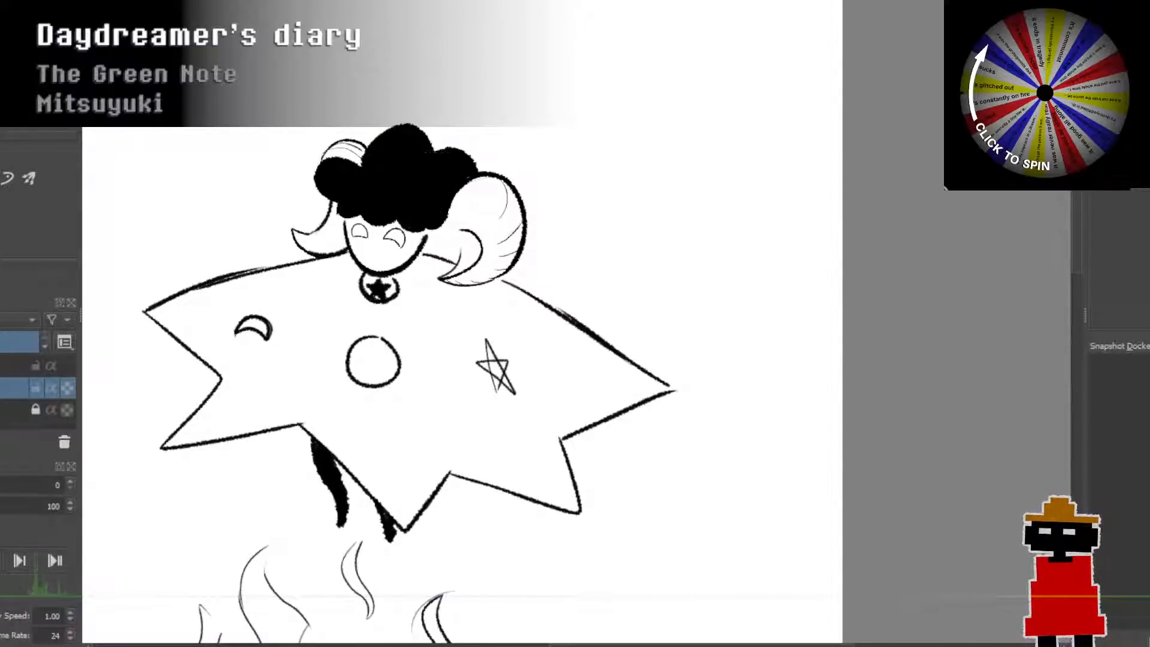
pyautogui.moveTo(434, 144)
pyautogui.mouseDown()
pyautogui.moveTo(488, 101)
pyautogui.moveTo(563, 172)
pyautogui.mouseUp()
pyautogui.hotkey('ctrl', 'z')
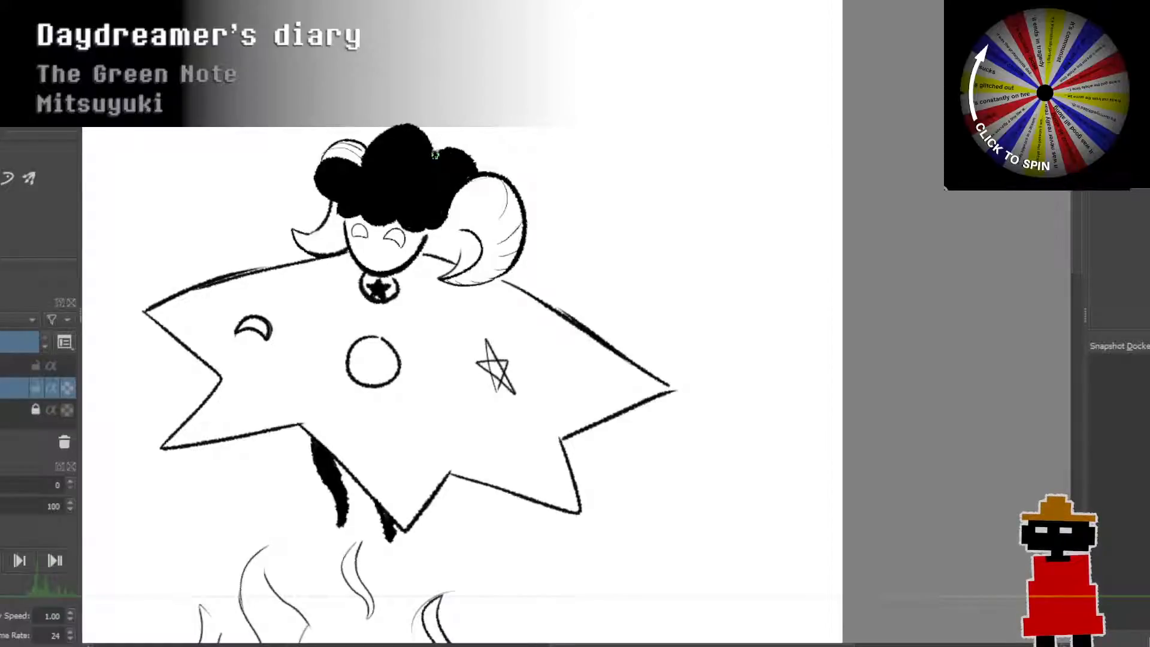
pyautogui.moveTo(436, 153)
pyautogui.mouseDown()
pyautogui.moveTo(482, 103)
pyautogui.moveTo(530, 124)
pyautogui.mouseUp()
pyautogui.hotkey('ctrl', 'z')
pyautogui.moveTo(430, 133); pyautogui.dragTo(544, 121)
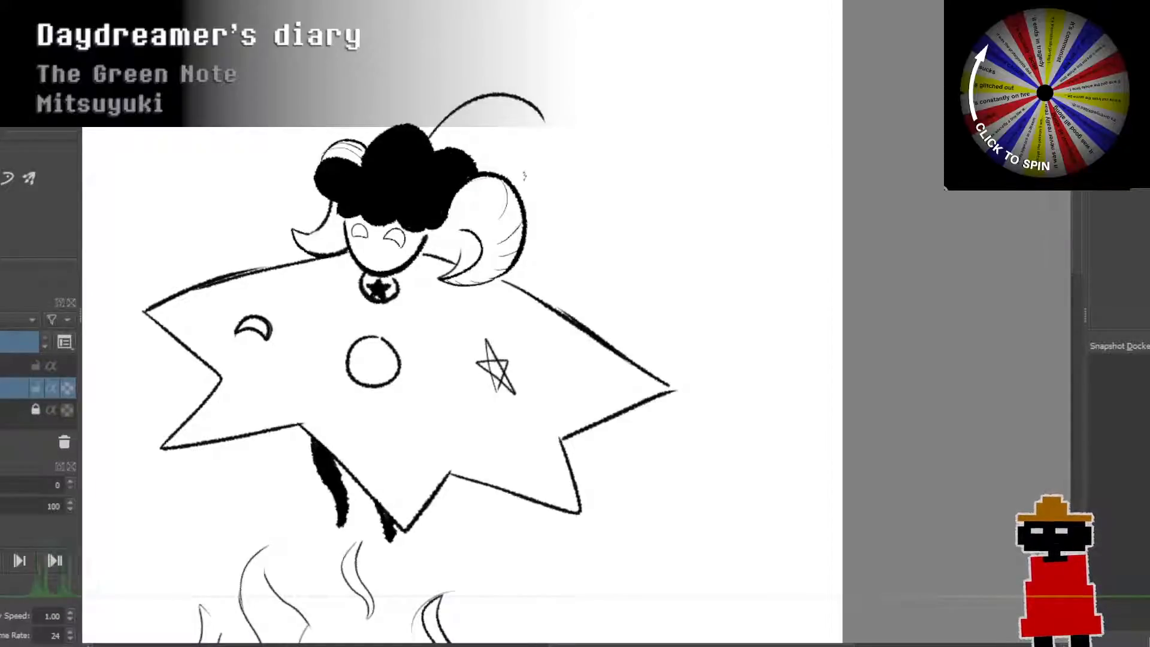
pyautogui.moveTo(500, 170)
pyautogui.mouseDown()
pyautogui.moveTo(508, 140)
pyautogui.moveTo(545, 198)
pyautogui.mouseUp()
pyautogui.hotkey('ctrl', 'z')
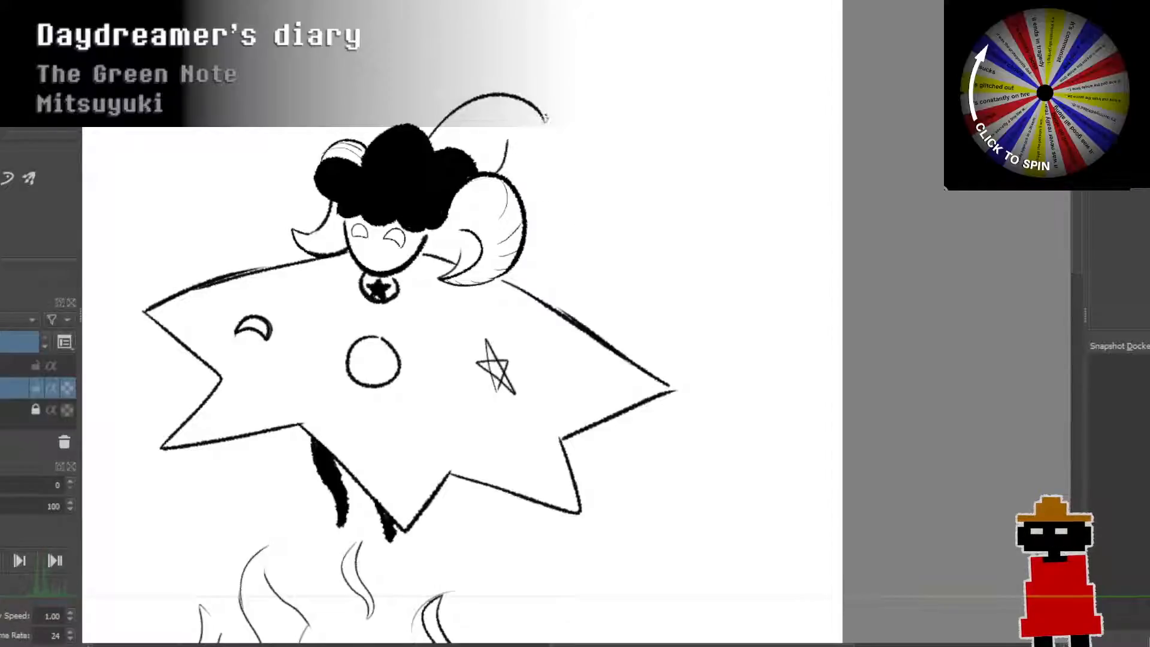
pyautogui.moveTo(542, 117)
pyautogui.mouseDown()
pyautogui.moveTo(533, 146)
pyautogui.moveTo(572, 195)
pyautogui.moveTo(508, 183)
pyautogui.mouseUp()
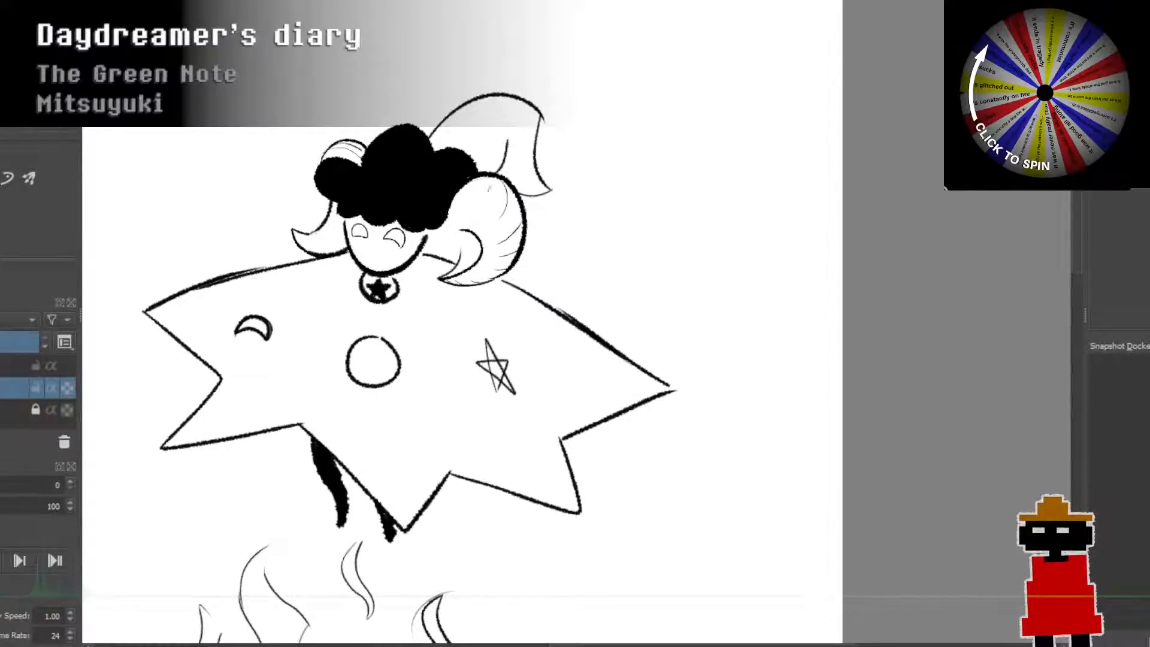
pyautogui.hotkey('ctrl', 'z')
pyautogui.hotkey('ctrl', 'z')
pyautogui.hotkey('ctrl', 'z')
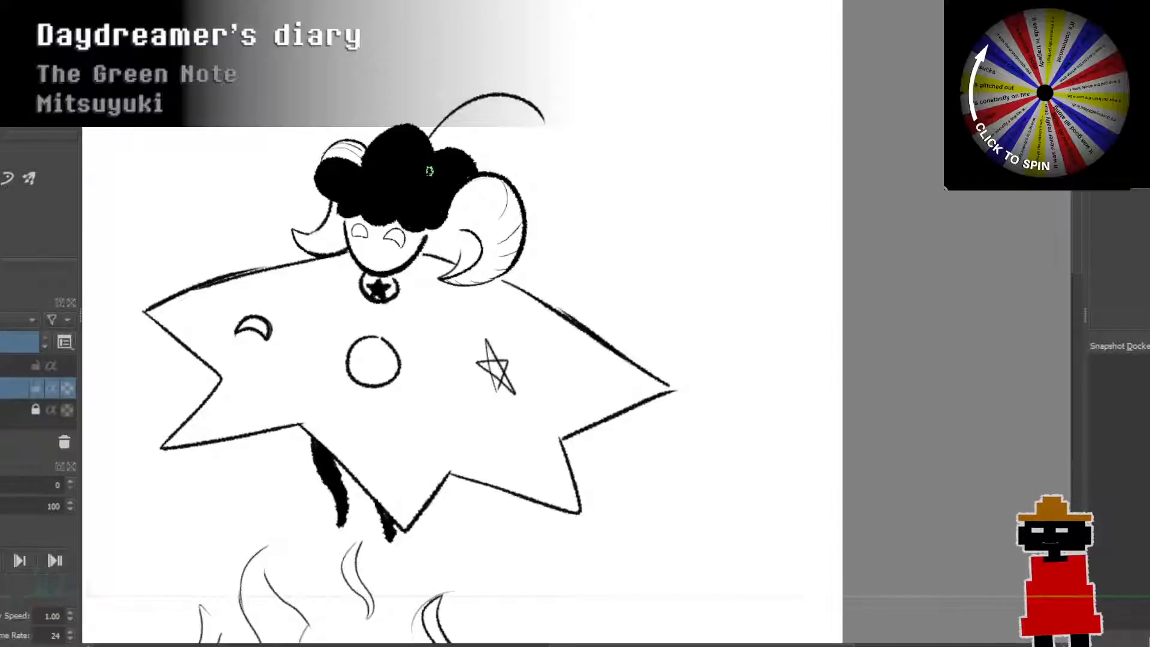
pyautogui.hotkey('ctrl', 'z')
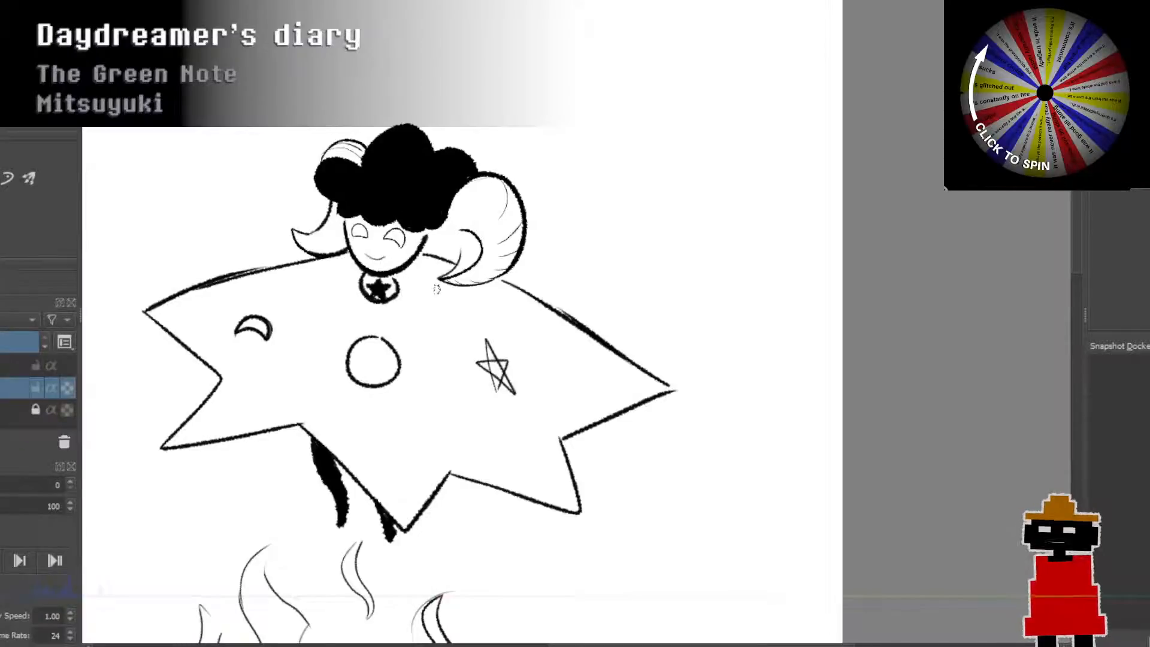
# Step: Try to draw a pair of tall curved wings, one extending from behind each horn
pyautogui.scroll(-2, 226, 274)
pyautogui.moveTo(287, 241); pyautogui.dragTo(403, 186)
pyautogui.scroll(4, 286, 239)
pyautogui.scroll(-6, 288, 217)
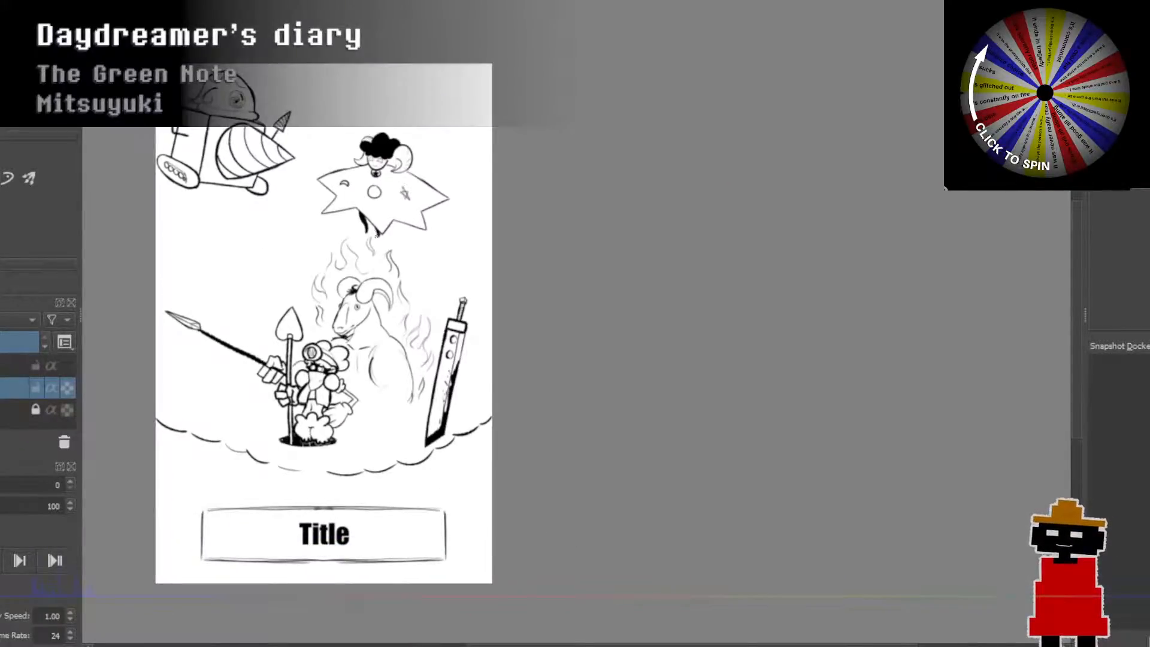
pyautogui.scroll(5, 366, 197)
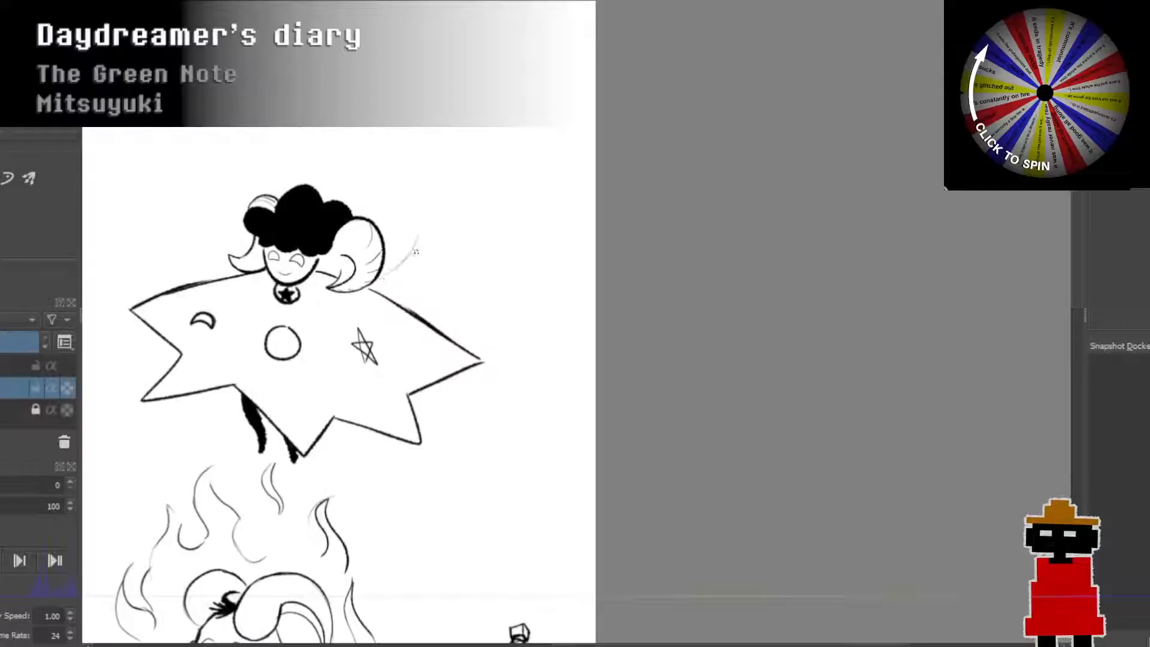
pyautogui.moveTo(379, 229)
pyautogui.mouseDown()
pyautogui.moveTo(418, 169)
pyautogui.moveTo(461, 187)
pyautogui.moveTo(498, 262)
pyautogui.mouseUp()
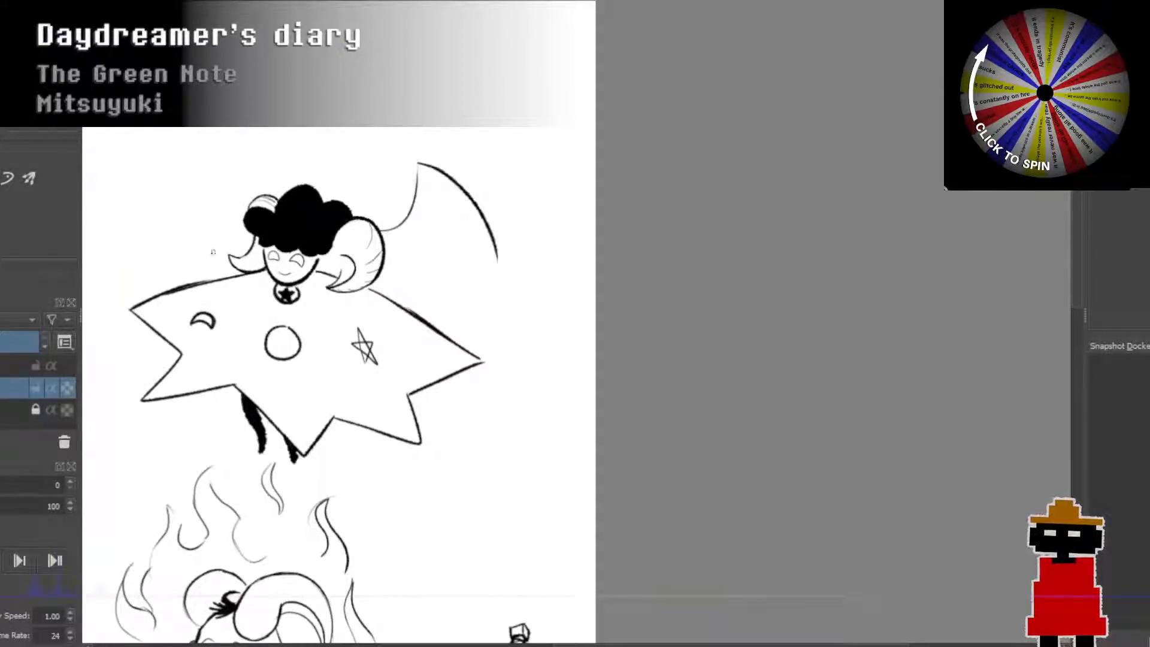
pyautogui.moveTo(244, 233); pyautogui.dragTo(248, 116)
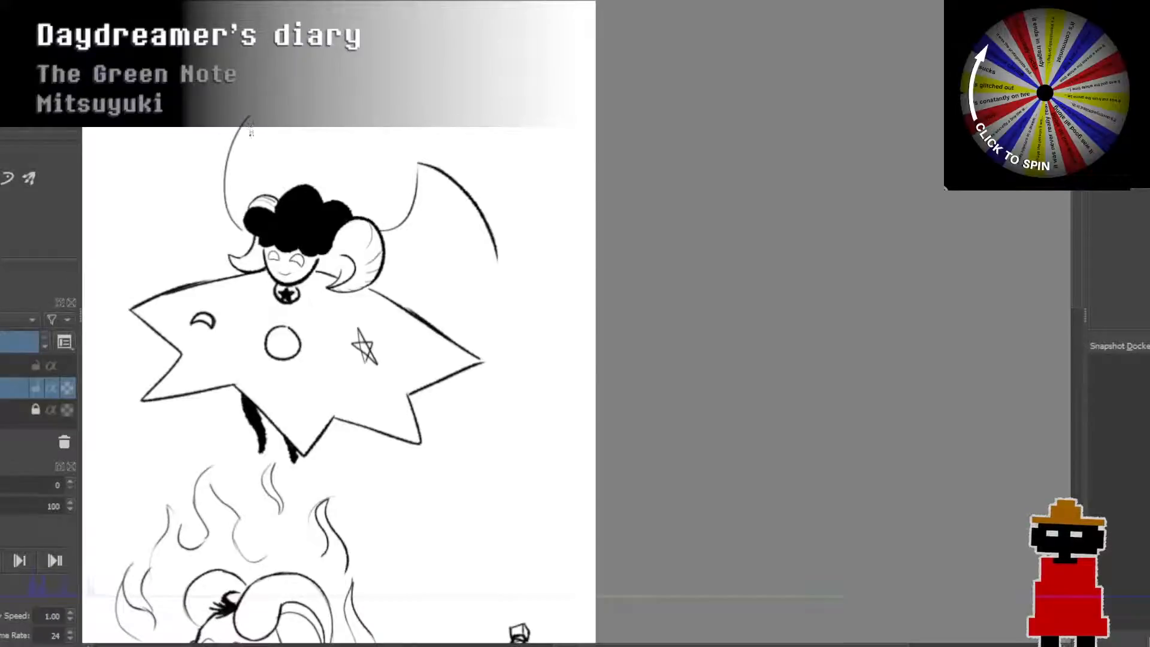
pyautogui.hotkey('ctrl', 'z')
pyautogui.moveTo(246, 243)
pyautogui.mouseDown()
pyautogui.moveTo(226, 193)
pyautogui.moveTo(240, 166)
pyautogui.moveTo(193, 206)
pyautogui.mouseUp()
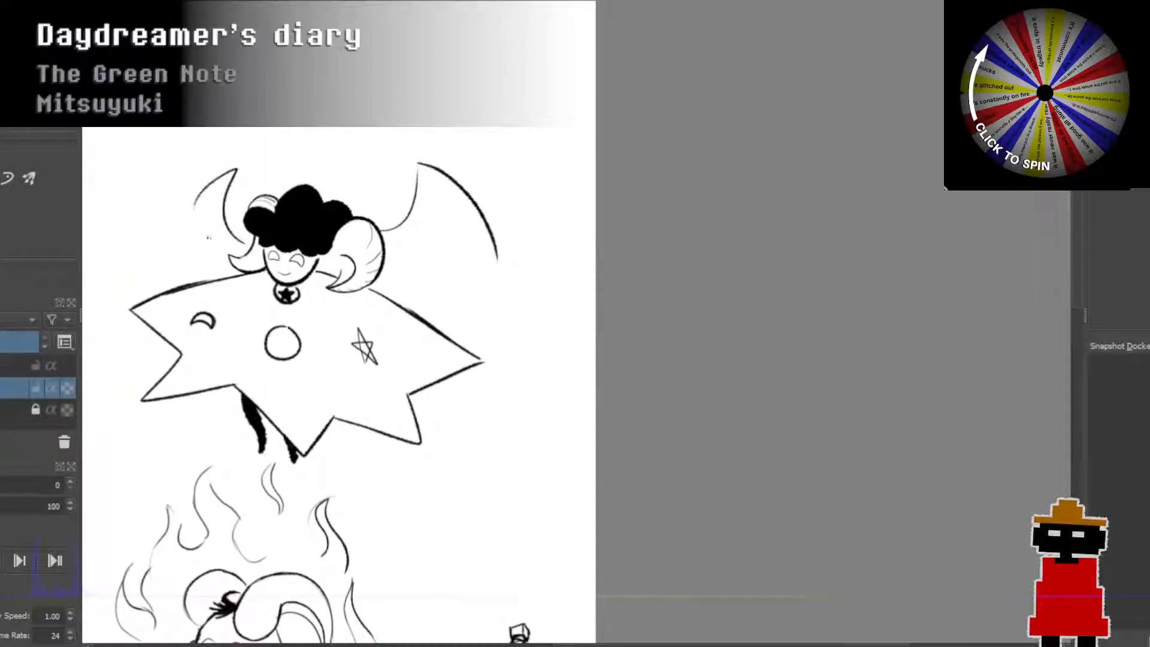
pyautogui.hotkey('ctrl', 'z')
pyautogui.hotkey('ctrl', 'z')
pyautogui.moveTo(248, 242)
pyautogui.mouseDown()
pyautogui.moveTo(227, 160)
pyautogui.moveTo(170, 192)
pyautogui.moveTo(136, 247)
pyautogui.mouseUp()
pyautogui.hotkey('ctrl', 'z')
pyautogui.hotkey('ctrl', 'z')
pyautogui.hotkey('ctrl', 'z')
pyautogui.hotkey('ctrl', 'z')
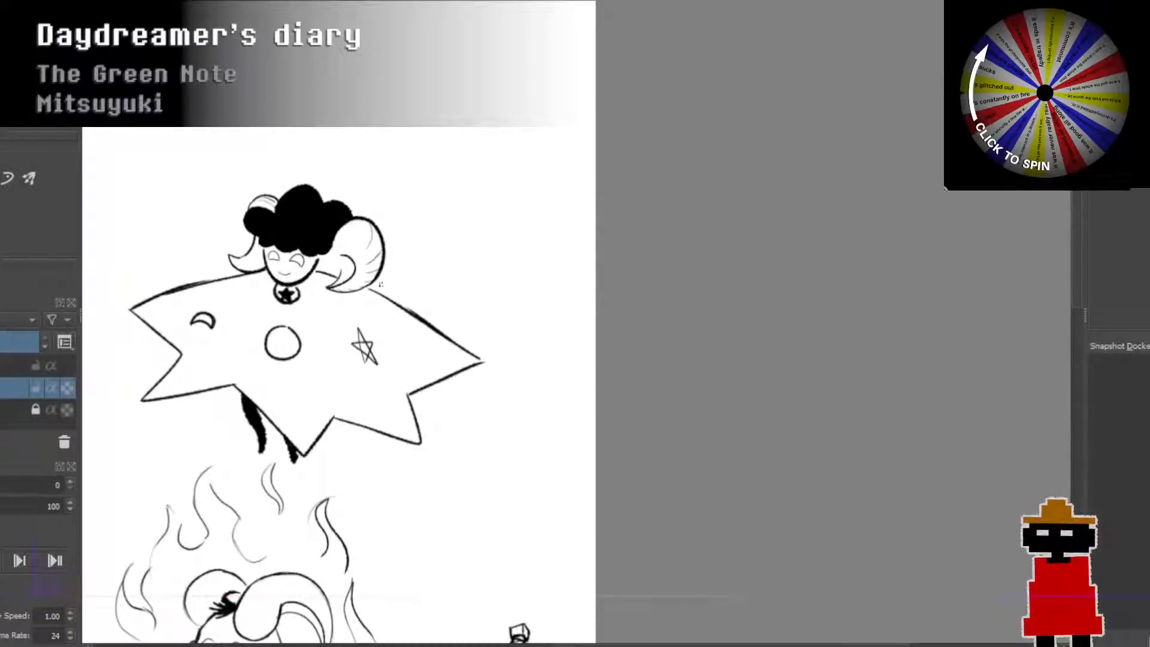
# Step: Try to draw a wide wing spreading outward from the cloak's shoulder beside the right horn
pyautogui.moveTo(381, 284)
pyautogui.mouseDown()
pyautogui.moveTo(417, 231)
pyautogui.moveTo(407, 249)
pyautogui.moveTo(413, 190)
pyautogui.moveTo(418, 226)
pyautogui.moveTo(413, 147)
pyautogui.moveTo(488, 179)
pyautogui.moveTo(532, 227)
pyautogui.mouseUp()
pyautogui.moveTo(410, 275)
pyautogui.mouseDown()
pyautogui.moveTo(450, 281)
pyautogui.moveTo(427, 267)
pyautogui.moveTo(435, 316)
pyautogui.moveTo(454, 231)
pyautogui.mouseUp()
pyautogui.hotkey('ctrl', 'z')
pyautogui.hotkey('ctrl', 'z')
pyautogui.hotkey('ctrl', 'z')
pyautogui.hotkey('ctrl', 'z')
pyautogui.hotkey('ctrl', 'z')
pyautogui.hotkey('ctrl', 'z')
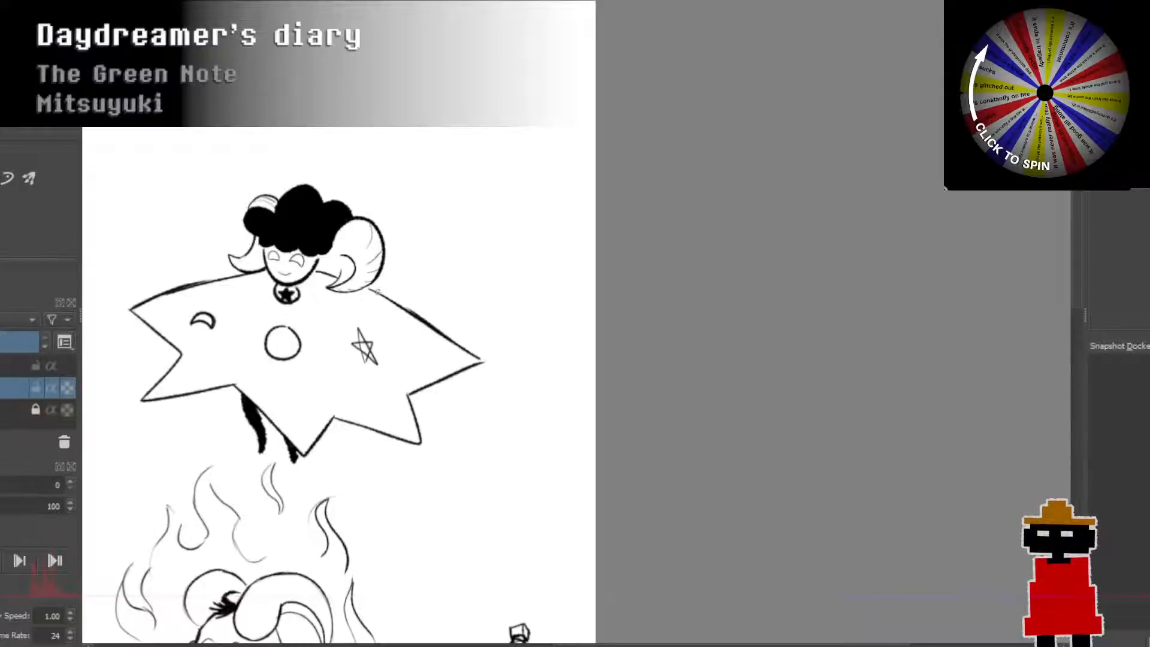
# Step: Try to draw a small jagged wing just above the cloak's right shoulder
pyautogui.moveTo(370, 289)
pyautogui.mouseDown()
pyautogui.moveTo(414, 254)
pyautogui.moveTo(457, 269)
pyautogui.moveTo(433, 279)
pyautogui.moveTo(438, 289)
pyautogui.moveTo(410, 294)
pyautogui.moveTo(426, 251)
pyautogui.mouseUp()
pyautogui.hotkey('ctrl', 'z')
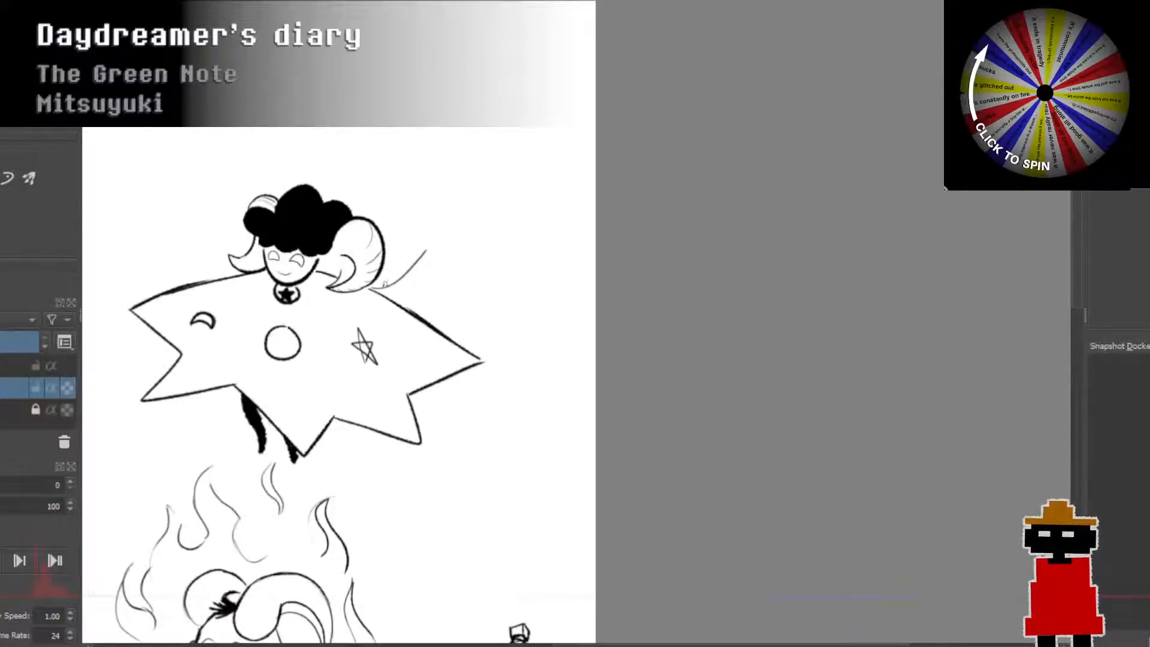
pyautogui.hotkey('ctrl', 'z')
pyautogui.moveTo(375, 288)
pyautogui.mouseDown()
pyautogui.moveTo(431, 250)
pyautogui.moveTo(487, 274)
pyautogui.moveTo(464, 267)
pyautogui.moveTo(438, 308)
pyautogui.moveTo(392, 292)
pyautogui.moveTo(430, 296)
pyautogui.moveTo(407, 307)
pyautogui.moveTo(417, 298)
pyautogui.moveTo(384, 293)
pyautogui.mouseUp()
pyautogui.hotkey('ctrl', 'z')
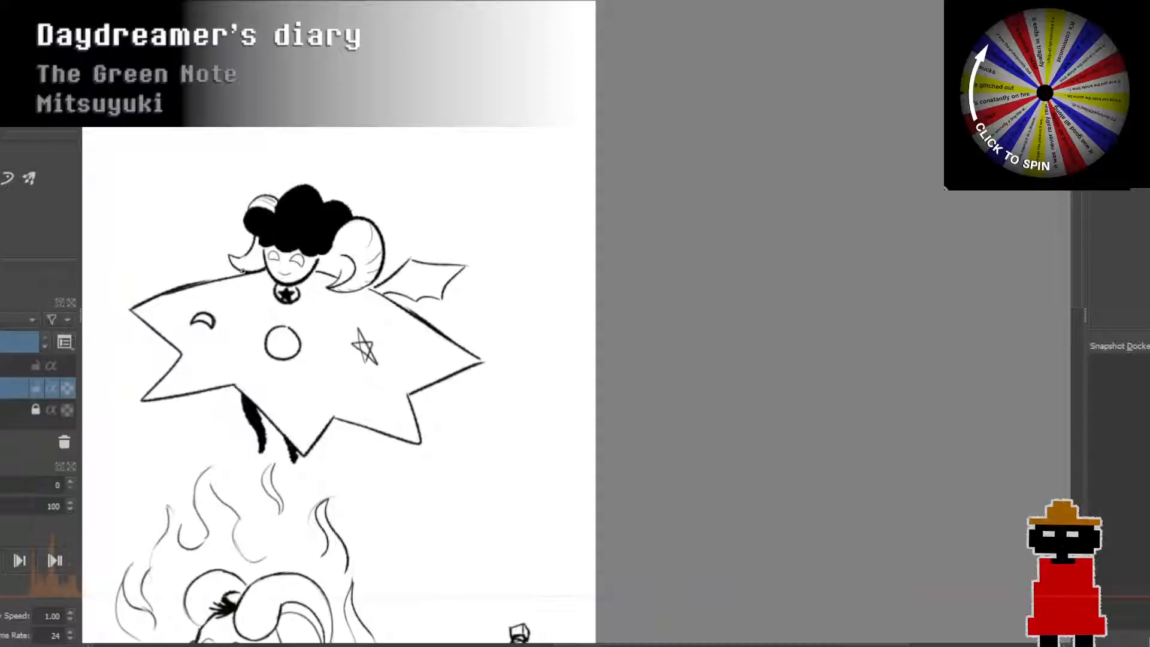
pyautogui.hotkey('ctrl', 'z')
pyautogui.hotkey('ctrl', 'z')
pyautogui.hotkey('ctrl', 'z')
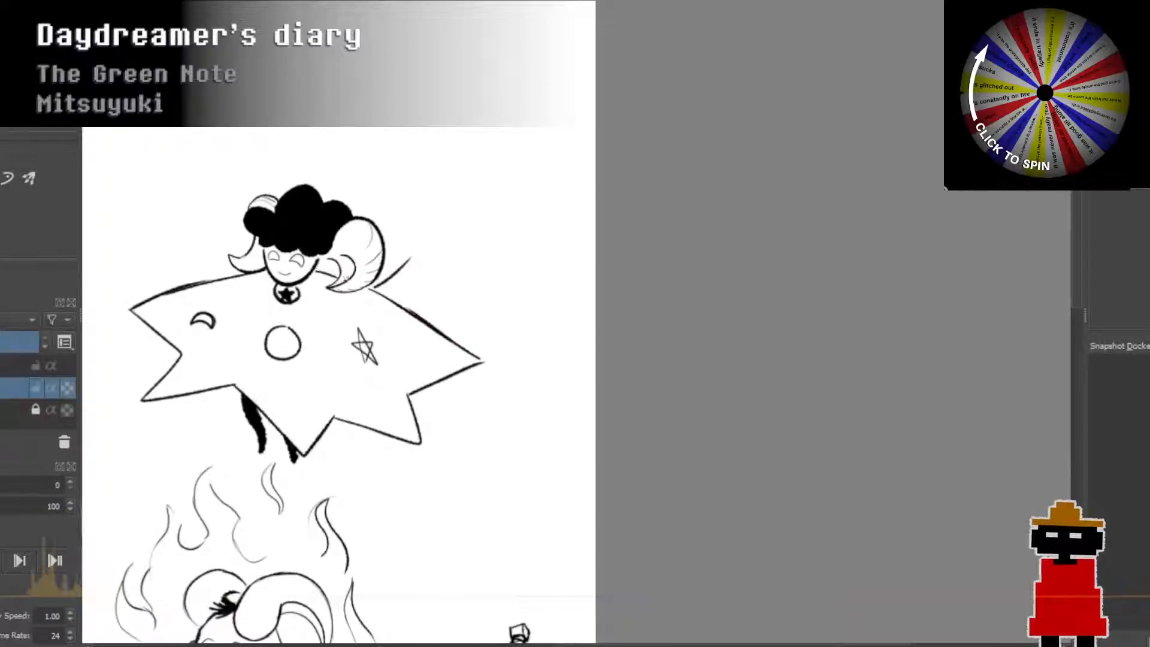
pyautogui.hotkey('ctrl', 'z')
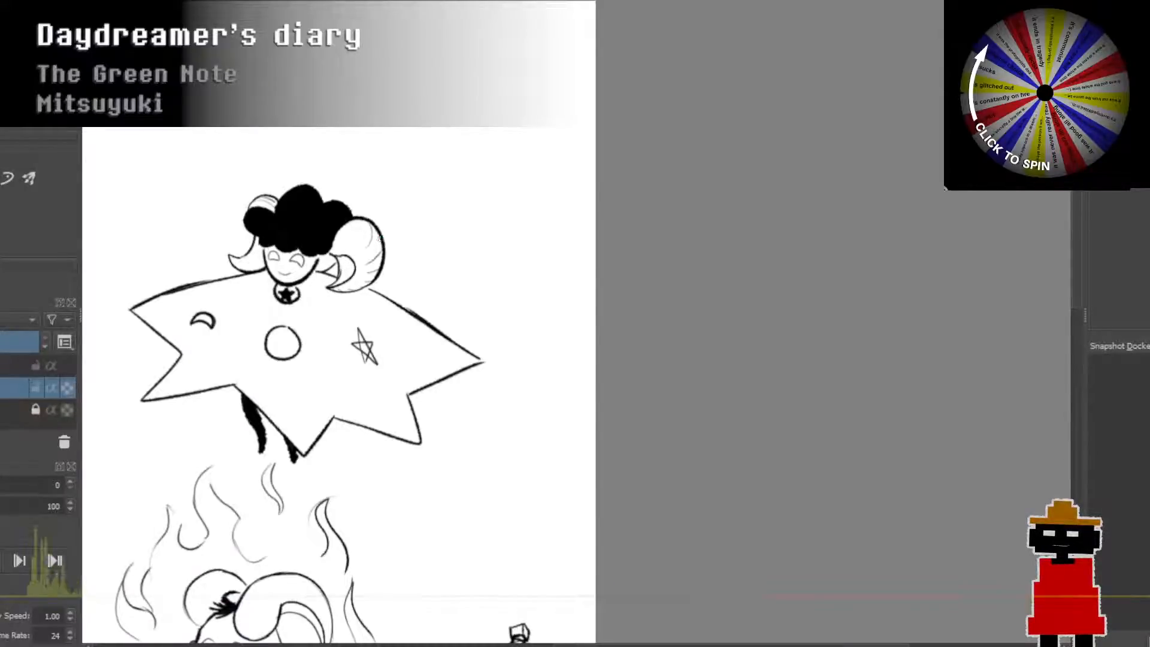
# Step: Draw a large bat wing with a pointed tip and scalloped lower edge rising from behind the right horn
pyautogui.moveTo(374, 219)
pyautogui.mouseDown()
pyautogui.moveTo(409, 158)
pyautogui.moveTo(503, 108)
pyautogui.moveTo(490, 138)
pyautogui.moveTo(506, 199)
pyautogui.moveTo(448, 207)
pyautogui.moveTo(460, 242)
pyautogui.moveTo(418, 250)
pyautogui.moveTo(393, 273)
pyautogui.mouseUp()
pyautogui.hotkey('ctrl', 'z')
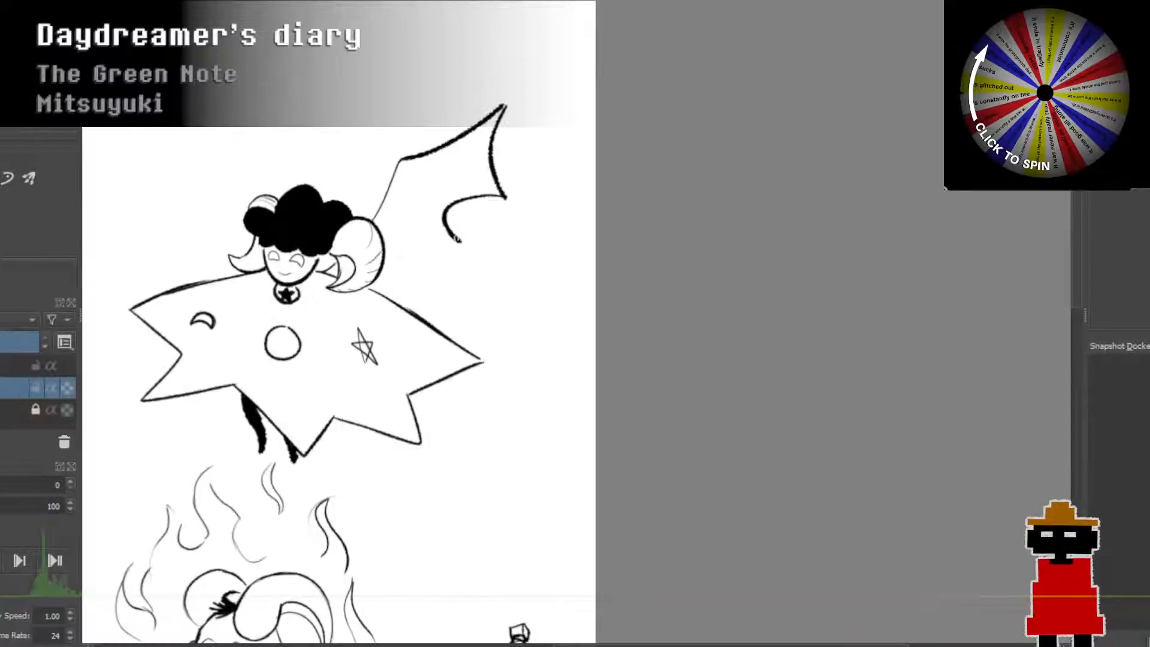
pyautogui.moveTo(459, 241)
pyautogui.mouseDown()
pyautogui.moveTo(419, 276)
pyautogui.moveTo(378, 277)
pyautogui.mouseUp()
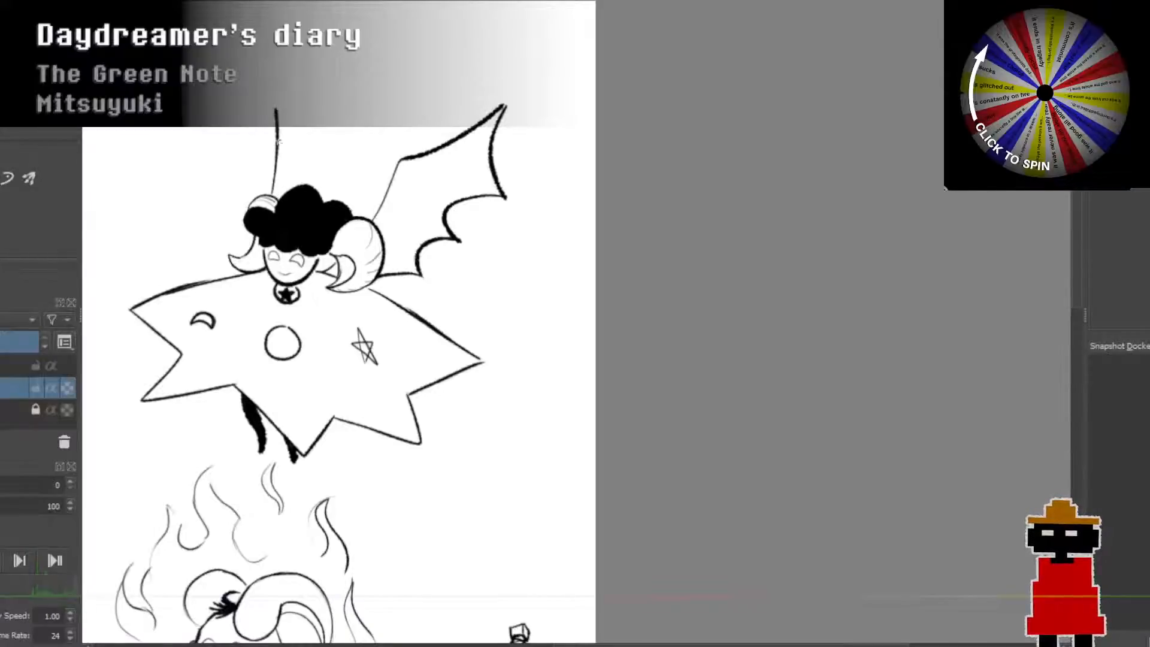
# Step: Draw the tall, slightly bent leading edge of a second wing rising above the left horn
pyautogui.moveTo(277, 198)
pyautogui.mouseDown()
pyautogui.moveTo(282, 47)
pyautogui.moveTo(321, 104)
pyautogui.mouseUp()
pyautogui.hotkey('ctrl', 'z')
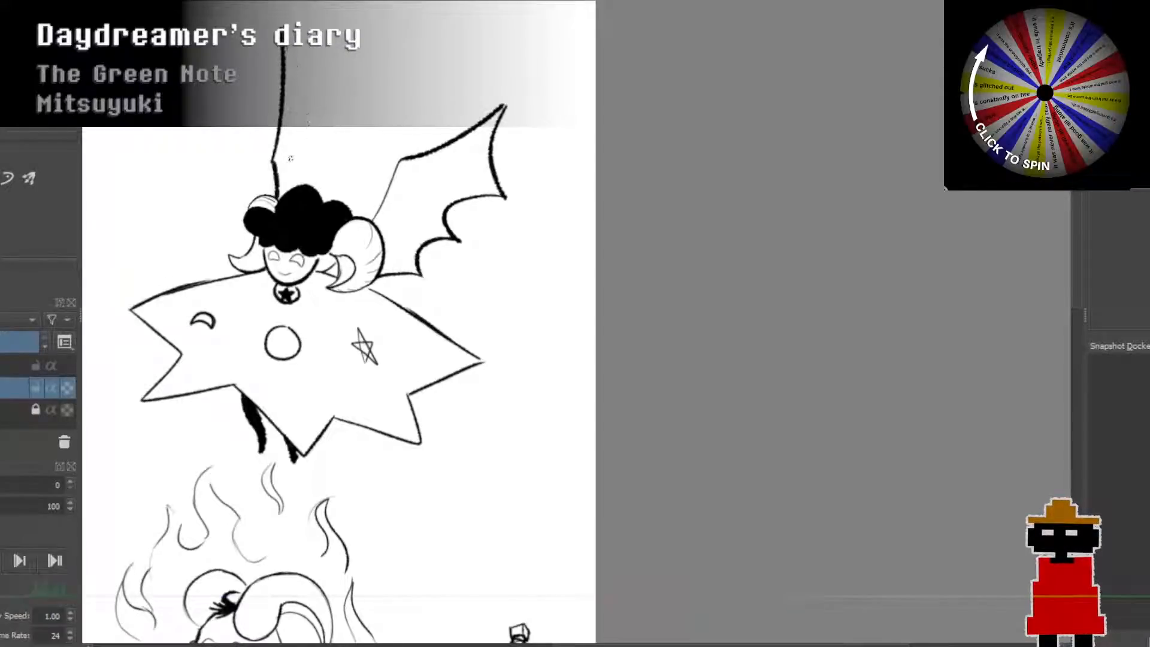
pyautogui.hotkey('ctrl', 'z')
pyautogui.moveTo(273, 163); pyautogui.dragTo(293, 55)
pyautogui.moveTo(274, 164)
pyautogui.mouseDown()
pyautogui.moveTo(293, 56)
pyautogui.moveTo(323, 124)
pyautogui.mouseUp()
pyautogui.hotkey('ctrl', 'z')
# Step: Draw the scalloped inner edge of the left wing from its pointed tip down to the black hair
pyautogui.moveTo(294, 57); pyautogui.dragTo(325, 103)
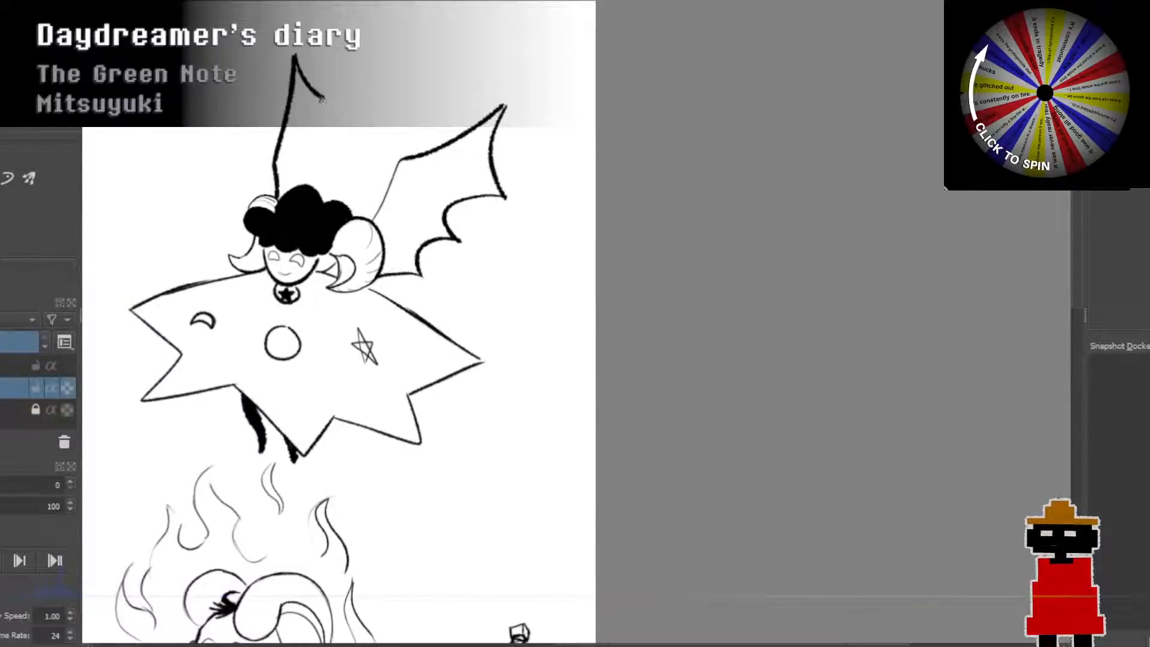
pyautogui.hotkey('ctrl', 'z')
pyautogui.moveTo(294, 57); pyautogui.dragTo(343, 118)
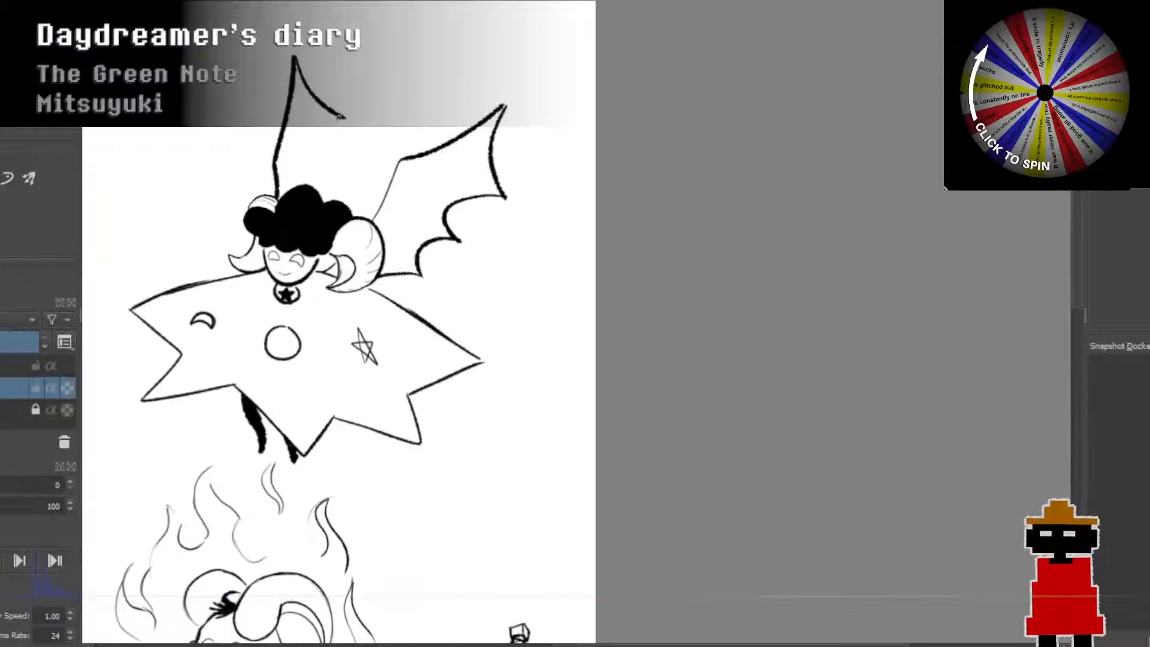
pyautogui.hotkey('ctrl', 'z')
pyautogui.moveTo(296, 55); pyautogui.dragTo(329, 94)
pyautogui.hotkey('ctrl', 'z')
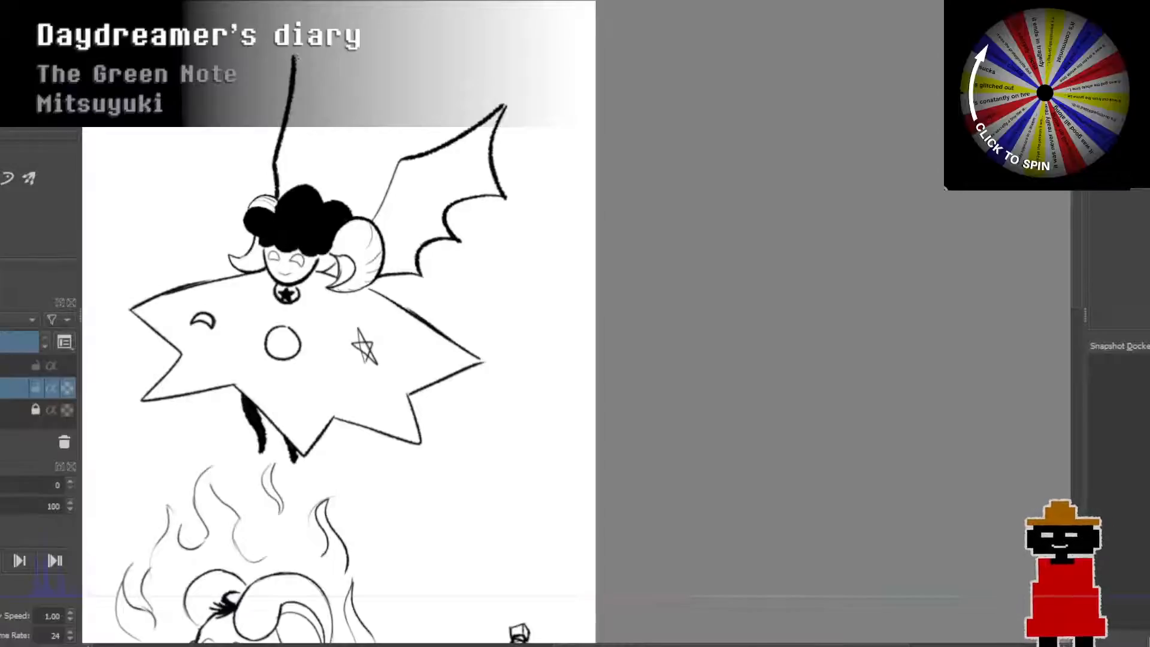
pyautogui.moveTo(295, 57)
pyautogui.mouseDown()
pyautogui.moveTo(336, 121)
pyautogui.moveTo(323, 129)
pyautogui.moveTo(342, 180)
pyautogui.moveTo(328, 144)
pyautogui.moveTo(338, 164)
pyautogui.mouseUp()
pyautogui.hotkey('ctrl', 'z')
pyautogui.hotkey('ctrl', 'z')
pyautogui.moveTo(330, 117); pyautogui.dragTo(311, 164)
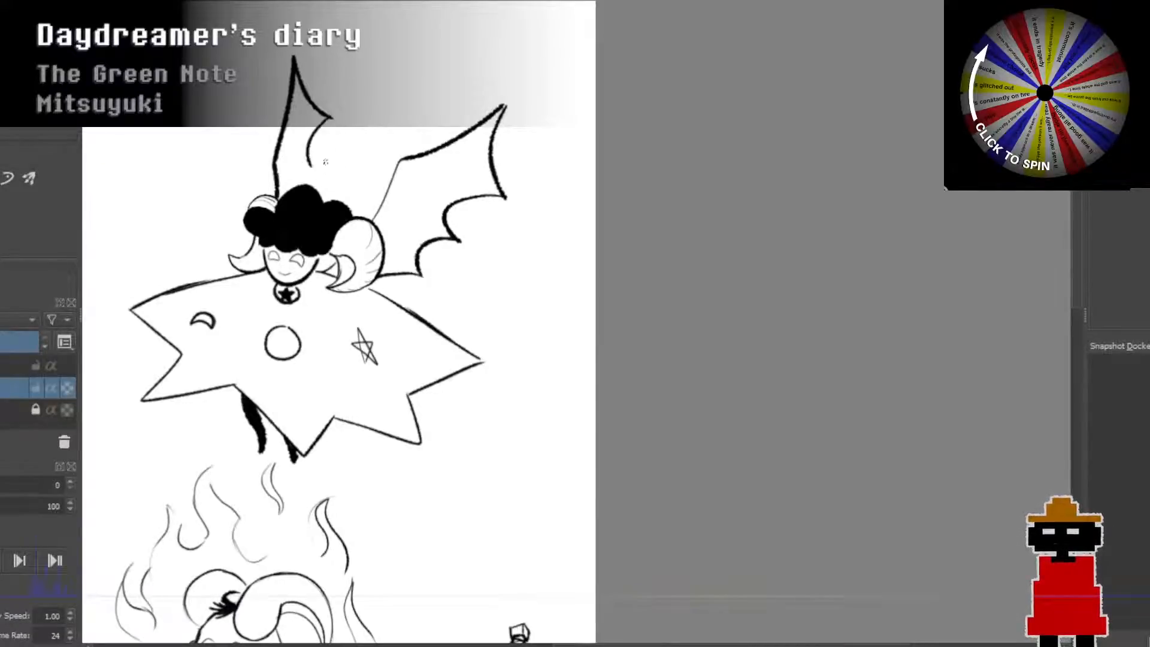
pyautogui.hotkey('ctrl', 'z')
pyautogui.moveTo(331, 118)
pyautogui.mouseDown()
pyautogui.moveTo(313, 163)
pyautogui.moveTo(290, 189)
pyautogui.mouseUp()
pyautogui.scroll(-3, 436, 214)
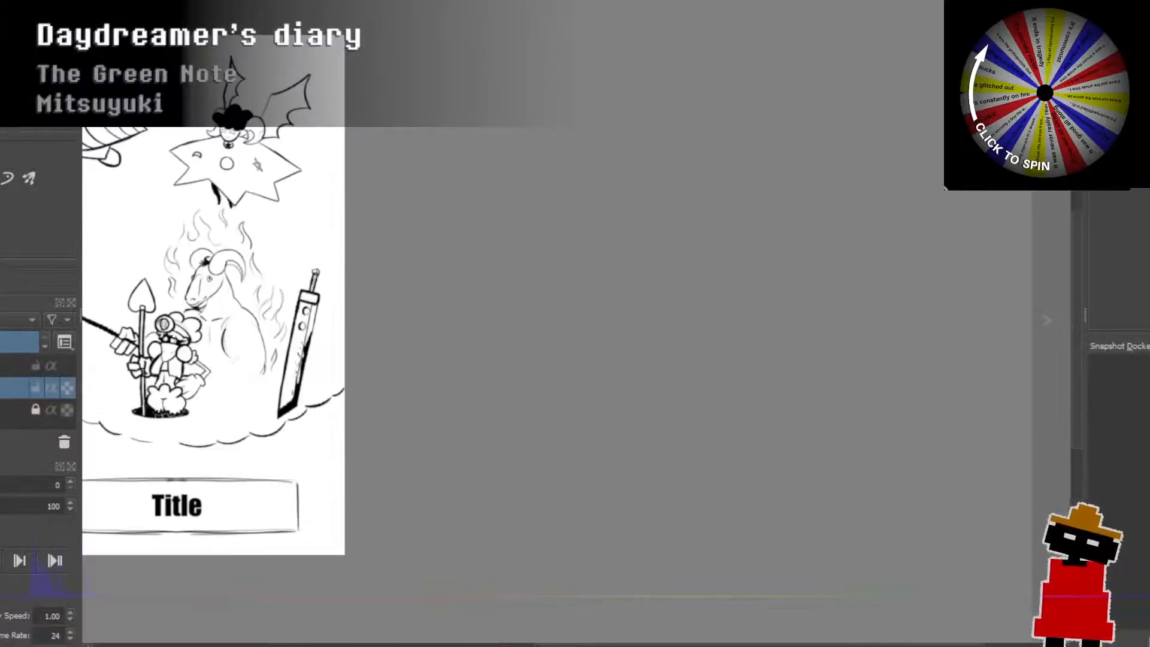
pyautogui.moveTo(191, 134); pyautogui.dragTo(375, 138)
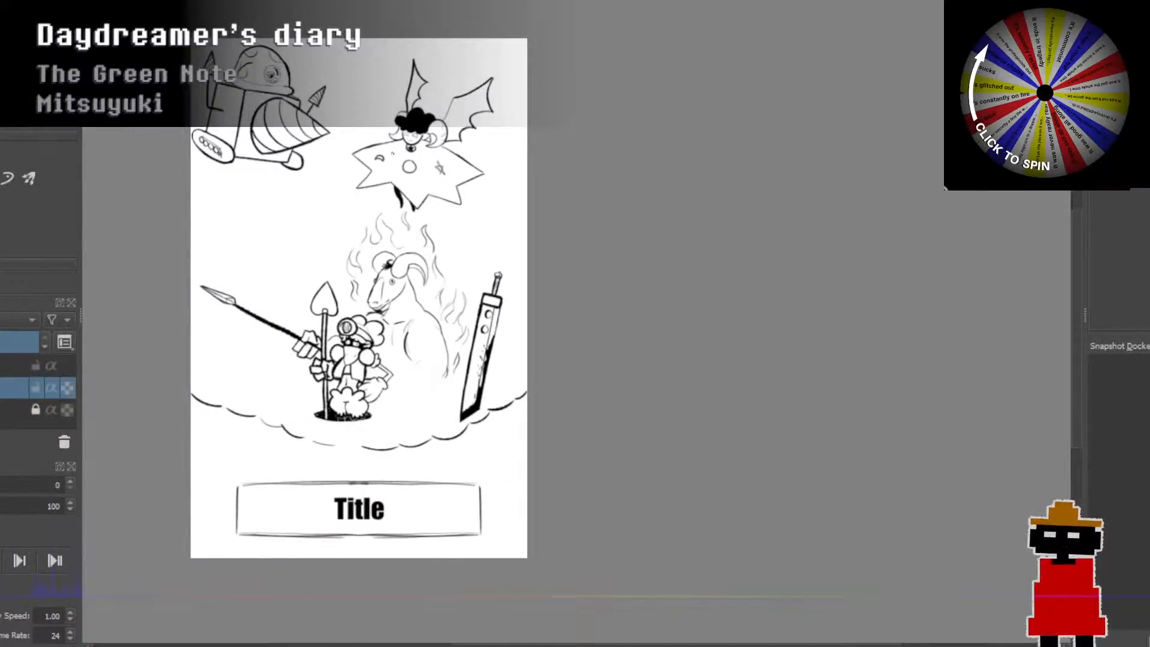
pyautogui.scroll(5, 453, 301)
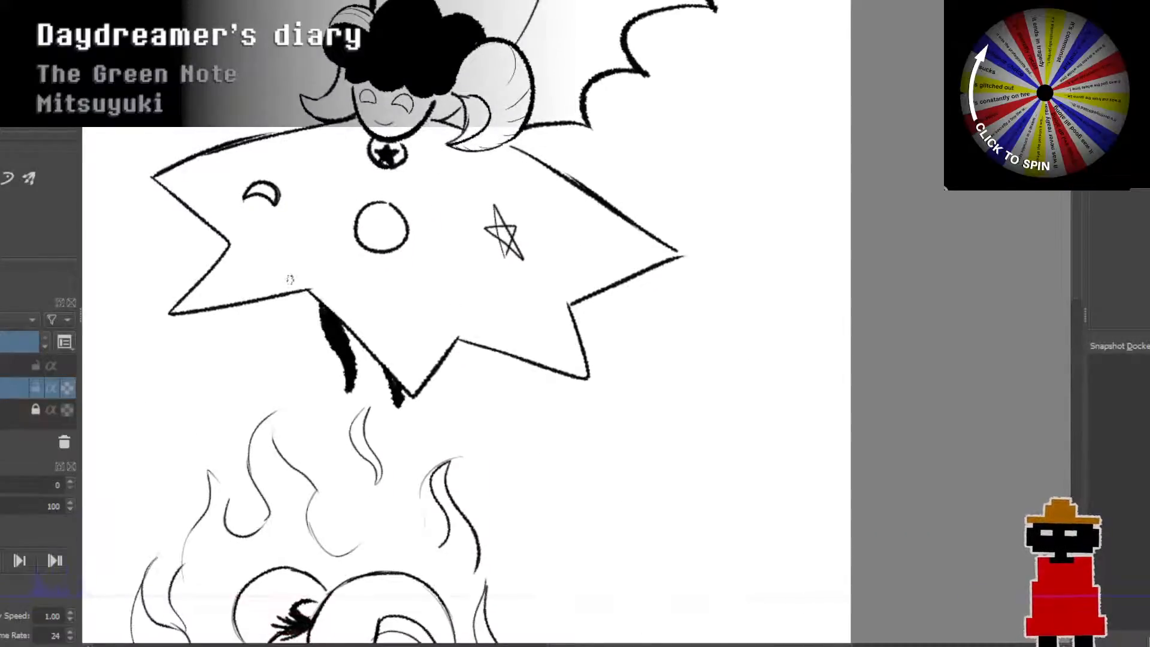
# Step: Draw a small star tip on the cloak's lower-left edge and a crescent moon below the central circle
pyautogui.moveTo(242, 287)
pyautogui.mouseDown()
pyautogui.moveTo(249, 301)
pyautogui.moveTo(235, 303)
pyautogui.mouseUp()
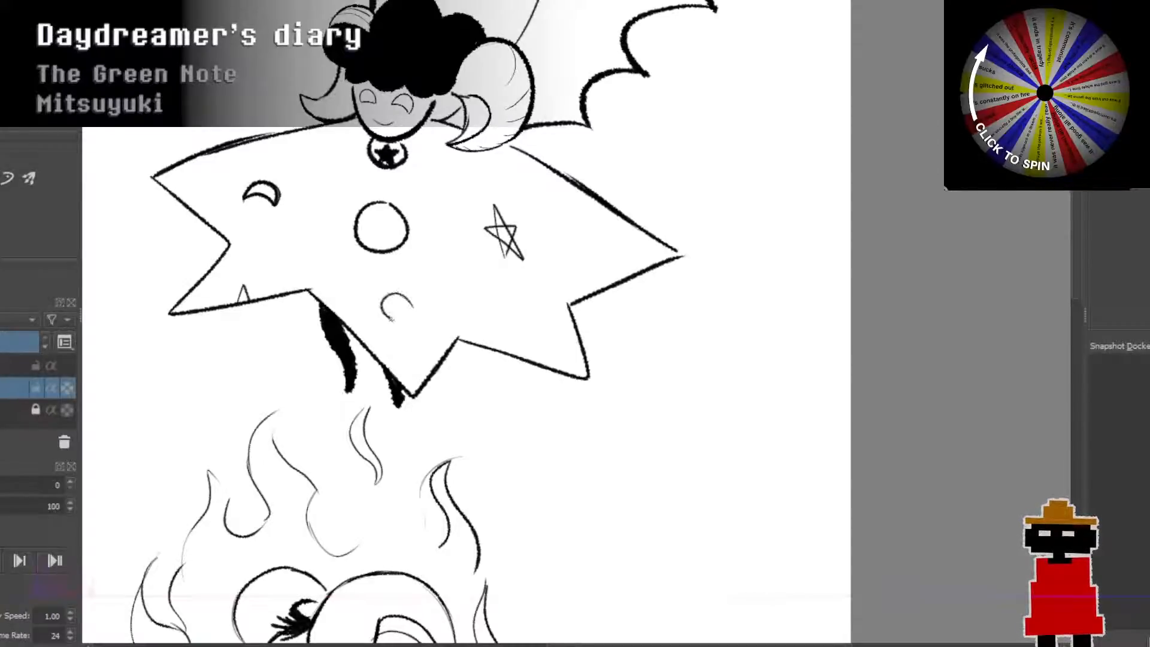
pyautogui.moveTo(390, 318)
pyautogui.mouseDown()
pyautogui.moveTo(417, 307)
pyautogui.moveTo(376, 288)
pyautogui.moveTo(371, 320)
pyautogui.moveTo(403, 336)
pyautogui.mouseUp()
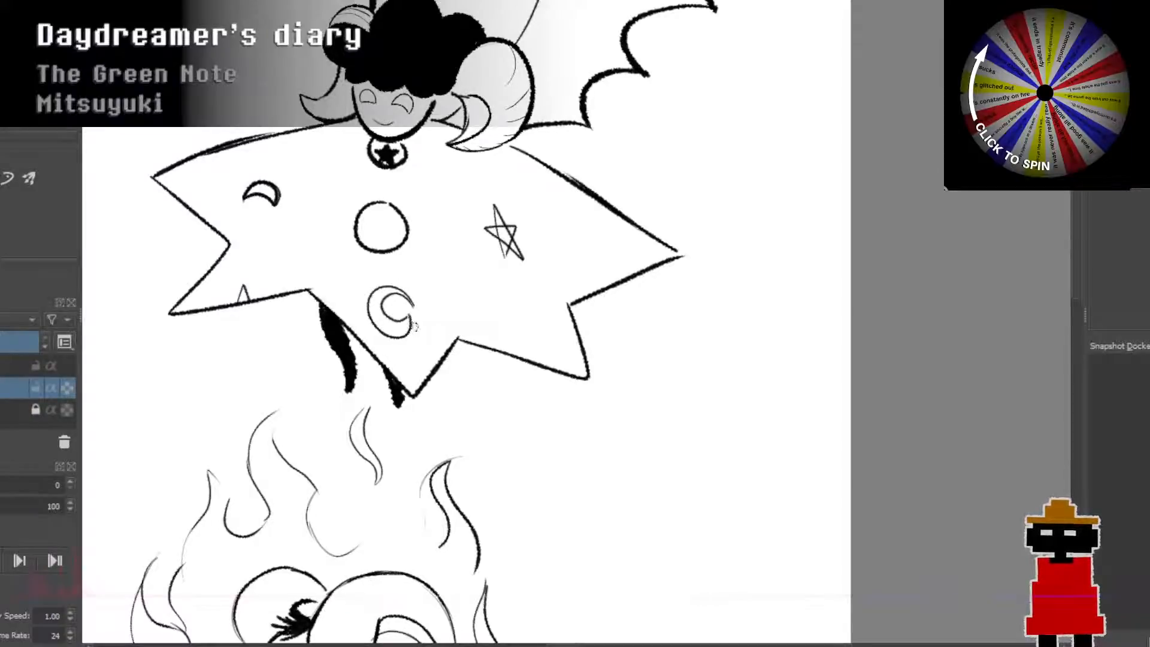
pyautogui.hotkey('ctrl', 'z')
pyautogui.hotkey('ctrl', 'z')
pyautogui.moveTo(394, 283)
pyautogui.mouseDown()
pyautogui.moveTo(376, 310)
pyautogui.moveTo(391, 325)
pyautogui.moveTo(410, 301)
pyautogui.moveTo(375, 288)
pyautogui.mouseUp()
pyautogui.hotkey('ctrl', 'z')
pyautogui.hotkey('ctrl', 'z')
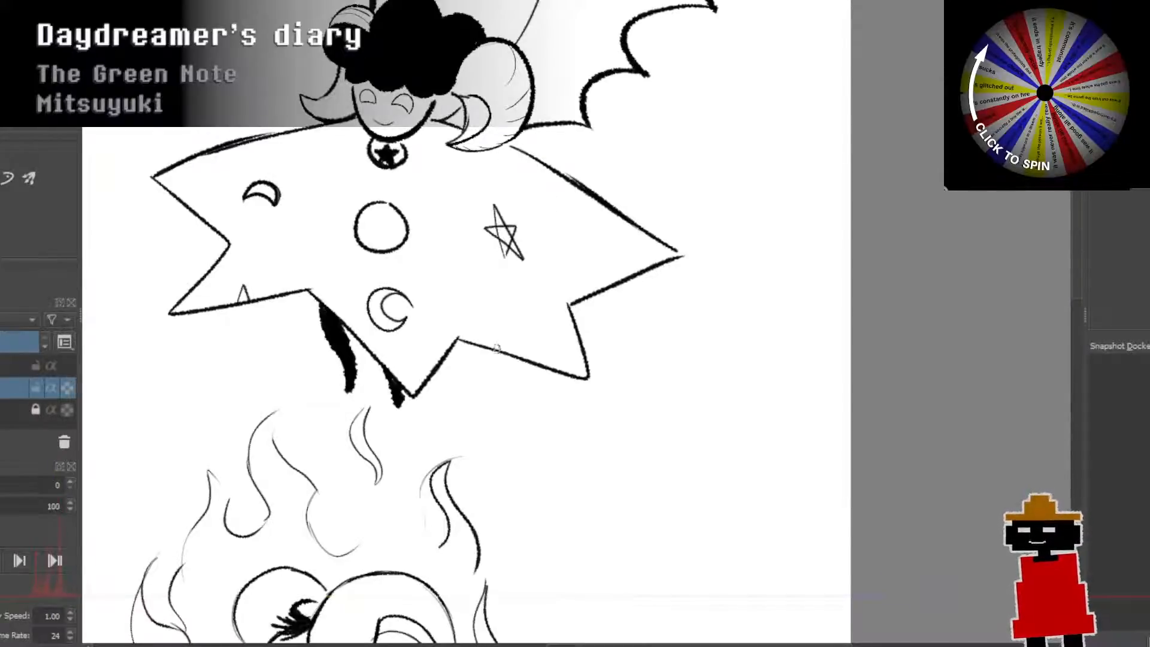
# Step: Draw a half-hidden circle in the cloak's lower-right point and a planet with a small inner ring near its right point
pyautogui.moveTo(541, 362)
pyautogui.mouseDown()
pyautogui.moveTo(541, 346)
pyautogui.moveTo(584, 358)
pyautogui.moveTo(533, 353)
pyautogui.moveTo(559, 327)
pyautogui.mouseUp()
pyautogui.hotkey('ctrl', 'z')
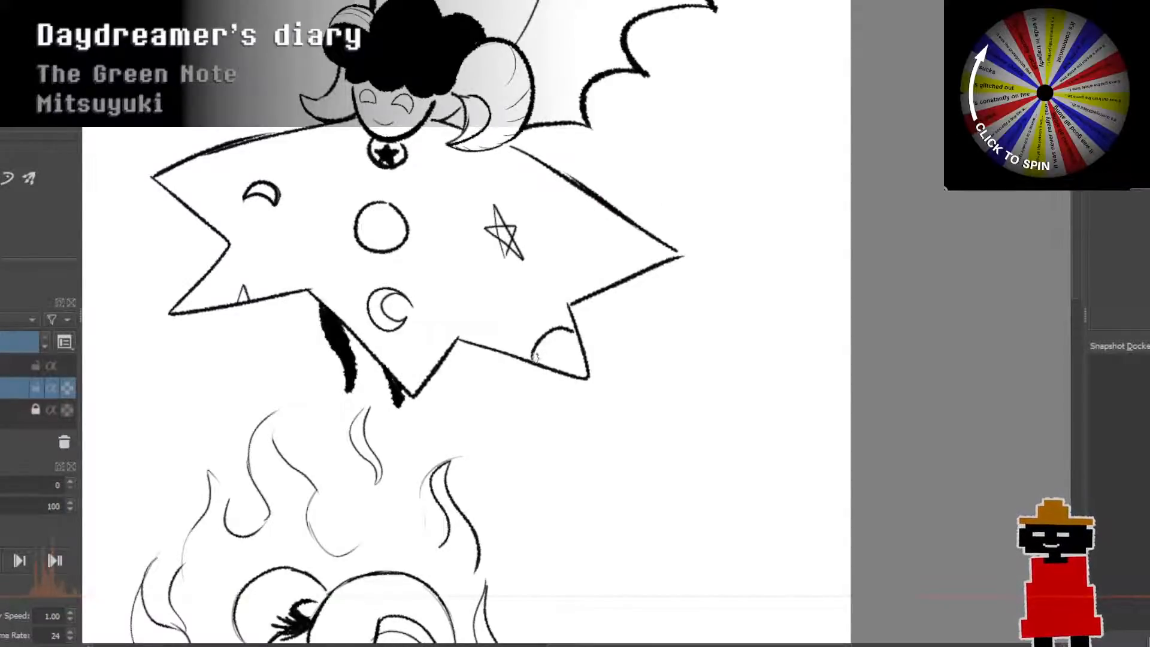
pyautogui.moveTo(532, 353); pyautogui.dragTo(553, 331)
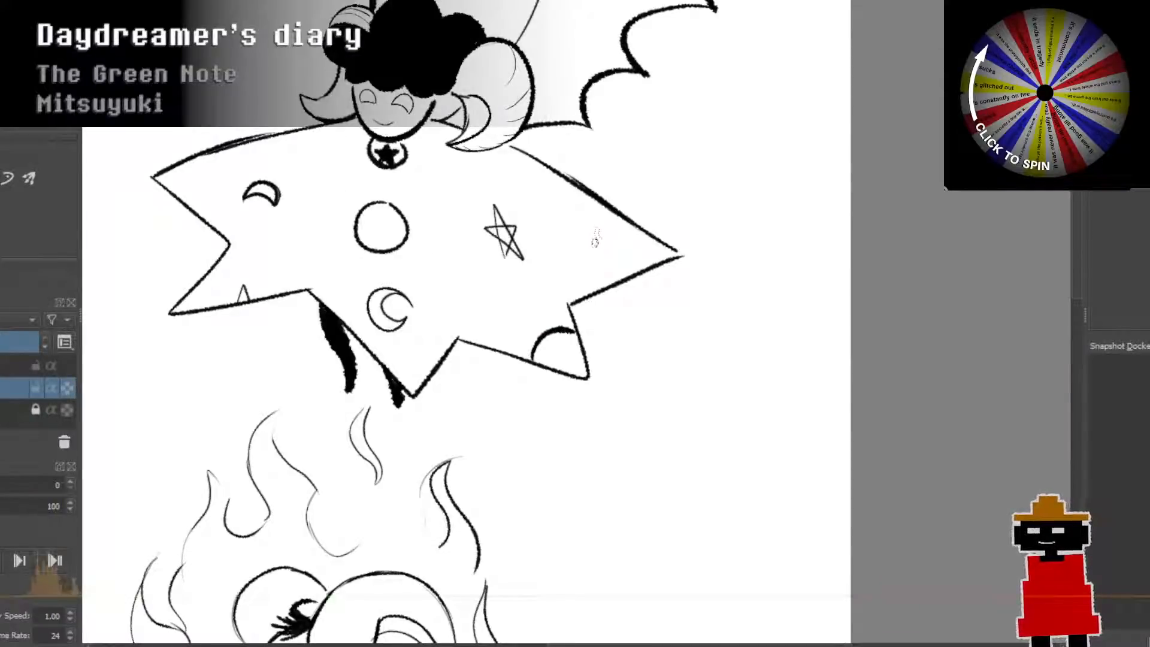
pyautogui.moveTo(590, 234); pyautogui.dragTo(590, 271)
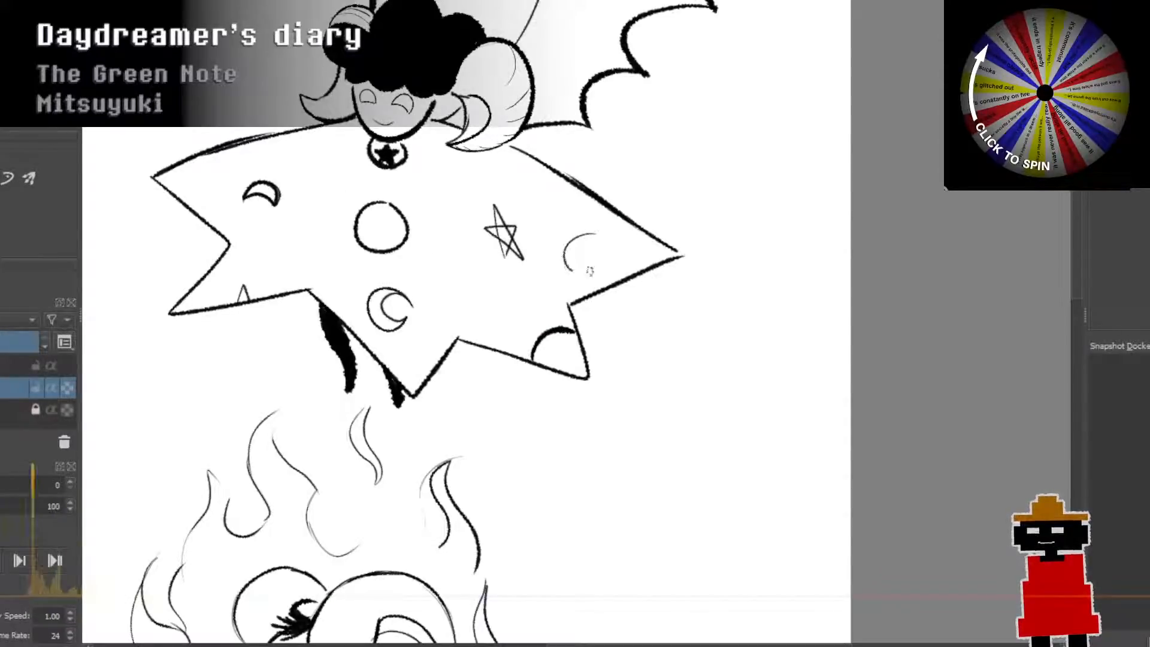
pyautogui.hotkey('ctrl', 'z')
pyautogui.moveTo(577, 224)
pyautogui.mouseDown()
pyautogui.moveTo(576, 265)
pyautogui.moveTo(597, 261)
pyautogui.moveTo(604, 243)
pyautogui.moveTo(578, 228)
pyautogui.mouseUp()
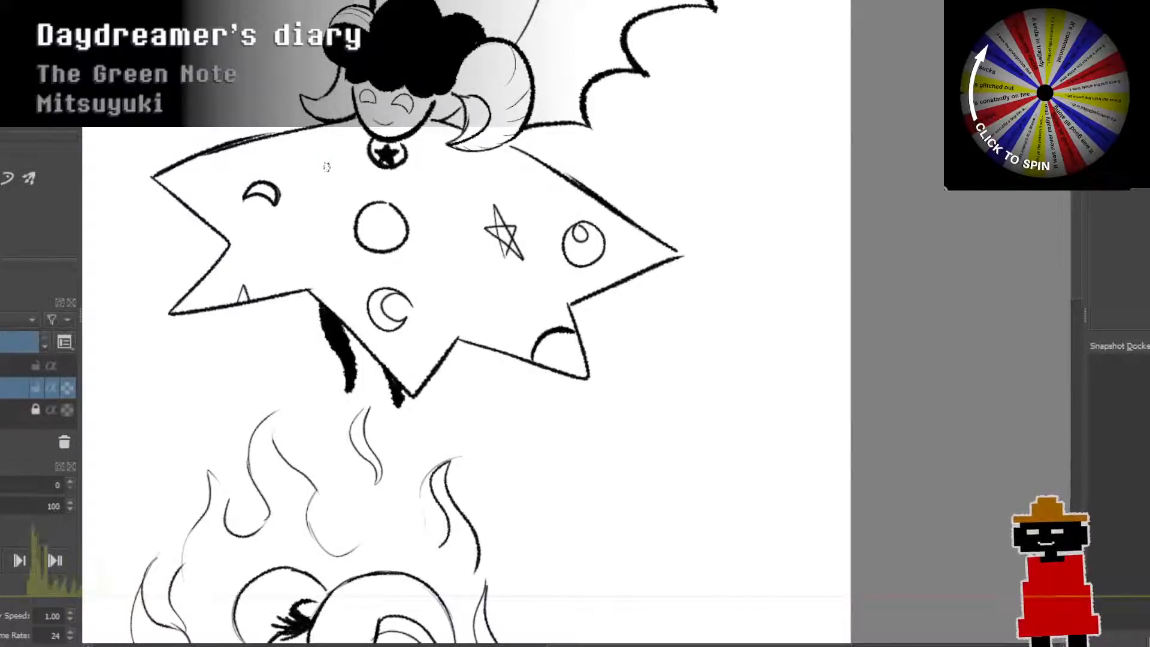
# Step: Draw a small five-pointed star at the cloak's upper edge, just left of the star pendant
pyautogui.moveTo(301, 144)
pyautogui.mouseDown()
pyautogui.moveTo(326, 157)
pyautogui.moveTo(342, 127)
pyautogui.mouseUp()
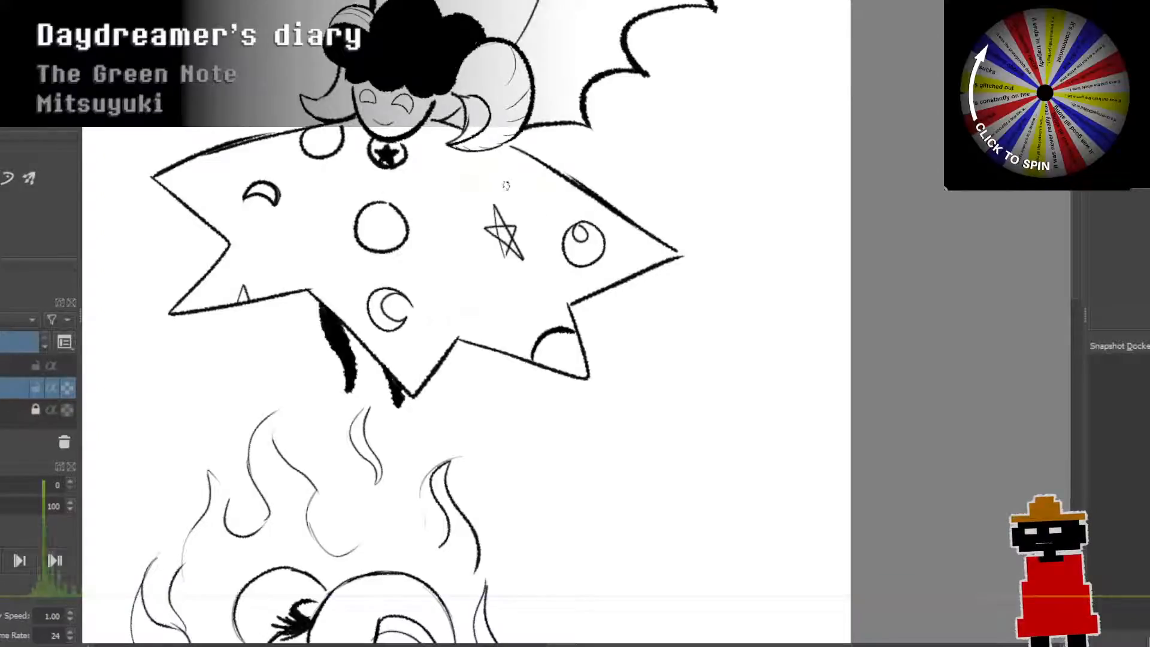
pyautogui.hotkey('ctrl', 'z')
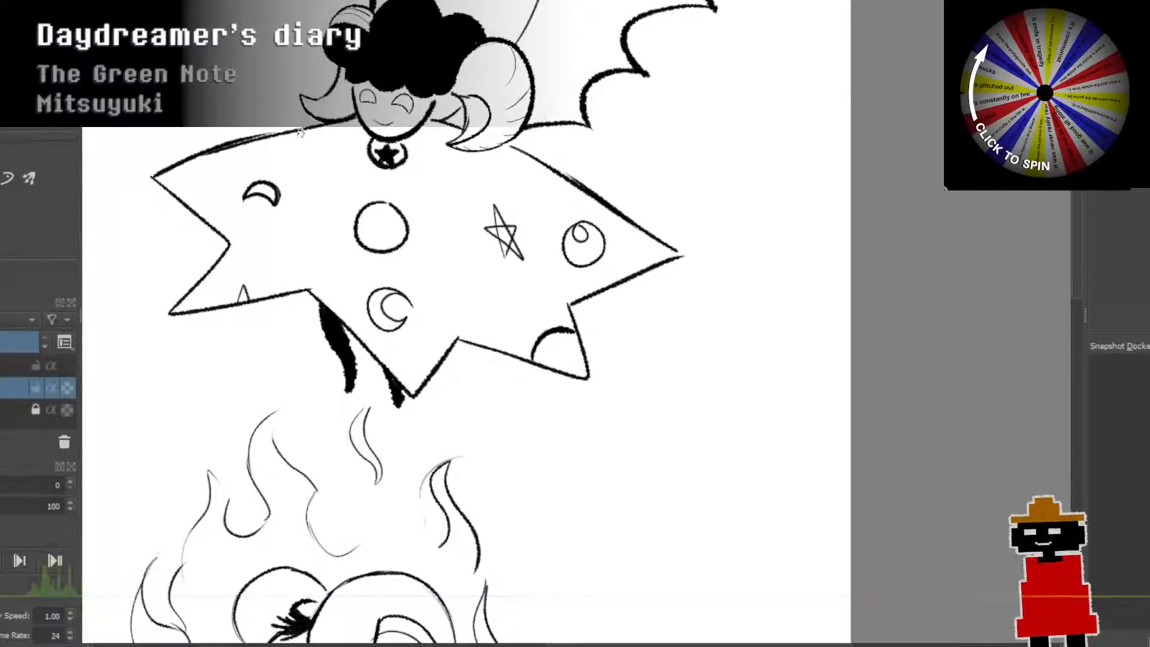
pyautogui.moveTo(300, 133); pyautogui.dragTo(330, 154)
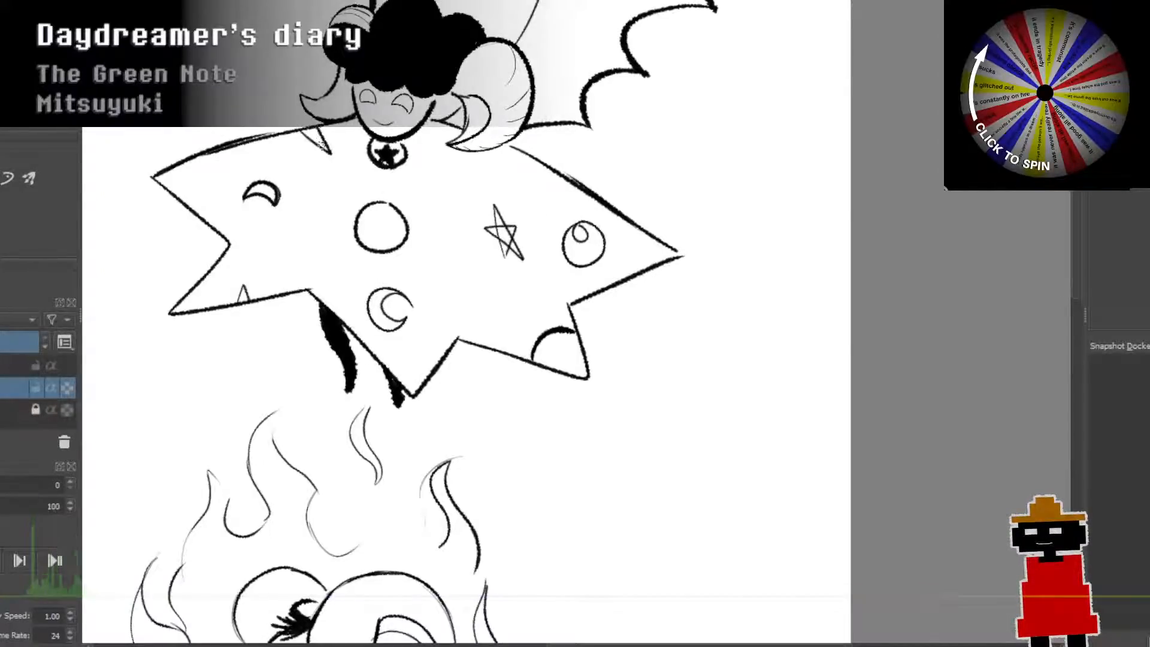
pyautogui.hotkey('ctrl', 'z')
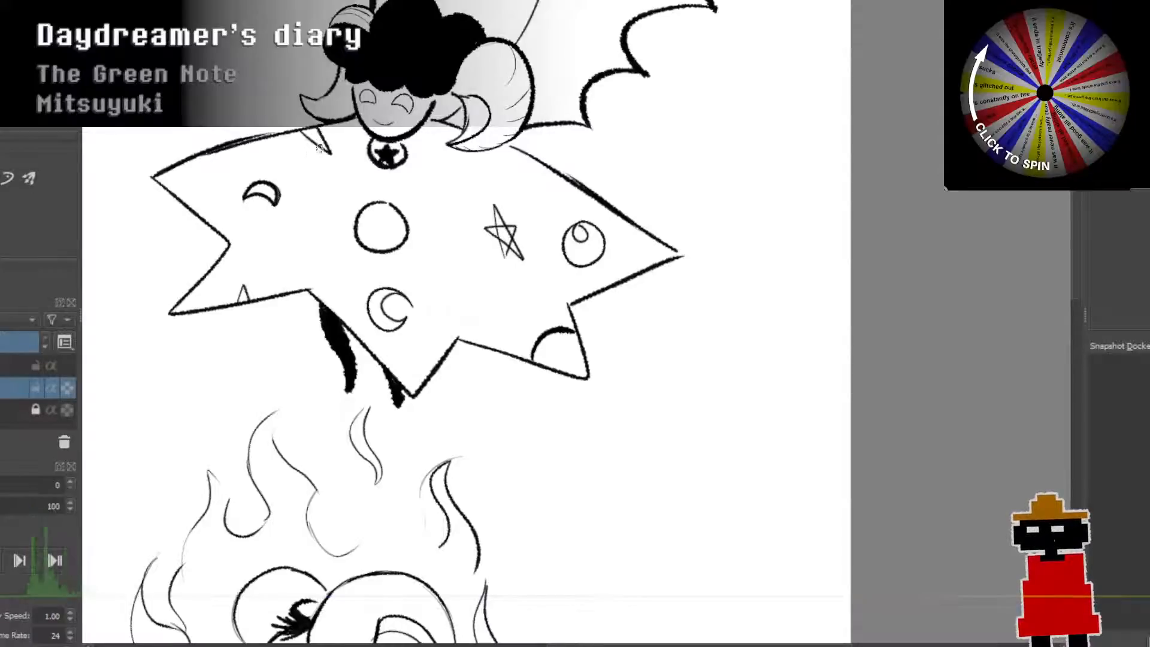
pyautogui.moveTo(308, 148)
pyautogui.mouseDown()
pyautogui.moveTo(337, 135)
pyautogui.moveTo(304, 133)
pyautogui.mouseUp()
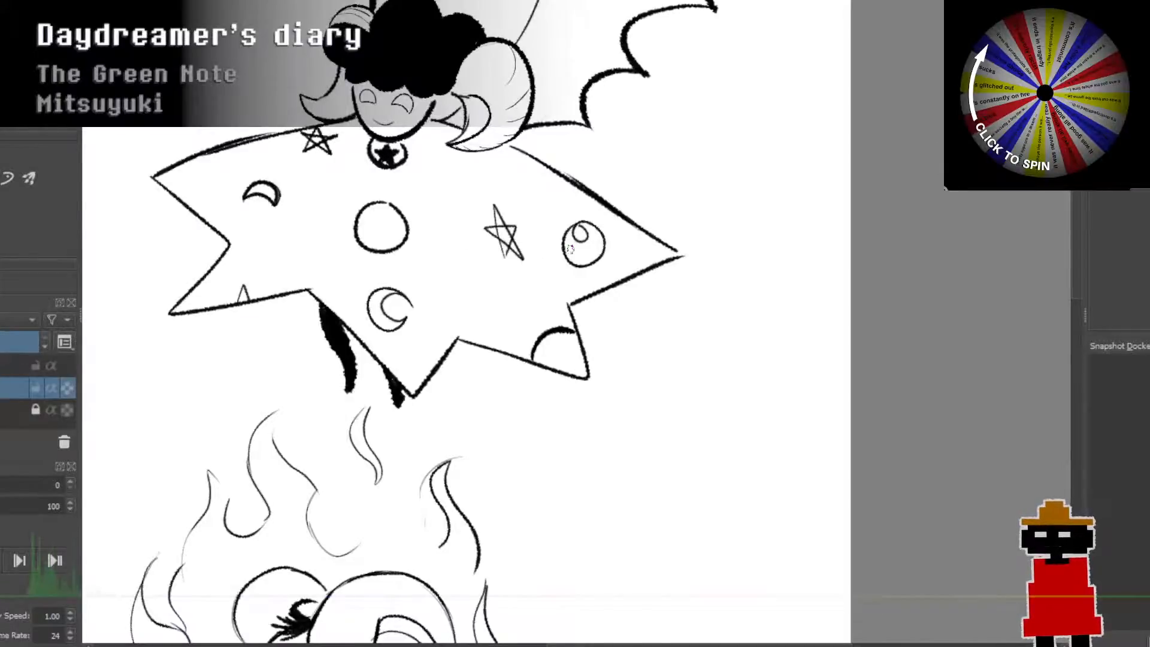
# Step: Try to draw a membrane fold and an inner contour line inside the right wing
pyautogui.scroll(-4, 569, 250)
pyautogui.moveTo(539, 259); pyautogui.dragTo(511, 226)
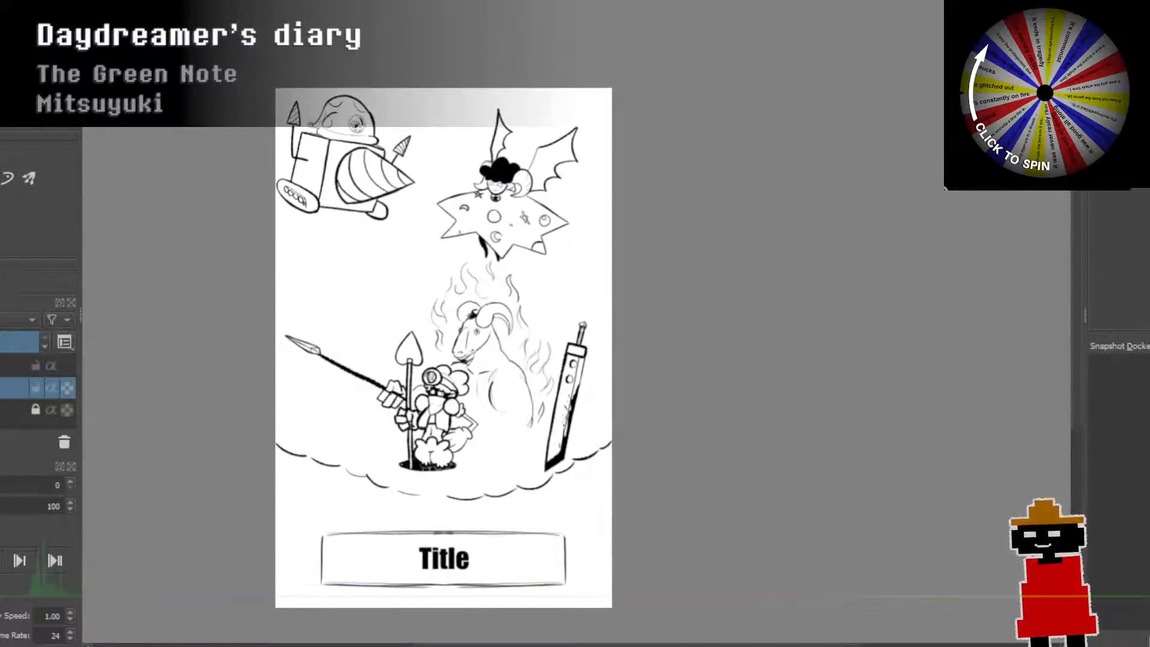
pyautogui.scroll(6, 511, 226)
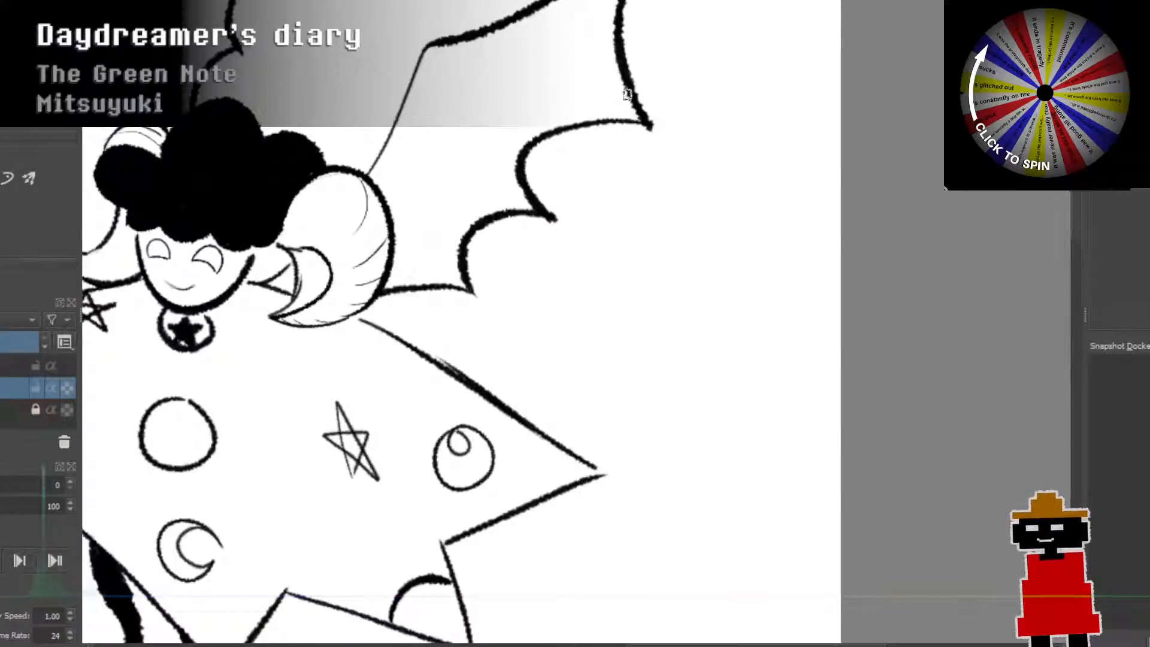
pyautogui.moveTo(638, 117)
pyautogui.mouseDown()
pyautogui.moveTo(539, 75)
pyautogui.moveTo(639, 117)
pyautogui.mouseUp()
pyautogui.hotkey('ctrl', 'z')
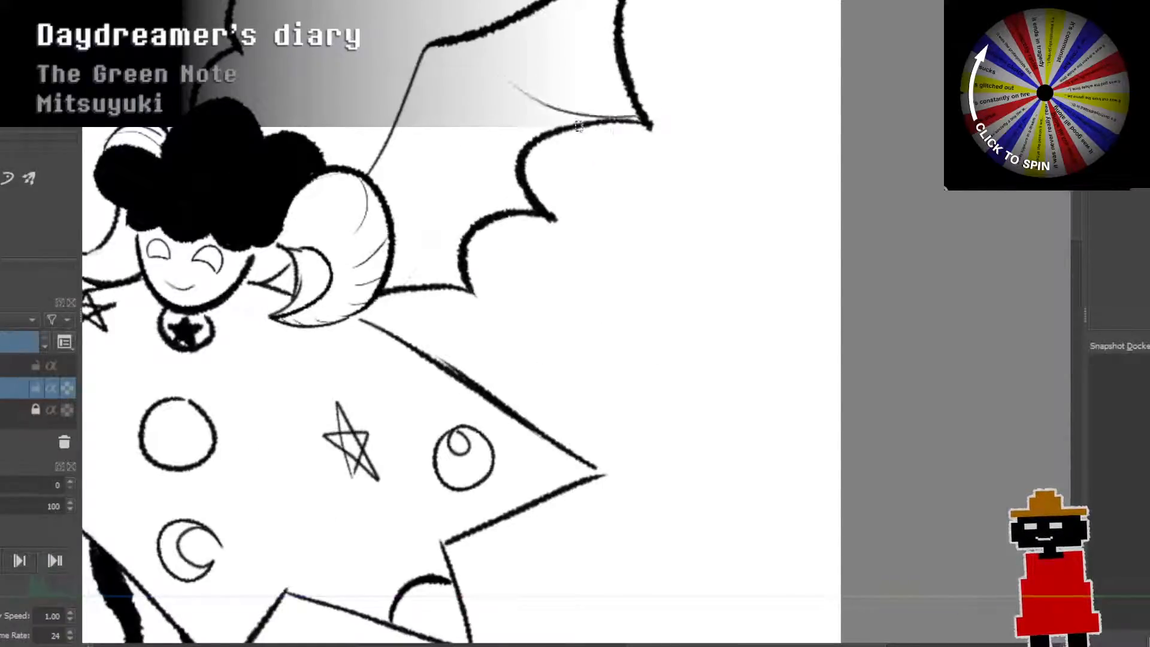
pyautogui.hotkey('ctrl', 'z')
pyautogui.moveTo(390, 180); pyautogui.dragTo(441, 75)
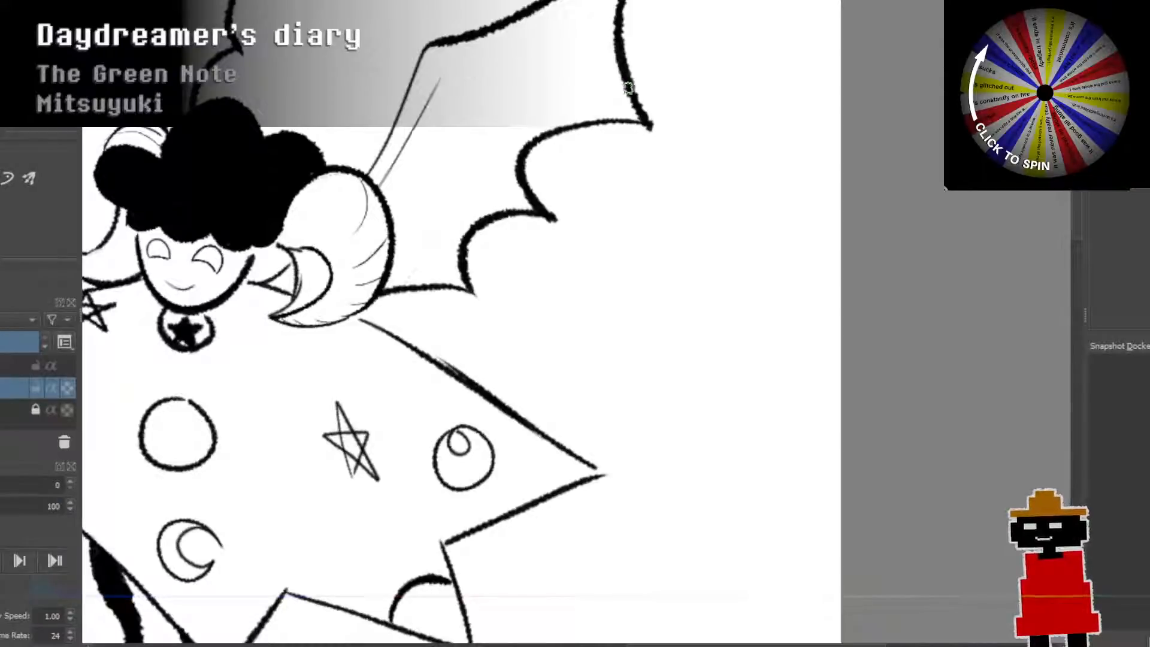
pyautogui.moveTo(615, 151); pyautogui.dragTo(560, 293)
pyautogui.hotkey('ctrl', 'z')
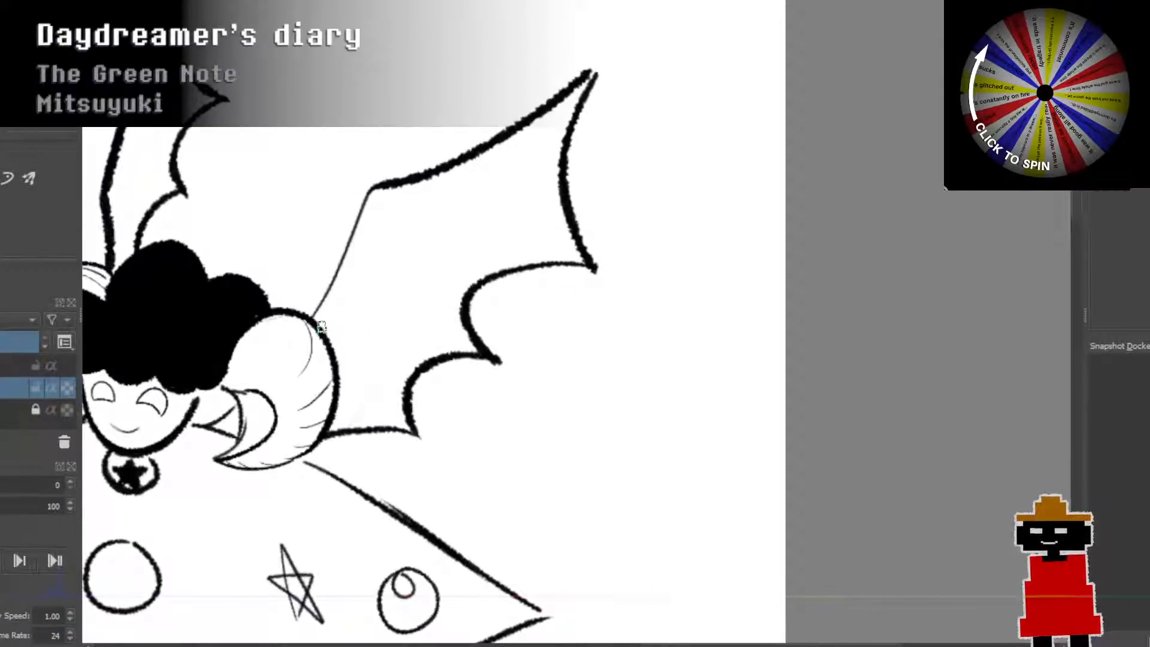
# Step: Thicken the lower arm of the right wing above the horn and draw a parallel inner line beside it
pyautogui.moveTo(321, 327); pyautogui.dragTo(370, 238)
pyautogui.moveTo(310, 315); pyautogui.dragTo(374, 188)
pyautogui.moveTo(325, 322); pyautogui.dragTo(380, 235)
pyautogui.hotkey('ctrl', 'z')
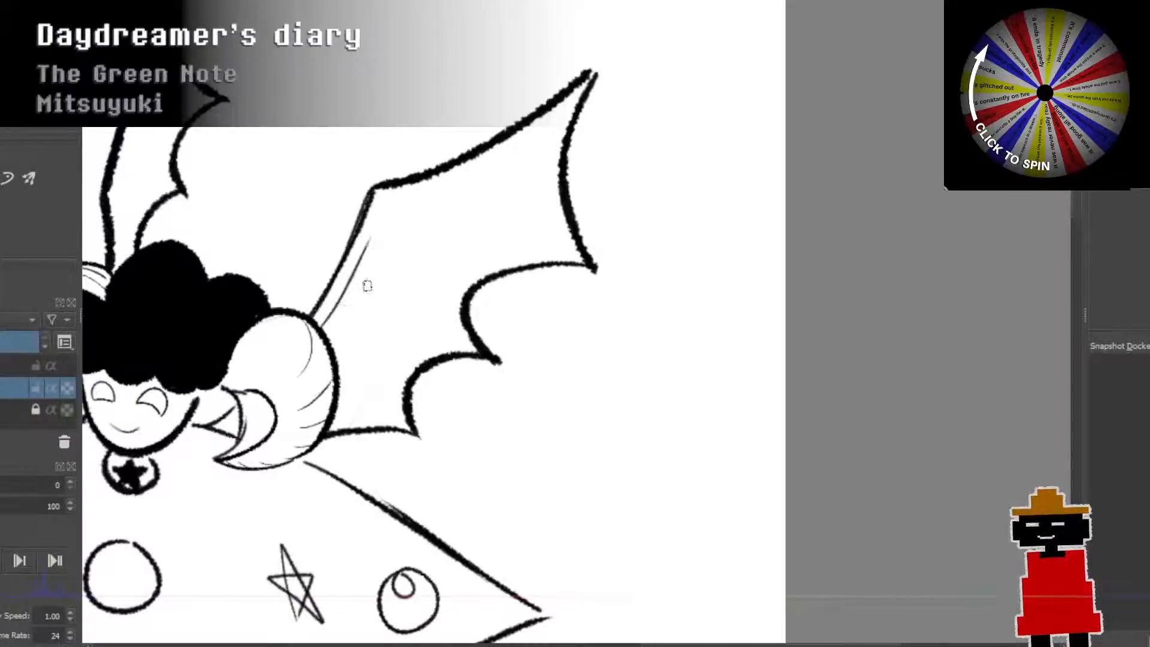
pyautogui.moveTo(323, 325); pyautogui.dragTo(379, 234)
pyautogui.hotkey('ctrl', 'z')
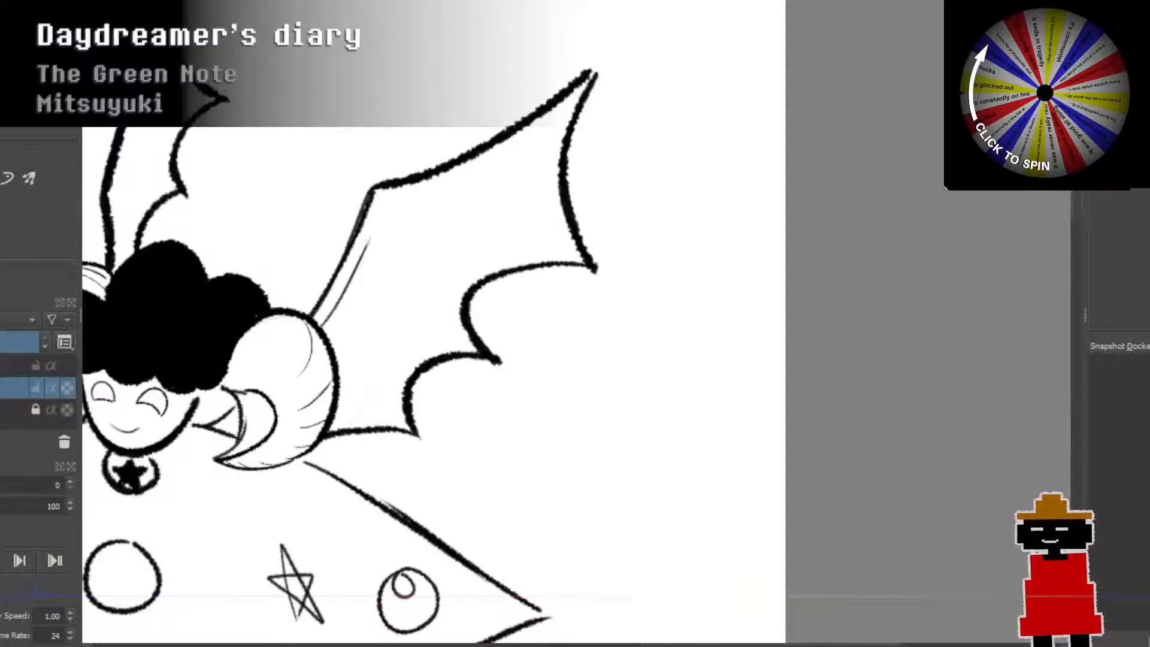
pyautogui.moveTo(321, 325)
pyautogui.mouseDown()
pyautogui.moveTo(375, 224)
pyautogui.moveTo(540, 134)
pyautogui.mouseUp()
pyautogui.hotkey('ctrl', 'z')
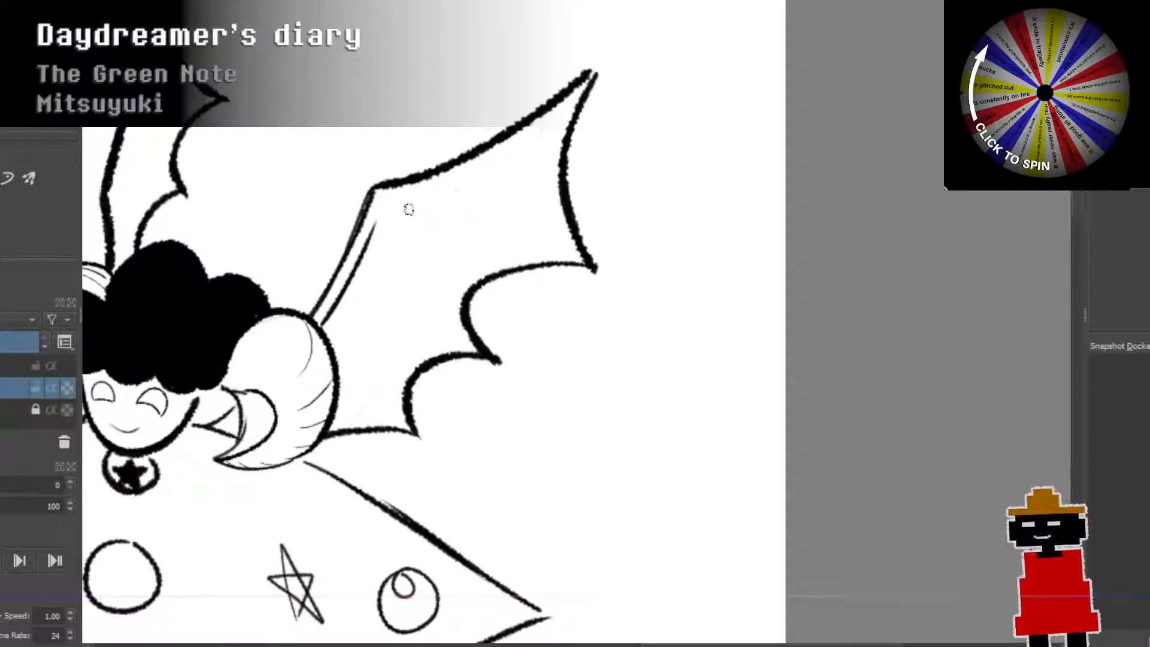
# Step: Continue the inner contour along the right wing's upper edge from the bend to the pointed tip
pyautogui.moveTo(384, 208)
pyautogui.mouseDown()
pyautogui.moveTo(368, 240)
pyautogui.moveTo(515, 154)
pyautogui.moveTo(563, 112)
pyautogui.mouseUp()
pyautogui.hotkey('ctrl', 'z')
pyautogui.moveTo(387, 206)
pyautogui.mouseDown()
pyautogui.moveTo(486, 163)
pyautogui.moveTo(560, 108)
pyautogui.mouseUp()
pyautogui.hotkey('ctrl', 'z')
pyautogui.moveTo(385, 206)
pyautogui.mouseDown()
pyautogui.moveTo(493, 168)
pyautogui.moveTo(574, 99)
pyautogui.mouseUp()
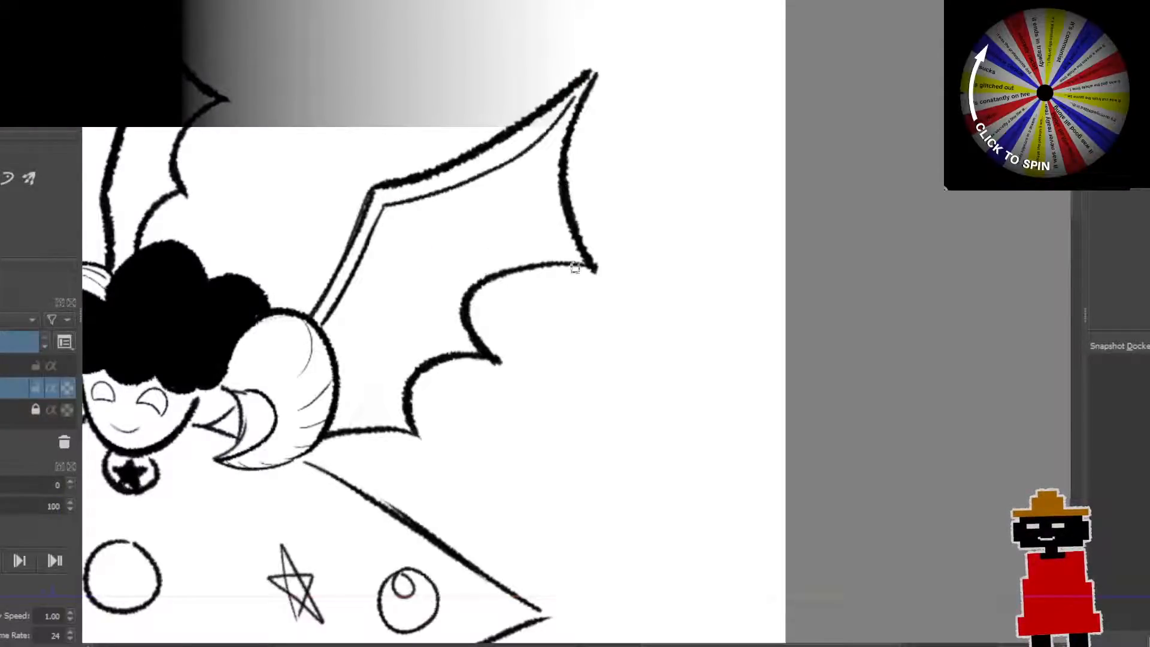
# Step: Draw three thin curved membrane folds running inward from the right wing's scalloped points
pyautogui.moveTo(578, 254); pyautogui.dragTo(415, 214)
pyautogui.moveTo(472, 349); pyautogui.dragTo(391, 274)
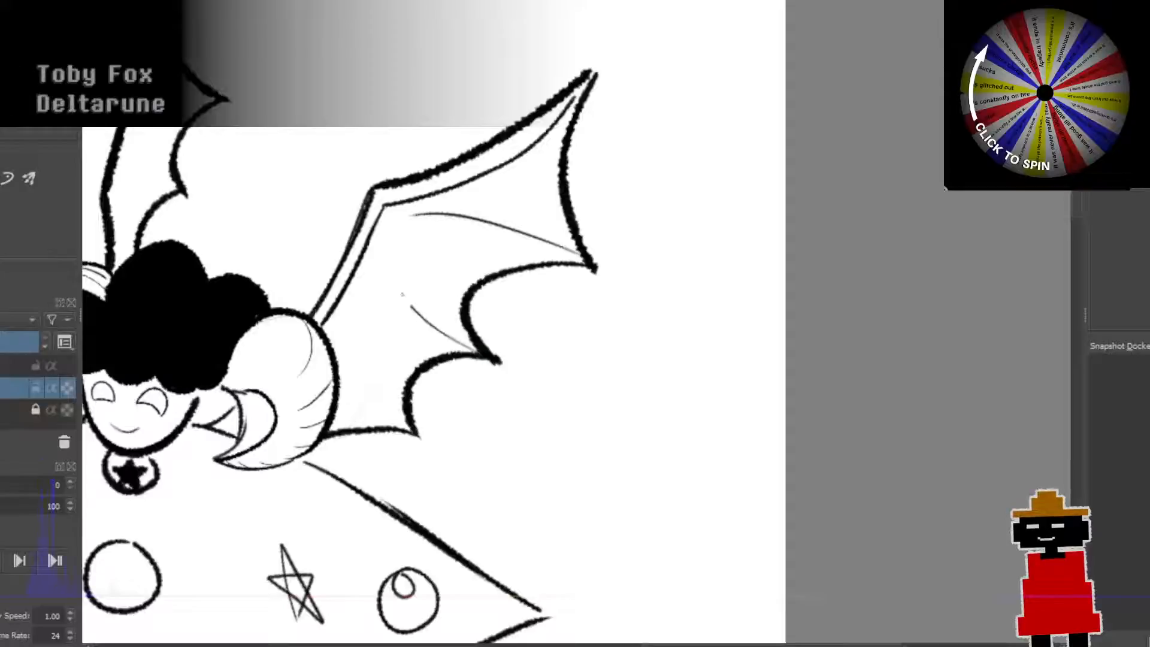
pyautogui.moveTo(411, 429); pyautogui.dragTo(363, 398)
# Step: Draw an inner contour along the left wing's leading edge and two thin membrane folds from its scalloped points
pyautogui.scroll(-8, 371, 366)
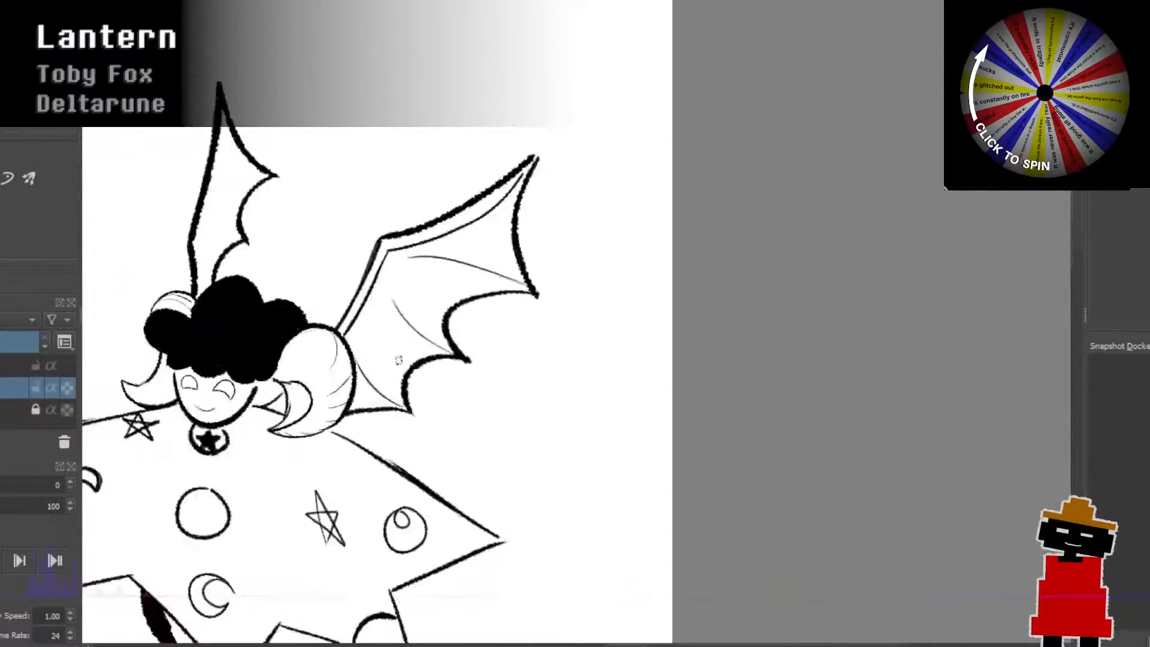
pyautogui.scroll(8, 393, 346)
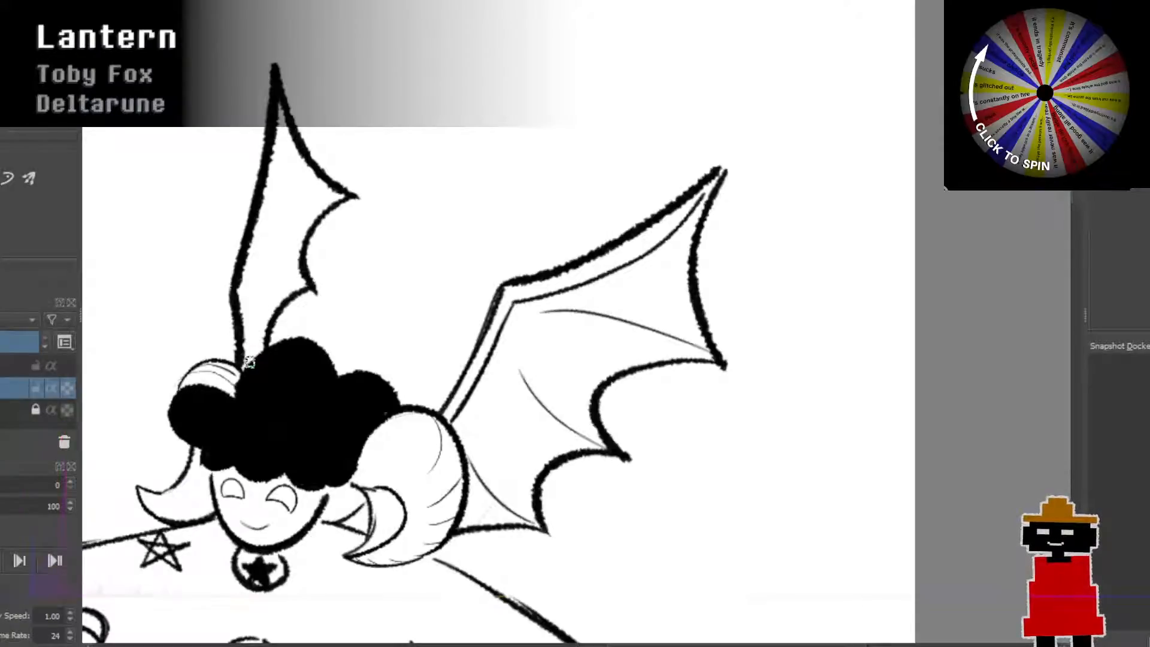
pyautogui.moveTo(249, 363)
pyautogui.mouseDown()
pyautogui.moveTo(248, 298)
pyautogui.moveTo(286, 136)
pyautogui.mouseUp()
pyautogui.moveTo(307, 285); pyautogui.dragTo(249, 292)
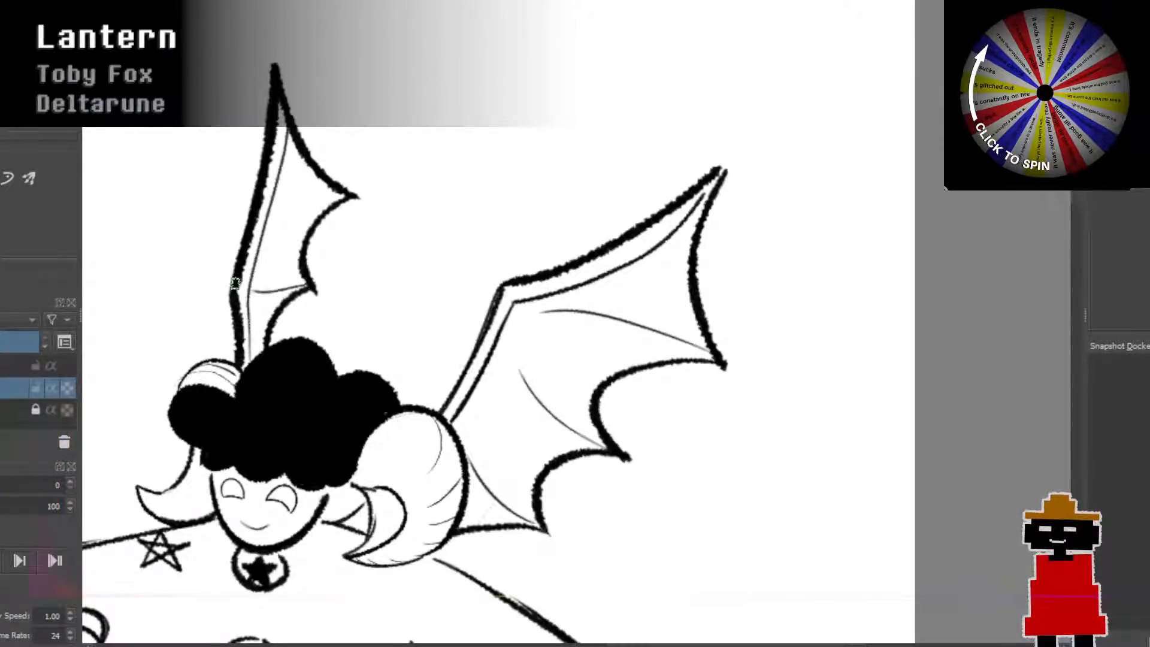
pyautogui.moveTo(344, 196); pyautogui.dragTo(282, 201)
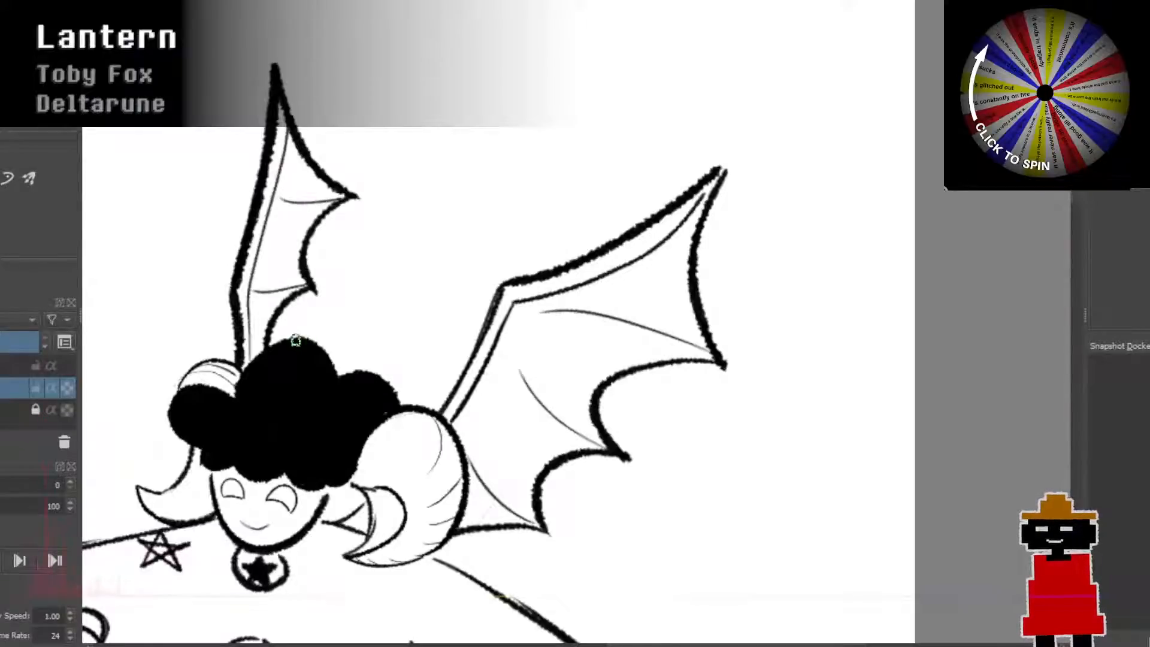
# Step: Draw a small white foot outline at the end of each black leg below the cloak
pyautogui.scroll(-5, 351, 262)
pyautogui.scroll(-2, 351, 263)
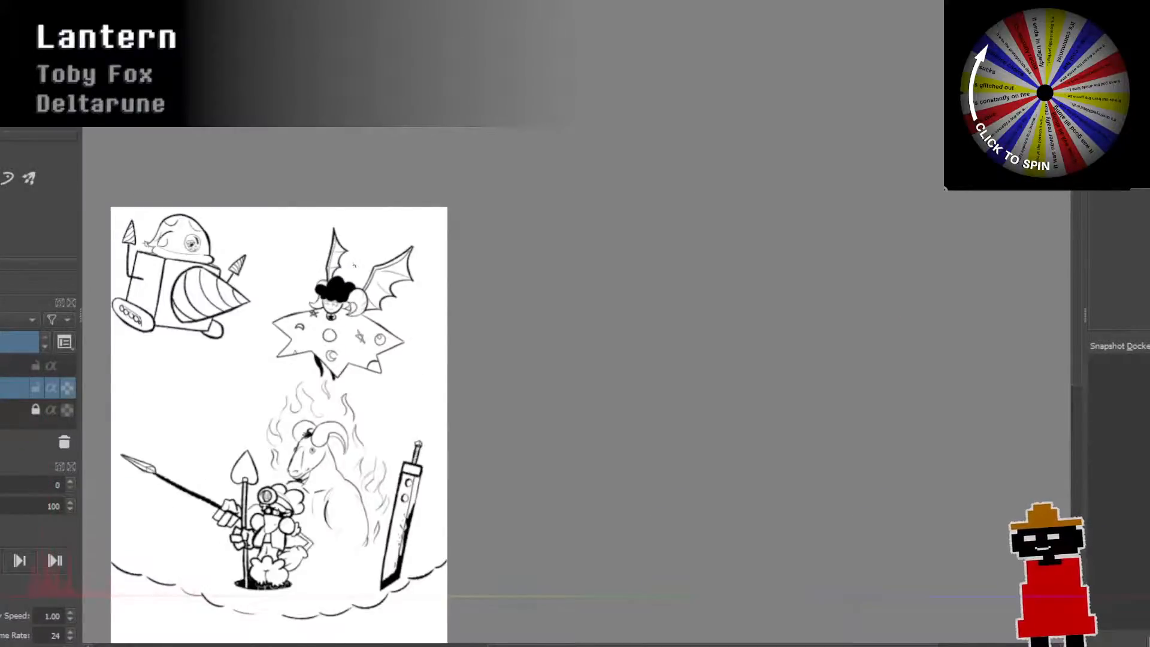
pyautogui.moveTo(354, 264); pyautogui.dragTo(390, 162)
pyautogui.scroll(8, 363, 216)
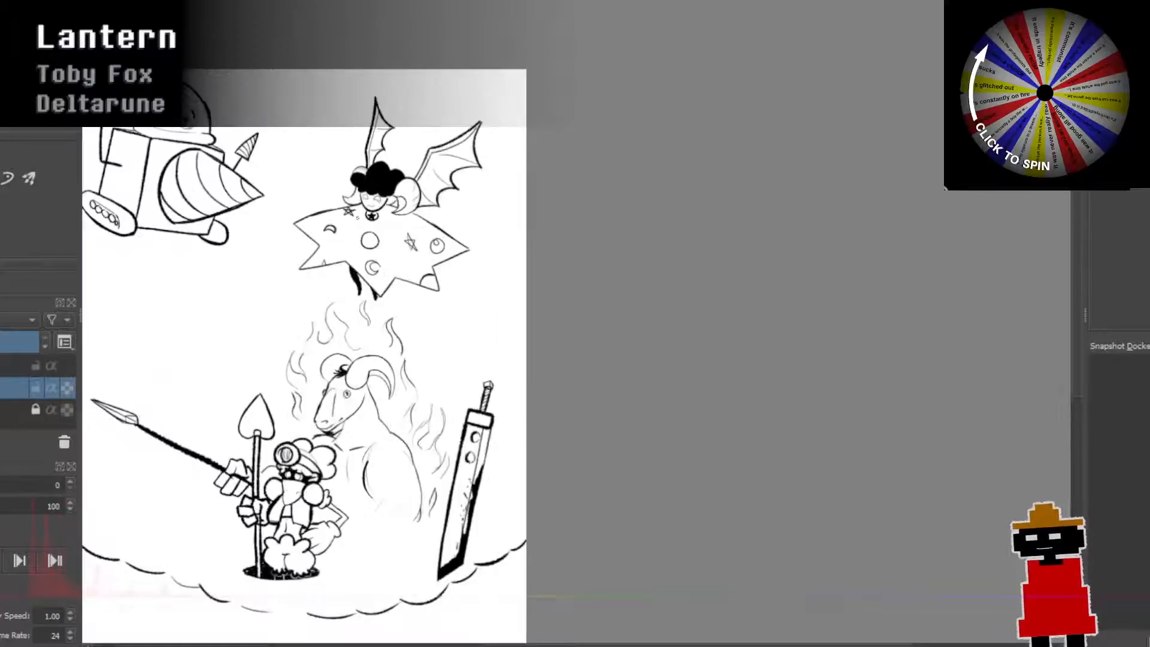
pyautogui.scroll(-8, 362, 212)
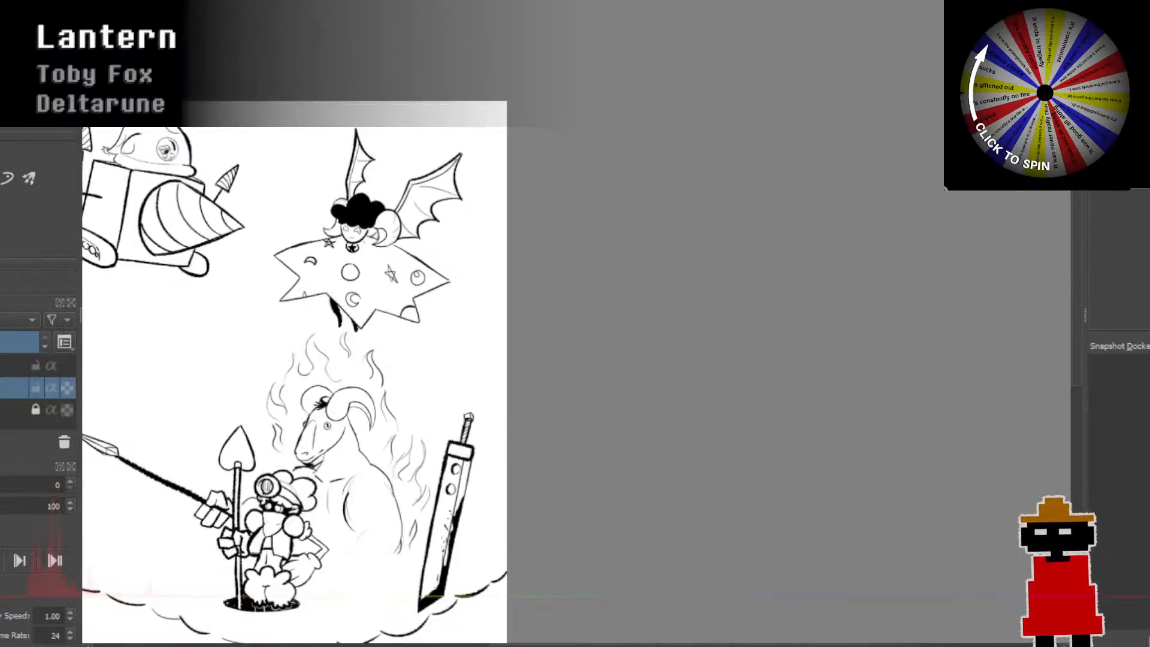
pyautogui.scroll(8, 367, 261)
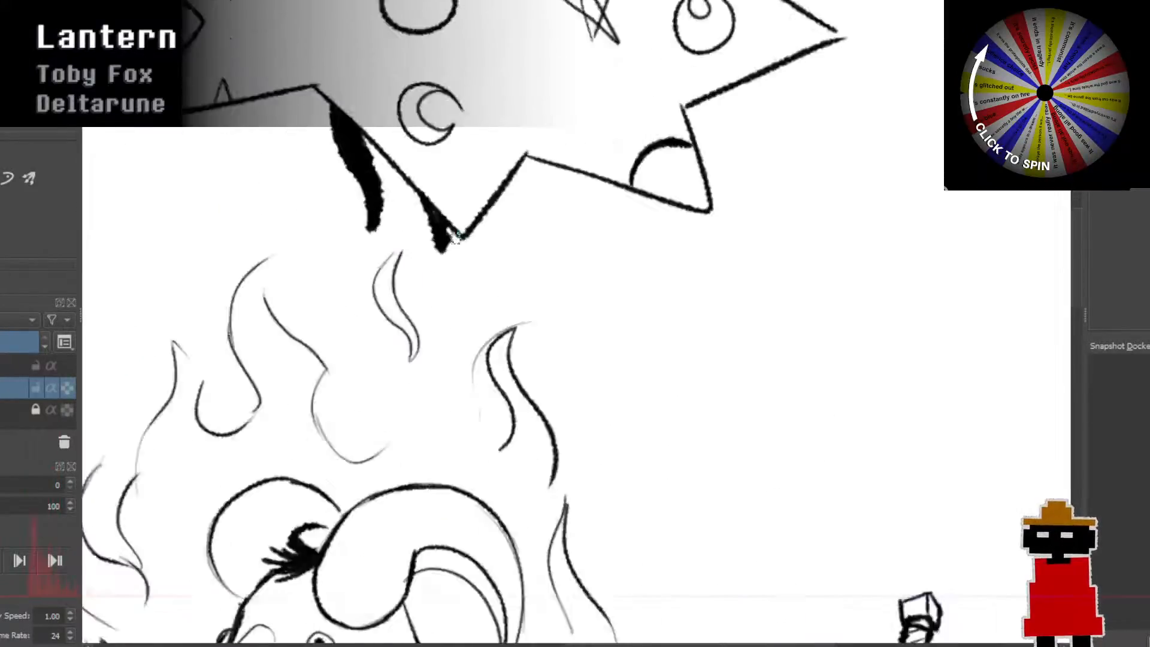
pyautogui.moveTo(333, 217)
pyautogui.mouseDown()
pyautogui.moveTo(324, 246)
pyautogui.moveTo(342, 252)
pyautogui.moveTo(346, 222)
pyautogui.mouseUp()
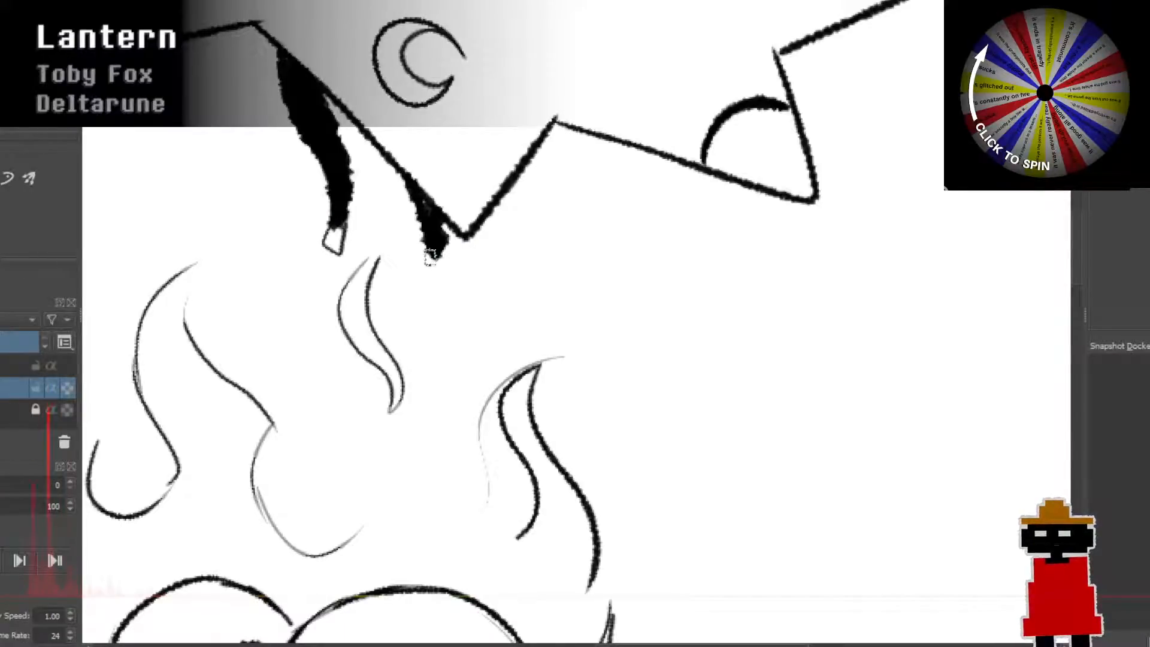
pyautogui.moveTo(430, 248)
pyautogui.mouseDown()
pyautogui.moveTo(428, 284)
pyautogui.moveTo(454, 276)
pyautogui.moveTo(449, 246)
pyautogui.mouseUp()
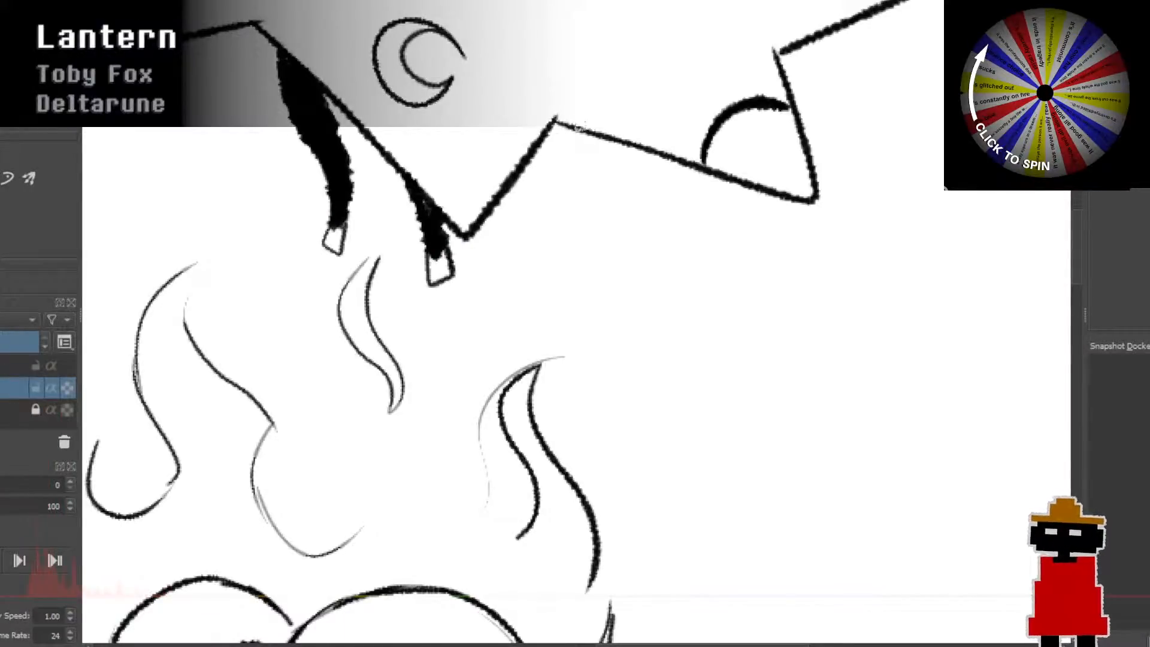
pyautogui.scroll(-5, 575, 124)
pyautogui.moveTo(538, 151); pyautogui.dragTo(426, 265)
pyautogui.scroll(-1, 425, 265)
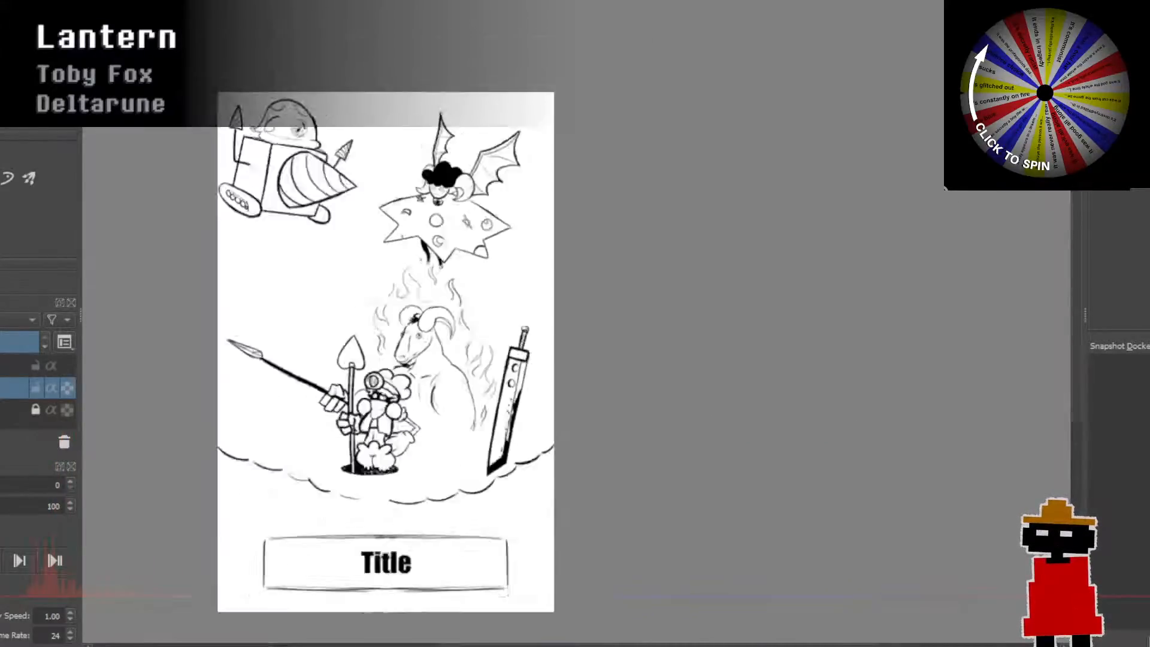
pyautogui.moveTo(364, 356); pyautogui.dragTo(311, 366)
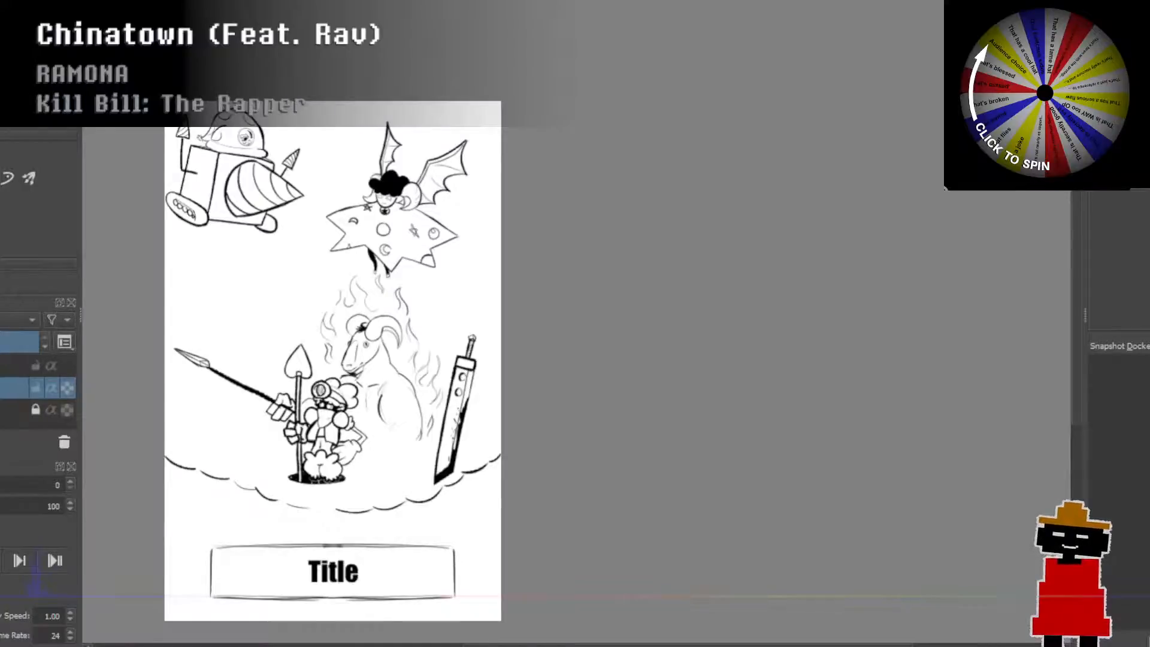
pyautogui.moveTo(702, 343); pyautogui.dragTo(802, 328)
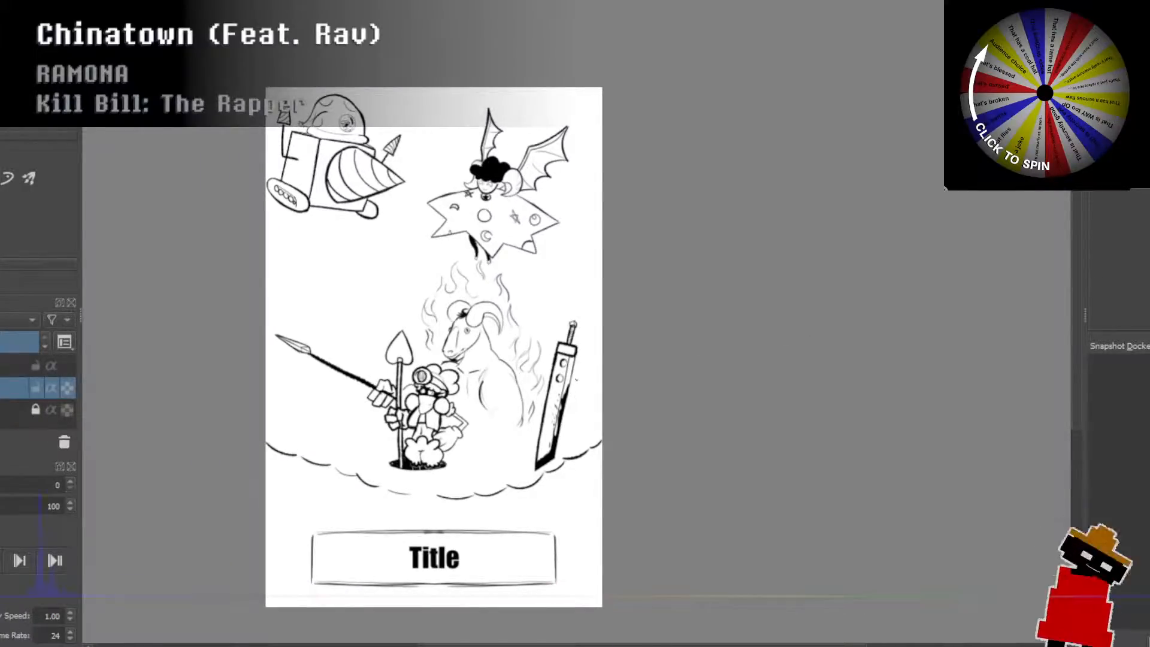
# Step: Draw the bottom edge and upturned right side of a small rounded body on the ground below the long spear
pyautogui.moveTo(553, 354); pyautogui.dragTo(592, 358)
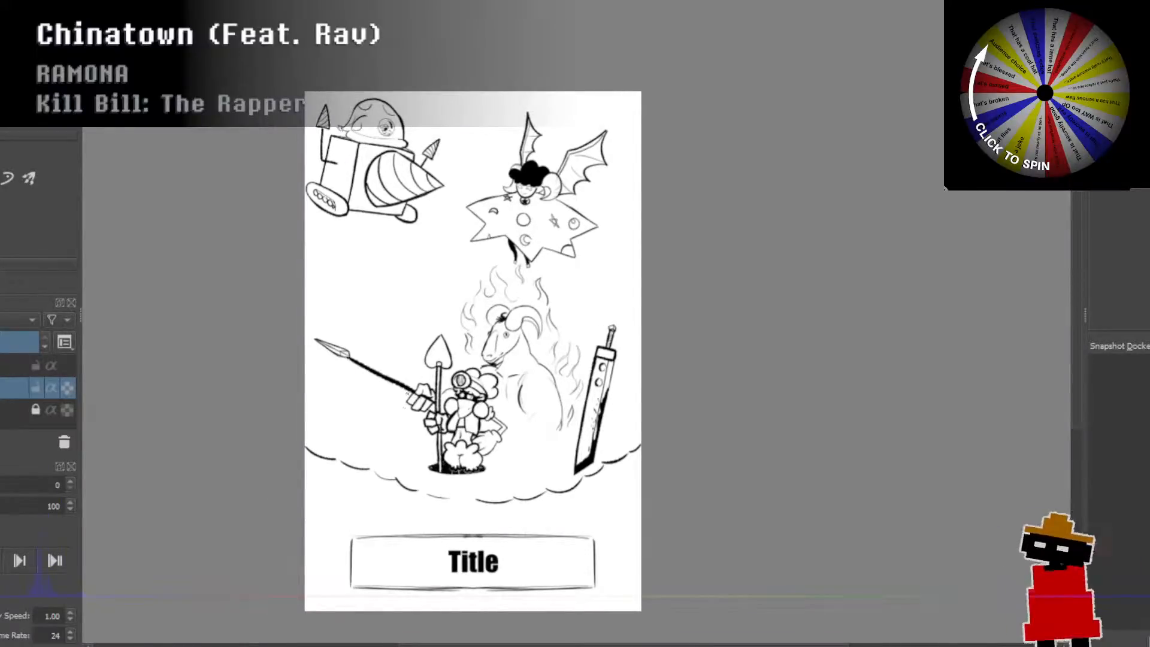
pyautogui.scroll(2, 418, 438)
pyautogui.moveTo(422, 359); pyautogui.dragTo(429, 353)
pyautogui.scroll(1, 345, 429)
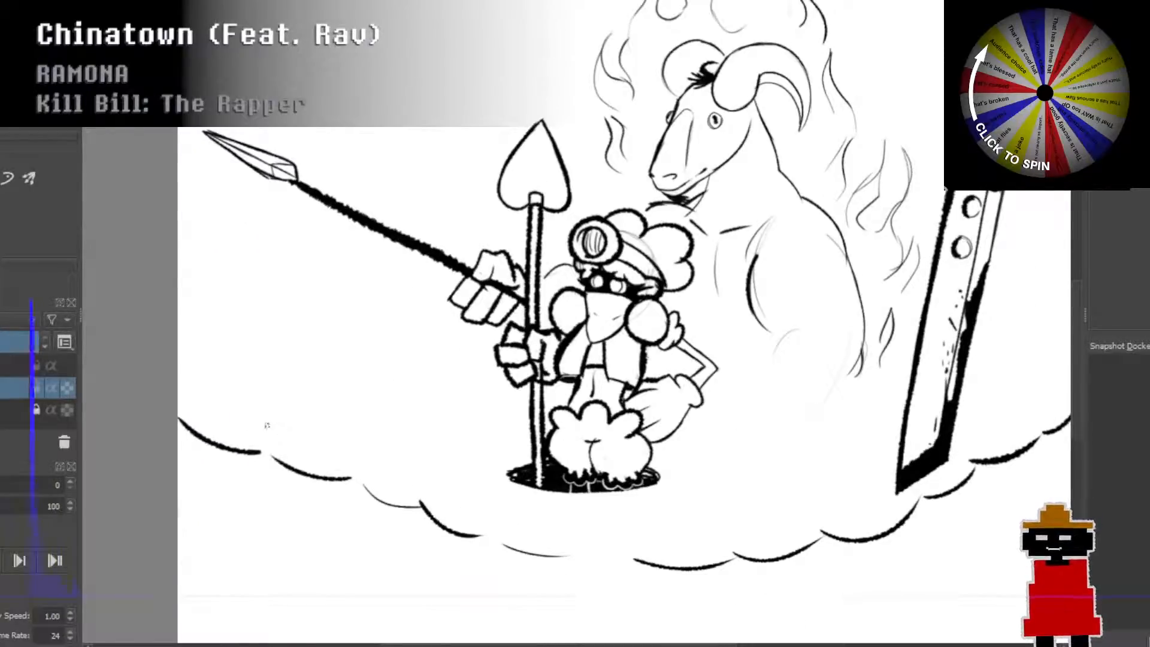
pyautogui.moveTo(248, 419)
pyautogui.mouseDown()
pyautogui.moveTo(319, 425)
pyautogui.moveTo(289, 437)
pyautogui.moveTo(320, 438)
pyautogui.mouseUp()
pyautogui.hotkey('ctrl', 'z')
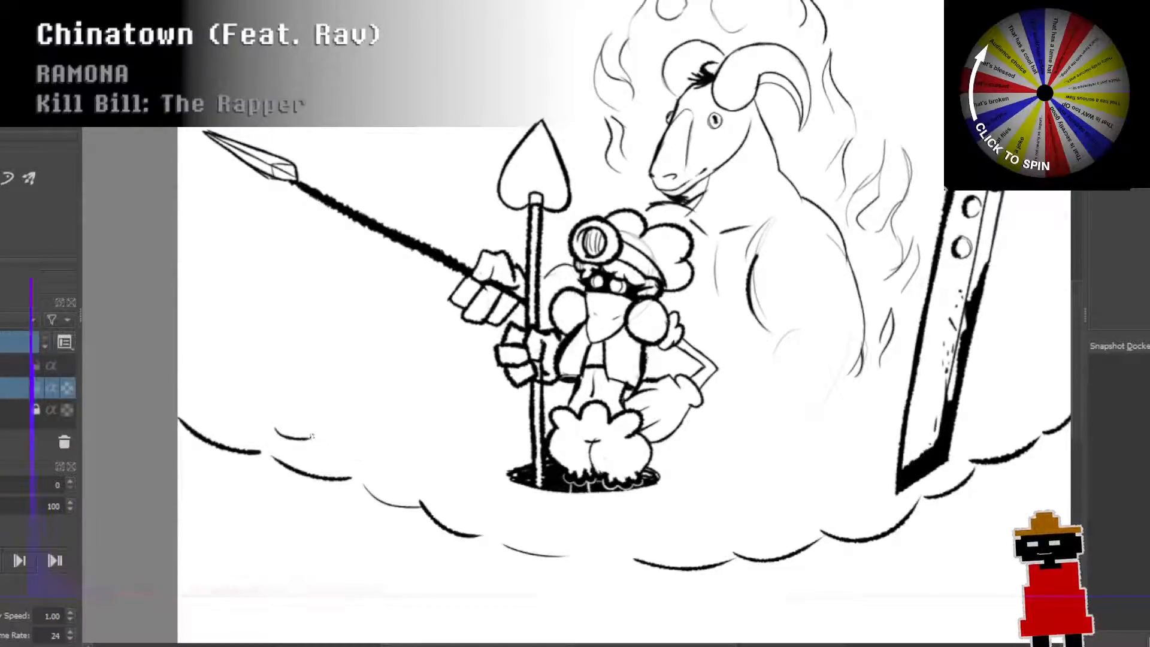
pyautogui.moveTo(307, 438)
pyautogui.mouseDown()
pyautogui.moveTo(383, 452)
pyautogui.moveTo(376, 428)
pyautogui.mouseUp()
pyautogui.hotkey('ctrl', 'z')
pyautogui.hotkey('ctrl', 'z')
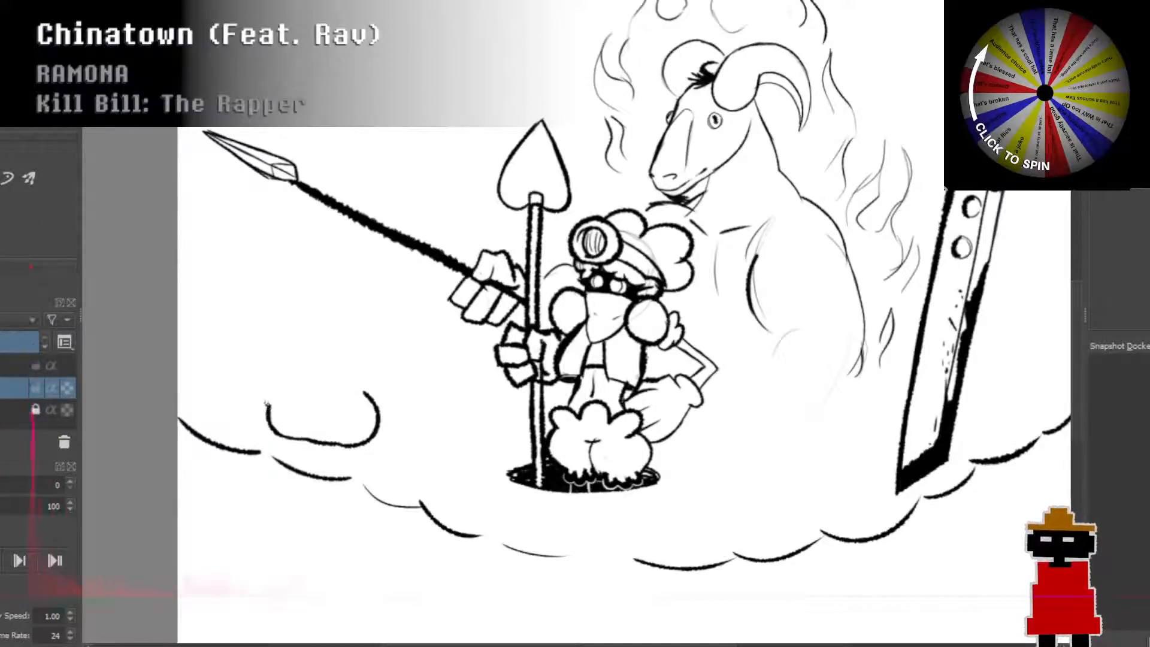
# Step: Close the small body with a curved left side and a smooth domed top
pyautogui.moveTo(268, 407)
pyautogui.mouseDown()
pyautogui.moveTo(243, 367)
pyautogui.moveTo(304, 394)
pyautogui.mouseUp()
pyautogui.hotkey('ctrl', 'z')
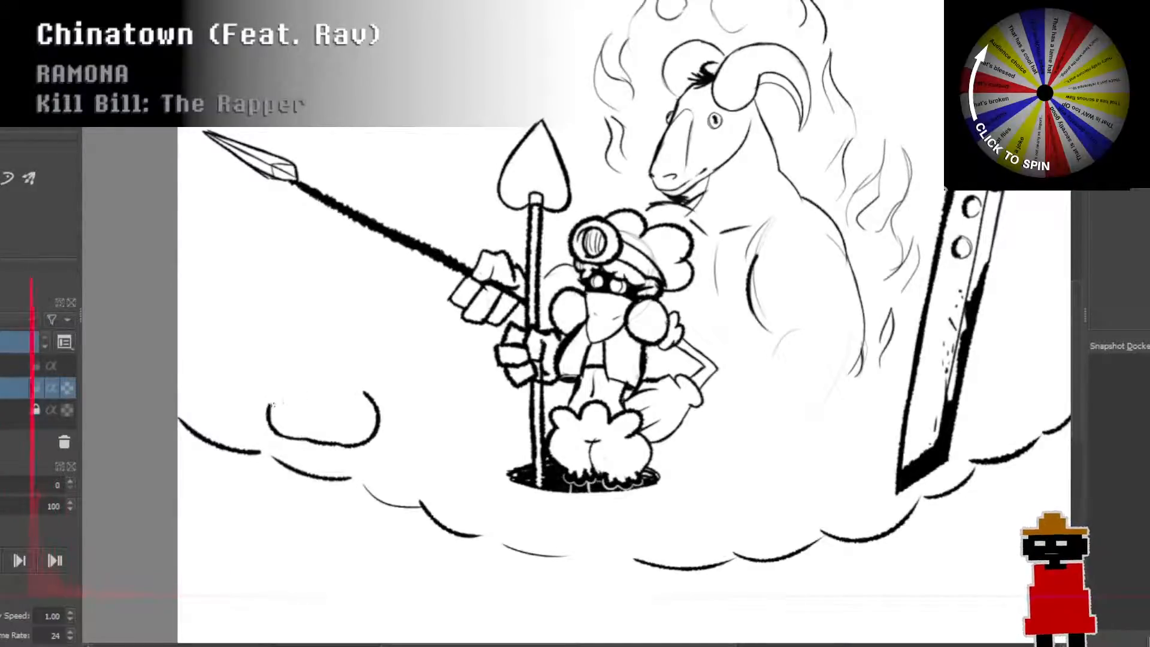
pyautogui.hotkey('ctrl', 'z')
pyautogui.moveTo(277, 431)
pyautogui.mouseDown()
pyautogui.moveTo(271, 388)
pyautogui.moveTo(307, 383)
pyautogui.mouseUp()
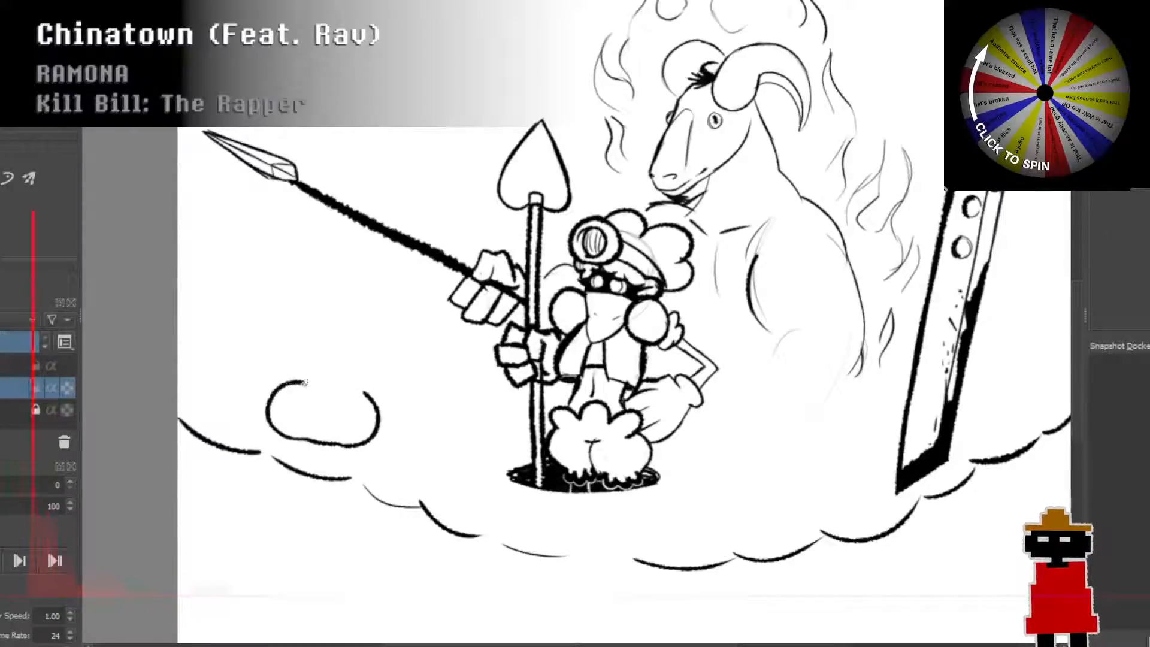
pyautogui.hotkey('ctrl', 'z')
pyautogui.moveTo(287, 439)
pyautogui.mouseDown()
pyautogui.moveTo(276, 391)
pyautogui.moveTo(336, 375)
pyautogui.moveTo(362, 388)
pyautogui.mouseUp()
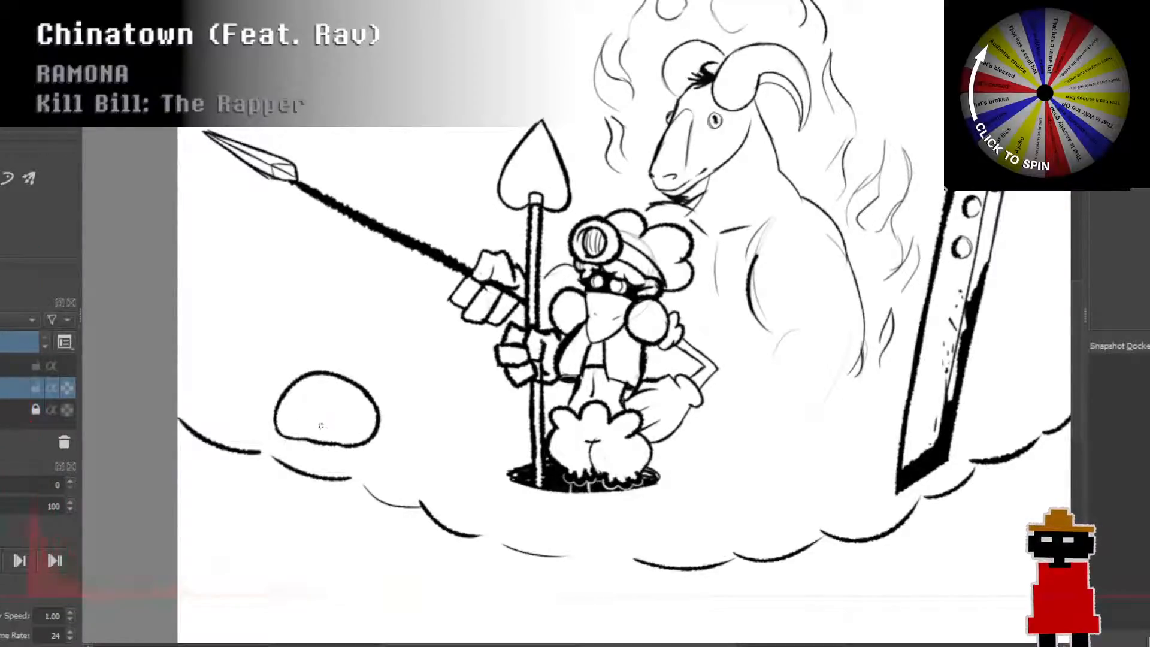
pyautogui.moveTo(339, 431); pyautogui.dragTo(358, 424)
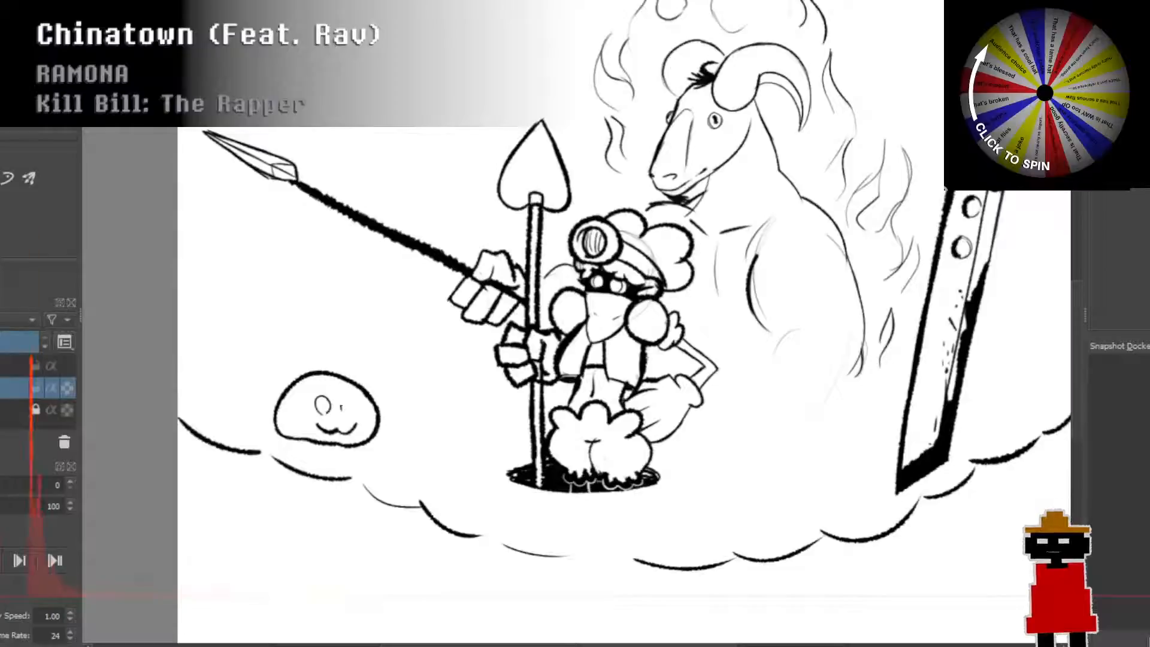
pyautogui.moveTo(355, 402); pyautogui.dragTo(341, 412)
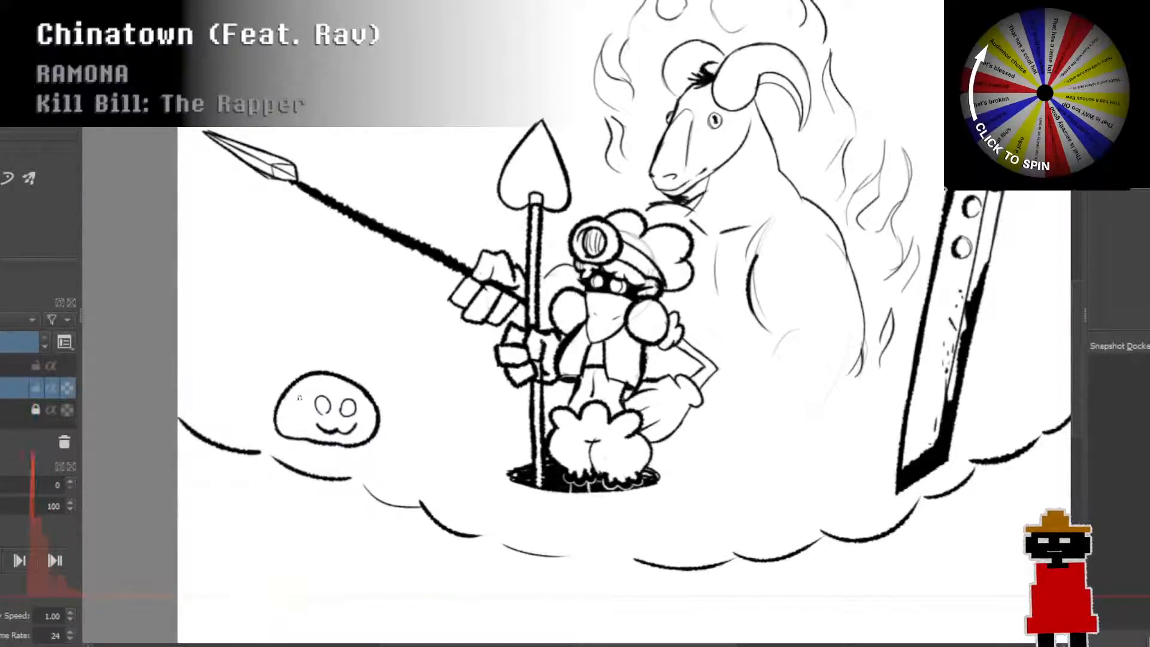
pyautogui.hotkey('ctrl', 'z')
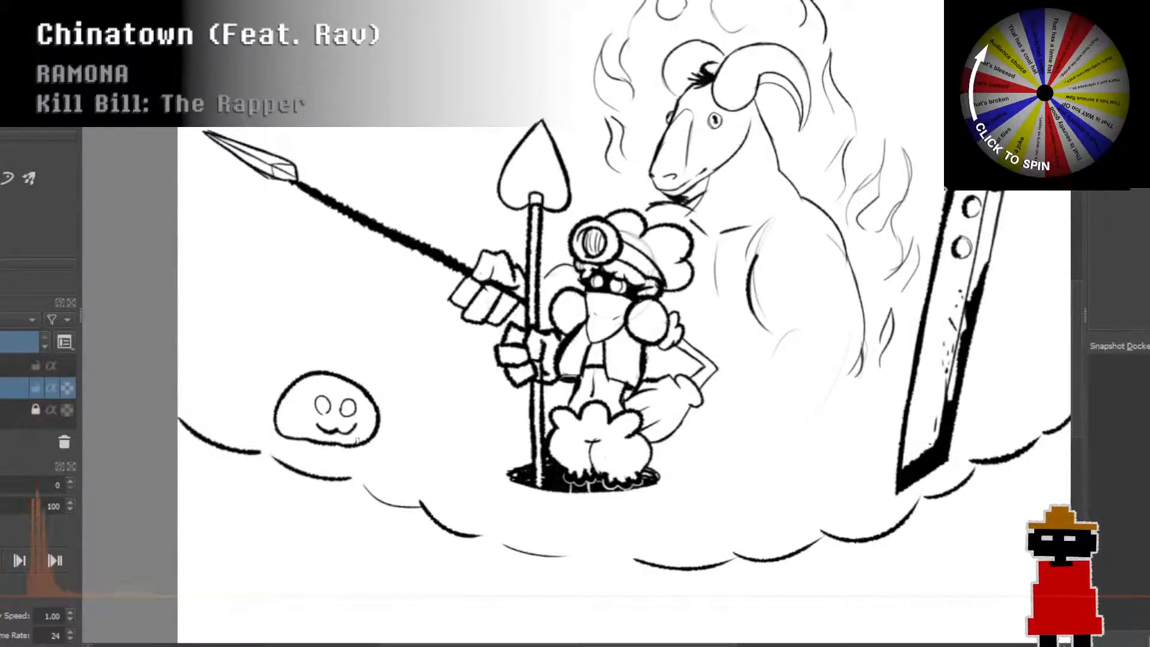
pyautogui.scroll(3, 348, 430)
pyautogui.hotkey('ctrl', 'z')
pyautogui.hotkey('ctrl', 'z')
pyautogui.moveTo(419, 448); pyautogui.dragTo(509, 501)
pyautogui.hotkey('ctrl', 'z')
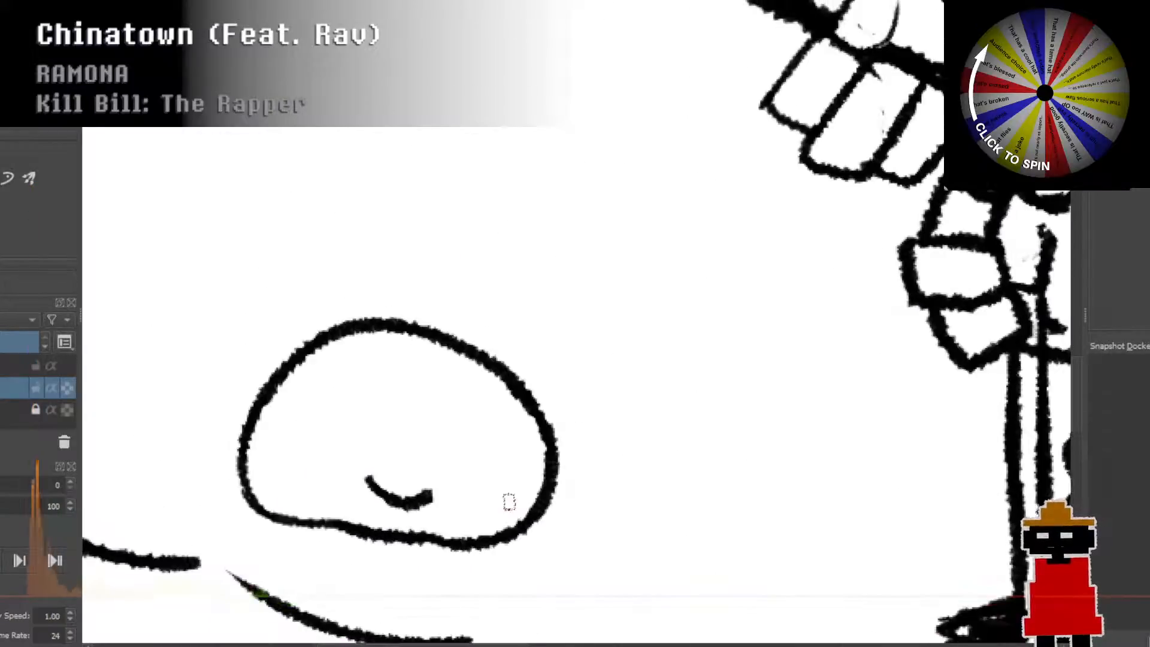
pyautogui.hotkey('ctrl', 'z')
# Step: Draw two thin round eyes and a small W-shaped cat mouth inside the domed body
pyautogui.moveTo(473, 409)
pyautogui.mouseDown()
pyautogui.moveTo(447, 422)
pyautogui.moveTo(450, 411)
pyautogui.moveTo(453, 441)
pyautogui.moveTo(489, 426)
pyautogui.moveTo(467, 402)
pyautogui.moveTo(448, 415)
pyautogui.moveTo(455, 437)
pyautogui.moveTo(477, 436)
pyautogui.moveTo(472, 403)
pyautogui.mouseUp()
pyautogui.hotkey('ctrl', 'z')
pyautogui.hotkey('ctrl', 'z')
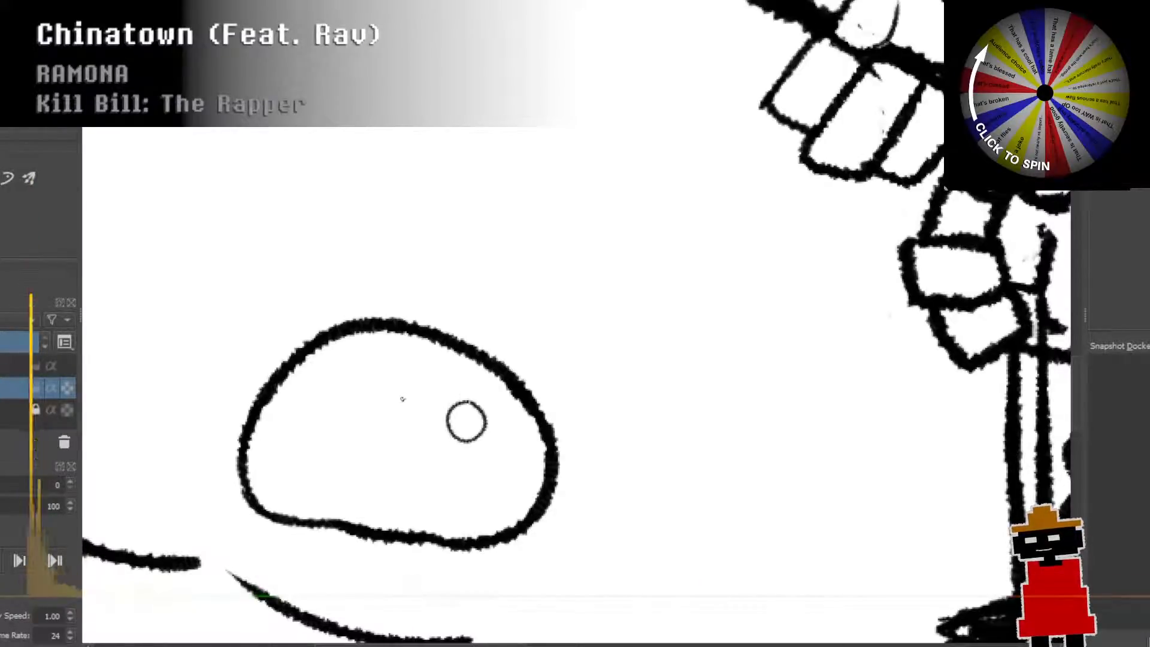
pyautogui.moveTo(403, 398)
pyautogui.mouseDown()
pyautogui.moveTo(376, 432)
pyautogui.moveTo(391, 447)
pyautogui.moveTo(417, 438)
pyautogui.moveTo(426, 419)
pyautogui.moveTo(403, 398)
pyautogui.moveTo(381, 430)
pyautogui.moveTo(419, 424)
pyautogui.mouseUp()
pyautogui.hotkey('ctrl', 'z')
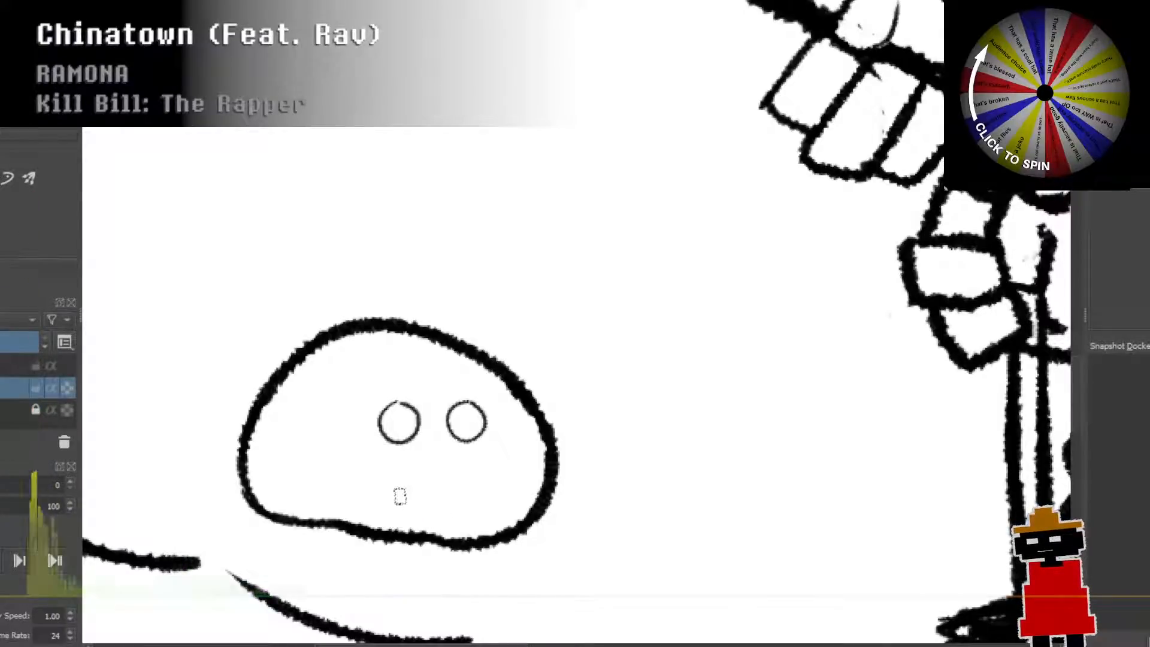
pyautogui.moveTo(393, 495)
pyautogui.mouseDown()
pyautogui.moveTo(434, 484)
pyautogui.moveTo(451, 504)
pyautogui.moveTo(479, 491)
pyautogui.mouseUp()
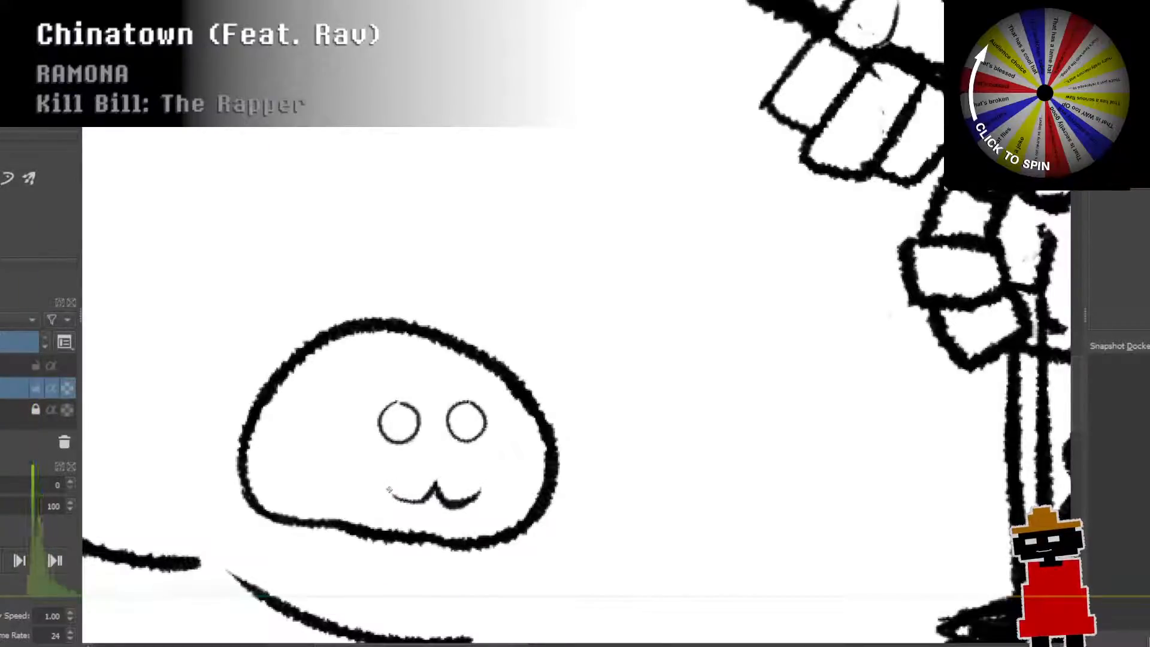
pyautogui.moveTo(389, 490); pyautogui.dragTo(427, 498)
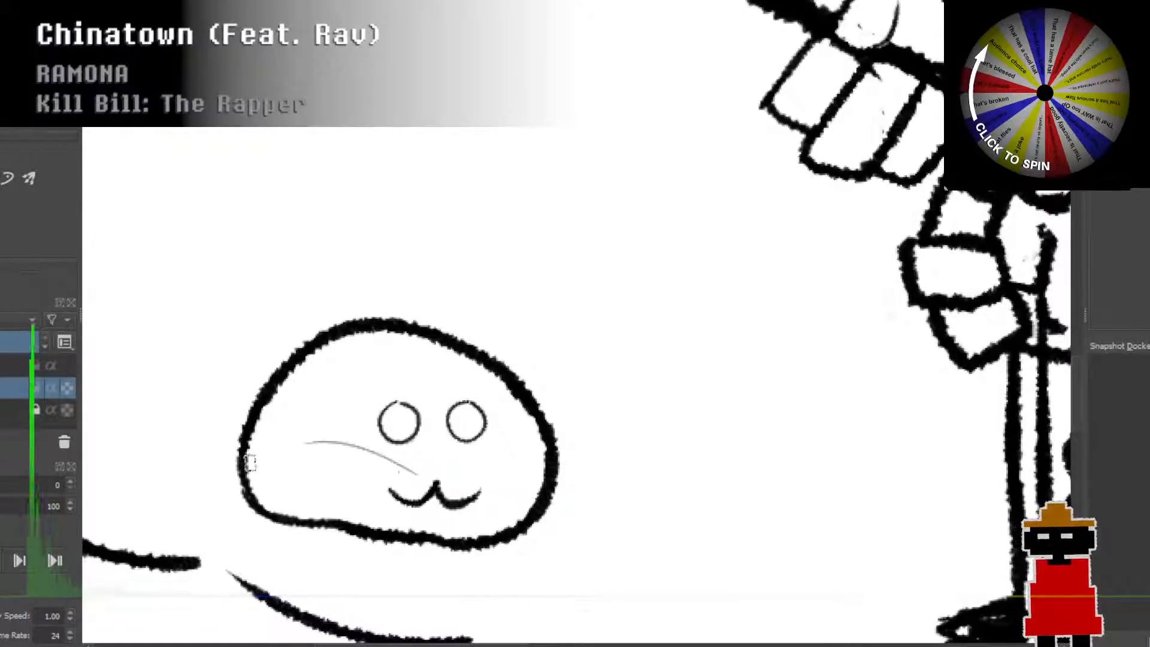
# Step: Draw two long curved whiskers on each side of the mouth and an S-shaped tail rising from the body's left edge
pyautogui.moveTo(423, 476); pyautogui.dragTo(233, 439)
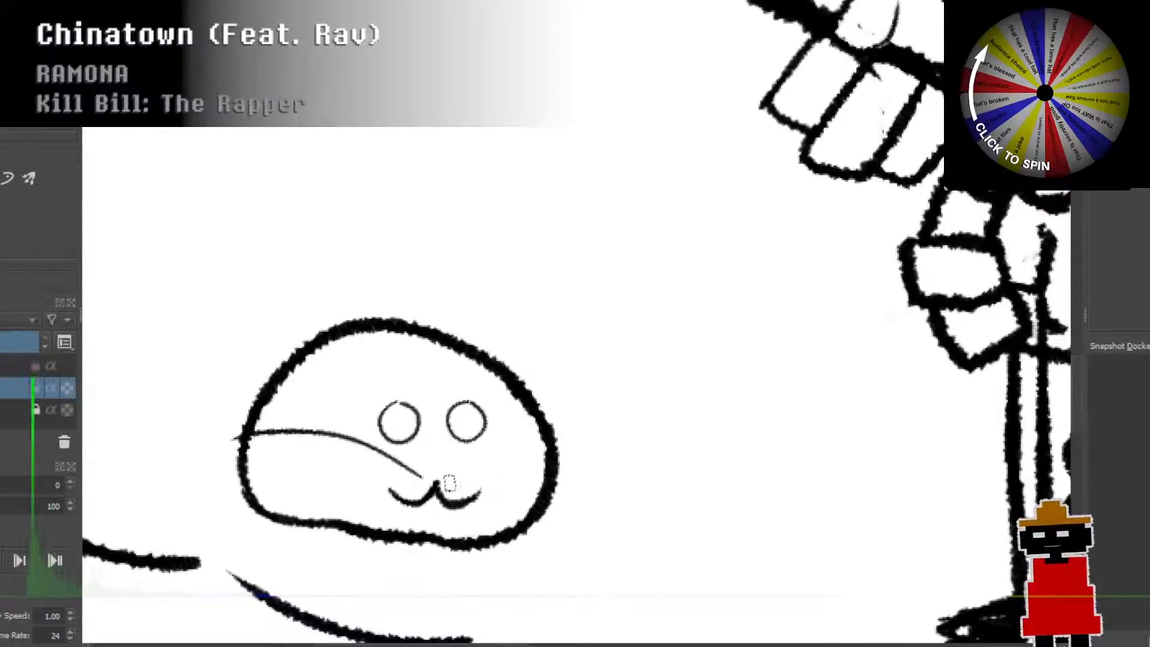
pyautogui.moveTo(459, 481)
pyautogui.mouseDown()
pyautogui.moveTo(512, 443)
pyautogui.moveTo(622, 439)
pyautogui.mouseUp()
pyautogui.moveTo(420, 481); pyautogui.dragTo(249, 488)
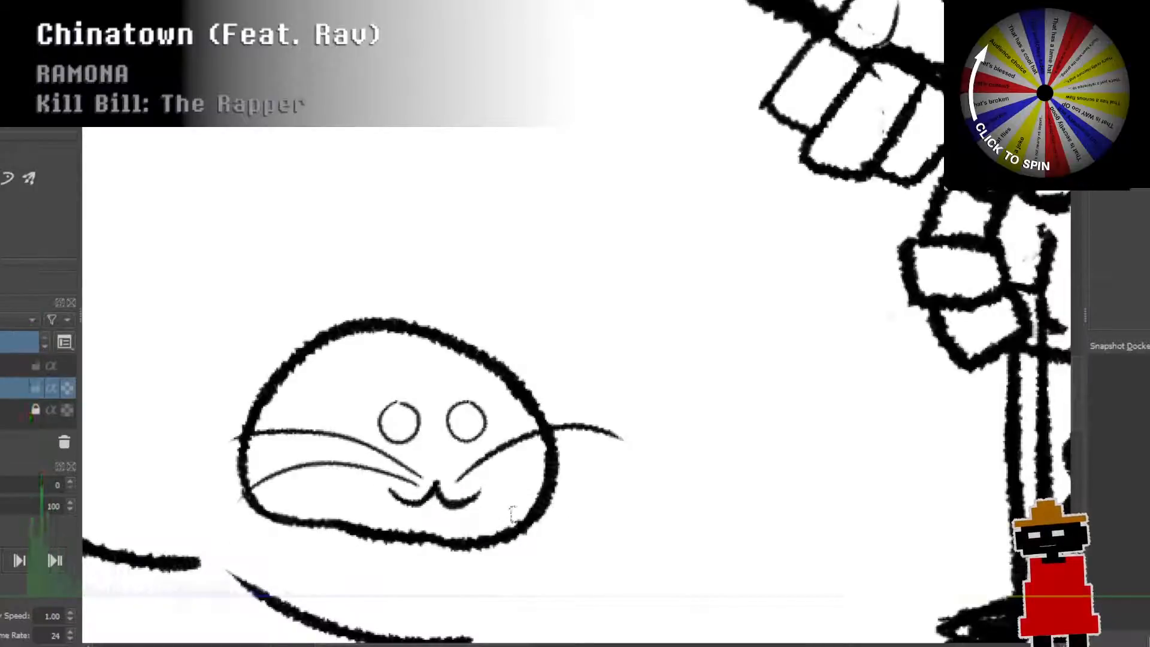
pyautogui.moveTo(474, 485); pyautogui.dragTo(612, 499)
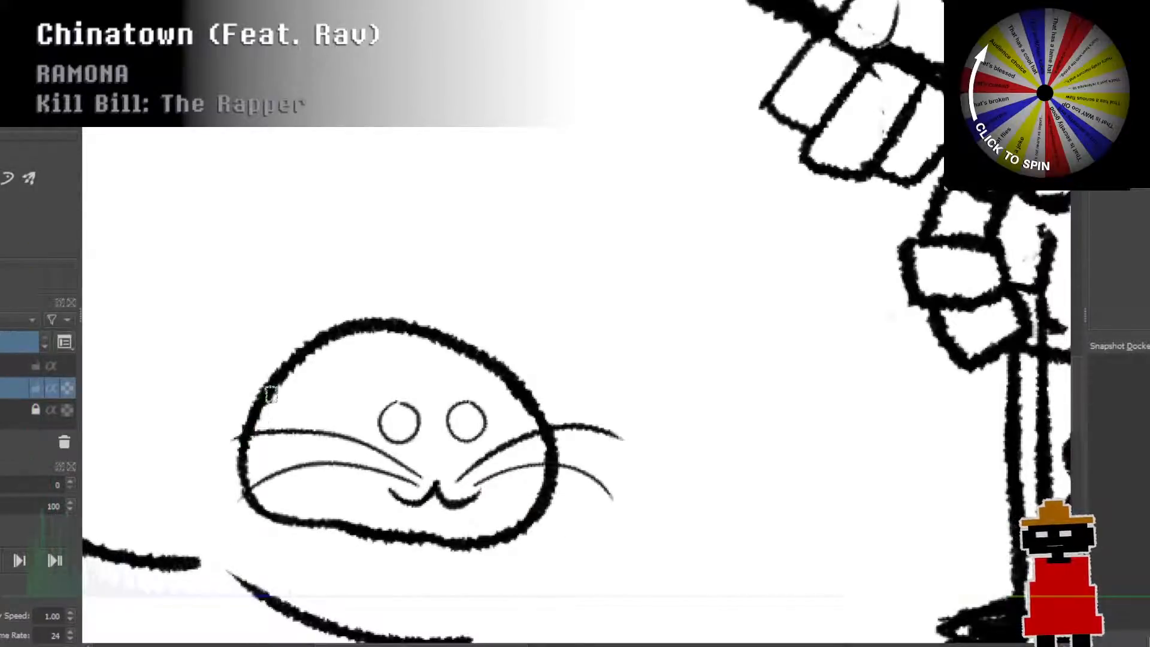
pyautogui.moveTo(261, 391)
pyautogui.mouseDown()
pyautogui.moveTo(226, 378)
pyautogui.moveTo(209, 327)
pyautogui.moveTo(272, 223)
pyautogui.moveTo(263, 192)
pyautogui.moveTo(236, 163)
pyautogui.moveTo(163, 160)
pyautogui.moveTo(161, 181)
pyautogui.moveTo(218, 195)
pyautogui.moveTo(237, 218)
pyautogui.moveTo(169, 344)
pyautogui.moveTo(188, 396)
pyautogui.moveTo(249, 420)
pyautogui.mouseUp()
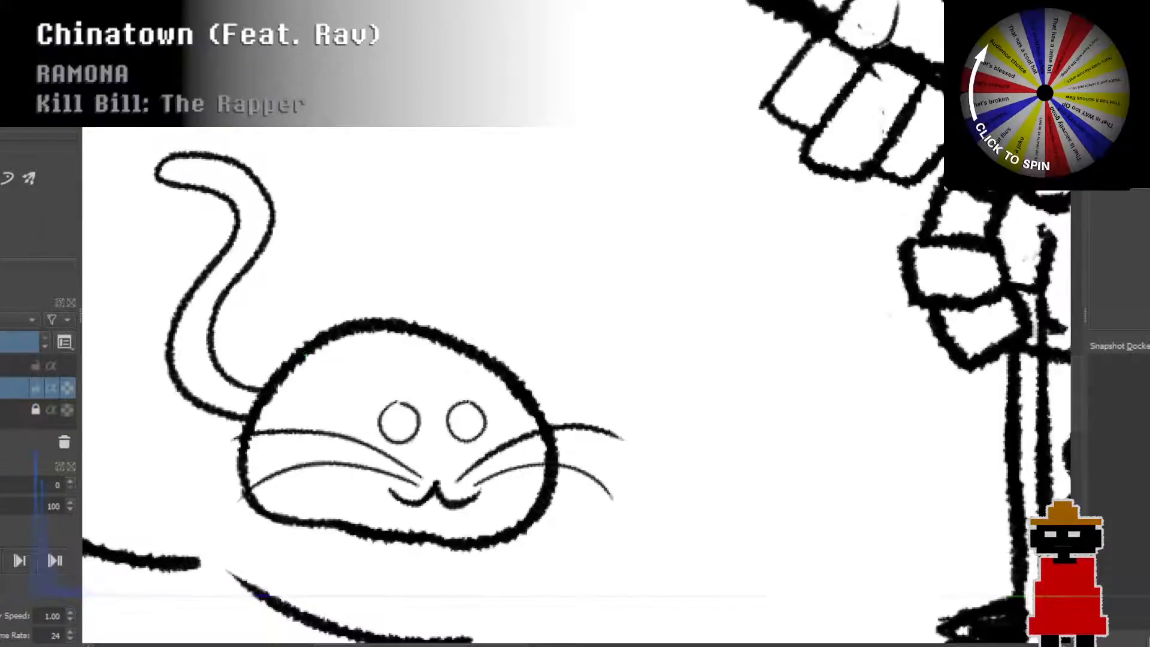
# Step: Draw two tall pointed ears on top of the cat's domed head
pyautogui.moveTo(299, 349)
pyautogui.mouseDown()
pyautogui.moveTo(268, 297)
pyautogui.moveTo(293, 311)
pyautogui.moveTo(278, 246)
pyautogui.moveTo(384, 334)
pyautogui.mouseUp()
pyautogui.hotkey('ctrl', 'z')
pyautogui.hotkey('ctrl', 'z')
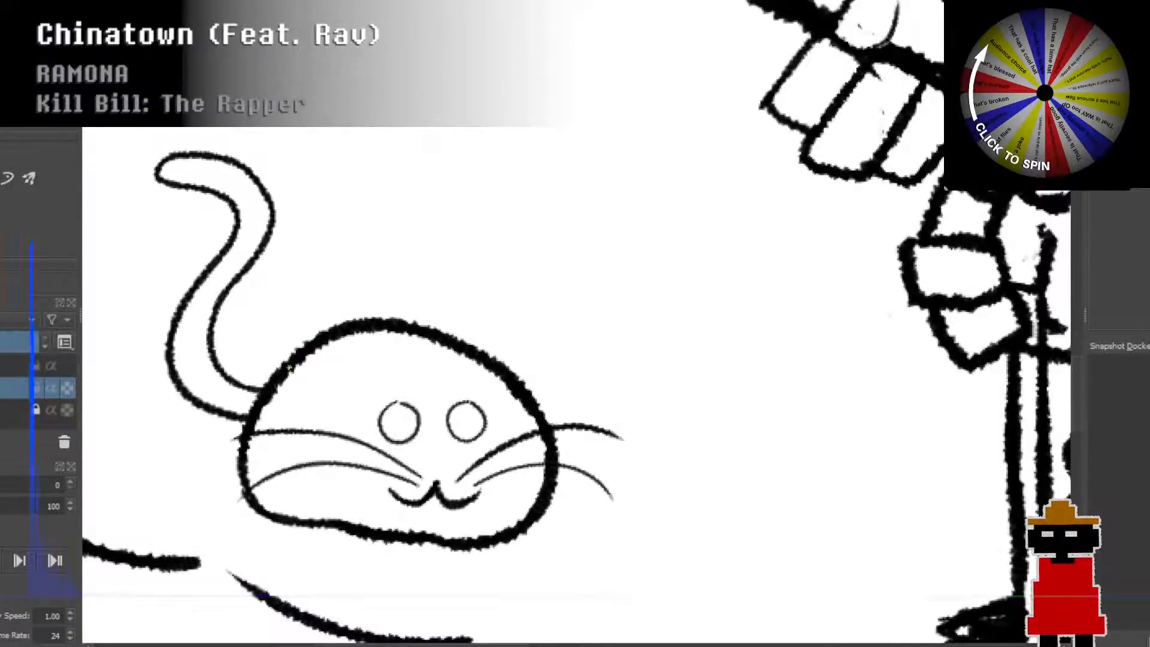
pyautogui.moveTo(288, 363); pyautogui.dragTo(297, 270)
pyautogui.moveTo(296, 270)
pyautogui.mouseDown()
pyautogui.moveTo(303, 223)
pyautogui.moveTo(374, 323)
pyautogui.mouseUp()
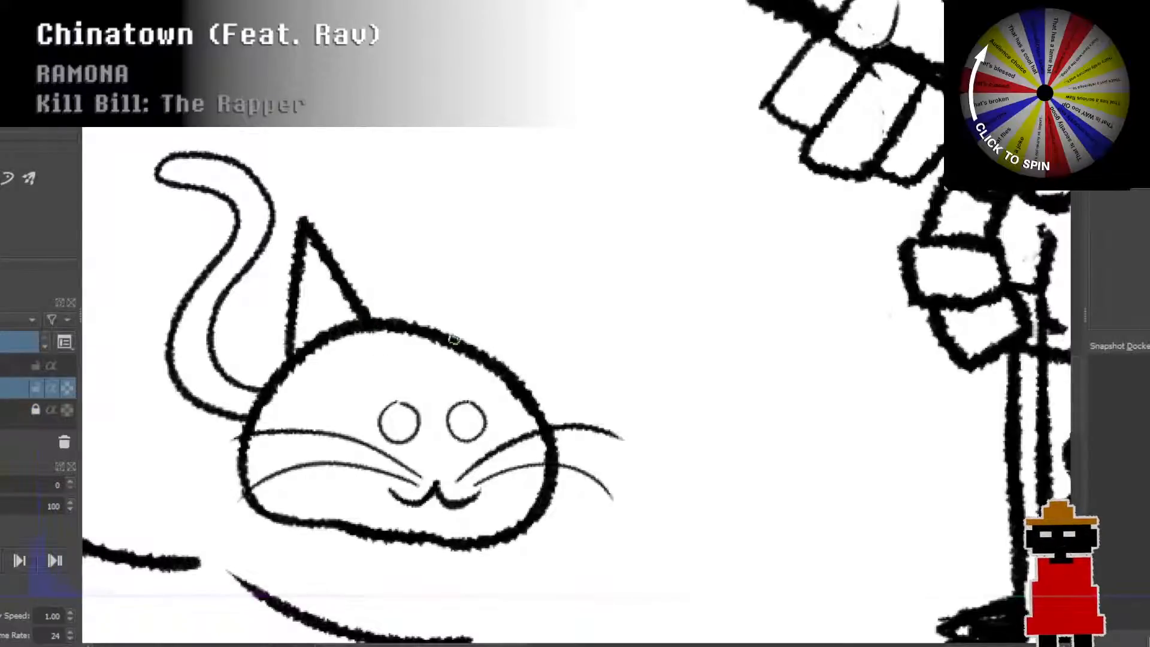
pyautogui.moveTo(457, 343)
pyautogui.mouseDown()
pyautogui.moveTo(519, 241)
pyautogui.moveTo(527, 384)
pyautogui.mouseUp()
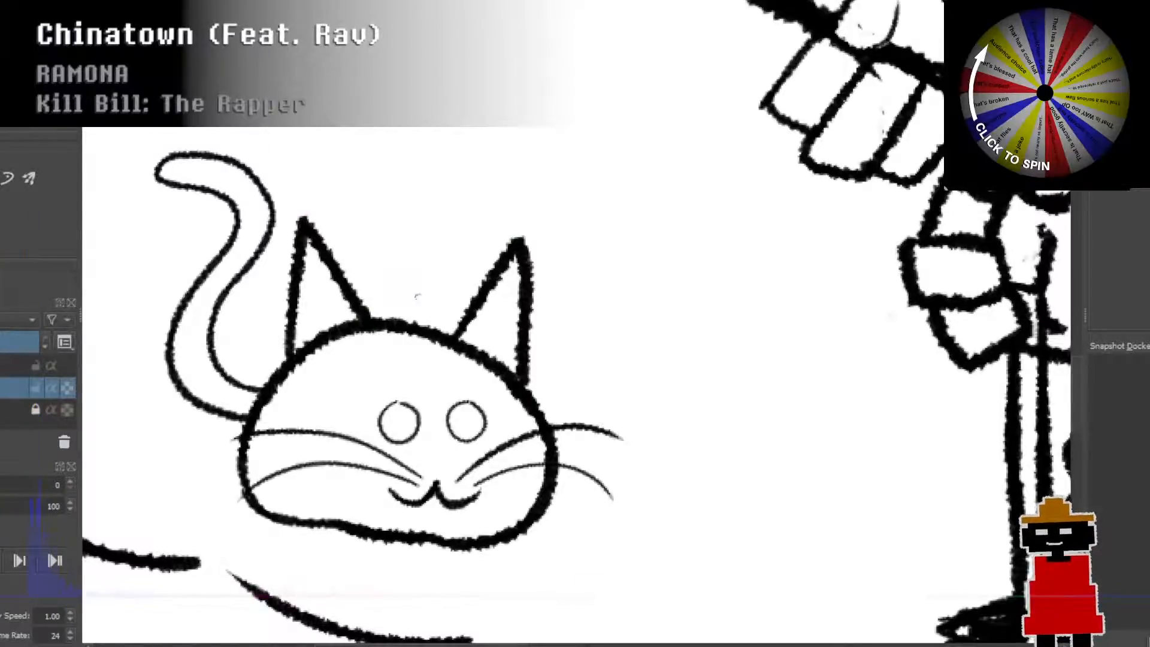
# Step: Add a short thick curved accent stroke inside the cat's head below the right ear
pyautogui.scroll(-3, 453, 398)
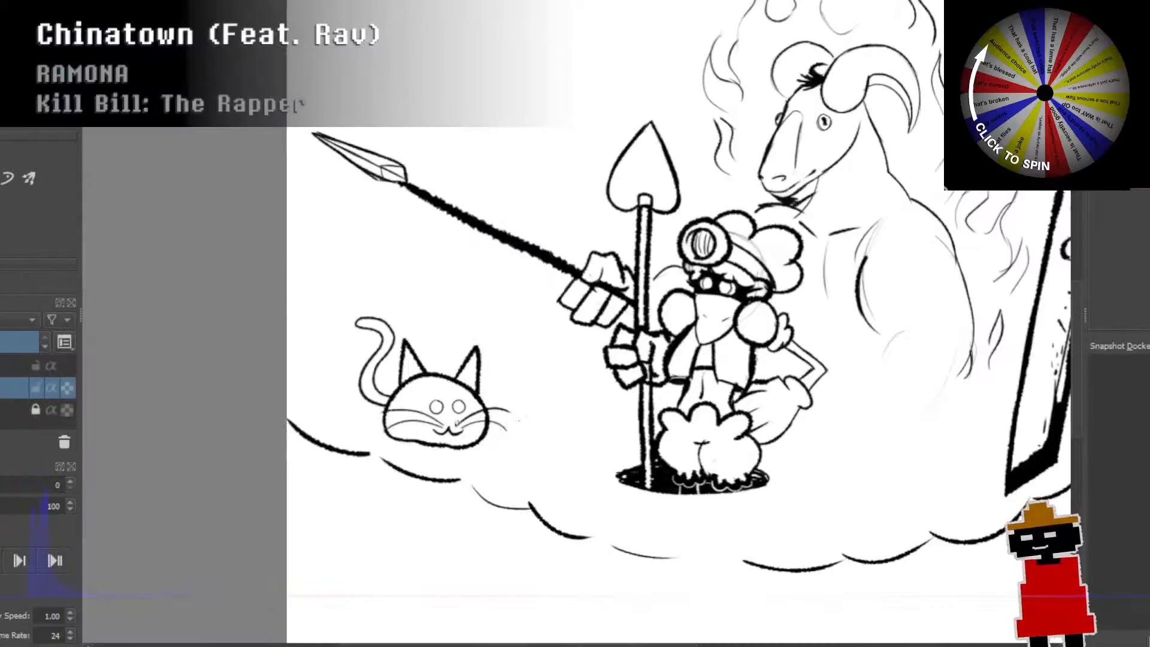
pyautogui.moveTo(516, 424); pyautogui.dragTo(470, 400)
pyautogui.scroll(5, 456, 391)
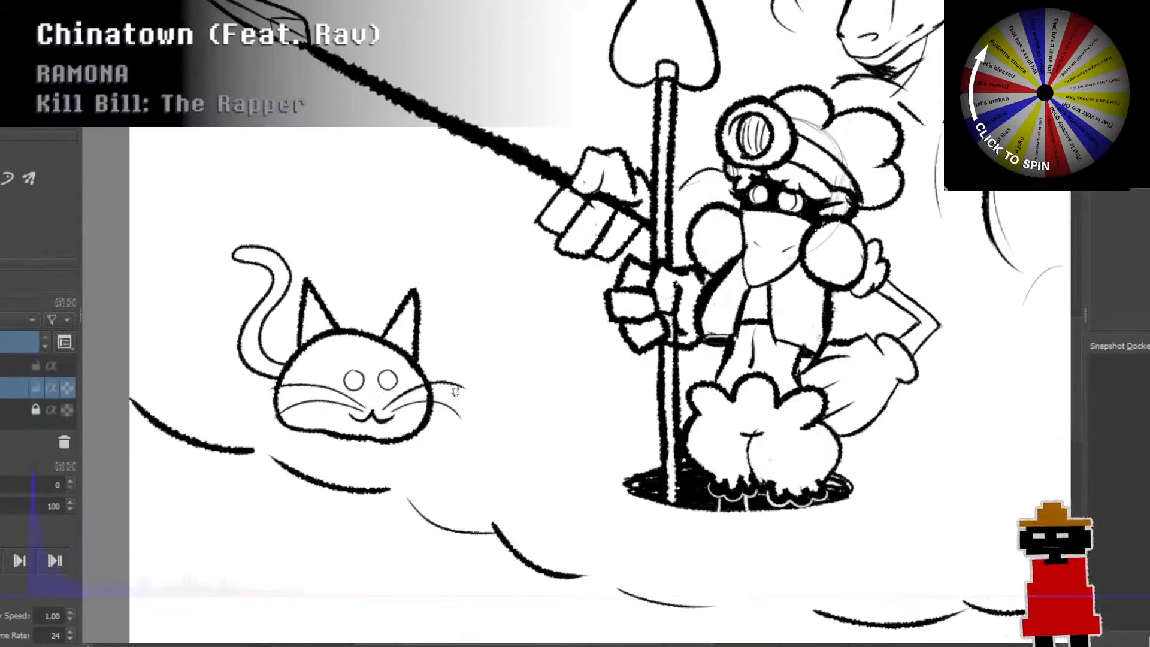
pyautogui.moveTo(582, 475); pyautogui.dragTo(715, 493)
pyautogui.moveTo(268, 306); pyautogui.dragTo(233, 346)
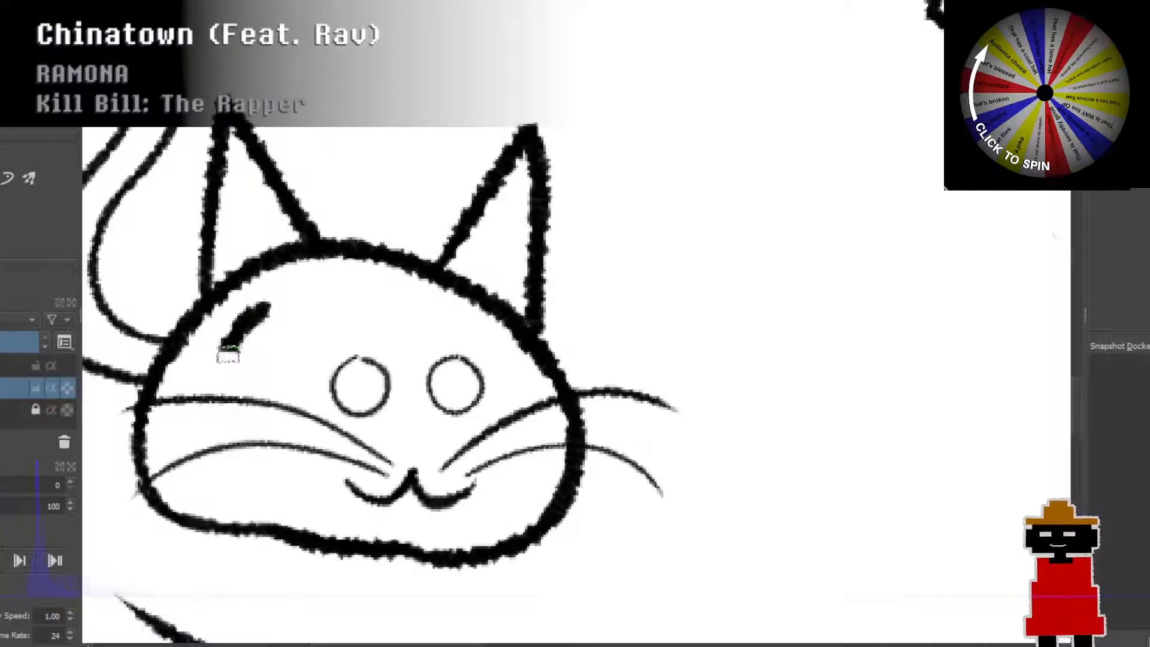
pyautogui.hotkey('ctrl', 'z')
pyautogui.moveTo(424, 300); pyautogui.dragTo(506, 371)
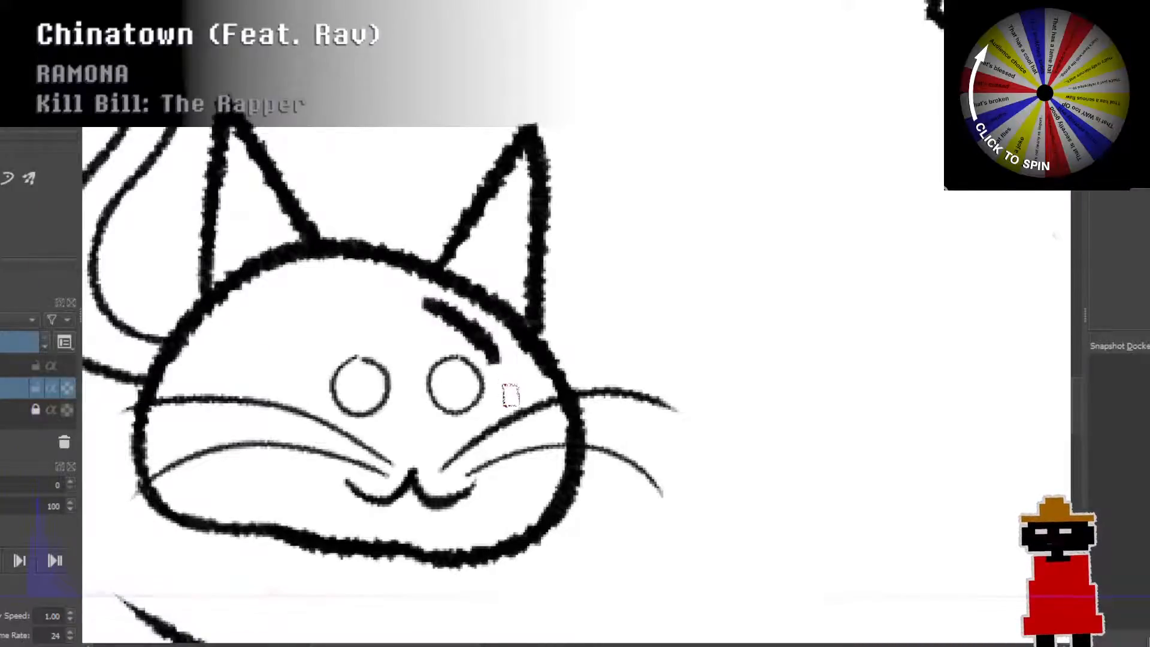
pyautogui.scroll(-3, 509, 396)
# Step: Draw thin inverted-V inner lines inside both of the cat's ears
pyautogui.scroll(3, 483, 380)
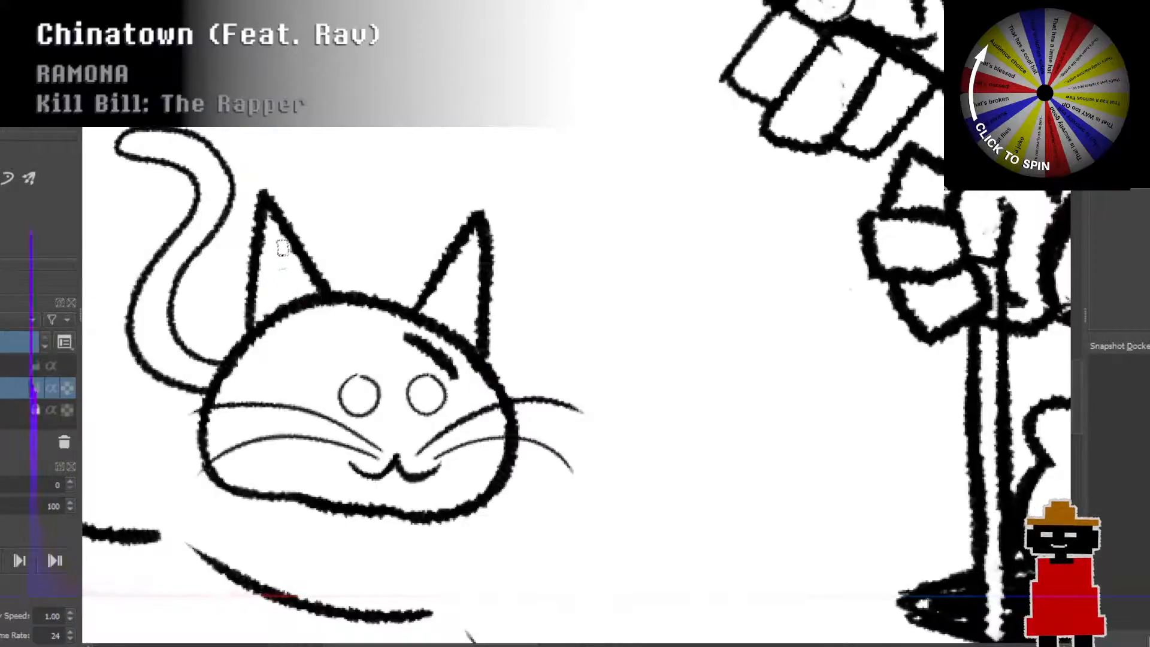
pyautogui.moveTo(270, 308)
pyautogui.mouseDown()
pyautogui.moveTo(270, 256)
pyautogui.moveTo(294, 279)
pyautogui.mouseUp()
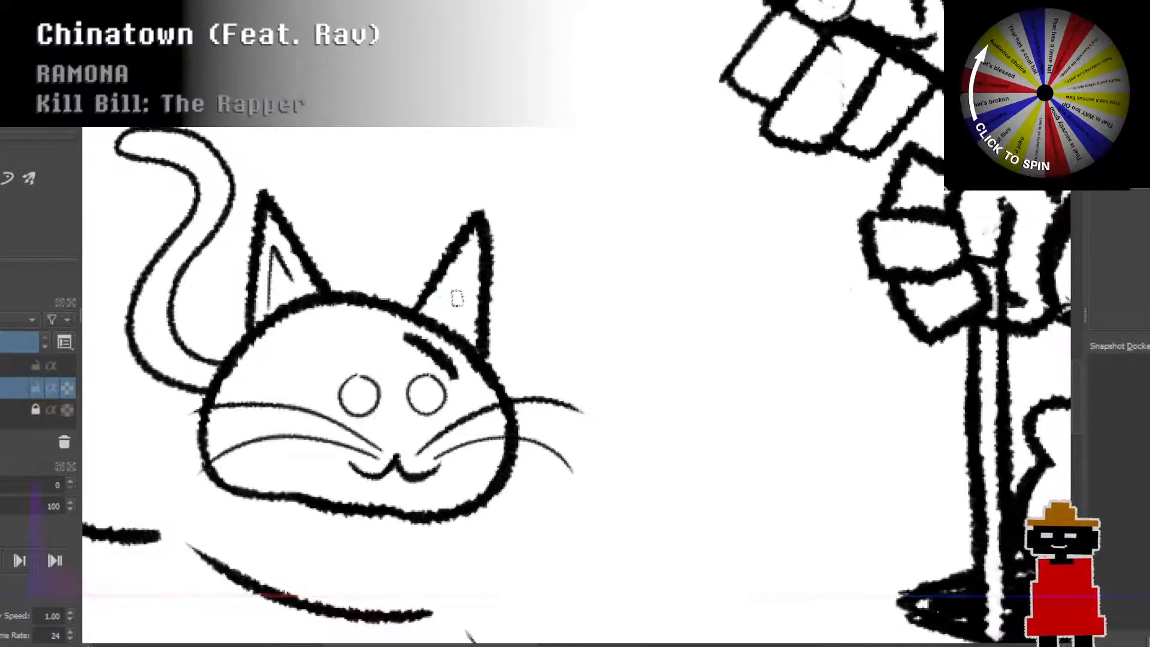
pyautogui.moveTo(441, 309)
pyautogui.mouseDown()
pyautogui.moveTo(466, 264)
pyautogui.moveTo(465, 324)
pyautogui.mouseUp()
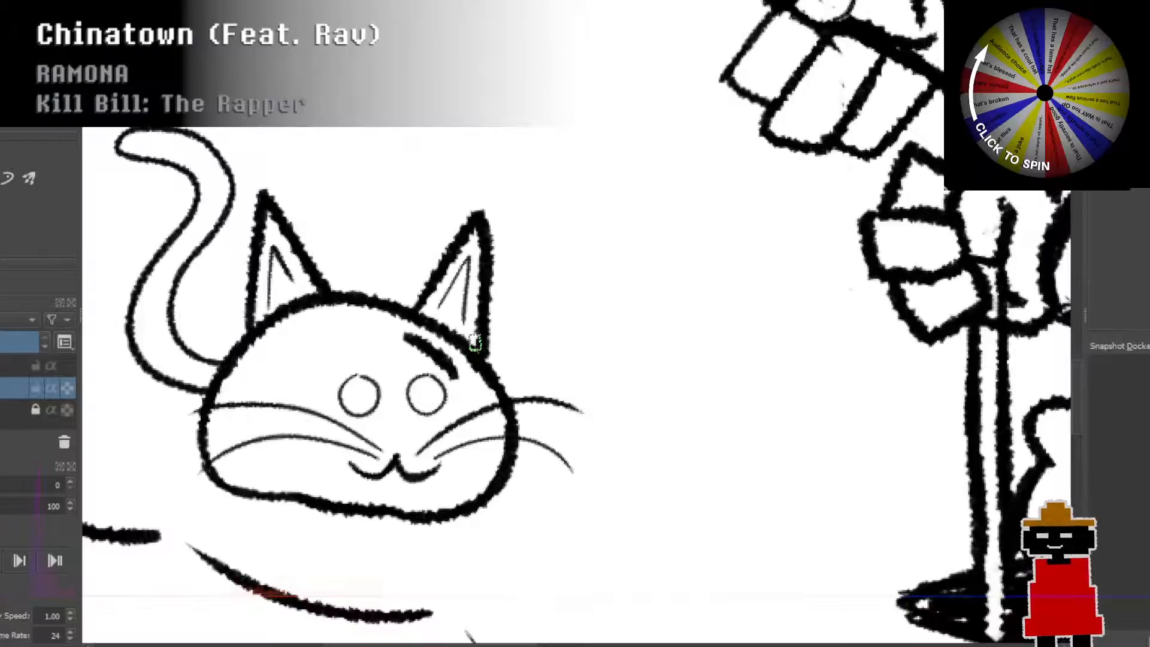
# Step: Examine the whole composition and the area around the spear-holding figure and the large sword
pyautogui.scroll(-5, 472, 347)
pyautogui.moveTo(513, 389); pyautogui.dragTo(387, 457)
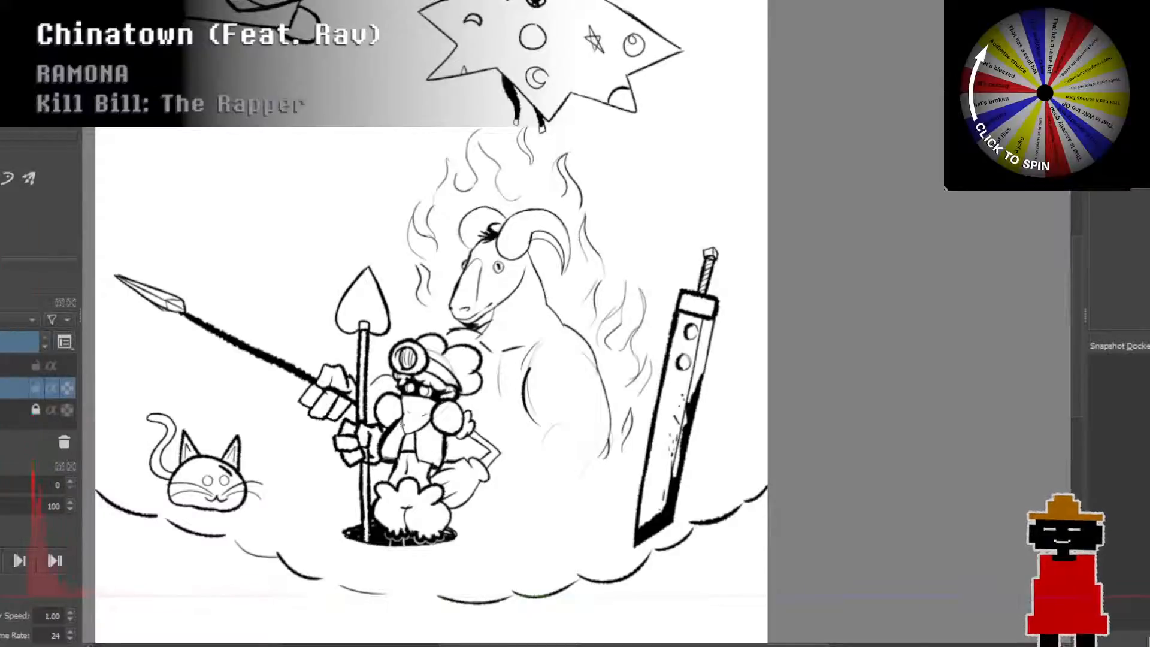
pyautogui.scroll(-5, 442, 346)
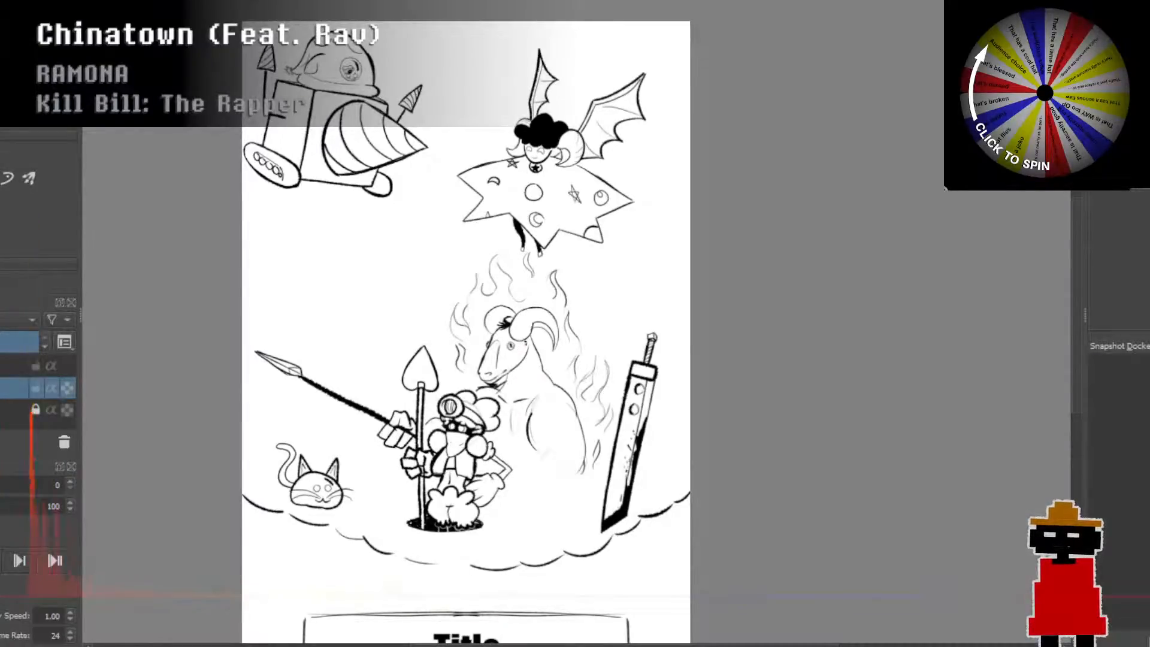
pyautogui.moveTo(526, 342); pyautogui.dragTo(477, 278)
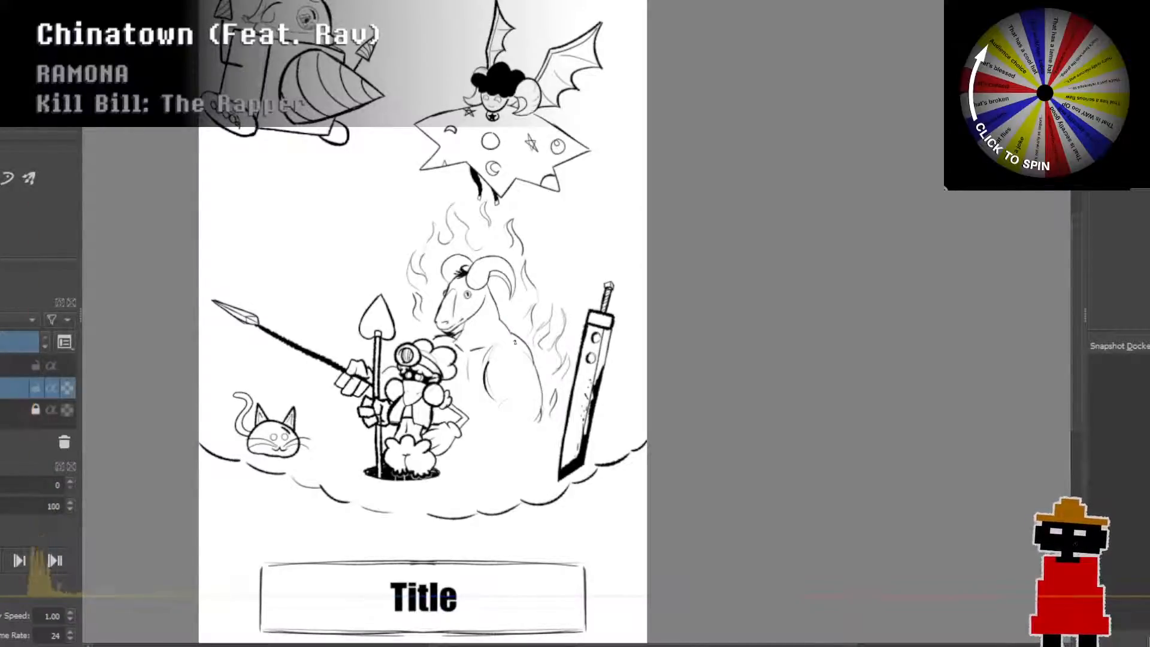
pyautogui.moveTo(582, 363); pyautogui.dragTo(476, 324)
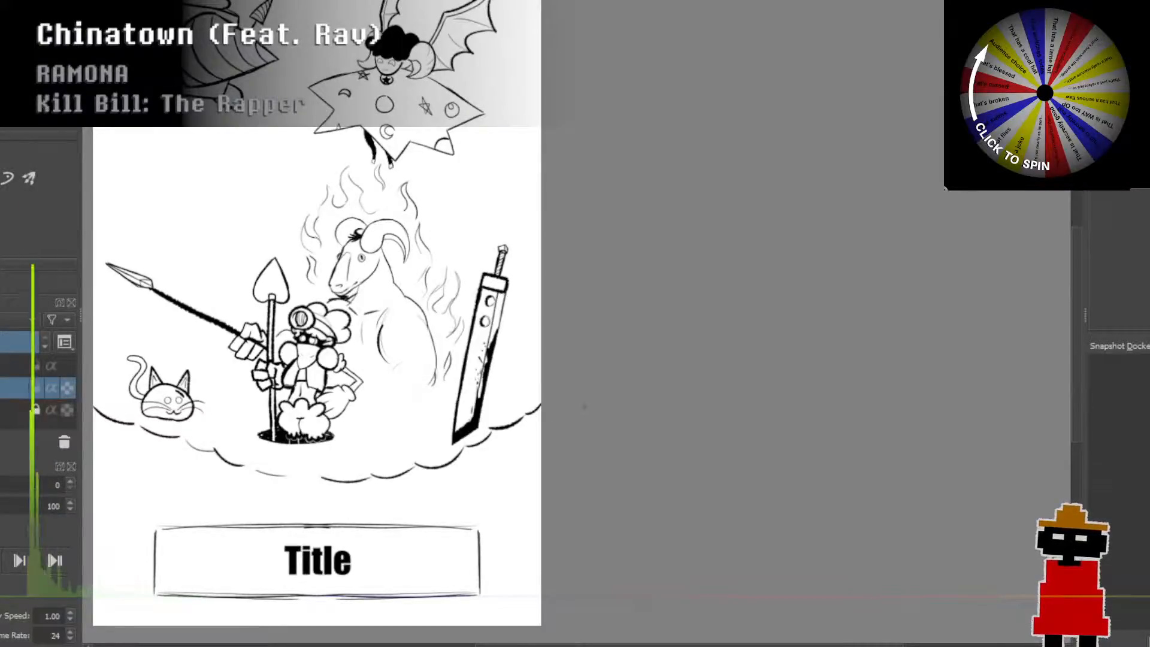
pyautogui.scroll(1, 297, 380)
pyautogui.scroll(2, 291, 364)
pyautogui.moveTo(292, 350)
pyautogui.mouseDown()
pyautogui.moveTo(314, 337)
pyautogui.moveTo(349, 236)
pyautogui.mouseUp()
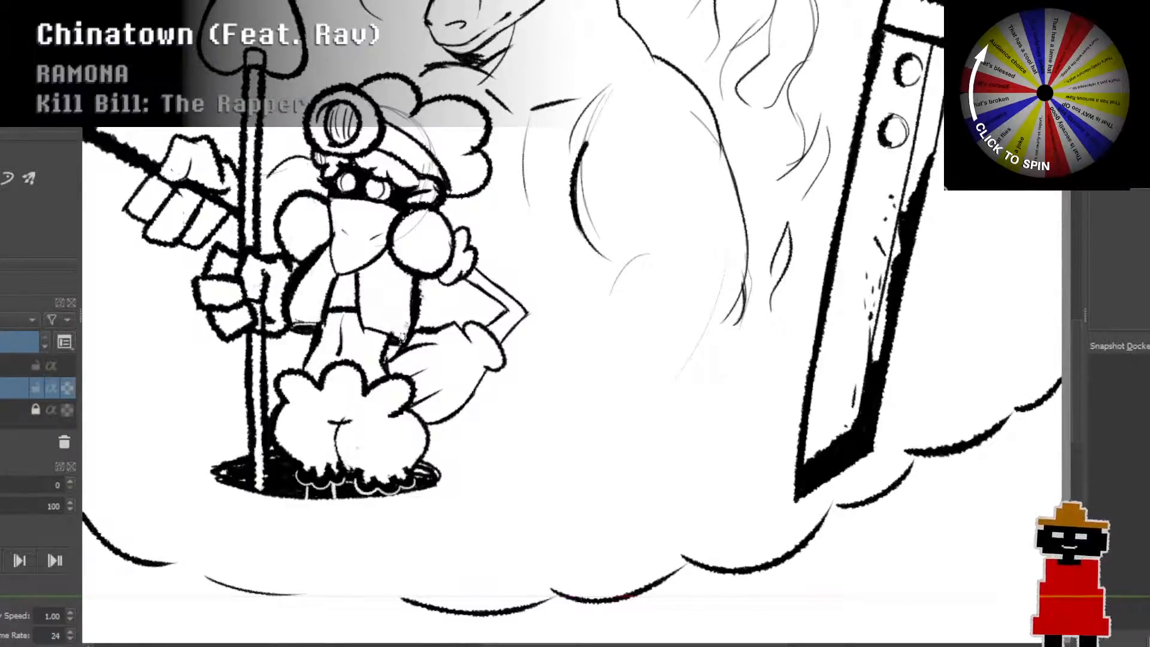
pyautogui.scroll(-3, 405, 341)
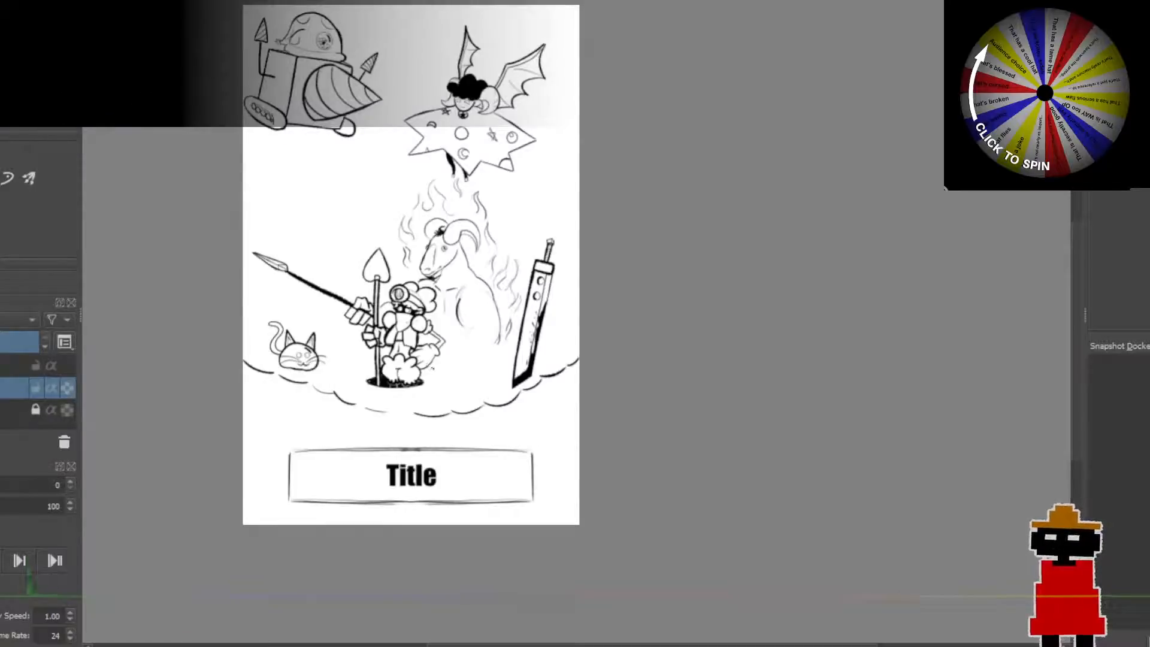
# Step: Examine the overall cover layout and the empty area between the drill machine and the long spear
pyautogui.scroll(1, 434, 369)
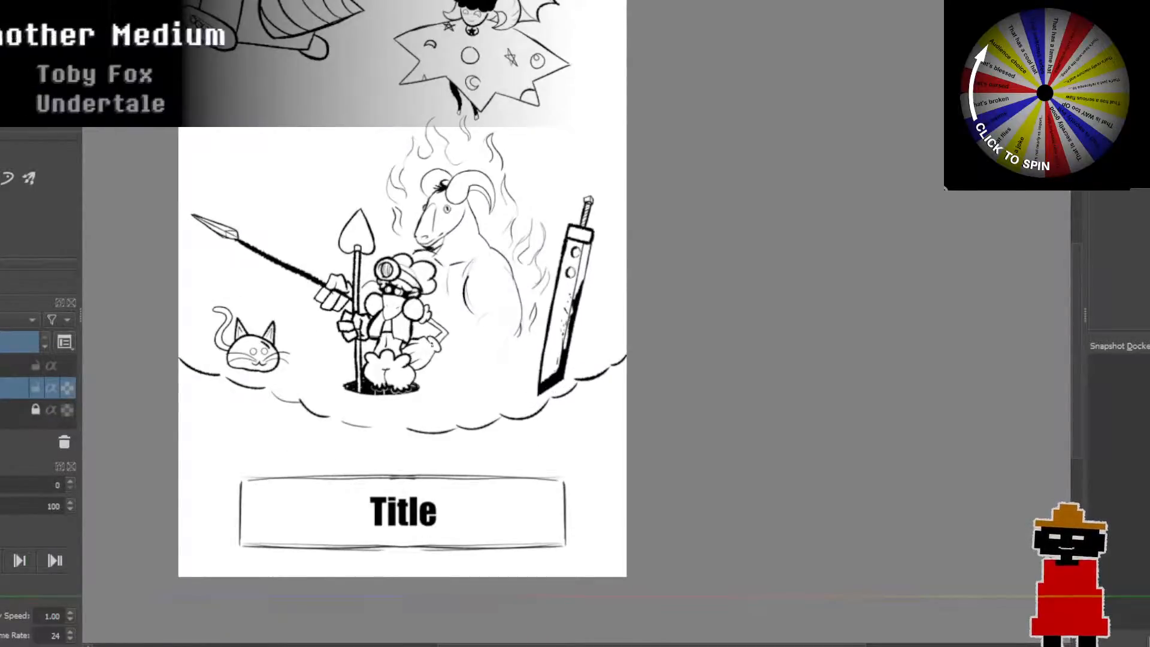
pyautogui.moveTo(432, 346); pyautogui.dragTo(442, 405)
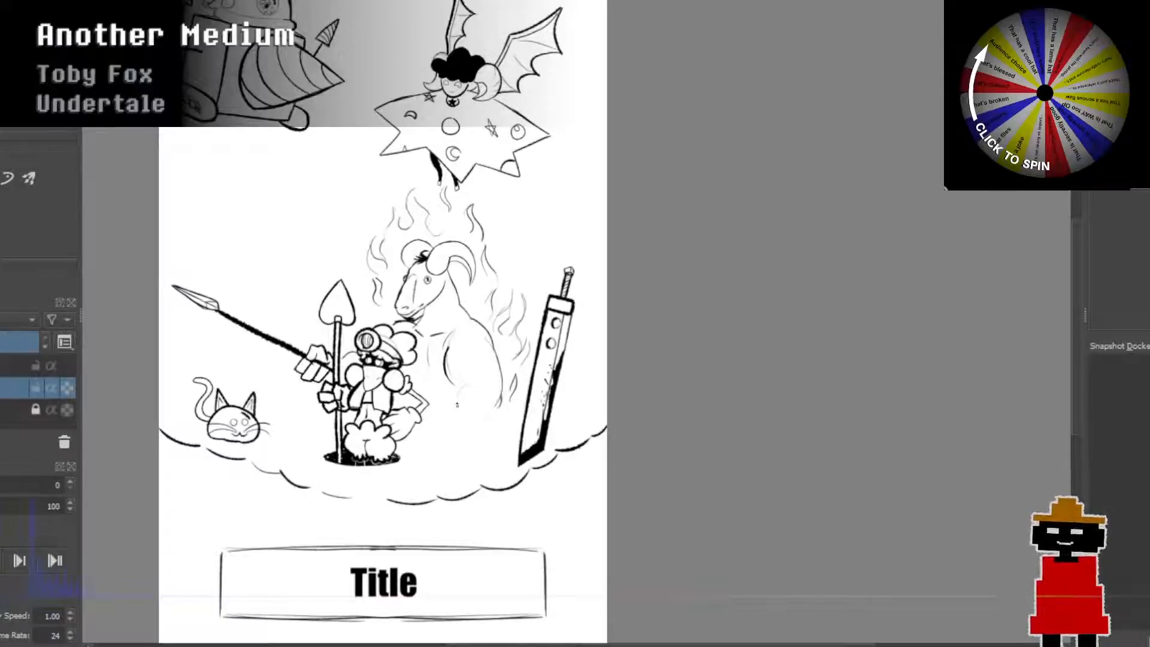
pyautogui.moveTo(461, 404)
pyautogui.mouseDown()
pyautogui.moveTo(439, 473)
pyautogui.moveTo(443, 411)
pyautogui.mouseUp()
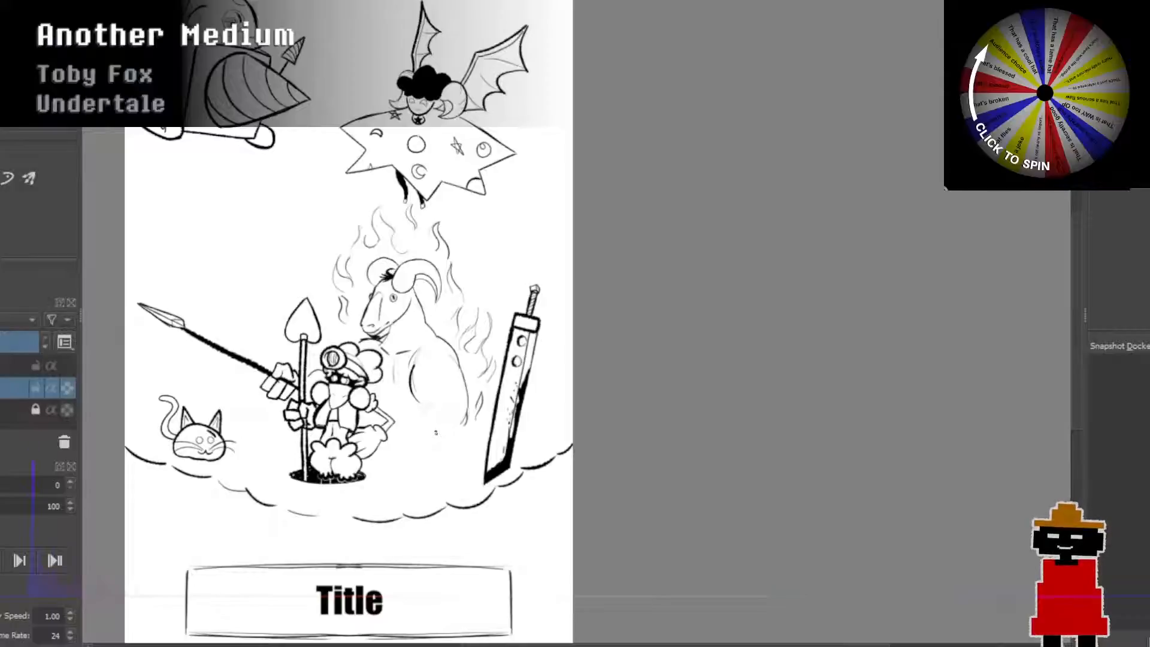
pyautogui.scroll(2, 363, 441)
pyautogui.scroll(-2, 359, 441)
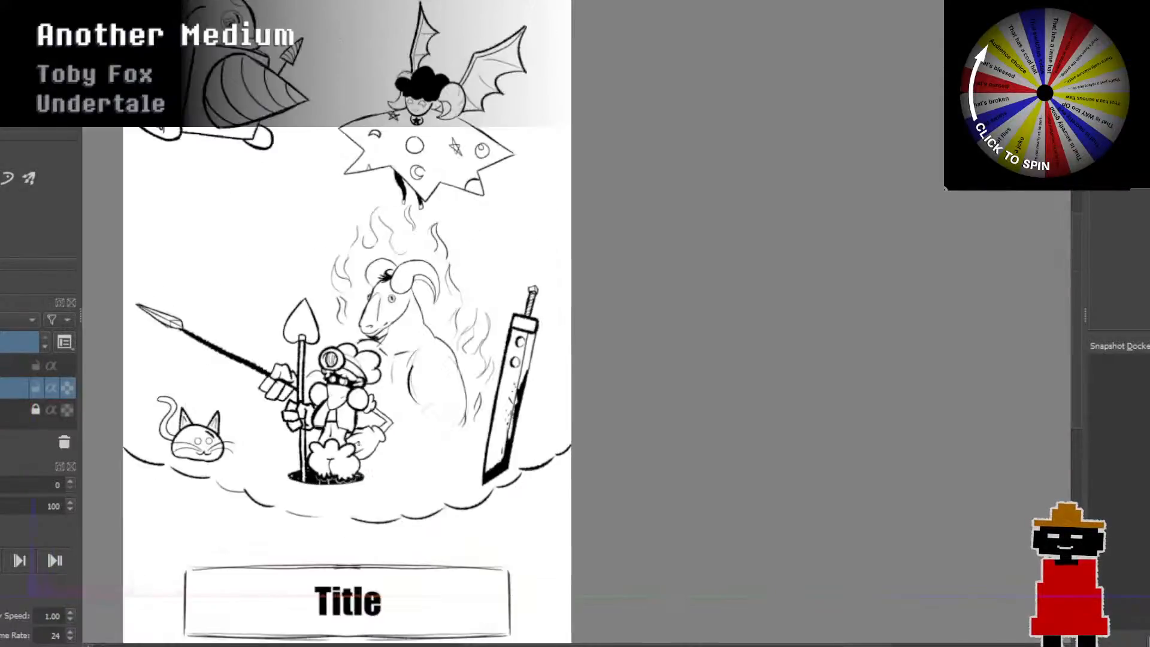
pyautogui.moveTo(363, 443); pyautogui.dragTo(353, 425)
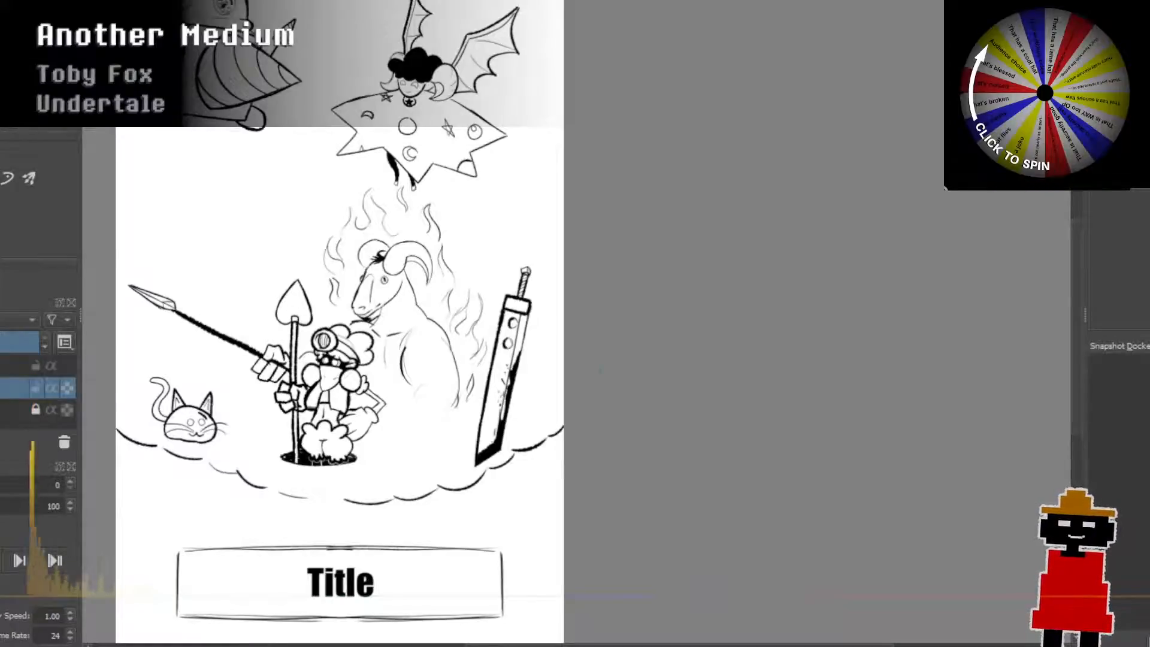
pyautogui.moveTo(600, 372); pyautogui.dragTo(530, 441)
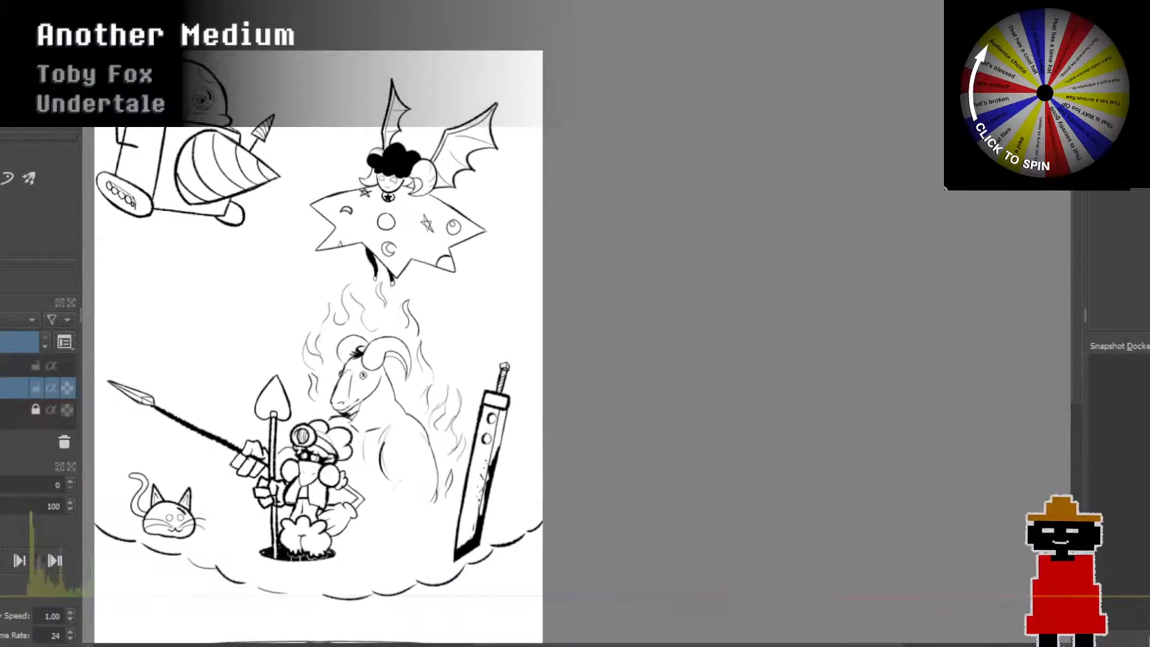
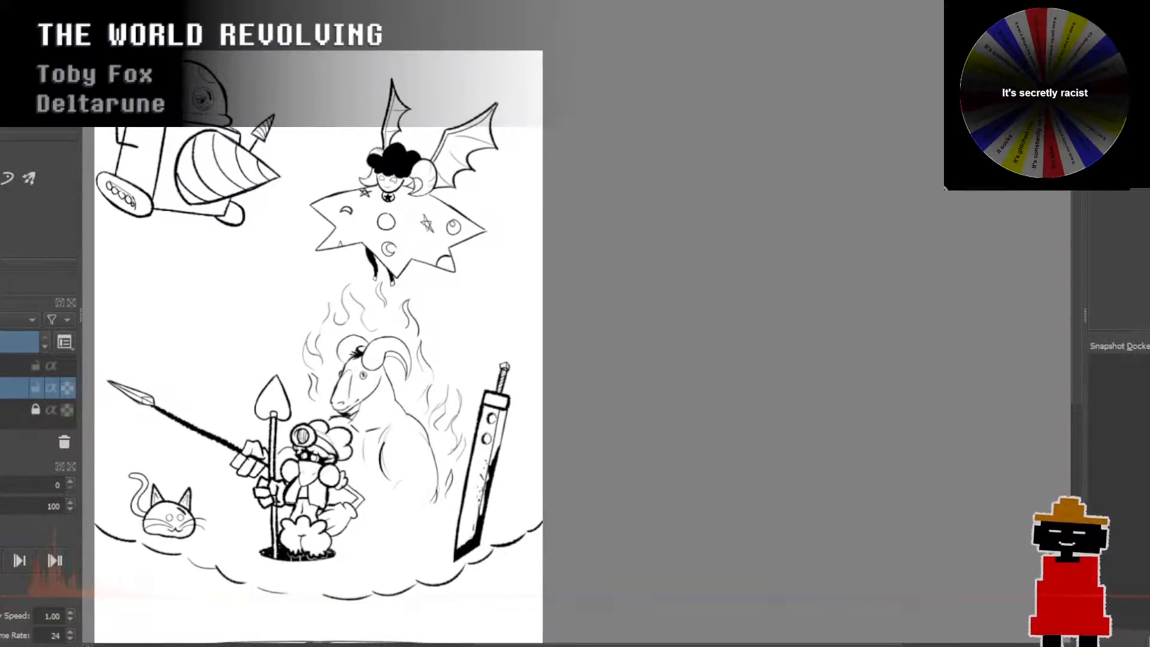
pyautogui.moveTo(676, 496); pyautogui.dragTo(769, 438)
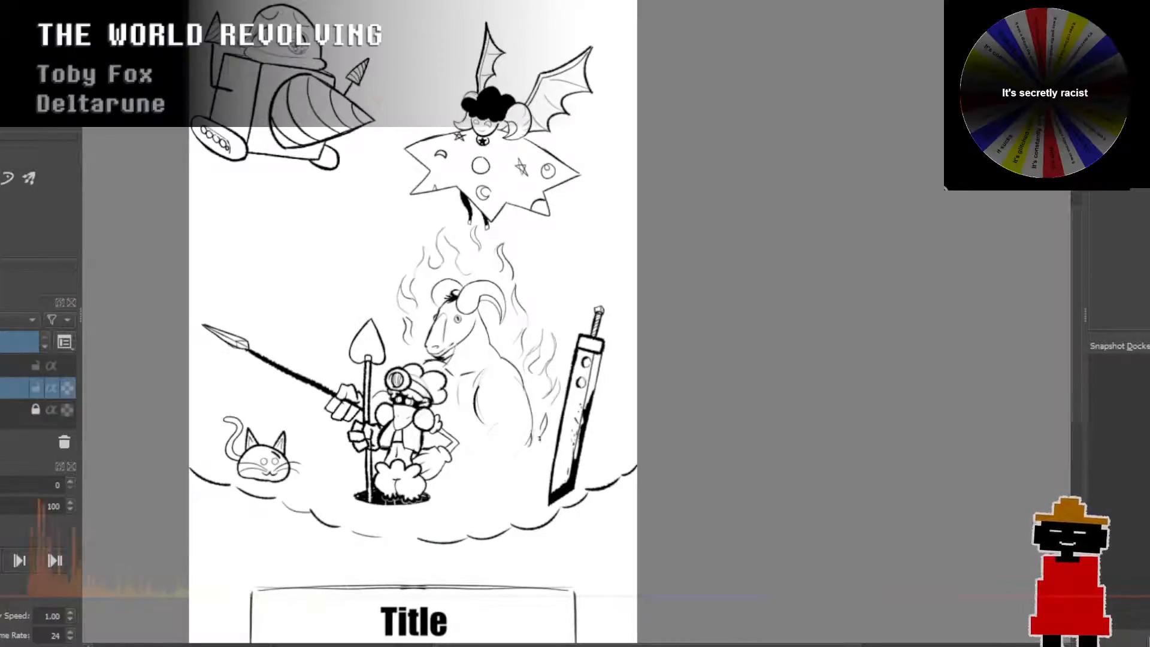
pyautogui.scroll(1, 266, 221)
pyautogui.moveTo(348, 279); pyautogui.dragTo(359, 302)
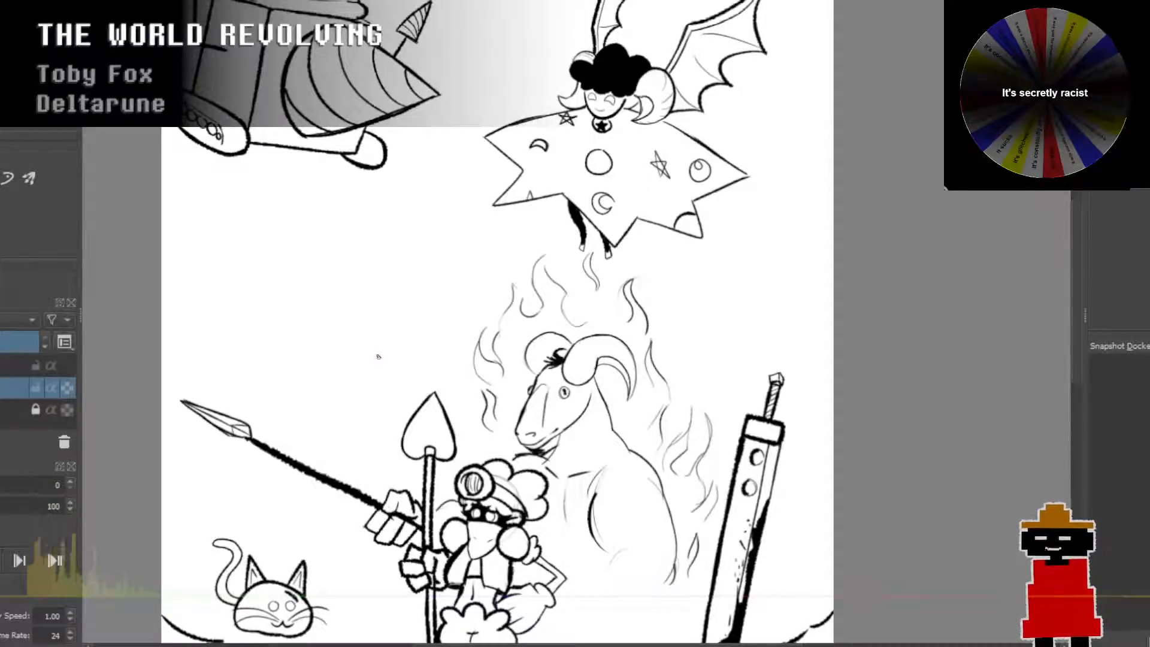
pyautogui.scroll(2, 398, 349)
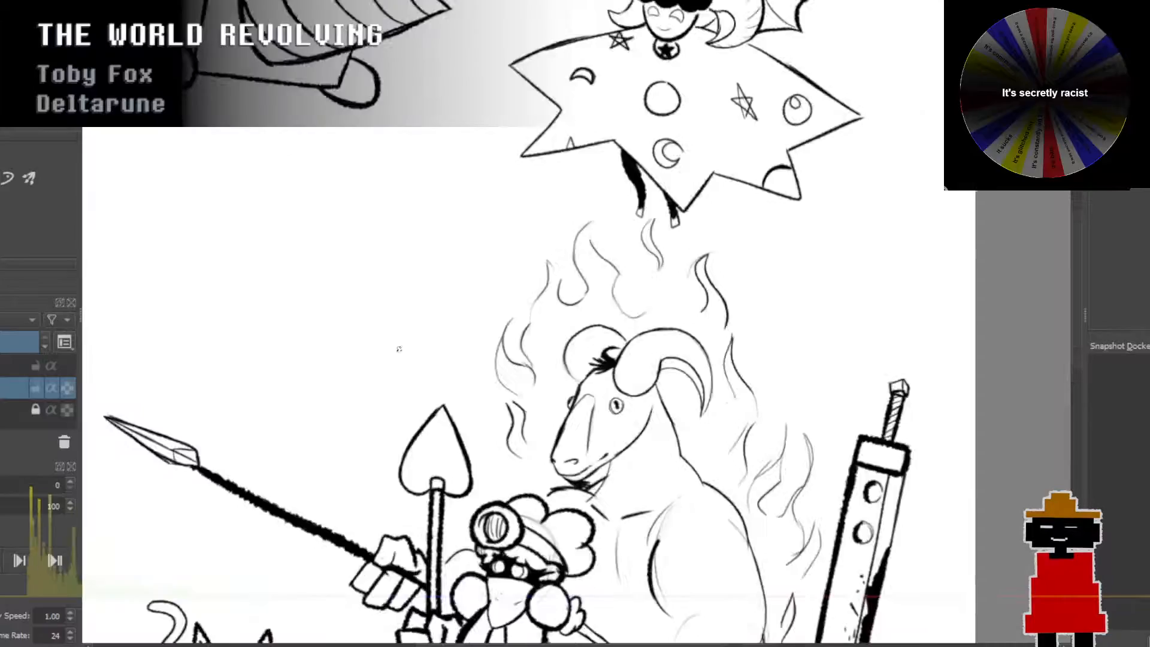
pyautogui.moveTo(397, 350); pyautogui.dragTo(486, 429)
pyautogui.scroll(-1, 524, 431)
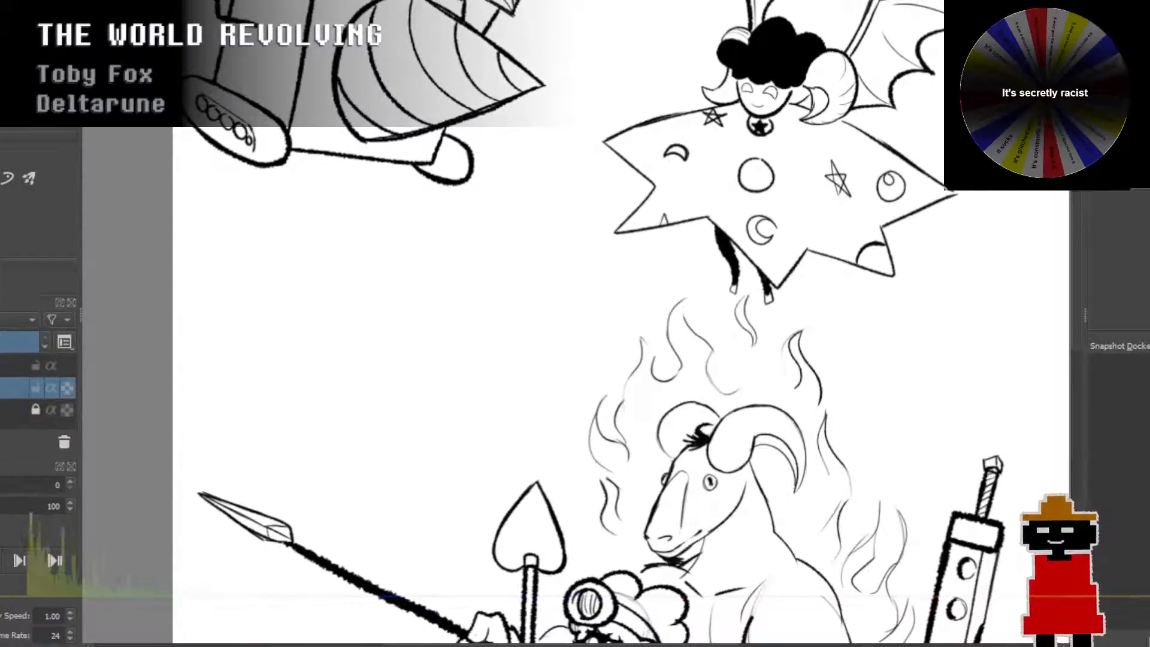
pyautogui.scroll(-1, 526, 359)
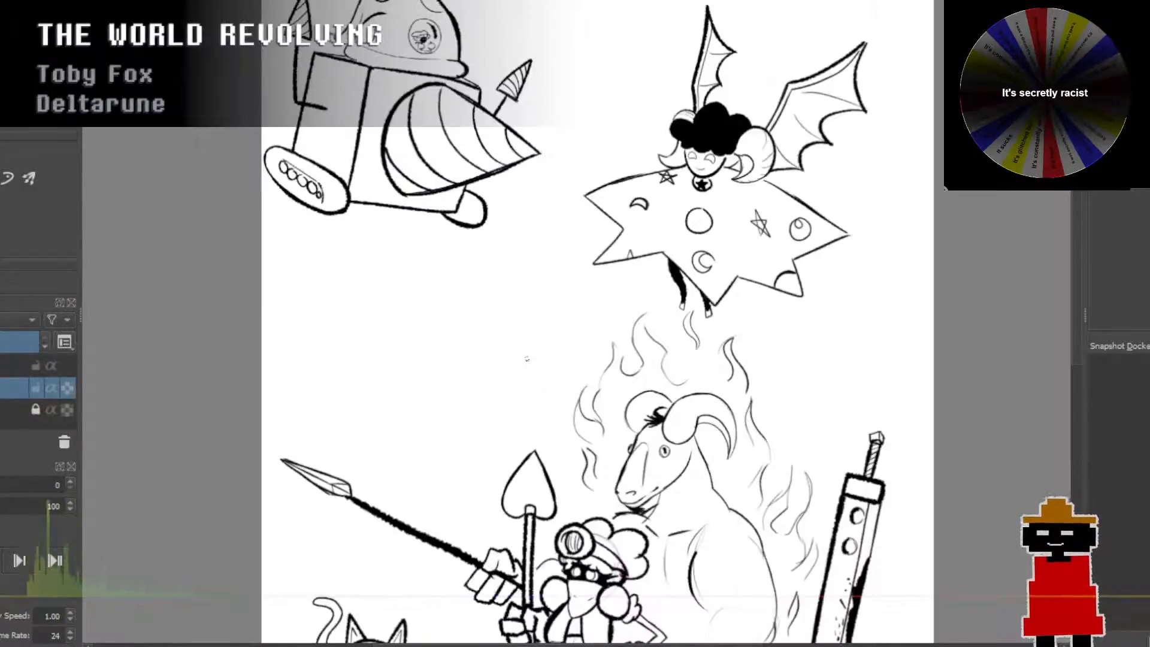
pyautogui.moveTo(526, 359); pyautogui.dragTo(514, 307)
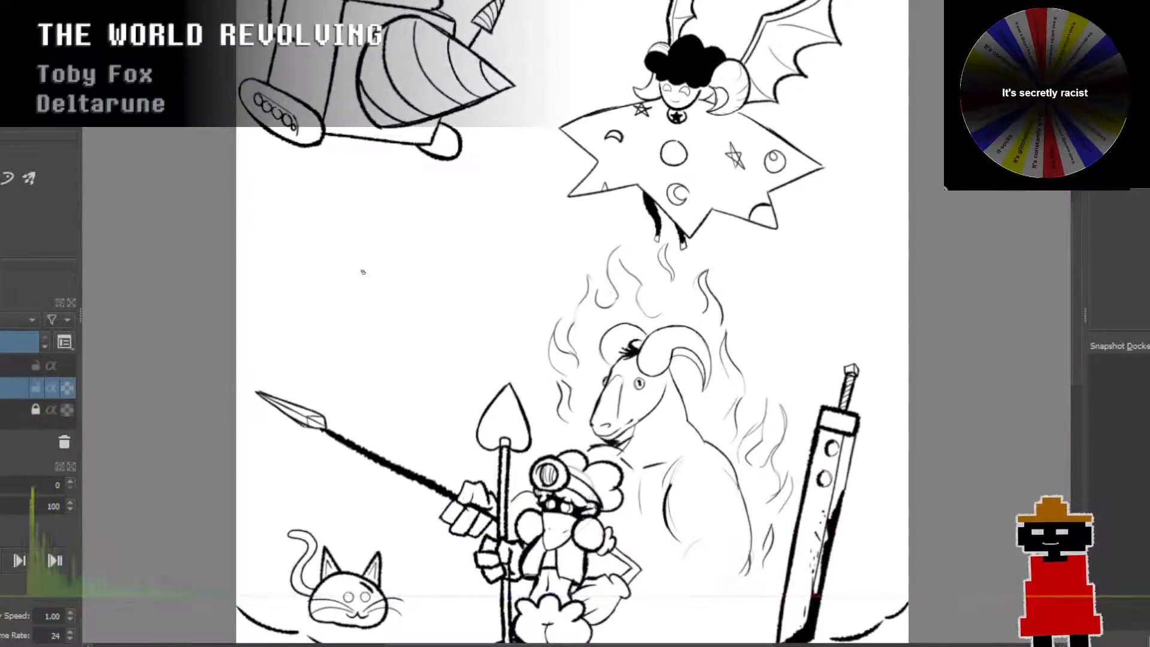
# Step: Start a mouse head in the empty area above the long spear, with two large round ears, a sloping snout line and a curved mouth
pyautogui.moveTo(345, 294)
pyautogui.mouseDown()
pyautogui.moveTo(312, 271)
pyautogui.moveTo(314, 248)
pyautogui.moveTo(344, 233)
pyautogui.moveTo(371, 262)
pyautogui.mouseUp()
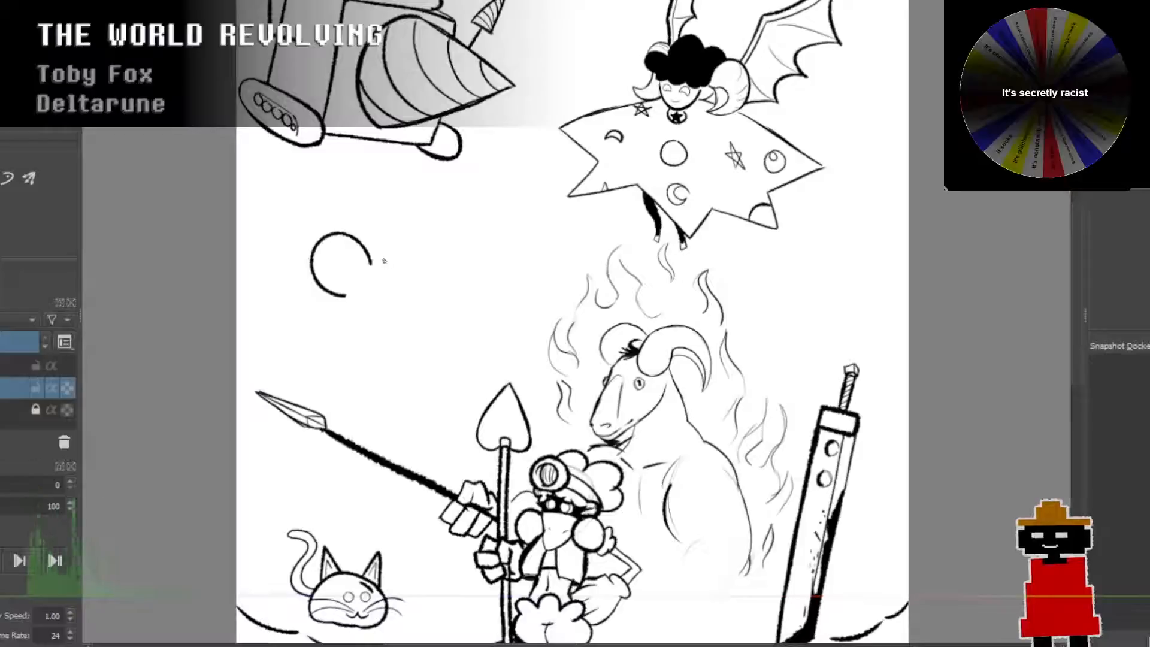
pyautogui.moveTo(371, 250)
pyautogui.mouseDown()
pyautogui.moveTo(411, 230)
pyautogui.moveTo(399, 242)
pyautogui.moveTo(434, 241)
pyautogui.moveTo(436, 288)
pyautogui.mouseUp()
pyautogui.hotkey('ctrl', 'z')
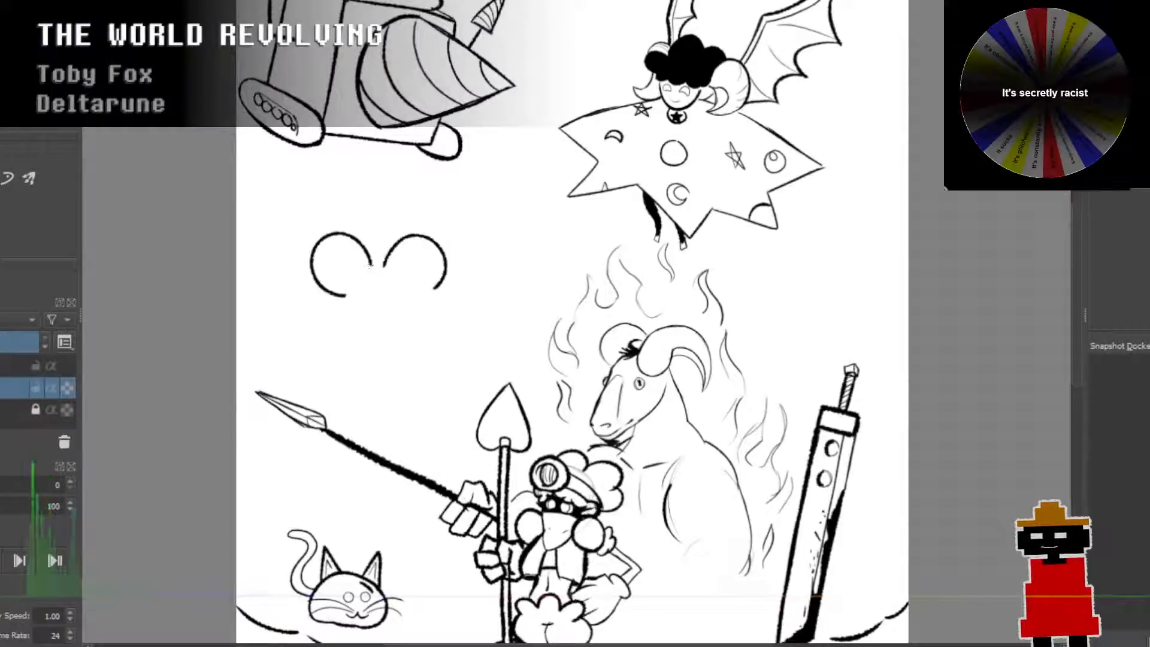
pyautogui.moveTo(370, 266)
pyautogui.mouseDown()
pyautogui.moveTo(464, 310)
pyautogui.moveTo(478, 342)
pyautogui.mouseUp()
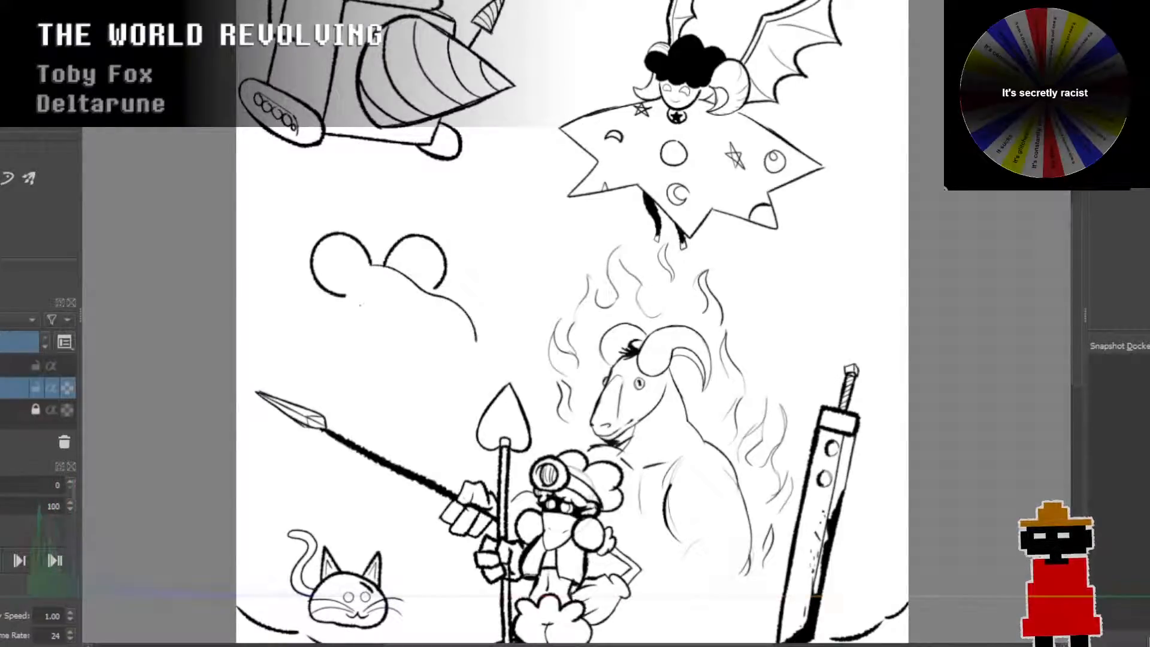
pyautogui.moveTo(361, 309); pyautogui.dragTo(409, 317)
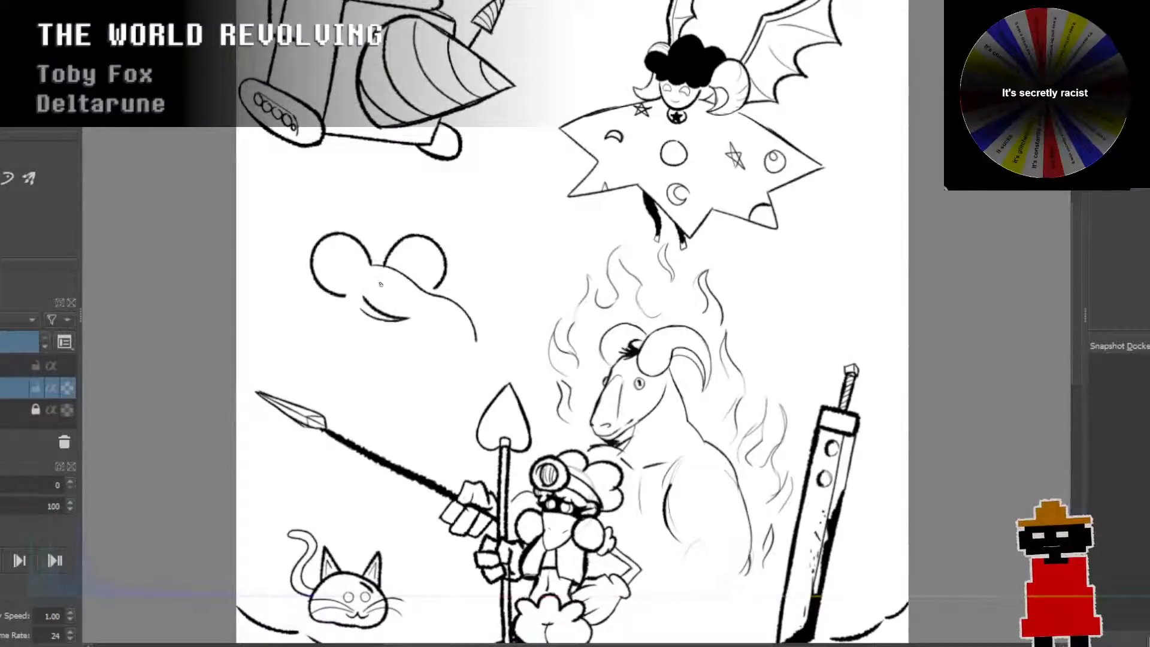
pyautogui.moveTo(403, 314)
pyautogui.mouseDown()
pyautogui.moveTo(460, 340)
pyautogui.moveTo(401, 319)
pyautogui.moveTo(476, 340)
pyautogui.mouseUp()
pyautogui.hotkey('ctrl', 'z')
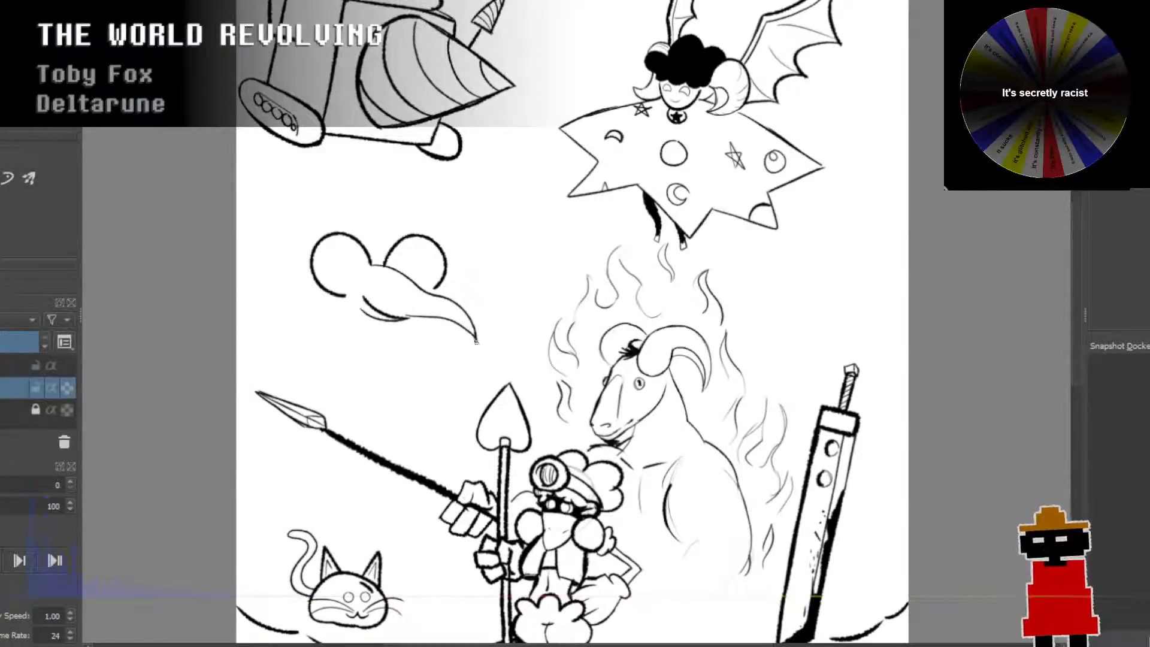
pyautogui.hotkey('ctrl', 'z')
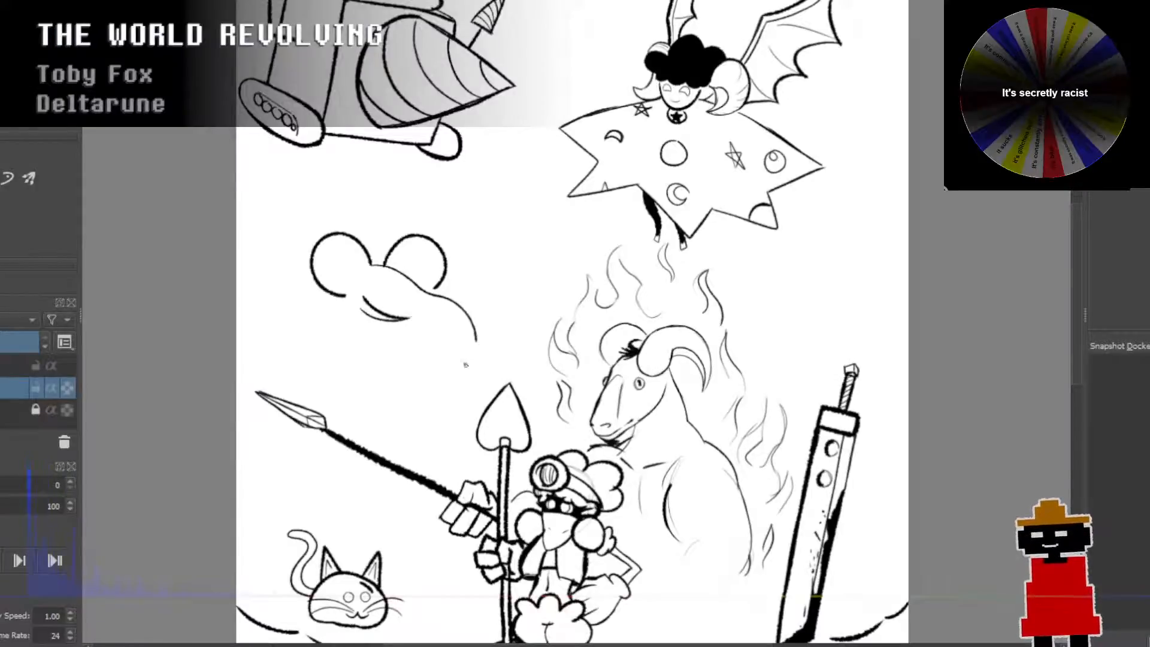
# Step: Add a thin chin curve below the mouse's mouth, erase the snout line's drooping end and retrace its upper edge with a thicker stroke
pyautogui.scroll(3, 443, 334)
pyautogui.moveTo(441, 335); pyautogui.dragTo(384, 461)
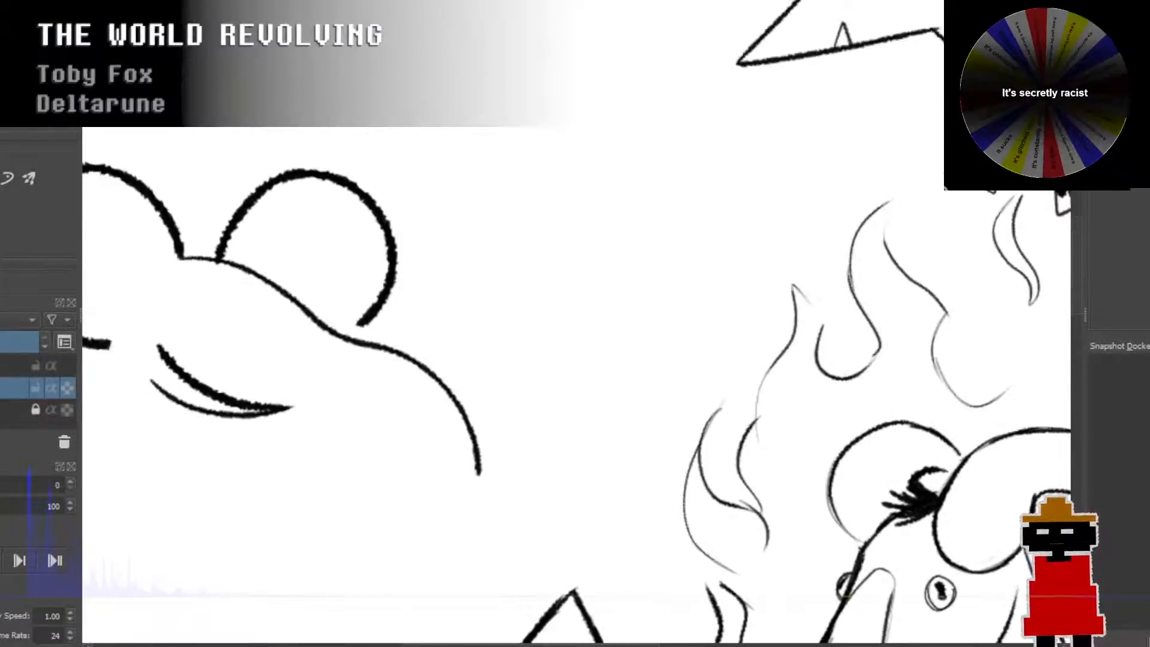
pyautogui.moveTo(373, 340)
pyautogui.mouseDown()
pyautogui.moveTo(430, 370)
pyautogui.moveTo(484, 474)
pyautogui.moveTo(478, 464)
pyautogui.moveTo(475, 480)
pyautogui.moveTo(457, 402)
pyautogui.moveTo(395, 354)
pyautogui.moveTo(460, 421)
pyautogui.moveTo(469, 416)
pyautogui.moveTo(451, 441)
pyautogui.mouseUp()
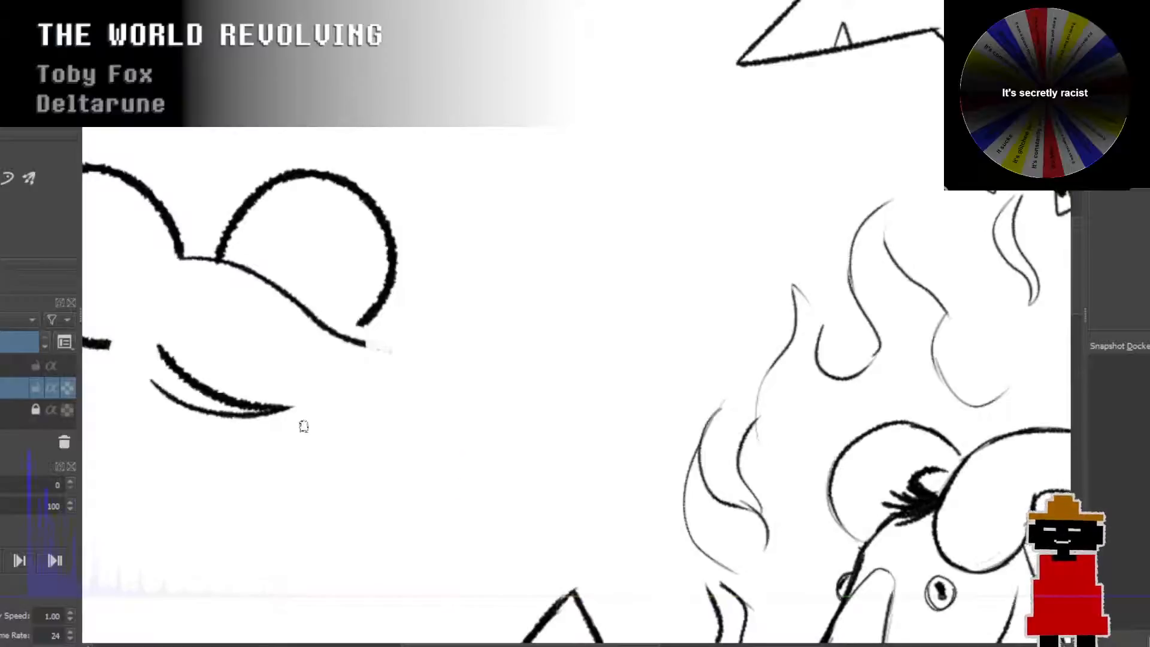
pyautogui.moveTo(304, 426)
pyautogui.mouseDown()
pyautogui.moveTo(532, 419)
pyautogui.moveTo(504, 428)
pyautogui.mouseUp()
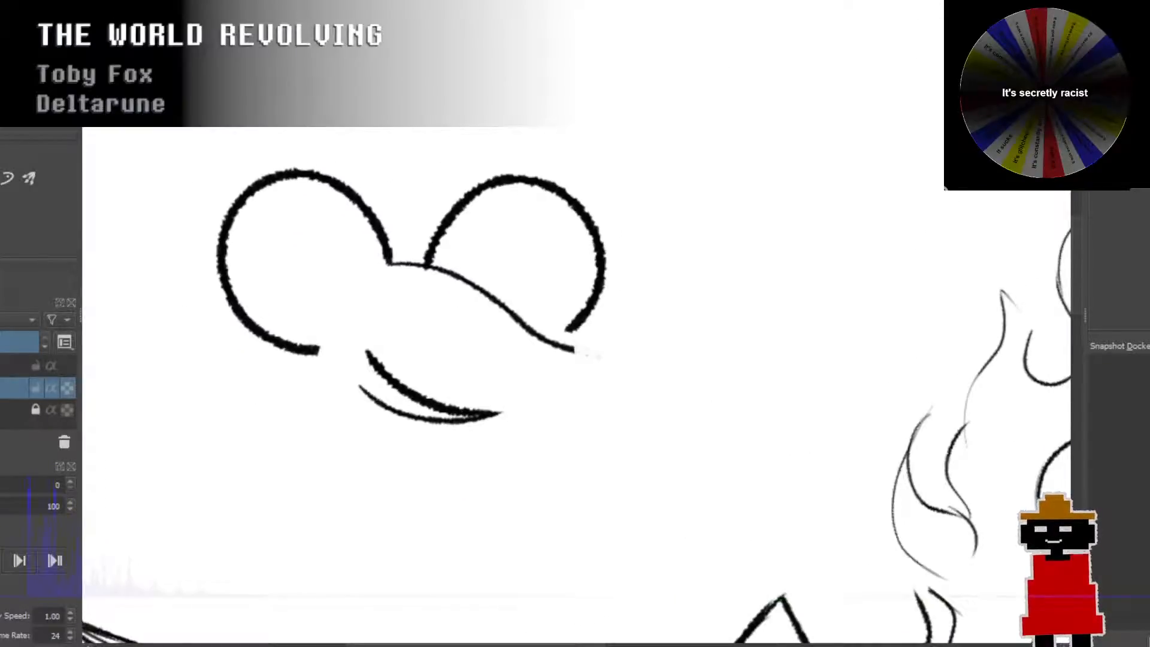
pyautogui.moveTo(393, 264)
pyautogui.mouseDown()
pyautogui.moveTo(456, 272)
pyautogui.moveTo(588, 358)
pyautogui.mouseUp()
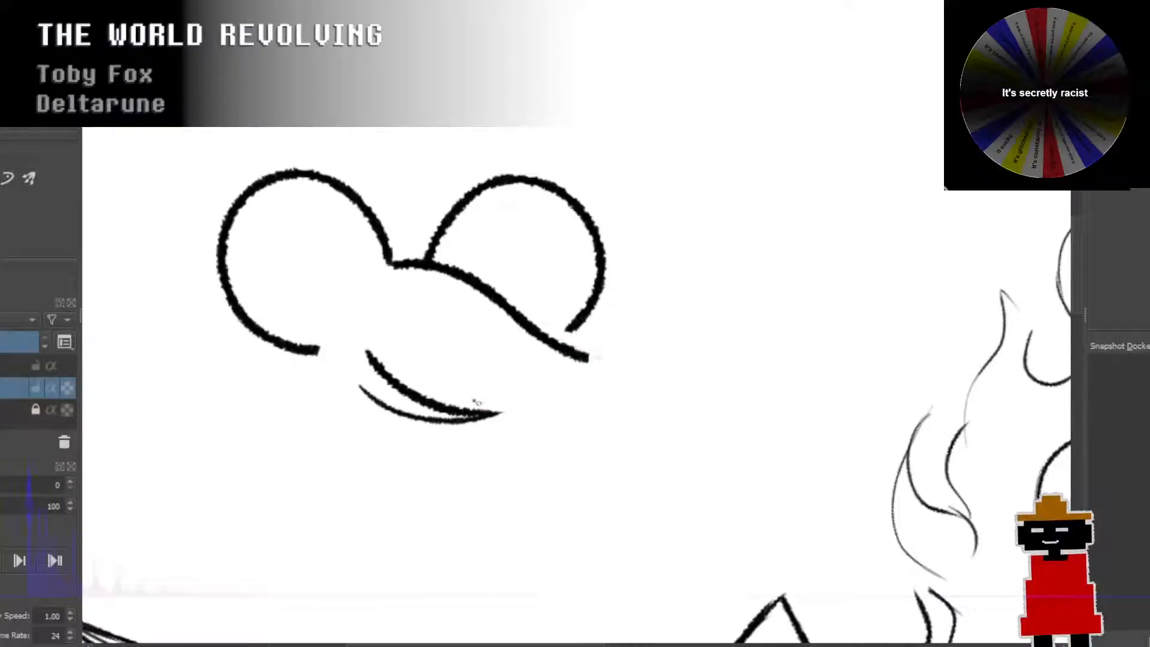
# Step: Draw the looped, upturned nose tip and the snout's lower edge, erasing its thin part and redrawing it thicker from the mouth
pyautogui.moveTo(476, 401)
pyautogui.mouseDown()
pyautogui.moveTo(590, 396)
pyautogui.moveTo(636, 375)
pyautogui.moveTo(657, 356)
pyautogui.moveTo(638, 354)
pyautogui.moveTo(622, 372)
pyautogui.moveTo(659, 339)
pyautogui.moveTo(650, 356)
pyautogui.moveTo(631, 351)
pyautogui.mouseUp()
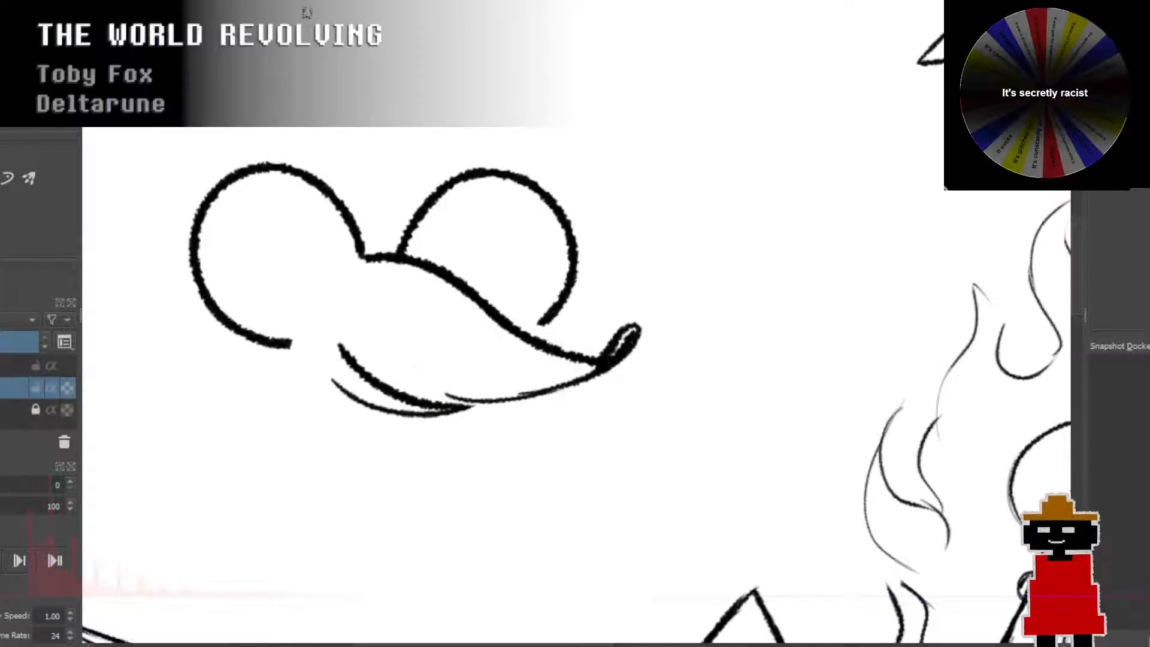
pyautogui.moveTo(444, 390)
pyautogui.mouseDown()
pyautogui.moveTo(518, 389)
pyautogui.moveTo(450, 398)
pyautogui.moveTo(485, 403)
pyautogui.moveTo(548, 391)
pyautogui.mouseUp()
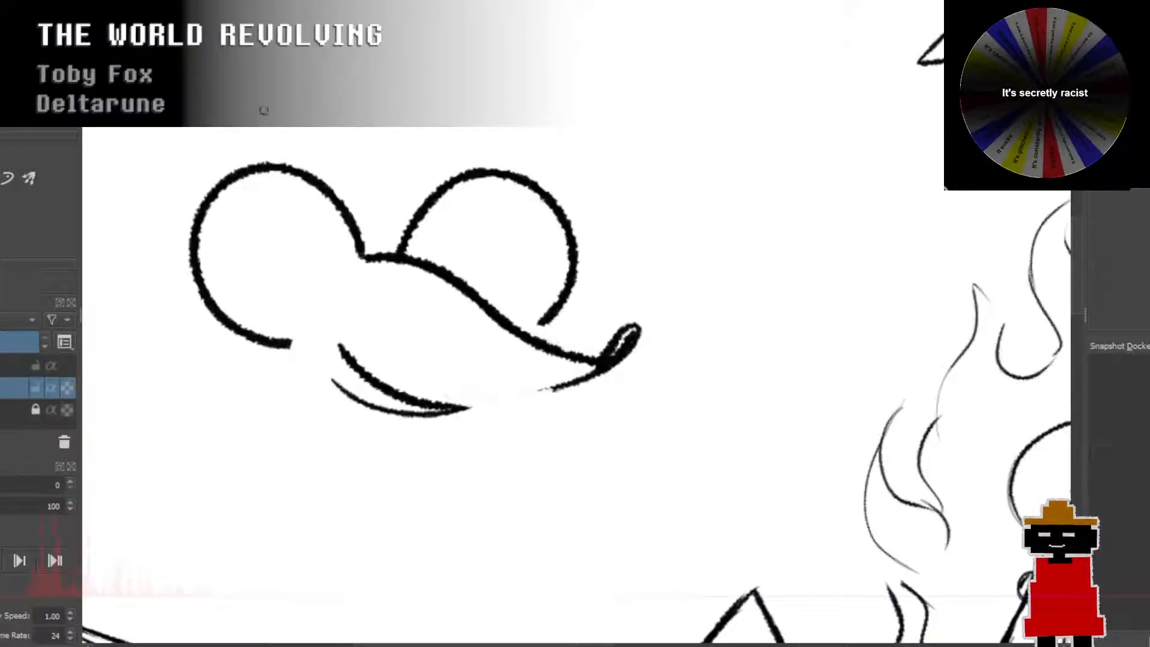
pyautogui.moveTo(456, 406); pyautogui.dragTo(561, 385)
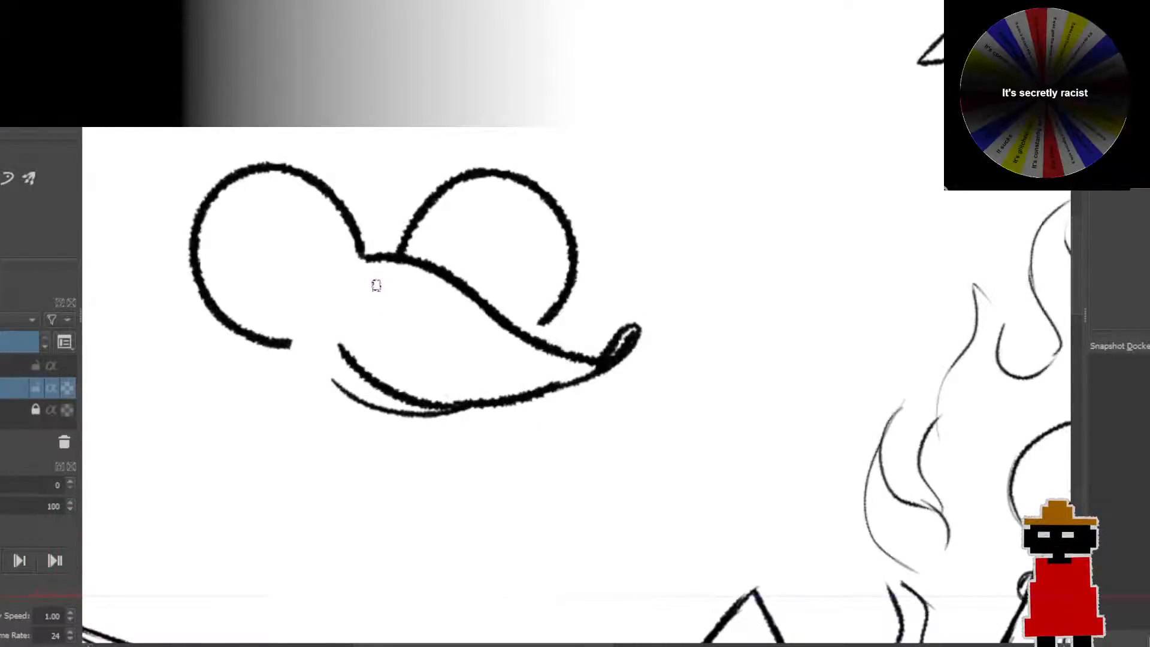
# Step: Draw two short slanted eye strokes on the mouse's face and close the gap between the left ear and the chin
pyautogui.moveTo(378, 306)
pyautogui.mouseDown()
pyautogui.moveTo(380, 284)
pyautogui.moveTo(391, 327)
pyautogui.mouseUp()
pyautogui.hotkey('ctrl', 'z')
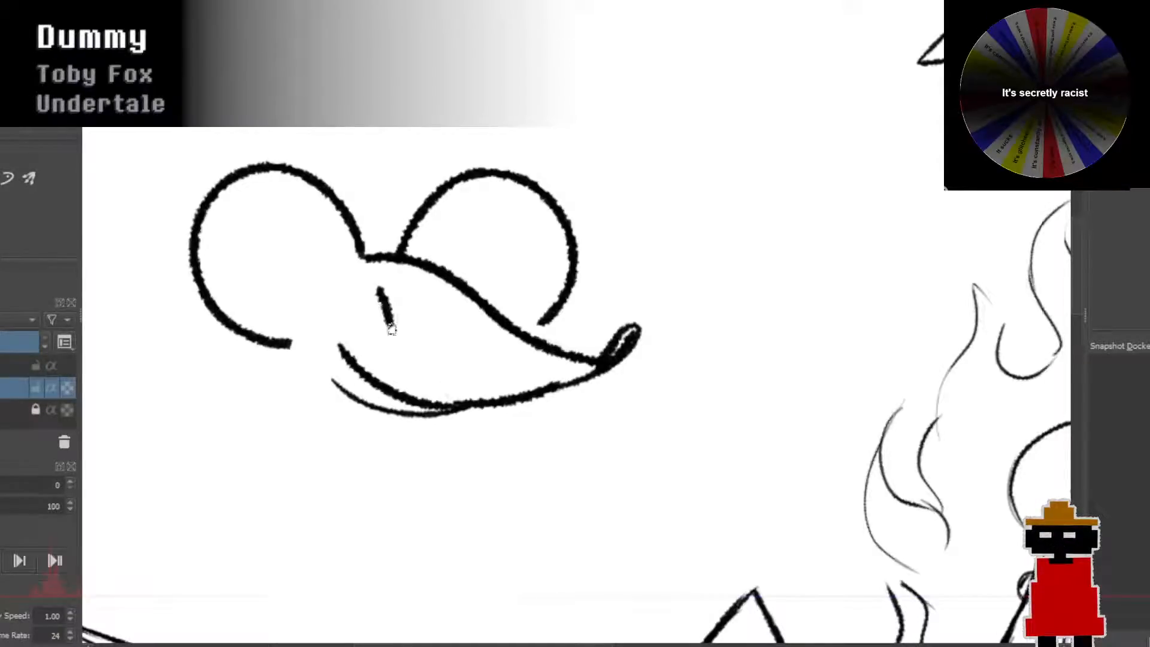
pyautogui.moveTo(429, 288); pyautogui.dragTo(448, 334)
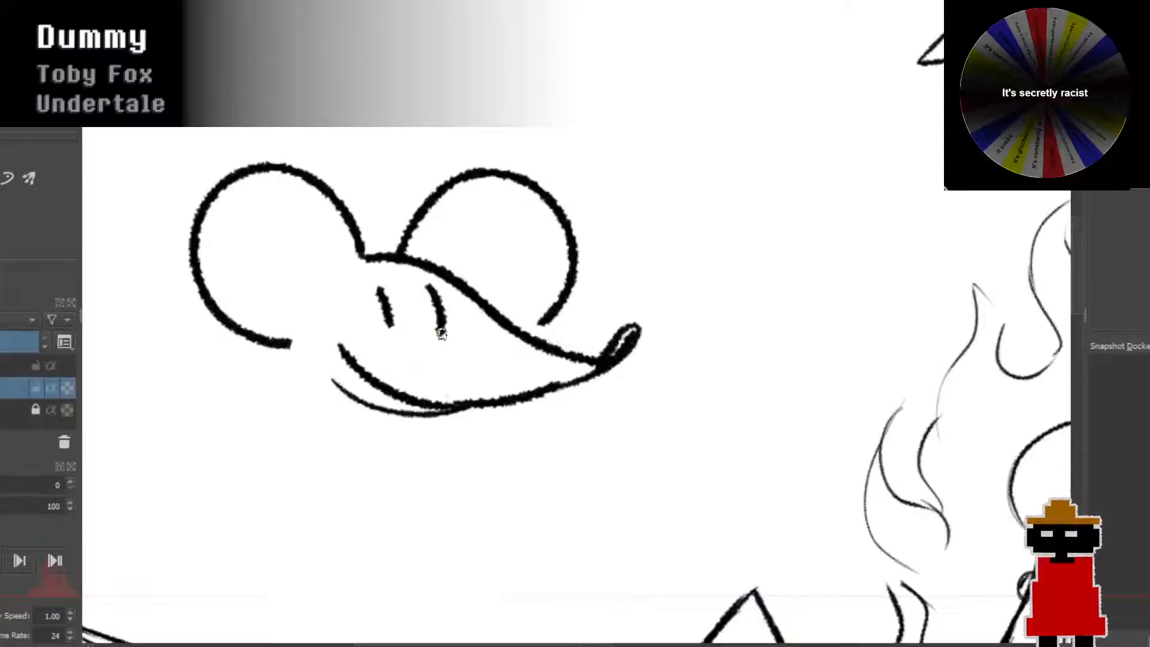
pyautogui.hotkey('ctrl', 'z')
pyautogui.moveTo(429, 293); pyautogui.dragTo(448, 331)
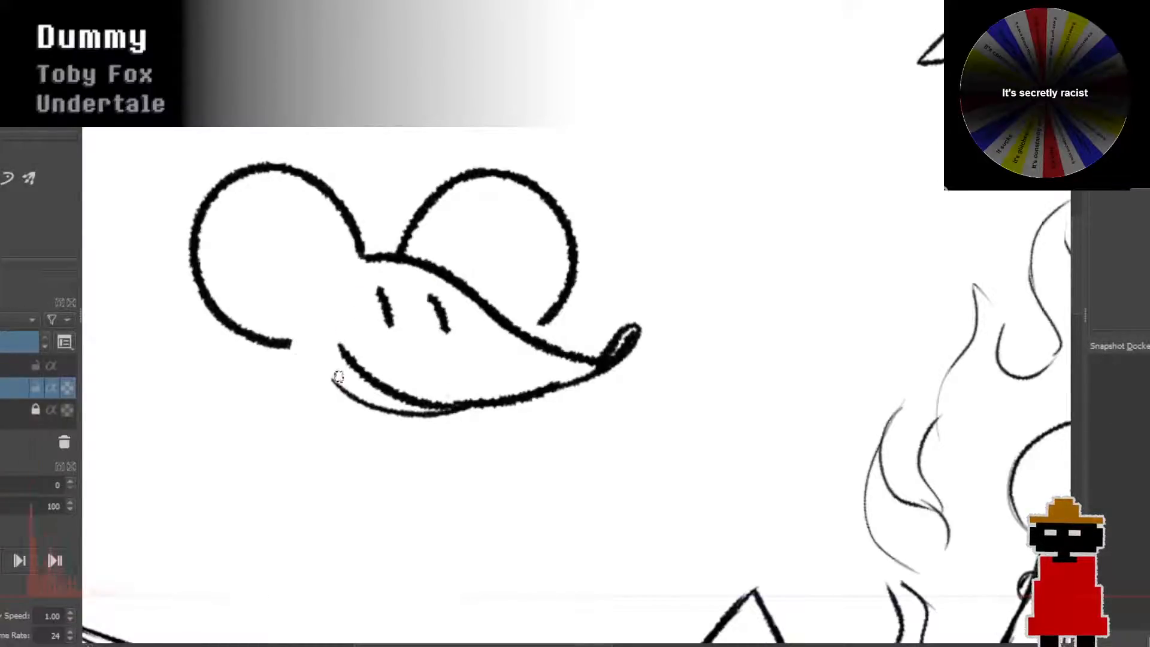
pyautogui.moveTo(340, 393)
pyautogui.mouseDown()
pyautogui.moveTo(311, 333)
pyautogui.moveTo(322, 321)
pyautogui.mouseUp()
# Step: Draw a sloping shoulder line outward from each side of the mouse's chin
pyautogui.moveTo(418, 413); pyautogui.dragTo(433, 306)
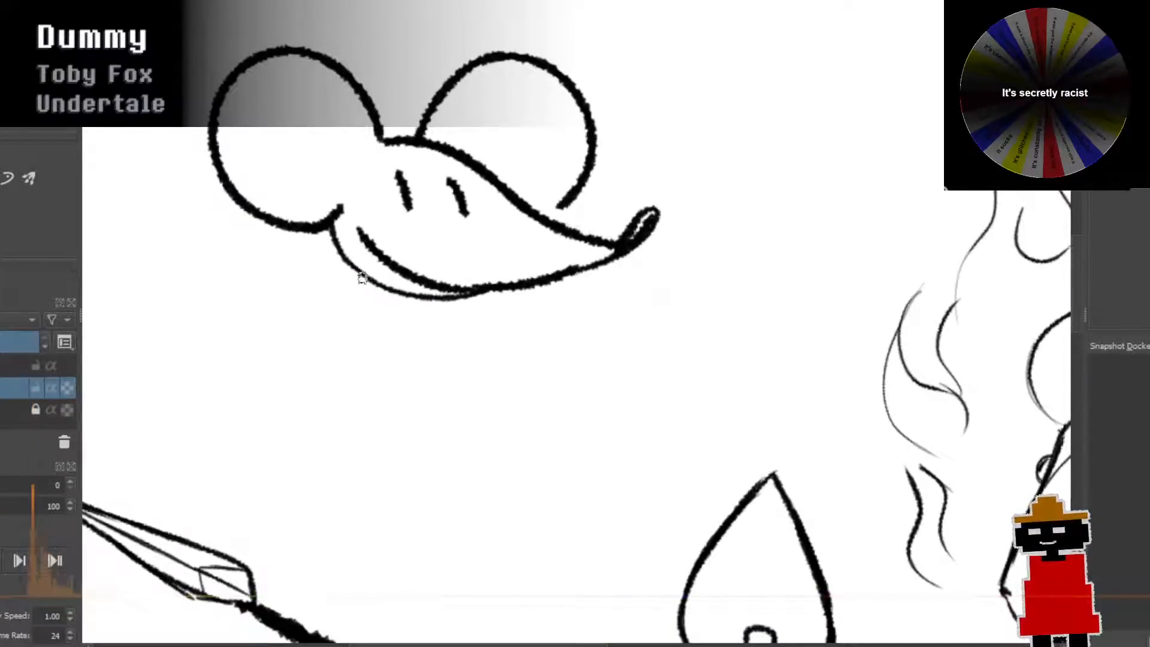
pyautogui.moveTo(342, 263); pyautogui.dragTo(315, 278)
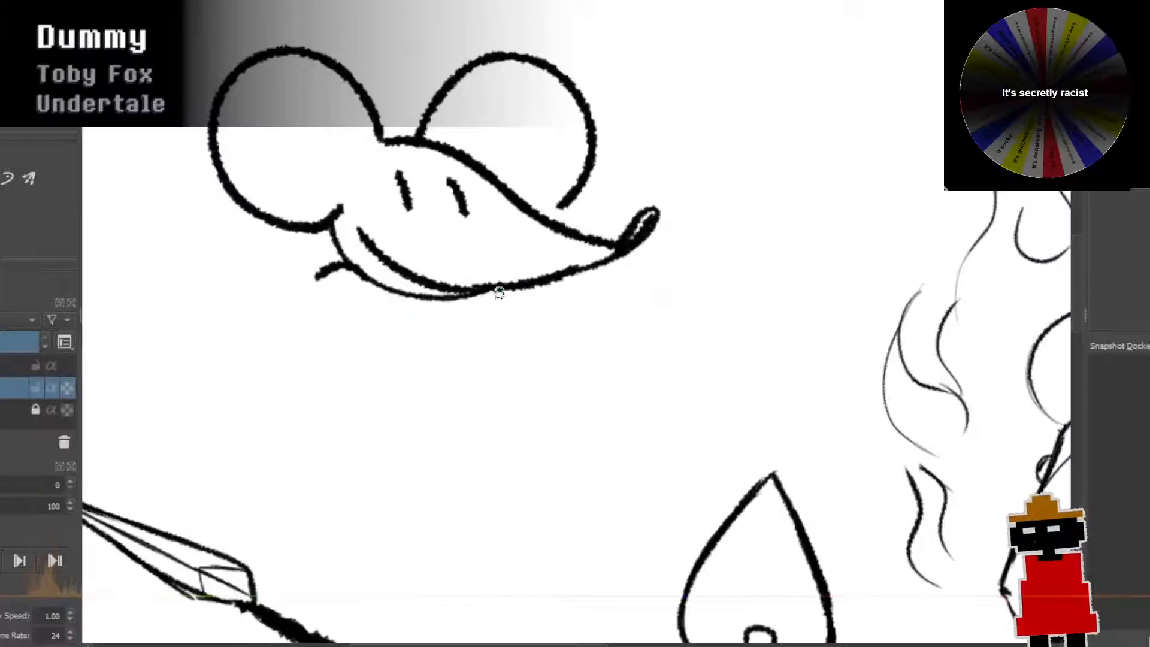
pyautogui.moveTo(509, 291); pyautogui.dragTo(534, 311)
pyautogui.moveTo(333, 268); pyautogui.dragTo(250, 326)
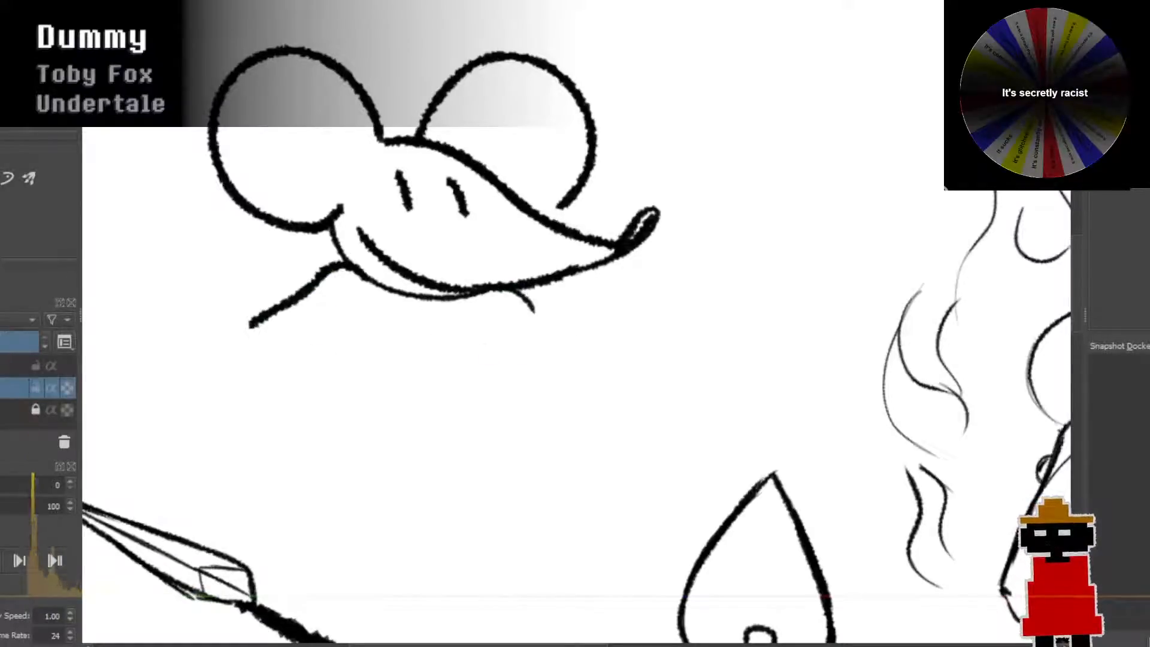
pyautogui.moveTo(516, 292); pyautogui.dragTo(583, 347)
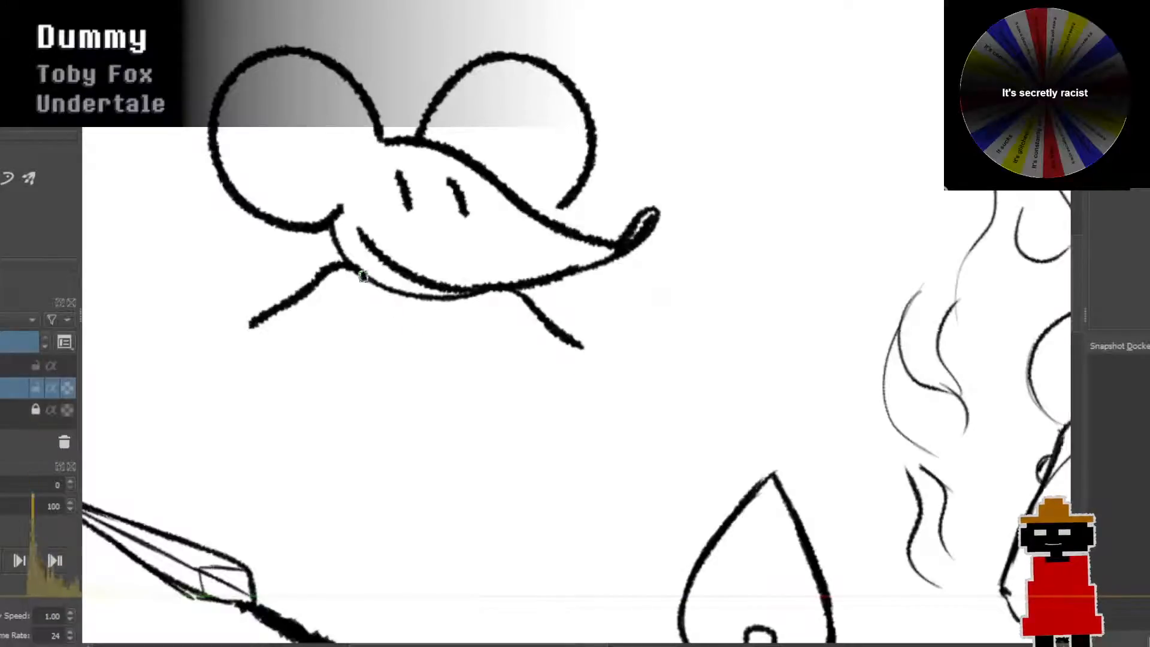
# Step: Draw two pairs of thin, slightly curved lines hanging down from the mouse's chin as overall straps
pyautogui.moveTo(366, 286); pyautogui.dragTo(373, 352)
pyautogui.moveTo(383, 289); pyautogui.dragTo(403, 376)
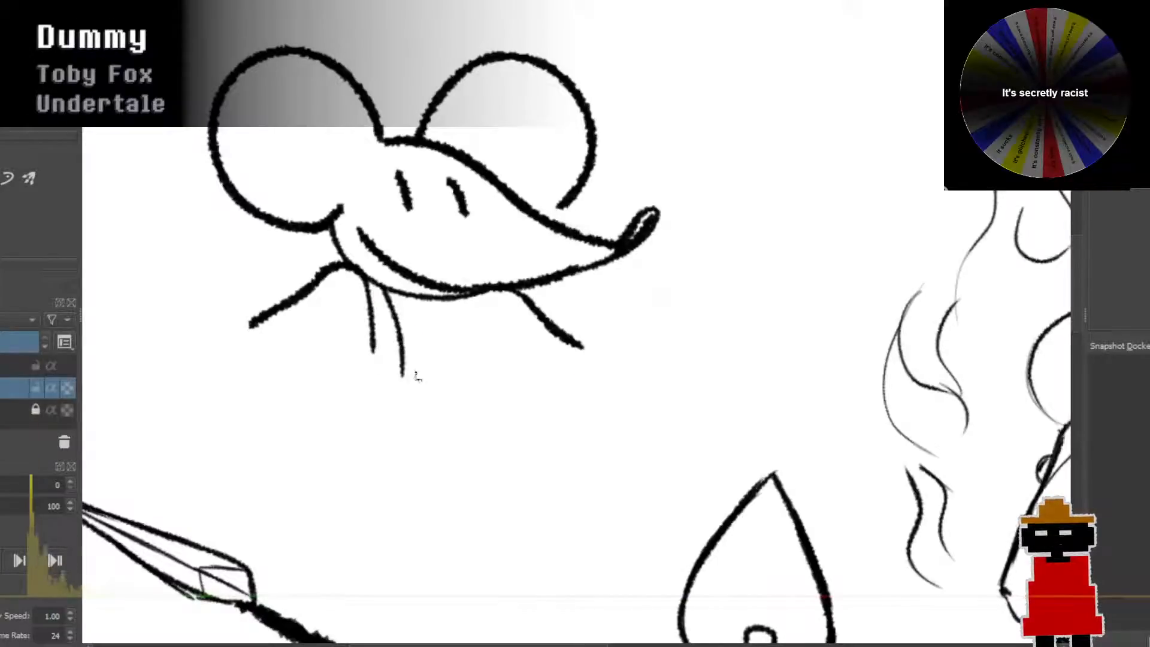
pyautogui.moveTo(459, 298); pyautogui.dragTo(473, 363)
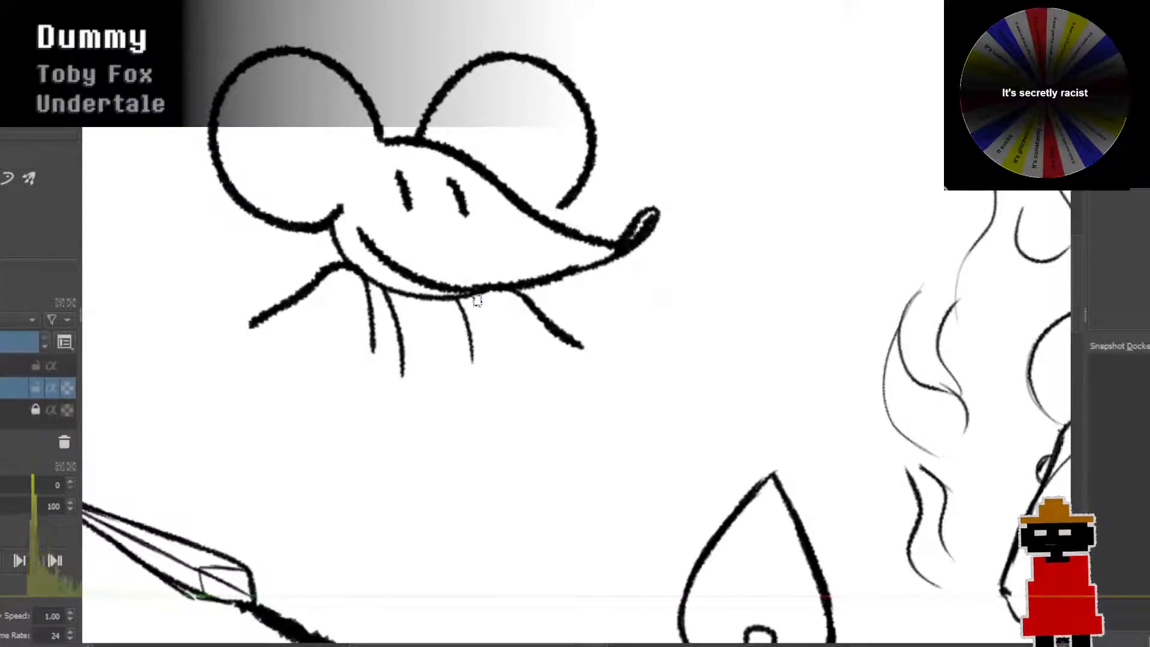
pyautogui.moveTo(478, 293); pyautogui.dragTo(493, 381)
# Step: Draw an oval button at the lower end of each strap and thicken the left strap's inner line
pyautogui.moveTo(381, 365)
pyautogui.mouseDown()
pyautogui.moveTo(368, 402)
pyautogui.moveTo(395, 401)
pyautogui.moveTo(384, 366)
pyautogui.mouseUp()
pyautogui.moveTo(478, 367)
pyautogui.mouseDown()
pyautogui.moveTo(480, 412)
pyautogui.moveTo(496, 392)
pyautogui.moveTo(462, 373)
pyautogui.moveTo(482, 405)
pyautogui.moveTo(495, 385)
pyautogui.moveTo(473, 375)
pyautogui.moveTo(478, 414)
pyautogui.moveTo(487, 375)
pyautogui.mouseUp()
pyautogui.hotkey('ctrl', 'z')
pyautogui.hotkey('ctrl', 'z')
pyautogui.moveTo(374, 335)
pyautogui.mouseDown()
pyautogui.moveTo(397, 393)
pyautogui.moveTo(386, 292)
pyautogui.mouseUp()
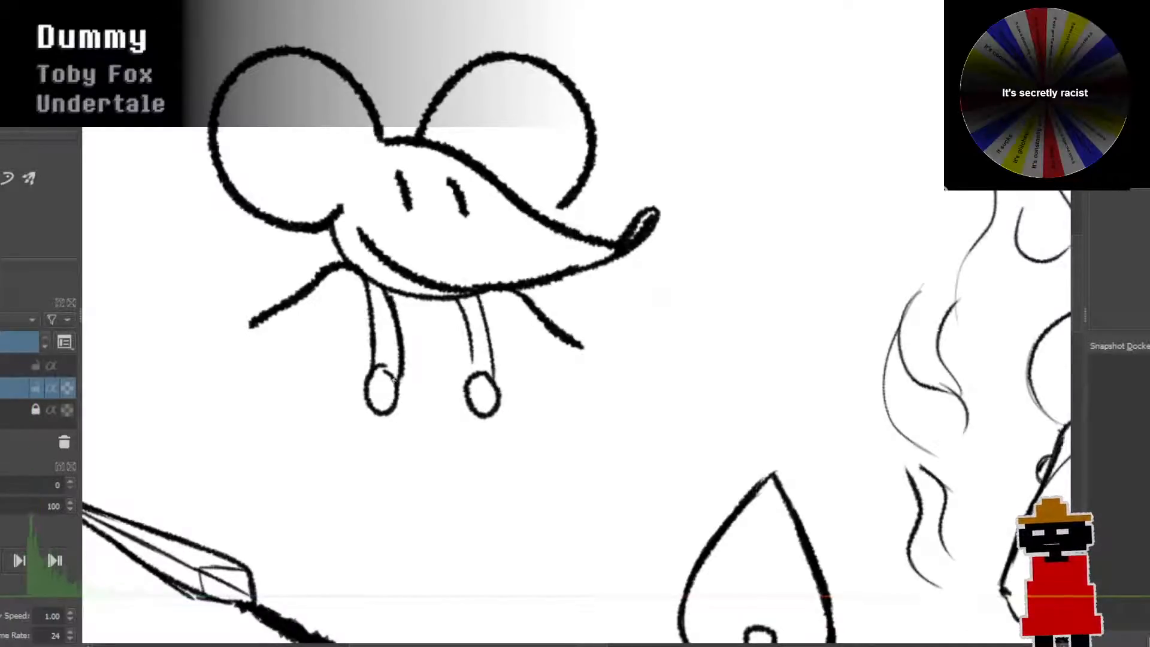
# Step: Draw the overalls' shallow top edge between the two buttons and try out curves for the body's outline below
pyautogui.moveTo(394, 379)
pyautogui.mouseDown()
pyautogui.moveTo(471, 382)
pyautogui.moveTo(523, 440)
pyautogui.moveTo(425, 578)
pyautogui.mouseUp()
pyautogui.hotkey('ctrl', 'z')
pyautogui.moveTo(506, 392)
pyautogui.mouseDown()
pyautogui.moveTo(529, 537)
pyautogui.moveTo(438, 611)
pyautogui.mouseUp()
pyautogui.hotkey('ctrl', 'z')
pyautogui.moveTo(494, 414)
pyautogui.mouseDown()
pyautogui.moveTo(512, 434)
pyautogui.moveTo(483, 600)
pyautogui.moveTo(415, 597)
pyautogui.mouseUp()
pyautogui.hotkey('ctrl', 'z')
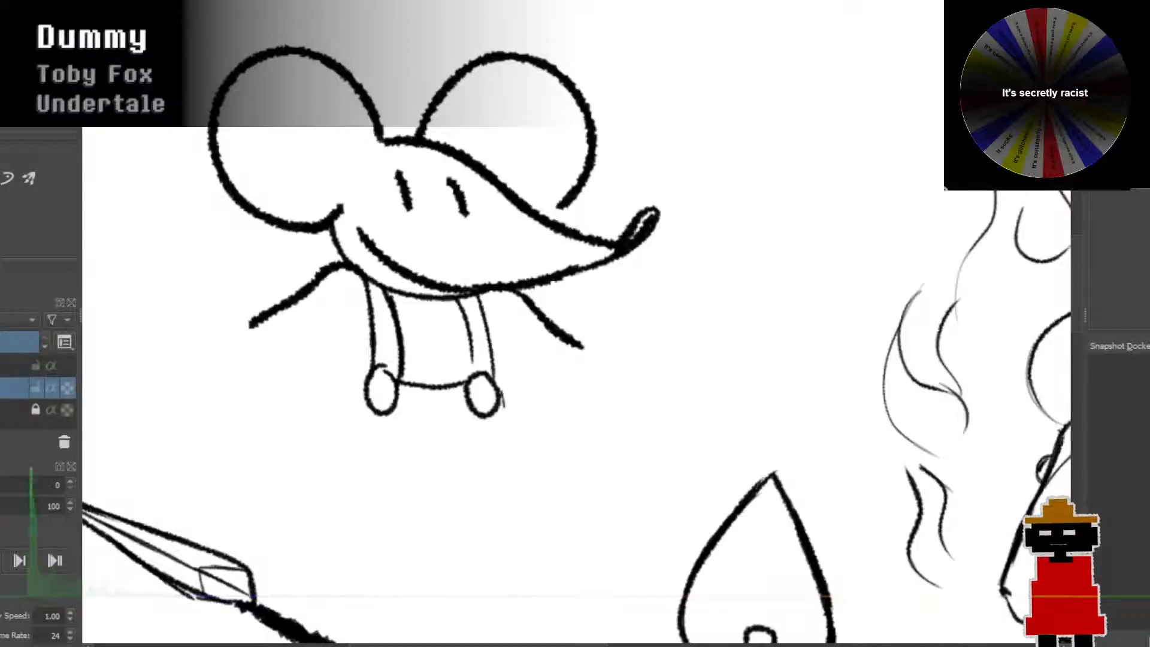
# Step: Draw both bulging sides of the overalls down from the buttons, with a rounded bottom edge and a short crotch stroke
pyautogui.moveTo(505, 406); pyautogui.dragTo(508, 497)
pyautogui.hotkey('ctrl', 'z')
pyautogui.moveTo(496, 407)
pyautogui.mouseDown()
pyautogui.moveTo(517, 489)
pyautogui.moveTo(506, 533)
pyautogui.moveTo(463, 568)
pyautogui.mouseUp()
pyautogui.hotkey('ctrl', 'z')
pyautogui.moveTo(514, 499)
pyautogui.mouseDown()
pyautogui.moveTo(462, 580)
pyautogui.moveTo(444, 580)
pyautogui.moveTo(462, 566)
pyautogui.moveTo(488, 580)
pyautogui.moveTo(462, 516)
pyautogui.mouseUp()
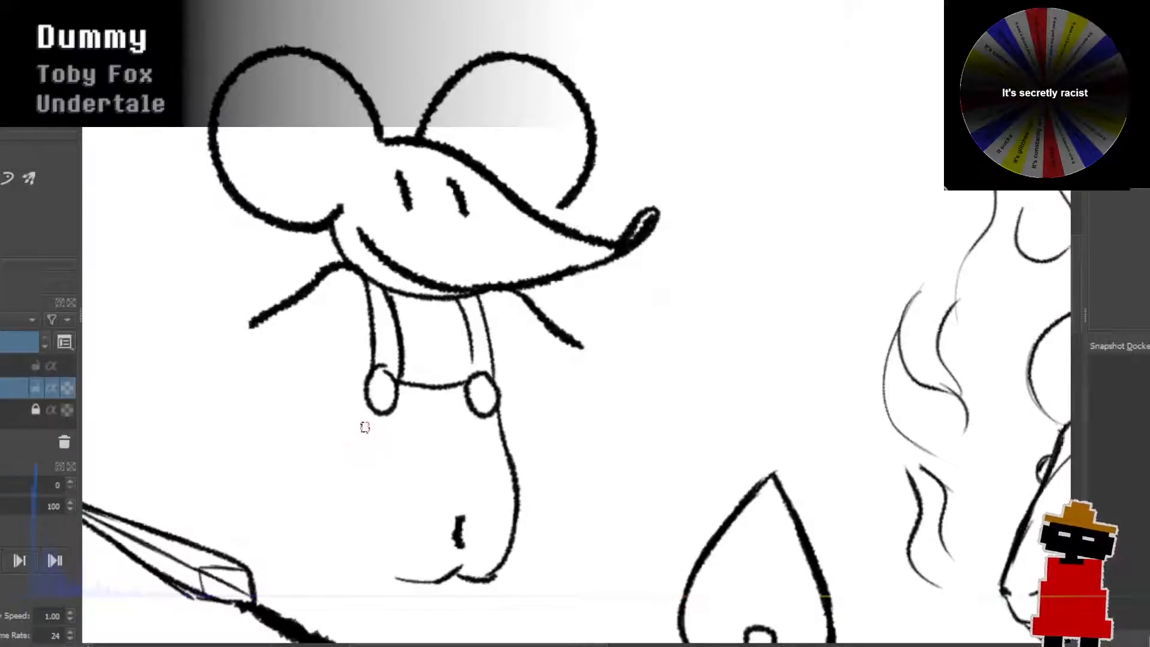
pyautogui.moveTo(362, 407)
pyautogui.mouseDown()
pyautogui.moveTo(333, 508)
pyautogui.moveTo(362, 566)
pyautogui.mouseUp()
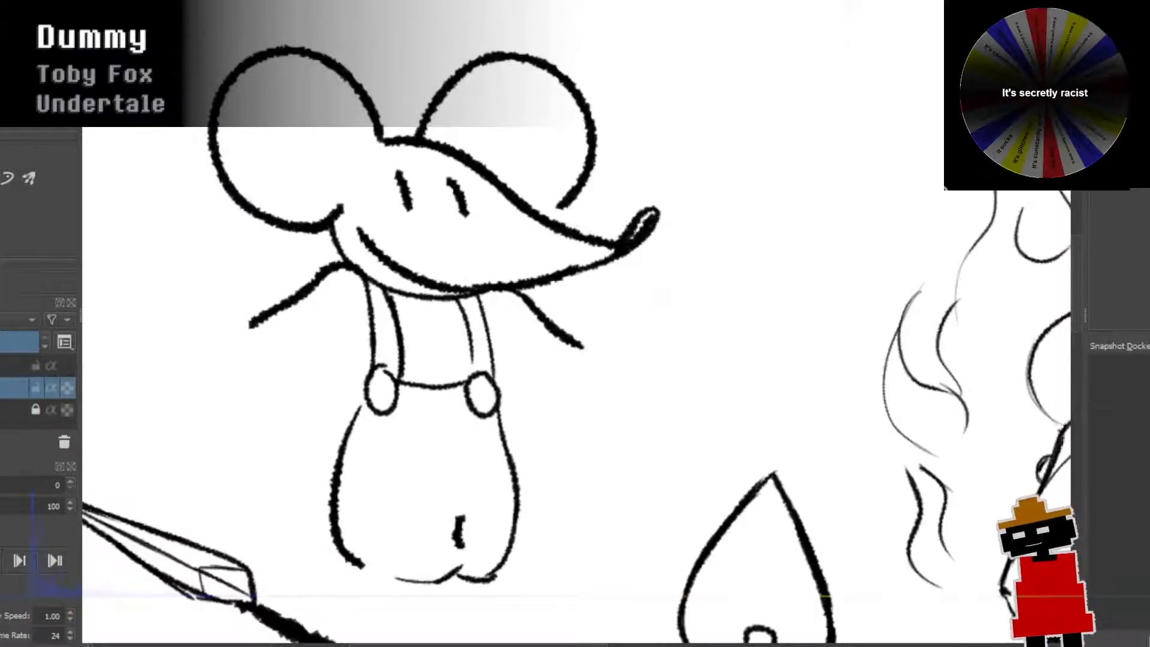
# Step: Extend the left arm's upper line outward and draw a parallel line below it for the arm's underside
pyautogui.moveTo(244, 330); pyautogui.dragTo(218, 347)
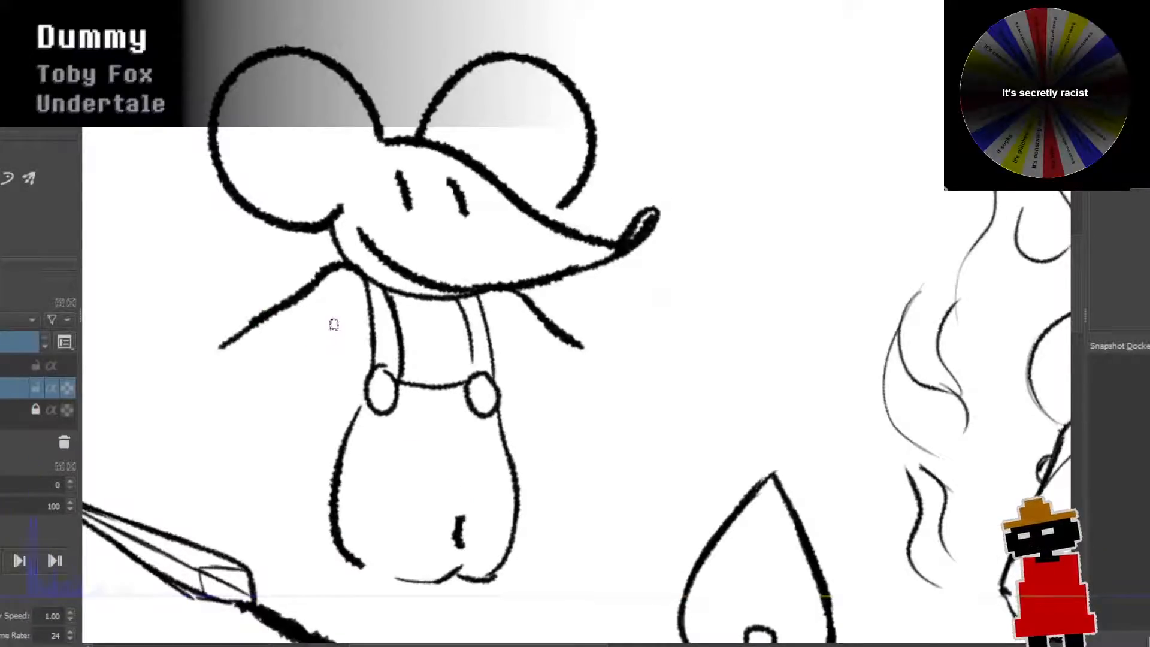
pyautogui.moveTo(333, 318); pyautogui.dragTo(250, 369)
pyautogui.hotkey('ctrl', 'z')
pyautogui.moveTo(328, 313); pyautogui.dragTo(235, 366)
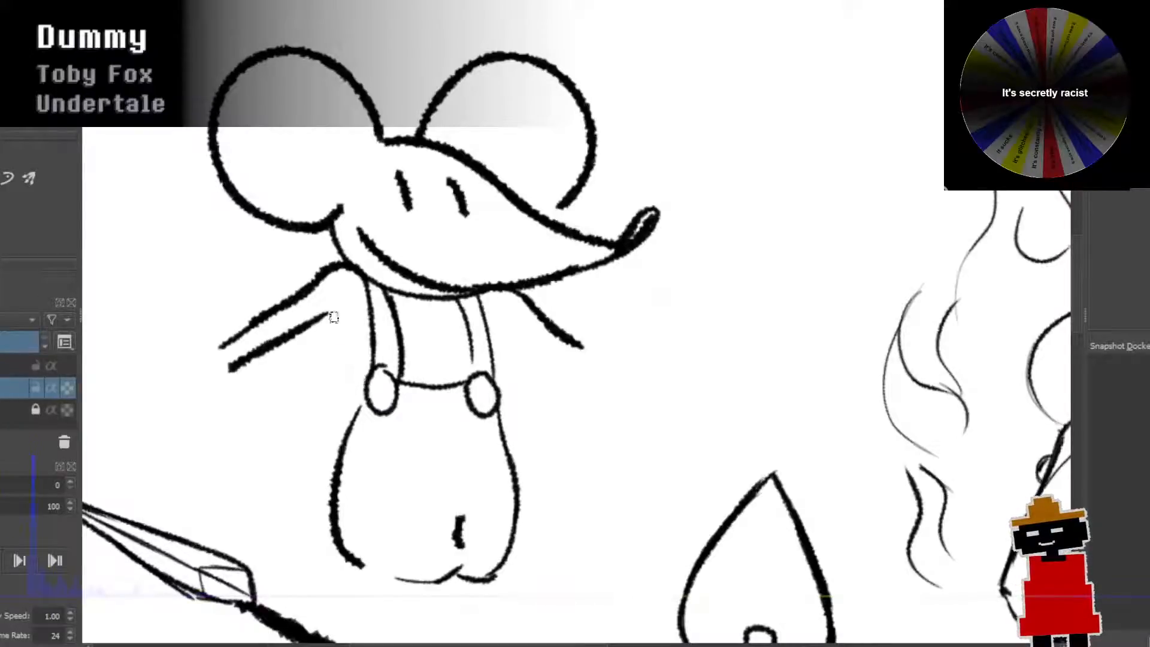
# Step: Draw a thin torso curve below the left arm, erasing its lower part and the upper left side of the overalls
pyautogui.moveTo(316, 325); pyautogui.dragTo(366, 367)
pyautogui.hotkey('ctrl', 'z')
pyautogui.moveTo(318, 326); pyautogui.dragTo(353, 423)
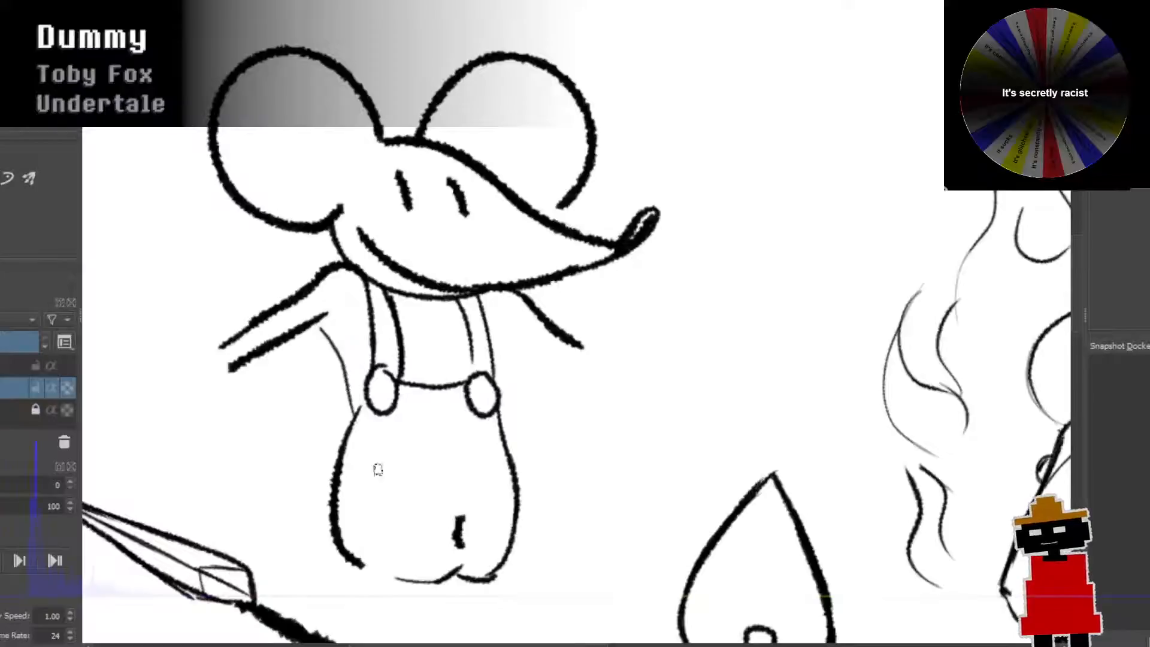
pyautogui.hotkey('ctrl', 'z')
pyautogui.moveTo(318, 327)
pyautogui.mouseDown()
pyautogui.moveTo(328, 361)
pyautogui.moveTo(321, 434)
pyautogui.mouseUp()
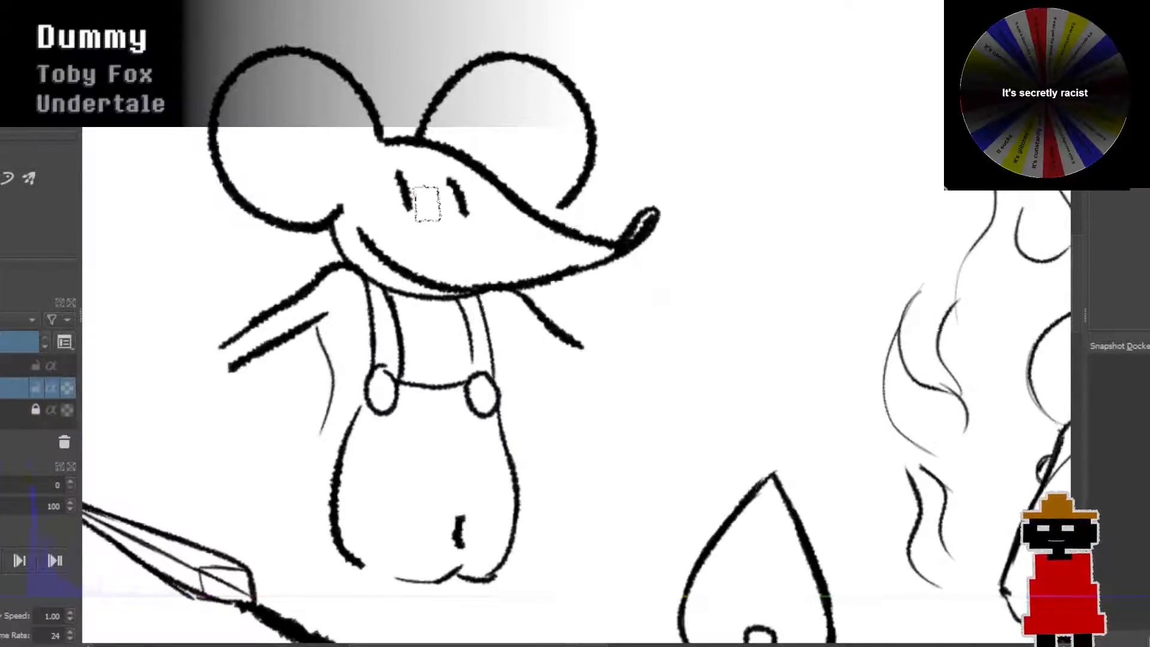
pyautogui.moveTo(358, 405)
pyautogui.mouseDown()
pyautogui.moveTo(341, 485)
pyautogui.moveTo(335, 392)
pyautogui.moveTo(318, 462)
pyautogui.mouseUp()
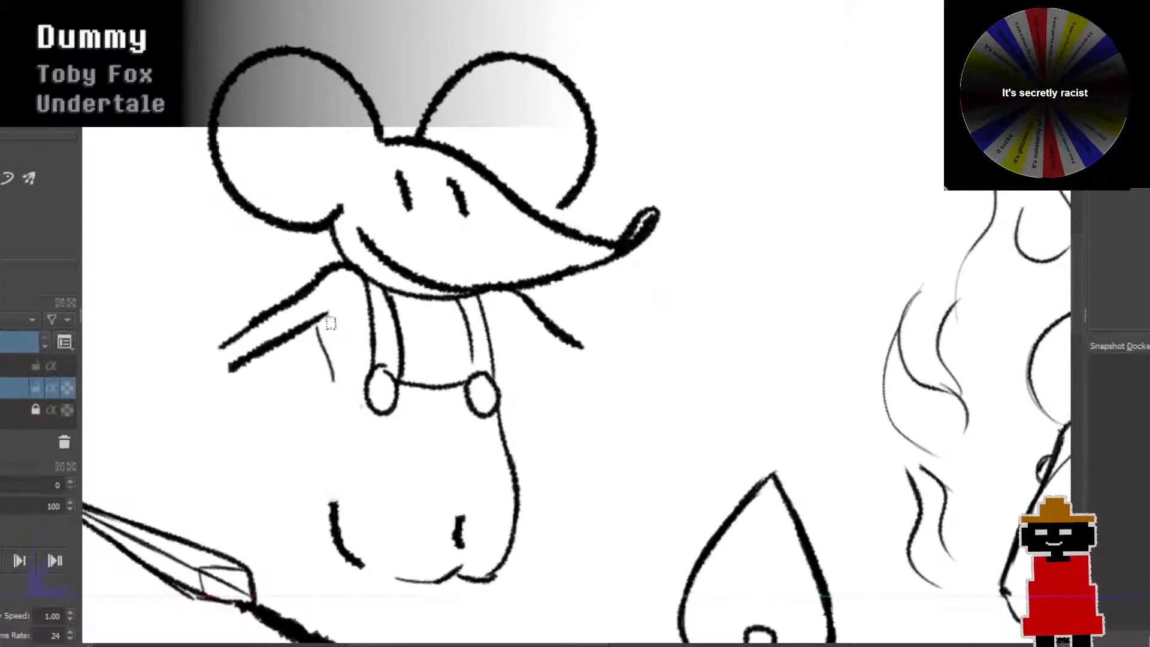
# Step: Retrace the short torso line under the left arm with thicker strokes
pyautogui.moveTo(326, 319)
pyautogui.mouseDown()
pyautogui.moveTo(339, 368)
pyautogui.moveTo(327, 342)
pyautogui.moveTo(340, 516)
pyautogui.mouseUp()
pyautogui.hotkey('ctrl', 'z')
pyautogui.hotkey('ctrl', 'z')
pyautogui.hotkey('ctrl', 'z')
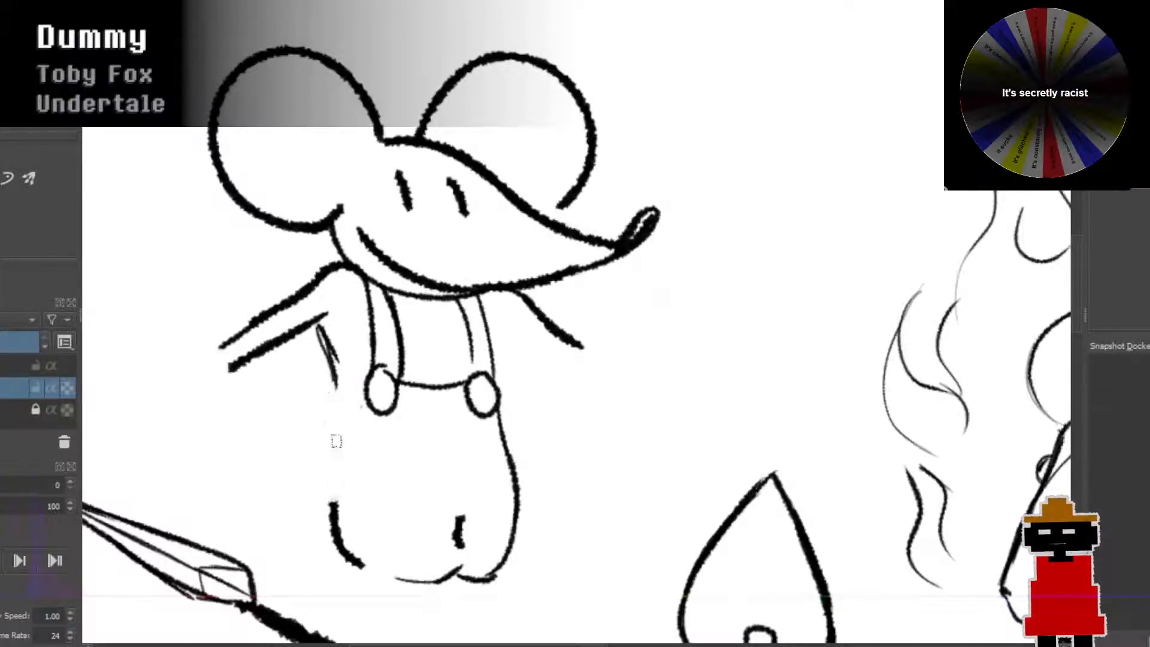
# Step: Try out back curves flaring from the torso line, and link that line to the left button with a short edge
pyautogui.moveTo(330, 359); pyautogui.dragTo(314, 473)
pyautogui.hotkey('ctrl', 'z')
pyautogui.moveTo(332, 358)
pyautogui.mouseDown()
pyautogui.moveTo(335, 426)
pyautogui.moveTo(298, 491)
pyautogui.mouseUp()
pyautogui.hotkey('ctrl', 'z')
pyautogui.moveTo(331, 357)
pyautogui.mouseDown()
pyautogui.moveTo(324, 453)
pyautogui.moveTo(279, 492)
pyautogui.moveTo(259, 537)
pyautogui.moveTo(296, 580)
pyautogui.mouseUp()
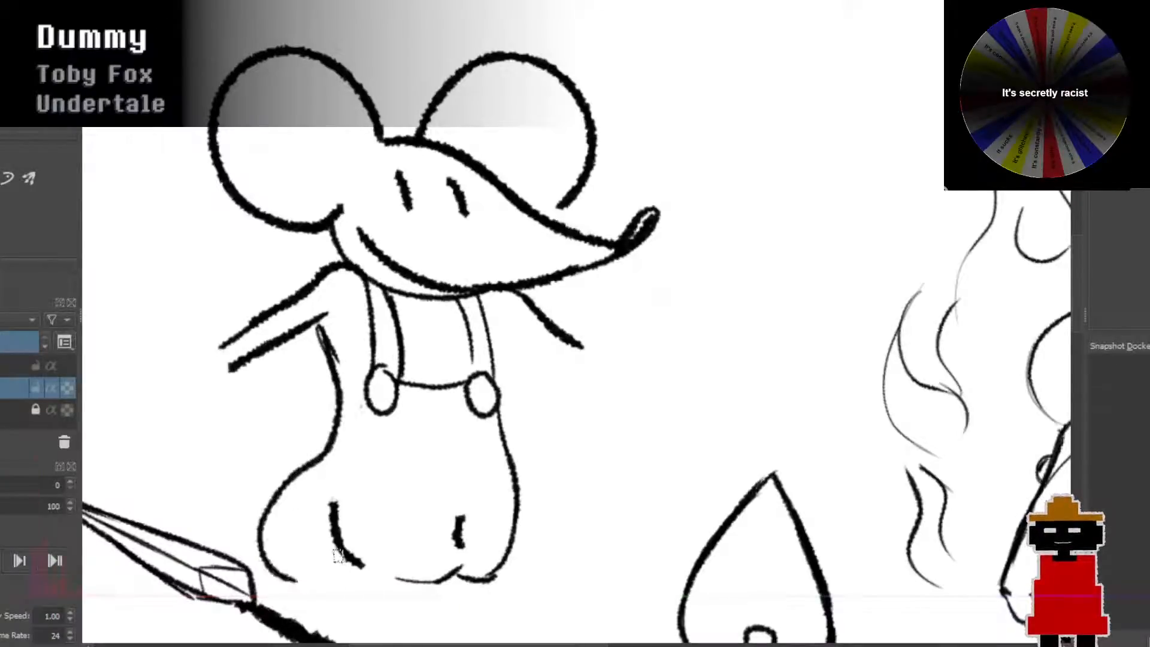
pyautogui.hotkey('ctrl', 'z')
pyautogui.moveTo(318, 328)
pyautogui.mouseDown()
pyautogui.moveTo(337, 375)
pyautogui.moveTo(349, 368)
pyautogui.moveTo(357, 386)
pyautogui.moveTo(343, 396)
pyautogui.moveTo(364, 380)
pyautogui.moveTo(322, 442)
pyautogui.mouseUp()
pyautogui.hotkey('ctrl', 'z')
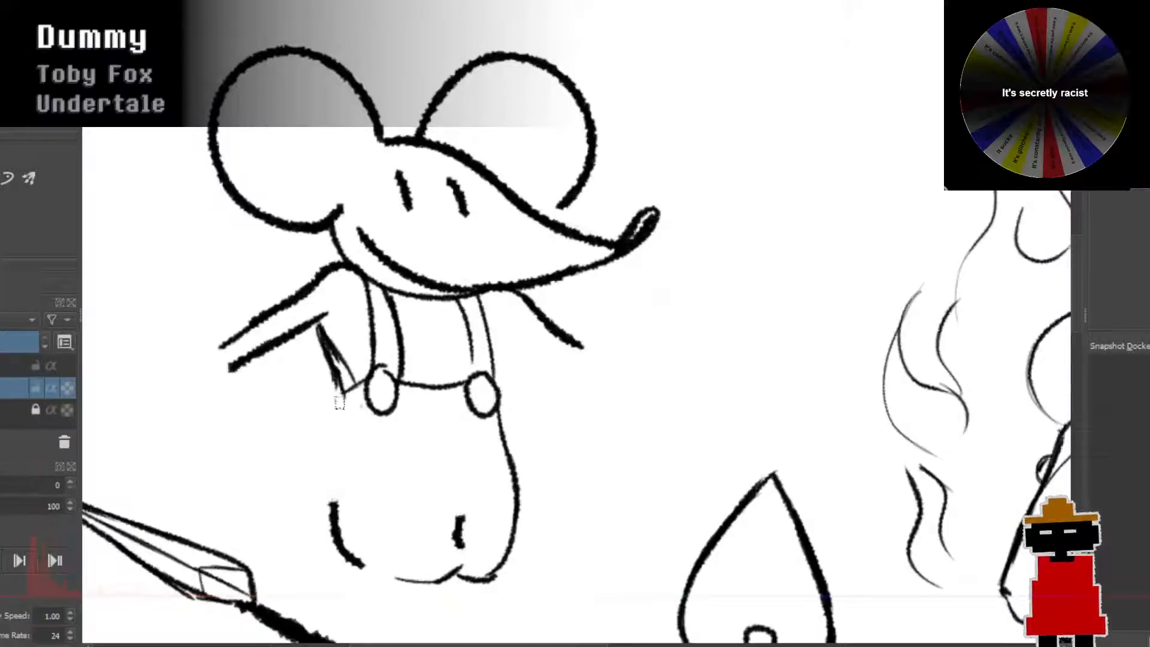
# Step: Draw the mouse's lower back curving inward from the torso line and bulging out into a thick, rounded rump
pyautogui.moveTo(345, 386)
pyautogui.mouseDown()
pyautogui.moveTo(306, 486)
pyautogui.moveTo(319, 546)
pyautogui.mouseUp()
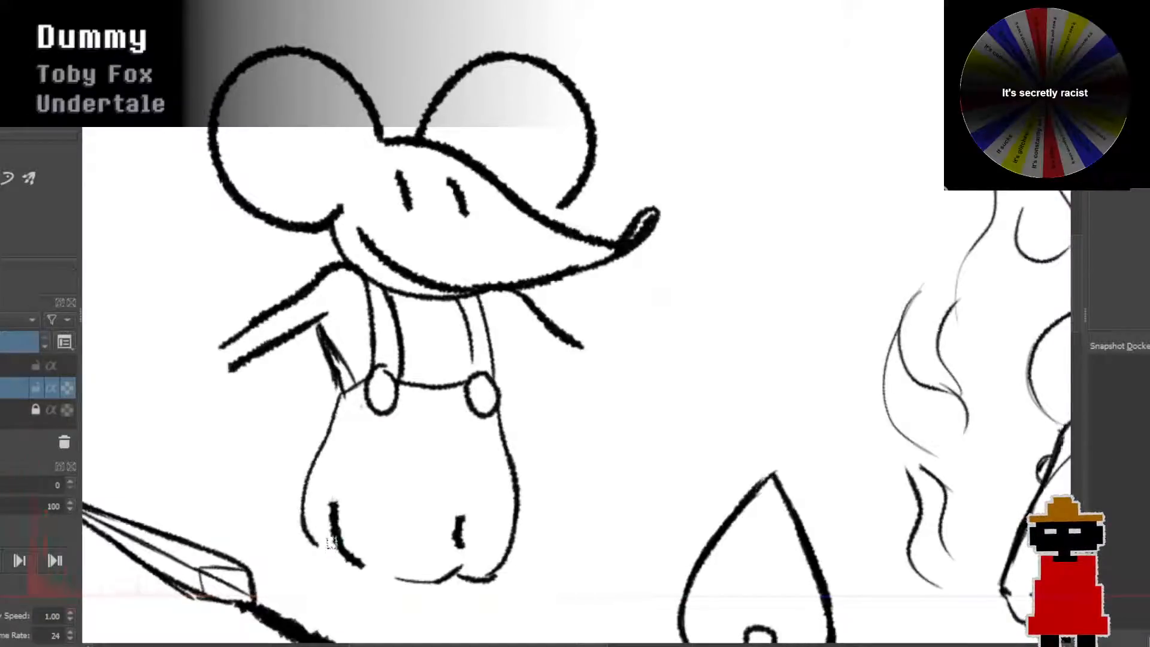
pyautogui.hotkey('ctrl', 'z')
pyautogui.moveTo(346, 388)
pyautogui.mouseDown()
pyautogui.moveTo(303, 449)
pyautogui.moveTo(308, 494)
pyautogui.mouseUp()
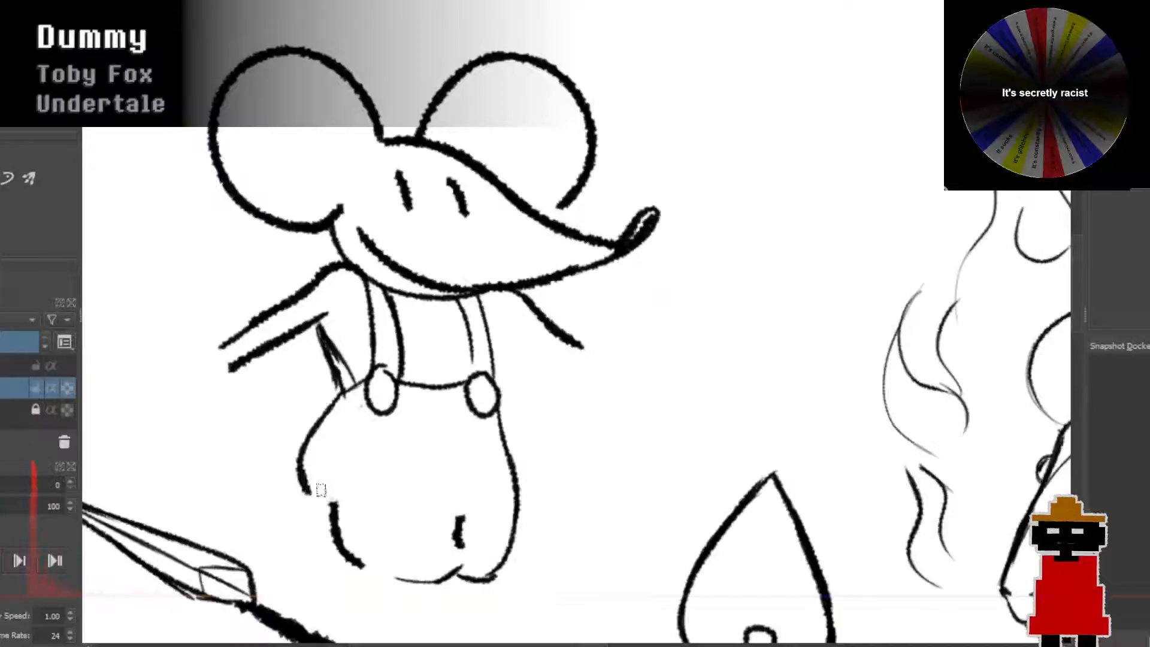
pyautogui.hotkey('ctrl', 'z')
pyautogui.moveTo(346, 389)
pyautogui.mouseDown()
pyautogui.moveTo(343, 424)
pyautogui.moveTo(304, 495)
pyautogui.moveTo(322, 516)
pyautogui.moveTo(301, 468)
pyautogui.moveTo(360, 427)
pyautogui.mouseUp()
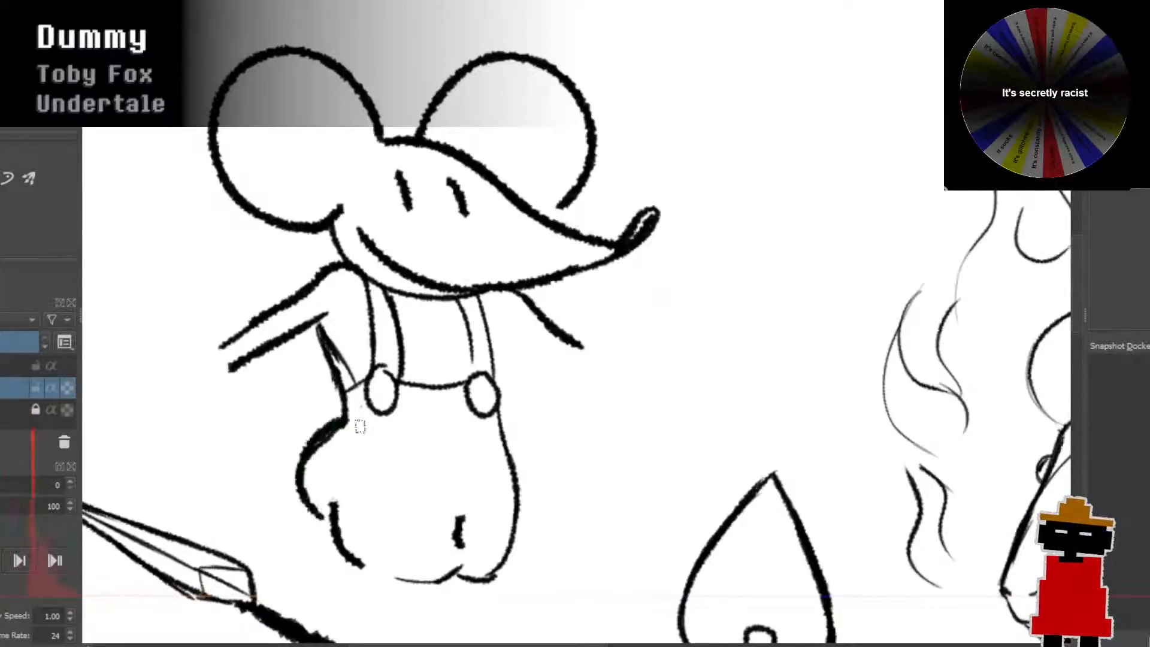
# Step: Close the overalls' bottom with a thick rounded curve and draw the near leg's inner line beside the rump
pyautogui.moveTo(344, 520)
pyautogui.mouseDown()
pyautogui.moveTo(406, 593)
pyautogui.moveTo(359, 560)
pyautogui.moveTo(441, 576)
pyautogui.moveTo(461, 568)
pyautogui.mouseUp()
pyautogui.hotkey('ctrl', 'z')
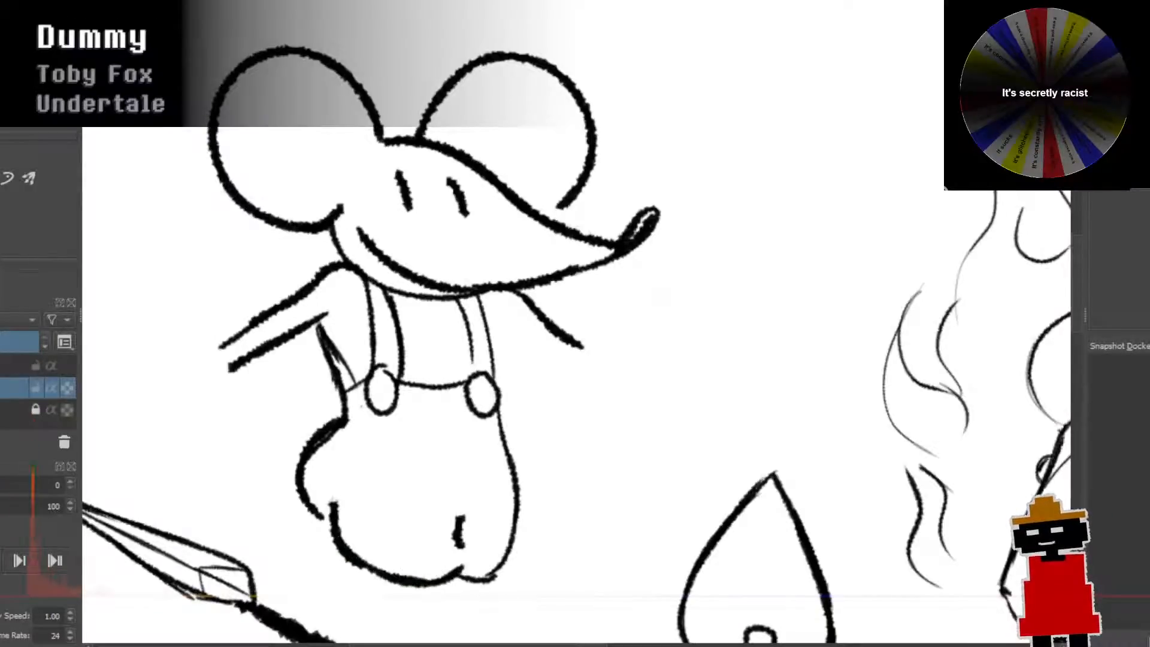
pyautogui.moveTo(351, 453); pyautogui.dragTo(336, 510)
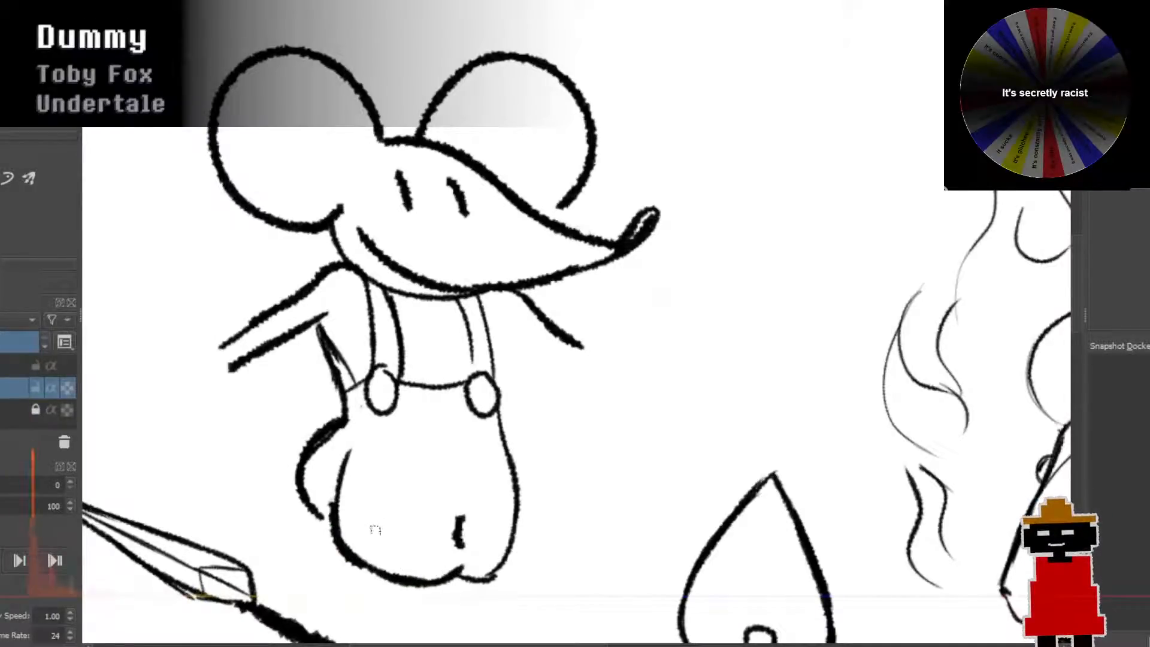
# Step: Extend the mouse's right arm down to a pointed elbow and try out a straight forearm line rising from it
pyautogui.scroll(-5, 509, 502)
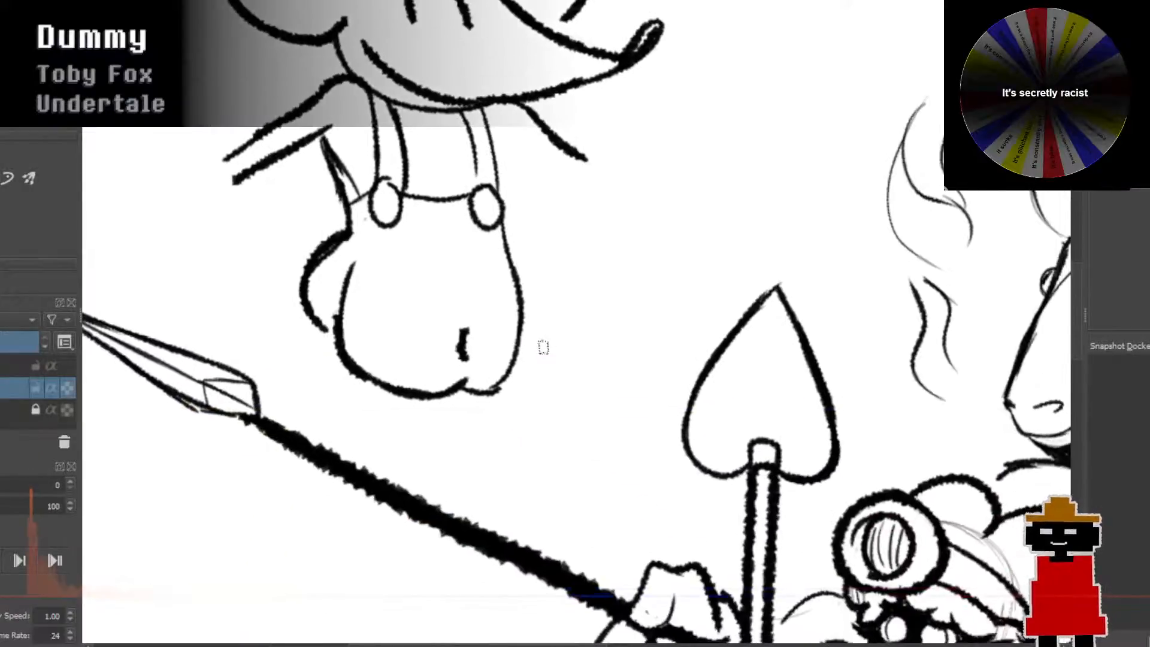
pyautogui.scroll(-4, 433, 345)
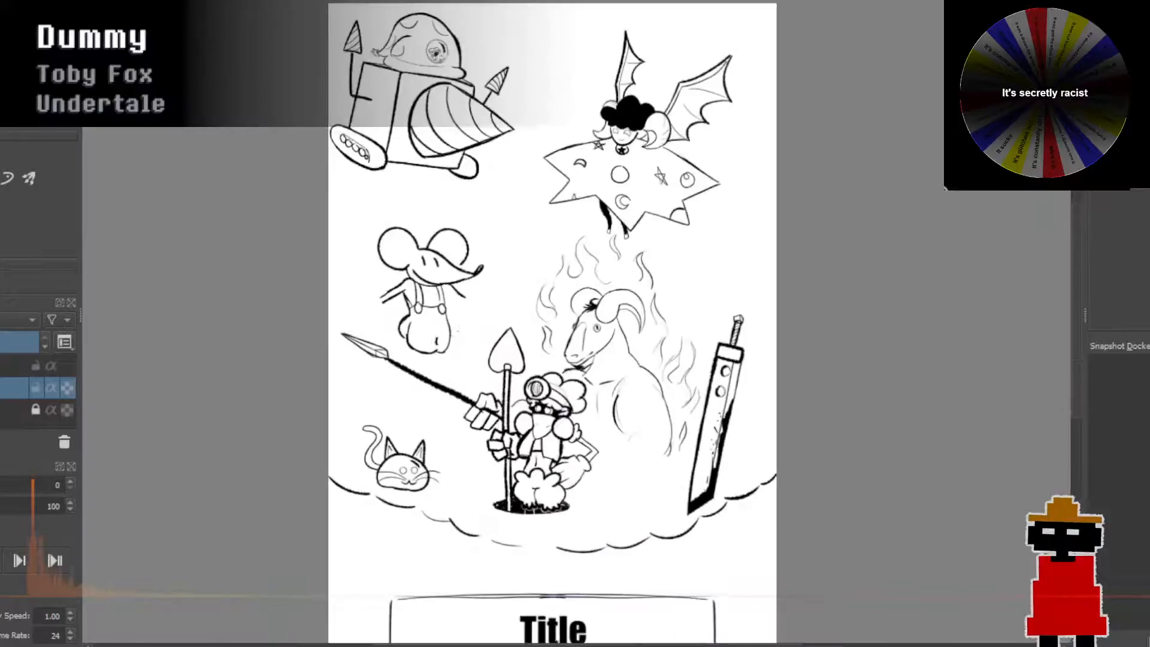
pyautogui.scroll(1, 468, 336)
pyautogui.moveTo(432, 345); pyautogui.dragTo(426, 426)
pyautogui.scroll(2, 426, 426)
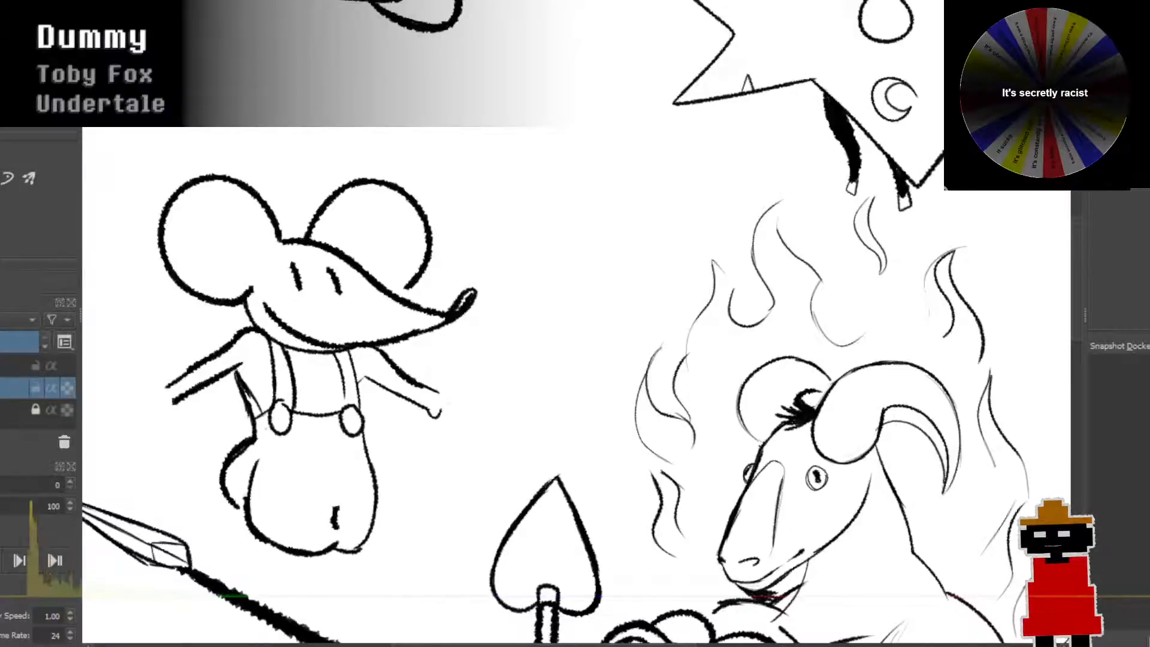
pyautogui.moveTo(442, 410); pyautogui.dragTo(481, 354)
pyautogui.hotkey('ctrl', 'z')
pyautogui.moveTo(442, 411); pyautogui.dragTo(517, 327)
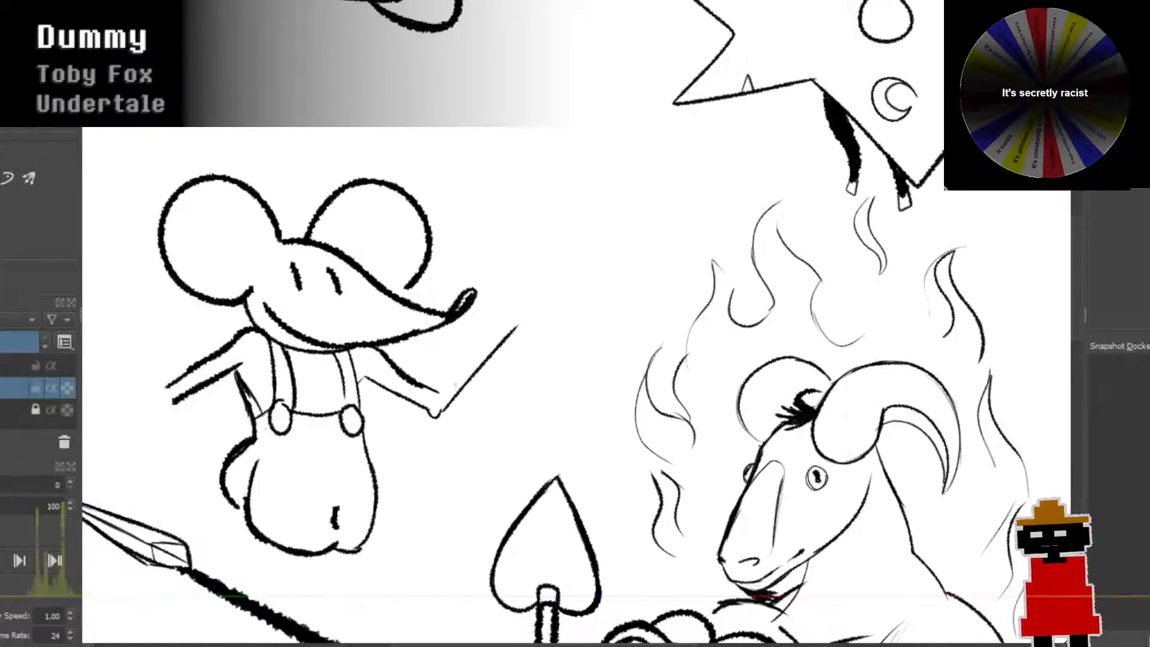
pyautogui.hotkey('ctrl', 'z')
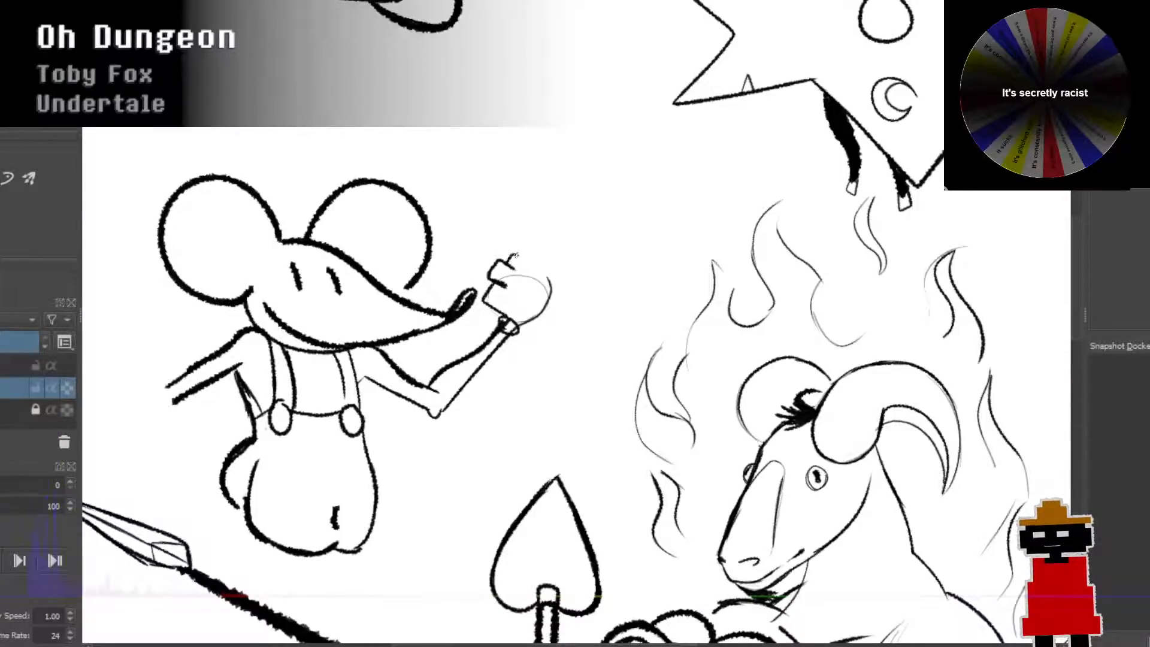
# Step: Draw the raised fist's bent fingers and thick knuckle outline, and clear the dark marks from the small wrist oval
pyautogui.moveTo(514, 256); pyautogui.dragTo(536, 271)
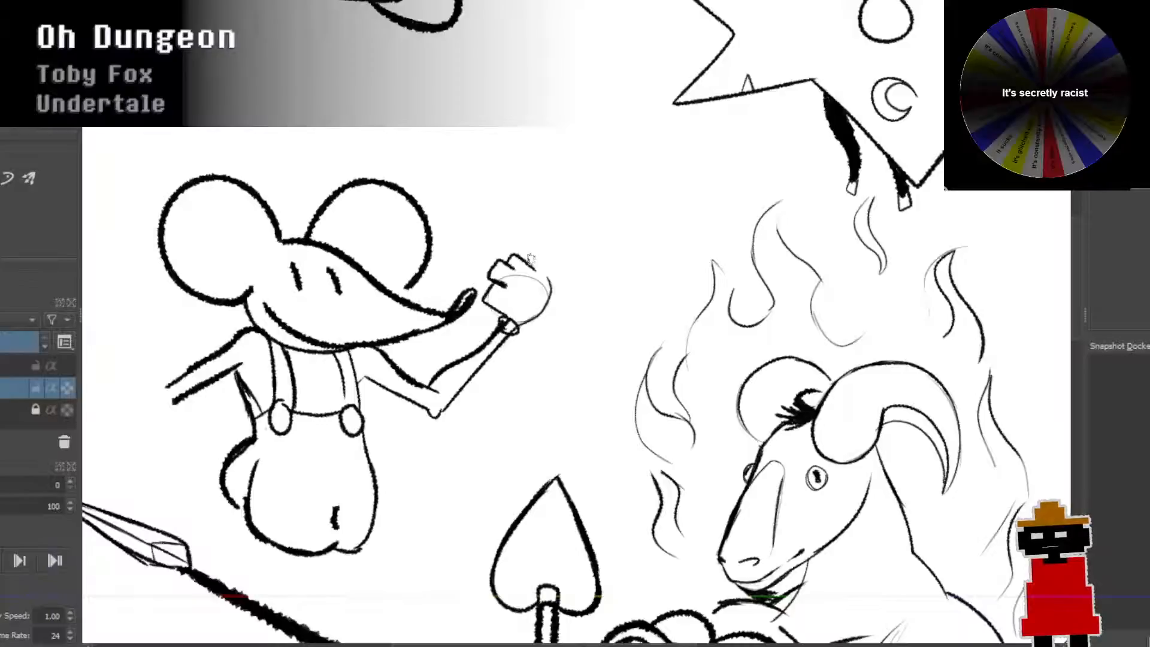
pyautogui.moveTo(518, 255); pyautogui.dragTo(535, 247)
pyautogui.hotkey('ctrl', 'z')
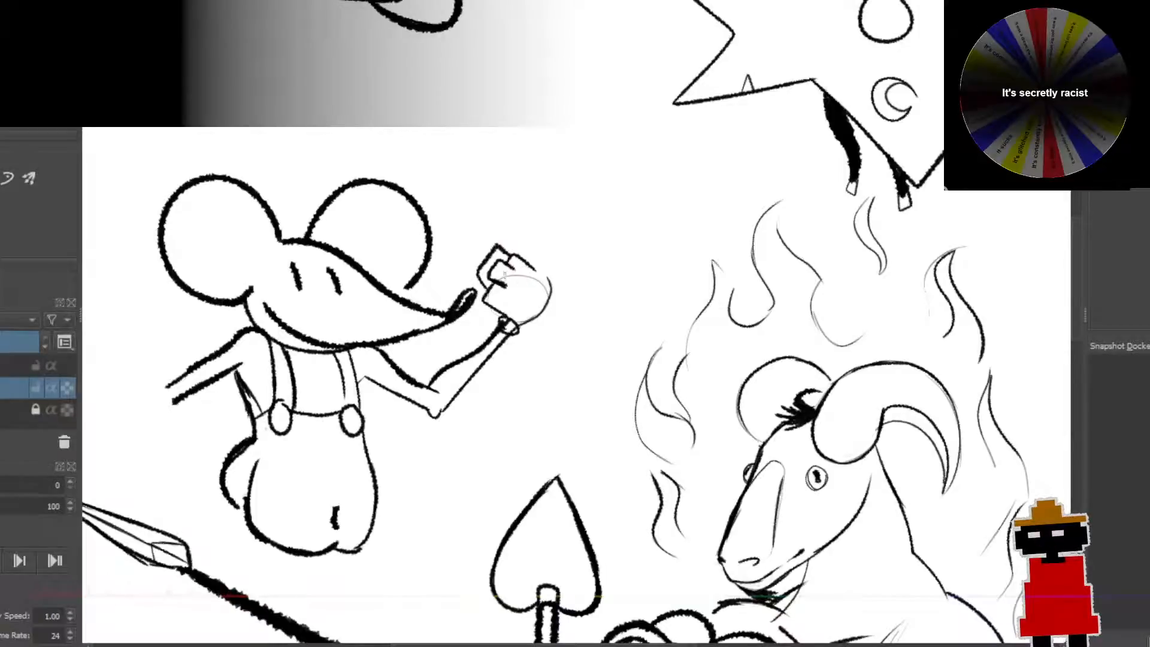
pyautogui.hotkey('ctrl', 'z')
pyautogui.hotkey('ctrl', 'z')
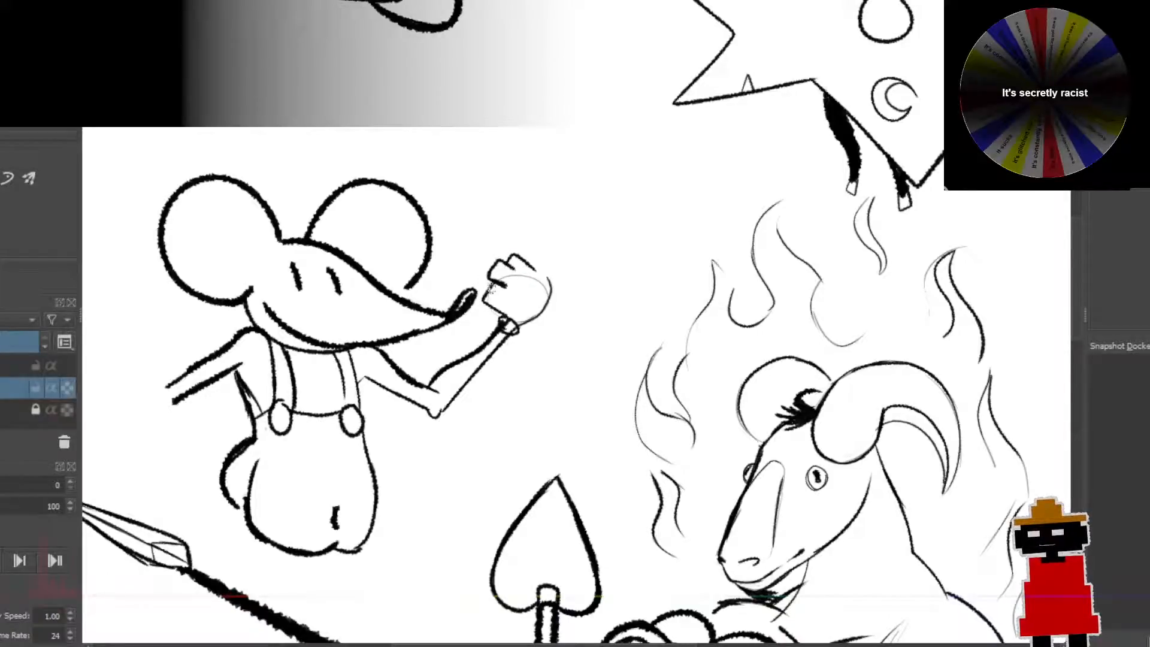
pyautogui.moveTo(480, 280)
pyautogui.mouseDown()
pyautogui.moveTo(502, 245)
pyautogui.moveTo(552, 294)
pyautogui.moveTo(534, 283)
pyautogui.moveTo(534, 263)
pyautogui.moveTo(547, 312)
pyautogui.mouseUp()
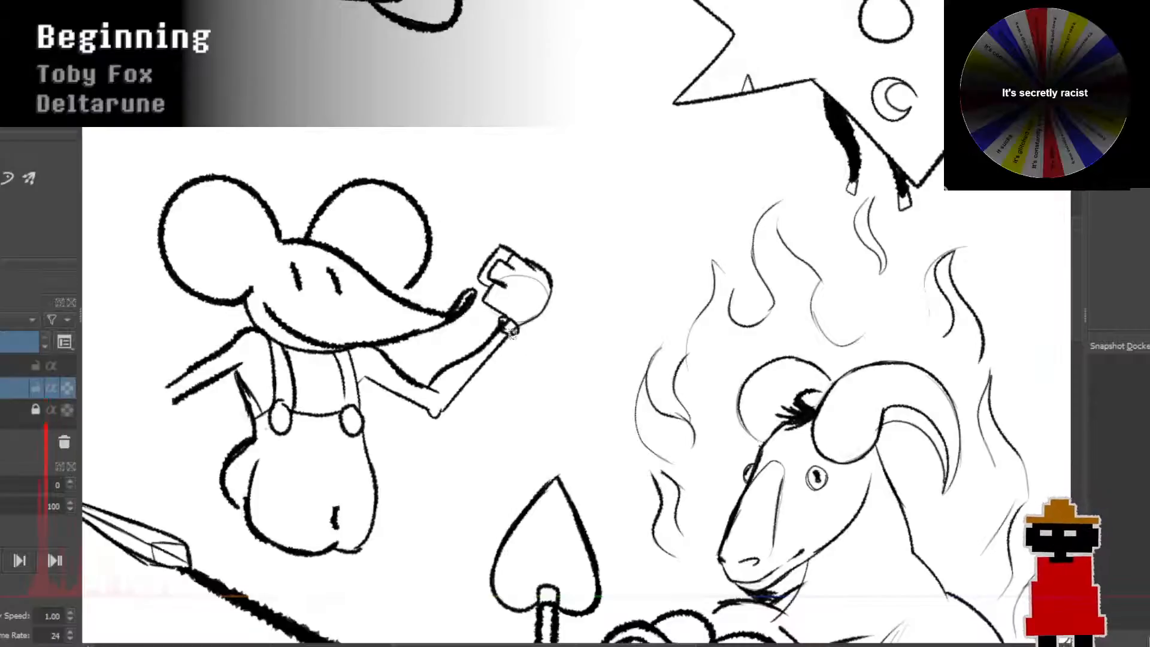
pyautogui.moveTo(503, 321); pyautogui.dragTo(515, 331)
pyautogui.hotkey('ctrl', 'z')
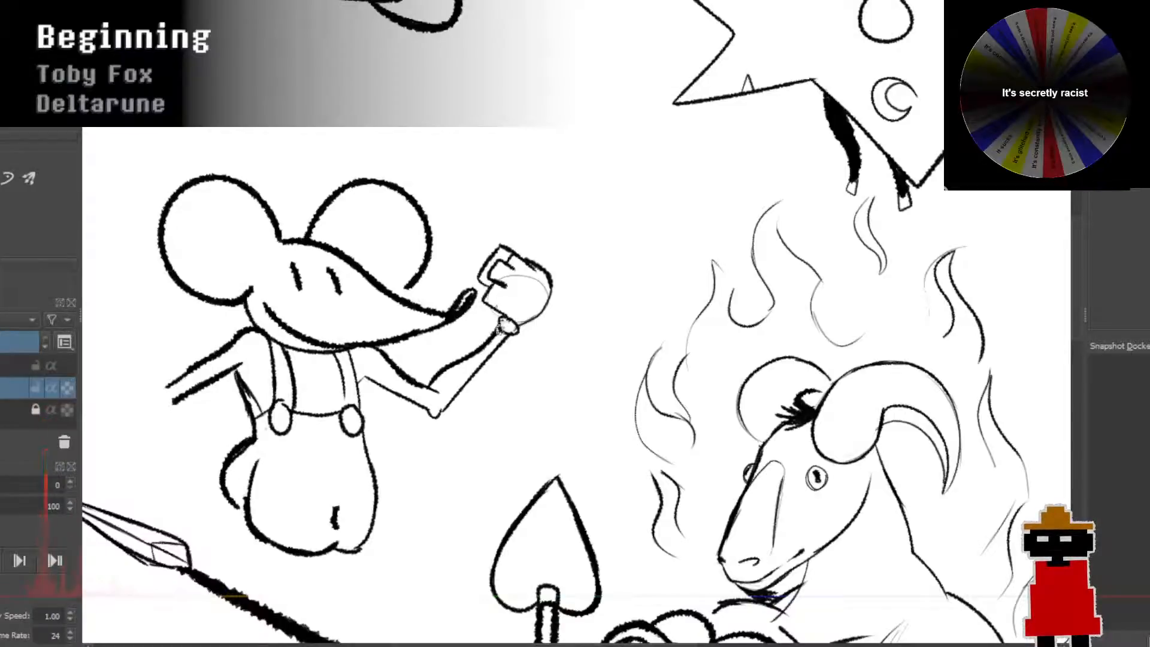
# Step: Draw a straight vertical line down from the underside of the raised fist as one edge of a held handle
pyautogui.moveTo(497, 323); pyautogui.dragTo(493, 397)
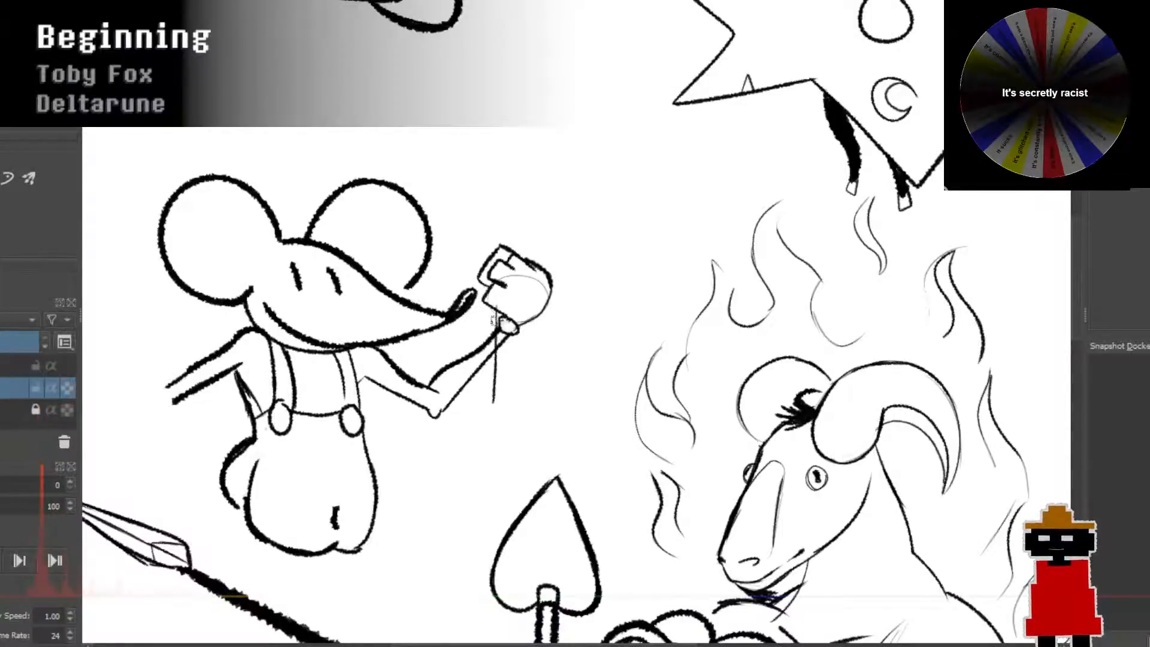
pyautogui.hotkey('ctrl', 'z')
pyautogui.moveTo(497, 308); pyautogui.dragTo(492, 422)
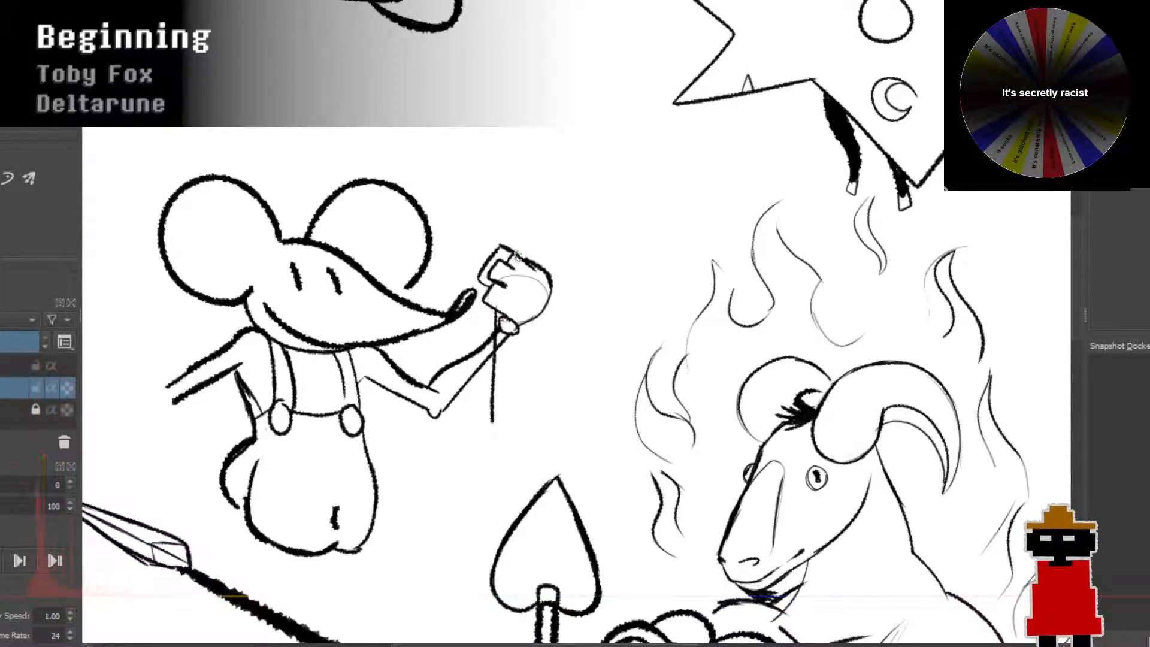
# Step: Draw a rounded curve around the back of the raised fist and erase the thick knuckle stroke inside it
pyautogui.moveTo(516, 254)
pyautogui.mouseDown()
pyautogui.moveTo(564, 240)
pyautogui.moveTo(572, 256)
pyautogui.moveTo(568, 247)
pyautogui.mouseUp()
pyautogui.hotkey('ctrl', 'z')
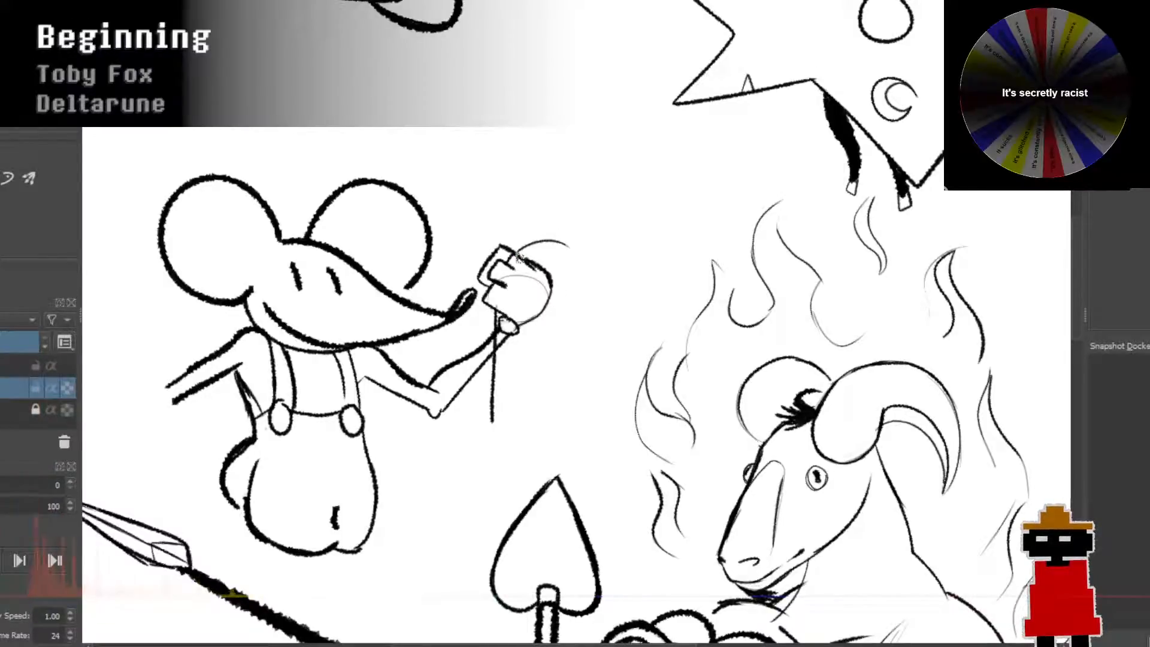
pyautogui.hotkey('ctrl', 'z')
pyautogui.moveTo(518, 251); pyautogui.dragTo(551, 299)
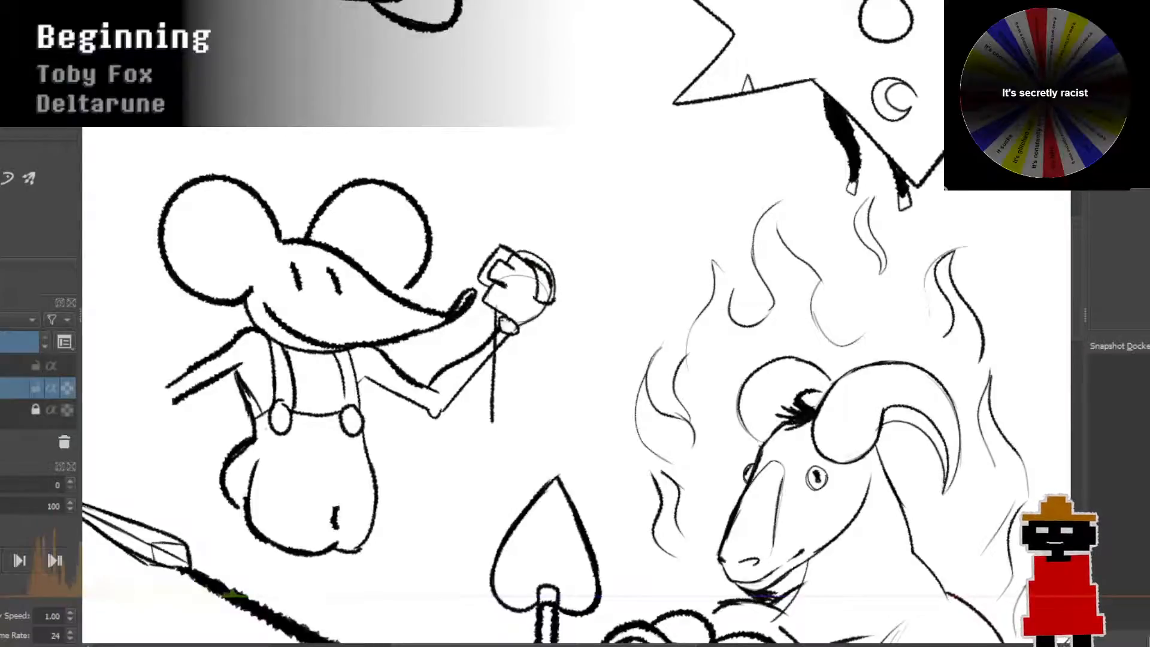
pyautogui.moveTo(530, 259)
pyautogui.mouseDown()
pyautogui.moveTo(545, 282)
pyautogui.moveTo(545, 271)
pyautogui.mouseUp()
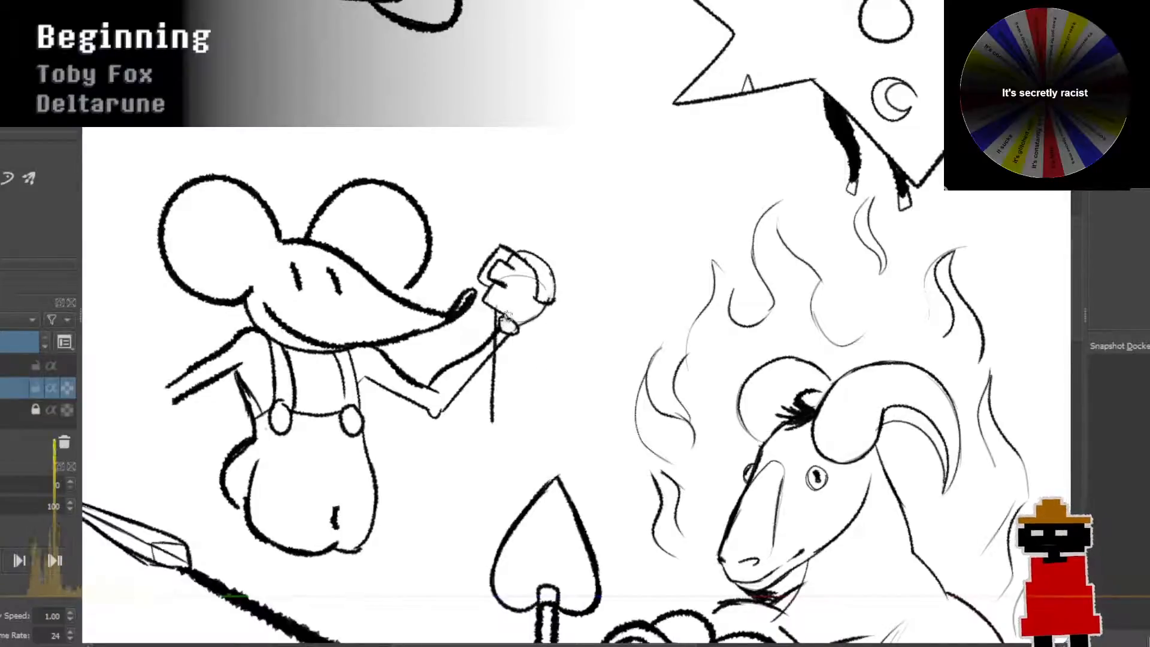
# Step: Draw the handle's second vertical edge below the fist and a rounded knob at its lower end
pyautogui.moveTo(506, 317); pyautogui.dragTo(507, 428)
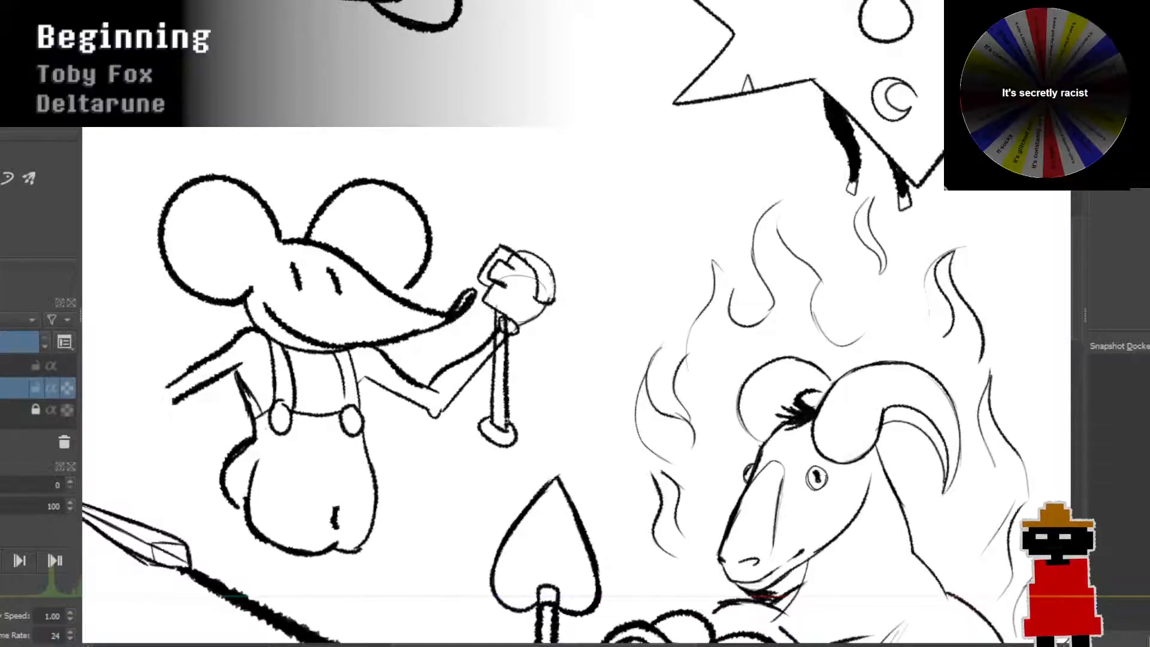
# Step: Turn the knob at the handle's lower end into stacked knot coils and erase the overlapping arm lines just below the raised fist
pyautogui.moveTo(479, 433)
pyautogui.mouseDown()
pyautogui.moveTo(499, 463)
pyautogui.moveTo(511, 452)
pyautogui.moveTo(477, 452)
pyautogui.moveTo(484, 481)
pyautogui.moveTo(510, 465)
pyautogui.moveTo(519, 487)
pyautogui.moveTo(558, 473)
pyautogui.moveTo(528, 304)
pyautogui.moveTo(523, 244)
pyautogui.mouseUp()
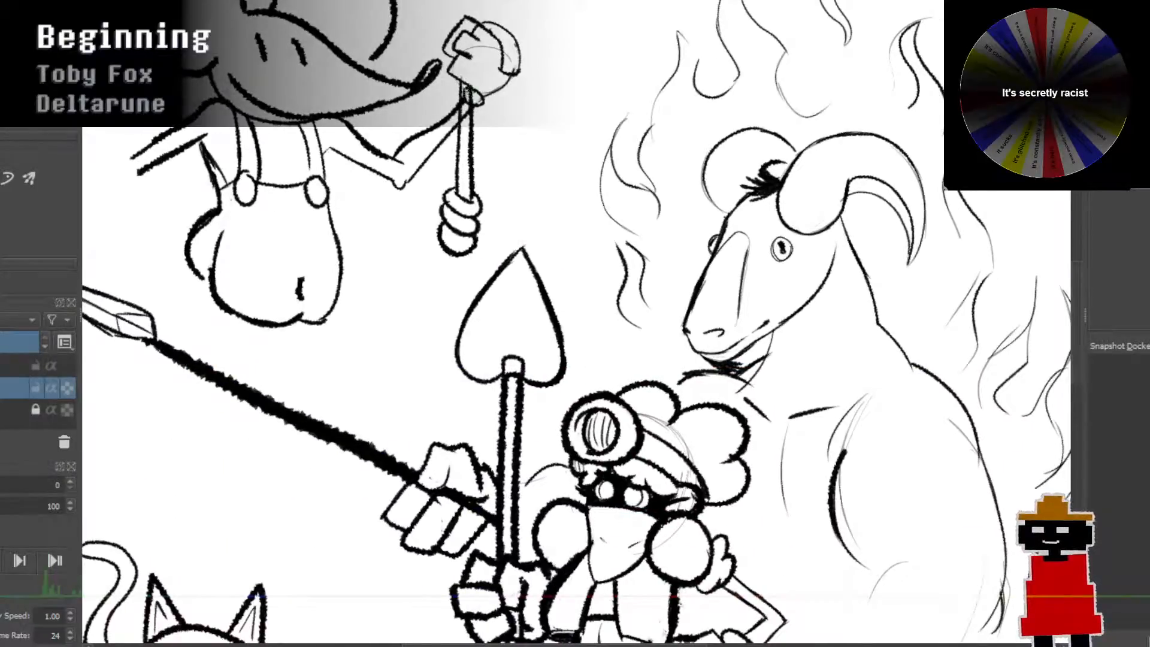
pyautogui.moveTo(467, 89); pyautogui.dragTo(465, 132)
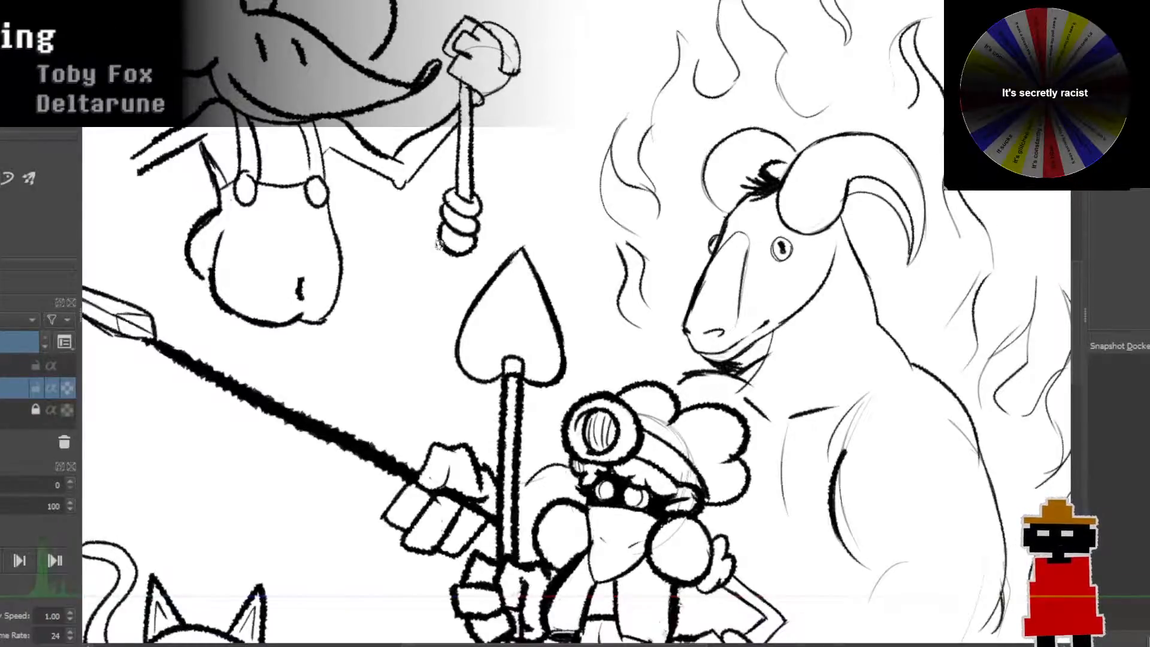
pyautogui.moveTo(435, 238); pyautogui.dragTo(370, 319)
pyautogui.hotkey('ctrl', 'z')
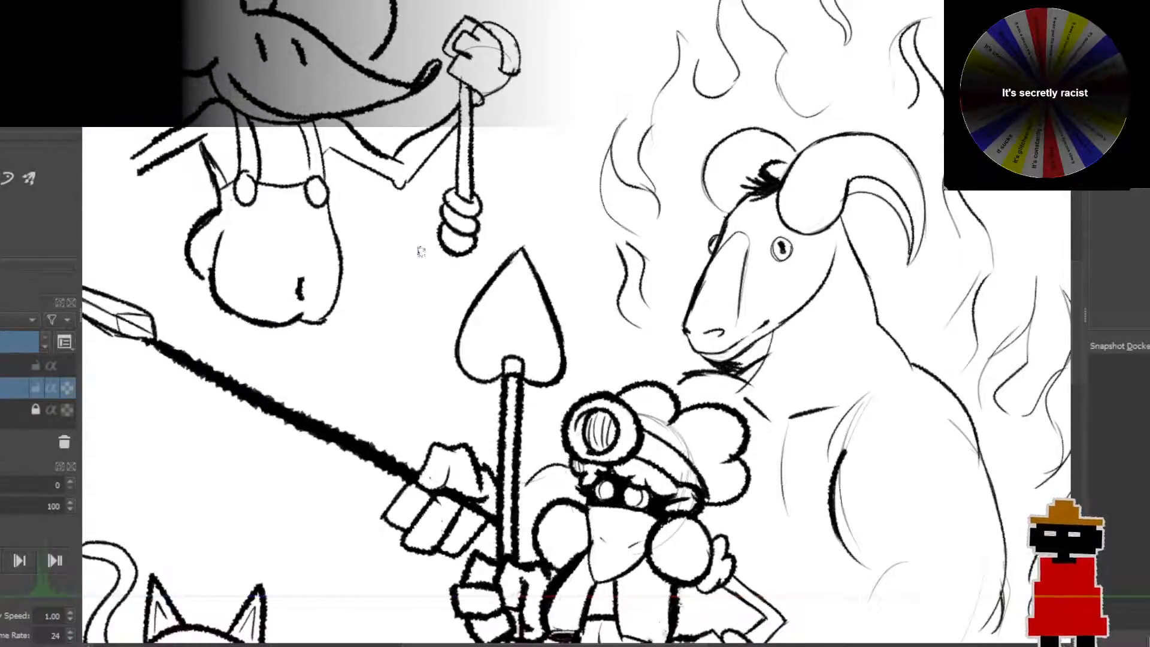
# Step: Select the whole mouse with a freehand outline, scale it down and place it slightly higher above the long spear
pyautogui.scroll(-3, 433, 185)
pyautogui.moveTo(432, 184); pyautogui.dragTo(395, 348)
pyautogui.scroll(2, 430, 307)
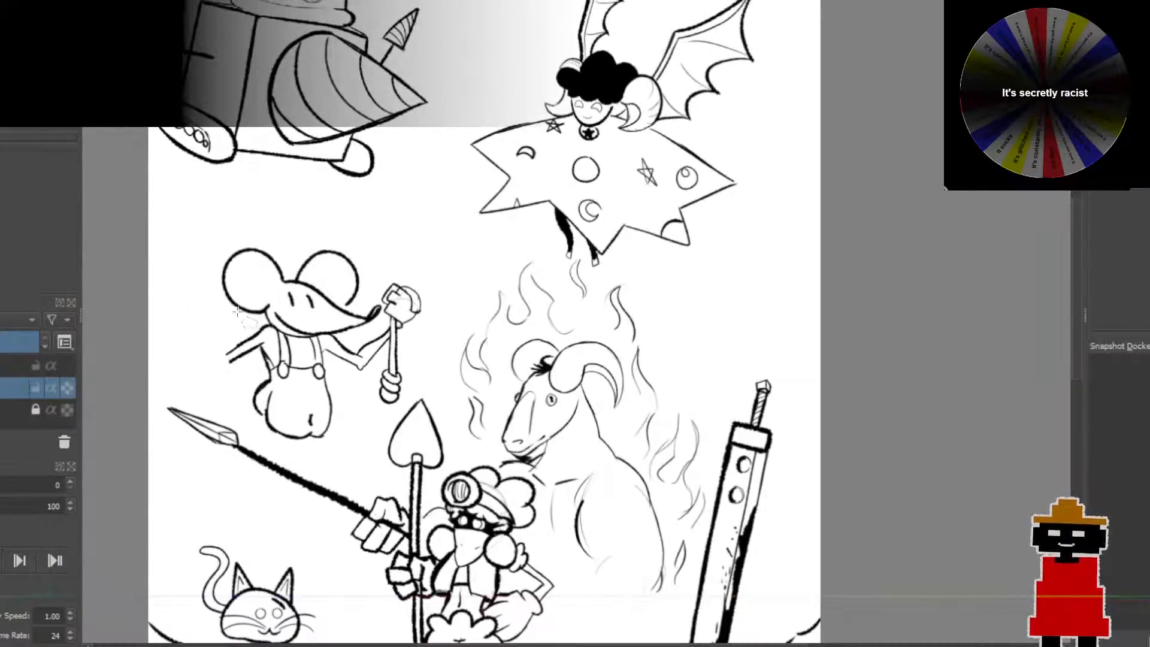
pyautogui.moveTo(172, 285)
pyautogui.mouseDown()
pyautogui.moveTo(292, 204)
pyautogui.moveTo(430, 219)
pyautogui.moveTo(451, 278)
pyautogui.moveTo(437, 345)
pyautogui.moveTo(407, 400)
pyautogui.moveTo(340, 450)
pyautogui.moveTo(288, 457)
pyautogui.moveTo(175, 373)
pyautogui.moveTo(165, 294)
pyautogui.mouseUp()
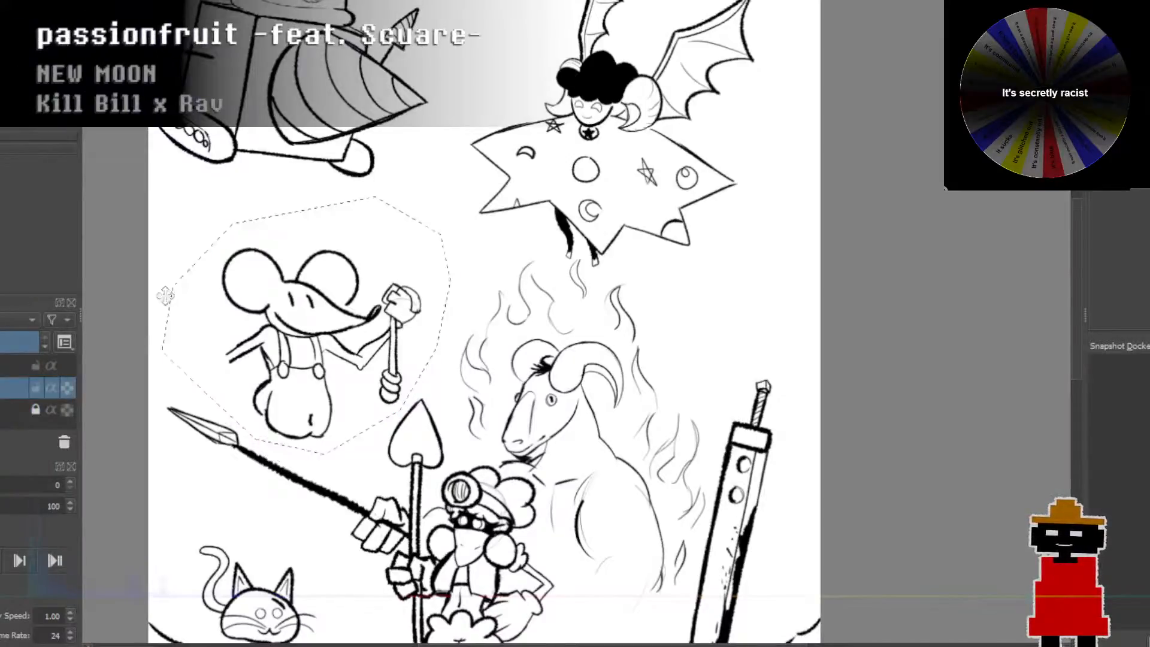
pyautogui.hotkey('ctrl', 't')
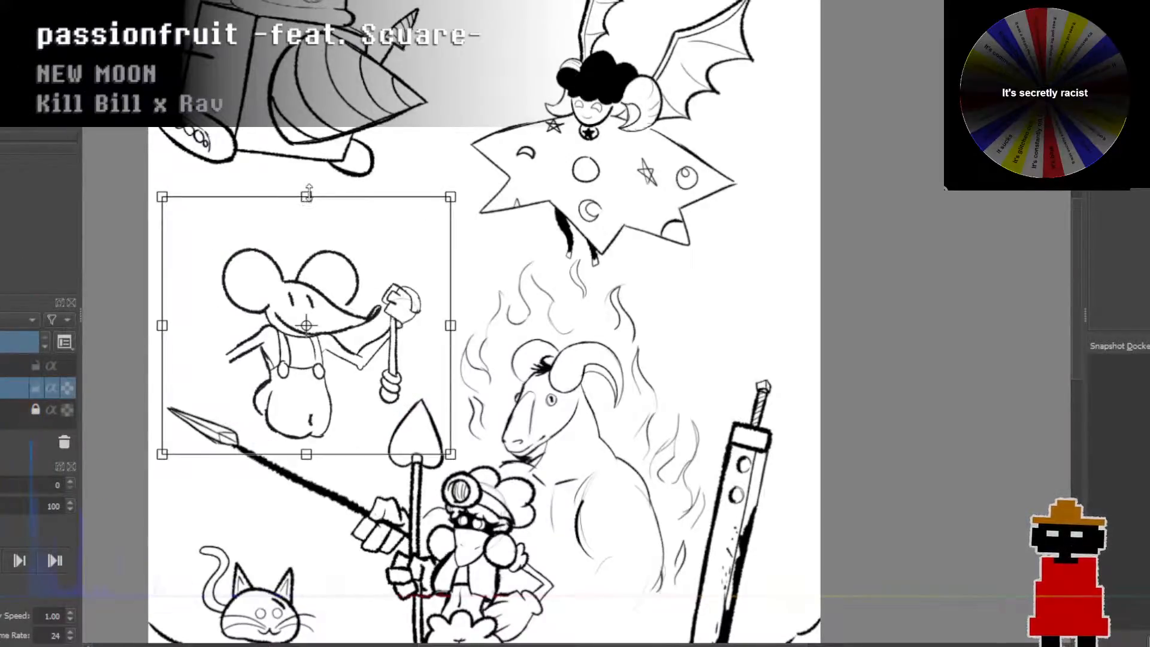
pyautogui.moveTo(309, 193); pyautogui.dragTo(310, 236)
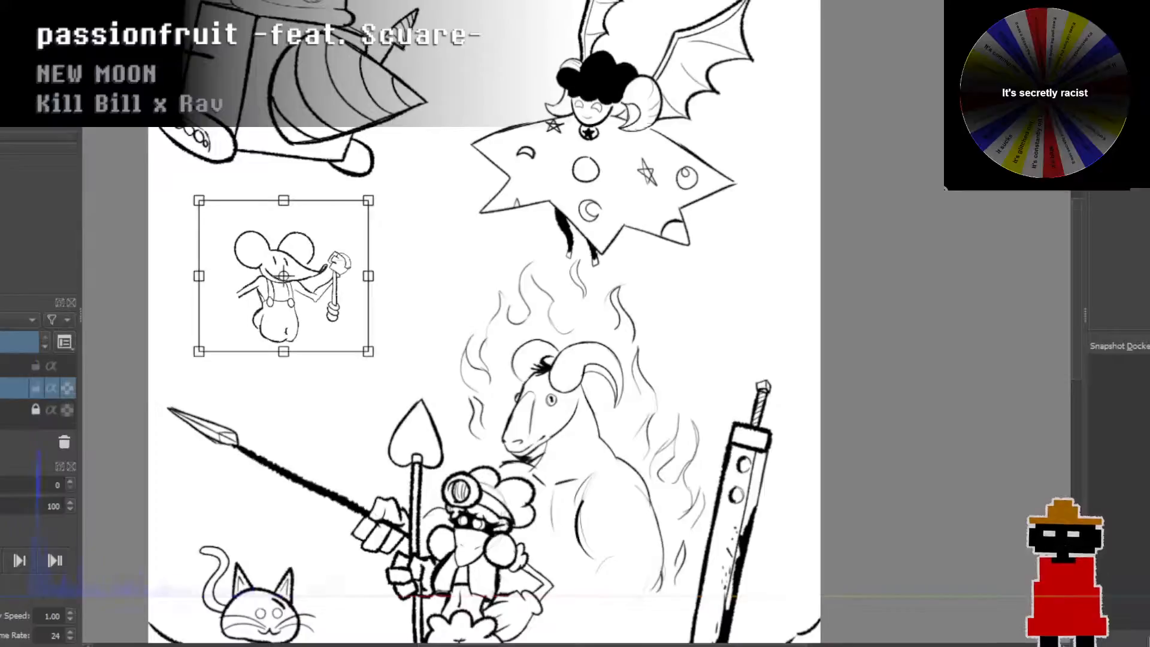
pyautogui.press('Return')
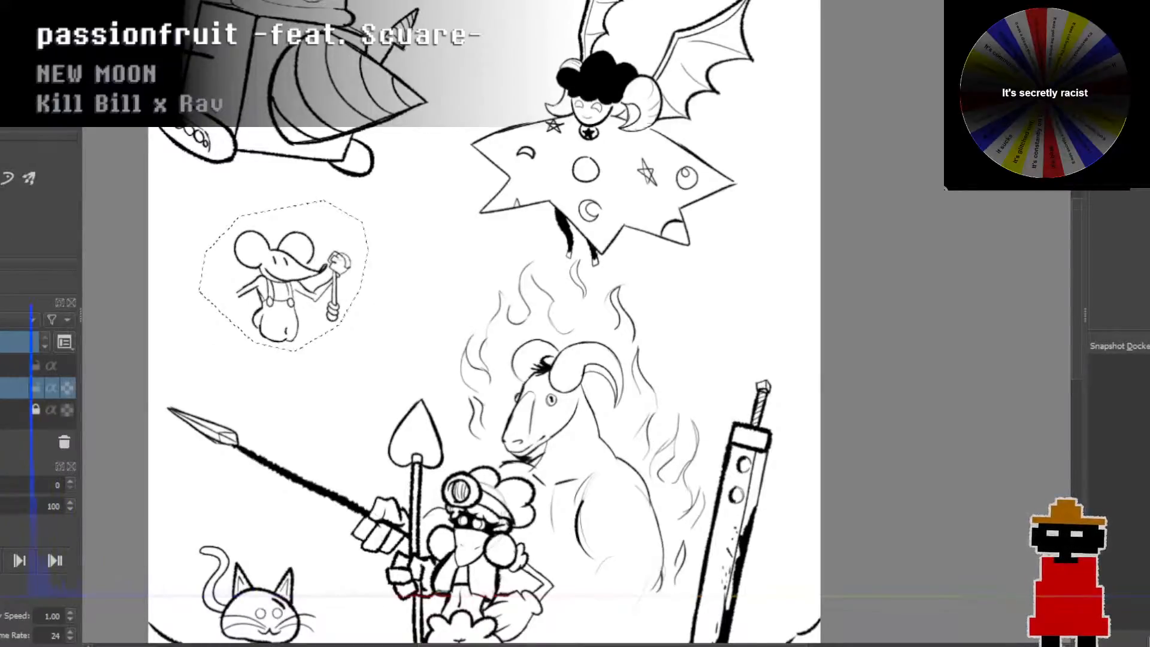
# Step: Deselect the mouse and draw a narrow oval hanging below the knot coils as the rope loop's inner edge
pyautogui.scroll(5, 503, 295)
pyautogui.scroll(-5, 473, 295)
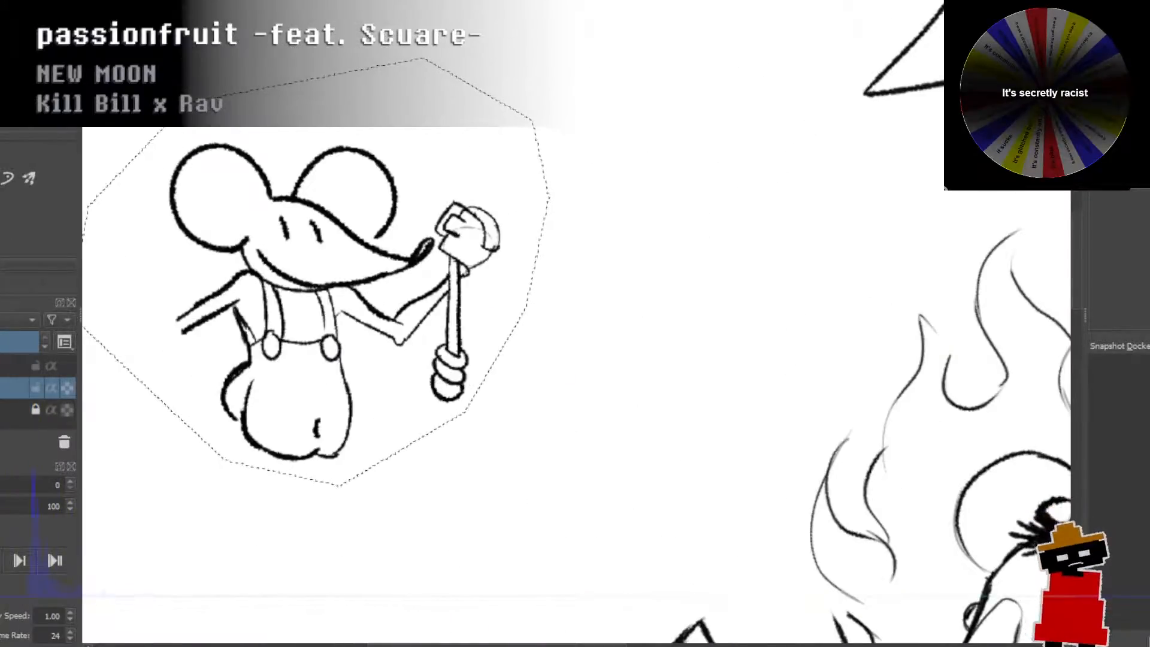
pyautogui.moveTo(440, 387); pyautogui.dragTo(419, 389)
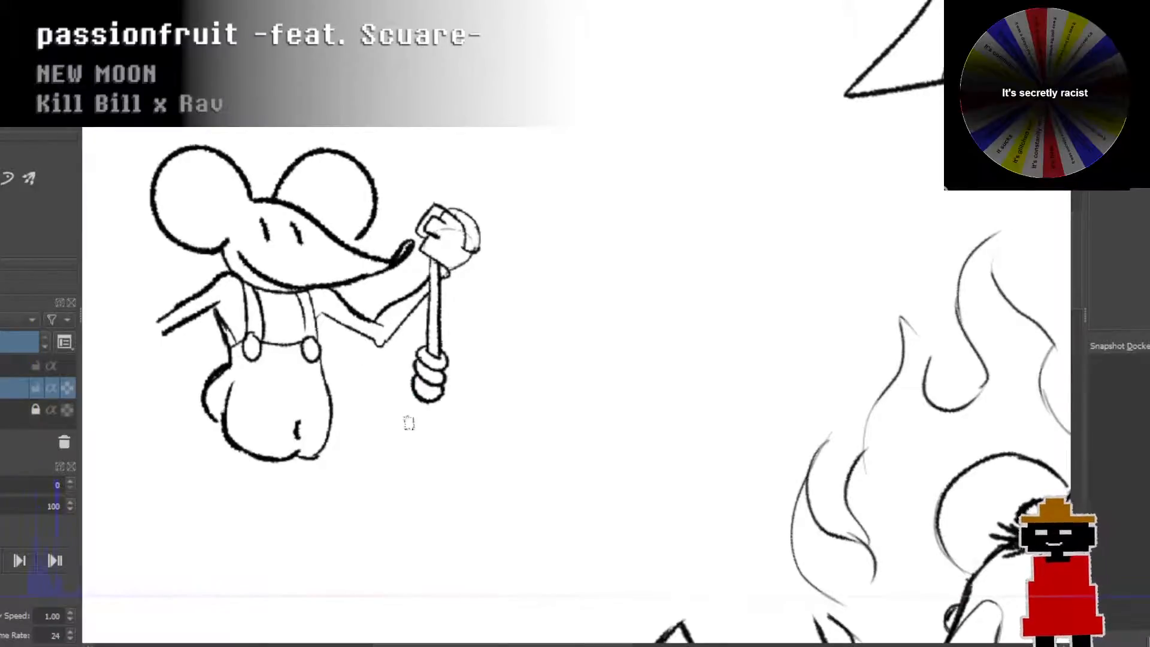
pyautogui.moveTo(419, 403); pyautogui.dragTo(421, 473)
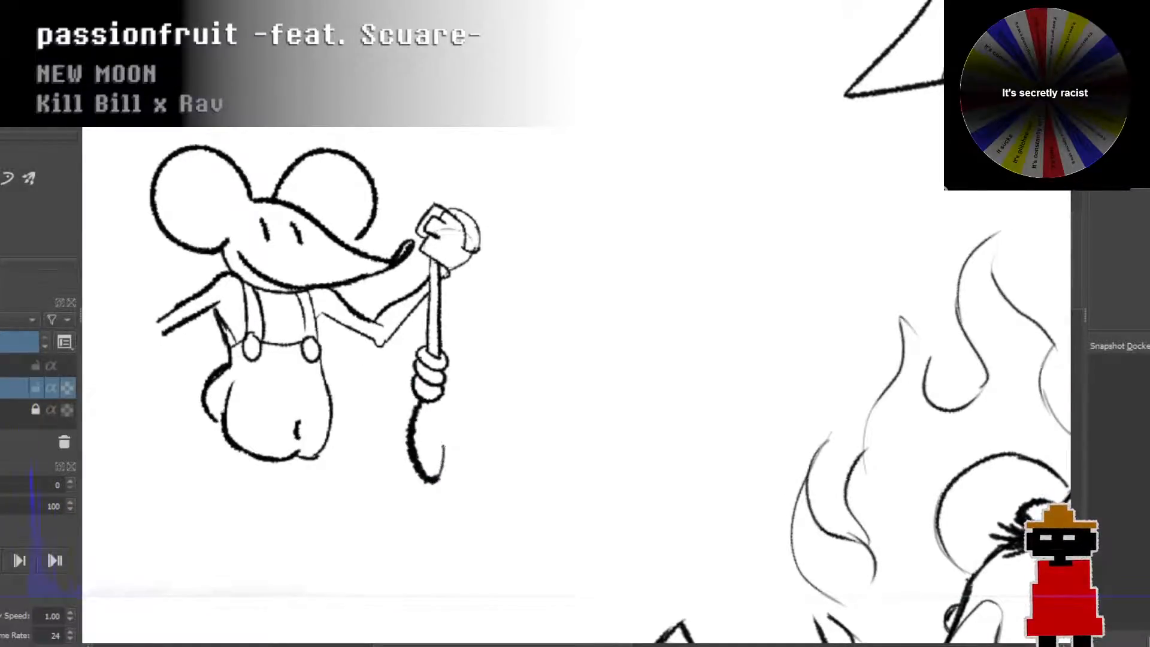
pyautogui.moveTo(440, 414); pyautogui.dragTo(444, 474)
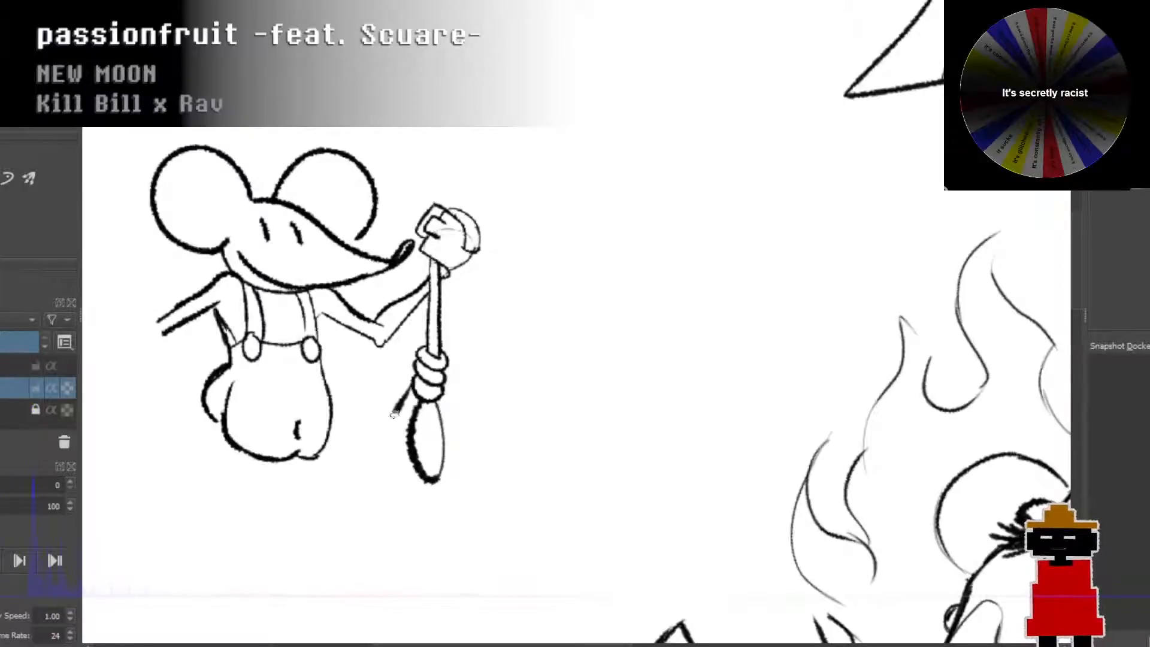
# Step: Draw the rope loop's thick teardrop-shaped outer edge around the inner oval, starting from the knot coils
pyautogui.moveTo(394, 414); pyautogui.dragTo(389, 433)
pyautogui.hotkey('ctrl', 'z')
pyautogui.moveTo(412, 388); pyautogui.dragTo(391, 454)
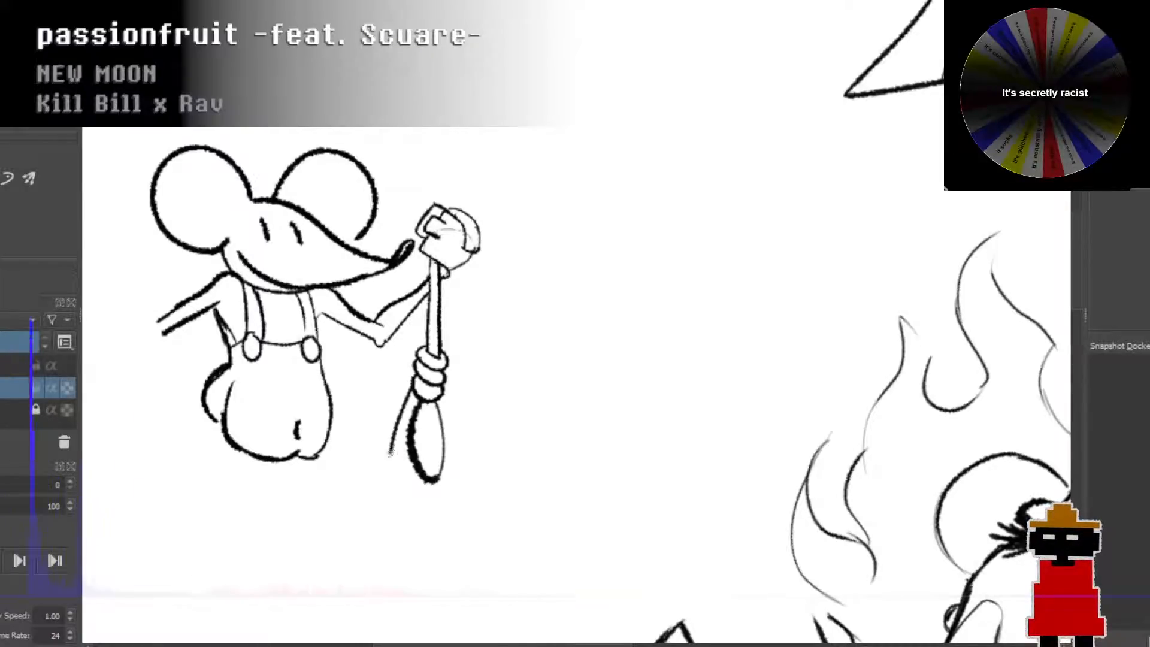
pyautogui.hotkey('ctrl', 'z')
pyautogui.moveTo(412, 389)
pyautogui.mouseDown()
pyautogui.moveTo(391, 434)
pyautogui.moveTo(391, 472)
pyautogui.moveTo(417, 503)
pyautogui.moveTo(447, 501)
pyautogui.moveTo(463, 465)
pyautogui.moveTo(453, 421)
pyautogui.moveTo(391, 441)
pyautogui.mouseUp()
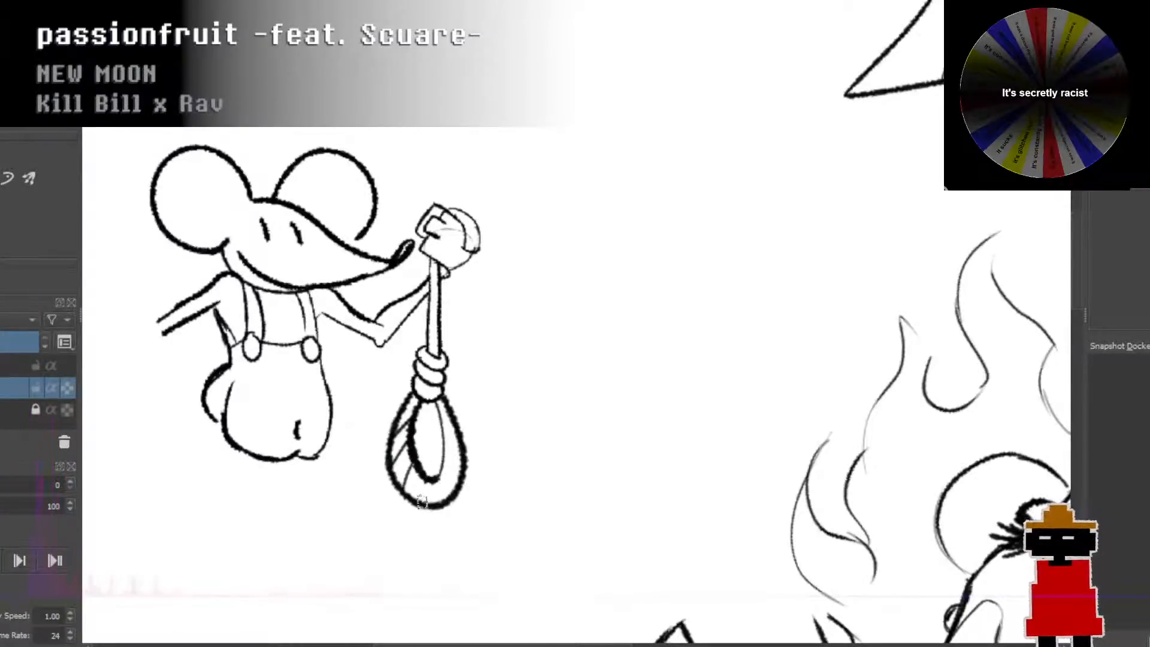
# Step: Add twist lines along the loop and hanging rope, and give the mouse's face a buck tooth and cheek curl
pyautogui.moveTo(453, 495); pyautogui.dragTo(437, 421)
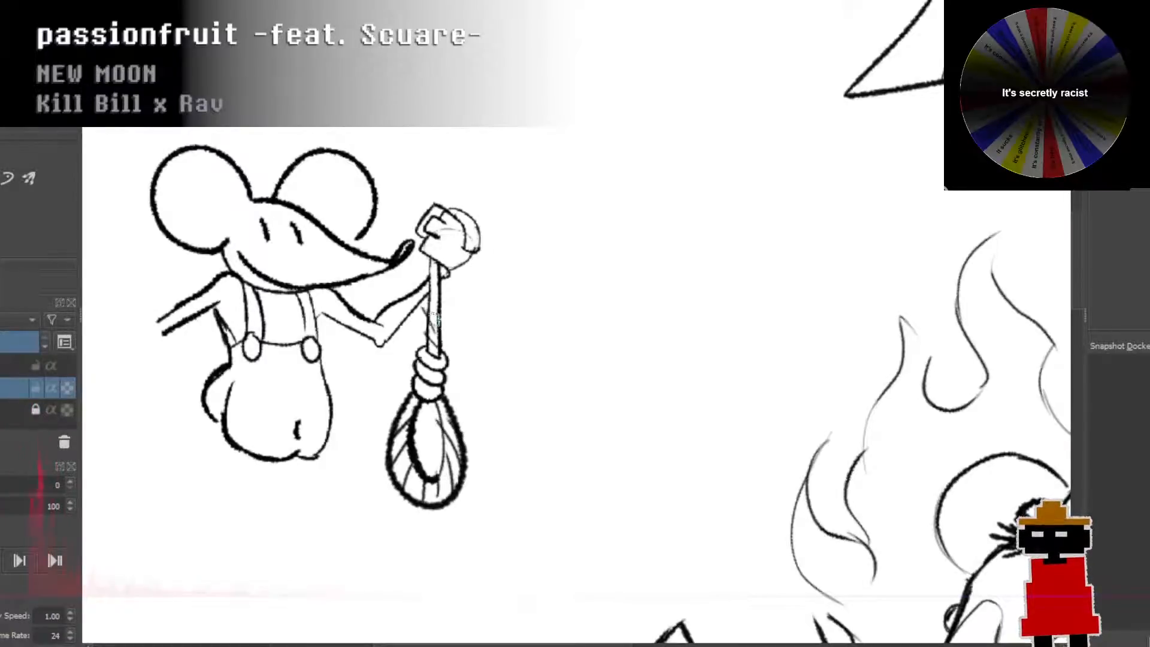
pyautogui.moveTo(430, 294)
pyautogui.mouseDown()
pyautogui.moveTo(439, 304)
pyautogui.moveTo(439, 290)
pyautogui.moveTo(553, 298)
pyautogui.mouseUp()
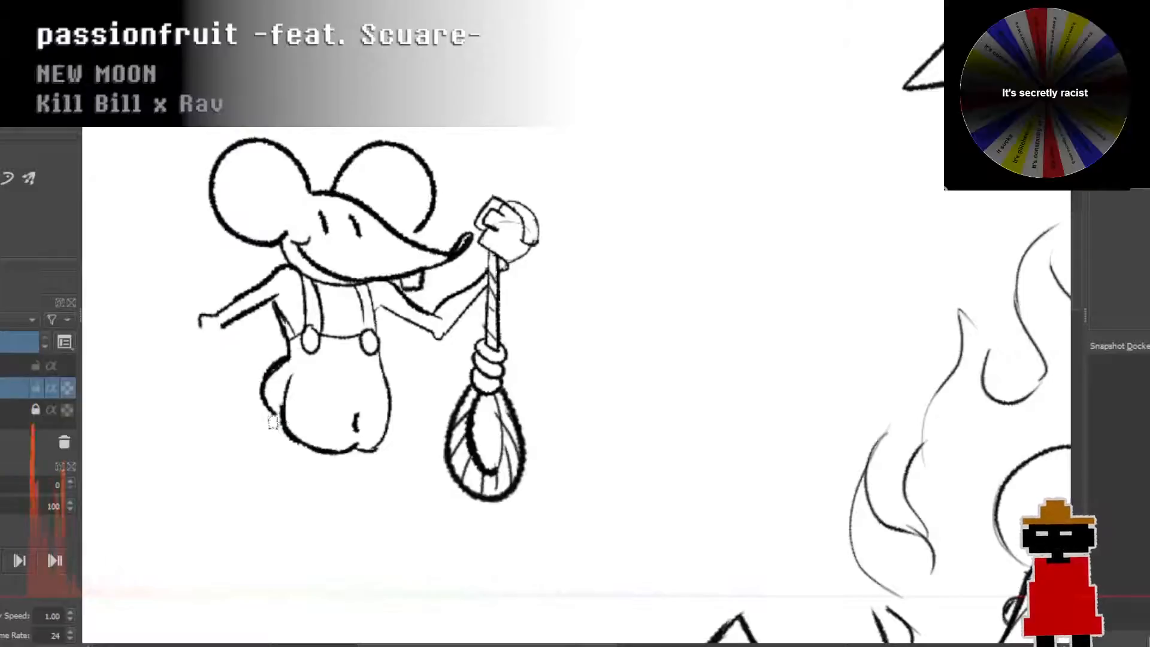
# Step: Draw the overalls' rear leg cuff and pairs of short vertical lines below the overalls for both thin upper legs
pyautogui.moveTo(618, 316)
pyautogui.mouseDown()
pyautogui.moveTo(647, 231)
pyautogui.moveTo(777, 204)
pyautogui.mouseUp()
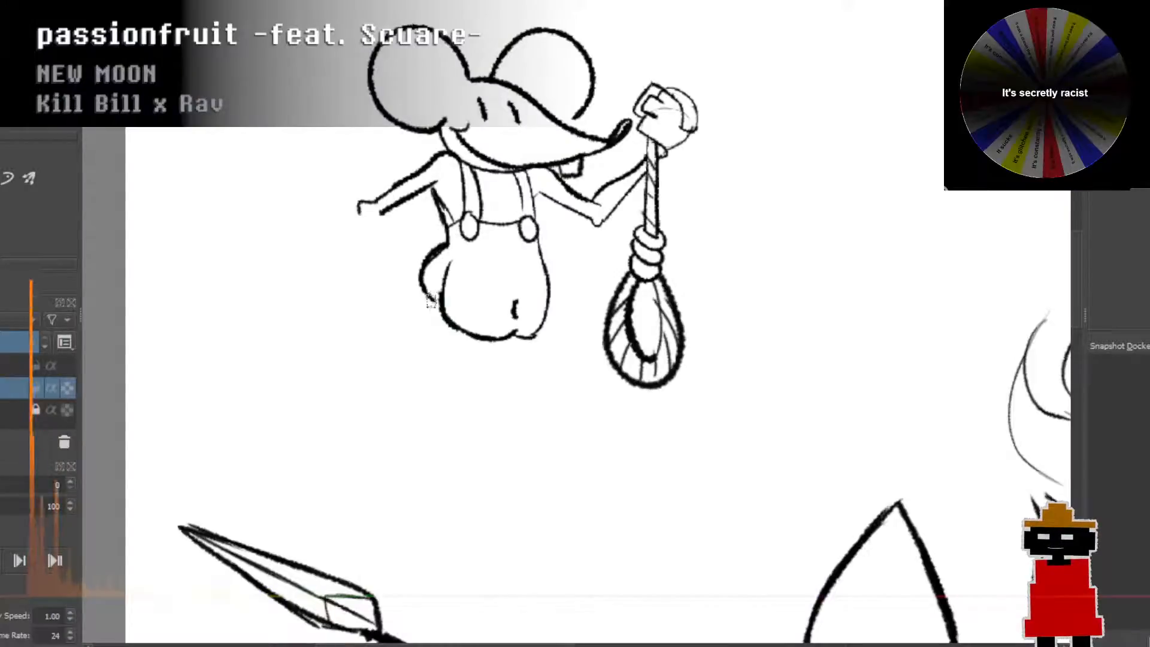
pyautogui.moveTo(439, 293)
pyautogui.mouseDown()
pyautogui.moveTo(423, 354)
pyautogui.moveTo(448, 365)
pyautogui.moveTo(432, 304)
pyautogui.moveTo(430, 323)
pyautogui.moveTo(461, 331)
pyautogui.mouseUp()
pyautogui.hotkey('ctrl', 'z')
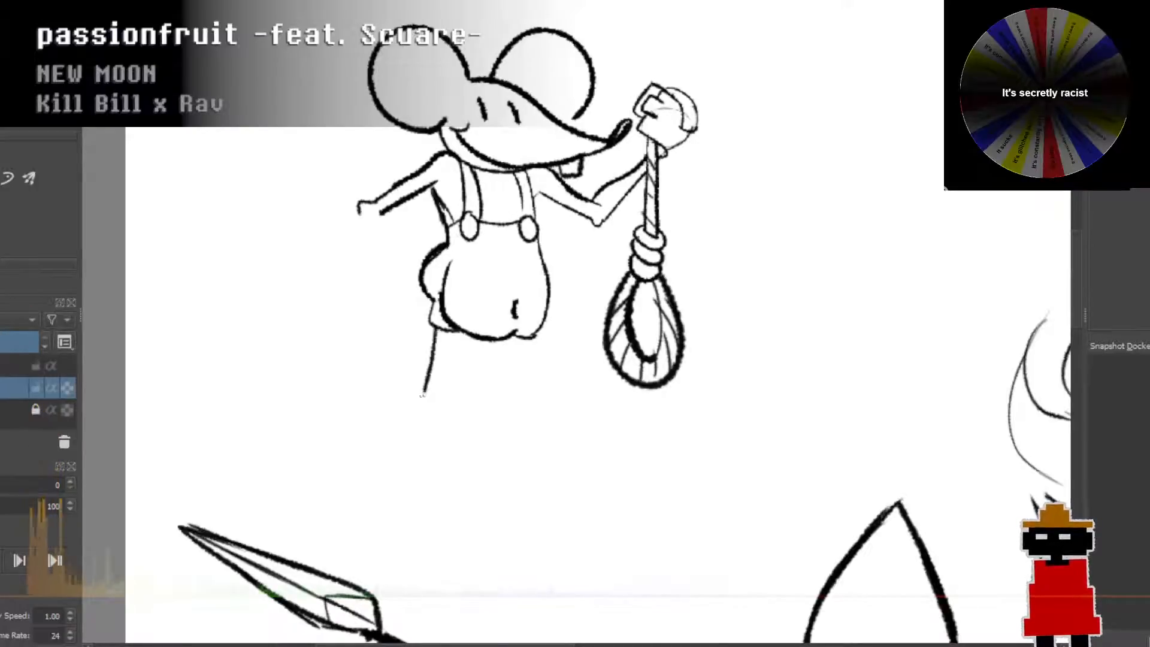
pyautogui.moveTo(436, 342); pyautogui.dragTo(435, 370)
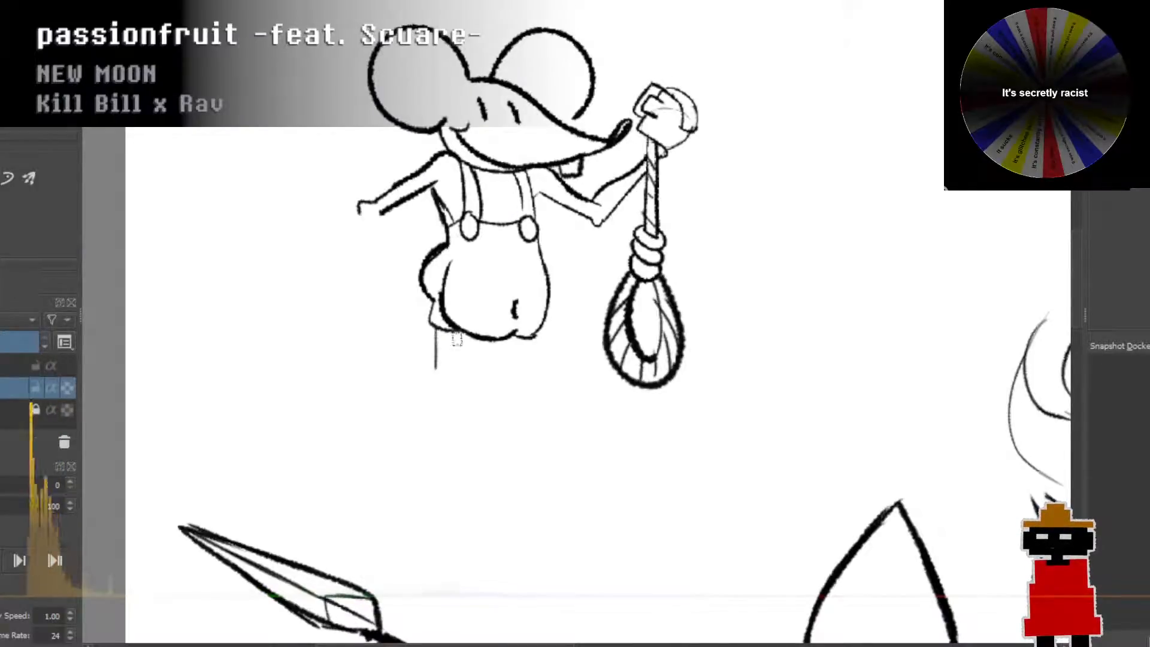
pyautogui.moveTo(452, 331); pyautogui.dragTo(452, 377)
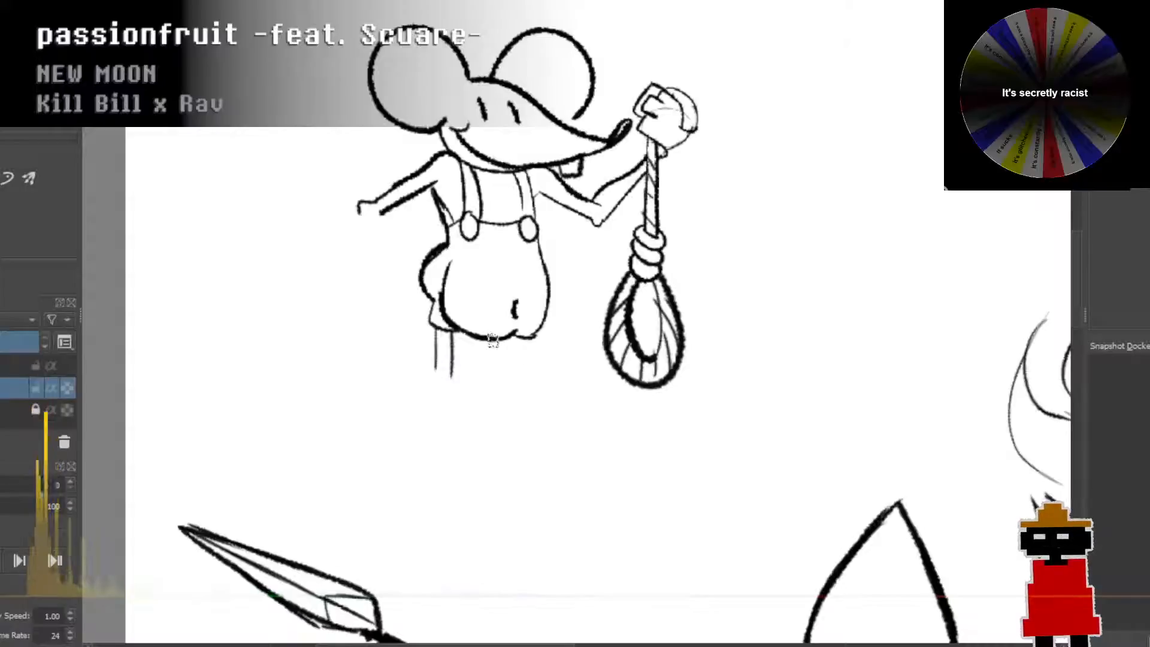
pyautogui.moveTo(493, 340)
pyautogui.mouseDown()
pyautogui.moveTo(493, 373)
pyautogui.moveTo(508, 378)
pyautogui.mouseUp()
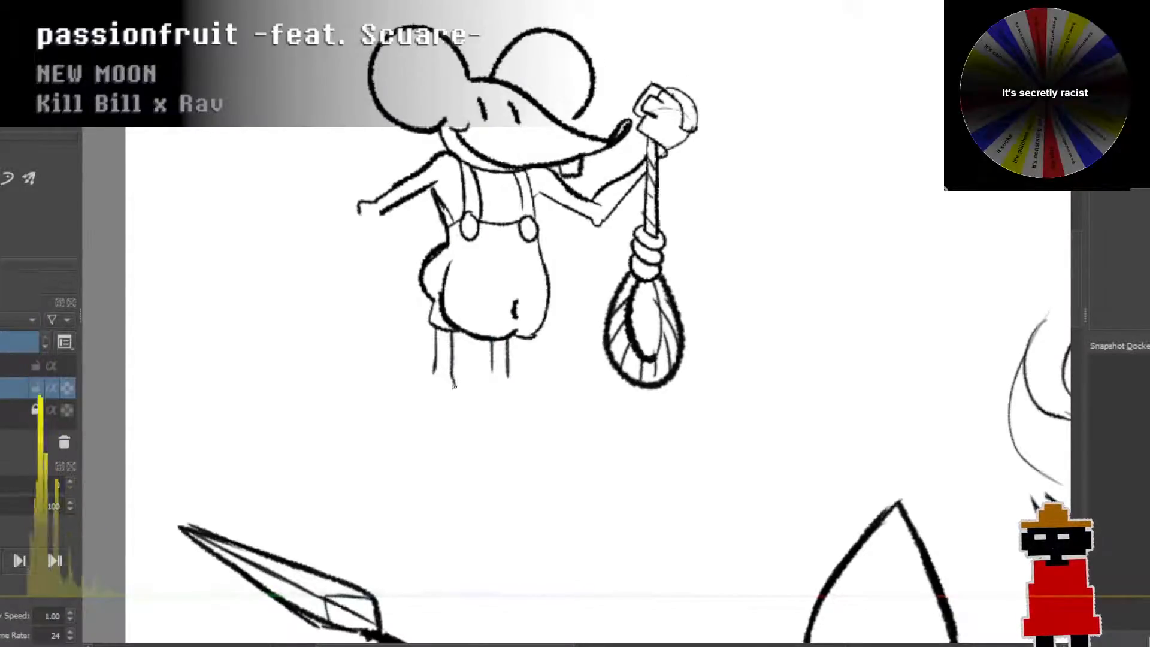
# Step: Extend both mouse legs downward with knobby knees and long, thin lower-leg outlines
pyautogui.moveTo(435, 363); pyautogui.dragTo(444, 479)
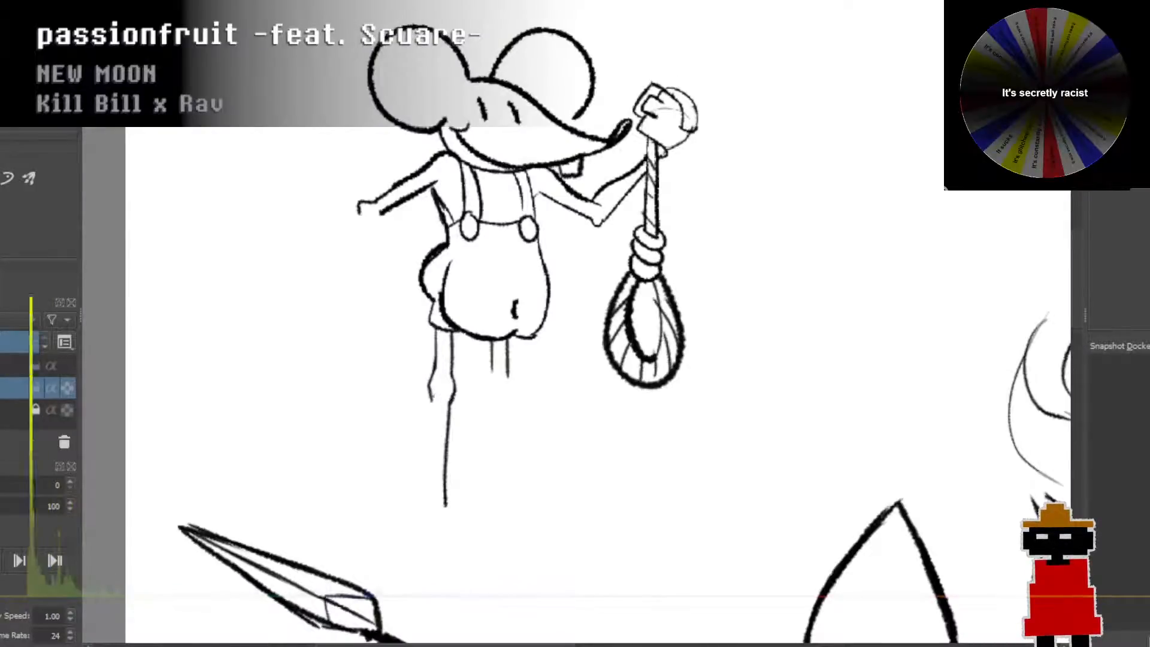
pyautogui.moveTo(429, 398); pyautogui.dragTo(430, 475)
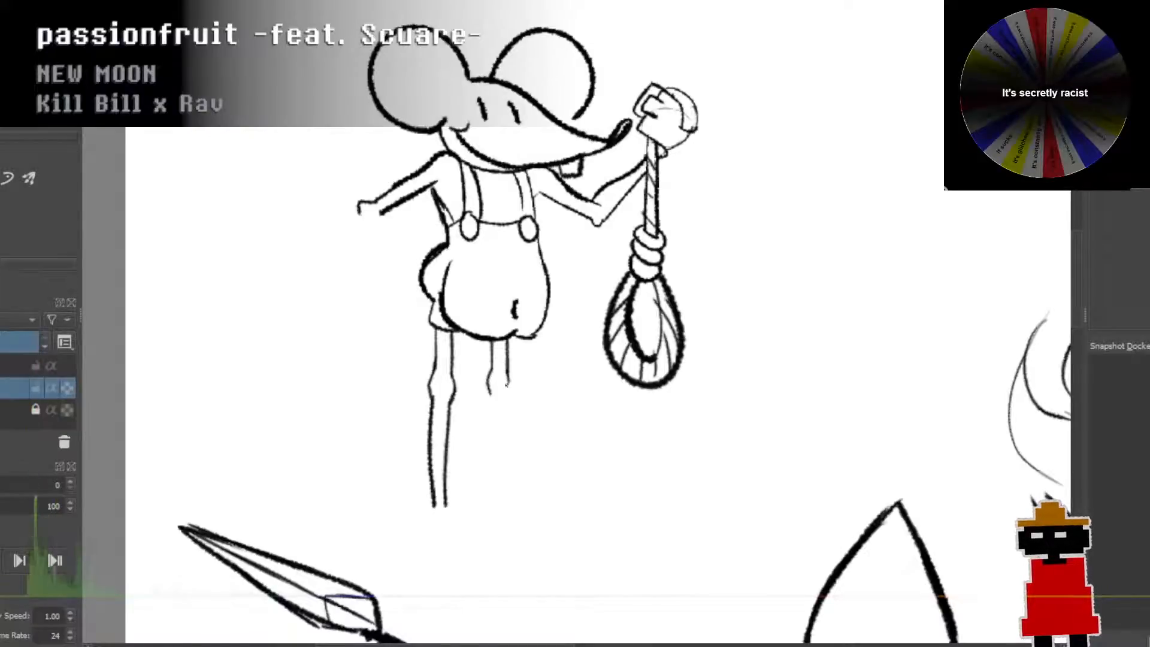
pyautogui.moveTo(506, 385); pyautogui.dragTo(489, 456)
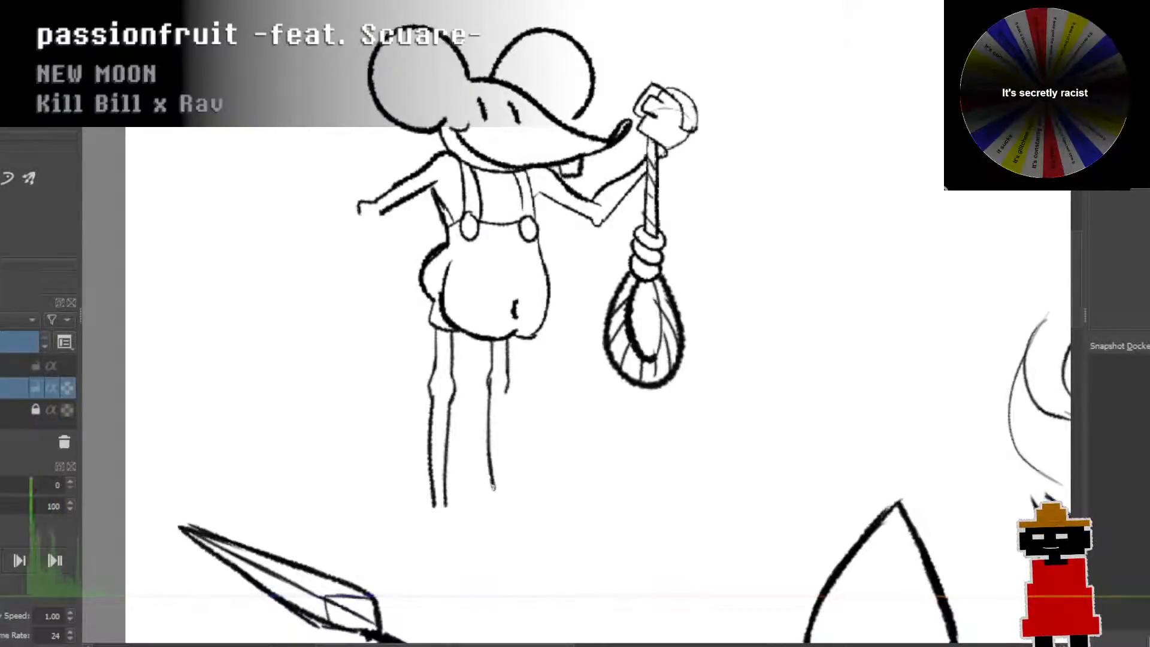
pyautogui.hotkey('ctrl', 'z')
pyautogui.moveTo(492, 381); pyautogui.dragTo(491, 478)
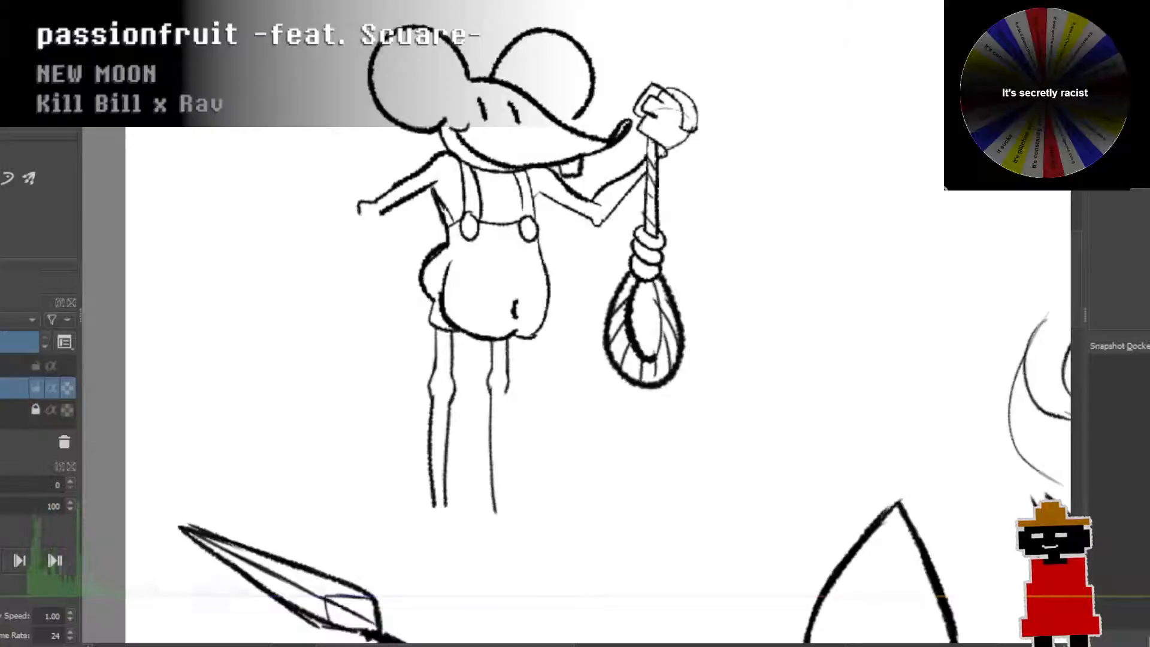
pyautogui.hotkey('ctrl', 'z')
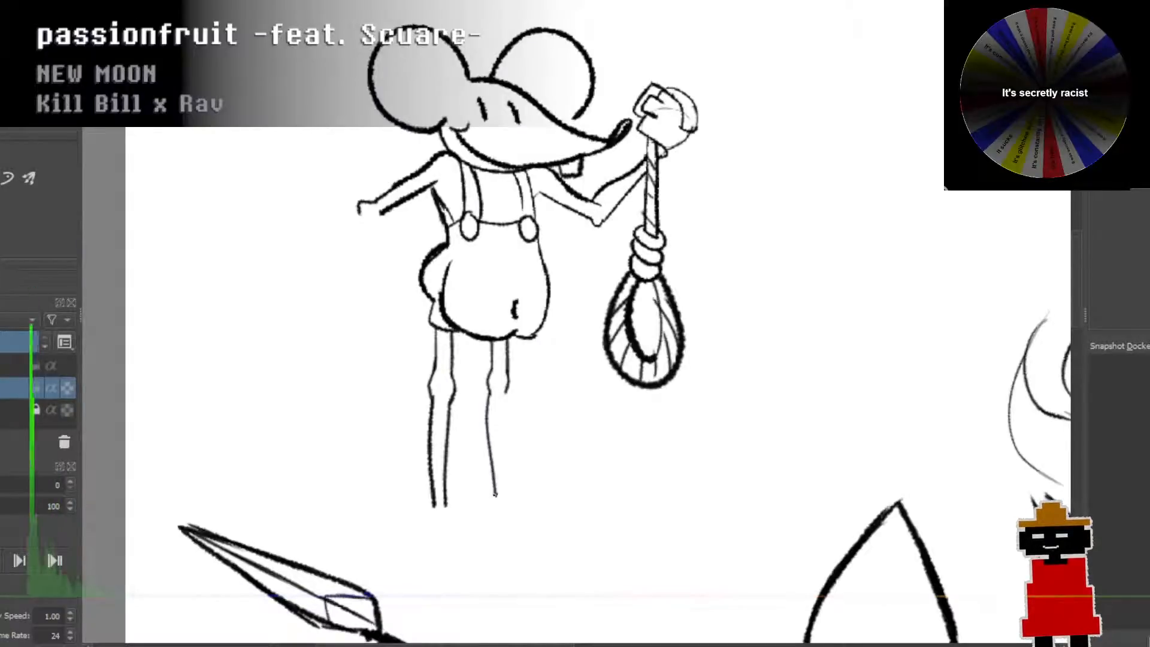
pyautogui.moveTo(507, 386); pyautogui.dragTo(505, 483)
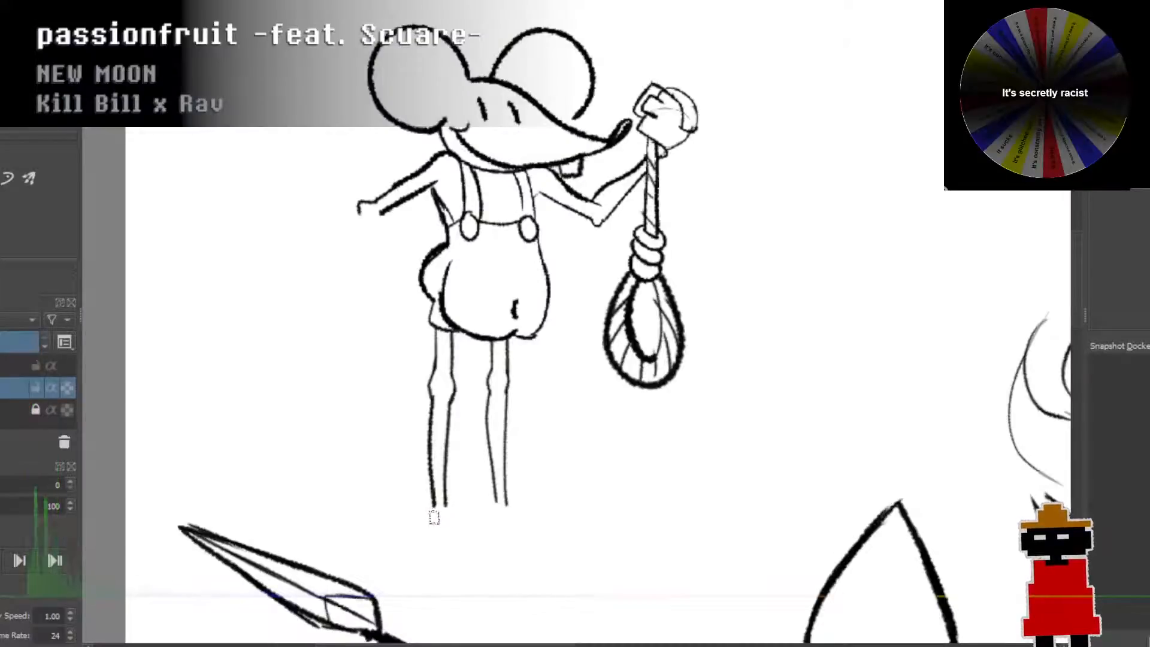
# Step: Draw a small oval cuff around the ankle of each mouse leg
pyautogui.moveTo(429, 496)
pyautogui.mouseDown()
pyautogui.moveTo(445, 524)
pyautogui.moveTo(457, 507)
pyautogui.moveTo(418, 509)
pyautogui.mouseUp()
pyautogui.hotkey('ctrl', 'z')
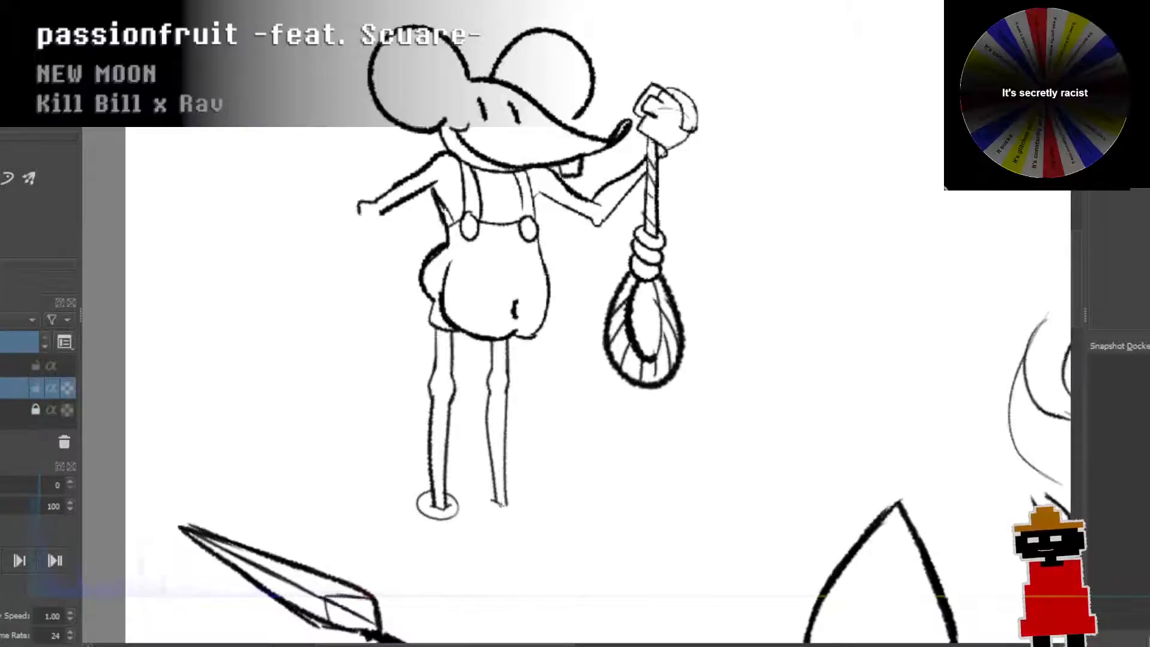
pyautogui.moveTo(502, 504)
pyautogui.mouseDown()
pyautogui.moveTo(493, 495)
pyautogui.moveTo(483, 504)
pyautogui.moveTo(497, 519)
pyautogui.moveTo(509, 498)
pyautogui.mouseUp()
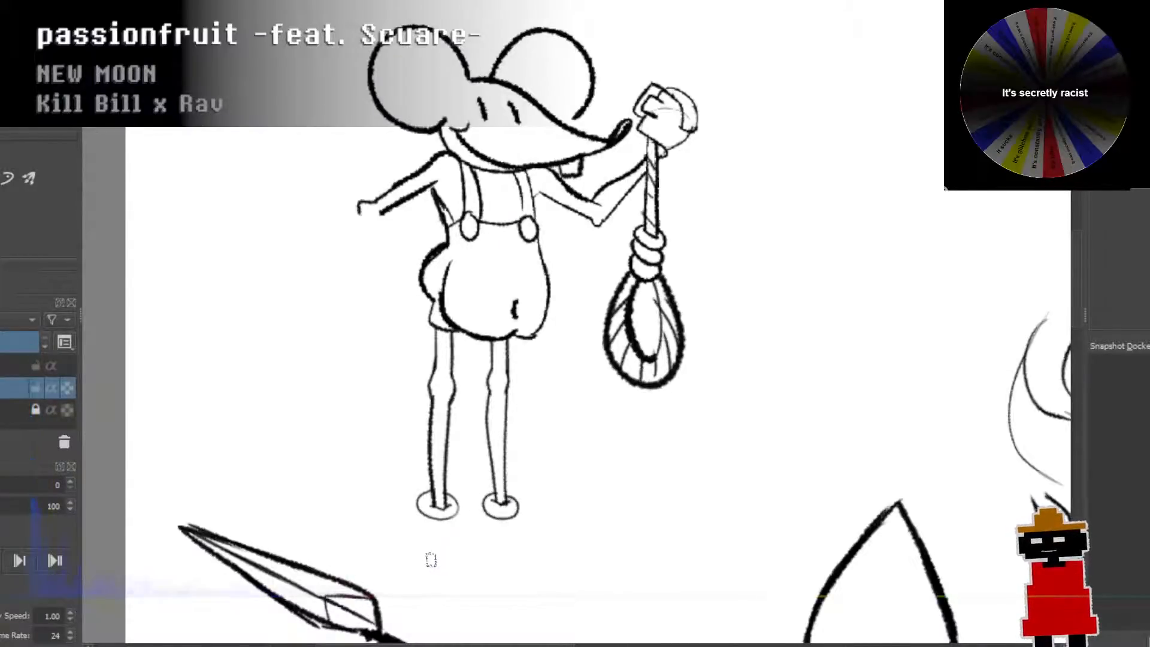
# Step: Draw a round front-facing shoe under one ankle cuff and a long shoe with an upturned toe under the other
pyautogui.moveTo(430, 557)
pyautogui.mouseDown()
pyautogui.moveTo(453, 517)
pyautogui.moveTo(483, 545)
pyautogui.moveTo(423, 544)
pyautogui.moveTo(453, 508)
pyautogui.moveTo(462, 561)
pyautogui.moveTo(411, 547)
pyautogui.moveTo(469, 534)
pyautogui.moveTo(453, 562)
pyautogui.moveTo(435, 564)
pyautogui.moveTo(460, 556)
pyautogui.mouseUp()
pyautogui.hotkey('ctrl', 'z')
pyautogui.hotkey('ctrl', 'z')
pyautogui.hotkey('ctrl', 'z')
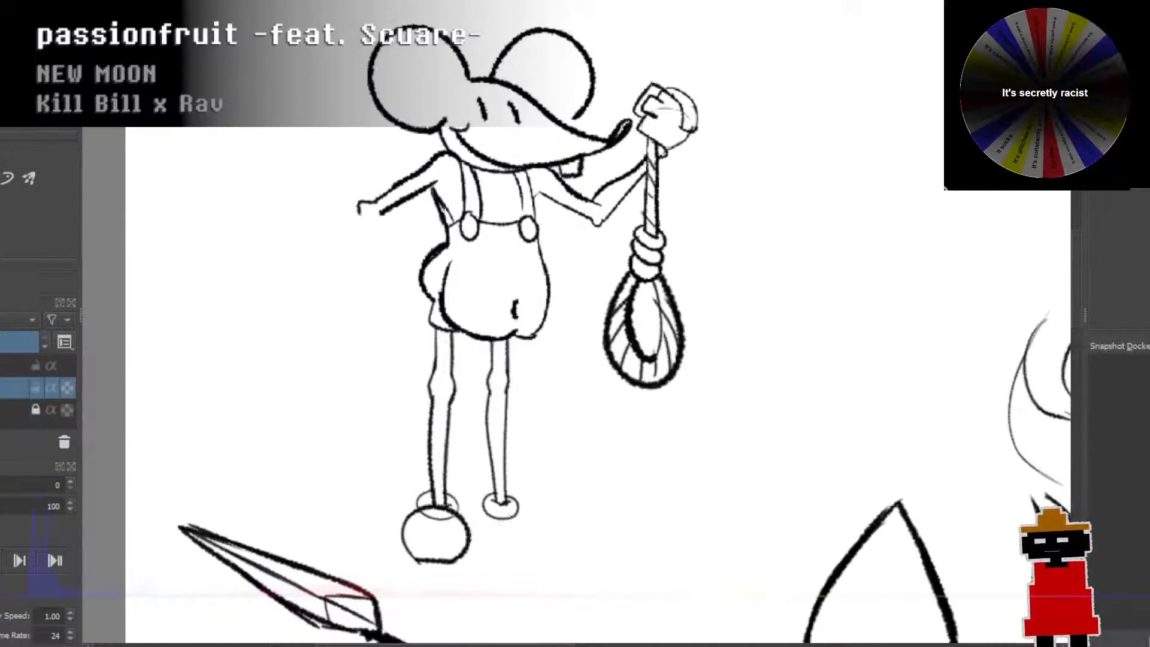
pyautogui.moveTo(508, 514)
pyautogui.mouseDown()
pyautogui.moveTo(563, 504)
pyautogui.moveTo(539, 532)
pyautogui.mouseUp()
pyautogui.hotkey('ctrl', 'z')
pyautogui.moveTo(607, 511); pyautogui.dragTo(586, 576)
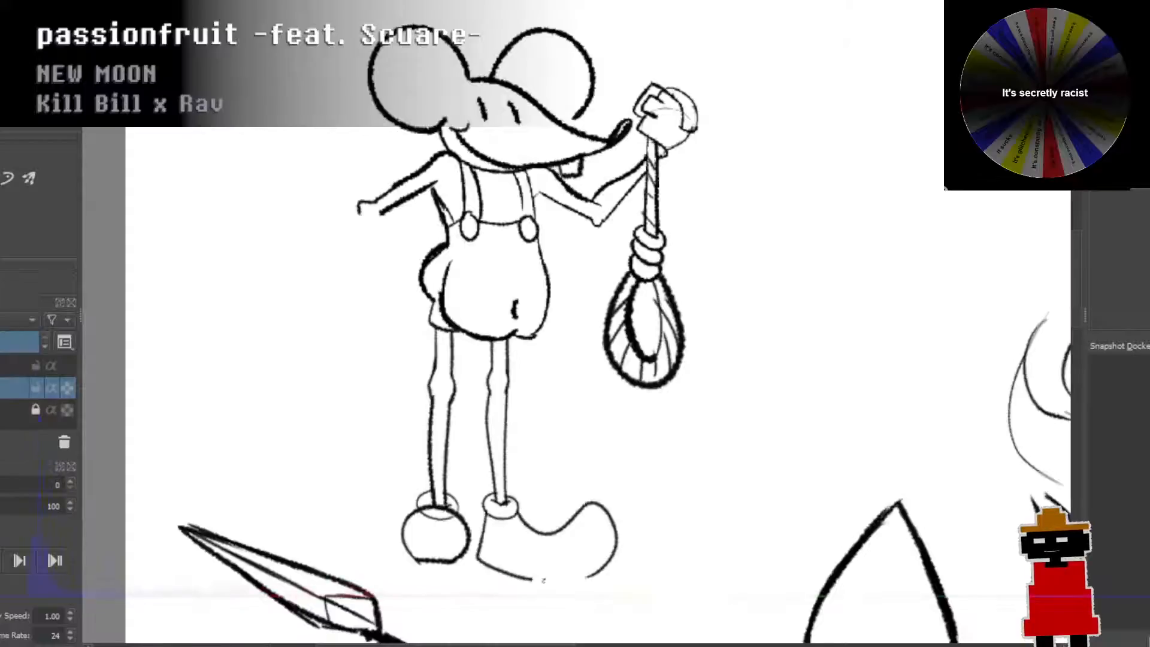
pyautogui.moveTo(492, 514)
pyautogui.mouseDown()
pyautogui.moveTo(491, 547)
pyautogui.moveTo(590, 569)
pyautogui.moveTo(614, 551)
pyautogui.mouseUp()
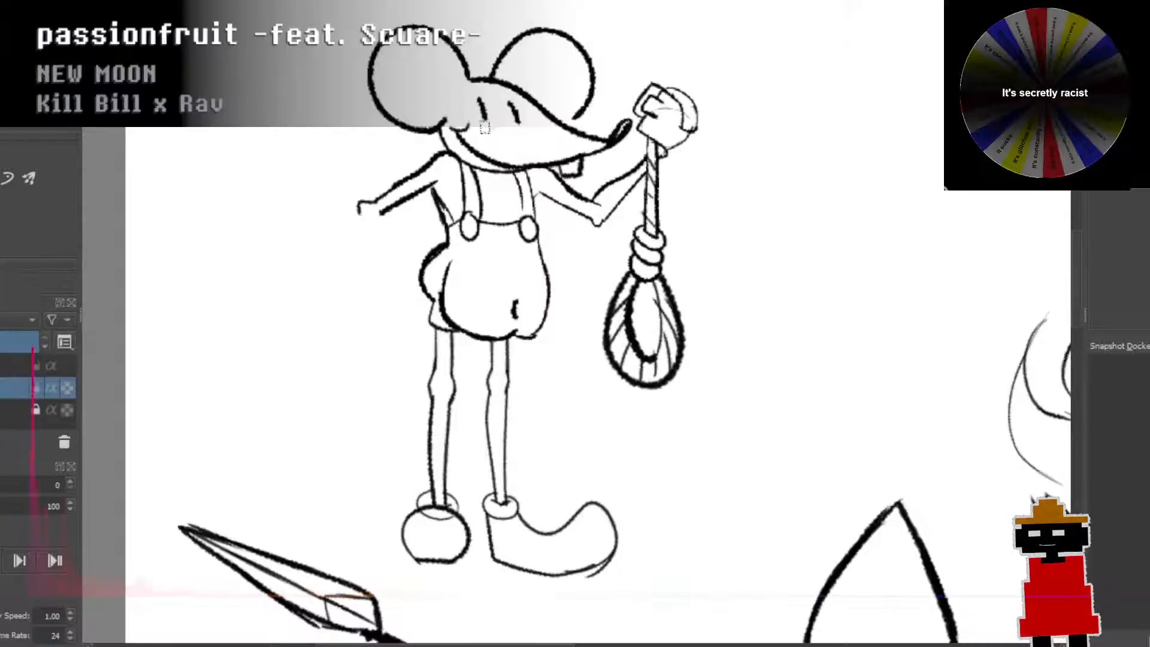
# Step: Erase the outer section of the mouse's left-hand ear outline and redraw it as a ragged, bitten edge
pyautogui.moveTo(412, 73)
pyautogui.mouseDown()
pyautogui.moveTo(360, 56)
pyautogui.moveTo(391, 97)
pyautogui.moveTo(382, 46)
pyautogui.mouseUp()
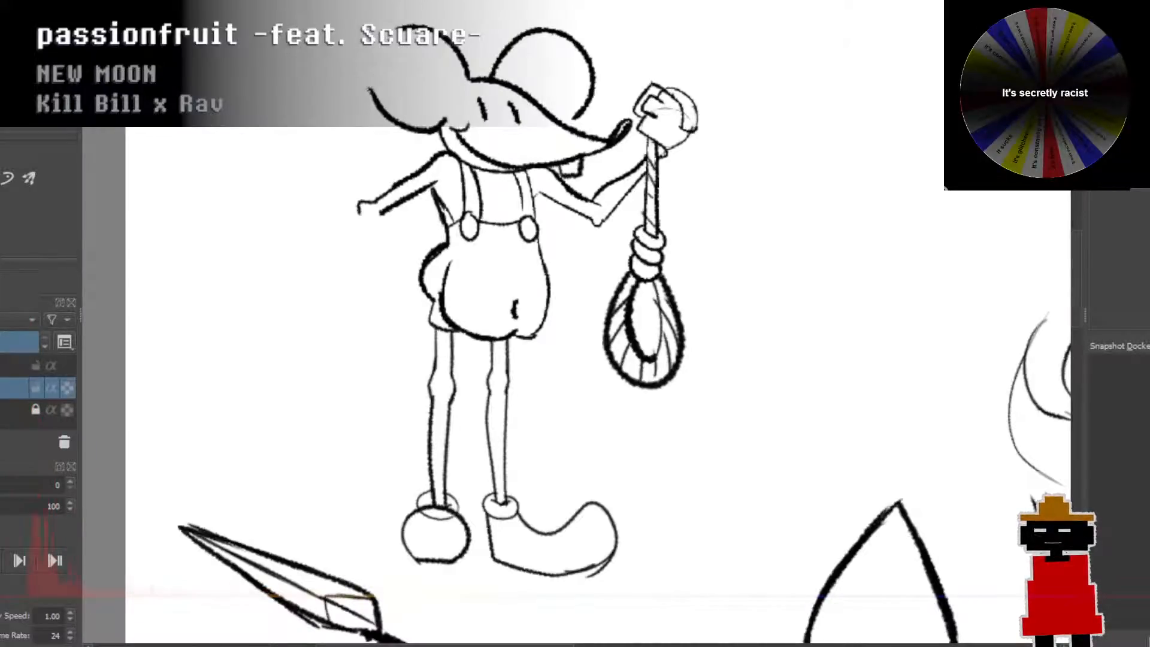
pyautogui.moveTo(386, 81)
pyautogui.mouseDown()
pyautogui.moveTo(412, 78)
pyautogui.moveTo(386, 99)
pyautogui.moveTo(411, 80)
pyautogui.moveTo(397, 68)
pyautogui.moveTo(408, 46)
pyautogui.mouseUp()
pyautogui.hotkey('ctrl', 'z')
pyautogui.hotkey('ctrl', 'z')
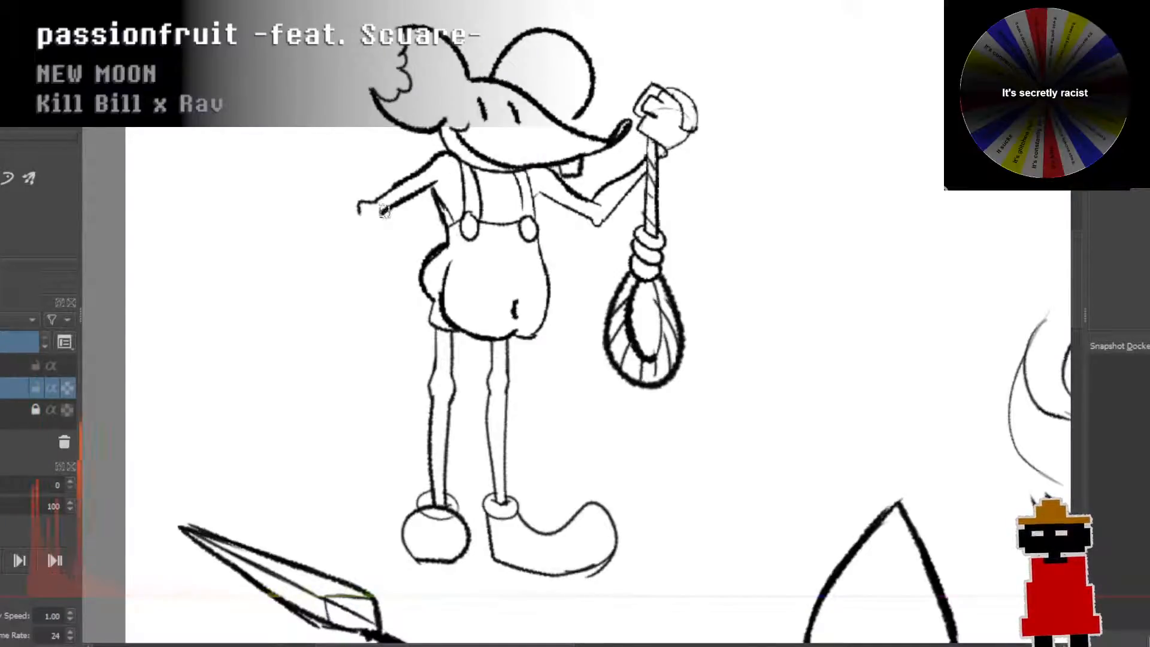
pyautogui.moveTo(384, 211); pyautogui.dragTo(424, 260)
pyautogui.hotkey('ctrl', 'z')
pyautogui.hotkey('ctrl', 'z')
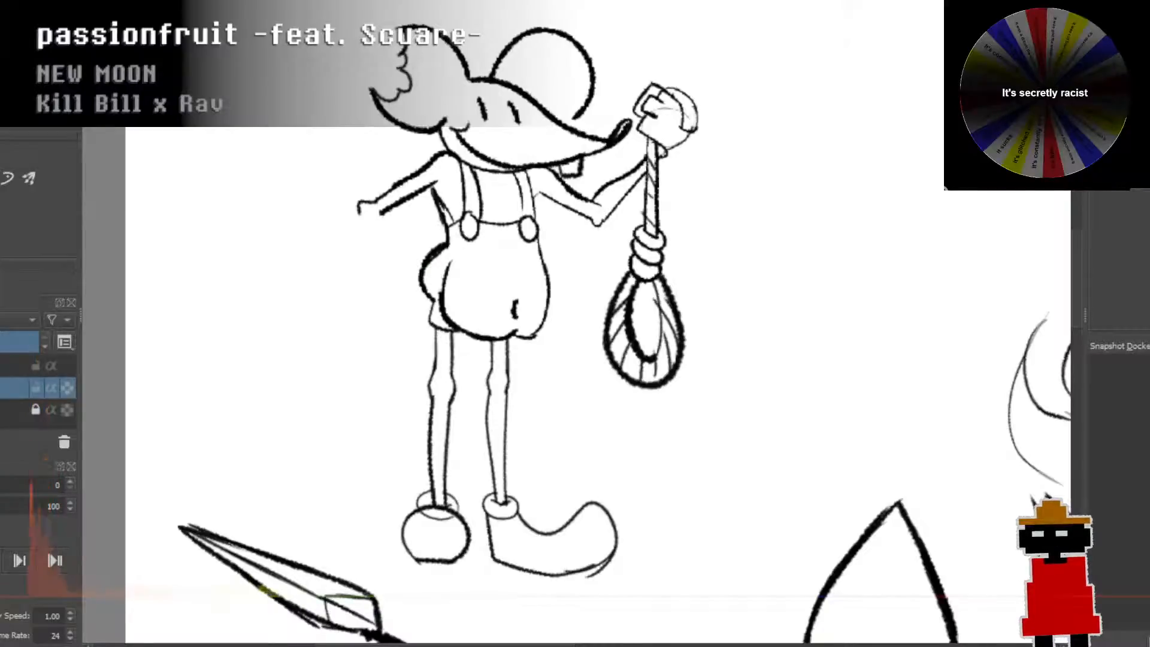
# Step: Replace the bulge at the mouse's hip with a gloved hand resting on the overalls, and add a small oval cuff at its wrist
pyautogui.moveTo(444, 246)
pyautogui.mouseDown()
pyautogui.moveTo(432, 256)
pyautogui.moveTo(448, 273)
pyautogui.moveTo(431, 252)
pyautogui.moveTo(439, 244)
pyautogui.mouseUp()
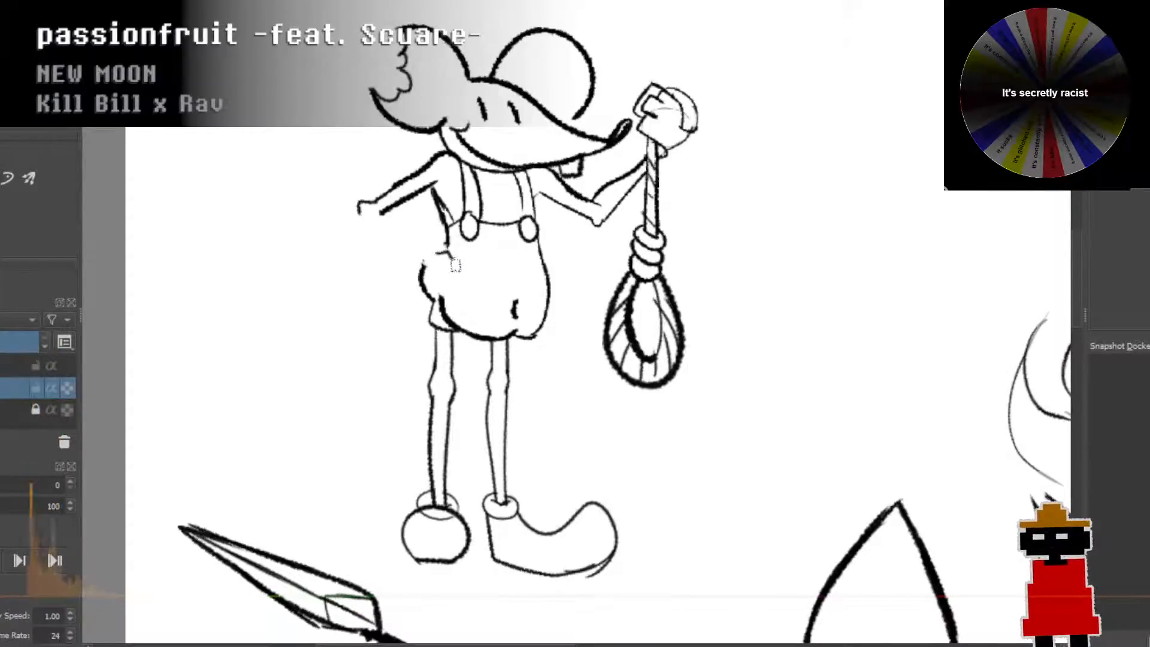
pyautogui.moveTo(459, 264)
pyautogui.mouseDown()
pyautogui.moveTo(433, 294)
pyautogui.moveTo(459, 269)
pyautogui.moveTo(463, 277)
pyautogui.mouseUp()
pyautogui.hotkey('ctrl', 'z')
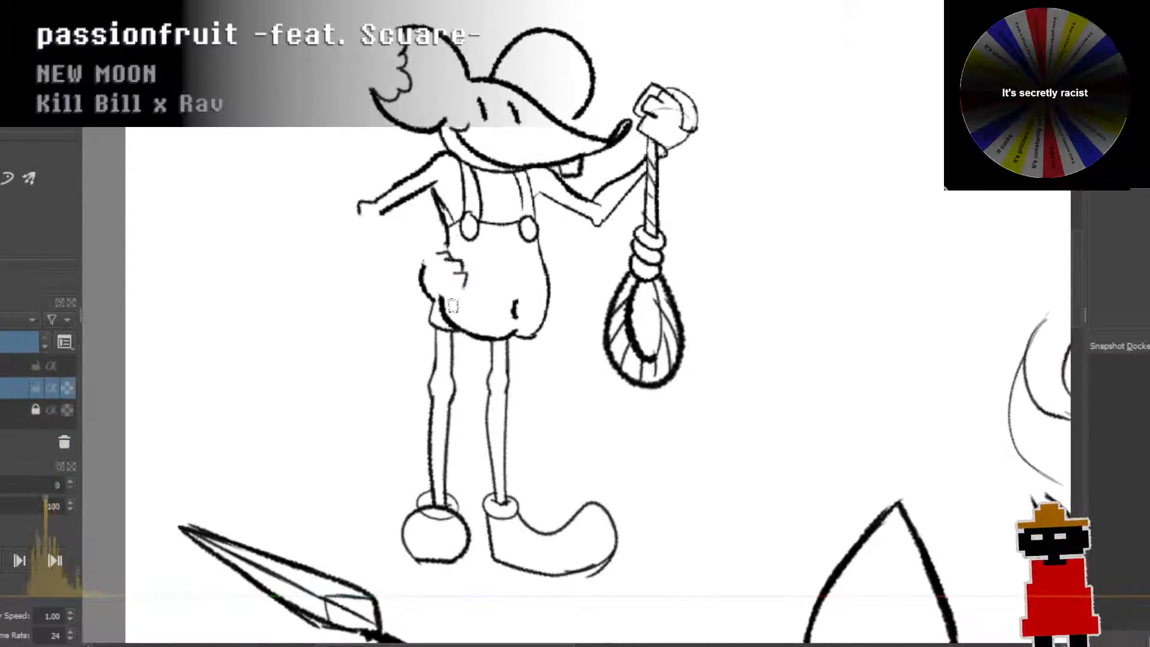
pyautogui.moveTo(462, 285)
pyautogui.mouseDown()
pyautogui.moveTo(456, 297)
pyautogui.moveTo(424, 285)
pyautogui.mouseUp()
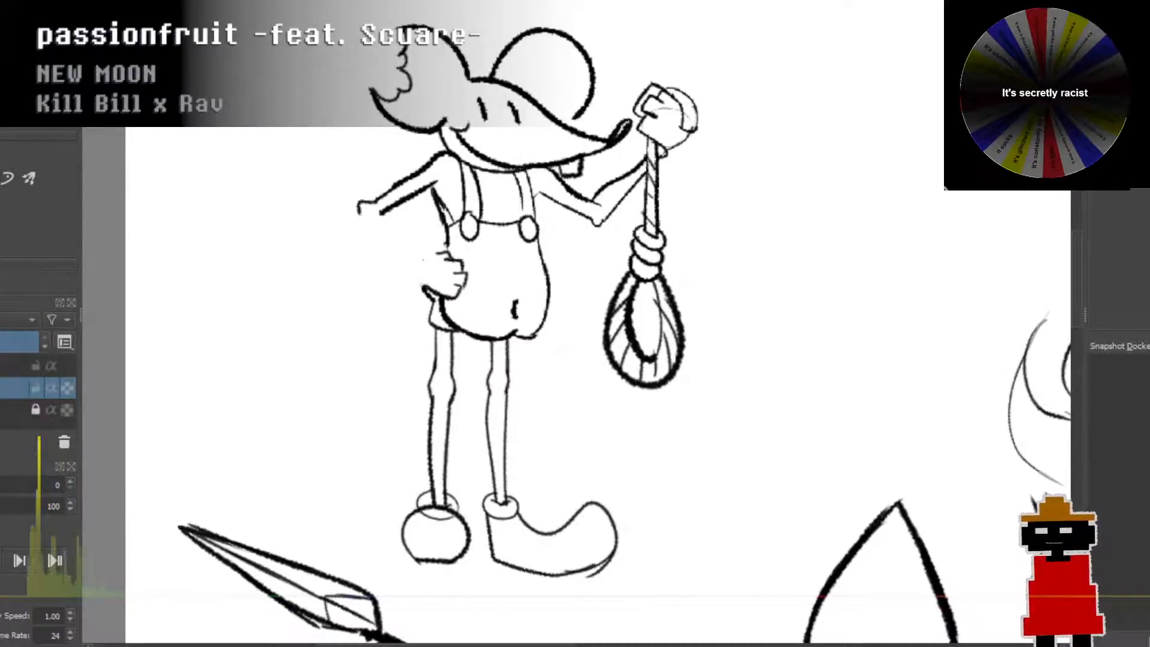
pyautogui.moveTo(414, 282); pyautogui.dragTo(411, 264)
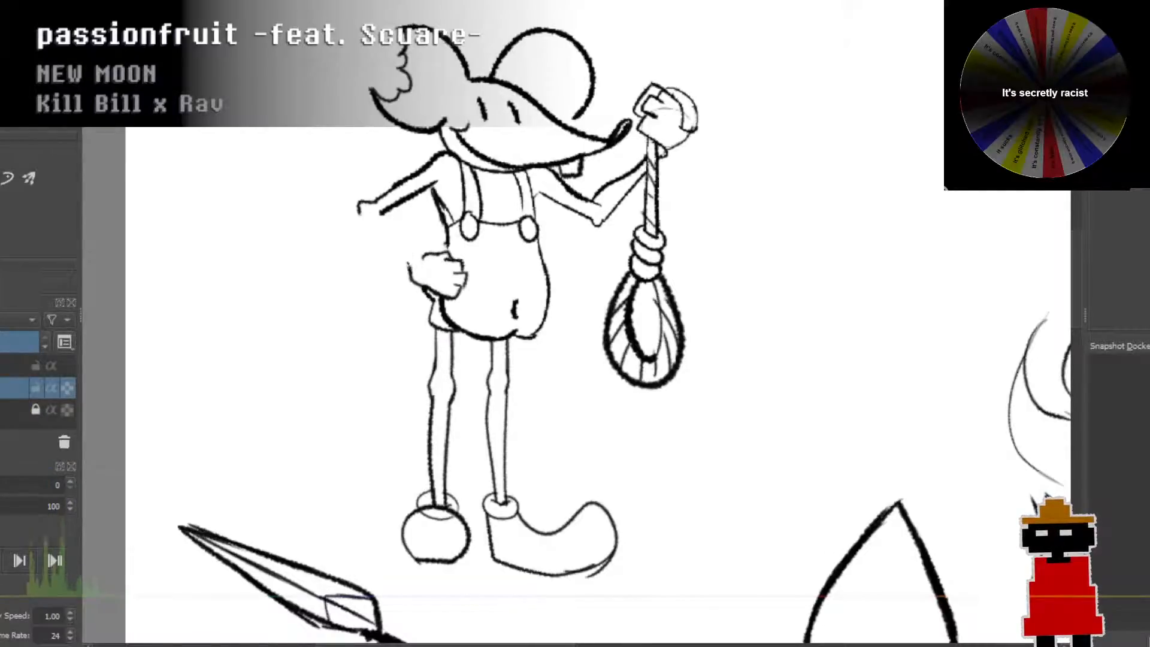
pyautogui.moveTo(411, 264); pyautogui.dragTo(413, 260)
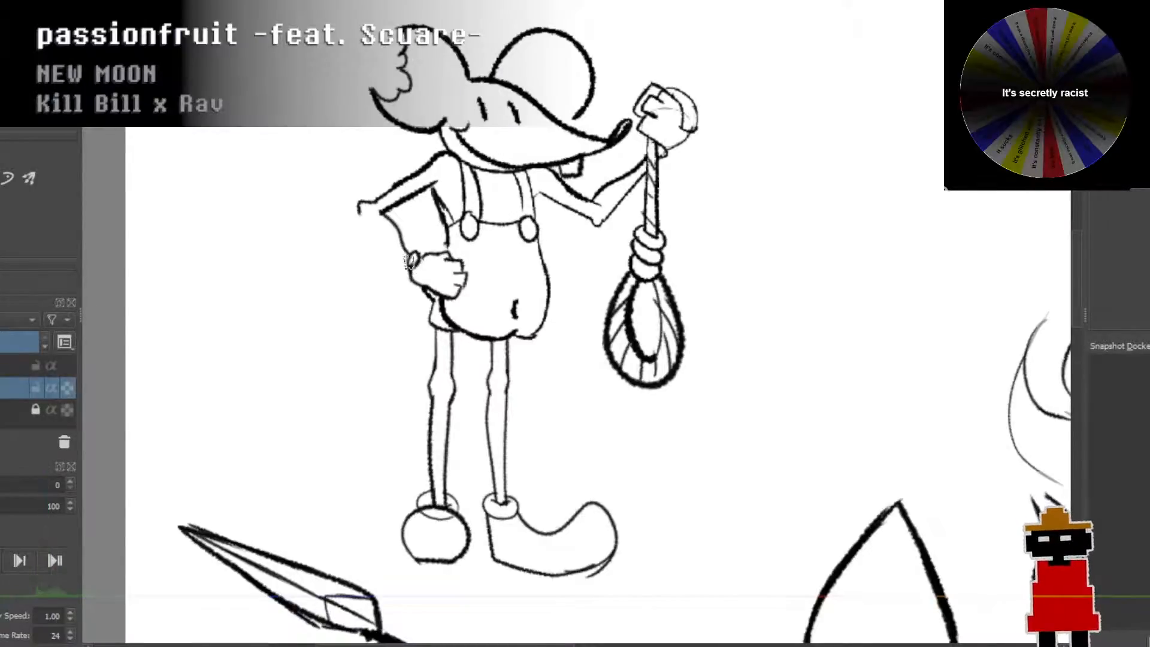
# Step: Join the mouse's bent elbow to the hand on its hip with two thin forearm lines, and add a dark thumb to the hand
pyautogui.moveTo(412, 264); pyautogui.dragTo(362, 216)
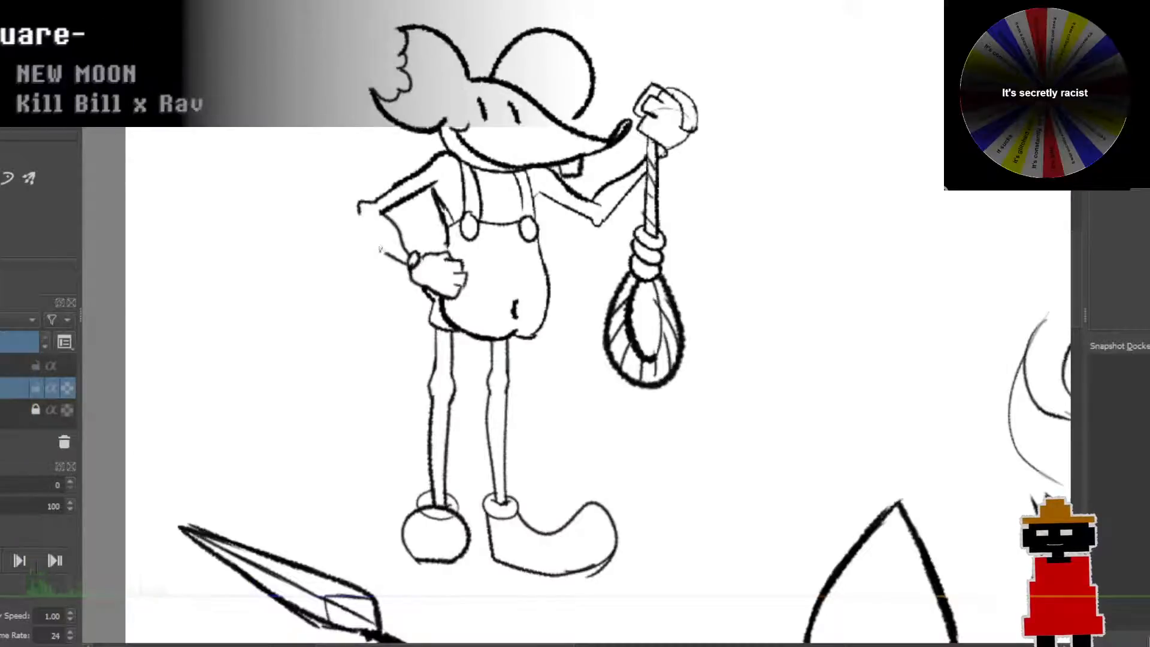
pyautogui.hotkey('ctrl', 'z')
pyautogui.moveTo(412, 264); pyautogui.dragTo(363, 217)
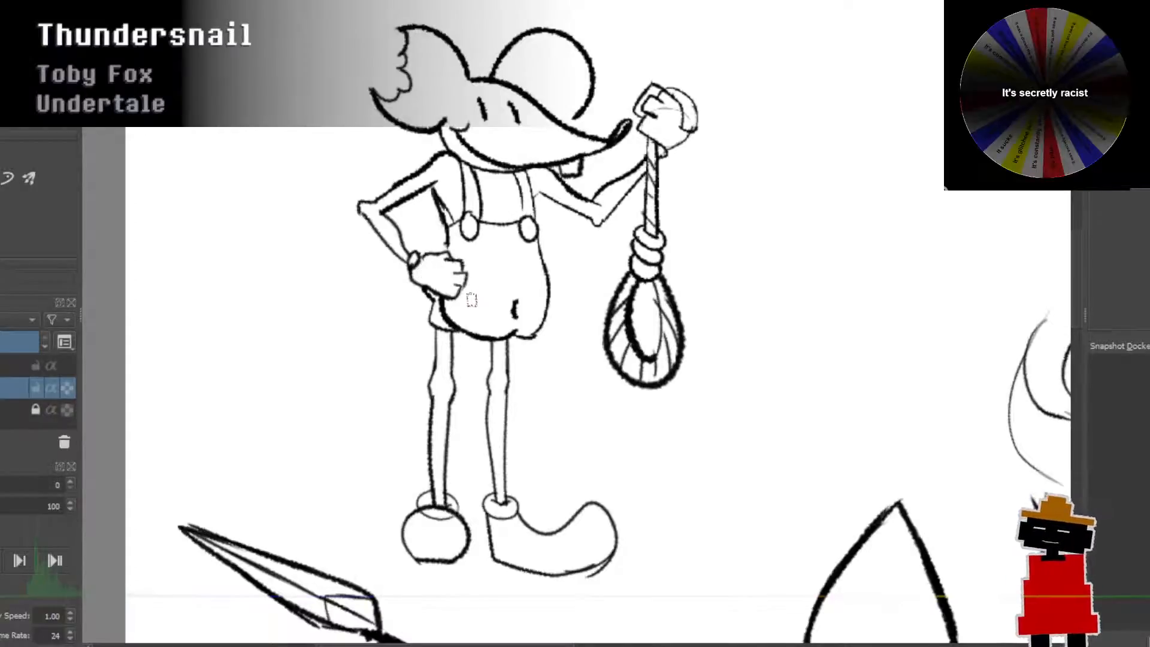
pyautogui.hotkey('ctrl', 'z')
pyautogui.hotkey('ctrl', 'z')
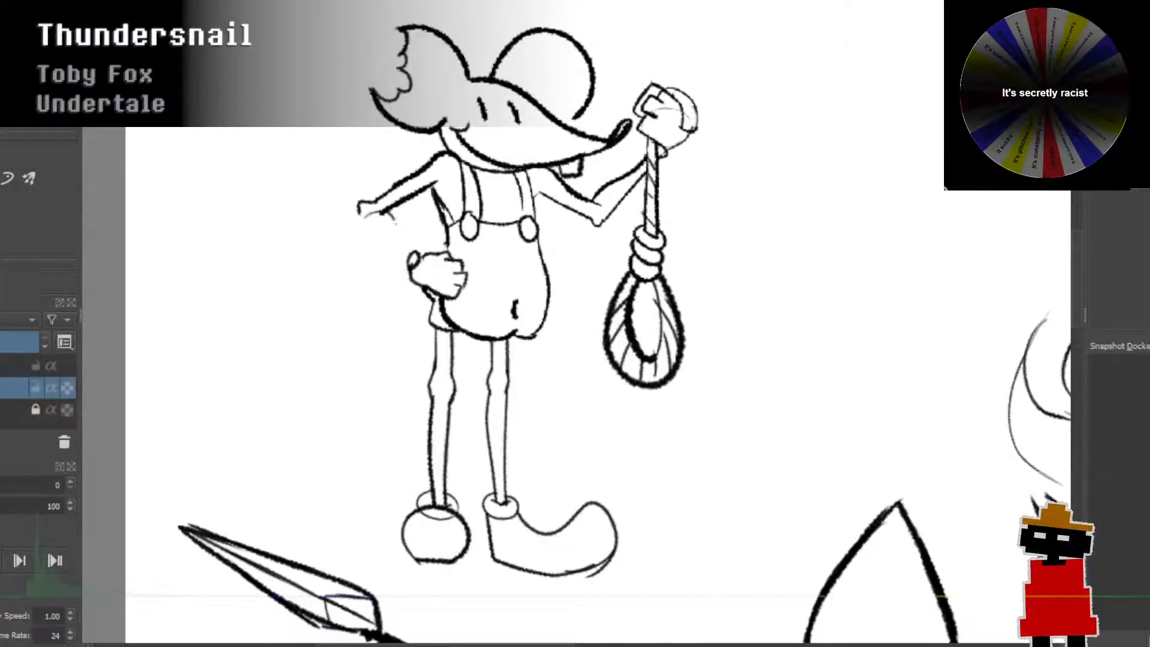
pyautogui.moveTo(381, 214); pyautogui.dragTo(423, 266)
pyautogui.hotkey('ctrl', 'z')
pyautogui.moveTo(384, 214)
pyautogui.mouseDown()
pyautogui.moveTo(424, 273)
pyautogui.moveTo(377, 231)
pyautogui.moveTo(411, 266)
pyautogui.mouseUp()
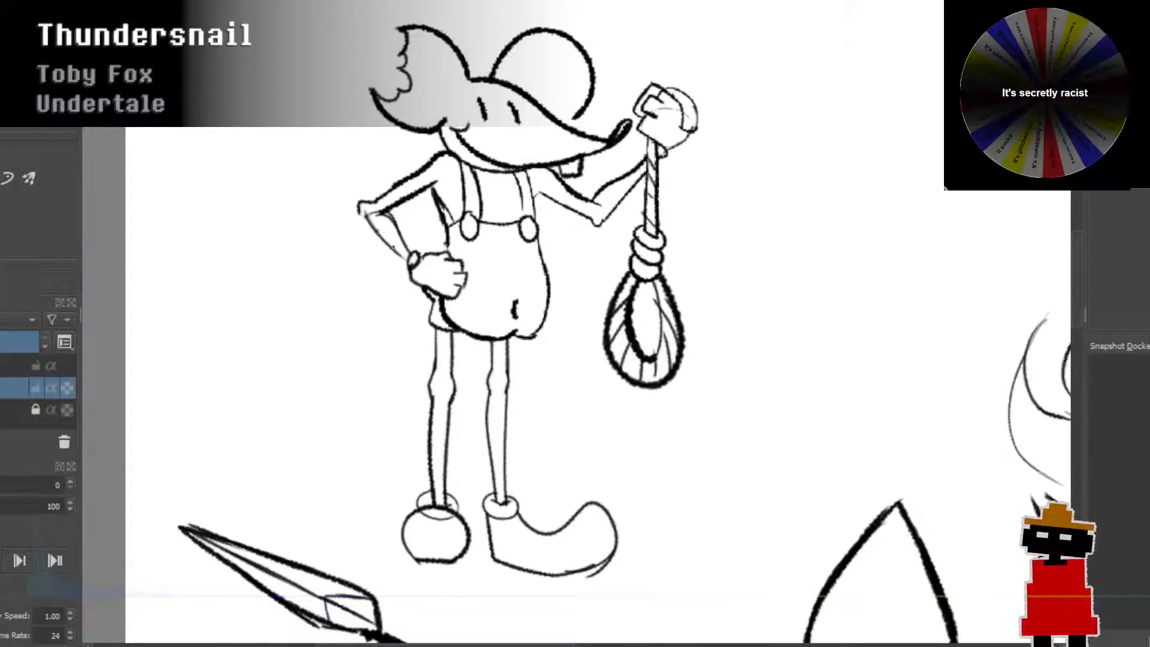
pyautogui.moveTo(377, 232); pyautogui.dragTo(412, 264)
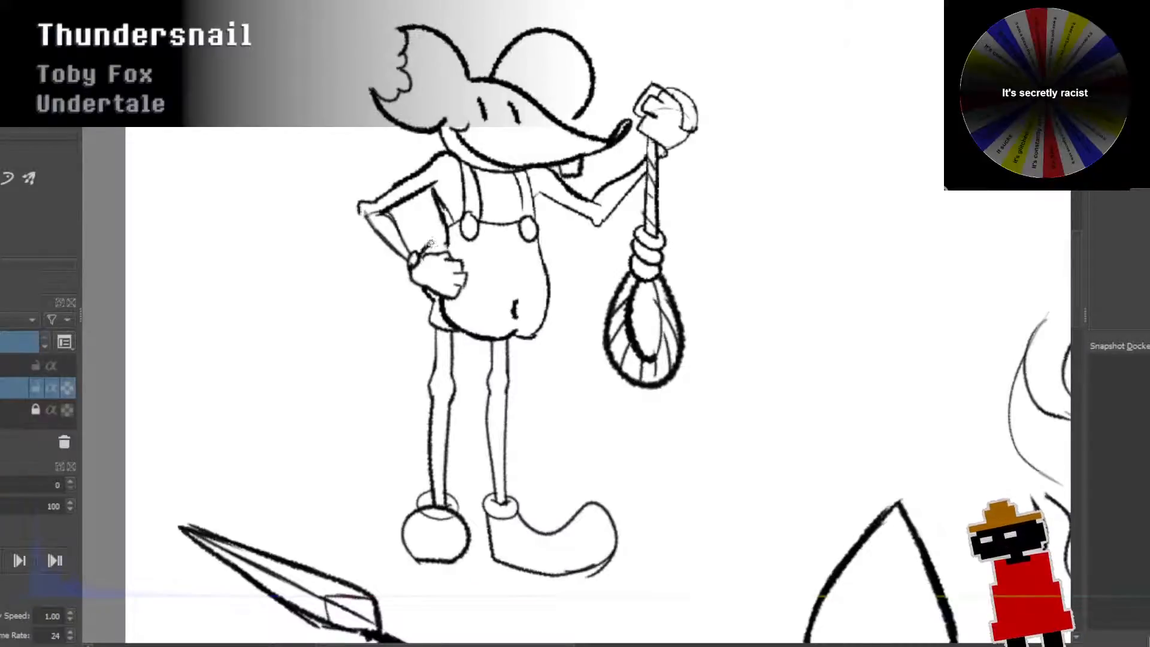
pyautogui.moveTo(419, 255)
pyautogui.mouseDown()
pyautogui.moveTo(432, 245)
pyautogui.moveTo(446, 257)
pyautogui.mouseUp()
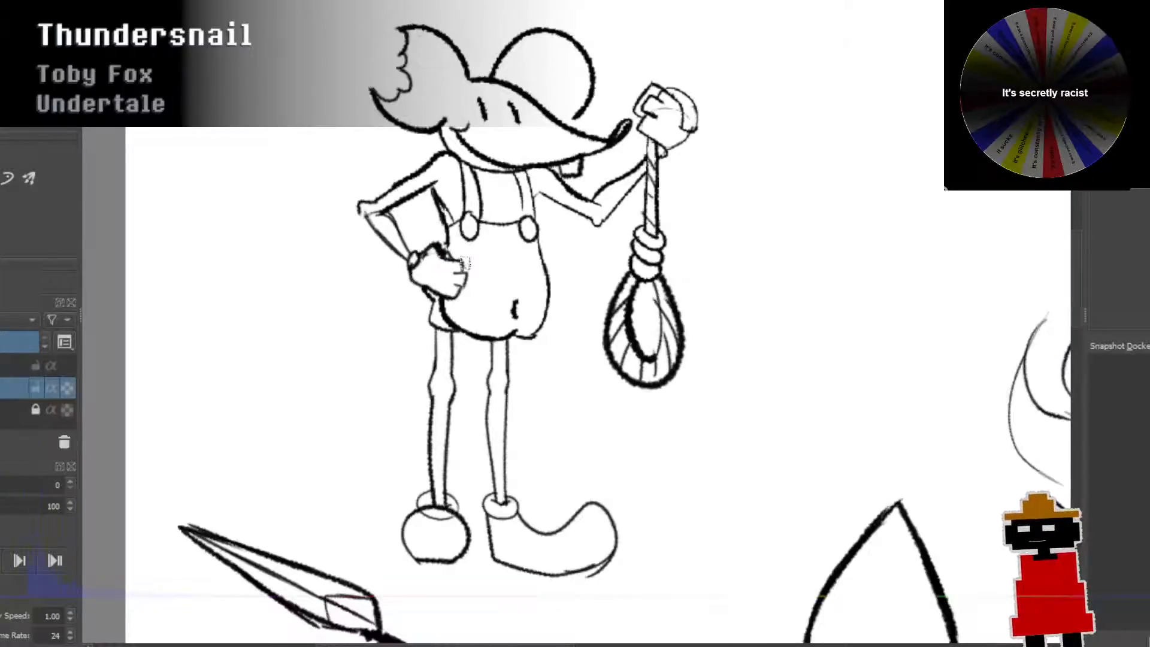
# Step: Hand-letter the caption "Racist Rodent" above the mouse's ears
pyautogui.scroll(-5, 498, 305)
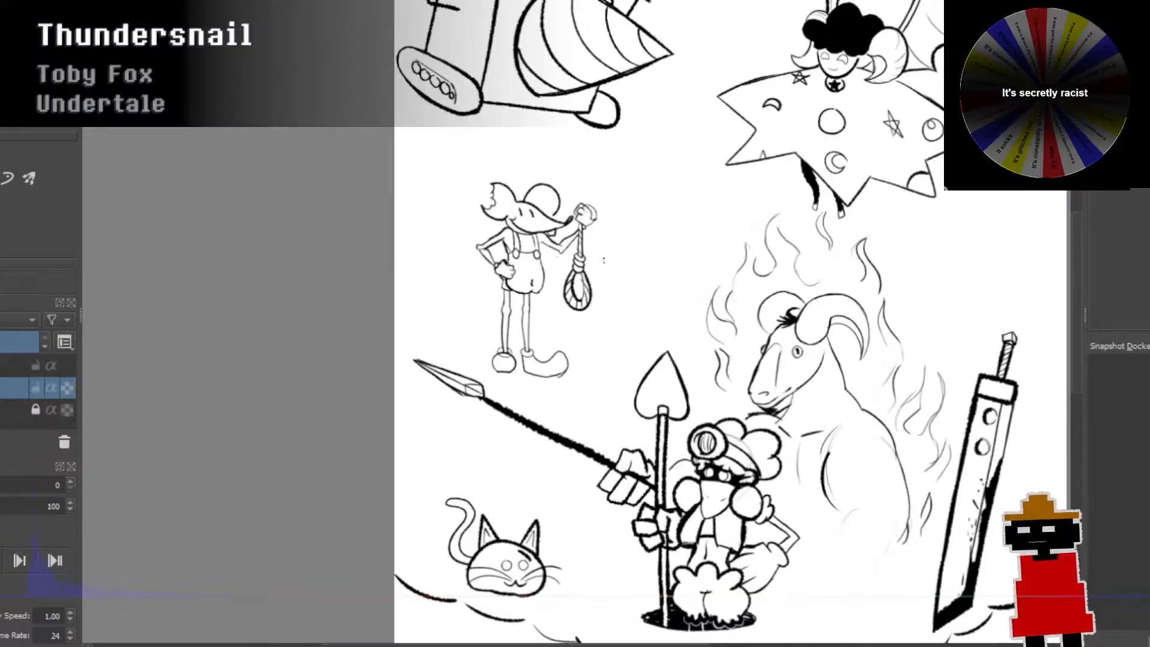
pyautogui.scroll(5, 568, 274)
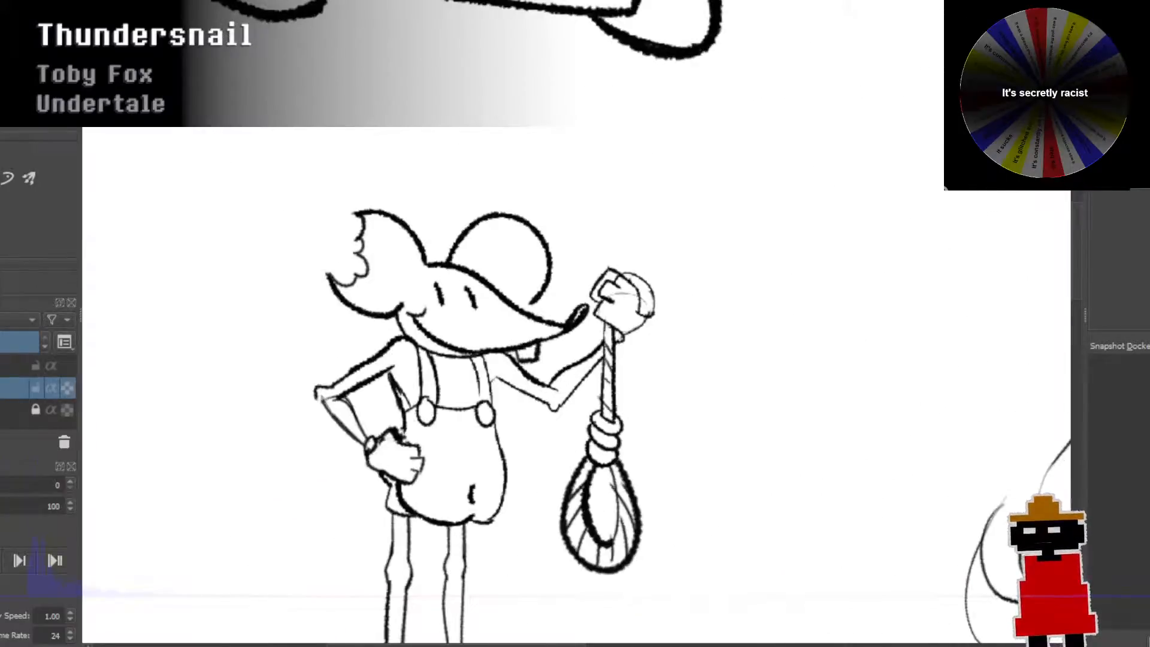
pyautogui.moveTo(362, 154)
pyautogui.mouseDown()
pyautogui.moveTo(378, 166)
pyautogui.moveTo(401, 161)
pyautogui.moveTo(402, 187)
pyautogui.moveTo(410, 172)
pyautogui.moveTo(460, 197)
pyautogui.moveTo(473, 170)
pyautogui.moveTo(480, 196)
pyautogui.mouseUp()
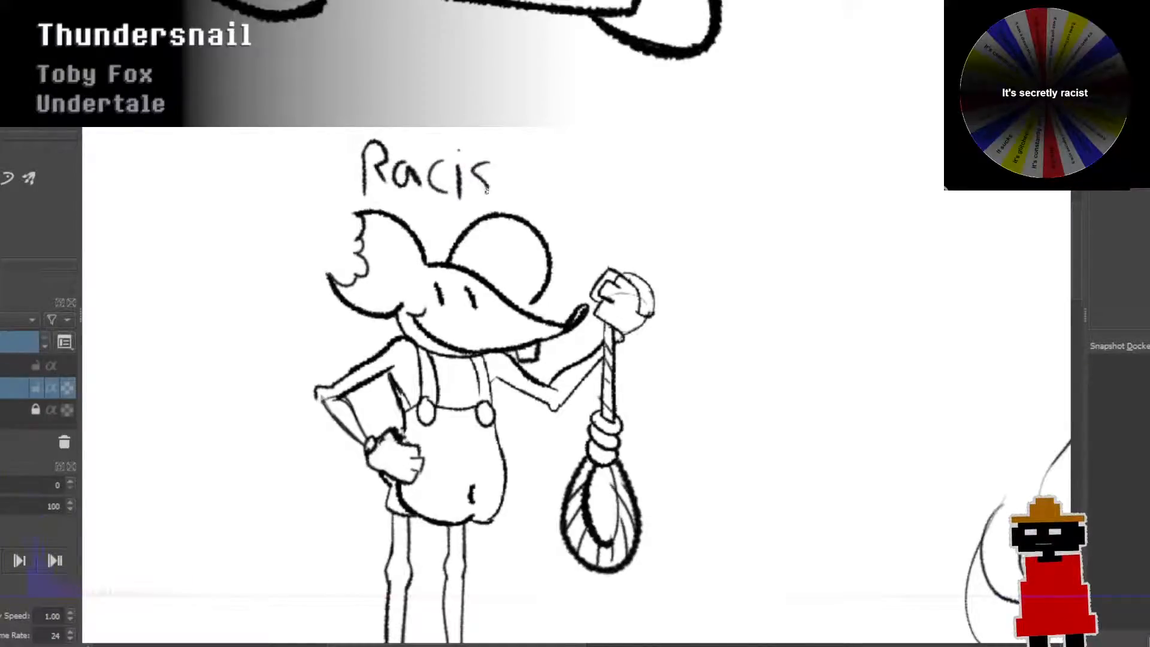
pyautogui.moveTo(506, 158)
pyautogui.mouseDown()
pyautogui.moveTo(507, 197)
pyautogui.moveTo(523, 170)
pyautogui.moveTo(546, 202)
pyautogui.mouseUp()
pyautogui.moveTo(546, 154)
pyautogui.mouseDown()
pyautogui.moveTo(545, 207)
pyautogui.moveTo(554, 182)
pyautogui.moveTo(578, 208)
pyautogui.moveTo(587, 181)
pyautogui.moveTo(609, 217)
pyautogui.moveTo(641, 199)
pyautogui.moveTo(619, 194)
pyautogui.moveTo(651, 226)
pyautogui.moveTo(666, 191)
pyautogui.moveTo(674, 228)
pyautogui.mouseUp()
pyautogui.moveTo(691, 181)
pyautogui.mouseDown()
pyautogui.moveTo(683, 229)
pyautogui.moveTo(699, 208)
pyautogui.mouseUp()
pyautogui.scroll(-2, 662, 248)
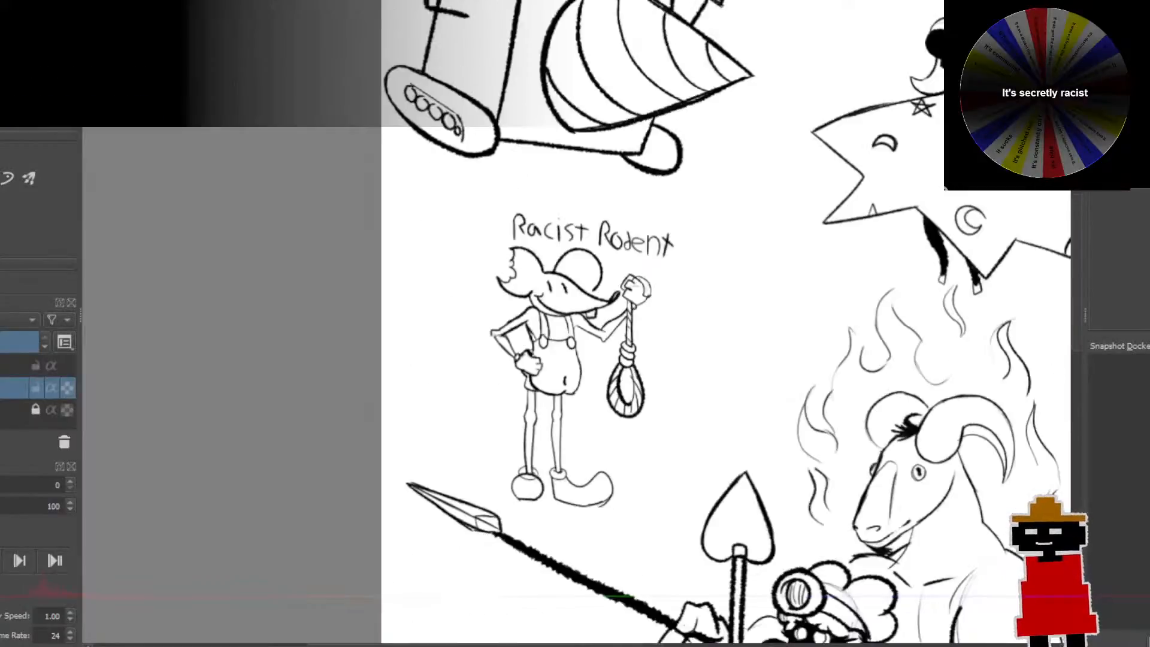
pyautogui.moveTo(671, 305); pyautogui.dragTo(561, 276)
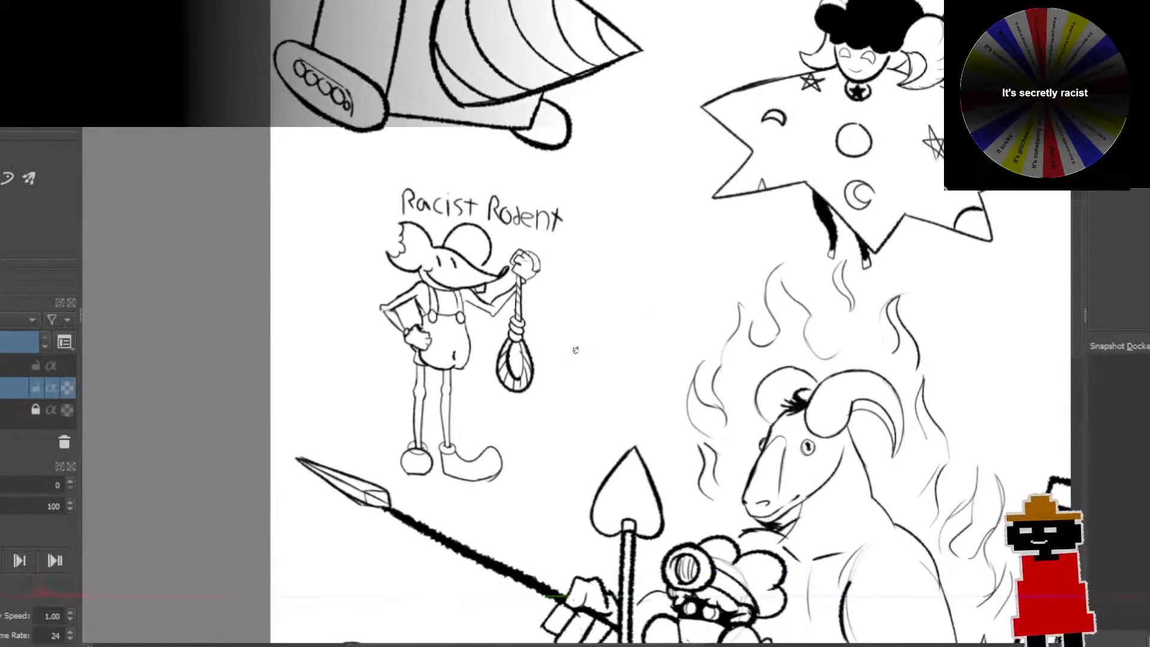
pyautogui.moveTo(580, 352); pyautogui.dragTo(468, 324)
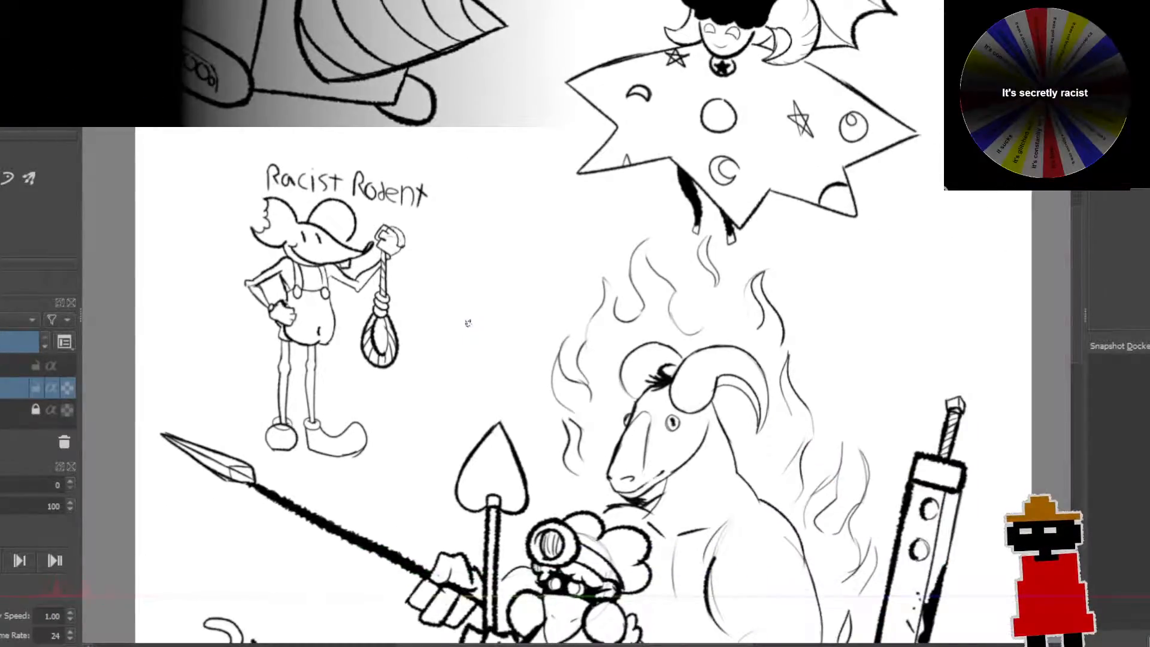
pyautogui.scroll(-2, 478, 301)
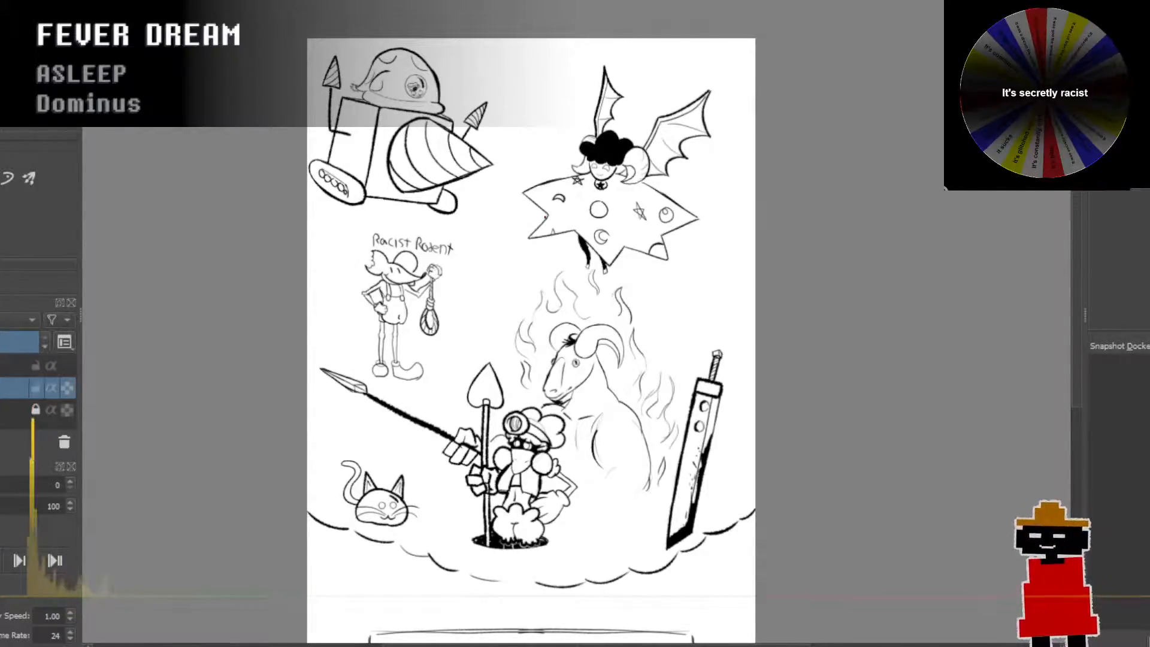
pyautogui.scroll(1, 438, 254)
pyautogui.scroll(1, 414, 284)
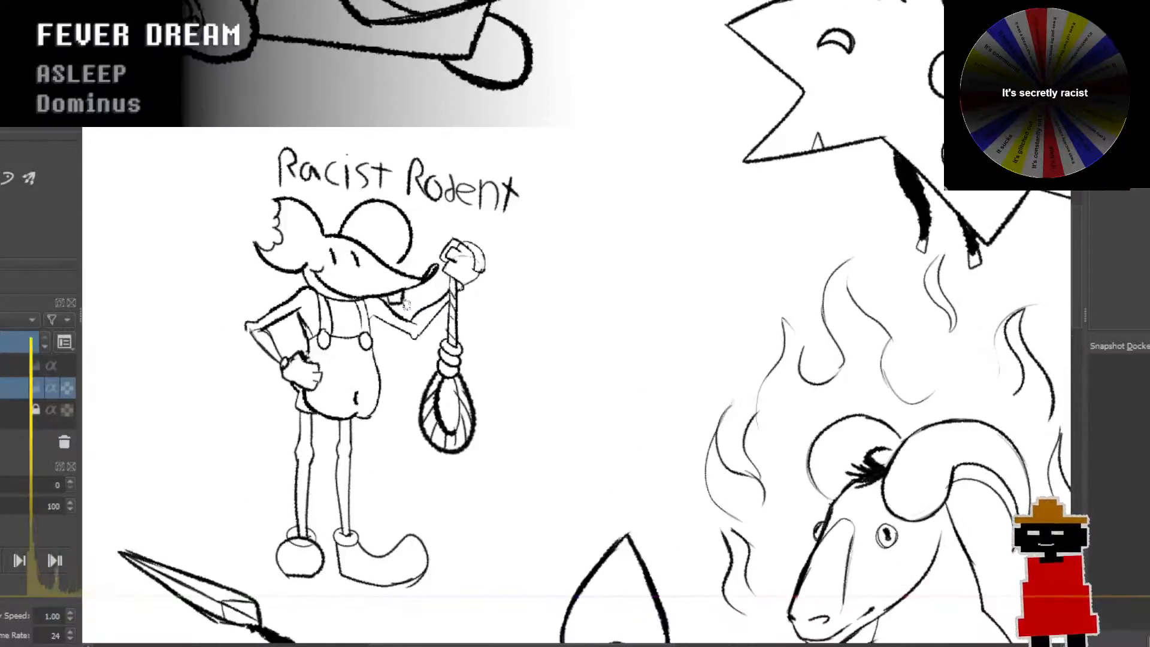
pyautogui.scroll(-1, 411, 306)
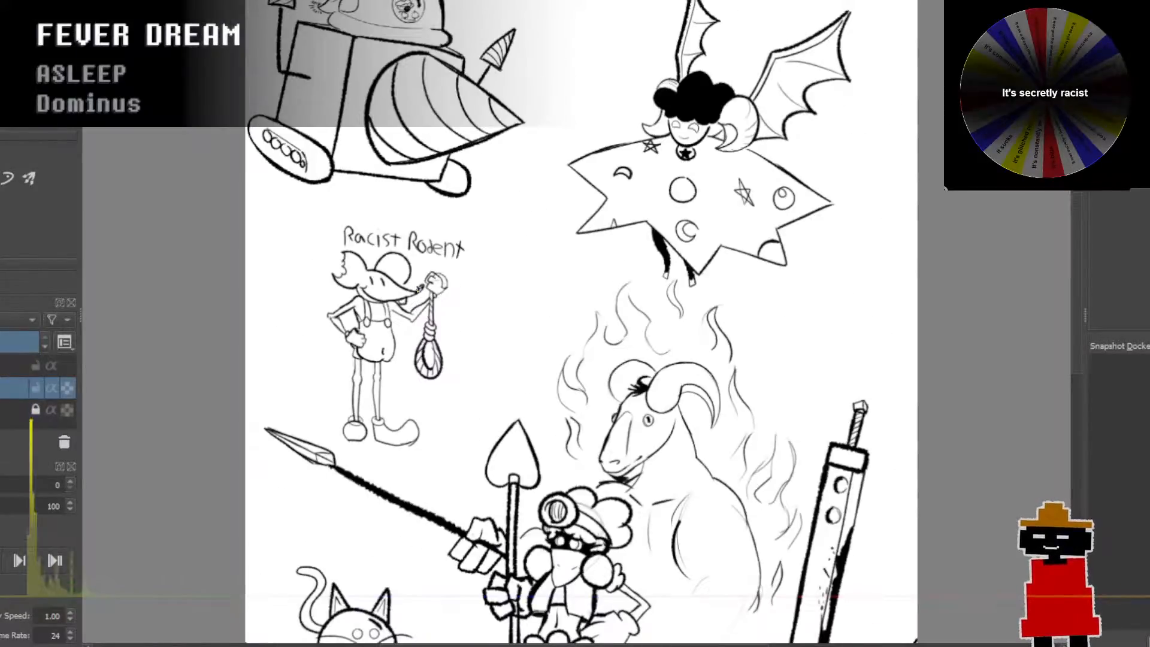
pyautogui.moveTo(484, 316); pyautogui.dragTo(459, 342)
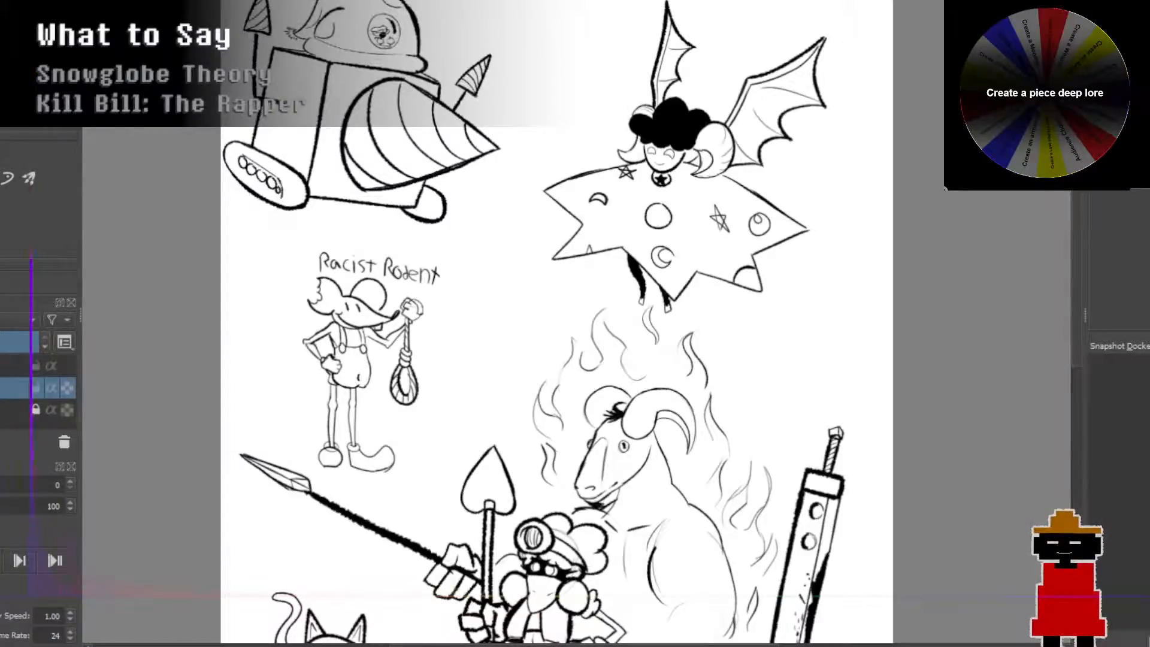
# Step: Select the sketched title frame below the cloud outline and move it down to the lower edge of the page
pyautogui.moveTo(684, 499); pyautogui.dragTo(530, 230)
pyautogui.scroll(-2, 590, 341)
pyautogui.scroll(4, 464, 401)
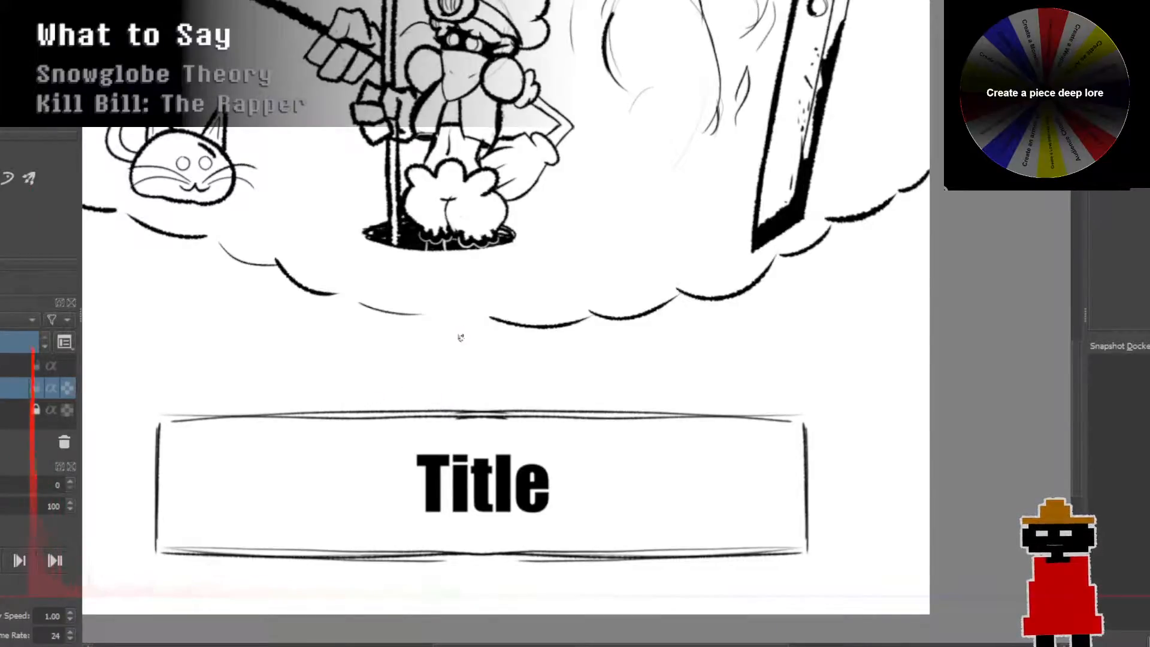
pyautogui.scroll(-2, 647, 580)
pyautogui.moveTo(647, 581); pyautogui.dragTo(549, 506)
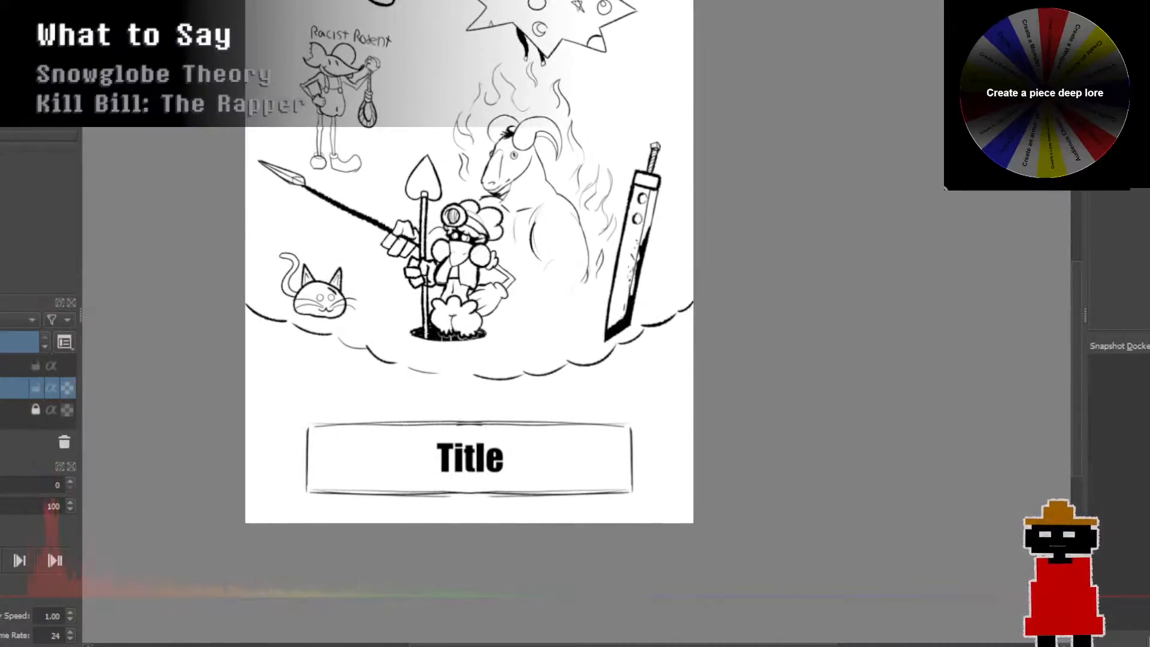
pyautogui.moveTo(280, 401); pyautogui.dragTo(545, 533)
pyautogui.scroll(-2, 646, 522)
pyautogui.scroll(1, 558, 531)
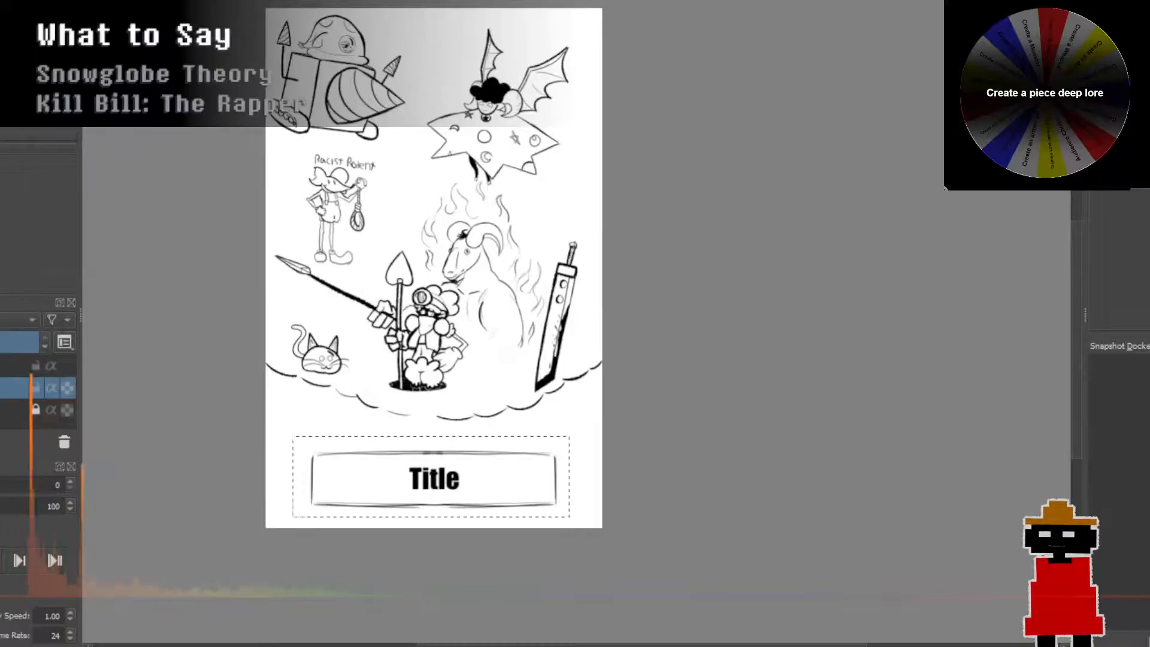
pyautogui.hotkey('ctrl', 't')
pyautogui.moveTo(469, 474); pyautogui.dragTo(475, 484)
pyautogui.press('Return')
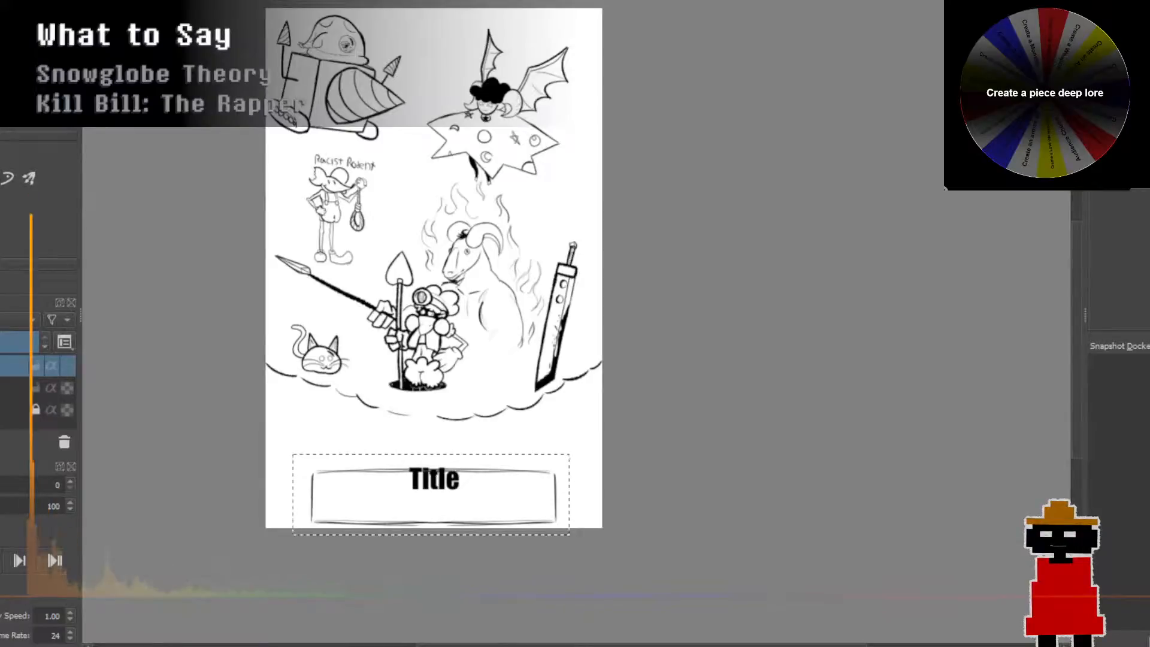
# Step: Move the "Title" text down so it sits centred inside the lowered frame
pyautogui.hotkey('ctrl', 't')
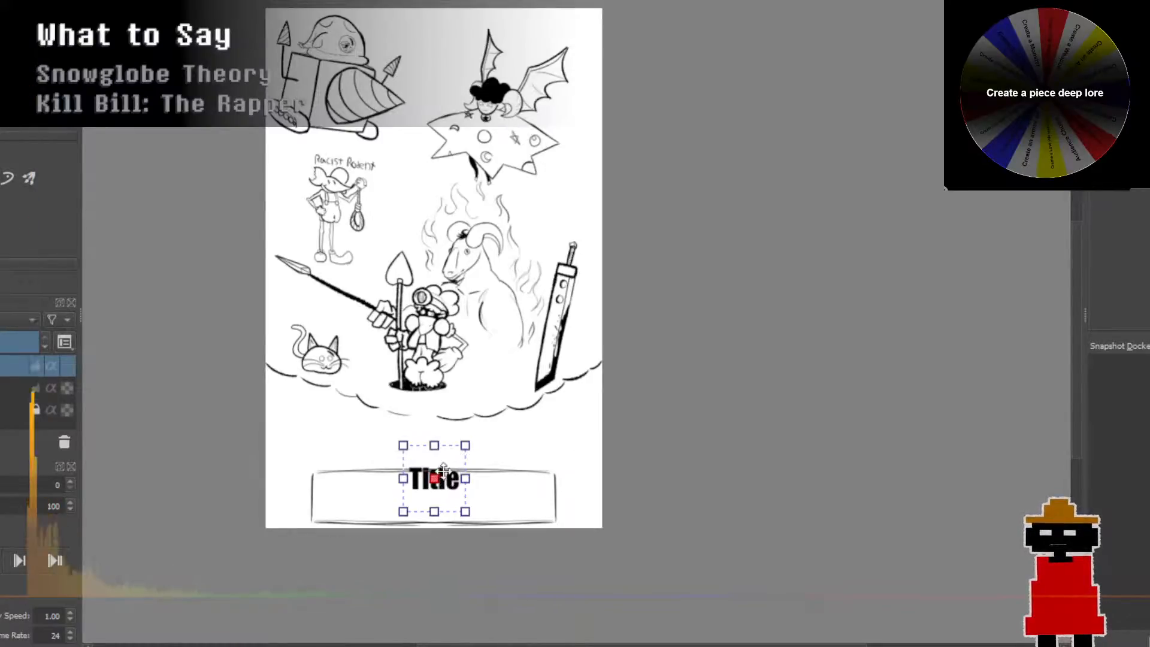
pyautogui.moveTo(444, 467); pyautogui.dragTo(440, 492)
pyautogui.scroll(5, 440, 492)
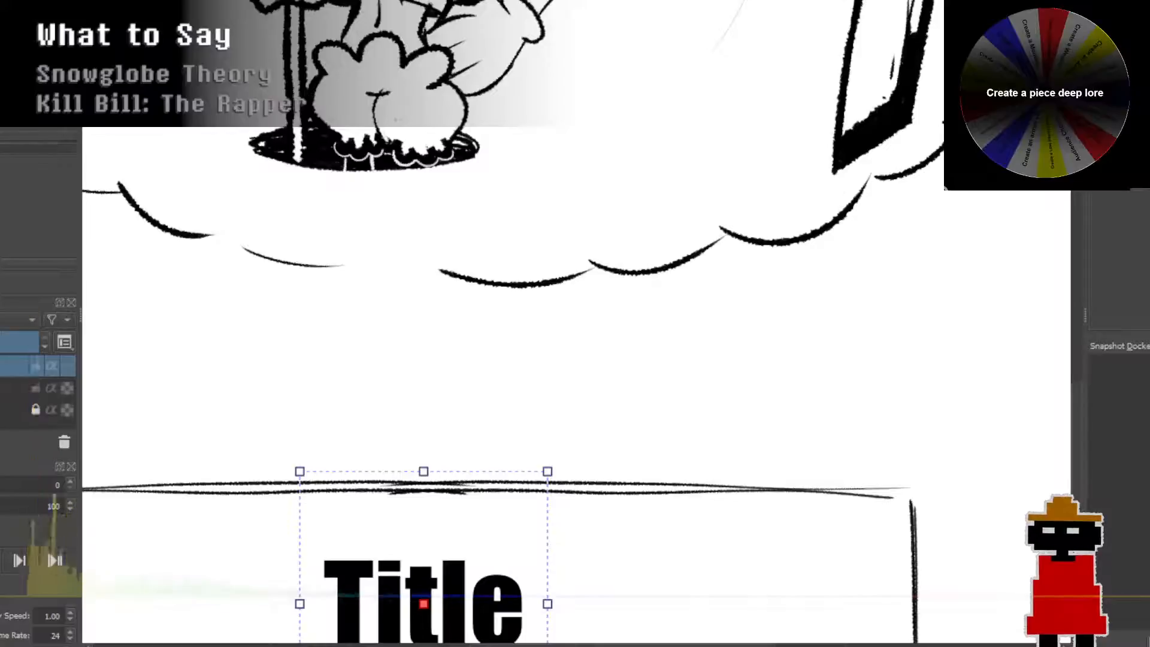
pyautogui.click(431, 348)
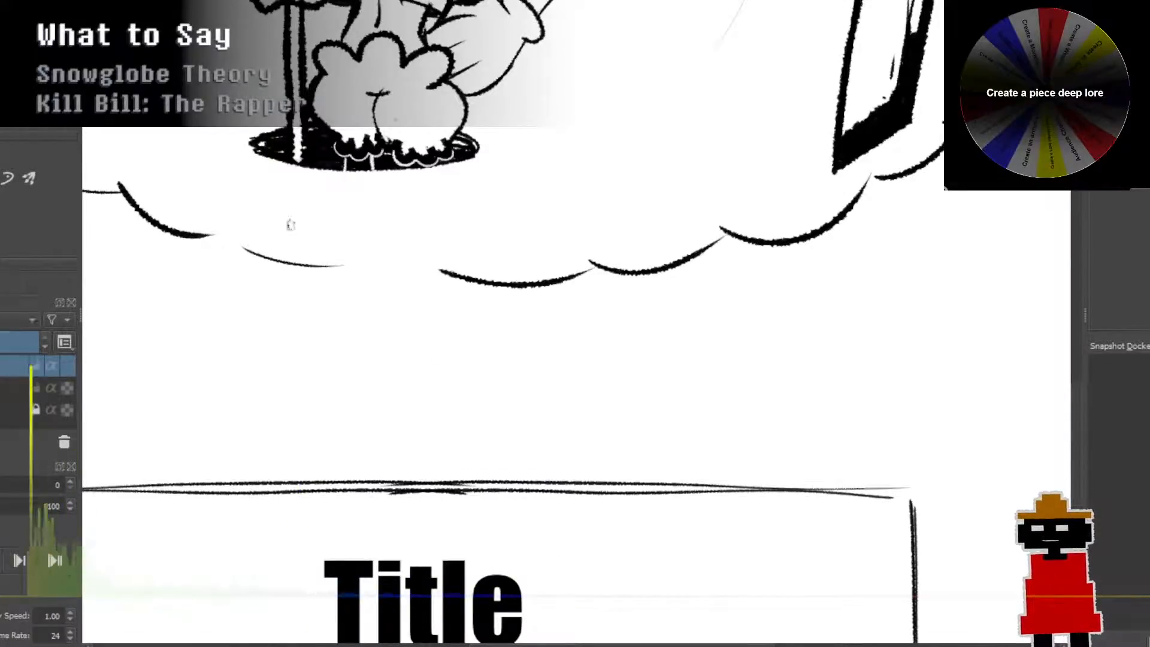
# Step: Sketch a light construction circle with a vertical centre line between the cloud outline and the title frame
pyautogui.scroll(-3, 542, 309)
pyautogui.moveTo(547, 297); pyautogui.dragTo(480, 353)
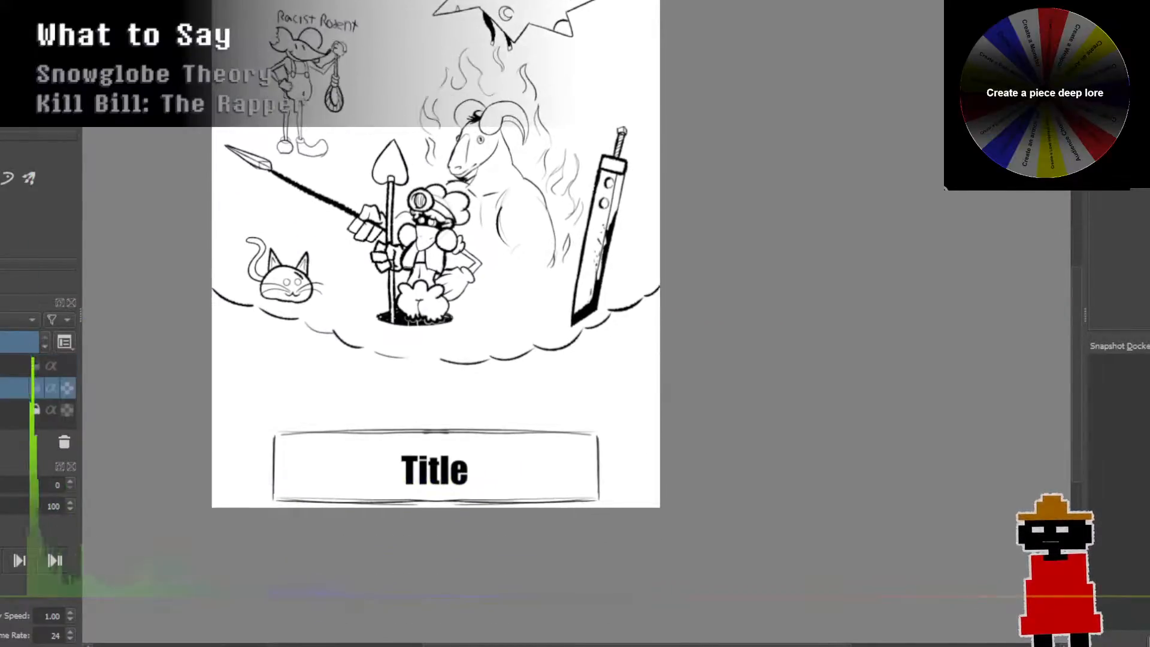
pyautogui.scroll(5, 391, 426)
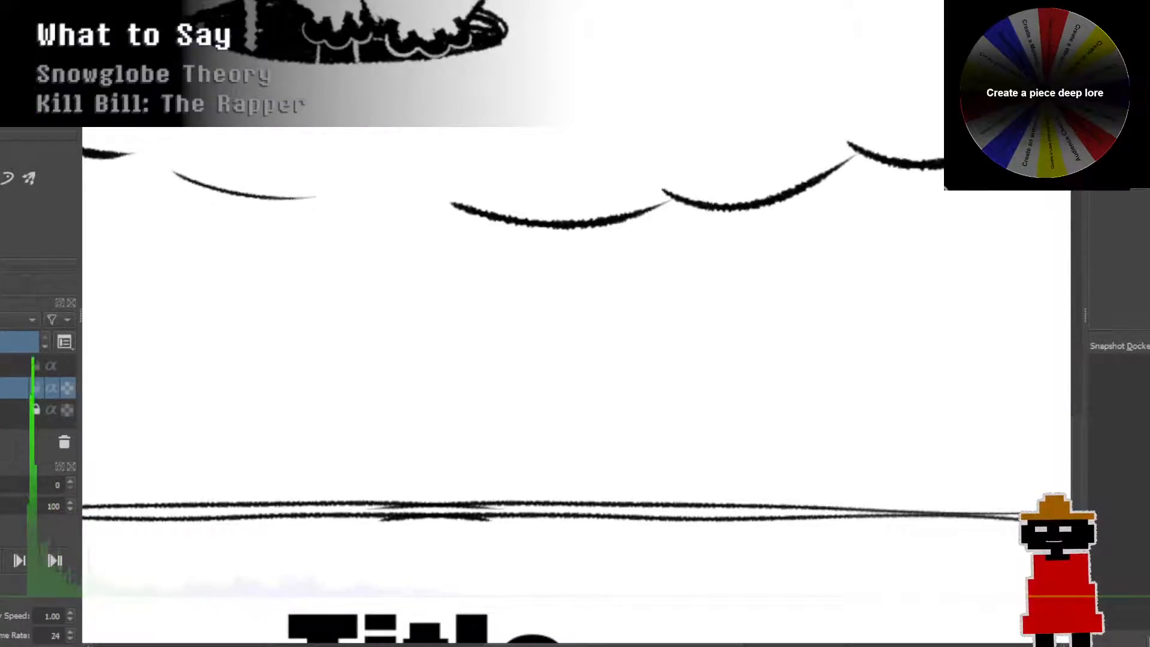
pyautogui.moveTo(398, 236); pyautogui.dragTo(325, 361)
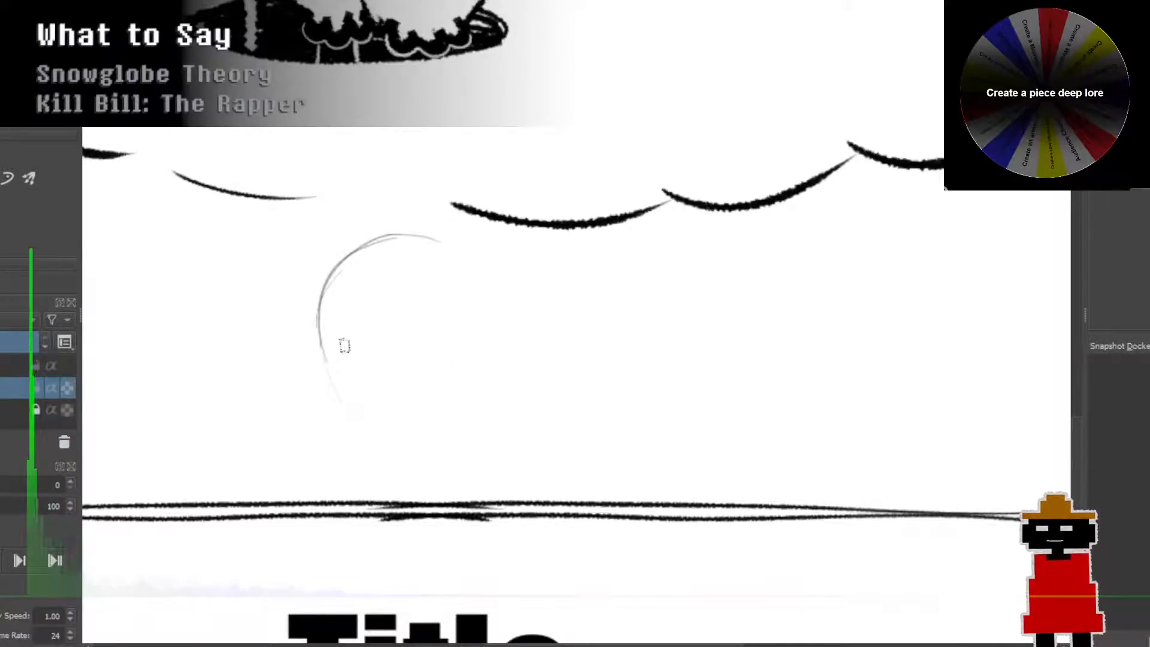
pyautogui.moveTo(356, 392)
pyautogui.mouseDown()
pyautogui.moveTo(460, 383)
pyautogui.moveTo(461, 250)
pyautogui.mouseUp()
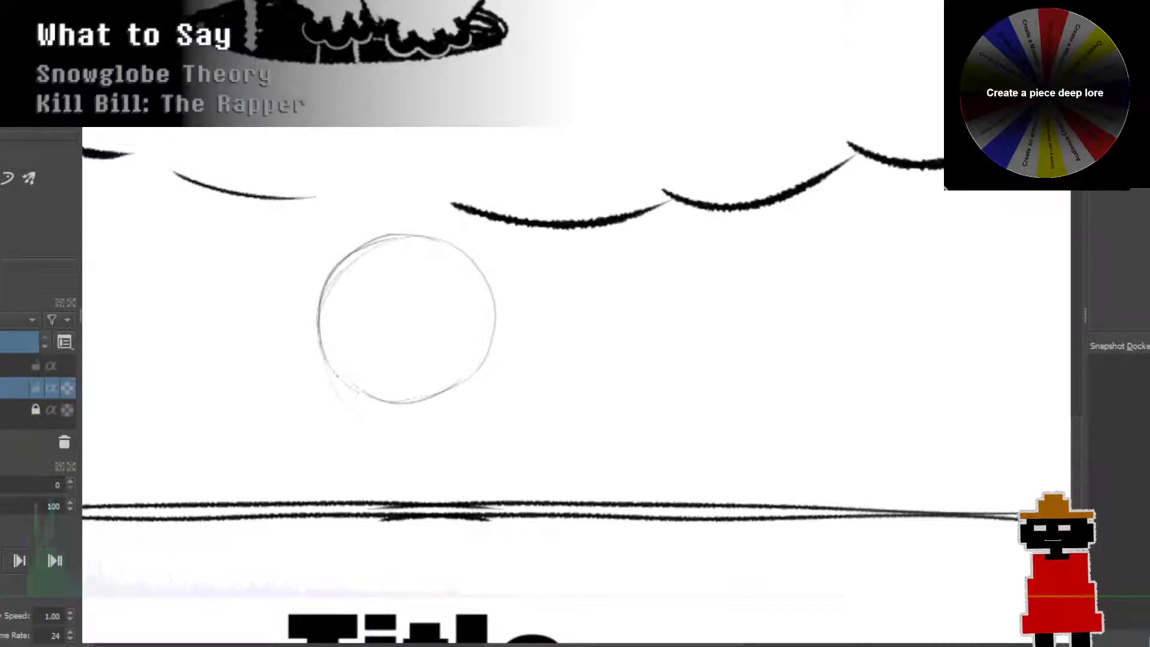
pyautogui.moveTo(483, 321)
pyautogui.mouseDown()
pyautogui.moveTo(474, 274)
pyautogui.moveTo(428, 239)
pyautogui.mouseUp()
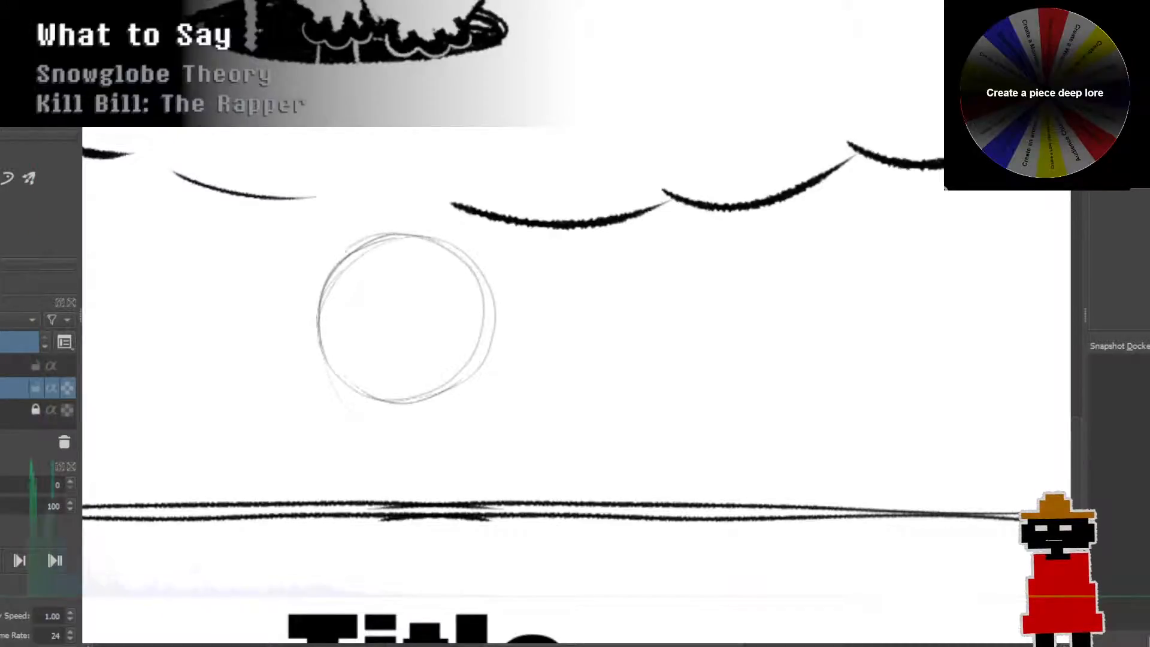
pyautogui.moveTo(346, 251)
pyautogui.mouseDown()
pyautogui.moveTo(314, 307)
pyautogui.moveTo(357, 395)
pyautogui.moveTo(424, 398)
pyautogui.moveTo(458, 381)
pyautogui.moveTo(483, 343)
pyautogui.moveTo(490, 297)
pyautogui.moveTo(472, 261)
pyautogui.moveTo(434, 236)
pyautogui.moveTo(391, 238)
pyautogui.moveTo(346, 278)
pyautogui.mouseUp()
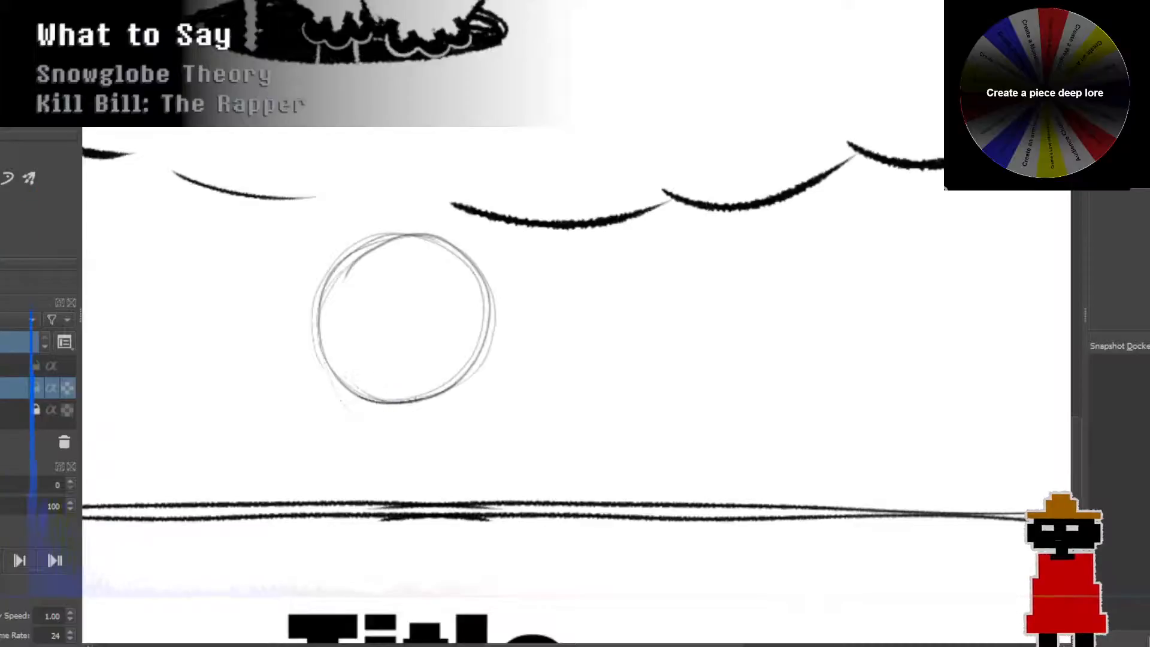
pyautogui.moveTo(332, 270)
pyautogui.mouseDown()
pyautogui.moveTo(402, 234)
pyautogui.moveTo(459, 261)
pyautogui.moveTo(479, 332)
pyautogui.mouseUp()
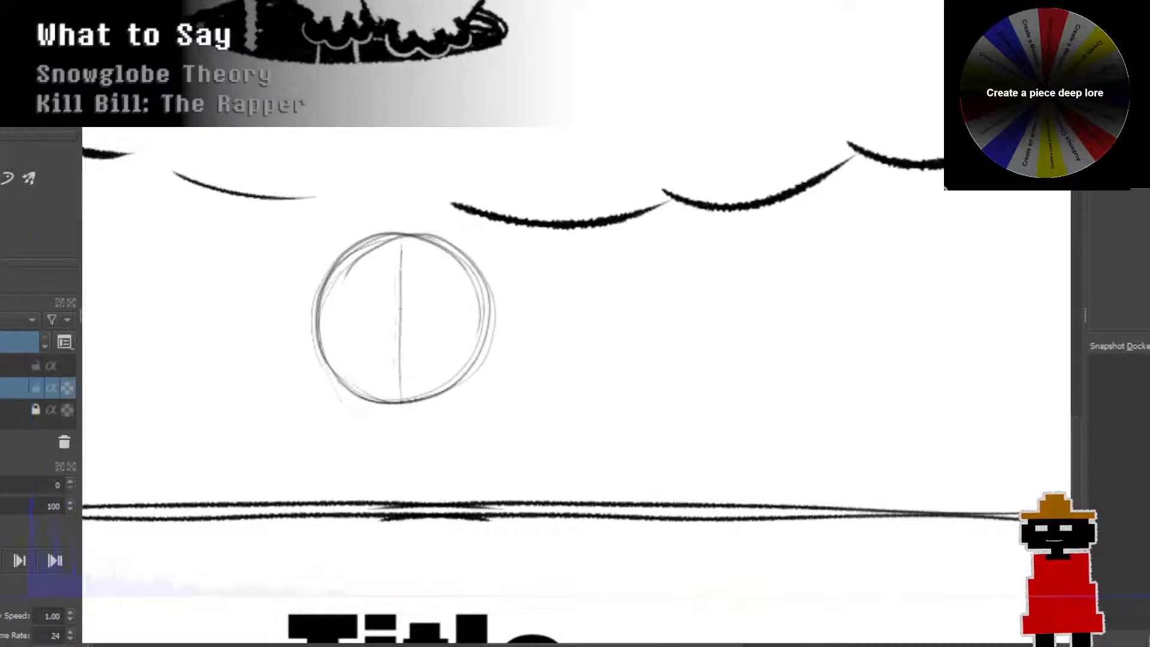
# Step: Sketch a faint curved eye guide across the construction circle and ink a thick, kinked eye stroke on its left half
pyautogui.hotkey('ctrl', 'z')
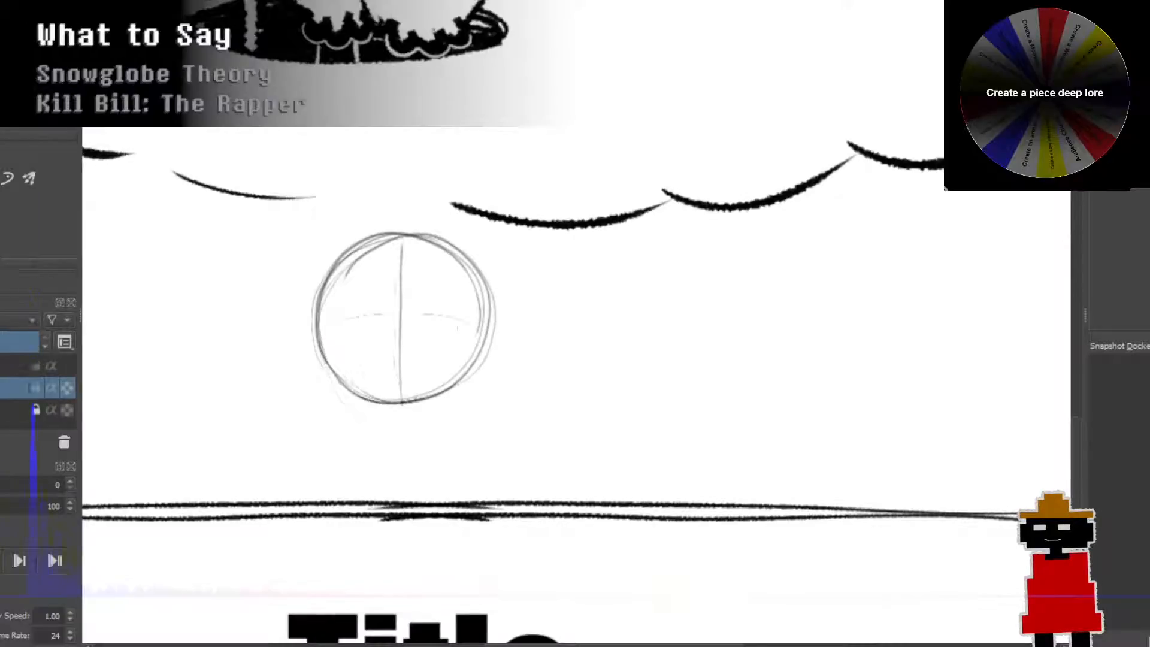
pyautogui.scroll(3, 400, 365)
pyautogui.scroll(-1, 398, 341)
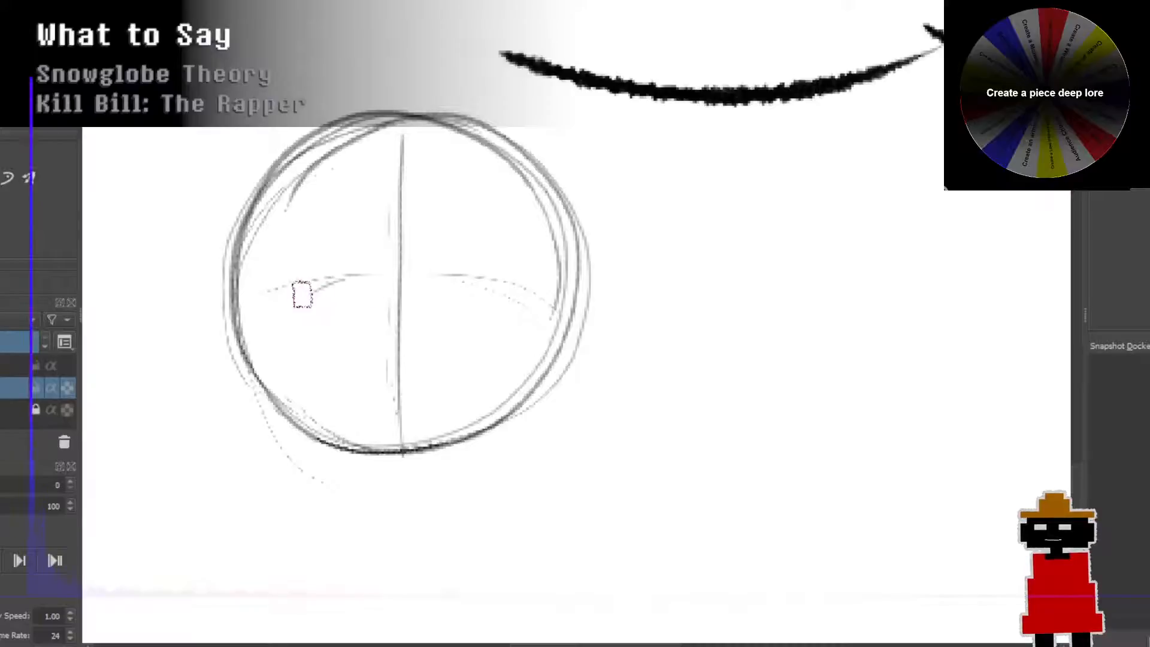
pyautogui.moveTo(306, 294); pyautogui.dragTo(360, 273)
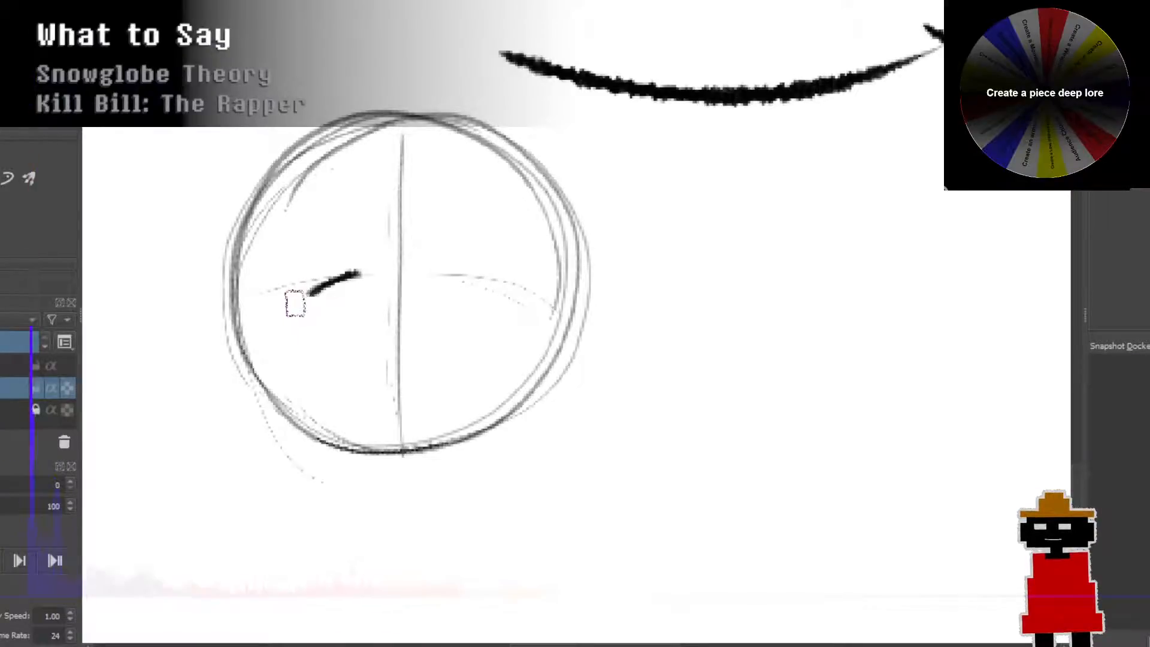
pyautogui.moveTo(291, 304)
pyautogui.mouseDown()
pyautogui.moveTo(266, 285)
pyautogui.moveTo(294, 296)
pyautogui.moveTo(324, 287)
pyautogui.moveTo(315, 300)
pyautogui.moveTo(374, 275)
pyautogui.mouseUp()
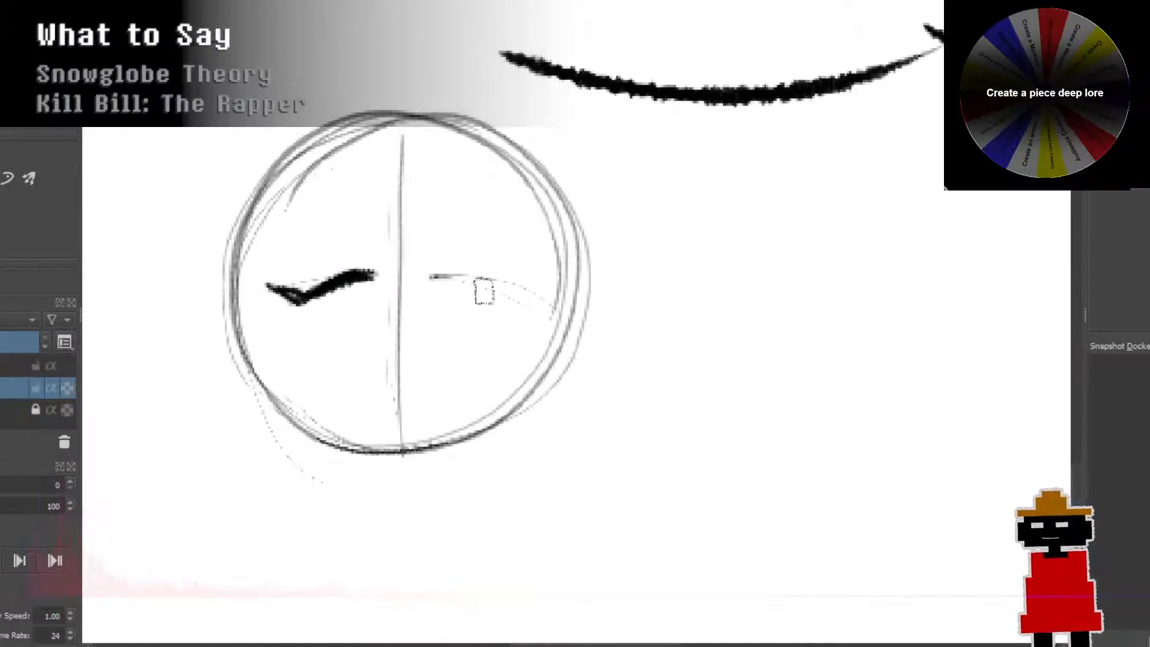
# Step: Ink a mirrored, downward-sloping eye stroke on the guide right of the centre line, undoing the unwanted strokes
pyautogui.moveTo(465, 275)
pyautogui.mouseDown()
pyautogui.moveTo(430, 277)
pyautogui.moveTo(468, 276)
pyautogui.moveTo(510, 297)
pyautogui.mouseUp()
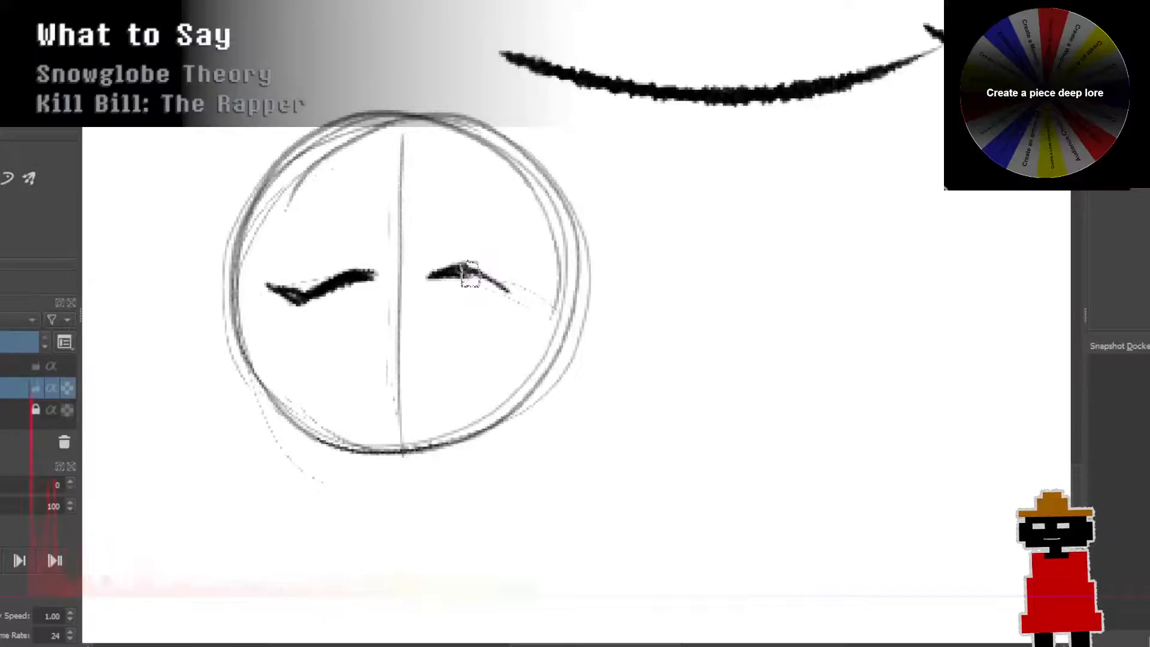
pyautogui.moveTo(456, 267)
pyautogui.mouseDown()
pyautogui.moveTo(486, 299)
pyautogui.moveTo(517, 311)
pyautogui.moveTo(471, 276)
pyautogui.moveTo(520, 299)
pyautogui.mouseUp()
pyautogui.hotkey('ctrl', 'z')
pyautogui.hotkey('ctrl', 'z')
pyautogui.hotkey('ctrl', 'z')
pyautogui.hotkey('ctrl', 'z')
pyautogui.hotkey('ctrl', 'z')
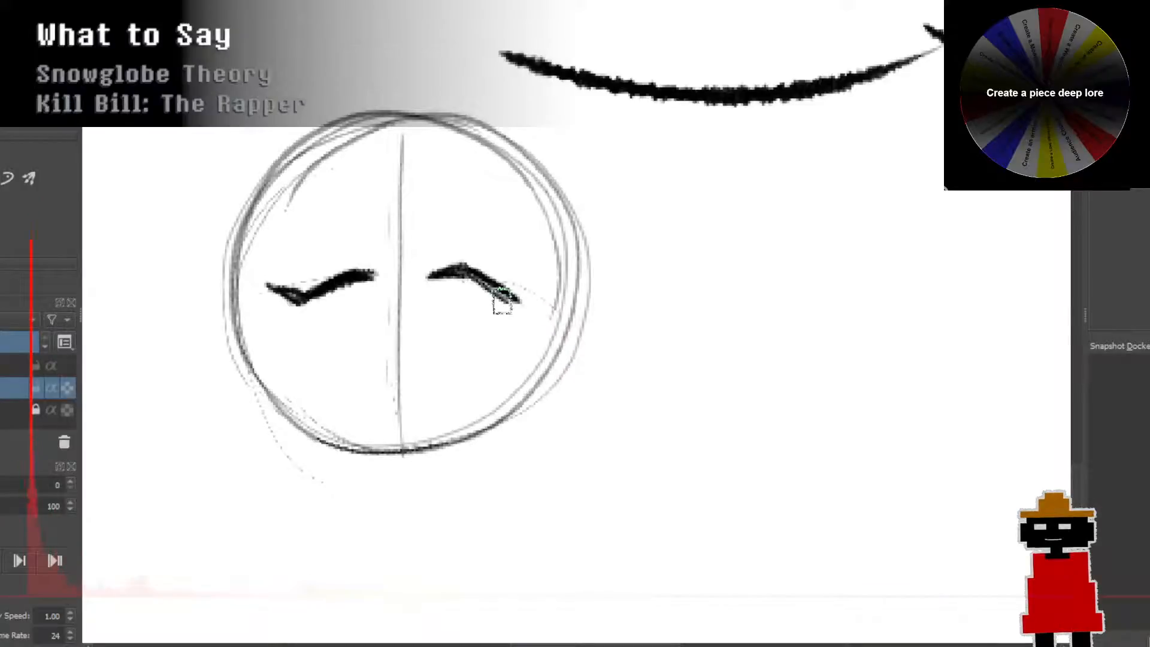
# Step: Try to extend the outer ends of both eye strokes past the edges of the construction circle
pyautogui.moveTo(288, 294)
pyautogui.mouseDown()
pyautogui.moveTo(203, 271)
pyautogui.moveTo(300, 300)
pyautogui.mouseUp()
pyautogui.hotkey('ctrl', 'z')
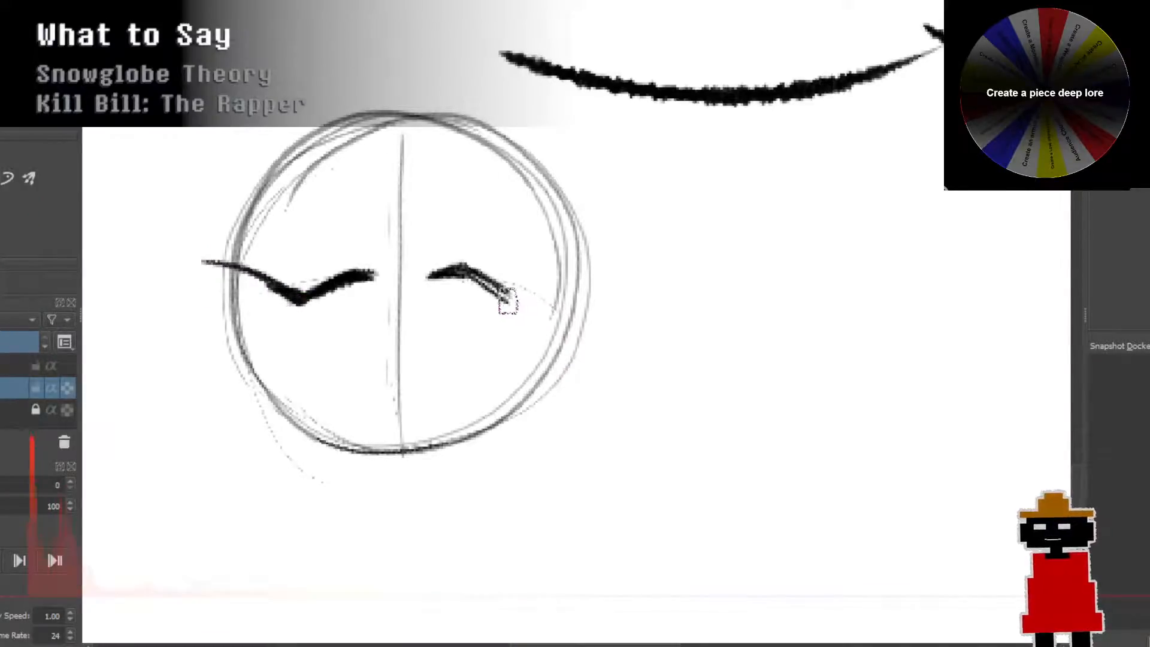
pyautogui.moveTo(505, 297); pyautogui.dragTo(629, 268)
pyautogui.hotkey('ctrl', 'z')
pyautogui.moveTo(505, 298); pyautogui.dragTo(601, 287)
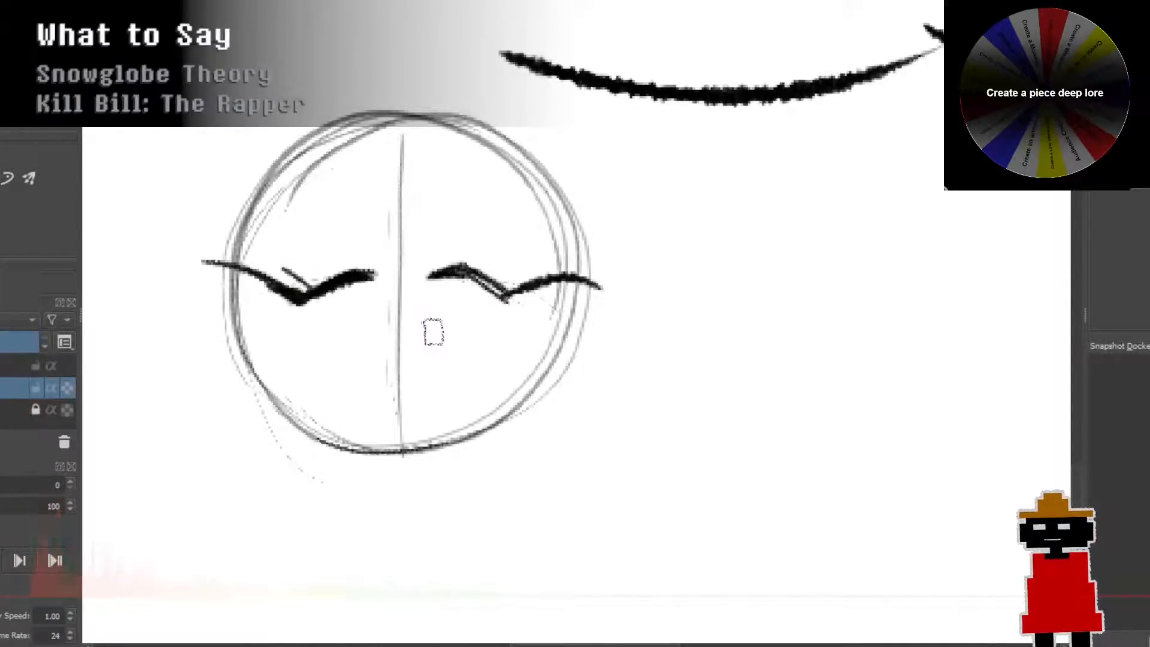
pyautogui.hotkey('ctrl', 'z')
pyautogui.hotkey('ctrl', 'z')
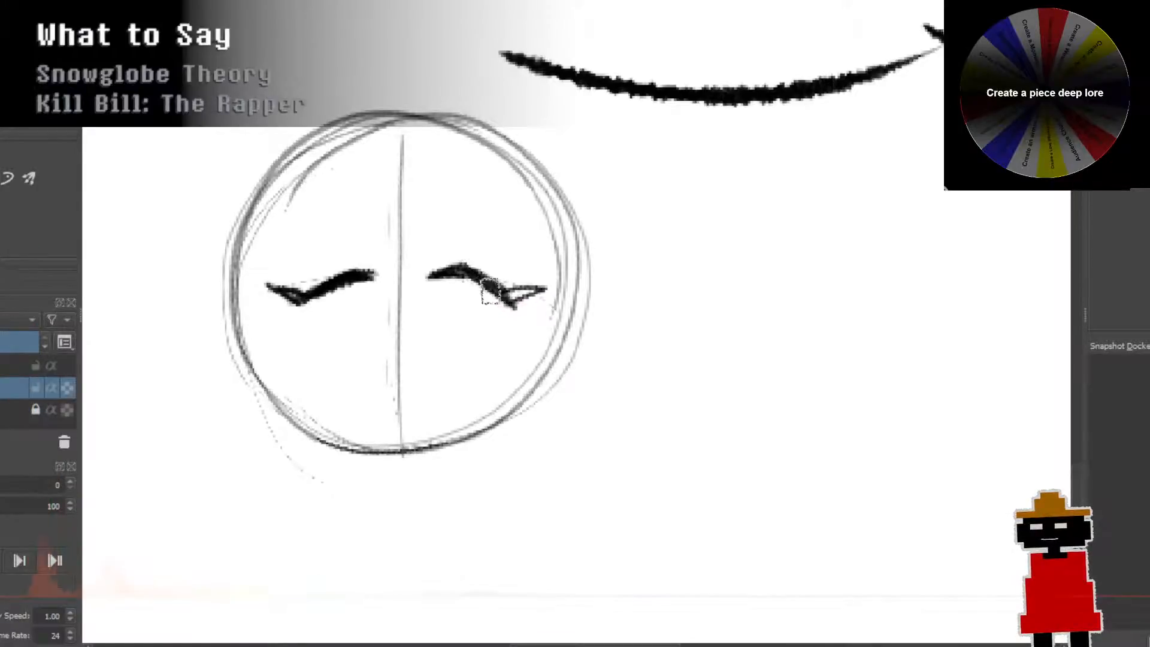
# Step: Fill in the short outer tip of the right eye stroke and thicken the inner end of the left one to match
pyautogui.moveTo(488, 288); pyautogui.dragTo(537, 296)
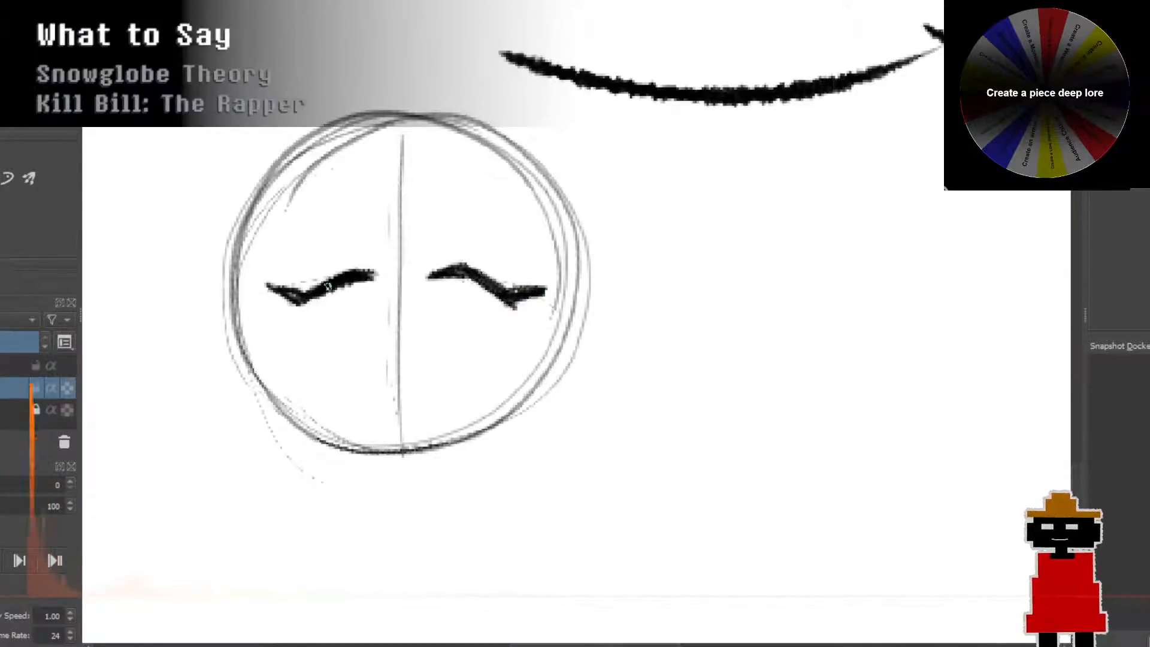
pyautogui.moveTo(331, 282)
pyautogui.mouseDown()
pyautogui.moveTo(380, 277)
pyautogui.moveTo(354, 260)
pyautogui.moveTo(383, 272)
pyautogui.mouseUp()
pyautogui.hotkey('ctrl', 'z')
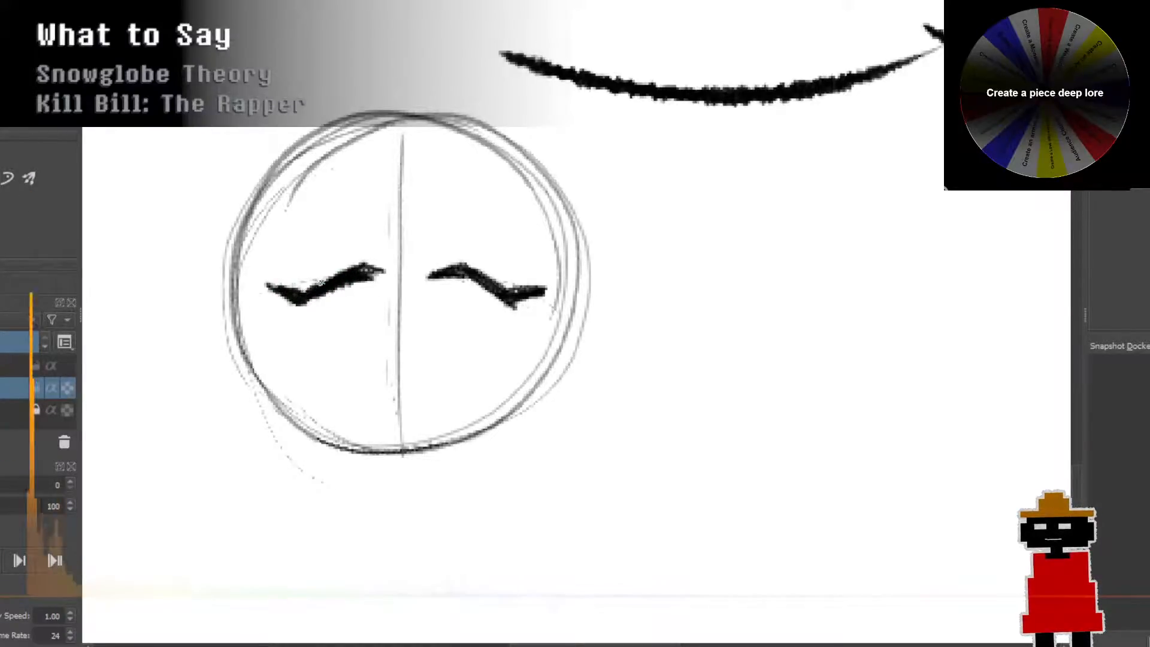
# Step: Darken the inner ends of the closed eyes and replace the face's vertical guideline with a short nose stroke below them
pyautogui.moveTo(354, 261)
pyautogui.mouseDown()
pyautogui.moveTo(380, 278)
pyautogui.moveTo(371, 272)
pyautogui.moveTo(457, 271)
pyautogui.moveTo(439, 265)
pyautogui.mouseUp()
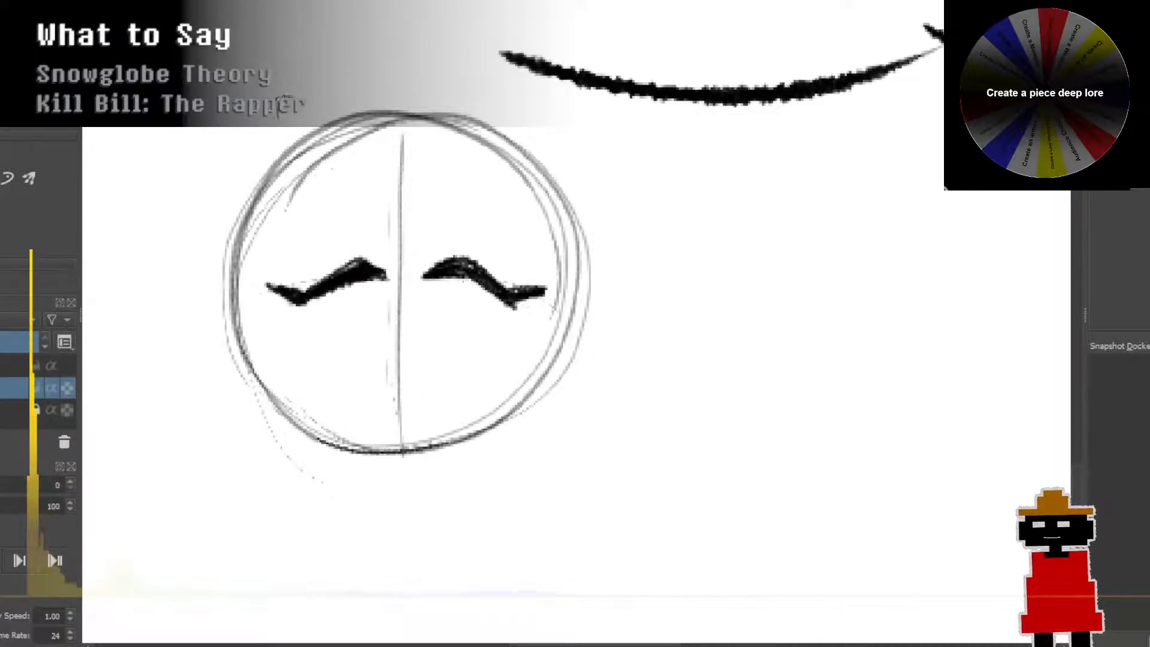
pyautogui.moveTo(403, 154); pyautogui.dragTo(400, 420)
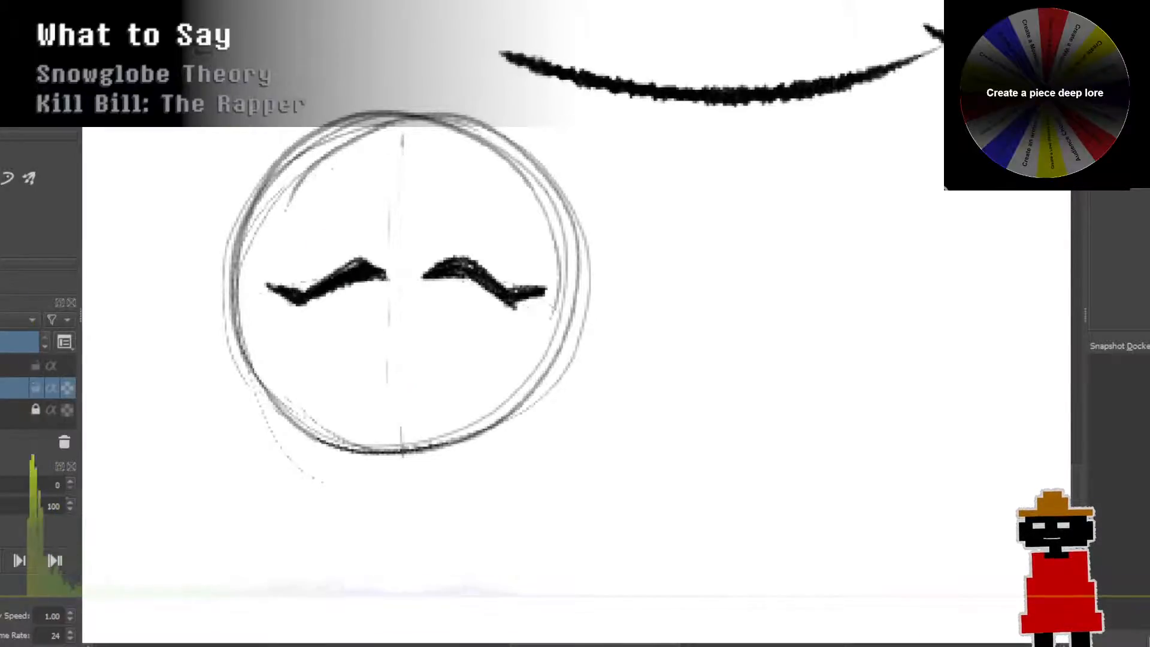
pyautogui.moveTo(399, 323); pyautogui.dragTo(405, 385)
pyautogui.hotkey('ctrl', 'z')
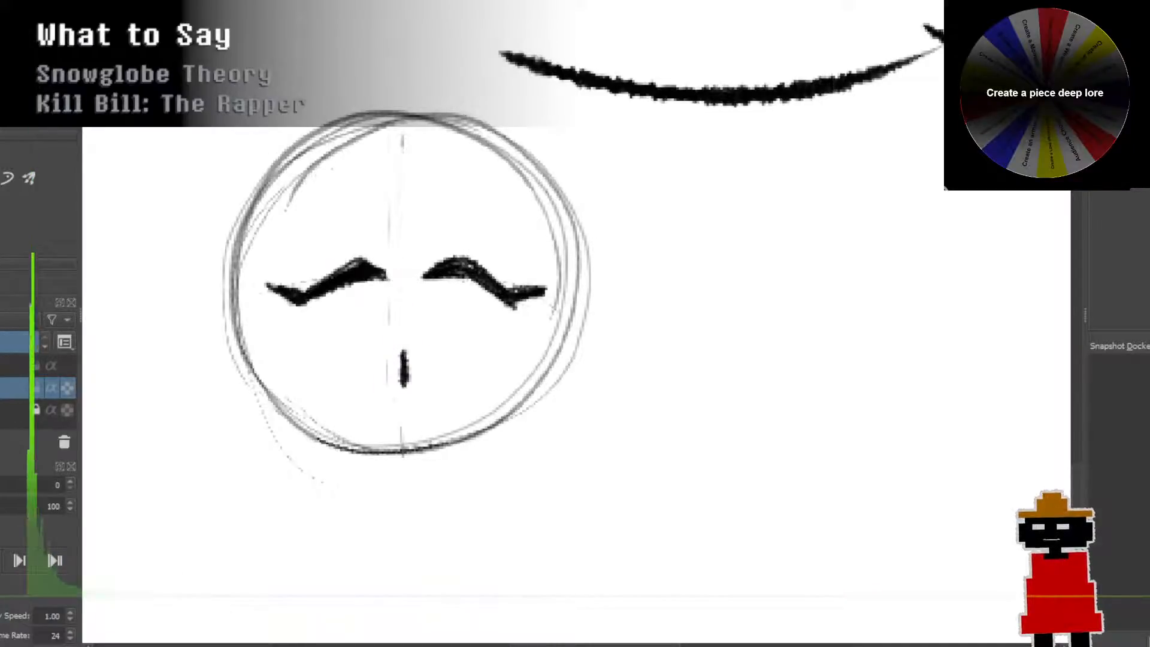
pyautogui.moveTo(398, 153)
pyautogui.mouseDown()
pyautogui.moveTo(392, 238)
pyautogui.moveTo(387, 205)
pyautogui.moveTo(397, 428)
pyautogui.mouseUp()
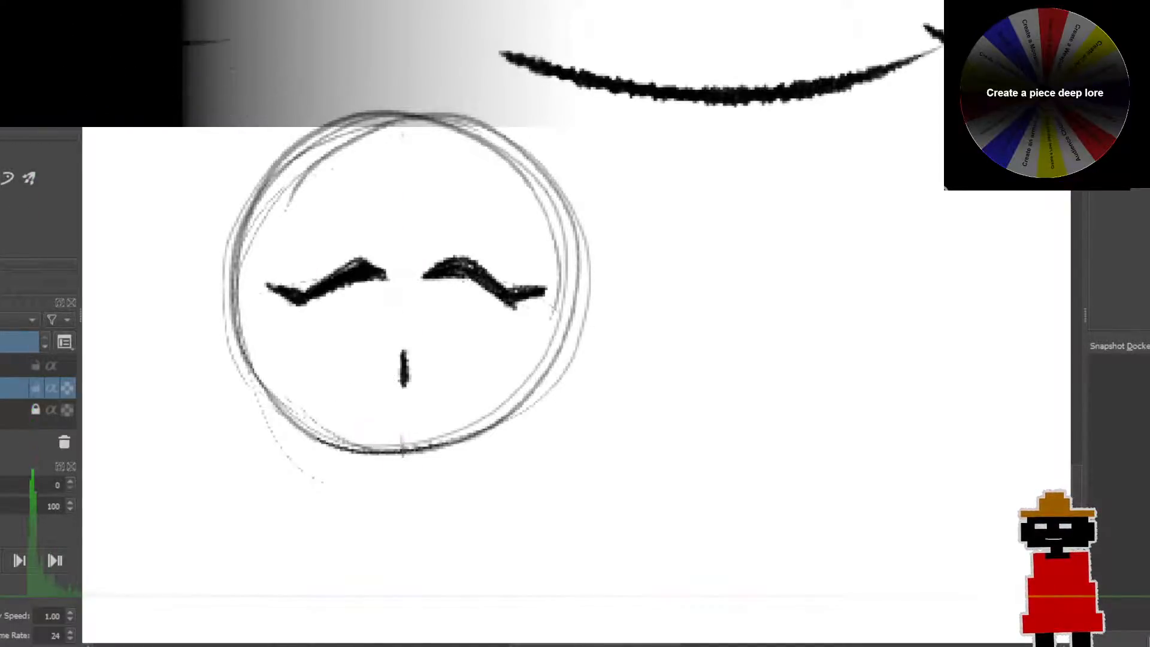
# Step: Draw both sides of the lower jaw over the circle sketch so they meet in a slightly pointed chin
pyautogui.moveTo(270, 392); pyautogui.dragTo(403, 444)
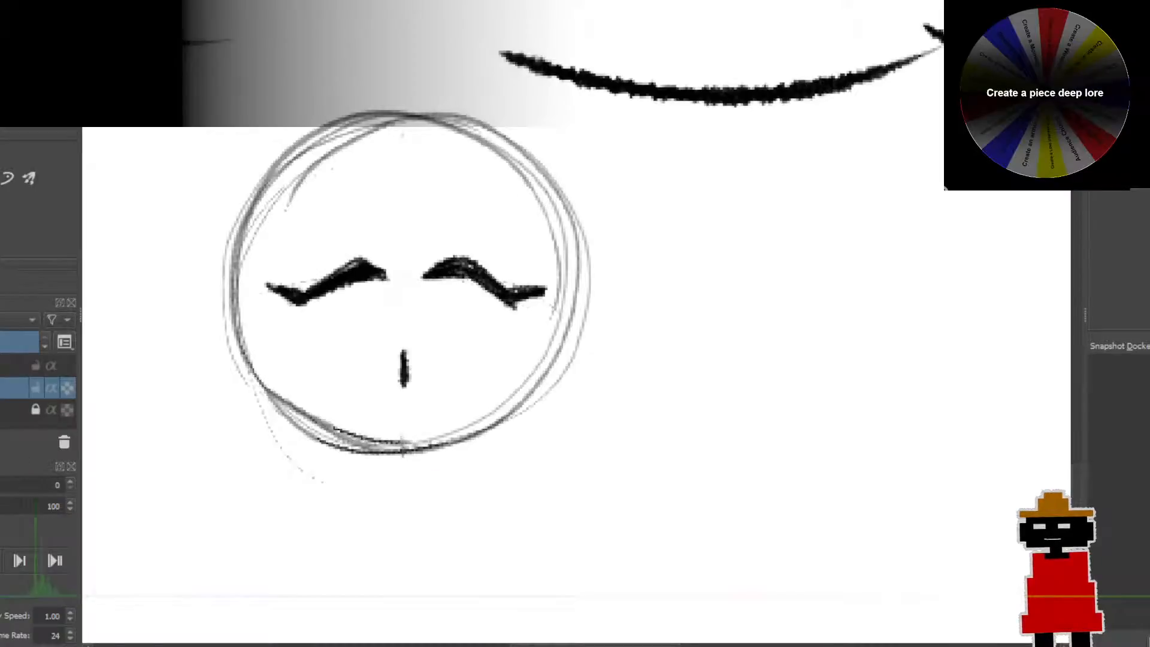
pyautogui.moveTo(299, 412)
pyautogui.mouseDown()
pyautogui.moveTo(391, 444)
pyautogui.moveTo(282, 392)
pyautogui.mouseUp()
pyautogui.moveTo(403, 450); pyautogui.dragTo(505, 406)
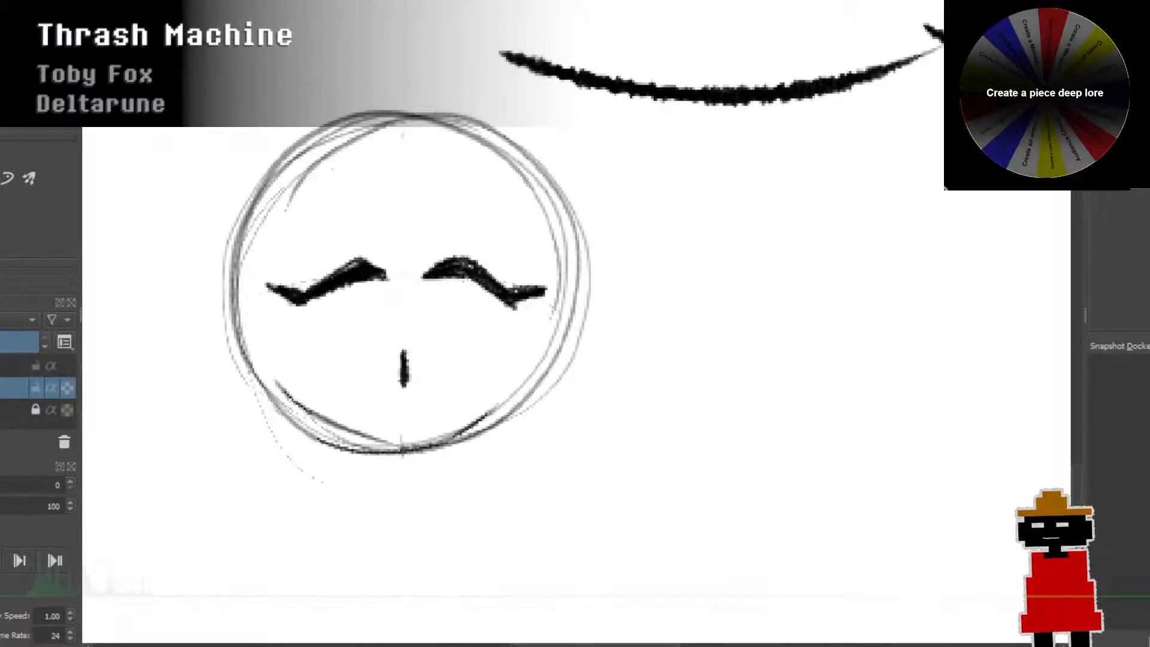
pyautogui.moveTo(422, 448)
pyautogui.mouseDown()
pyautogui.moveTo(533, 391)
pyautogui.moveTo(562, 345)
pyautogui.mouseUp()
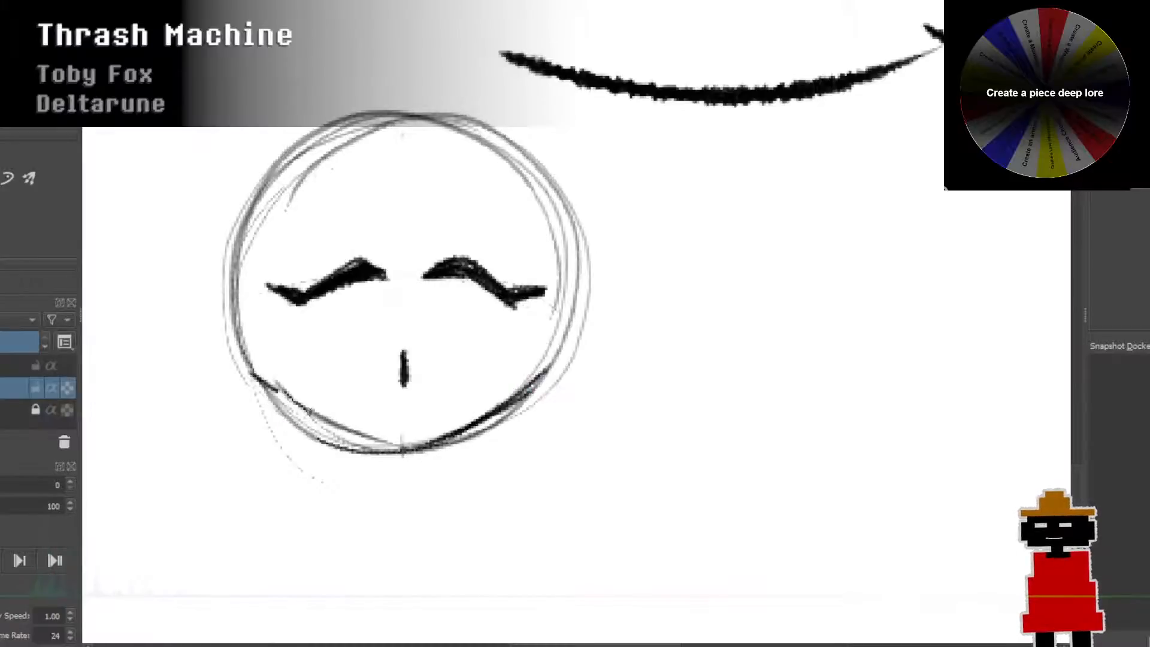
pyautogui.moveTo(403, 448)
pyautogui.mouseDown()
pyautogui.moveTo(282, 392)
pyautogui.moveTo(416, 455)
pyautogui.moveTo(246, 348)
pyautogui.mouseUp()
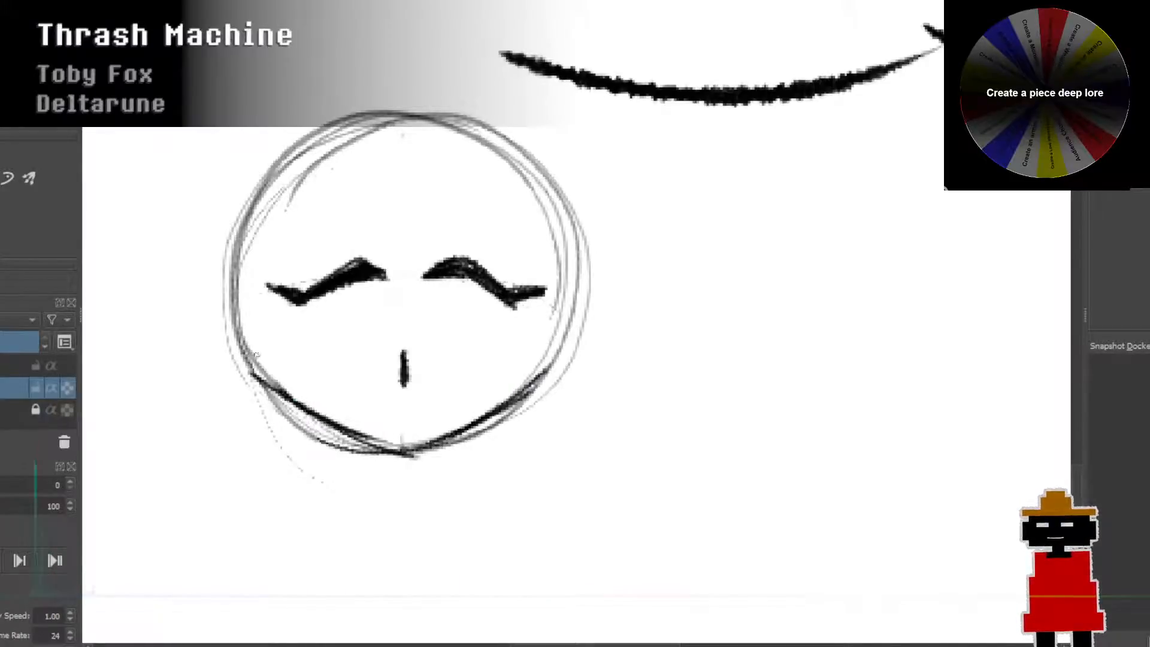
# Step: Draw darker contours for both sides of the head, running from the jaw up past the temples
pyautogui.moveTo(239, 281)
pyautogui.mouseDown()
pyautogui.moveTo(283, 396)
pyautogui.moveTo(237, 274)
pyautogui.mouseUp()
pyautogui.moveTo(257, 374); pyautogui.dragTo(246, 194)
pyautogui.moveTo(240, 314); pyautogui.dragTo(257, 160)
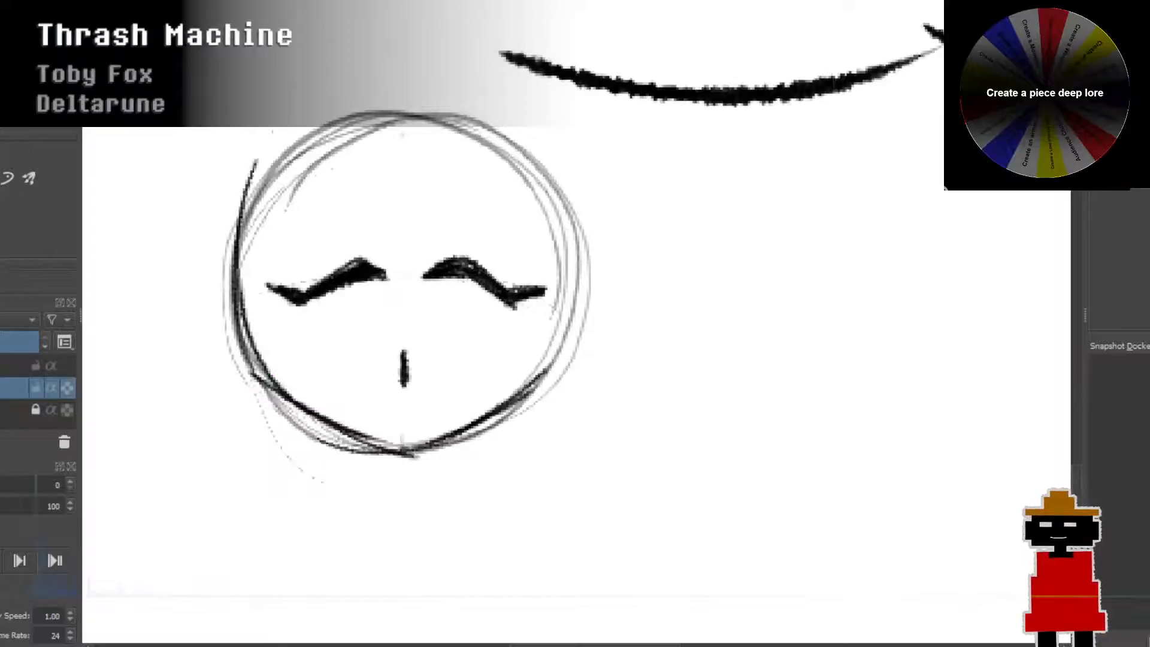
pyautogui.moveTo(542, 387); pyautogui.dragTo(545, 244)
pyautogui.hotkey('ctrl', 'z')
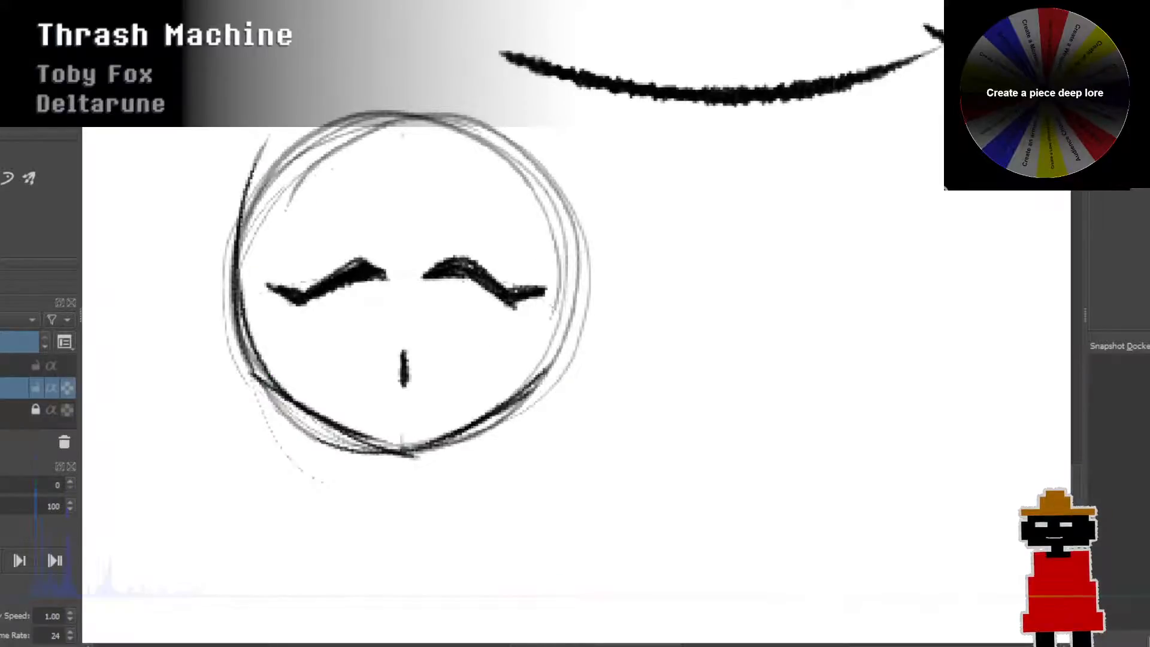
pyautogui.moveTo(544, 374); pyautogui.dragTo(577, 255)
pyautogui.moveTo(578, 355); pyautogui.dragTo(556, 184)
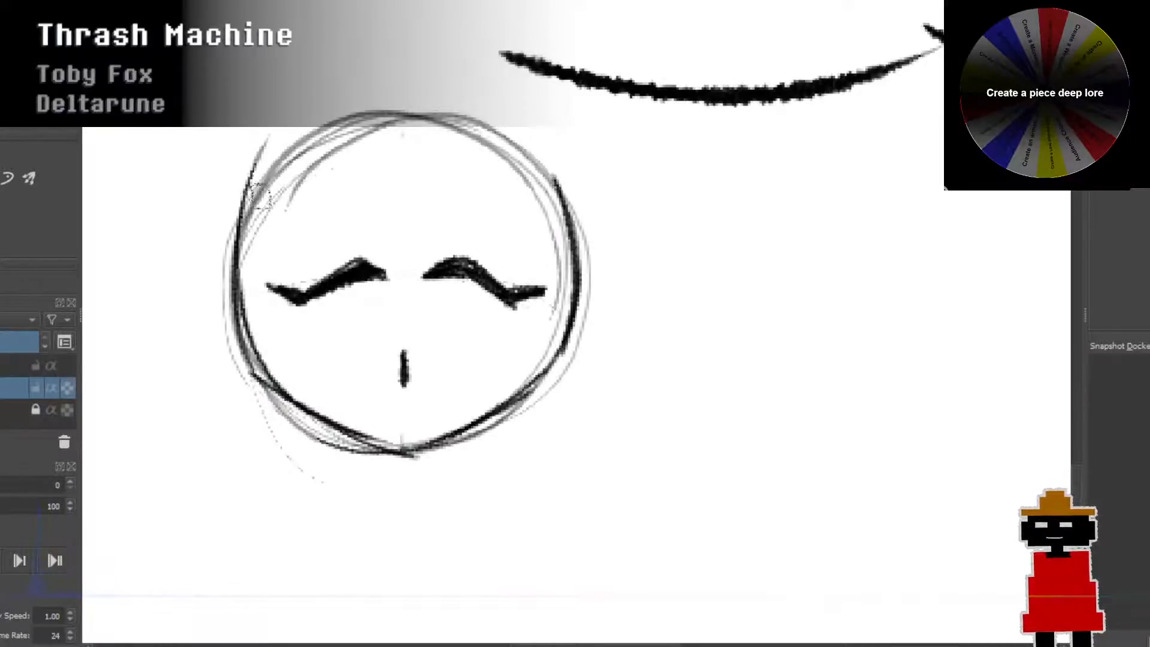
# Step: Draw a taller rounded skull line above the circle sketch, joining both side contours of the head
pyautogui.moveTo(263, 161); pyautogui.dragTo(344, 101)
pyautogui.hotkey('ctrl', 'z')
pyautogui.moveTo(264, 159); pyautogui.dragTo(414, 91)
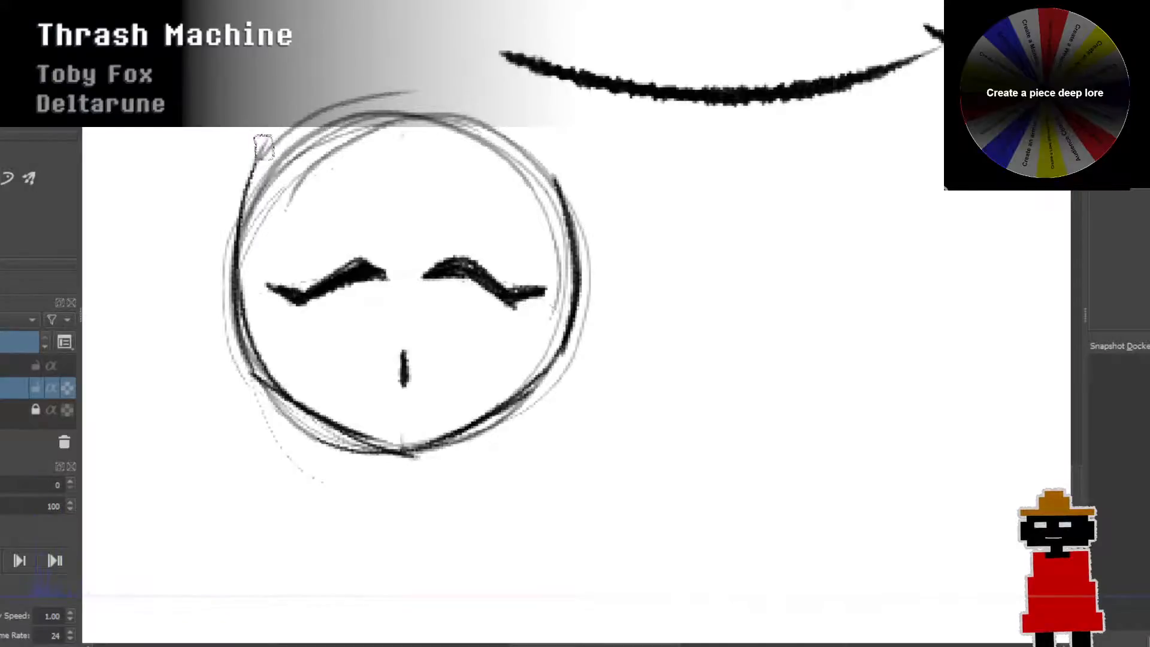
pyautogui.moveTo(263, 147)
pyautogui.mouseDown()
pyautogui.moveTo(413, 89)
pyautogui.moveTo(493, 105)
pyautogui.mouseUp()
pyautogui.moveTo(268, 143)
pyautogui.mouseDown()
pyautogui.moveTo(479, 87)
pyautogui.moveTo(540, 142)
pyautogui.mouseUp()
pyautogui.hotkey('ctrl', 'z')
pyautogui.hotkey('ctrl', 'z')
pyautogui.moveTo(261, 156)
pyautogui.mouseDown()
pyautogui.moveTo(336, 99)
pyautogui.moveTo(419, 88)
pyautogui.moveTo(499, 104)
pyautogui.mouseUp()
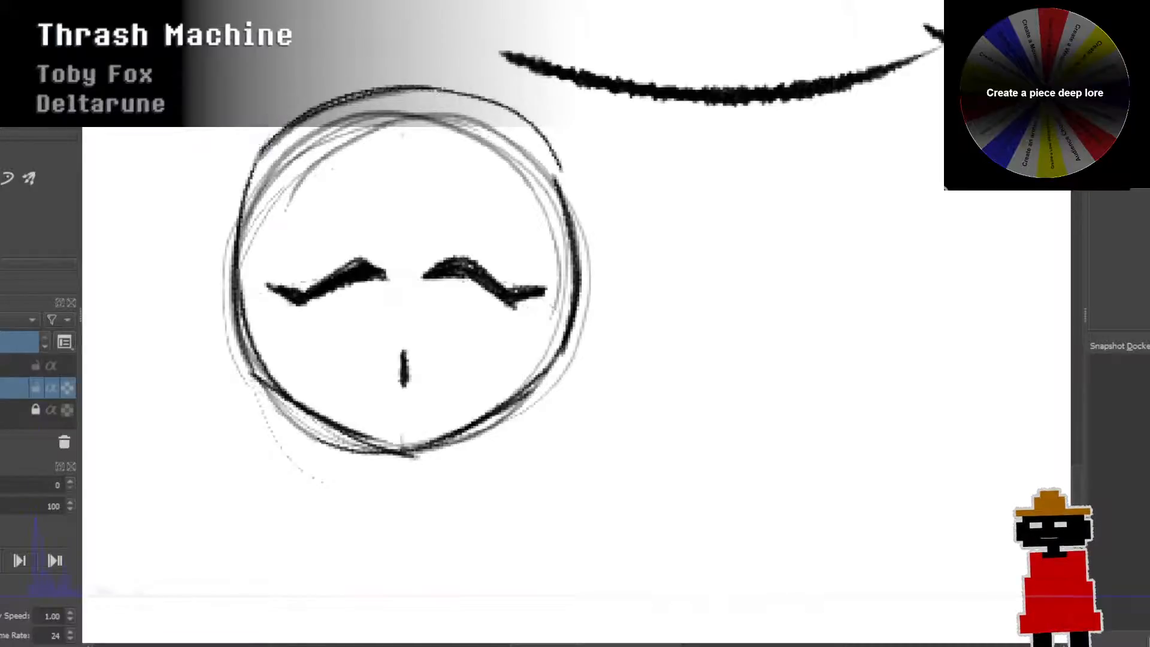
pyautogui.moveTo(572, 204); pyautogui.dragTo(575, 217)
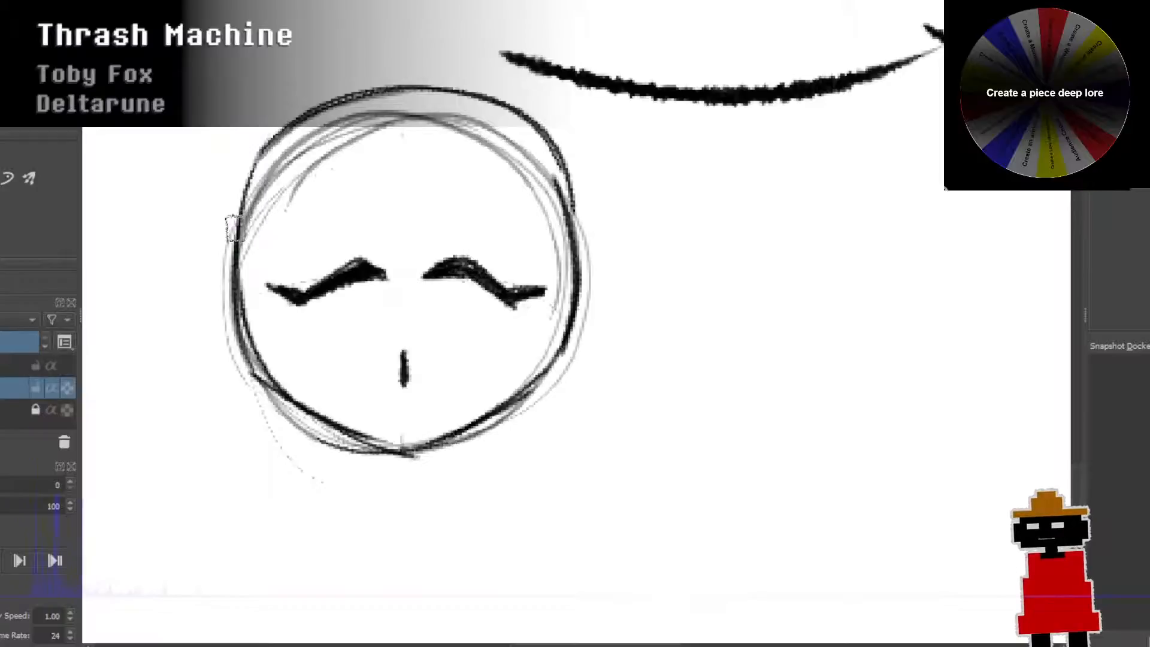
# Step: Draw the hat brim's lower edge from a rounded left end across the forehead, with a curled hair lock hanging between the eyes
pyautogui.moveTo(241, 211)
pyautogui.mouseDown()
pyautogui.moveTo(238, 241)
pyautogui.moveTo(277, 241)
pyautogui.moveTo(354, 210)
pyautogui.mouseUp()
pyautogui.hotkey('ctrl', 'z')
pyautogui.hotkey('ctrl', 'z')
pyautogui.moveTo(243, 259)
pyautogui.mouseDown()
pyautogui.moveTo(448, 188)
pyautogui.moveTo(469, 245)
pyautogui.mouseUp()
pyautogui.hotkey('ctrl', 'z')
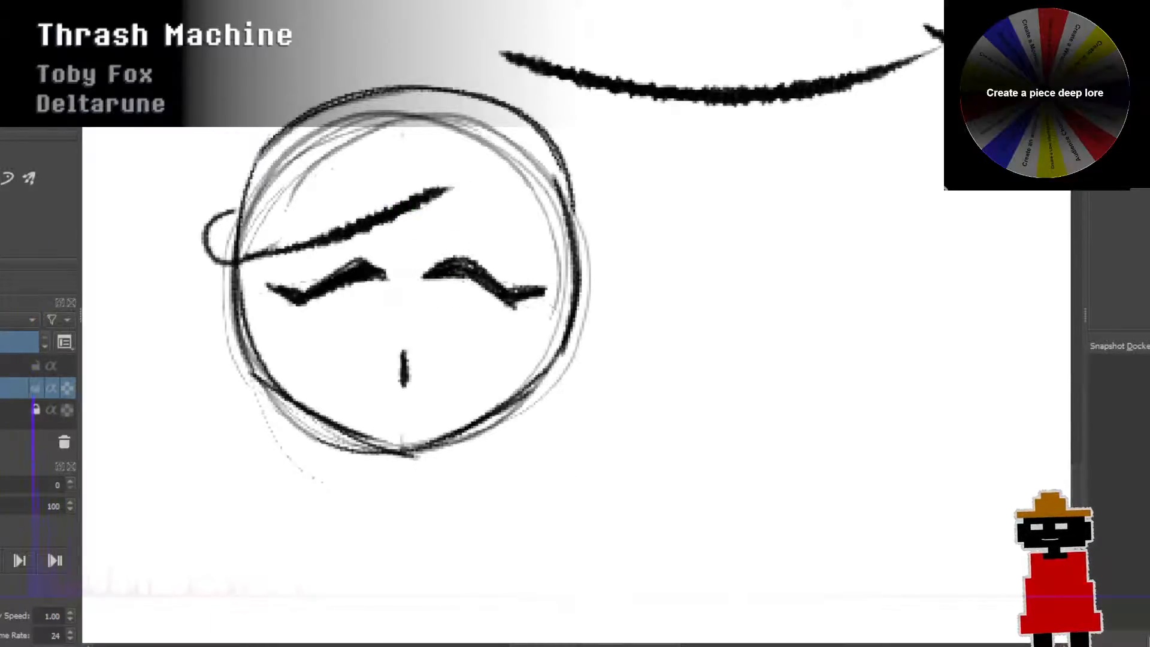
pyautogui.moveTo(410, 208); pyautogui.dragTo(410, 284)
pyautogui.moveTo(384, 224)
pyautogui.mouseDown()
pyautogui.moveTo(399, 258)
pyautogui.moveTo(412, 236)
pyautogui.mouseUp()
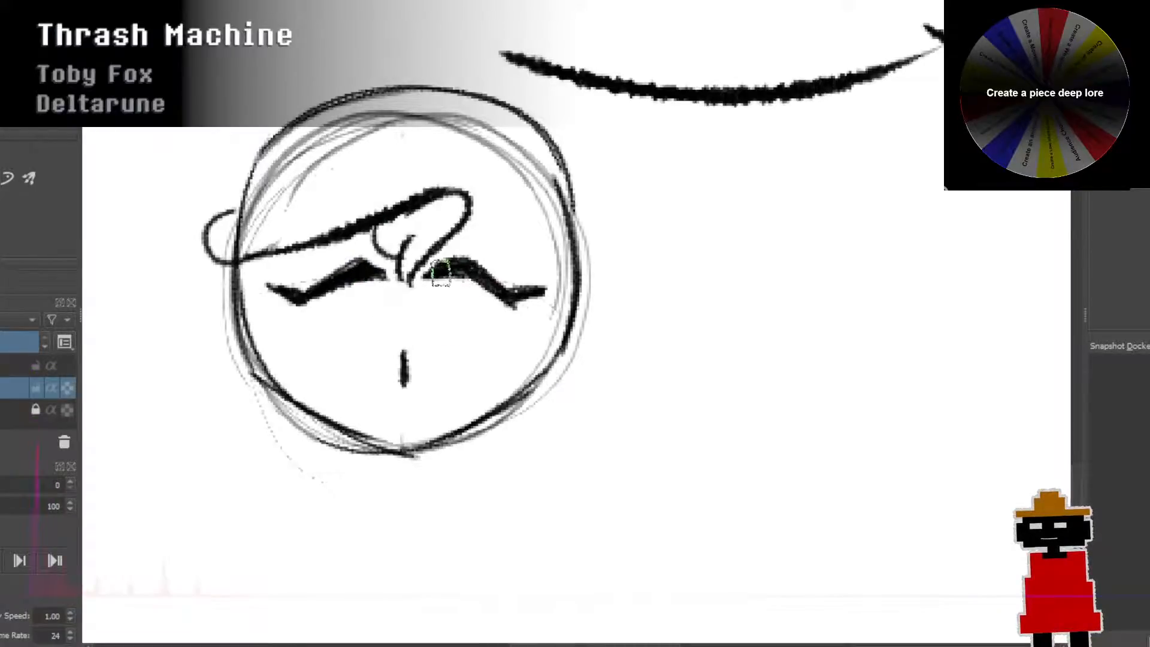
# Step: Draw a thin curved eyebrow above each closed eye
pyautogui.moveTo(350, 245); pyautogui.dragTo(299, 264)
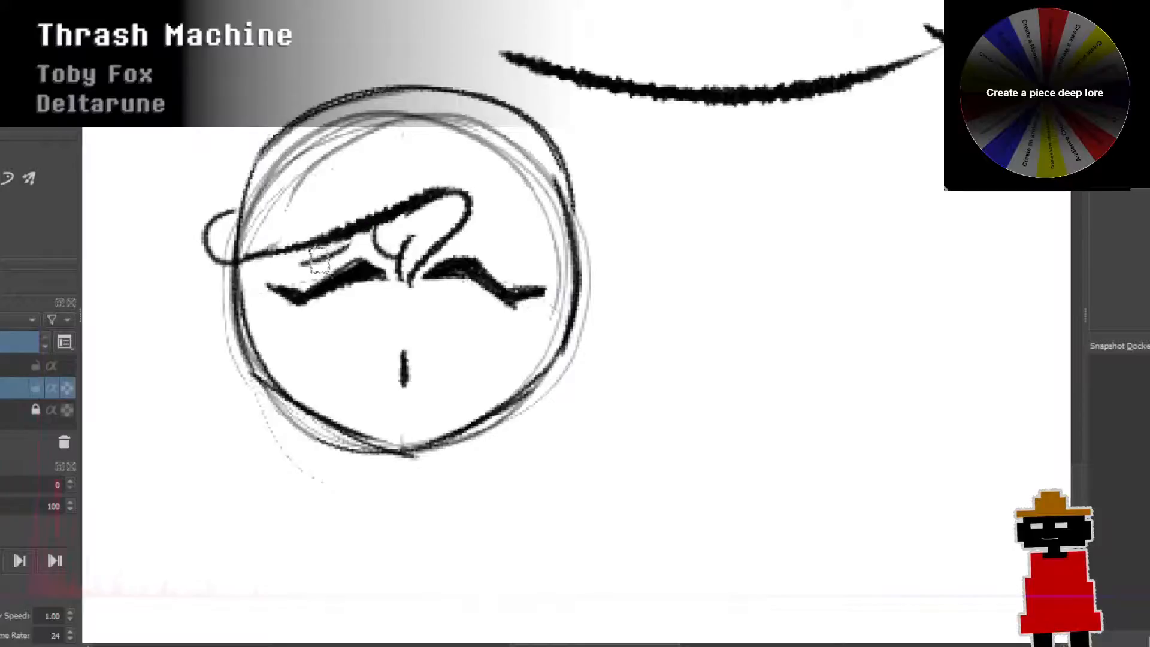
pyautogui.moveTo(363, 239); pyautogui.dragTo(287, 264)
pyautogui.moveTo(462, 241)
pyautogui.mouseDown()
pyautogui.moveTo(510, 256)
pyautogui.moveTo(489, 238)
pyautogui.moveTo(529, 260)
pyautogui.mouseUp()
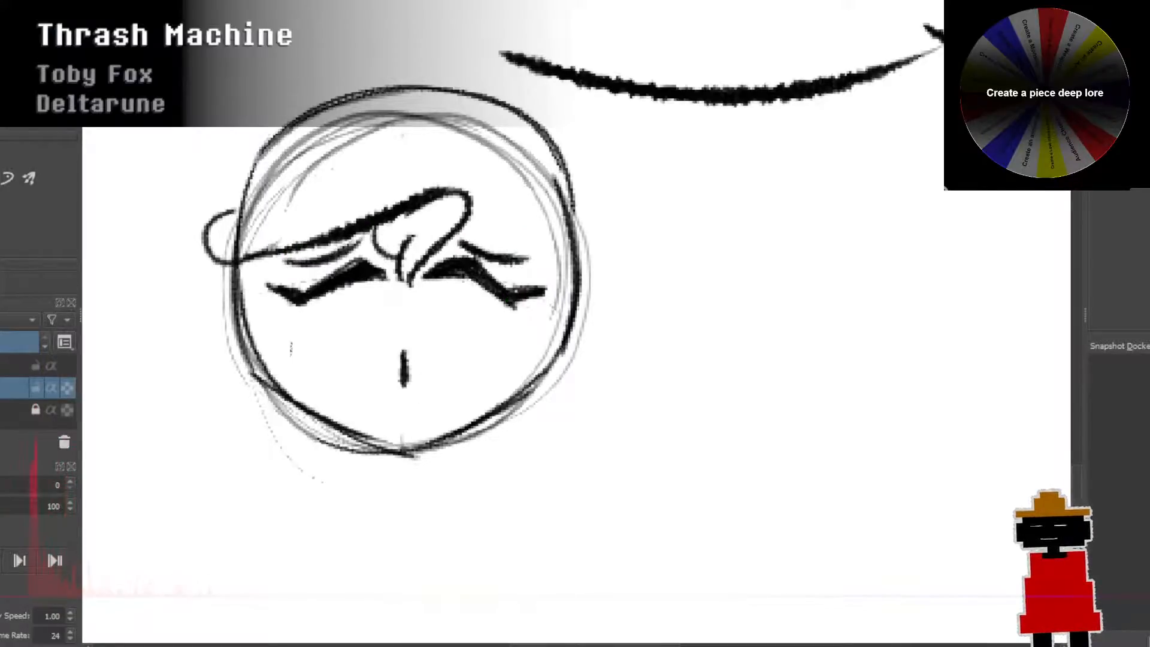
# Step: Redraw the jaw with thicker, narrower lines from the left temple around the chin to the right cheek
pyautogui.moveTo(241, 255); pyautogui.dragTo(300, 401)
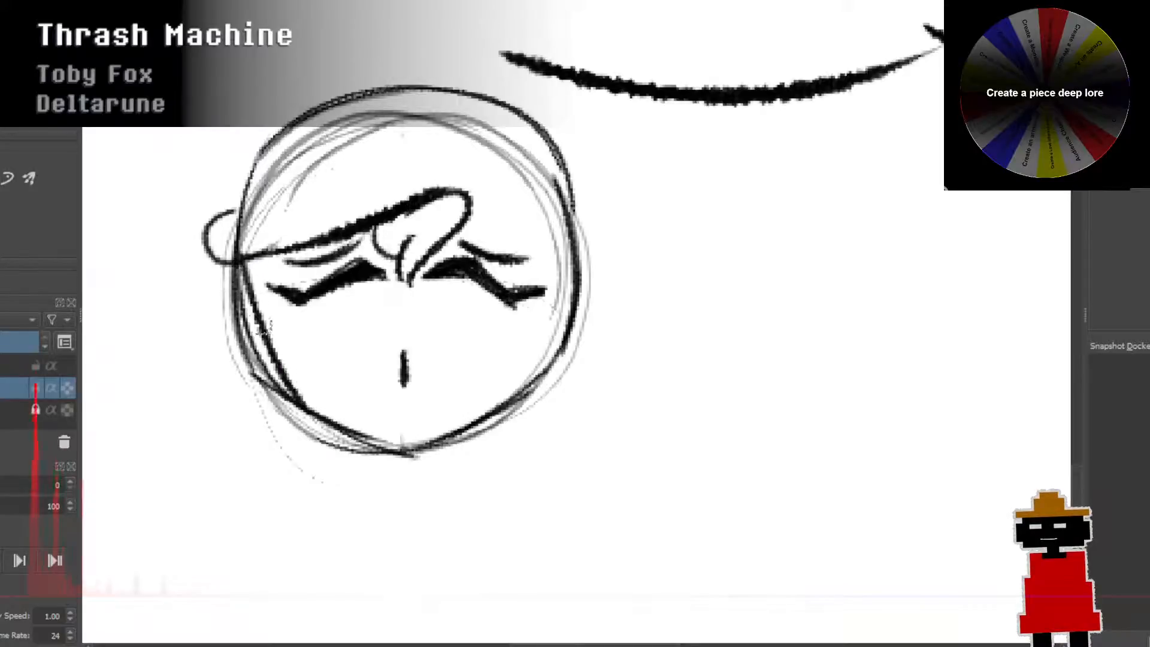
pyautogui.hotkey('ctrl', 'z')
pyautogui.moveTo(239, 269)
pyautogui.mouseDown()
pyautogui.moveTo(312, 417)
pyautogui.moveTo(389, 451)
pyautogui.mouseUp()
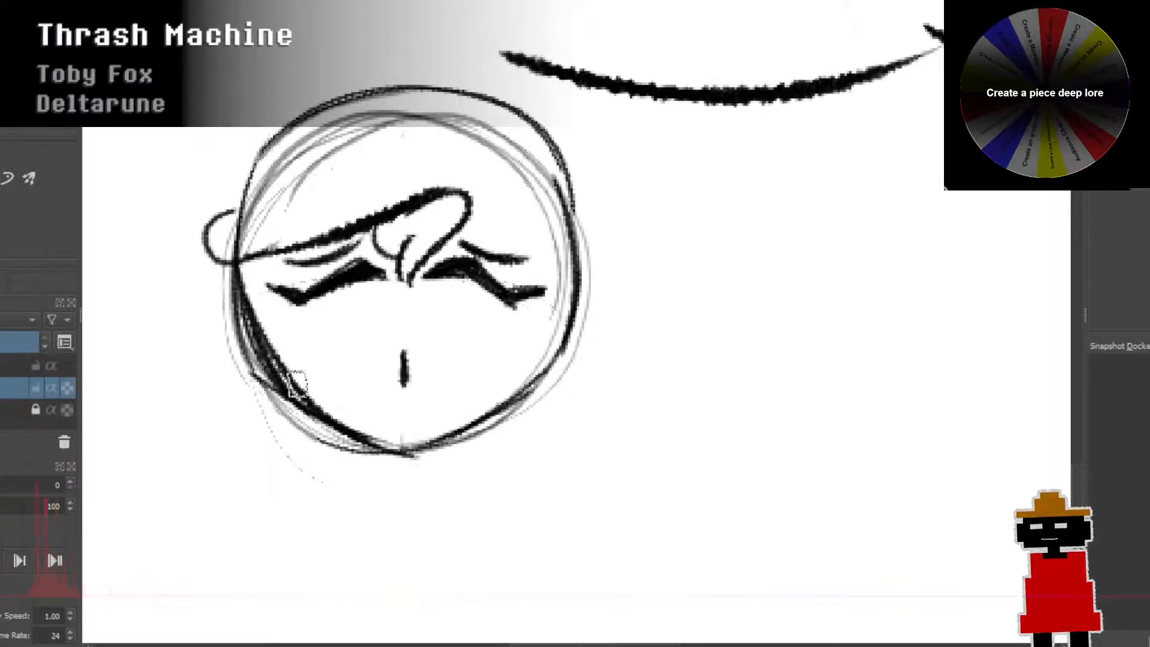
pyautogui.moveTo(298, 384); pyautogui.dragTo(403, 448)
pyautogui.hotkey('ctrl', 'z')
pyautogui.moveTo(303, 388); pyautogui.dragTo(413, 455)
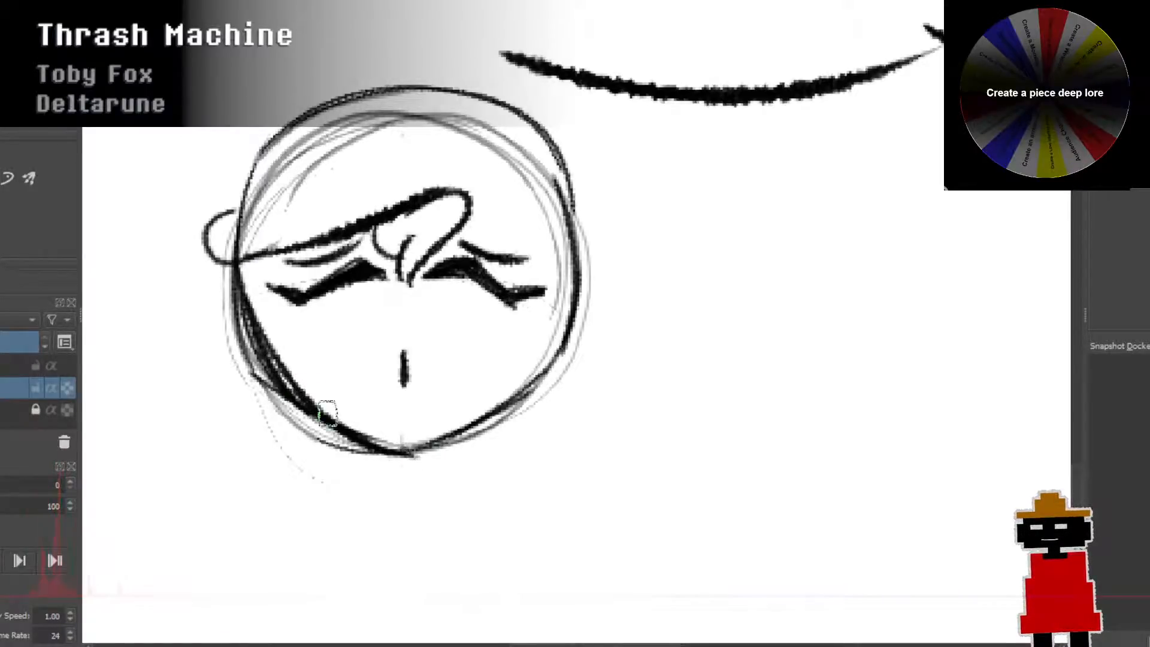
pyautogui.moveTo(327, 413)
pyautogui.mouseDown()
pyautogui.moveTo(445, 453)
pyautogui.moveTo(407, 445)
pyautogui.moveTo(420, 449)
pyautogui.moveTo(530, 379)
pyautogui.moveTo(560, 323)
pyautogui.mouseUp()
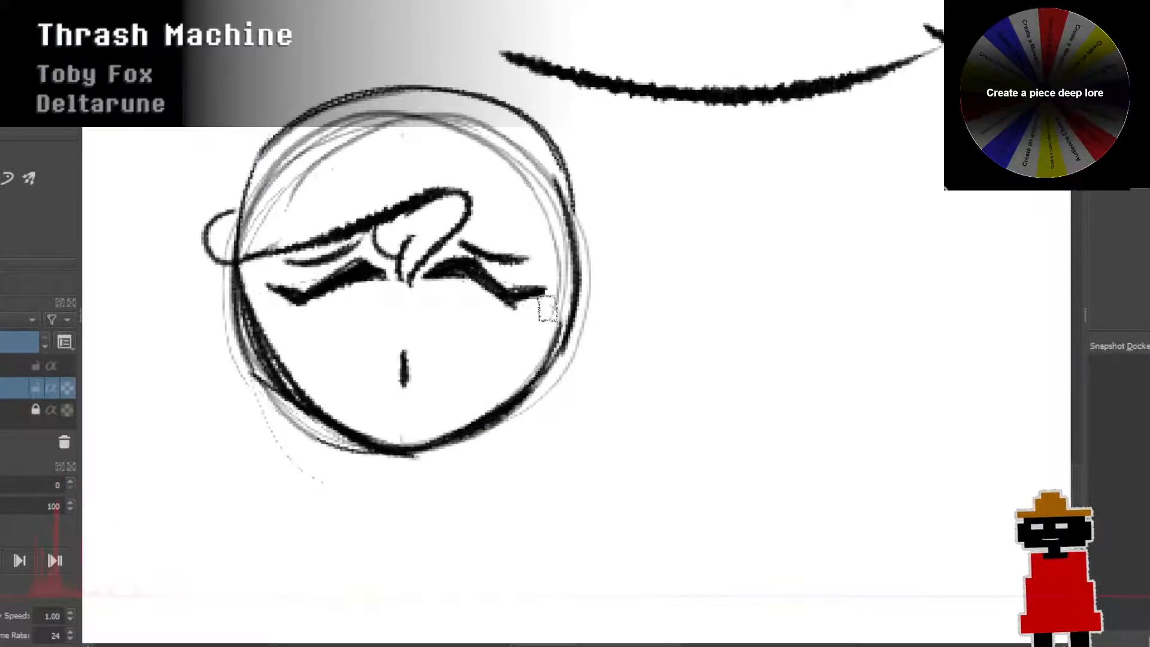
# Step: Draw the right part of the hat brim with a rounded end and a thick domed crown over the head
pyautogui.moveTo(471, 218); pyautogui.dragTo(541, 245)
pyautogui.hotkey('ctrl', 'z')
pyautogui.moveTo(467, 228); pyautogui.dragTo(554, 244)
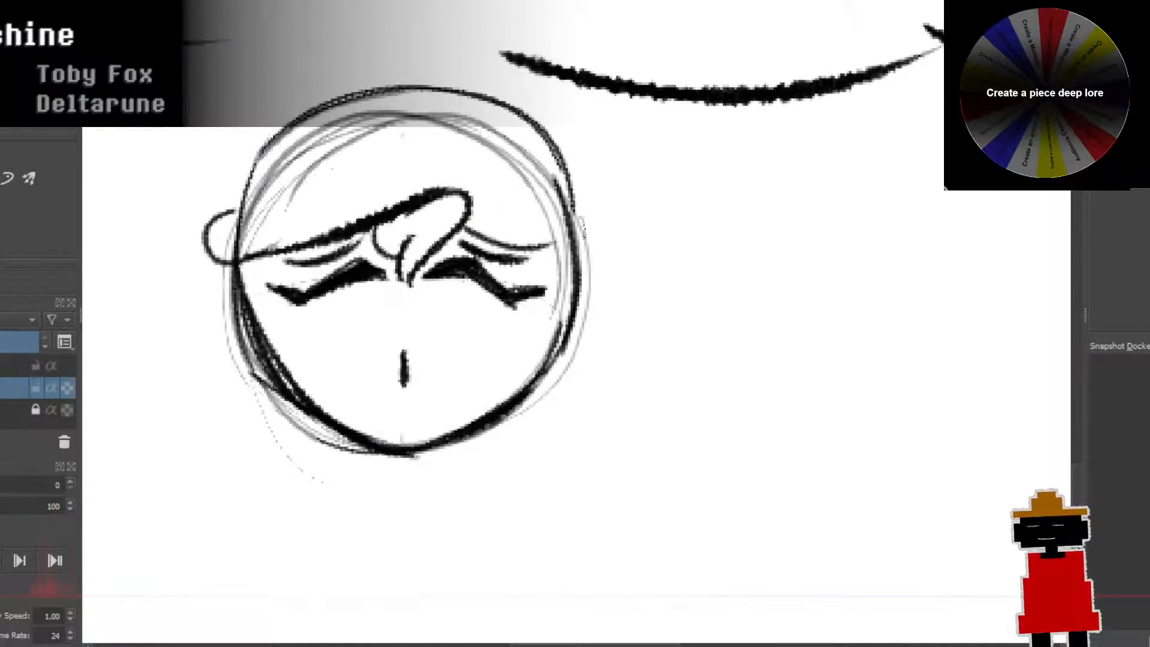
pyautogui.moveTo(480, 244)
pyautogui.mouseDown()
pyautogui.moveTo(620, 233)
pyautogui.moveTo(586, 246)
pyautogui.mouseUp()
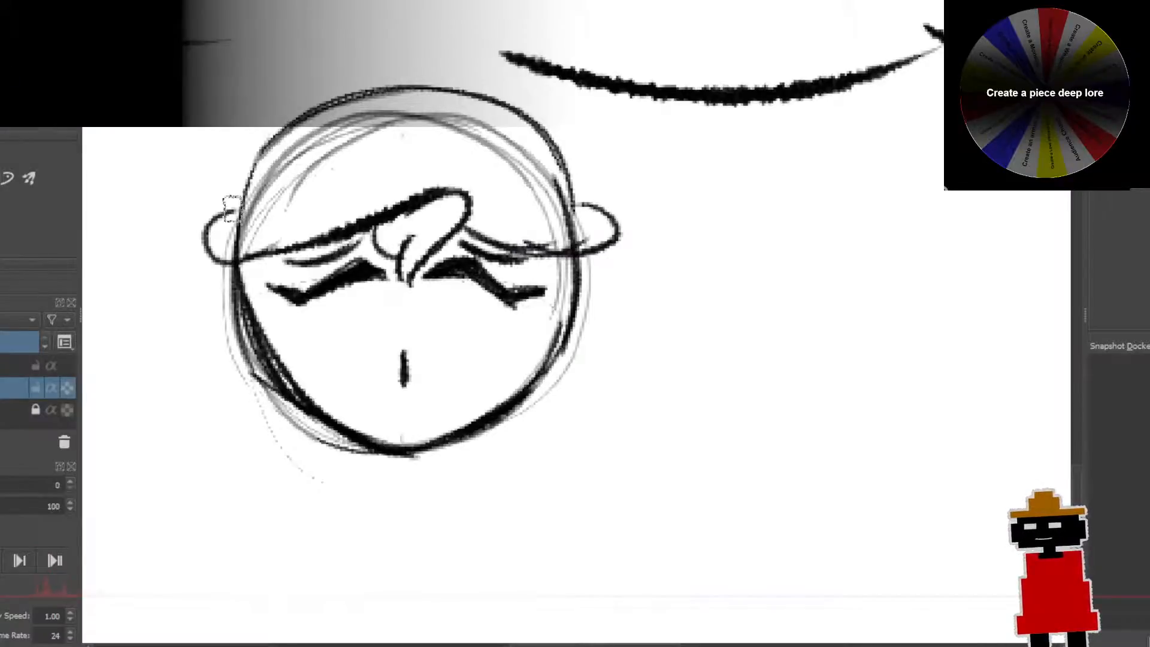
pyautogui.moveTo(230, 220)
pyautogui.mouseDown()
pyautogui.moveTo(269, 120)
pyautogui.moveTo(233, 207)
pyautogui.moveTo(293, 107)
pyautogui.moveTo(535, 92)
pyautogui.moveTo(595, 169)
pyautogui.mouseUp()
pyautogui.hotkey('ctrl', 'z')
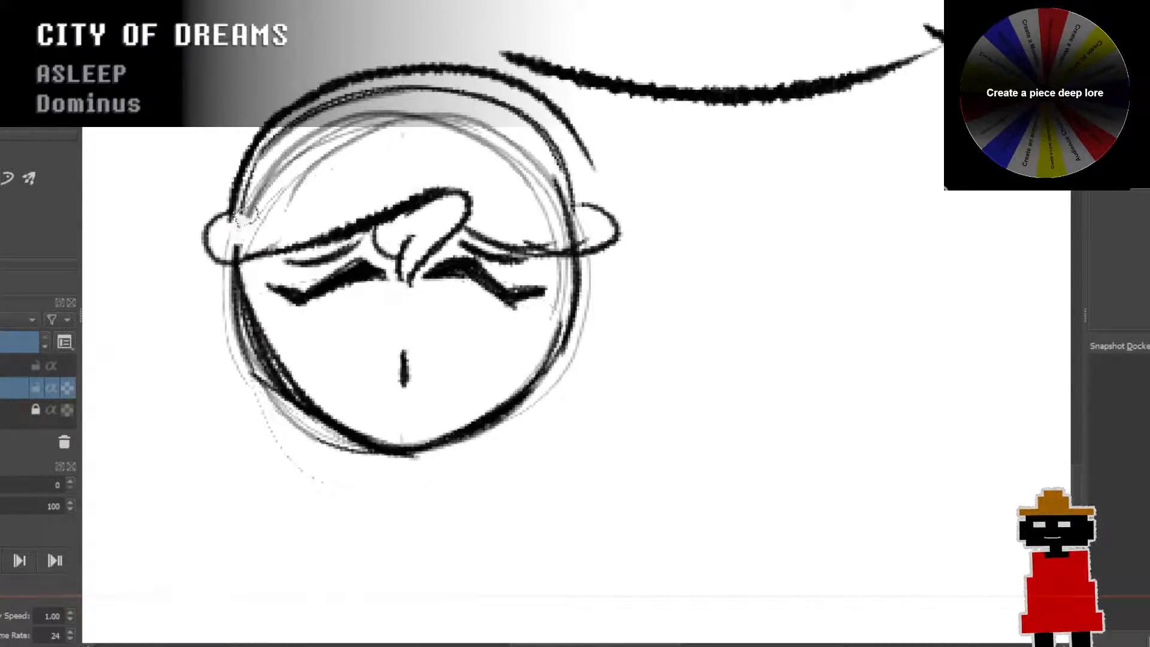
# Step: Erase the old skull and circle construction lines inside the hat above the brim
pyautogui.moveTo(248, 202)
pyautogui.mouseDown()
pyautogui.moveTo(304, 123)
pyautogui.moveTo(390, 97)
pyautogui.moveTo(480, 125)
pyautogui.mouseUp()
pyautogui.moveTo(279, 191)
pyautogui.mouseDown()
pyautogui.moveTo(348, 135)
pyautogui.moveTo(270, 216)
pyautogui.moveTo(387, 124)
pyautogui.moveTo(312, 140)
pyautogui.moveTo(420, 117)
pyautogui.moveTo(372, 115)
pyautogui.moveTo(490, 144)
pyautogui.moveTo(400, 103)
pyautogui.moveTo(447, 90)
pyautogui.moveTo(524, 112)
pyautogui.moveTo(560, 207)
pyautogui.moveTo(541, 138)
pyautogui.moveTo(560, 205)
pyautogui.moveTo(506, 152)
pyautogui.moveTo(524, 171)
pyautogui.mouseUp()
pyautogui.moveTo(283, 185)
pyautogui.mouseDown()
pyautogui.moveTo(249, 242)
pyautogui.moveTo(298, 145)
pyautogui.moveTo(252, 222)
pyautogui.moveTo(253, 197)
pyautogui.moveTo(332, 118)
pyautogui.mouseUp()
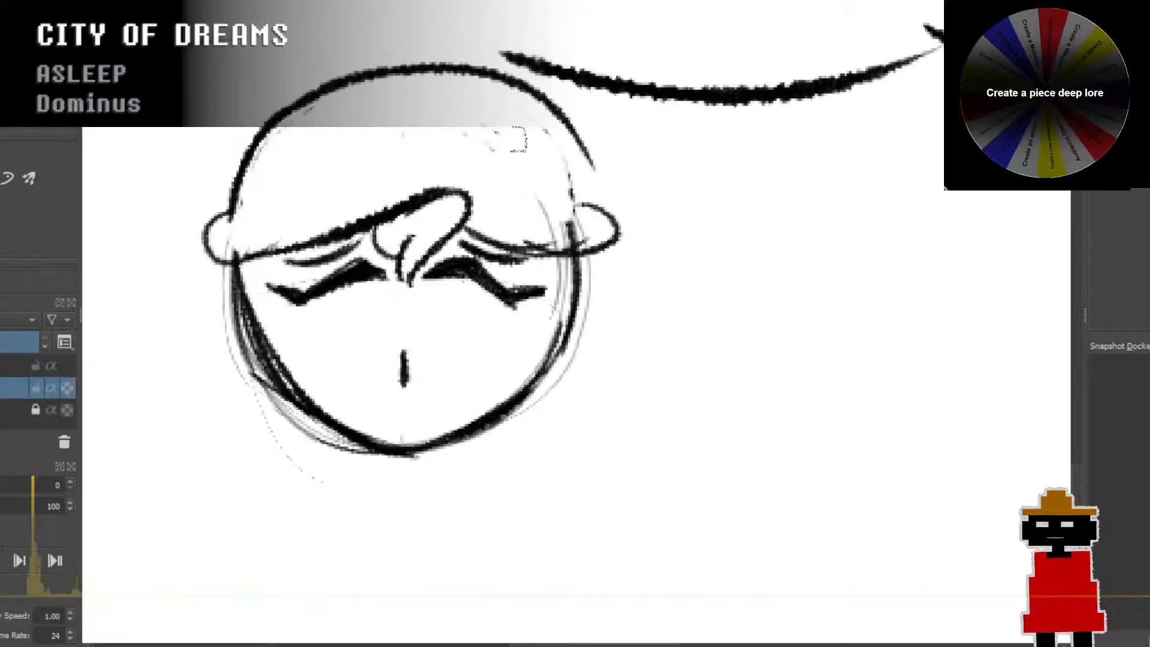
pyautogui.moveTo(542, 171)
pyautogui.mouseDown()
pyautogui.moveTo(569, 185)
pyautogui.moveTo(554, 219)
pyautogui.moveTo(584, 240)
pyautogui.mouseUp()
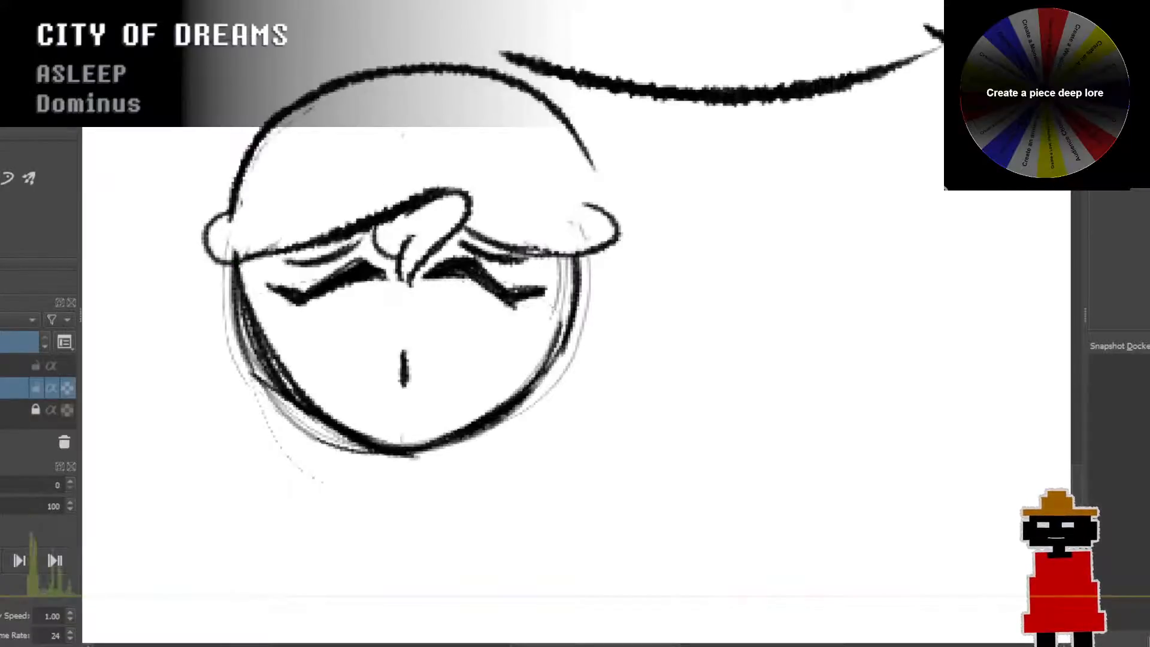
pyautogui.moveTo(277, 191)
pyautogui.mouseDown()
pyautogui.moveTo(232, 256)
pyautogui.moveTo(288, 189)
pyautogui.mouseUp()
pyautogui.hotkey('ctrl', 'z')
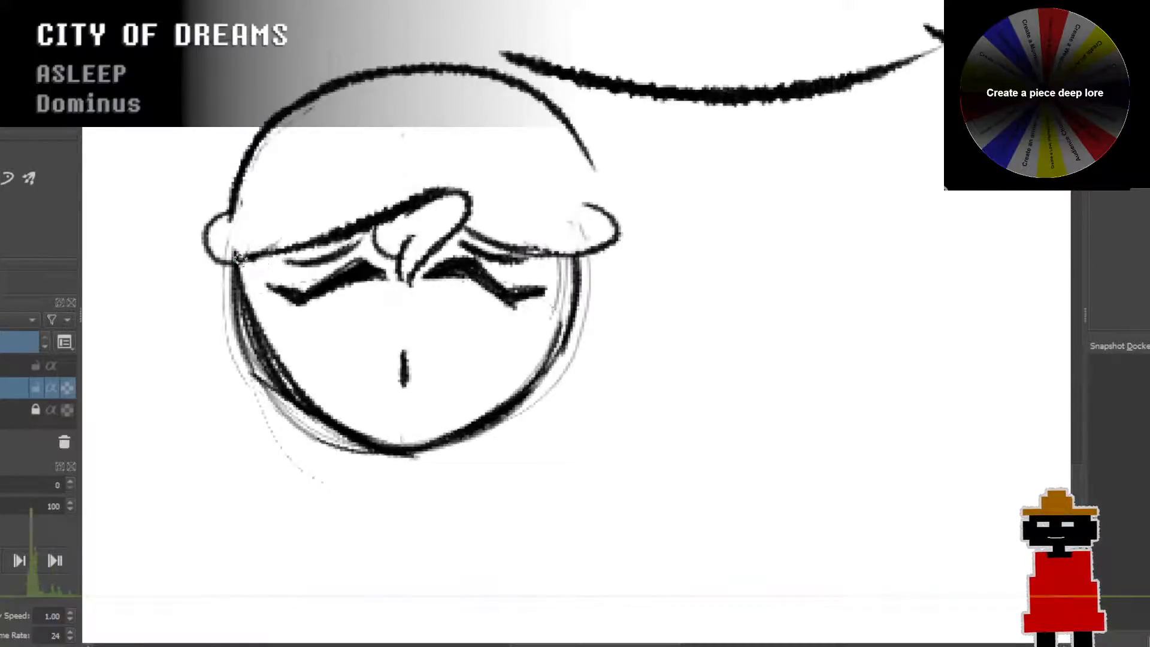
# Step: Thicken the brim's rounded left end and draw its upper edge, peaking above the hair lock and running to the right end
pyautogui.moveTo(254, 259); pyautogui.dragTo(290, 196)
pyautogui.moveTo(233, 222); pyautogui.dragTo(387, 173)
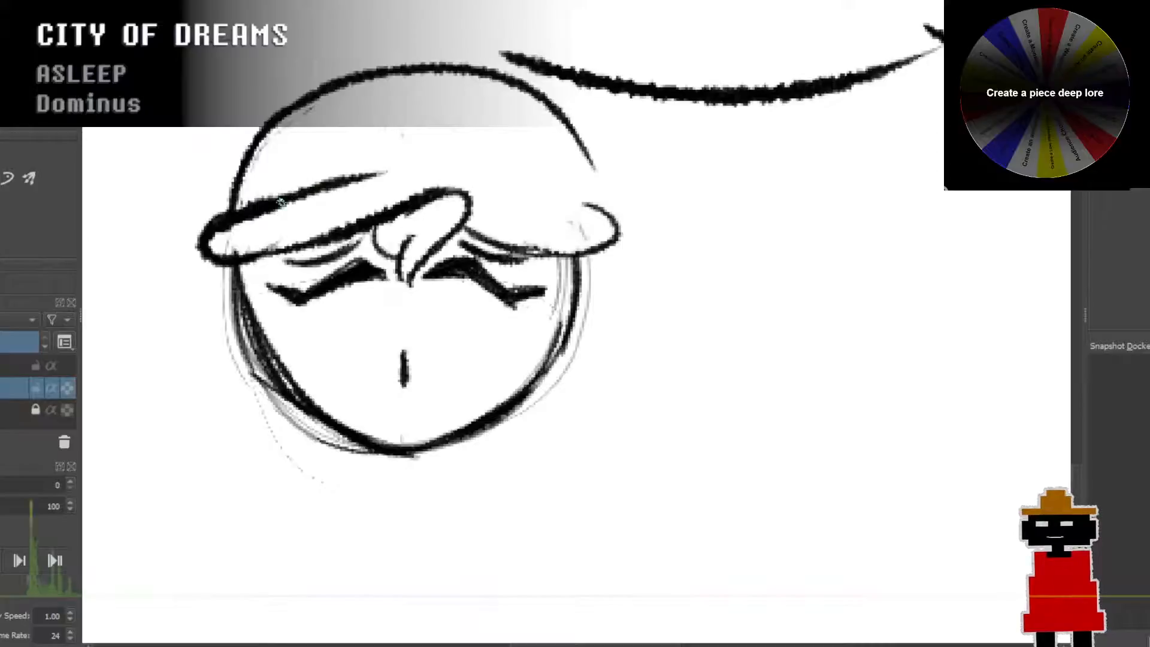
pyautogui.moveTo(279, 202)
pyautogui.mouseDown()
pyautogui.moveTo(434, 144)
pyautogui.moveTo(534, 213)
pyautogui.moveTo(568, 218)
pyautogui.mouseUp()
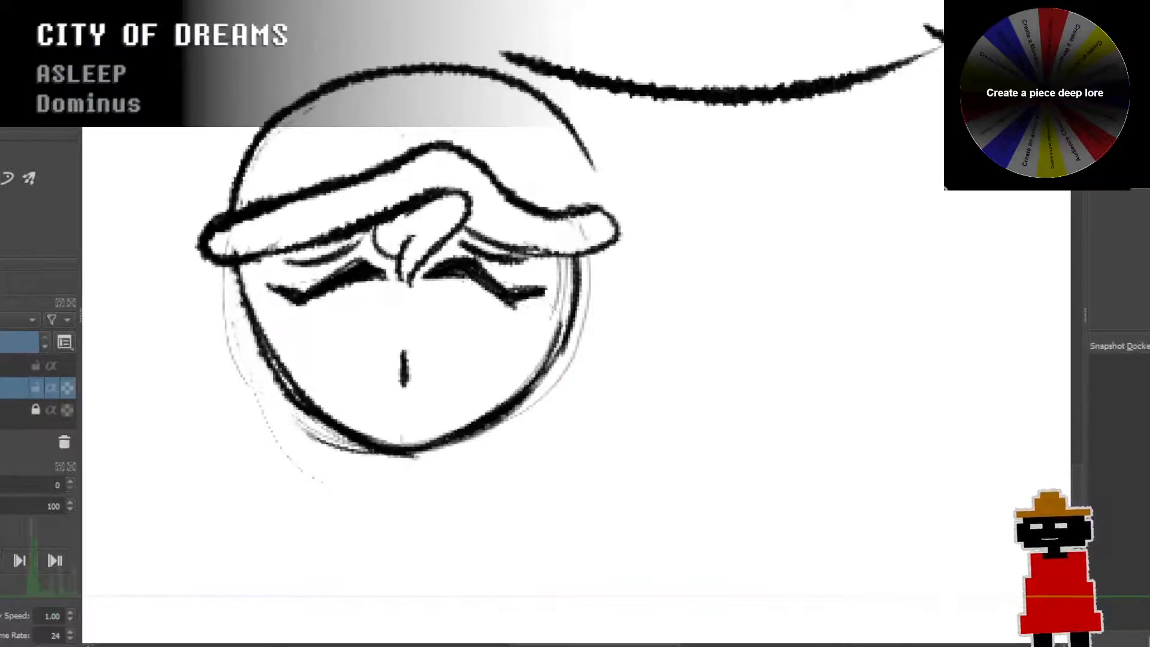
# Step: Draw wavy hair beside the left cheek, with an inner edge over the face and a bulging outer edge below the brim
pyautogui.moveTo(280, 258); pyautogui.dragTo(264, 339)
pyautogui.hotkey('ctrl', 'z')
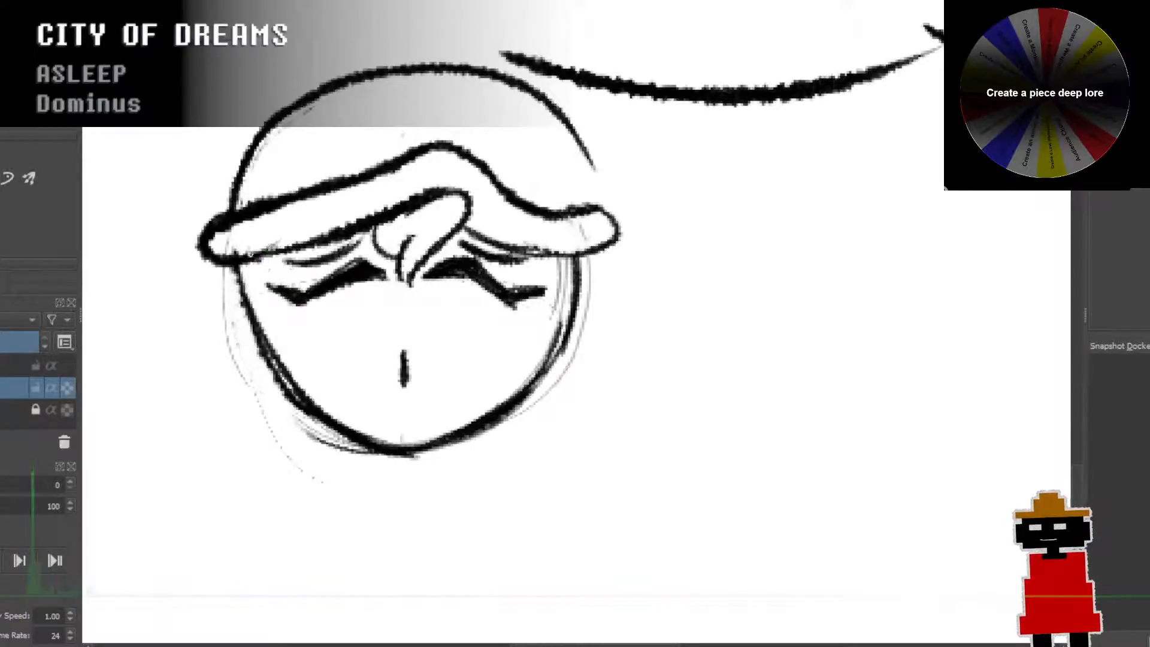
pyautogui.moveTo(276, 256); pyautogui.dragTo(282, 379)
pyautogui.moveTo(293, 331); pyautogui.dragTo(325, 398)
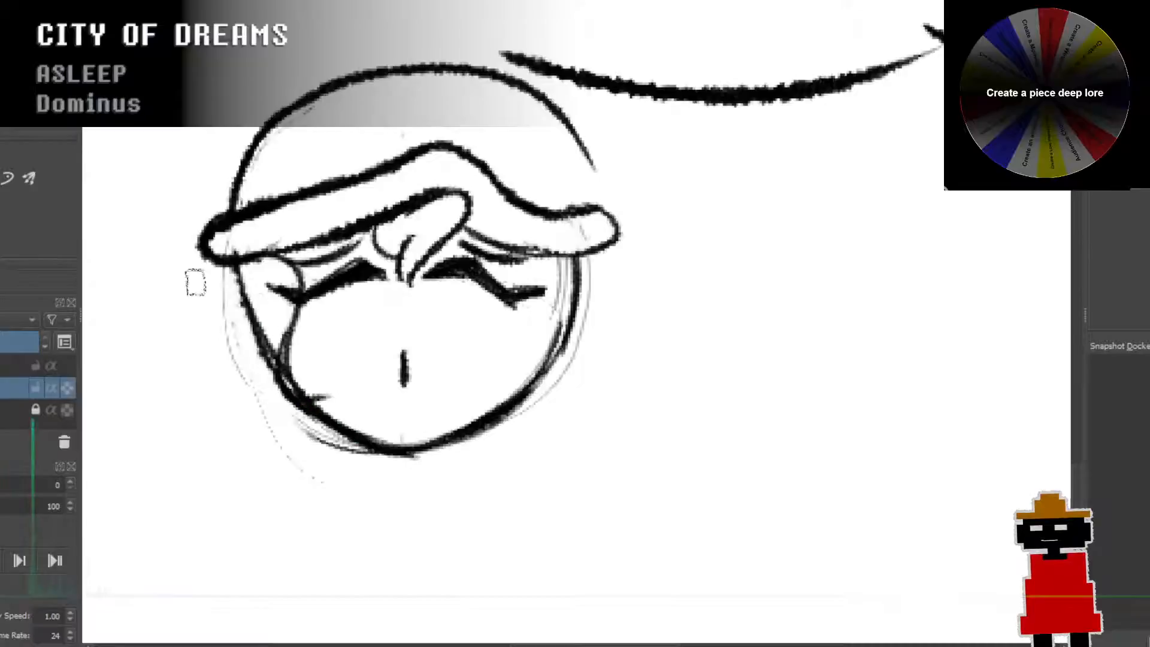
pyautogui.moveTo(226, 268)
pyautogui.mouseDown()
pyautogui.moveTo(180, 321)
pyautogui.moveTo(214, 358)
pyautogui.moveTo(211, 422)
pyautogui.moveTo(239, 467)
pyautogui.moveTo(279, 473)
pyautogui.mouseUp()
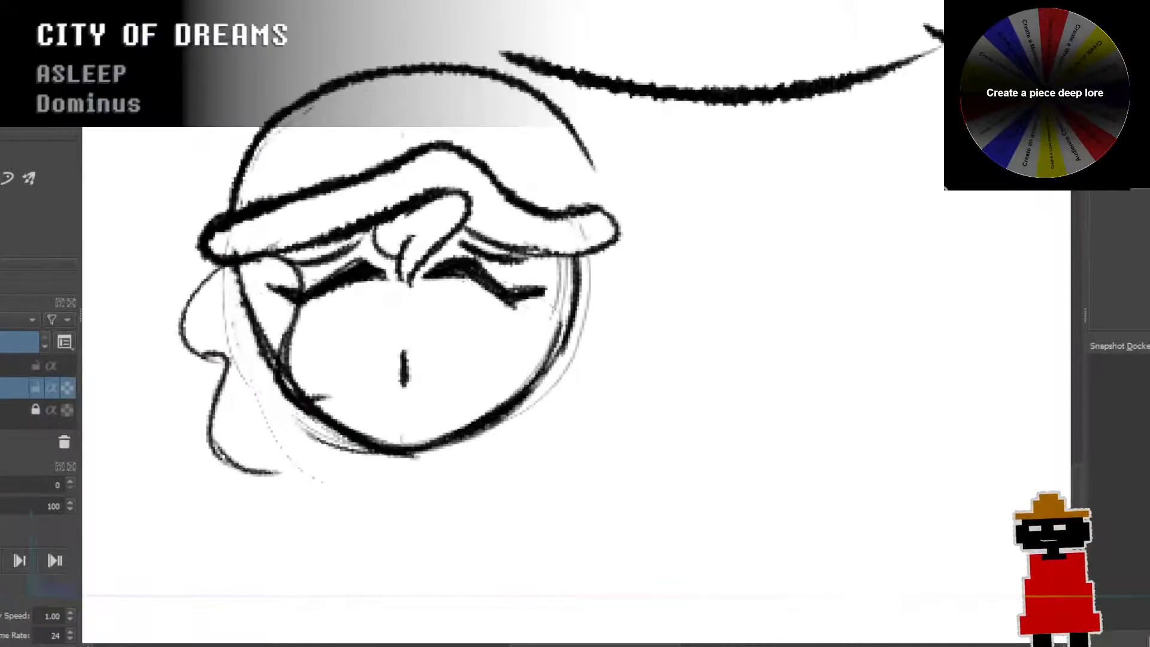
# Step: Extend the left hair lock below the jaw with a curled inner edge and close it in a small rounded tip
pyautogui.moveTo(219, 406)
pyautogui.mouseDown()
pyautogui.moveTo(198, 505)
pyautogui.moveTo(214, 566)
pyautogui.mouseUp()
pyautogui.hotkey('ctrl', 'z')
pyautogui.moveTo(304, 396)
pyautogui.mouseDown()
pyautogui.moveTo(299, 486)
pyautogui.moveTo(323, 513)
pyautogui.mouseUp()
pyautogui.moveTo(221, 437); pyautogui.dragTo(244, 585)
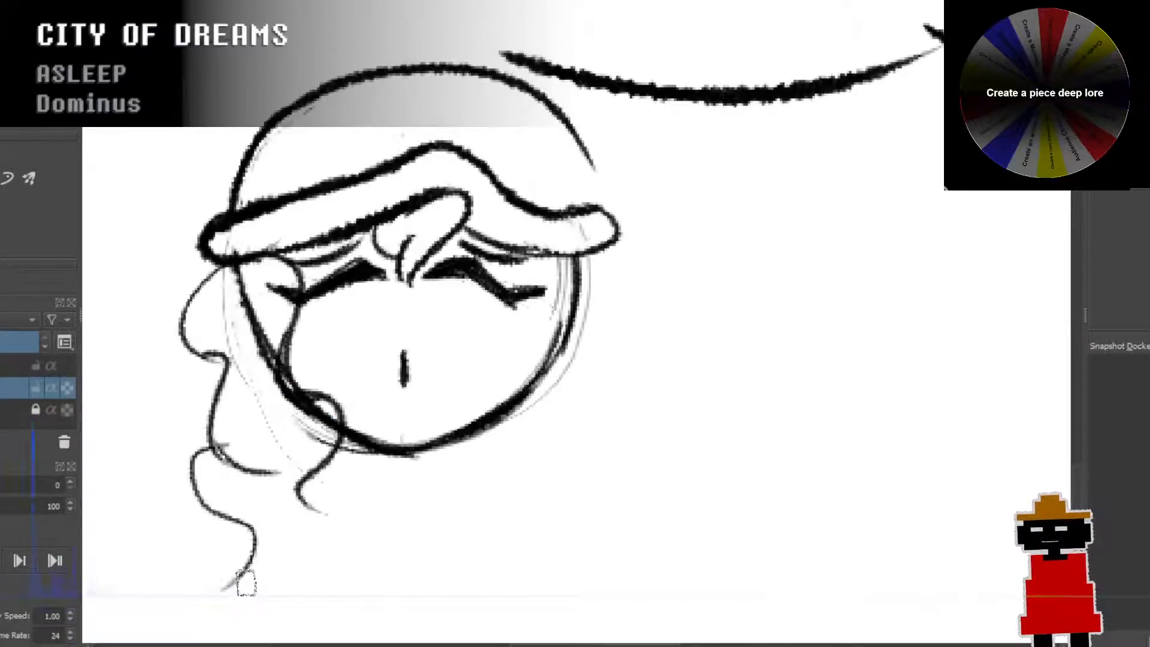
pyautogui.hotkey('ctrl', 'z')
pyautogui.moveTo(248, 462)
pyautogui.mouseDown()
pyautogui.moveTo(281, 527)
pyautogui.moveTo(319, 529)
pyautogui.mouseUp()
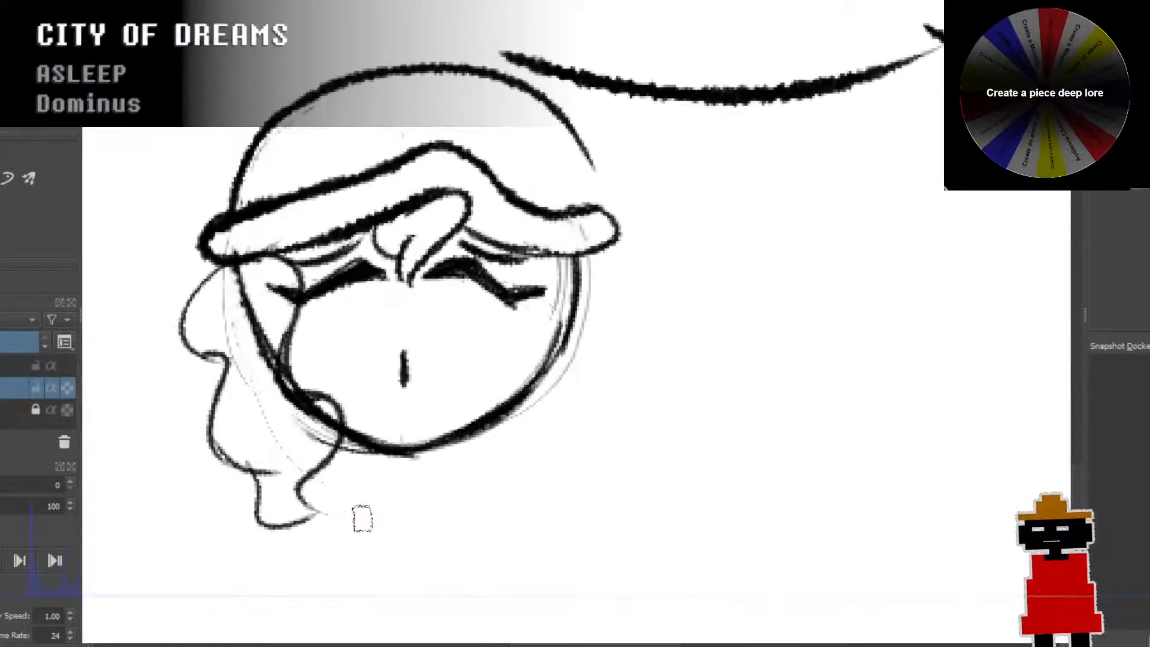
# Step: Replace the left hair lock's rounded end with a pointed curl and thicken the lock's upper outer bulge below the brim
pyautogui.hotkey('ctrl', 'z')
pyautogui.moveTo(237, 451)
pyautogui.mouseDown()
pyautogui.moveTo(319, 496)
pyautogui.moveTo(238, 414)
pyautogui.mouseUp()
pyautogui.hotkey('ctrl', 'z')
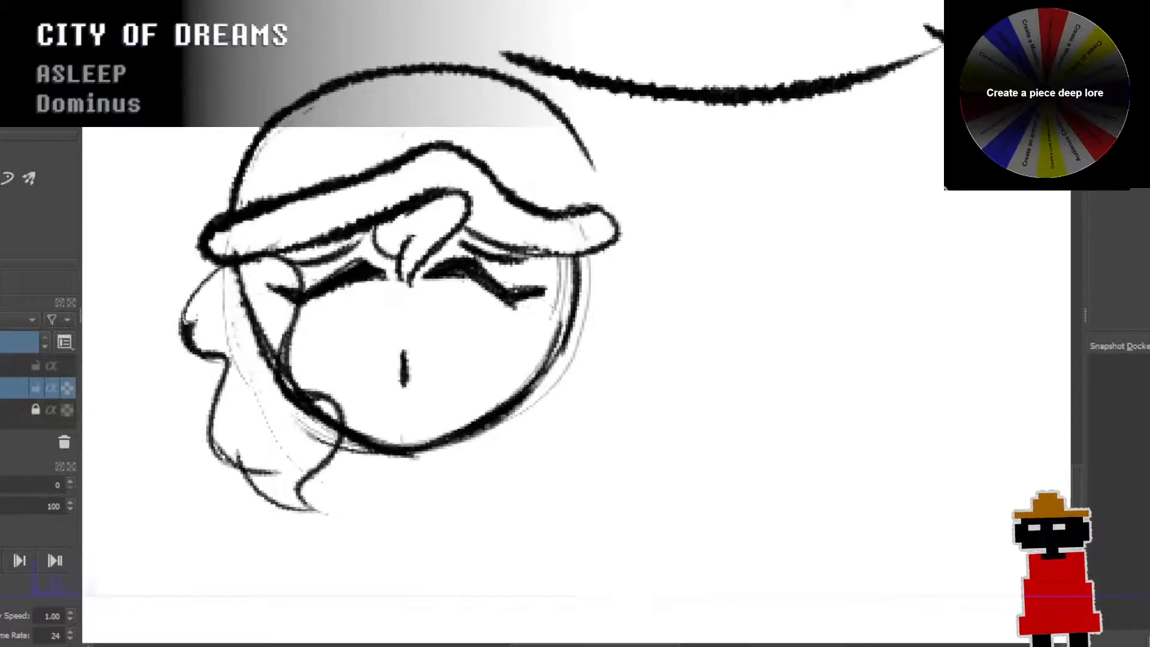
pyautogui.moveTo(183, 329)
pyautogui.mouseDown()
pyautogui.moveTo(233, 266)
pyautogui.moveTo(258, 353)
pyautogui.moveTo(248, 361)
pyautogui.mouseUp()
pyautogui.hotkey('ctrl', 'z')
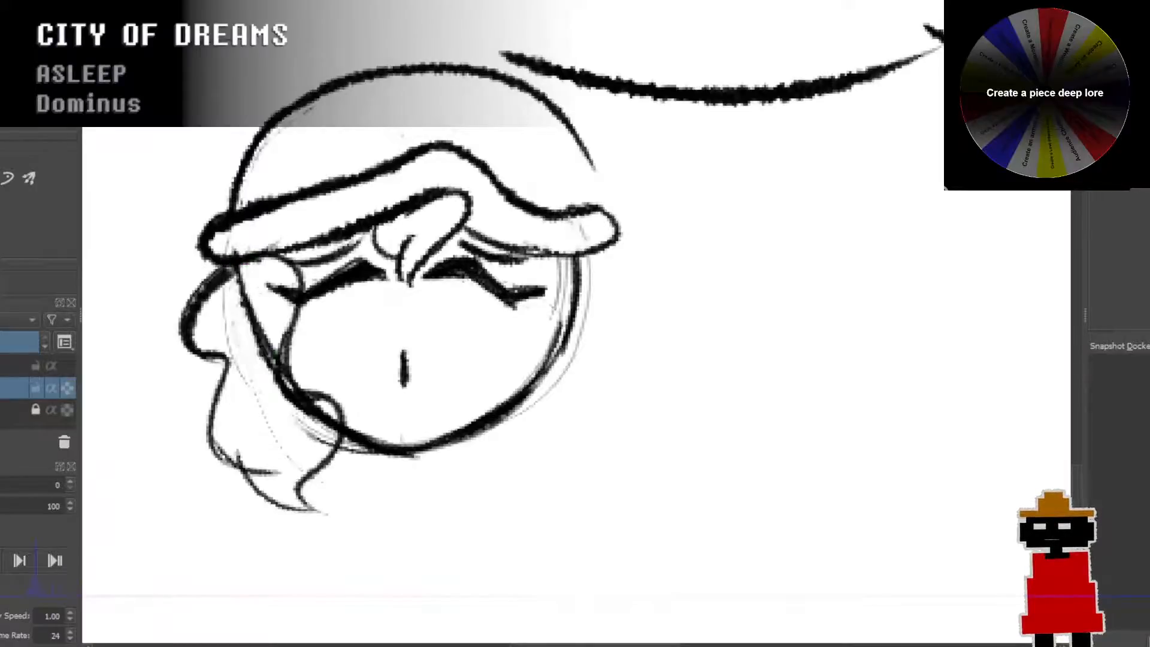
# Step: Erase the part of the face outline that runs through the left hair lock, keeping the lock's inner edge
pyautogui.moveTo(240, 276)
pyautogui.mouseDown()
pyautogui.moveTo(263, 381)
pyautogui.moveTo(275, 346)
pyautogui.moveTo(286, 406)
pyautogui.moveTo(322, 420)
pyautogui.moveTo(314, 453)
pyautogui.mouseUp()
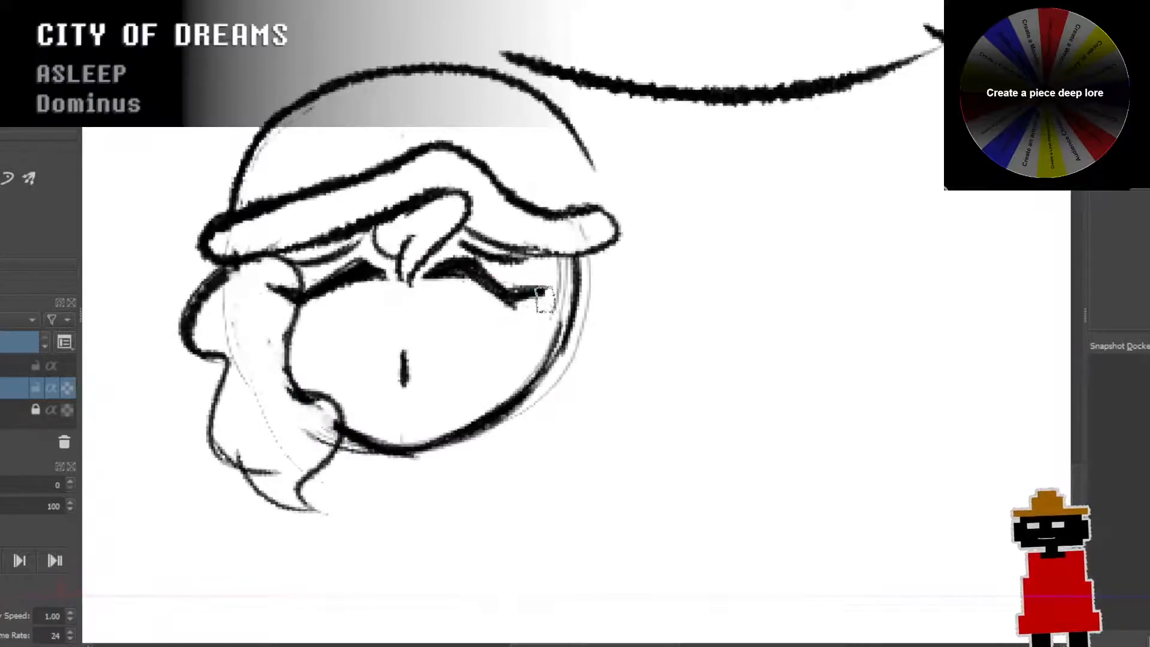
pyautogui.moveTo(328, 256)
pyautogui.mouseDown()
pyautogui.moveTo(299, 255)
pyautogui.moveTo(361, 248)
pyautogui.moveTo(332, 249)
pyautogui.moveTo(366, 237)
pyautogui.mouseUp()
pyautogui.hotkey('ctrl', 'z')
pyautogui.hotkey('ctrl', 'z')
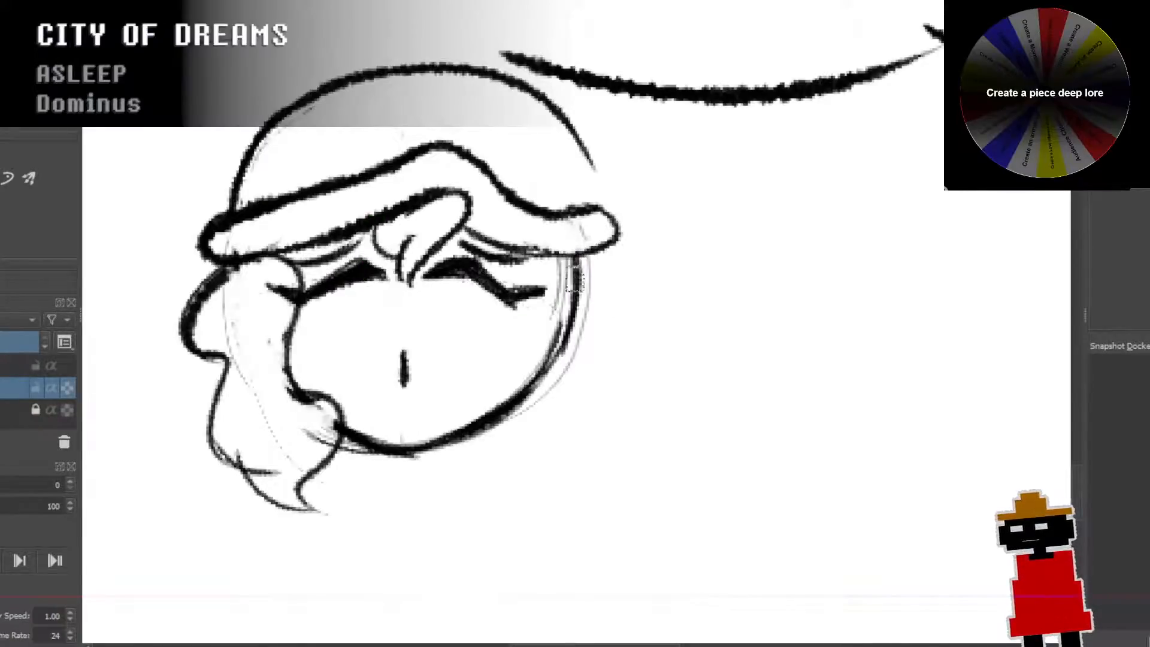
# Step: Draw a wavy hair lock beside the right cheek, from under the brim down to a curled tip below the jaw
pyautogui.moveTo(537, 250); pyautogui.dragTo(578, 318)
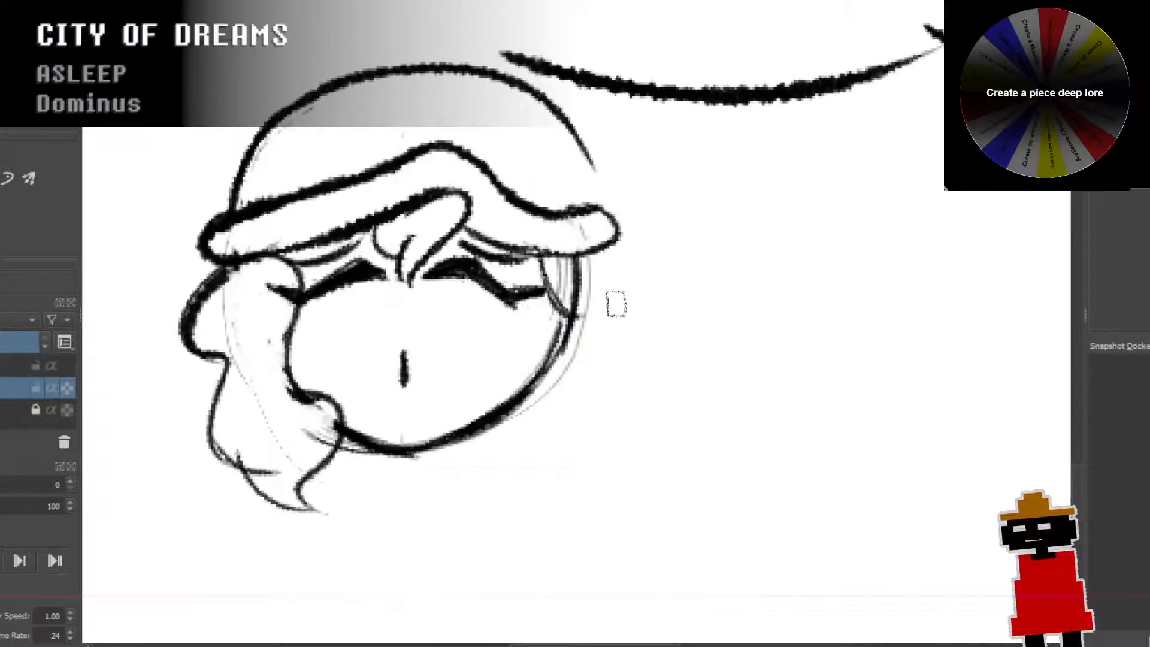
pyautogui.moveTo(596, 245)
pyautogui.mouseDown()
pyautogui.moveTo(646, 277)
pyautogui.moveTo(635, 358)
pyautogui.mouseUp()
pyautogui.moveTo(566, 312)
pyautogui.mouseDown()
pyautogui.moveTo(539, 443)
pyautogui.moveTo(554, 491)
pyautogui.moveTo(606, 453)
pyautogui.moveTo(596, 376)
pyautogui.mouseUp()
pyautogui.moveTo(604, 424)
pyautogui.mouseDown()
pyautogui.moveTo(643, 377)
pyautogui.moveTo(657, 327)
pyautogui.moveTo(635, 291)
pyautogui.mouseUp()
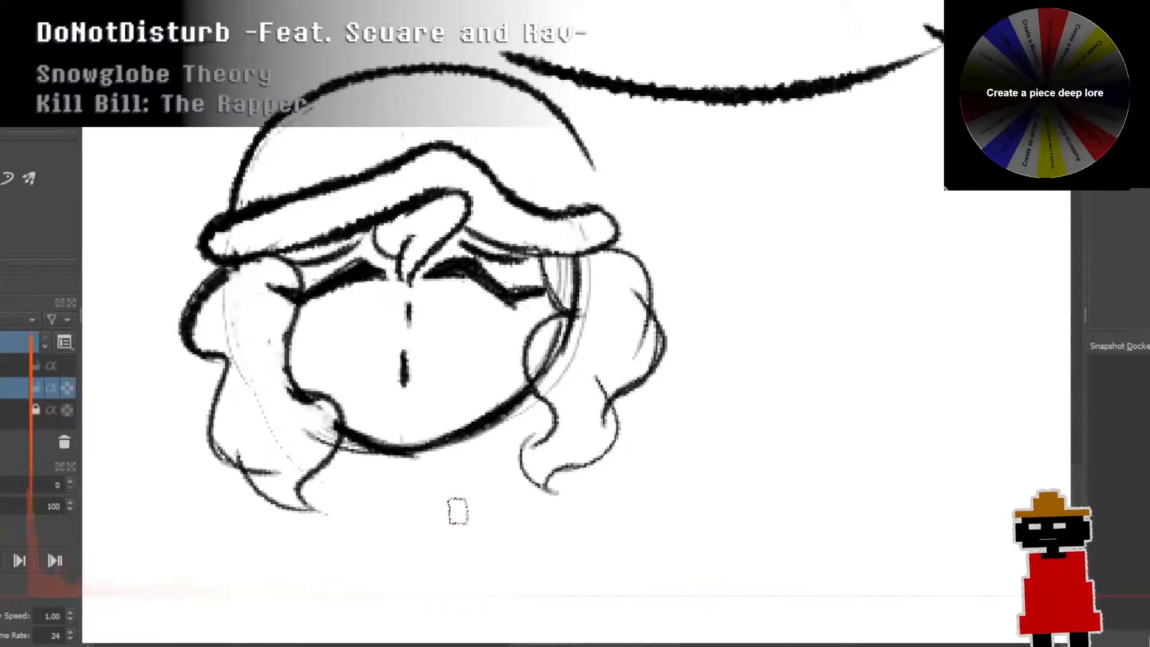
# Step: Clean up the faint sketch lines along the inside of the hat's crown
pyautogui.moveTo(383, 449); pyautogui.dragTo(436, 471)
pyautogui.hotkey('ctrl', 'z')
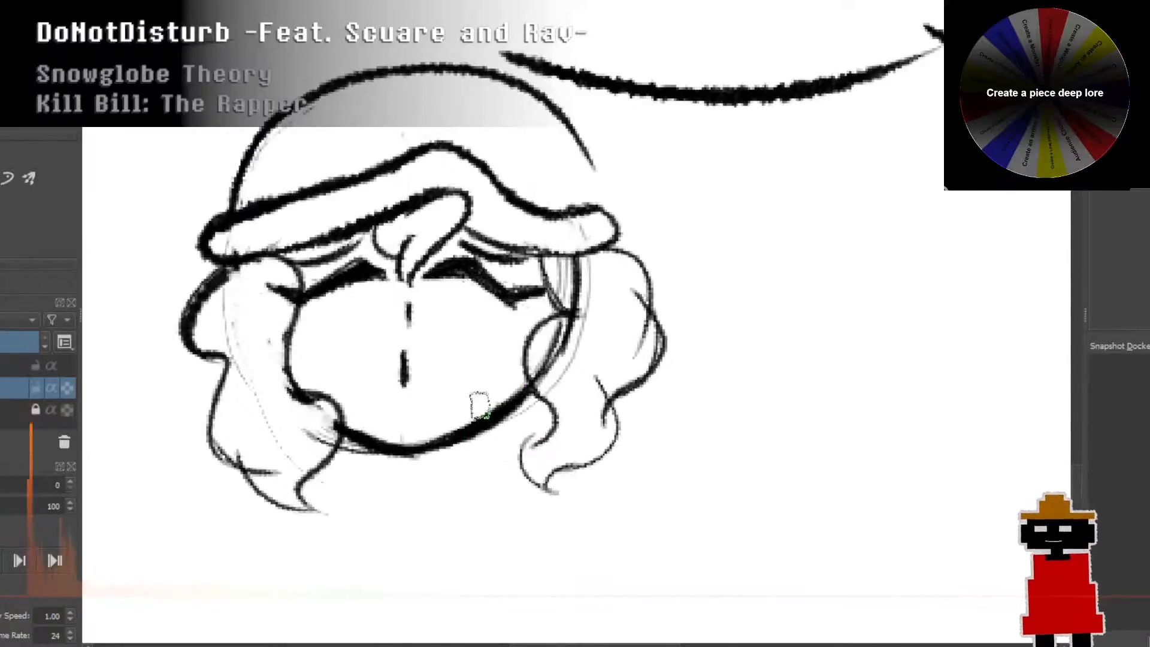
pyautogui.scroll(-3, 482, 404)
pyautogui.scroll(3, 490, 395)
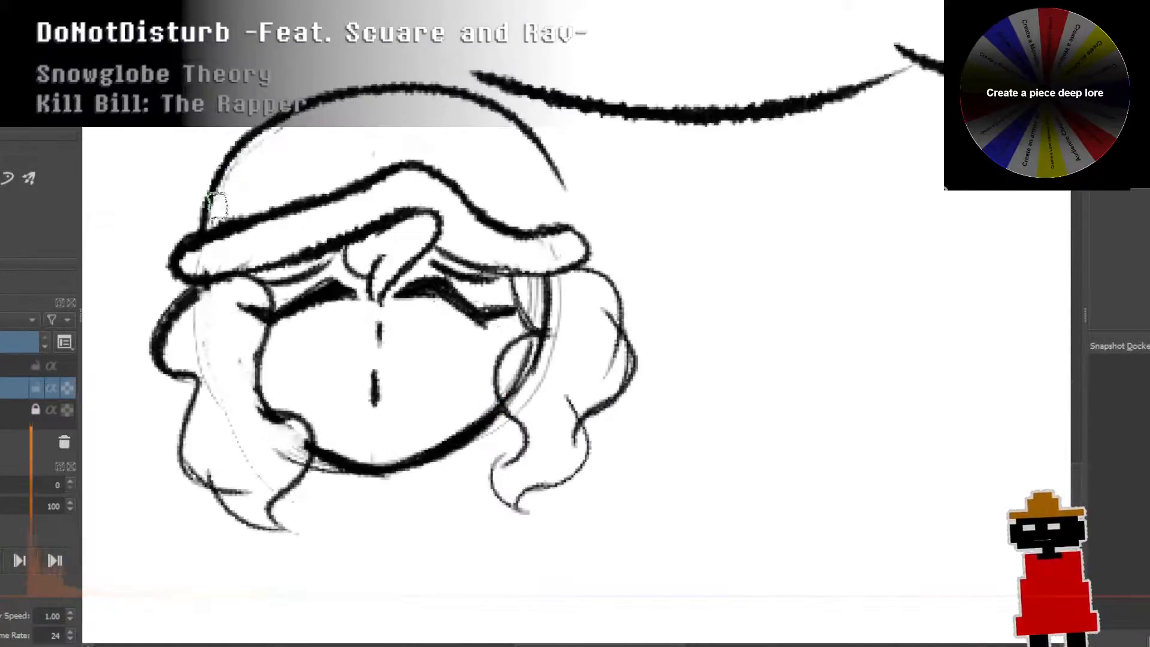
pyautogui.moveTo(216, 207)
pyautogui.mouseDown()
pyautogui.moveTo(351, 77)
pyautogui.moveTo(492, 78)
pyautogui.moveTo(528, 115)
pyautogui.mouseUp()
pyautogui.hotkey('ctrl', 'z')
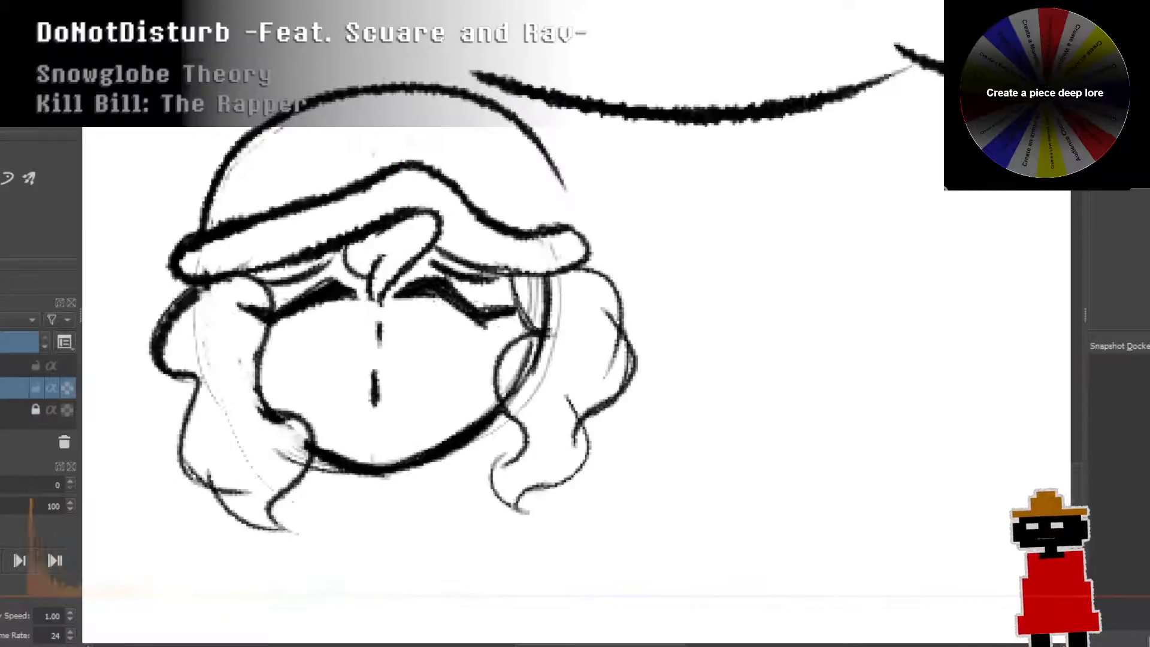
# Step: Select the whole head with a freeform outline, move it down towards the title box, and clear the selection
pyautogui.scroll(-4, 248, 207)
pyautogui.scroll(2, 408, 334)
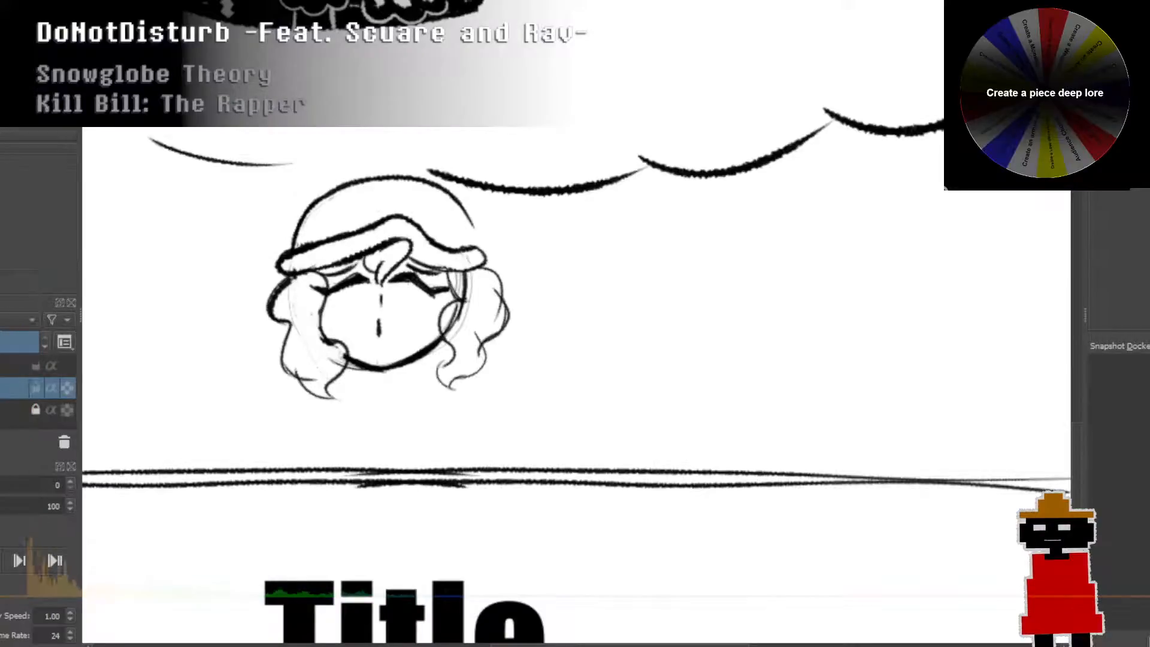
pyautogui.moveTo(283, 216)
pyautogui.mouseDown()
pyautogui.moveTo(332, 174)
pyautogui.moveTo(314, 193)
pyautogui.mouseUp()
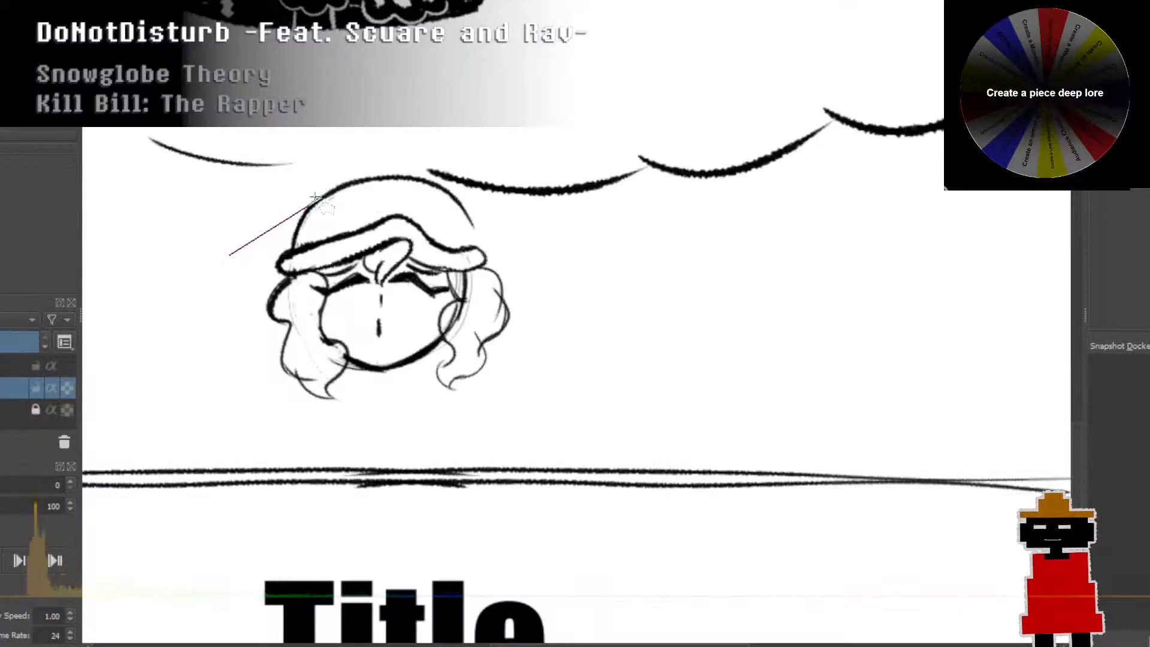
pyautogui.moveTo(246, 262)
pyautogui.mouseDown()
pyautogui.moveTo(274, 208)
pyautogui.moveTo(391, 162)
pyautogui.moveTo(471, 207)
pyautogui.moveTo(569, 413)
pyautogui.moveTo(237, 414)
pyautogui.moveTo(243, 270)
pyautogui.mouseUp()
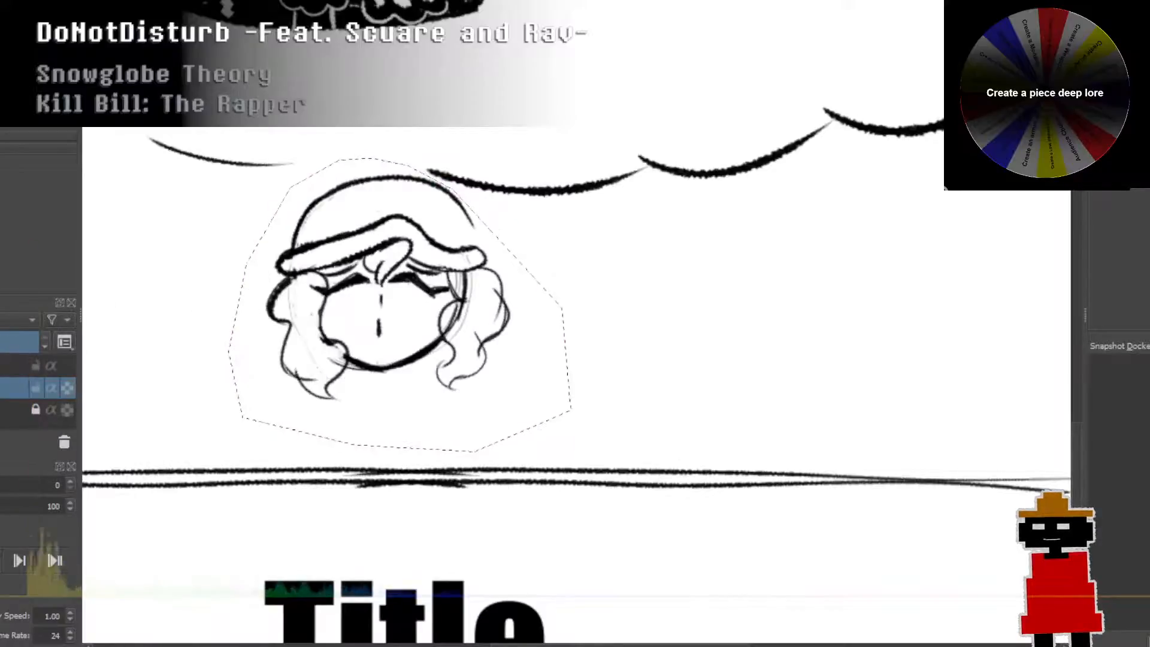
pyautogui.hotkey('ctrl', 't')
pyautogui.moveTo(428, 314); pyautogui.dragTo(429, 352)
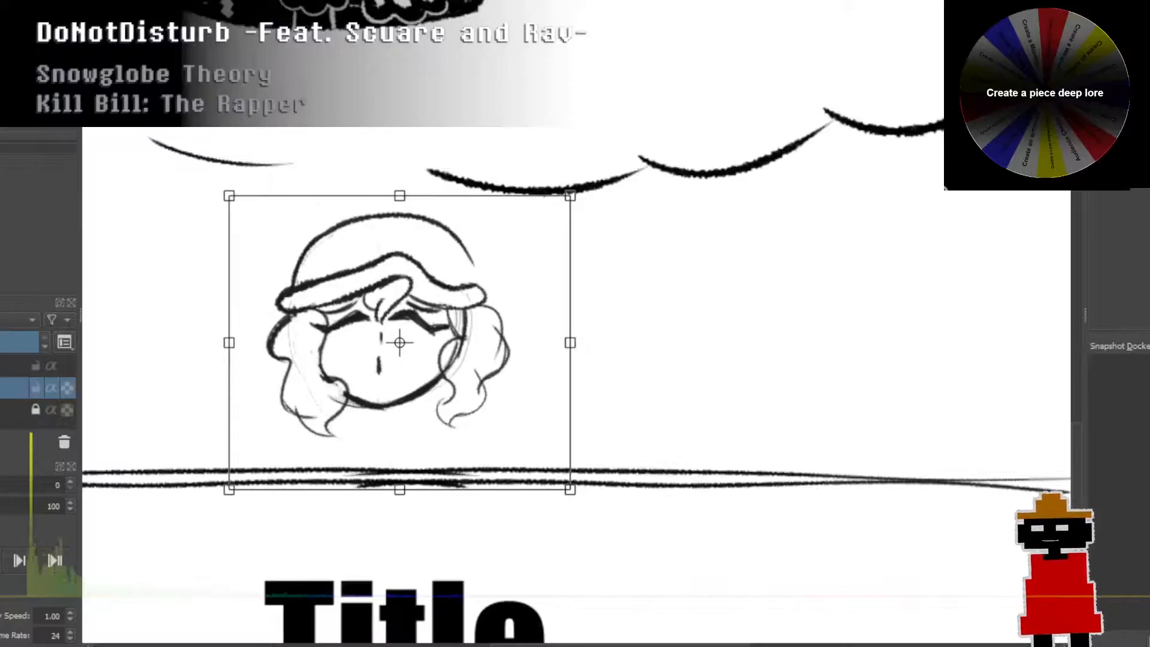
pyautogui.press('b')
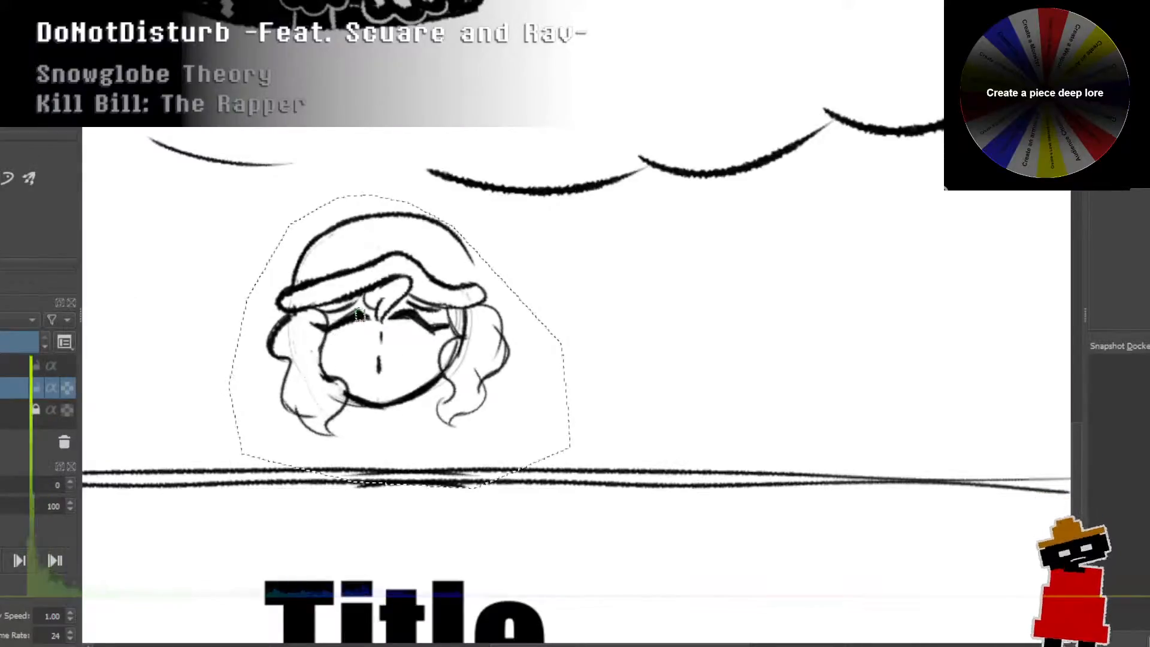
pyautogui.hotkey('ctrl', 'shift', 'a')
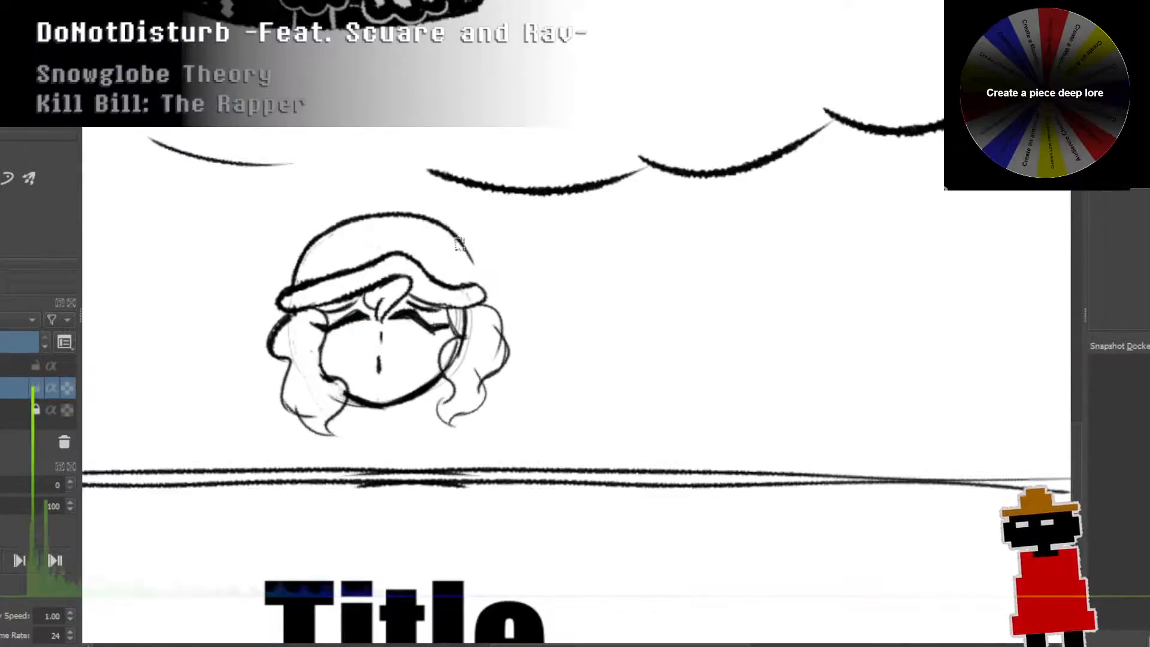
# Step: Draw a short tapering tail on the hat's right side, curving outward and up to a point above the brim
pyautogui.moveTo(463, 246); pyautogui.dragTo(530, 310)
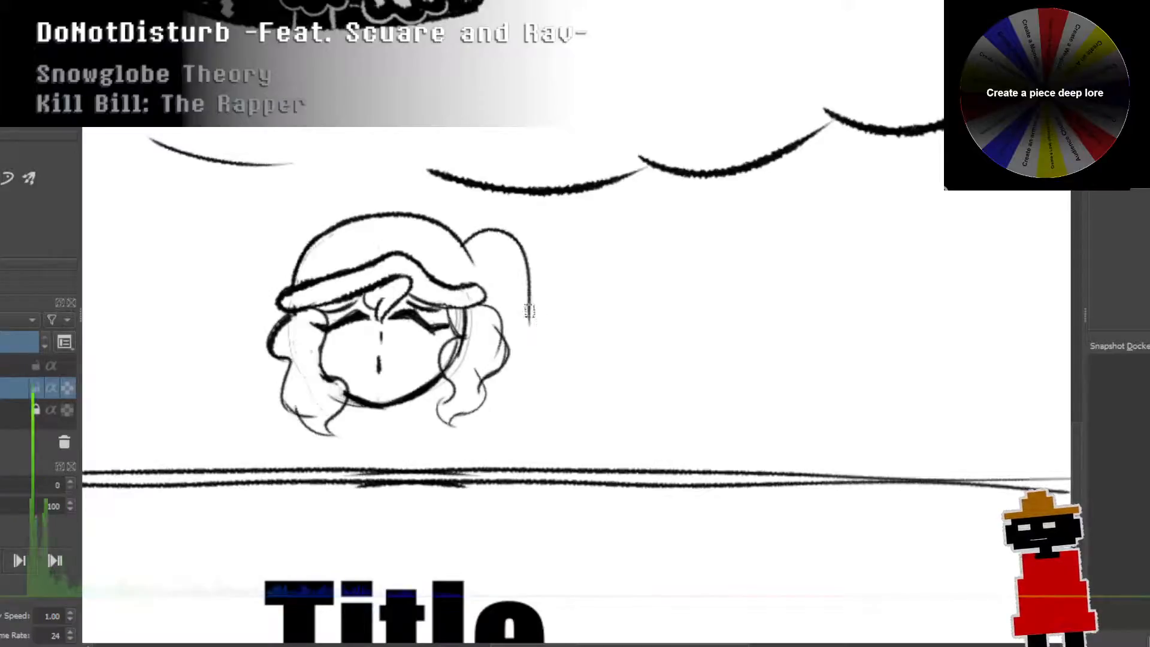
pyautogui.hotkey('ctrl', 'z')
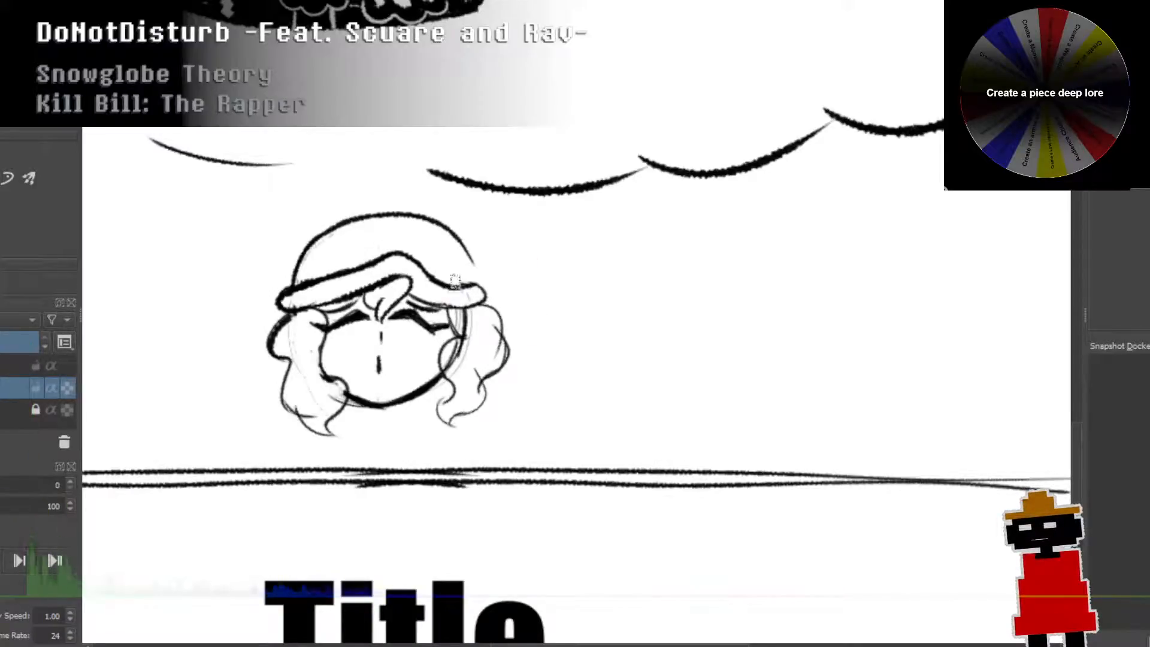
pyautogui.moveTo(449, 281); pyautogui.dragTo(515, 245)
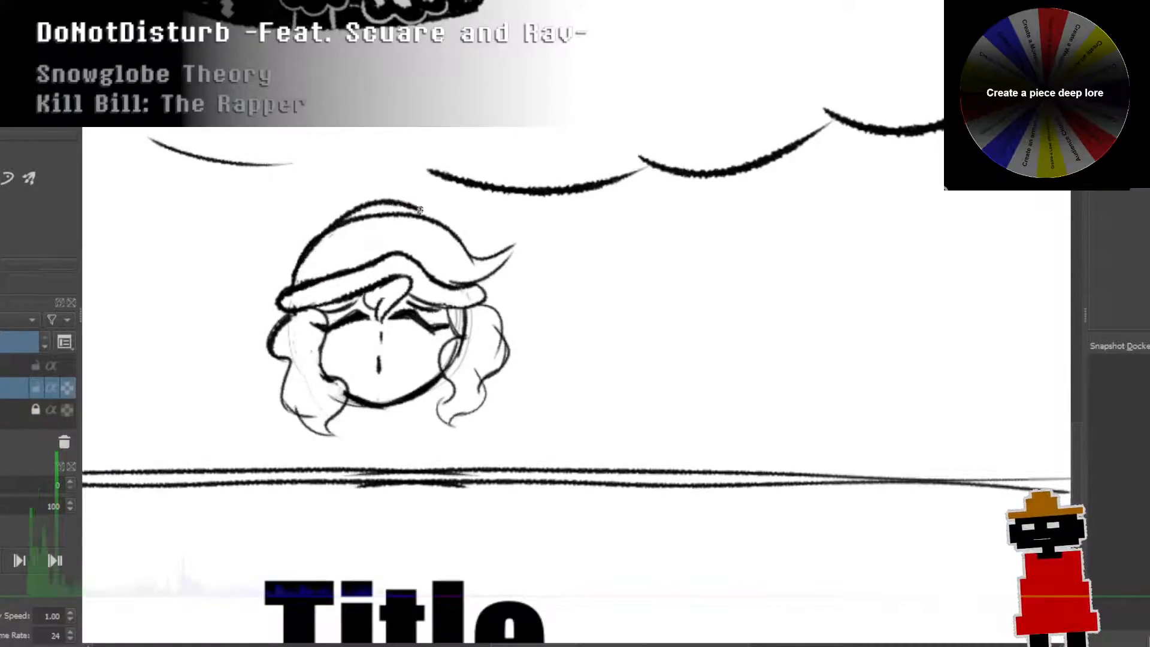
# Step: Redraw the hat's crown as a taller, thicker arc reaching the tail, and erase the old crown line beneath it
pyautogui.hotkey('ctrl', 'z')
pyautogui.moveTo(293, 281)
pyautogui.mouseDown()
pyautogui.moveTo(374, 193)
pyautogui.moveTo(443, 216)
pyautogui.moveTo(469, 259)
pyautogui.mouseUp()
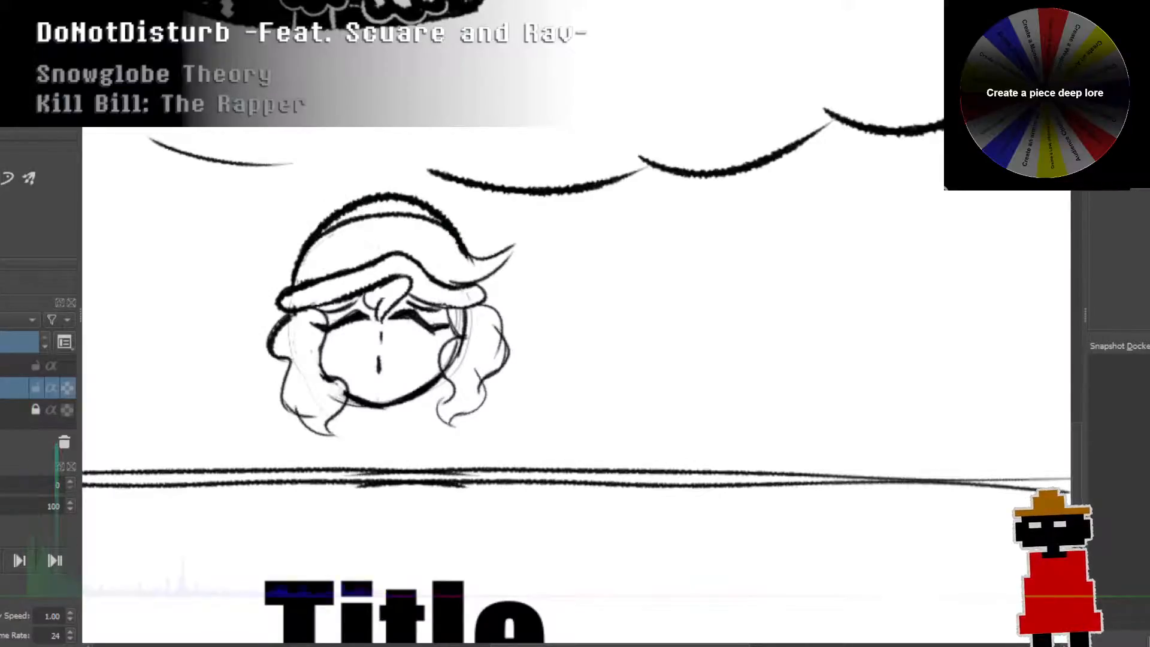
pyautogui.moveTo(322, 236)
pyautogui.mouseDown()
pyautogui.moveTo(392, 216)
pyautogui.moveTo(462, 247)
pyautogui.mouseUp()
pyautogui.hotkey('ctrl', 'z')
pyautogui.moveTo(397, 212); pyautogui.dragTo(439, 245)
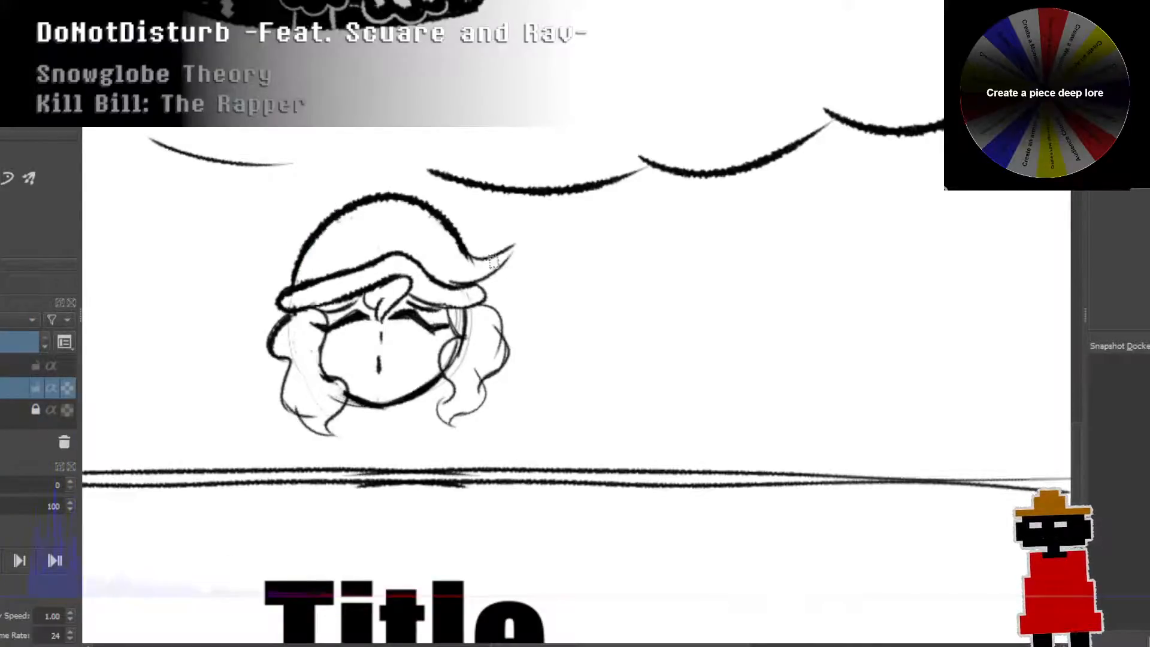
# Step: Thicken both edges of the hat's tail and draw a small round pompom with an inner circle at its tip
pyautogui.moveTo(470, 258); pyautogui.dragTo(518, 243)
pyautogui.moveTo(454, 284)
pyautogui.mouseDown()
pyautogui.moveTo(527, 234)
pyautogui.moveTo(544, 245)
pyautogui.moveTo(537, 230)
pyautogui.mouseUp()
pyautogui.hotkey('ctrl', 'z')
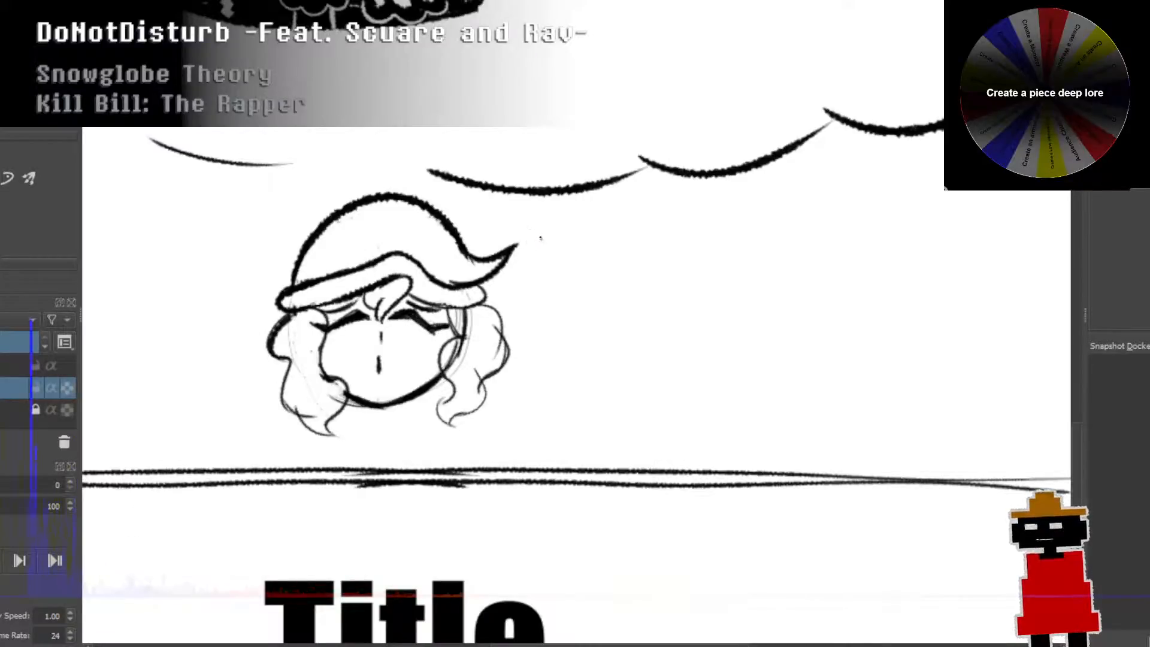
pyautogui.moveTo(540, 237)
pyautogui.mouseDown()
pyautogui.moveTo(521, 227)
pyautogui.moveTo(516, 241)
pyautogui.moveTo(530, 229)
pyautogui.moveTo(516, 238)
pyautogui.moveTo(537, 254)
pyautogui.moveTo(529, 240)
pyautogui.mouseUp()
pyautogui.hotkey('ctrl', 'z')
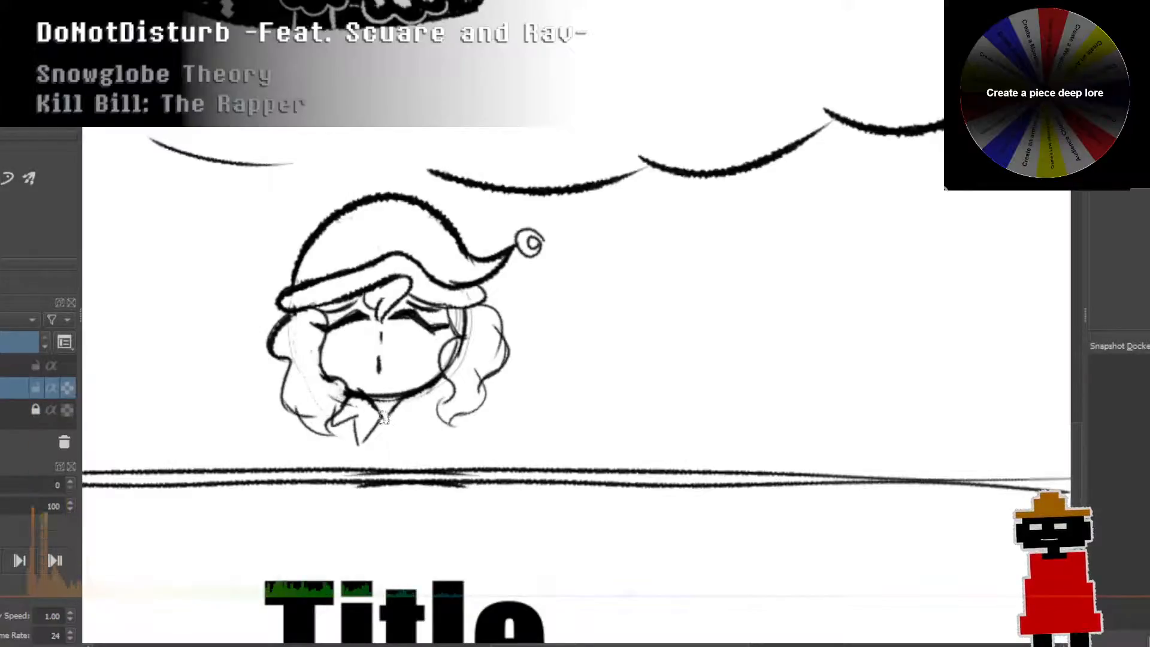
# Step: Draw the right side of the pointed collar and a rounded shape with side bulges between the collar and the title box
pyautogui.moveTo(382, 415); pyautogui.dragTo(409, 436)
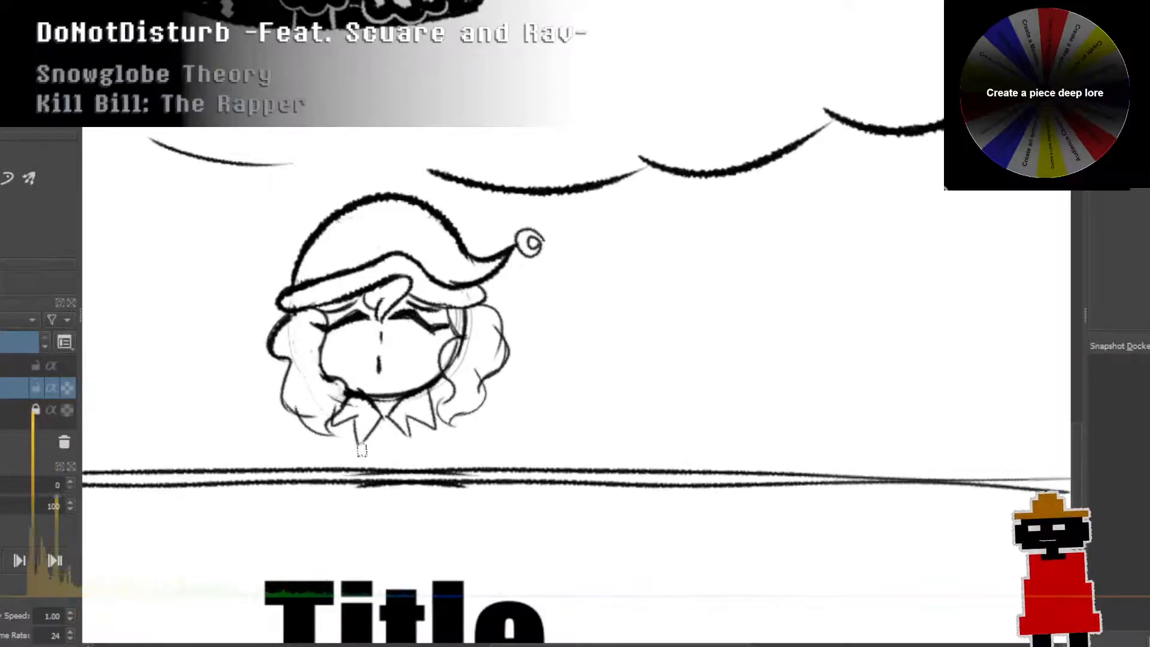
pyautogui.moveTo(360, 449)
pyautogui.mouseDown()
pyautogui.moveTo(393, 429)
pyautogui.moveTo(390, 472)
pyautogui.moveTo(354, 446)
pyautogui.moveTo(369, 436)
pyautogui.moveTo(353, 466)
pyautogui.mouseUp()
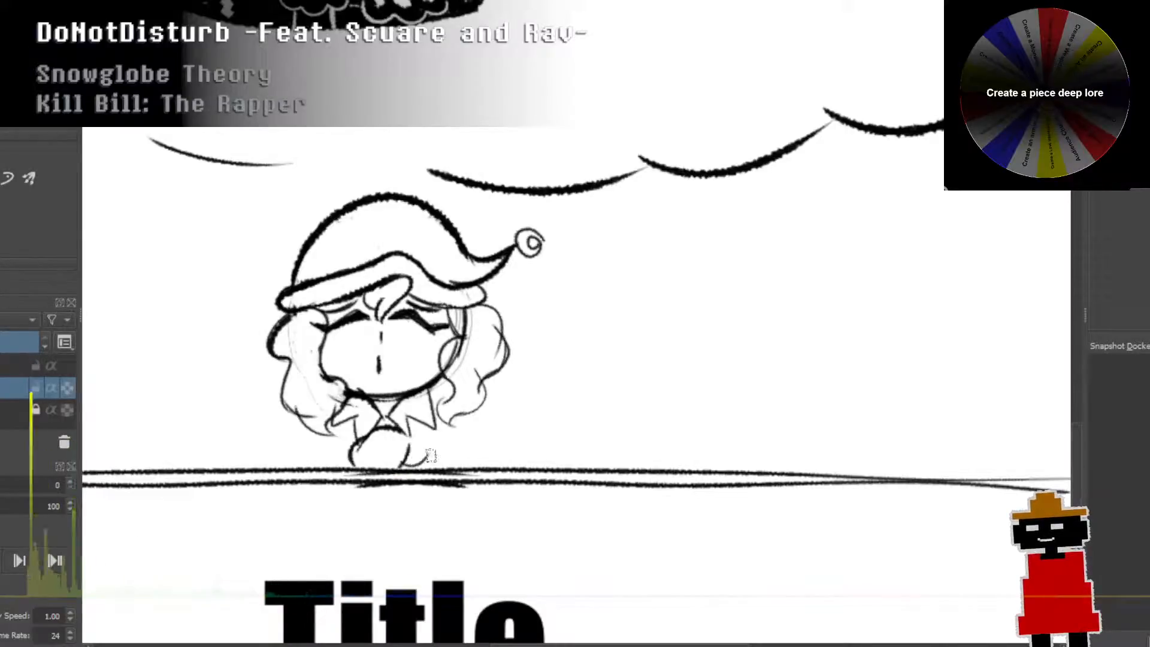
pyautogui.moveTo(395, 429)
pyautogui.mouseDown()
pyautogui.moveTo(415, 446)
pyautogui.moveTo(402, 471)
pyautogui.moveTo(412, 442)
pyautogui.mouseUp()
pyautogui.hotkey('ctrl', 'z')
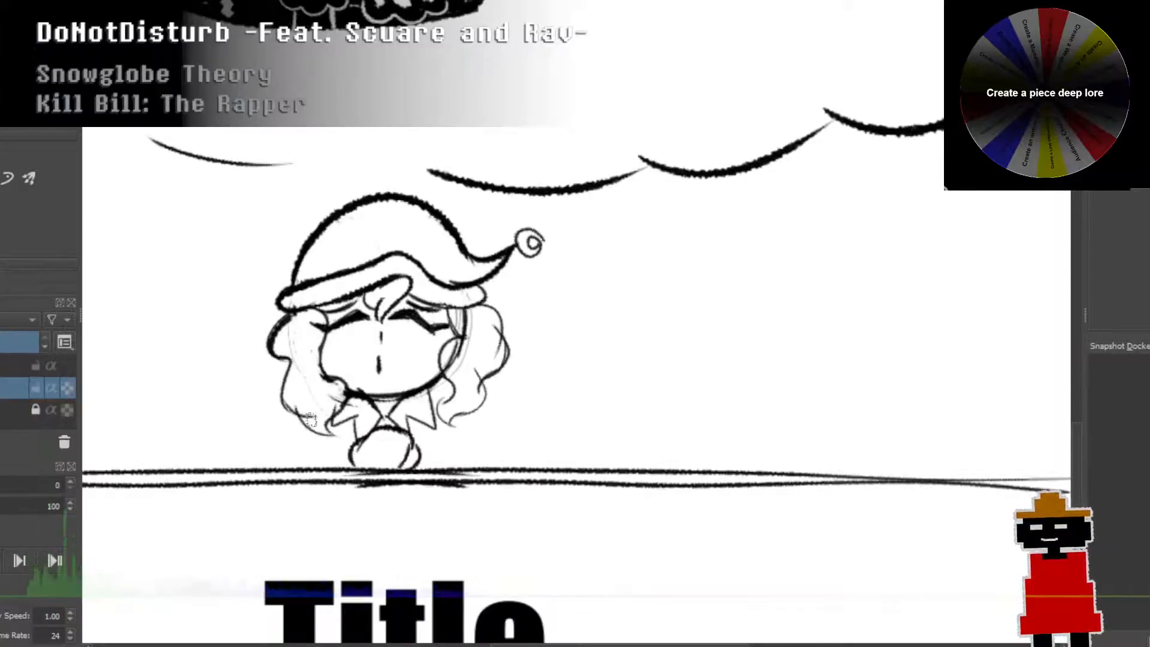
# Step: Draw the left side of the body as a slanted line from under the left hair lock to the title box
pyautogui.moveTo(308, 413); pyautogui.dragTo(280, 444)
pyautogui.hotkey('ctrl', 'z')
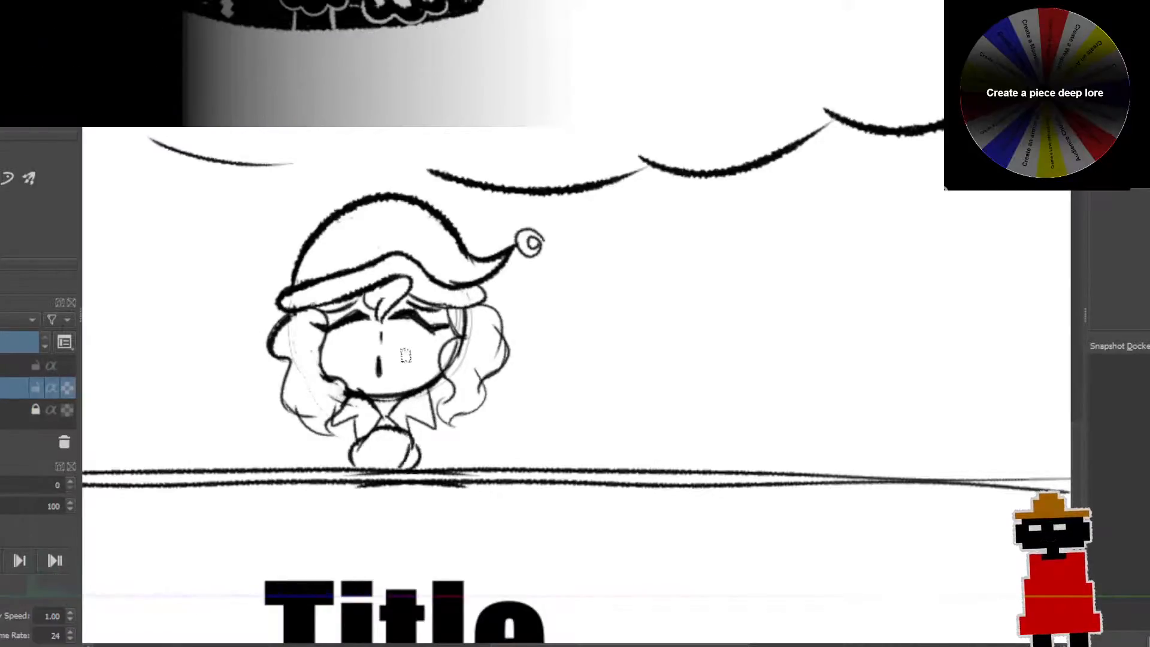
pyautogui.scroll(-5, 420, 359)
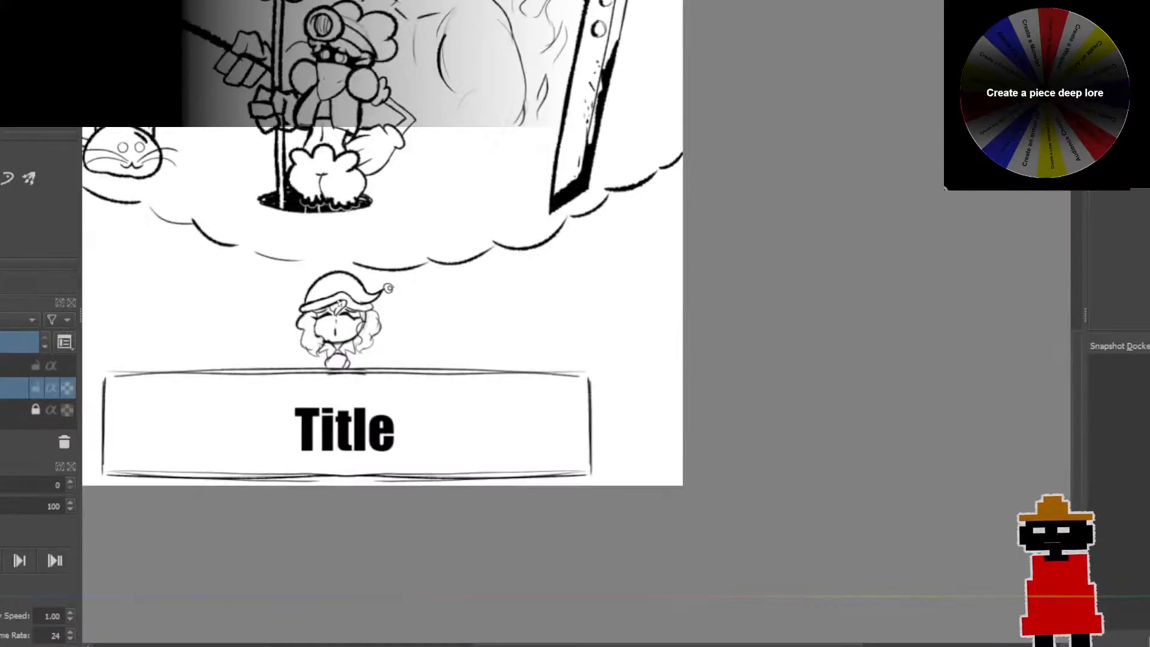
pyautogui.scroll(5, 339, 317)
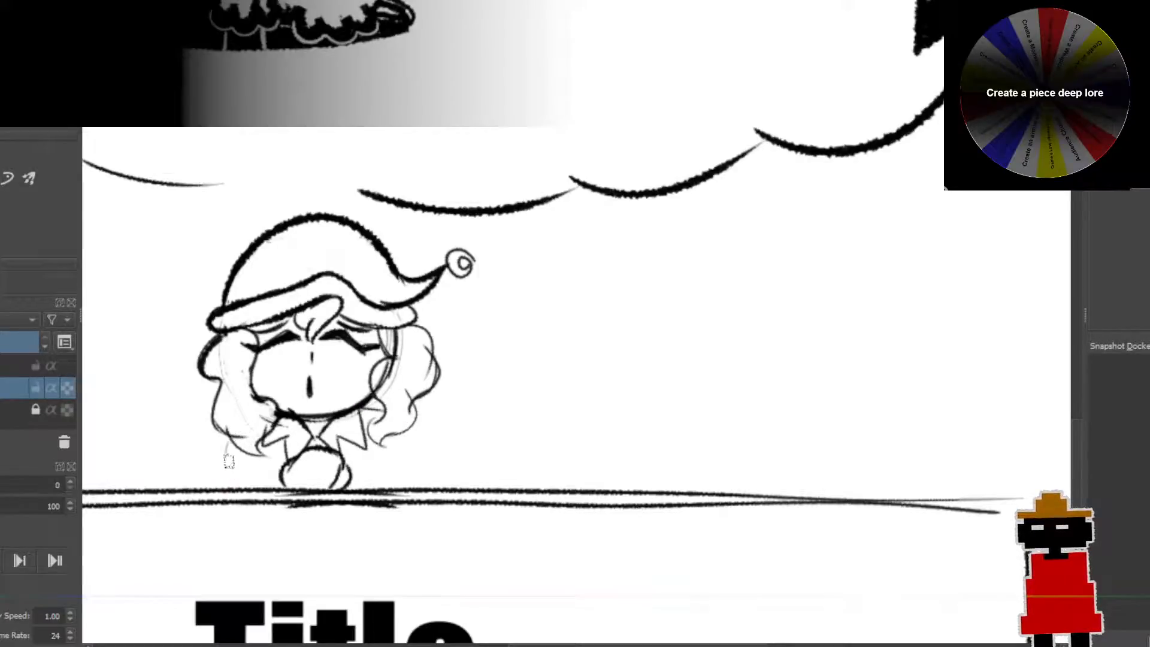
pyautogui.moveTo(228, 443); pyautogui.dragTo(225, 488)
pyautogui.hotkey('ctrl', 'z')
pyautogui.moveTo(215, 445); pyautogui.dragTo(236, 486)
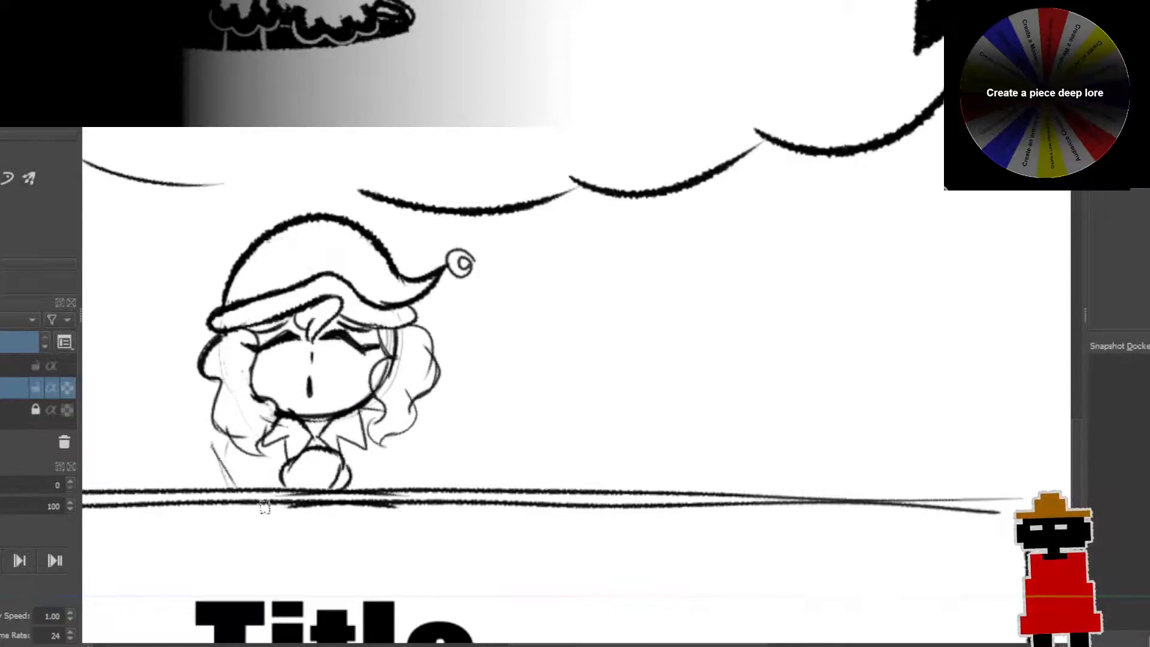
pyautogui.hotkey('ctrl', 'z')
pyautogui.hotkey('ctrl', 'z')
pyautogui.hotkey('ctrl', 'z')
pyautogui.moveTo(225, 454); pyautogui.dragTo(232, 486)
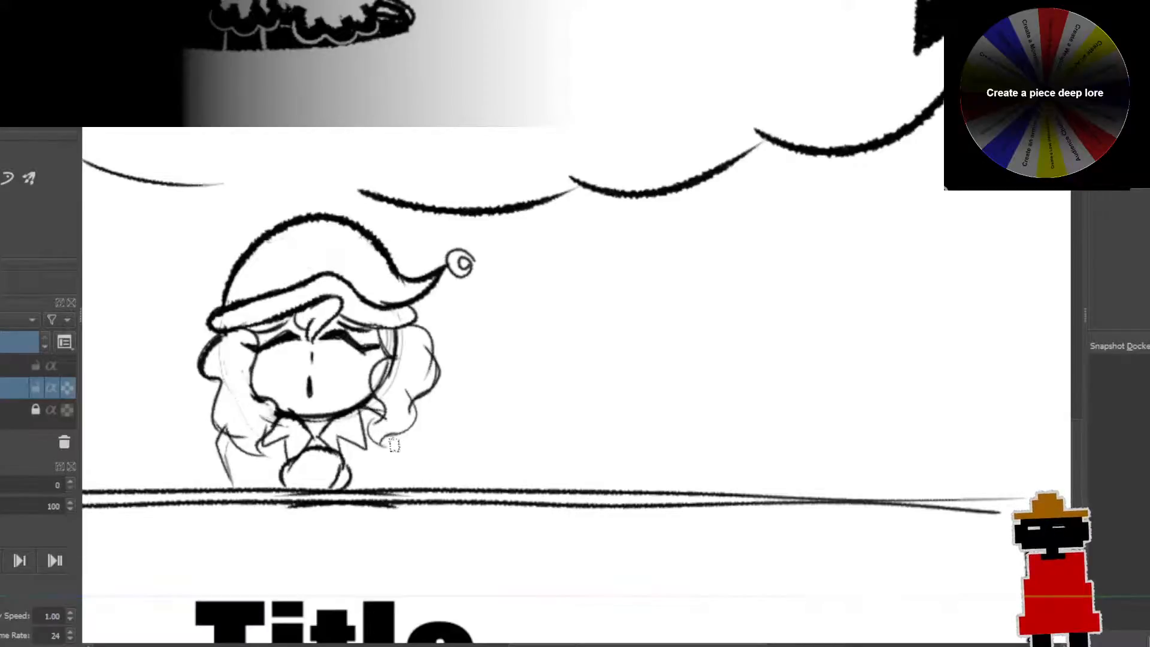
# Step: Draw the right side of the body from the right hair lock to the title box and strengthen the left side line
pyautogui.moveTo(398, 434)
pyautogui.mouseDown()
pyautogui.moveTo(391, 481)
pyautogui.moveTo(398, 441)
pyautogui.moveTo(387, 476)
pyautogui.moveTo(401, 467)
pyautogui.moveTo(398, 442)
pyautogui.moveTo(382, 488)
pyautogui.mouseUp()
pyautogui.hotkey('ctrl', 'z')
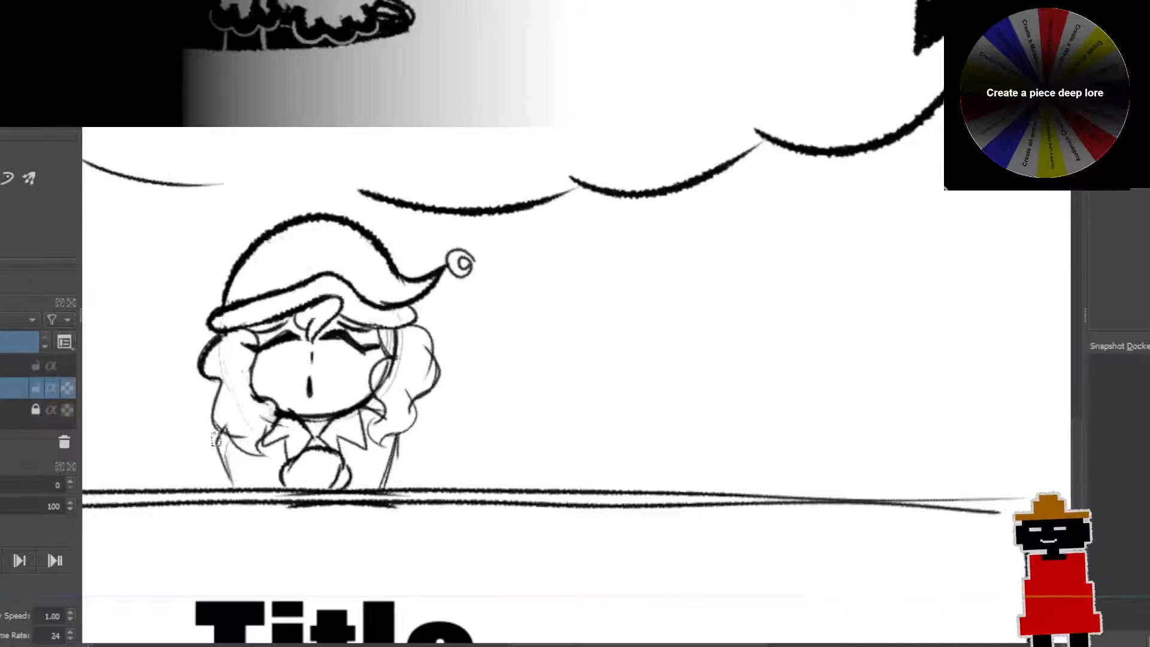
pyautogui.moveTo(217, 439); pyautogui.dragTo(239, 486)
pyautogui.hotkey('ctrl', 'z')
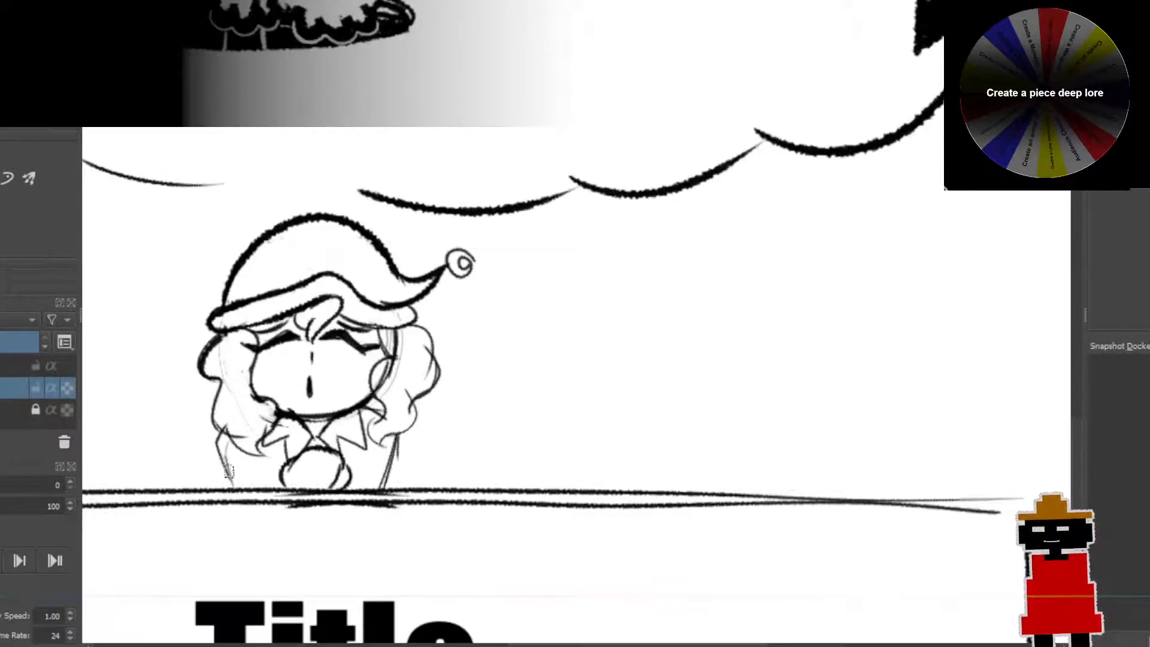
pyautogui.moveTo(217, 438); pyautogui.dragTo(240, 484)
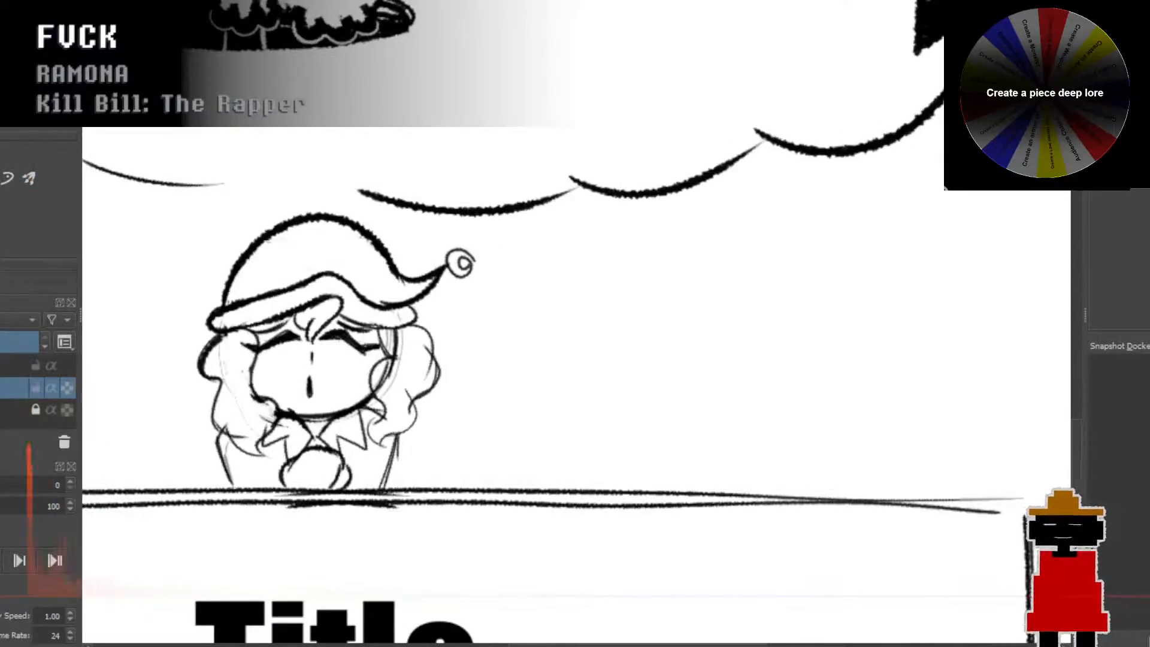
pyautogui.moveTo(411, 347); pyautogui.dragTo(477, 342)
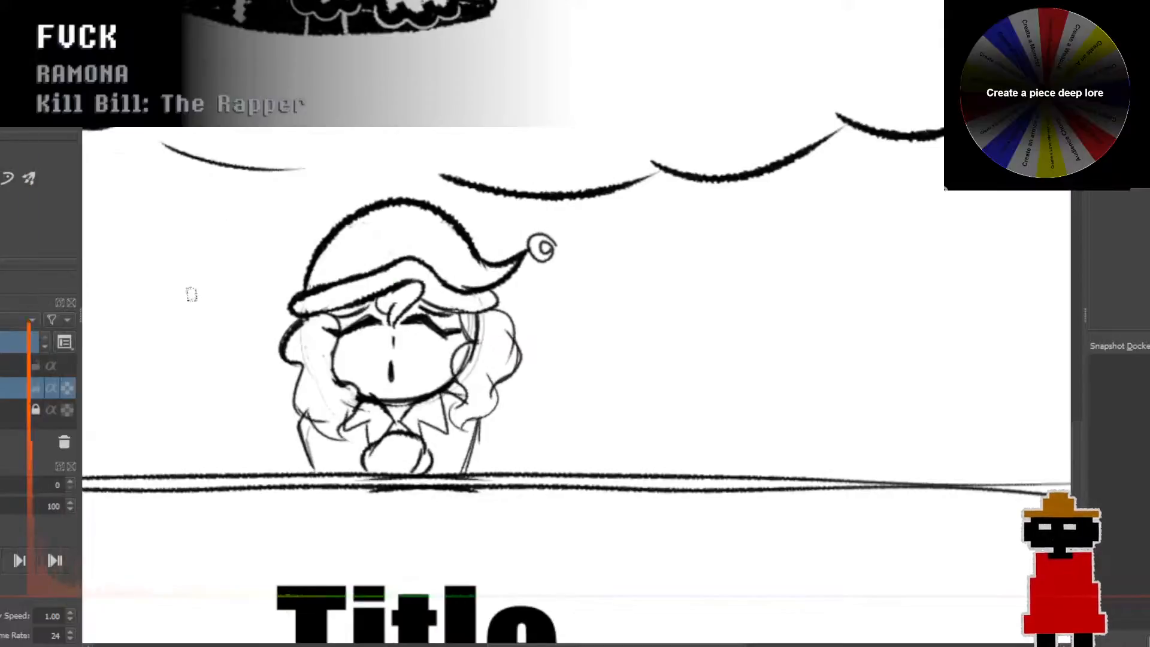
pyautogui.moveTo(294, 357); pyautogui.dragTo(244, 407)
pyautogui.hotkey('ctrl', 'z')
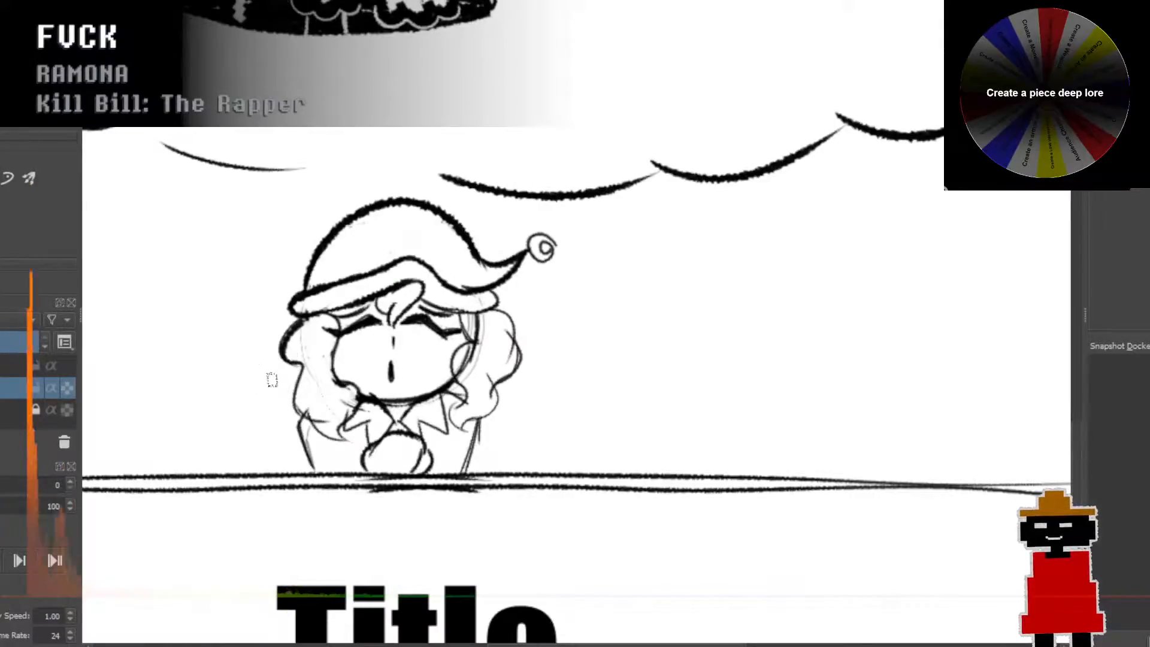
# Step: Draw the outer wavy hair on both sides, curling from the existing locks down towards the title box
pyautogui.moveTo(285, 359); pyautogui.dragTo(252, 430)
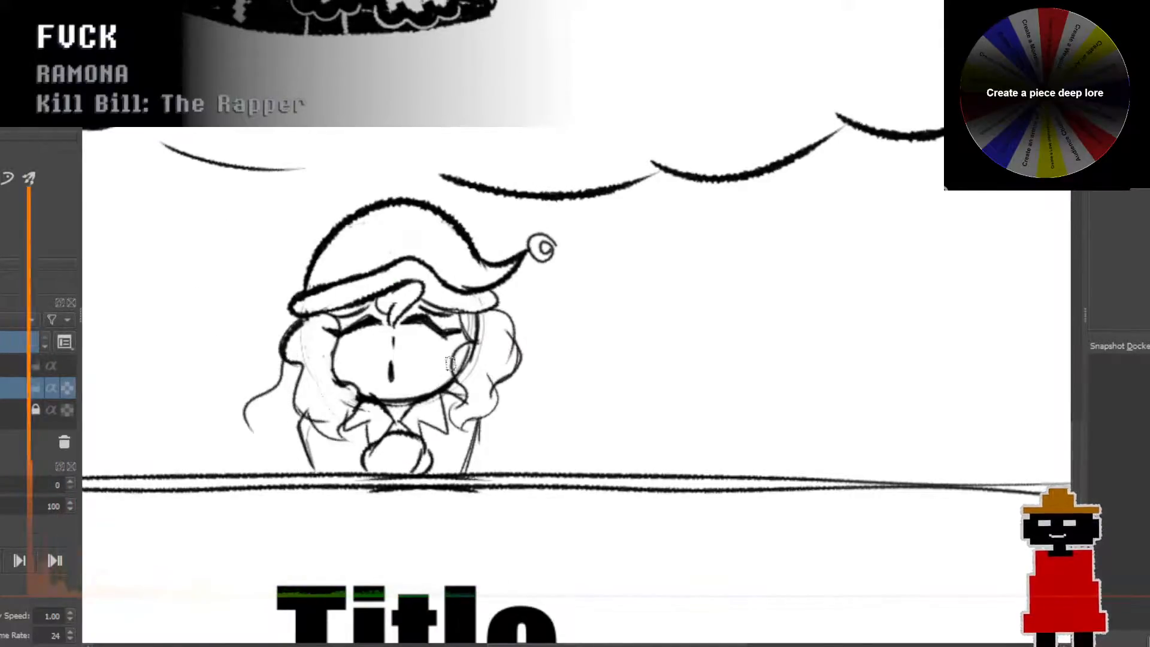
pyautogui.hotkey('ctrl', 'z')
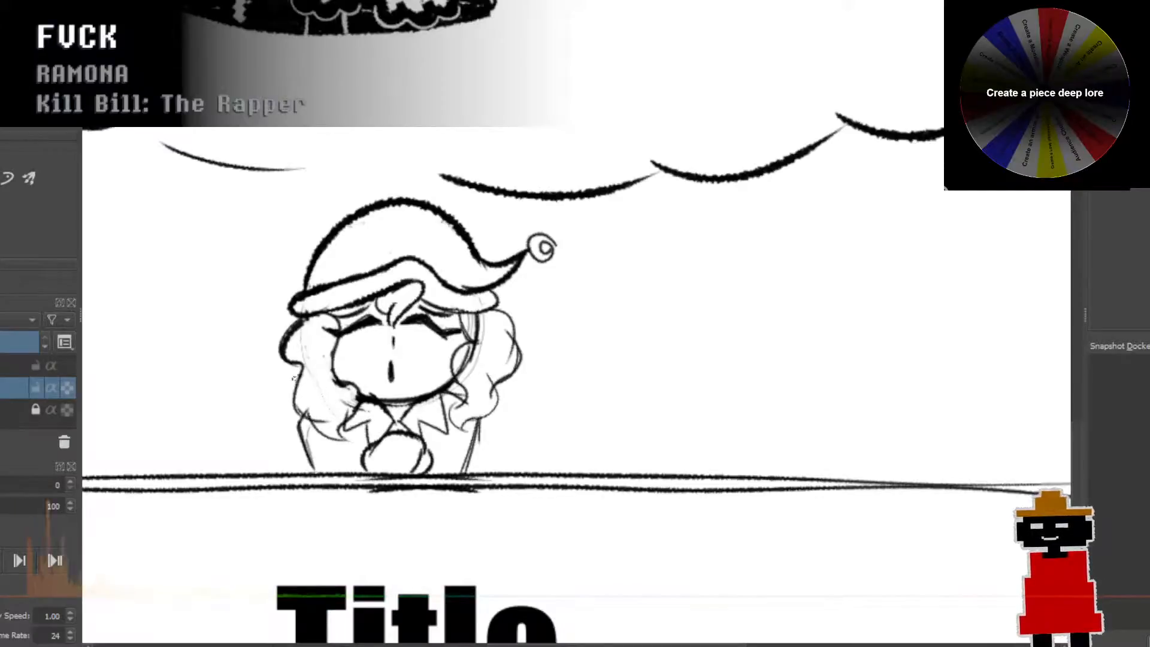
pyautogui.moveTo(294, 376); pyautogui.dragTo(260, 429)
pyautogui.hotkey('ctrl', 'z')
pyautogui.moveTo(296, 367); pyautogui.dragTo(250, 423)
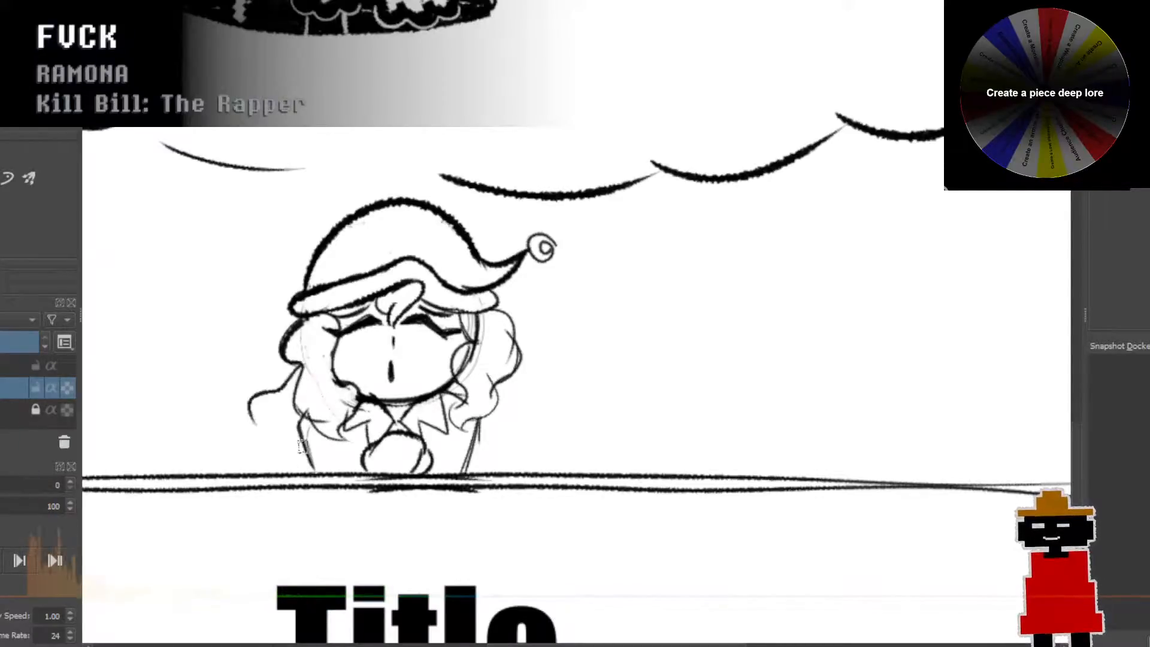
pyautogui.moveTo(497, 383); pyautogui.dragTo(528, 442)
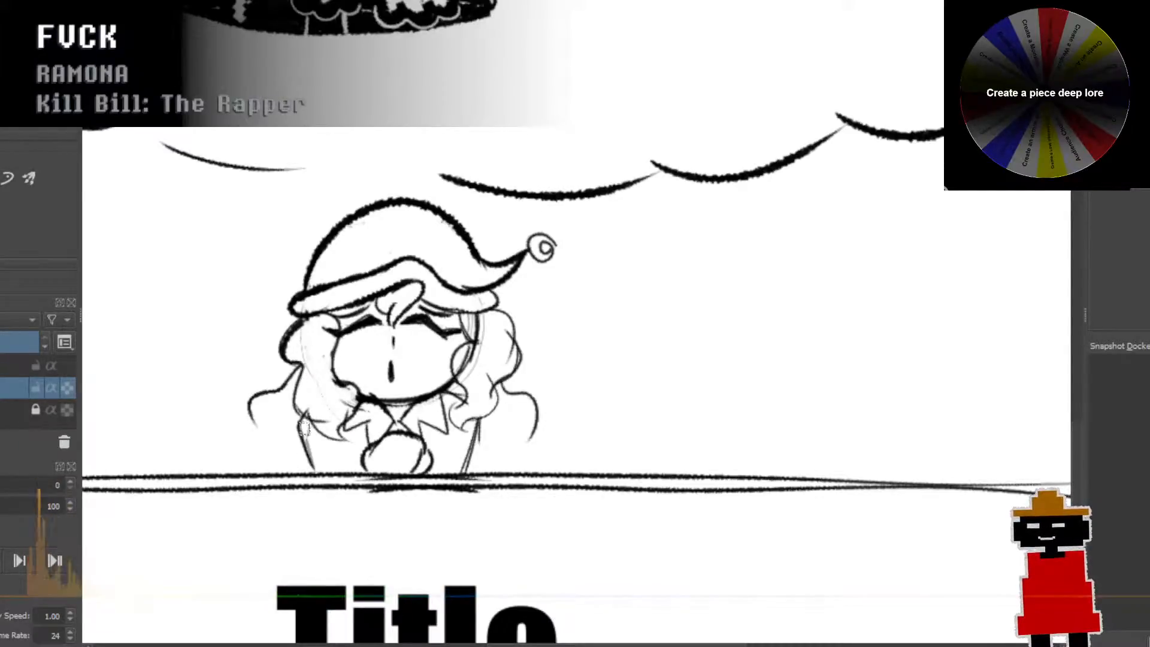
pyautogui.moveTo(257, 423); pyautogui.dragTo(243, 466)
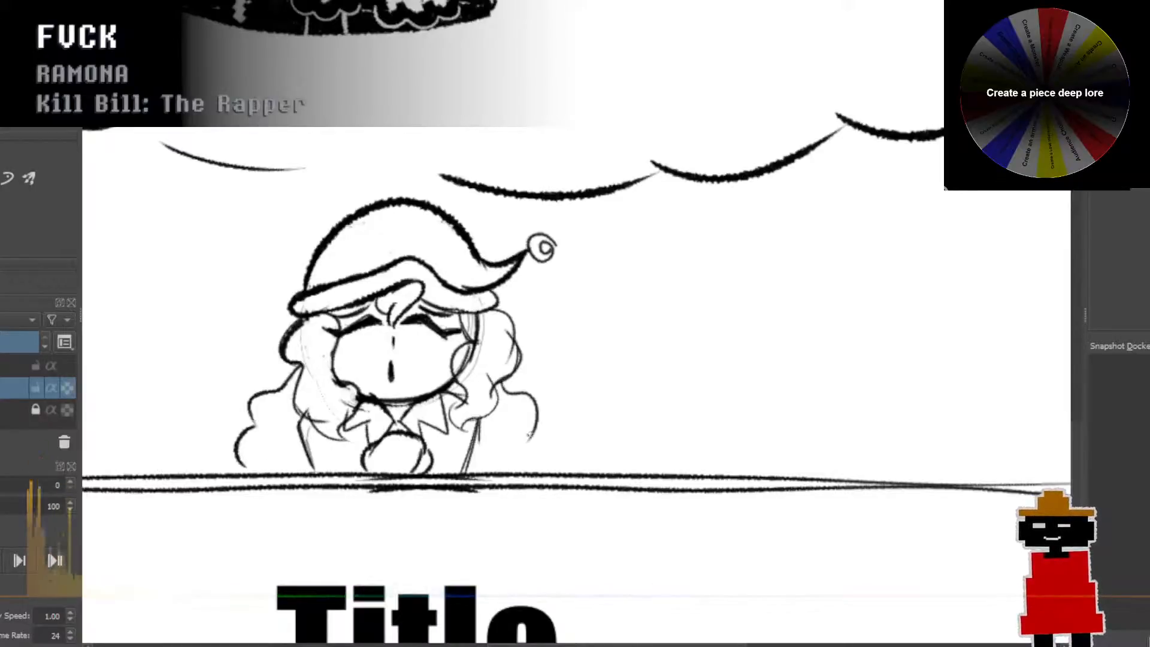
pyautogui.moveTo(528, 432)
pyautogui.mouseDown()
pyautogui.moveTo(535, 498)
pyautogui.moveTo(553, 490)
pyautogui.moveTo(539, 454)
pyautogui.mouseUp()
# Step: Clean up the overlapping strokes between the right edge of the sleeping character's face and the right hair lock
pyautogui.scroll(-3, 527, 460)
pyautogui.scroll(2, 536, 454)
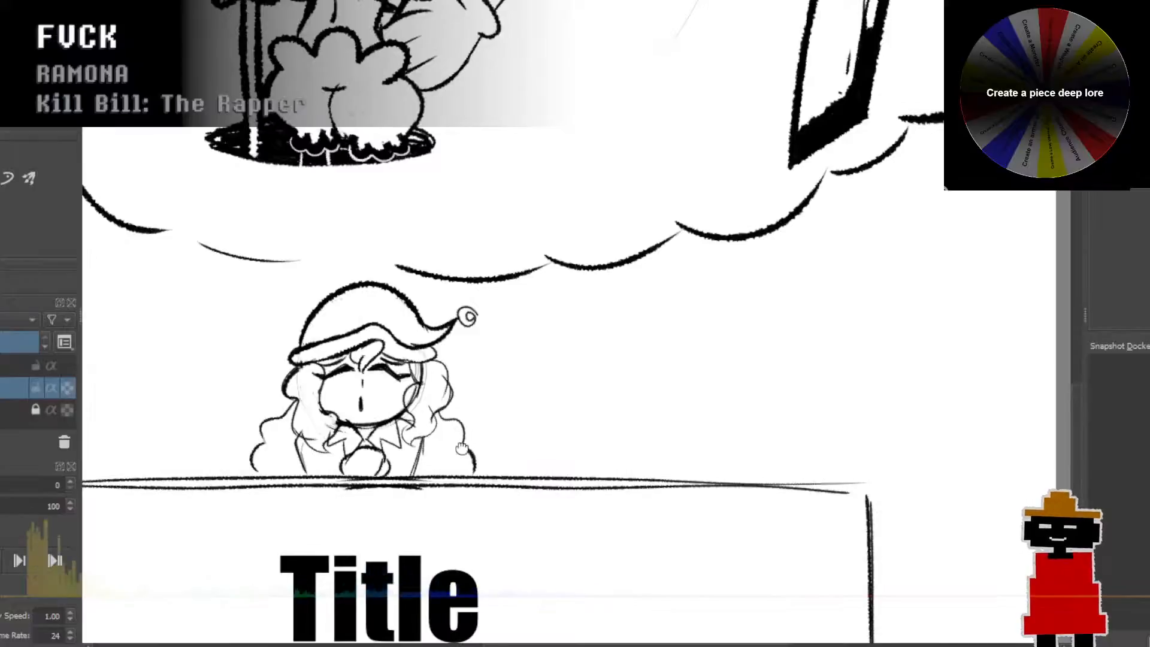
pyautogui.scroll(1, 487, 426)
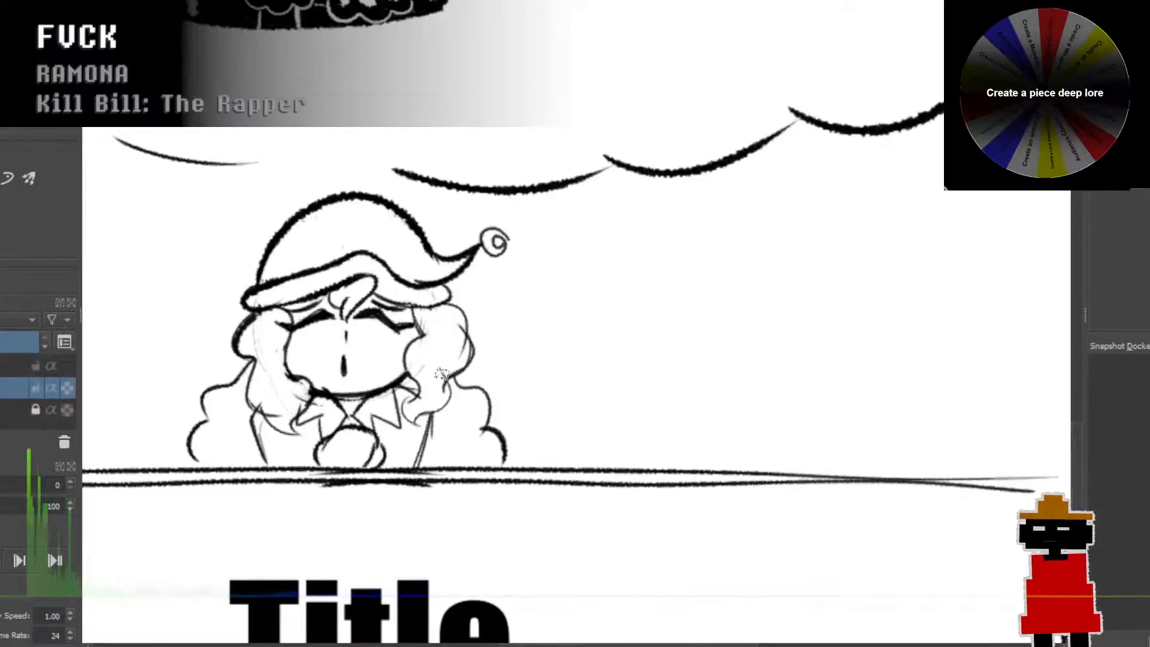
# Step: Draw the pillow's top edge as short lines on both sides of the nightcap
pyautogui.scroll(-2, 390, 373)
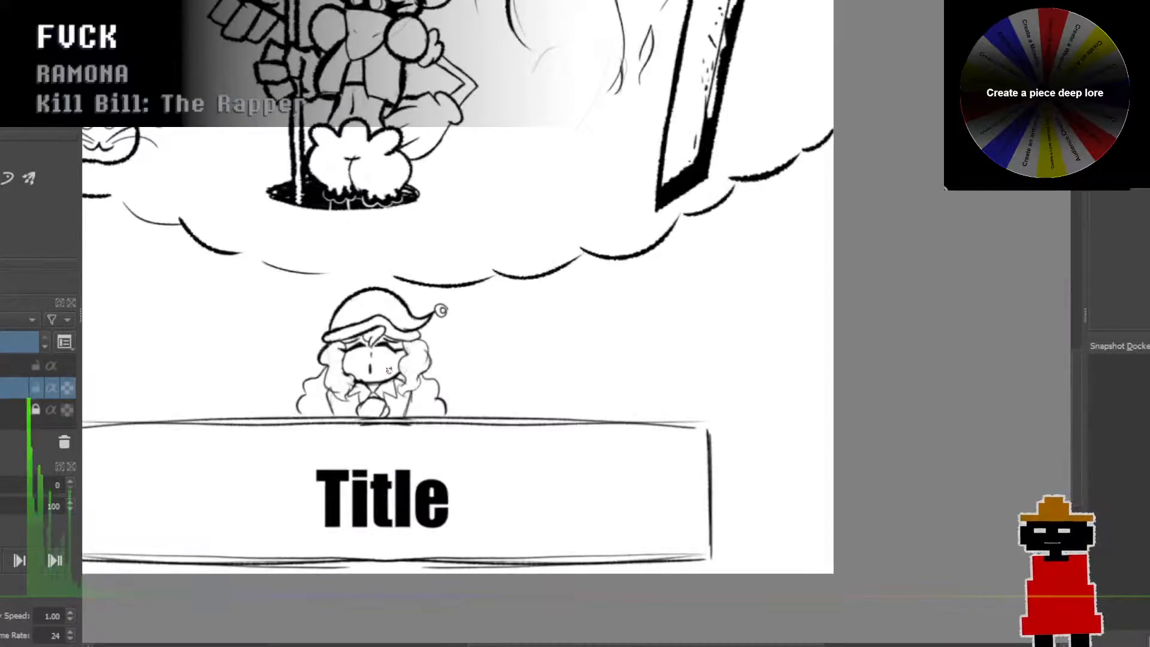
pyautogui.moveTo(410, 387); pyautogui.dragTo(426, 418)
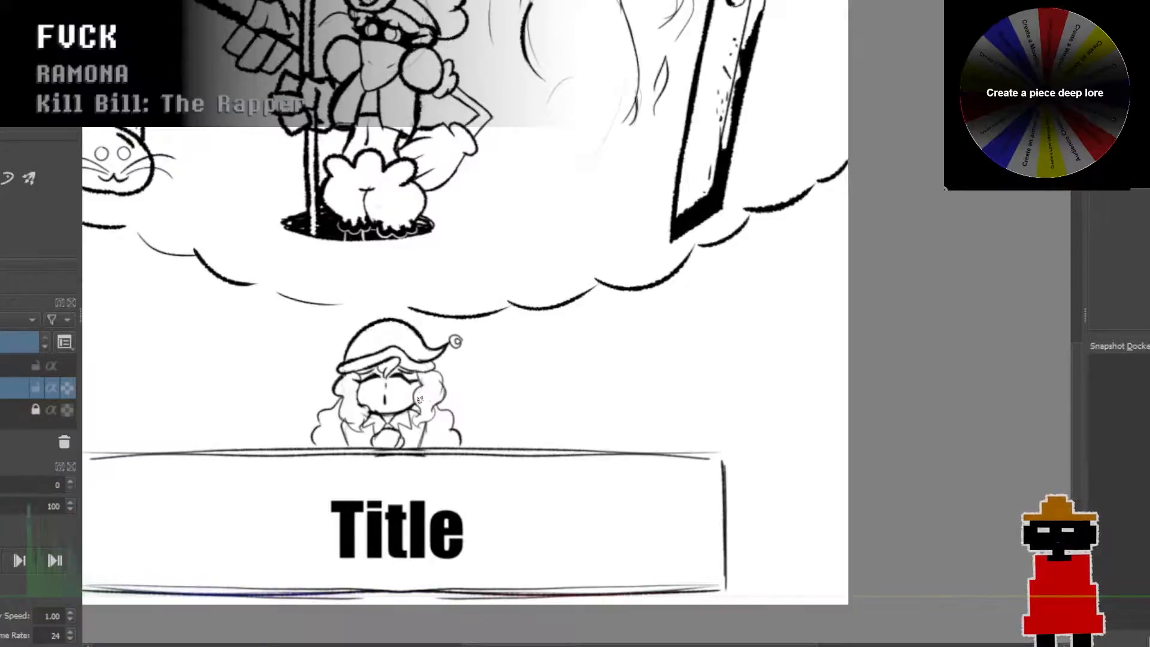
pyautogui.scroll(-5, 420, 396)
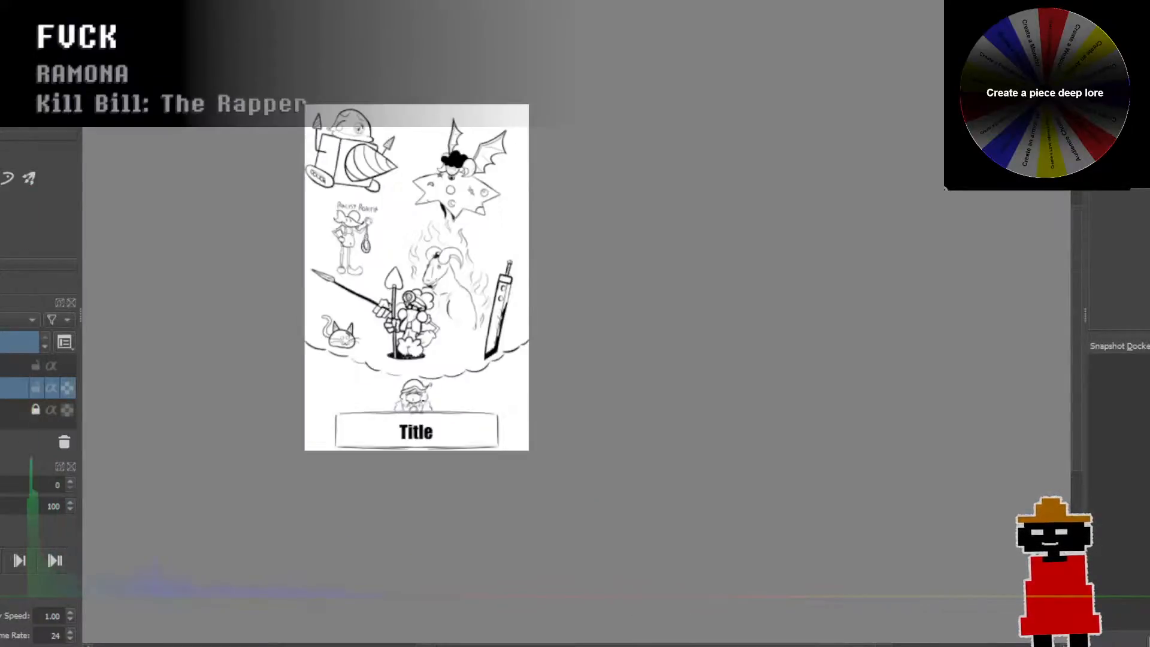
pyautogui.scroll(5, 420, 396)
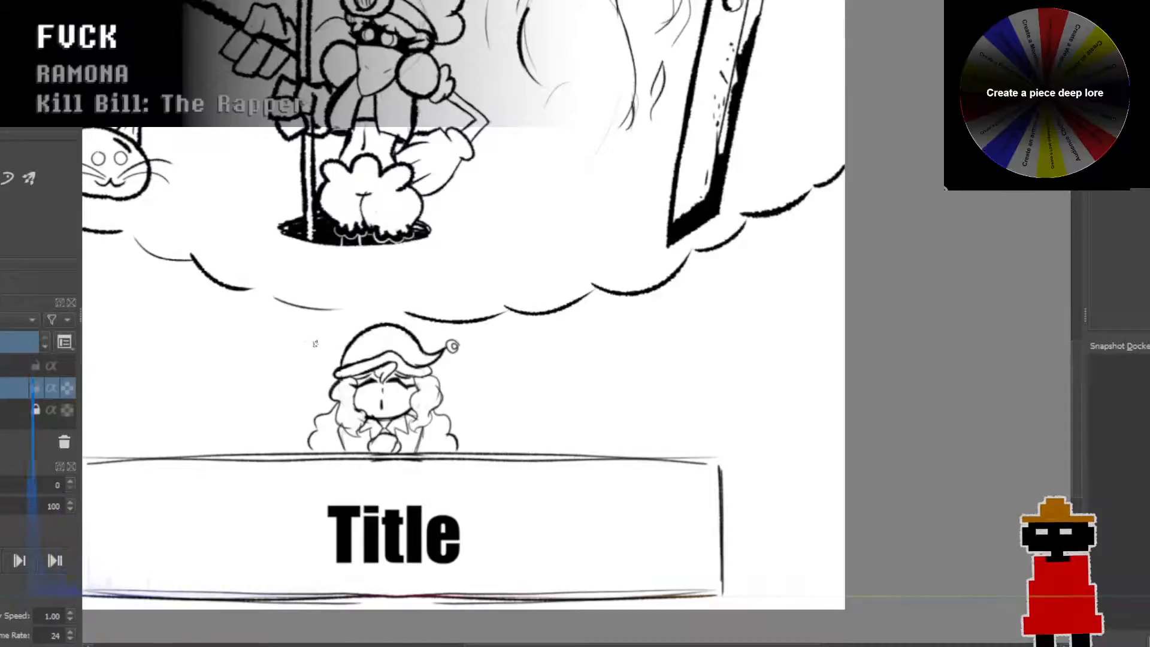
pyautogui.moveTo(306, 340); pyautogui.dragTo(345, 350)
pyautogui.hotkey('ctrl', 'z')
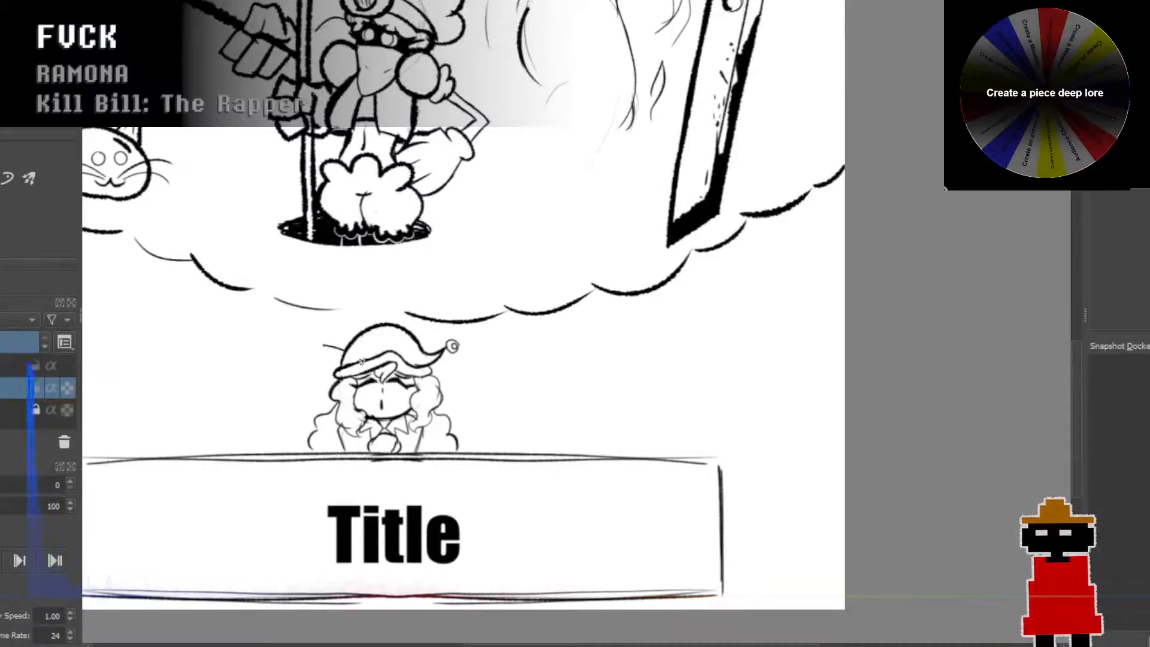
pyautogui.moveTo(423, 350); pyautogui.dragTo(451, 341)
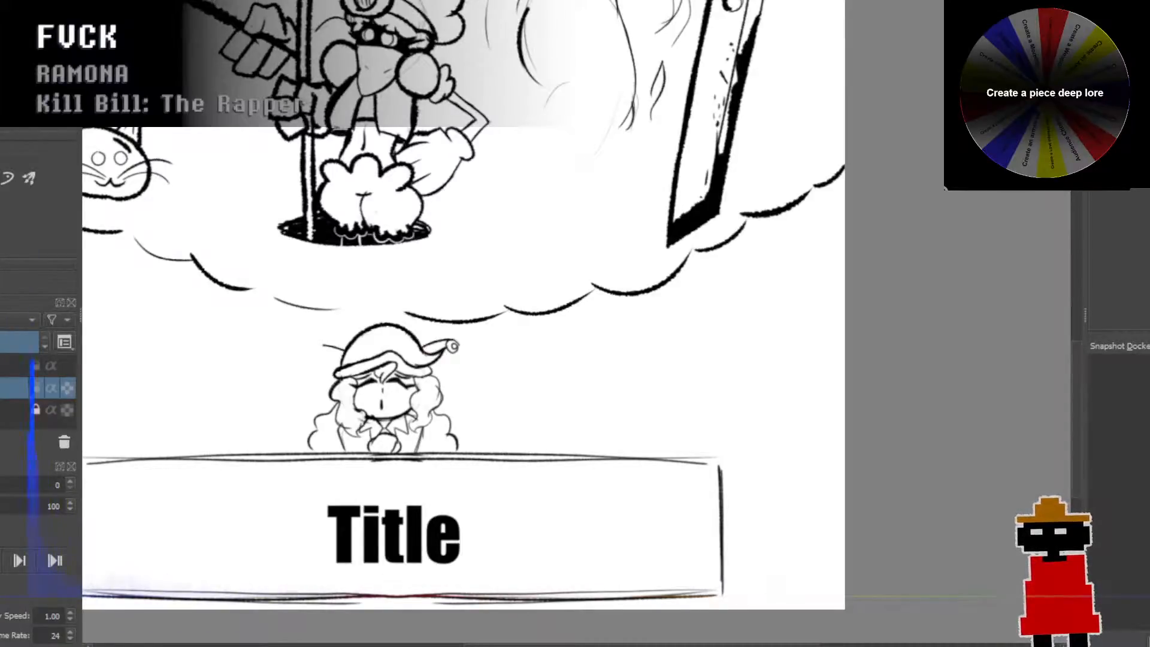
# Step: Draw the pillow's pointed corners and curved left and right sides behind the sleeping character
pyautogui.moveTo(328, 349)
pyautogui.mouseDown()
pyautogui.moveTo(302, 341)
pyautogui.moveTo(328, 362)
pyautogui.moveTo(315, 354)
pyautogui.moveTo(319, 398)
pyautogui.mouseUp()
pyautogui.hotkey('ctrl', 'z')
pyautogui.hotkey('ctrl', 'z')
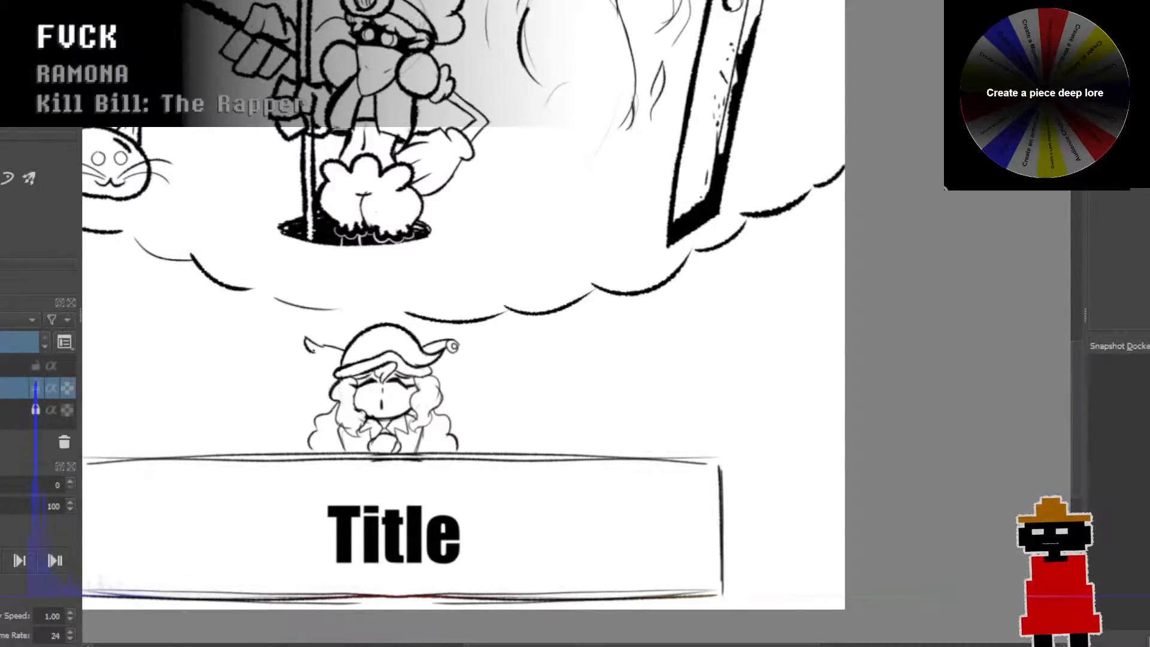
pyautogui.moveTo(314, 350); pyautogui.dragTo(304, 392)
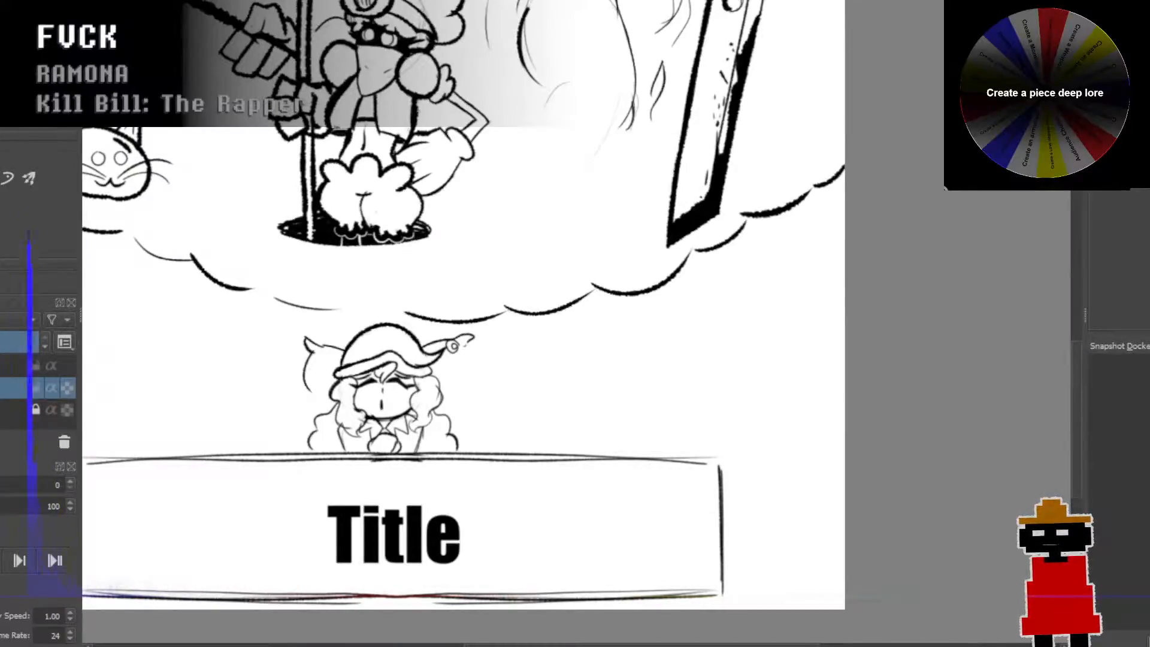
pyautogui.moveTo(467, 350); pyautogui.dragTo(462, 390)
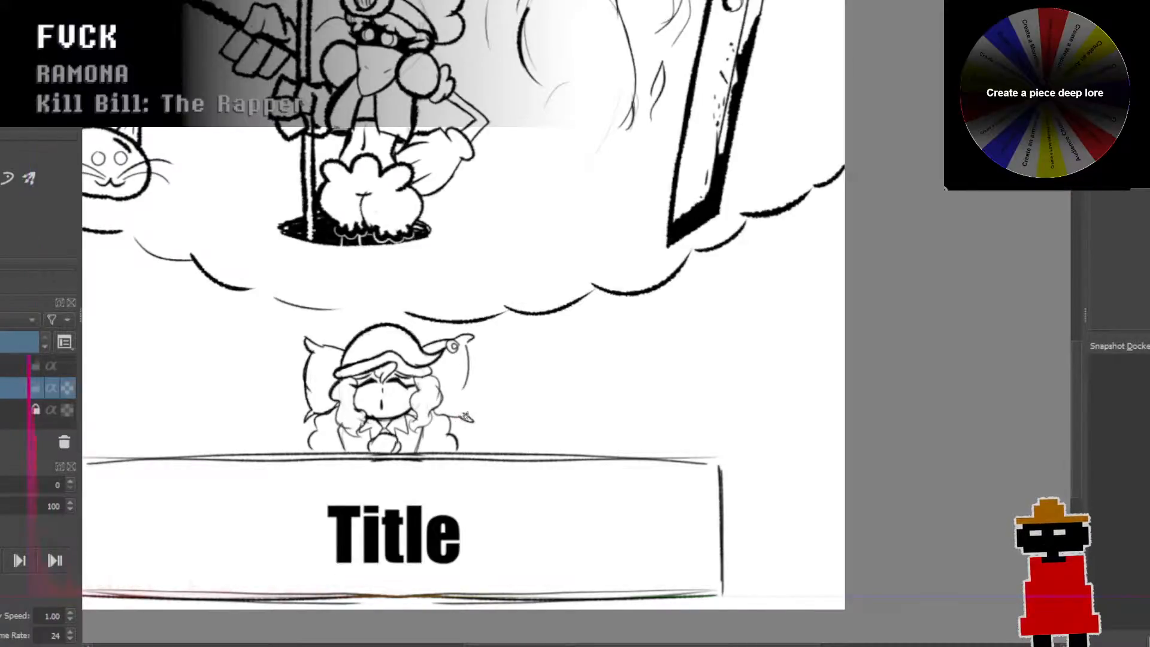
# Step: Add rounded spots to the nightcap and strengthen the pillow's outline
pyautogui.scroll(-4, 418, 427)
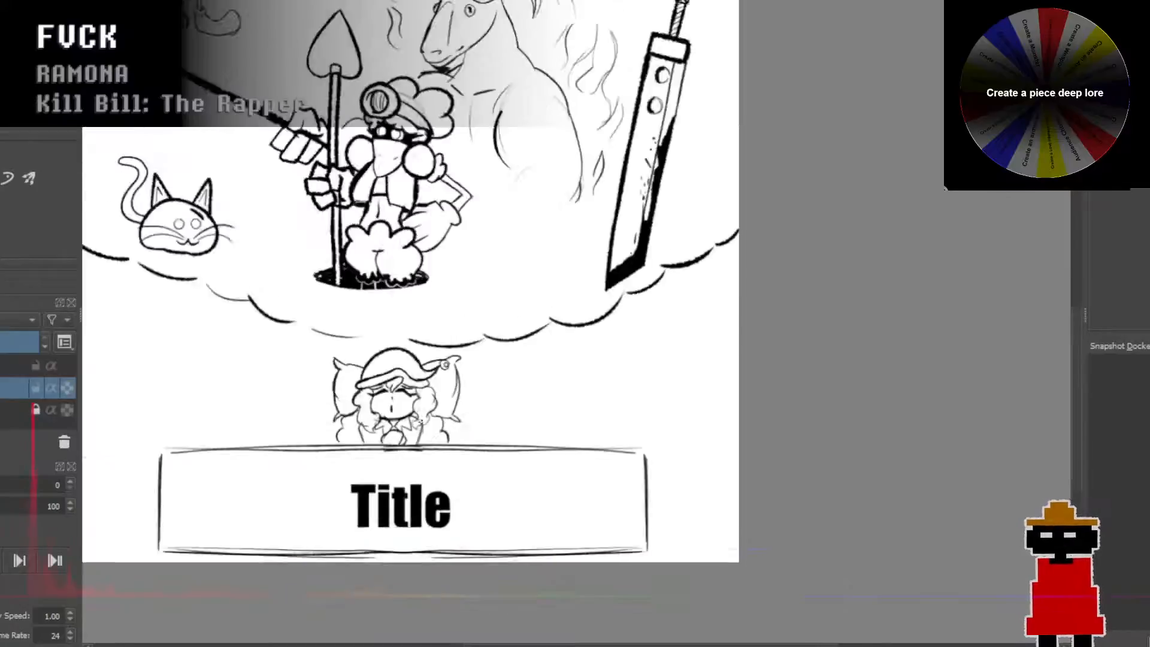
pyautogui.moveTo(412, 421); pyautogui.dragTo(390, 432)
pyautogui.scroll(4, 391, 430)
pyautogui.scroll(1, 421, 425)
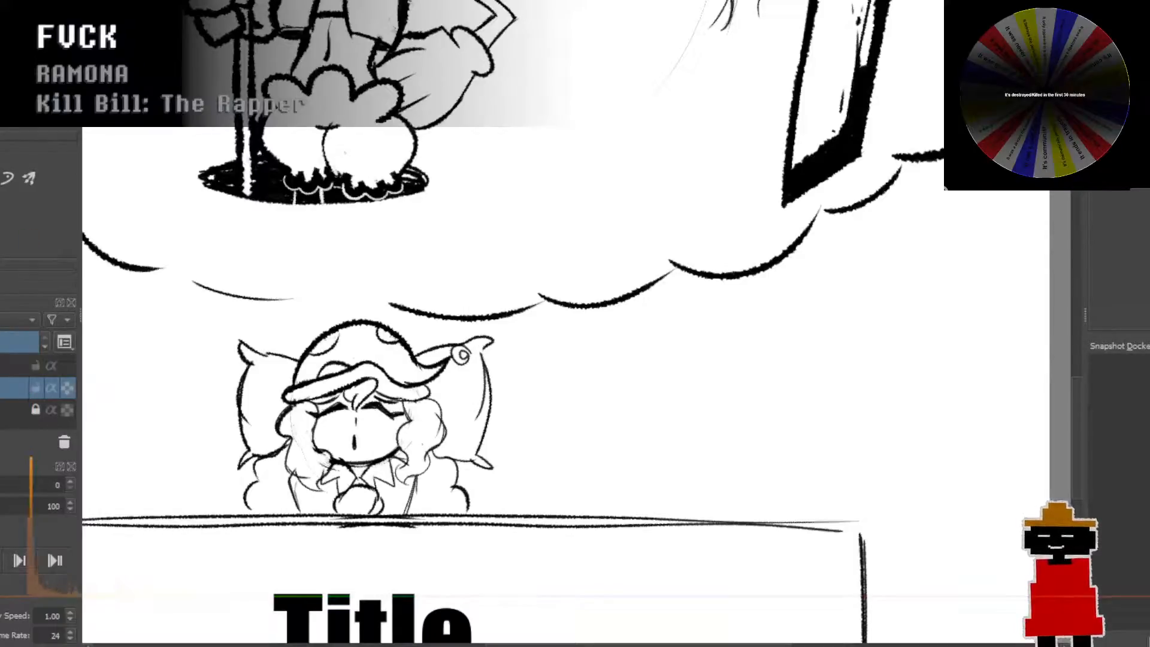
pyautogui.scroll(-2, 506, 359)
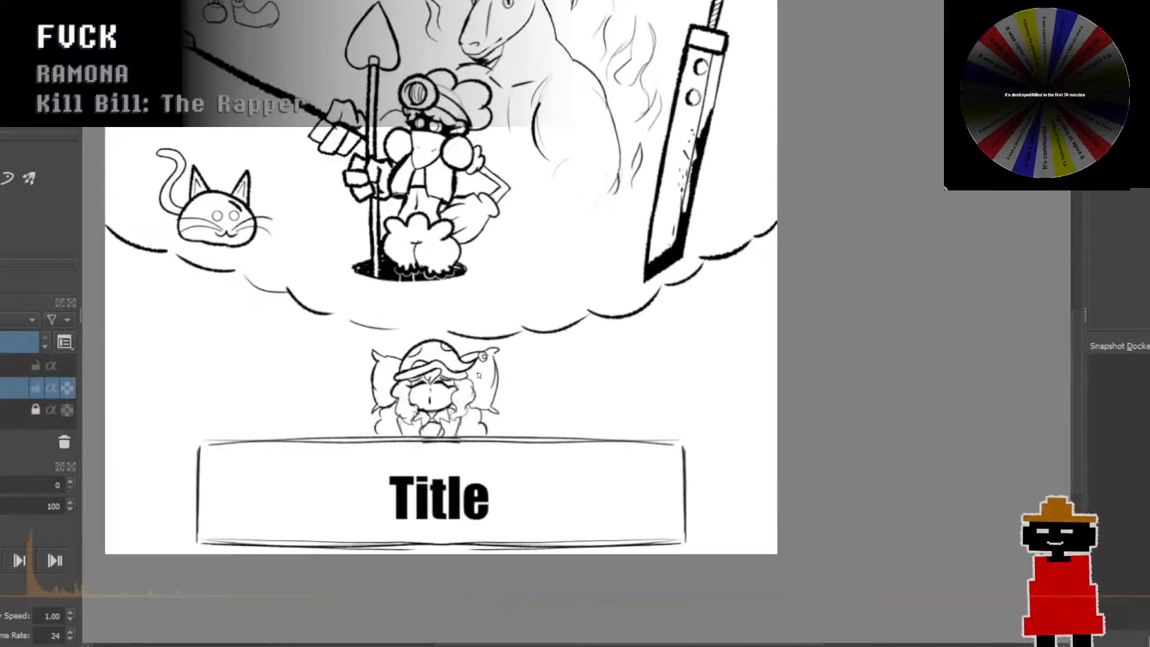
pyautogui.moveTo(475, 377); pyautogui.dragTo(530, 419)
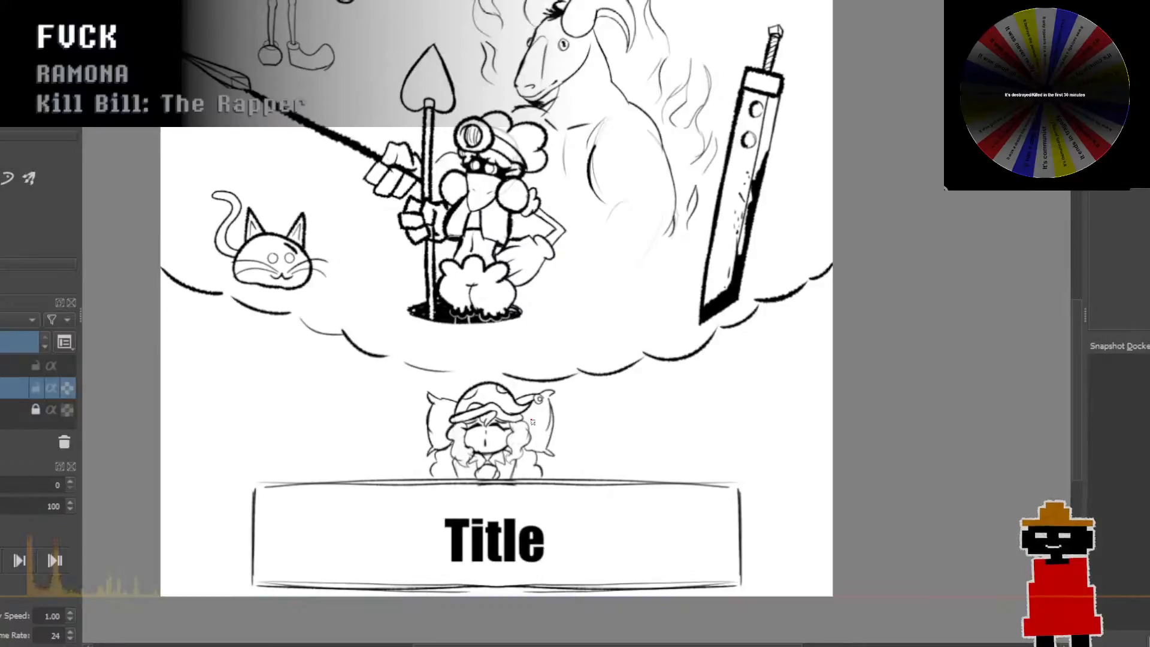
pyautogui.scroll(3, 533, 422)
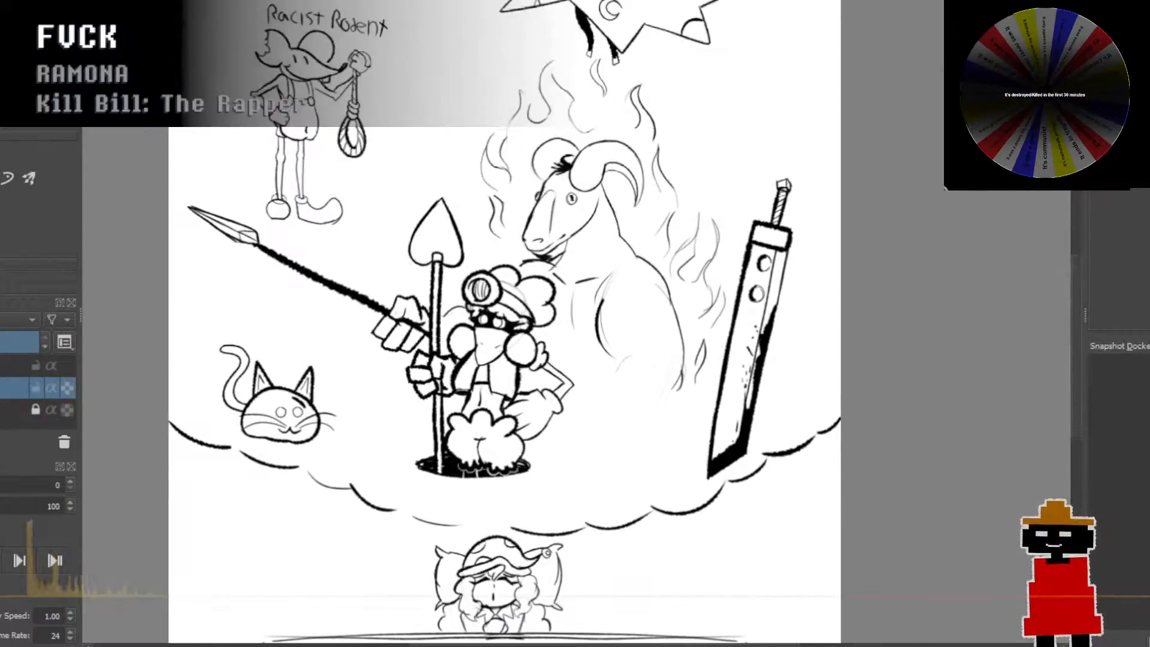
pyautogui.moveTo(572, 368); pyautogui.dragTo(566, 297)
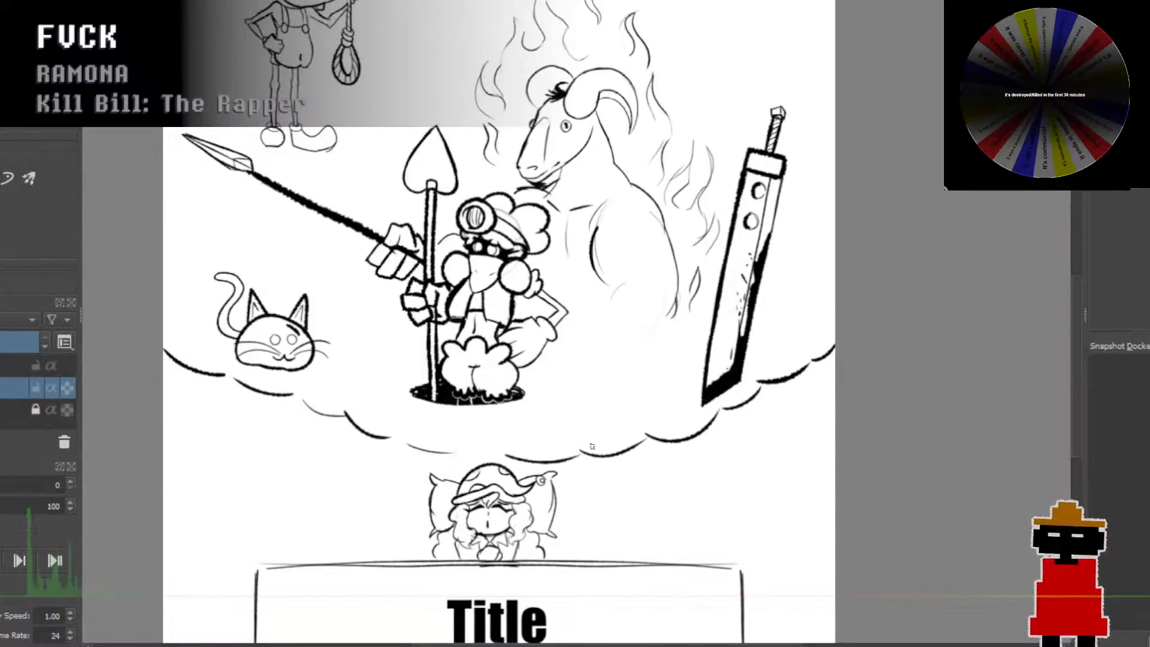
pyautogui.scroll(-3, 592, 447)
pyautogui.moveTo(607, 441); pyautogui.dragTo(543, 478)
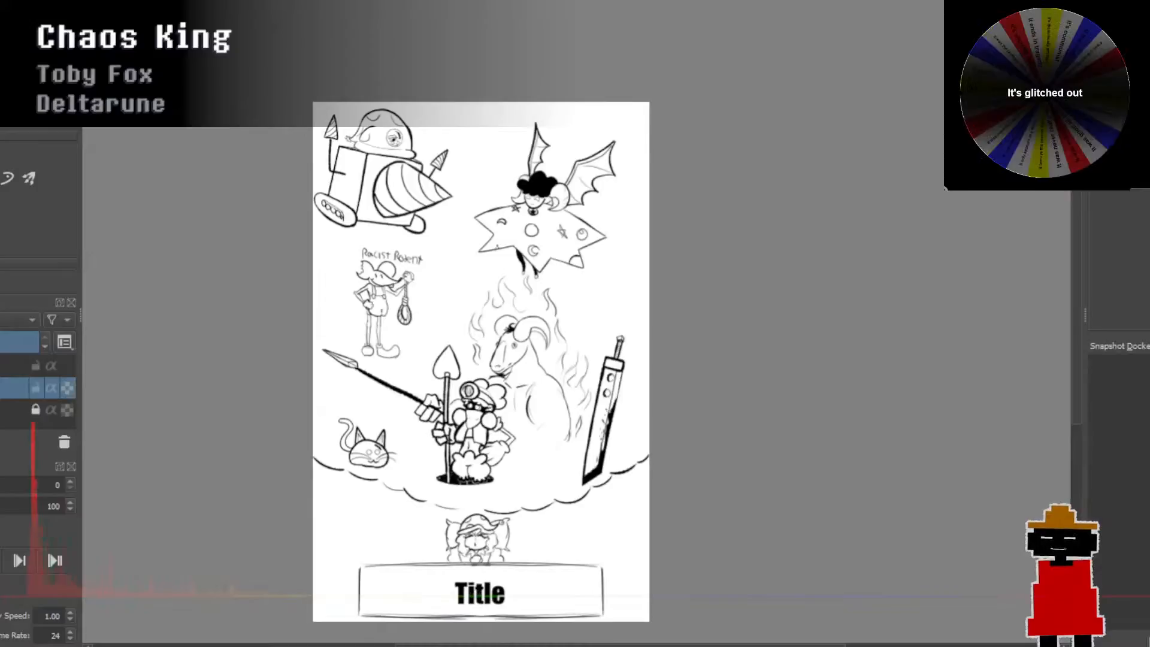
# Step: Sketch a bent finger-like outline with a small curve beneath it, left of the winged star-caped character's head
pyautogui.moveTo(609, 302); pyautogui.dragTo(546, 396)
pyautogui.scroll(4, 419, 306)
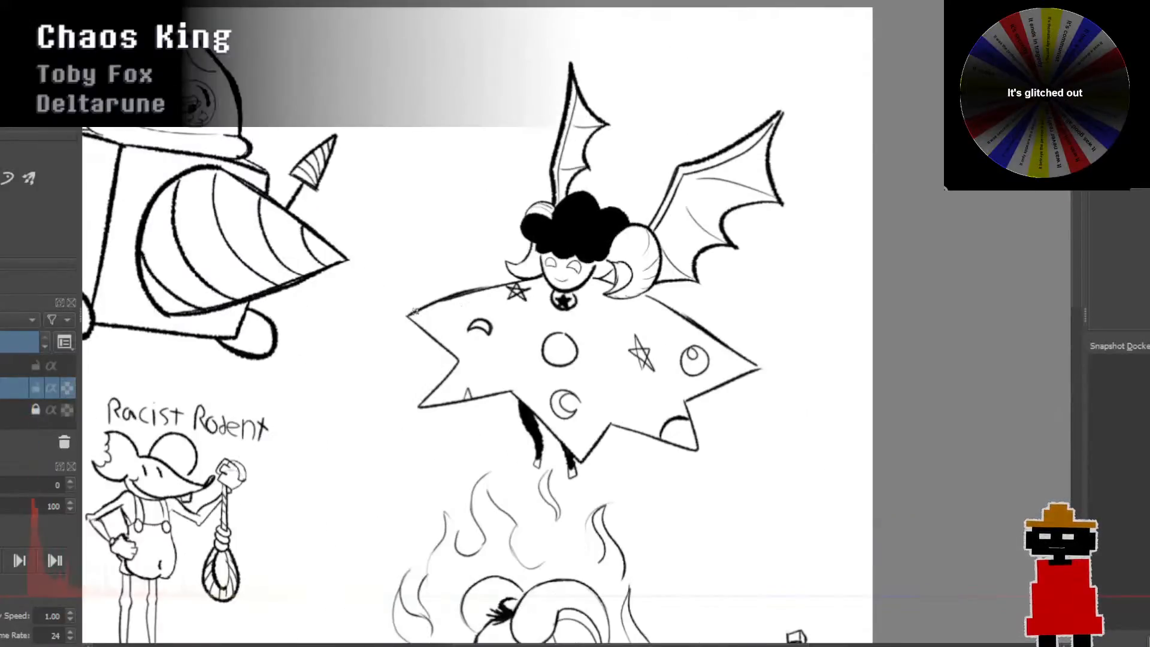
pyautogui.moveTo(556, 354); pyautogui.dragTo(434, 351)
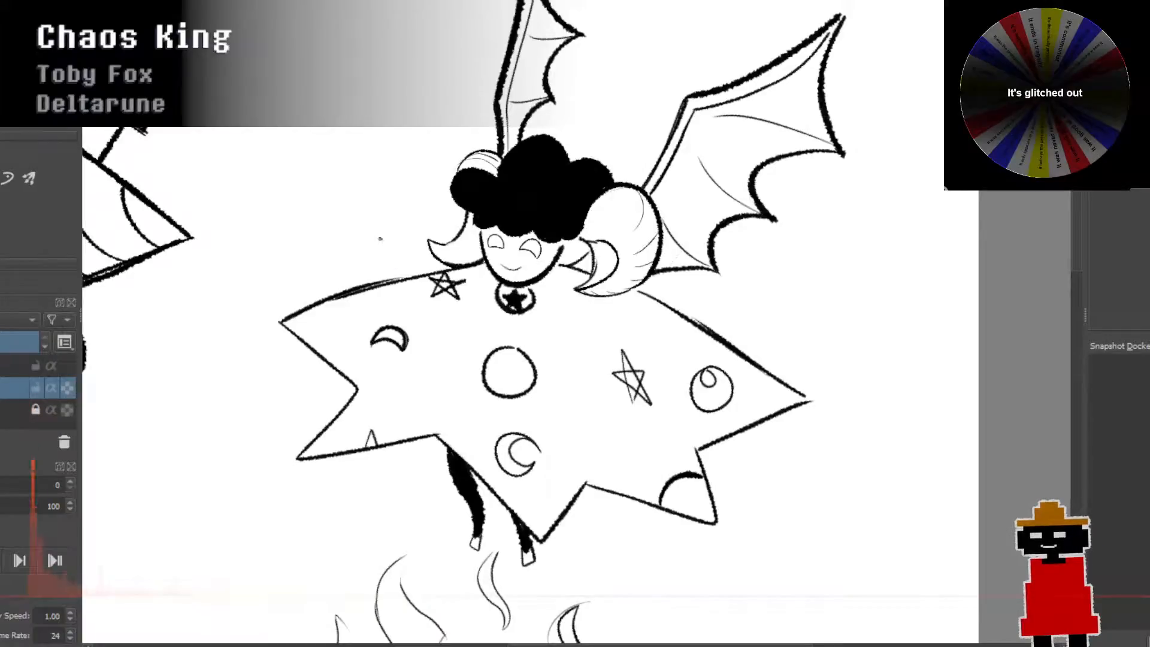
pyautogui.moveTo(379, 239)
pyautogui.mouseDown()
pyautogui.moveTo(400, 267)
pyautogui.moveTo(376, 214)
pyautogui.moveTo(360, 213)
pyautogui.moveTo(375, 210)
pyautogui.moveTo(380, 245)
pyautogui.moveTo(363, 274)
pyautogui.mouseUp()
pyautogui.hotkey('ctrl', 'z')
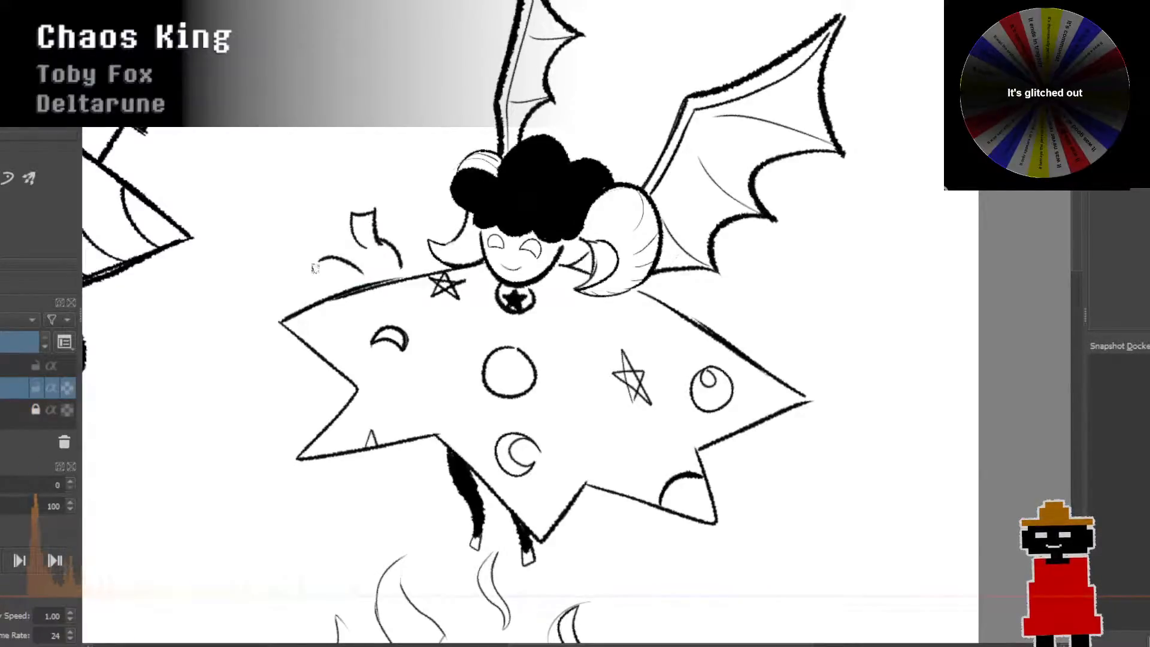
pyautogui.hotkey('ctrl', 'z')
pyautogui.hotkey('ctrl', 'z')
pyautogui.hotkey('ctrl', 'z')
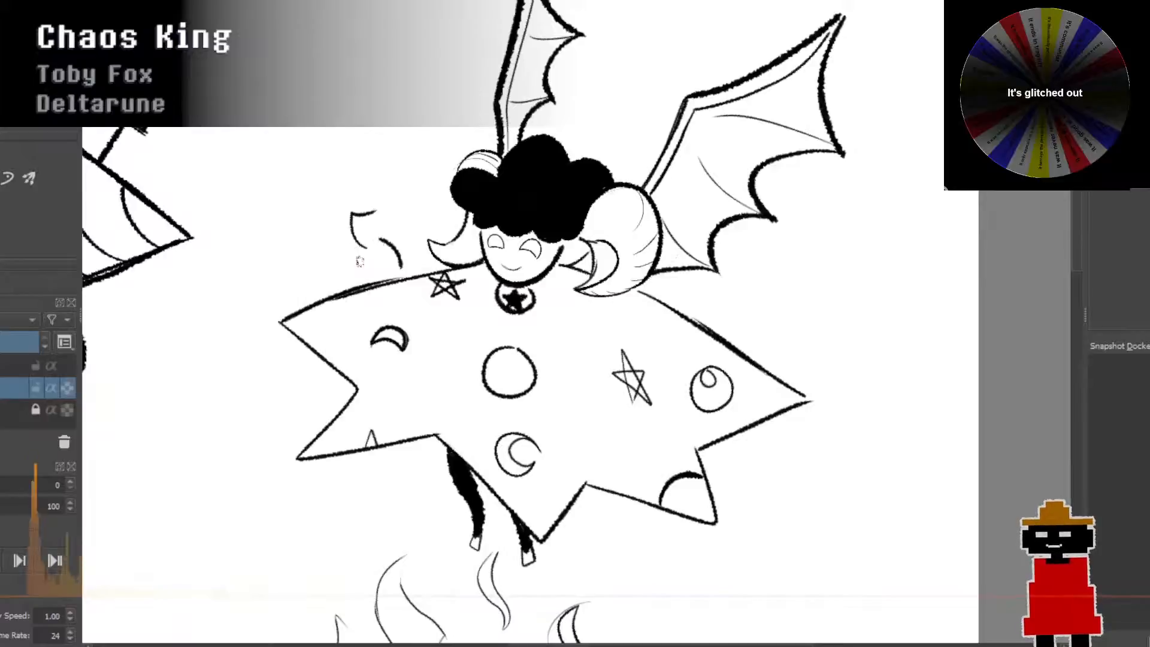
pyautogui.moveTo(373, 246); pyautogui.dragTo(356, 222)
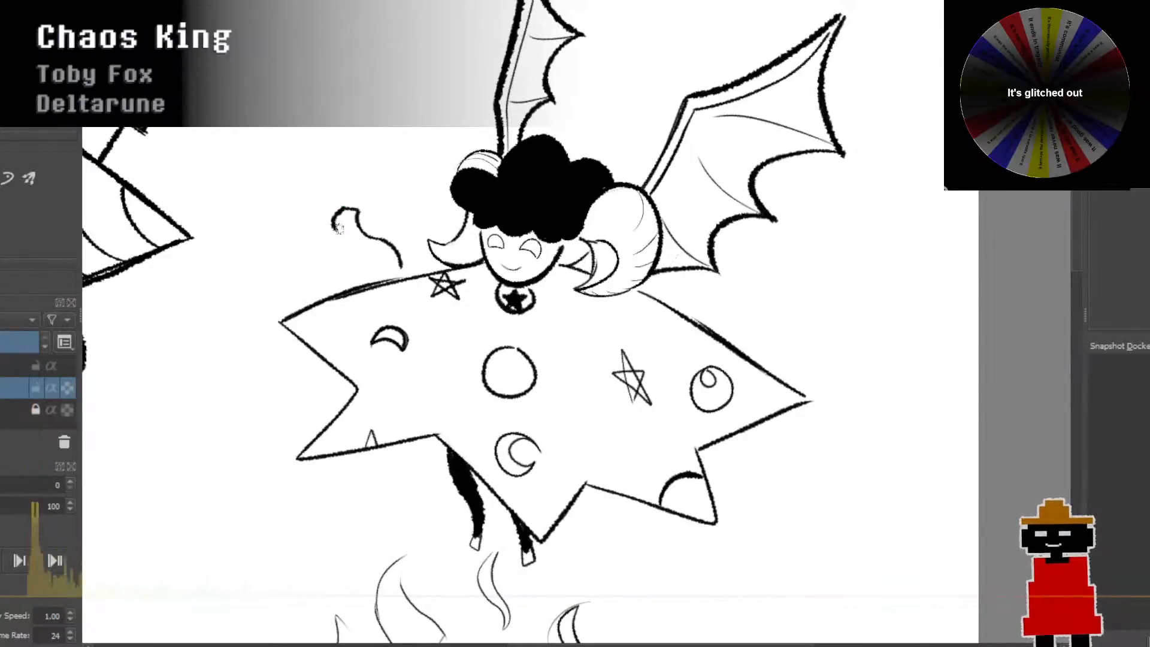
pyautogui.moveTo(355, 256)
pyautogui.mouseDown()
pyautogui.moveTo(402, 262)
pyautogui.moveTo(375, 274)
pyautogui.mouseUp()
pyautogui.hotkey('ctrl', 'z')
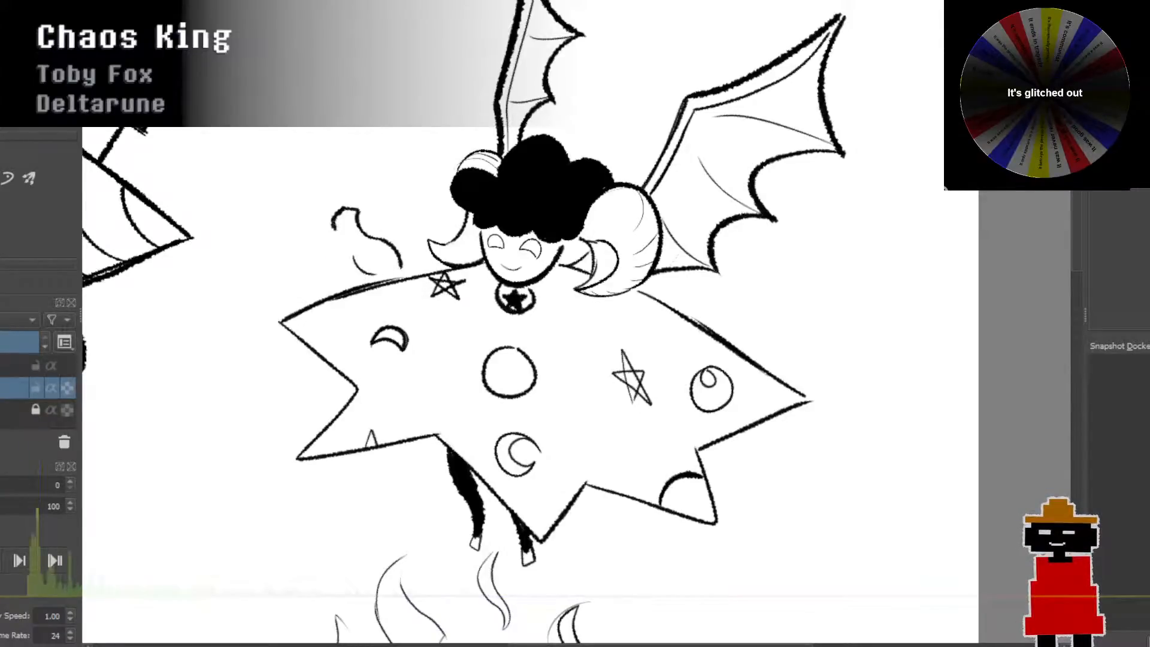
# Step: Draw a short curved finger line left of the raised hand, with a small square and a leaning rectangle above it
pyautogui.scroll(-3, 375, 266)
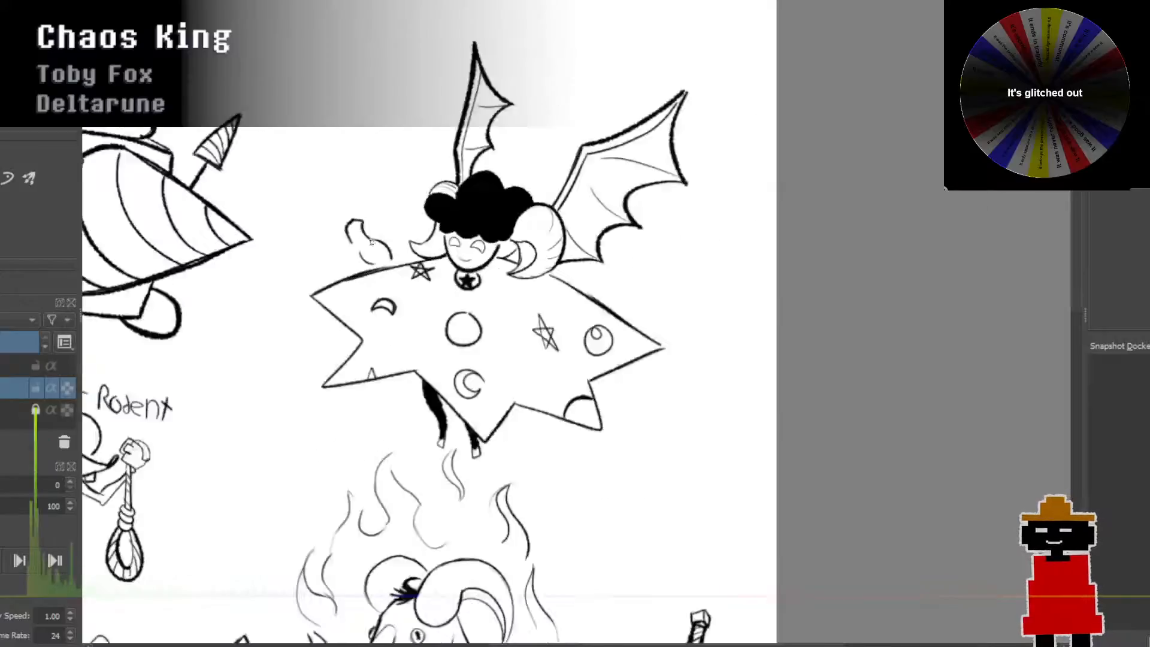
pyautogui.moveTo(375, 265); pyautogui.dragTo(578, 200)
pyautogui.scroll(2, 602, 201)
pyautogui.scroll(5, 660, 194)
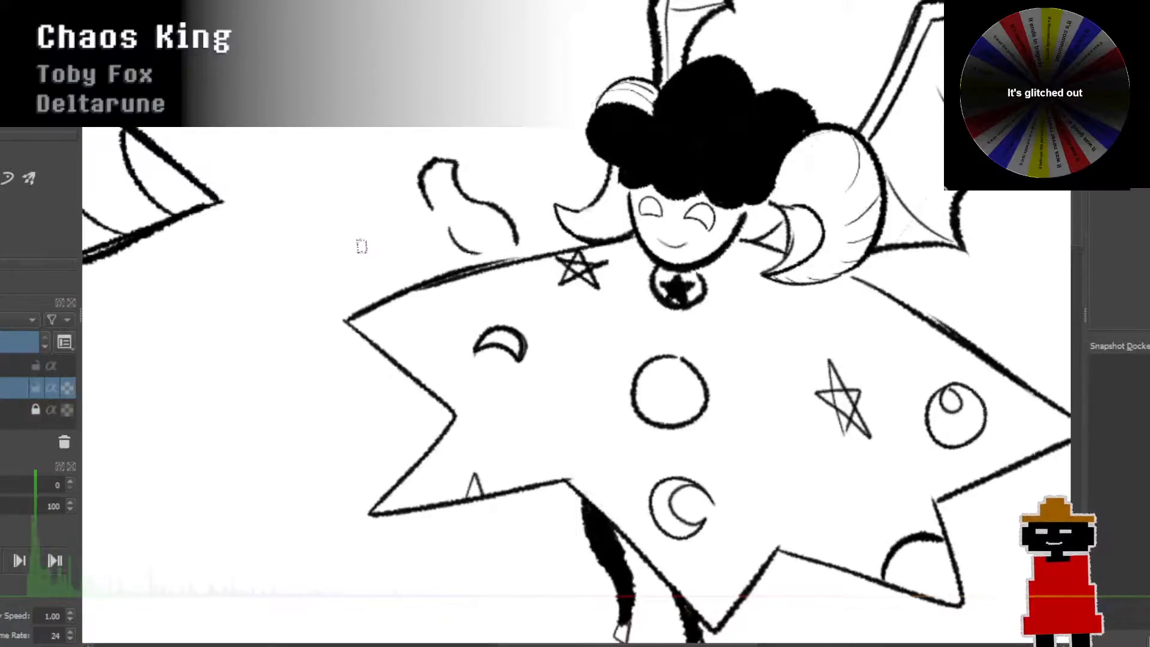
pyautogui.moveTo(433, 210); pyautogui.dragTo(399, 231)
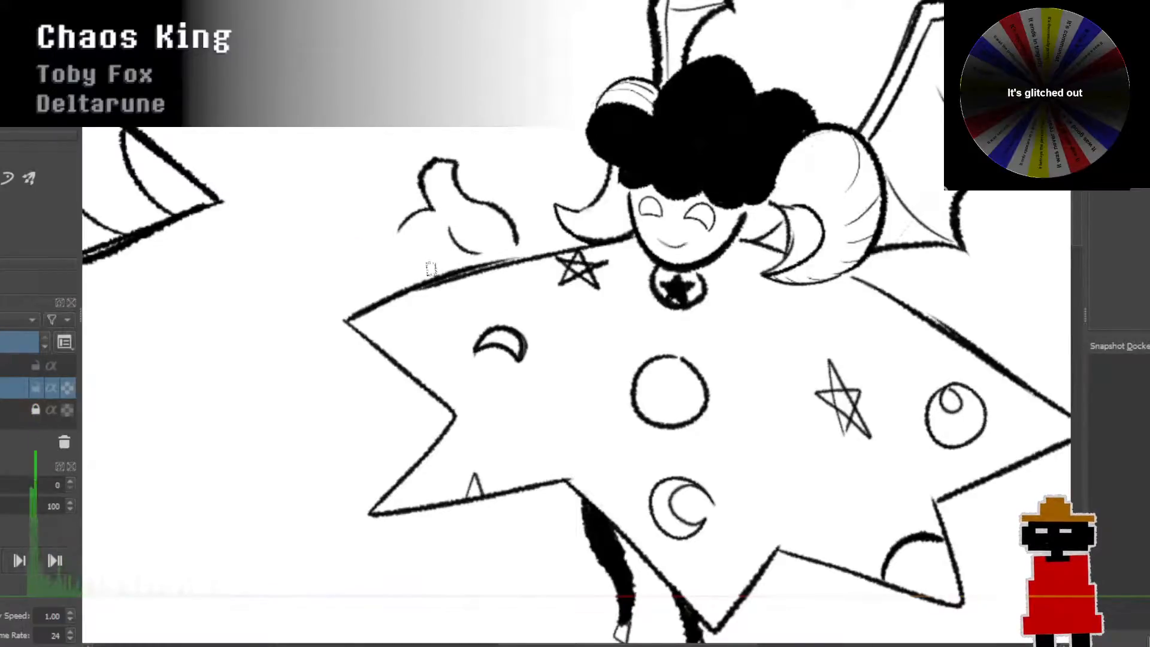
pyautogui.hotkey('ctrl', 'z')
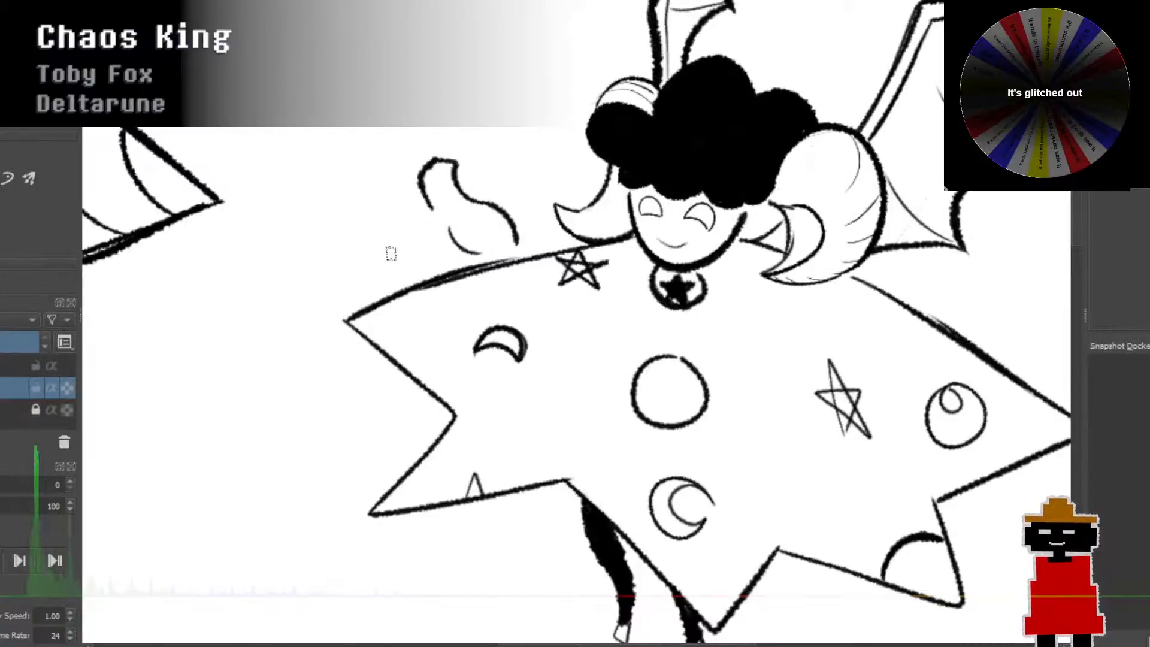
pyautogui.moveTo(379, 236); pyautogui.dragTo(435, 267)
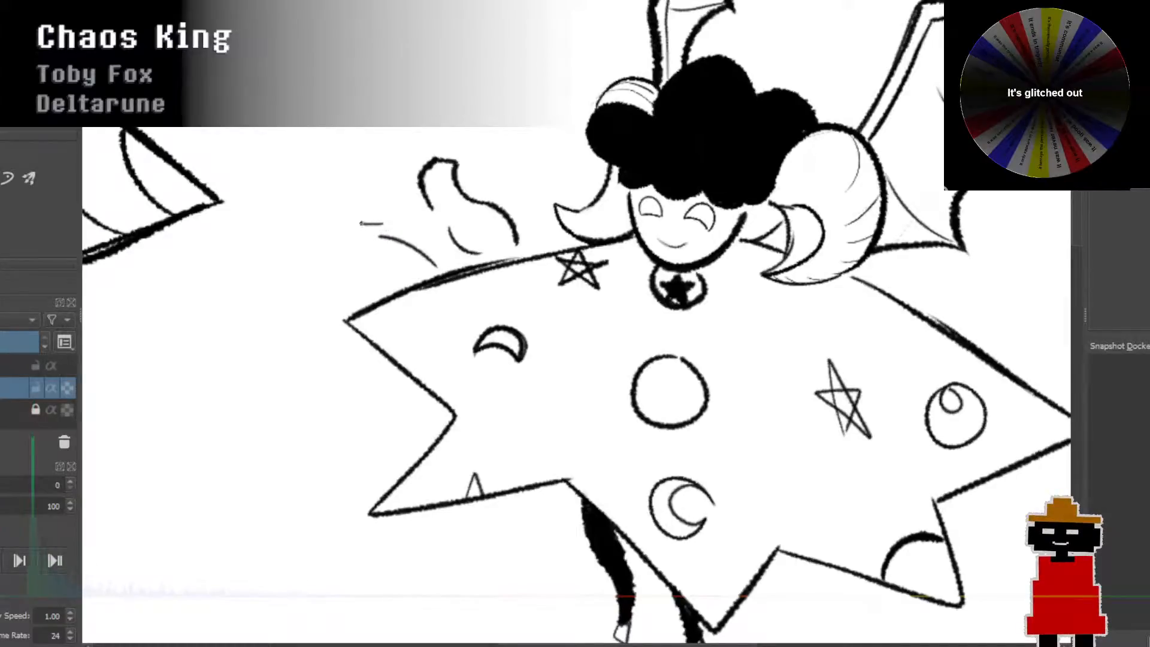
pyautogui.moveTo(361, 223)
pyautogui.mouseDown()
pyautogui.moveTo(353, 187)
pyautogui.moveTo(378, 191)
pyautogui.moveTo(383, 209)
pyautogui.moveTo(357, 145)
pyautogui.moveTo(361, 163)
pyautogui.moveTo(375, 158)
pyautogui.moveTo(389, 204)
pyautogui.mouseUp()
pyautogui.hotkey('ctrl', 'z')
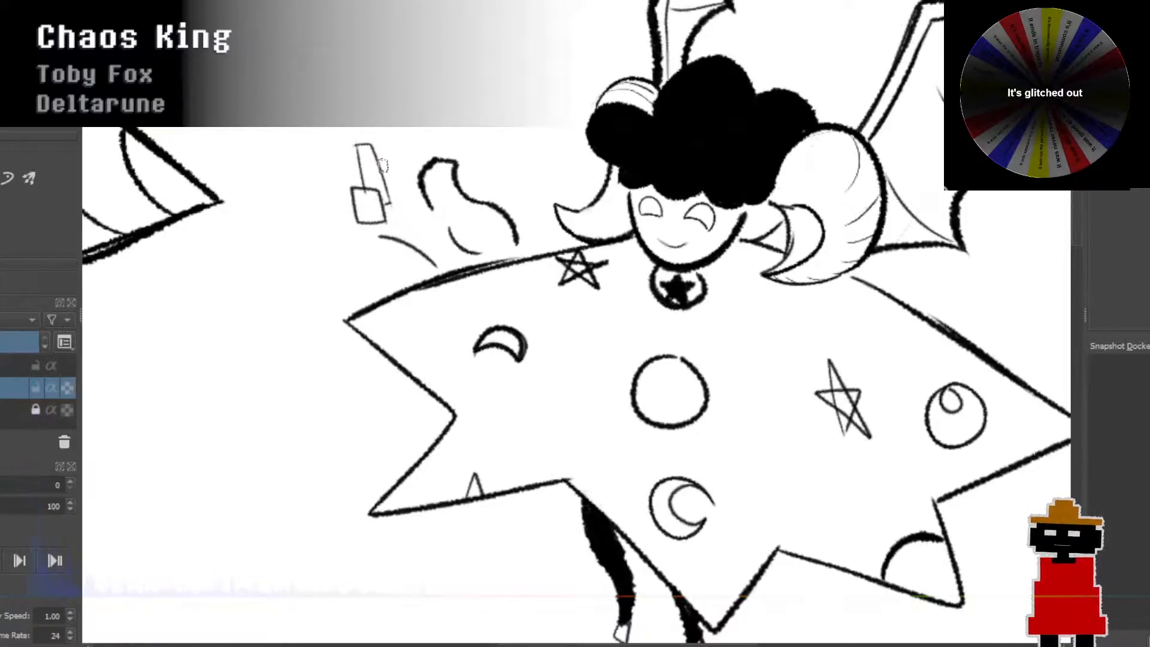
pyautogui.moveTo(376, 150)
pyautogui.mouseDown()
pyautogui.moveTo(407, 139)
pyautogui.moveTo(416, 175)
pyautogui.mouseUp()
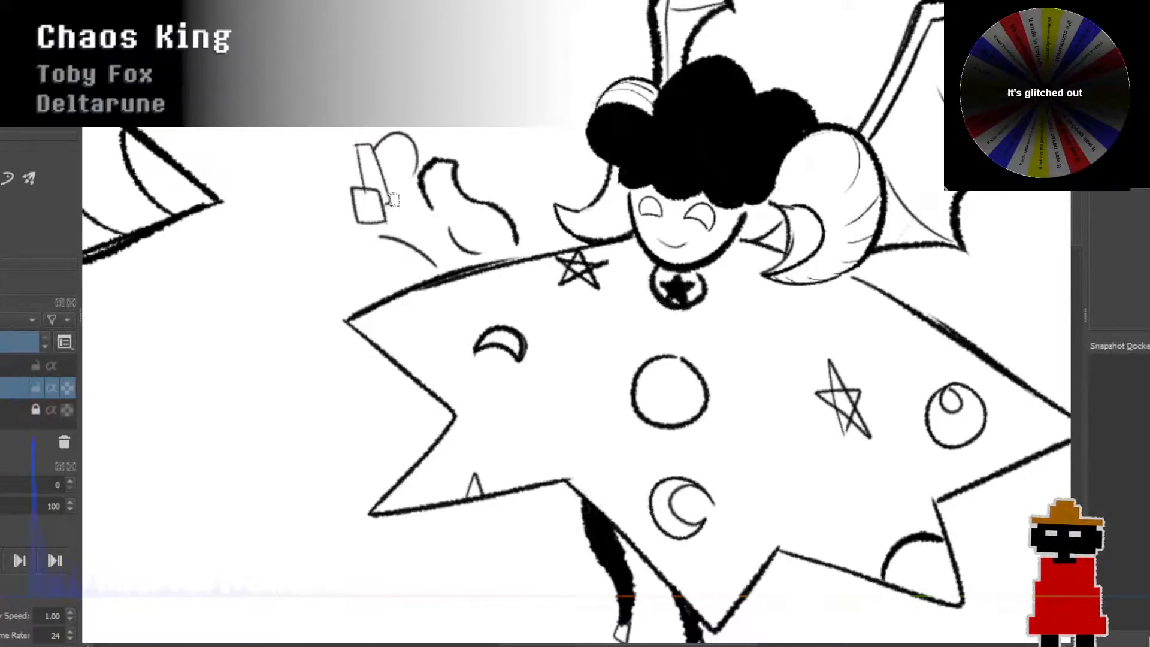
pyautogui.hotkey('ctrl', 'z')
pyautogui.moveTo(382, 221)
pyautogui.mouseDown()
pyautogui.moveTo(420, 235)
pyautogui.moveTo(435, 180)
pyautogui.moveTo(409, 142)
pyautogui.moveTo(373, 182)
pyautogui.moveTo(415, 148)
pyautogui.moveTo(437, 195)
pyautogui.moveTo(414, 228)
pyautogui.moveTo(391, 198)
pyautogui.mouseUp()
pyautogui.hotkey('ctrl', 'z')
pyautogui.hotkey('ctrl', 'z')
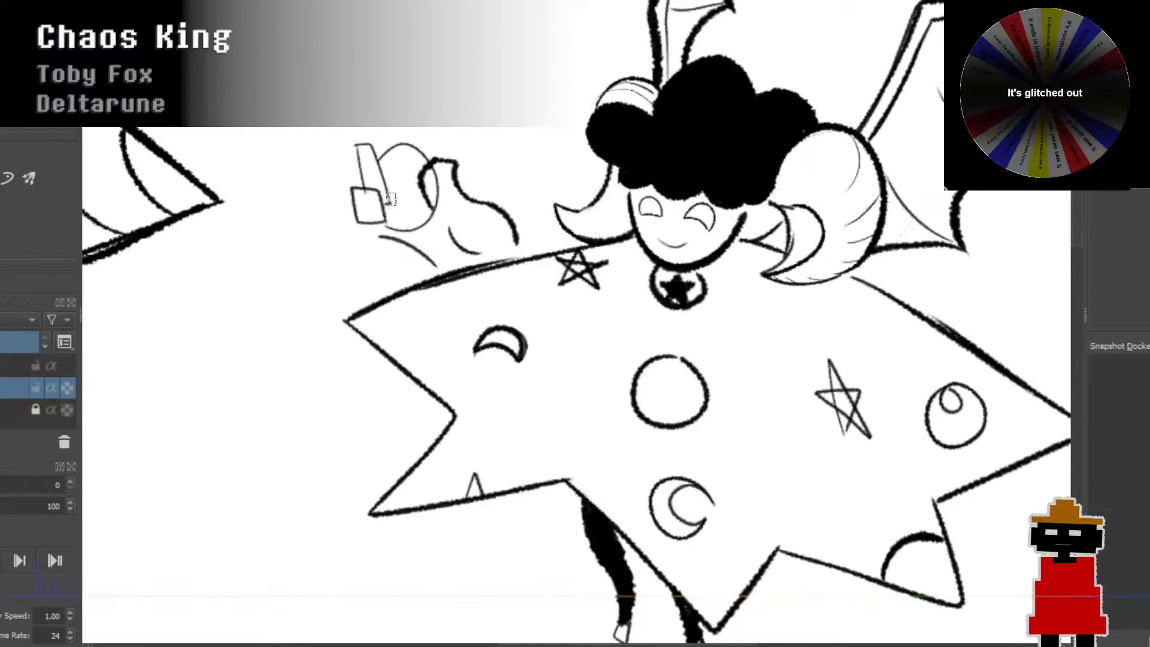
pyautogui.hotkey('ctrl', 'z')
pyautogui.moveTo(378, 160)
pyautogui.mouseDown()
pyautogui.moveTo(439, 188)
pyautogui.moveTo(428, 219)
pyautogui.moveTo(374, 215)
pyautogui.mouseUp()
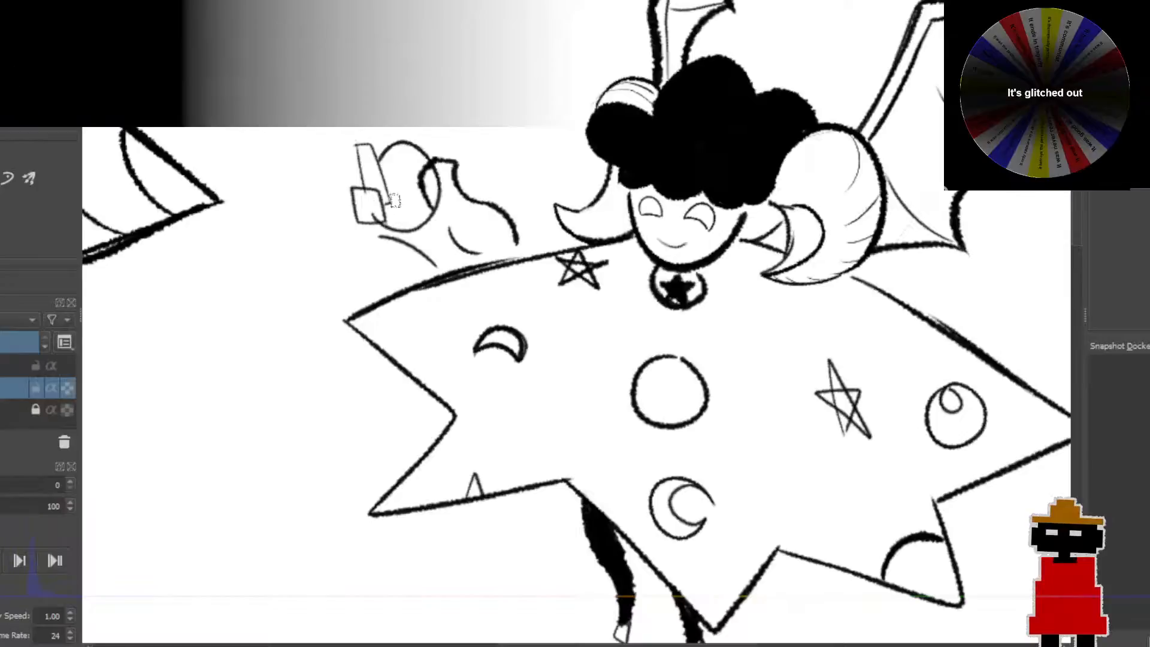
pyautogui.hotkey('ctrl', 'z')
# Step: Add small horizontal bars on both sides of the leaning rectangle and a long flat line across its upper end
pyautogui.moveTo(392, 151)
pyautogui.mouseDown()
pyautogui.moveTo(397, 190)
pyautogui.moveTo(395, 160)
pyautogui.moveTo(360, 178)
pyautogui.mouseUp()
pyautogui.hotkey('ctrl', 'z')
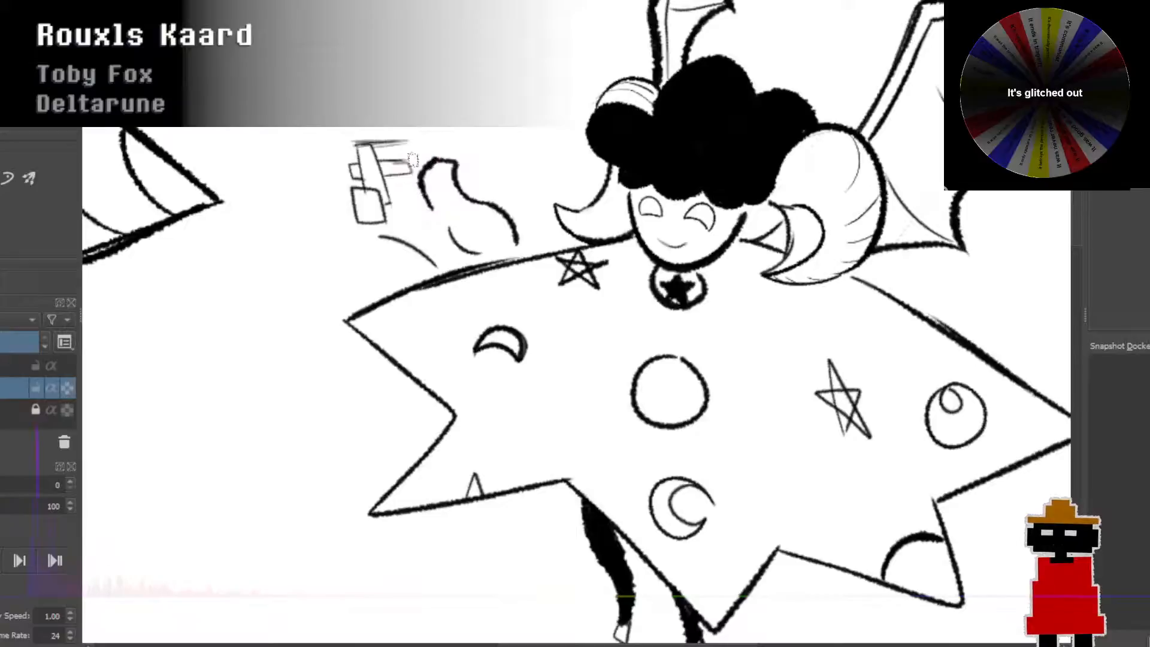
pyautogui.moveTo(379, 144); pyautogui.dragTo(423, 139)
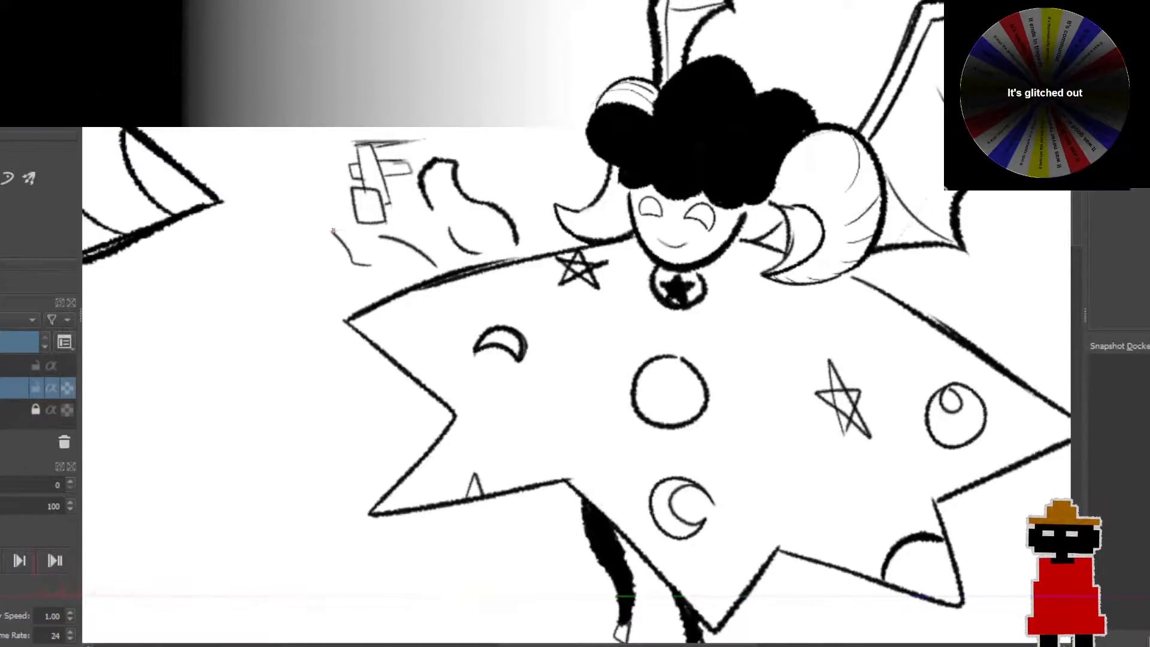
# Step: Draw the hand's curled fingers beneath the cluster of shapes and add a small square above the cluster
pyautogui.moveTo(333, 230); pyautogui.dragTo(374, 272)
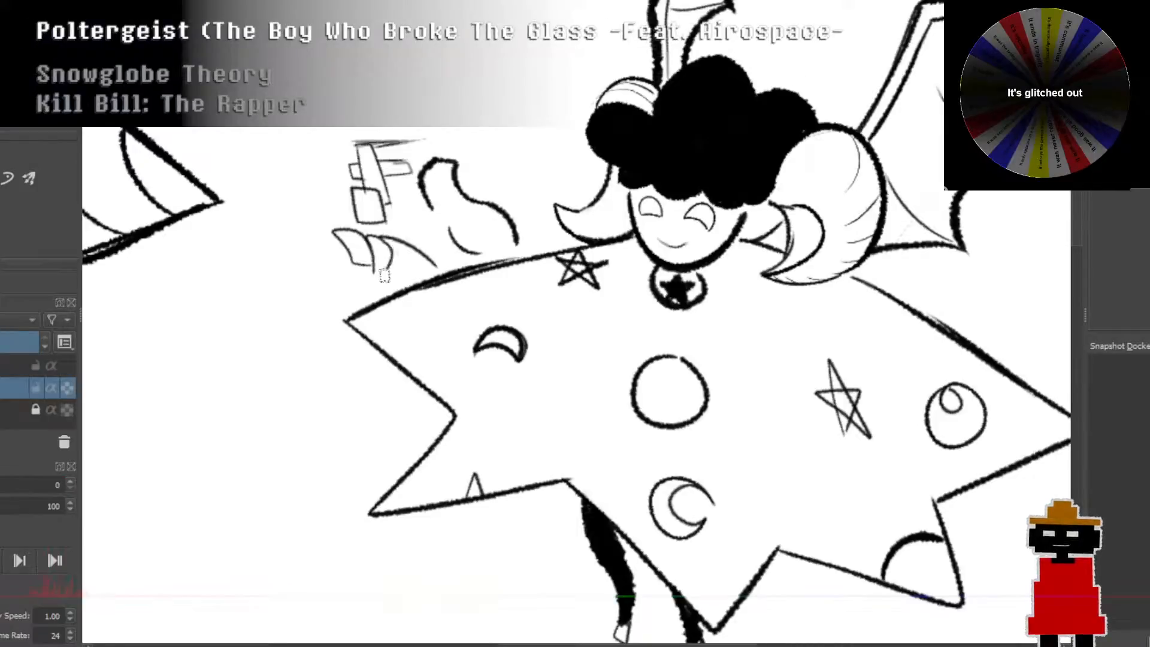
pyautogui.hotkey('ctrl', 'z')
pyautogui.moveTo(366, 234)
pyautogui.mouseDown()
pyautogui.moveTo(390, 241)
pyautogui.moveTo(381, 272)
pyautogui.moveTo(394, 272)
pyautogui.moveTo(383, 274)
pyautogui.moveTo(398, 251)
pyautogui.moveTo(398, 280)
pyautogui.moveTo(399, 237)
pyautogui.moveTo(401, 268)
pyautogui.moveTo(425, 281)
pyautogui.moveTo(414, 257)
pyautogui.moveTo(395, 274)
pyautogui.moveTo(409, 283)
pyautogui.moveTo(426, 274)
pyautogui.moveTo(408, 269)
pyautogui.moveTo(453, 266)
pyautogui.moveTo(383, 243)
pyautogui.moveTo(428, 233)
pyautogui.mouseUp()
pyautogui.hotkey('ctrl', 'z')
pyautogui.hotkey('ctrl', 'z')
pyautogui.hotkey('ctrl', 'z')
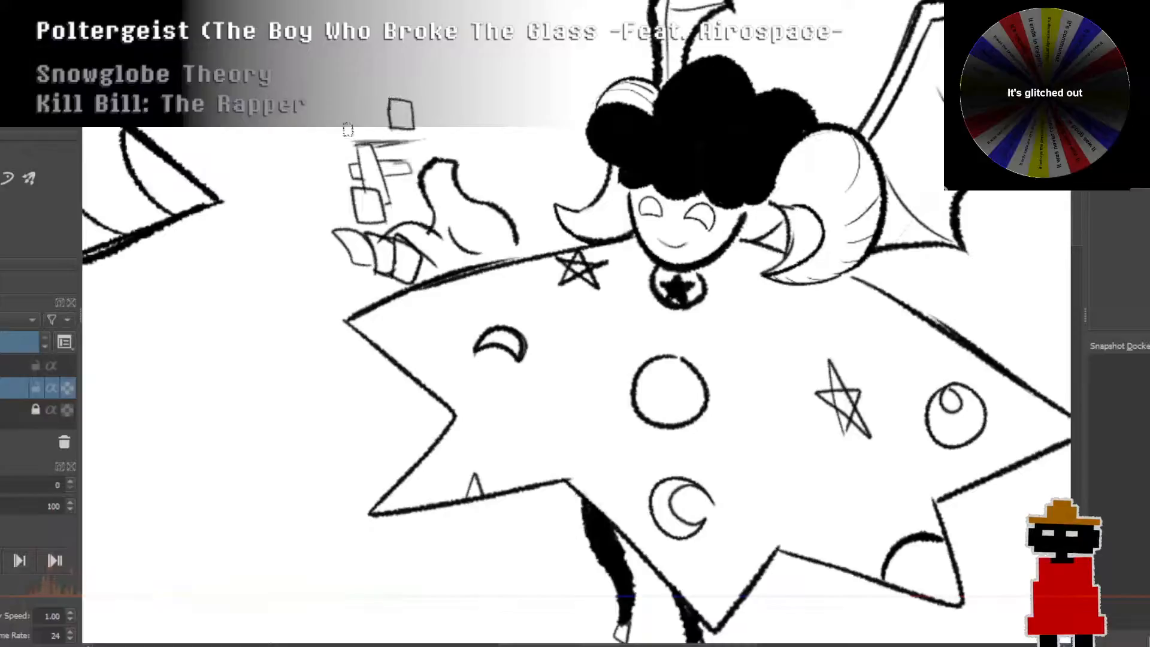
# Step: Add an X, a small circle, a narrow upright rectangle on each side and a partial circle to the shape cluster
pyautogui.moveTo(355, 109); pyautogui.dragTo(373, 127)
pyautogui.moveTo(372, 108); pyautogui.dragTo(356, 128)
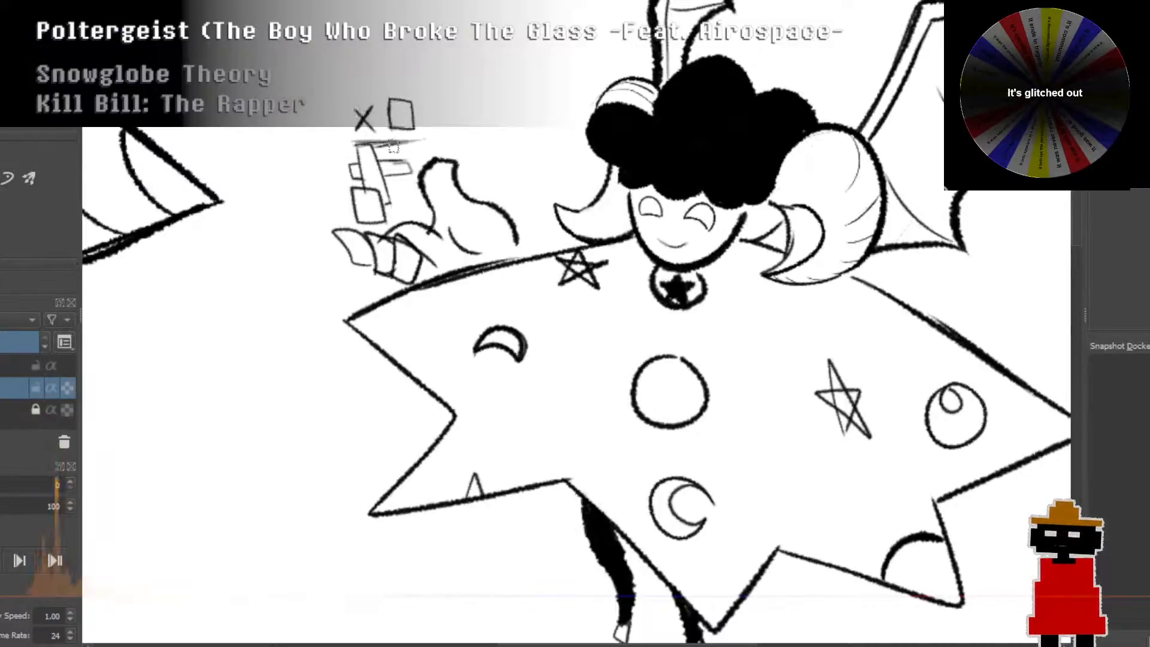
pyautogui.moveTo(394, 196)
pyautogui.mouseDown()
pyautogui.moveTo(405, 178)
pyautogui.moveTo(415, 199)
pyautogui.moveTo(403, 180)
pyautogui.mouseUp()
pyautogui.hotkey('ctrl', 'z')
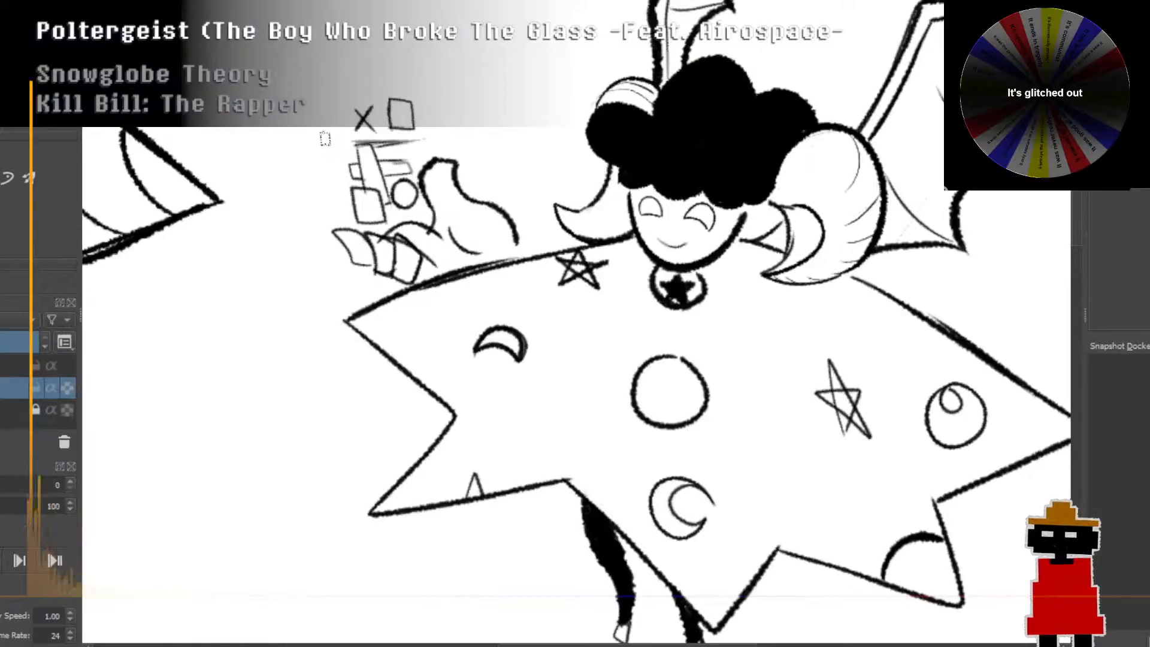
pyautogui.moveTo(321, 129)
pyautogui.mouseDown()
pyautogui.moveTo(329, 171)
pyautogui.moveTo(336, 144)
pyautogui.mouseUp()
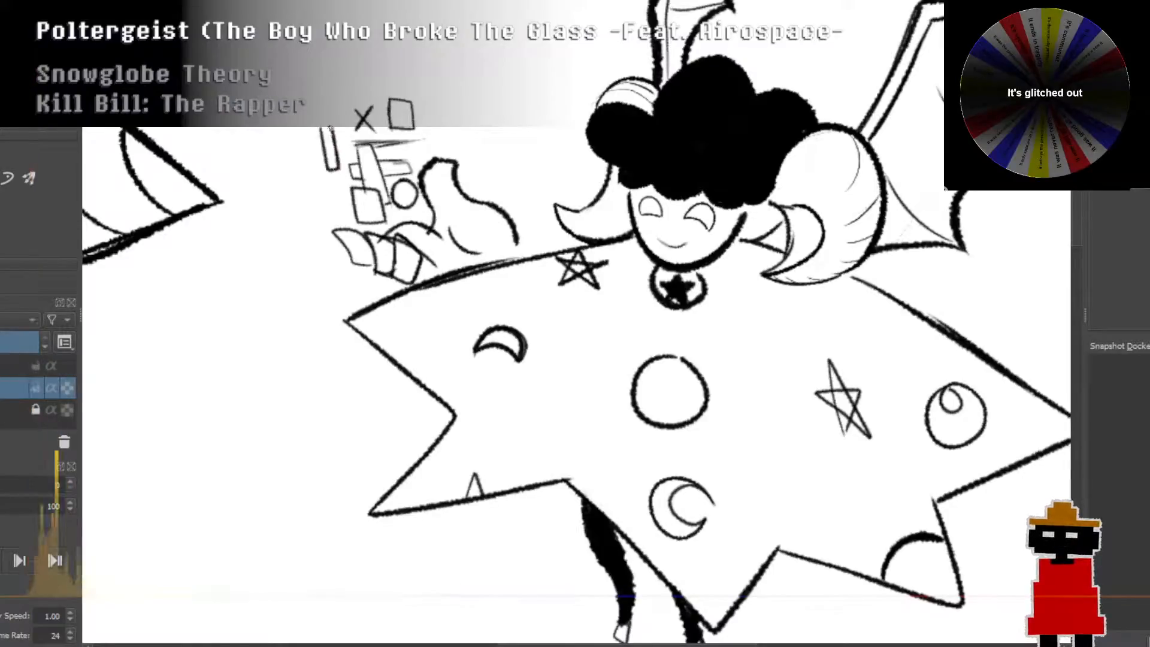
pyautogui.moveTo(427, 115)
pyautogui.mouseDown()
pyautogui.moveTo(432, 157)
pyautogui.moveTo(441, 155)
pyautogui.moveTo(427, 109)
pyautogui.mouseUp()
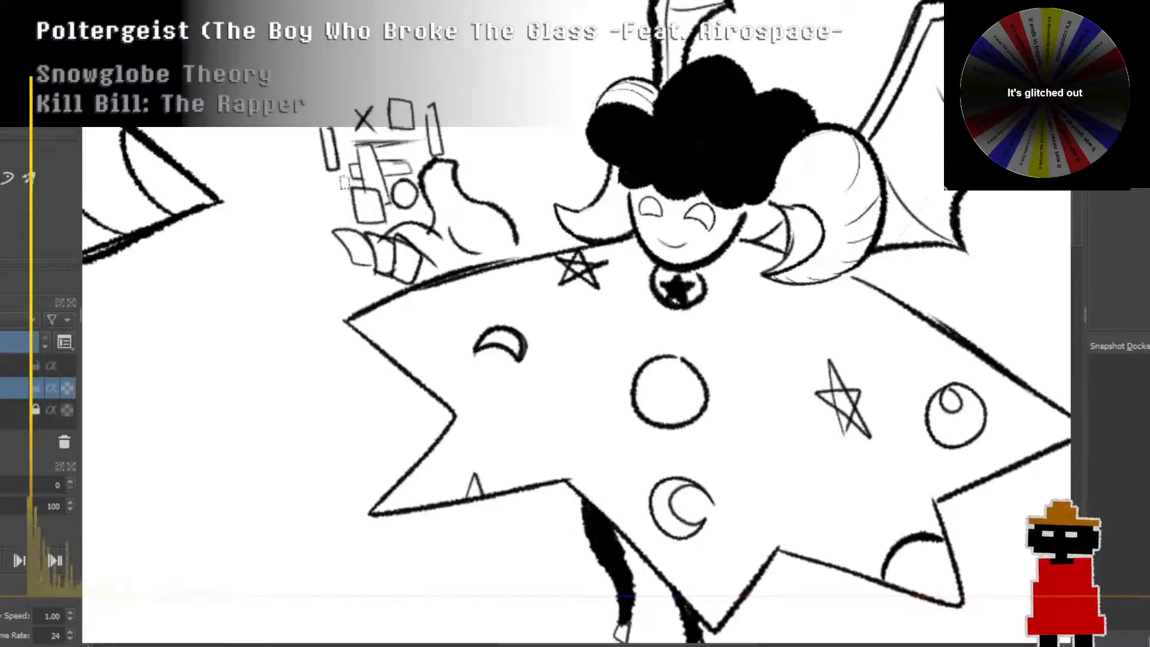
pyautogui.moveTo(354, 173); pyautogui.dragTo(351, 206)
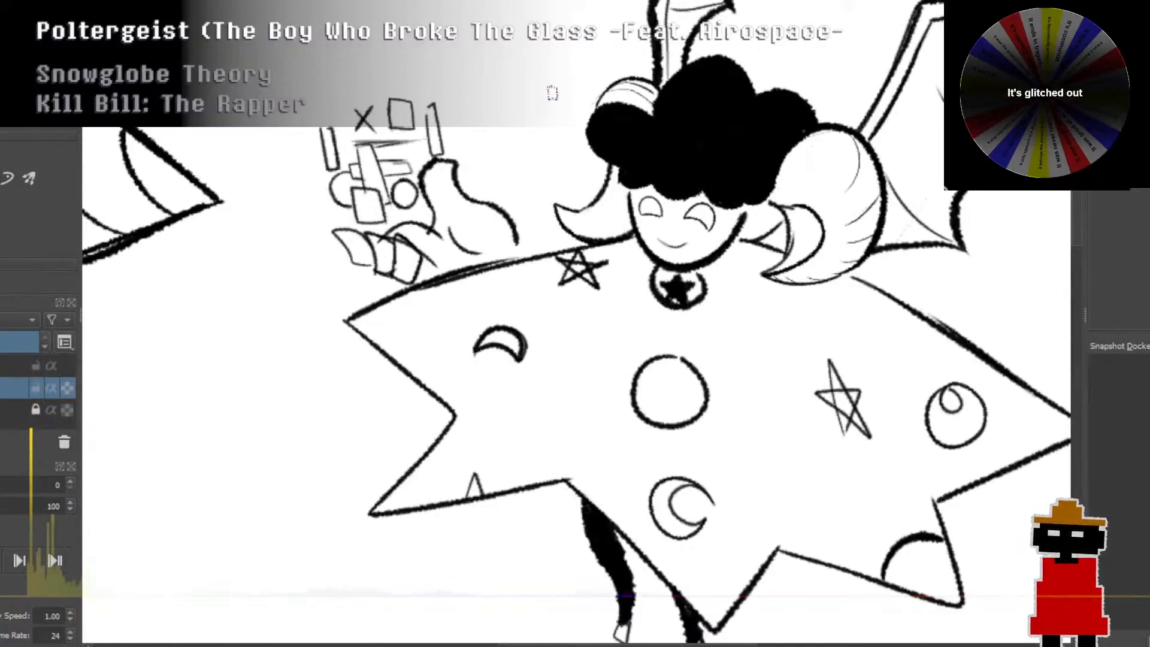
# Step: Draw a large arc around the X above the shape cluster and a tiny x below the small circle
pyautogui.scroll(-3, 553, 93)
pyautogui.moveTo(552, 93); pyautogui.dragTo(475, 206)
pyautogui.scroll(3, 475, 205)
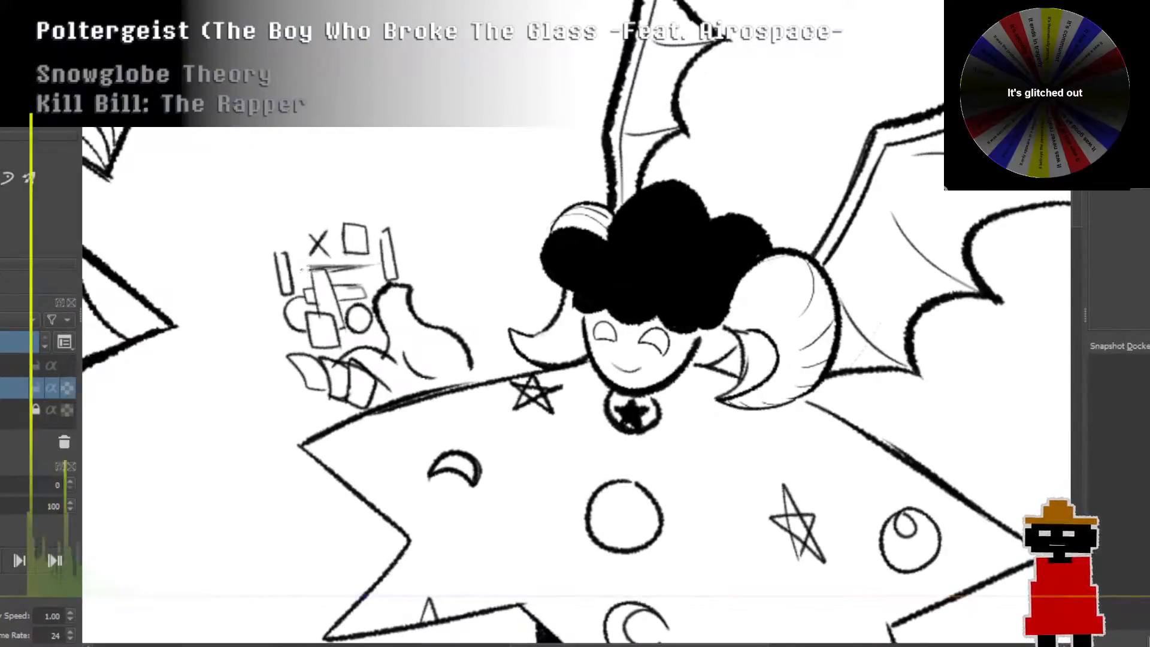
pyautogui.moveTo(277, 255)
pyautogui.mouseDown()
pyautogui.moveTo(278, 212)
pyautogui.moveTo(347, 227)
pyautogui.mouseUp()
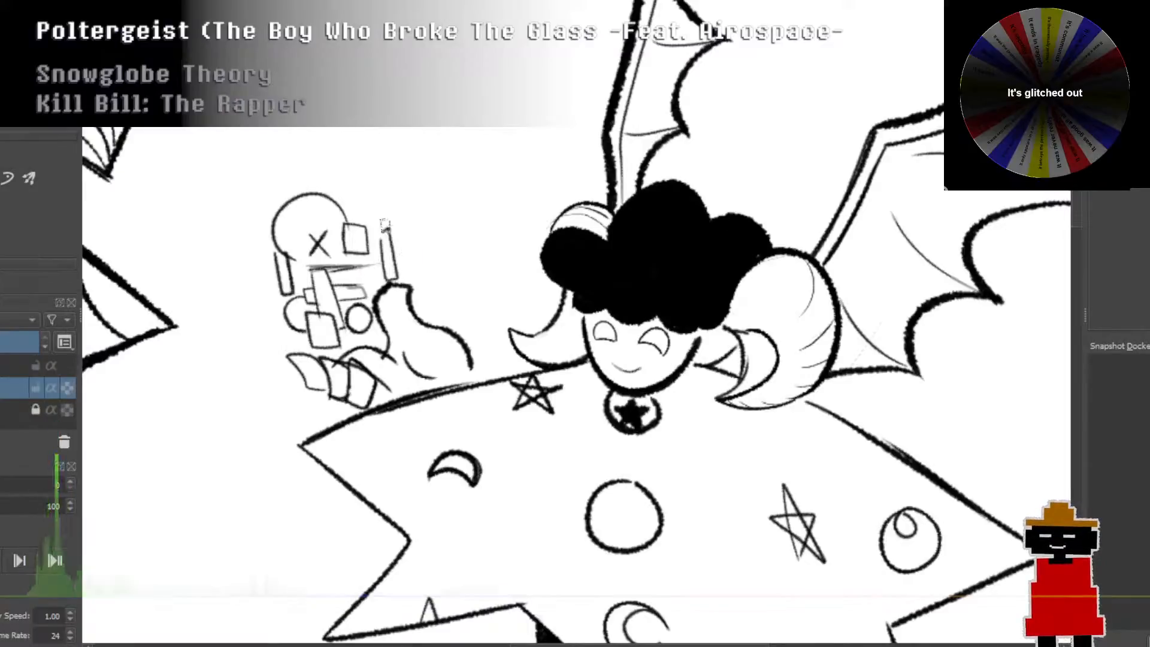
pyautogui.moveTo(366, 324); pyautogui.dragTo(367, 316)
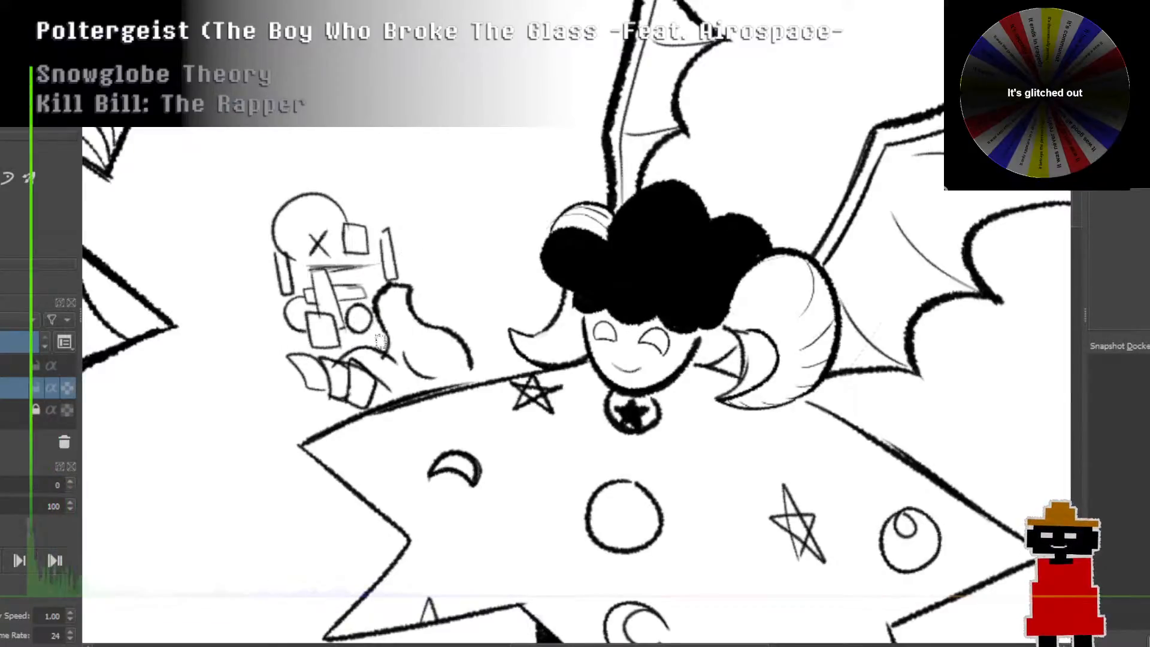
pyautogui.moveTo(377, 333)
pyautogui.mouseDown()
pyautogui.moveTo(365, 343)
pyautogui.moveTo(377, 342)
pyautogui.mouseUp()
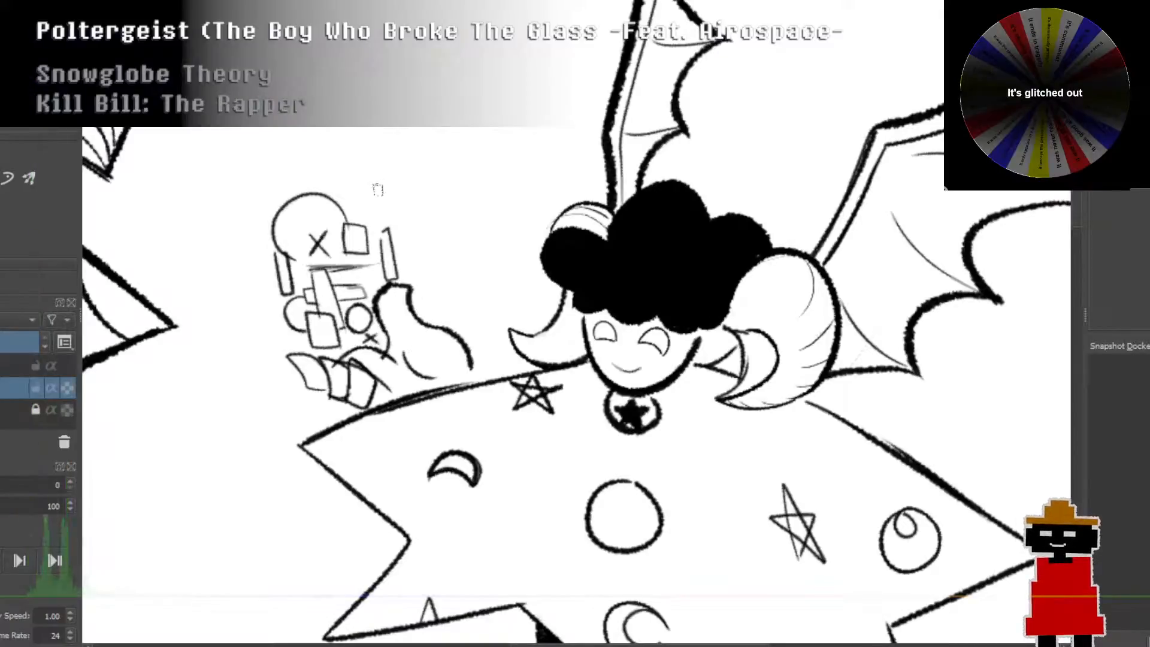
# Step: Draw a thin horizontal bar with a squared end above the small square and the upright rectangle nearest the character
pyautogui.moveTo(353, 214)
pyautogui.mouseDown()
pyautogui.moveTo(395, 210)
pyautogui.moveTo(414, 243)
pyautogui.mouseUp()
pyautogui.hotkey('ctrl', 'z')
pyautogui.moveTo(346, 217)
pyautogui.mouseDown()
pyautogui.moveTo(404, 222)
pyautogui.moveTo(409, 251)
pyautogui.mouseUp()
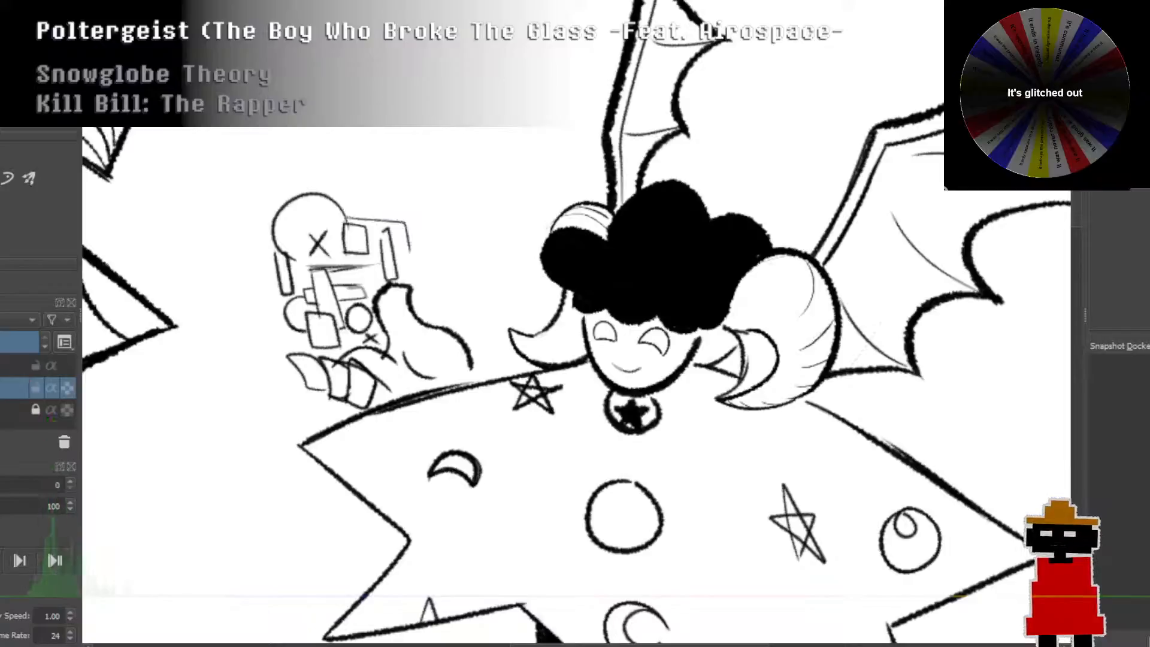
pyautogui.hotkey('ctrl', 'z')
pyautogui.moveTo(358, 217)
pyautogui.mouseDown()
pyautogui.moveTo(406, 219)
pyautogui.moveTo(407, 236)
pyautogui.mouseUp()
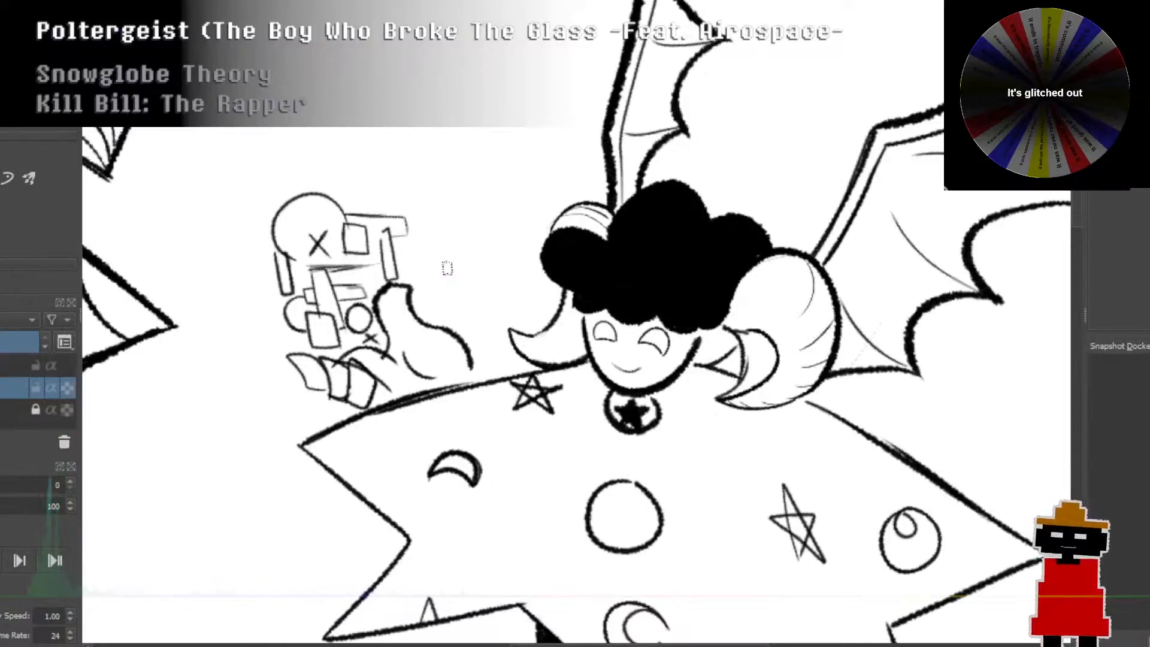
# Step: Draw wavy, pointed flames along the outer side of the shape cluster, away from the winged character
pyautogui.scroll(-3, 447, 269)
pyautogui.scroll(2, 448, 273)
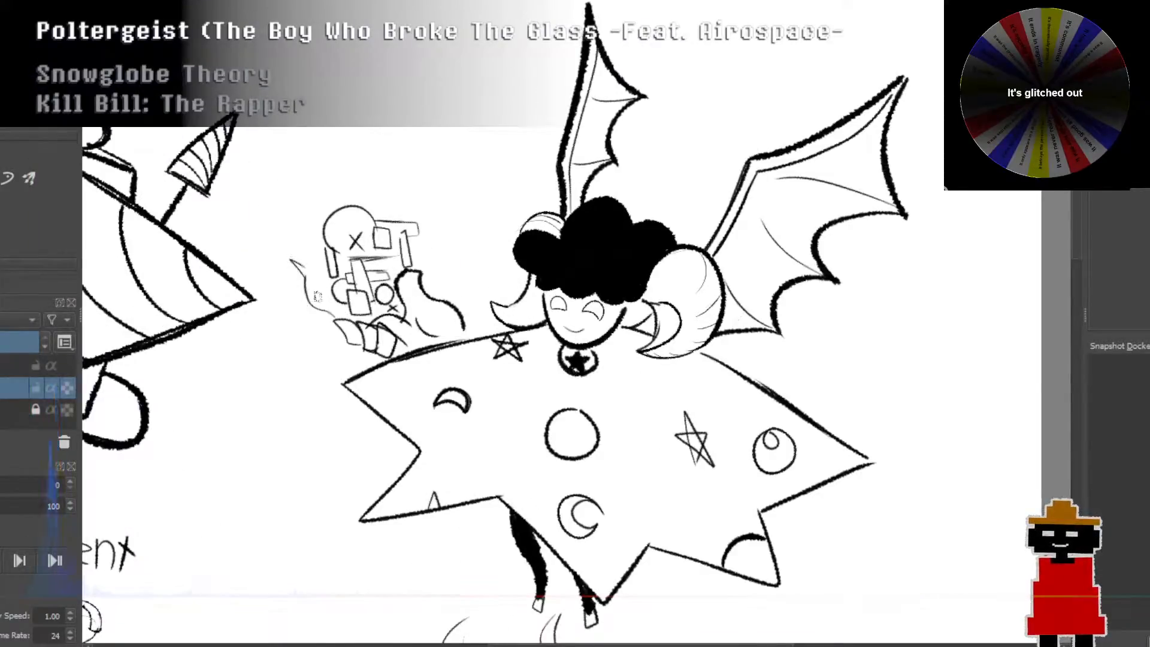
pyautogui.moveTo(321, 304)
pyautogui.mouseDown()
pyautogui.moveTo(298, 292)
pyautogui.moveTo(287, 259)
pyautogui.mouseUp()
pyautogui.hotkey('ctrl', 'z')
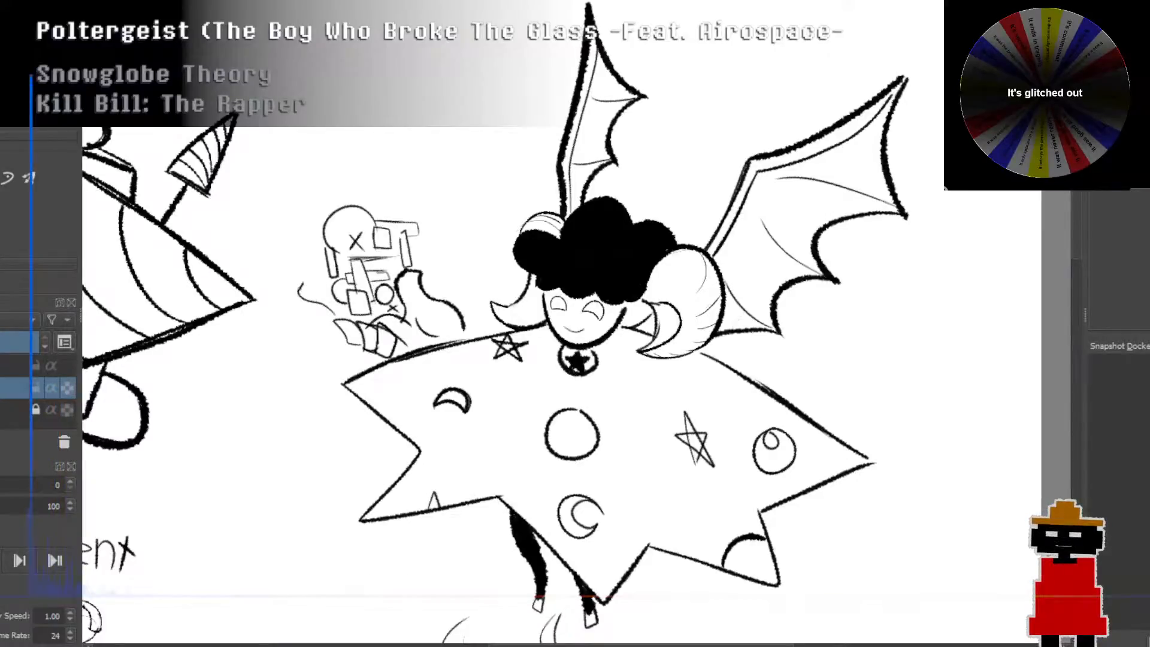
pyautogui.moveTo(317, 302)
pyautogui.mouseDown()
pyautogui.moveTo(285, 267)
pyautogui.moveTo(304, 267)
pyautogui.mouseUp()
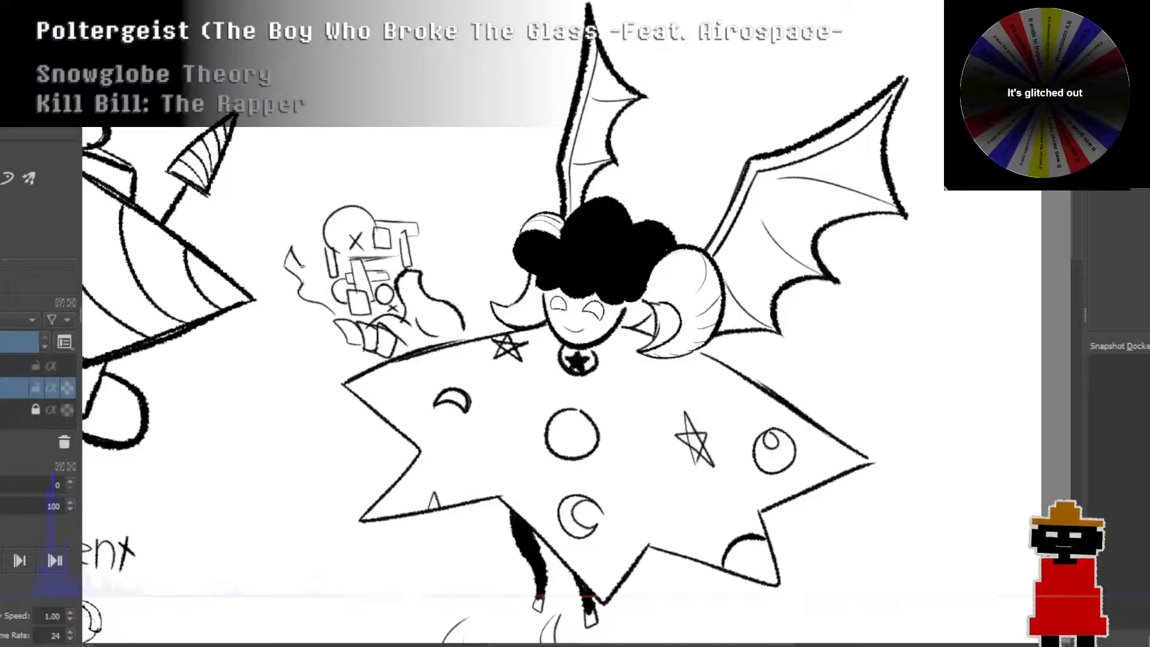
pyautogui.hotkey('ctrl', 'z')
pyautogui.hotkey('ctrl', 'z')
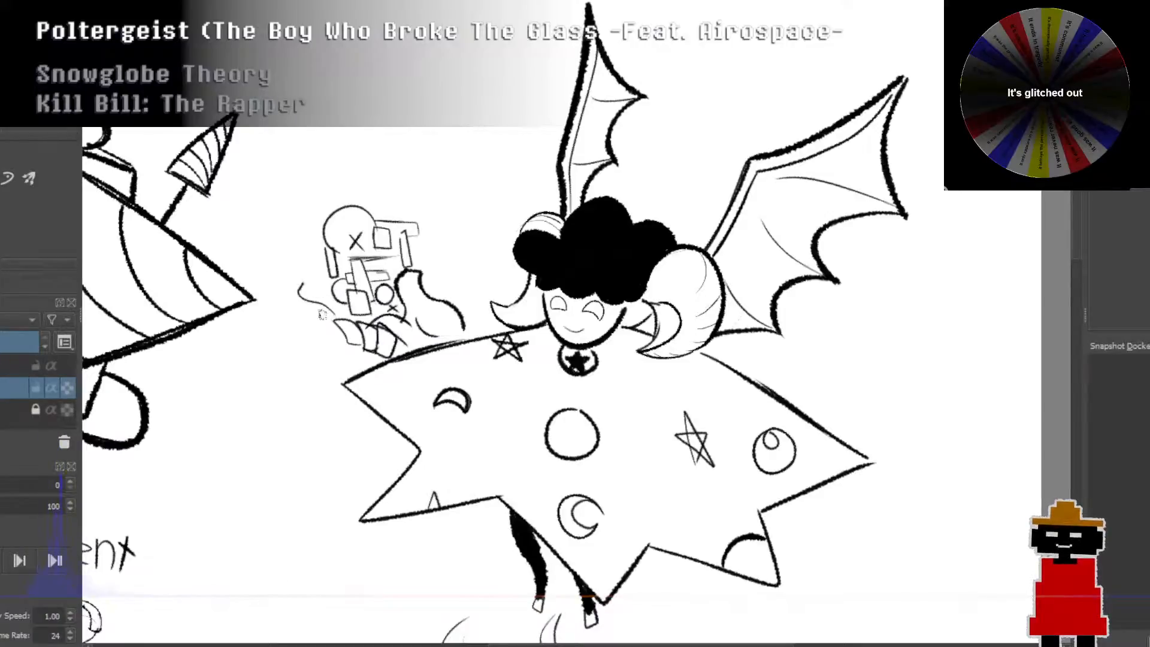
pyautogui.moveTo(328, 311)
pyautogui.mouseDown()
pyautogui.moveTo(269, 238)
pyautogui.moveTo(303, 223)
pyautogui.moveTo(277, 199)
pyautogui.moveTo(287, 161)
pyautogui.moveTo(280, 180)
pyautogui.moveTo(316, 220)
pyautogui.mouseUp()
pyautogui.hotkey('ctrl', 'z')
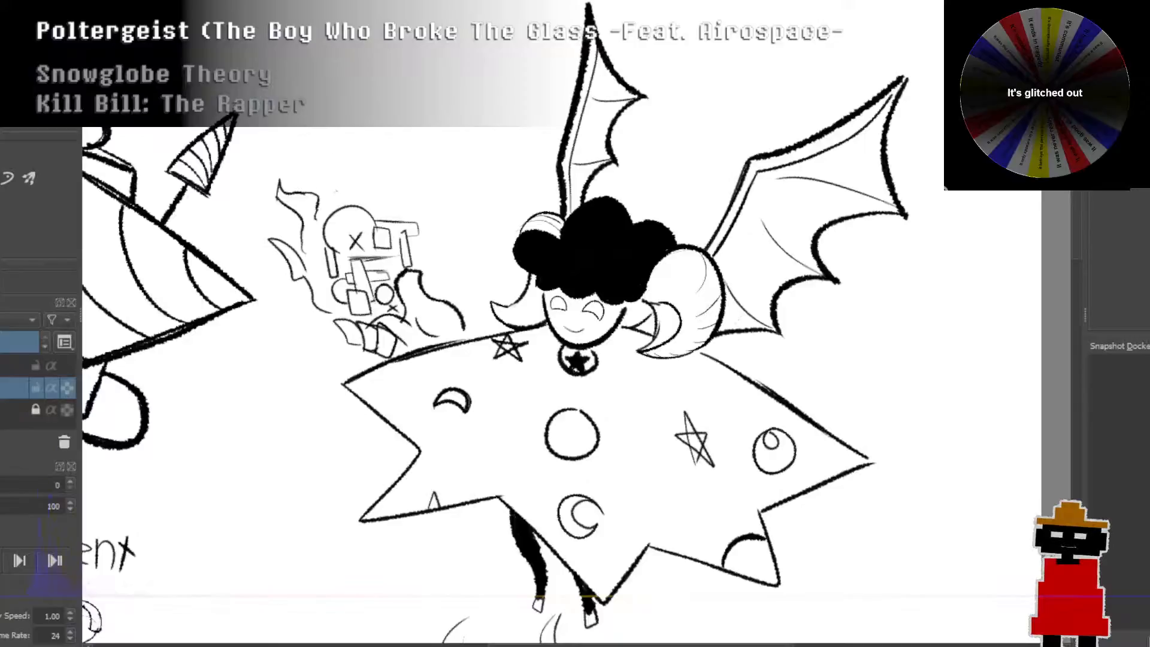
# Step: Draw a curved flame above the shape cluster's outer corner and tall wavy flames along its side nearest the winged character
pyautogui.moveTo(318, 138); pyautogui.dragTo(326, 157)
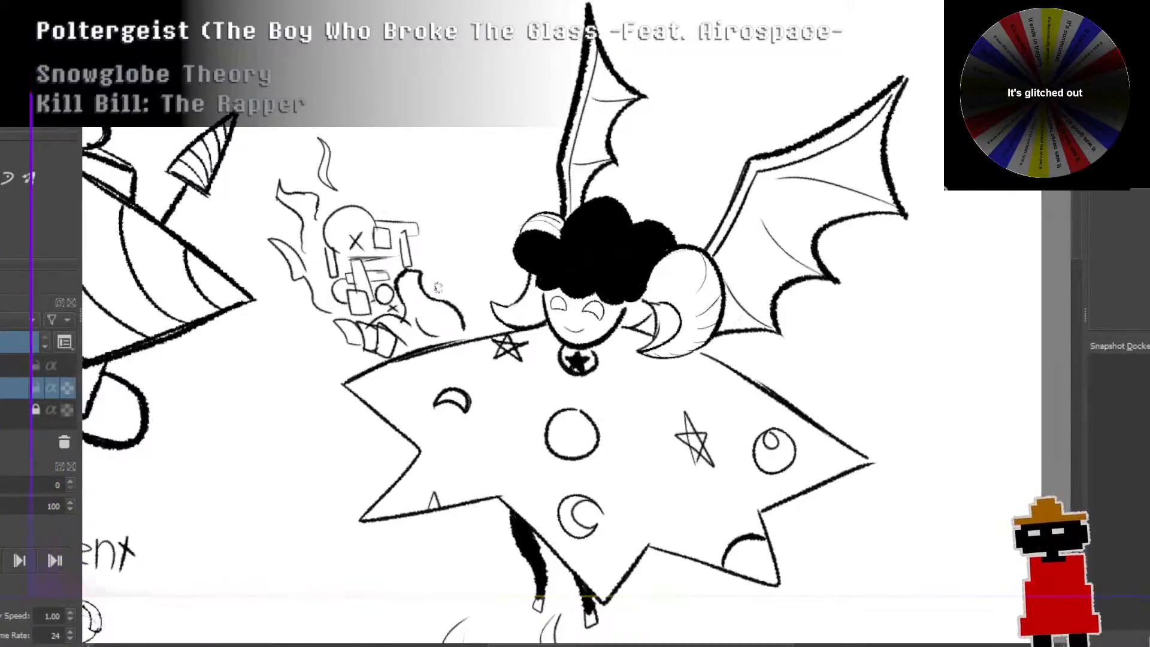
pyautogui.moveTo(440, 285); pyautogui.dragTo(458, 258)
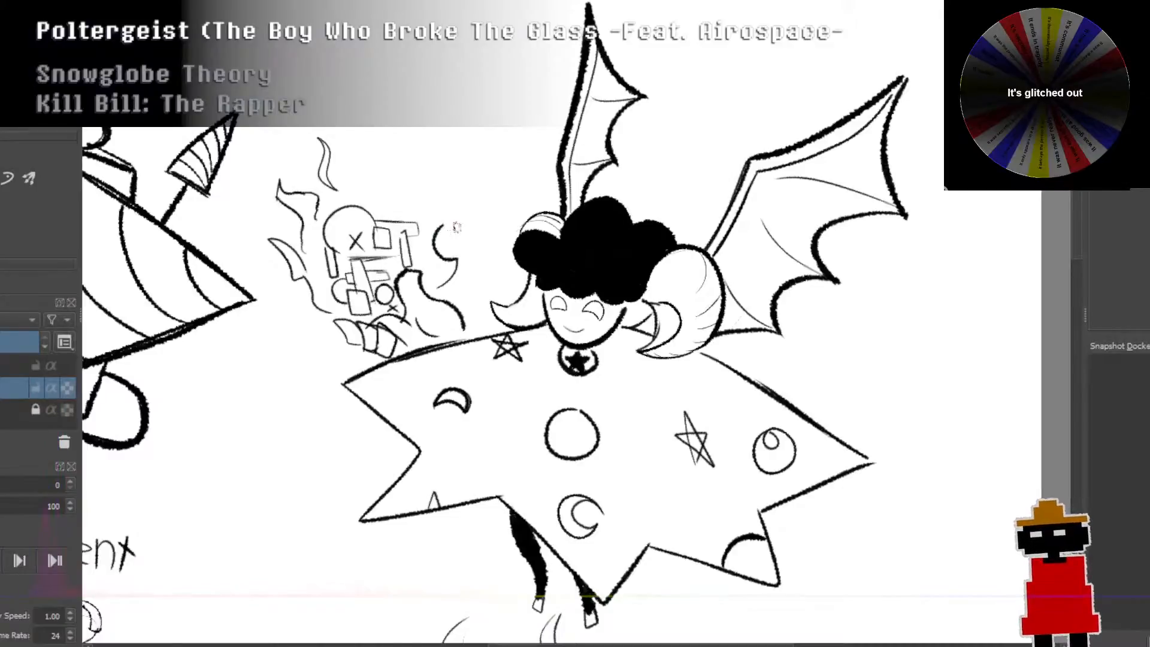
pyautogui.moveTo(444, 192)
pyautogui.mouseDown()
pyautogui.moveTo(440, 181)
pyautogui.moveTo(429, 224)
pyautogui.mouseUp()
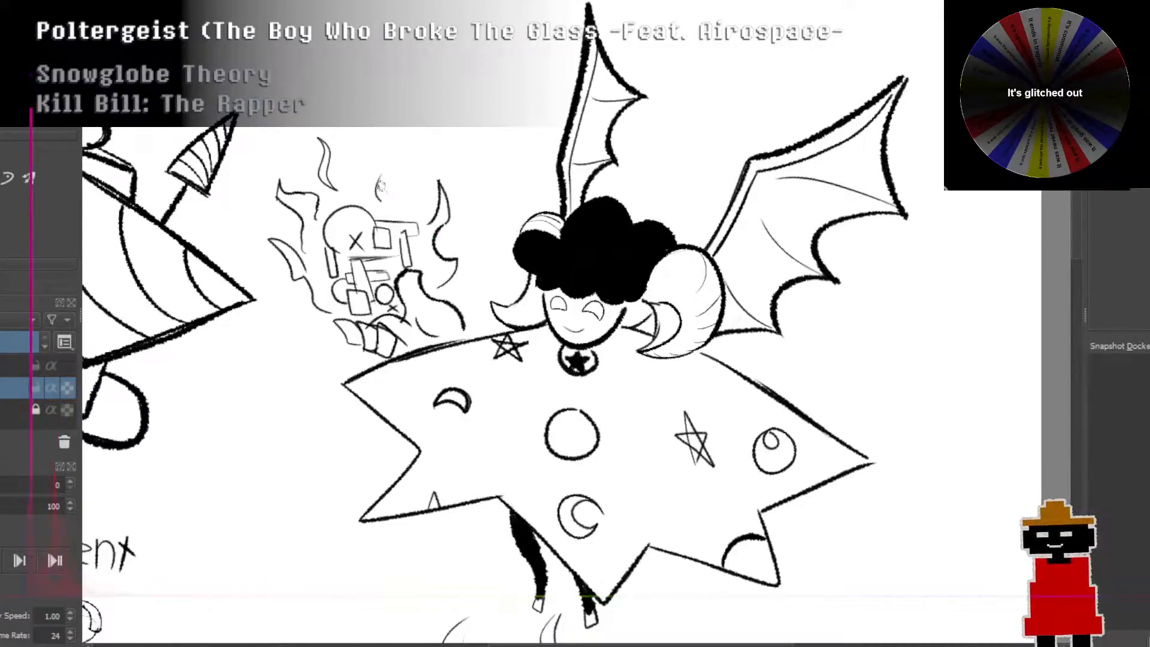
# Step: Fill the gap above the shape cluster with small jagged and curled flames and thicken the inner curve of the outer flame
pyautogui.moveTo(383, 175); pyautogui.dragTo(381, 197)
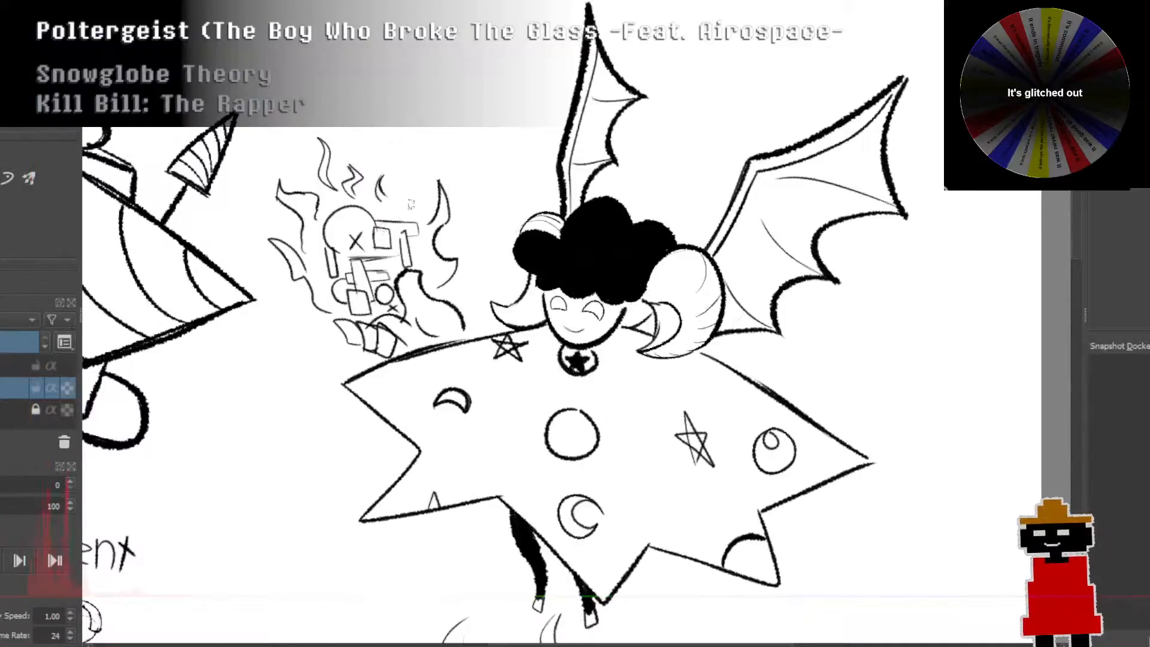
pyautogui.hotkey('ctrl', 'z')
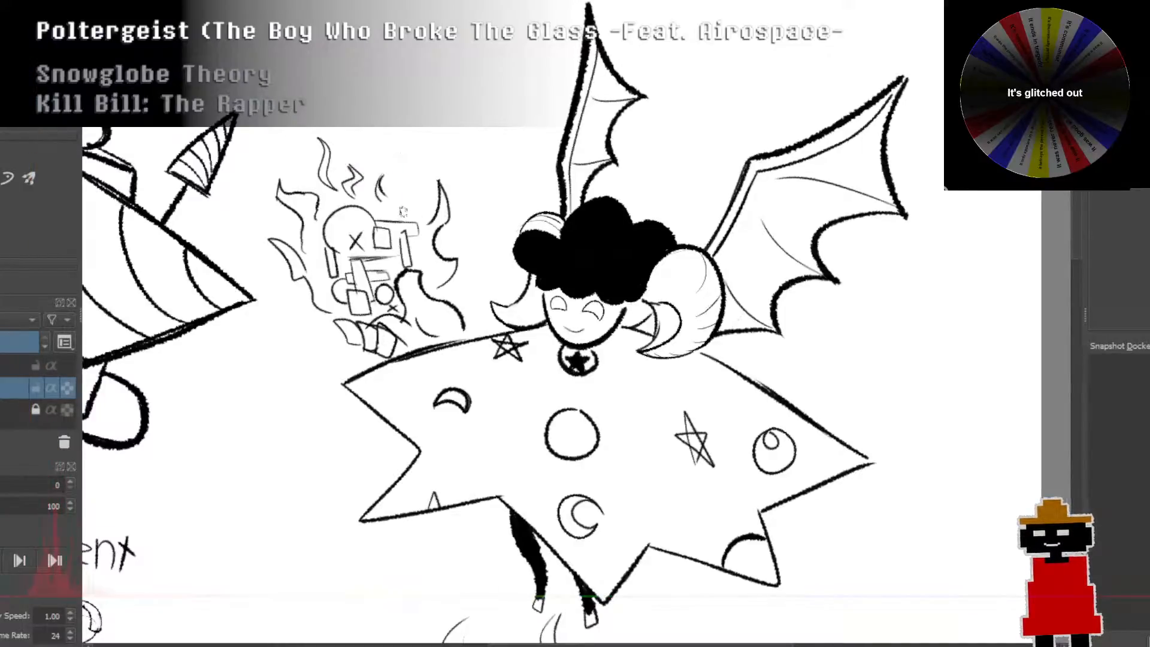
pyautogui.moveTo(386, 199)
pyautogui.mouseDown()
pyautogui.moveTo(406, 160)
pyautogui.moveTo(389, 203)
pyautogui.mouseUp()
pyautogui.hotkey('ctrl', 'z')
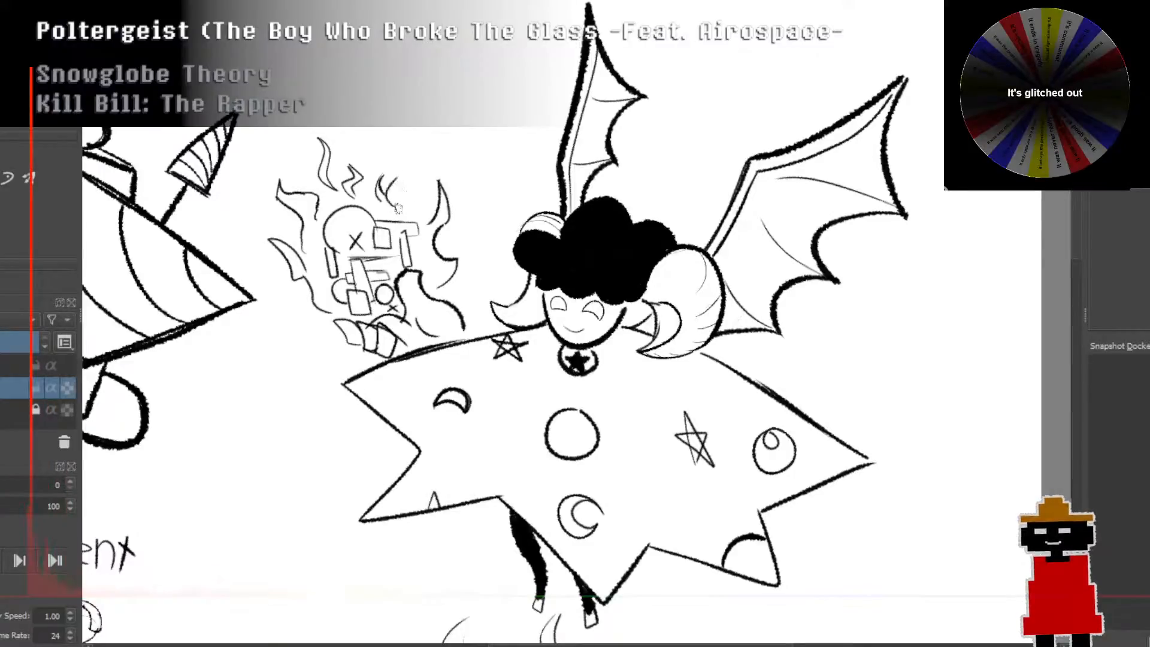
pyautogui.moveTo(285, 193)
pyautogui.mouseDown()
pyautogui.moveTo(310, 191)
pyautogui.moveTo(319, 215)
pyautogui.mouseUp()
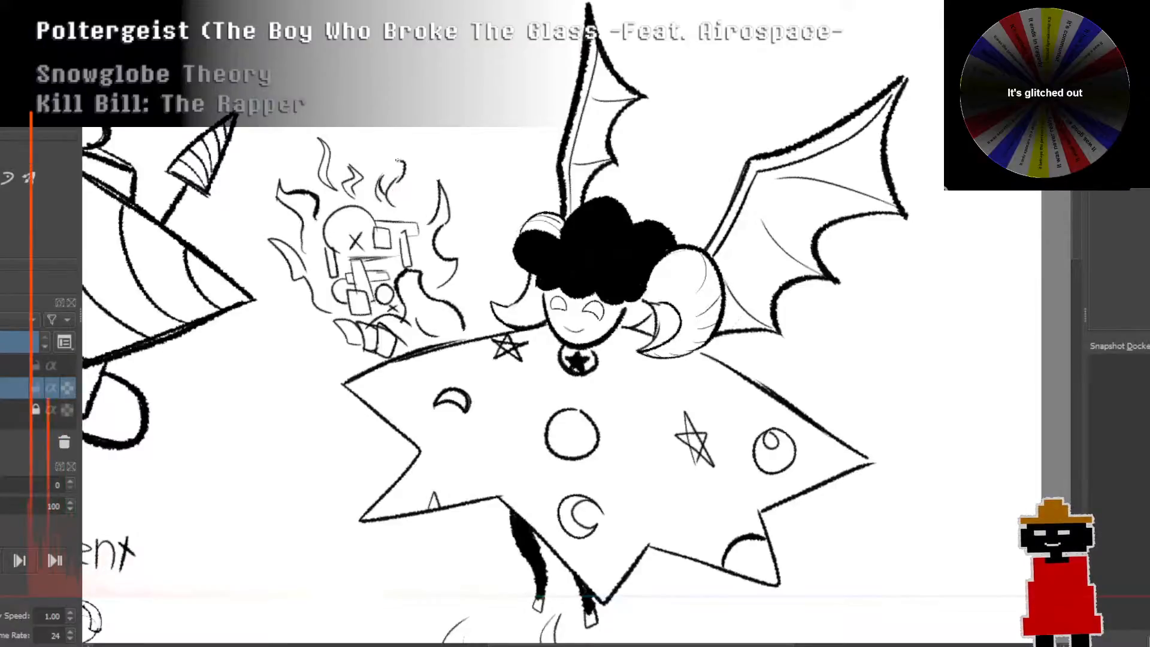
pyautogui.moveTo(395, 180)
pyautogui.mouseDown()
pyautogui.moveTo(382, 155)
pyautogui.moveTo(421, 165)
pyautogui.moveTo(409, 193)
pyautogui.mouseUp()
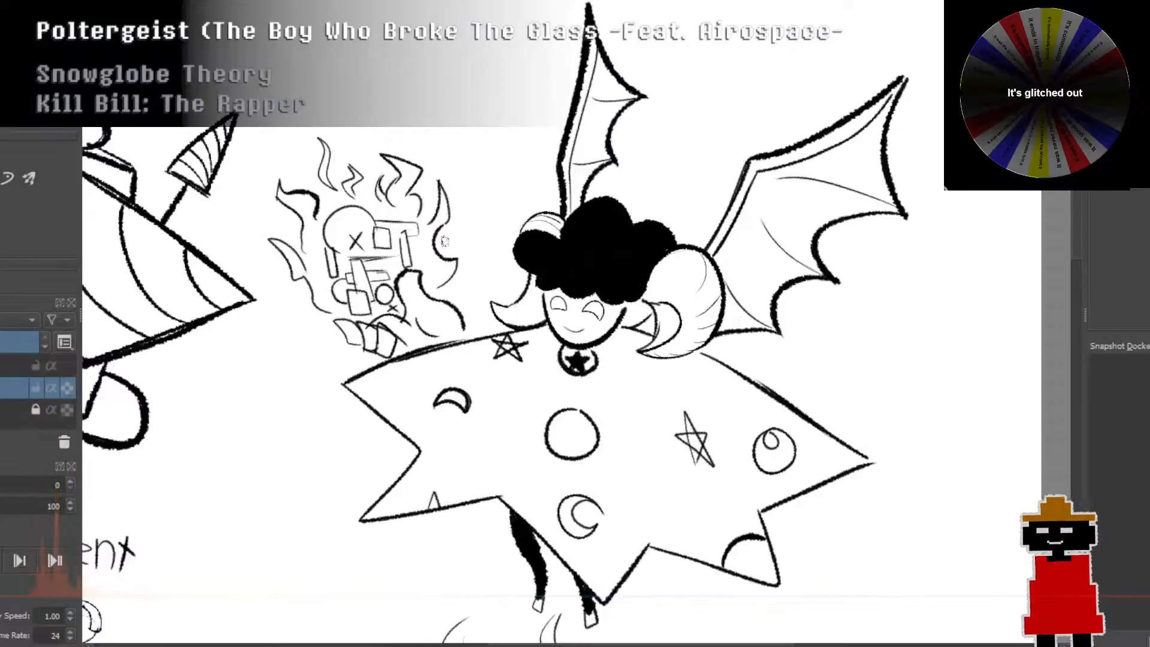
# Step: Look over the whole page, from the flaming hand beside the winged character down to the title box
pyautogui.scroll(-2, 419, 248)
pyautogui.moveTo(429, 276); pyautogui.dragTo(377, 267)
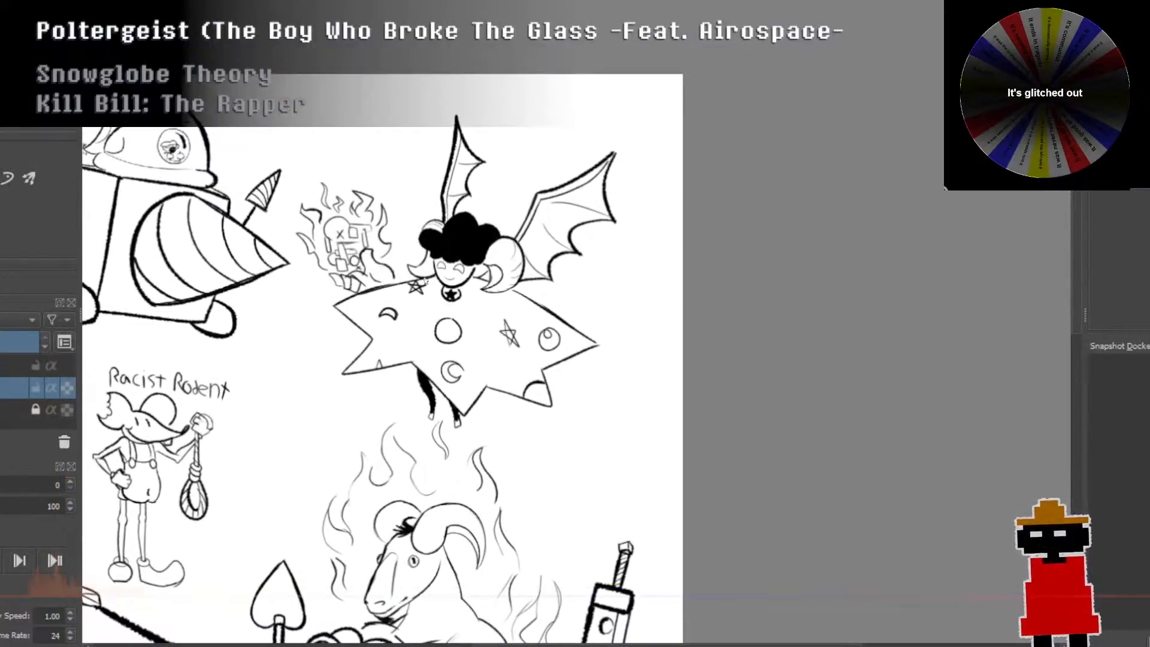
pyautogui.scroll(-2, 417, 289)
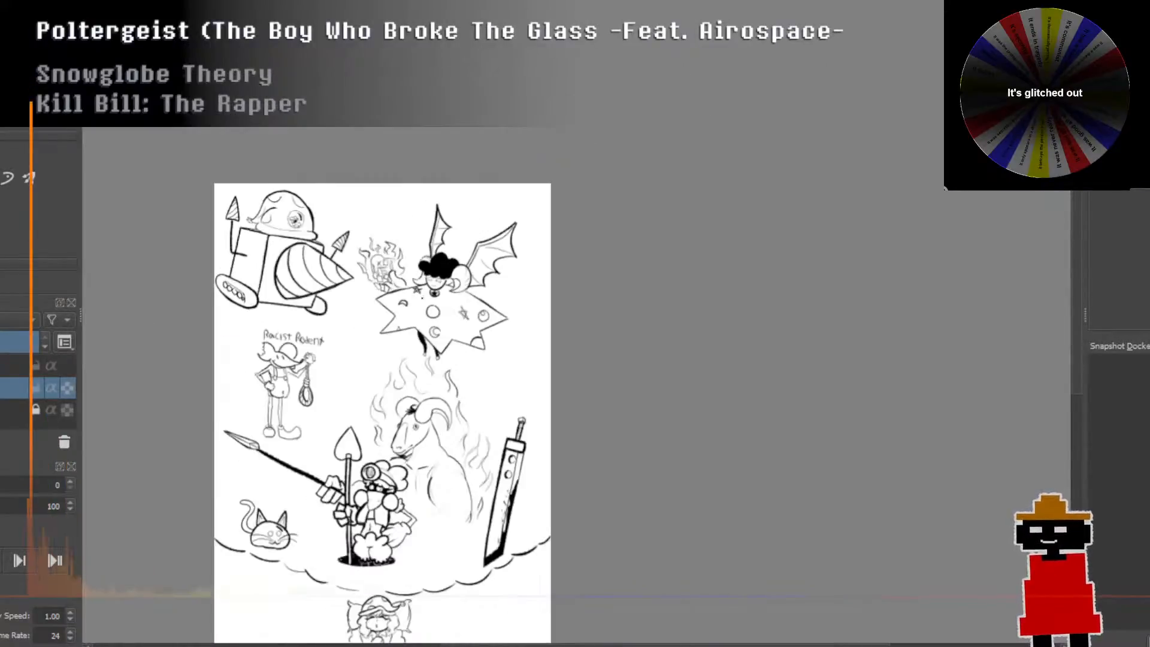
pyautogui.moveTo(414, 294); pyautogui.dragTo(415, 164)
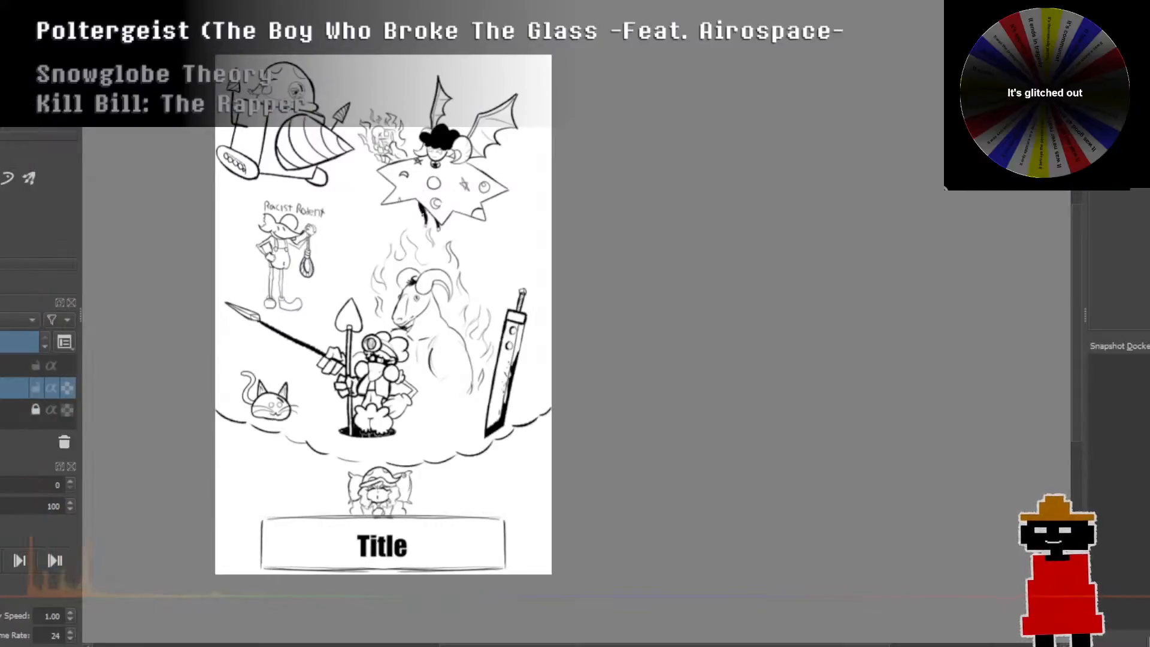
pyautogui.moveTo(421, 215); pyautogui.dragTo(411, 217)
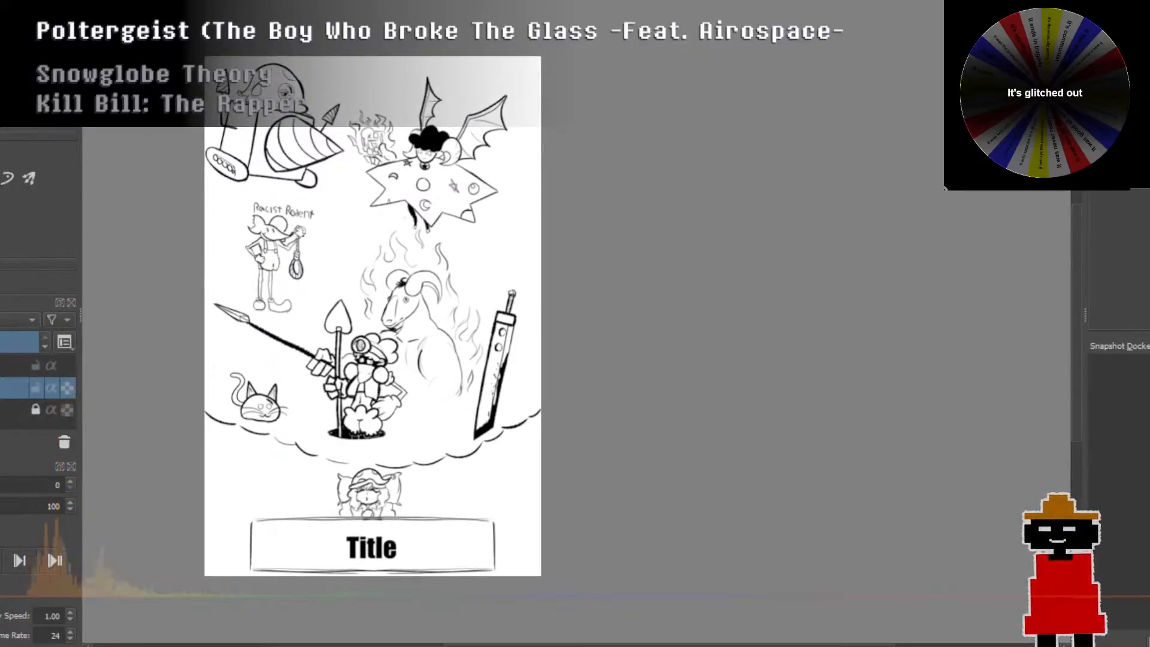
pyautogui.moveTo(274, 290); pyautogui.dragTo(279, 305)
pyautogui.scroll(1, 279, 304)
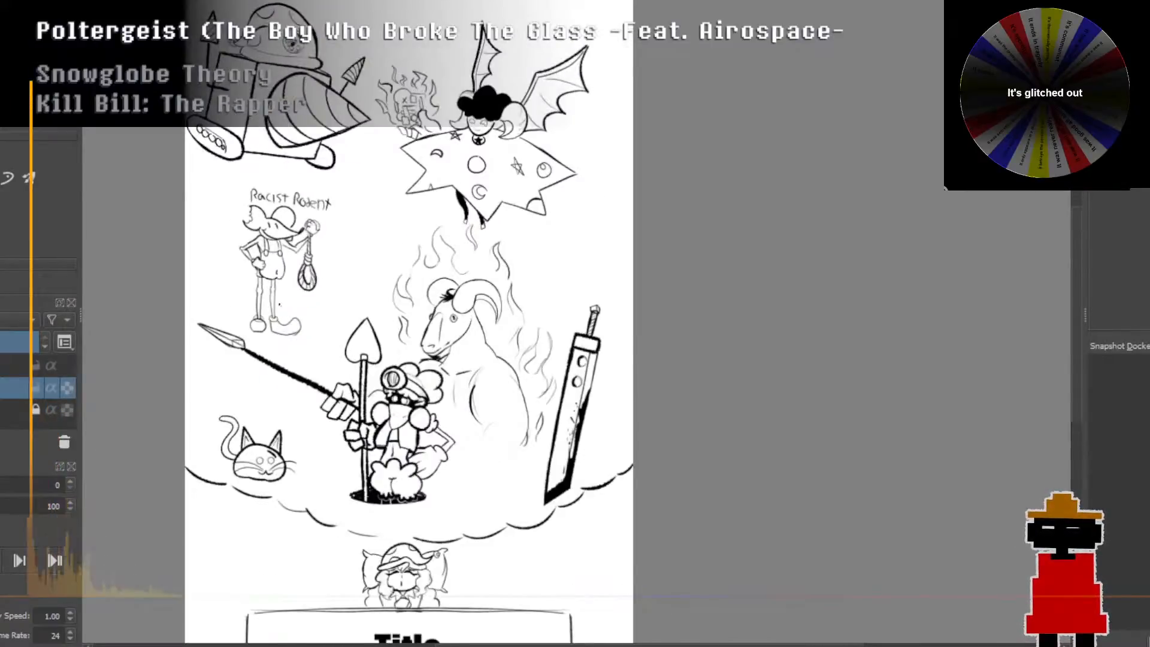
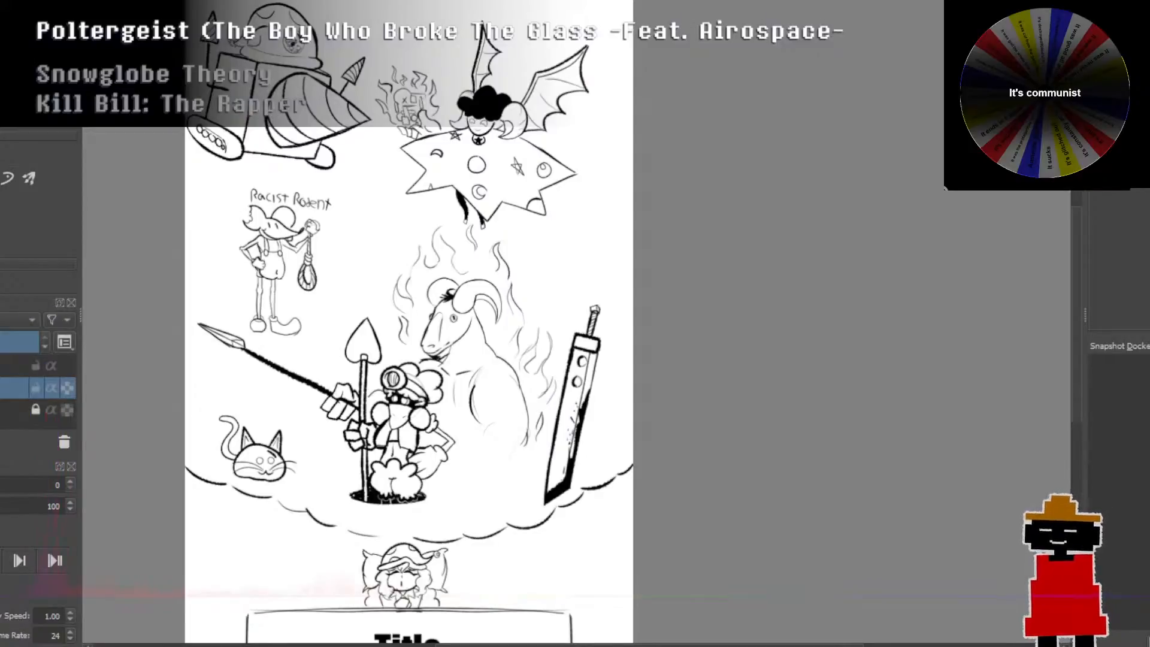
# Step: Examine the blank areas around the rodent, the winged character and the flaming goat for room for another drawing
pyautogui.scroll(2, 409, 324)
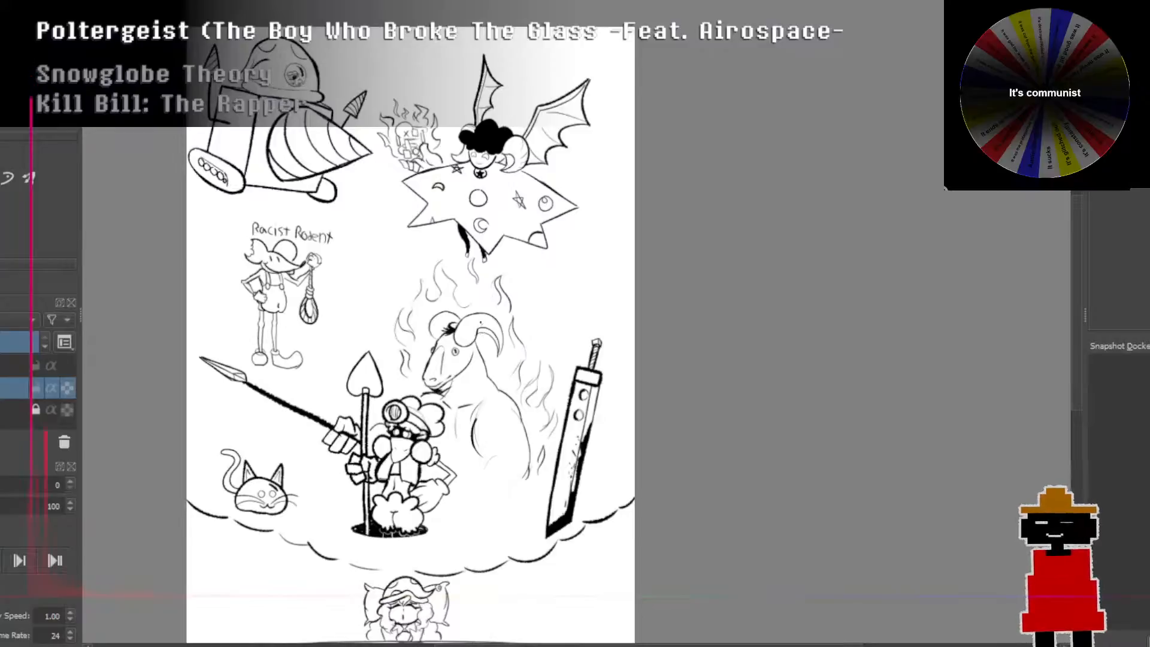
pyautogui.moveTo(481, 323); pyautogui.dragTo(451, 313)
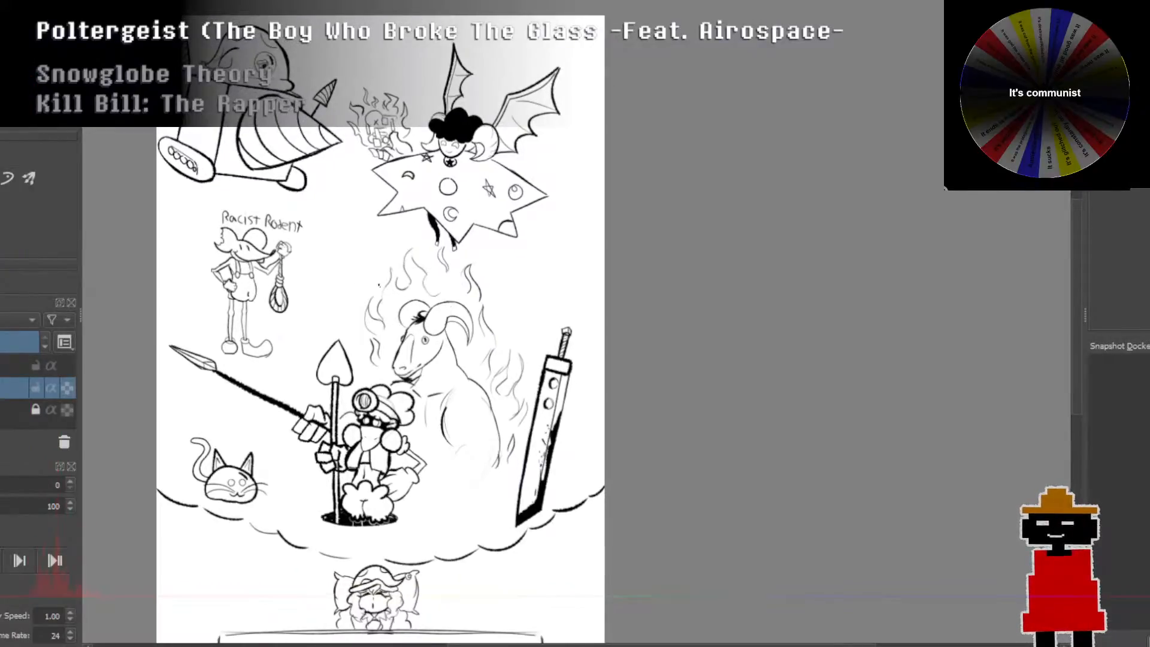
pyautogui.scroll(2, 380, 285)
pyautogui.scroll(-2, 379, 285)
pyautogui.moveTo(362, 304)
pyautogui.mouseDown()
pyautogui.moveTo(427, 208)
pyautogui.moveTo(390, 288)
pyautogui.mouseUp()
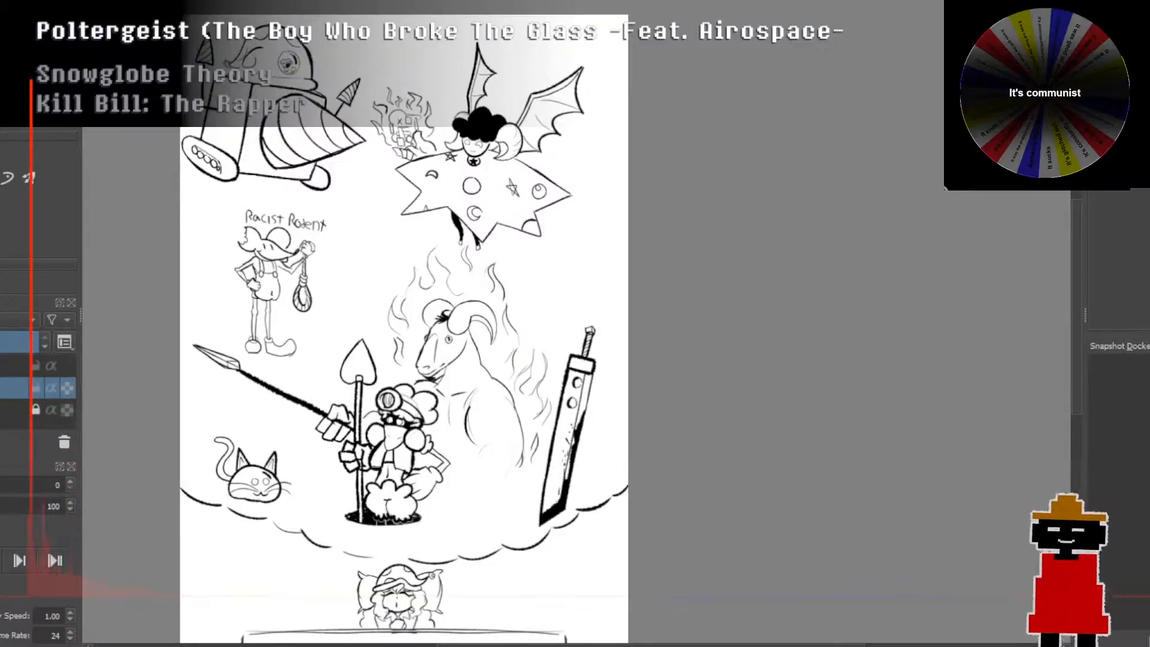
pyautogui.scroll(1, 316, 252)
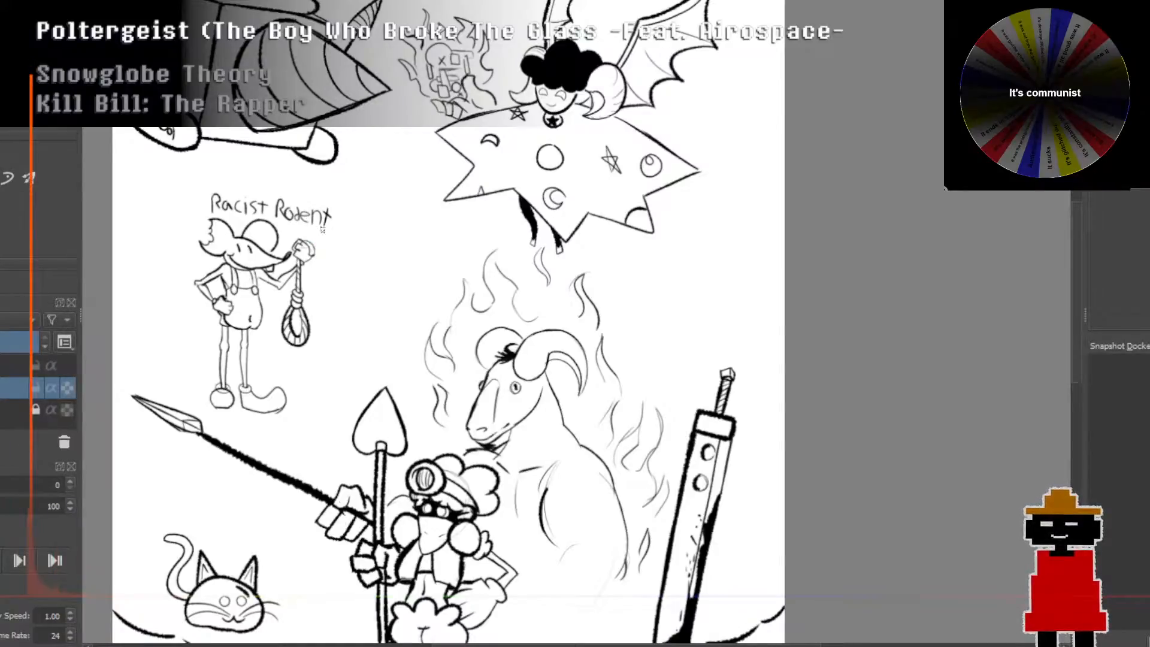
pyautogui.scroll(-1, 322, 229)
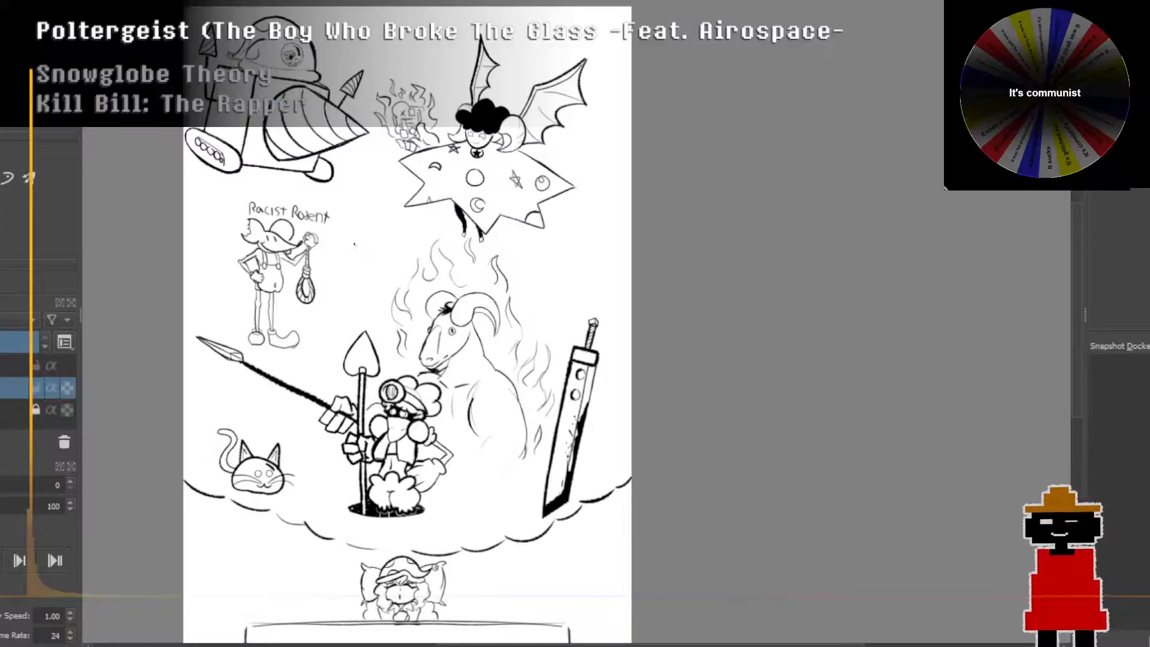
pyautogui.moveTo(393, 245); pyautogui.dragTo(374, 245)
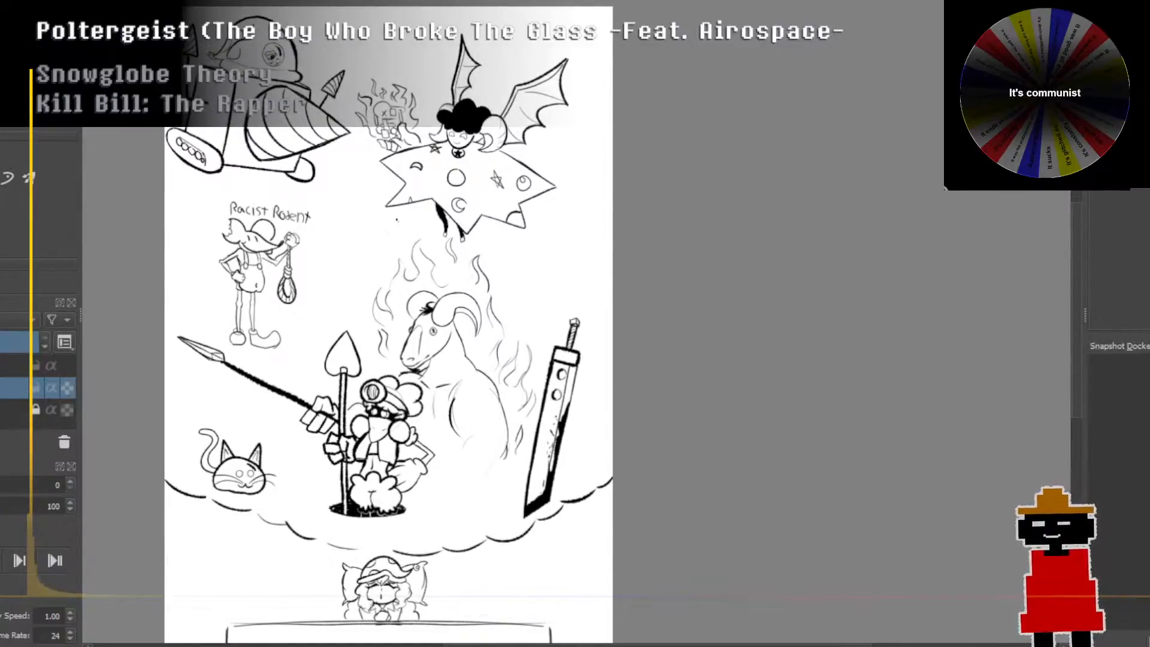
pyautogui.moveTo(531, 232); pyautogui.dragTo(537, 350)
pyautogui.scroll(2, 462, 224)
pyautogui.scroll(-2, 430, 337)
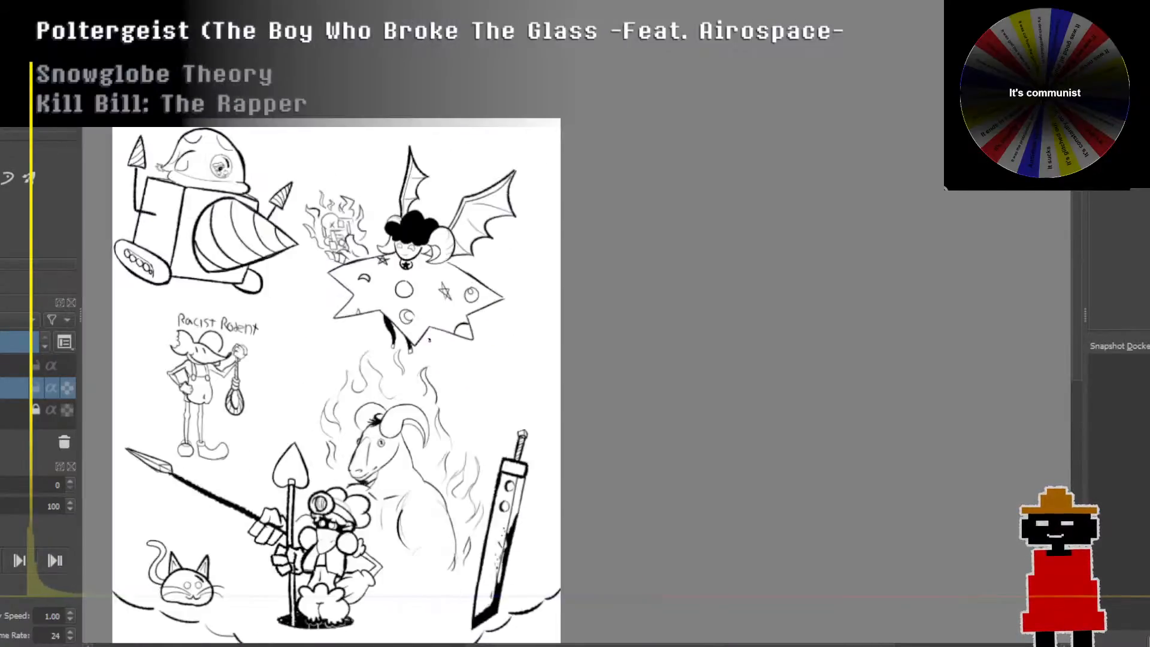
pyautogui.scroll(2, 430, 336)
pyautogui.moveTo(454, 334); pyautogui.dragTo(440, 338)
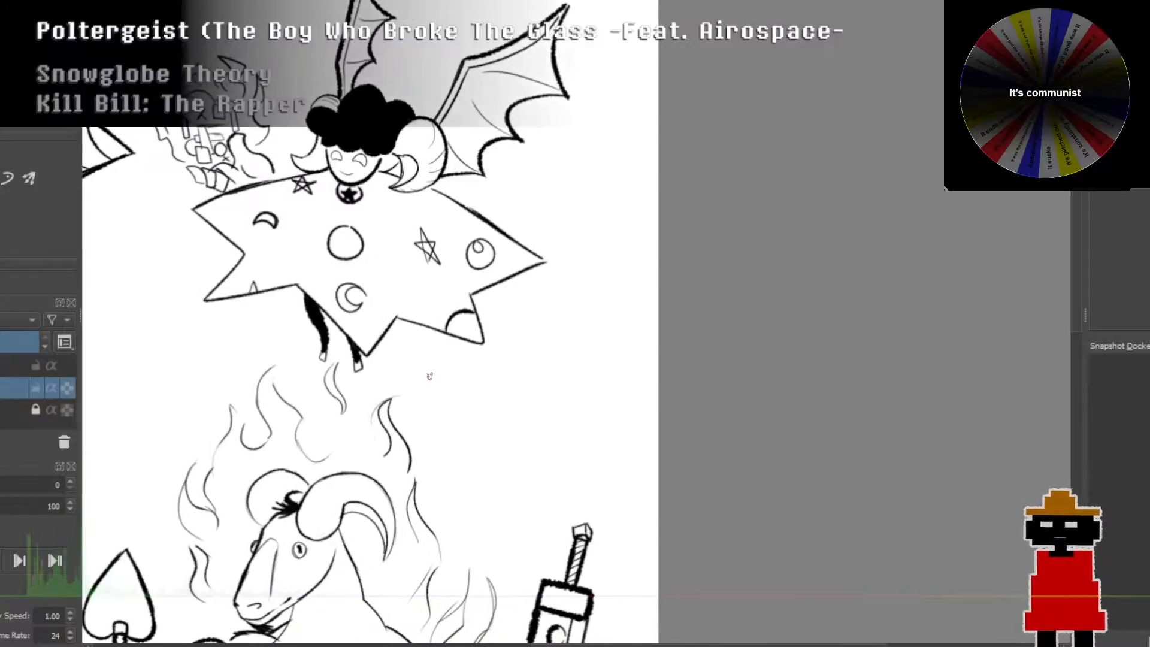
pyautogui.scroll(2, 442, 352)
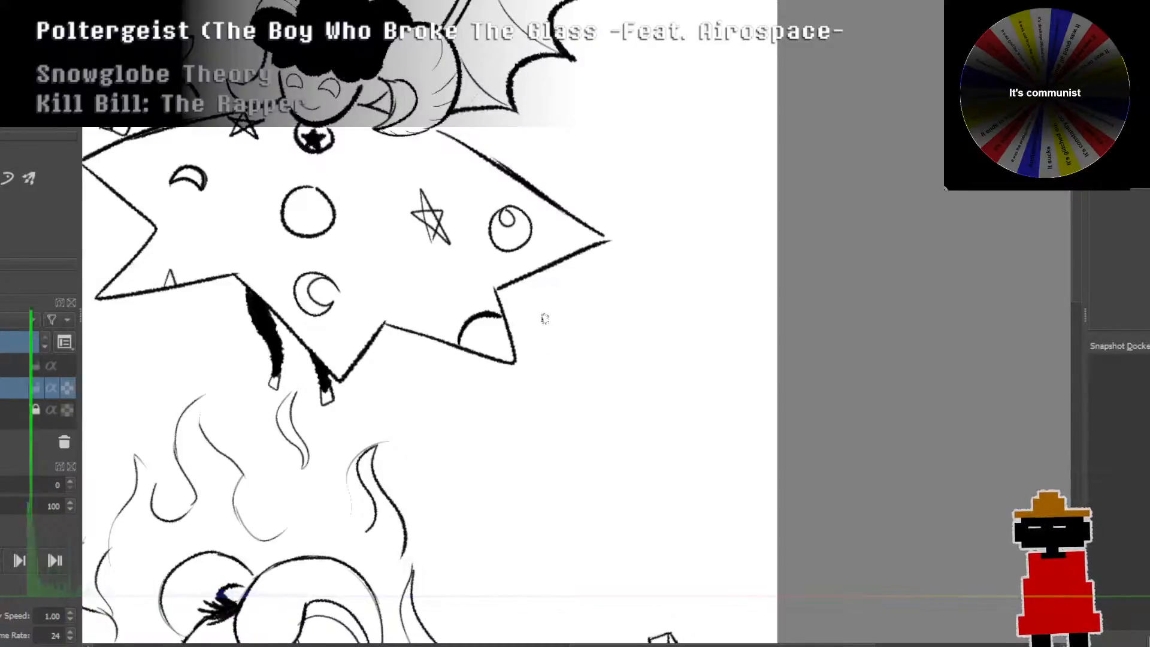
pyautogui.scroll(-3, 579, 332)
pyautogui.moveTo(393, 399); pyautogui.dragTo(427, 222)
pyautogui.scroll(3, 497, 408)
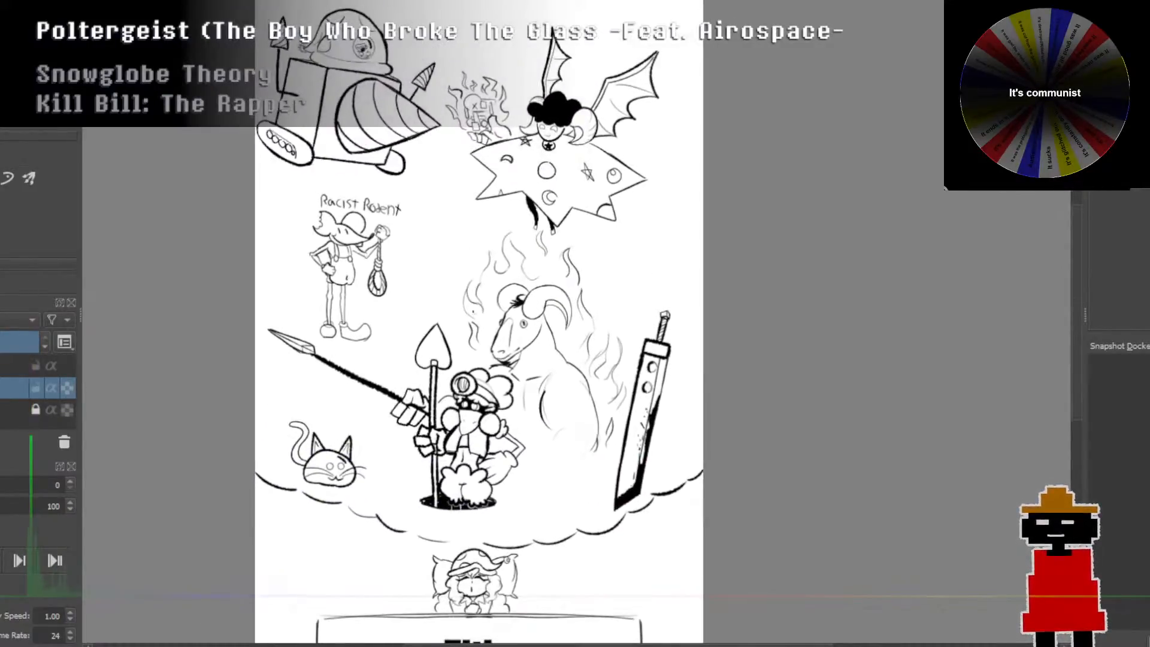
pyautogui.scroll(-3, 497, 408)
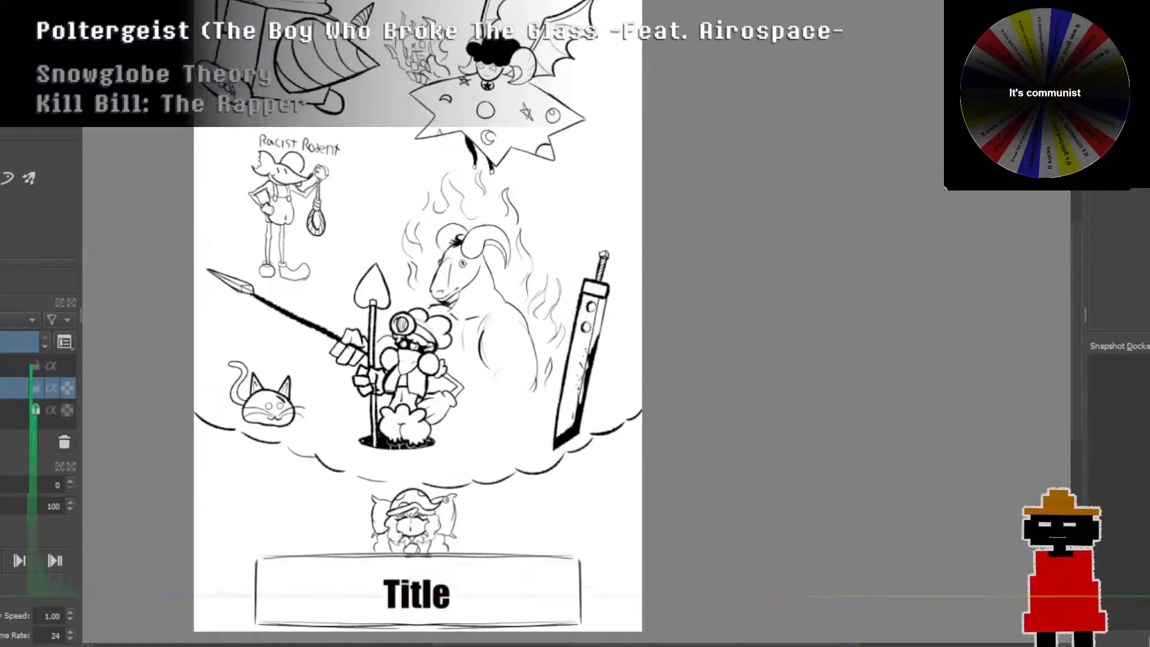
pyautogui.moveTo(432, 210)
pyautogui.mouseDown()
pyautogui.moveTo(418, 393)
pyautogui.moveTo(416, 288)
pyautogui.moveTo(437, 209)
pyautogui.mouseUp()
pyautogui.scroll(3, 424, 351)
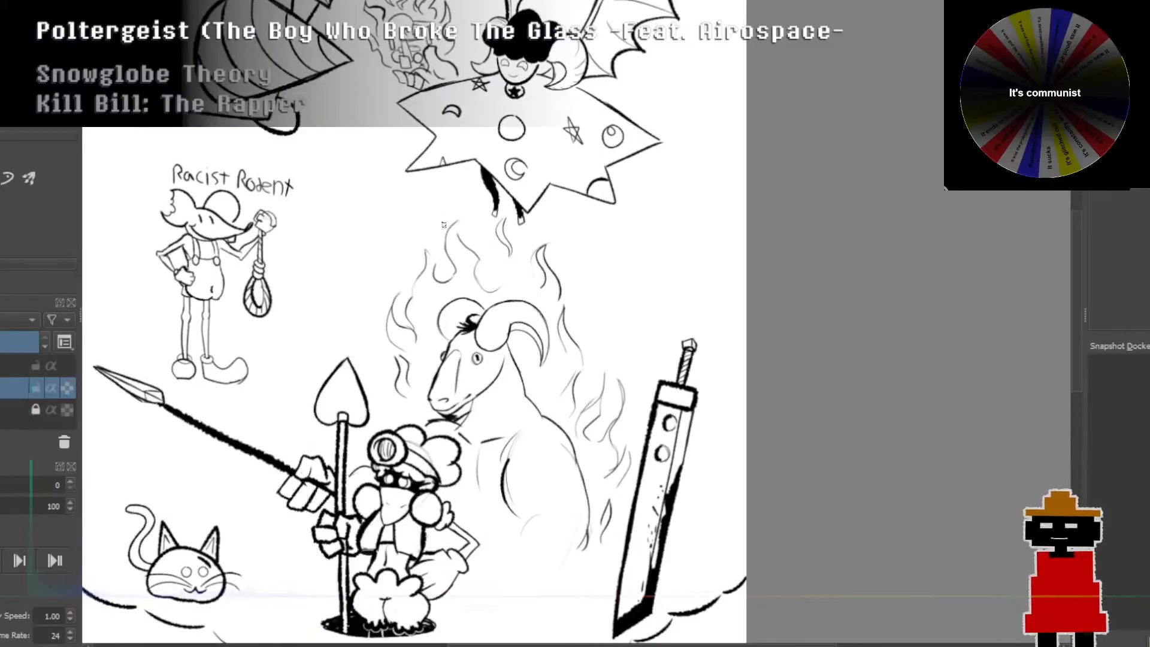
pyautogui.scroll(3, 572, 304)
pyautogui.scroll(-5, 572, 304)
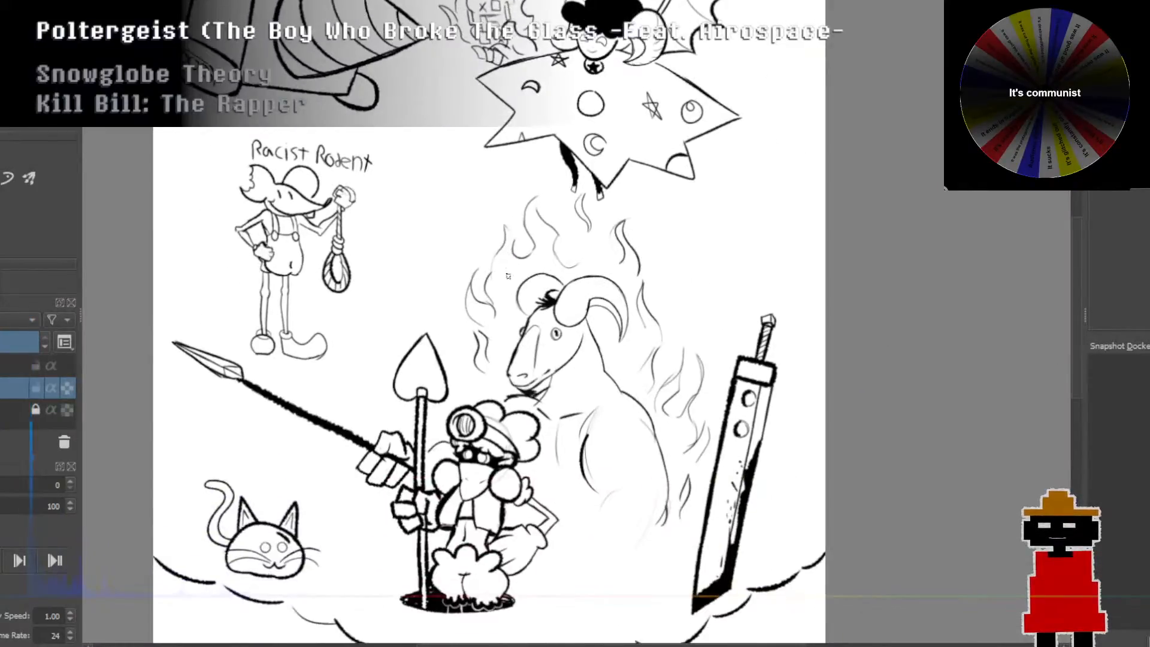
pyautogui.scroll(-1, 482, 332)
pyautogui.scroll(3, 482, 333)
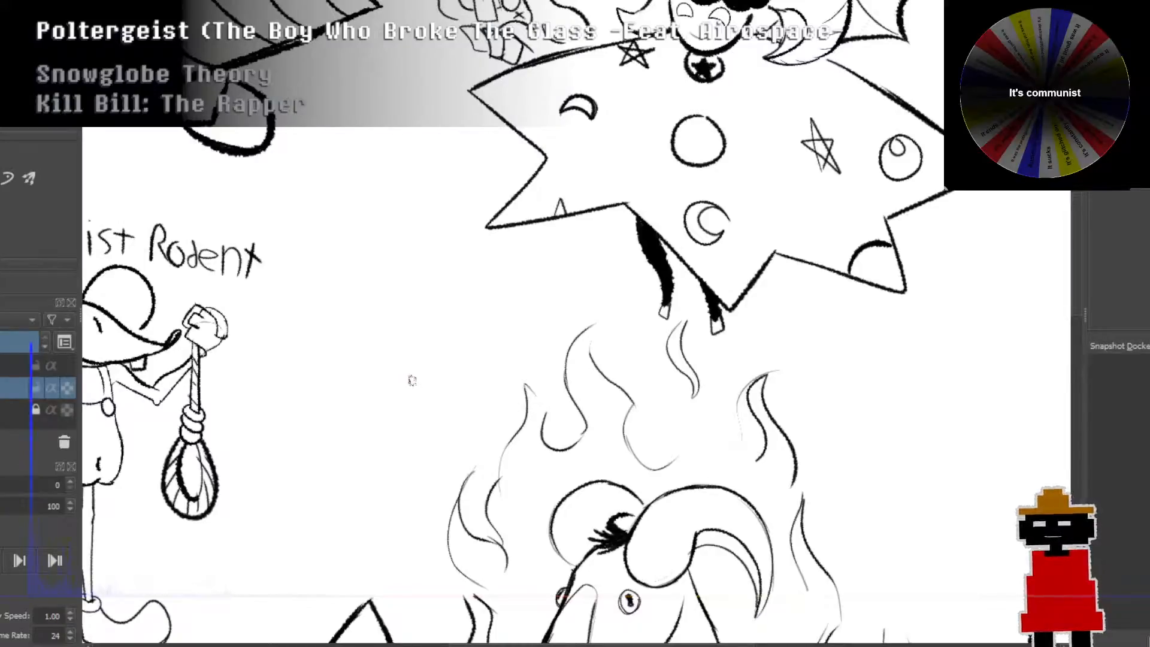
pyautogui.moveTo(403, 356)
pyautogui.mouseDown()
pyautogui.moveTo(428, 360)
pyautogui.moveTo(446, 347)
pyautogui.moveTo(486, 377)
pyautogui.mouseUp()
pyautogui.hotkey('ctrl', 'z')
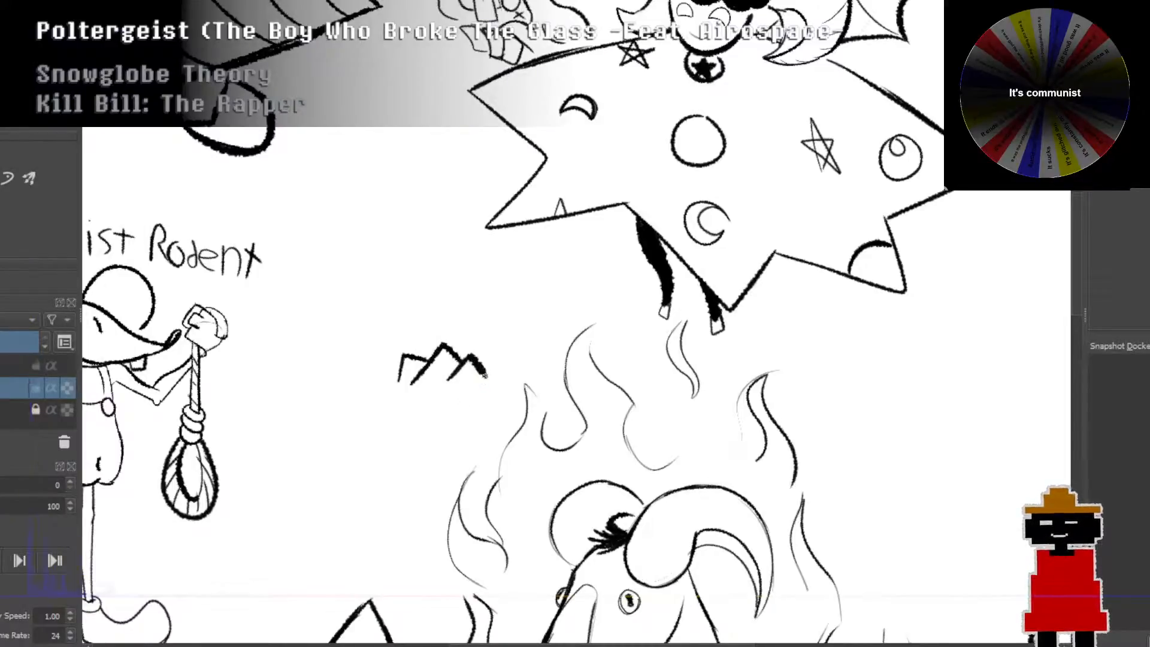
pyautogui.moveTo(490, 380); pyautogui.dragTo(478, 398)
pyautogui.hotkey('ctrl', 'z')
pyautogui.hotkey('ctrl', 'z')
pyautogui.hotkey('ctrl', 'z')
pyautogui.hotkey('ctrl', 'z')
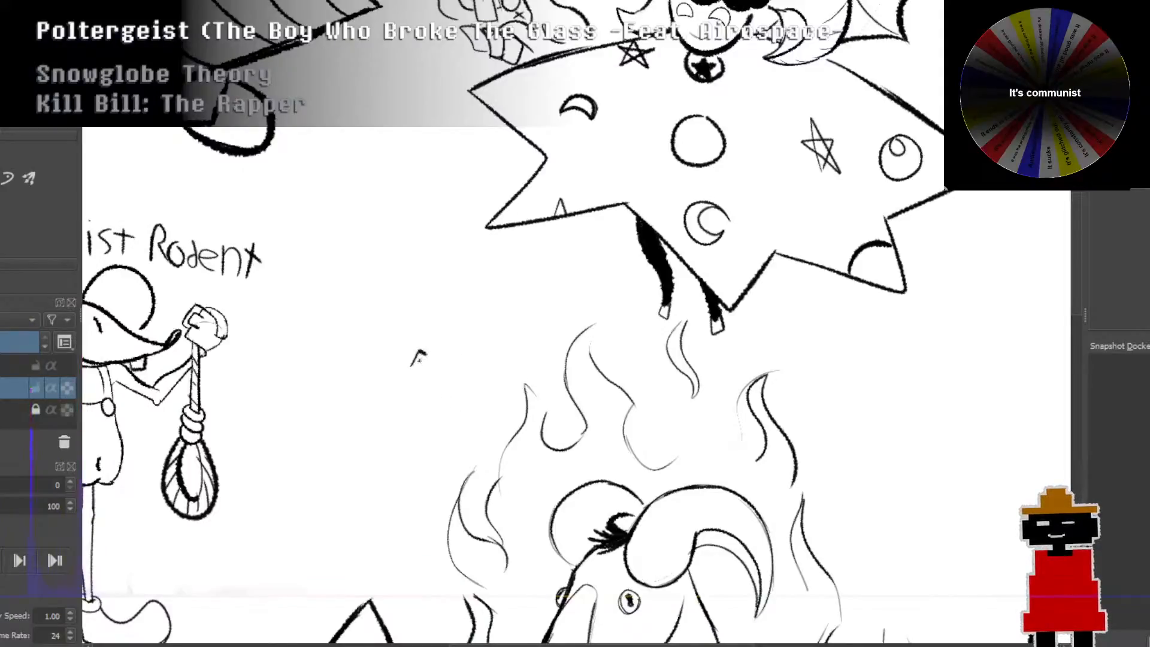
pyautogui.hotkey('ctrl', 'z')
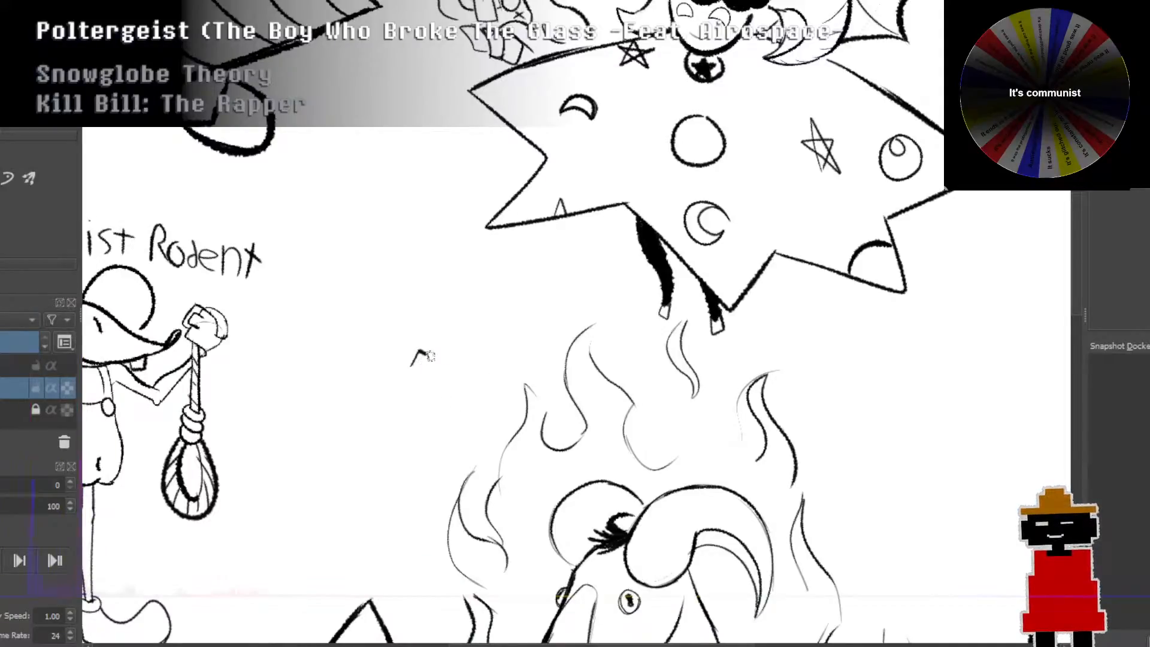
# Step: Sketch a small open hand with jagged fingertips in the blank area between the rodent and the goat's flames
pyautogui.moveTo(427, 359); pyautogui.dragTo(438, 344)
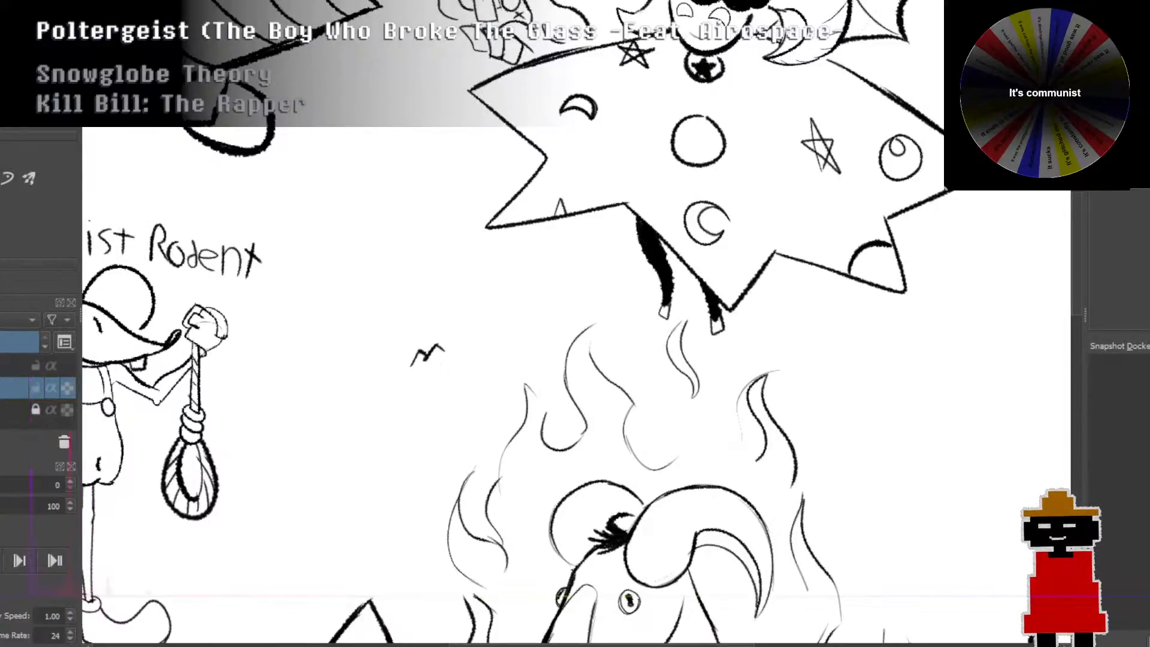
pyautogui.moveTo(440, 348); pyautogui.dragTo(446, 362)
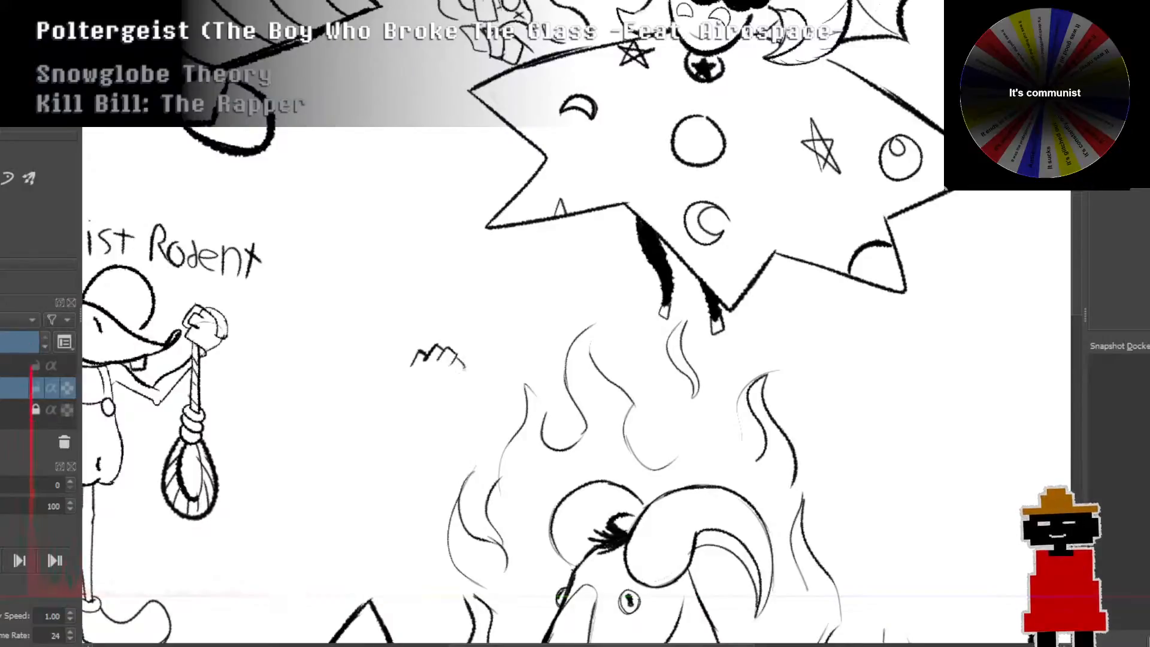
pyautogui.moveTo(461, 362)
pyautogui.mouseDown()
pyautogui.moveTo(451, 389)
pyautogui.moveTo(406, 391)
pyautogui.moveTo(451, 390)
pyautogui.moveTo(426, 415)
pyautogui.moveTo(431, 384)
pyautogui.mouseUp()
pyautogui.hotkey('ctrl', 'z')
pyautogui.scroll(2, 427, 373)
pyautogui.scroll(-2, 426, 416)
pyautogui.scroll(2, 428, 416)
pyautogui.scroll(-1, 431, 385)
pyautogui.scroll(-3, 431, 385)
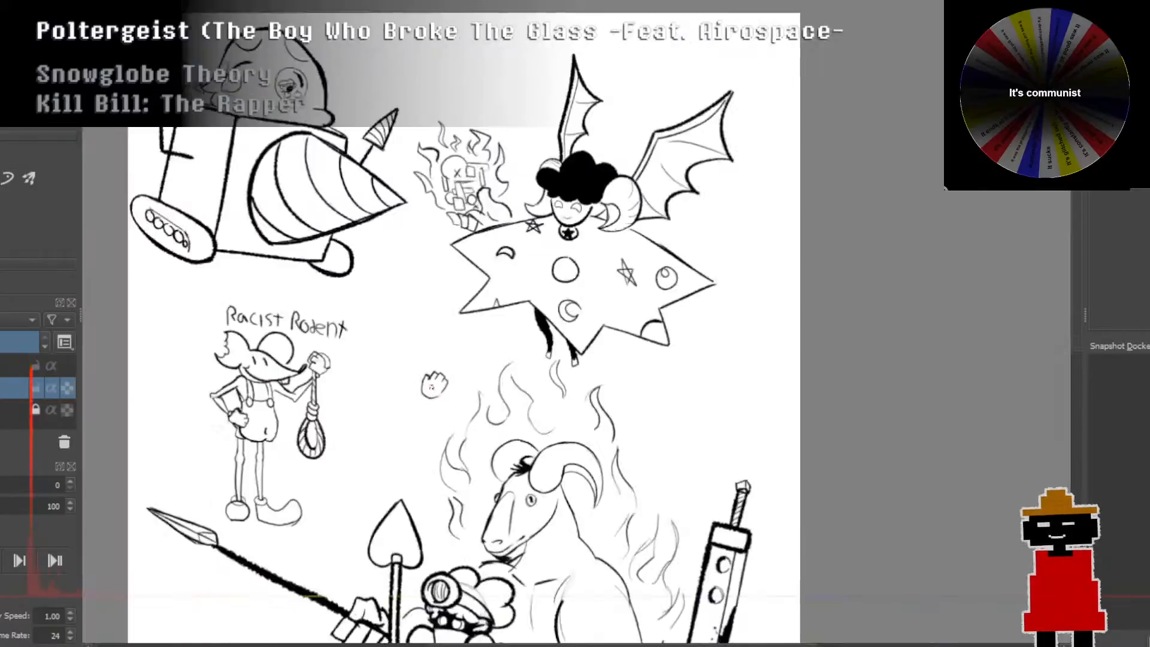
# Step: Undo the strokes of the small hand sketch between the rodent and the goat's flames
pyautogui.scroll(3, 429, 385)
pyautogui.hotkey('ctrl', 'z')
pyautogui.hotkey('ctrl', 'z')
pyautogui.hotkey('ctrl', 'z')
pyautogui.hotkey('ctrl', 'z')
pyautogui.hotkey('ctrl', 'z')
pyautogui.hotkey('ctrl', 'z')
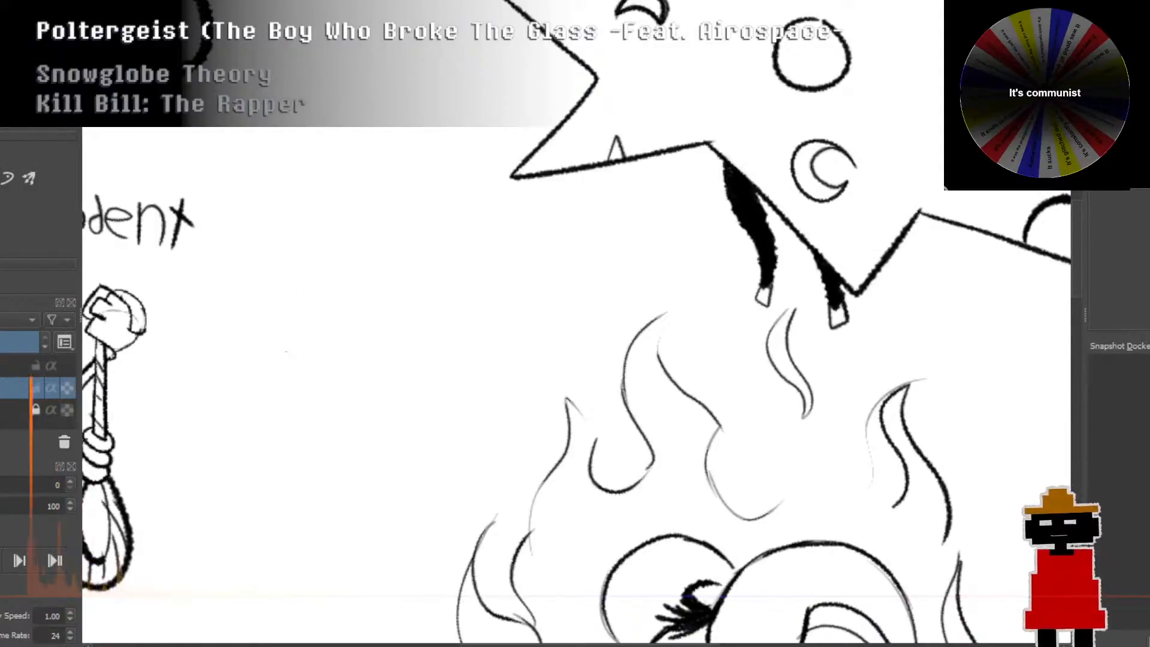
# Step: Draw the upper edge of a slanted hammer handle in the blank area between the rodent and the goat's flames
pyautogui.moveTo(394, 363); pyautogui.dragTo(422, 390)
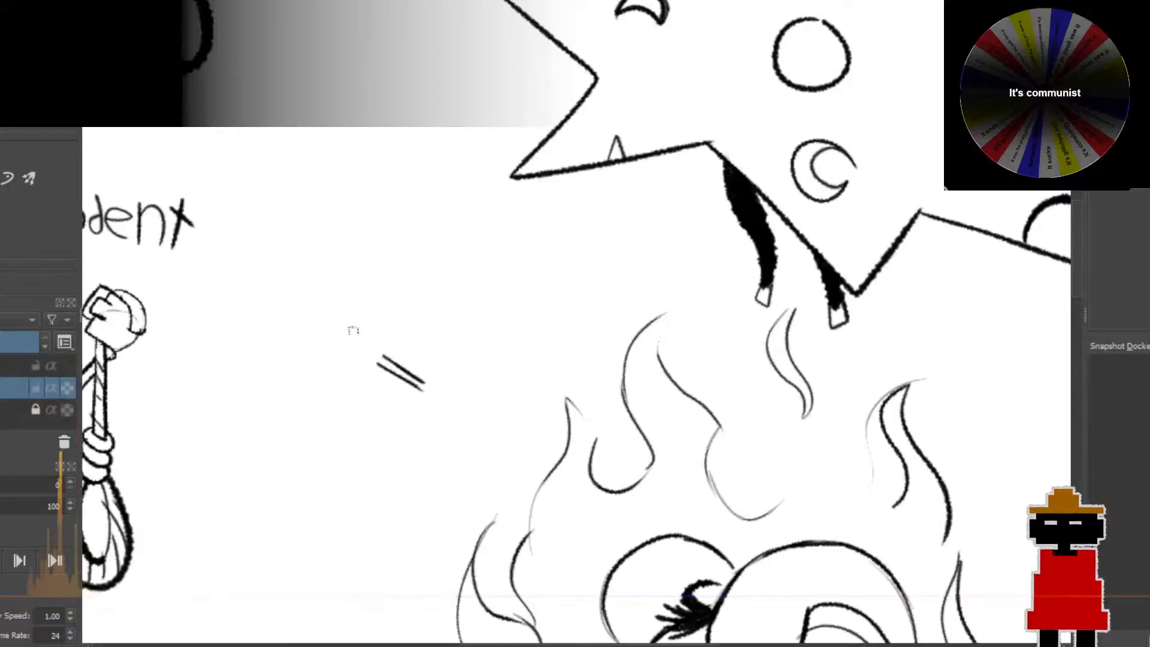
pyautogui.moveTo(350, 336); pyautogui.dragTo(388, 359)
pyautogui.hotkey('ctrl', 'z')
pyautogui.moveTo(338, 324); pyautogui.dragTo(409, 373)
pyautogui.hotkey('ctrl', 'z')
pyautogui.hotkey('ctrl', 'z')
pyautogui.moveTo(333, 324); pyautogui.dragTo(408, 374)
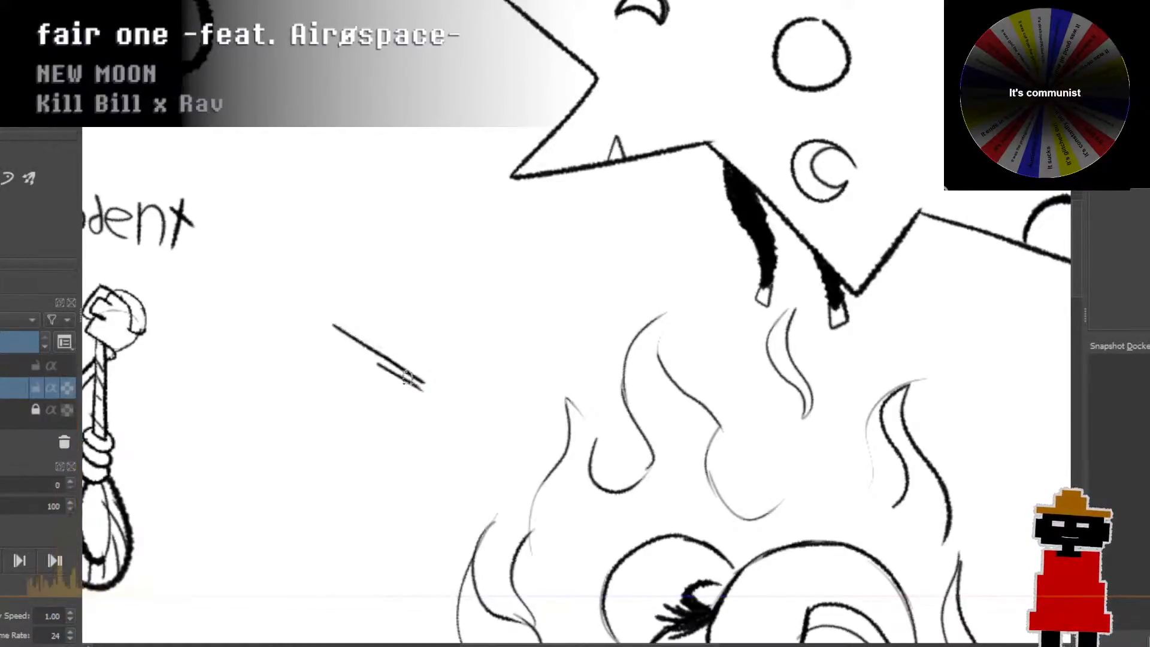
# Step: Add the parallel lower edge of the hammer handle and close off its far end
pyautogui.moveTo(322, 331)
pyautogui.mouseDown()
pyautogui.moveTo(390, 377)
pyautogui.moveTo(315, 326)
pyautogui.moveTo(403, 387)
pyautogui.mouseUp()
pyautogui.hotkey('ctrl', 'z')
pyautogui.moveTo(320, 326); pyautogui.dragTo(400, 378)
pyautogui.hotkey('ctrl', 'z')
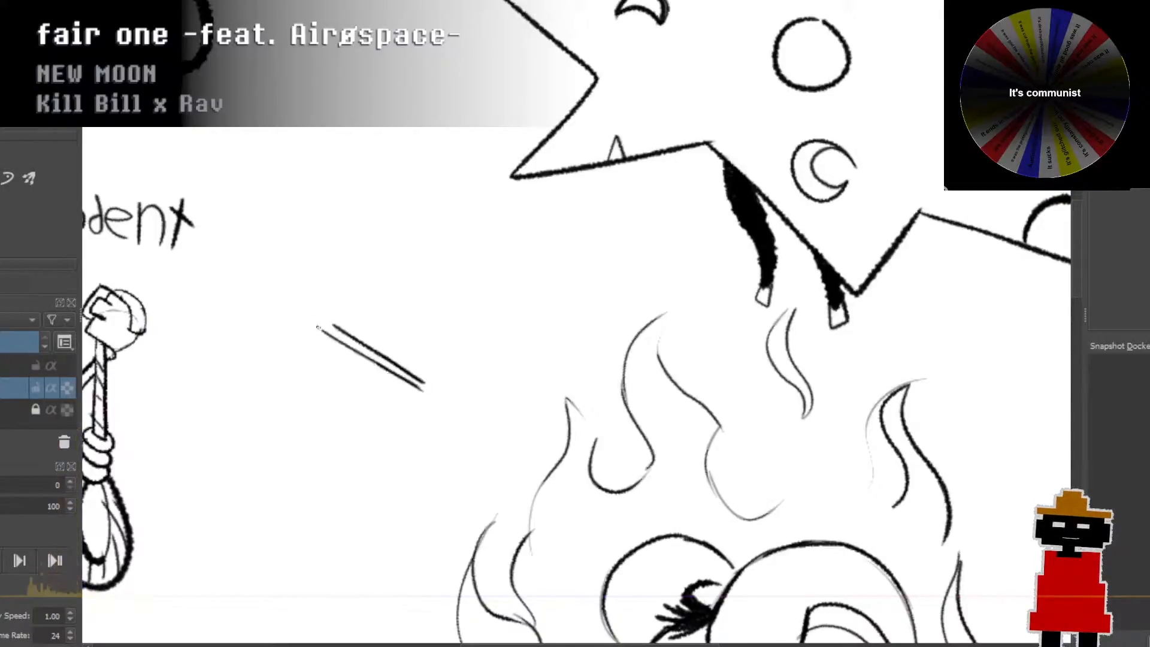
pyautogui.moveTo(319, 327); pyautogui.dragTo(406, 381)
pyautogui.hotkey('ctrl', 'z')
pyautogui.moveTo(320, 329); pyautogui.dragTo(420, 383)
pyautogui.moveTo(370, 349); pyautogui.dragTo(422, 389)
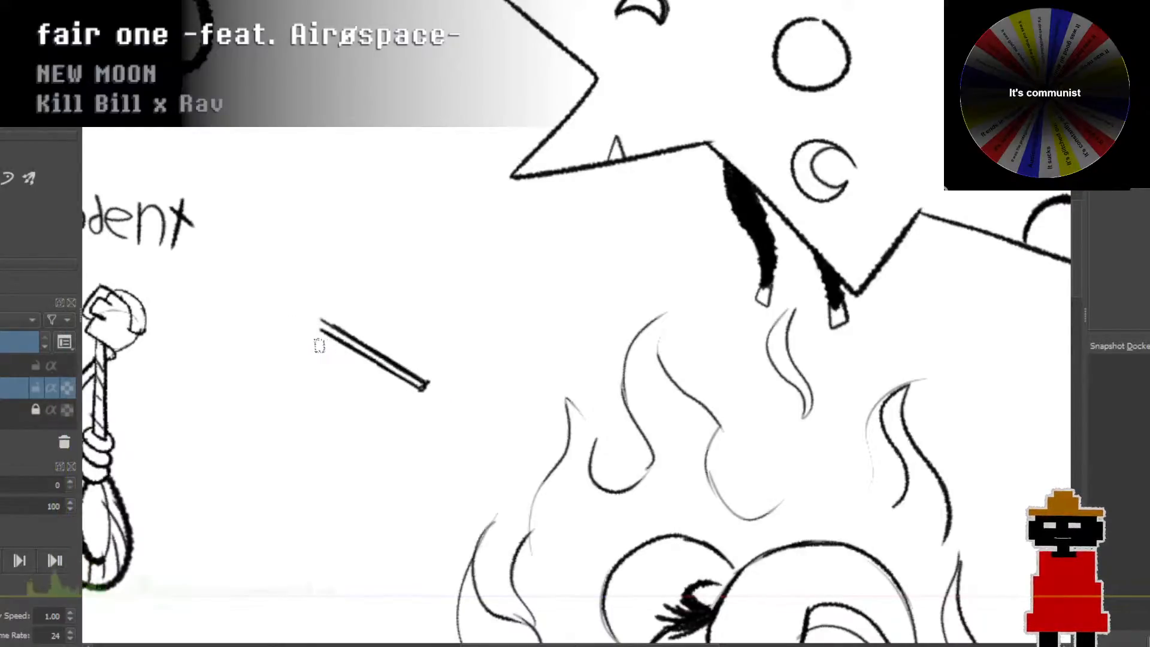
# Step: Draw the hammer's rectangular head across the upper end of the handle, with the handle's tip poking out beyond it
pyautogui.moveTo(334, 293); pyautogui.dragTo(314, 344)
pyautogui.hotkey('ctrl', 'z')
pyautogui.moveTo(346, 289); pyautogui.dragTo(300, 351)
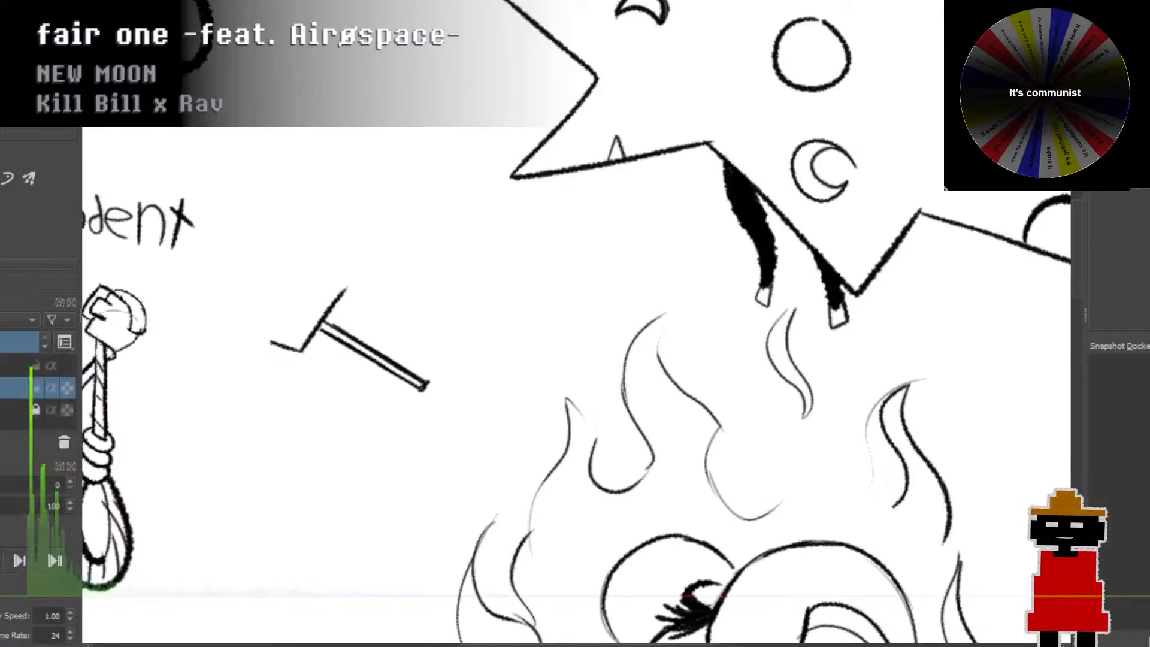
pyautogui.moveTo(314, 255)
pyautogui.mouseDown()
pyautogui.moveTo(271, 341)
pyautogui.moveTo(315, 259)
pyautogui.moveTo(346, 289)
pyautogui.mouseUp()
pyautogui.hotkey('ctrl', 'z')
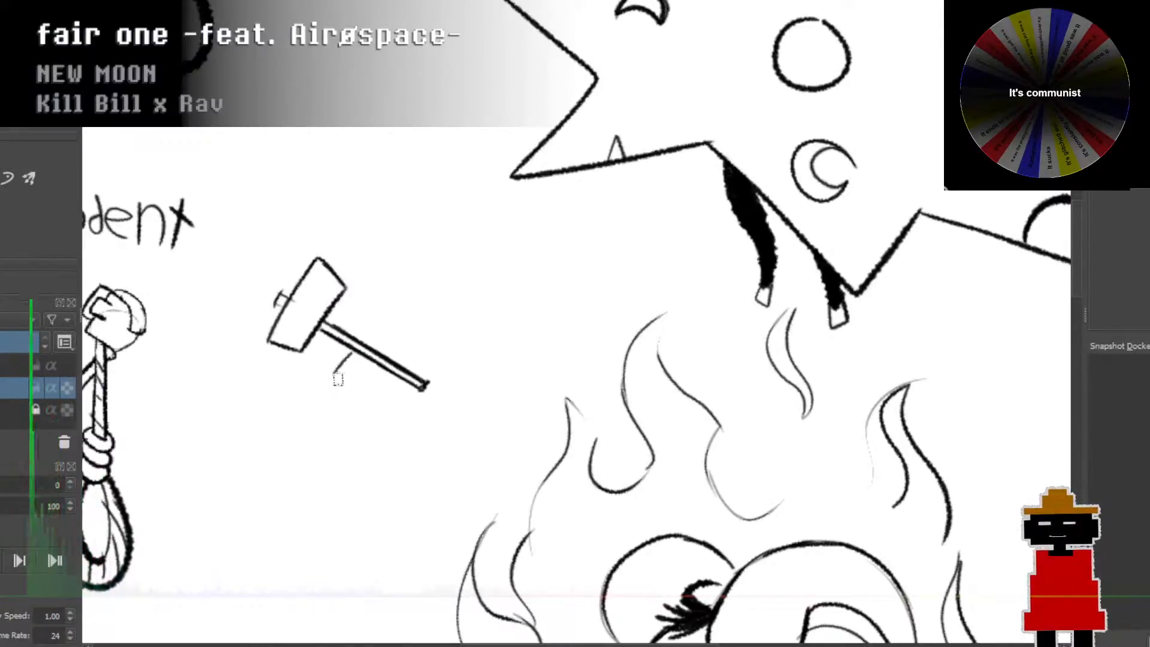
pyautogui.moveTo(351, 351); pyautogui.dragTo(341, 380)
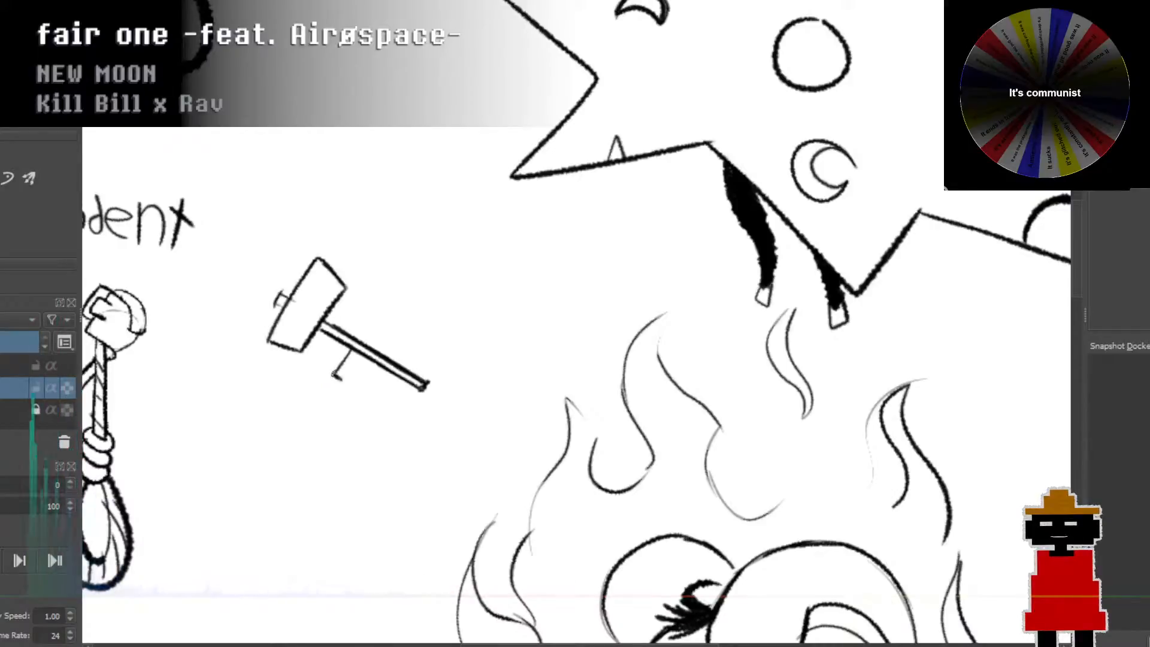
pyautogui.hotkey('ctrl', 'z')
pyautogui.hotkey('ctrl', 'z')
pyautogui.moveTo(355, 352); pyautogui.dragTo(338, 384)
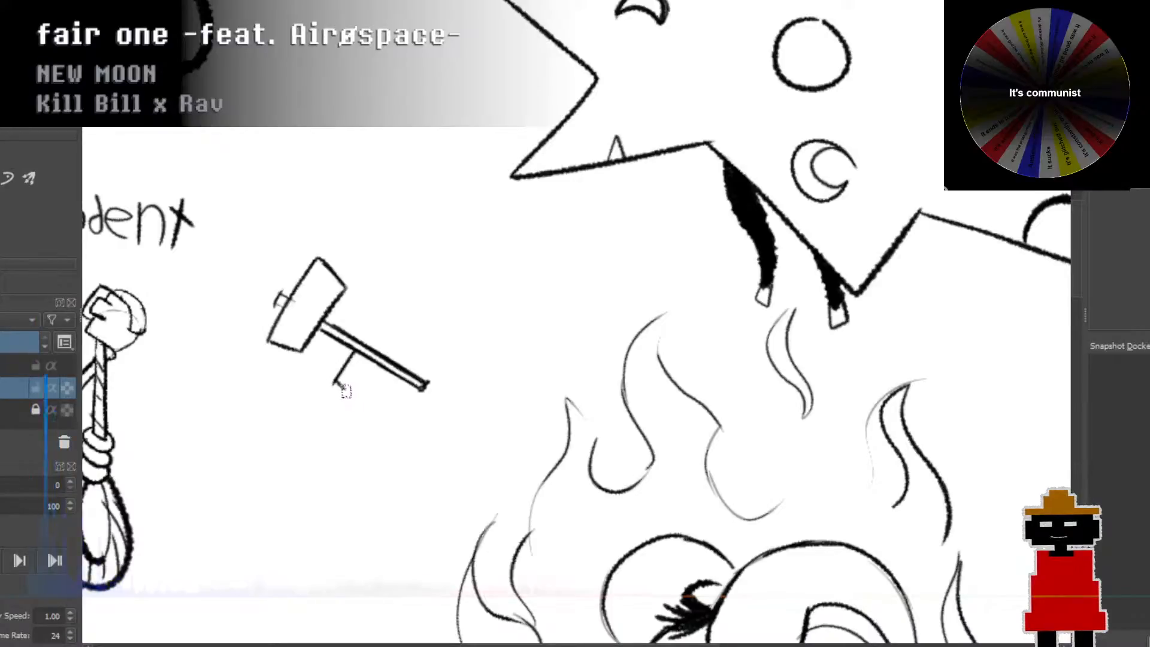
pyautogui.moveTo(345, 387); pyautogui.dragTo(363, 360)
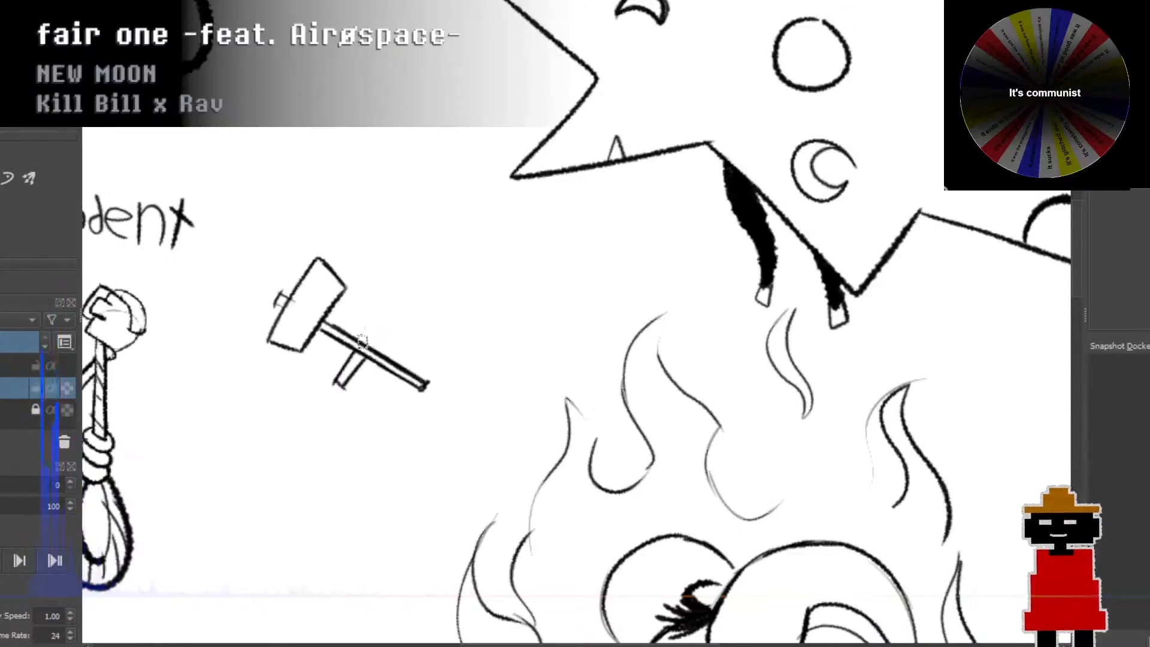
pyautogui.moveTo(358, 354); pyautogui.dragTo(375, 324)
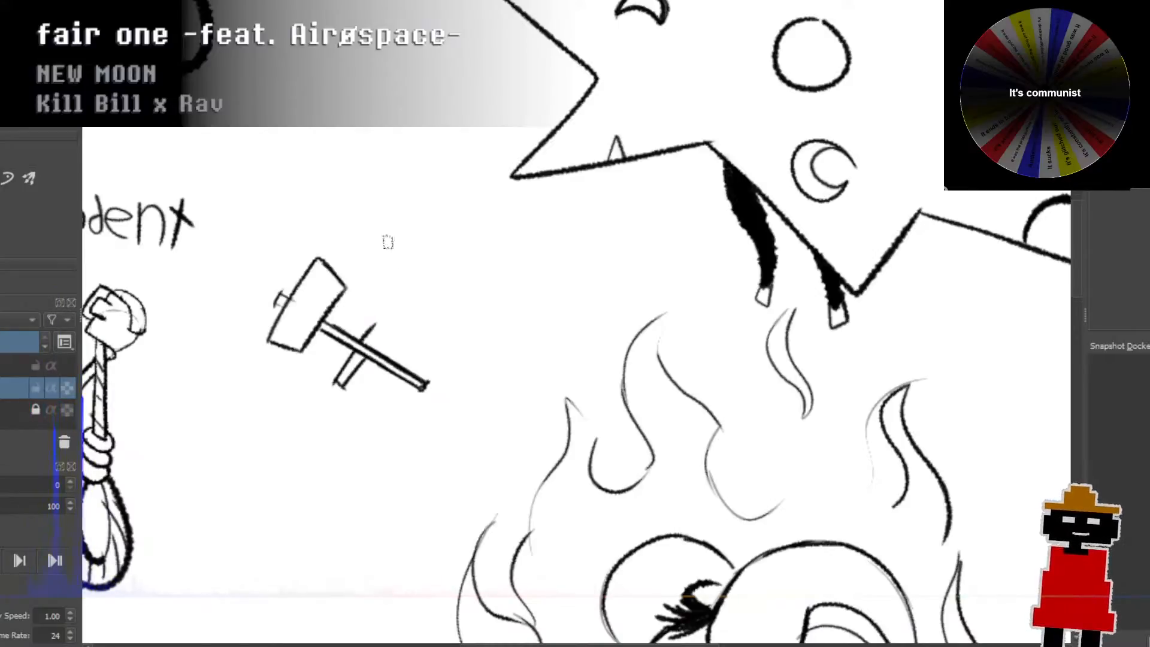
pyautogui.hotkey('ctrl', 'z')
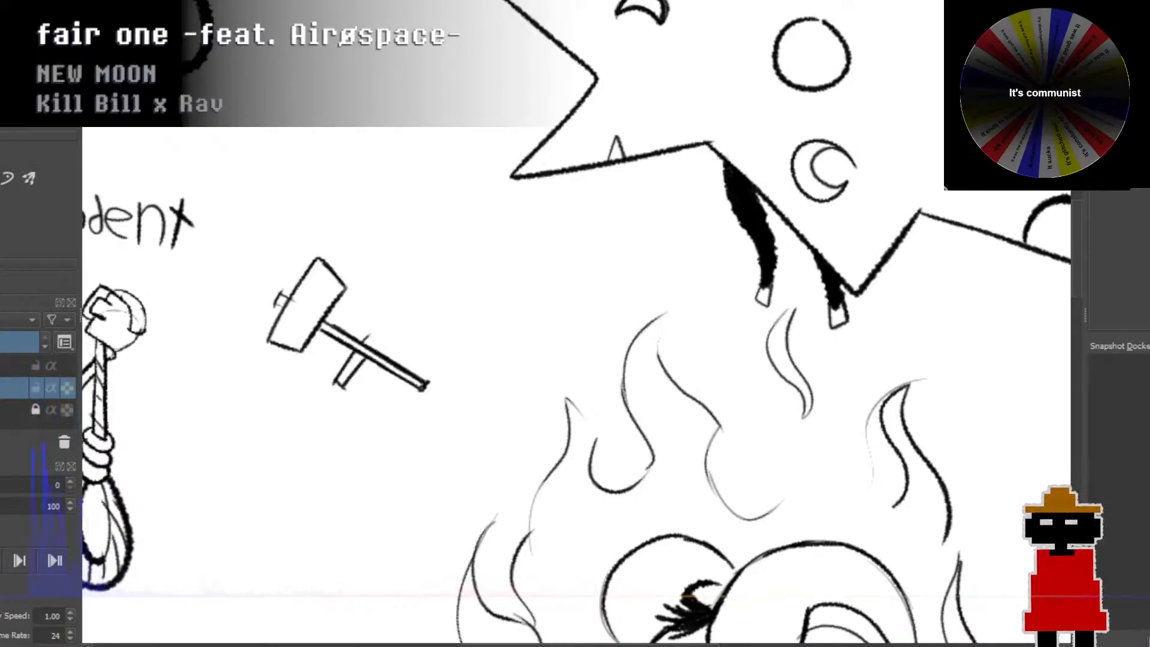
pyautogui.hotkey('ctrl', 'z')
pyautogui.hotkey('ctrl', 'z')
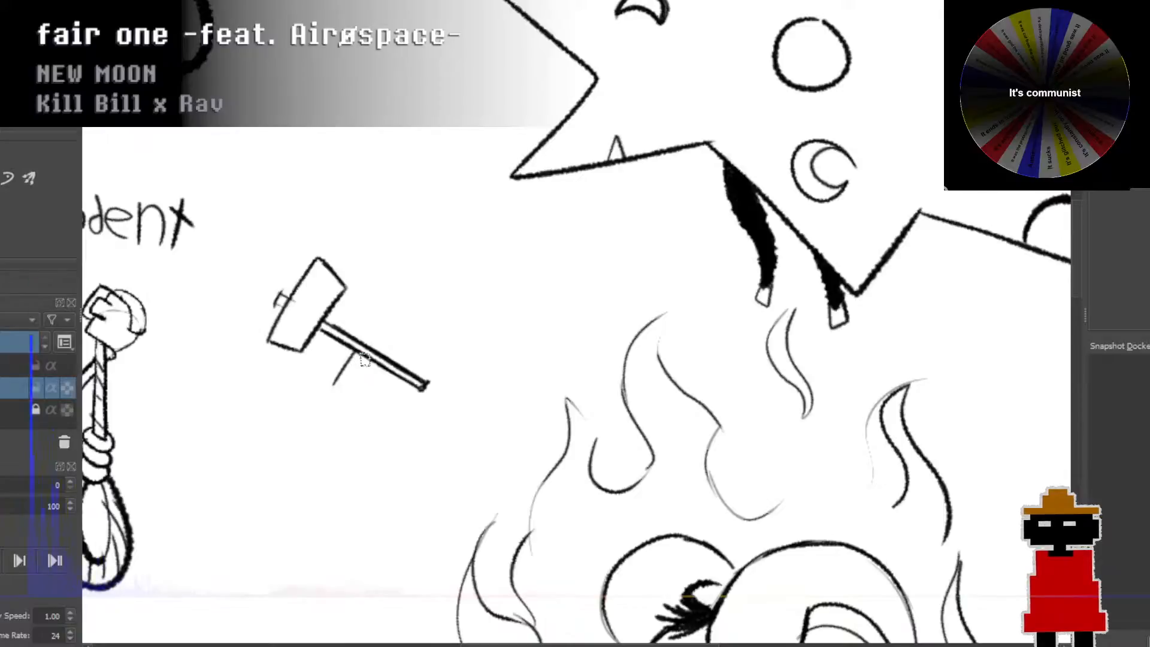
pyautogui.hotkey('ctrl', 'z')
# Step: Draw a sickle handle crossing the hammer's handle diagonally, with a neck widening toward where the blade starts
pyautogui.moveTo(357, 367)
pyautogui.mouseDown()
pyautogui.moveTo(331, 403)
pyautogui.moveTo(349, 359)
pyautogui.moveTo(352, 400)
pyautogui.mouseUp()
pyautogui.moveTo(361, 381); pyautogui.dragTo(351, 397)
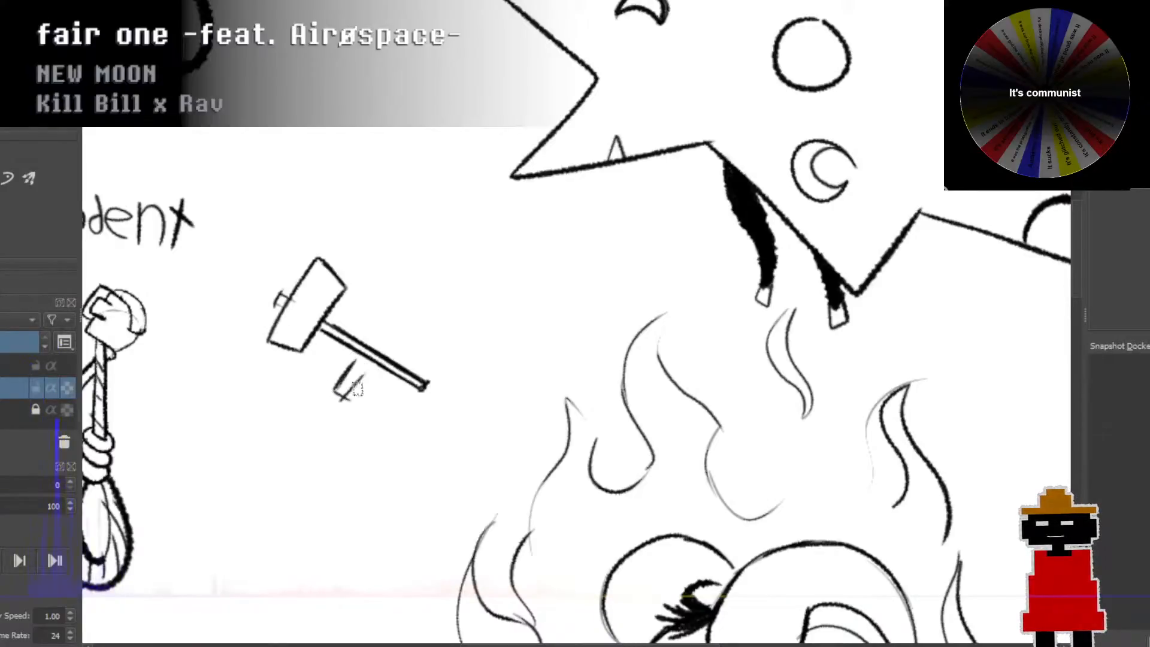
pyautogui.hotkey('ctrl', 'z')
pyautogui.hotkey('ctrl', 'z')
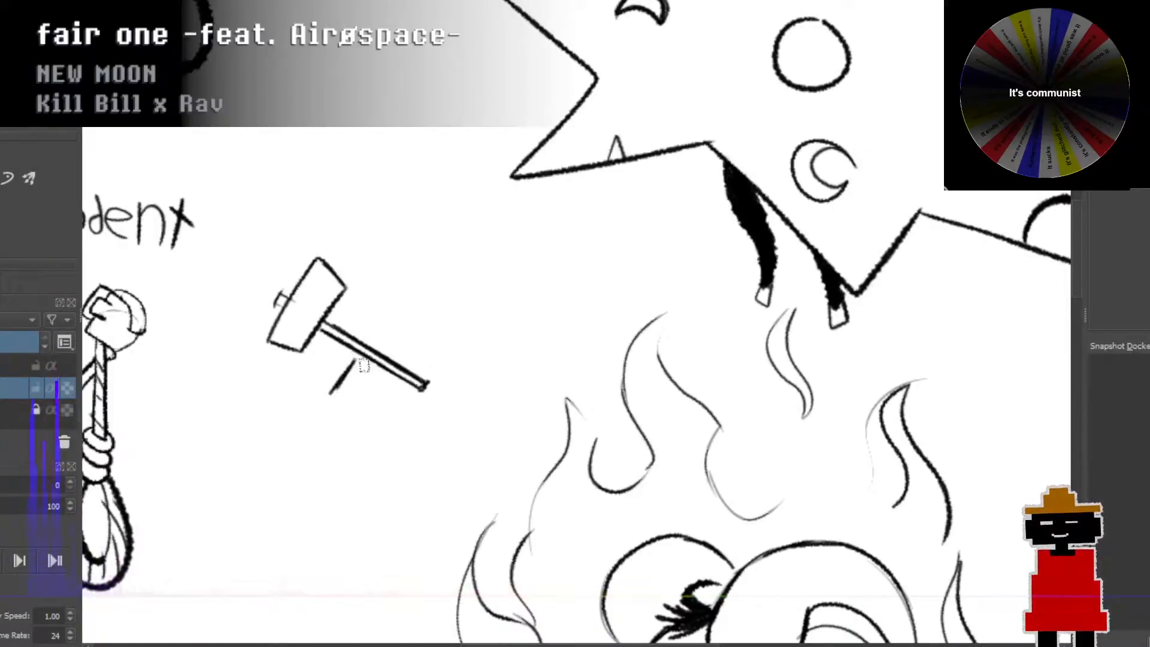
pyautogui.moveTo(341, 400); pyautogui.dragTo(345, 400)
pyautogui.moveTo(370, 364); pyautogui.dragTo(345, 392)
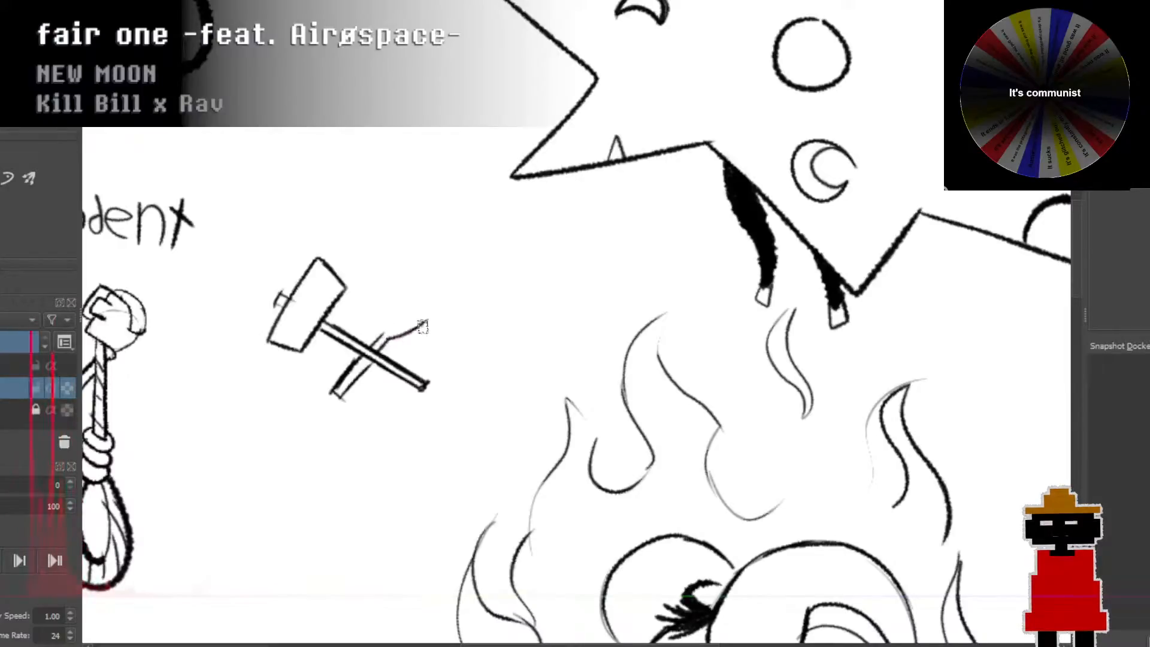
pyautogui.hotkey('ctrl', 'z')
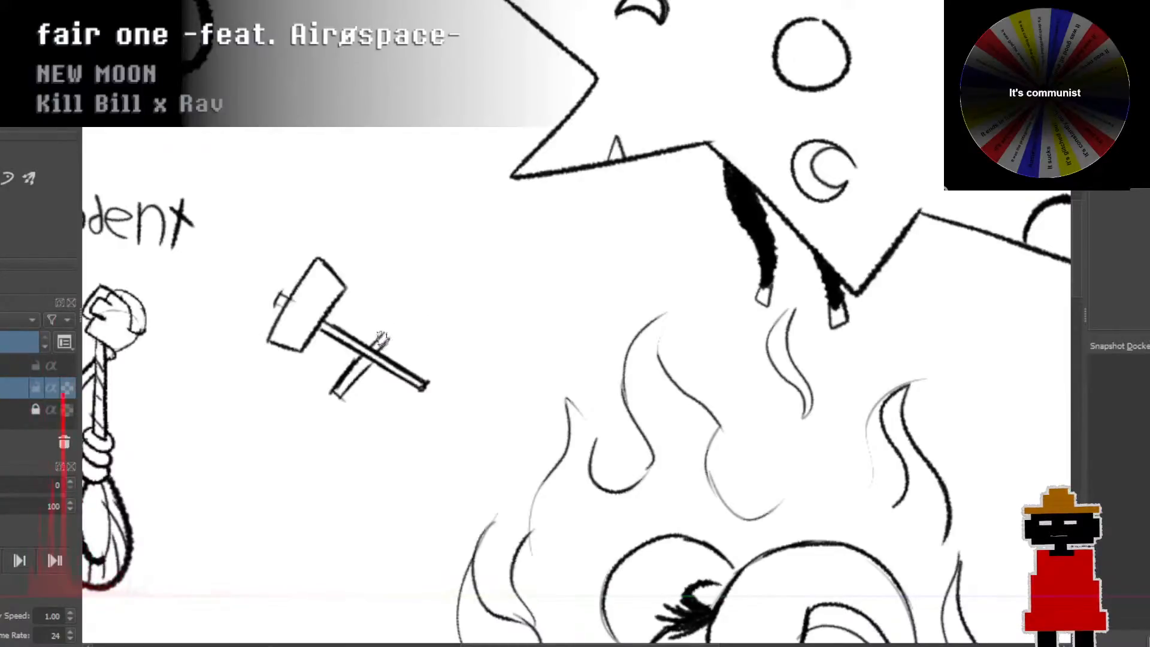
pyautogui.moveTo(382, 337); pyautogui.dragTo(401, 328)
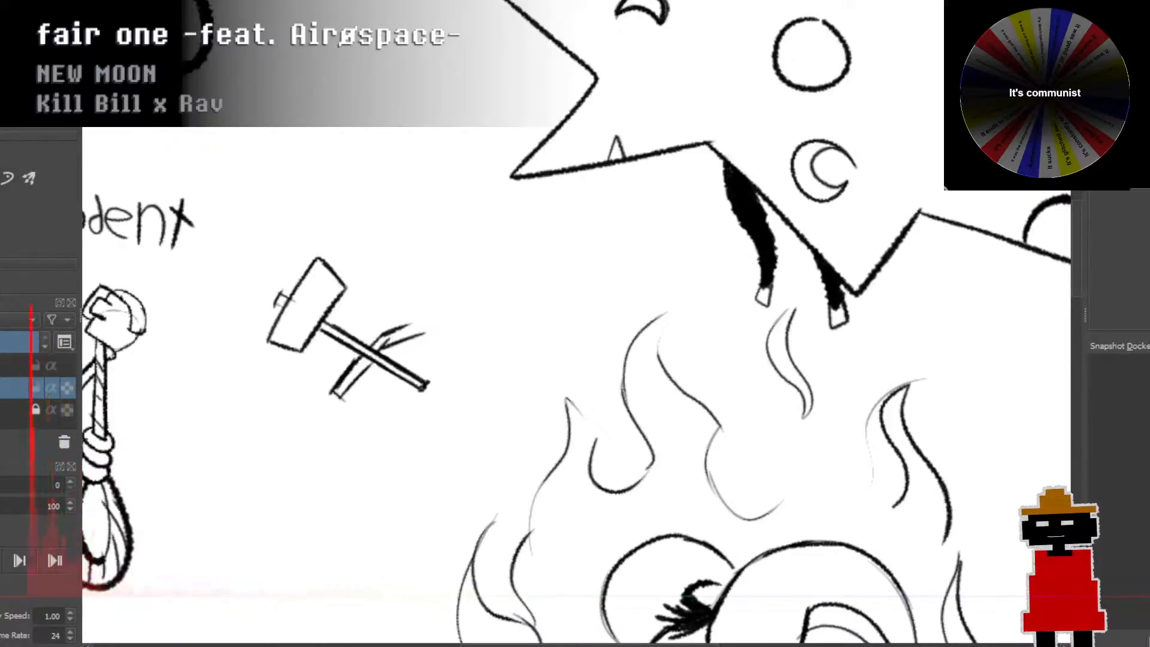
pyautogui.hotkey('ctrl', 'z')
pyautogui.moveTo(391, 332)
pyautogui.mouseDown()
pyautogui.moveTo(419, 315)
pyautogui.moveTo(436, 259)
pyautogui.mouseUp()
pyautogui.hotkey('ctrl', 'z')
pyautogui.hotkey('ctrl', 'z')
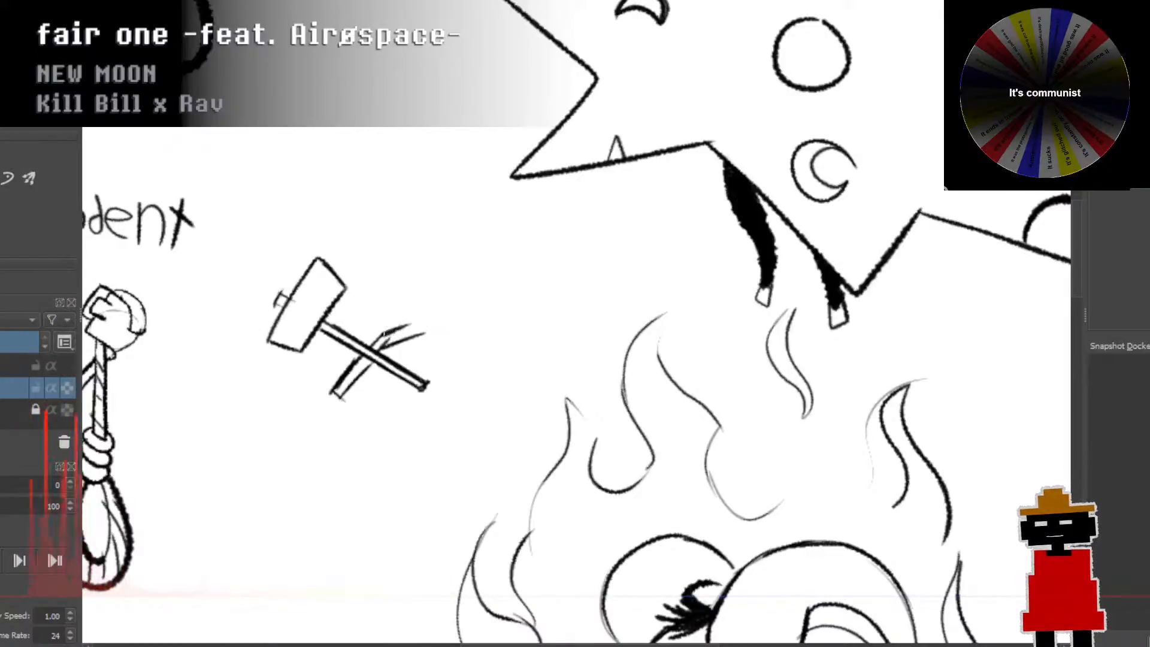
pyautogui.hotkey('ctrl', 'z')
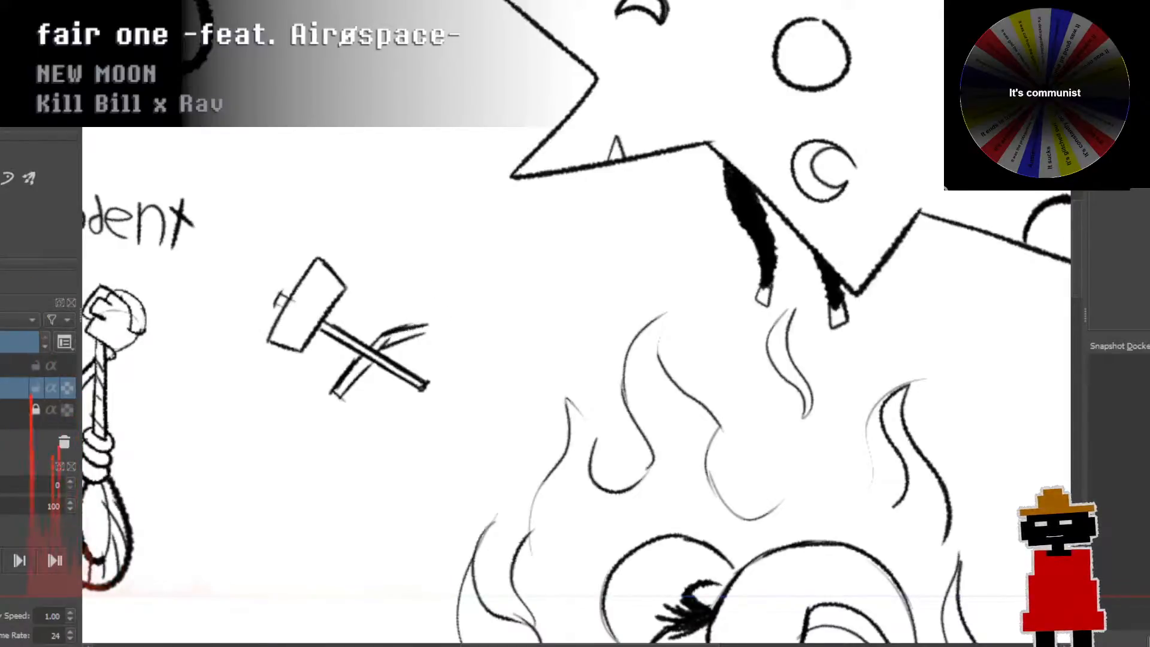
pyautogui.moveTo(386, 332); pyautogui.dragTo(452, 285)
pyautogui.hotkey('ctrl', 'z')
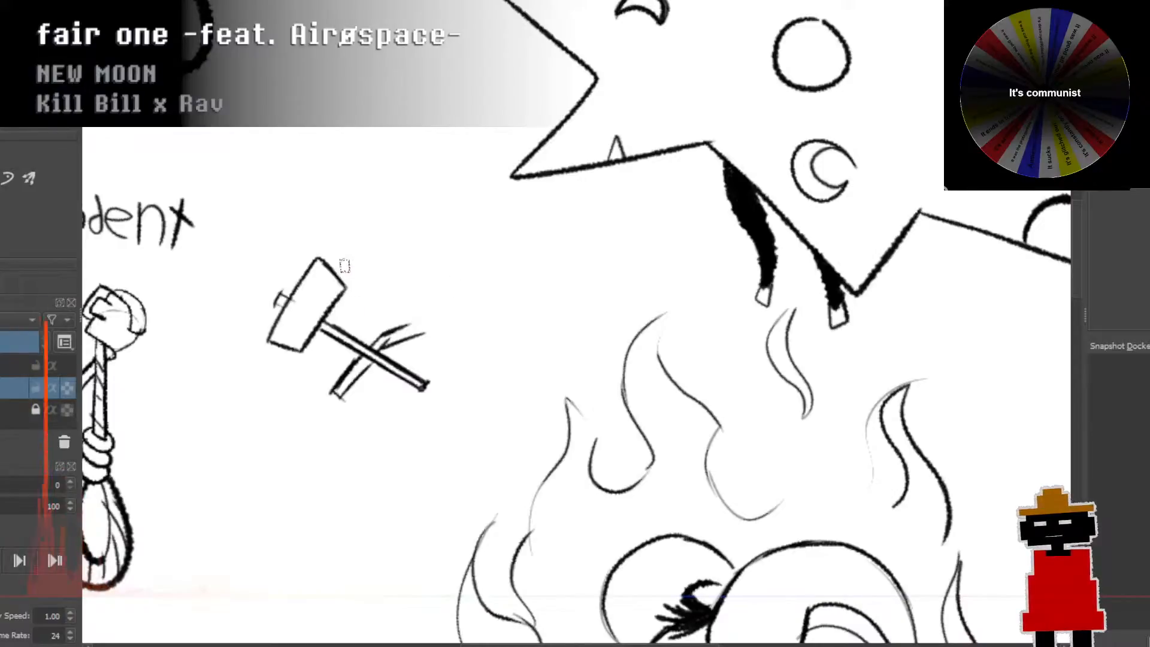
pyautogui.moveTo(349, 264)
pyautogui.mouseDown()
pyautogui.moveTo(418, 219)
pyautogui.moveTo(463, 292)
pyautogui.moveTo(411, 342)
pyautogui.mouseUp()
pyautogui.hotkey('ctrl', 'z')
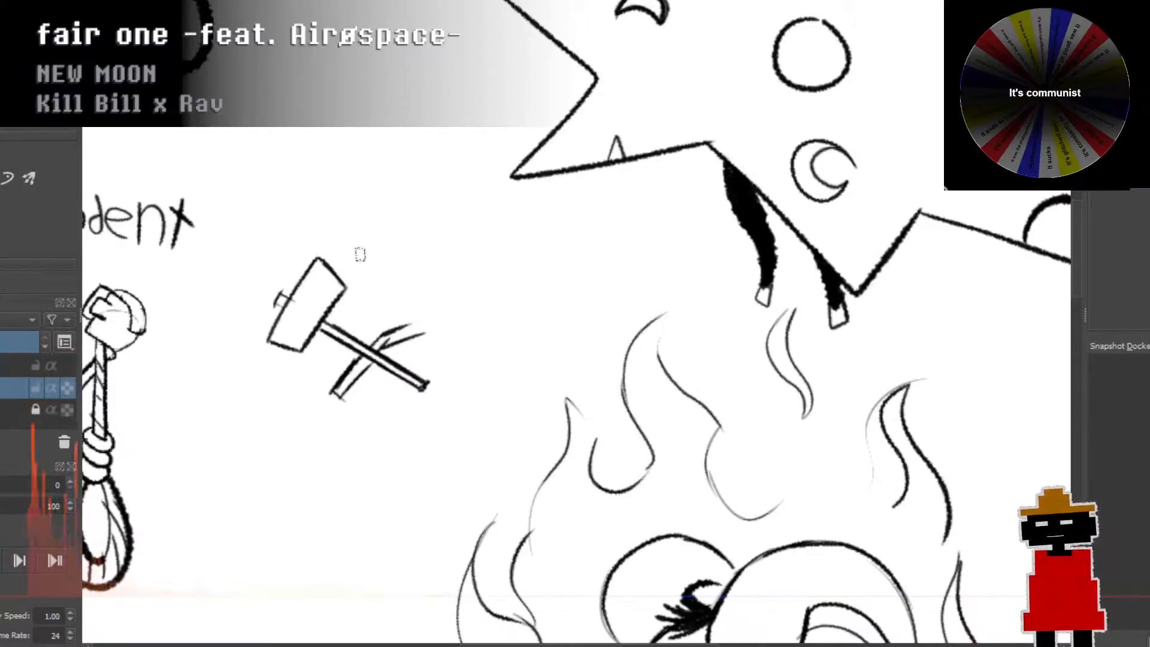
# Step: Draw the sickle's large curved blade, its inner and outer arcs running from the neck around to a point near the hammer head
pyautogui.moveTo(356, 266)
pyautogui.mouseDown()
pyautogui.moveTo(455, 242)
pyautogui.moveTo(436, 324)
pyautogui.mouseUp()
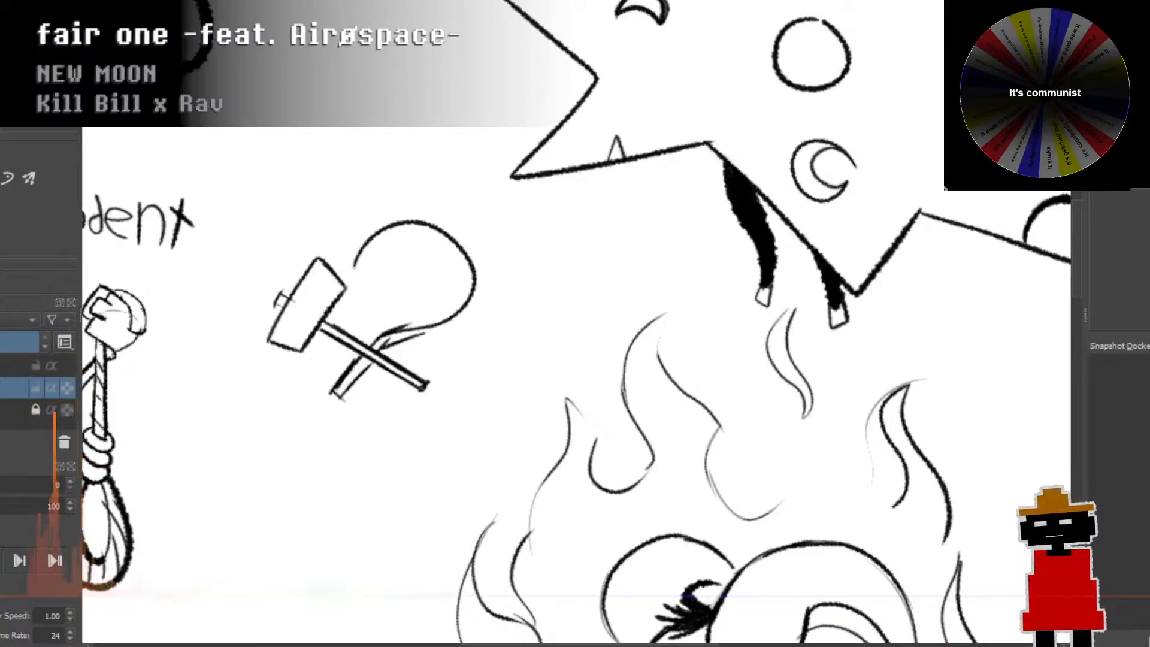
pyautogui.moveTo(358, 258)
pyautogui.mouseDown()
pyautogui.moveTo(415, 198)
pyautogui.moveTo(448, 198)
pyautogui.moveTo(490, 235)
pyautogui.mouseUp()
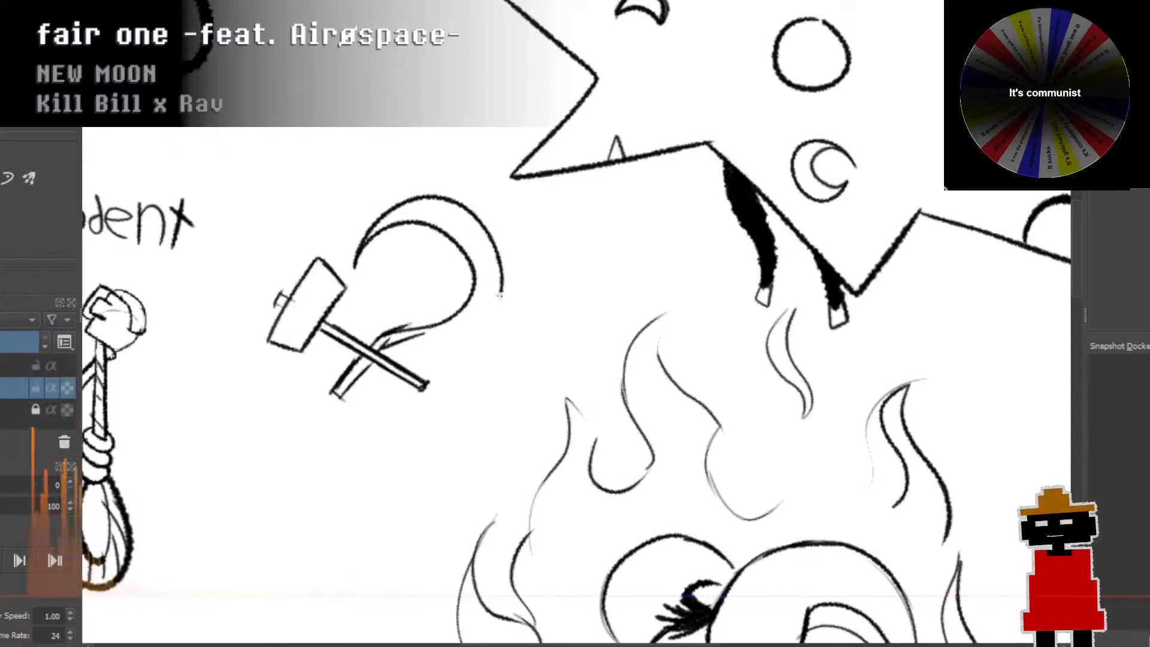
pyautogui.moveTo(499, 295)
pyautogui.mouseDown()
pyautogui.moveTo(484, 326)
pyautogui.moveTo(432, 349)
pyautogui.moveTo(399, 358)
pyautogui.mouseUp()
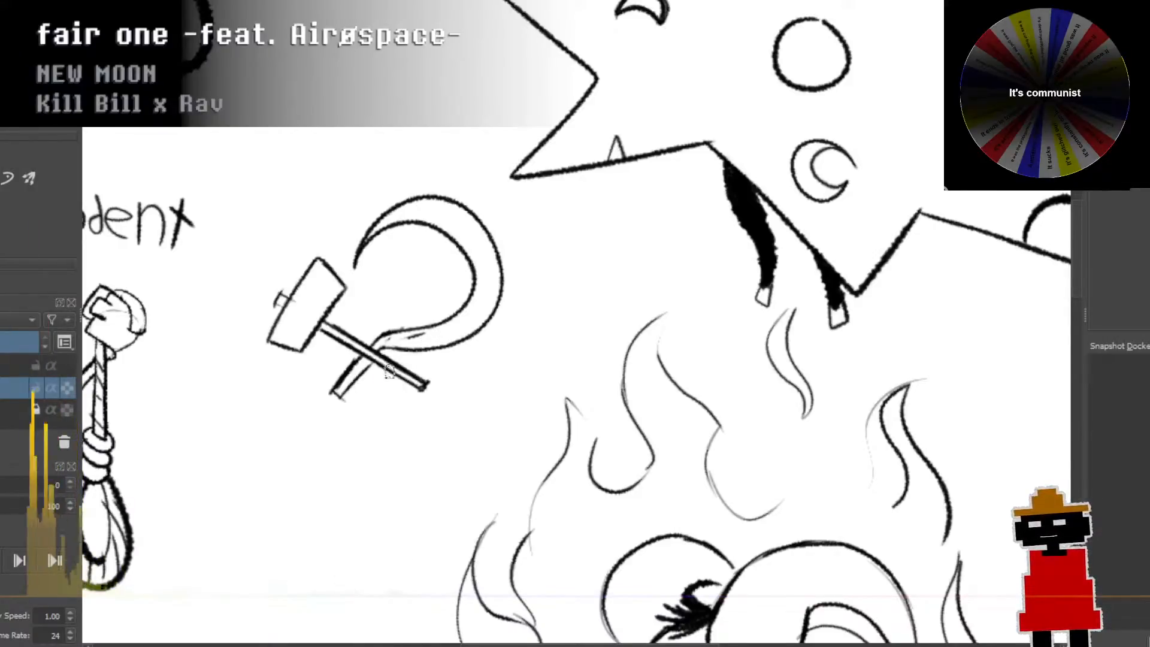
# Step: Draw two rounded fists side by side gripping the crossed handles, with the handle ends sticking out and the covered lines cleared
pyautogui.moveTo(378, 373)
pyautogui.mouseDown()
pyautogui.moveTo(400, 358)
pyautogui.moveTo(428, 376)
pyautogui.moveTo(411, 405)
pyautogui.mouseUp()
pyautogui.hotkey('ctrl', 'z')
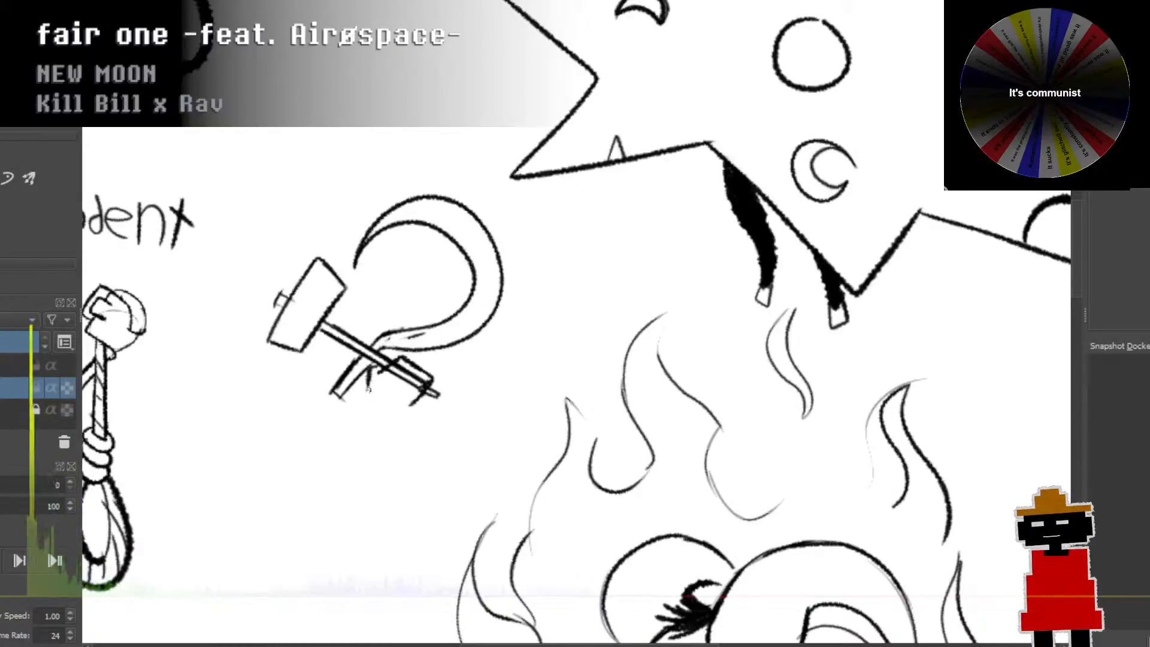
pyautogui.moveTo(369, 389); pyautogui.dragTo(420, 396)
pyautogui.hotkey('ctrl', 'z')
pyautogui.moveTo(369, 370)
pyautogui.mouseDown()
pyautogui.moveTo(369, 395)
pyautogui.moveTo(411, 411)
pyautogui.mouseUp()
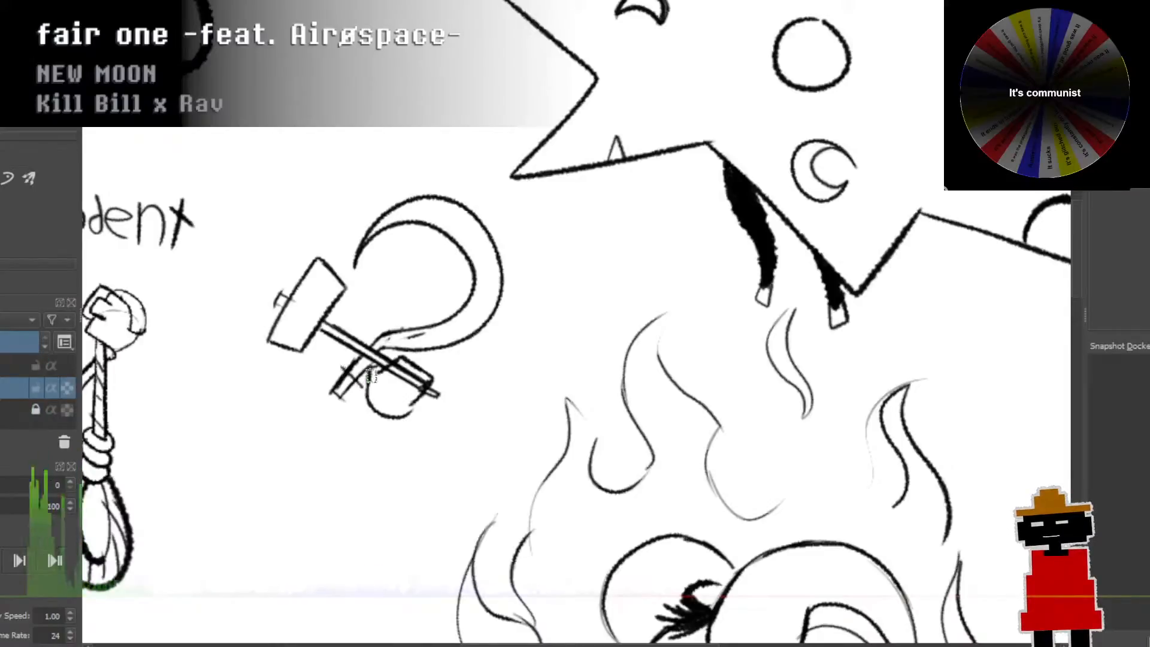
pyautogui.moveTo(353, 358)
pyautogui.mouseDown()
pyautogui.moveTo(322, 381)
pyautogui.moveTo(328, 400)
pyautogui.moveTo(358, 418)
pyautogui.moveTo(337, 410)
pyautogui.moveTo(374, 371)
pyautogui.moveTo(378, 415)
pyautogui.moveTo(384, 397)
pyautogui.moveTo(413, 397)
pyautogui.moveTo(325, 402)
pyautogui.moveTo(325, 416)
pyautogui.moveTo(377, 409)
pyautogui.moveTo(360, 366)
pyautogui.moveTo(373, 406)
pyautogui.moveTo(353, 383)
pyautogui.moveTo(332, 395)
pyautogui.moveTo(340, 374)
pyautogui.moveTo(358, 382)
pyautogui.moveTo(348, 367)
pyautogui.moveTo(356, 396)
pyautogui.moveTo(341, 374)
pyautogui.mouseUp()
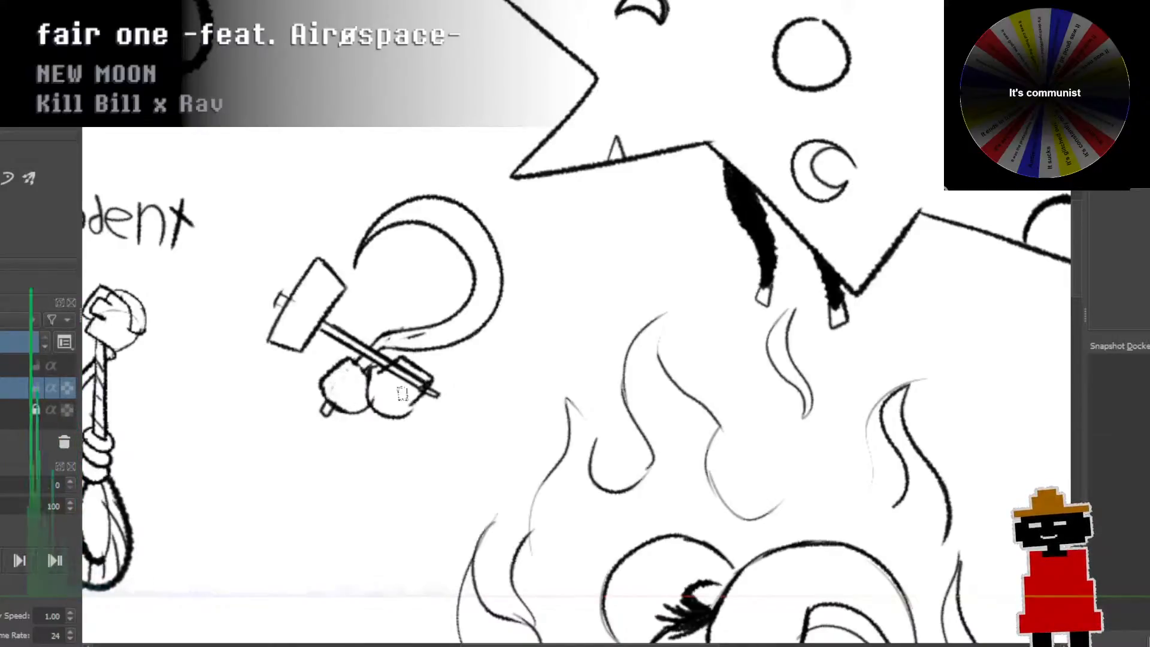
pyautogui.moveTo(403, 393)
pyautogui.mouseDown()
pyautogui.moveTo(396, 372)
pyautogui.moveTo(405, 386)
pyautogui.moveTo(400, 378)
pyautogui.moveTo(417, 379)
pyautogui.mouseUp()
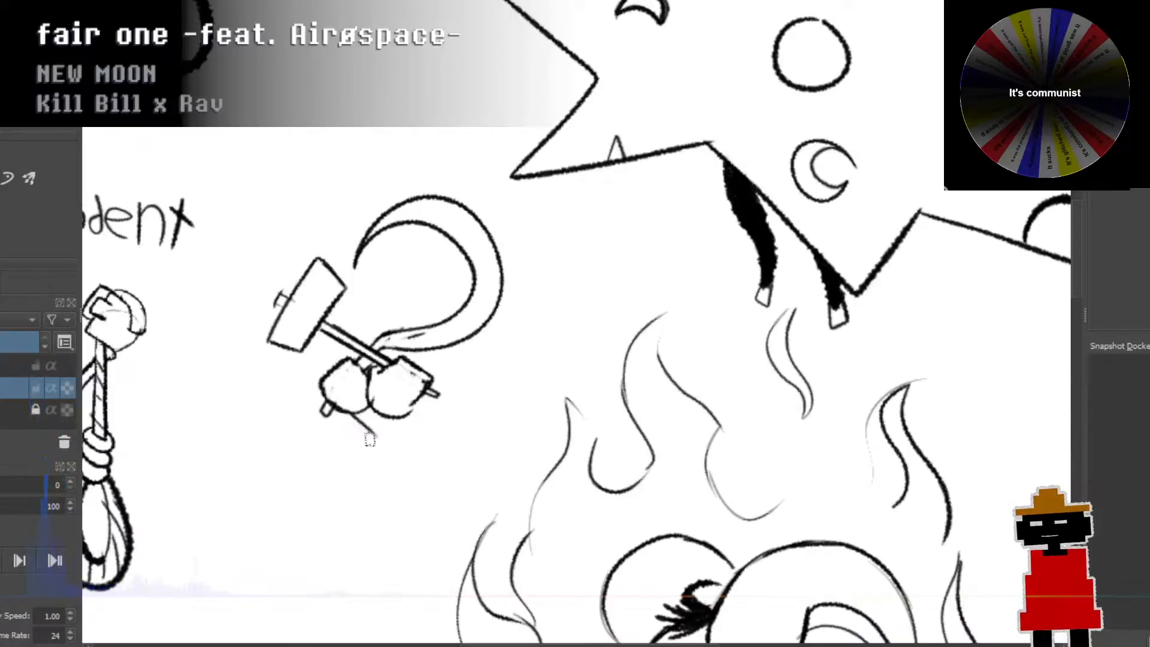
pyautogui.moveTo(354, 418); pyautogui.dragTo(381, 448)
pyautogui.hotkey('ctrl', 'z')
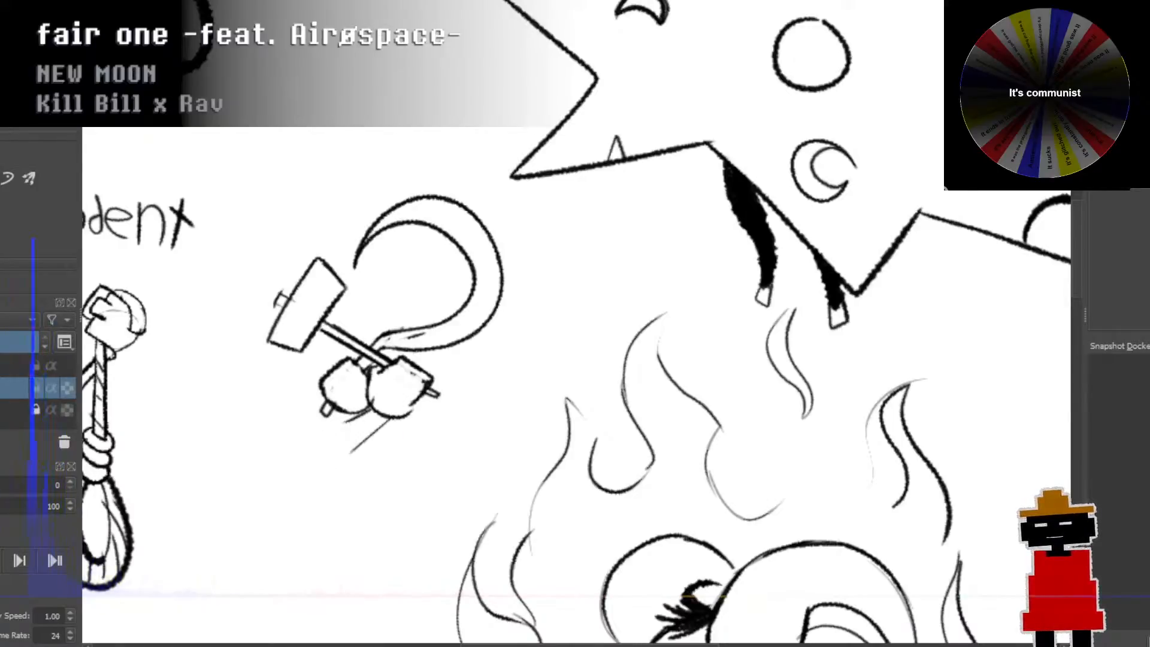
pyautogui.moveTo(397, 416); pyautogui.dragTo(350, 450)
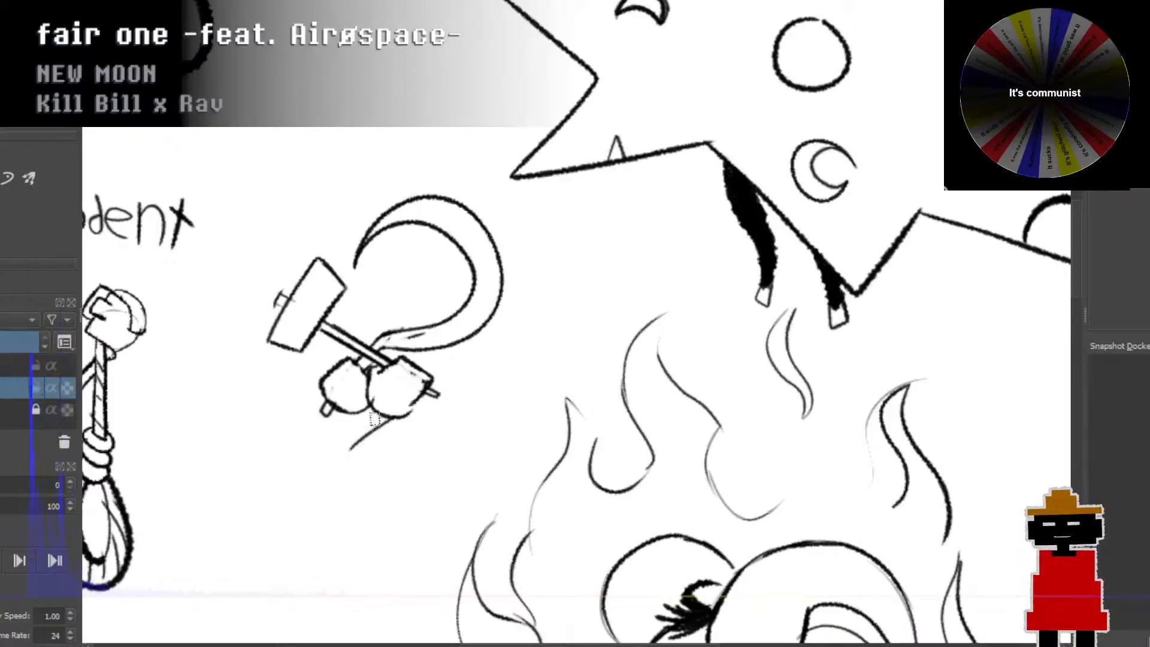
pyautogui.moveTo(374, 410)
pyautogui.mouseDown()
pyautogui.moveTo(351, 454)
pyautogui.moveTo(358, 445)
pyautogui.moveTo(338, 437)
pyautogui.moveTo(342, 428)
pyautogui.moveTo(345, 457)
pyautogui.moveTo(356, 447)
pyautogui.moveTo(309, 468)
pyautogui.mouseUp()
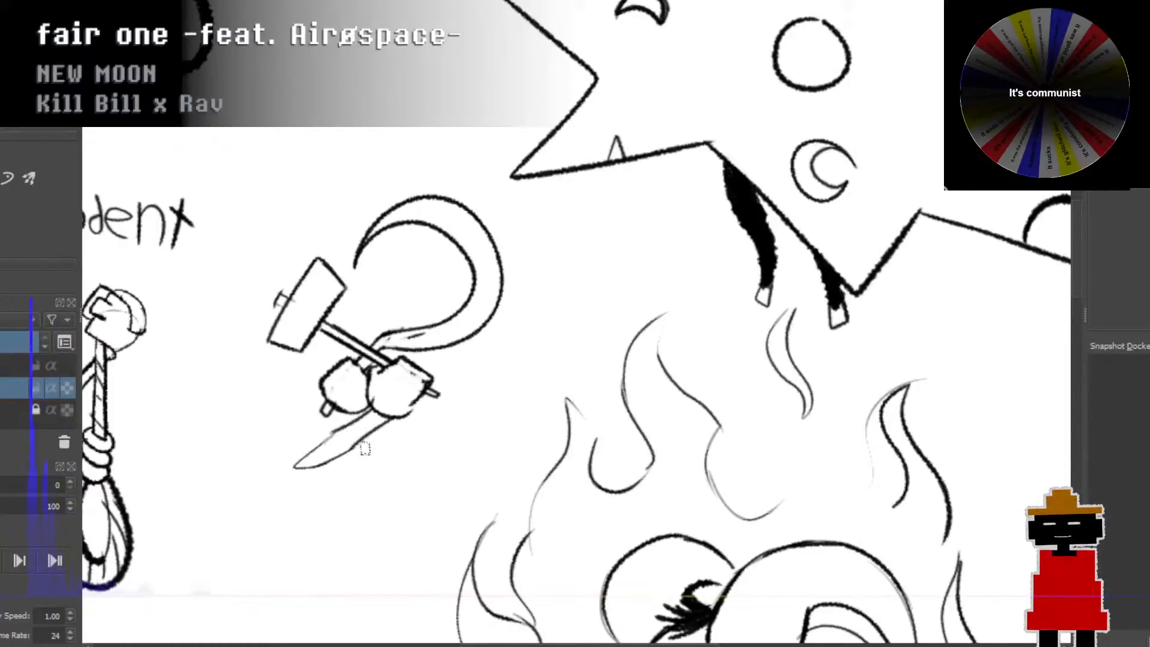
pyautogui.hotkey('ctrl', 'z')
pyautogui.hotkey('ctrl', 'z')
pyautogui.scroll(2, 350, 437)
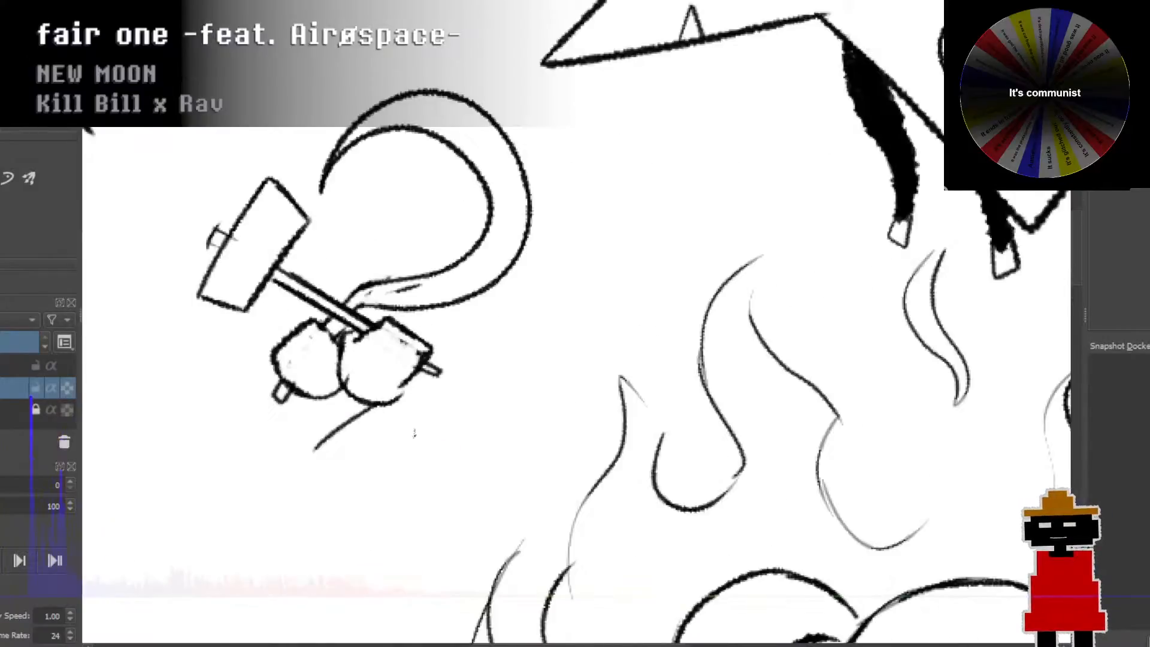
pyautogui.hotkey('ctrl', 'z')
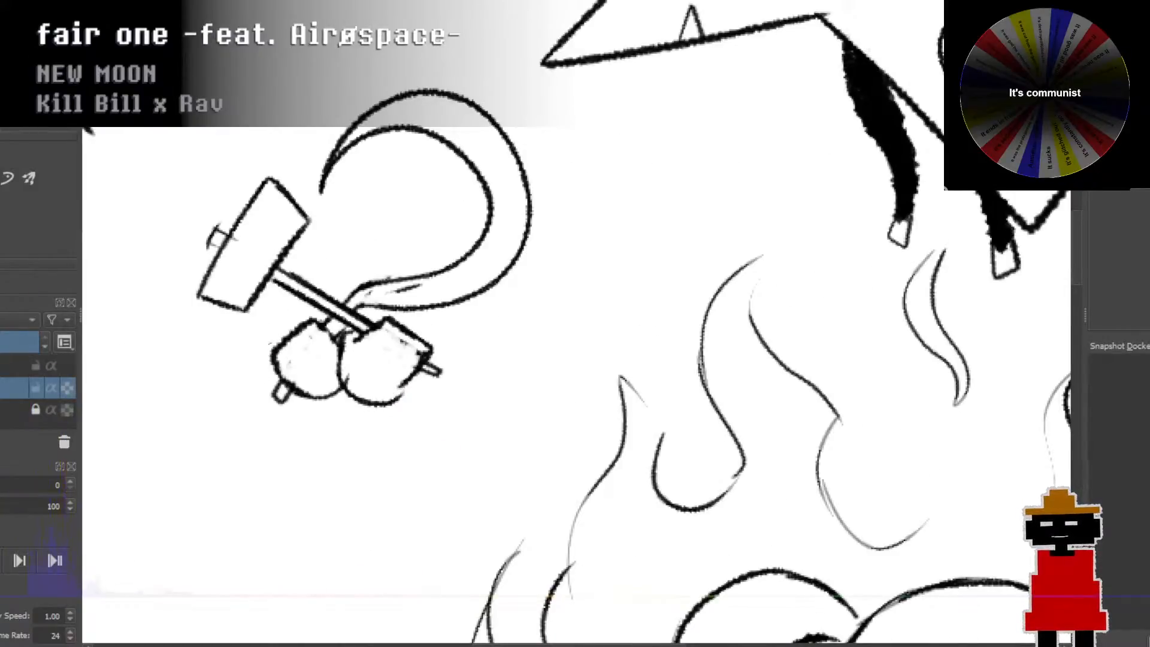
# Step: Draw a torso behind the fists, with a pointed shoulder beyond each fist and rounded sides curving inward beneath them
pyautogui.moveTo(267, 343); pyautogui.dragTo(302, 324)
pyautogui.moveTo(398, 313)
pyautogui.mouseDown()
pyautogui.moveTo(426, 303)
pyautogui.moveTo(436, 345)
pyautogui.mouseUp()
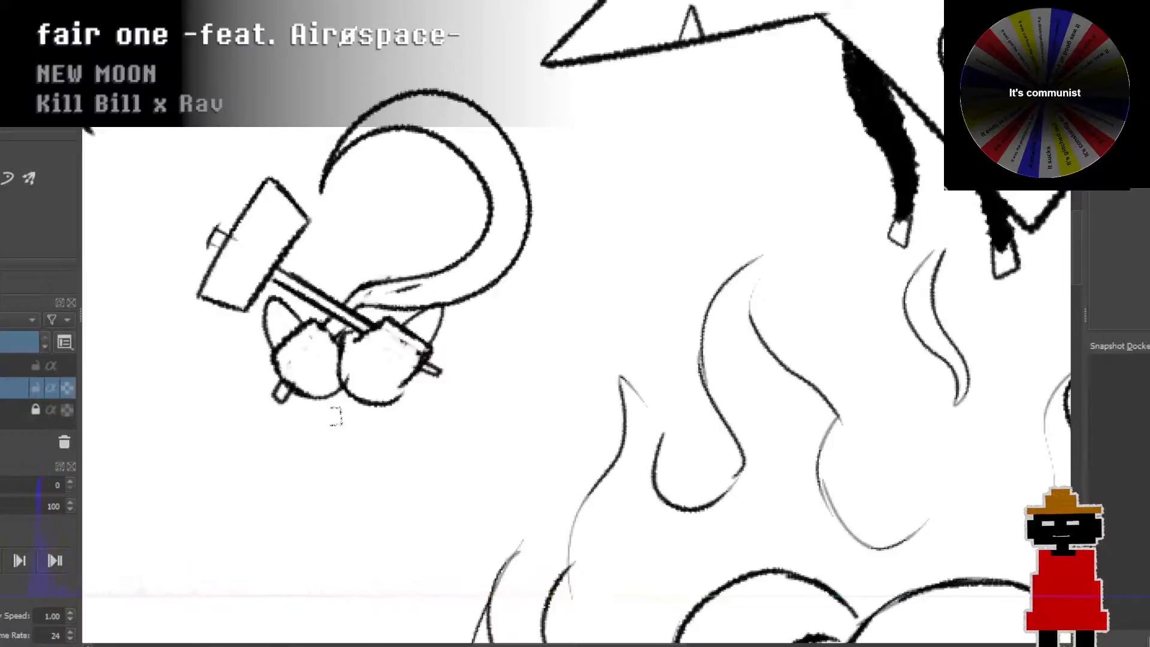
pyautogui.moveTo(288, 395); pyautogui.dragTo(321, 483)
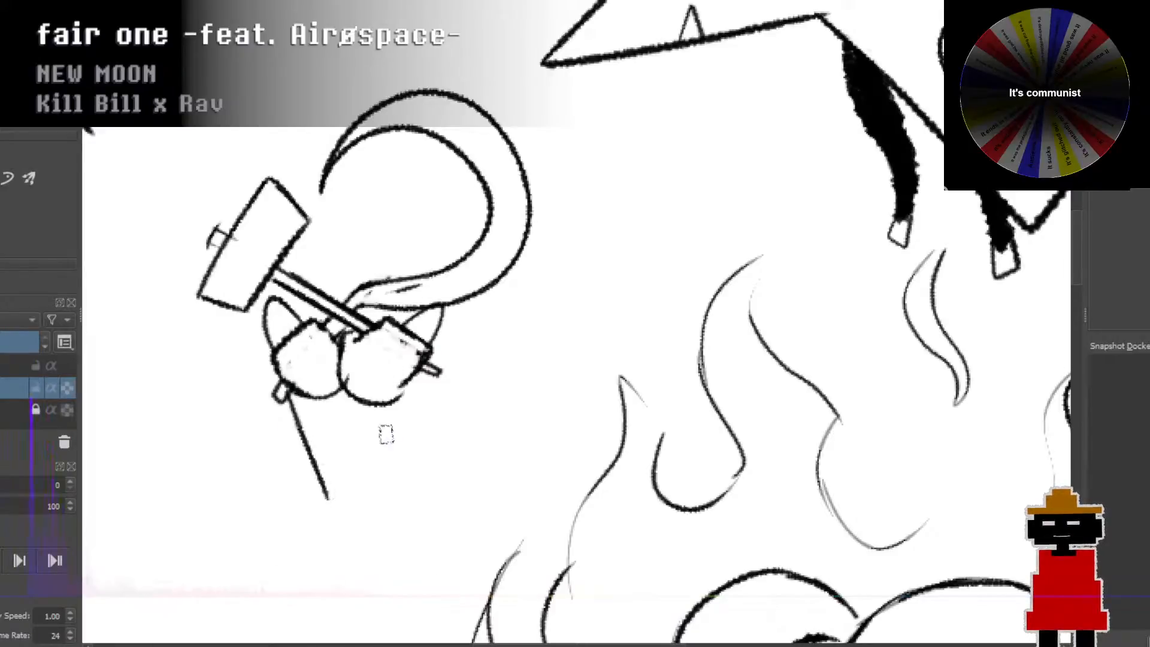
pyautogui.hotkey('ctrl', 'z')
pyautogui.moveTo(296, 393); pyautogui.dragTo(338, 473)
pyautogui.hotkey('ctrl', 'z')
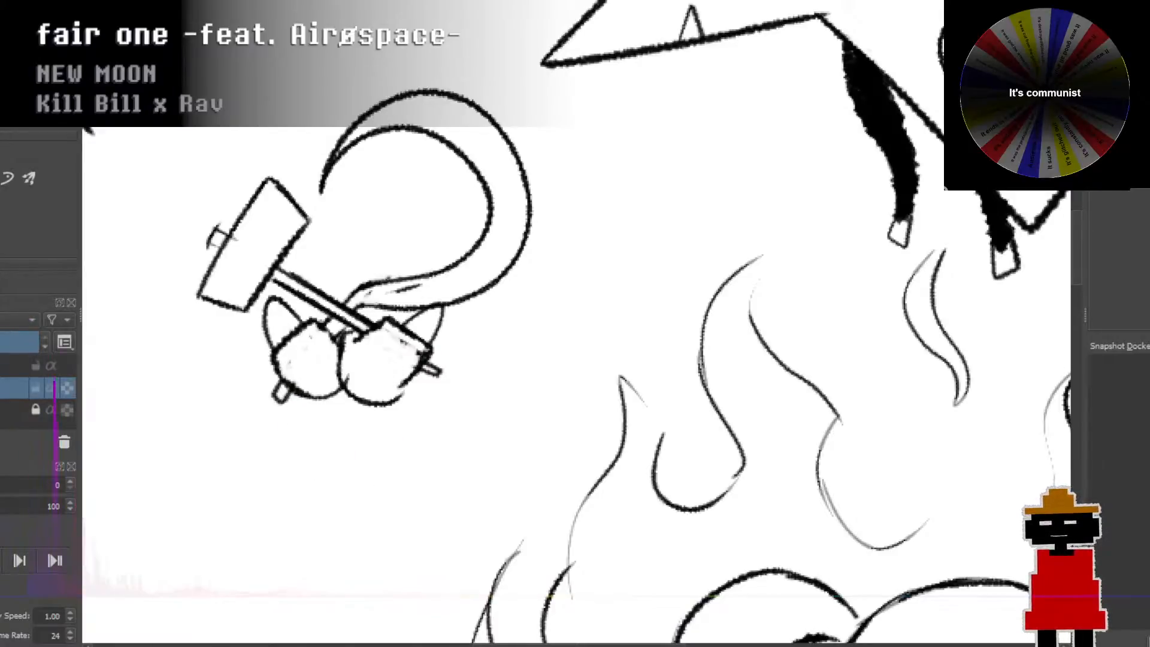
pyautogui.moveTo(291, 397); pyautogui.dragTo(312, 455)
pyautogui.moveTo(396, 403); pyautogui.dragTo(380, 469)
pyautogui.hotkey('ctrl', 'z')
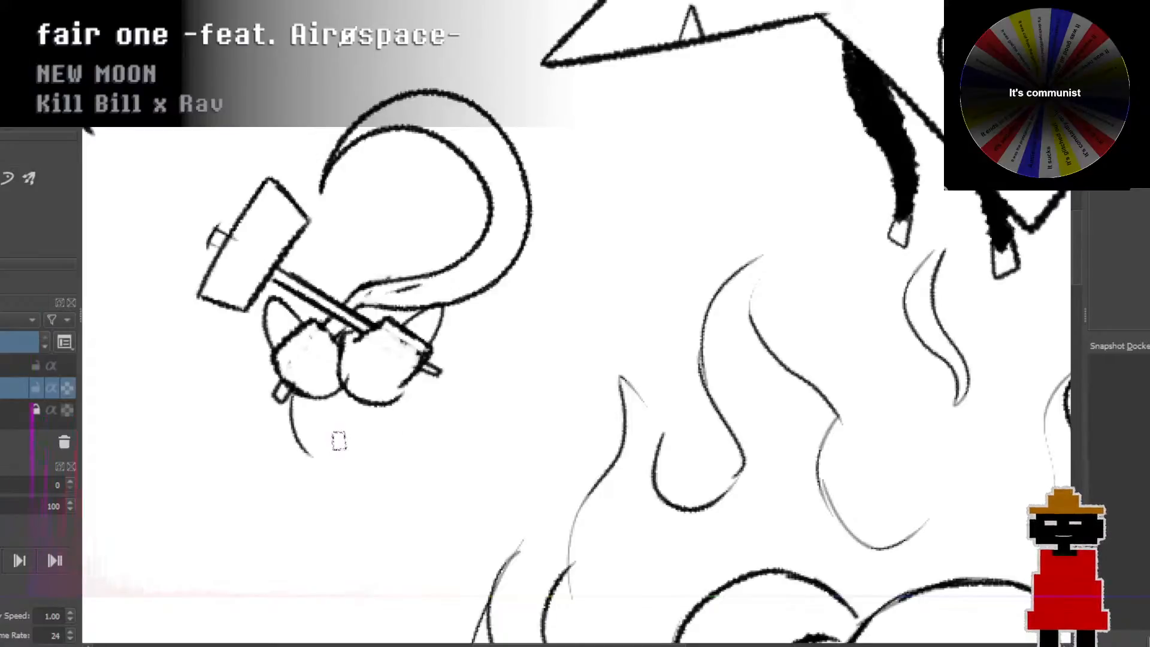
pyautogui.hotkey('ctrl', 'z')
pyautogui.moveTo(292, 396); pyautogui.dragTo(312, 455)
pyautogui.moveTo(400, 402); pyautogui.dragTo(381, 461)
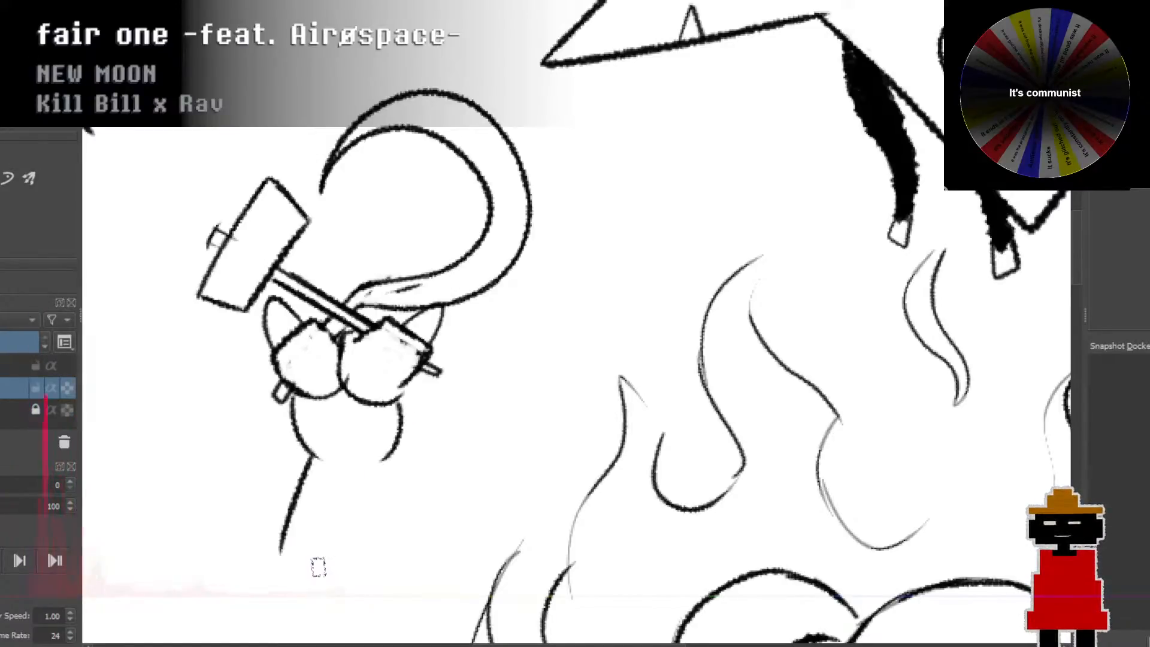
# Step: Draw the two sides of a narrow waist running down from the lower ends of the chest curves
pyautogui.hotkey('ctrl', 'z')
pyautogui.moveTo(314, 455); pyautogui.dragTo(310, 567)
pyautogui.hotkey('ctrl', 'z')
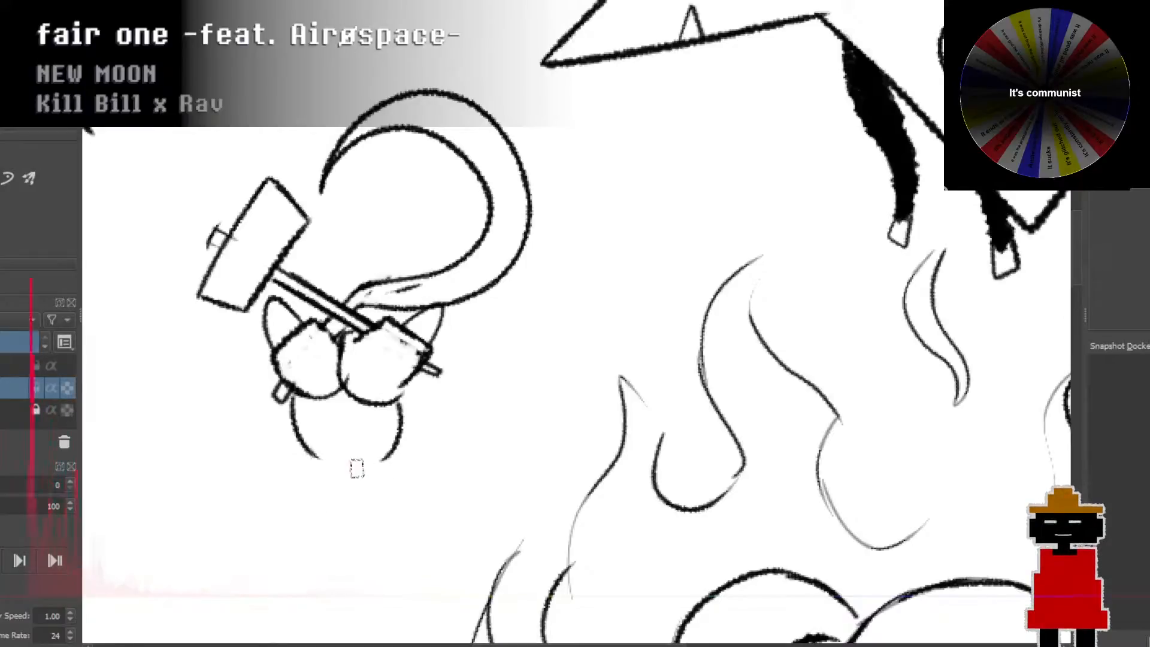
pyautogui.moveTo(317, 457); pyautogui.dragTo(335, 533)
pyautogui.hotkey('ctrl', 'z')
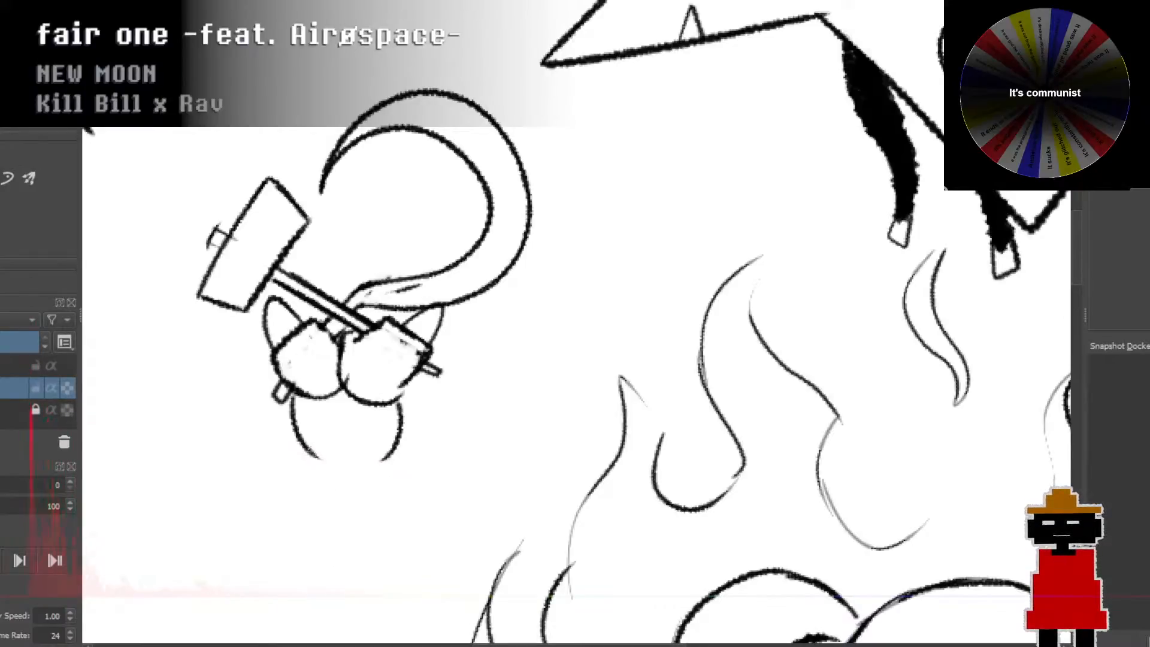
pyautogui.moveTo(313, 456); pyautogui.dragTo(329, 532)
pyautogui.moveTo(382, 457); pyautogui.dragTo(367, 532)
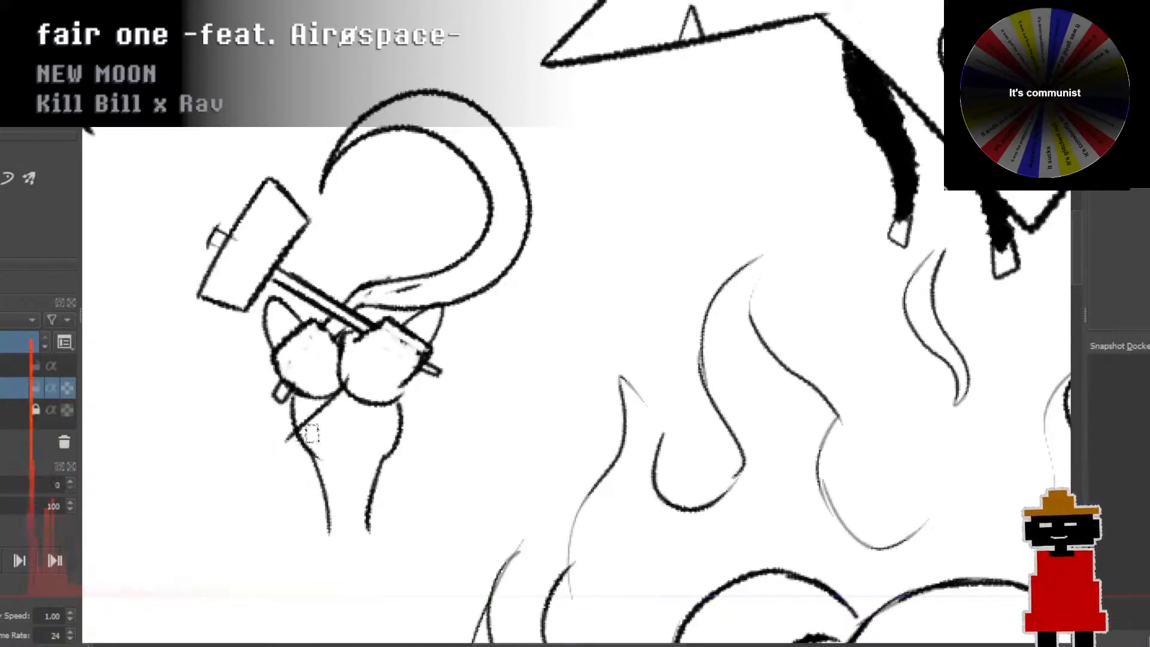
# Step: Draw two forearms crossing in an X below the fists, with rounded elbows at their outer ends
pyautogui.moveTo(343, 387)
pyautogui.mouseDown()
pyautogui.moveTo(300, 439)
pyautogui.moveTo(312, 460)
pyautogui.moveTo(358, 422)
pyautogui.moveTo(315, 451)
pyautogui.mouseUp()
pyautogui.hotkey('ctrl', 'z')
pyautogui.hotkey('ctrl', 'z')
pyautogui.hotkey('ctrl', 'z')
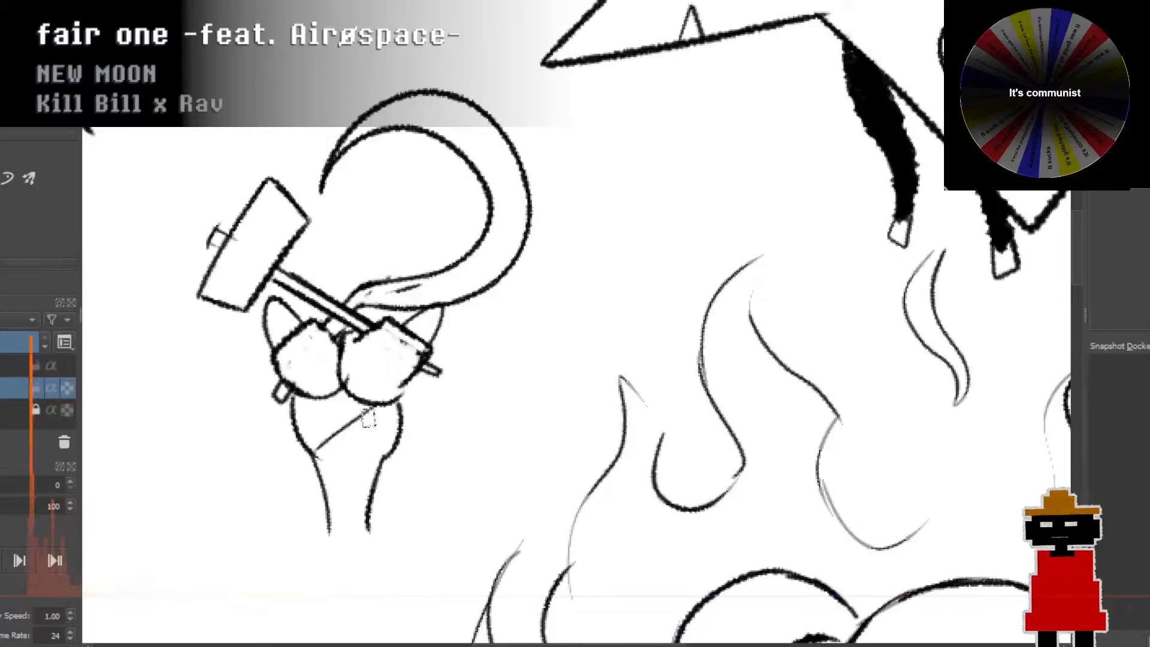
pyautogui.moveTo(366, 416)
pyautogui.mouseDown()
pyautogui.moveTo(294, 427)
pyautogui.moveTo(322, 412)
pyautogui.moveTo(310, 415)
pyautogui.moveTo(273, 448)
pyautogui.moveTo(293, 471)
pyautogui.moveTo(272, 454)
pyautogui.moveTo(336, 444)
pyautogui.mouseUp()
pyautogui.moveTo(302, 404); pyautogui.dragTo(352, 428)
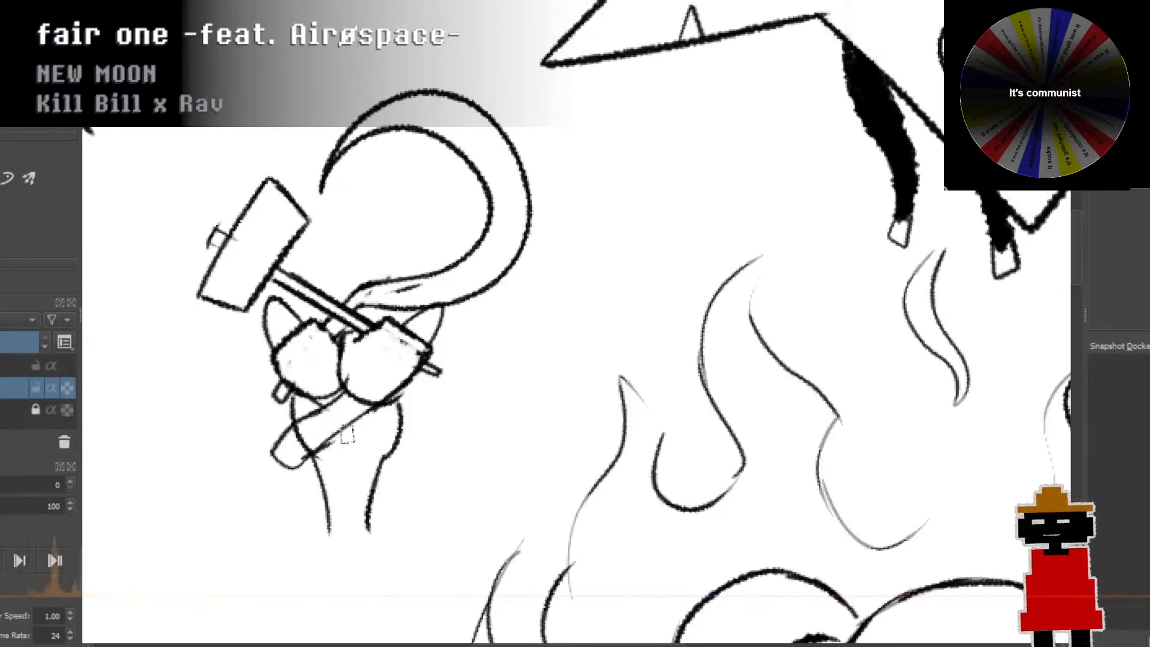
pyautogui.moveTo(344, 430); pyautogui.dragTo(385, 461)
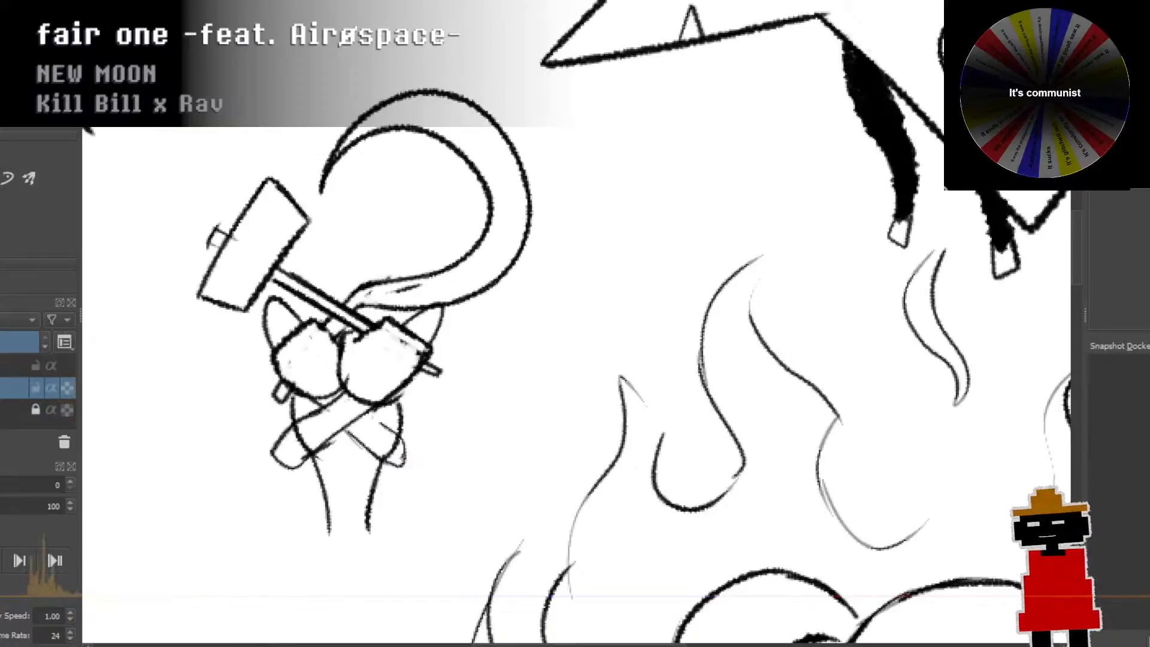
pyautogui.moveTo(372, 414); pyautogui.dragTo(408, 446)
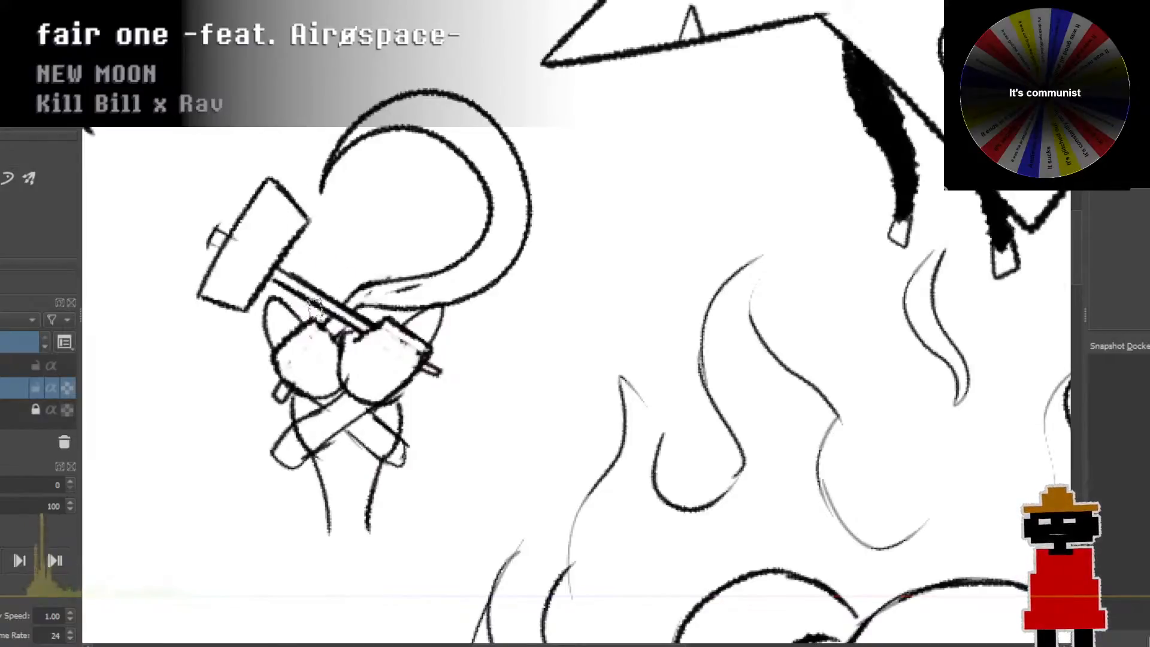
pyautogui.moveTo(270, 267)
pyautogui.mouseDown()
pyautogui.moveTo(303, 162)
pyautogui.moveTo(406, 204)
pyautogui.mouseUp()
pyautogui.hotkey('ctrl', 'z')
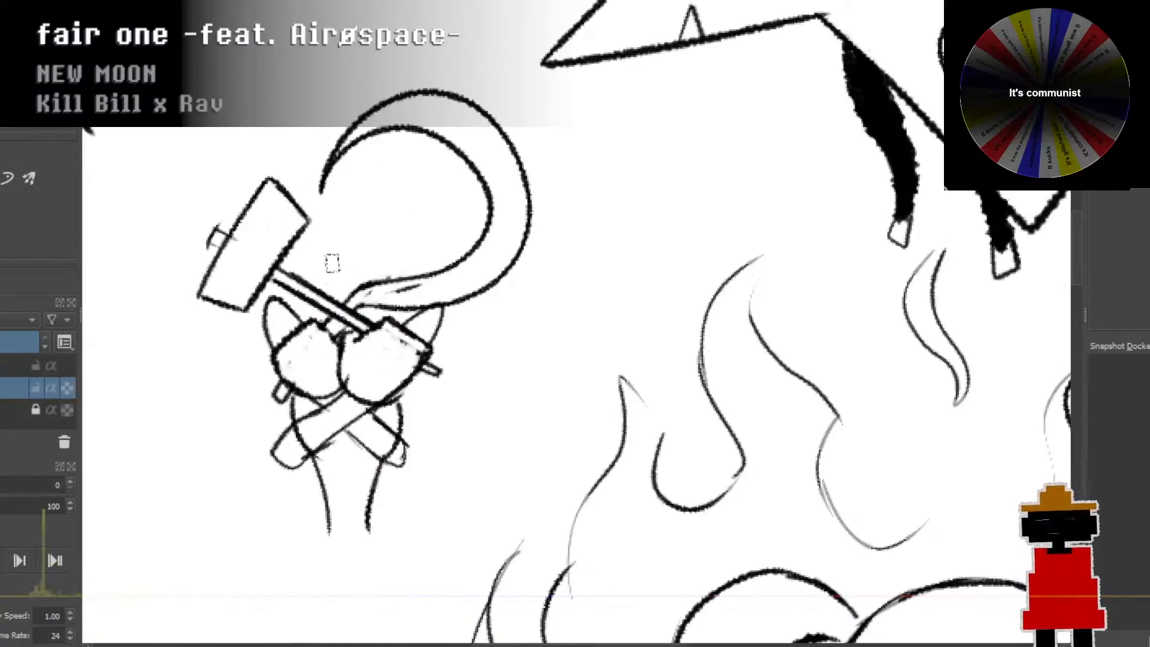
pyautogui.moveTo(302, 204); pyautogui.dragTo(392, 203)
pyautogui.hotkey('ctrl', 'z')
pyautogui.moveTo(300, 203); pyautogui.dragTo(399, 203)
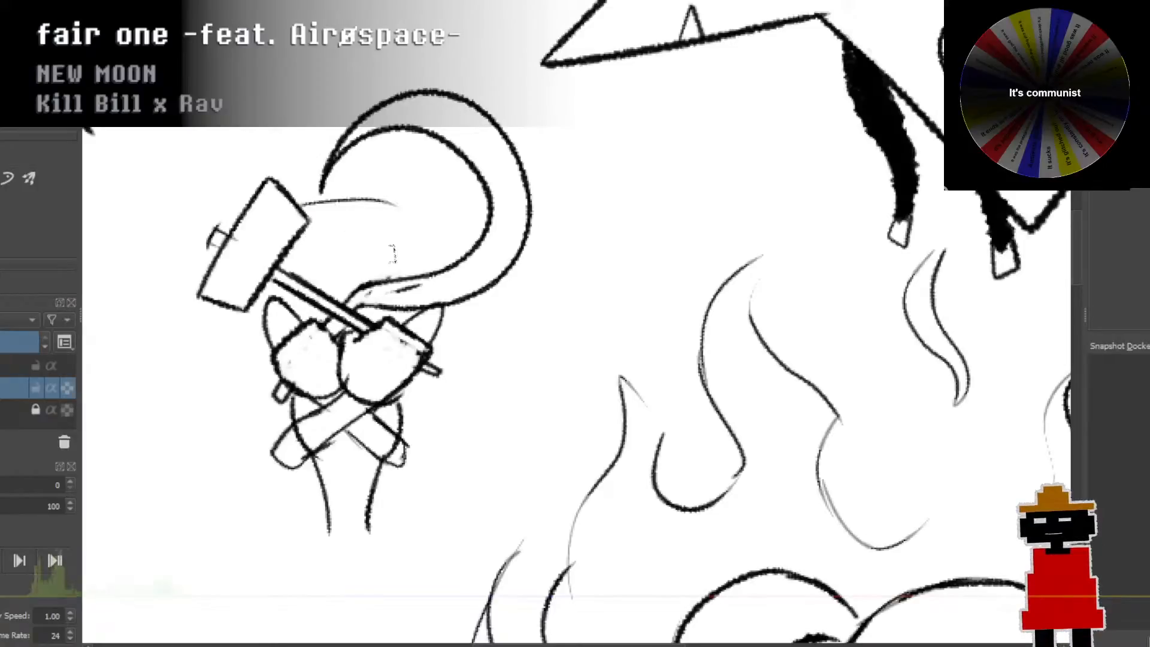
pyautogui.hotkey('ctrl', 'z')
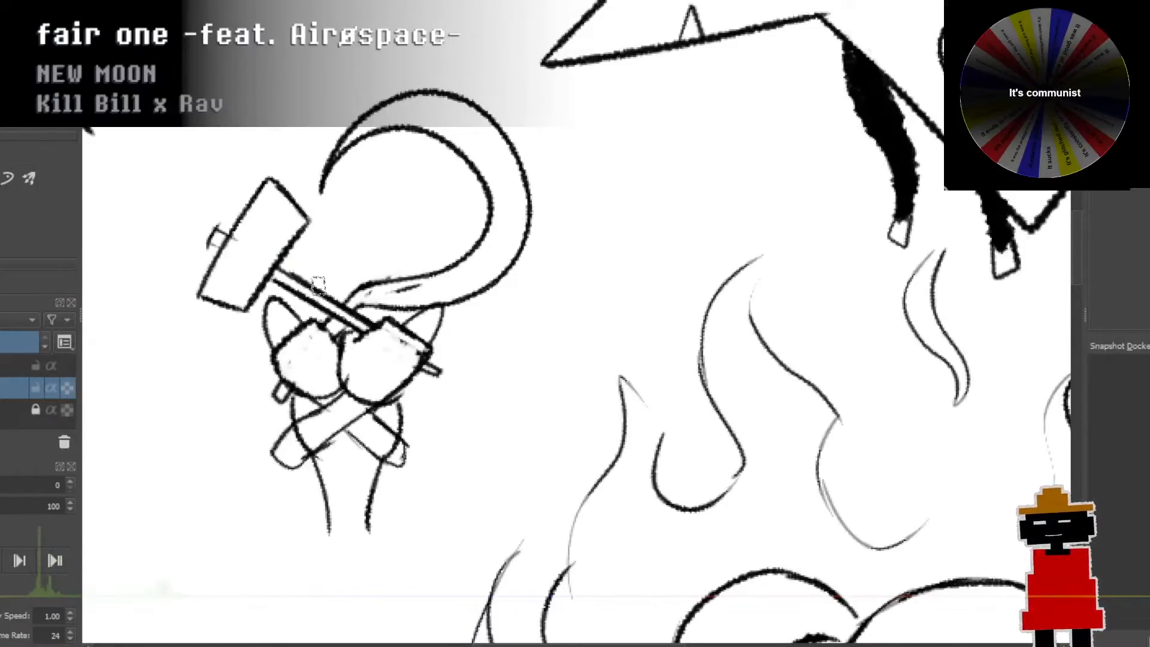
# Step: Draw hips flaring out from the bottom of the waist, with short thigh lines running down on both sides
pyautogui.scroll(-6, 318, 283)
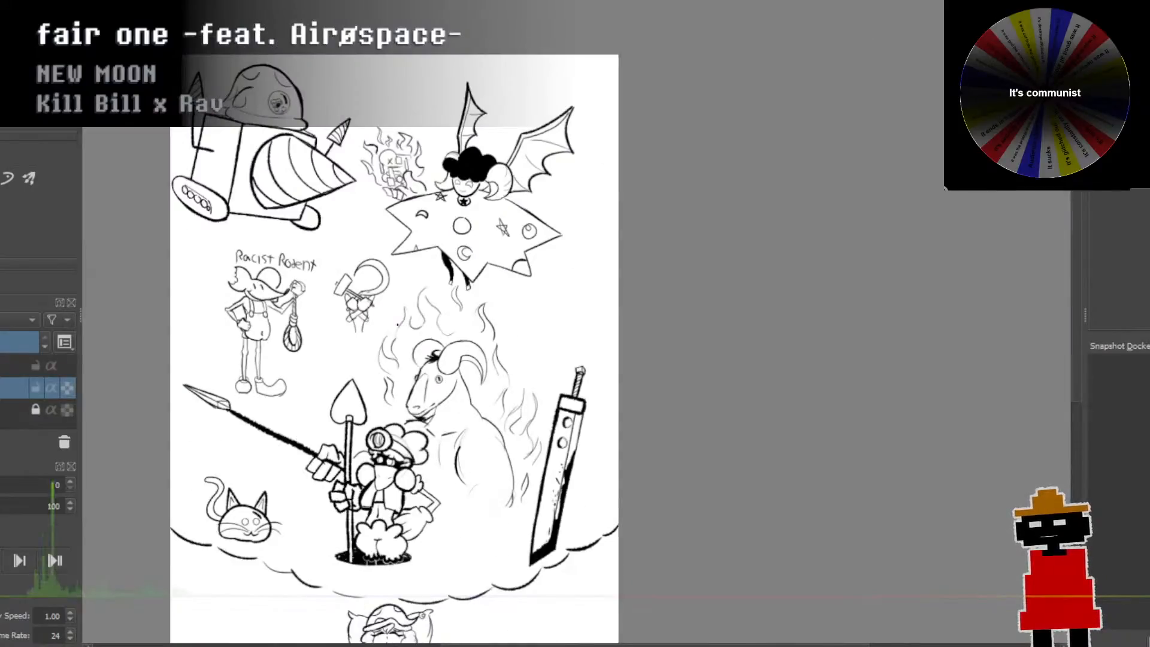
pyautogui.scroll(6, 391, 322)
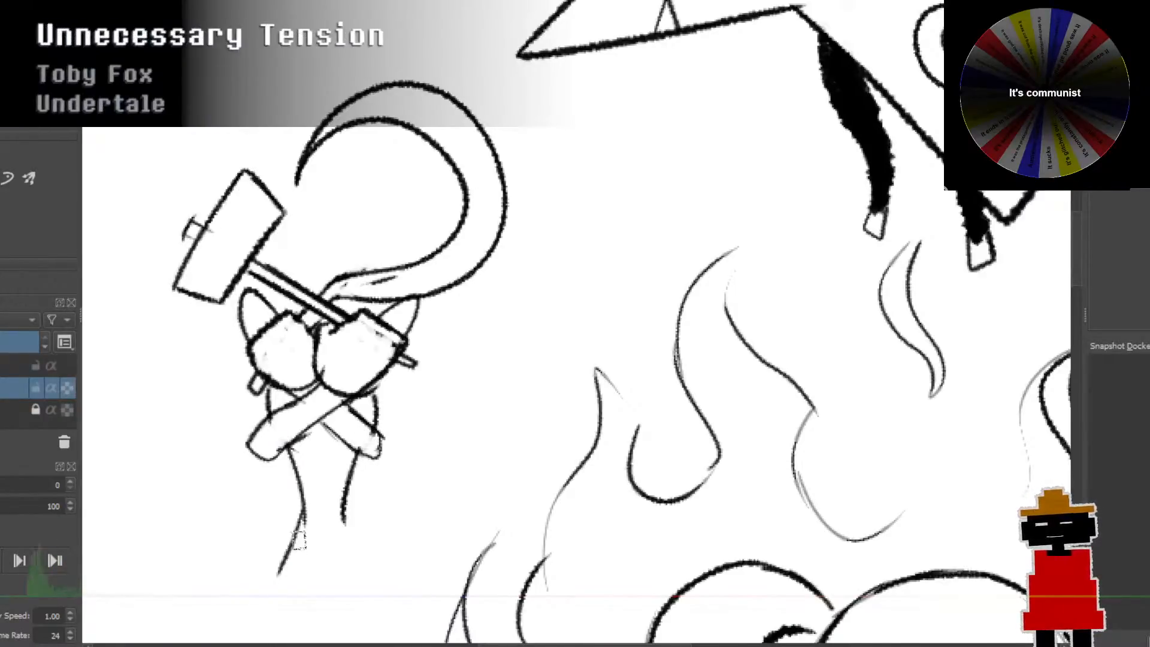
pyautogui.moveTo(287, 539)
pyautogui.mouseDown()
pyautogui.moveTo(302, 521)
pyautogui.moveTo(279, 565)
pyautogui.moveTo(285, 599)
pyautogui.mouseUp()
pyautogui.moveTo(371, 539); pyautogui.dragTo(376, 594)
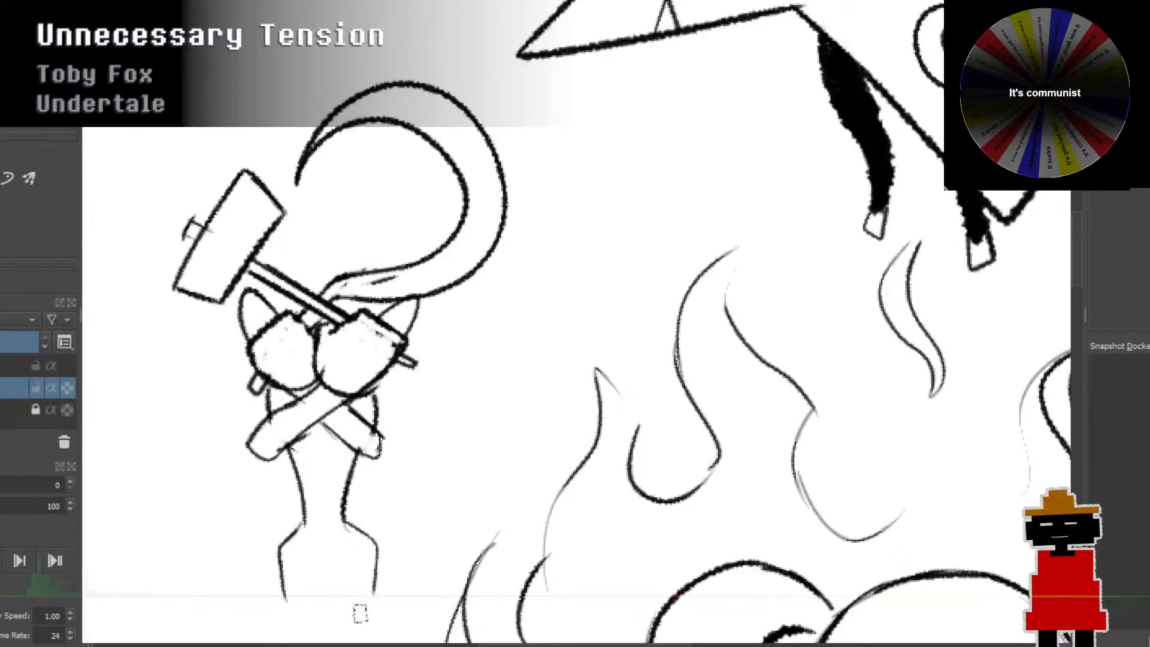
# Step: Sketch a faint circle as head guide above the fists and ink the round head outline between the hammer head and sickle blade
pyautogui.scroll(3, 391, 523)
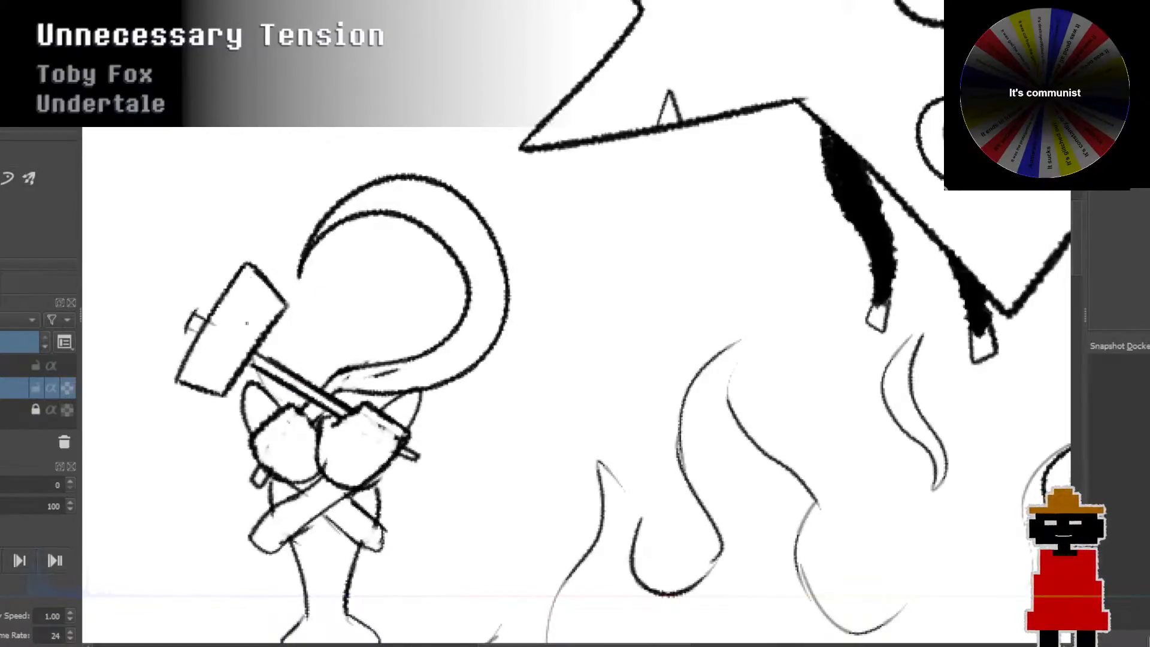
pyautogui.moveTo(252, 348)
pyautogui.mouseDown()
pyautogui.moveTo(363, 301)
pyautogui.moveTo(320, 387)
pyautogui.moveTo(309, 233)
pyautogui.moveTo(342, 400)
pyautogui.moveTo(280, 383)
pyautogui.moveTo(350, 213)
pyautogui.moveTo(372, 390)
pyautogui.mouseUp()
pyautogui.hotkey('ctrl', 'z')
pyautogui.hotkey('ctrl', 'z')
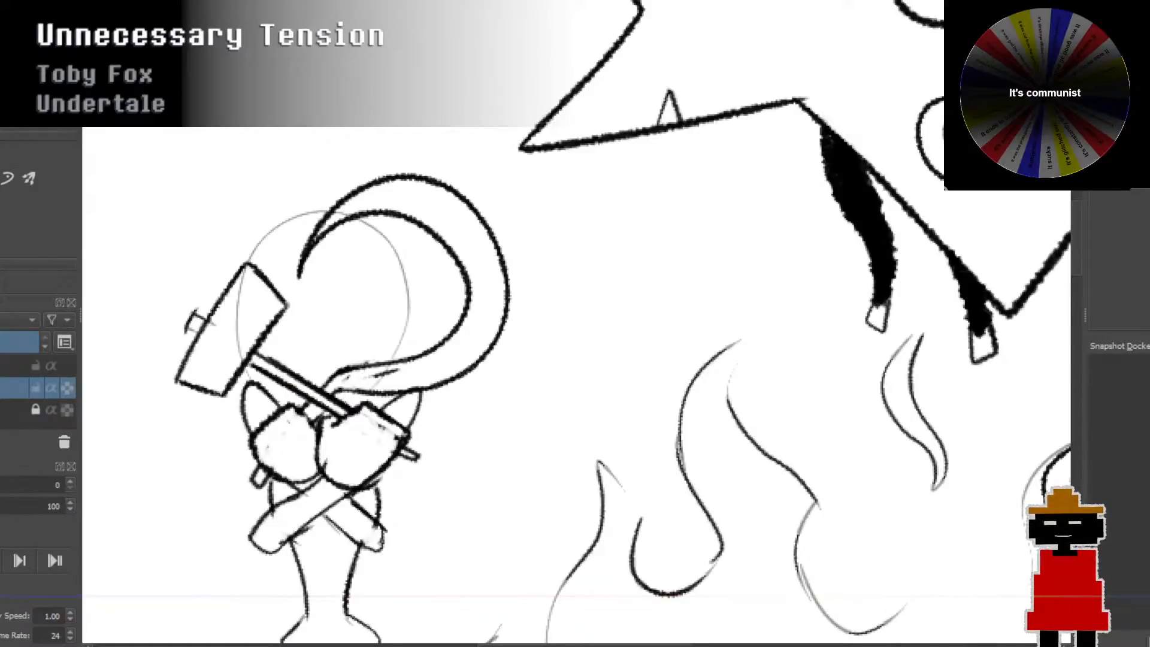
pyautogui.hotkey('ctrl', 'z')
pyautogui.moveTo(286, 408)
pyautogui.mouseDown()
pyautogui.moveTo(295, 236)
pyautogui.moveTo(426, 321)
pyautogui.moveTo(359, 409)
pyautogui.moveTo(270, 367)
pyautogui.mouseUp()
pyautogui.moveTo(260, 273); pyautogui.dragTo(315, 227)
pyautogui.hotkey('ctrl', 'z')
pyautogui.moveTo(260, 273)
pyautogui.mouseDown()
pyautogui.moveTo(314, 232)
pyautogui.moveTo(428, 326)
pyautogui.moveTo(418, 353)
pyautogui.mouseUp()
pyautogui.hotkey('ctrl', 'z')
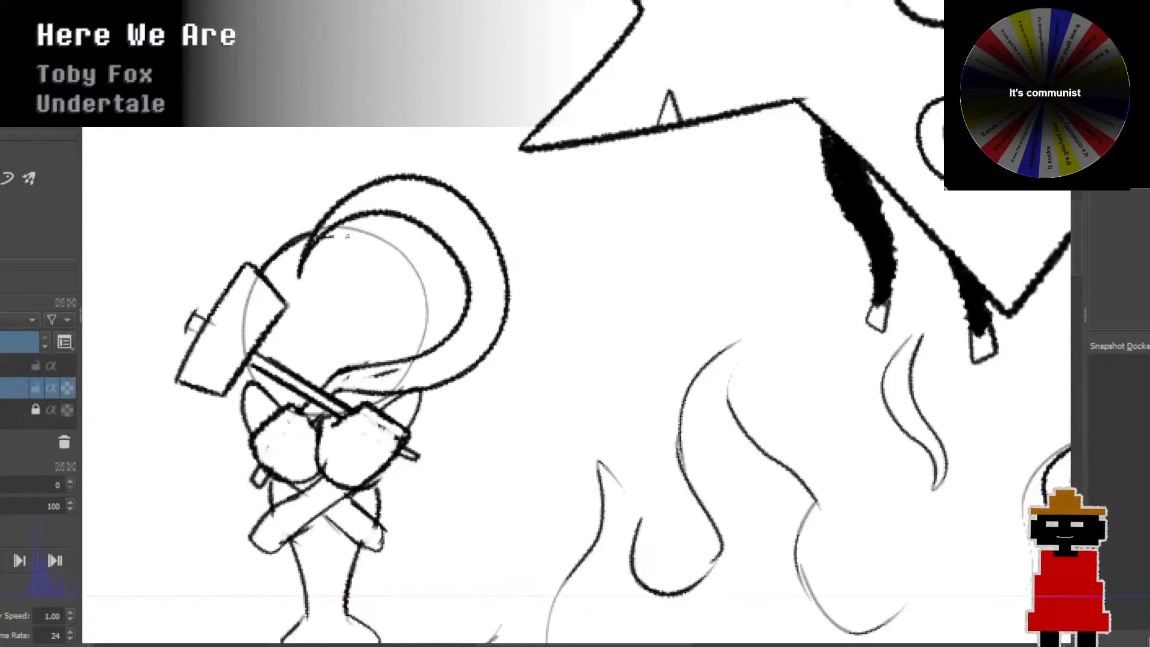
pyautogui.hotkey('ctrl', 'z')
pyautogui.moveTo(330, 233)
pyautogui.mouseDown()
pyautogui.moveTo(400, 266)
pyautogui.moveTo(429, 324)
pyautogui.moveTo(394, 372)
pyautogui.mouseUp()
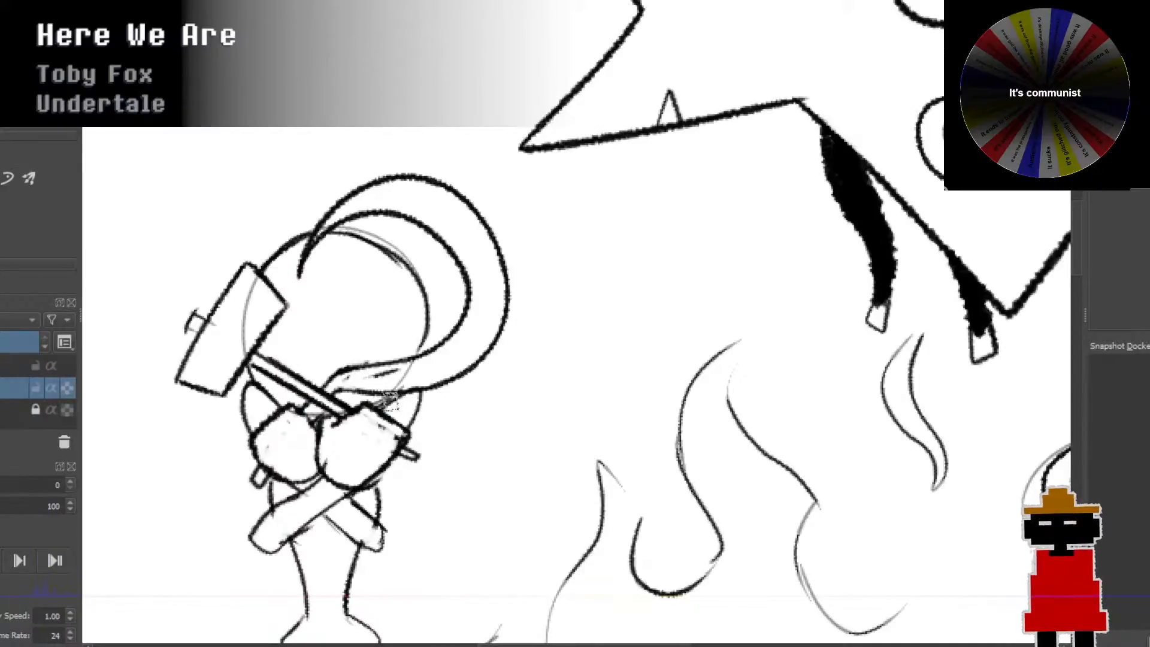
# Step: Fill the lower face areas beneath the hammer handle and the sickle's neck with black
pyautogui.moveTo(257, 379)
pyautogui.mouseDown()
pyautogui.moveTo(299, 399)
pyautogui.moveTo(277, 385)
pyautogui.mouseUp()
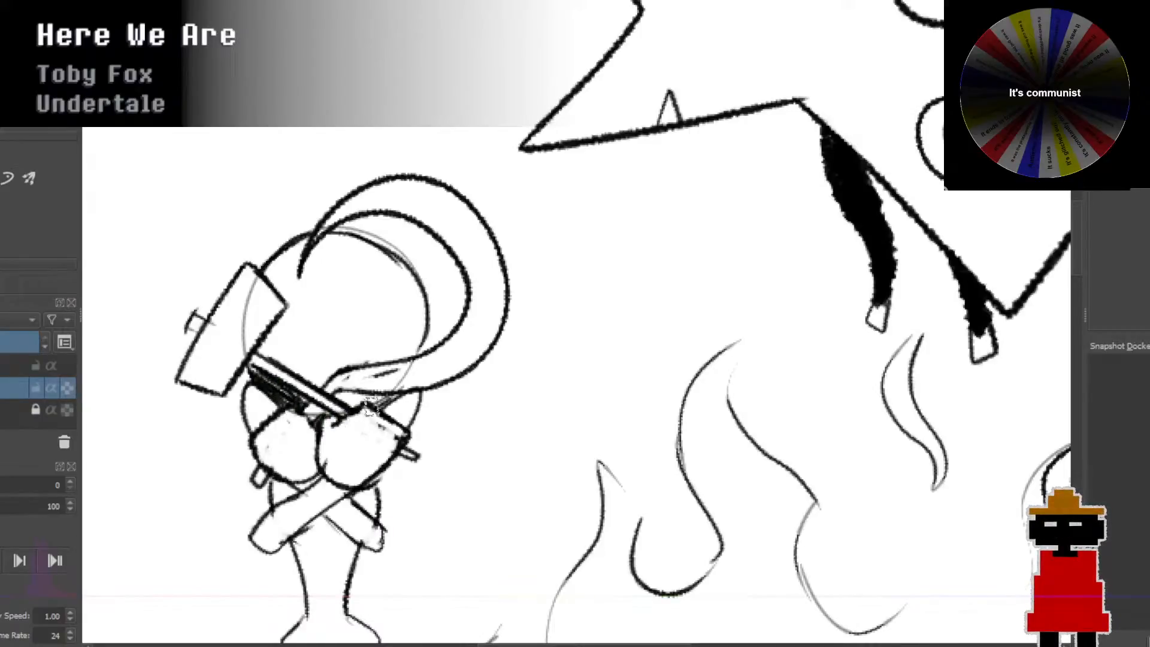
pyautogui.moveTo(334, 394)
pyautogui.mouseDown()
pyautogui.moveTo(375, 419)
pyautogui.moveTo(387, 406)
pyautogui.mouseUp()
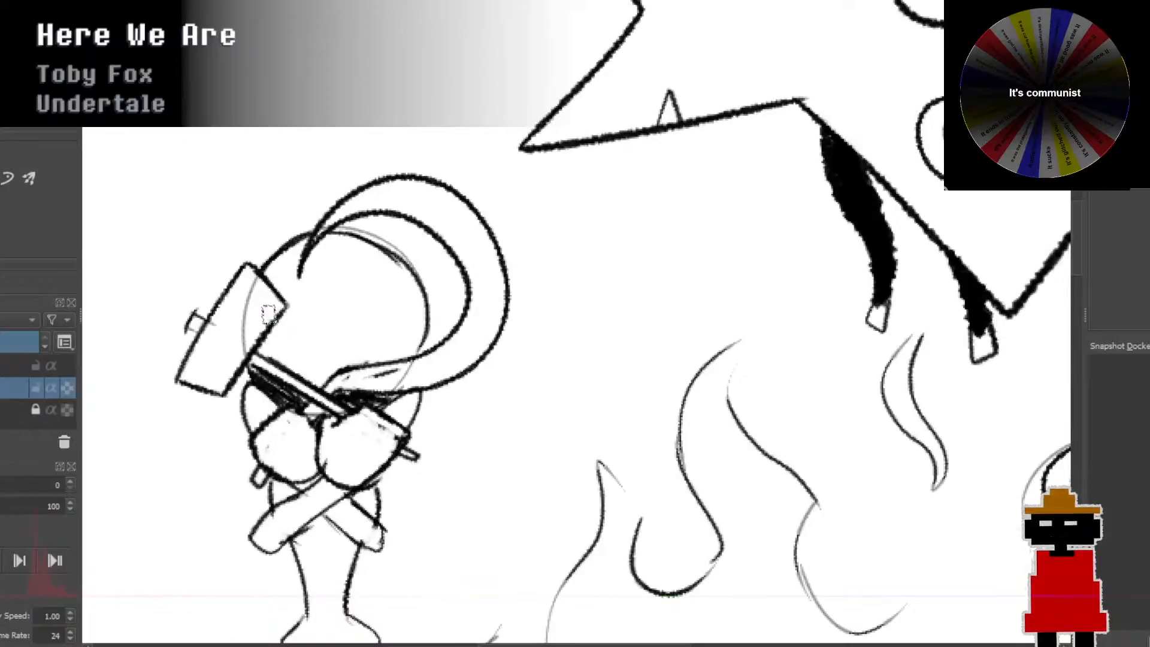
pyautogui.moveTo(281, 309); pyautogui.dragTo(318, 317)
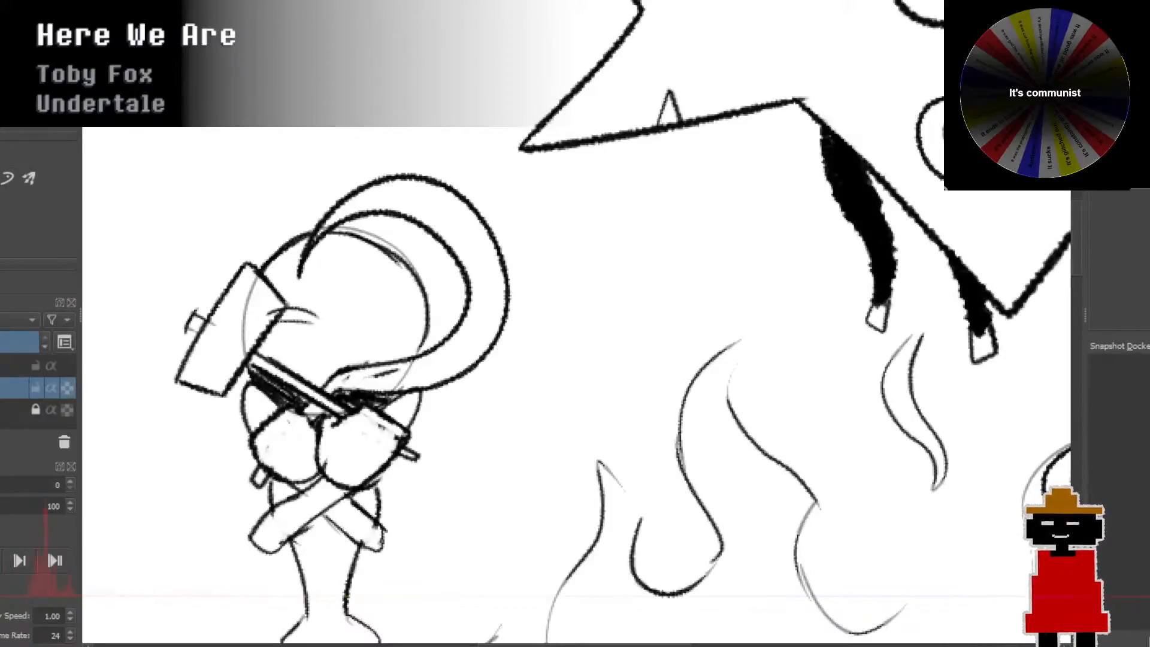
pyautogui.hotkey('ctrl', 'z')
# Step: Fill the rest of the head solid black around the hammer and sickle, with two white curved closed eyes
pyautogui.moveTo(263, 348); pyautogui.dragTo(293, 308)
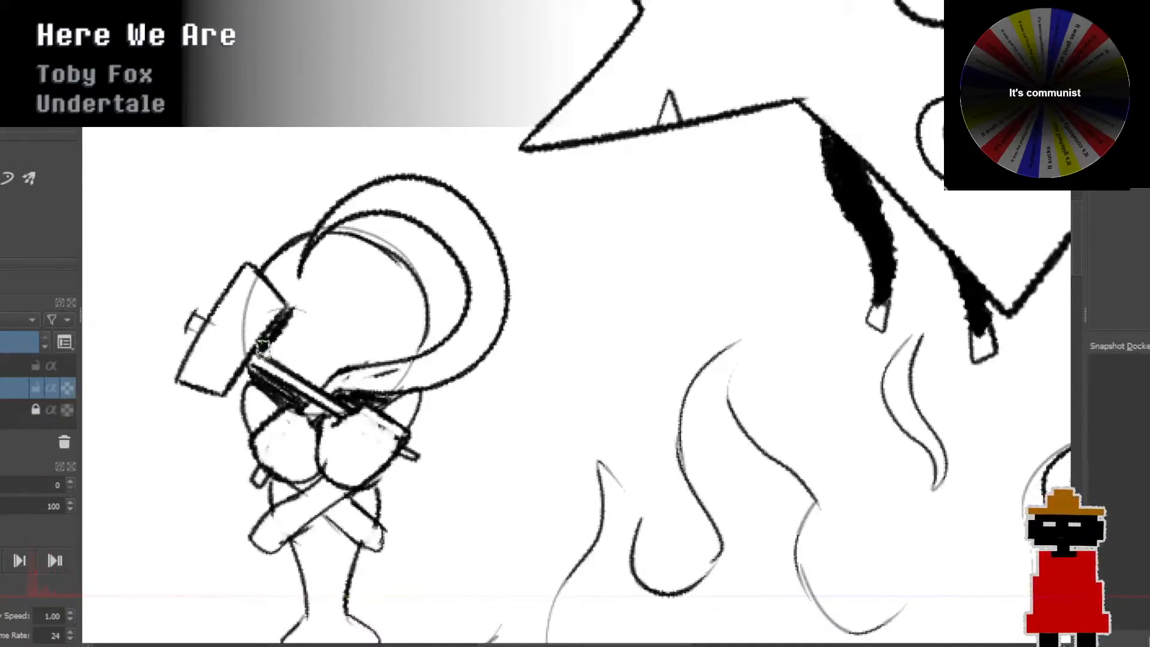
pyautogui.moveTo(262, 344); pyautogui.dragTo(324, 388)
pyautogui.moveTo(268, 354); pyautogui.dragTo(292, 324)
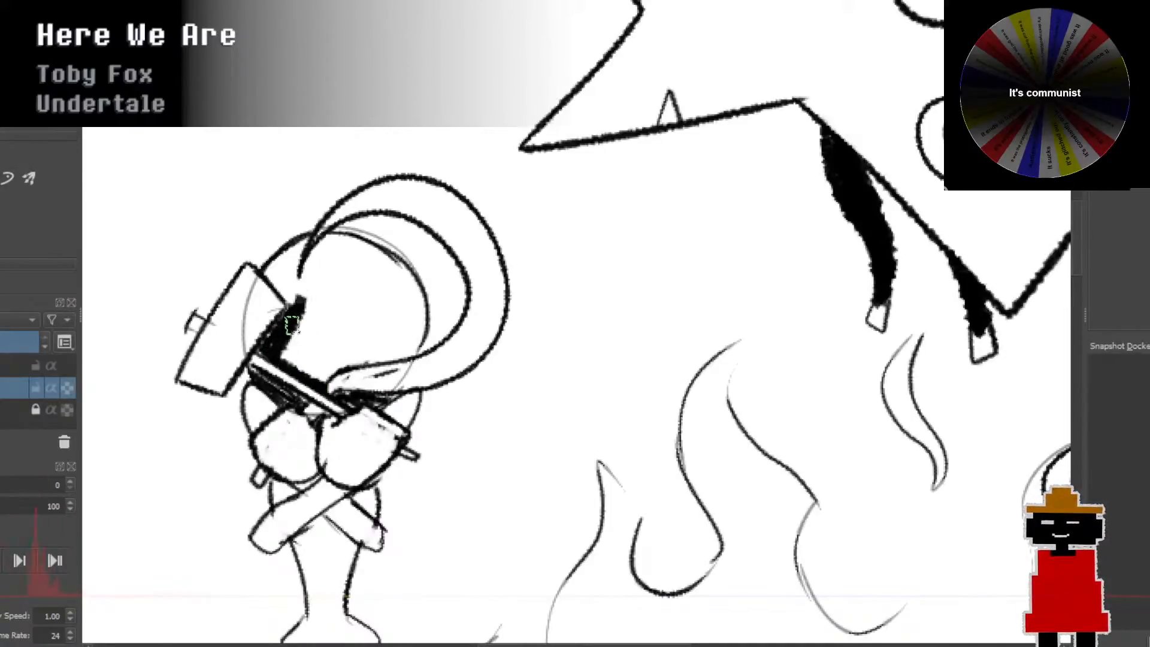
pyautogui.moveTo(267, 277)
pyautogui.mouseDown()
pyautogui.moveTo(308, 243)
pyautogui.moveTo(288, 281)
pyautogui.moveTo(303, 248)
pyautogui.moveTo(303, 339)
pyautogui.moveTo(280, 354)
pyautogui.moveTo(313, 339)
pyautogui.mouseUp()
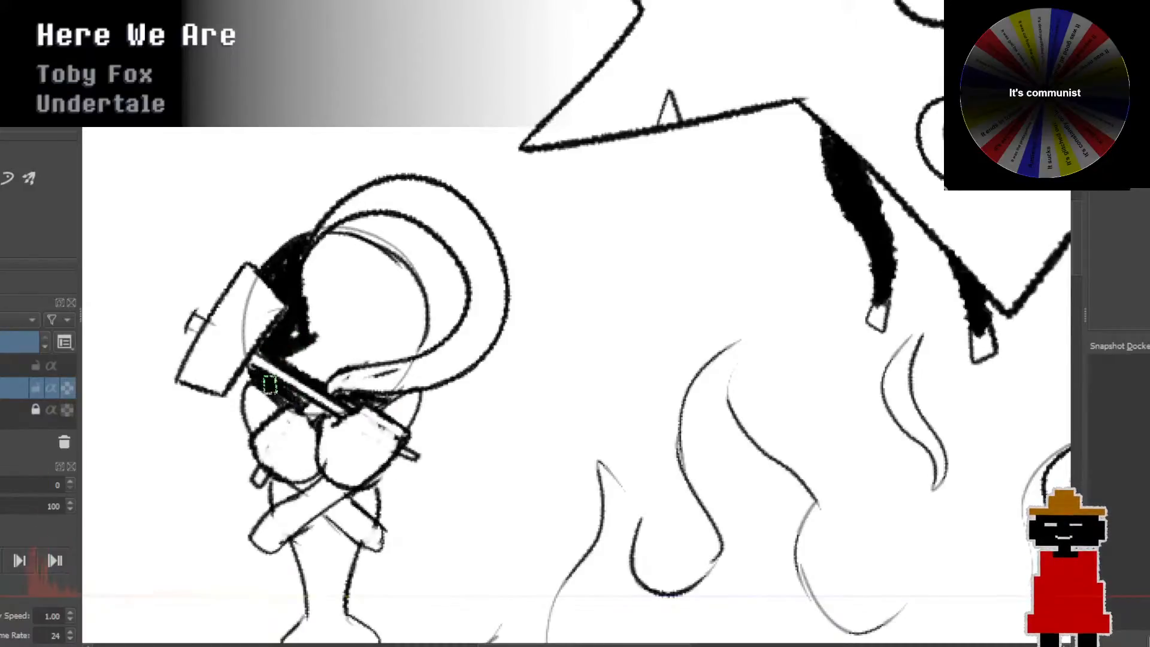
pyautogui.moveTo(270, 384); pyautogui.dragTo(378, 402)
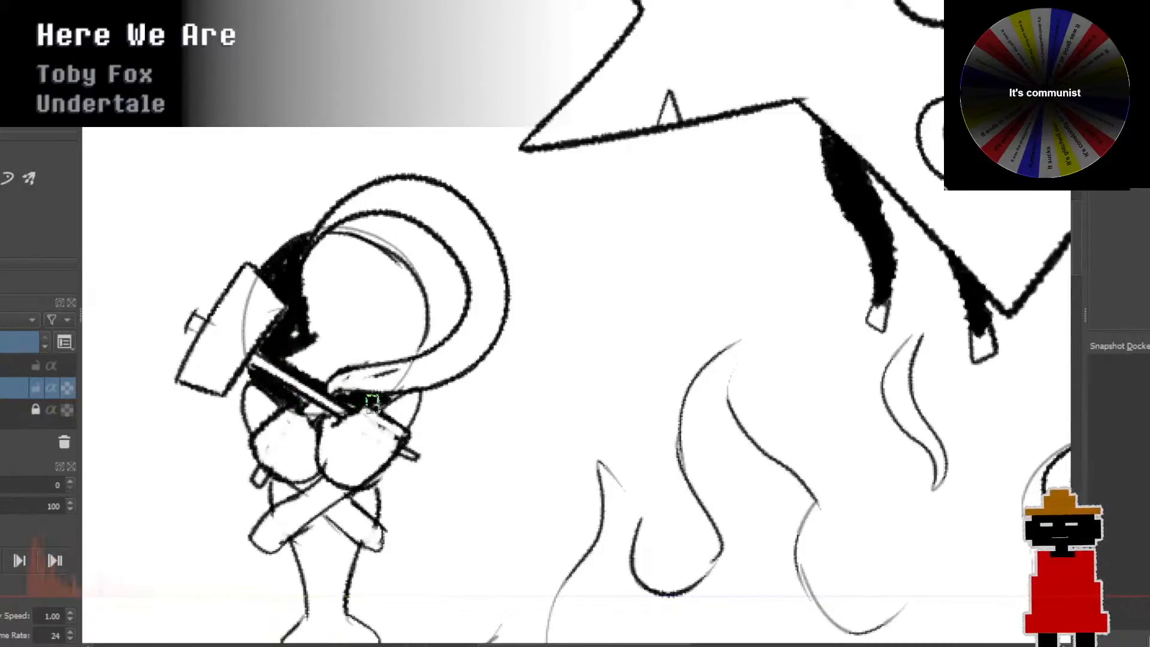
pyautogui.moveTo(303, 370)
pyautogui.mouseDown()
pyautogui.moveTo(422, 344)
pyautogui.moveTo(423, 282)
pyautogui.moveTo(339, 243)
pyautogui.moveTo(308, 267)
pyautogui.moveTo(311, 317)
pyautogui.moveTo(267, 350)
pyautogui.moveTo(276, 261)
pyautogui.moveTo(327, 259)
pyautogui.moveTo(329, 240)
pyautogui.moveTo(393, 264)
pyautogui.moveTo(427, 305)
pyautogui.moveTo(404, 356)
pyautogui.moveTo(293, 357)
pyautogui.moveTo(375, 358)
pyautogui.moveTo(404, 341)
pyautogui.moveTo(386, 341)
pyautogui.mouseUp()
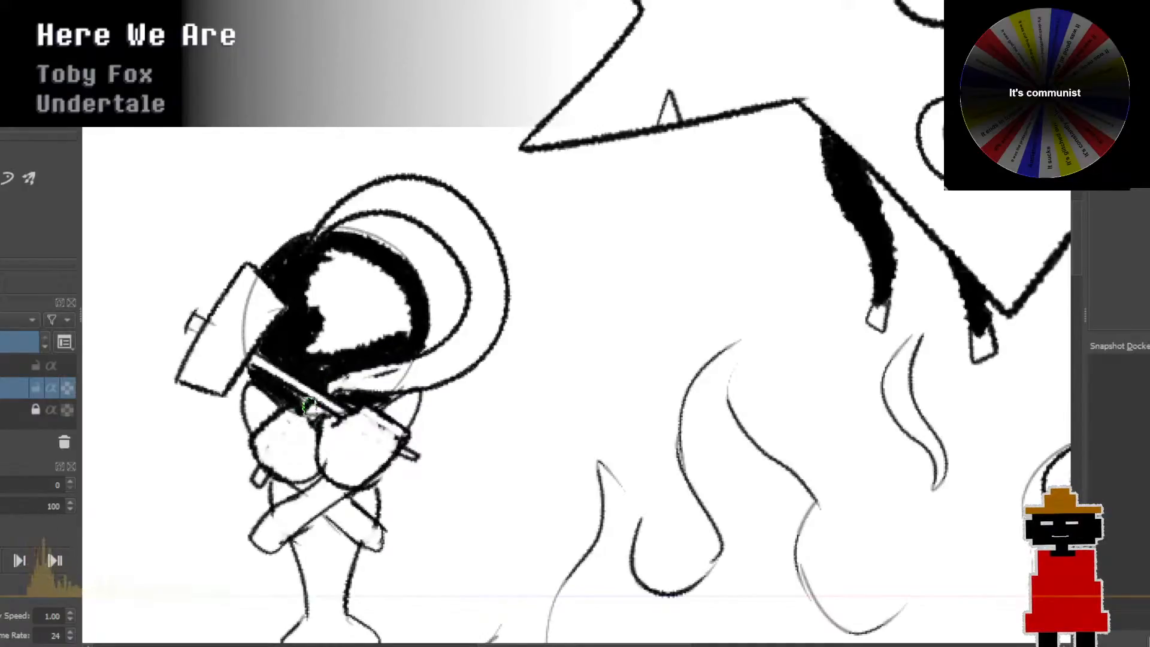
pyautogui.moveTo(311, 348)
pyautogui.mouseDown()
pyautogui.moveTo(328, 259)
pyautogui.moveTo(310, 298)
pyautogui.moveTo(347, 251)
pyautogui.moveTo(391, 277)
pyautogui.moveTo(406, 317)
pyautogui.moveTo(382, 345)
pyautogui.moveTo(321, 348)
pyautogui.moveTo(400, 330)
pyautogui.moveTo(323, 312)
pyautogui.moveTo(322, 286)
pyautogui.moveTo(326, 319)
pyautogui.moveTo(359, 261)
pyautogui.moveTo(400, 291)
pyautogui.moveTo(372, 330)
pyautogui.moveTo(346, 288)
pyautogui.moveTo(325, 306)
pyautogui.moveTo(295, 275)
pyautogui.mouseUp()
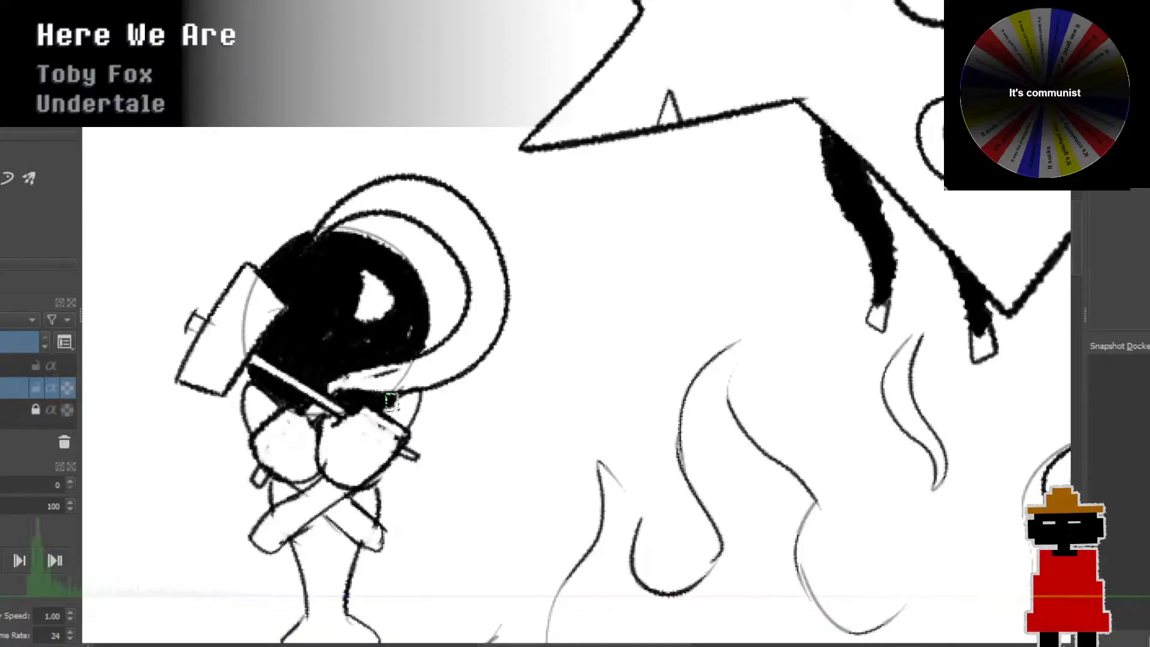
pyautogui.moveTo(342, 318)
pyautogui.mouseDown()
pyautogui.moveTo(365, 321)
pyautogui.moveTo(375, 278)
pyautogui.moveTo(363, 272)
pyautogui.moveTo(394, 303)
pyautogui.moveTo(390, 291)
pyautogui.moveTo(363, 340)
pyautogui.moveTo(406, 332)
pyautogui.moveTo(364, 354)
pyautogui.moveTo(324, 349)
pyautogui.mouseUp()
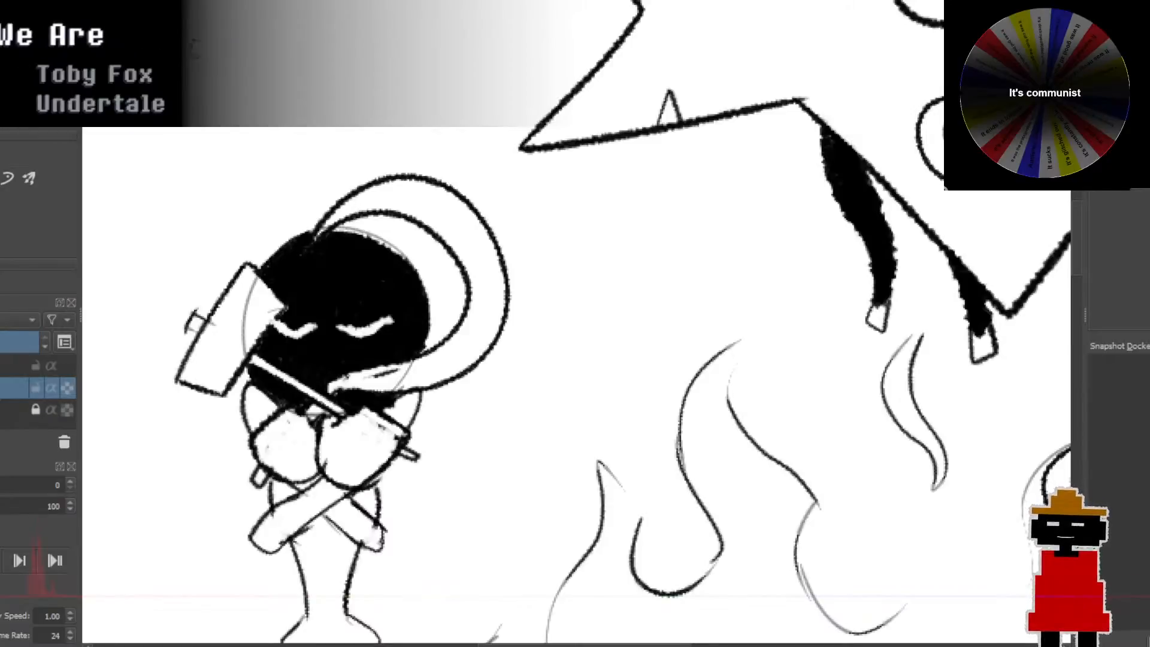
# Step: Draw diagonal bandage lines across the figure's upper waist, crossed forearms and shoulders
pyautogui.scroll(-3, 511, 338)
pyautogui.moveTo(483, 405); pyautogui.dragTo(375, 346)
pyautogui.scroll(3, 429, 333)
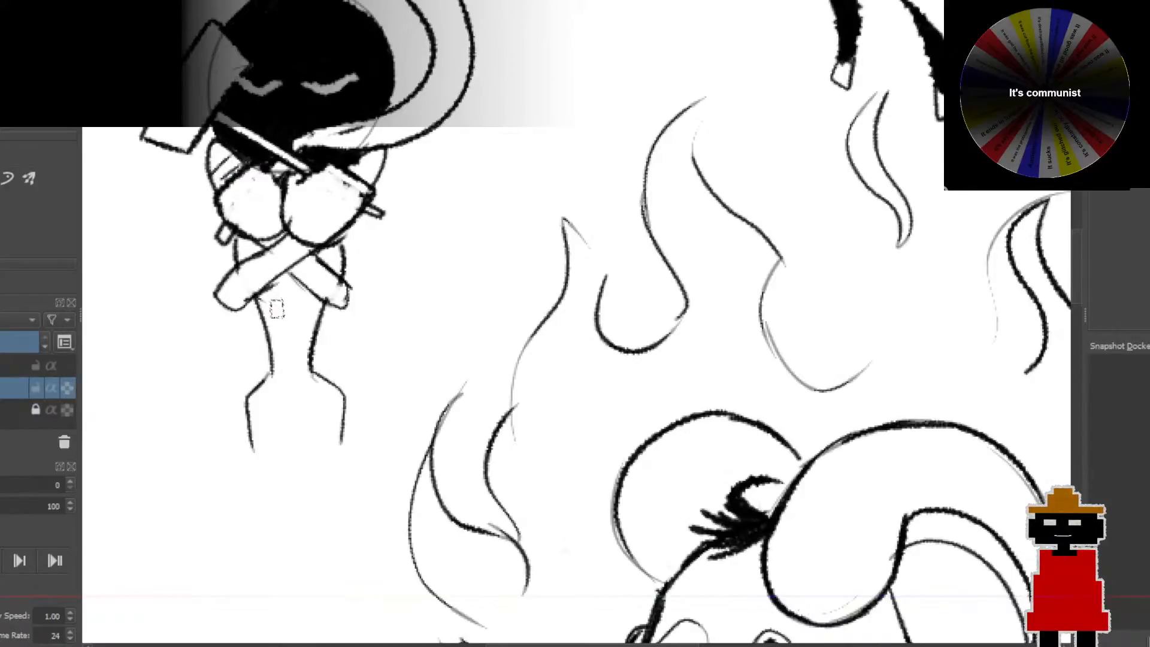
pyautogui.moveTo(261, 293)
pyautogui.mouseDown()
pyautogui.moveTo(307, 334)
pyautogui.moveTo(314, 369)
pyautogui.moveTo(294, 329)
pyautogui.mouseUp()
pyautogui.hotkey('ctrl', 'z')
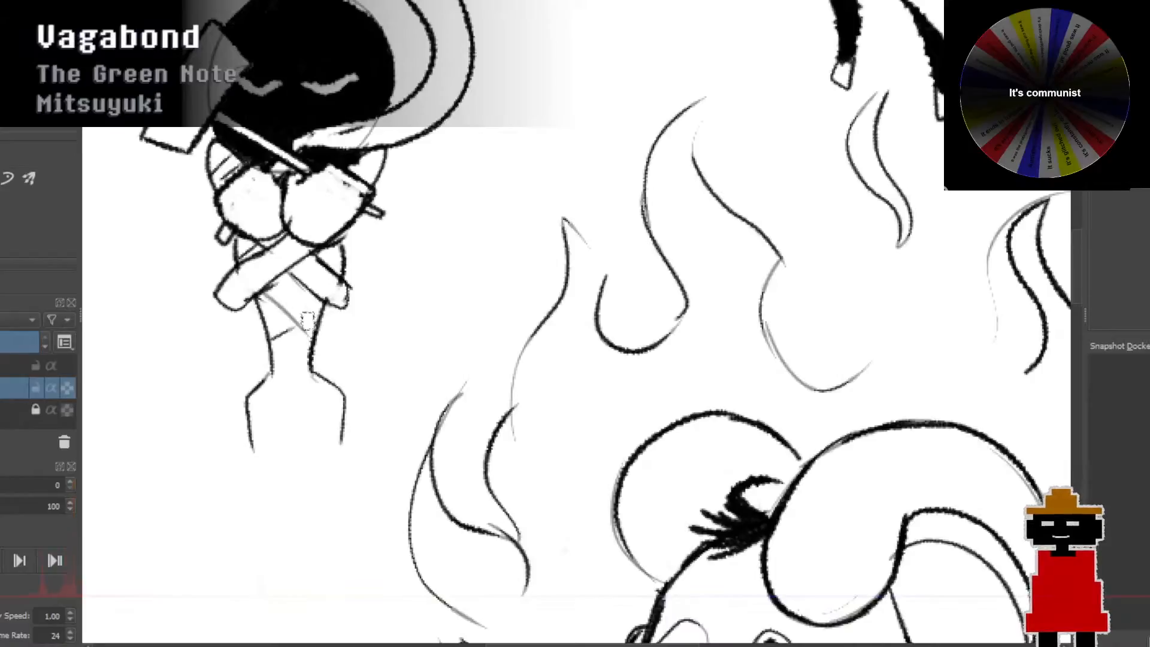
pyautogui.moveTo(285, 283); pyautogui.dragTo(318, 311)
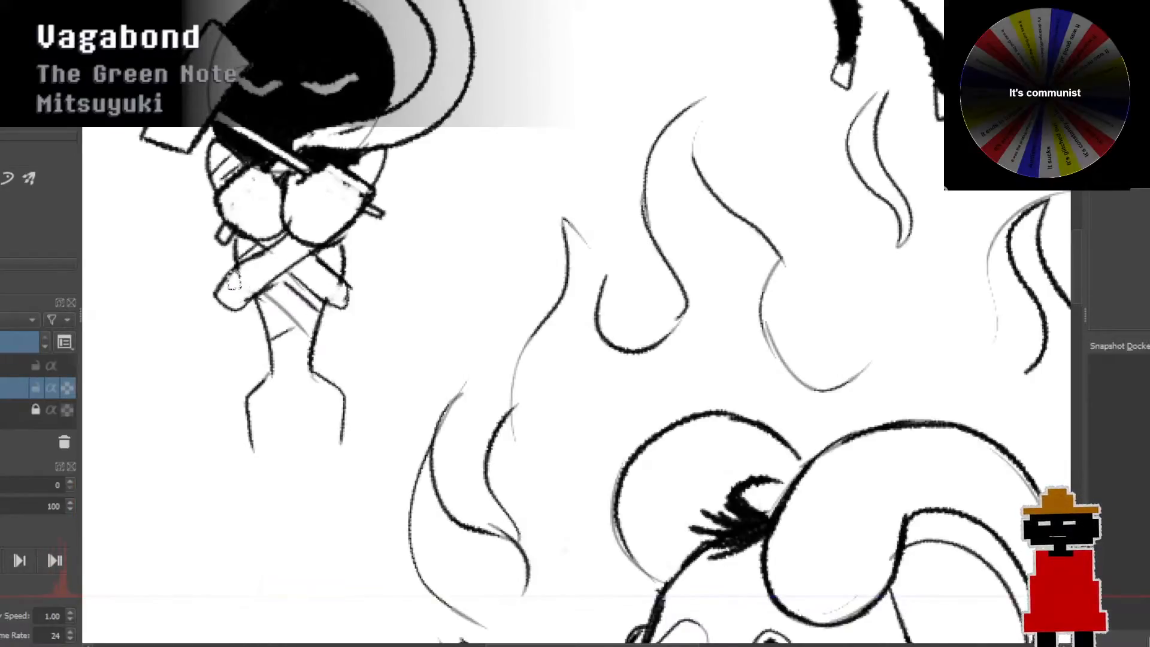
pyautogui.moveTo(263, 247)
pyautogui.mouseDown()
pyautogui.moveTo(318, 258)
pyautogui.moveTo(275, 256)
pyautogui.moveTo(307, 239)
pyautogui.moveTo(347, 283)
pyautogui.moveTo(296, 274)
pyautogui.moveTo(343, 282)
pyautogui.mouseUp()
pyautogui.hotkey('ctrl', 'z')
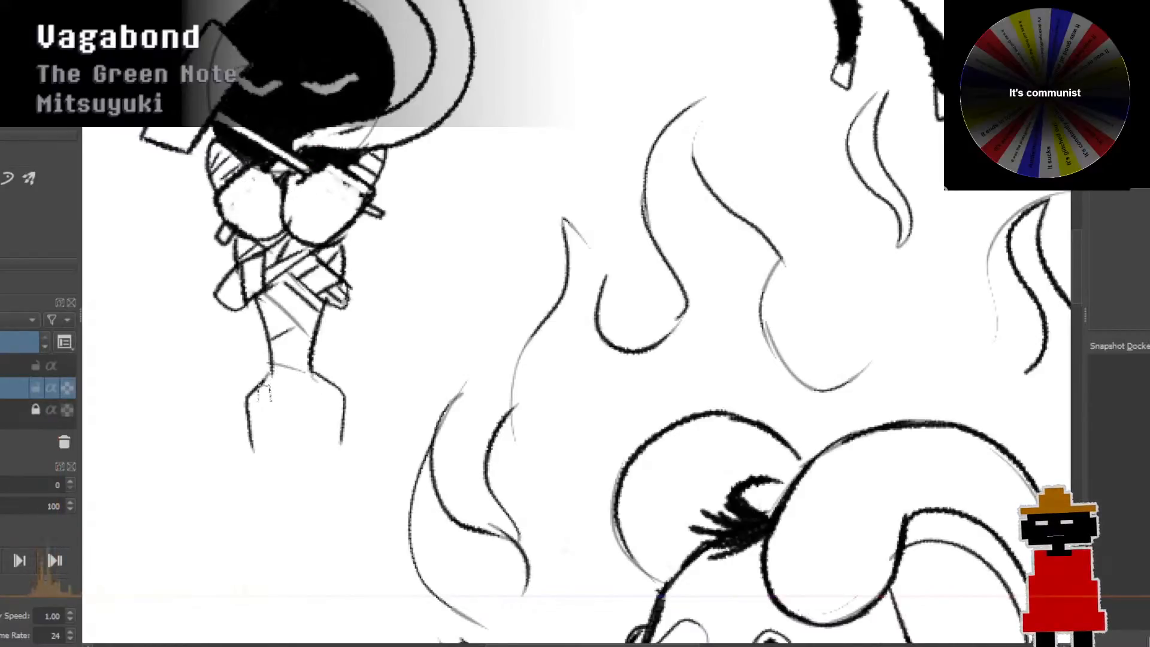
# Step: Draw a slanted wrap line across the top of the hips and fill the waist with more crossing bandage lines
pyautogui.moveTo(248, 399); pyautogui.dragTo(321, 376)
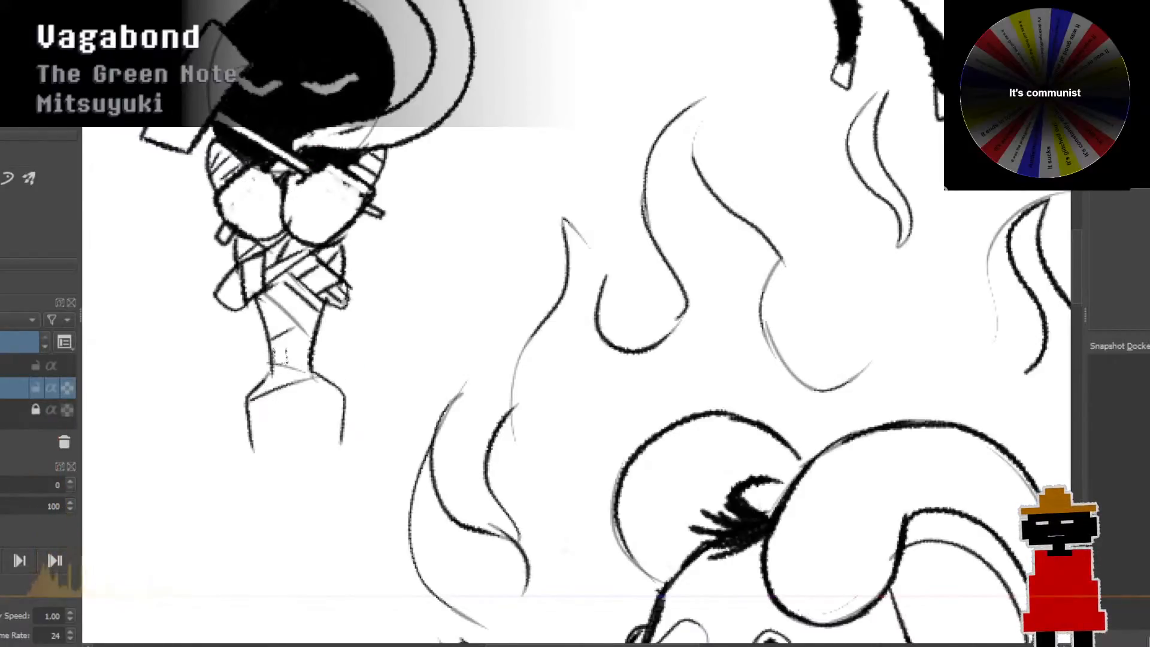
pyautogui.moveTo(271, 339)
pyautogui.mouseDown()
pyautogui.moveTo(321, 345)
pyautogui.moveTo(291, 361)
pyautogui.moveTo(308, 351)
pyautogui.moveTo(309, 372)
pyautogui.moveTo(306, 343)
pyautogui.moveTo(306, 367)
pyautogui.mouseUp()
pyautogui.moveTo(262, 298); pyautogui.dragTo(281, 336)
pyautogui.hotkey('ctrl', 'z')
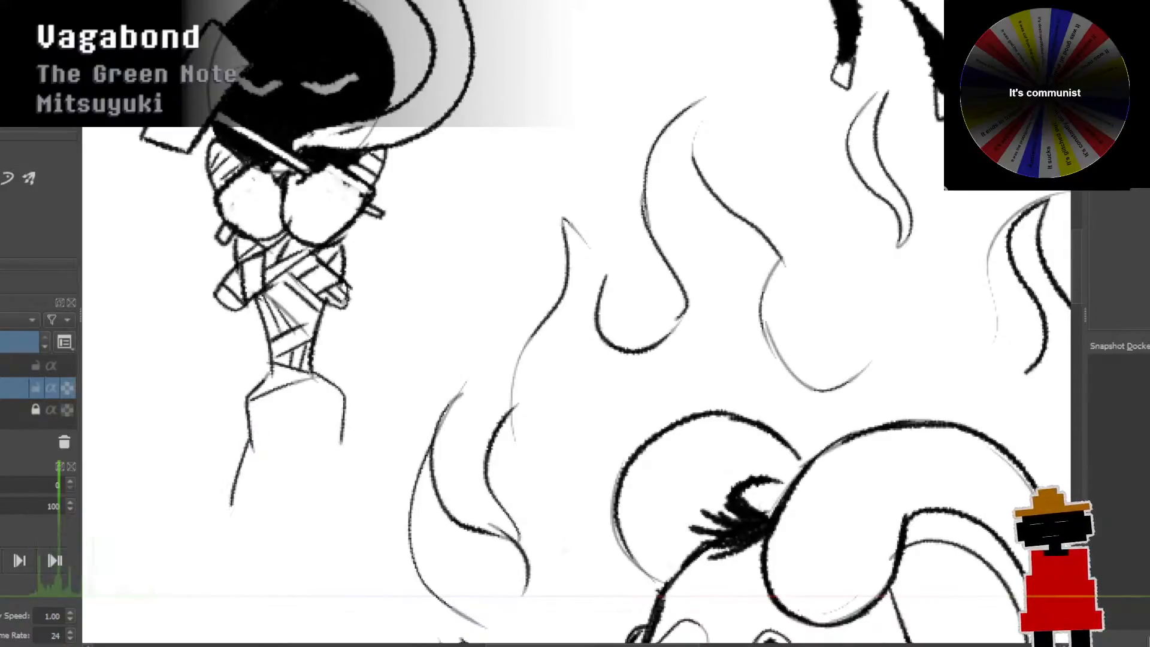
# Step: Extend the thigh outlines on both sides below the hips, angling them slightly inward
pyautogui.moveTo(247, 394); pyautogui.dragTo(255, 472)
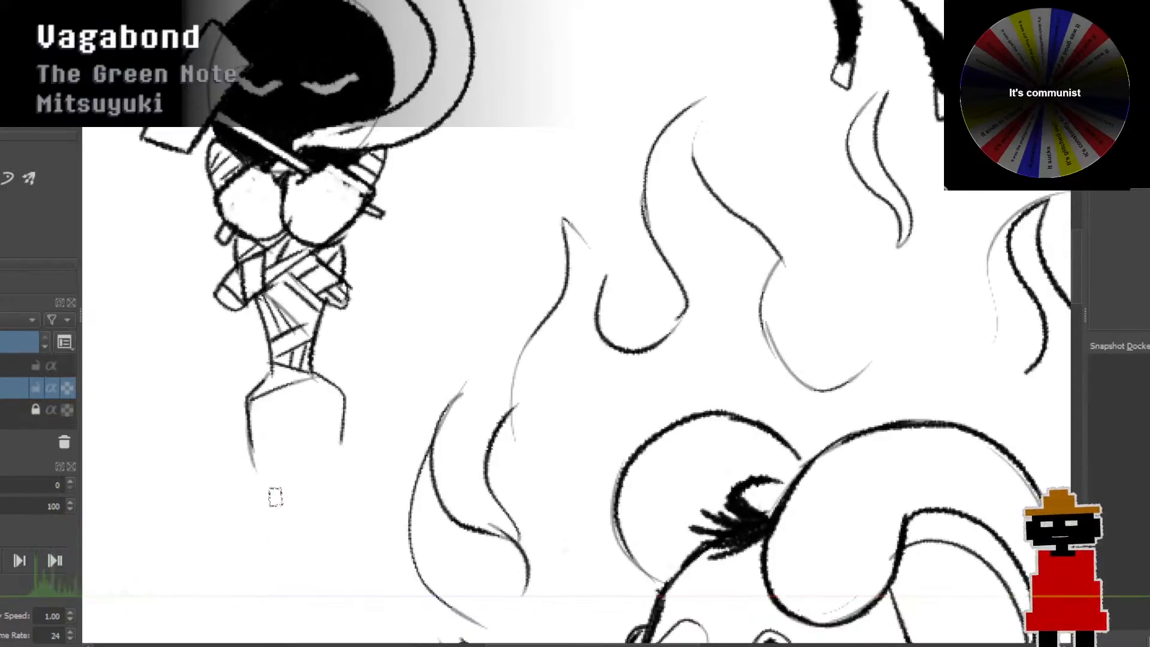
pyautogui.moveTo(341, 398); pyautogui.dragTo(334, 470)
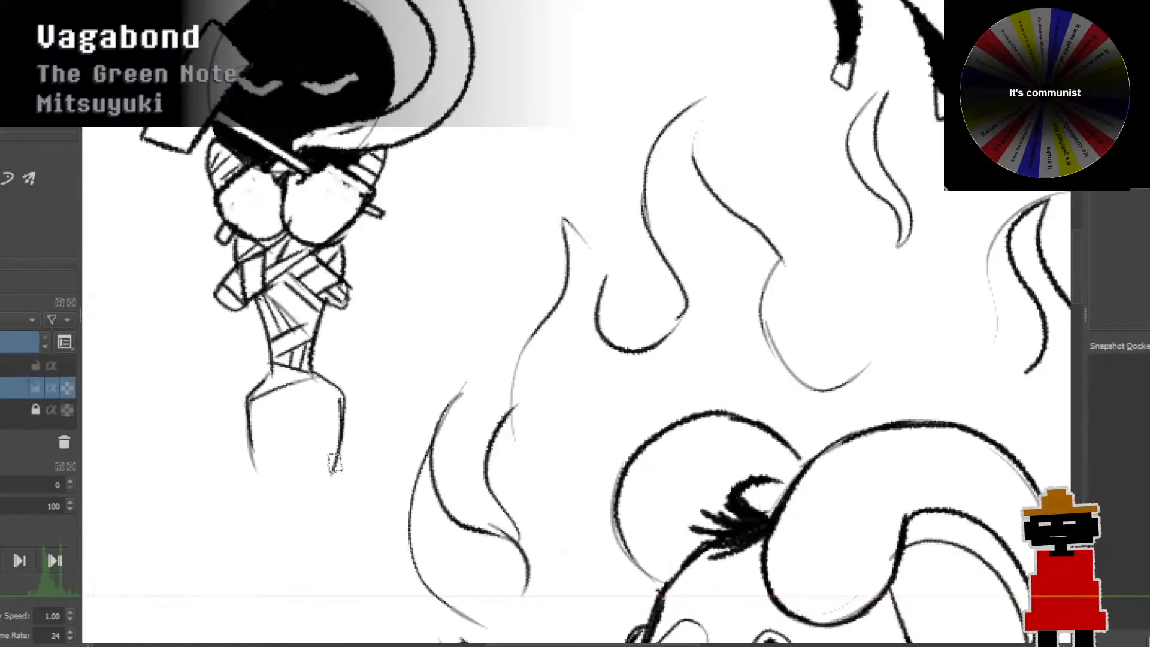
pyautogui.scroll(-4, 411, 407)
pyautogui.scroll(4, 398, 285)
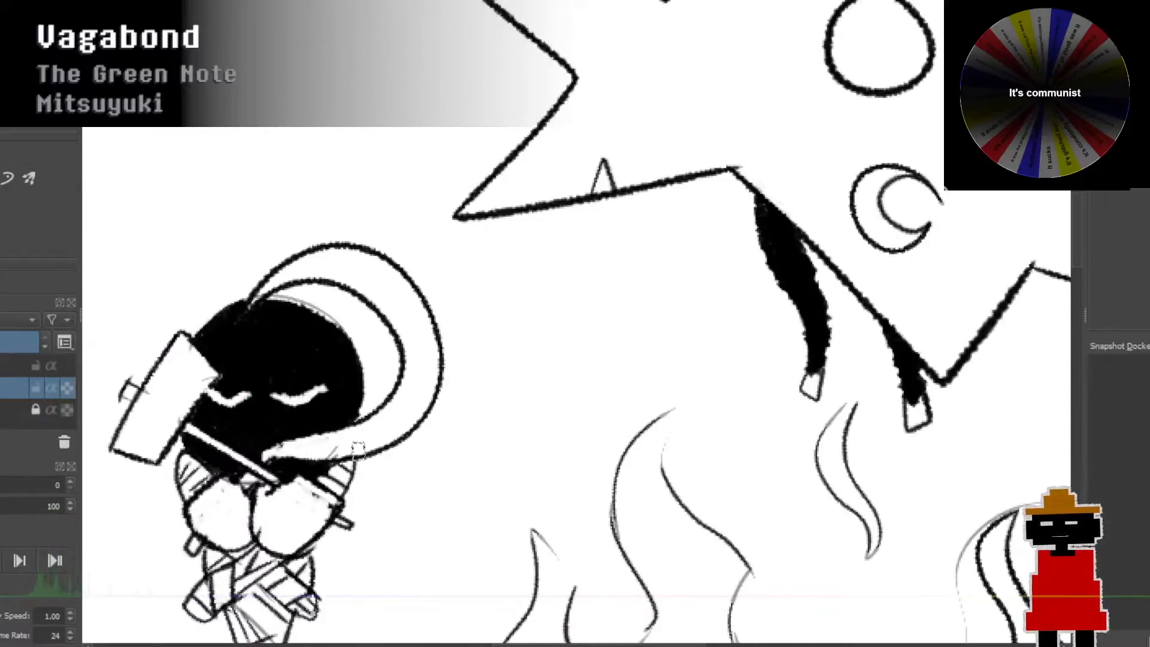
# Step: Thicken the outlines of the figure's crossed forearms
pyautogui.scroll(-3, 609, 560)
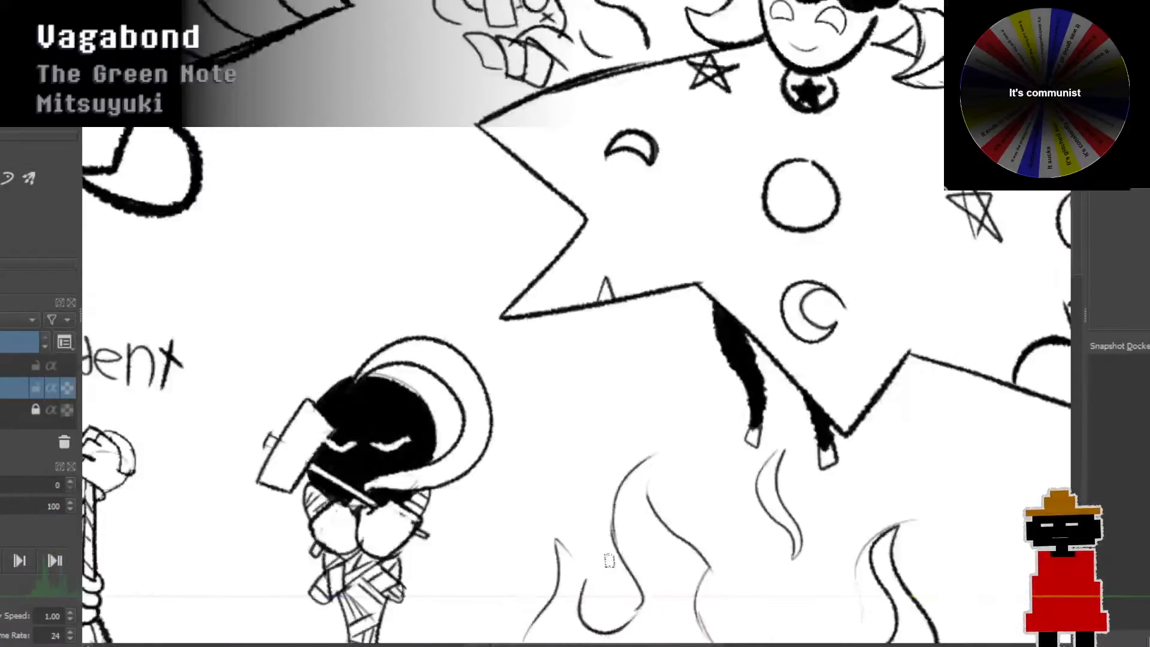
pyautogui.moveTo(520, 457); pyautogui.dragTo(400, 322)
pyautogui.scroll(2, 383, 324)
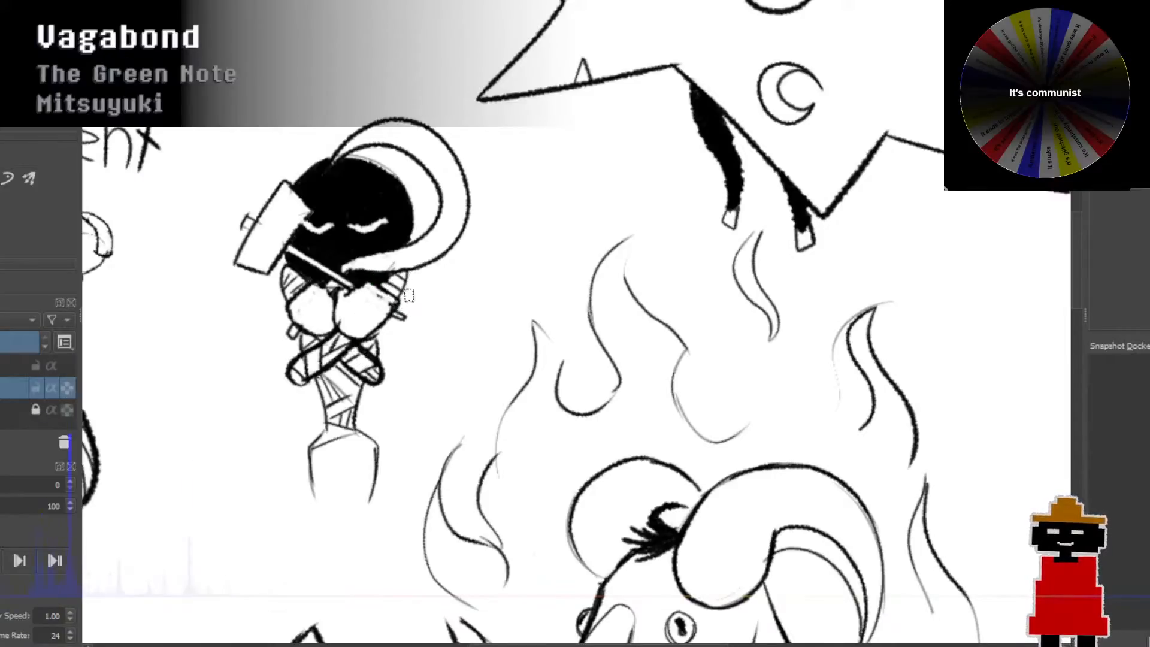
pyautogui.scroll(-2, 365, 294)
pyautogui.scroll(1, 400, 293)
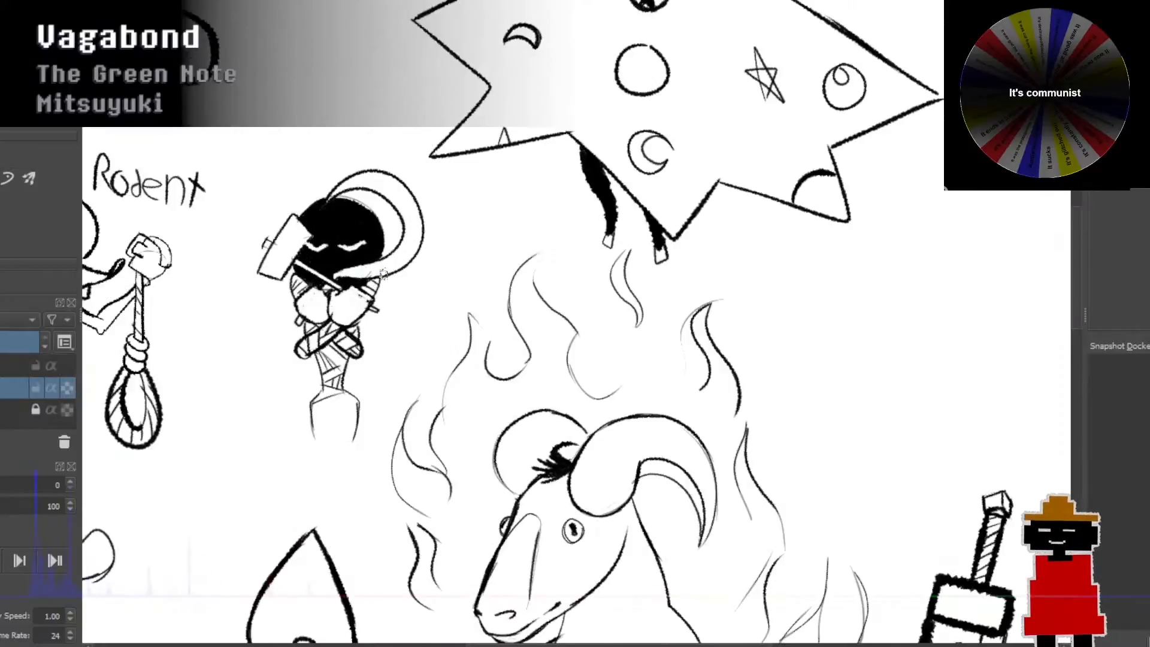
pyautogui.moveTo(383, 274); pyautogui.dragTo(386, 269)
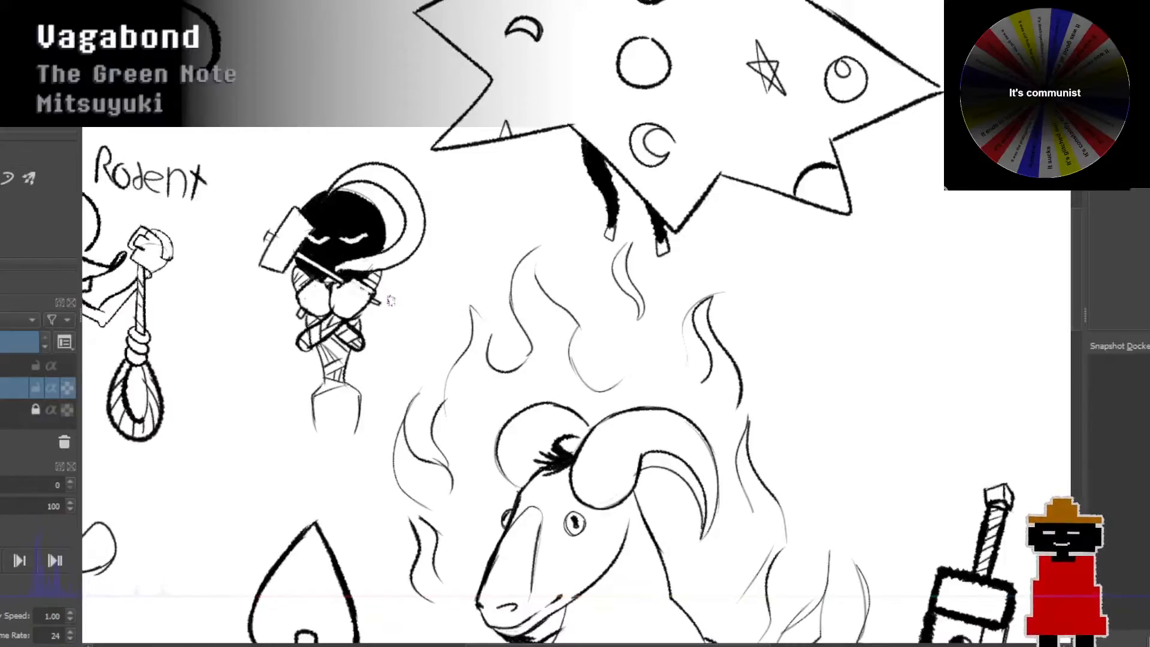
pyautogui.scroll(-1, 377, 331)
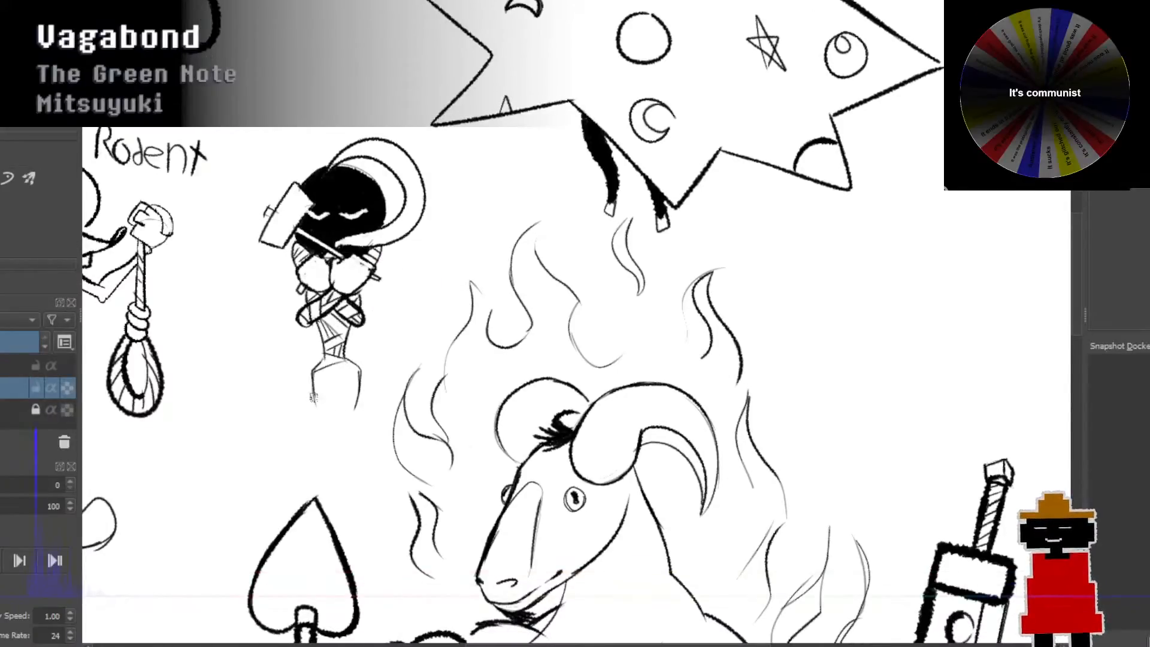
# Step: Draw the joined legs as a long outline tapering down to the spade's tip, with criss-cross bandage lines inside
pyautogui.moveTo(313, 394); pyautogui.dragTo(308, 475)
pyautogui.hotkey('ctrl', 'z')
pyautogui.moveTo(311, 385)
pyautogui.mouseDown()
pyautogui.moveTo(334, 532)
pyautogui.moveTo(362, 384)
pyautogui.moveTo(331, 508)
pyautogui.moveTo(354, 457)
pyautogui.mouseUp()
pyautogui.hotkey('ctrl', 'z')
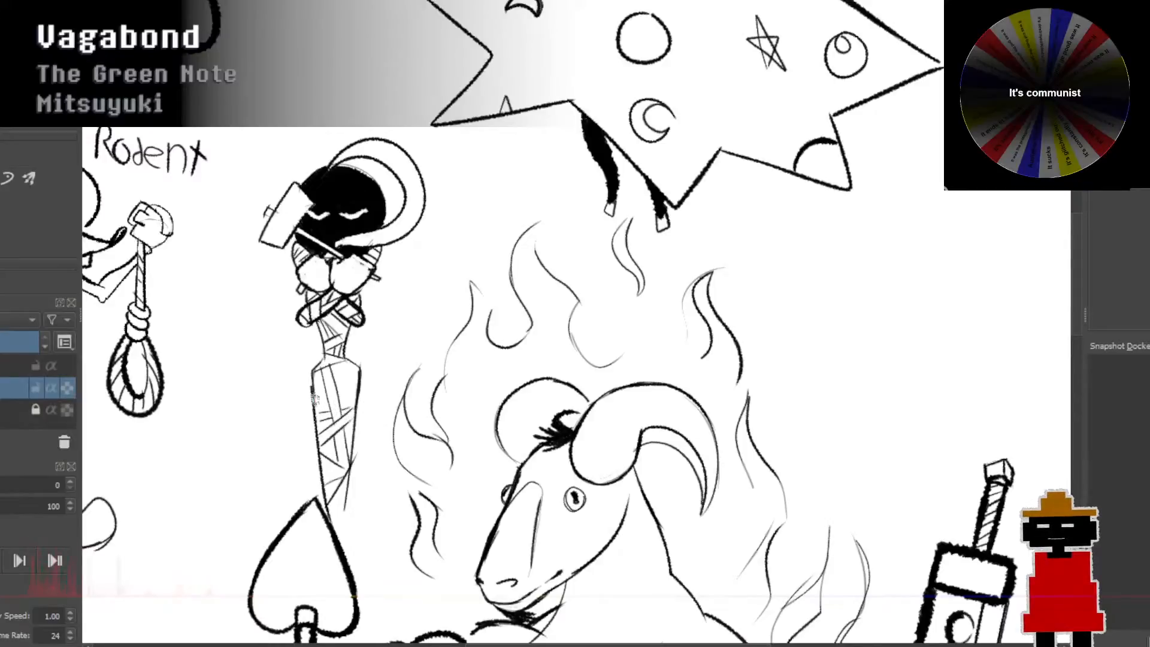
# Step: Add more diagonal crossing bandage lines to the upper part of the joined legs
pyautogui.hotkey('ctrl', 'z')
pyautogui.moveTo(315, 390); pyautogui.dragTo(347, 367)
pyautogui.moveTo(323, 410)
pyautogui.mouseDown()
pyautogui.moveTo(368, 367)
pyautogui.moveTo(350, 390)
pyautogui.moveTo(318, 390)
pyautogui.moveTo(351, 363)
pyautogui.mouseUp()
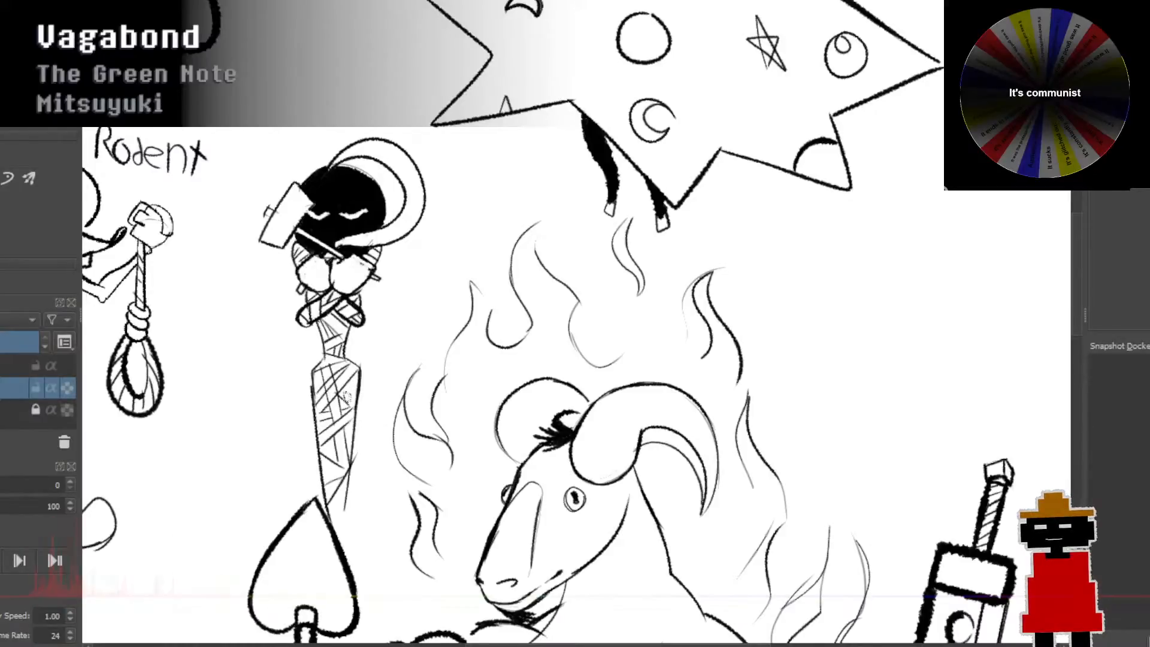
pyautogui.scroll(-3, 381, 418)
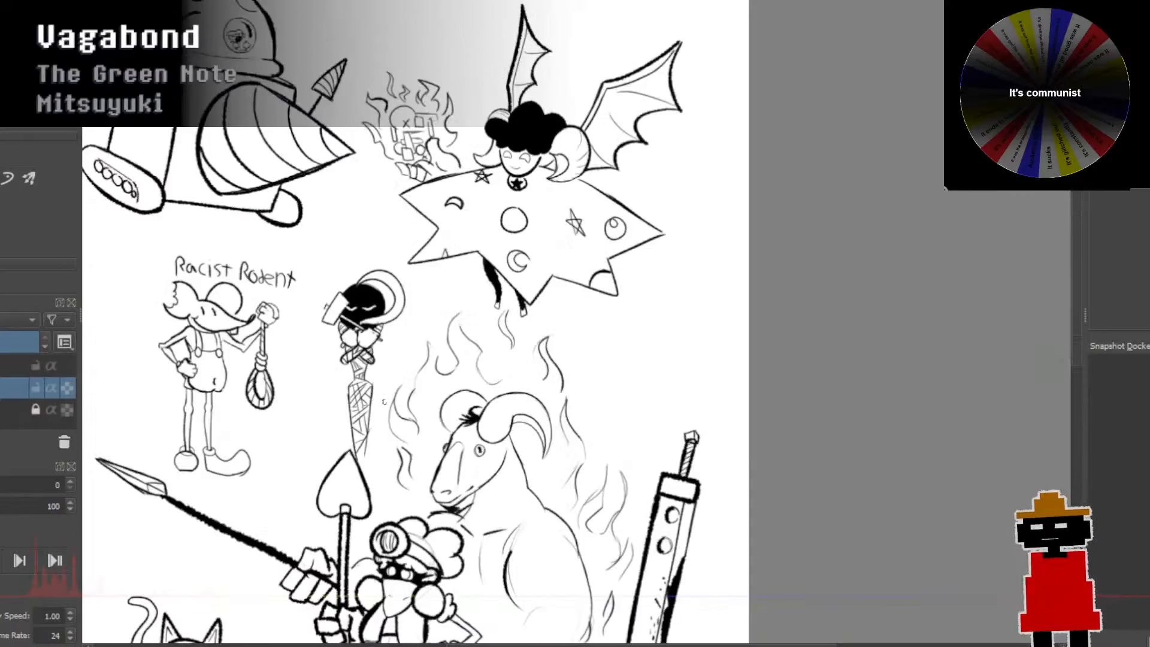
pyautogui.scroll(3, 376, 390)
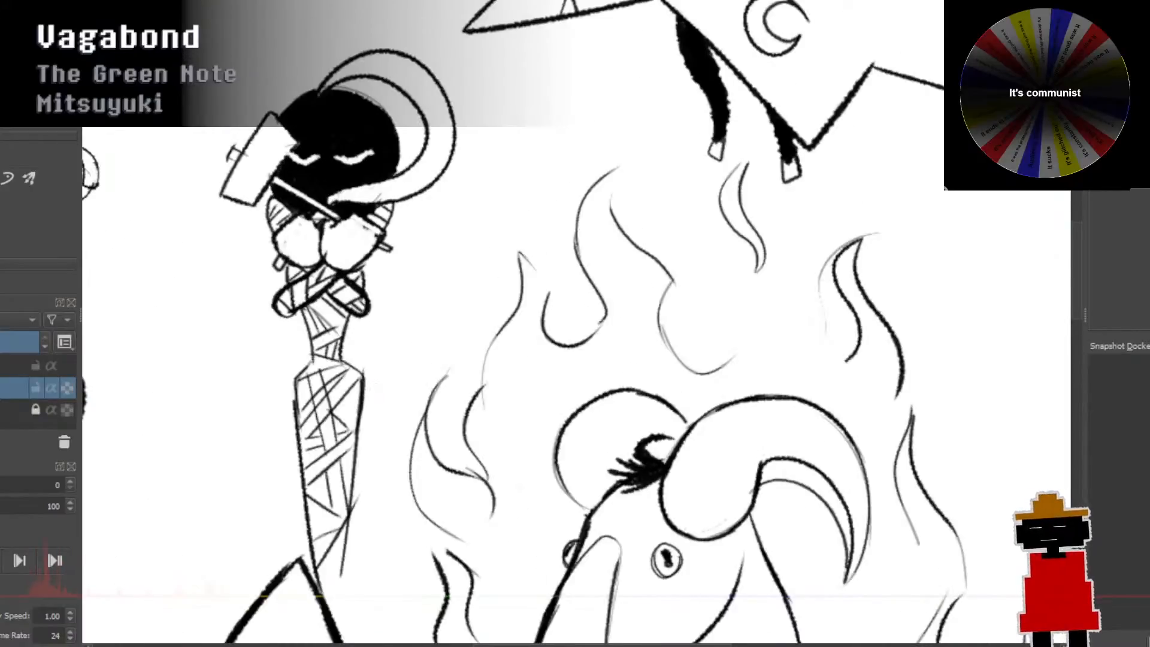
# Step: Clear the bandage lines inside the joined legs and close the bottom of their outline with a small rounded tip
pyautogui.moveTo(377, 391)
pyautogui.mouseDown()
pyautogui.moveTo(376, 460)
pyautogui.moveTo(347, 512)
pyautogui.moveTo(344, 540)
pyautogui.mouseUp()
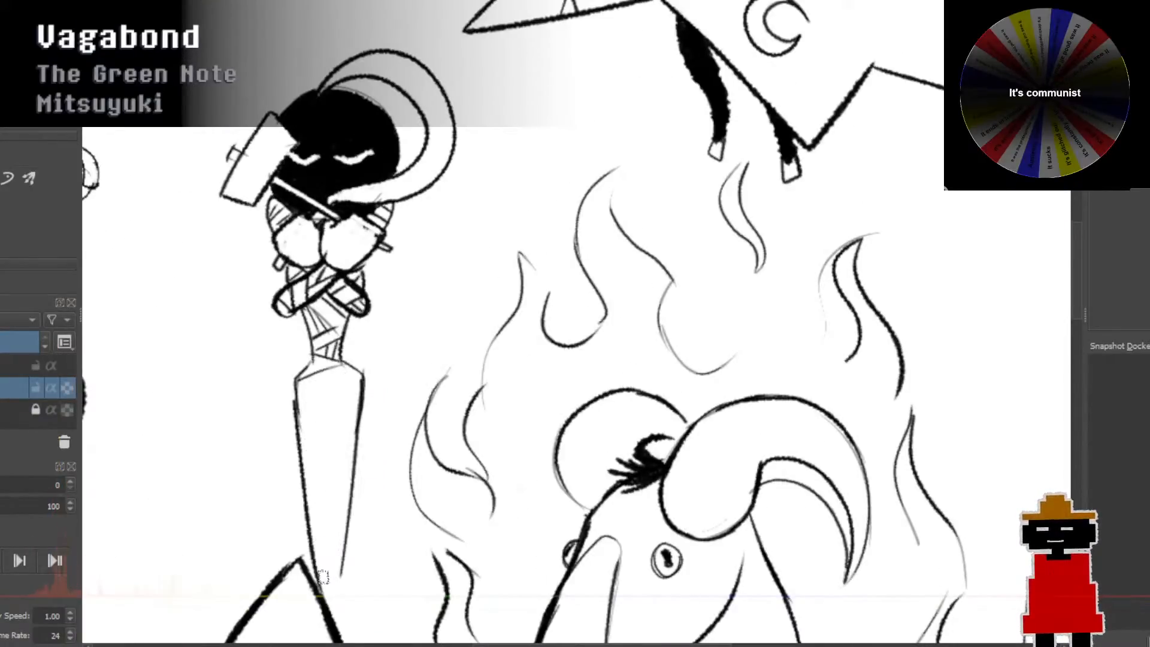
pyautogui.moveTo(320, 584)
pyautogui.mouseDown()
pyautogui.moveTo(345, 537)
pyautogui.moveTo(342, 587)
pyautogui.moveTo(349, 549)
pyautogui.moveTo(338, 584)
pyautogui.mouseUp()
pyautogui.hotkey('ctrl', 'z')
pyautogui.hotkey('ctrl', 'z')
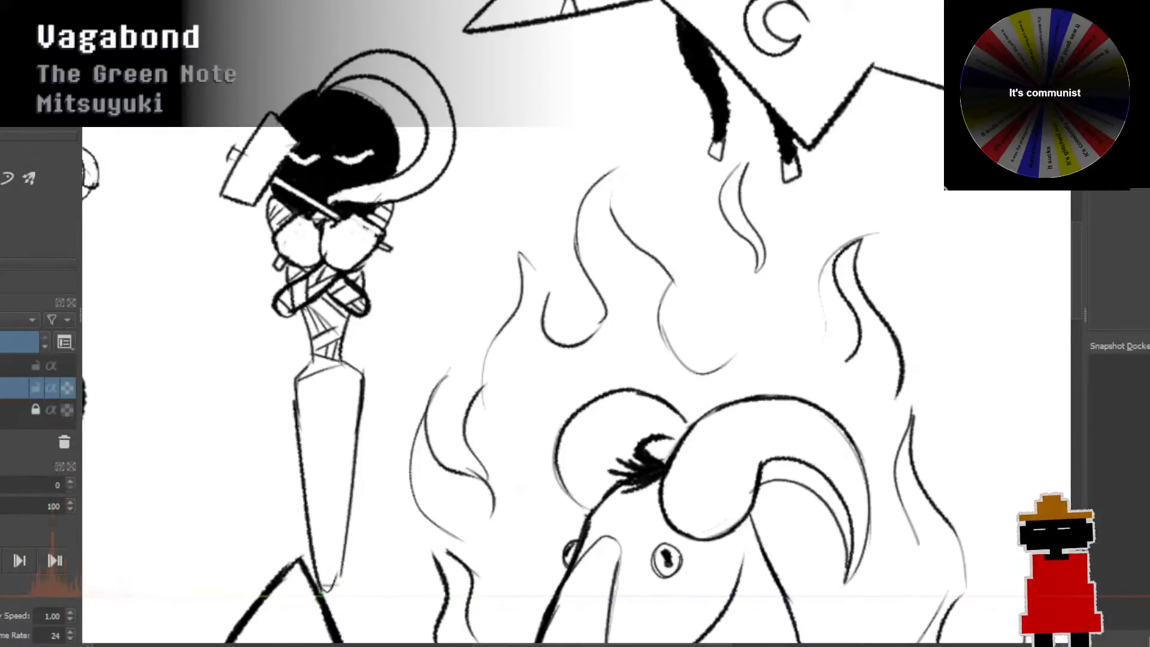
pyautogui.hotkey('ctrl', 'z')
pyautogui.hotkey('ctrl', 'z')
pyautogui.hotkey('ctrl', 'z')
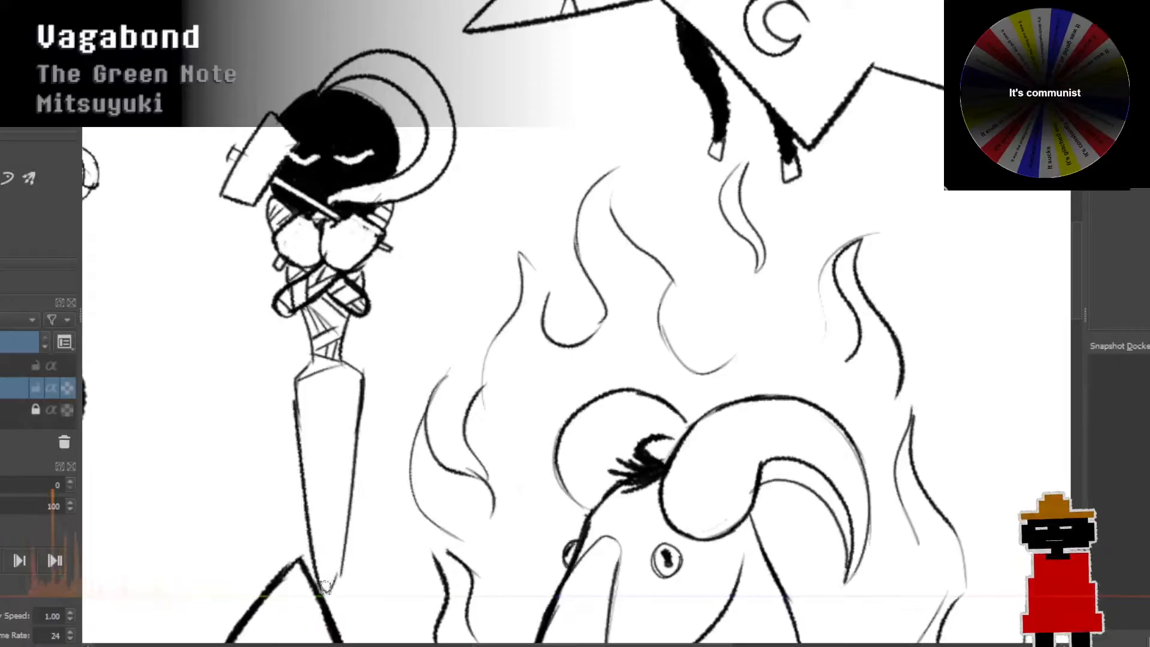
# Step: Wrap the joined legs in closely spaced horizontal bandage lines from the rounded tip up to the hips
pyautogui.moveTo(320, 582)
pyautogui.mouseDown()
pyautogui.moveTo(351, 559)
pyautogui.moveTo(334, 574)
pyautogui.moveTo(319, 561)
pyautogui.moveTo(329, 560)
pyautogui.moveTo(323, 575)
pyautogui.moveTo(325, 543)
pyautogui.moveTo(339, 541)
pyautogui.moveTo(312, 519)
pyautogui.moveTo(338, 519)
pyautogui.moveTo(323, 526)
pyautogui.moveTo(353, 506)
pyautogui.moveTo(307, 490)
pyautogui.moveTo(343, 491)
pyautogui.moveTo(358, 465)
pyautogui.moveTo(326, 442)
pyautogui.moveTo(359, 435)
pyautogui.moveTo(345, 411)
pyautogui.moveTo(369, 392)
pyautogui.moveTo(310, 385)
pyautogui.moveTo(354, 378)
pyautogui.moveTo(302, 386)
pyautogui.moveTo(359, 378)
pyautogui.mouseUp()
pyautogui.hotkey('ctrl', 'z')
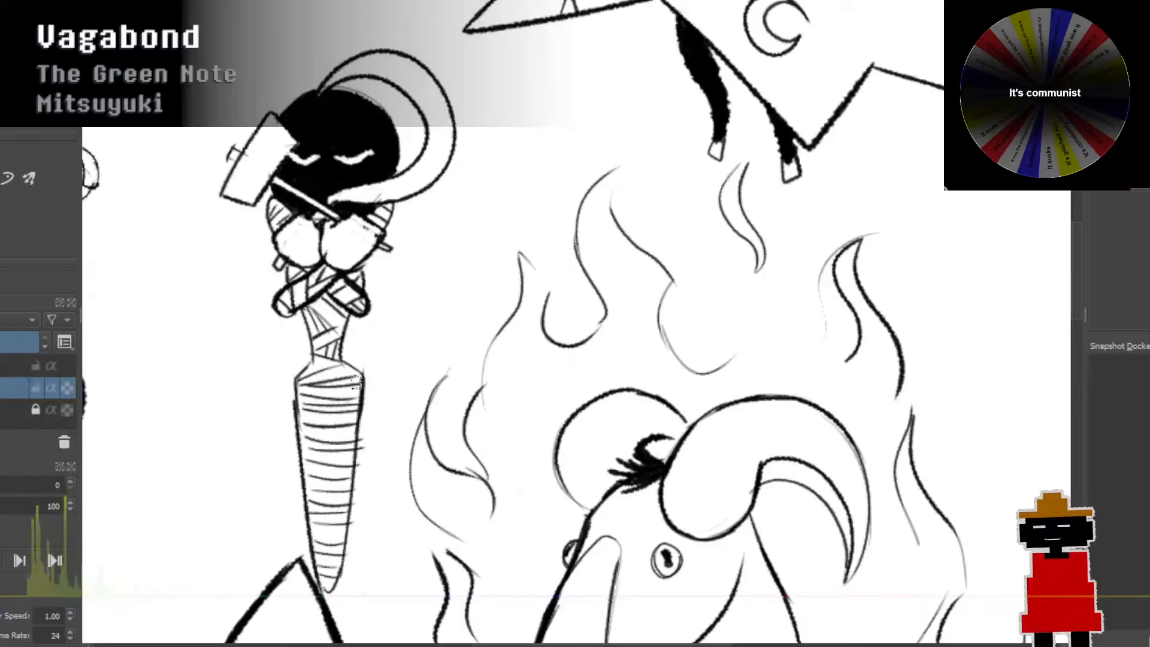
# Step: Select the whole bandaged figure with a freehand outline, then move it to the blank area above the large sword, tilted clockwise
pyautogui.scroll(-6, 367, 407)
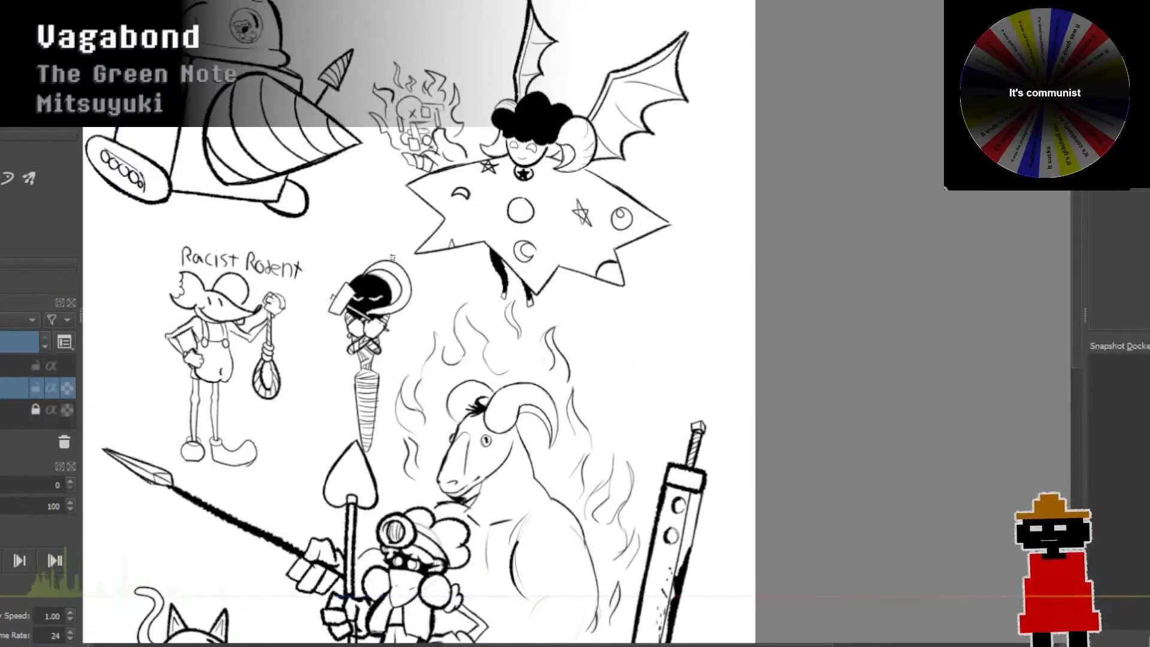
pyautogui.scroll(4, 384, 283)
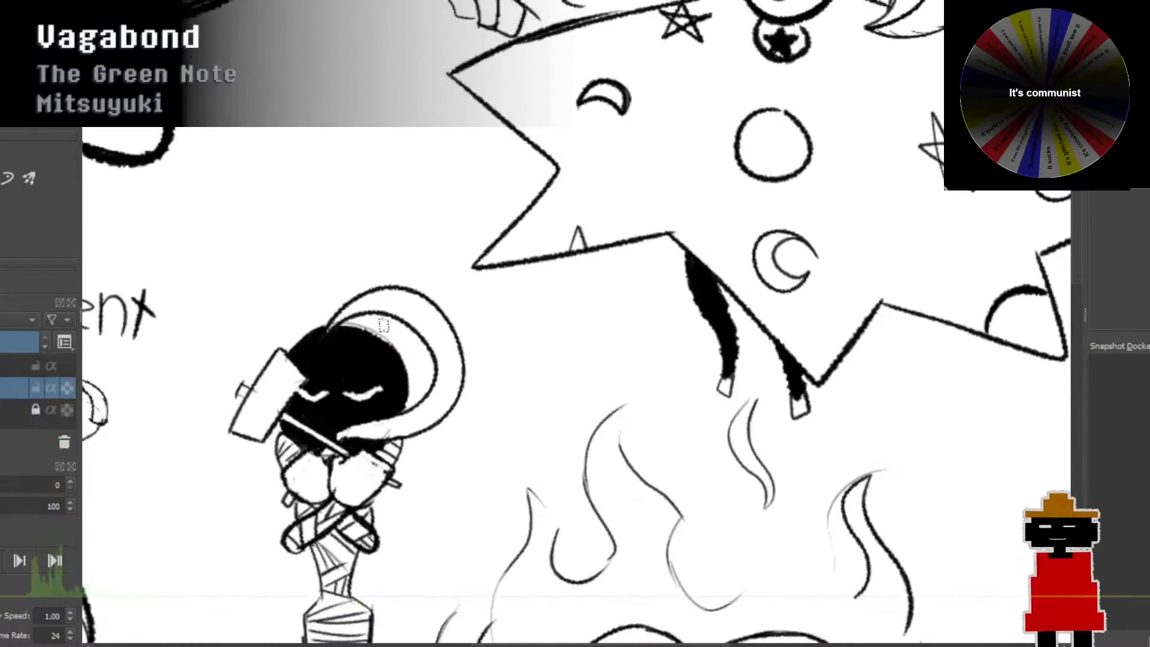
pyautogui.scroll(-6, 331, 347)
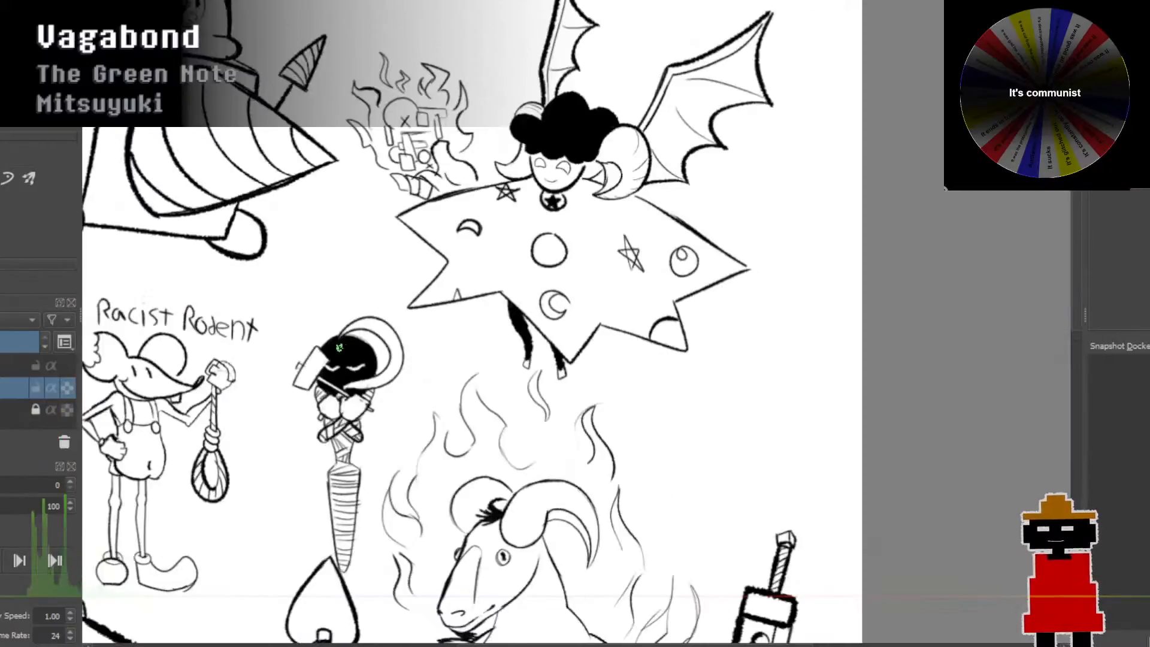
pyautogui.moveTo(396, 443); pyautogui.dragTo(383, 320)
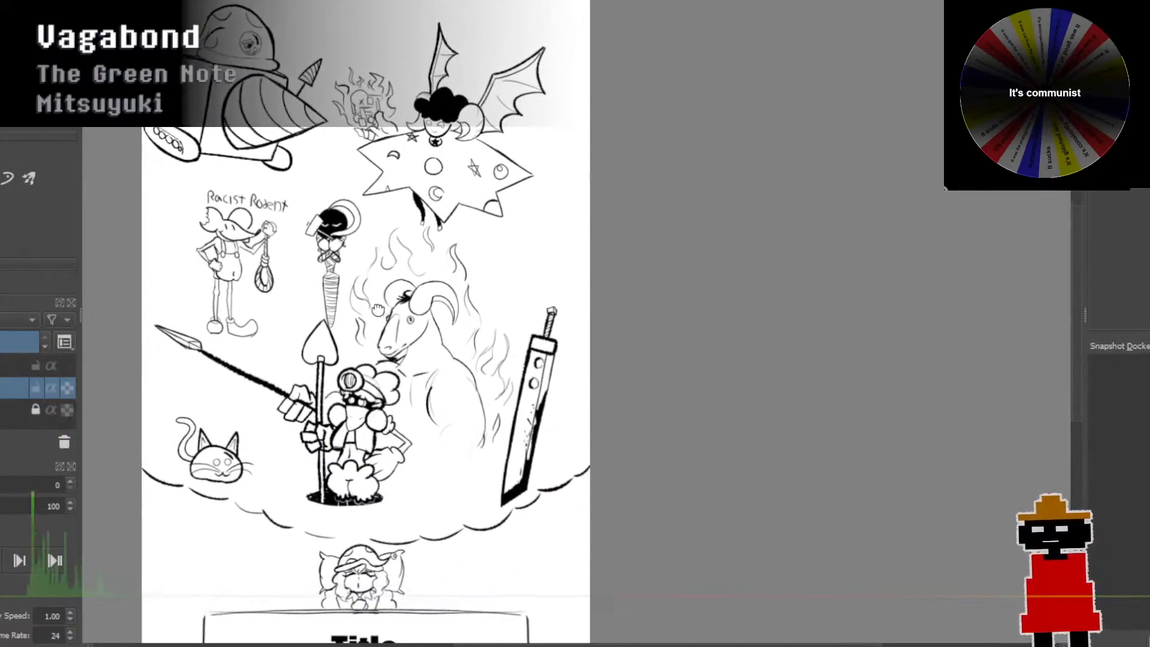
pyautogui.scroll(3, 378, 325)
pyautogui.scroll(2, 371, 330)
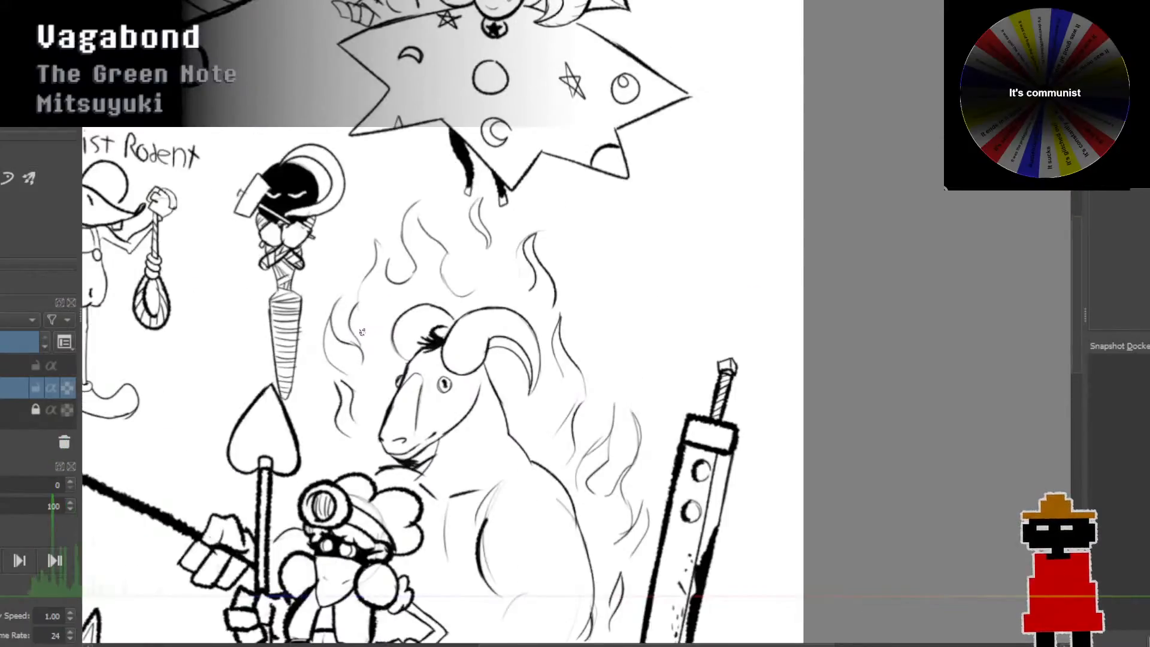
pyautogui.moveTo(371, 330); pyautogui.dragTo(346, 388)
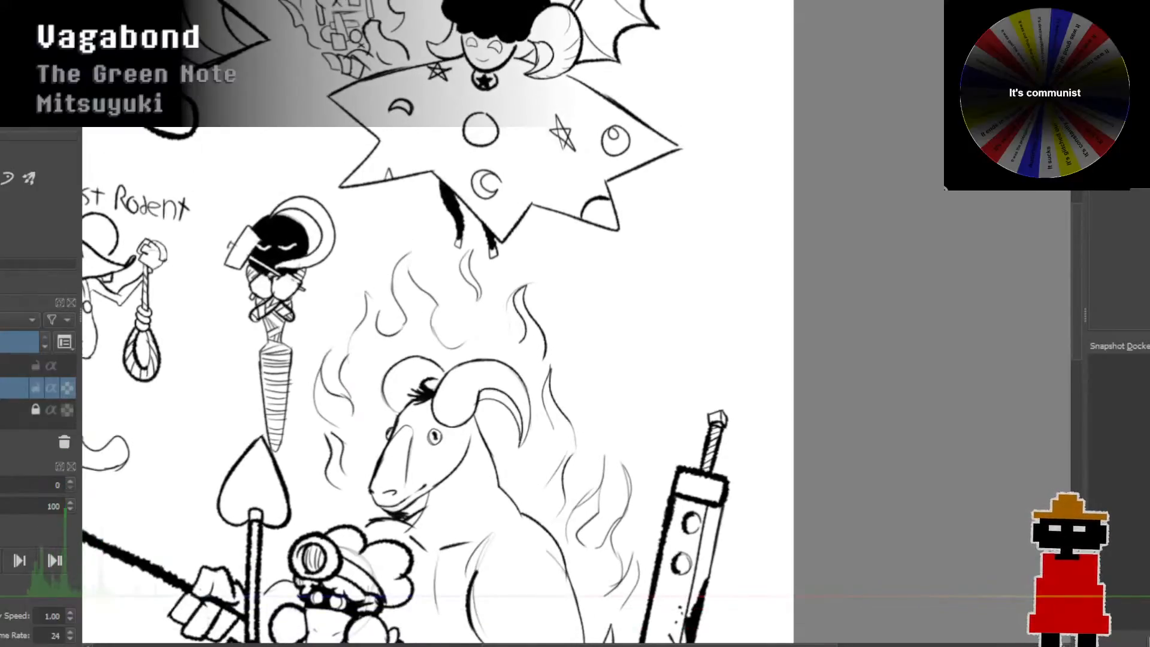
pyautogui.moveTo(227, 368)
pyautogui.mouseDown()
pyautogui.moveTo(215, 340)
pyautogui.moveTo(203, 254)
pyautogui.moveTo(236, 195)
pyautogui.moveTo(264, 178)
pyautogui.moveTo(311, 178)
pyautogui.moveTo(343, 212)
pyautogui.moveTo(345, 261)
pyautogui.moveTo(303, 364)
pyautogui.moveTo(287, 457)
pyautogui.moveTo(227, 372)
pyautogui.mouseUp()
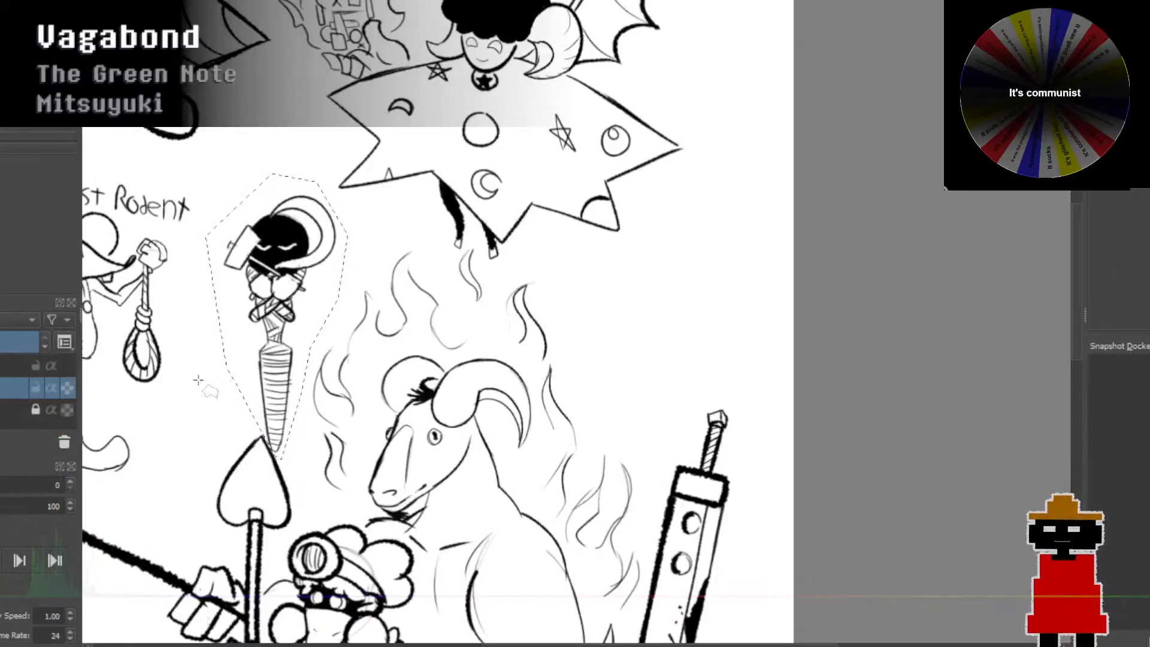
pyautogui.hotkey('ctrl', 't')
pyautogui.moveTo(316, 408); pyautogui.dragTo(688, 408)
pyautogui.moveTo(763, 229); pyautogui.dragTo(784, 270)
pyautogui.moveTo(713, 319); pyautogui.dragTo(727, 302)
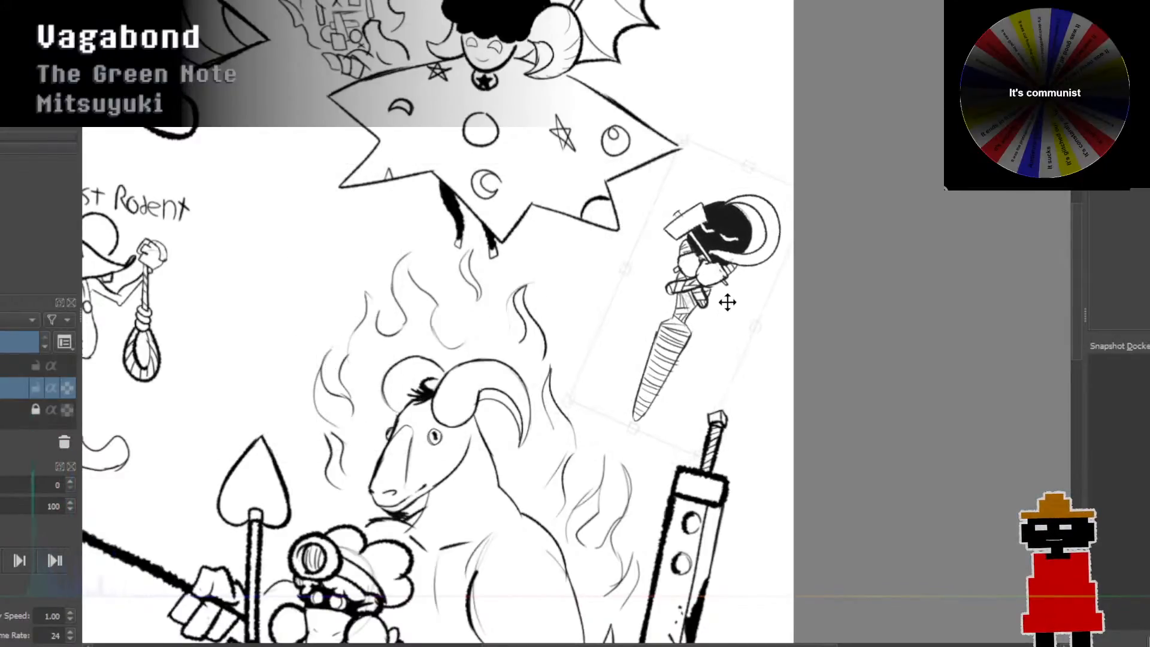
# Step: Shorten the bandaged figure slightly, rotate it back upright and place it beside the star-shaped dress's outer point
pyautogui.moveTo(749, 166); pyautogui.dragTo(743, 202)
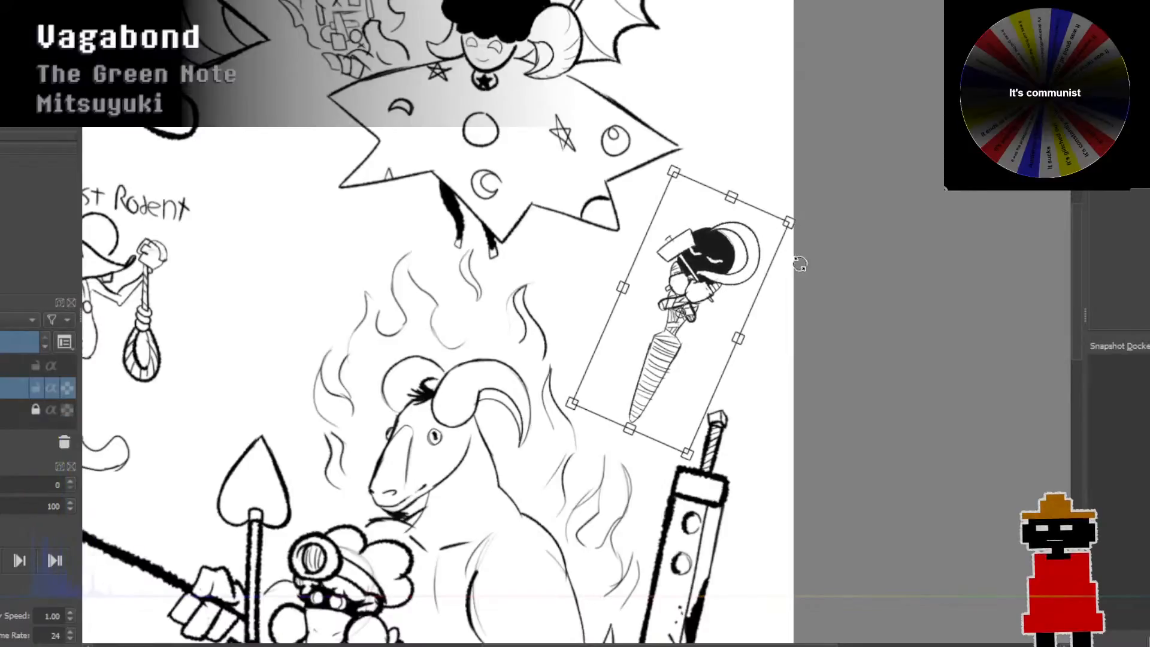
pyautogui.moveTo(800, 264); pyautogui.dragTo(773, 213)
pyautogui.moveTo(699, 303); pyautogui.dragTo(736, 207)
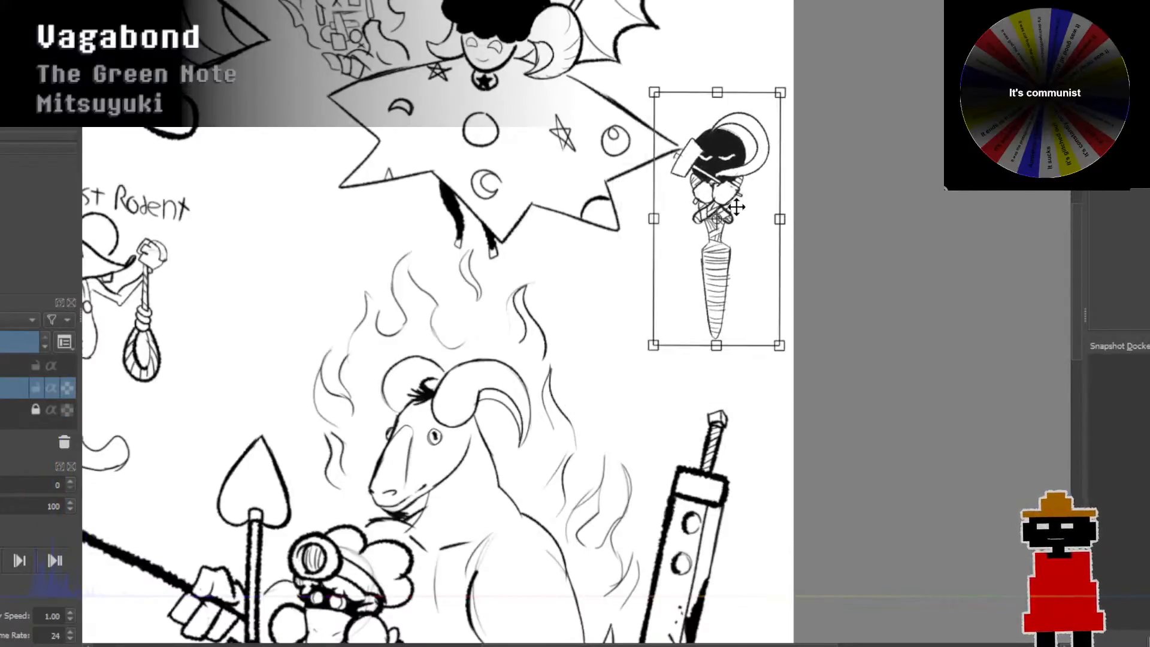
# Step: Move the bandaged figure across the page to the blank space beside the rodent, under the drill vehicle
pyautogui.moveTo(774, 170); pyautogui.dragTo(583, 460)
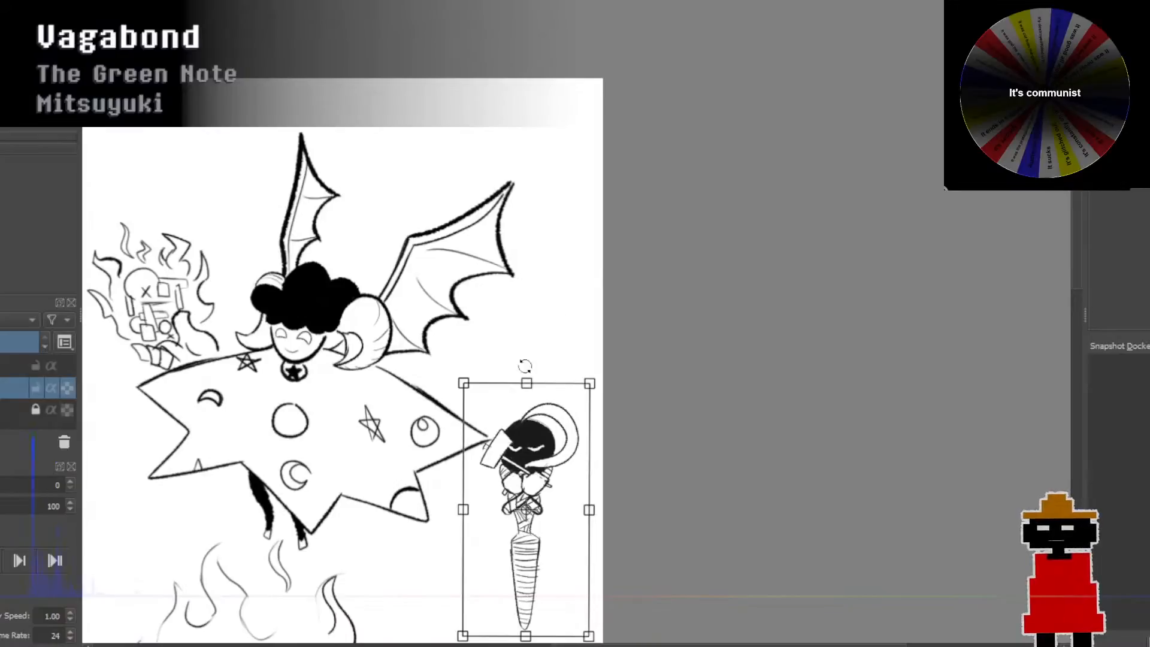
pyautogui.scroll(-5, 525, 366)
pyautogui.scroll(2, 605, 378)
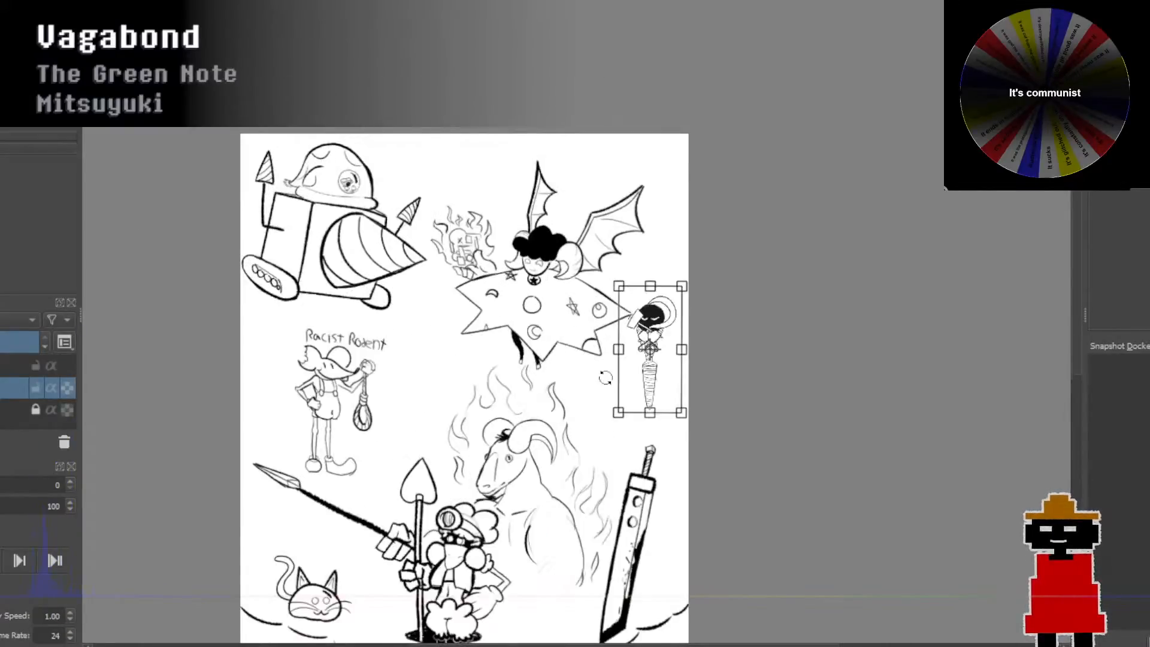
pyautogui.scroll(-1, 605, 377)
pyautogui.moveTo(646, 328); pyautogui.dragTo(267, 359)
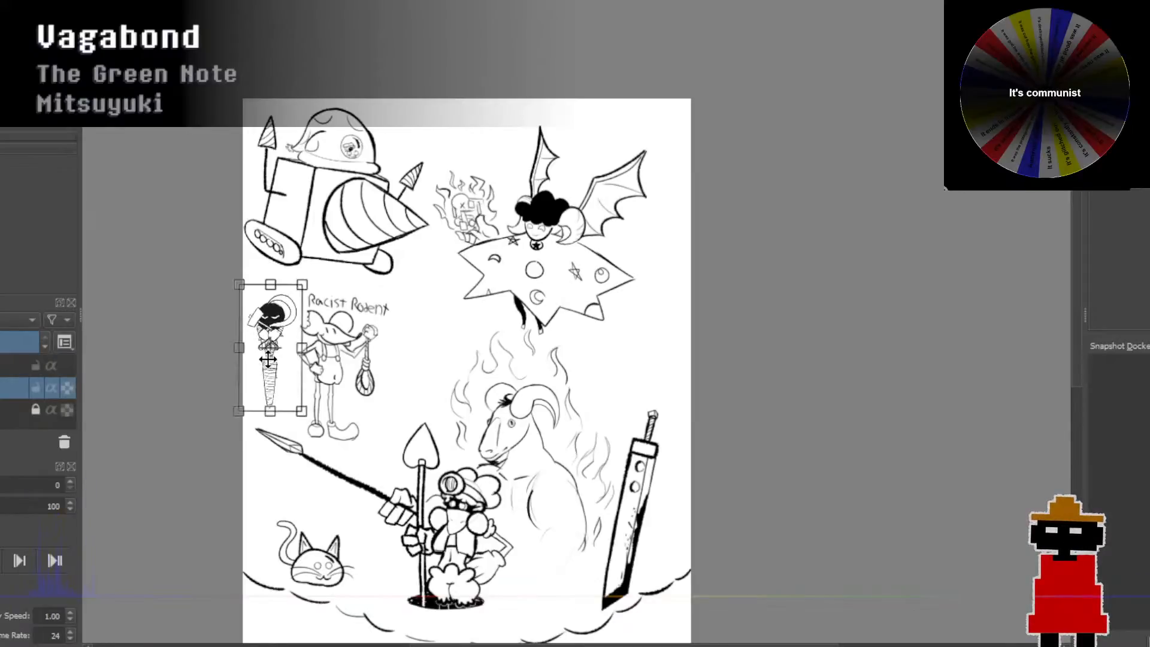
pyautogui.moveTo(270, 284)
pyautogui.mouseDown()
pyautogui.moveTo(276, 345)
pyautogui.moveTo(273, 280)
pyautogui.mouseUp()
pyautogui.moveTo(278, 367); pyautogui.dragTo(269, 345)
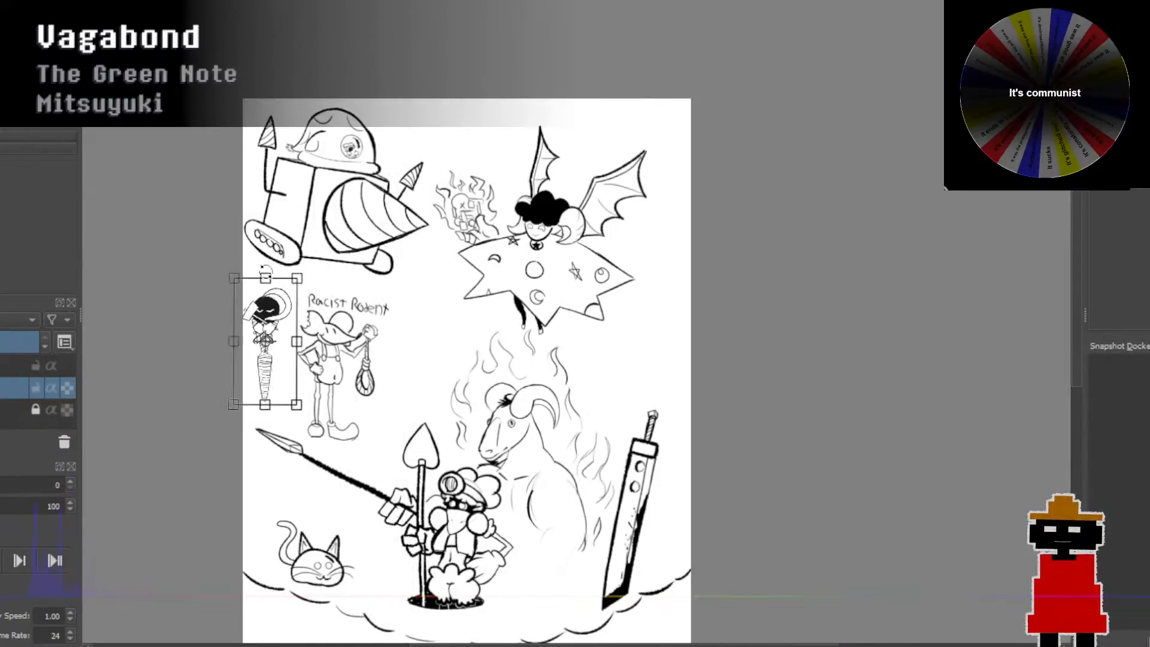
# Step: Shrink the bandaged figure to roughly two thirds and settle it beneath the spear tip, just behind the cat's tail, with nothing left selected
pyautogui.click(266, 273)
pyautogui.moveTo(268, 279); pyautogui.dragTo(269, 317)
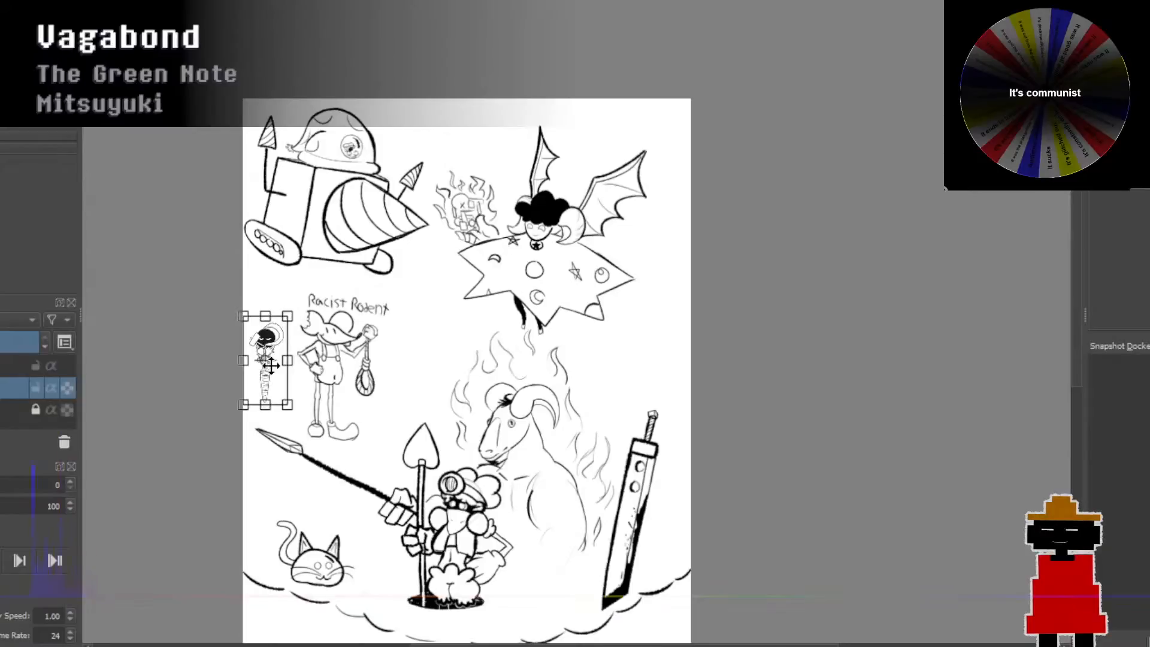
pyautogui.moveTo(271, 366); pyautogui.dragTo(269, 513)
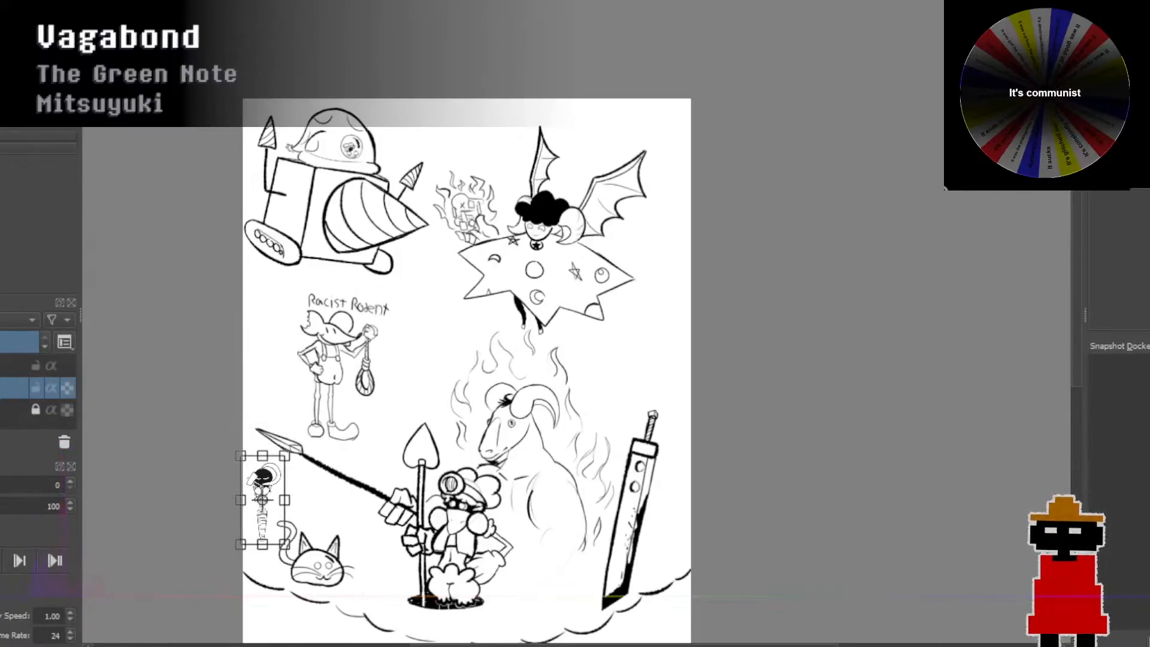
pyautogui.hotkey('ctrl', 'r')
pyautogui.hotkey('ctrl', 'shift', 'a')
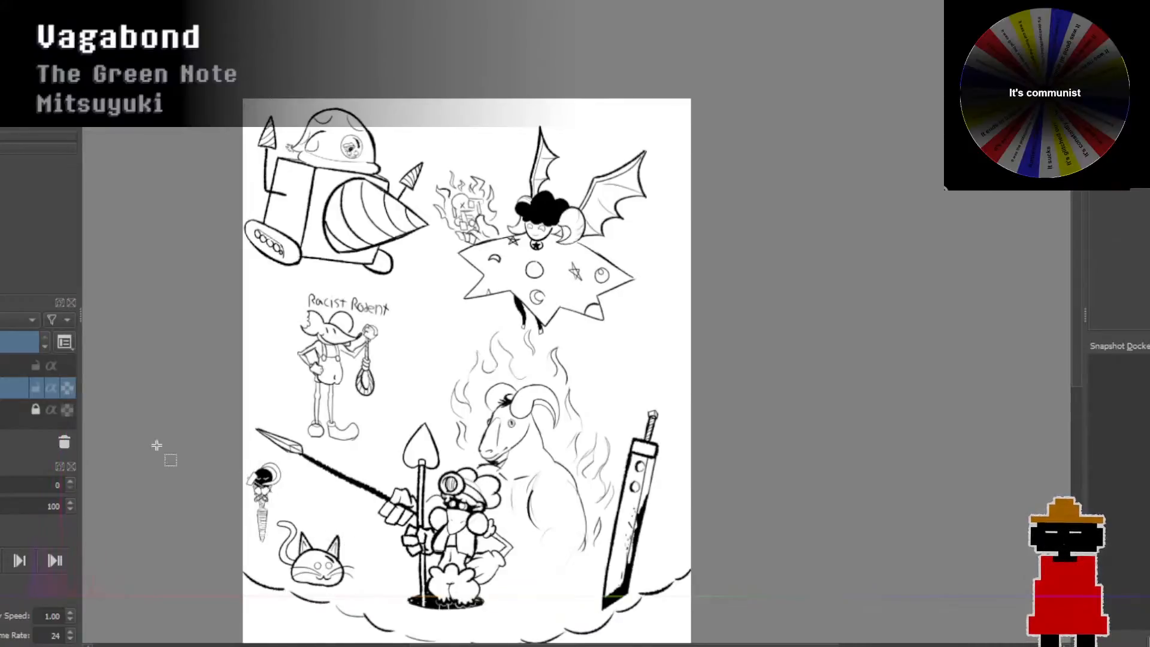
# Step: Examine how the shrunken figure sits beside the cat and how it compares with the rest of the page
pyautogui.scroll(3, 156, 445)
pyautogui.moveTo(402, 578); pyautogui.dragTo(277, 425)
pyautogui.moveTo(457, 498); pyautogui.dragTo(328, 432)
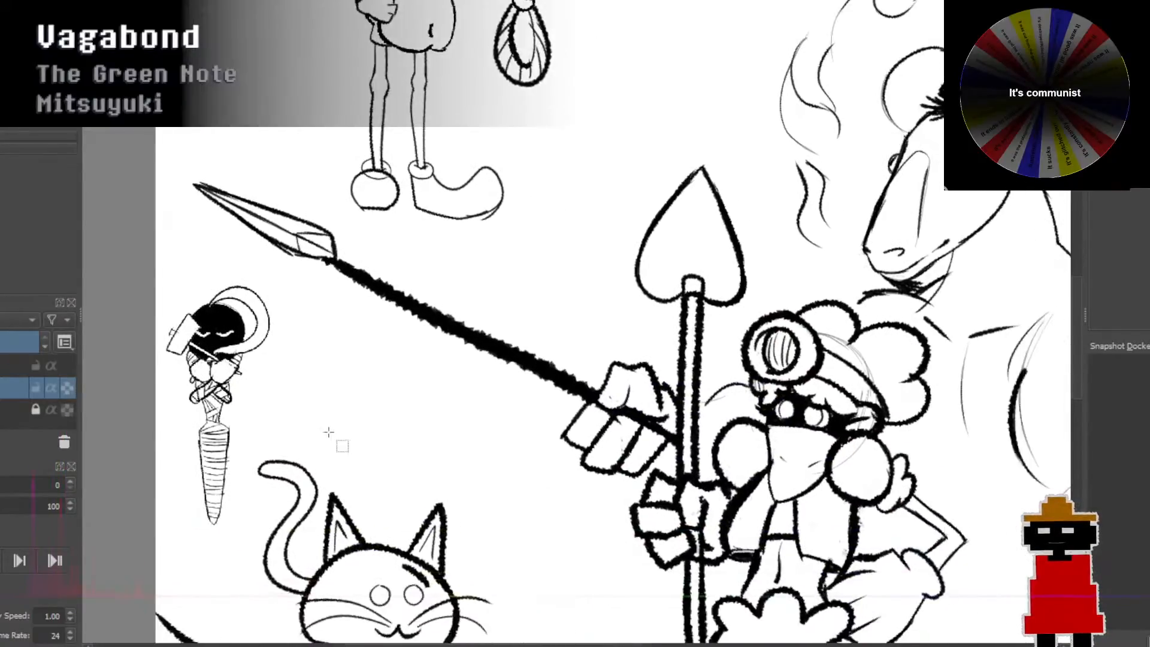
pyautogui.scroll(-4, 389, 413)
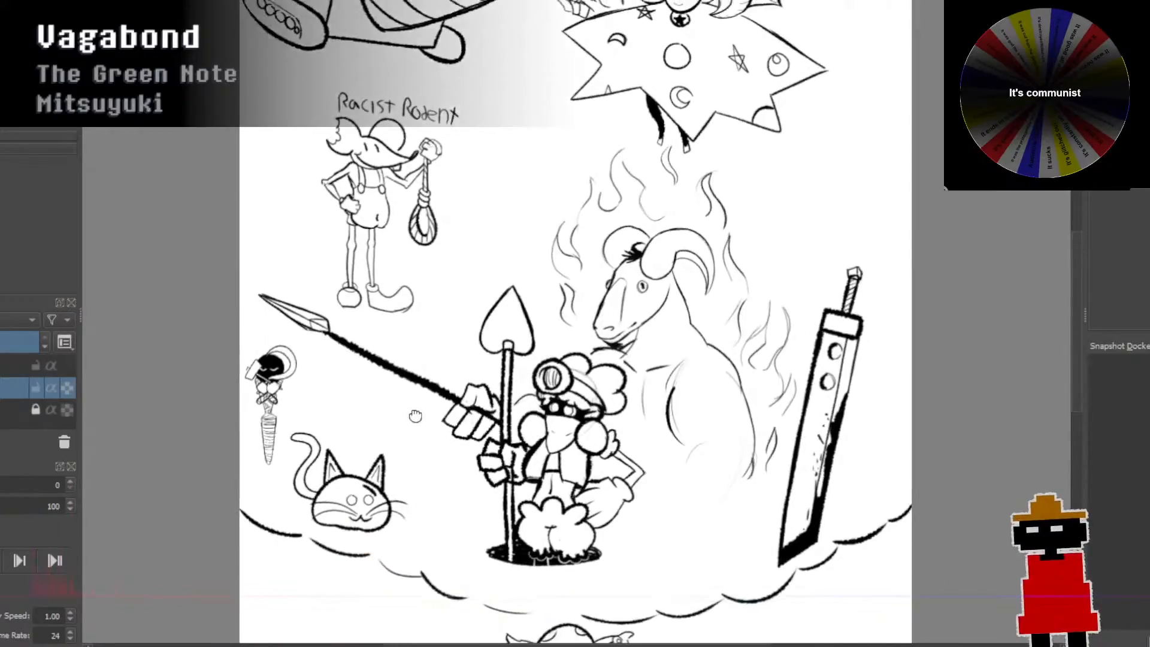
pyautogui.moveTo(415, 416); pyautogui.dragTo(375, 439)
pyautogui.moveTo(453, 444); pyautogui.dragTo(380, 462)
pyautogui.scroll(-1, 374, 470)
pyautogui.moveTo(469, 467); pyautogui.dragTo(379, 460)
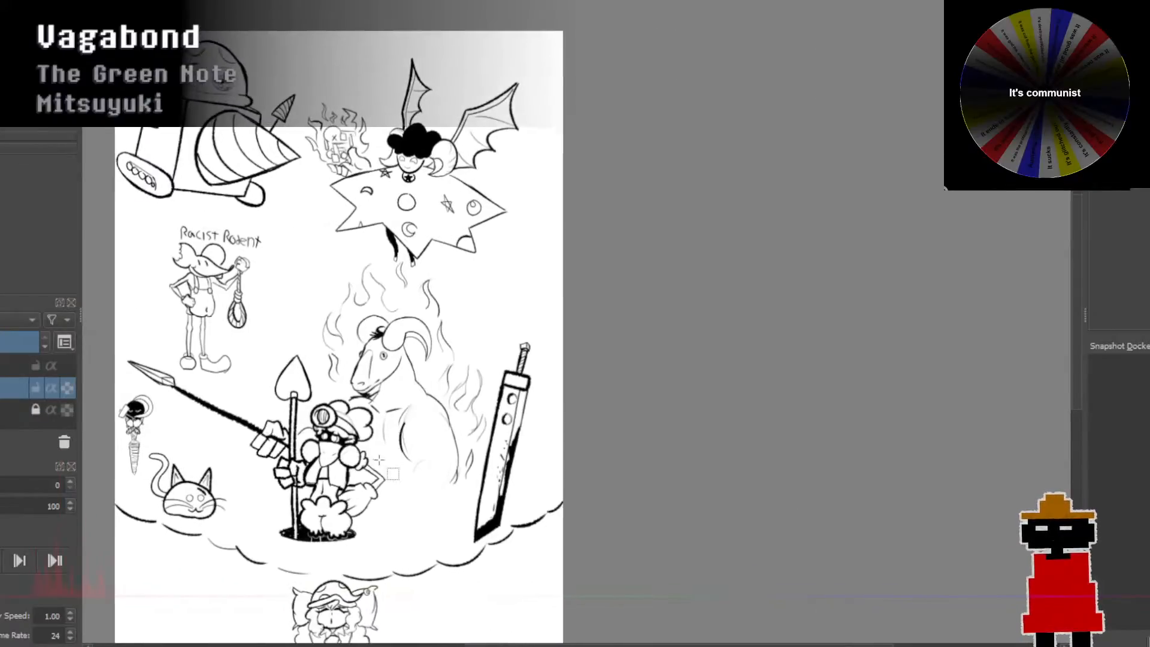
pyautogui.scroll(-1, 421, 438)
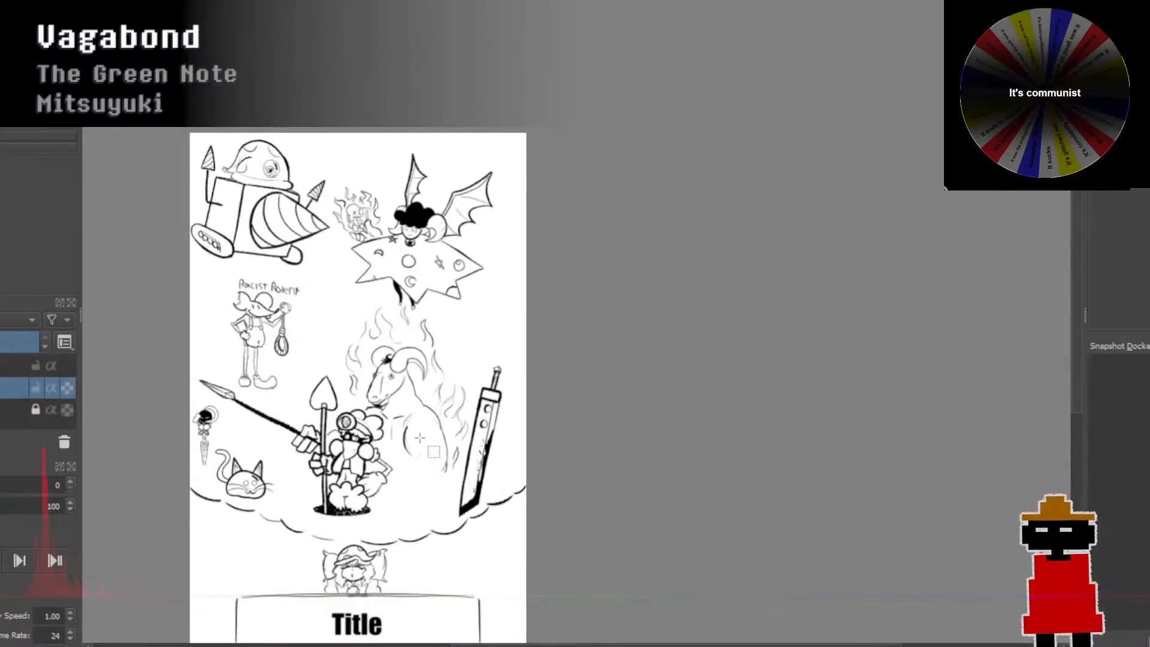
pyautogui.scroll(1, 396, 420)
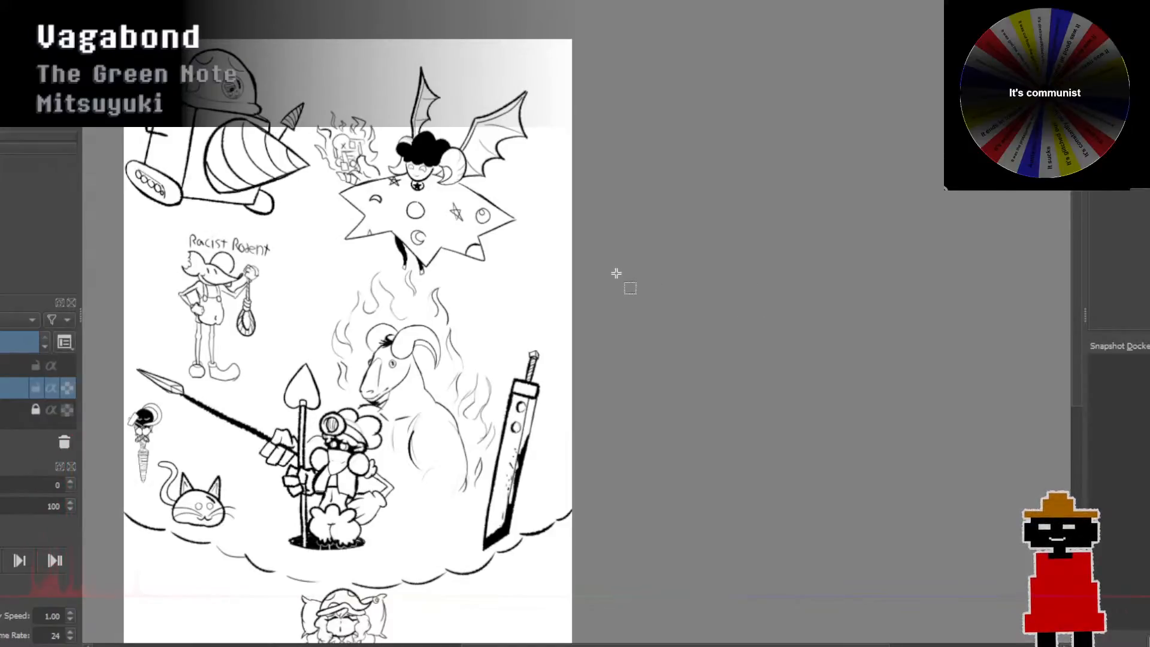
pyautogui.scroll(2, 350, 107)
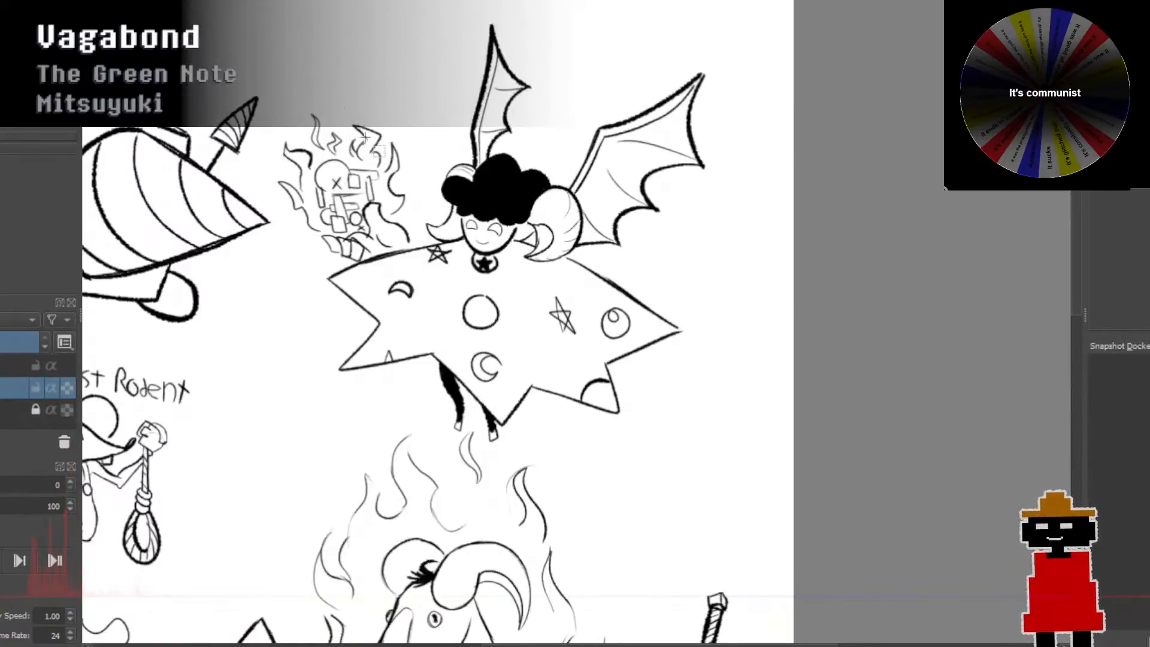
pyautogui.scroll(-1, 353, 114)
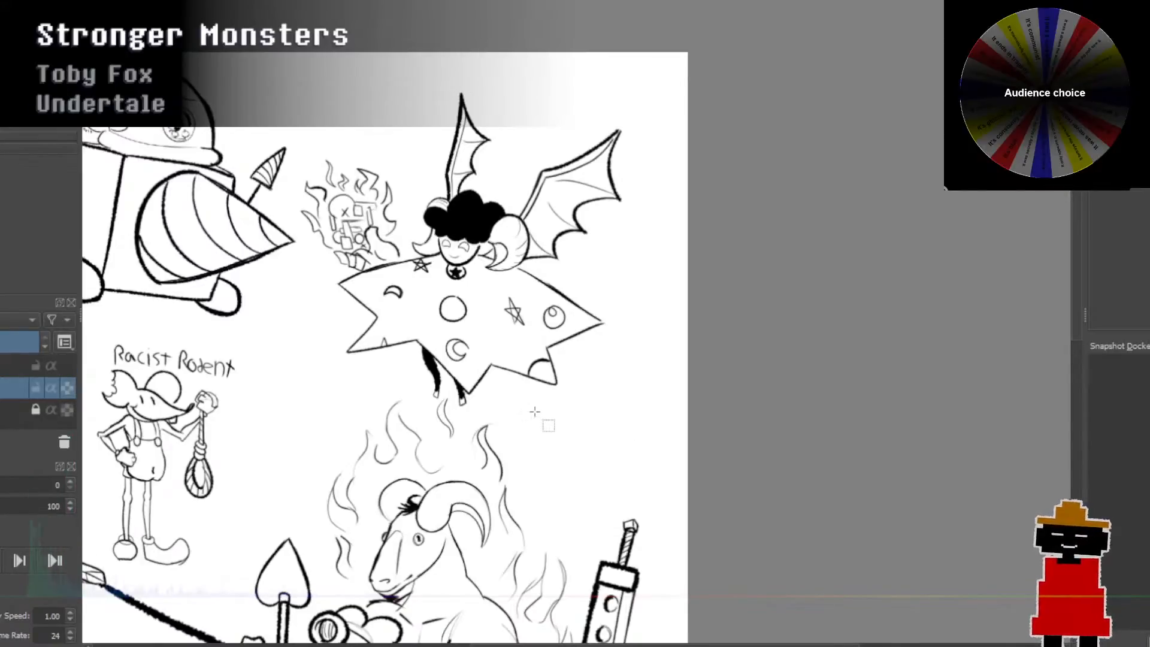
# Step: Look over the whole page for a free area for the next drawing, especially around the flaming goat and the large sword
pyautogui.moveTo(535, 413); pyautogui.dragTo(607, 270)
pyautogui.scroll(-3, 578, 297)
pyautogui.scroll(3, 565, 305)
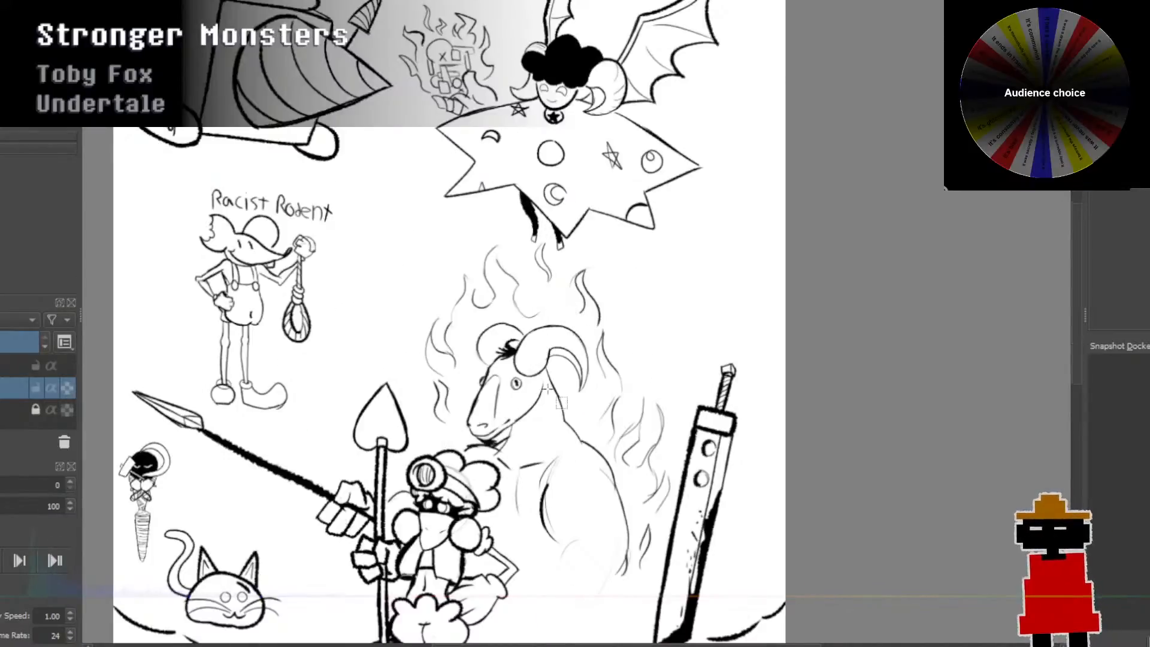
pyautogui.scroll(-3, 431, 302)
pyautogui.scroll(1, 474, 315)
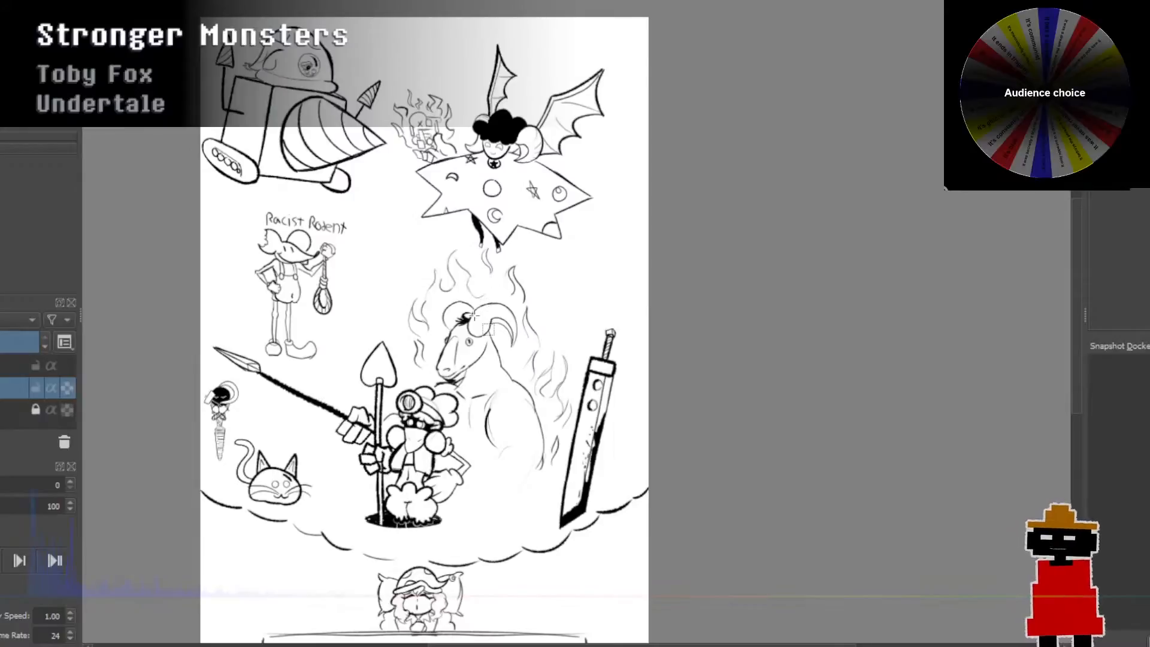
pyautogui.moveTo(555, 297); pyautogui.dragTo(541, 281)
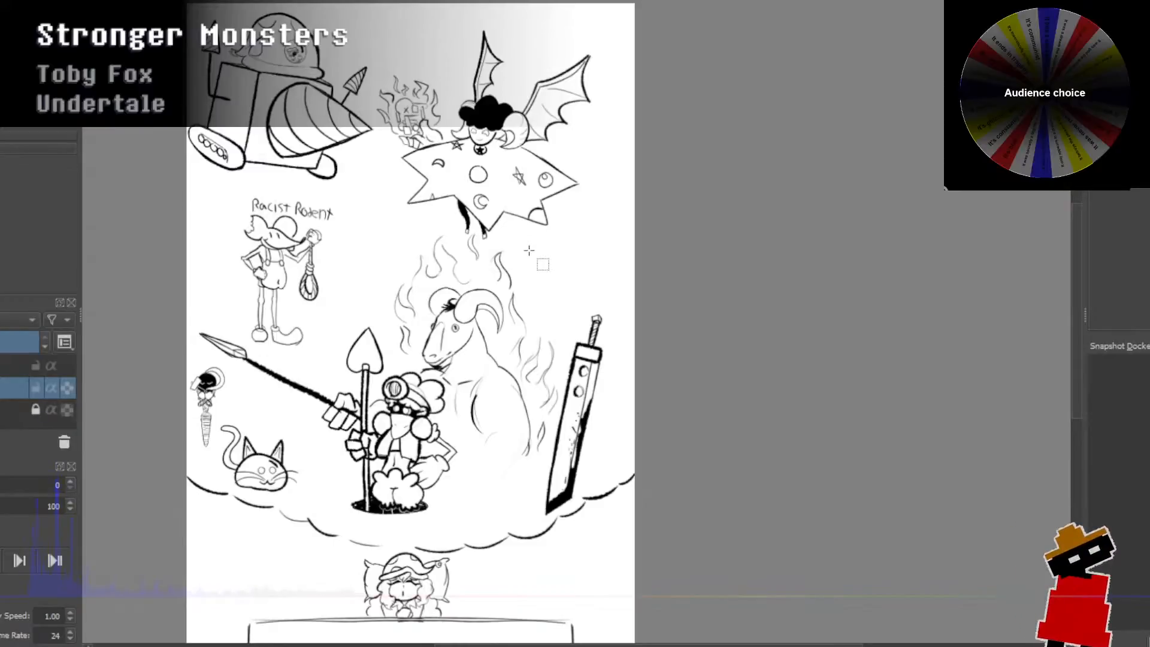
pyautogui.moveTo(529, 250); pyautogui.dragTo(466, 291)
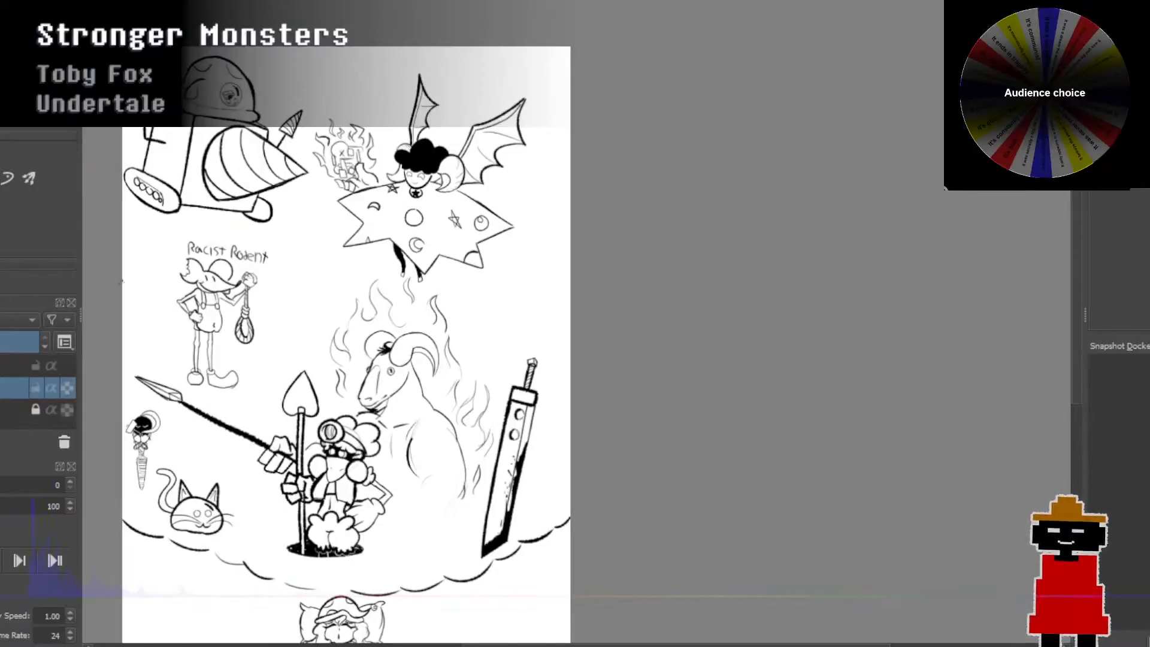
pyautogui.moveTo(428, 396); pyautogui.dragTo(408, 251)
pyautogui.scroll(2, 388, 439)
pyautogui.scroll(-2, 388, 438)
pyautogui.scroll(1, 505, 344)
pyautogui.moveTo(505, 343); pyautogui.dragTo(436, 397)
pyautogui.moveTo(472, 375); pyautogui.dragTo(378, 390)
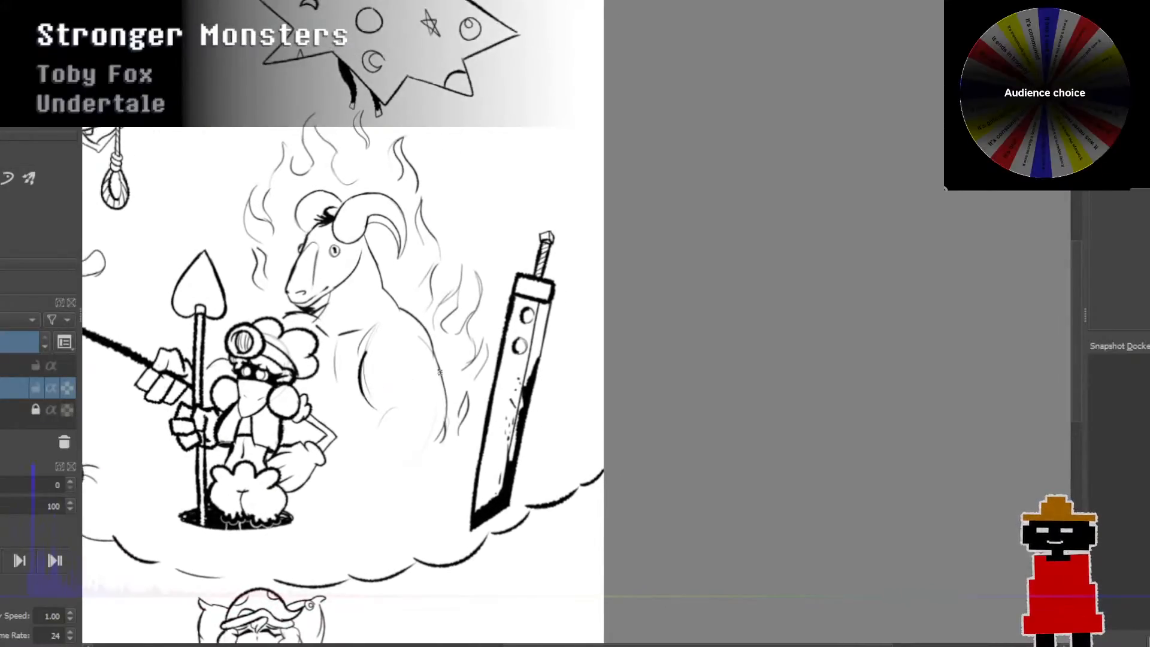
pyautogui.scroll(-1, 439, 373)
pyautogui.moveTo(501, 287); pyautogui.dragTo(442, 361)
pyautogui.scroll(1, 442, 362)
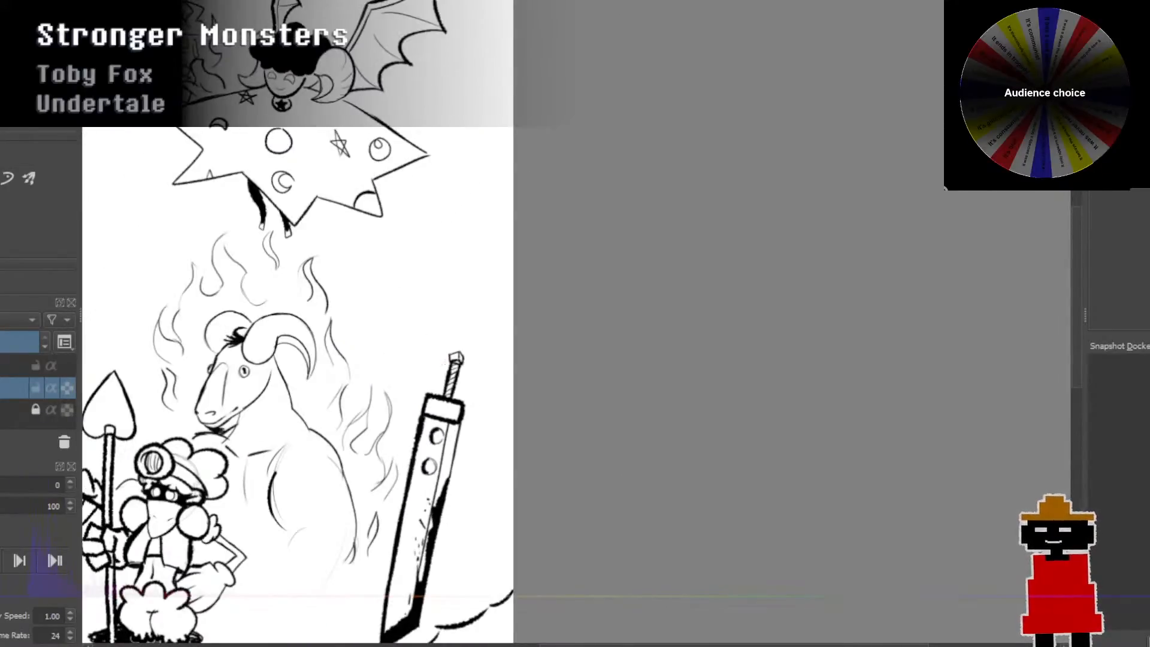
pyautogui.moveTo(405, 476); pyautogui.dragTo(720, 341)
pyautogui.moveTo(472, 310); pyautogui.dragTo(520, 430)
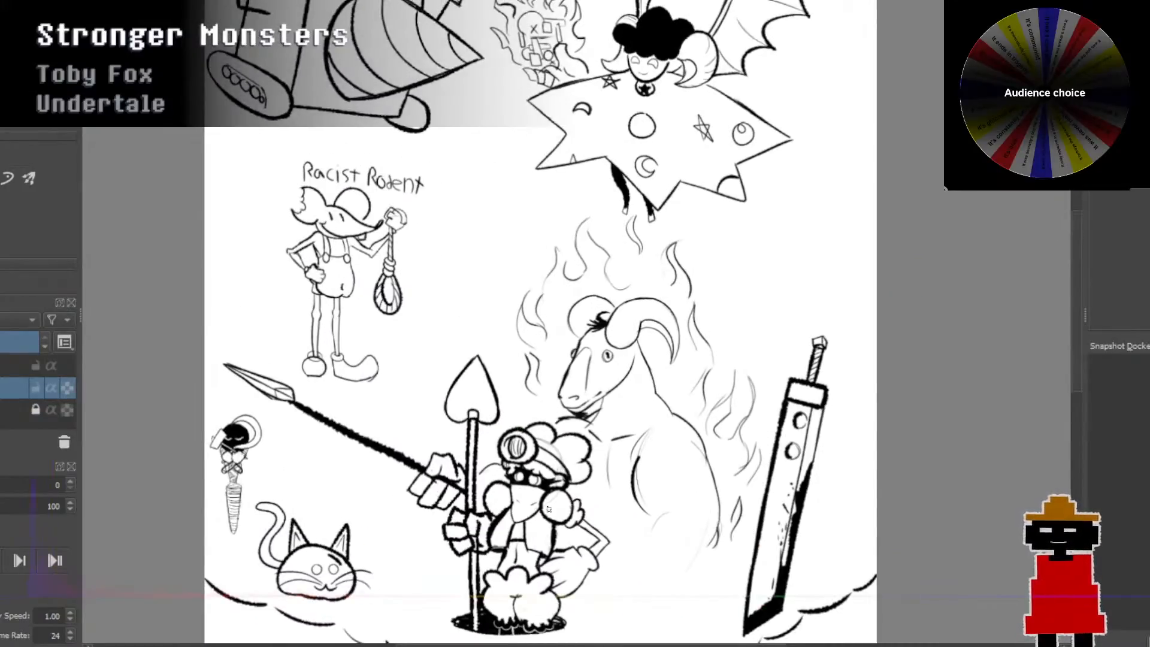
pyautogui.moveTo(549, 509); pyautogui.dragTo(308, 412)
pyautogui.moveTo(400, 455); pyautogui.dragTo(379, 460)
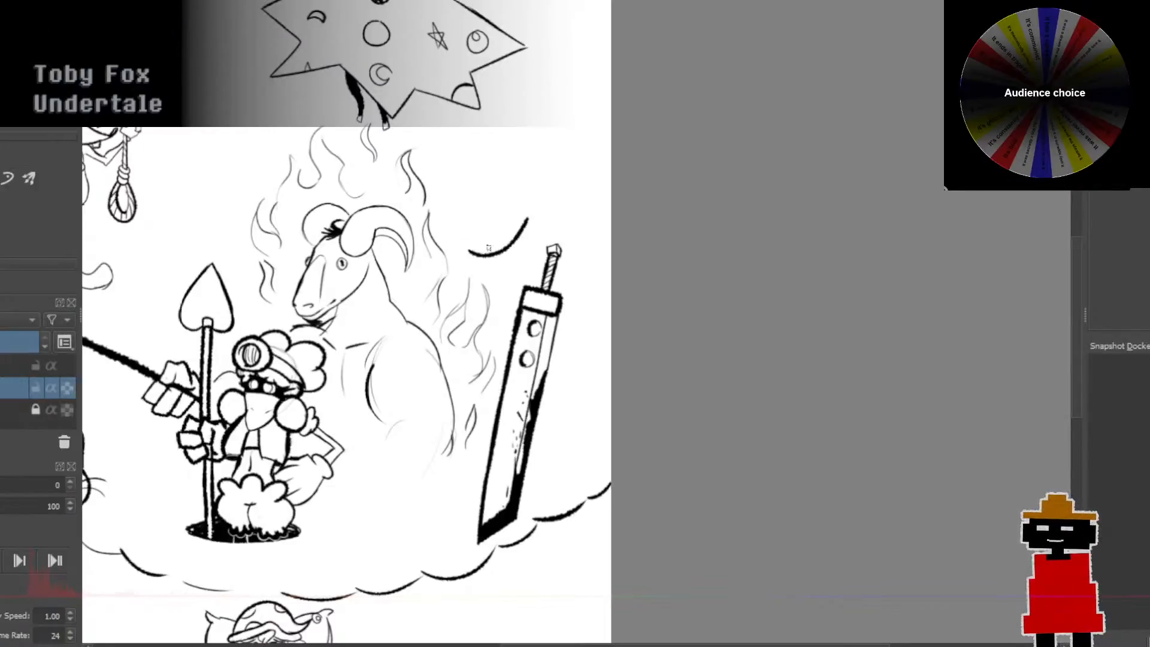
# Step: Draw a flared axe blade above the large sword's hilt, with a curved cutting edge and two inward-curving sides
pyautogui.moveTo(467, 257)
pyautogui.mouseDown()
pyautogui.moveTo(516, 239)
pyautogui.moveTo(526, 220)
pyautogui.mouseUp()
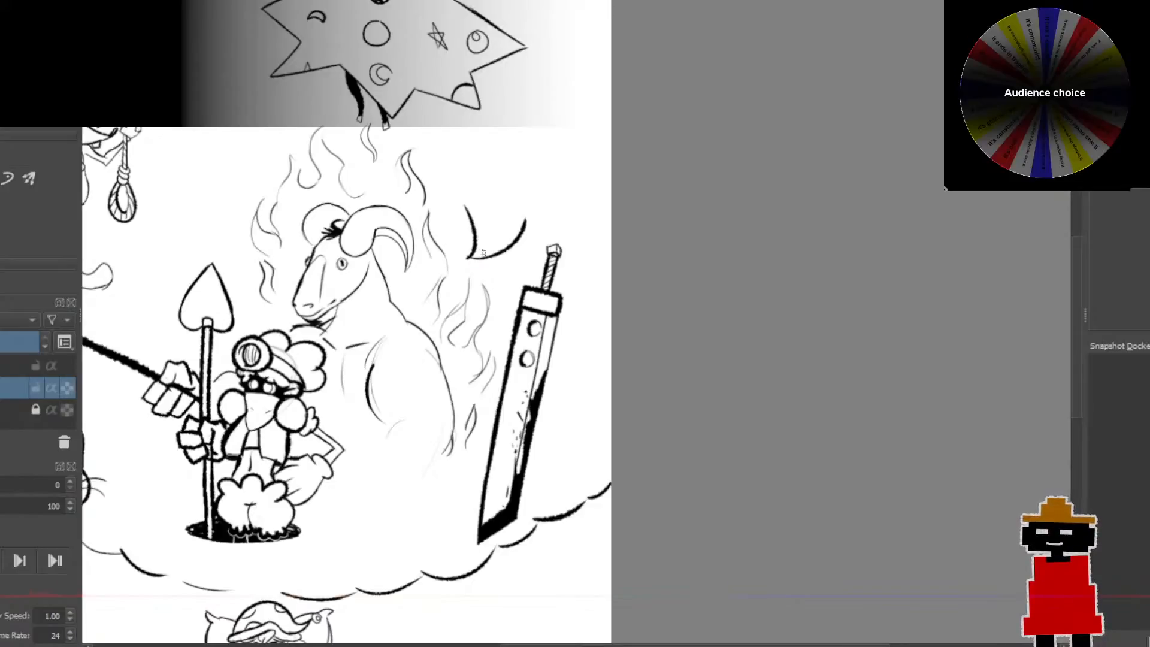
pyautogui.moveTo(457, 214); pyautogui.dragTo(472, 255)
pyautogui.hotkey('ctrl', 'z')
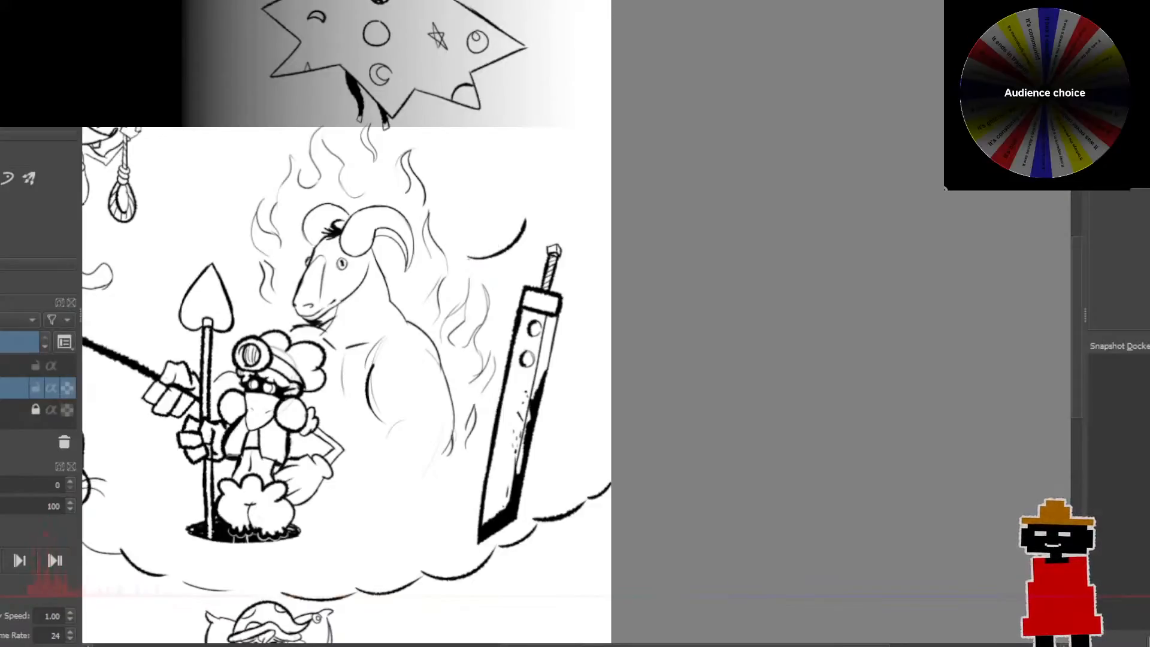
pyautogui.moveTo(466, 206); pyautogui.dragTo(470, 257)
pyautogui.moveTo(499, 193); pyautogui.dragTo(525, 220)
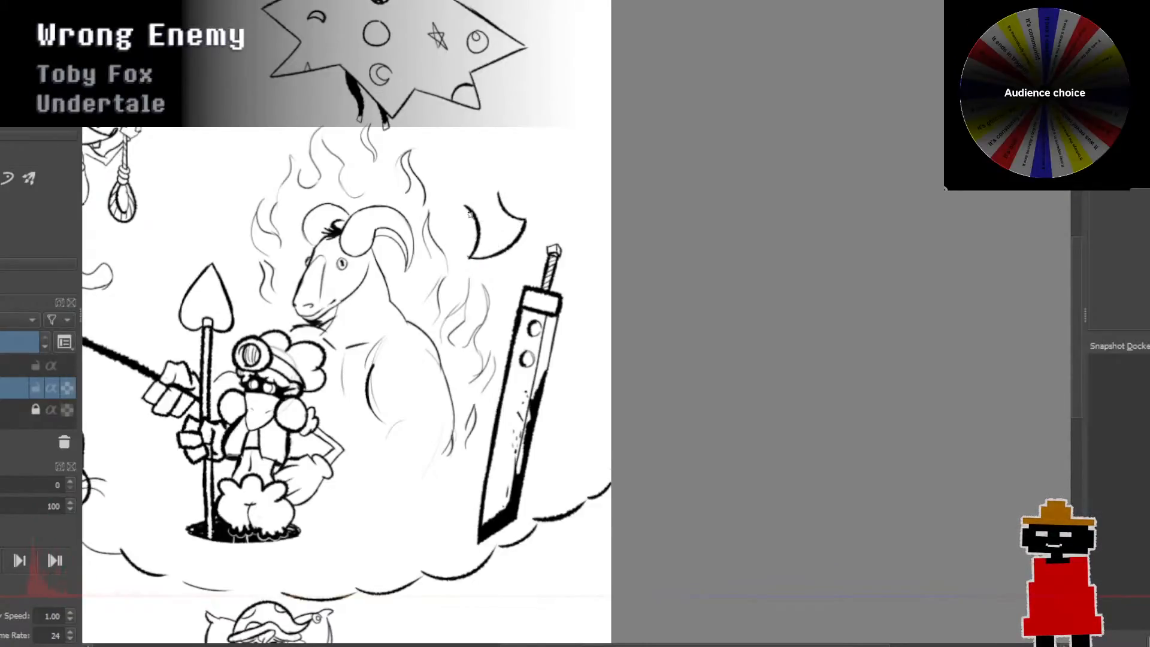
# Step: Draw the axe handle's small rounded end and its long curved lower edge, sweeping from above the blade up toward the page edge
pyautogui.moveTo(458, 206)
pyautogui.mouseDown()
pyautogui.moveTo(491, 186)
pyautogui.moveTo(550, 87)
pyautogui.mouseUp()
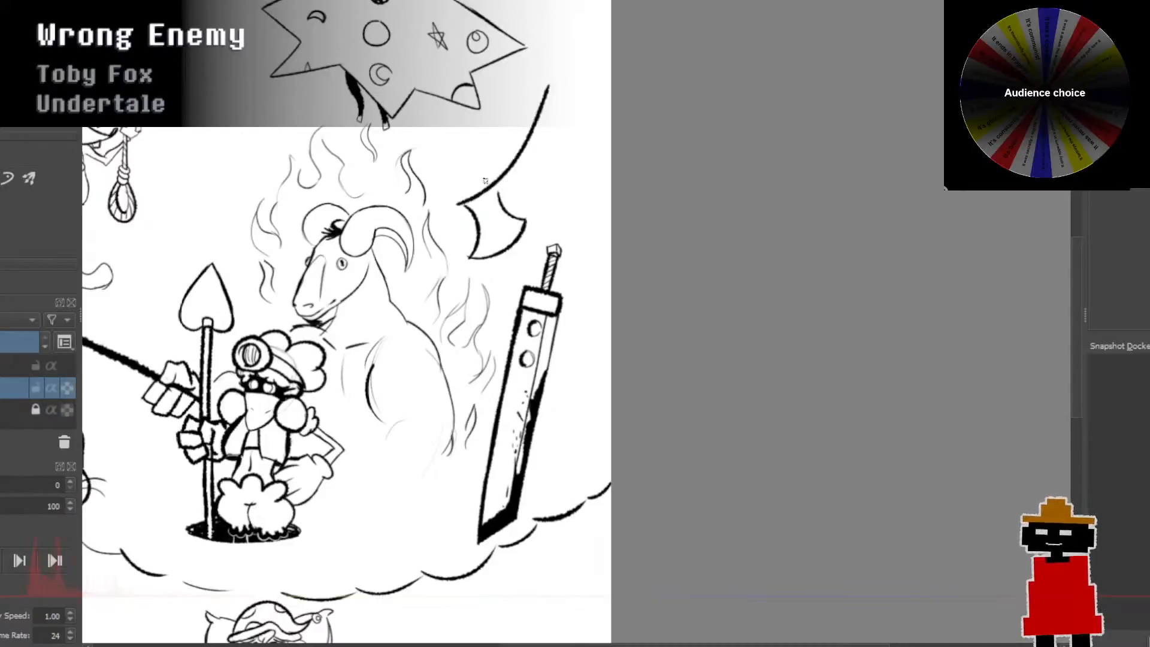
pyautogui.hotkey('ctrl', 'z')
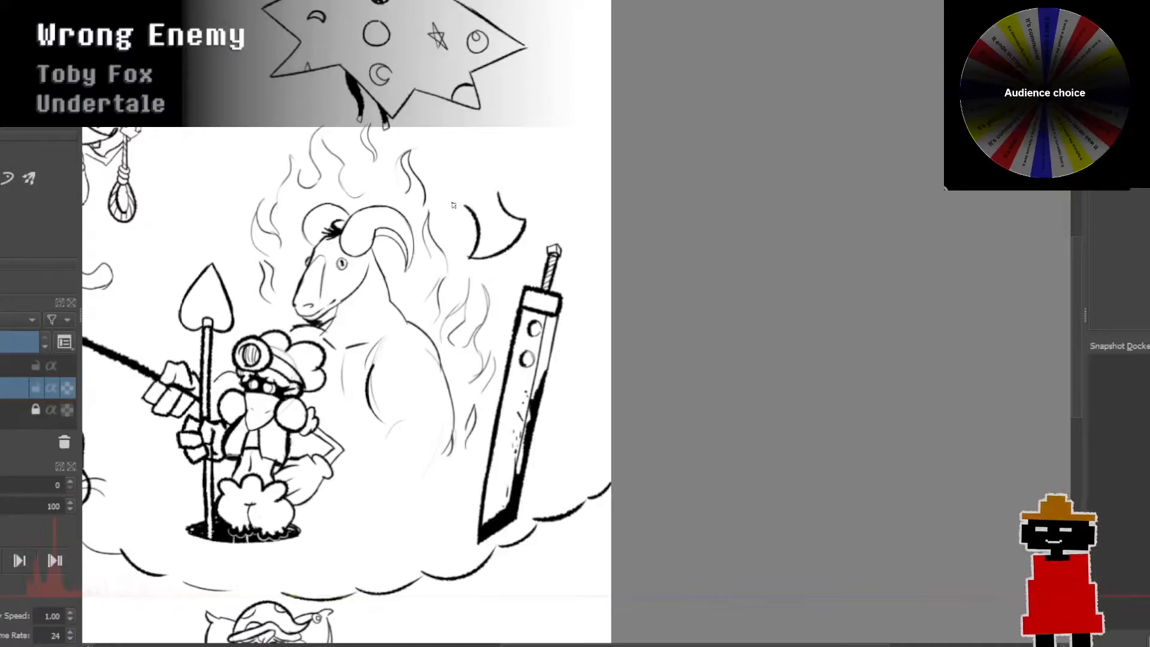
pyautogui.moveTo(450, 200); pyautogui.dragTo(454, 208)
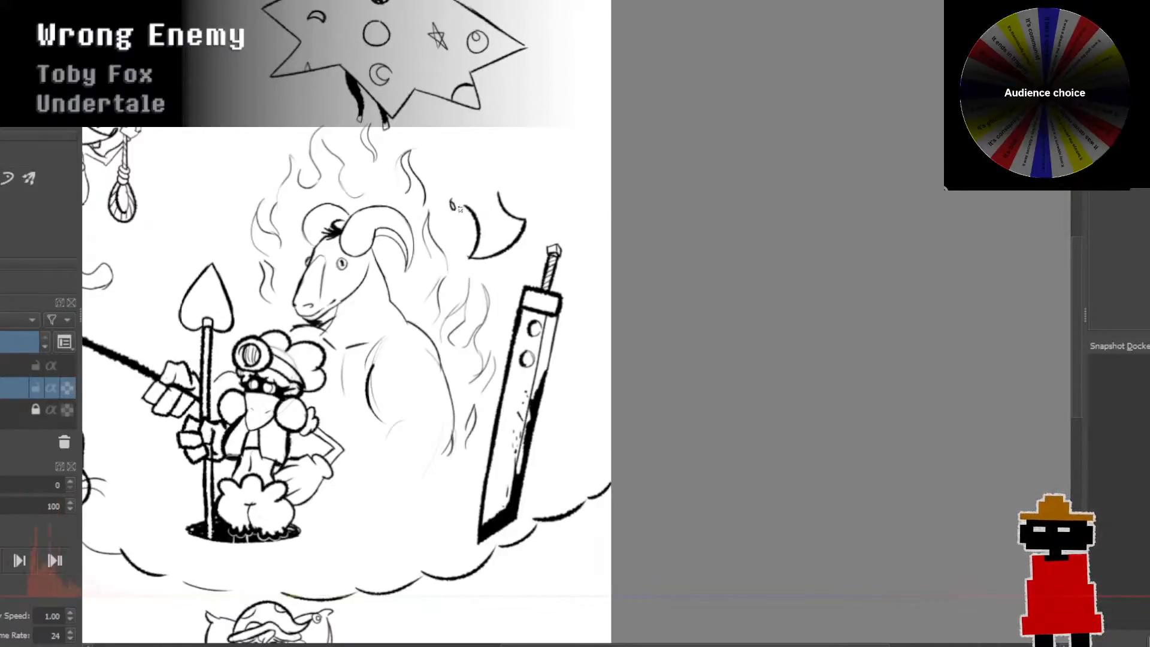
pyautogui.moveTo(460, 209); pyautogui.dragTo(546, 134)
pyautogui.hotkey('ctrl', 'z')
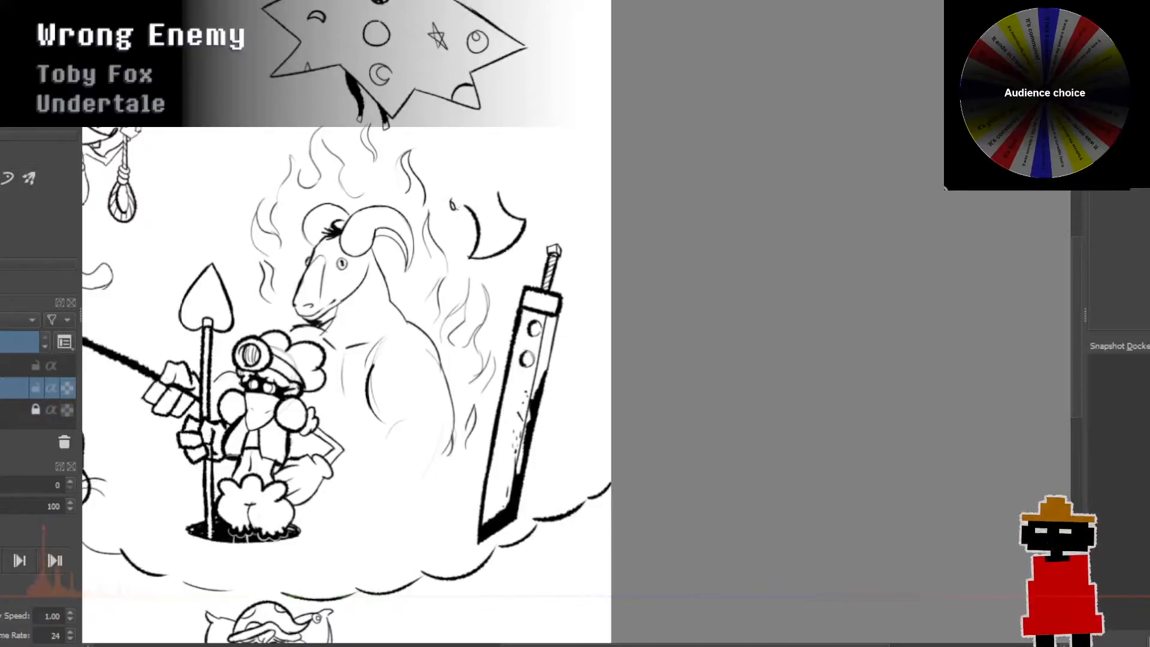
pyautogui.moveTo(457, 209); pyautogui.dragTo(546, 139)
pyautogui.moveTo(498, 192); pyautogui.dragTo(556, 107)
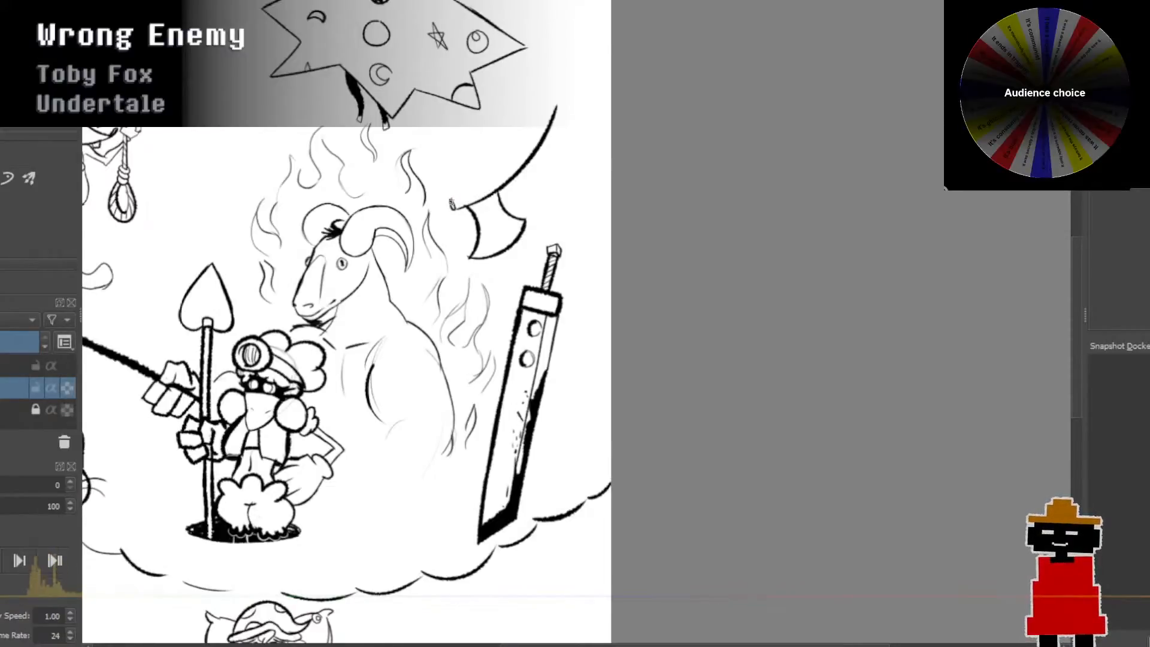
# Step: Draw the axe handle's upper edge as a second long curve parallel to the lower one, starting at the small rounded end
pyautogui.moveTo(452, 202)
pyautogui.mouseDown()
pyautogui.moveTo(484, 190)
pyautogui.moveTo(452, 203)
pyautogui.moveTo(497, 175)
pyautogui.moveTo(530, 139)
pyautogui.mouseUp()
pyautogui.hotkey('ctrl', 'z')
pyautogui.hotkey('ctrl', 'z')
pyautogui.hotkey('ctrl', 'z')
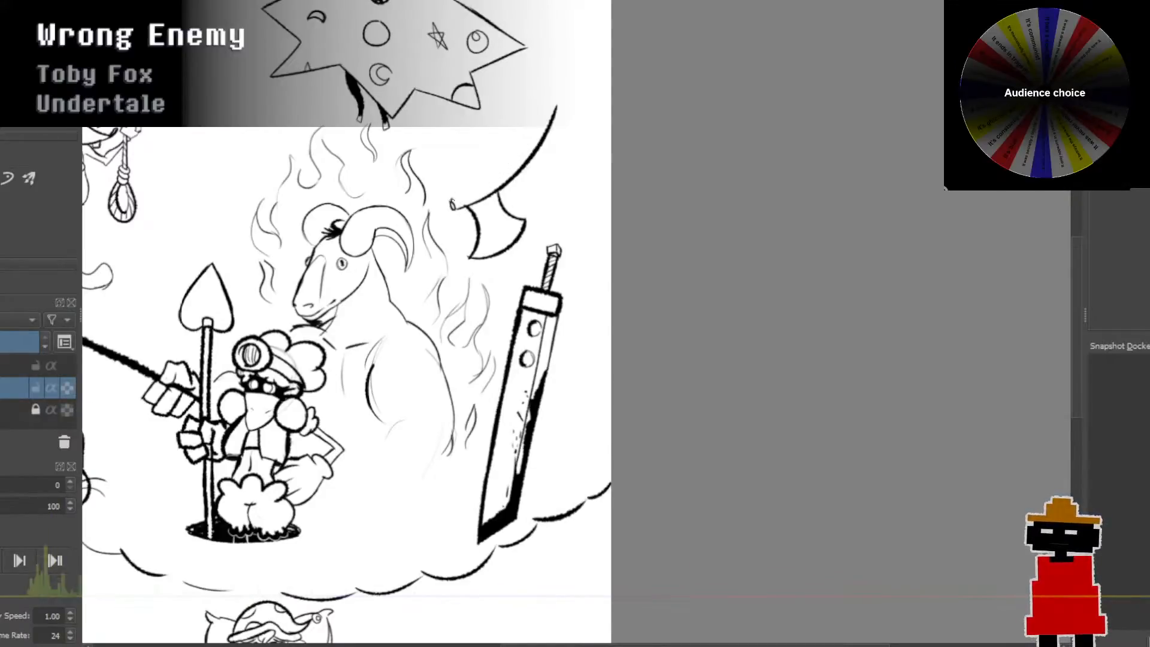
pyautogui.moveTo(452, 203)
pyautogui.mouseDown()
pyautogui.moveTo(490, 182)
pyautogui.moveTo(530, 137)
pyautogui.mouseUp()
pyautogui.hotkey('ctrl', 'z')
pyautogui.moveTo(451, 204)
pyautogui.mouseDown()
pyautogui.moveTo(521, 155)
pyautogui.moveTo(553, 102)
pyautogui.mouseUp()
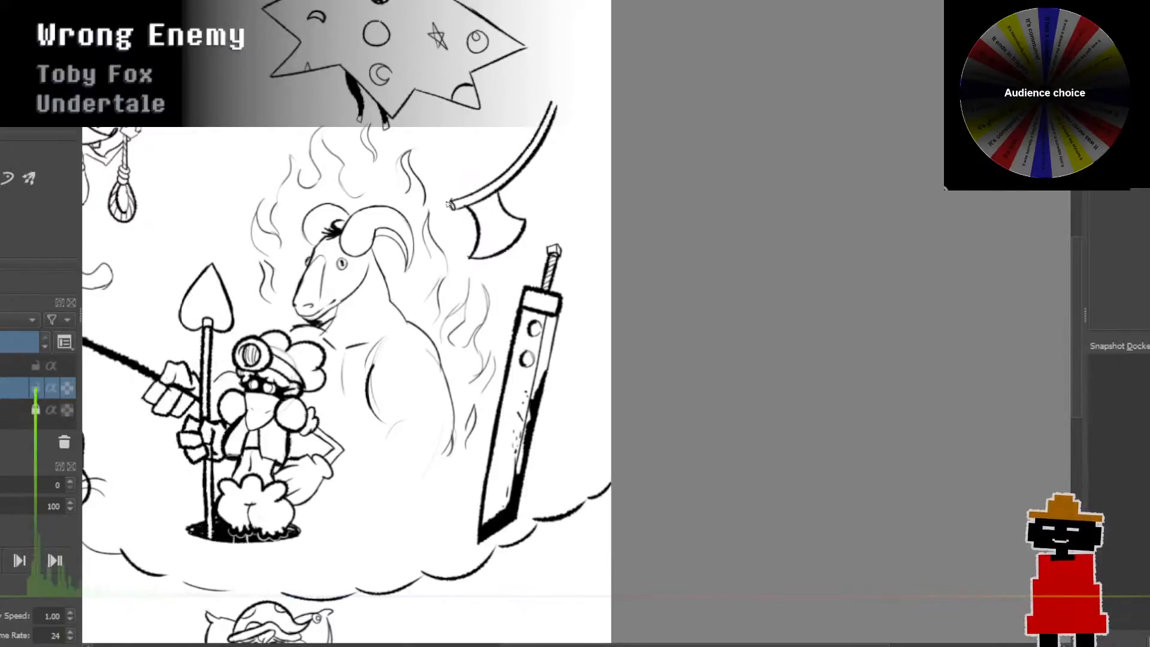
pyautogui.moveTo(452, 203)
pyautogui.mouseDown()
pyautogui.moveTo(507, 168)
pyautogui.moveTo(552, 102)
pyautogui.mouseUp()
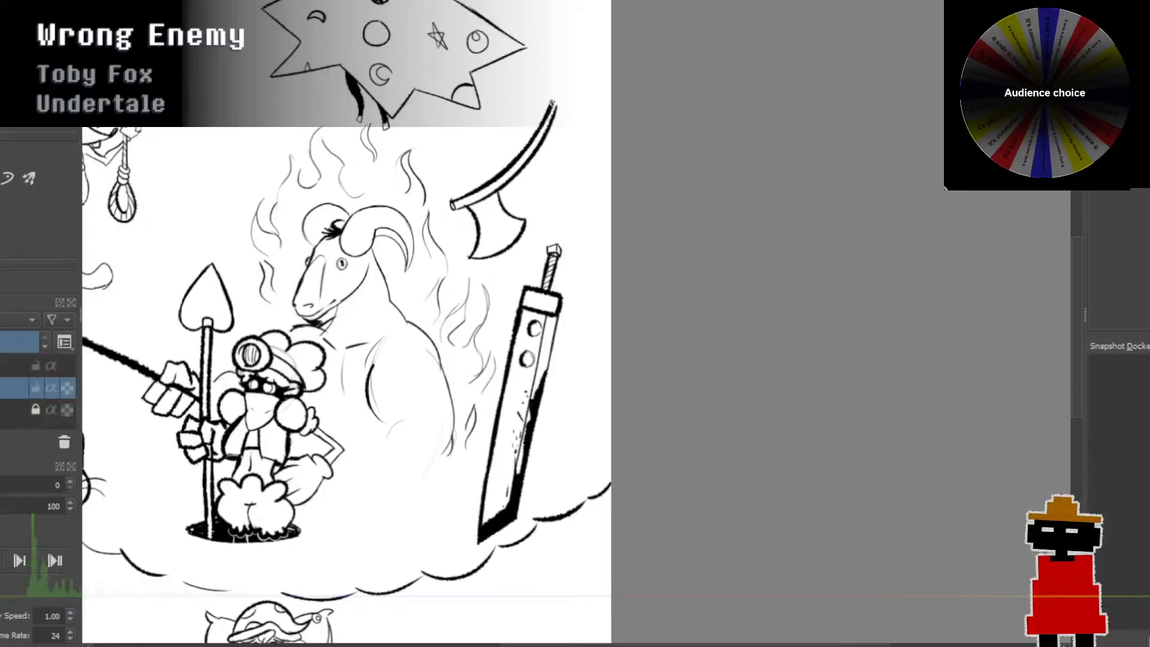
pyautogui.hotkey('ctrl', 'z')
pyautogui.moveTo(452, 203)
pyautogui.mouseDown()
pyautogui.moveTo(497, 177)
pyautogui.moveTo(563, 95)
pyautogui.moveTo(556, 141)
pyautogui.moveTo(472, 277)
pyautogui.mouseUp()
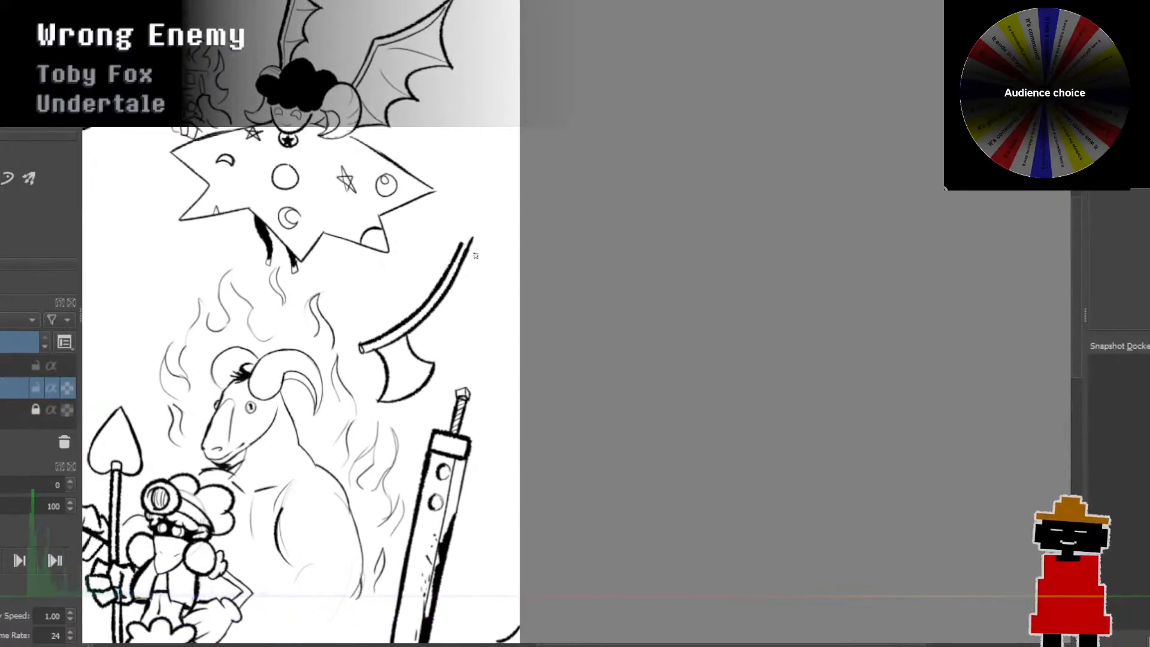
pyautogui.scroll(1, 474, 252)
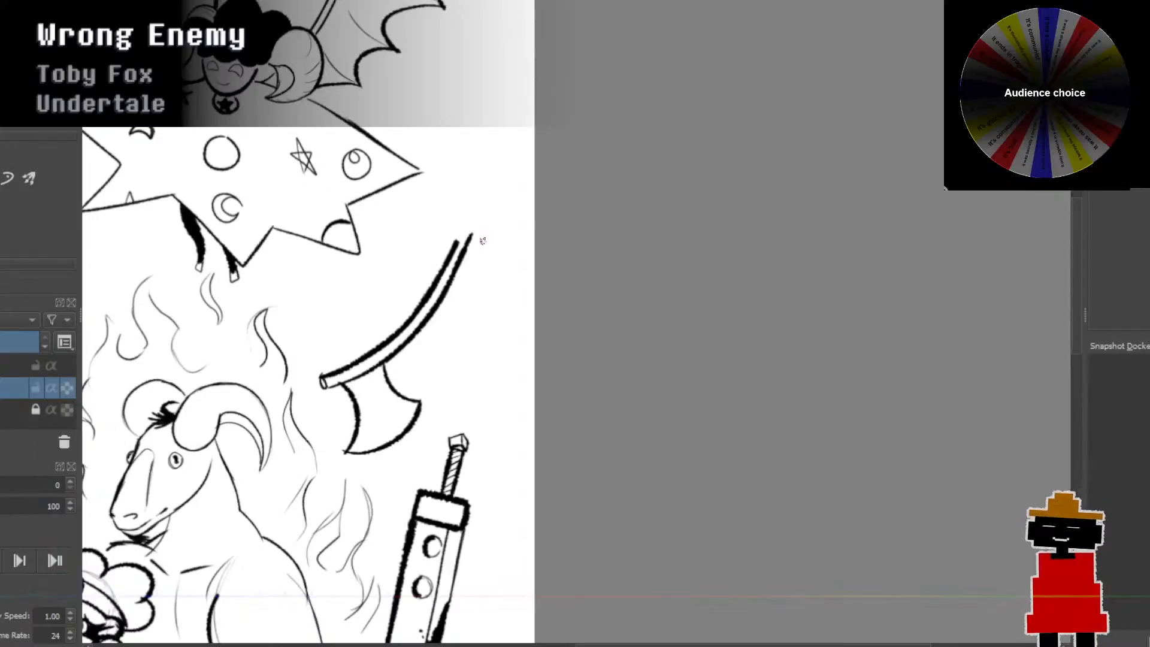
# Step: Extend both edges of the axe handle upward in parallel curves and close them at a narrow upper end
pyautogui.moveTo(459, 240); pyautogui.dragTo(475, 191)
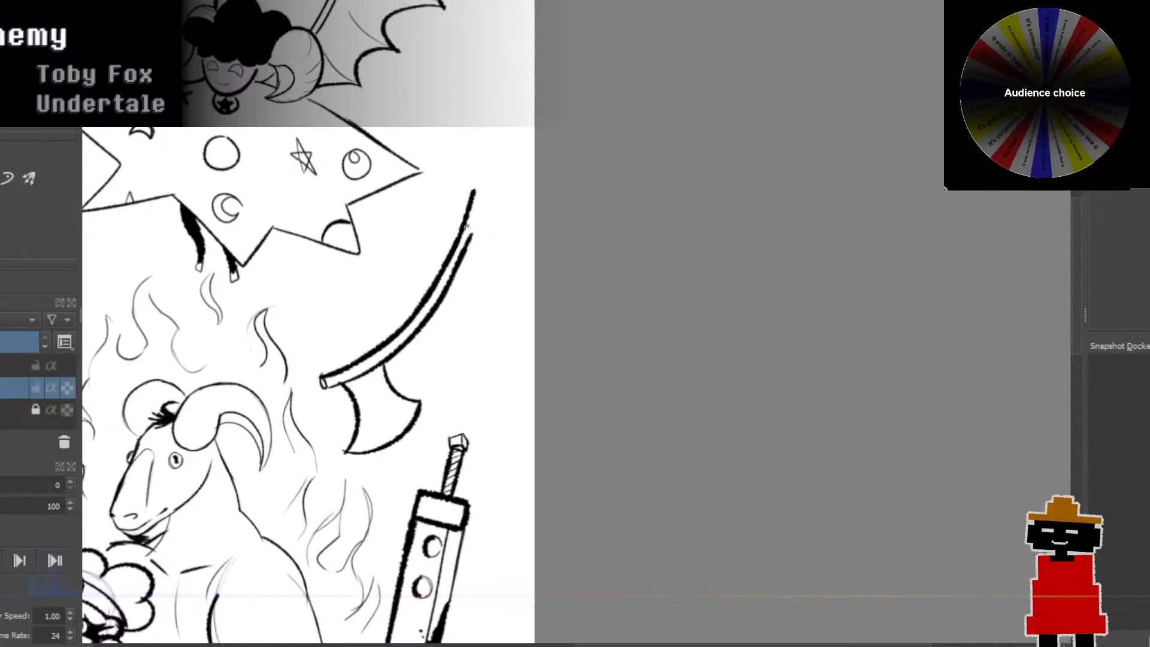
pyautogui.moveTo(454, 272); pyautogui.dragTo(495, 184)
pyautogui.hotkey('ctrl', 'z')
pyautogui.moveTo(465, 247)
pyautogui.mouseDown()
pyautogui.moveTo(477, 213)
pyautogui.moveTo(473, 236)
pyautogui.moveTo(478, 163)
pyautogui.mouseUp()
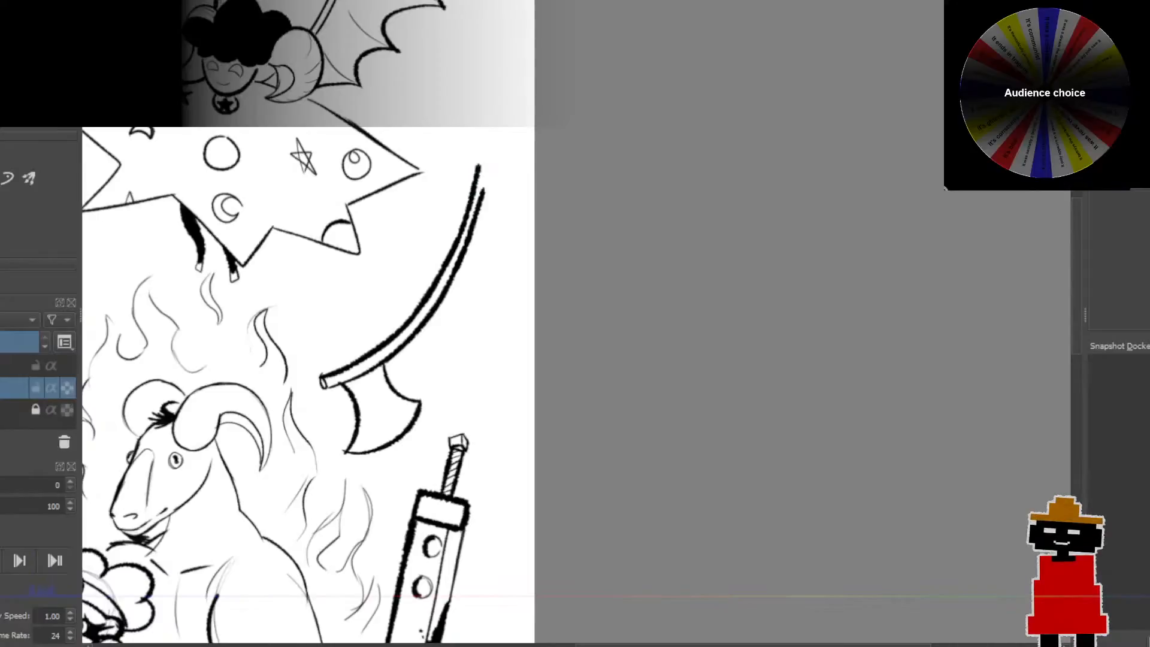
pyautogui.moveTo(480, 205); pyautogui.dragTo(491, 160)
pyautogui.hotkey('ctrl', 'z')
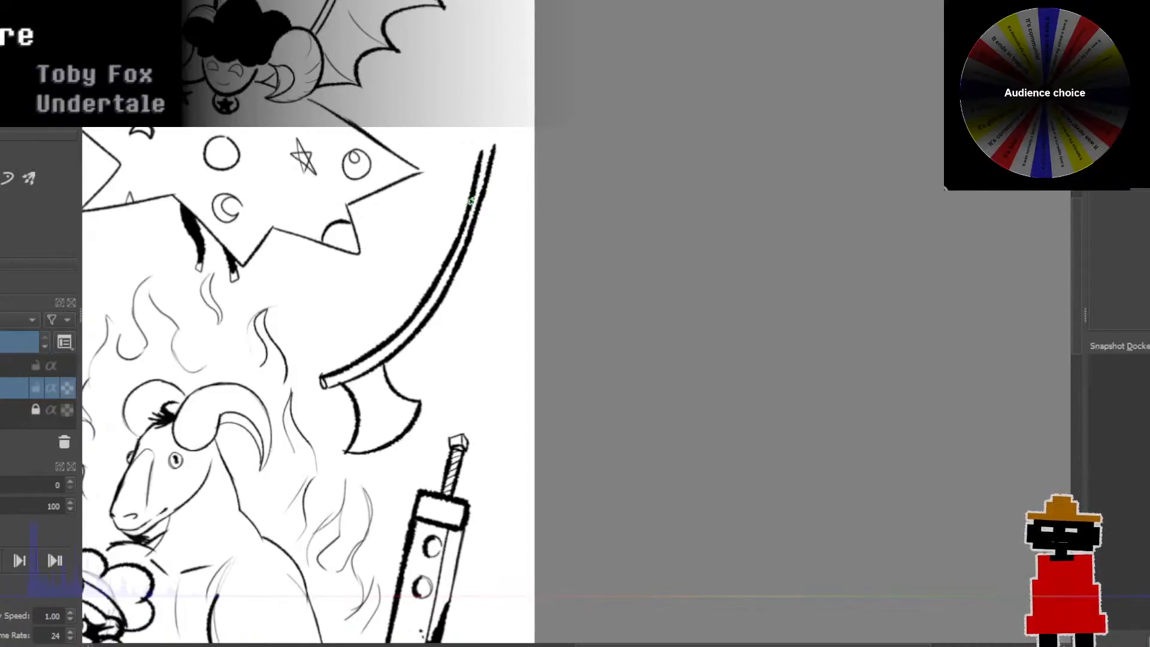
pyautogui.hotkey('ctrl', 'z')
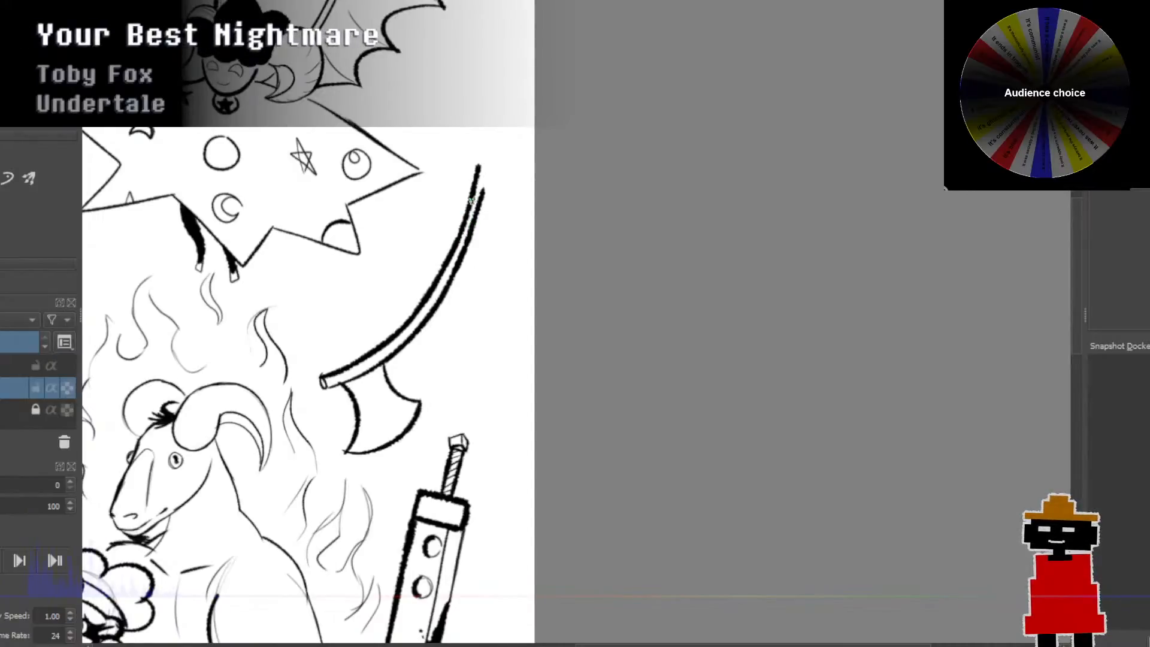
pyautogui.moveTo(478, 170); pyautogui.dragTo(483, 159)
pyautogui.moveTo(481, 201); pyautogui.dragTo(490, 161)
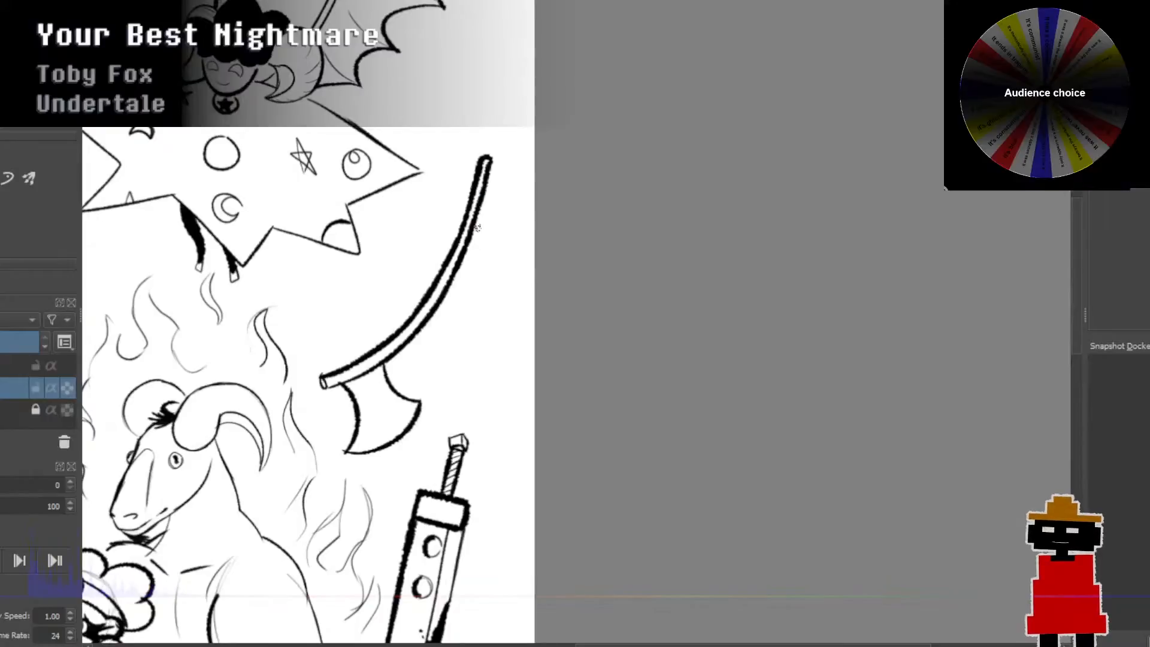
# Step: Draw a looping cord from the axe handle's upper end and a small heart charm hanging from it
pyautogui.moveTo(429, 291)
pyautogui.mouseDown()
pyautogui.moveTo(454, 198)
pyautogui.moveTo(445, 175)
pyautogui.moveTo(483, 133)
pyautogui.moveTo(440, 111)
pyautogui.moveTo(466, 77)
pyautogui.moveTo(505, 104)
pyautogui.moveTo(489, 118)
pyautogui.moveTo(510, 139)
pyautogui.moveTo(495, 95)
pyautogui.moveTo(509, 134)
pyautogui.mouseUp()
pyautogui.hotkey('ctrl', 'z')
pyautogui.hotkey('ctrl', 'z')
pyautogui.hotkey('ctrl', 'z')
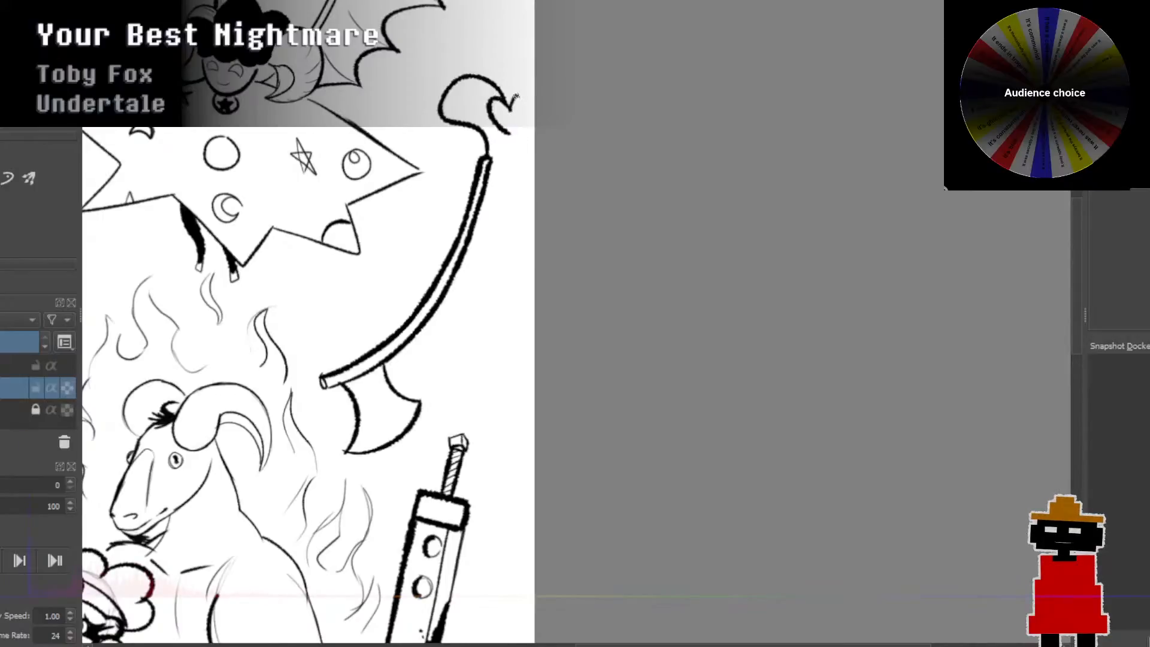
pyautogui.moveTo(508, 102); pyautogui.dragTo(509, 133)
pyautogui.hotkey('ctrl', 'z')
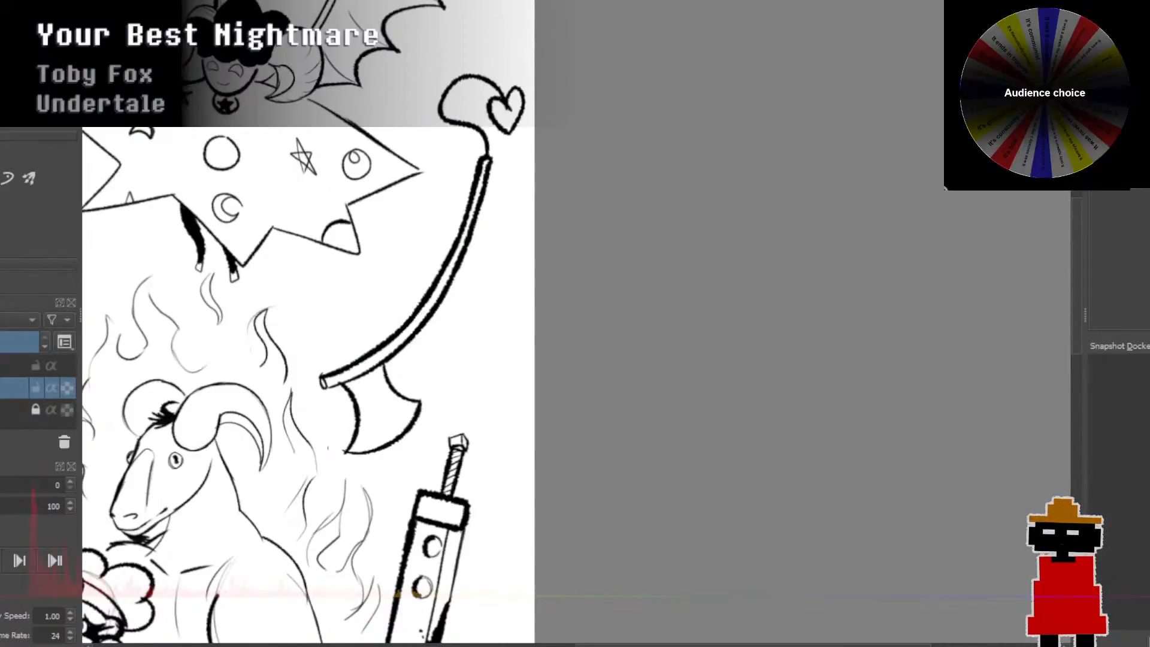
# Step: Draw a straight horizontal line along the axe blade's lower tip and three wavy lines rising above the axe head
pyautogui.moveTo(328, 450); pyautogui.dragTo(412, 449)
pyautogui.hotkey('ctrl', 'z')
pyautogui.moveTo(328, 450); pyautogui.dragTo(407, 450)
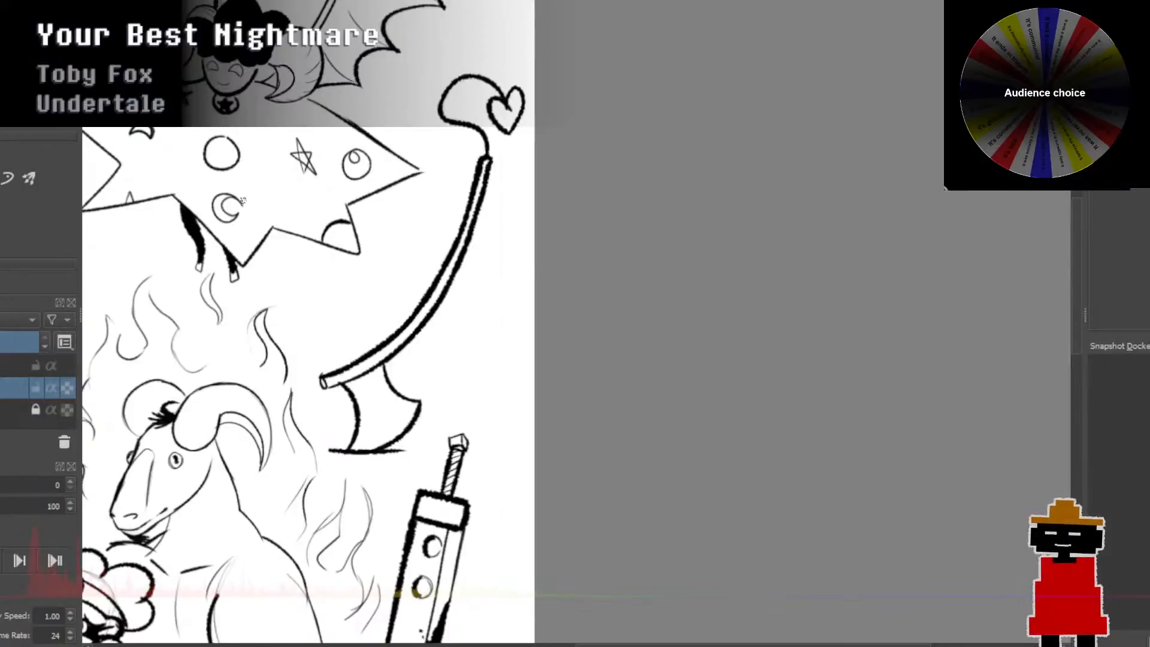
pyautogui.moveTo(360, 358)
pyautogui.mouseDown()
pyautogui.moveTo(328, 321)
pyautogui.moveTo(336, 295)
pyautogui.moveTo(356, 337)
pyautogui.moveTo(365, 283)
pyautogui.mouseUp()
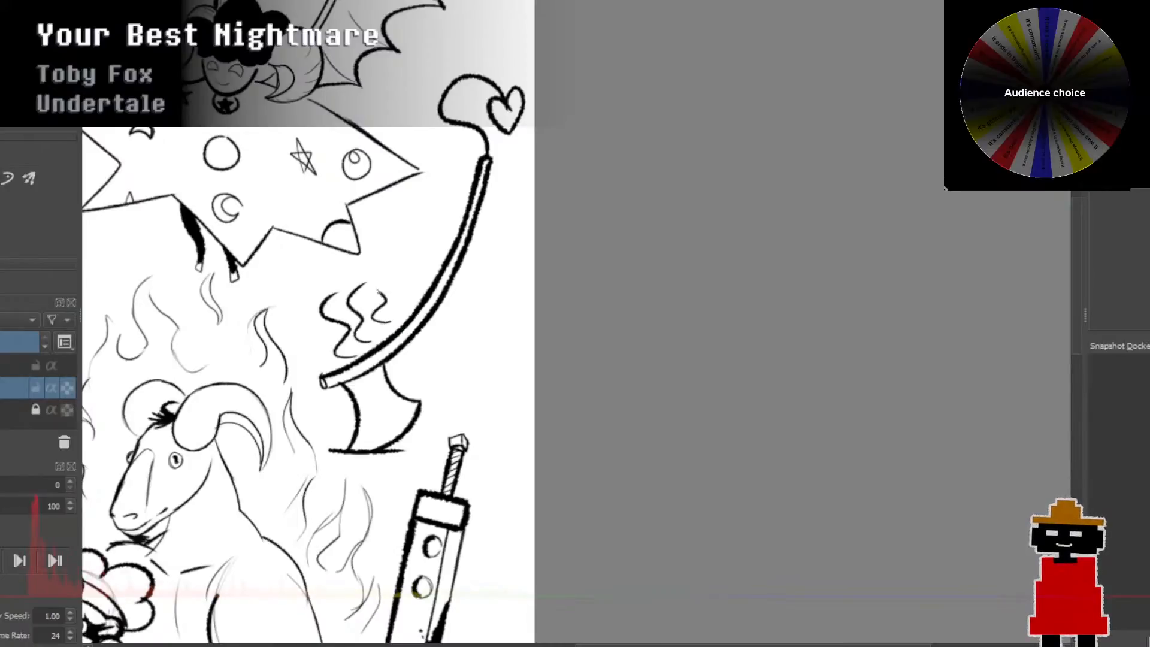
# Step: Look over the whole page, from the drill machine and star creature down to the sleeping figure and the title box
pyautogui.scroll(-2, 418, 350)
pyautogui.scroll(-2, 417, 350)
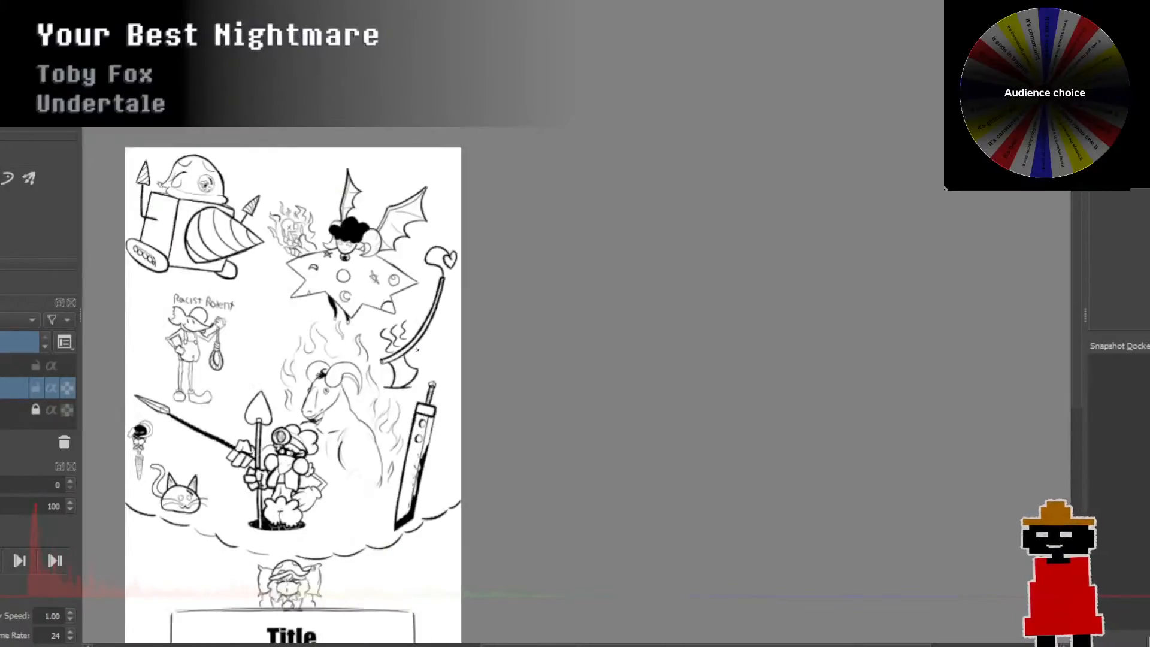
pyautogui.scroll(-2, 409, 298)
pyautogui.scroll(3, 409, 298)
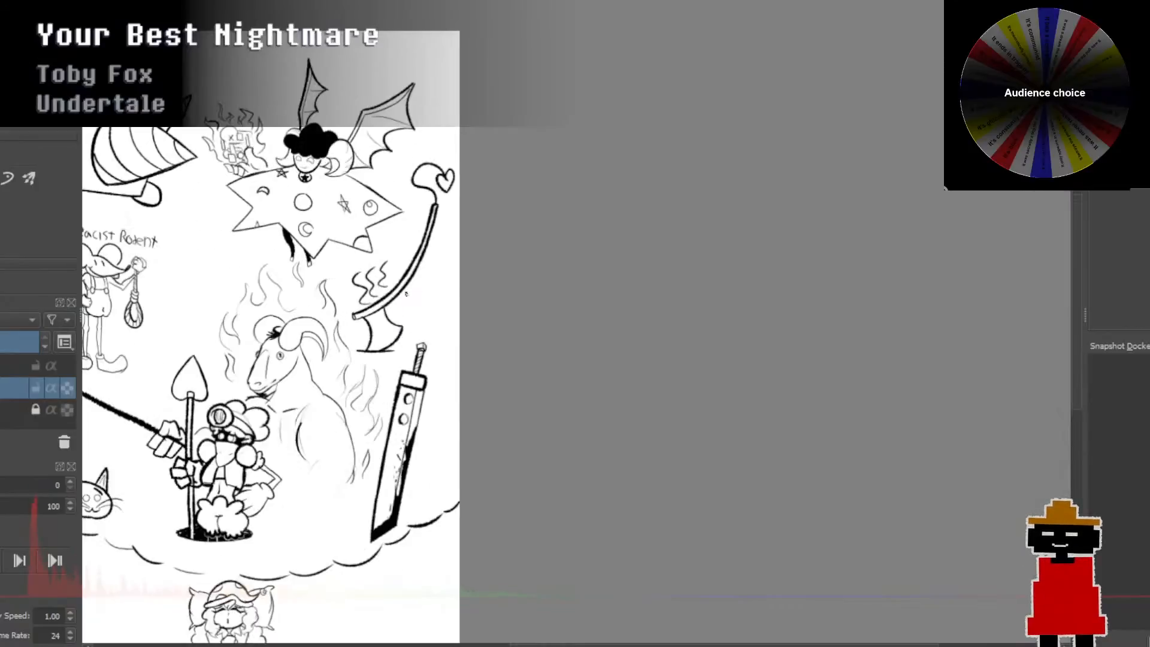
pyautogui.moveTo(426, 301); pyautogui.dragTo(514, 285)
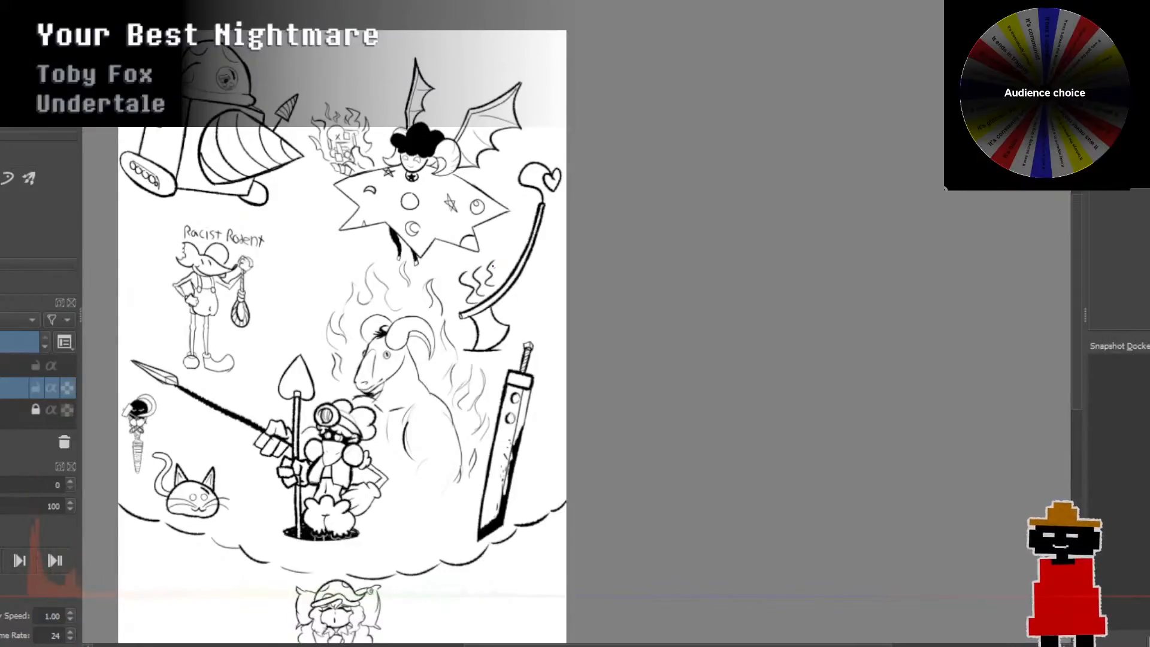
pyautogui.moveTo(493, 267); pyautogui.dragTo(485, 225)
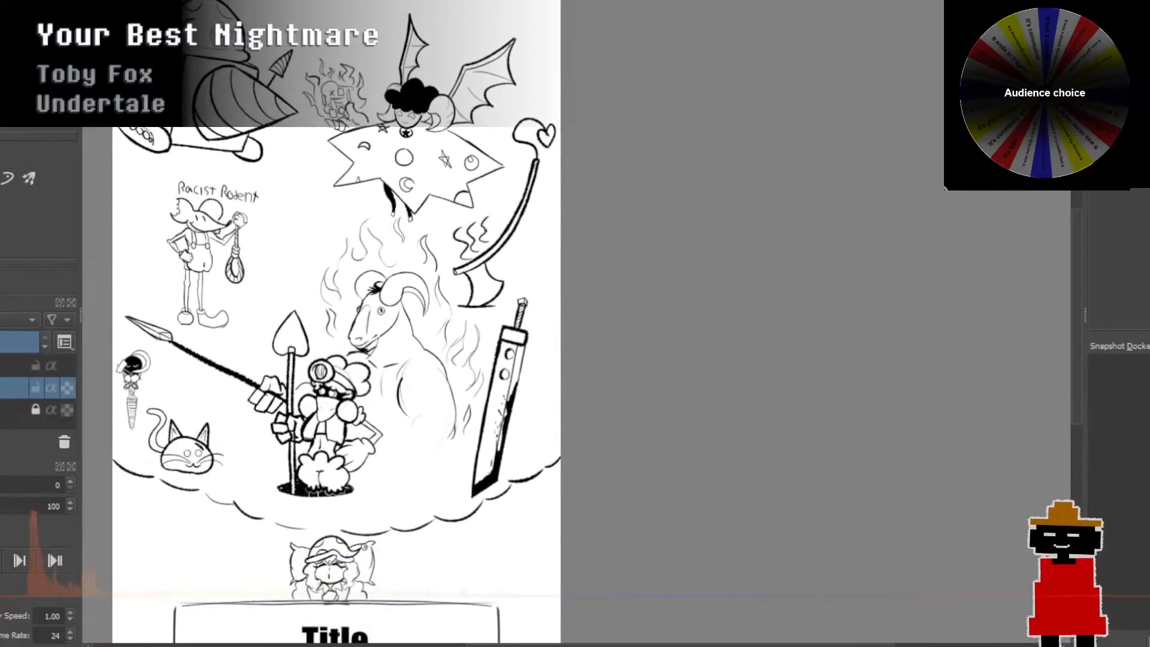
pyautogui.scroll(-1, 486, 225)
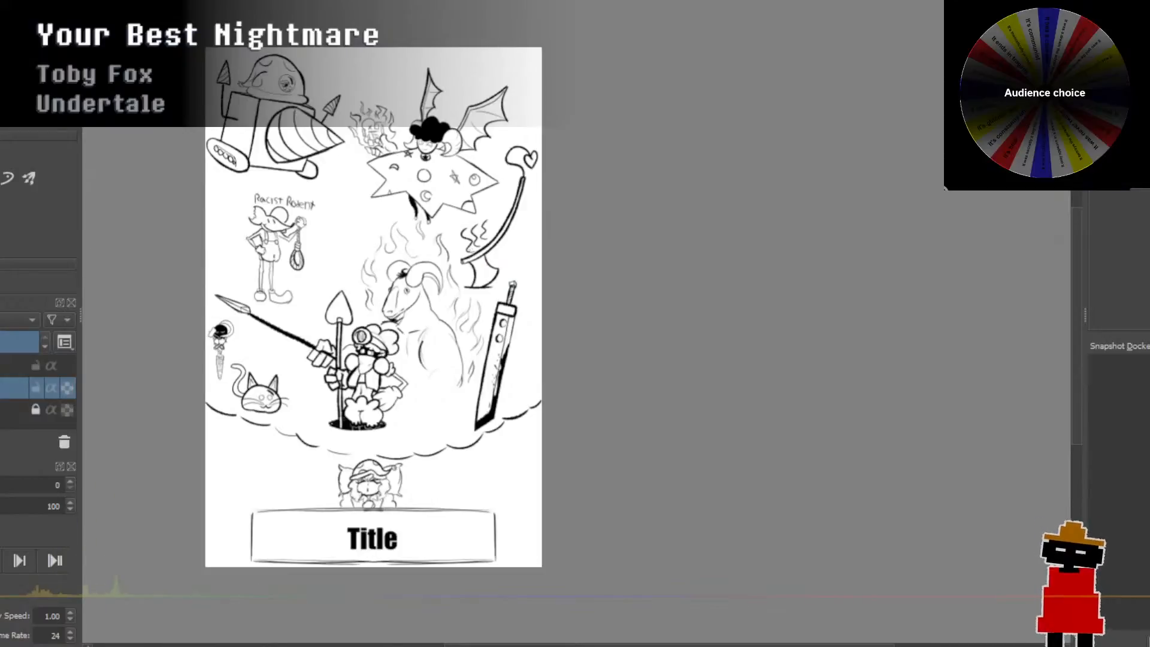
pyautogui.moveTo(360, 340); pyautogui.dragTo(344, 263)
pyautogui.scroll(1, 344, 264)
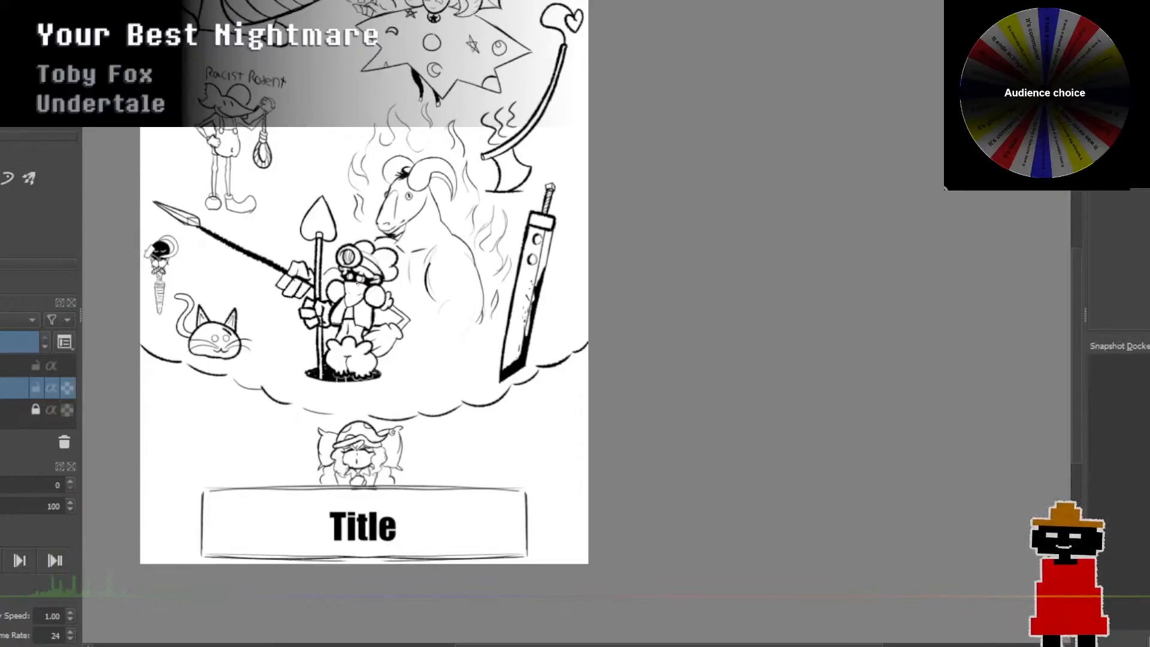
pyautogui.moveTo(357, 284); pyautogui.dragTo(329, 295)
pyautogui.scroll(-1, 329, 299)
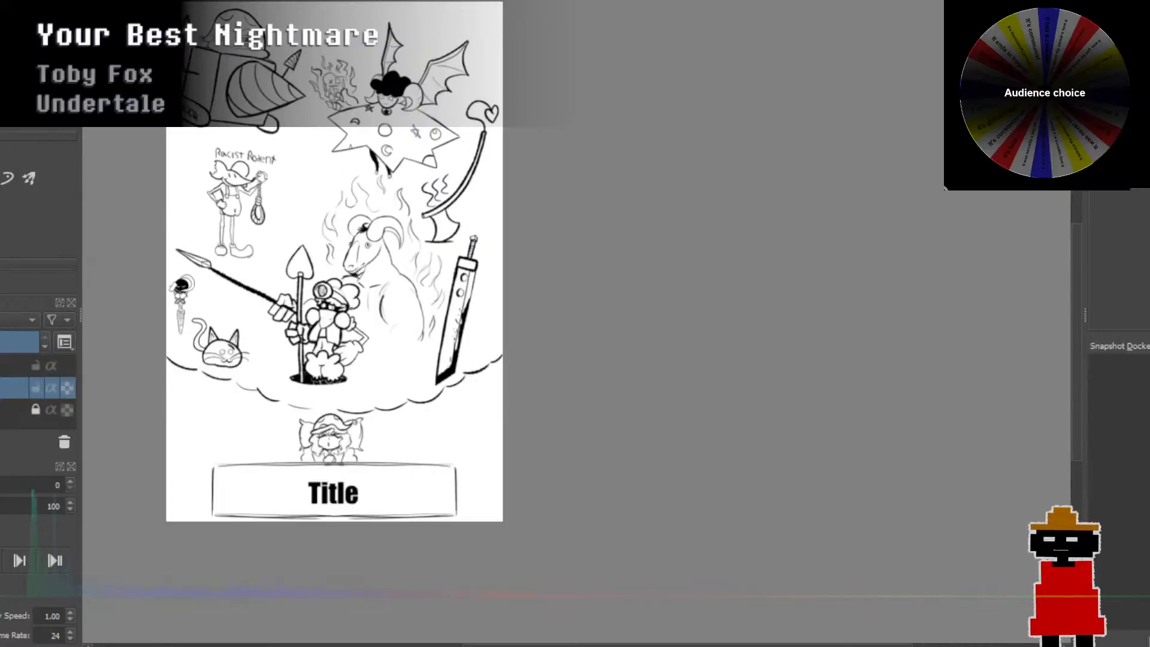
pyautogui.keyDown('ctrl'); pyautogui.scroll(2, 350, 309); pyautogui.keyUp('ctrl')
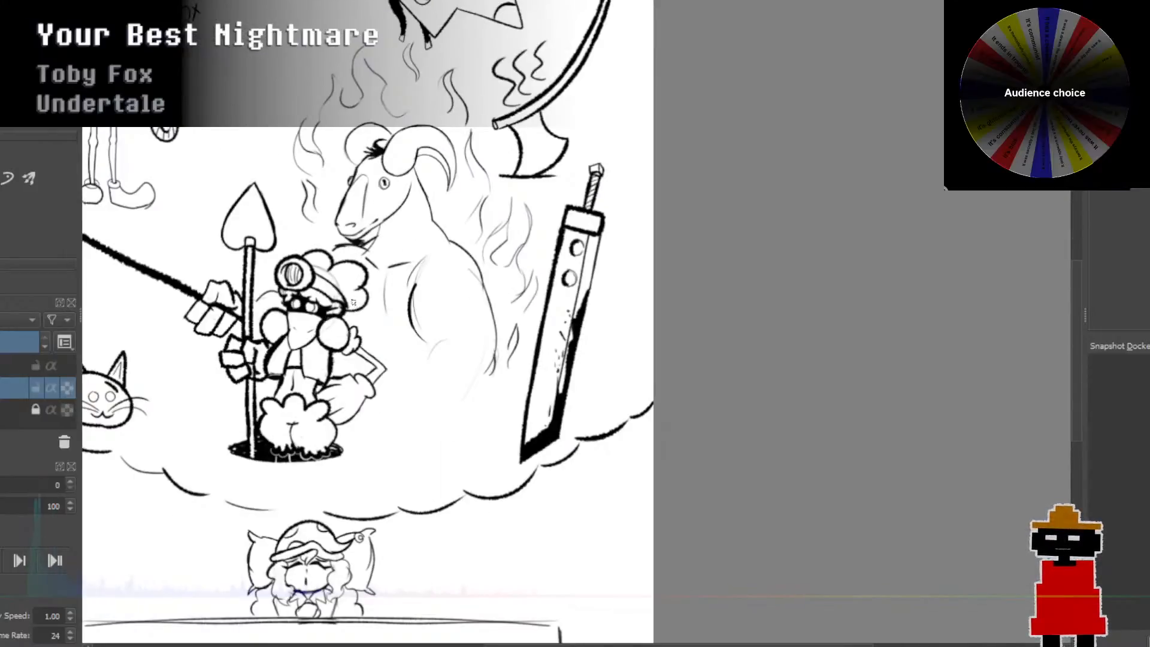
pyautogui.keyDown('ctrl'); pyautogui.scroll(-1, 358, 306); pyautogui.keyUp('ctrl')
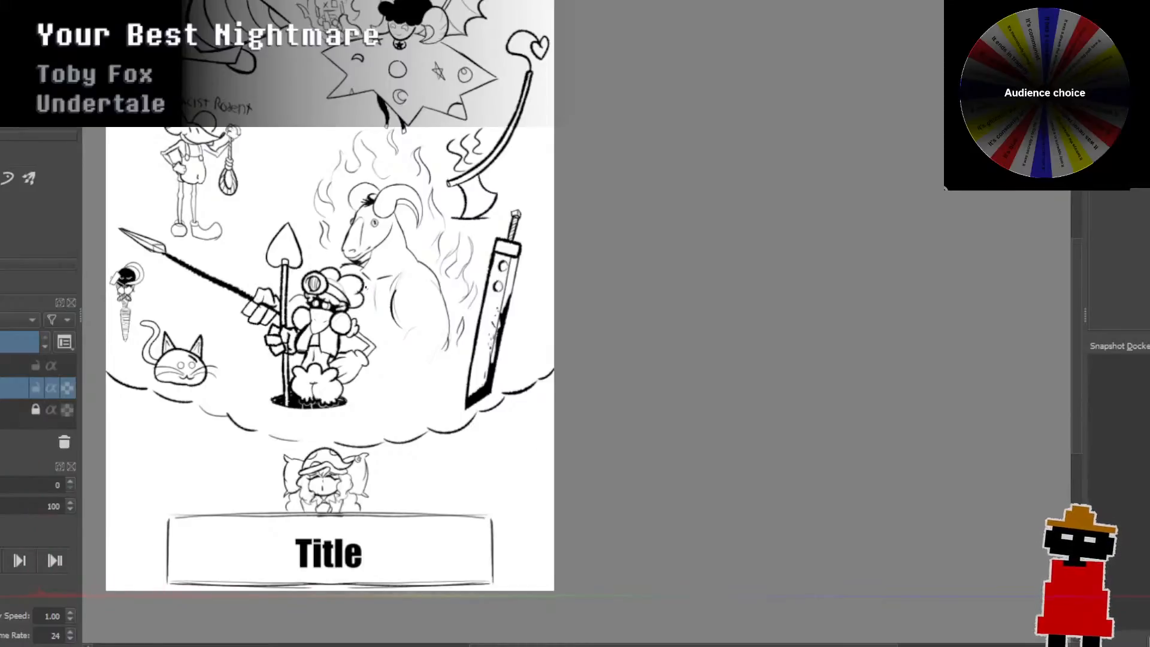
pyautogui.scroll(2, 329, 324)
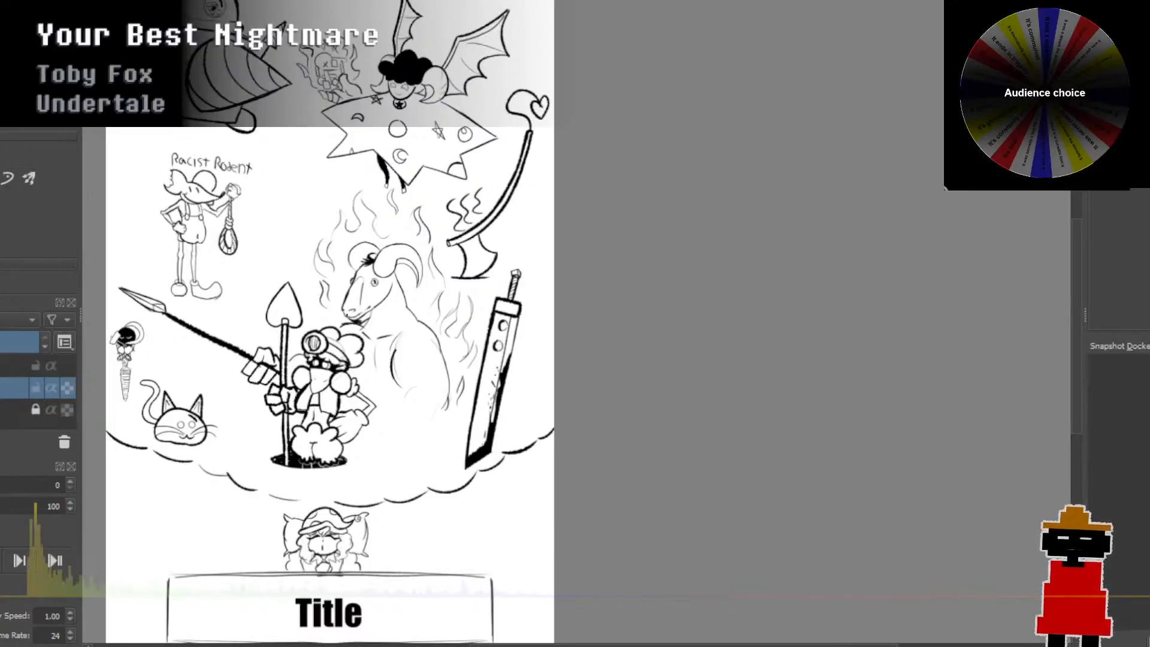
pyautogui.scroll(3, 327, 324)
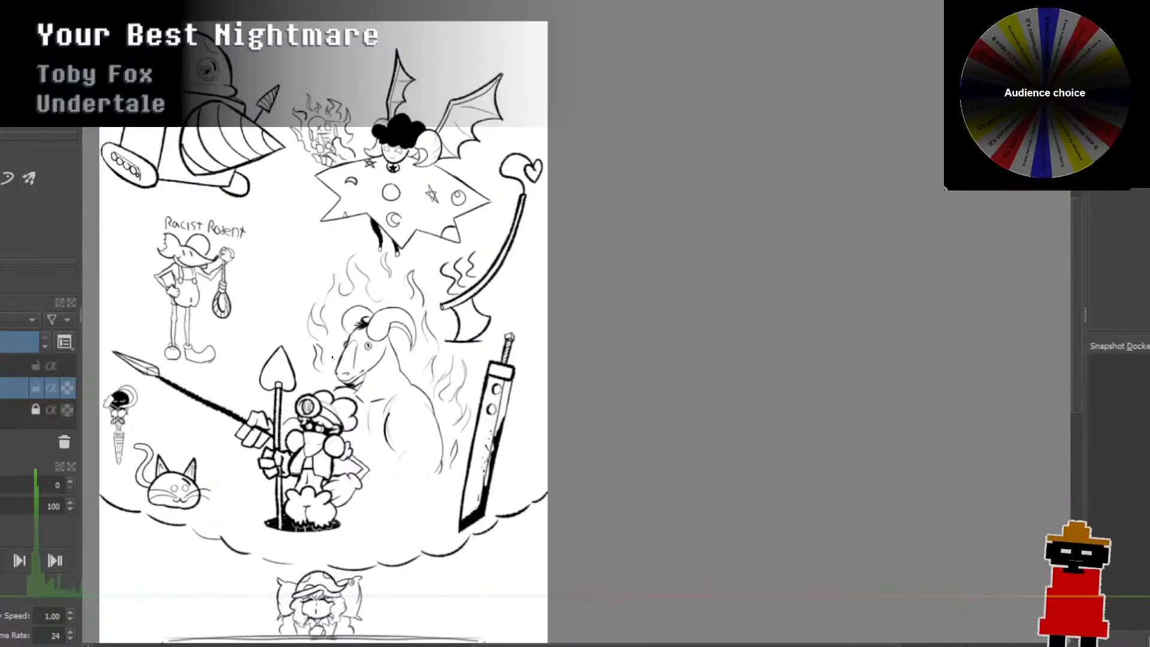
pyautogui.moveTo(337, 347); pyautogui.dragTo(349, 272)
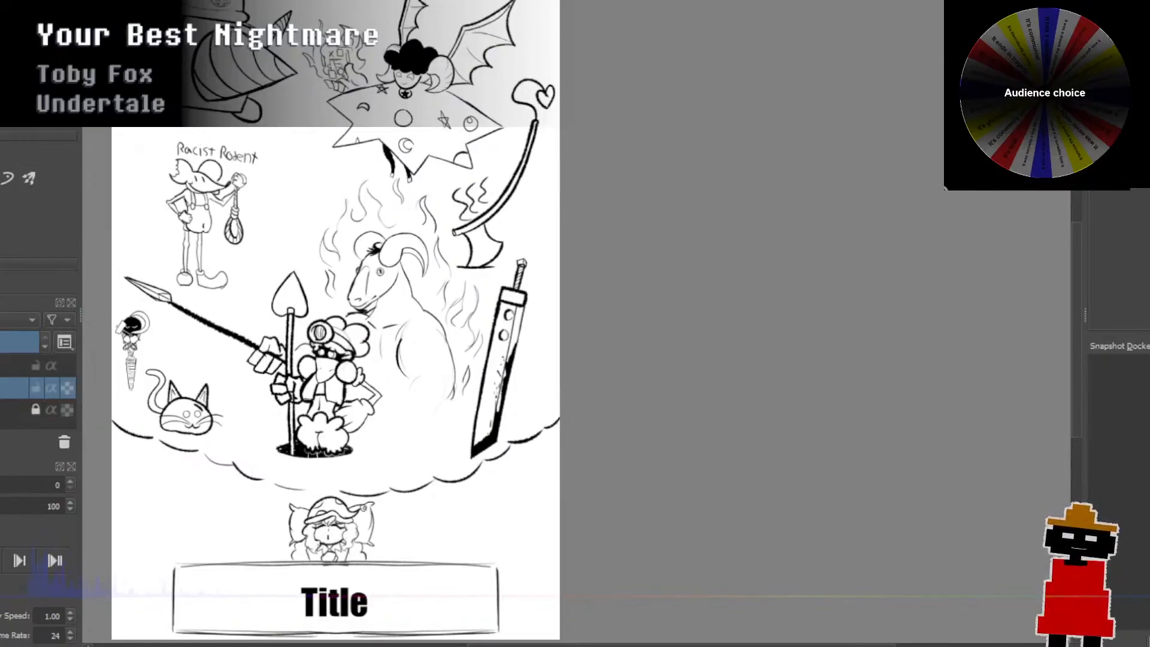
pyautogui.moveTo(351, 444); pyautogui.dragTo(367, 364)
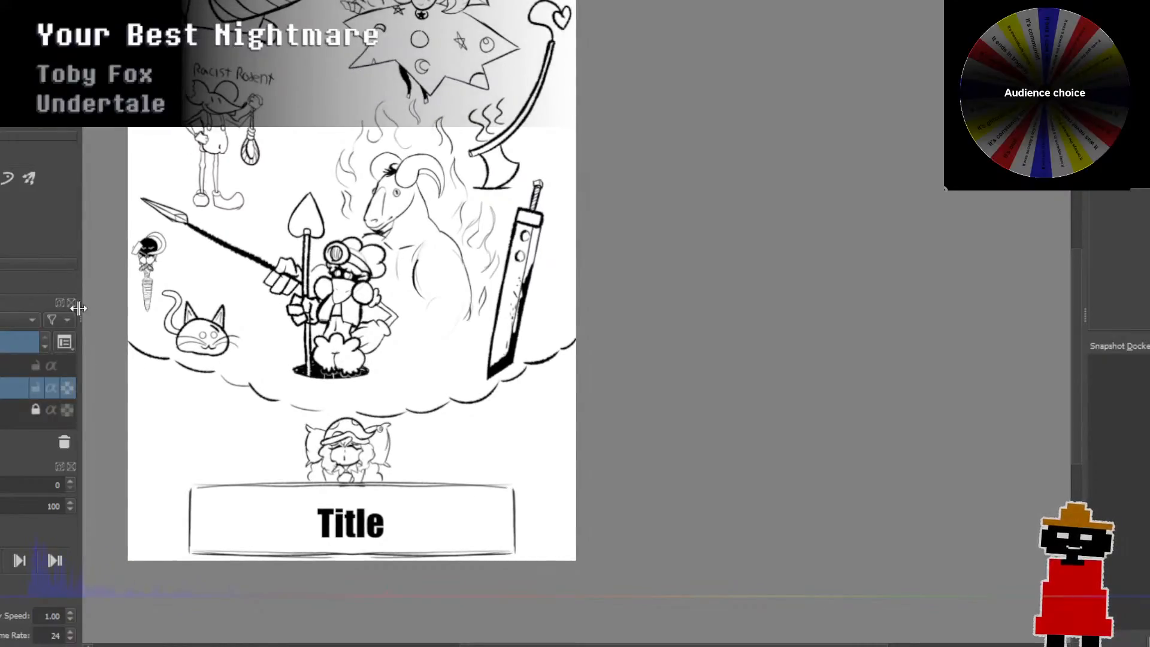
# Step: Replace the placeholder title text with "Dream Divers" and center it inside the title box
pyautogui.click(14, 364)
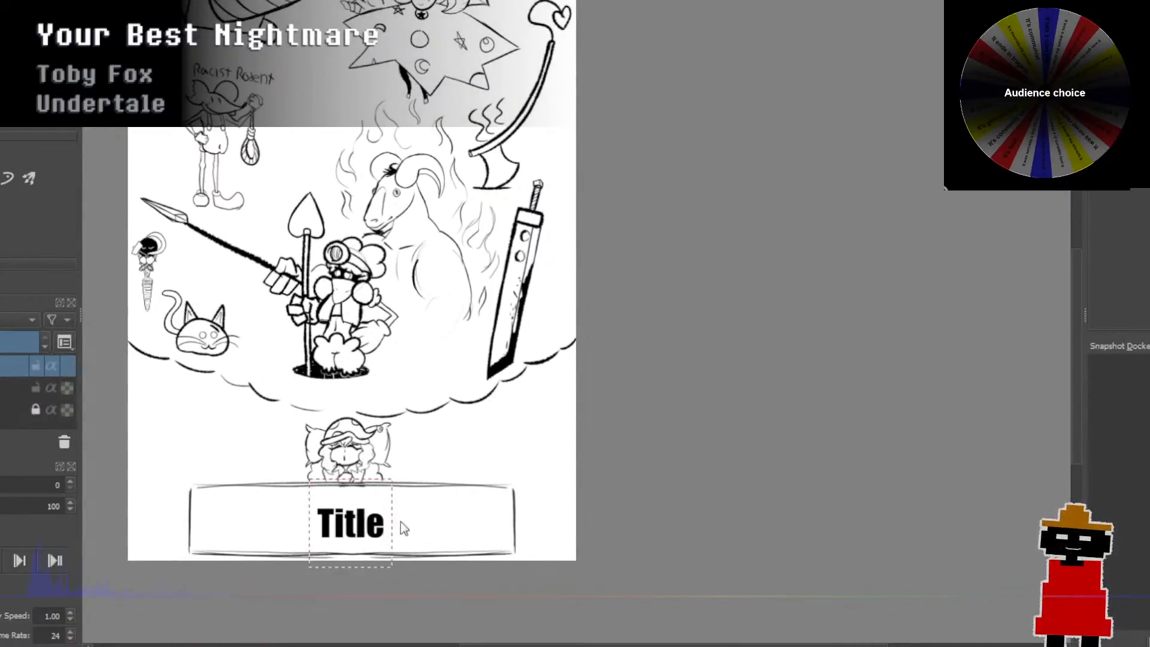
pyautogui.doubleClick(363, 516)
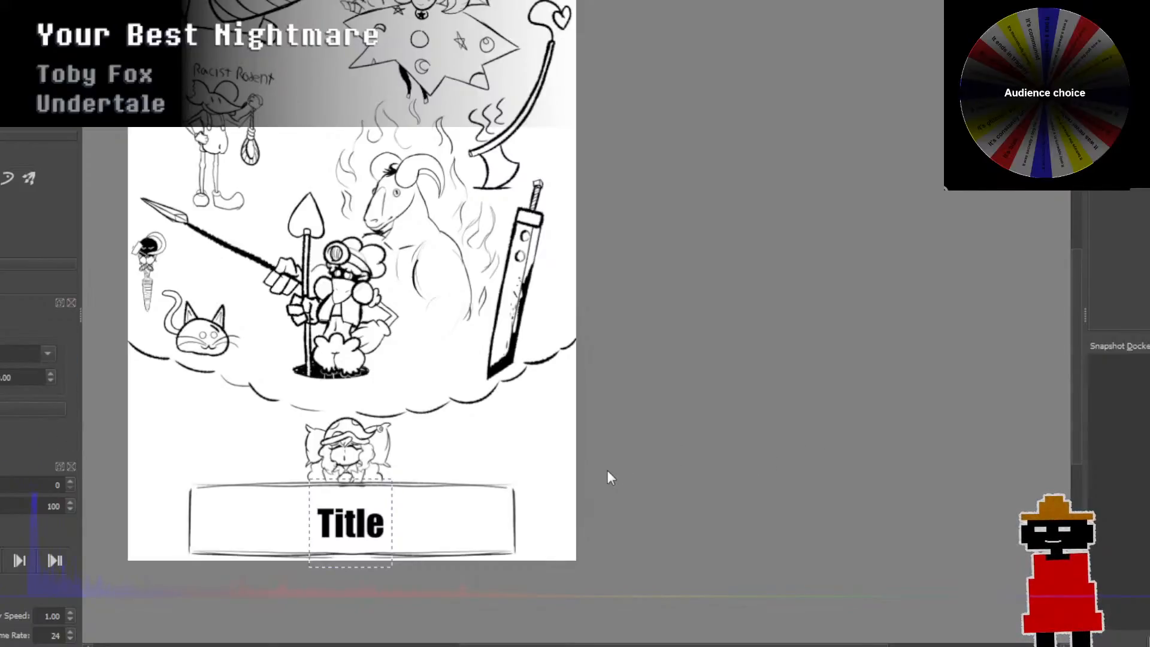
pyautogui.click(1128, 608)
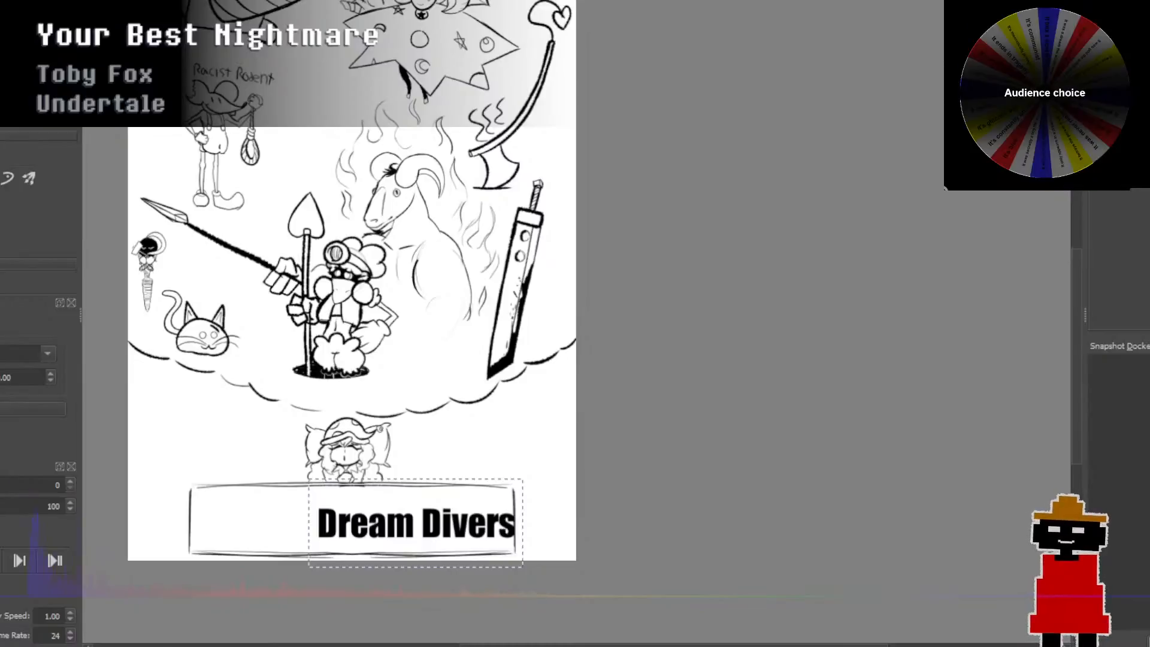
pyautogui.moveTo(455, 530); pyautogui.dragTo(390, 533)
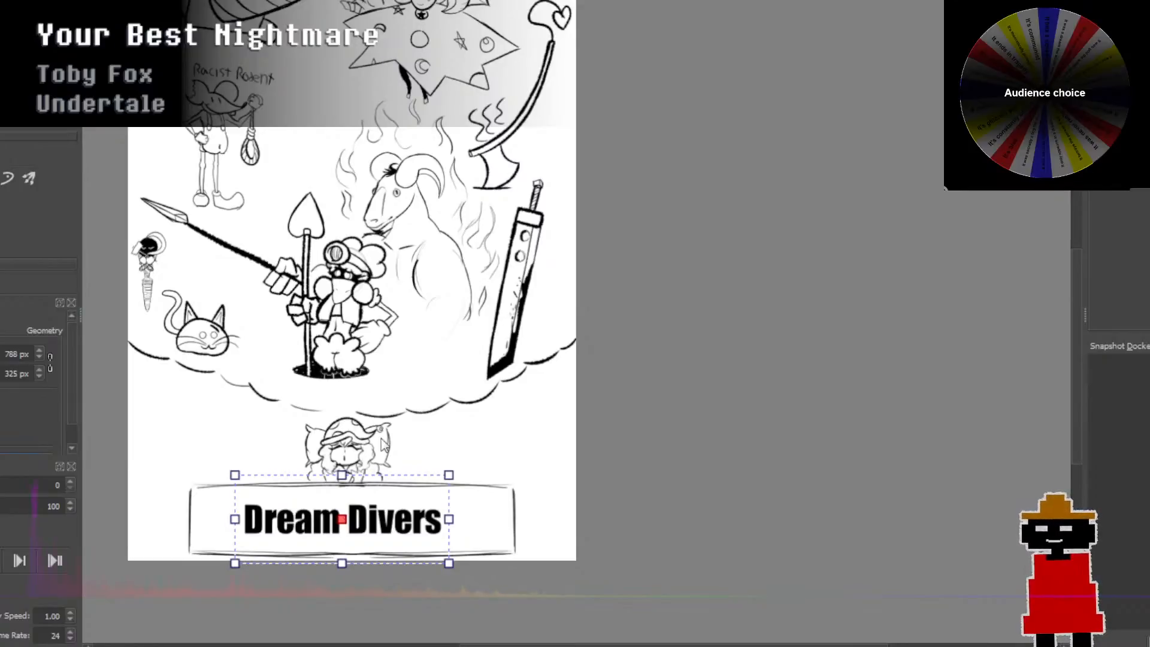
pyautogui.scroll(3, 387, 455)
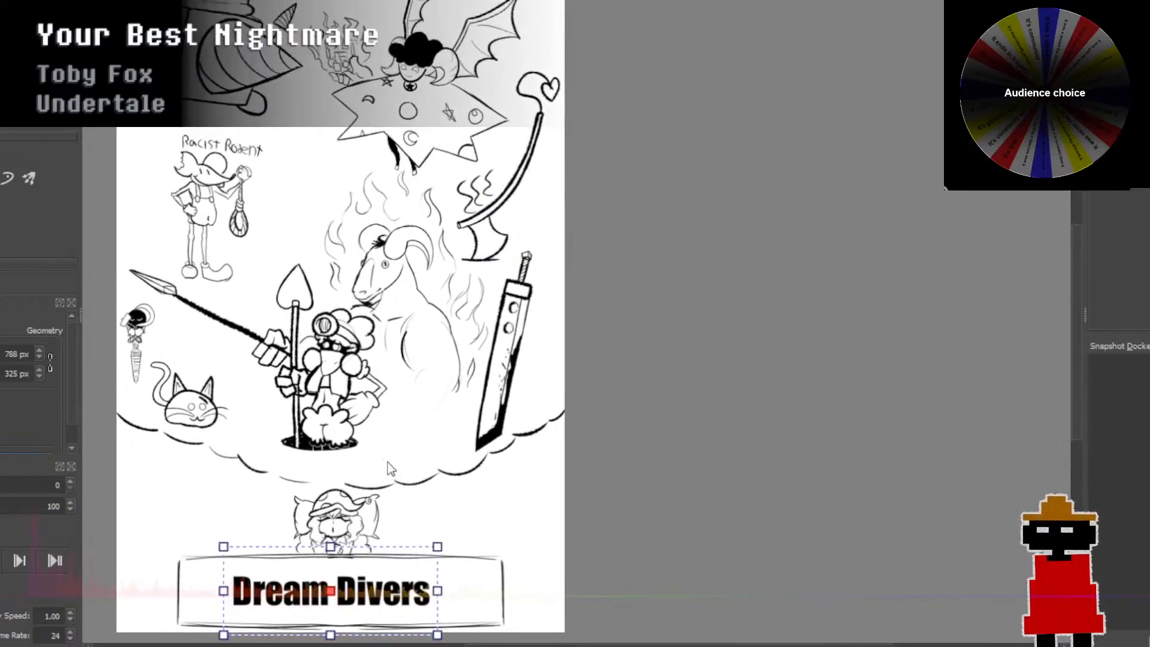